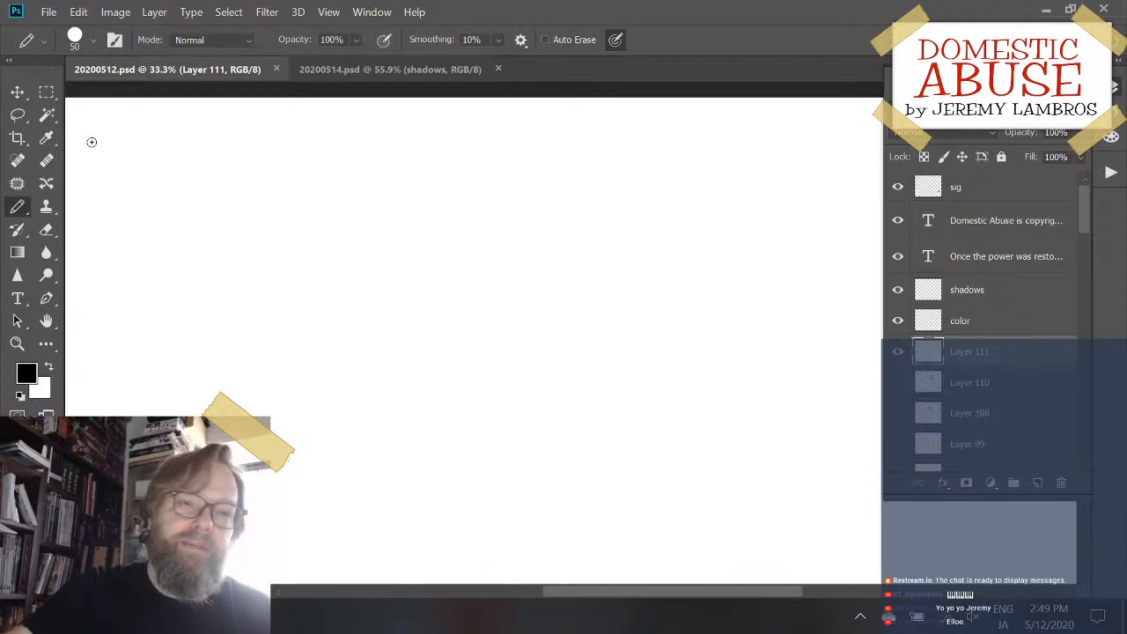
- Try out curved and zigzag black pencil strokes on the blank canvas of Layer 111, undoing each one
{"action": "mouse_move", "coordinate": [510, 242]}
{"action": "left_mouse_down"}
{"action": "mouse_move", "coordinate": [549, 313]}
{"action": "mouse_move", "coordinate": [633, 324]}
{"action": "left_mouse_up"}
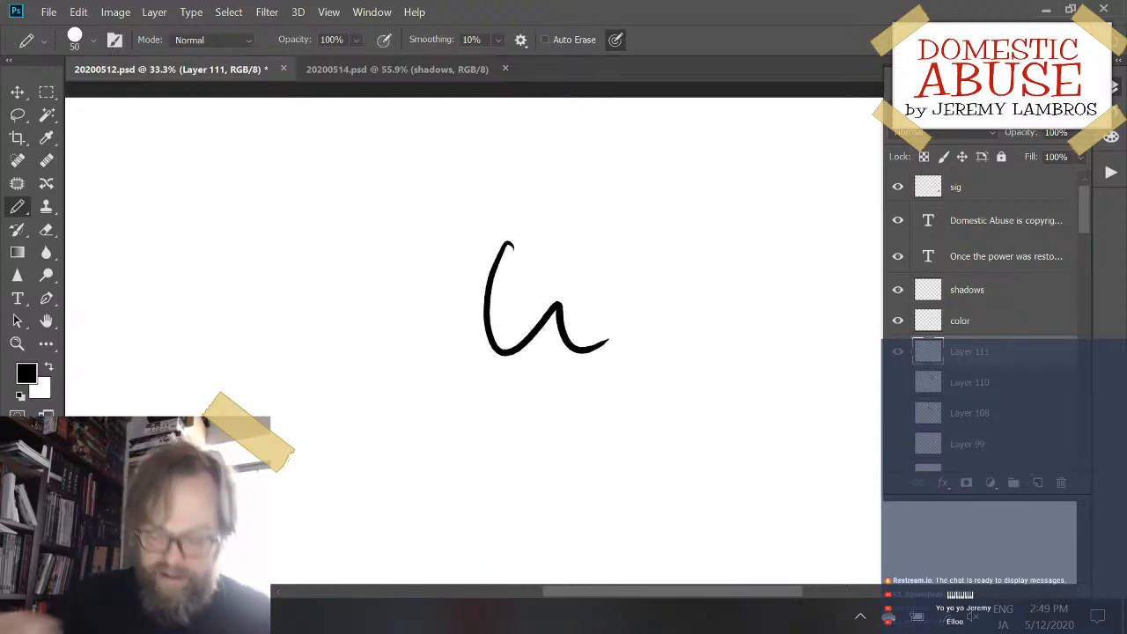
{"action": "key", "text": "ctrl+z"}
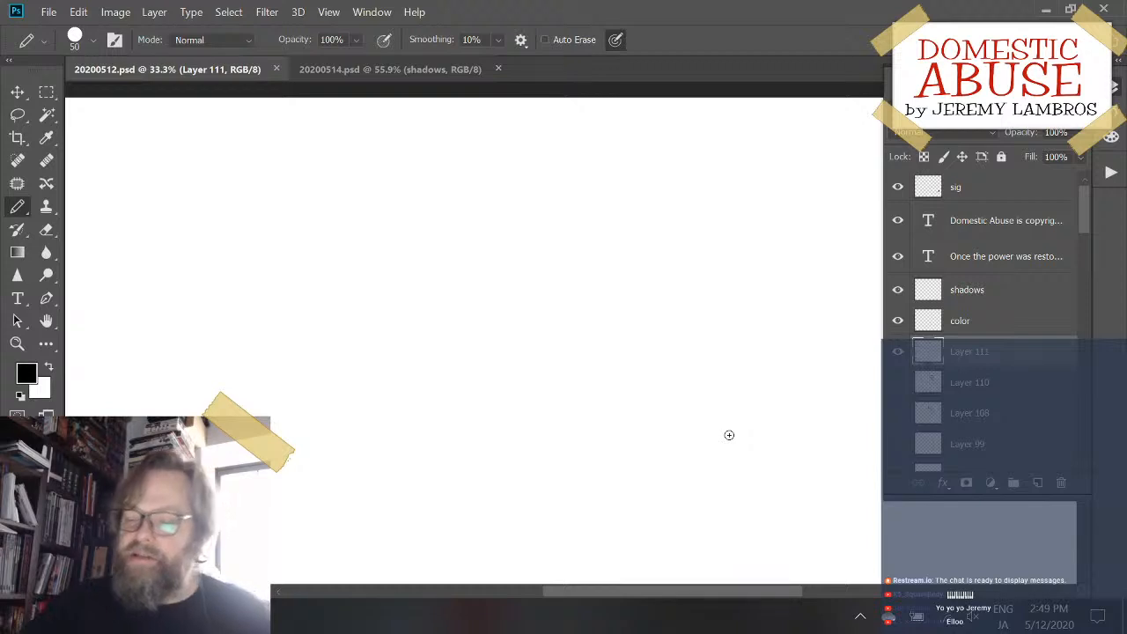
{"action": "mouse_move", "coordinate": [669, 181]}
{"action": "left_mouse_down"}
{"action": "mouse_move", "coordinate": [634, 184]}
{"action": "mouse_move", "coordinate": [697, 272]}
{"action": "mouse_move", "coordinate": [731, 286]}
{"action": "left_mouse_up"}
{"action": "key", "text": "ctrl+z"}
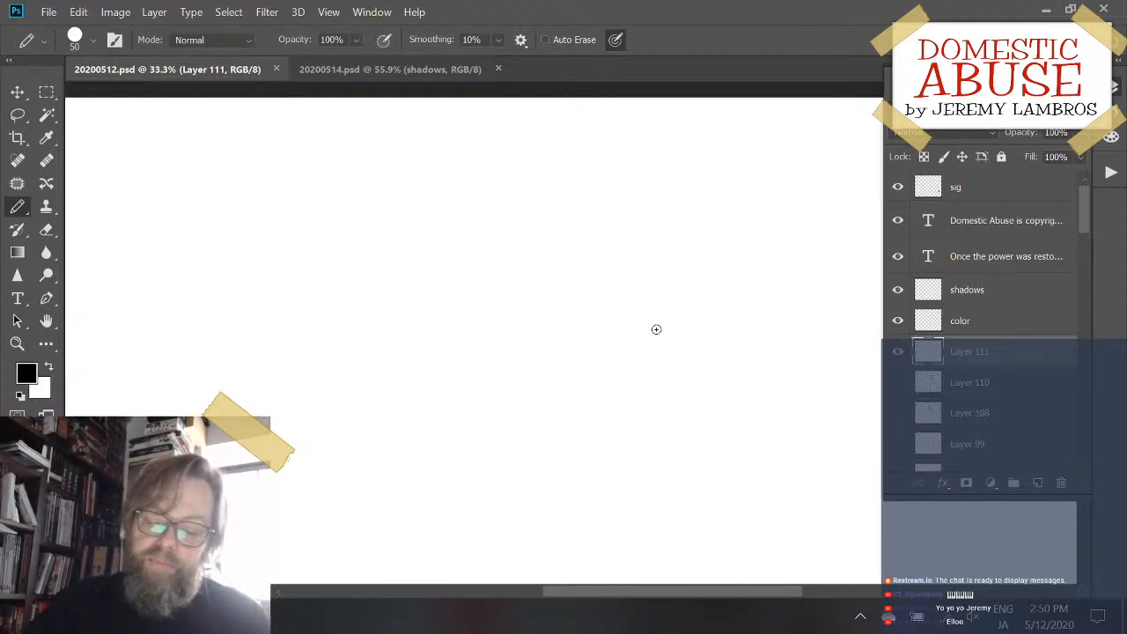
{"action": "mouse_move", "coordinate": [516, 270]}
{"action": "left_mouse_down"}
{"action": "mouse_move", "coordinate": [475, 352]}
{"action": "mouse_move", "coordinate": [604, 326]}
{"action": "left_mouse_up"}
{"action": "key", "text": "ctrl+z"}
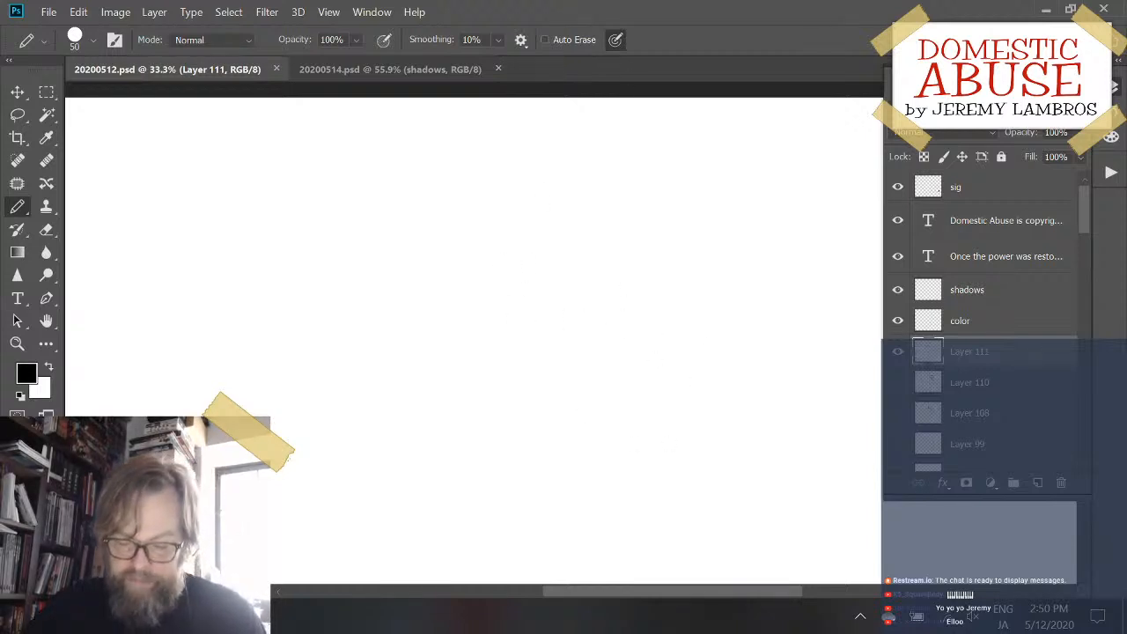
{"action": "mouse_move", "coordinate": [520, 258]}
{"action": "left_mouse_down"}
{"action": "mouse_move", "coordinate": [463, 337]}
{"action": "mouse_move", "coordinate": [528, 338]}
{"action": "mouse_move", "coordinate": [555, 392]}
{"action": "left_mouse_up"}
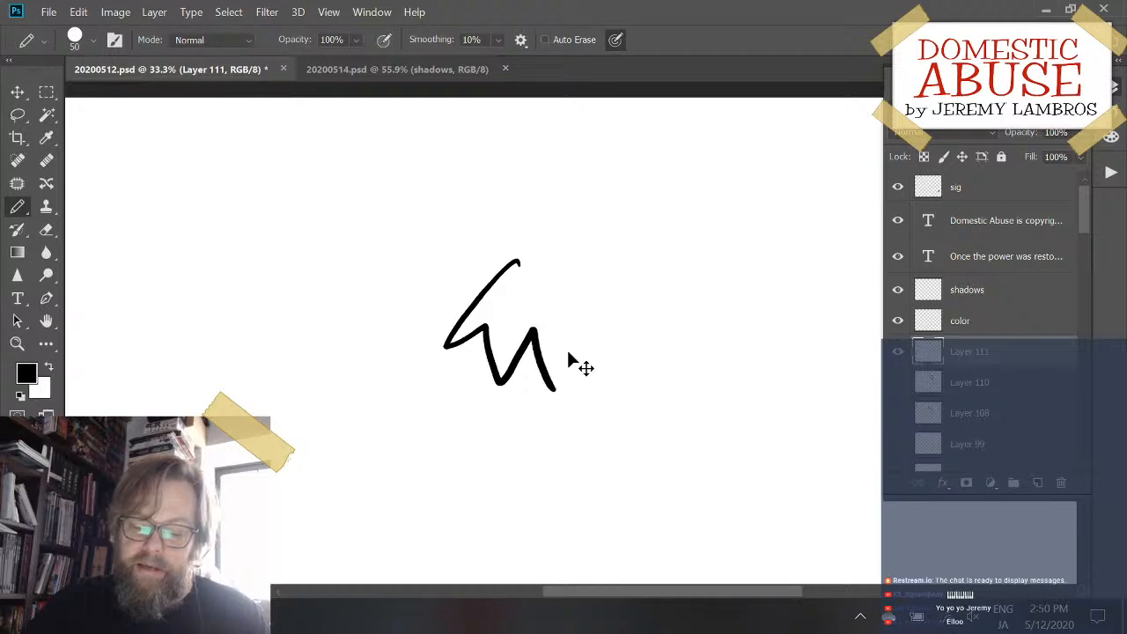
{"action": "key", "text": "ctrl+z"}
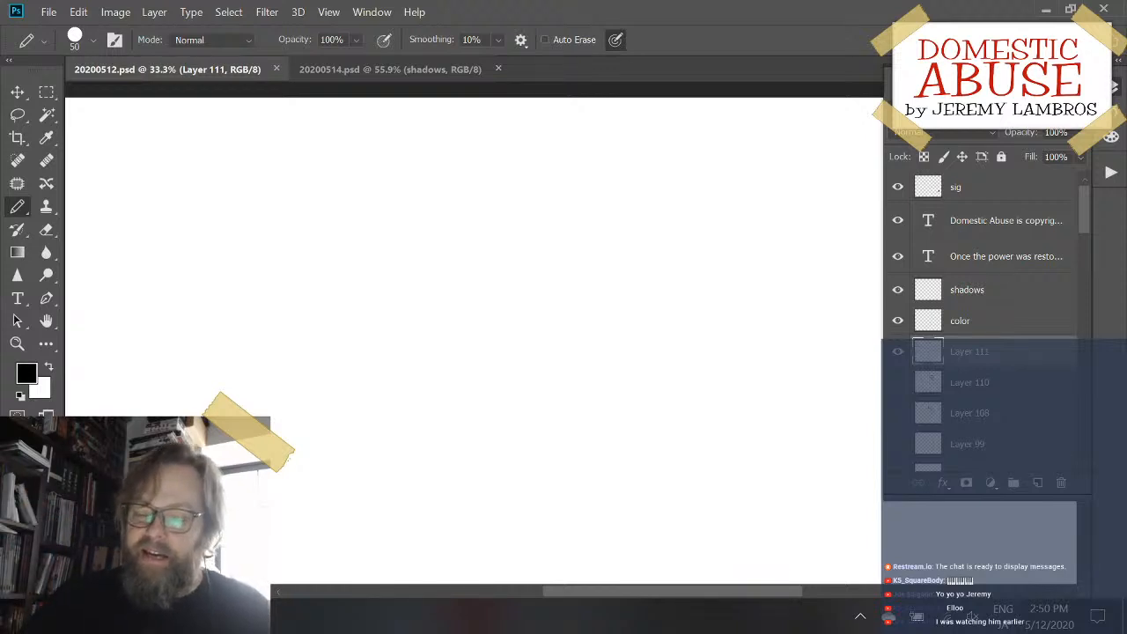
{"action": "mouse_move", "coordinate": [402, 201]}
{"action": "left_mouse_down"}
{"action": "mouse_move", "coordinate": [455, 285]}
{"action": "mouse_move", "coordinate": [522, 290]}
{"action": "left_mouse_up"}
{"action": "key", "text": "ctrl+z"}
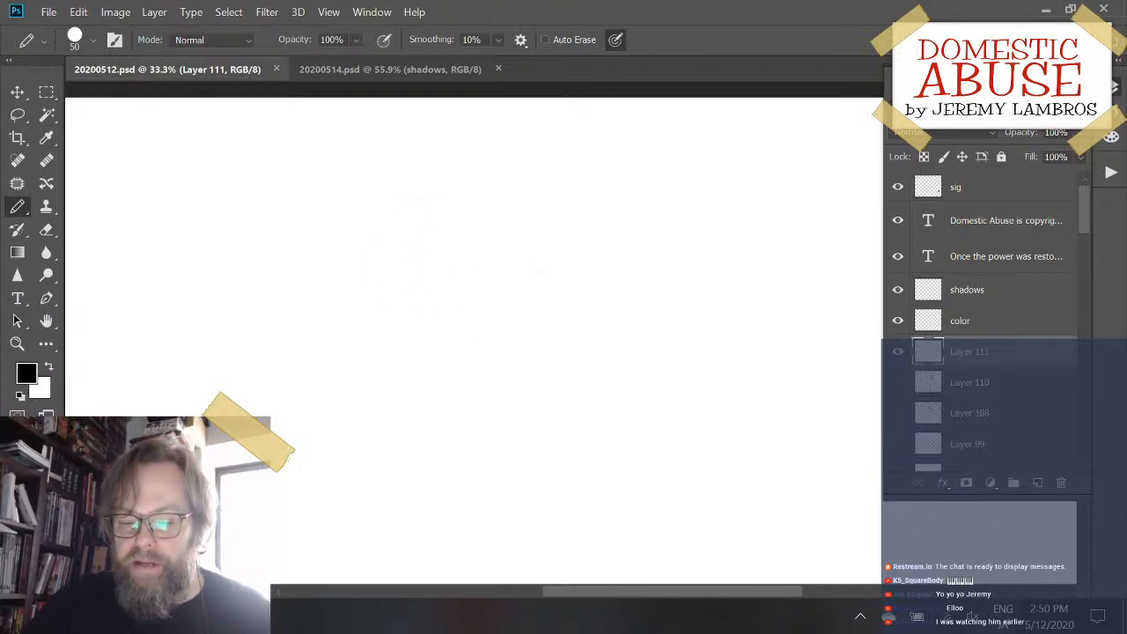
{"action": "mouse_move", "coordinate": [390, 223]}
{"action": "left_mouse_down"}
{"action": "mouse_move", "coordinate": [397, 329]}
{"action": "mouse_move", "coordinate": [441, 301]}
{"action": "mouse_move", "coordinate": [499, 292]}
{"action": "mouse_move", "coordinate": [536, 261]}
{"action": "left_mouse_up"}
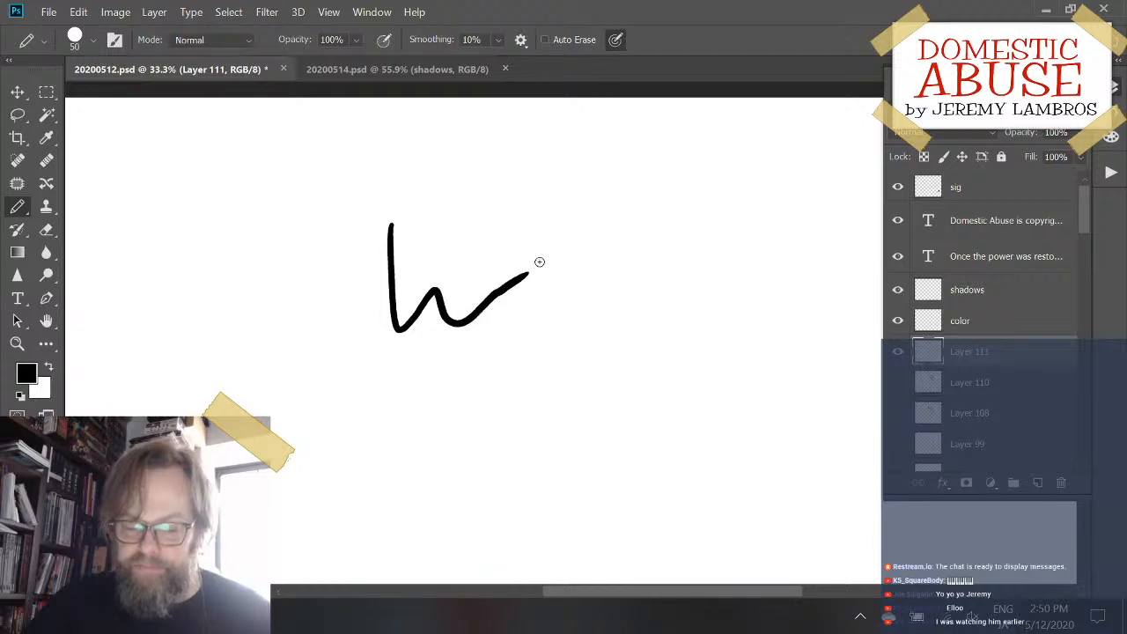
{"action": "key", "text": "ctrl+z"}
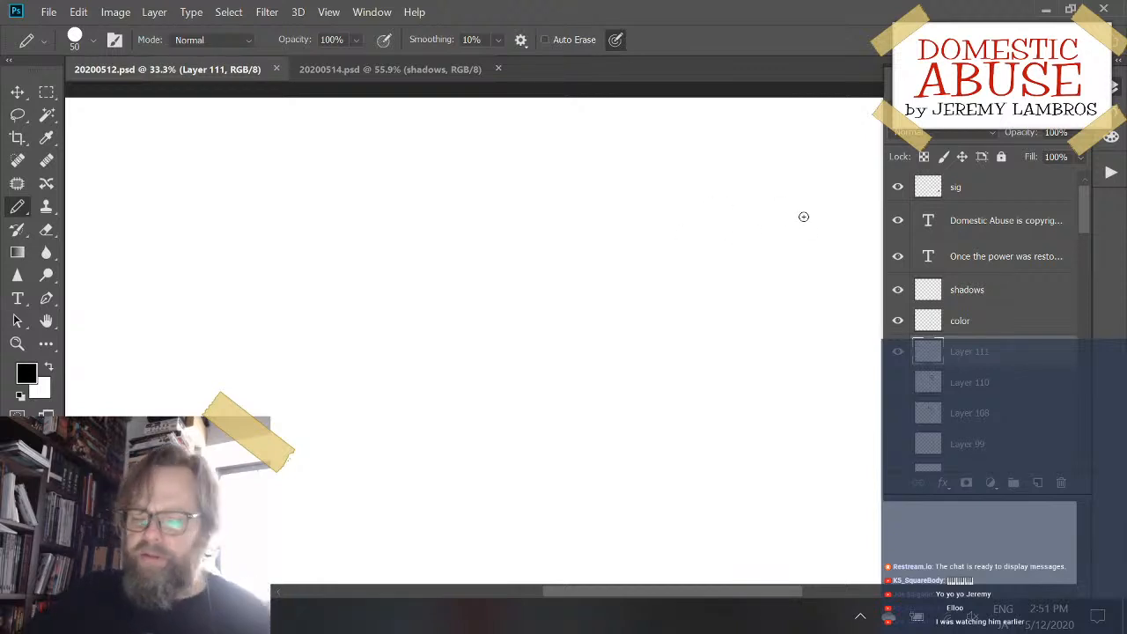
{"action": "mouse_move", "coordinate": [399, 242]}
{"action": "left_mouse_down"}
{"action": "mouse_move", "coordinate": [456, 274]}
{"action": "mouse_move", "coordinate": [517, 287]}
{"action": "left_mouse_up"}
{"action": "key", "text": "ctrl+z"}
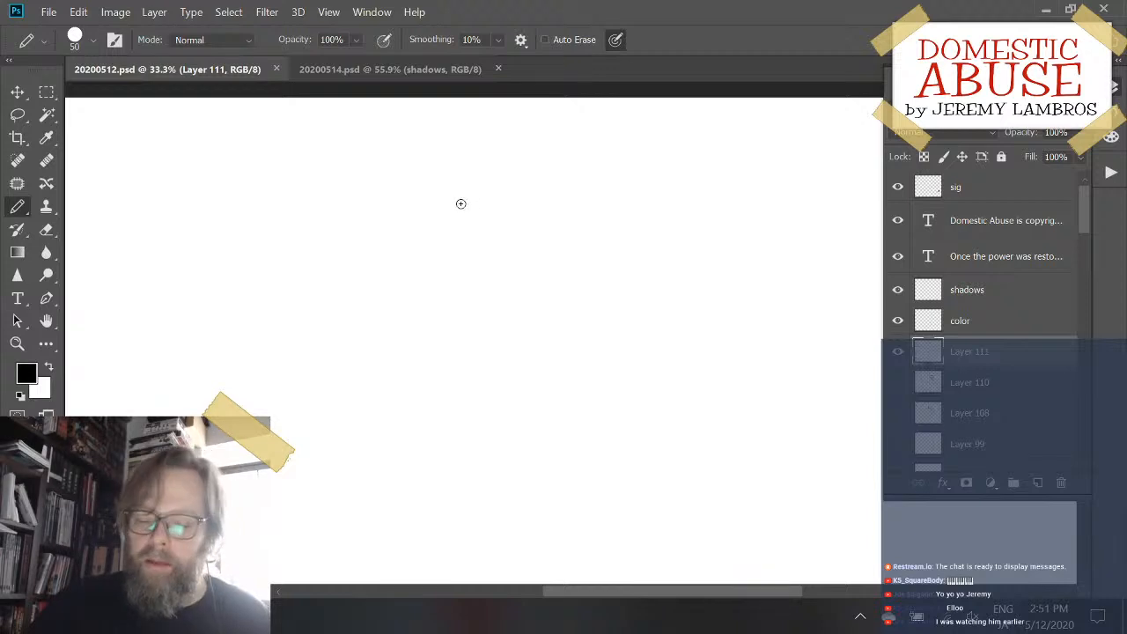
{"action": "mouse_move", "coordinate": [463, 202]}
{"action": "left_mouse_down"}
{"action": "mouse_move", "coordinate": [442, 318]}
{"action": "mouse_move", "coordinate": [480, 302]}
{"action": "mouse_move", "coordinate": [514, 331]}
{"action": "left_mouse_up"}
{"action": "key", "text": "ctrl+z"}
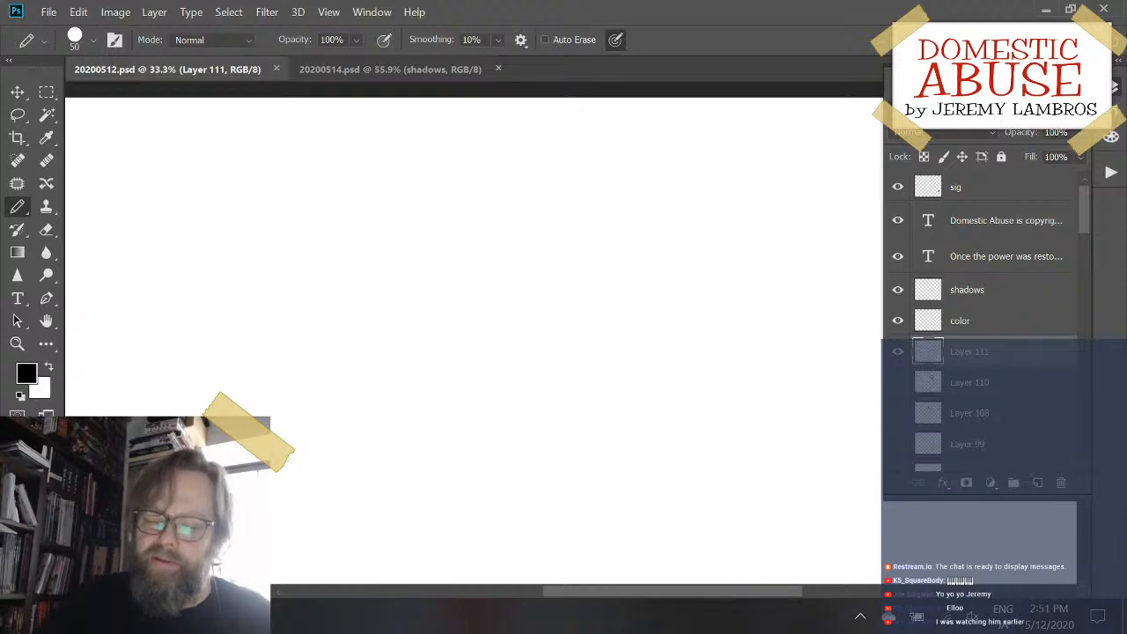
{"action": "mouse_move", "coordinate": [475, 248]}
{"action": "left_mouse_down"}
{"action": "mouse_move", "coordinate": [437, 341]}
{"action": "mouse_move", "coordinate": [496, 348]}
{"action": "mouse_move", "coordinate": [566, 317]}
{"action": "left_mouse_up"}
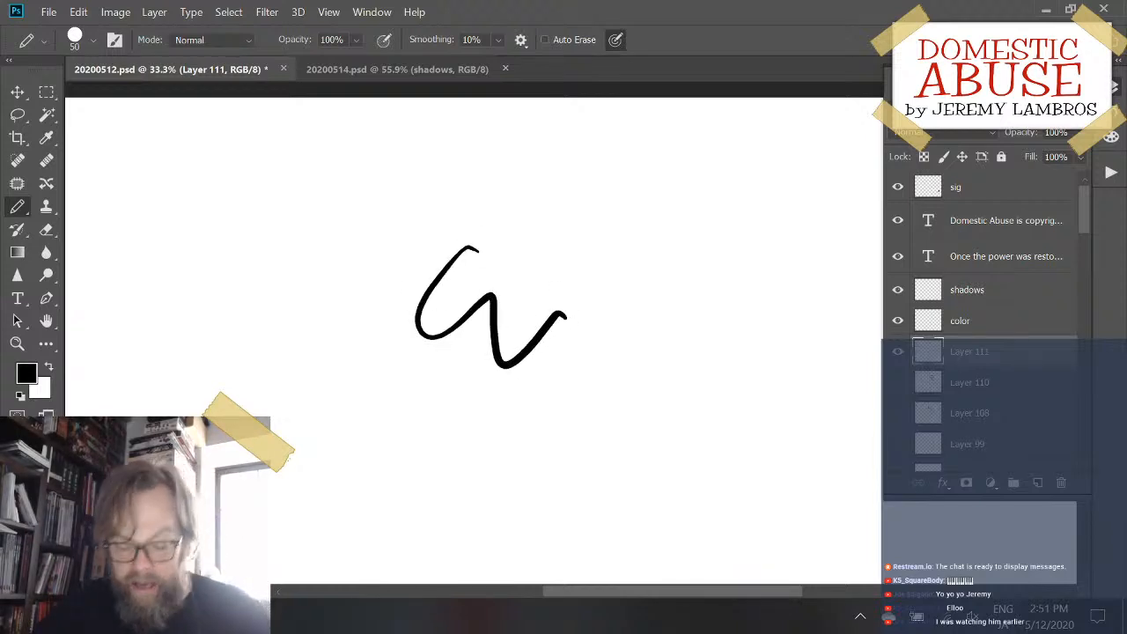
{"action": "key", "text": "ctrl+z"}
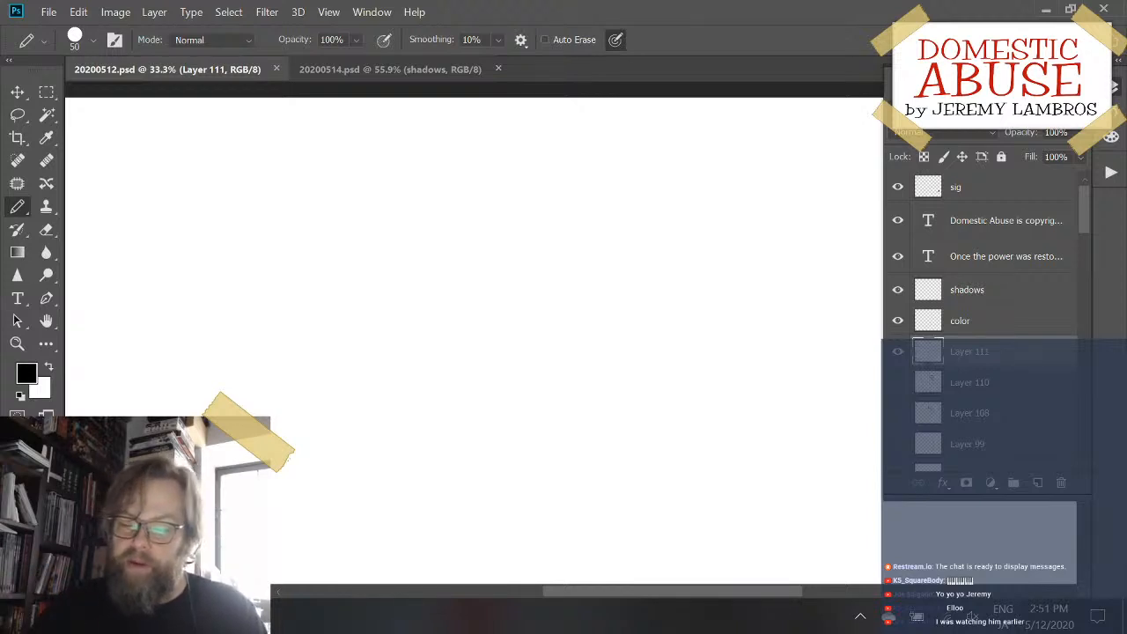
- Try several L-shaped pencil strokes for the box's left and bottom edges, undoing each one
{"action": "mouse_move", "coordinate": [481, 258]}
{"action": "left_mouse_down"}
{"action": "mouse_move", "coordinate": [480, 309]}
{"action": "mouse_move", "coordinate": [594, 401]}
{"action": "mouse_move", "coordinate": [612, 366]}
{"action": "left_mouse_up"}
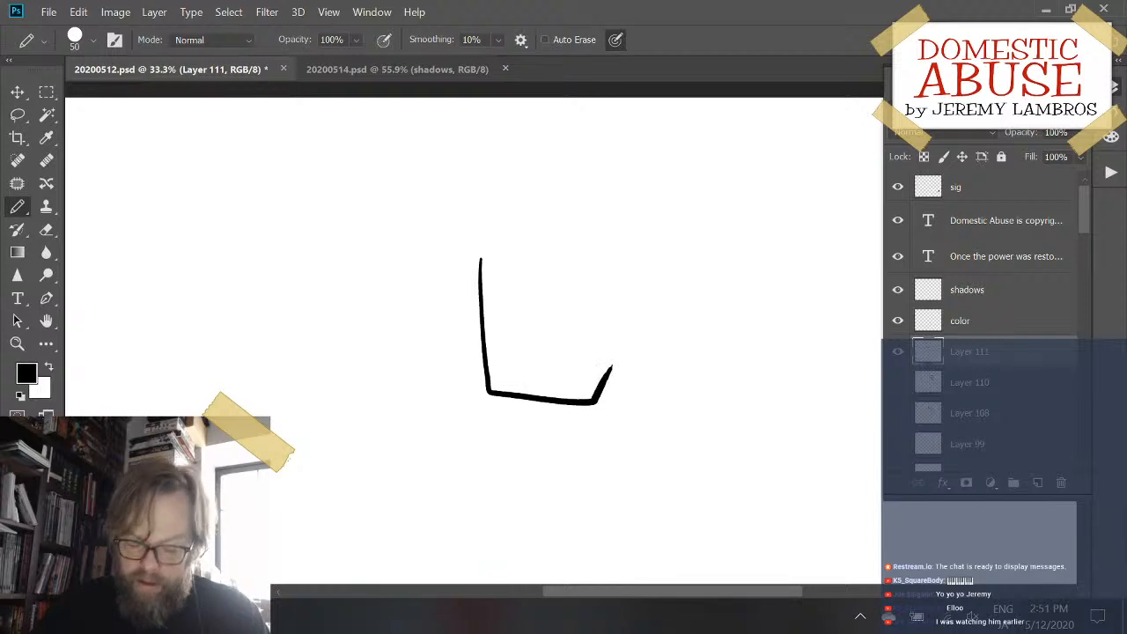
{"action": "key", "text": "ctrl+z"}
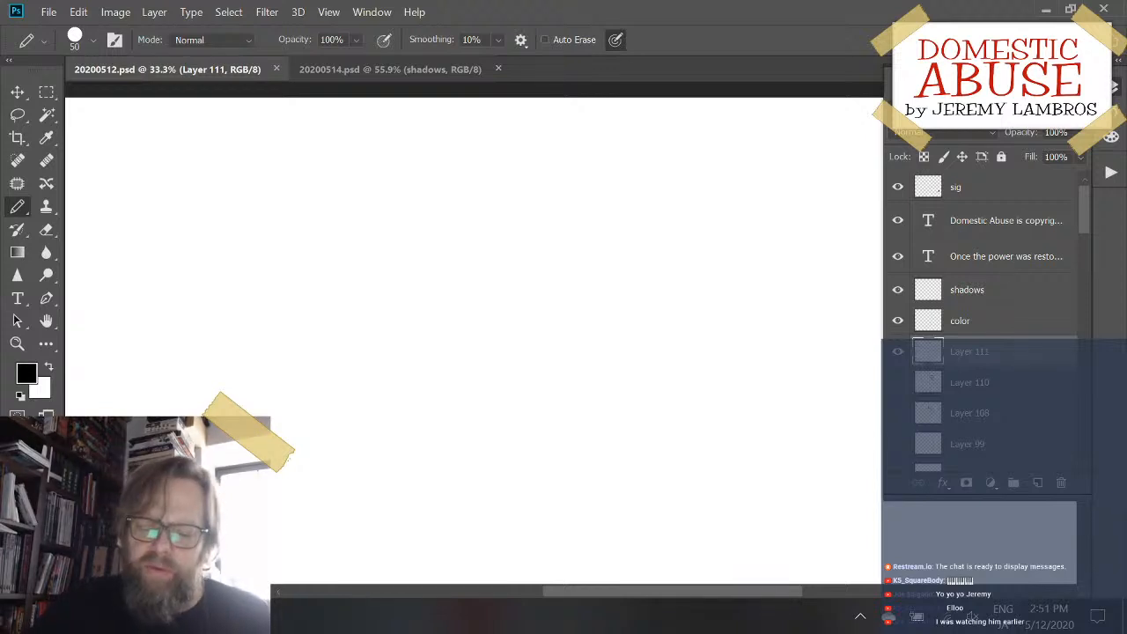
{"action": "mouse_move", "coordinate": [432, 237]}
{"action": "left_mouse_down"}
{"action": "mouse_move", "coordinate": [428, 345]}
{"action": "mouse_move", "coordinate": [486, 344]}
{"action": "mouse_move", "coordinate": [496, 356]}
{"action": "left_mouse_up"}
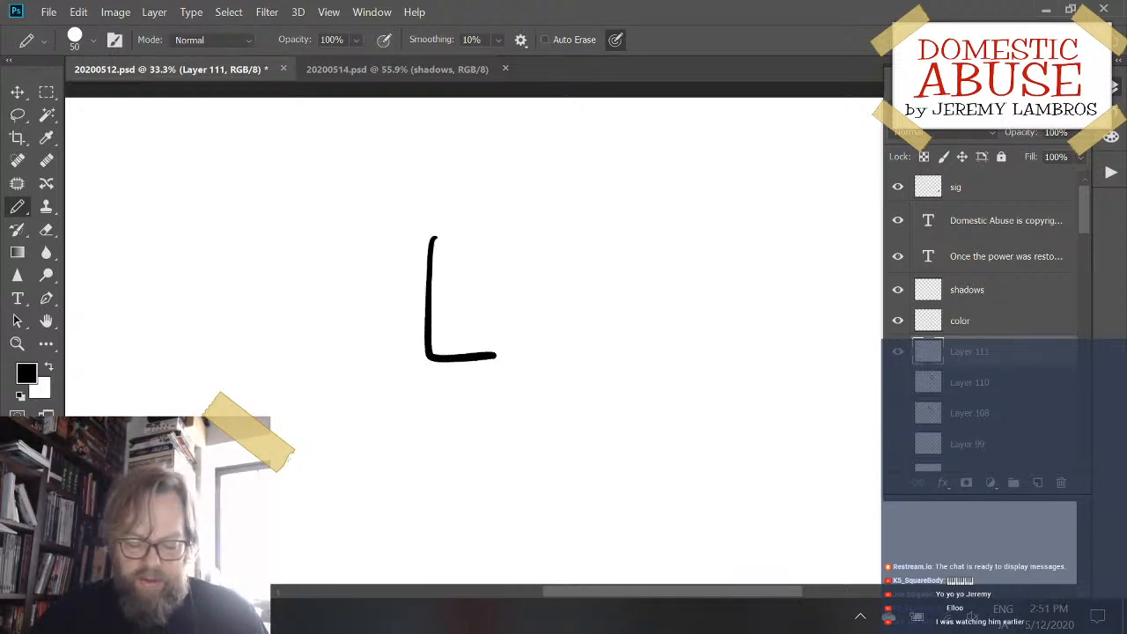
{"action": "key", "text": "ctrl+z"}
{"action": "mouse_move", "coordinate": [418, 231]}
{"action": "left_mouse_down"}
{"action": "mouse_move", "coordinate": [428, 346]}
{"action": "mouse_move", "coordinate": [503, 348]}
{"action": "left_mouse_up"}
{"action": "key", "text": "ctrl+z"}
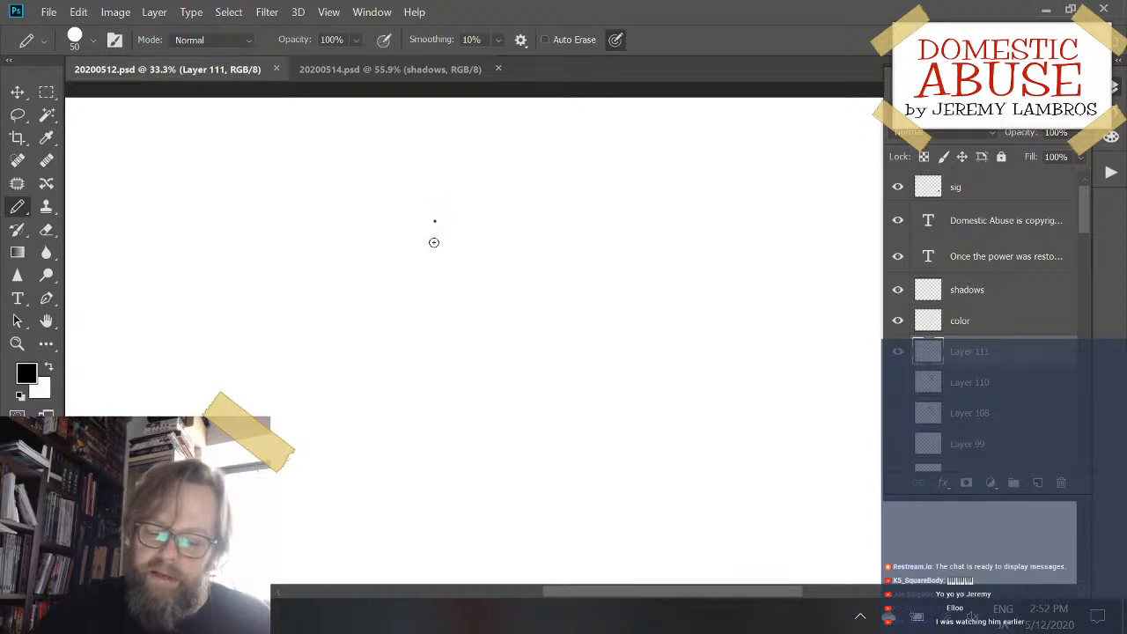
{"action": "mouse_move", "coordinate": [431, 221]}
{"action": "left_mouse_down"}
{"action": "mouse_move", "coordinate": [441, 338]}
{"action": "mouse_move", "coordinate": [529, 324]}
{"action": "left_mouse_up"}
{"action": "key", "text": "ctrl+z"}
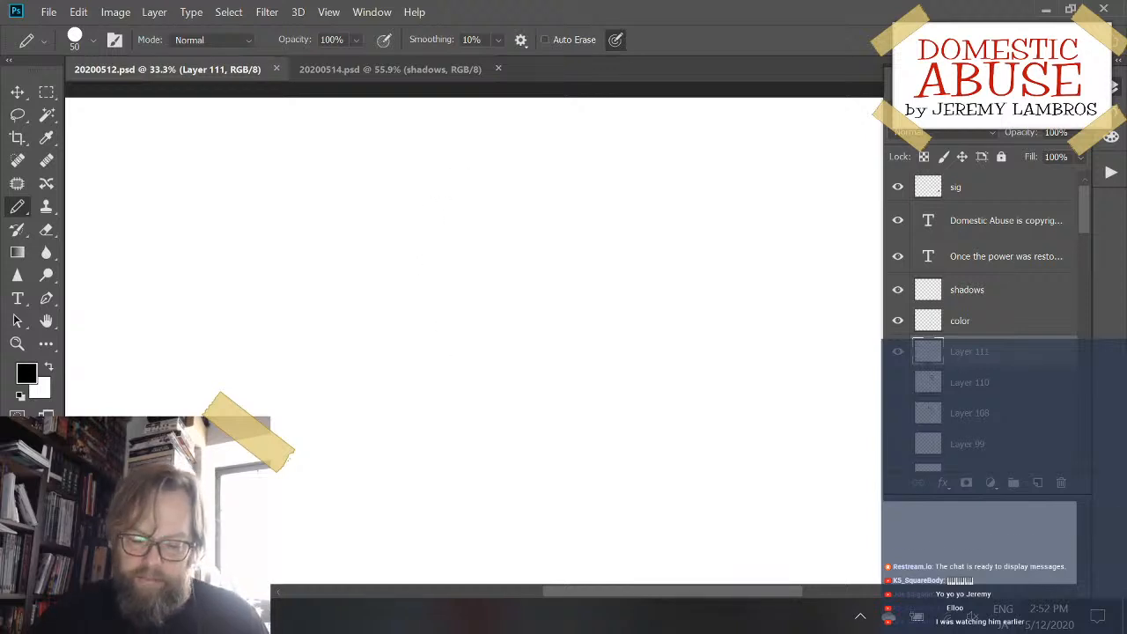
{"action": "mouse_move", "coordinate": [425, 257]}
{"action": "left_mouse_down"}
{"action": "mouse_move", "coordinate": [431, 398]}
{"action": "mouse_move", "coordinate": [509, 410]}
{"action": "left_mouse_up"}
{"action": "key", "text": "ctrl+z"}
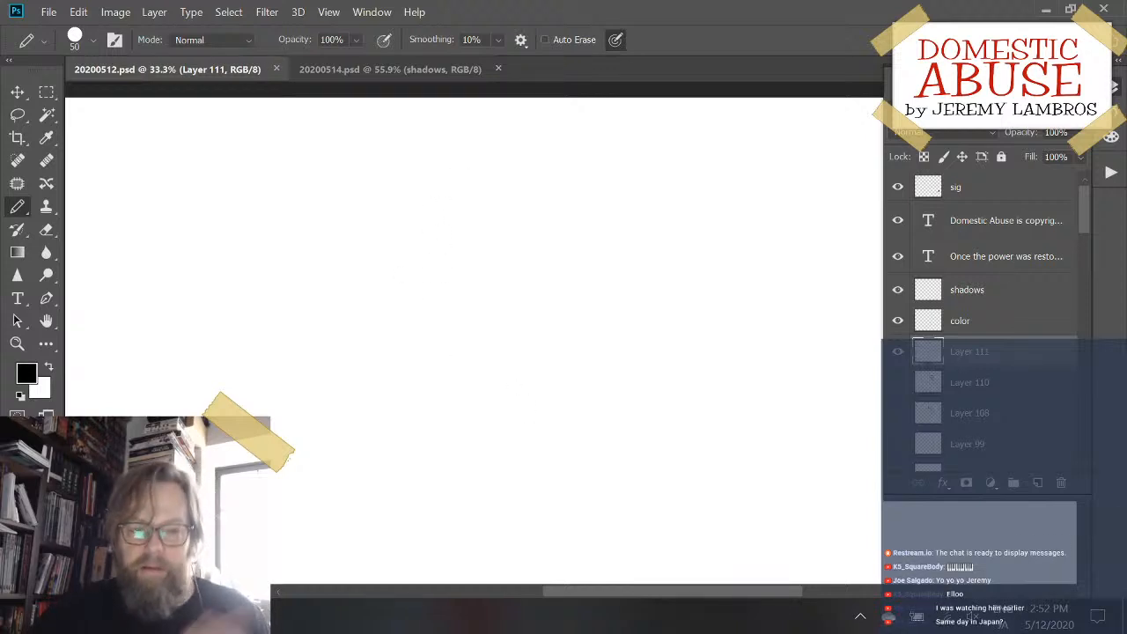
{"action": "scroll", "coordinate": [474, 335], "scroll_direction": "down", "scroll_amount": 1}
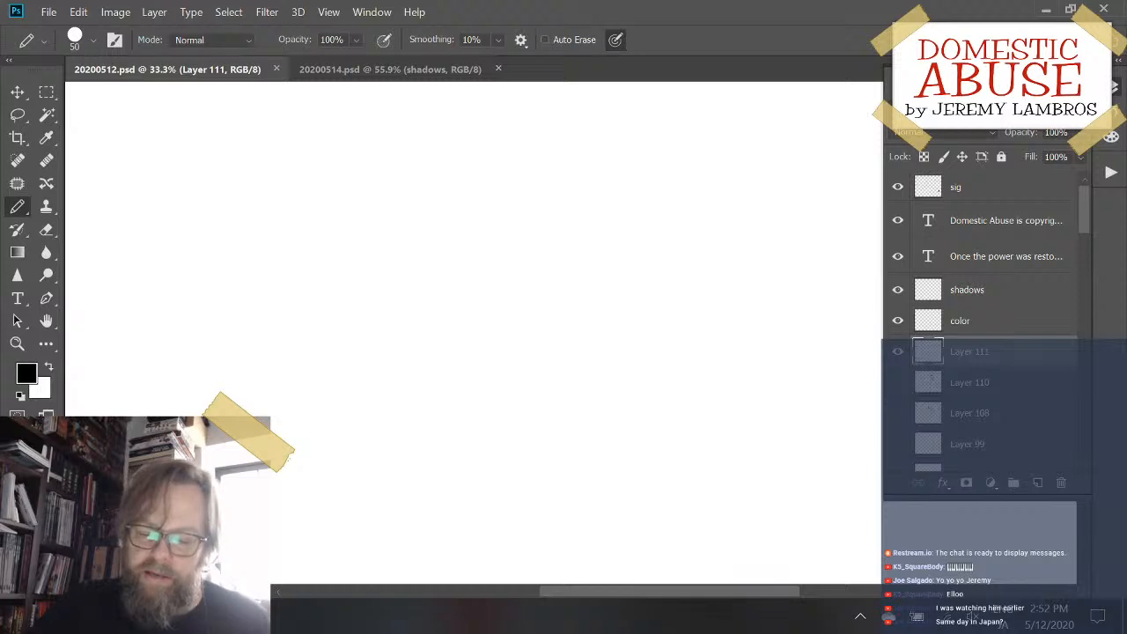
{"action": "mouse_move", "coordinate": [414, 254]}
{"action": "left_mouse_down"}
{"action": "mouse_move", "coordinate": [419, 385]}
{"action": "mouse_move", "coordinate": [511, 400]}
{"action": "left_mouse_up"}
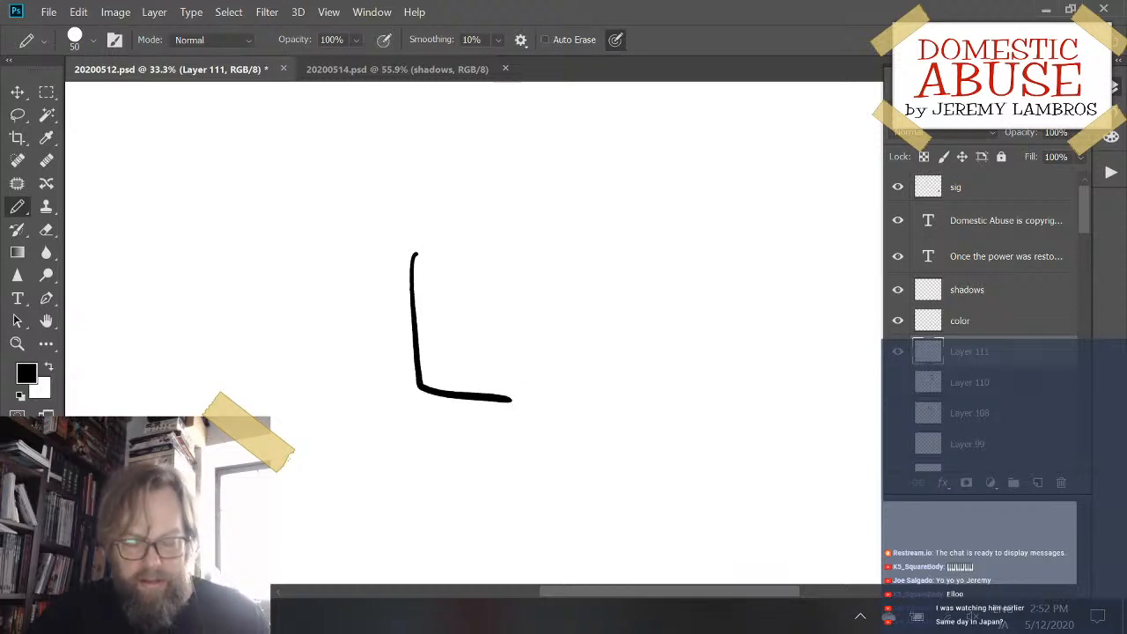
{"action": "key", "text": "ctrl+z"}
- Draw the box's left side, lower-left edge and upper-left edge as thick black pencil lines
{"action": "mouse_move", "coordinate": [437, 236]}
{"action": "left_mouse_down"}
{"action": "mouse_move", "coordinate": [449, 371]}
{"action": "mouse_move", "coordinate": [529, 424]}
{"action": "left_mouse_up"}
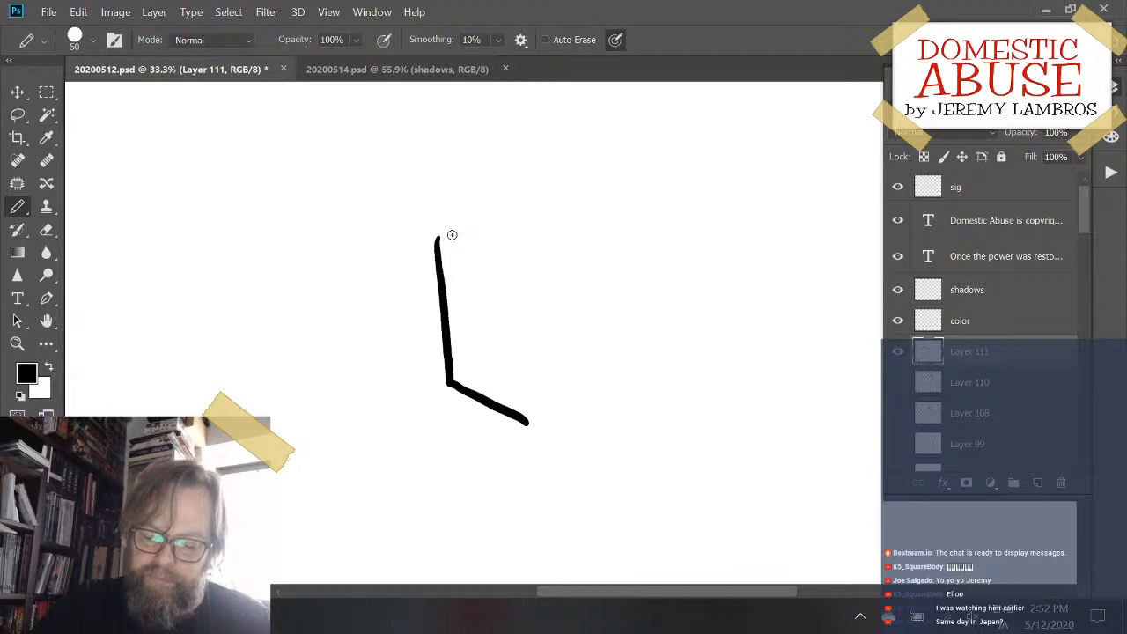
{"action": "mouse_move", "coordinate": [438, 237]}
{"action": "left_mouse_down"}
{"action": "mouse_move", "coordinate": [522, 206]}
{"action": "mouse_move", "coordinate": [603, 221]}
{"action": "left_mouse_up"}
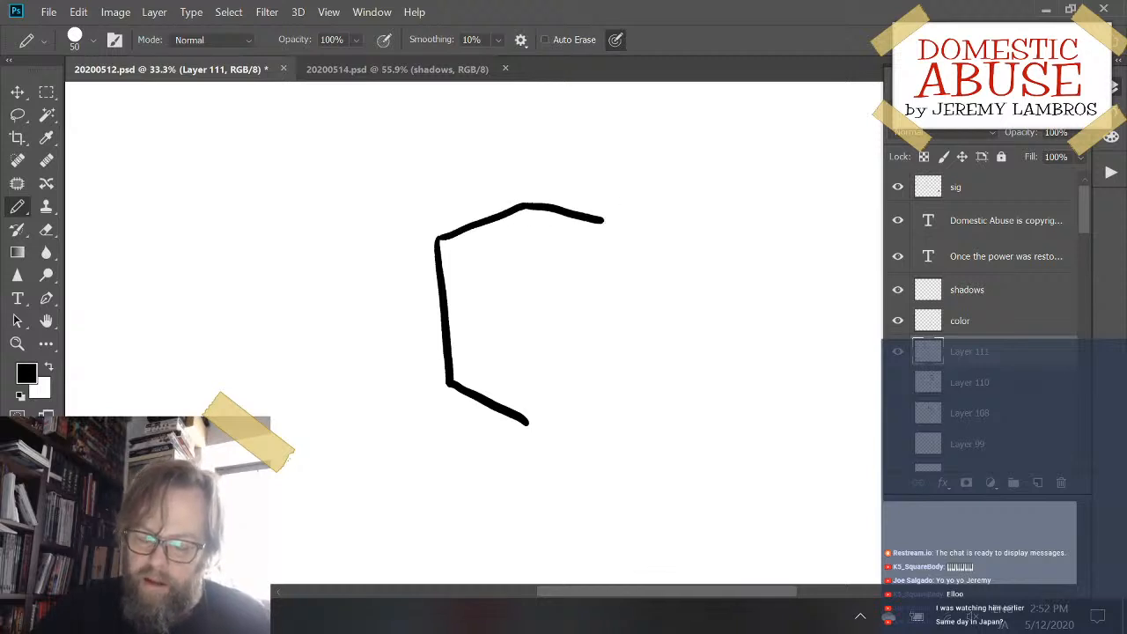
{"action": "key", "text": "ctrl+z"}
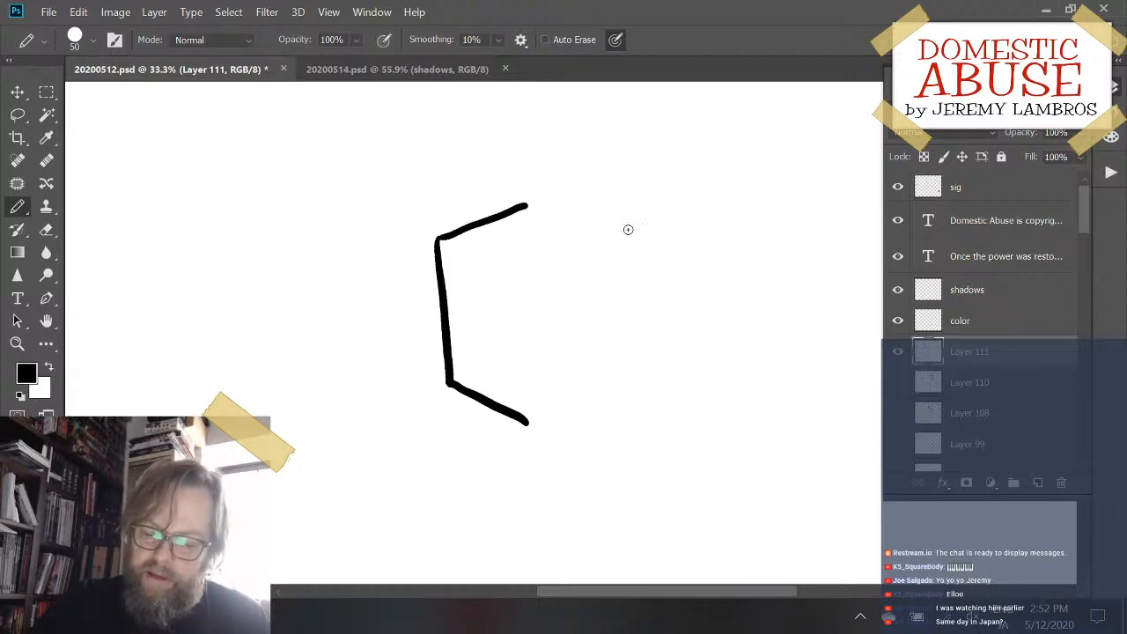
{"action": "key", "text": "ctrl+shift+z"}
{"action": "key", "text": "ctrl+z"}
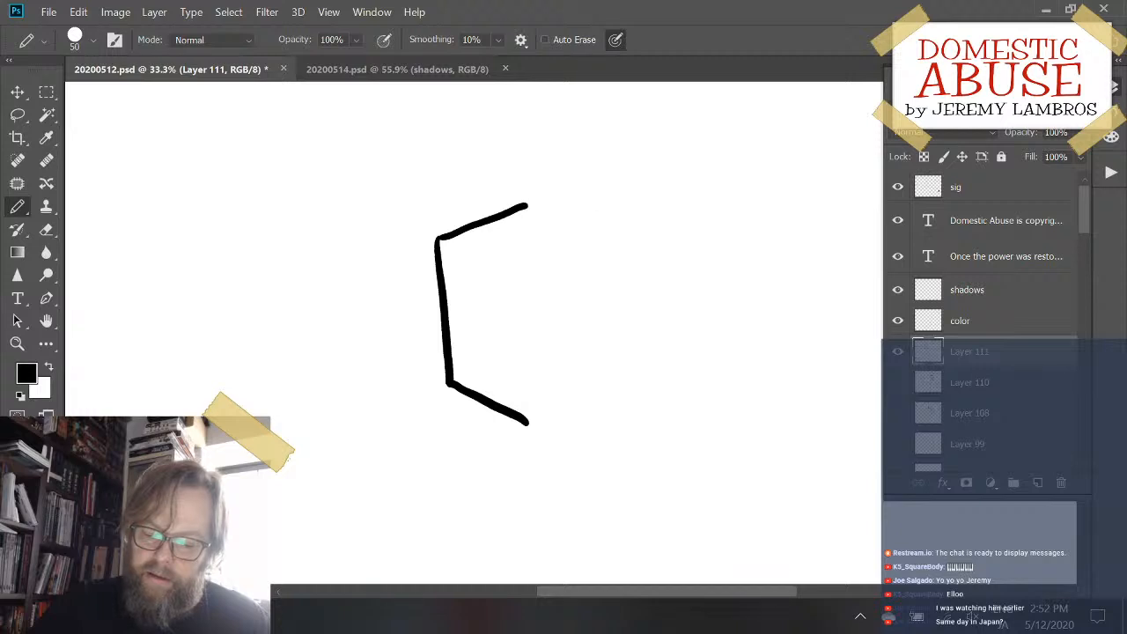
- Draw the box's upper-right edge and a right side slanting slightly outward, redoing strokes that miss
{"action": "left_click_drag", "start_coordinate": [531, 211], "coordinate": [629, 244]}
{"action": "key", "text": "ctrl+z"}
{"action": "mouse_move", "coordinate": [526, 203]}
{"action": "left_mouse_down"}
{"action": "mouse_move", "coordinate": [619, 241]}
{"action": "mouse_move", "coordinate": [621, 398]}
{"action": "left_mouse_up"}
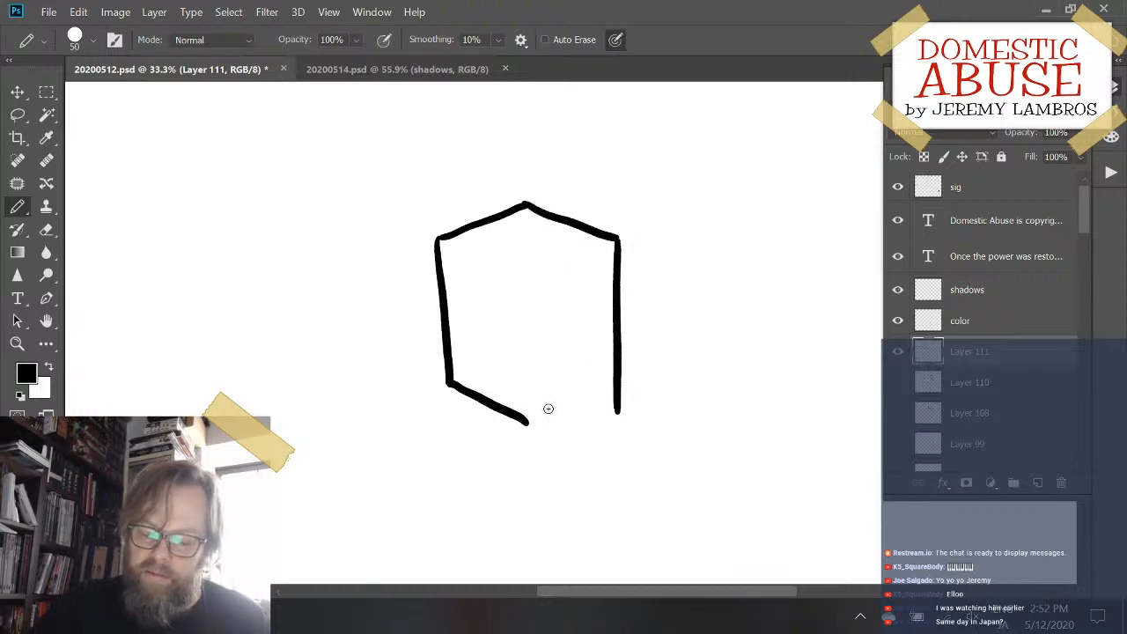
{"action": "key", "text": "ctrl+z"}
{"action": "left_click_drag", "start_coordinate": [617, 238], "coordinate": [625, 366]}
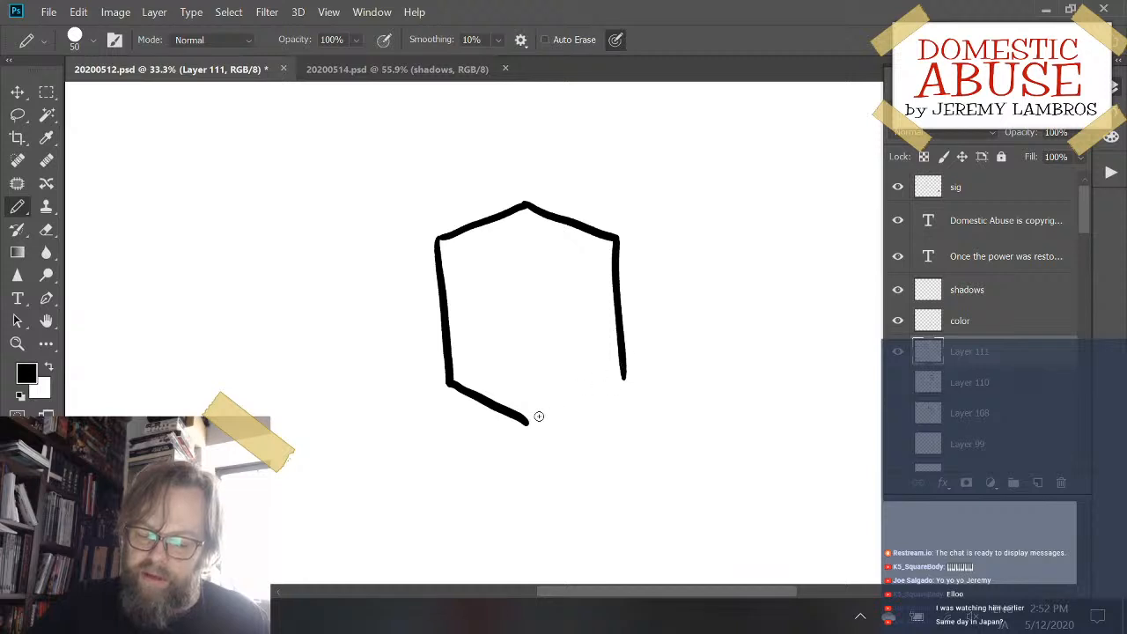
- Close the box's outline with a lower-right edge from the bottom corner to the right side, redrawing it until it fits
{"action": "left_click_drag", "start_coordinate": [533, 425], "coordinate": [623, 376]}
{"action": "key", "text": "ctrl+z"}
{"action": "left_click_drag", "start_coordinate": [530, 423], "coordinate": [627, 377]}
{"action": "key", "text": "ctrl+z"}
{"action": "left_click_drag", "start_coordinate": [529, 423], "coordinate": [627, 377]}
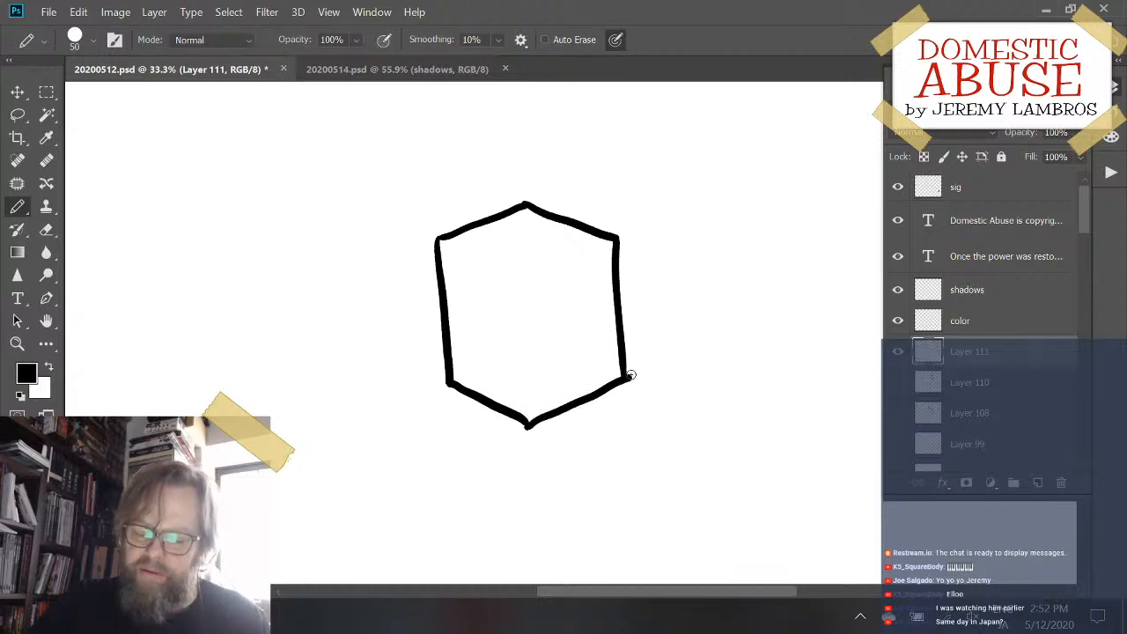
{"action": "key", "text": "ctrl+z"}
{"action": "left_click_drag", "start_coordinate": [528, 421], "coordinate": [623, 370]}
{"action": "key", "text": "ctrl+z"}
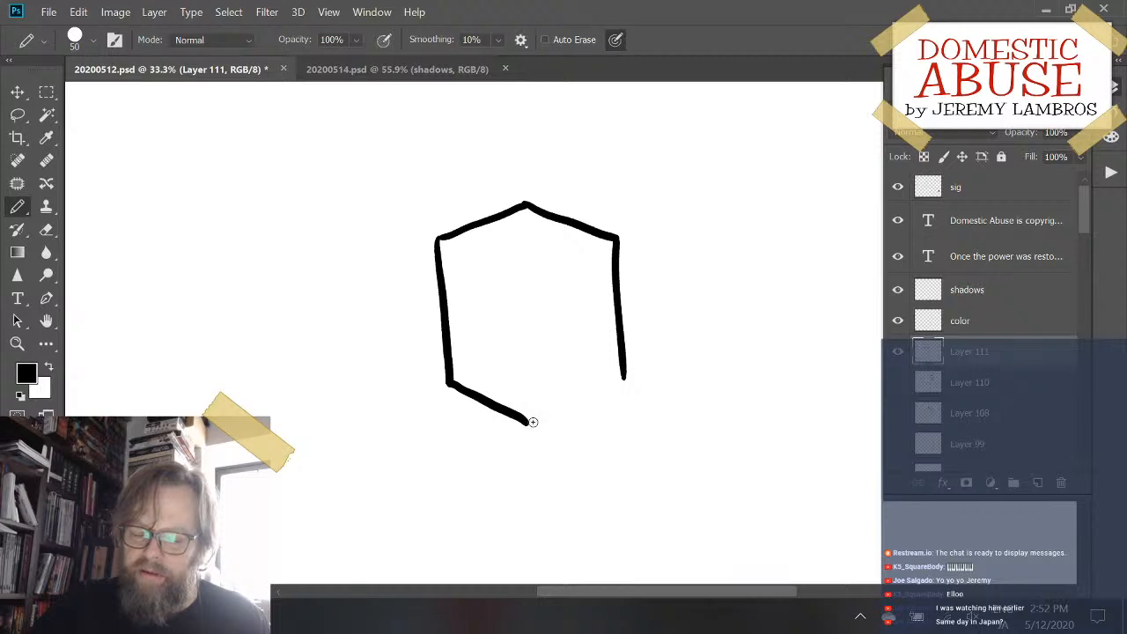
{"action": "left_click_drag", "start_coordinate": [528, 421], "coordinate": [626, 374]}
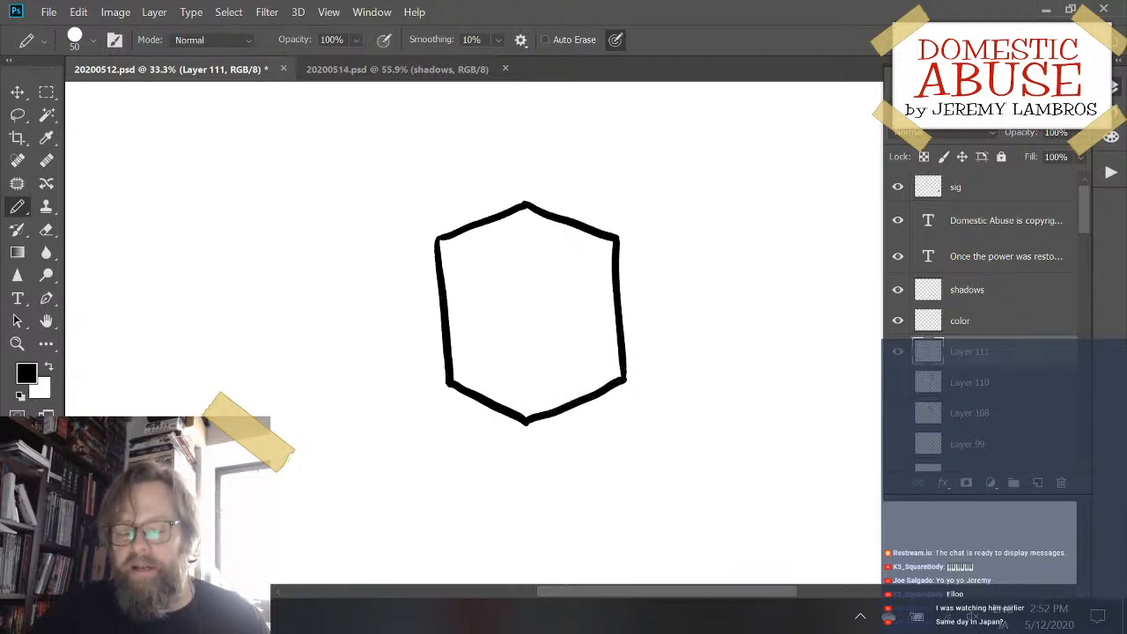
- Draw two thinner inner edges from the left and right upper corners toward the middle to form the box's top face
{"action": "mouse_move", "coordinate": [441, 246]}
{"action": "left_mouse_down"}
{"action": "mouse_move", "coordinate": [516, 277]}
{"action": "mouse_move", "coordinate": [604, 251]}
{"action": "left_mouse_up"}
{"action": "key", "text": "ctrl+z"}
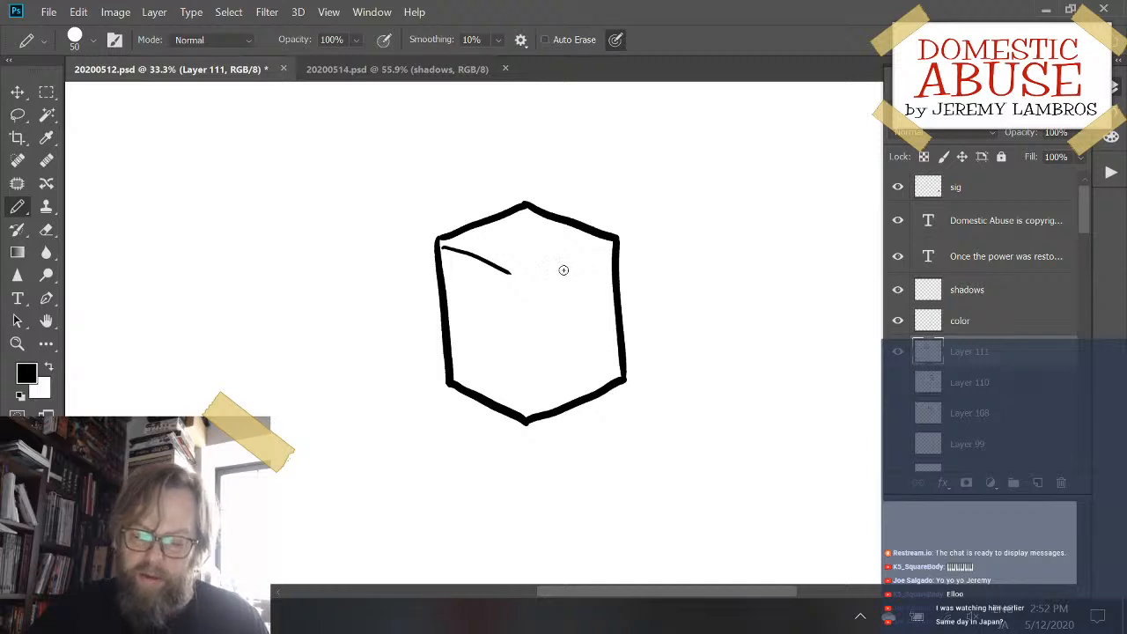
{"action": "left_click_drag", "start_coordinate": [534, 277], "coordinate": [593, 254]}
{"action": "key", "text": "ctrl+z"}
{"action": "left_click_drag", "start_coordinate": [526, 282], "coordinate": [613, 243]}
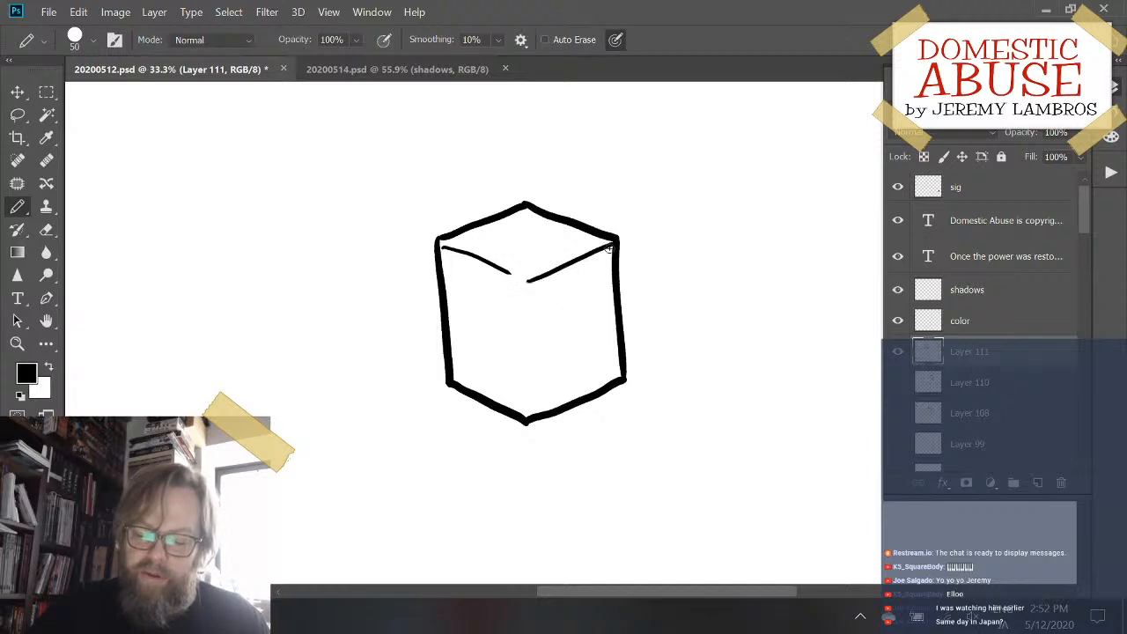
- Draw a thinner vertical inner edge from the top face's front corner to the box's bottom corner, redrawing it until it fits
{"action": "left_click_drag", "start_coordinate": [518, 292], "coordinate": [520, 412]}
{"action": "key", "text": "ctrl+z"}
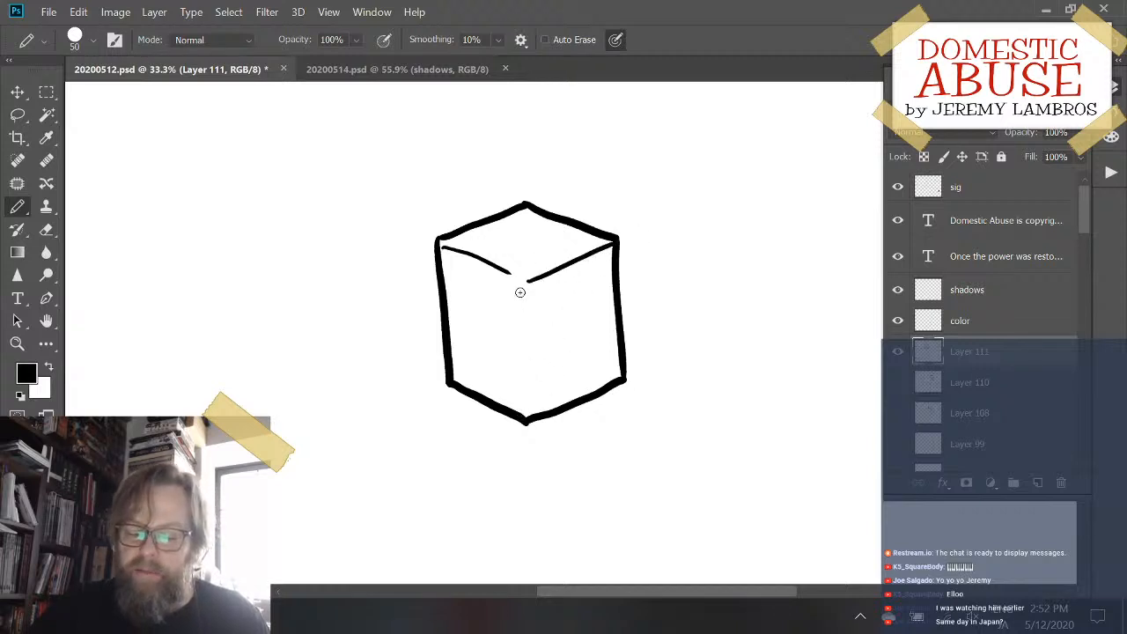
{"action": "left_click_drag", "start_coordinate": [521, 291], "coordinate": [530, 398]}
{"action": "key", "text": "ctrl+z"}
{"action": "left_click_drag", "start_coordinate": [518, 291], "coordinate": [523, 400]}
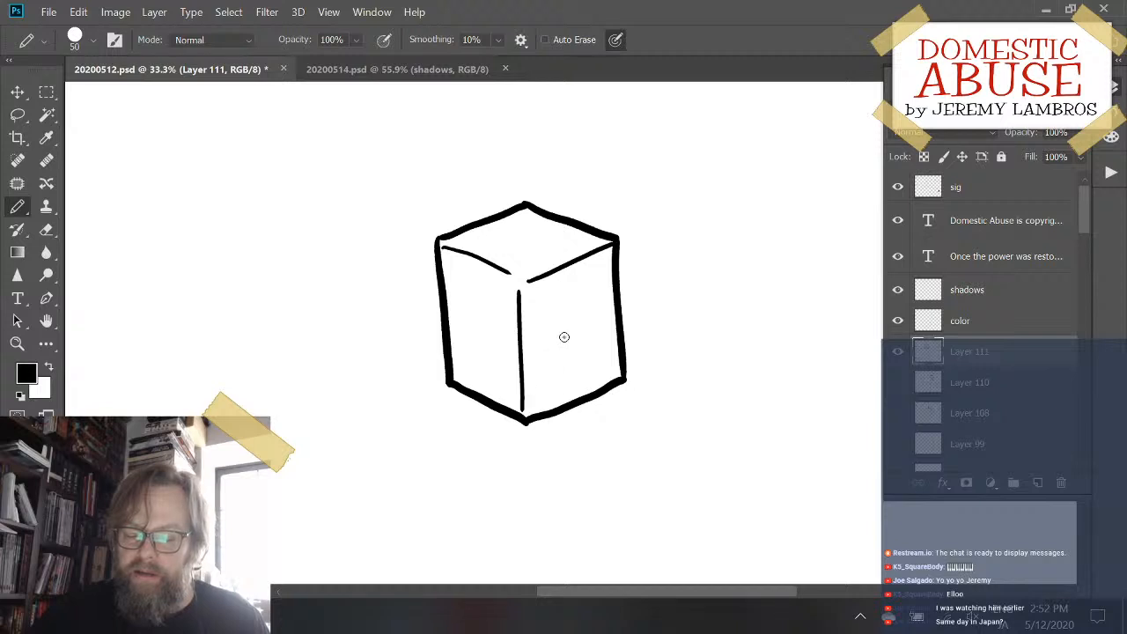
{"action": "key", "text": "ctrl+z"}
{"action": "left_click_drag", "start_coordinate": [519, 293], "coordinate": [530, 408]}
{"action": "key", "text": "ctrl+z"}
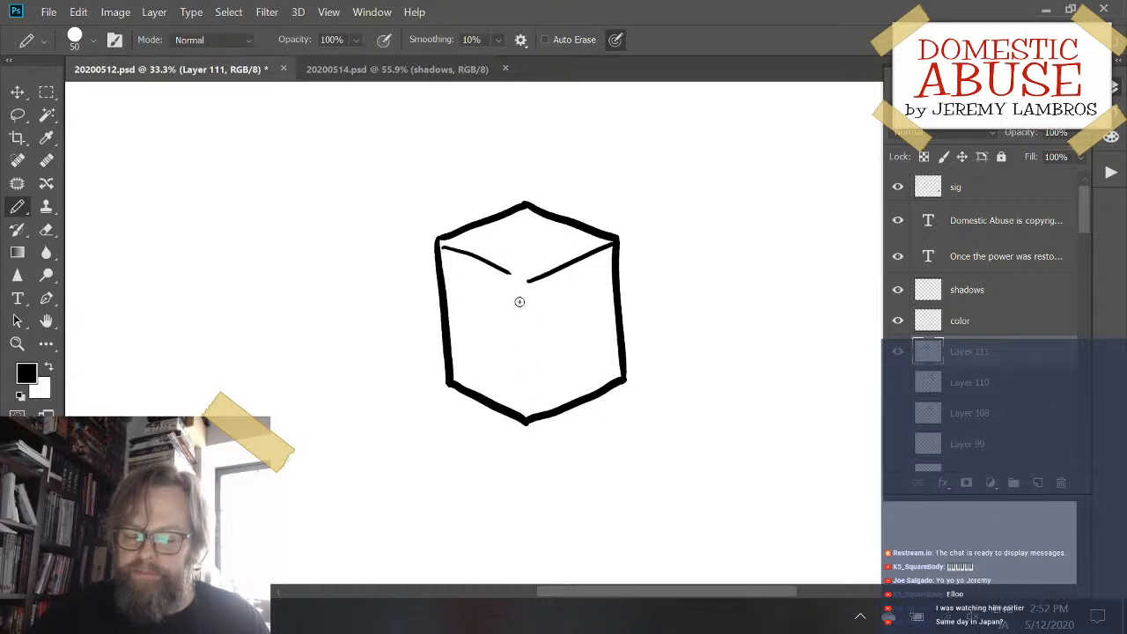
{"action": "left_click_drag", "start_coordinate": [519, 295], "coordinate": [528, 415]}
{"action": "key", "text": "ctrl+z"}
{"action": "left_click_drag", "start_coordinate": [518, 294], "coordinate": [525, 414]}
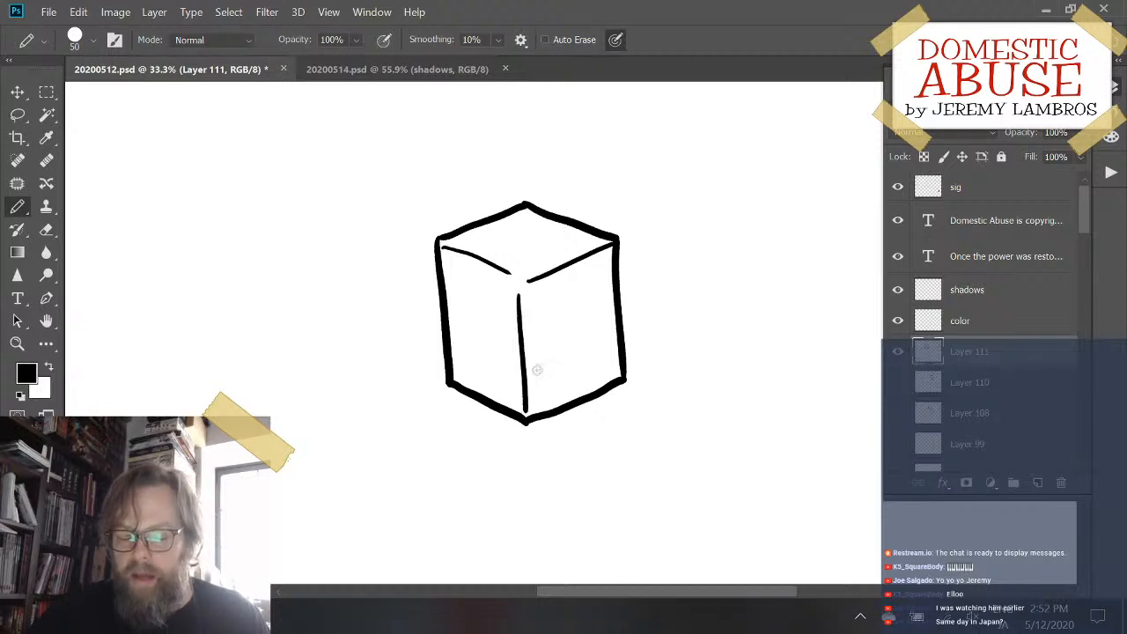
- Add a new blank layer above the box's layer
{"action": "left_click", "coordinate": [611, 258], "text": "ctrl"}
{"action": "left_click_drag", "start_coordinate": [614, 284], "coordinate": [310, 260]}
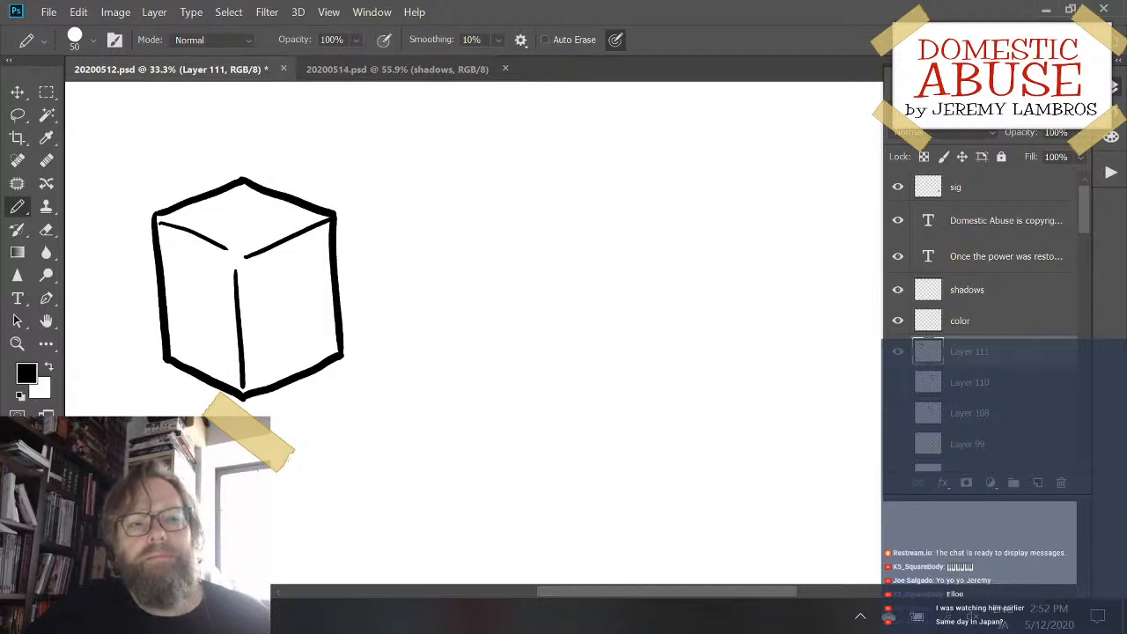
{"action": "left_click", "coordinate": [1037, 483]}
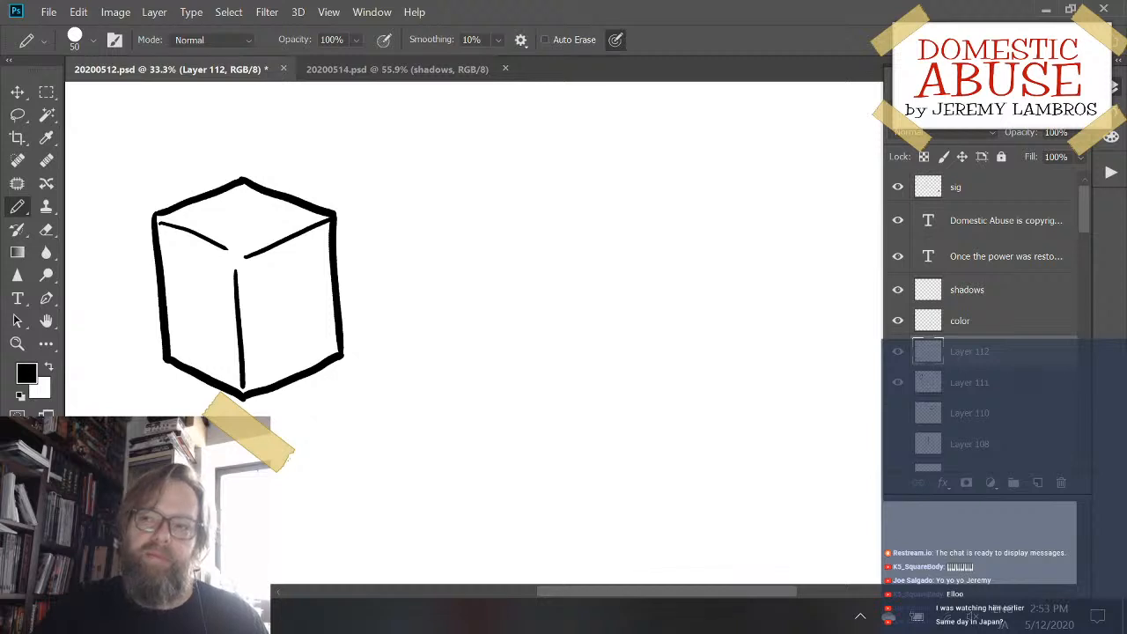
- Rotate the finished box slightly clockwise on its own layer with Free Transform
{"action": "mouse_move", "coordinate": [360, 313]}
{"action": "left_mouse_down"}
{"action": "mouse_move", "coordinate": [402, 296]}
{"action": "mouse_move", "coordinate": [352, 315]}
{"action": "mouse_move", "coordinate": [387, 324]}
{"action": "mouse_move", "coordinate": [364, 308]}
{"action": "left_mouse_up"}
{"action": "left_click", "coordinate": [361, 309], "text": "ctrl"}
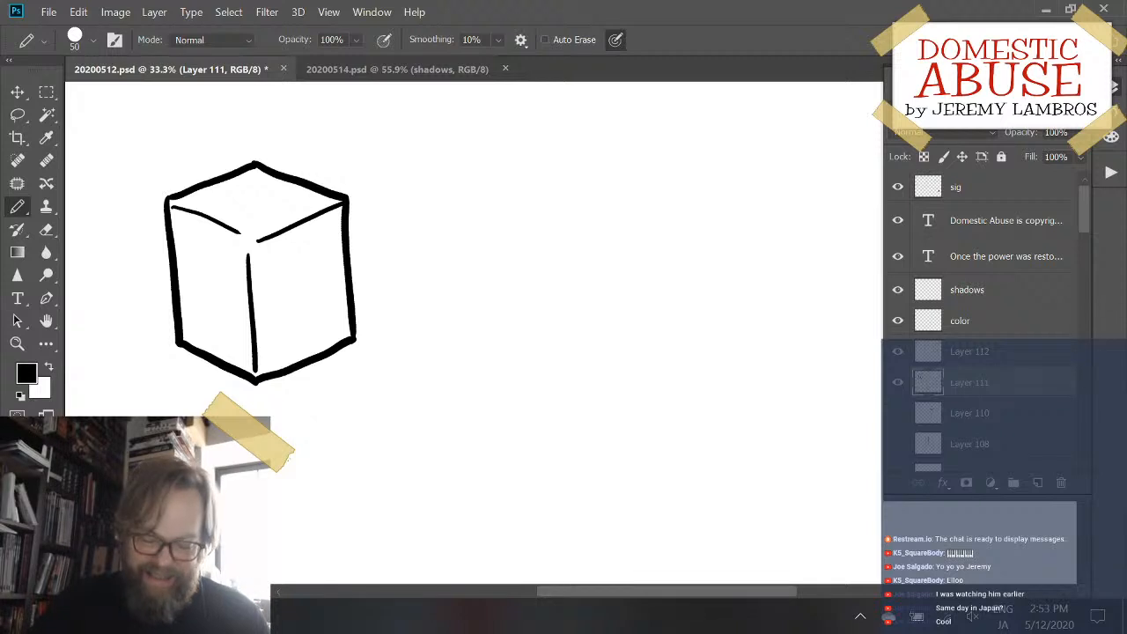
{"action": "key", "text": "ctrl+t"}
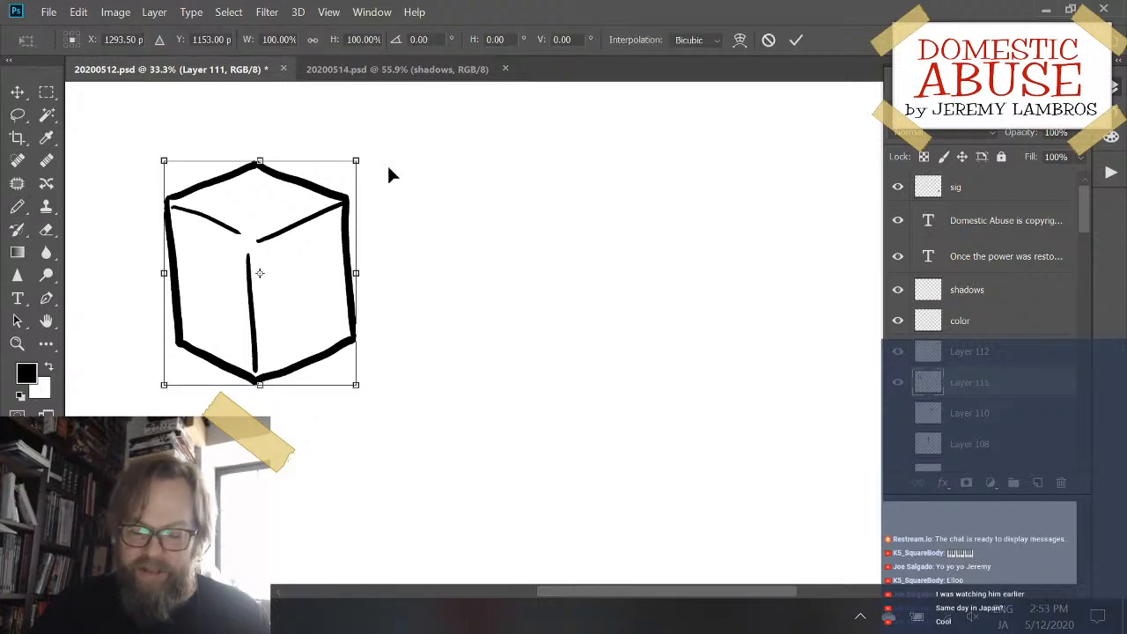
{"action": "left_click_drag", "start_coordinate": [355, 162], "coordinate": [371, 167]}
{"action": "key", "text": "ctrl+z"}
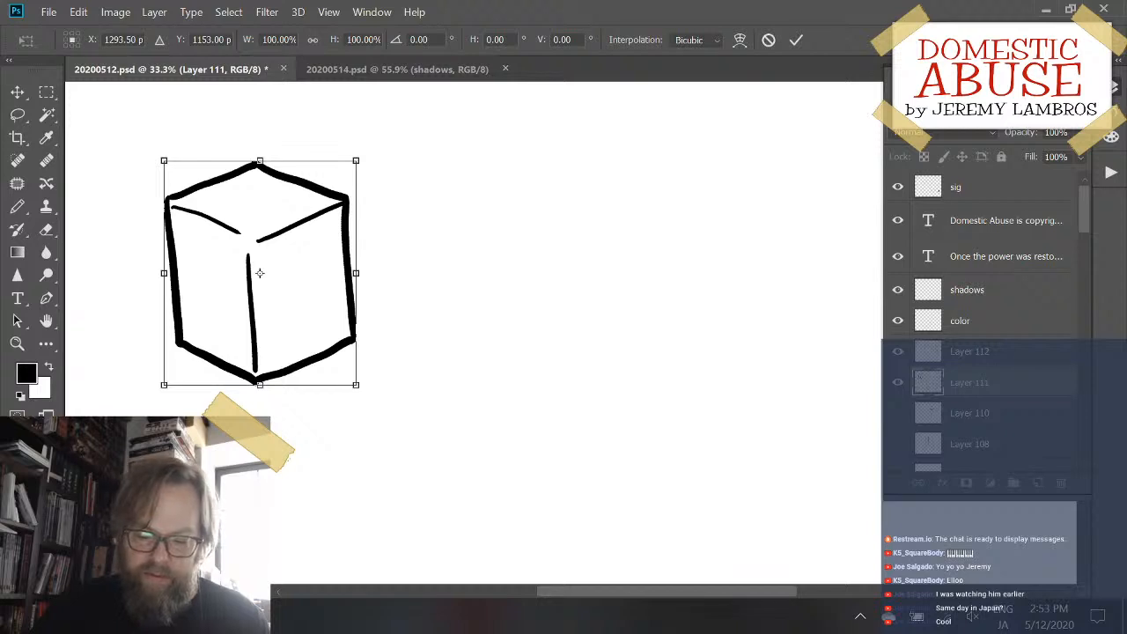
{"action": "left_click_drag", "start_coordinate": [369, 150], "coordinate": [377, 160]}
{"action": "key", "text": "b"}
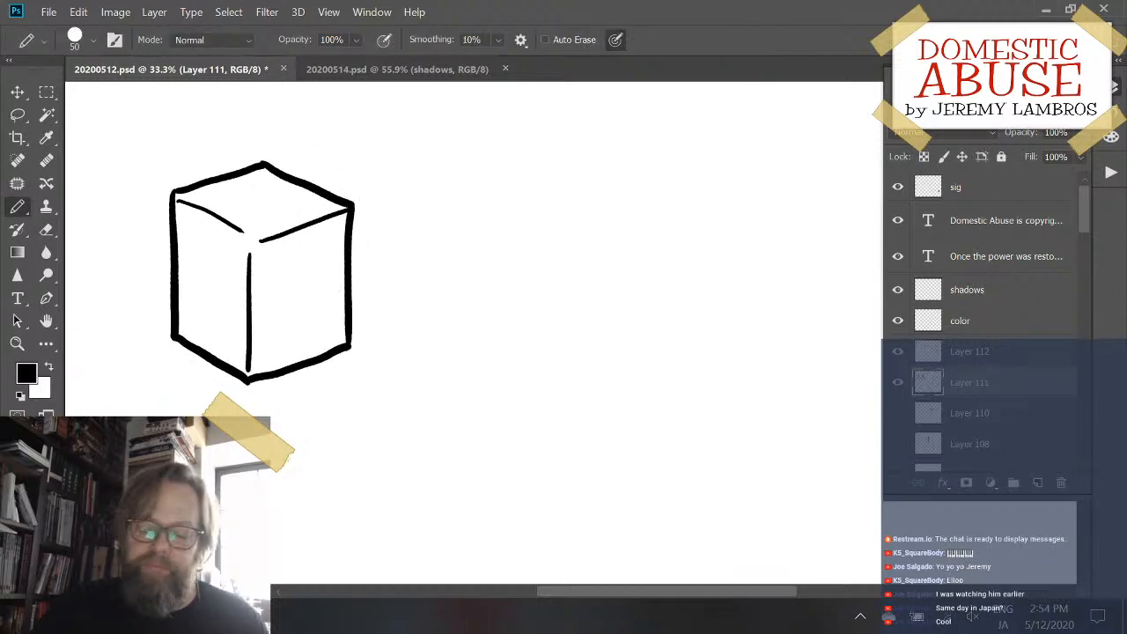
- On a new layer above the first box, draw a larger second box's left side, lower-left edge and upper-left edge in thick lines
{"action": "left_click_drag", "start_coordinate": [357, 292], "coordinate": [290, 226]}
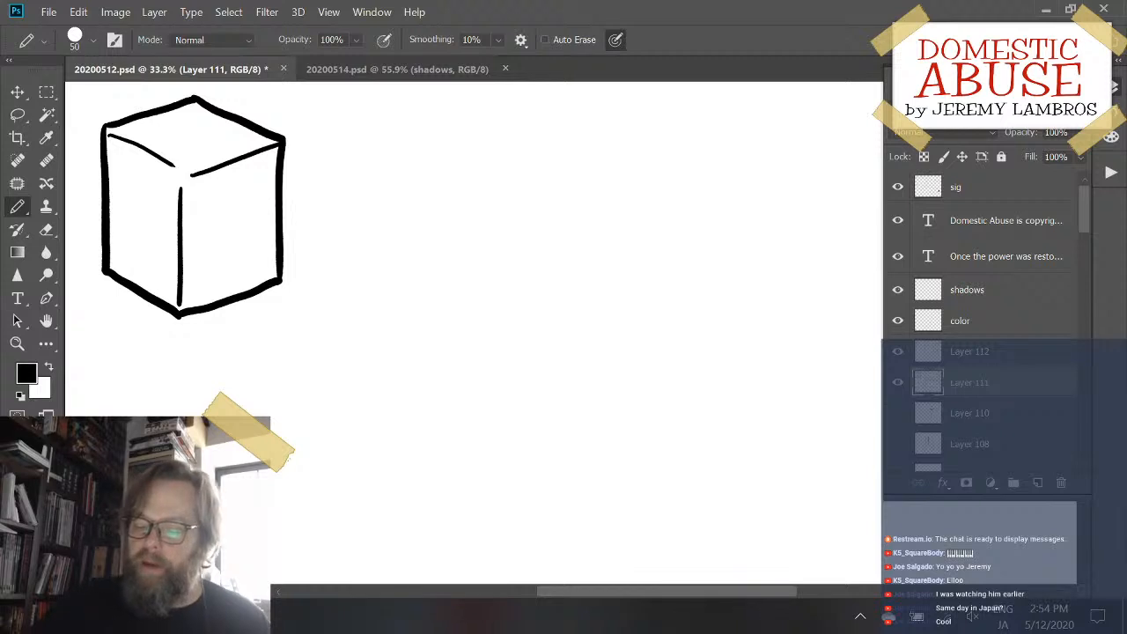
{"action": "left_click", "coordinate": [1039, 485]}
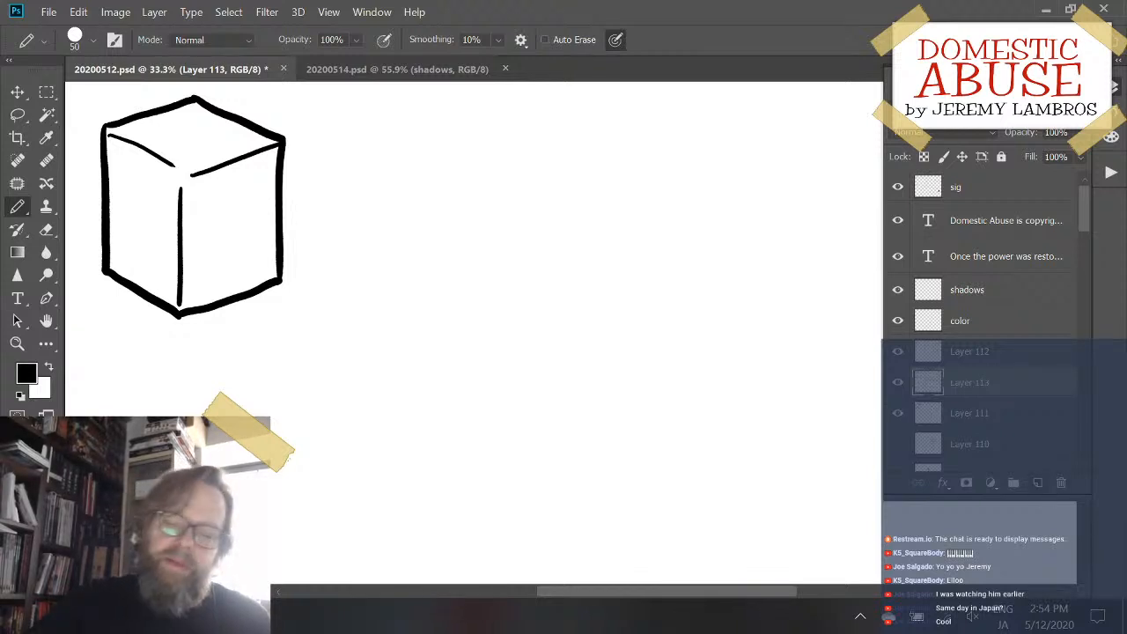
{"action": "mouse_move", "coordinate": [395, 234]}
{"action": "left_mouse_down"}
{"action": "mouse_move", "coordinate": [375, 313]}
{"action": "mouse_move", "coordinate": [380, 430]}
{"action": "left_mouse_up"}
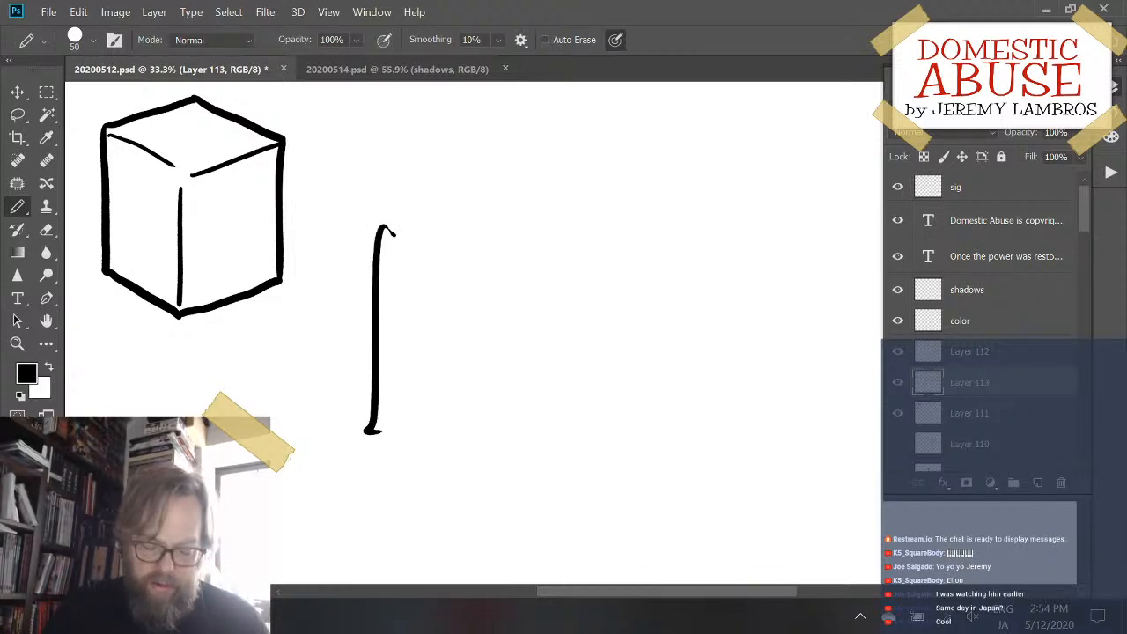
{"action": "key", "text": "ctrl+z"}
{"action": "mouse_move", "coordinate": [405, 225]}
{"action": "left_mouse_down"}
{"action": "mouse_move", "coordinate": [400, 439]}
{"action": "mouse_move", "coordinate": [519, 475]}
{"action": "left_mouse_up"}
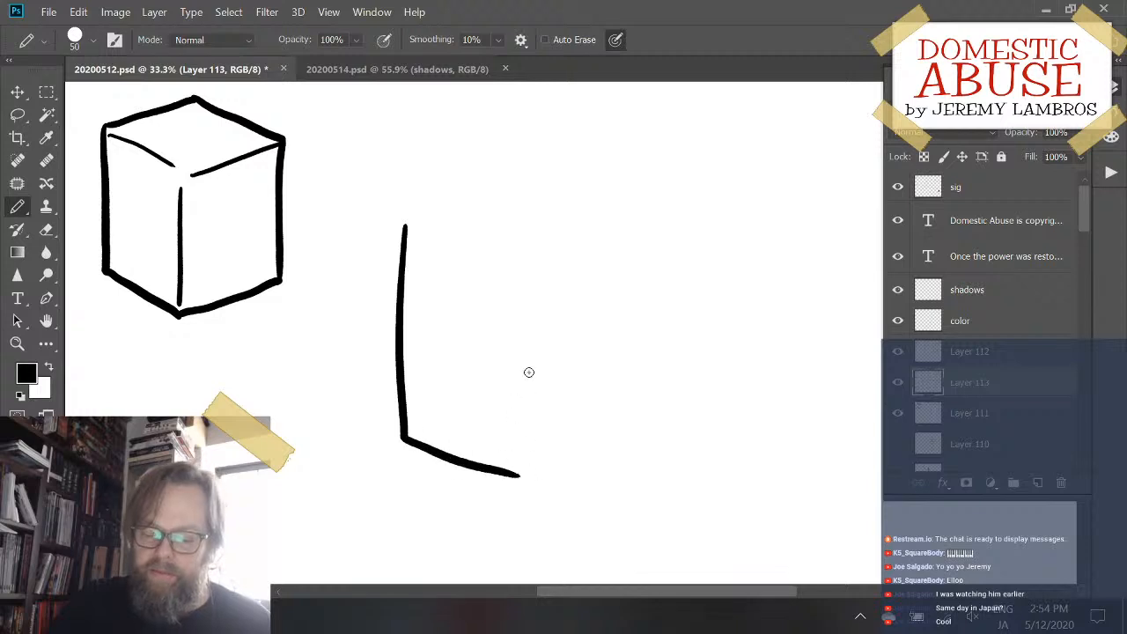
{"action": "mouse_move", "coordinate": [406, 224]}
{"action": "left_mouse_down"}
{"action": "mouse_move", "coordinate": [511, 192]}
{"action": "mouse_move", "coordinate": [602, 214]}
{"action": "left_mouse_up"}
{"action": "key", "text": "ctrl+z"}
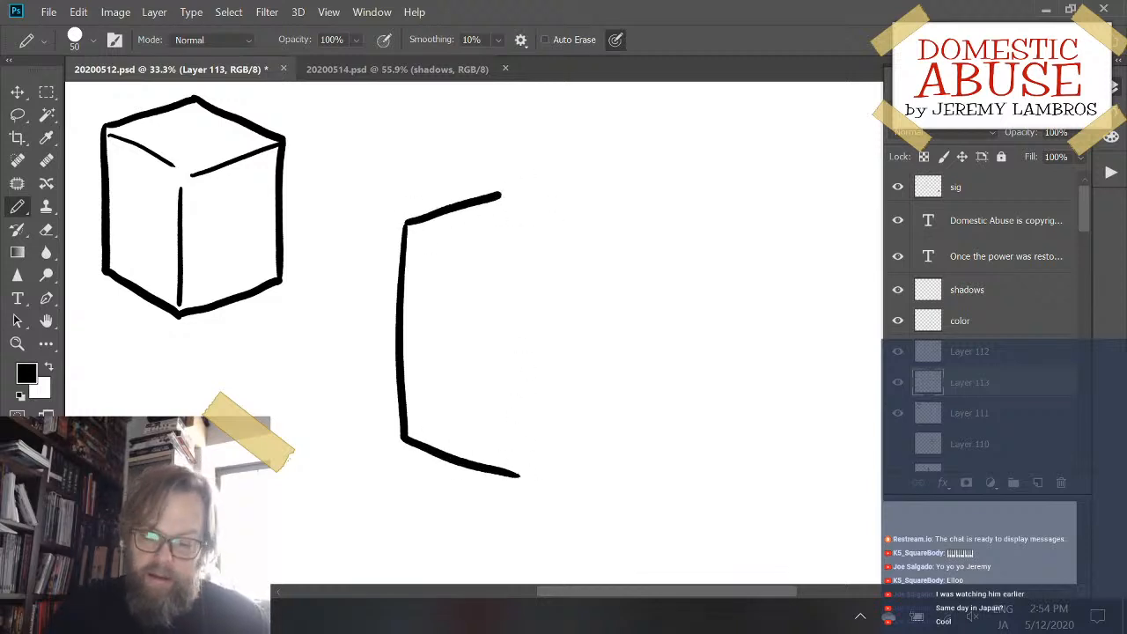
- Draw the second box's upper-right edge and its right side as thick lines, redoing the upper-right stroke until its angle fits
{"action": "left_click_drag", "start_coordinate": [498, 196], "coordinate": [614, 227]}
{"action": "key", "text": "ctrl+z"}
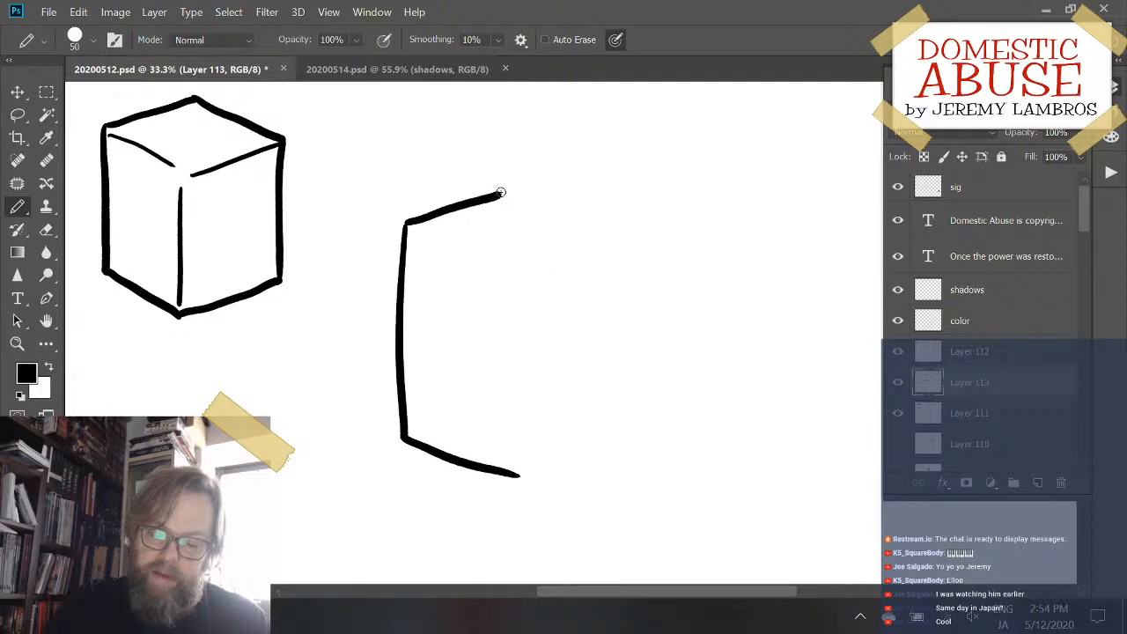
{"action": "left_click_drag", "start_coordinate": [498, 191], "coordinate": [616, 228]}
{"action": "key", "text": "ctrl+z"}
{"action": "left_click_drag", "start_coordinate": [498, 195], "coordinate": [604, 224]}
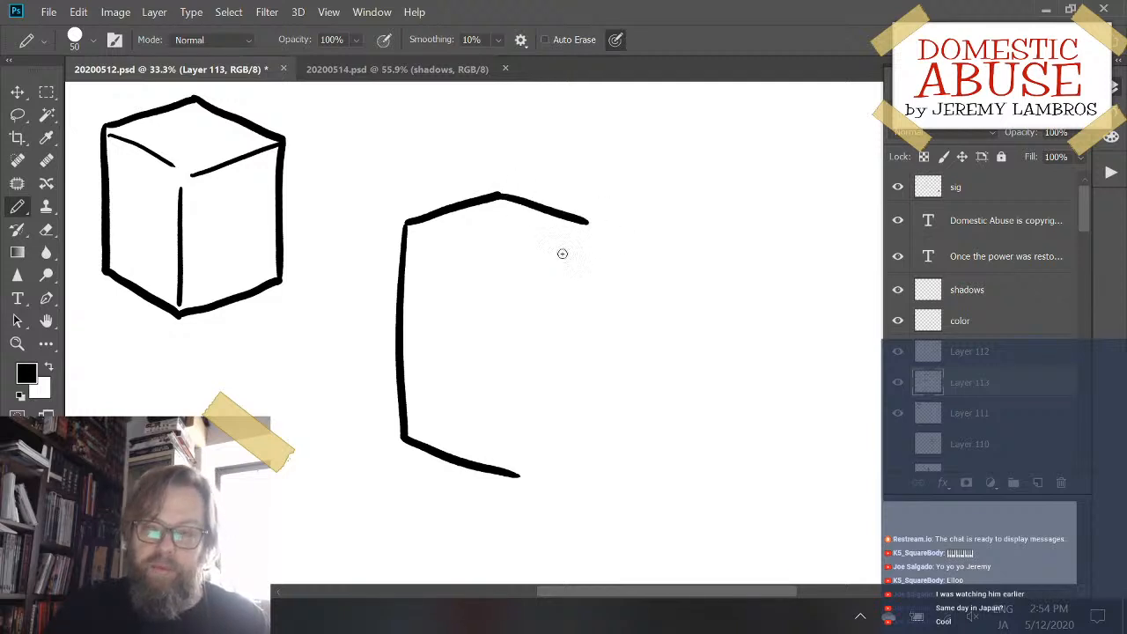
{"action": "key", "text": "ctrl+z"}
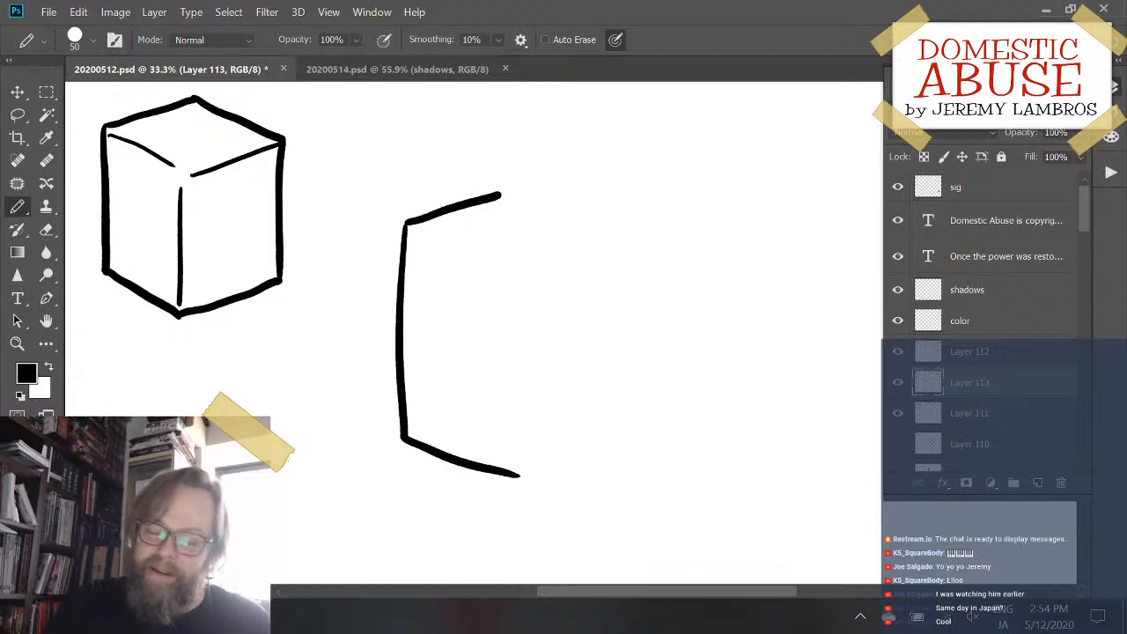
{"action": "left_click_drag", "start_coordinate": [498, 195], "coordinate": [620, 220]}
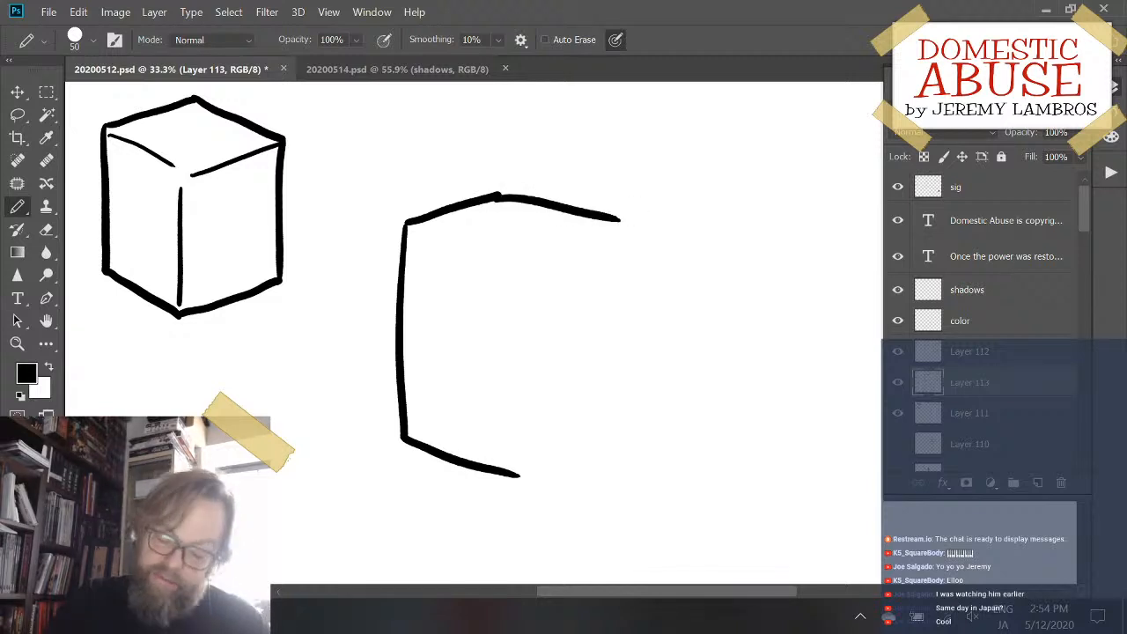
{"action": "key", "text": "ctrl+z"}
{"action": "scroll", "coordinate": [499, 194], "scroll_direction": "down", "scroll_amount": 1}
{"action": "left_click_drag", "start_coordinate": [498, 184], "coordinate": [645, 209]}
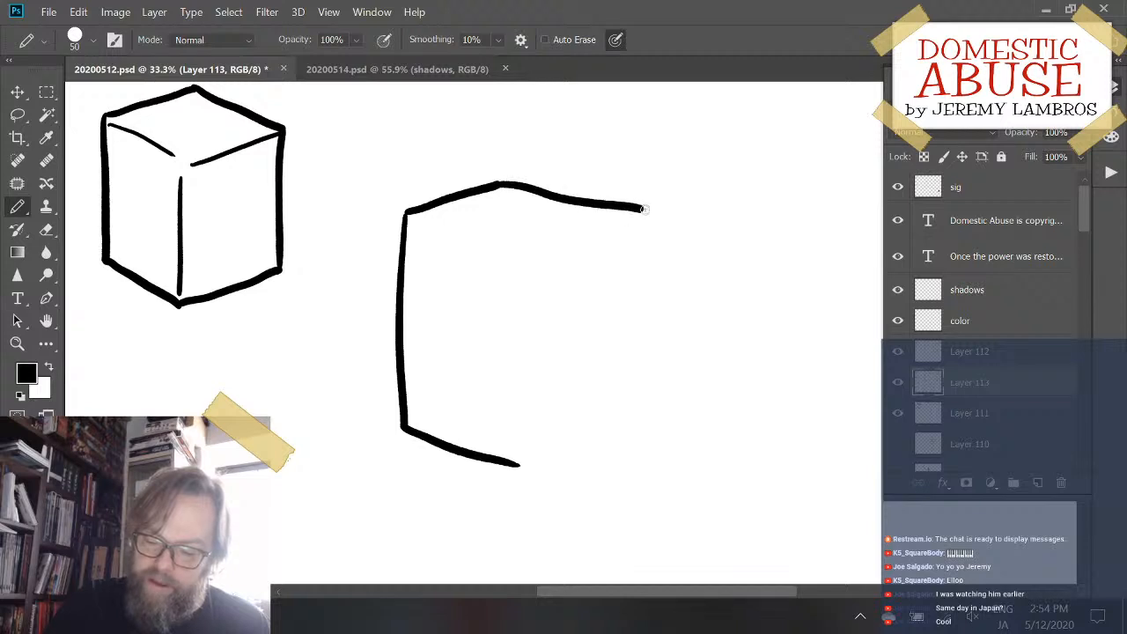
{"action": "key", "text": "ctrl+z"}
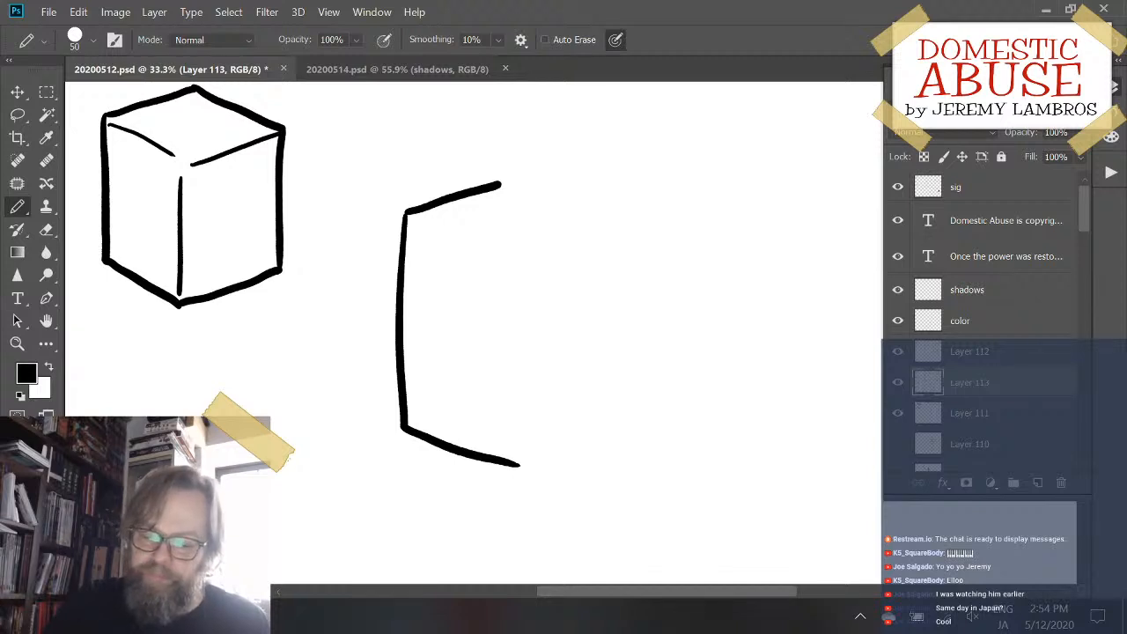
{"action": "mouse_move", "coordinate": [502, 185]}
{"action": "left_mouse_down"}
{"action": "mouse_move", "coordinate": [645, 208]}
{"action": "mouse_move", "coordinate": [604, 416]}
{"action": "left_mouse_up"}
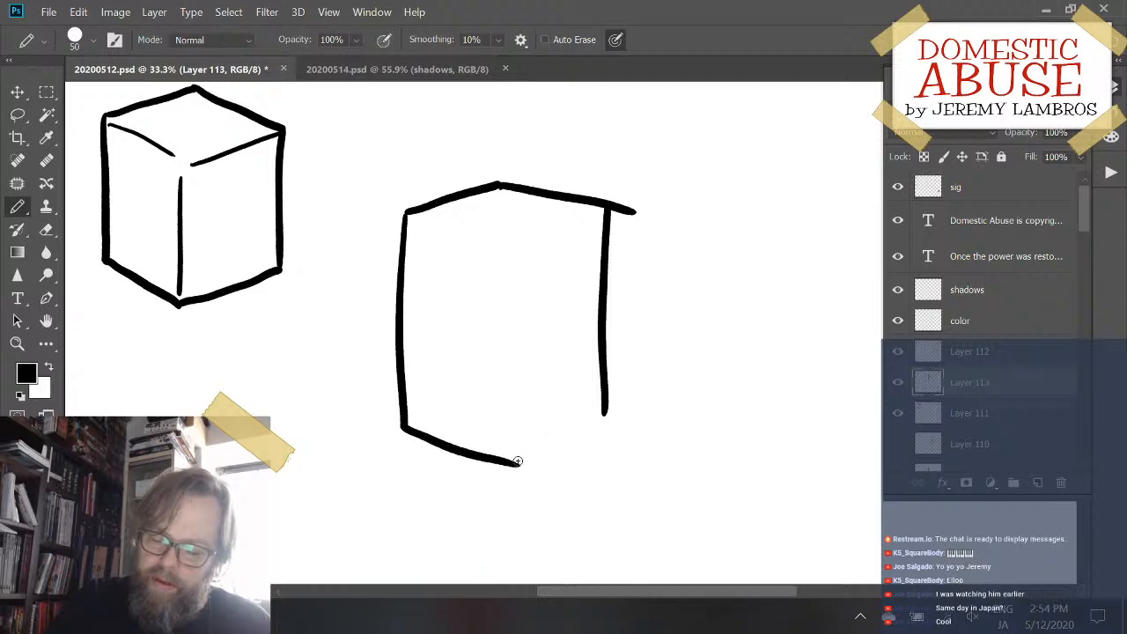
- Close the second box's outline with a thick lower-right edge and erase the line overshooting the upper-right corner
{"action": "left_click_drag", "start_coordinate": [518, 461], "coordinate": [607, 412]}
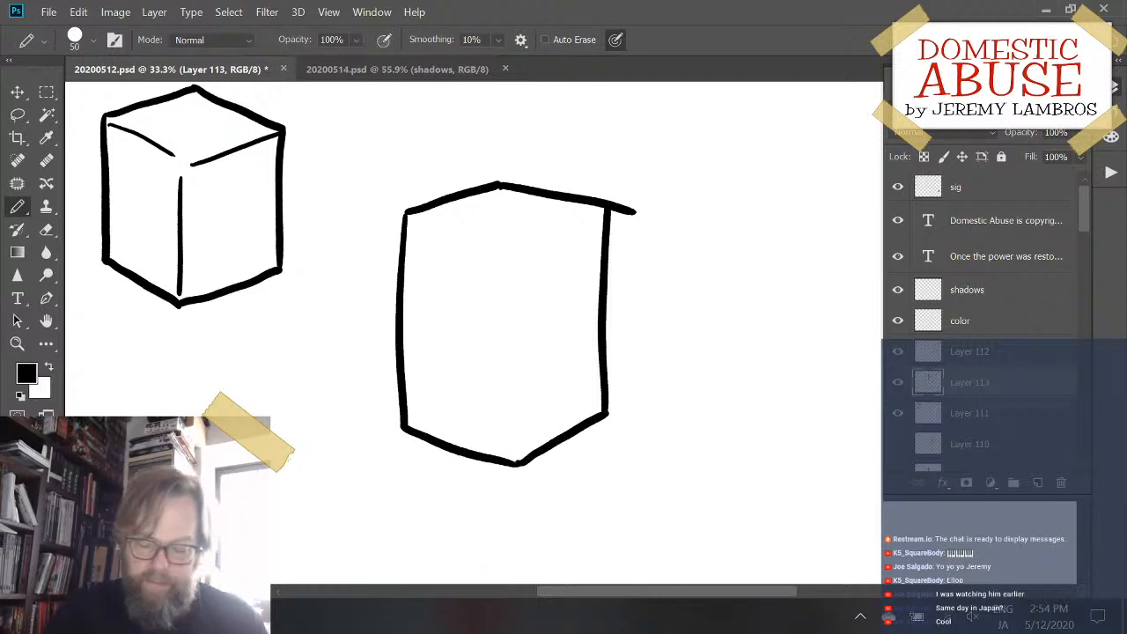
{"action": "key", "text": "e"}
{"action": "mouse_move", "coordinate": [629, 201]}
{"action": "left_mouse_down"}
{"action": "mouse_move", "coordinate": [622, 217]}
{"action": "mouse_move", "coordinate": [616, 203]}
{"action": "mouse_move", "coordinate": [629, 218]}
{"action": "mouse_move", "coordinate": [620, 206]}
{"action": "left_mouse_up"}
{"action": "key", "text": "ctrl+z"}
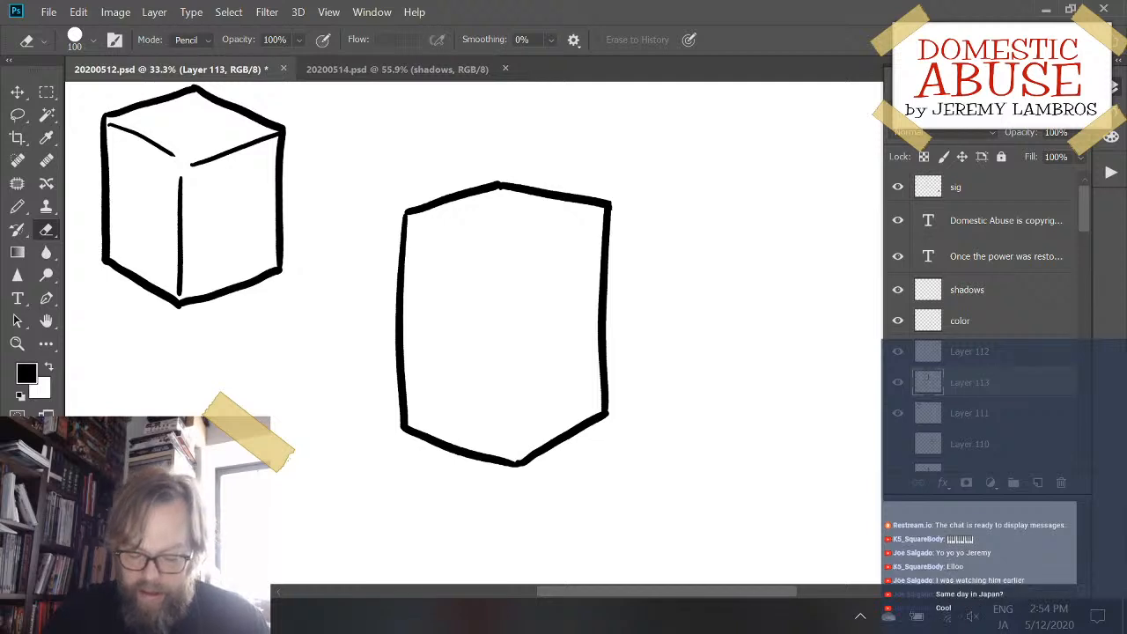
- Draw two thinner inner edges from the second box's left and right upper corners toward the middle with the Pencil tool
{"action": "key", "text": "b"}
{"action": "left_click_drag", "start_coordinate": [417, 219], "coordinate": [501, 255]}
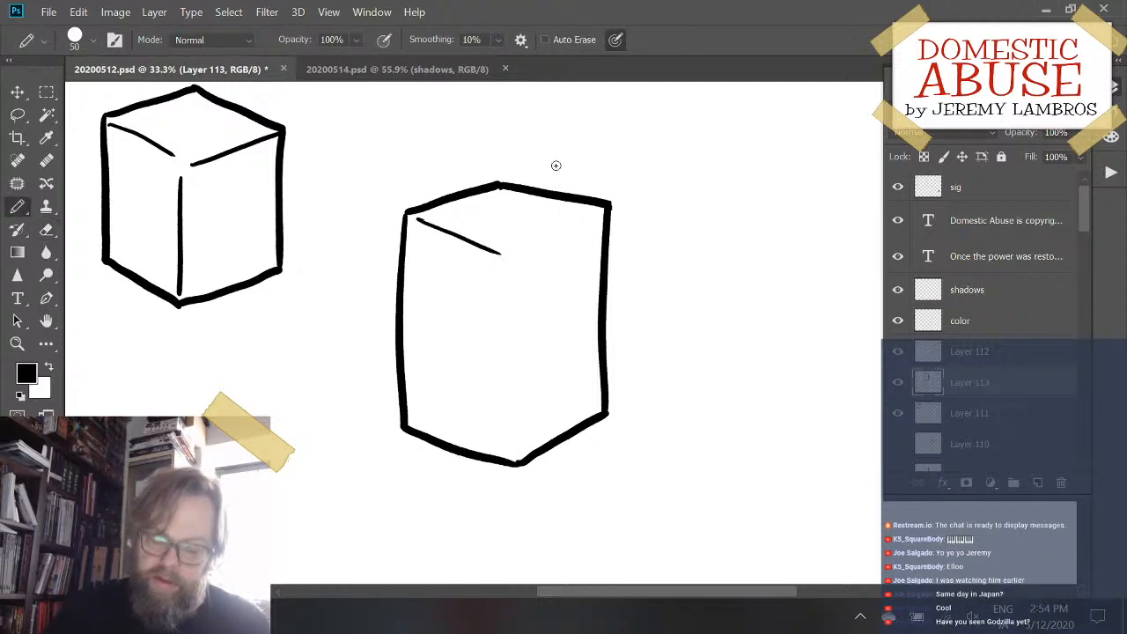
{"action": "key", "text": "ctrl+z"}
{"action": "left_click_drag", "start_coordinate": [417, 220], "coordinate": [499, 251]}
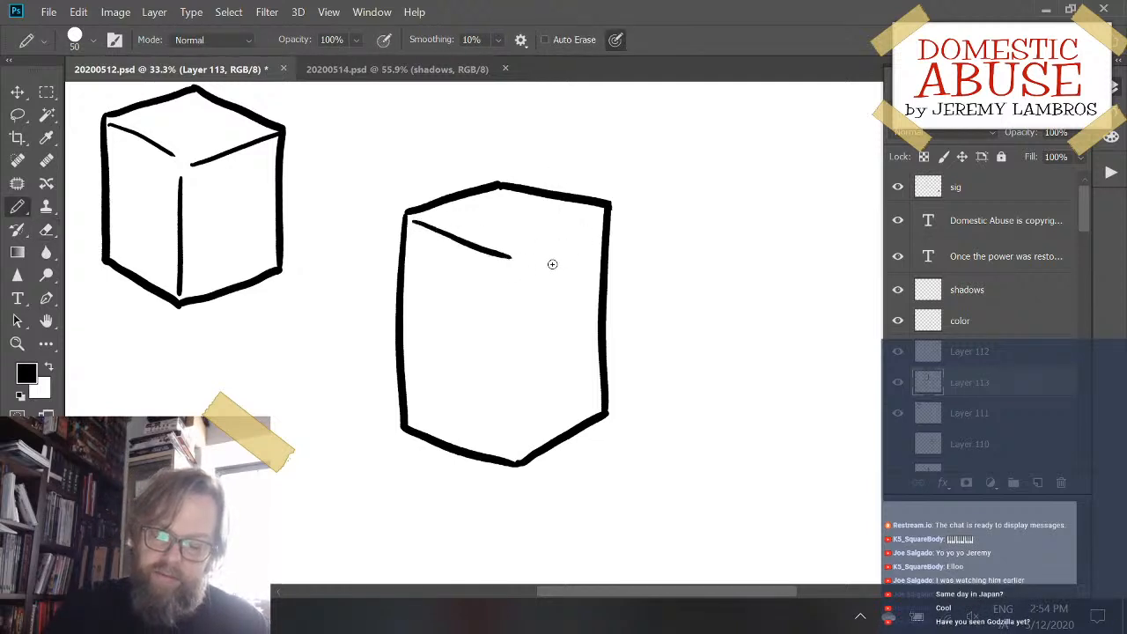
{"action": "key", "text": "ctrl+z"}
{"action": "mouse_move", "coordinate": [415, 218]}
{"action": "left_mouse_down"}
{"action": "mouse_move", "coordinate": [506, 252]}
{"action": "mouse_move", "coordinate": [608, 211]}
{"action": "left_mouse_up"}
- Draw the second box's thin vertical inner edge down toward the bottom corner, redoing it until it is straight
{"action": "left_click_drag", "start_coordinate": [509, 266], "coordinate": [516, 463]}
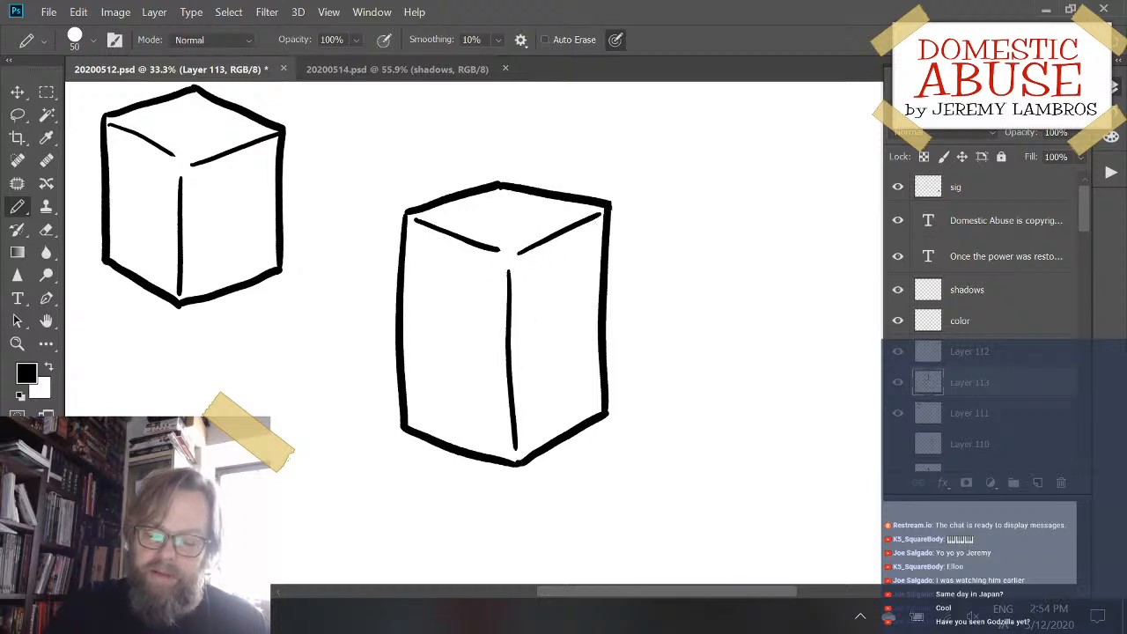
{"action": "key", "text": "ctrl+z"}
{"action": "left_click_drag", "start_coordinate": [510, 266], "coordinate": [519, 429]}
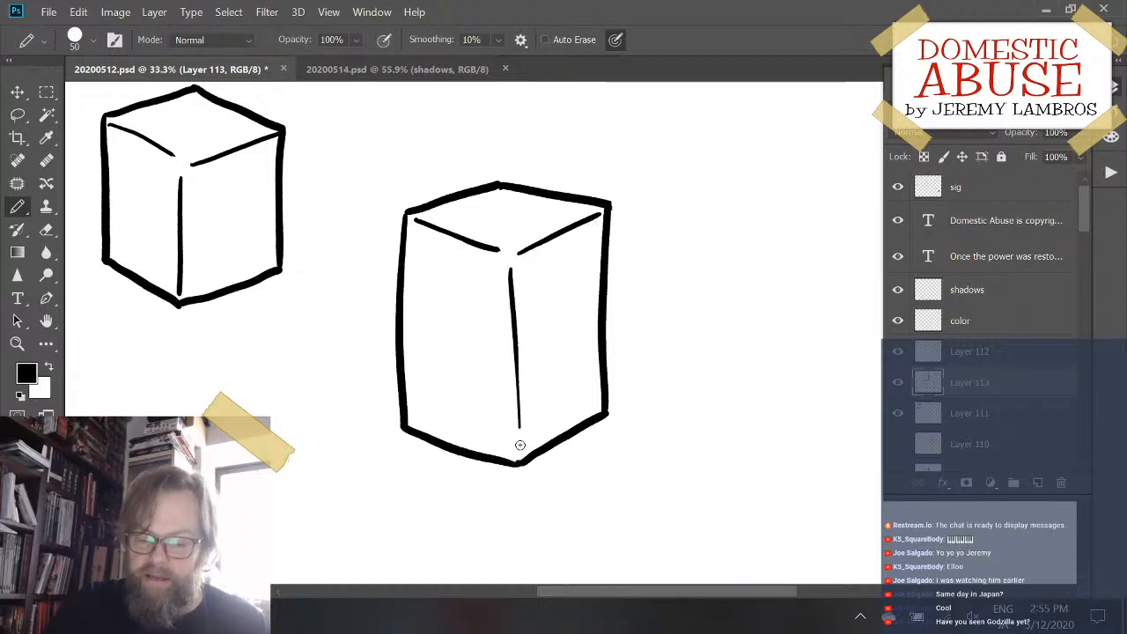
{"action": "key", "text": "ctrl+z"}
{"action": "left_click_drag", "start_coordinate": [509, 265], "coordinate": [519, 433]}
{"action": "key", "text": "ctrl+z"}
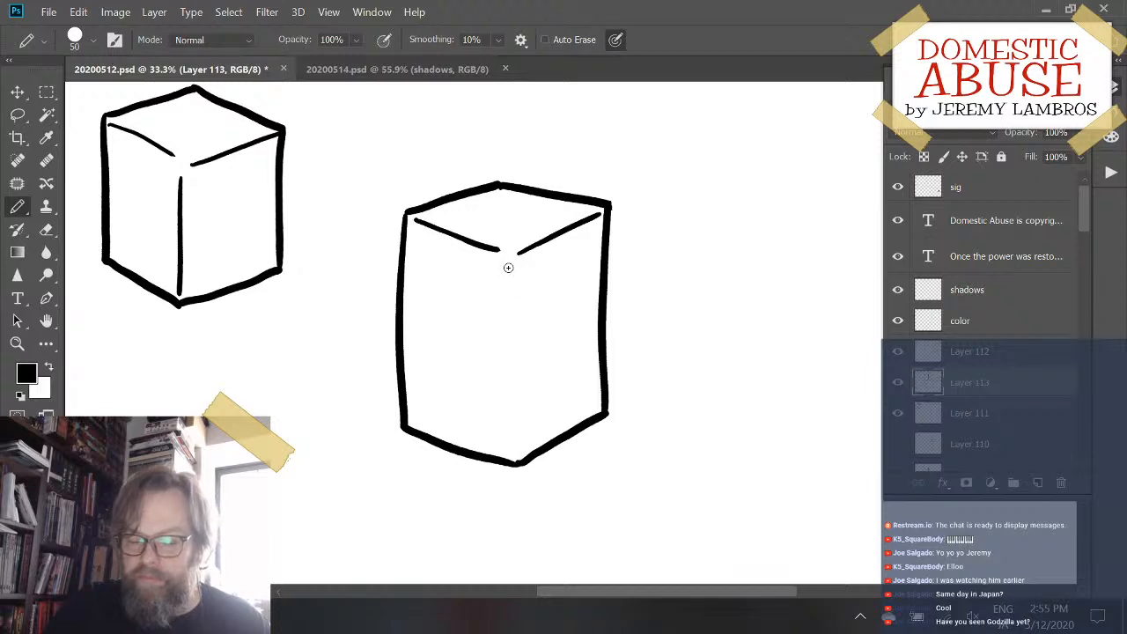
{"action": "left_click_drag", "start_coordinate": [508, 264], "coordinate": [517, 428]}
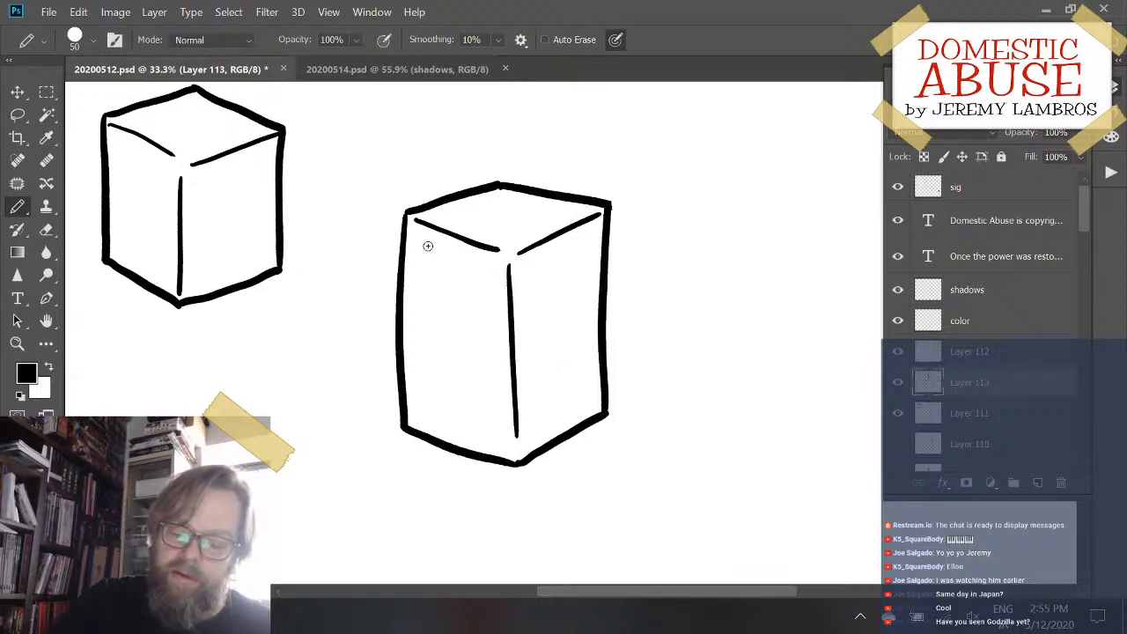
{"action": "mouse_move", "coordinate": [429, 241]}
{"action": "left_mouse_down"}
{"action": "mouse_move", "coordinate": [418, 282]}
{"action": "mouse_move", "coordinate": [427, 405]}
{"action": "left_mouse_up"}
{"action": "key", "text": "ctrl+z"}
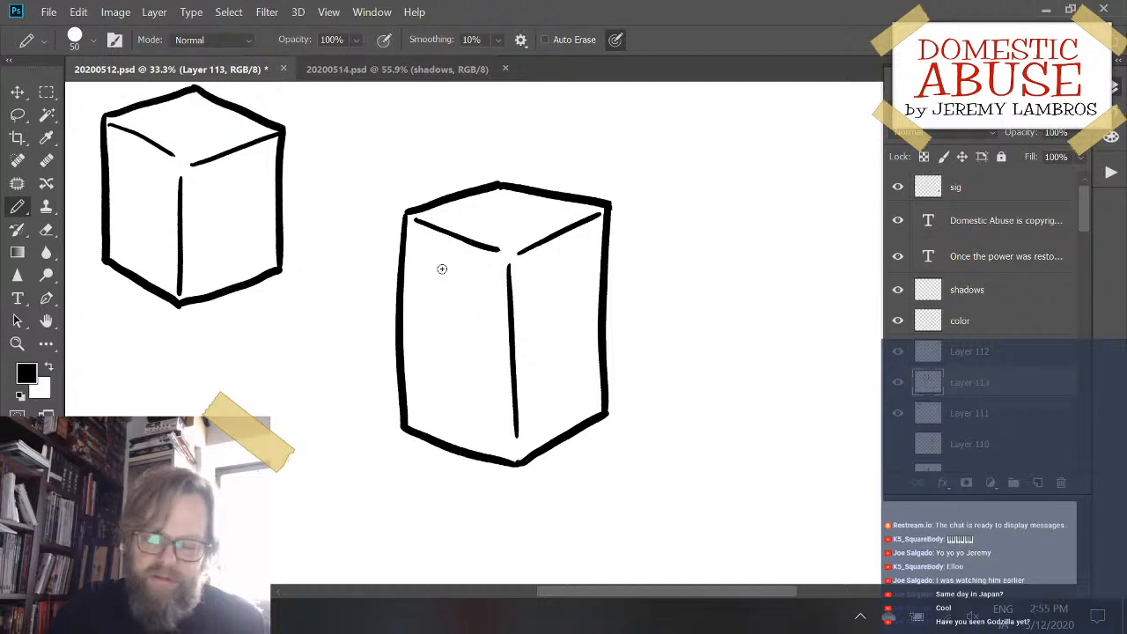
{"action": "mouse_move", "coordinate": [424, 250]}
{"action": "left_mouse_down"}
{"action": "mouse_move", "coordinate": [413, 283]}
{"action": "mouse_move", "coordinate": [421, 416]}
{"action": "mouse_move", "coordinate": [423, 312]}
{"action": "mouse_move", "coordinate": [427, 410]}
{"action": "mouse_move", "coordinate": [449, 432]}
{"action": "mouse_move", "coordinate": [491, 442]}
{"action": "left_mouse_up"}
{"action": "key", "text": "ctrl+z"}
{"action": "key", "text": "ctrl+z"}
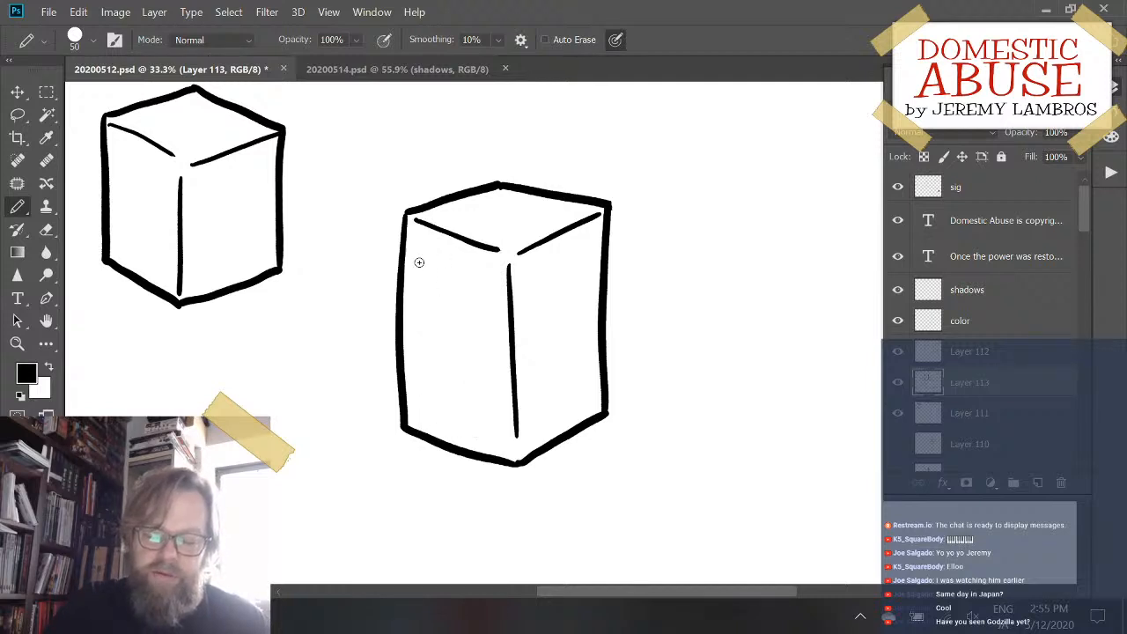
{"action": "mouse_move", "coordinate": [419, 262]}
{"action": "left_mouse_down"}
{"action": "mouse_move", "coordinate": [426, 403]}
{"action": "mouse_move", "coordinate": [451, 429]}
{"action": "mouse_move", "coordinate": [494, 435]}
{"action": "left_mouse_up"}
{"action": "key", "text": "ctrl+z"}
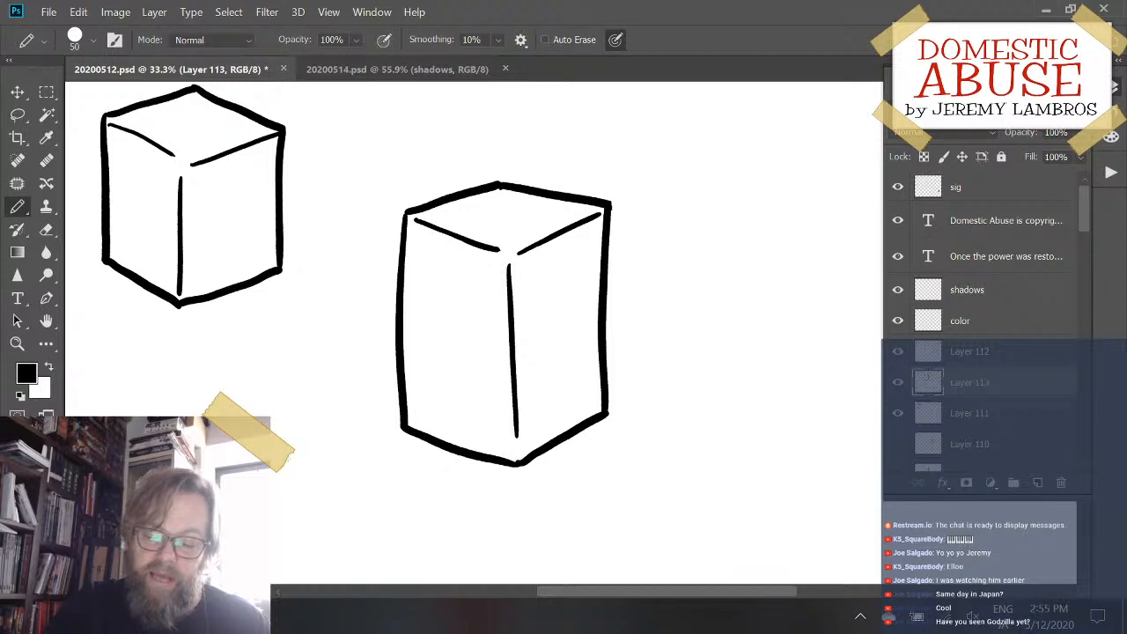
{"action": "left_click_drag", "start_coordinate": [422, 249], "coordinate": [419, 391]}
{"action": "key", "text": "ctrl+z"}
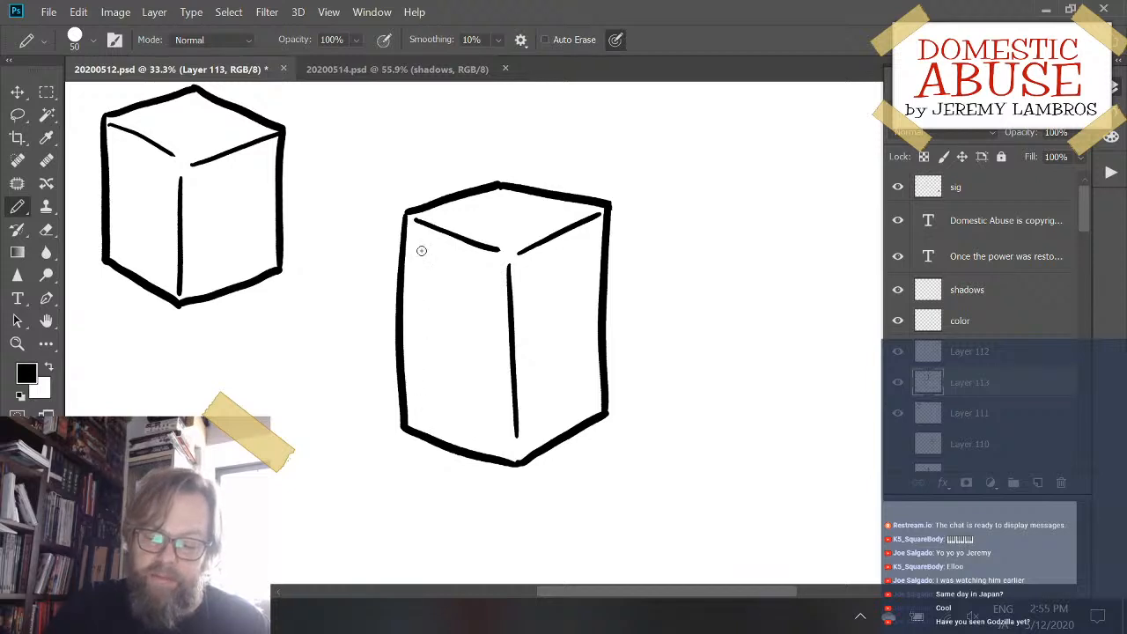
{"action": "left_click_drag", "start_coordinate": [421, 250], "coordinate": [419, 412]}
- Try drawing a rounded inset panel outline on the second box's left face, and erase the whole outline again
{"action": "key", "text": "ctrl+z"}
{"action": "mouse_move", "coordinate": [421, 253]}
{"action": "left_mouse_down"}
{"action": "mouse_move", "coordinate": [424, 403]}
{"action": "mouse_move", "coordinate": [486, 438]}
{"action": "left_mouse_up"}
{"action": "mouse_move", "coordinate": [420, 262]}
{"action": "left_mouse_down"}
{"action": "mouse_move", "coordinate": [436, 255]}
{"action": "mouse_move", "coordinate": [480, 273]}
{"action": "left_mouse_up"}
{"action": "key", "text": "ctrl+z"}
{"action": "key", "text": "ctrl+z"}
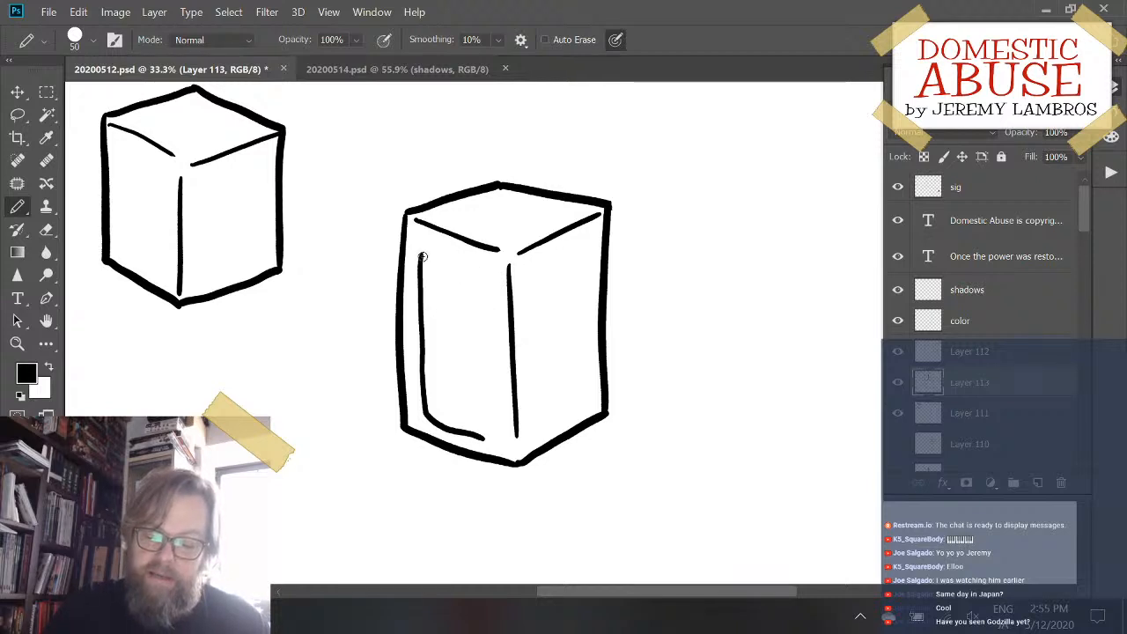
{"action": "mouse_move", "coordinate": [423, 255]}
{"action": "left_mouse_down"}
{"action": "mouse_move", "coordinate": [462, 257]}
{"action": "mouse_move", "coordinate": [499, 281]}
{"action": "left_mouse_up"}
{"action": "key", "text": "ctrl+z"}
{"action": "mouse_move", "coordinate": [421, 254]}
{"action": "left_mouse_down"}
{"action": "mouse_move", "coordinate": [488, 273]}
{"action": "mouse_move", "coordinate": [484, 440]}
{"action": "left_mouse_up"}
{"action": "key", "text": "ctrl+z"}
{"action": "left_click_drag", "start_coordinate": [488, 274], "coordinate": [485, 440]}
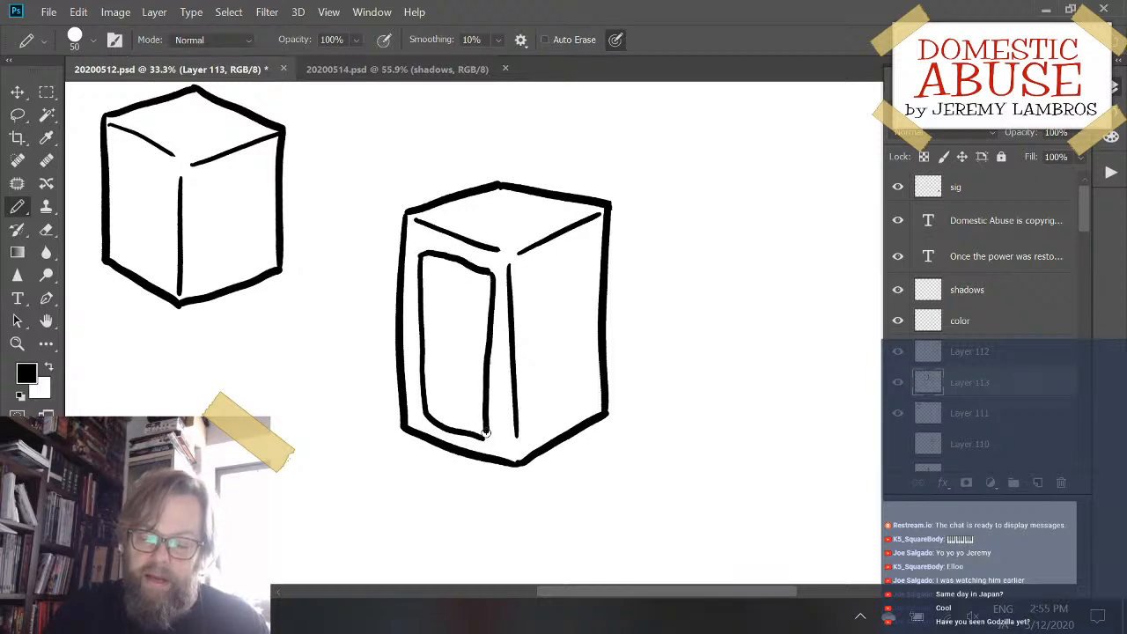
{"action": "key", "text": "ctrl+z"}
{"action": "left_click_drag", "start_coordinate": [487, 270], "coordinate": [487, 442]}
{"action": "key", "text": "ctrl+z"}
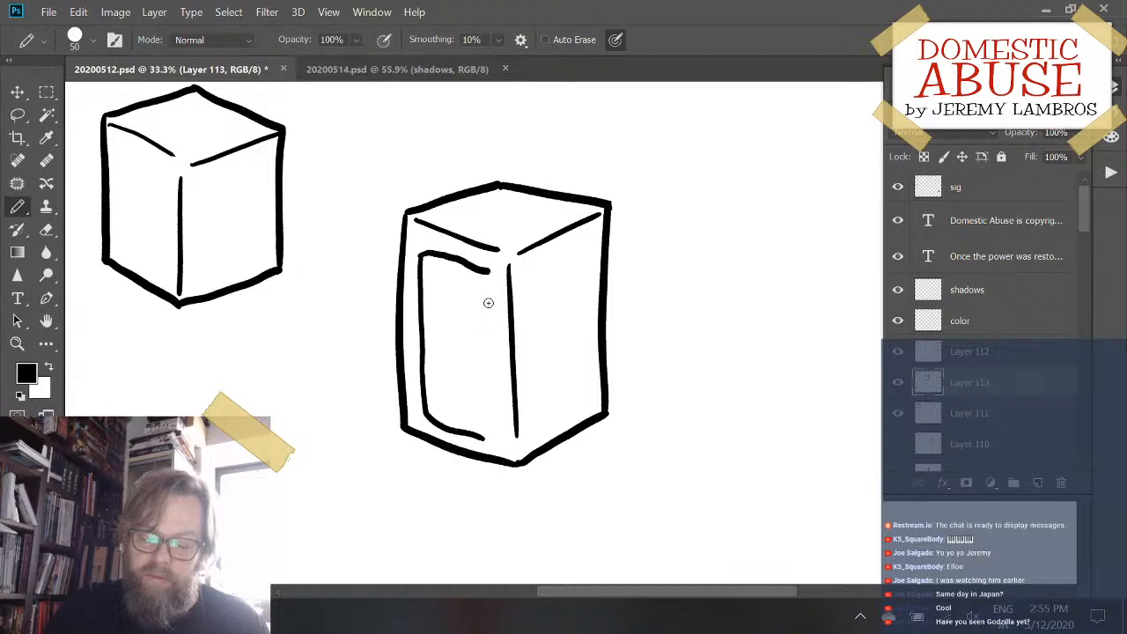
{"action": "left_click_drag", "start_coordinate": [488, 270], "coordinate": [483, 439]}
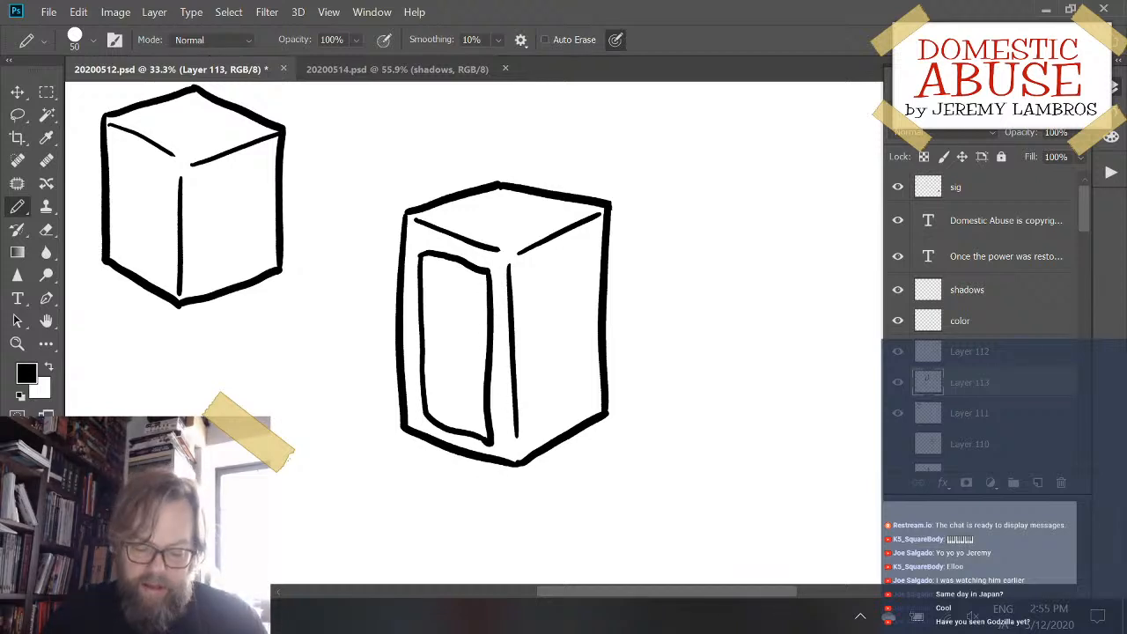
{"action": "key", "text": "e"}
{"action": "mouse_move", "coordinate": [438, 267]}
{"action": "left_mouse_down"}
{"action": "mouse_move", "coordinate": [427, 261]}
{"action": "mouse_move", "coordinate": [424, 393]}
{"action": "mouse_move", "coordinate": [420, 365]}
{"action": "mouse_move", "coordinate": [440, 420]}
{"action": "mouse_move", "coordinate": [481, 438]}
{"action": "mouse_move", "coordinate": [494, 335]}
{"action": "mouse_move", "coordinate": [485, 285]}
{"action": "mouse_move", "coordinate": [478, 264]}
{"action": "mouse_move", "coordinate": [435, 253]}
{"action": "left_mouse_up"}
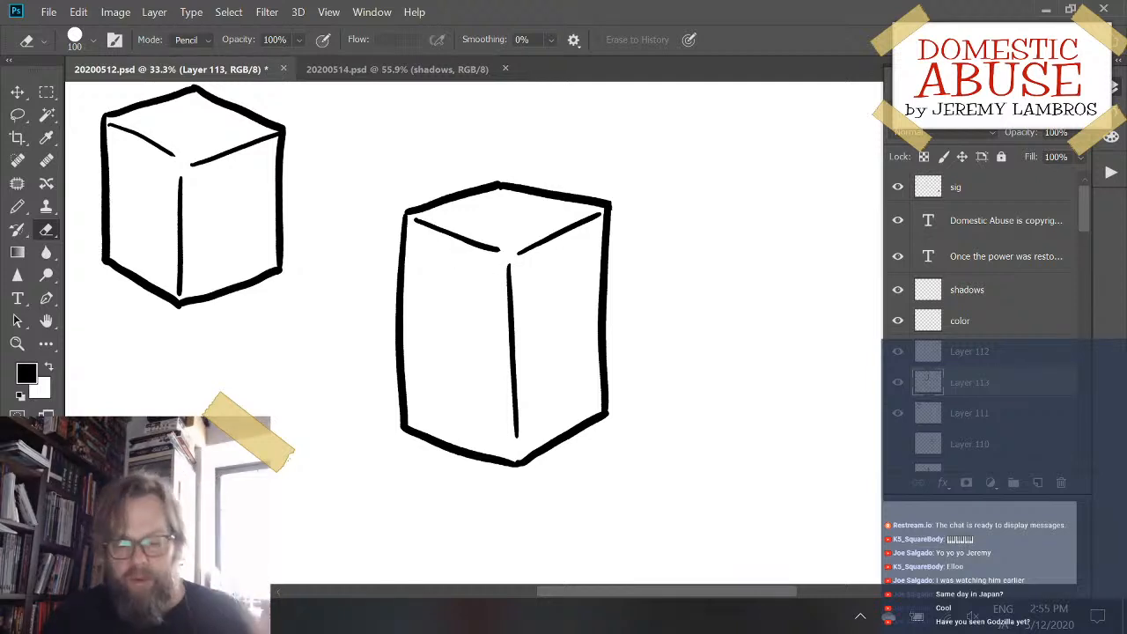
- Draw the left, top and right sides of an inset panel on the second box's left face with the Pencil tool
{"action": "key", "text": "b"}
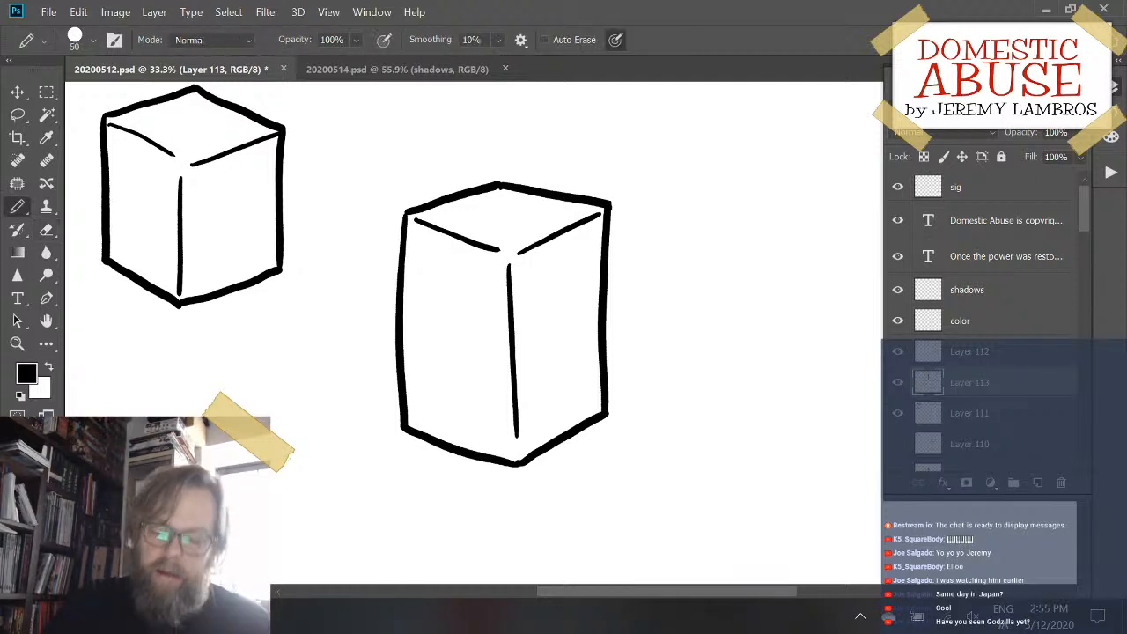
{"action": "left_click_drag", "start_coordinate": [424, 250], "coordinate": [428, 414]}
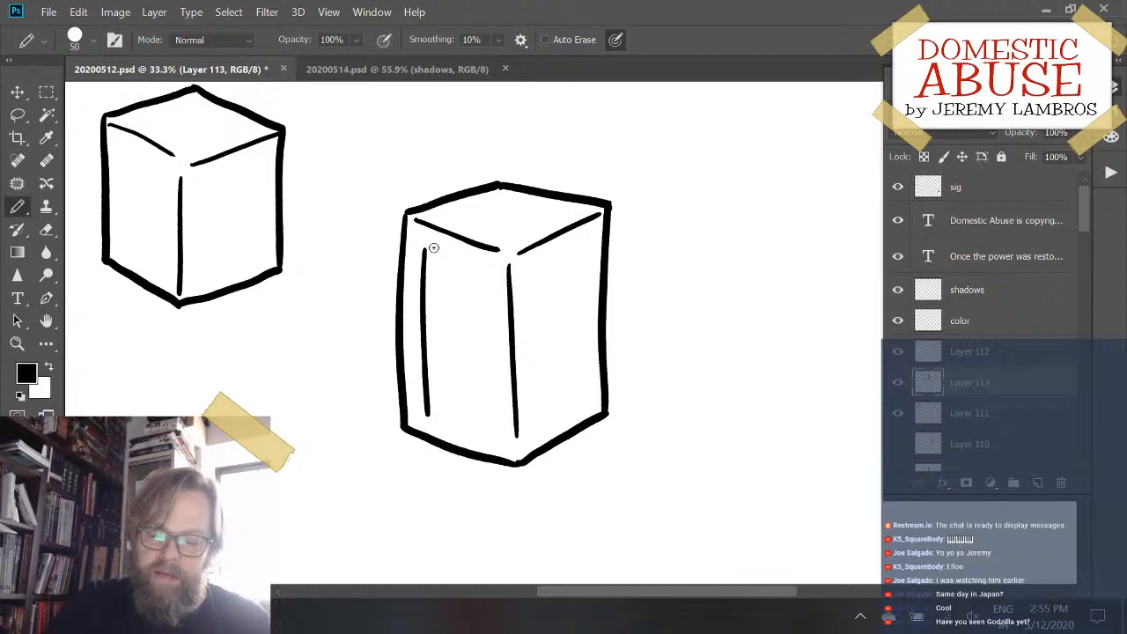
{"action": "mouse_move", "coordinate": [424, 249]}
{"action": "left_mouse_down"}
{"action": "mouse_move", "coordinate": [487, 284]}
{"action": "mouse_move", "coordinate": [486, 274]}
{"action": "mouse_move", "coordinate": [490, 431]}
{"action": "mouse_move", "coordinate": [433, 415]}
{"action": "mouse_move", "coordinate": [490, 436]}
{"action": "left_mouse_up"}
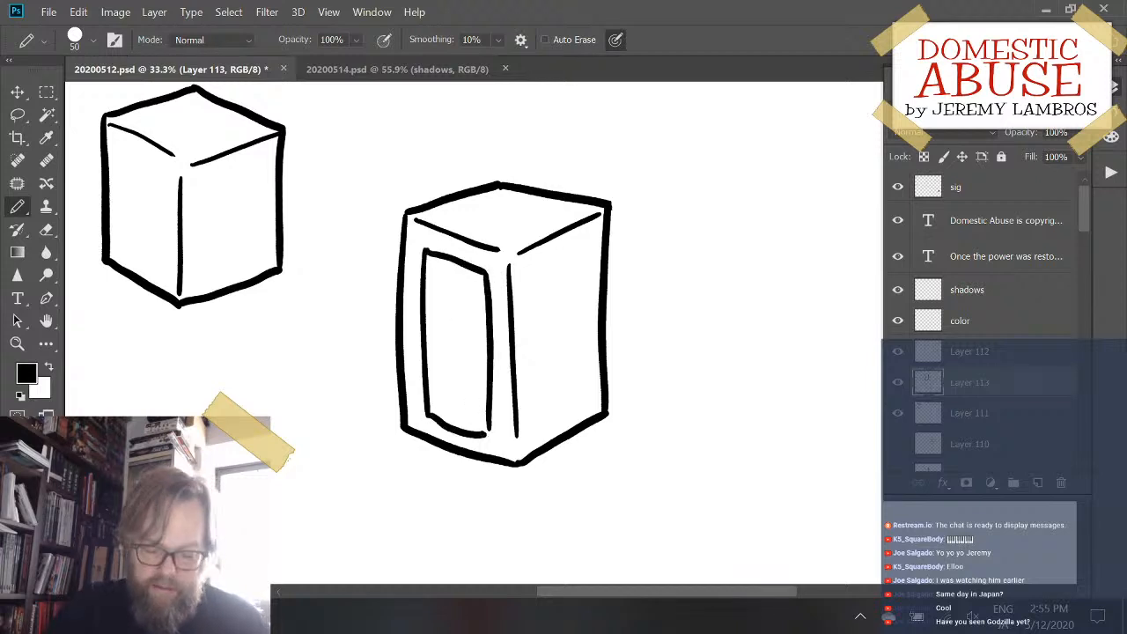
- Redraw the bottom edge of the left face's inset panel until it cleanly joins the panel's two sides
{"action": "key", "text": "ctrl+z"}
{"action": "left_click_drag", "start_coordinate": [429, 413], "coordinate": [496, 432]}
{"action": "key", "text": "ctrl+z"}
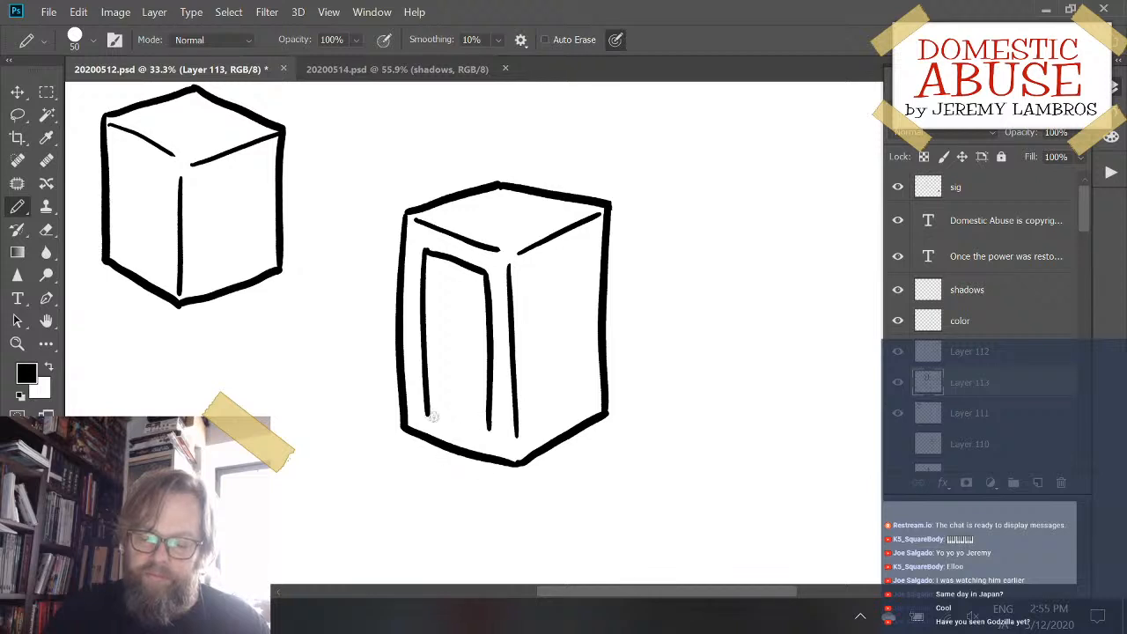
{"action": "left_click_drag", "start_coordinate": [429, 412], "coordinate": [491, 439]}
{"action": "key", "text": "ctrl+z"}
{"action": "left_click_drag", "start_coordinate": [426, 412], "coordinate": [490, 437]}
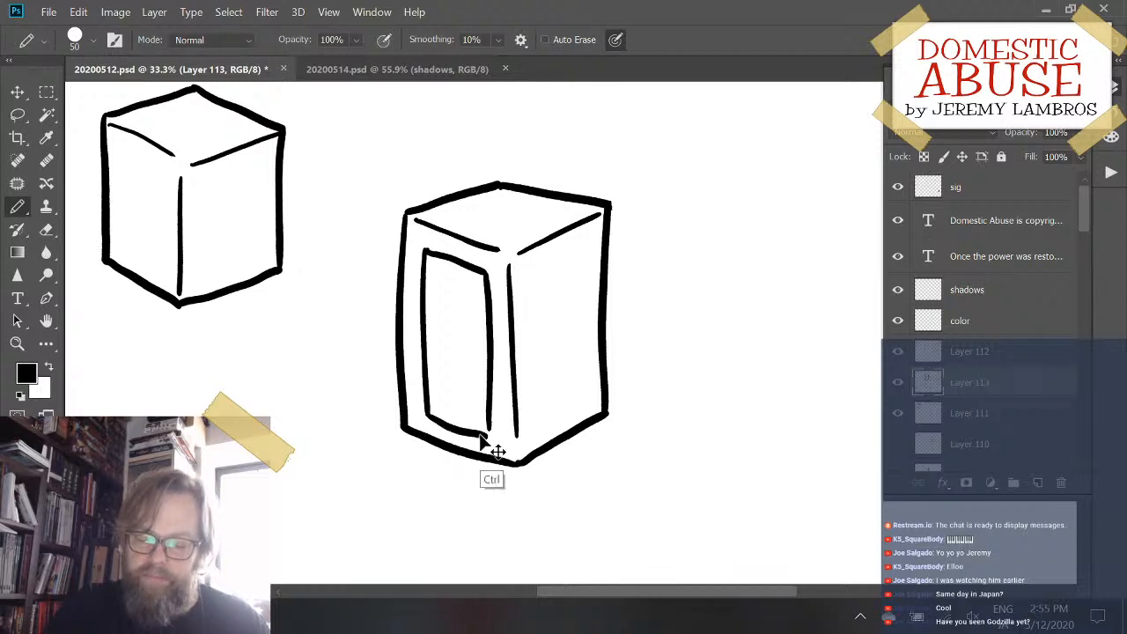
{"action": "key", "text": "ctrl+z"}
{"action": "left_click_drag", "start_coordinate": [426, 412], "coordinate": [486, 433]}
{"action": "key", "text": "ctrl+z"}
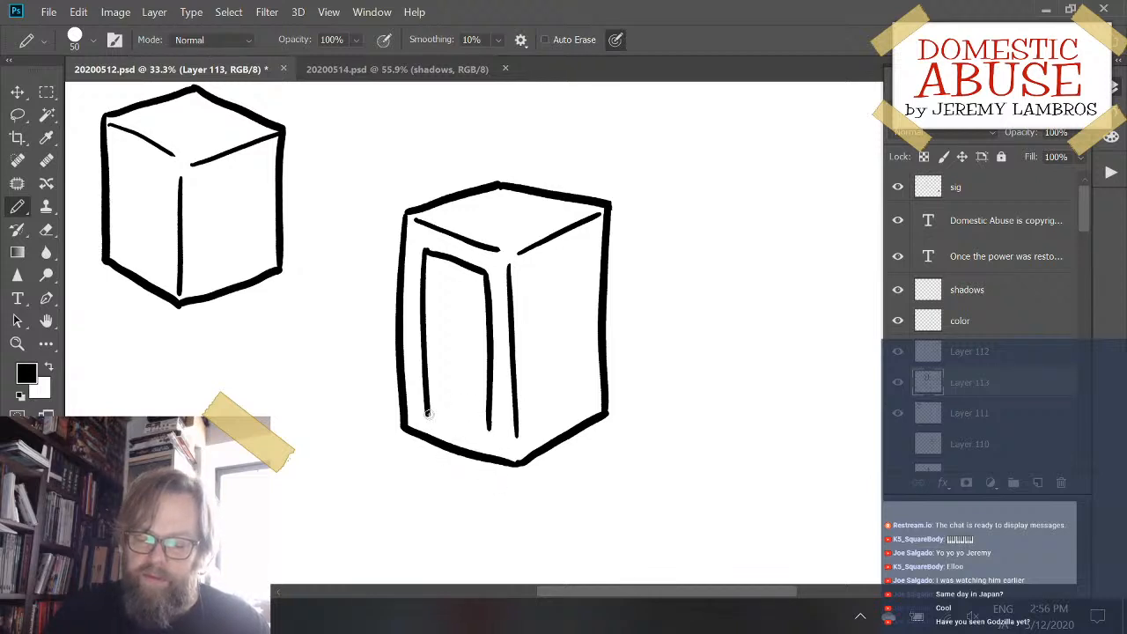
{"action": "left_click_drag", "start_coordinate": [426, 412], "coordinate": [483, 432]}
{"action": "key", "text": "ctrl+z"}
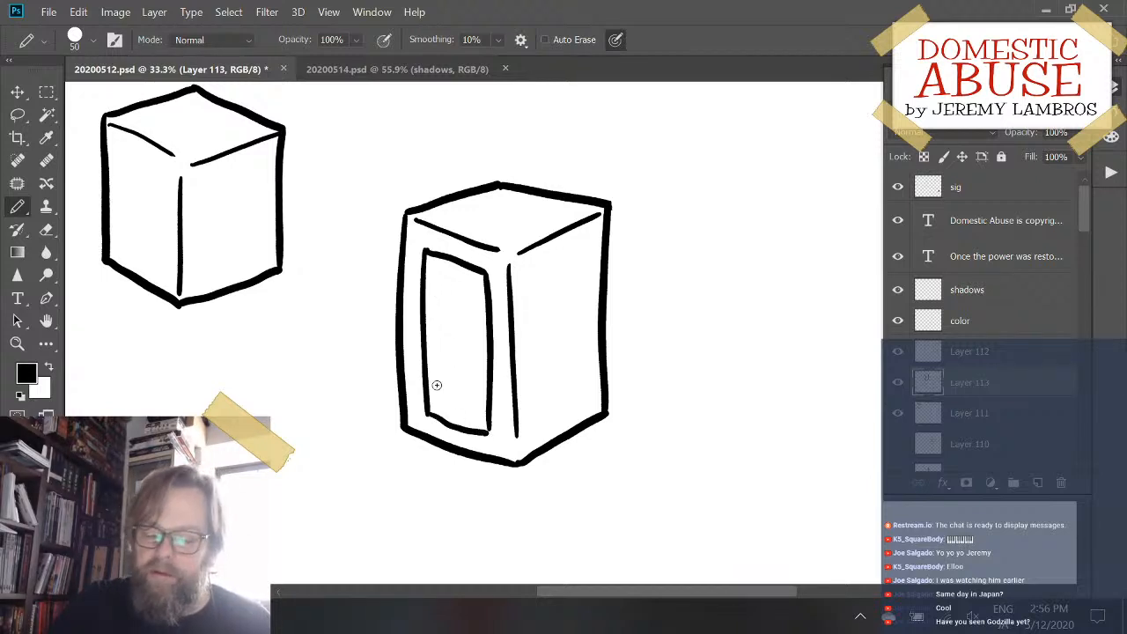
- Draw a short slanted accent low inside the left panel and an L-shaped recess line above it, redoing the recess line until it fits
{"action": "mouse_move", "coordinate": [441, 398]}
{"action": "left_mouse_down"}
{"action": "mouse_move", "coordinate": [478, 389]}
{"action": "mouse_move", "coordinate": [482, 361]}
{"action": "left_mouse_up"}
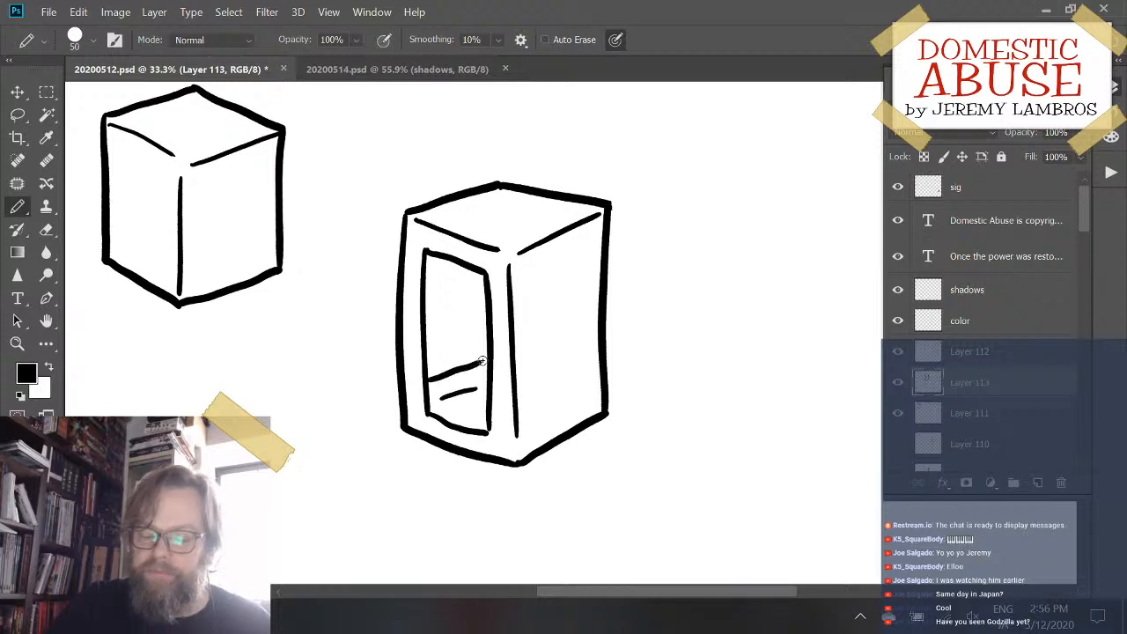
{"action": "key", "text": "ctrl+z"}
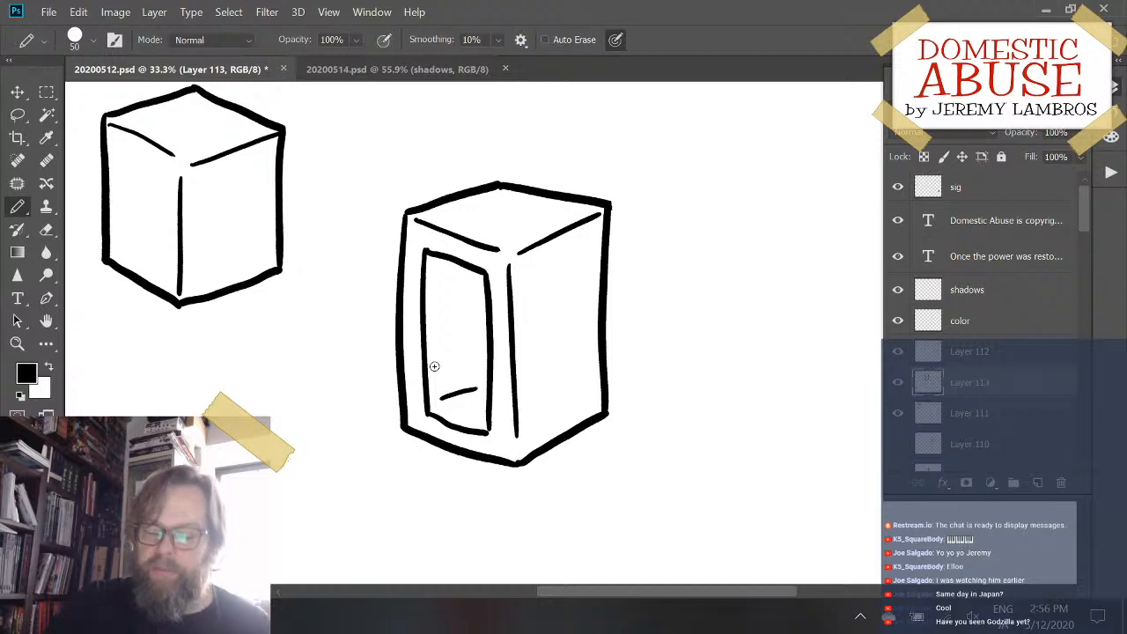
{"action": "mouse_move", "coordinate": [425, 375]}
{"action": "left_mouse_down"}
{"action": "mouse_move", "coordinate": [471, 358]}
{"action": "mouse_move", "coordinate": [473, 269]}
{"action": "left_mouse_up"}
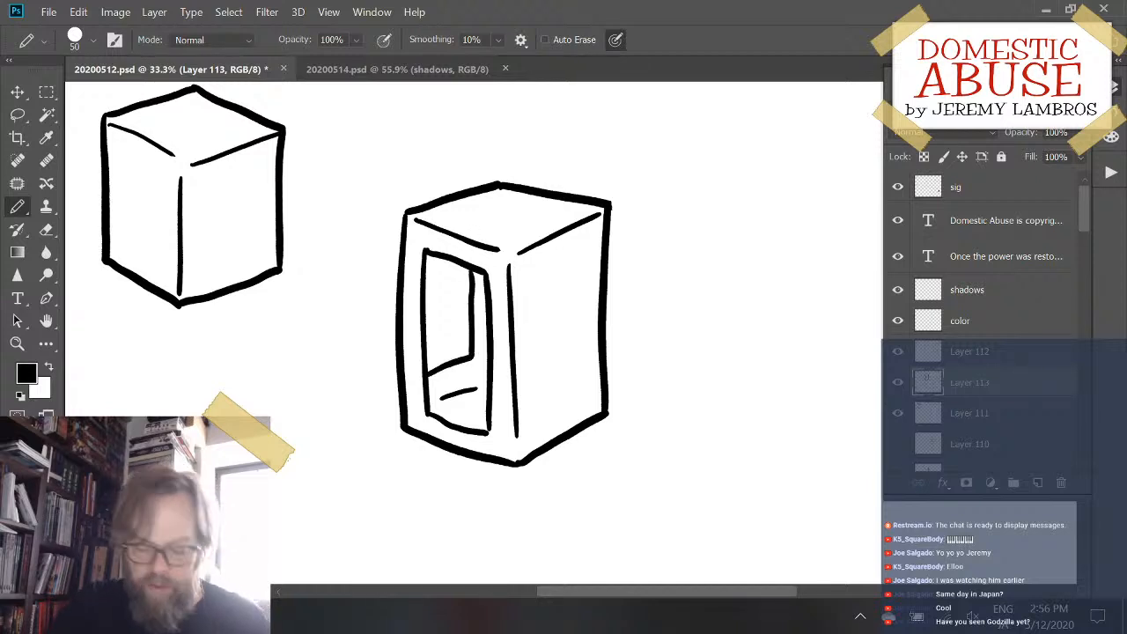
{"action": "key", "text": "ctrl+z"}
{"action": "mouse_move", "coordinate": [429, 381]}
{"action": "left_mouse_down"}
{"action": "mouse_move", "coordinate": [477, 353]}
{"action": "mouse_move", "coordinate": [473, 269]}
{"action": "left_mouse_up"}
{"action": "key", "text": "ctrl+z"}
{"action": "mouse_move", "coordinate": [430, 379]}
{"action": "left_mouse_down"}
{"action": "mouse_move", "coordinate": [475, 362]}
{"action": "mouse_move", "coordinate": [448, 364]}
{"action": "mouse_move", "coordinate": [474, 346]}
{"action": "mouse_move", "coordinate": [465, 271]}
{"action": "left_mouse_up"}
{"action": "key", "text": "ctrl+z"}
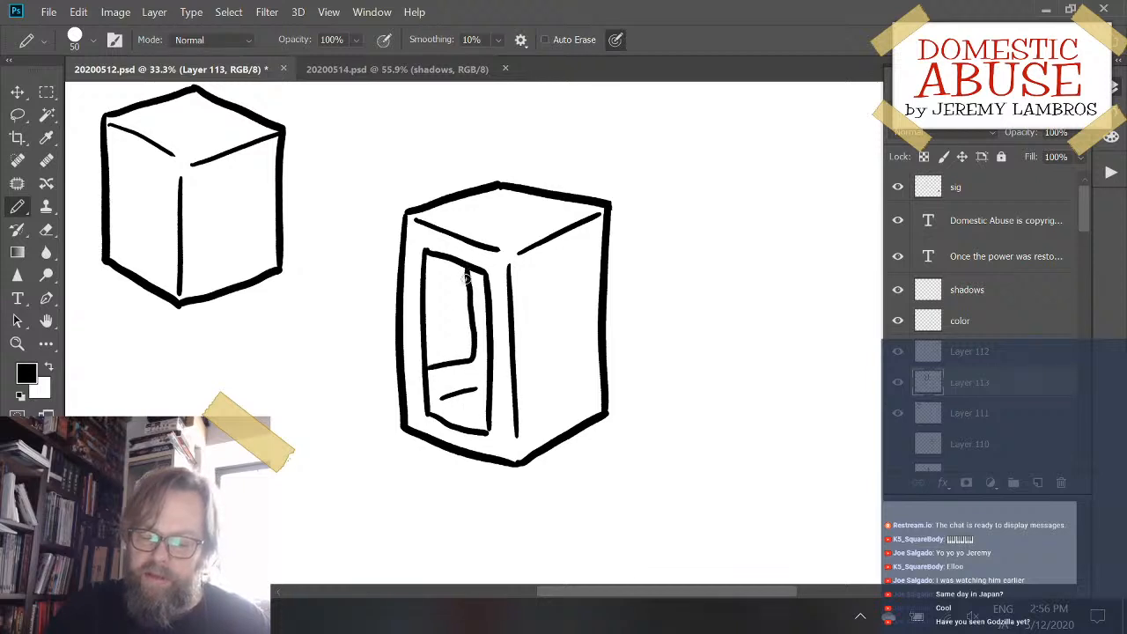
{"action": "key", "text": "ctrl+z"}
{"action": "mouse_move", "coordinate": [427, 375]}
{"action": "left_mouse_down"}
{"action": "mouse_move", "coordinate": [473, 360]}
{"action": "mouse_move", "coordinate": [461, 265]}
{"action": "left_mouse_up"}
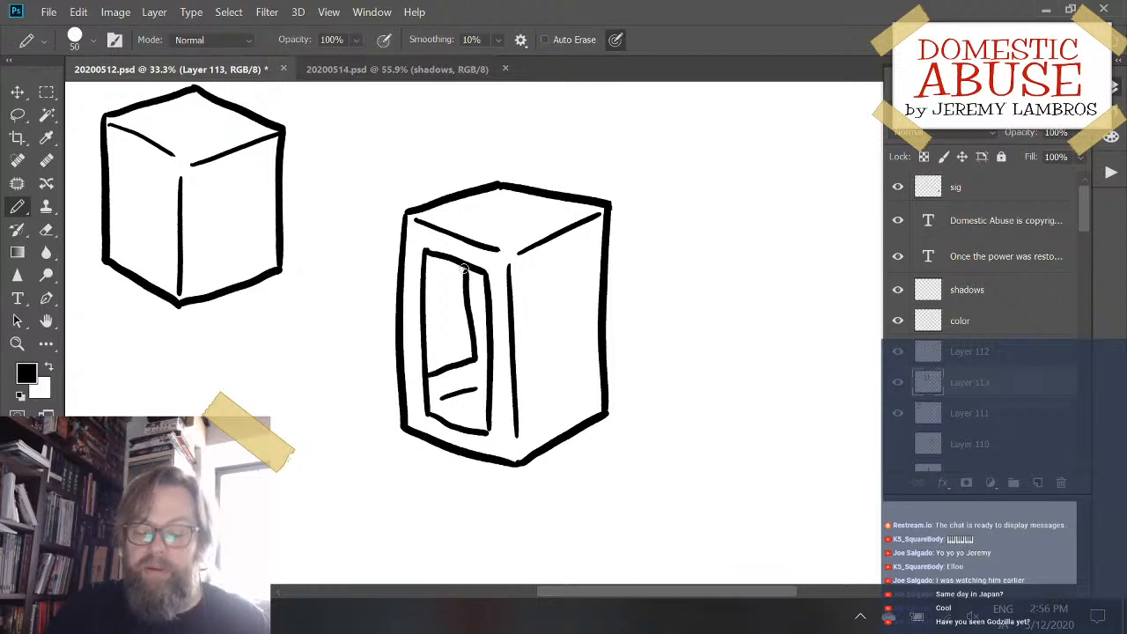
{"action": "key", "text": "ctrl+z"}
{"action": "mouse_move", "coordinate": [425, 380]}
{"action": "left_mouse_down"}
{"action": "mouse_move", "coordinate": [473, 363]}
{"action": "mouse_move", "coordinate": [468, 269]}
{"action": "mouse_move", "coordinate": [472, 362]}
{"action": "mouse_move", "coordinate": [478, 354]}
{"action": "mouse_move", "coordinate": [475, 275]}
{"action": "left_mouse_up"}
{"action": "key", "text": "ctrl+z"}
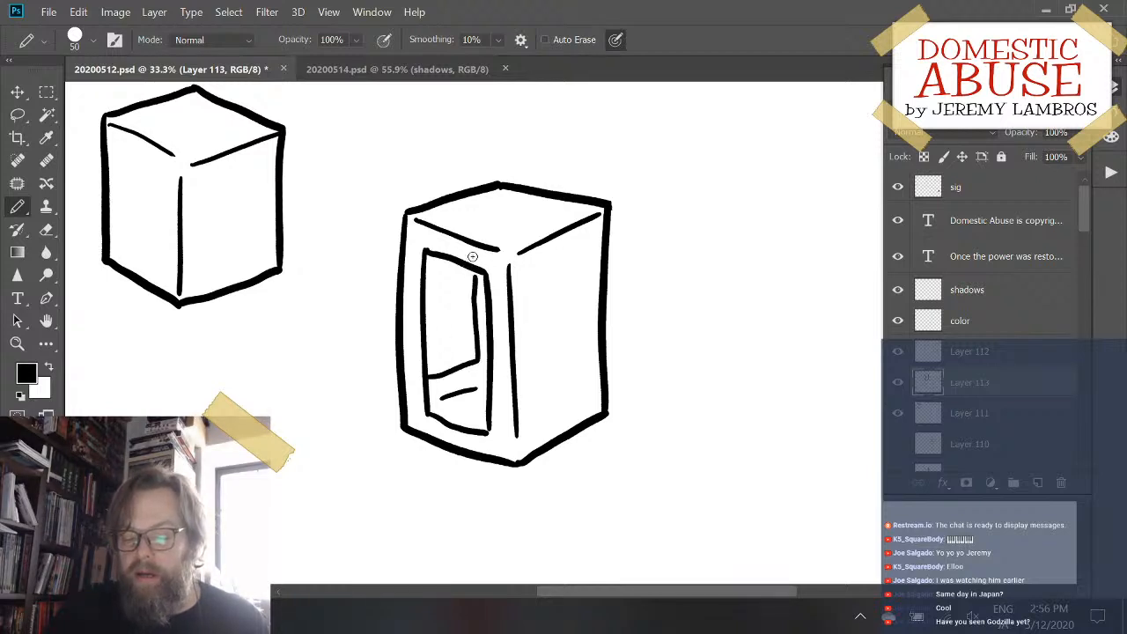
{"action": "key", "text": "ctrl+z"}
{"action": "mouse_move", "coordinate": [427, 377]}
{"action": "left_mouse_down"}
{"action": "mouse_move", "coordinate": [446, 377]}
{"action": "mouse_move", "coordinate": [480, 346]}
{"action": "mouse_move", "coordinate": [473, 271]}
{"action": "left_mouse_up"}
{"action": "key", "text": "ctrl+z"}
{"action": "mouse_move", "coordinate": [428, 380]}
{"action": "left_mouse_down"}
{"action": "mouse_move", "coordinate": [447, 377]}
{"action": "mouse_move", "coordinate": [478, 327]}
{"action": "mouse_move", "coordinate": [476, 266]}
{"action": "left_mouse_up"}
{"action": "key", "text": "ctrl+z"}
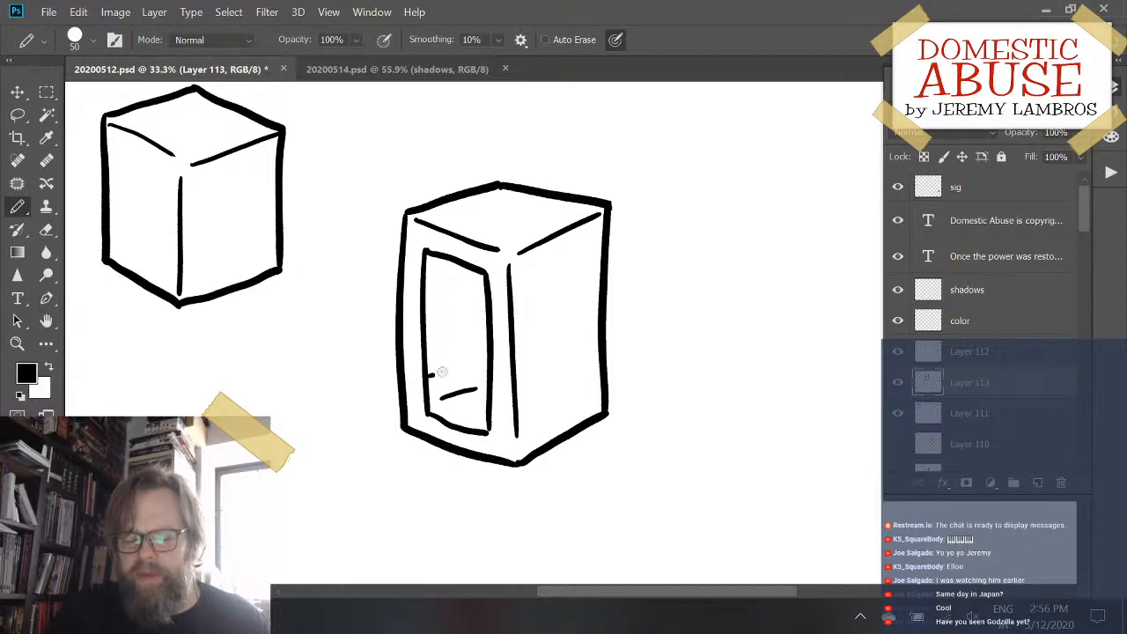
{"action": "mouse_move", "coordinate": [430, 377]}
{"action": "left_mouse_down"}
{"action": "mouse_move", "coordinate": [475, 355]}
{"action": "mouse_move", "coordinate": [467, 266]}
{"action": "left_mouse_up"}
{"action": "key", "text": "ctrl+z"}
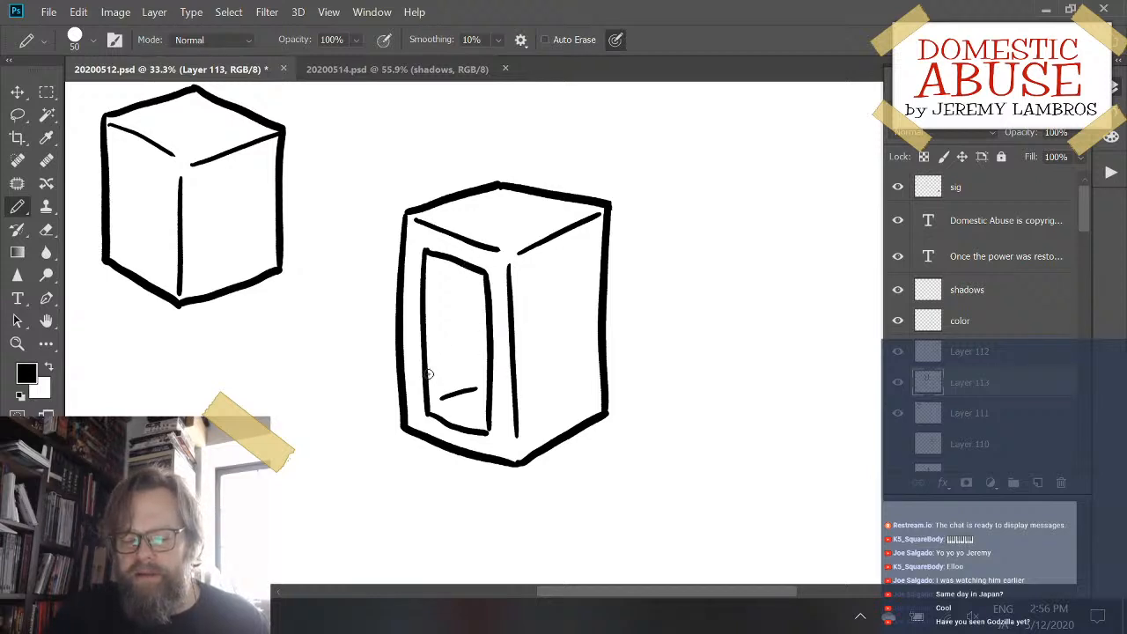
{"action": "mouse_move", "coordinate": [429, 376]}
{"action": "left_mouse_down"}
{"action": "mouse_move", "coordinate": [478, 361]}
{"action": "mouse_move", "coordinate": [460, 374]}
{"action": "mouse_move", "coordinate": [473, 368]}
{"action": "mouse_move", "coordinate": [471, 263]}
{"action": "left_mouse_up"}
{"action": "key", "text": "ctrl+z"}
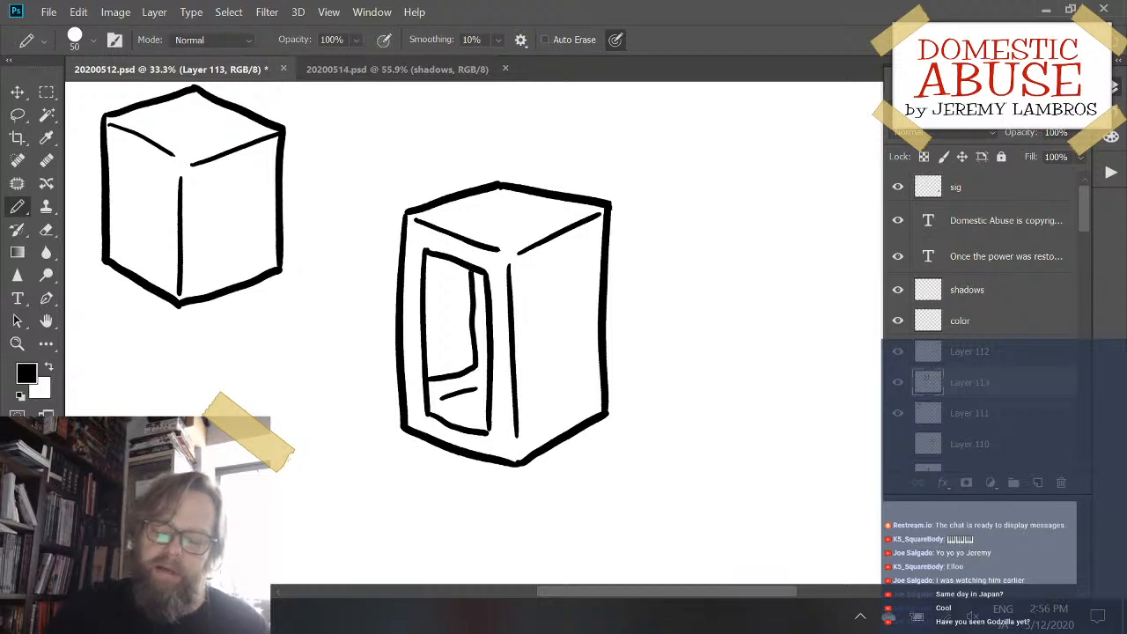
- Draw a matching four-sided inset panel on the second box's right face, redoing its outline until it follows the face's perspective
{"action": "mouse_move", "coordinate": [578, 242]}
{"action": "left_mouse_down"}
{"action": "mouse_move", "coordinate": [526, 272]}
{"action": "mouse_move", "coordinate": [530, 430]}
{"action": "left_mouse_up"}
{"action": "key", "text": "ctrl+z"}
{"action": "key", "text": "ctrl+z"}
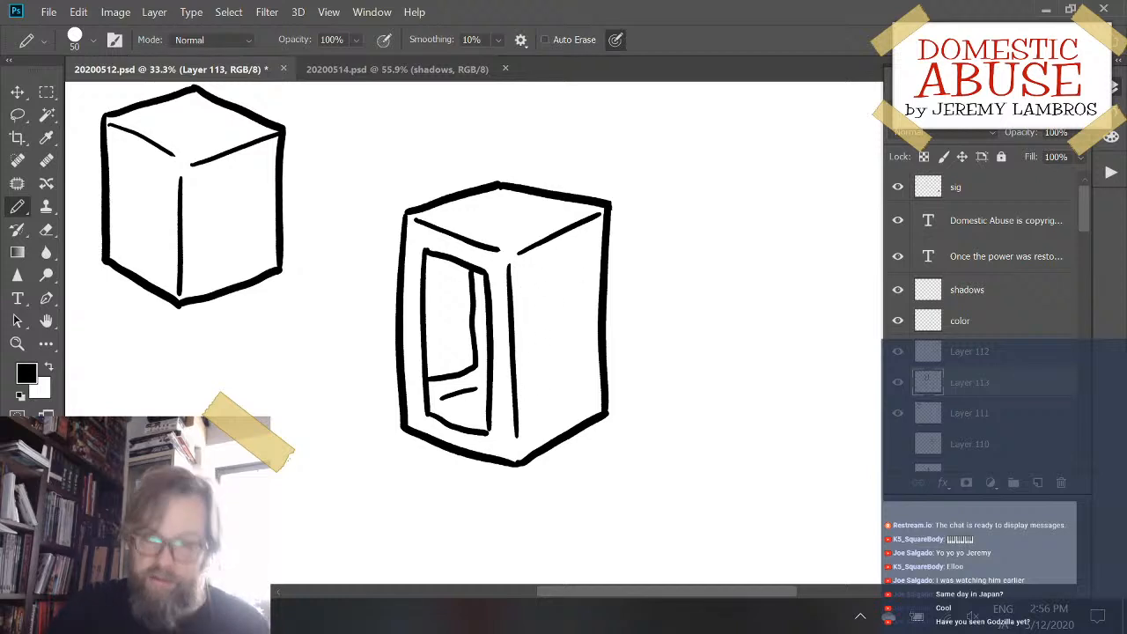
{"action": "mouse_move", "coordinate": [584, 239]}
{"action": "left_mouse_down"}
{"action": "mouse_move", "coordinate": [538, 263]}
{"action": "mouse_move", "coordinate": [533, 424]}
{"action": "left_mouse_up"}
{"action": "key", "text": "ctrl+z"}
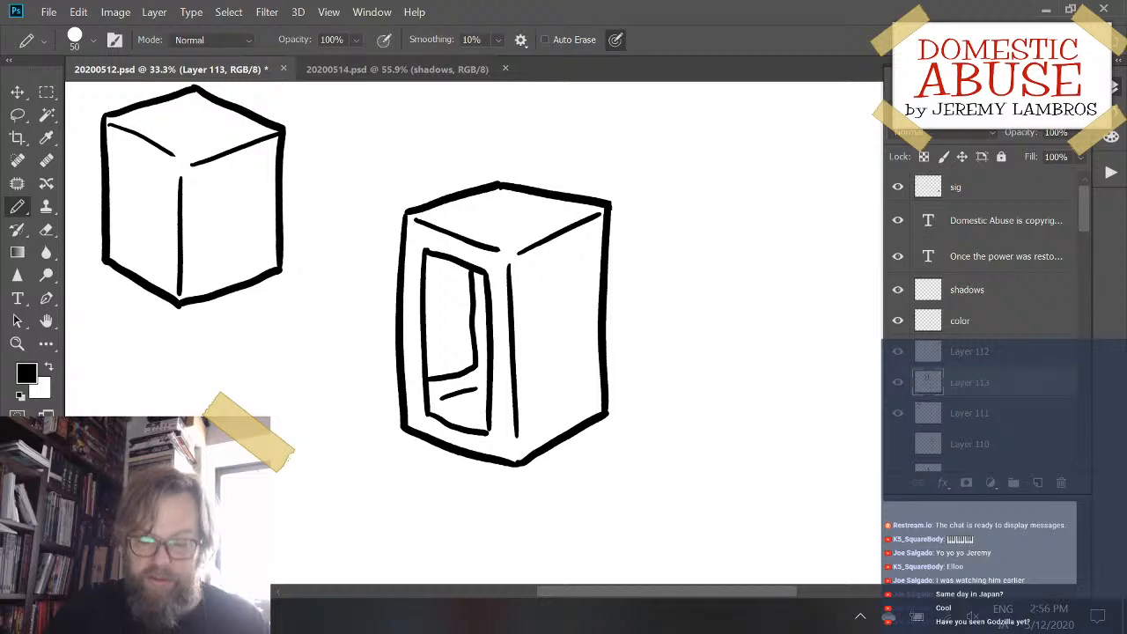
{"action": "mouse_move", "coordinate": [584, 239]}
{"action": "left_mouse_down"}
{"action": "mouse_move", "coordinate": [535, 275]}
{"action": "mouse_move", "coordinate": [534, 428]}
{"action": "mouse_move", "coordinate": [575, 400]}
{"action": "left_mouse_up"}
{"action": "key", "text": "ctrl+z"}
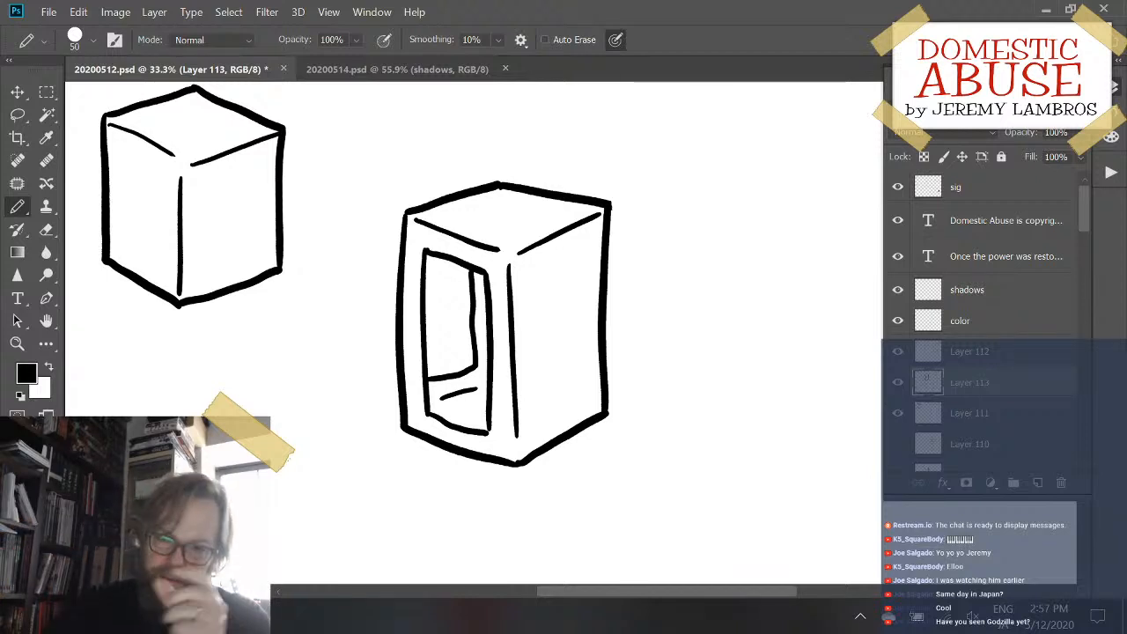
{"action": "mouse_move", "coordinate": [588, 239]}
{"action": "left_mouse_down"}
{"action": "mouse_move", "coordinate": [530, 271]}
{"action": "mouse_move", "coordinate": [535, 428]}
{"action": "left_mouse_up"}
{"action": "mouse_move", "coordinate": [588, 240]}
{"action": "left_mouse_down"}
{"action": "mouse_move", "coordinate": [585, 402]}
{"action": "mouse_move", "coordinate": [556, 419]}
{"action": "mouse_move", "coordinate": [585, 396]}
{"action": "left_mouse_up"}
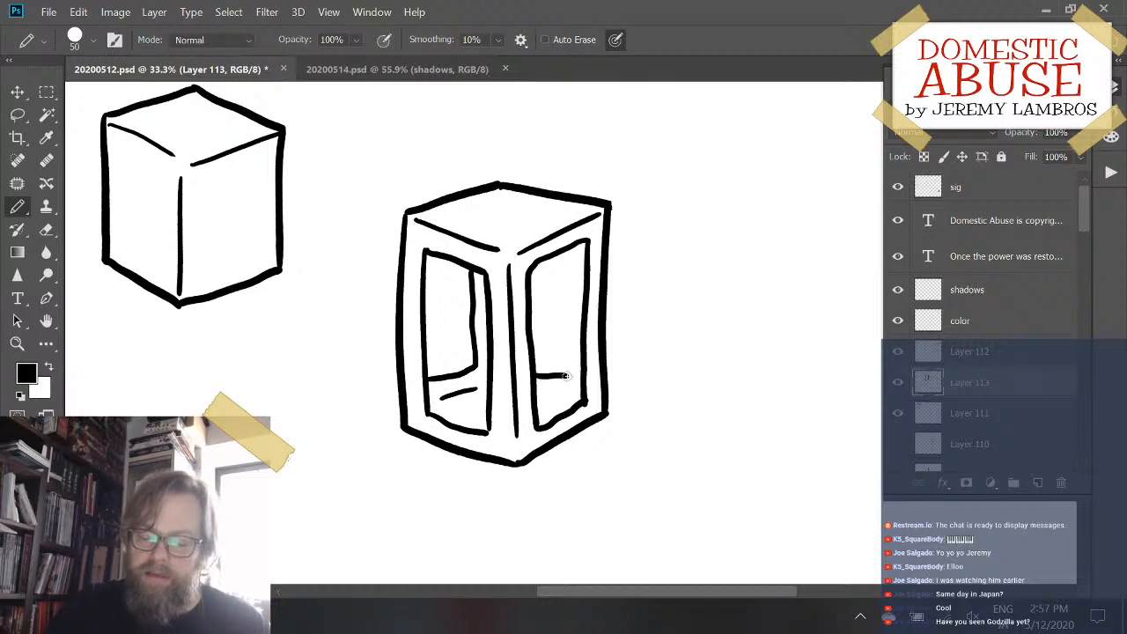
- Draw an L-shaped recess line inside the right panel, redoing its vertical stroke until it is straight and meets the panel's top edge
{"action": "mouse_move", "coordinate": [534, 361]}
{"action": "left_mouse_down"}
{"action": "mouse_move", "coordinate": [569, 365]}
{"action": "mouse_move", "coordinate": [570, 256]}
{"action": "left_mouse_up"}
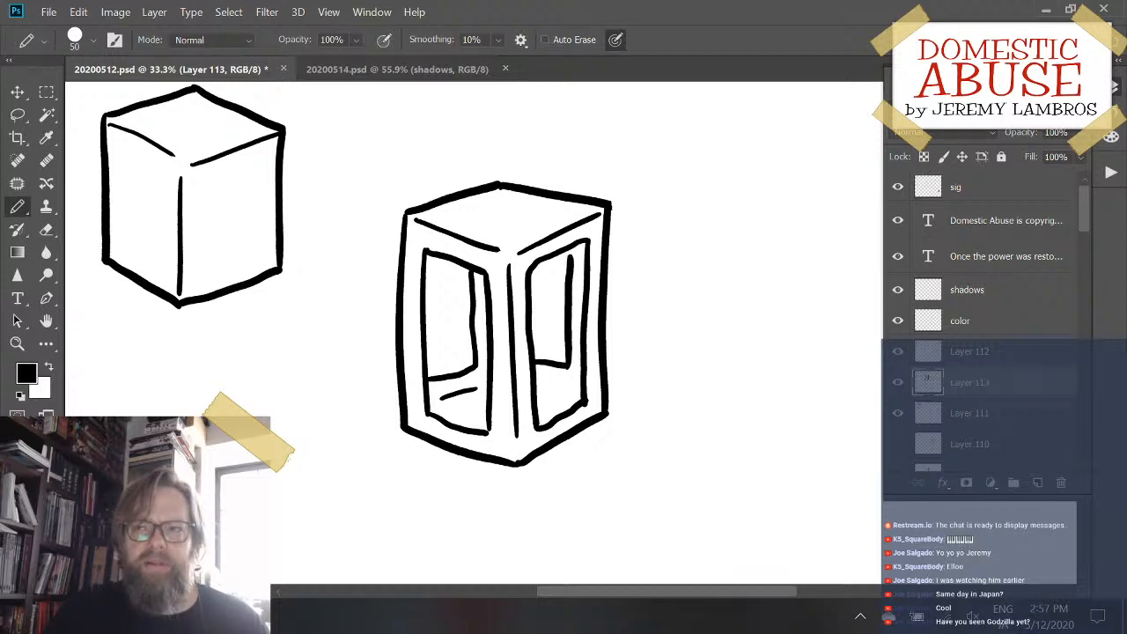
{"action": "key", "text": "ctrl+z"}
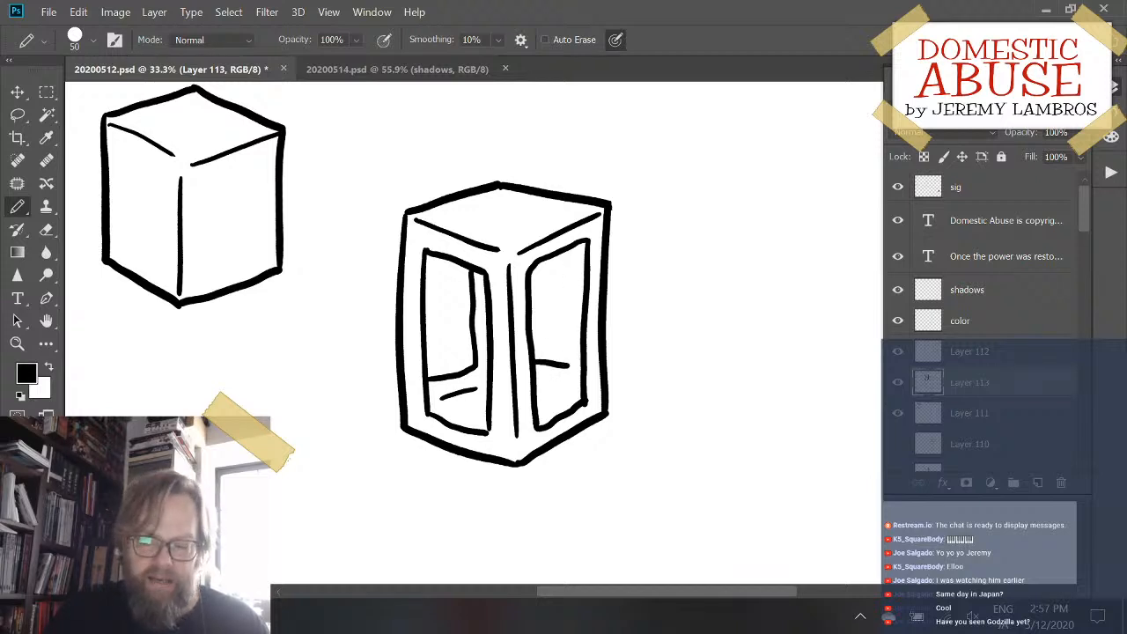
{"action": "left_click_drag", "start_coordinate": [570, 247], "coordinate": [569, 365]}
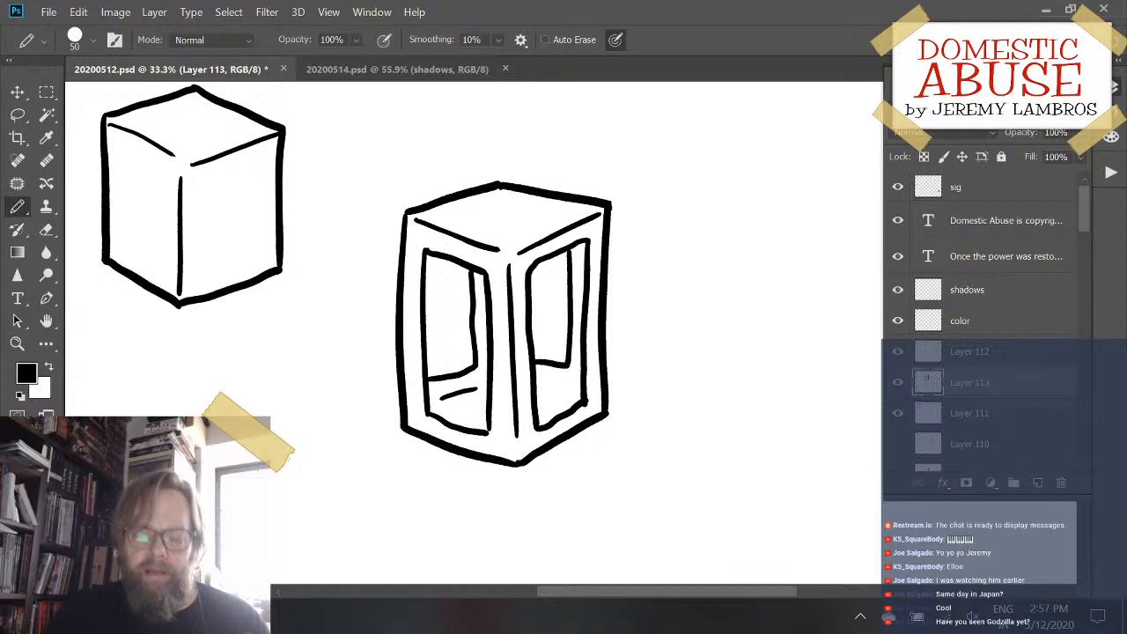
{"action": "key", "text": "ctrl+z"}
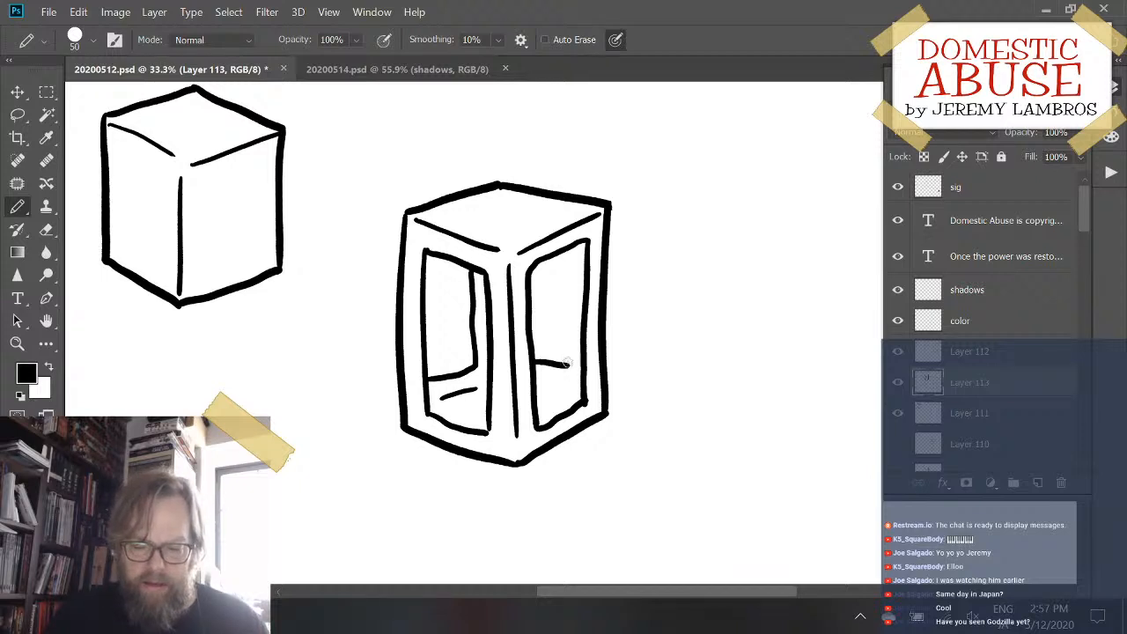
{"action": "left_click_drag", "start_coordinate": [570, 365], "coordinate": [571, 244]}
{"action": "key", "text": "ctrl+z"}
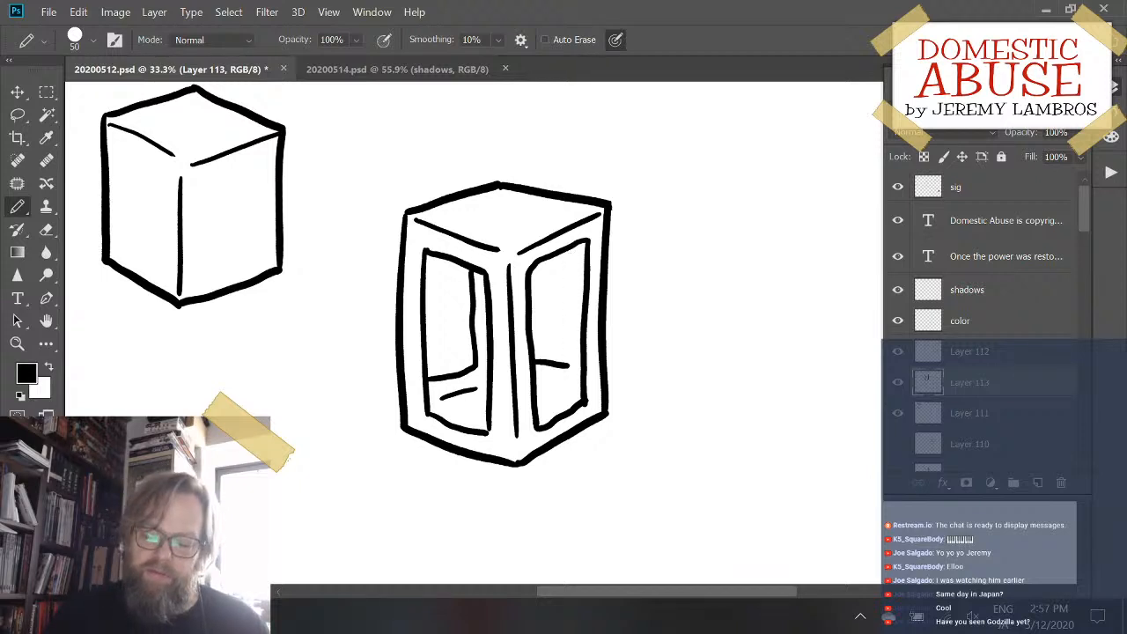
{"action": "left_click_drag", "start_coordinate": [563, 365], "coordinate": [570, 246]}
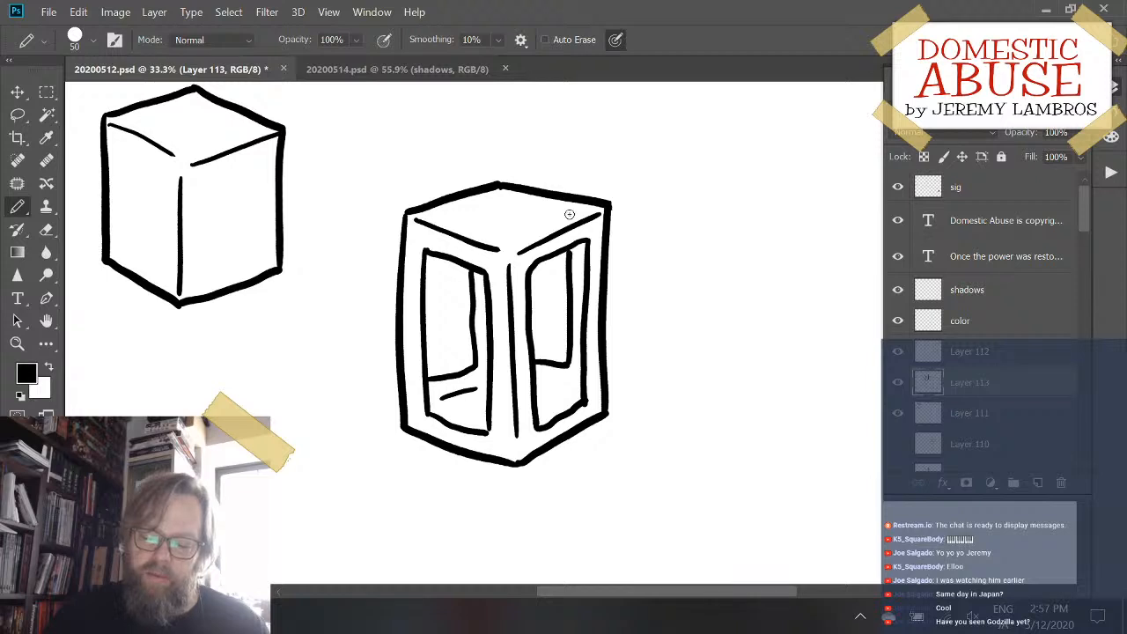
- Redraw the vertical stroke of the right panel's recess line, and move the second box up and closer to the first
{"action": "key", "text": "ctrl+z"}
{"action": "left_click_drag", "start_coordinate": [569, 361], "coordinate": [567, 250]}
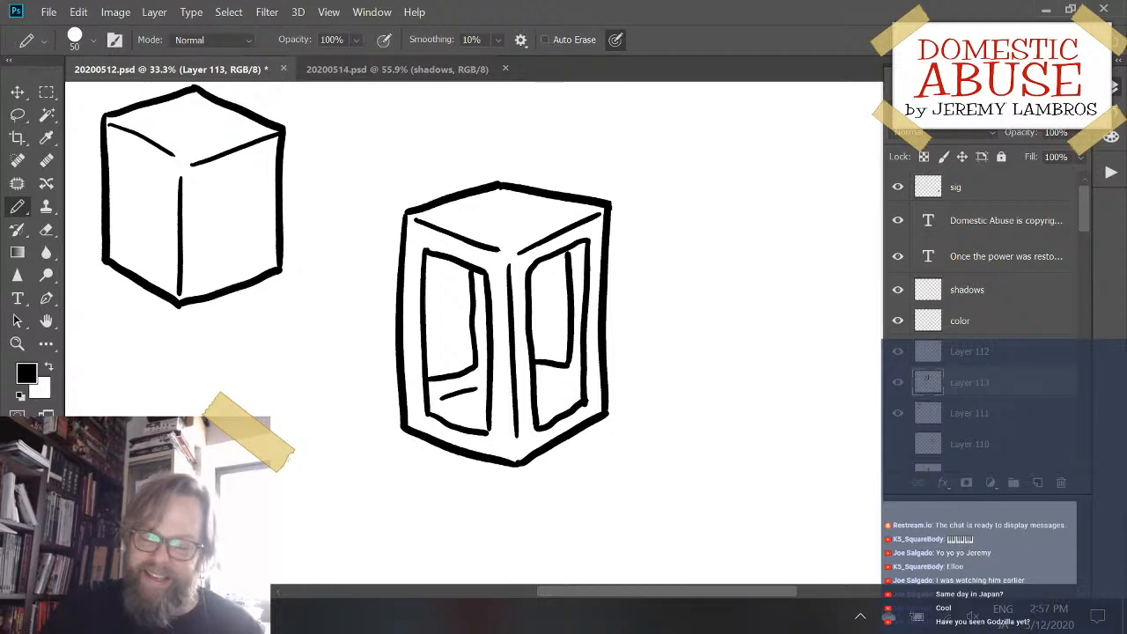
{"action": "mouse_move", "coordinate": [617, 220]}
{"action": "left_mouse_down"}
{"action": "mouse_move", "coordinate": [621, 184]}
{"action": "mouse_move", "coordinate": [533, 194]}
{"action": "mouse_move", "coordinate": [538, 174]}
{"action": "left_mouse_up"}
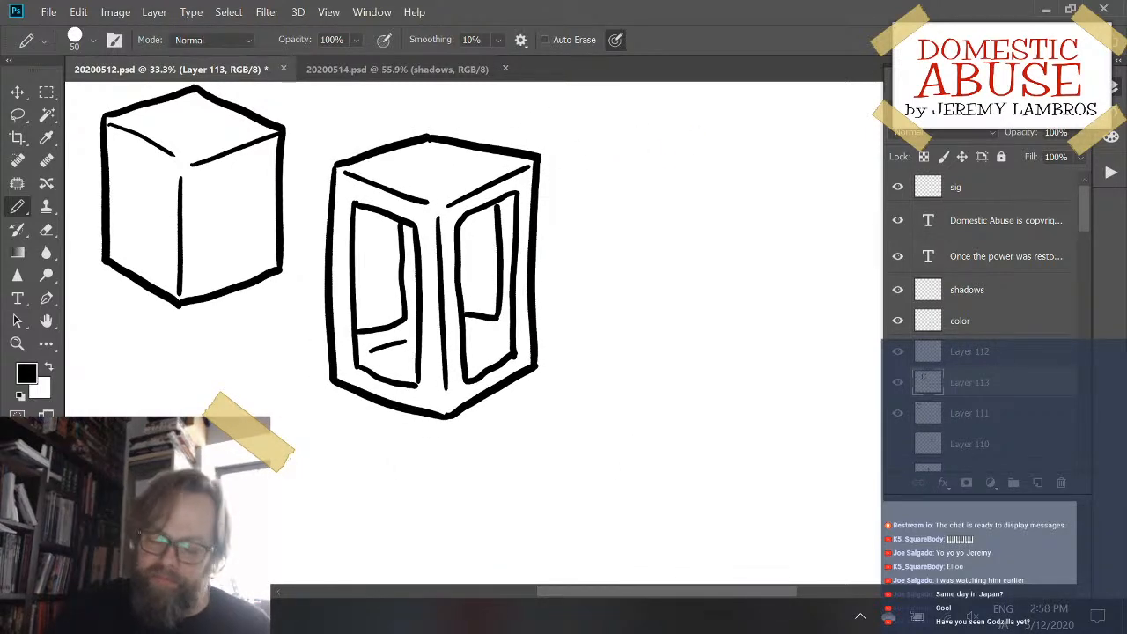
- Draw a short slanted accent low inside the right panel, redoing it until it fits, and shift the second box slightly down
{"action": "left_click_drag", "start_coordinate": [472, 342], "coordinate": [512, 355]}
{"action": "key", "text": "ctrl+z"}
{"action": "key", "text": "ctrl+z"}
{"action": "key", "text": "ctrl+z"}
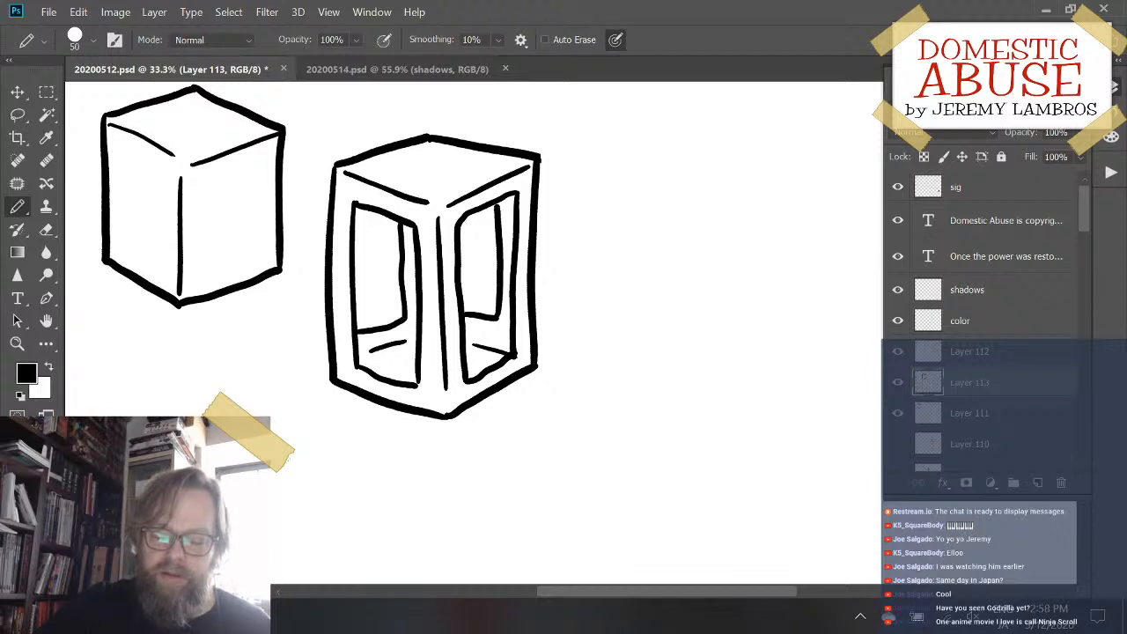
{"action": "mouse_move", "coordinate": [539, 348]}
{"action": "left_mouse_down"}
{"action": "mouse_move", "coordinate": [508, 420]}
{"action": "mouse_move", "coordinate": [515, 384]}
{"action": "left_mouse_up"}
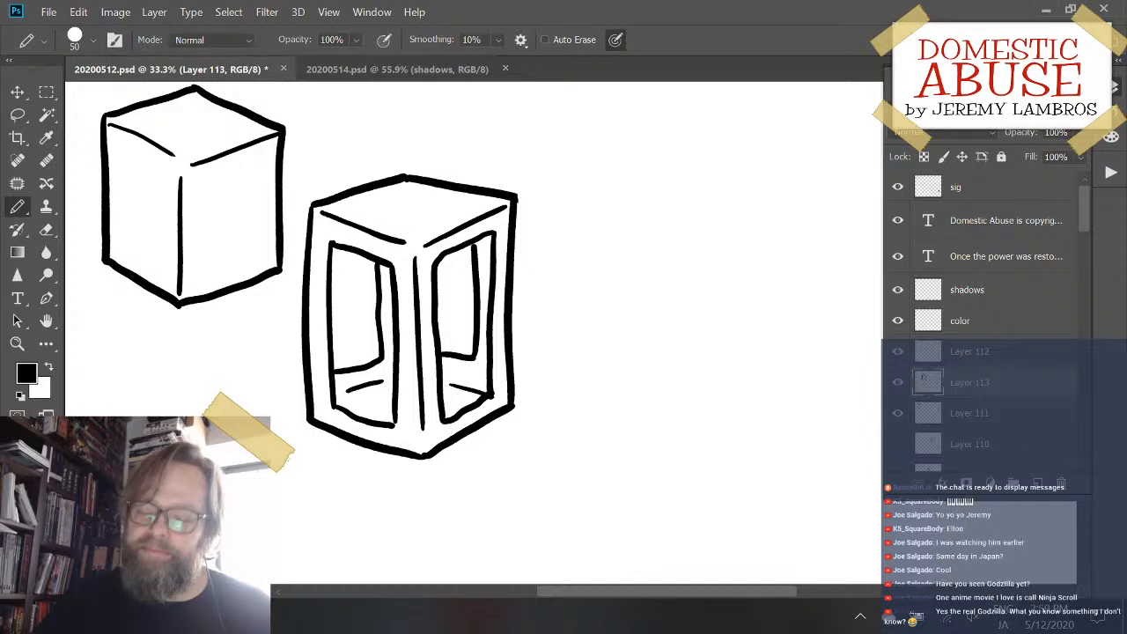
{"action": "left_click_drag", "start_coordinate": [551, 166], "coordinate": [551, 370]}
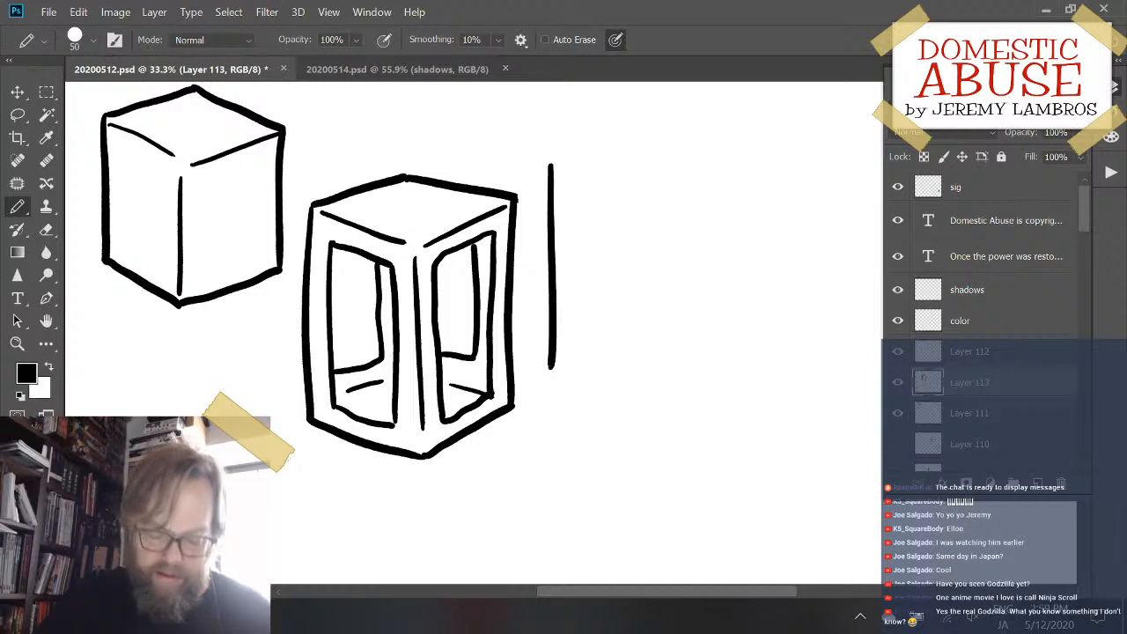
{"action": "key", "text": "ctrl+z"}
{"action": "left_click_drag", "start_coordinate": [554, 170], "coordinate": [553, 373]}
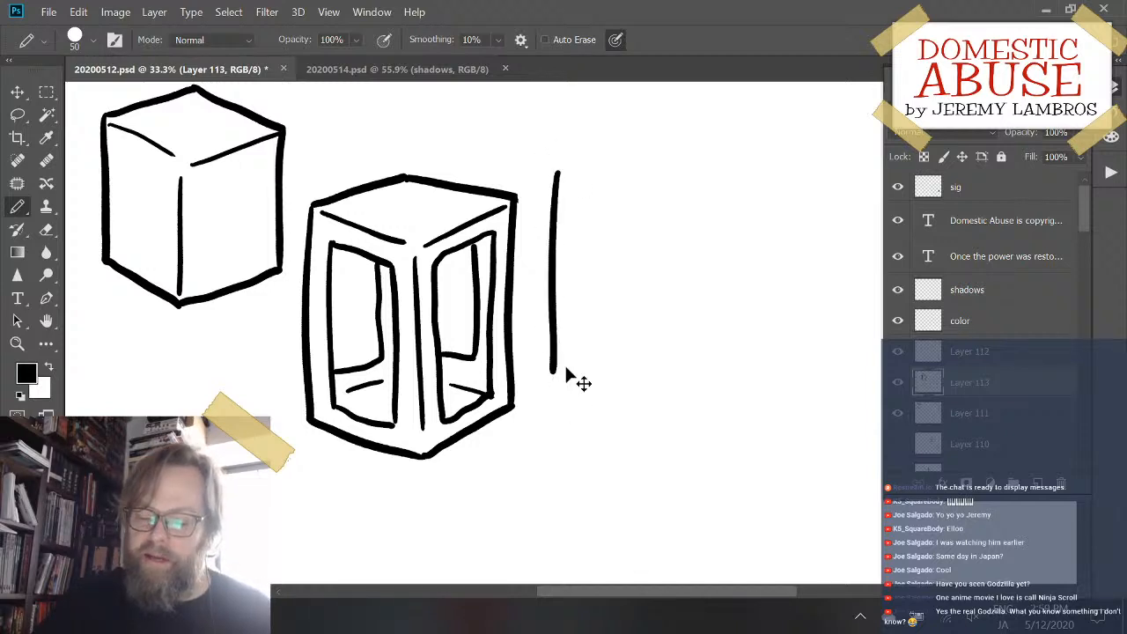
{"action": "key", "text": "ctrl+z"}
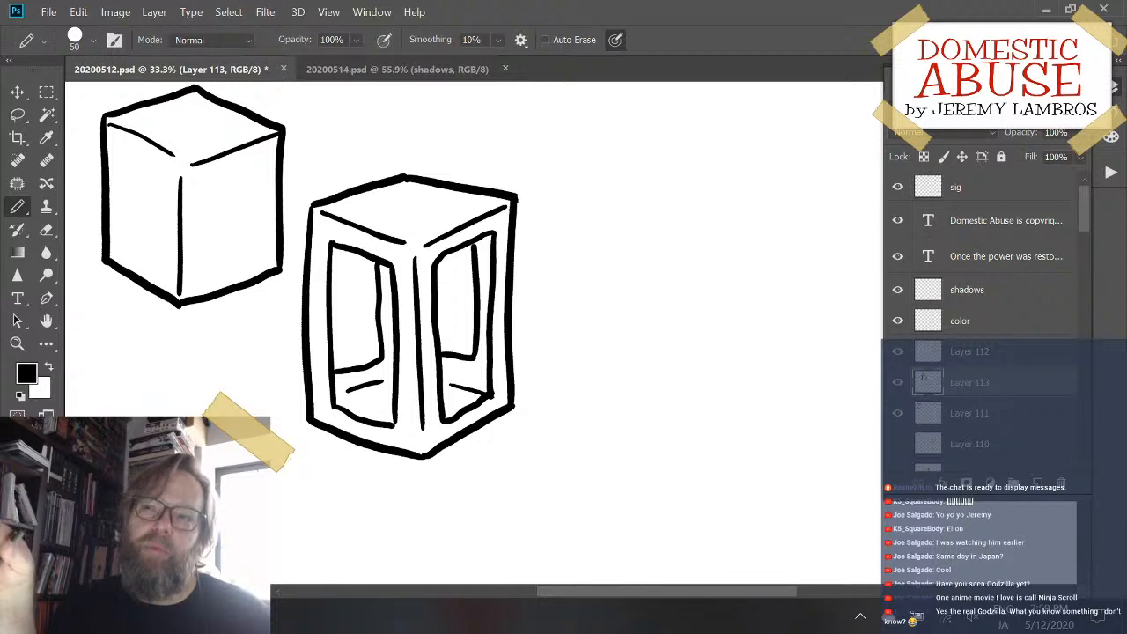
{"action": "left_click_drag", "start_coordinate": [568, 155], "coordinate": [570, 384]}
{"action": "key", "text": "ctrl+z"}
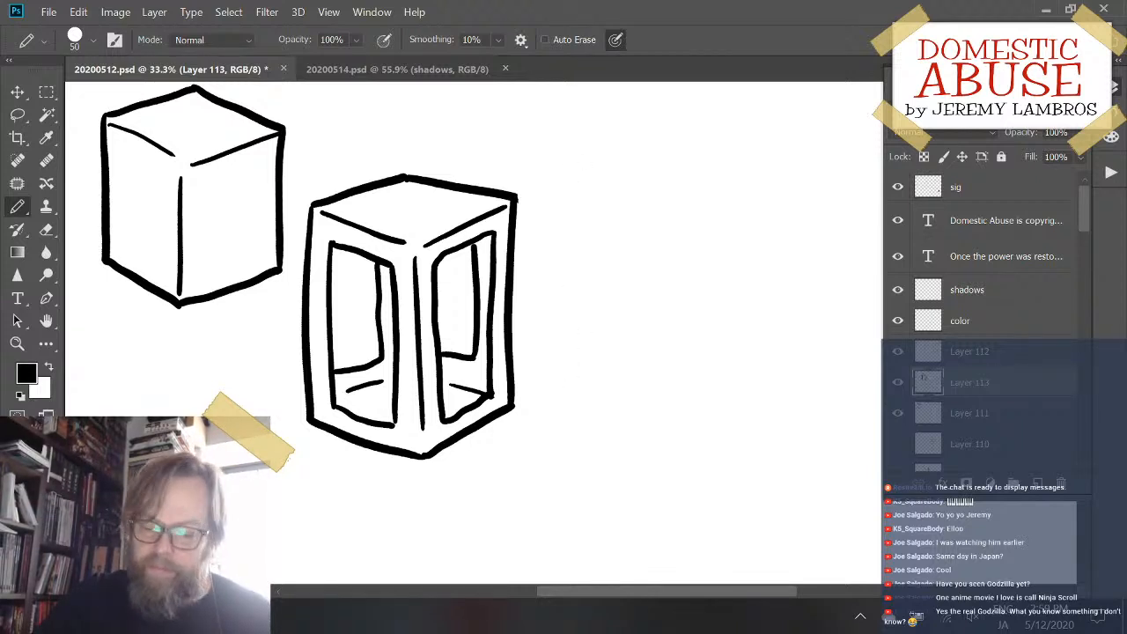
{"action": "left_click_drag", "start_coordinate": [556, 152], "coordinate": [573, 397]}
{"action": "key", "text": "ctrl+z"}
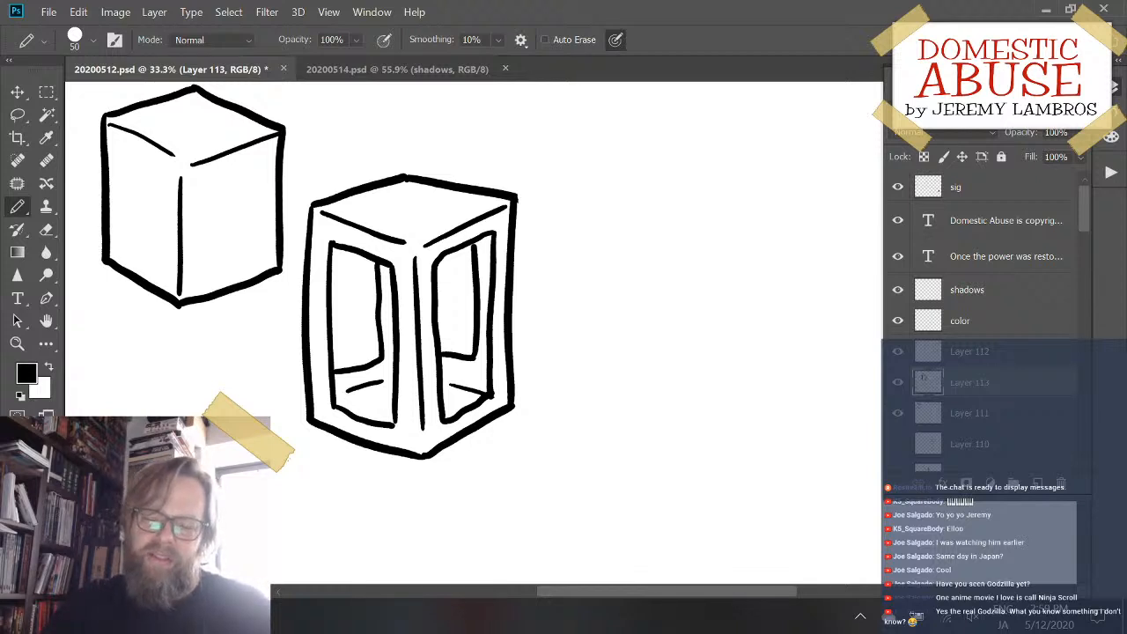
{"action": "left_click_drag", "start_coordinate": [565, 146], "coordinate": [568, 364]}
{"action": "key", "text": "ctrl+z"}
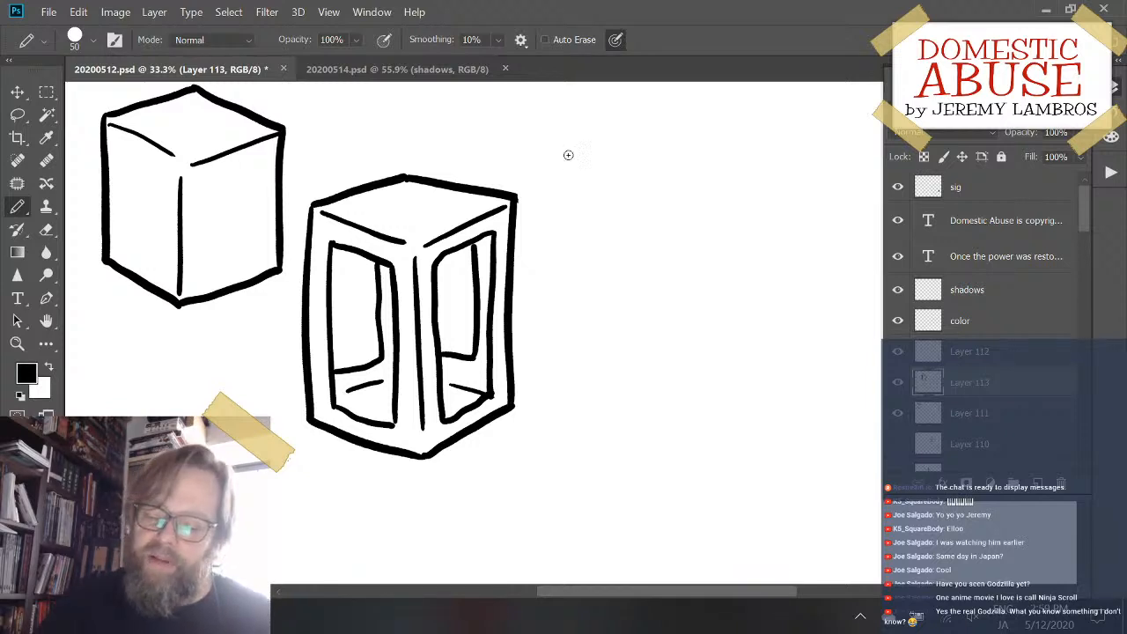
{"action": "left_click_drag", "start_coordinate": [568, 155], "coordinate": [566, 383]}
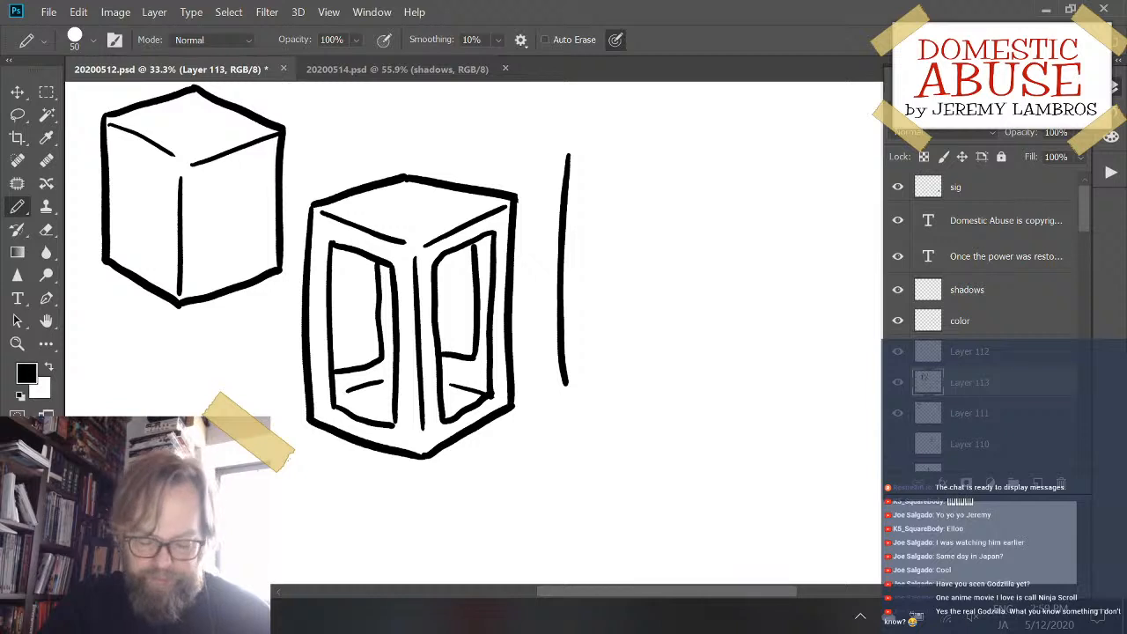
{"action": "key", "text": "ctrl+z"}
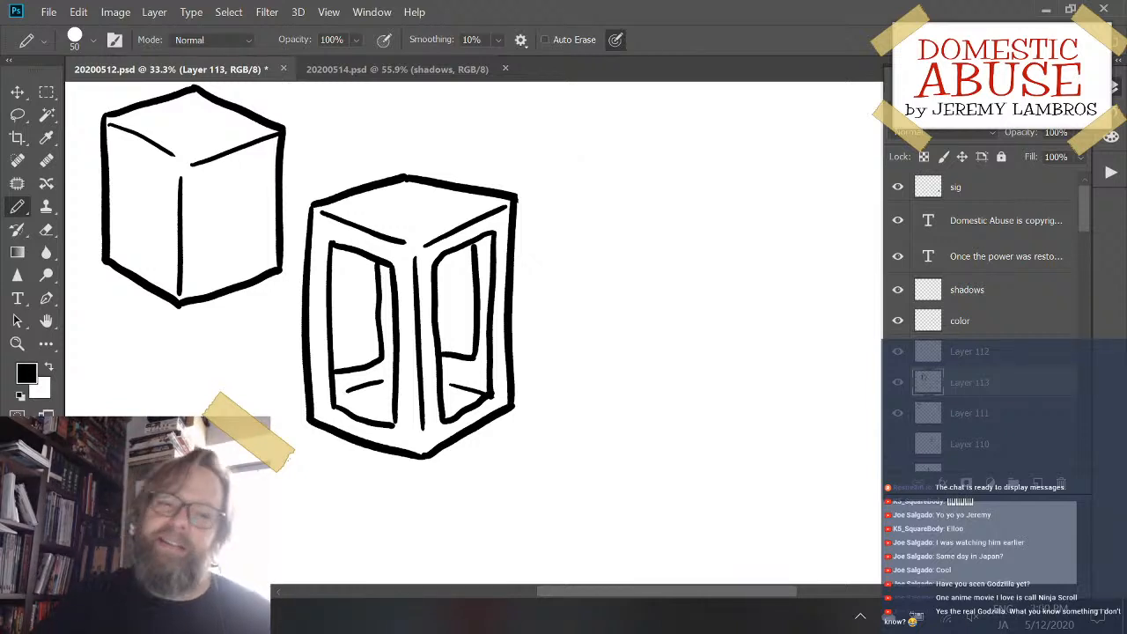
{"action": "mouse_move", "coordinate": [547, 181]}
{"action": "left_mouse_down"}
{"action": "mouse_move", "coordinate": [563, 171]}
{"action": "mouse_move", "coordinate": [552, 313]}
{"action": "left_mouse_up"}
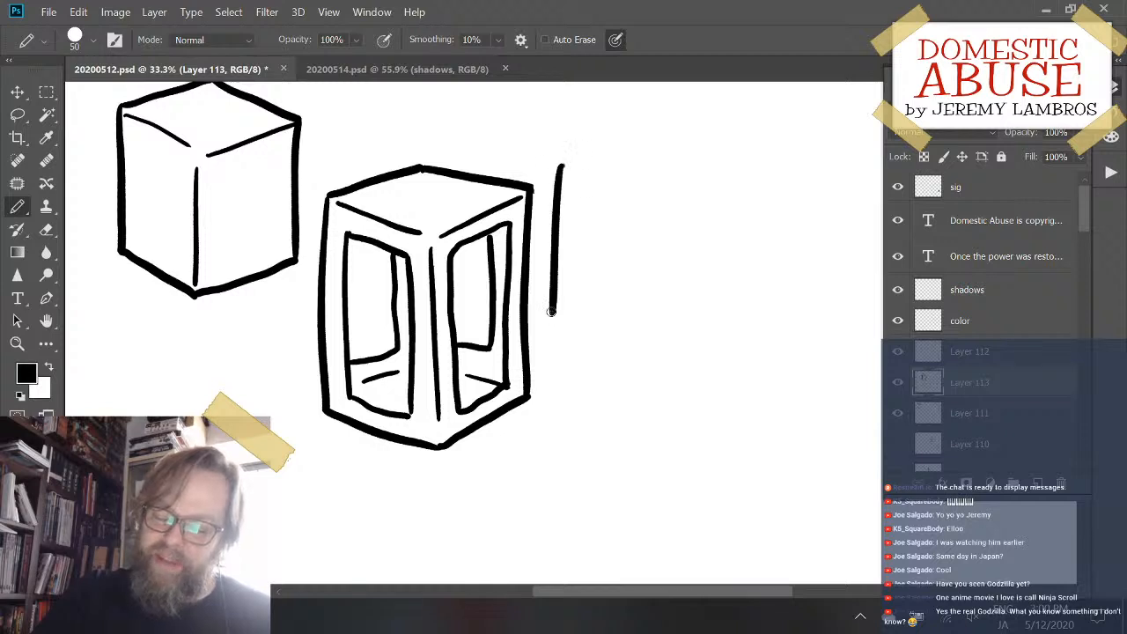
{"action": "key", "text": "ctrl+z"}
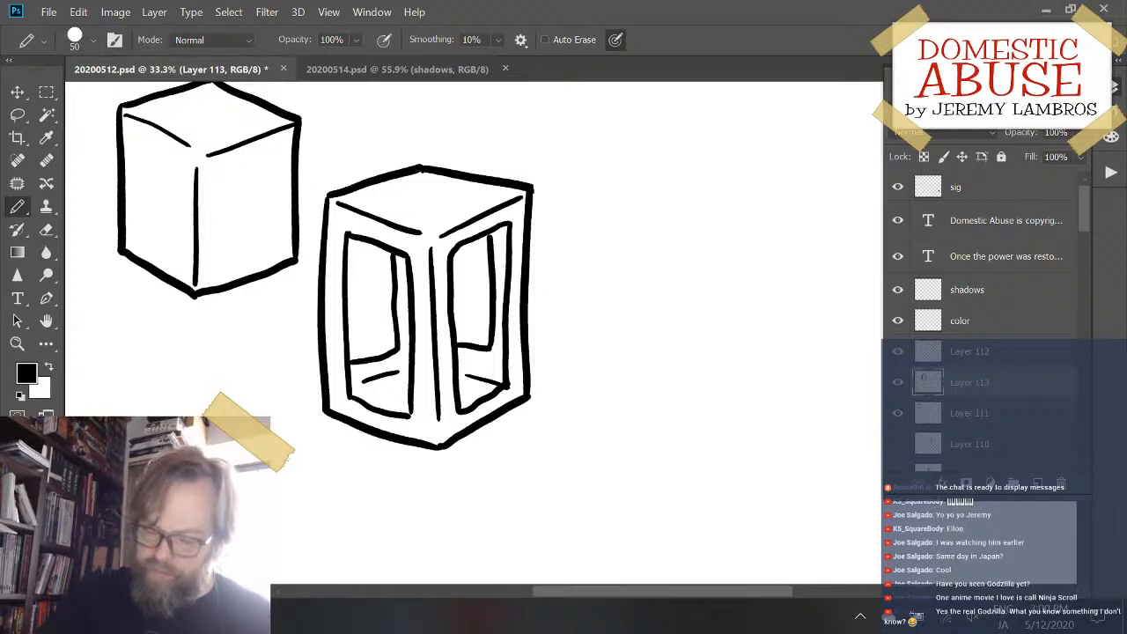
- Lasso the second box, cut it and paste it back, and move it just below and beside the first box
{"action": "key", "text": "l"}
{"action": "mouse_move", "coordinate": [378, 124]}
{"action": "left_mouse_down"}
{"action": "mouse_move", "coordinate": [327, 169]}
{"action": "mouse_move", "coordinate": [307, 214]}
{"action": "mouse_move", "coordinate": [306, 412]}
{"action": "mouse_move", "coordinate": [379, 515]}
{"action": "mouse_move", "coordinate": [608, 430]}
{"action": "mouse_move", "coordinate": [629, 210]}
{"action": "mouse_move", "coordinate": [471, 106]}
{"action": "mouse_move", "coordinate": [379, 141]}
{"action": "left_mouse_up"}
{"action": "key", "text": "ctrl+x"}
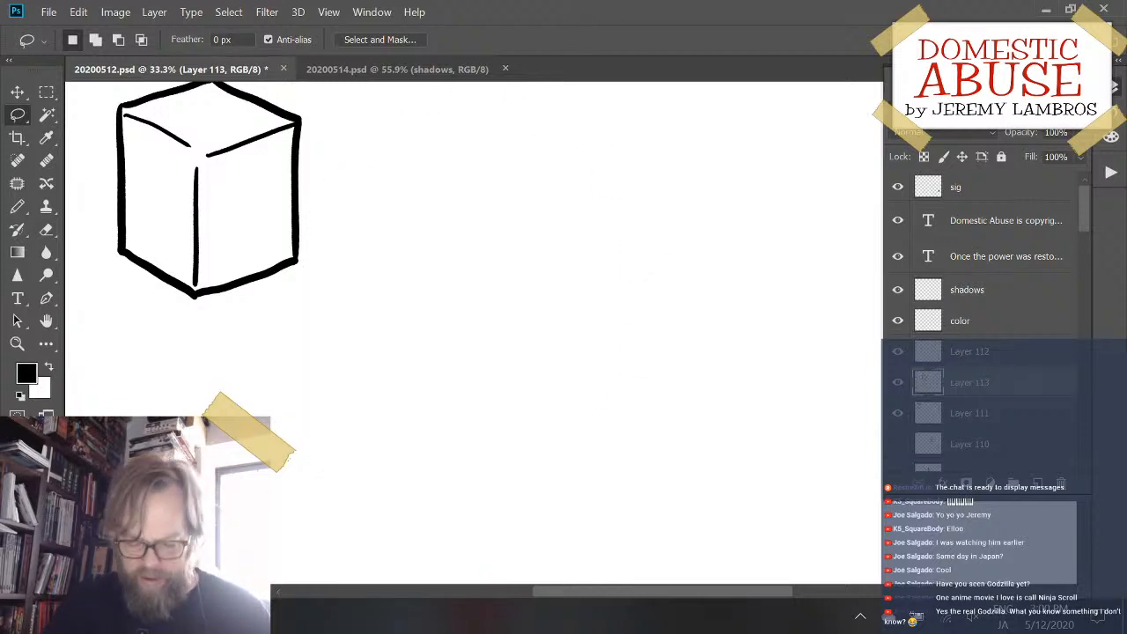
{"action": "key", "text": "ctrl+v"}
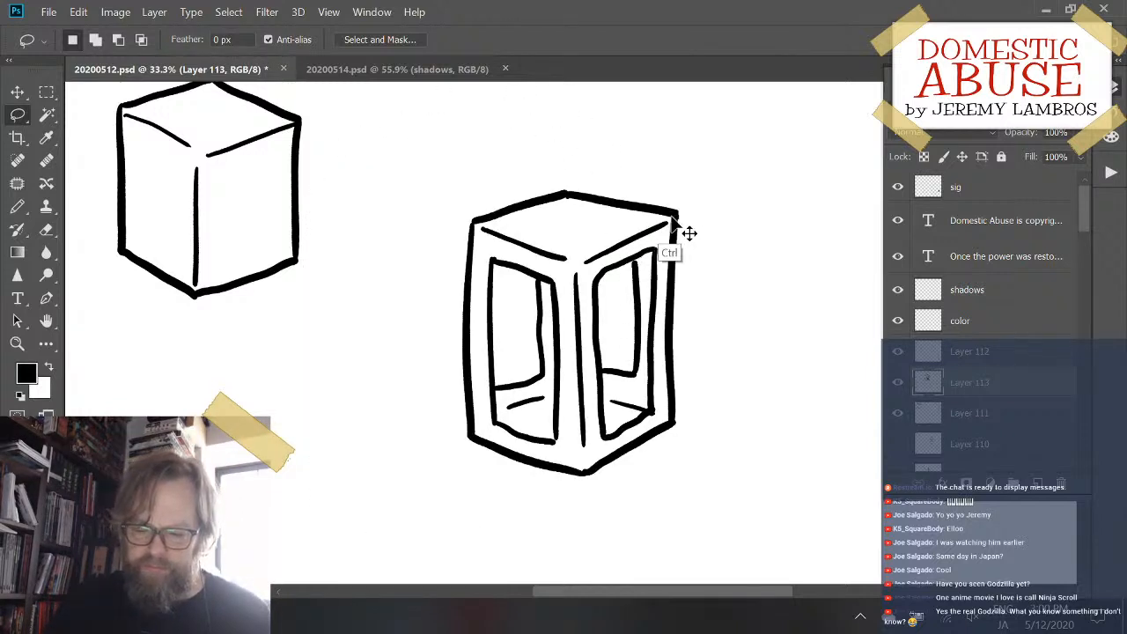
{"action": "left_click_drag", "start_coordinate": [673, 220], "coordinate": [481, 318]}
{"action": "left_click_drag", "start_coordinate": [568, 376], "coordinate": [530, 402]}
{"action": "left_click_drag", "start_coordinate": [571, 471], "coordinate": [508, 467]}
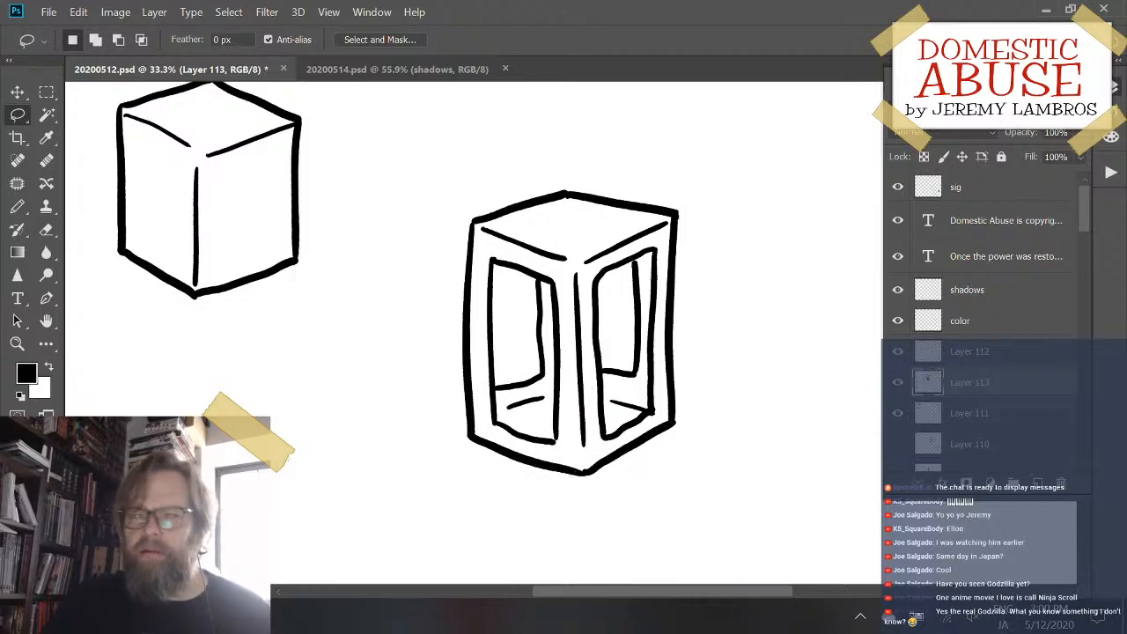
{"action": "mouse_move", "coordinate": [692, 234]}
{"action": "left_mouse_down"}
{"action": "mouse_move", "coordinate": [563, 306]}
{"action": "mouse_move", "coordinate": [478, 293]}
{"action": "mouse_move", "coordinate": [518, 274]}
{"action": "left_mouse_up"}
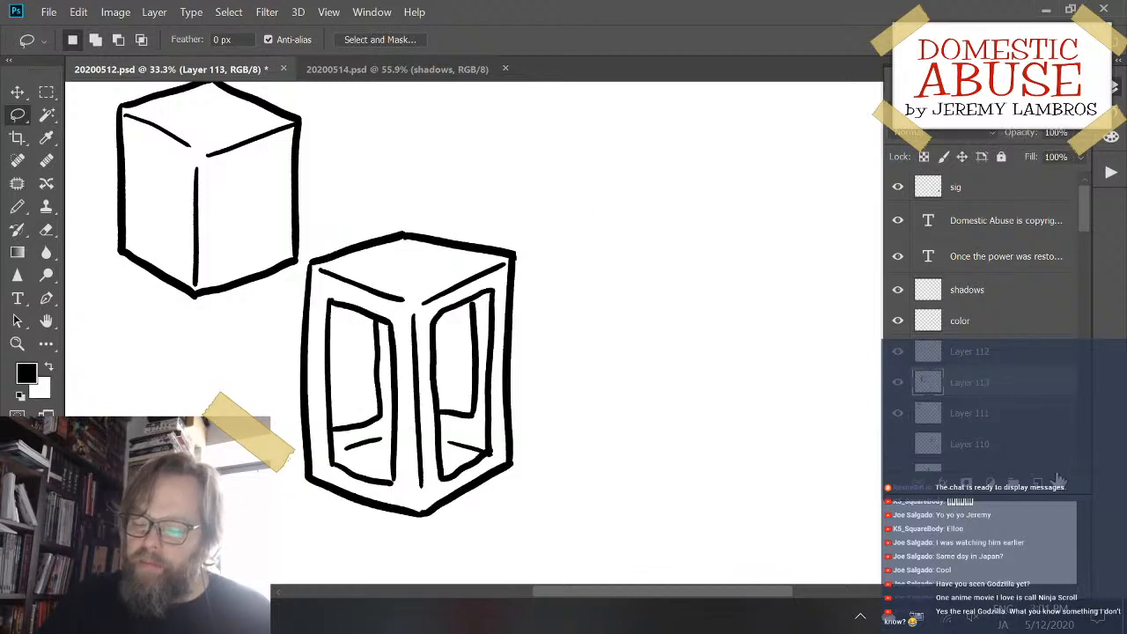
- Add an empty layer above Layer 113, and hide Layer 111 so that only the second box shows
{"action": "left_click", "coordinate": [1015, 484]}
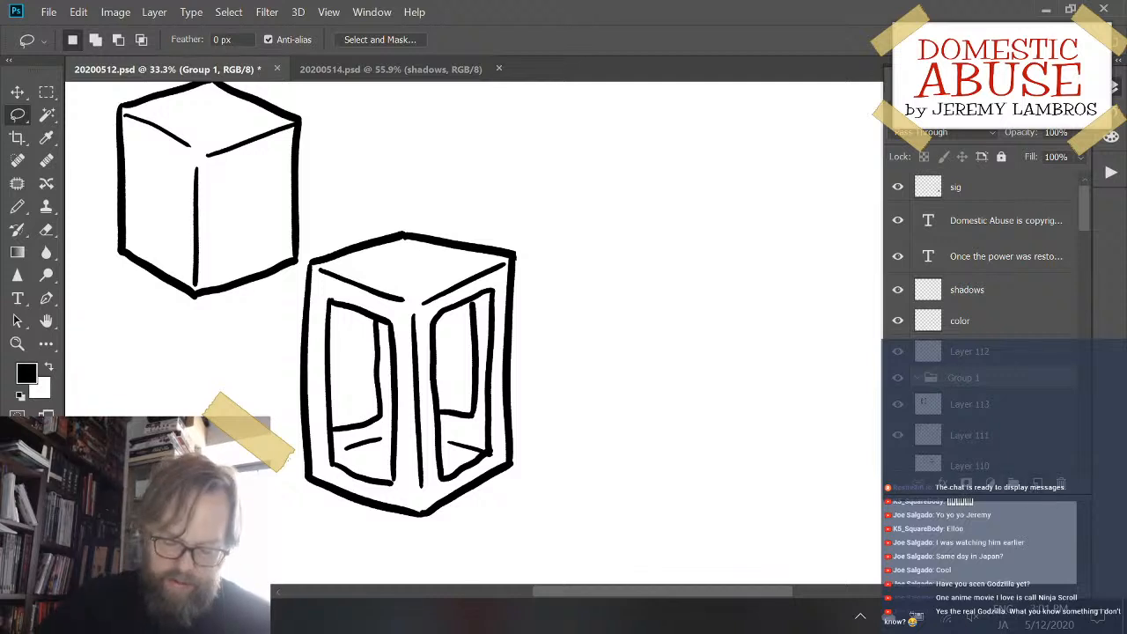
{"action": "key", "text": "ctrl+z"}
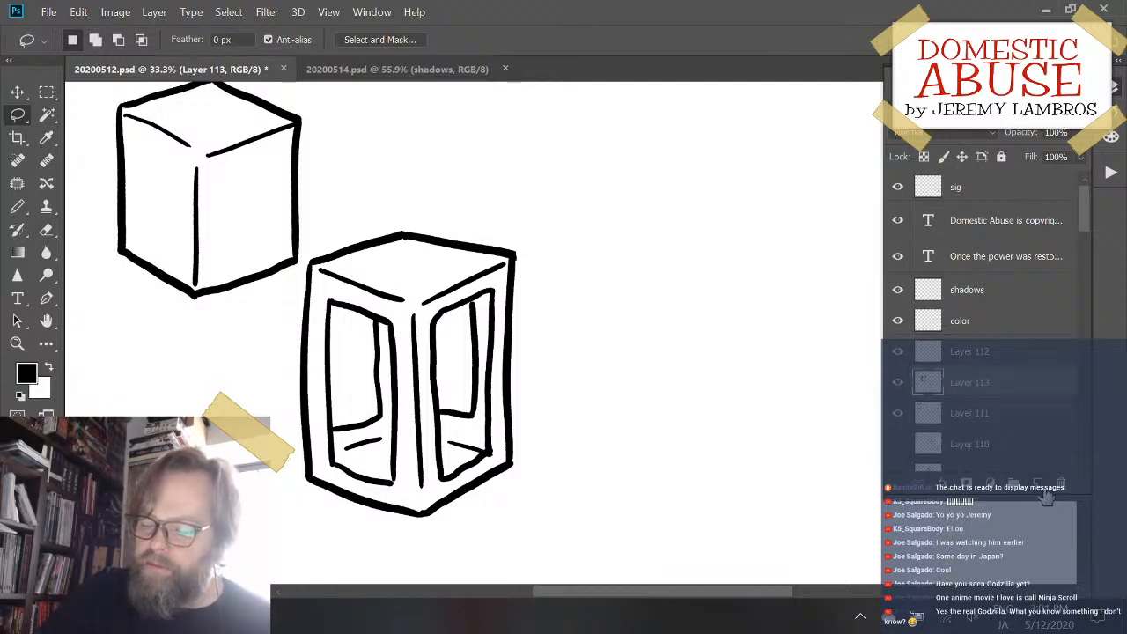
{"action": "left_click", "coordinate": [1037, 486]}
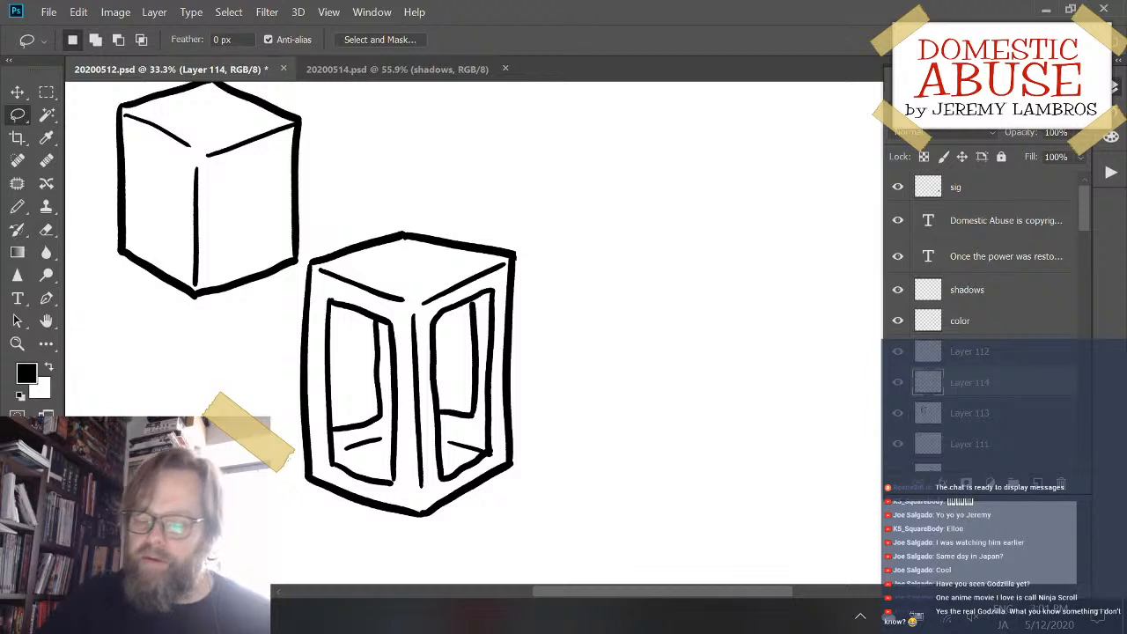
{"action": "left_click", "coordinate": [894, 424]}
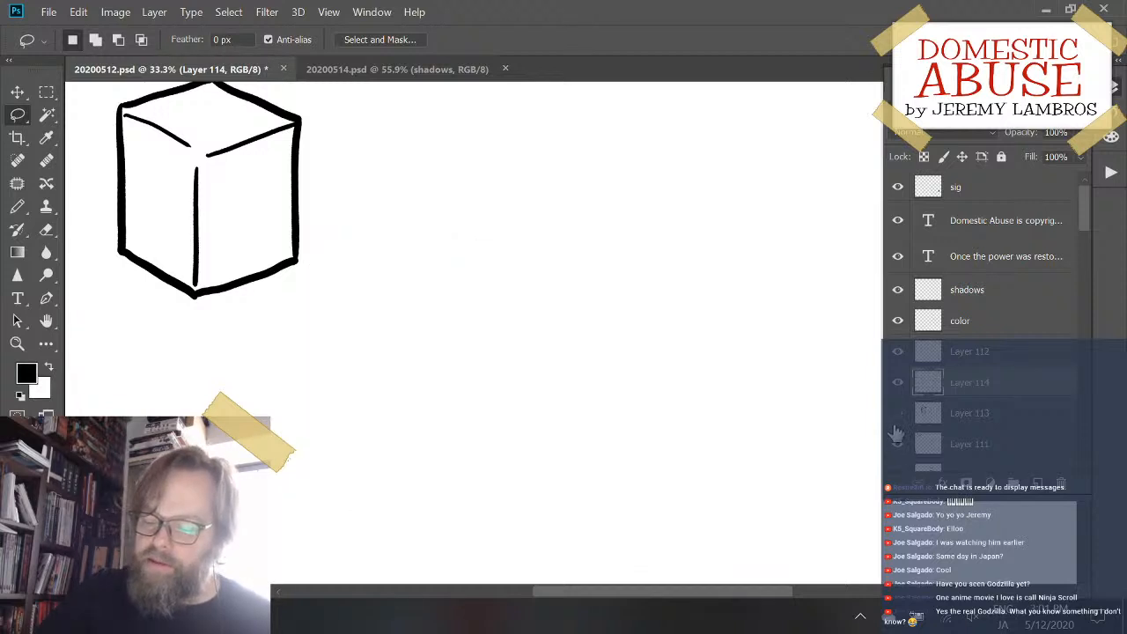
{"action": "left_click", "coordinate": [895, 425]}
{"action": "left_click", "coordinate": [894, 451]}
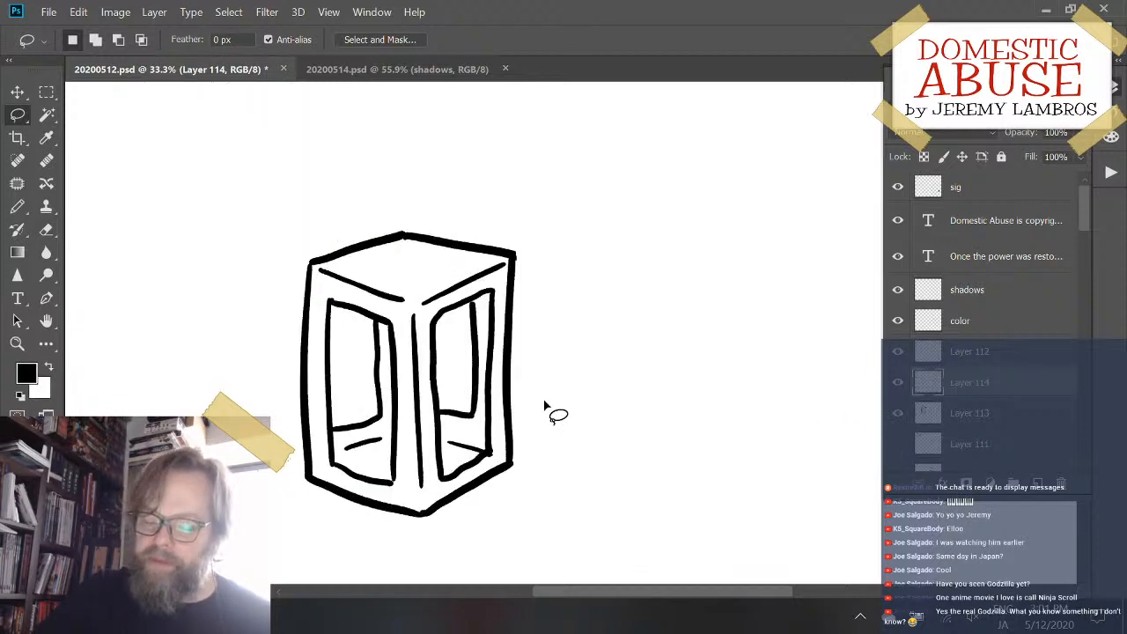
- Move the paneled box on Layer 113 up and to the left to free drawing space, and check its layer's visibility
{"action": "left_click_drag", "start_coordinate": [504, 412], "coordinate": [361, 354]}
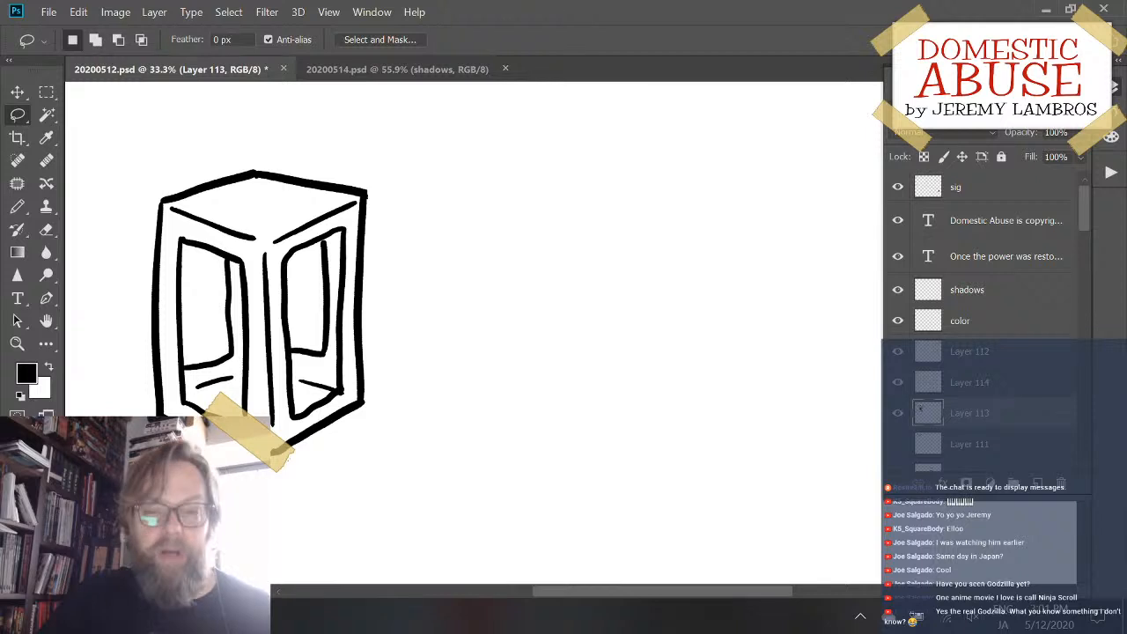
{"action": "mouse_move", "coordinate": [368, 413]}
{"action": "left_mouse_down"}
{"action": "mouse_move", "coordinate": [339, 451]}
{"action": "mouse_move", "coordinate": [349, 405]}
{"action": "mouse_move", "coordinate": [365, 407]}
{"action": "left_mouse_up"}
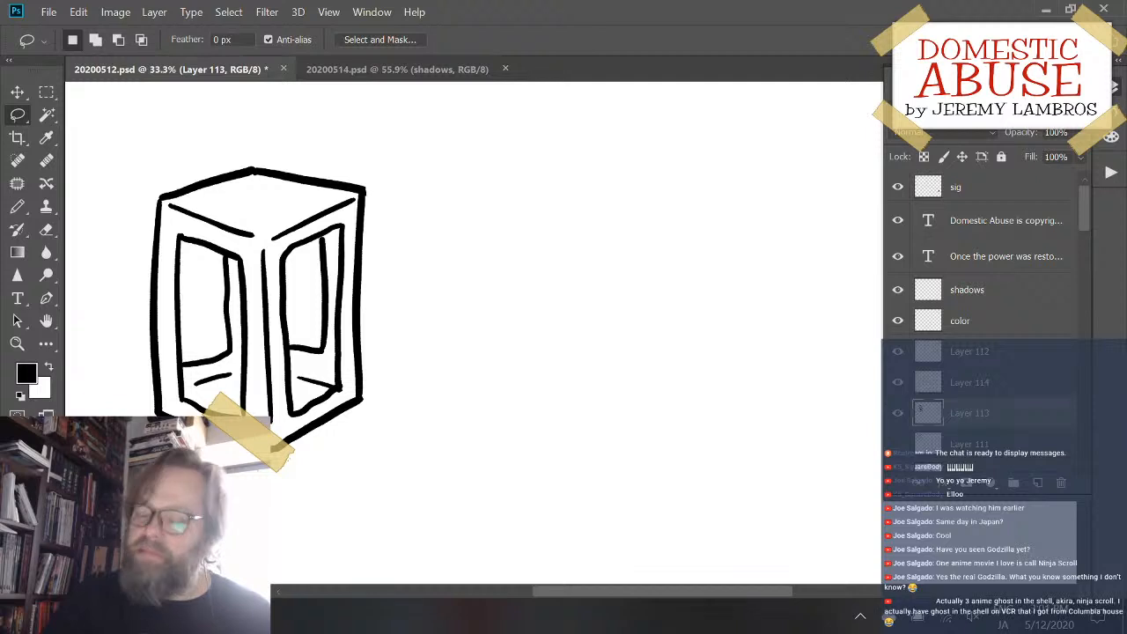
{"action": "left_click", "coordinate": [899, 413]}
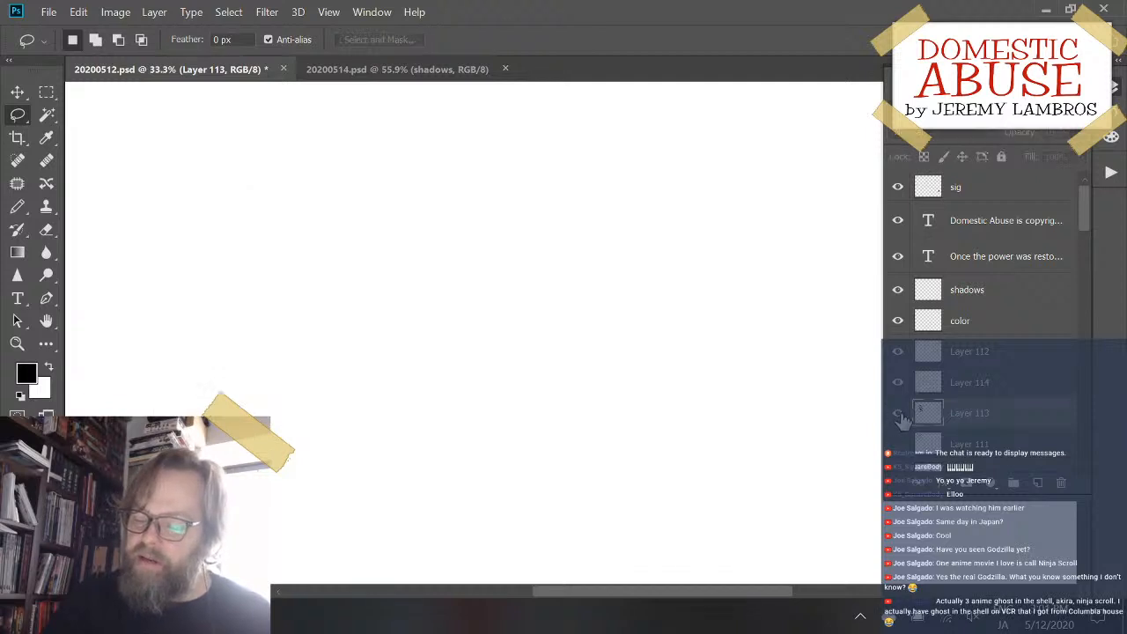
{"action": "left_click", "coordinate": [898, 413]}
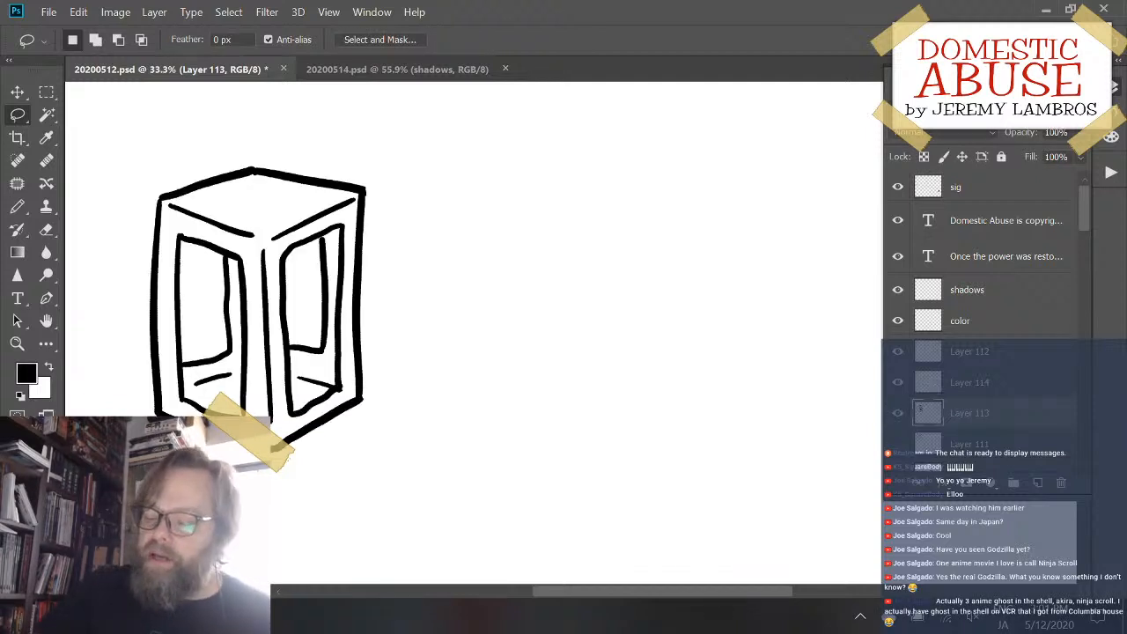
- Add an empty layer above Layer 113, and try Pencil strokes beside the paneled box for a third box's left edge
{"action": "left_click", "coordinate": [1038, 484]}
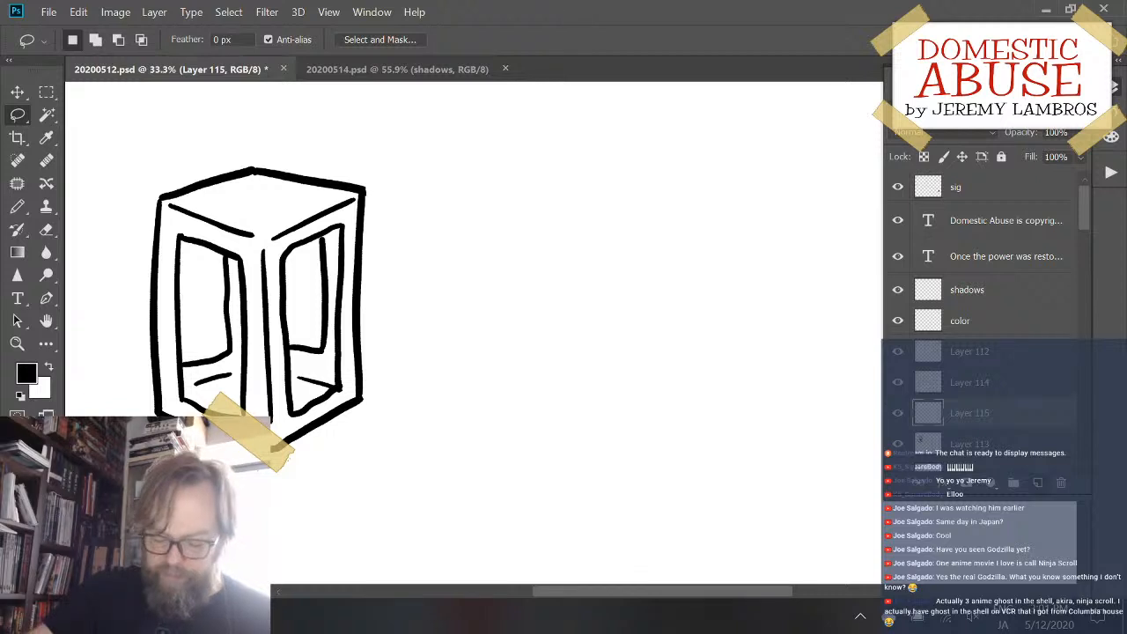
{"action": "key", "text": "b"}
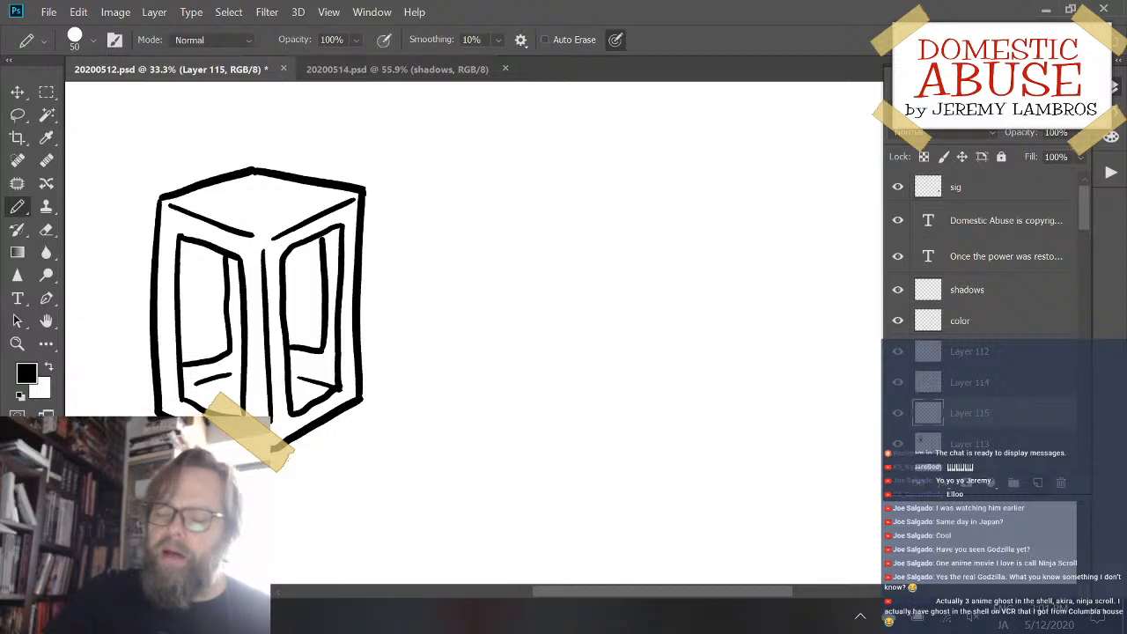
{"action": "left_click_drag", "start_coordinate": [452, 180], "coordinate": [454, 372]}
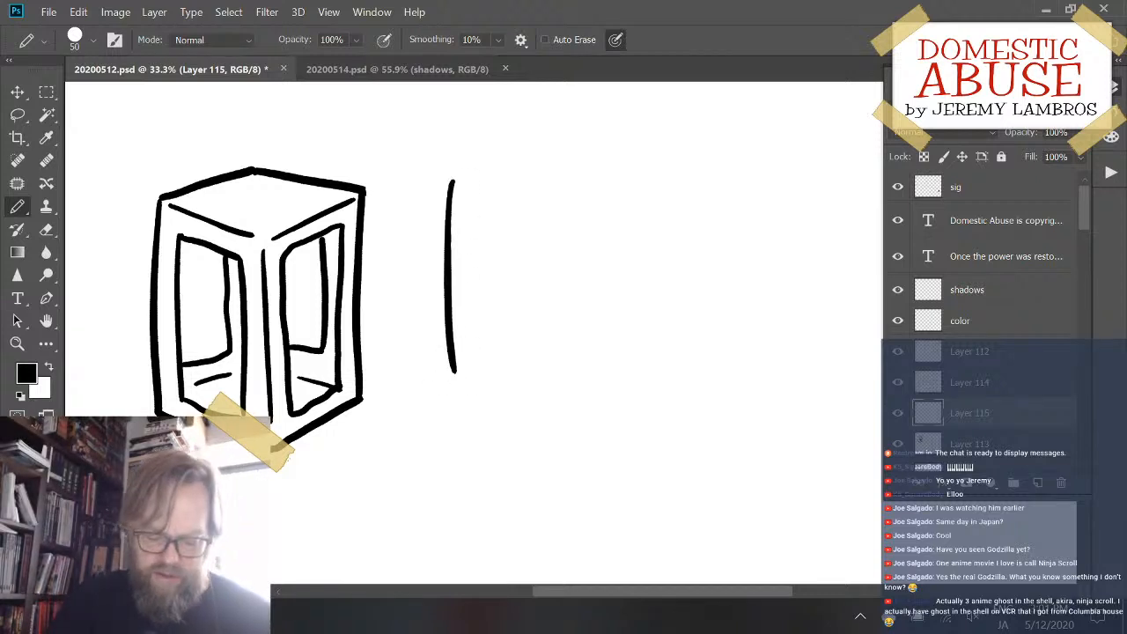
{"action": "key", "text": "ctrl+z"}
{"action": "left_click_drag", "start_coordinate": [464, 193], "coordinate": [451, 412]}
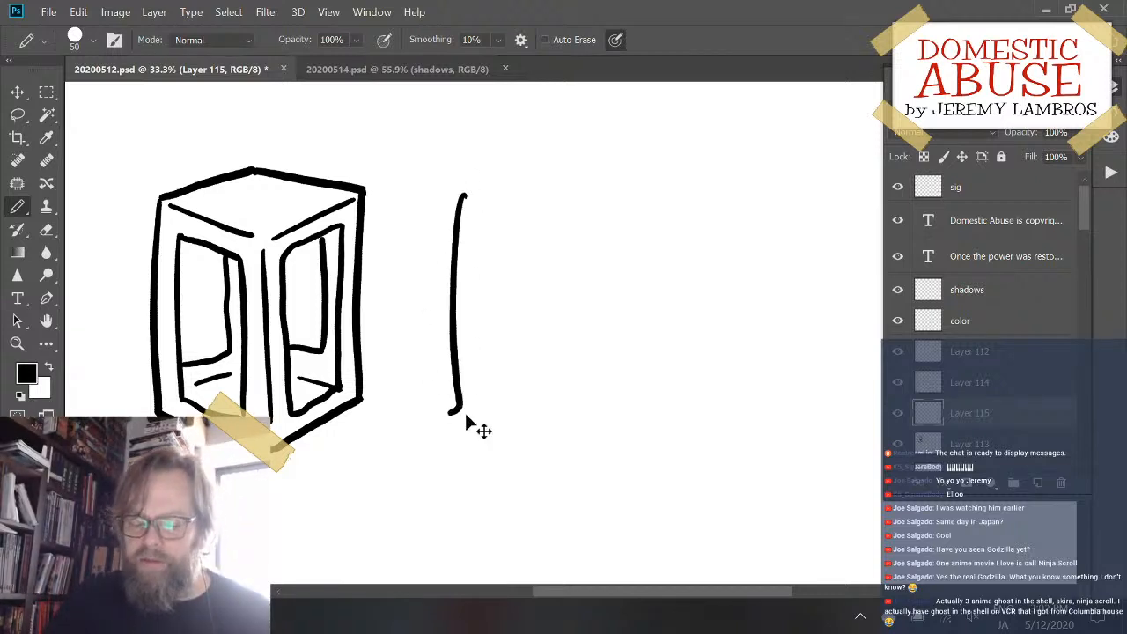
{"action": "key", "text": "ctrl+z"}
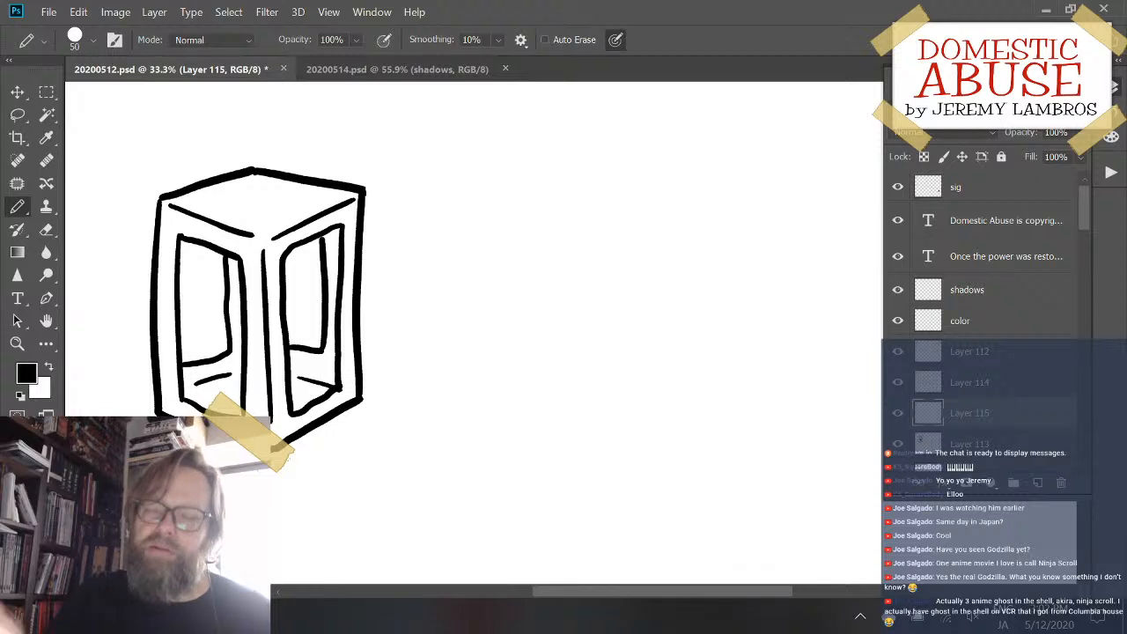
{"action": "mouse_move", "coordinate": [449, 183]}
{"action": "left_mouse_down"}
{"action": "mouse_move", "coordinate": [442, 322]}
{"action": "mouse_move", "coordinate": [490, 426]}
{"action": "mouse_move", "coordinate": [514, 431]}
{"action": "left_mouse_up"}
{"action": "key", "text": "ctrl+z"}
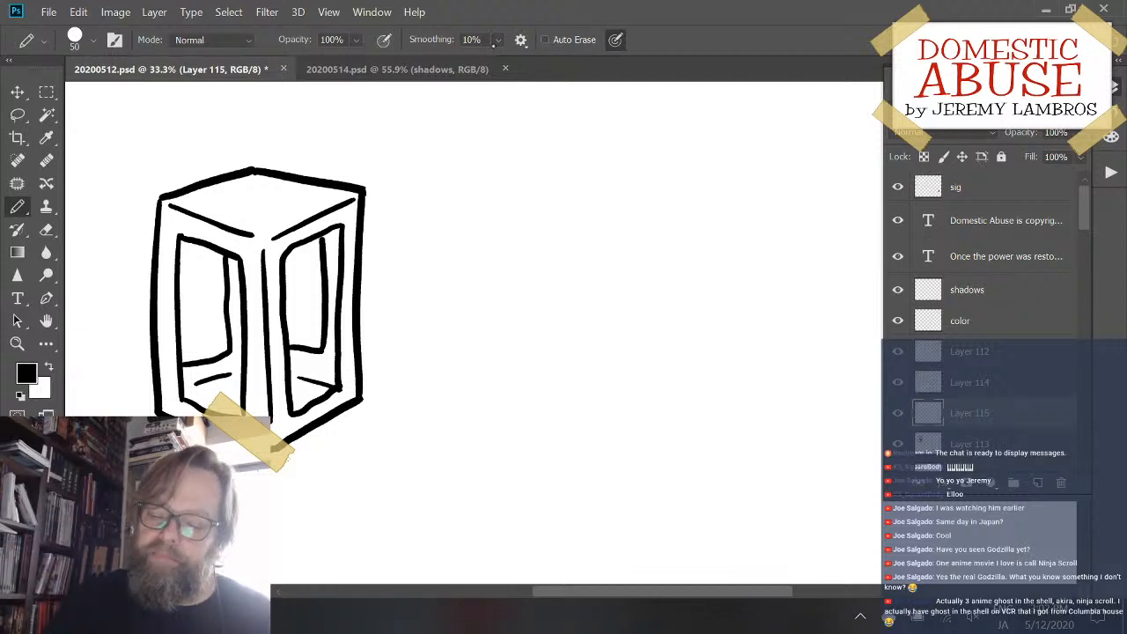
- Draw the third box's tall left edge and the slanted lower-left edge running from its foot, redoing both until they fit
{"action": "left_click_drag", "start_coordinate": [434, 180], "coordinate": [434, 415]}
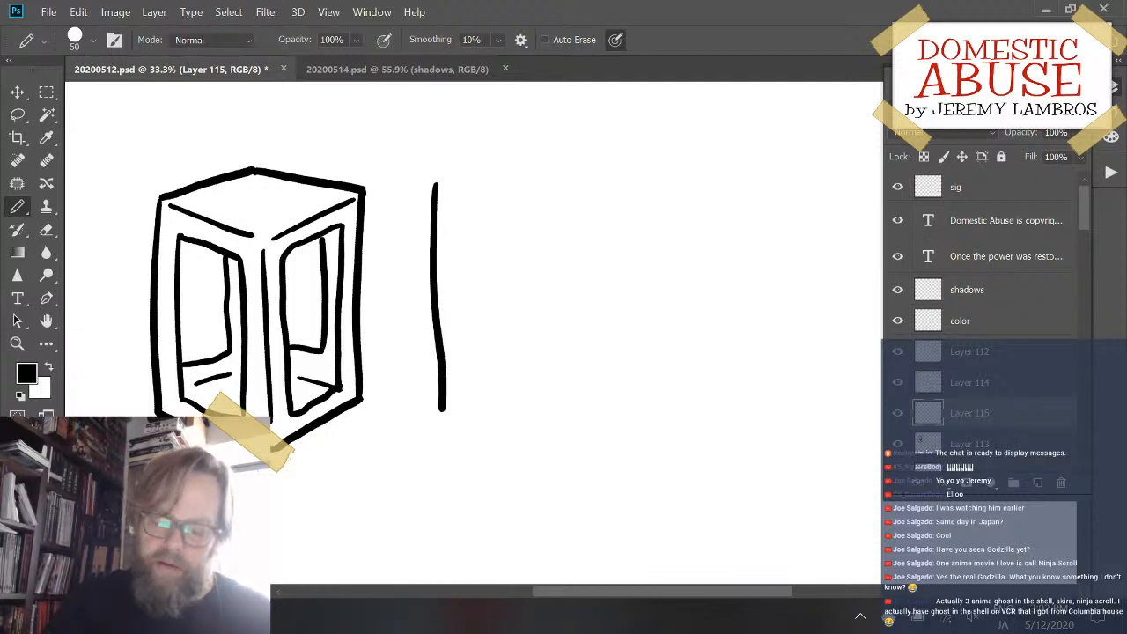
{"action": "key", "text": "ctrl+z"}
{"action": "left_click_drag", "start_coordinate": [446, 187], "coordinate": [440, 393]}
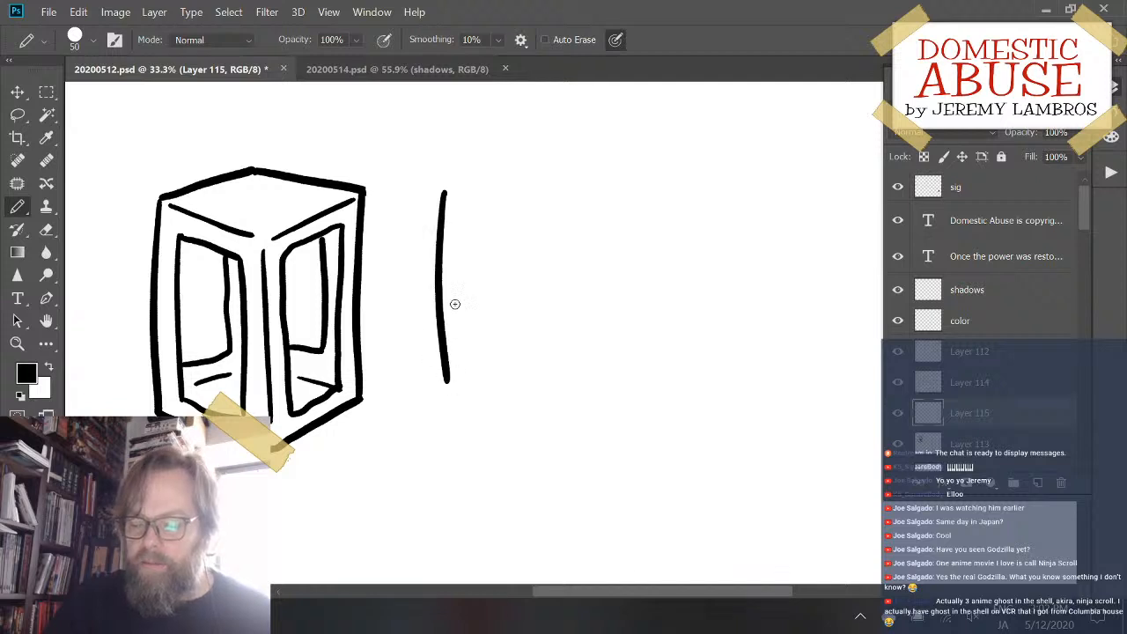
{"action": "key", "text": "ctrl+z"}
{"action": "mouse_move", "coordinate": [446, 185]}
{"action": "left_mouse_down"}
{"action": "mouse_move", "coordinate": [436, 403]}
{"action": "mouse_move", "coordinate": [548, 460]}
{"action": "left_mouse_up"}
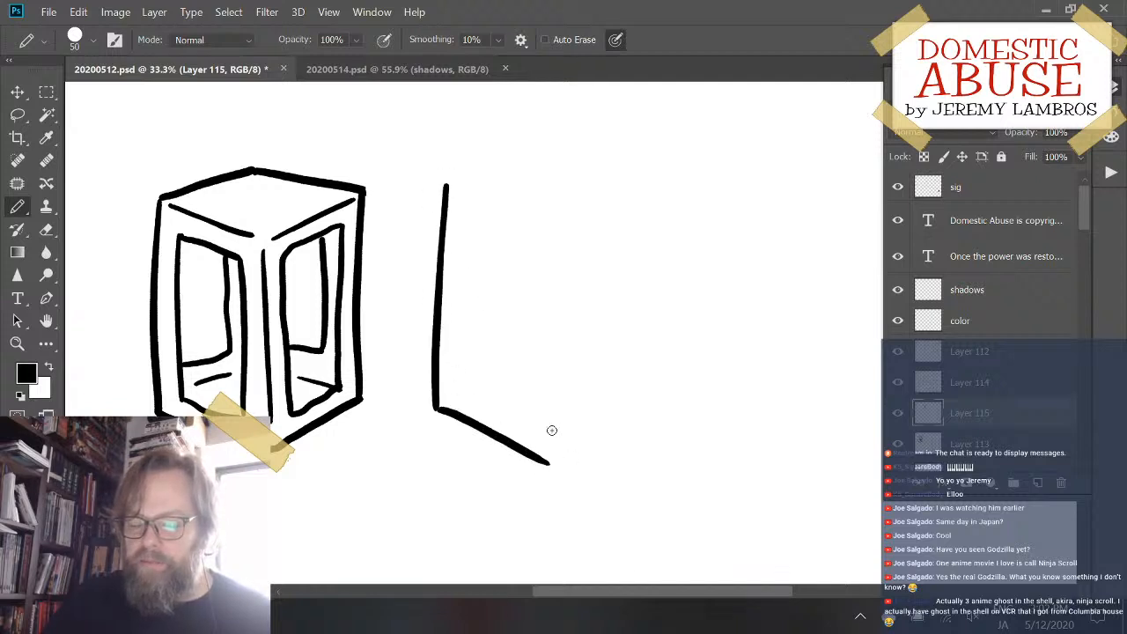
{"action": "key", "text": "ctrl+z"}
{"action": "left_click_drag", "start_coordinate": [434, 408], "coordinate": [523, 448]}
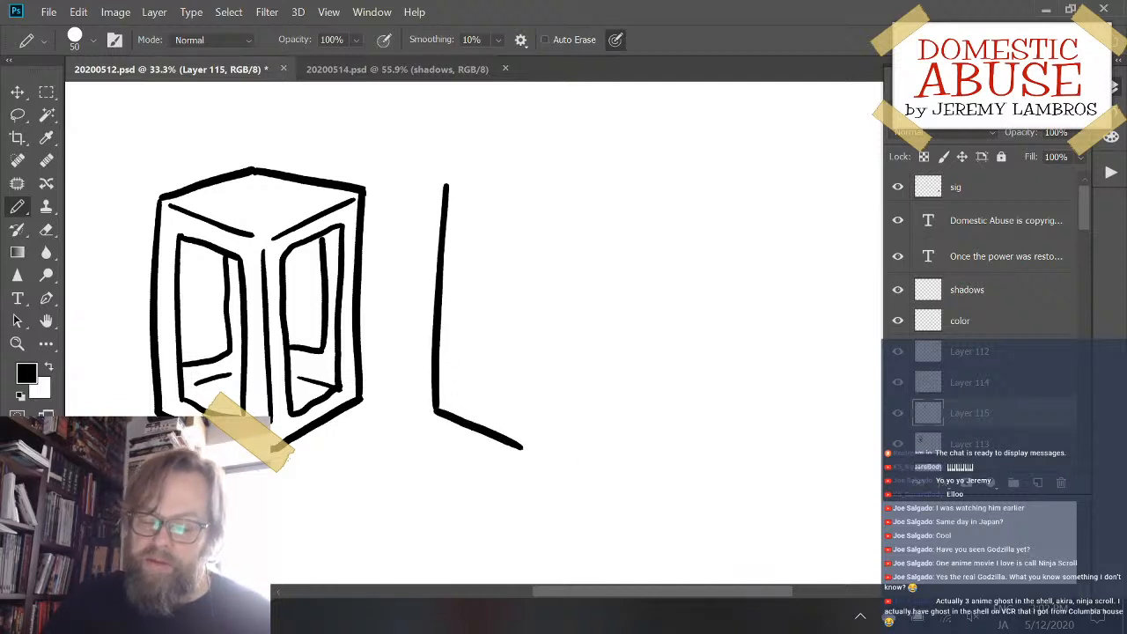
- Close the third box's outline with a peaked top edge, a right edge and a slanted lower-right edge, redoing strokes as needed
{"action": "mouse_move", "coordinate": [445, 185]}
{"action": "left_mouse_down"}
{"action": "mouse_move", "coordinate": [539, 166]}
{"action": "mouse_move", "coordinate": [626, 184]}
{"action": "mouse_move", "coordinate": [617, 379]}
{"action": "left_mouse_up"}
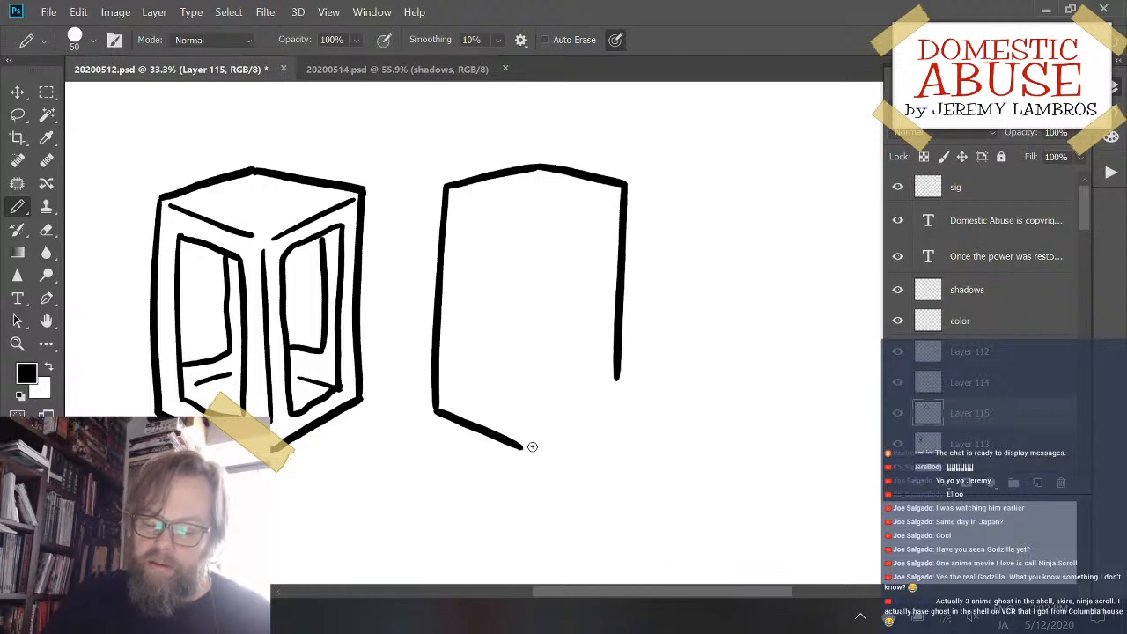
{"action": "mouse_move", "coordinate": [524, 448]}
{"action": "left_mouse_down"}
{"action": "mouse_move", "coordinate": [627, 396]}
{"action": "mouse_move", "coordinate": [618, 369]}
{"action": "mouse_move", "coordinate": [623, 416]}
{"action": "left_mouse_up"}
{"action": "key", "text": "ctrl+z"}
{"action": "key", "text": "ctrl+z"}
{"action": "key", "text": "ctrl+z"}
{"action": "key", "text": "ctrl+z"}
{"action": "key", "text": "ctrl+z"}
{"action": "key", "text": "ctrl+z"}
- Move the closed outline left so that it sits close beside the paneled box
{"action": "key", "text": "e"}
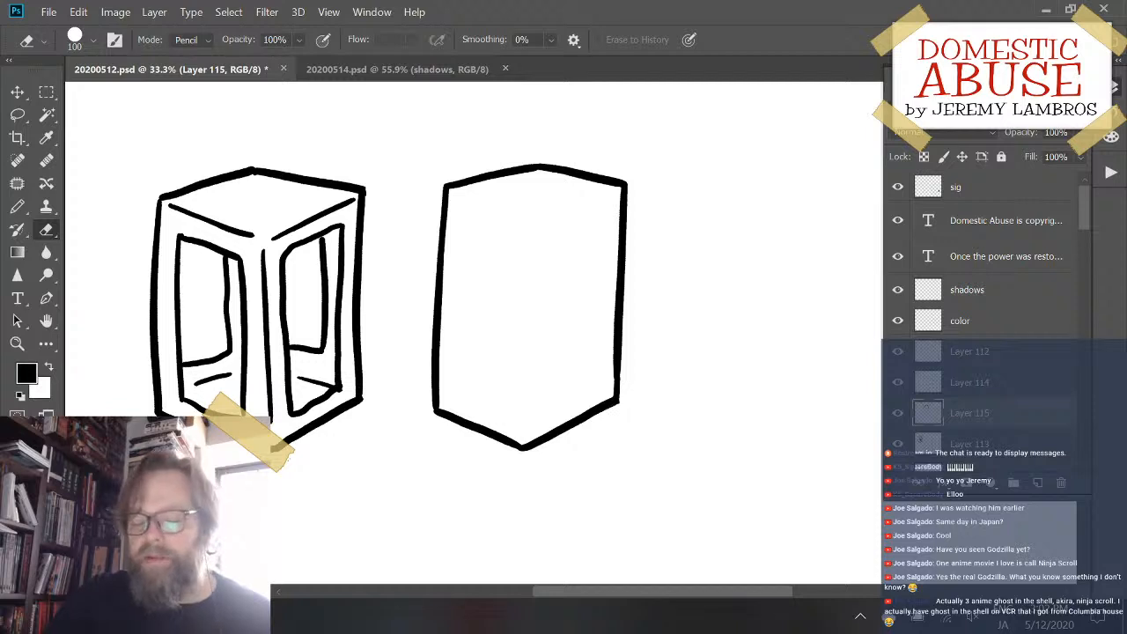
{"action": "left_click_drag", "start_coordinate": [619, 216], "coordinate": [659, 199]}
{"action": "mouse_move", "coordinate": [618, 216]}
{"action": "left_mouse_down"}
{"action": "mouse_move", "coordinate": [641, 213]}
{"action": "mouse_move", "coordinate": [658, 227]}
{"action": "mouse_move", "coordinate": [608, 209]}
{"action": "mouse_move", "coordinate": [573, 227]}
{"action": "left_mouse_up"}
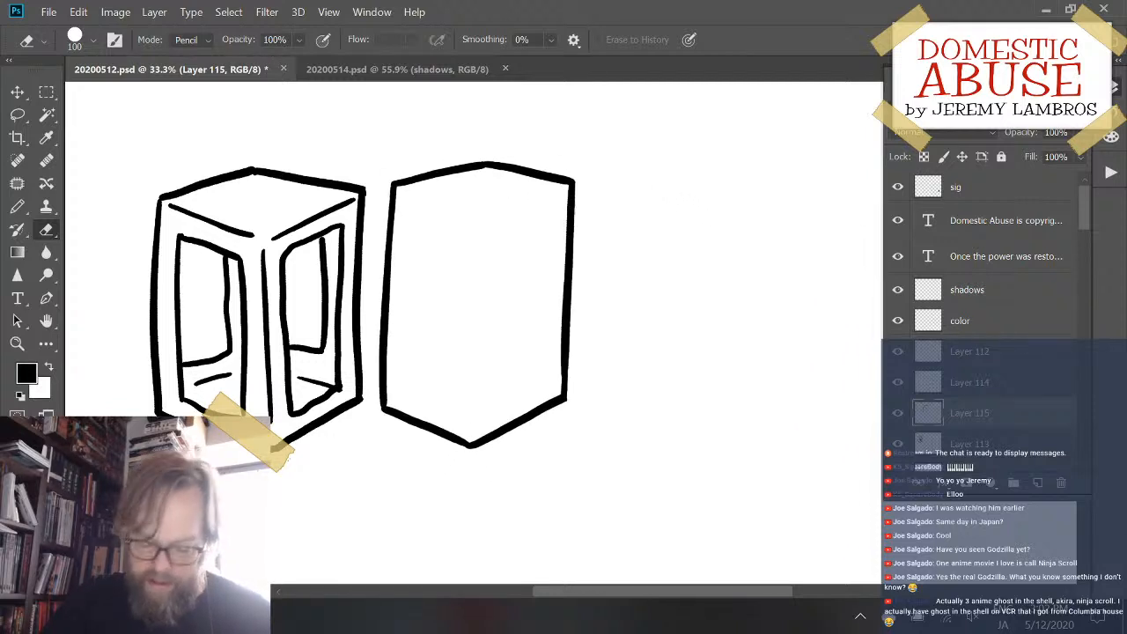
- Draw the third box's vertical front edge, redoing it until it fits, and add two slanted lines marking its top face
{"action": "key", "text": "b"}
{"action": "mouse_move", "coordinate": [479, 243]}
{"action": "left_mouse_down"}
{"action": "mouse_move", "coordinate": [483, 234]}
{"action": "mouse_move", "coordinate": [485, 418]}
{"action": "left_mouse_up"}
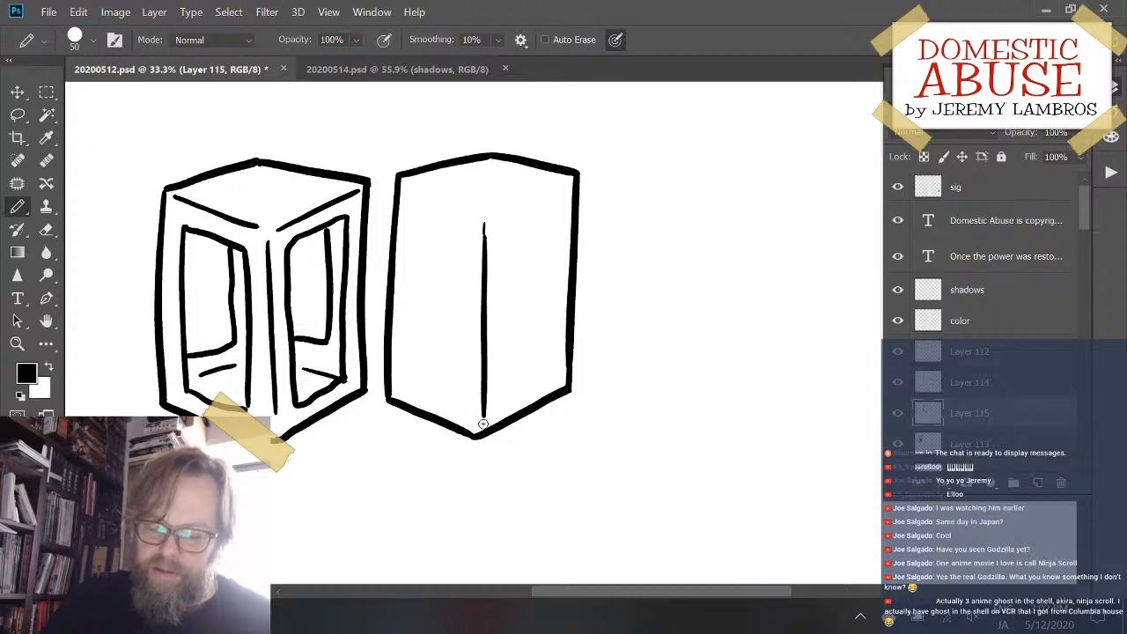
{"action": "key", "text": "ctrl+z"}
{"action": "left_click_drag", "start_coordinate": [497, 222], "coordinate": [483, 423]}
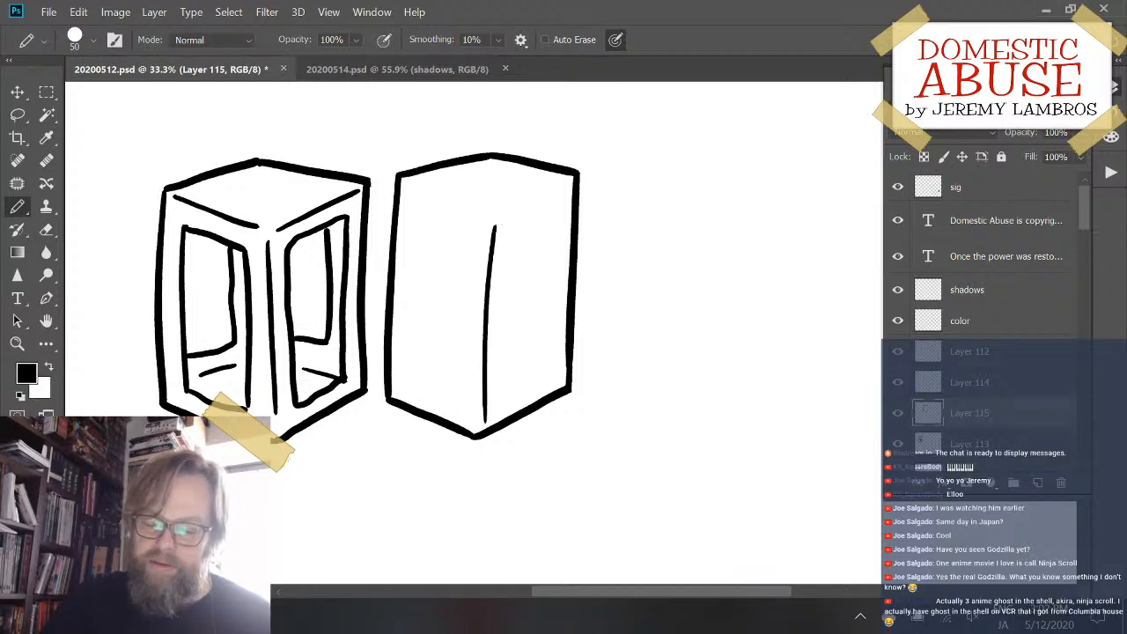
{"action": "key", "text": "ctrl+z"}
{"action": "left_click_drag", "start_coordinate": [497, 221], "coordinate": [483, 421]}
{"action": "key", "text": "ctrl+z"}
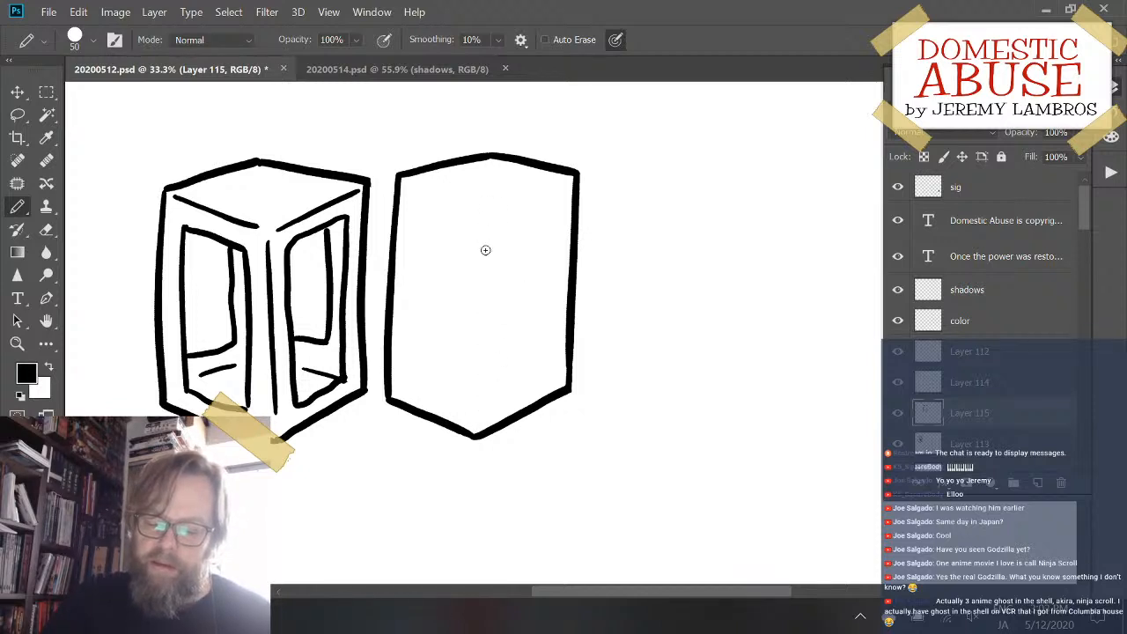
{"action": "left_click_drag", "start_coordinate": [489, 225], "coordinate": [482, 419]}
{"action": "left_click_drag", "start_coordinate": [501, 215], "coordinate": [567, 184]}
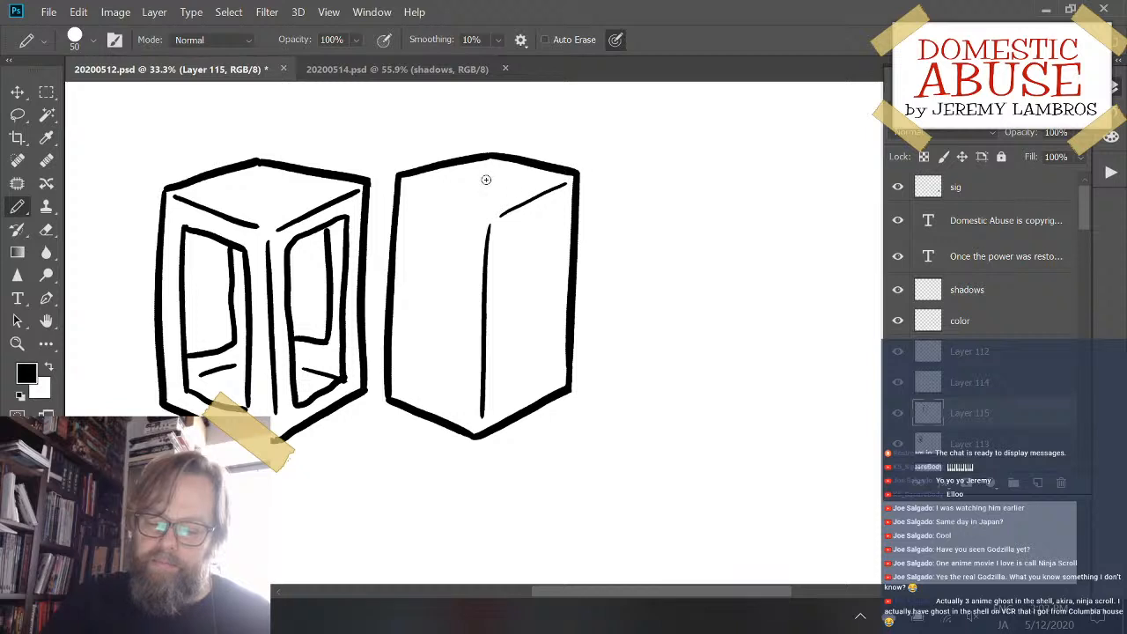
{"action": "left_click_drag", "start_coordinate": [410, 184], "coordinate": [486, 212]}
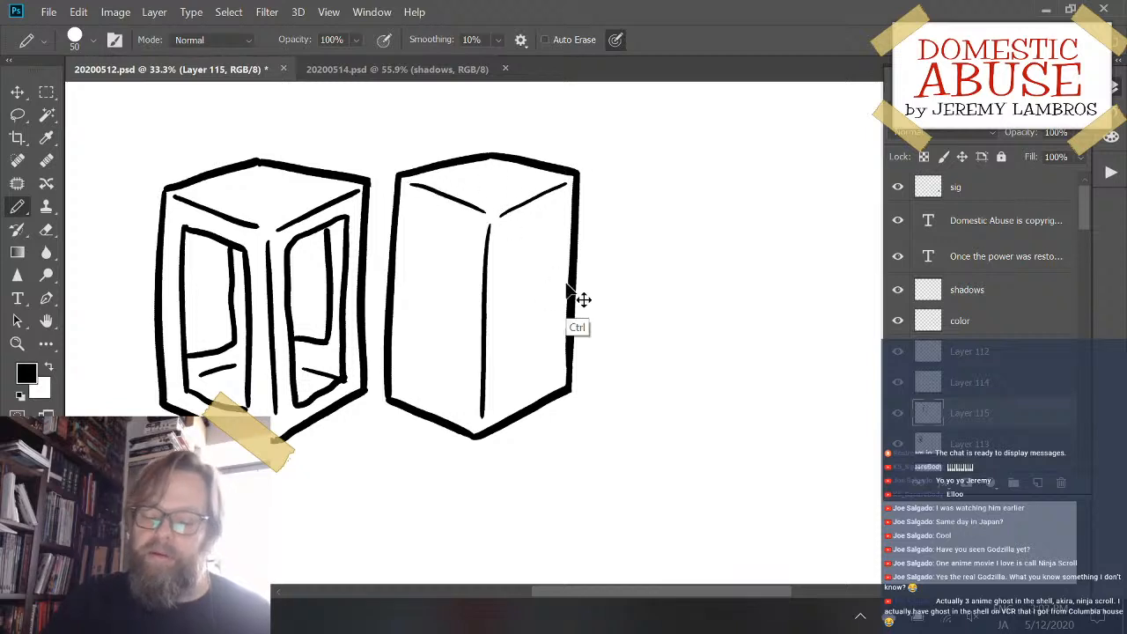
- Move the third box slightly up and to the right, widening the gap to the paneled box
{"action": "mouse_move", "coordinate": [573, 310]}
{"action": "left_mouse_down"}
{"action": "mouse_move", "coordinate": [592, 290]}
{"action": "mouse_move", "coordinate": [583, 298]}
{"action": "left_mouse_up"}
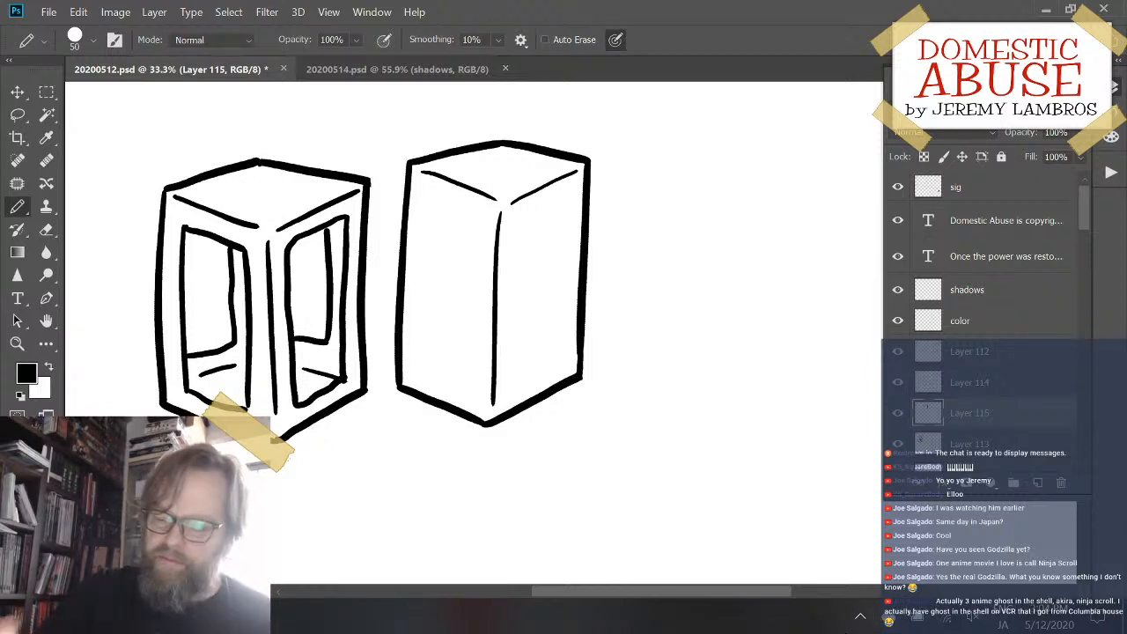
{"action": "left_click_drag", "start_coordinate": [587, 217], "coordinate": [625, 218]}
{"action": "mouse_move", "coordinate": [577, 251]}
{"action": "left_mouse_down"}
{"action": "mouse_move", "coordinate": [616, 259]}
{"action": "mouse_move", "coordinate": [602, 249]}
{"action": "left_mouse_up"}
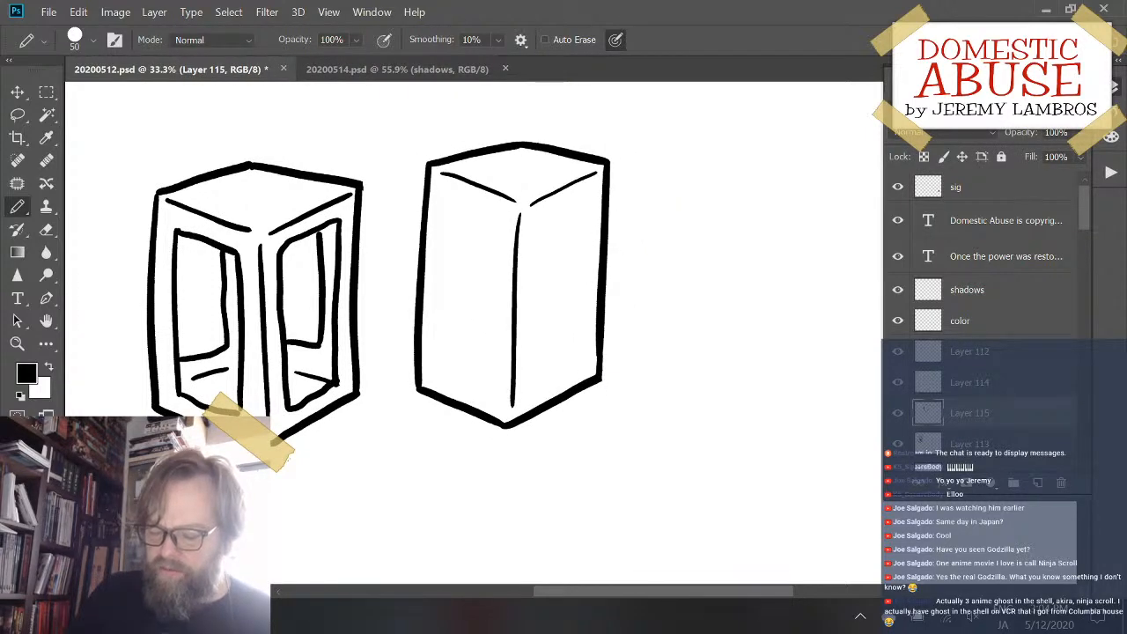
- Try side and top strokes for a recessed panel on the third box's left face
{"action": "key", "text": "ctrl+plus"}
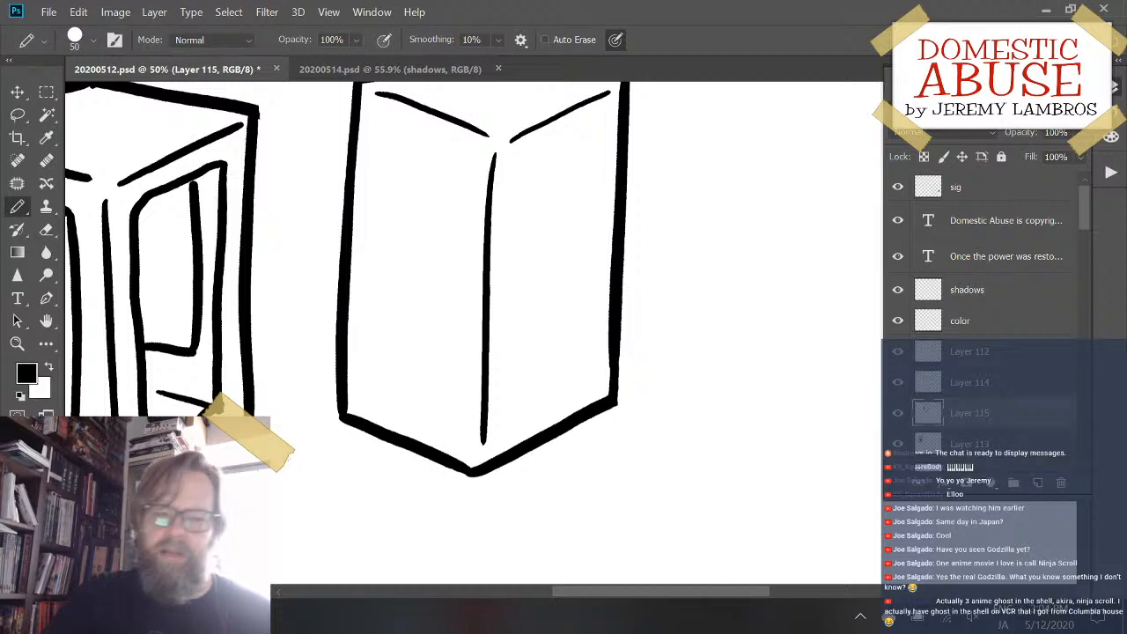
{"action": "left_click_drag", "start_coordinate": [658, 272], "coordinate": [665, 326]}
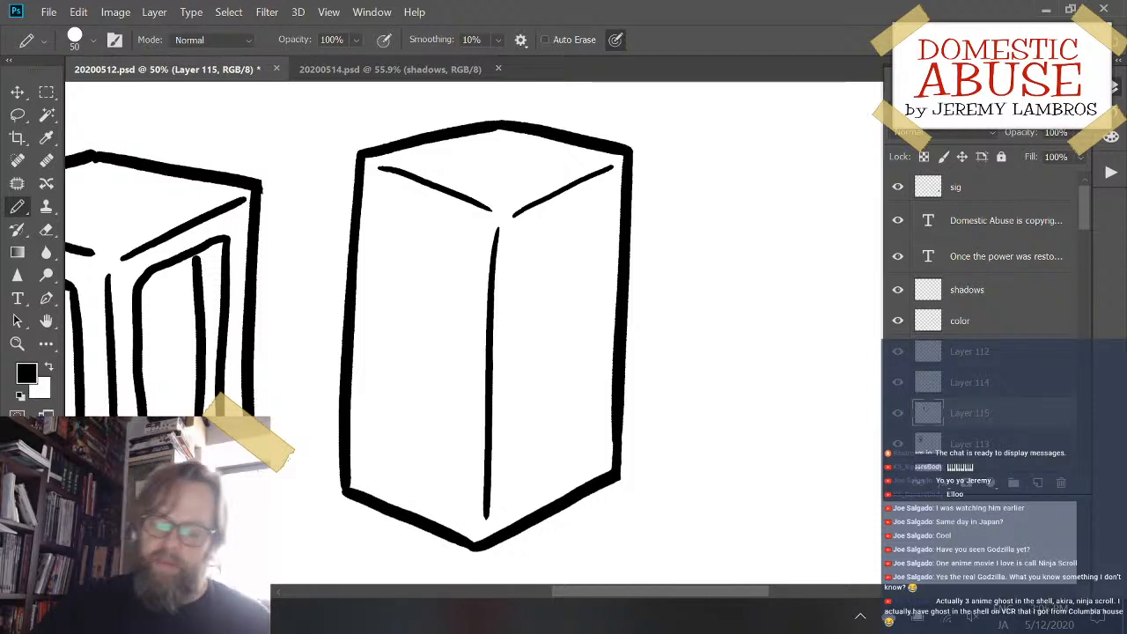
{"action": "mouse_move", "coordinate": [648, 345]}
{"action": "left_mouse_down"}
{"action": "mouse_move", "coordinate": [732, 345]}
{"action": "mouse_move", "coordinate": [745, 355]}
{"action": "left_mouse_up"}
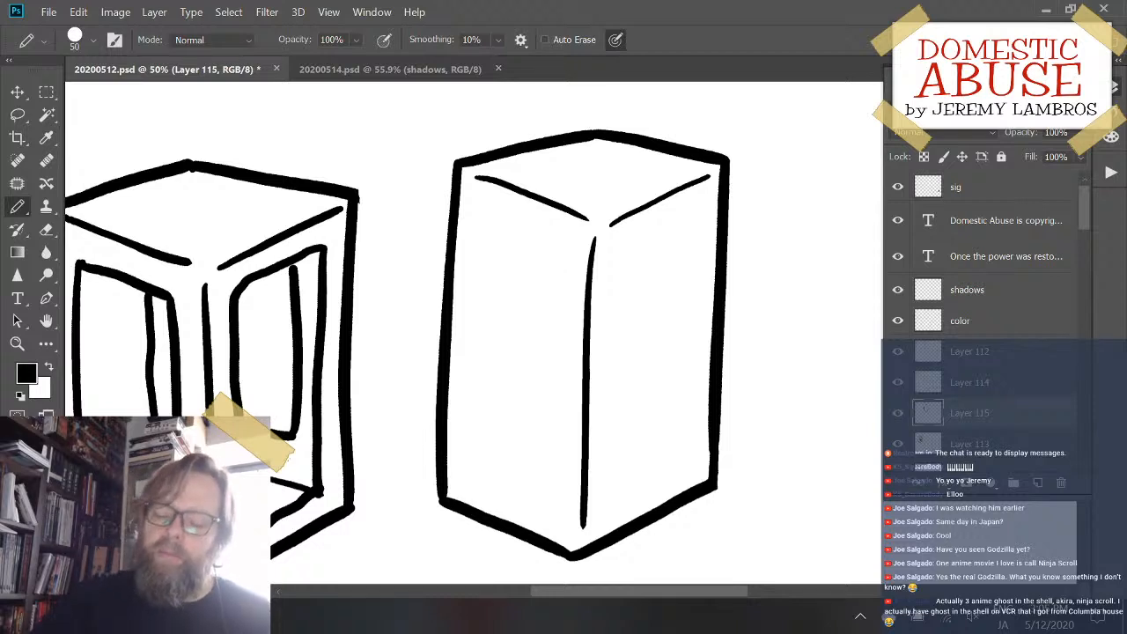
{"action": "left_click_drag", "start_coordinate": [480, 210], "coordinate": [485, 479]}
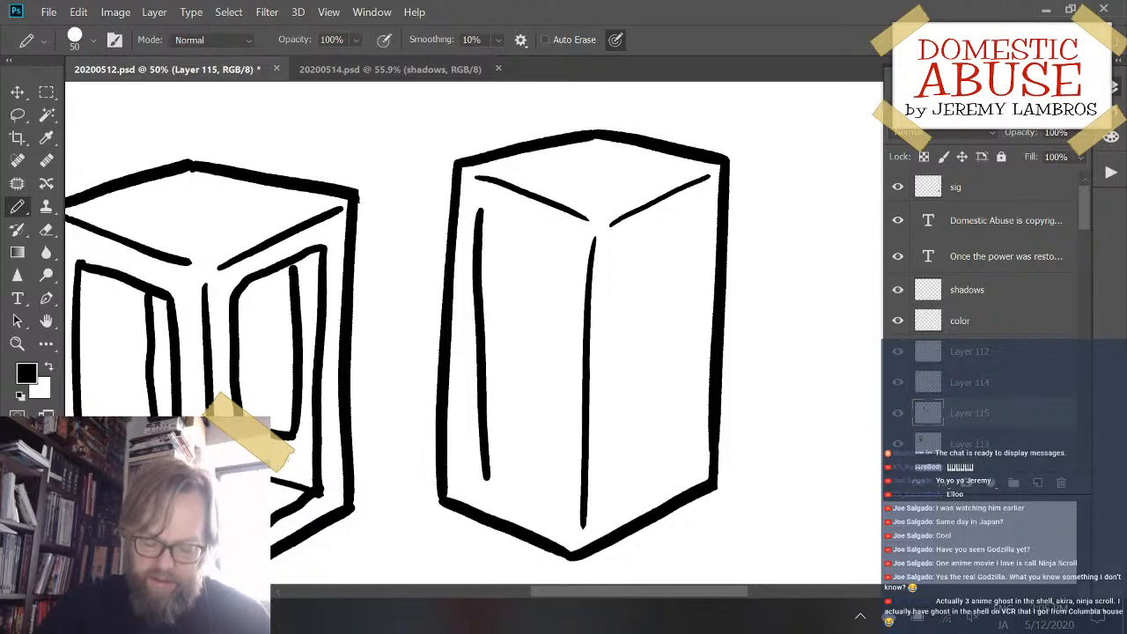
{"action": "key", "text": "ctrl+z"}
{"action": "left_click_drag", "start_coordinate": [603, 228], "coordinate": [611, 221]}
{"action": "mouse_move", "coordinate": [509, 208]}
{"action": "left_mouse_down"}
{"action": "mouse_move", "coordinate": [477, 266]}
{"action": "mouse_move", "coordinate": [474, 432]}
{"action": "left_mouse_up"}
{"action": "key", "text": "ctrl+z"}
{"action": "mouse_move", "coordinate": [498, 212]}
{"action": "left_mouse_down"}
{"action": "mouse_move", "coordinate": [481, 310]}
{"action": "mouse_move", "coordinate": [481, 468]}
{"action": "mouse_move", "coordinate": [504, 495]}
{"action": "mouse_move", "coordinate": [560, 509]}
{"action": "left_mouse_up"}
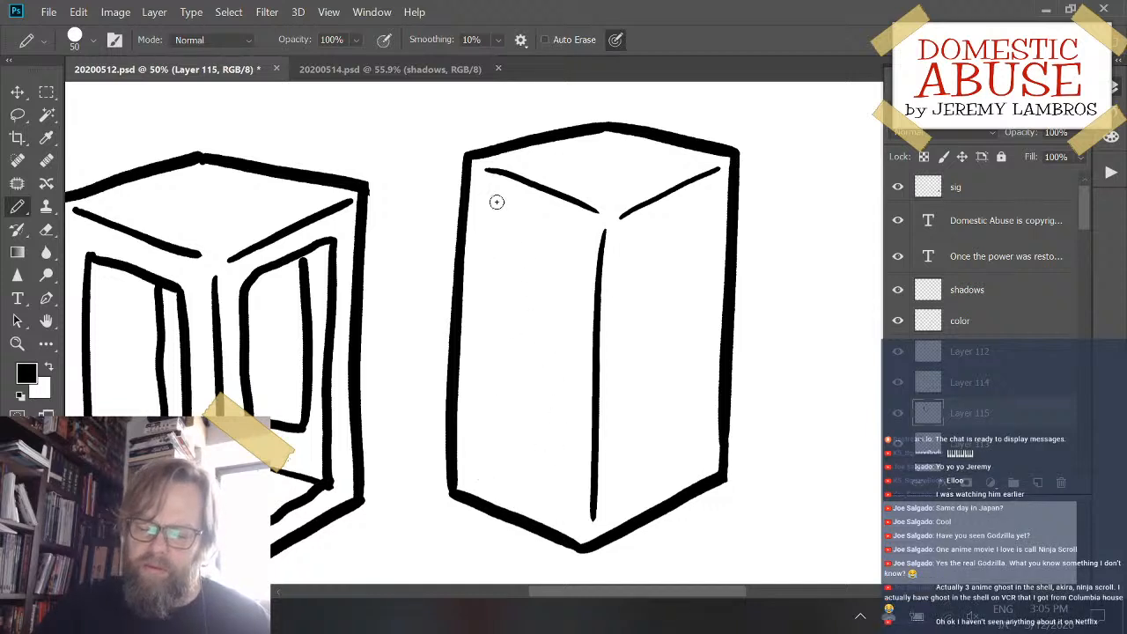
{"action": "left_click_drag", "start_coordinate": [495, 202], "coordinate": [576, 235]}
{"action": "key", "text": "ctrl+z"}
- Outline a tall panel on the third box's left face, following the box's slanted edges and redoing strokes until they fit
{"action": "left_click_drag", "start_coordinate": [488, 206], "coordinate": [573, 235]}
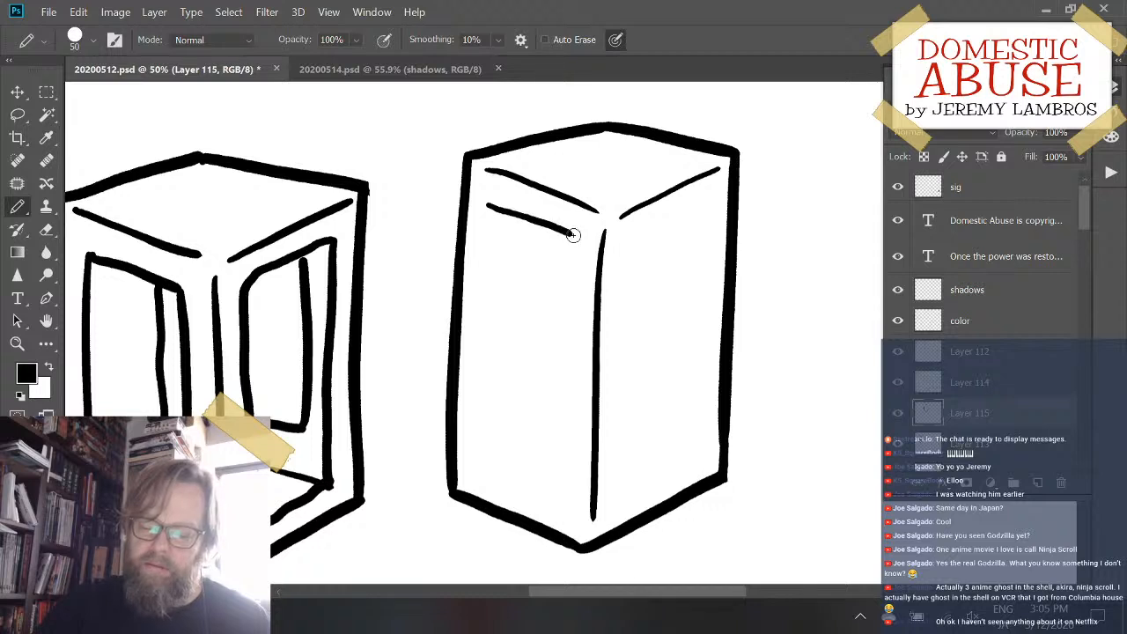
{"action": "mouse_move", "coordinate": [483, 216]}
{"action": "left_mouse_down"}
{"action": "mouse_move", "coordinate": [467, 336]}
{"action": "mouse_move", "coordinate": [481, 290]}
{"action": "mouse_move", "coordinate": [481, 485]}
{"action": "left_mouse_up"}
{"action": "key", "text": "ctrl+z"}
{"action": "key", "text": "ctrl+z"}
{"action": "left_click_drag", "start_coordinate": [487, 206], "coordinate": [466, 453]}
{"action": "key", "text": "ctrl+z"}
{"action": "mouse_move", "coordinate": [488, 207]}
{"action": "left_mouse_down"}
{"action": "mouse_move", "coordinate": [481, 461]}
{"action": "mouse_move", "coordinate": [498, 484]}
{"action": "mouse_move", "coordinate": [554, 504]}
{"action": "left_mouse_up"}
{"action": "left_click_drag", "start_coordinate": [572, 234], "coordinate": [558, 504]}
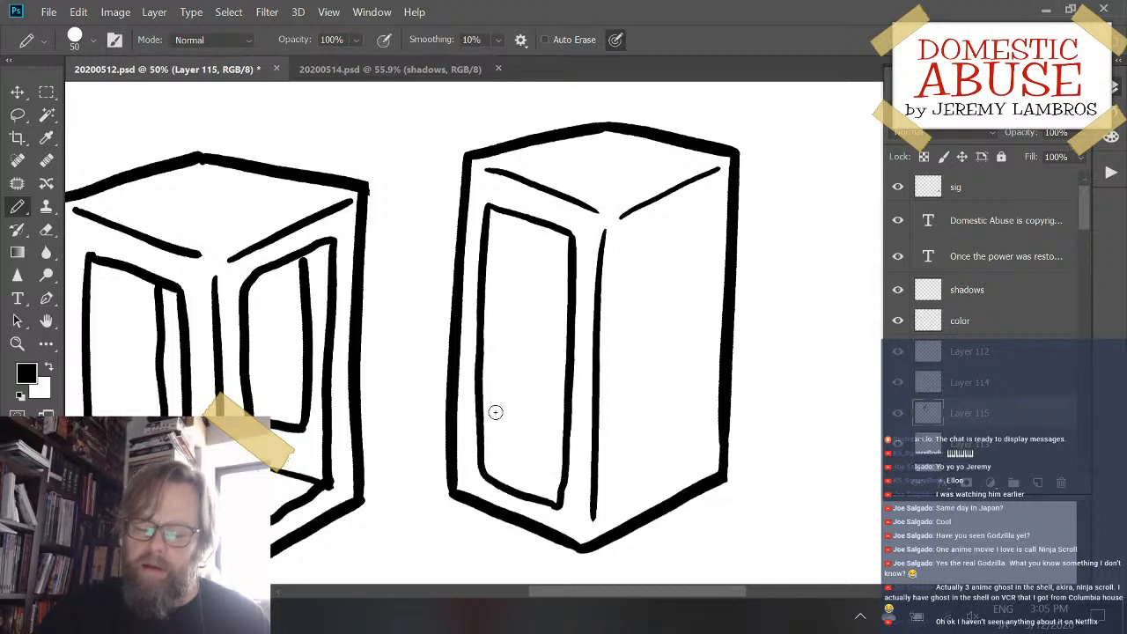
- Draw the recess's inner vertical and slanted edges inside the left panel, redoing them until they fit, and add a parallel slanted line below
{"action": "left_click_drag", "start_coordinate": [507, 211], "coordinate": [507, 410]}
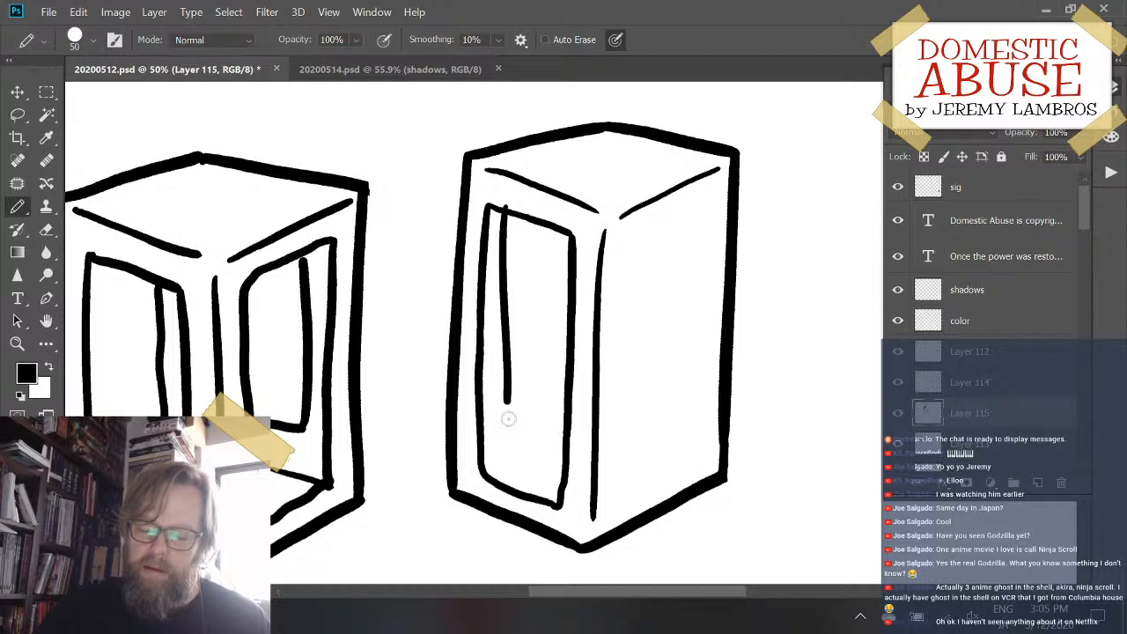
{"action": "key", "text": "ctrl+z"}
{"action": "mouse_move", "coordinate": [503, 217]}
{"action": "left_mouse_down"}
{"action": "mouse_move", "coordinate": [500, 430]}
{"action": "mouse_move", "coordinate": [573, 393]}
{"action": "left_mouse_up"}
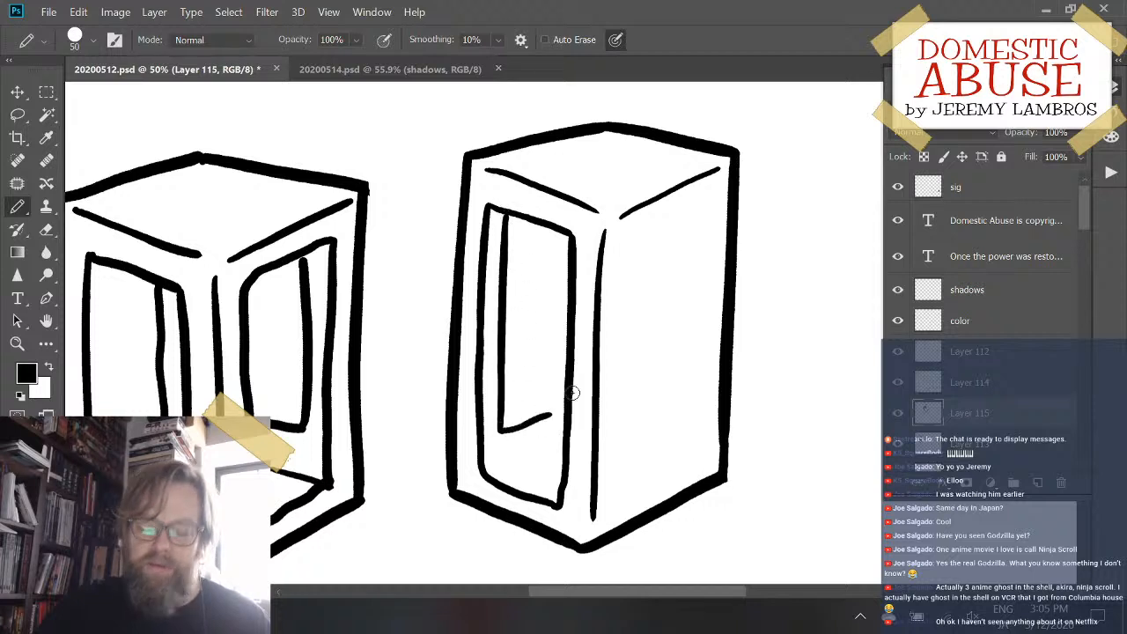
{"action": "key", "text": "ctrl+z"}
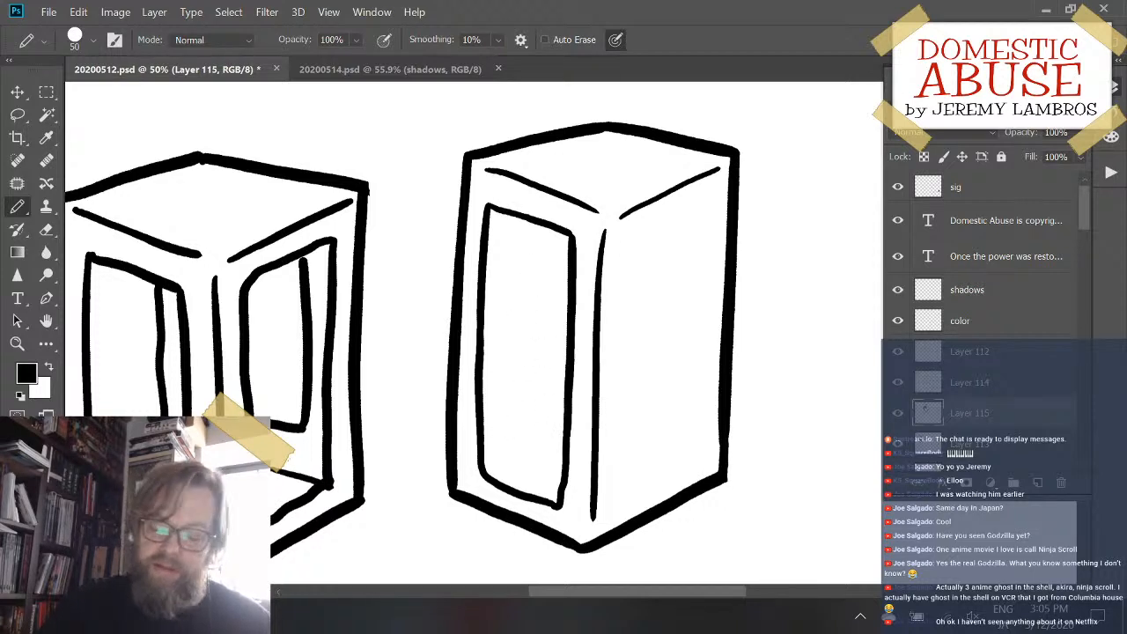
{"action": "mouse_move", "coordinate": [505, 218]}
{"action": "left_mouse_down"}
{"action": "mouse_move", "coordinate": [496, 397]}
{"action": "mouse_move", "coordinate": [520, 411]}
{"action": "mouse_move", "coordinate": [562, 394]}
{"action": "left_mouse_up"}
{"action": "key", "text": "ctrl+z"}
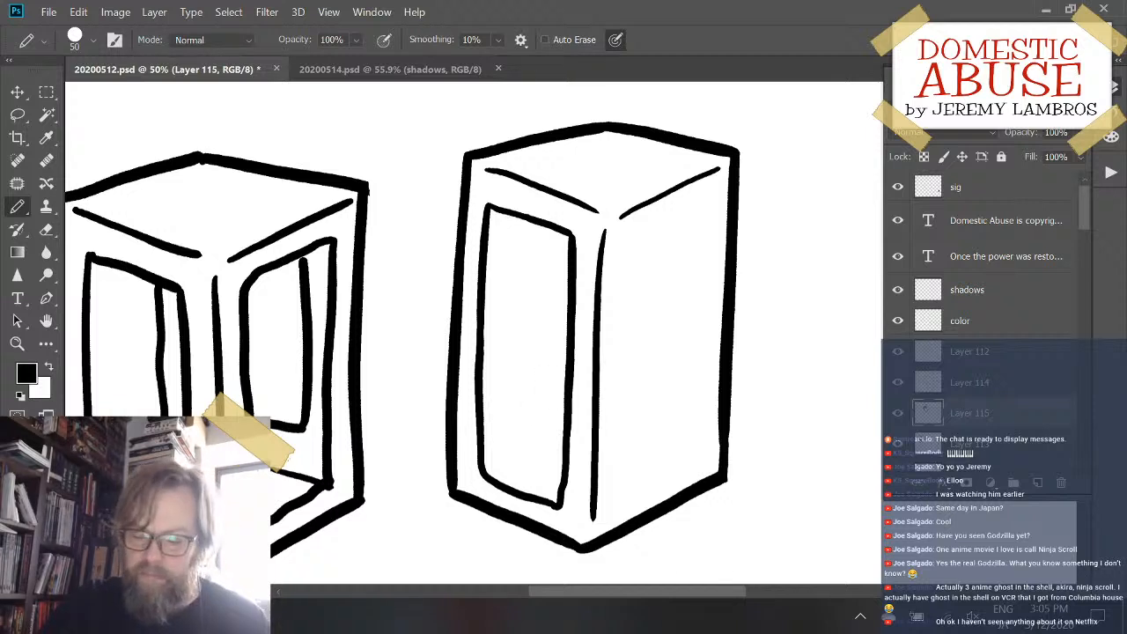
{"action": "mouse_move", "coordinate": [504, 211]}
{"action": "left_mouse_down"}
{"action": "mouse_move", "coordinate": [498, 411]}
{"action": "mouse_move", "coordinate": [514, 434]}
{"action": "mouse_move", "coordinate": [537, 431]}
{"action": "left_mouse_up"}
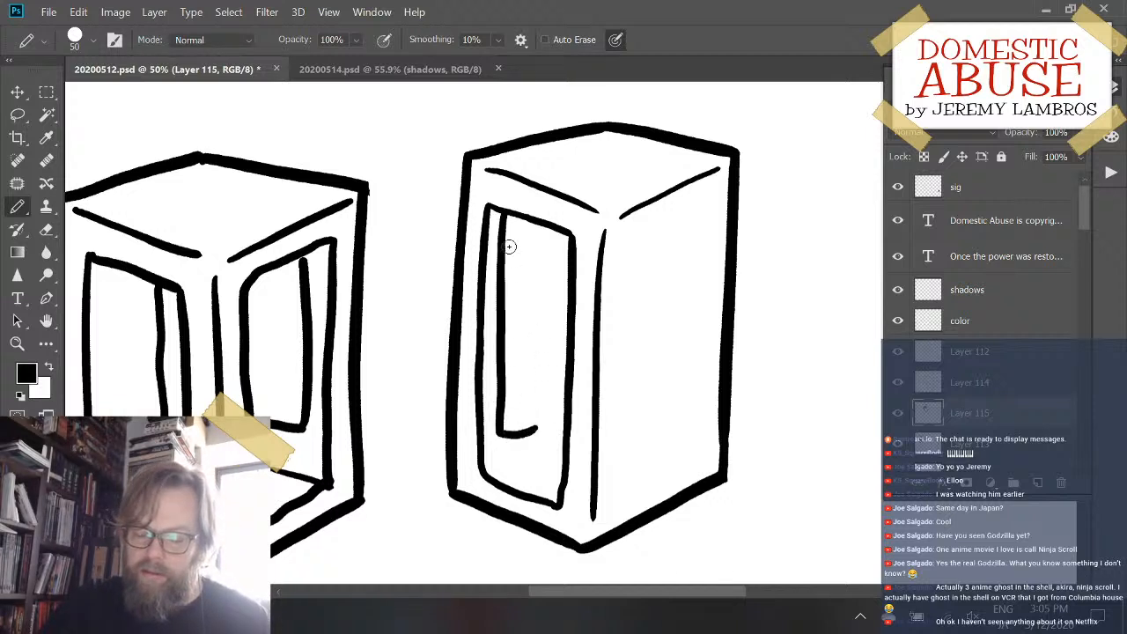
{"action": "key", "text": "ctrl+z"}
{"action": "mouse_move", "coordinate": [503, 211]}
{"action": "left_mouse_down"}
{"action": "mouse_move", "coordinate": [501, 398]}
{"action": "mouse_move", "coordinate": [506, 410]}
{"action": "mouse_move", "coordinate": [564, 381]}
{"action": "left_mouse_up"}
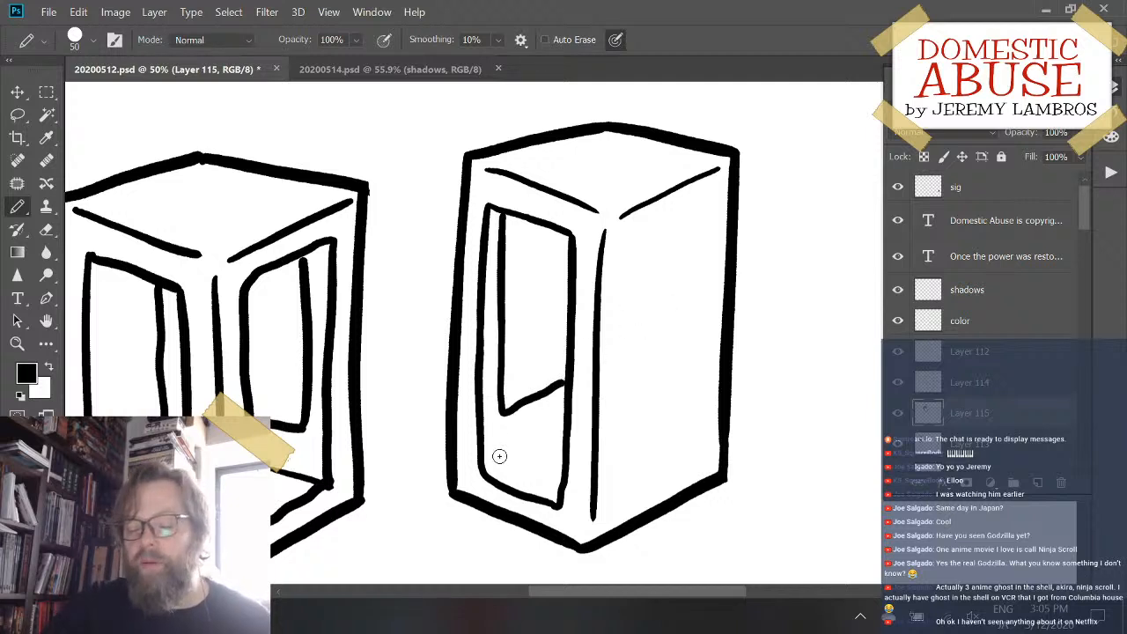
{"action": "mouse_move", "coordinate": [499, 455]}
{"action": "left_mouse_down"}
{"action": "mouse_move", "coordinate": [560, 431]}
{"action": "mouse_move", "coordinate": [553, 407]}
{"action": "mouse_move", "coordinate": [572, 405]}
{"action": "left_mouse_up"}
{"action": "key", "text": "ctrl+z"}
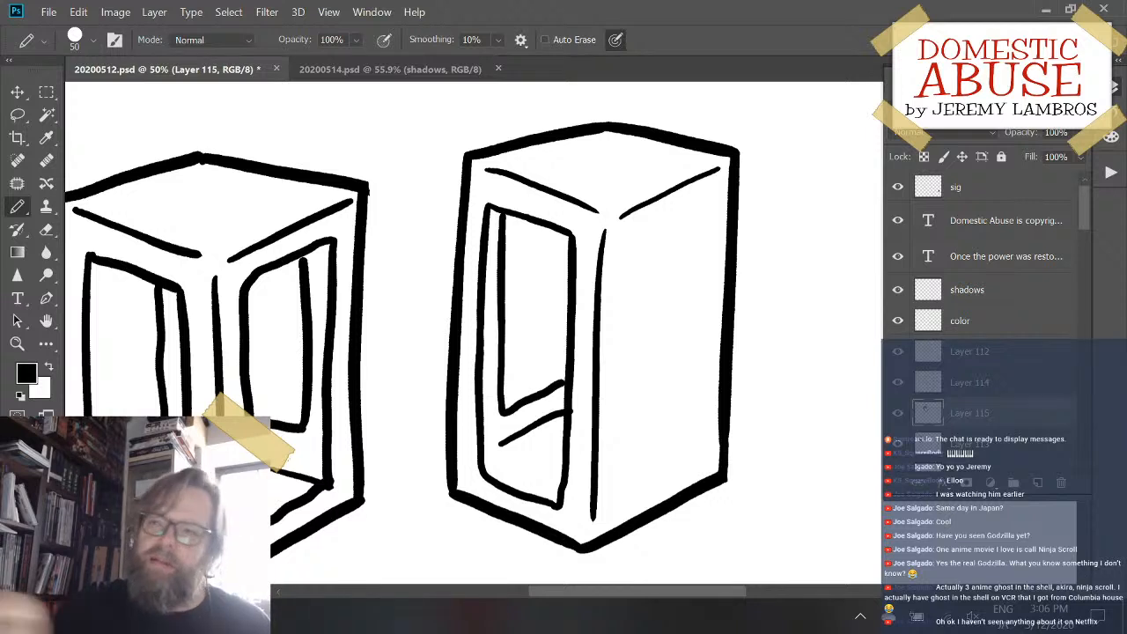
- Draw the left, top and right edges of a tall panel on the third box's right face, redoing strokes until they fit
{"action": "mouse_move", "coordinate": [704, 201]}
{"action": "left_mouse_down"}
{"action": "mouse_move", "coordinate": [622, 239]}
{"action": "mouse_move", "coordinate": [617, 498]}
{"action": "mouse_move", "coordinate": [704, 461]}
{"action": "left_mouse_up"}
{"action": "key", "text": "ctrl+z"}
{"action": "key", "text": "ctrl+z"}
{"action": "left_click_drag", "start_coordinate": [619, 499], "coordinate": [699, 459]}
{"action": "key", "text": "ctrl+z"}
{"action": "left_click_drag", "start_coordinate": [628, 240], "coordinate": [694, 204]}
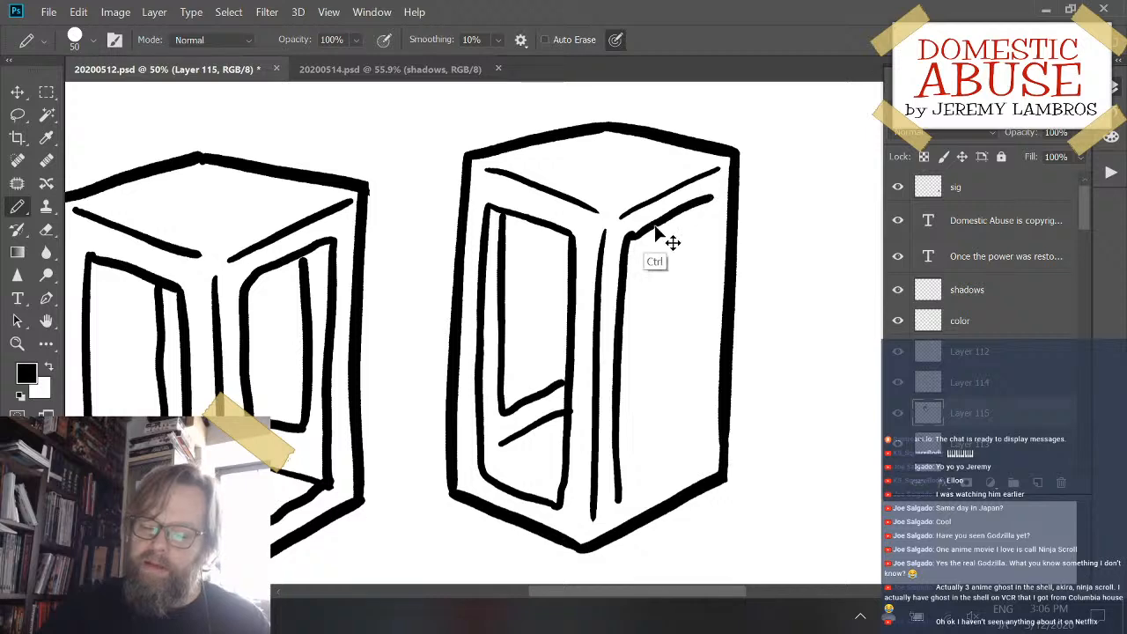
{"action": "key", "text": "ctrl+z"}
{"action": "mouse_move", "coordinate": [628, 239]}
{"action": "left_mouse_down"}
{"action": "mouse_move", "coordinate": [729, 192]}
{"action": "mouse_move", "coordinate": [685, 440]}
{"action": "left_mouse_up"}
{"action": "key", "text": "ctrl+z"}
{"action": "left_click_drag", "start_coordinate": [713, 198], "coordinate": [700, 458]}
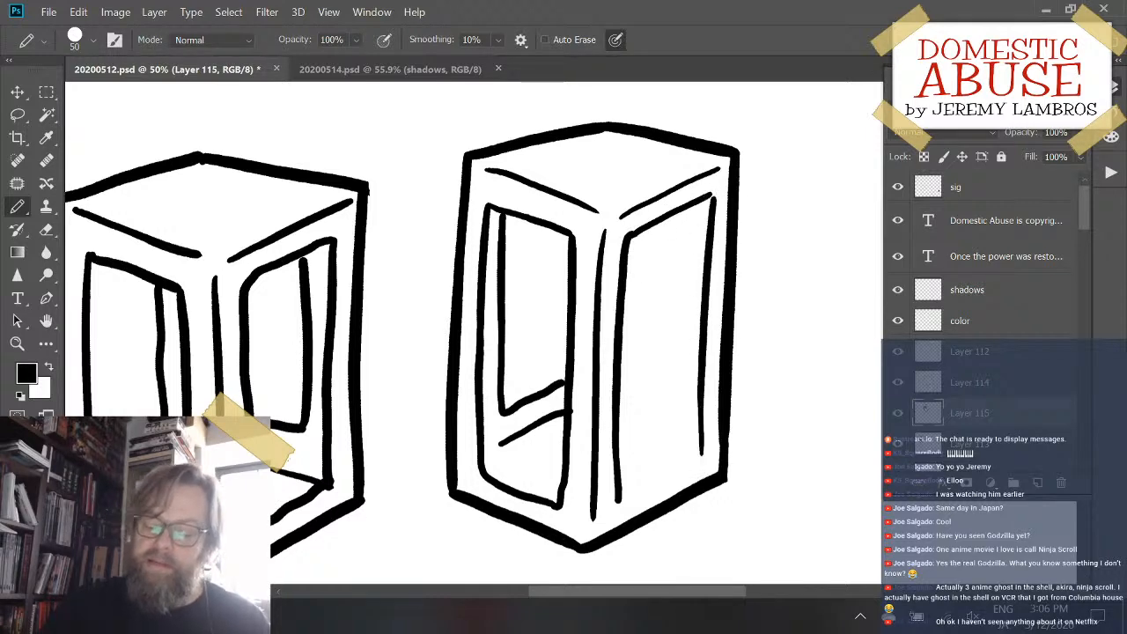
- Close the right panel with a slanted bottom edge parallel to the box's base, redoing the stroke until it fits
{"action": "left_click_drag", "start_coordinate": [617, 496], "coordinate": [702, 452]}
{"action": "key", "text": "ctrl+z"}
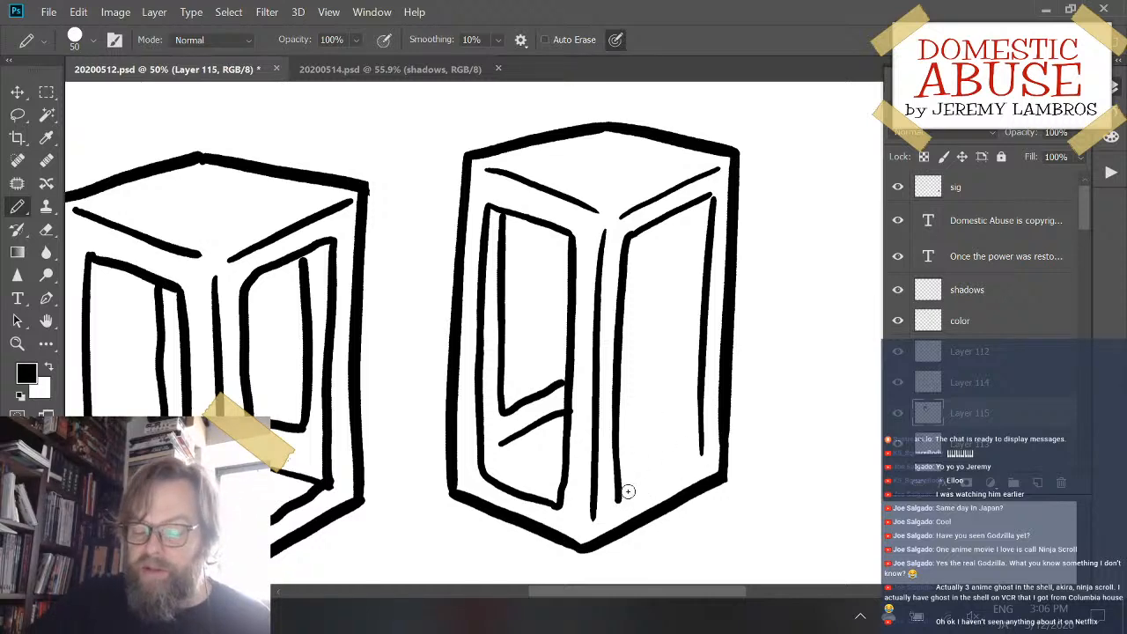
{"action": "left_click_drag", "start_coordinate": [617, 498], "coordinate": [701, 452]}
{"action": "key", "text": "ctrl+z"}
- Draw the recess's short lower edge inside the right panel, then try its inner vertical edge on Layer 112
{"action": "left_click_drag", "start_coordinate": [621, 374], "coordinate": [670, 379]}
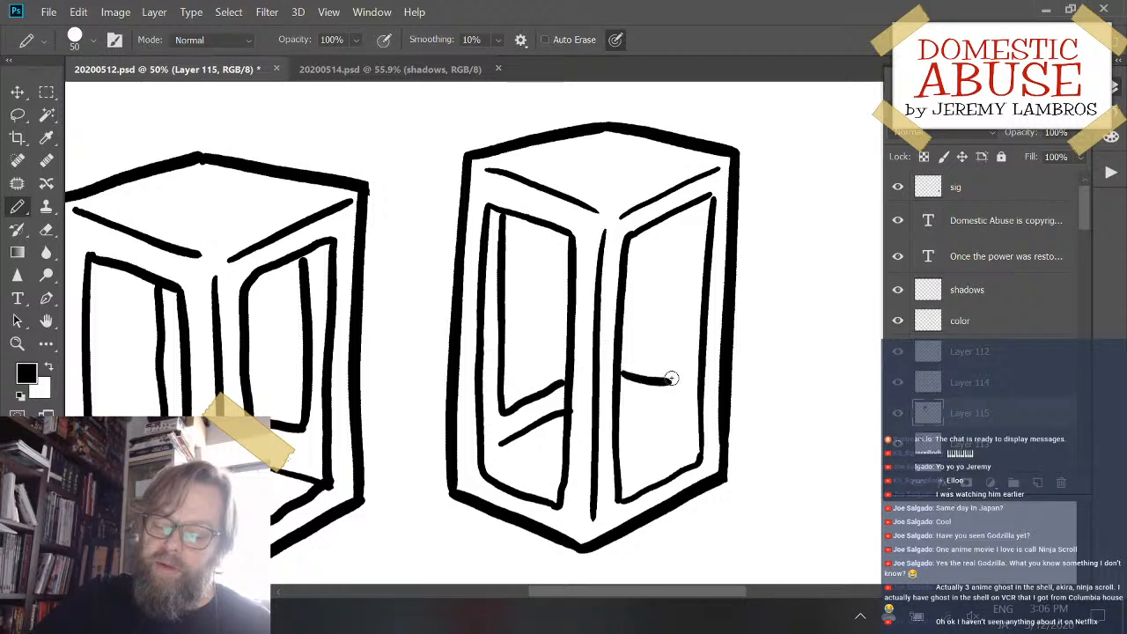
{"action": "left_click", "coordinate": [969, 351]}
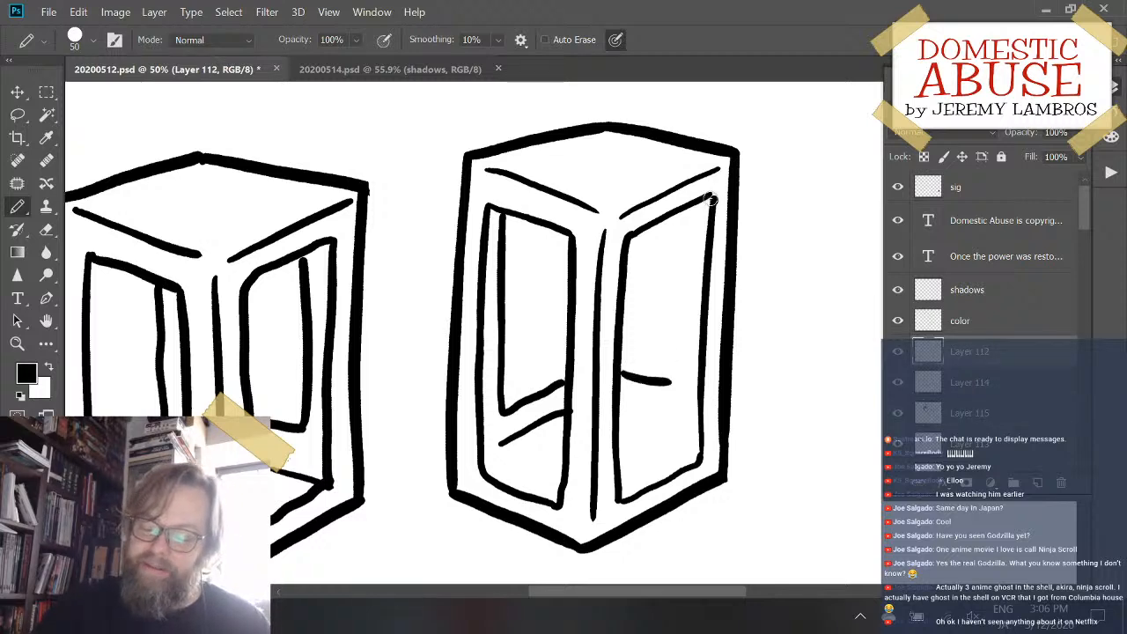
{"action": "left_click_drag", "start_coordinate": [710, 199], "coordinate": [666, 379]}
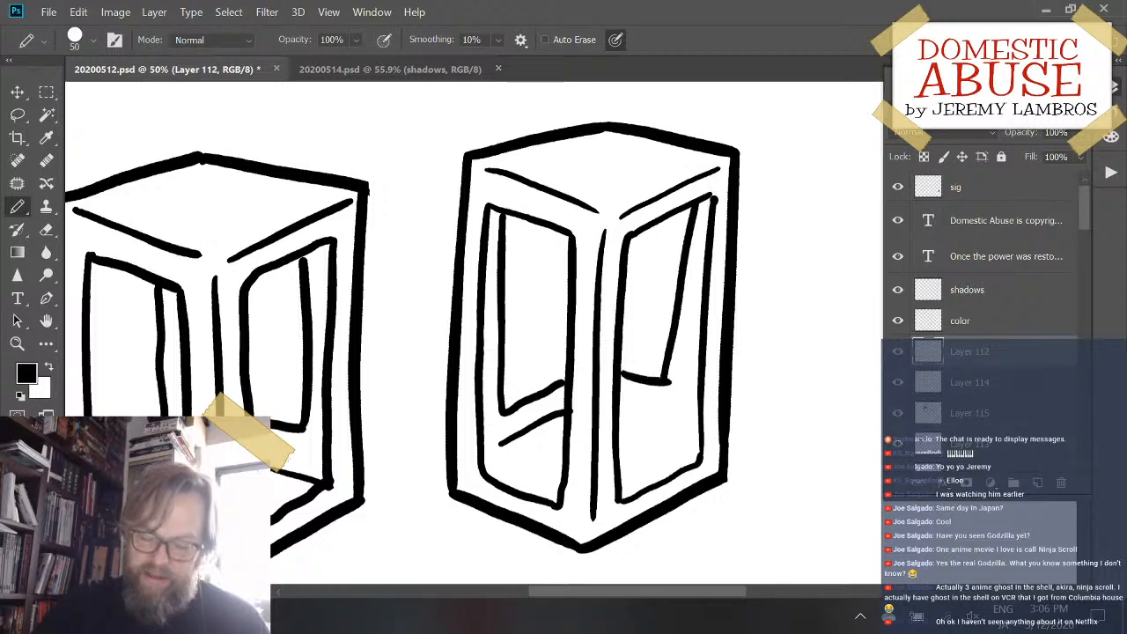
{"action": "key", "text": "ctrl+z"}
{"action": "left_click_drag", "start_coordinate": [687, 203], "coordinate": [667, 377]}
{"action": "key", "text": "ctrl+z"}
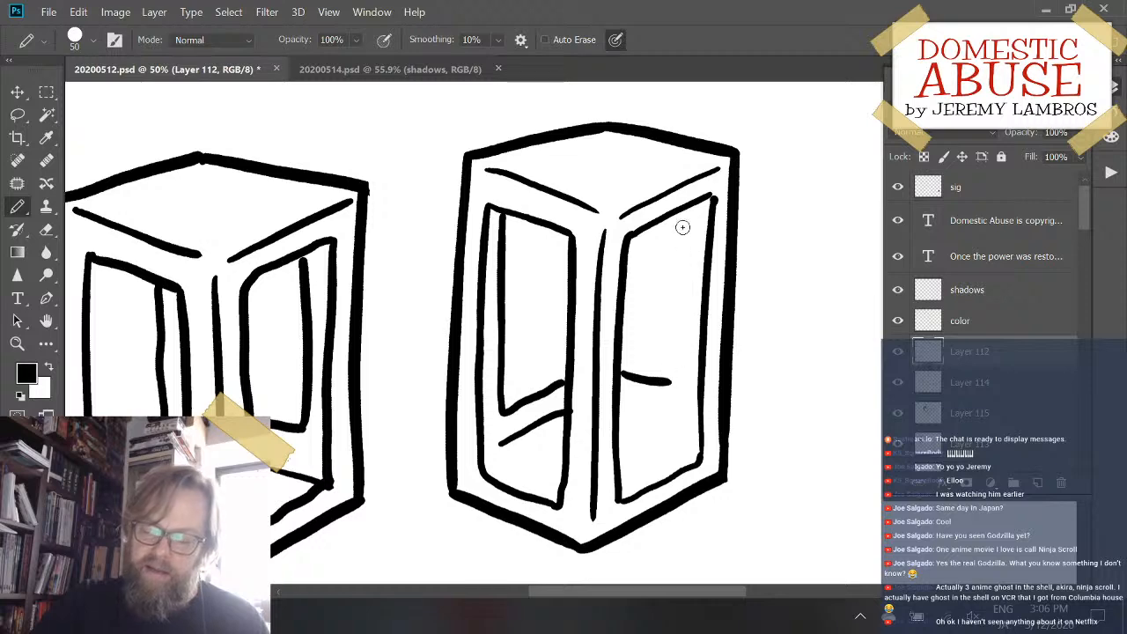
{"action": "left_click_drag", "start_coordinate": [687, 213], "coordinate": [671, 384]}
{"action": "key", "text": "ctrl+z"}
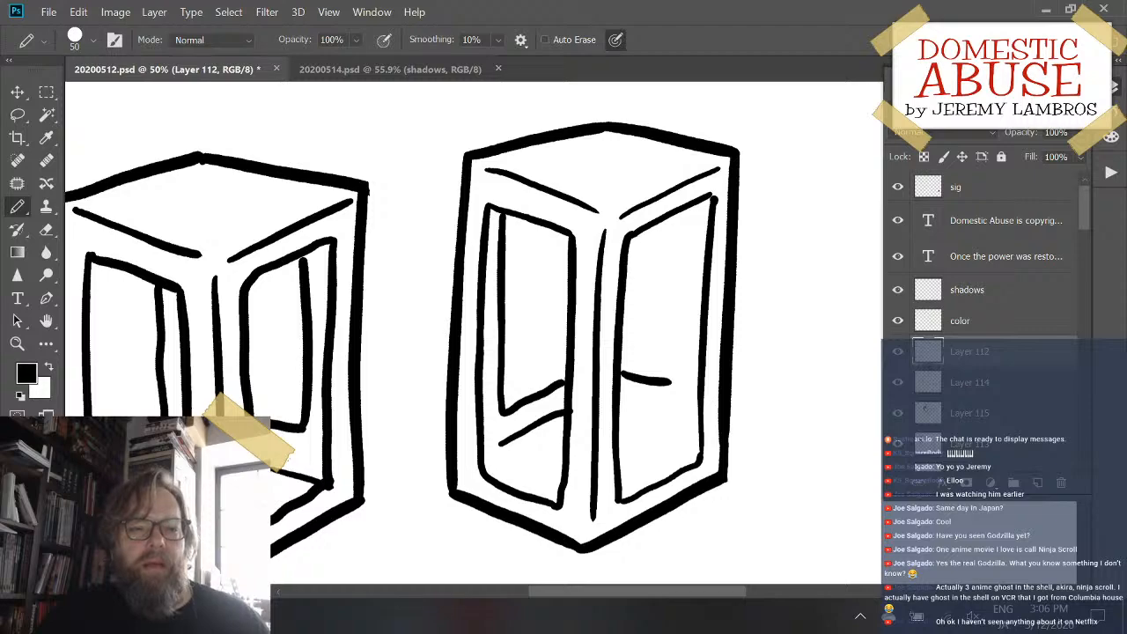
- Draw the recess's inner vertical edge inside the right panel down to its short lower edge, redoing it until it fits
{"action": "left_click_drag", "start_coordinate": [476, 333], "coordinate": [520, 290]}
{"action": "mouse_move", "coordinate": [635, 306]}
{"action": "left_mouse_down"}
{"action": "mouse_move", "coordinate": [589, 302]}
{"action": "mouse_move", "coordinate": [613, 309]}
{"action": "mouse_move", "coordinate": [613, 330]}
{"action": "mouse_move", "coordinate": [628, 322]}
{"action": "mouse_move", "coordinate": [544, 331]}
{"action": "mouse_move", "coordinate": [553, 323]}
{"action": "left_mouse_up"}
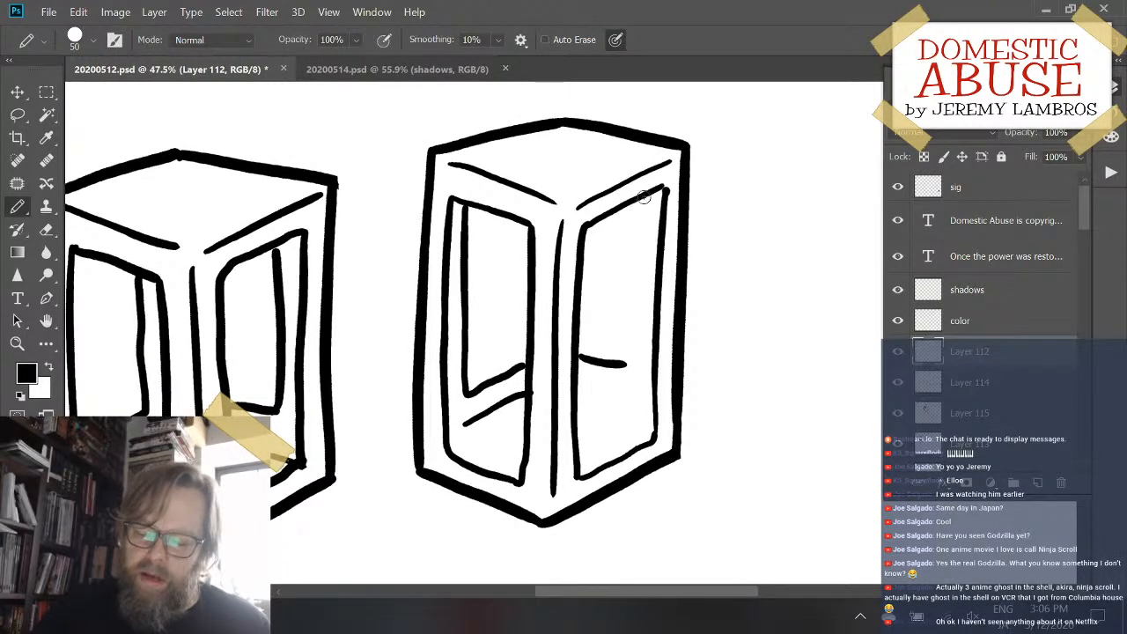
{"action": "left_click_drag", "start_coordinate": [643, 193], "coordinate": [631, 358]}
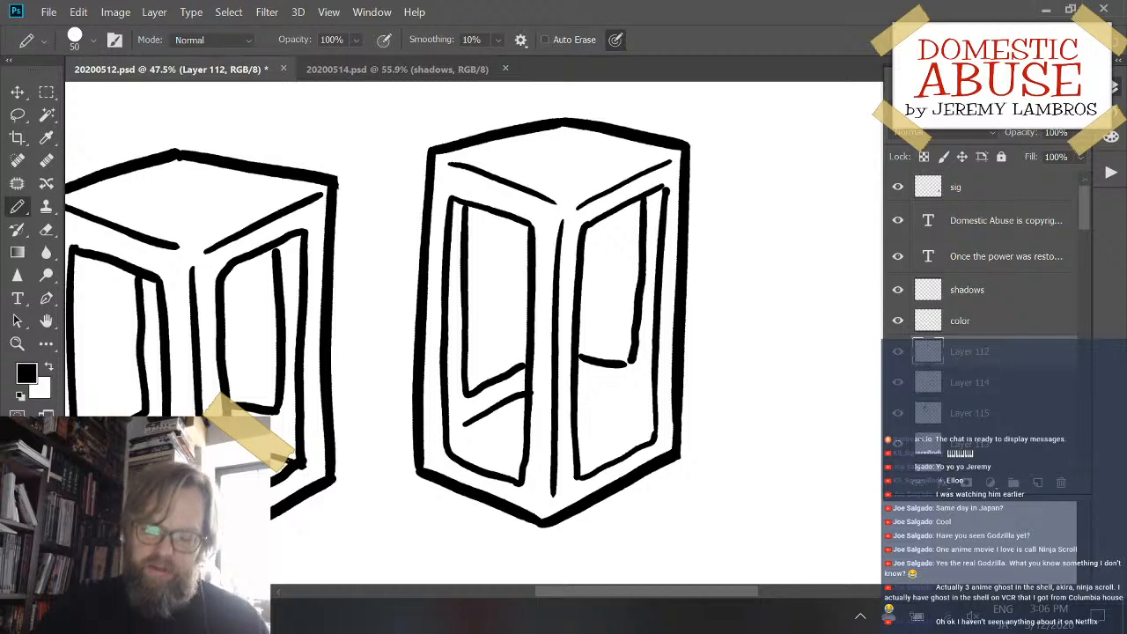
{"action": "key", "text": "ctrl+z"}
{"action": "left_click_drag", "start_coordinate": [644, 195], "coordinate": [630, 363]}
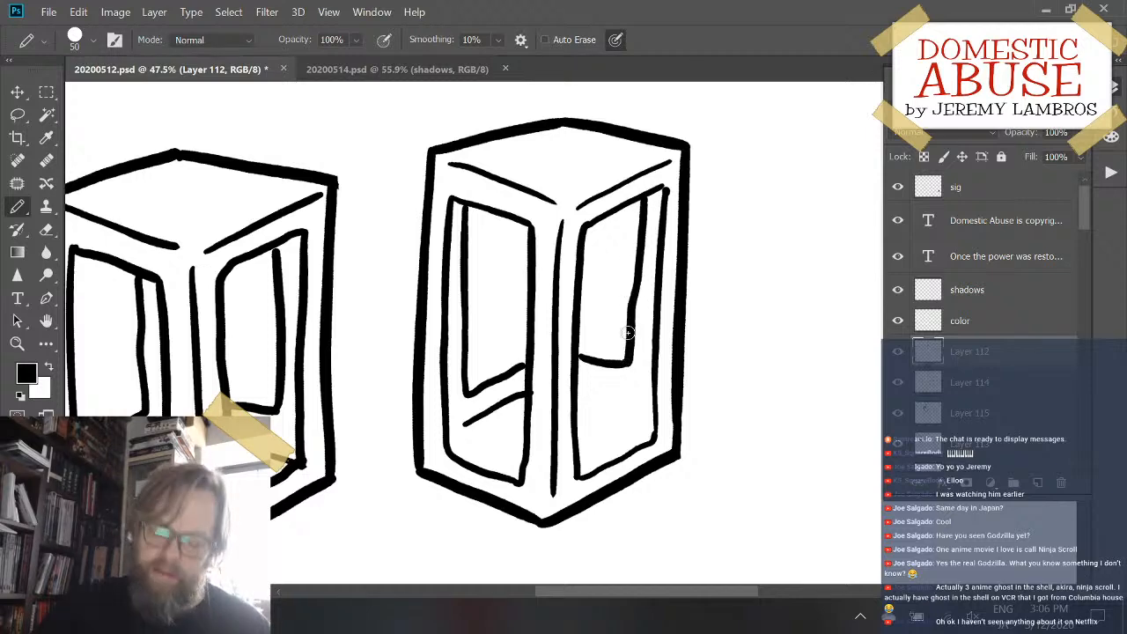
{"action": "key", "text": "ctrl+z"}
{"action": "left_click_drag", "start_coordinate": [644, 199], "coordinate": [641, 351]}
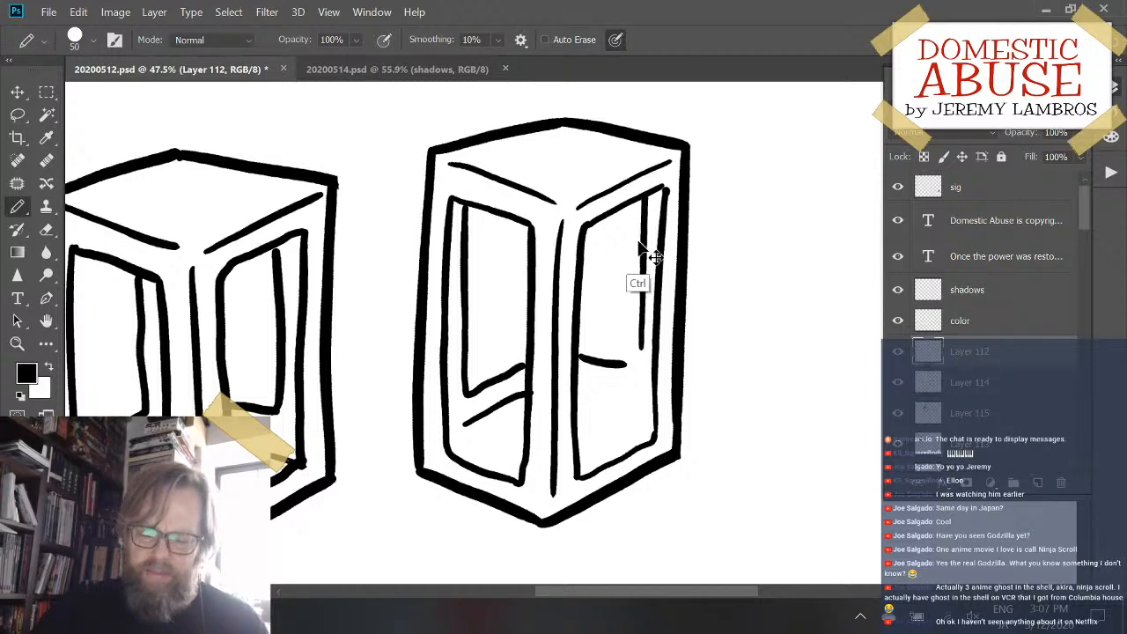
{"action": "key", "text": "ctrl+z"}
{"action": "left_click_drag", "start_coordinate": [641, 208], "coordinate": [629, 361]}
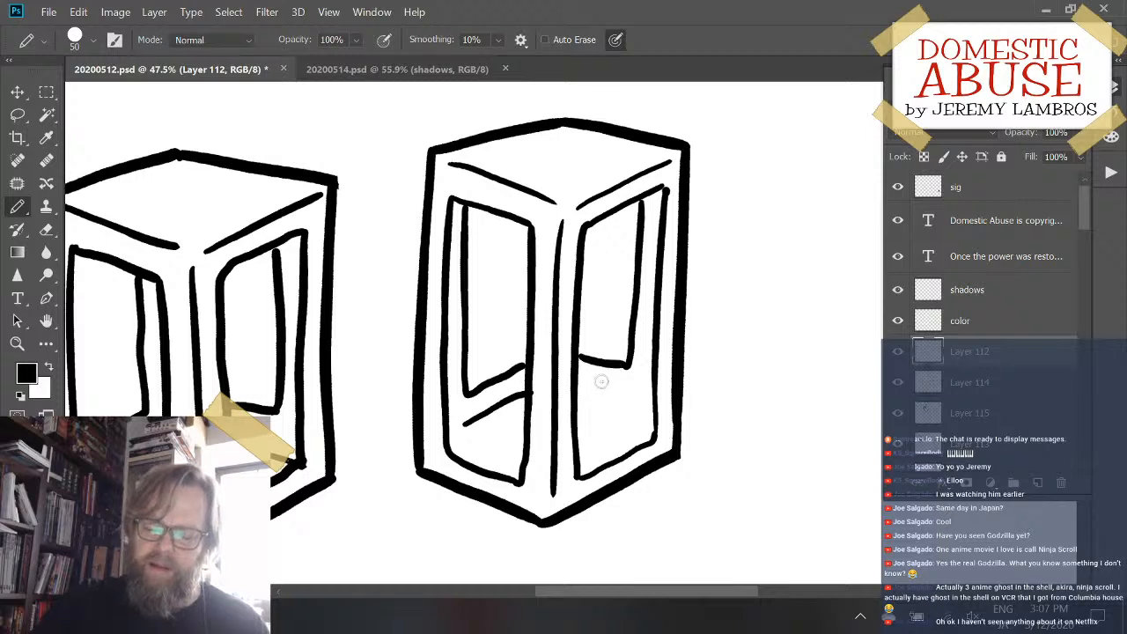
- Add a short slanted line below the recess in the right panel, redoing it until it fits
{"action": "left_click_drag", "start_coordinate": [572, 393], "coordinate": [634, 425]}
{"action": "key", "text": "ctrl+z"}
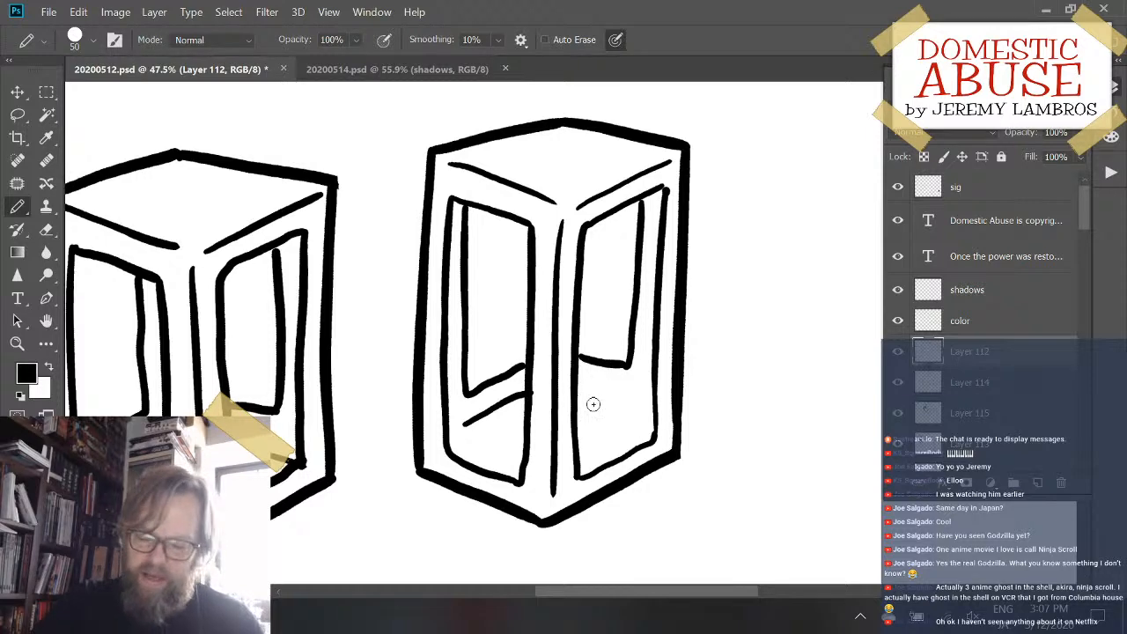
{"action": "left_click_drag", "start_coordinate": [573, 393], "coordinate": [641, 417]}
{"action": "key", "text": "ctrl+z"}
{"action": "key", "text": "ctrl+z"}
{"action": "left_click_drag", "start_coordinate": [576, 392], "coordinate": [652, 418]}
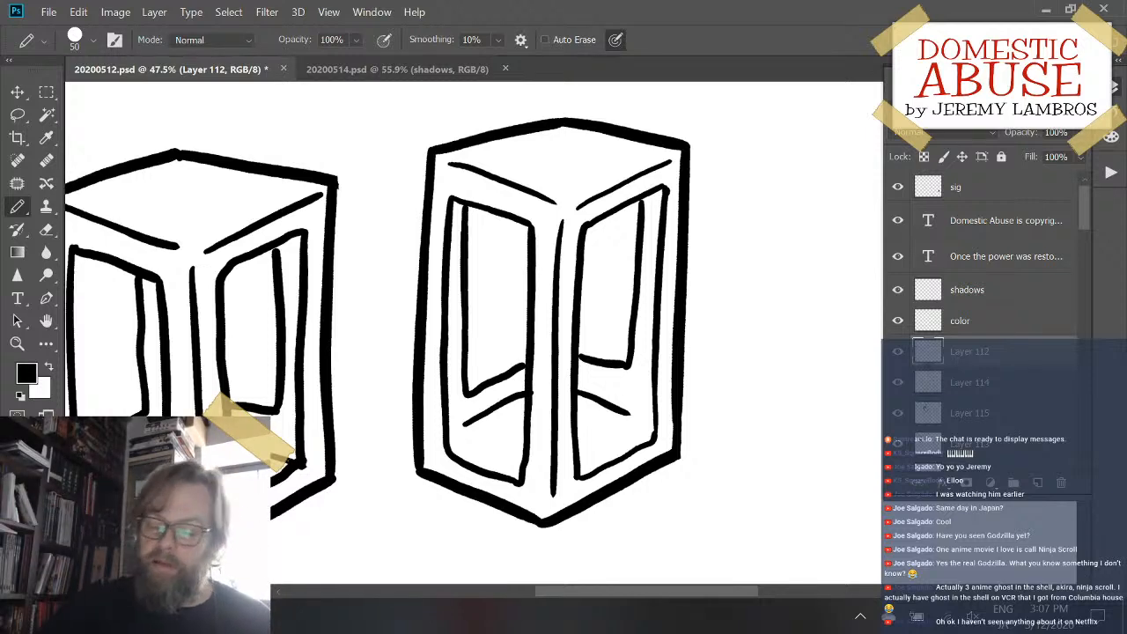
- Try to move the third box slightly down and to the right, then undo the move
{"action": "mouse_move", "coordinate": [677, 459]}
{"action": "left_mouse_down"}
{"action": "mouse_move", "coordinate": [741, 435]}
{"action": "mouse_move", "coordinate": [695, 467]}
{"action": "left_mouse_up"}
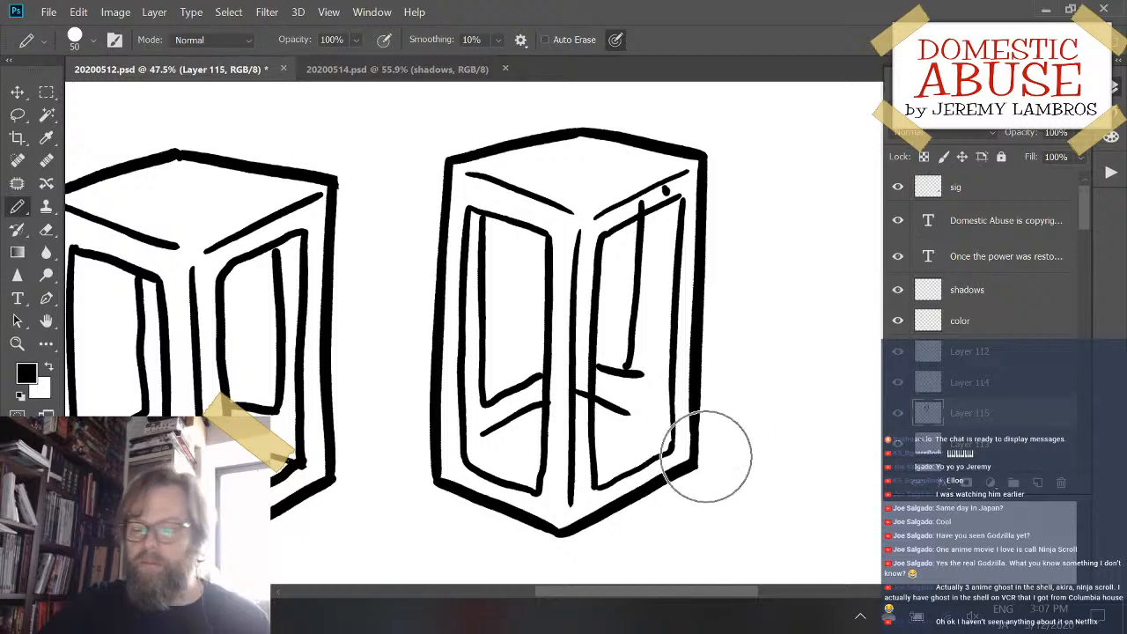
{"action": "key", "text": "ctrl+z"}
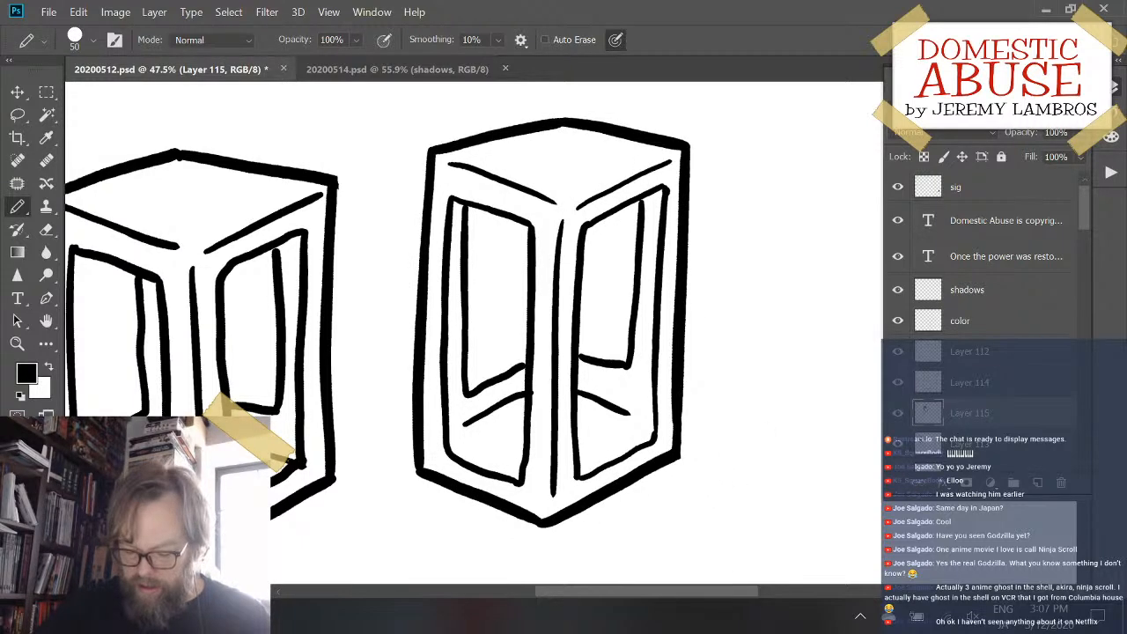
- Select a rectangular area around the third box, check the layers' visibility for its strokes, and make Layer 112 active
{"action": "key", "text": "m"}
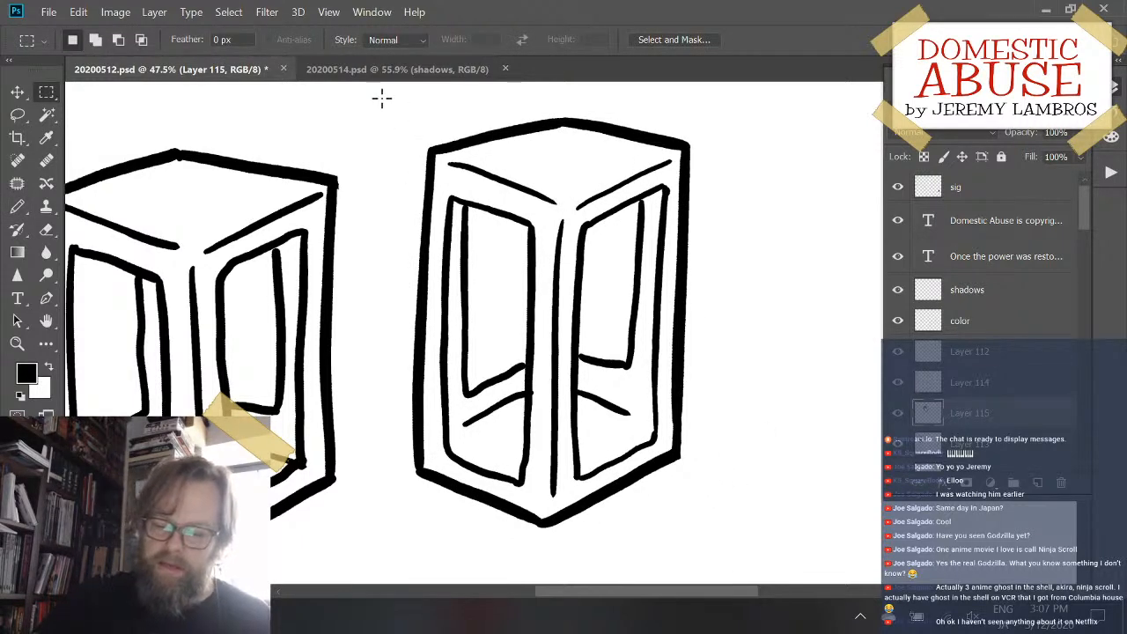
{"action": "left_click_drag", "start_coordinate": [389, 103], "coordinate": [752, 531]}
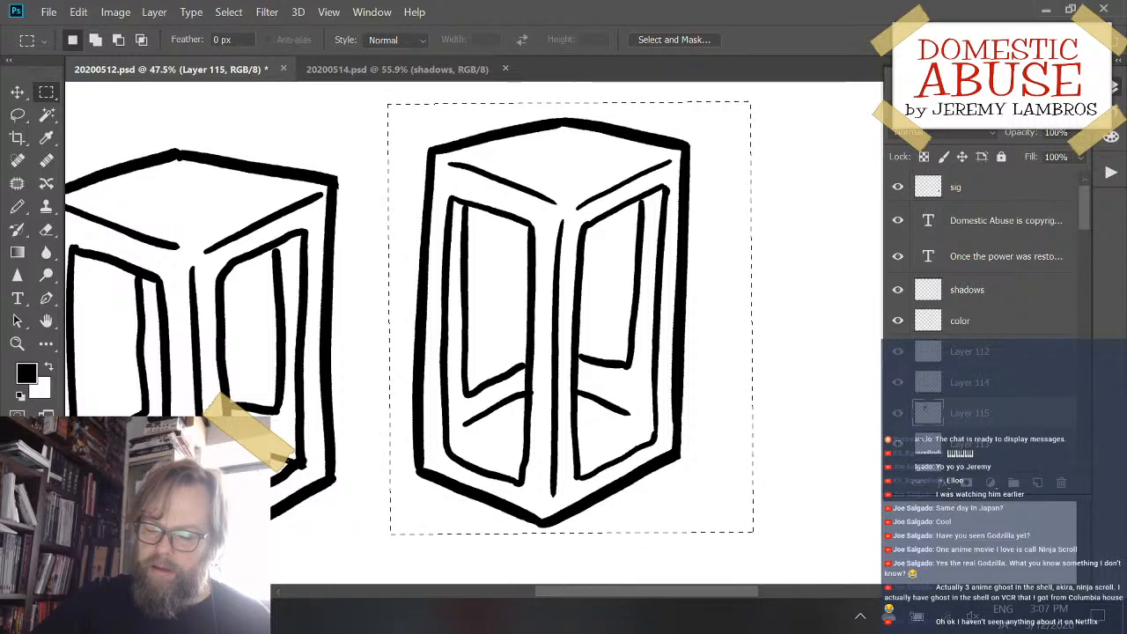
{"action": "left_click", "coordinate": [901, 448]}
{"action": "left_click", "coordinate": [900, 448]}
{"action": "left_click", "coordinate": [900, 414]}
{"action": "left_click", "coordinate": [900, 414]}
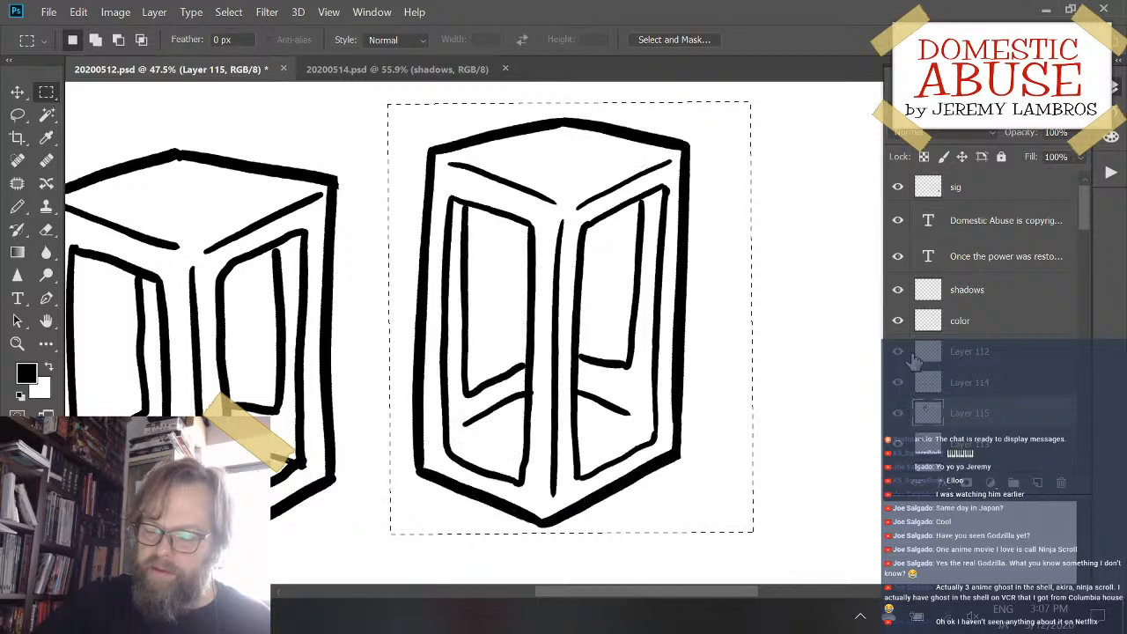
{"action": "left_click", "coordinate": [899, 352]}
{"action": "left_click", "coordinate": [899, 352]}
{"action": "left_click", "coordinate": [968, 352]}
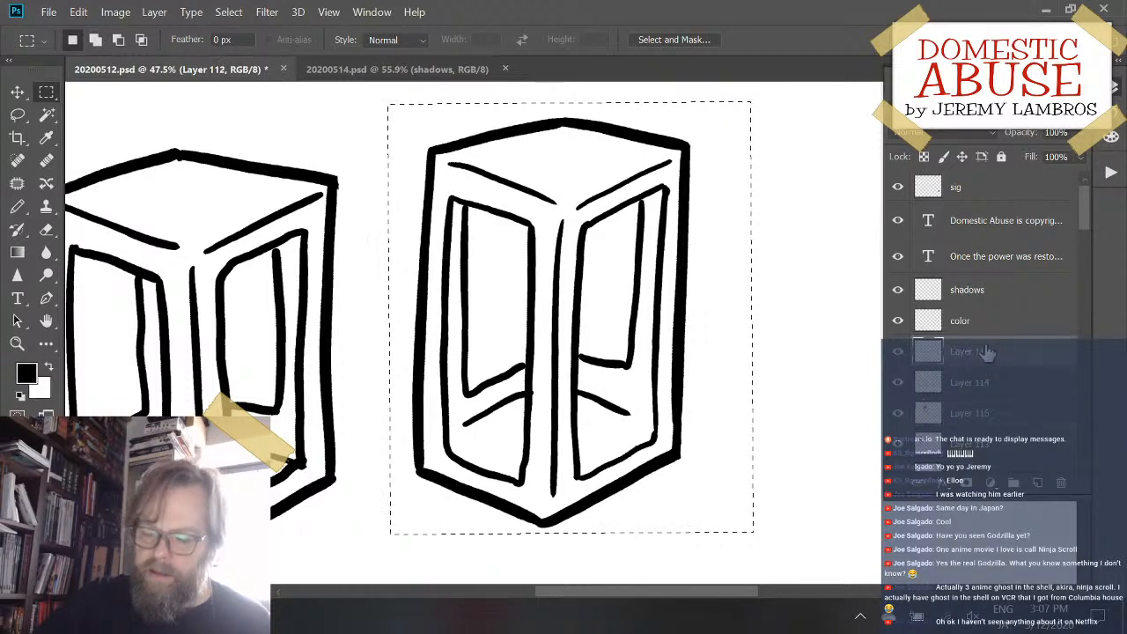
- Step back past the last recess strokes and toggle Layer 115's visibility to check which lines it holds
{"action": "key", "text": "ctrl+z"}
{"action": "key", "text": "ctrl+z"}
{"action": "key", "text": "ctrl+z"}
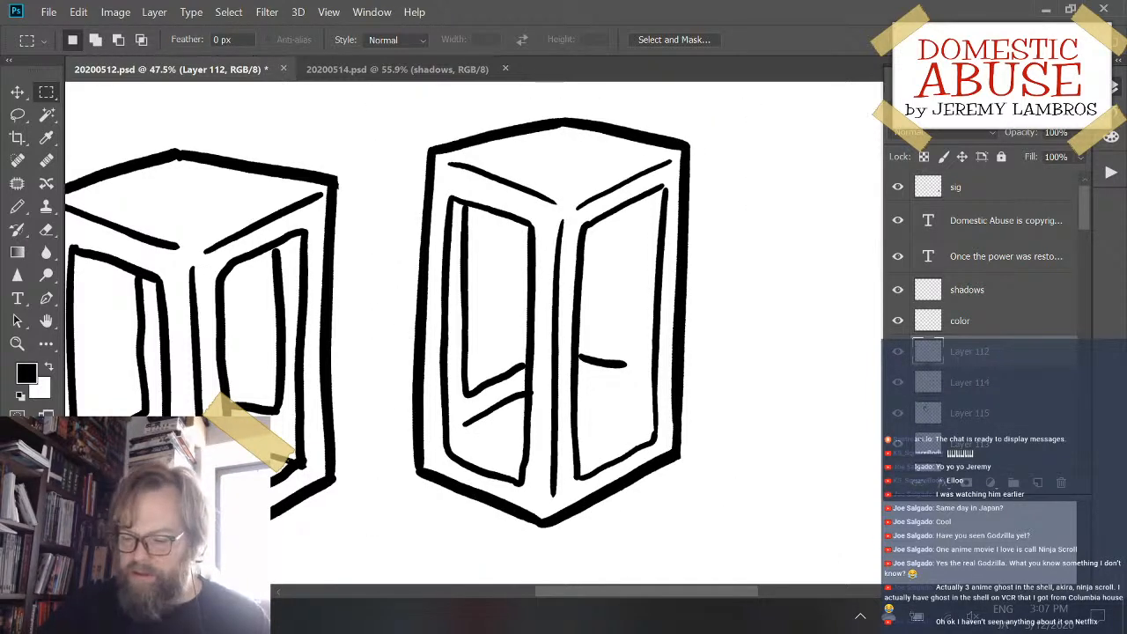
{"action": "left_click", "coordinate": [969, 413]}
{"action": "left_click", "coordinate": [898, 412]}
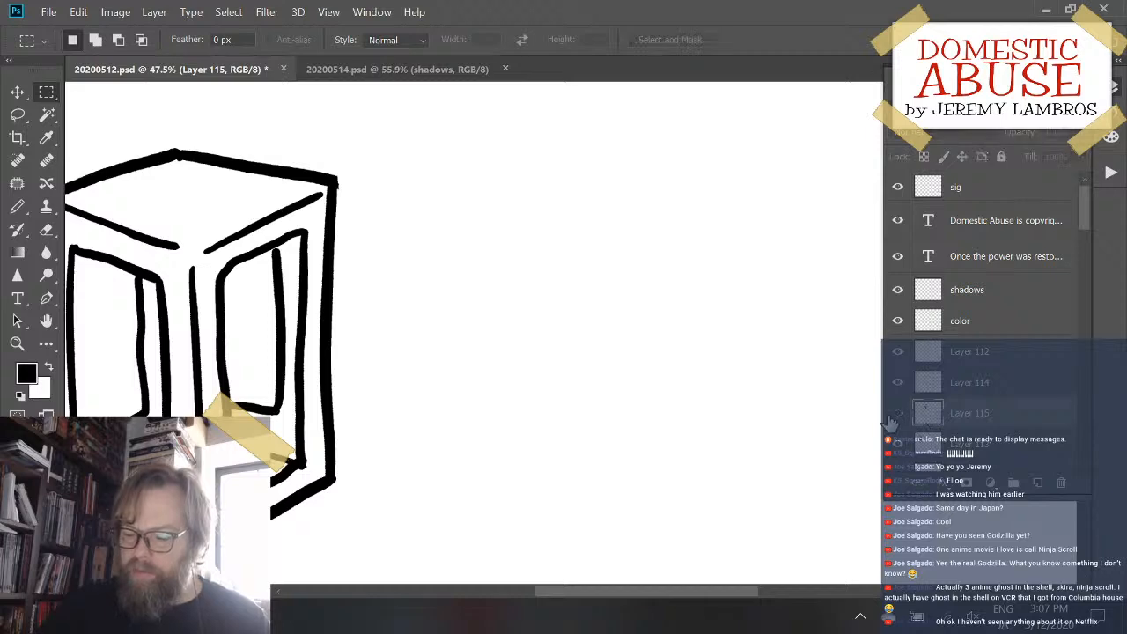
{"action": "left_click", "coordinate": [898, 413]}
- Restore the undone recess strokes, place them on a new layer above Layer 115, and check that layer's visibility
{"action": "key", "text": "ctrl+shift+z"}
{"action": "key", "text": "ctrl+shift+z"}
{"action": "key", "text": "ctrl+shift+z"}
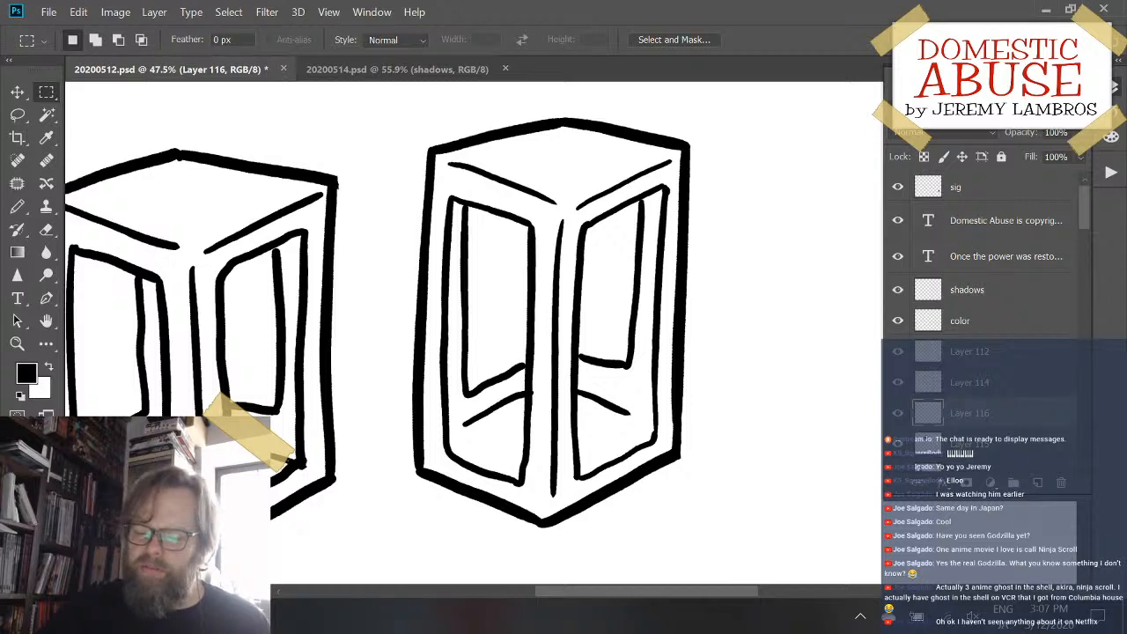
{"action": "left_click", "coordinate": [899, 414]}
{"action": "left_click", "coordinate": [898, 416]}
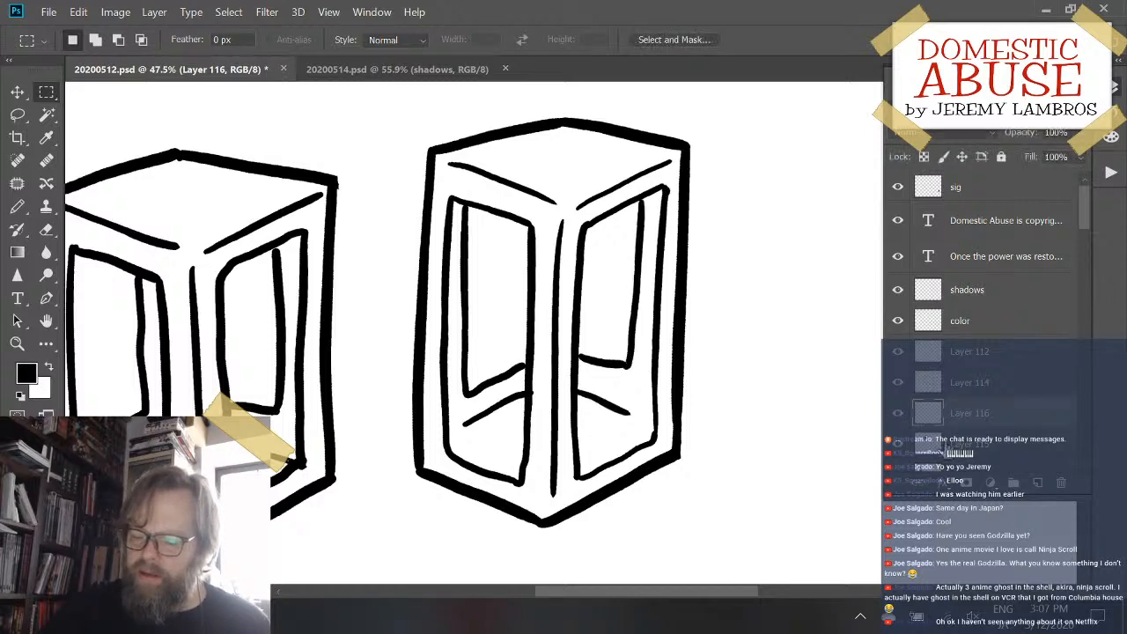
- Merge the layer with the recess strokes down into the third box's layer
{"action": "left_click", "coordinate": [969, 451]}
{"action": "left_click", "coordinate": [997, 411]}
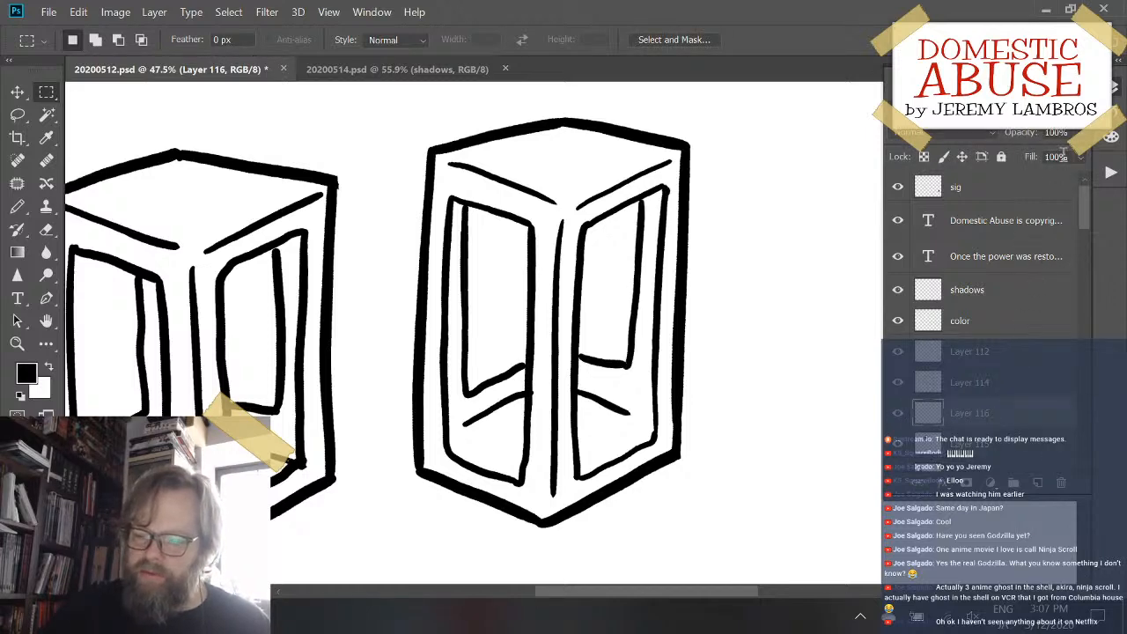
{"action": "left_click", "coordinate": [1082, 90]}
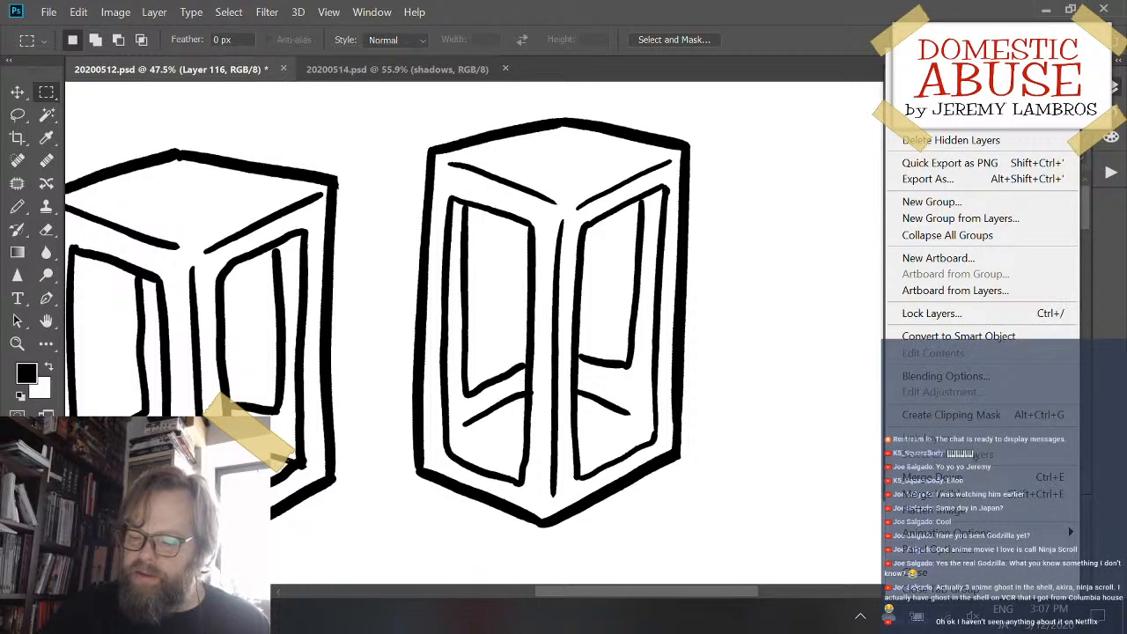
{"action": "left_click", "coordinate": [968, 480]}
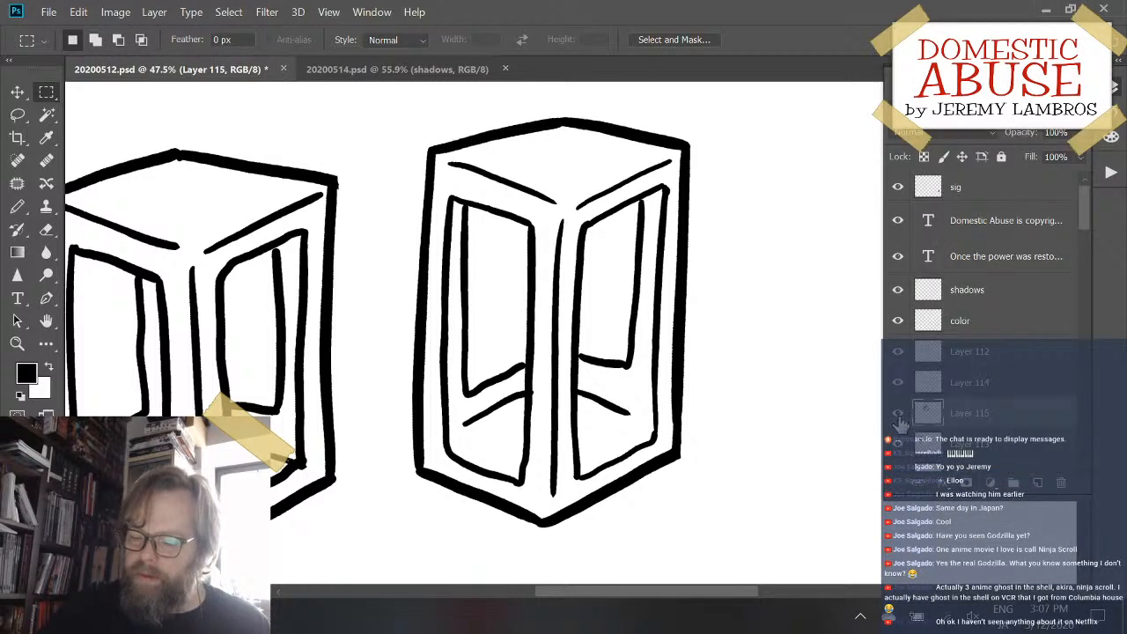
- Check the merged layer's visibility and move the complete third box slightly down and to the left
{"action": "left_click", "coordinate": [898, 413]}
{"action": "left_click", "coordinate": [898, 413]}
{"action": "mouse_move", "coordinate": [647, 447]}
{"action": "left_mouse_down"}
{"action": "mouse_move", "coordinate": [604, 502]}
{"action": "mouse_move", "coordinate": [663, 463]}
{"action": "mouse_move", "coordinate": [642, 478]}
{"action": "left_mouse_up"}
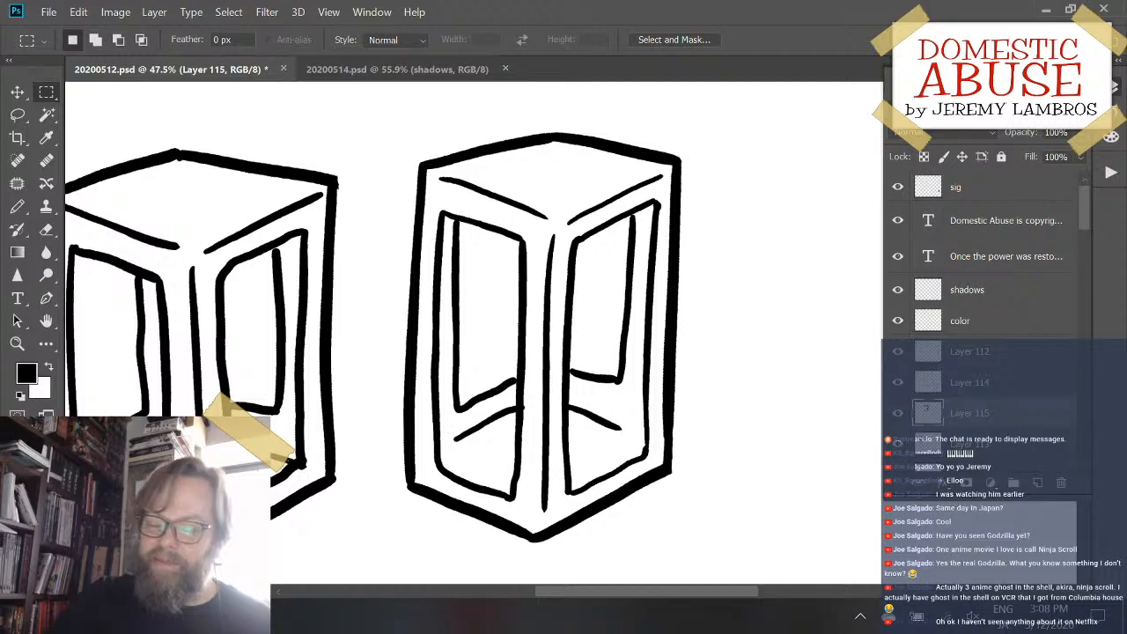
- Add a new layer above the third box's layer and pick the Pencil tool for a drawing in the blank area beside it
{"action": "mouse_move", "coordinate": [678, 323]}
{"action": "left_mouse_down"}
{"action": "mouse_move", "coordinate": [731, 311]}
{"action": "mouse_move", "coordinate": [712, 320]}
{"action": "mouse_move", "coordinate": [626, 305]}
{"action": "mouse_move", "coordinate": [636, 299]}
{"action": "mouse_move", "coordinate": [623, 282]}
{"action": "left_mouse_up"}
{"action": "mouse_move", "coordinate": [712, 331]}
{"action": "left_mouse_down"}
{"action": "mouse_move", "coordinate": [534, 377]}
{"action": "mouse_move", "coordinate": [439, 351]}
{"action": "left_mouse_up"}
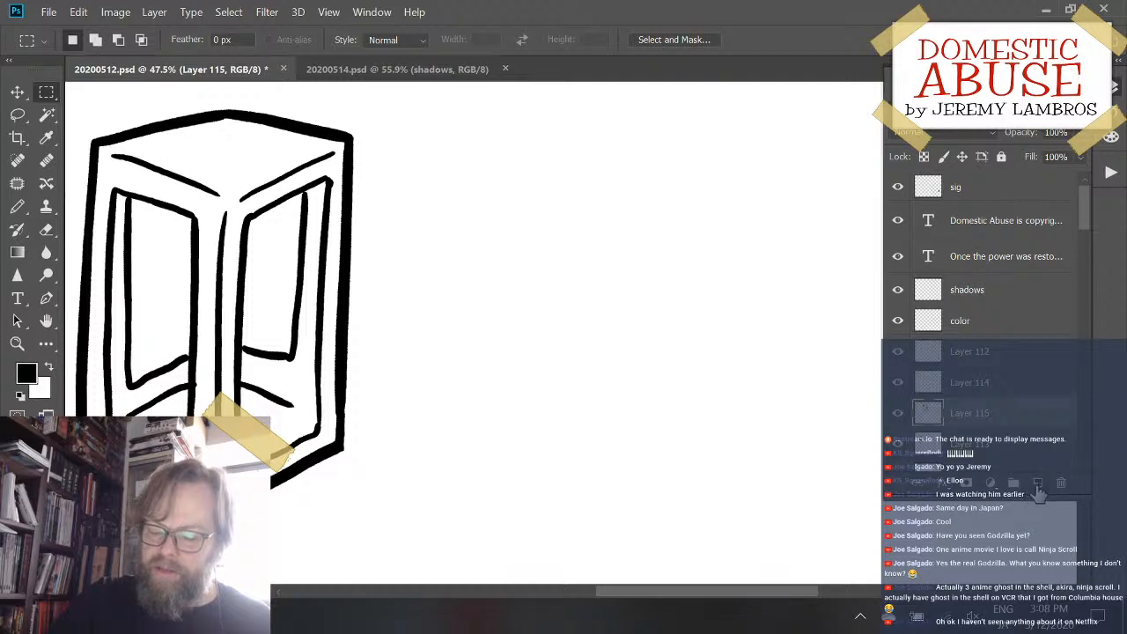
{"action": "left_click", "coordinate": [1039, 483]}
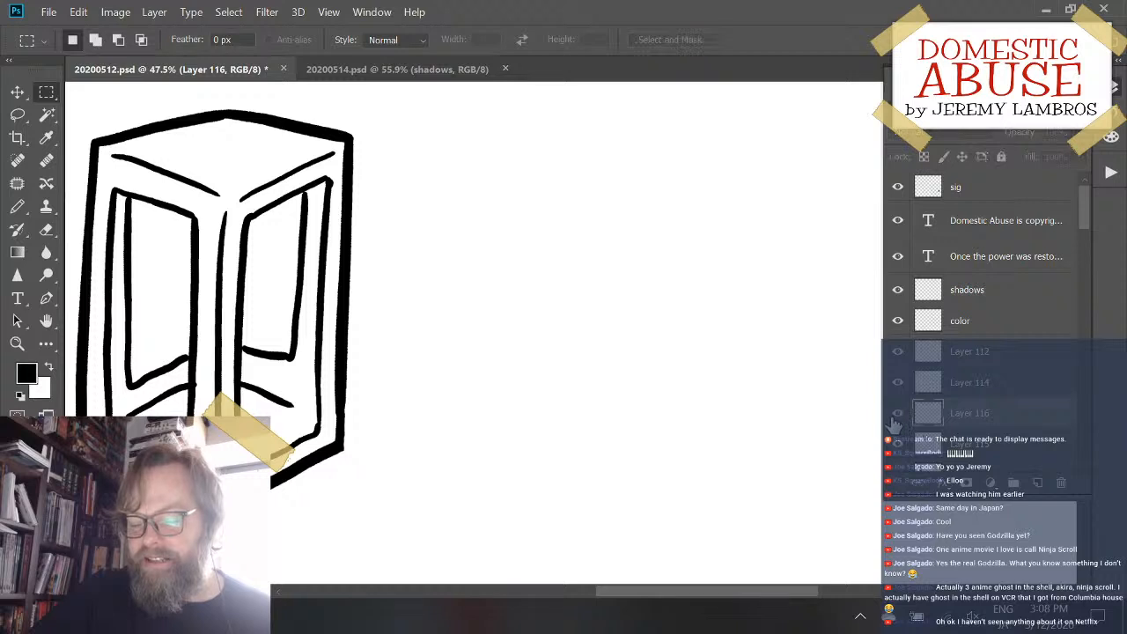
{"action": "key", "text": "b"}
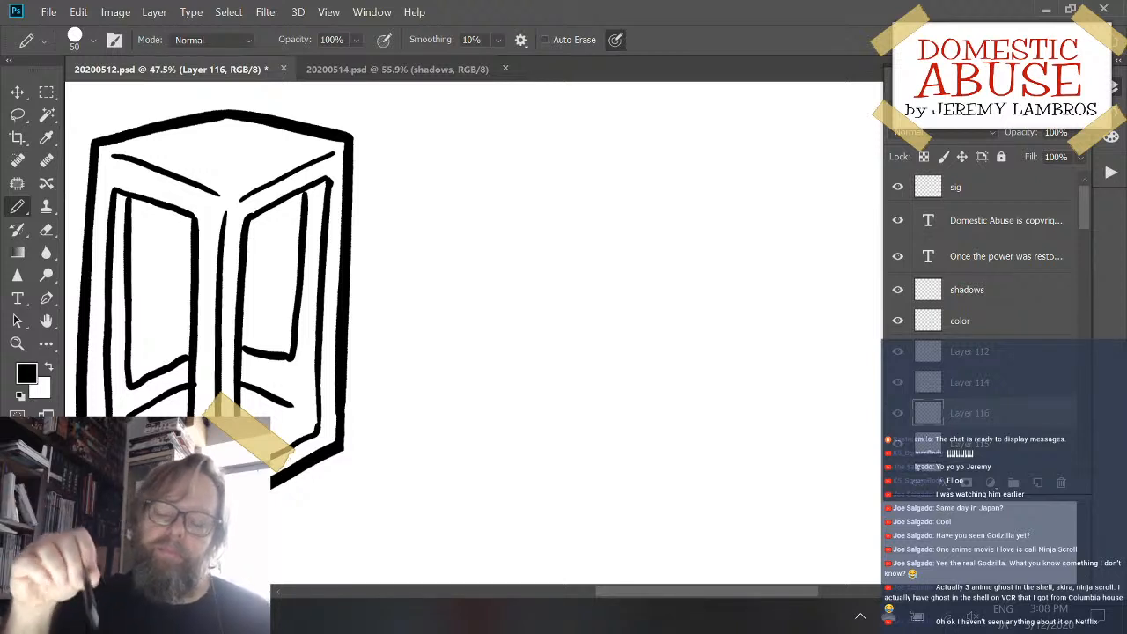
- Try several freehand near-vertical strokes as a first edge in the blank area beside the third box, undoing each one
{"action": "left_click_drag", "start_coordinate": [431, 136], "coordinate": [435, 422]}
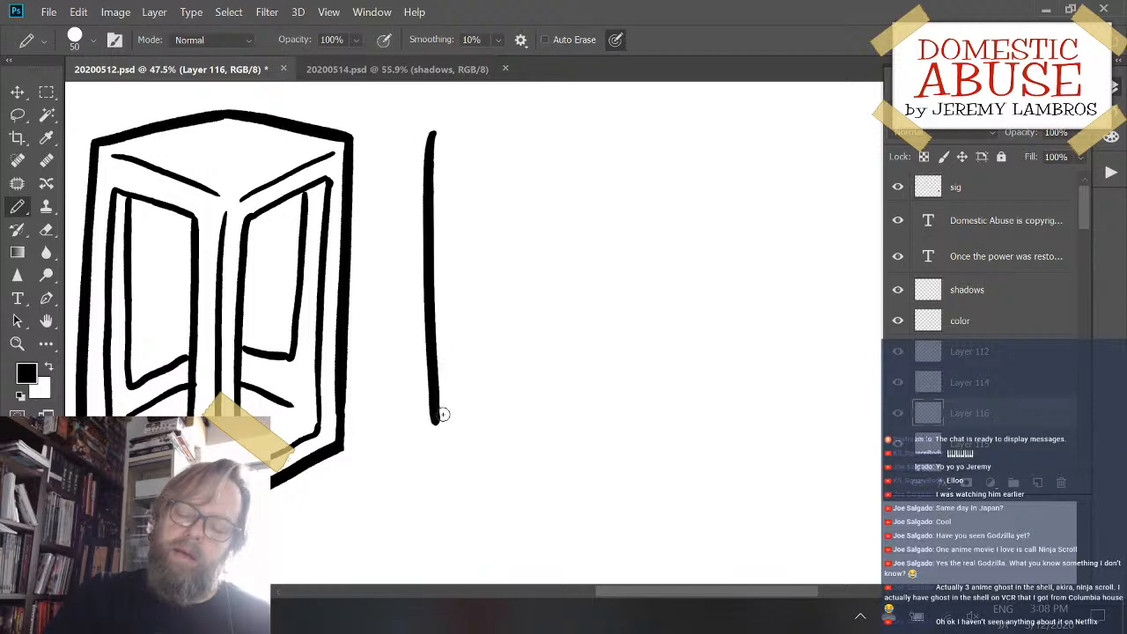
{"action": "key", "text": "ctrl+z"}
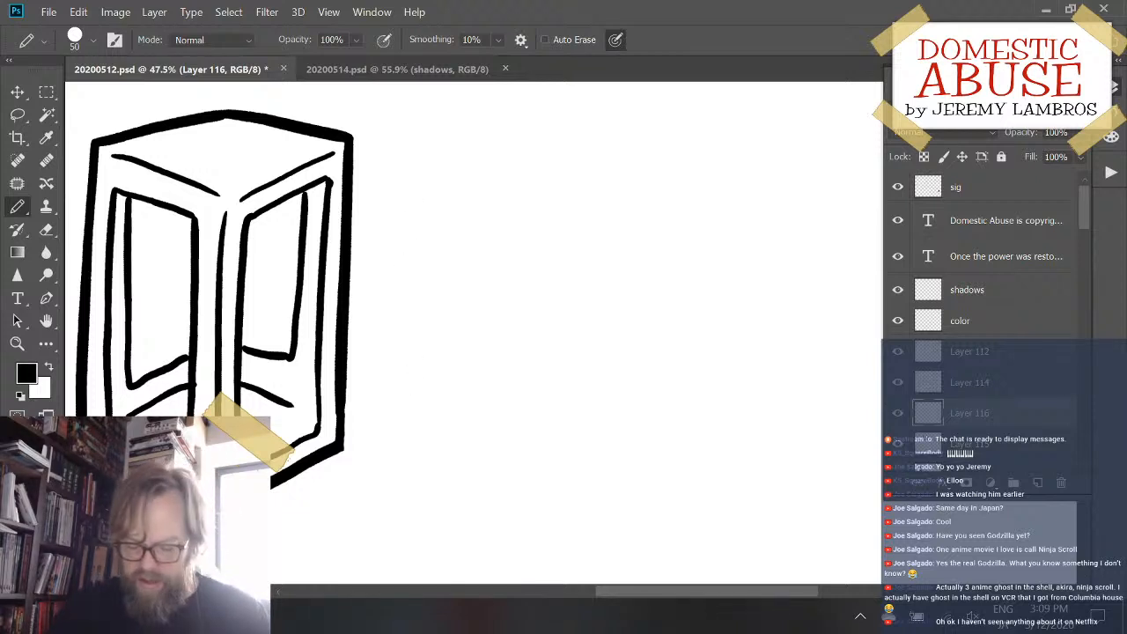
{"action": "left_click_drag", "start_coordinate": [429, 212], "coordinate": [414, 377]}
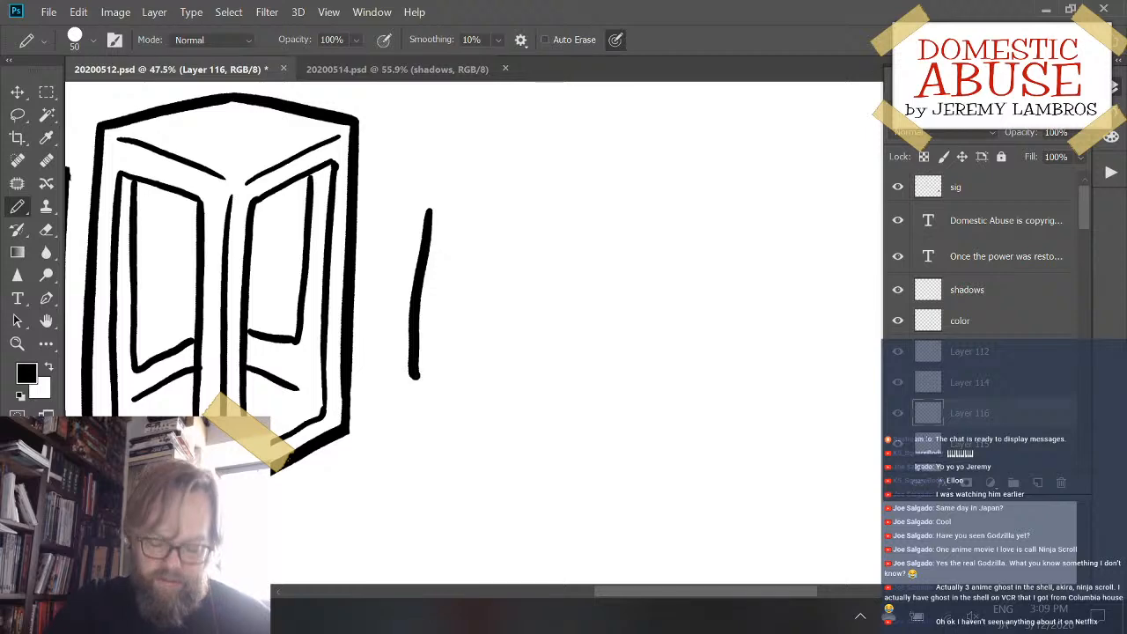
{"action": "key", "text": "ctrl+z"}
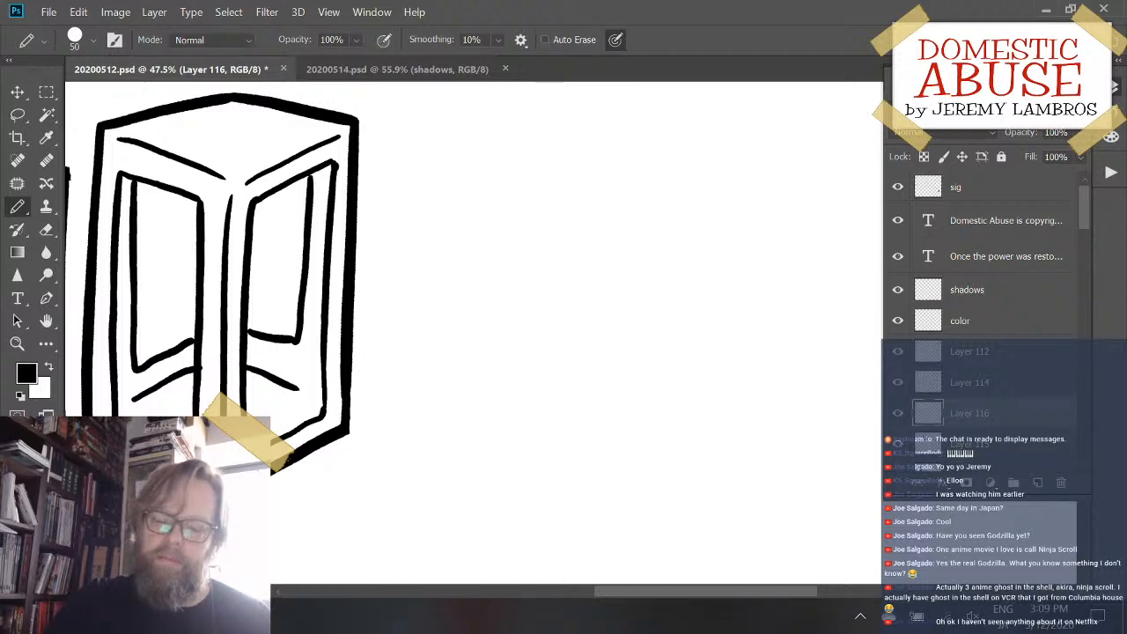
{"action": "mouse_move", "coordinate": [510, 237]}
{"action": "left_mouse_down"}
{"action": "mouse_move", "coordinate": [561, 272]}
{"action": "mouse_move", "coordinate": [519, 297]}
{"action": "mouse_move", "coordinate": [528, 314]}
{"action": "mouse_move", "coordinate": [536, 307]}
{"action": "mouse_move", "coordinate": [516, 312]}
{"action": "mouse_move", "coordinate": [524, 307]}
{"action": "left_mouse_up"}
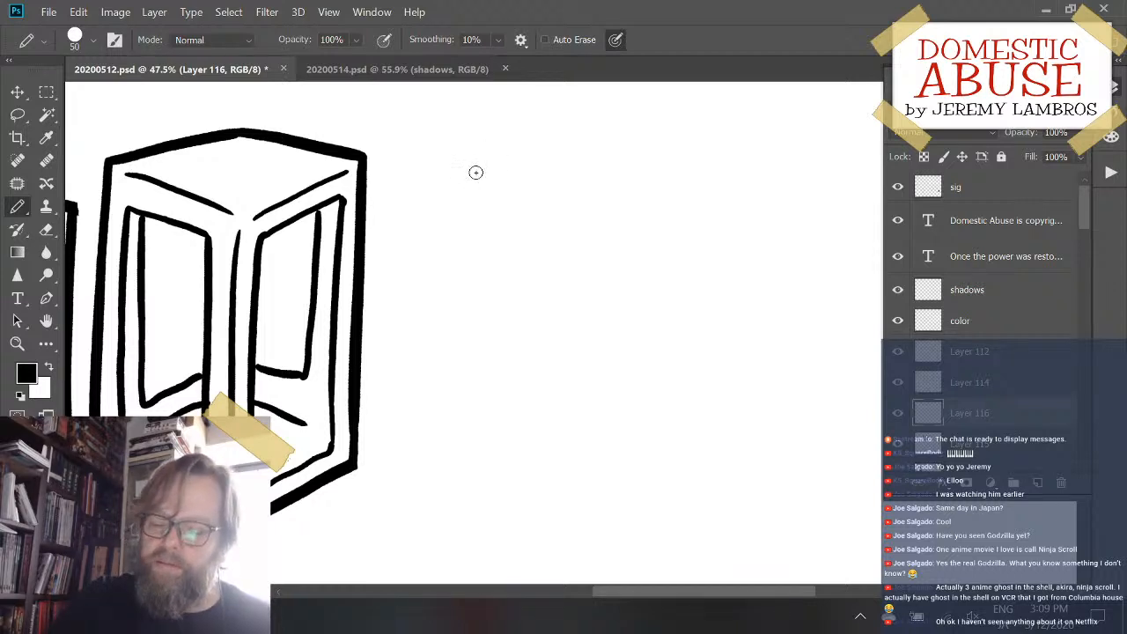
{"action": "left_click_drag", "start_coordinate": [477, 165], "coordinate": [464, 471]}
{"action": "key", "text": "ctrl+z"}
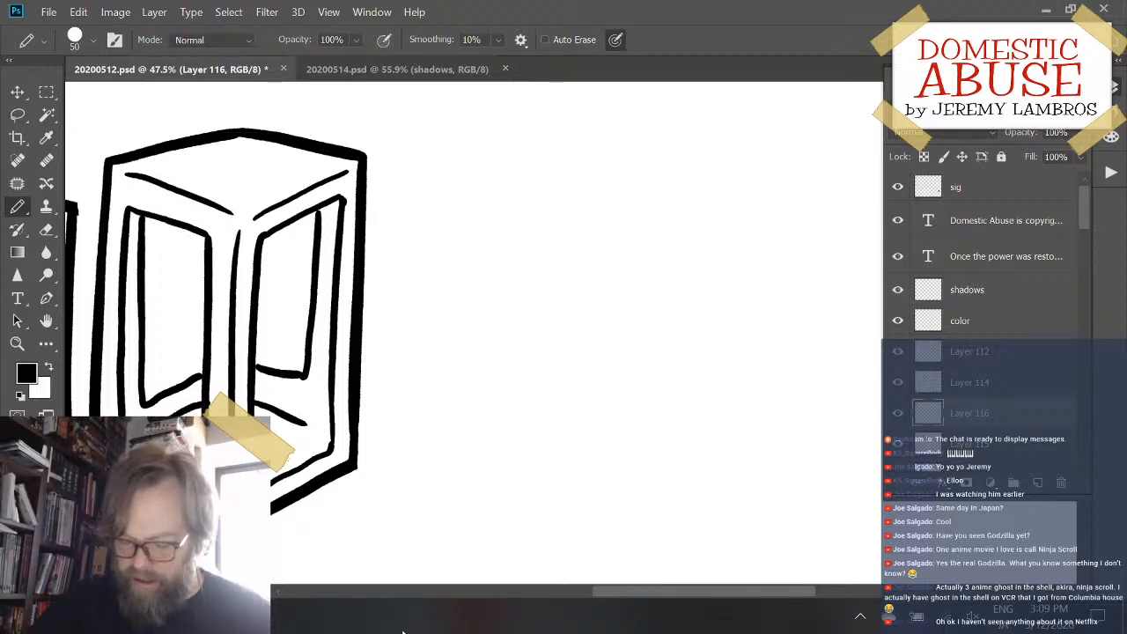
{"action": "mouse_move", "coordinate": [528, 283]}
{"action": "left_mouse_down"}
{"action": "mouse_move", "coordinate": [498, 357]}
{"action": "mouse_move", "coordinate": [516, 293]}
{"action": "mouse_move", "coordinate": [561, 273]}
{"action": "left_mouse_up"}
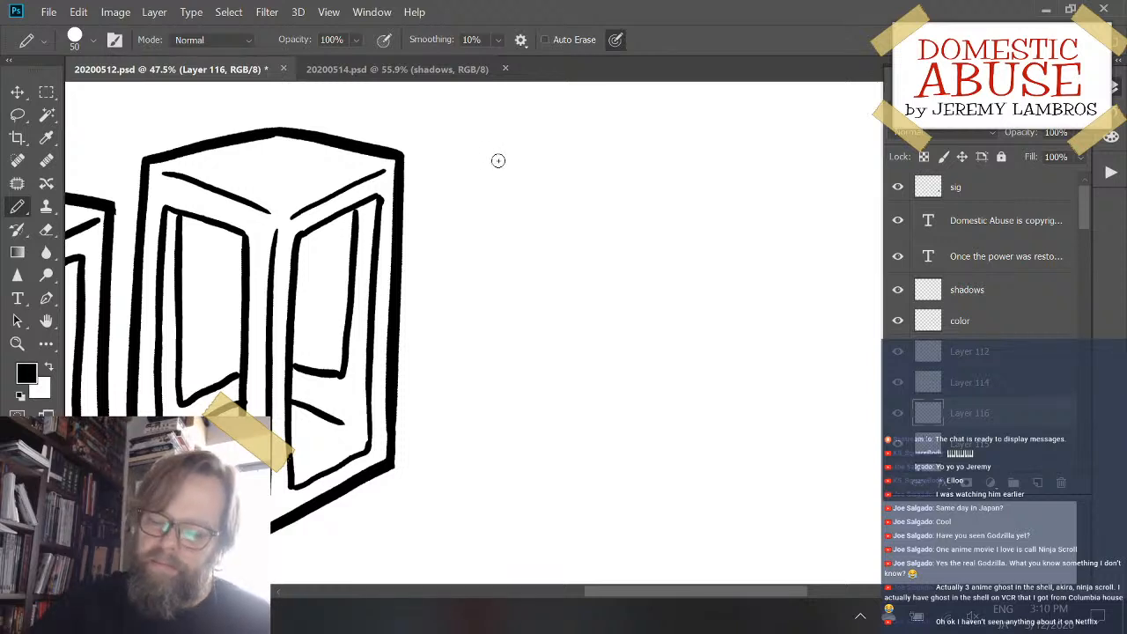
{"action": "left_click_drag", "start_coordinate": [498, 159], "coordinate": [491, 430]}
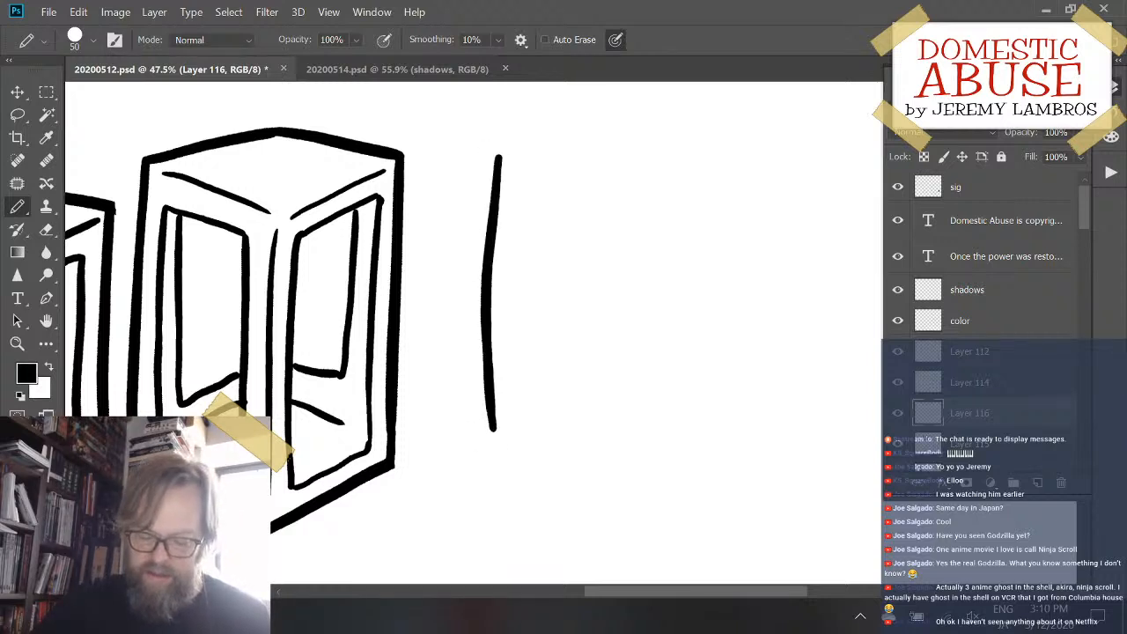
{"action": "key", "text": "ctrl+z"}
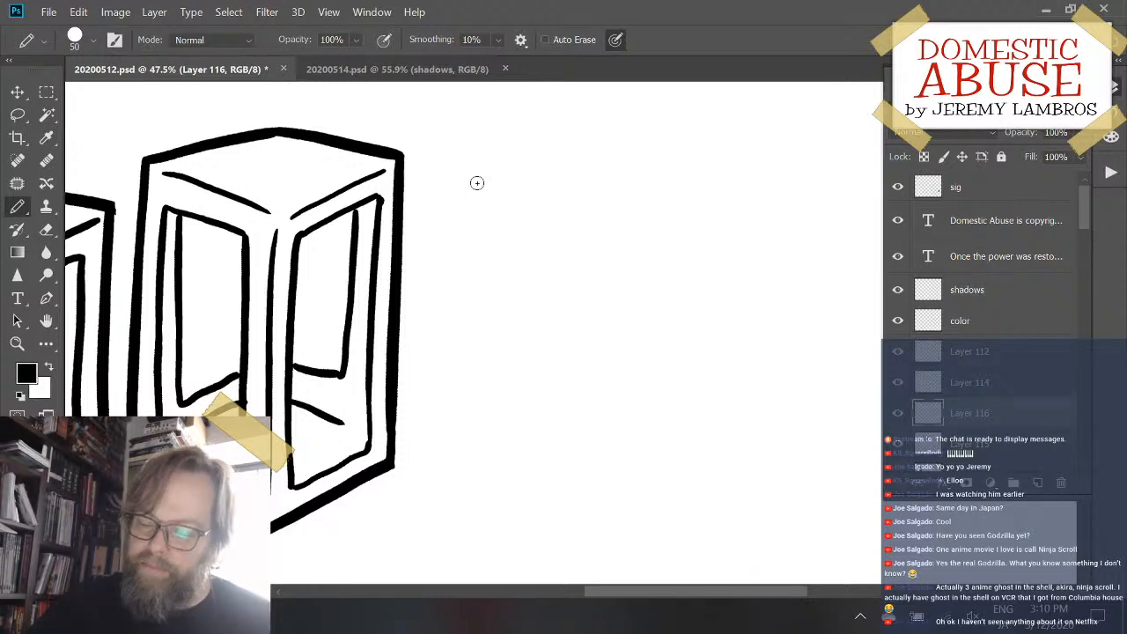
{"action": "mouse_move", "coordinate": [475, 181]}
{"action": "left_mouse_down"}
{"action": "mouse_move", "coordinate": [474, 387]}
{"action": "mouse_move", "coordinate": [474, 424]}
{"action": "left_mouse_up"}
{"action": "key", "text": "ctrl+z"}
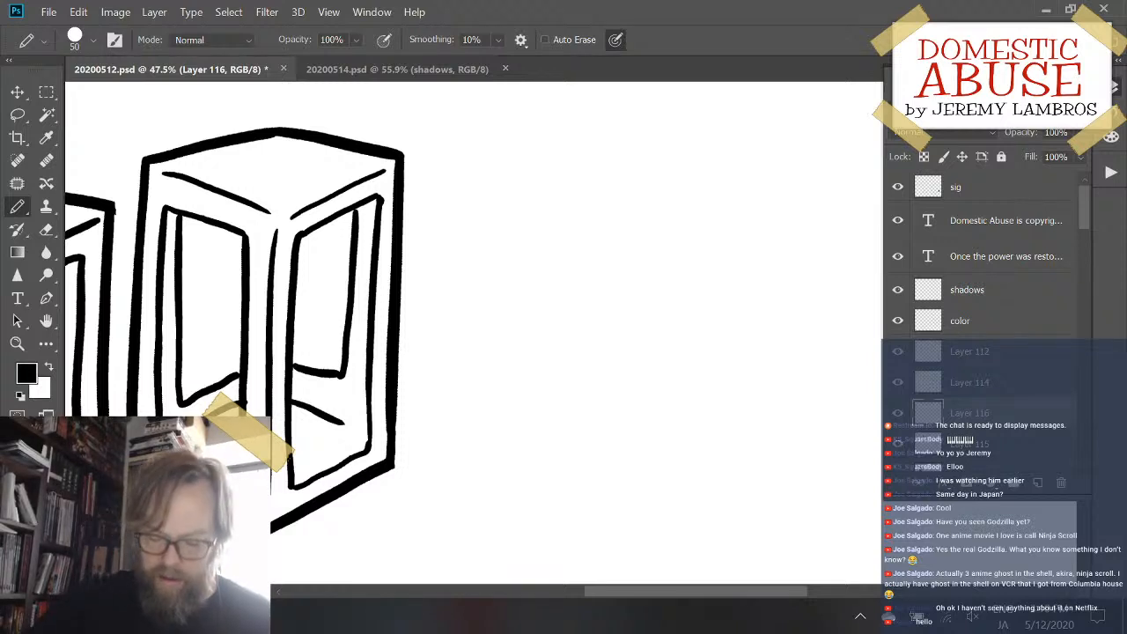
{"action": "mouse_move", "coordinate": [490, 191]}
{"action": "left_mouse_down"}
{"action": "mouse_move", "coordinate": [498, 428]}
{"action": "mouse_move", "coordinate": [530, 426]}
{"action": "left_mouse_up"}
{"action": "key", "text": "ctrl+z"}
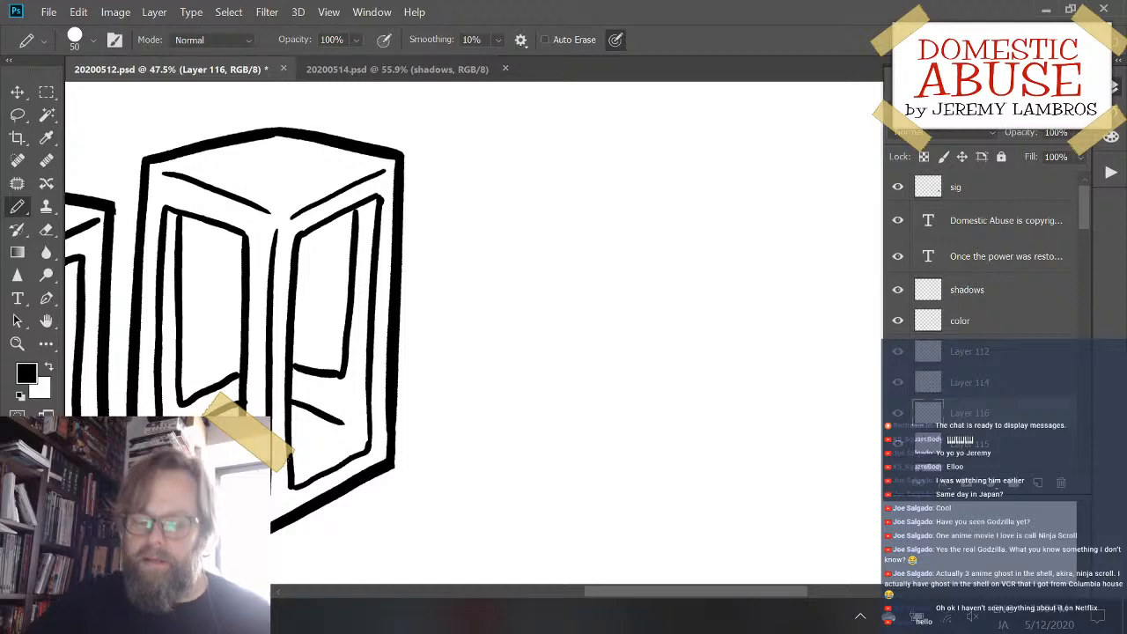
- Select the third box's layer, save the document, and add a new layer directly above it
{"action": "mouse_move", "coordinate": [410, 372]}
{"action": "left_mouse_down"}
{"action": "mouse_move", "coordinate": [432, 367]}
{"action": "mouse_move", "coordinate": [405, 382]}
{"action": "mouse_move", "coordinate": [396, 346]}
{"action": "left_mouse_up"}
{"action": "key", "text": "ctrl+e"}
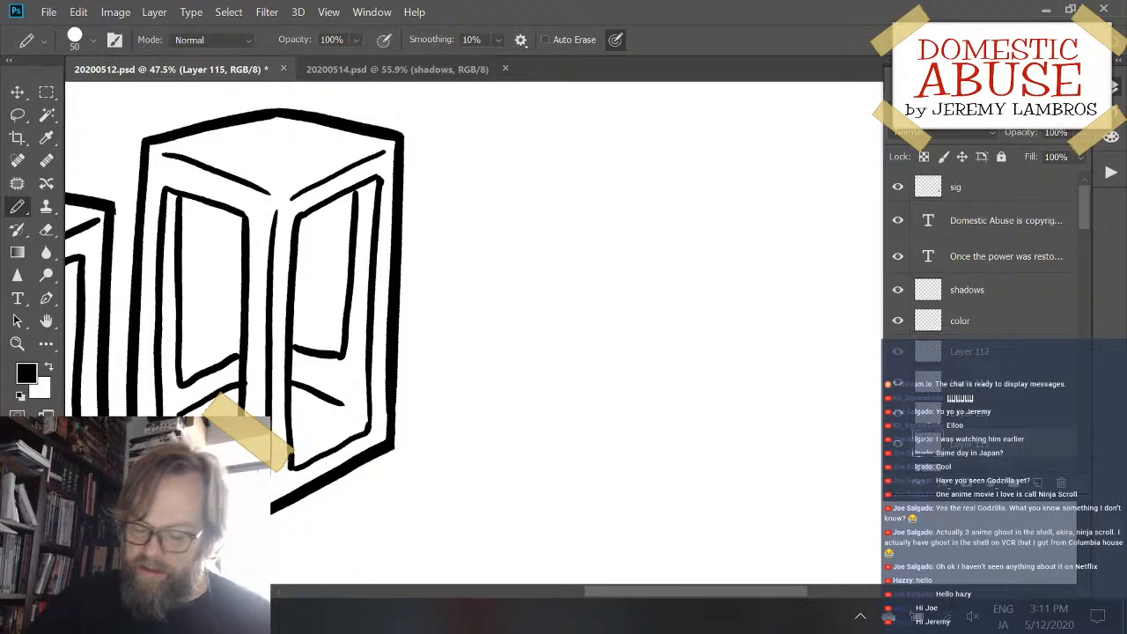
{"action": "mouse_move", "coordinate": [561, 239]}
{"action": "left_mouse_down"}
{"action": "mouse_move", "coordinate": [531, 274]}
{"action": "mouse_move", "coordinate": [596, 249]}
{"action": "left_mouse_up"}
{"action": "key", "text": "ctrl+s"}
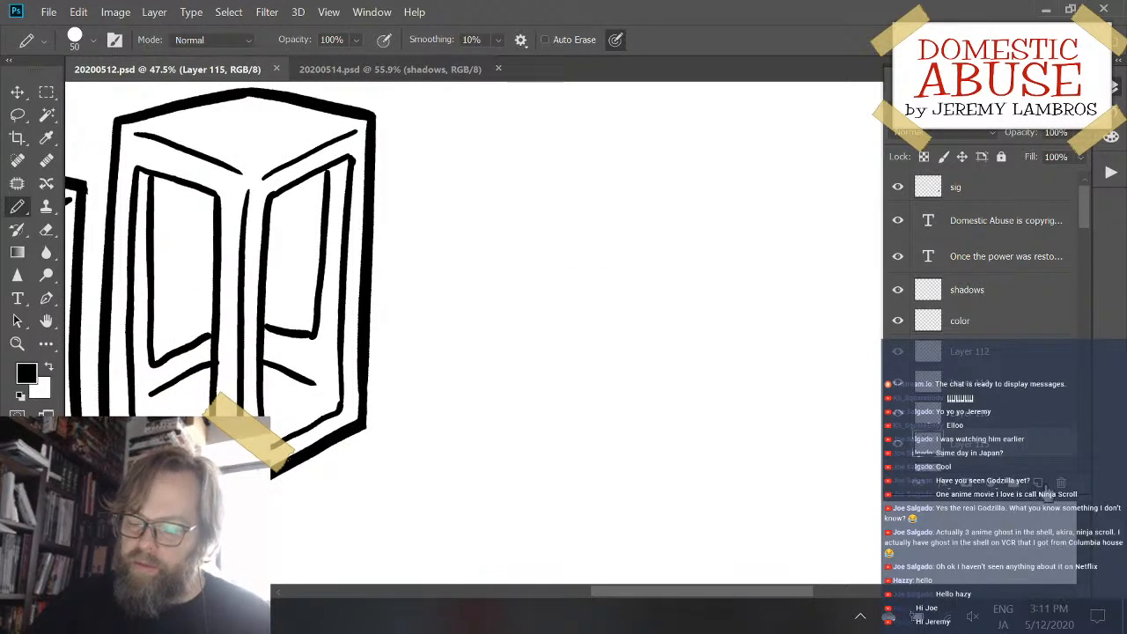
{"action": "left_click", "coordinate": [1037, 486]}
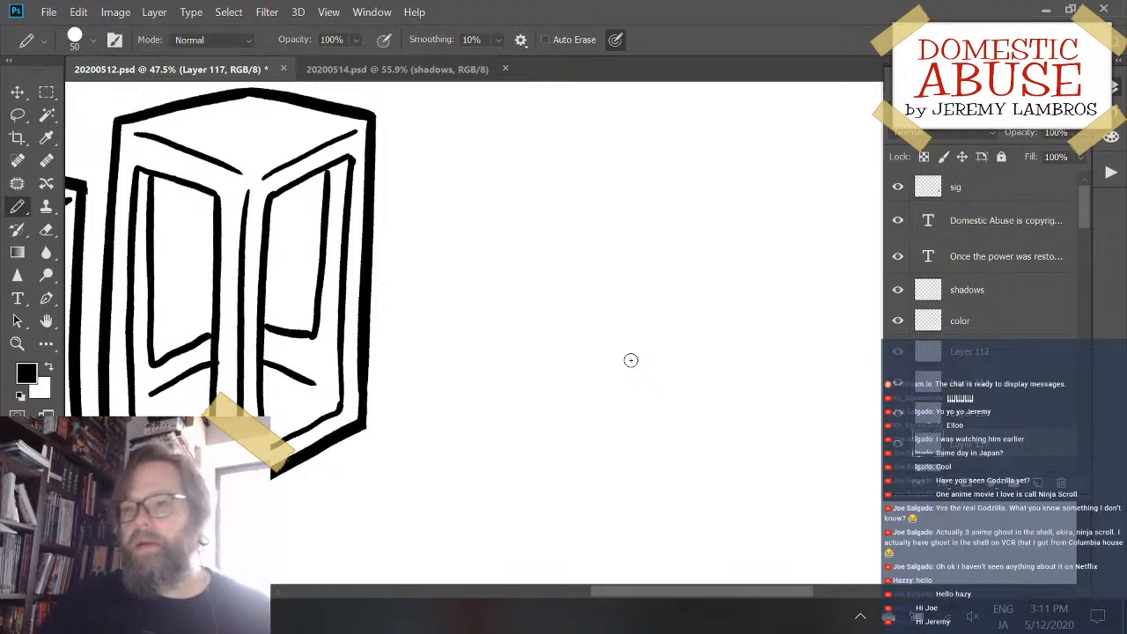
- Try two long near-vertical edge strokes on the new layer, undo both, and save the document
{"action": "left_click_drag", "start_coordinate": [486, 162], "coordinate": [504, 419]}
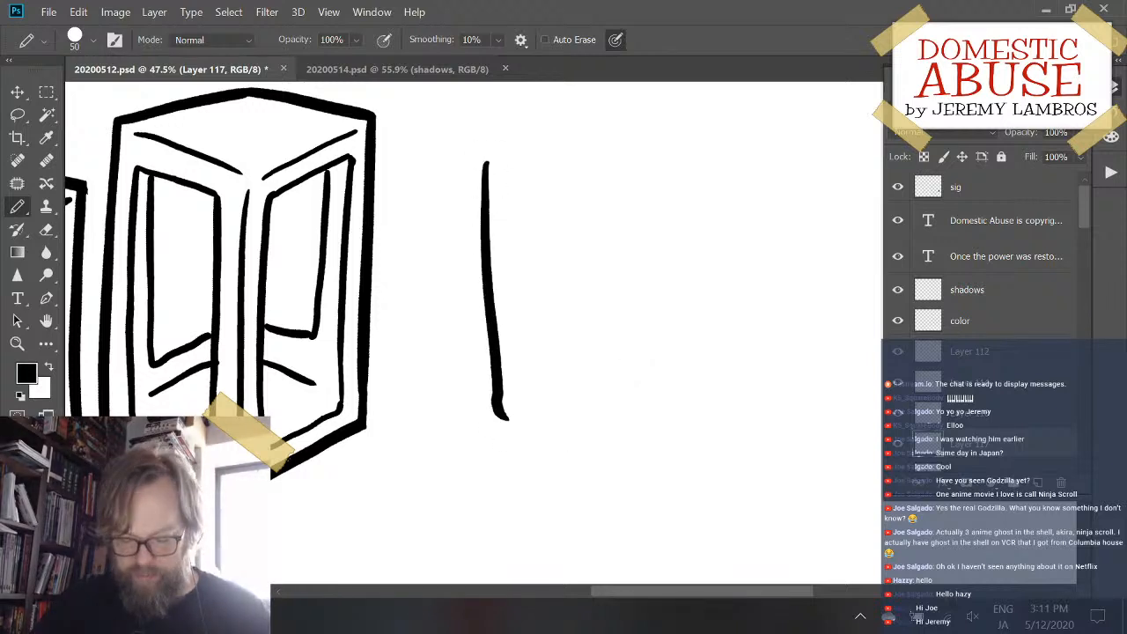
{"action": "key", "text": "ctrl+z"}
{"action": "left_click_drag", "start_coordinate": [458, 164], "coordinate": [460, 394]}
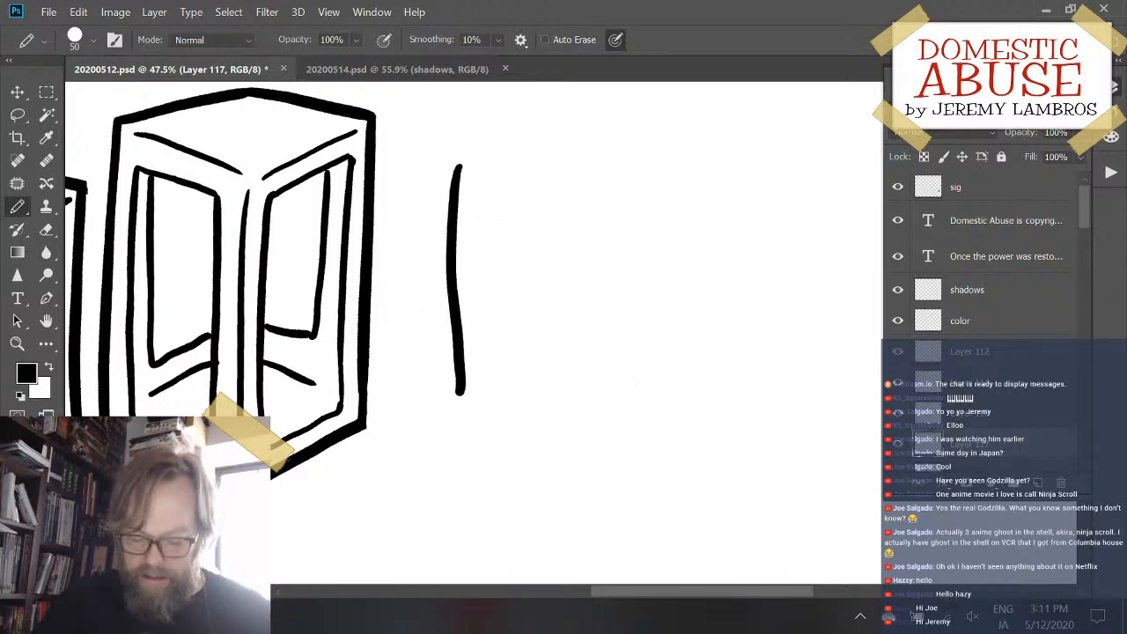
{"action": "key", "text": "ctrl+z"}
{"action": "mouse_move", "coordinate": [647, 213]}
{"action": "left_mouse_down"}
{"action": "mouse_move", "coordinate": [626, 411]}
{"action": "mouse_move", "coordinate": [644, 241]}
{"action": "mouse_move", "coordinate": [616, 244]}
{"action": "left_mouse_up"}
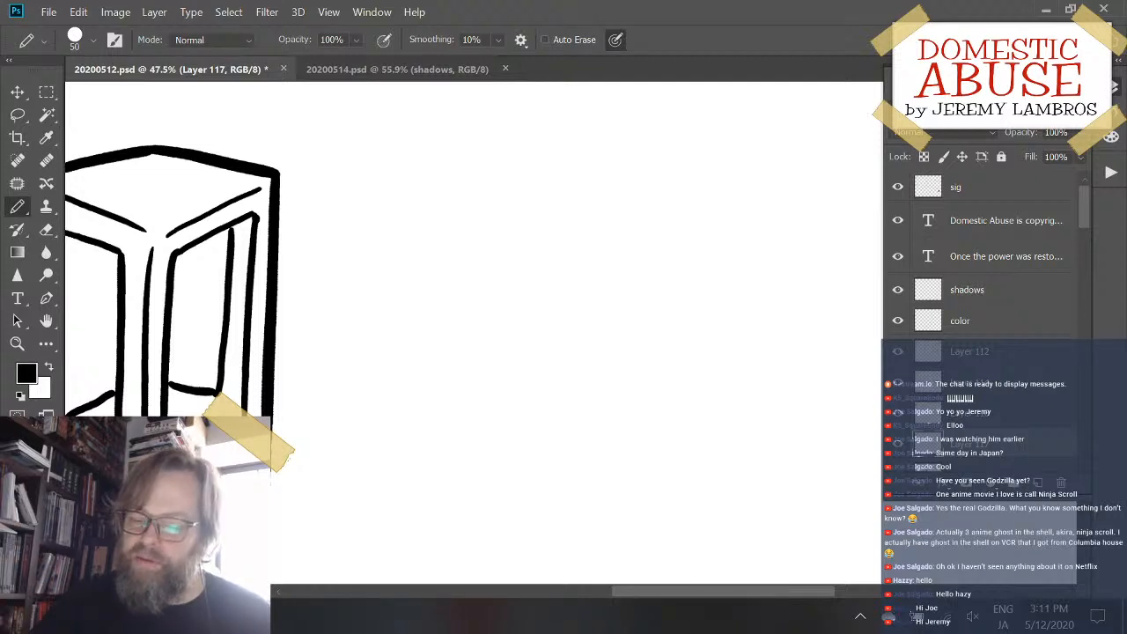
{"action": "key", "text": "ctrl+s"}
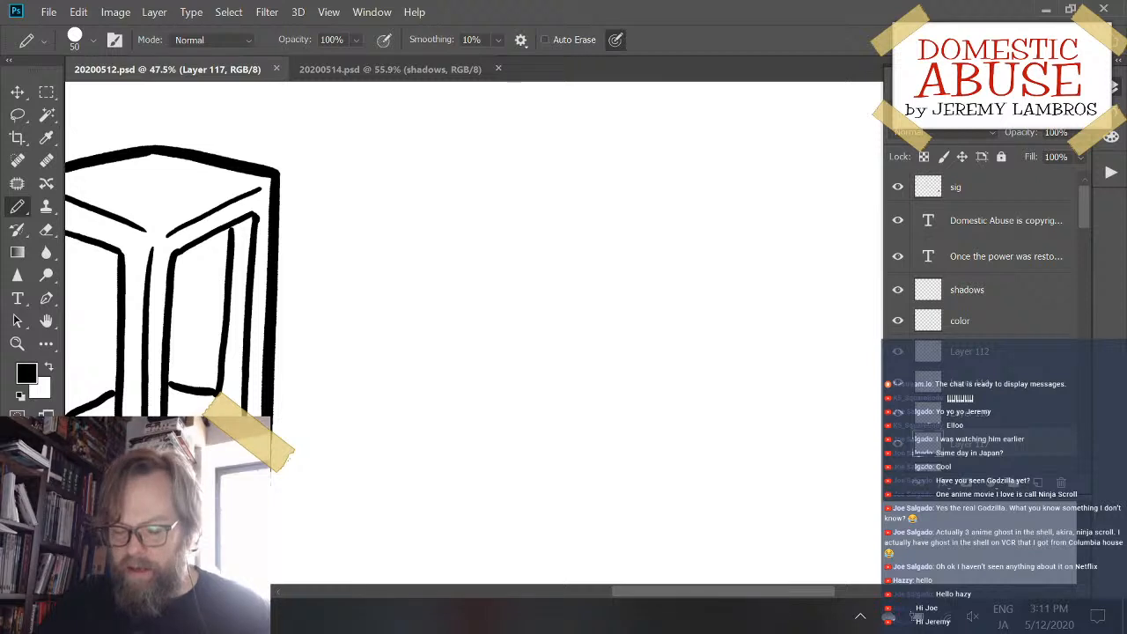
- Try shorter upright edges and strokes slanting down to the right beside the third box, undoing each attempt
{"action": "mouse_move", "coordinate": [440, 307]}
{"action": "left_mouse_down"}
{"action": "mouse_move", "coordinate": [536, 290]}
{"action": "mouse_move", "coordinate": [510, 298]}
{"action": "left_mouse_up"}
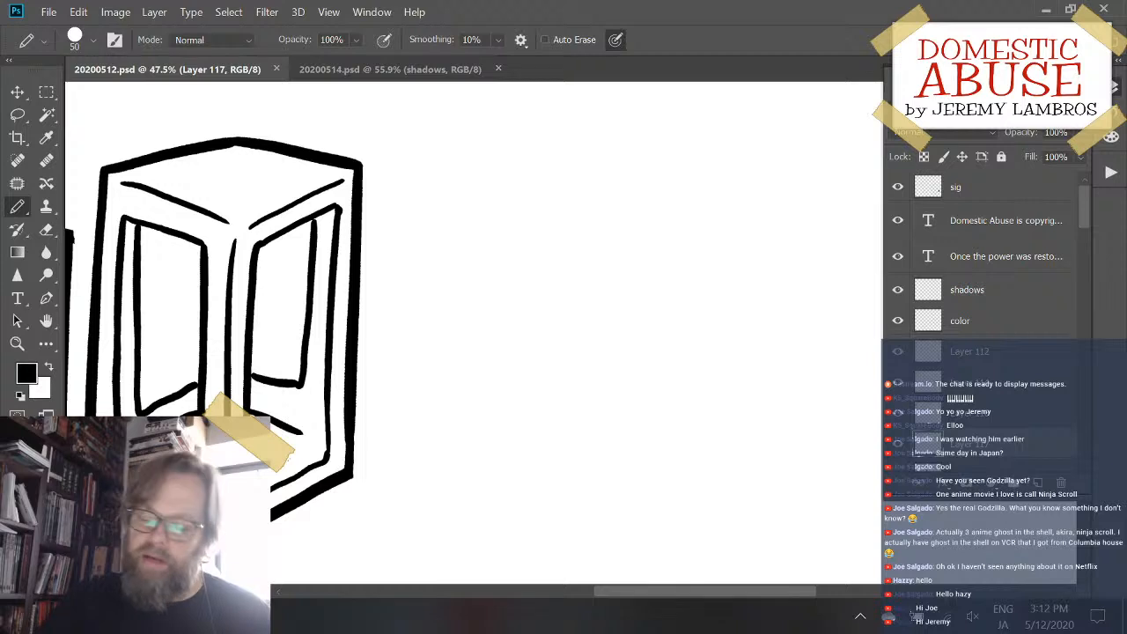
{"action": "mouse_move", "coordinate": [456, 225]}
{"action": "left_mouse_down"}
{"action": "mouse_move", "coordinate": [463, 402]}
{"action": "mouse_move", "coordinate": [484, 403]}
{"action": "left_mouse_up"}
{"action": "key", "text": "ctrl+z"}
{"action": "left_click_drag", "start_coordinate": [460, 366], "coordinate": [453, 311]}
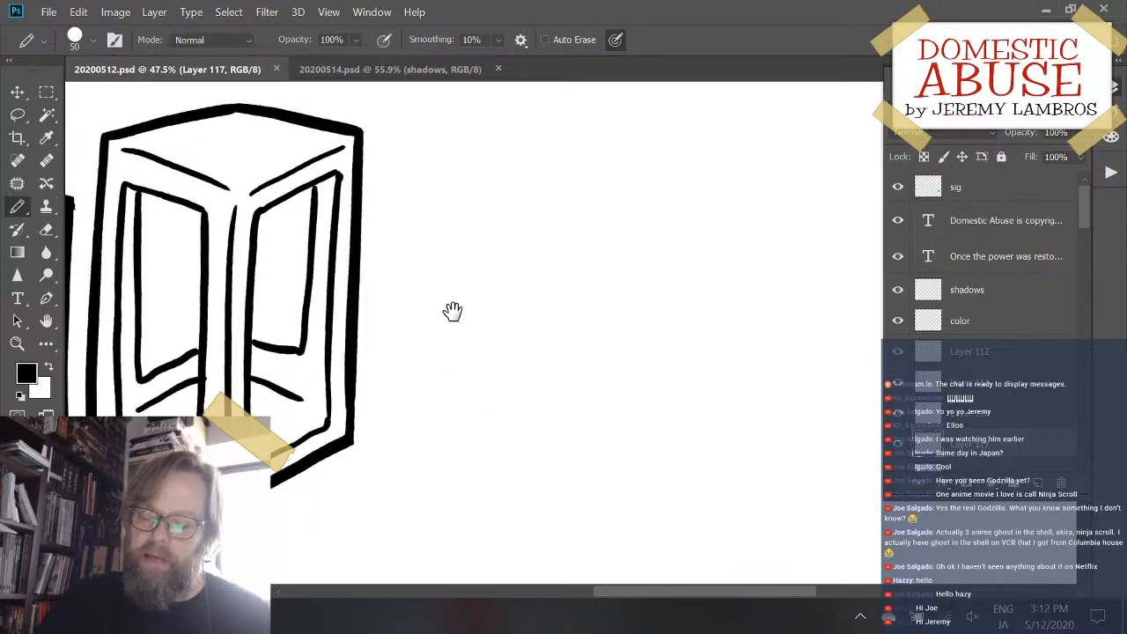
{"action": "left_click_drag", "start_coordinate": [447, 221], "coordinate": [446, 423]}
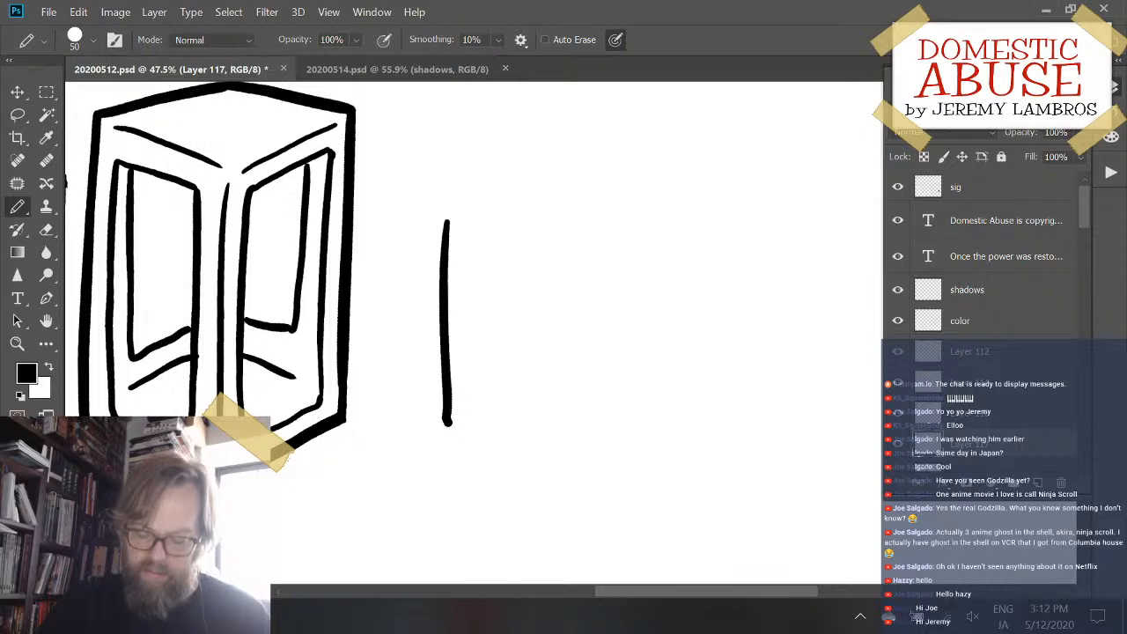
{"action": "key", "text": "ctrl+z"}
{"action": "mouse_move", "coordinate": [457, 224]}
{"action": "left_mouse_down"}
{"action": "mouse_move", "coordinate": [457, 412]}
{"action": "mouse_move", "coordinate": [560, 453]}
{"action": "left_mouse_up"}
{"action": "key", "text": "ctrl+z"}
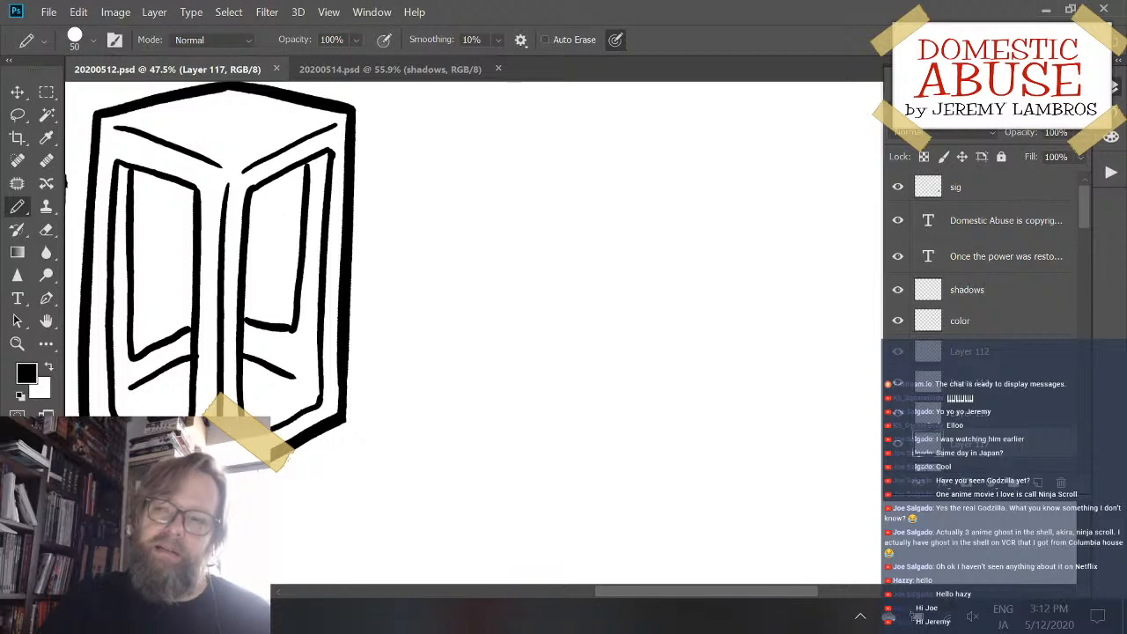
{"action": "mouse_move", "coordinate": [450, 220]}
{"action": "left_mouse_down"}
{"action": "mouse_move", "coordinate": [452, 211]}
{"action": "mouse_move", "coordinate": [449, 382]}
{"action": "left_mouse_up"}
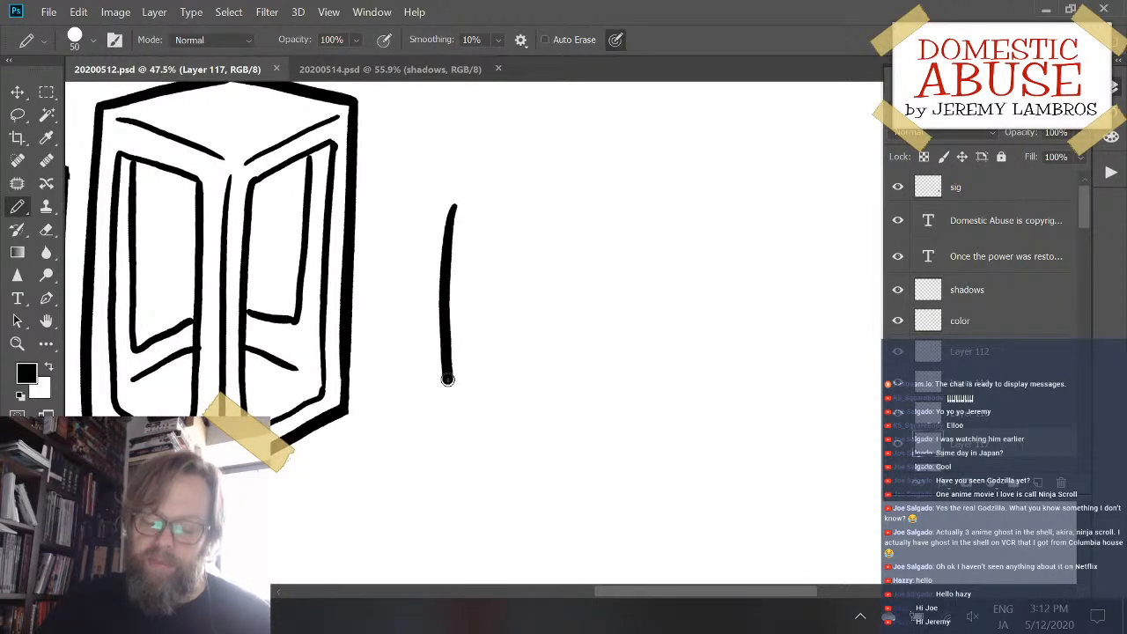
{"action": "key", "text": "ctrl+z"}
{"action": "mouse_move", "coordinate": [460, 255]}
{"action": "left_mouse_down"}
{"action": "mouse_move", "coordinate": [455, 449]}
{"action": "mouse_move", "coordinate": [538, 474]}
{"action": "left_mouse_up"}
{"action": "key", "text": "ctrl+z"}
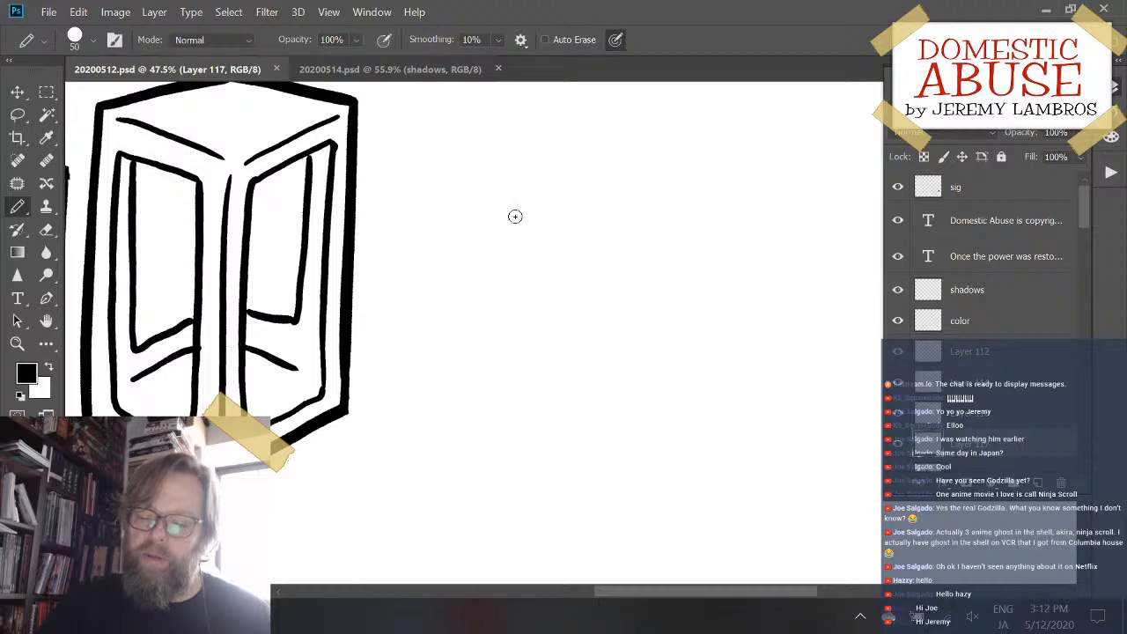
- Try a single-stroke corner running down a vertical edge and along a bottom edge, and undo each attempt
{"action": "mouse_move", "coordinate": [514, 217]}
{"action": "left_mouse_down"}
{"action": "mouse_move", "coordinate": [521, 332]}
{"action": "mouse_move", "coordinate": [537, 255]}
{"action": "mouse_move", "coordinate": [552, 246]}
{"action": "left_mouse_up"}
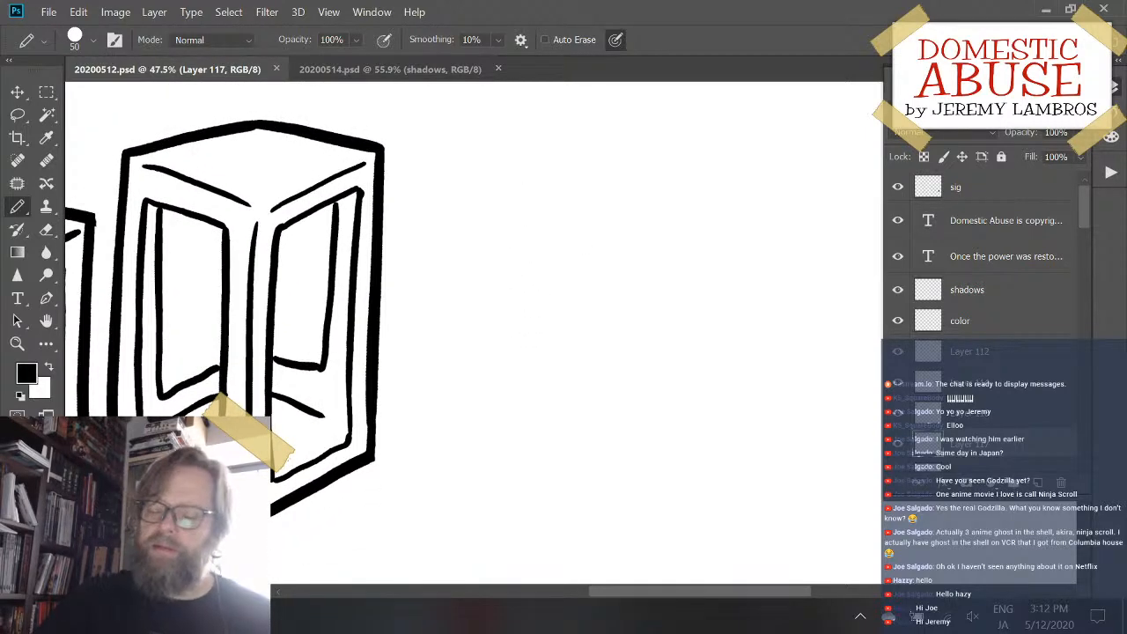
{"action": "mouse_move", "coordinate": [482, 227]}
{"action": "left_mouse_down"}
{"action": "mouse_move", "coordinate": [489, 448]}
{"action": "mouse_move", "coordinate": [676, 480]}
{"action": "left_mouse_up"}
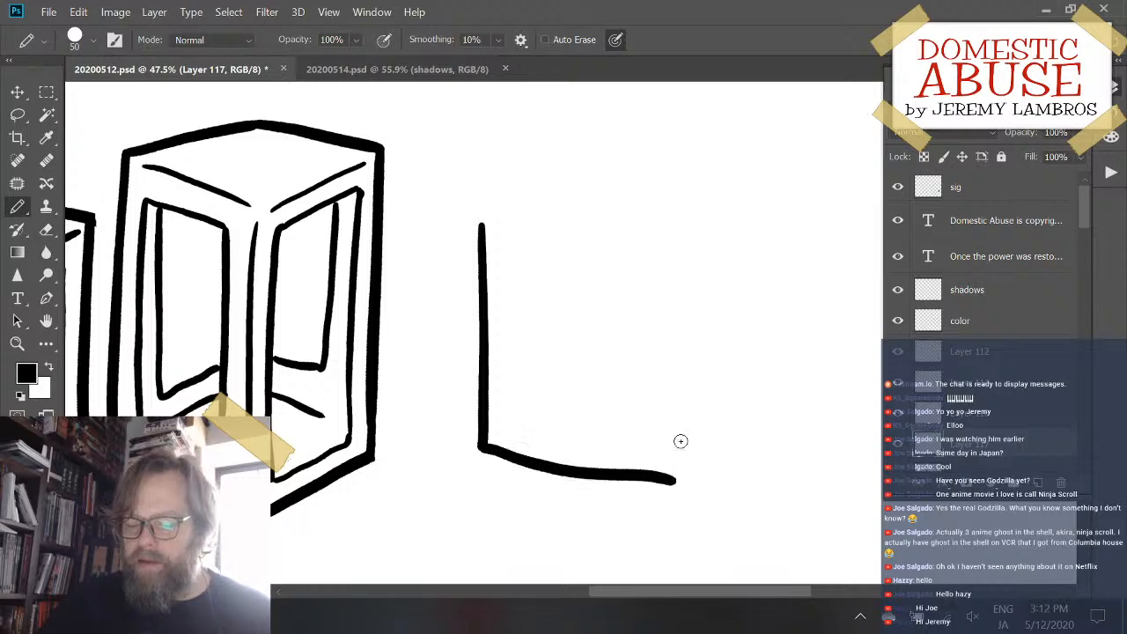
{"action": "key", "text": "ctrl+z"}
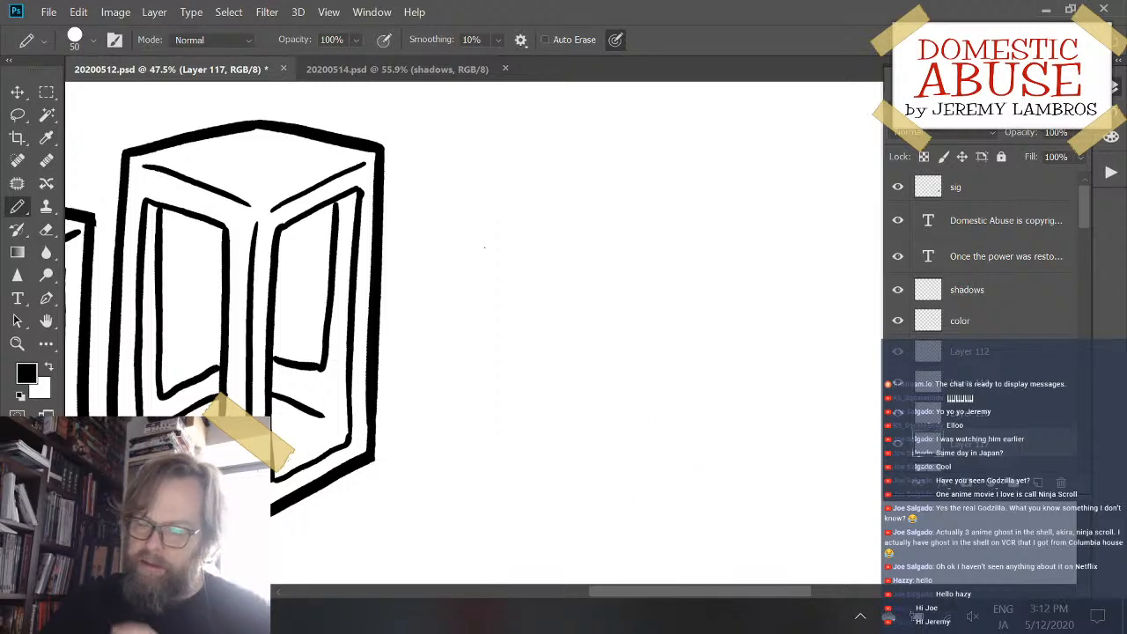
{"action": "mouse_move", "coordinate": [488, 238]}
{"action": "left_mouse_down"}
{"action": "mouse_move", "coordinate": [481, 300]}
{"action": "mouse_move", "coordinate": [493, 444]}
{"action": "mouse_move", "coordinate": [607, 495]}
{"action": "left_mouse_up"}
{"action": "key", "text": "ctrl+z"}
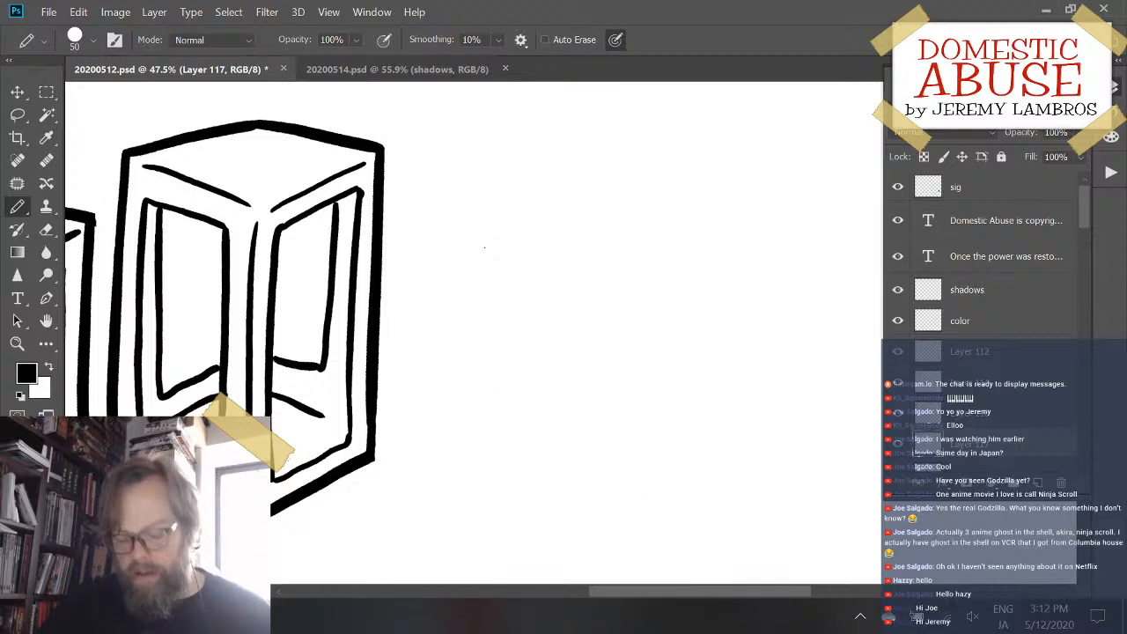
- Erase the stray dot left beside the third box and save the document
{"action": "key", "text": "e"}
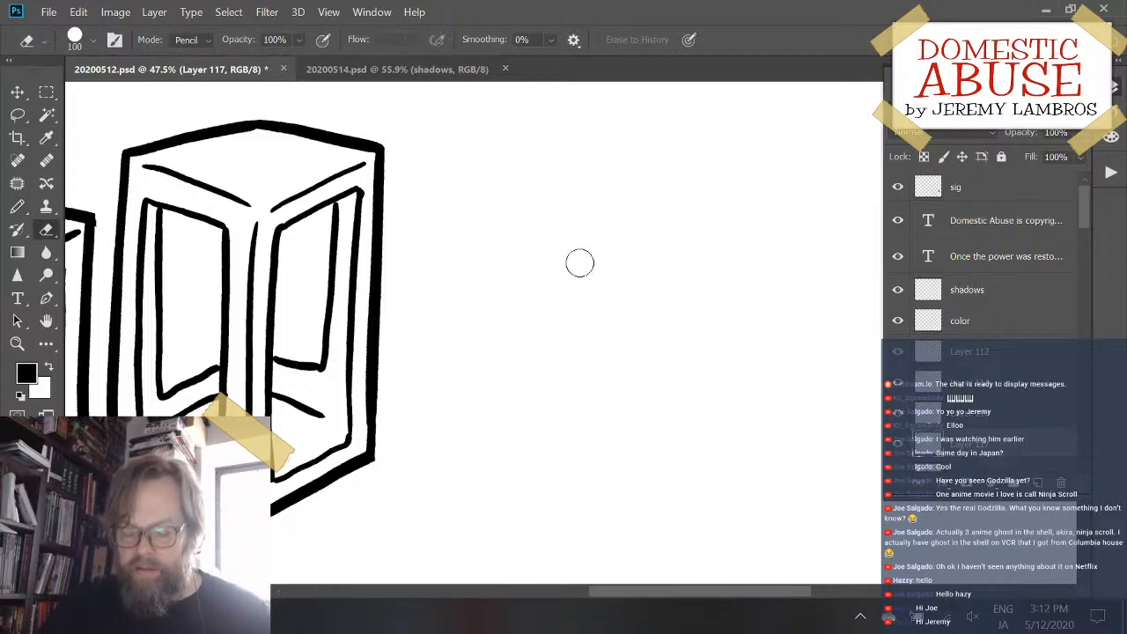
{"action": "key", "text": "ctrl+s"}
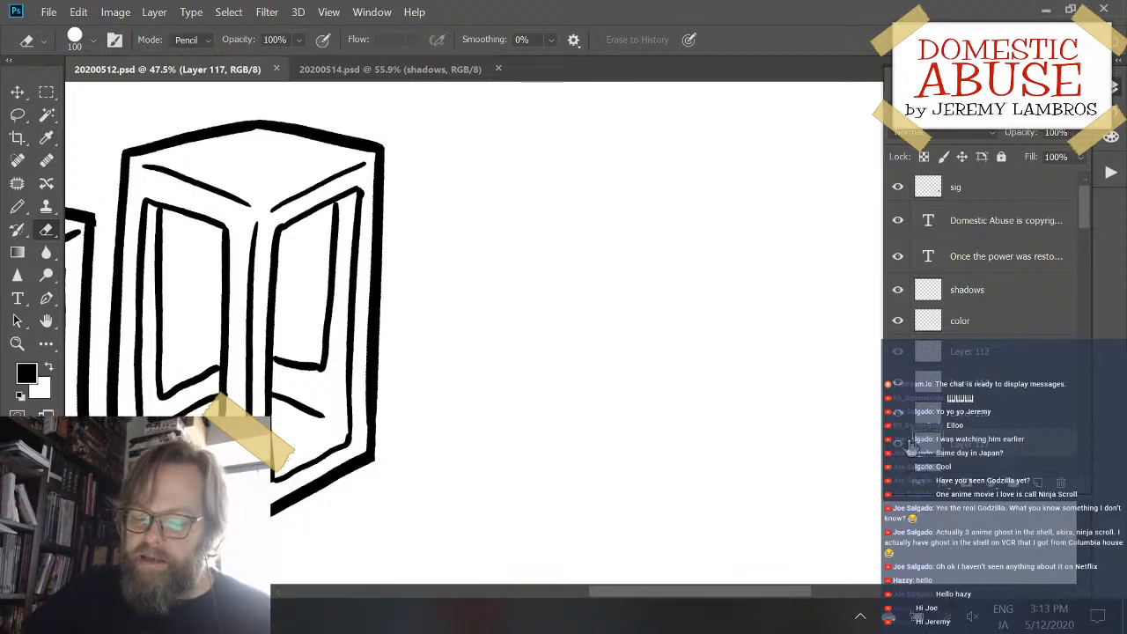
- Toggle Layer 117's visibility to check its contents and look through the layers below it
{"action": "left_click", "coordinate": [897, 446]}
{"action": "left_click", "coordinate": [897, 446]}
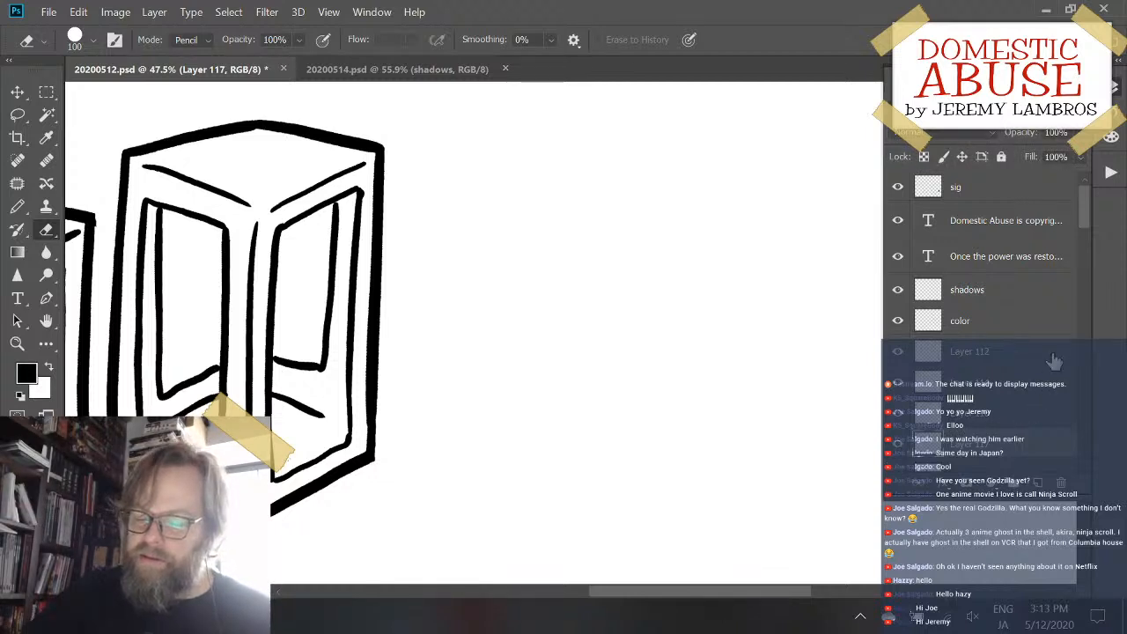
{"action": "scroll", "coordinate": [1086, 219], "scroll_direction": "down", "scroll_amount": 3}
{"action": "scroll", "coordinate": [1086, 220], "scroll_direction": "down", "scroll_amount": 1}
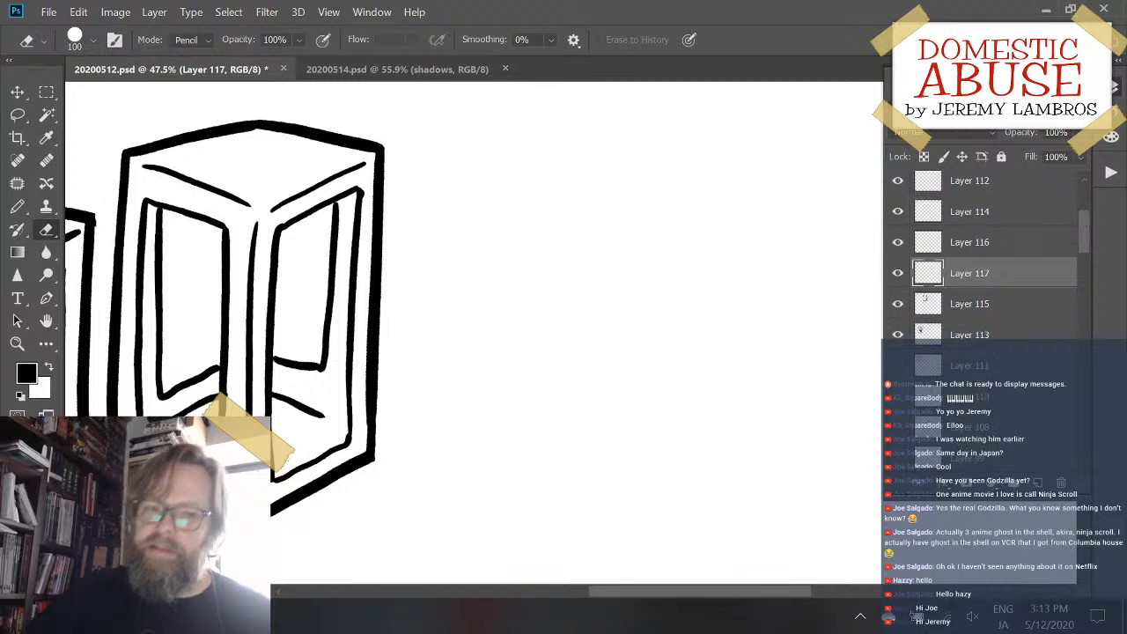
- Switch back to the Pencil tool and save the document
{"action": "key", "text": "b"}
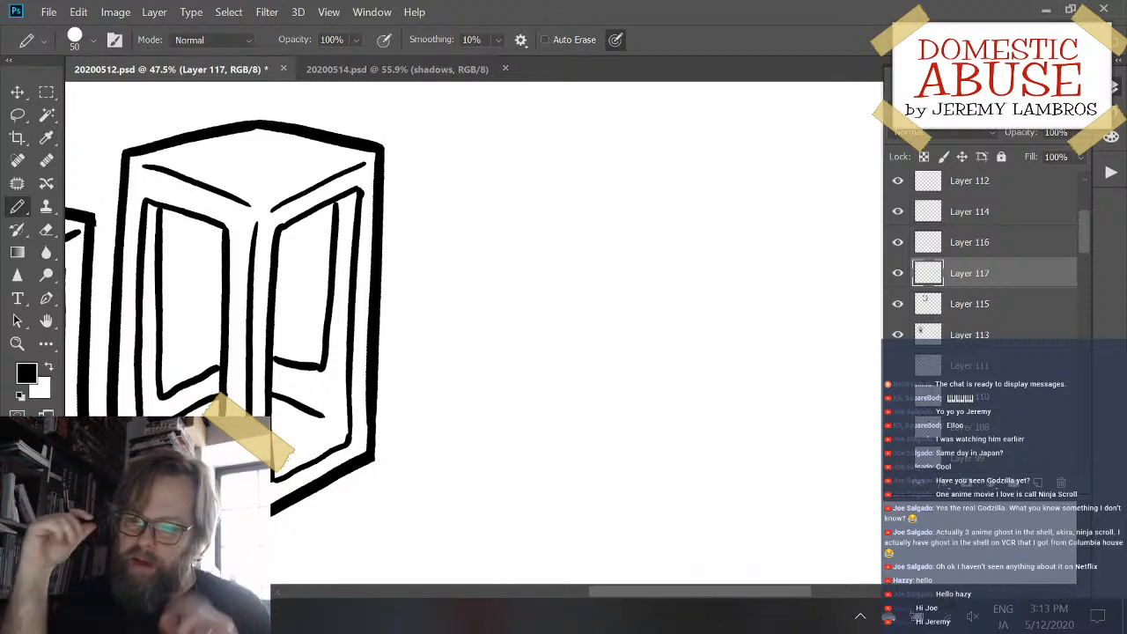
{"action": "key", "text": "space"}
{"action": "mouse_move", "coordinate": [563, 325]}
{"action": "left_mouse_down"}
{"action": "mouse_move", "coordinate": [578, 344]}
{"action": "mouse_move", "coordinate": [531, 376]}
{"action": "left_mouse_up"}
{"action": "key", "text": "space"}
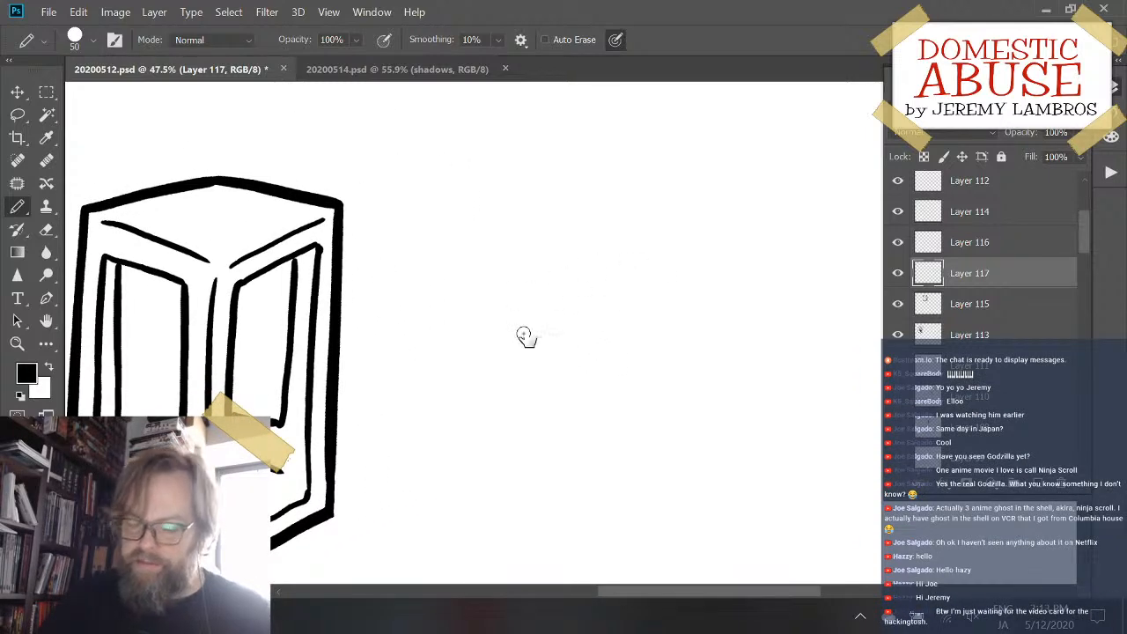
{"action": "left_click_drag", "start_coordinate": [524, 336], "coordinate": [560, 347]}
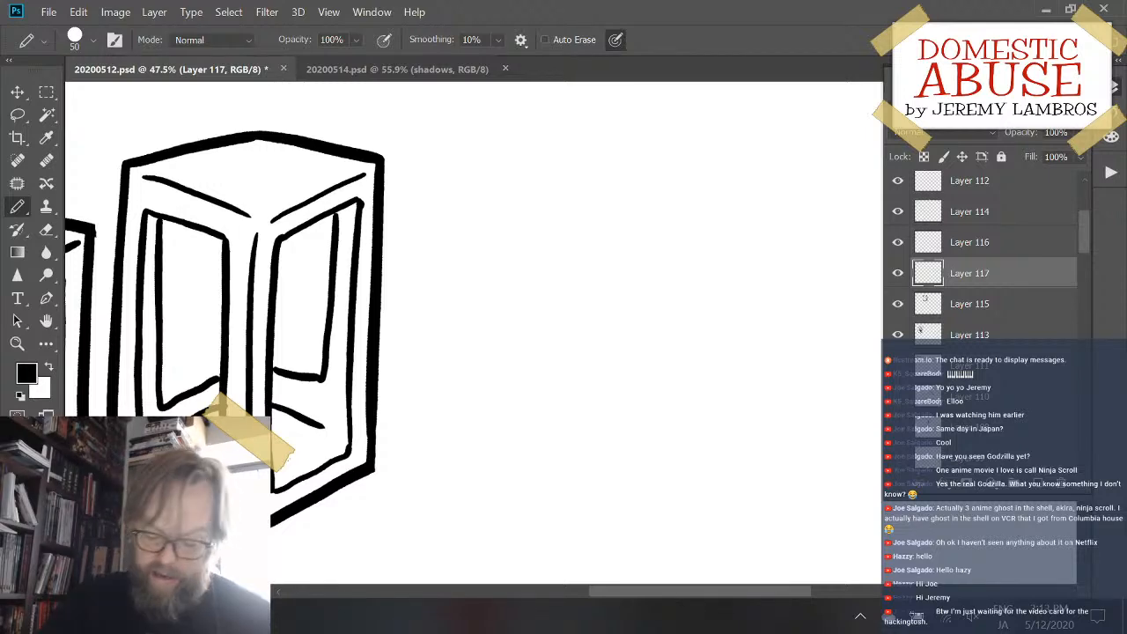
{"action": "key", "text": "ctrl+s"}
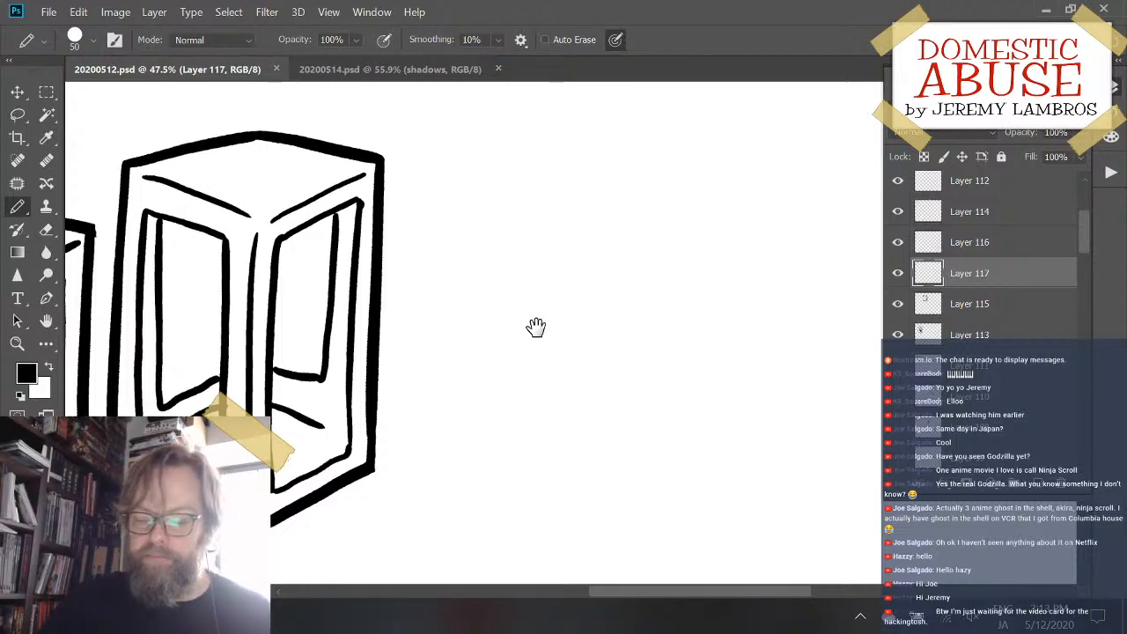
- Try long upright edges and single-stroke corners with a base slanting down to the right beside the third box, undoing each attempt
{"action": "mouse_move", "coordinate": [536, 328]}
{"action": "left_mouse_down"}
{"action": "mouse_move", "coordinate": [601, 299]}
{"action": "mouse_move", "coordinate": [532, 314]}
{"action": "left_mouse_up"}
{"action": "mouse_move", "coordinate": [580, 282]}
{"action": "left_mouse_down"}
{"action": "mouse_move", "coordinate": [757, 256]}
{"action": "mouse_move", "coordinate": [671, 298]}
{"action": "mouse_move", "coordinate": [546, 324]}
{"action": "left_mouse_up"}
{"action": "left_click_drag", "start_coordinate": [607, 421], "coordinate": [636, 361]}
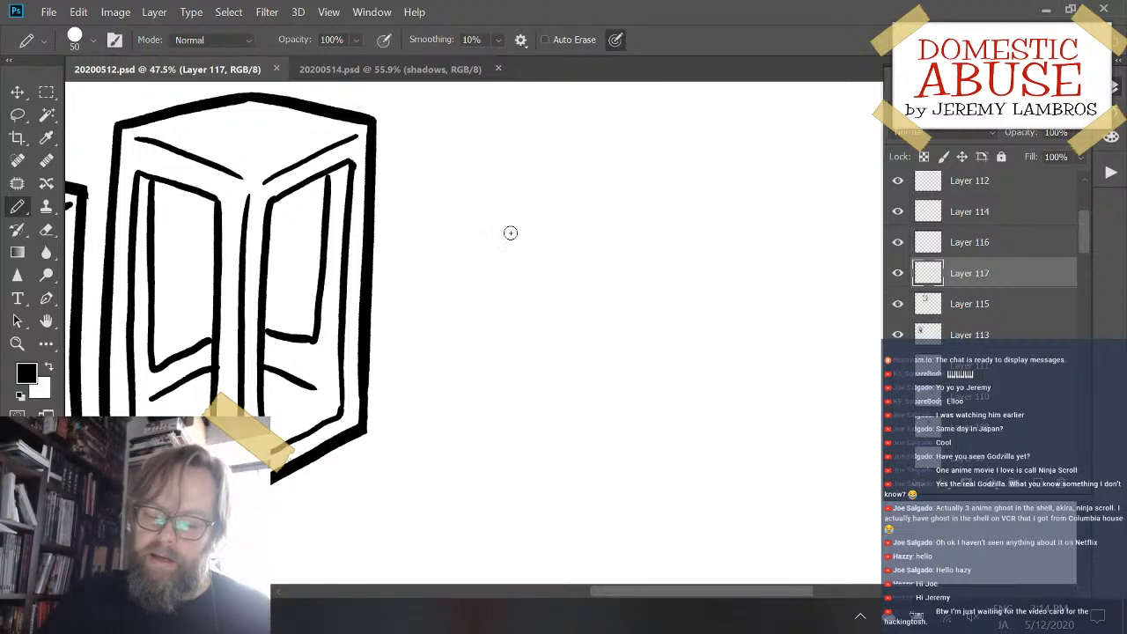
{"action": "mouse_move", "coordinate": [510, 231]}
{"action": "left_mouse_down"}
{"action": "mouse_move", "coordinate": [483, 355]}
{"action": "mouse_move", "coordinate": [498, 296]}
{"action": "left_mouse_up"}
{"action": "left_click_drag", "start_coordinate": [448, 188], "coordinate": [436, 419]}
{"action": "key", "text": "ctrl+z"}
{"action": "mouse_move", "coordinate": [448, 186]}
{"action": "left_mouse_down"}
{"action": "mouse_move", "coordinate": [425, 346]}
{"action": "mouse_move", "coordinate": [426, 475]}
{"action": "left_mouse_up"}
{"action": "key", "text": "ctrl+z"}
{"action": "mouse_move", "coordinate": [427, 193]}
{"action": "left_mouse_down"}
{"action": "mouse_move", "coordinate": [426, 500]}
{"action": "mouse_move", "coordinate": [528, 533]}
{"action": "left_mouse_up"}
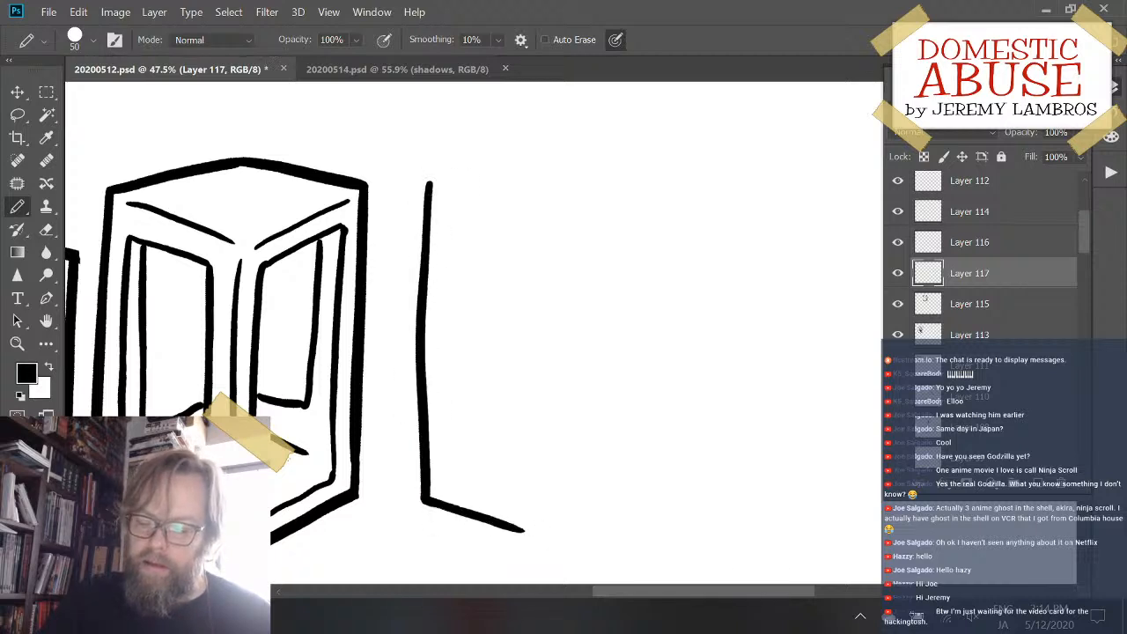
{"action": "key", "text": "ctrl+z"}
{"action": "mouse_move", "coordinate": [439, 155]}
{"action": "left_mouse_down"}
{"action": "mouse_move", "coordinate": [443, 488]}
{"action": "mouse_move", "coordinate": [481, 514]}
{"action": "mouse_move", "coordinate": [604, 541]}
{"action": "left_mouse_up"}
{"action": "key", "text": "ctrl+z"}
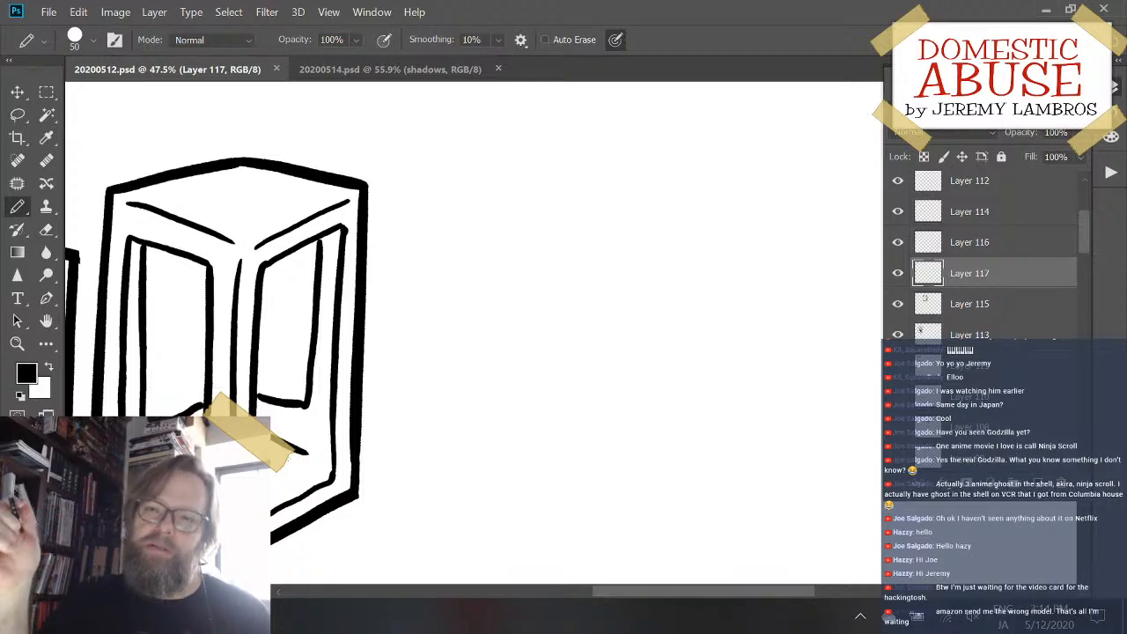
- Try tall vertical edges a little farther right of the third box, one continuing into a base line, and undo each attempt
{"action": "left_click_drag", "start_coordinate": [481, 156], "coordinate": [467, 395]}
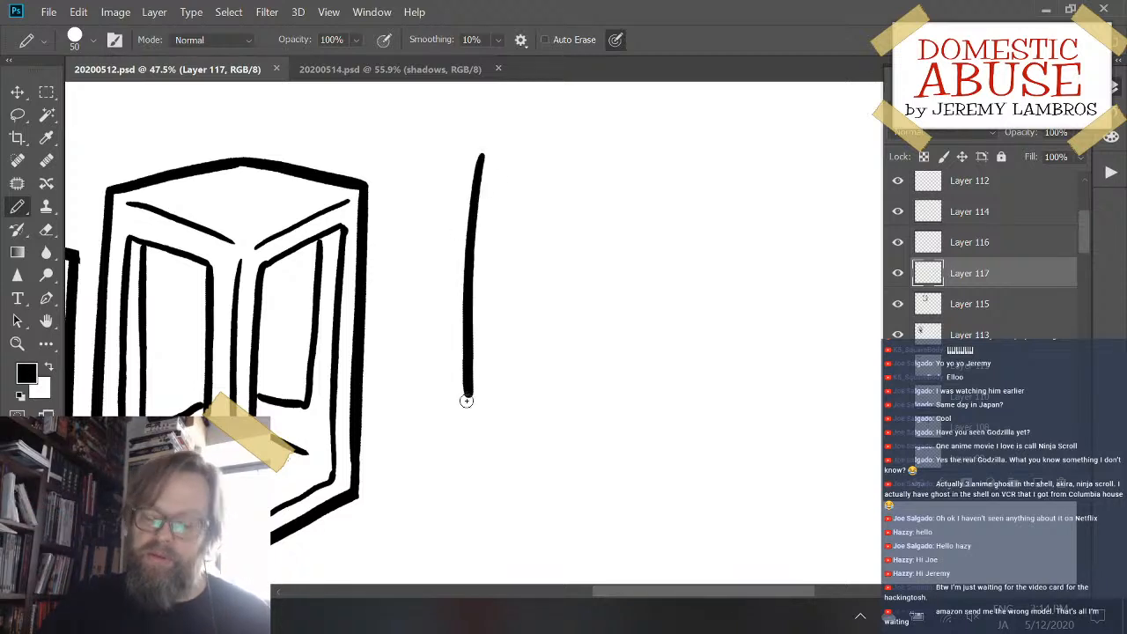
{"action": "key", "text": "ctrl+z"}
{"action": "mouse_move", "coordinate": [467, 169]}
{"action": "left_mouse_down"}
{"action": "mouse_move", "coordinate": [476, 448]}
{"action": "mouse_move", "coordinate": [613, 445]}
{"action": "left_mouse_up"}
{"action": "key", "text": "ctrl+z"}
{"action": "left_click_drag", "start_coordinate": [468, 155], "coordinate": [470, 456]}
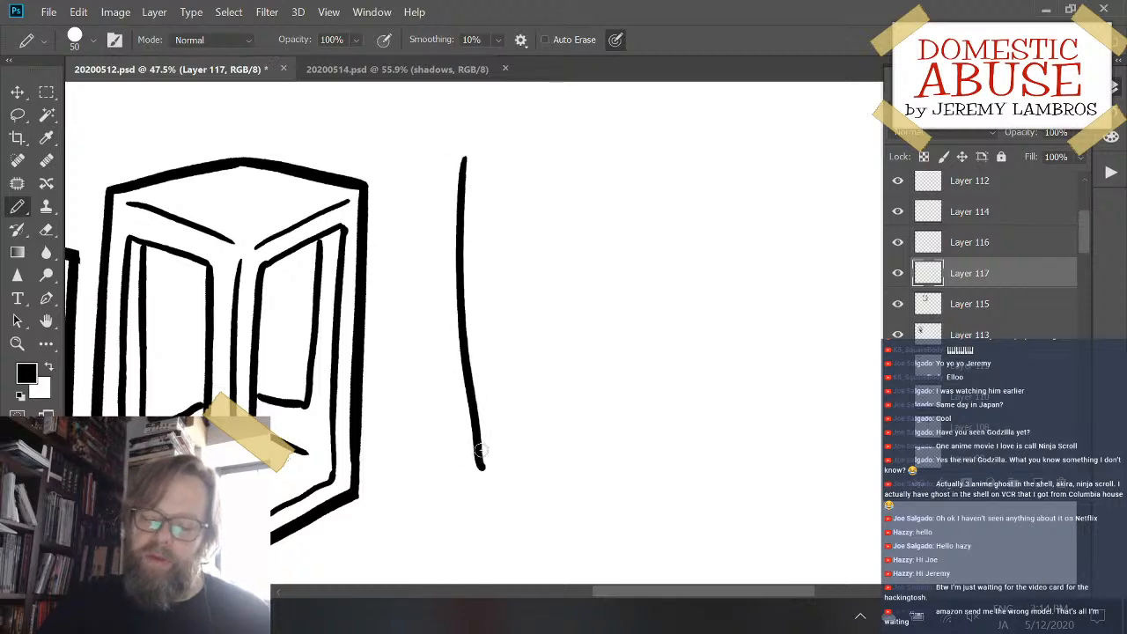
{"action": "key", "text": "ctrl+z"}
{"action": "left_click_drag", "start_coordinate": [469, 148], "coordinate": [467, 452]}
{"action": "key", "text": "ctrl+z"}
{"action": "mouse_move", "coordinate": [469, 141]}
{"action": "left_mouse_down"}
{"action": "mouse_move", "coordinate": [453, 352]}
{"action": "mouse_move", "coordinate": [471, 478]}
{"action": "left_mouse_up"}
{"action": "key", "text": "ctrl+z"}
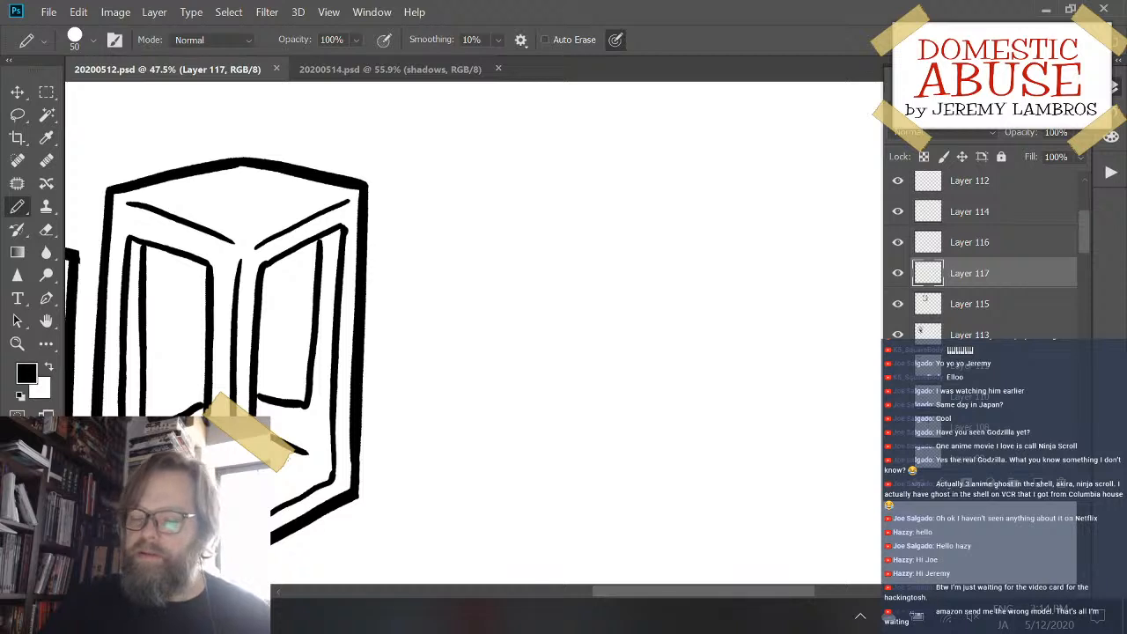
- Hide and reshow Layer 117 to check whether it holds any strokes
{"action": "left_click_drag", "start_coordinate": [476, 308], "coordinate": [467, 308]}
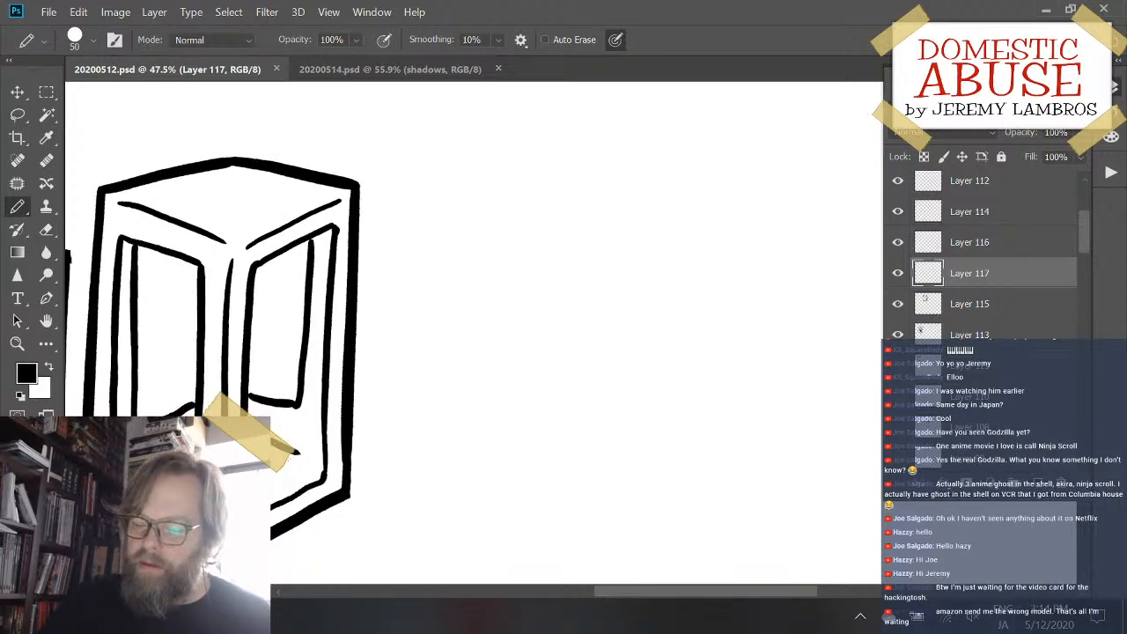
{"action": "left_click", "coordinate": [897, 274]}
{"action": "left_click", "coordinate": [898, 276]}
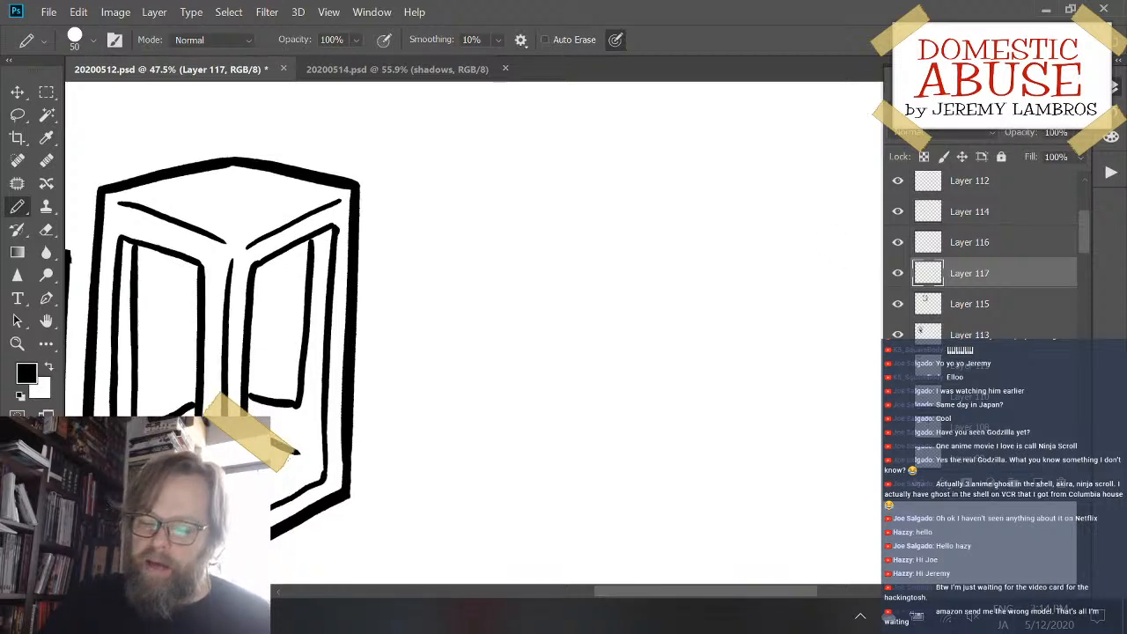
- Draw the arched top of a teddy bear's head with a rounded ear on each side, right of the third box on Layer 117
{"action": "left_click_drag", "start_coordinate": [506, 240], "coordinate": [631, 208]}
{"action": "mouse_move", "coordinate": [508, 241]}
{"action": "left_mouse_down"}
{"action": "mouse_move", "coordinate": [487, 205]}
{"action": "mouse_move", "coordinate": [482, 297]}
{"action": "left_mouse_up"}
{"action": "key", "text": "ctrl+z"}
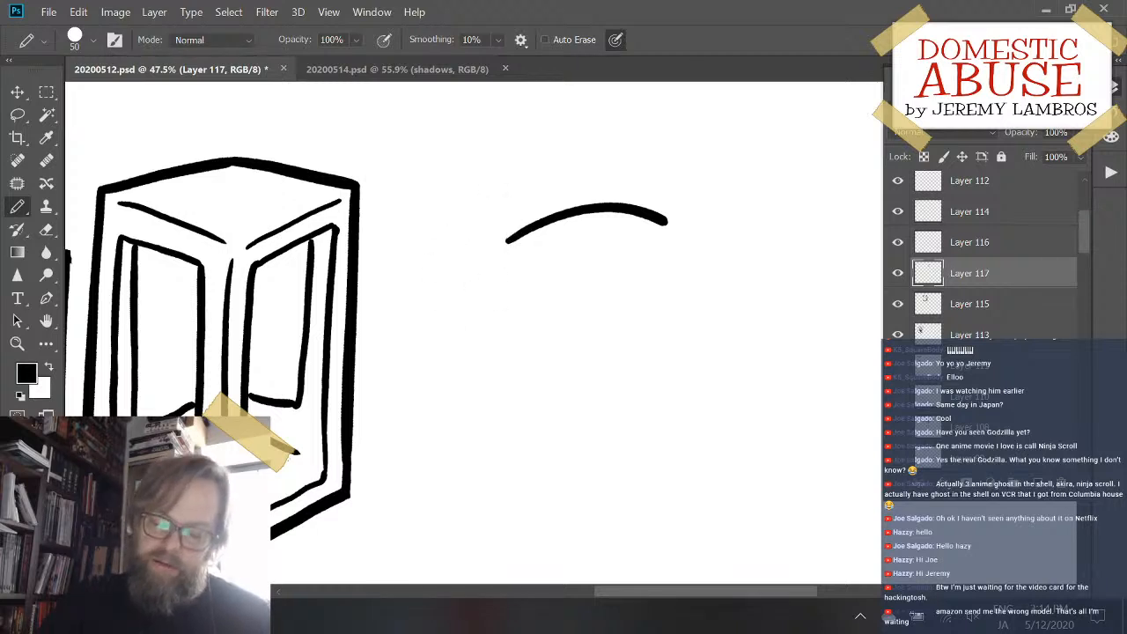
{"action": "mouse_move", "coordinate": [513, 238]}
{"action": "left_mouse_down"}
{"action": "mouse_move", "coordinate": [470, 184]}
{"action": "mouse_move", "coordinate": [440, 290]}
{"action": "mouse_move", "coordinate": [465, 303]}
{"action": "left_mouse_up"}
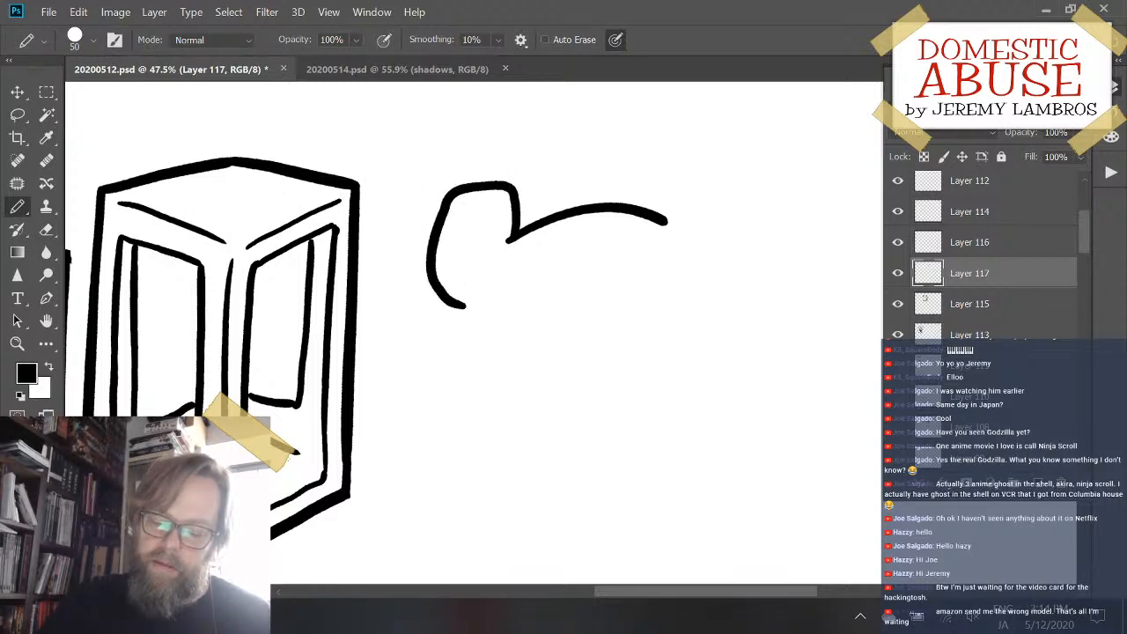
{"action": "key", "text": "ctrl+z"}
{"action": "mouse_move", "coordinate": [517, 236]}
{"action": "left_mouse_down"}
{"action": "mouse_move", "coordinate": [501, 204]}
{"action": "mouse_move", "coordinate": [446, 243]}
{"action": "mouse_move", "coordinate": [478, 293]}
{"action": "mouse_move", "coordinate": [482, 253]}
{"action": "left_mouse_up"}
{"action": "key", "text": "ctrl+z"}
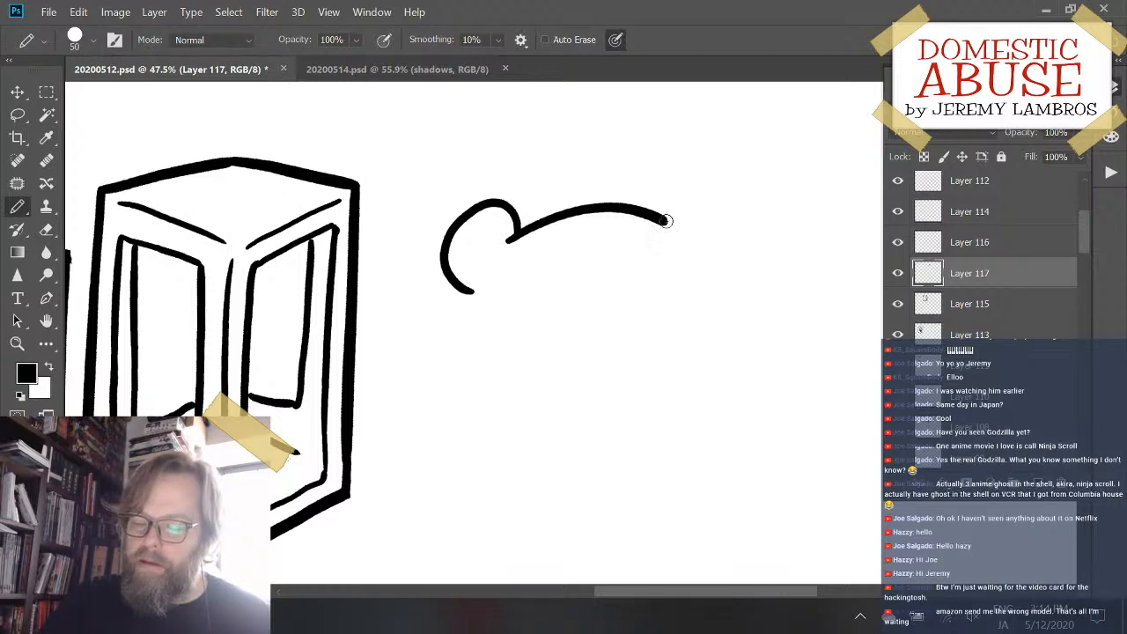
{"action": "mouse_move", "coordinate": [665, 221]}
{"action": "left_mouse_down"}
{"action": "mouse_move", "coordinate": [695, 198]}
{"action": "mouse_move", "coordinate": [718, 233]}
{"action": "mouse_move", "coordinate": [704, 310]}
{"action": "left_mouse_up"}
{"action": "key", "text": "ctrl+z"}
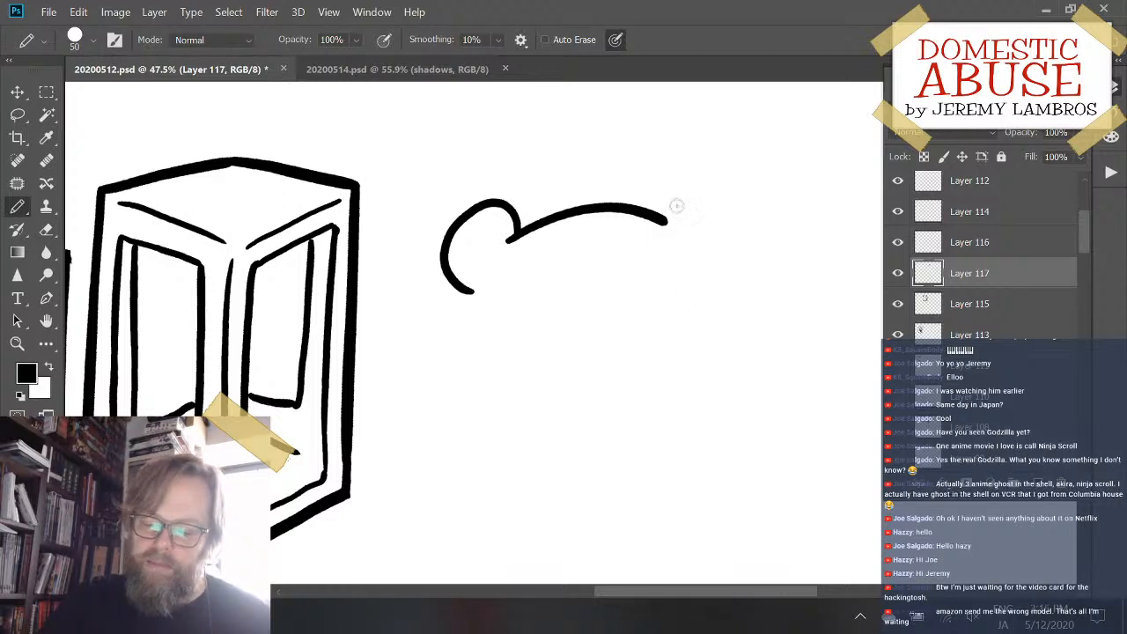
{"action": "mouse_move", "coordinate": [667, 221]}
{"action": "left_mouse_down"}
{"action": "mouse_move", "coordinate": [731, 185]}
{"action": "mouse_move", "coordinate": [754, 239]}
{"action": "mouse_move", "coordinate": [741, 275]}
{"action": "mouse_move", "coordinate": [709, 296]}
{"action": "left_mouse_up"}
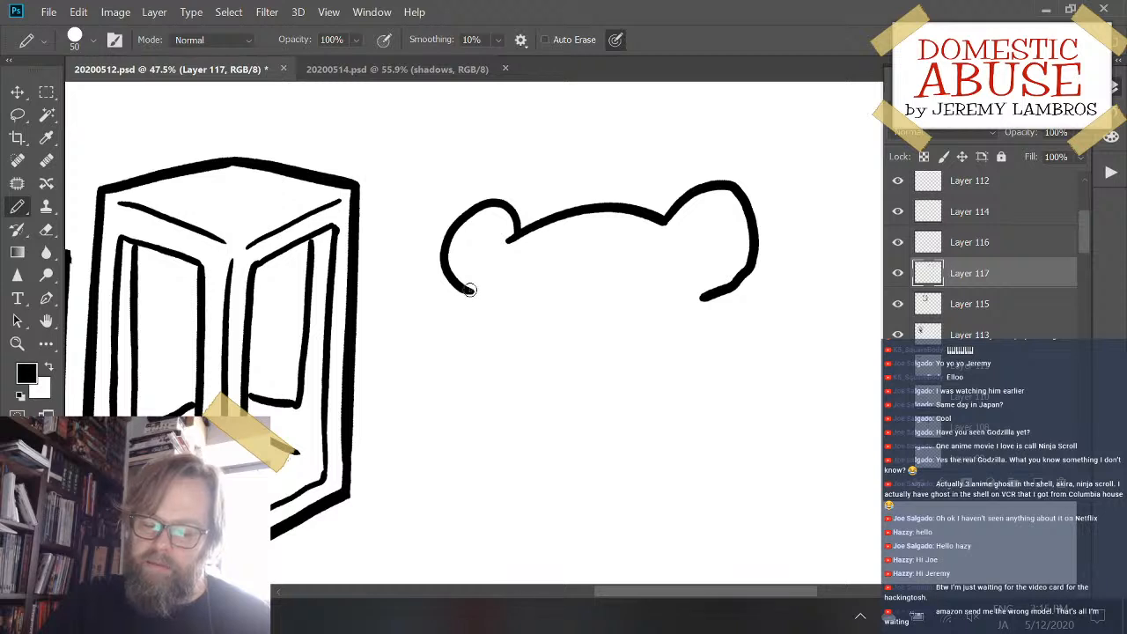
- Draw the bear's two cheeks curving down from the ears into the jaw, leaving a gap in the chin line
{"action": "mouse_move", "coordinate": [469, 290]}
{"action": "left_mouse_down"}
{"action": "mouse_move", "coordinate": [453, 361]}
{"action": "mouse_move", "coordinate": [460, 394]}
{"action": "mouse_move", "coordinate": [476, 291]}
{"action": "mouse_move", "coordinate": [449, 380]}
{"action": "mouse_move", "coordinate": [480, 402]}
{"action": "left_mouse_up"}
{"action": "key", "text": "ctrl+z"}
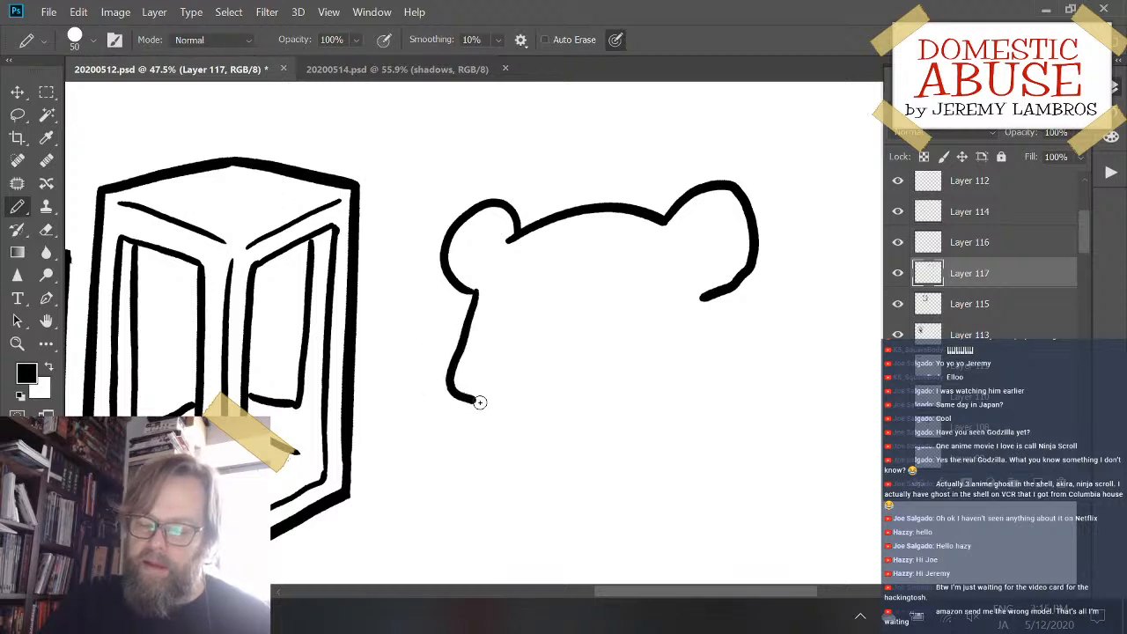
{"action": "key", "text": "ctrl+z"}
{"action": "mouse_move", "coordinate": [470, 285]}
{"action": "left_mouse_down"}
{"action": "mouse_move", "coordinate": [450, 362]}
{"action": "mouse_move", "coordinate": [548, 425]}
{"action": "mouse_move", "coordinate": [590, 426]}
{"action": "left_mouse_up"}
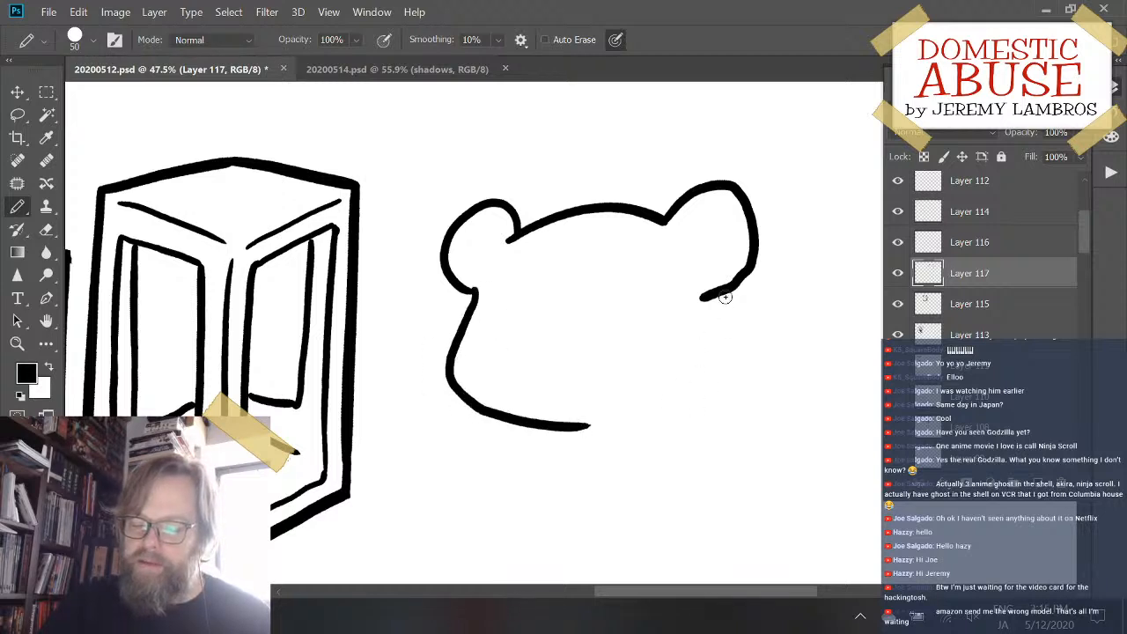
{"action": "mouse_move", "coordinate": [710, 297]}
{"action": "left_mouse_down"}
{"action": "mouse_move", "coordinate": [707, 403]}
{"action": "mouse_move", "coordinate": [678, 421]}
{"action": "left_mouse_up"}
{"action": "key", "text": "ctrl+z"}
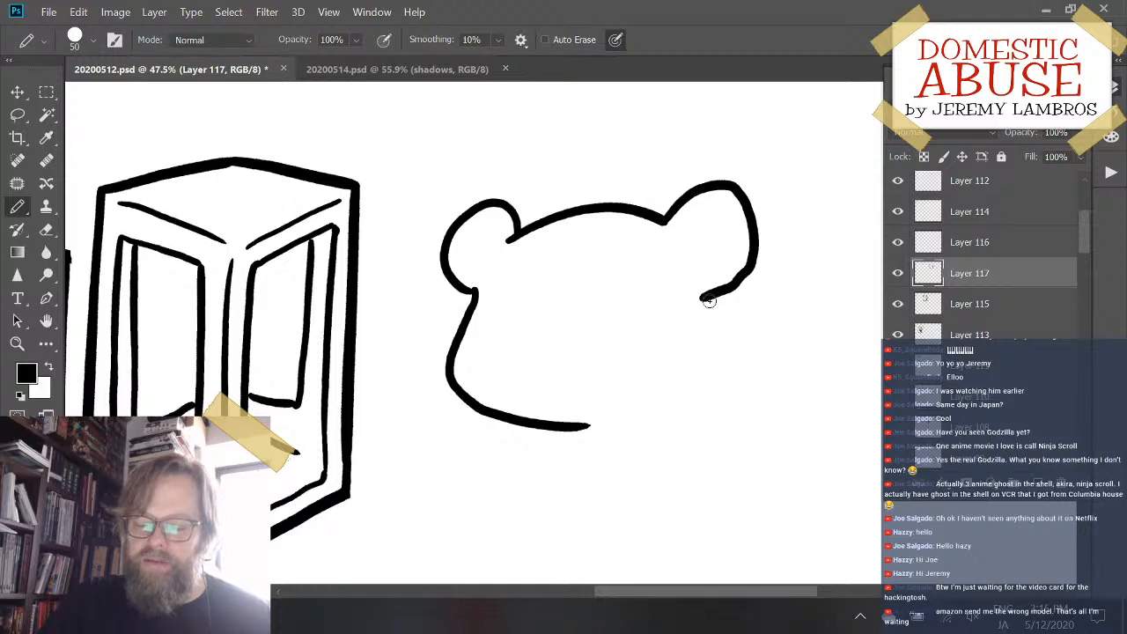
{"action": "mouse_move", "coordinate": [709, 298]}
{"action": "left_mouse_down"}
{"action": "mouse_move", "coordinate": [713, 405]}
{"action": "mouse_move", "coordinate": [657, 430]}
{"action": "left_mouse_up"}
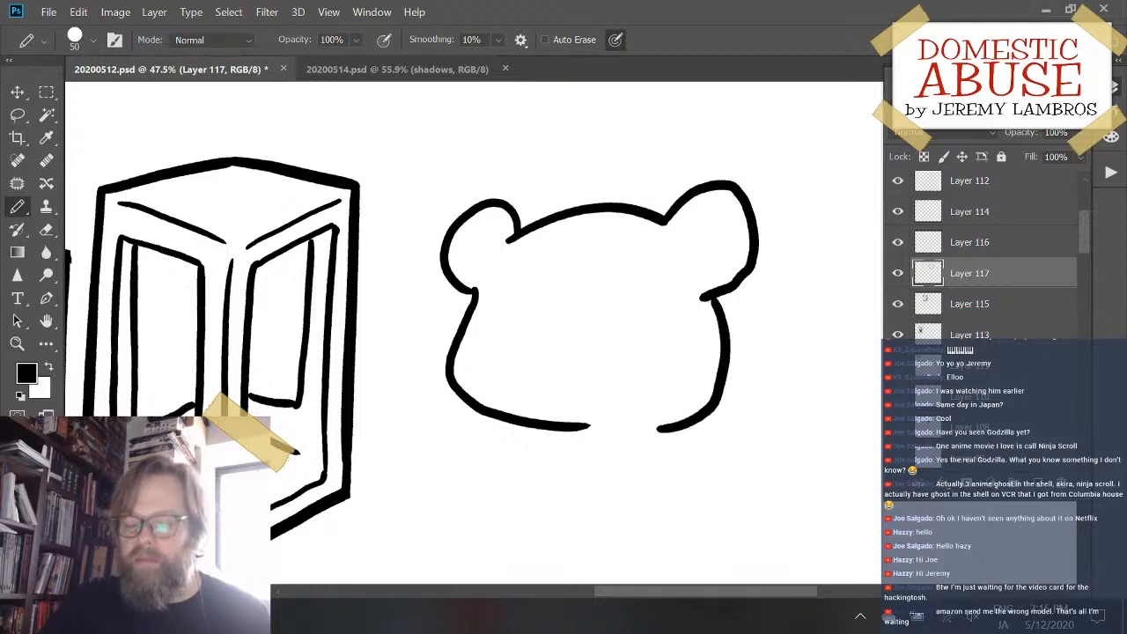
- Draw the two sides of the bear's body running down from the jaw
{"action": "left_click_drag", "start_coordinate": [654, 385], "coordinate": [668, 319]}
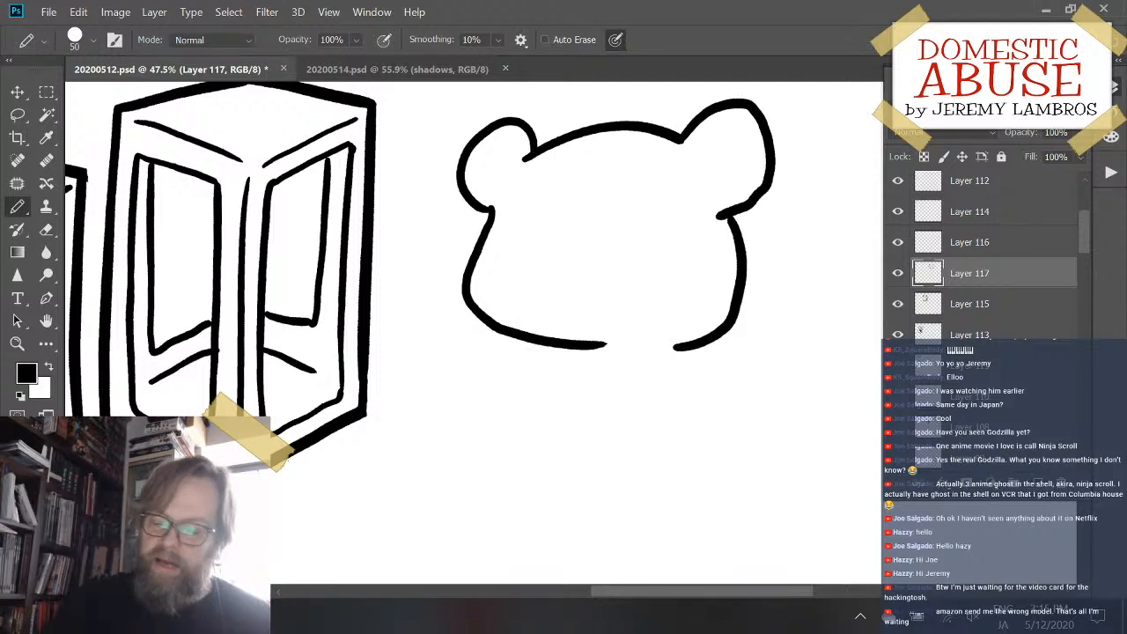
{"action": "mouse_move", "coordinate": [515, 336]}
{"action": "left_mouse_down"}
{"action": "mouse_move", "coordinate": [440, 432]}
{"action": "mouse_move", "coordinate": [451, 498]}
{"action": "left_mouse_up"}
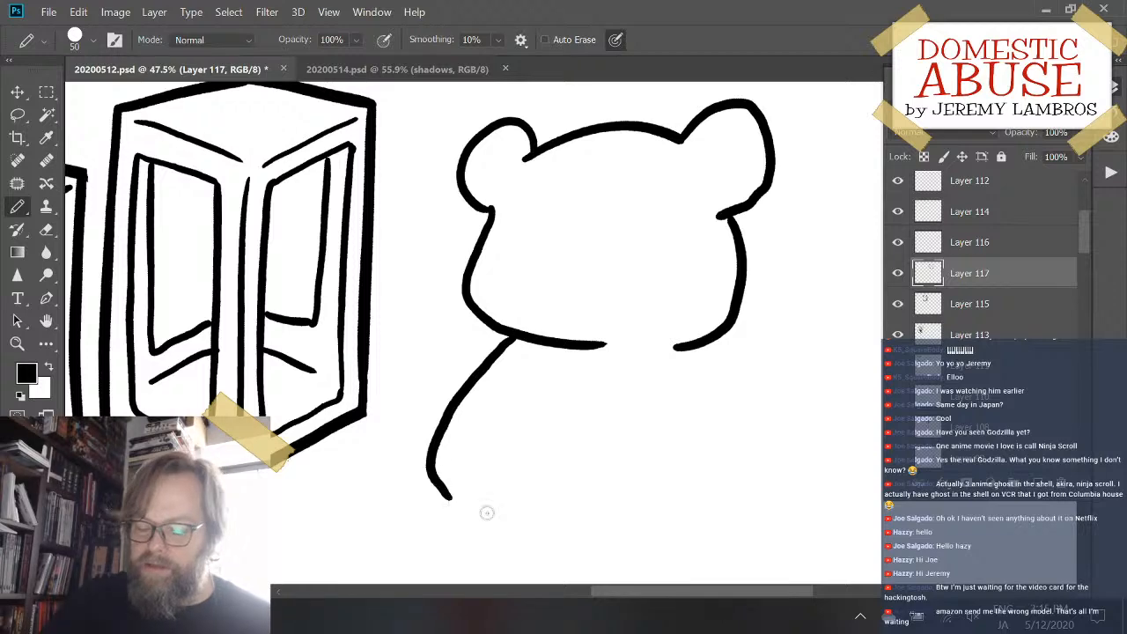
{"action": "left_click_drag", "start_coordinate": [708, 348], "coordinate": [730, 489]}
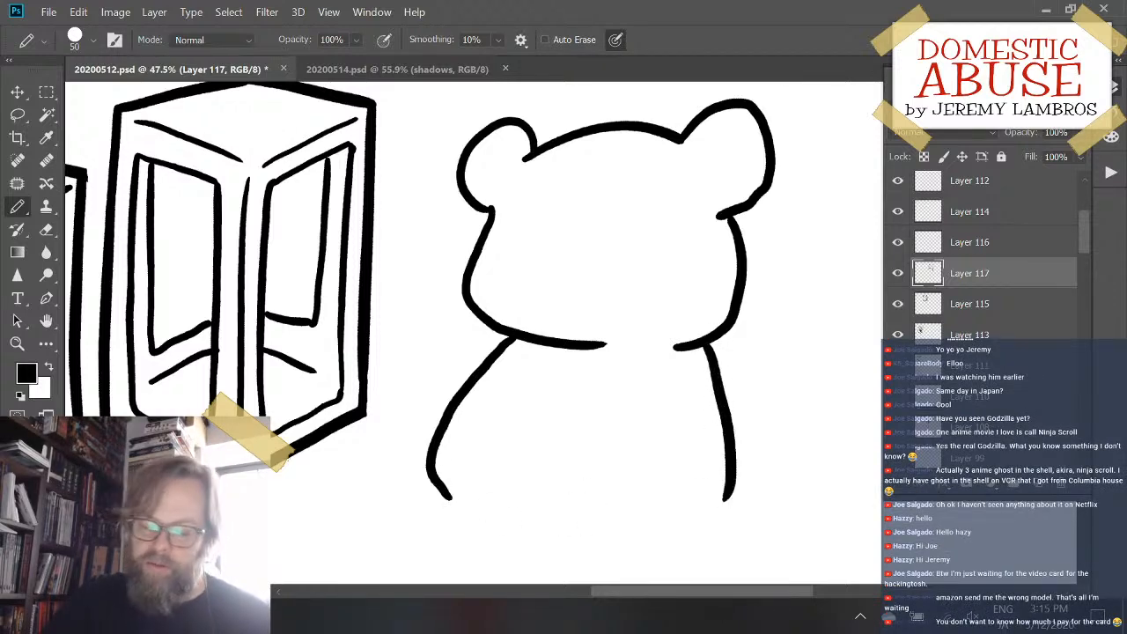
- Draw the bear's two rounded feet joined by a bottom line, and erase the overshooting line end at the right foot
{"action": "mouse_move", "coordinate": [429, 476]}
{"action": "left_mouse_down"}
{"action": "mouse_move", "coordinate": [358, 499]}
{"action": "mouse_move", "coordinate": [359, 544]}
{"action": "left_mouse_up"}
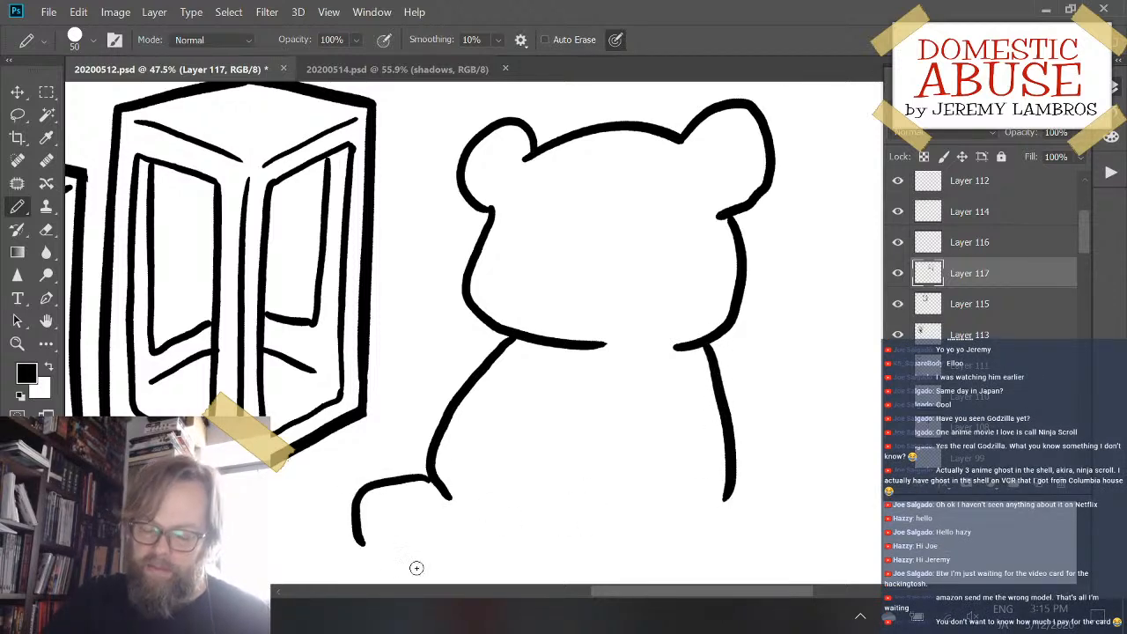
{"action": "left_click_drag", "start_coordinate": [559, 483], "coordinate": [559, 432]}
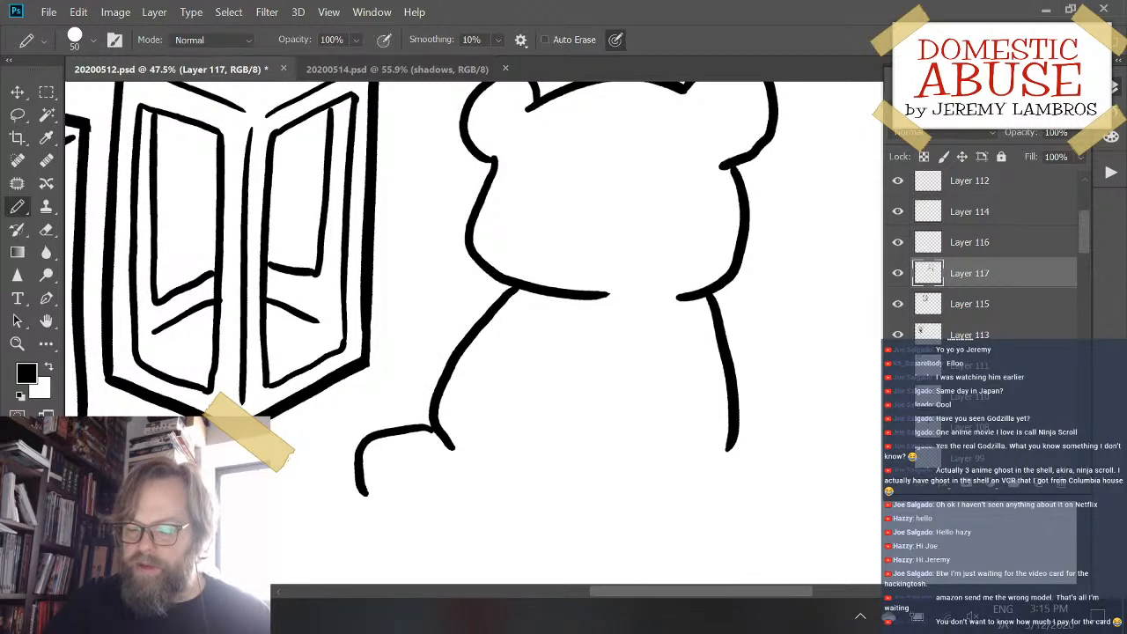
{"action": "mouse_move", "coordinate": [362, 489]}
{"action": "left_mouse_down"}
{"action": "mouse_move", "coordinate": [396, 515]}
{"action": "mouse_move", "coordinate": [447, 524]}
{"action": "mouse_move", "coordinate": [557, 502]}
{"action": "mouse_move", "coordinate": [671, 500]}
{"action": "mouse_move", "coordinate": [671, 478]}
{"action": "mouse_move", "coordinate": [716, 530]}
{"action": "mouse_move", "coordinate": [773, 518]}
{"action": "mouse_move", "coordinate": [792, 458]}
{"action": "mouse_move", "coordinate": [784, 435]}
{"action": "mouse_move", "coordinate": [722, 446]}
{"action": "left_mouse_up"}
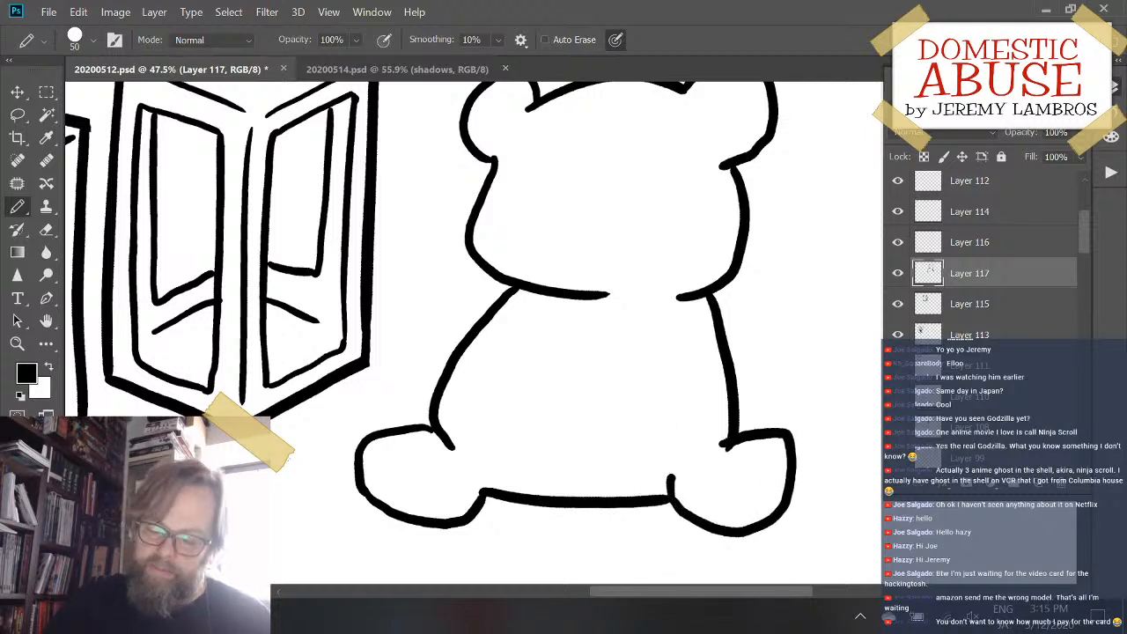
{"action": "key", "text": "e"}
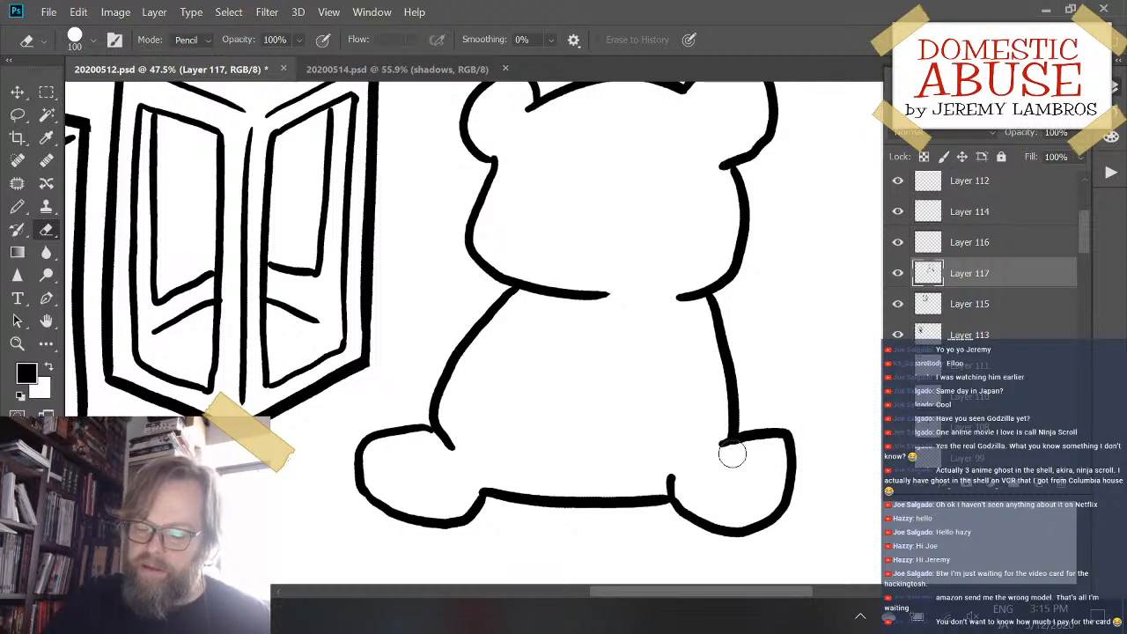
- Draw a rounded arm inside the right side of the bear's body and a small one sticking out at the left shoulder
{"action": "key", "text": "b"}
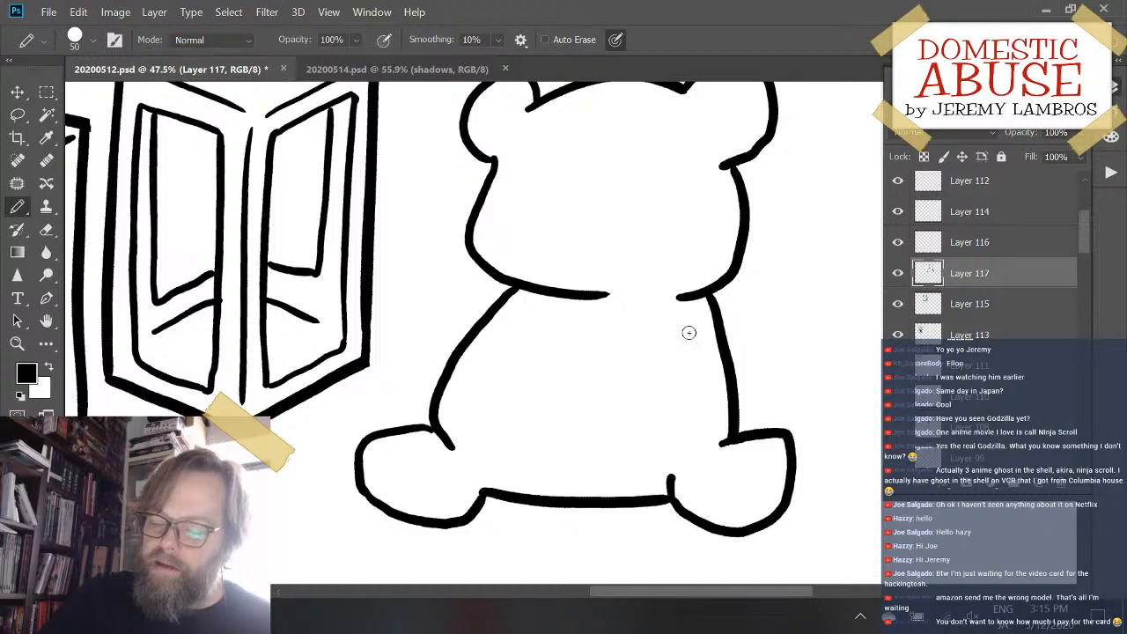
{"action": "mouse_move", "coordinate": [684, 324]}
{"action": "left_mouse_down"}
{"action": "mouse_move", "coordinate": [607, 381]}
{"action": "mouse_move", "coordinate": [622, 434]}
{"action": "mouse_move", "coordinate": [644, 449]}
{"action": "left_mouse_up"}
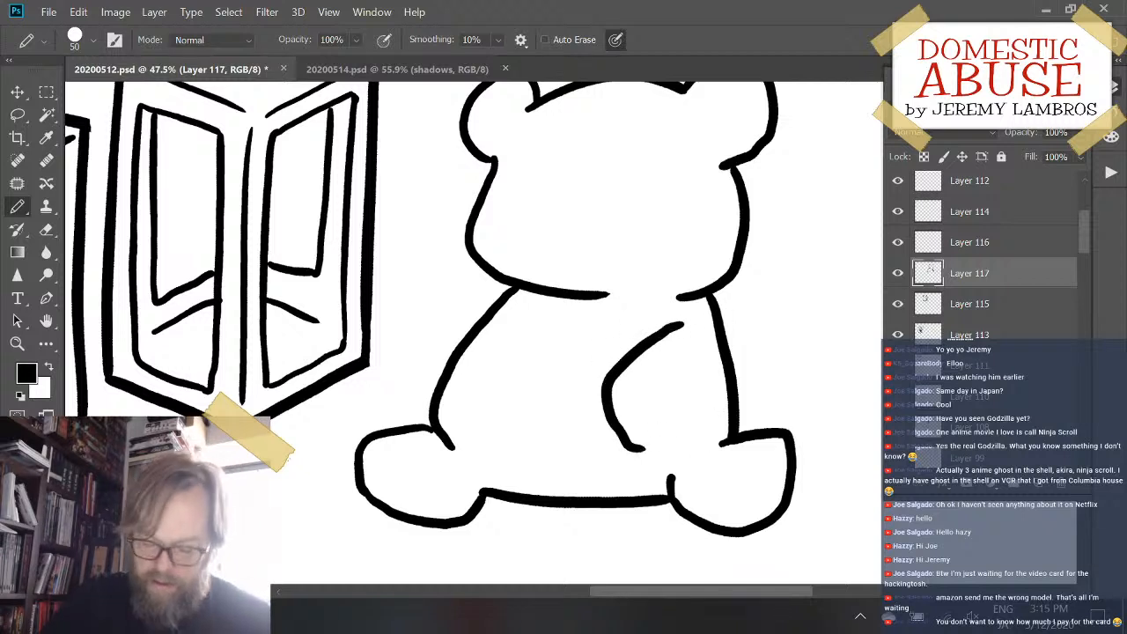
{"action": "key", "text": "ctrl+z"}
{"action": "mouse_move", "coordinate": [671, 332]}
{"action": "left_mouse_down"}
{"action": "mouse_move", "coordinate": [635, 426]}
{"action": "mouse_move", "coordinate": [654, 443]}
{"action": "mouse_move", "coordinate": [694, 435]}
{"action": "mouse_move", "coordinate": [626, 347]}
{"action": "mouse_move", "coordinate": [627, 430]}
{"action": "mouse_move", "coordinate": [664, 447]}
{"action": "mouse_move", "coordinate": [699, 416]}
{"action": "mouse_move", "coordinate": [705, 389]}
{"action": "left_mouse_up"}
{"action": "key", "text": "ctrl+z"}
{"action": "key", "text": "ctrl+z"}
{"action": "mouse_move", "coordinate": [674, 323]}
{"action": "left_mouse_down"}
{"action": "mouse_move", "coordinate": [617, 348]}
{"action": "mouse_move", "coordinate": [626, 405]}
{"action": "mouse_move", "coordinate": [646, 429]}
{"action": "mouse_move", "coordinate": [677, 423]}
{"action": "mouse_move", "coordinate": [704, 370]}
{"action": "left_mouse_up"}
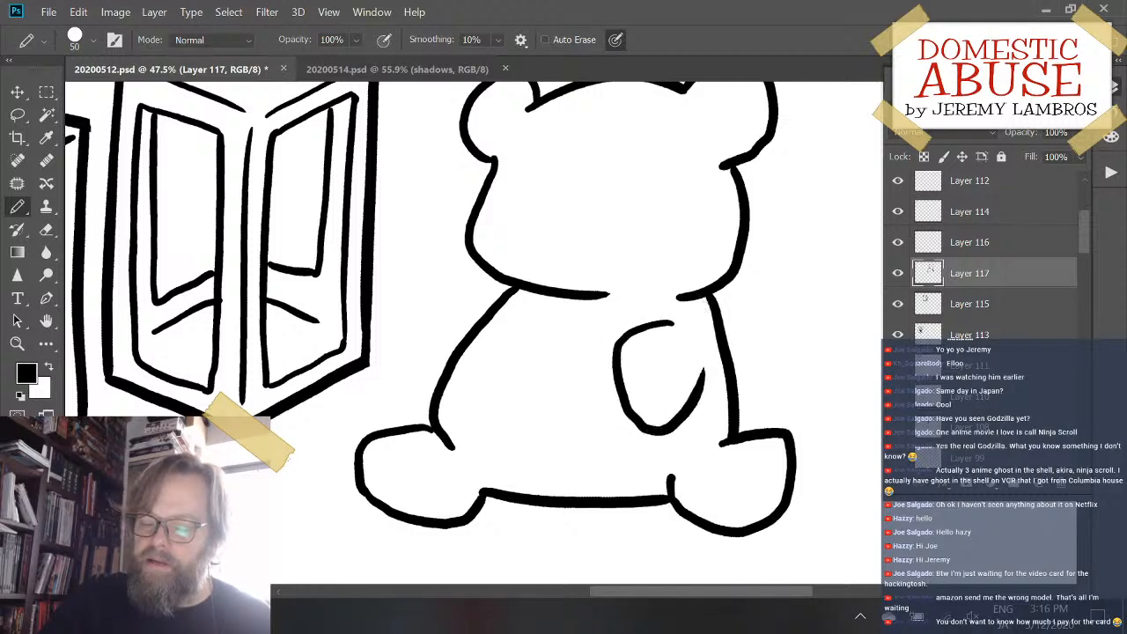
{"action": "mouse_move", "coordinate": [498, 285]}
{"action": "left_mouse_down"}
{"action": "mouse_move", "coordinate": [447, 280]}
{"action": "mouse_move", "coordinate": [427, 308]}
{"action": "mouse_move", "coordinate": [417, 349]}
{"action": "mouse_move", "coordinate": [429, 359]}
{"action": "mouse_move", "coordinate": [415, 321]}
{"action": "mouse_move", "coordinate": [435, 283]}
{"action": "mouse_move", "coordinate": [505, 289]}
{"action": "left_mouse_up"}
{"action": "key", "text": "ctrl+z"}
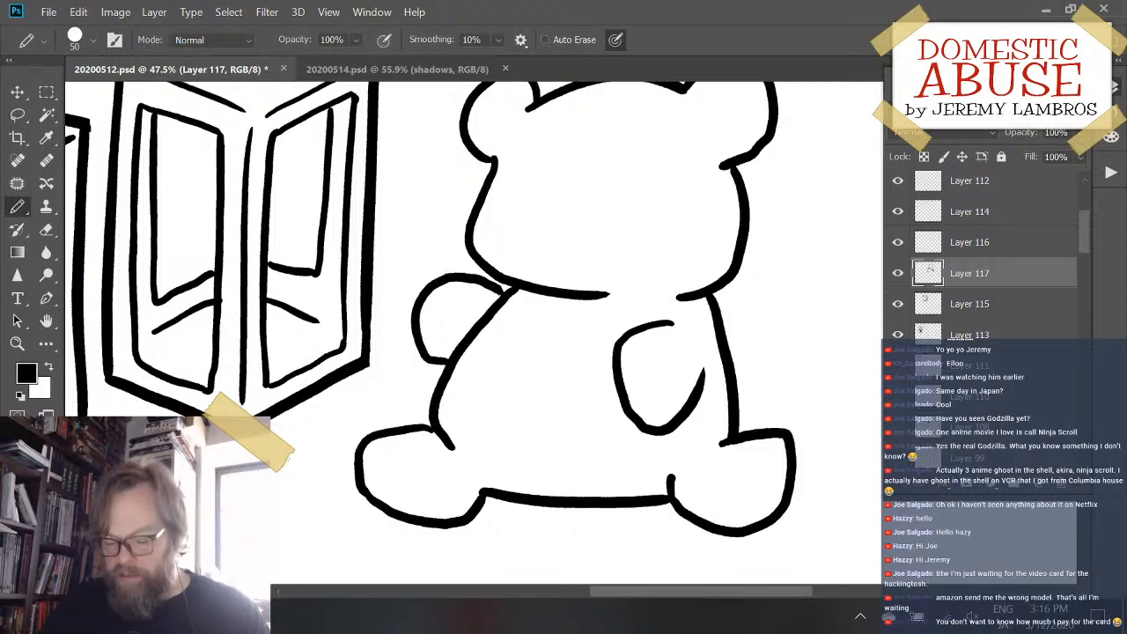
- Try scaling the bear about its center to 67.40% width and 71.69% height, and cancel the transform
{"action": "mouse_move", "coordinate": [724, 244]}
{"action": "left_mouse_down"}
{"action": "mouse_move", "coordinate": [718, 291]}
{"action": "mouse_move", "coordinate": [715, 280]}
{"action": "left_mouse_up"}
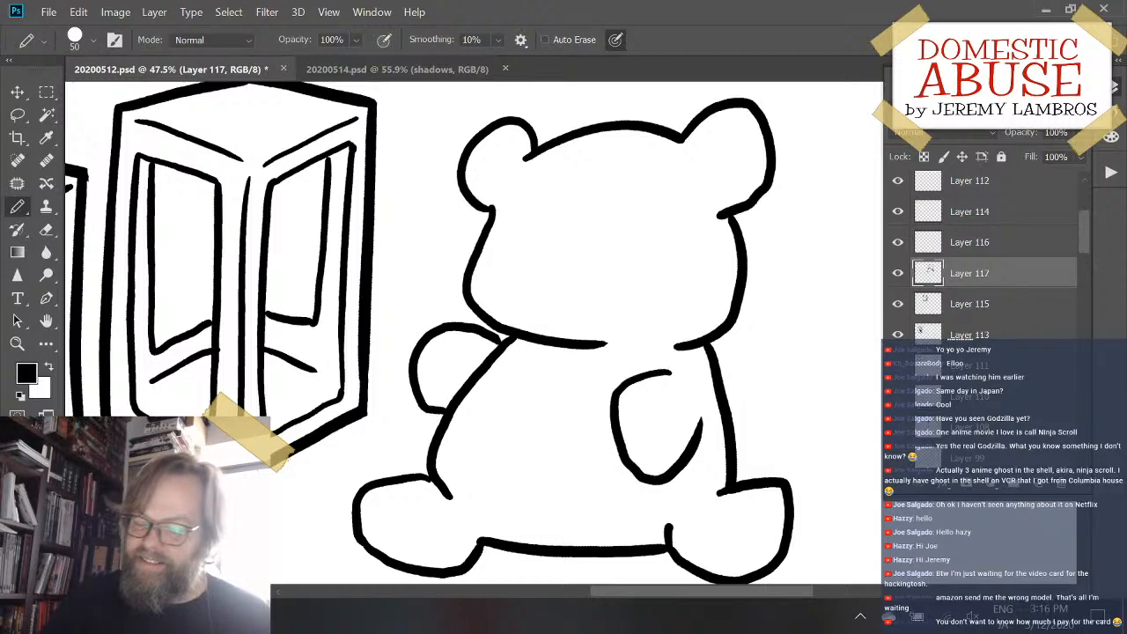
{"action": "key", "text": "ctrl+t"}
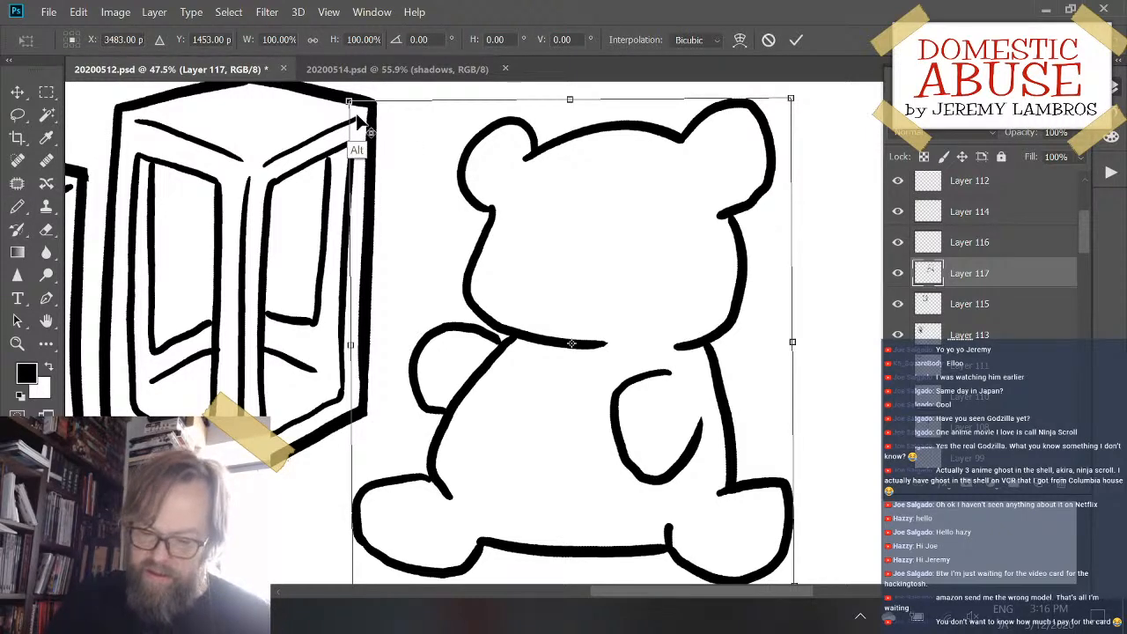
{"action": "left_click_drag", "start_coordinate": [361, 113], "coordinate": [420, 168]}
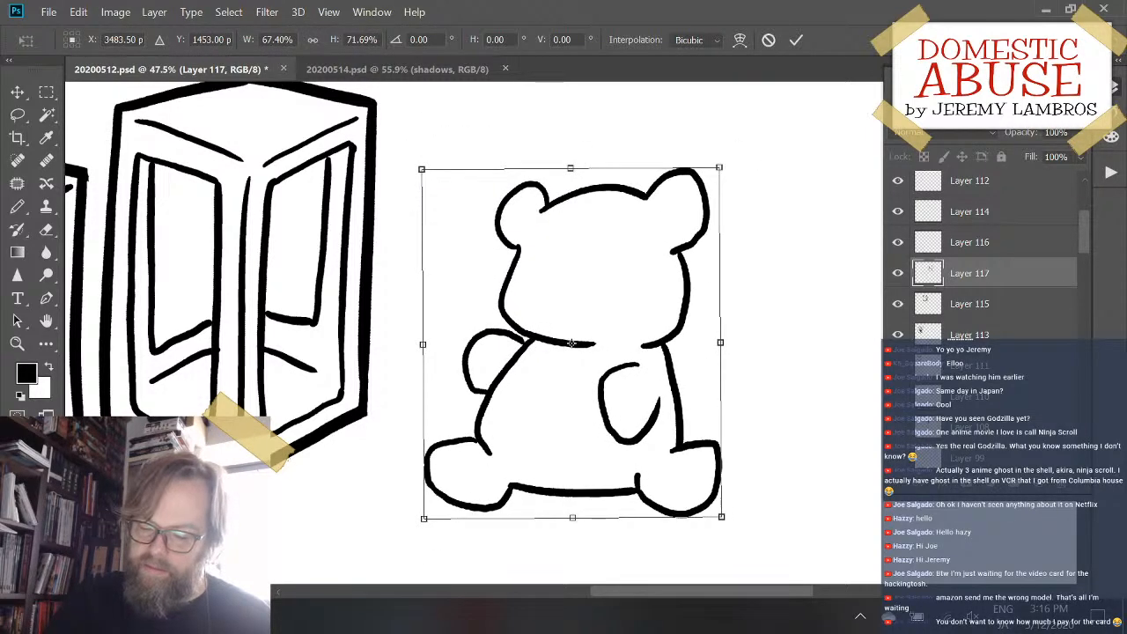
{"action": "key", "text": "Escape"}
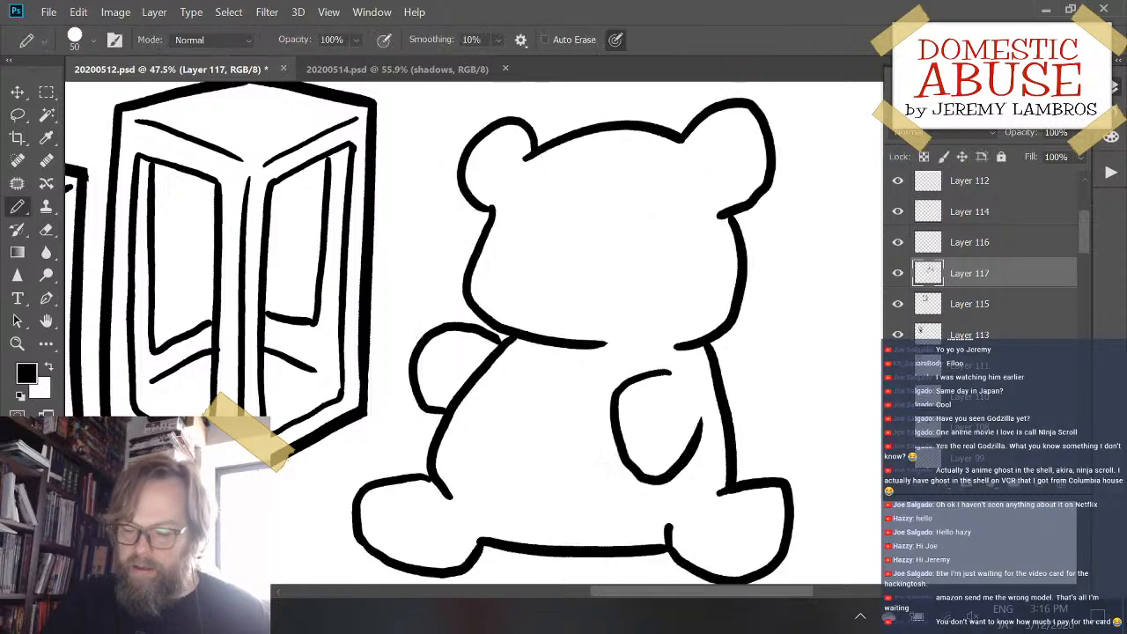
- Hide Layer 117 with the bear drawing
{"action": "left_click", "coordinate": [897, 273]}
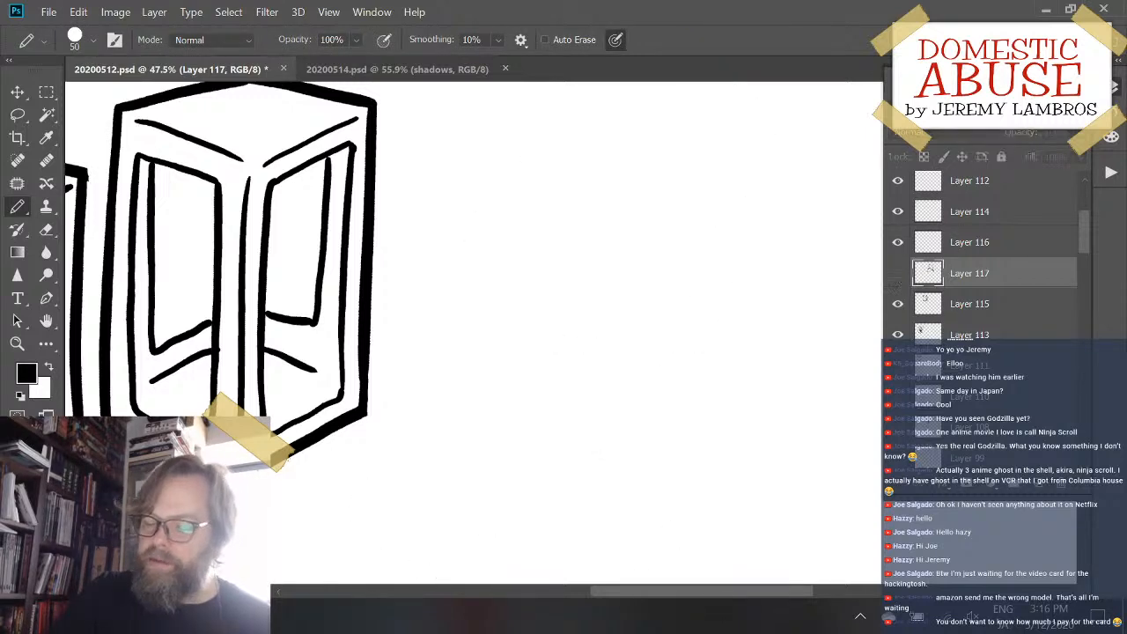
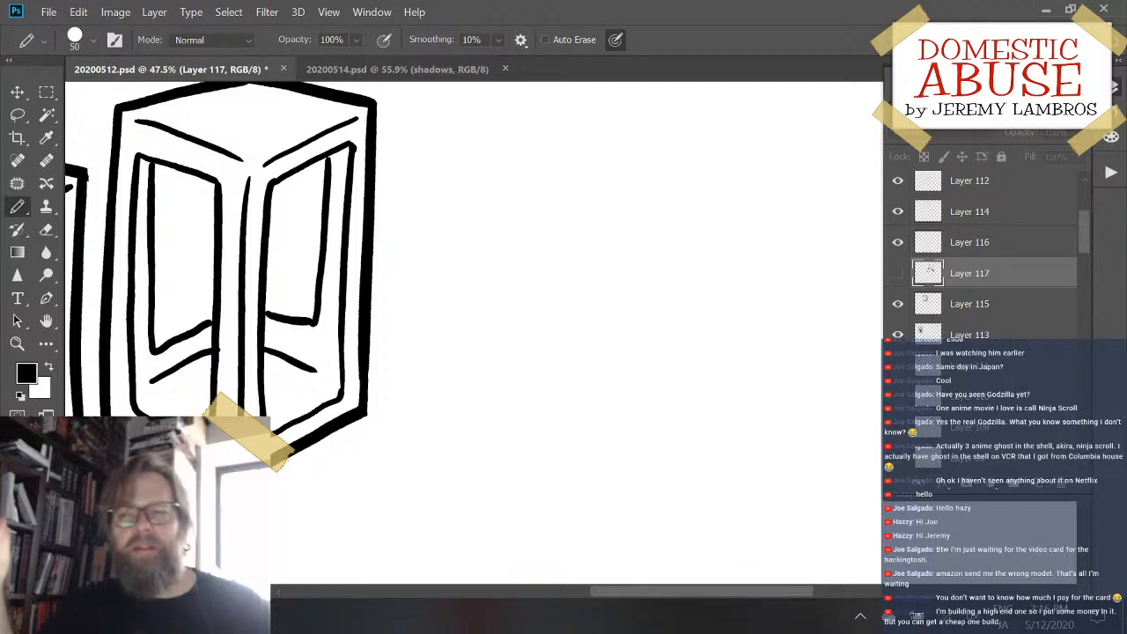
- Add a new empty layer directly above the hidden teddy bear layer
{"action": "left_click", "coordinate": [484, 203]}
{"action": "left_click", "coordinate": [583, 244]}
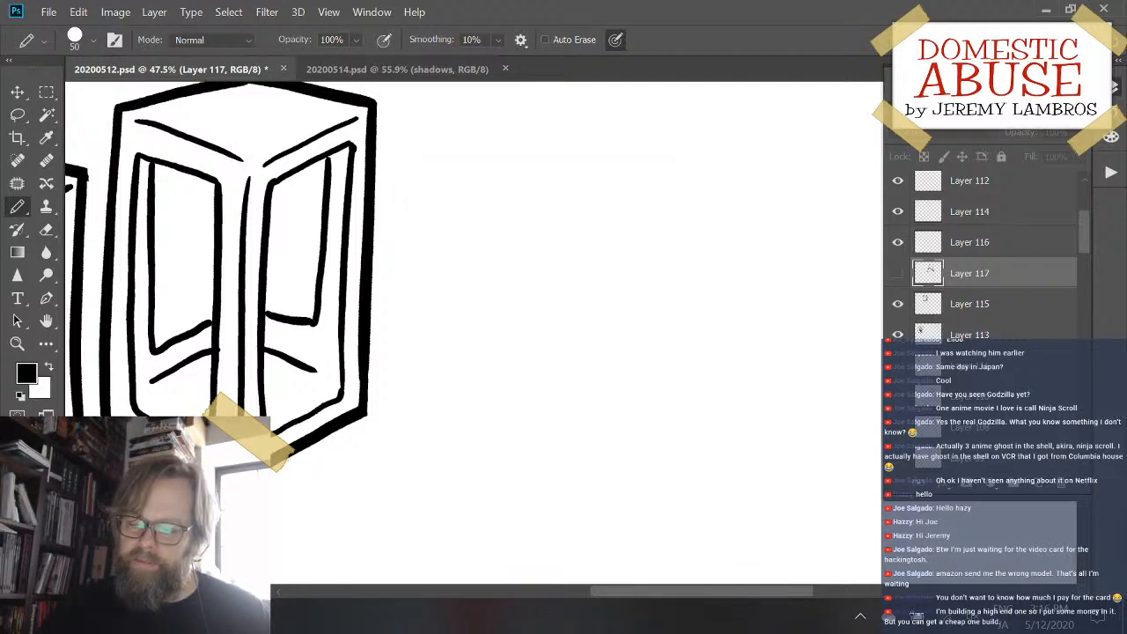
{"action": "left_click", "coordinate": [1031, 485]}
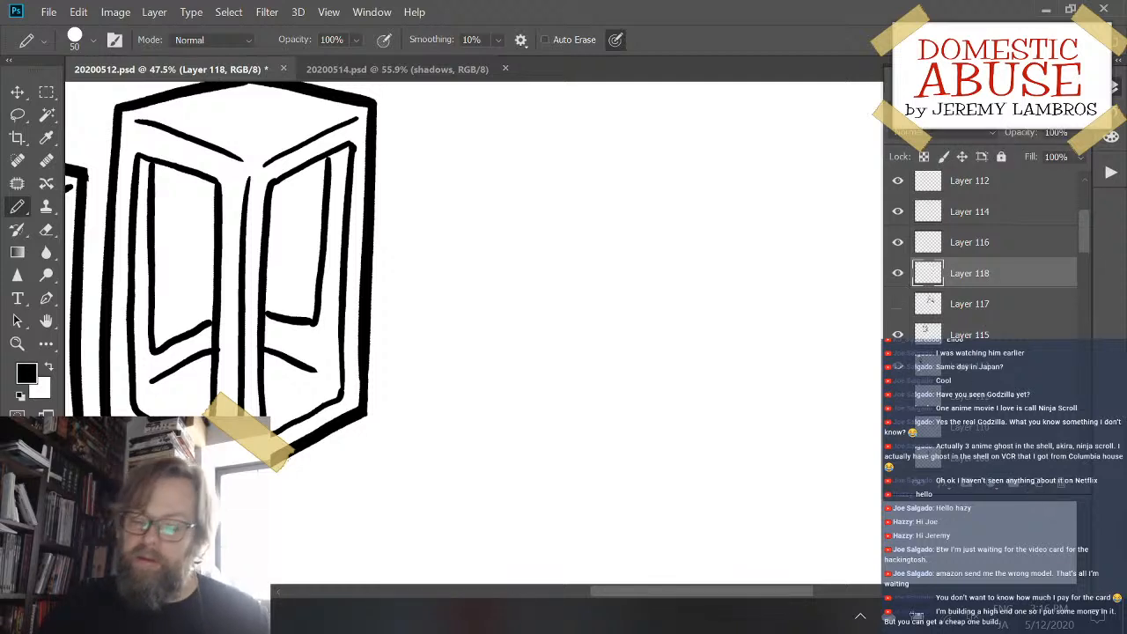
{"action": "left_click_drag", "start_coordinate": [501, 165], "coordinate": [487, 434]}
{"action": "key", "text": "ctrl+z"}
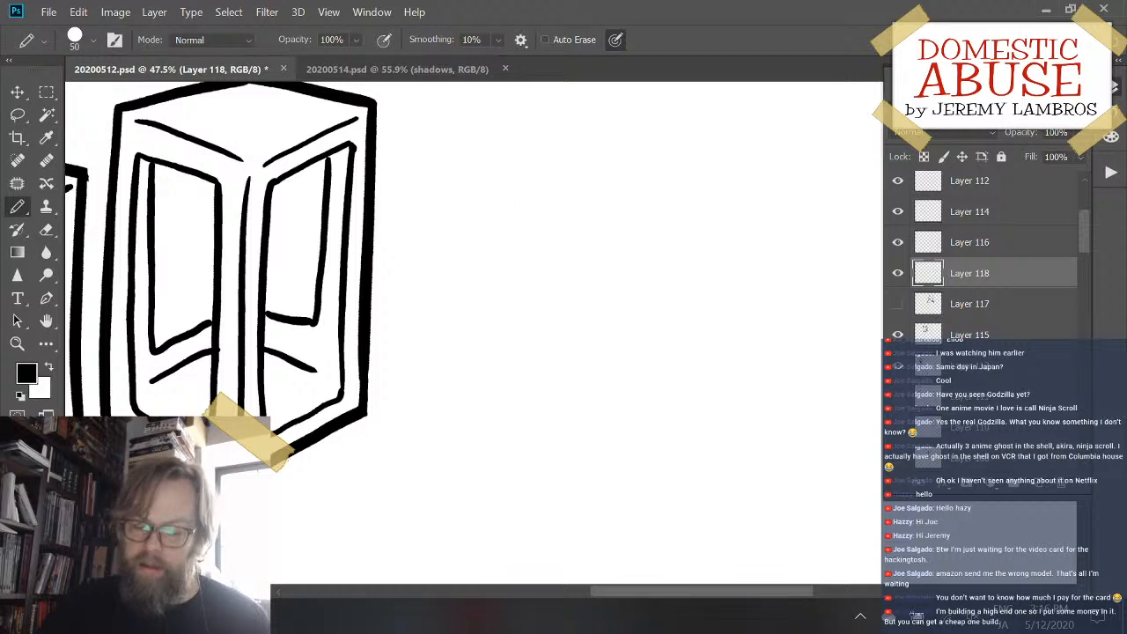
{"action": "left_click_drag", "start_coordinate": [481, 167], "coordinate": [466, 449]}
{"action": "key", "text": "ctrl+z"}
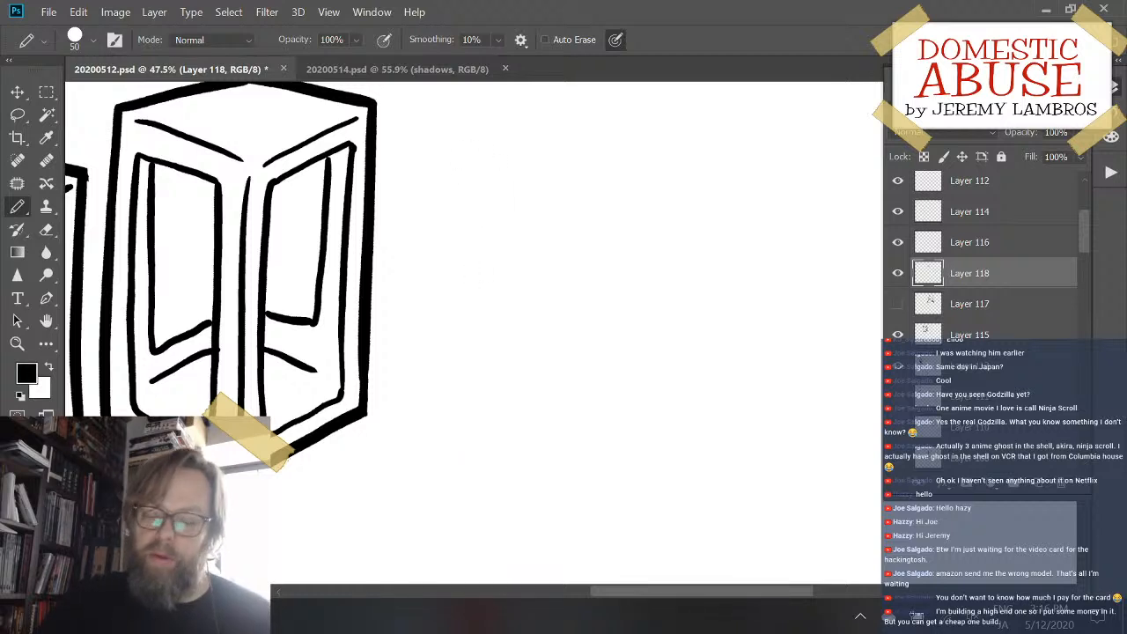
{"action": "mouse_move", "coordinate": [499, 188]}
{"action": "left_mouse_down"}
{"action": "mouse_move", "coordinate": [499, 404]}
{"action": "mouse_move", "coordinate": [515, 437]}
{"action": "mouse_move", "coordinate": [609, 495]}
{"action": "left_mouse_up"}
{"action": "key", "text": "ctrl+z"}
{"action": "left_click_drag", "start_coordinate": [484, 182], "coordinate": [477, 388]}
{"action": "key", "text": "ctrl+z"}
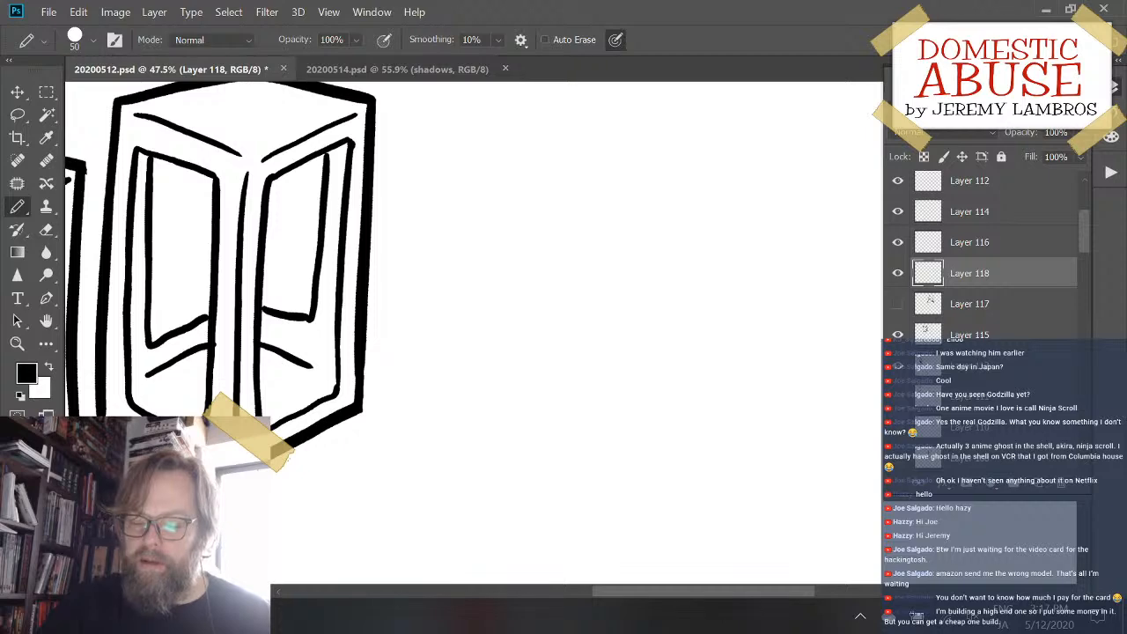
- Draw the left vertical edge and lower-left bottom edge of a new box in the empty area beside the third box
{"action": "scroll", "coordinate": [474, 335], "scroll_direction": "up", "scroll_amount": 1}
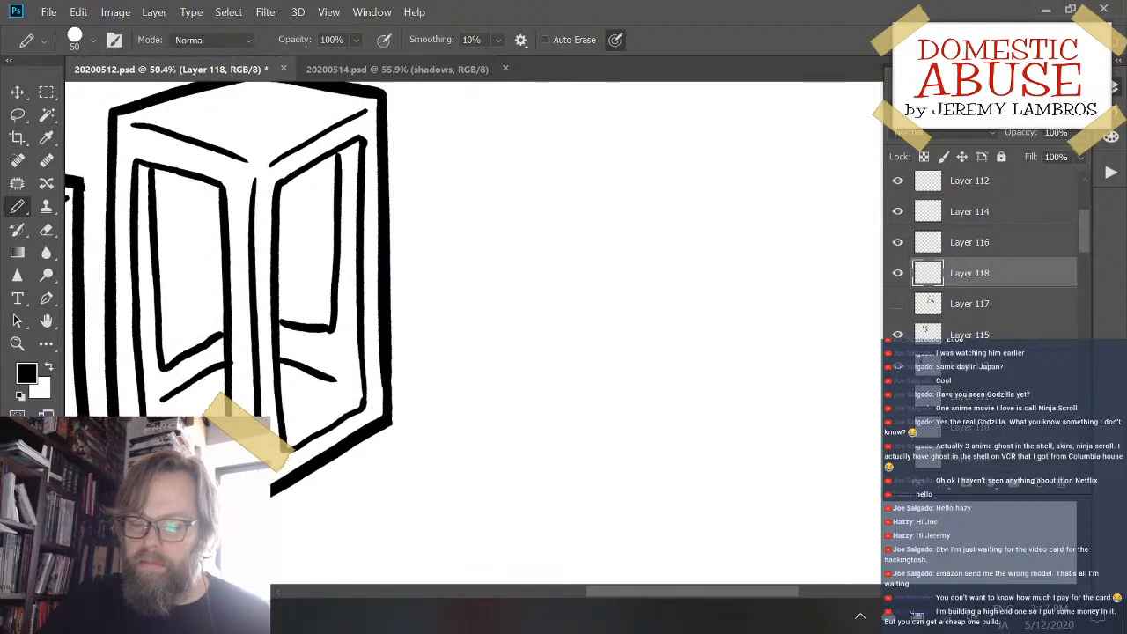
{"action": "scroll", "coordinate": [493, 335], "scroll_direction": "down", "scroll_amount": 1}
{"action": "scroll", "coordinate": [474, 335], "scroll_direction": "down", "scroll_amount": 1}
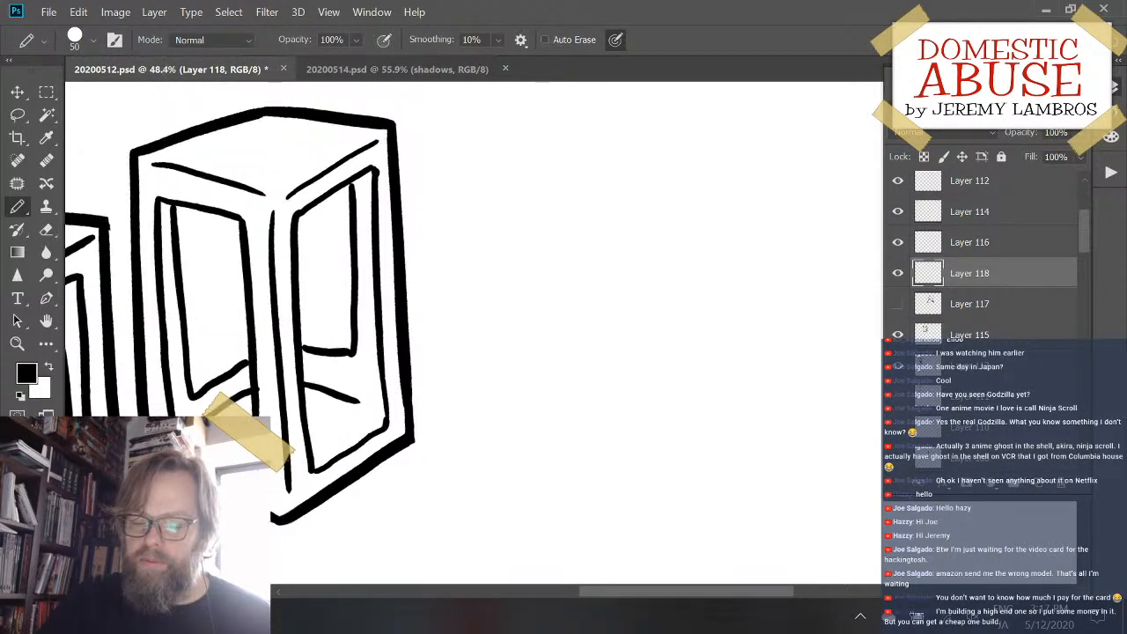
{"action": "scroll", "coordinate": [474, 334], "scroll_direction": "up", "scroll_amount": 1}
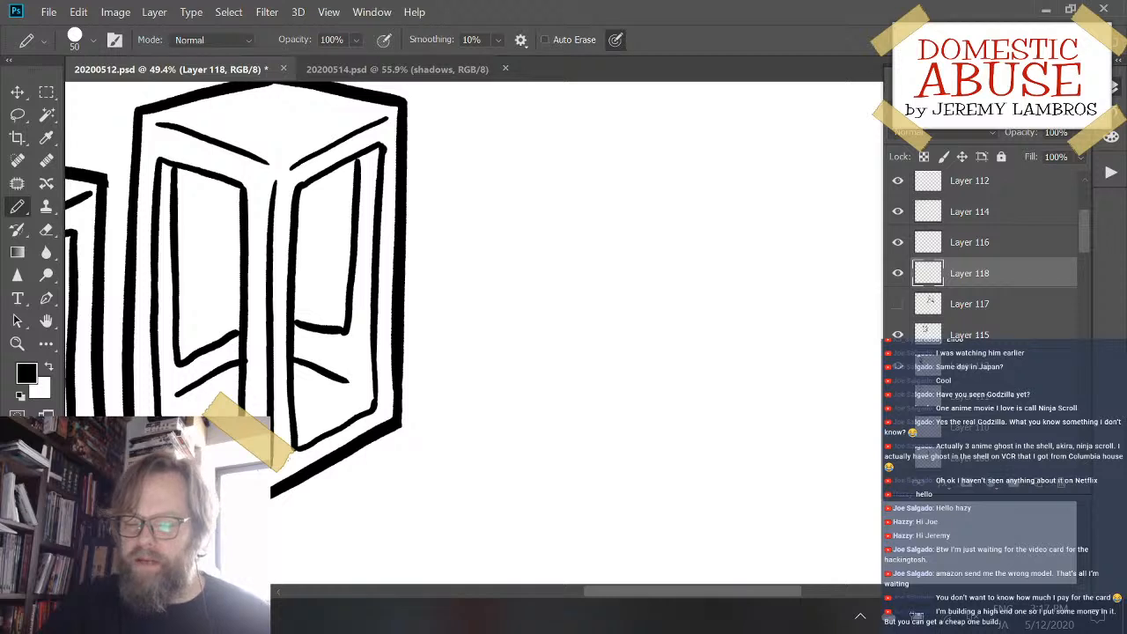
{"action": "left_click_drag", "start_coordinate": [546, 190], "coordinate": [550, 429]}
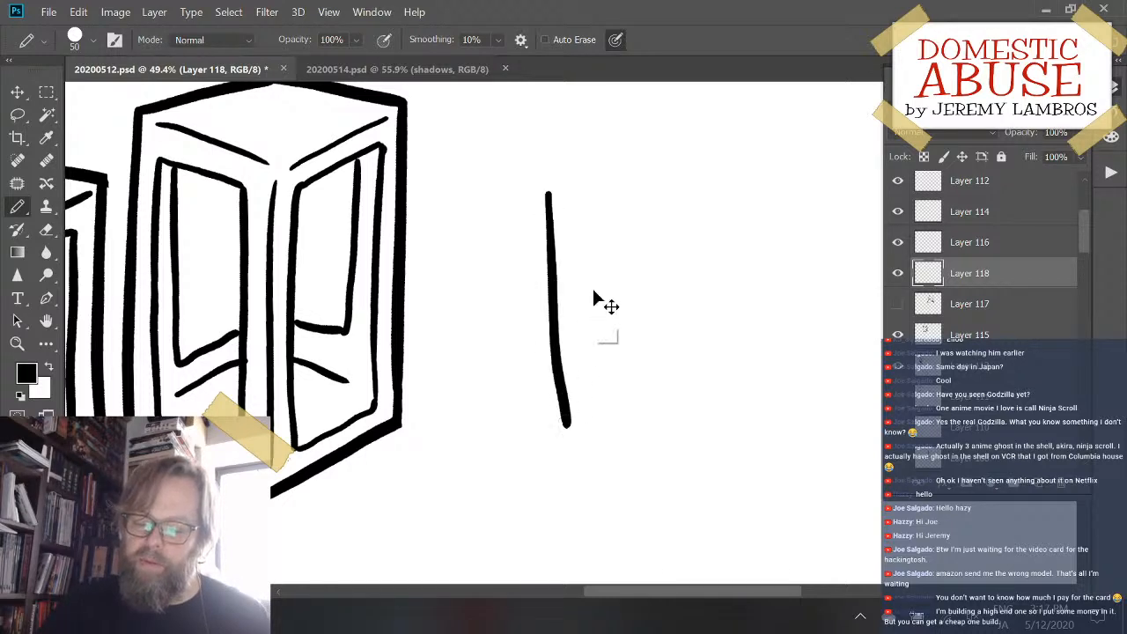
{"action": "key", "text": "ctrl+z"}
{"action": "mouse_move", "coordinate": [546, 190]}
{"action": "left_mouse_down"}
{"action": "mouse_move", "coordinate": [545, 428]}
{"action": "mouse_move", "coordinate": [659, 468]}
{"action": "left_mouse_up"}
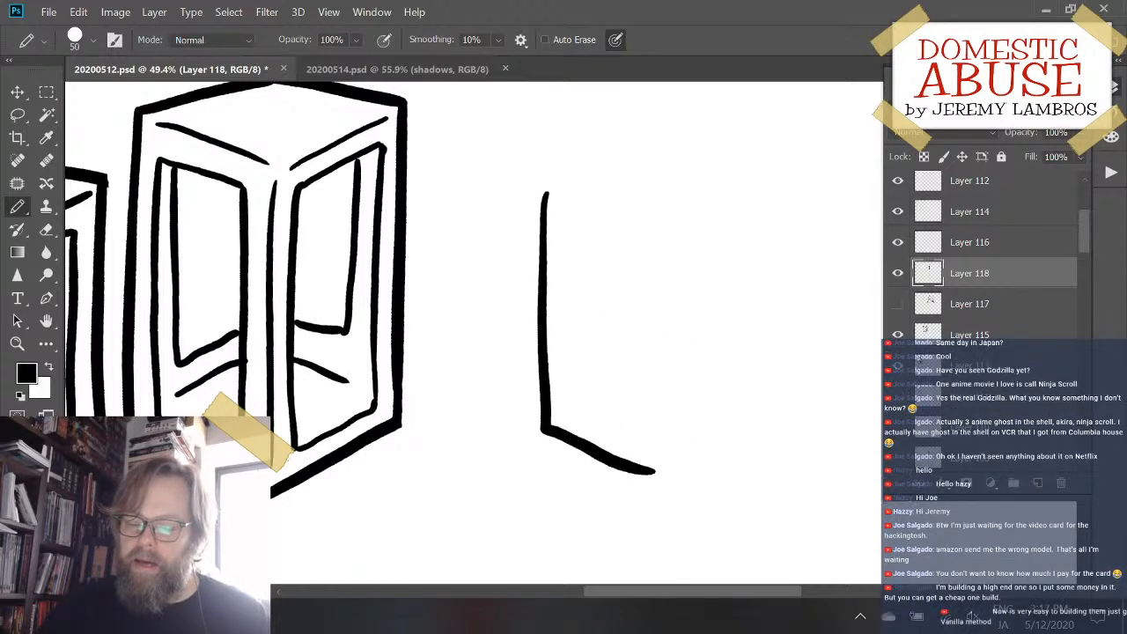
- Draw the new box's peaked top outline and its right vertical edge, starting from the upper end of the left edge
{"action": "left_click_drag", "start_coordinate": [546, 190], "coordinate": [667, 154]}
{"action": "key", "text": "ctrl+z"}
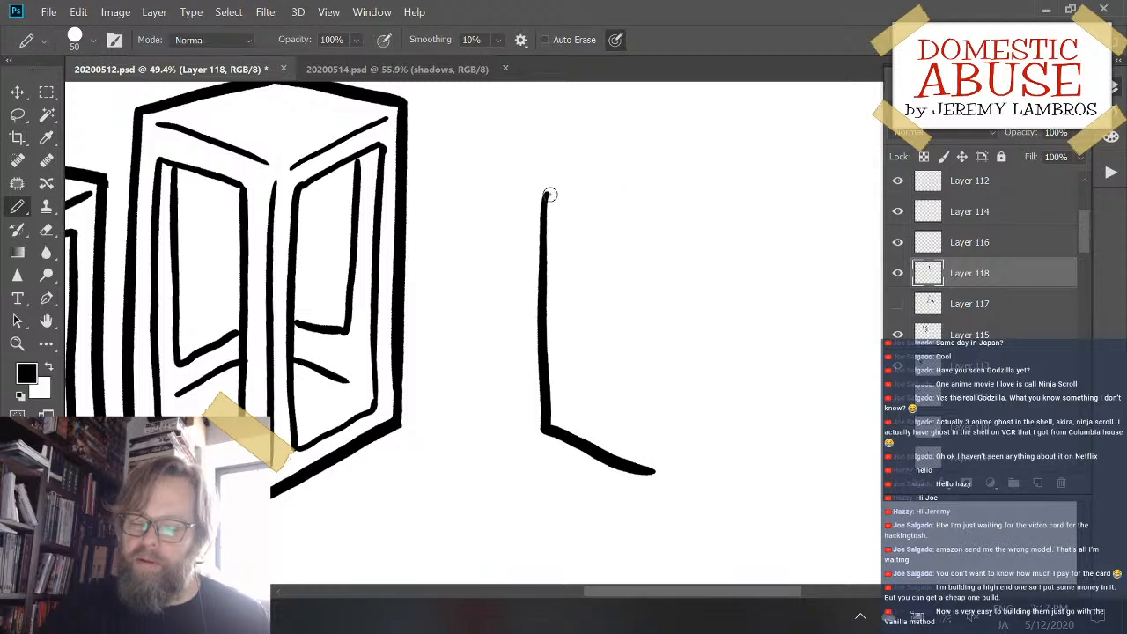
{"action": "mouse_move", "coordinate": [546, 190]}
{"action": "left_mouse_down"}
{"action": "mouse_move", "coordinate": [682, 151]}
{"action": "mouse_move", "coordinate": [773, 190]}
{"action": "mouse_move", "coordinate": [766, 430]}
{"action": "left_mouse_up"}
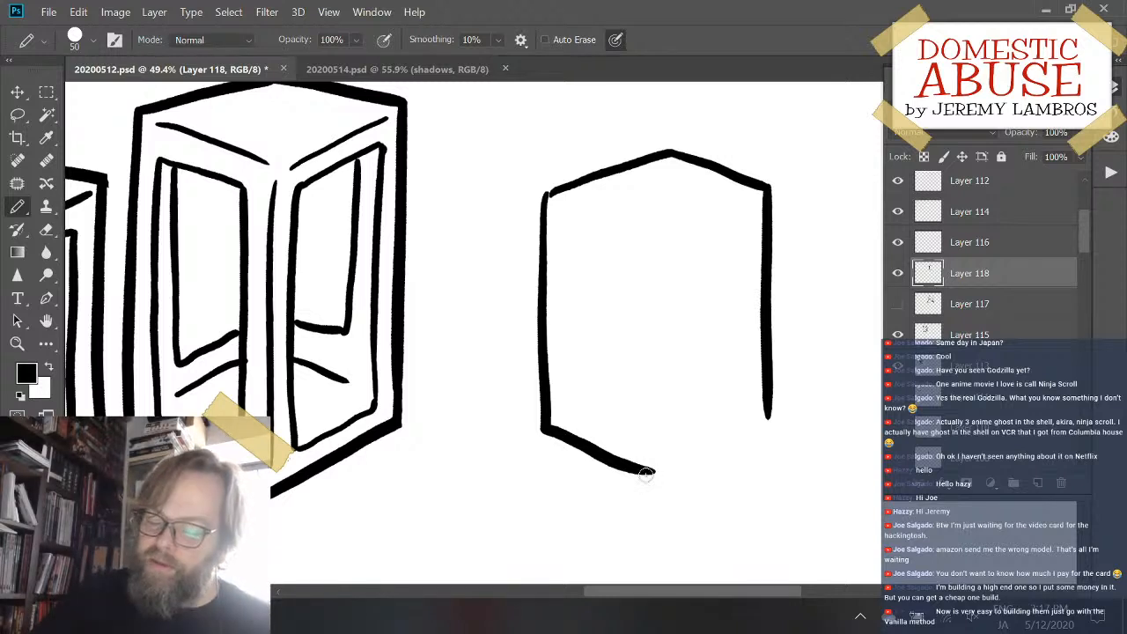
- Close the box outline with a slanted bottom edge from the lowest corner up to the right vertical edge
{"action": "left_click_drag", "start_coordinate": [646, 475], "coordinate": [773, 403]}
{"action": "key", "text": "ctrl+z"}
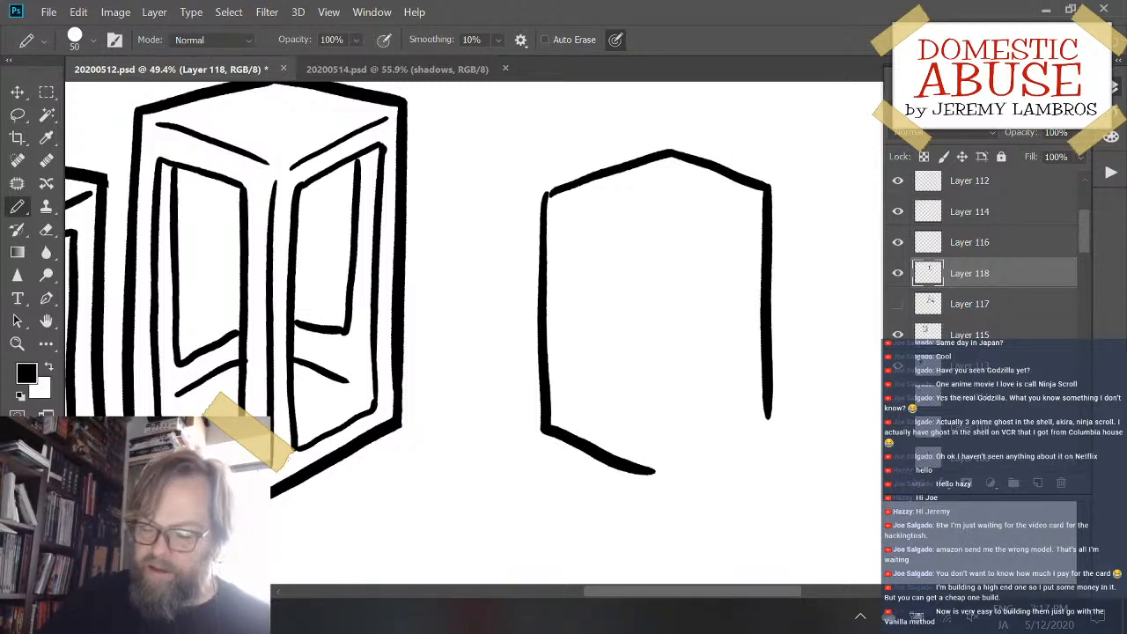
{"action": "left_click_drag", "start_coordinate": [648, 476], "coordinate": [767, 412]}
{"action": "key", "text": "ctrl+z"}
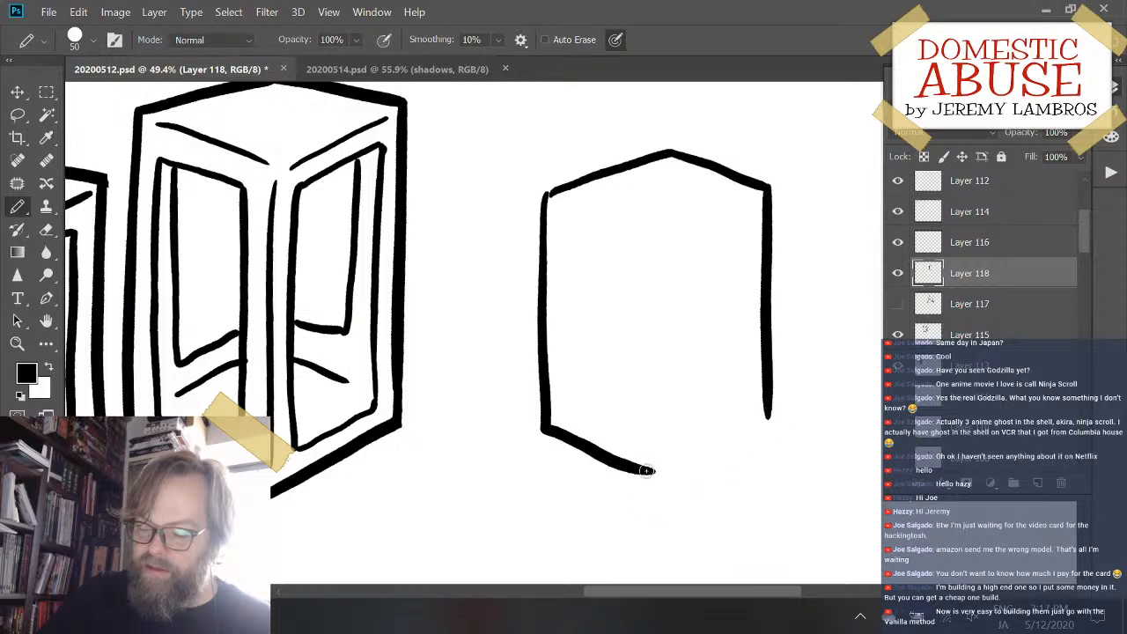
{"action": "left_click_drag", "start_coordinate": [646, 472], "coordinate": [766, 414]}
{"action": "key", "text": "ctrl+z"}
{"action": "left_click_drag", "start_coordinate": [648, 473], "coordinate": [762, 414]}
{"action": "key", "text": "ctrl+z"}
{"action": "left_click_drag", "start_coordinate": [650, 473], "coordinate": [768, 411]}
{"action": "key", "text": "ctrl+z"}
{"action": "left_click_drag", "start_coordinate": [650, 473], "coordinate": [771, 412]}
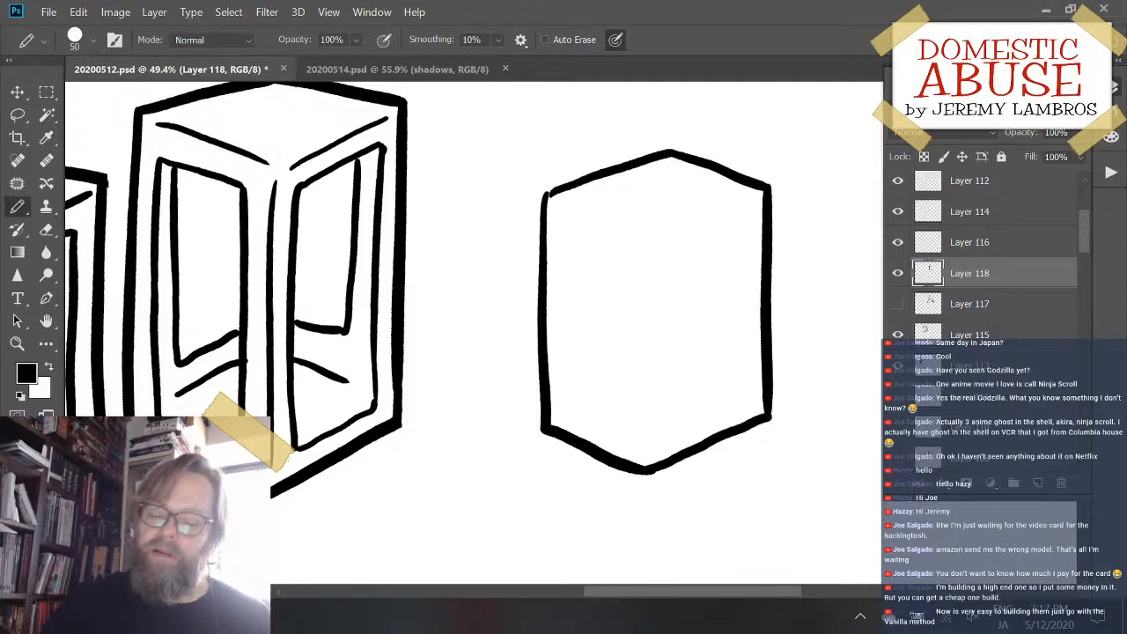
- Draw two slanted lines inside the box converging near the center to mark the front edges of its top face
{"action": "left_click_drag", "start_coordinate": [556, 205], "coordinate": [634, 243]}
{"action": "key", "text": "ctrl+z"}
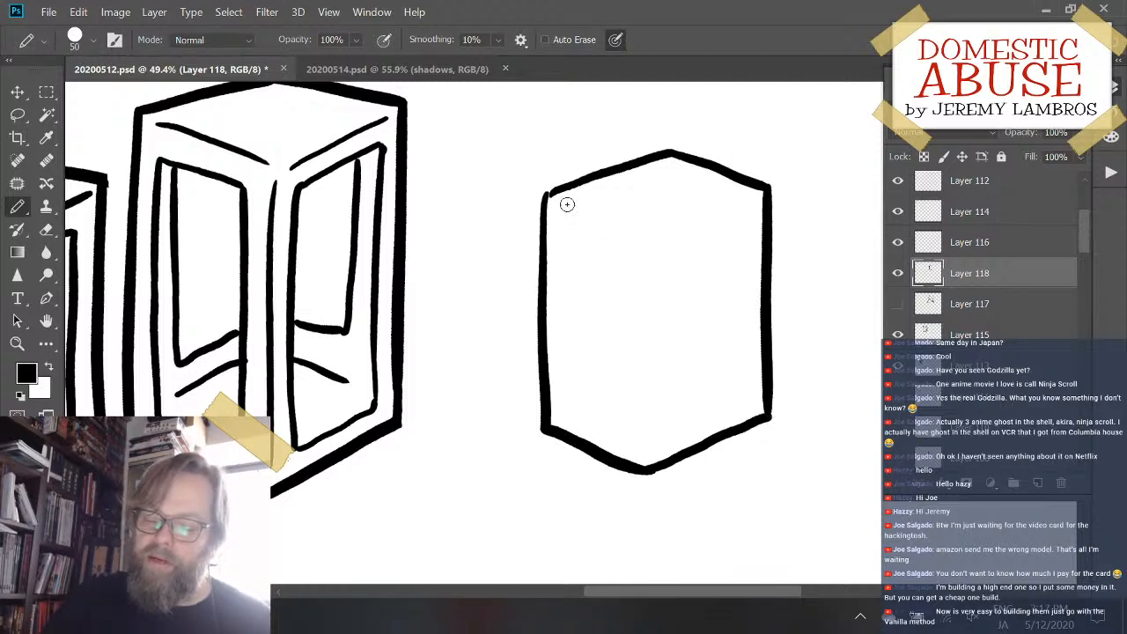
{"action": "mouse_move", "coordinate": [557, 202]}
{"action": "left_mouse_down"}
{"action": "mouse_move", "coordinate": [659, 246]}
{"action": "mouse_move", "coordinate": [753, 199]}
{"action": "left_mouse_up"}
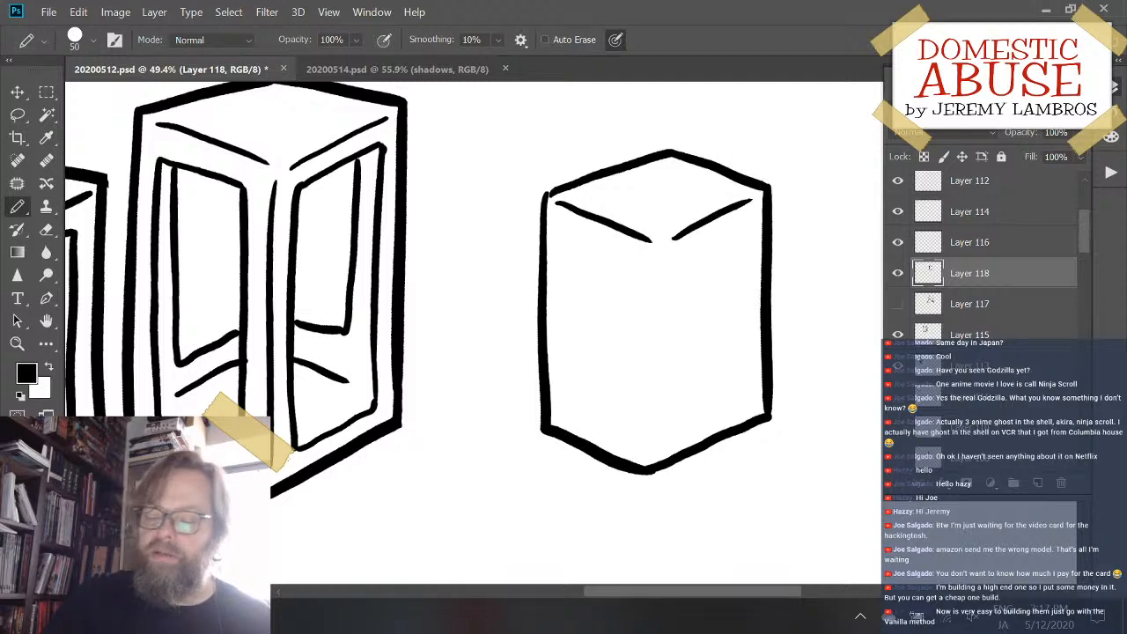
- Draw the box's front vertical corner line from below the converging top lines down to near the lowest corner
{"action": "left_click_drag", "start_coordinate": [660, 254], "coordinate": [669, 458]}
{"action": "key", "text": "ctrl+z"}
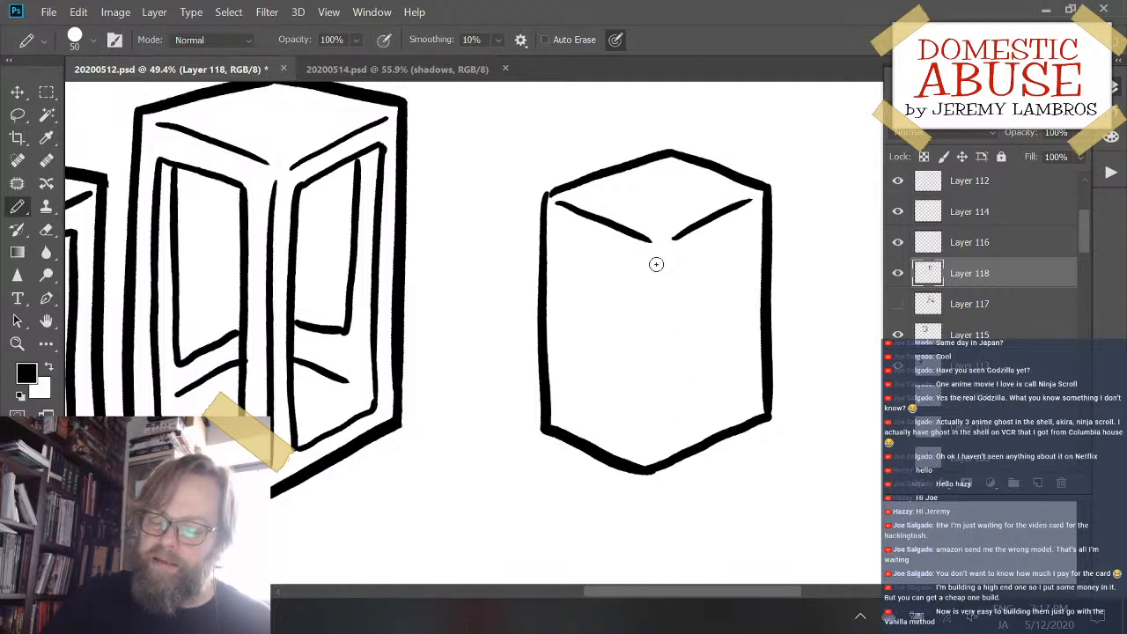
{"action": "left_click_drag", "start_coordinate": [657, 257], "coordinate": [649, 462]}
{"action": "key", "text": "ctrl+z"}
{"action": "left_click_drag", "start_coordinate": [660, 257], "coordinate": [655, 462]}
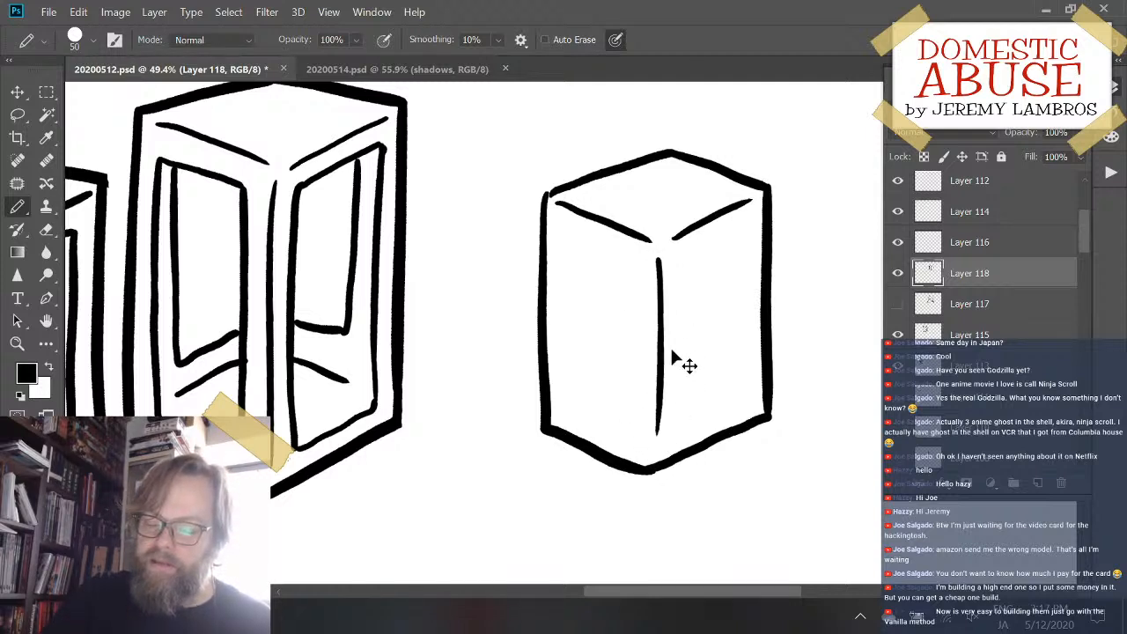
{"action": "key", "text": "ctrl+z"}
{"action": "left_click_drag", "start_coordinate": [662, 253], "coordinate": [661, 445]}
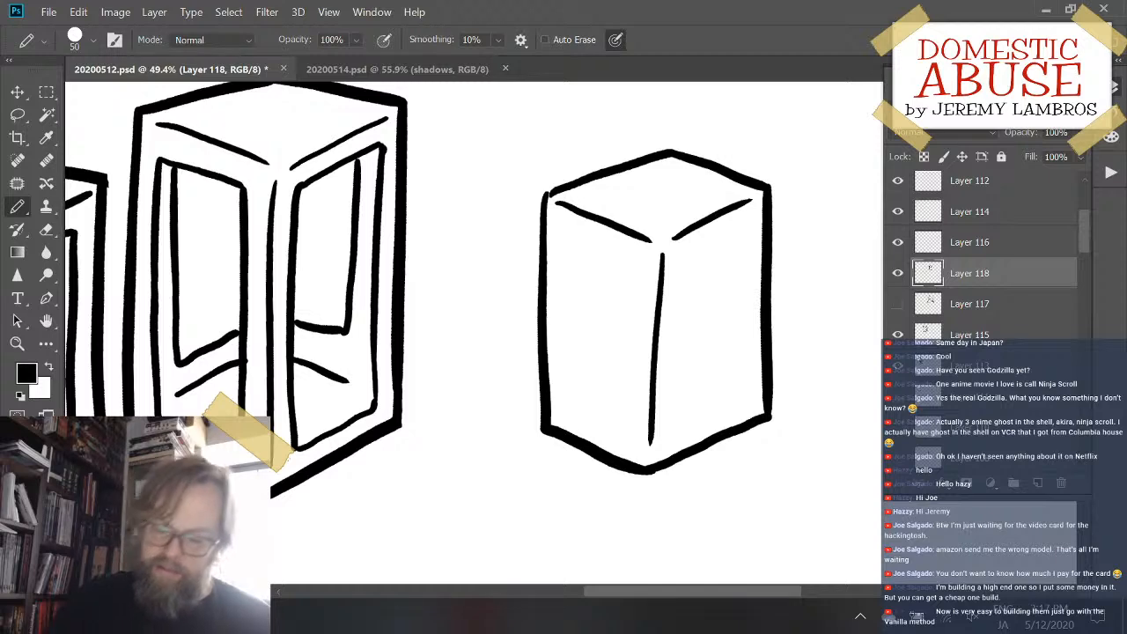
- Hide the layer with the new box and add another empty layer above it
{"action": "left_click", "coordinate": [897, 273]}
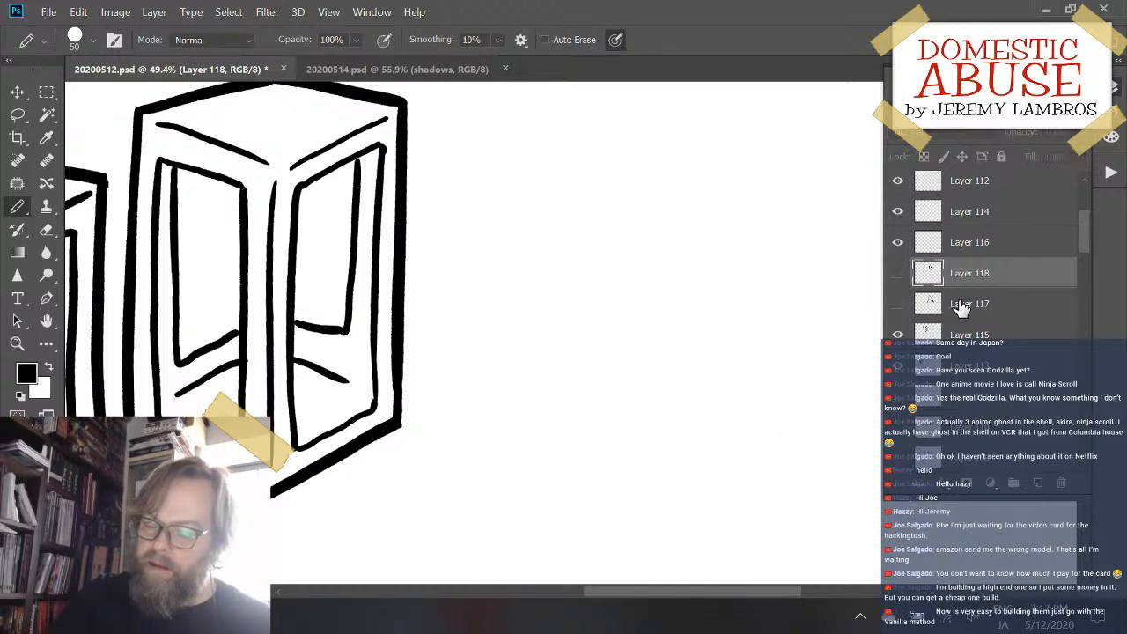
{"action": "left_click", "coordinate": [1034, 483]}
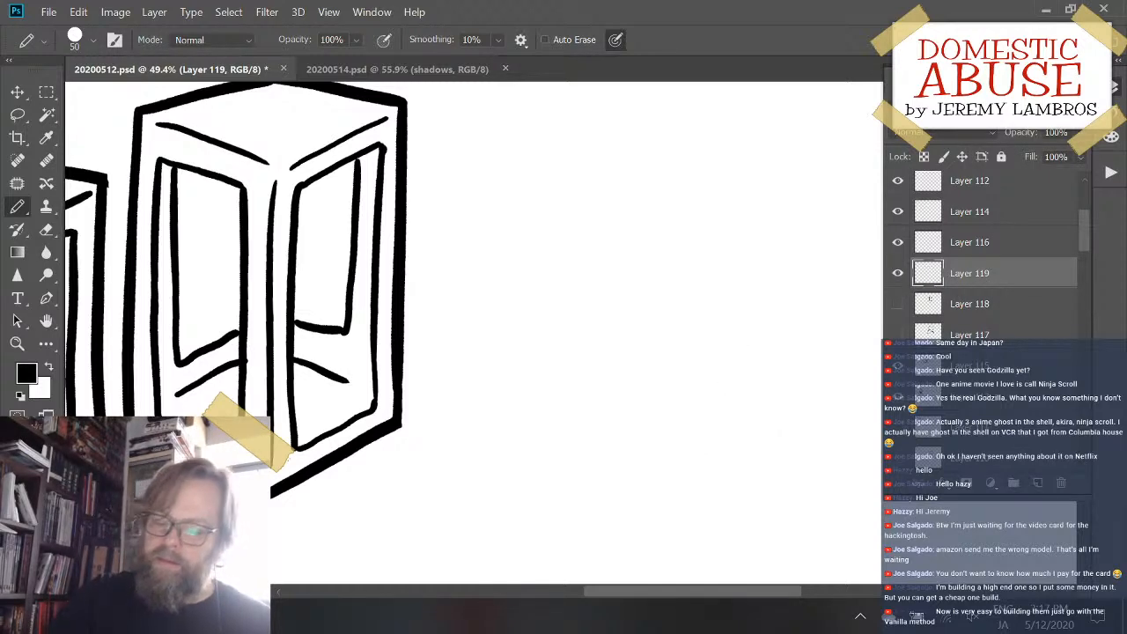
- Draw the left and right halves of a wide oval head, leaving small gaps at its top and bottom
{"action": "mouse_move", "coordinate": [532, 340]}
{"action": "left_mouse_down"}
{"action": "mouse_move", "coordinate": [502, 330]}
{"action": "mouse_move", "coordinate": [477, 282]}
{"action": "mouse_move", "coordinate": [508, 236]}
{"action": "mouse_move", "coordinate": [571, 223]}
{"action": "left_mouse_up"}
{"action": "mouse_move", "coordinate": [581, 340]}
{"action": "left_mouse_down"}
{"action": "mouse_move", "coordinate": [668, 315]}
{"action": "mouse_move", "coordinate": [677, 257]}
{"action": "mouse_move", "coordinate": [577, 198]}
{"action": "mouse_move", "coordinate": [643, 213]}
{"action": "left_mouse_up"}
{"action": "key", "text": "ctrl+z"}
- Try to draw a rounded dome on top of the oval head, and undo the attempts
{"action": "mouse_move", "coordinate": [557, 220]}
{"action": "left_mouse_down"}
{"action": "mouse_move", "coordinate": [592, 184]}
{"action": "mouse_move", "coordinate": [625, 224]}
{"action": "left_mouse_up"}
{"action": "key", "text": "ctrl+z"}
{"action": "mouse_move", "coordinate": [552, 219]}
{"action": "left_mouse_down"}
{"action": "mouse_move", "coordinate": [596, 191]}
{"action": "mouse_move", "coordinate": [630, 230]}
{"action": "left_mouse_up"}
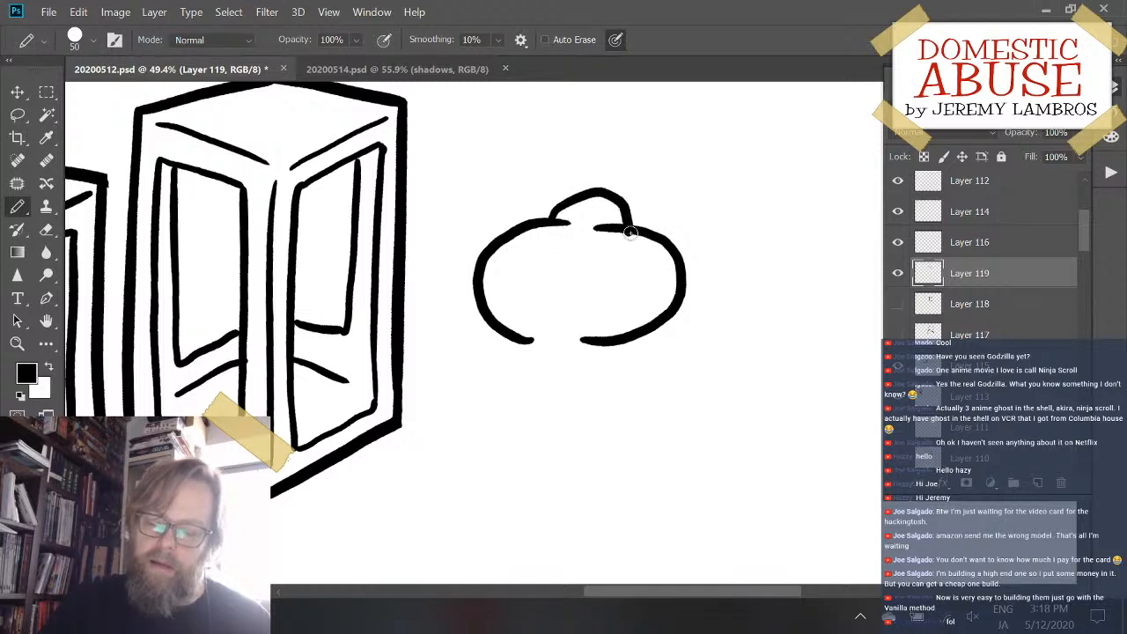
{"action": "key", "text": "ctrl+z"}
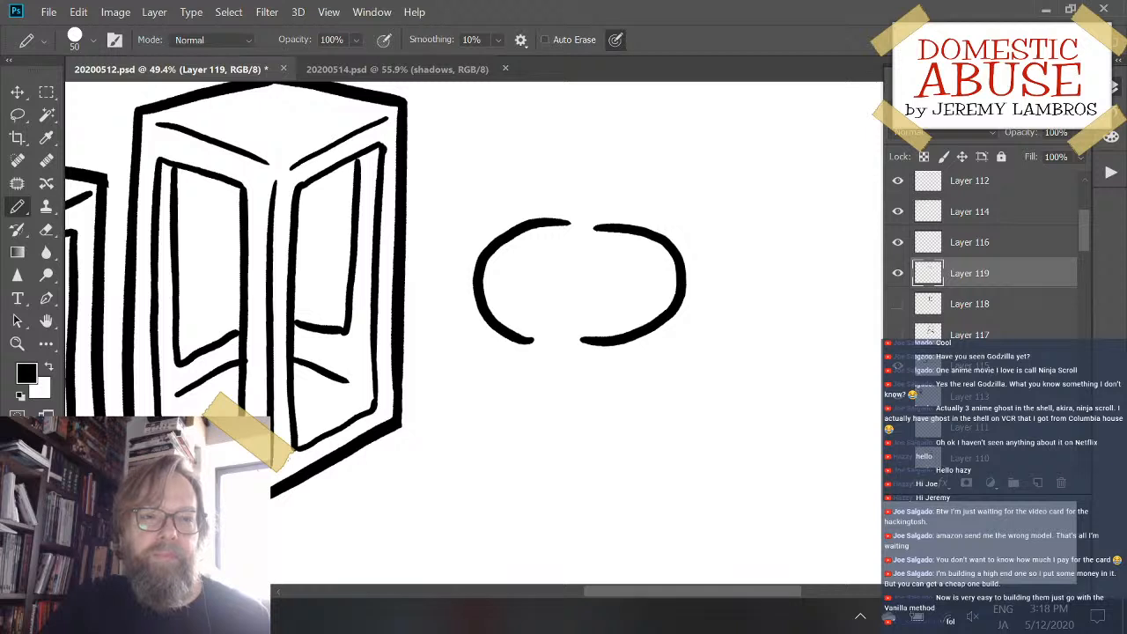
{"action": "scroll", "coordinate": [564, 317], "scroll_direction": "down", "scroll_amount": 1}
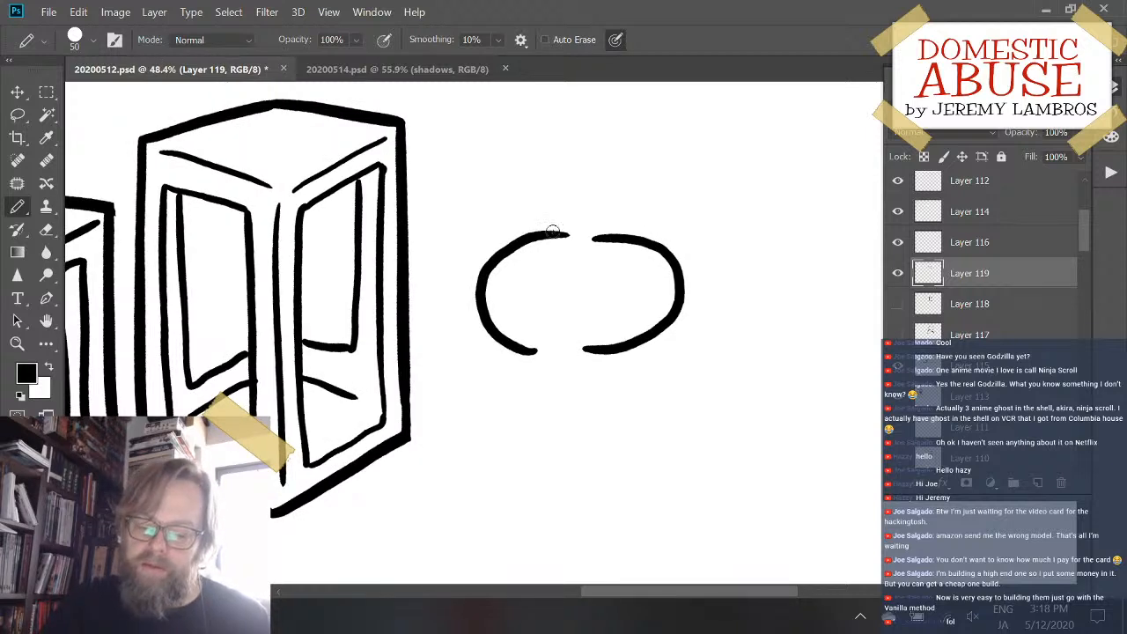
{"action": "mouse_move", "coordinate": [552, 231]}
{"action": "left_mouse_down"}
{"action": "mouse_move", "coordinate": [594, 208]}
{"action": "mouse_move", "coordinate": [630, 231]}
{"action": "left_mouse_up"}
{"action": "key", "text": "ctrl+z"}
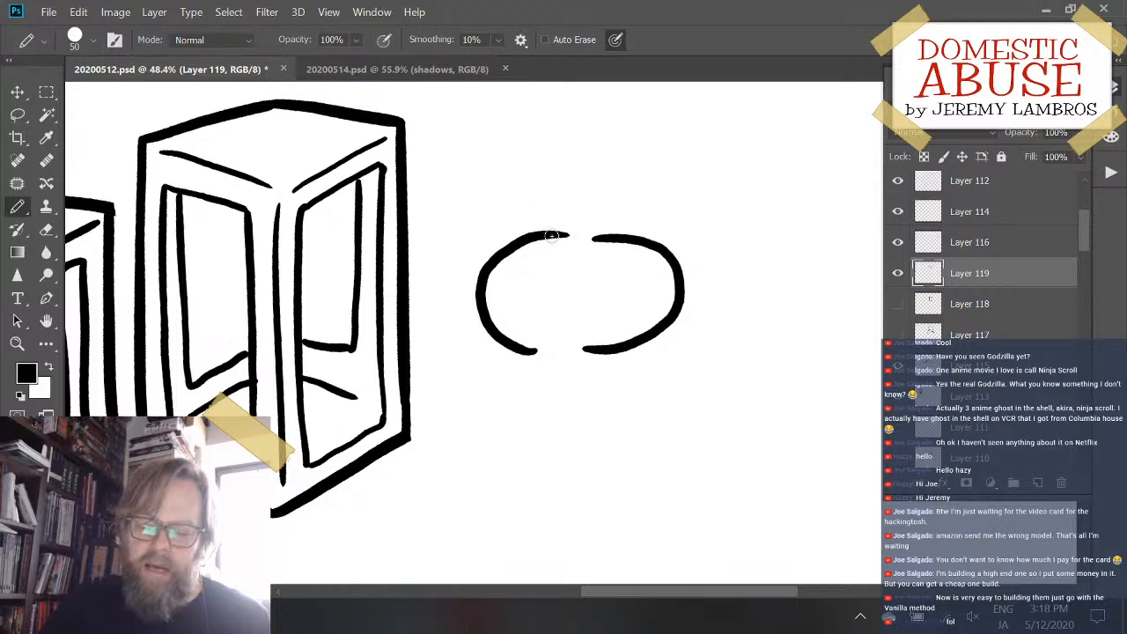
{"action": "mouse_move", "coordinate": [554, 235]}
{"action": "left_mouse_down"}
{"action": "mouse_move", "coordinate": [628, 217]}
{"action": "mouse_move", "coordinate": [644, 237]}
{"action": "left_mouse_up"}
{"action": "key", "text": "ctrl+z"}
{"action": "mouse_move", "coordinate": [546, 233]}
{"action": "left_mouse_down"}
{"action": "mouse_move", "coordinate": [603, 207]}
{"action": "mouse_move", "coordinate": [633, 236]}
{"action": "left_mouse_up"}
{"action": "key", "text": "ctrl+z"}
{"action": "mouse_move", "coordinate": [540, 236]}
{"action": "left_mouse_down"}
{"action": "mouse_move", "coordinate": [548, 214]}
{"action": "mouse_move", "coordinate": [630, 219]}
{"action": "mouse_move", "coordinate": [631, 235]}
{"action": "left_mouse_up"}
{"action": "left_click_drag", "start_coordinate": [564, 343], "coordinate": [577, 340]}
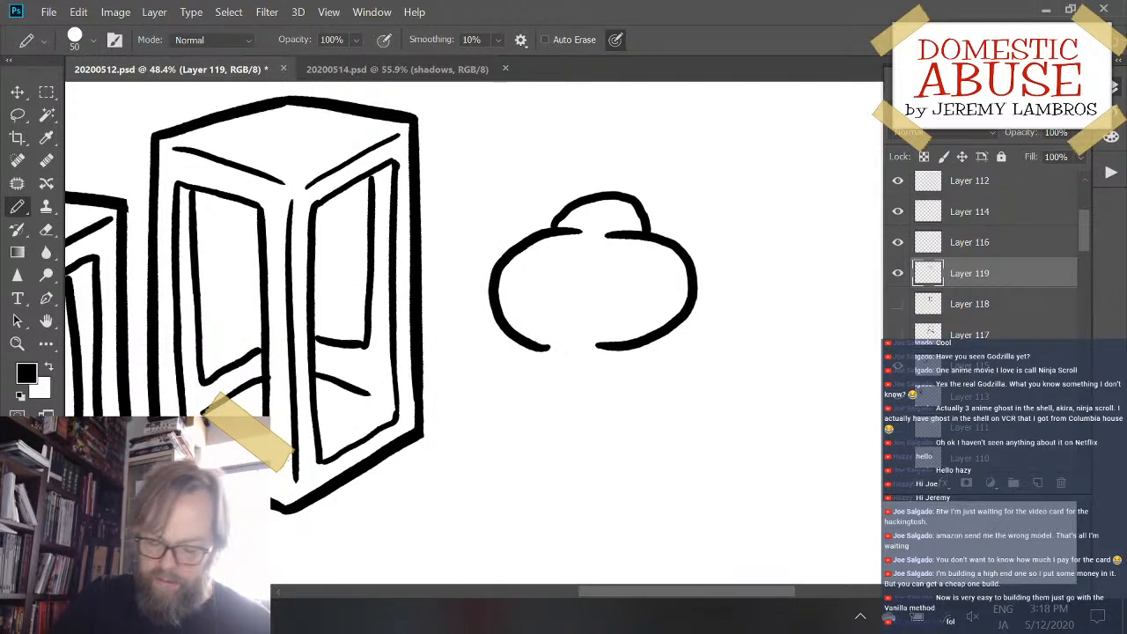
{"action": "key", "text": "ctrl+z"}
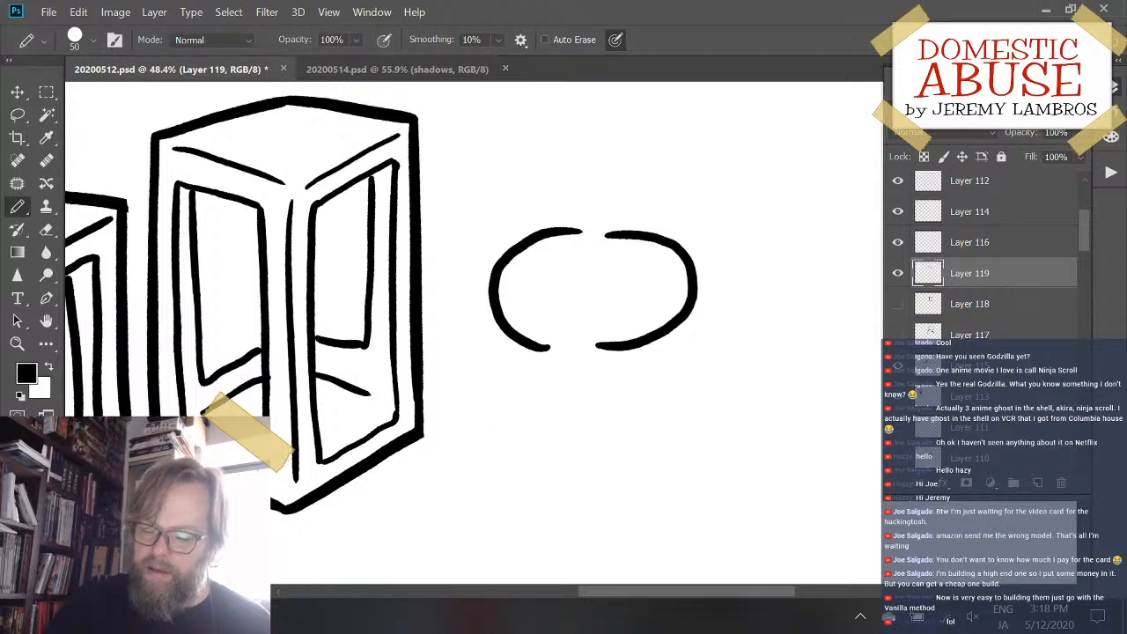
- Draw the left and right sides of a body running down from the underside of the oval head
{"action": "mouse_move", "coordinate": [535, 351]}
{"action": "left_mouse_down"}
{"action": "mouse_move", "coordinate": [508, 375]}
{"action": "mouse_move", "coordinate": [476, 430]}
{"action": "left_mouse_up"}
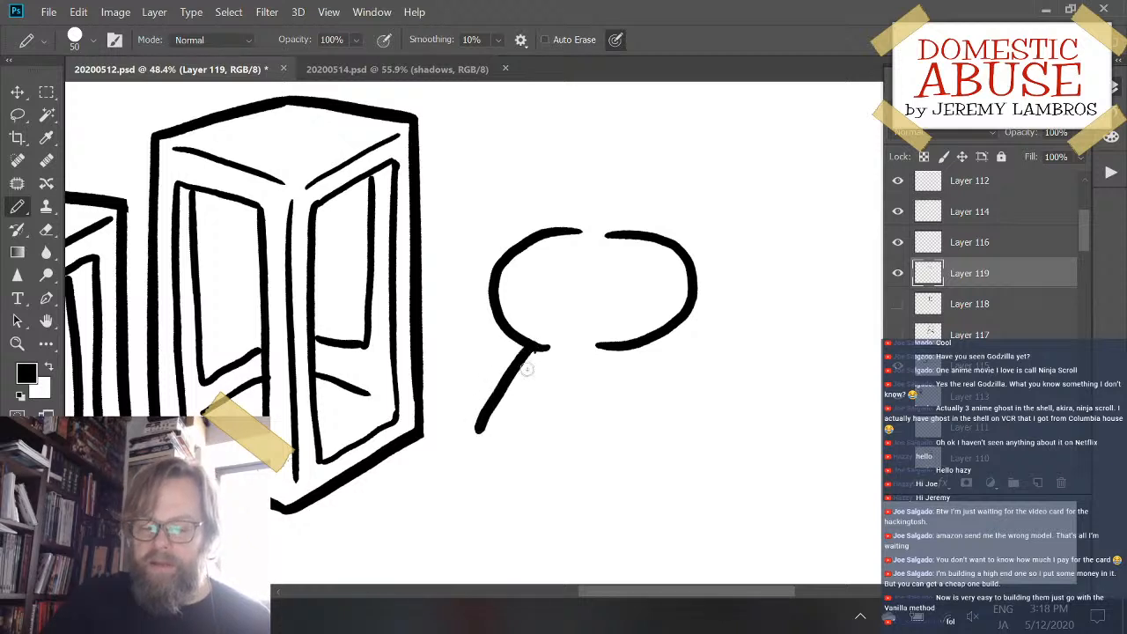
{"action": "key", "text": "ctrl+z"}
{"action": "left_click_drag", "start_coordinate": [537, 351], "coordinate": [499, 446]}
{"action": "left_click_drag", "start_coordinate": [636, 348], "coordinate": [610, 460]}
{"action": "key", "text": "ctrl+z"}
- Curve the body's left side inward along its bottom, and try a rounded foot at the body's lower left
{"action": "mouse_move", "coordinate": [499, 438]}
{"action": "left_mouse_down"}
{"action": "mouse_move", "coordinate": [530, 467]}
{"action": "mouse_move", "coordinate": [557, 469]}
{"action": "left_mouse_up"}
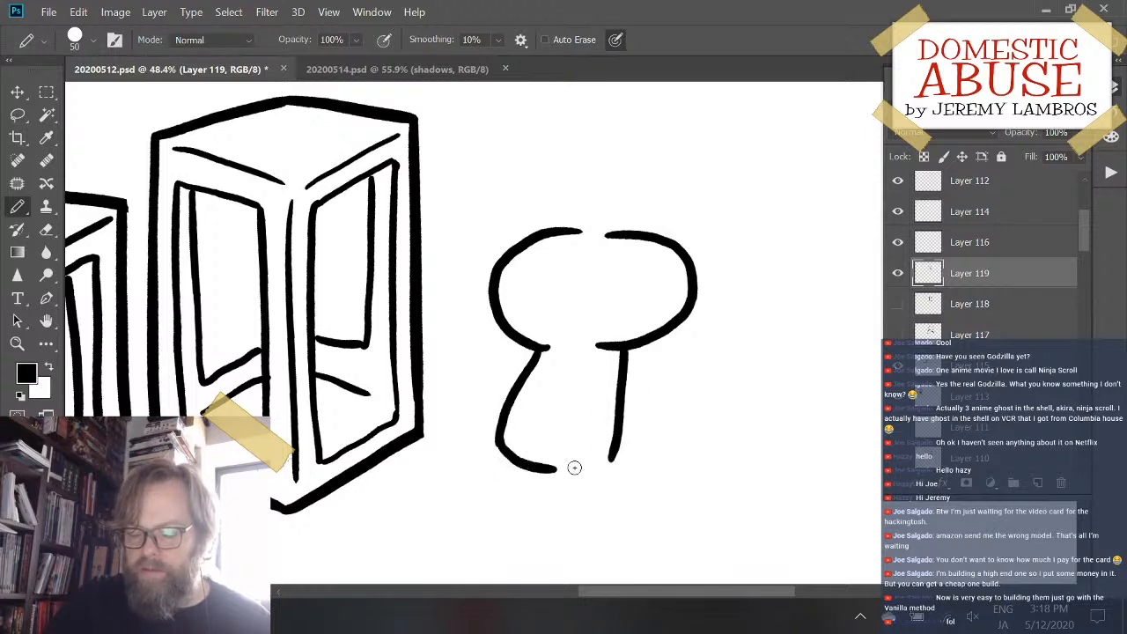
{"action": "key", "text": "ctrl+z"}
{"action": "left_click_drag", "start_coordinate": [499, 439], "coordinate": [560, 483]}
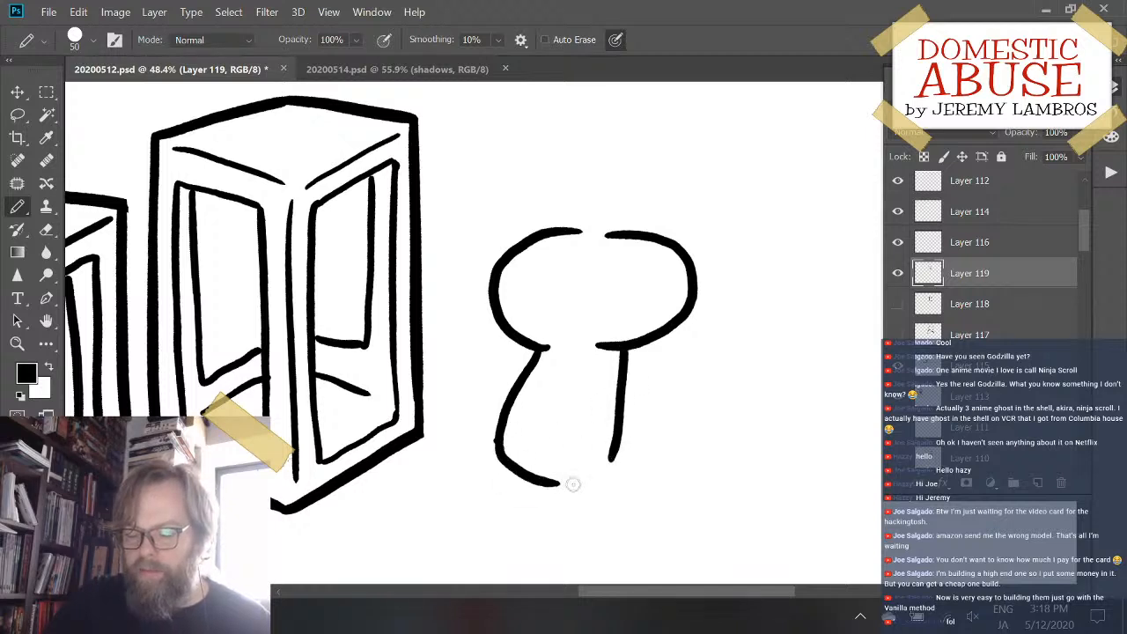
{"action": "key", "text": "ctrl+z"}
{"action": "left_click_drag", "start_coordinate": [499, 439], "coordinate": [602, 476]}
{"action": "key", "text": "ctrl+z"}
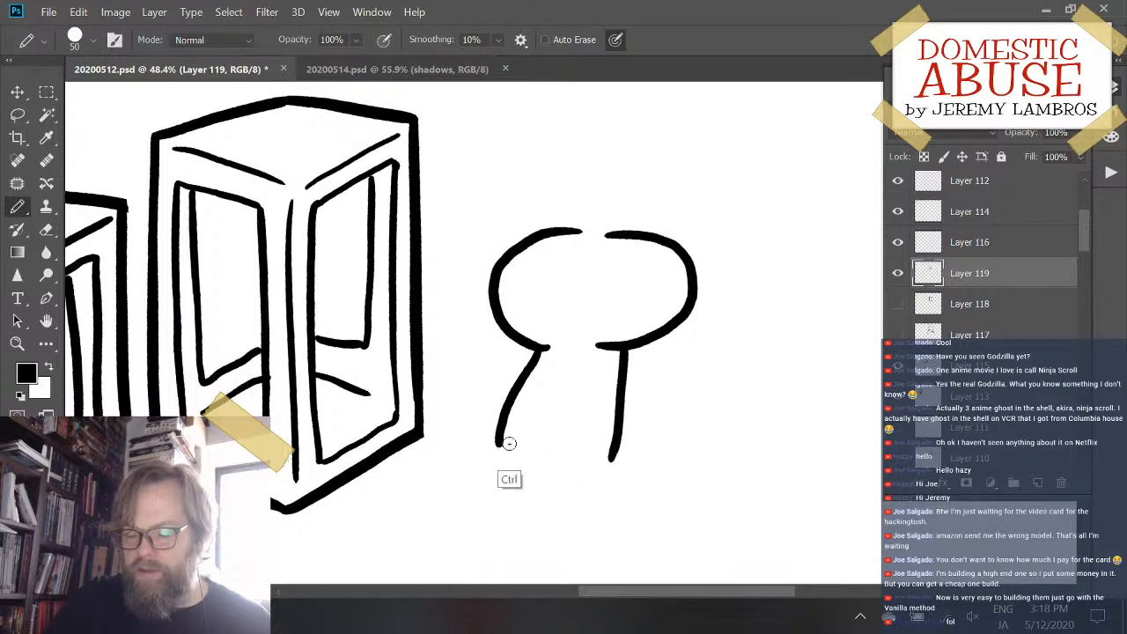
{"action": "mouse_move", "coordinate": [499, 439]}
{"action": "left_mouse_down"}
{"action": "mouse_move", "coordinate": [503, 459]}
{"action": "mouse_move", "coordinate": [560, 484]}
{"action": "left_mouse_up"}
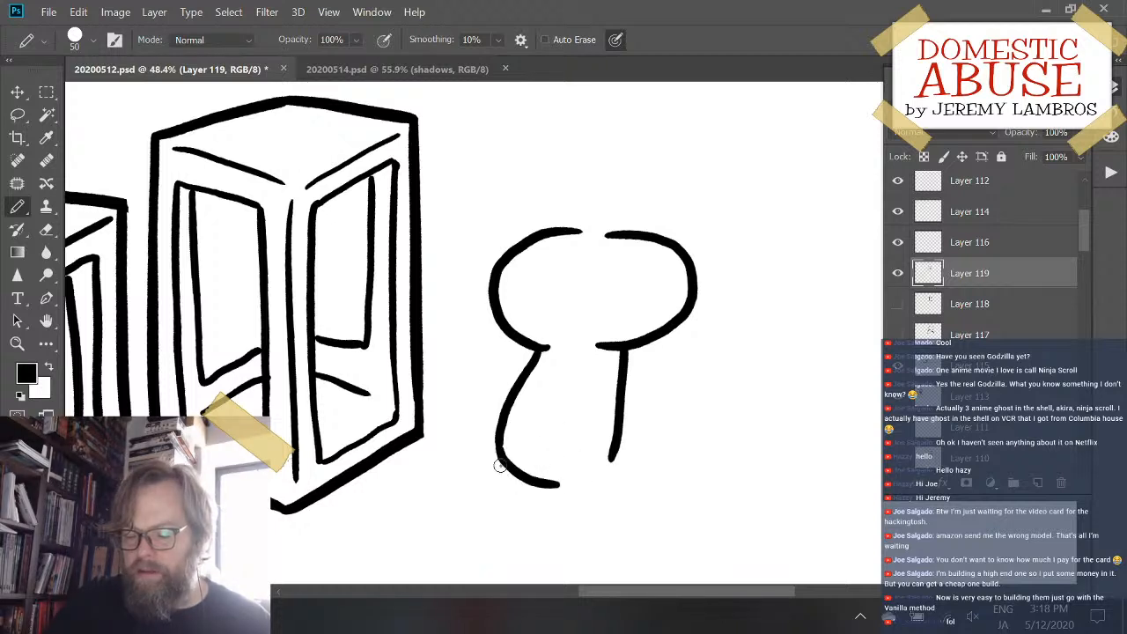
{"action": "mouse_move", "coordinate": [499, 466]}
{"action": "left_mouse_down"}
{"action": "mouse_move", "coordinate": [425, 487]}
{"action": "mouse_move", "coordinate": [461, 518]}
{"action": "mouse_move", "coordinate": [546, 480]}
{"action": "left_mouse_up"}
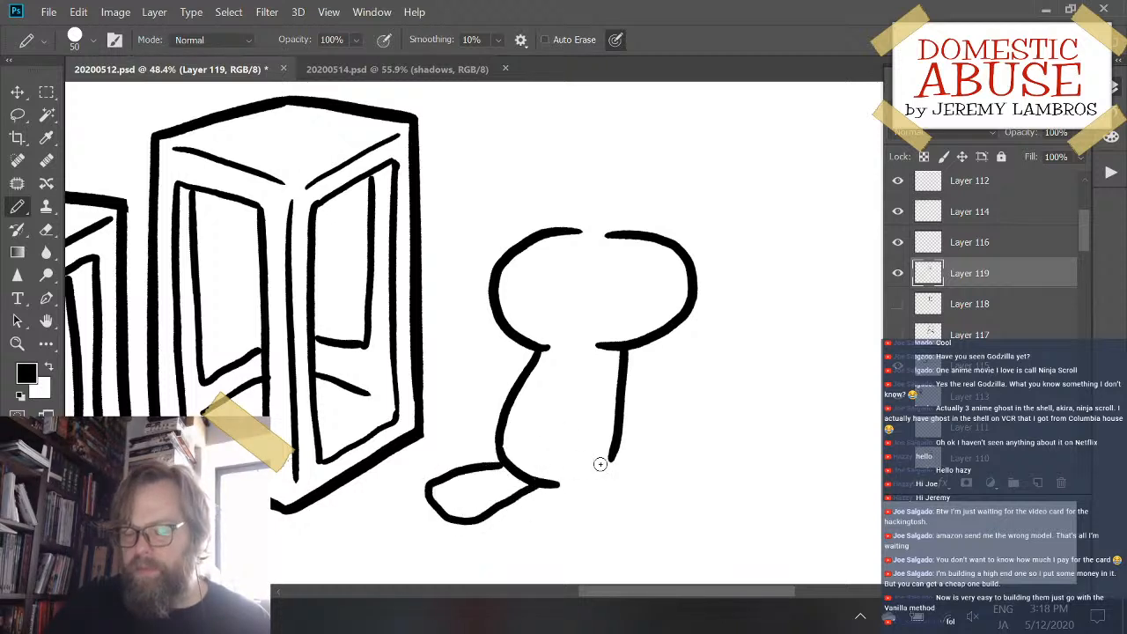
{"action": "key", "text": "ctrl+z"}
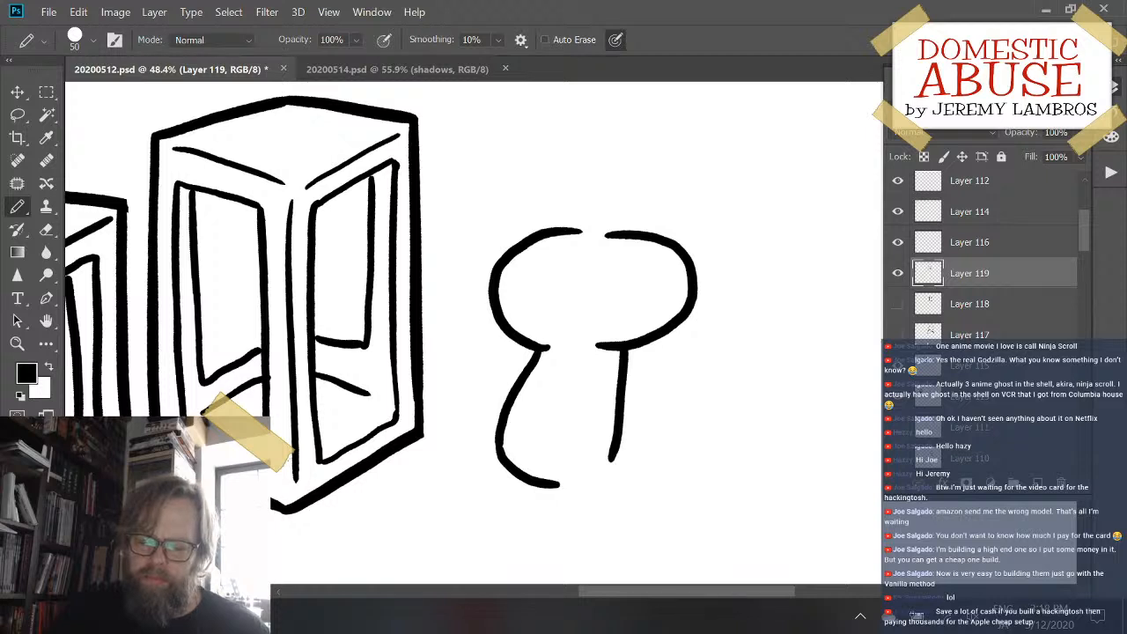
- Finish the underside of the body and draw two rounded legs splaying out to its lower left and lower right
{"action": "mouse_move", "coordinate": [558, 485]}
{"action": "left_mouse_down"}
{"action": "mouse_move", "coordinate": [593, 479]}
{"action": "mouse_move", "coordinate": [660, 513]}
{"action": "left_mouse_up"}
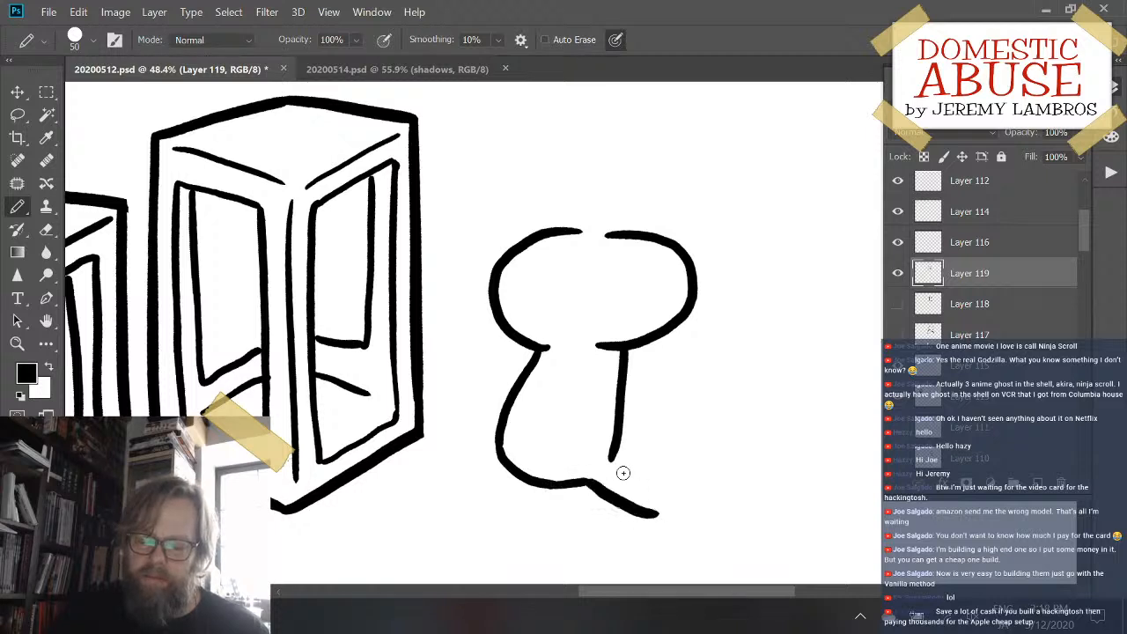
{"action": "mouse_move", "coordinate": [611, 459]}
{"action": "left_mouse_down"}
{"action": "mouse_move", "coordinate": [639, 469]}
{"action": "mouse_move", "coordinate": [667, 514]}
{"action": "mouse_move", "coordinate": [646, 513]}
{"action": "left_mouse_up"}
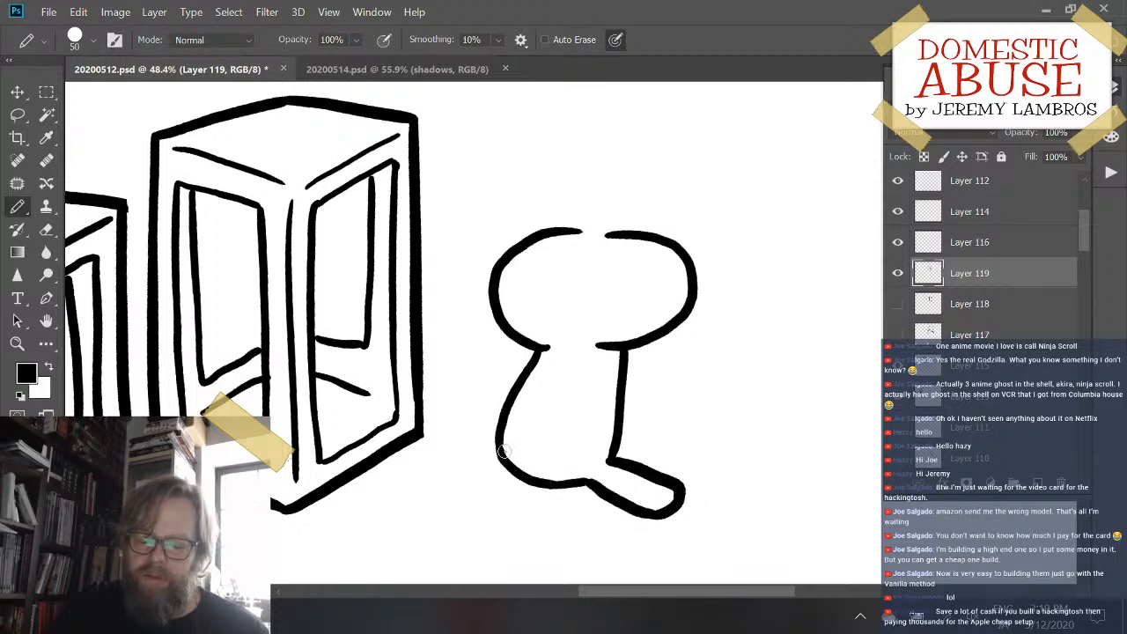
{"action": "mouse_move", "coordinate": [491, 447]}
{"action": "left_mouse_down"}
{"action": "mouse_move", "coordinate": [413, 472]}
{"action": "mouse_move", "coordinate": [433, 495]}
{"action": "mouse_move", "coordinate": [513, 462]}
{"action": "left_mouse_up"}
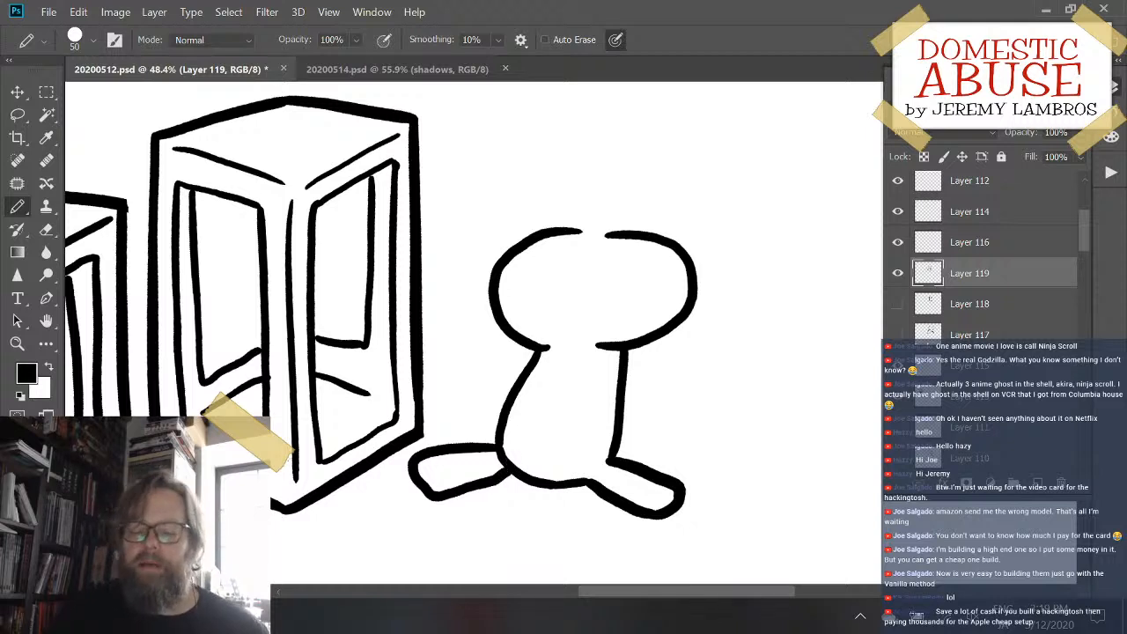
- Draw two narrow arms hanging side by side down the front of the body, undoing the unwanted strokes
{"action": "mouse_move", "coordinate": [543, 364]}
{"action": "left_mouse_down"}
{"action": "mouse_move", "coordinate": [519, 449]}
{"action": "mouse_move", "coordinate": [552, 435]}
{"action": "mouse_move", "coordinate": [557, 393]}
{"action": "mouse_move", "coordinate": [580, 396]}
{"action": "mouse_move", "coordinate": [607, 453]}
{"action": "mouse_move", "coordinate": [603, 377]}
{"action": "mouse_move", "coordinate": [573, 458]}
{"action": "mouse_move", "coordinate": [605, 423]}
{"action": "mouse_move", "coordinate": [602, 382]}
{"action": "mouse_move", "coordinate": [581, 446]}
{"action": "mouse_move", "coordinate": [608, 432]}
{"action": "mouse_move", "coordinate": [590, 365]}
{"action": "mouse_move", "coordinate": [575, 423]}
{"action": "mouse_move", "coordinate": [609, 445]}
{"action": "mouse_move", "coordinate": [592, 328]}
{"action": "left_mouse_up"}
{"action": "key", "text": "ctrl+z"}
{"action": "key", "text": "ctrl+z"}
{"action": "key", "text": "ctrl+z"}
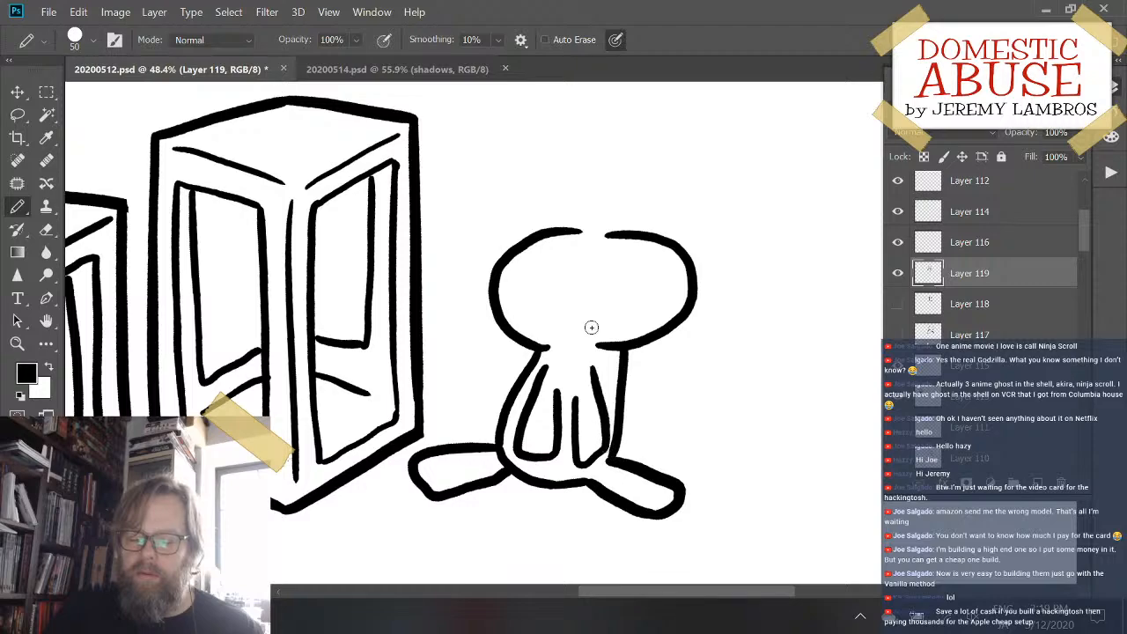
- Try a small rounded bump on top of the oval head, and undo it
{"action": "scroll", "coordinate": [582, 244], "scroll_direction": "down", "scroll_amount": 2}
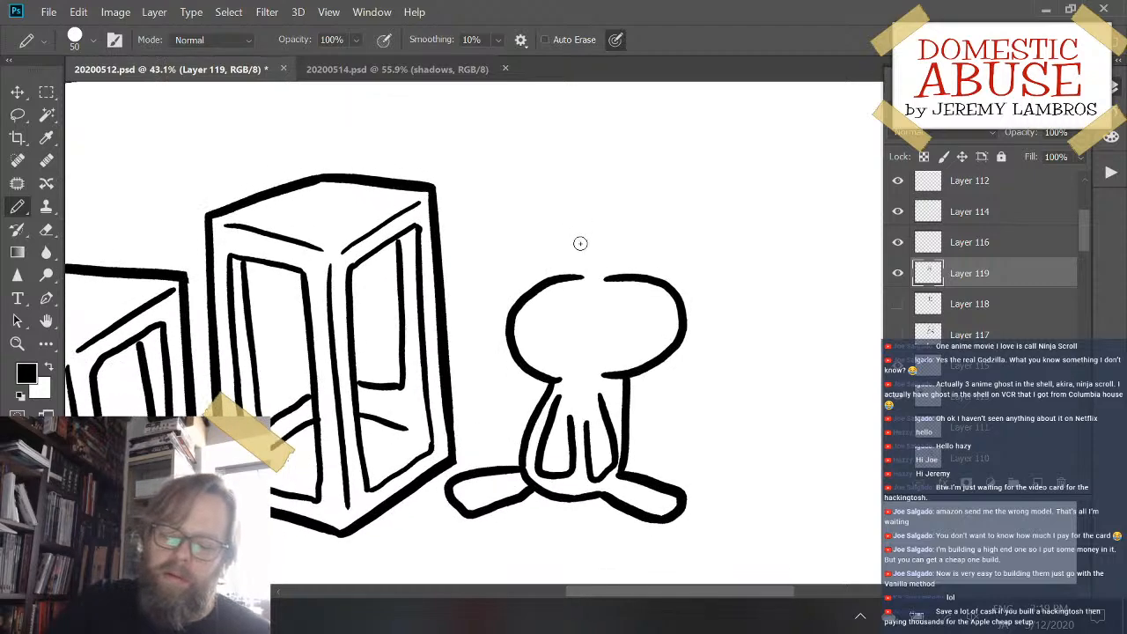
{"action": "scroll", "coordinate": [582, 244], "scroll_direction": "up", "scroll_amount": 3}
{"action": "scroll", "coordinate": [581, 290], "scroll_direction": "up", "scroll_amount": 1}
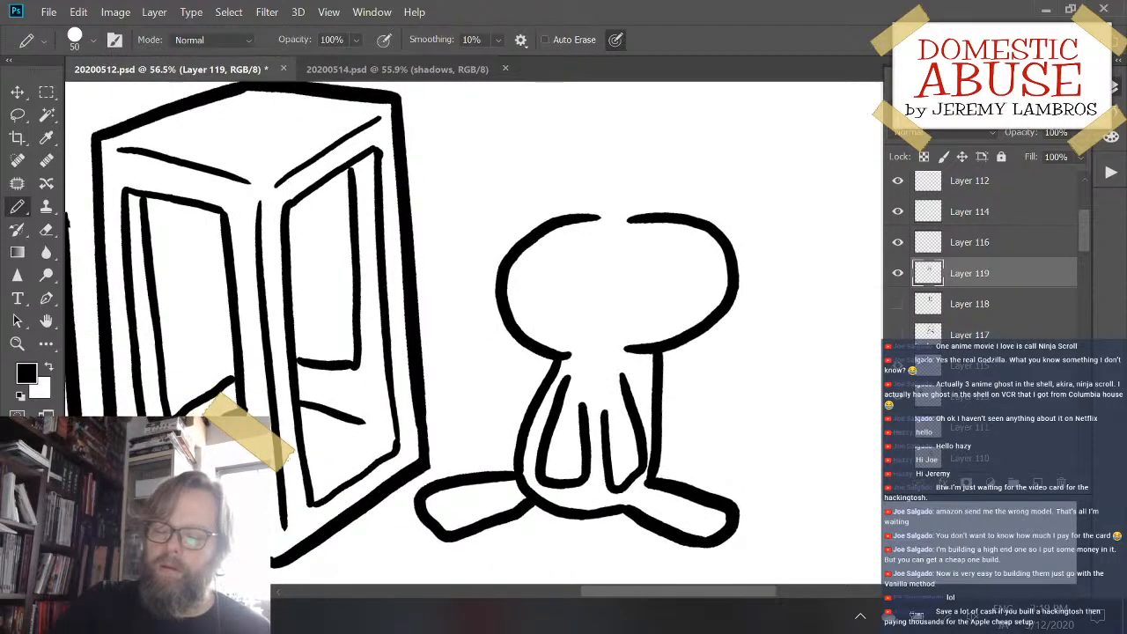
{"action": "scroll", "coordinate": [581, 291], "scroll_direction": "up", "scroll_amount": 1}
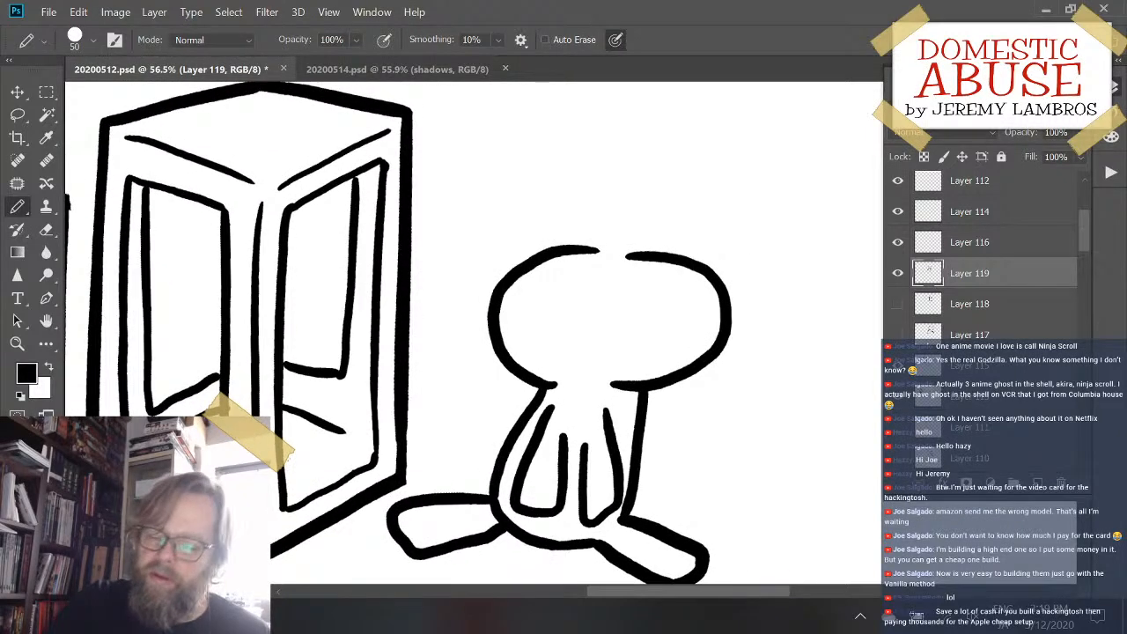
{"action": "mouse_move", "coordinate": [589, 251]}
{"action": "left_mouse_down"}
{"action": "mouse_move", "coordinate": [612, 214]}
{"action": "mouse_move", "coordinate": [646, 211]}
{"action": "mouse_move", "coordinate": [661, 257]}
{"action": "left_mouse_up"}
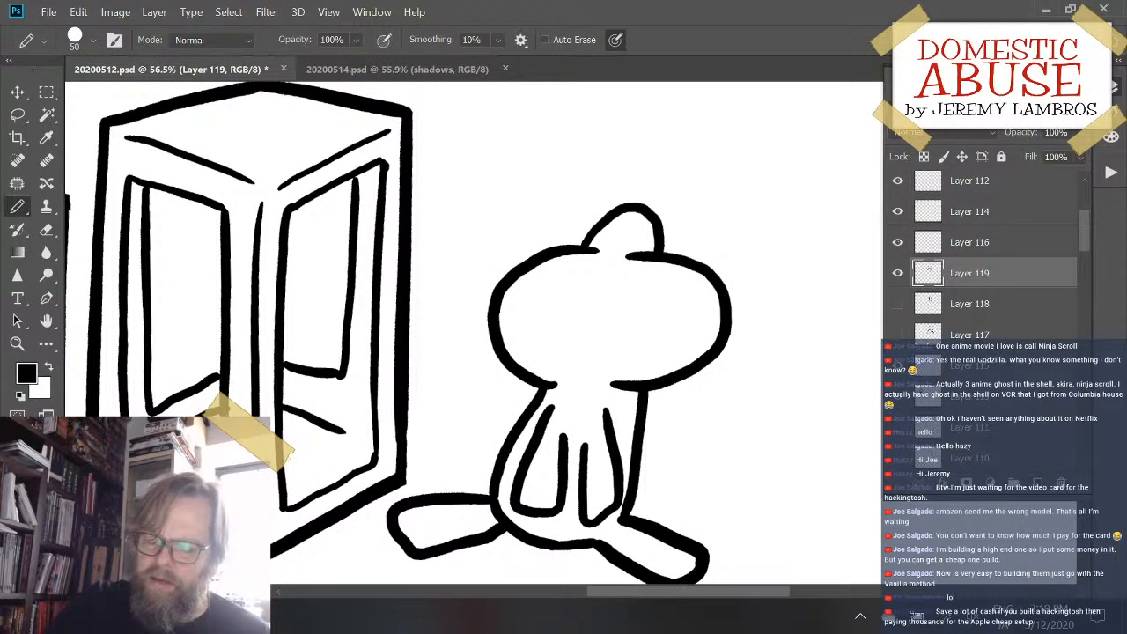
{"action": "key", "text": "ctrl+z"}
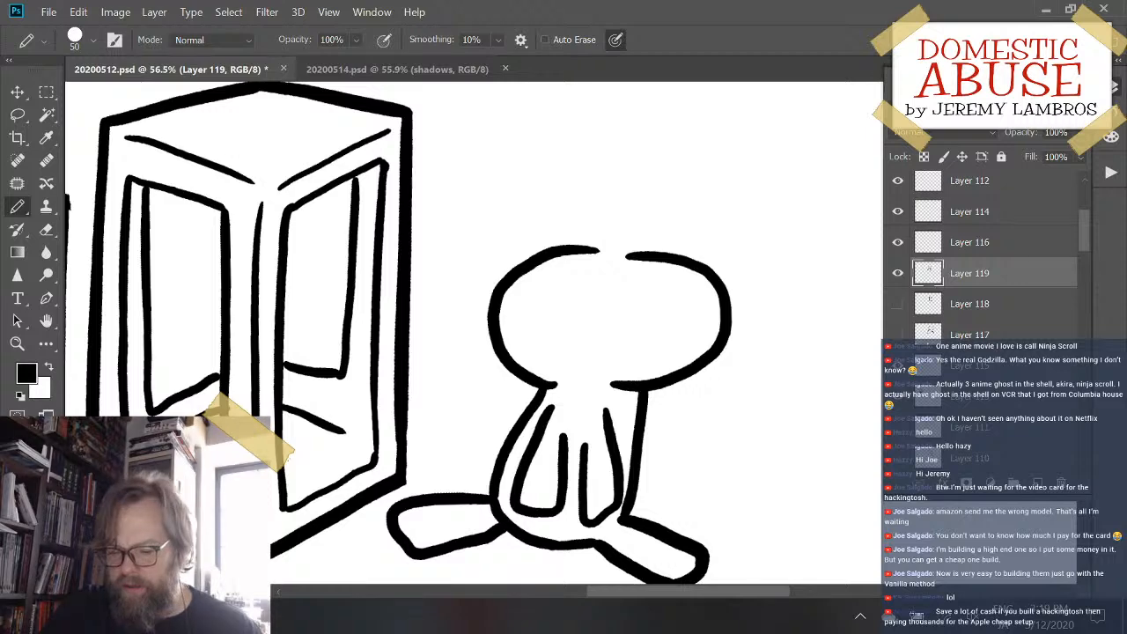
- Hide Layer 119 and, on a new layer, draw a round head with a spiky hair tuft and short body sides beneath it
{"action": "left_click", "coordinate": [898, 273]}
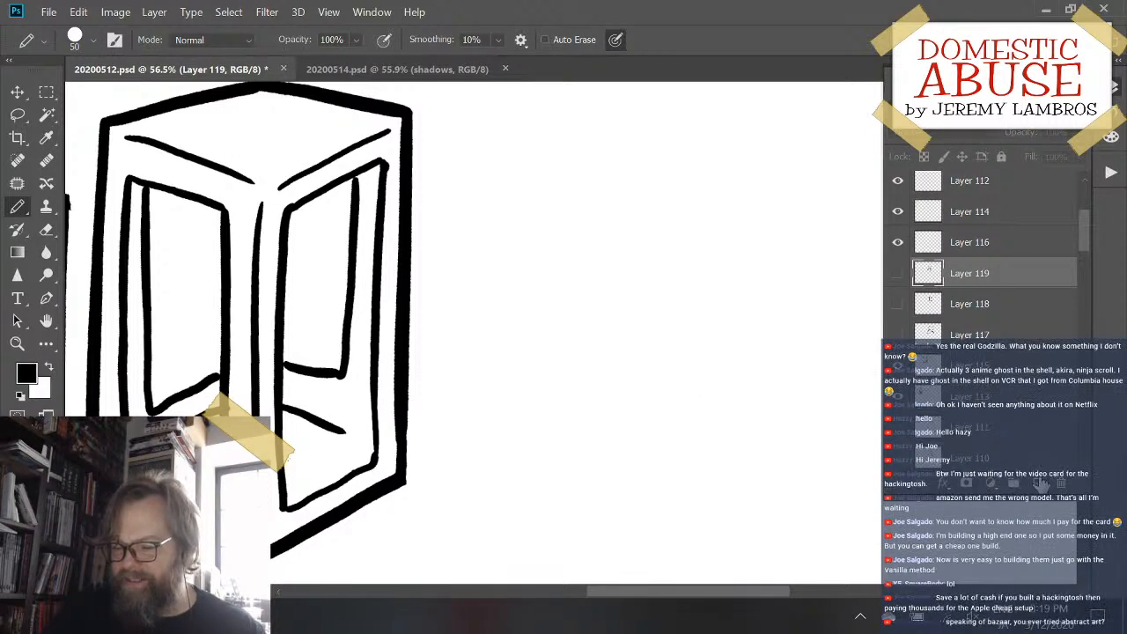
{"action": "left_click", "coordinate": [1038, 483]}
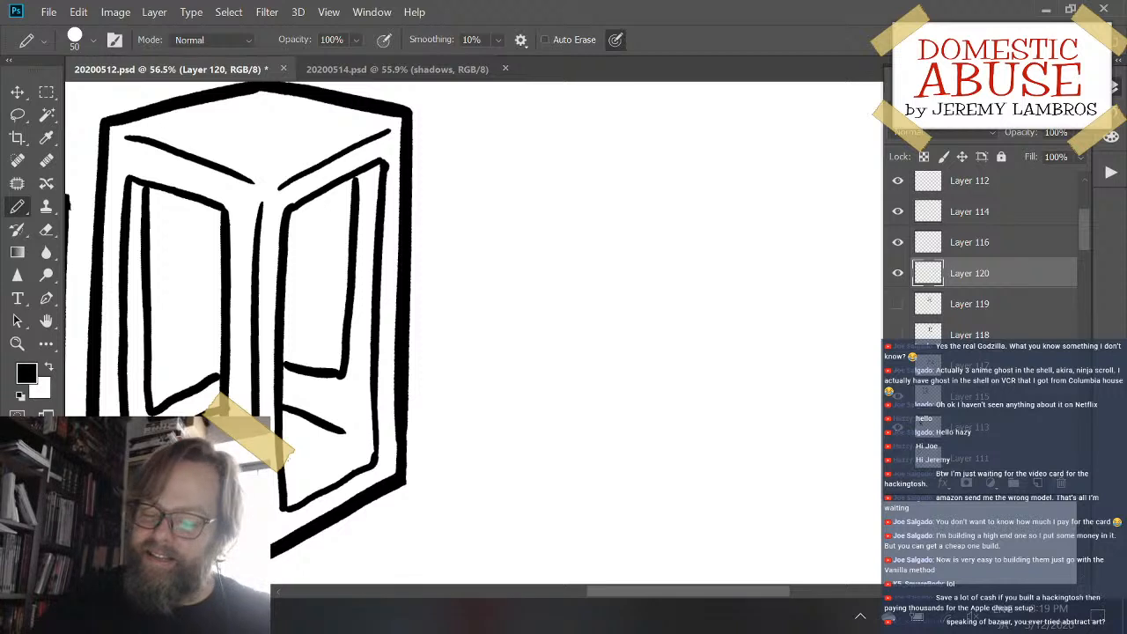
{"action": "left_click_drag", "start_coordinate": [475, 343], "coordinate": [465, 322]}
{"action": "mouse_move", "coordinate": [538, 182]}
{"action": "left_mouse_down"}
{"action": "mouse_move", "coordinate": [467, 285]}
{"action": "mouse_move", "coordinate": [558, 347]}
{"action": "mouse_move", "coordinate": [518, 400]}
{"action": "left_mouse_up"}
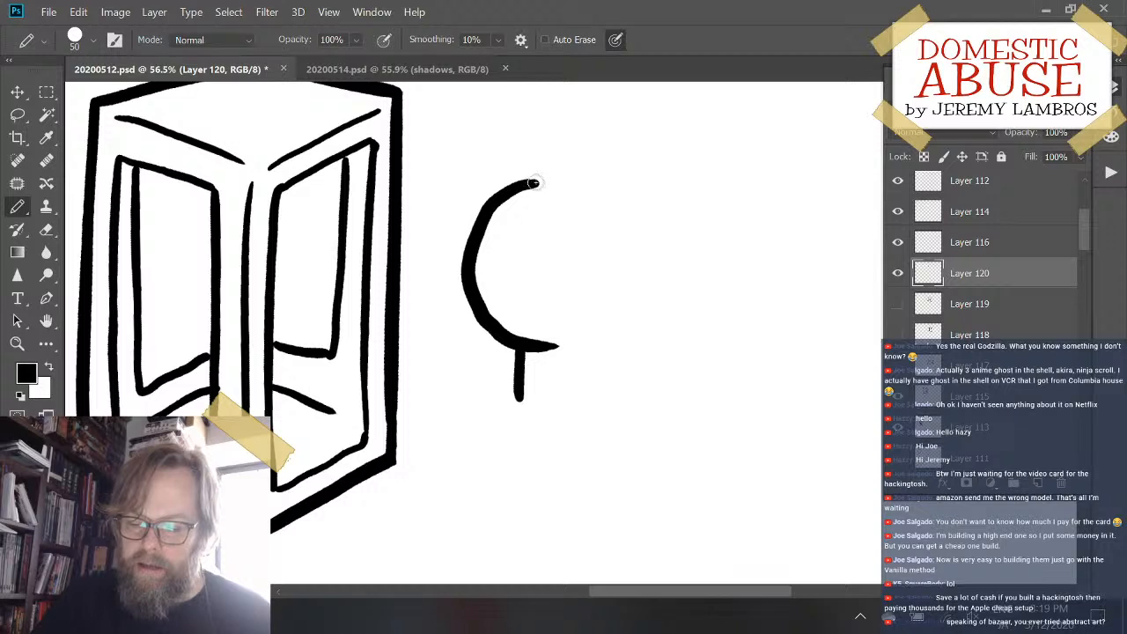
{"action": "mouse_move", "coordinate": [533, 183]}
{"action": "left_mouse_down"}
{"action": "mouse_move", "coordinate": [562, 176]}
{"action": "mouse_move", "coordinate": [568, 159]}
{"action": "mouse_move", "coordinate": [587, 181]}
{"action": "mouse_move", "coordinate": [584, 173]}
{"action": "mouse_move", "coordinate": [649, 191]}
{"action": "mouse_move", "coordinate": [697, 261]}
{"action": "mouse_move", "coordinate": [660, 331]}
{"action": "mouse_move", "coordinate": [604, 334]}
{"action": "mouse_move", "coordinate": [654, 401]}
{"action": "left_mouse_up"}
- Draw a rounded arm on the new figure's body, extend both body sides downward and curve their lower ends inward
{"action": "mouse_move", "coordinate": [589, 363]}
{"action": "left_mouse_down"}
{"action": "mouse_move", "coordinate": [595, 446]}
{"action": "mouse_move", "coordinate": [608, 471]}
{"action": "mouse_move", "coordinate": [636, 466]}
{"action": "mouse_move", "coordinate": [619, 357]}
{"action": "left_mouse_up"}
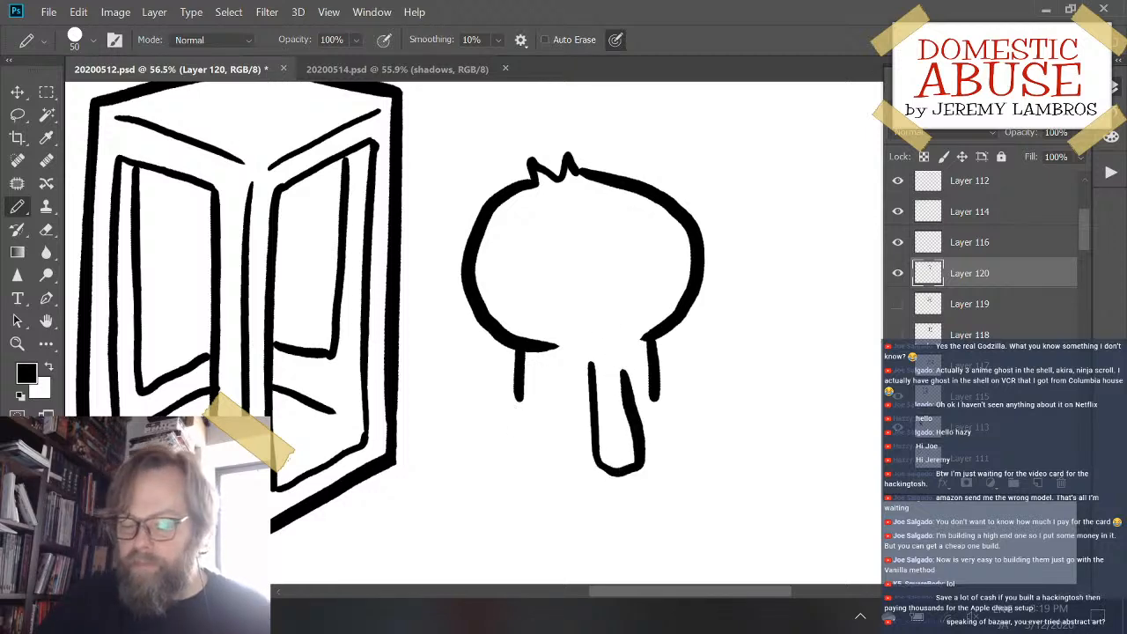
{"action": "scroll", "coordinate": [519, 398], "scroll_direction": "down", "scroll_amount": 1}
{"action": "mouse_move", "coordinate": [519, 385]}
{"action": "left_mouse_down"}
{"action": "mouse_move", "coordinate": [530, 440]}
{"action": "mouse_move", "coordinate": [559, 451]}
{"action": "left_mouse_up"}
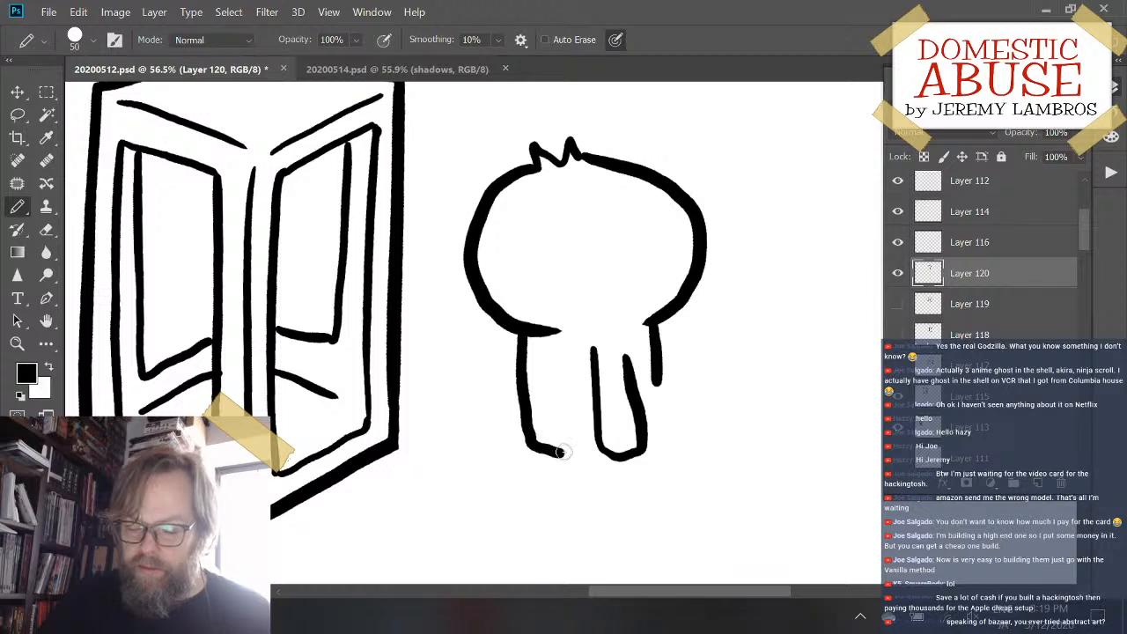
{"action": "key", "text": "ctrl+z"}
{"action": "left_click_drag", "start_coordinate": [521, 379], "coordinate": [517, 453]}
{"action": "left_click_drag", "start_coordinate": [664, 370], "coordinate": [665, 451]}
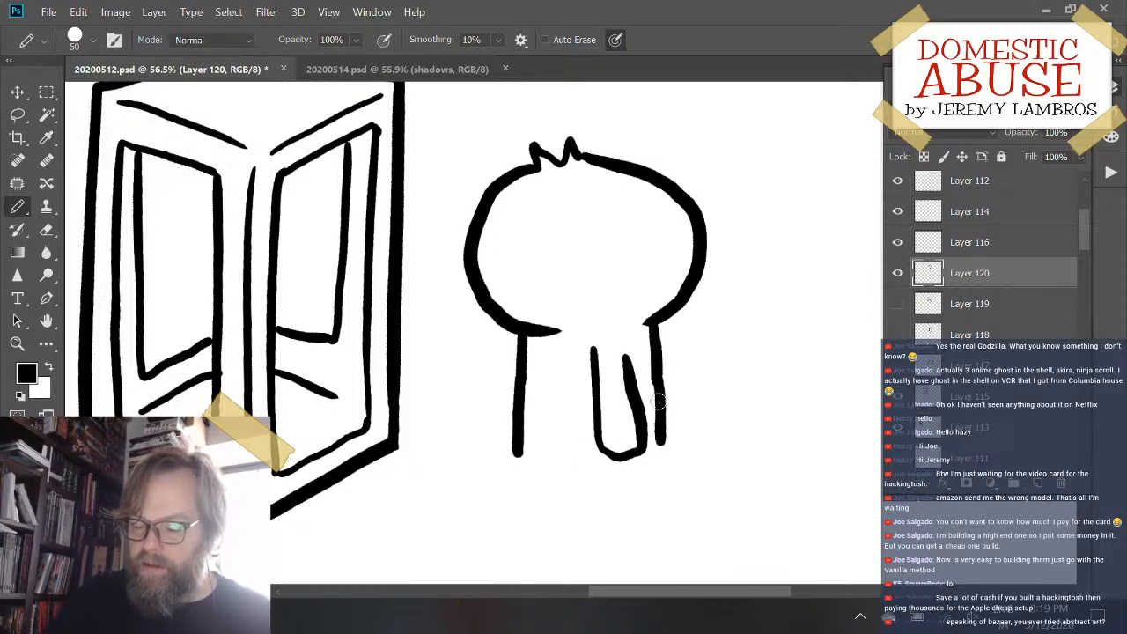
{"action": "key", "text": "ctrl+z"}
{"action": "left_click_drag", "start_coordinate": [652, 359], "coordinate": [665, 451]}
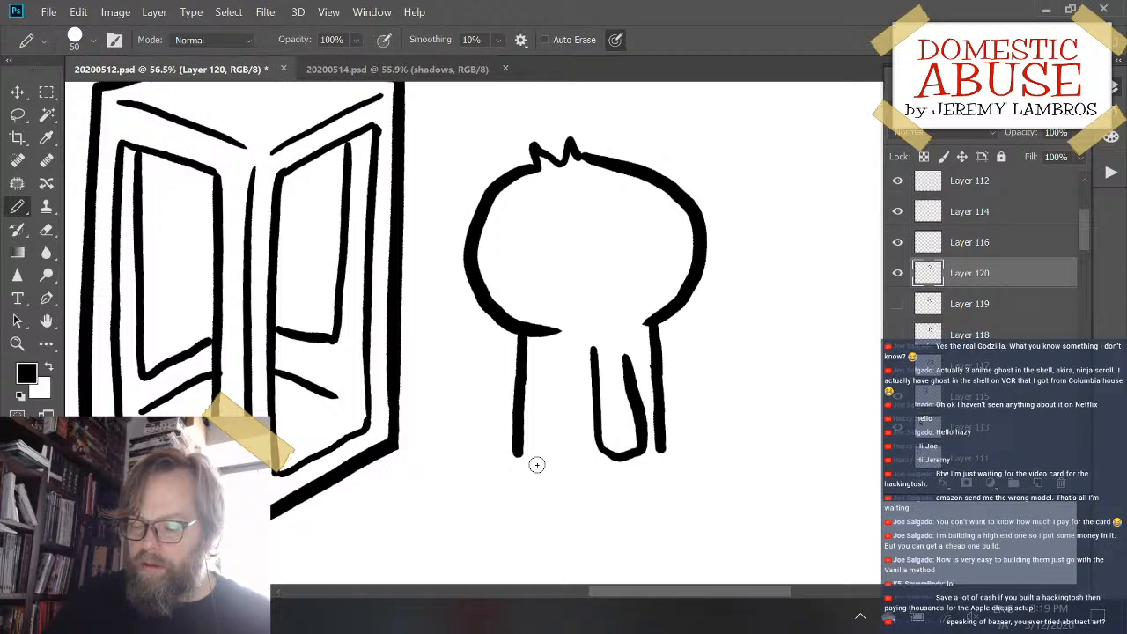
{"action": "mouse_move", "coordinate": [516, 451]}
{"action": "left_mouse_down"}
{"action": "mouse_move", "coordinate": [557, 485]}
{"action": "mouse_move", "coordinate": [621, 484]}
{"action": "mouse_move", "coordinate": [659, 456]}
{"action": "left_mouse_up"}
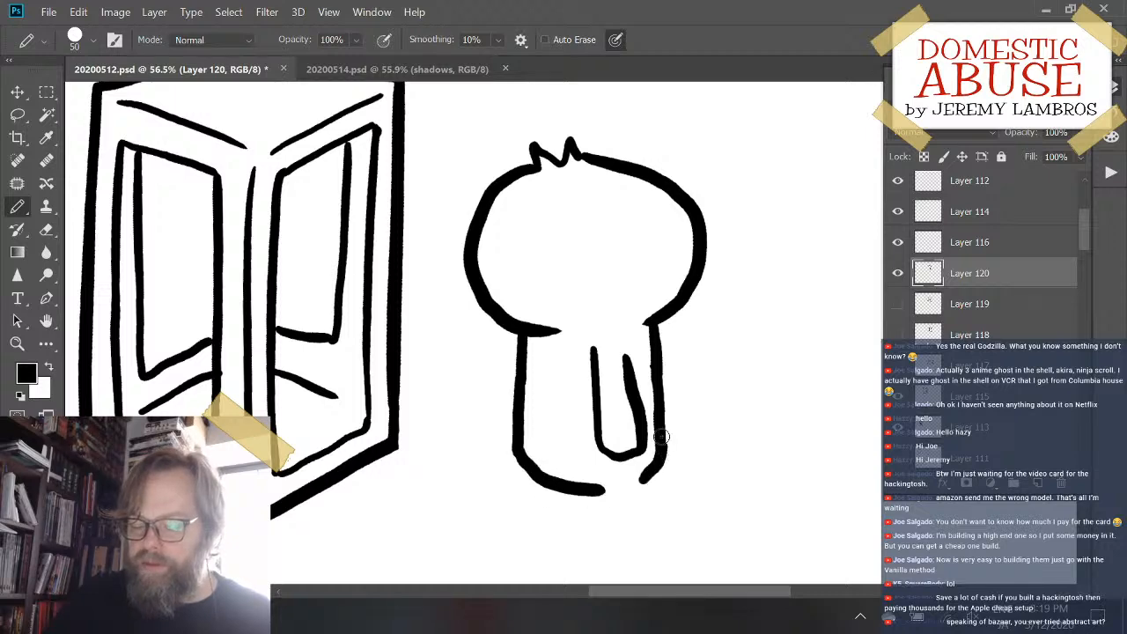
- Draw a narrow second arm along the outside of the body's left side
{"action": "scroll", "coordinate": [572, 379], "scroll_direction": "down", "scroll_amount": 3}
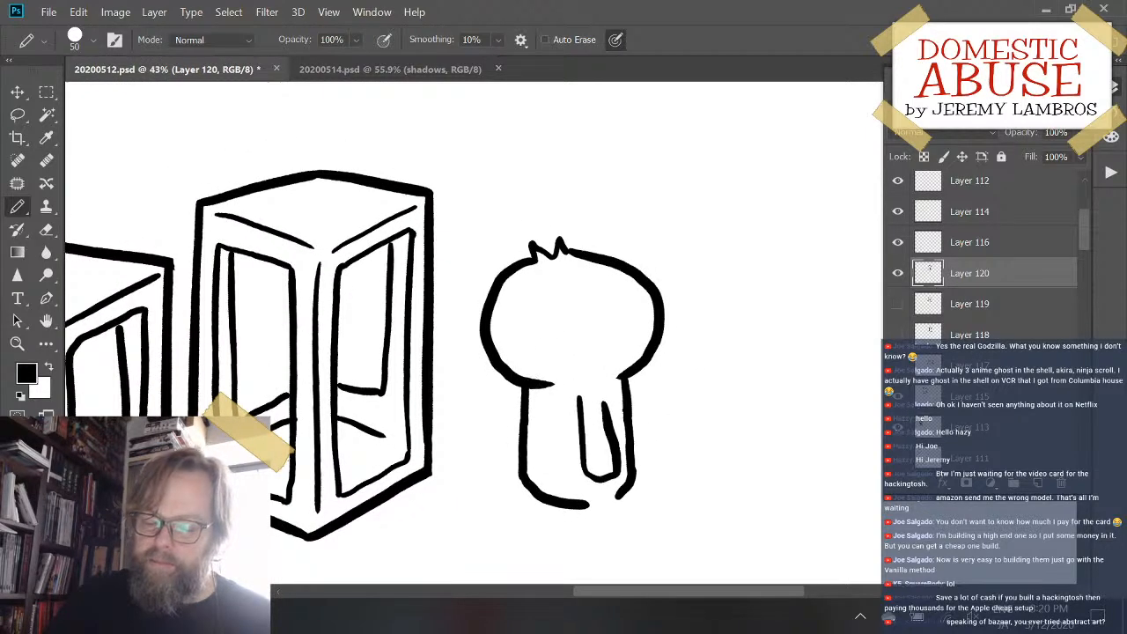
{"action": "left_click_drag", "start_coordinate": [521, 392], "coordinate": [515, 459]}
{"action": "key", "text": "ctrl+z"}
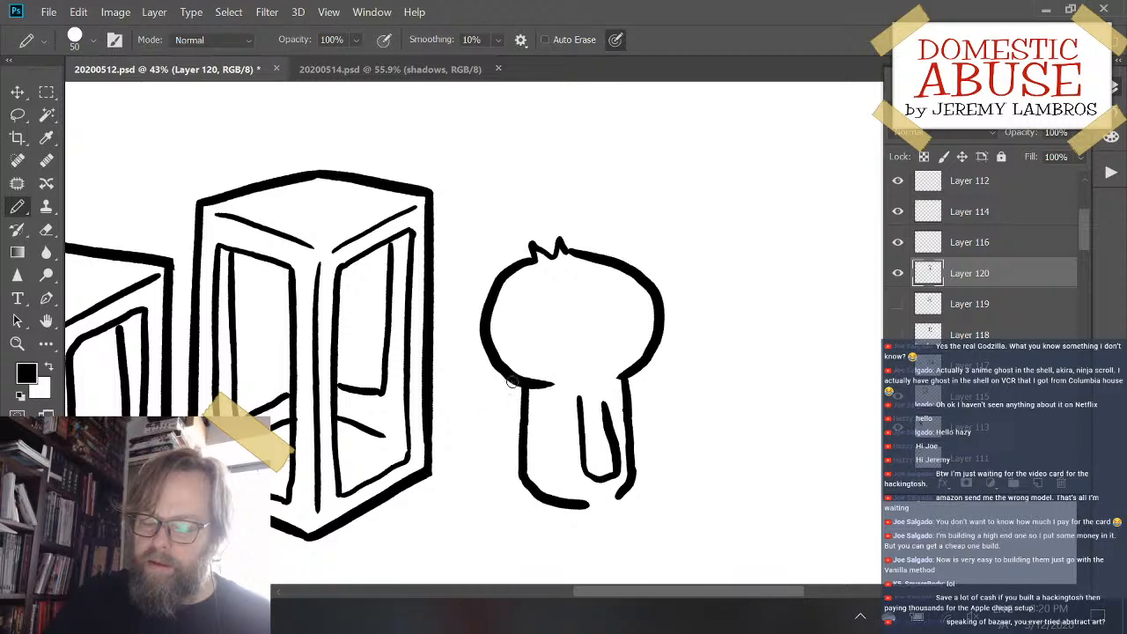
{"action": "mouse_move", "coordinate": [512, 378]}
{"action": "left_mouse_down"}
{"action": "mouse_move", "coordinate": [505, 446]}
{"action": "mouse_move", "coordinate": [521, 458]}
{"action": "left_mouse_up"}
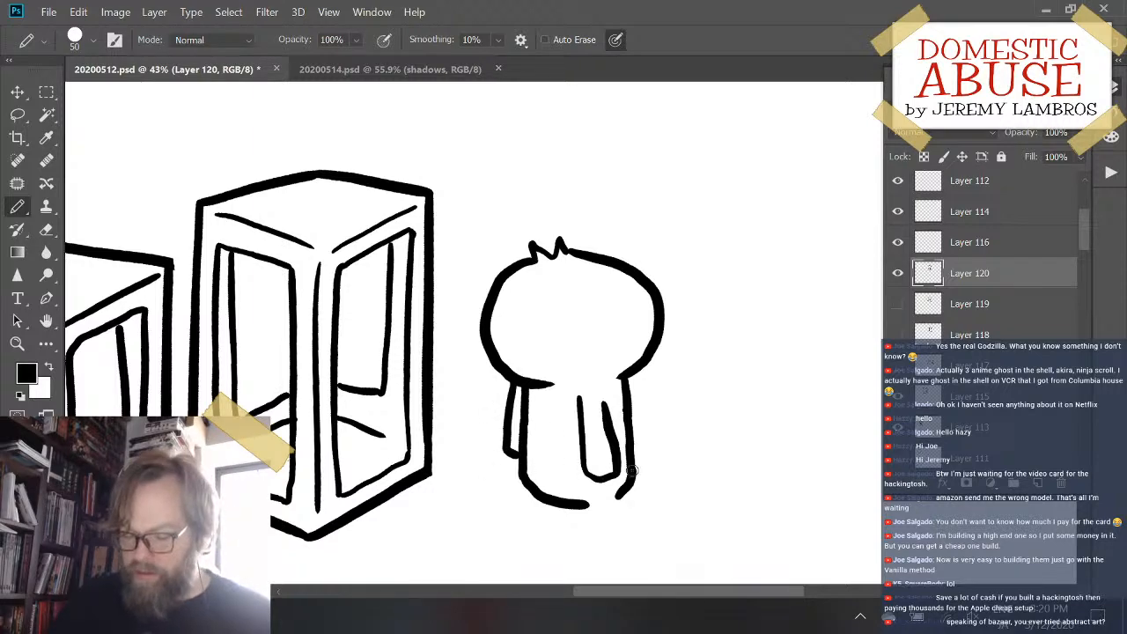
- Draw two short, overlapping legs with rounded feet below the body
{"action": "left_click_drag", "start_coordinate": [647, 477], "coordinate": [618, 382]}
{"action": "key", "text": "ctrl+plus"}
{"action": "key", "text": "ctrl+plus"}
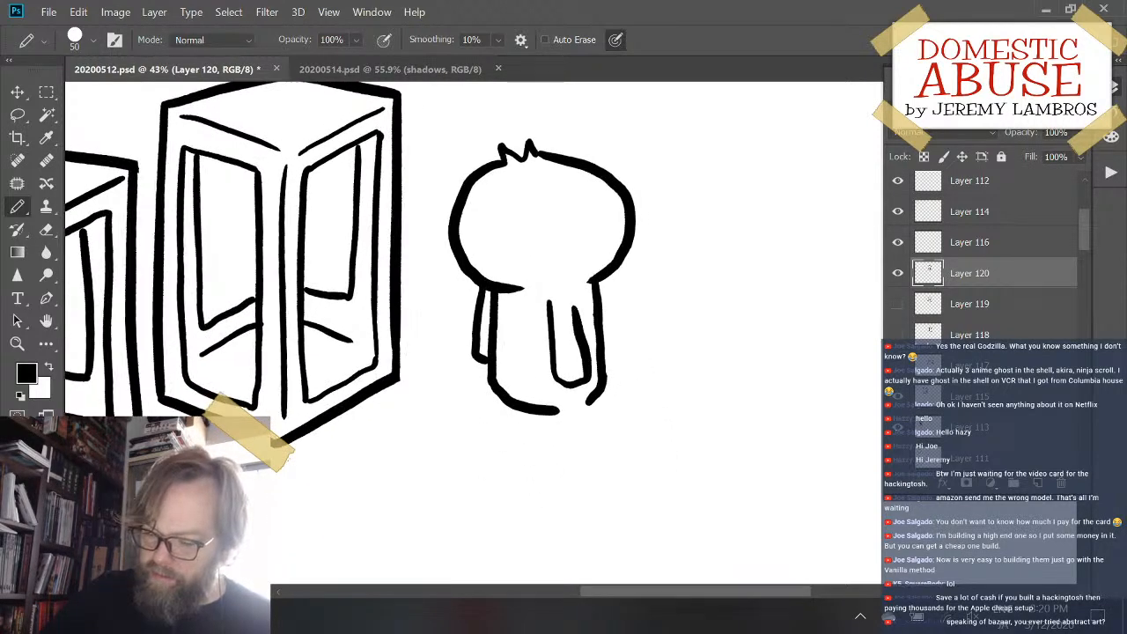
{"action": "mouse_move", "coordinate": [489, 446]}
{"action": "left_mouse_down"}
{"action": "mouse_move", "coordinate": [480, 521]}
{"action": "mouse_move", "coordinate": [512, 541]}
{"action": "mouse_move", "coordinate": [543, 517]}
{"action": "mouse_move", "coordinate": [541, 544]}
{"action": "left_mouse_up"}
{"action": "mouse_move", "coordinate": [531, 451]}
{"action": "left_mouse_down"}
{"action": "mouse_move", "coordinate": [558, 551]}
{"action": "mouse_move", "coordinate": [609, 545]}
{"action": "mouse_move", "coordinate": [627, 519]}
{"action": "mouse_move", "coordinate": [606, 438]}
{"action": "left_mouse_up"}
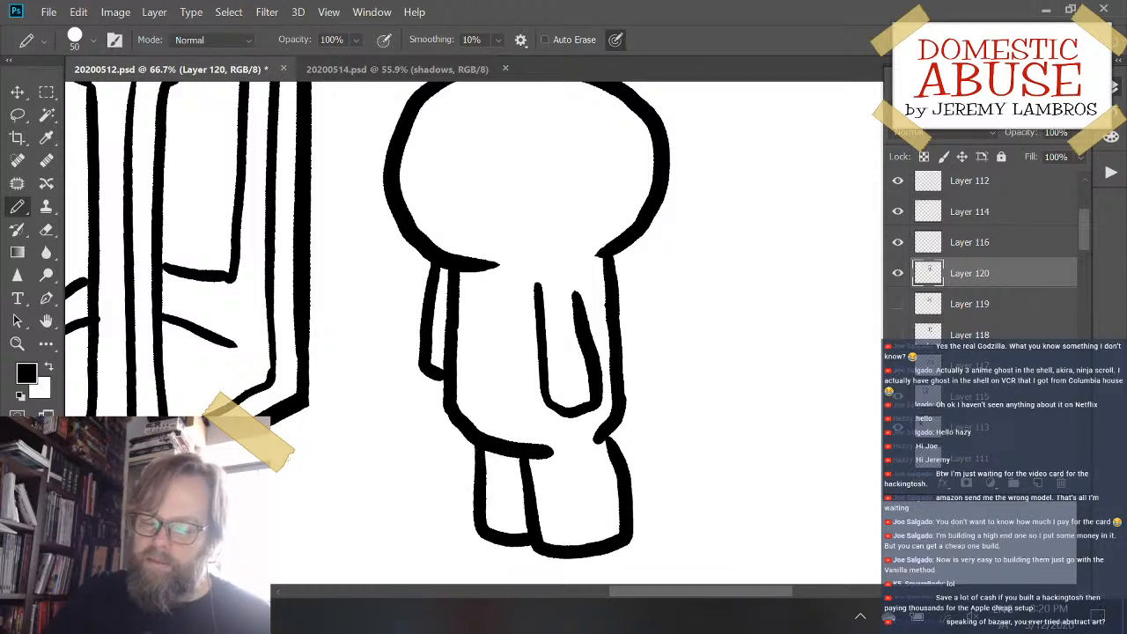
- Erase both arms from the figure and restore the body's left outline
{"action": "mouse_move", "coordinate": [674, 251]}
{"action": "left_mouse_down"}
{"action": "mouse_move", "coordinate": [692, 372]}
{"action": "mouse_move", "coordinate": [690, 314]}
{"action": "left_mouse_up"}
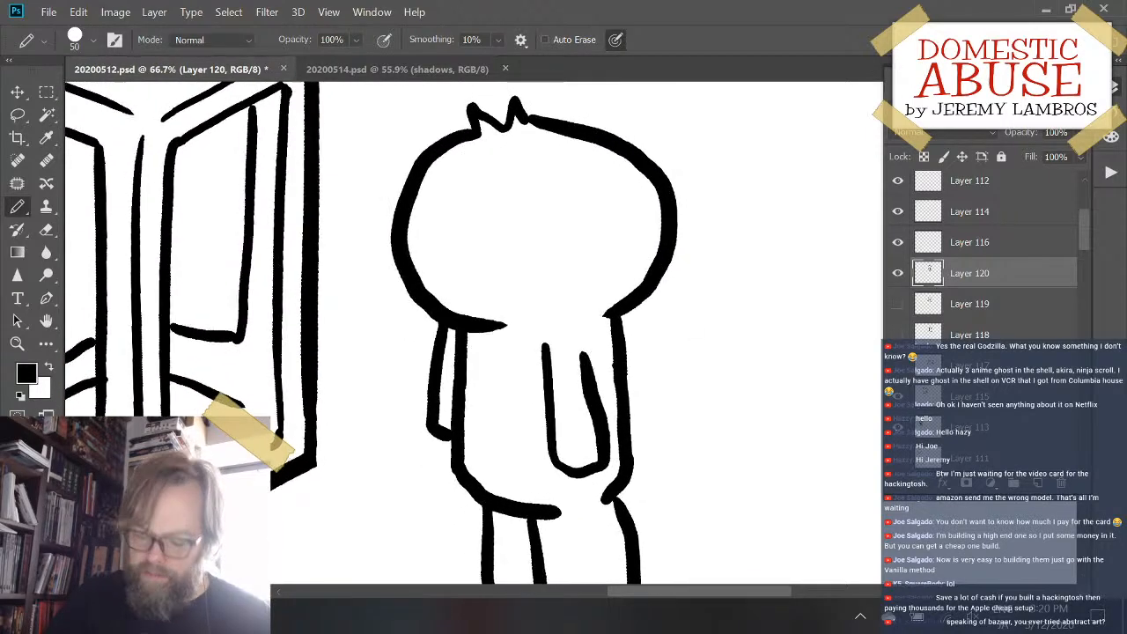
{"action": "key", "text": "e"}
{"action": "mouse_move", "coordinate": [536, 334]}
{"action": "left_mouse_down"}
{"action": "mouse_move", "coordinate": [553, 408]}
{"action": "mouse_move", "coordinate": [590, 475]}
{"action": "mouse_move", "coordinate": [591, 390]}
{"action": "mouse_move", "coordinate": [505, 370]}
{"action": "mouse_move", "coordinate": [423, 390]}
{"action": "mouse_move", "coordinate": [432, 334]}
{"action": "mouse_move", "coordinate": [428, 422]}
{"action": "mouse_move", "coordinate": [442, 432]}
{"action": "left_mouse_up"}
{"action": "key", "text": "b"}
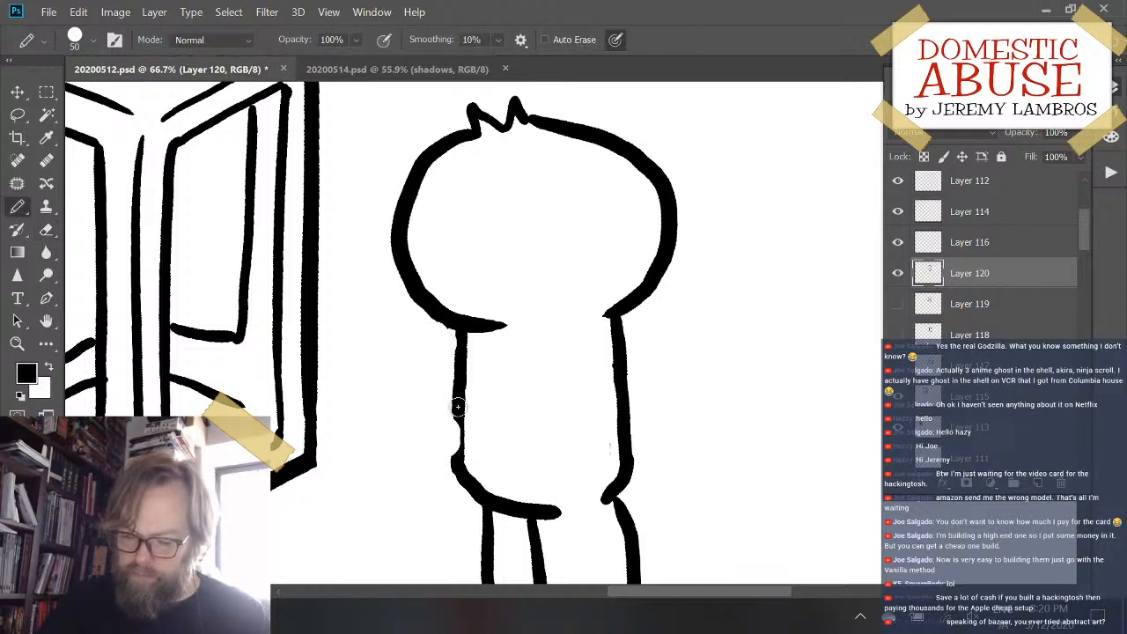
- Move the spiky-haired figure up and closer to the third box
{"action": "mouse_move", "coordinate": [616, 384]}
{"action": "left_mouse_down"}
{"action": "mouse_move", "coordinate": [731, 372]}
{"action": "mouse_move", "coordinate": [558, 428]}
{"action": "mouse_move", "coordinate": [569, 370]}
{"action": "left_mouse_up"}
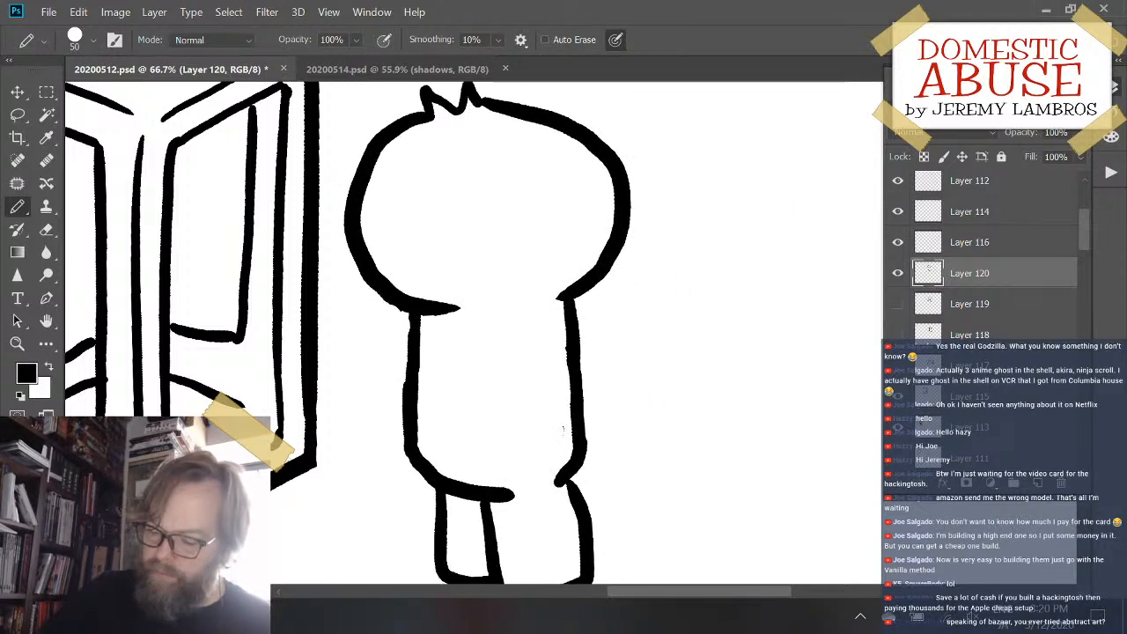
{"action": "key", "text": "ctrl+minus"}
{"action": "key", "text": "ctrl+minus"}
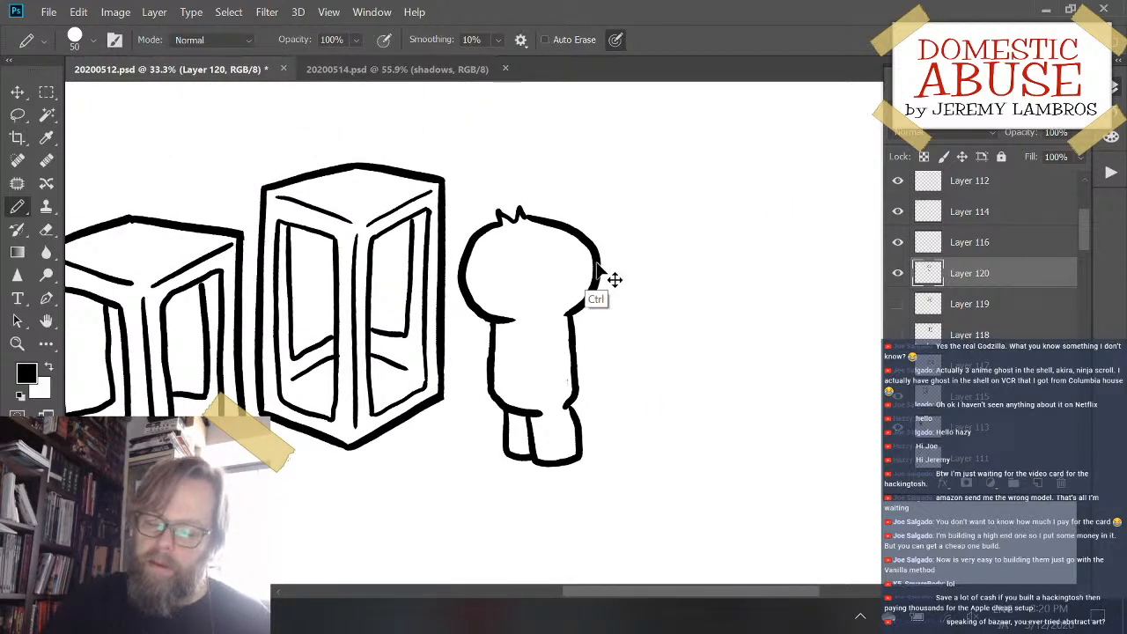
{"action": "left_click_drag", "start_coordinate": [614, 279], "coordinate": [620, 240]}
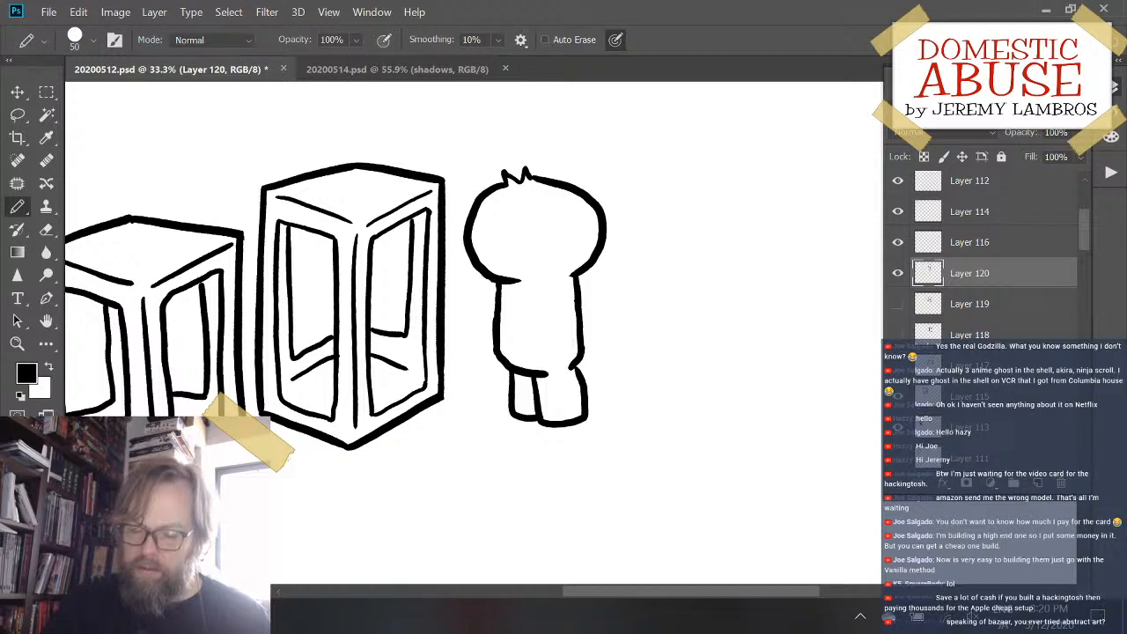
- Scale the figure to 90.20% width and 93.74% height with Free Transform, and move it up slightly
{"action": "key", "text": "ctrl+t"}
{"action": "left_click_drag", "start_coordinate": [607, 164], "coordinate": [618, 180]}
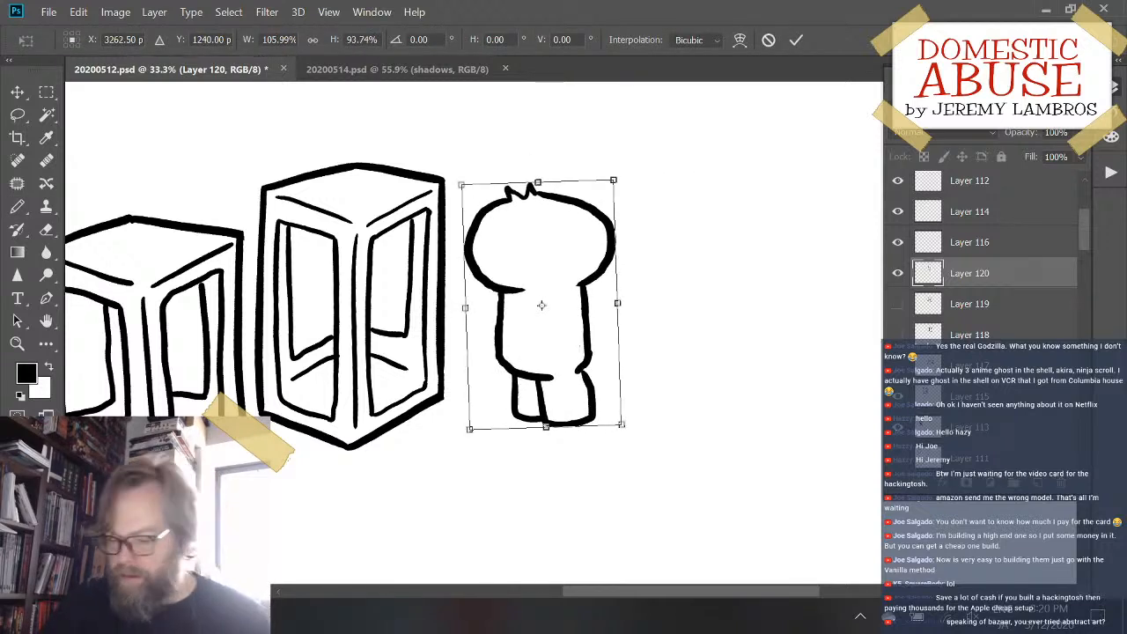
{"action": "left_click_drag", "start_coordinate": [618, 303], "coordinate": [596, 309]}
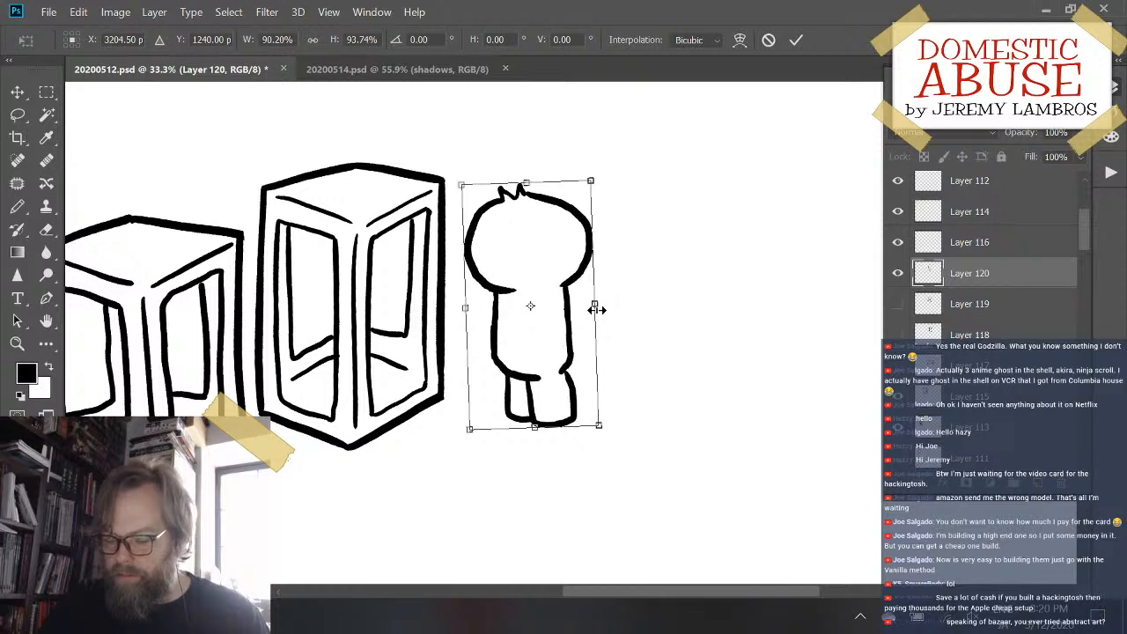
{"action": "key", "text": "Return"}
{"action": "key", "text": "b"}
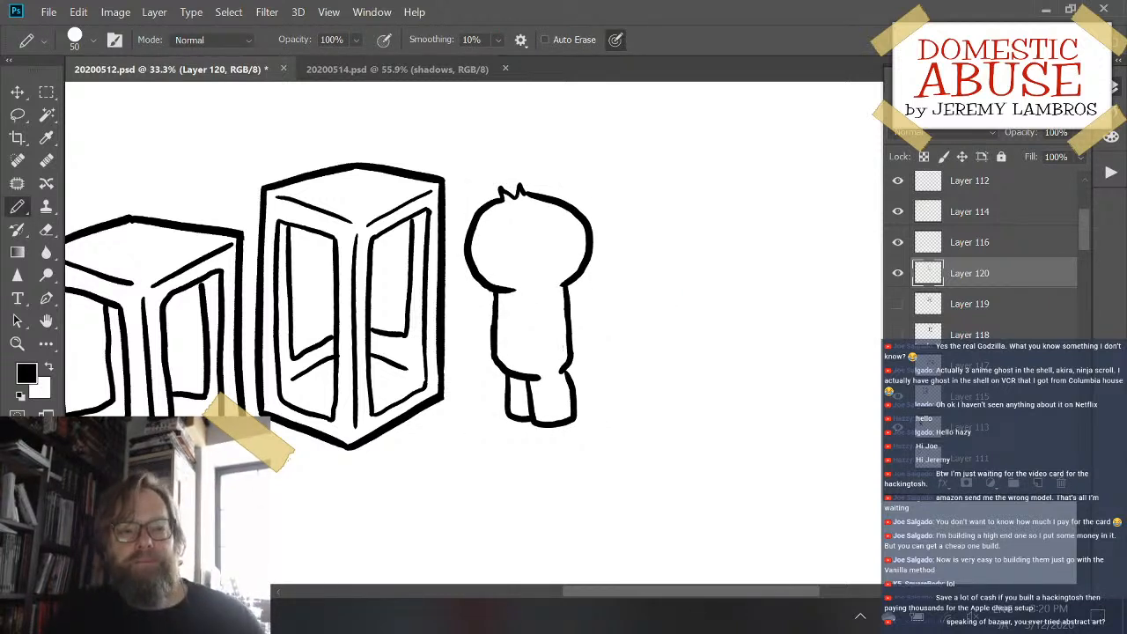
{"action": "left_click_drag", "start_coordinate": [589, 244], "coordinate": [591, 214]}
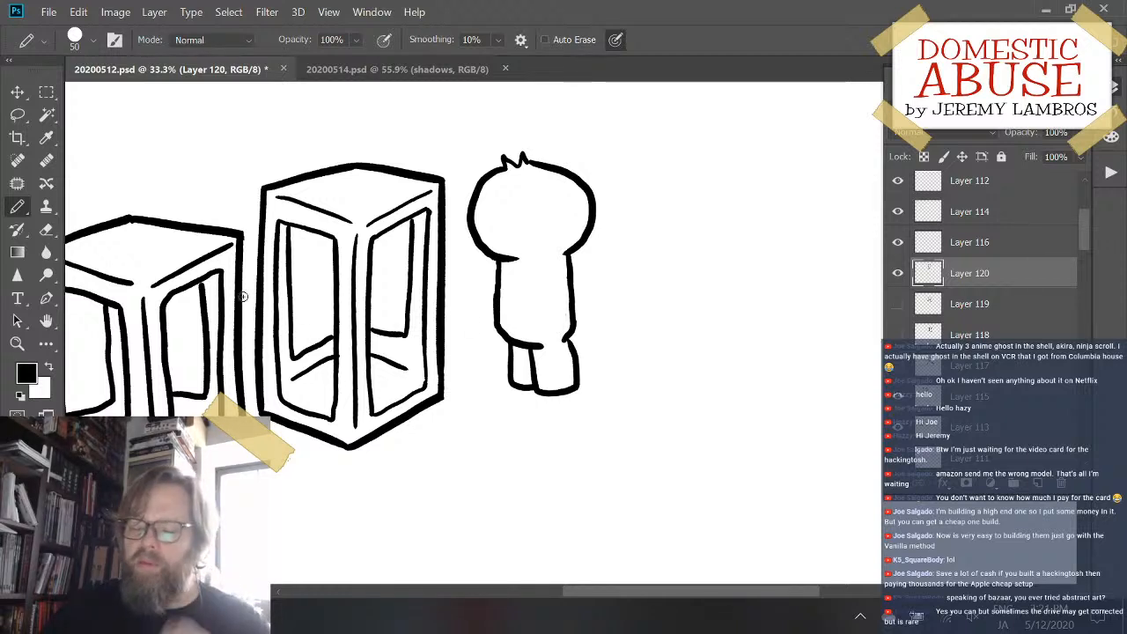
- Hide Layer 120 with the spiky-haired figure
{"action": "left_click", "coordinate": [898, 273]}
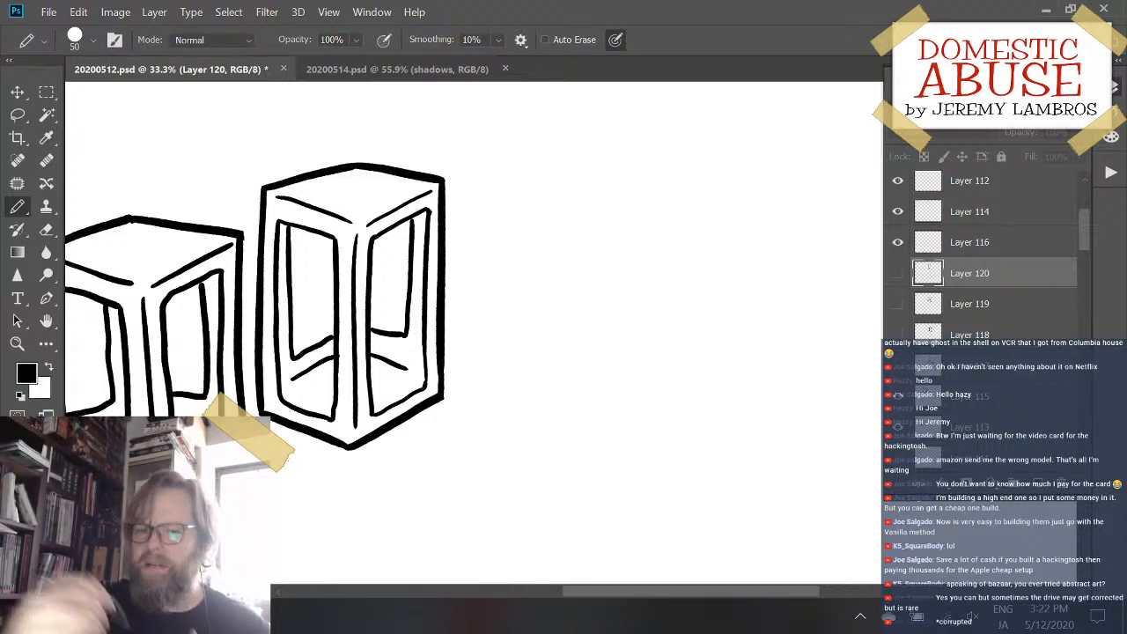
{"action": "key", "text": "ctrl+plus"}
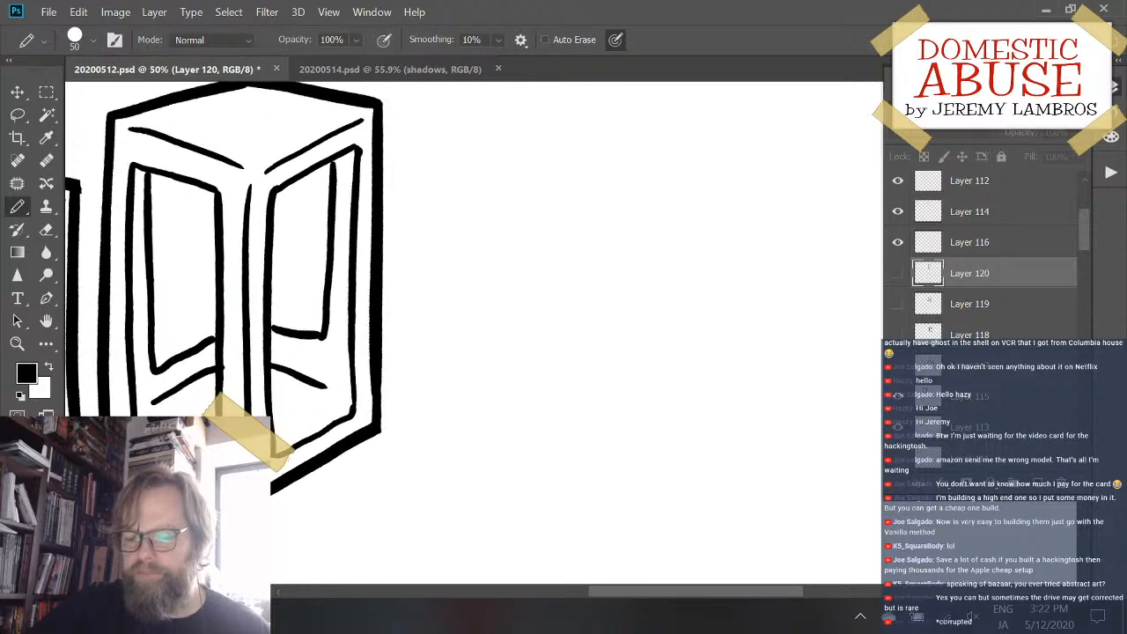
{"action": "left_click_drag", "start_coordinate": [526, 376], "coordinate": [563, 329]}
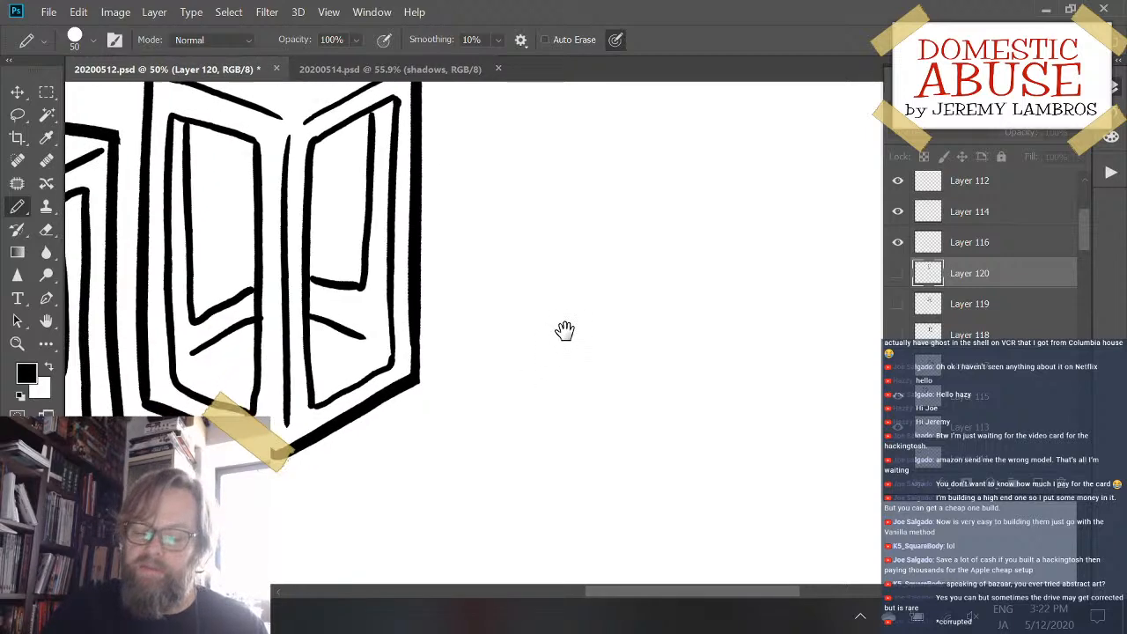
{"action": "left_click_drag", "start_coordinate": [508, 231], "coordinate": [559, 365]}
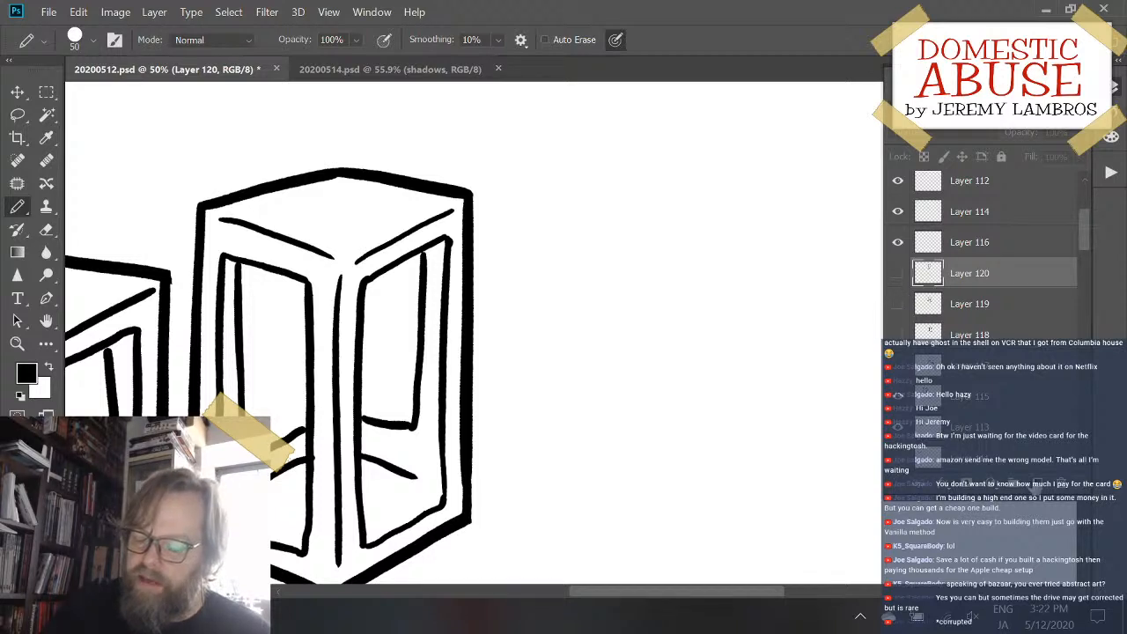
- Add a new empty layer directly above the hidden Layer 120 and save the document
{"action": "key", "text": "ctrl+shift+alt+n"}
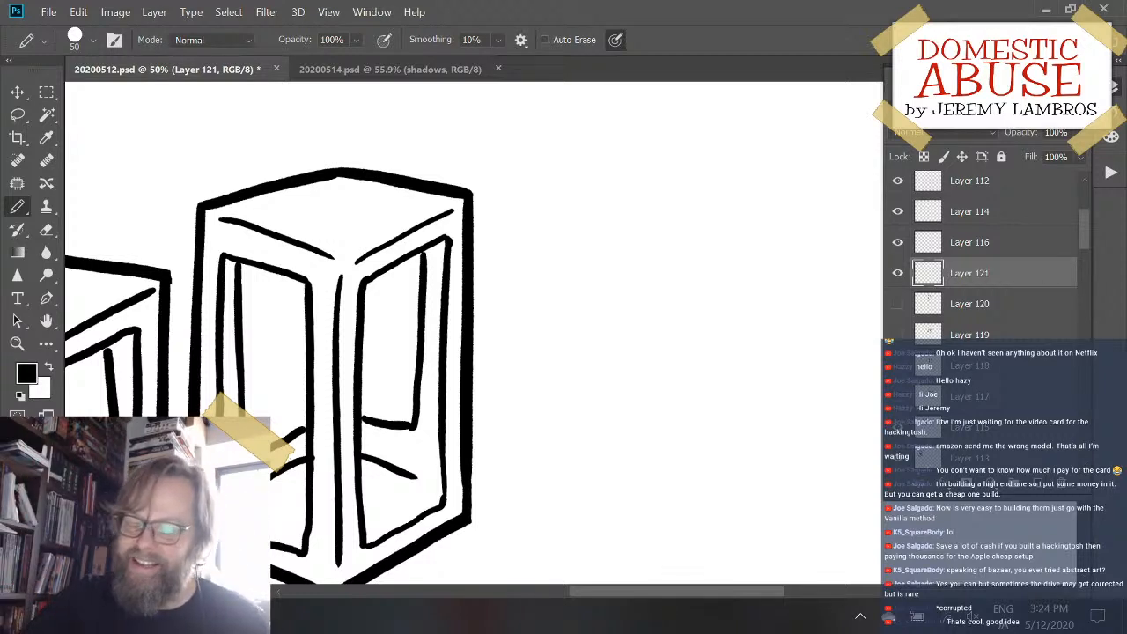
{"action": "mouse_move", "coordinate": [668, 325]}
{"action": "left_mouse_down"}
{"action": "mouse_move", "coordinate": [624, 329]}
{"action": "mouse_move", "coordinate": [619, 307]}
{"action": "mouse_move", "coordinate": [731, 289]}
{"action": "mouse_move", "coordinate": [718, 288]}
{"action": "left_mouse_up"}
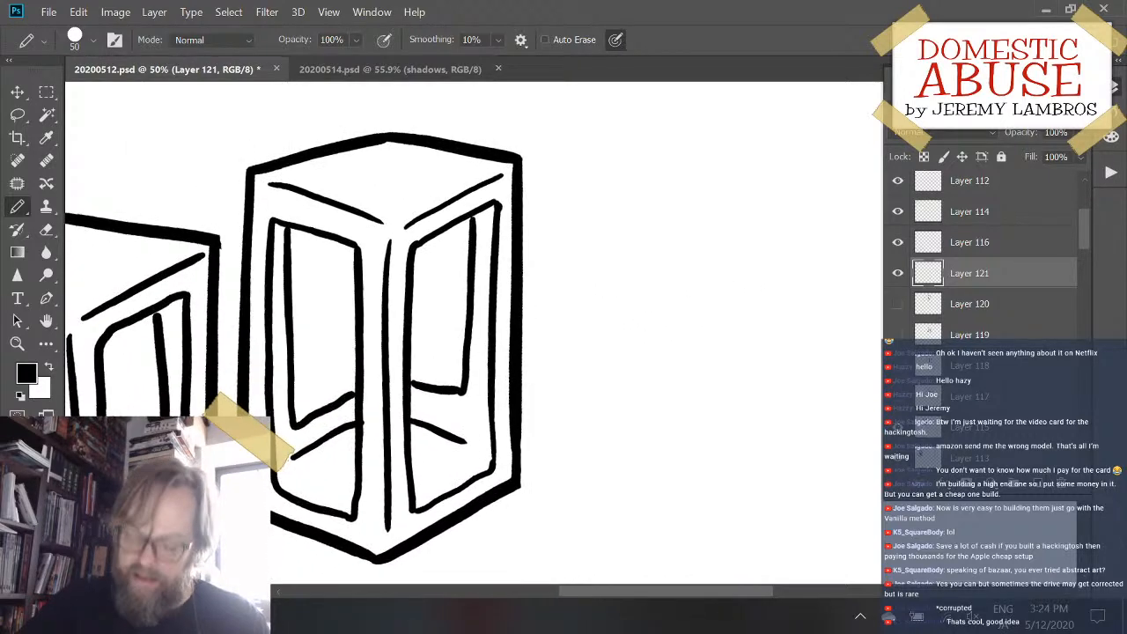
{"action": "key", "text": "ctrl+s"}
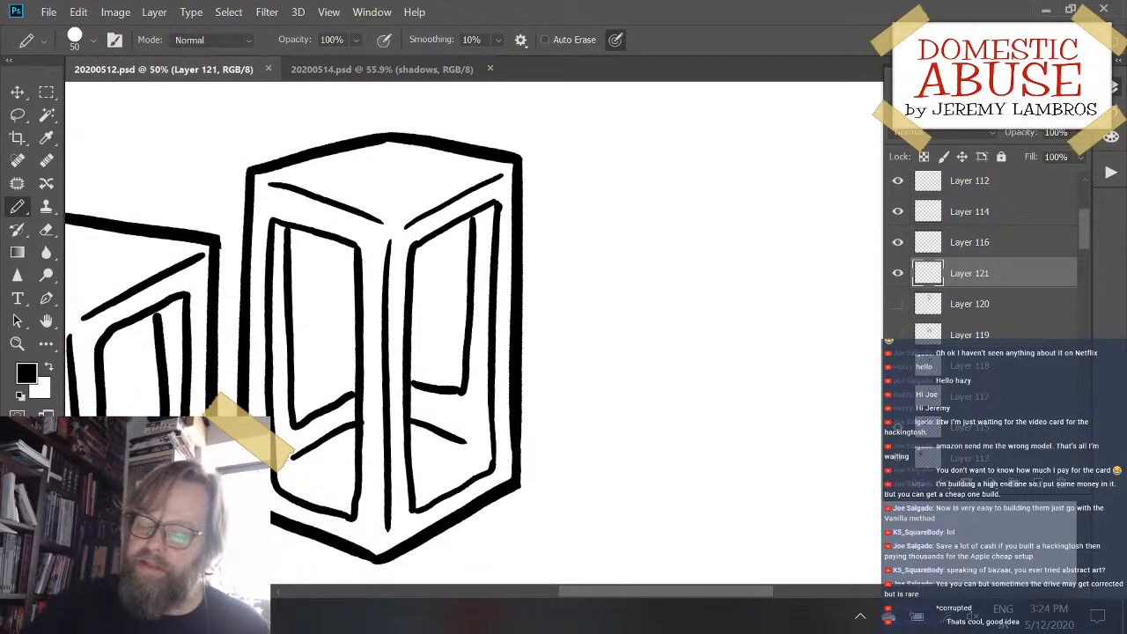
{"action": "left_click", "coordinate": [898, 273]}
{"action": "left_click", "coordinate": [898, 274]}
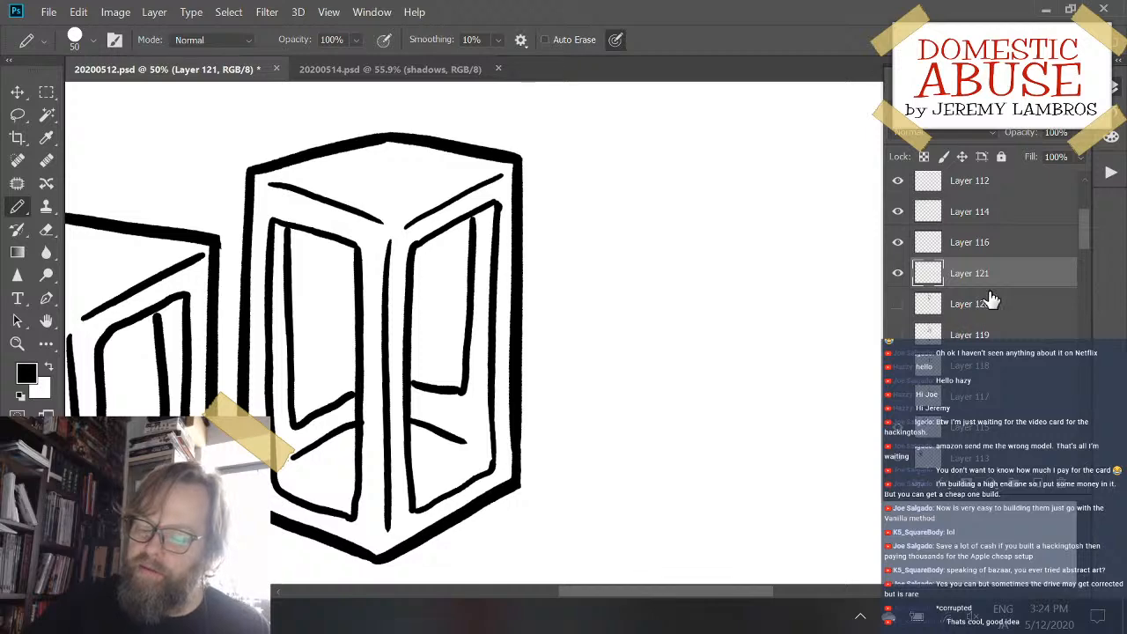
{"action": "scroll", "coordinate": [1078, 243], "scroll_direction": "up", "scroll_amount": 2}
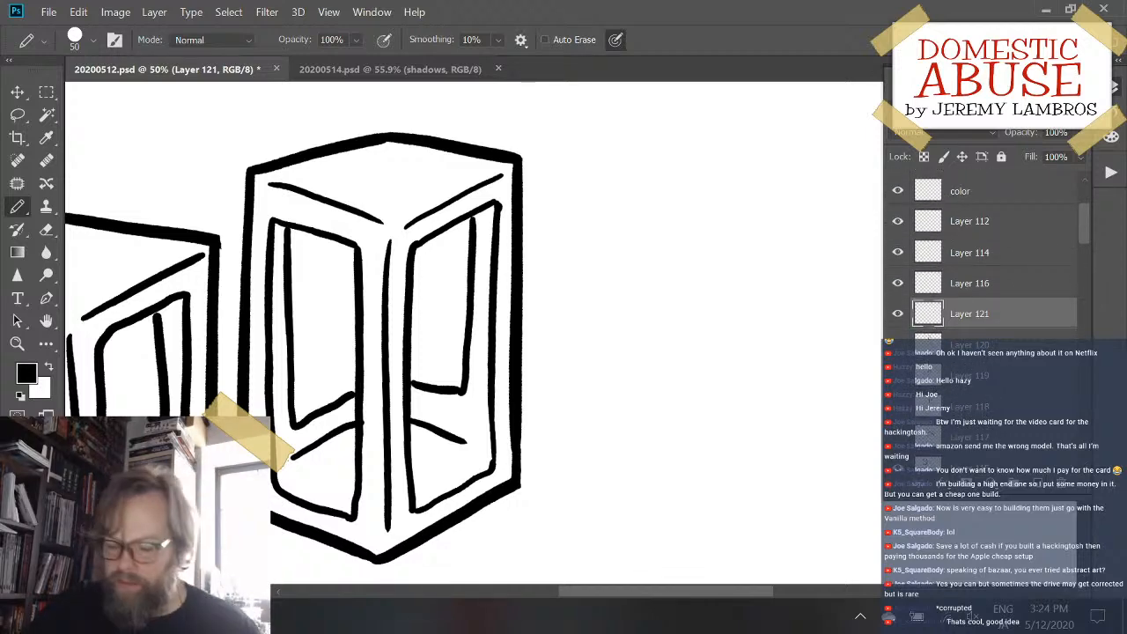
{"action": "left_click_drag", "start_coordinate": [679, 395], "coordinate": [570, 412]}
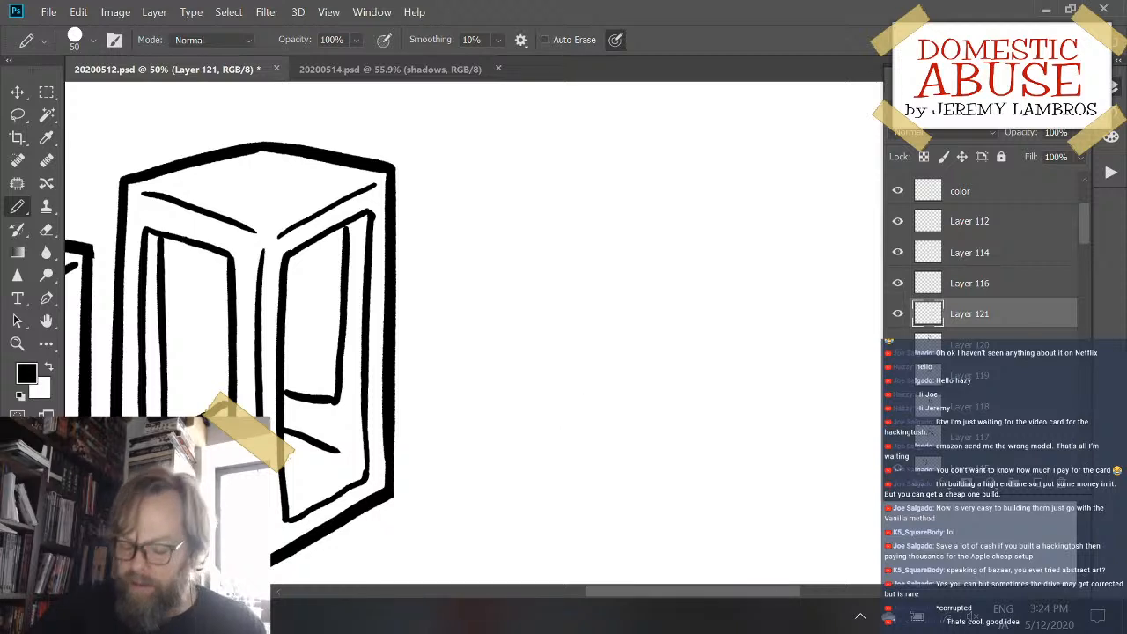
{"action": "mouse_move", "coordinate": [536, 205]}
{"action": "left_mouse_down"}
{"action": "mouse_move", "coordinate": [516, 404]}
{"action": "mouse_move", "coordinate": [530, 455]}
{"action": "mouse_move", "coordinate": [576, 466]}
{"action": "left_mouse_up"}
{"action": "key", "text": "ctrl+z"}
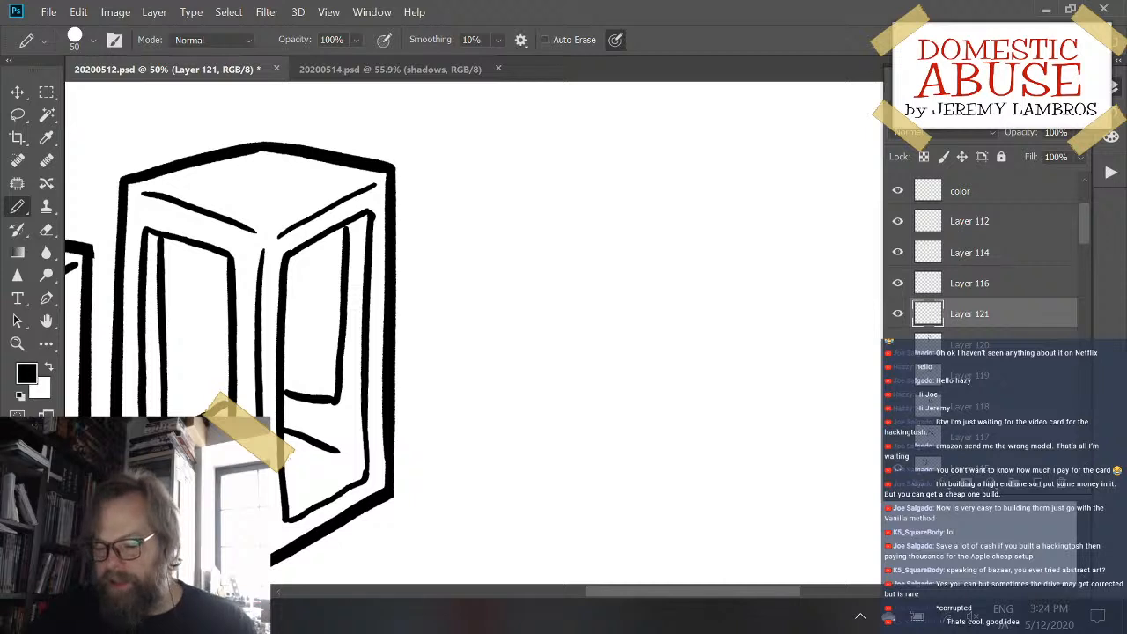
{"action": "left_click_drag", "start_coordinate": [717, 290], "coordinate": [353, 331]}
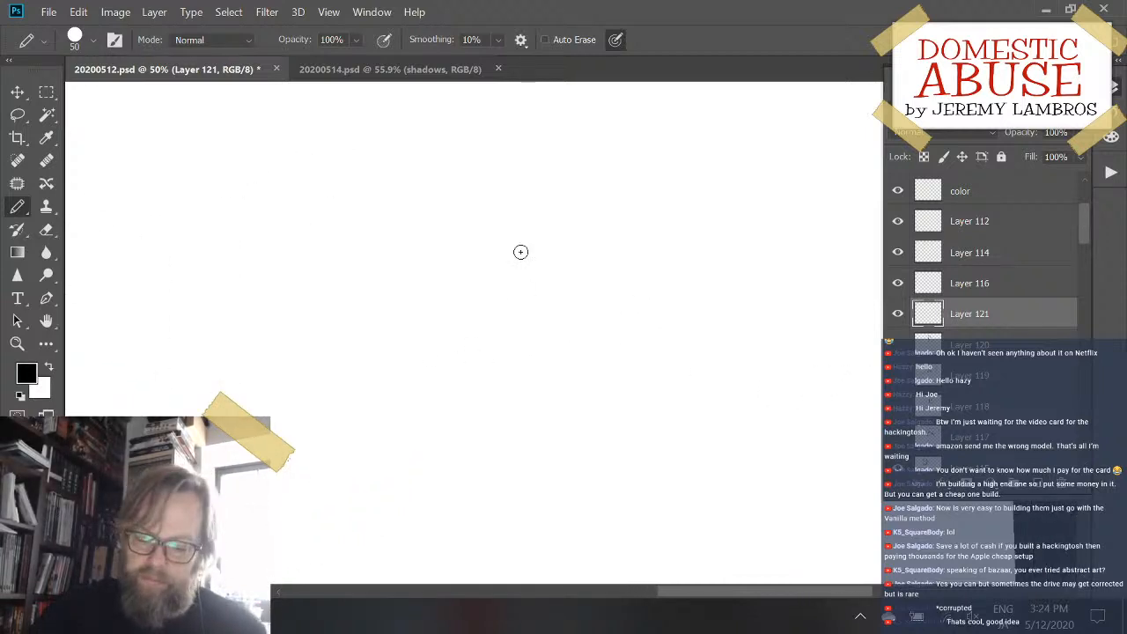
{"action": "mouse_move", "coordinate": [543, 239]}
{"action": "left_mouse_down"}
{"action": "mouse_move", "coordinate": [464, 281]}
{"action": "mouse_move", "coordinate": [480, 432]}
{"action": "mouse_move", "coordinate": [528, 445]}
{"action": "left_mouse_up"}
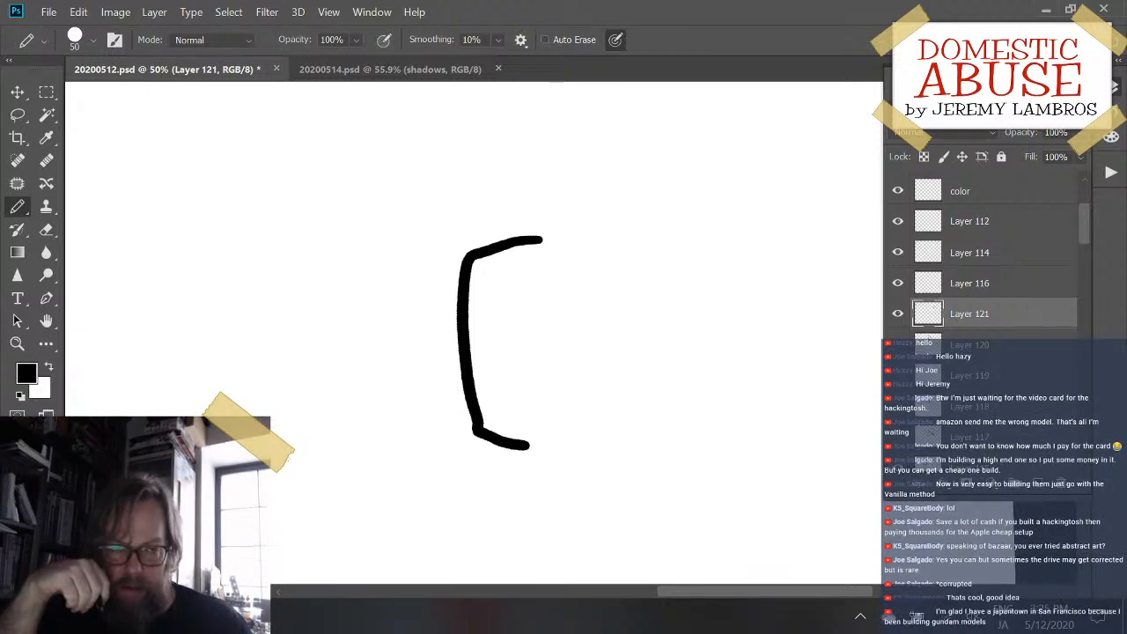
{"action": "key", "text": "ctrl+z"}
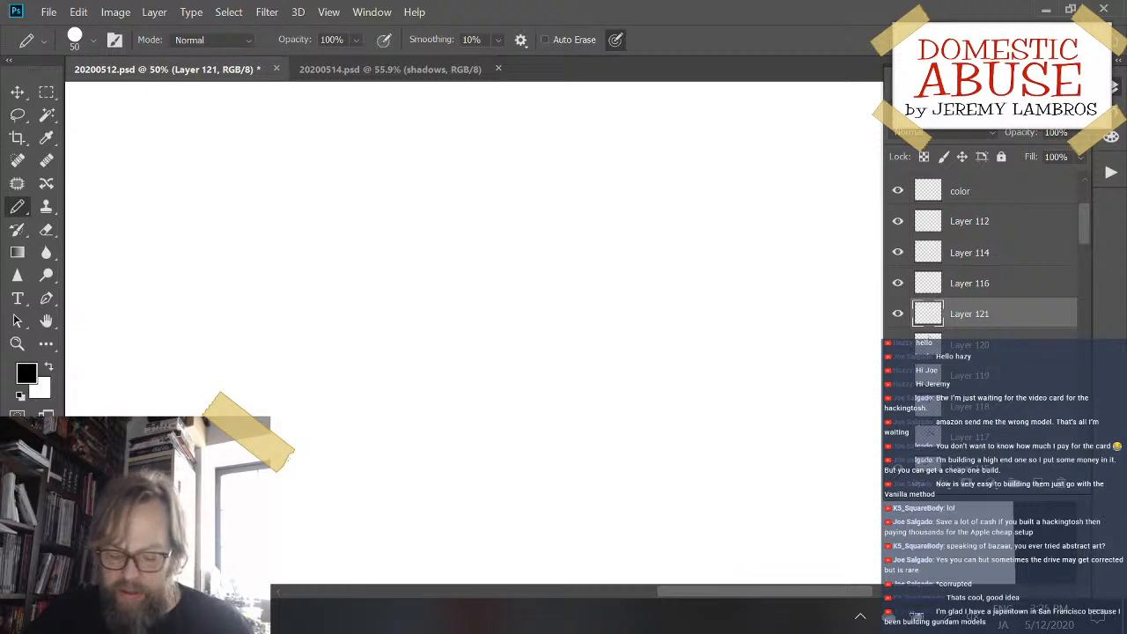
{"action": "key", "text": "ctrl+s"}
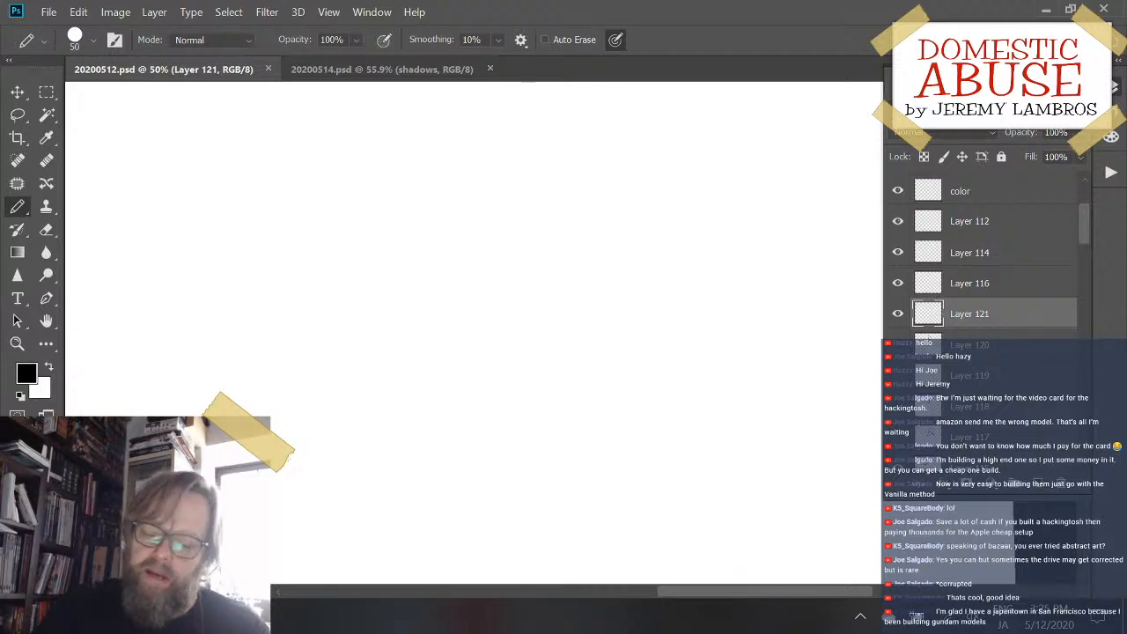
{"action": "mouse_move", "coordinate": [446, 246]}
{"action": "left_mouse_down"}
{"action": "mouse_move", "coordinate": [392, 327]}
{"action": "mouse_move", "coordinate": [466, 374]}
{"action": "left_mouse_up"}
{"action": "key", "text": "ctrl+z"}
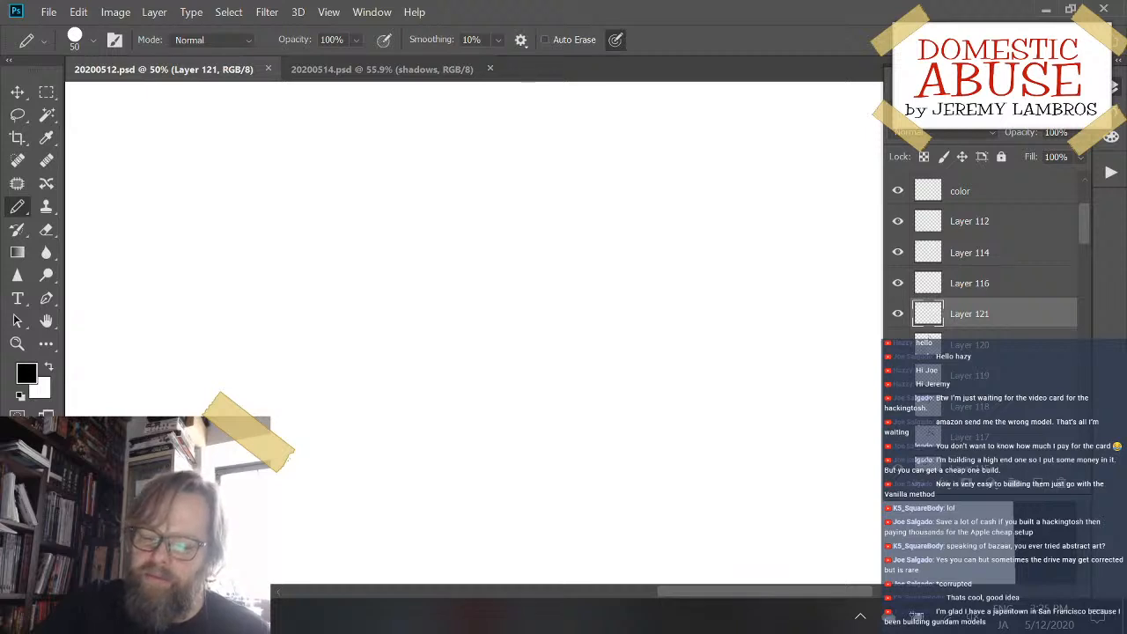
{"action": "mouse_move", "coordinate": [478, 237]}
{"action": "left_mouse_down"}
{"action": "mouse_move", "coordinate": [412, 336]}
{"action": "mouse_move", "coordinate": [421, 405]}
{"action": "mouse_move", "coordinate": [490, 448]}
{"action": "left_mouse_up"}
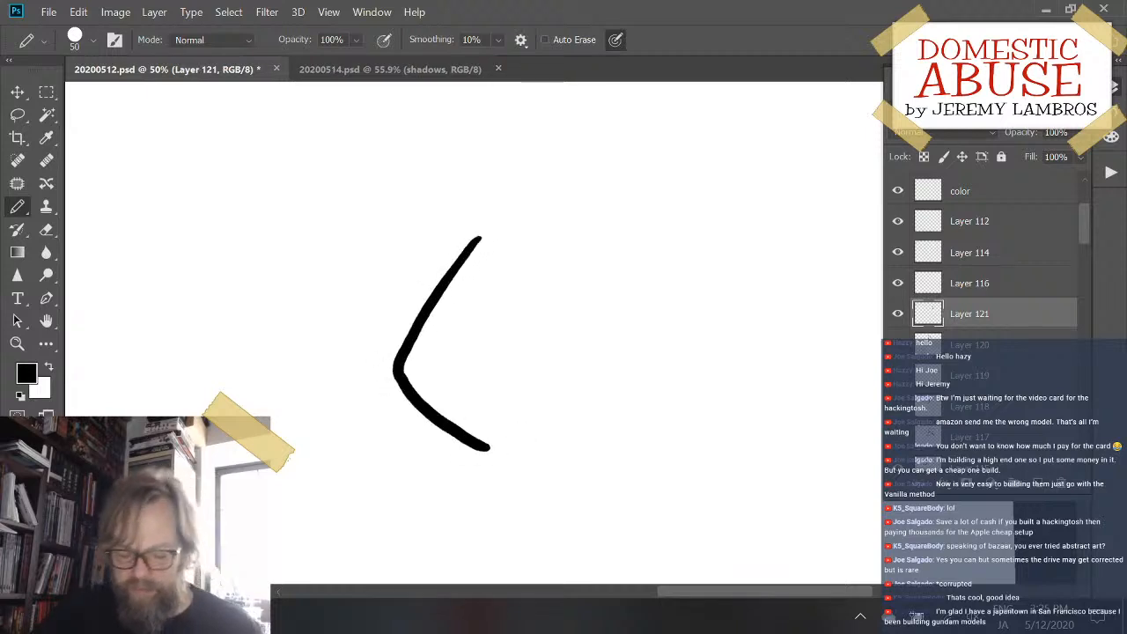
{"action": "key", "text": "ctrl+z"}
{"action": "mouse_move", "coordinate": [467, 239]}
{"action": "left_mouse_down"}
{"action": "mouse_move", "coordinate": [445, 272]}
{"action": "mouse_move", "coordinate": [564, 437]}
{"action": "mouse_move", "coordinate": [646, 350]}
{"action": "mouse_move", "coordinate": [617, 270]}
{"action": "left_mouse_up"}
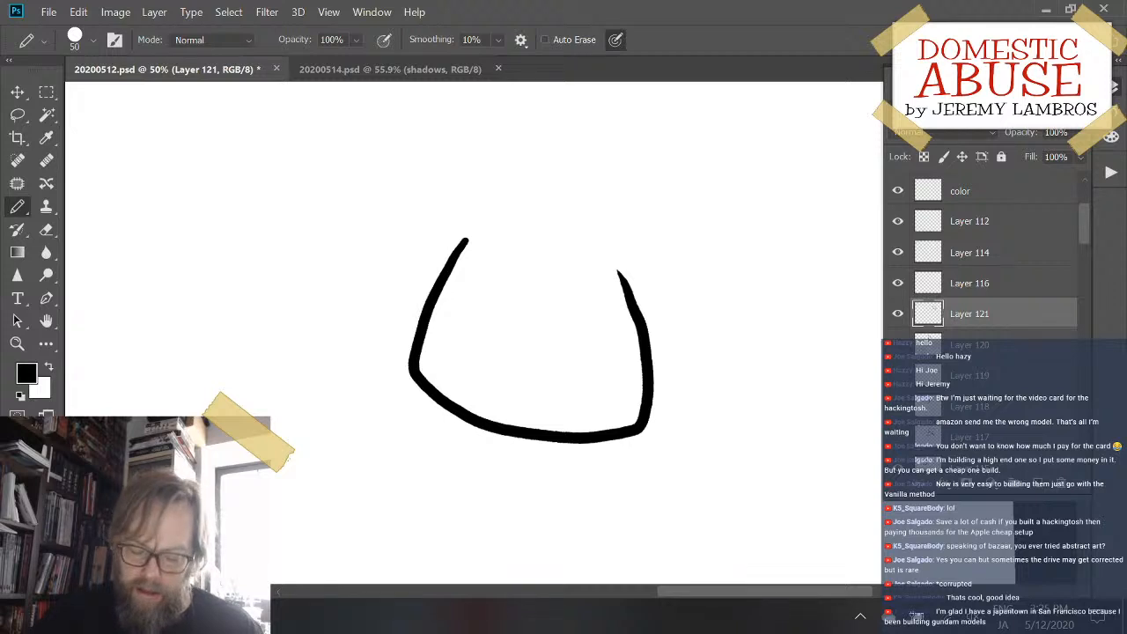
{"action": "key", "text": "ctrl+z"}
- Draw a wide-bottomed sack outline with the Pencil, leaving a gap at the top with a short rim stroke on each side
{"action": "mouse_move", "coordinate": [492, 255]}
{"action": "left_mouse_down"}
{"action": "mouse_move", "coordinate": [404, 368]}
{"action": "mouse_move", "coordinate": [433, 433]}
{"action": "mouse_move", "coordinate": [548, 463]}
{"action": "mouse_move", "coordinate": [661, 391]}
{"action": "mouse_move", "coordinate": [659, 346]}
{"action": "mouse_move", "coordinate": [581, 258]}
{"action": "left_mouse_up"}
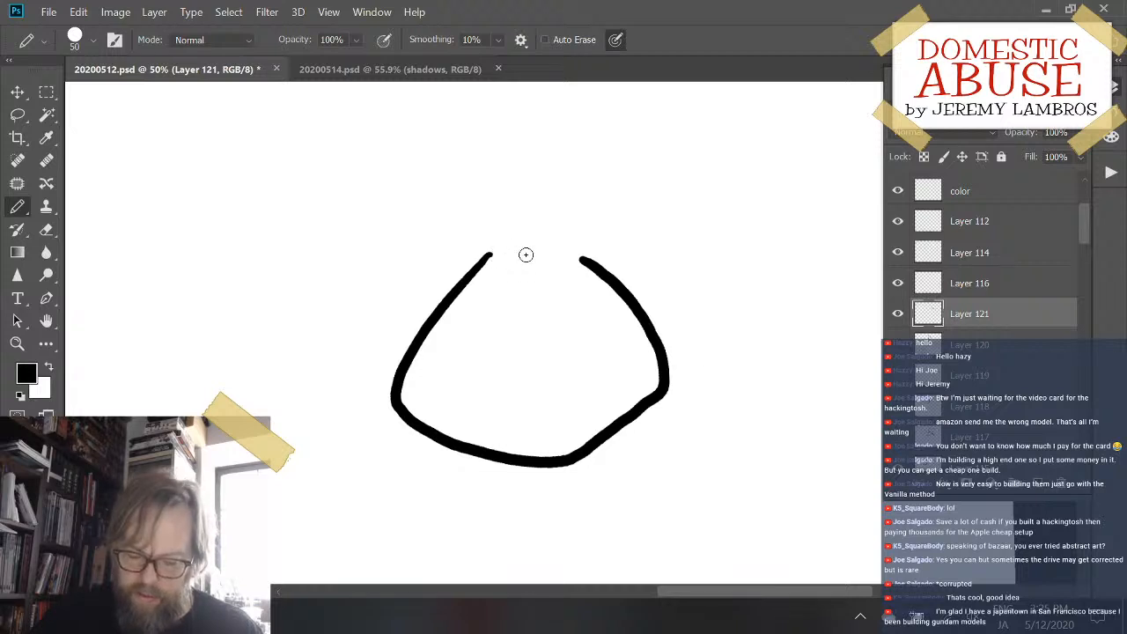
{"action": "key", "text": "ctrl+z"}
{"action": "key", "text": "ctrl+shift+z"}
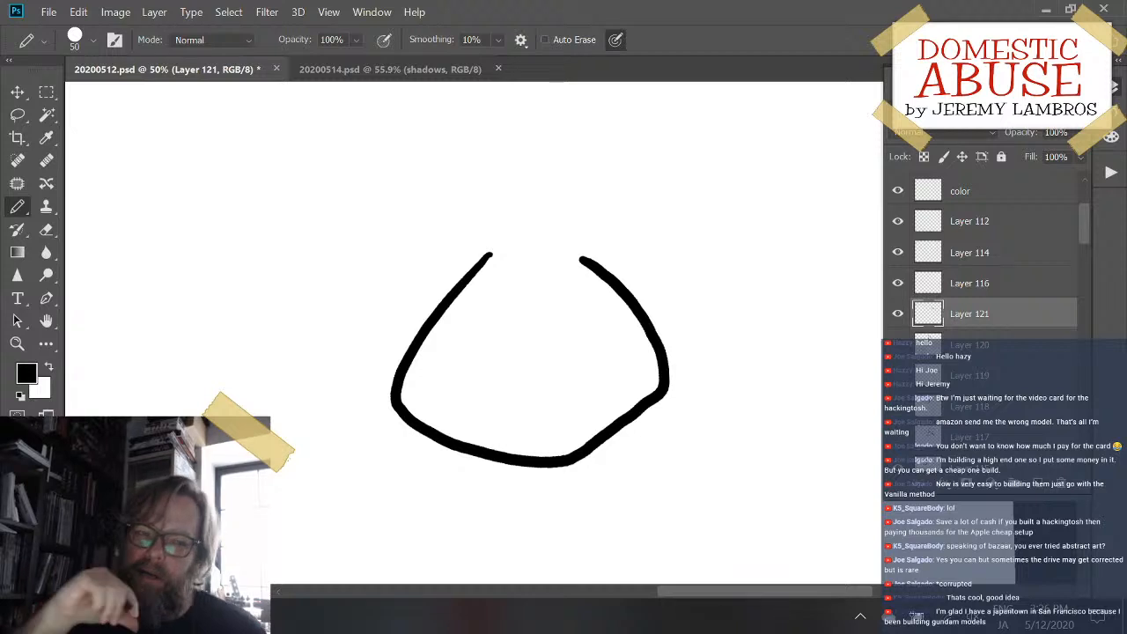
{"action": "left_click_drag", "start_coordinate": [491, 254], "coordinate": [522, 255]}
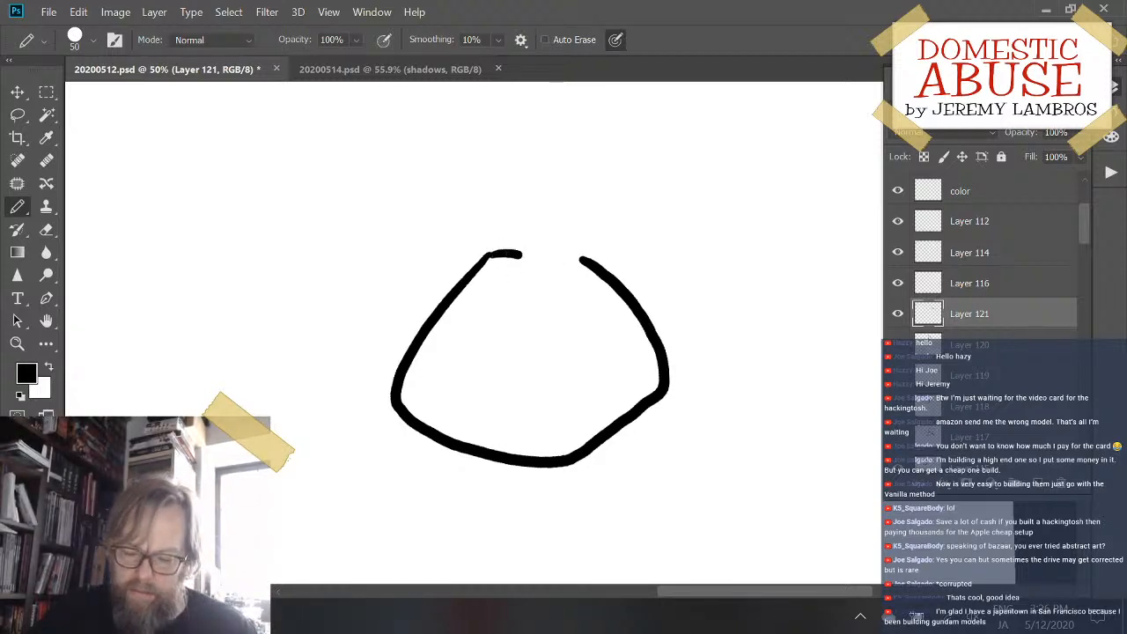
{"action": "key", "text": "ctrl+z"}
{"action": "left_click_drag", "start_coordinate": [491, 255], "coordinate": [553, 262]}
{"action": "key", "text": "ctrl+z"}
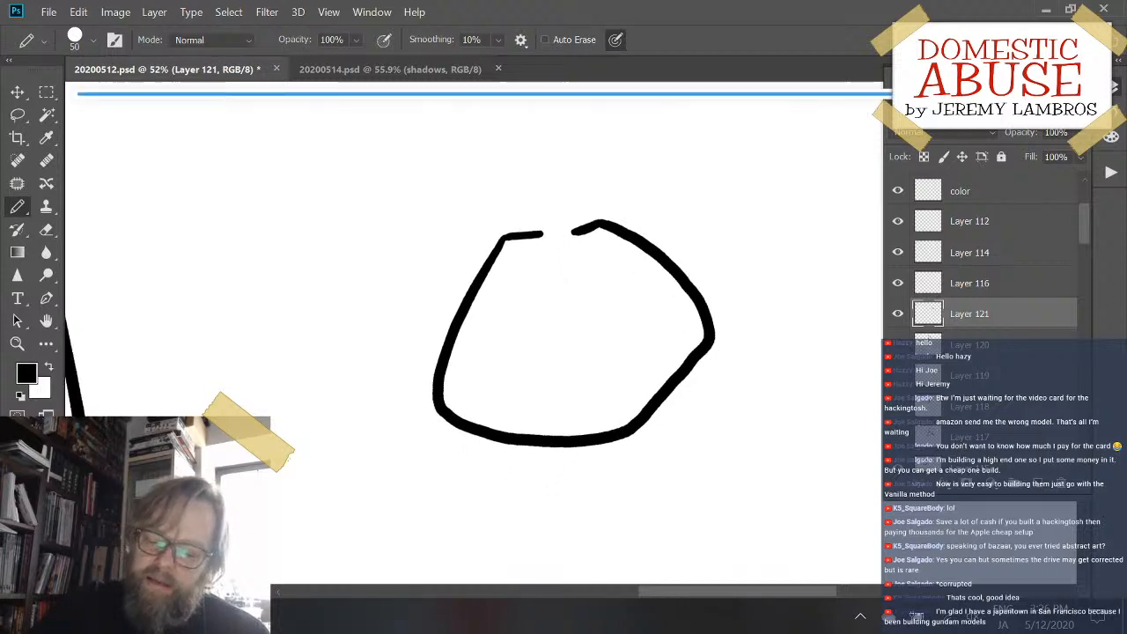
{"action": "key", "text": "ctrl+z"}
{"action": "key", "text": "ctrl+z"}
{"action": "key", "text": "ctrl+z"}
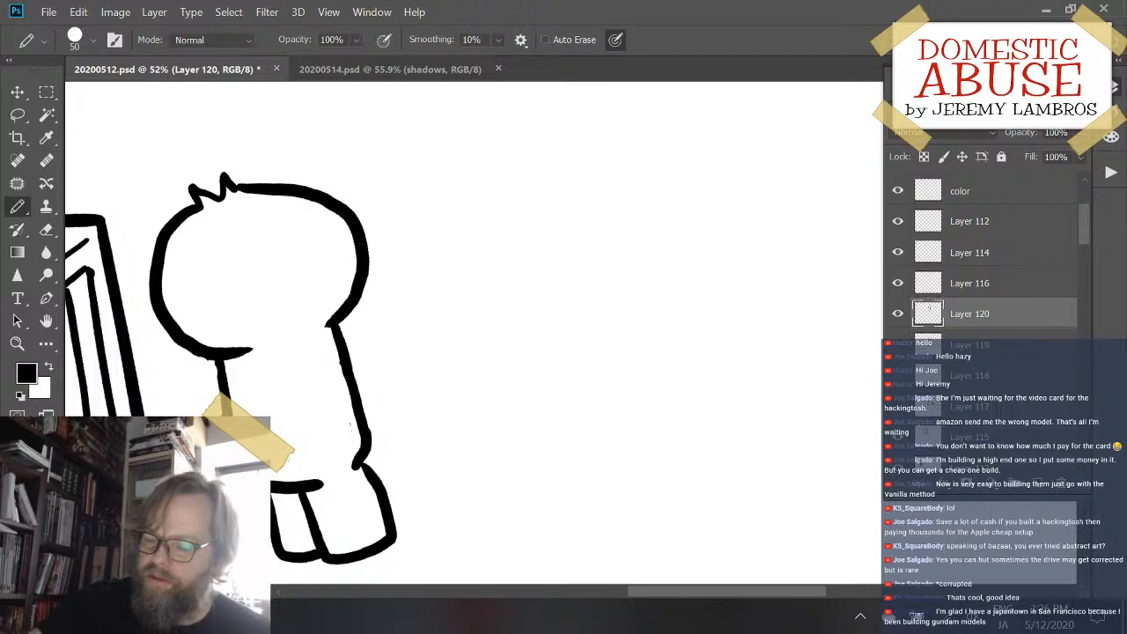
{"action": "left_click", "coordinate": [115, 11]}
{"action": "mouse_move", "coordinate": [78, 12]}
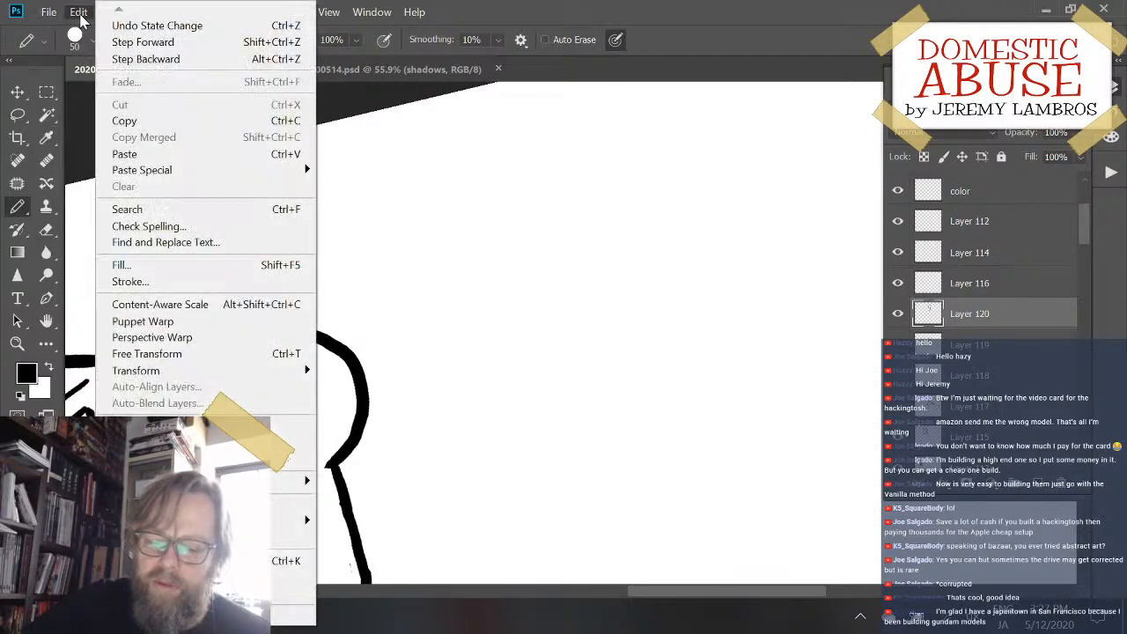
{"action": "left_click", "coordinate": [119, 26]}
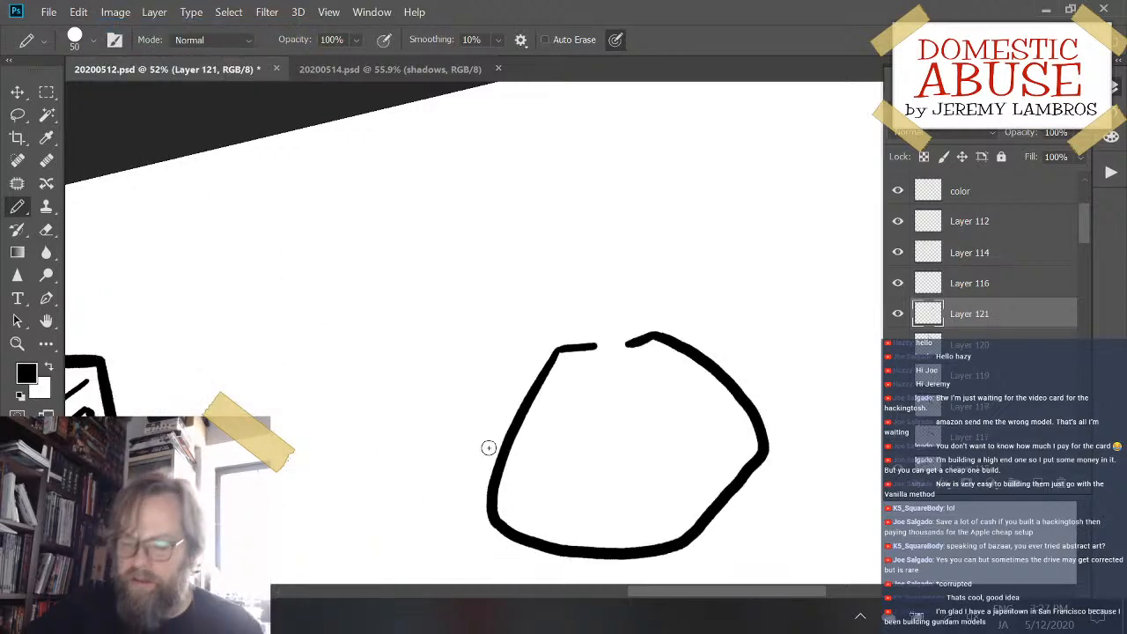
{"action": "mouse_move", "coordinate": [488, 448]}
{"action": "left_mouse_down"}
{"action": "mouse_move", "coordinate": [502, 413]}
{"action": "mouse_move", "coordinate": [467, 386]}
{"action": "mouse_move", "coordinate": [478, 381]}
{"action": "left_mouse_up"}
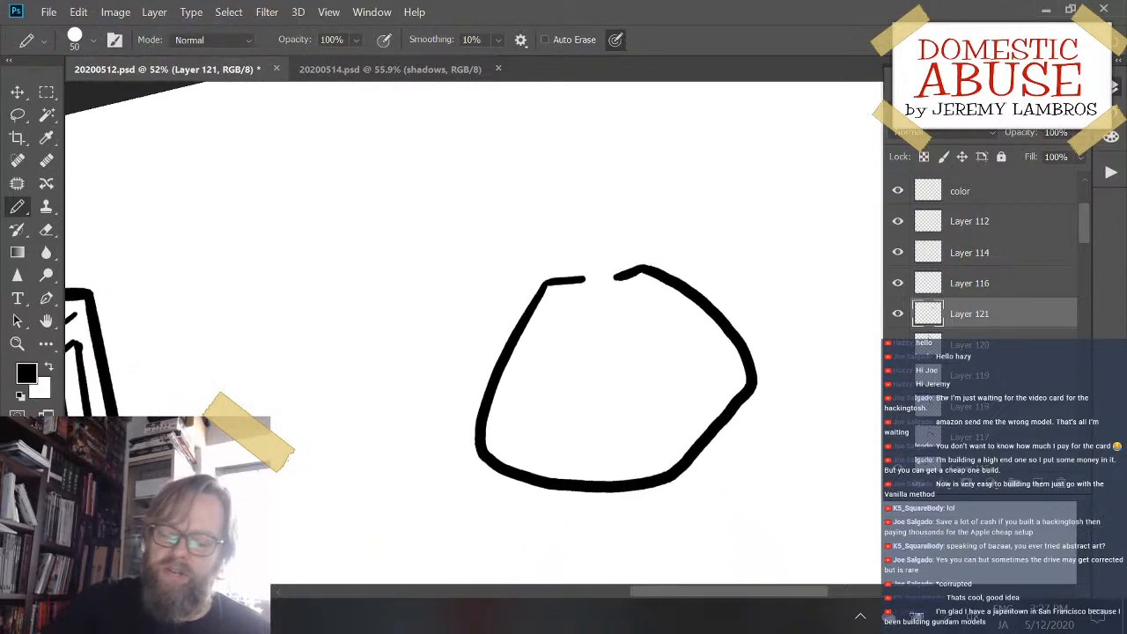
{"action": "scroll", "coordinate": [617, 378], "scroll_direction": "down", "scroll_amount": 3}
{"action": "mouse_move", "coordinate": [604, 305]}
{"action": "left_mouse_down"}
{"action": "mouse_move", "coordinate": [642, 267]}
{"action": "mouse_move", "coordinate": [578, 288]}
{"action": "left_mouse_up"}
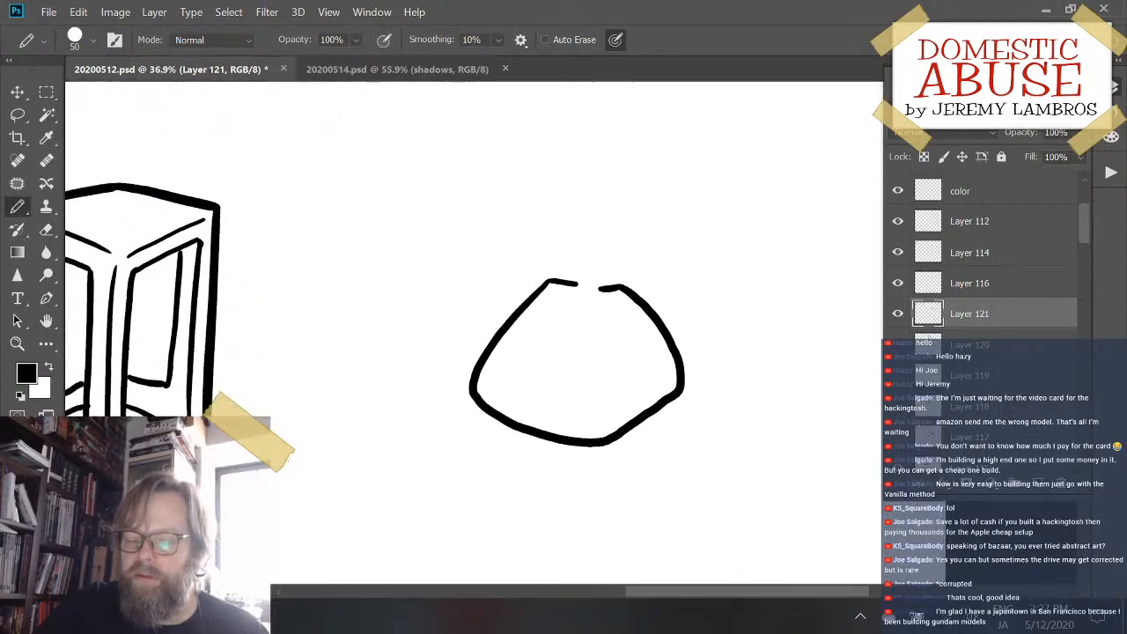
{"action": "scroll", "coordinate": [671, 392], "scroll_direction": "up", "scroll_amount": 4}
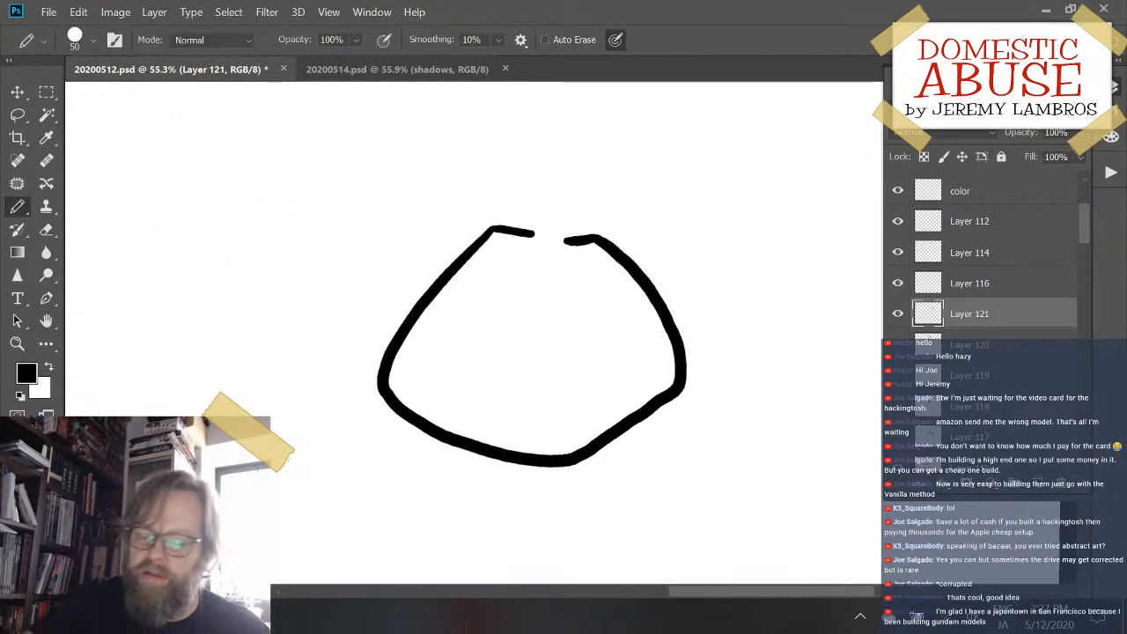
{"action": "mouse_move", "coordinate": [533, 218]}
{"action": "left_mouse_down"}
{"action": "mouse_move", "coordinate": [579, 238]}
{"action": "mouse_move", "coordinate": [541, 235]}
{"action": "mouse_move", "coordinate": [567, 231]}
{"action": "mouse_move", "coordinate": [548, 249]}
{"action": "mouse_move", "coordinate": [573, 257]}
{"action": "left_mouse_up"}
{"action": "key", "text": "ctrl+z"}
{"action": "key", "text": "ctrl+z"}
{"action": "key", "text": "ctrl+z"}
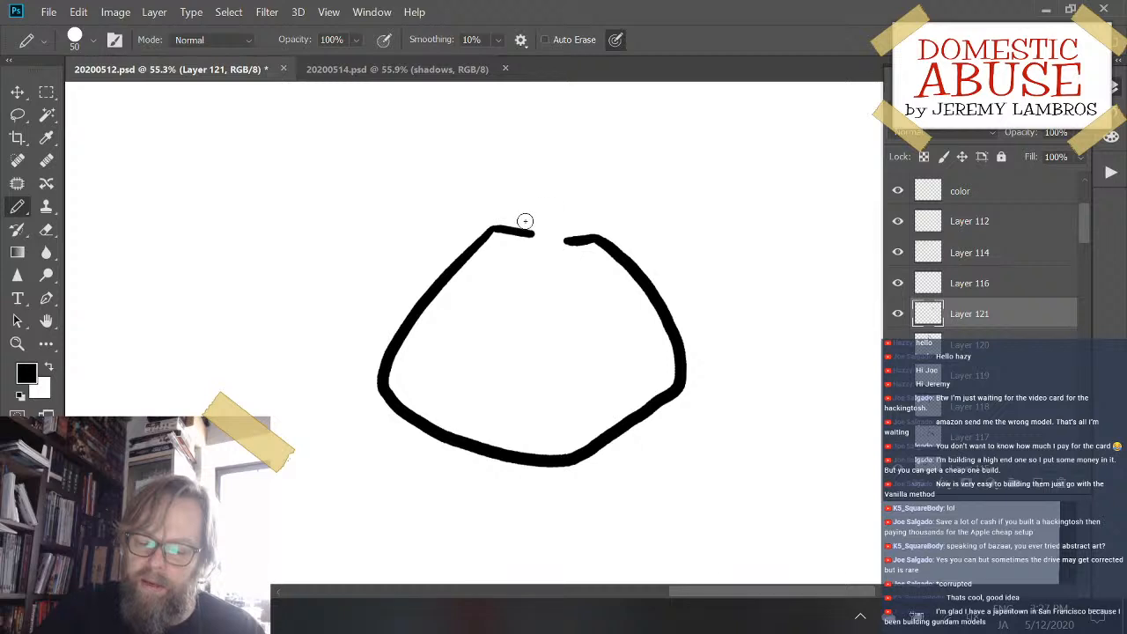
- Draw a twisted knot across the sack's open neck with a short curved crease inside it
{"action": "mouse_move", "coordinate": [523, 221]}
{"action": "left_mouse_down"}
{"action": "mouse_move", "coordinate": [542, 243]}
{"action": "mouse_move", "coordinate": [578, 235]}
{"action": "mouse_move", "coordinate": [531, 215]}
{"action": "mouse_move", "coordinate": [552, 223]}
{"action": "mouse_move", "coordinate": [544, 220]}
{"action": "mouse_move", "coordinate": [585, 210]}
{"action": "mouse_move", "coordinate": [584, 238]}
{"action": "left_mouse_up"}
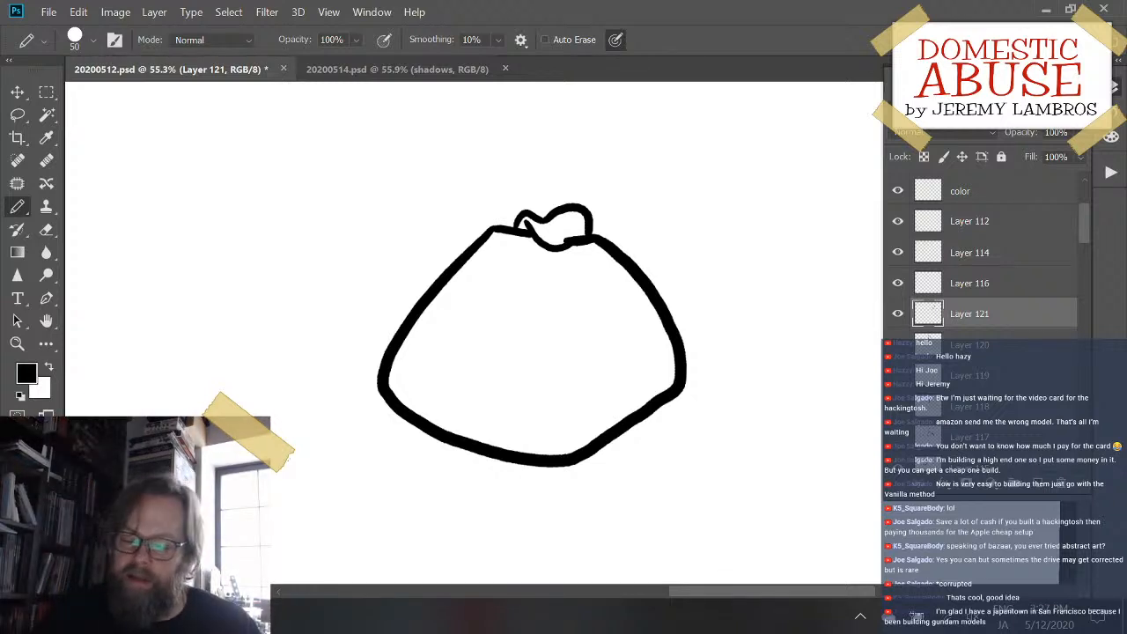
{"action": "left_click_drag", "start_coordinate": [553, 233], "coordinate": [569, 236]}
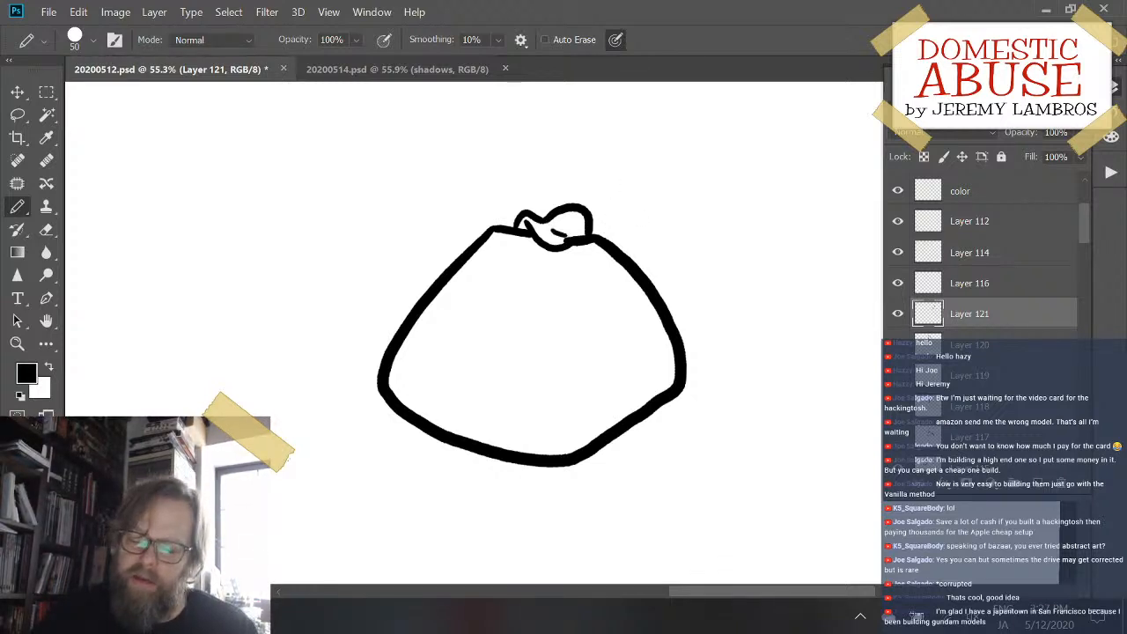
{"action": "key", "text": "ctrl+z"}
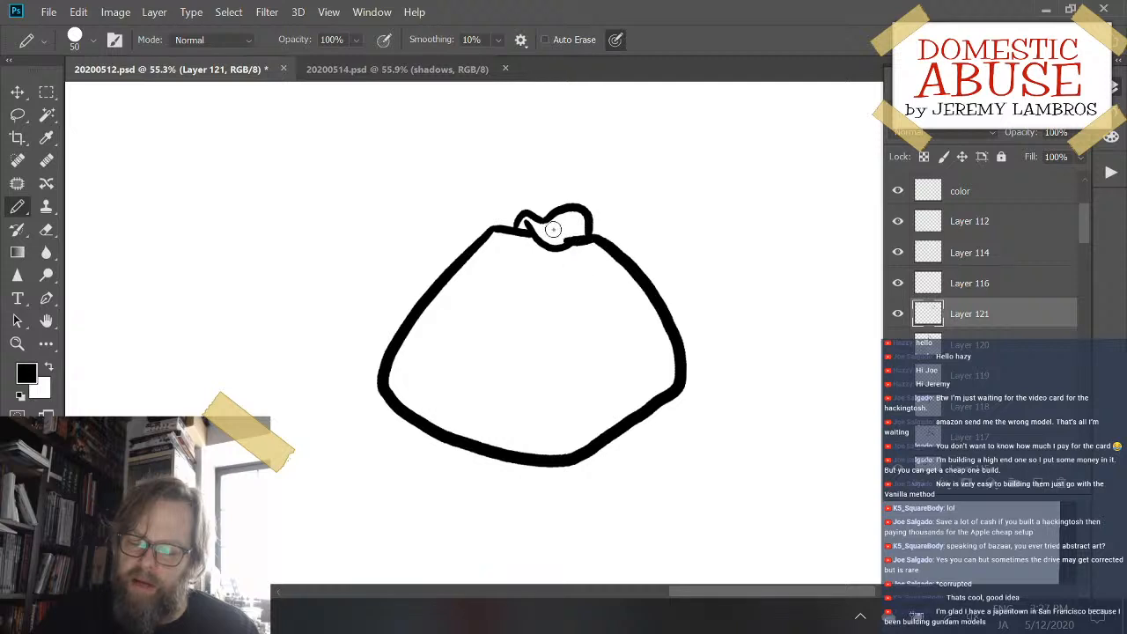
{"action": "left_click_drag", "start_coordinate": [553, 229], "coordinate": [588, 236]}
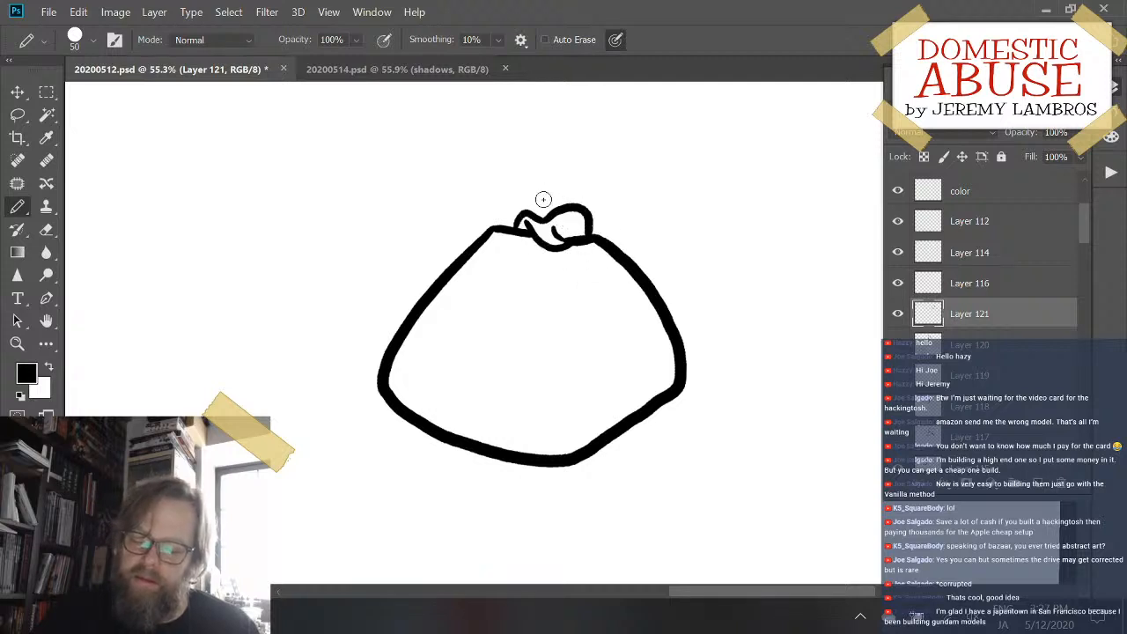
- Draw the sack's flared, wavy-edged top above the knot and add a short fold line inside it
{"action": "mouse_move", "coordinate": [530, 216]}
{"action": "left_mouse_down"}
{"action": "mouse_move", "coordinate": [510, 164]}
{"action": "mouse_move", "coordinate": [574, 145]}
{"action": "left_mouse_up"}
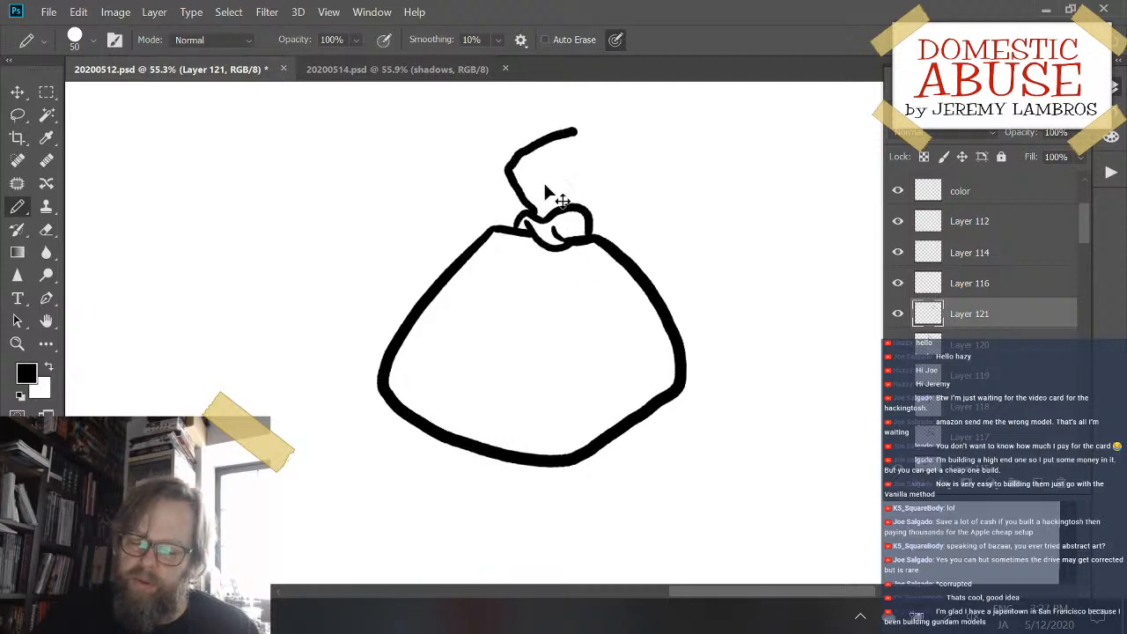
{"action": "key", "text": "ctrl+z"}
{"action": "mouse_move", "coordinate": [529, 218]}
{"action": "left_mouse_down"}
{"action": "mouse_move", "coordinate": [516, 154]}
{"action": "mouse_move", "coordinate": [555, 149]}
{"action": "mouse_move", "coordinate": [602, 155]}
{"action": "mouse_move", "coordinate": [620, 176]}
{"action": "mouse_move", "coordinate": [588, 222]}
{"action": "left_mouse_up"}
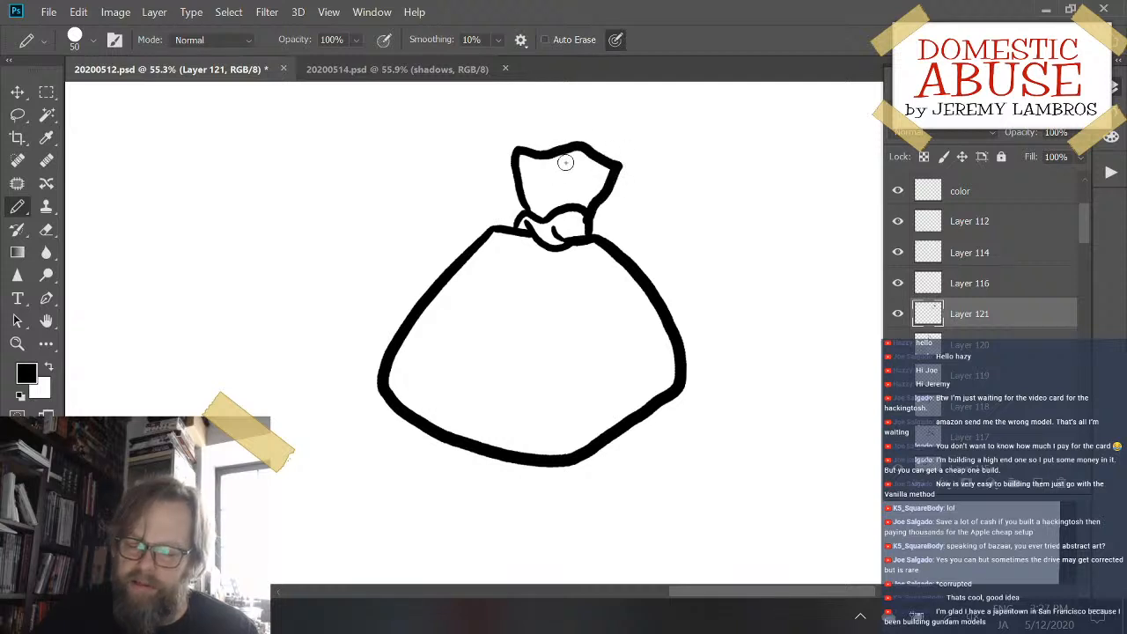
{"action": "left_click_drag", "start_coordinate": [564, 166], "coordinate": [556, 199]}
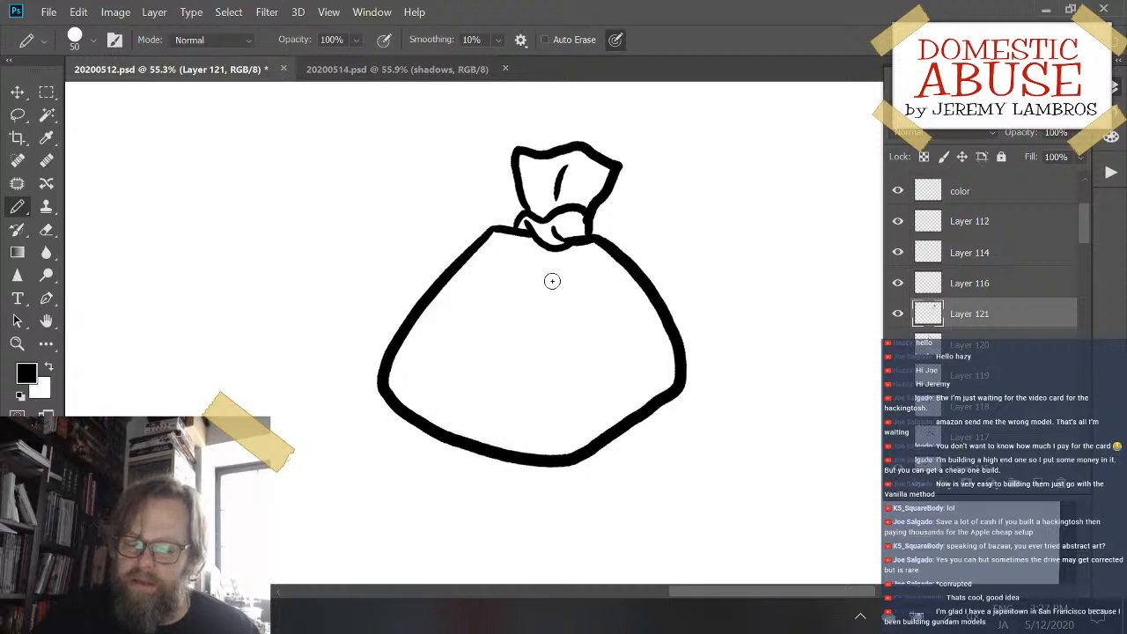
- Draw a long curved crease down the sack's front and a small tie end sticking out from the knot's right side
{"action": "mouse_move", "coordinate": [543, 268]}
{"action": "left_mouse_down"}
{"action": "mouse_move", "coordinate": [573, 417]}
{"action": "mouse_move", "coordinate": [556, 453]}
{"action": "left_mouse_up"}
{"action": "key", "text": "ctrl+z"}
{"action": "mouse_move", "coordinate": [539, 267]}
{"action": "left_mouse_down"}
{"action": "mouse_move", "coordinate": [582, 389]}
{"action": "mouse_move", "coordinate": [571, 440]}
{"action": "left_mouse_up"}
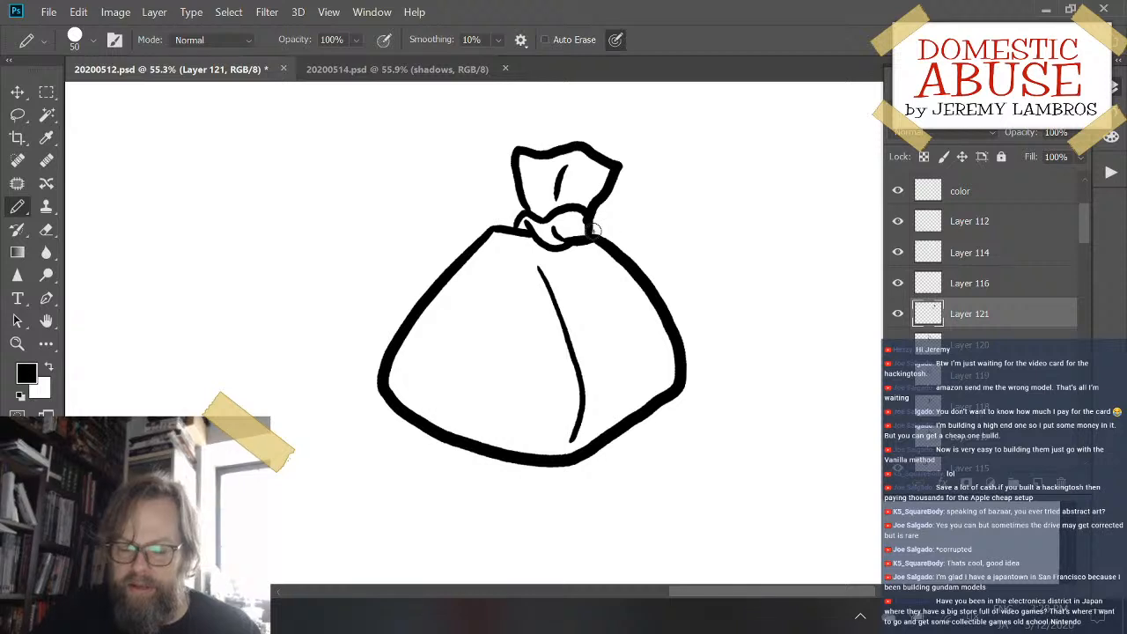
{"action": "mouse_move", "coordinate": [595, 229]}
{"action": "left_mouse_down"}
{"action": "mouse_move", "coordinate": [631, 220]}
{"action": "mouse_move", "coordinate": [607, 227]}
{"action": "left_mouse_up"}
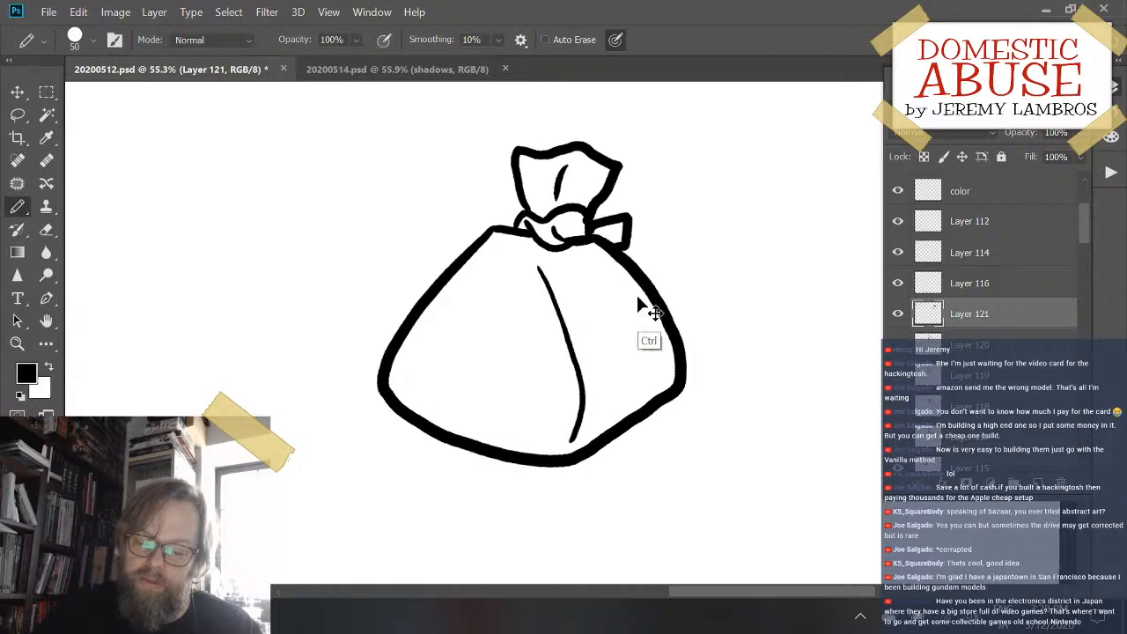
{"action": "left_click_drag", "start_coordinate": [636, 292], "coordinate": [398, 312]}
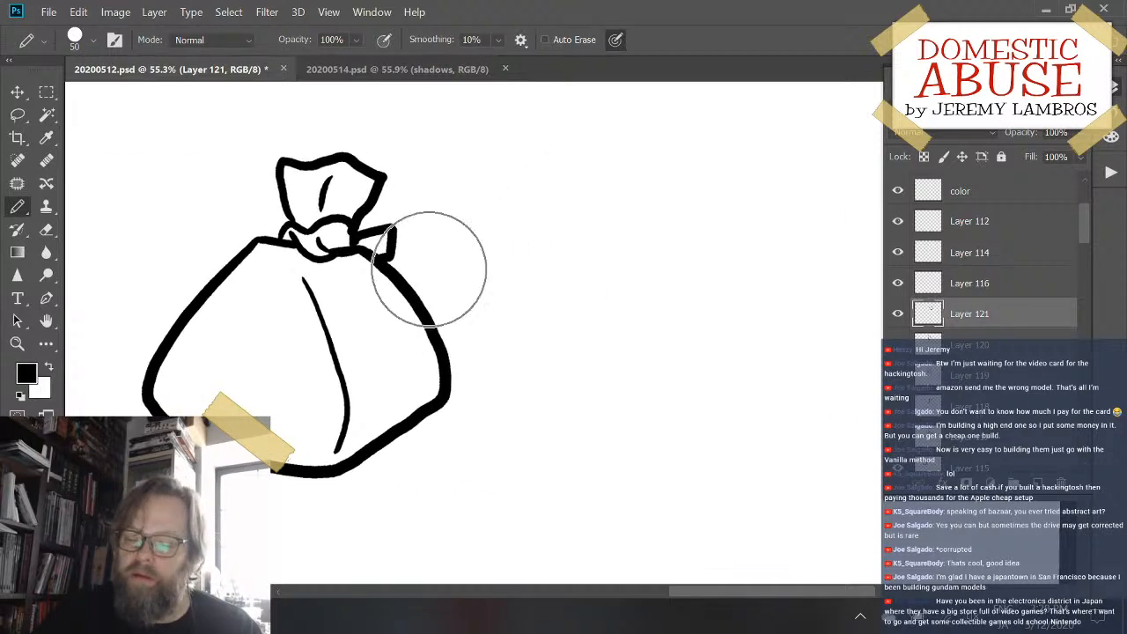
- Add a new layer and draw an open-topped sack body with a pointed bottom beside the first tied sack
{"action": "left_click", "coordinate": [1038, 484]}
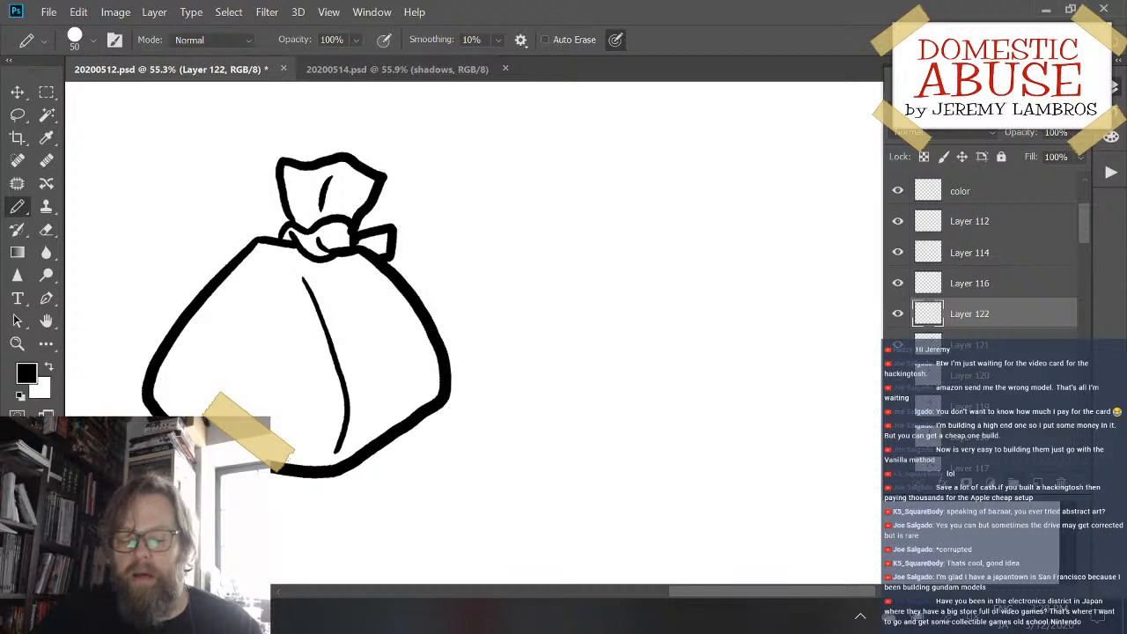
{"action": "mouse_move", "coordinate": [536, 239]}
{"action": "left_mouse_down"}
{"action": "mouse_move", "coordinate": [520, 309]}
{"action": "mouse_move", "coordinate": [606, 422]}
{"action": "mouse_move", "coordinate": [688, 374]}
{"action": "left_mouse_up"}
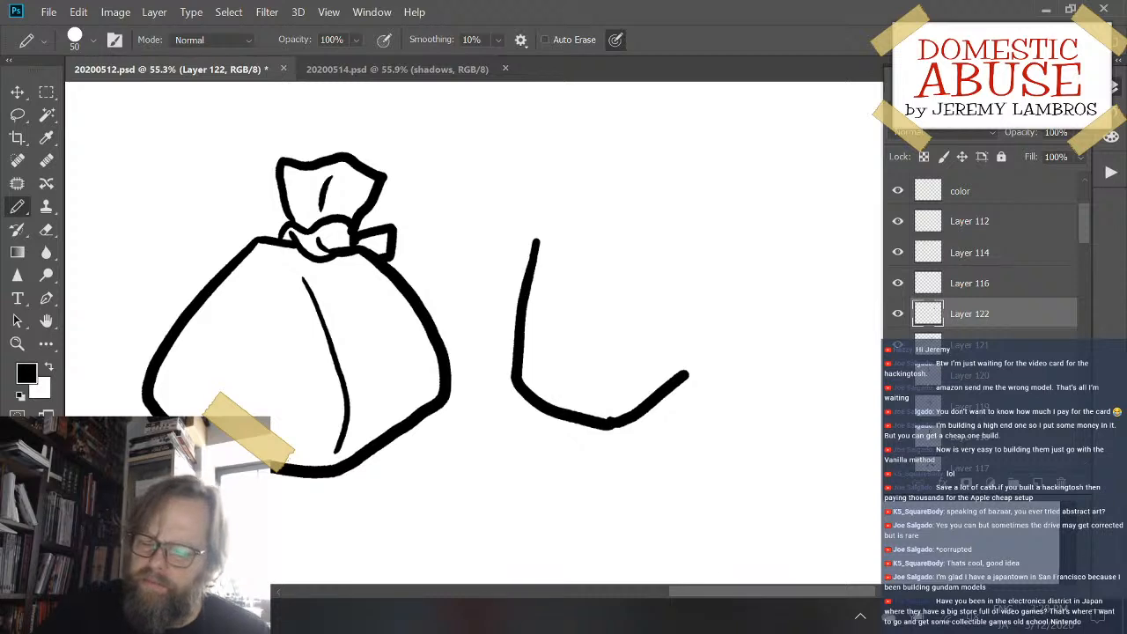
{"action": "mouse_move", "coordinate": [651, 235]}
{"action": "left_mouse_down"}
{"action": "mouse_move", "coordinate": [684, 371]}
{"action": "mouse_move", "coordinate": [695, 361]}
{"action": "left_mouse_up"}
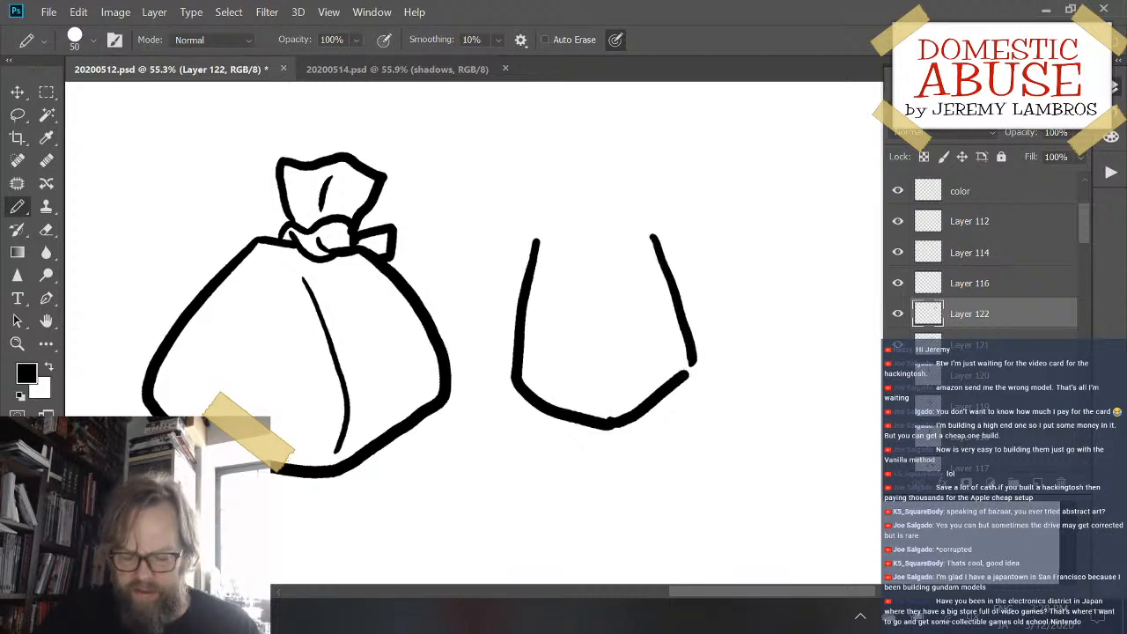
{"action": "key", "text": "ctrl+z"}
{"action": "left_click_drag", "start_coordinate": [658, 234], "coordinate": [687, 375]}
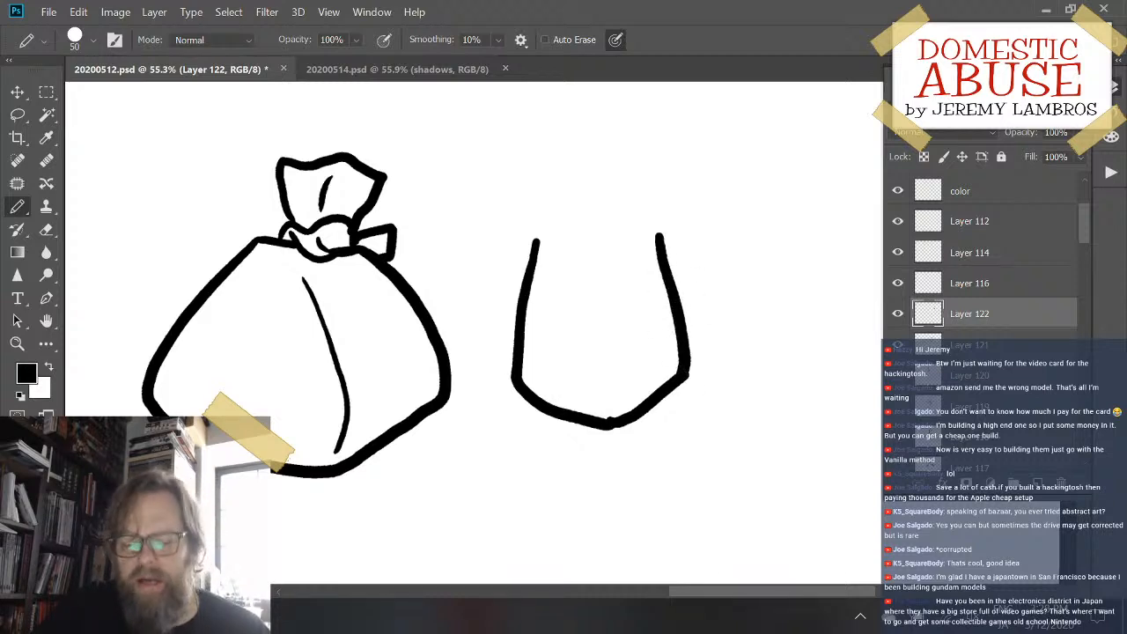
- Draw the second sack's sloping shoulders and a flared, wavy-edged top with a vertical fold line inside it
{"action": "left_click_drag", "start_coordinate": [535, 240], "coordinate": [568, 227]}
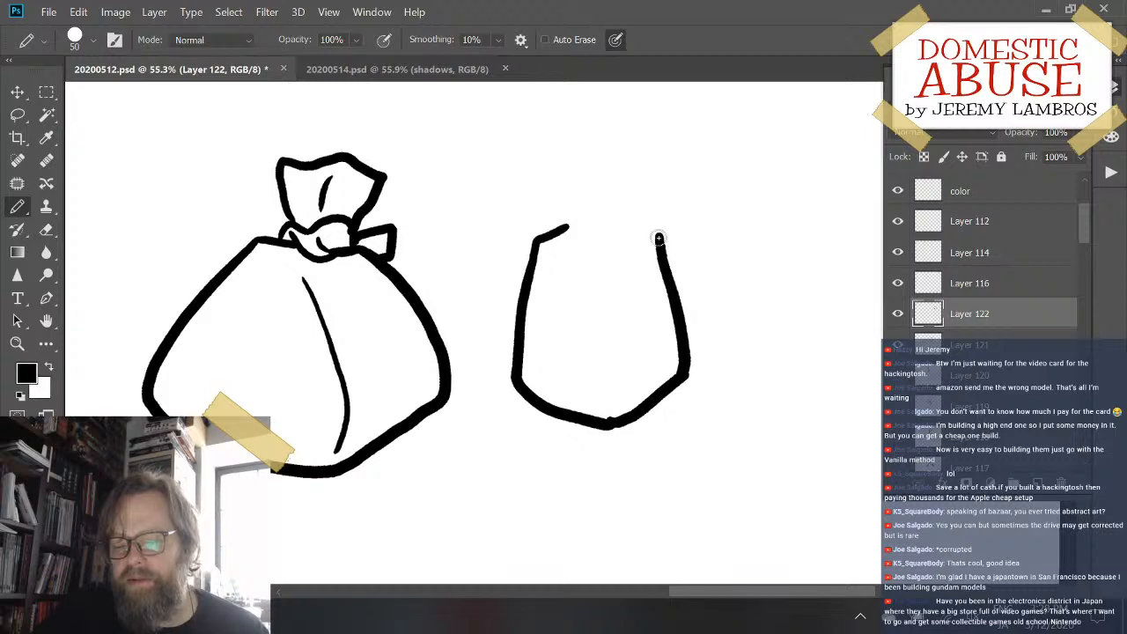
{"action": "left_click_drag", "start_coordinate": [661, 237], "coordinate": [625, 223]}
{"action": "mouse_move", "coordinate": [552, 234]}
{"action": "left_mouse_down"}
{"action": "mouse_move", "coordinate": [602, 216]}
{"action": "mouse_move", "coordinate": [563, 182]}
{"action": "mouse_move", "coordinate": [562, 152]}
{"action": "mouse_move", "coordinate": [622, 148]}
{"action": "mouse_move", "coordinate": [609, 216]}
{"action": "mouse_move", "coordinate": [558, 153]}
{"action": "mouse_move", "coordinate": [642, 155]}
{"action": "mouse_move", "coordinate": [602, 222]}
{"action": "mouse_move", "coordinate": [553, 171]}
{"action": "mouse_move", "coordinate": [571, 153]}
{"action": "mouse_move", "coordinate": [617, 147]}
{"action": "mouse_move", "coordinate": [634, 167]}
{"action": "mouse_move", "coordinate": [605, 223]}
{"action": "left_mouse_up"}
{"action": "key", "text": "ctrl+z"}
{"action": "key", "text": "ctrl+z"}
{"action": "left_click_drag", "start_coordinate": [589, 160], "coordinate": [588, 228]}
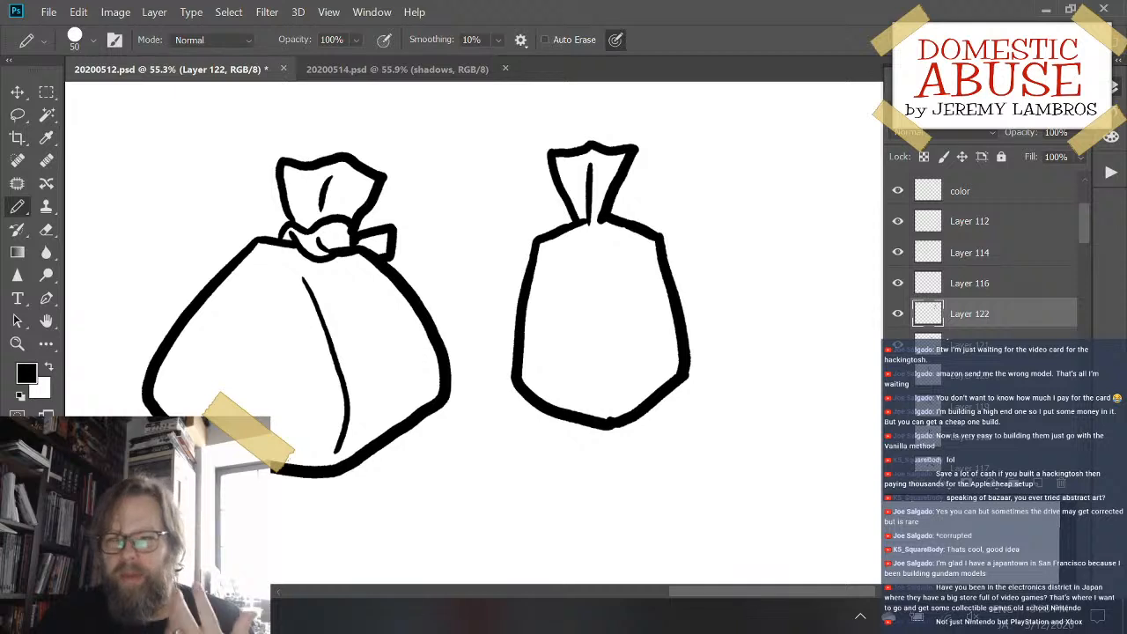
- Add two short slanted creases at the second sack's shoulders and a long vertical crease down its front
{"action": "mouse_move", "coordinate": [573, 255]}
{"action": "left_mouse_down"}
{"action": "mouse_move", "coordinate": [555, 248]}
{"action": "mouse_move", "coordinate": [635, 256]}
{"action": "mouse_move", "coordinate": [611, 370]}
{"action": "mouse_move", "coordinate": [618, 420]}
{"action": "left_mouse_up"}
{"action": "key", "text": "ctrl+z"}
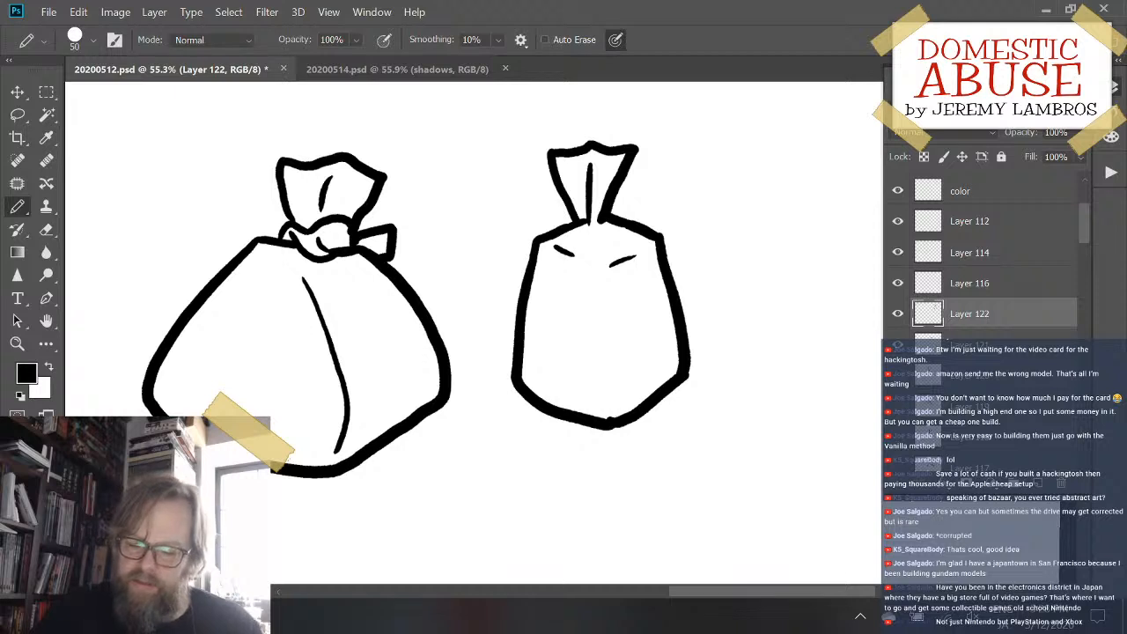
{"action": "left_click_drag", "start_coordinate": [594, 282], "coordinate": [601, 396]}
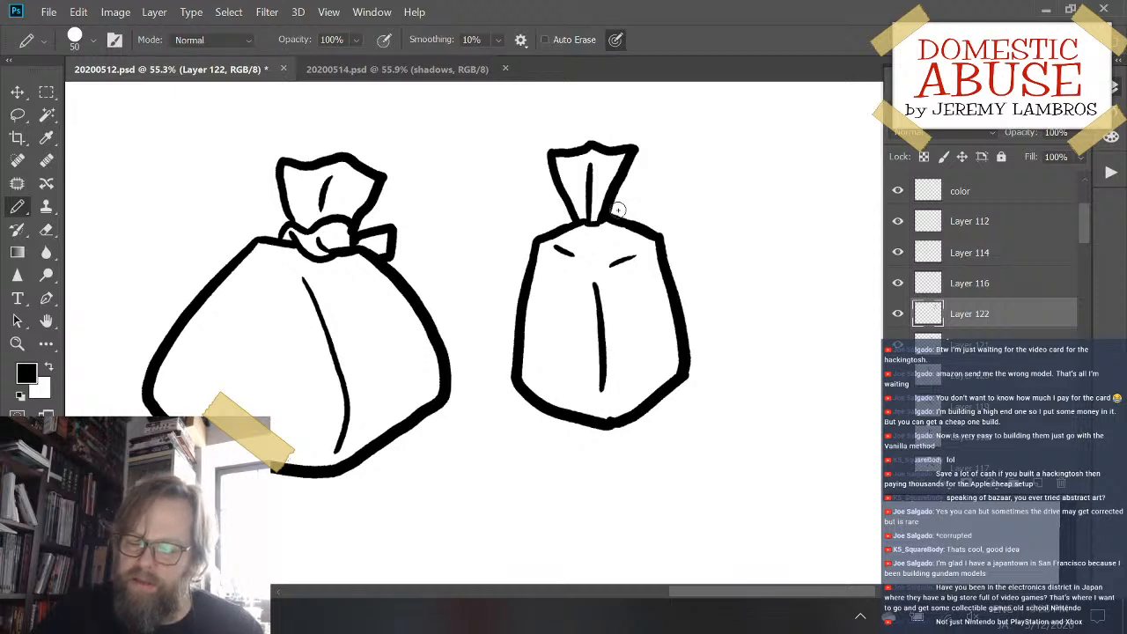
- Draw a small curved knot across the second sack's neck and move the sack closer to the first one
{"action": "mouse_move", "coordinate": [573, 230]}
{"action": "left_mouse_down"}
{"action": "mouse_move", "coordinate": [615, 201]}
{"action": "mouse_move", "coordinate": [607, 236]}
{"action": "mouse_move", "coordinate": [588, 246]}
{"action": "mouse_move", "coordinate": [607, 201]}
{"action": "mouse_move", "coordinate": [591, 239]}
{"action": "mouse_move", "coordinate": [604, 211]}
{"action": "left_mouse_up"}
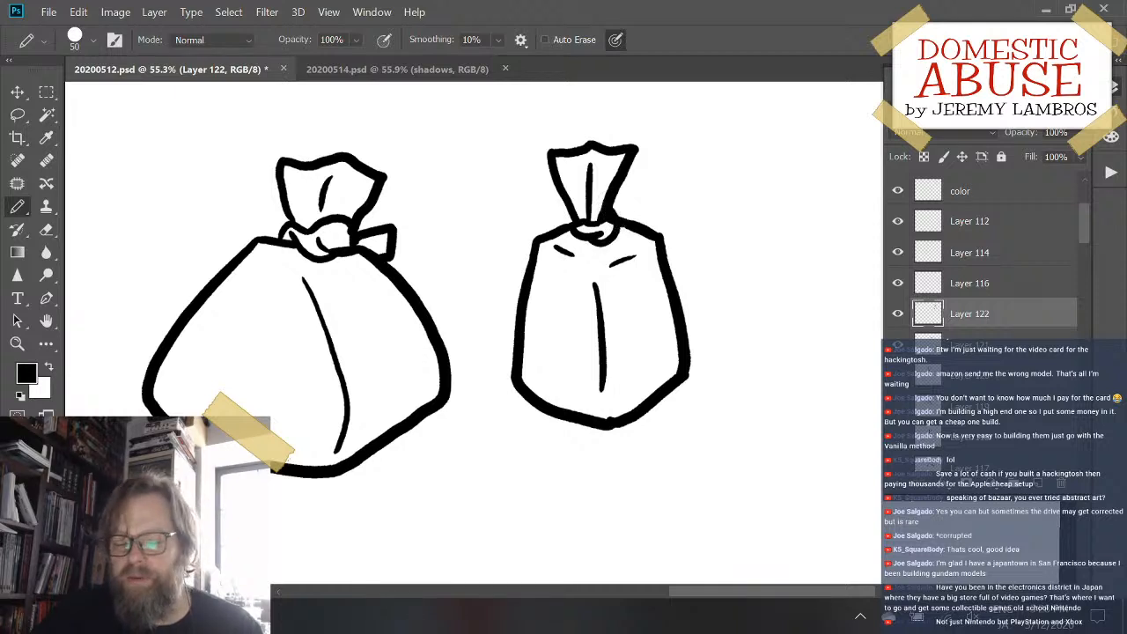
{"action": "mouse_move", "coordinate": [674, 284]}
{"action": "left_mouse_down"}
{"action": "mouse_move", "coordinate": [595, 248]}
{"action": "mouse_move", "coordinate": [631, 265]}
{"action": "left_mouse_up"}
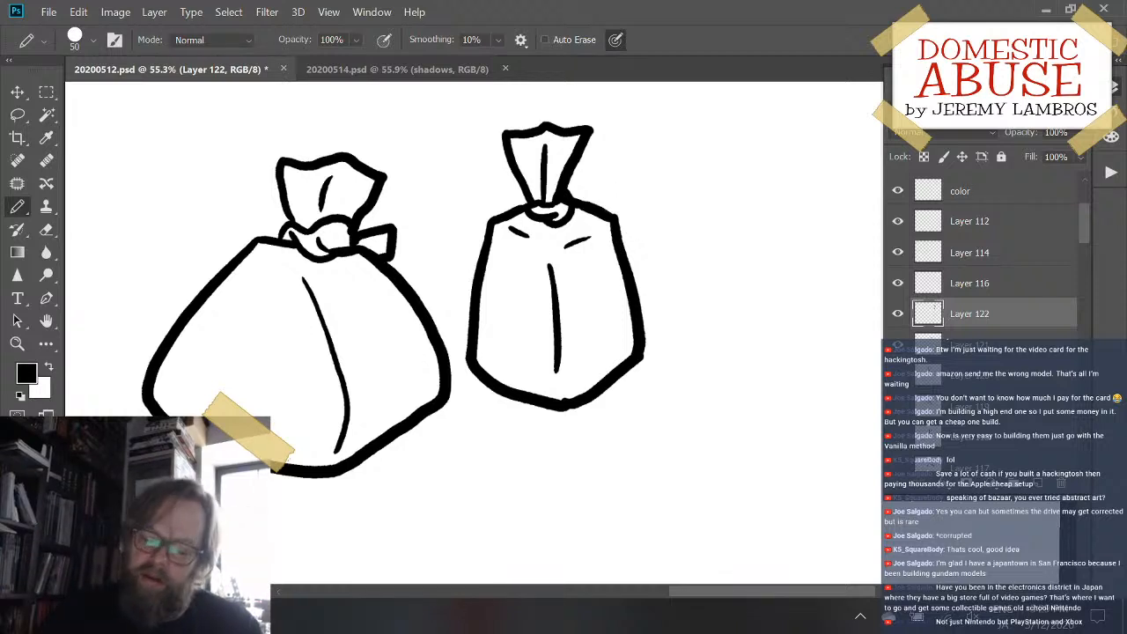
- Draw the tapering, wavy-edged top of a third sack beside the second one
{"action": "left_click_drag", "start_coordinate": [688, 356], "coordinate": [569, 375]}
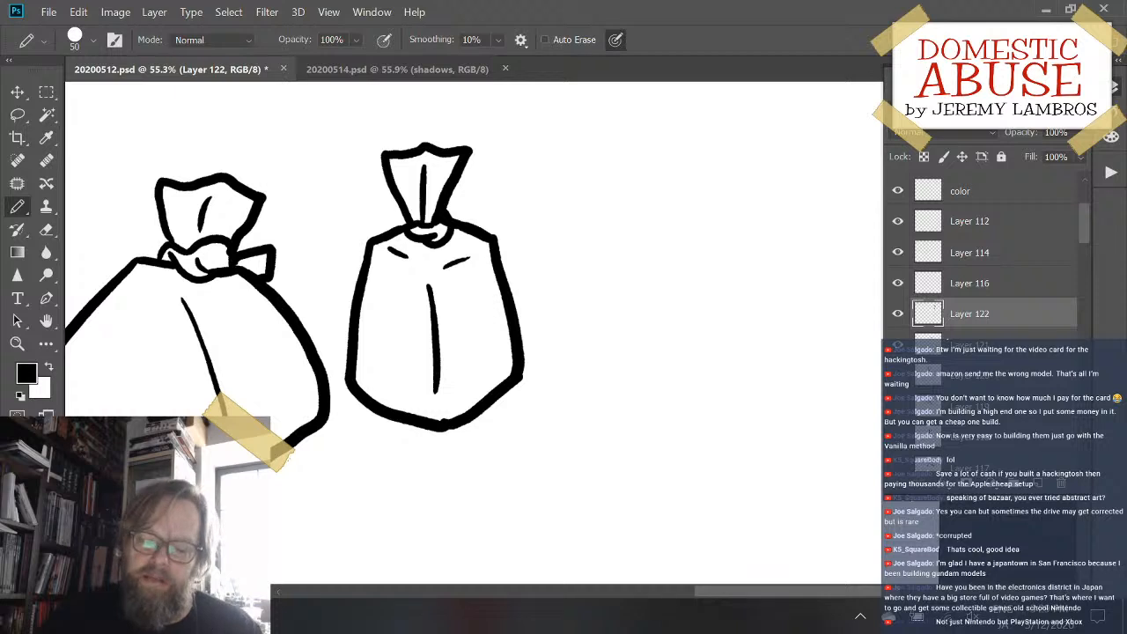
{"action": "mouse_move", "coordinate": [591, 151]}
{"action": "left_mouse_down"}
{"action": "mouse_move", "coordinate": [596, 224]}
{"action": "mouse_move", "coordinate": [570, 241]}
{"action": "mouse_move", "coordinate": [579, 284]}
{"action": "left_mouse_up"}
{"action": "key", "text": "ctrl+z"}
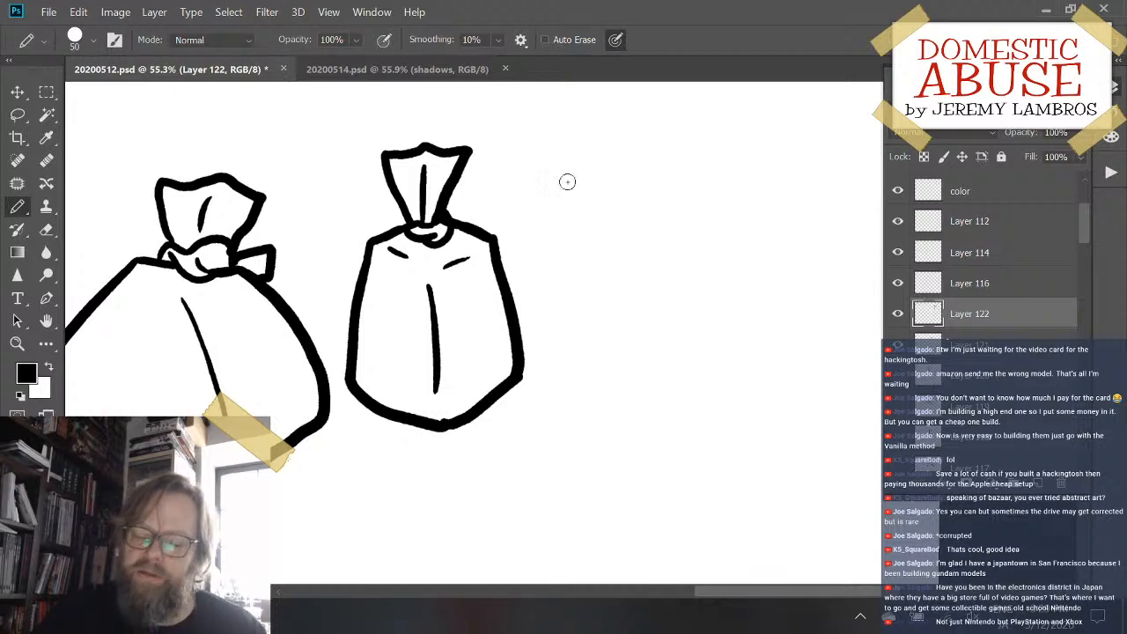
{"action": "left_click_drag", "start_coordinate": [573, 155], "coordinate": [590, 227]}
{"action": "mouse_move", "coordinate": [570, 153]}
{"action": "left_mouse_down"}
{"action": "mouse_move", "coordinate": [613, 151]}
{"action": "mouse_move", "coordinate": [682, 166]}
{"action": "mouse_move", "coordinate": [644, 243]}
{"action": "left_mouse_up"}
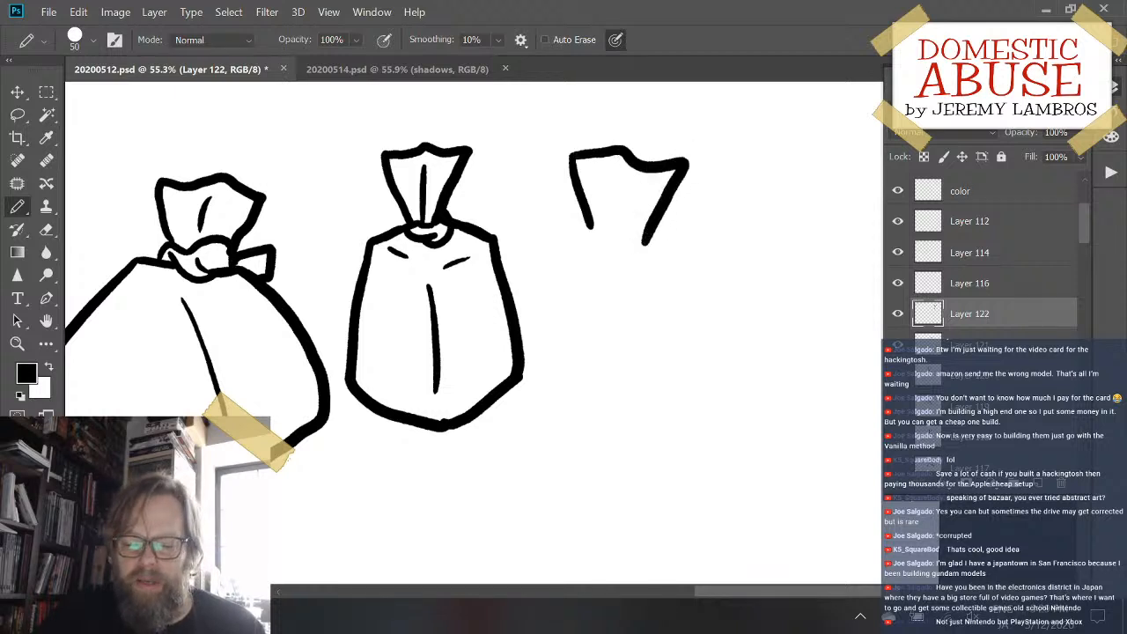
- Add a fold line inside the third sack's top, narrow its neck and draw a small knot with a short crease beneath it
{"action": "mouse_move", "coordinate": [615, 166]}
{"action": "left_mouse_down"}
{"action": "mouse_move", "coordinate": [617, 224]}
{"action": "mouse_move", "coordinate": [598, 249]}
{"action": "mouse_move", "coordinate": [638, 265]}
{"action": "left_mouse_up"}
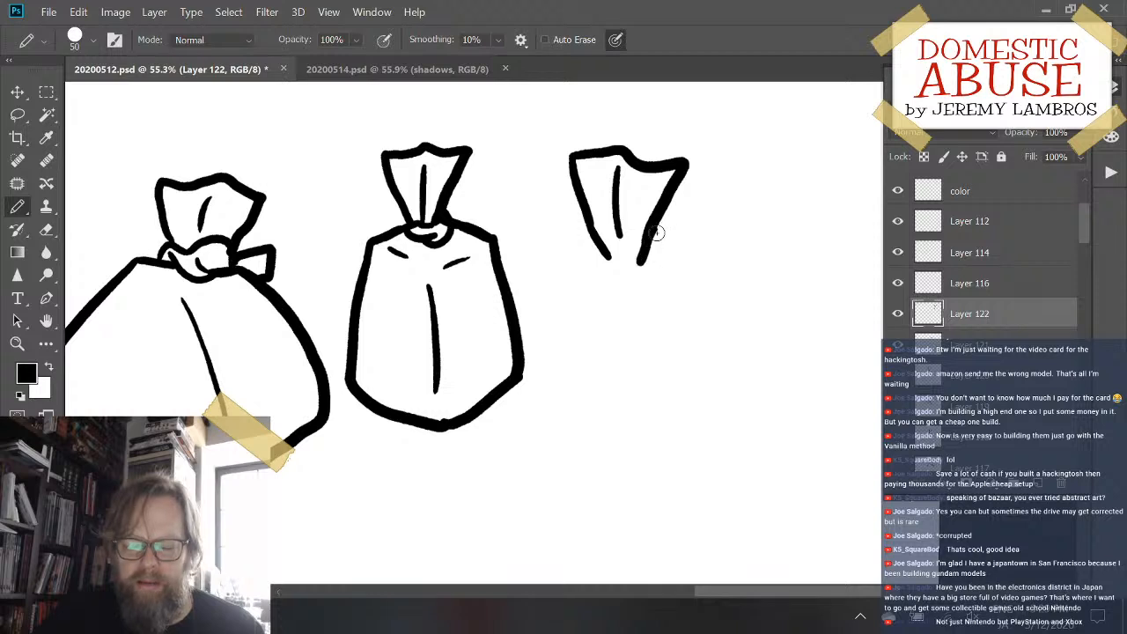
{"action": "key", "text": "ctrl+z"}
{"action": "mouse_move", "coordinate": [661, 215]}
{"action": "left_mouse_down"}
{"action": "mouse_move", "coordinate": [635, 264]}
{"action": "mouse_move", "coordinate": [601, 255]}
{"action": "mouse_move", "coordinate": [643, 260]}
{"action": "mouse_move", "coordinate": [604, 255]}
{"action": "mouse_move", "coordinate": [625, 280]}
{"action": "mouse_move", "coordinate": [646, 260]}
{"action": "left_mouse_up"}
{"action": "key", "text": "ctrl+z"}
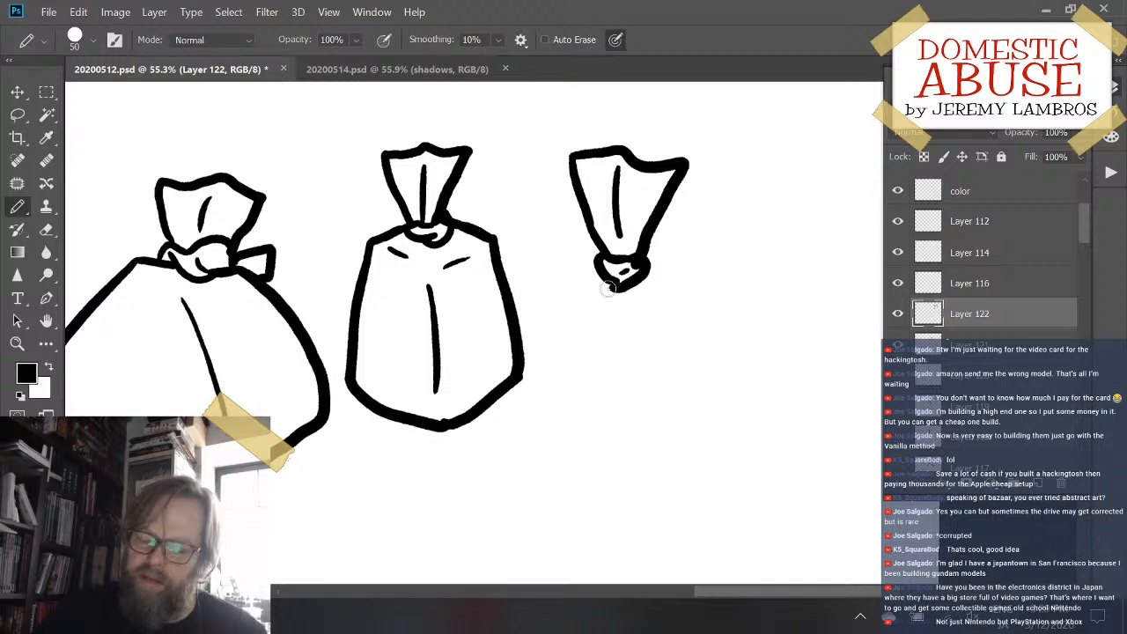
{"action": "mouse_move", "coordinate": [597, 280]}
{"action": "left_mouse_down"}
{"action": "mouse_move", "coordinate": [555, 400]}
{"action": "mouse_move", "coordinate": [553, 473]}
{"action": "left_mouse_up"}
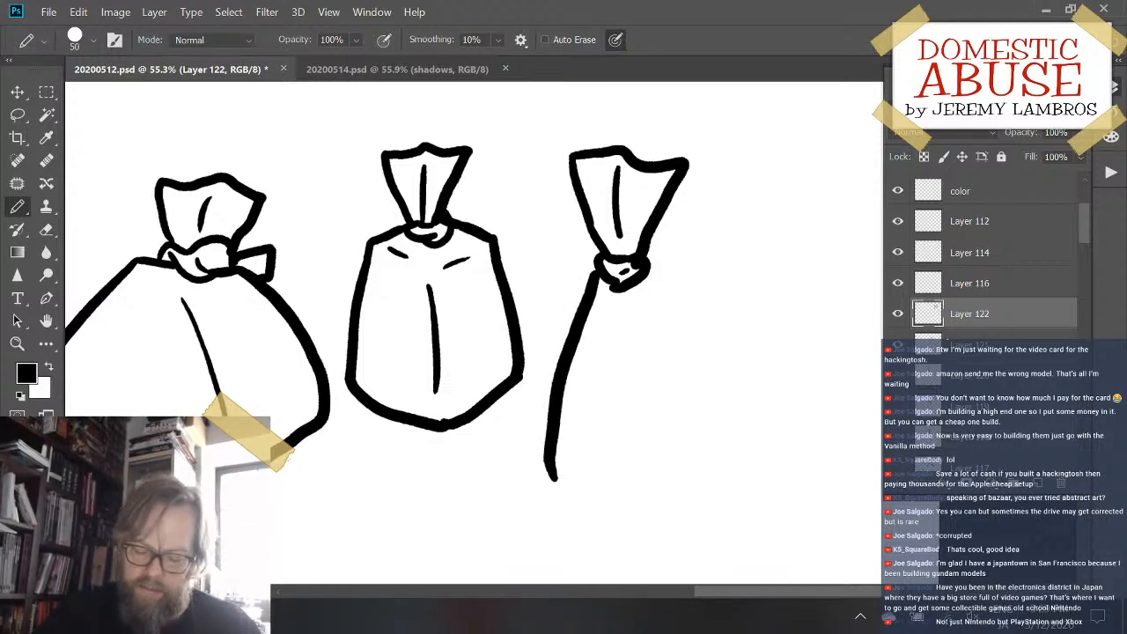
{"action": "key", "text": "ctrl+z"}
{"action": "mouse_move", "coordinate": [588, 283]}
{"action": "left_mouse_down"}
{"action": "mouse_move", "coordinate": [521, 424]}
{"action": "mouse_move", "coordinate": [534, 518]}
{"action": "left_mouse_up"}
{"action": "key", "text": "ctrl+z"}
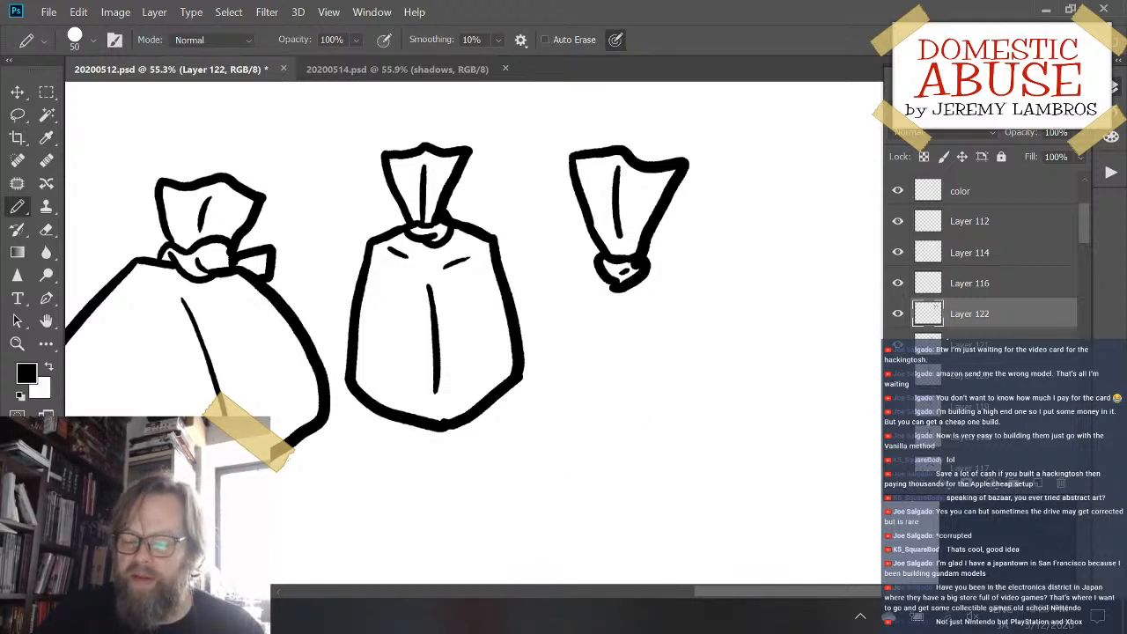
- Draw the third sack's tall, wide-bottomed body below the knot and a long front crease ending in a small zigzag near the base
{"action": "mouse_move", "coordinate": [599, 280]}
{"action": "left_mouse_down"}
{"action": "mouse_move", "coordinate": [536, 485]}
{"action": "mouse_move", "coordinate": [583, 525]}
{"action": "mouse_move", "coordinate": [651, 545]}
{"action": "mouse_move", "coordinate": [710, 520]}
{"action": "mouse_move", "coordinate": [750, 495]}
{"action": "mouse_move", "coordinate": [750, 482]}
{"action": "mouse_move", "coordinate": [733, 424]}
{"action": "mouse_move", "coordinate": [654, 271]}
{"action": "left_mouse_up"}
{"action": "scroll", "coordinate": [653, 272], "scroll_direction": "up", "scroll_amount": 1}
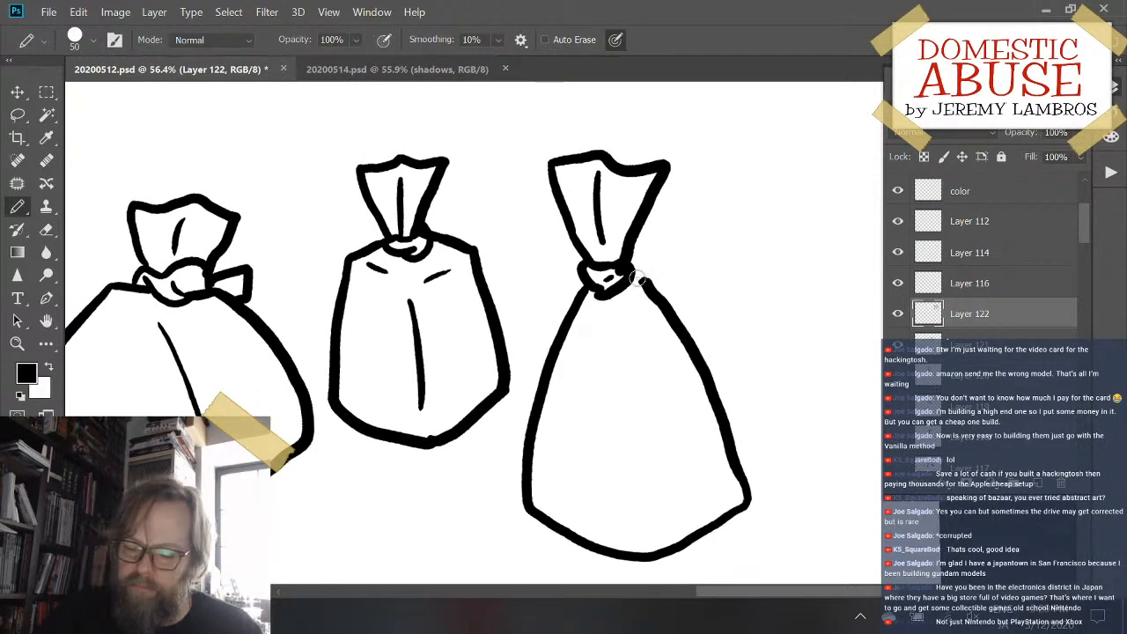
{"action": "mouse_move", "coordinate": [627, 314]}
{"action": "left_mouse_down"}
{"action": "mouse_move", "coordinate": [666, 490]}
{"action": "mouse_move", "coordinate": [662, 536]}
{"action": "mouse_move", "coordinate": [685, 528]}
{"action": "mouse_move", "coordinate": [700, 503]}
{"action": "left_mouse_up"}
{"action": "key", "text": "ctrl+z"}
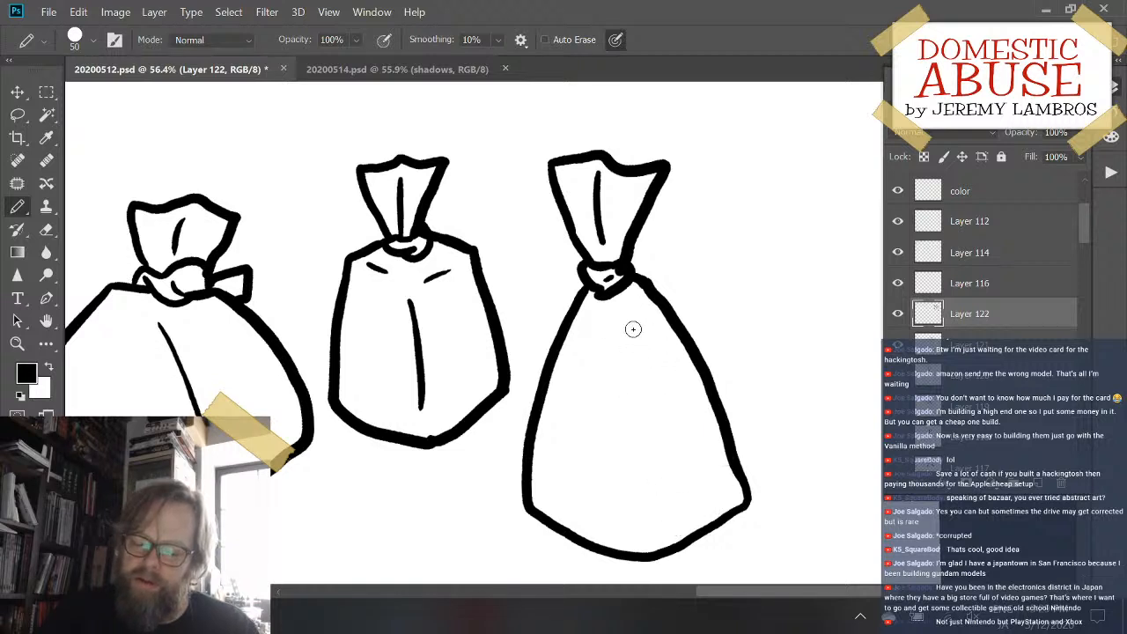
{"action": "mouse_move", "coordinate": [636, 364]}
{"action": "left_mouse_down"}
{"action": "mouse_move", "coordinate": [659, 498]}
{"action": "mouse_move", "coordinate": [687, 520]}
{"action": "mouse_move", "coordinate": [702, 509]}
{"action": "left_mouse_up"}
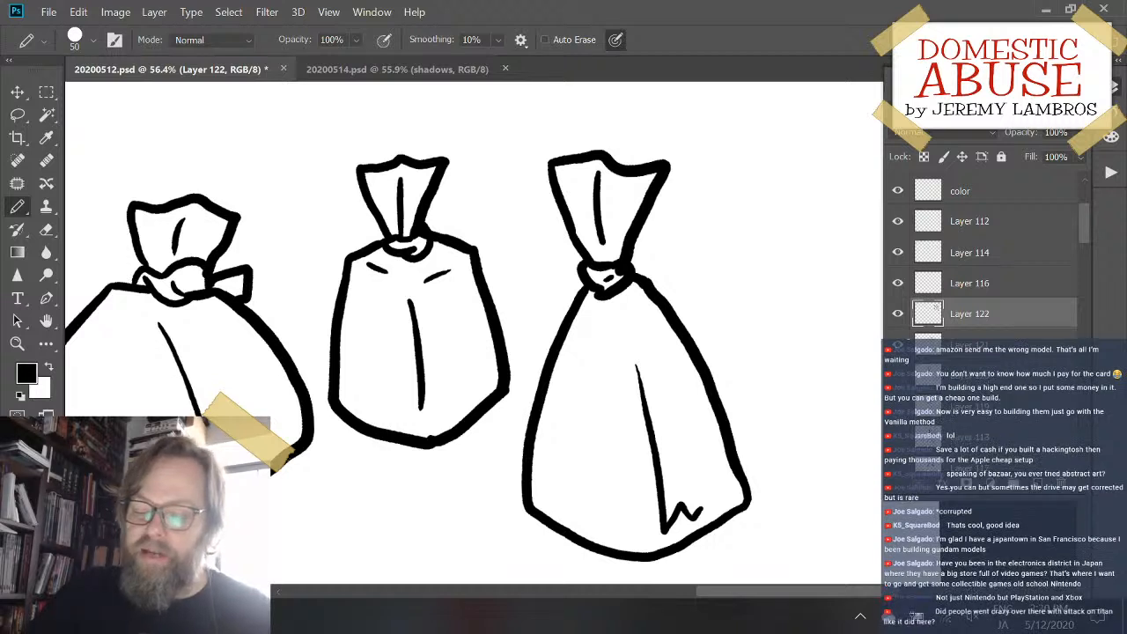
- Draw the sides and slanted bottom edge of a tall rectangular sack with small rounded corner nubs, beside the third sack
{"action": "left_click_drag", "start_coordinate": [663, 440], "coordinate": [536, 453]}
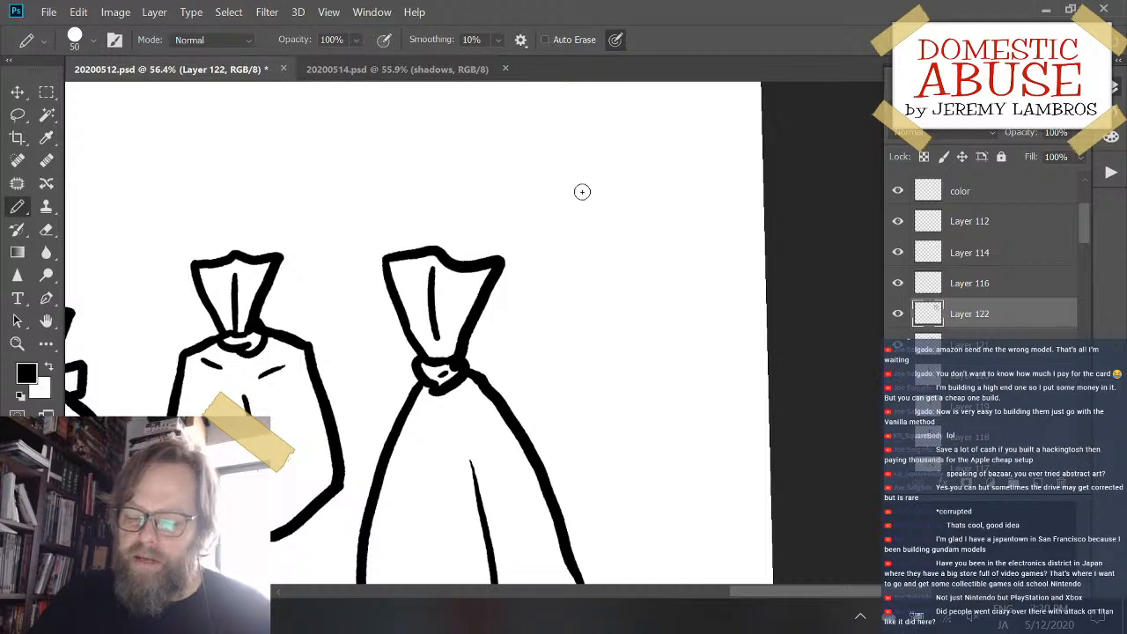
{"action": "mouse_move", "coordinate": [576, 182]}
{"action": "left_mouse_down"}
{"action": "mouse_move", "coordinate": [566, 393]}
{"action": "mouse_move", "coordinate": [553, 399]}
{"action": "mouse_move", "coordinate": [672, 417]}
{"action": "left_mouse_up"}
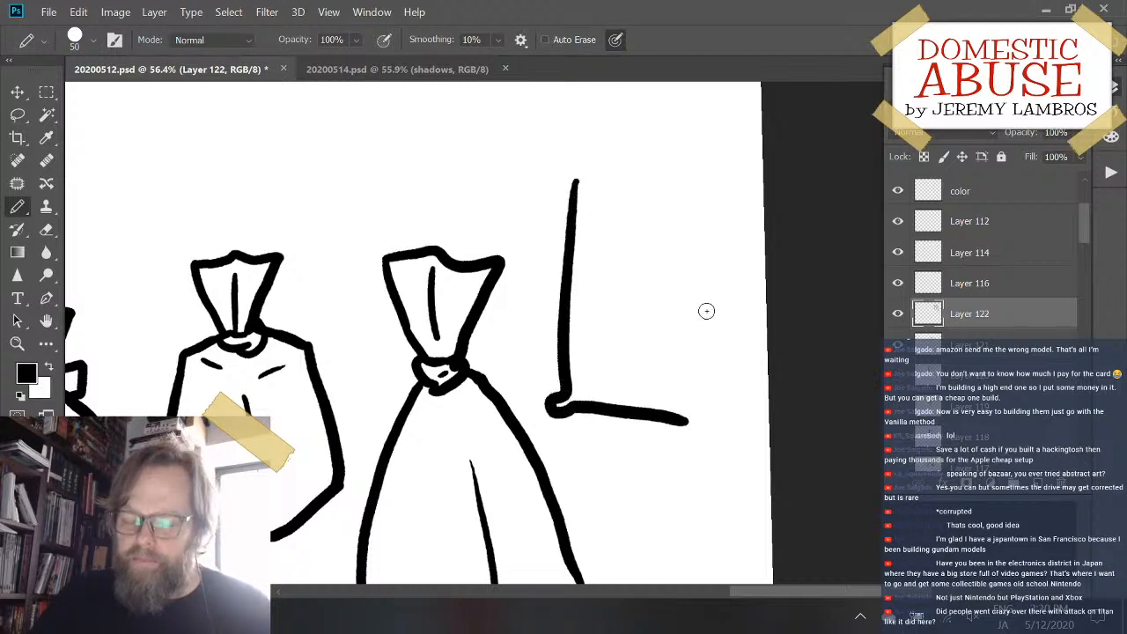
{"action": "key", "text": "ctrl+z"}
{"action": "mouse_move", "coordinate": [578, 173]}
{"action": "left_mouse_down"}
{"action": "mouse_move", "coordinate": [565, 376]}
{"action": "mouse_move", "coordinate": [556, 383]}
{"action": "mouse_move", "coordinate": [563, 398]}
{"action": "mouse_move", "coordinate": [574, 385]}
{"action": "mouse_move", "coordinate": [687, 413]}
{"action": "left_mouse_up"}
{"action": "mouse_move", "coordinate": [702, 168]}
{"action": "left_mouse_down"}
{"action": "mouse_move", "coordinate": [708, 352]}
{"action": "mouse_move", "coordinate": [702, 423]}
{"action": "mouse_move", "coordinate": [689, 424]}
{"action": "left_mouse_up"}
{"action": "left_click_drag", "start_coordinate": [626, 189], "coordinate": [619, 313]}
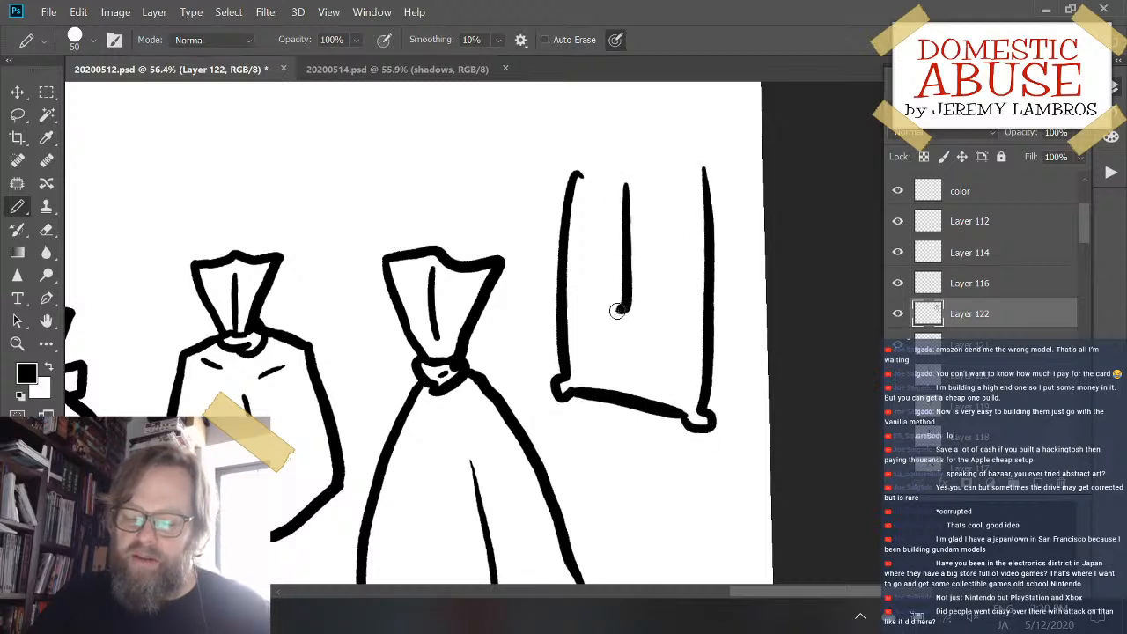
{"action": "key", "text": "ctrl+z"}
- Draw short wavy rim strokes inward from both upper corners of the rectangular sack, leaving a gap in the middle
{"action": "left_click_drag", "start_coordinate": [619, 226], "coordinate": [600, 364]}
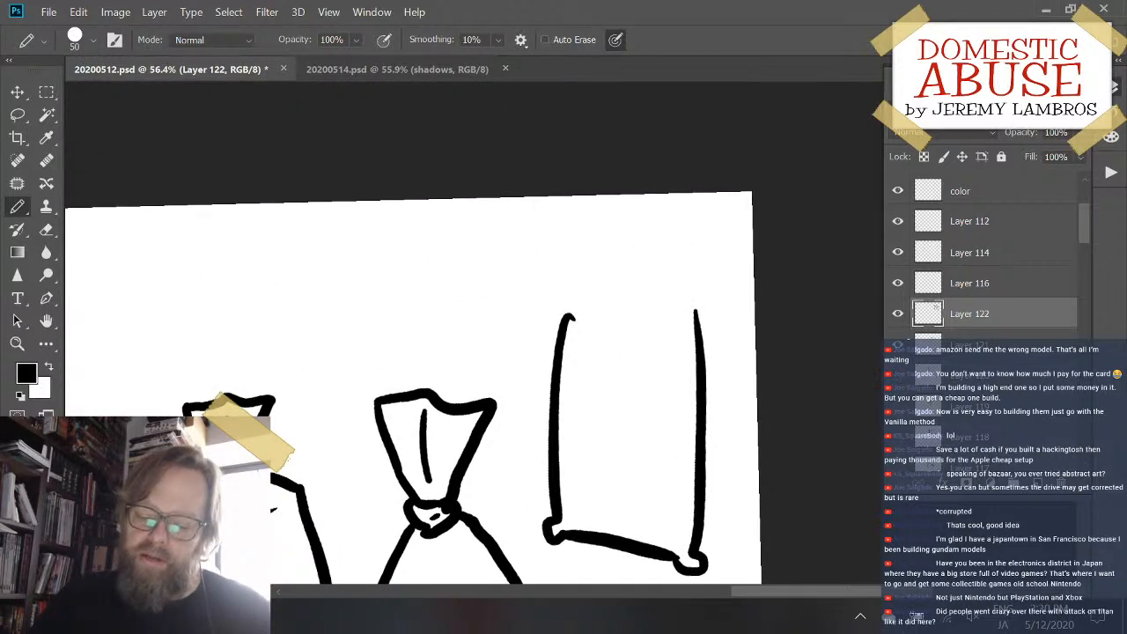
{"action": "left_click_drag", "start_coordinate": [571, 317], "coordinate": [612, 311]}
{"action": "mouse_move", "coordinate": [697, 308]}
{"action": "left_mouse_down"}
{"action": "mouse_move", "coordinate": [640, 315]}
{"action": "mouse_move", "coordinate": [698, 310]}
{"action": "mouse_move", "coordinate": [700, 321]}
{"action": "mouse_move", "coordinate": [687, 308]}
{"action": "left_mouse_up"}
{"action": "key", "text": "ctrl+z"}
{"action": "key", "text": "ctrl+z"}
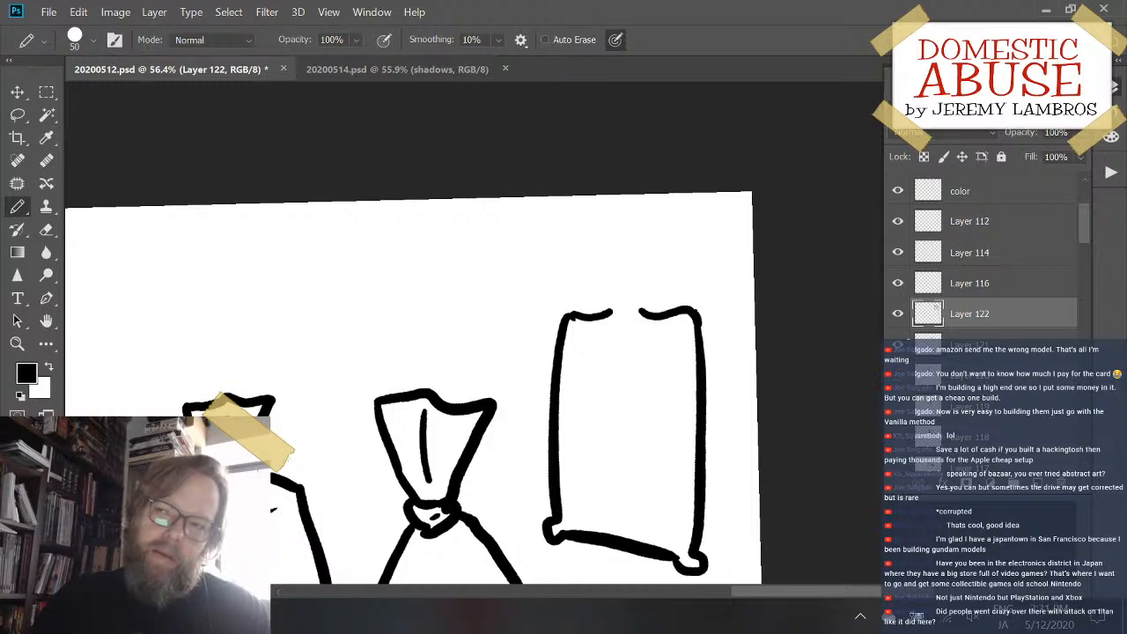
- Draw a twisted knot in the rectangular sack's gap and a flared, wavy-edged top with a fold line above it
{"action": "mouse_move", "coordinate": [611, 309]}
{"action": "left_mouse_down"}
{"action": "mouse_move", "coordinate": [649, 301]}
{"action": "mouse_move", "coordinate": [627, 290]}
{"action": "mouse_move", "coordinate": [647, 315]}
{"action": "left_mouse_up"}
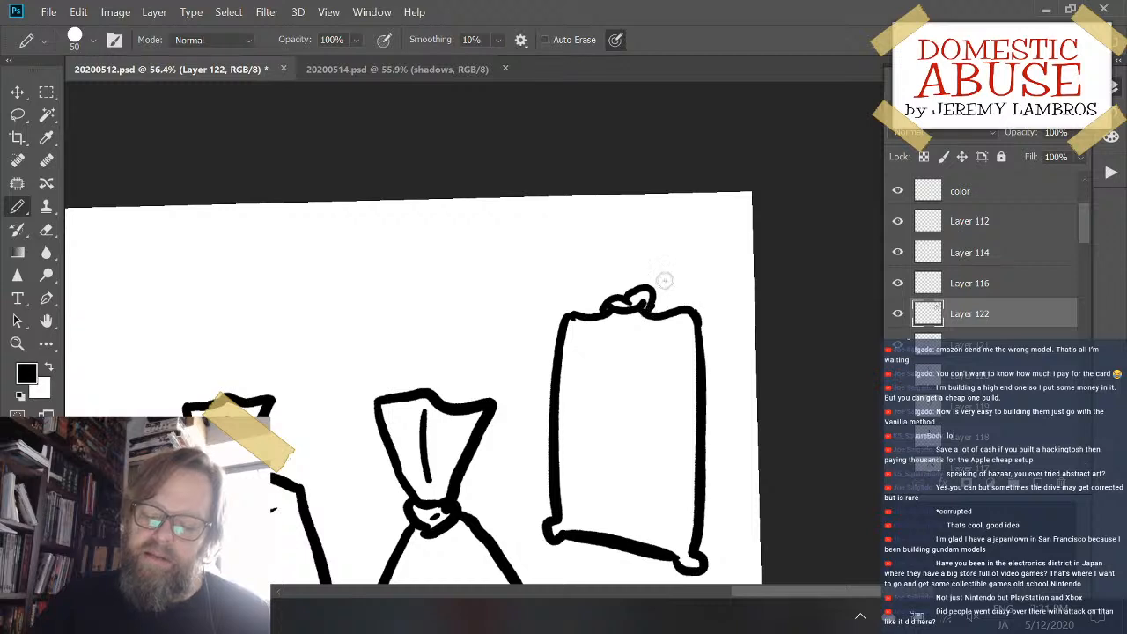
{"action": "mouse_move", "coordinate": [620, 290]}
{"action": "left_mouse_down"}
{"action": "mouse_move", "coordinate": [600, 273]}
{"action": "mouse_move", "coordinate": [607, 241]}
{"action": "mouse_move", "coordinate": [651, 235]}
{"action": "mouse_move", "coordinate": [676, 247]}
{"action": "left_mouse_up"}
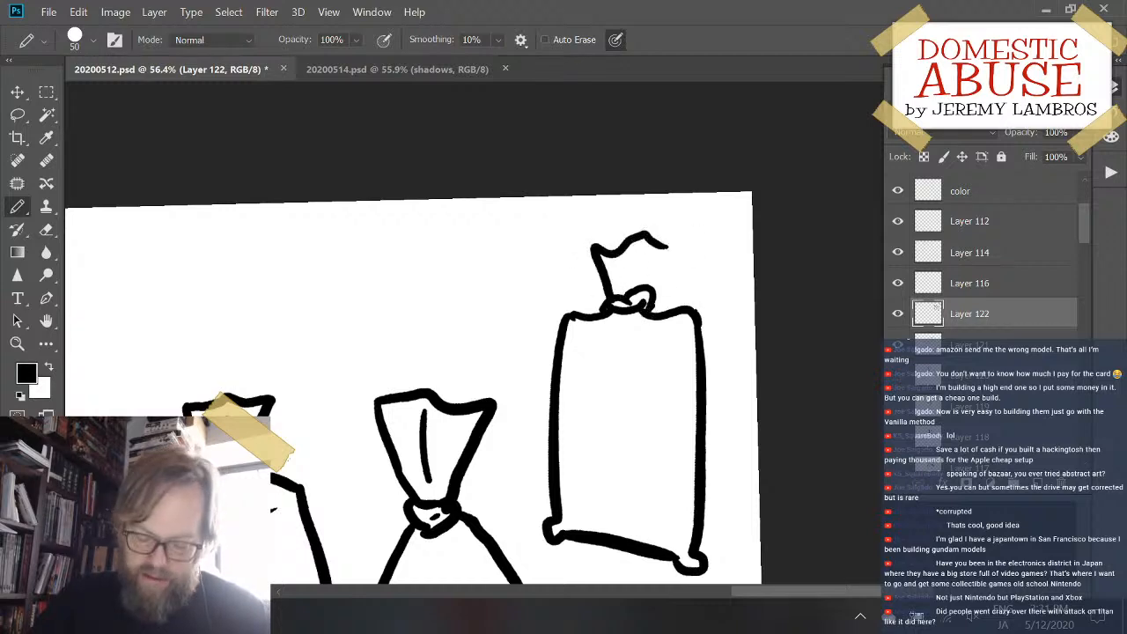
{"action": "key", "text": "ctrl+z"}
{"action": "mouse_move", "coordinate": [614, 298]}
{"action": "left_mouse_down"}
{"action": "mouse_move", "coordinate": [587, 225]}
{"action": "mouse_move", "coordinate": [608, 217]}
{"action": "mouse_move", "coordinate": [667, 235]}
{"action": "mouse_move", "coordinate": [651, 292]}
{"action": "mouse_move", "coordinate": [606, 223]}
{"action": "mouse_move", "coordinate": [652, 226]}
{"action": "mouse_move", "coordinate": [682, 243]}
{"action": "mouse_move", "coordinate": [667, 274]}
{"action": "mouse_move", "coordinate": [633, 291]}
{"action": "left_mouse_up"}
{"action": "key", "text": "ctrl+z"}
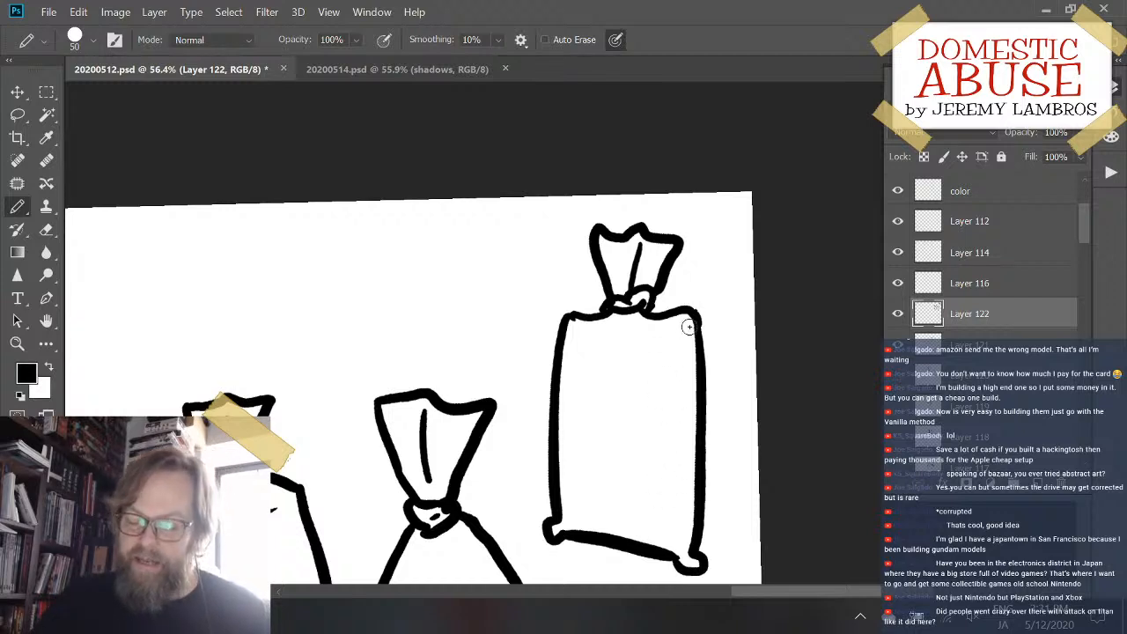
- Draw a long vertical crease just inside the rectangular sack's right side and shift the layer's sacks slightly away from the canvas's right edge
{"action": "left_click_drag", "start_coordinate": [679, 328], "coordinate": [683, 493]}
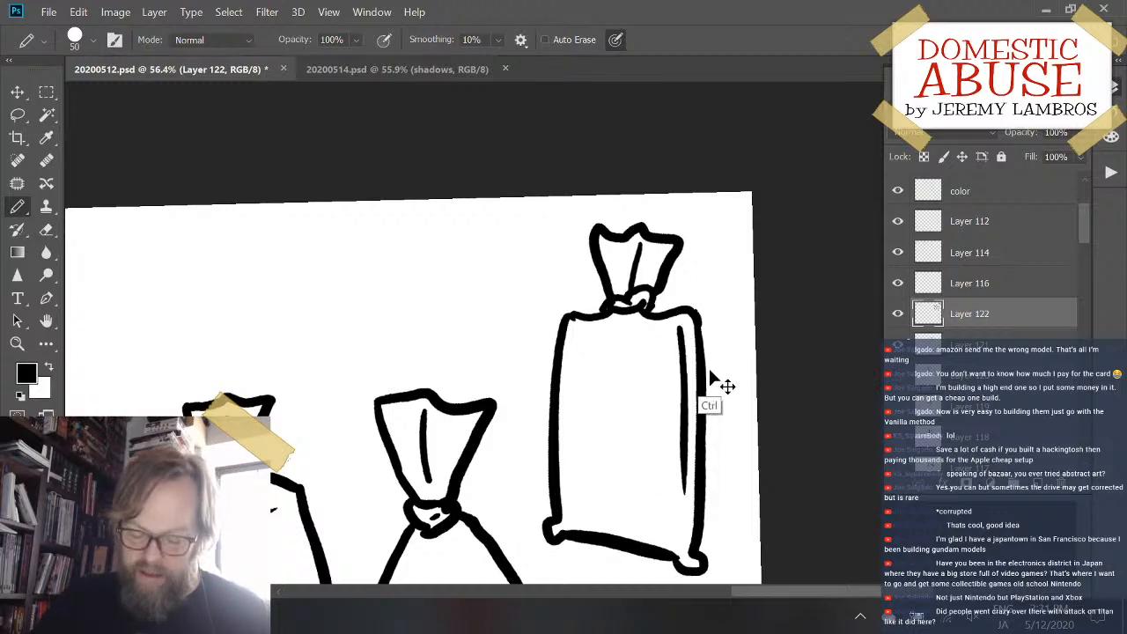
{"action": "key", "text": "ctrl+z"}
{"action": "left_click_drag", "start_coordinate": [684, 325], "coordinate": [681, 523]}
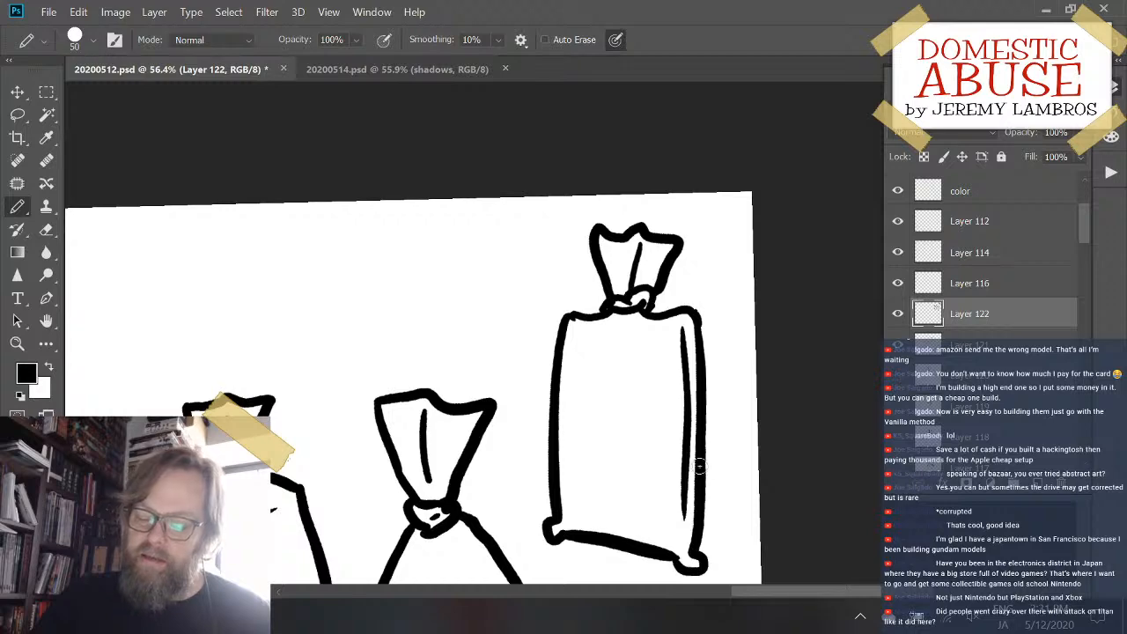
{"action": "left_click_drag", "start_coordinate": [701, 458], "coordinate": [672, 465]}
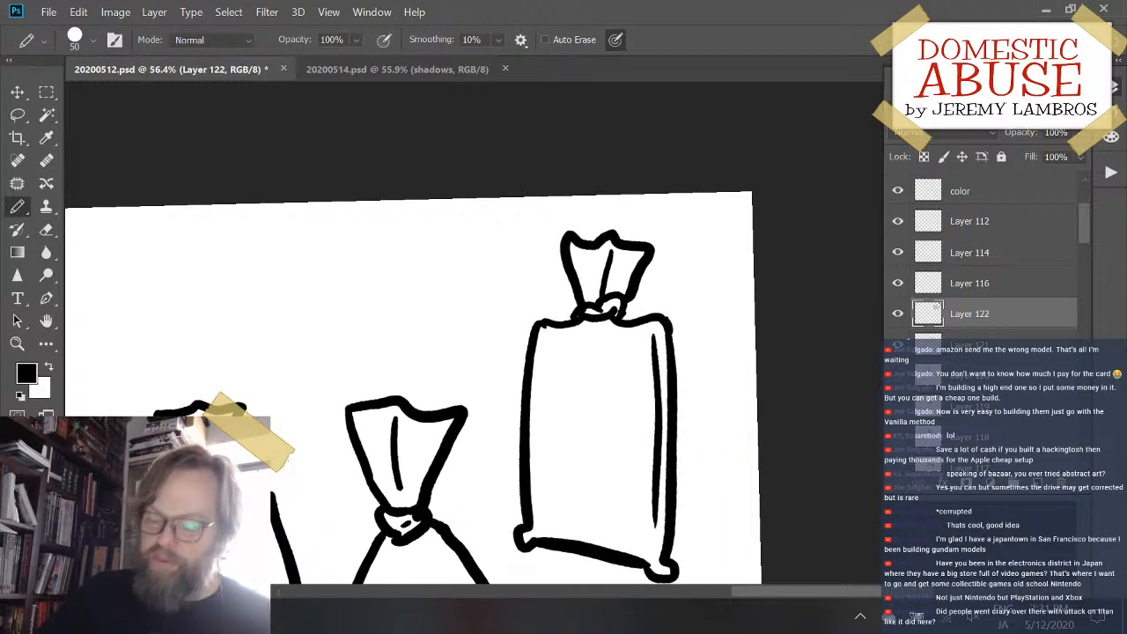
{"action": "key", "text": "ctrl+minus"}
{"action": "key", "text": "ctrl+minus"}
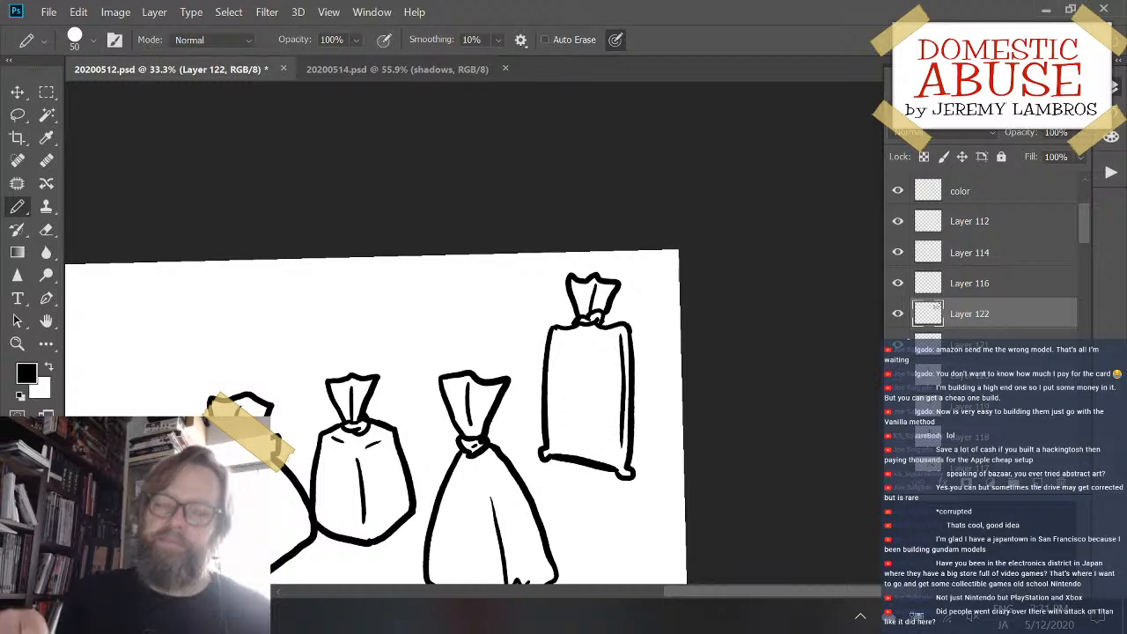
{"action": "left_click_drag", "start_coordinate": [440, 410], "coordinate": [536, 276]}
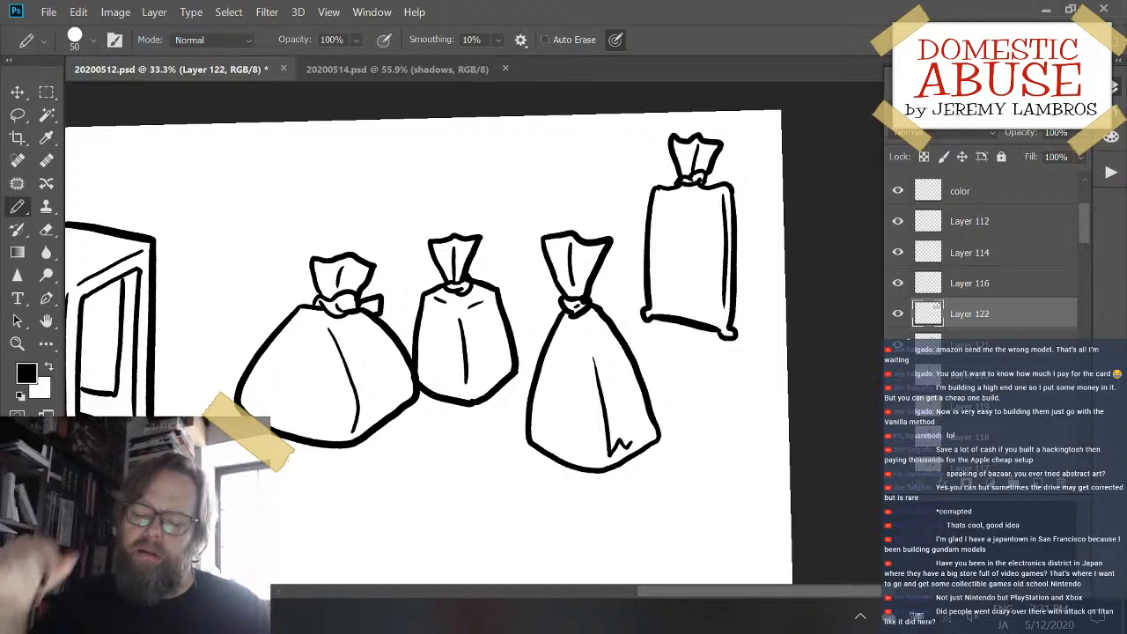
{"action": "left_click_drag", "start_coordinate": [437, 462], "coordinate": [370, 271]}
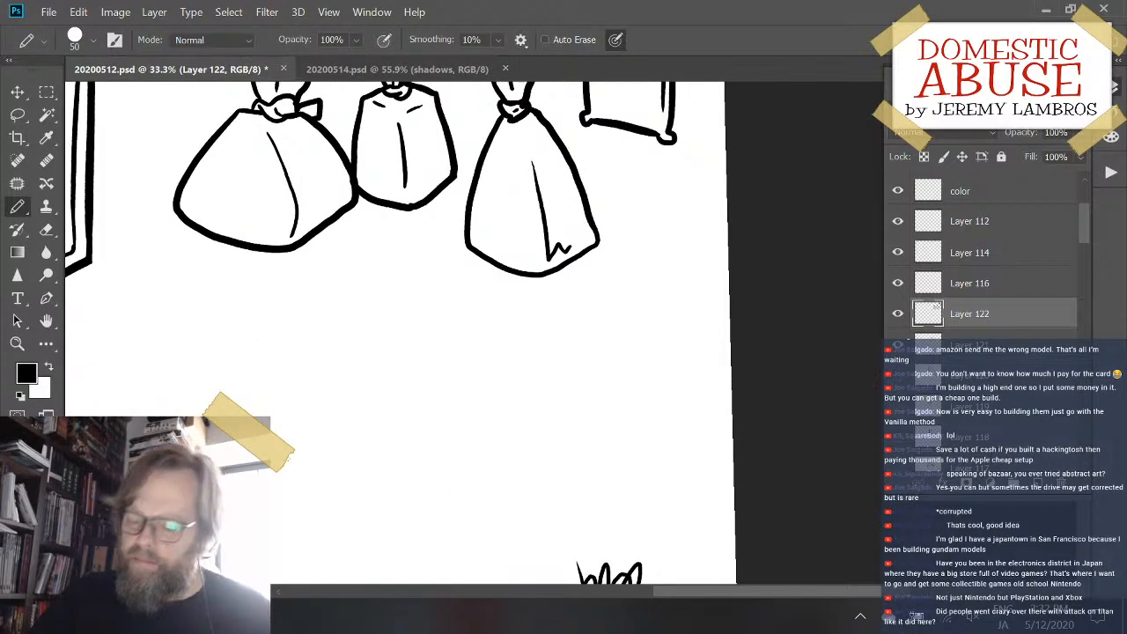
{"action": "key", "text": "ctrl+plus"}
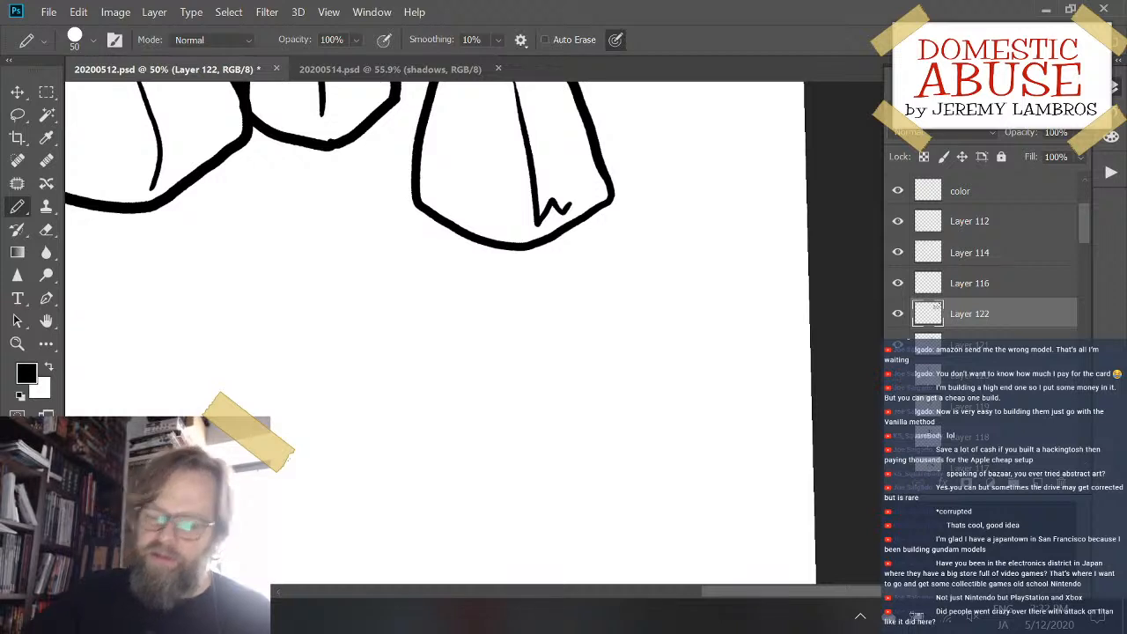
{"action": "left_click_drag", "start_coordinate": [356, 357], "coordinate": [604, 223]}
{"action": "left_click_drag", "start_coordinate": [536, 358], "coordinate": [533, 356]}
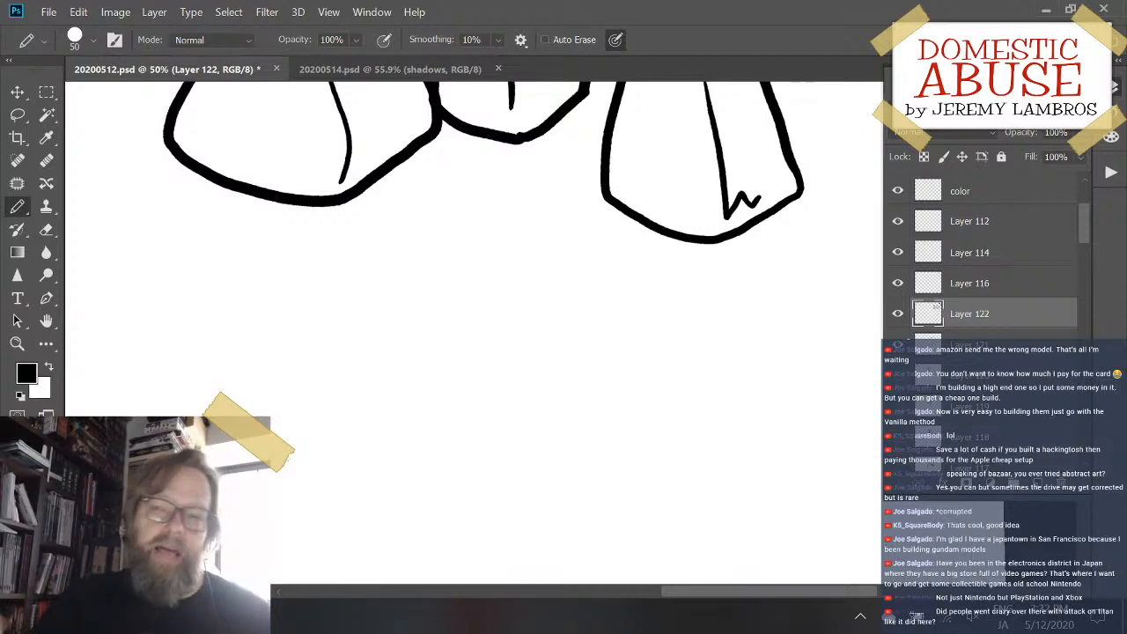
{"action": "mouse_move", "coordinate": [373, 303]}
{"action": "left_mouse_down"}
{"action": "mouse_move", "coordinate": [321, 411]}
{"action": "mouse_move", "coordinate": [379, 467]}
{"action": "left_mouse_up"}
{"action": "key", "text": "ctrl+z"}
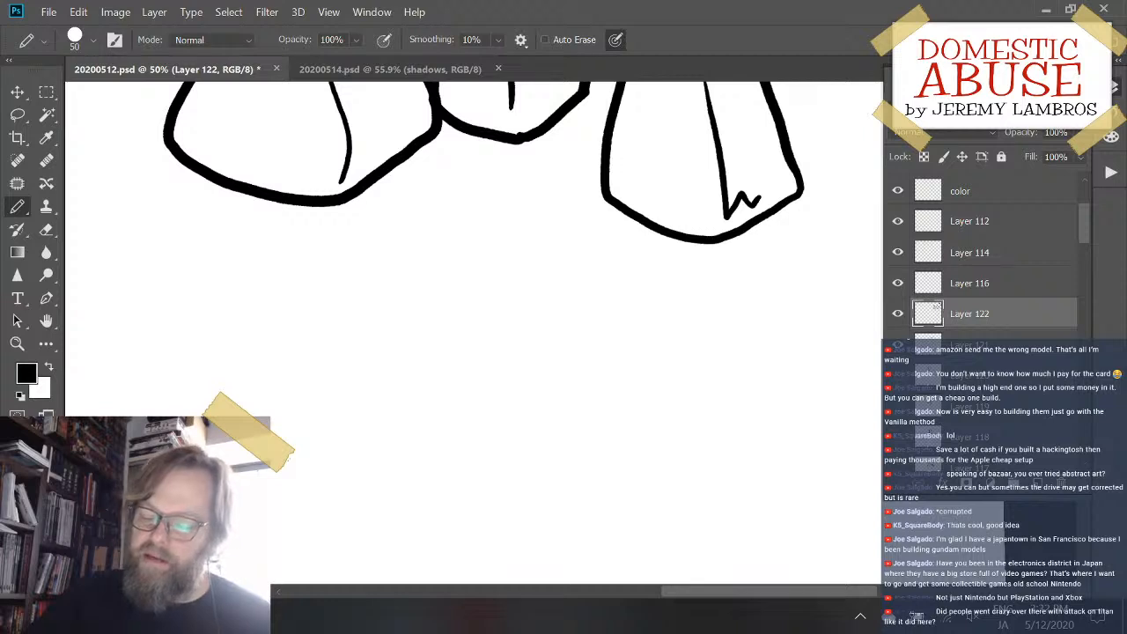
- Add a new empty layer above the sacks' layer for the next object below the sacks
{"action": "key", "text": "ctrl+shift+alt+n"}
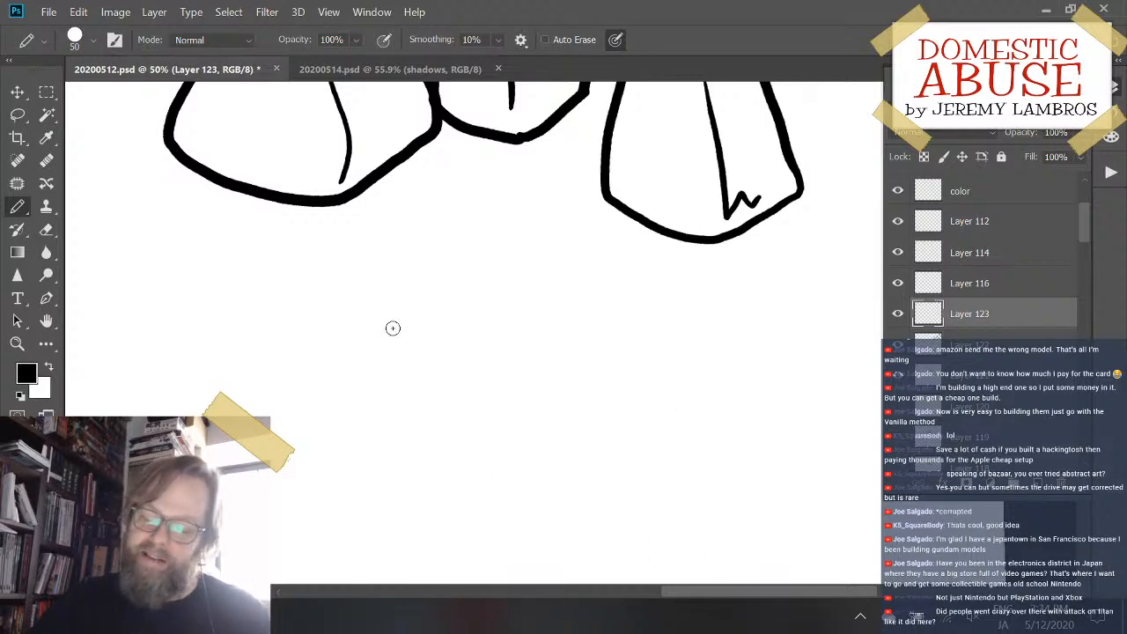
{"action": "key", "text": "space"}
{"action": "mouse_move", "coordinate": [450, 360]}
{"action": "left_mouse_down"}
{"action": "mouse_move", "coordinate": [446, 397]}
{"action": "mouse_move", "coordinate": [429, 330]}
{"action": "left_mouse_up"}
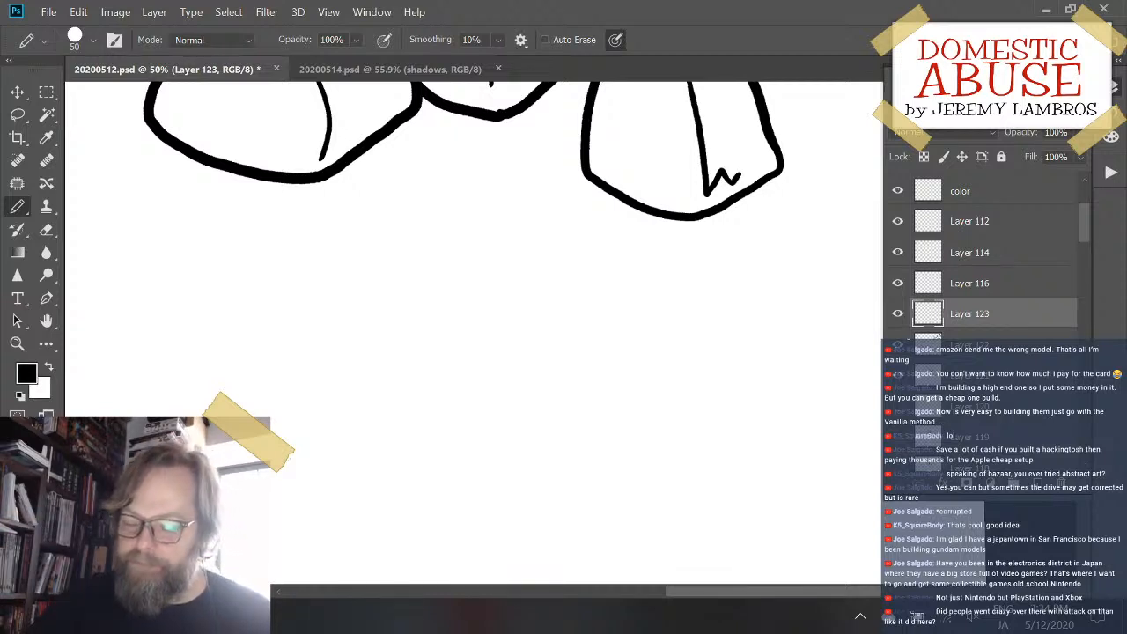
{"action": "mouse_move", "coordinate": [407, 502]}
{"action": "left_mouse_down"}
{"action": "mouse_move", "coordinate": [319, 454]}
{"action": "mouse_move", "coordinate": [313, 422]}
{"action": "left_mouse_up"}
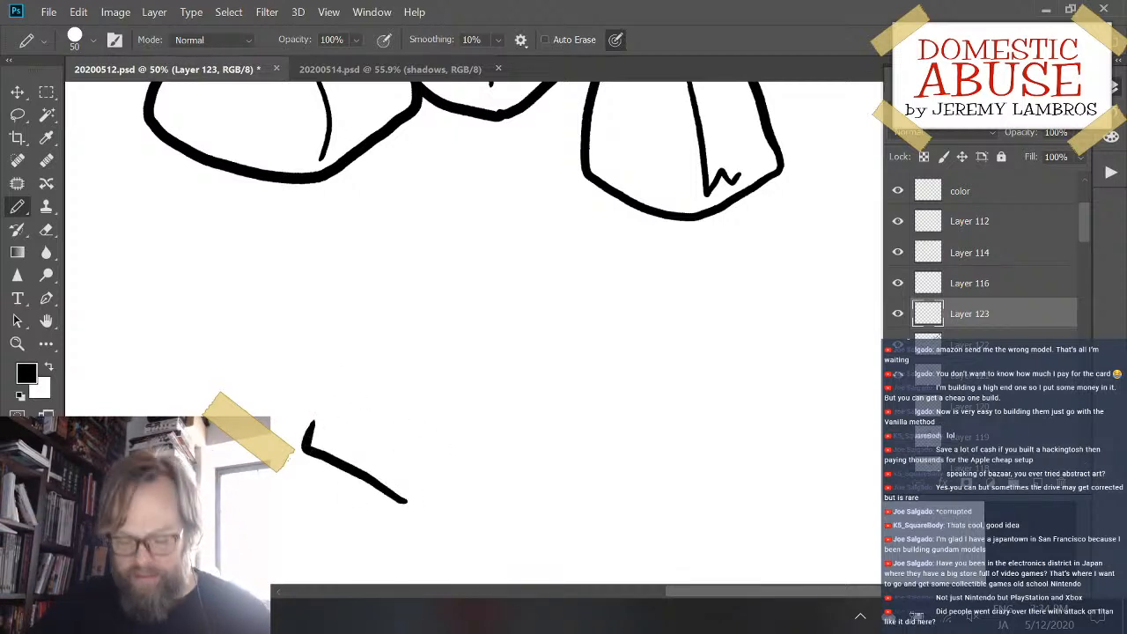
{"action": "key", "text": "ctrl+z"}
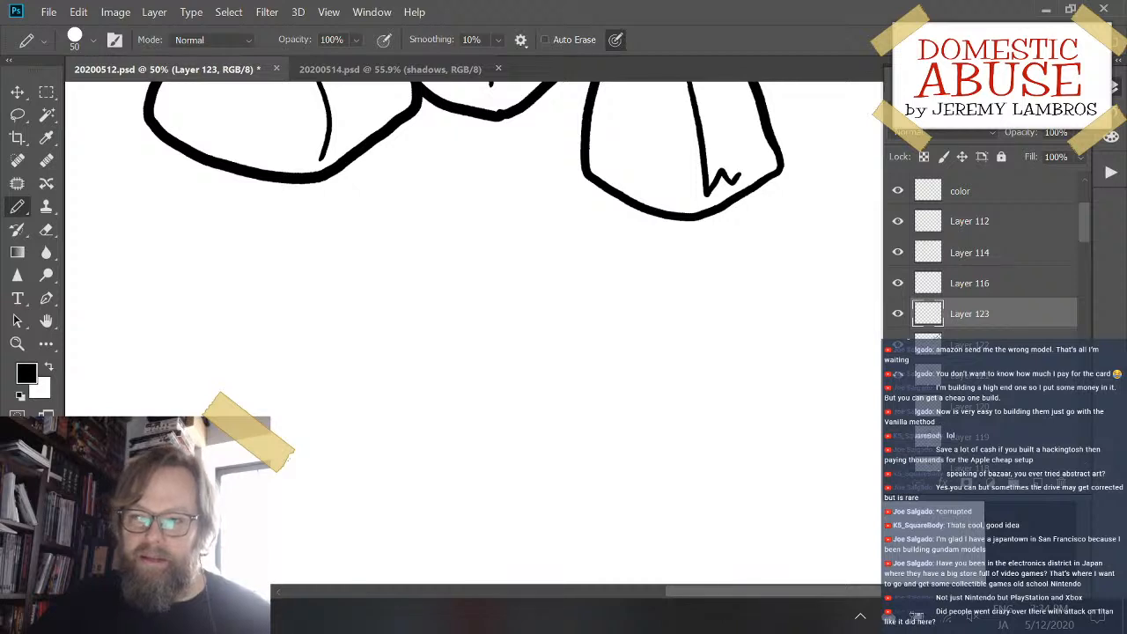
{"action": "mouse_move", "coordinate": [362, 469]}
{"action": "left_mouse_down"}
{"action": "mouse_move", "coordinate": [377, 479]}
{"action": "mouse_move", "coordinate": [626, 437]}
{"action": "mouse_move", "coordinate": [519, 254]}
{"action": "mouse_move", "coordinate": [362, 414]}
{"action": "mouse_move", "coordinate": [359, 471]}
{"action": "left_mouse_up"}
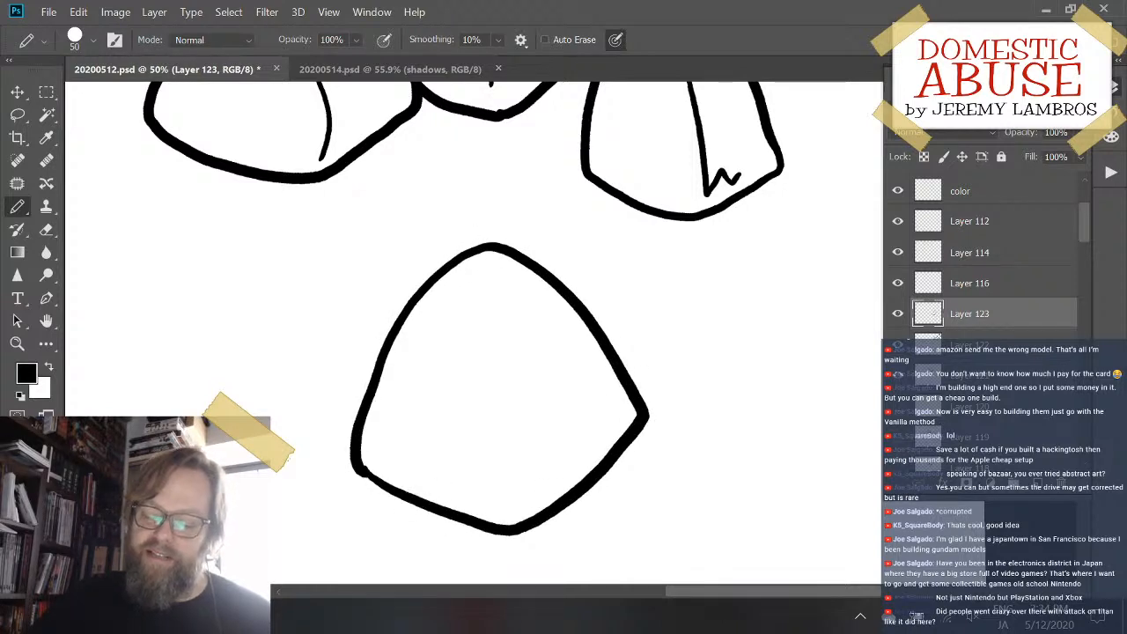
{"action": "key", "text": "ctrl+z"}
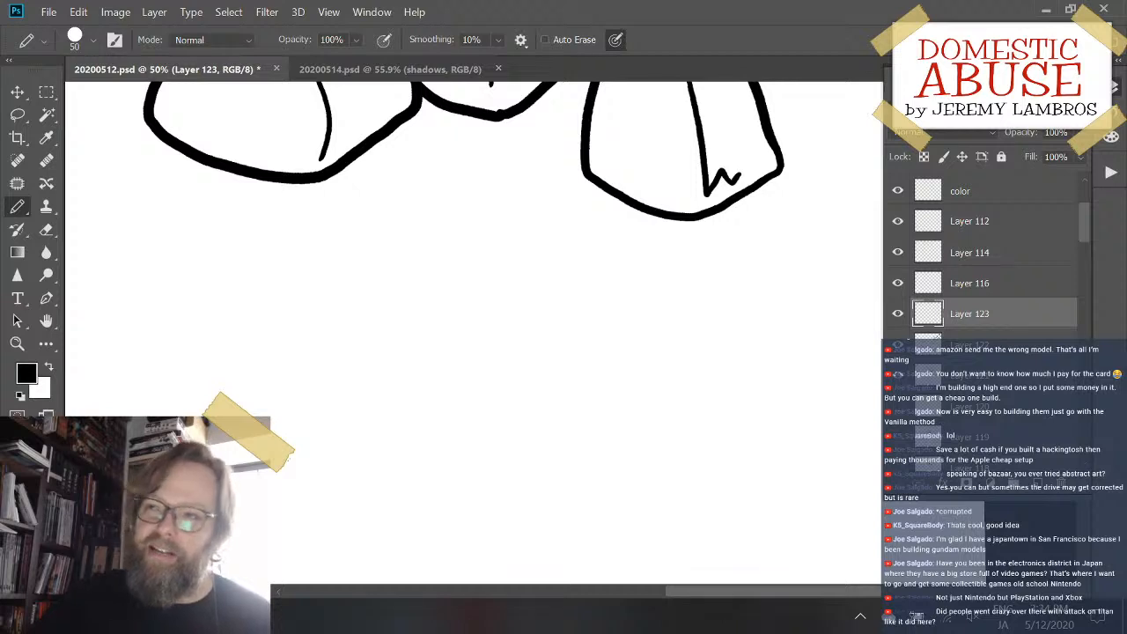
{"action": "mouse_move", "coordinate": [432, 247]}
{"action": "left_mouse_down"}
{"action": "mouse_move", "coordinate": [379, 485]}
{"action": "mouse_move", "coordinate": [599, 523]}
{"action": "mouse_move", "coordinate": [519, 231]}
{"action": "mouse_move", "coordinate": [438, 238]}
{"action": "left_mouse_up"}
{"action": "key", "text": "ctrl+z"}
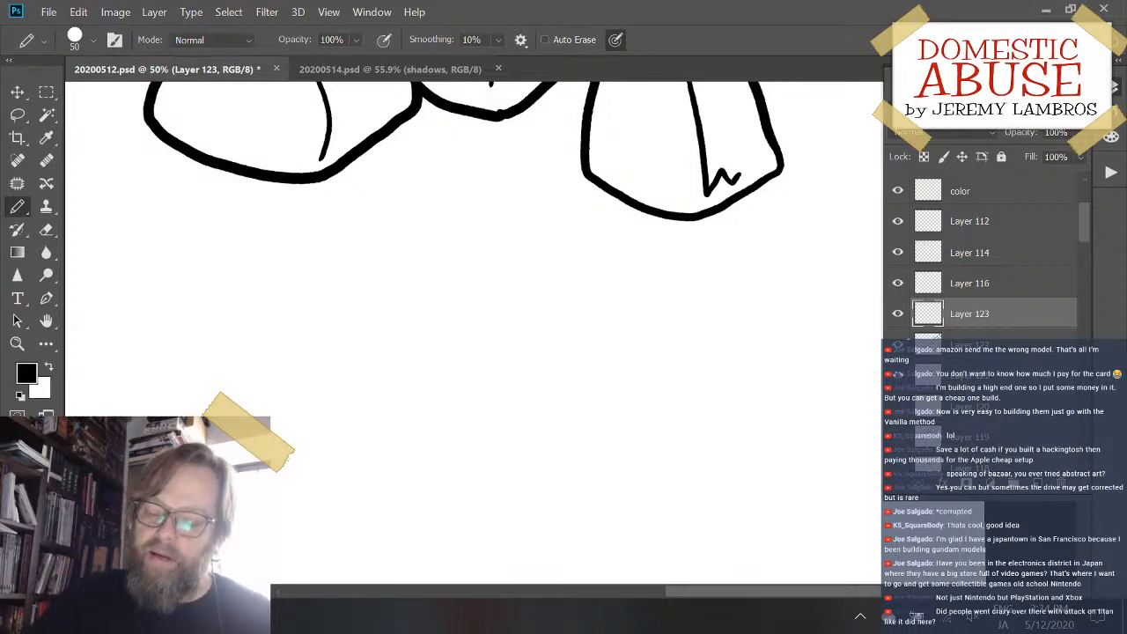
{"action": "mouse_move", "coordinate": [426, 235]}
{"action": "left_mouse_down"}
{"action": "mouse_move", "coordinate": [320, 397]}
{"action": "mouse_move", "coordinate": [514, 501]}
{"action": "mouse_move", "coordinate": [622, 379]}
{"action": "left_mouse_up"}
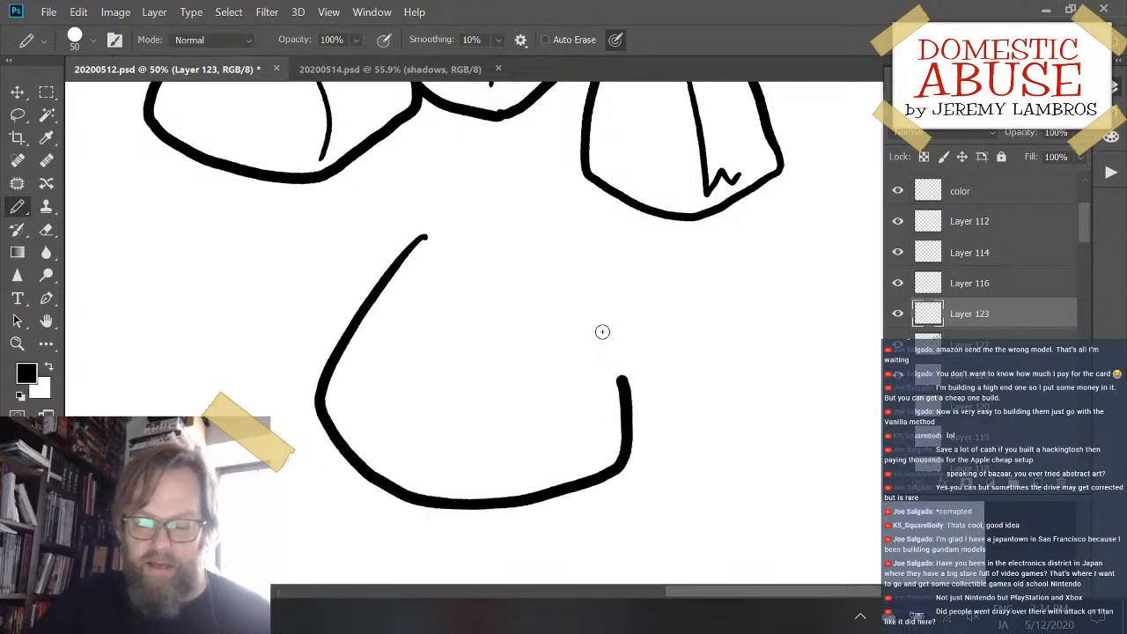
{"action": "mouse_move", "coordinate": [602, 331]}
{"action": "left_mouse_down"}
{"action": "mouse_move", "coordinate": [512, 226]}
{"action": "mouse_move", "coordinate": [449, 234]}
{"action": "mouse_move", "coordinate": [372, 405]}
{"action": "mouse_move", "coordinate": [381, 458]}
{"action": "mouse_move", "coordinate": [495, 518]}
{"action": "mouse_move", "coordinate": [532, 516]}
{"action": "mouse_move", "coordinate": [629, 452]}
{"action": "mouse_move", "coordinate": [627, 371]}
{"action": "mouse_move", "coordinate": [575, 235]}
{"action": "mouse_move", "coordinate": [451, 237]}
{"action": "mouse_move", "coordinate": [417, 257]}
{"action": "left_mouse_up"}
{"action": "key", "text": "ctrl+z"}
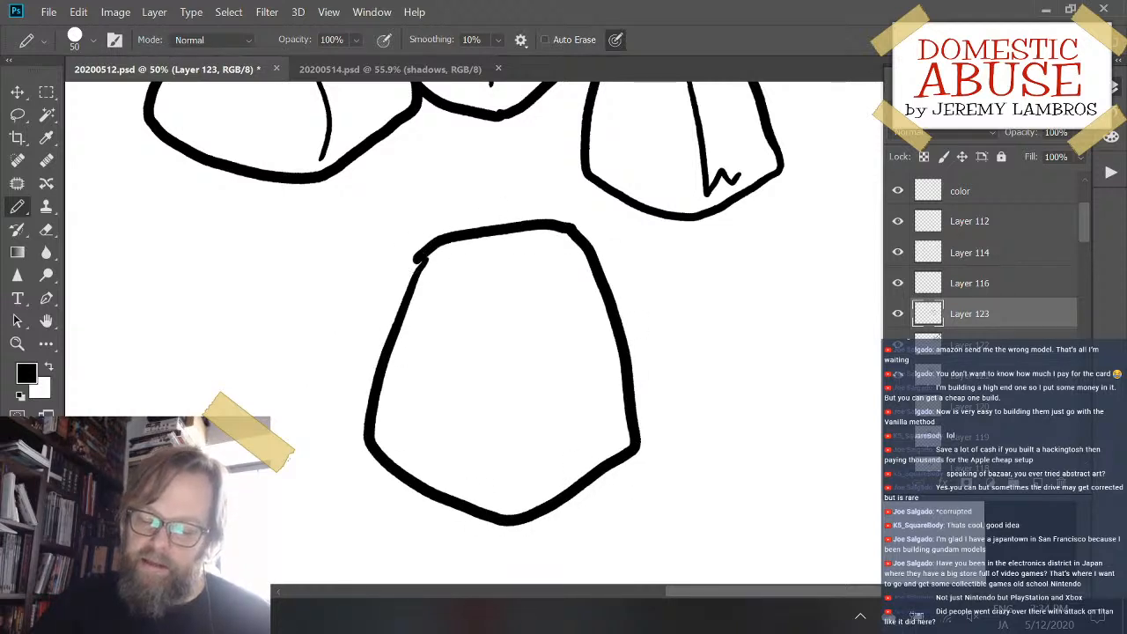
{"action": "key", "text": "ctrl+z"}
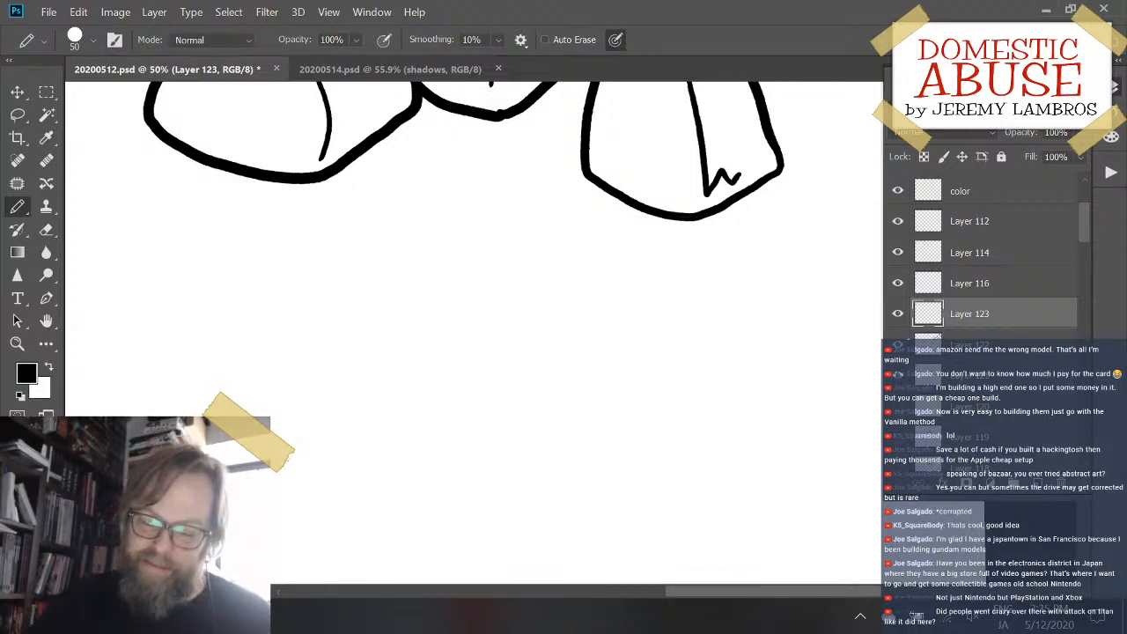
{"action": "mouse_move", "coordinate": [352, 273]}
{"action": "left_mouse_down"}
{"action": "mouse_move", "coordinate": [344, 446]}
{"action": "mouse_move", "coordinate": [467, 508]}
{"action": "left_mouse_up"}
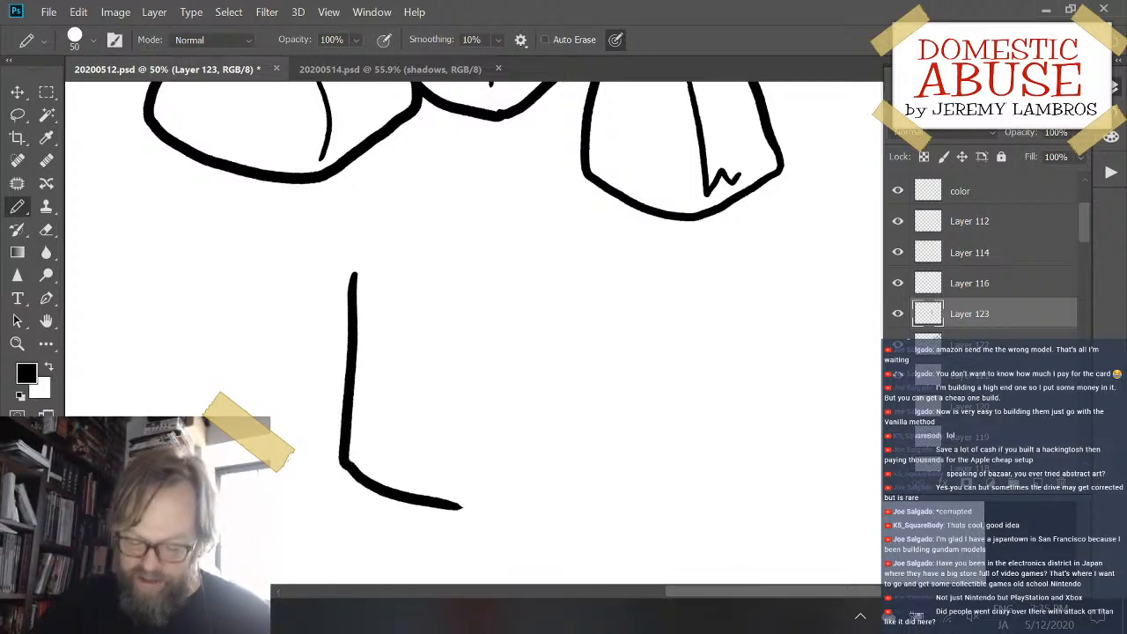
{"action": "key", "text": "ctrl+z"}
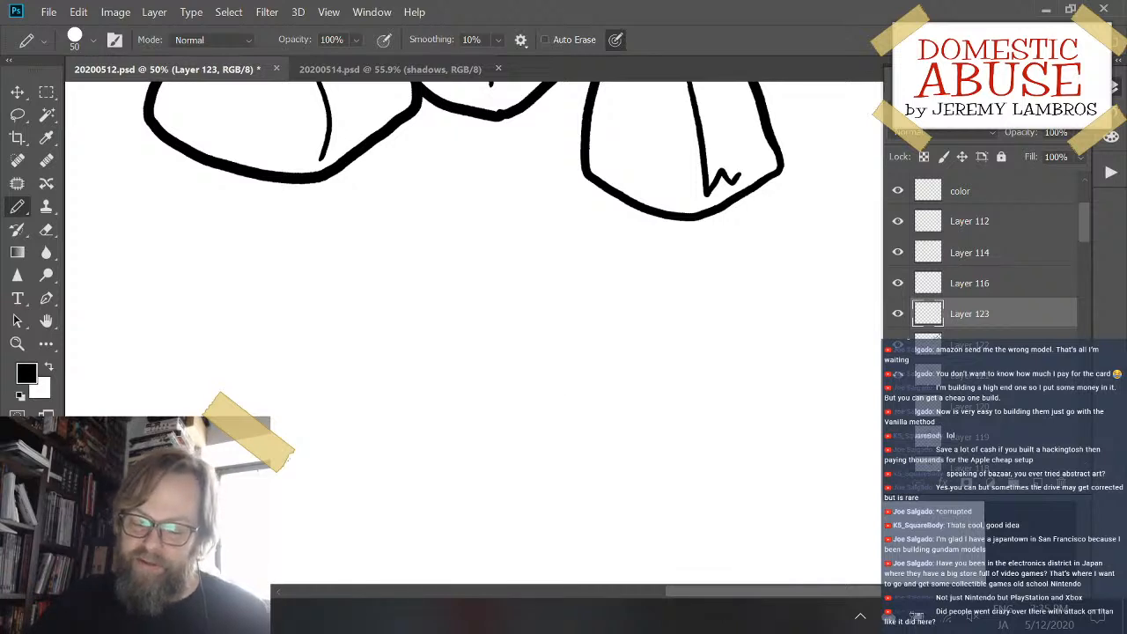
- Draw the six-sided outer outline of a box seen from a corner in the empty area below the sacks
{"action": "mouse_move", "coordinate": [544, 410]}
{"action": "left_mouse_down"}
{"action": "mouse_move", "coordinate": [626, 357]}
{"action": "mouse_move", "coordinate": [573, 352]}
{"action": "left_mouse_up"}
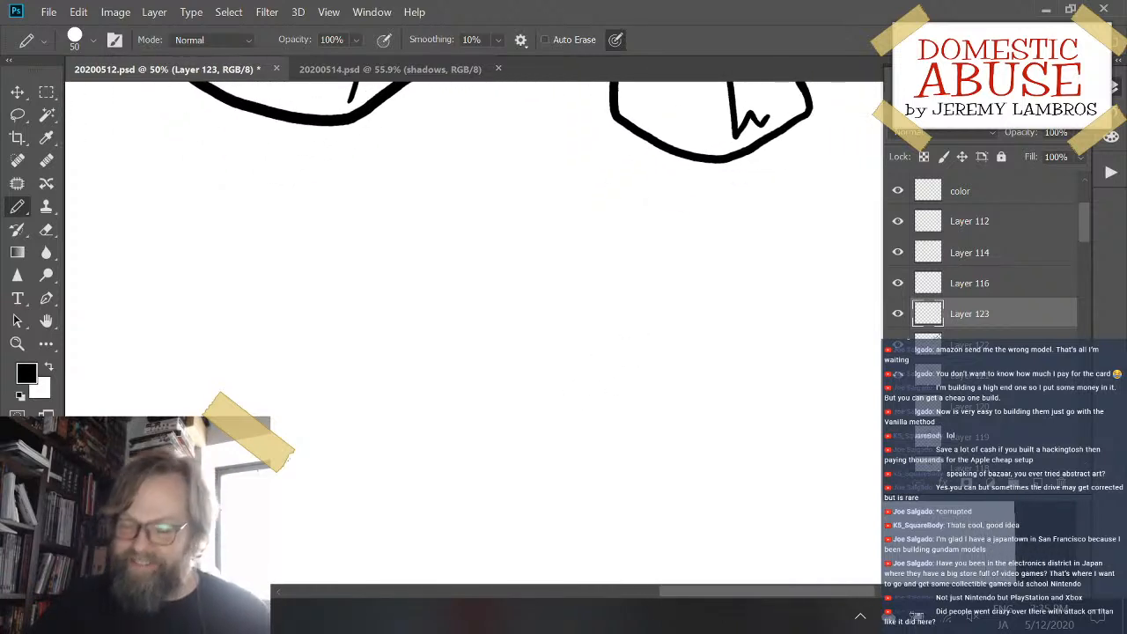
{"action": "mouse_move", "coordinate": [392, 254]}
{"action": "left_mouse_down"}
{"action": "mouse_move", "coordinate": [393, 466]}
{"action": "mouse_move", "coordinate": [487, 493]}
{"action": "left_mouse_up"}
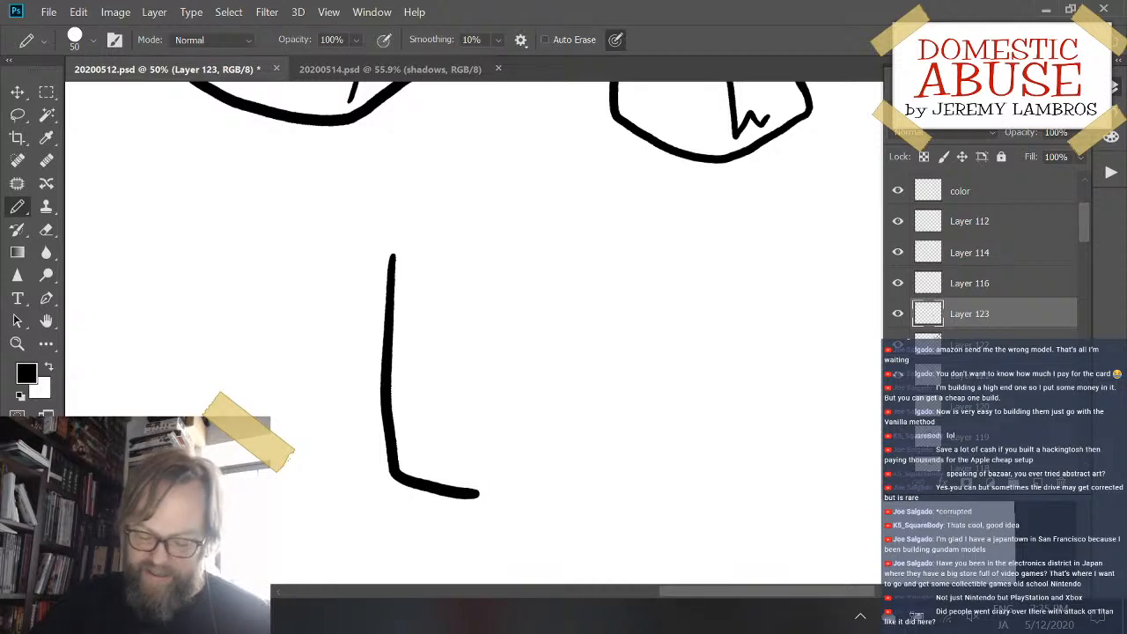
{"action": "key", "text": "ctrl+z"}
{"action": "mouse_move", "coordinate": [385, 257]}
{"action": "left_mouse_down"}
{"action": "mouse_move", "coordinate": [377, 346]}
{"action": "mouse_move", "coordinate": [485, 500]}
{"action": "left_mouse_up"}
{"action": "mouse_move", "coordinate": [389, 256]}
{"action": "left_mouse_down"}
{"action": "mouse_move", "coordinate": [546, 235]}
{"action": "mouse_move", "coordinate": [548, 246]}
{"action": "mouse_move", "coordinate": [532, 240]}
{"action": "mouse_move", "coordinate": [630, 308]}
{"action": "left_mouse_up"}
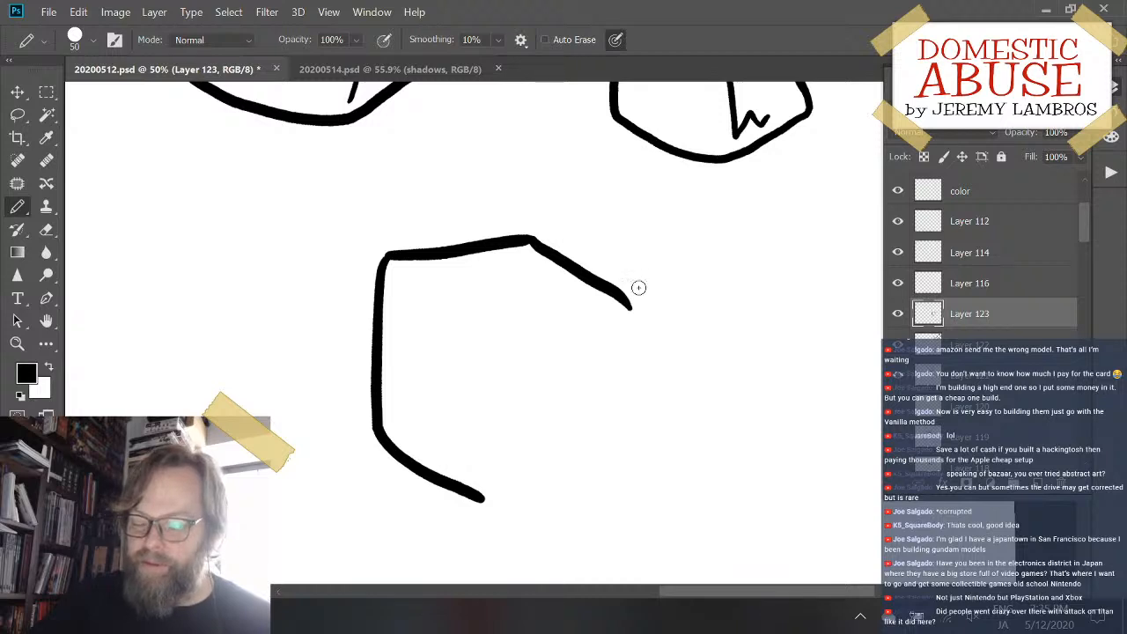
{"action": "key", "text": "ctrl+z"}
{"action": "mouse_move", "coordinate": [534, 239]}
{"action": "left_mouse_down"}
{"action": "mouse_move", "coordinate": [611, 285]}
{"action": "mouse_move", "coordinate": [591, 461]}
{"action": "left_mouse_up"}
{"action": "left_click_drag", "start_coordinate": [486, 499], "coordinate": [597, 449]}
- Draw the box's three thin inner edges converging near its centre and shift the box sideways
{"action": "left_click_drag", "start_coordinate": [495, 314], "coordinate": [485, 473]}
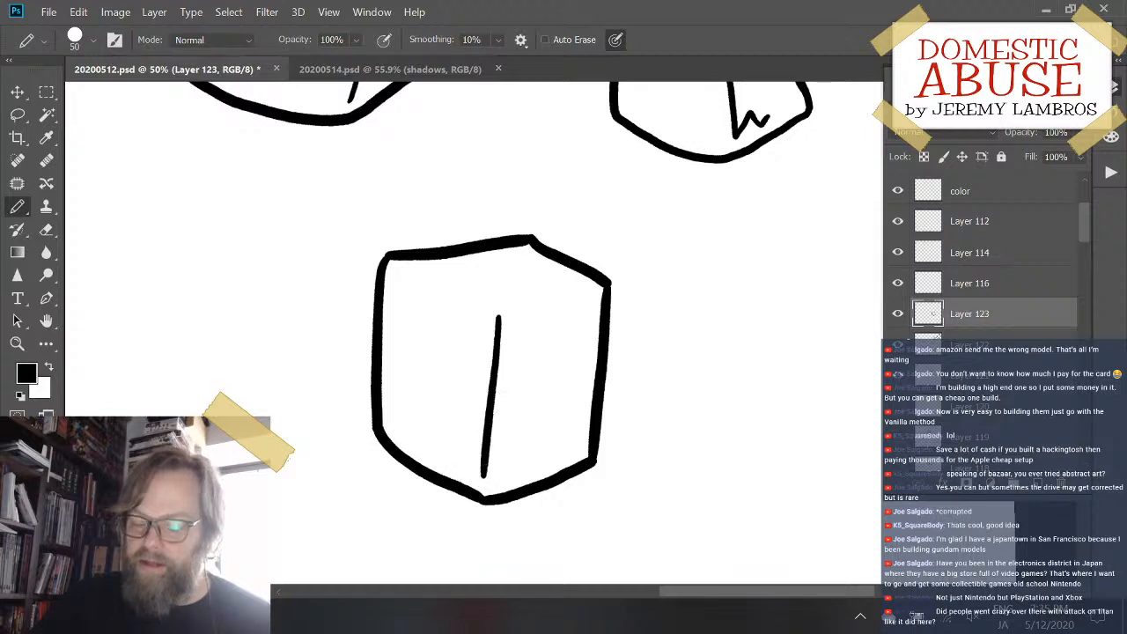
{"action": "key", "text": "ctrl+z"}
{"action": "mouse_move", "coordinate": [395, 270]}
{"action": "left_mouse_down"}
{"action": "mouse_move", "coordinate": [493, 322]}
{"action": "mouse_move", "coordinate": [490, 481]}
{"action": "left_mouse_up"}
{"action": "left_click_drag", "start_coordinate": [509, 331], "coordinate": [596, 297]}
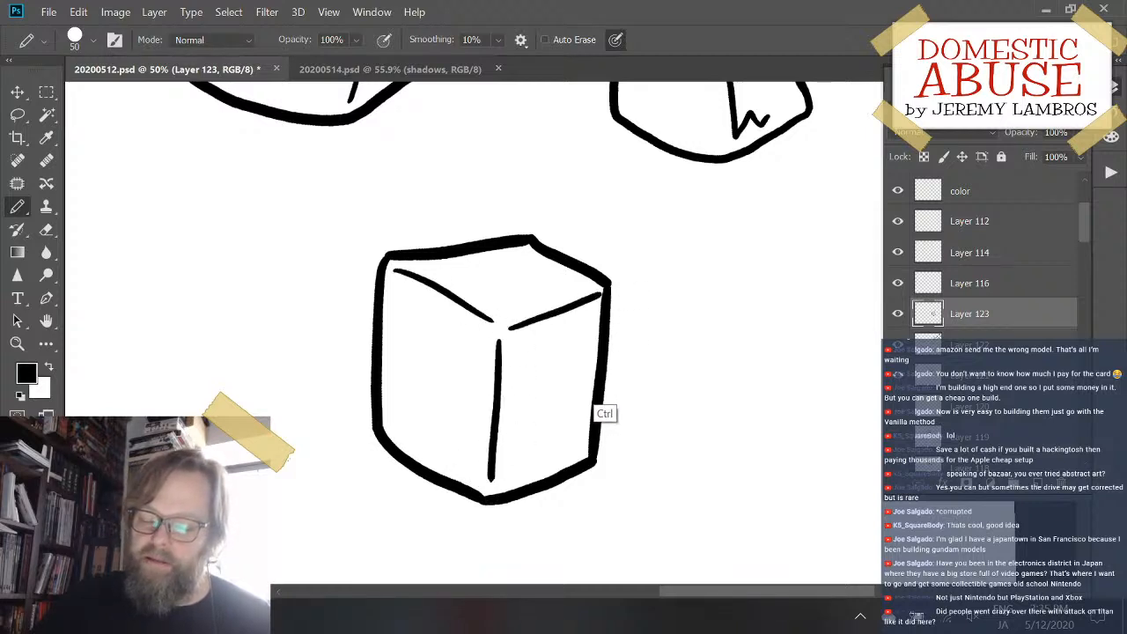
{"action": "left_click_drag", "start_coordinate": [602, 377], "coordinate": [422, 396]}
- Hide the new box's layer and create another empty layer above it
{"action": "left_click", "coordinate": [897, 313]}
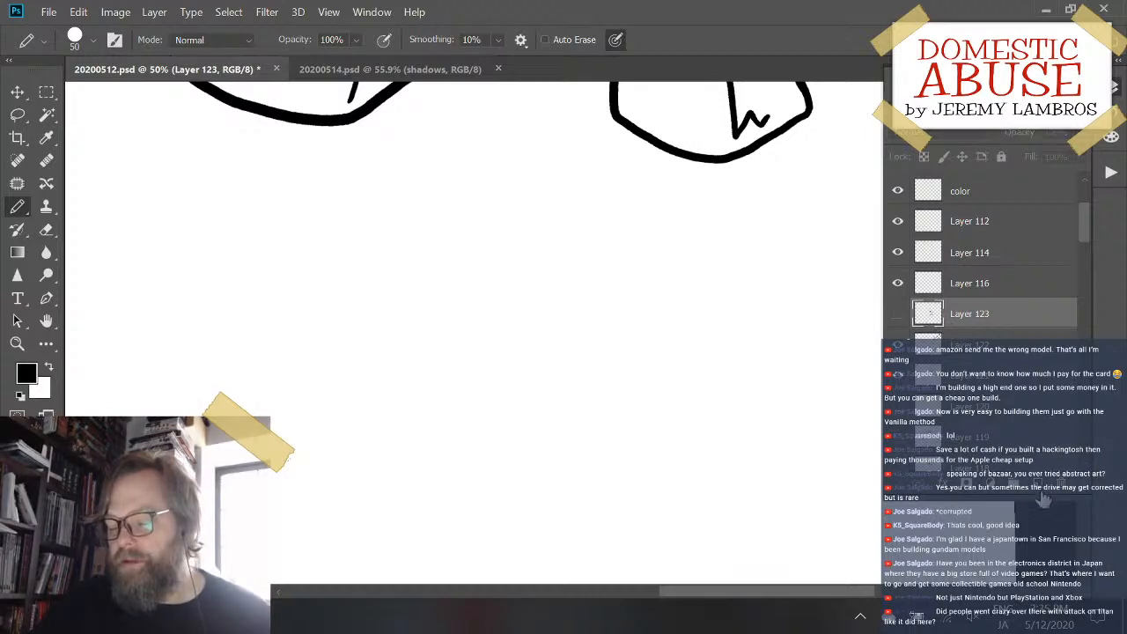
{"action": "left_click", "coordinate": [1037, 485]}
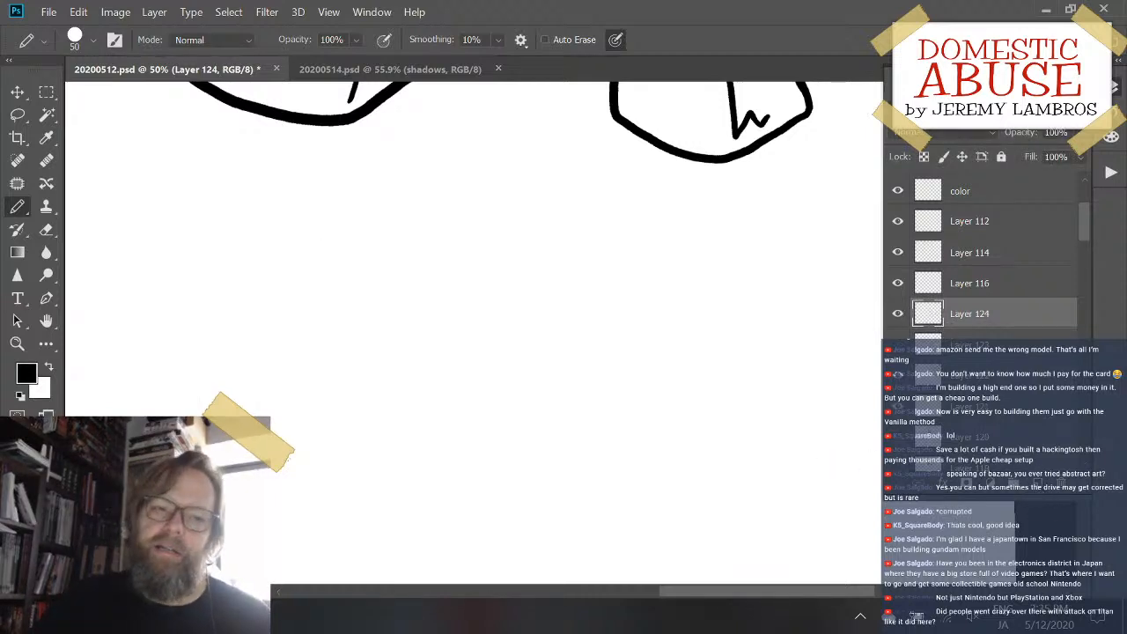
{"action": "mouse_move", "coordinate": [541, 252]}
{"action": "left_mouse_down"}
{"action": "mouse_move", "coordinate": [501, 355]}
{"action": "mouse_move", "coordinate": [552, 355]}
{"action": "mouse_move", "coordinate": [532, 371]}
{"action": "mouse_move", "coordinate": [417, 395]}
{"action": "mouse_move", "coordinate": [329, 464]}
{"action": "mouse_move", "coordinate": [514, 402]}
{"action": "mouse_move", "coordinate": [606, 460]}
{"action": "mouse_move", "coordinate": [587, 491]}
{"action": "mouse_move", "coordinate": [599, 503]}
{"action": "mouse_move", "coordinate": [568, 408]}
{"action": "mouse_move", "coordinate": [604, 339]}
{"action": "mouse_move", "coordinate": [627, 340]}
{"action": "mouse_move", "coordinate": [622, 327]}
{"action": "mouse_move", "coordinate": [660, 314]}
{"action": "mouse_move", "coordinate": [664, 359]}
{"action": "mouse_move", "coordinate": [644, 349]}
{"action": "mouse_move", "coordinate": [642, 309]}
{"action": "mouse_move", "coordinate": [619, 327]}
{"action": "left_mouse_up"}
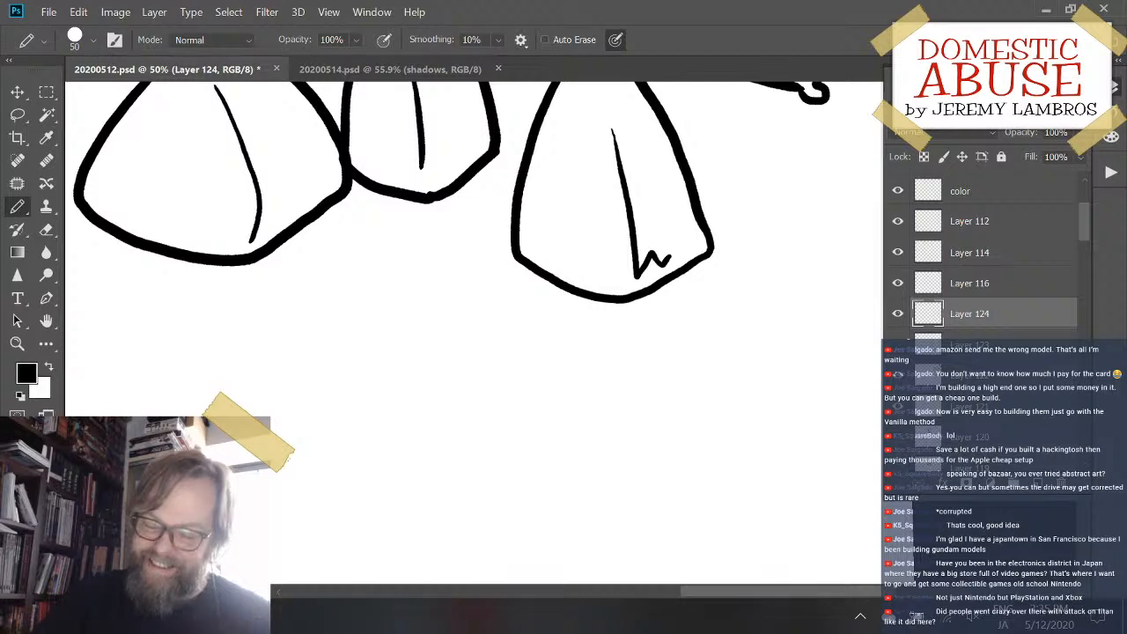
{"action": "left_click_drag", "start_coordinate": [385, 407], "coordinate": [475, 387]}
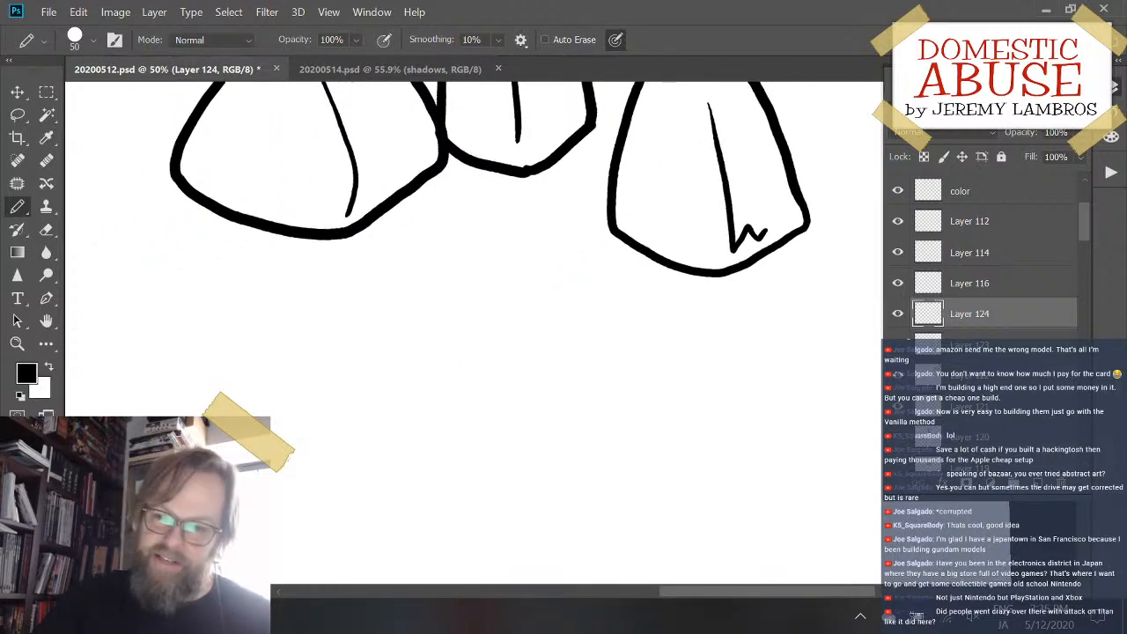
{"action": "mouse_move", "coordinate": [349, 287]}
{"action": "left_mouse_down"}
{"action": "mouse_move", "coordinate": [297, 414]}
{"action": "mouse_move", "coordinate": [317, 475]}
{"action": "mouse_move", "coordinate": [390, 513]}
{"action": "left_mouse_up"}
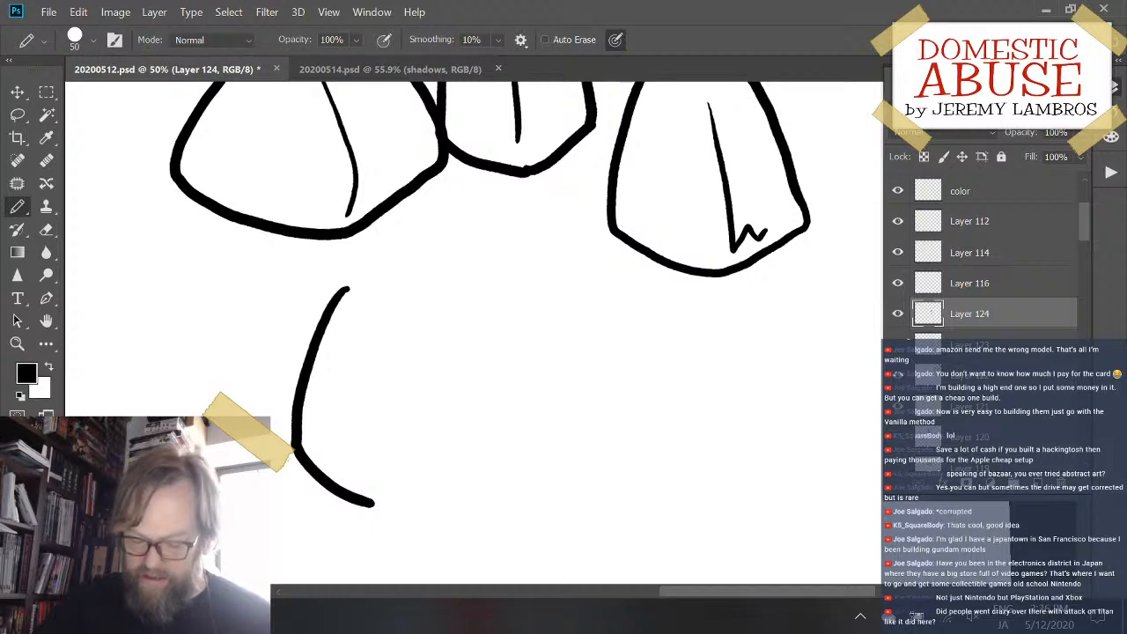
{"action": "key", "text": "ctrl+z"}
{"action": "mouse_move", "coordinate": [350, 291]}
{"action": "left_mouse_down"}
{"action": "mouse_move", "coordinate": [344, 484]}
{"action": "mouse_move", "coordinate": [573, 513]}
{"action": "mouse_move", "coordinate": [590, 467]}
{"action": "left_mouse_up"}
{"action": "key", "text": "ctrl+z"}
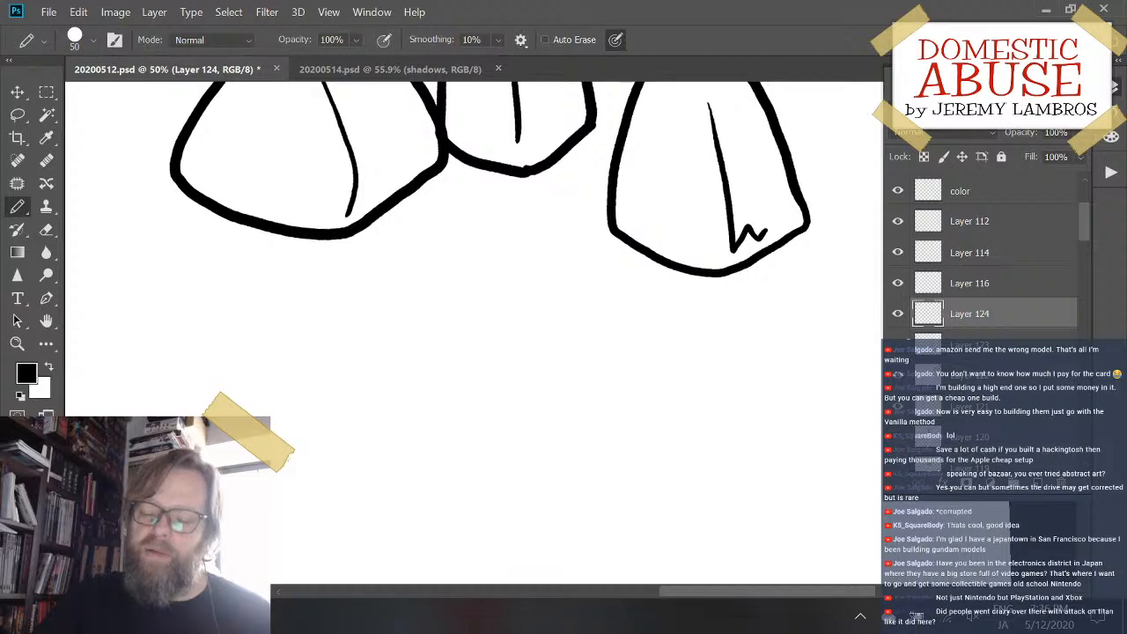
{"action": "mouse_move", "coordinate": [445, 283]}
{"action": "left_mouse_down"}
{"action": "mouse_move", "coordinate": [344, 324]}
{"action": "mouse_move", "coordinate": [343, 496]}
{"action": "mouse_move", "coordinate": [517, 528]}
{"action": "mouse_move", "coordinate": [605, 453]}
{"action": "mouse_move", "coordinate": [558, 286]}
{"action": "mouse_move", "coordinate": [446, 280]}
{"action": "left_mouse_up"}
{"action": "key", "text": "ctrl+z"}
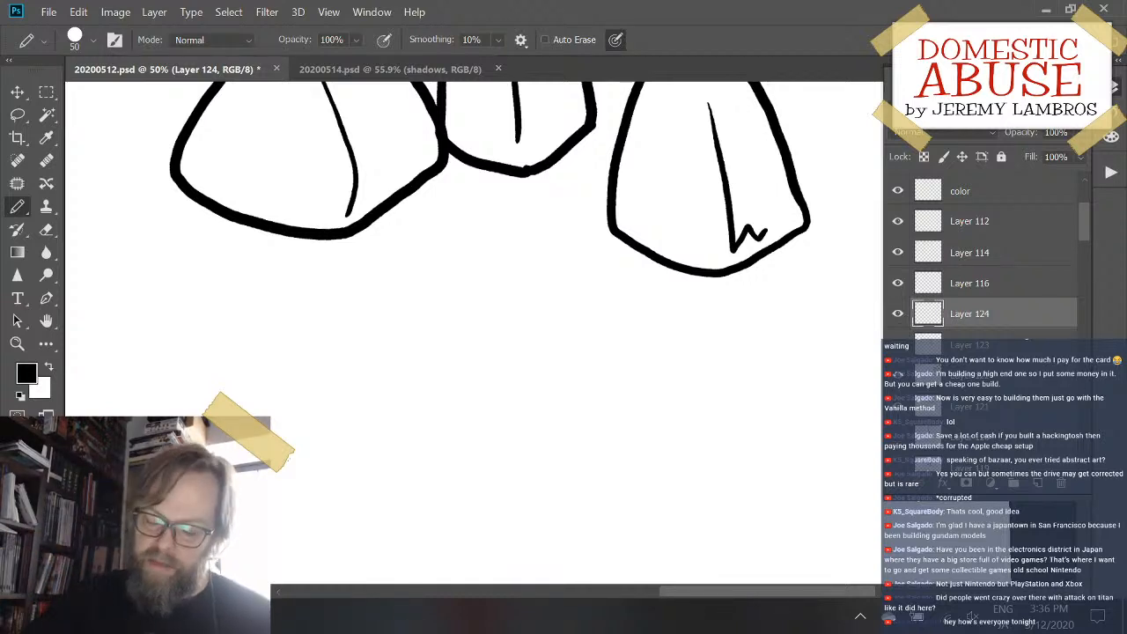
- Move the layer holding the small, tall and rectangular sacks diagonally so they sit below and beside the large sack
{"action": "mouse_move", "coordinate": [515, 454]}
{"action": "left_mouse_down"}
{"action": "mouse_move", "coordinate": [593, 422]}
{"action": "mouse_move", "coordinate": [562, 464]}
{"action": "left_mouse_up"}
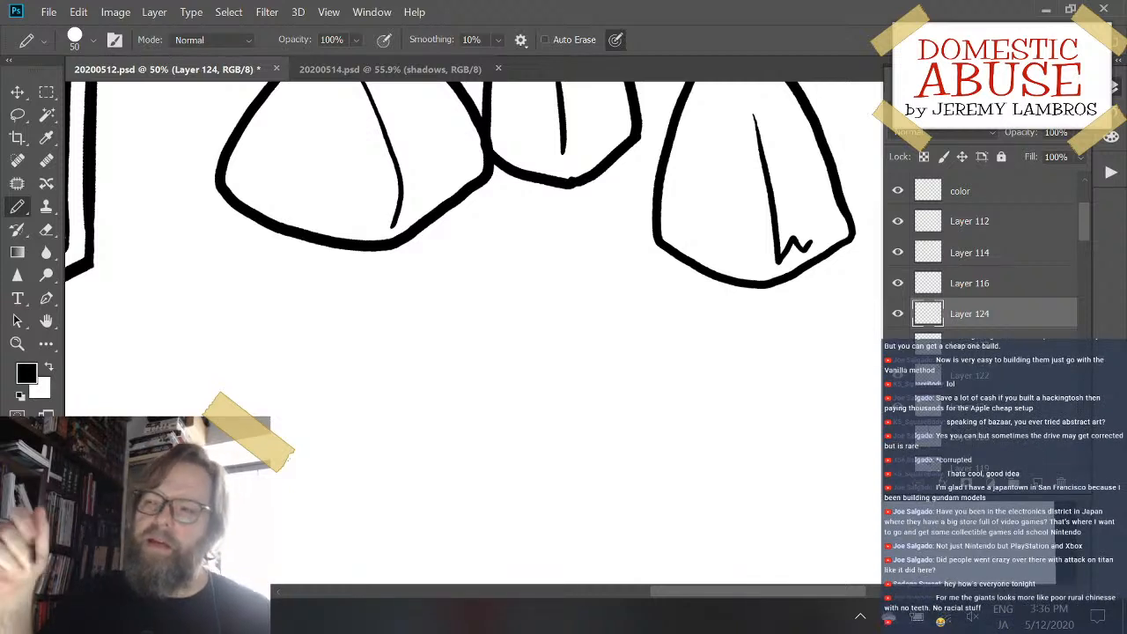
{"action": "left_click_drag", "start_coordinate": [529, 437], "coordinate": [581, 387]}
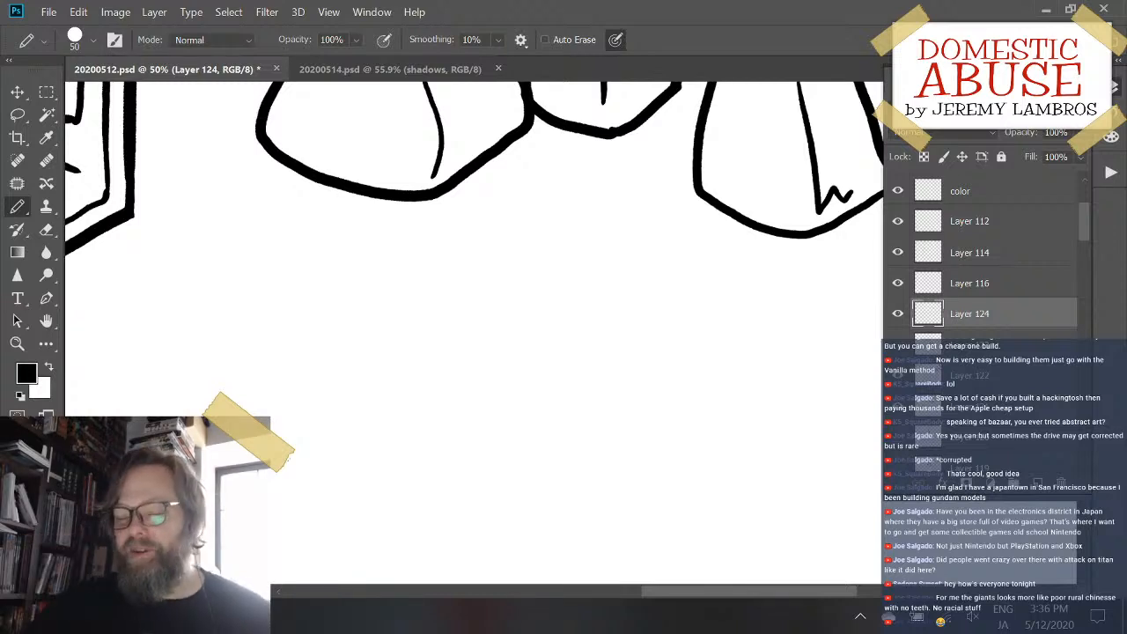
{"action": "left_click_drag", "start_coordinate": [822, 242], "coordinate": [785, 312]}
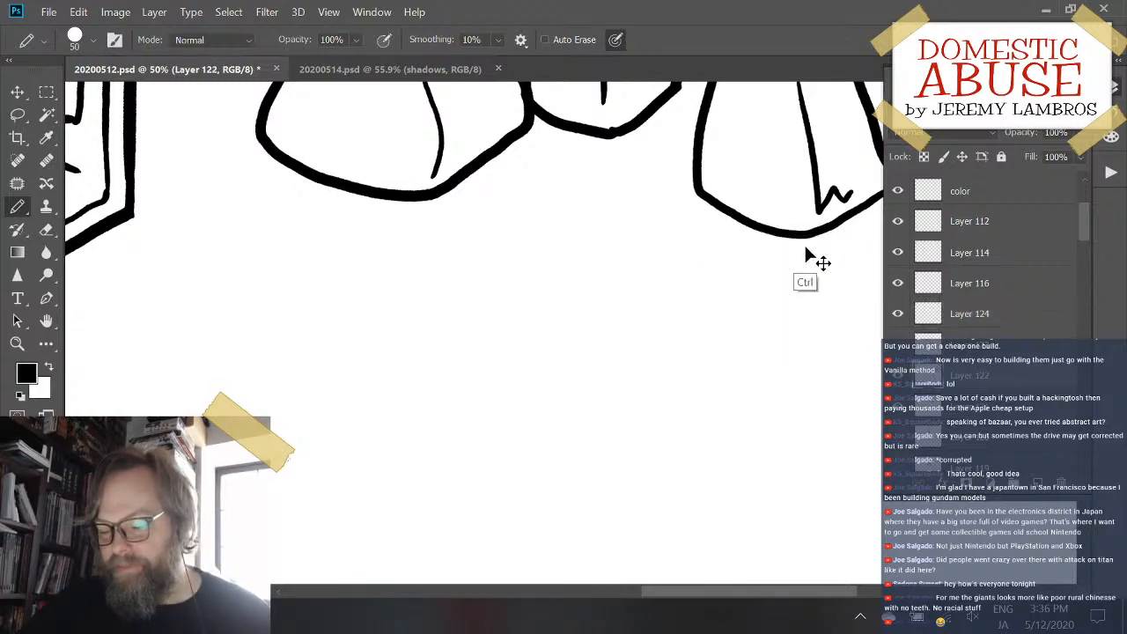
{"action": "left_click_drag", "start_coordinate": [809, 253], "coordinate": [671, 350]}
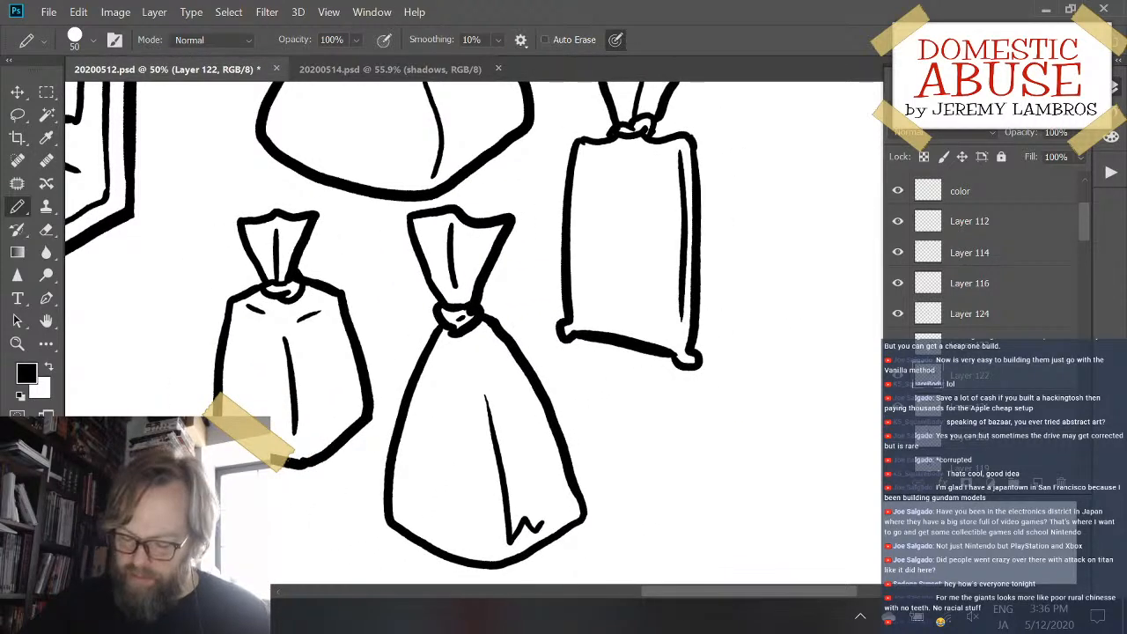
{"action": "mouse_move", "coordinate": [730, 205]}
{"action": "left_mouse_down"}
{"action": "mouse_move", "coordinate": [733, 224]}
{"action": "mouse_move", "coordinate": [622, 352]}
{"action": "mouse_move", "coordinate": [458, 335]}
{"action": "mouse_move", "coordinate": [608, 370]}
{"action": "mouse_move", "coordinate": [585, 468]}
{"action": "left_mouse_up"}
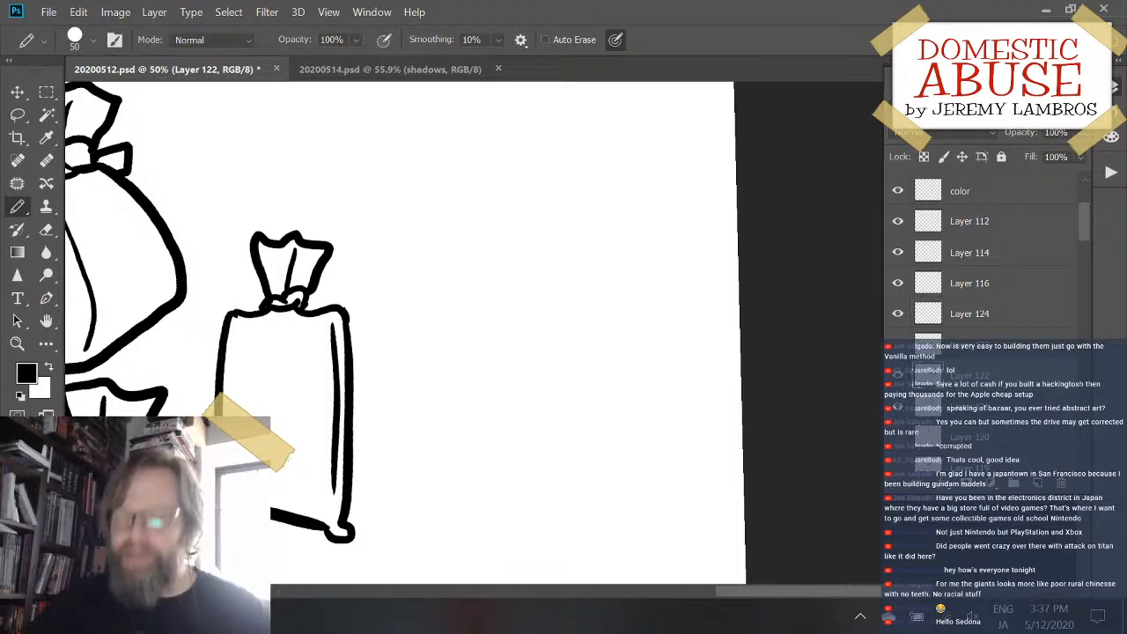
{"action": "left_click_drag", "start_coordinate": [594, 338], "coordinate": [563, 291]}
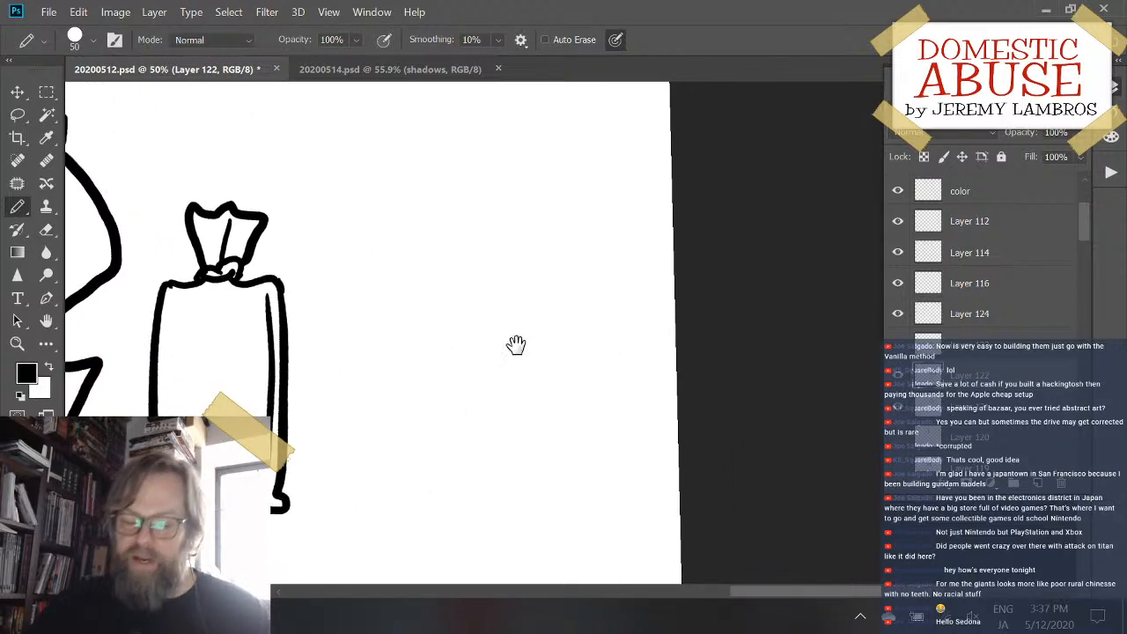
{"action": "left_click_drag", "start_coordinate": [516, 345], "coordinate": [602, 405]}
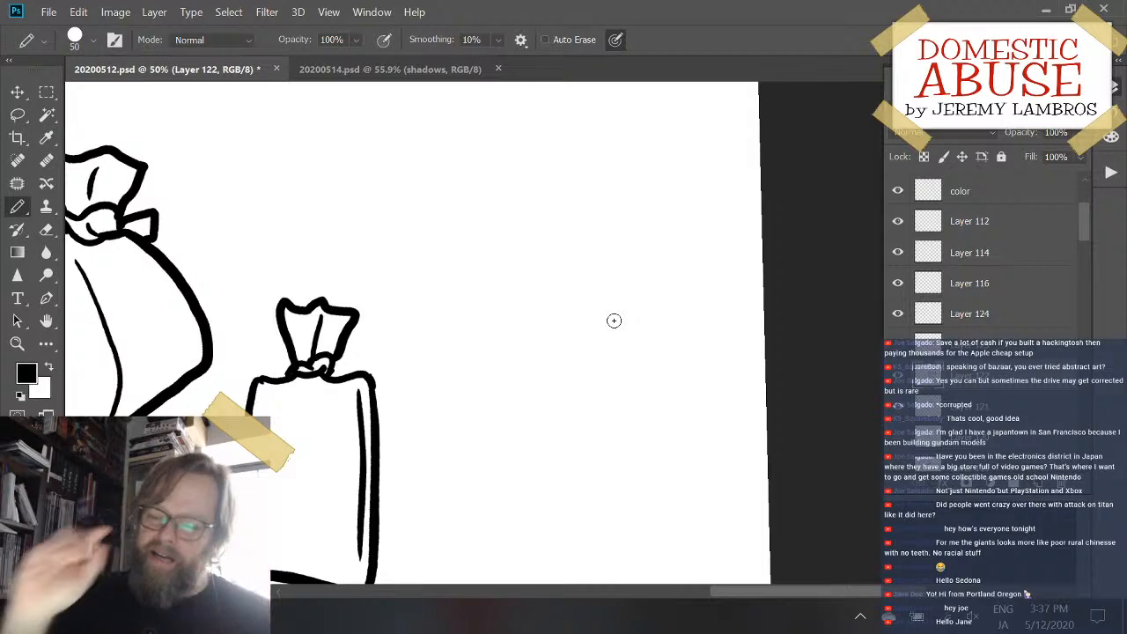
{"action": "mouse_move", "coordinate": [505, 254]}
{"action": "left_mouse_down"}
{"action": "mouse_move", "coordinate": [502, 372]}
{"action": "mouse_move", "coordinate": [579, 430]}
{"action": "left_mouse_up"}
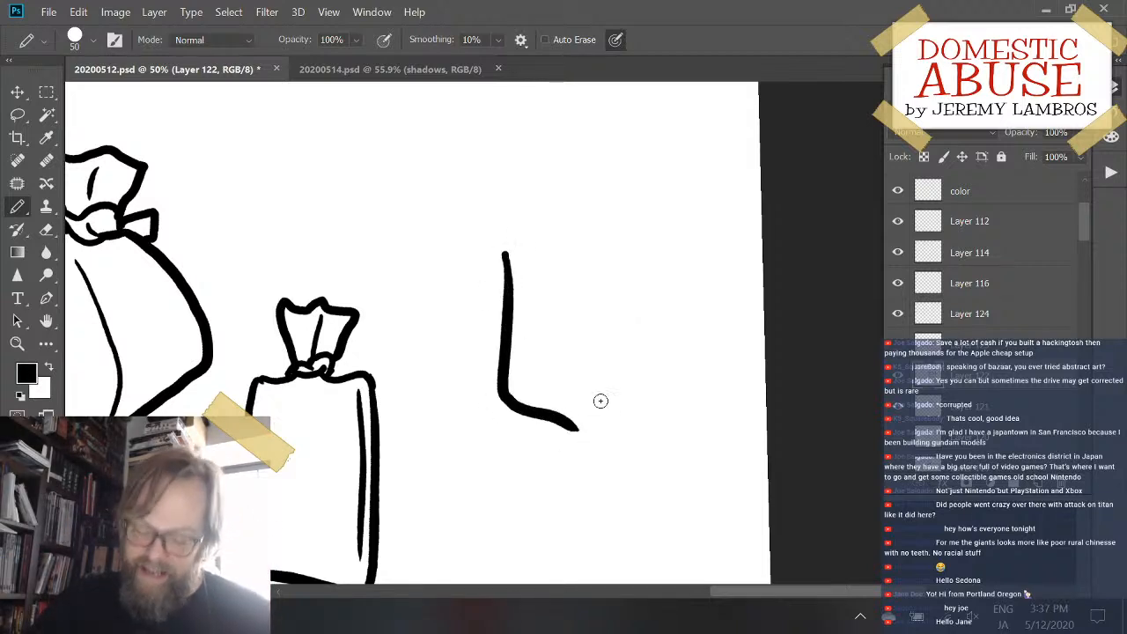
{"action": "key", "text": "ctrl+z"}
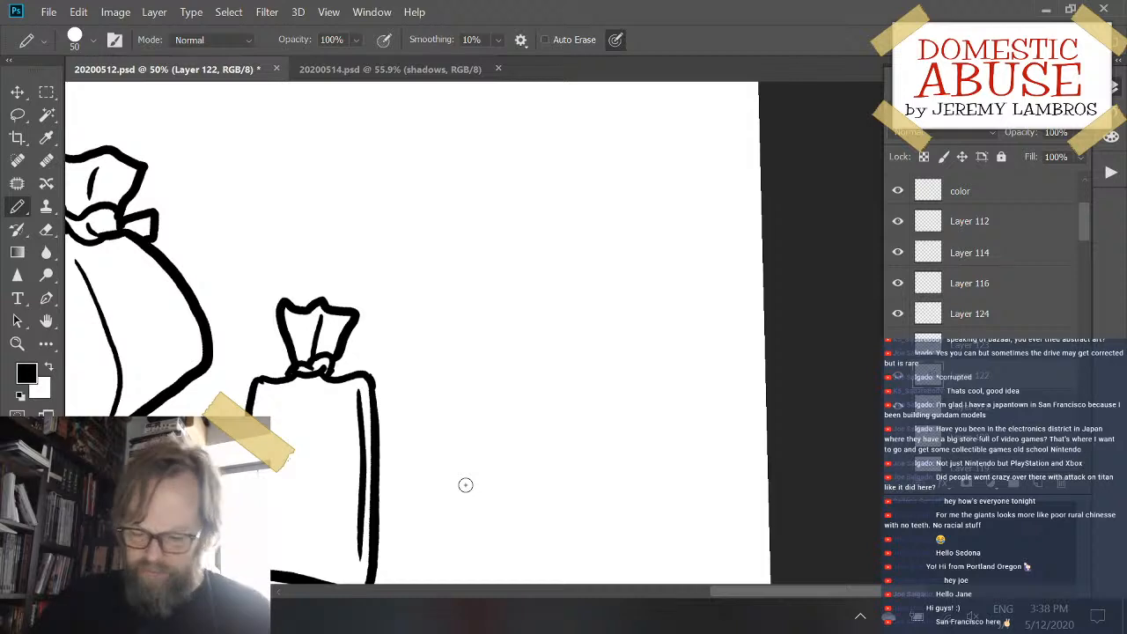
{"action": "mouse_move", "coordinate": [477, 270]}
{"action": "left_mouse_down"}
{"action": "mouse_move", "coordinate": [465, 368]}
{"action": "mouse_move", "coordinate": [514, 448]}
{"action": "mouse_move", "coordinate": [583, 459]}
{"action": "left_mouse_up"}
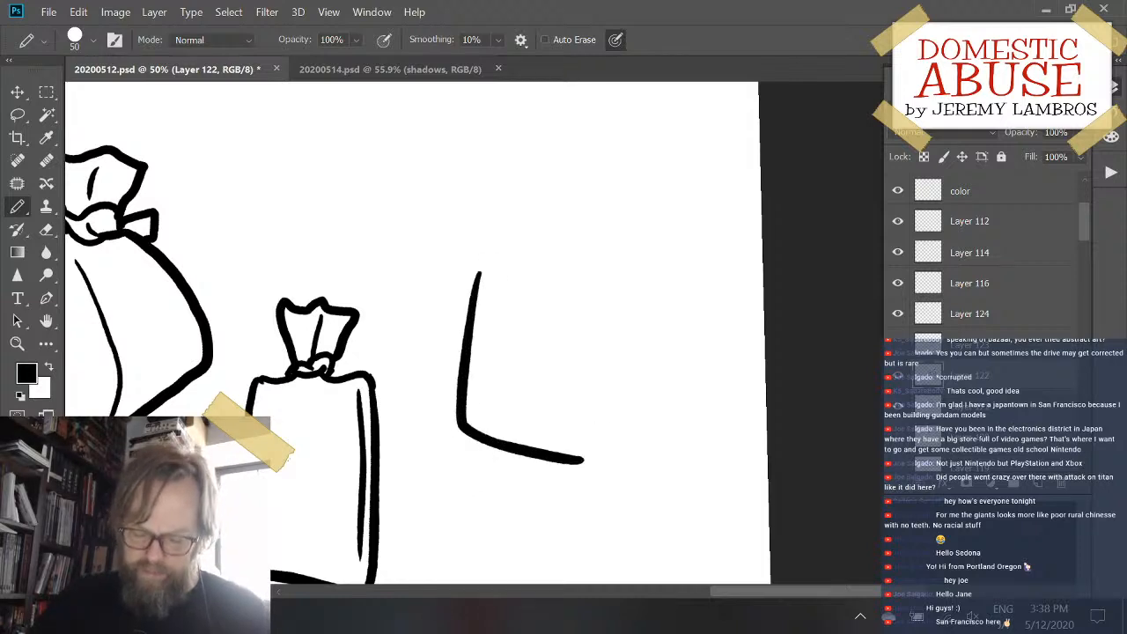
{"action": "key", "text": "ctrl+z"}
{"action": "left_click_drag", "start_coordinate": [480, 266], "coordinate": [485, 446]}
{"action": "key", "text": "ctrl+z"}
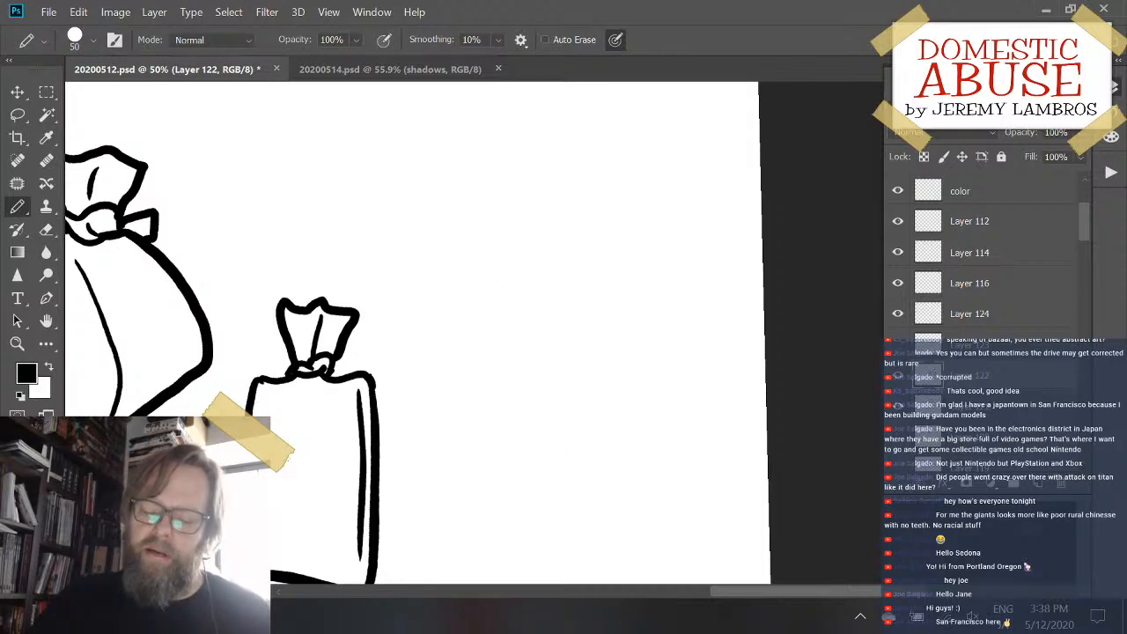
{"action": "key", "text": "ctrl+z"}
{"action": "key", "text": "ctrl+shift+z"}
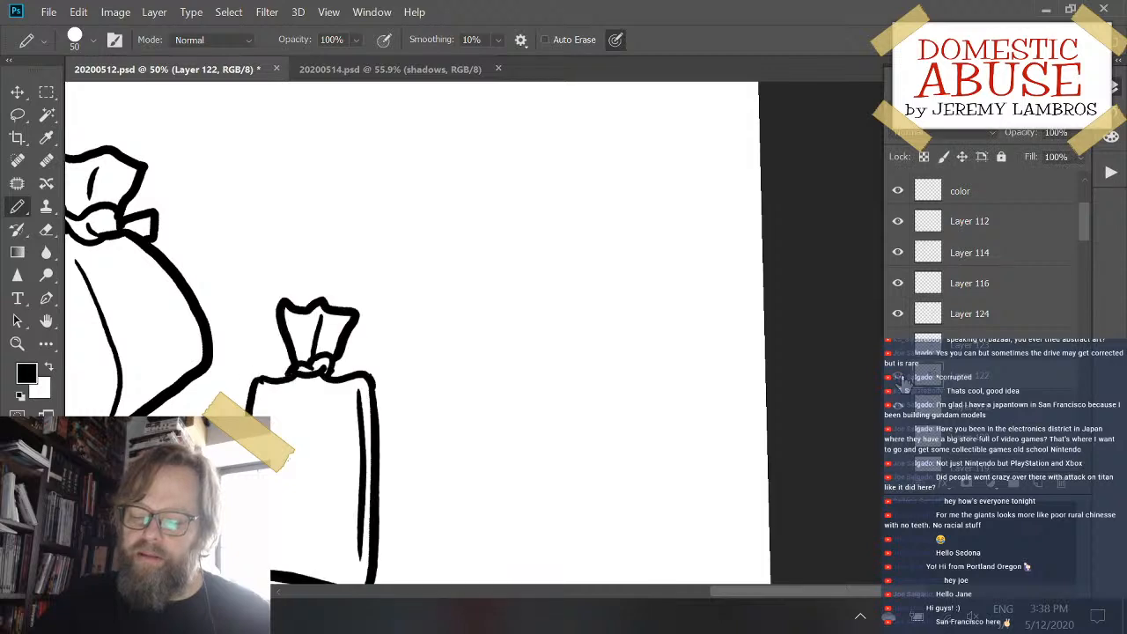
{"action": "mouse_move", "coordinate": [488, 204]}
{"action": "left_mouse_down"}
{"action": "mouse_move", "coordinate": [480, 352]}
{"action": "mouse_move", "coordinate": [550, 401]}
{"action": "left_mouse_up"}
{"action": "key", "text": "ctrl+z"}
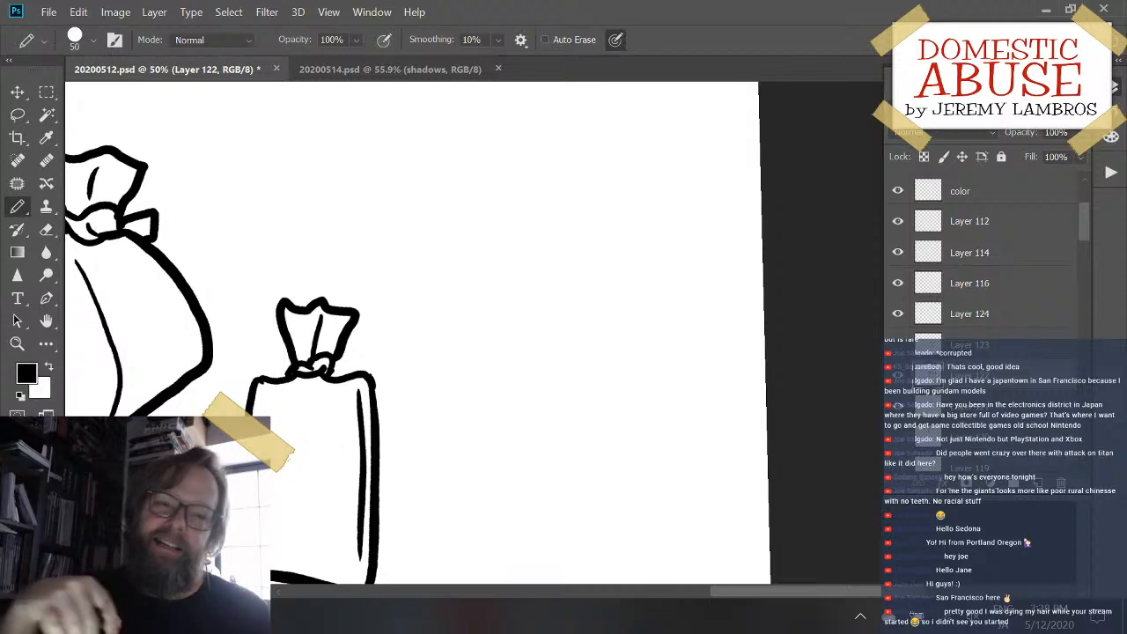
{"action": "mouse_move", "coordinate": [538, 238]}
{"action": "left_mouse_down"}
{"action": "mouse_move", "coordinate": [574, 345]}
{"action": "mouse_move", "coordinate": [602, 343]}
{"action": "mouse_move", "coordinate": [574, 403]}
{"action": "mouse_move", "coordinate": [624, 378]}
{"action": "mouse_move", "coordinate": [607, 355]}
{"action": "mouse_move", "coordinate": [644, 312]}
{"action": "mouse_move", "coordinate": [629, 368]}
{"action": "left_mouse_up"}
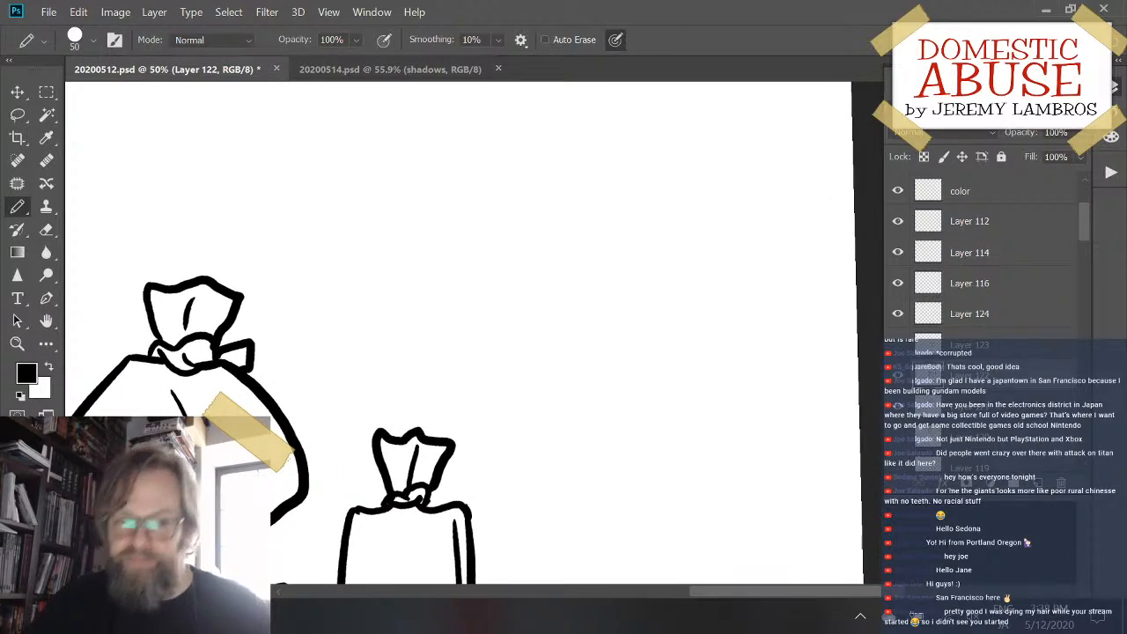
{"action": "mouse_move", "coordinate": [543, 216]}
{"action": "left_mouse_down"}
{"action": "mouse_move", "coordinate": [537, 352]}
{"action": "mouse_move", "coordinate": [544, 384]}
{"action": "mouse_move", "coordinate": [583, 405]}
{"action": "left_mouse_up"}
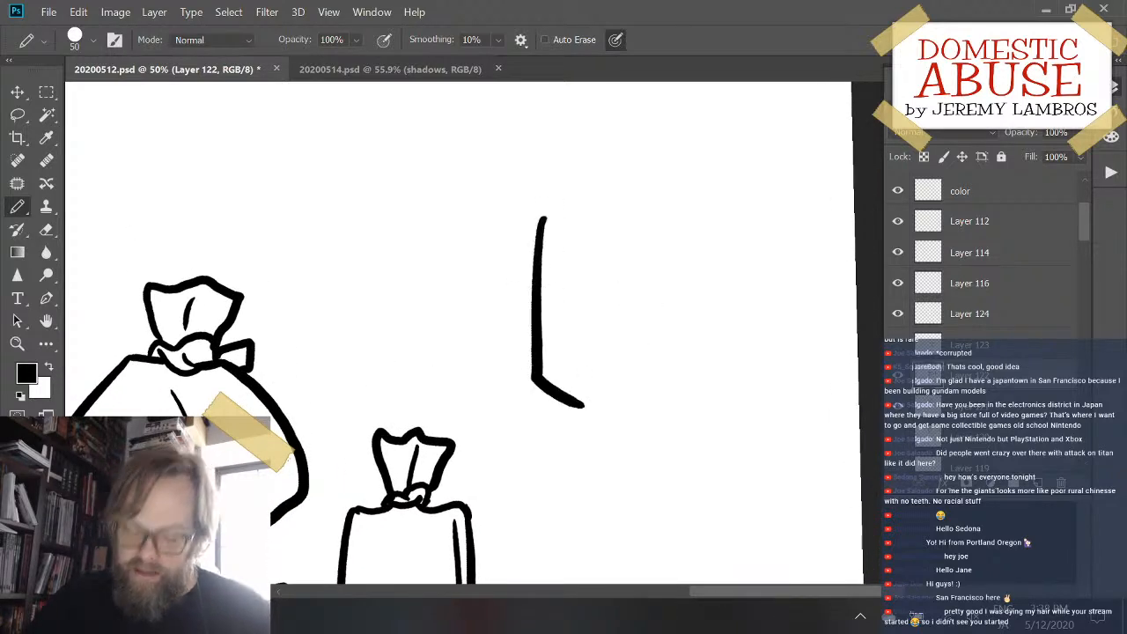
{"action": "key", "text": "ctrl+z"}
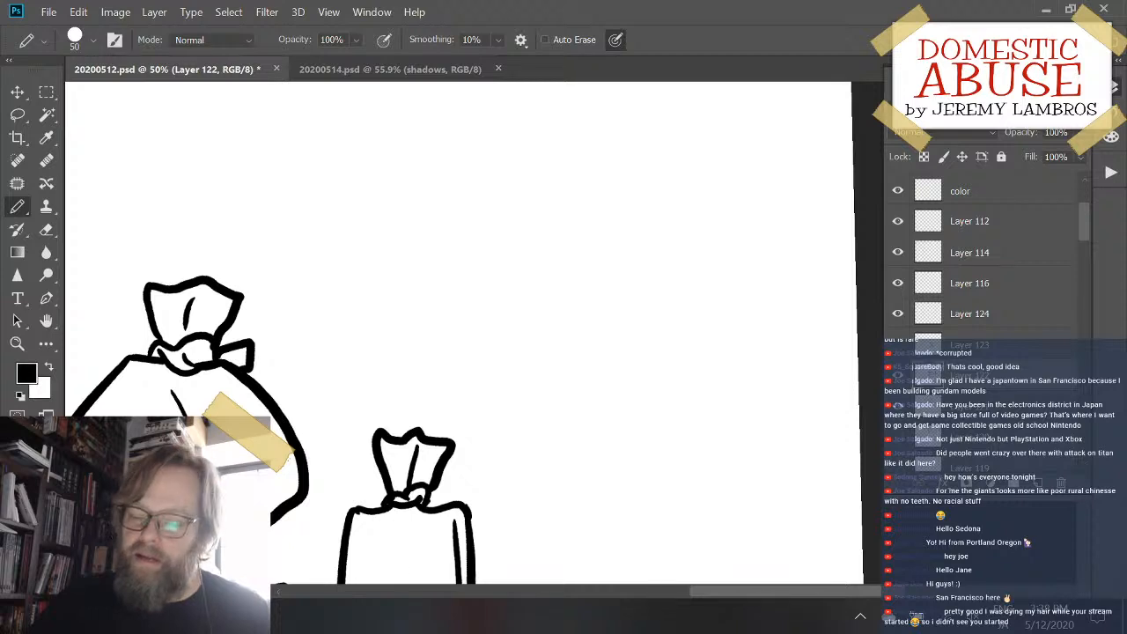
{"action": "mouse_move", "coordinate": [536, 201]}
{"action": "left_mouse_down"}
{"action": "mouse_move", "coordinate": [534, 396]}
{"action": "mouse_move", "coordinate": [667, 447]}
{"action": "left_mouse_up"}
{"action": "key", "text": "ctrl+z"}
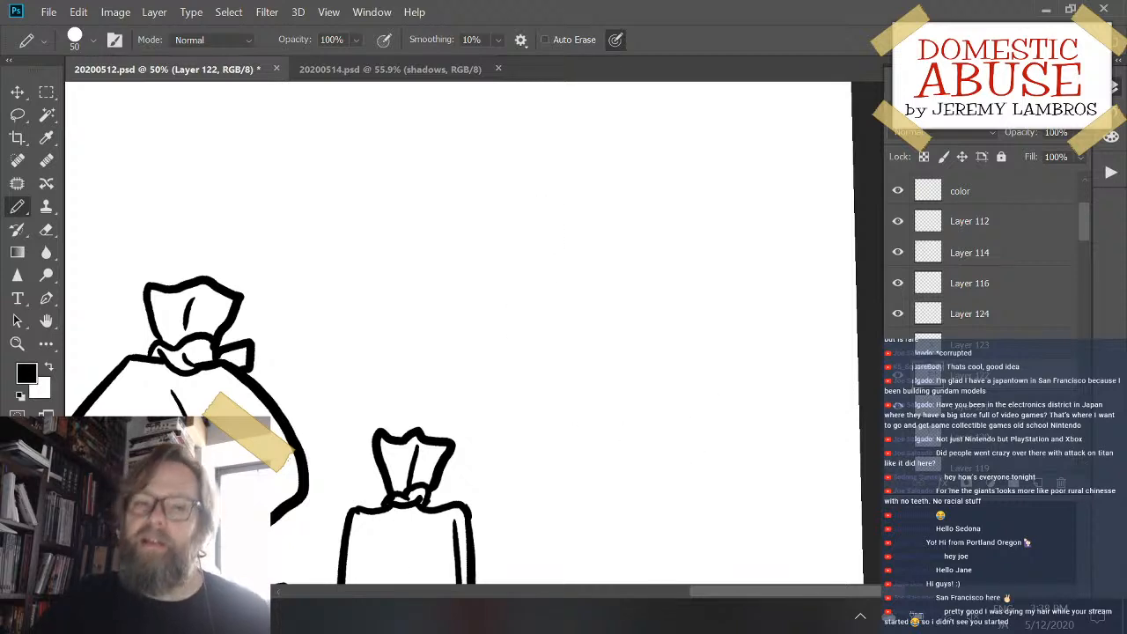
{"action": "mouse_move", "coordinate": [585, 277]}
{"action": "left_mouse_down"}
{"action": "mouse_move", "coordinate": [573, 367]}
{"action": "mouse_move", "coordinate": [567, 284]}
{"action": "mouse_move", "coordinate": [577, 268]}
{"action": "left_mouse_up"}
{"action": "mouse_move", "coordinate": [529, 186]}
{"action": "left_mouse_down"}
{"action": "mouse_move", "coordinate": [521, 310]}
{"action": "mouse_move", "coordinate": [551, 364]}
{"action": "mouse_move", "coordinate": [669, 408]}
{"action": "left_mouse_up"}
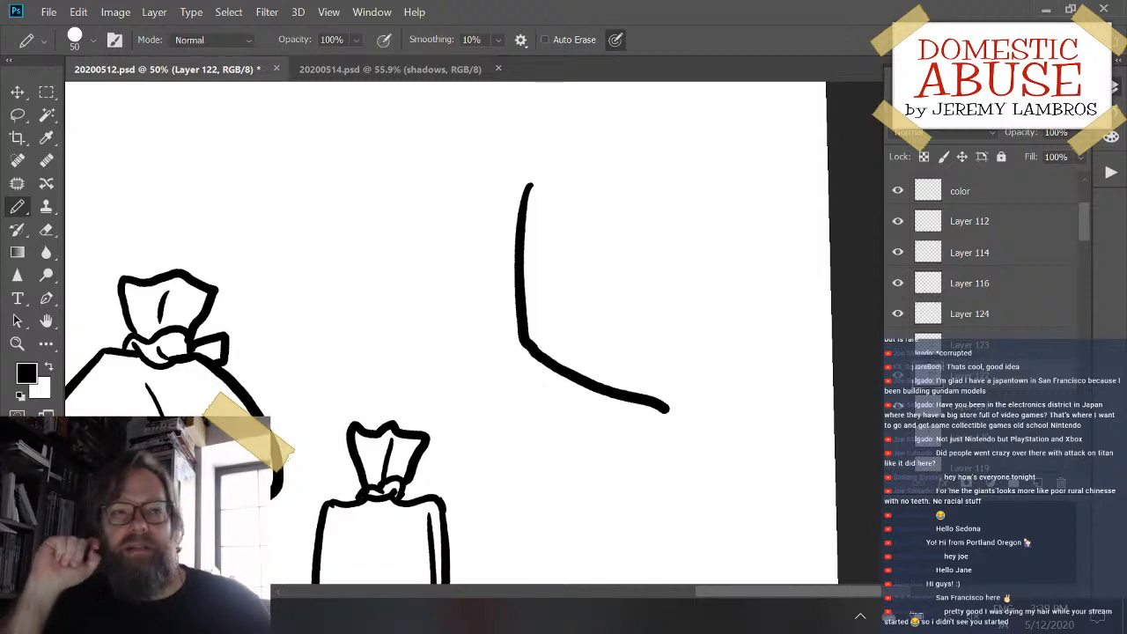
{"action": "key", "text": "ctrl+z"}
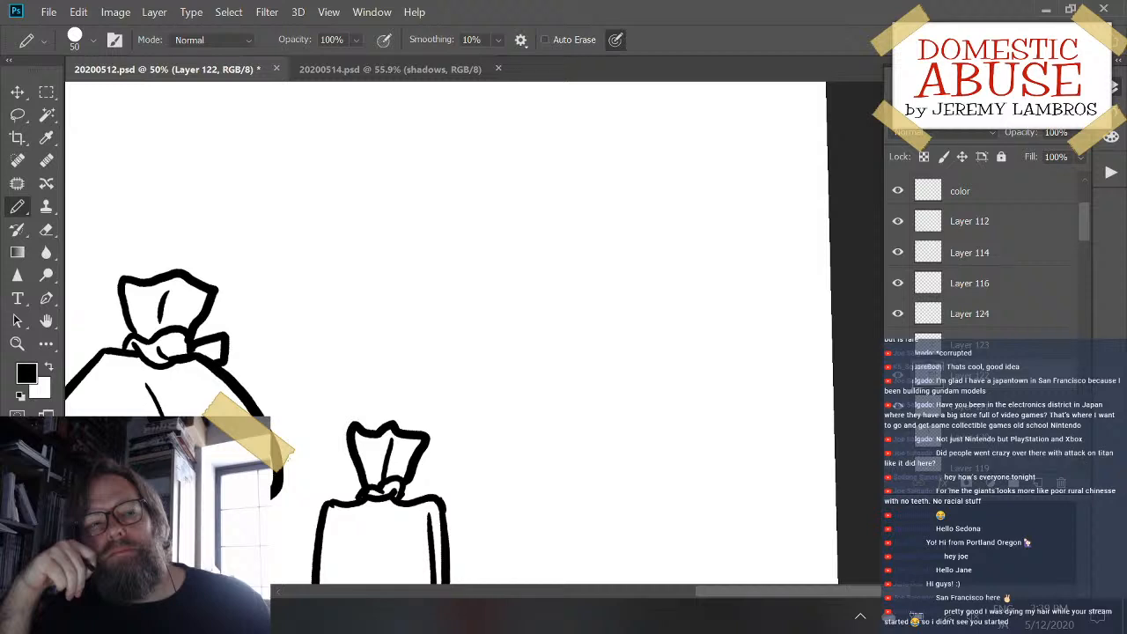
{"action": "left_click_drag", "start_coordinate": [577, 242], "coordinate": [607, 334]}
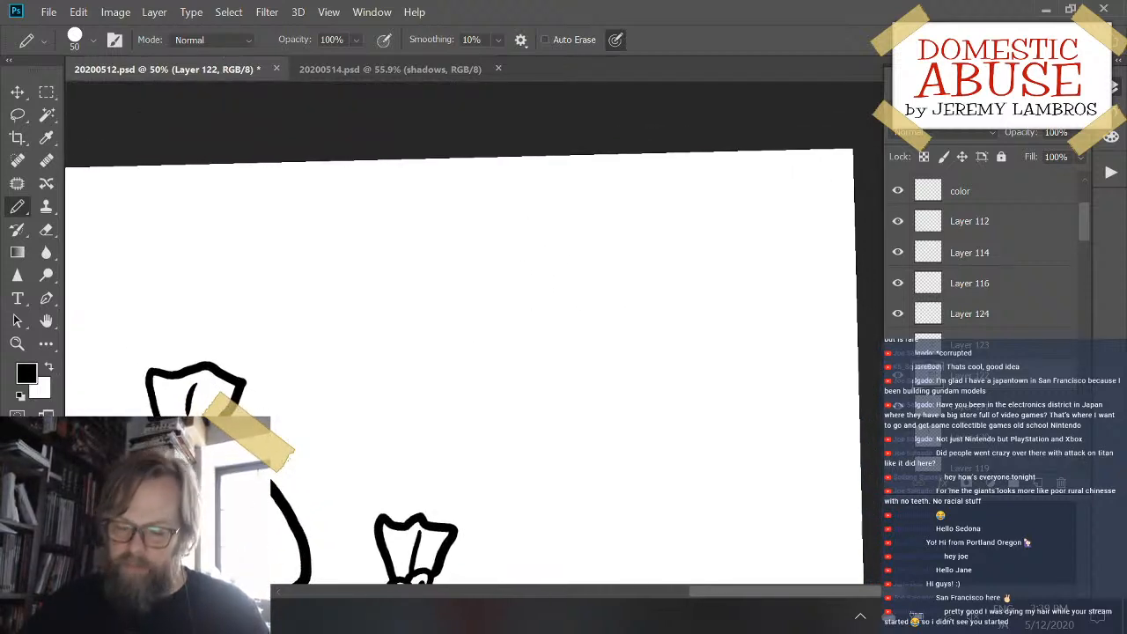
{"action": "scroll", "coordinate": [467, 335], "scroll_direction": "up", "scroll_amount": 1}
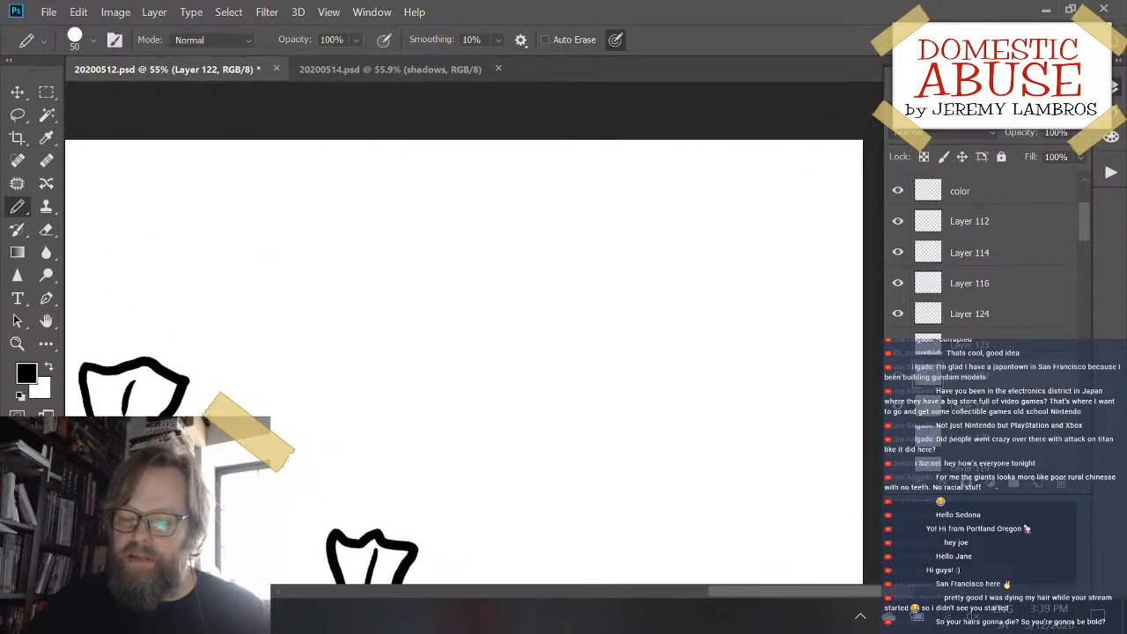
{"action": "scroll", "coordinate": [475, 335], "scroll_direction": "up", "scroll_amount": 1}
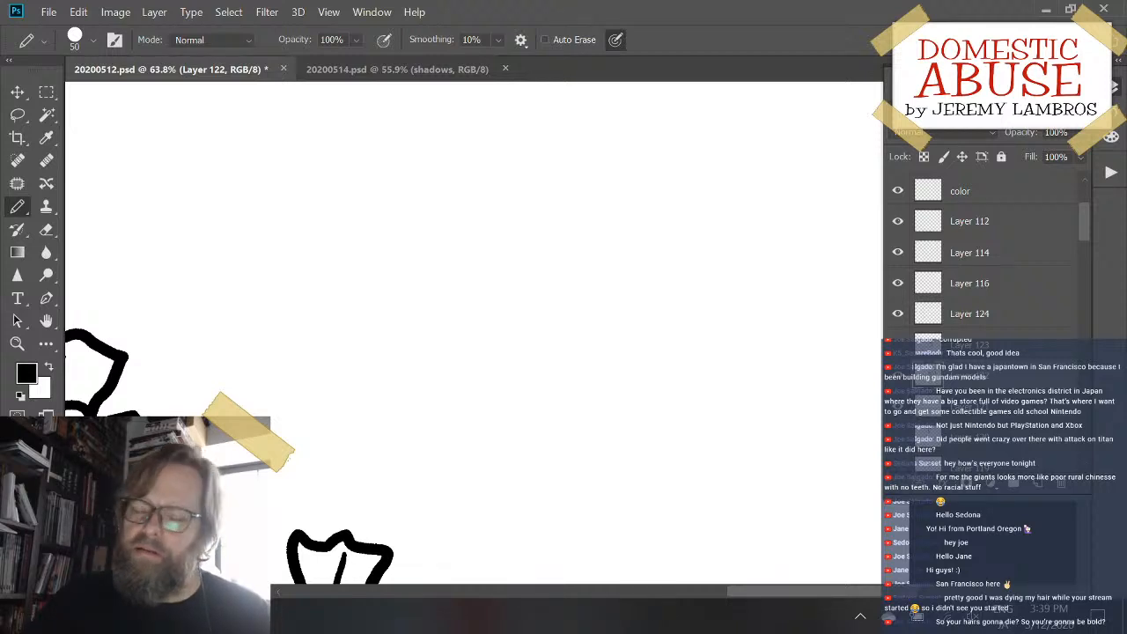
{"action": "mouse_move", "coordinate": [487, 236]}
{"action": "left_mouse_down"}
{"action": "mouse_move", "coordinate": [514, 448]}
{"action": "mouse_move", "coordinate": [661, 238]}
{"action": "left_mouse_up"}
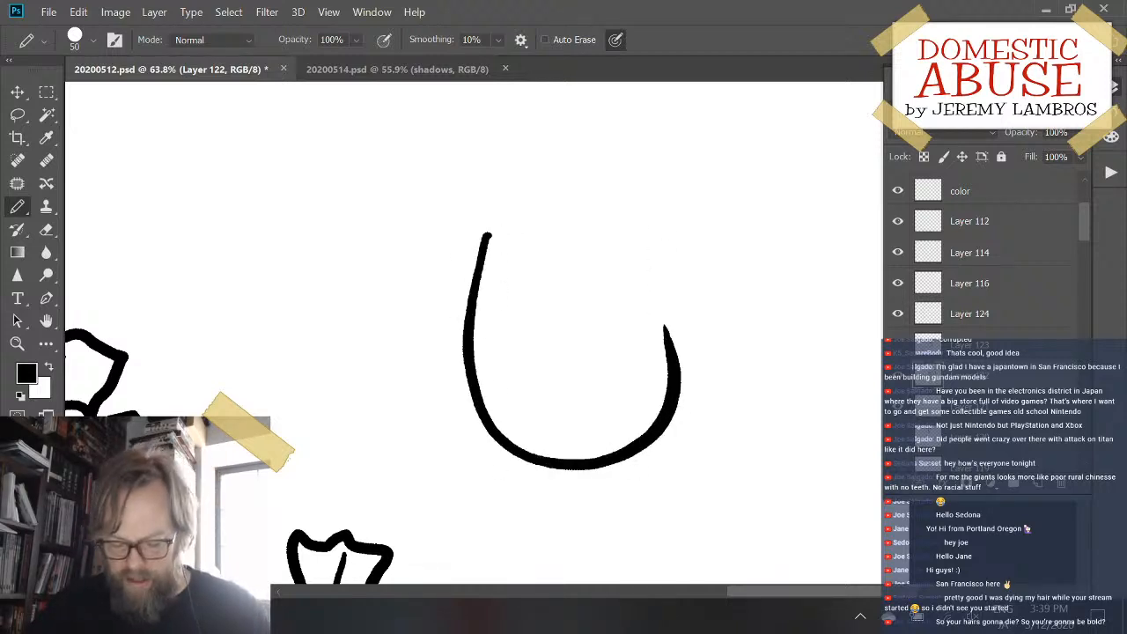
{"action": "key", "text": "ctrl+z"}
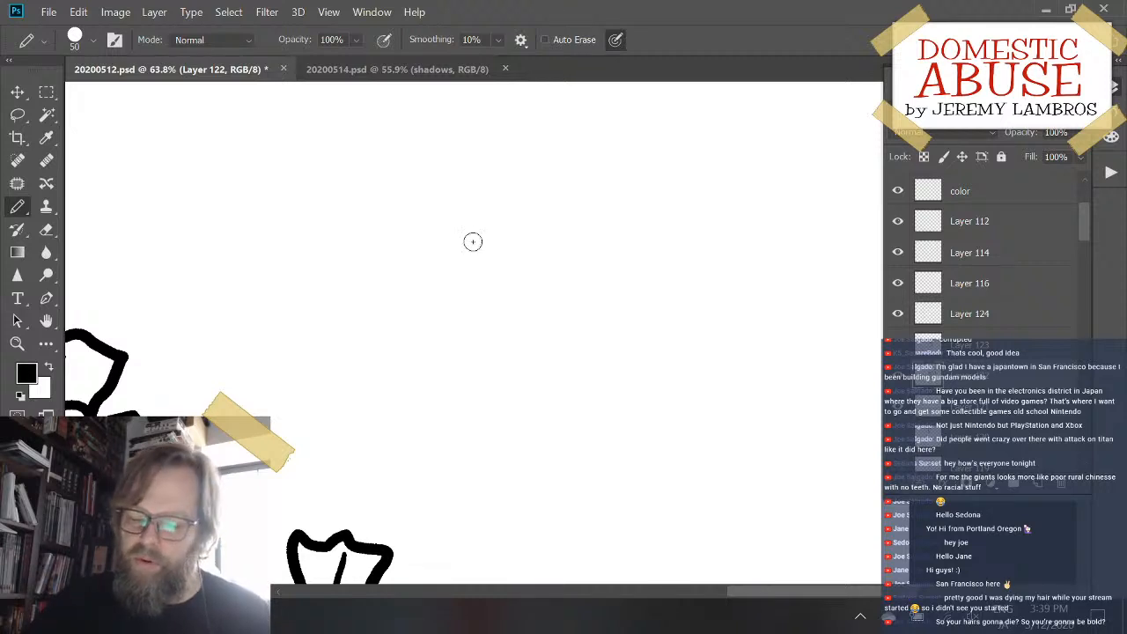
{"action": "mouse_move", "coordinate": [485, 200]}
{"action": "left_mouse_down"}
{"action": "mouse_move", "coordinate": [428, 370]}
{"action": "mouse_move", "coordinate": [568, 421]}
{"action": "left_mouse_up"}
{"action": "key", "text": "ctrl+z"}
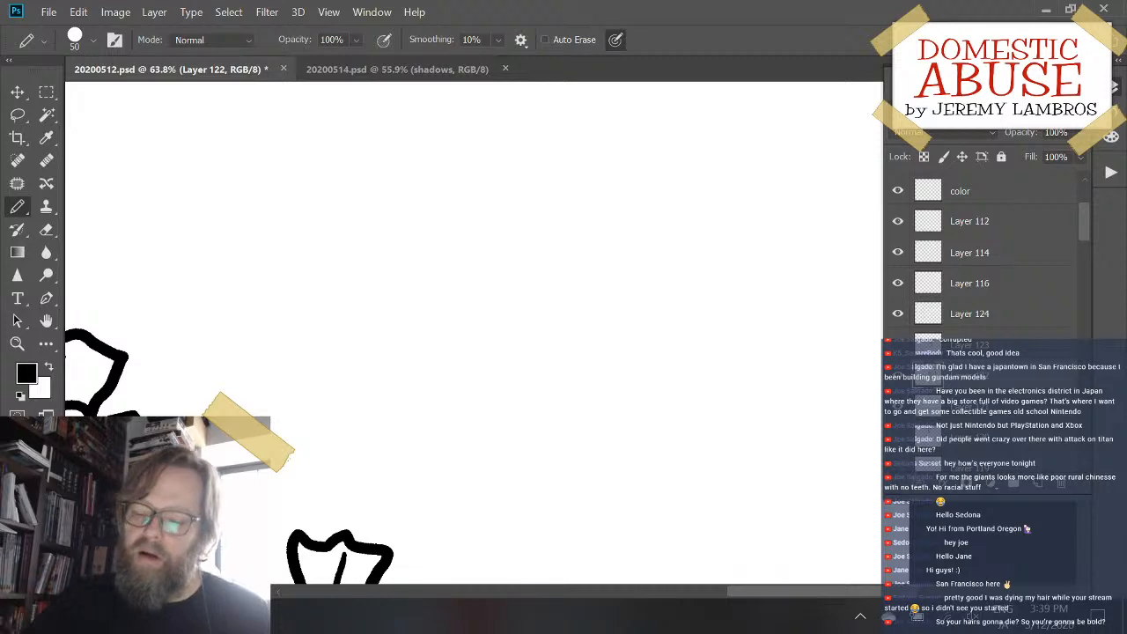
{"action": "mouse_move", "coordinate": [486, 213]}
{"action": "left_mouse_down"}
{"action": "mouse_move", "coordinate": [478, 322]}
{"action": "mouse_move", "coordinate": [599, 449]}
{"action": "left_mouse_up"}
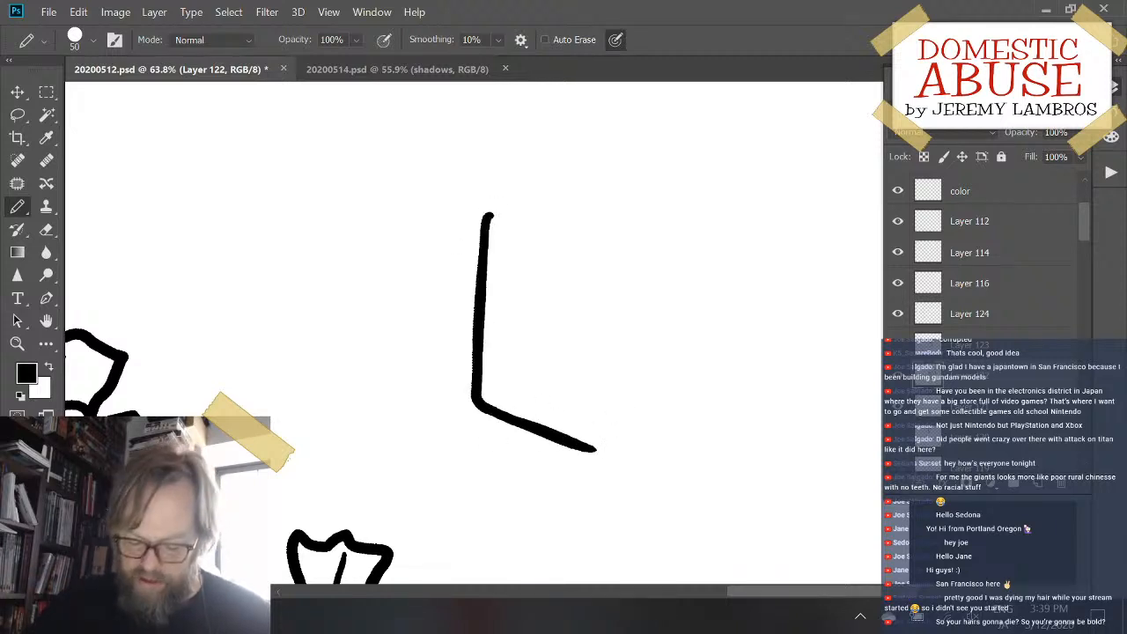
{"action": "key", "text": "ctrl+z"}
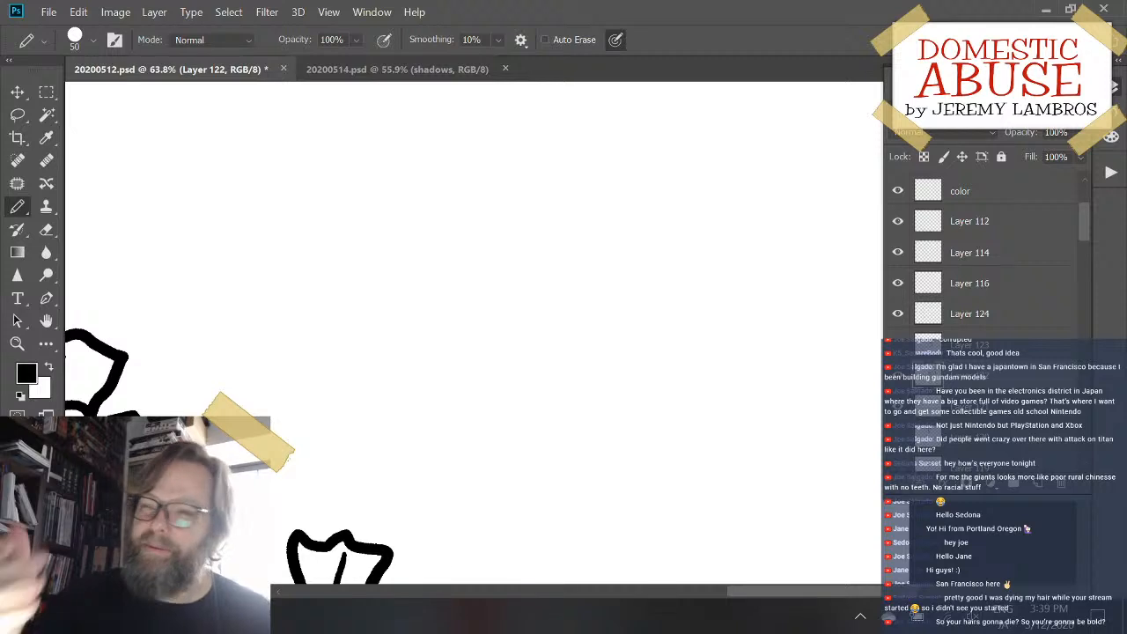
{"action": "scroll", "coordinate": [481, 509], "scroll_direction": "down", "scroll_amount": 1}
{"action": "mouse_move", "coordinate": [448, 221]}
{"action": "left_mouse_down"}
{"action": "mouse_move", "coordinate": [435, 345]}
{"action": "mouse_move", "coordinate": [482, 268]}
{"action": "left_mouse_up"}
{"action": "key", "text": "ctrl+z"}
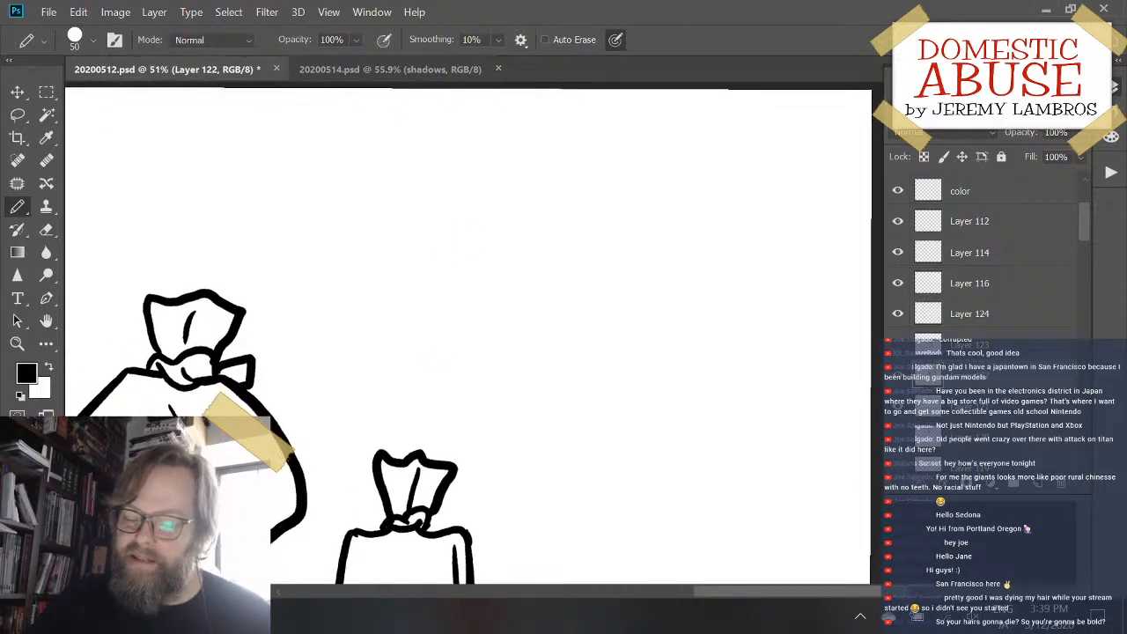
- Save the current drawing, 20200512.psd
{"action": "scroll", "coordinate": [577, 397], "scroll_direction": "up", "scroll_amount": 3}
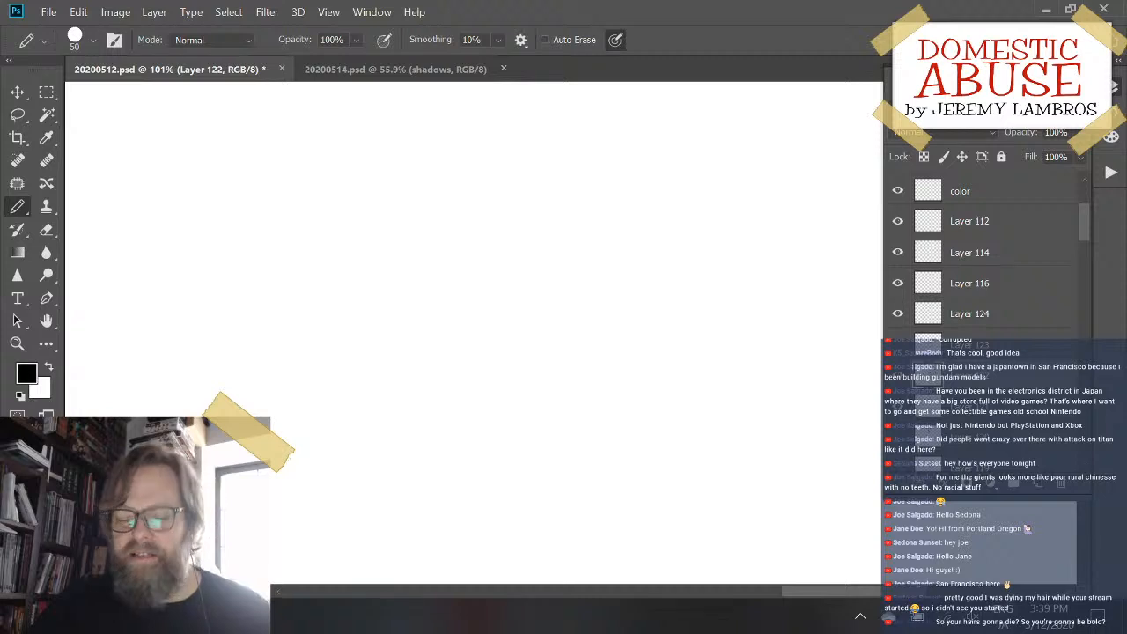
{"action": "scroll", "coordinate": [476, 332], "scroll_direction": "down", "scroll_amount": 1}
{"action": "scroll", "coordinate": [476, 332], "scroll_direction": "up", "scroll_amount": 1}
{"action": "key", "text": "ctrl+s"}
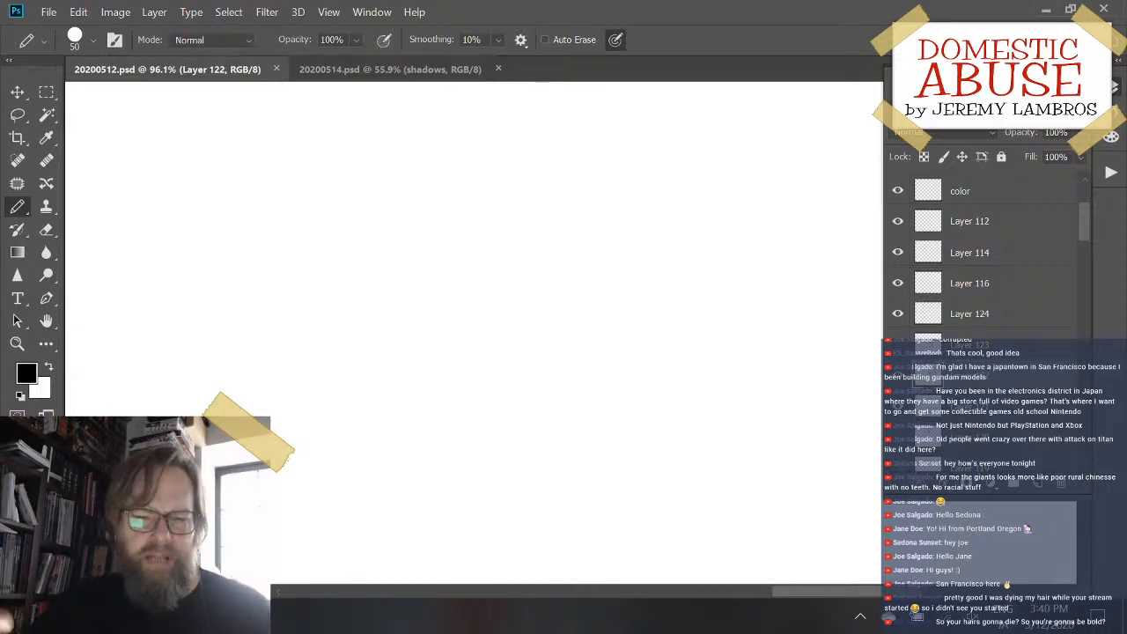
{"action": "scroll", "coordinate": [475, 333], "scroll_direction": "down", "scroll_amount": 1}
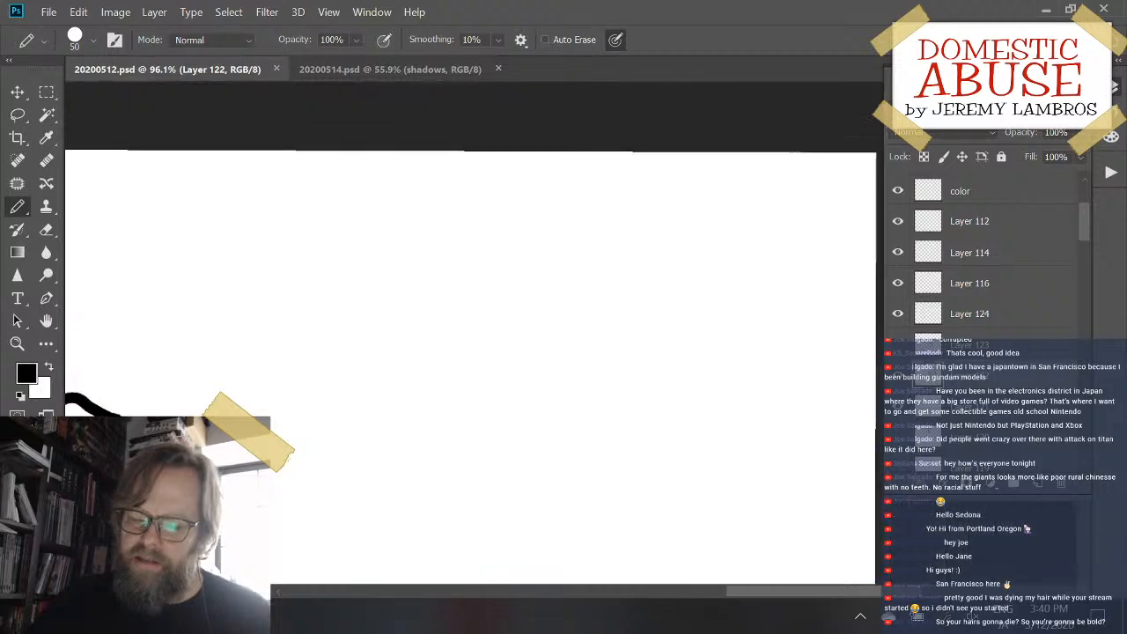
{"action": "scroll", "coordinate": [475, 333], "scroll_direction": "down", "scroll_amount": 1}
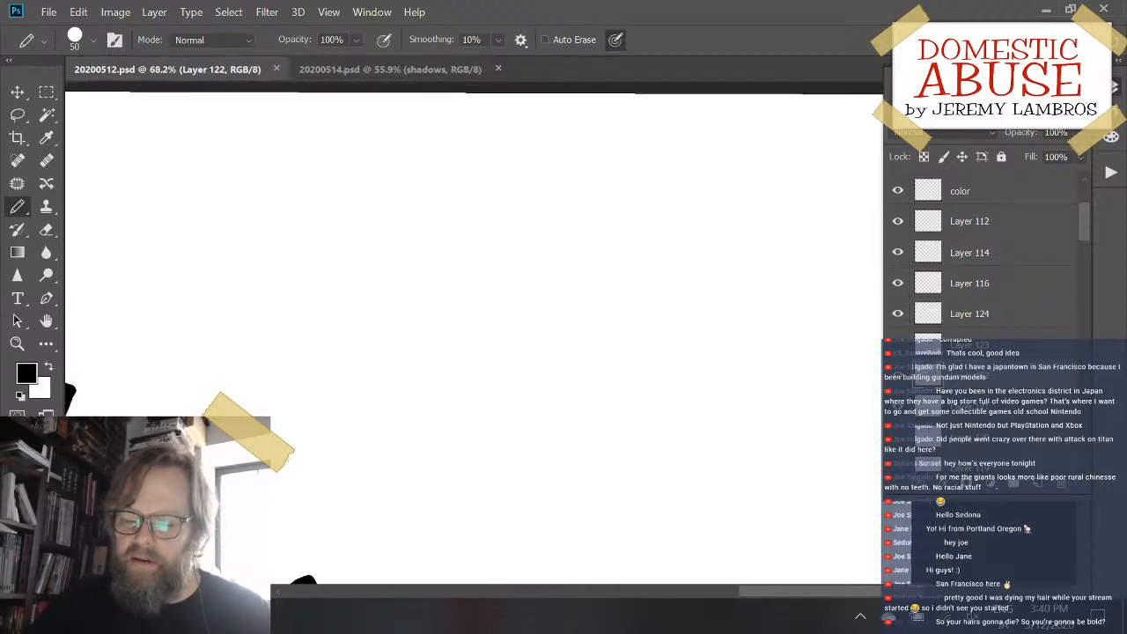
{"action": "scroll", "coordinate": [475, 332], "scroll_direction": "up", "scroll_amount": 1}
{"action": "mouse_move", "coordinate": [527, 235]}
{"action": "left_mouse_down"}
{"action": "mouse_move", "coordinate": [496, 439]}
{"action": "mouse_move", "coordinate": [568, 414]}
{"action": "left_mouse_up"}
{"action": "key", "text": "ctrl+z"}
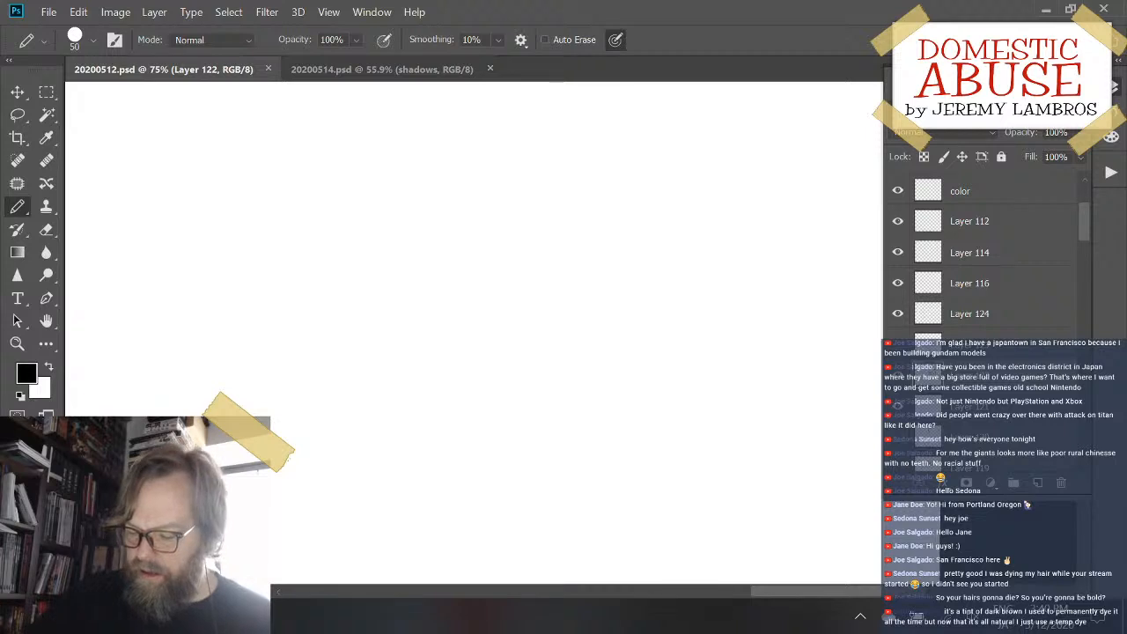
{"action": "scroll", "coordinate": [476, 333], "scroll_direction": "down", "scroll_amount": 2}
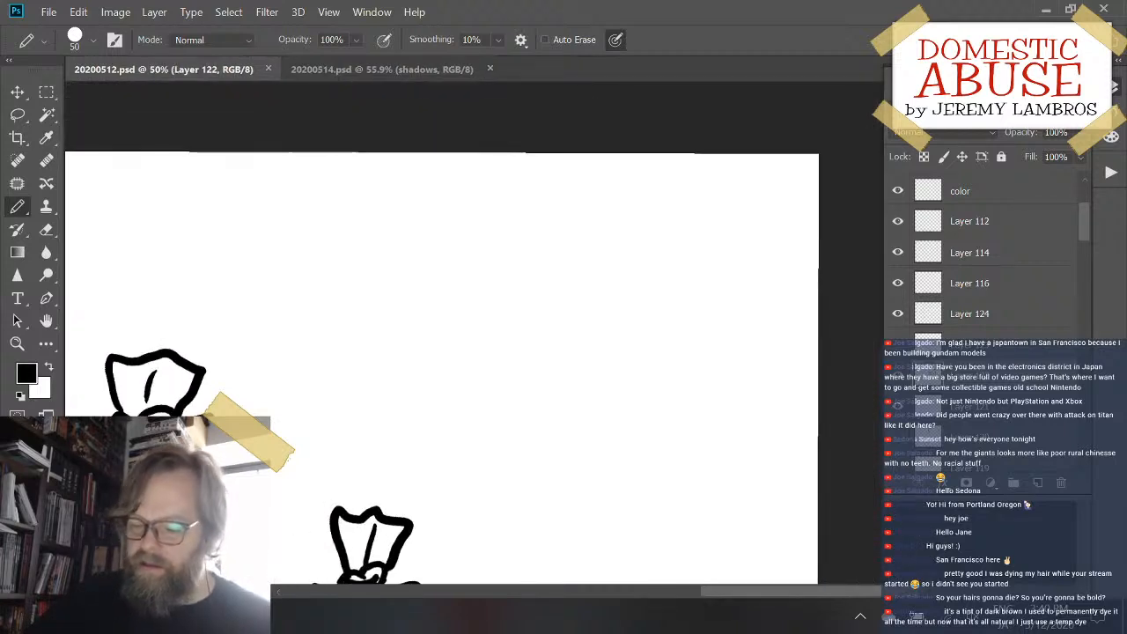
{"action": "left_click_drag", "start_coordinate": [554, 393], "coordinate": [611, 289]}
{"action": "mouse_move", "coordinate": [581, 252]}
{"action": "left_mouse_down"}
{"action": "mouse_move", "coordinate": [569, 399]}
{"action": "mouse_move", "coordinate": [662, 427]}
{"action": "left_mouse_up"}
{"action": "key", "text": "ctrl+z"}
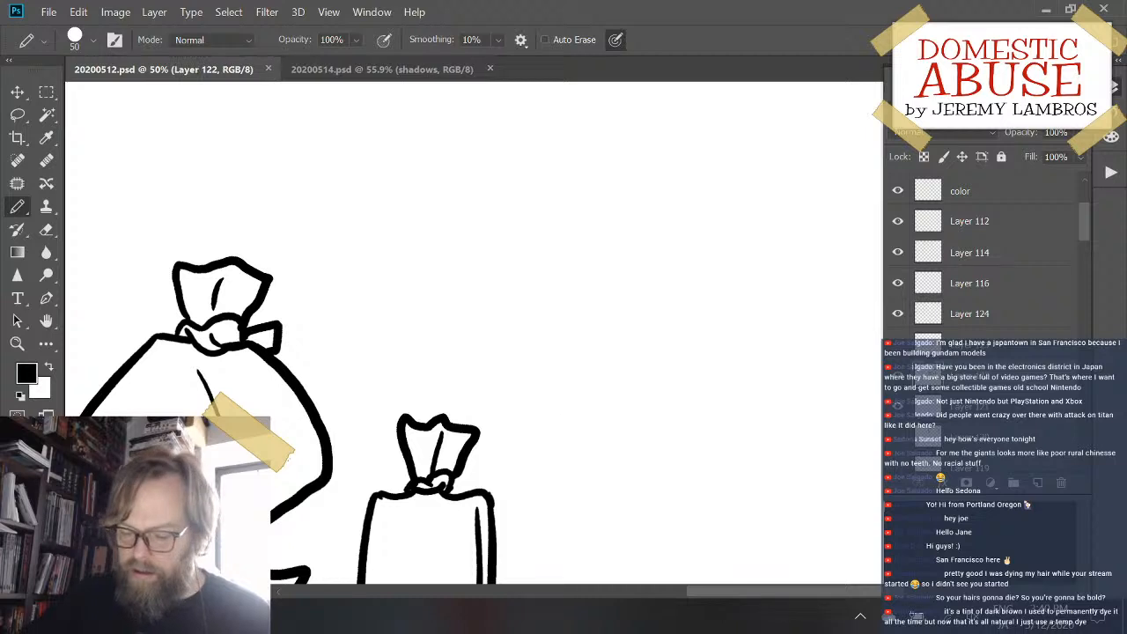
{"action": "key", "text": "ctrl+plus"}
{"action": "mouse_move", "coordinate": [536, 196]}
{"action": "left_mouse_down"}
{"action": "mouse_move", "coordinate": [547, 367]}
{"action": "mouse_move", "coordinate": [569, 394]}
{"action": "mouse_move", "coordinate": [642, 408]}
{"action": "left_mouse_up"}
{"action": "key", "text": "ctrl+z"}
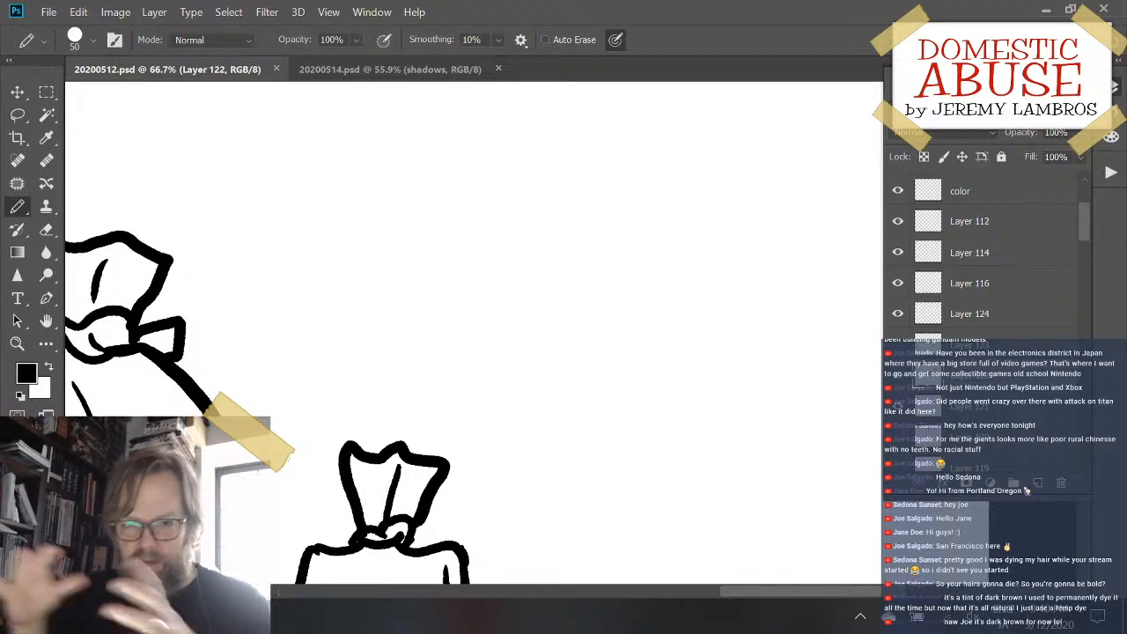
{"action": "mouse_move", "coordinate": [616, 234]}
{"action": "left_mouse_down"}
{"action": "mouse_move", "coordinate": [549, 428]}
{"action": "mouse_move", "coordinate": [742, 445]}
{"action": "left_mouse_up"}
{"action": "key", "text": "ctrl+z"}
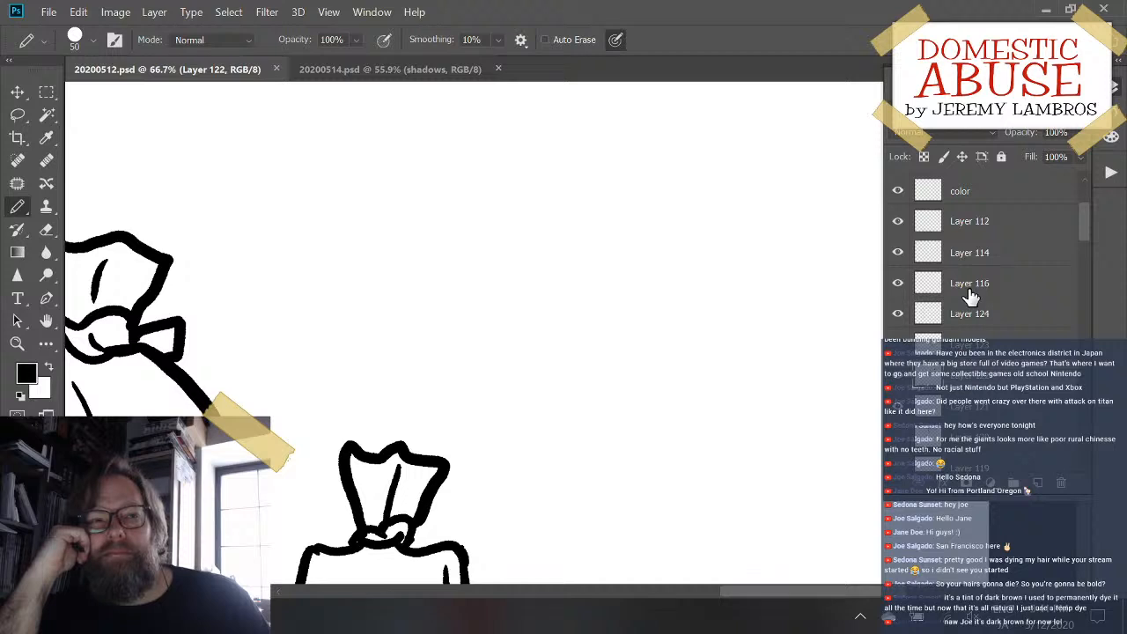
{"action": "scroll", "coordinate": [652, 325], "scroll_direction": "up", "scroll_amount": 5}
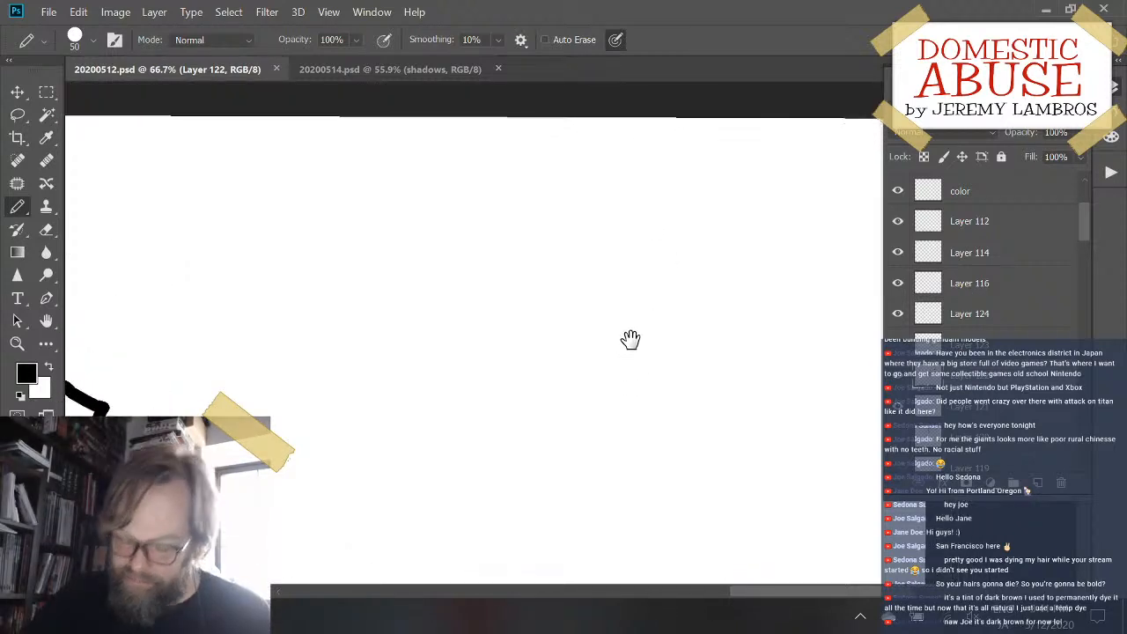
{"action": "left_click_drag", "start_coordinate": [631, 340], "coordinate": [607, 322]}
{"action": "mouse_move", "coordinate": [518, 185]}
{"action": "left_mouse_down"}
{"action": "mouse_move", "coordinate": [503, 226]}
{"action": "mouse_move", "coordinate": [531, 432]}
{"action": "mouse_move", "coordinate": [675, 464]}
{"action": "left_mouse_up"}
{"action": "key", "text": "ctrl+z"}
- Try to draw the thick angular outer outline of a box seen from a corner in the empty area beside the sacks
{"action": "mouse_move", "coordinate": [459, 202]}
{"action": "left_mouse_down"}
{"action": "mouse_move", "coordinate": [456, 413]}
{"action": "mouse_move", "coordinate": [482, 450]}
{"action": "mouse_move", "coordinate": [624, 489]}
{"action": "left_mouse_up"}
{"action": "mouse_move", "coordinate": [460, 201]}
{"action": "left_mouse_down"}
{"action": "mouse_move", "coordinate": [593, 184]}
{"action": "mouse_move", "coordinate": [651, 241]}
{"action": "left_mouse_up"}
{"action": "key", "text": "ctrl+z"}
{"action": "mouse_move", "coordinate": [459, 203]}
{"action": "left_mouse_down"}
{"action": "mouse_move", "coordinate": [542, 181]}
{"action": "mouse_move", "coordinate": [664, 251]}
{"action": "left_mouse_up"}
{"action": "key", "text": "ctrl+z"}
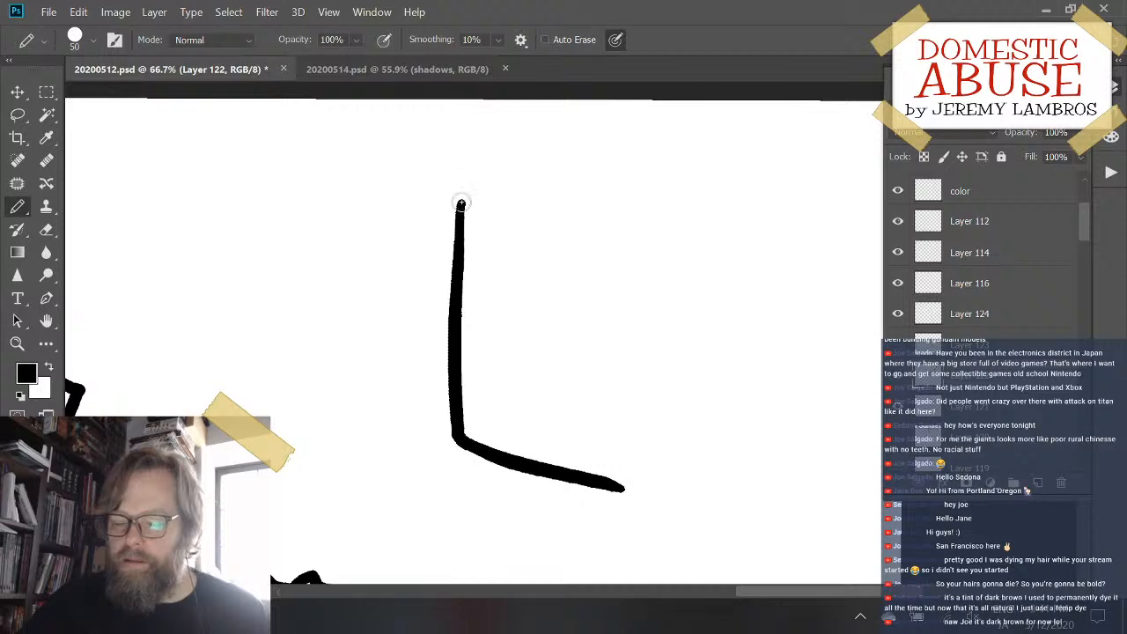
{"action": "mouse_move", "coordinate": [459, 202]}
{"action": "left_mouse_down"}
{"action": "mouse_move", "coordinate": [558, 179]}
{"action": "mouse_move", "coordinate": [682, 262]}
{"action": "left_mouse_up"}
{"action": "key", "text": "ctrl+z"}
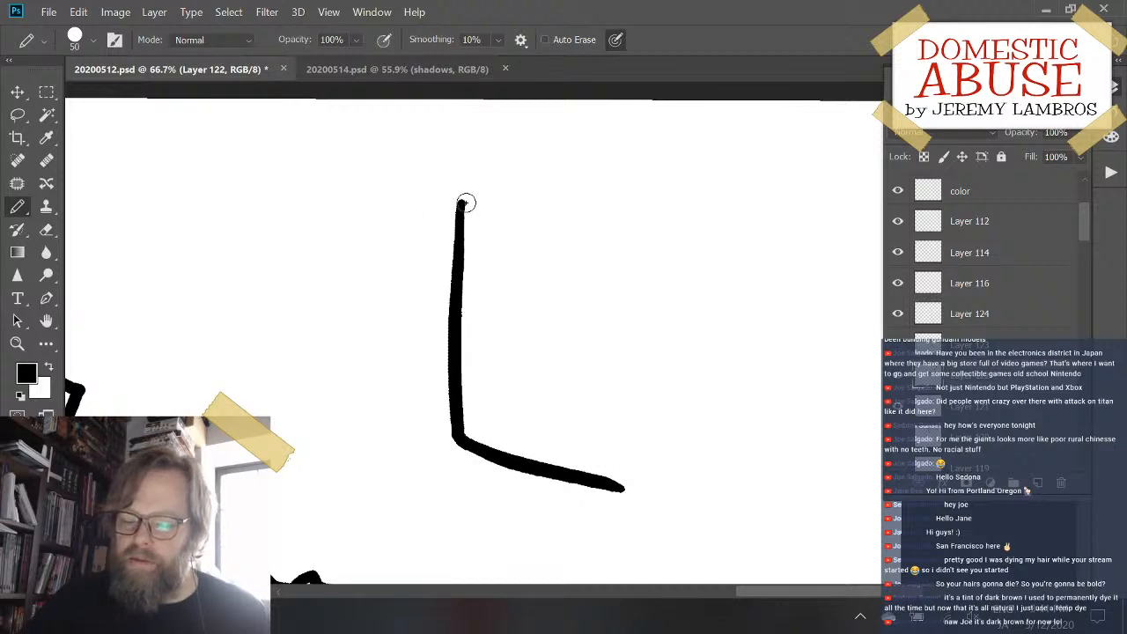
{"action": "mouse_move", "coordinate": [460, 202]}
{"action": "left_mouse_down"}
{"action": "mouse_move", "coordinate": [573, 174]}
{"action": "mouse_move", "coordinate": [733, 255]}
{"action": "mouse_move", "coordinate": [743, 502]}
{"action": "left_mouse_up"}
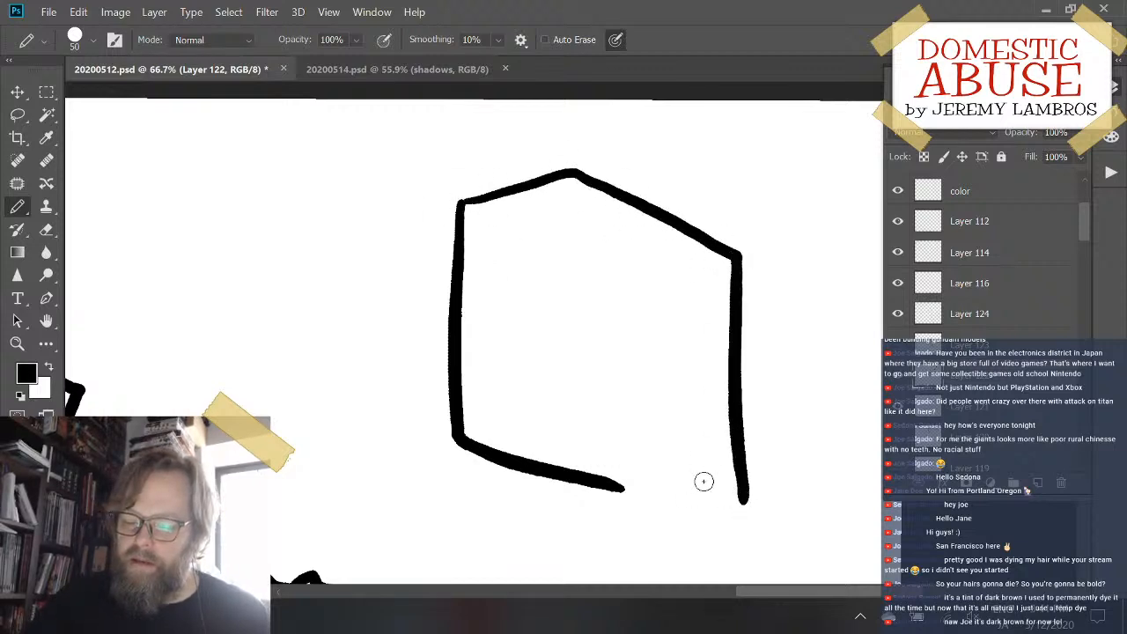
{"action": "left_click_drag", "start_coordinate": [621, 486], "coordinate": [738, 410]}
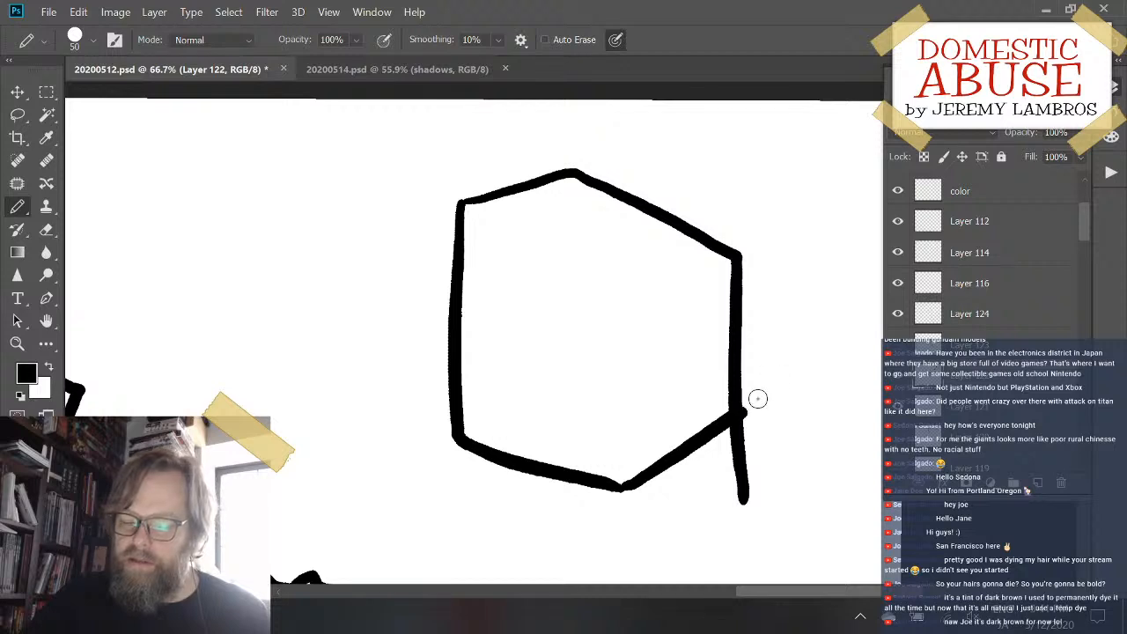
{"action": "key", "text": "ctrl+z"}
- Erase the unfinished box outline beside the sacks with the Eraser at size 100
{"action": "key", "text": "e"}
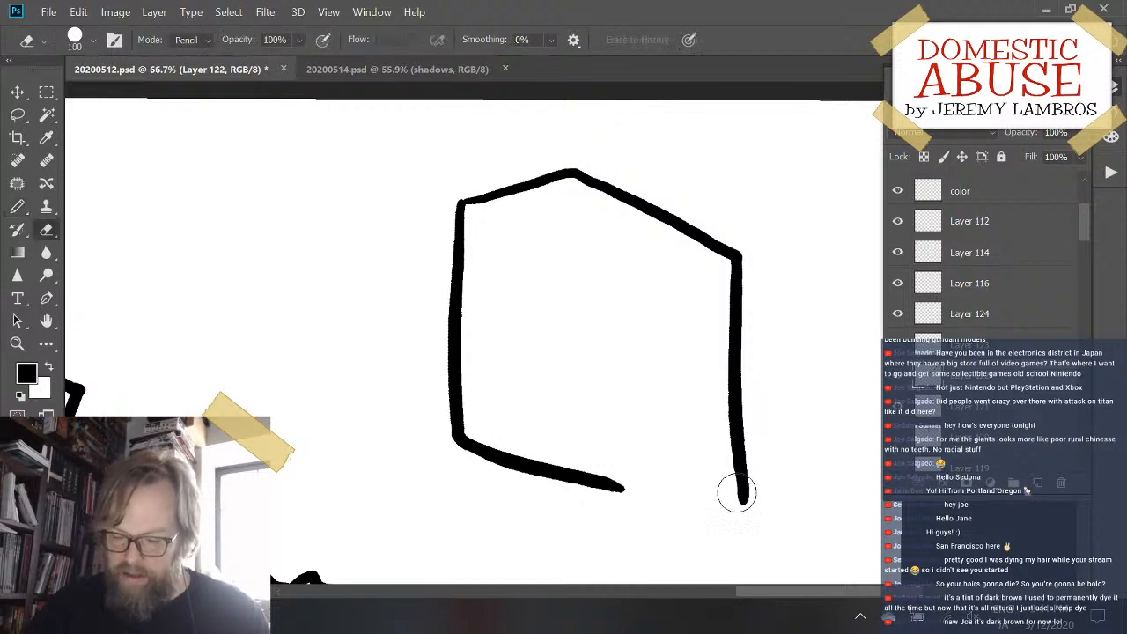
{"action": "mouse_move", "coordinate": [735, 491]}
{"action": "left_mouse_down"}
{"action": "mouse_move", "coordinate": [738, 266]}
{"action": "mouse_move", "coordinate": [735, 336]}
{"action": "mouse_move", "coordinate": [717, 236]}
{"action": "mouse_move", "coordinate": [690, 236]}
{"action": "mouse_move", "coordinate": [700, 227]}
{"action": "mouse_move", "coordinate": [576, 181]}
{"action": "mouse_move", "coordinate": [492, 196]}
{"action": "left_mouse_up"}
{"action": "mouse_move", "coordinate": [584, 171]}
{"action": "left_mouse_down"}
{"action": "mouse_move", "coordinate": [464, 210]}
{"action": "mouse_move", "coordinate": [449, 262]}
{"action": "mouse_move", "coordinate": [451, 478]}
{"action": "mouse_move", "coordinate": [463, 267]}
{"action": "mouse_move", "coordinate": [476, 333]}
{"action": "mouse_move", "coordinate": [466, 432]}
{"action": "mouse_move", "coordinate": [469, 394]}
{"action": "mouse_move", "coordinate": [504, 486]}
{"action": "mouse_move", "coordinate": [598, 487]}
{"action": "mouse_move", "coordinate": [567, 466]}
{"action": "mouse_move", "coordinate": [538, 480]}
{"action": "mouse_move", "coordinate": [657, 511]}
{"action": "left_mouse_up"}
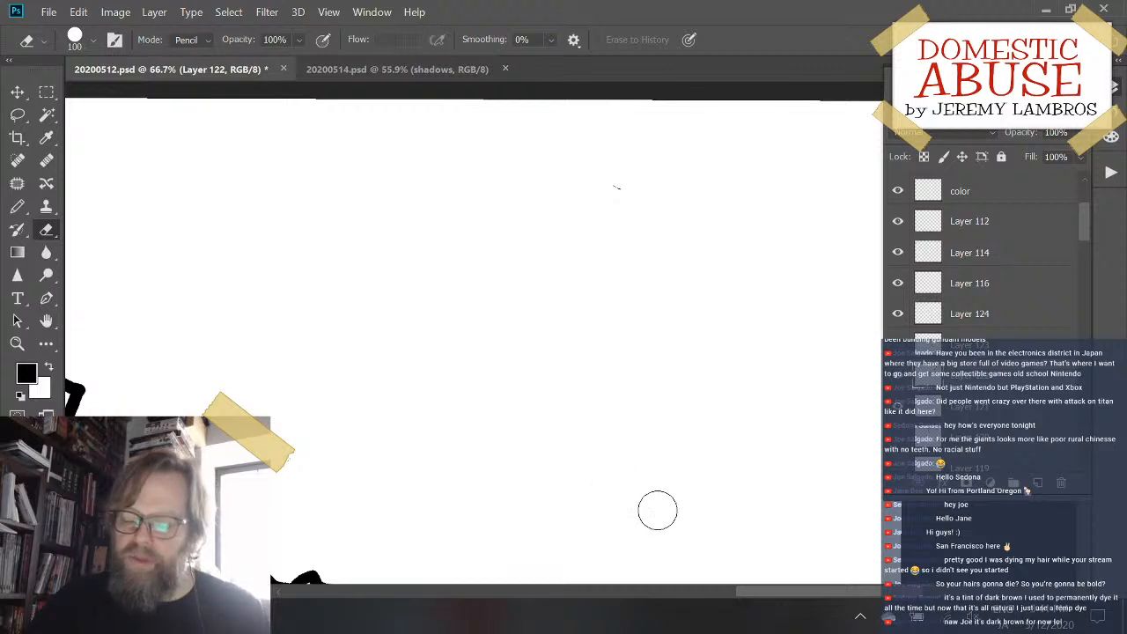
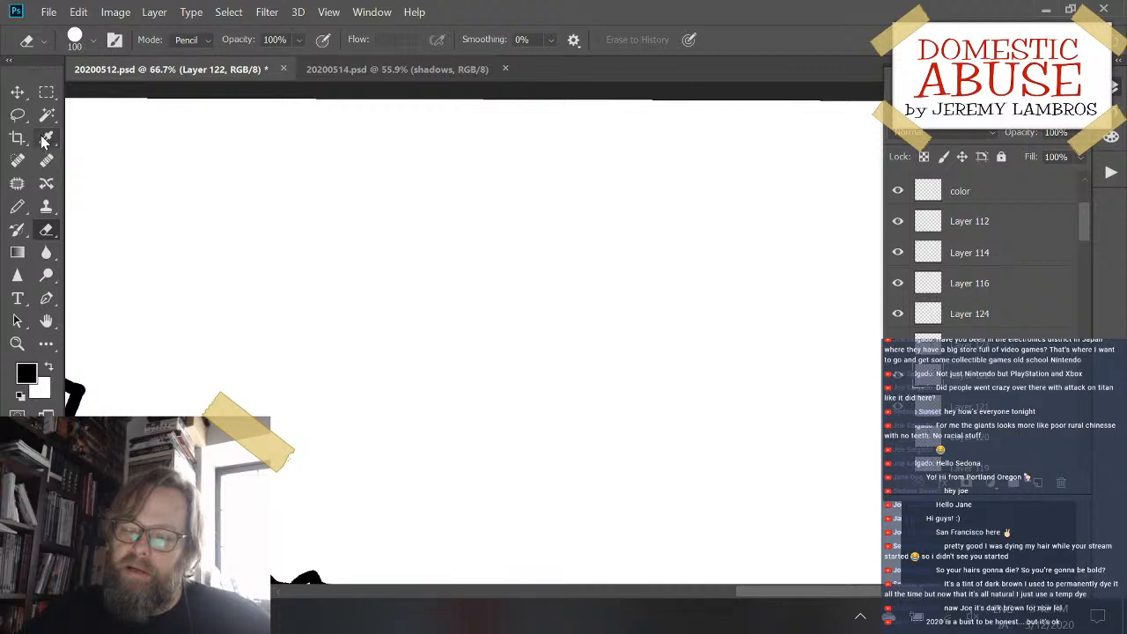
{"action": "scroll", "coordinate": [474, 333], "scroll_direction": "up", "scroll_amount": 2}
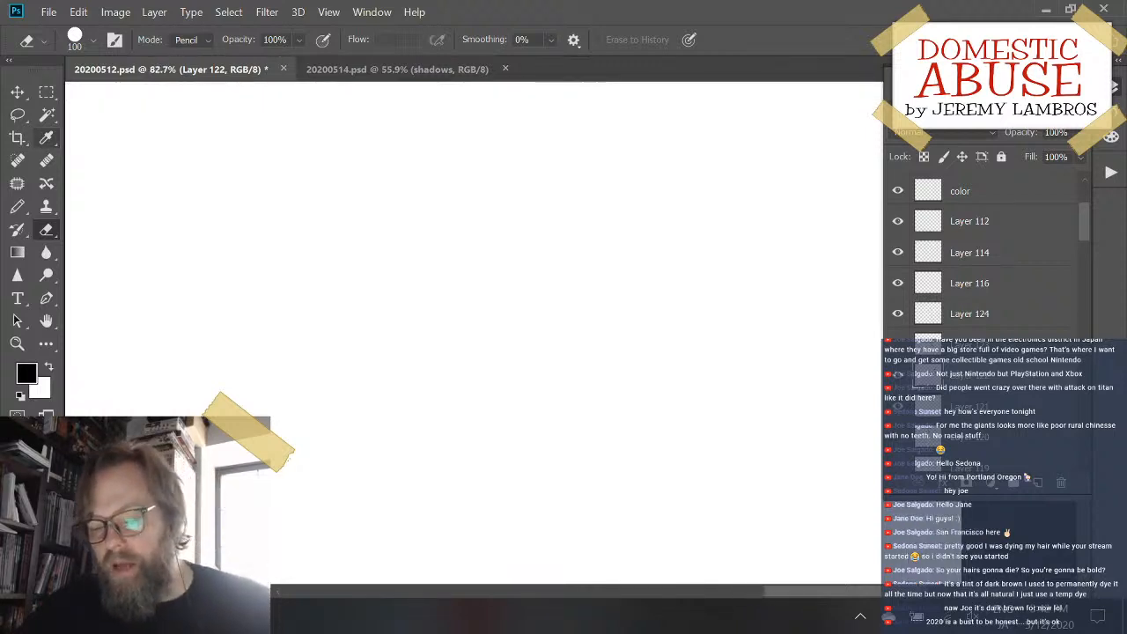
{"action": "scroll", "coordinate": [473, 333], "scroll_direction": "down", "scroll_amount": 4}
{"action": "scroll", "coordinate": [474, 332], "scroll_direction": "up", "scroll_amount": 3}
{"action": "scroll", "coordinate": [474, 333], "scroll_direction": "up", "scroll_amount": 2}
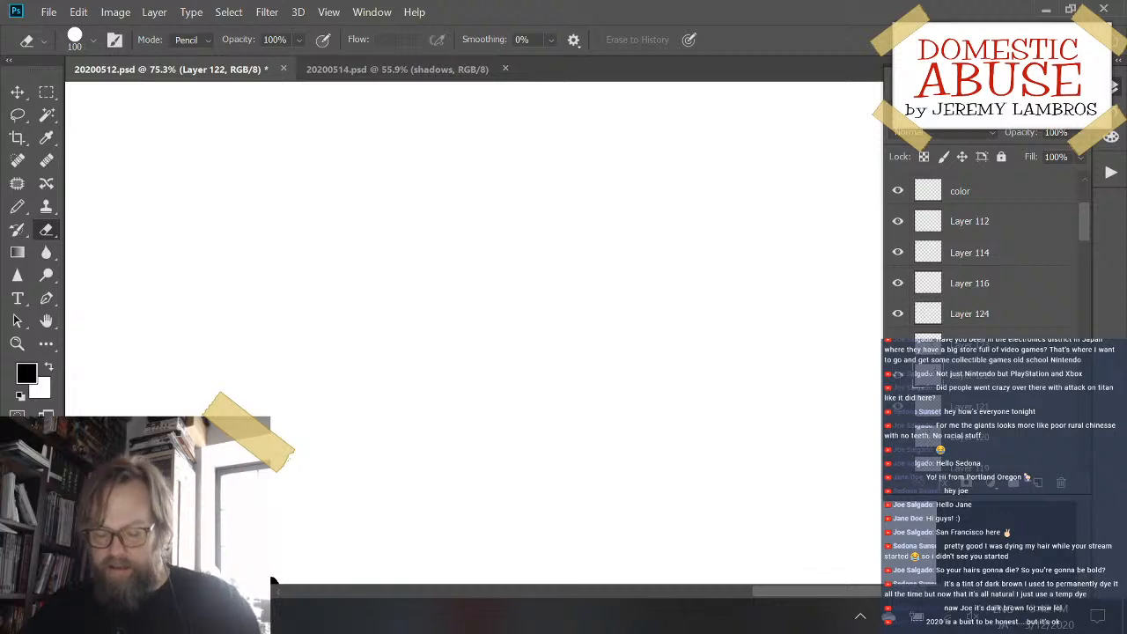
{"action": "key", "text": "b"}
{"action": "mouse_move", "coordinate": [552, 195]}
{"action": "left_mouse_down"}
{"action": "mouse_move", "coordinate": [539, 299]}
{"action": "mouse_move", "coordinate": [583, 425]}
{"action": "mouse_move", "coordinate": [645, 429]}
{"action": "left_mouse_up"}
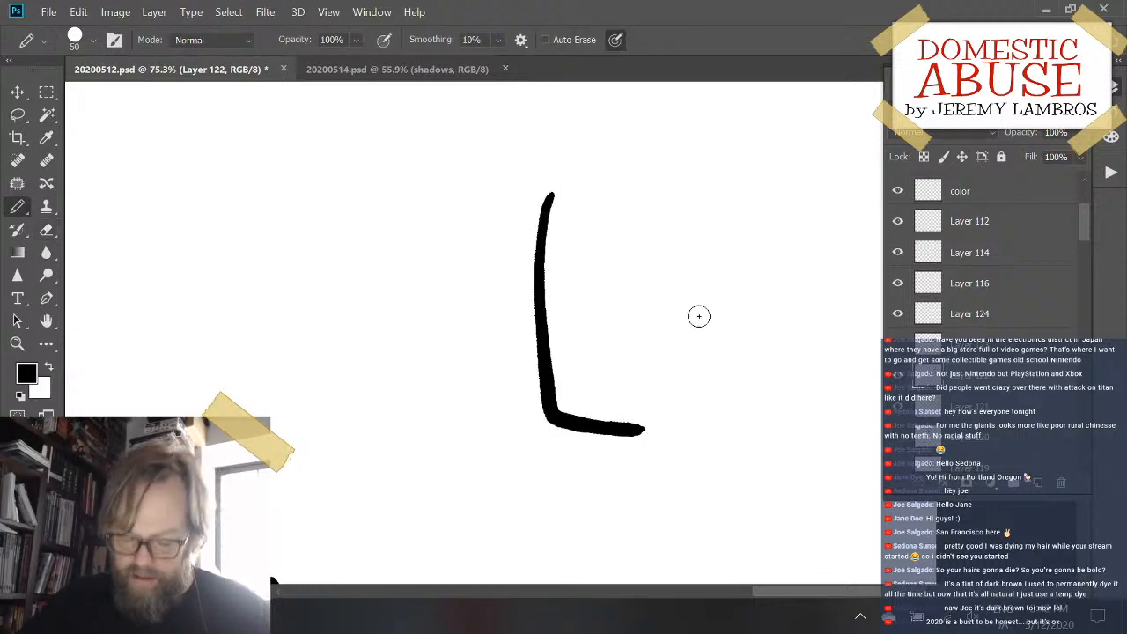
{"action": "key", "text": "ctrl+z"}
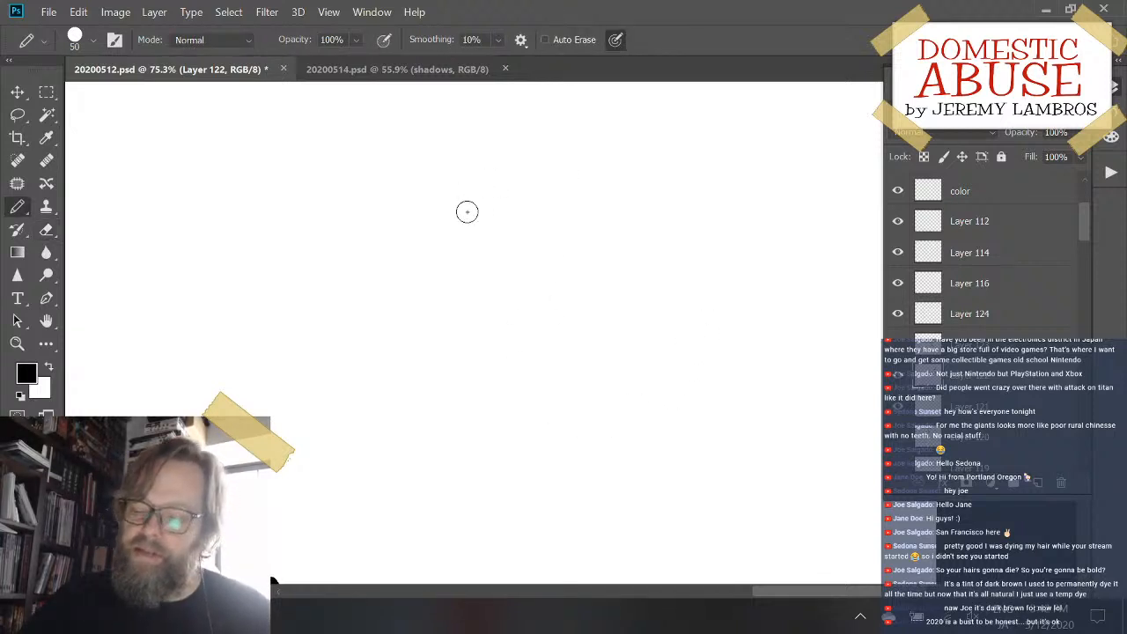
{"action": "mouse_move", "coordinate": [476, 185]}
{"action": "left_mouse_down"}
{"action": "mouse_move", "coordinate": [477, 429]}
{"action": "mouse_move", "coordinate": [614, 477]}
{"action": "mouse_move", "coordinate": [657, 482]}
{"action": "left_mouse_up"}
{"action": "key", "text": "ctrl+z"}
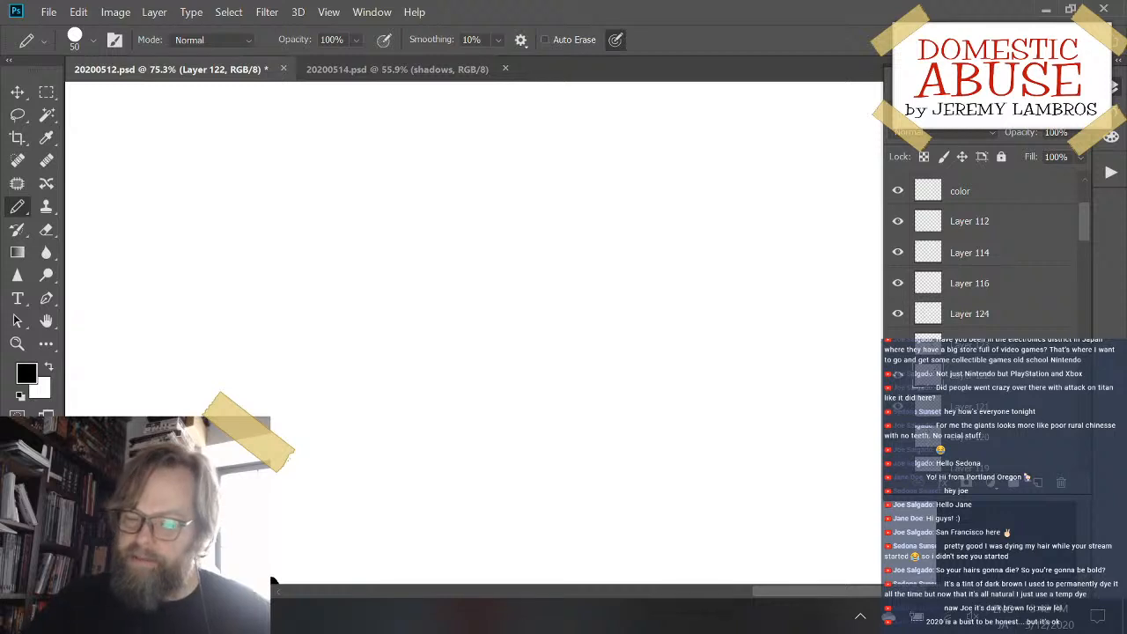
{"action": "scroll", "coordinate": [422, 331], "scroll_direction": "down", "scroll_amount": 3}
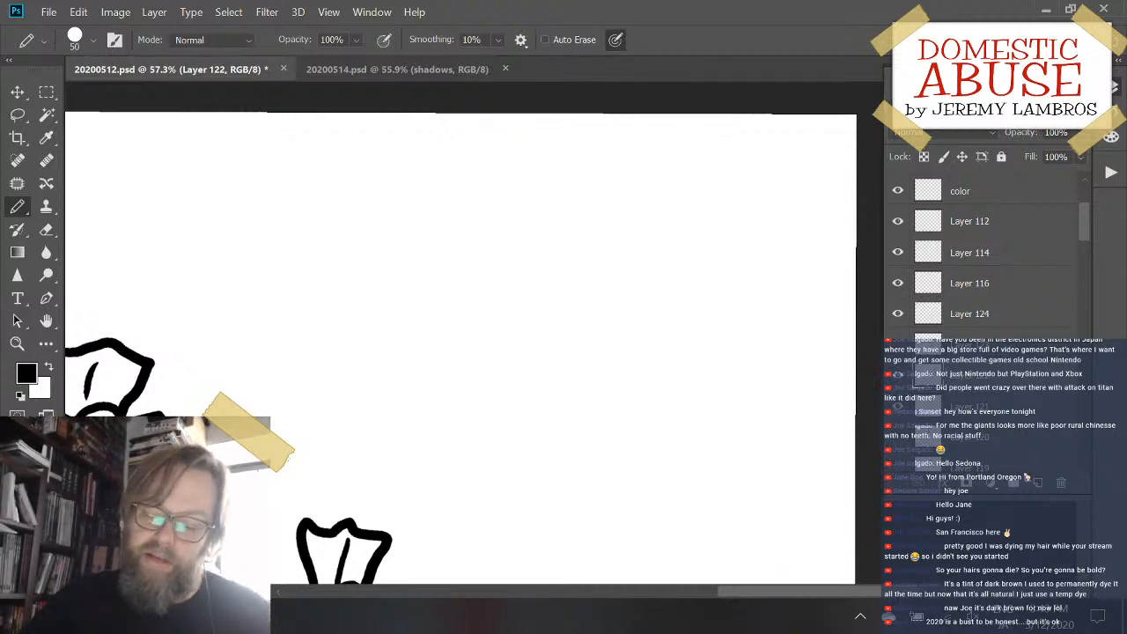
{"action": "mouse_move", "coordinate": [477, 235]}
{"action": "left_mouse_down"}
{"action": "mouse_move", "coordinate": [469, 391]}
{"action": "mouse_move", "coordinate": [530, 448]}
{"action": "left_mouse_up"}
{"action": "key", "text": "ctrl+z"}
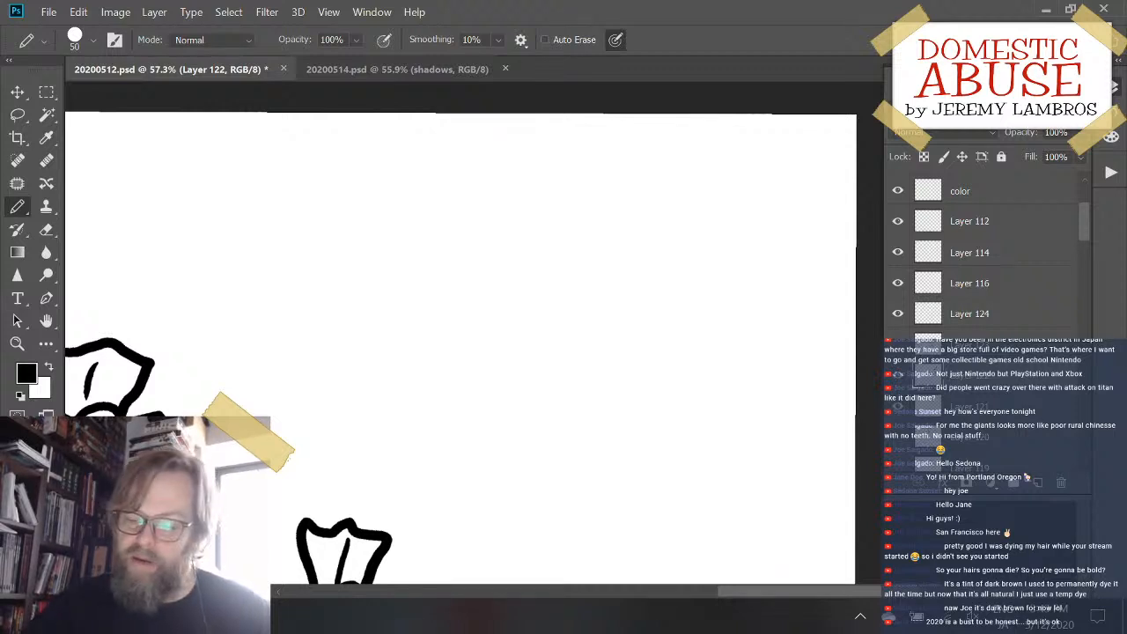
- Save the current drawing, 20200512.psd
{"action": "scroll", "coordinate": [607, 397], "scroll_direction": "up", "scroll_amount": 3}
{"action": "key", "text": "ctrl+s"}
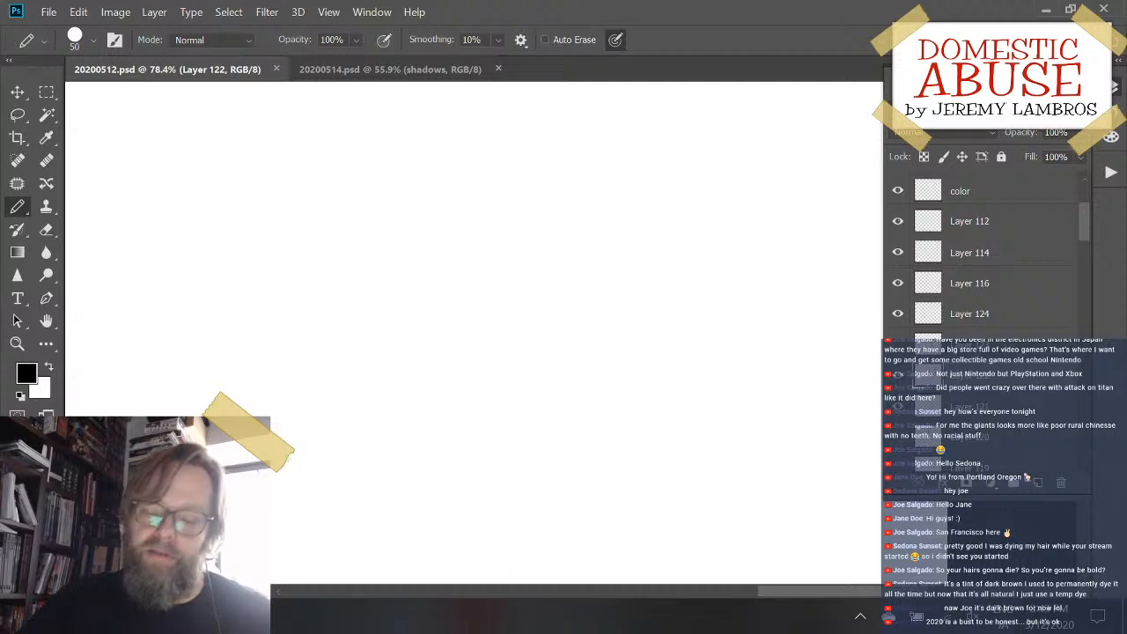
{"action": "scroll", "coordinate": [528, 396], "scroll_direction": "down", "scroll_amount": 3}
{"action": "scroll", "coordinate": [528, 396], "scroll_direction": "up", "scroll_amount": 2}
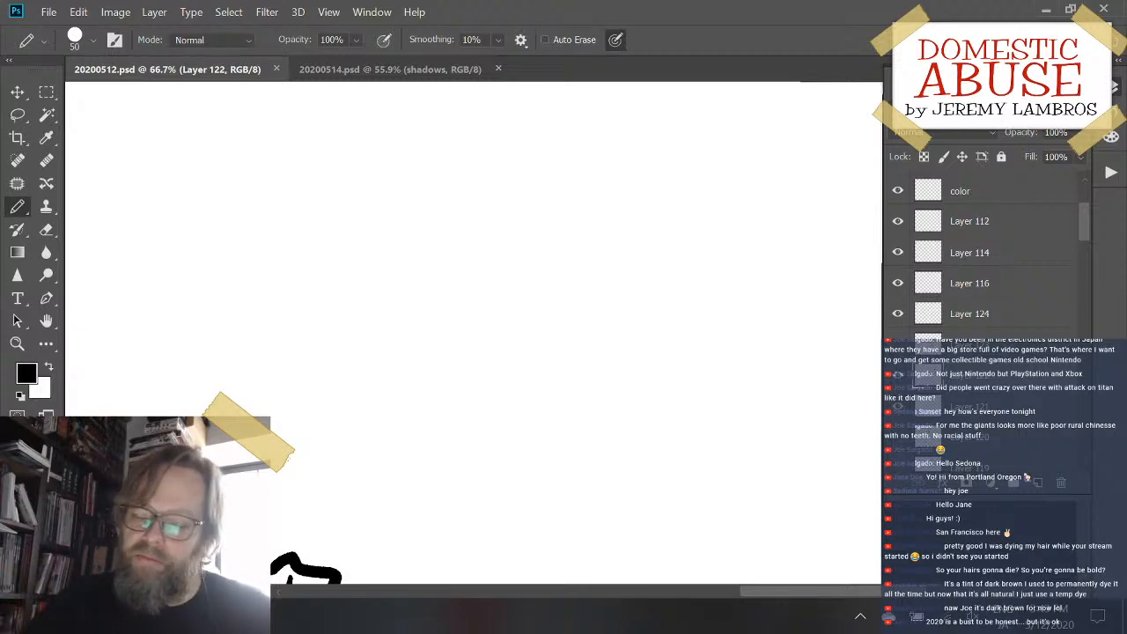
{"action": "mouse_move", "coordinate": [430, 211]}
{"action": "left_mouse_down"}
{"action": "mouse_move", "coordinate": [414, 284]}
{"action": "mouse_move", "coordinate": [435, 369]}
{"action": "mouse_move", "coordinate": [488, 359]}
{"action": "left_mouse_up"}
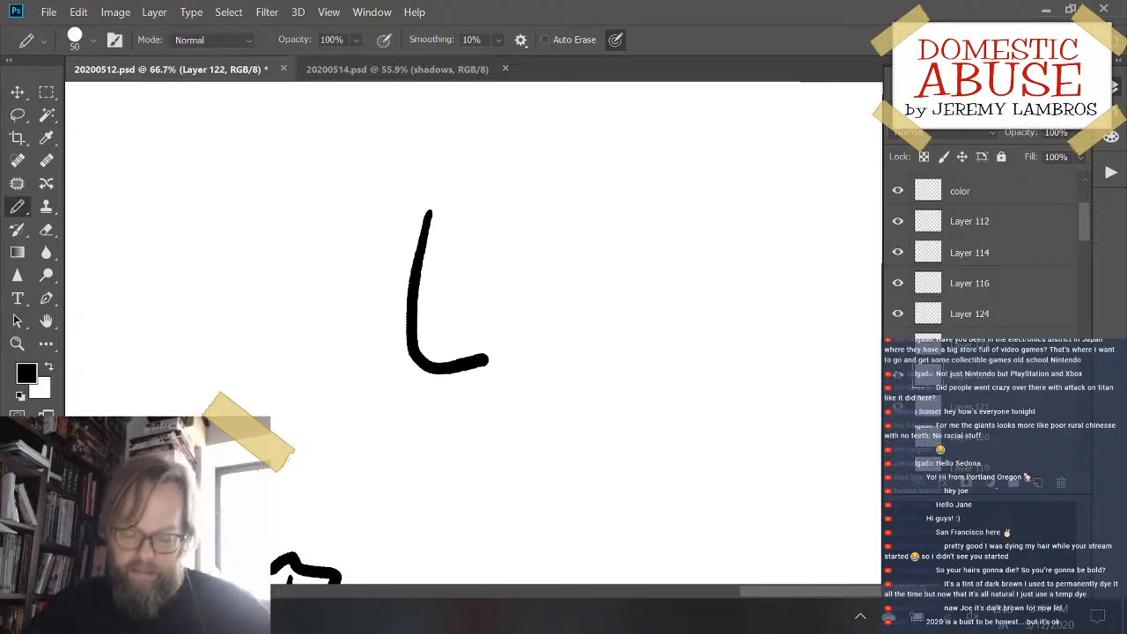
{"action": "key", "text": "ctrl+z"}
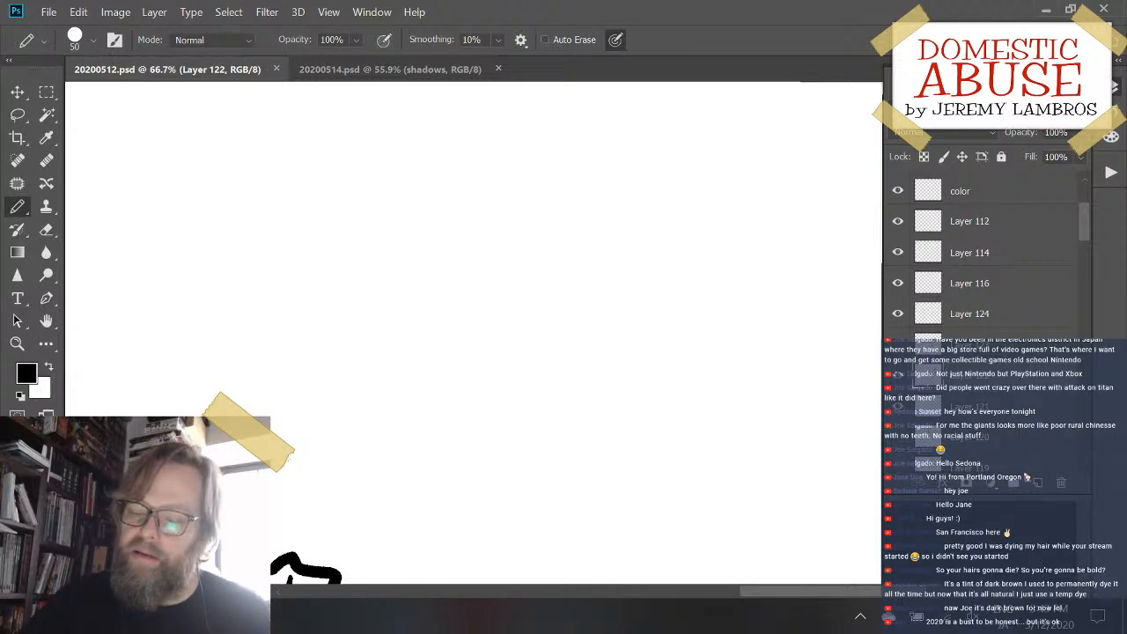
{"action": "mouse_move", "coordinate": [436, 216]}
{"action": "left_mouse_down"}
{"action": "mouse_move", "coordinate": [432, 354]}
{"action": "mouse_move", "coordinate": [591, 486]}
{"action": "left_mouse_up"}
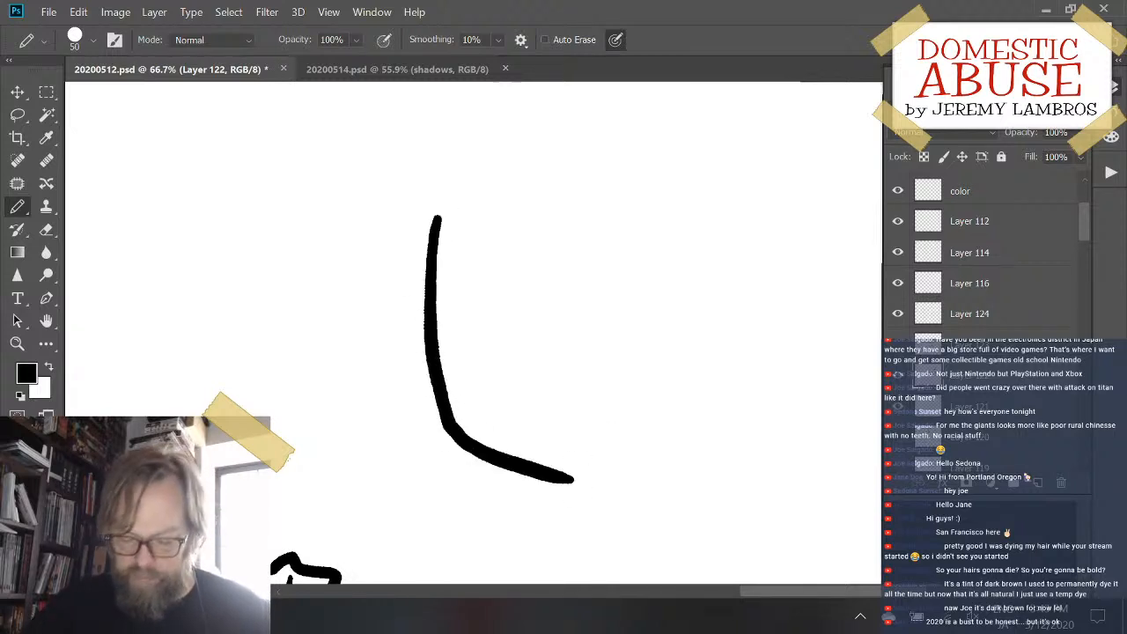
{"action": "key", "text": "ctrl+z"}
{"action": "mouse_move", "coordinate": [435, 201]}
{"action": "left_mouse_down"}
{"action": "mouse_move", "coordinate": [435, 335]}
{"action": "mouse_move", "coordinate": [505, 395]}
{"action": "left_mouse_up"}
{"action": "key", "text": "ctrl+z"}
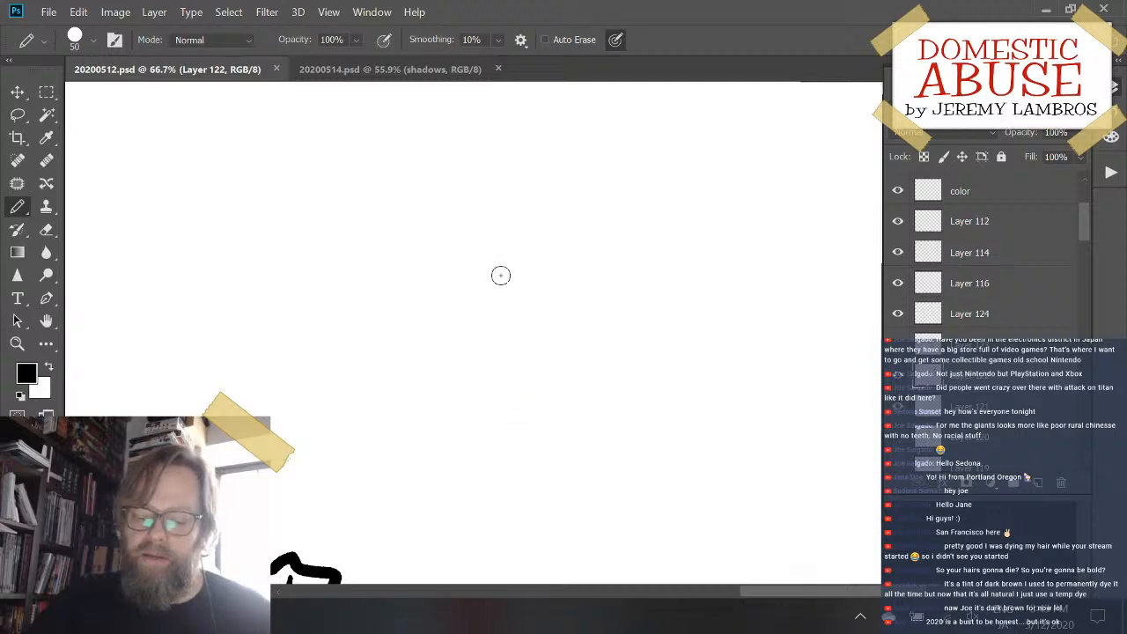
{"action": "mouse_move", "coordinate": [462, 201]}
{"action": "left_mouse_down"}
{"action": "mouse_move", "coordinate": [458, 329]}
{"action": "mouse_move", "coordinate": [528, 295]}
{"action": "left_mouse_up"}
{"action": "key", "text": "ctrl+z"}
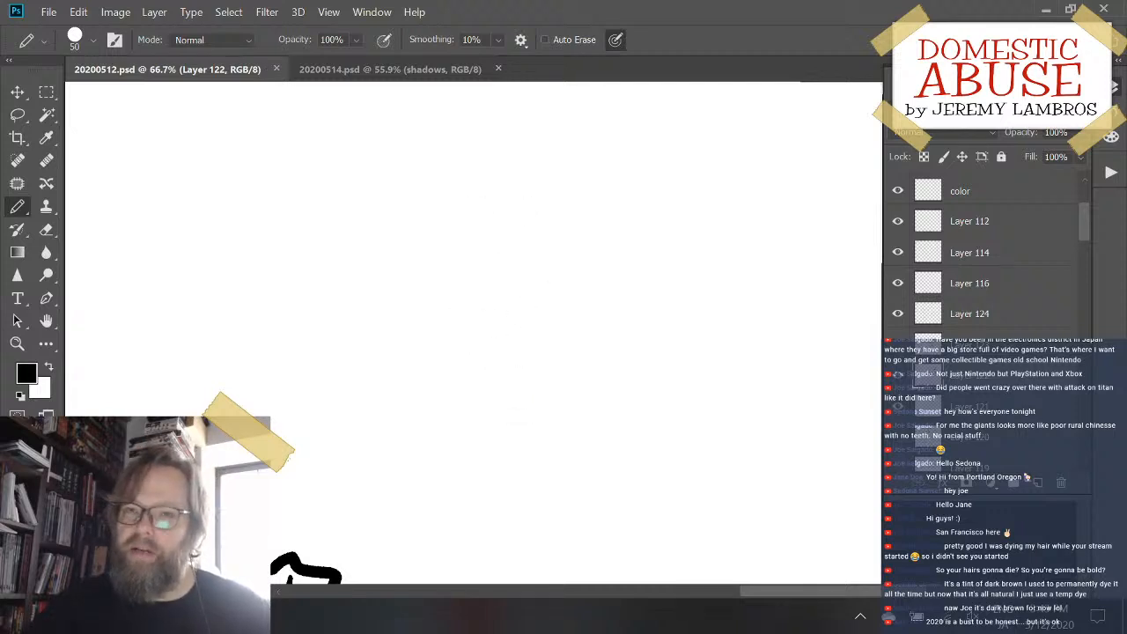
{"action": "mouse_move", "coordinate": [432, 275]}
{"action": "left_mouse_down"}
{"action": "mouse_move", "coordinate": [459, 422]}
{"action": "mouse_move", "coordinate": [556, 410]}
{"action": "left_mouse_up"}
{"action": "key", "text": "ctrl+z"}
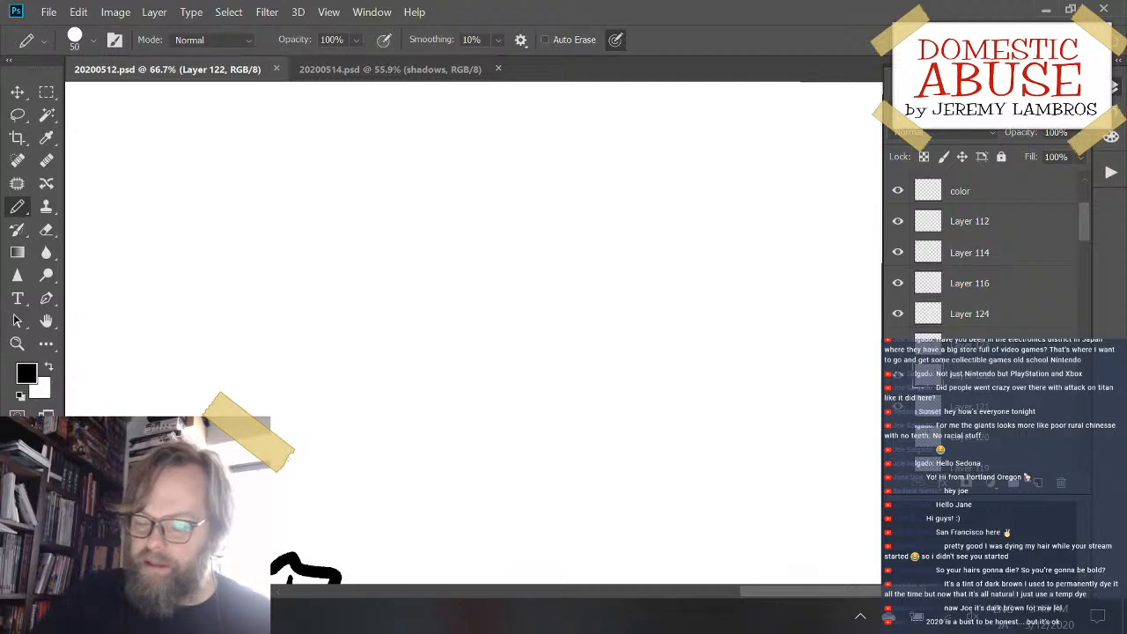
{"action": "mouse_move", "coordinate": [481, 302]}
{"action": "left_mouse_down"}
{"action": "mouse_move", "coordinate": [483, 373]}
{"action": "mouse_move", "coordinate": [569, 428]}
{"action": "left_mouse_up"}
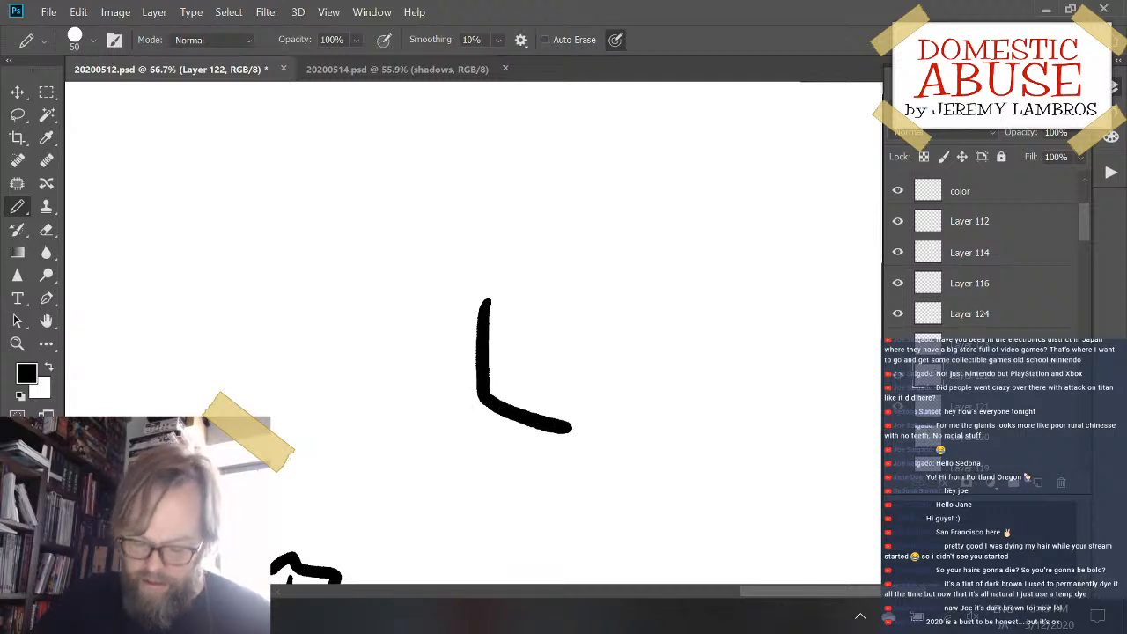
{"action": "key", "text": "ctrl+z"}
{"action": "mouse_move", "coordinate": [428, 262]}
{"action": "left_mouse_down"}
{"action": "mouse_move", "coordinate": [432, 457]}
{"action": "mouse_move", "coordinate": [596, 498]}
{"action": "mouse_move", "coordinate": [627, 397]}
{"action": "left_mouse_up"}
{"action": "key", "text": "ctrl+z"}
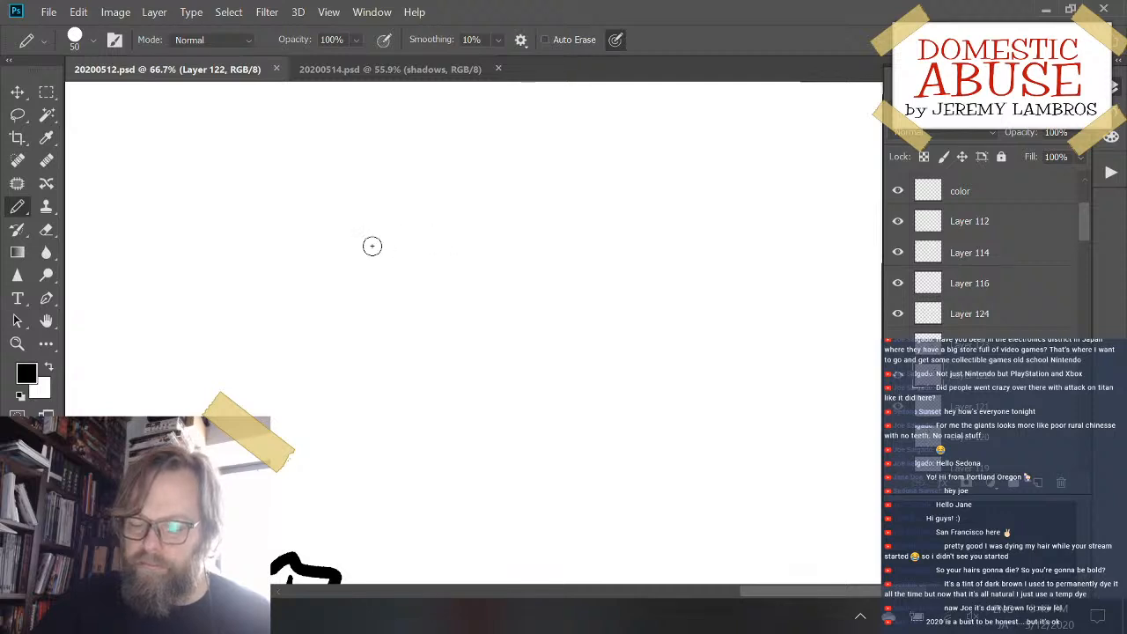
- Draw the thick outline of a pitcher with a round body, spouted rim and curved outer handle in the empty area beside the sacks
{"action": "mouse_move", "coordinate": [406, 255]}
{"action": "left_mouse_down"}
{"action": "mouse_move", "coordinate": [377, 377]}
{"action": "mouse_move", "coordinate": [552, 473]}
{"action": "mouse_move", "coordinate": [593, 400]}
{"action": "left_mouse_up"}
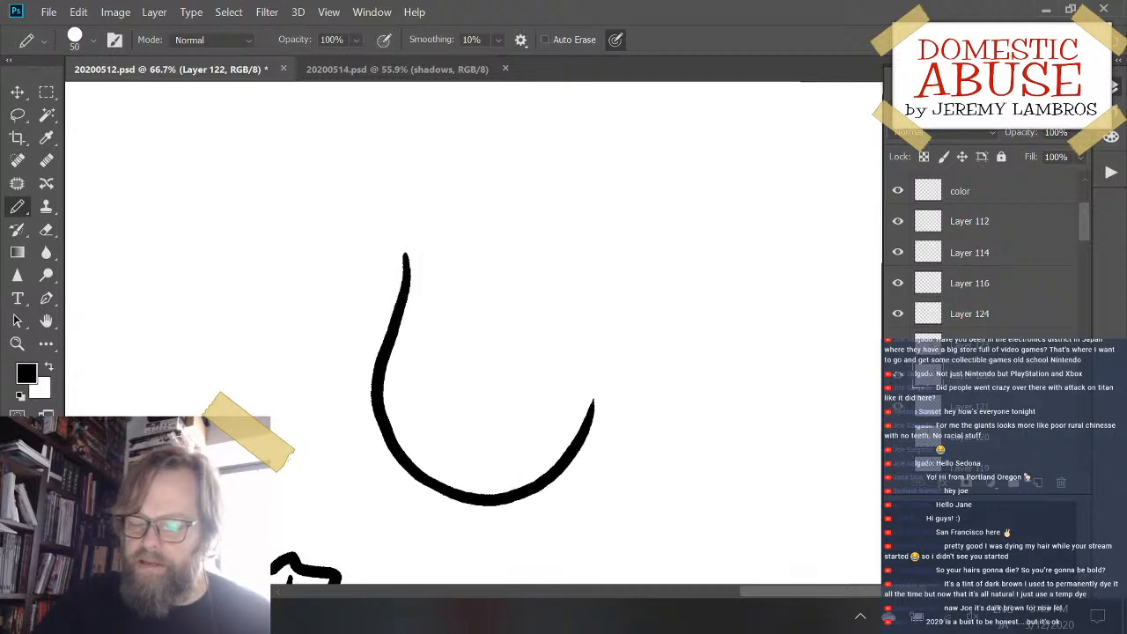
{"action": "mouse_move", "coordinate": [404, 258]}
{"action": "left_mouse_down"}
{"action": "mouse_move", "coordinate": [394, 228]}
{"action": "mouse_move", "coordinate": [483, 236]}
{"action": "left_mouse_up"}
{"action": "key", "text": "ctrl+z"}
{"action": "mouse_move", "coordinate": [404, 257]}
{"action": "left_mouse_down"}
{"action": "mouse_move", "coordinate": [390, 226]}
{"action": "mouse_move", "coordinate": [566, 227]}
{"action": "mouse_move", "coordinate": [568, 299]}
{"action": "mouse_move", "coordinate": [601, 269]}
{"action": "mouse_move", "coordinate": [627, 403]}
{"action": "mouse_move", "coordinate": [596, 407]}
{"action": "left_mouse_up"}
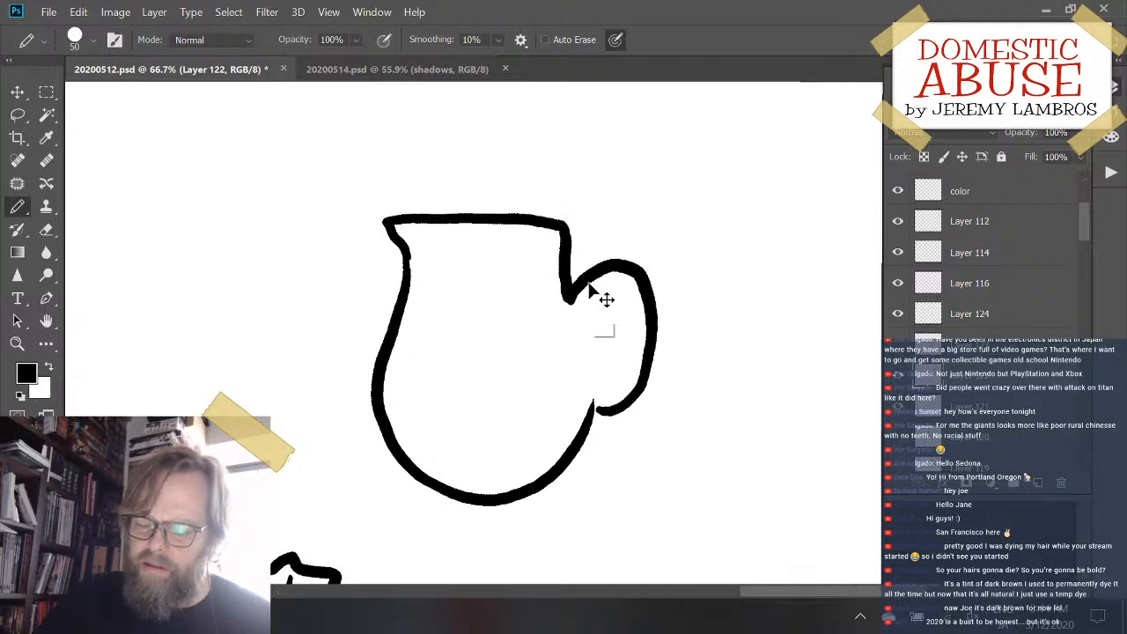
{"action": "key", "text": "ctrl+z"}
{"action": "mouse_move", "coordinate": [568, 299]}
{"action": "left_mouse_down"}
{"action": "mouse_move", "coordinate": [620, 290]}
{"action": "mouse_move", "coordinate": [628, 384]}
{"action": "mouse_move", "coordinate": [594, 408]}
{"action": "left_mouse_up"}
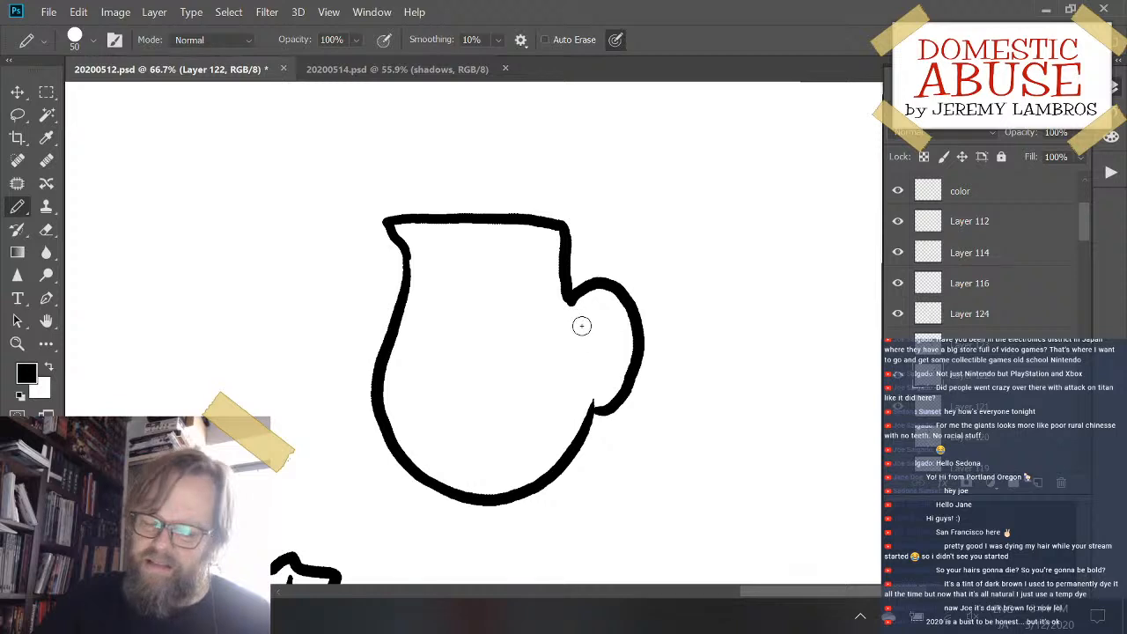
- Draw the inner loop of the pitcher's handle and the opening lines just below its rim
{"action": "mouse_move", "coordinate": [578, 324]}
{"action": "left_mouse_down"}
{"action": "mouse_move", "coordinate": [611, 346]}
{"action": "mouse_move", "coordinate": [596, 385]}
{"action": "left_mouse_up"}
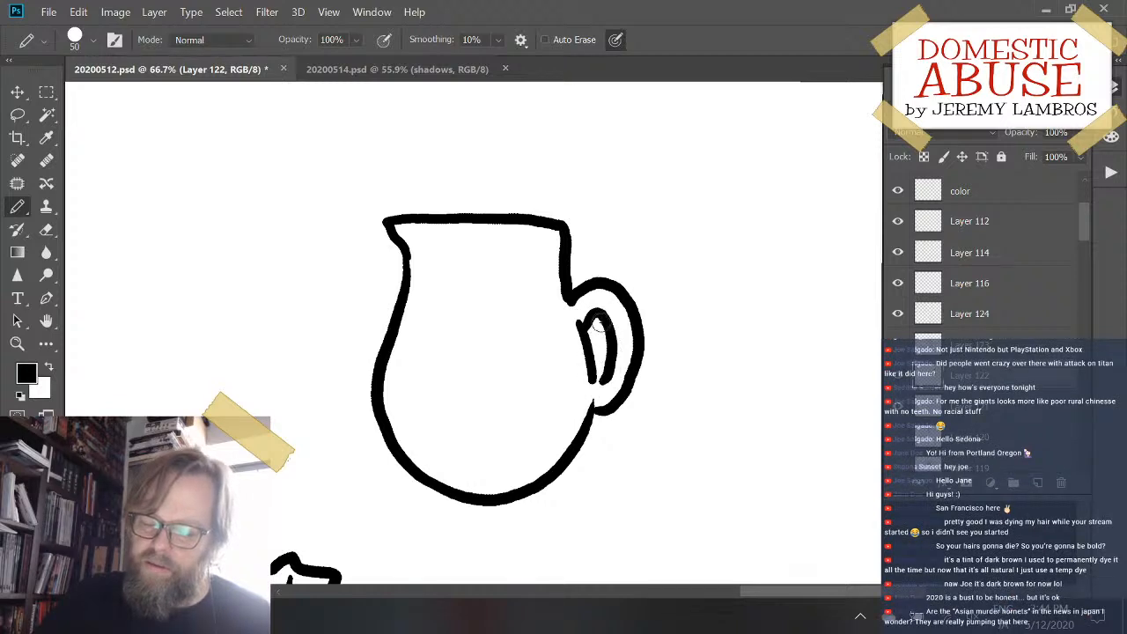
{"action": "key", "text": "ctrl+z"}
{"action": "mouse_move", "coordinate": [585, 326]}
{"action": "left_mouse_down"}
{"action": "mouse_move", "coordinate": [616, 373]}
{"action": "mouse_move", "coordinate": [596, 388]}
{"action": "left_mouse_up"}
{"action": "left_click_drag", "start_coordinate": [603, 349], "coordinate": [591, 393]}
{"action": "left_click_drag", "start_coordinate": [407, 232], "coordinate": [579, 244]}
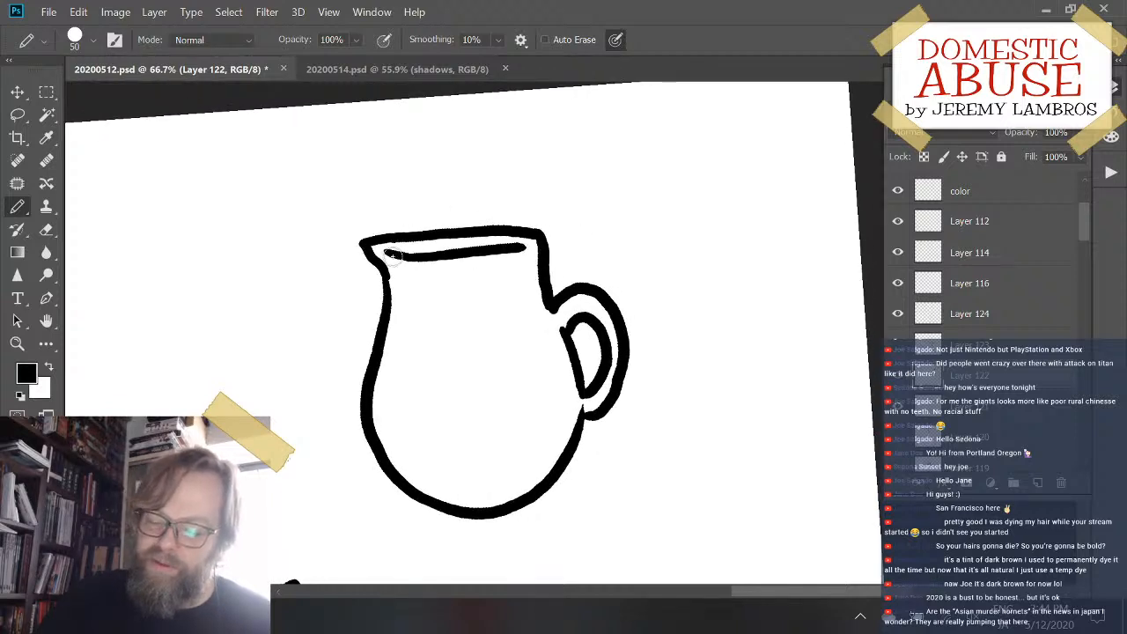
{"action": "mouse_move", "coordinate": [392, 256]}
{"action": "left_mouse_down"}
{"action": "mouse_move", "coordinate": [458, 240]}
{"action": "mouse_move", "coordinate": [448, 247]}
{"action": "left_mouse_up"}
{"action": "key", "text": "ctrl+z"}
{"action": "key", "text": "ctrl+z"}
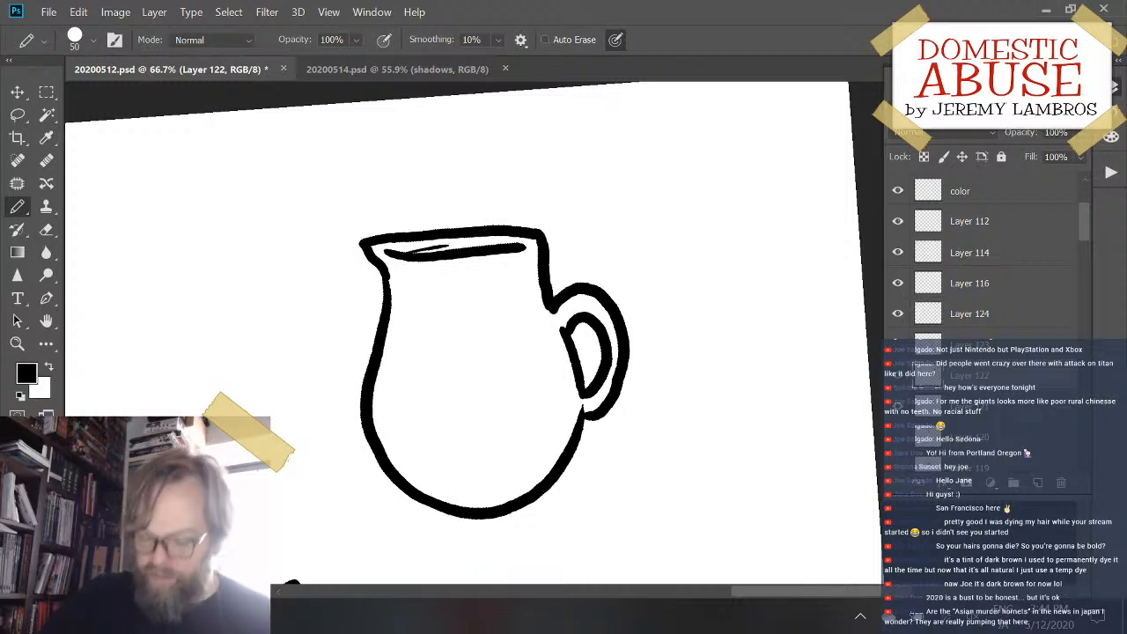
- Select the pitcher with the Lasso, cut it from the sacks' layer and paste it onto its own layer
{"action": "key", "text": "ctrl+t"}
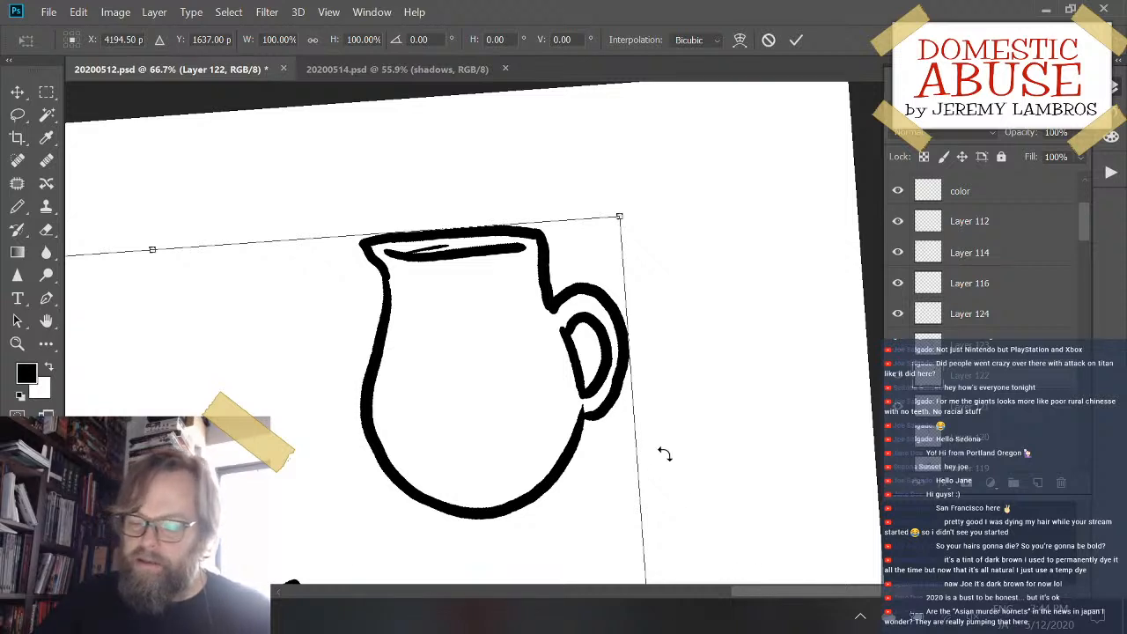
{"action": "key", "text": "Escape"}
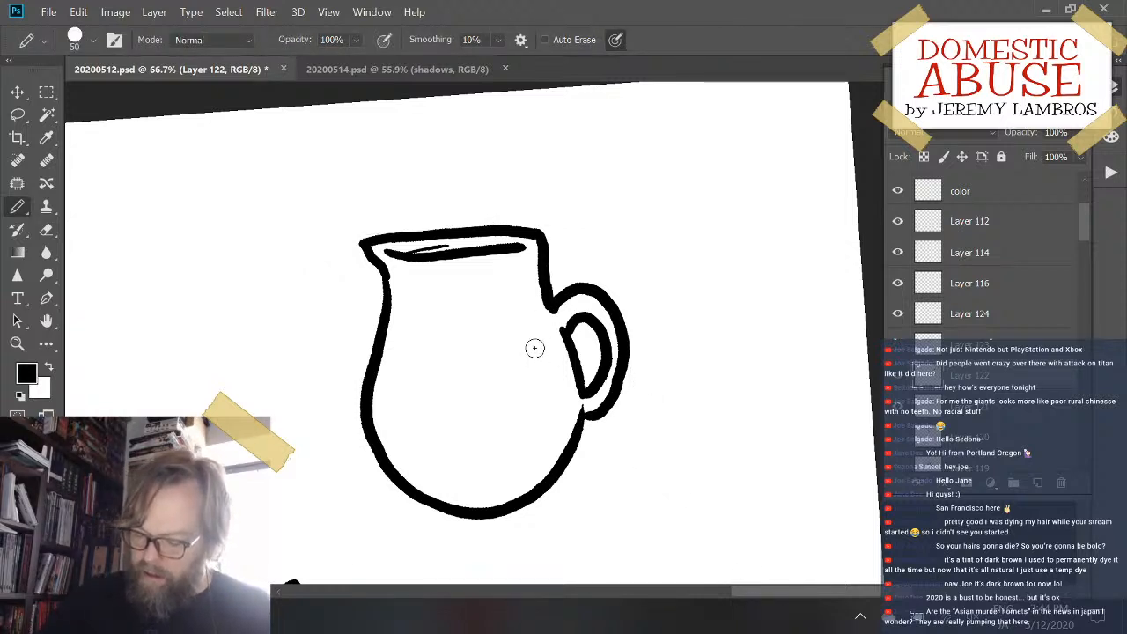
{"action": "key", "text": "l"}
{"action": "mouse_move", "coordinate": [387, 173]}
{"action": "left_mouse_down"}
{"action": "mouse_move", "coordinate": [319, 242]}
{"action": "mouse_move", "coordinate": [529, 562]}
{"action": "mouse_move", "coordinate": [563, 162]}
{"action": "mouse_move", "coordinate": [392, 172]}
{"action": "left_mouse_up"}
{"action": "key", "text": "ctrl+x"}
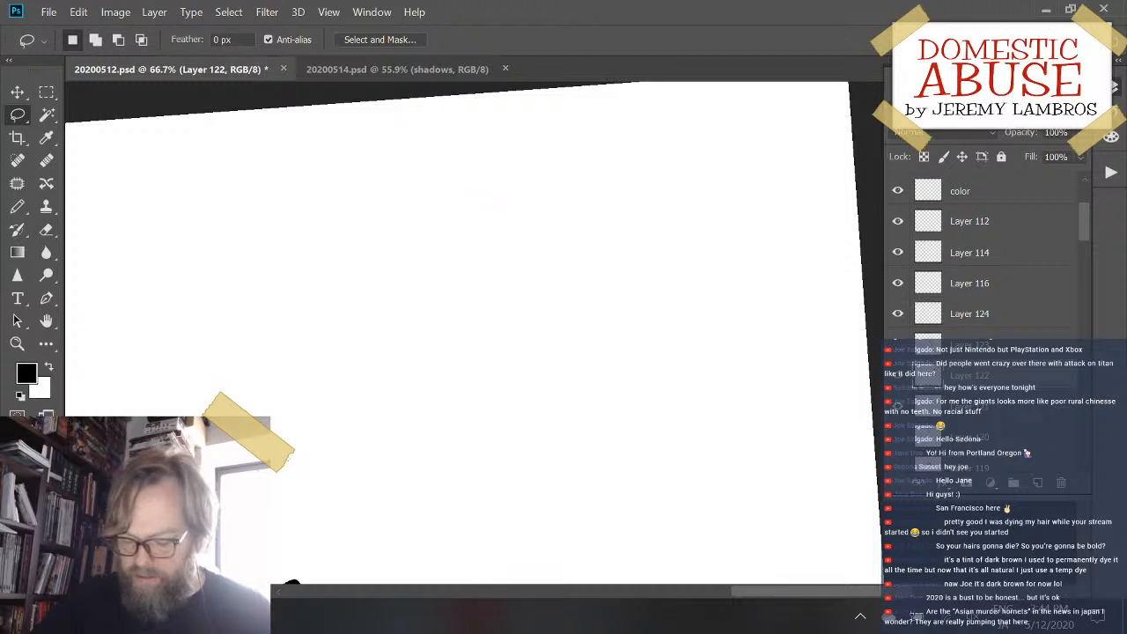
{"action": "key", "text": "ctrl+v"}
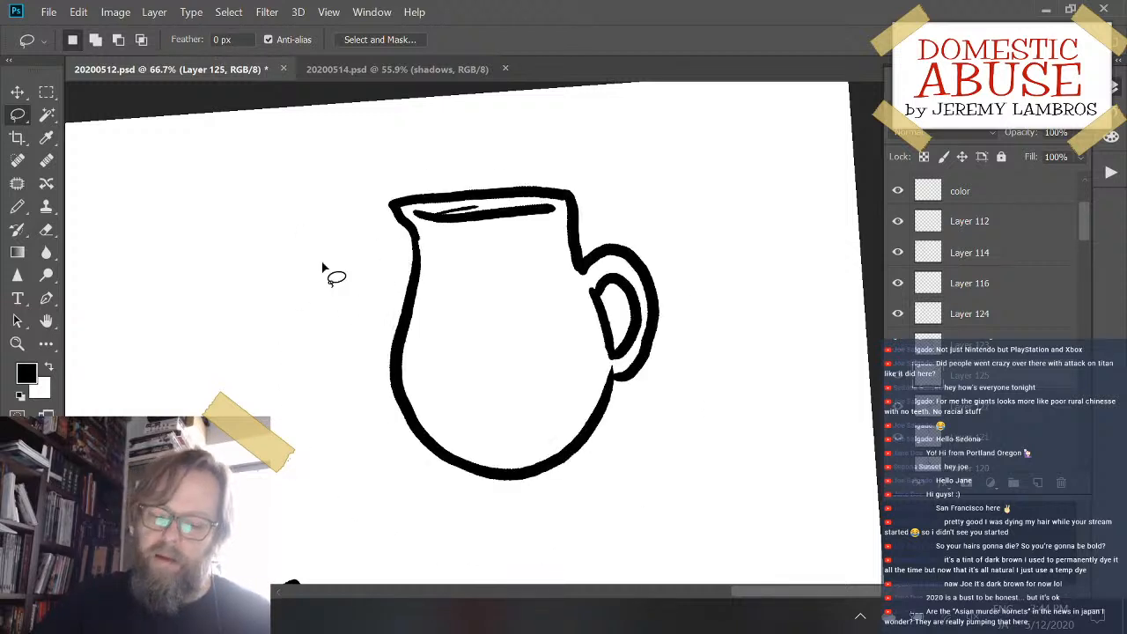
- Stretch the pitcher with Free Transform to 108.58% width and make it slightly taller
{"action": "left_click", "coordinate": [114, 13]}
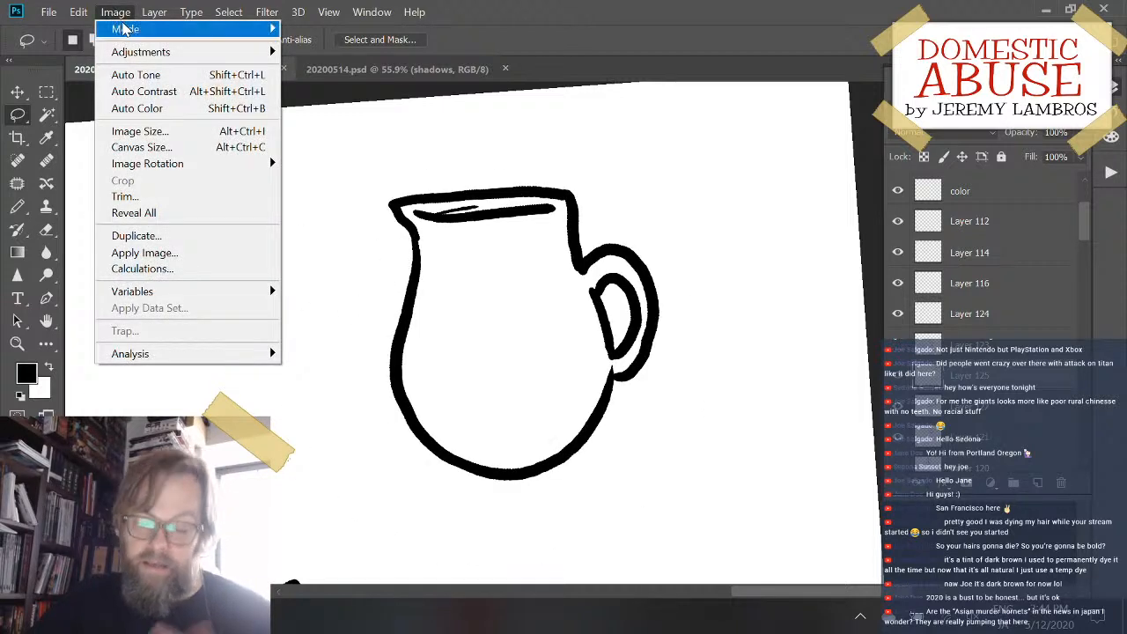
{"action": "left_click", "coordinate": [667, 13]}
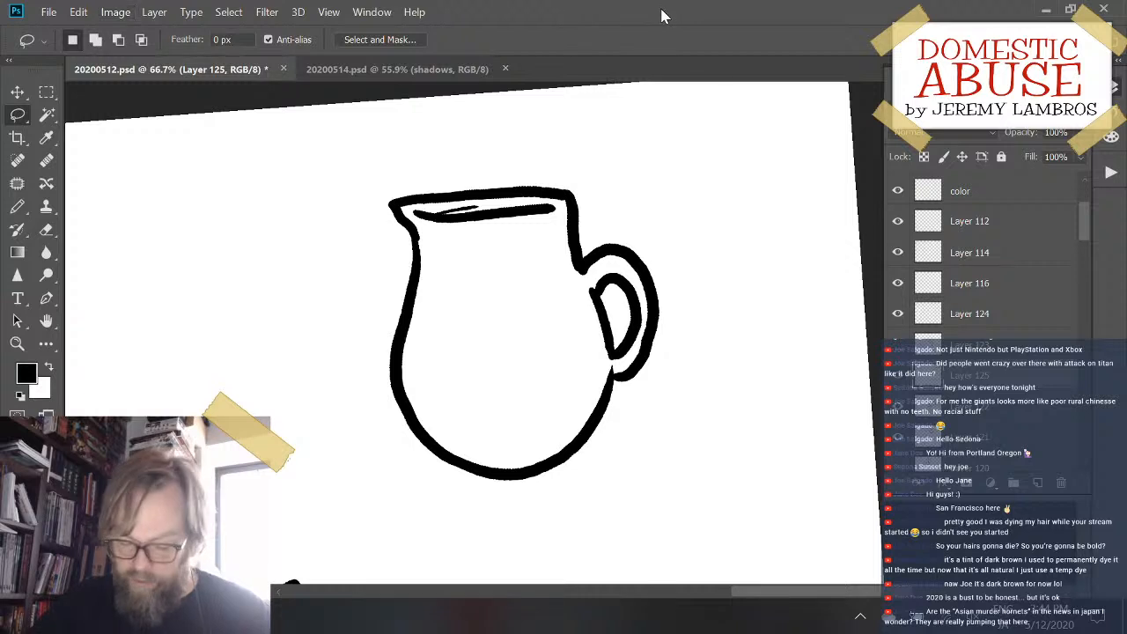
{"action": "key", "text": "ctrl+t"}
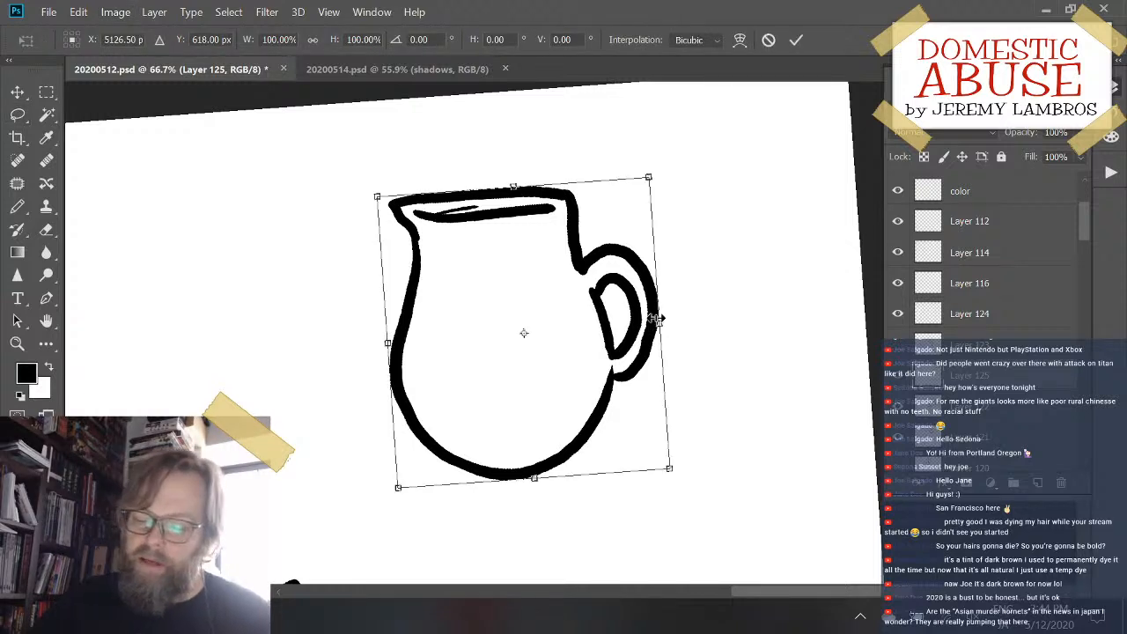
{"action": "mouse_move", "coordinate": [662, 321]}
{"action": "left_mouse_down"}
{"action": "mouse_move", "coordinate": [704, 315]}
{"action": "mouse_move", "coordinate": [682, 322]}
{"action": "left_mouse_up"}
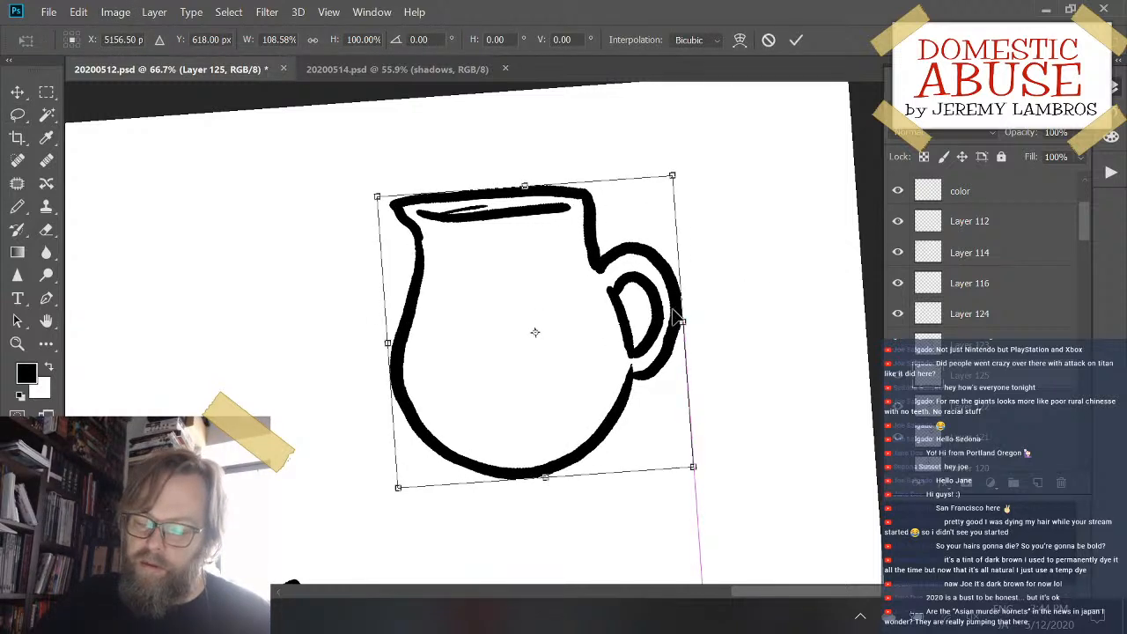
{"action": "left_click_drag", "start_coordinate": [525, 187], "coordinate": [537, 168]}
{"action": "key", "text": "Return"}
- Draw a shallow curved base line inside the bottom of the pitcher with the Pencil at size 50
{"action": "key", "text": "l"}
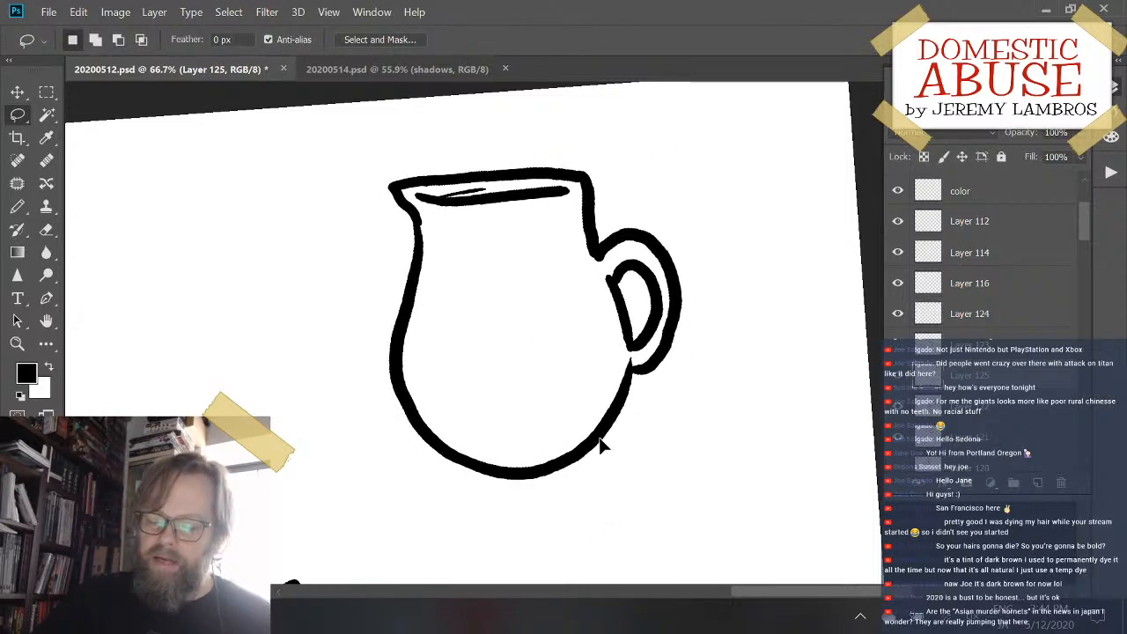
{"action": "left_click_drag", "start_coordinate": [596, 438], "coordinate": [633, 504]}
{"action": "key", "text": "ctrl+minus"}
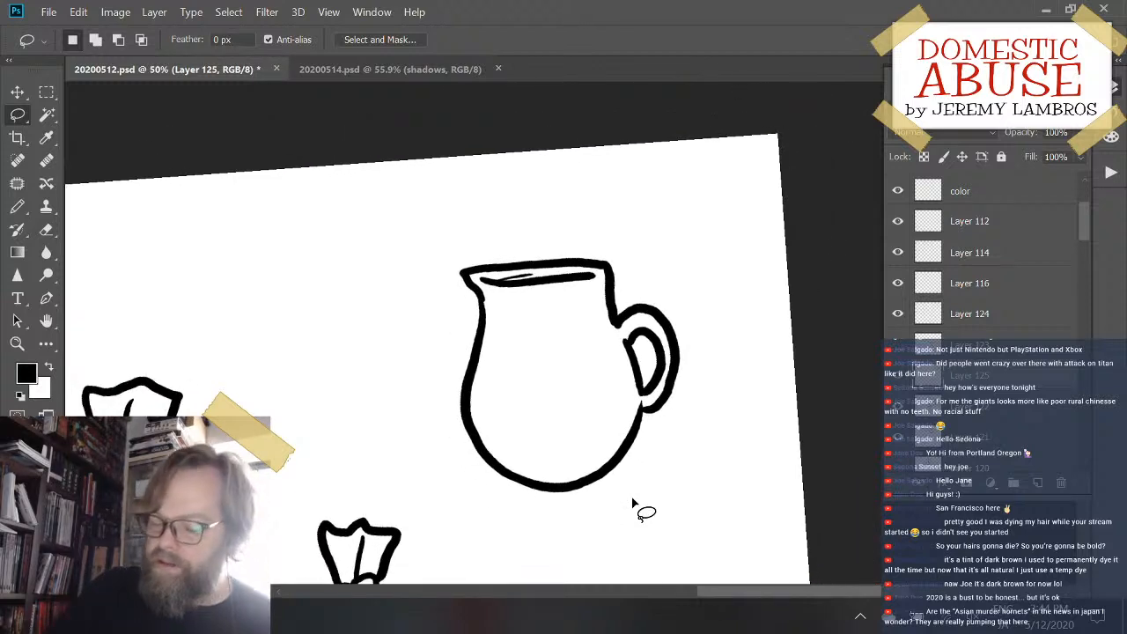
{"action": "key", "text": "b"}
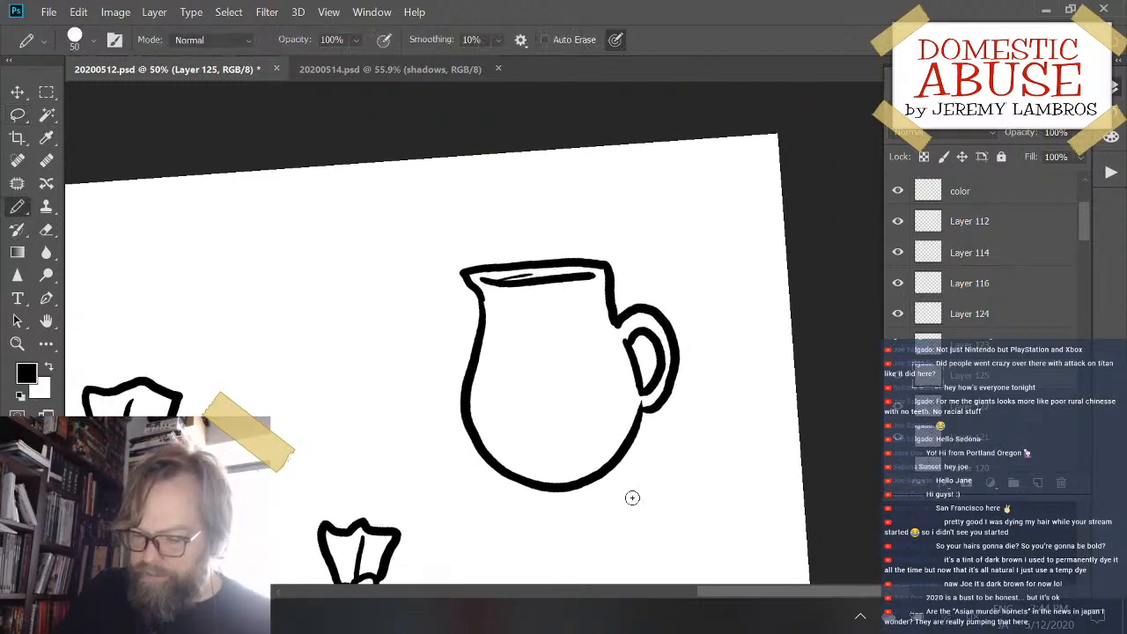
{"action": "mouse_move", "coordinate": [536, 467]}
{"action": "left_mouse_down"}
{"action": "mouse_move", "coordinate": [598, 454]}
{"action": "mouse_move", "coordinate": [574, 453]}
{"action": "mouse_move", "coordinate": [610, 456]}
{"action": "left_mouse_up"}
{"action": "key", "text": "ctrl+z"}
- Redraw the base line inside the pitcher's bottom as a shallow arch with hooked ends, and save the document
{"action": "key", "text": "ctrl+z"}
{"action": "left_click_drag", "start_coordinate": [517, 469], "coordinate": [616, 455]}
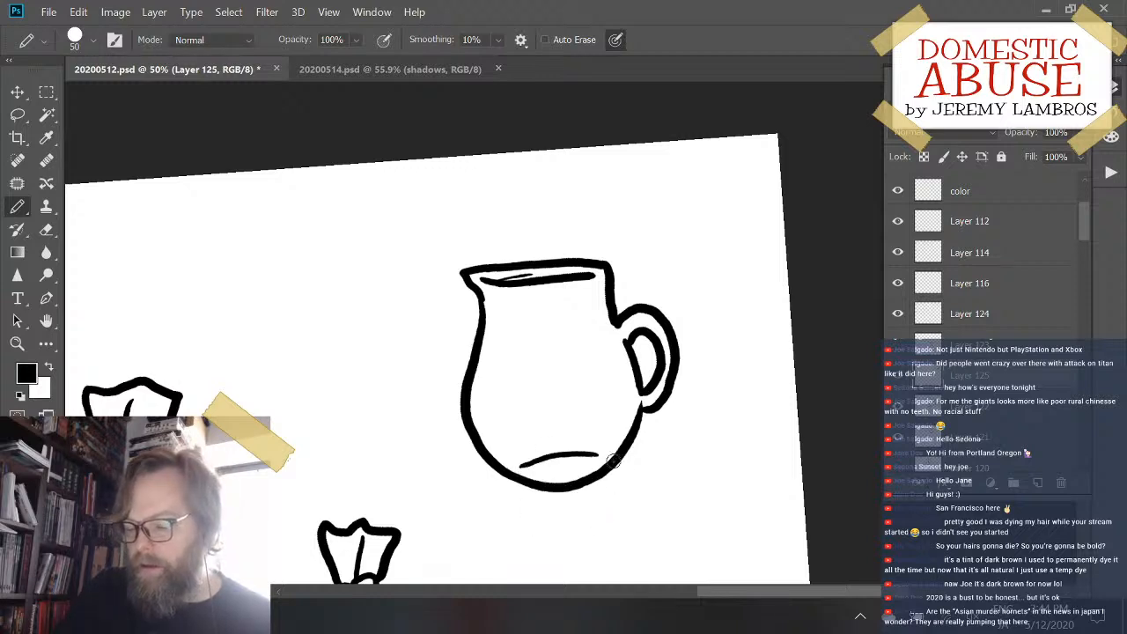
{"action": "key", "text": "ctrl+z"}
{"action": "mouse_move", "coordinate": [528, 461]}
{"action": "left_mouse_down"}
{"action": "mouse_move", "coordinate": [562, 469]}
{"action": "mouse_move", "coordinate": [523, 520]}
{"action": "mouse_move", "coordinate": [584, 467]}
{"action": "left_mouse_up"}
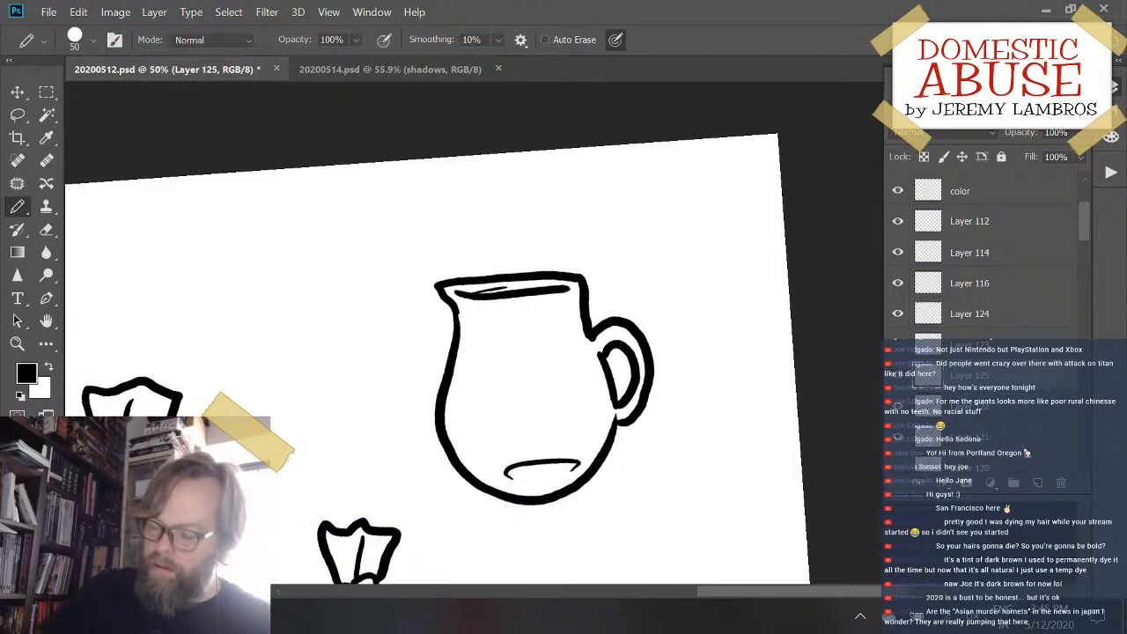
{"action": "key", "text": "ctrl+plus"}
{"action": "key", "text": "ctrl+plus"}
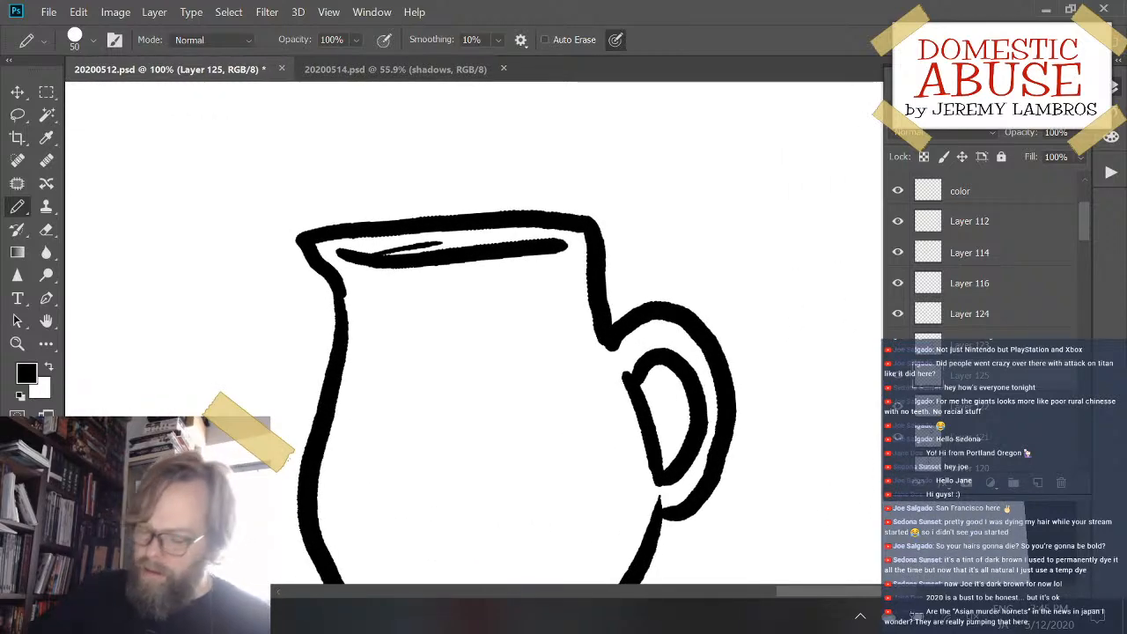
{"action": "key", "text": "ctrl+minus"}
{"action": "key", "text": "ctrl+minus"}
{"action": "key", "text": "ctrl+plus"}
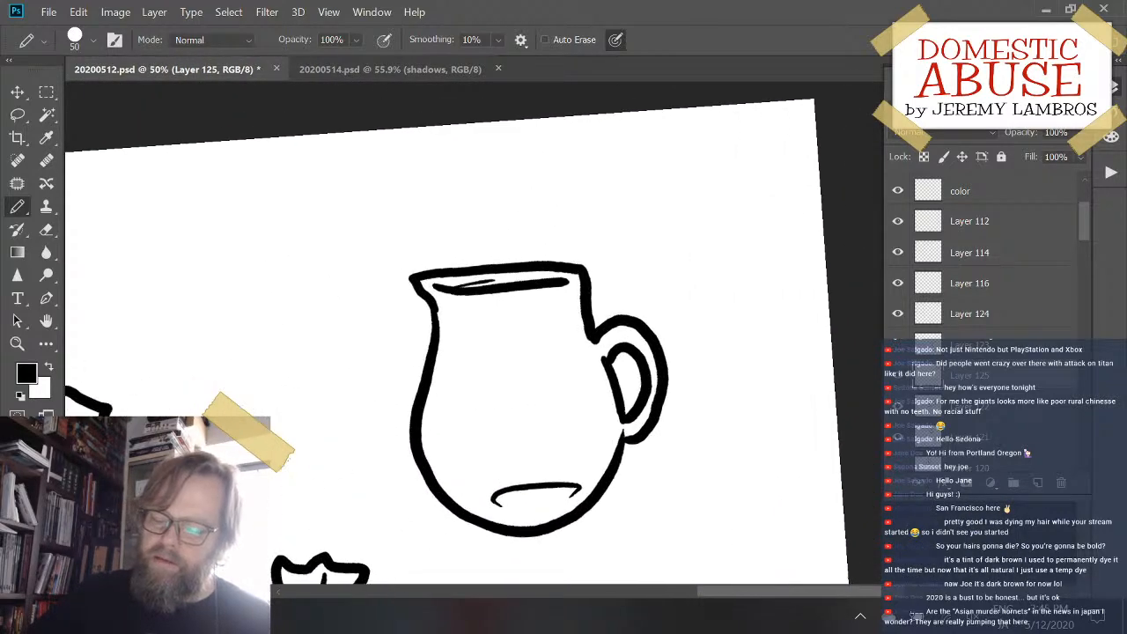
{"action": "key", "text": "ctrl+plus"}
{"action": "left_click_drag", "start_coordinate": [558, 480], "coordinate": [561, 425]}
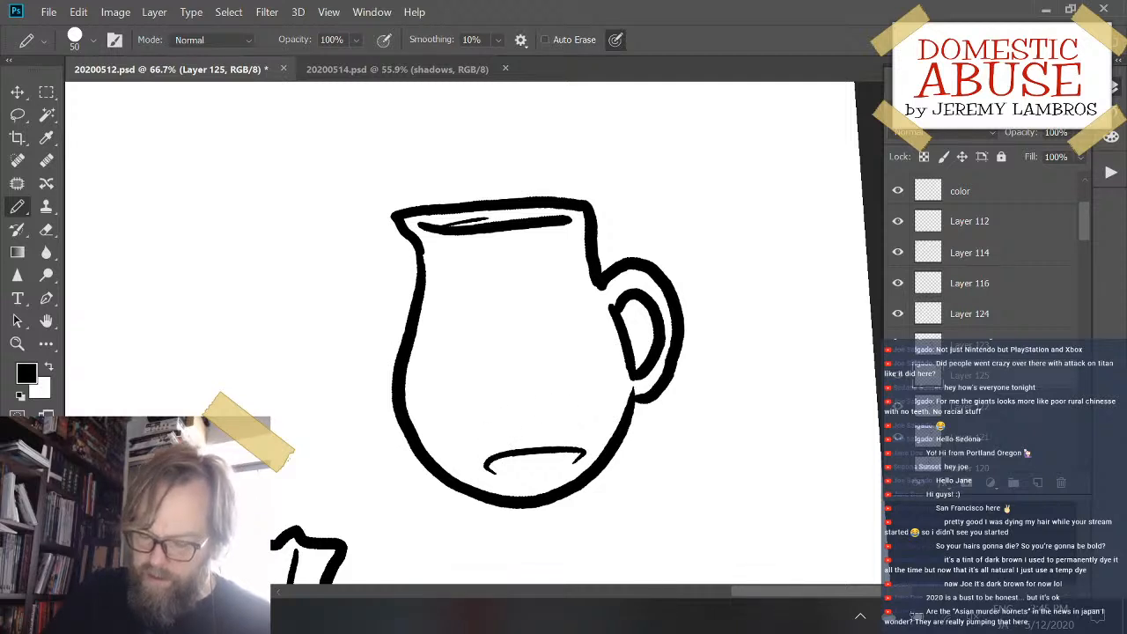
{"action": "left_click_drag", "start_coordinate": [627, 453], "coordinate": [438, 368]}
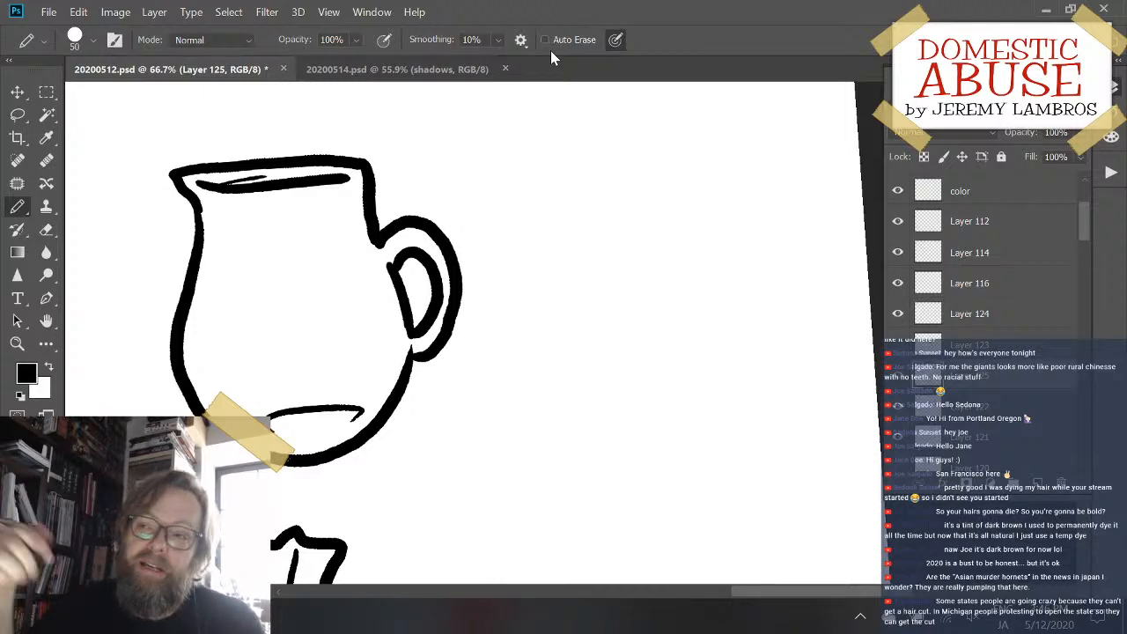
{"action": "mouse_move", "coordinate": [421, 289]}
{"action": "left_mouse_down"}
{"action": "mouse_move", "coordinate": [483, 201]}
{"action": "mouse_move", "coordinate": [454, 274]}
{"action": "mouse_move", "coordinate": [456, 328]}
{"action": "left_mouse_up"}
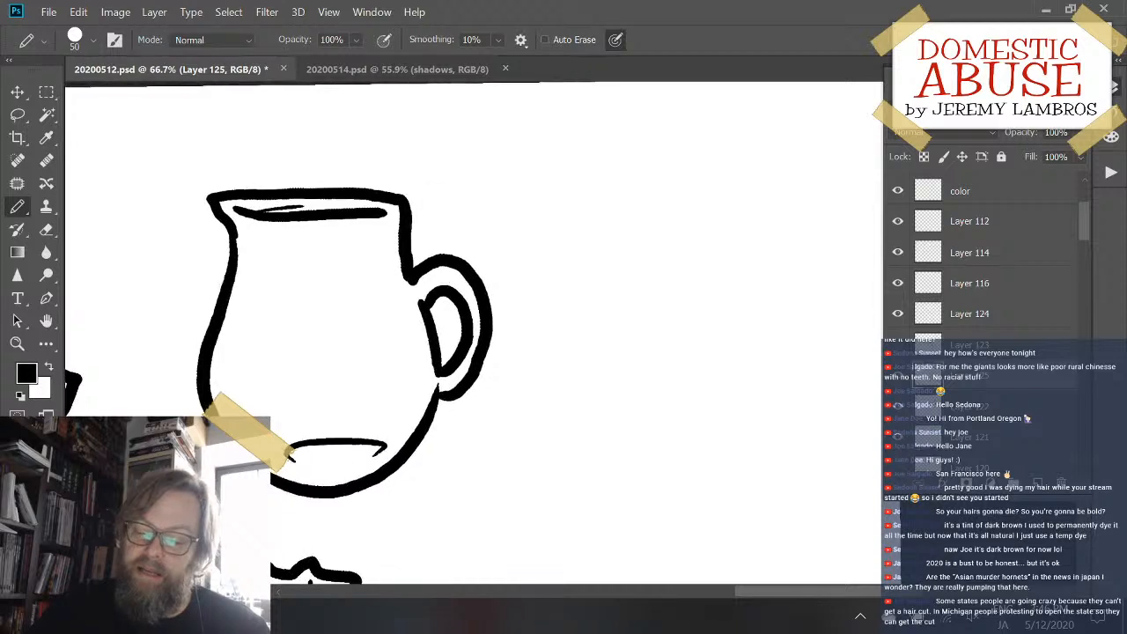
{"action": "scroll", "coordinate": [456, 327], "scroll_direction": "up", "scroll_amount": 1}
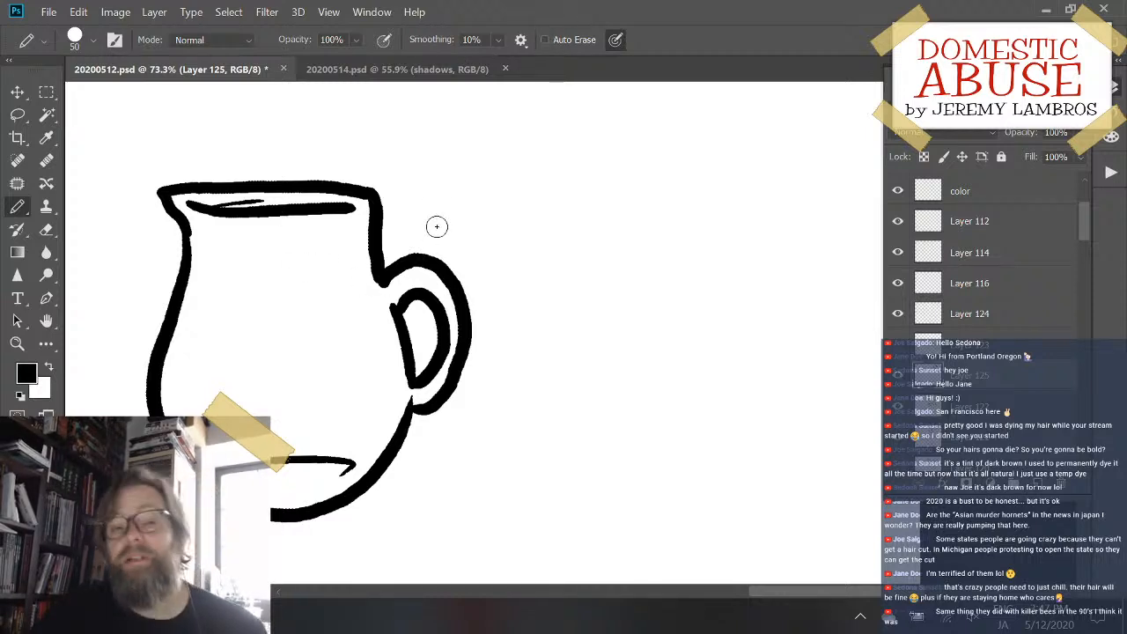
{"action": "key", "text": "ctrl+s"}
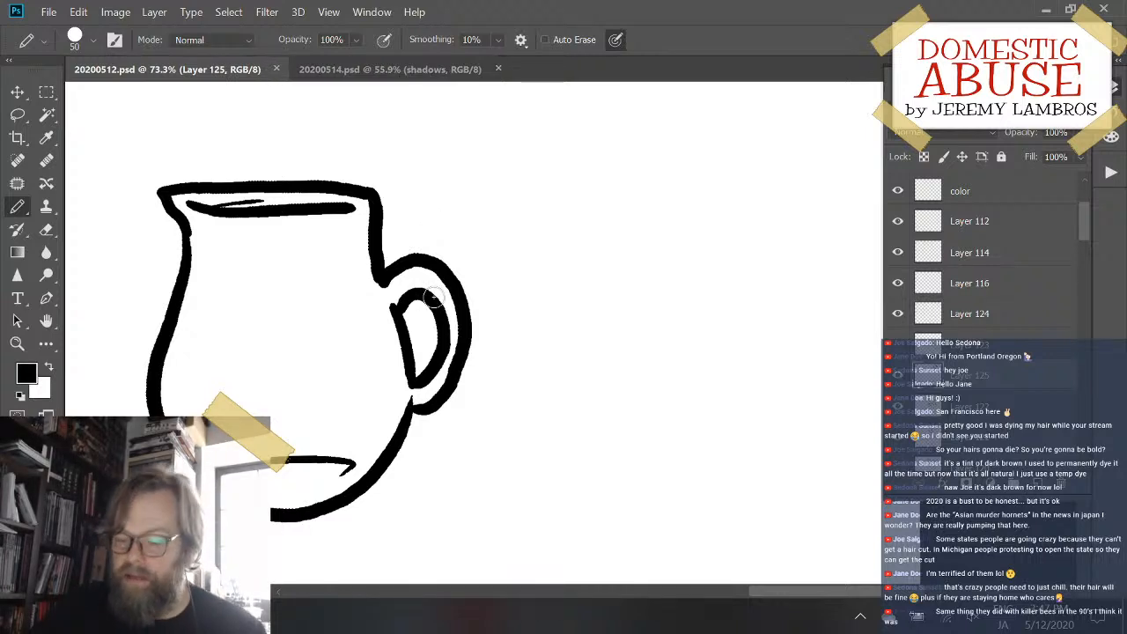
{"action": "left_click_drag", "start_coordinate": [448, 396], "coordinate": [541, 289]}
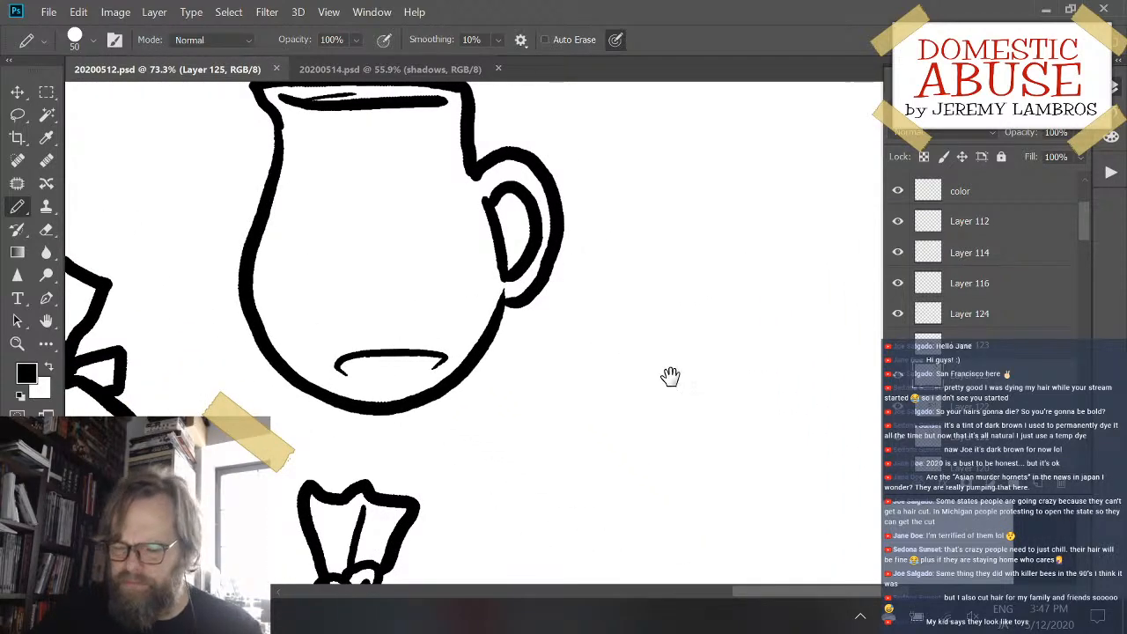
{"action": "left_click_drag", "start_coordinate": [670, 376], "coordinate": [490, 435]}
{"action": "left_click_drag", "start_coordinate": [528, 299], "coordinate": [596, 320]}
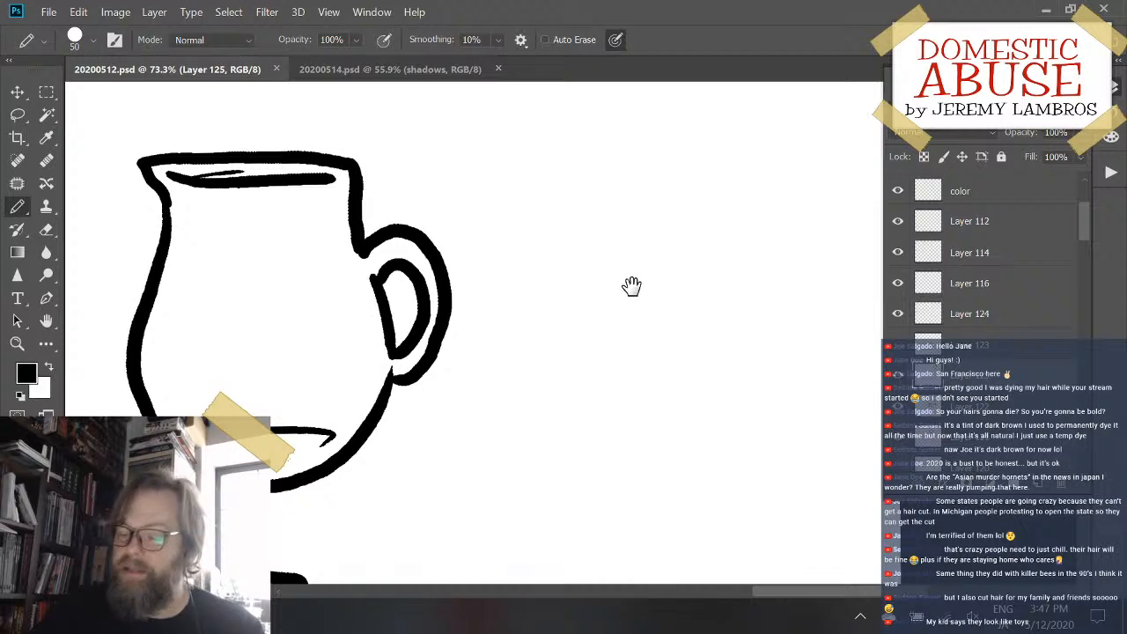
{"action": "mouse_move", "coordinate": [631, 286]}
{"action": "left_mouse_down"}
{"action": "mouse_move", "coordinate": [586, 347]}
{"action": "mouse_move", "coordinate": [607, 311]}
{"action": "mouse_move", "coordinate": [639, 297]}
{"action": "mouse_move", "coordinate": [642, 268]}
{"action": "left_mouse_up"}
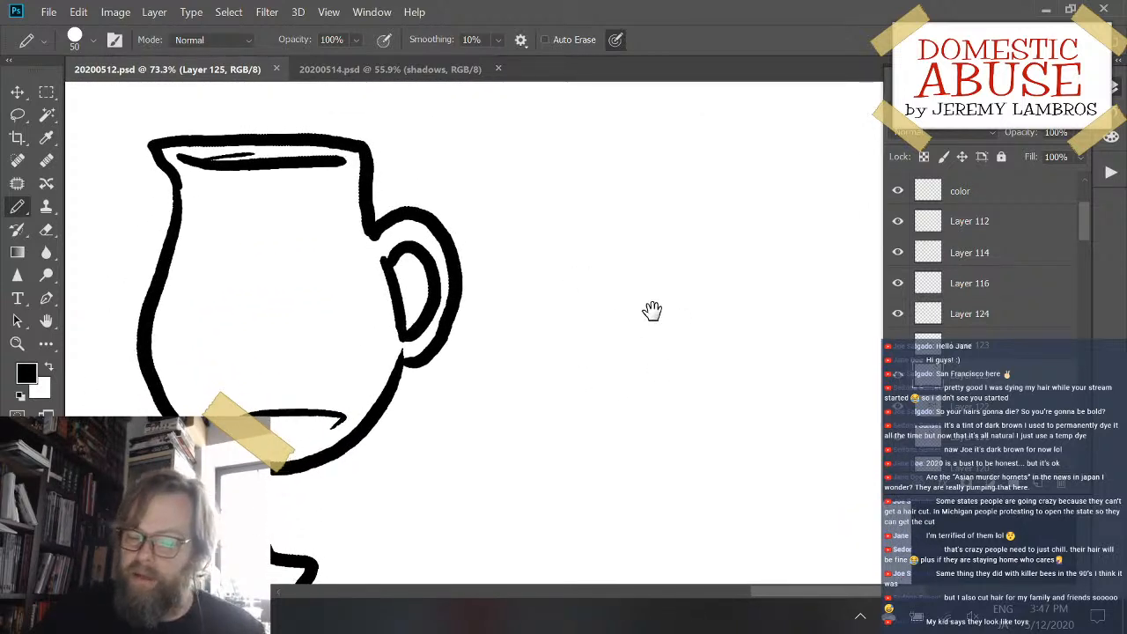
{"action": "mouse_move", "coordinate": [651, 309]}
{"action": "left_mouse_down"}
{"action": "mouse_move", "coordinate": [636, 332]}
{"action": "mouse_move", "coordinate": [619, 255]}
{"action": "mouse_move", "coordinate": [574, 284]}
{"action": "mouse_move", "coordinate": [579, 327]}
{"action": "left_mouse_up"}
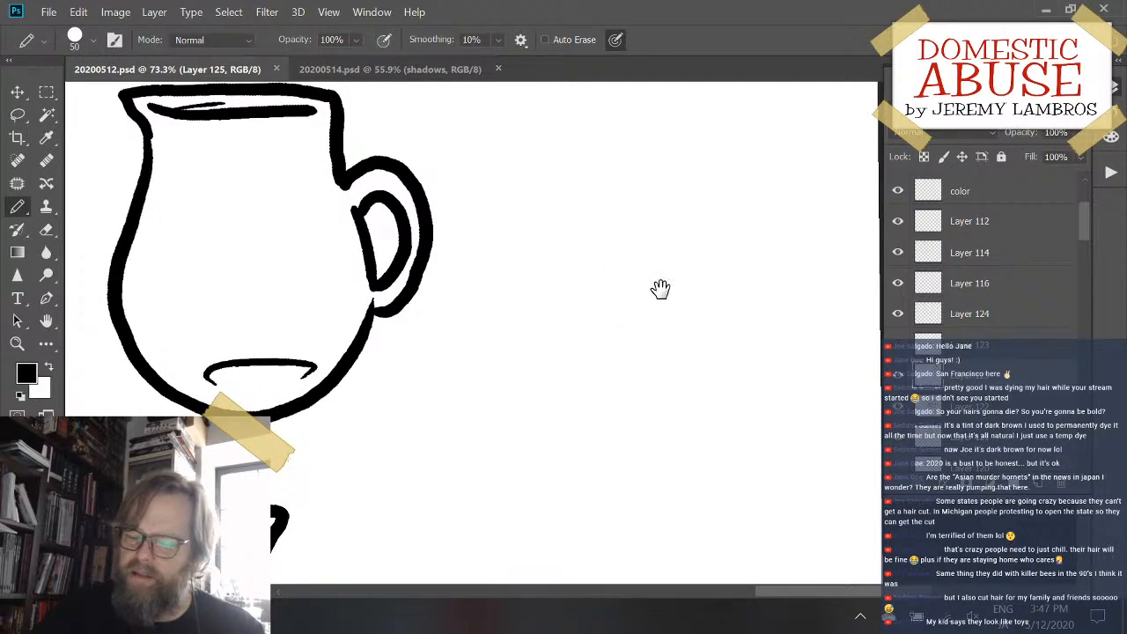
{"action": "mouse_move", "coordinate": [661, 290]}
{"action": "left_mouse_down"}
{"action": "mouse_move", "coordinate": [538, 325]}
{"action": "mouse_move", "coordinate": [691, 341]}
{"action": "mouse_move", "coordinate": [770, 284]}
{"action": "mouse_move", "coordinate": [773, 319]}
{"action": "left_mouse_up"}
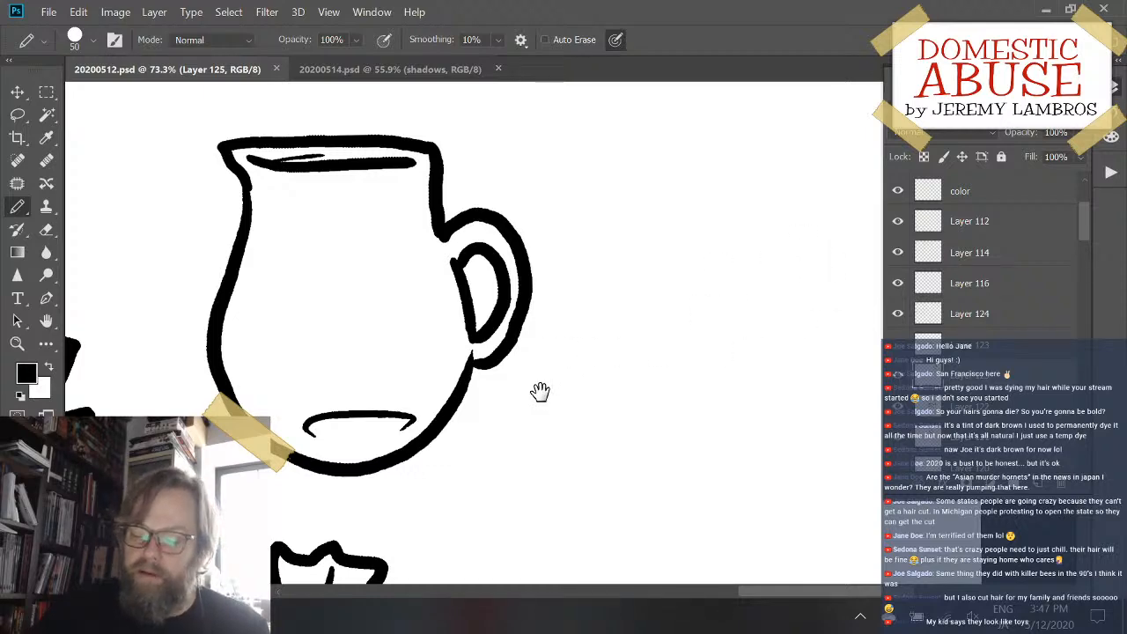
{"action": "mouse_move", "coordinate": [538, 393]}
{"action": "left_mouse_down"}
{"action": "mouse_move", "coordinate": [754, 335]}
{"action": "mouse_move", "coordinate": [296, 452]}
{"action": "mouse_move", "coordinate": [433, 276]}
{"action": "mouse_move", "coordinate": [792, 405]}
{"action": "mouse_move", "coordinate": [829, 264]}
{"action": "mouse_move", "coordinate": [591, 254]}
{"action": "mouse_move", "coordinate": [531, 276]}
{"action": "left_mouse_up"}
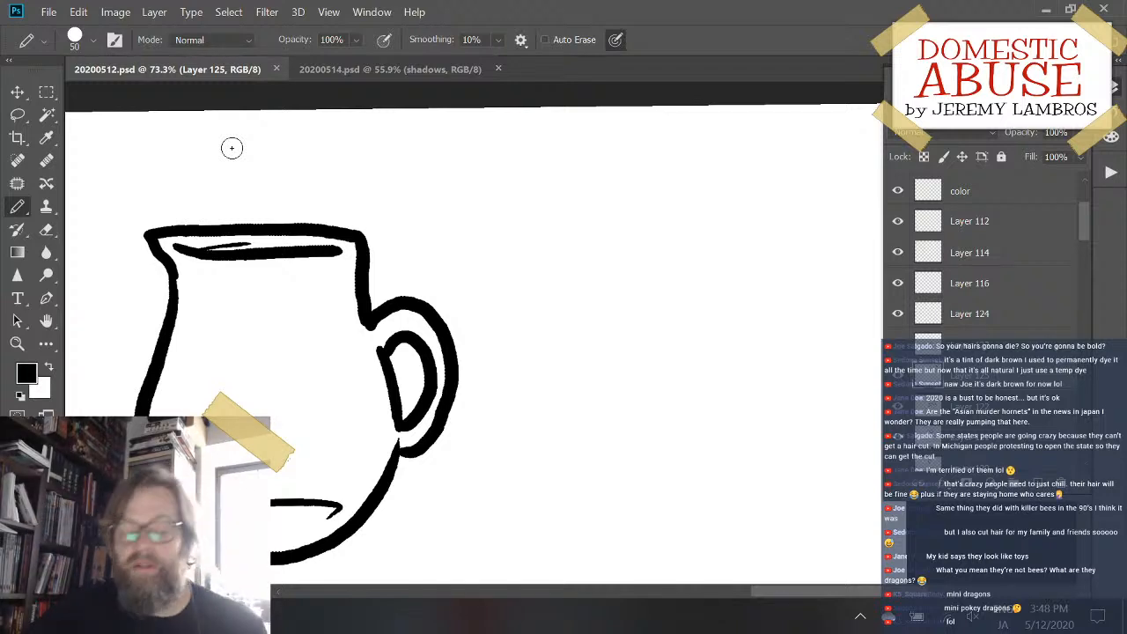
{"action": "left_click_drag", "start_coordinate": [614, 407], "coordinate": [621, 330]}
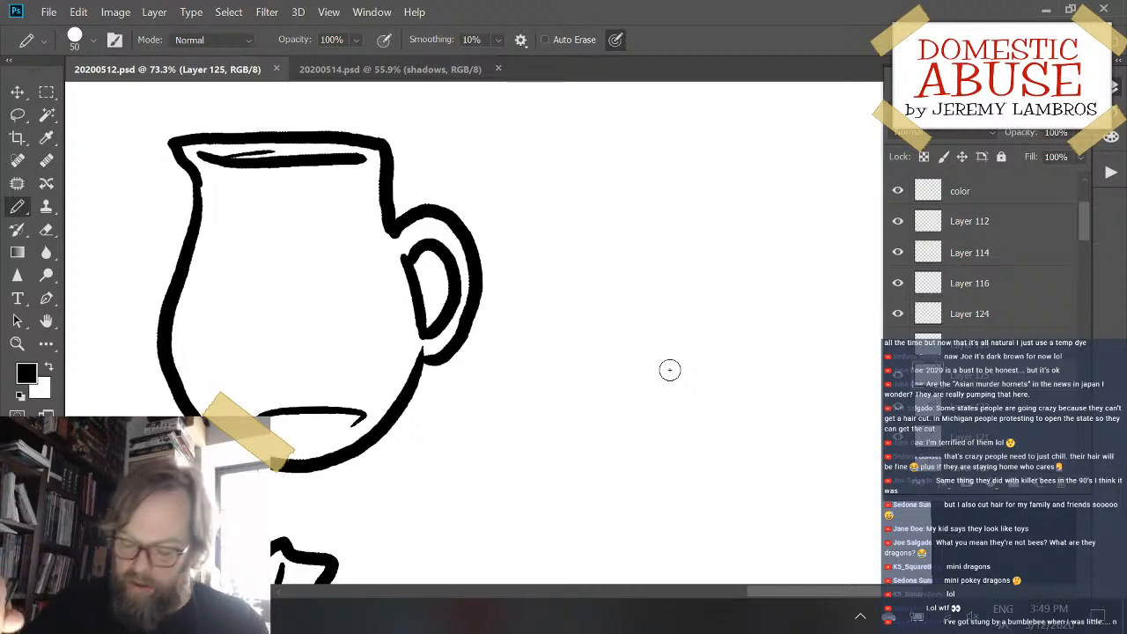
{"action": "key", "text": "space"}
{"action": "left_click_drag", "start_coordinate": [669, 368], "coordinate": [568, 331]}
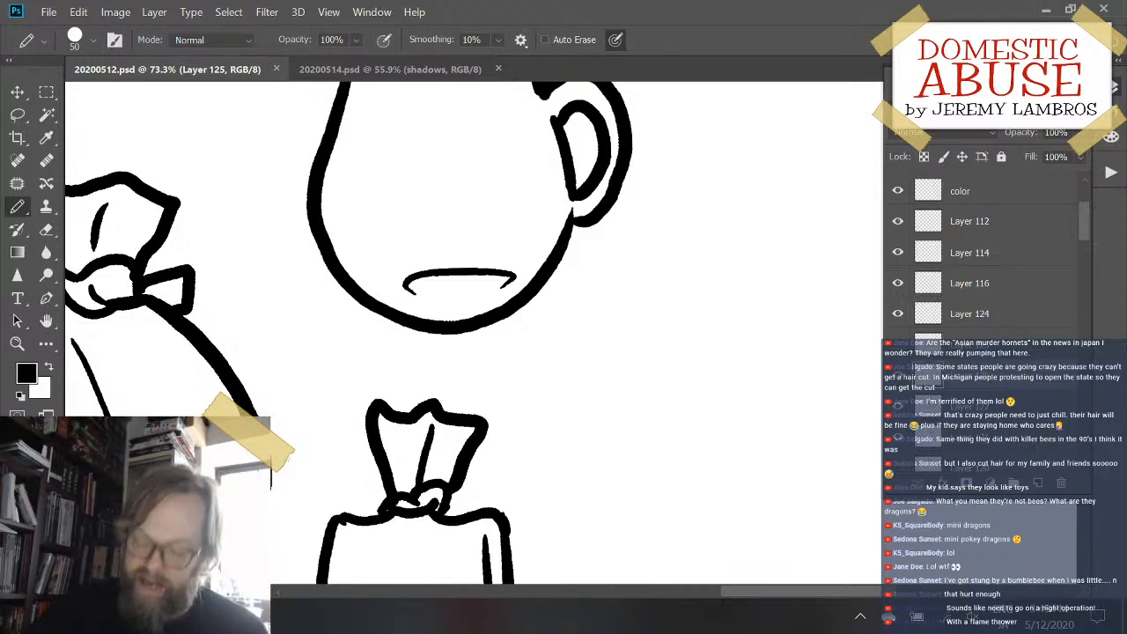
{"action": "mouse_move", "coordinate": [554, 289]}
{"action": "left_mouse_down"}
{"action": "mouse_move", "coordinate": [604, 294]}
{"action": "mouse_move", "coordinate": [579, 395]}
{"action": "mouse_move", "coordinate": [742, 424]}
{"action": "mouse_move", "coordinate": [684, 368]}
{"action": "left_mouse_up"}
{"action": "mouse_move", "coordinate": [764, 337]}
{"action": "left_mouse_down"}
{"action": "mouse_move", "coordinate": [618, 465]}
{"action": "mouse_move", "coordinate": [793, 367]}
{"action": "mouse_move", "coordinate": [784, 303]}
{"action": "left_mouse_up"}
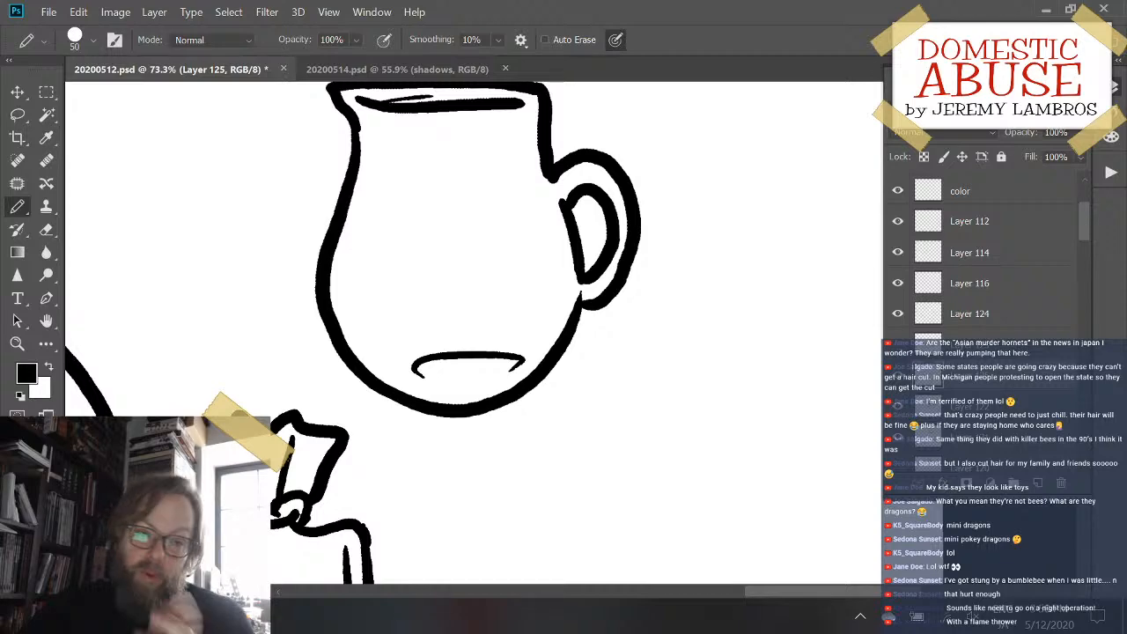
{"action": "mouse_move", "coordinate": [546, 380]}
{"action": "left_mouse_down"}
{"action": "mouse_move", "coordinate": [525, 388]}
{"action": "mouse_move", "coordinate": [367, 362]}
{"action": "mouse_move", "coordinate": [338, 371]}
{"action": "mouse_move", "coordinate": [433, 355]}
{"action": "left_mouse_up"}
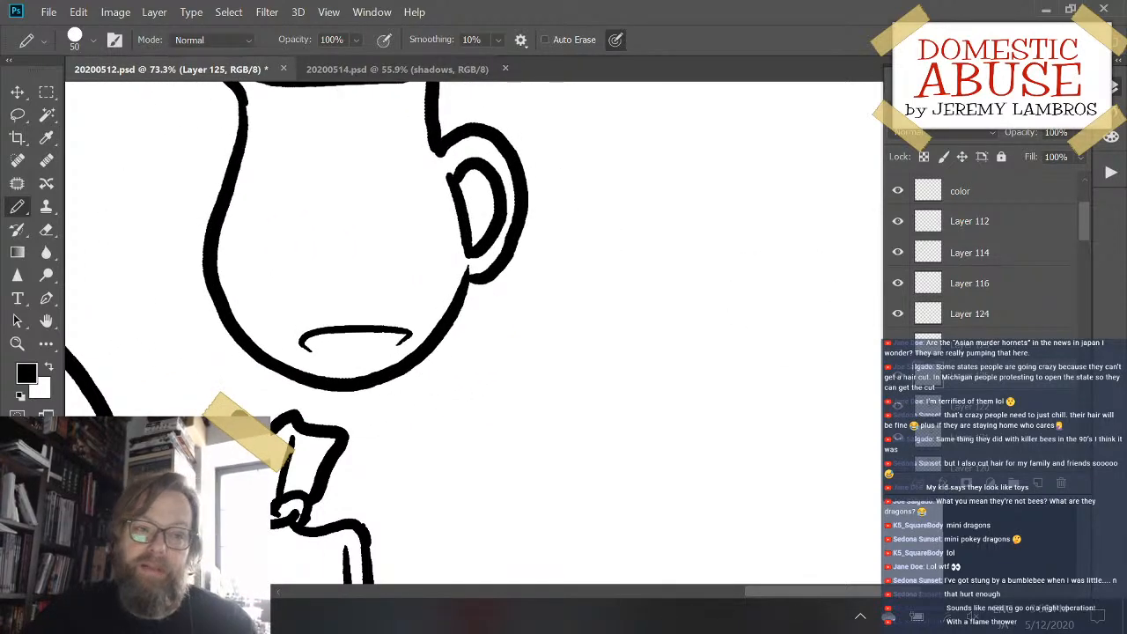
{"action": "left_click_drag", "start_coordinate": [621, 293], "coordinate": [601, 382]}
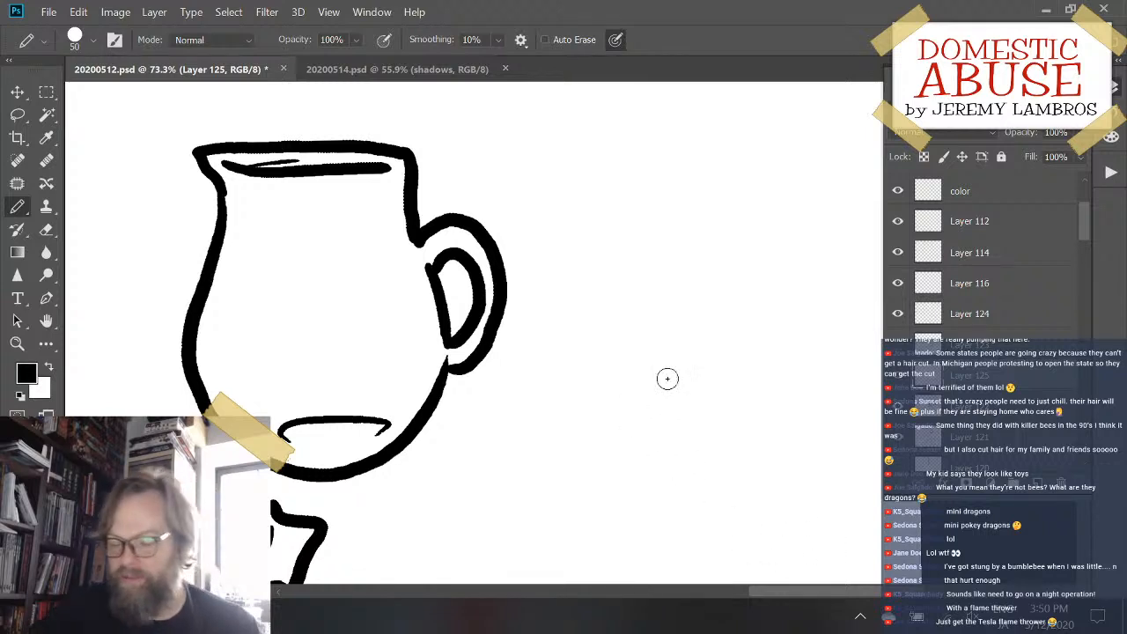
{"action": "mouse_move", "coordinate": [685, 259]}
{"action": "left_mouse_down"}
{"action": "mouse_move", "coordinate": [695, 385]}
{"action": "mouse_move", "coordinate": [661, 388]}
{"action": "mouse_move", "coordinate": [675, 352]}
{"action": "mouse_move", "coordinate": [651, 350]}
{"action": "left_mouse_up"}
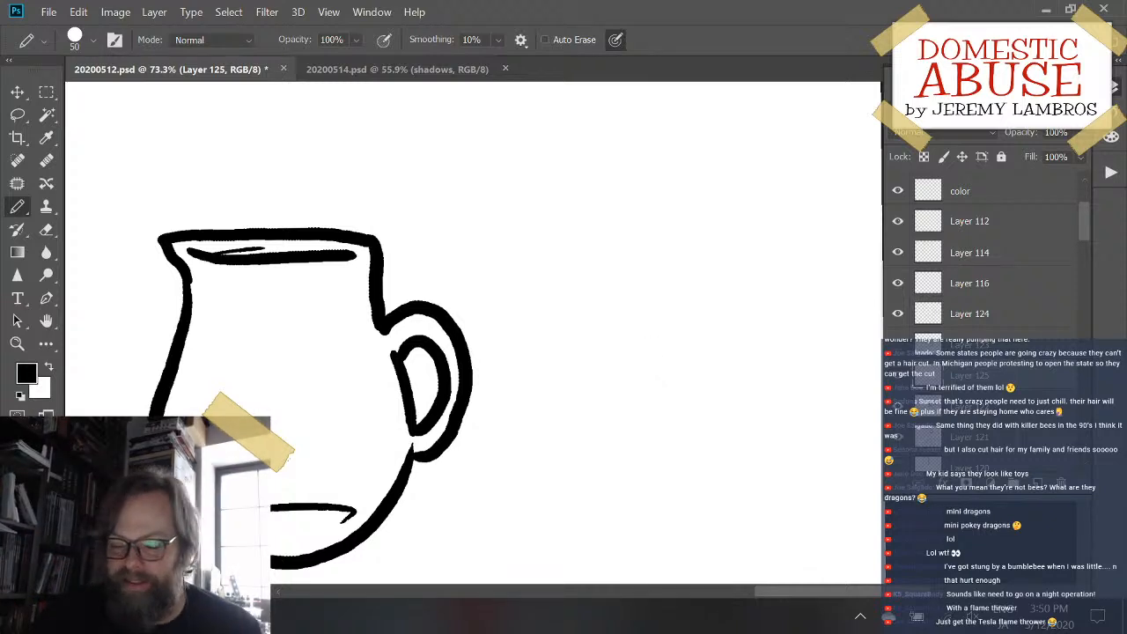
{"action": "mouse_move", "coordinate": [616, 353]}
{"action": "left_mouse_down"}
{"action": "mouse_move", "coordinate": [624, 327]}
{"action": "mouse_move", "coordinate": [810, 259]}
{"action": "mouse_move", "coordinate": [680, 310]}
{"action": "mouse_move", "coordinate": [672, 291]}
{"action": "mouse_move", "coordinate": [656, 319]}
{"action": "left_mouse_up"}
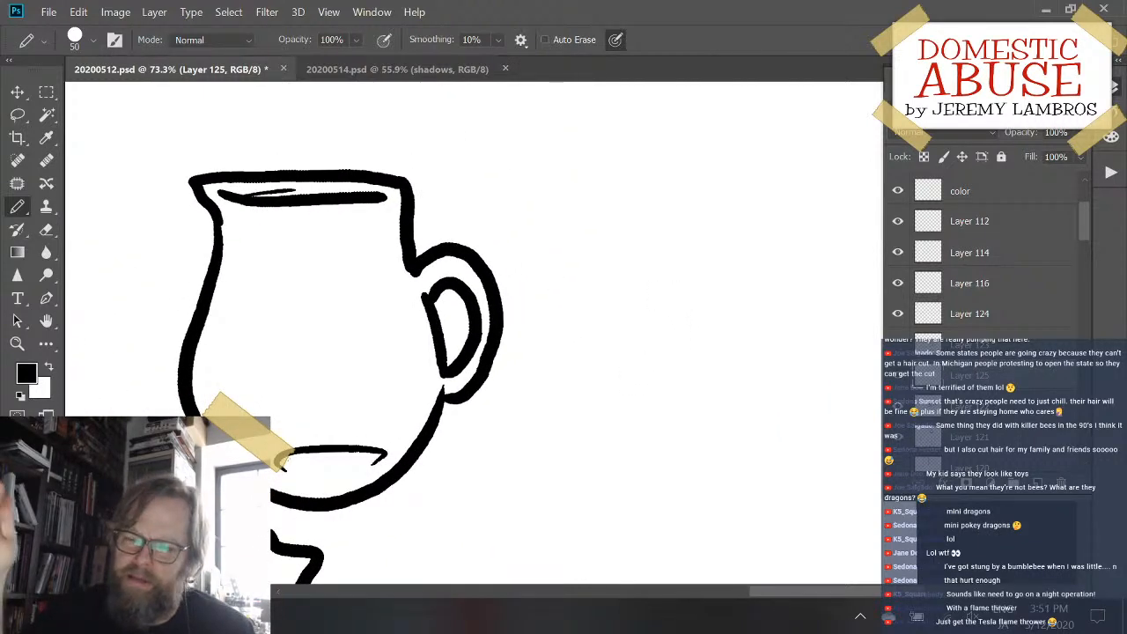
{"action": "mouse_move", "coordinate": [680, 390]}
{"action": "left_mouse_down"}
{"action": "mouse_move", "coordinate": [648, 367]}
{"action": "mouse_move", "coordinate": [647, 408]}
{"action": "mouse_move", "coordinate": [714, 448]}
{"action": "mouse_move", "coordinate": [747, 438]}
{"action": "mouse_move", "coordinate": [730, 488]}
{"action": "mouse_move", "coordinate": [697, 433]}
{"action": "mouse_move", "coordinate": [654, 453]}
{"action": "mouse_move", "coordinate": [727, 437]}
{"action": "mouse_move", "coordinate": [727, 413]}
{"action": "mouse_move", "coordinate": [607, 380]}
{"action": "mouse_move", "coordinate": [598, 357]}
{"action": "left_mouse_up"}
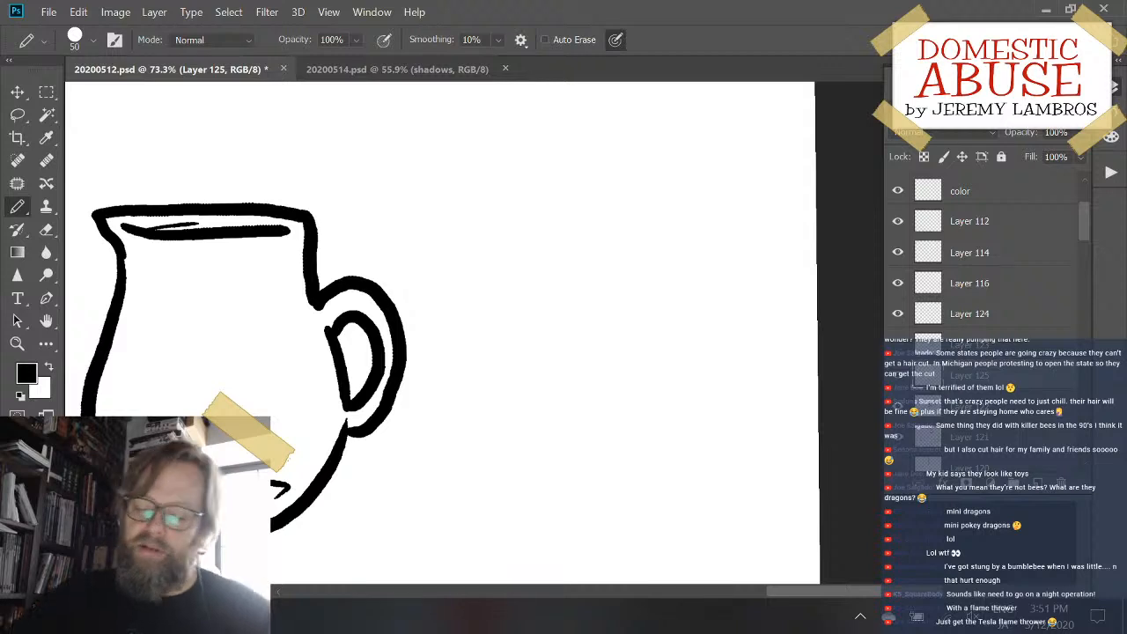
{"action": "mouse_move", "coordinate": [532, 438]}
{"action": "left_mouse_down"}
{"action": "mouse_move", "coordinate": [626, 344]}
{"action": "mouse_move", "coordinate": [588, 326]}
{"action": "mouse_move", "coordinate": [538, 331]}
{"action": "left_mouse_up"}
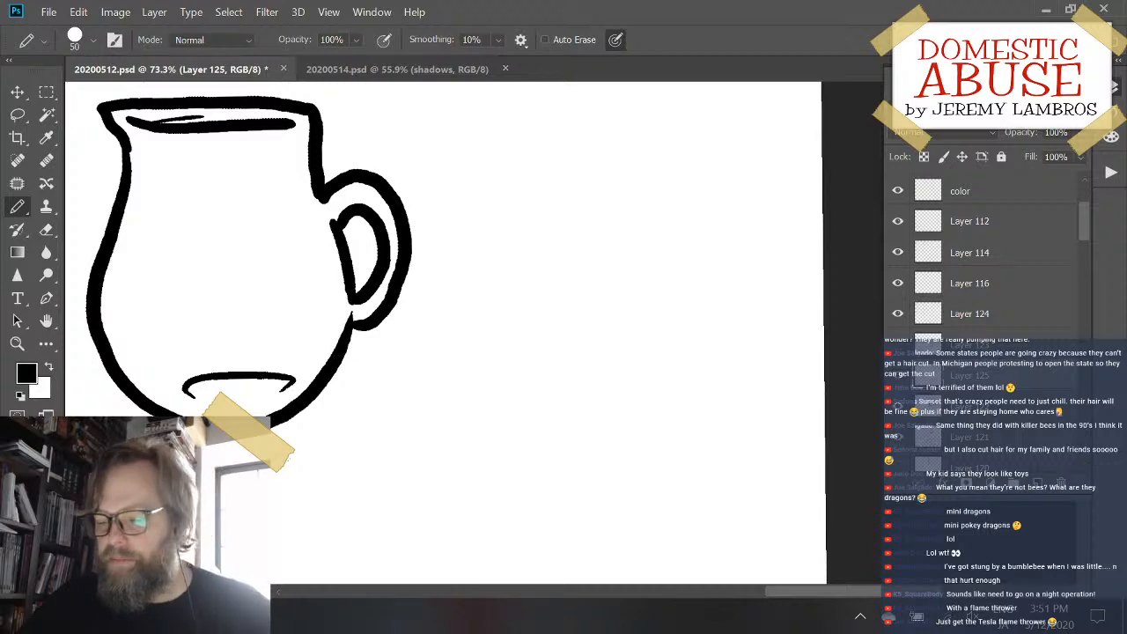
{"action": "left_click_drag", "start_coordinate": [643, 417], "coordinate": [709, 390]}
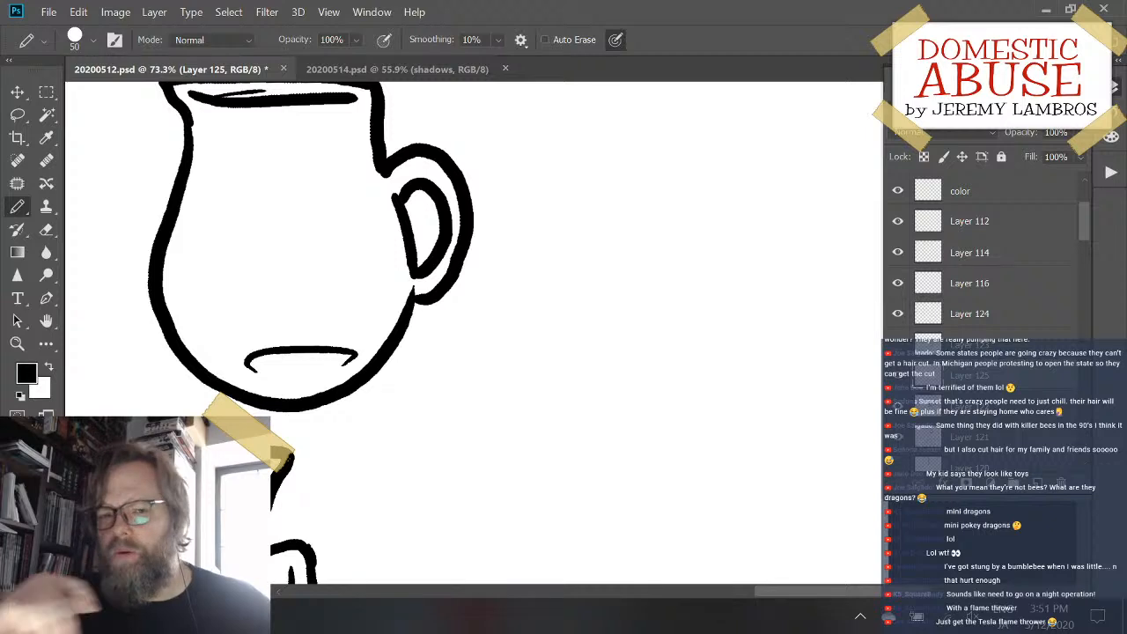
{"action": "left_click_drag", "start_coordinate": [615, 308], "coordinate": [581, 410]}
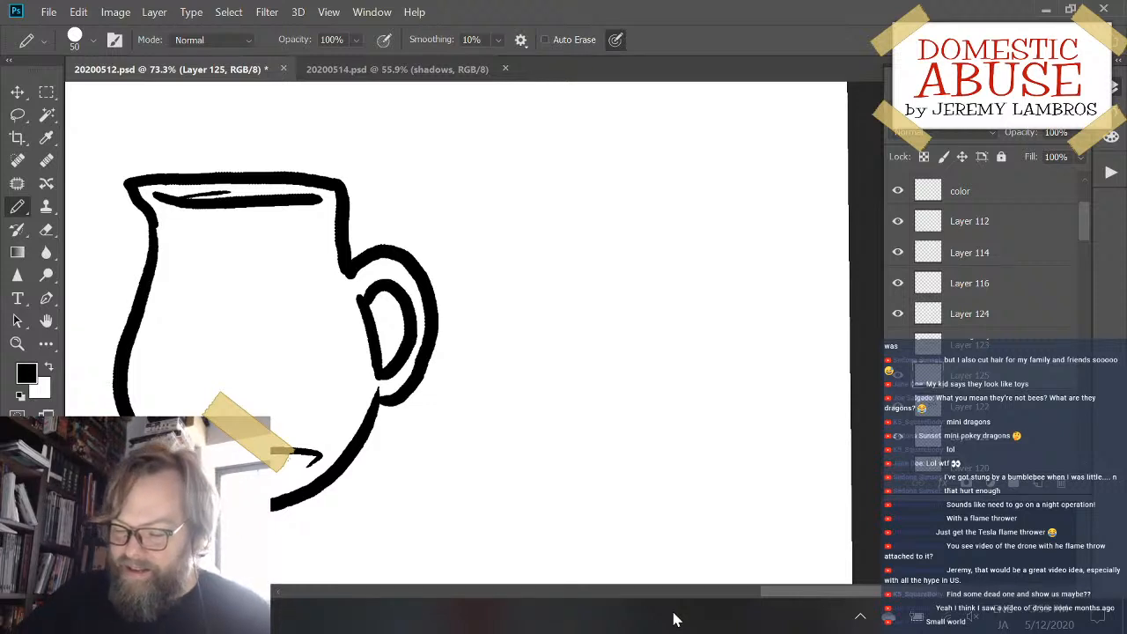
- Add a new layer and draw a long vertical side curving into a rounded bottom beside the pitcher's handle with the Pencil at size 50
{"action": "left_click", "coordinate": [1039, 483]}
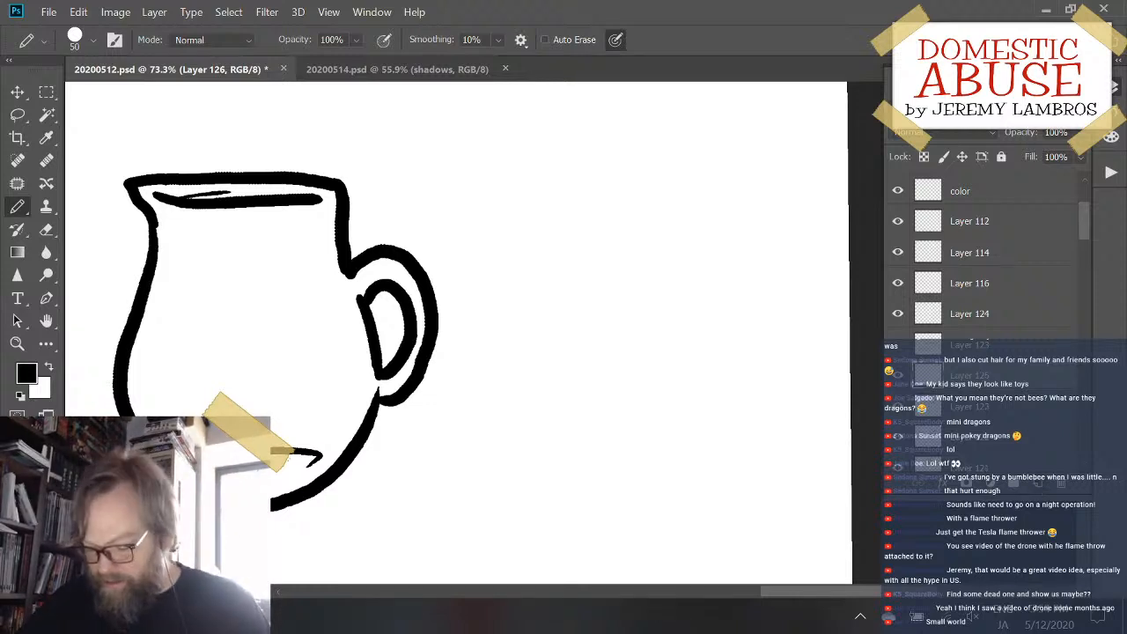
{"action": "left_click_drag", "start_coordinate": [484, 280], "coordinate": [513, 468]}
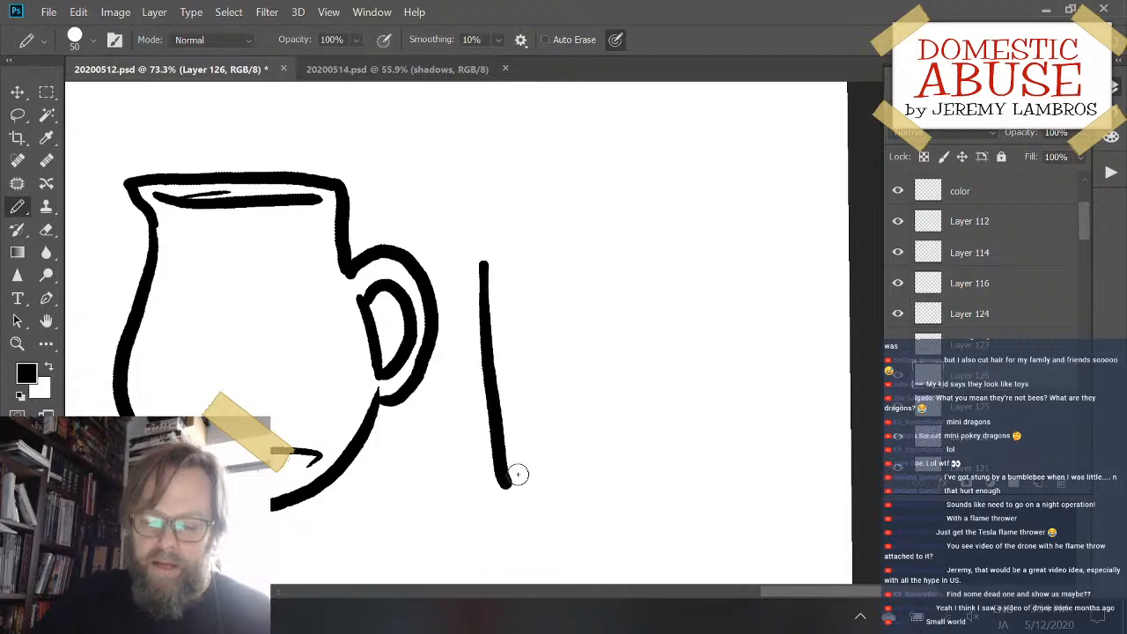
{"action": "key", "text": "ctrl+z"}
{"action": "mouse_move", "coordinate": [502, 246]}
{"action": "left_mouse_down"}
{"action": "mouse_move", "coordinate": [503, 478]}
{"action": "mouse_move", "coordinate": [647, 504]}
{"action": "left_mouse_up"}
{"action": "key", "text": "ctrl+z"}
{"action": "left_click_drag", "start_coordinate": [506, 246], "coordinate": [516, 410]}
{"action": "left_click", "coordinate": [516, 427]}
{"action": "mouse_move", "coordinate": [519, 456]}
{"action": "left_mouse_down"}
{"action": "mouse_move", "coordinate": [525, 494]}
{"action": "mouse_move", "coordinate": [605, 532]}
{"action": "mouse_move", "coordinate": [703, 501]}
{"action": "left_mouse_up"}
{"action": "key", "text": "ctrl+z"}
{"action": "mouse_move", "coordinate": [504, 267]}
{"action": "left_mouse_down"}
{"action": "mouse_move", "coordinate": [504, 406]}
{"action": "mouse_move", "coordinate": [519, 501]}
{"action": "mouse_move", "coordinate": [536, 518]}
{"action": "mouse_move", "coordinate": [503, 348]}
{"action": "mouse_move", "coordinate": [524, 519]}
{"action": "mouse_move", "coordinate": [569, 539]}
{"action": "mouse_move", "coordinate": [650, 529]}
{"action": "left_mouse_up"}
{"action": "key", "text": "ctrl+z"}
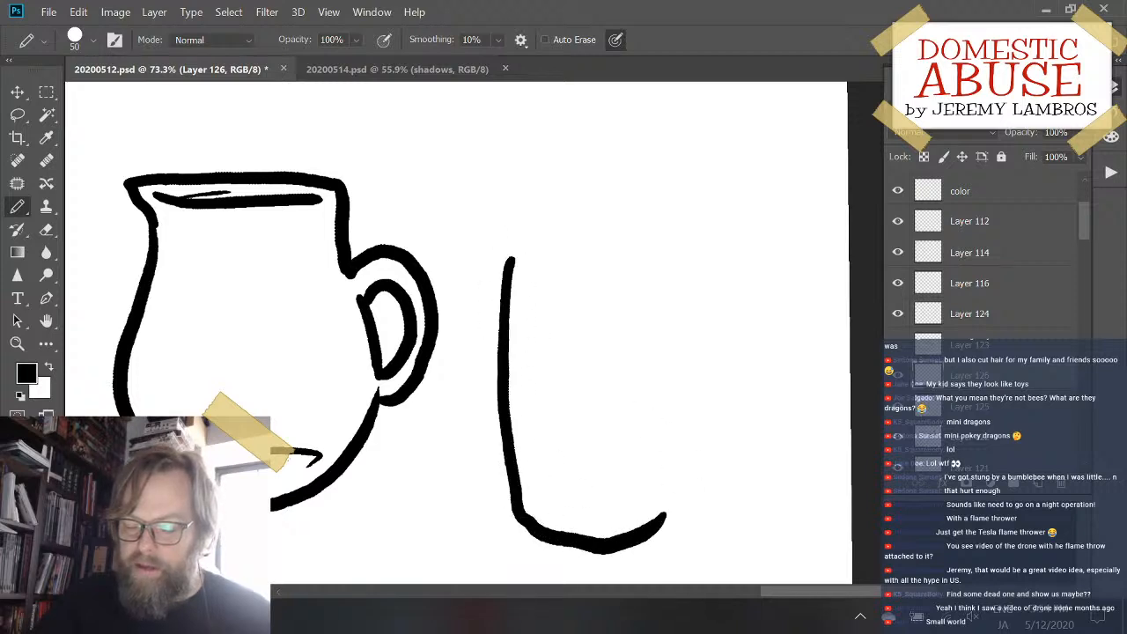
{"action": "key", "text": "ctrl+z"}
{"action": "mouse_move", "coordinate": [503, 257]}
{"action": "left_mouse_down"}
{"action": "mouse_move", "coordinate": [513, 508]}
{"action": "mouse_move", "coordinate": [648, 530]}
{"action": "left_mouse_up"}
{"action": "key", "text": "ctrl+z"}
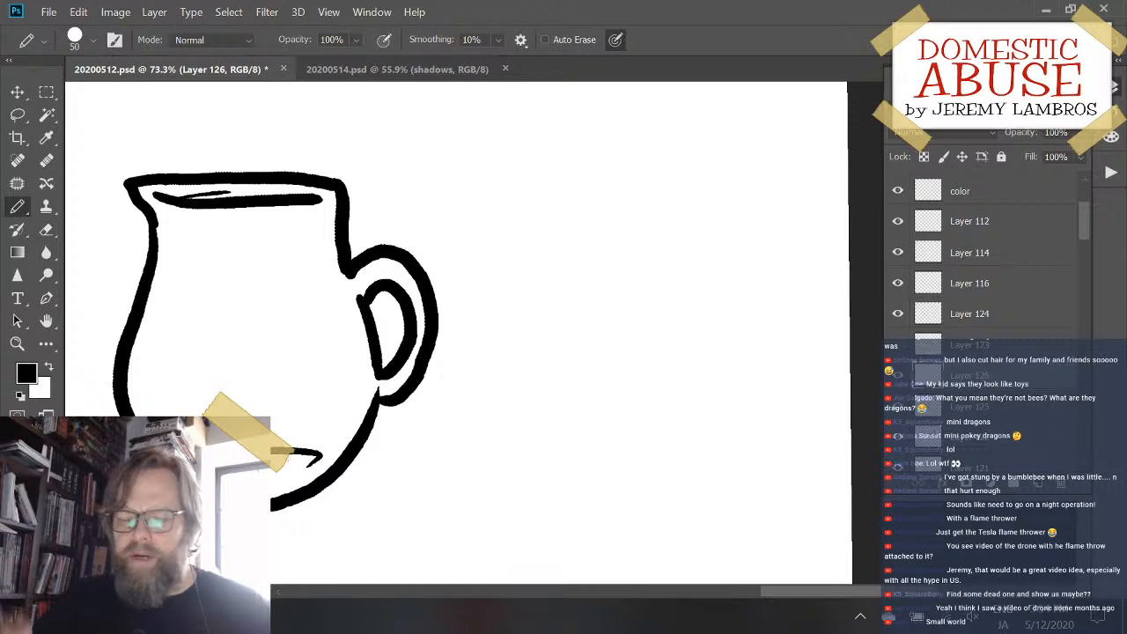
{"action": "left_click_drag", "start_coordinate": [499, 227], "coordinate": [495, 379]}
{"action": "left_click_drag", "start_coordinate": [494, 428], "coordinate": [493, 490]}
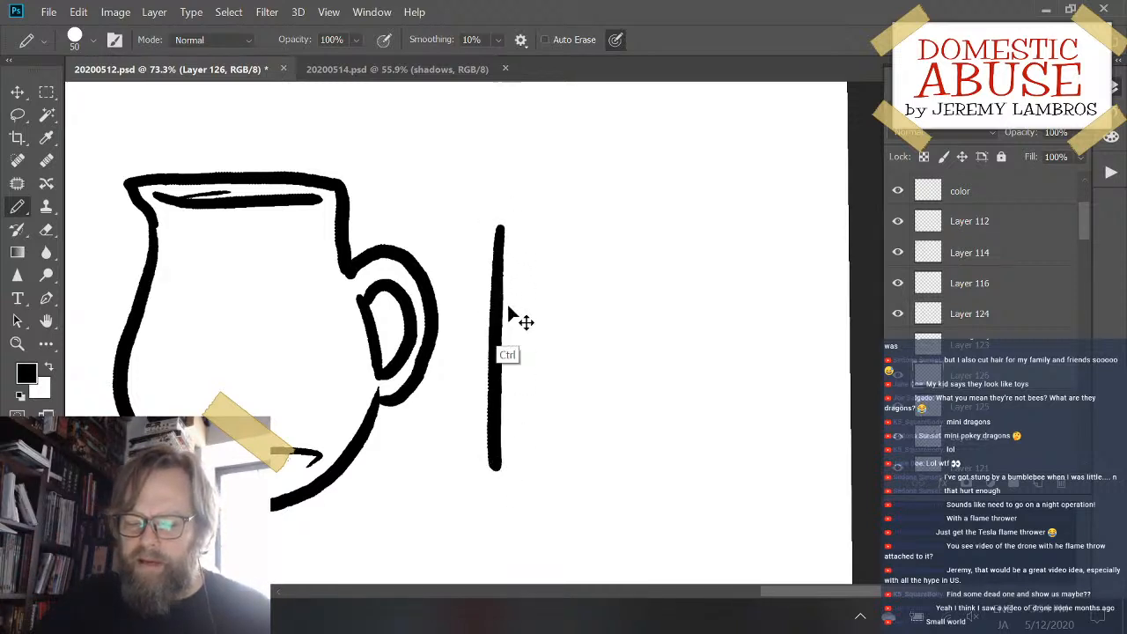
{"action": "key", "text": "ctrl+z"}
{"action": "mouse_move", "coordinate": [499, 227]}
{"action": "left_mouse_down"}
{"action": "mouse_move", "coordinate": [500, 495]}
{"action": "mouse_move", "coordinate": [532, 524]}
{"action": "mouse_move", "coordinate": [622, 524]}
{"action": "left_mouse_up"}
{"action": "key", "text": "ctrl+z"}
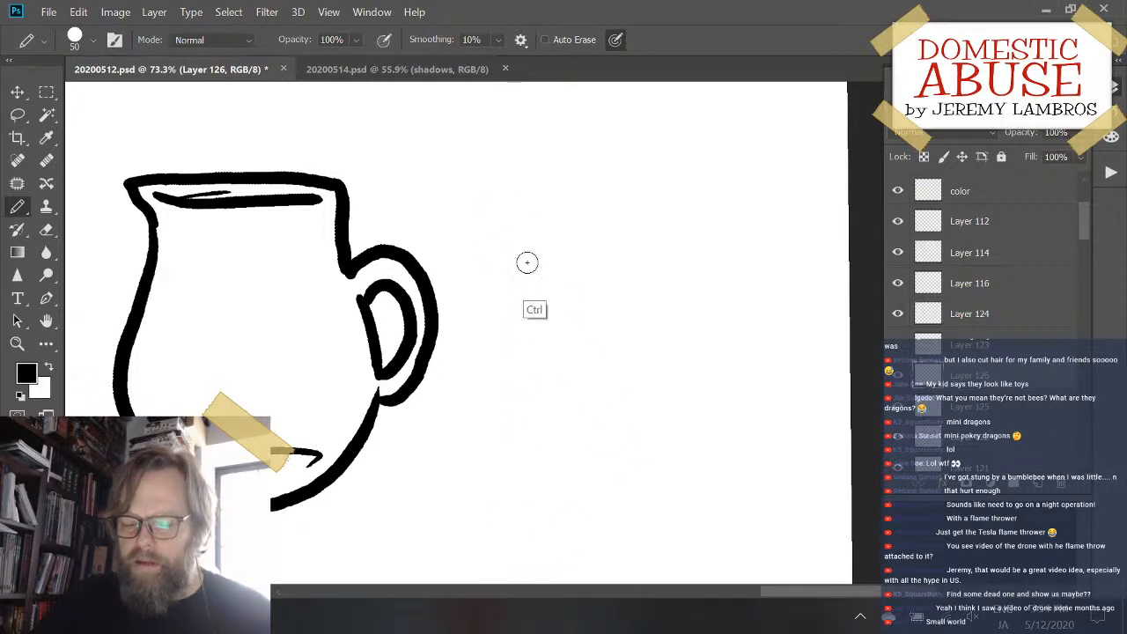
{"action": "mouse_move", "coordinate": [489, 236]}
{"action": "left_mouse_down"}
{"action": "mouse_move", "coordinate": [493, 417]}
{"action": "mouse_move", "coordinate": [548, 516]}
{"action": "mouse_move", "coordinate": [608, 509]}
{"action": "left_mouse_up"}
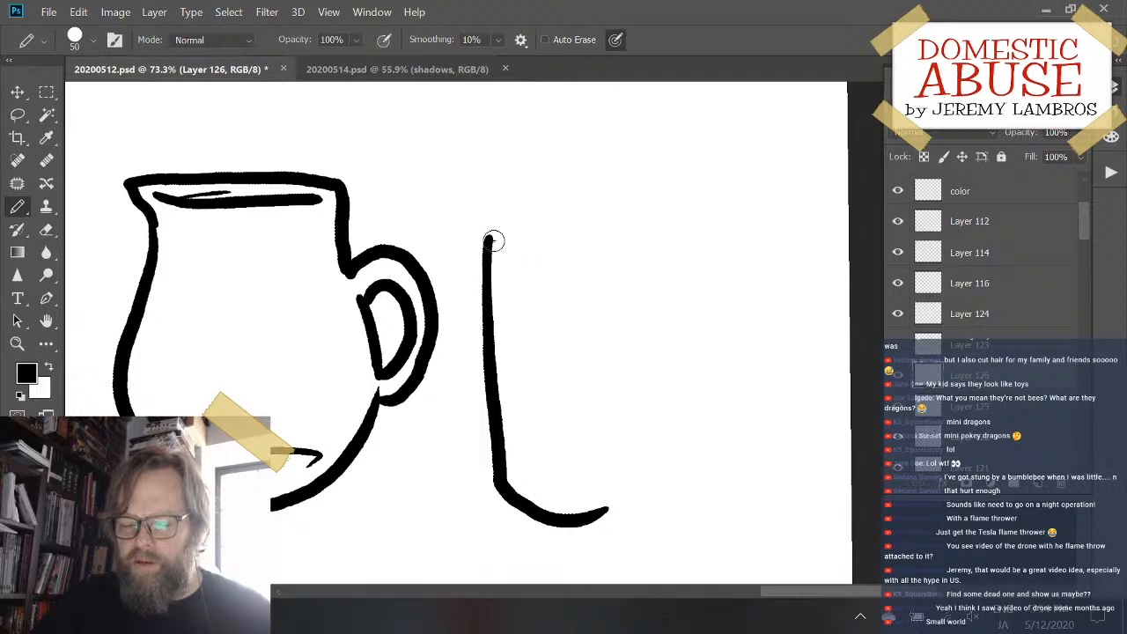
{"action": "left_click_drag", "start_coordinate": [493, 241], "coordinate": [584, 243]}
{"action": "key", "text": "ctrl+z"}
{"action": "mouse_move", "coordinate": [487, 240]}
{"action": "left_mouse_down"}
{"action": "mouse_move", "coordinate": [517, 229]}
{"action": "mouse_move", "coordinate": [590, 238]}
{"action": "left_mouse_up"}
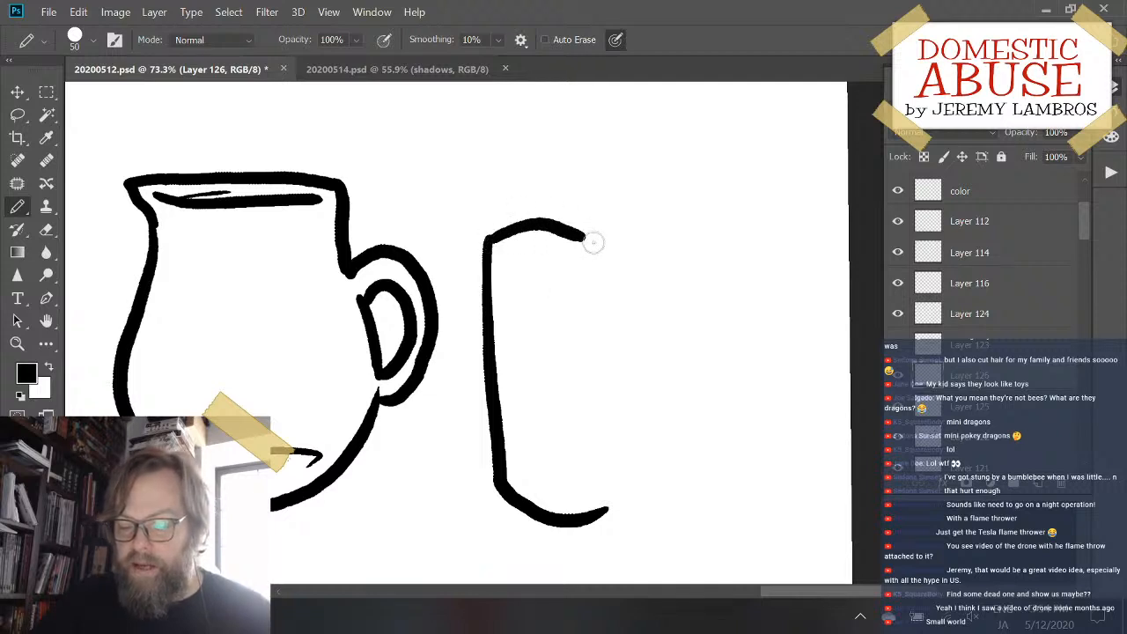
{"action": "key", "text": "ctrl+z"}
{"action": "left_click_drag", "start_coordinate": [487, 236], "coordinate": [602, 239]}
{"action": "key", "text": "ctrl+z"}
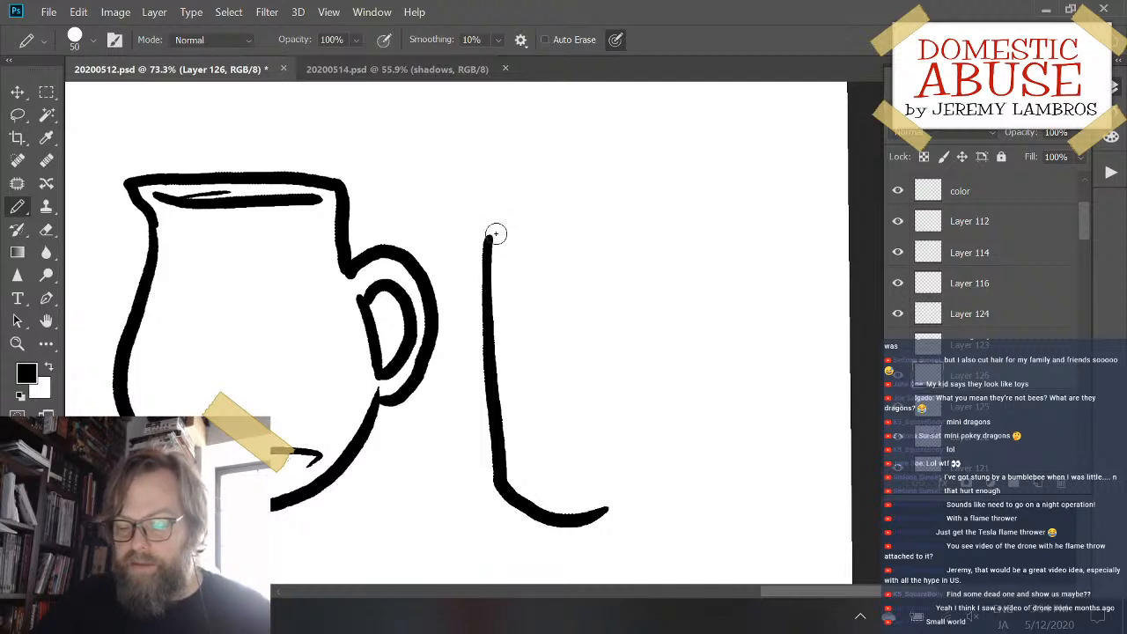
{"action": "left_click_drag", "start_coordinate": [488, 236], "coordinate": [604, 231]}
{"action": "key", "text": "ctrl+z"}
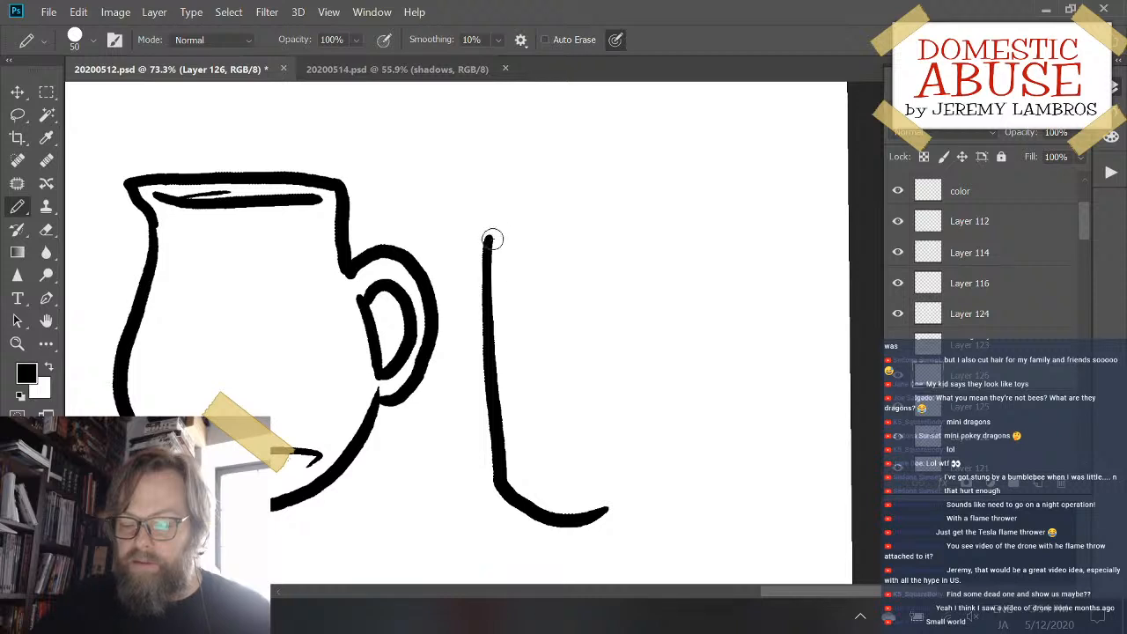
{"action": "mouse_move", "coordinate": [490, 239]}
{"action": "left_mouse_down"}
{"action": "mouse_move", "coordinate": [565, 226]}
{"action": "mouse_move", "coordinate": [599, 232]}
{"action": "left_mouse_up"}
{"action": "key", "text": "ctrl+z"}
{"action": "left_click_drag", "start_coordinate": [493, 240], "coordinate": [579, 236]}
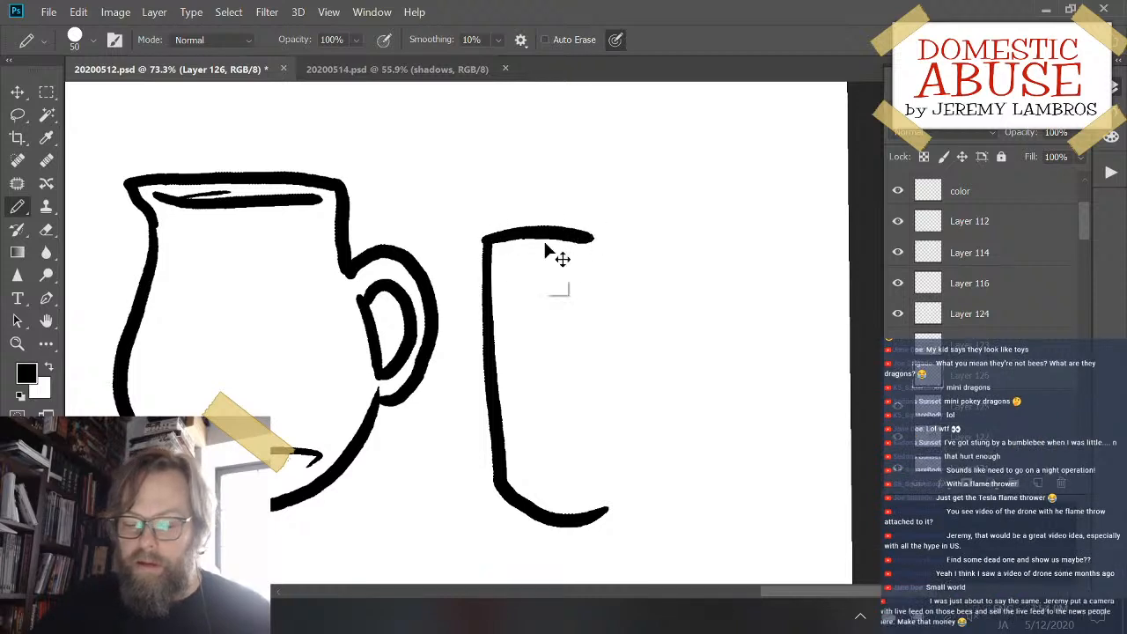
{"action": "key", "text": "ctrl+z"}
{"action": "mouse_move", "coordinate": [491, 239]}
{"action": "left_mouse_down"}
{"action": "mouse_move", "coordinate": [556, 222]}
{"action": "mouse_move", "coordinate": [610, 235]}
{"action": "left_mouse_up"}
{"action": "key", "text": "ctrl+z"}
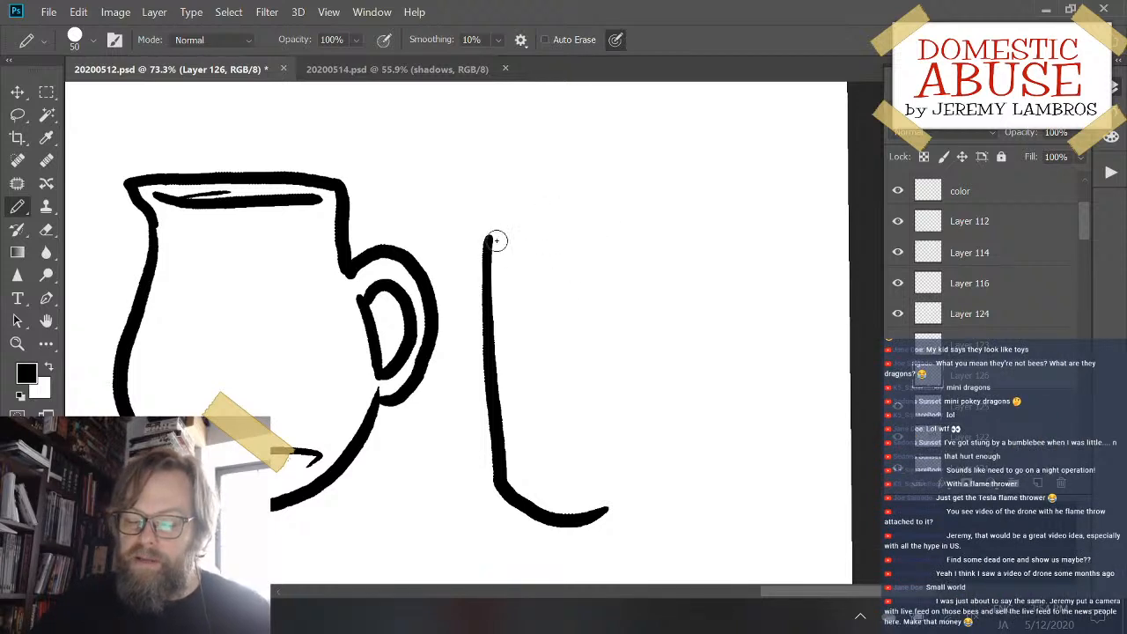
- Close the glass outline with a shallow arched top and a straight right side, and add curved rim and base lines inside it
{"action": "mouse_move", "coordinate": [495, 238]}
{"action": "left_mouse_down"}
{"action": "mouse_move", "coordinate": [607, 239]}
{"action": "mouse_move", "coordinate": [617, 363]}
{"action": "left_mouse_up"}
{"action": "mouse_move", "coordinate": [619, 403]}
{"action": "left_mouse_down"}
{"action": "mouse_move", "coordinate": [626, 494]}
{"action": "mouse_move", "coordinate": [582, 518]}
{"action": "left_mouse_up"}
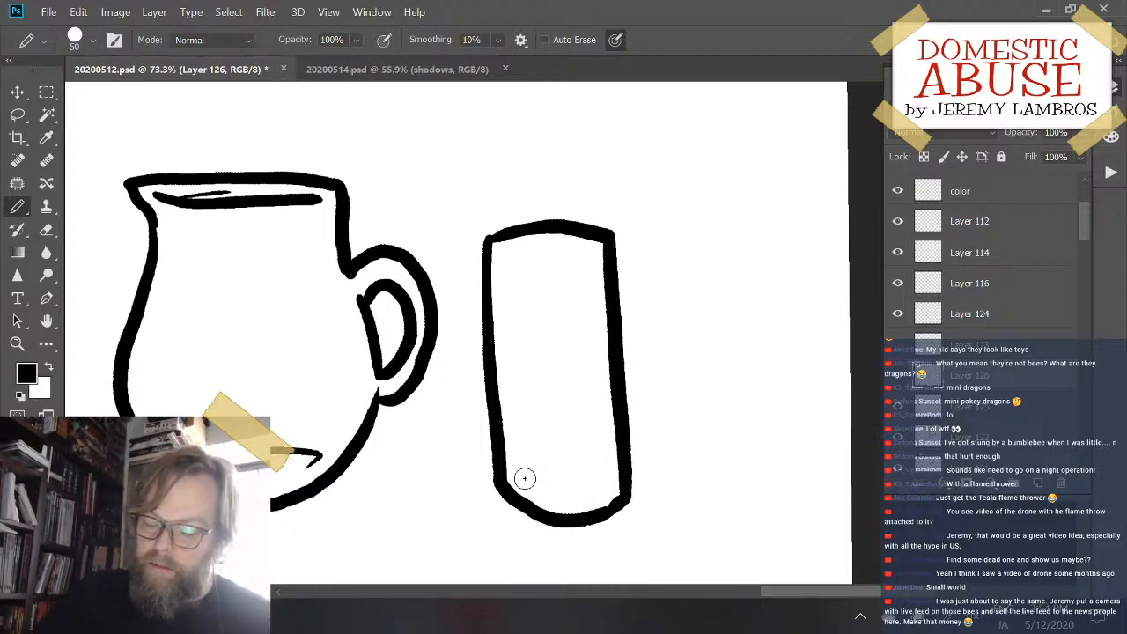
{"action": "left_click_drag", "start_coordinate": [520, 481], "coordinate": [594, 473]}
{"action": "left_click_drag", "start_coordinate": [499, 252], "coordinate": [594, 253]}
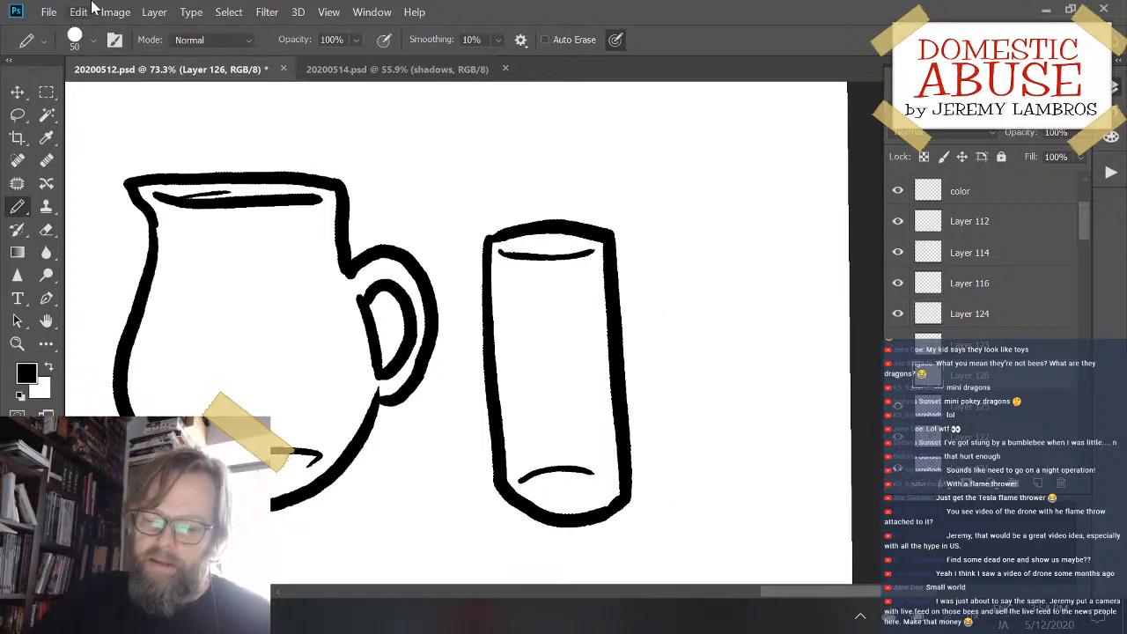
- Apply a Distort transform to the glass, shifting its lower corners so the two sides run nearly parallel
{"action": "left_click", "coordinate": [117, 13]}
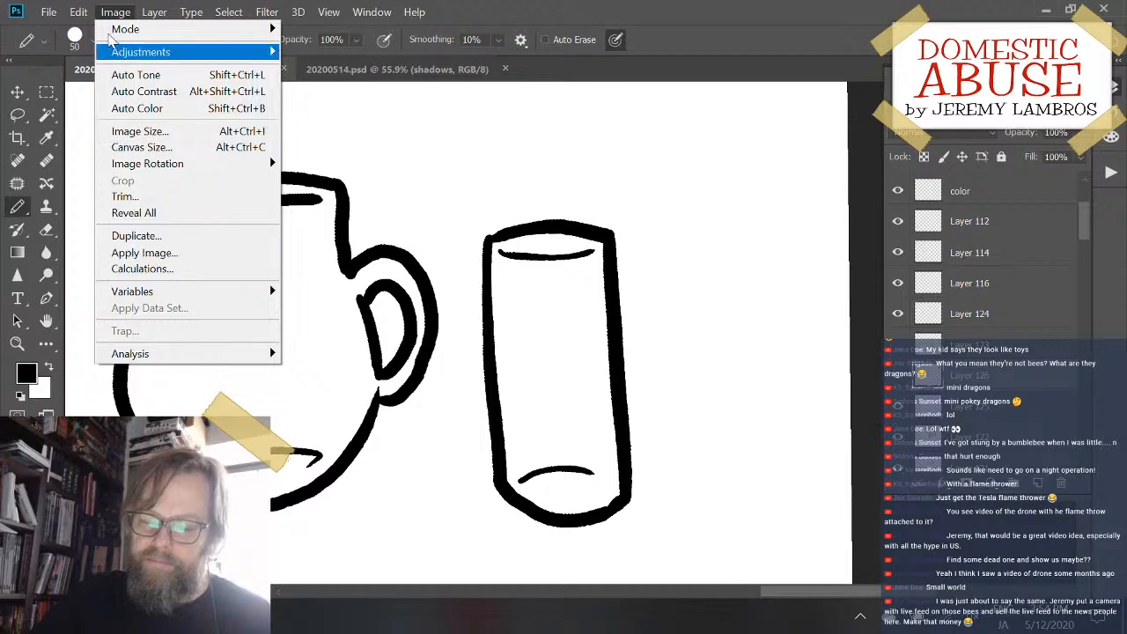
{"action": "mouse_move", "coordinate": [78, 18]}
{"action": "mouse_move", "coordinate": [264, 374]}
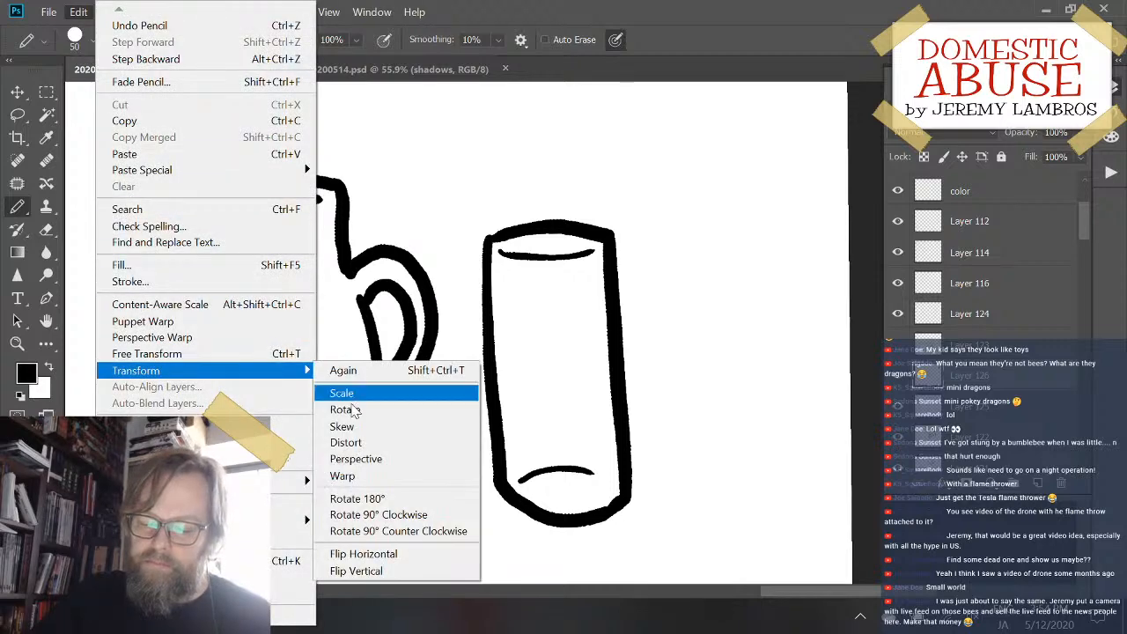
{"action": "left_click", "coordinate": [387, 443]}
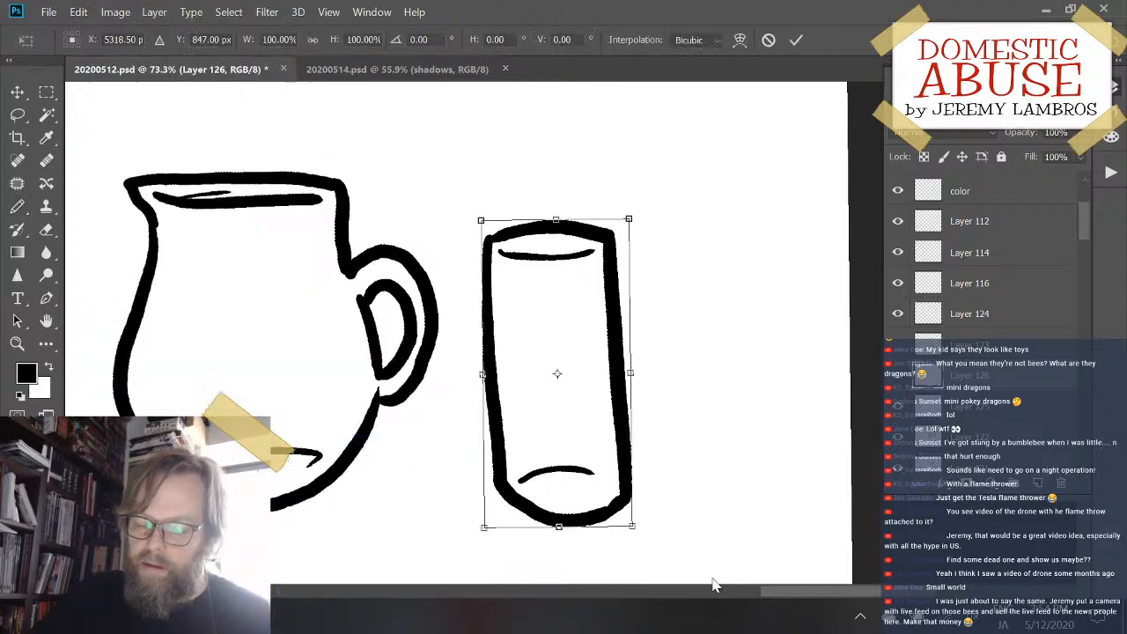
{"action": "mouse_move", "coordinate": [632, 528]}
{"action": "left_mouse_down"}
{"action": "mouse_move", "coordinate": [611, 516]}
{"action": "mouse_move", "coordinate": [622, 521]}
{"action": "mouse_move", "coordinate": [613, 526]}
{"action": "left_mouse_up"}
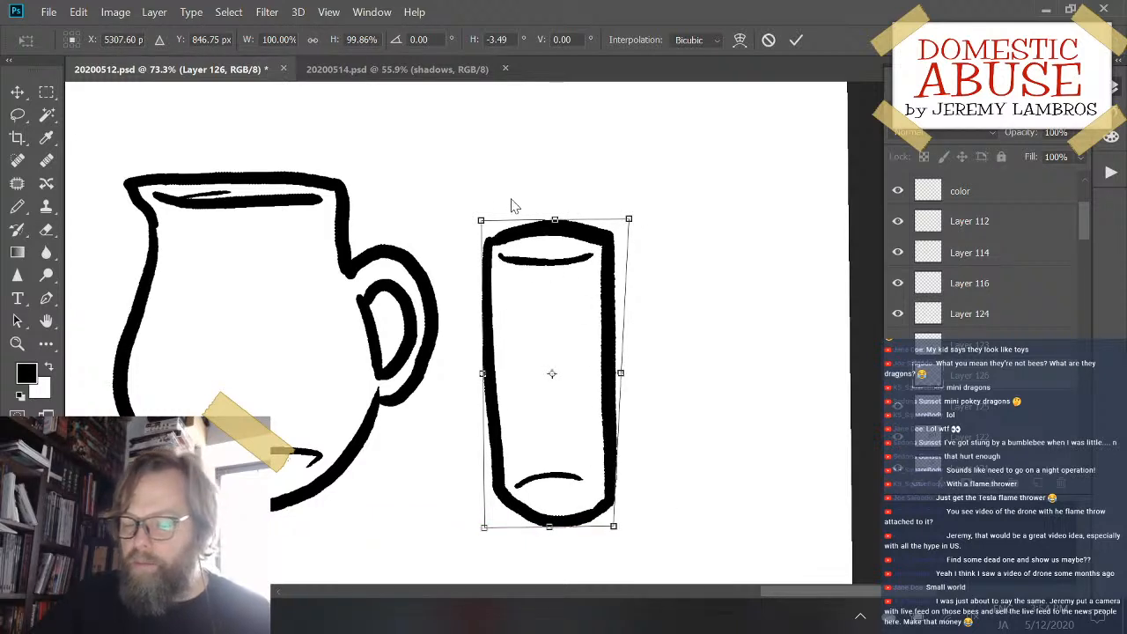
{"action": "mouse_move", "coordinate": [479, 232]}
{"action": "left_mouse_down"}
{"action": "mouse_move", "coordinate": [493, 223]}
{"action": "mouse_move", "coordinate": [478, 231]}
{"action": "left_mouse_up"}
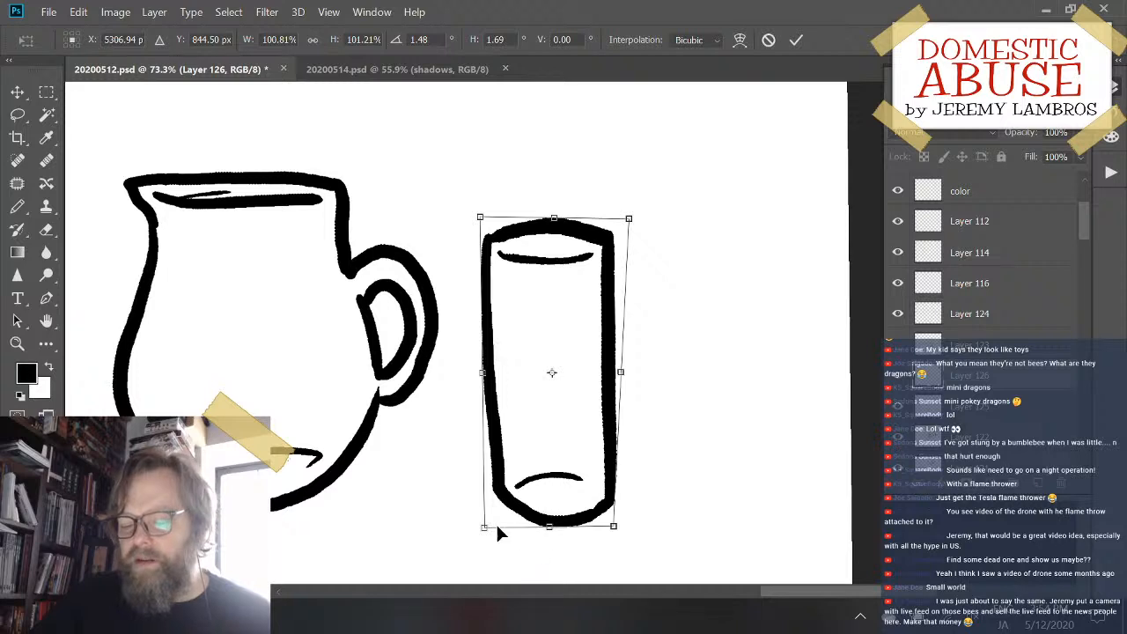
{"action": "left_click_drag", "start_coordinate": [485, 531], "coordinate": [476, 527]}
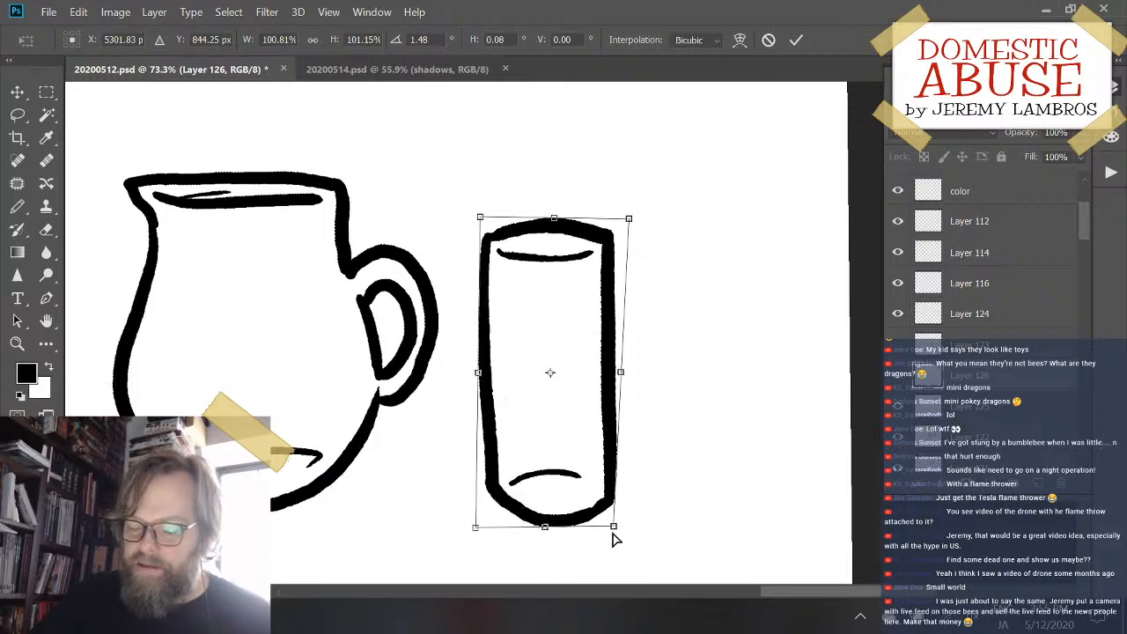
{"action": "mouse_move", "coordinate": [614, 527]}
{"action": "left_mouse_down"}
{"action": "mouse_move", "coordinate": [604, 527]}
{"action": "mouse_move", "coordinate": [613, 541]}
{"action": "mouse_move", "coordinate": [604, 534]}
{"action": "mouse_move", "coordinate": [625, 523]}
{"action": "left_mouse_up"}
{"action": "key", "text": "Return"}
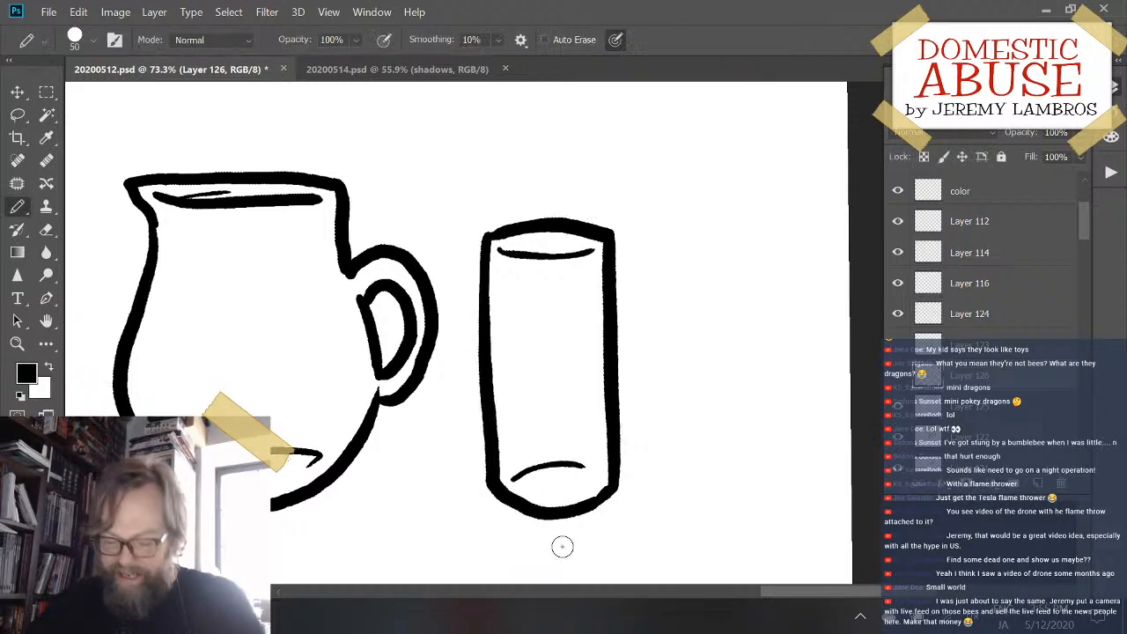
- Rotate the glass slightly clockwise and move it up and left, close to the pitcher's handle
{"action": "key", "text": "ctrl+t"}
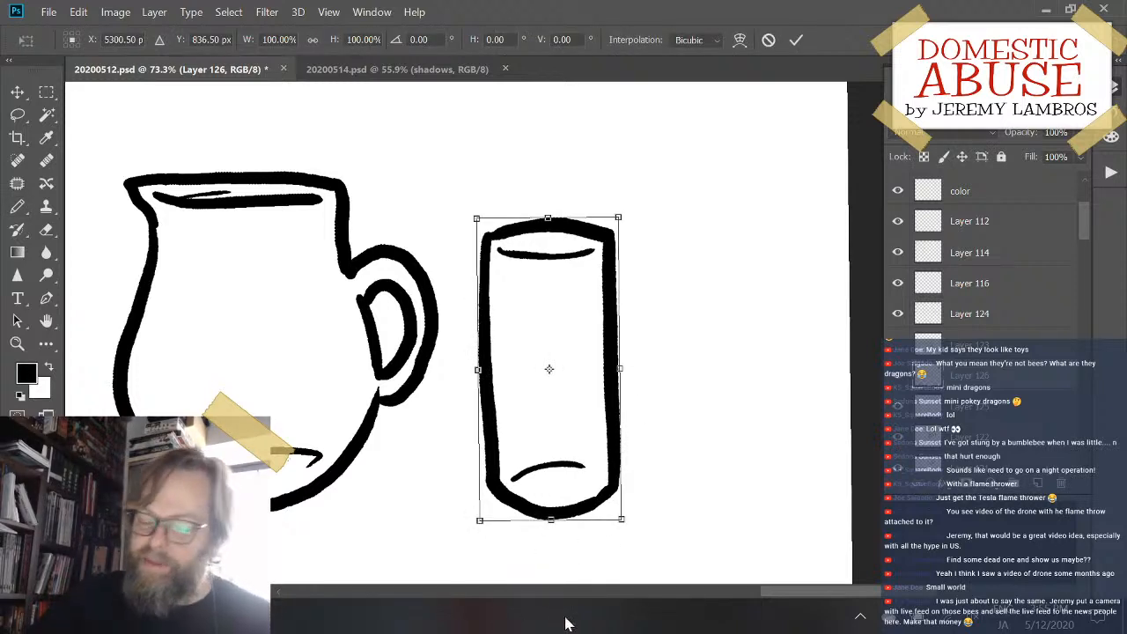
{"action": "left_click_drag", "start_coordinate": [649, 523], "coordinate": [640, 529]}
{"action": "key", "text": "Return"}
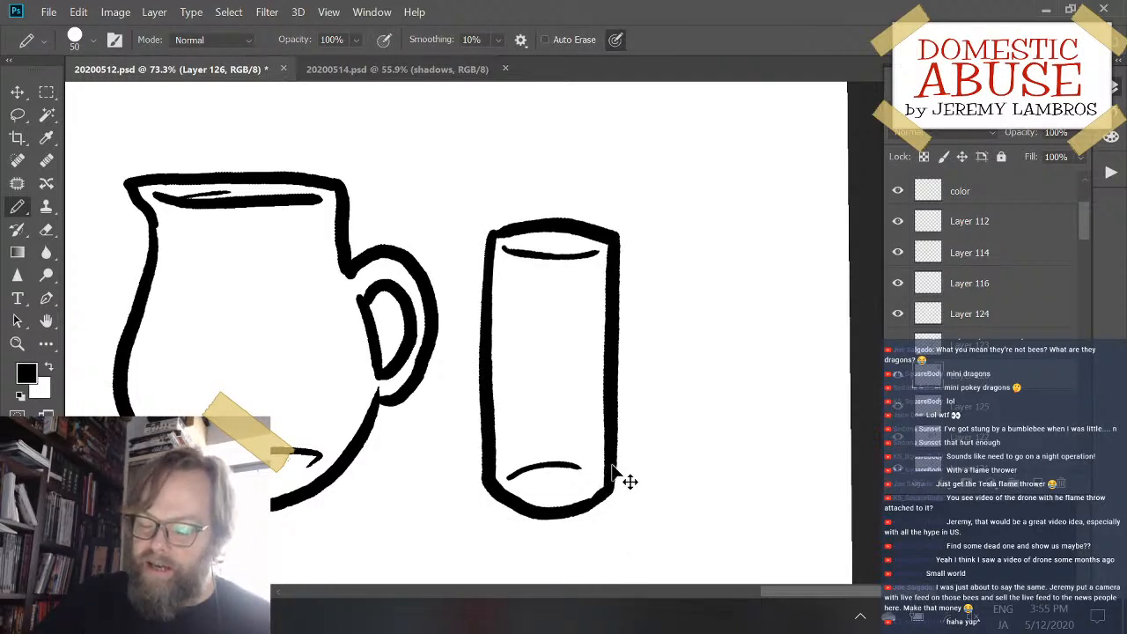
{"action": "mouse_move", "coordinate": [624, 478]}
{"action": "left_mouse_down"}
{"action": "mouse_move", "coordinate": [613, 405]}
{"action": "mouse_move", "coordinate": [596, 420]}
{"action": "left_mouse_up"}
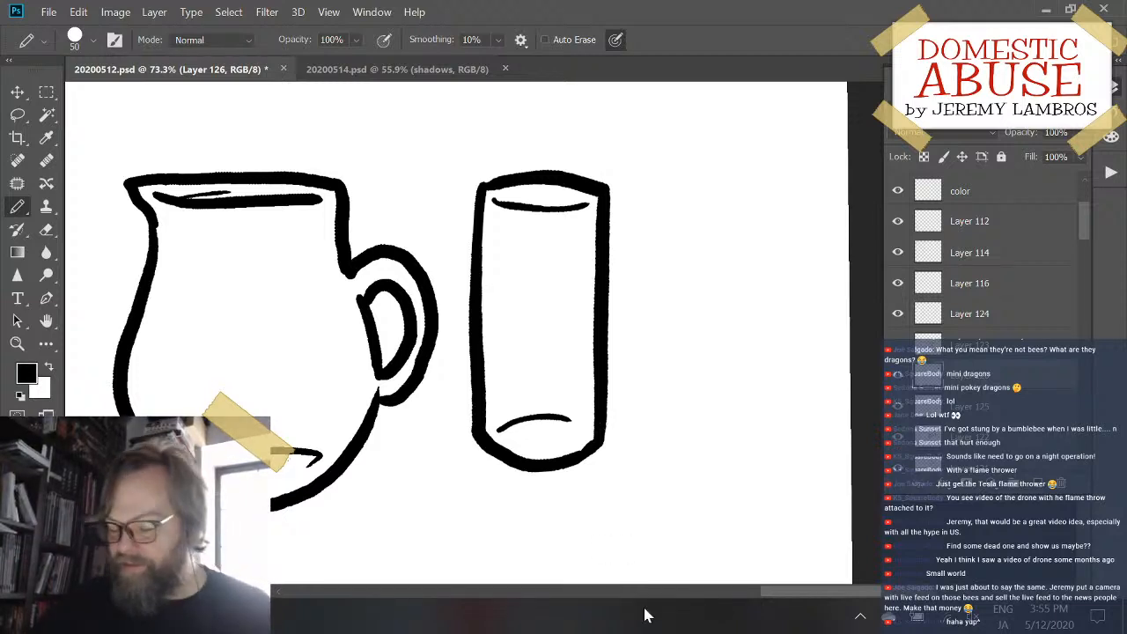
{"action": "mouse_move", "coordinate": [607, 282]}
{"action": "left_mouse_down"}
{"action": "mouse_move", "coordinate": [591, 220]}
{"action": "mouse_move", "coordinate": [568, 274]}
{"action": "mouse_move", "coordinate": [526, 280]}
{"action": "mouse_move", "coordinate": [584, 217]}
{"action": "mouse_move", "coordinate": [578, 224]}
{"action": "left_mouse_up"}
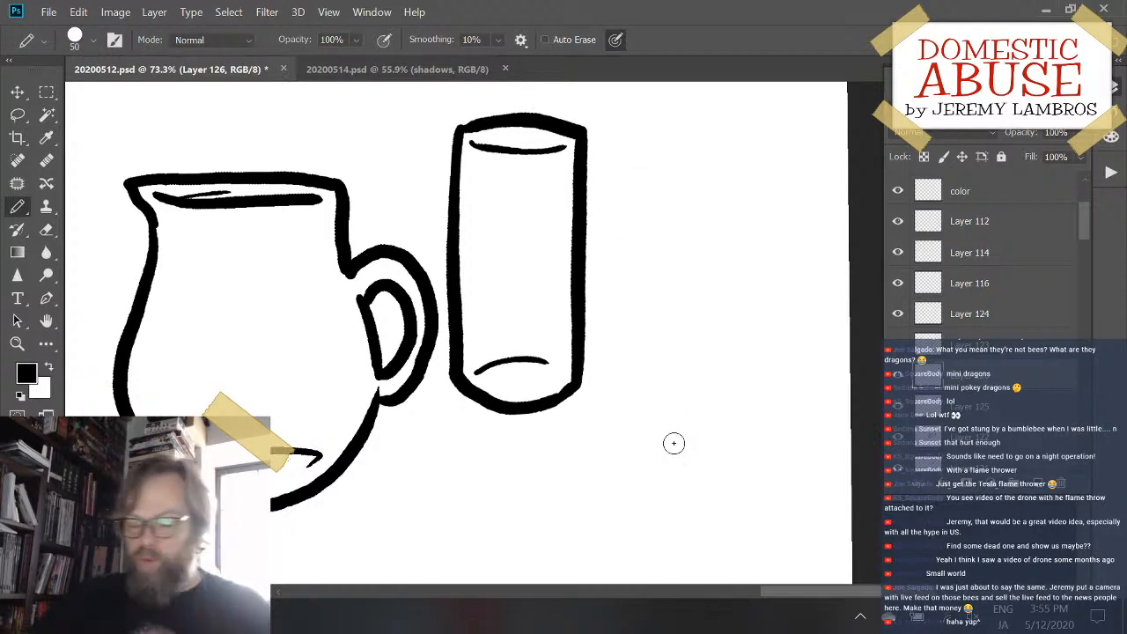
{"action": "mouse_move", "coordinate": [696, 402]}
{"action": "left_mouse_down"}
{"action": "mouse_move", "coordinate": [674, 393]}
{"action": "mouse_move", "coordinate": [643, 336]}
{"action": "left_mouse_up"}
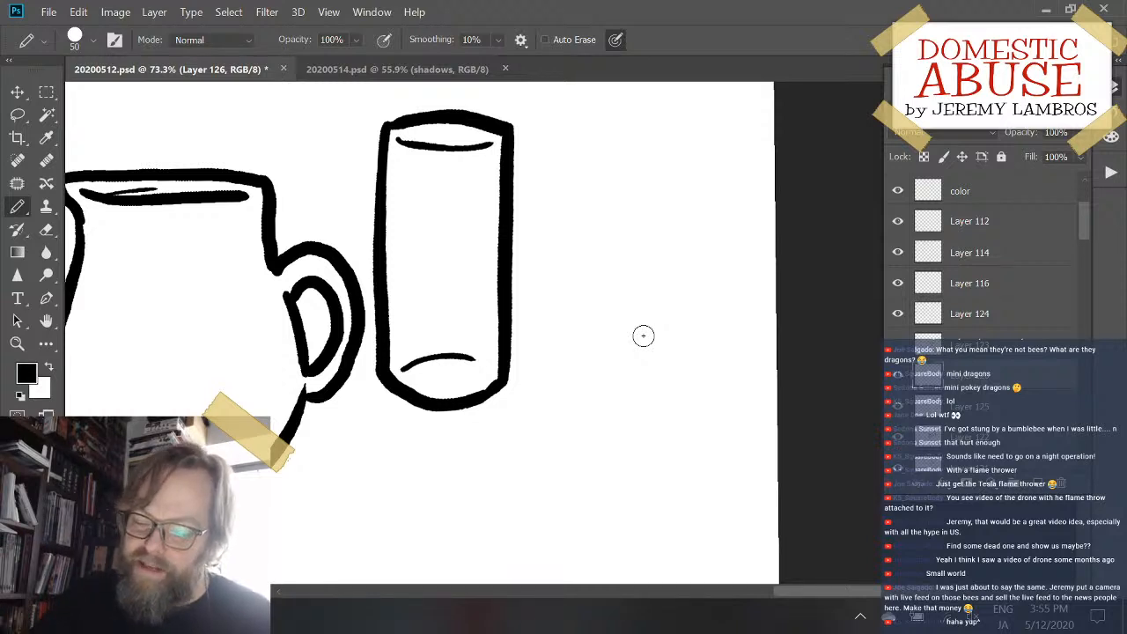
{"action": "left_click_drag", "start_coordinate": [574, 233], "coordinate": [568, 469]}
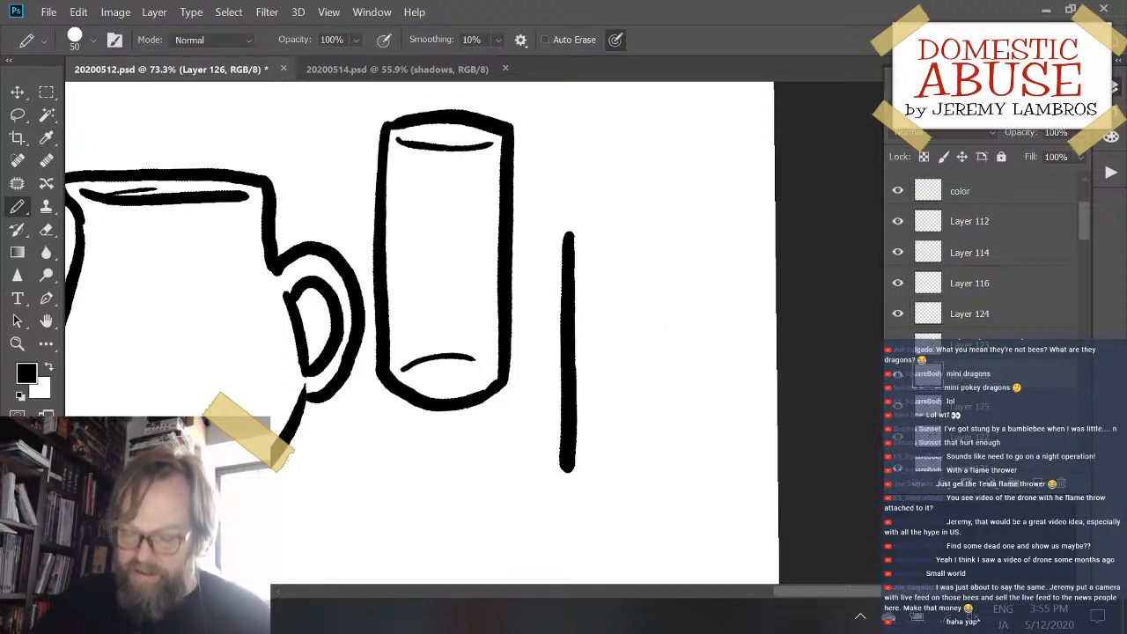
{"action": "key", "text": "ctrl+z"}
{"action": "left_click_drag", "start_coordinate": [568, 233], "coordinate": [553, 427]}
{"action": "key", "text": "ctrl+z"}
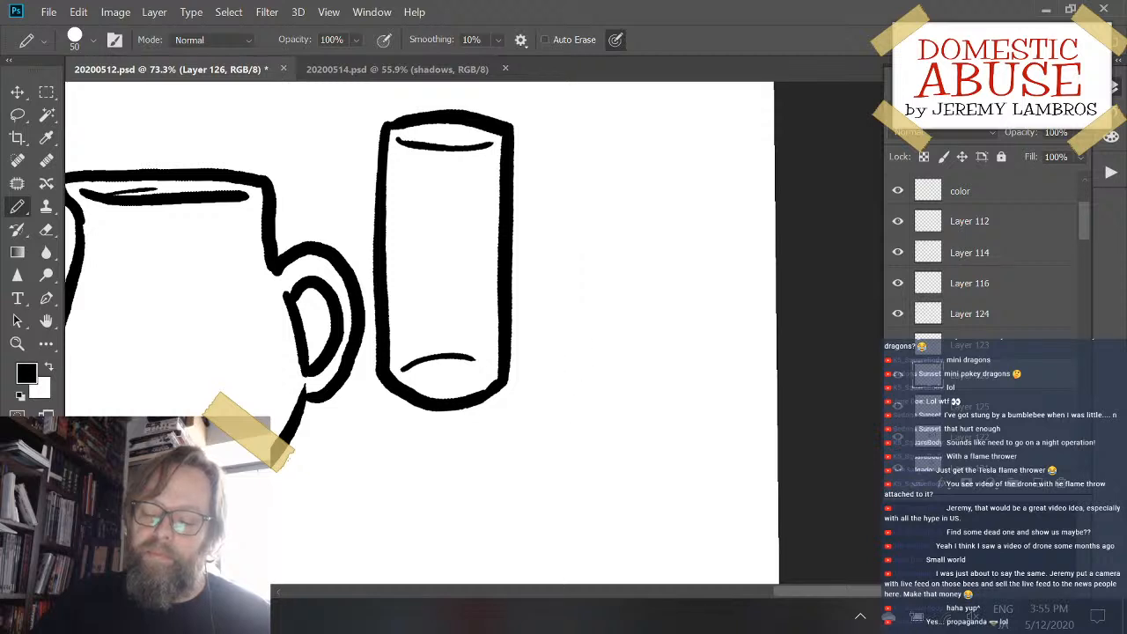
{"action": "mouse_move", "coordinate": [568, 239]}
{"action": "left_mouse_down"}
{"action": "mouse_move", "coordinate": [556, 340]}
{"action": "mouse_move", "coordinate": [576, 473]}
{"action": "left_mouse_up"}
{"action": "key", "text": "ctrl+z"}
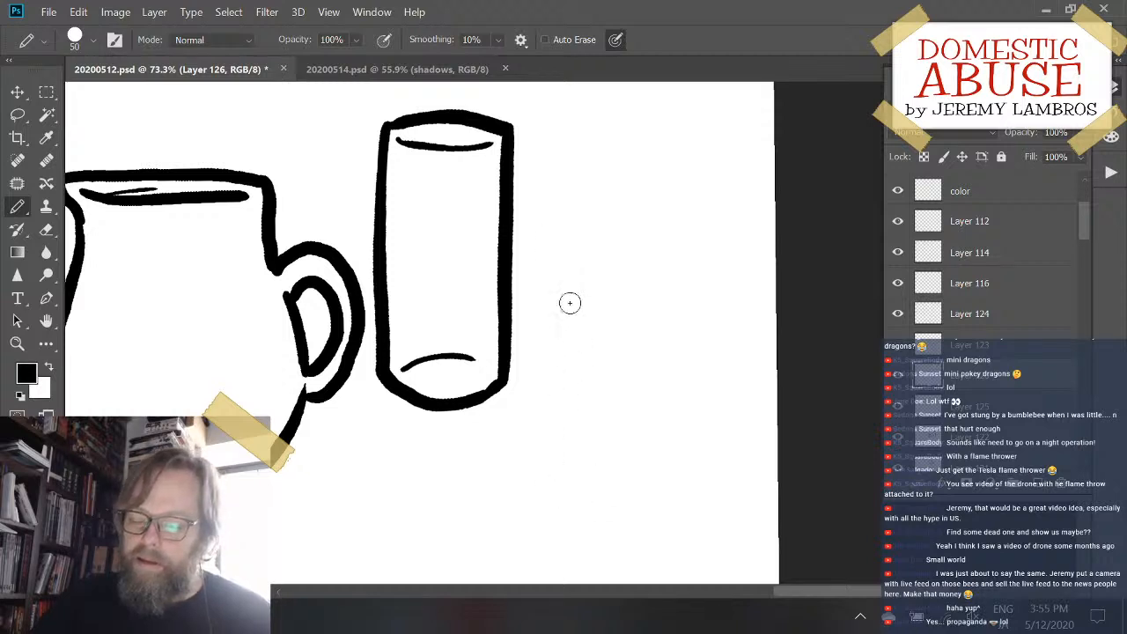
{"action": "mouse_move", "coordinate": [578, 254]}
{"action": "left_mouse_down"}
{"action": "mouse_move", "coordinate": [570, 481]}
{"action": "mouse_move", "coordinate": [678, 528]}
{"action": "left_mouse_up"}
{"action": "key", "text": "ctrl+z"}
{"action": "mouse_move", "coordinate": [568, 240]}
{"action": "left_mouse_down"}
{"action": "mouse_move", "coordinate": [555, 360]}
{"action": "mouse_move", "coordinate": [677, 468]}
{"action": "mouse_move", "coordinate": [691, 465]}
{"action": "left_mouse_up"}
{"action": "key", "text": "ctrl+z"}
{"action": "mouse_move", "coordinate": [572, 255]}
{"action": "left_mouse_down"}
{"action": "mouse_move", "coordinate": [571, 444]}
{"action": "mouse_move", "coordinate": [596, 493]}
{"action": "mouse_move", "coordinate": [698, 459]}
{"action": "left_mouse_up"}
{"action": "key", "text": "ctrl+z"}
- Draw the left side and rounded bottom of a second glass to the right of the first with the Pencil at size 50
{"action": "mouse_move", "coordinate": [568, 245]}
{"action": "left_mouse_down"}
{"action": "mouse_move", "coordinate": [563, 489]}
{"action": "mouse_move", "coordinate": [563, 465]}
{"action": "mouse_move", "coordinate": [564, 478]}
{"action": "mouse_move", "coordinate": [655, 463]}
{"action": "mouse_move", "coordinate": [666, 423]}
{"action": "left_mouse_up"}
{"action": "key", "text": "ctrl+z"}
{"action": "key", "text": "ctrl+z"}
{"action": "left_click_drag", "start_coordinate": [566, 474], "coordinate": [685, 429]}
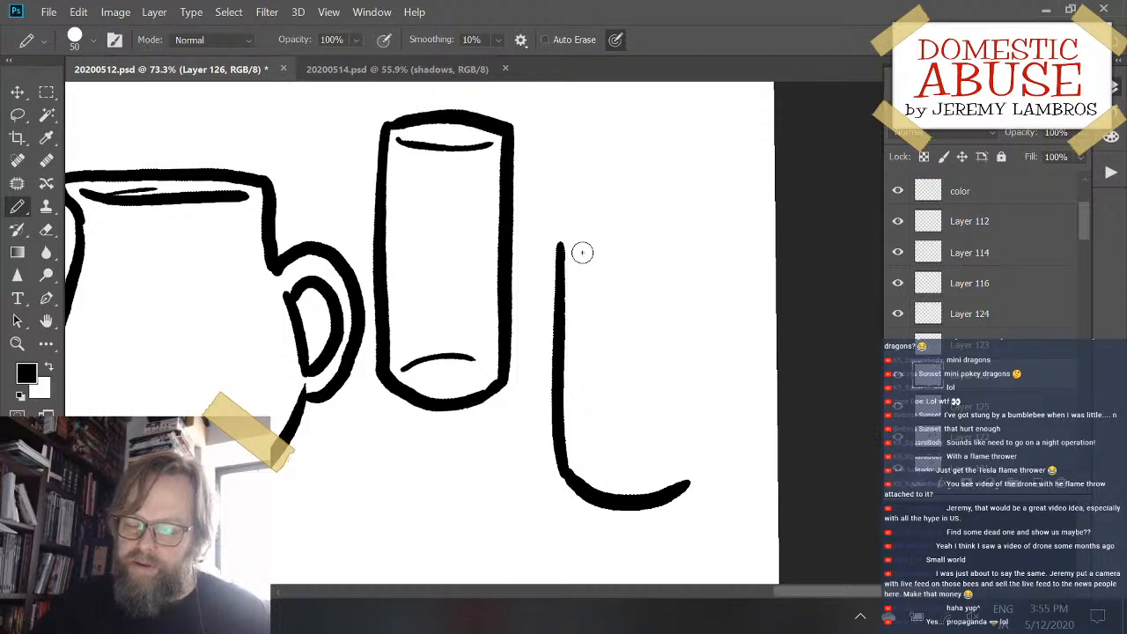
{"action": "left_click_drag", "start_coordinate": [564, 243], "coordinate": [664, 249]}
{"action": "key", "text": "ctrl+z"}
{"action": "left_click_drag", "start_coordinate": [561, 247], "coordinate": [675, 238]}
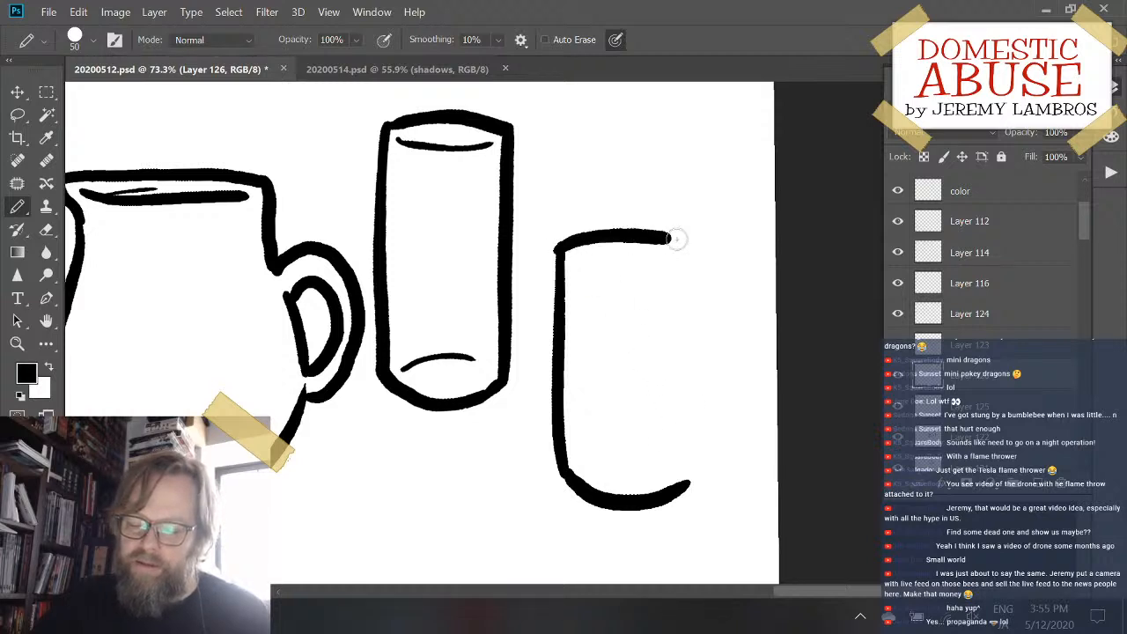
{"action": "key", "text": "ctrl+z"}
{"action": "left_click_drag", "start_coordinate": [560, 248], "coordinate": [669, 239]}
{"action": "key", "text": "ctrl+z"}
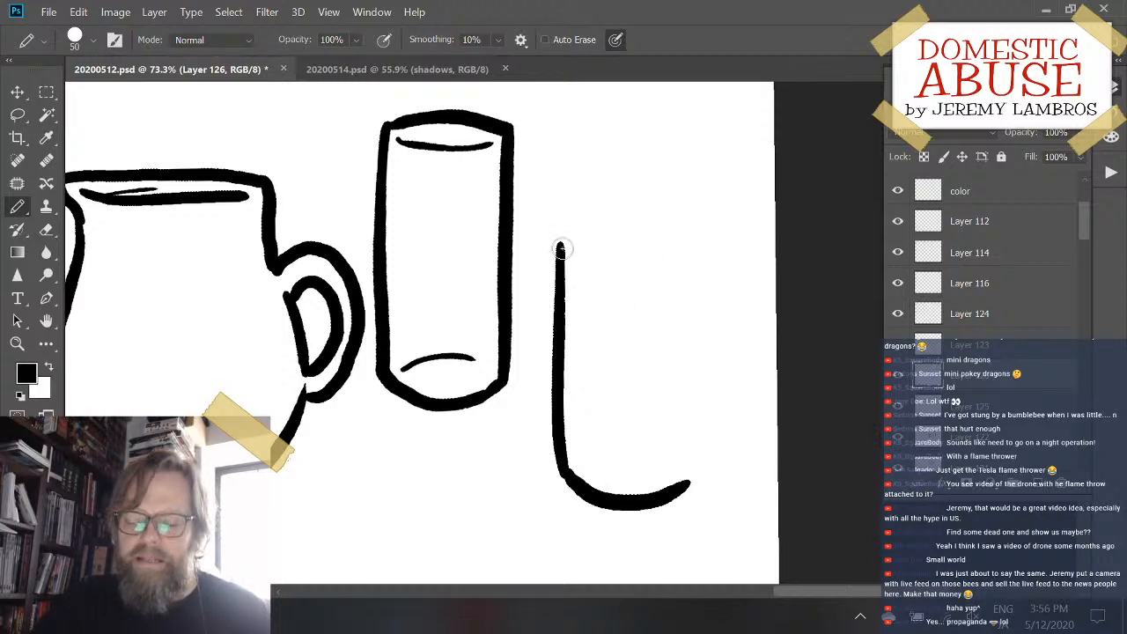
{"action": "left_click_drag", "start_coordinate": [558, 247], "coordinate": [682, 240]}
{"action": "key", "text": "ctrl+z"}
{"action": "left_click_drag", "start_coordinate": [560, 246], "coordinate": [660, 241]}
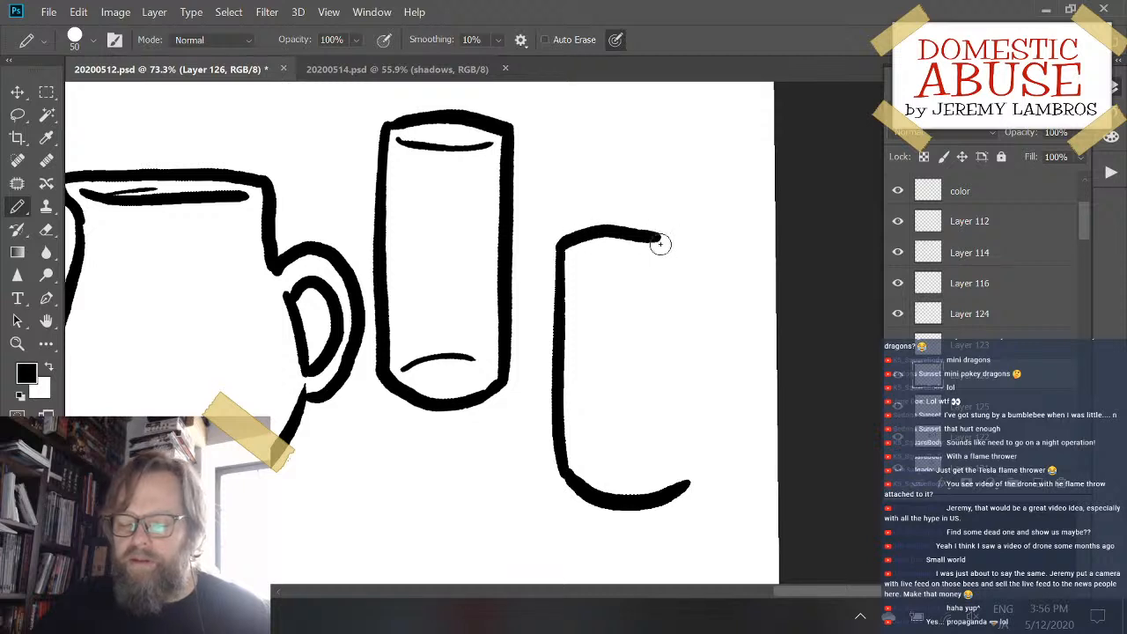
{"action": "key", "text": "ctrl+z"}
{"action": "left_click_drag", "start_coordinate": [561, 248], "coordinate": [683, 236]}
{"action": "key", "text": "ctrl+z"}
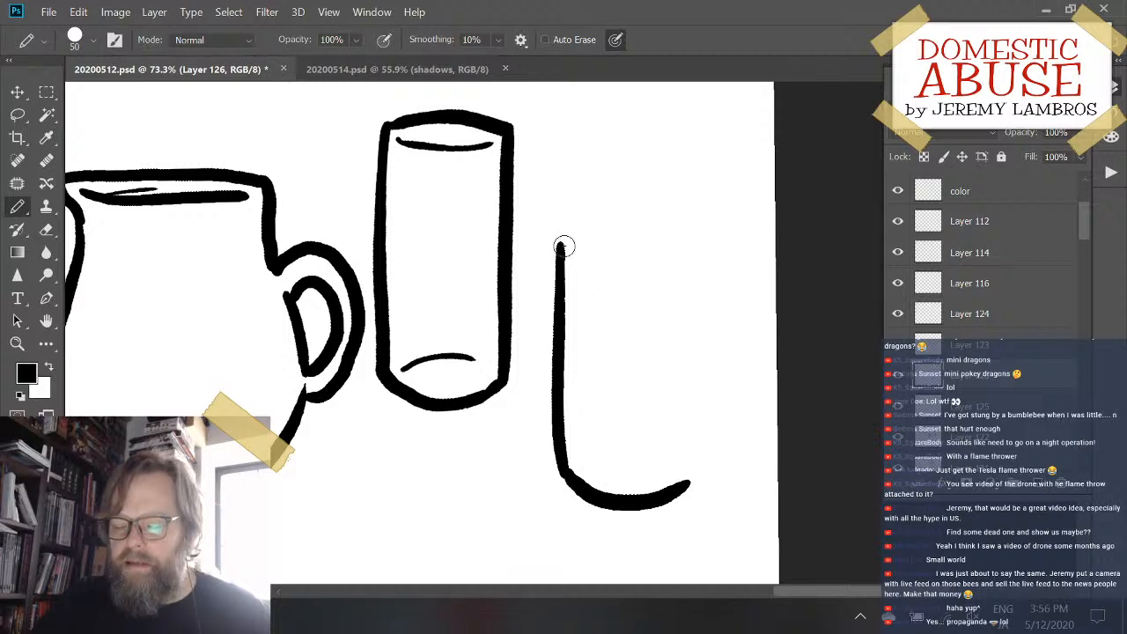
{"action": "mouse_move", "coordinate": [561, 246]}
{"action": "left_mouse_down"}
{"action": "mouse_move", "coordinate": [629, 225]}
{"action": "mouse_move", "coordinate": [680, 235]}
{"action": "left_mouse_up"}
{"action": "key", "text": "ctrl+z"}
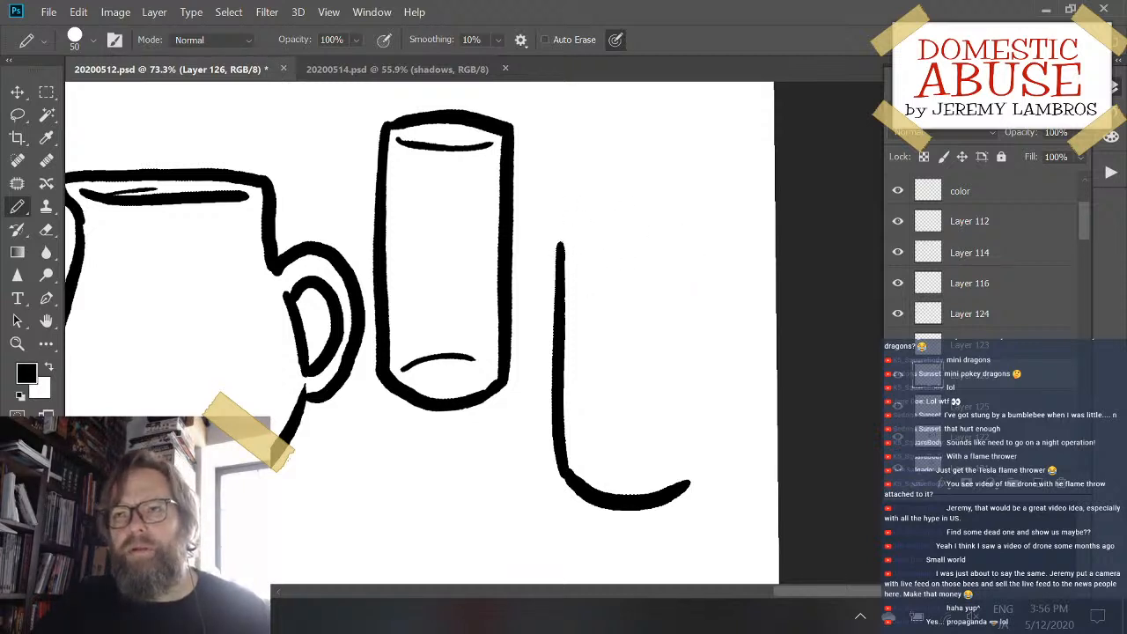
{"action": "left_click_drag", "start_coordinate": [560, 249], "coordinate": [682, 231]}
{"action": "key", "text": "ctrl+z"}
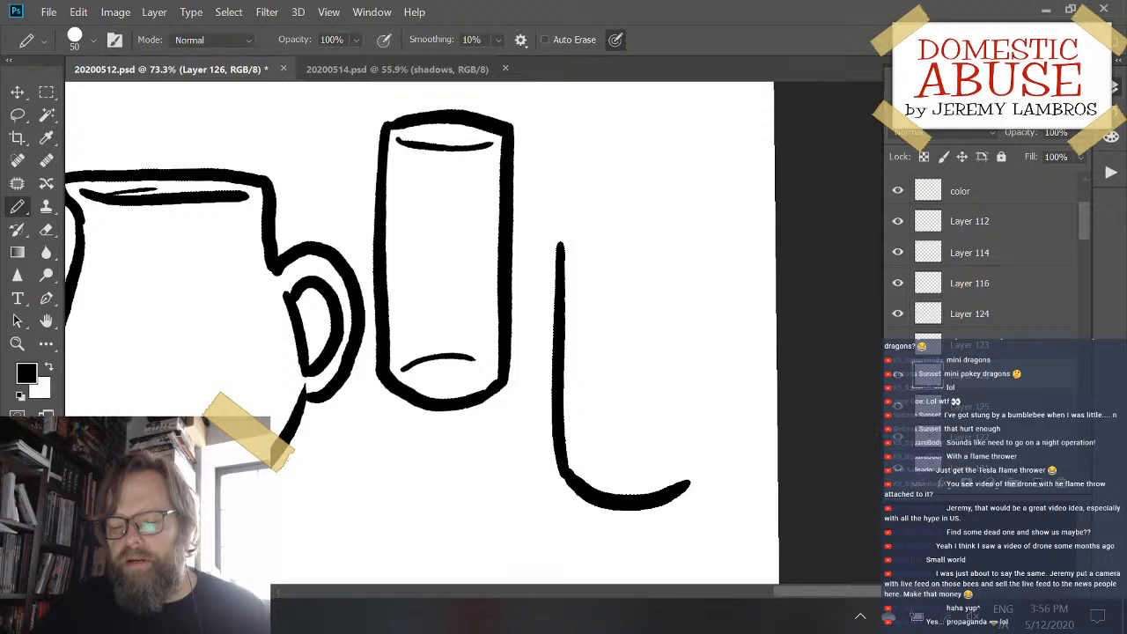
{"action": "left_click_drag", "start_coordinate": [560, 248], "coordinate": [682, 233]}
{"action": "key", "text": "ctrl+z"}
{"action": "mouse_move", "coordinate": [560, 248]}
{"action": "left_mouse_down"}
{"action": "mouse_move", "coordinate": [659, 228]}
{"action": "mouse_move", "coordinate": [688, 236]}
{"action": "left_mouse_up"}
{"action": "key", "text": "ctrl+z"}
{"action": "mouse_move", "coordinate": [561, 246]}
{"action": "left_mouse_down"}
{"action": "mouse_move", "coordinate": [660, 240]}
{"action": "mouse_move", "coordinate": [690, 242]}
{"action": "left_mouse_up"}
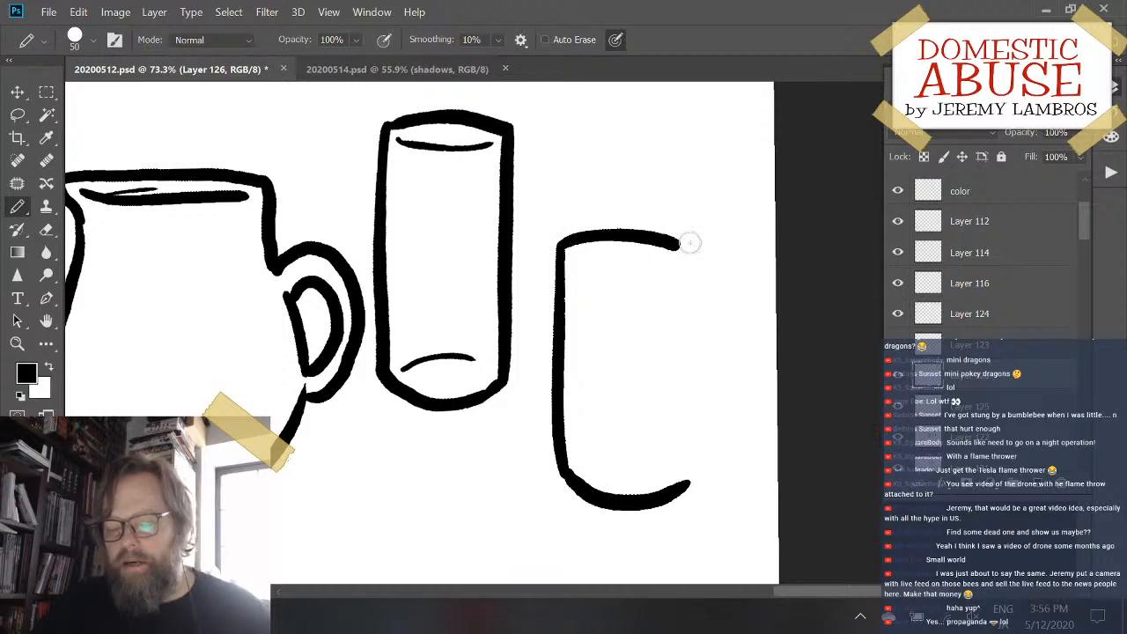
{"action": "key", "text": "ctrl+z"}
{"action": "mouse_move", "coordinate": [563, 245]}
{"action": "left_mouse_down"}
{"action": "mouse_move", "coordinate": [658, 231]}
{"action": "mouse_move", "coordinate": [687, 243]}
{"action": "left_mouse_up"}
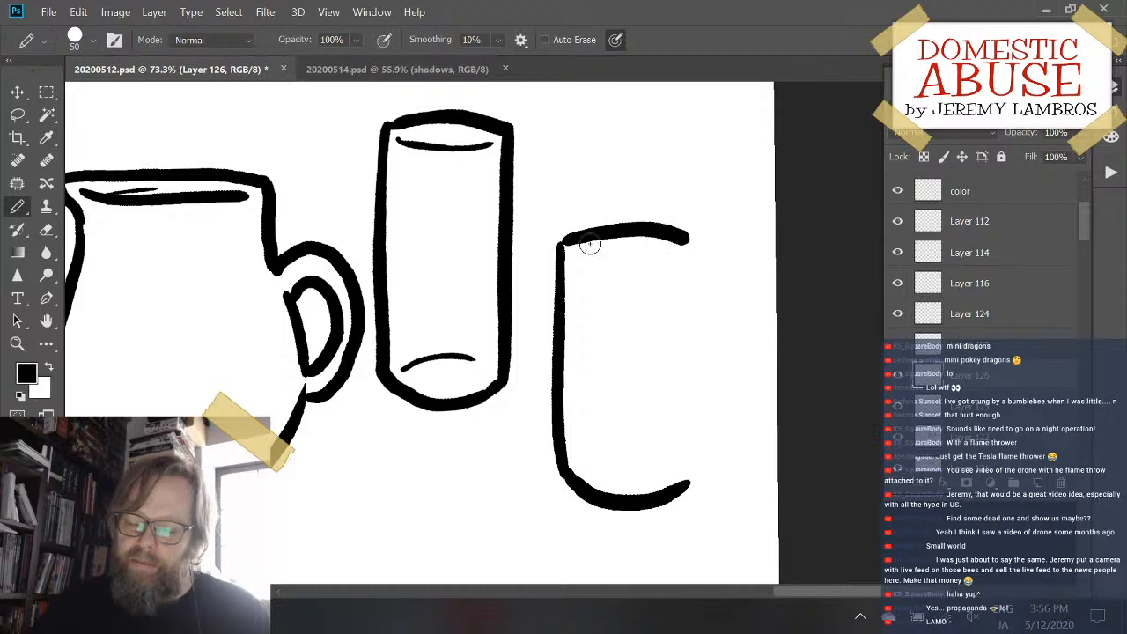
{"action": "key", "text": "ctrl+z"}
{"action": "left_click_drag", "start_coordinate": [570, 242], "coordinate": [674, 237]}
{"action": "key", "text": "ctrl+z"}
- Draw the second glass's shallow arched top and its straight right side down to the bottom curve
{"action": "mouse_move", "coordinate": [561, 246]}
{"action": "left_mouse_down"}
{"action": "mouse_move", "coordinate": [681, 248]}
{"action": "mouse_move", "coordinate": [678, 492]}
{"action": "left_mouse_up"}
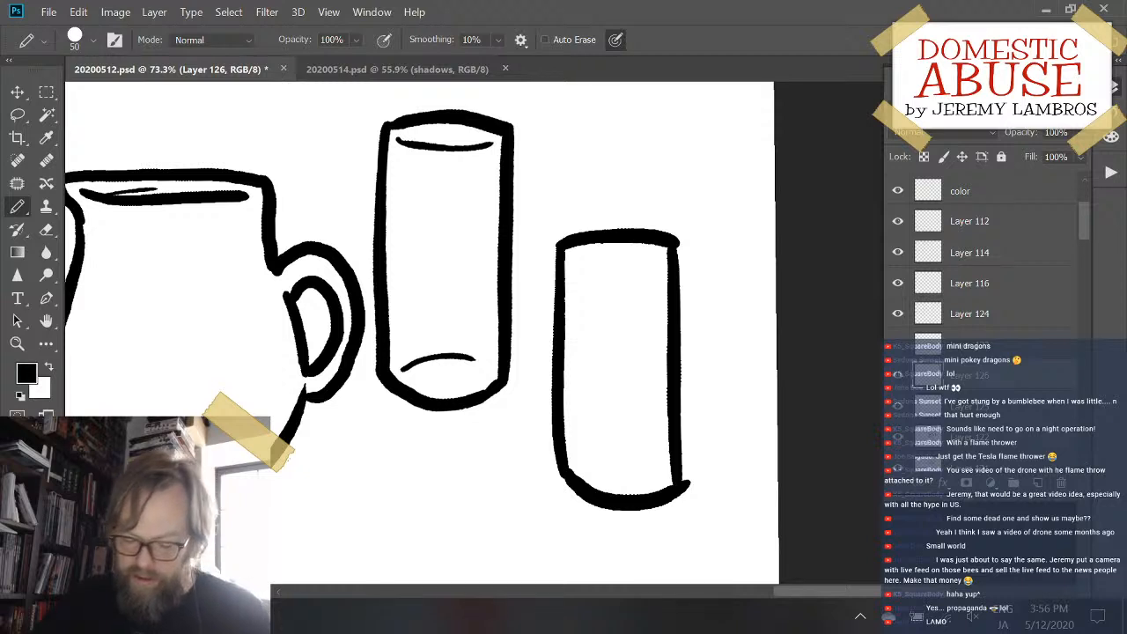
- Erase the second glass's rounded bottom and redraw it higher and shallower, then add a thin curved rim line inside the top
{"action": "key", "text": "e"}
{"action": "mouse_move", "coordinate": [644, 511]}
{"action": "left_mouse_down"}
{"action": "mouse_move", "coordinate": [583, 509]}
{"action": "mouse_move", "coordinate": [605, 514]}
{"action": "mouse_move", "coordinate": [634, 496]}
{"action": "mouse_move", "coordinate": [578, 480]}
{"action": "mouse_move", "coordinate": [617, 484]}
{"action": "mouse_move", "coordinate": [680, 465]}
{"action": "left_mouse_up"}
{"action": "key", "text": "b"}
{"action": "key", "text": "ctrl+z"}
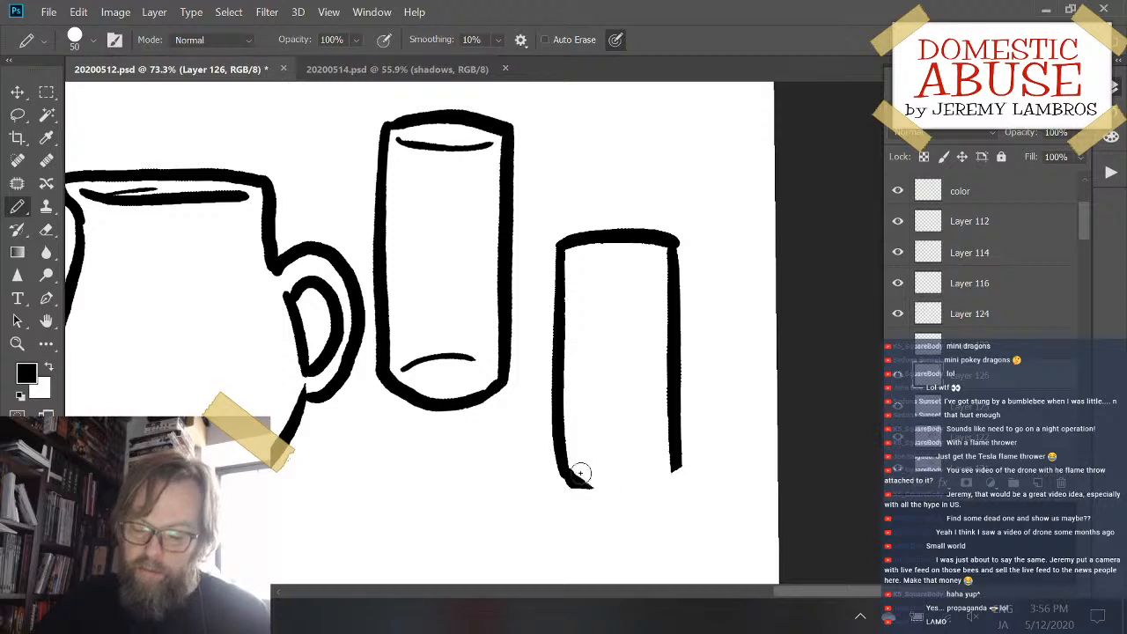
{"action": "mouse_move", "coordinate": [576, 470]}
{"action": "left_mouse_down"}
{"action": "mouse_move", "coordinate": [607, 487]}
{"action": "mouse_move", "coordinate": [663, 478]}
{"action": "mouse_move", "coordinate": [679, 455]}
{"action": "left_mouse_up"}
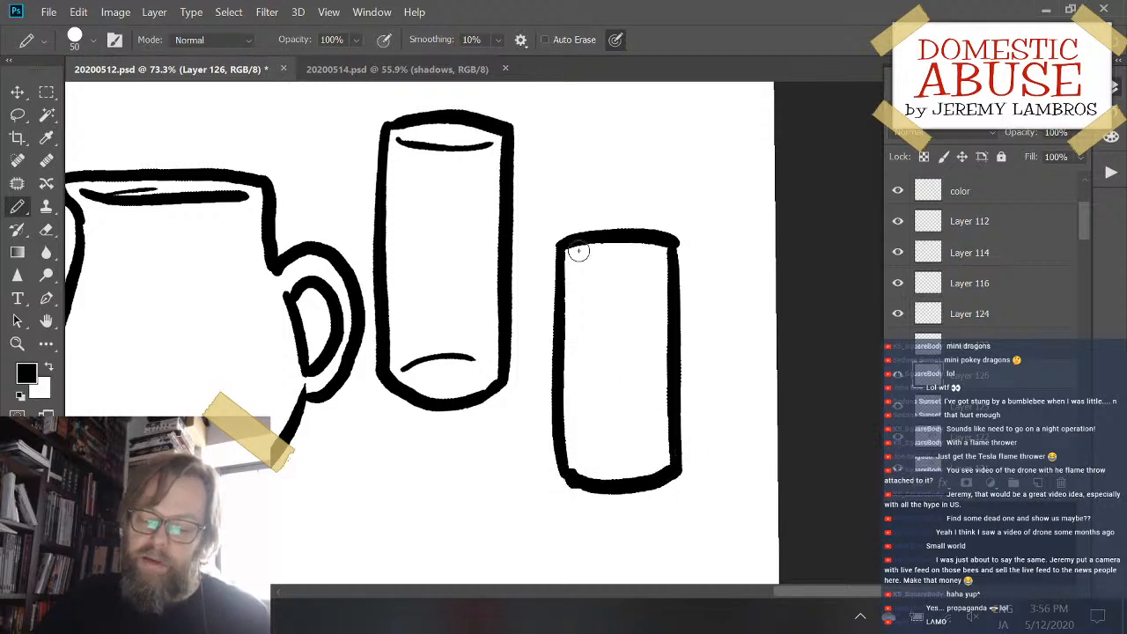
{"action": "left_click_drag", "start_coordinate": [573, 254], "coordinate": [654, 256]}
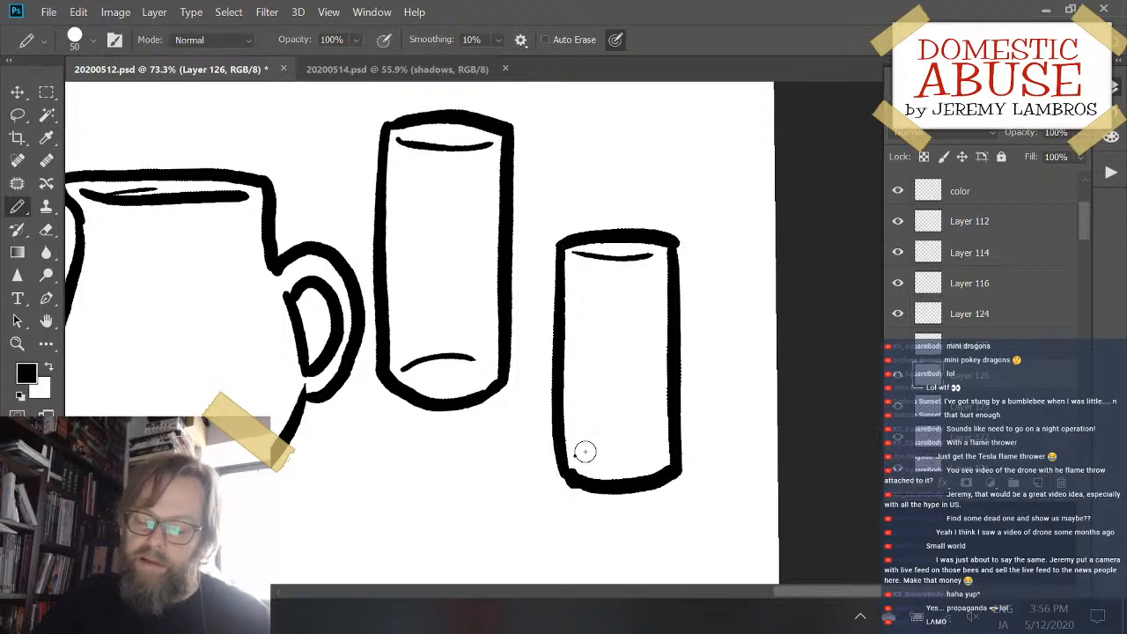
- Draw a short, thin, slightly curved line inside the second glass's base with the Pencil, undoing the longer attempts
{"action": "left_click_drag", "start_coordinate": [585, 452], "coordinate": [674, 451]}
{"action": "key", "text": "ctrl+z"}
{"action": "left_click_drag", "start_coordinate": [577, 449], "coordinate": [661, 450]}
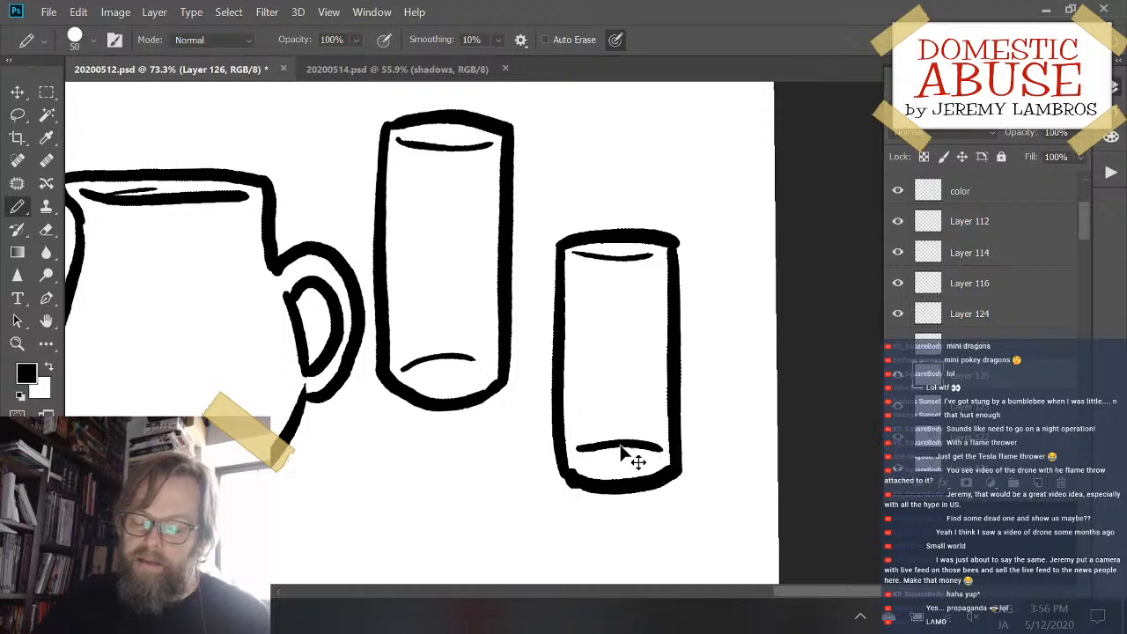
{"action": "key", "text": "ctrl+z"}
{"action": "left_click_drag", "start_coordinate": [575, 448], "coordinate": [662, 449]}
{"action": "key", "text": "ctrl+z"}
{"action": "mouse_move", "coordinate": [573, 447]}
{"action": "left_mouse_down"}
{"action": "mouse_move", "coordinate": [674, 456]}
{"action": "mouse_move", "coordinate": [646, 452]}
{"action": "left_mouse_up"}
{"action": "key", "text": "ctrl+z"}
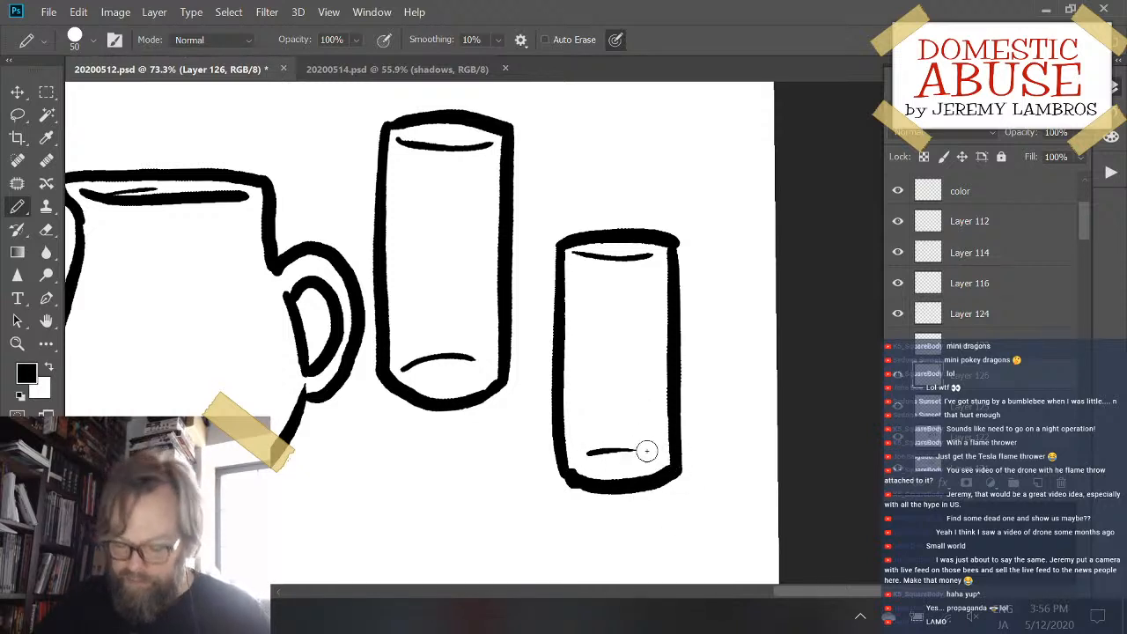
- Erase the overhanging upper-right corner of the second glass's rim and touch up that corner with the Pencil at size 50
{"action": "key", "text": "e"}
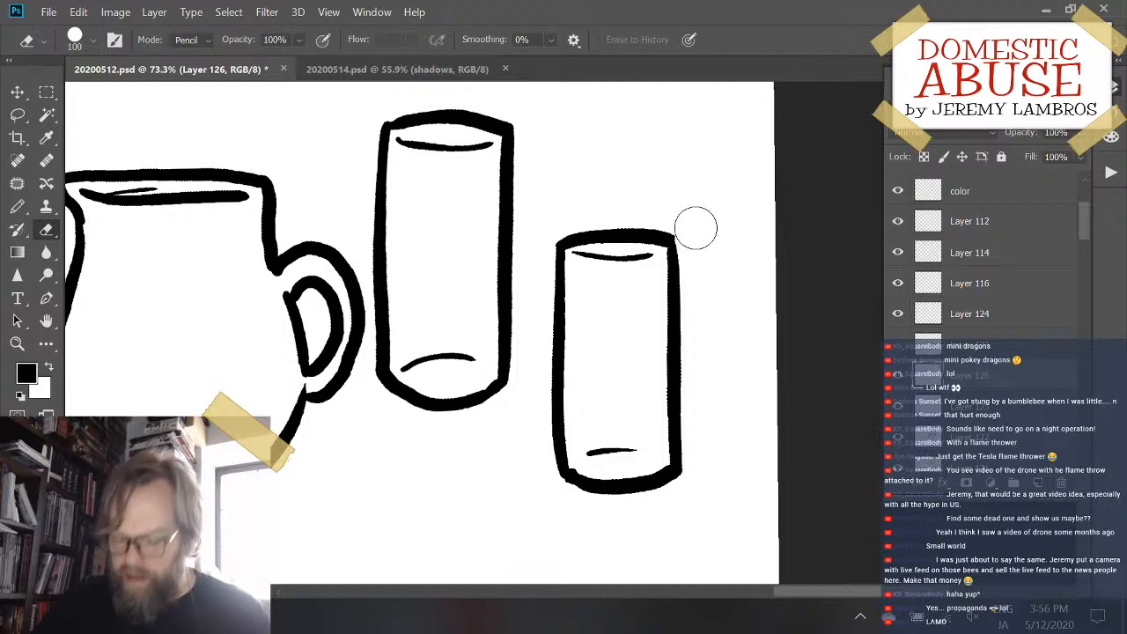
{"action": "key", "text": "b"}
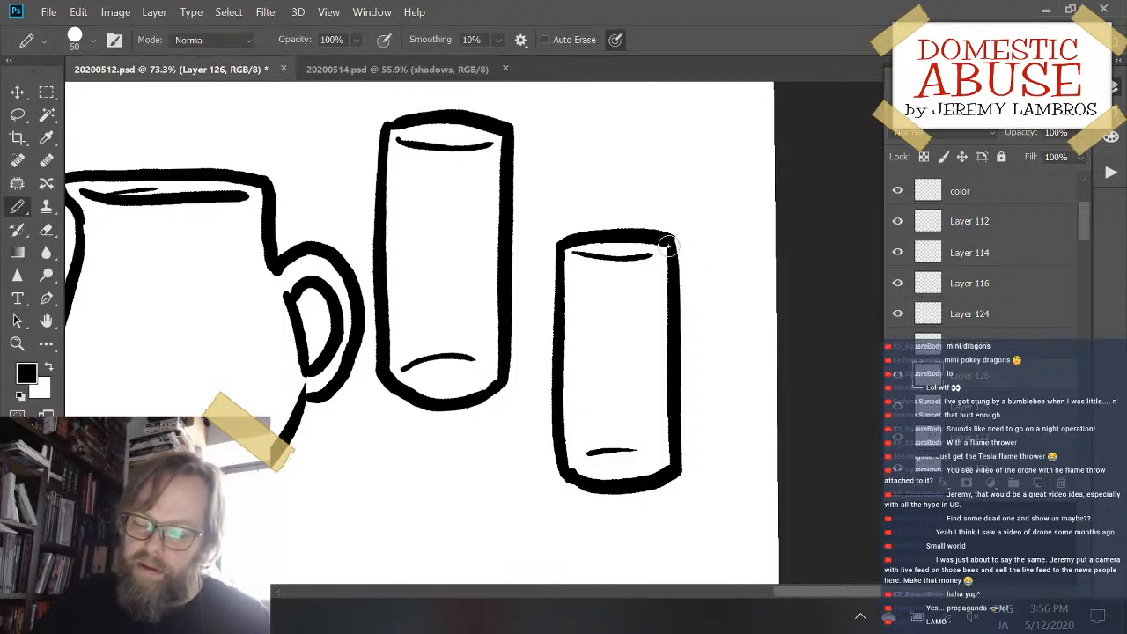
{"action": "left_click_drag", "start_coordinate": [668, 246], "coordinate": [673, 257]}
{"action": "left_click_drag", "start_coordinate": [675, 428], "coordinate": [692, 415]}
- Select the whole second glass with a rectangular marquee, cut it and paste it onto its own layer
{"action": "key", "text": "m"}
{"action": "mouse_move", "coordinate": [564, 169]}
{"action": "left_mouse_down"}
{"action": "mouse_move", "coordinate": [649, 452]}
{"action": "mouse_move", "coordinate": [646, 500]}
{"action": "left_mouse_up"}
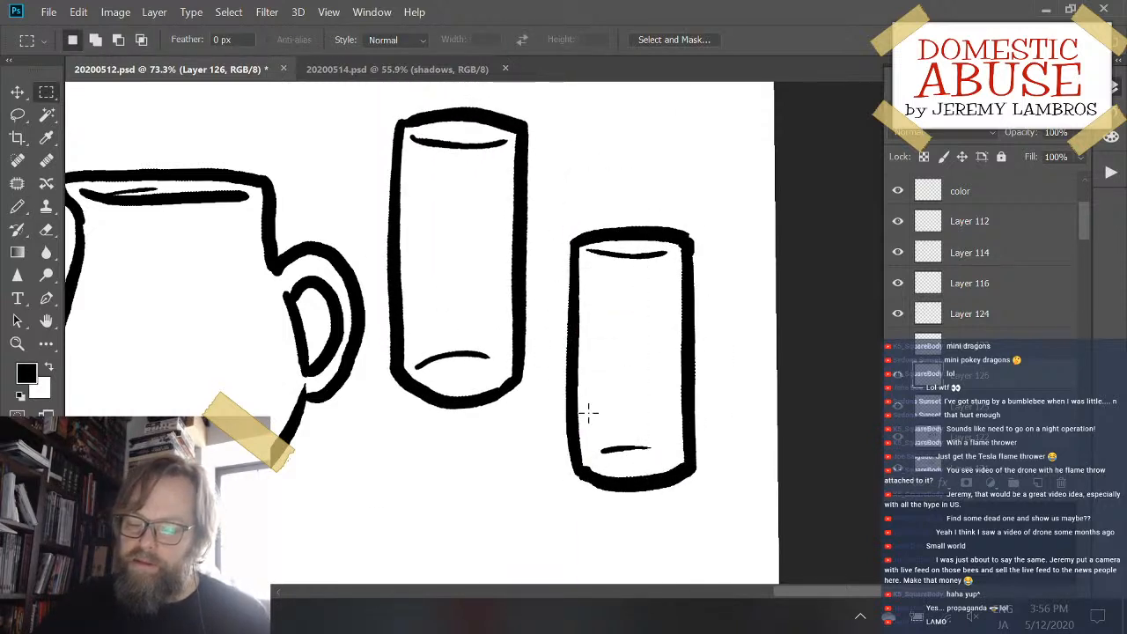
{"action": "left_click_drag", "start_coordinate": [568, 171], "coordinate": [694, 518]}
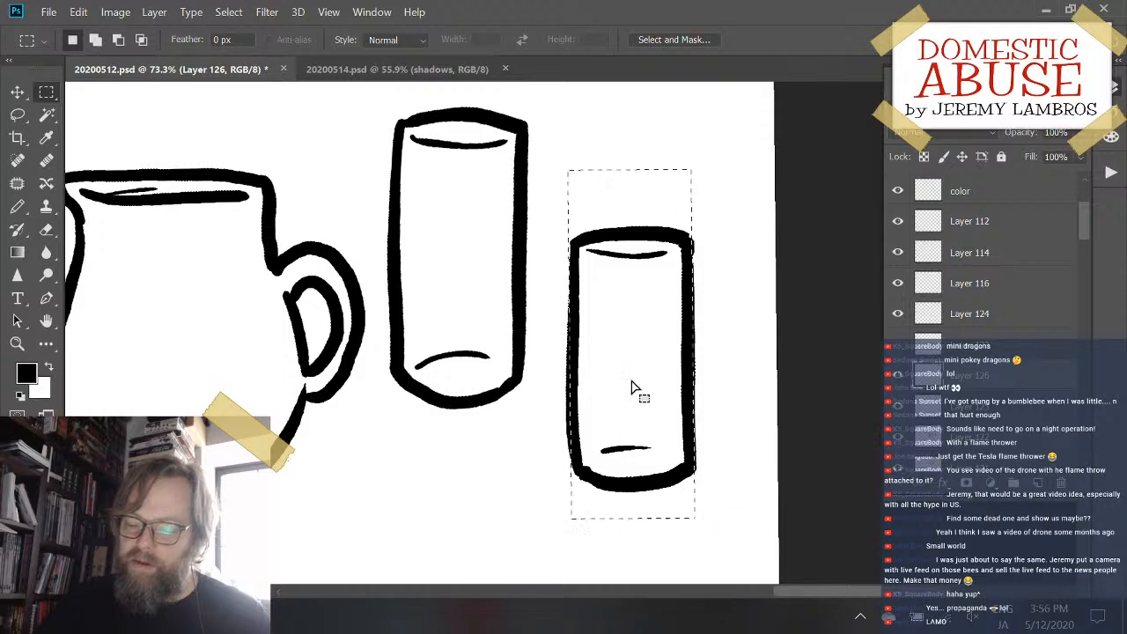
{"action": "left_click_drag", "start_coordinate": [541, 183], "coordinate": [740, 520]}
{"action": "key", "text": "ctrl+x"}
{"action": "key", "text": "ctrl+v"}
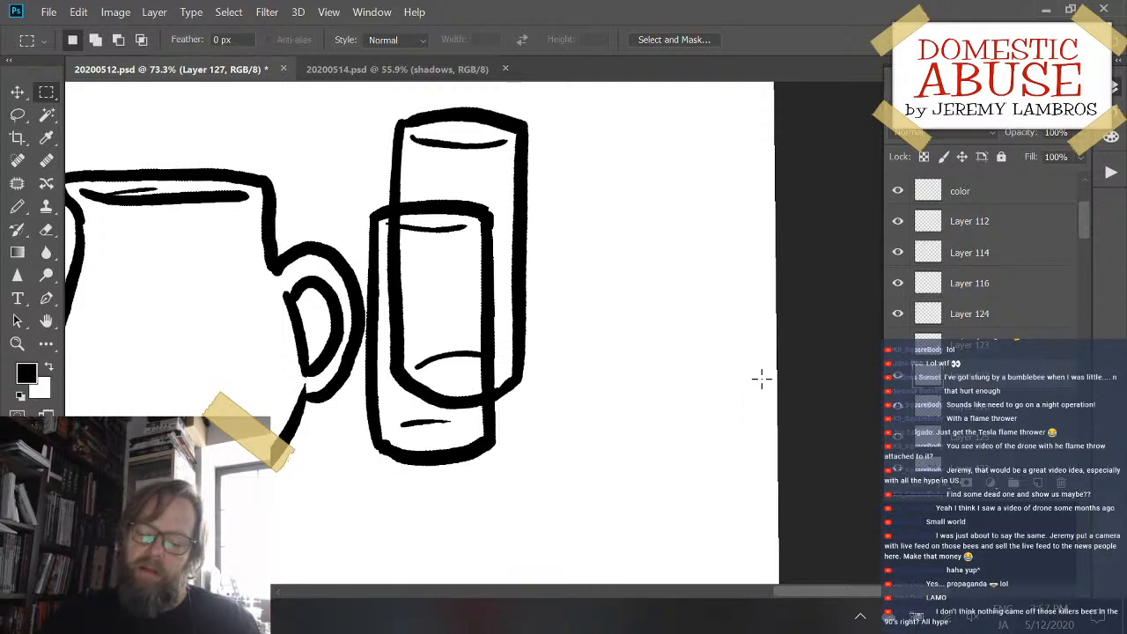
- Clear the stray selection and move the pasted glass just to the right of the first glass, with their bases roughly level
{"action": "left_click_drag", "start_coordinate": [491, 433], "coordinate": [566, 432]}
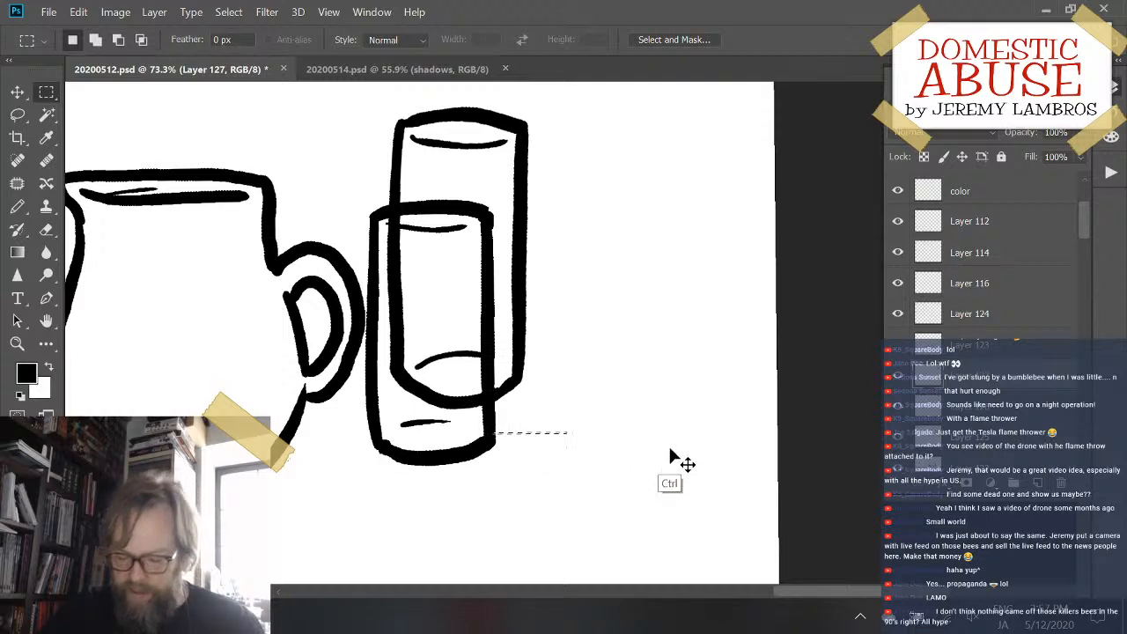
{"action": "key", "text": "ctrl+d"}
{"action": "key", "text": "v"}
{"action": "key", "text": "b"}
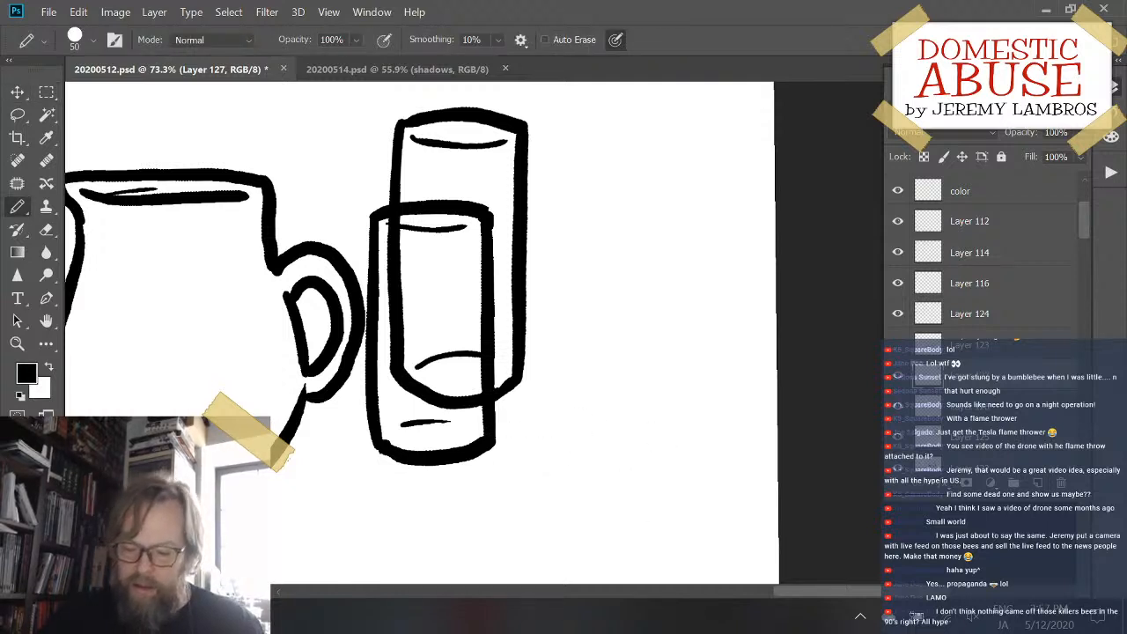
{"action": "mouse_move", "coordinate": [489, 454]}
{"action": "left_mouse_down"}
{"action": "mouse_move", "coordinate": [687, 382]}
{"action": "mouse_move", "coordinate": [661, 394]}
{"action": "left_mouse_up"}
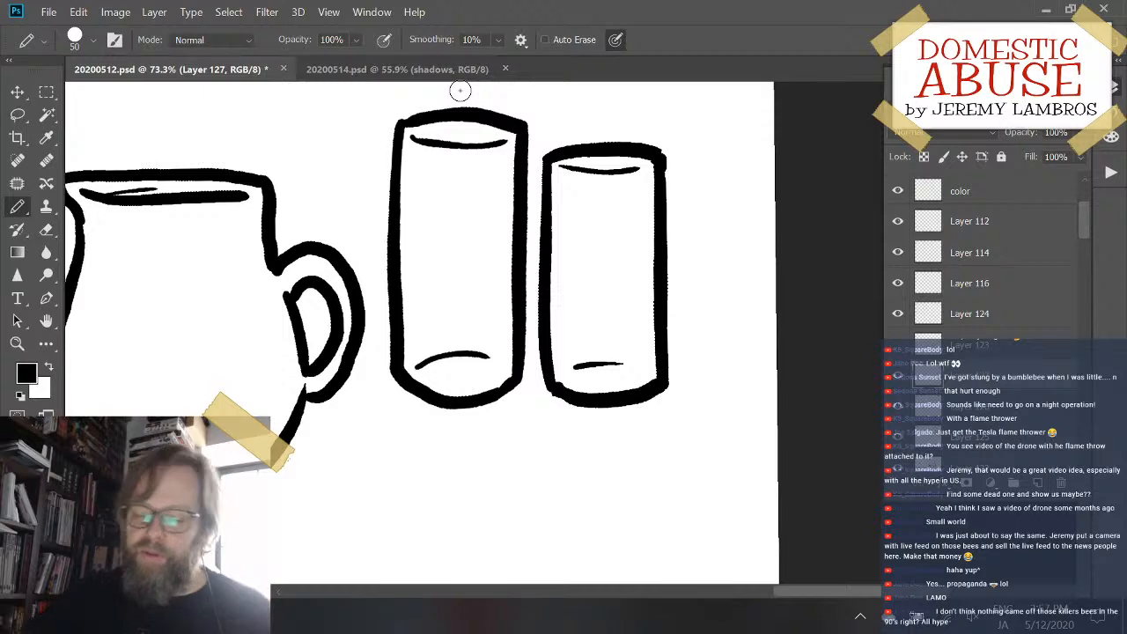
- Review the pitcher, the two glasses and the neighbouring tied sacks across the canvas
{"action": "mouse_move", "coordinate": [579, 477]}
{"action": "left_mouse_down"}
{"action": "mouse_move", "coordinate": [667, 430]}
{"action": "mouse_move", "coordinate": [567, 442]}
{"action": "left_mouse_up"}
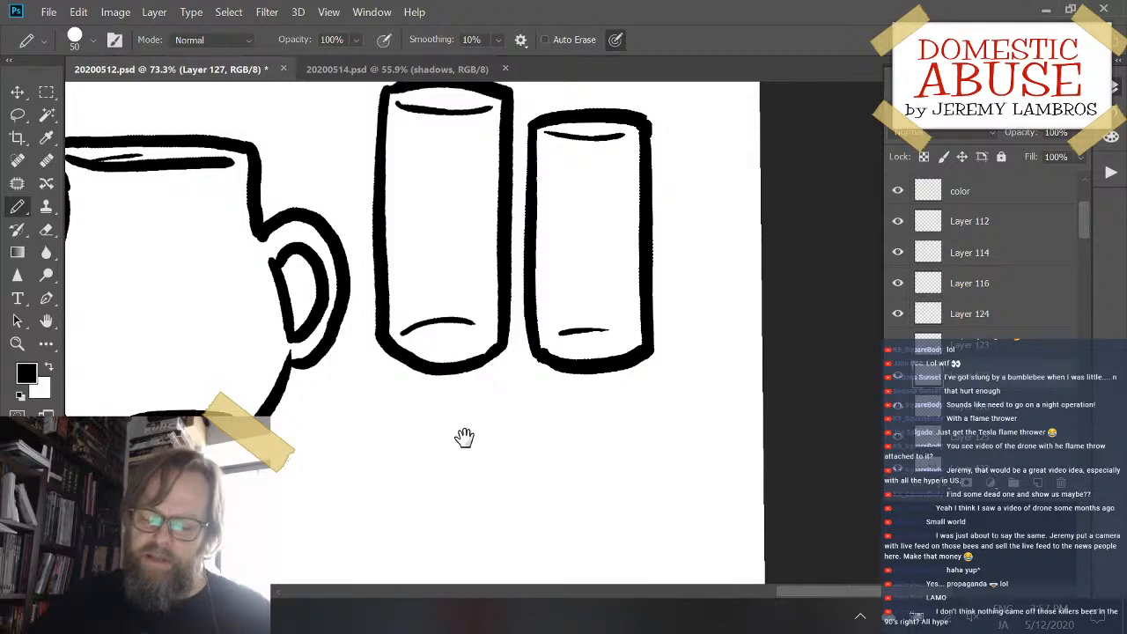
{"action": "left_click_drag", "start_coordinate": [463, 437], "coordinate": [627, 481]}
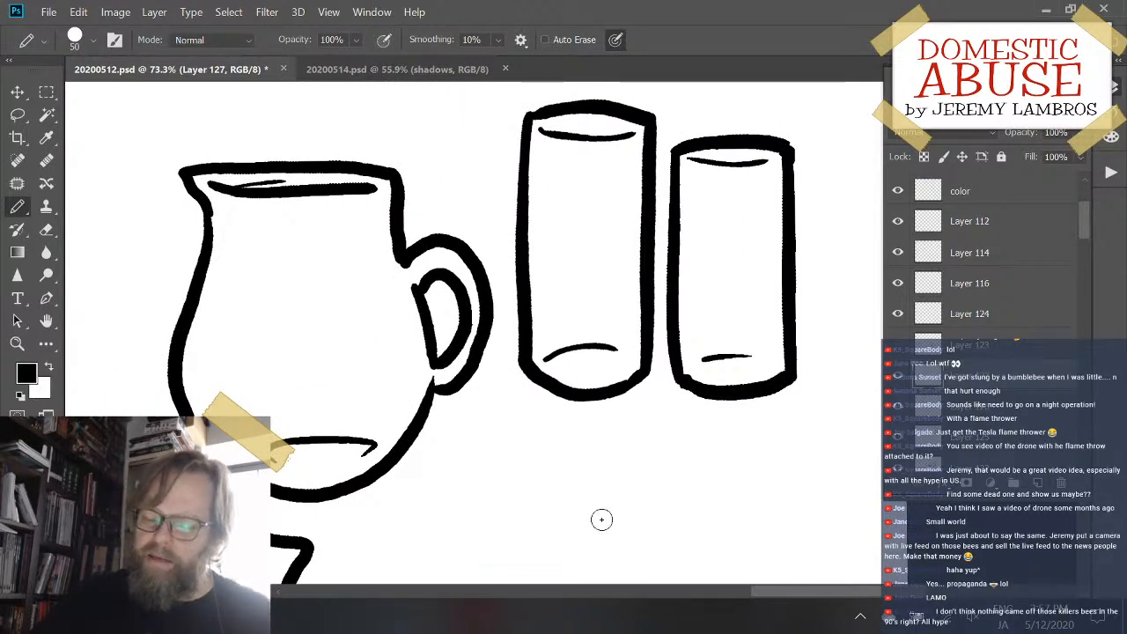
{"action": "mouse_move", "coordinate": [601, 520]}
{"action": "left_mouse_down"}
{"action": "mouse_move", "coordinate": [606, 458]}
{"action": "mouse_move", "coordinate": [643, 396]}
{"action": "mouse_move", "coordinate": [502, 520]}
{"action": "mouse_move", "coordinate": [704, 421]}
{"action": "mouse_move", "coordinate": [667, 420]}
{"action": "mouse_move", "coordinate": [659, 438]}
{"action": "left_mouse_up"}
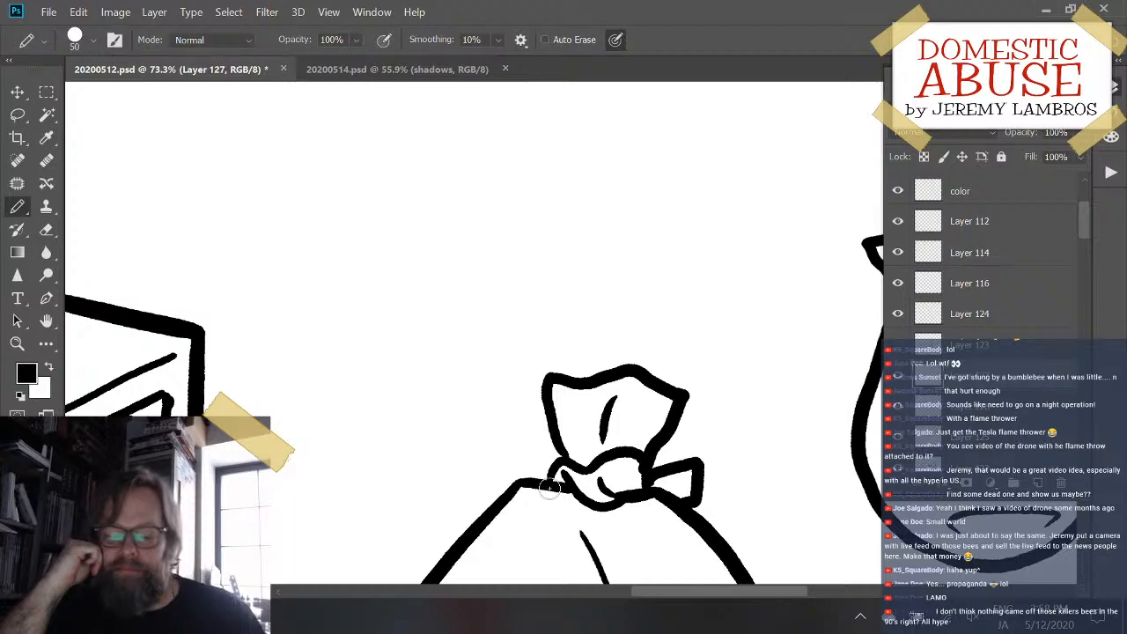
{"action": "left_click_drag", "start_coordinate": [675, 351], "coordinate": [579, 462]}
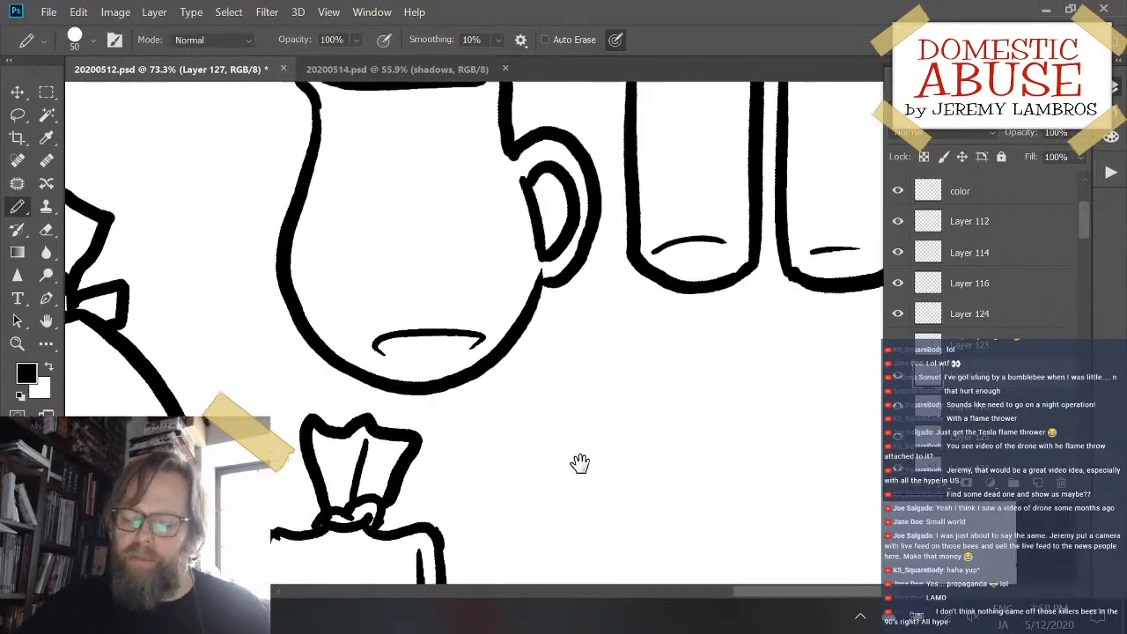
{"action": "left_click_drag", "start_coordinate": [725, 364], "coordinate": [767, 497]}
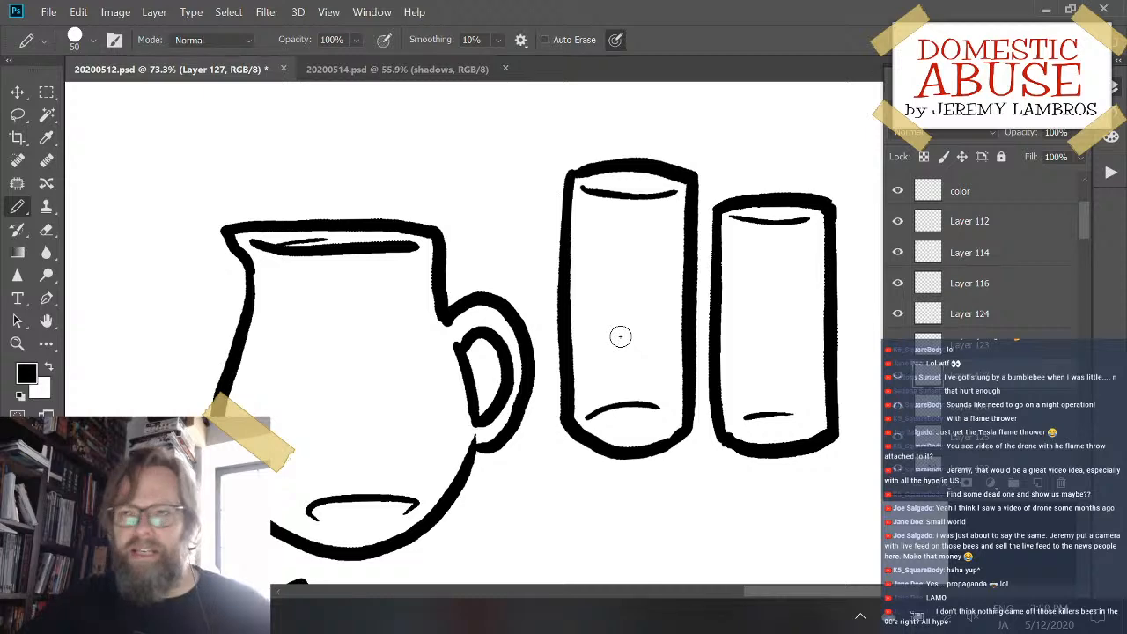
{"action": "left_click_drag", "start_coordinate": [377, 326], "coordinate": [605, 317]}
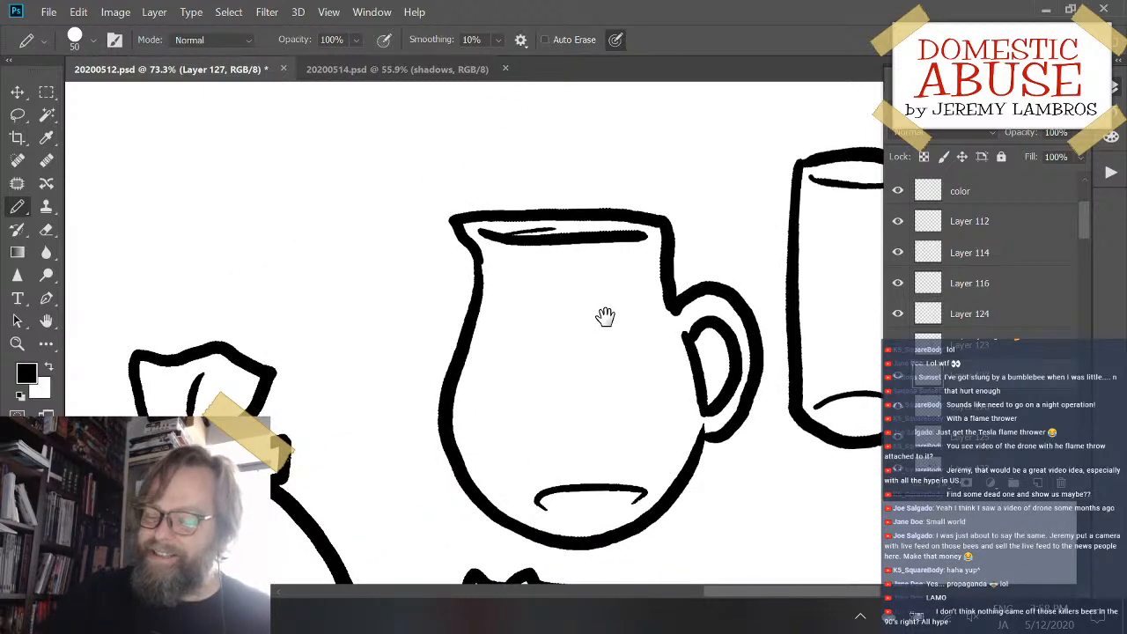
{"action": "left_click_drag", "start_coordinate": [687, 379], "coordinate": [358, 354]}
{"action": "left_click_drag", "start_coordinate": [670, 464], "coordinate": [668, 256]}
{"action": "left_click_drag", "start_coordinate": [621, 460], "coordinate": [580, 583]}
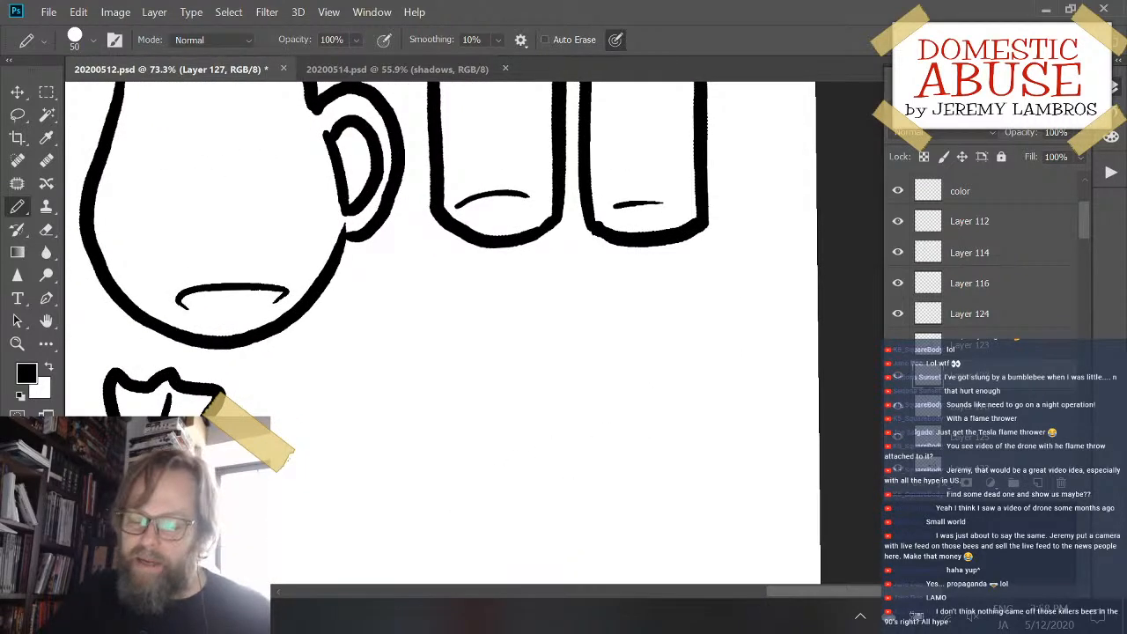
{"action": "left_click_drag", "start_coordinate": [519, 382], "coordinate": [551, 406]}
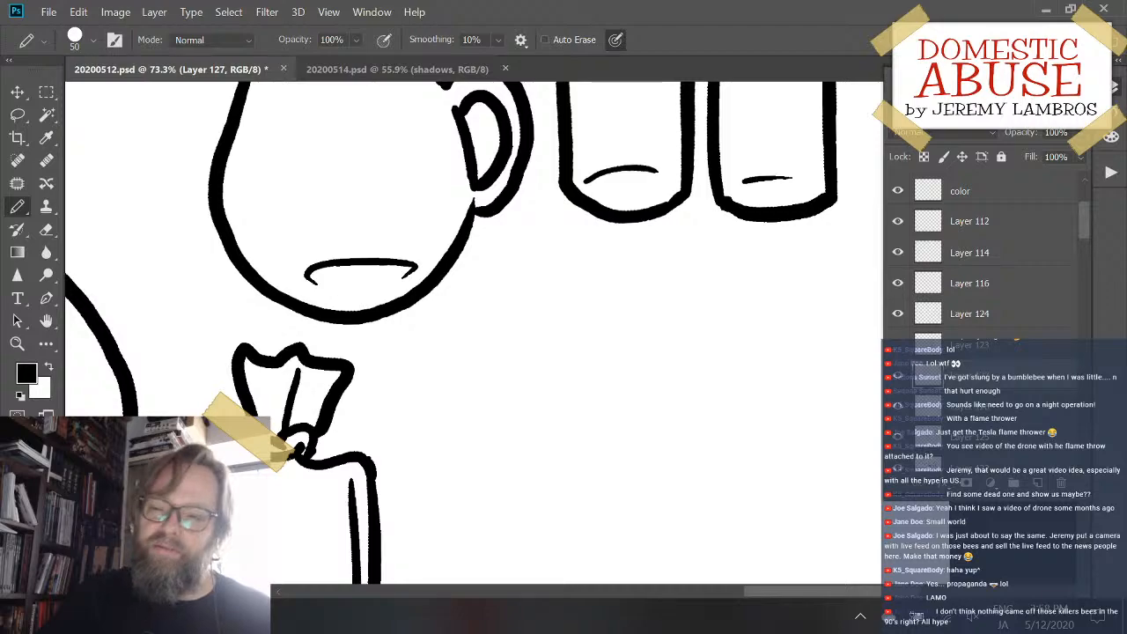
{"action": "left_click_drag", "start_coordinate": [541, 360], "coordinate": [436, 496]}
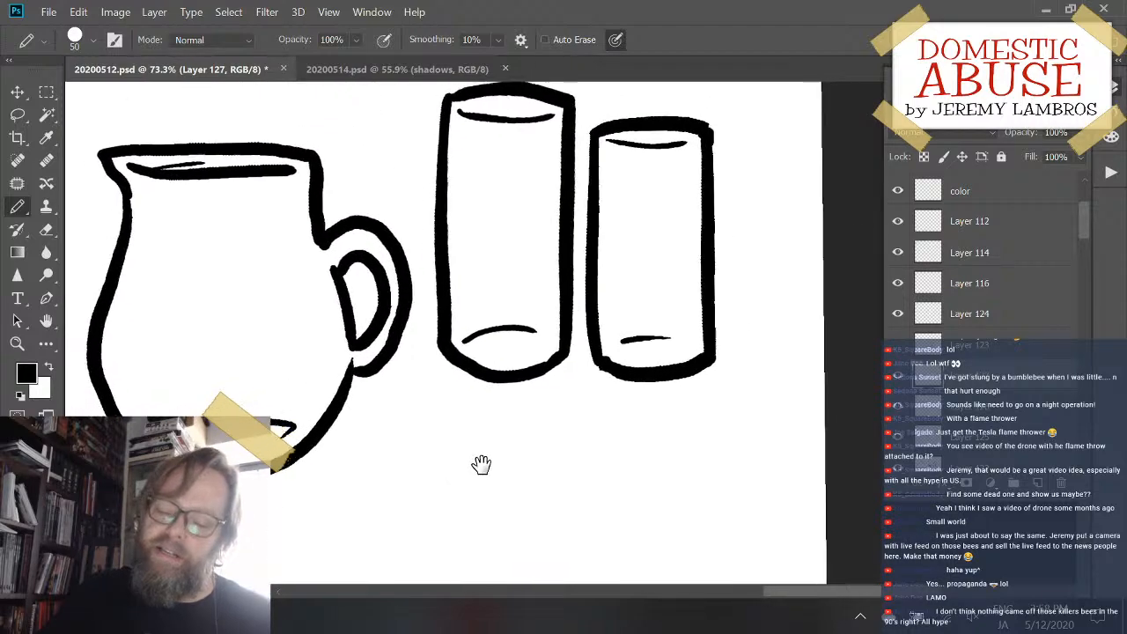
{"action": "mouse_move", "coordinate": [481, 463]}
{"action": "left_mouse_down"}
{"action": "mouse_move", "coordinate": [642, 308]}
{"action": "mouse_move", "coordinate": [603, 142]}
{"action": "mouse_move", "coordinate": [503, 309]}
{"action": "mouse_move", "coordinate": [521, 554]}
{"action": "mouse_move", "coordinate": [513, 538]}
{"action": "mouse_move", "coordinate": [583, 527]}
{"action": "left_mouse_up"}
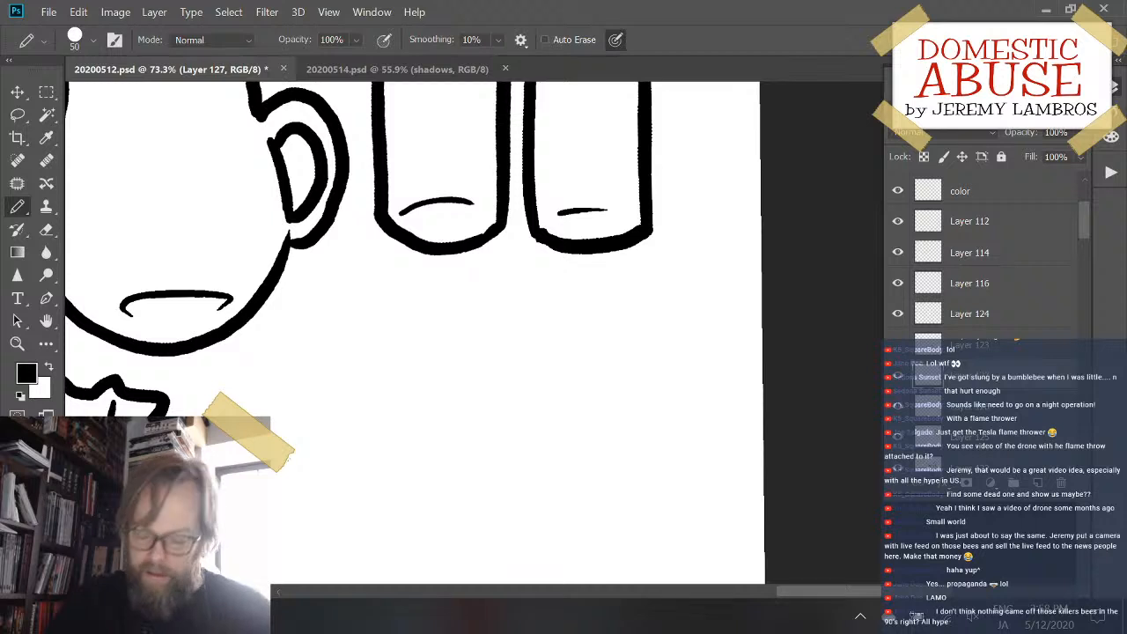
- Save the 20200512.psd drawing, then undo and redo the latest change
{"action": "key", "text": "ctrl+s"}
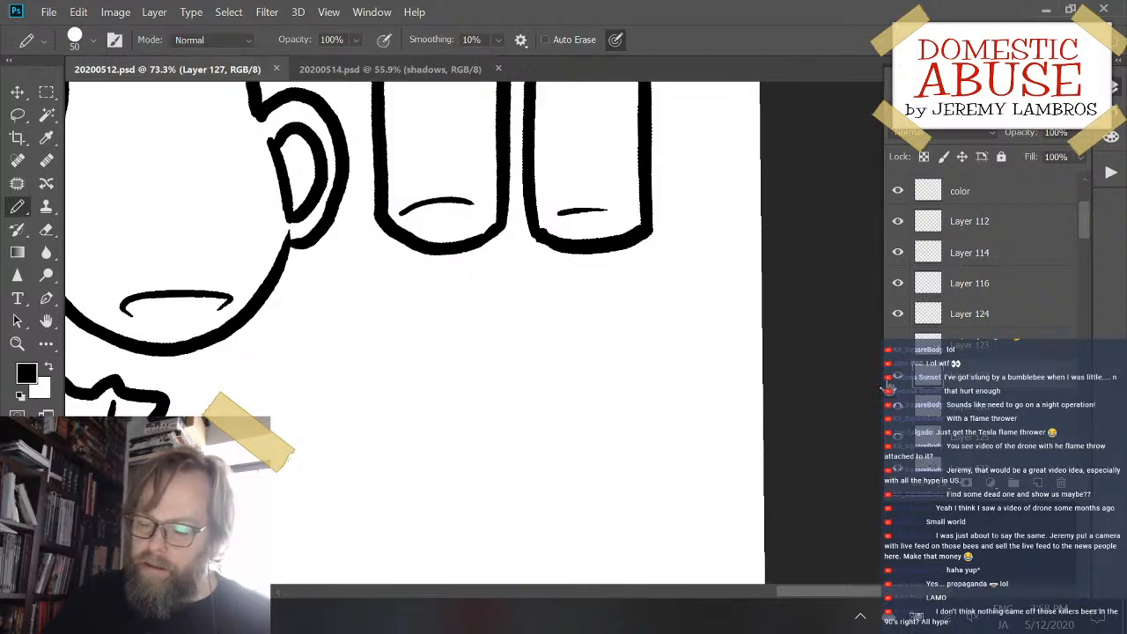
{"action": "key", "text": "ctrl+z"}
{"action": "key", "text": "ctrl+shift+z"}
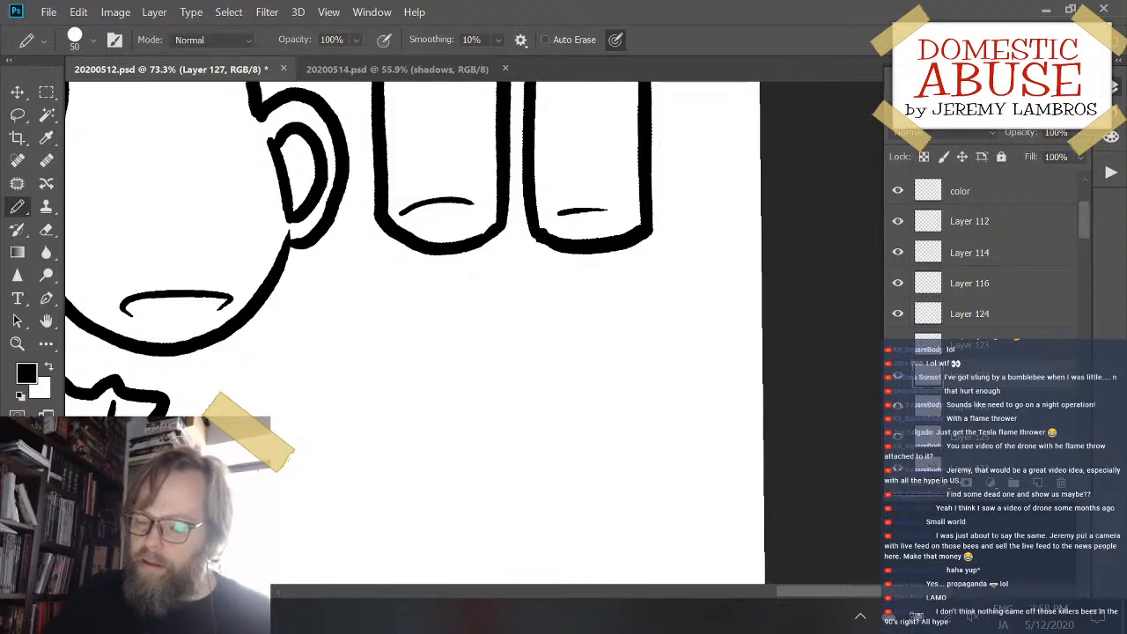
- Toggle the visibility of the pitcher and glass layers to identify them, and select all three layers together
{"action": "left_click_drag", "start_coordinate": [453, 344], "coordinate": [683, 464]}
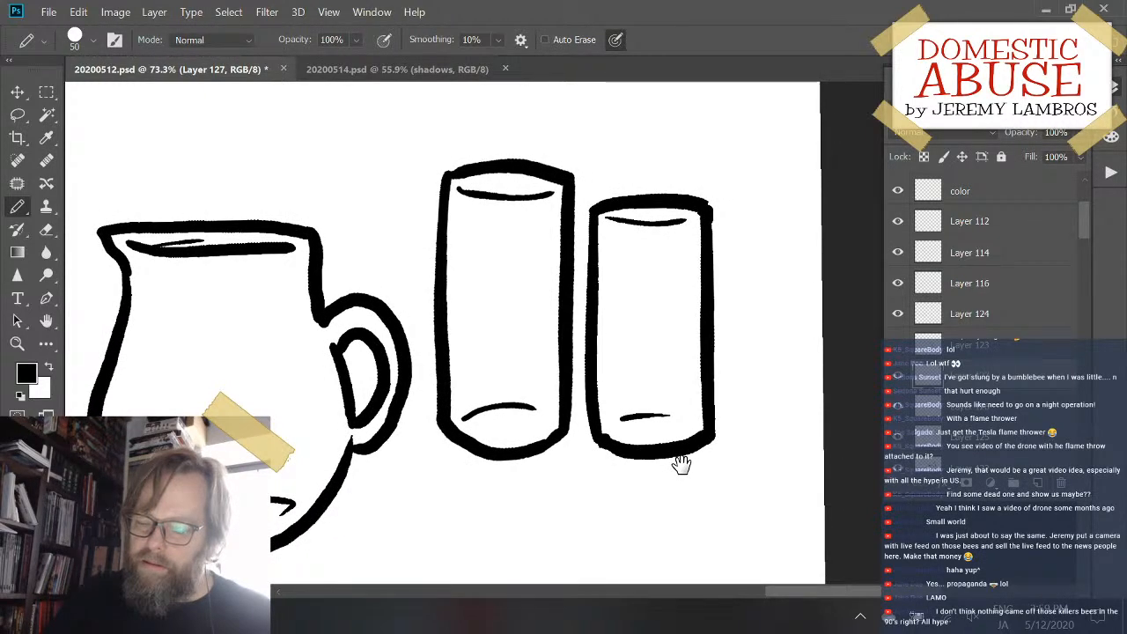
{"action": "left_click_drag", "start_coordinate": [707, 450], "coordinate": [725, 444]}
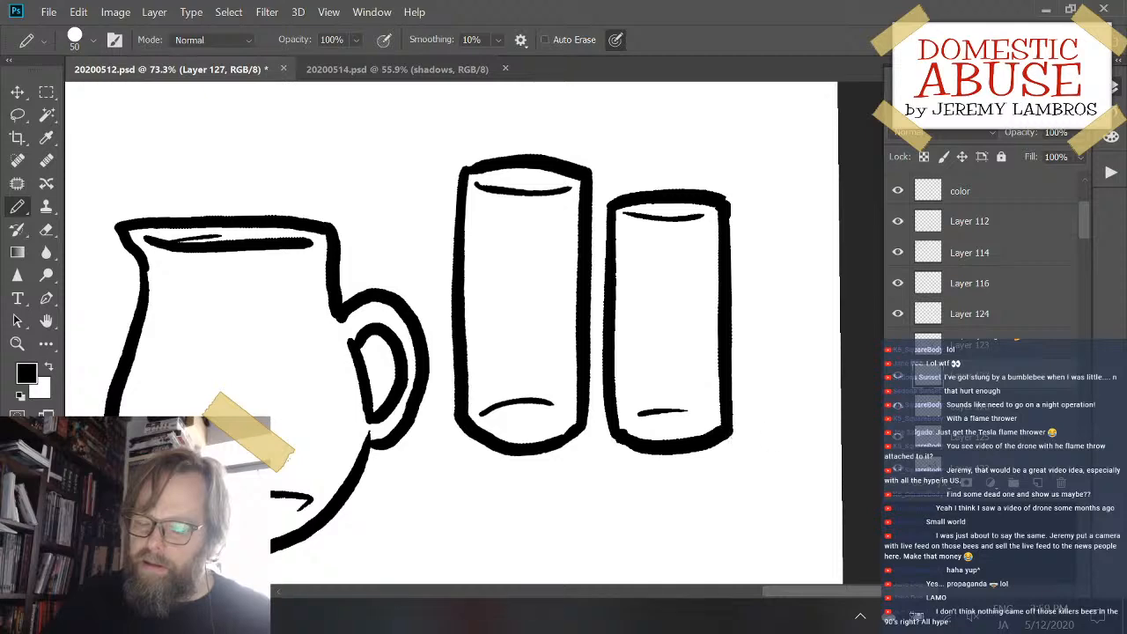
{"action": "left_click_drag", "start_coordinate": [591, 482], "coordinate": [528, 465]}
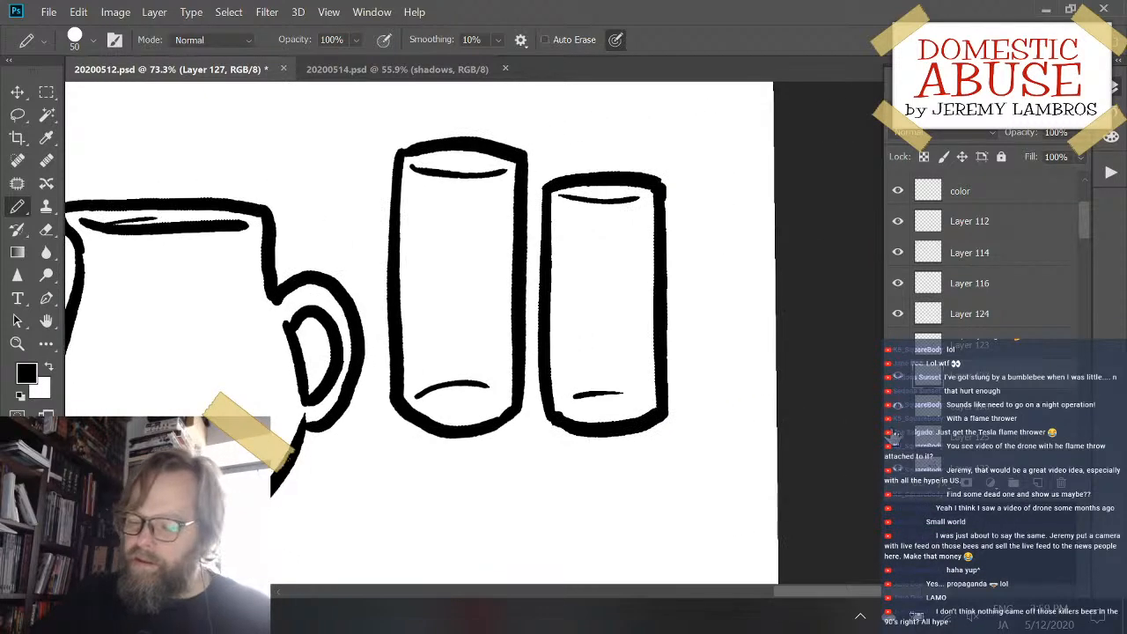
{"action": "left_click", "coordinate": [898, 386]}
{"action": "left_click", "coordinate": [899, 386]}
{"action": "left_click", "coordinate": [898, 405]}
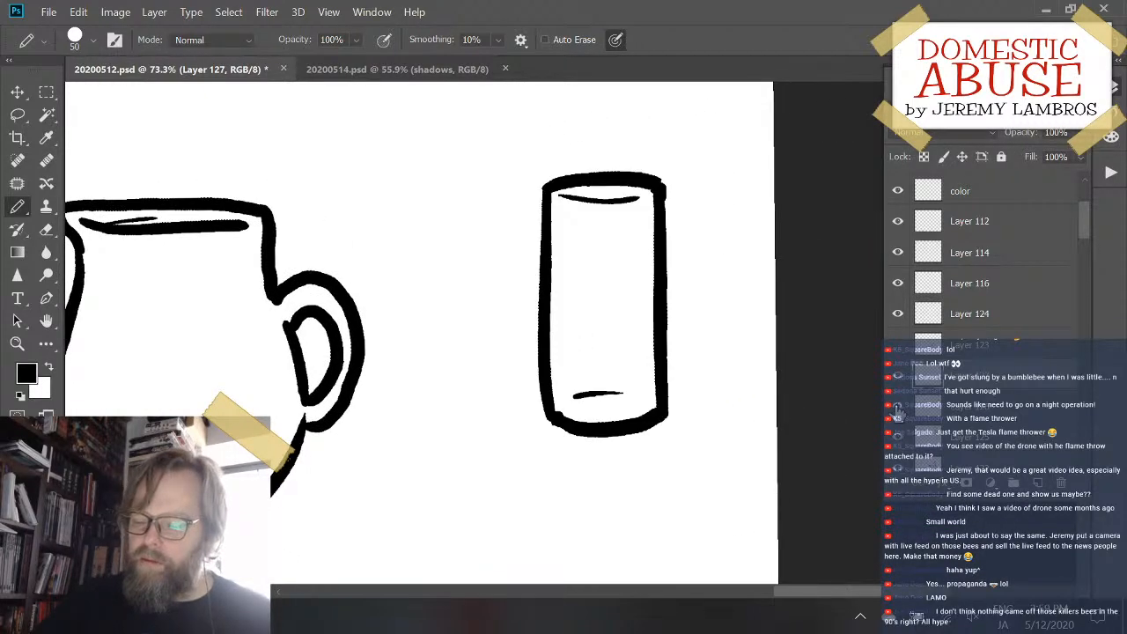
{"action": "left_click", "coordinate": [898, 405]}
{"action": "left_click", "coordinate": [898, 435]}
{"action": "left_click", "coordinate": [899, 436]}
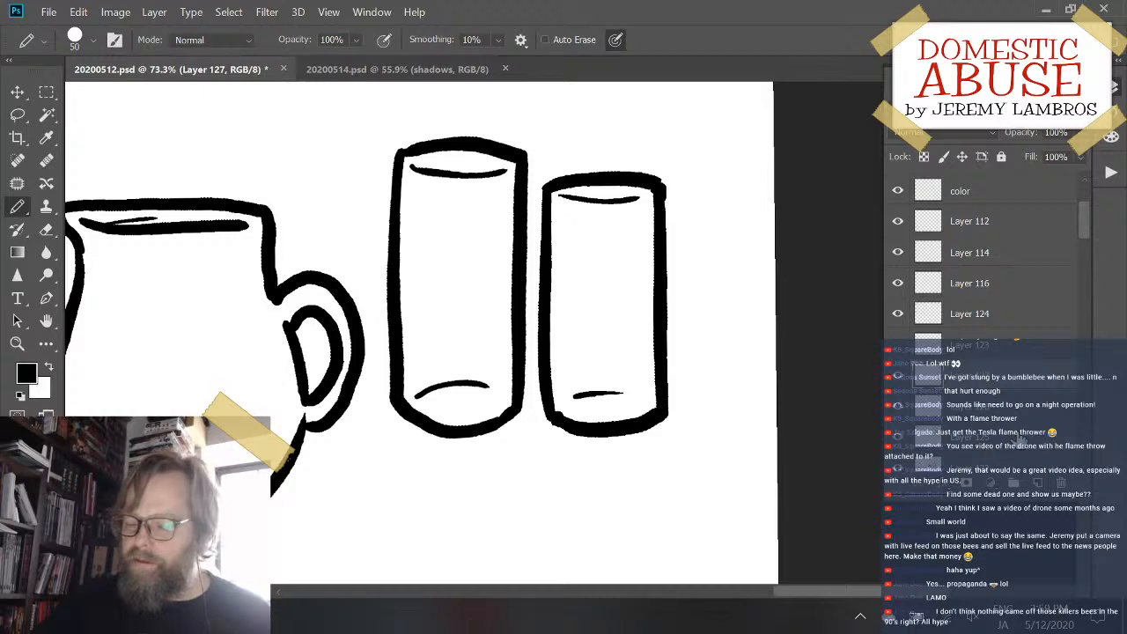
{"action": "left_click", "coordinate": [1018, 440]}
{"action": "left_click", "coordinate": [1009, 379], "text": "shift"}
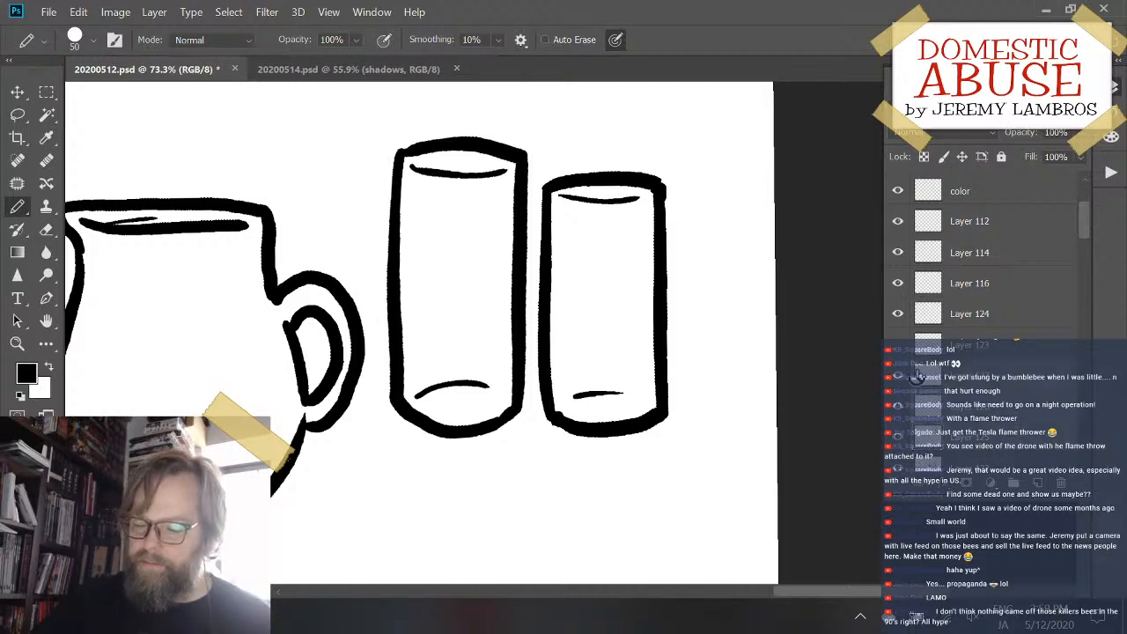
- Float the 20200512.psd window, copy the three selected layers into 20200514.psd, and dock the window back among the document tabs
{"action": "left_click_drag", "start_coordinate": [121, 79], "coordinate": [261, 325]}
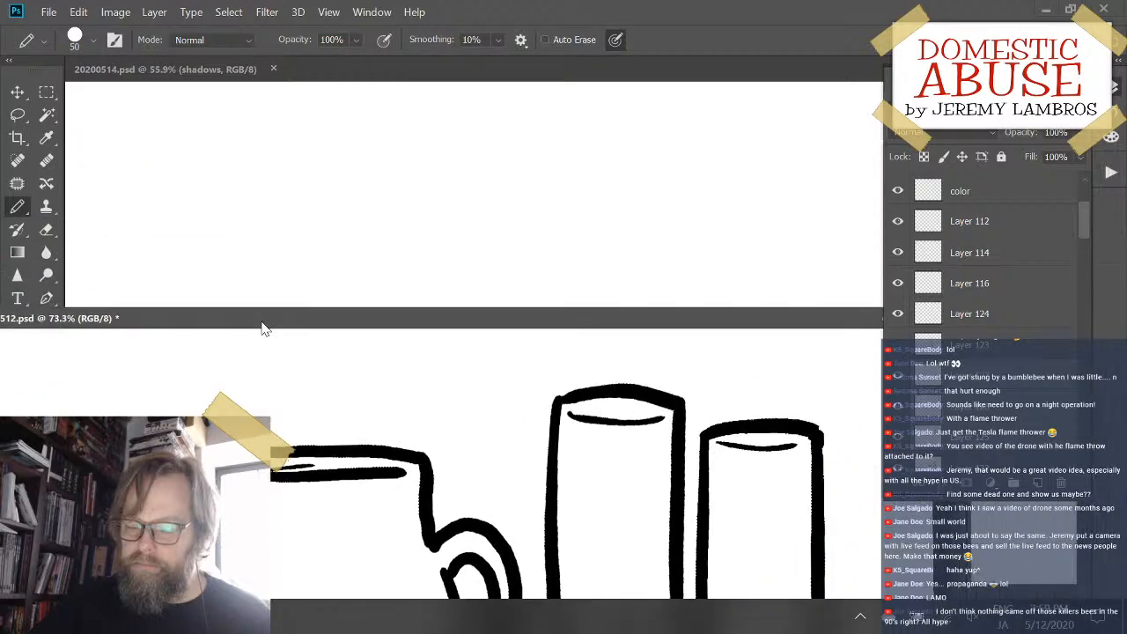
{"action": "left_click_drag", "start_coordinate": [1026, 423], "coordinate": [476, 183]}
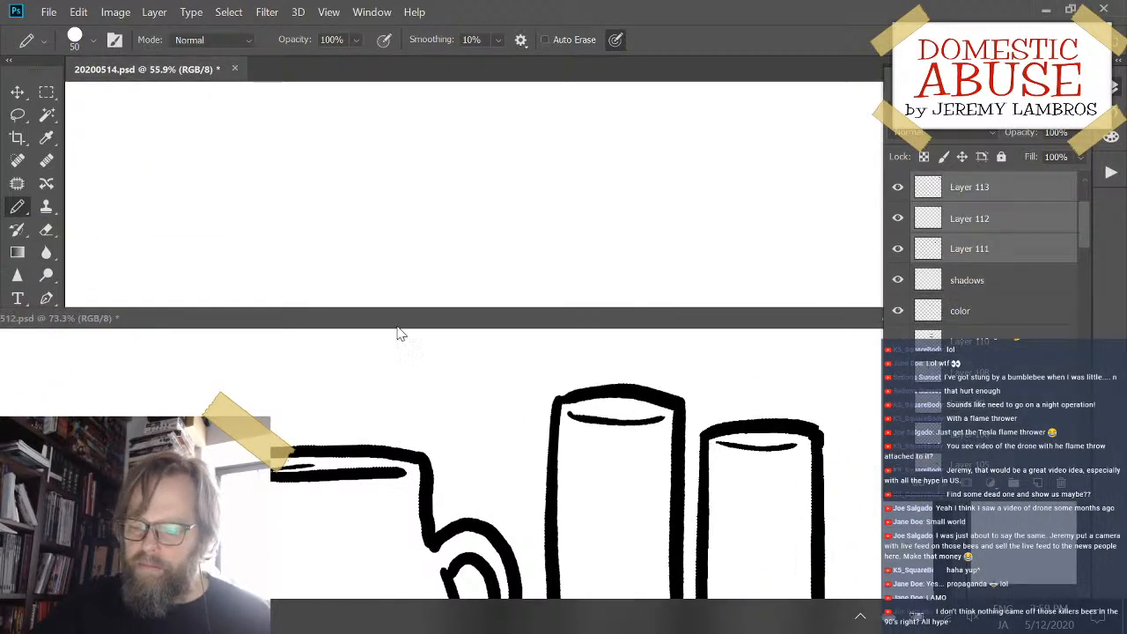
{"action": "left_click_drag", "start_coordinate": [397, 322], "coordinate": [559, 78]}
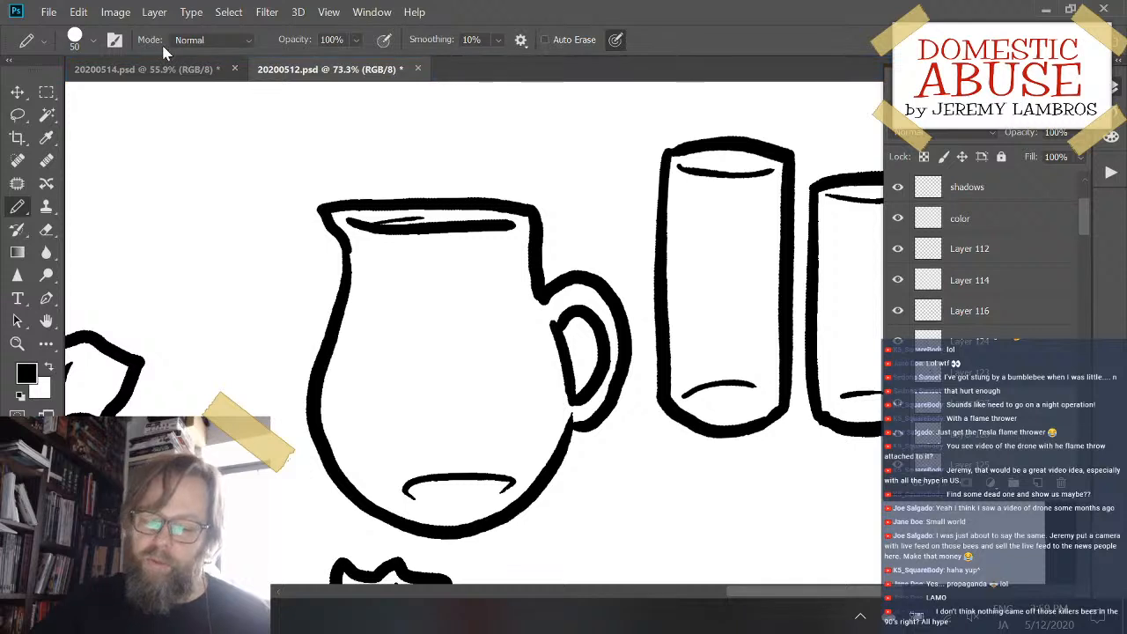
- Switch to 20200514.psd and view its whole page at 16.7% zoom to check where the copied pitcher and glasses sit
{"action": "left_click", "coordinate": [148, 70]}
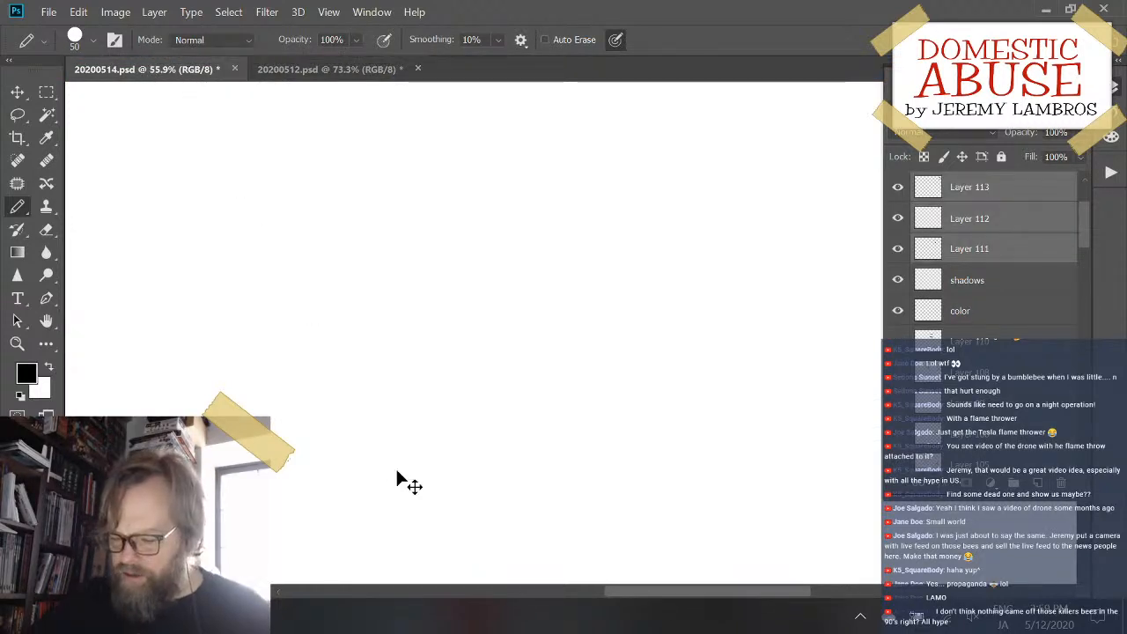
{"action": "key", "text": "ctrl+minus"}
{"action": "key", "text": "ctrl+minus"}
{"action": "key", "text": "ctrl+minus"}
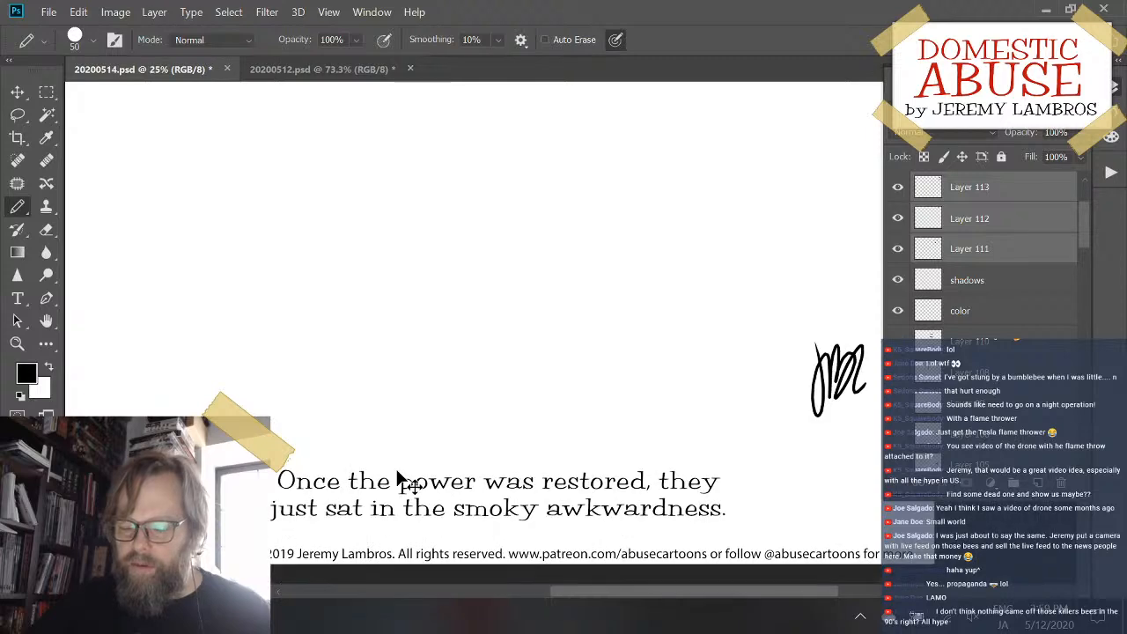
{"action": "key", "text": "ctrl+plus"}
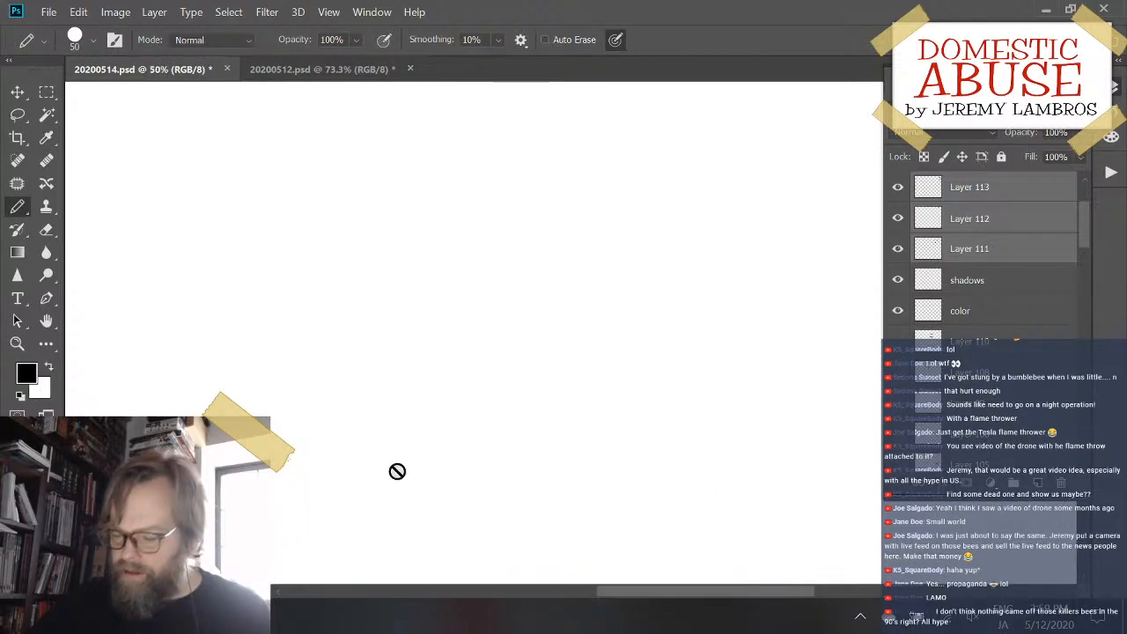
{"action": "key", "text": "ctrl+minus"}
{"action": "key", "text": "ctrl+minus"}
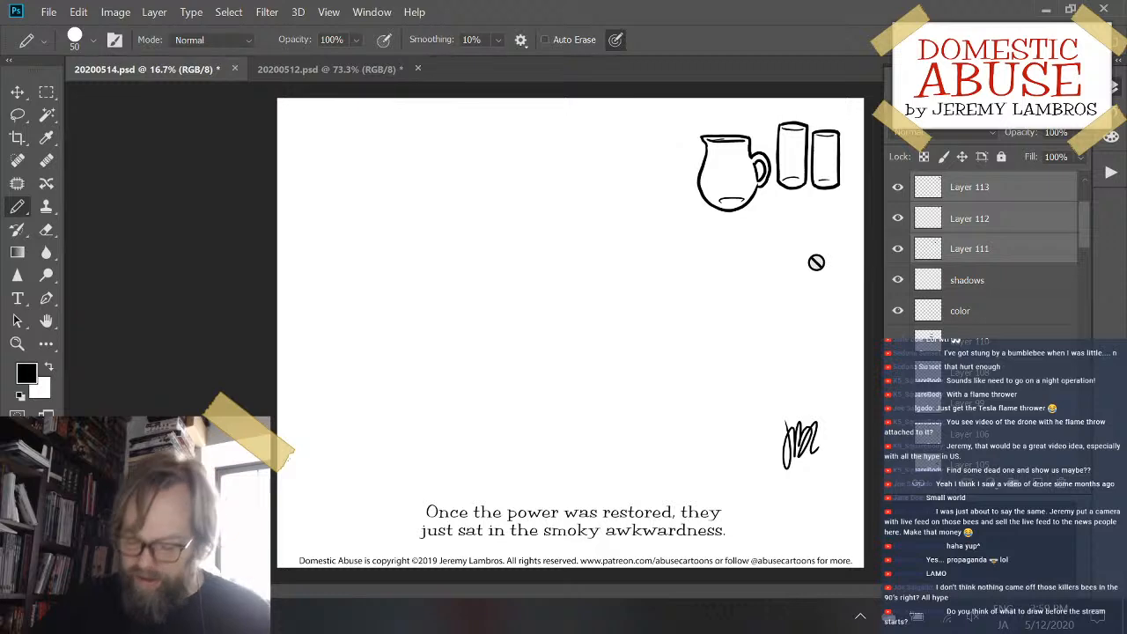
- Scale the copied pitcher and glasses together to about 242% and move them to the middle of the page
{"action": "key", "text": "ctrl+t"}
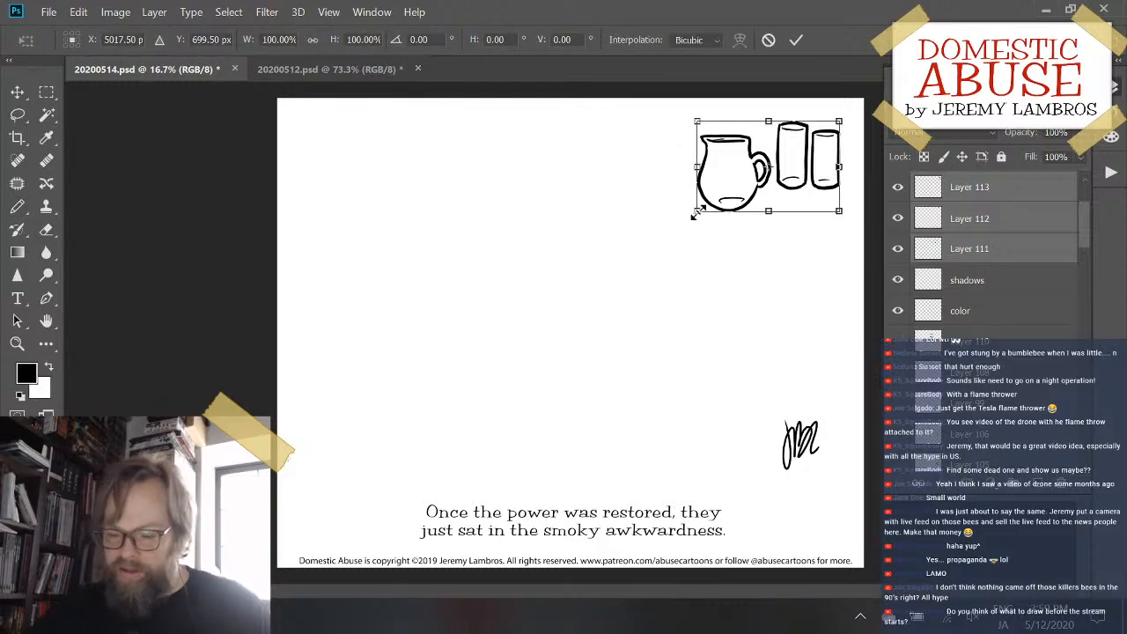
{"action": "left_click_drag", "start_coordinate": [695, 214], "coordinate": [516, 368]}
{"action": "key", "text": "Return"}
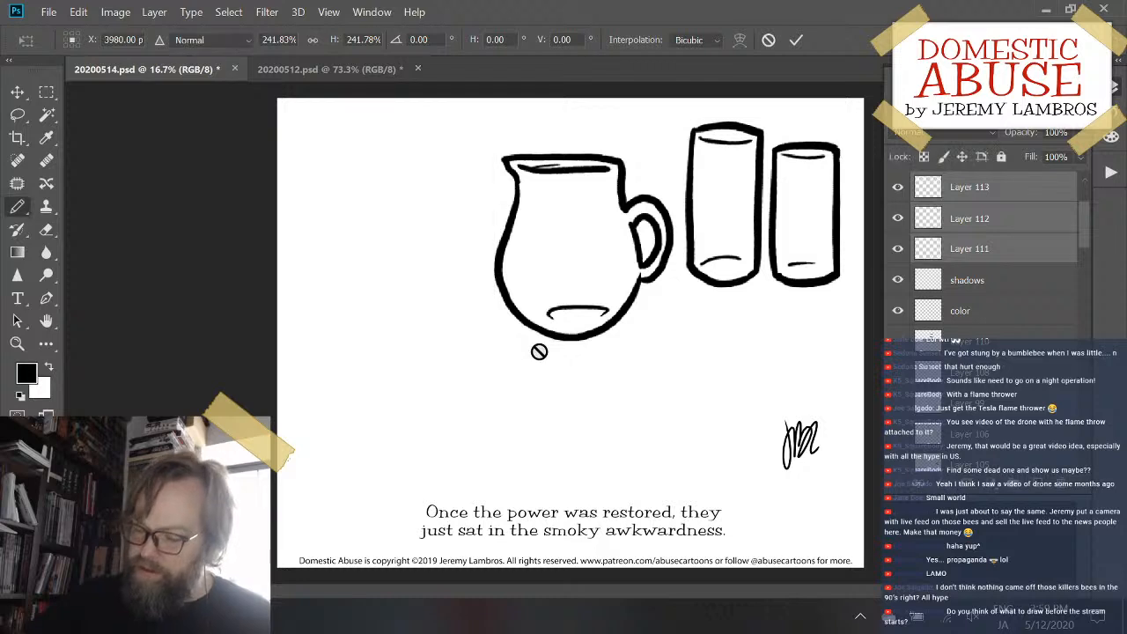
{"action": "key", "text": "b"}
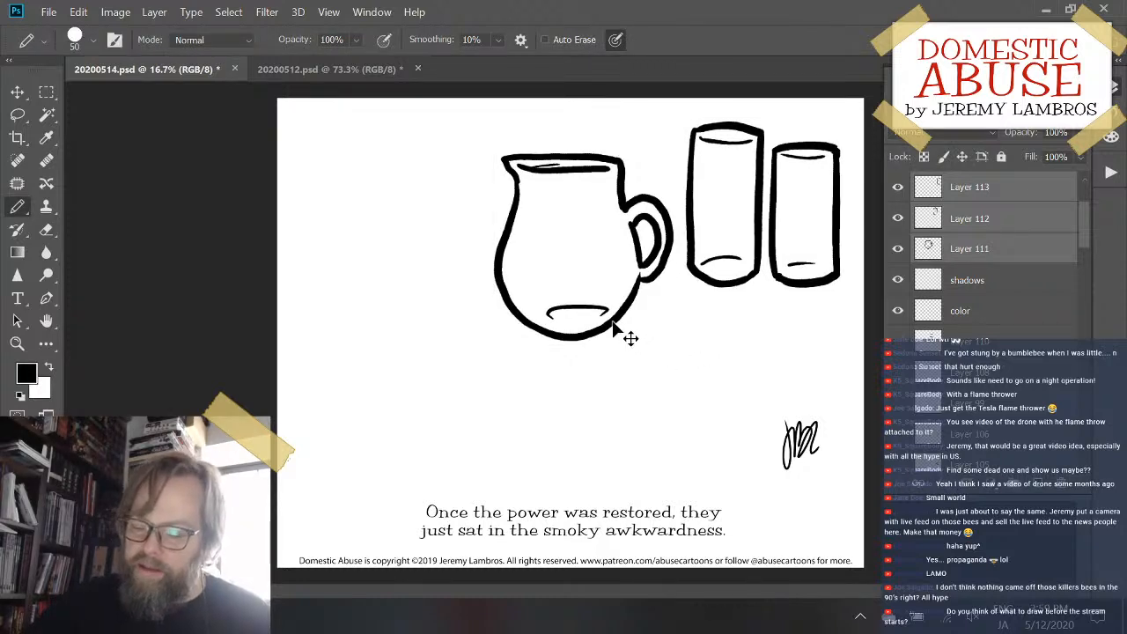
{"action": "mouse_move", "coordinate": [614, 325]}
{"action": "left_mouse_down"}
{"action": "mouse_move", "coordinate": [503, 388]}
{"action": "mouse_move", "coordinate": [500, 424]}
{"action": "mouse_move", "coordinate": [521, 433]}
{"action": "left_mouse_up"}
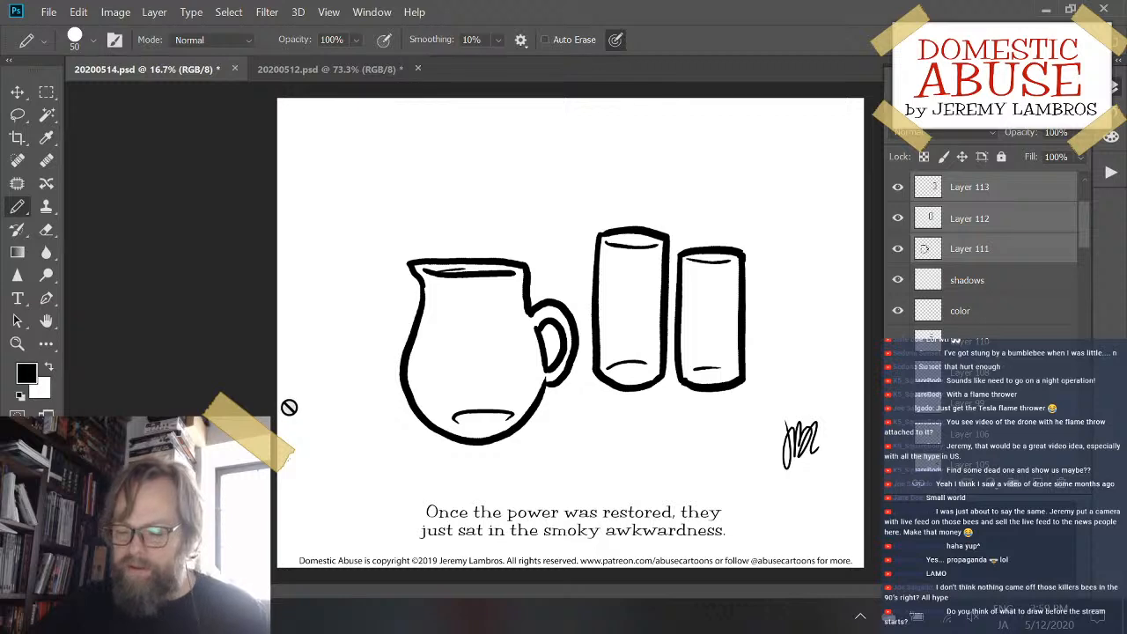
- Select only the pitcher layer, Layer 111, enlarge the pitcher slightly and shift it upward beside the glasses
{"action": "left_click", "coordinate": [1043, 257]}
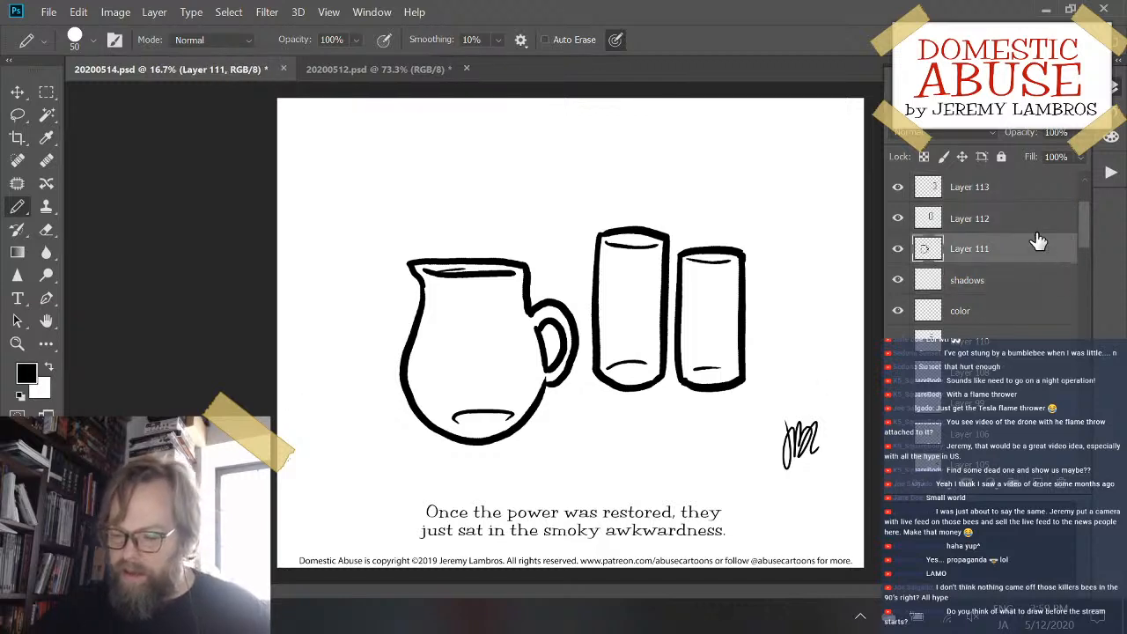
{"action": "key", "text": "ctrl+t"}
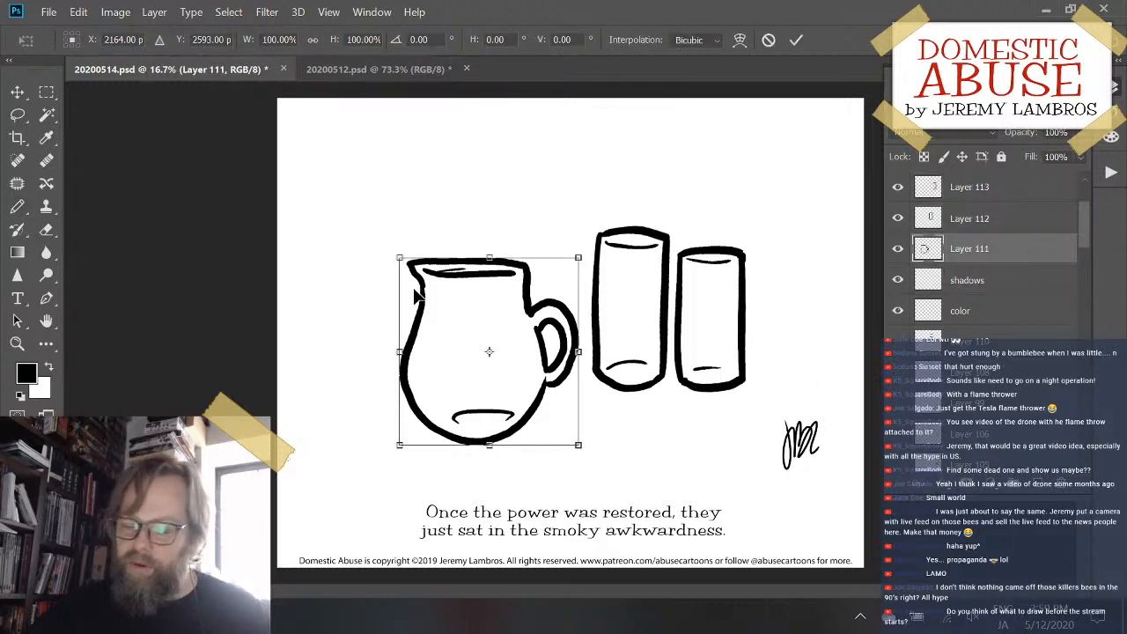
{"action": "left_click_drag", "start_coordinate": [390, 244], "coordinate": [361, 229]}
{"action": "key", "text": "Return"}
{"action": "key", "text": "b"}
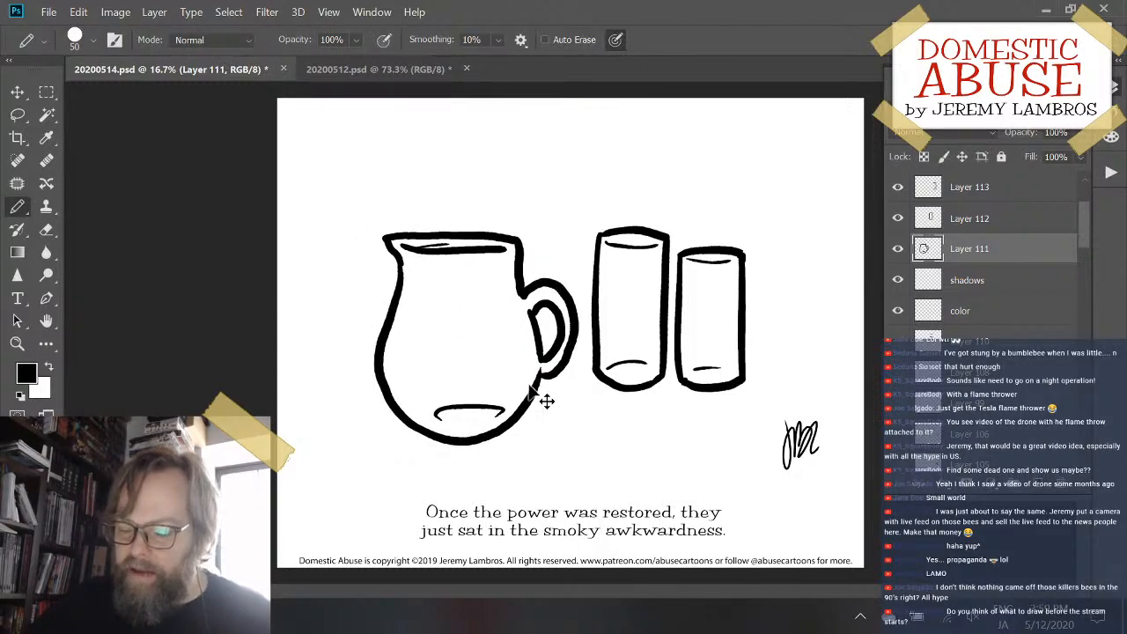
{"action": "left_click_drag", "start_coordinate": [551, 401], "coordinate": [542, 385]}
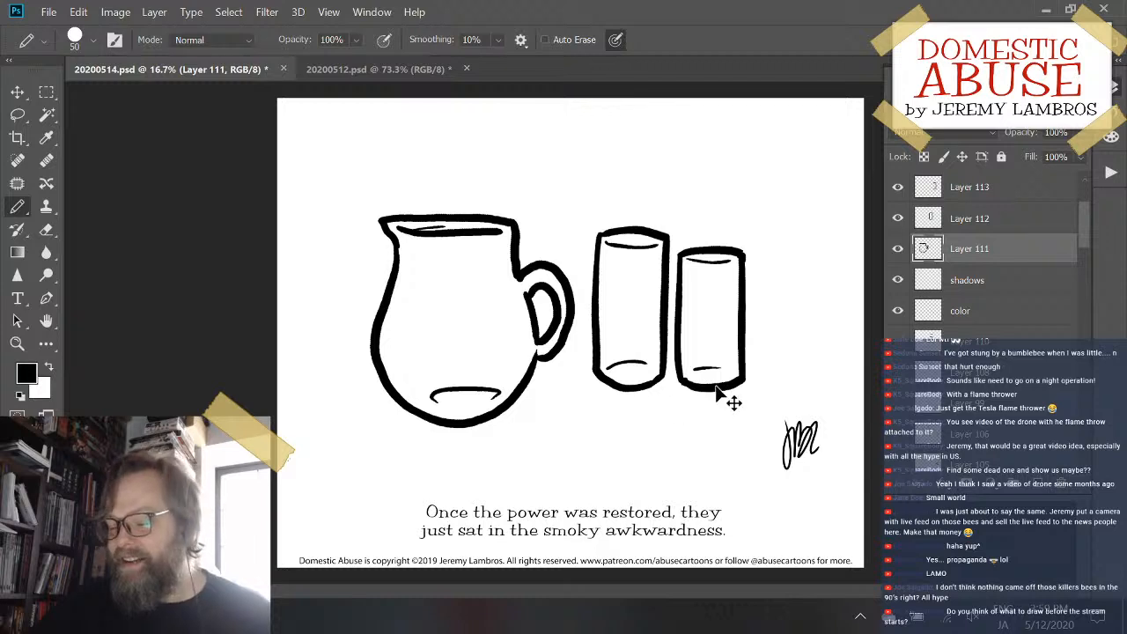
- Nudge the shorter glass slightly up and away from the taller one, and lower the pitcher a little
{"action": "left_click_drag", "start_coordinate": [729, 396], "coordinate": [729, 392]}
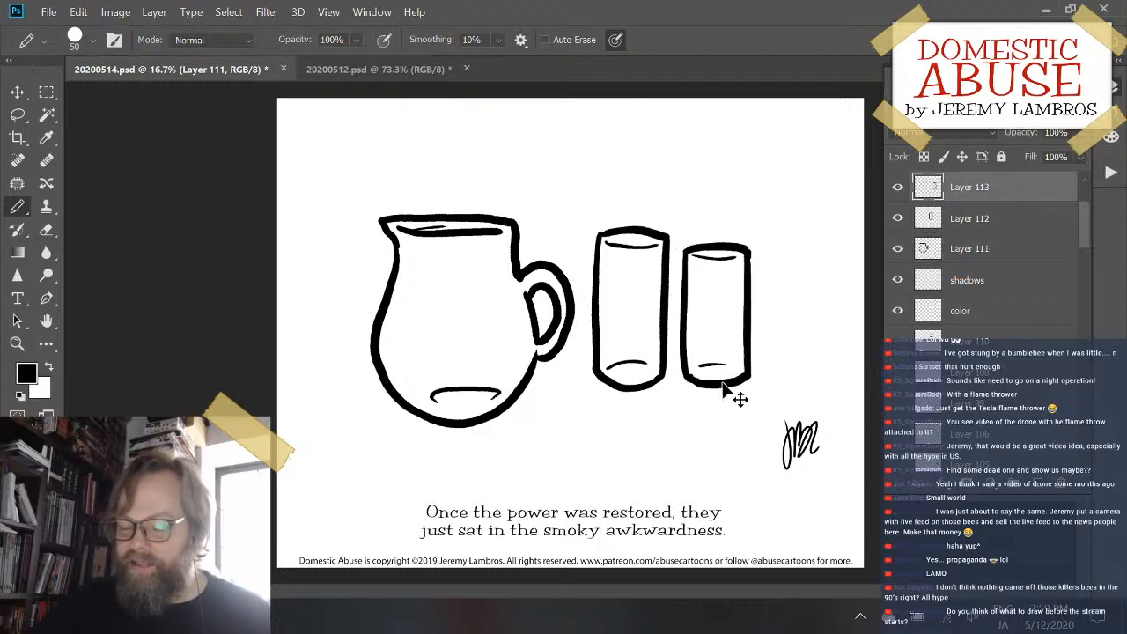
{"action": "left_click", "coordinate": [519, 401], "text": "ctrl"}
{"action": "left_click_drag", "start_coordinate": [519, 398], "coordinate": [523, 410]}
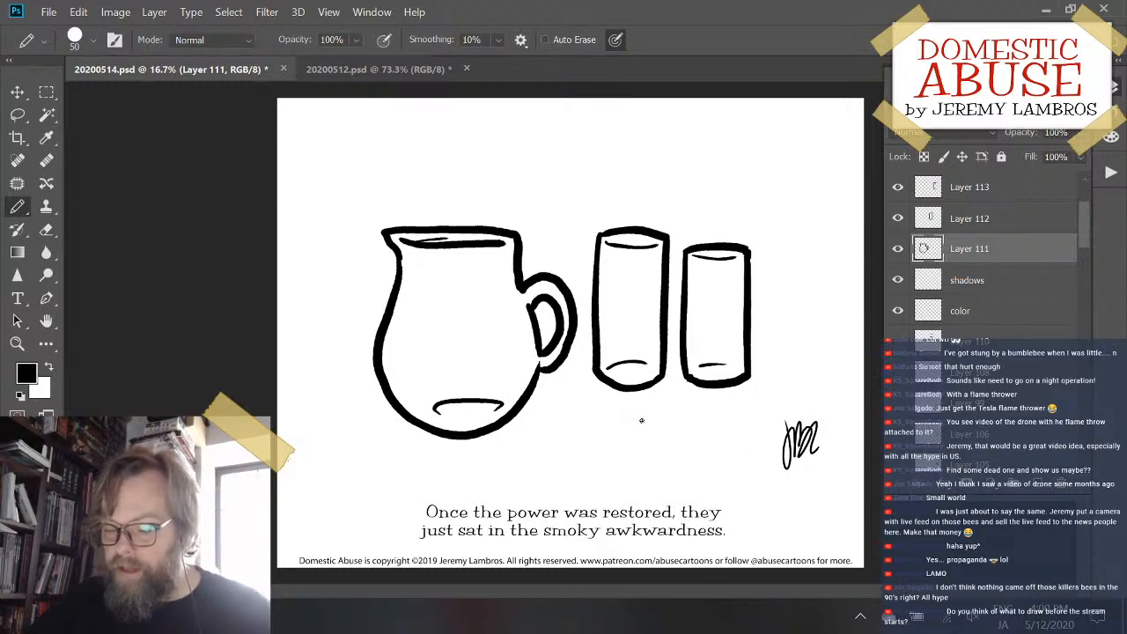
- Widen the pitcher to about 105% with the Distort transform and move it slightly up and to the left
{"action": "left_click", "coordinate": [85, 12]}
{"action": "mouse_move", "coordinate": [184, 369]}
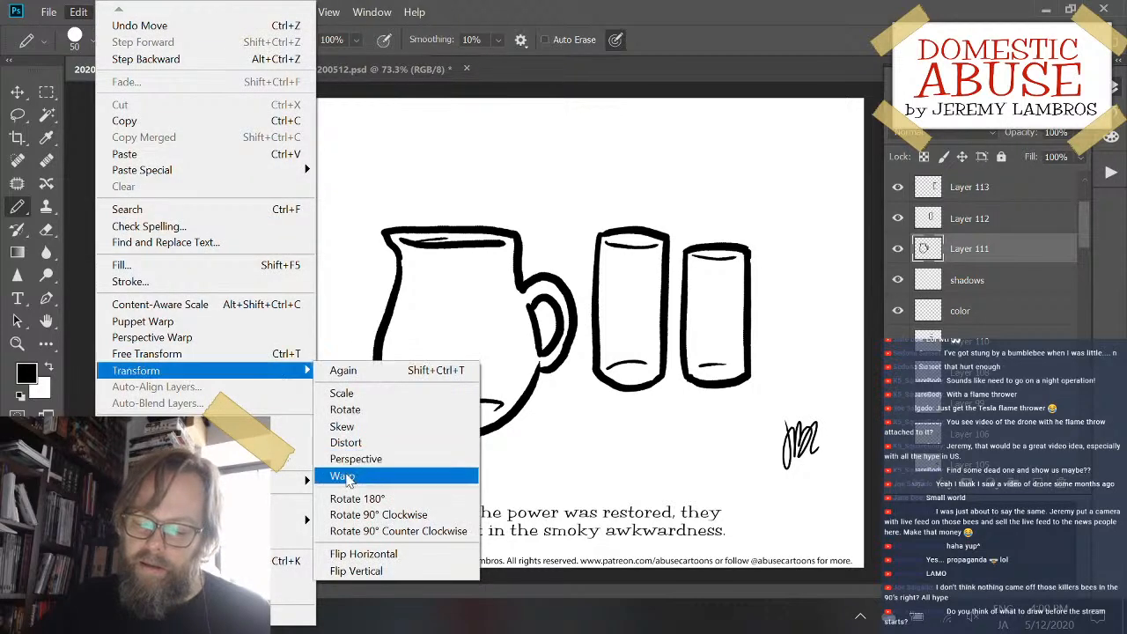
{"action": "left_click", "coordinate": [346, 442]}
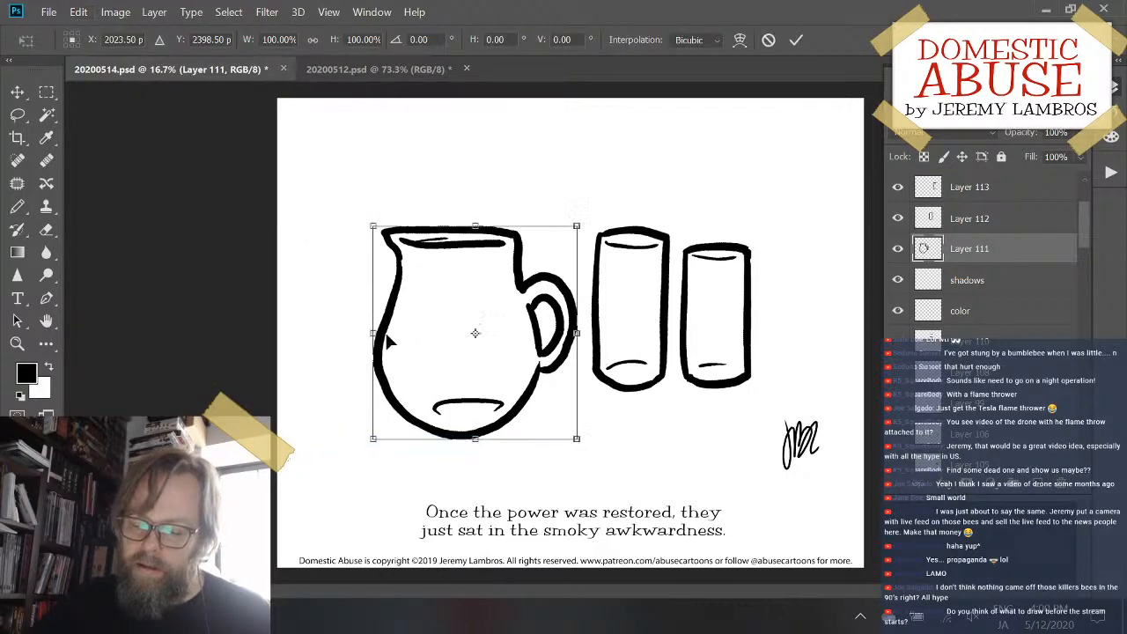
{"action": "mouse_move", "coordinate": [374, 333]}
{"action": "left_mouse_down"}
{"action": "mouse_move", "coordinate": [355, 331]}
{"action": "mouse_move", "coordinate": [364, 333]}
{"action": "left_mouse_up"}
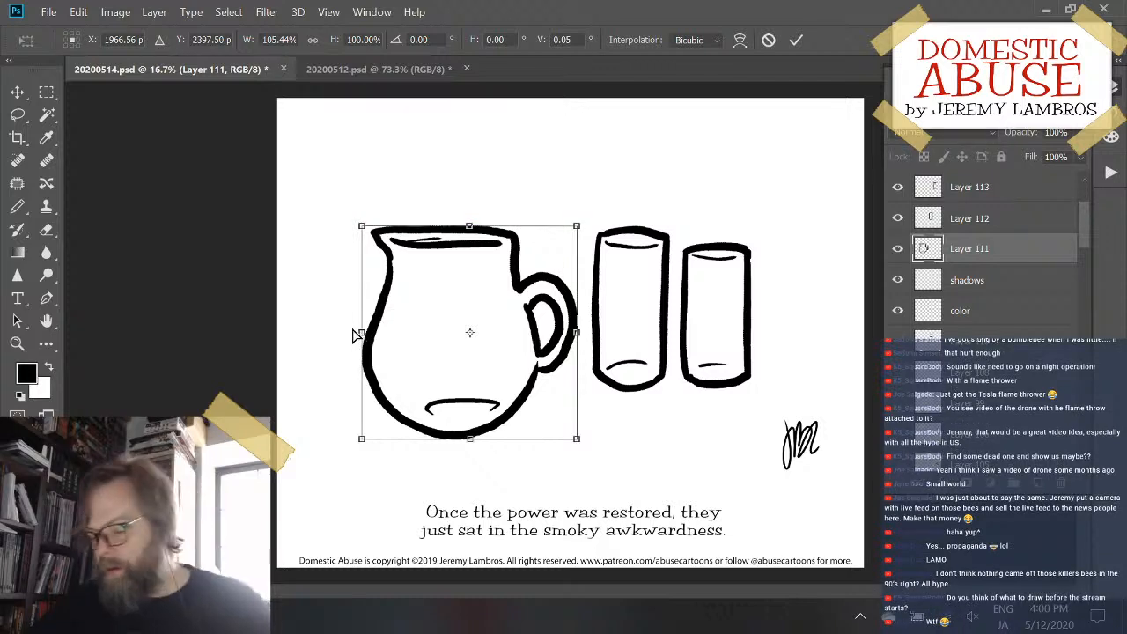
{"action": "key", "text": "Return"}
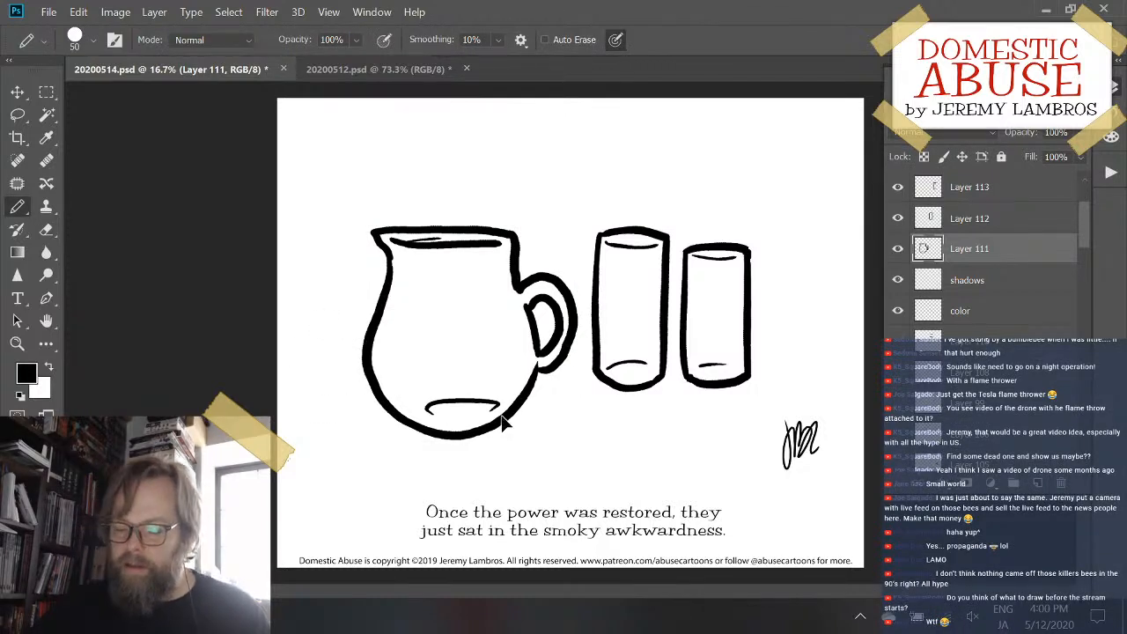
{"action": "left_click_drag", "start_coordinate": [511, 431], "coordinate": [499, 421]}
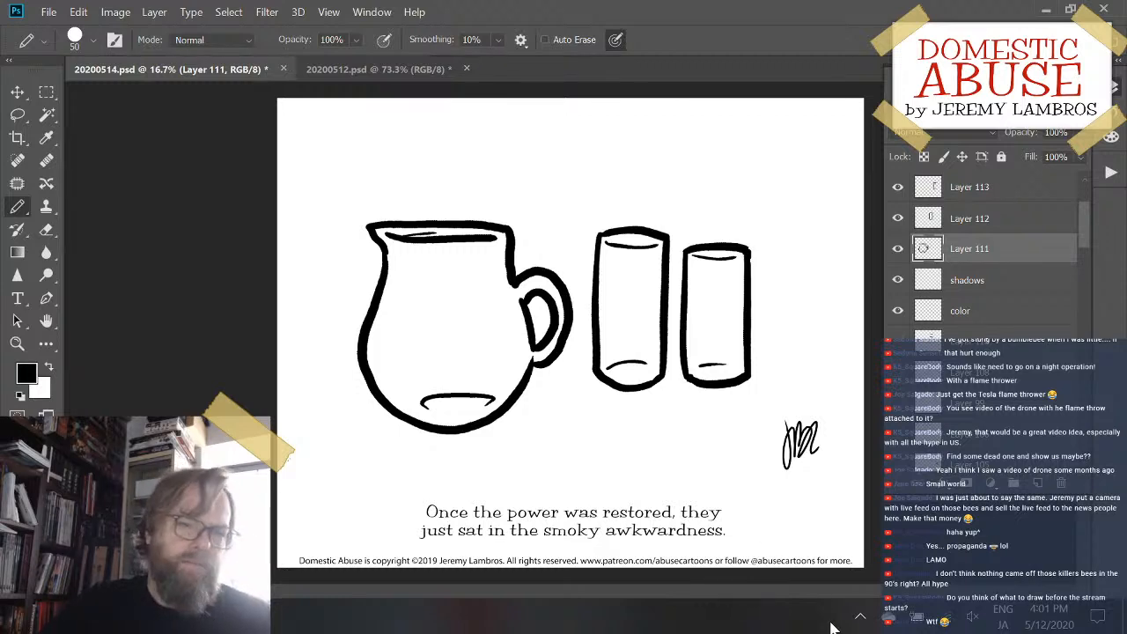
- Toggle the pitcher layer's visibility to check it, and scale the pitcher down proportionally to 94.11%
{"action": "left_click", "coordinate": [899, 246]}
{"action": "left_click", "coordinate": [899, 247]}
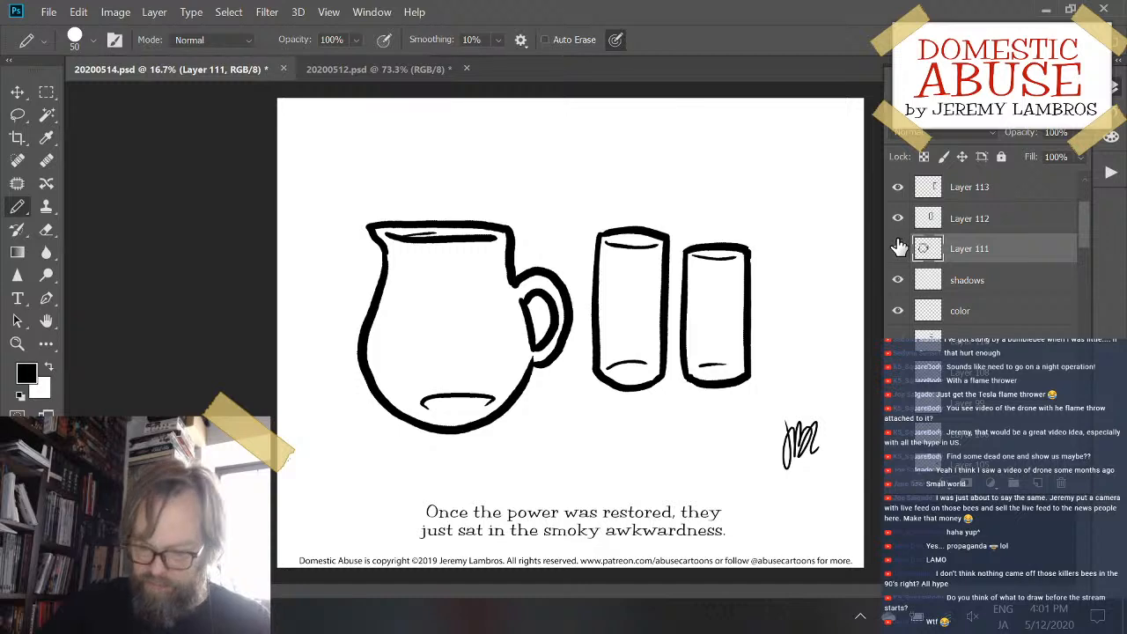
{"action": "key", "text": "ctrl+t"}
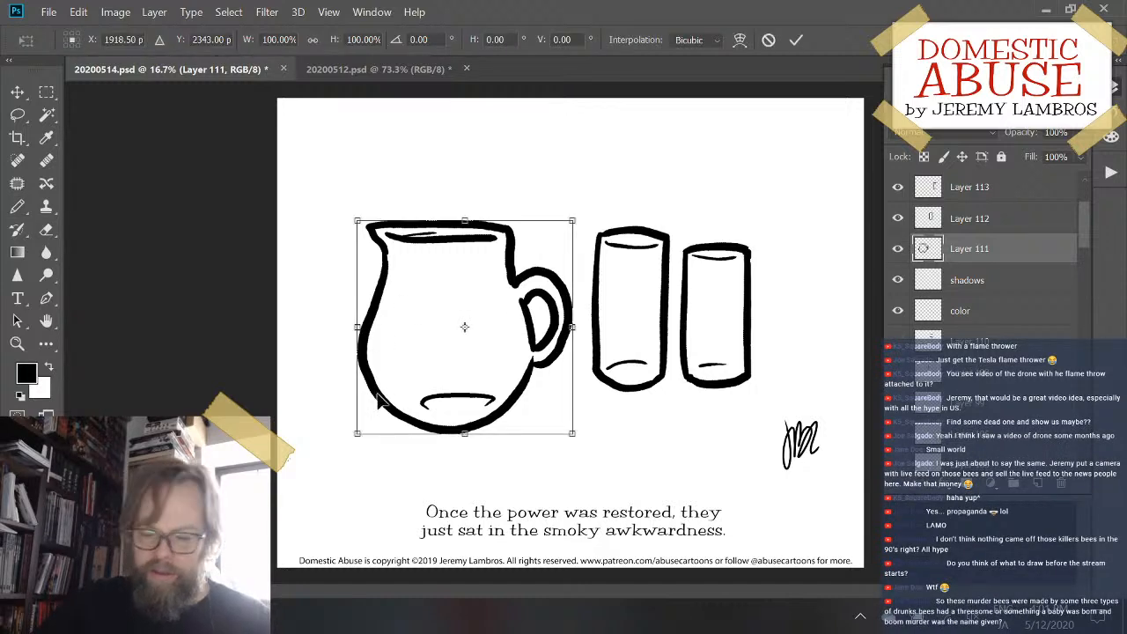
{"action": "left_click_drag", "start_coordinate": [356, 431], "coordinate": [374, 428]}
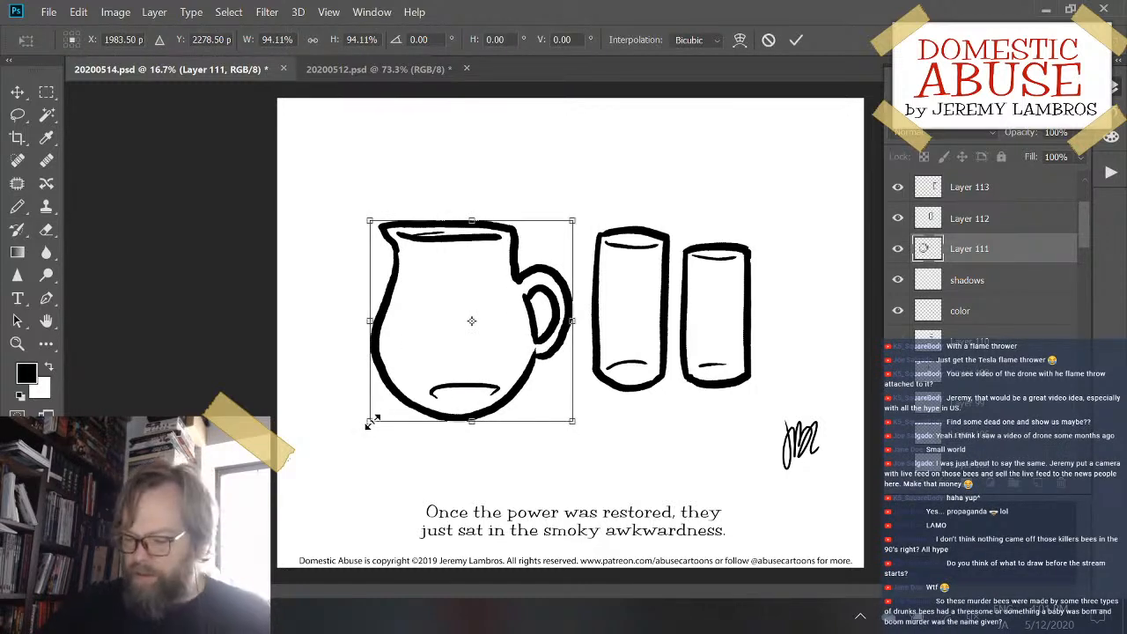
{"action": "key", "text": "Return"}
{"action": "key", "text": "b"}
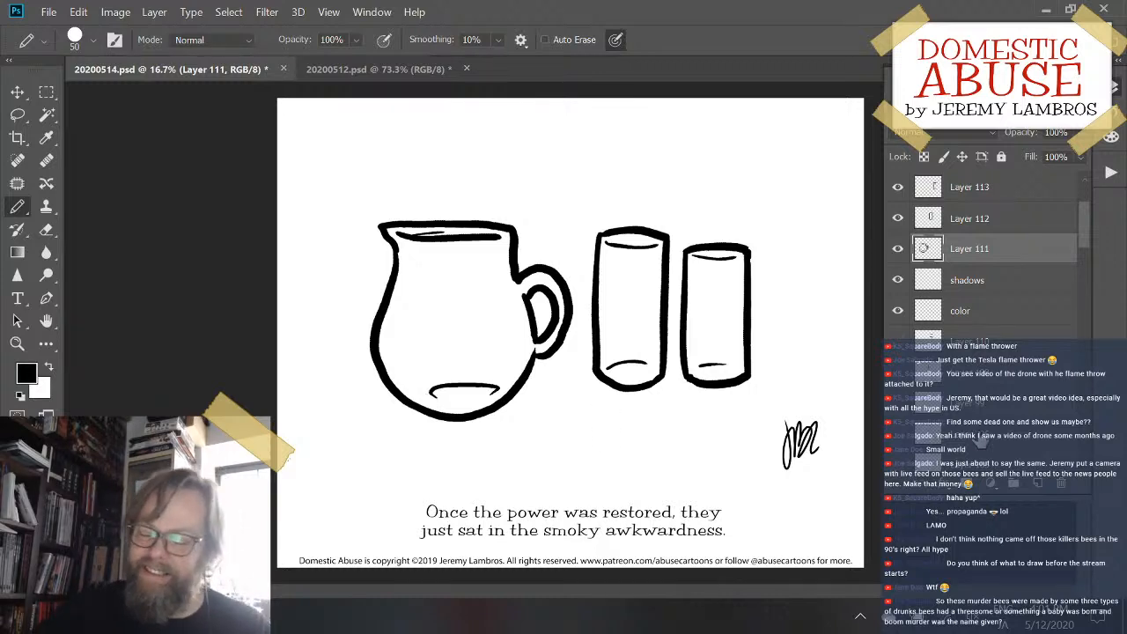
- Save 20200514.psd, move the signature slightly down and to the left, and save the cartoon again
{"action": "scroll", "coordinate": [951, 324], "scroll_direction": "up", "scroll_amount": 3}
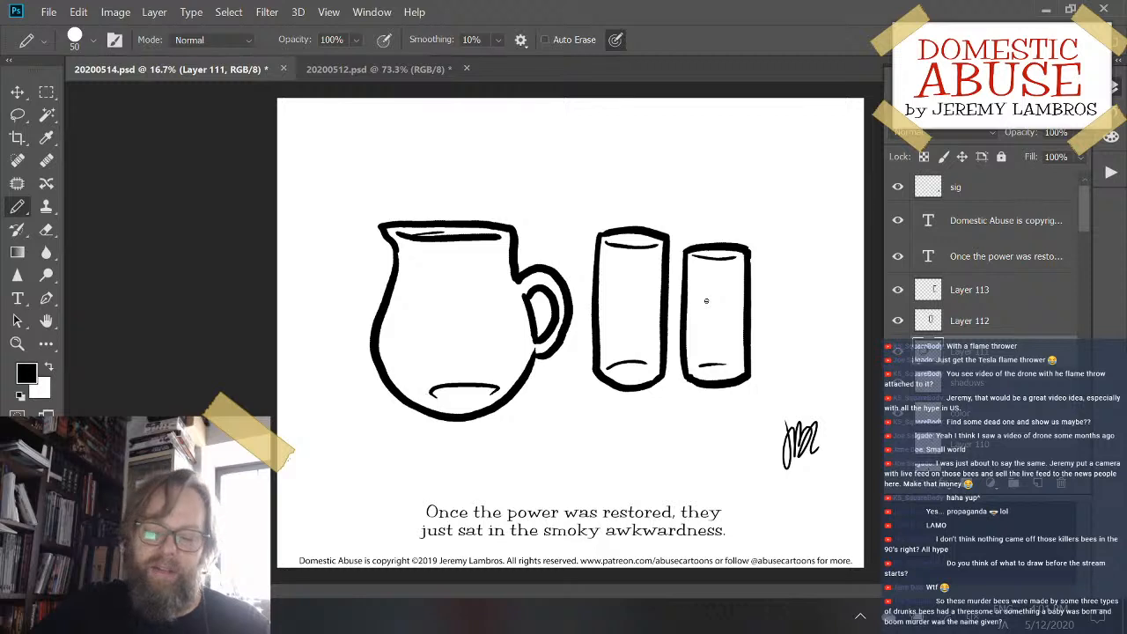
{"action": "key", "text": "ctrl+s"}
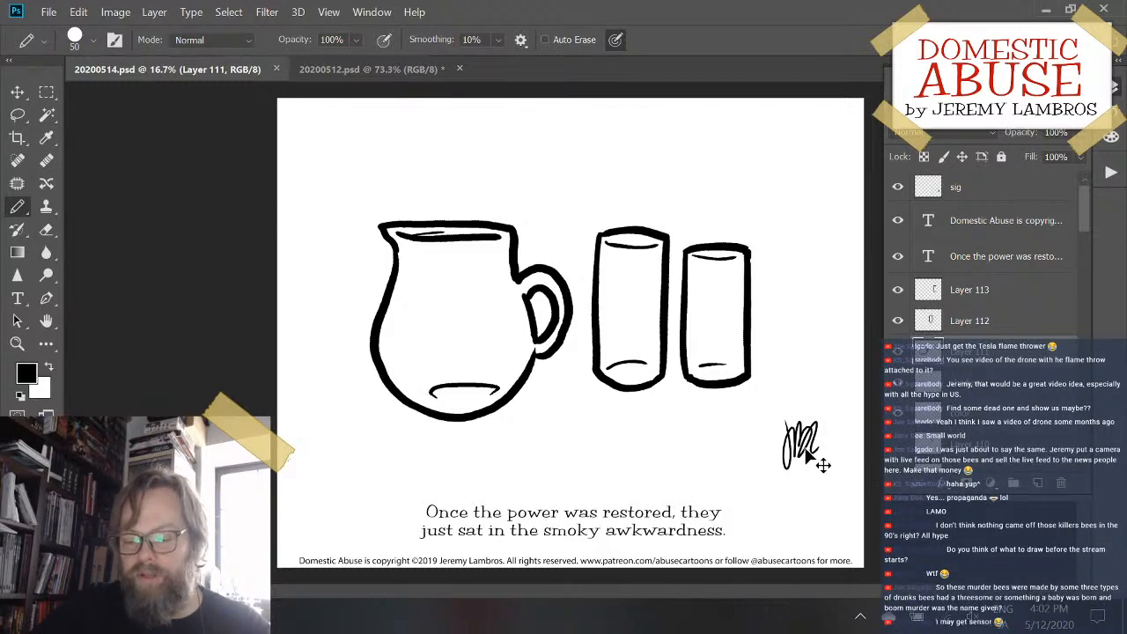
{"action": "mouse_move", "coordinate": [810, 456]}
{"action": "left_mouse_down"}
{"action": "mouse_move", "coordinate": [803, 481]}
{"action": "mouse_move", "coordinate": [805, 468]}
{"action": "left_mouse_up"}
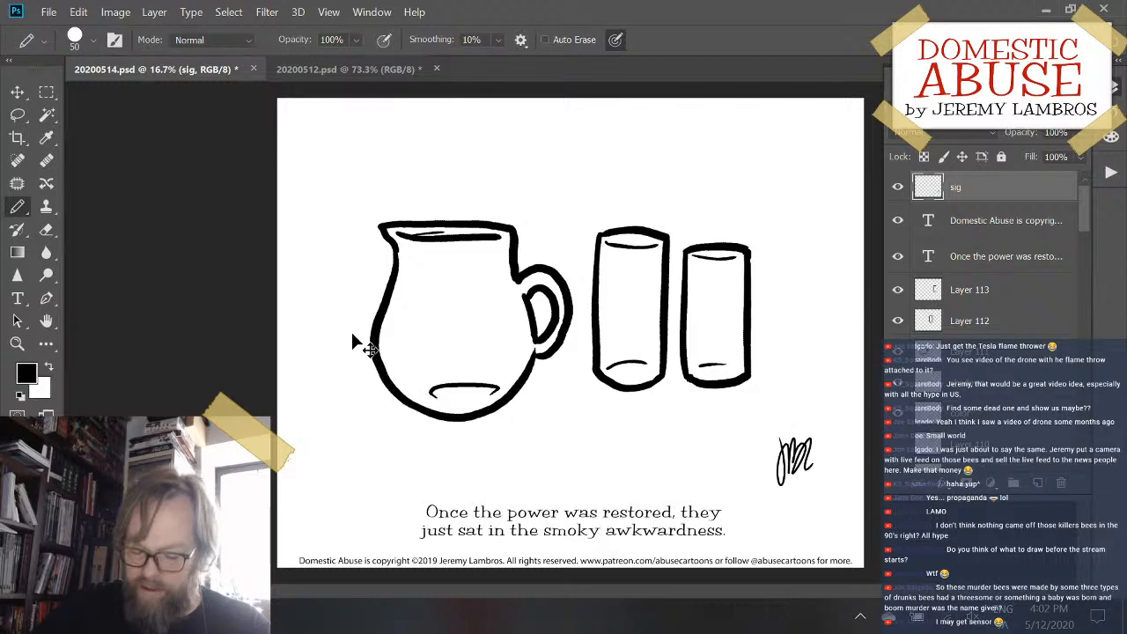
{"action": "key", "text": "ctrl+s"}
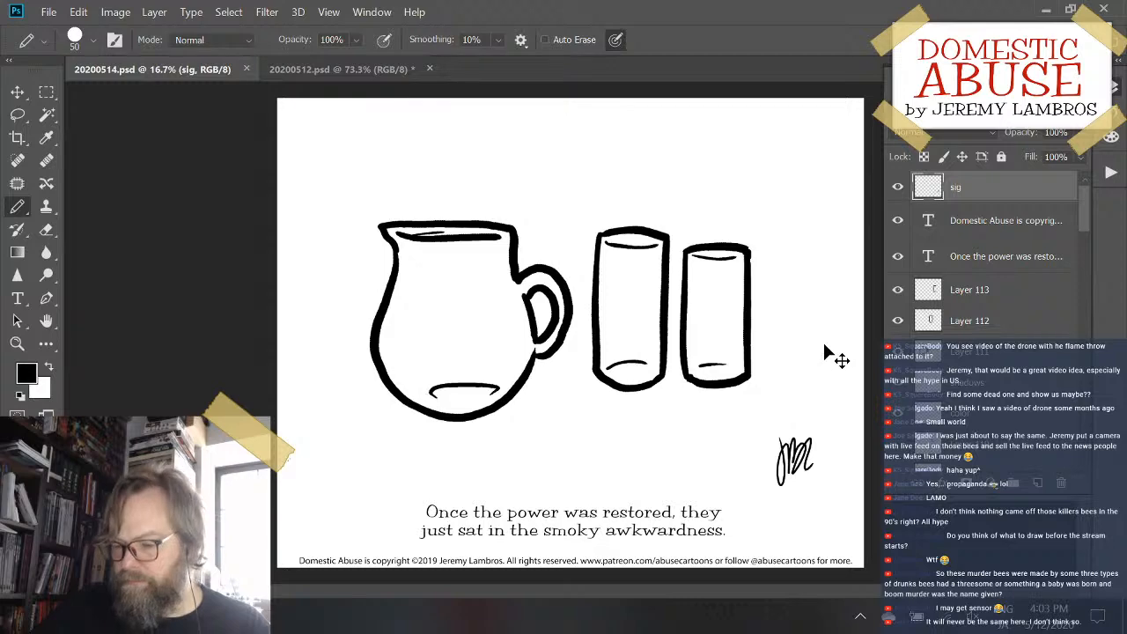
{"action": "key", "text": "ctrl+plus"}
{"action": "key", "text": "ctrl+minus"}
{"action": "key", "text": "ctrl+plus"}
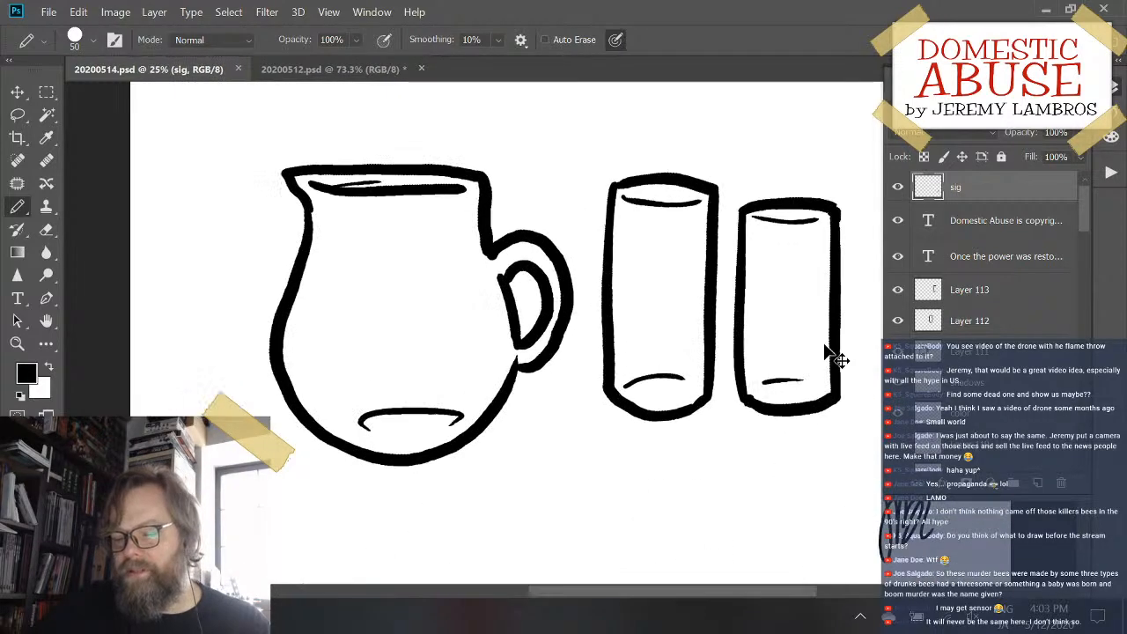
{"action": "key", "text": "ctrl+minus"}
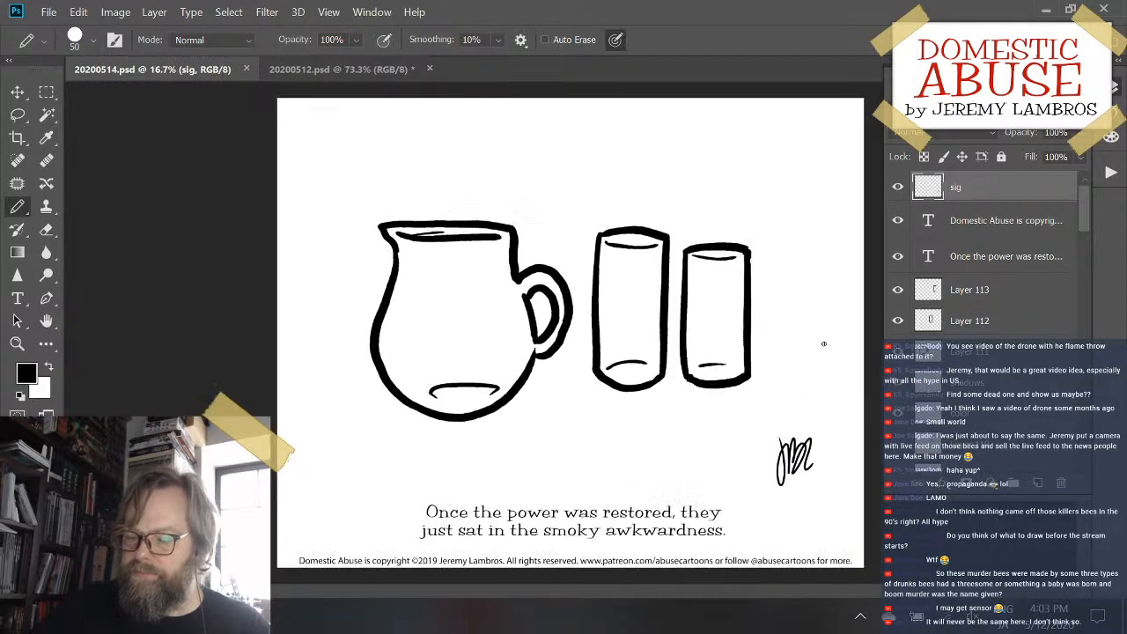
- Switch to 20200512.psd, save it, and view the sacks, pitcher and glasses at 33.3% zoom
{"action": "left_click", "coordinate": [346, 70]}
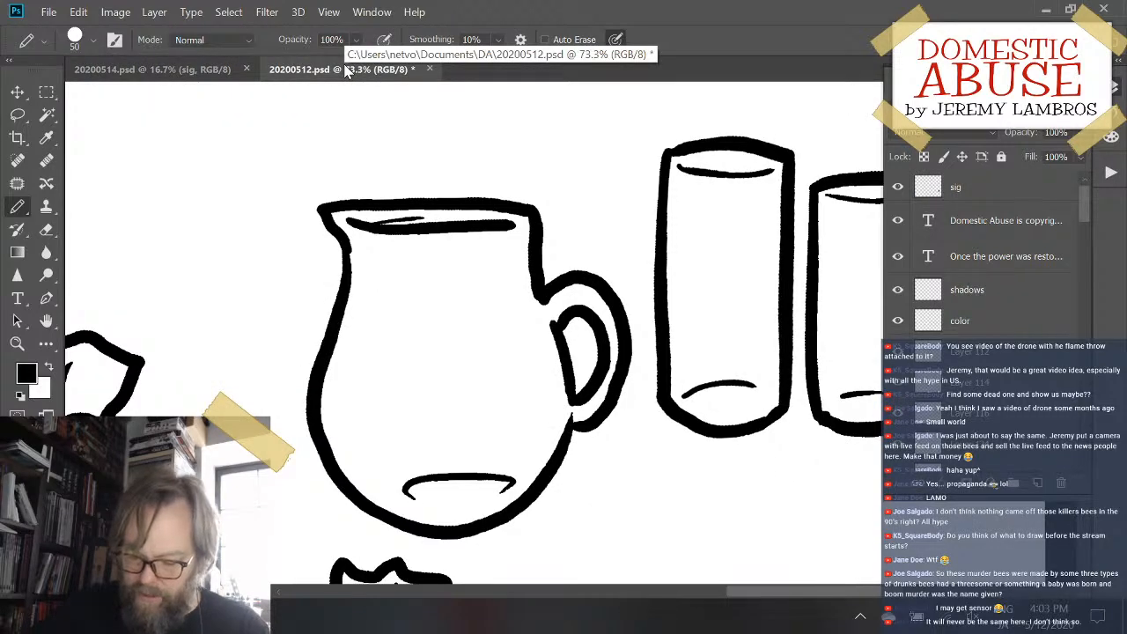
{"action": "key", "text": "ctrl+s"}
{"action": "key", "text": "ctrl+minus"}
{"action": "key", "text": "ctrl+minus"}
{"action": "key", "text": "ctrl+minus"}
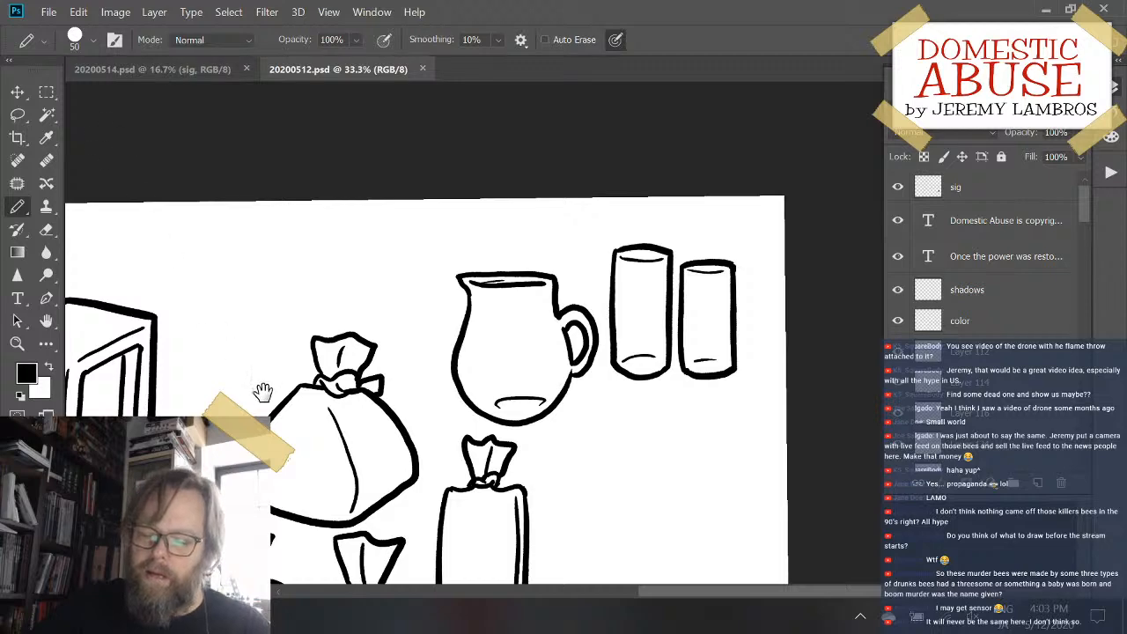
{"action": "mouse_move", "coordinate": [264, 396]}
{"action": "left_mouse_down"}
{"action": "mouse_move", "coordinate": [467, 217]}
{"action": "mouse_move", "coordinate": [386, 257]}
{"action": "left_mouse_up"}
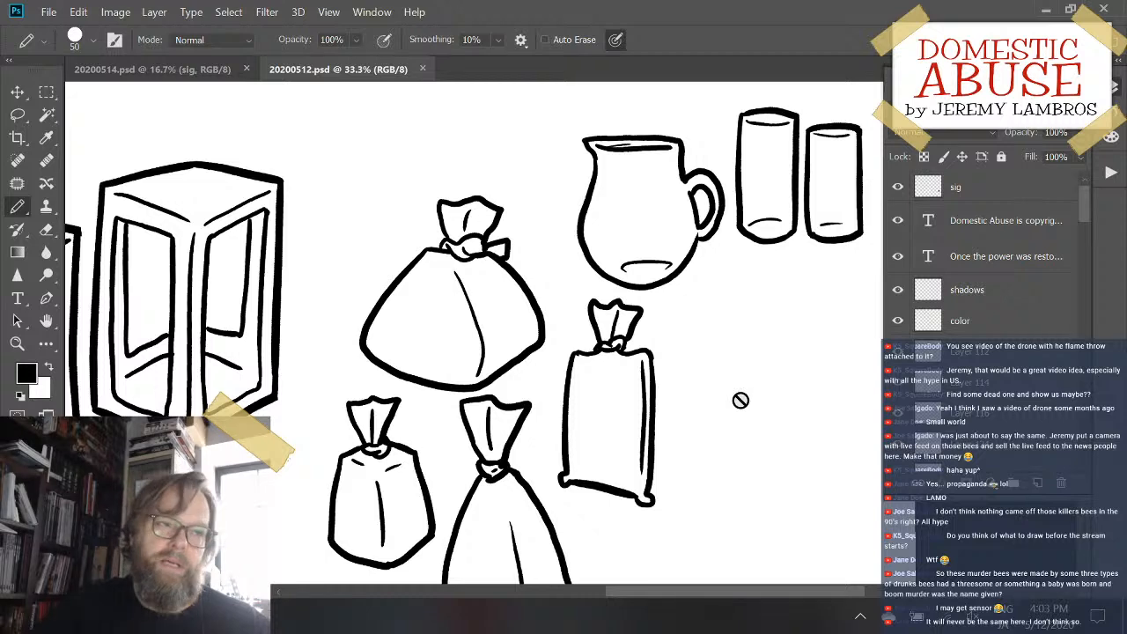
{"action": "left_click_drag", "start_coordinate": [730, 302], "coordinate": [701, 318]}
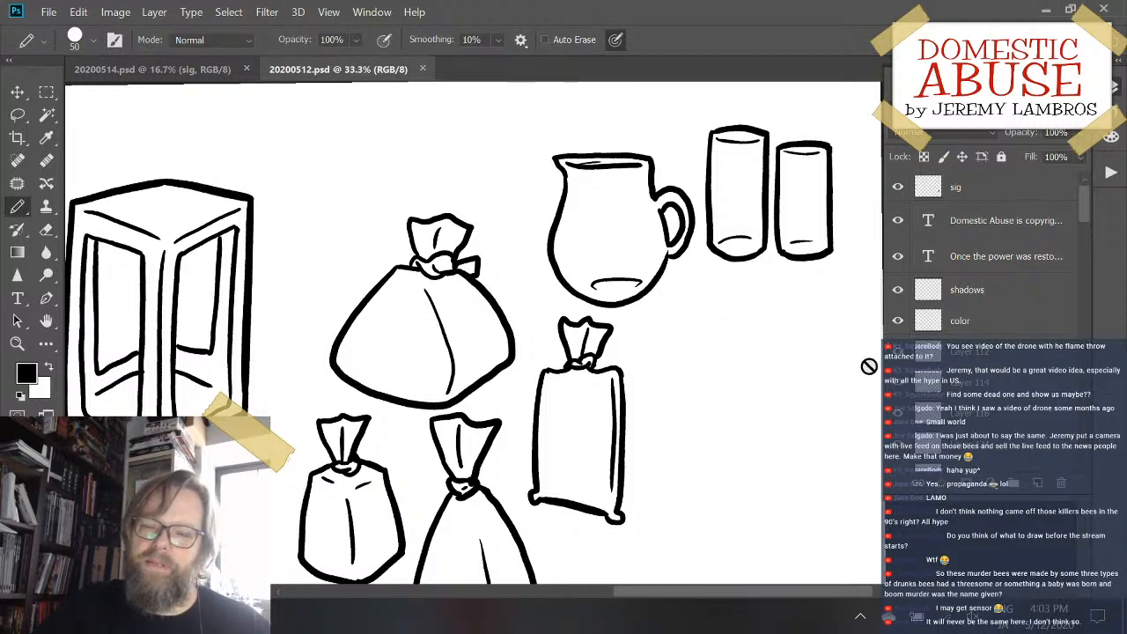
{"action": "left_click_drag", "start_coordinate": [870, 366], "coordinate": [856, 366]}
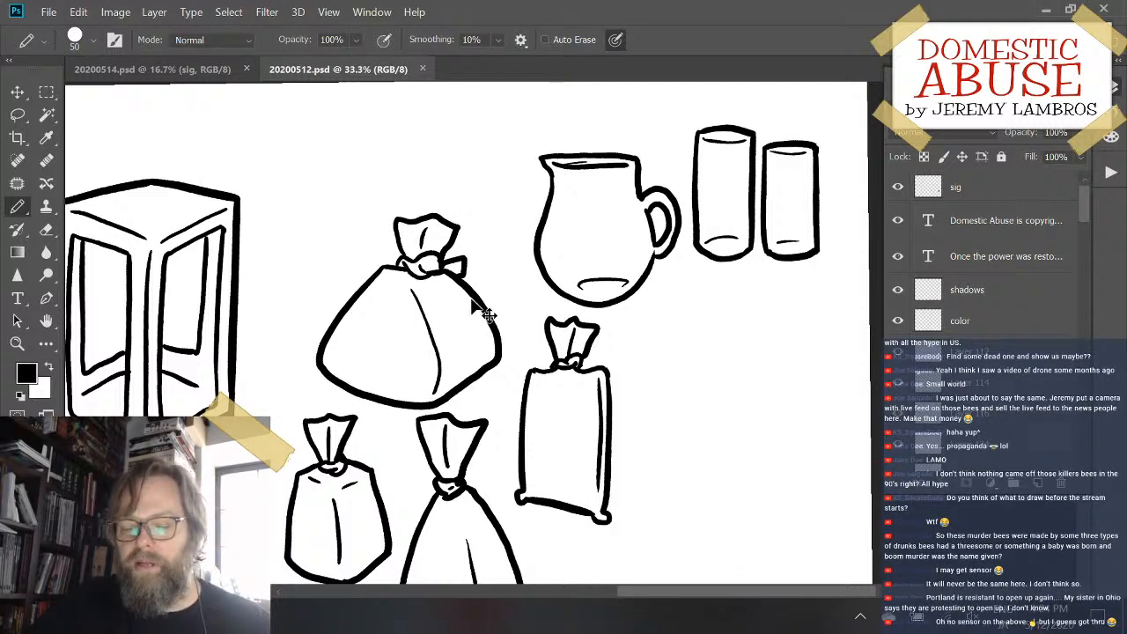
- Select Layer 121 by picking the wide tied sack in the drawing, and view the sacks at 66.7% zoom
{"action": "left_click", "coordinate": [450, 272], "text": "ctrl"}
{"action": "left_click", "coordinate": [433, 247], "text": "ctrl"}
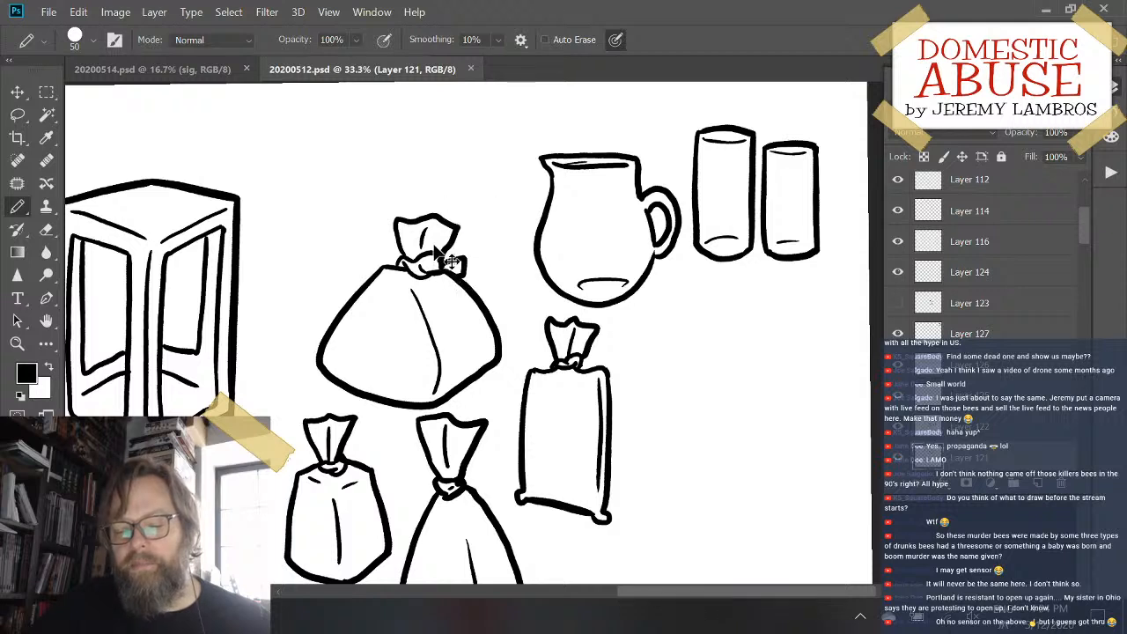
{"action": "left_click_drag", "start_coordinate": [431, 247], "coordinate": [408, 234]}
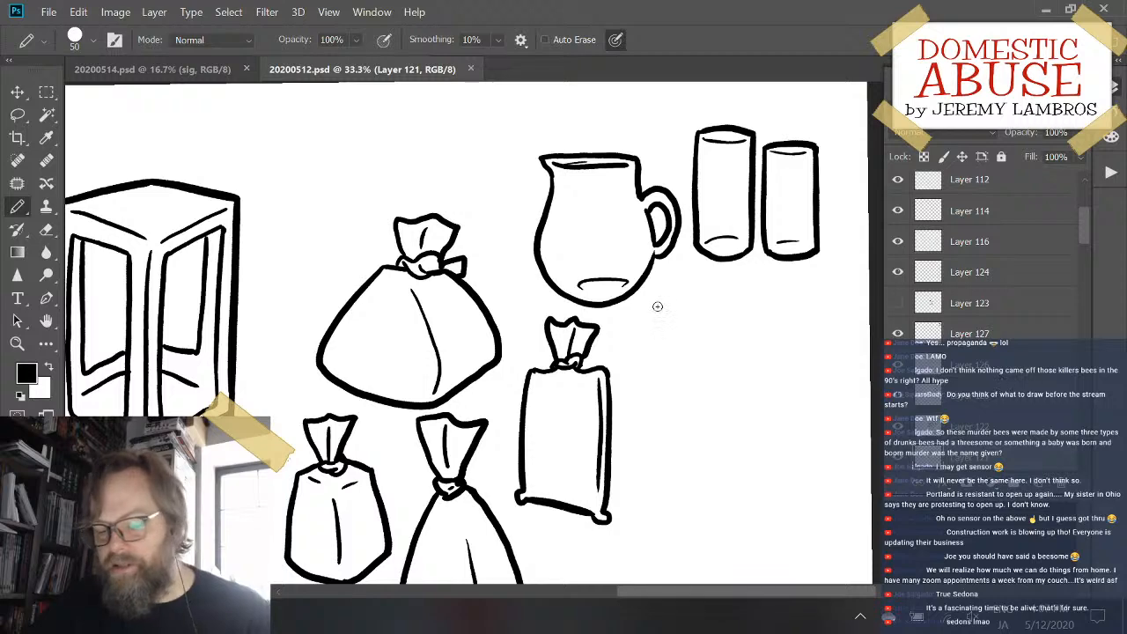
{"action": "mouse_move", "coordinate": [747, 321]}
{"action": "left_mouse_down"}
{"action": "mouse_move", "coordinate": [679, 365]}
{"action": "mouse_move", "coordinate": [745, 323]}
{"action": "left_mouse_up"}
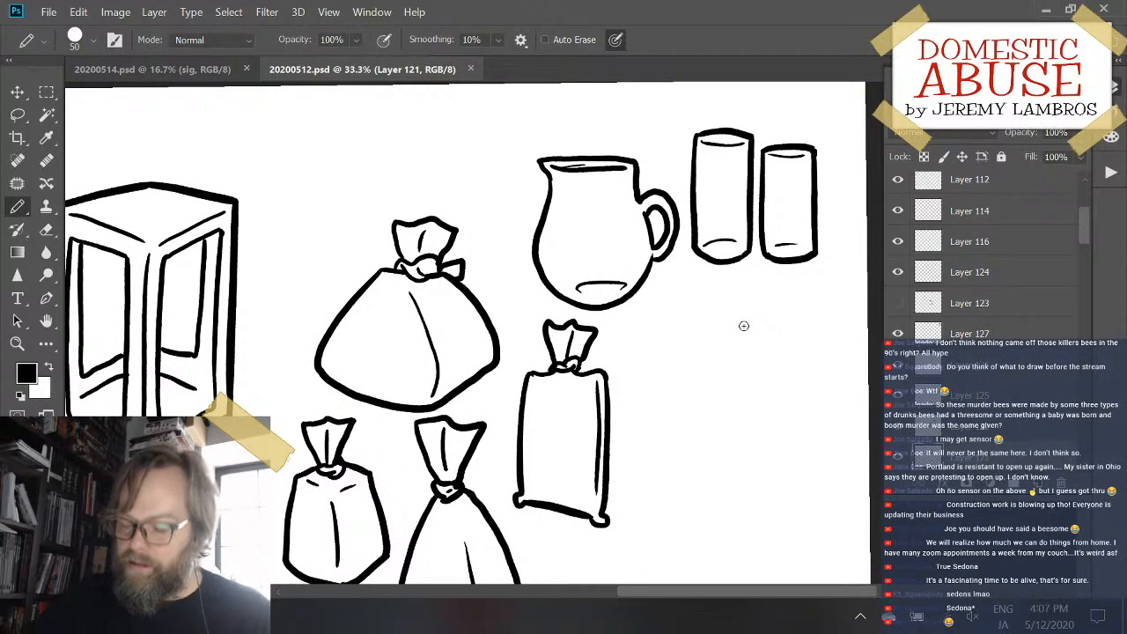
{"action": "key", "text": "ctrl+plus"}
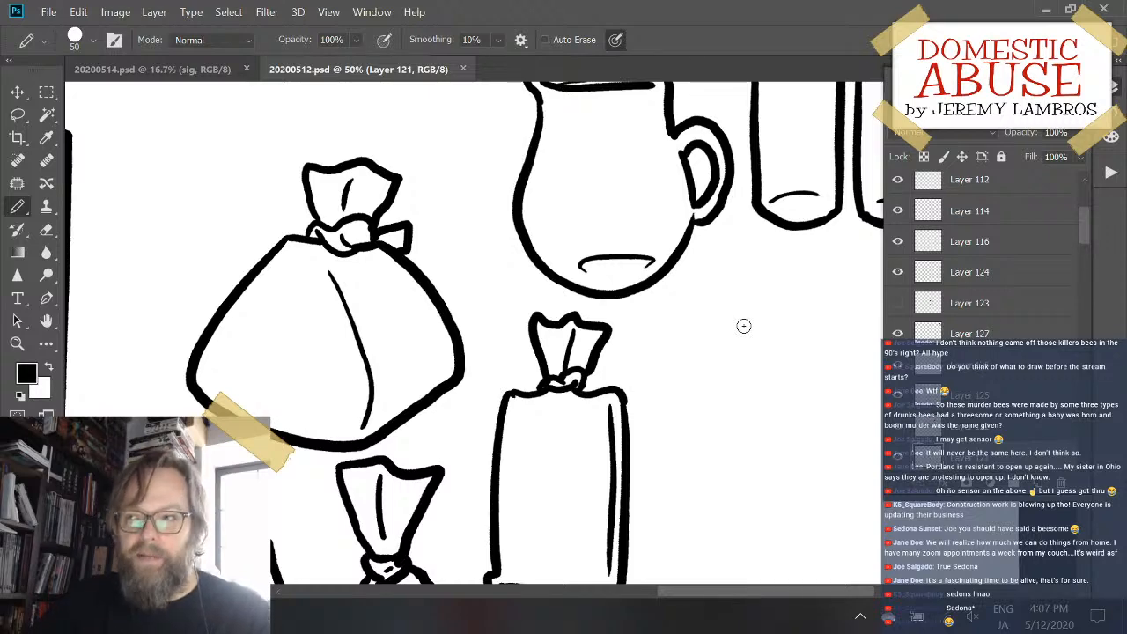
{"action": "key", "text": "ctrl+plus"}
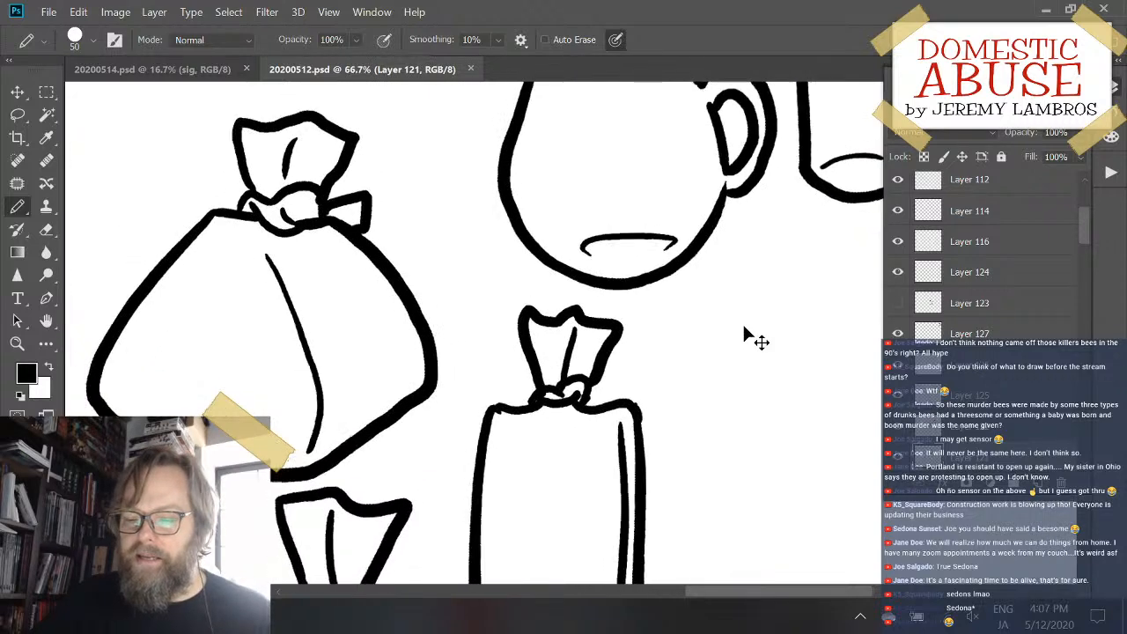
- Hide the pitcher and glasses layers in 20200512.psd
{"action": "key", "text": "ctrl+minus"}
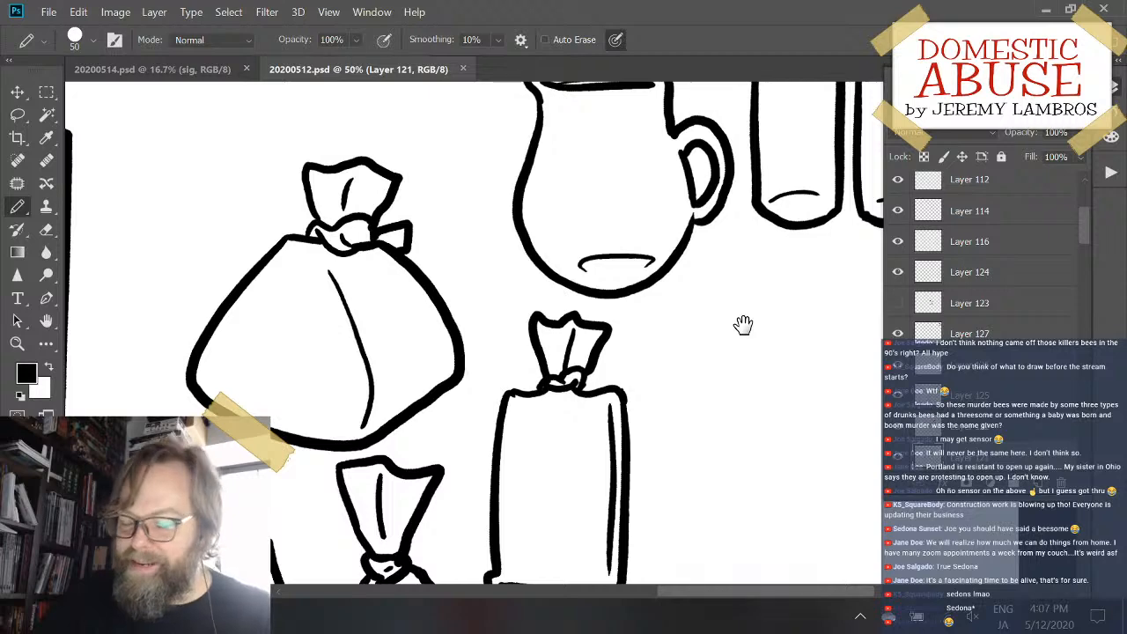
{"action": "left_click_drag", "start_coordinate": [744, 326], "coordinate": [627, 397]}
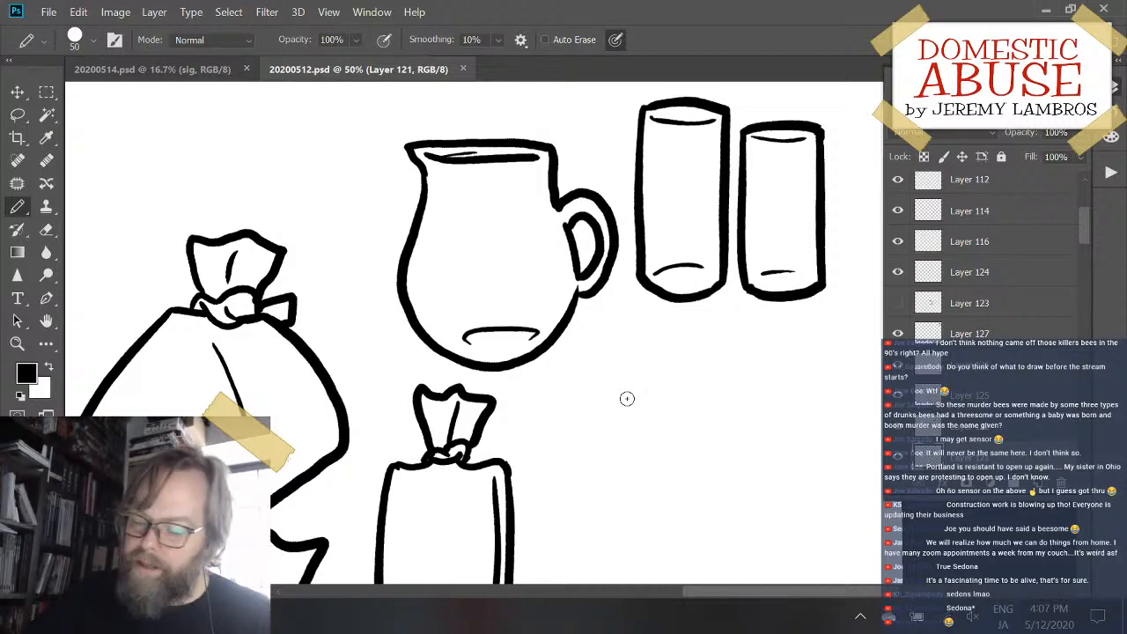
{"action": "scroll", "coordinate": [900, 457], "scroll_direction": "up", "scroll_amount": 1}
{"action": "left_click", "coordinate": [900, 457]}
{"action": "left_click", "coordinate": [900, 457]}
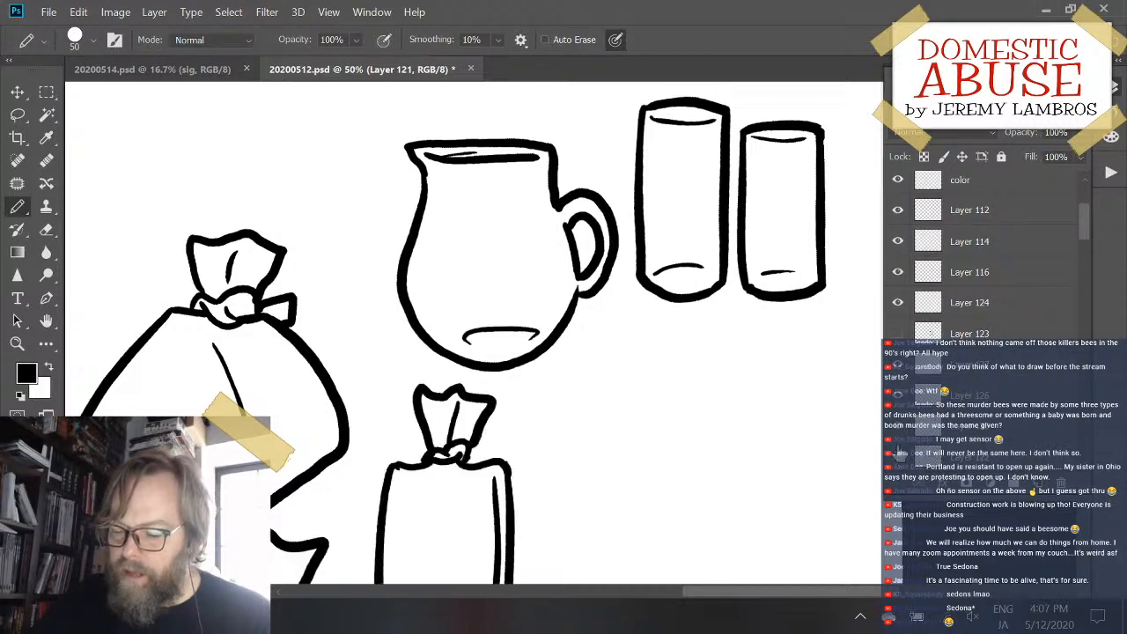
{"action": "left_click", "coordinate": [899, 433]}
{"action": "left_click", "coordinate": [899, 405]}
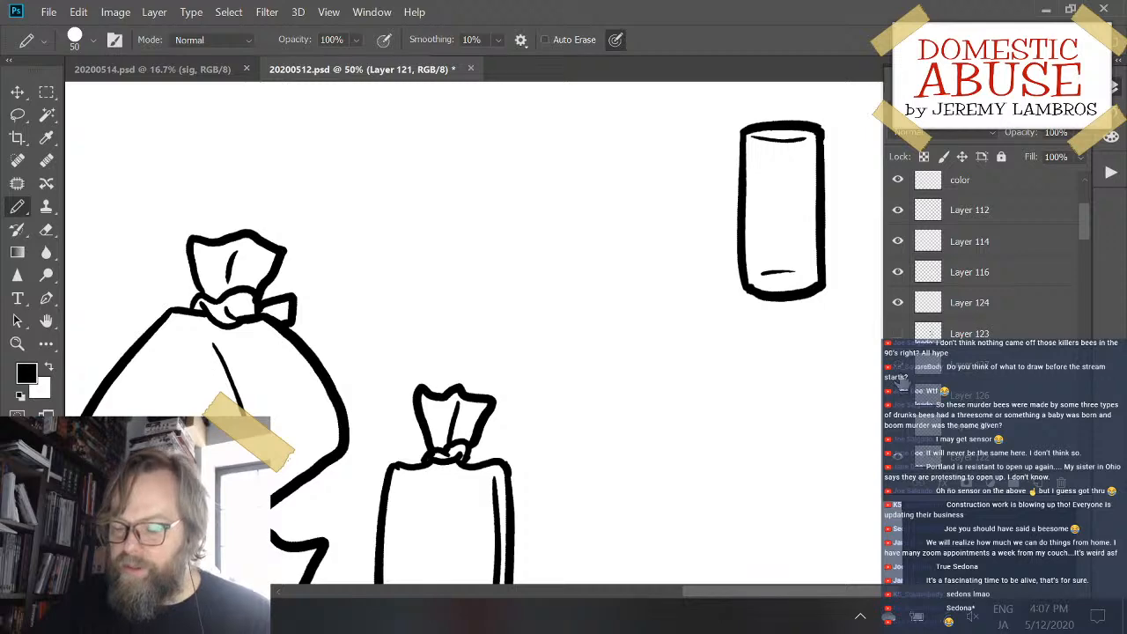
{"action": "left_click", "coordinate": [896, 380]}
{"action": "key", "text": "ctrl+minus"}
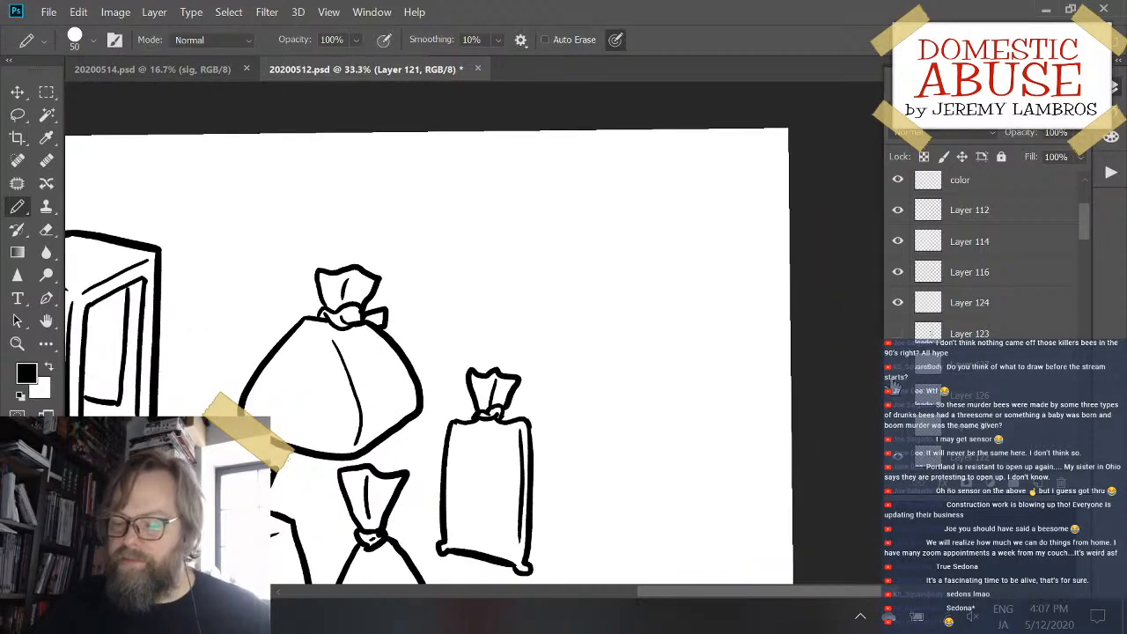
- Move the taller windowed box up and slightly right, and shift the group of three sacks on Layer 122 slightly down and right
{"action": "left_click_drag", "start_coordinate": [507, 377], "coordinate": [730, 233]}
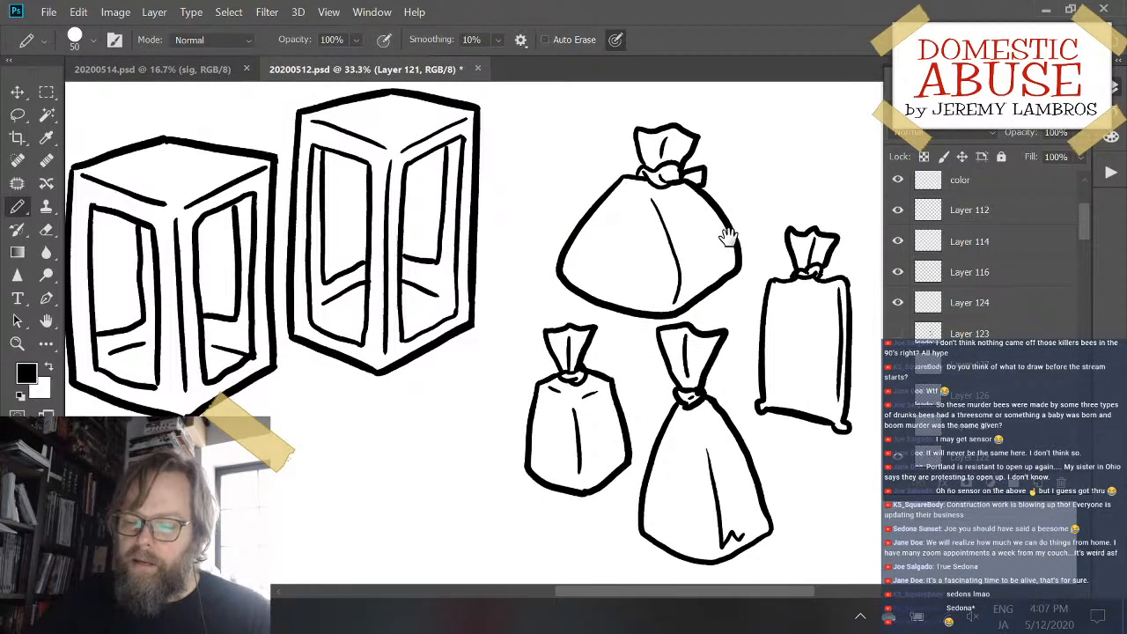
{"action": "key", "text": "ctrl+minus"}
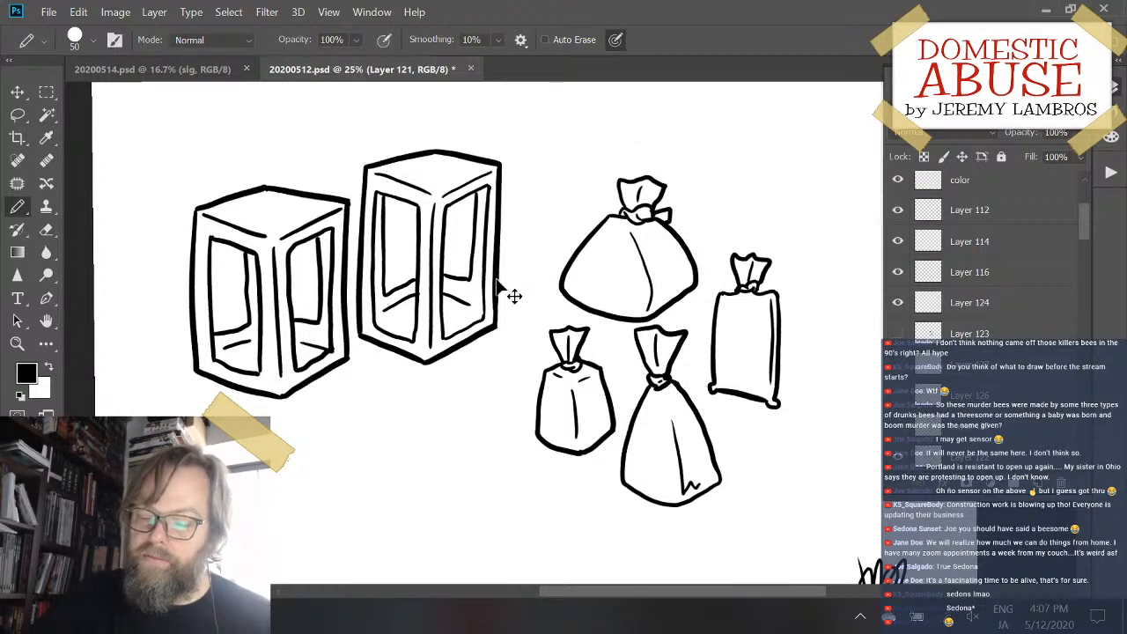
{"action": "left_click_drag", "start_coordinate": [499, 281], "coordinate": [518, 237]}
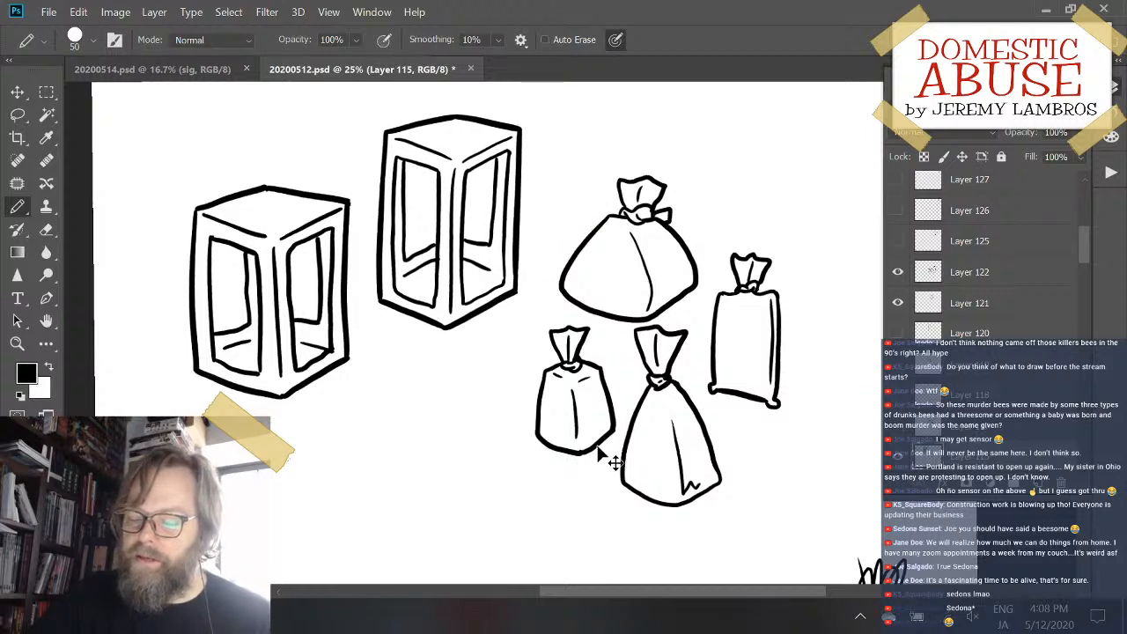
{"action": "left_click_drag", "start_coordinate": [614, 462], "coordinate": [632, 481]}
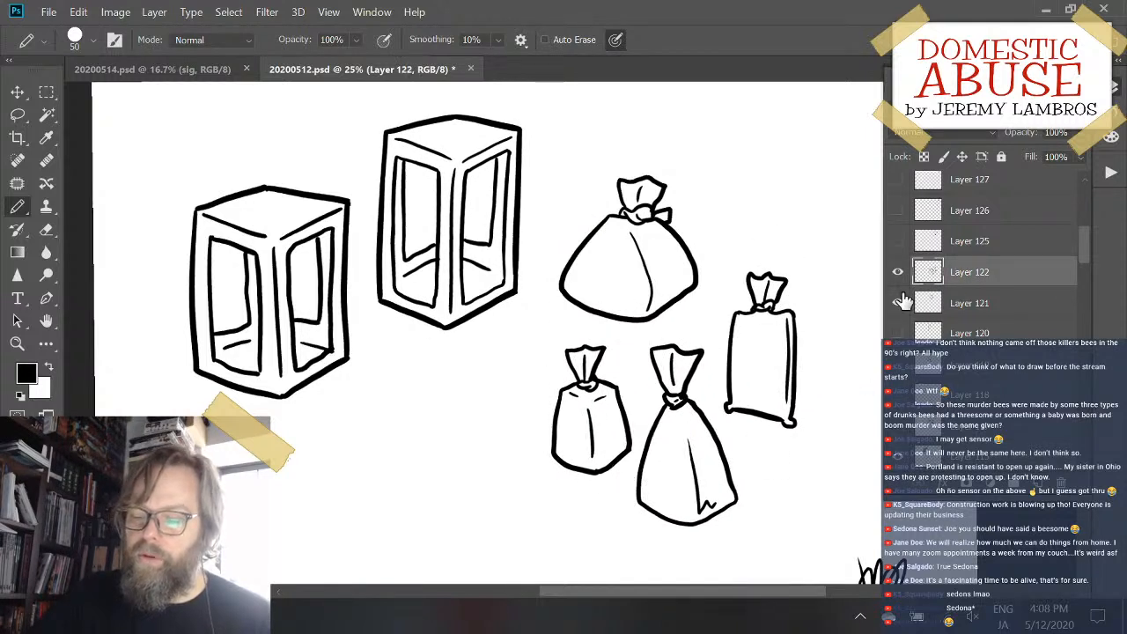
- Hide Layer 122 and Layer 121 to remove all the sacks from the drawing
{"action": "left_click", "coordinate": [897, 273]}
{"action": "left_click_drag", "start_coordinate": [684, 315], "coordinate": [779, 310]}
{"action": "left_click", "coordinate": [897, 303]}
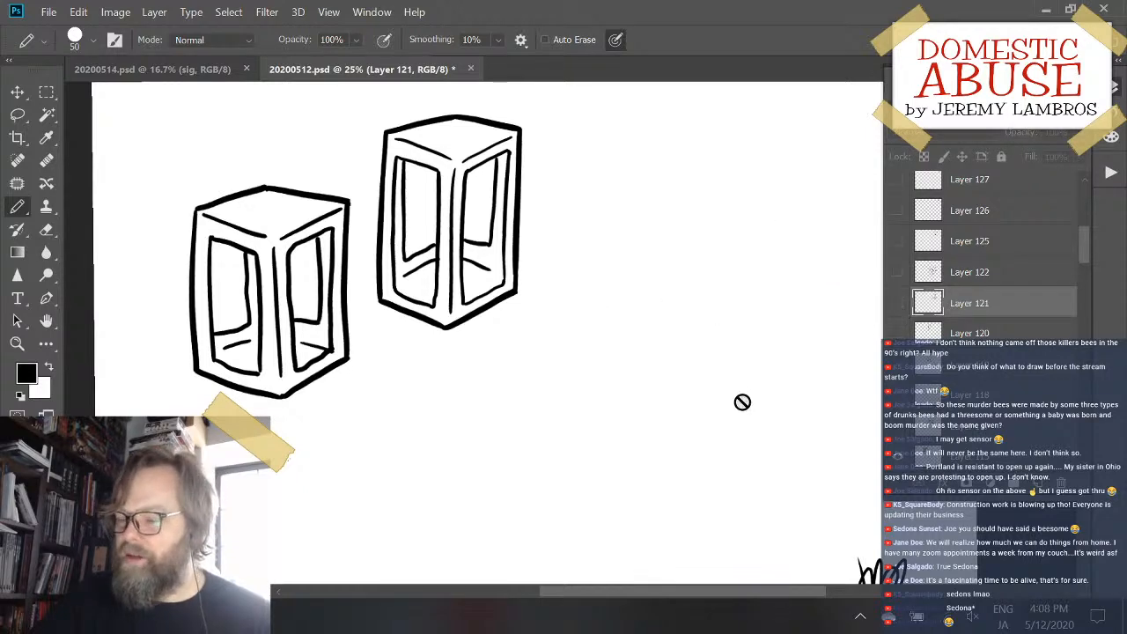
{"action": "left_click_drag", "start_coordinate": [708, 208], "coordinate": [688, 253]}
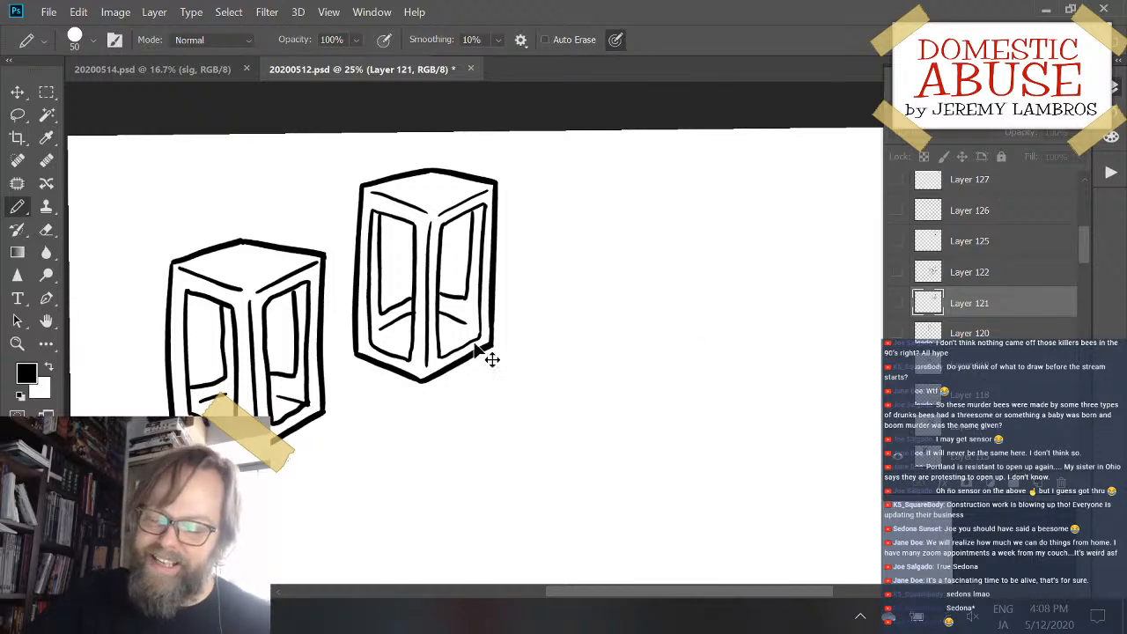
- Move the taller windowed box down and right, bring the shorter one close beside it, and select the taller box's Layer 115
{"action": "left_click_drag", "start_coordinate": [485, 384], "coordinate": [544, 489]}
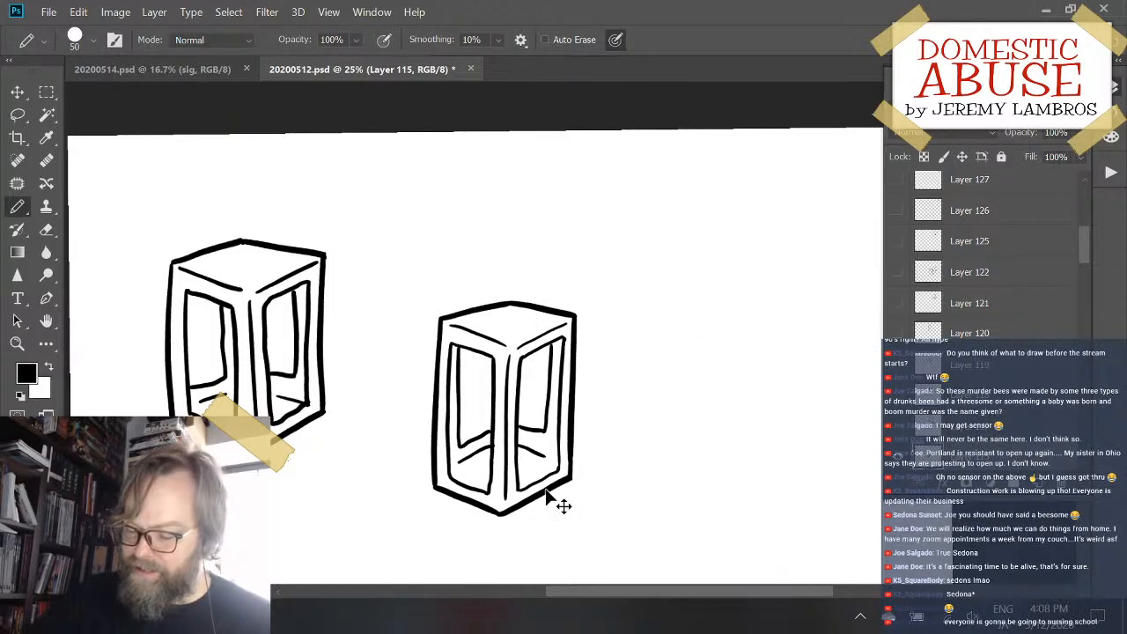
{"action": "key", "text": "ctrl+minus"}
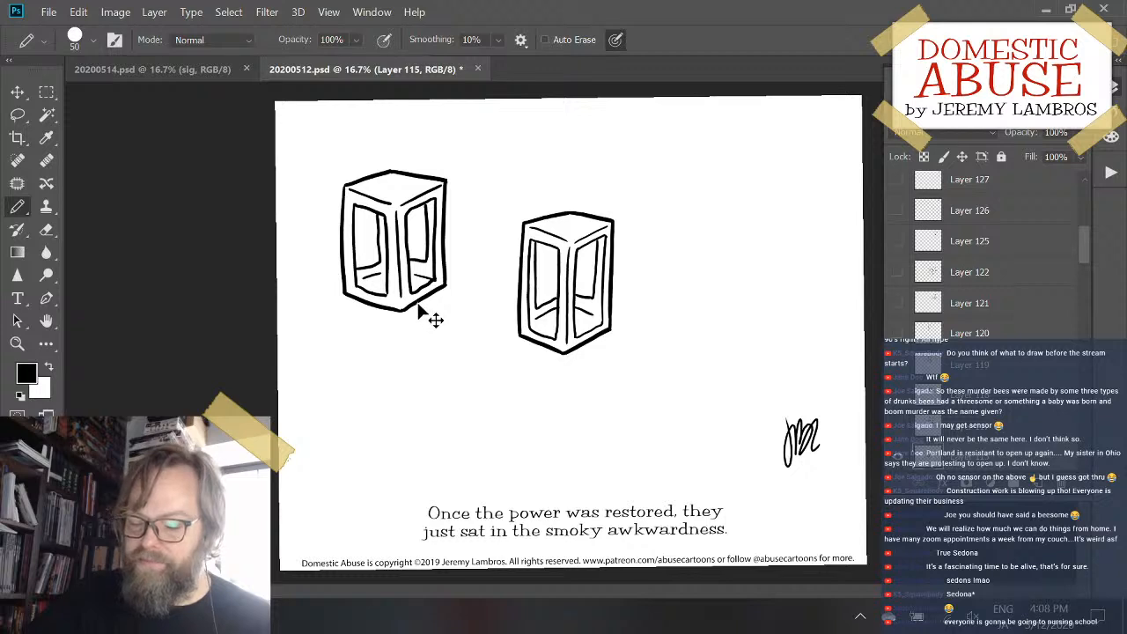
{"action": "left_click", "coordinate": [445, 304], "text": "ctrl"}
{"action": "mouse_move", "coordinate": [440, 299]}
{"action": "left_mouse_down"}
{"action": "mouse_move", "coordinate": [473, 419]}
{"action": "mouse_move", "coordinate": [494, 376]}
{"action": "left_mouse_up"}
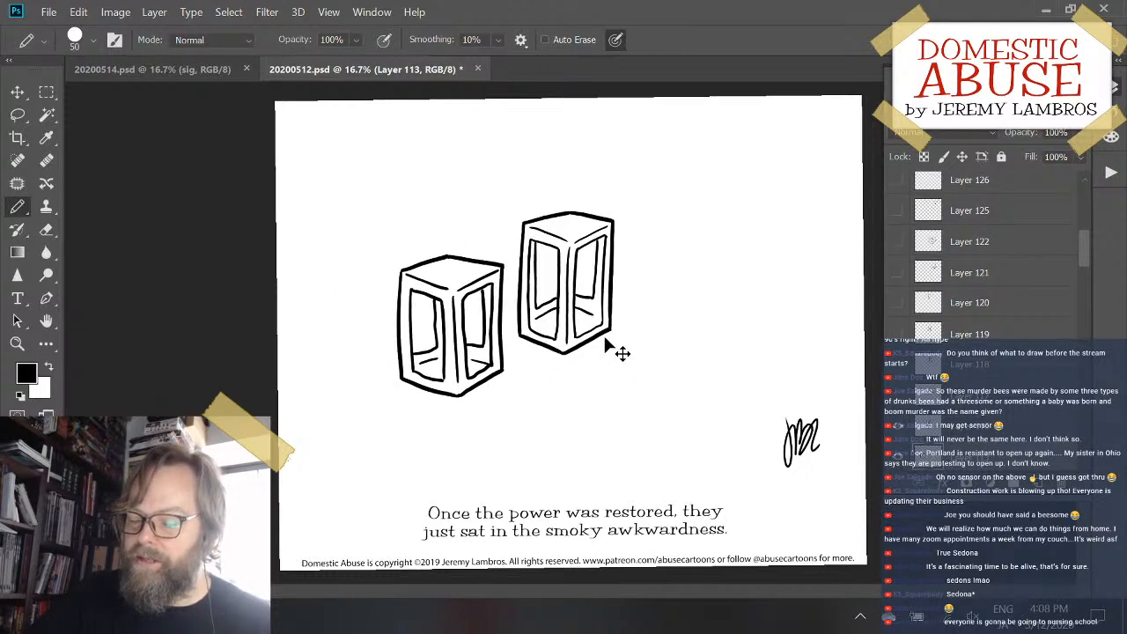
{"action": "mouse_move", "coordinate": [616, 345]}
{"action": "left_mouse_down"}
{"action": "mouse_move", "coordinate": [599, 324]}
{"action": "mouse_move", "coordinate": [528, 390]}
{"action": "mouse_move", "coordinate": [415, 349]}
{"action": "left_mouse_up"}
- Add a new empty layer directly above Layer 115 for another object beside the windowed boxes
{"action": "key", "text": "ctrl+plus"}
{"action": "key", "text": "ctrl+plus"}
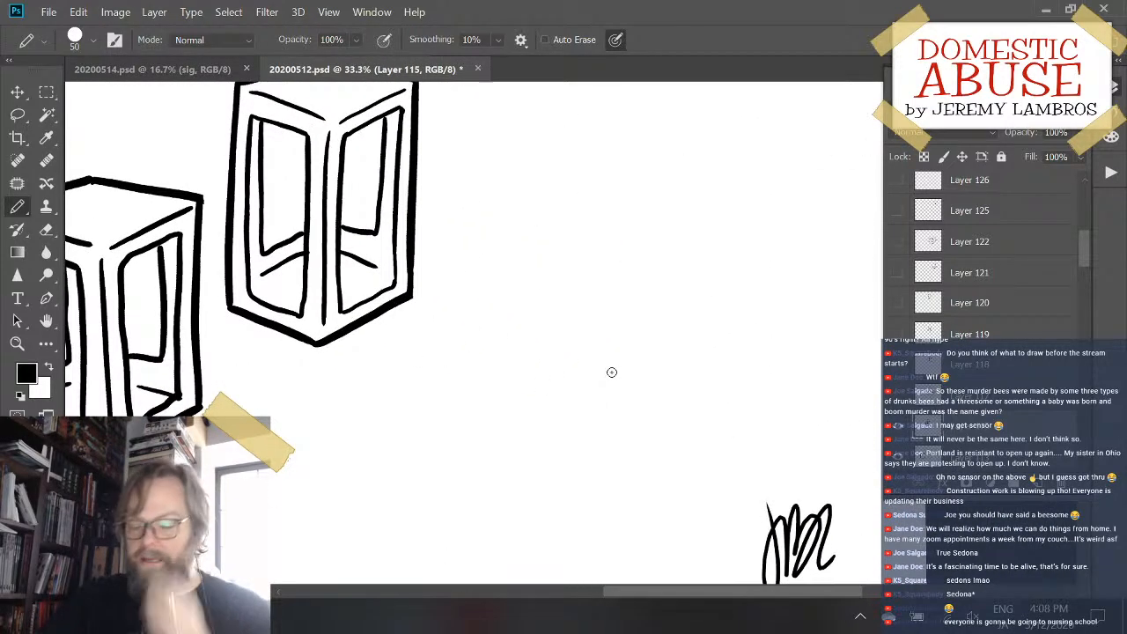
{"action": "key", "text": "ctrl+plus"}
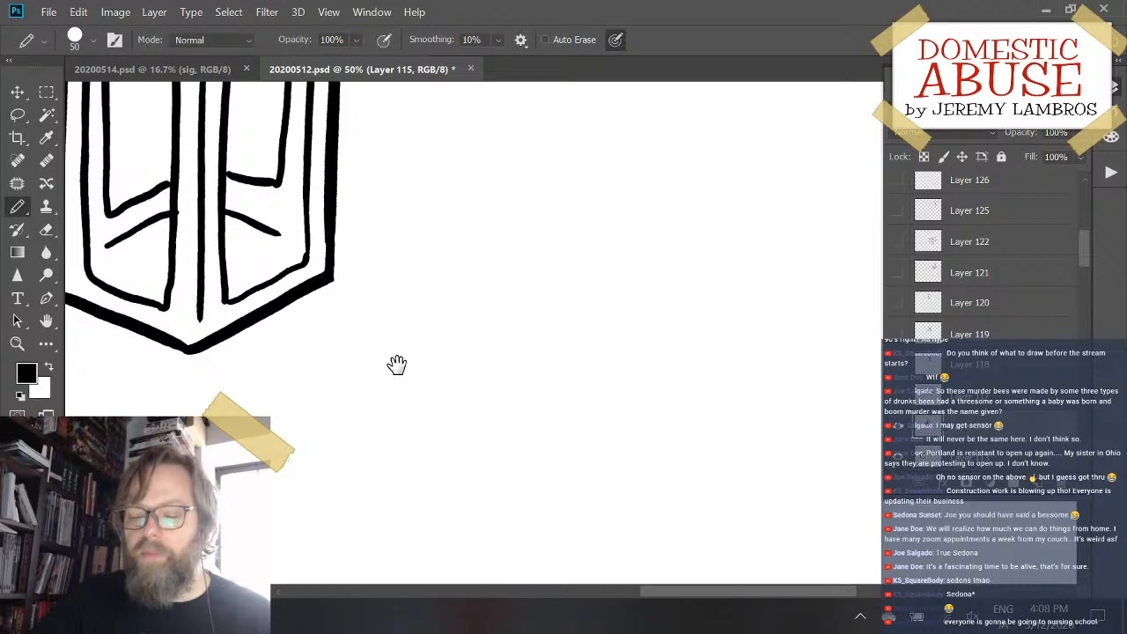
{"action": "mouse_move", "coordinate": [395, 364]}
{"action": "left_mouse_down"}
{"action": "mouse_move", "coordinate": [375, 440]}
{"action": "mouse_move", "coordinate": [390, 437]}
{"action": "left_mouse_up"}
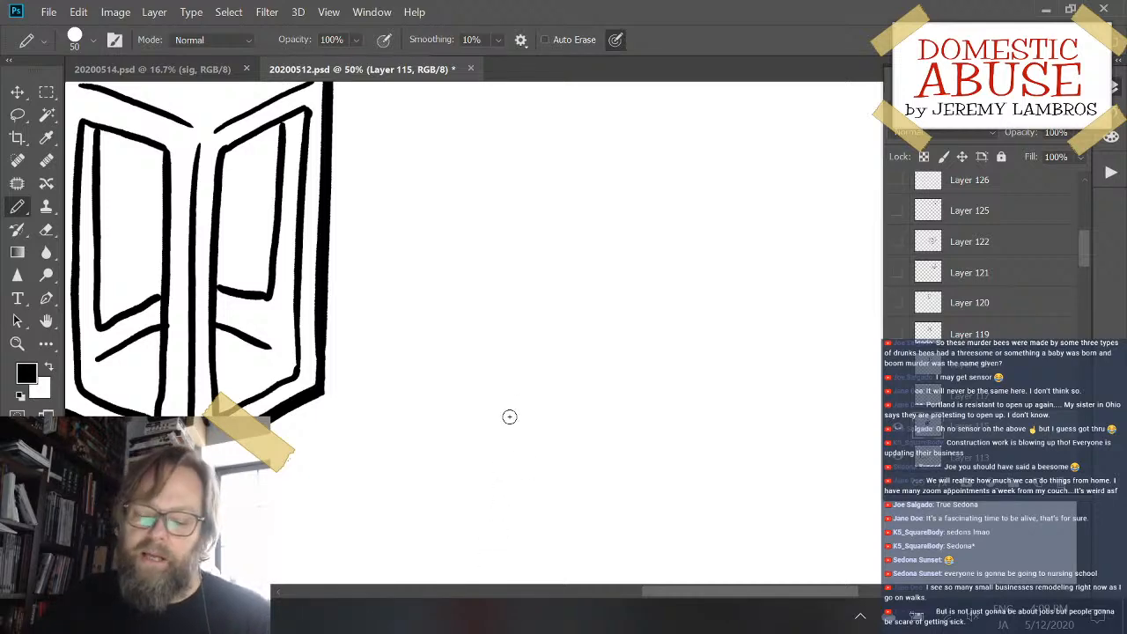
{"action": "mouse_move", "coordinate": [514, 363]}
{"action": "left_mouse_down"}
{"action": "mouse_move", "coordinate": [473, 378]}
{"action": "mouse_move", "coordinate": [614, 379]}
{"action": "mouse_move", "coordinate": [586, 394]}
{"action": "left_mouse_up"}
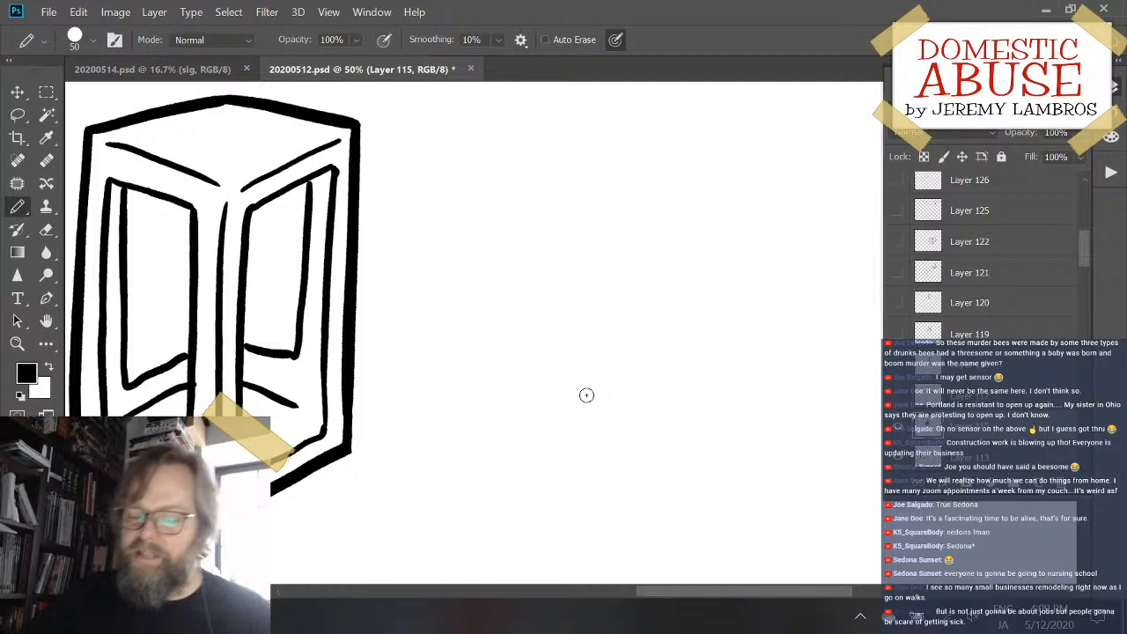
{"action": "left_click", "coordinate": [1040, 484]}
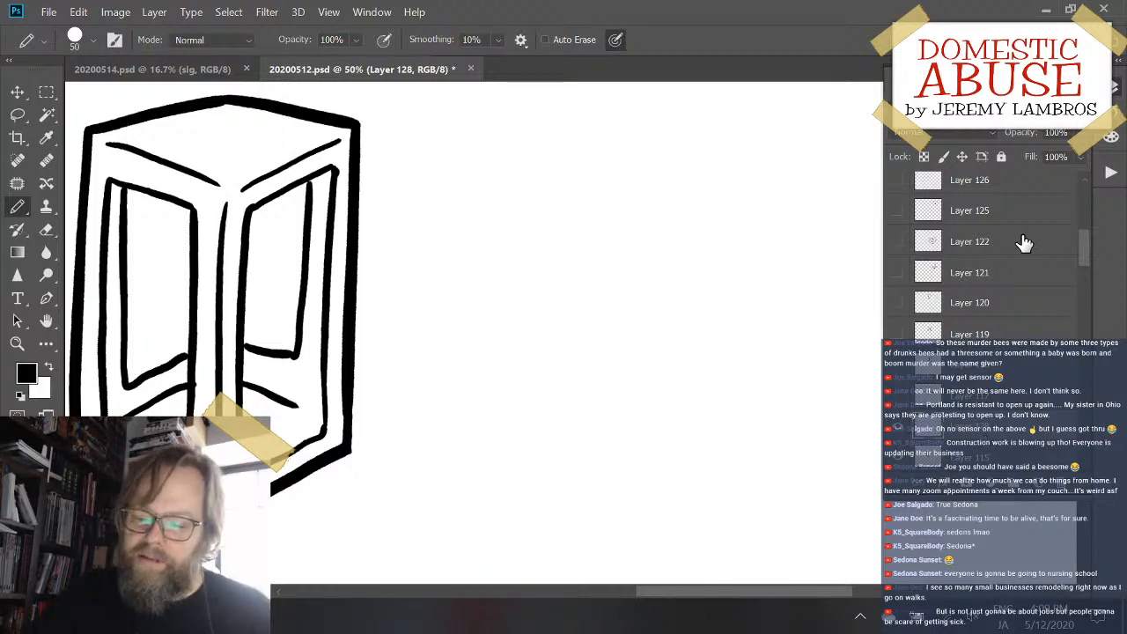
- Draw a new box's straight upright edge, an angled foot shape at its lower end, and the sloping lower front edge
{"action": "left_click_drag", "start_coordinate": [495, 256], "coordinate": [490, 429]}
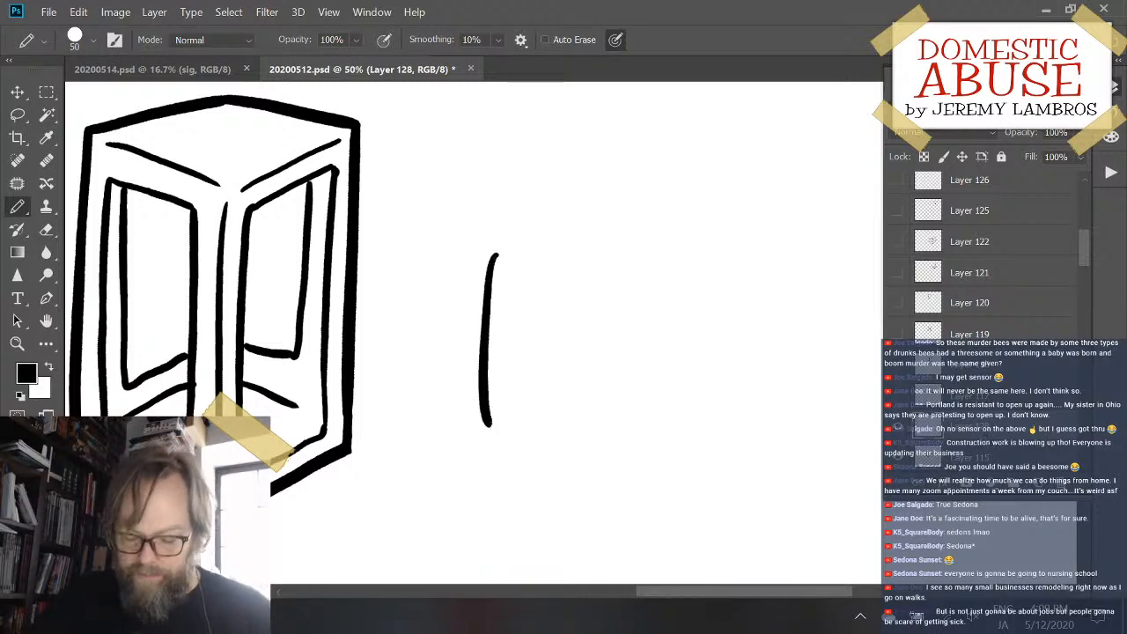
{"action": "key", "text": "ctrl+z"}
{"action": "left_click_drag", "start_coordinate": [481, 252], "coordinate": [481, 430]}
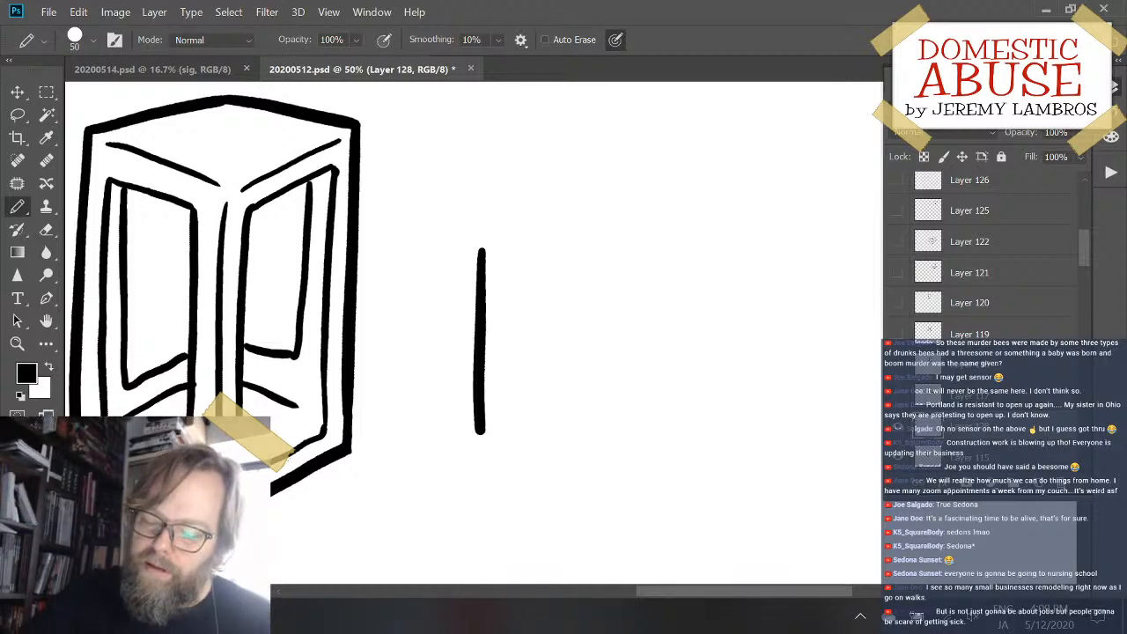
{"action": "mouse_move", "coordinate": [481, 431]}
{"action": "left_mouse_down"}
{"action": "mouse_move", "coordinate": [392, 484]}
{"action": "mouse_move", "coordinate": [486, 532]}
{"action": "left_mouse_up"}
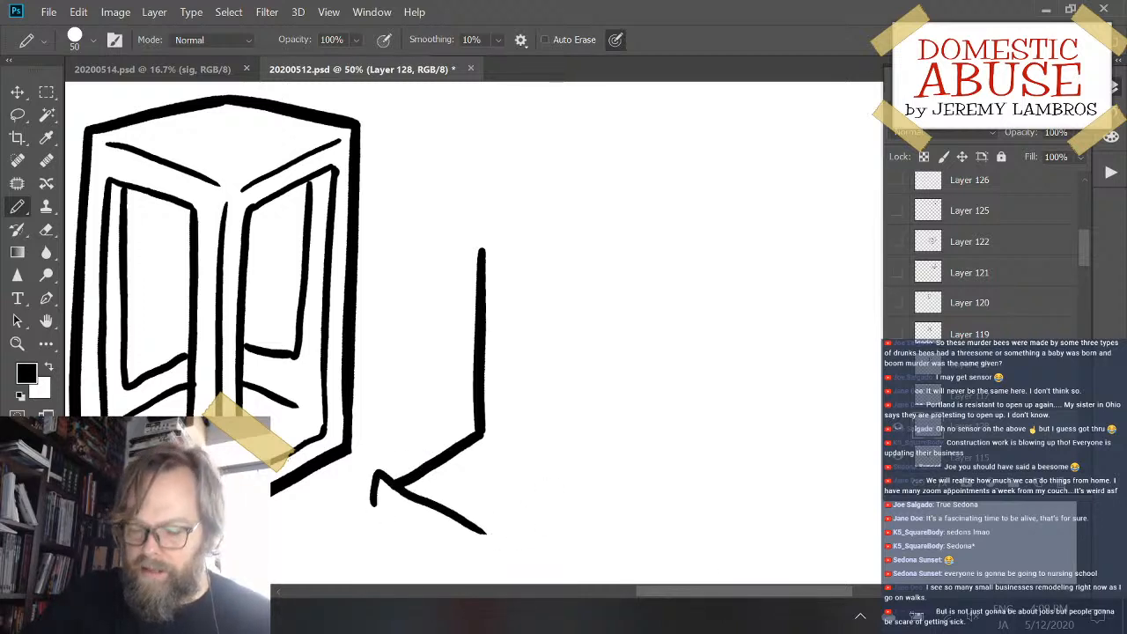
{"action": "left_click_drag", "start_coordinate": [486, 433], "coordinate": [676, 499]}
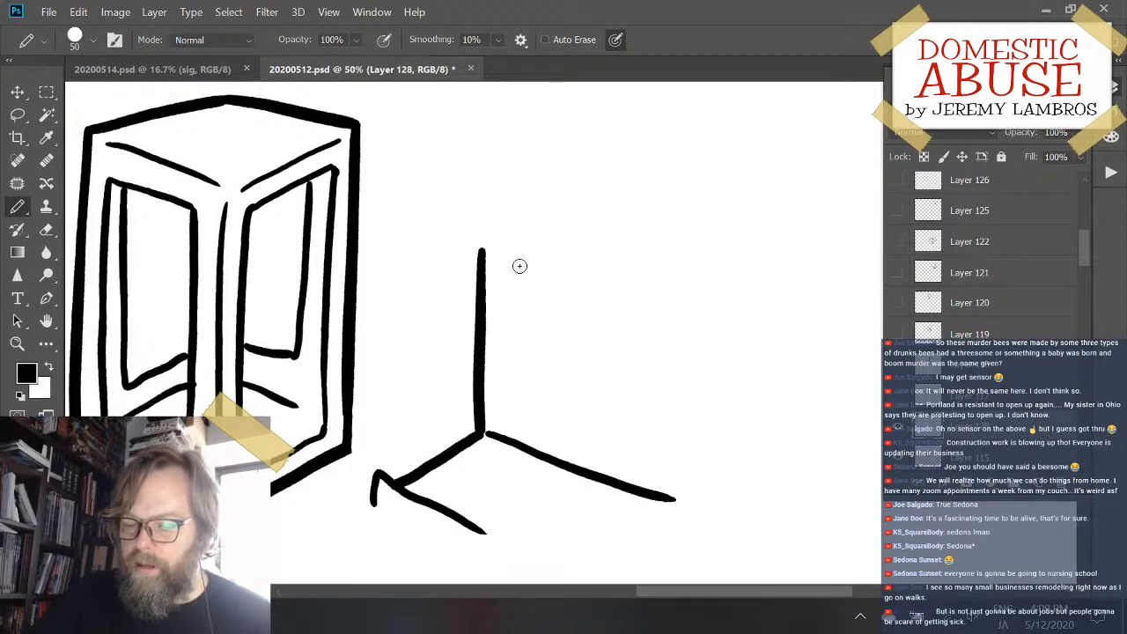
- Close the new box's outer outline with two sloping upper edges, the far vertical side and the lower far edge
{"action": "left_click_drag", "start_coordinate": [482, 250], "coordinate": [713, 170]}
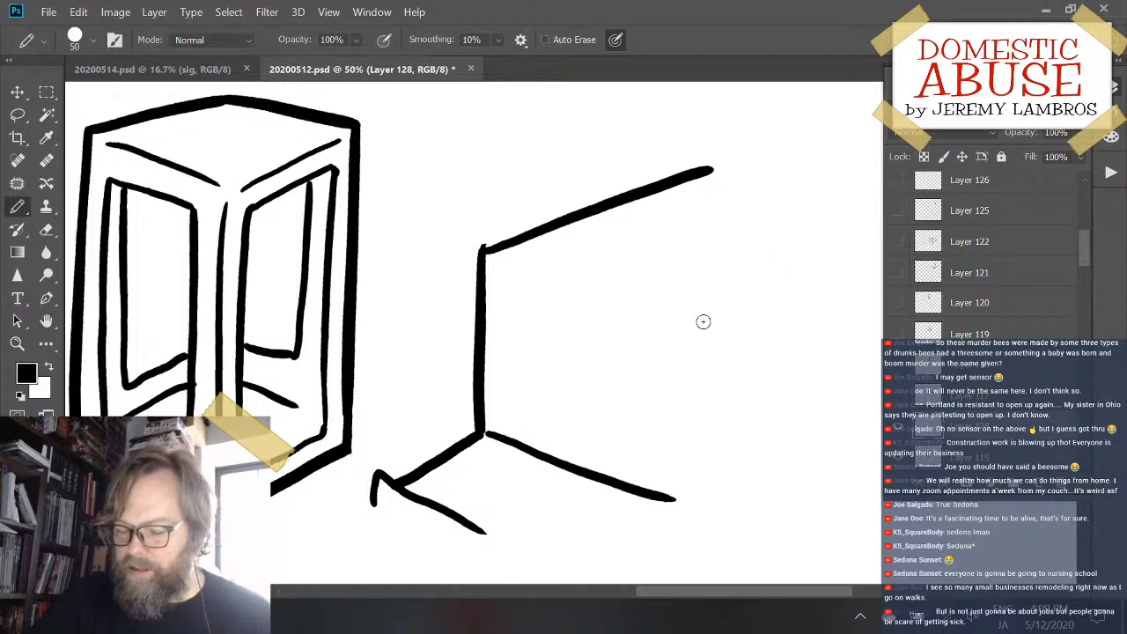
{"action": "mouse_move", "coordinate": [703, 322]}
{"action": "left_mouse_down"}
{"action": "mouse_move", "coordinate": [612, 385]}
{"action": "mouse_move", "coordinate": [523, 414]}
{"action": "left_mouse_up"}
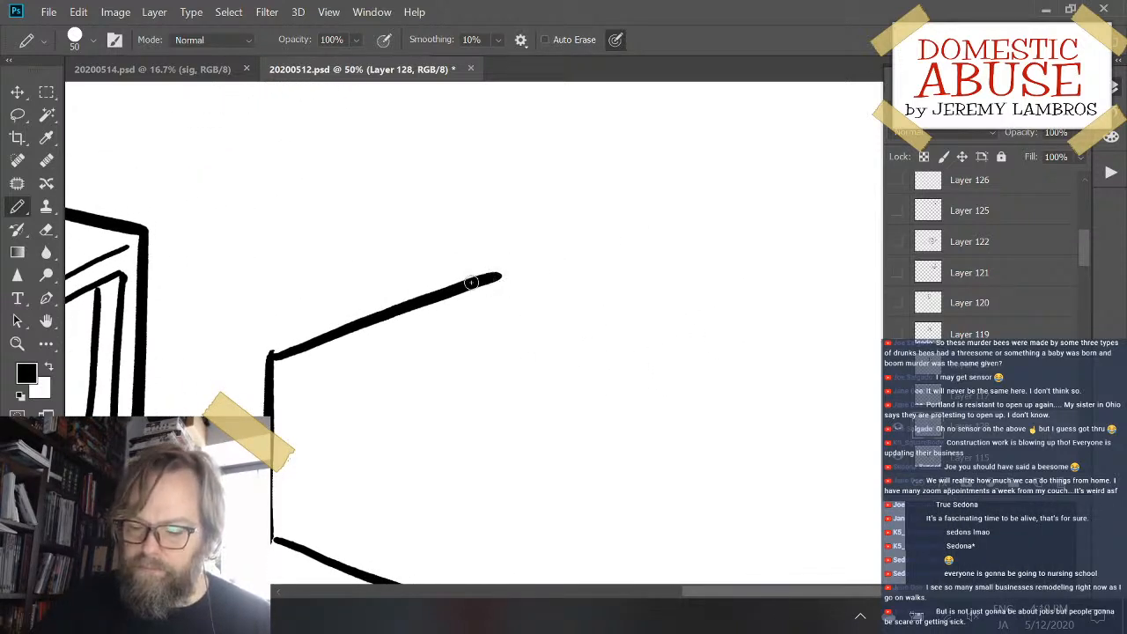
{"action": "mouse_move", "coordinate": [471, 281]}
{"action": "left_mouse_down"}
{"action": "mouse_move", "coordinate": [567, 252]}
{"action": "mouse_move", "coordinate": [729, 292]}
{"action": "mouse_move", "coordinate": [761, 284]}
{"action": "mouse_move", "coordinate": [703, 451]}
{"action": "mouse_move", "coordinate": [705, 512]}
{"action": "mouse_move", "coordinate": [781, 374]}
{"action": "left_mouse_up"}
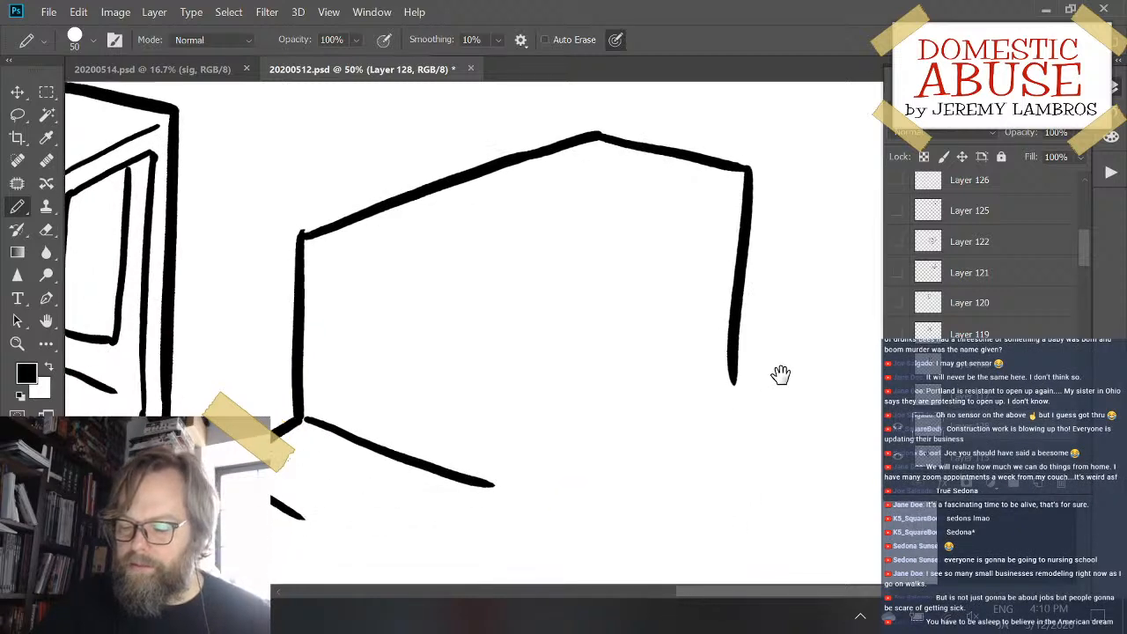
{"action": "left_click_drag", "start_coordinate": [485, 484], "coordinate": [734, 375]}
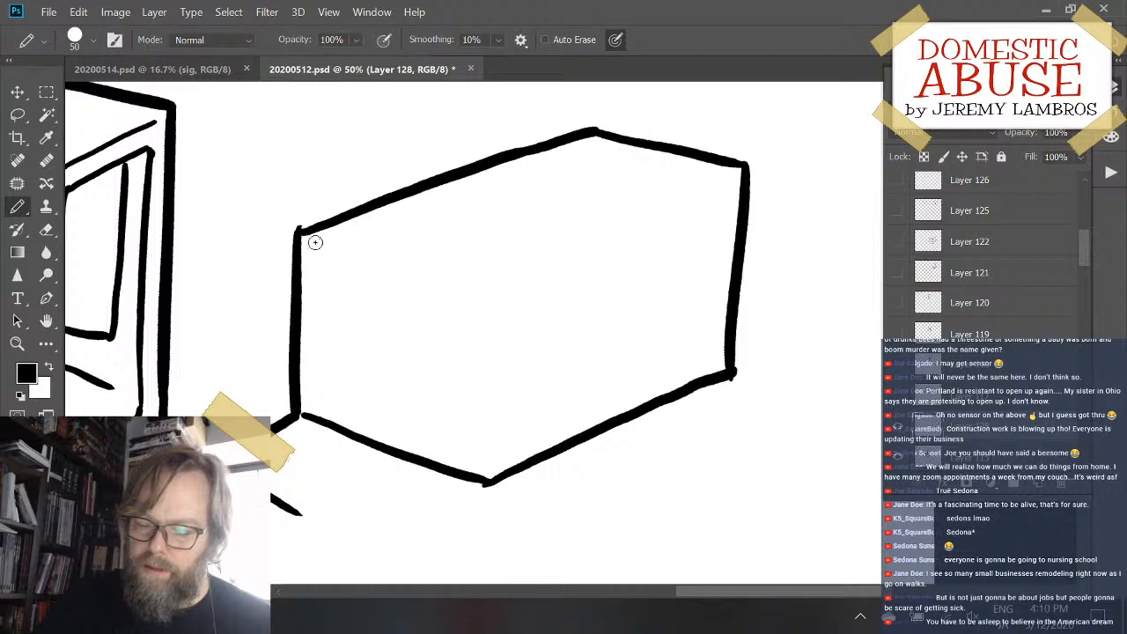
- Draw the new box's upper front edge sloping from the outline's near upper corner into the shape, undoing and retrying the stroke
{"action": "left_click_drag", "start_coordinate": [314, 240], "coordinate": [489, 291]}
{"action": "key", "text": "ctrl+z"}
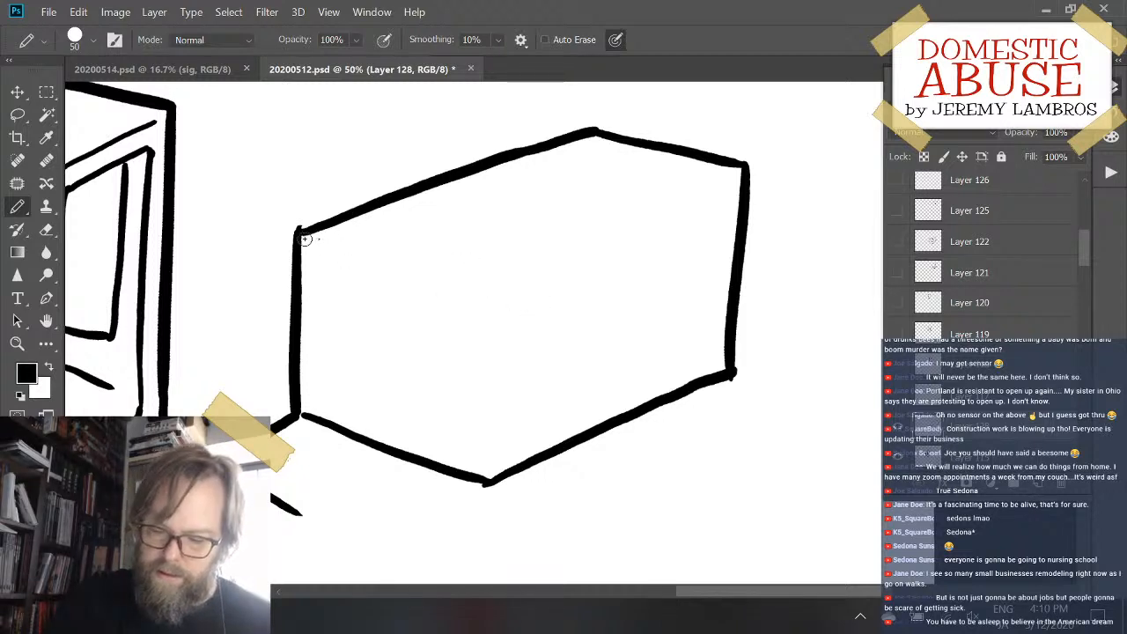
{"action": "left_click_drag", "start_coordinate": [299, 232], "coordinate": [490, 280]}
{"action": "key", "text": "ctrl+z"}
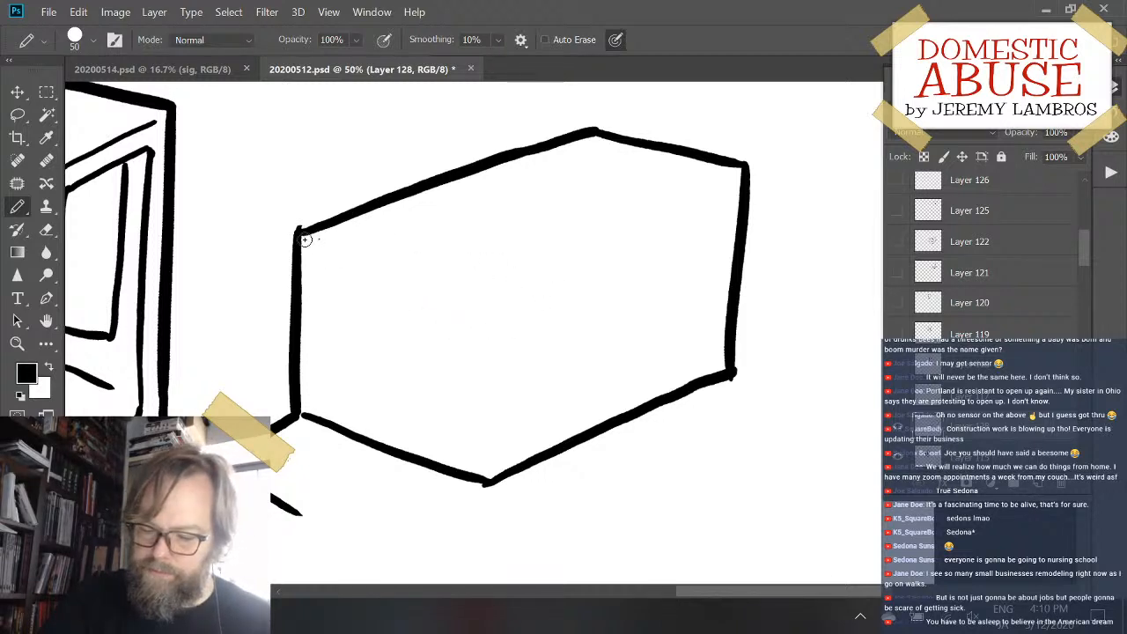
{"action": "left_click_drag", "start_coordinate": [301, 232], "coordinate": [513, 281]}
{"action": "key", "text": "ctrl+z"}
{"action": "mouse_move", "coordinate": [301, 233]}
{"action": "left_mouse_down"}
{"action": "mouse_move", "coordinate": [532, 299]}
{"action": "mouse_move", "coordinate": [507, 334]}
{"action": "mouse_move", "coordinate": [490, 493]}
{"action": "left_mouse_up"}
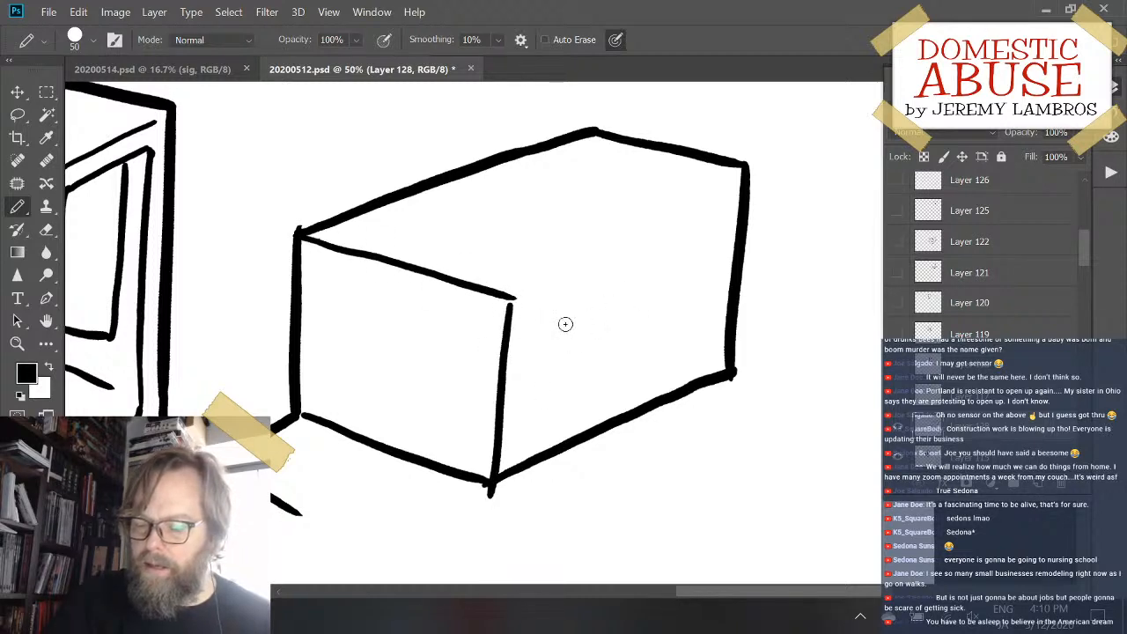
- Undo and redraw the new box's vertical corner edge from the end of the upper front edge to the lowest corner
{"action": "key", "text": "ctrl+z"}
{"action": "left_click_drag", "start_coordinate": [514, 300], "coordinate": [485, 483]}
{"action": "key", "text": "ctrl+z"}
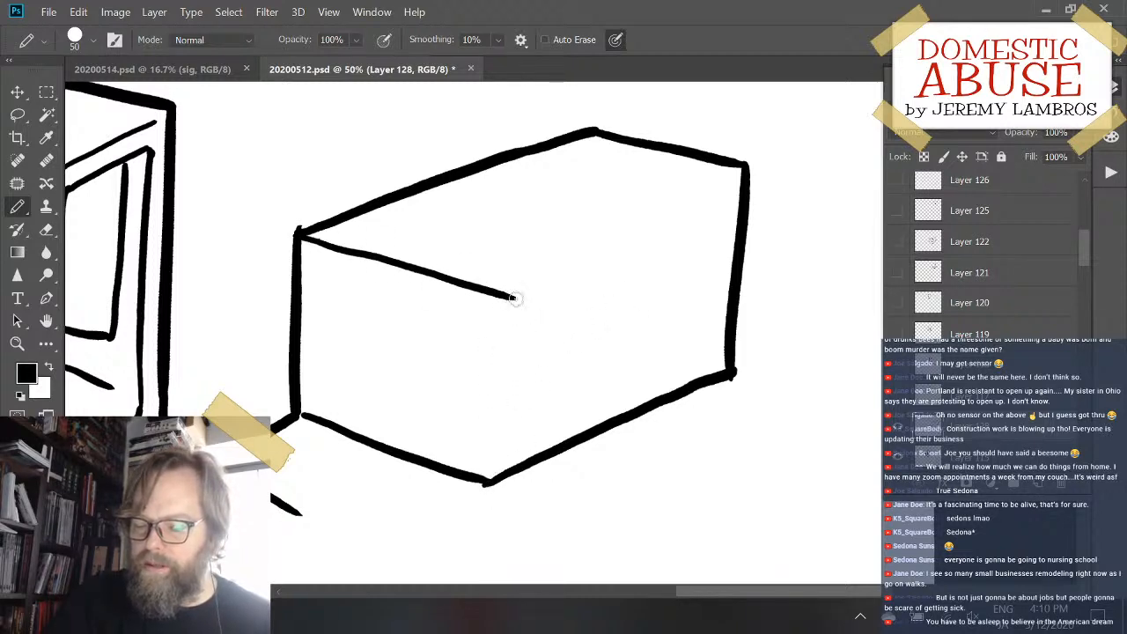
{"action": "left_click_drag", "start_coordinate": [513, 300], "coordinate": [486, 484]}
{"action": "key", "text": "ctrl+z"}
{"action": "left_click_drag", "start_coordinate": [513, 301], "coordinate": [490, 483]}
- Draw a thin line along the long side's upper edge, from the inner corner almost to the far corner, undoing and retrying it
{"action": "left_click_drag", "start_coordinate": [540, 291], "coordinate": [744, 172]}
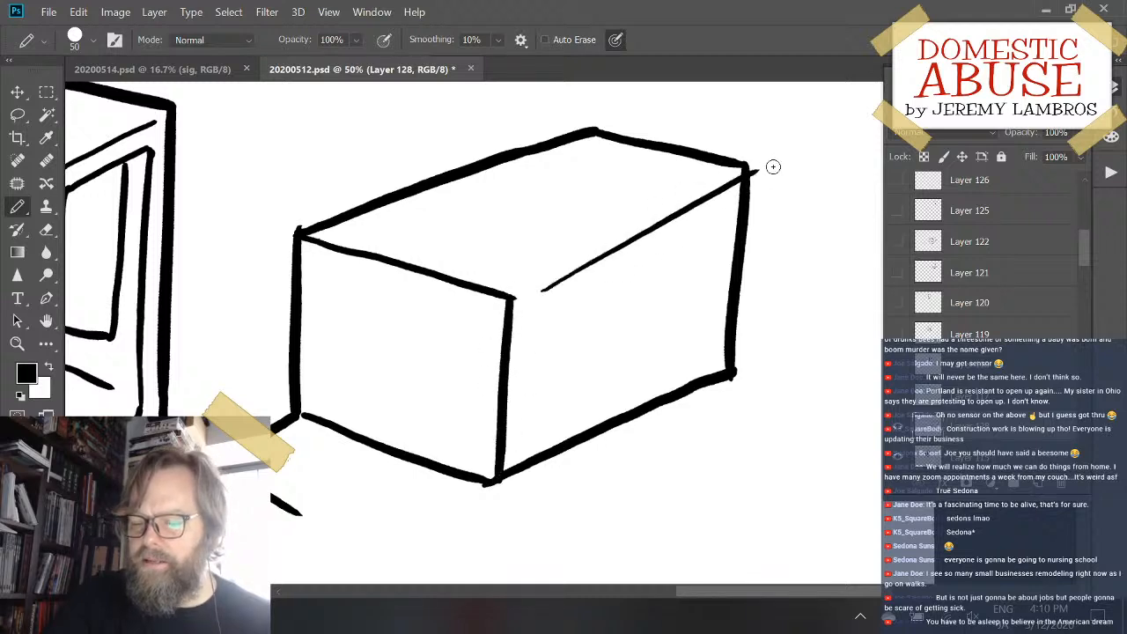
{"action": "key", "text": "ctrl+z"}
{"action": "left_click_drag", "start_coordinate": [531, 283], "coordinate": [710, 185]}
{"action": "key", "text": "ctrl+z"}
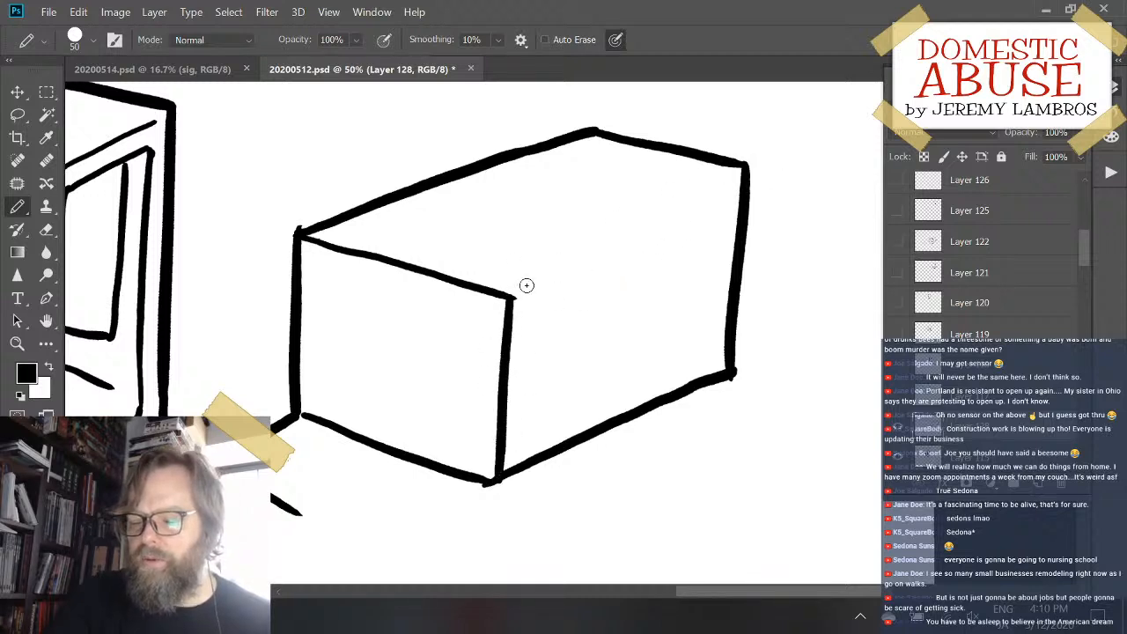
{"action": "left_click_drag", "start_coordinate": [517, 289], "coordinate": [722, 186]}
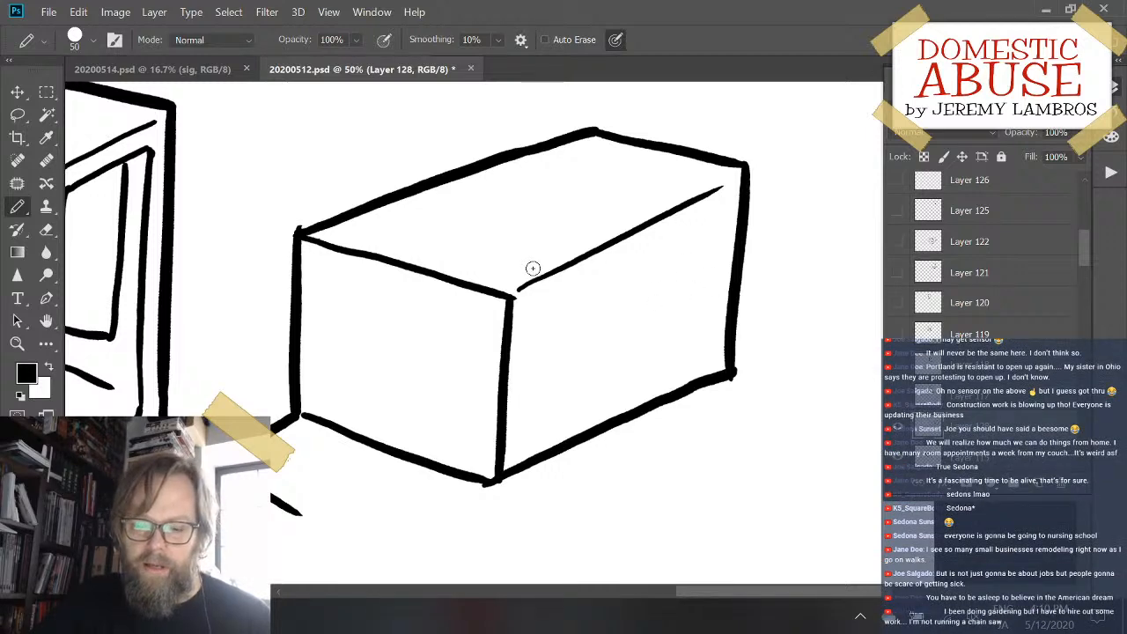
- Draw a thin diagonal line inside the box's open end, rising from the near lower corner toward the vertical corner edge
{"action": "left_click_drag", "start_coordinate": [543, 408], "coordinate": [660, 302]}
{"action": "left_click_drag", "start_coordinate": [429, 293], "coordinate": [588, 211]}
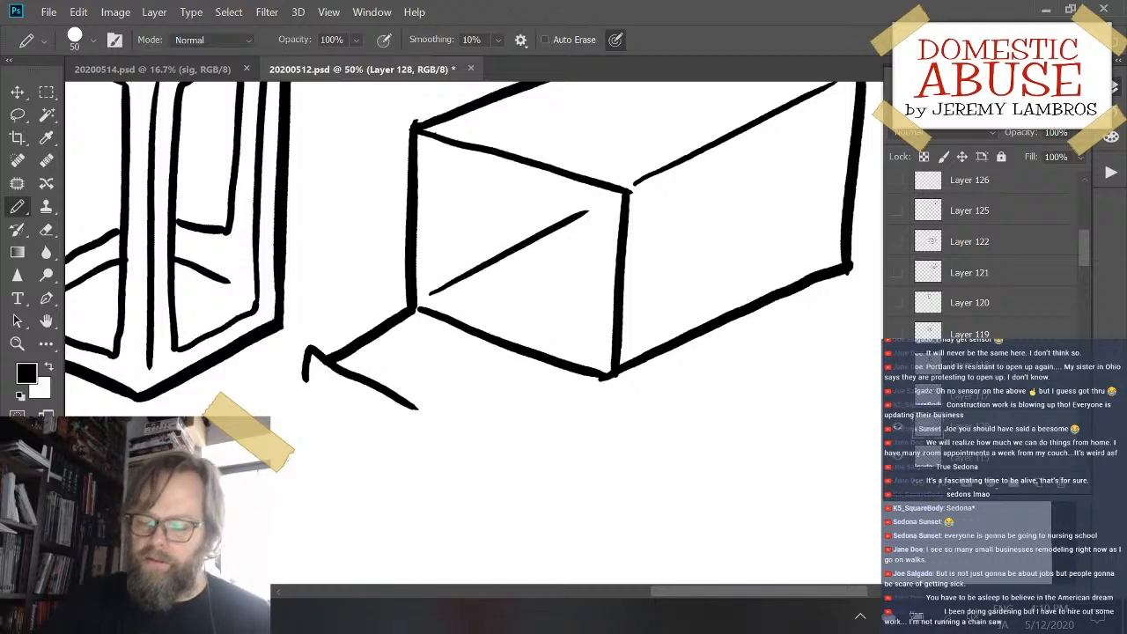
- Erase the long side's lower edge between the box's lowest corner and the far vertical side
{"action": "mouse_move", "coordinate": [705, 248]}
{"action": "left_mouse_down"}
{"action": "mouse_move", "coordinate": [563, 382]}
{"action": "mouse_move", "coordinate": [569, 370]}
{"action": "left_mouse_up"}
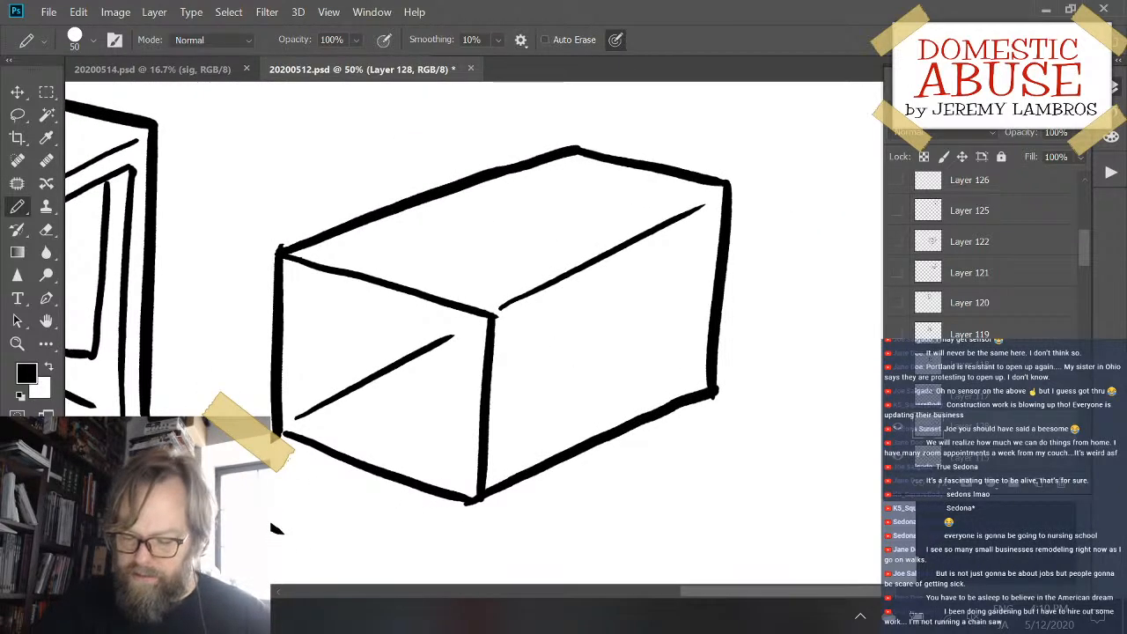
{"action": "key", "text": "e"}
{"action": "left_click_drag", "start_coordinate": [549, 482], "coordinate": [730, 382]}
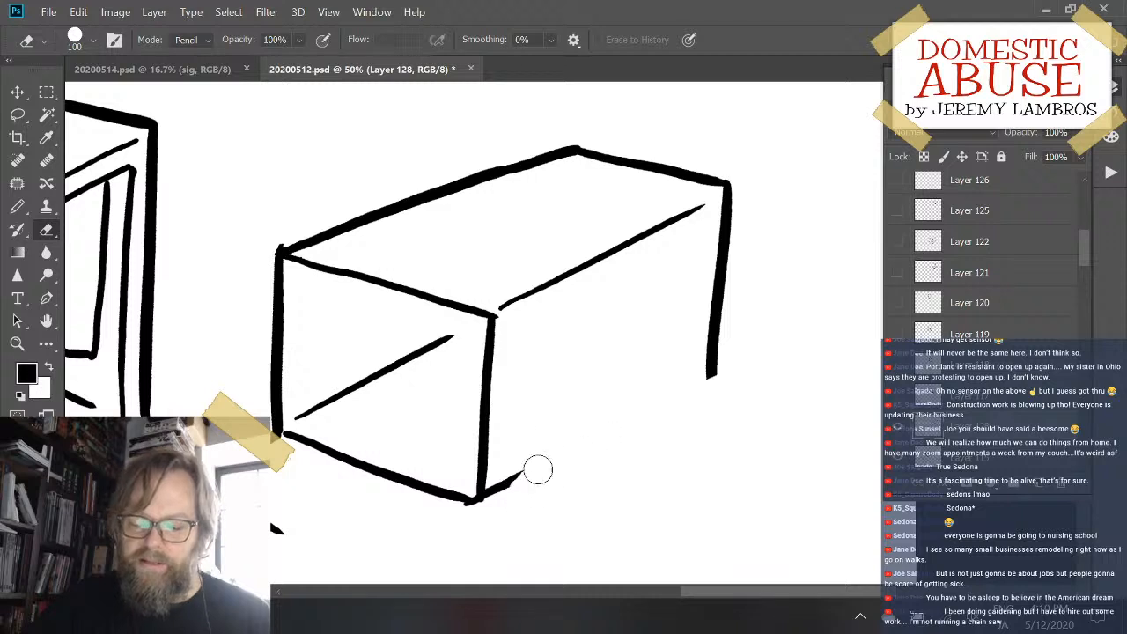
{"action": "left_click_drag", "start_coordinate": [518, 485], "coordinate": [495, 499]}
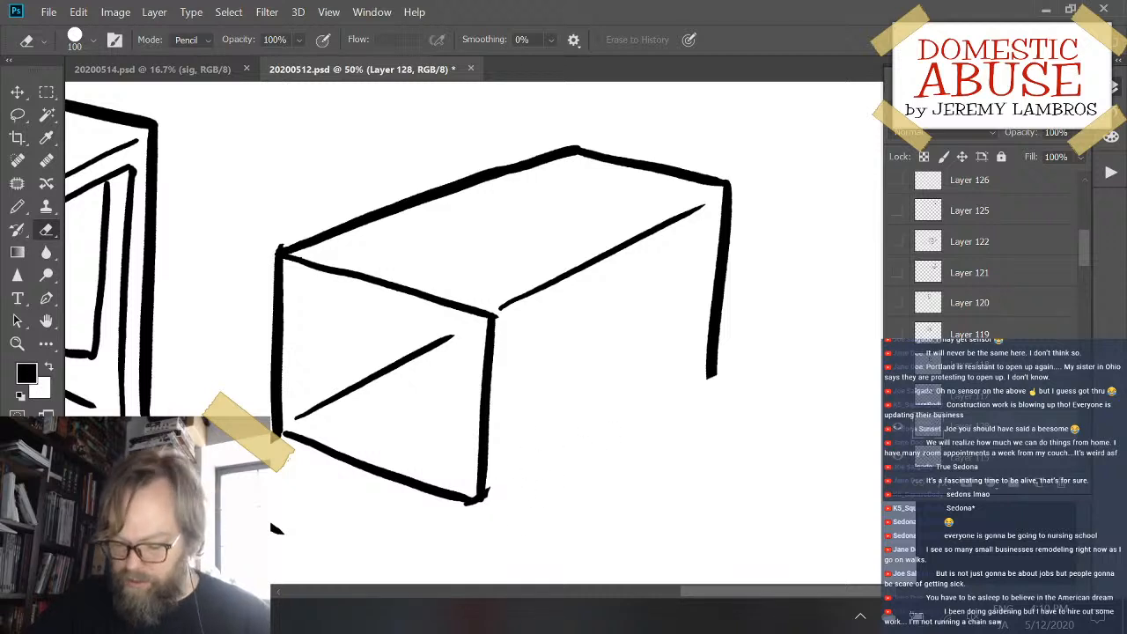
- Redraw the long side's lower edge at a steeper slope, undoing and retrying the stroke, and erase the overshoot at the far lower corner
{"action": "key", "text": "b"}
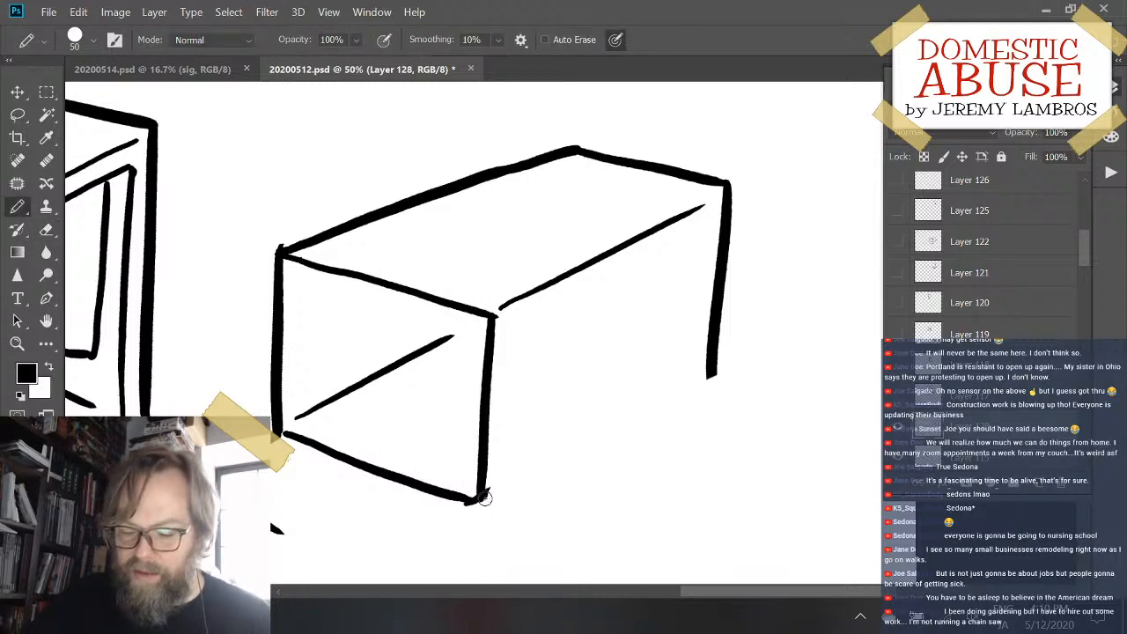
{"action": "left_click_drag", "start_coordinate": [480, 500], "coordinate": [725, 364]}
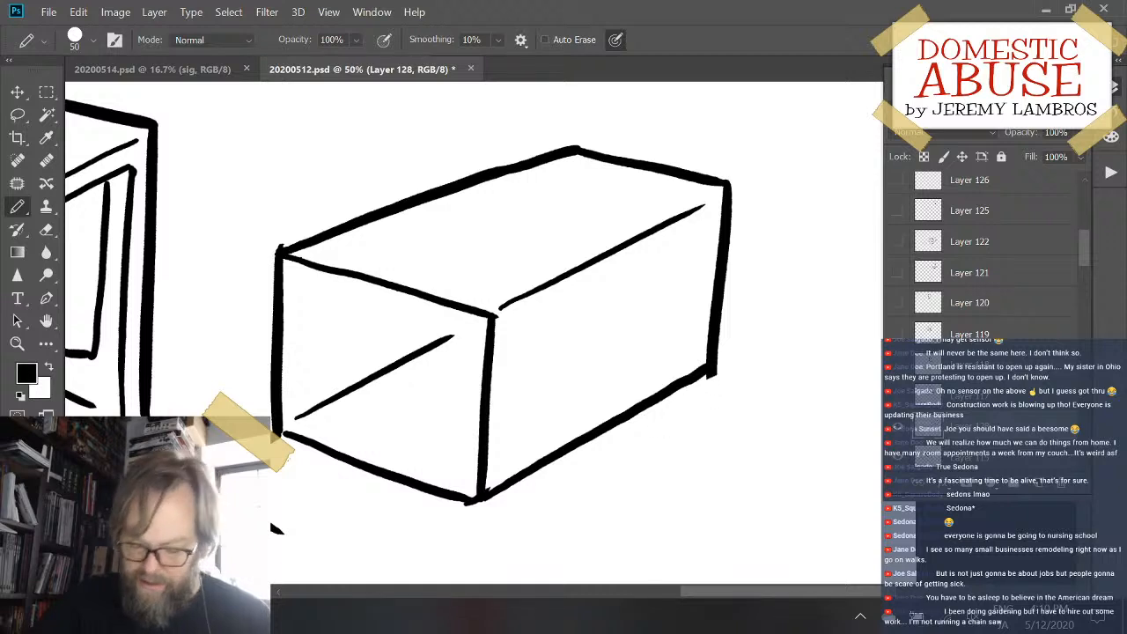
{"action": "key", "text": "ctrl+z"}
{"action": "left_click_drag", "start_coordinate": [483, 499], "coordinate": [720, 358]}
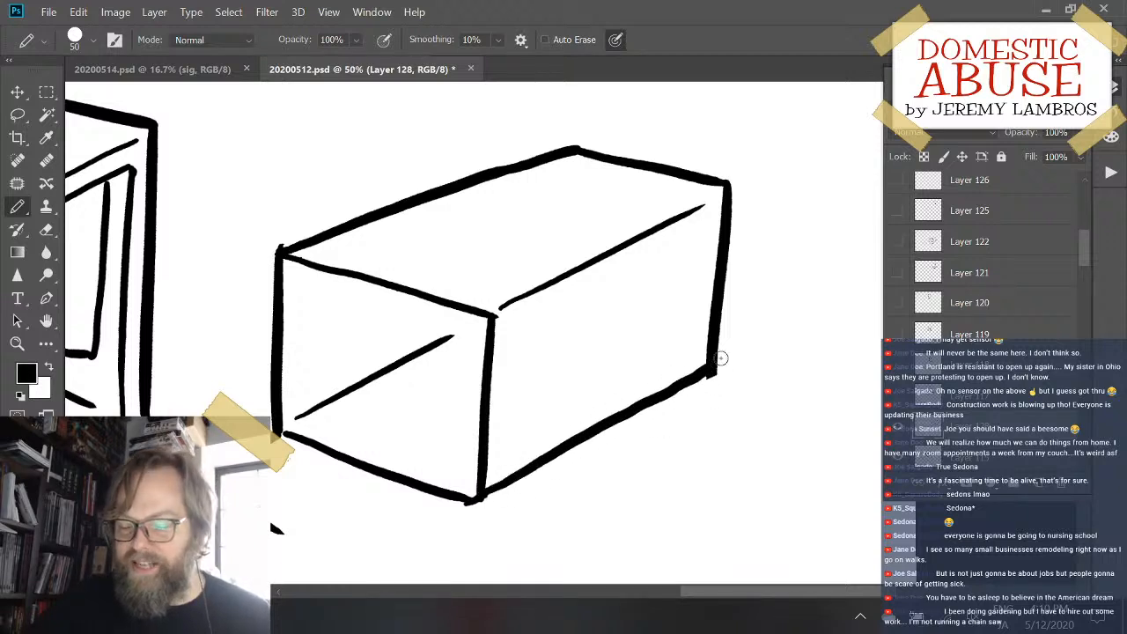
{"action": "key", "text": "ctrl+z"}
{"action": "left_click_drag", "start_coordinate": [486, 495], "coordinate": [718, 361]}
{"action": "key", "text": "ctrl+z"}
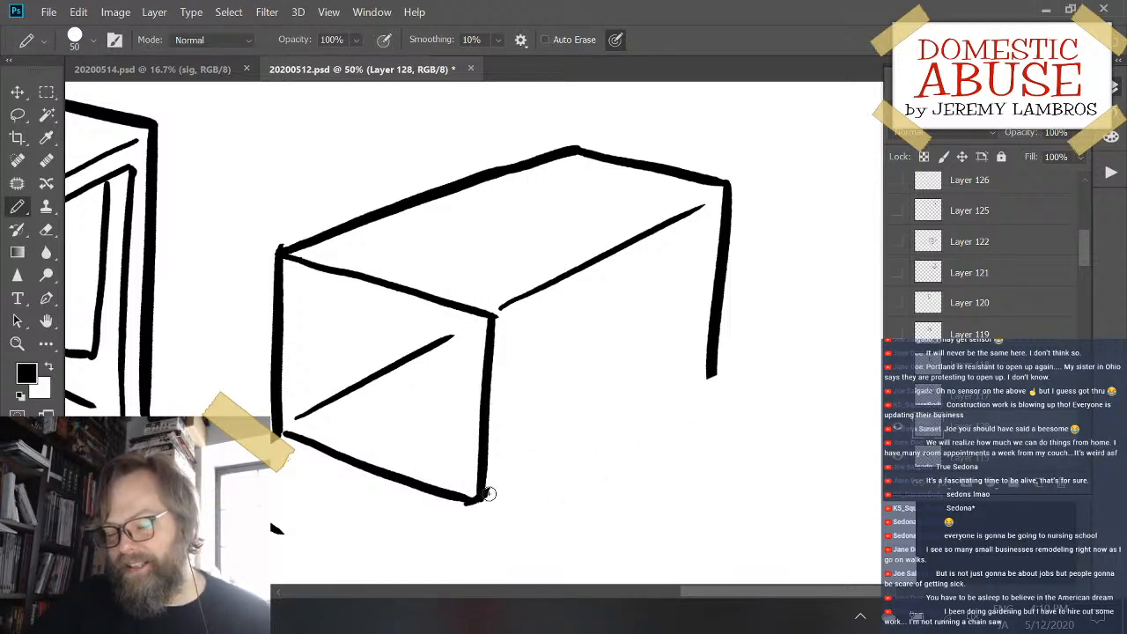
{"action": "left_click_drag", "start_coordinate": [489, 494], "coordinate": [720, 370]}
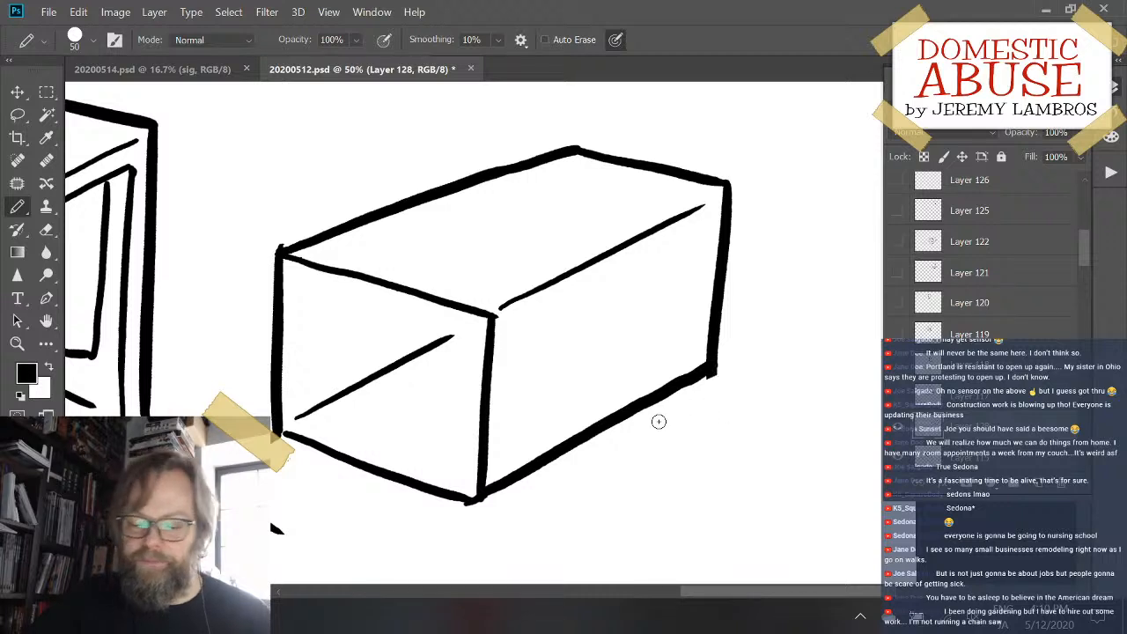
{"action": "key", "text": "e"}
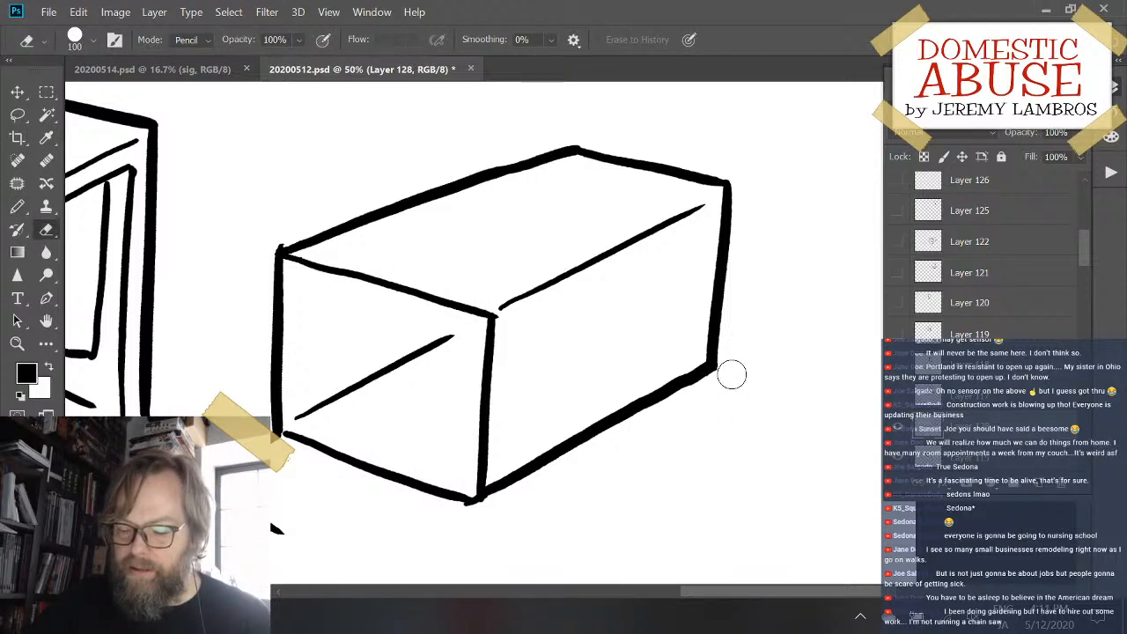
- Draw the lower line of the open flap's front lip, parallel to its upper line, undoing and retrying the stroke
{"action": "left_click_drag", "start_coordinate": [616, 468], "coordinate": [729, 367]}
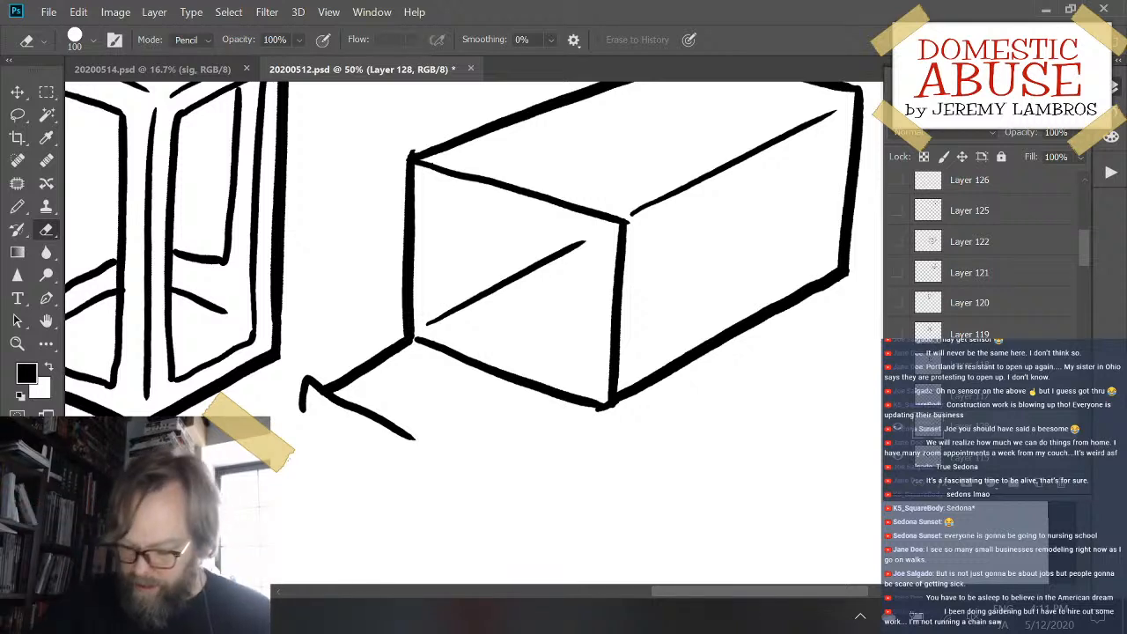
{"action": "key", "text": "b"}
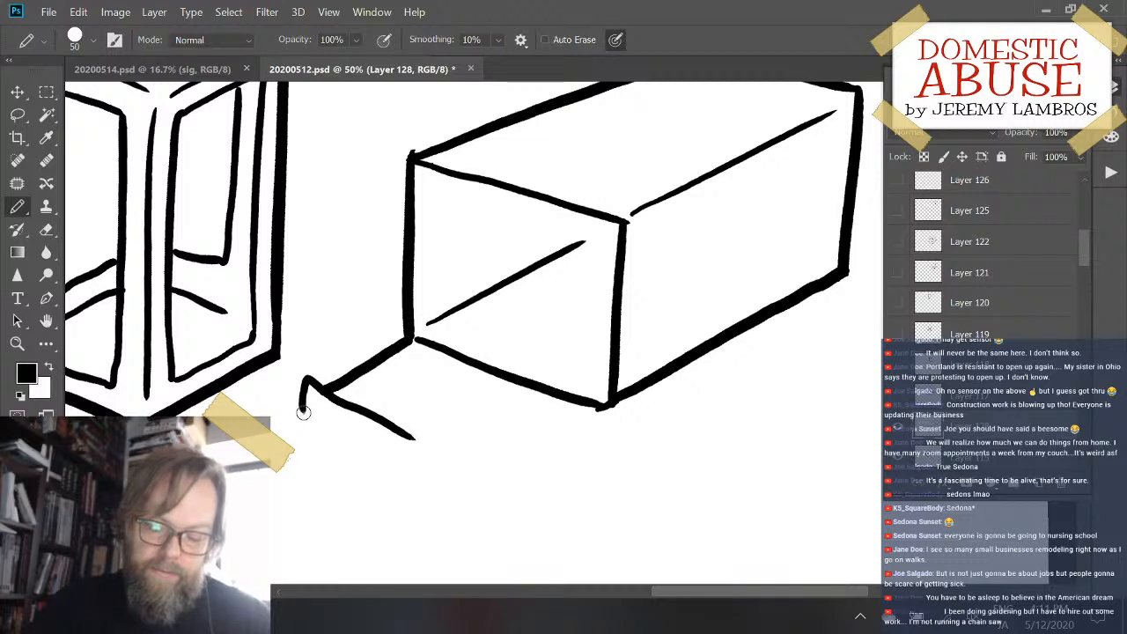
{"action": "left_click_drag", "start_coordinate": [303, 412], "coordinate": [418, 480]}
{"action": "key", "text": "ctrl+z"}
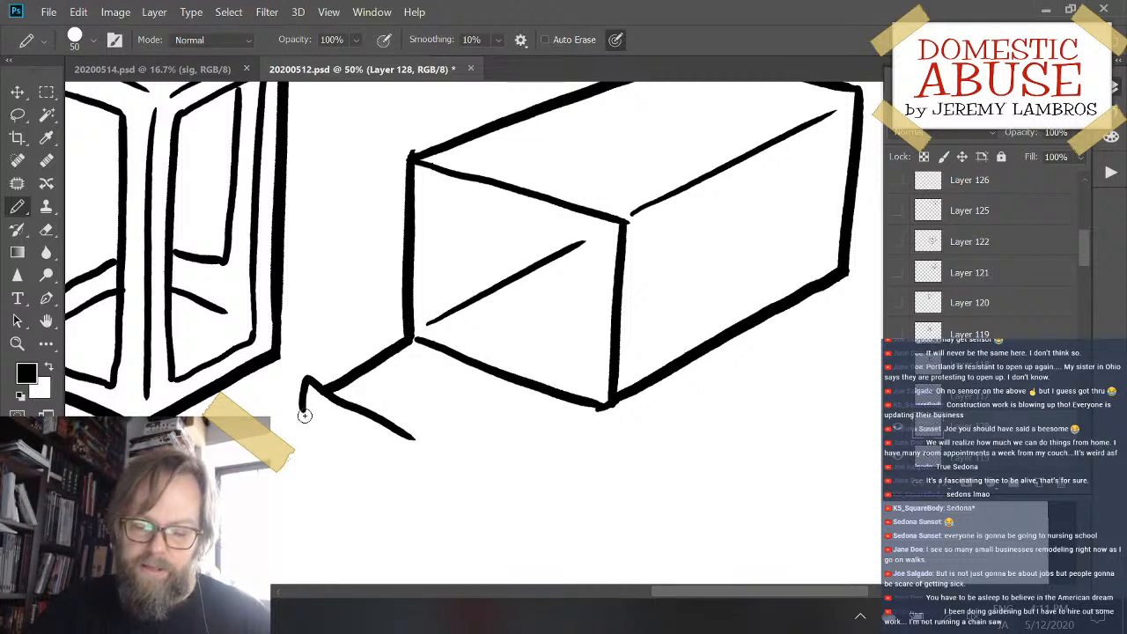
{"action": "left_click_drag", "start_coordinate": [305, 416], "coordinate": [441, 491]}
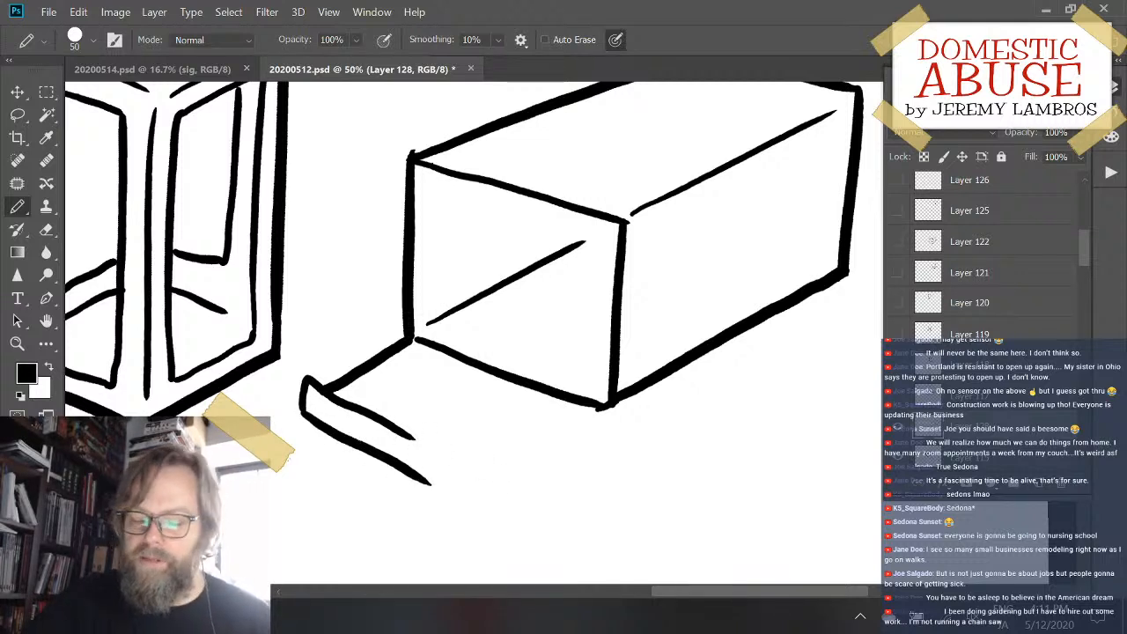
- Draw the flap's other side edge outward from the box's lowest corner and extend both front lip lines toward it, retrying the upper extension
{"action": "left_click_drag", "start_coordinate": [608, 407], "coordinate": [513, 473]}
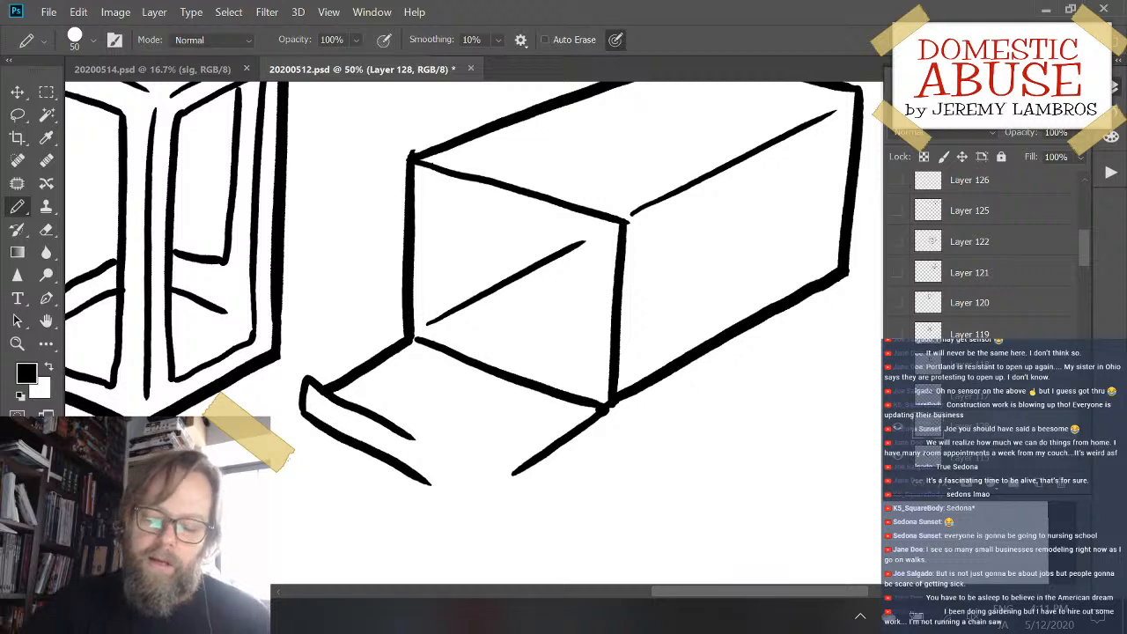
{"action": "left_click_drag", "start_coordinate": [405, 432], "coordinate": [508, 488]}
{"action": "key", "text": "ctrl+z"}
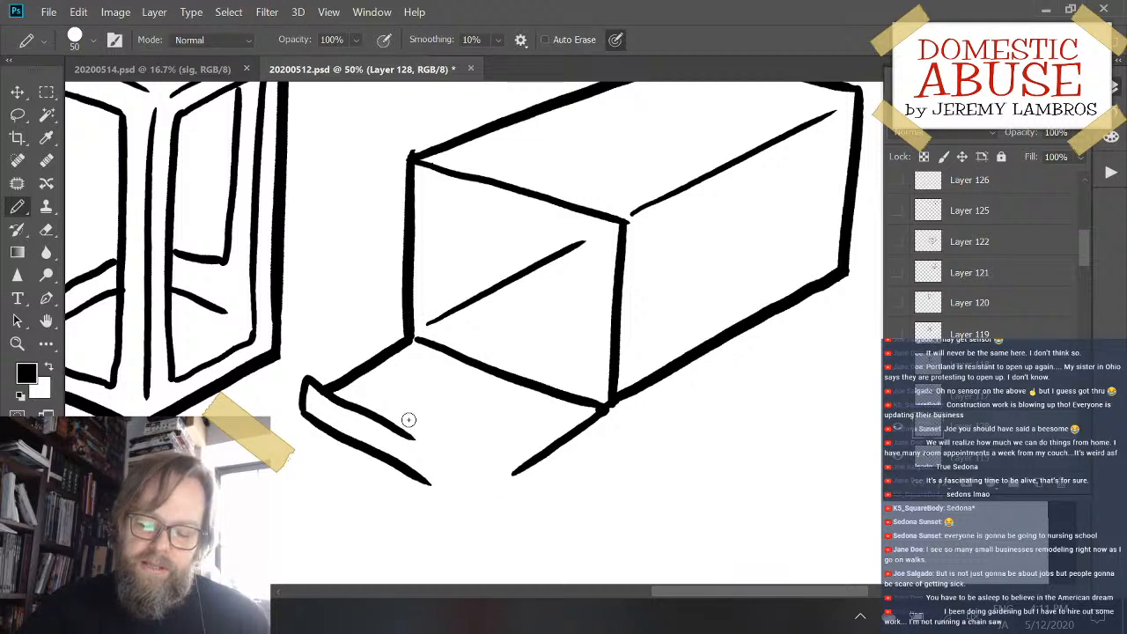
{"action": "left_click_drag", "start_coordinate": [405, 432], "coordinate": [488, 478]}
{"action": "left_click_drag", "start_coordinate": [414, 472], "coordinate": [483, 511]}
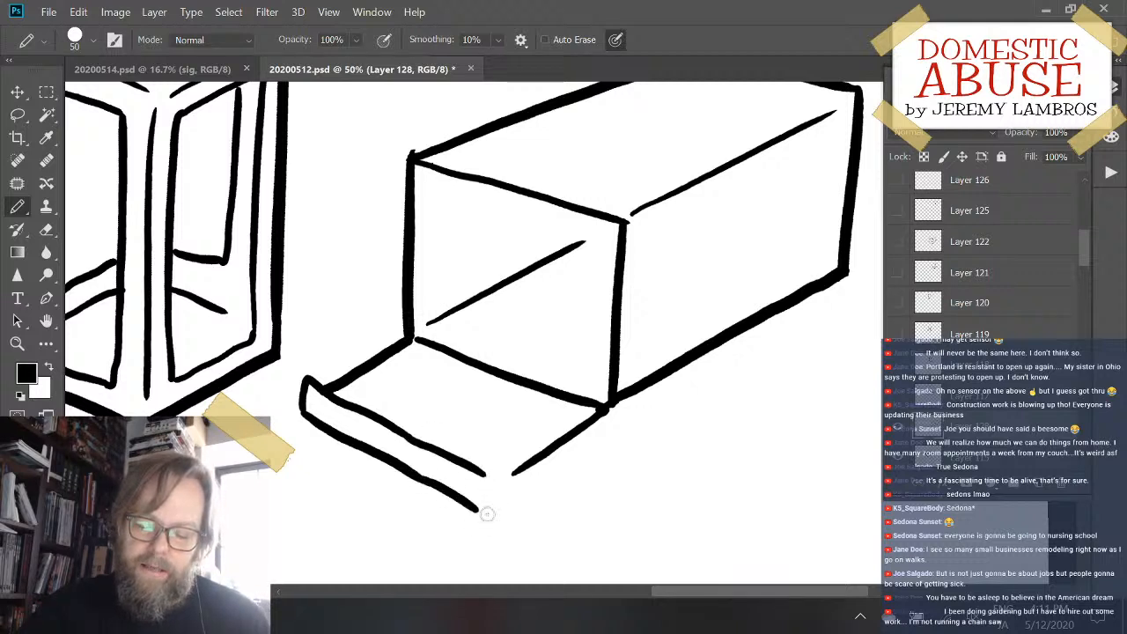
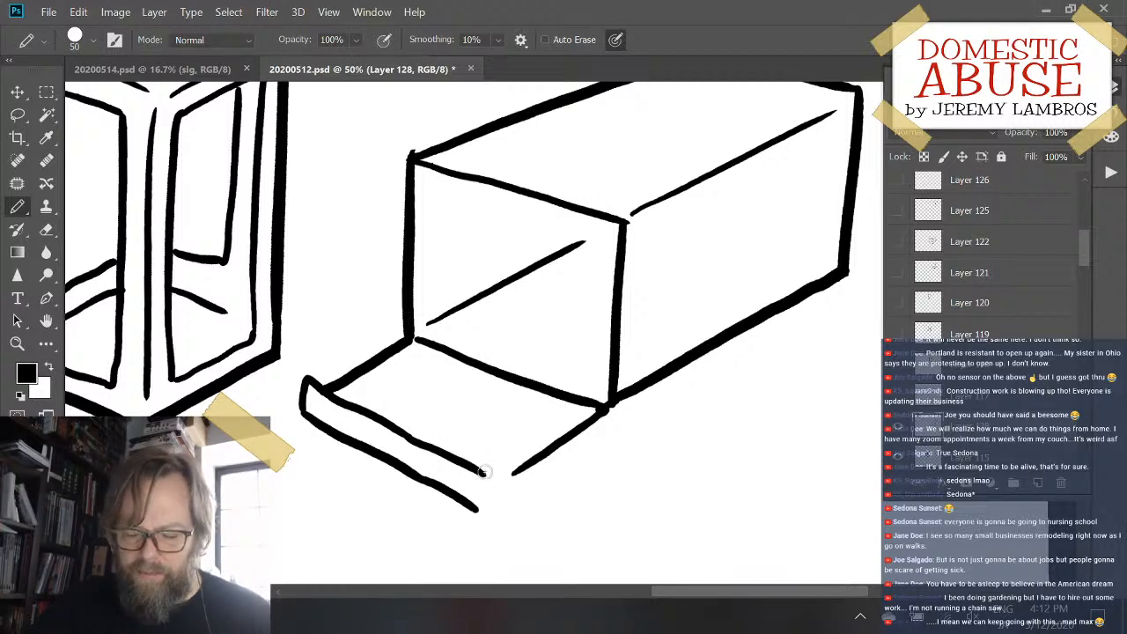
- Close the flap's front lip with a short end edge and join the flap's side edge to its lower corner, retrying the end stroke
{"action": "left_click_drag", "start_coordinate": [482, 470], "coordinate": [484, 517]}
{"action": "key", "text": "ctrl+z"}
{"action": "mouse_move", "coordinate": [484, 470]}
{"action": "left_mouse_down"}
{"action": "mouse_move", "coordinate": [482, 516]}
{"action": "mouse_move", "coordinate": [572, 428]}
{"action": "left_mouse_up"}
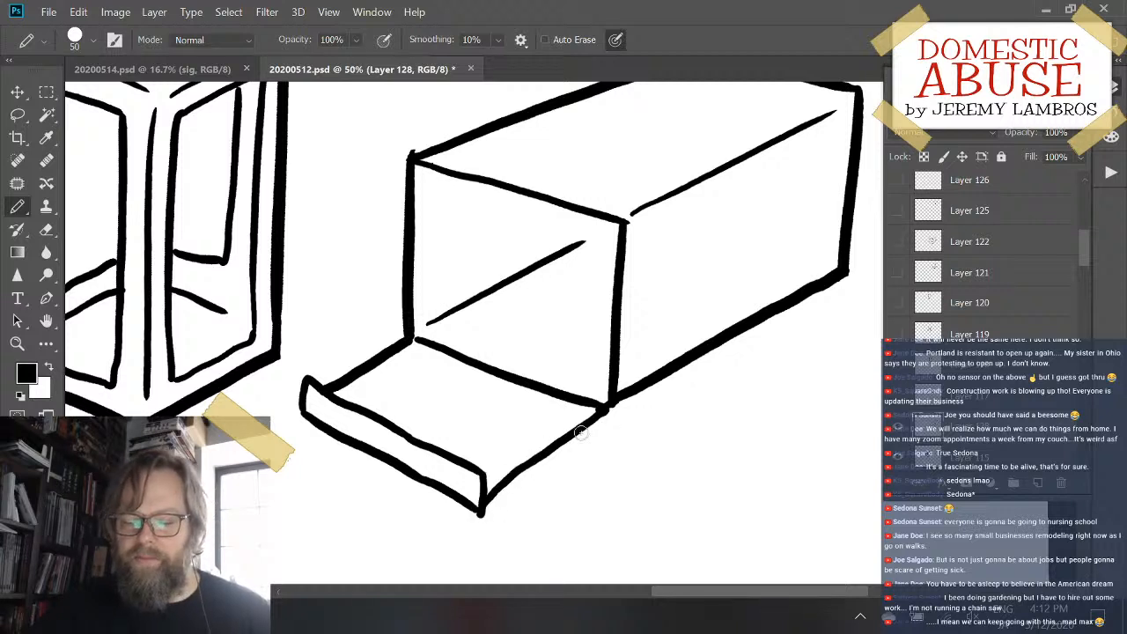
- Draw a four-sided window on the box's long side, inset parallel to its edges, undoing and retrying the first strokes
{"action": "left_click_drag", "start_coordinate": [685, 344], "coordinate": [604, 449]}
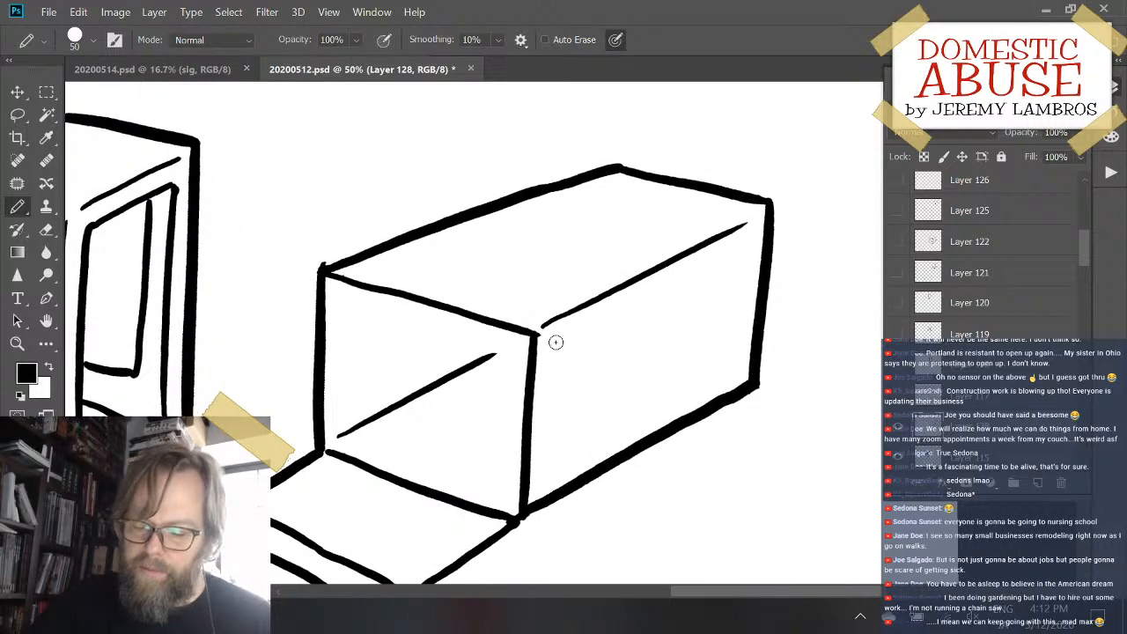
{"action": "mouse_move", "coordinate": [554, 341]}
{"action": "left_mouse_down"}
{"action": "mouse_move", "coordinate": [553, 468]}
{"action": "mouse_move", "coordinate": [744, 361]}
{"action": "left_mouse_up"}
{"action": "key", "text": "ctrl+z"}
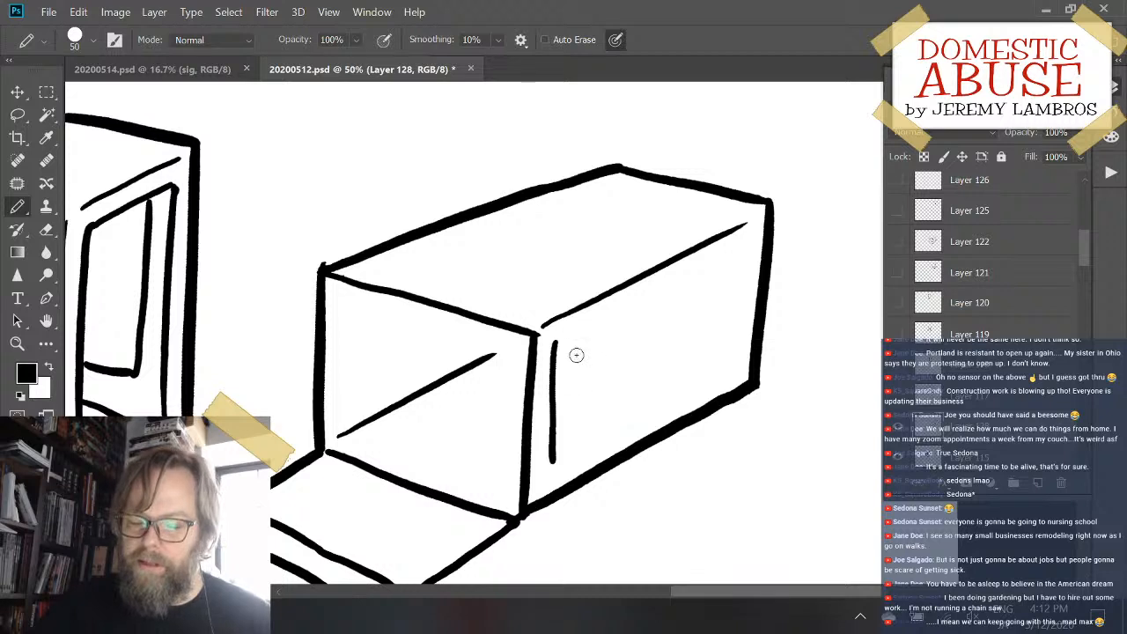
{"action": "mouse_move", "coordinate": [554, 344]}
{"action": "left_mouse_down"}
{"action": "mouse_move", "coordinate": [745, 250]}
{"action": "mouse_move", "coordinate": [729, 363]}
{"action": "left_mouse_up"}
{"action": "left_click_drag", "start_coordinate": [553, 469], "coordinate": [733, 361]}
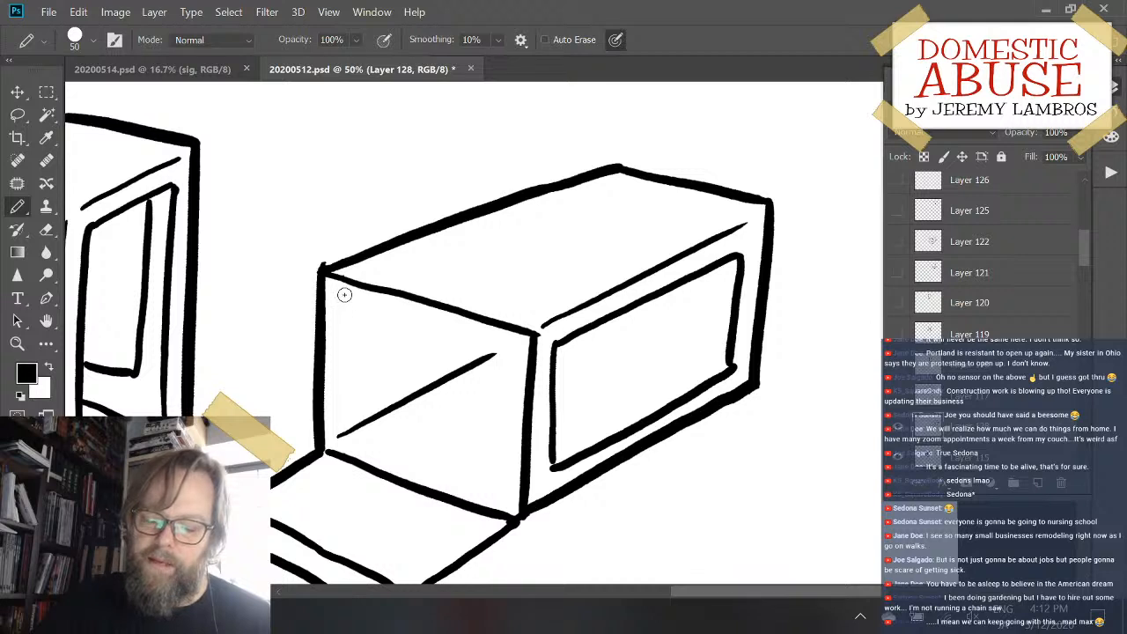
- Draw the vertical edge of the inner wall's window seen through the box's open end, undoing and retrying the stroke
{"action": "mouse_move", "coordinate": [358, 292]}
{"action": "left_mouse_down"}
{"action": "mouse_move", "coordinate": [341, 295]}
{"action": "mouse_move", "coordinate": [339, 350]}
{"action": "left_mouse_up"}
{"action": "key", "text": "ctrl+z"}
{"action": "mouse_move", "coordinate": [360, 285]}
{"action": "left_mouse_down"}
{"action": "mouse_move", "coordinate": [337, 344]}
{"action": "mouse_move", "coordinate": [343, 407]}
{"action": "left_mouse_up"}
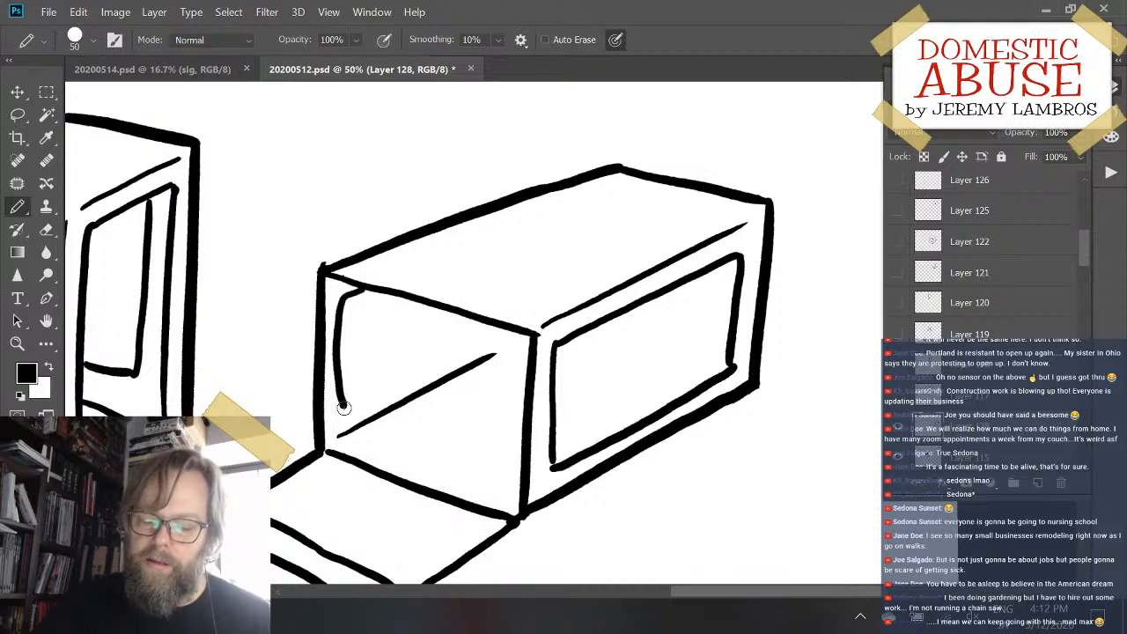
{"action": "key", "text": "ctrl+z"}
{"action": "mouse_move", "coordinate": [358, 284]}
{"action": "left_mouse_down"}
{"action": "mouse_move", "coordinate": [356, 395]}
{"action": "mouse_move", "coordinate": [374, 398]}
{"action": "mouse_move", "coordinate": [356, 400]}
{"action": "mouse_move", "coordinate": [500, 329]}
{"action": "left_mouse_up"}
{"action": "key", "text": "ctrl+z"}
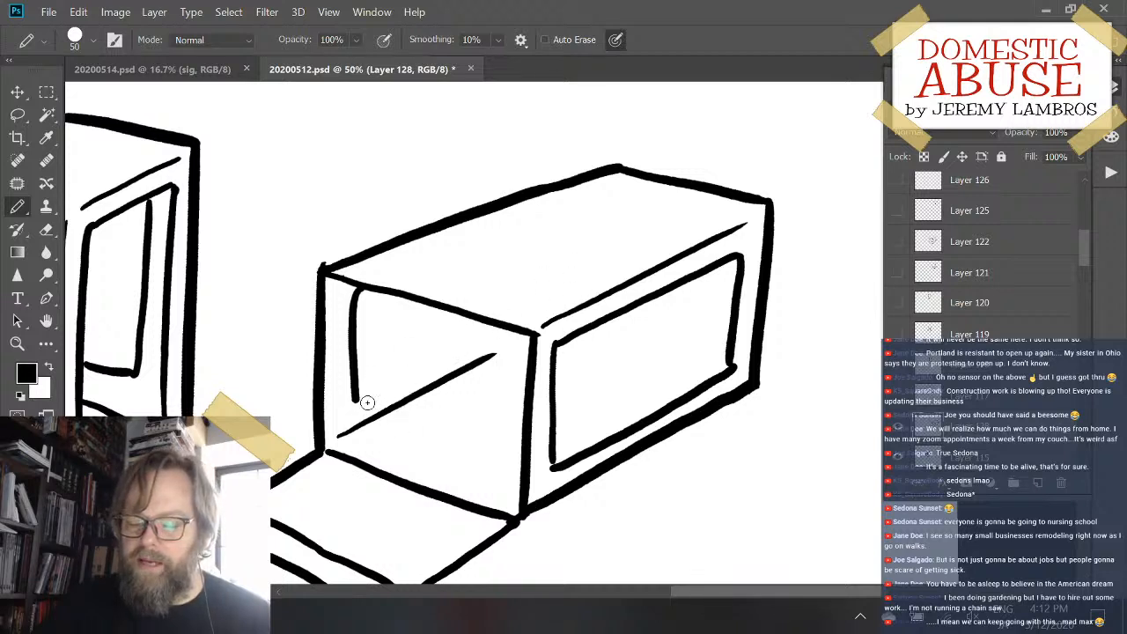
- Draw the lower edge of the inner wall's window, parallel to the floor line, up to the opening's upper edge, undoing and retrying the stroke
{"action": "mouse_move", "coordinate": [352, 381]}
{"action": "left_mouse_down"}
{"action": "mouse_move", "coordinate": [380, 396]}
{"action": "mouse_move", "coordinate": [498, 330]}
{"action": "left_mouse_up"}
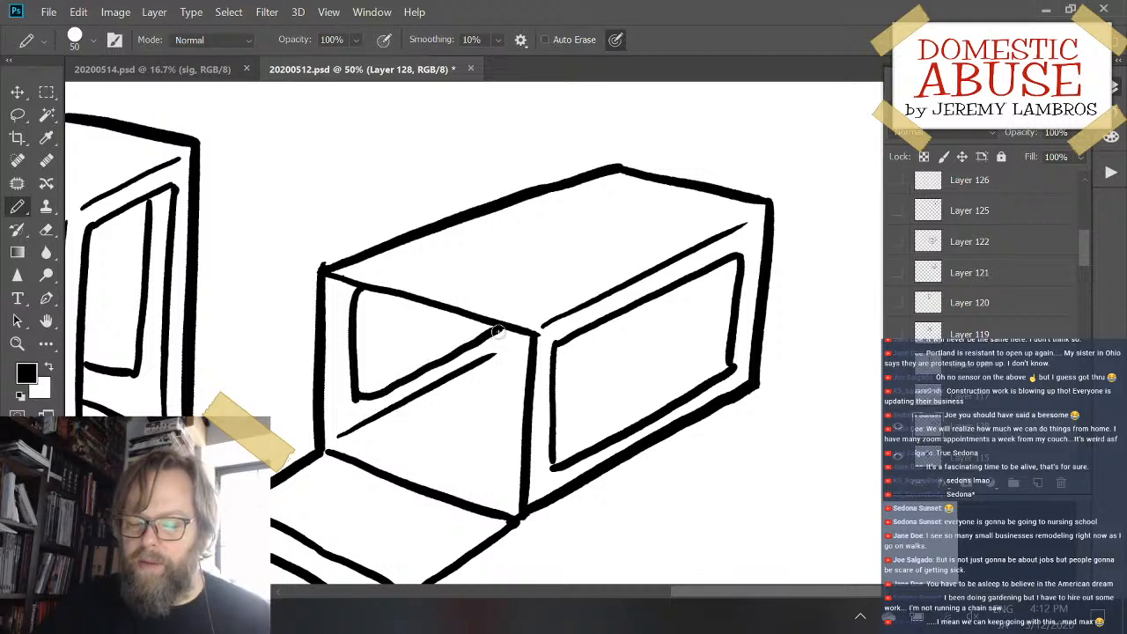
{"action": "key", "text": "ctrl+z"}
{"action": "mouse_move", "coordinate": [353, 382]}
{"action": "left_mouse_down"}
{"action": "mouse_move", "coordinate": [394, 388]}
{"action": "mouse_move", "coordinate": [504, 326]}
{"action": "left_mouse_up"}
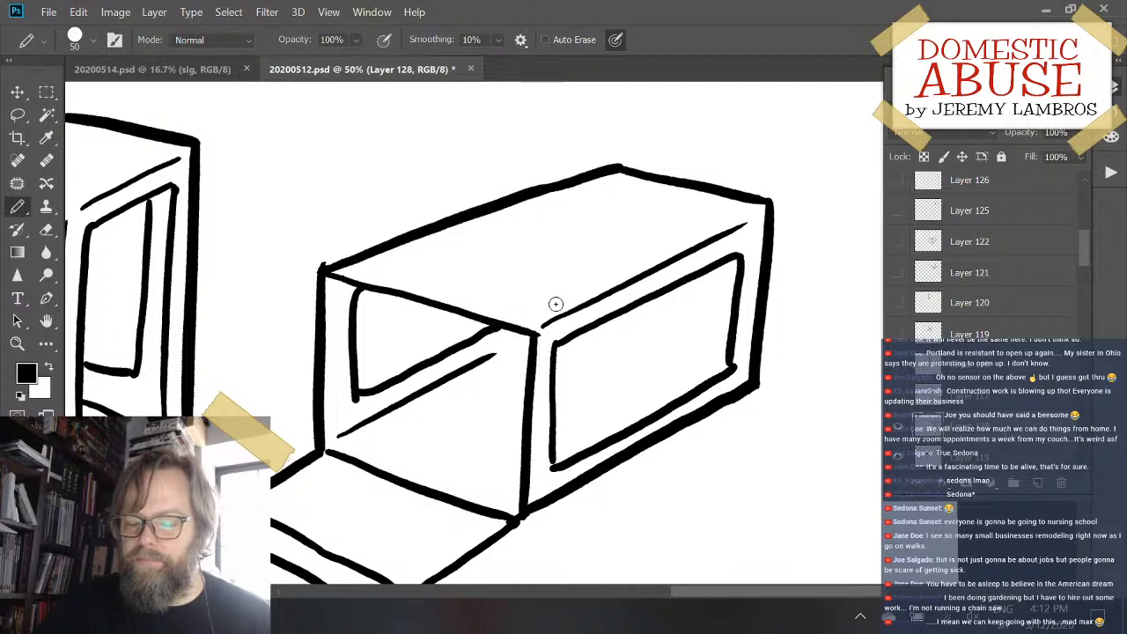
{"action": "key", "text": "ctrl+z"}
{"action": "left_click_drag", "start_coordinate": [360, 395], "coordinate": [500, 328]}
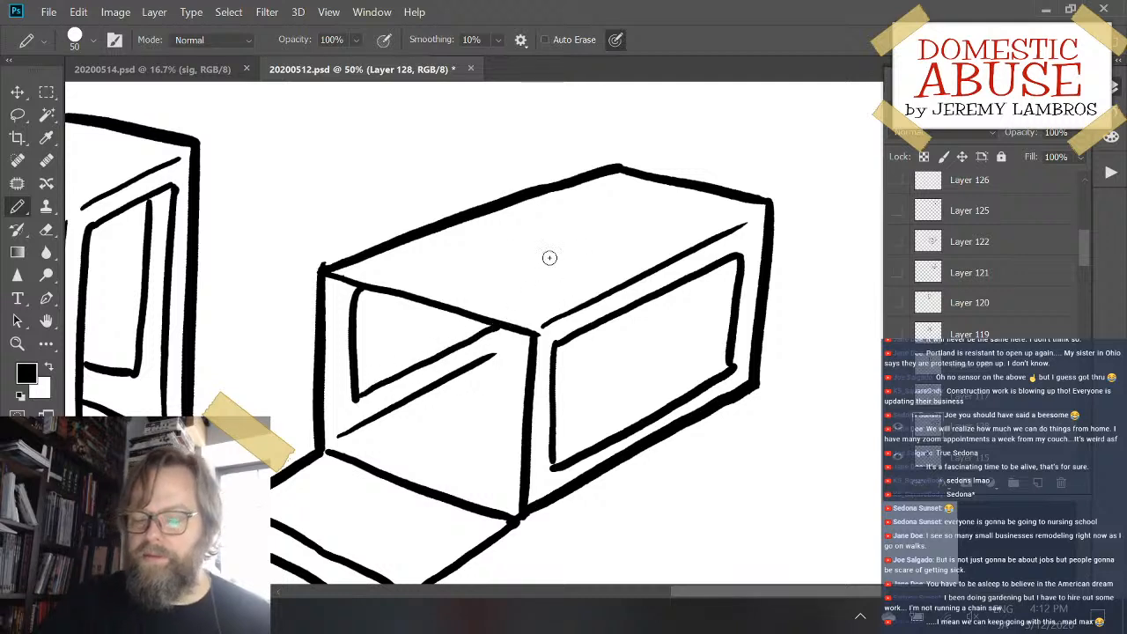
{"action": "left_click_drag", "start_coordinate": [394, 264], "coordinate": [528, 303]}
{"action": "key", "text": "ctrl+z"}
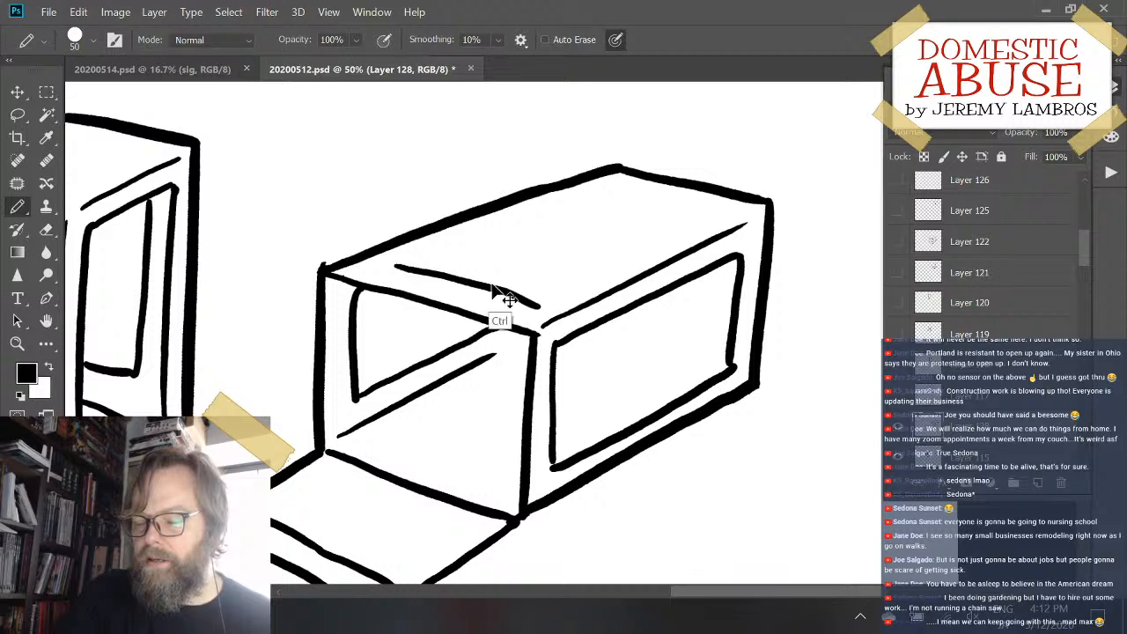
{"action": "key", "text": "ctrl+z"}
{"action": "left_click_drag", "start_coordinate": [395, 264], "coordinate": [536, 302]}
{"action": "key", "text": "ctrl+z"}
{"action": "mouse_move", "coordinate": [396, 268]}
{"action": "left_mouse_down"}
{"action": "mouse_move", "coordinate": [537, 309]}
{"action": "mouse_move", "coordinate": [435, 274]}
{"action": "mouse_move", "coordinate": [526, 305]}
{"action": "mouse_move", "coordinate": [625, 250]}
{"action": "left_mouse_up"}
{"action": "key", "text": "ctrl+z"}
- Draw the far long edge and the far short edge of a window on the box's top face, retrying the strokes
{"action": "key", "text": "ctrl+z"}
{"action": "mouse_move", "coordinate": [391, 268]}
{"action": "left_mouse_down"}
{"action": "mouse_move", "coordinate": [609, 187]}
{"action": "mouse_move", "coordinate": [702, 208]}
{"action": "left_mouse_up"}
{"action": "key", "text": "ctrl+z"}
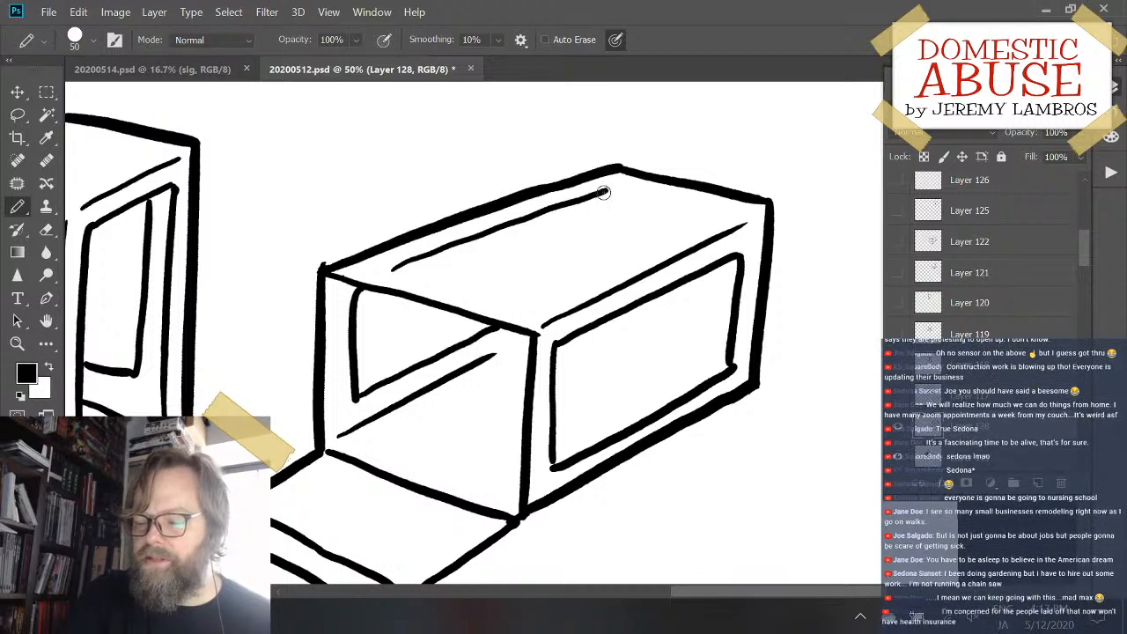
{"action": "left_click_drag", "start_coordinate": [602, 186], "coordinate": [700, 211]}
{"action": "key", "text": "ctrl+z"}
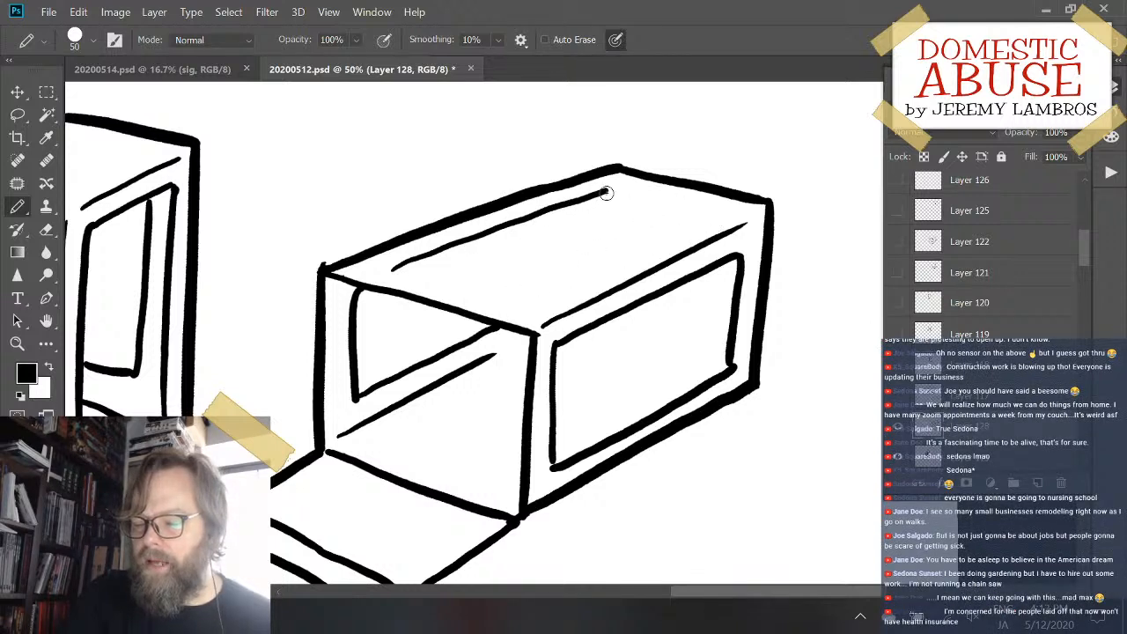
{"action": "left_click_drag", "start_coordinate": [605, 190], "coordinate": [731, 220]}
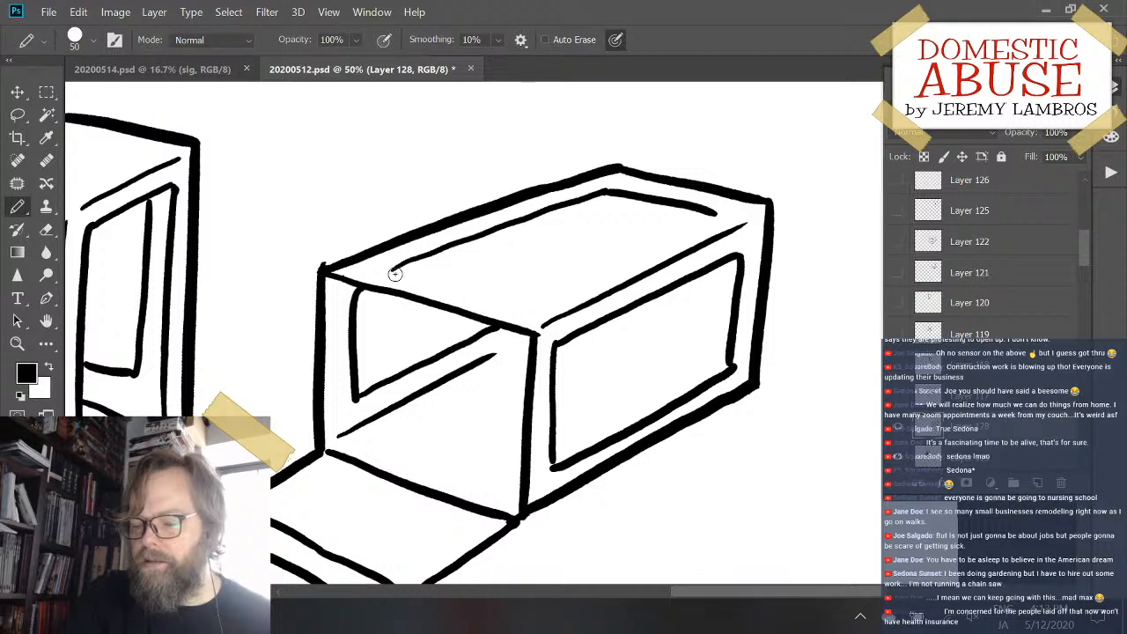
- Draw the top window's short edge nearest the open end, parallel to the box's front edge, undoing and retrying the stroke
{"action": "left_click_drag", "start_coordinate": [394, 274], "coordinate": [548, 297]}
{"action": "key", "text": "ctrl+z"}
{"action": "left_click_drag", "start_coordinate": [394, 267], "coordinate": [537, 310]}
{"action": "key", "text": "ctrl+z"}
{"action": "mouse_move", "coordinate": [396, 269]}
{"action": "left_mouse_down"}
{"action": "mouse_move", "coordinate": [536, 305]}
{"action": "mouse_move", "coordinate": [709, 218]}
{"action": "left_mouse_up"}
{"action": "key", "text": "ctrl+z"}
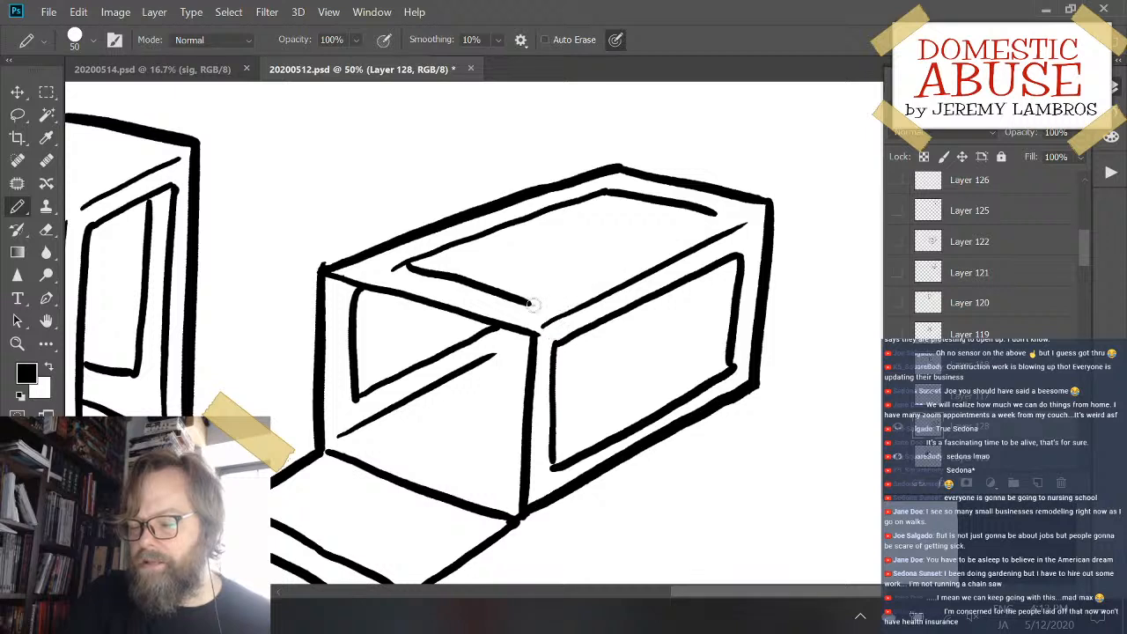
- Draw the top window's near long edge to the far corner, parallel to the box's long edge, undoing and retrying the stroke
{"action": "left_click_drag", "start_coordinate": [530, 306], "coordinate": [724, 215]}
{"action": "key", "text": "ctrl+z"}
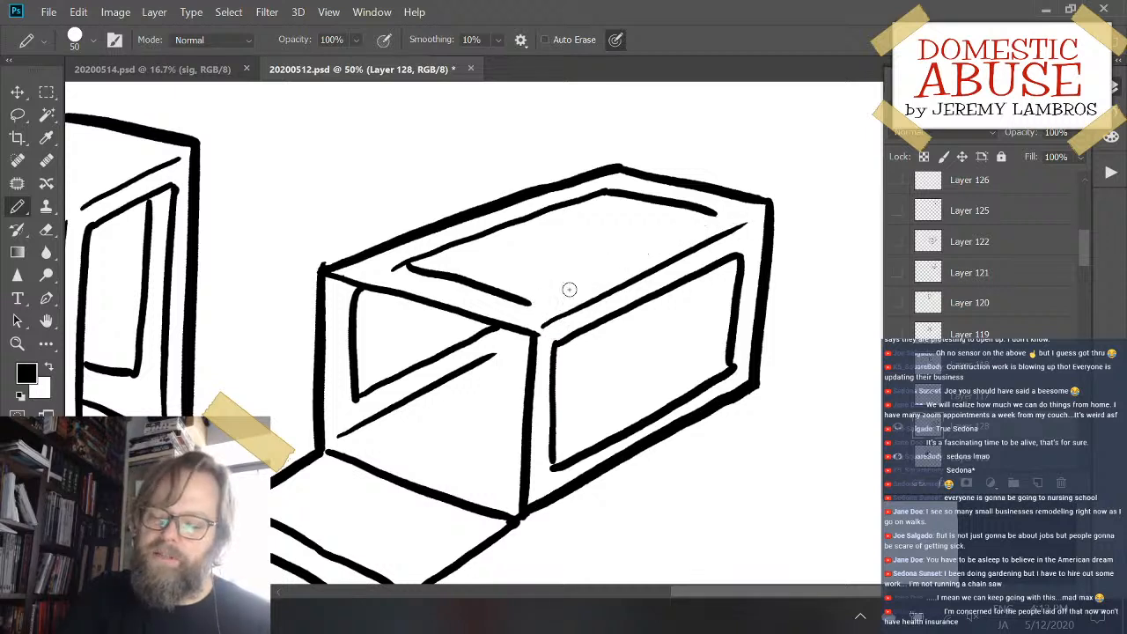
{"action": "left_click_drag", "start_coordinate": [531, 304], "coordinate": [715, 217]}
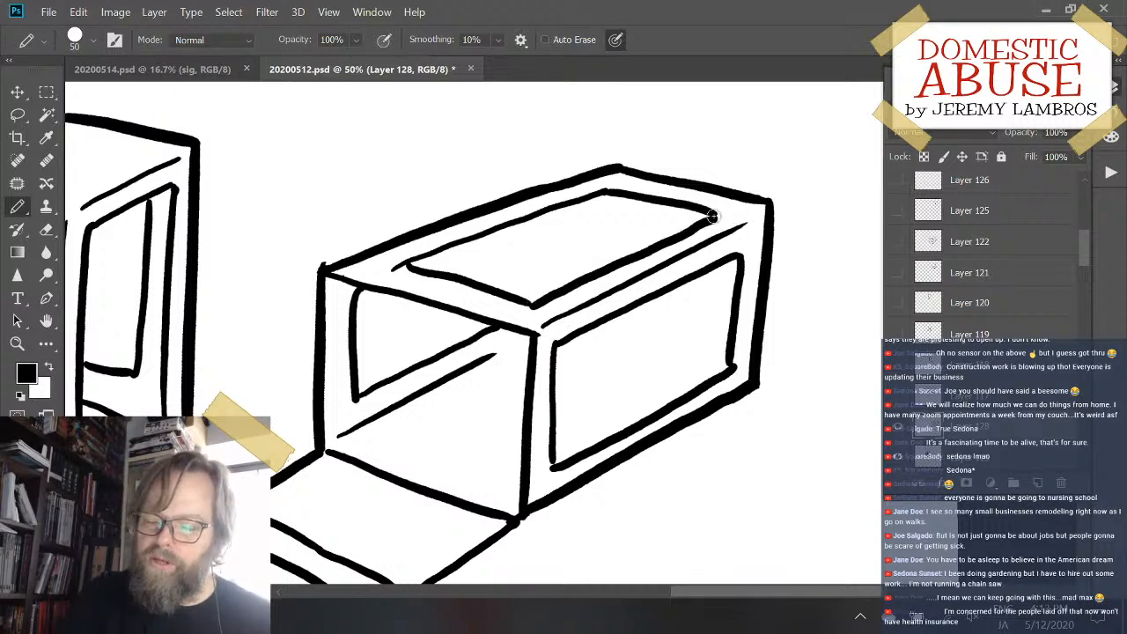
{"action": "key", "text": "ctrl+z"}
{"action": "mouse_move", "coordinate": [522, 306]}
{"action": "left_mouse_down"}
{"action": "mouse_move", "coordinate": [597, 296]}
{"action": "mouse_move", "coordinate": [533, 303]}
{"action": "mouse_move", "coordinate": [720, 215]}
{"action": "left_mouse_up"}
{"action": "key", "text": "ctrl+z"}
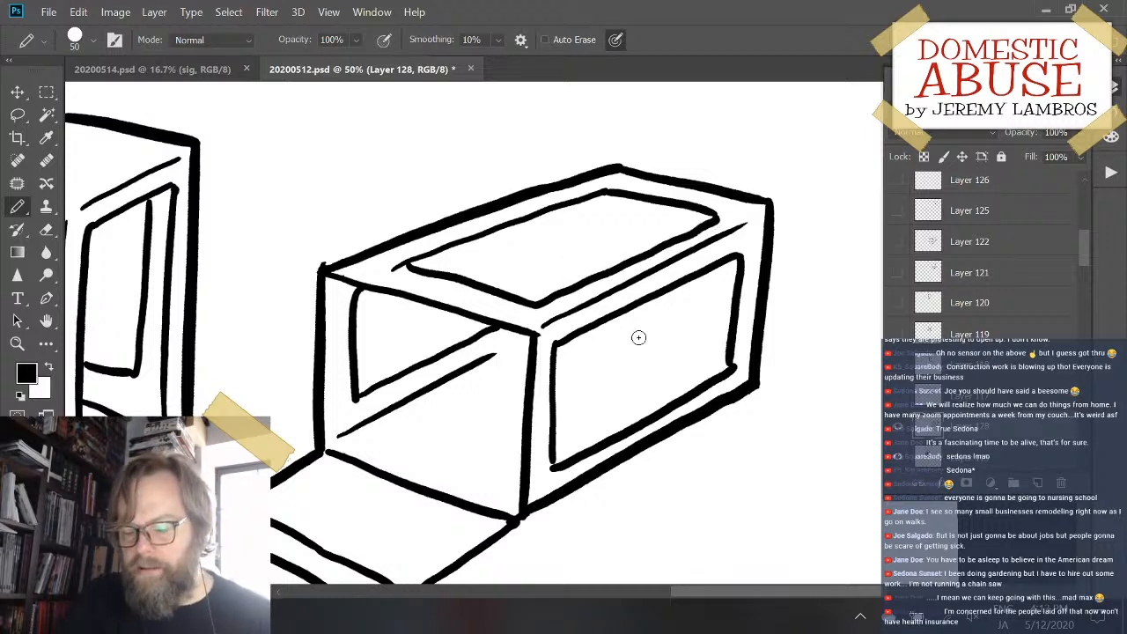
- Draw the short line of the box's inner back floor edge visible through the side window, undoing and shortening the first stroke
{"action": "left_click_drag", "start_coordinate": [614, 331], "coordinate": [731, 356]}
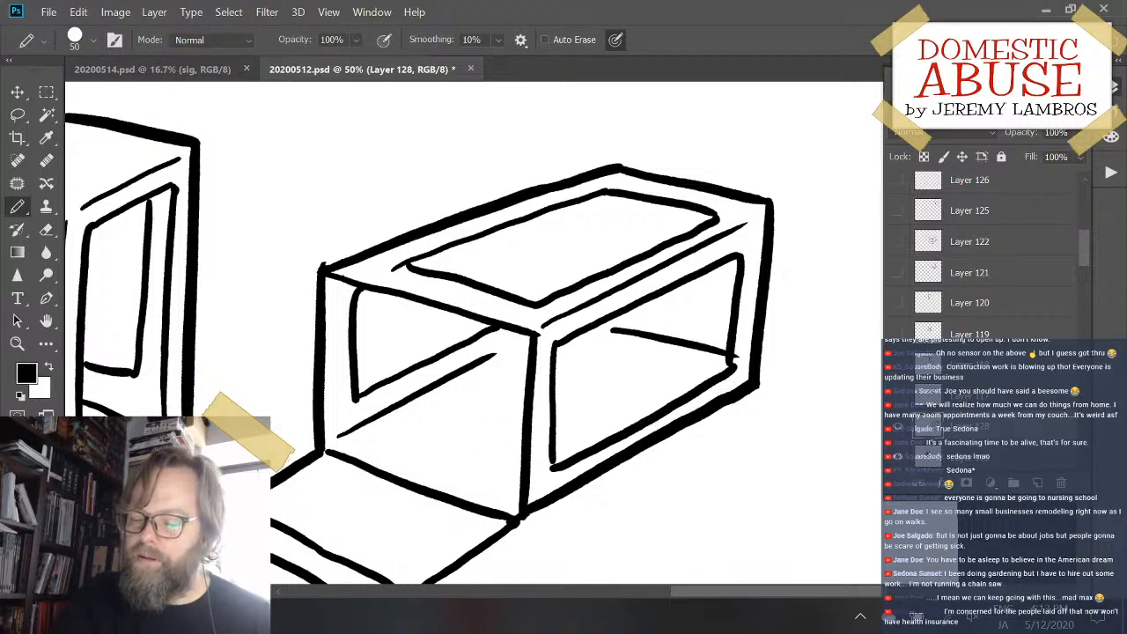
{"action": "key", "text": "ctrl+z"}
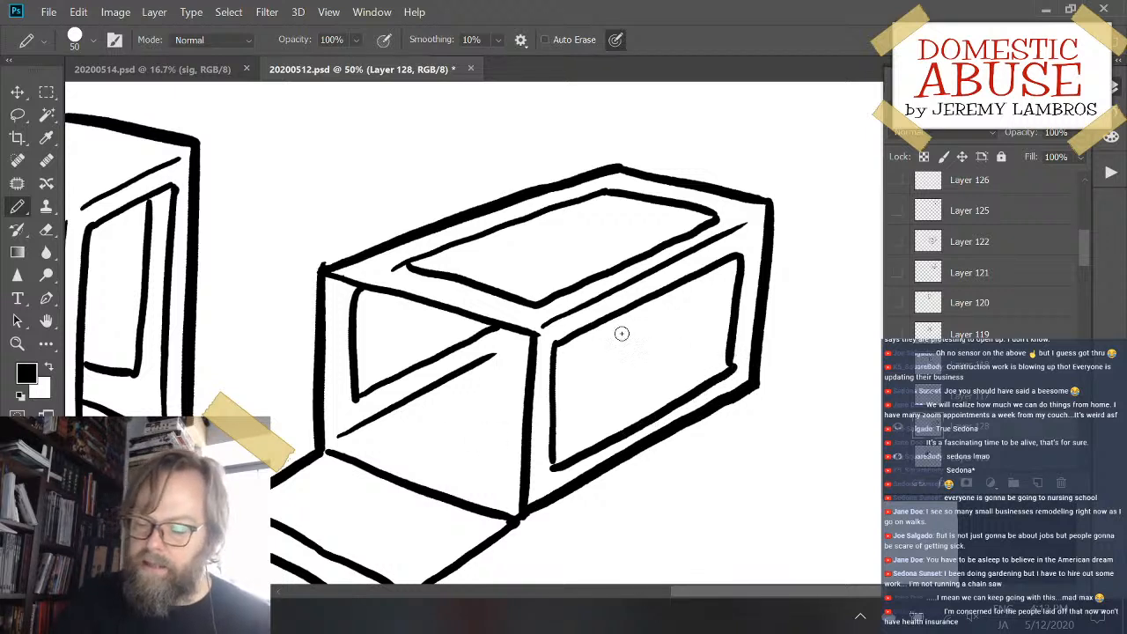
{"action": "left_click_drag", "start_coordinate": [622, 333], "coordinate": [710, 356]}
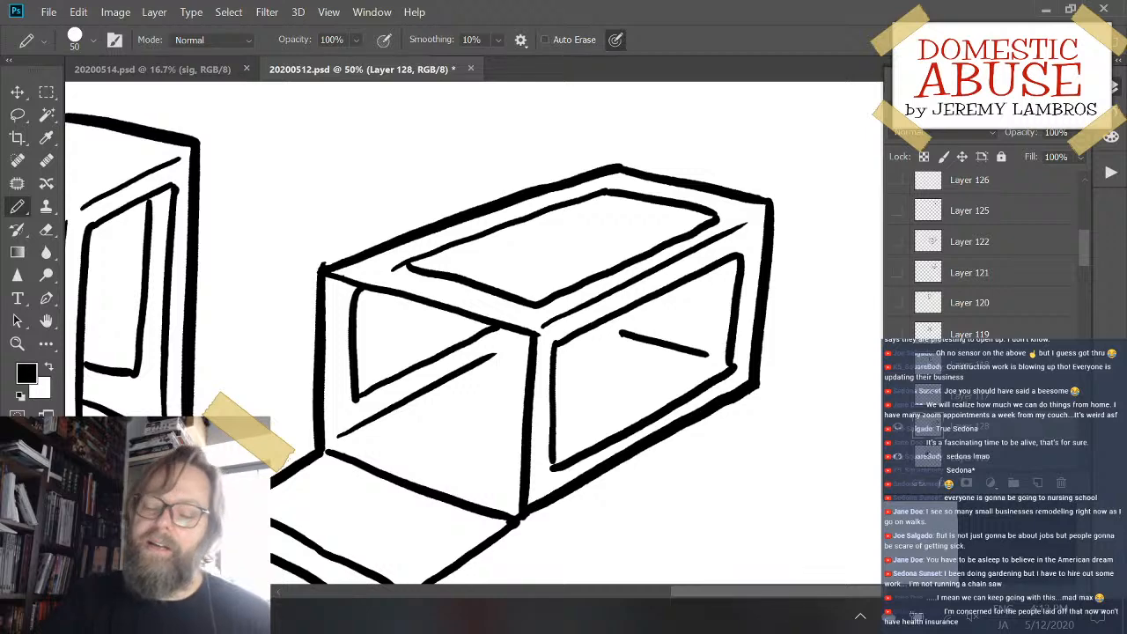
- Erase the line overshoot at the top window's corner nearest the open end and the spike at the box's upper front corner
{"action": "left_click_drag", "start_coordinate": [628, 363], "coordinate": [715, 328]}
{"action": "key", "text": "e"}
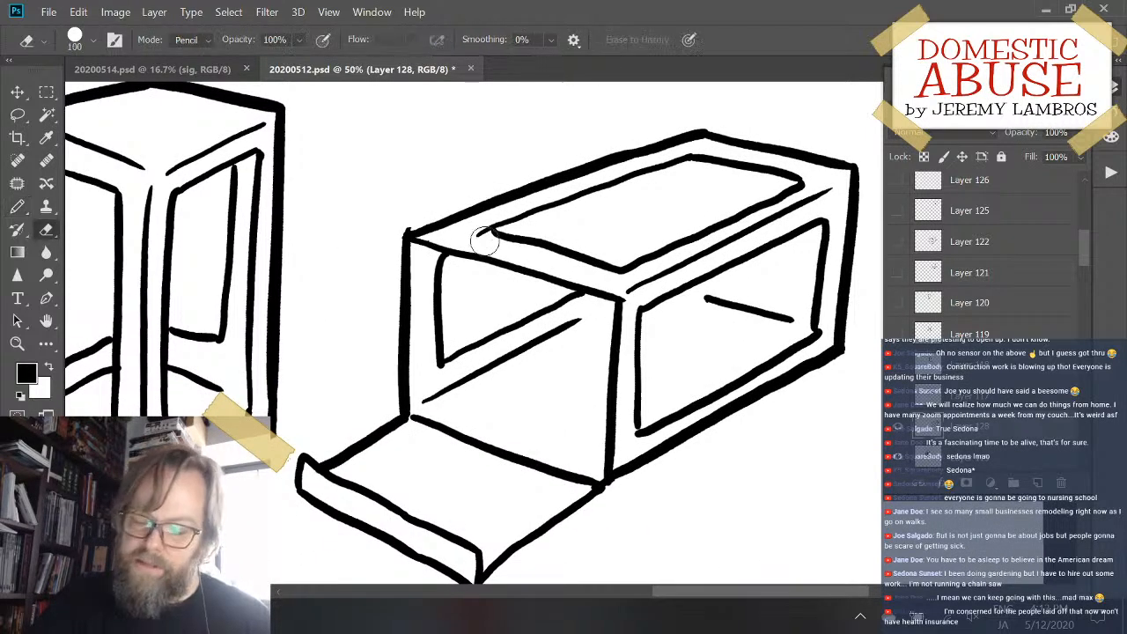
{"action": "left_click_drag", "start_coordinate": [478, 236], "coordinate": [507, 215]}
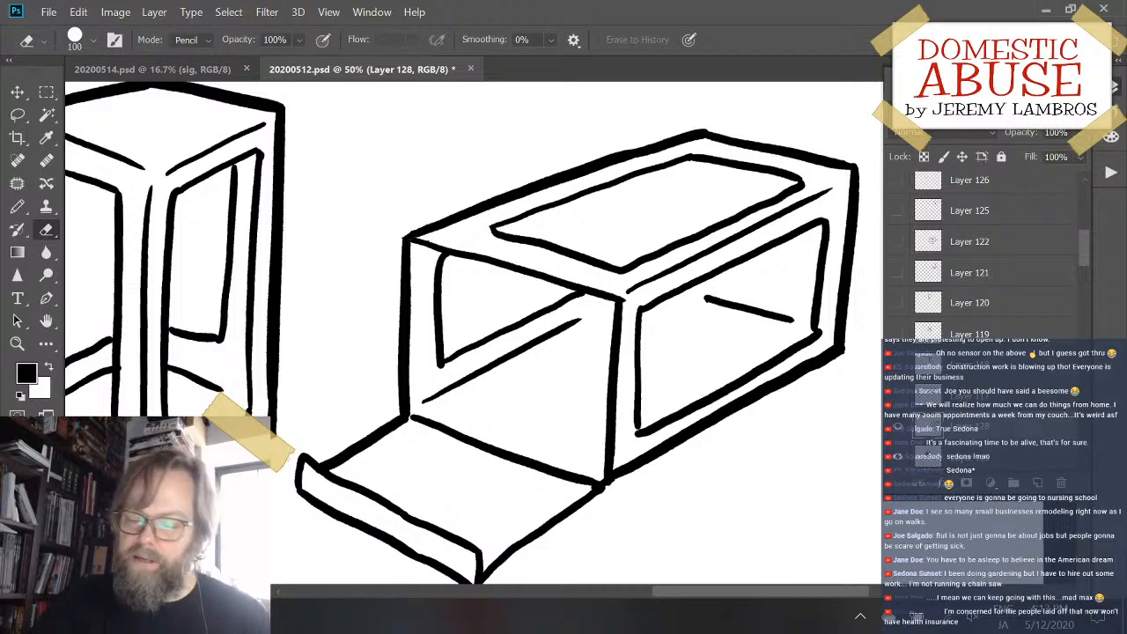
- Erase the near long edge of the window on the box's top face
{"action": "mouse_move", "coordinate": [807, 274]}
{"action": "left_mouse_down"}
{"action": "mouse_move", "coordinate": [715, 320]}
{"action": "mouse_move", "coordinate": [665, 329]}
{"action": "left_mouse_up"}
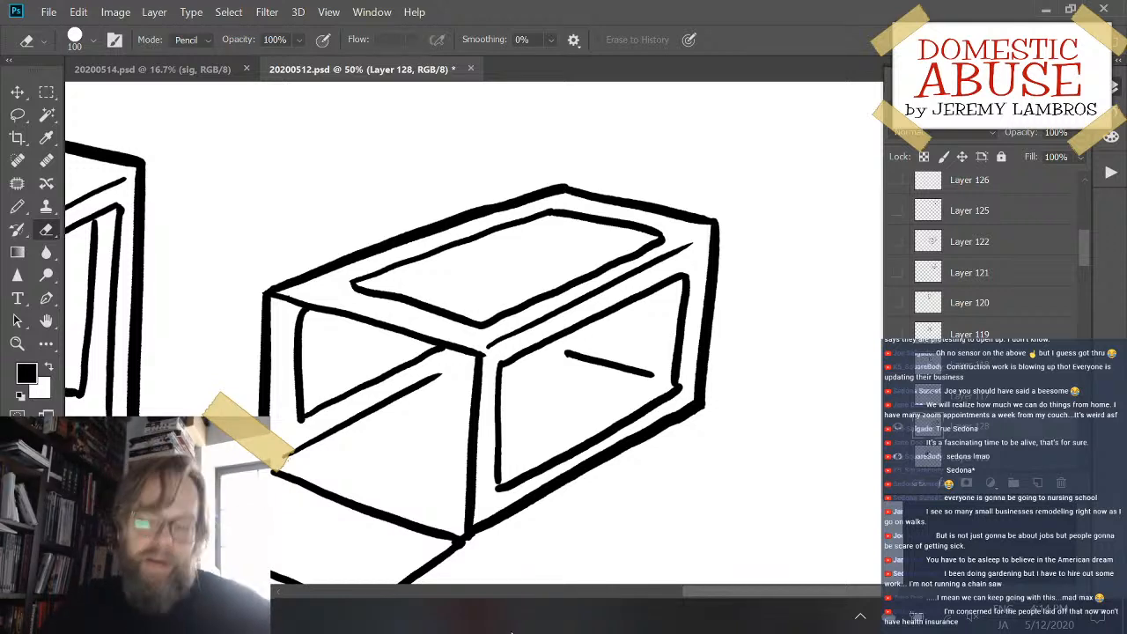
{"action": "mouse_move", "coordinate": [493, 326]}
{"action": "left_mouse_down"}
{"action": "mouse_move", "coordinate": [582, 269]}
{"action": "mouse_move", "coordinate": [631, 245]}
{"action": "mouse_move", "coordinate": [559, 286]}
{"action": "mouse_move", "coordinate": [645, 249]}
{"action": "left_mouse_up"}
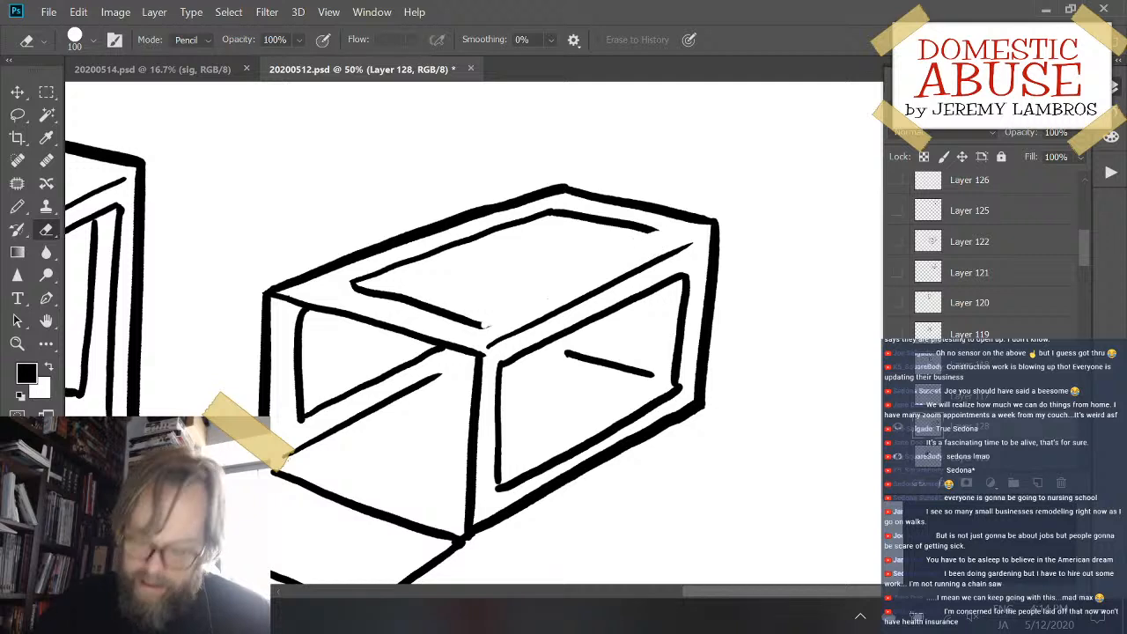
- Redraw the top window's near long edge with a sharper far corner, undoing and retrying until the stroke follows the box's perspective
{"action": "key", "text": "b"}
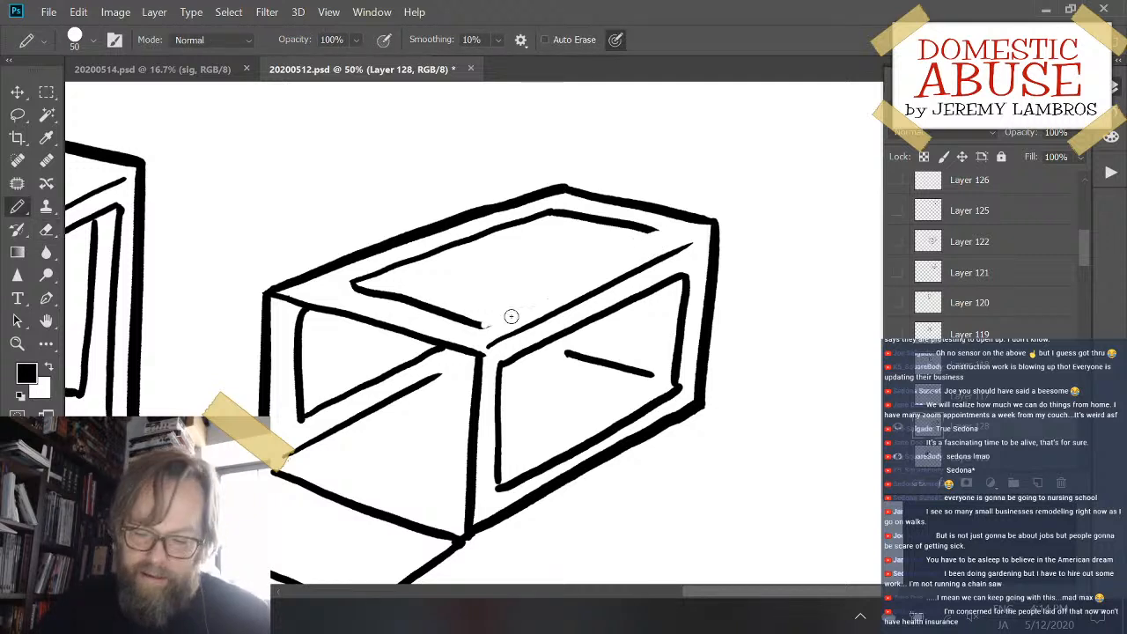
{"action": "left_click_drag", "start_coordinate": [478, 328], "coordinate": [662, 232]}
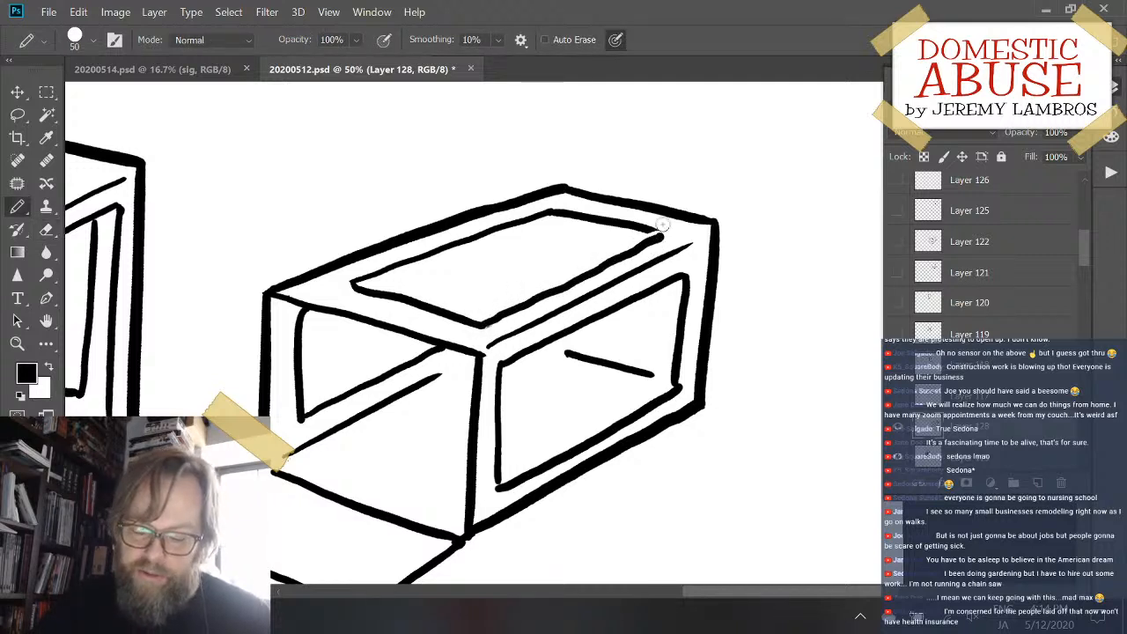
{"action": "key", "text": "ctrl+z"}
{"action": "left_click_drag", "start_coordinate": [478, 328], "coordinate": [659, 232]}
{"action": "key", "text": "ctrl+z"}
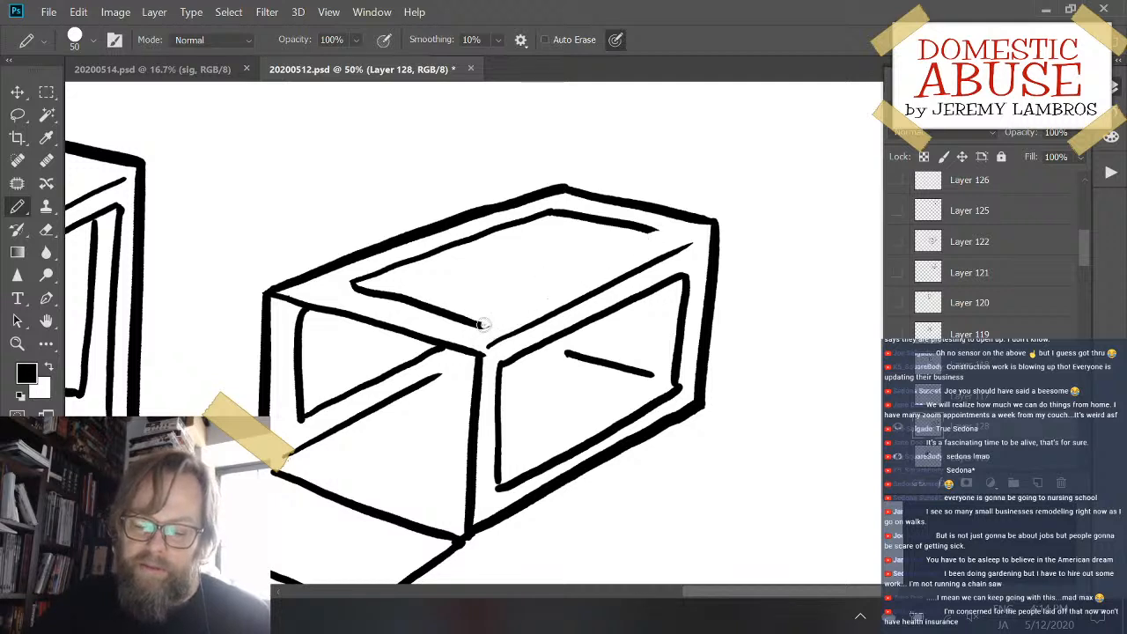
{"action": "left_click_drag", "start_coordinate": [482, 324], "coordinate": [652, 238]}
{"action": "key", "text": "ctrl+z"}
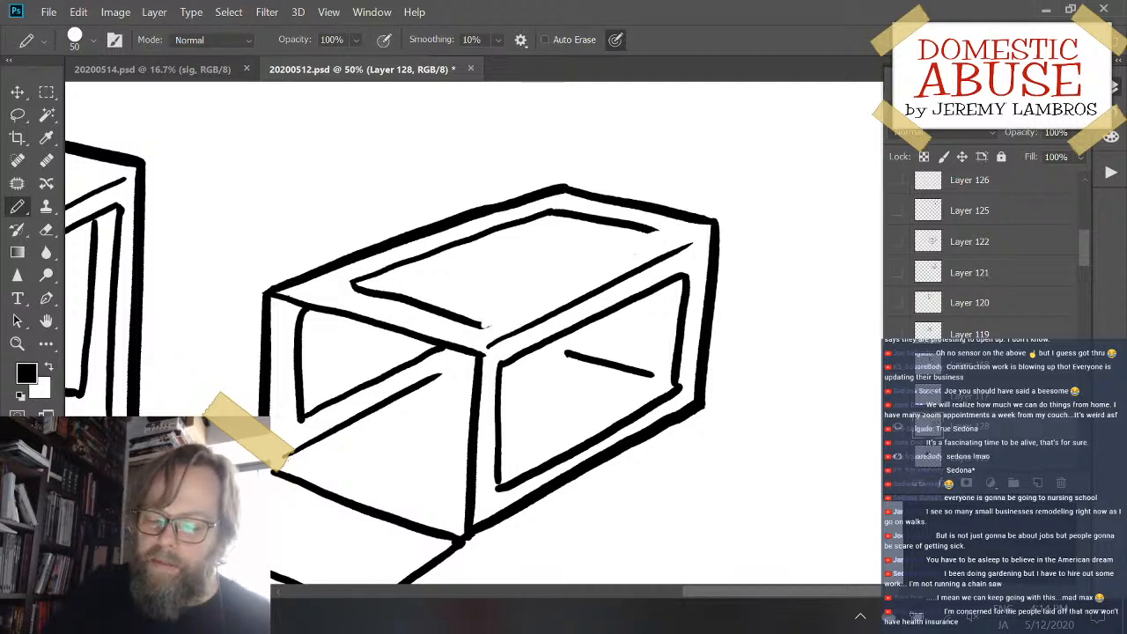
{"action": "left_click_drag", "start_coordinate": [485, 323], "coordinate": [662, 236]}
{"action": "key", "text": "ctrl+z"}
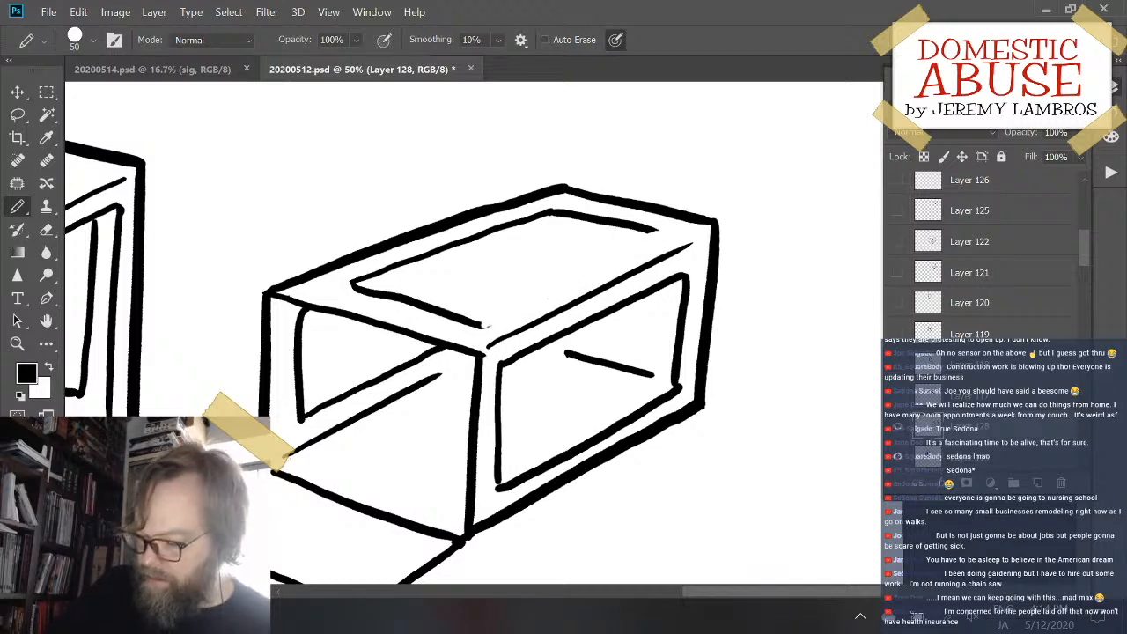
{"action": "key", "text": "ctrl+plus"}
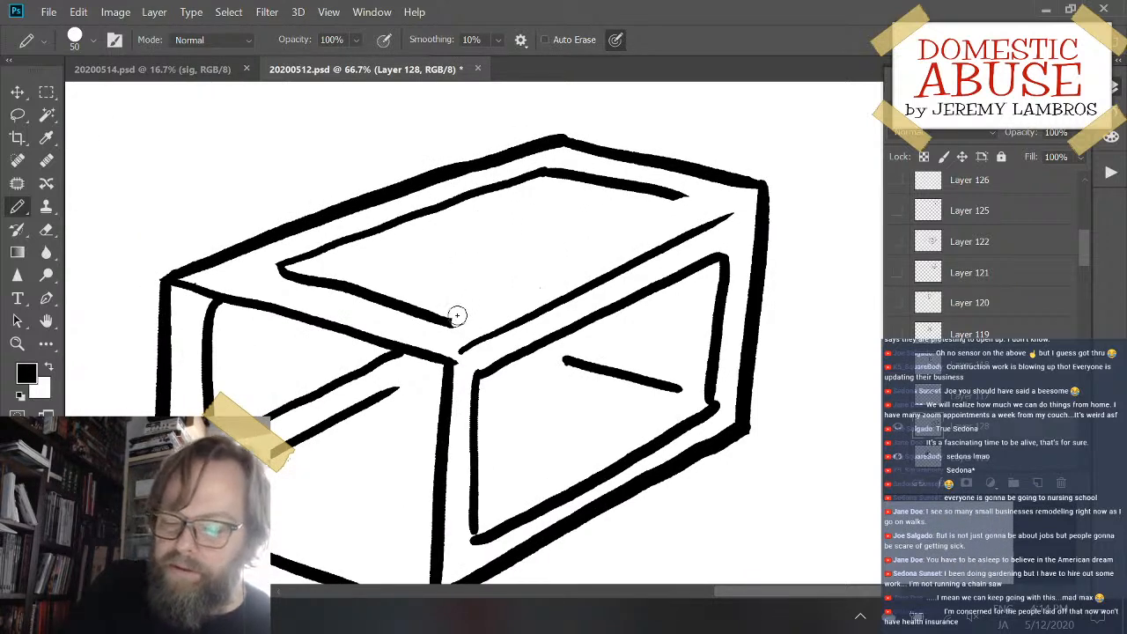
{"action": "left_click_drag", "start_coordinate": [454, 324], "coordinate": [619, 251]}
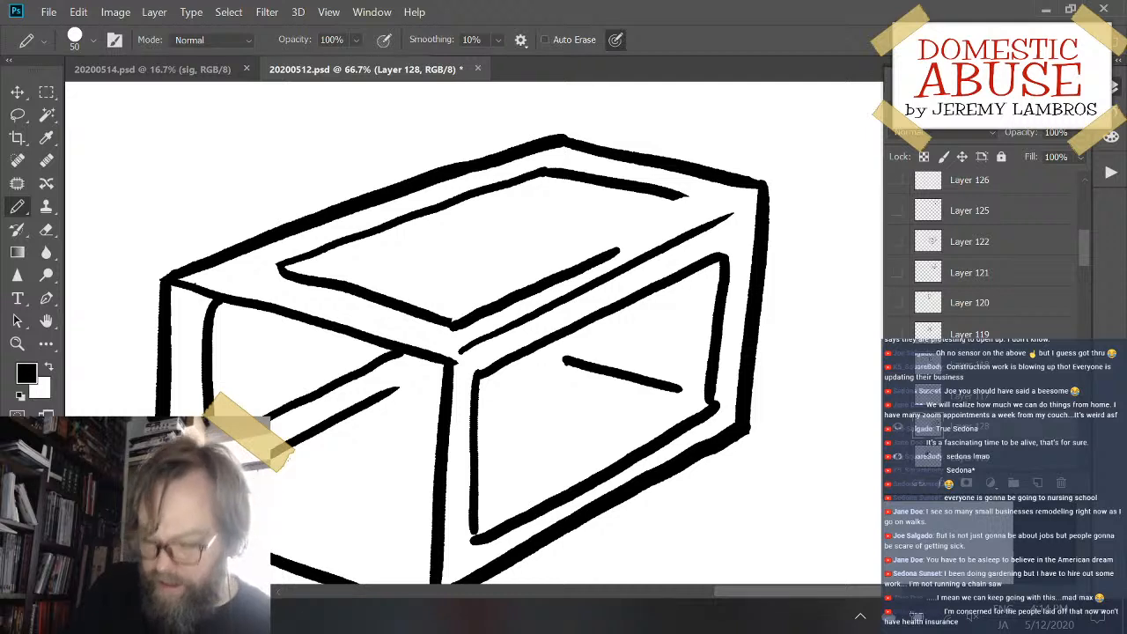
{"action": "key", "text": "ctrl+z"}
{"action": "left_click_drag", "start_coordinate": [452, 324], "coordinate": [695, 207]}
{"action": "key", "text": "ctrl+z"}
{"action": "left_click_drag", "start_coordinate": [454, 322], "coordinate": [695, 196]}
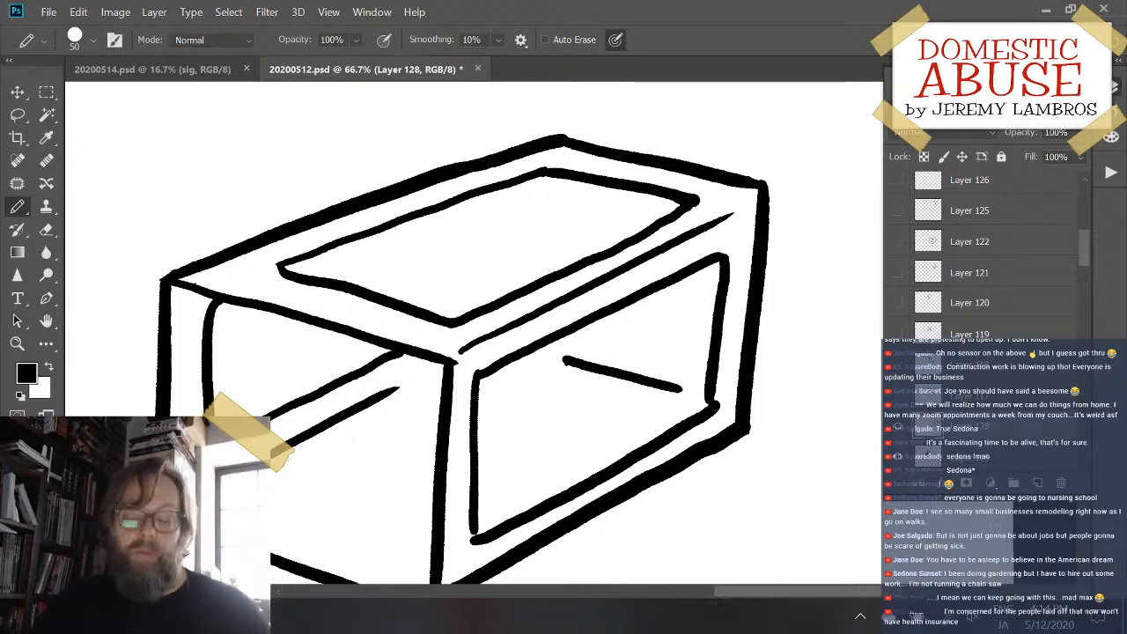
{"action": "left_click_drag", "start_coordinate": [663, 456], "coordinate": [675, 402]}
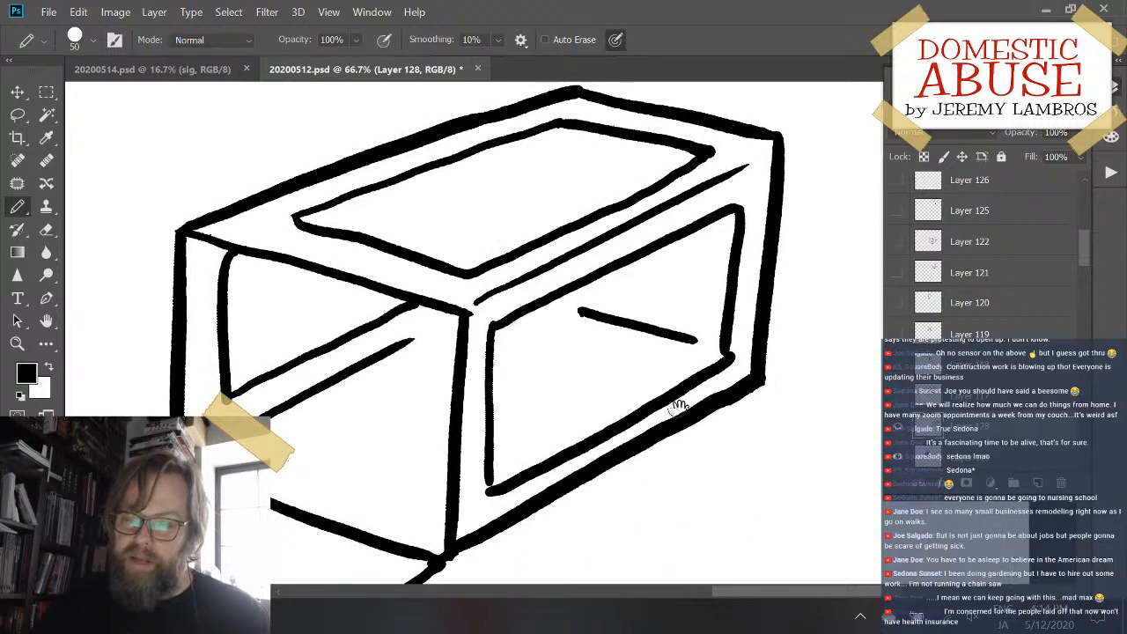
{"action": "key", "text": "ctrl+minus"}
{"action": "key", "text": "ctrl+minus"}
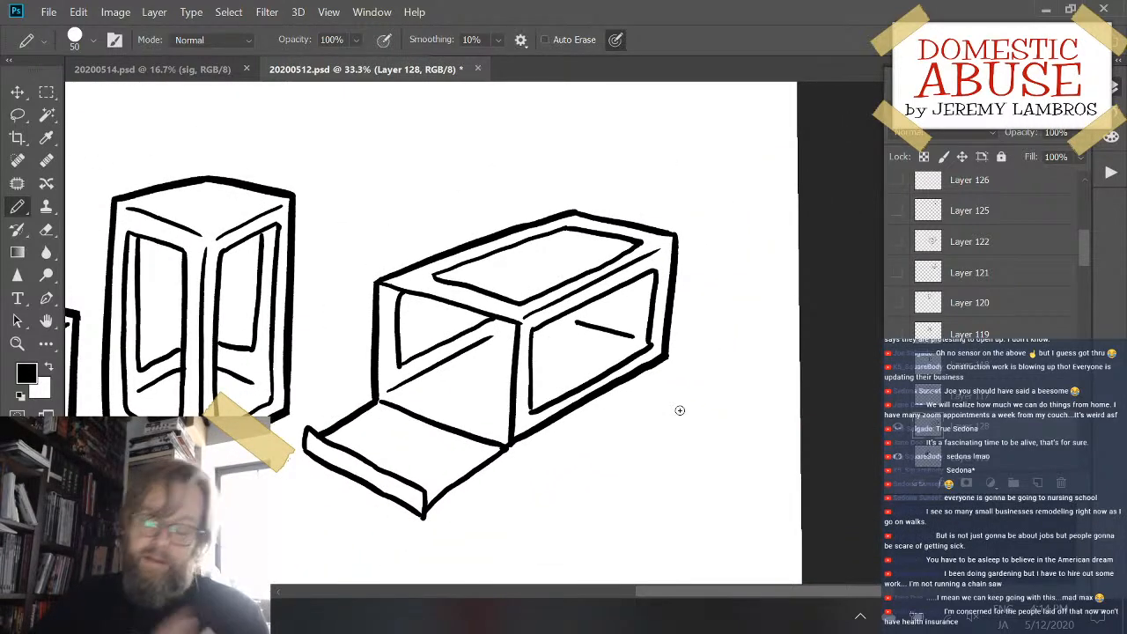
{"action": "key", "text": "ctrl+plus"}
{"action": "key", "text": "ctrl+plus"}
{"action": "key", "text": "ctrl+minus"}
{"action": "key", "text": "ctrl+minus"}
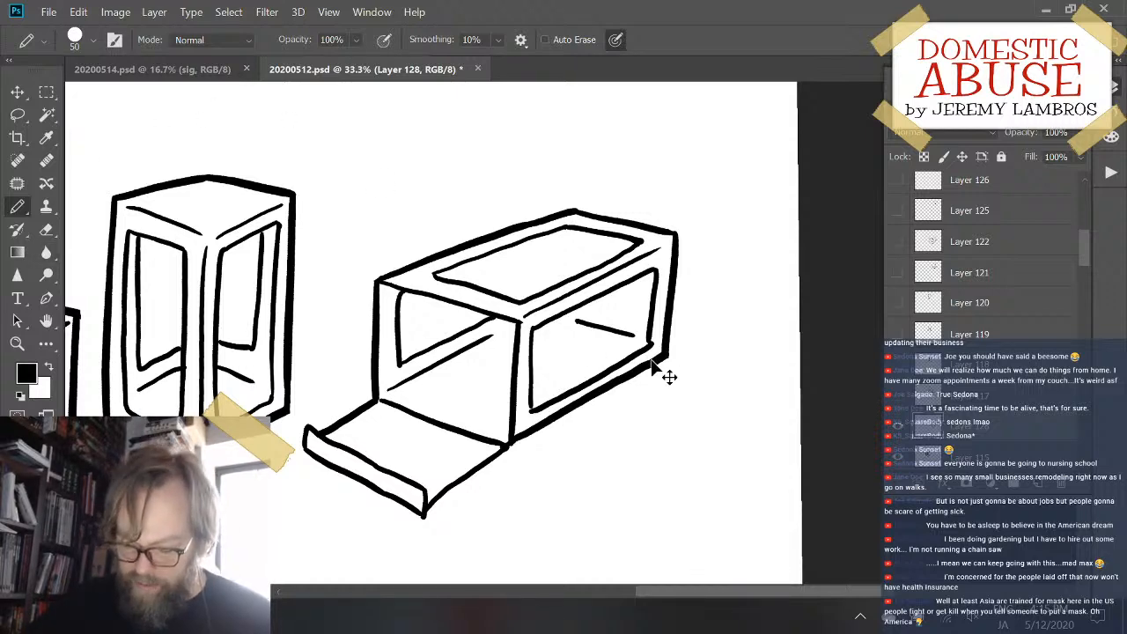
- Scale the open box down slightly from its lower corner by the flap and move it in front of the two upright boxes
{"action": "key", "text": "ctrl+t"}
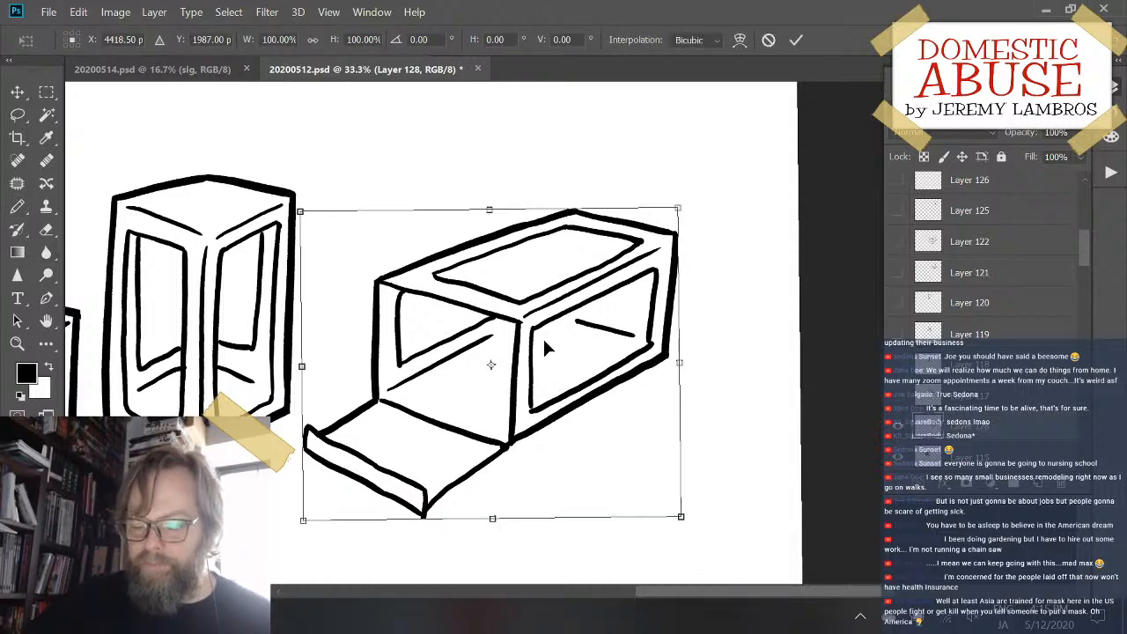
{"action": "left_click_drag", "start_coordinate": [300, 519], "coordinate": [330, 491]}
{"action": "key", "text": "Return"}
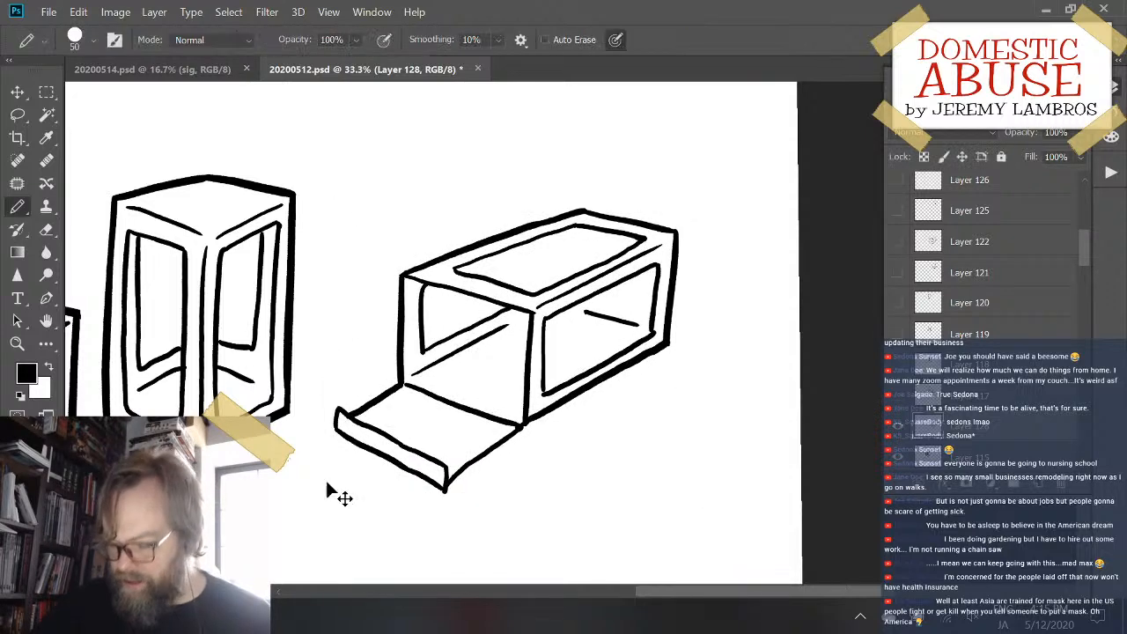
{"action": "key", "text": "ctrl+minus"}
{"action": "key", "text": "ctrl+plus"}
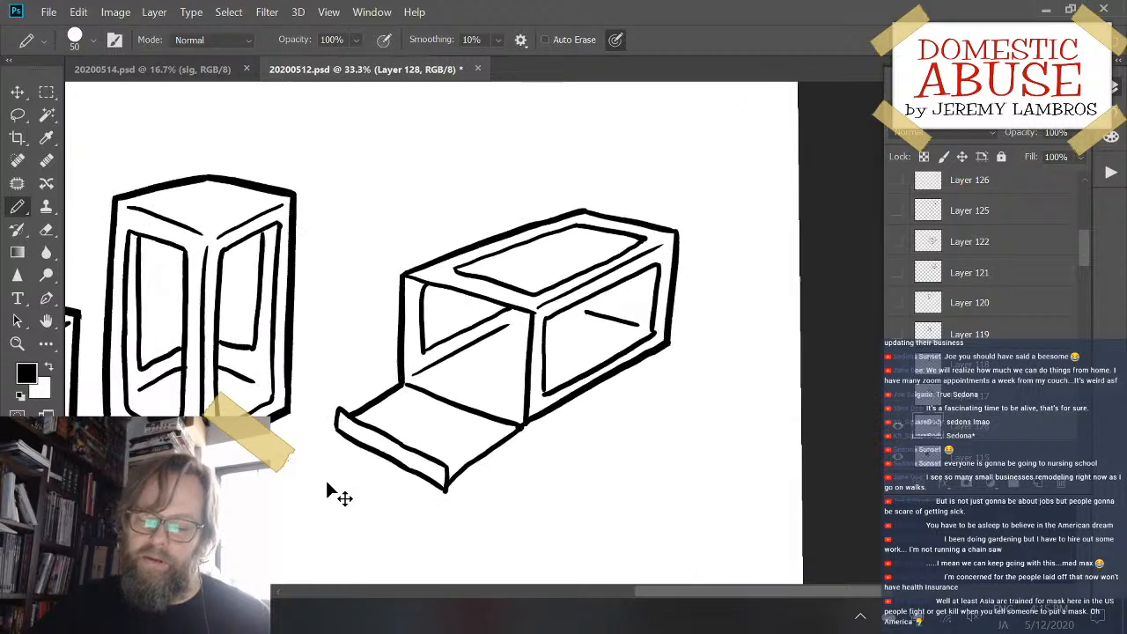
{"action": "key", "text": "ctrl+minus"}
{"action": "key", "text": "ctrl+minus"}
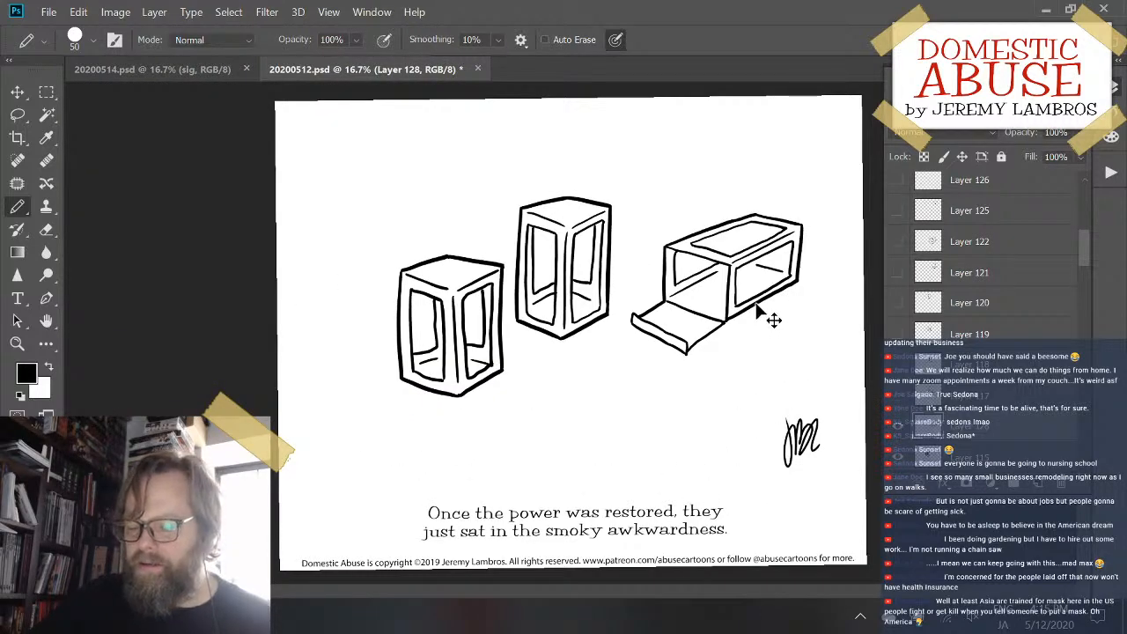
{"action": "left_click_drag", "start_coordinate": [755, 312], "coordinate": [684, 390]}
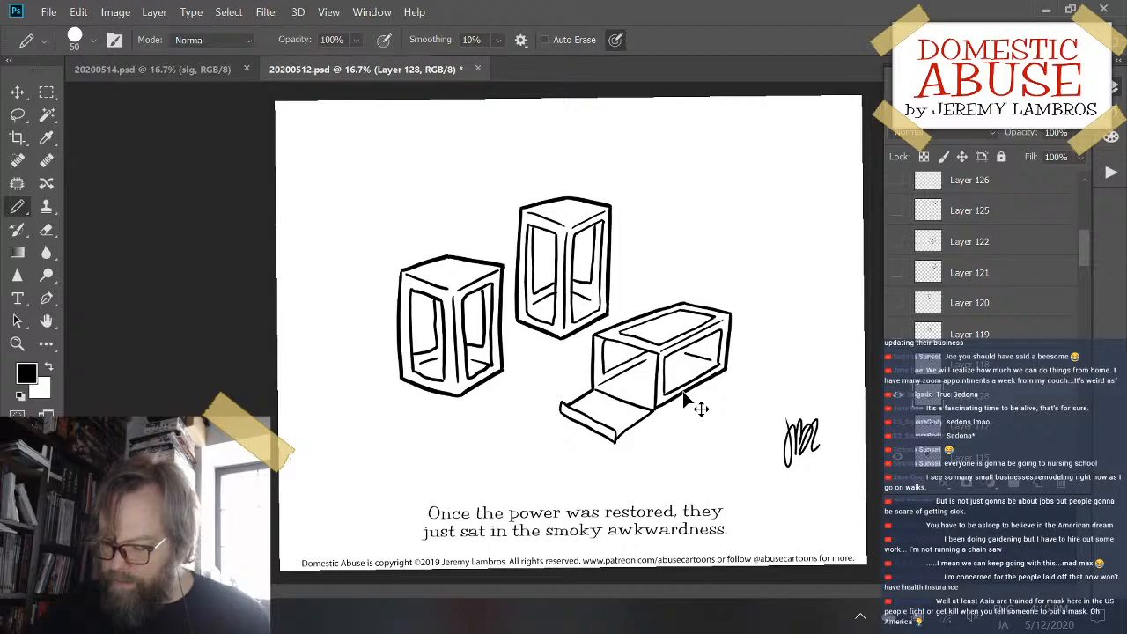
- Draw the long far edge of a window in the box's floor, seen through the open end, undoing and redrawing the first stroke
{"action": "scroll", "coordinate": [683, 393], "scroll_direction": "up", "scroll_amount": 3}
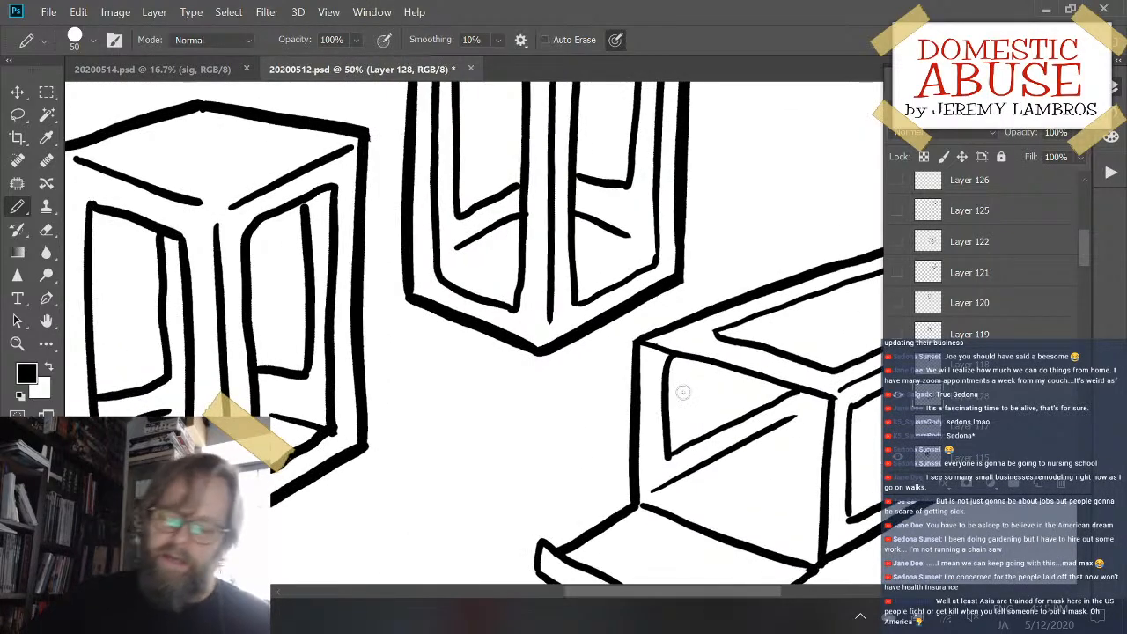
{"action": "left_click_drag", "start_coordinate": [675, 390], "coordinate": [468, 317]}
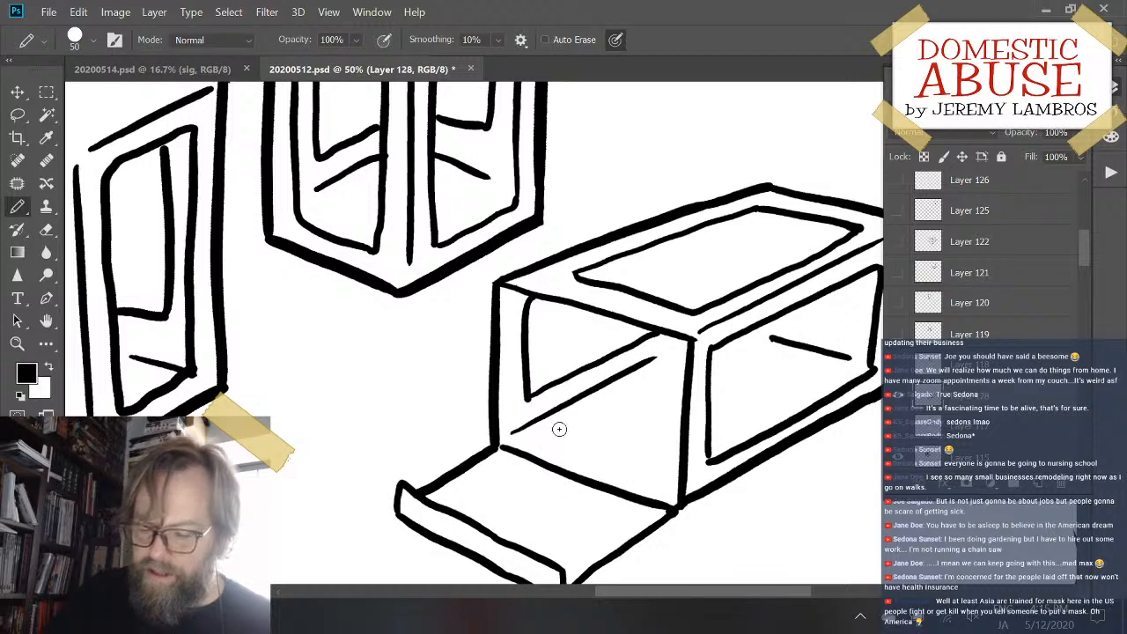
{"action": "left_click_drag", "start_coordinate": [551, 434], "coordinate": [683, 368]}
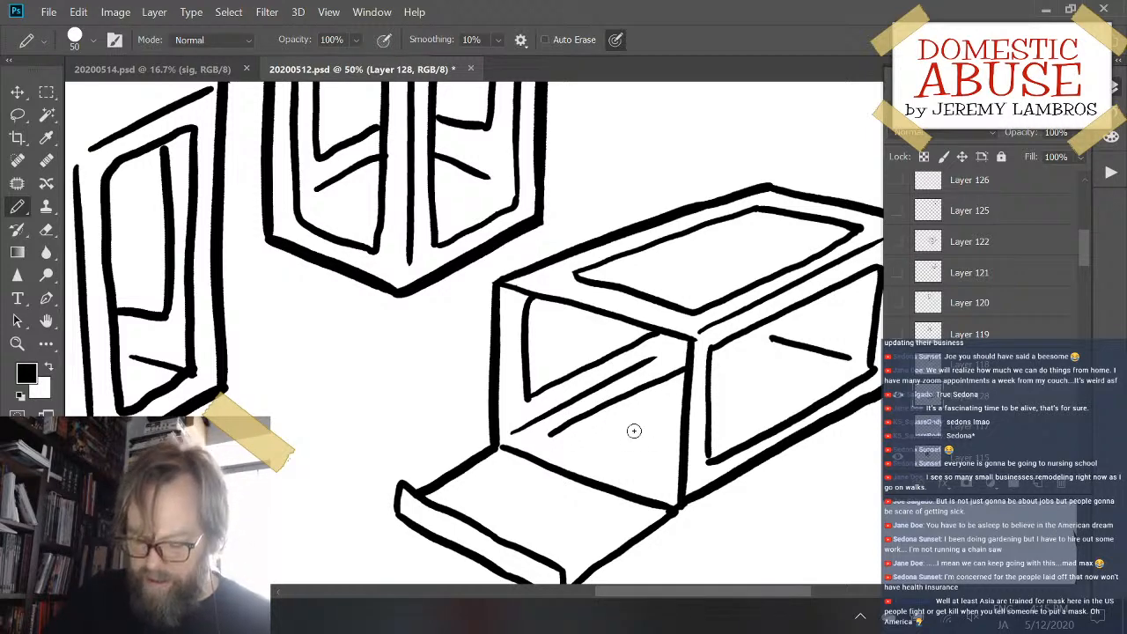
{"action": "key", "text": "ctrl+z"}
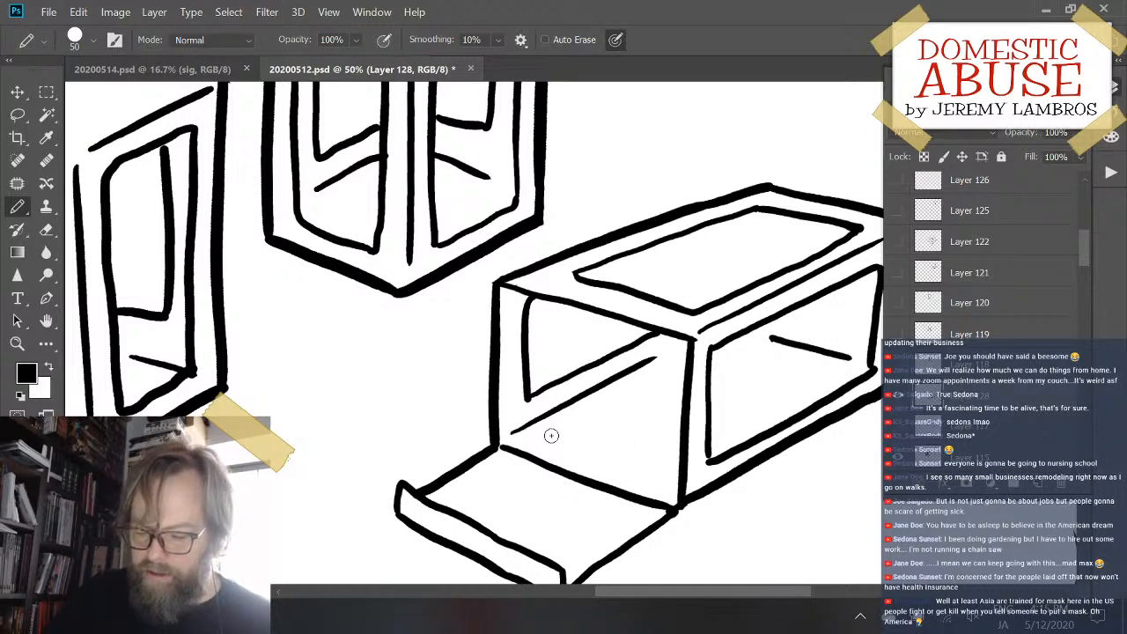
{"action": "left_click_drag", "start_coordinate": [563, 431], "coordinate": [689, 362]}
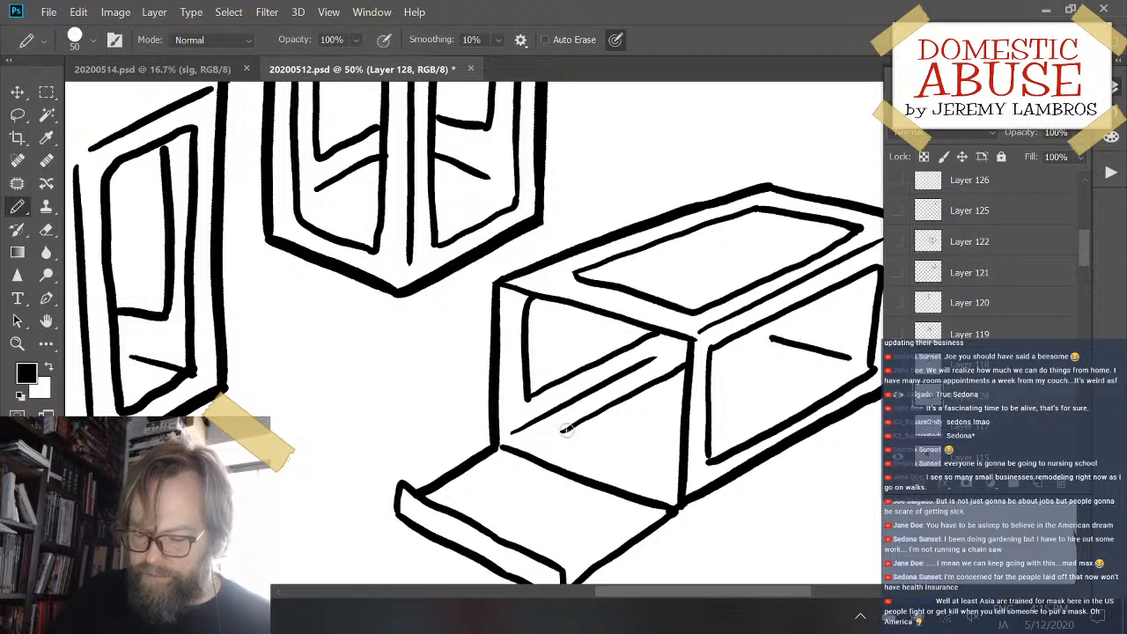
- Draw the floor window's front edge from its corner towards the box's near vertical edge, undoing strokes until it follows the opening's perspective
{"action": "left_click_drag", "start_coordinate": [566, 430], "coordinate": [700, 468]}
{"action": "key", "text": "ctrl+z"}
{"action": "mouse_move", "coordinate": [562, 430]}
{"action": "left_mouse_down"}
{"action": "mouse_move", "coordinate": [591, 450]}
{"action": "mouse_move", "coordinate": [682, 480]}
{"action": "left_mouse_up"}
{"action": "key", "text": "ctrl+z"}
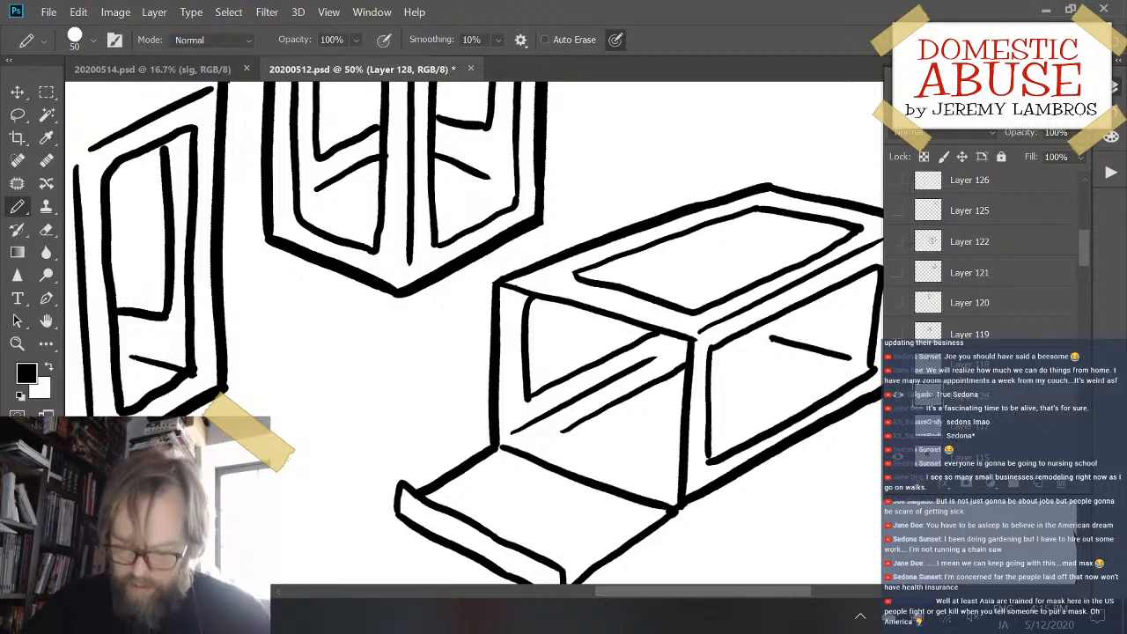
{"action": "key", "text": "e"}
{"action": "left_click_drag", "start_coordinate": [566, 439], "coordinate": [659, 467]}
{"action": "key", "text": "b"}
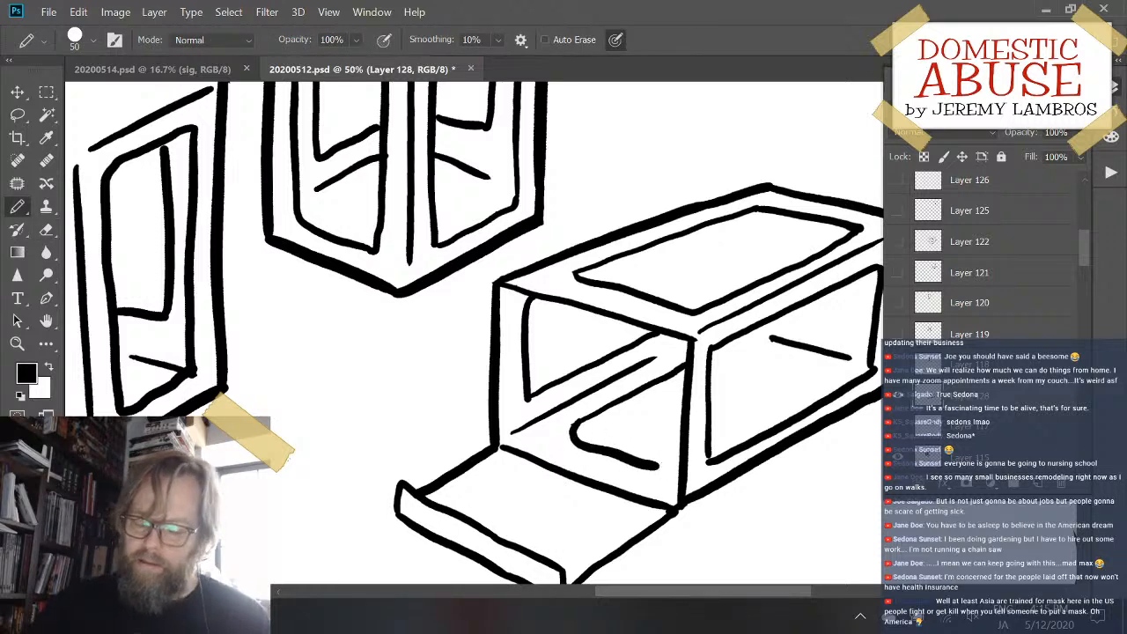
{"action": "key", "text": "ctrl+z"}
{"action": "left_click_drag", "start_coordinate": [572, 429], "coordinate": [673, 480]}
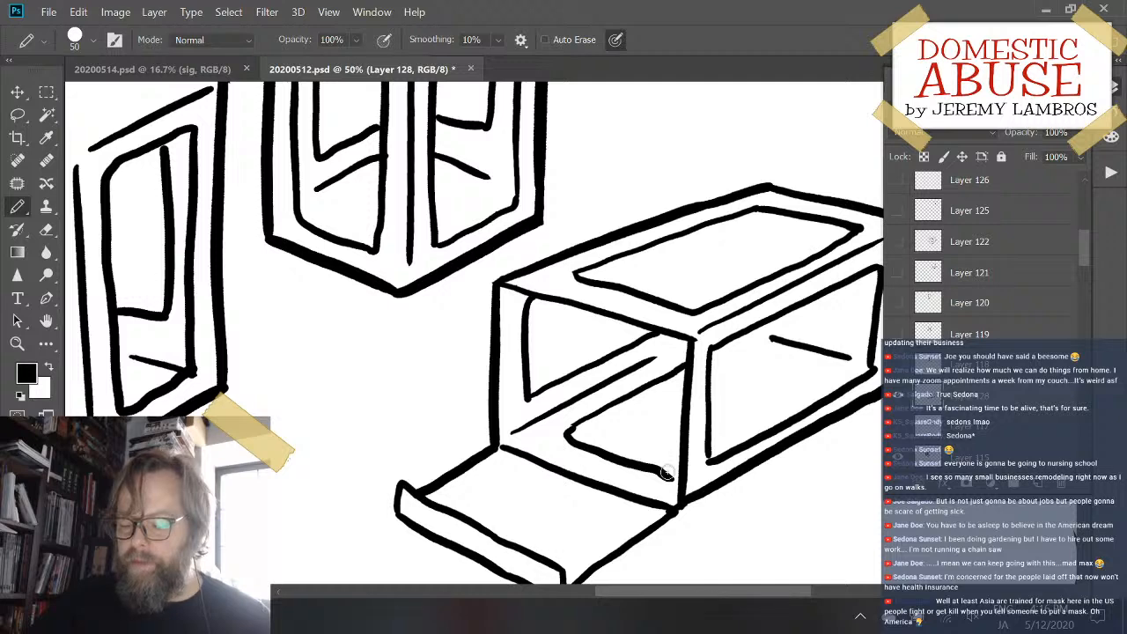
- Continue the floor window inside the side window with its near long edge and far edges meeting at a corner, undoing and retrying the far stroke
{"action": "left_click_drag", "start_coordinate": [710, 447], "coordinate": [819, 383]}
{"action": "left_click_drag", "start_coordinate": [743, 349], "coordinate": [818, 381]}
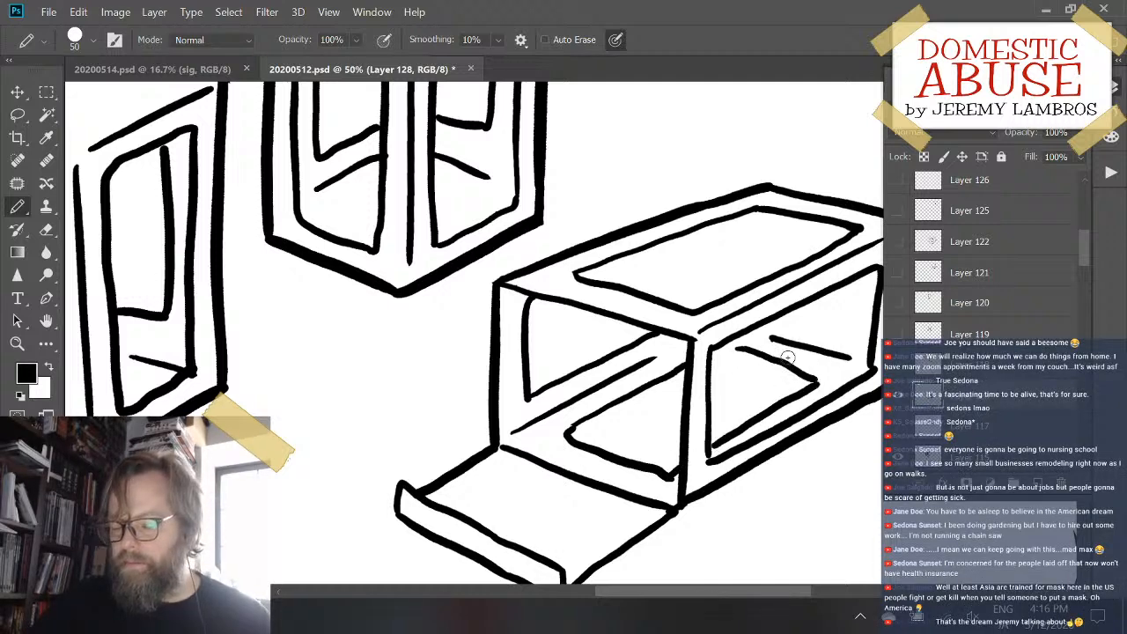
{"action": "key", "text": "ctrl+z"}
{"action": "left_click_drag", "start_coordinate": [732, 346], "coordinate": [822, 377]}
{"action": "key", "text": "ctrl+z"}
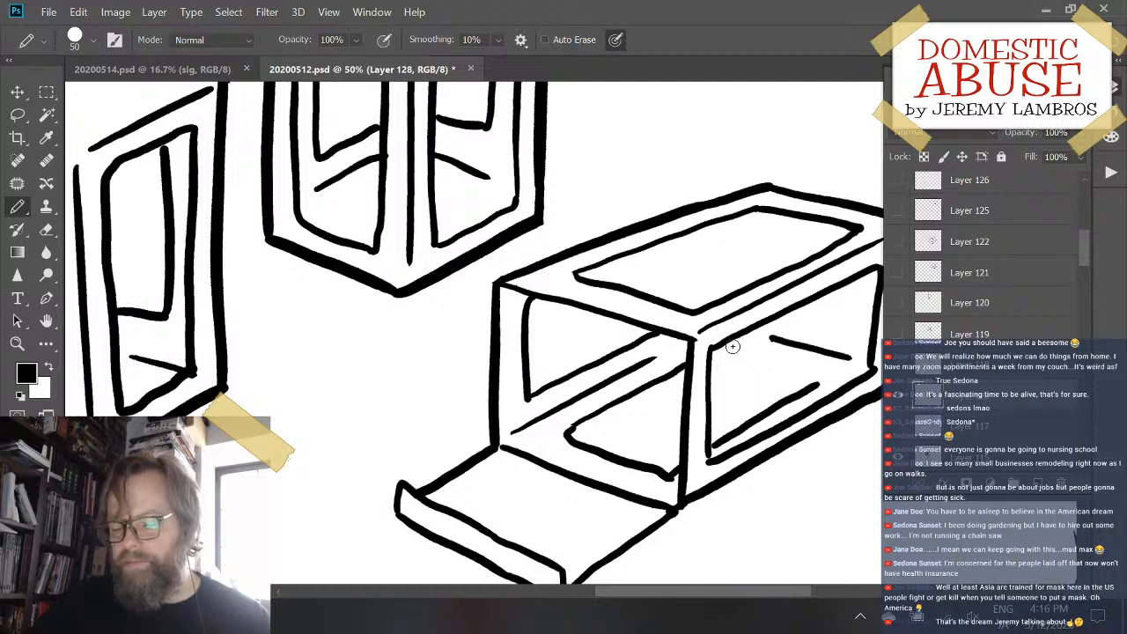
{"action": "left_click_drag", "start_coordinate": [729, 345], "coordinate": [825, 377]}
{"action": "key", "text": "ctrl+z"}
{"action": "left_click_drag", "start_coordinate": [714, 346], "coordinate": [818, 378]}
{"action": "key", "text": "ctrl+z"}
{"action": "mouse_move", "coordinate": [721, 345]}
{"action": "left_mouse_down"}
{"action": "mouse_move", "coordinate": [830, 373]}
{"action": "mouse_move", "coordinate": [814, 387]}
{"action": "left_mouse_up"}
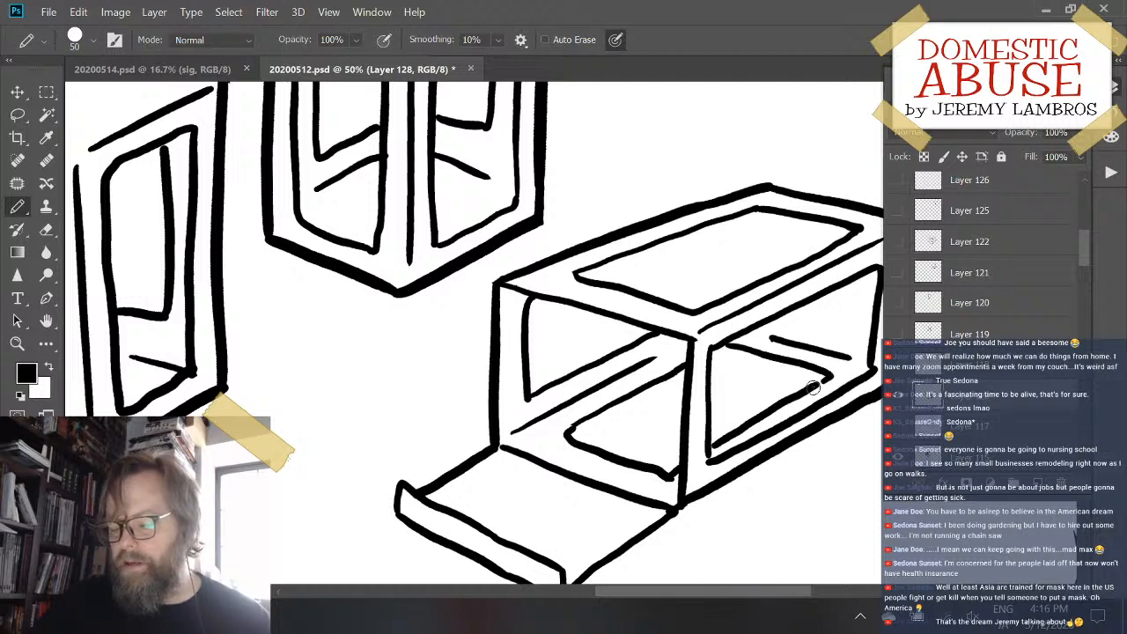
{"action": "left_click_drag", "start_coordinate": [713, 378], "coordinate": [715, 379]}
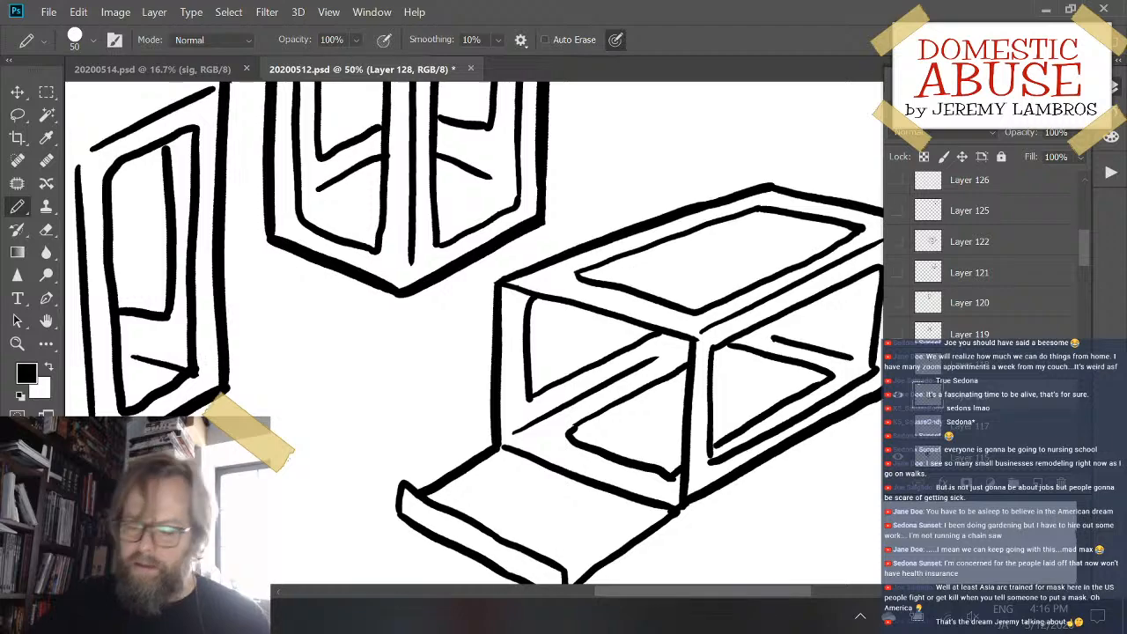
{"action": "key", "text": "ctrl+minus"}
{"action": "key", "text": "ctrl+minus"}
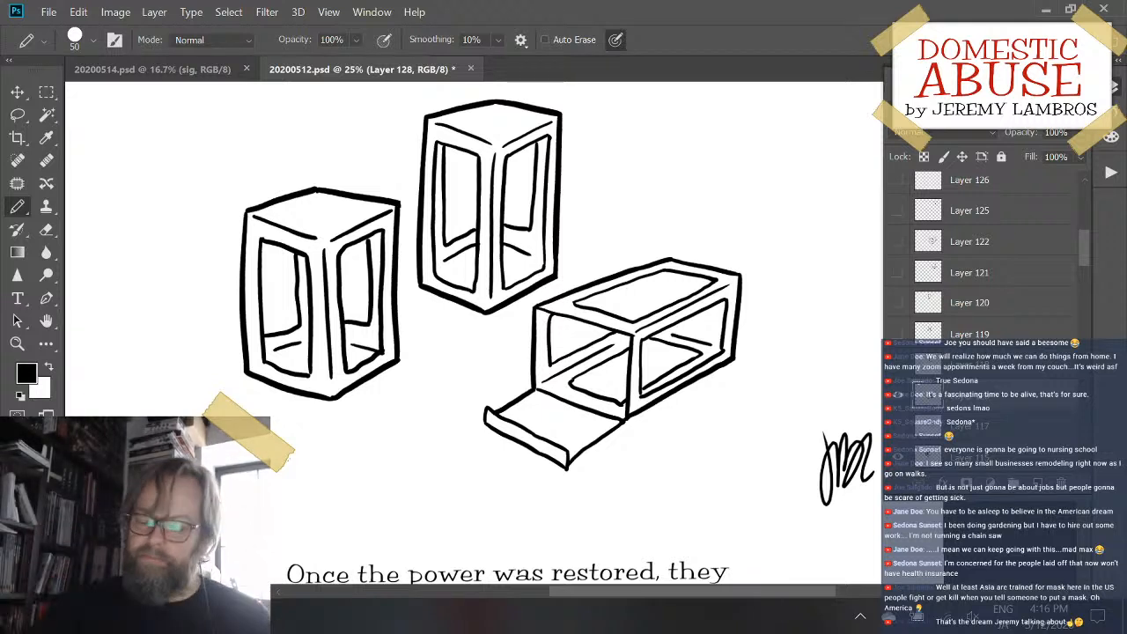
{"action": "left_click_drag", "start_coordinate": [644, 274], "coordinate": [647, 315]}
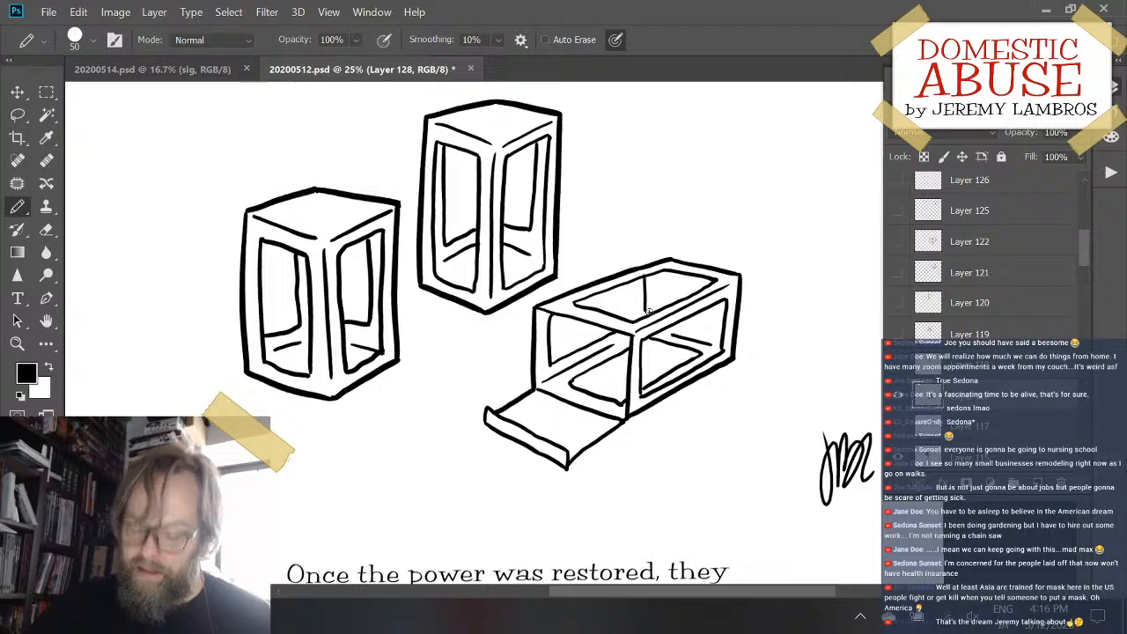
{"action": "key", "text": "ctrl+minus"}
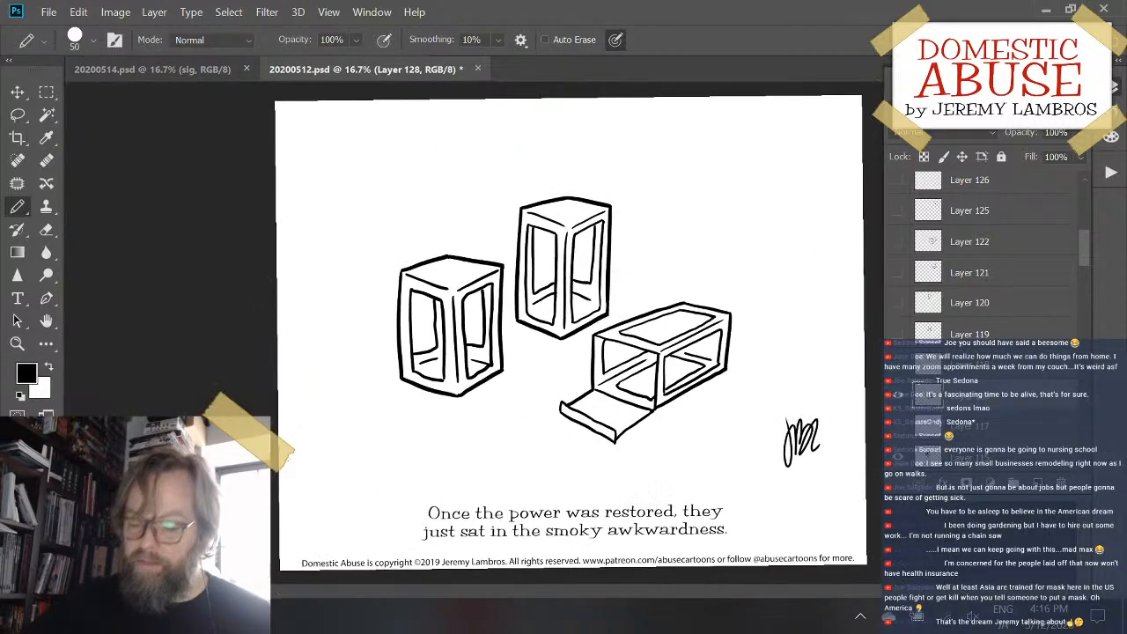
- Draw two vertical lines down inside the box's top window, one from its far corner and one closer to the open end
{"action": "key", "text": "ctrl+plus"}
{"action": "key", "text": "ctrl+plus"}
{"action": "key", "text": "ctrl+plus"}
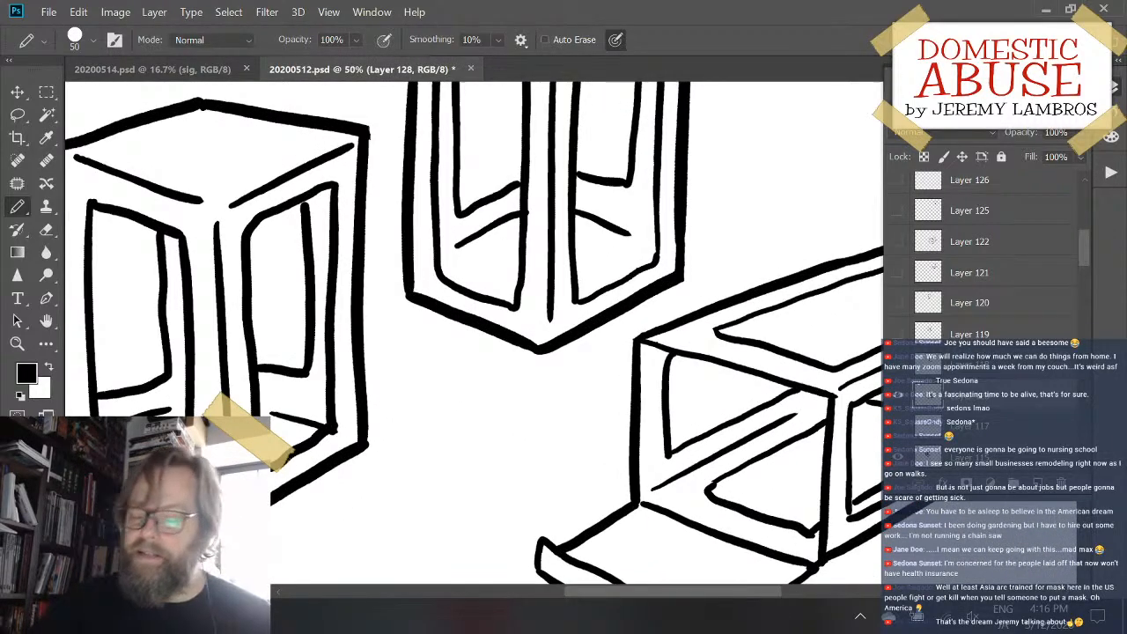
{"action": "left_click_drag", "start_coordinate": [795, 358], "coordinate": [559, 411]}
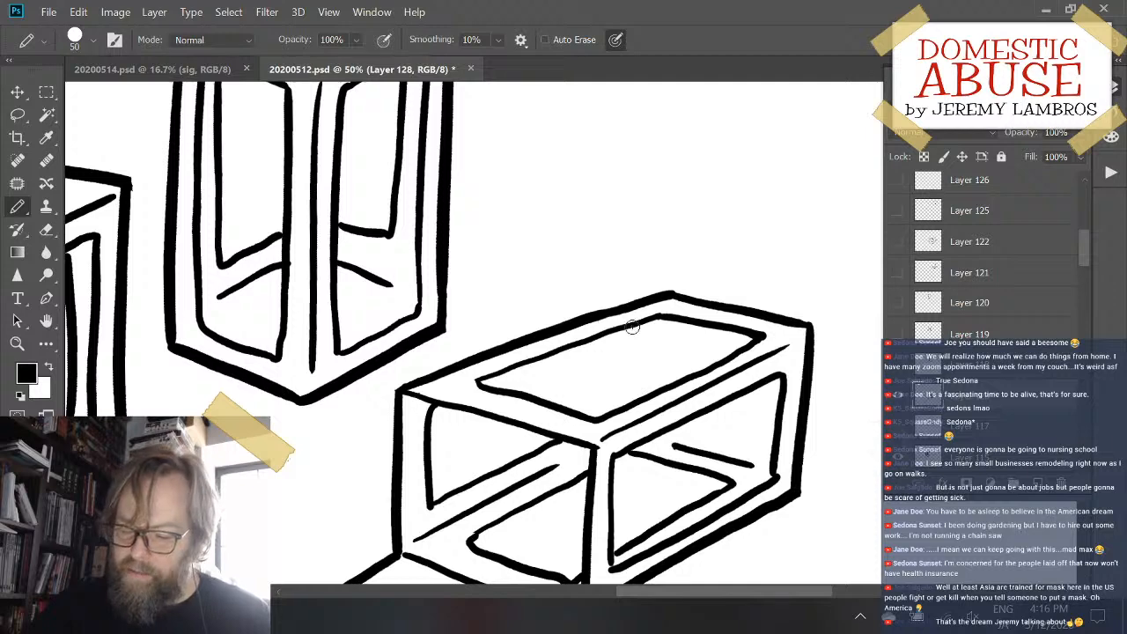
{"action": "left_click_drag", "start_coordinate": [628, 327], "coordinate": [638, 399]}
{"action": "key", "text": "ctrl+z"}
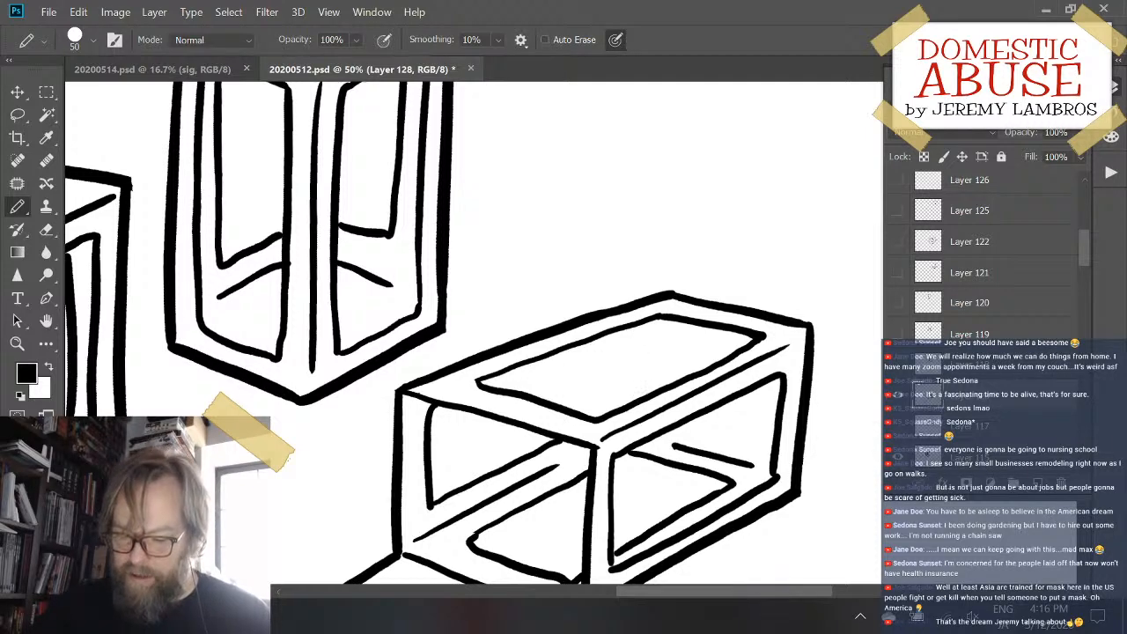
{"action": "left_click_drag", "start_coordinate": [614, 331], "coordinate": [634, 388]}
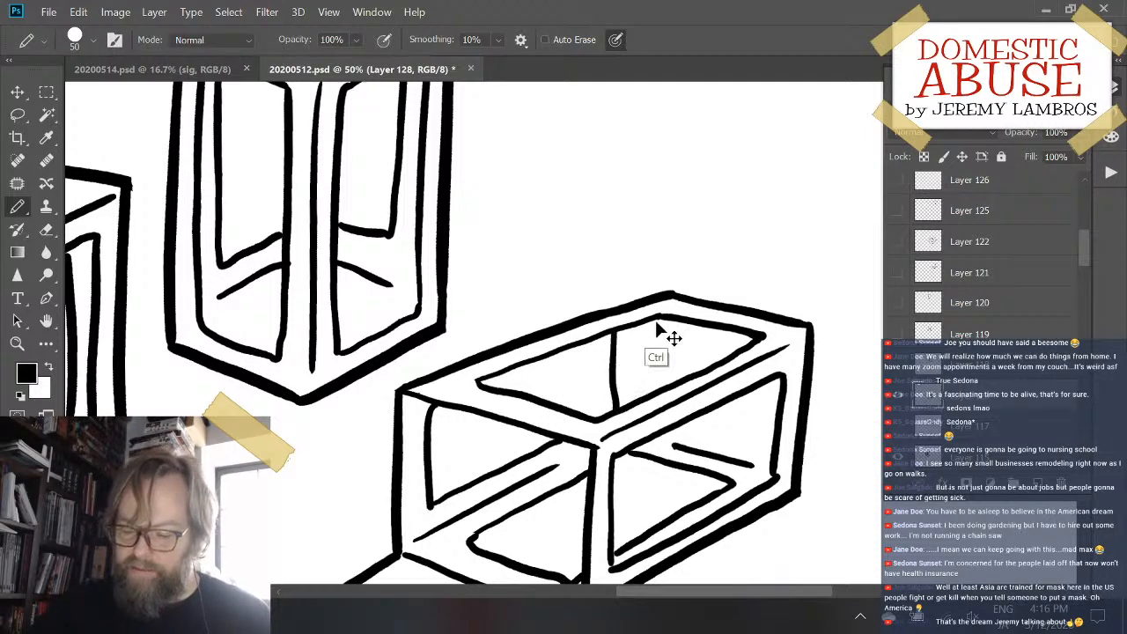
{"action": "left_click_drag", "start_coordinate": [656, 324], "coordinate": [657, 402]}
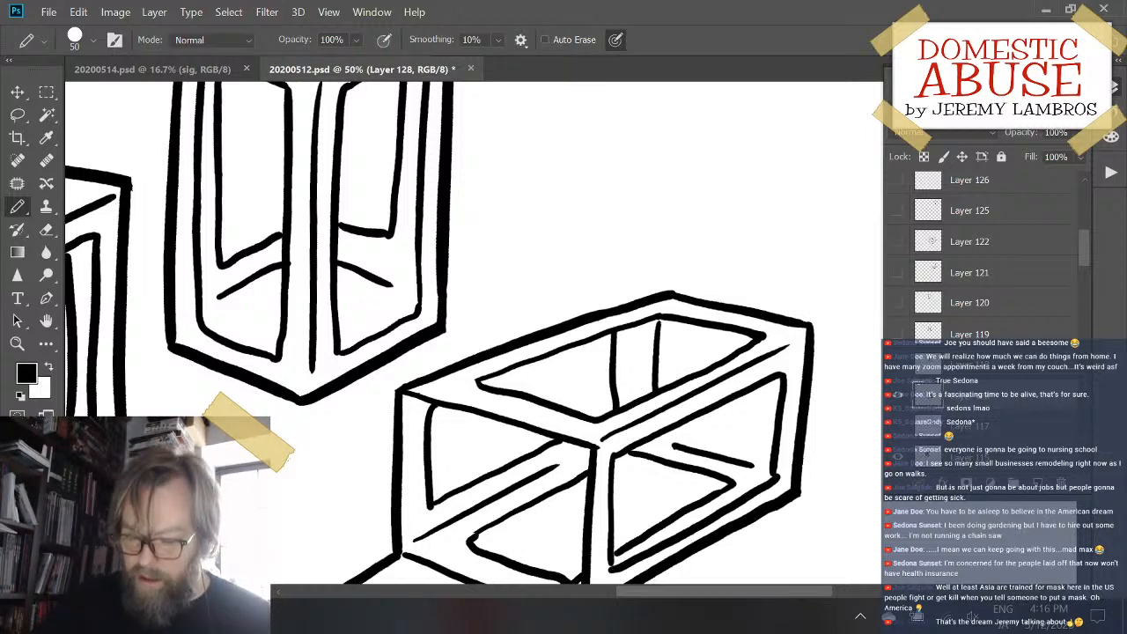
{"action": "key", "text": "ctrl+z"}
{"action": "key", "text": "ctrl+z"}
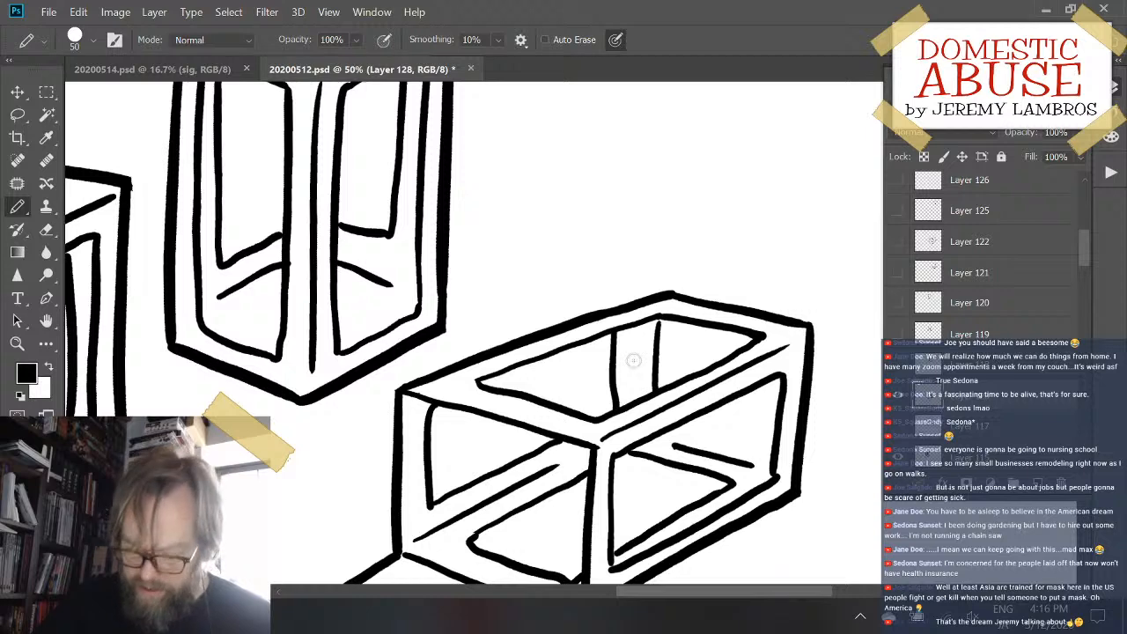
- Erase the vertical line inside the top window that lies closer to the open end
{"action": "key", "text": "e"}
{"action": "mouse_move", "coordinate": [622, 360]}
{"action": "left_mouse_down"}
{"action": "mouse_move", "coordinate": [608, 360]}
{"action": "mouse_move", "coordinate": [617, 335]}
{"action": "mouse_move", "coordinate": [609, 346]}
{"action": "left_mouse_up"}
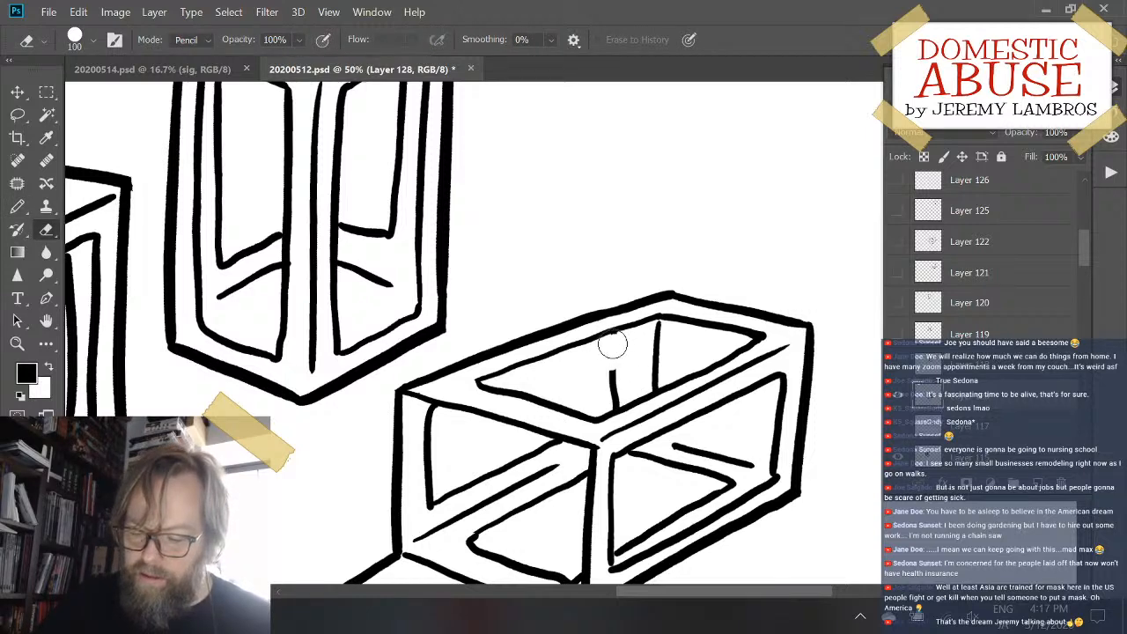
{"action": "left_click_drag", "start_coordinate": [608, 344], "coordinate": [612, 395]}
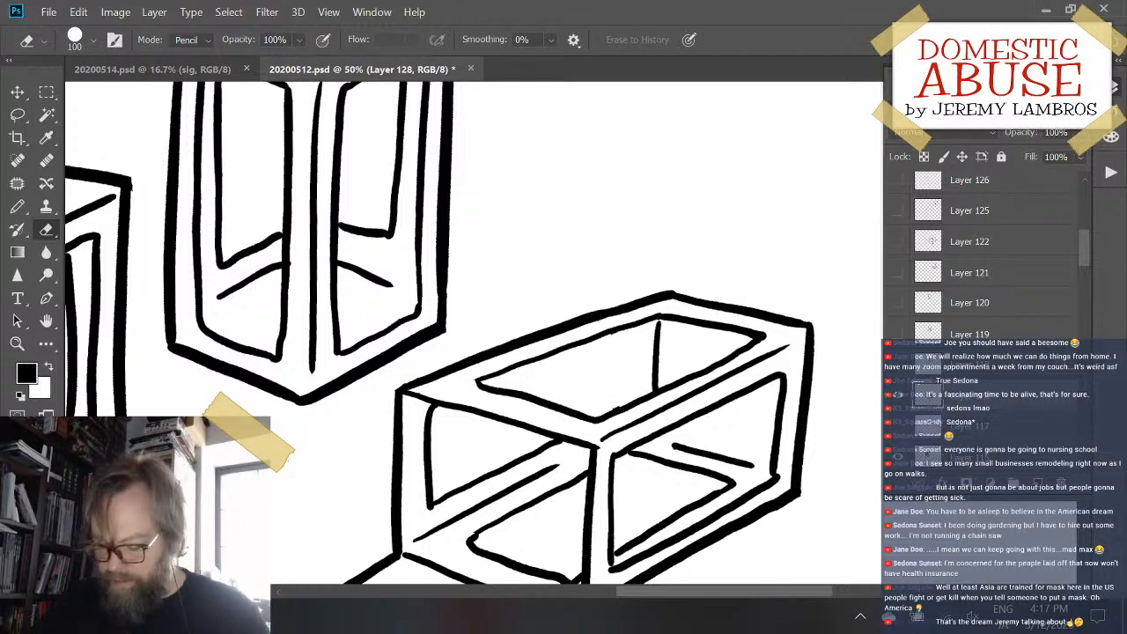
- Redraw the second vertical line inside the top window closer to the corner line, undoing and retrying until it runs nearly parallel
{"action": "key", "text": "b"}
{"action": "left_click_drag", "start_coordinate": [636, 327], "coordinate": [624, 410]}
{"action": "key", "text": "ctrl+z"}
{"action": "left_click_drag", "start_coordinate": [635, 326], "coordinate": [633, 407]}
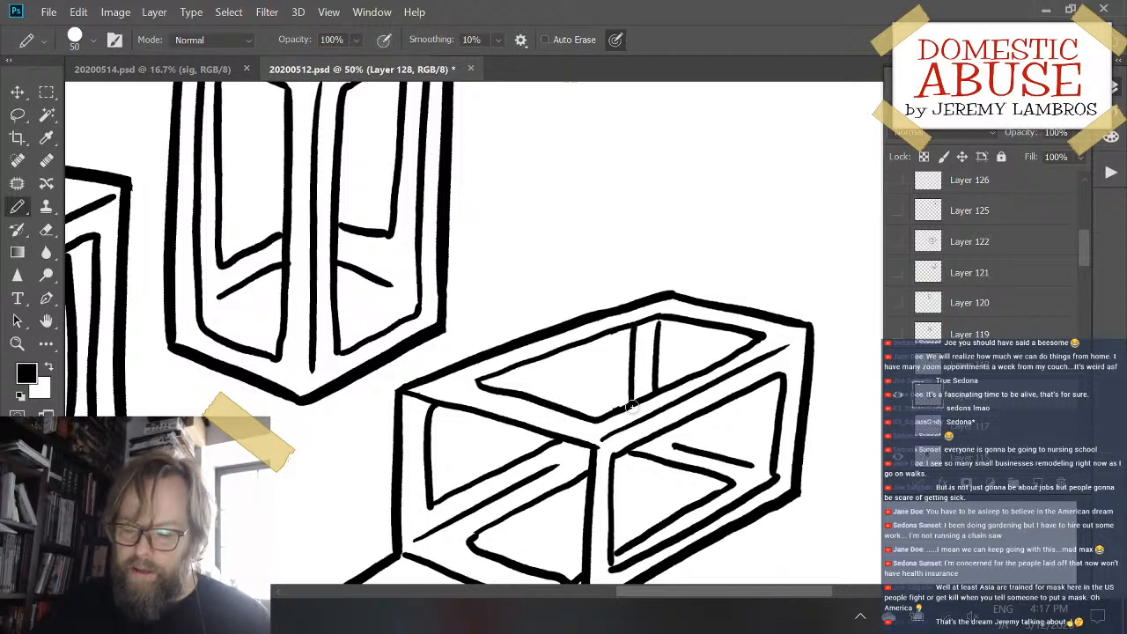
{"action": "key", "text": "ctrl+z"}
{"action": "left_click_drag", "start_coordinate": [633, 327], "coordinate": [632, 409]}
{"action": "key", "text": "ctrl+z"}
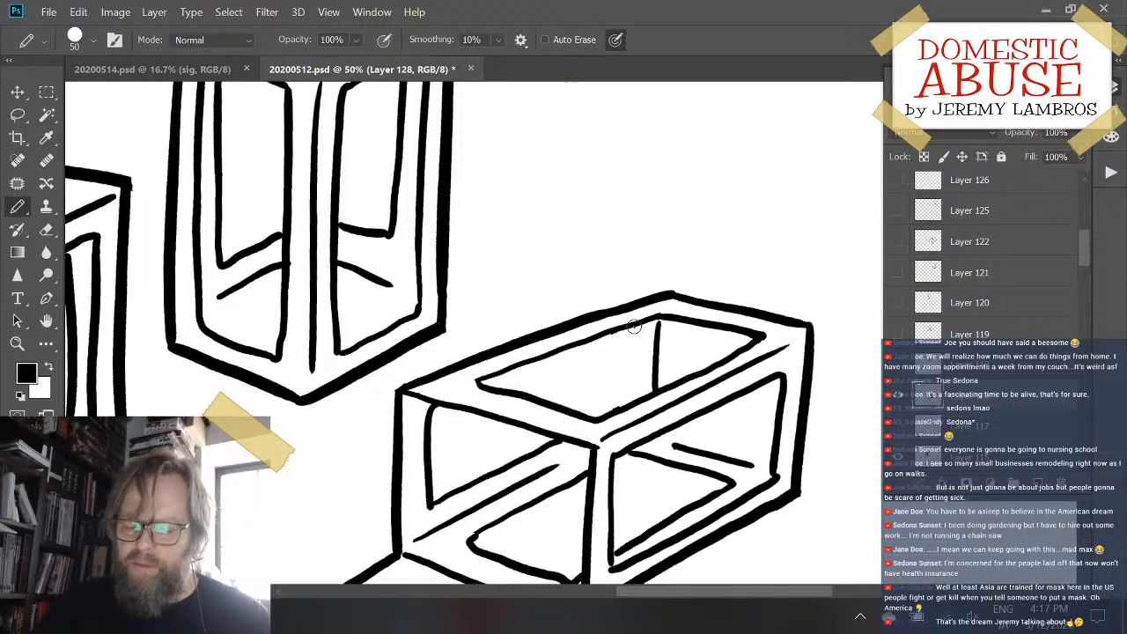
{"action": "left_click_drag", "start_coordinate": [633, 325], "coordinate": [631, 407]}
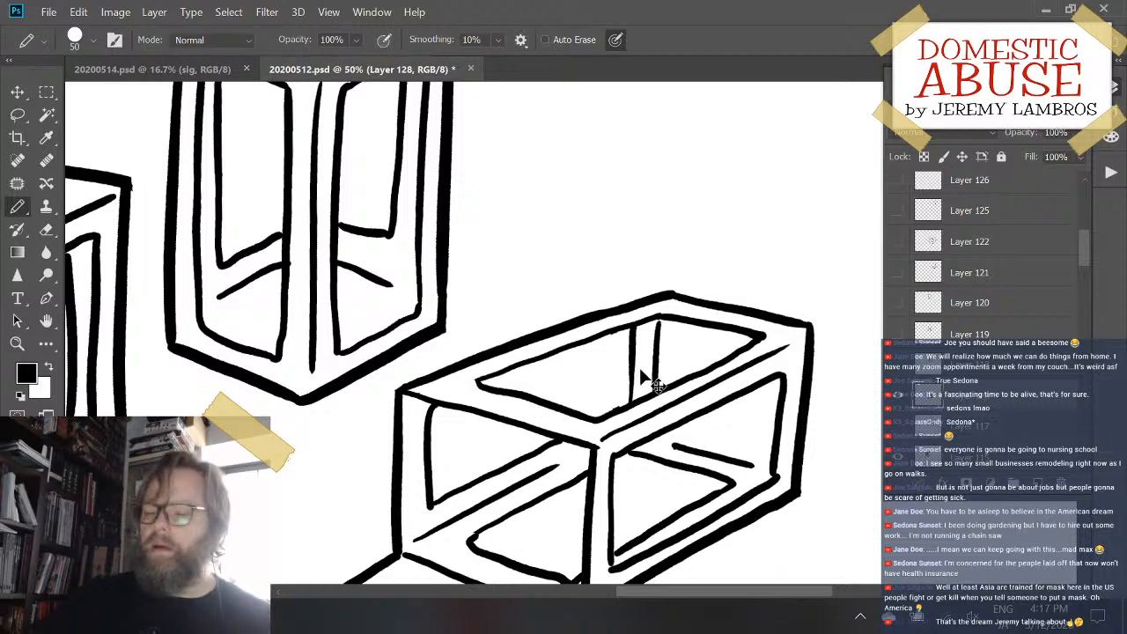
- Try to retrace the side edge of the open flap up to the box's near lower corner, undoing each stroke
{"action": "mouse_move", "coordinate": [447, 416]}
{"action": "left_mouse_down"}
{"action": "mouse_move", "coordinate": [493, 329]}
{"action": "mouse_move", "coordinate": [579, 226]}
{"action": "left_mouse_up"}
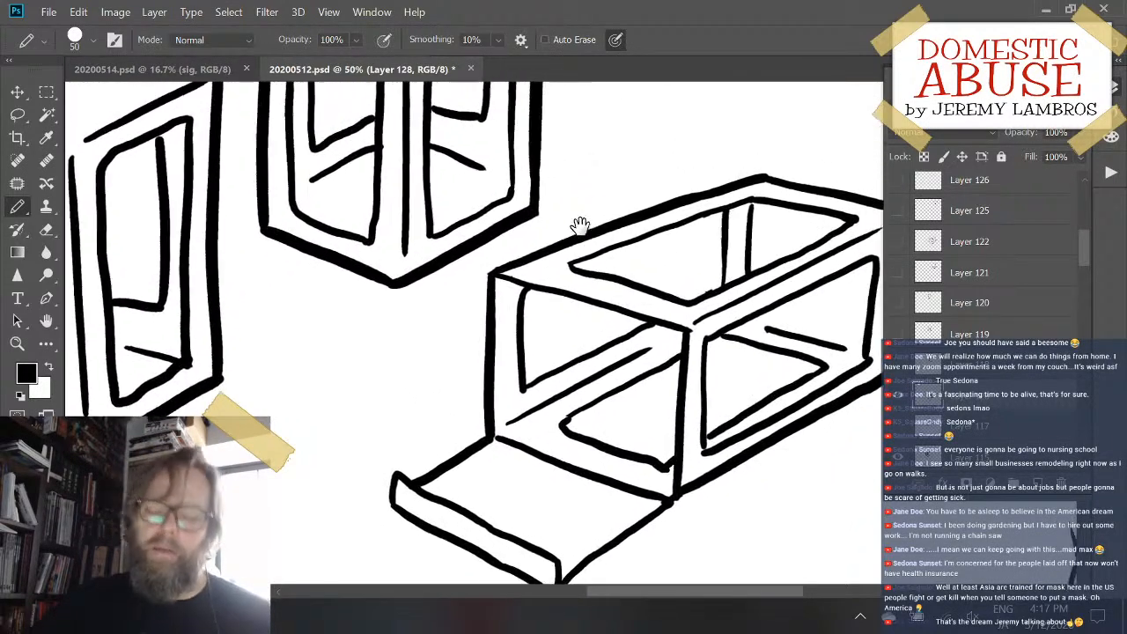
{"action": "left_click_drag", "start_coordinate": [414, 315], "coordinate": [398, 271]}
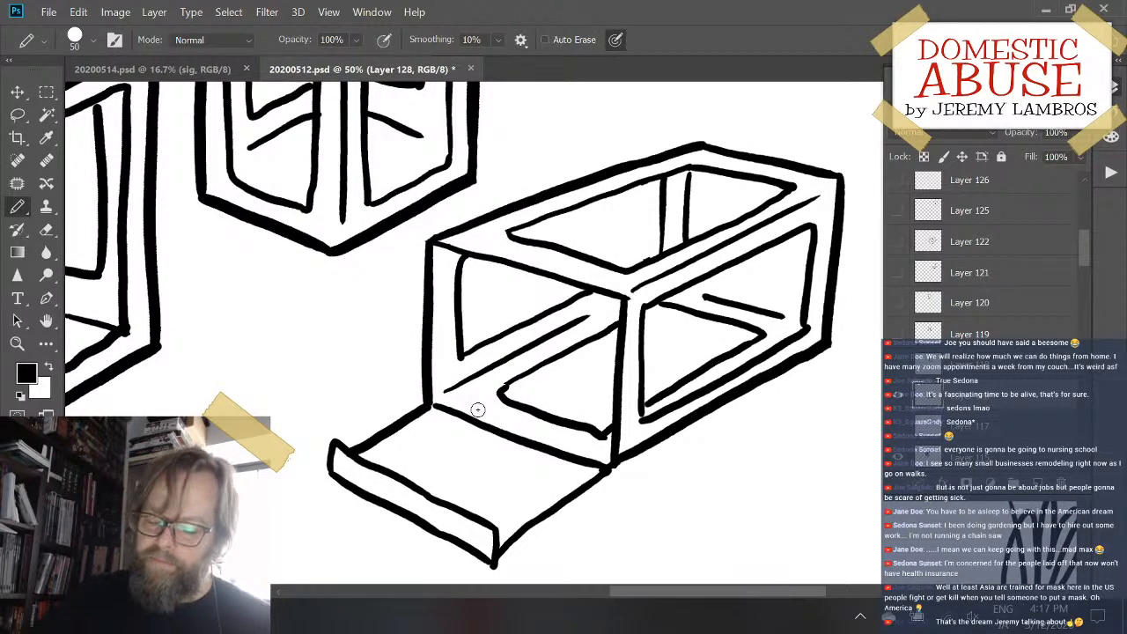
{"action": "mouse_move", "coordinate": [502, 562]}
{"action": "left_mouse_down"}
{"action": "mouse_move", "coordinate": [548, 510]}
{"action": "mouse_move", "coordinate": [607, 473]}
{"action": "left_mouse_up"}
{"action": "key", "text": "ctrl+z"}
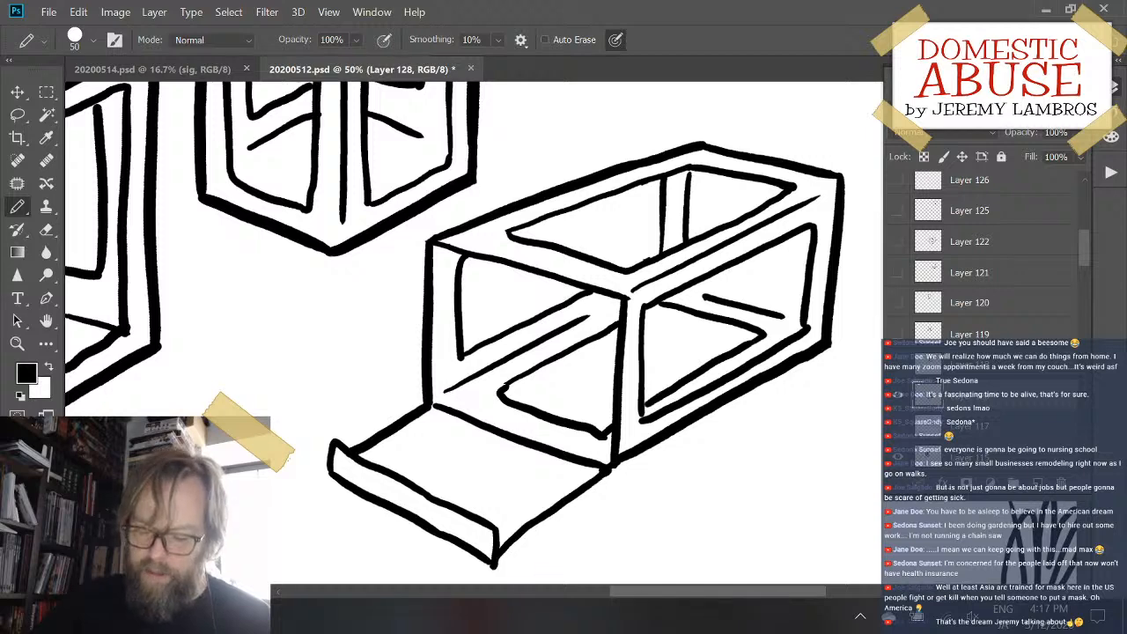
{"action": "left_click_drag", "start_coordinate": [494, 563], "coordinate": [572, 495]}
{"action": "key", "text": "ctrl+z"}
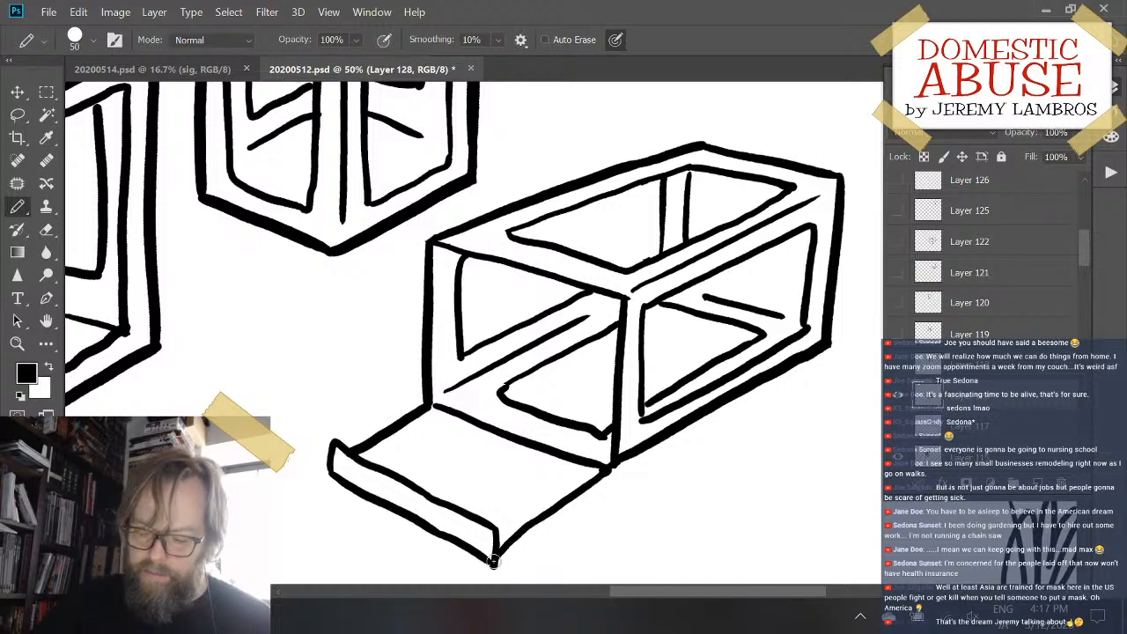
{"action": "left_click_drag", "start_coordinate": [491, 565], "coordinate": [626, 454]}
{"action": "key", "text": "ctrl+z"}
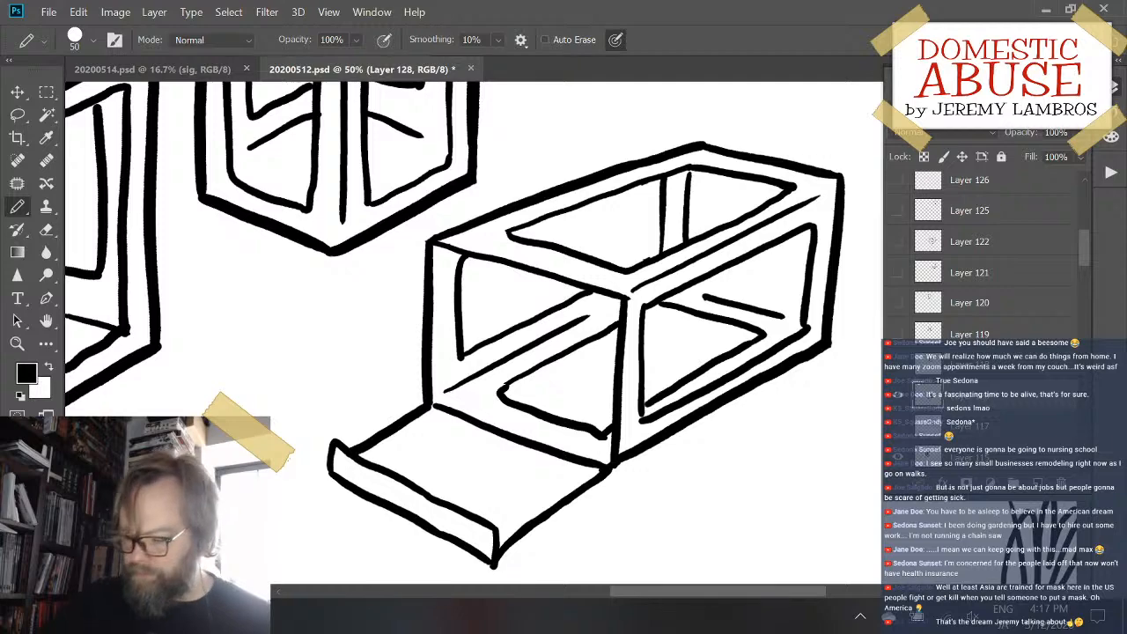
- Enlarge the open box layer slightly with Free Transform, keeping its flap corner in place
{"action": "key", "text": "ctrl+0"}
{"action": "key", "text": "ctrl+minus"}
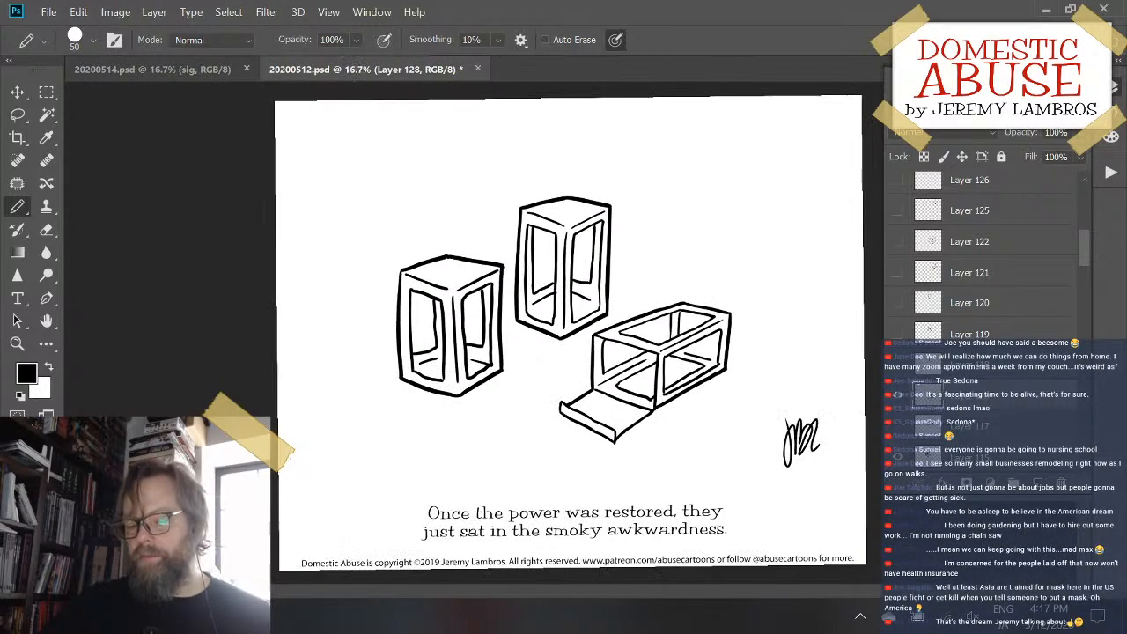
{"action": "key", "text": "ctrl+0"}
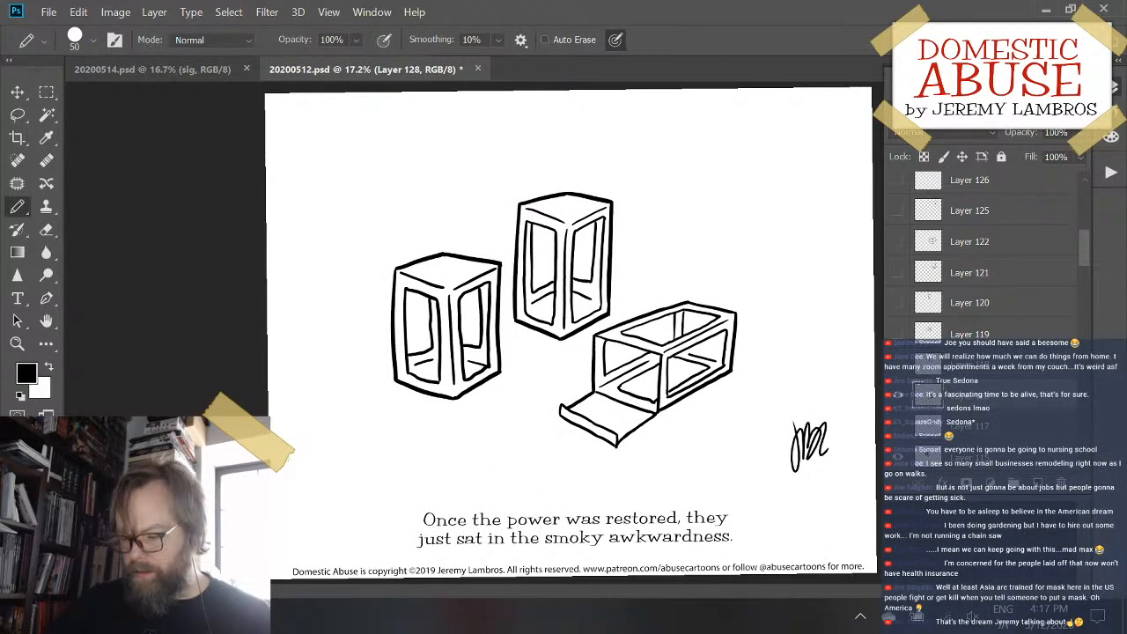
{"action": "key", "text": "ctrl+plus"}
{"action": "key", "text": "ctrl+plus"}
{"action": "key", "text": "ctrl+minus"}
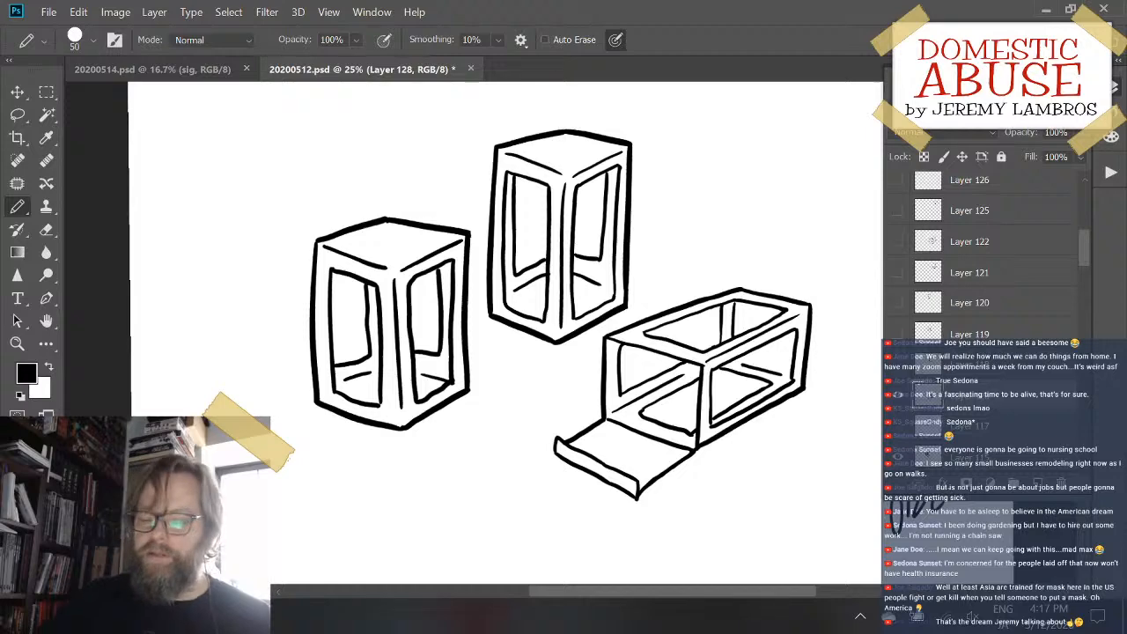
{"action": "key", "text": "ctrl+t"}
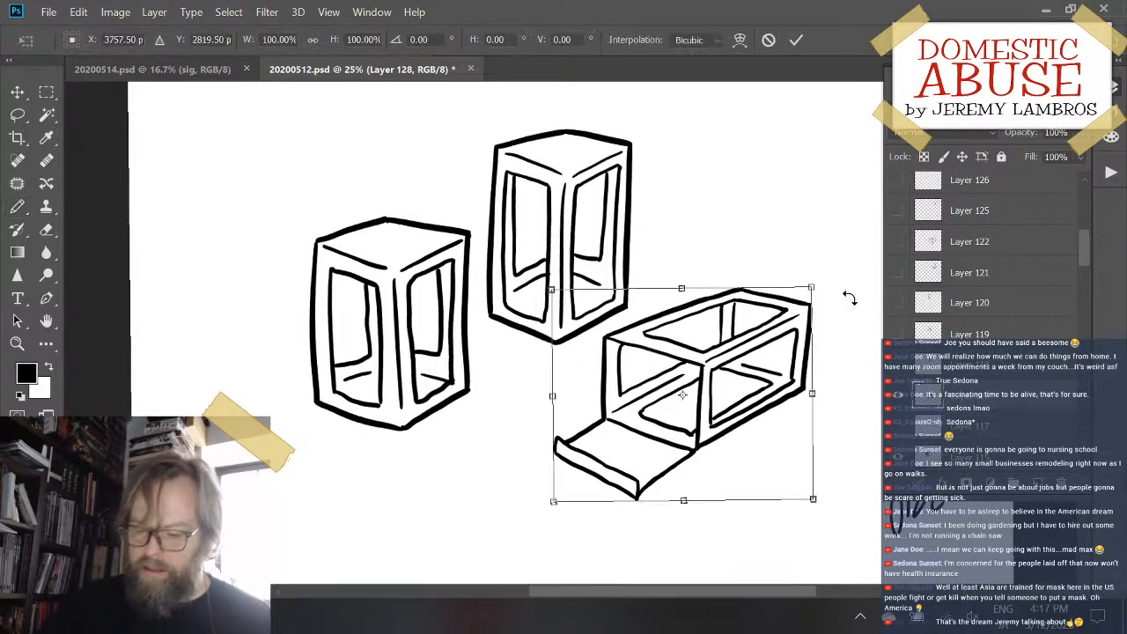
{"action": "mouse_move", "coordinate": [822, 284]}
{"action": "left_mouse_down"}
{"action": "mouse_move", "coordinate": [846, 252]}
{"action": "mouse_move", "coordinate": [831, 262]}
{"action": "left_mouse_up"}
{"action": "key", "text": "Return"}
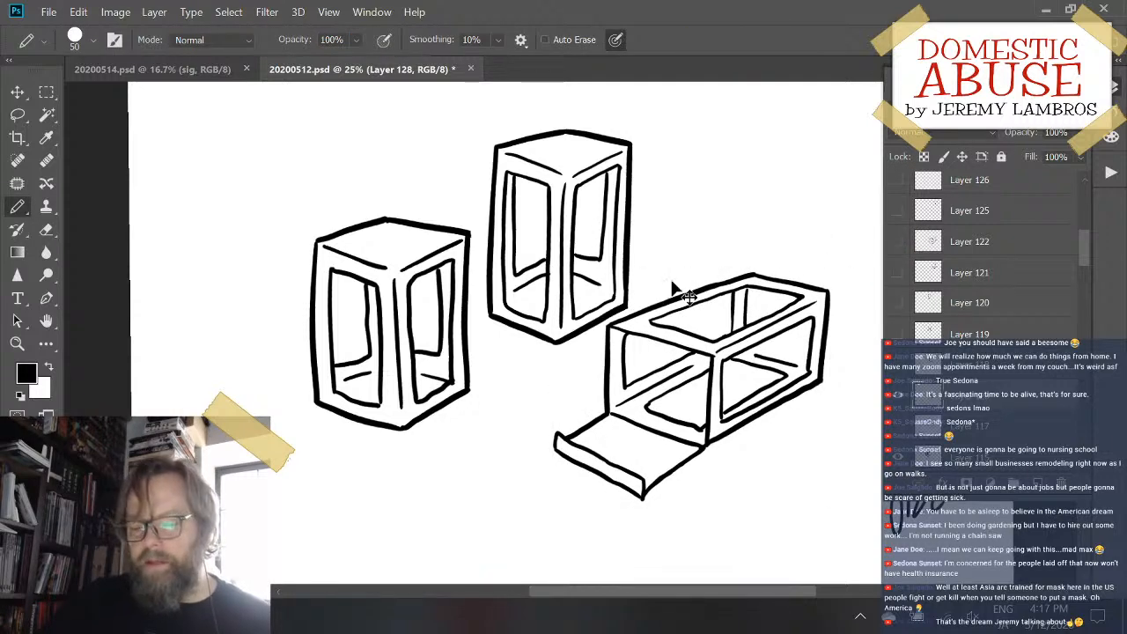
- Regroup the three boxes by shifting both upright boxes up and right and the open box down and left
{"action": "mouse_move", "coordinate": [628, 259]}
{"action": "left_mouse_down"}
{"action": "mouse_move", "coordinate": [668, 231]}
{"action": "mouse_move", "coordinate": [653, 235]}
{"action": "left_mouse_up"}
{"action": "left_click", "coordinate": [423, 397], "text": "ctrl"}
{"action": "left_click_drag", "start_coordinate": [472, 322], "coordinate": [497, 366]}
{"action": "left_click_drag", "start_coordinate": [606, 401], "coordinate": [570, 431]}
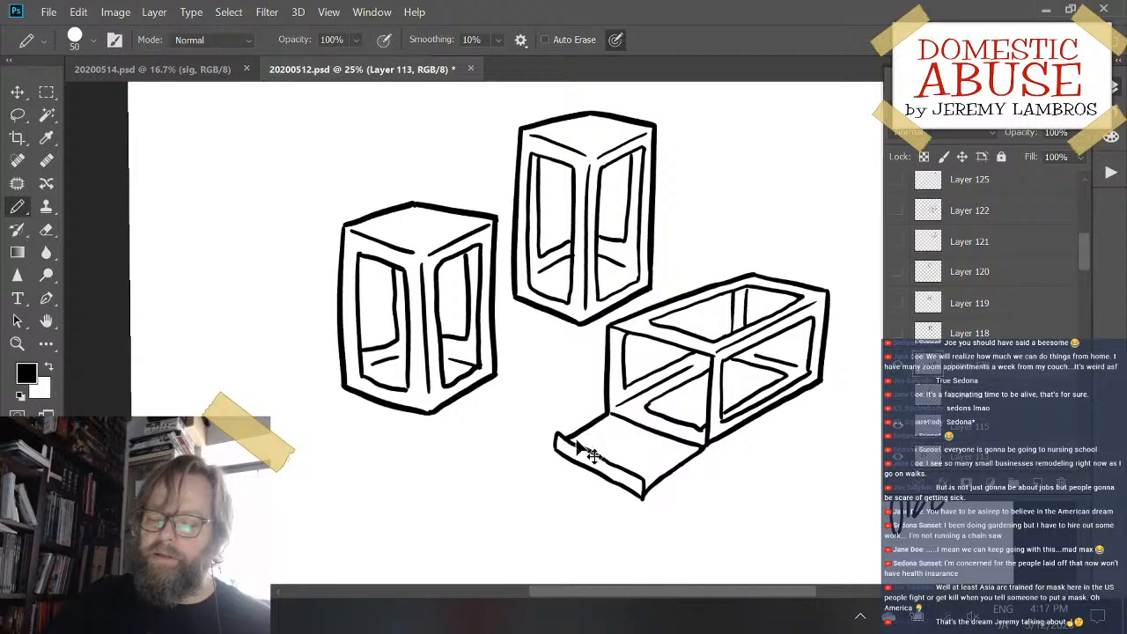
{"action": "left_click_drag", "start_coordinate": [642, 427], "coordinate": [590, 458]}
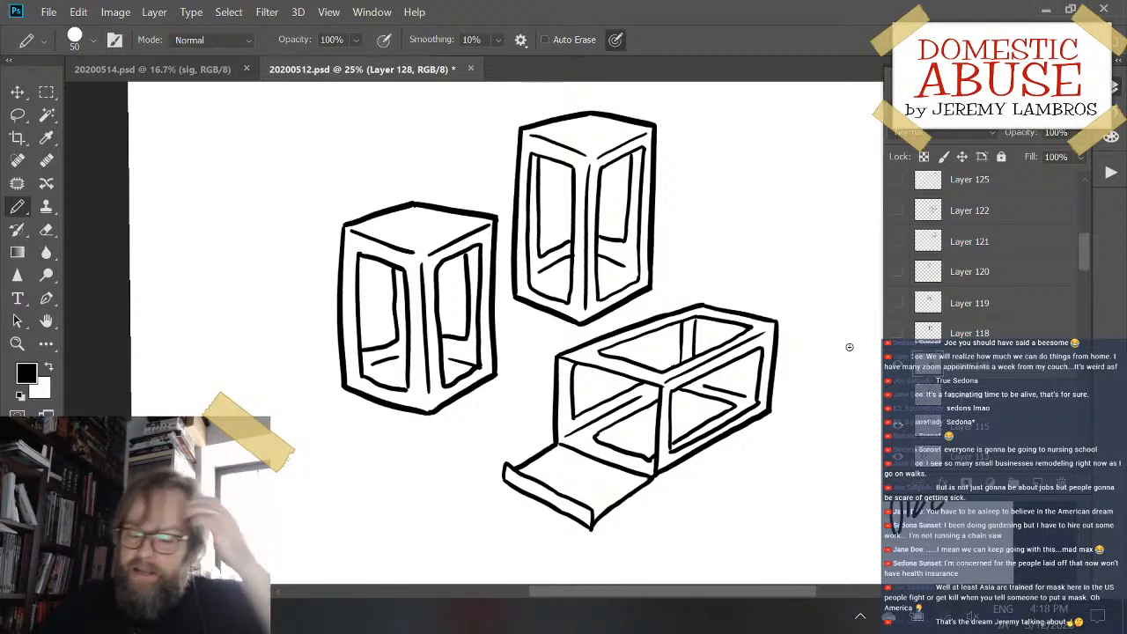
- Distort the open box by pulling the upper-left corner of its bounds slightly outward and down
{"action": "left_click", "coordinate": [78, 11]}
{"action": "mouse_move", "coordinate": [230, 370]}
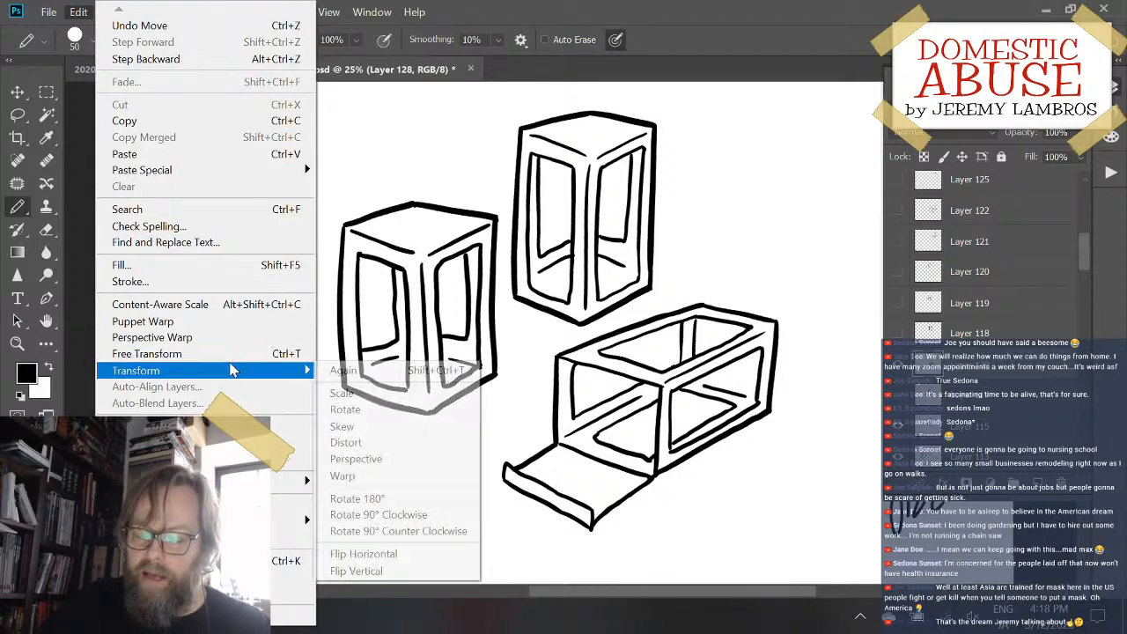
{"action": "left_click", "coordinate": [345, 442]}
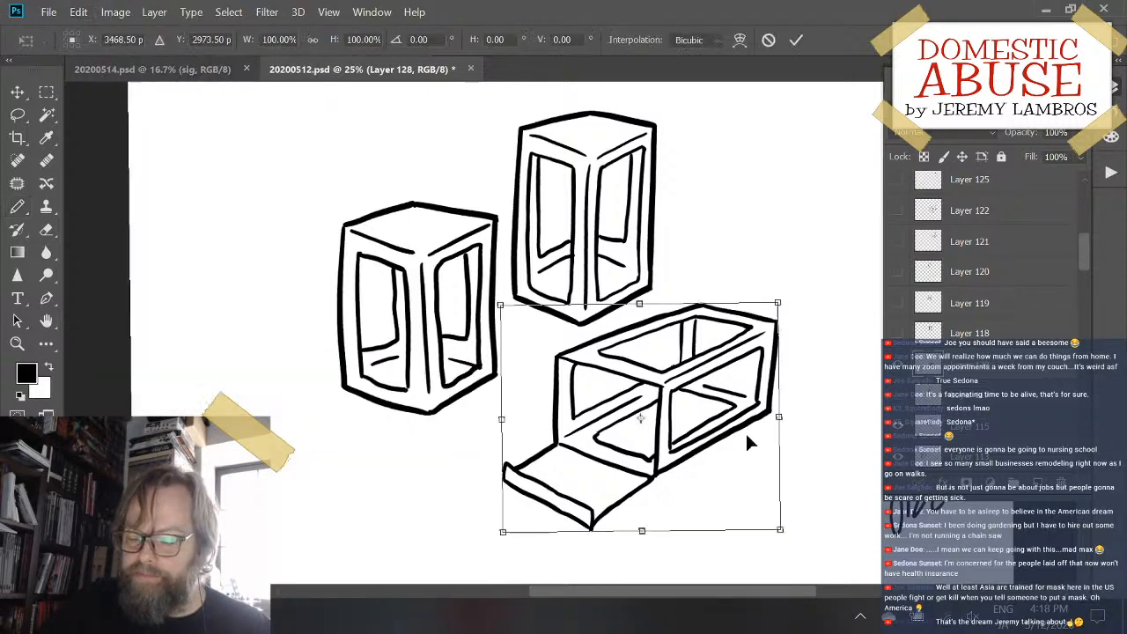
{"action": "left_click_drag", "start_coordinate": [503, 309], "coordinate": [481, 320]}
{"action": "key", "text": "Return"}
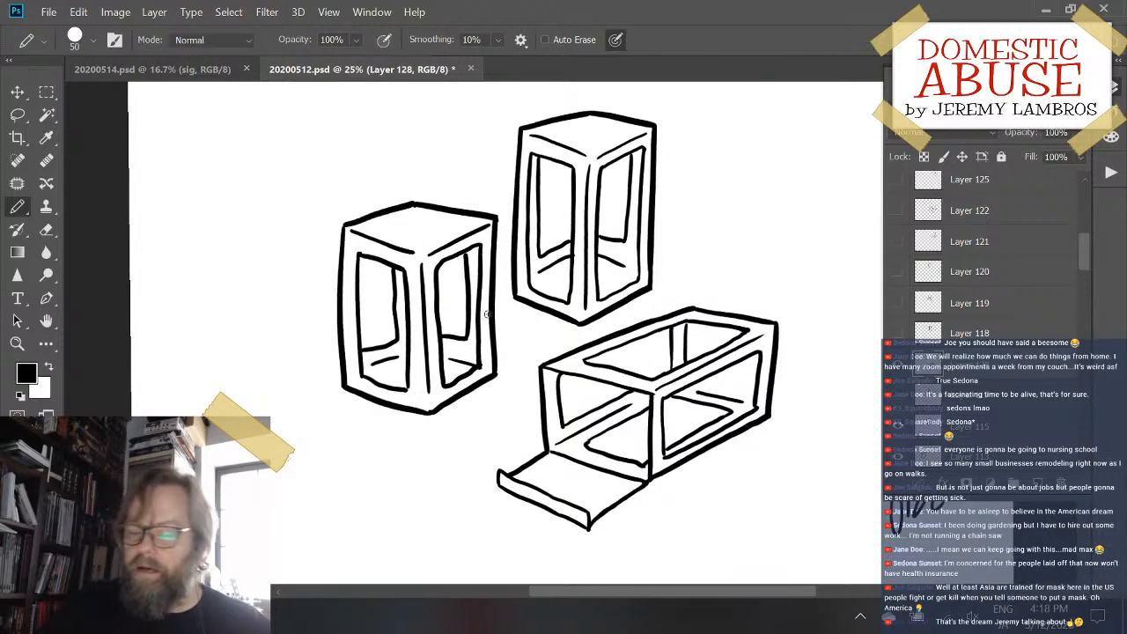
- Erase the vertical outer edge at the far right end of the open box
{"action": "mouse_move", "coordinate": [776, 355]}
{"action": "left_mouse_down"}
{"action": "mouse_move", "coordinate": [791, 338]}
{"action": "mouse_move", "coordinate": [791, 349]}
{"action": "mouse_move", "coordinate": [619, 383]}
{"action": "left_mouse_up"}
{"action": "key", "text": "ctrl+plus"}
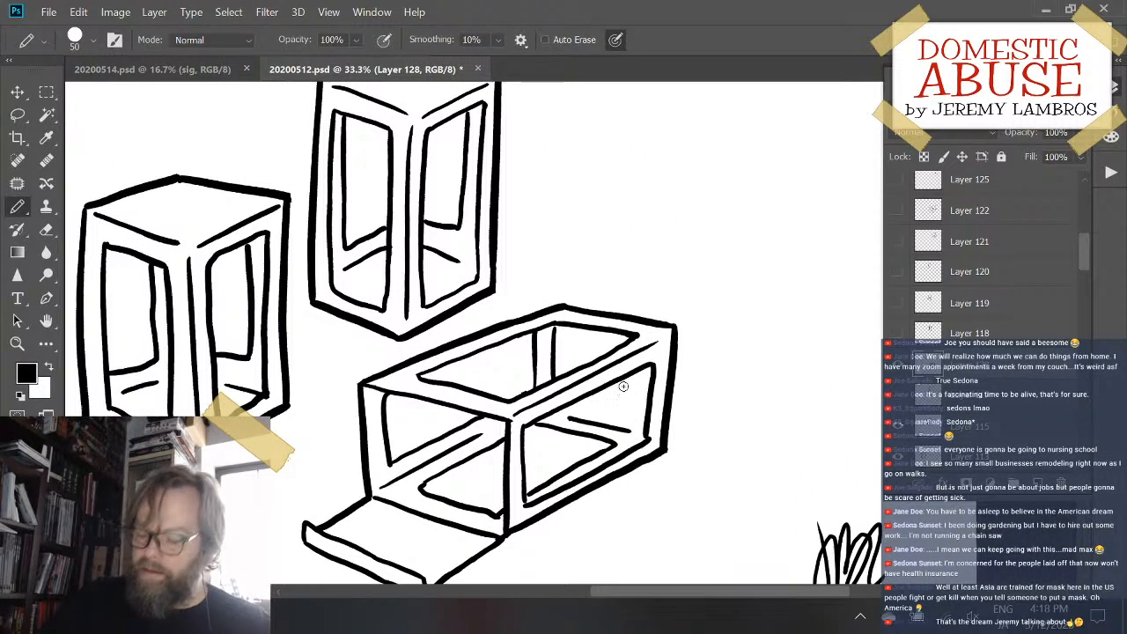
{"action": "key", "text": "ctrl+plus"}
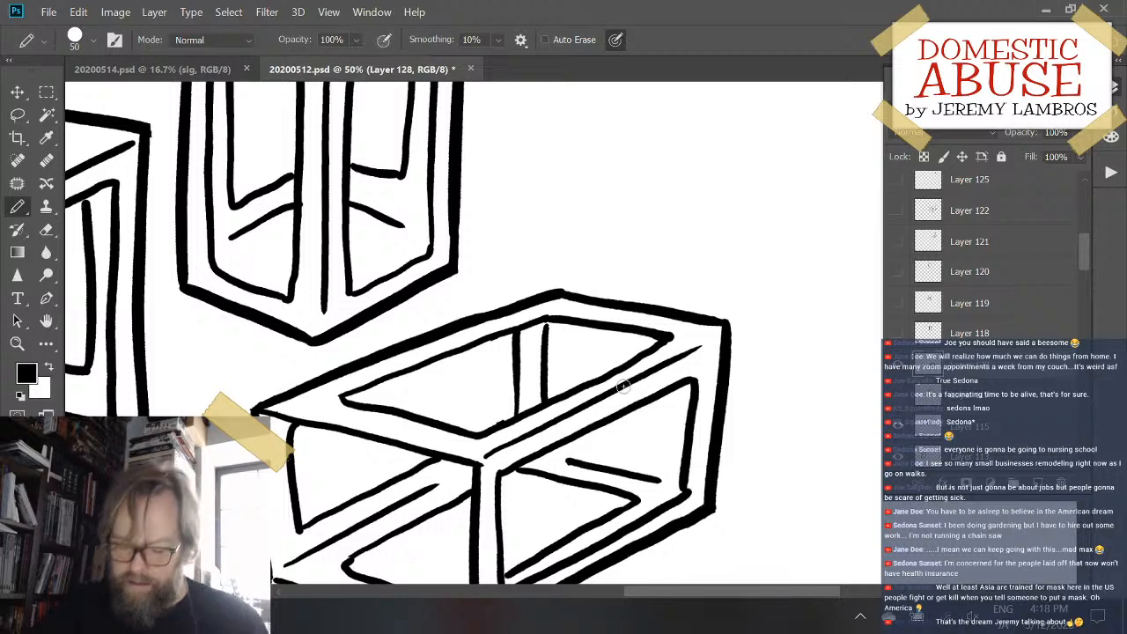
{"action": "key", "text": "e"}
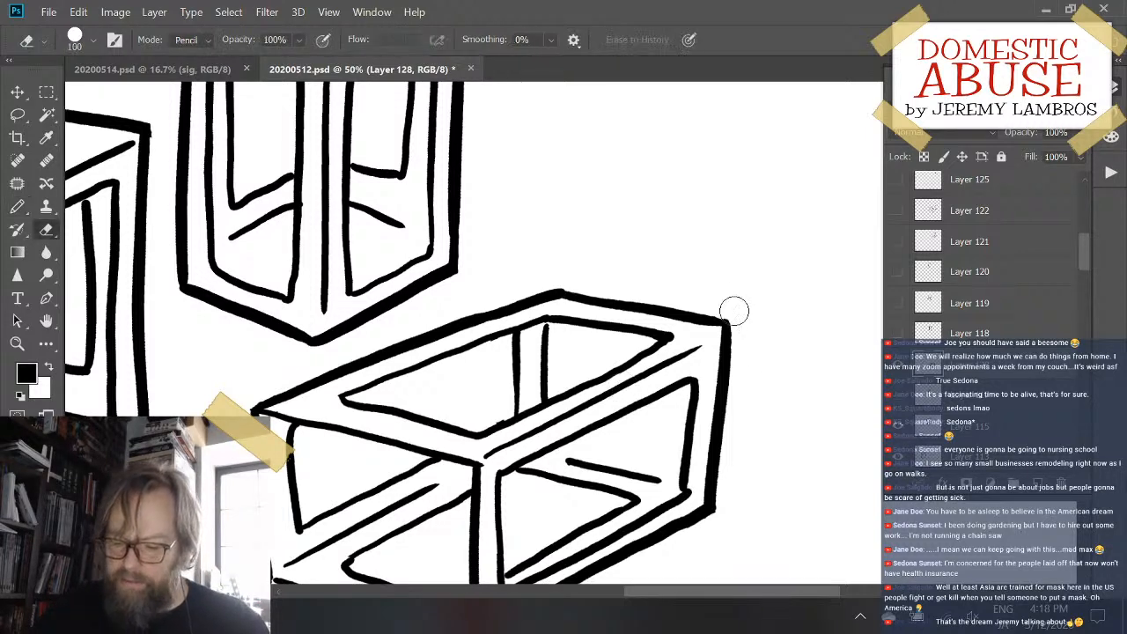
{"action": "mouse_move", "coordinate": [732, 309]}
{"action": "left_mouse_down"}
{"action": "mouse_move", "coordinate": [734, 485]}
{"action": "mouse_move", "coordinate": [709, 491]}
{"action": "mouse_move", "coordinate": [736, 472]}
{"action": "left_mouse_up"}
- Extend the open box's thick lower outline slightly past its far right corner with the Pencil, undoing and retrying the stroke
{"action": "key", "text": "b"}
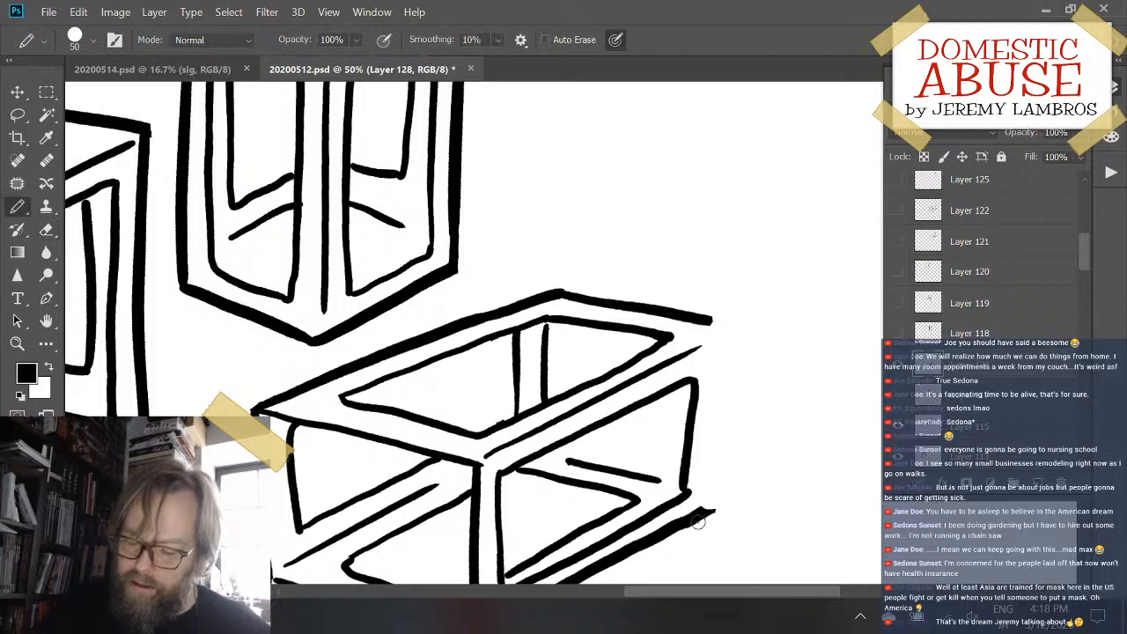
{"action": "left_click_drag", "start_coordinate": [692, 518], "coordinate": [736, 499]}
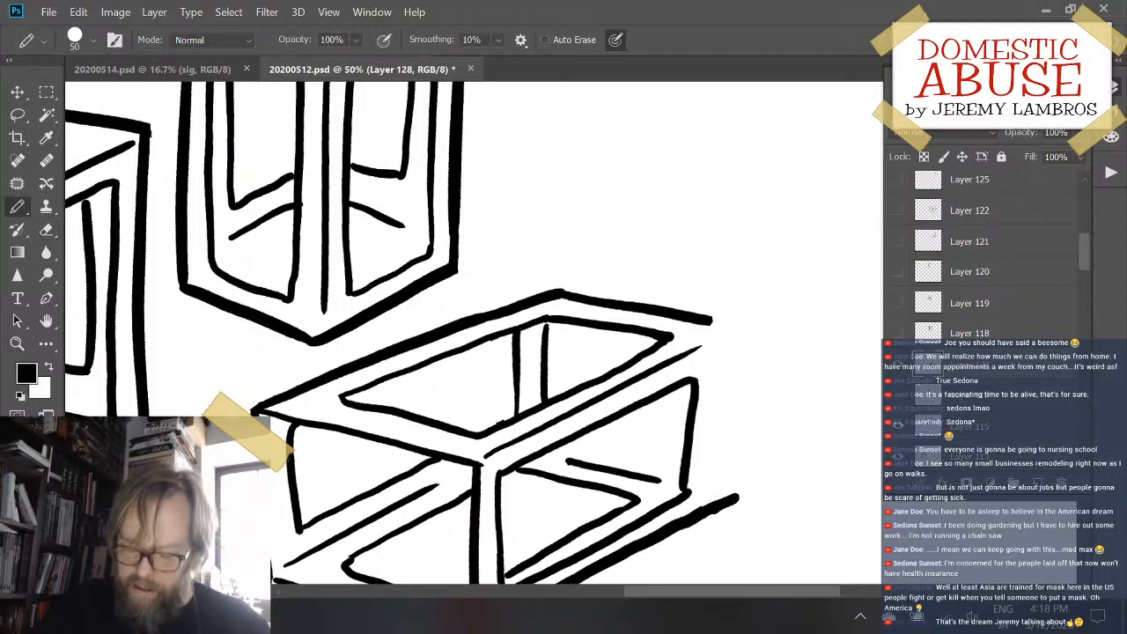
{"action": "key", "text": "ctrl+z"}
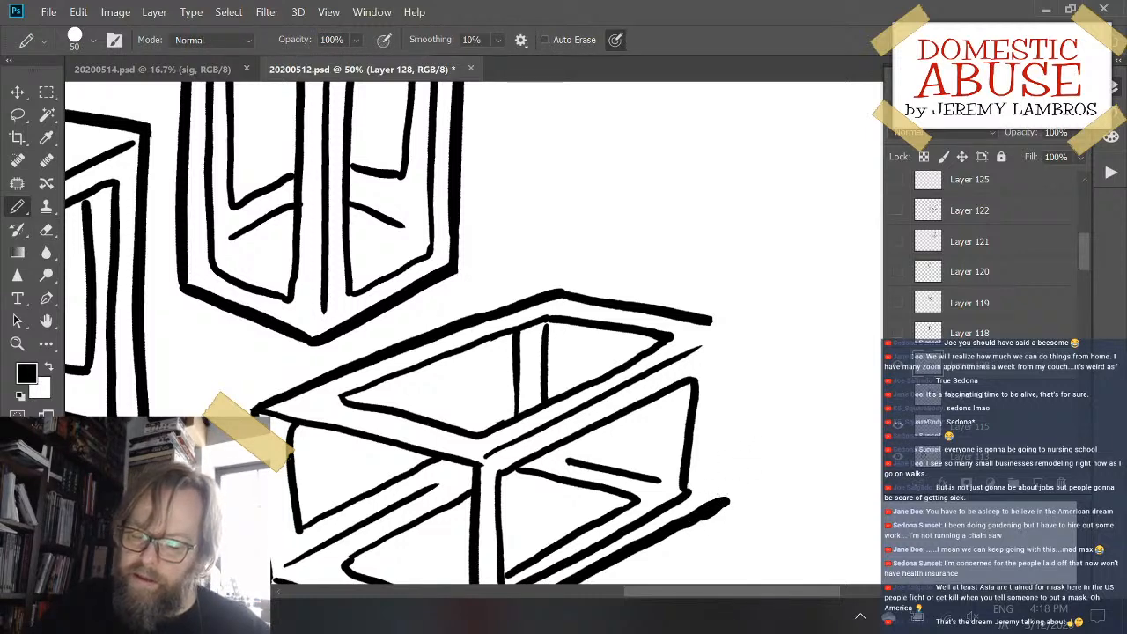
{"action": "mouse_move", "coordinate": [698, 515]}
{"action": "left_mouse_down"}
{"action": "mouse_move", "coordinate": [734, 501]}
{"action": "mouse_move", "coordinate": [710, 511]}
{"action": "left_mouse_up"}
{"action": "key", "text": "ctrl+z"}
{"action": "key", "text": "ctrl+z"}
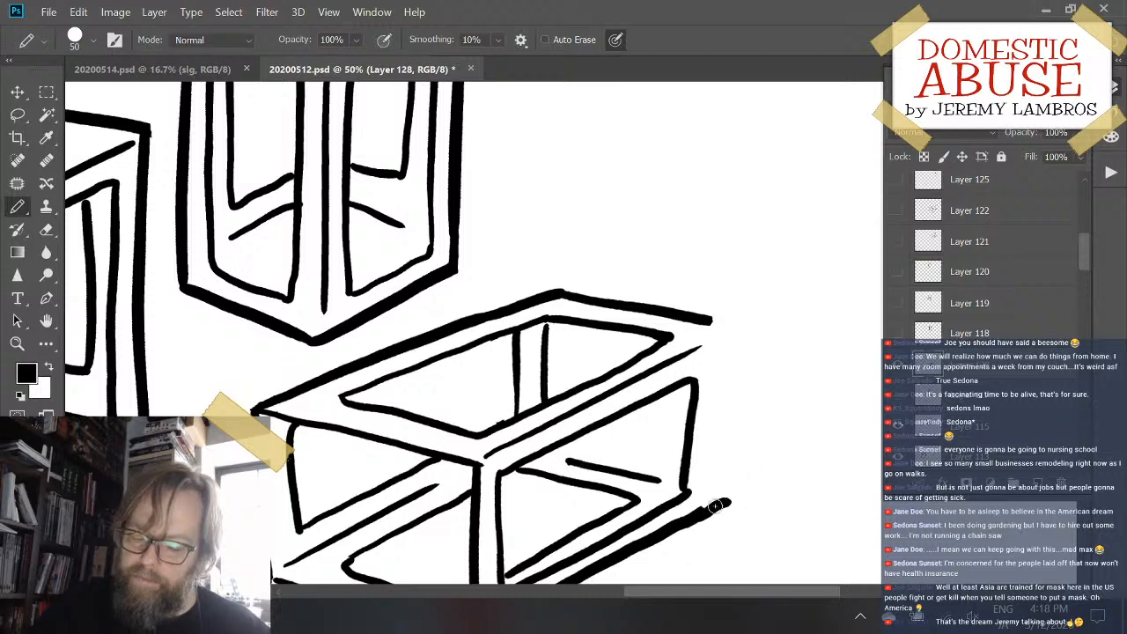
{"action": "key", "text": "ctrl+z"}
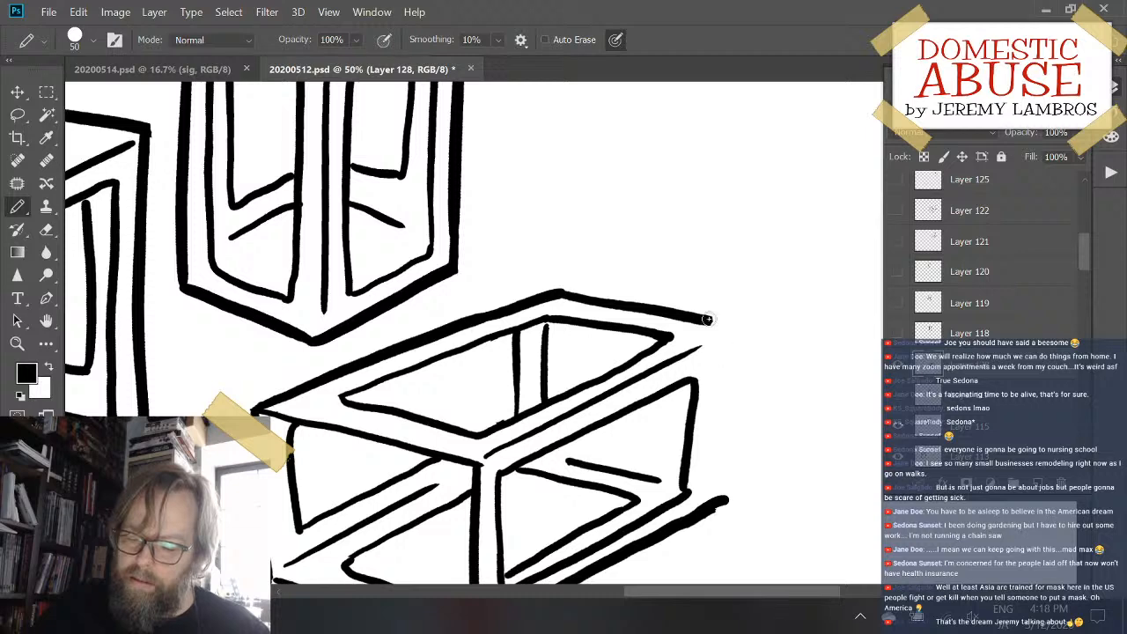
- Redraw the far right vertical edge from the top corner to the lower outline, undoing and retrying until it slants slightly inward
{"action": "mouse_move", "coordinate": [707, 319]}
{"action": "left_mouse_down"}
{"action": "mouse_move", "coordinate": [728, 324]}
{"action": "mouse_move", "coordinate": [722, 481]}
{"action": "left_mouse_up"}
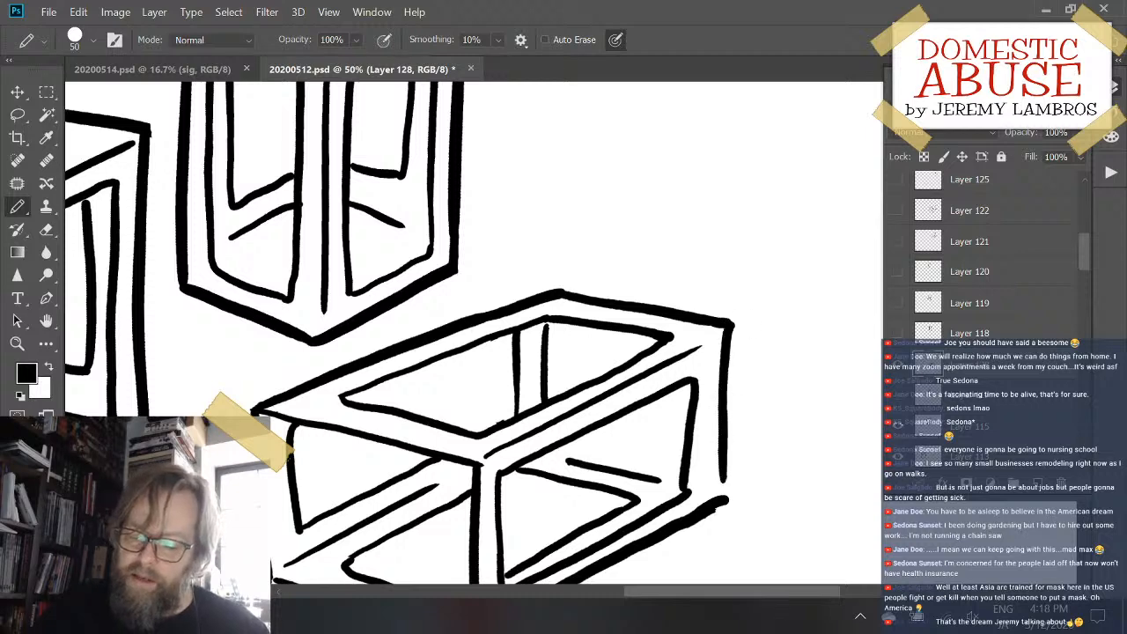
{"action": "key", "text": "ctrl+z"}
{"action": "left_click_drag", "start_coordinate": [730, 324], "coordinate": [723, 479]}
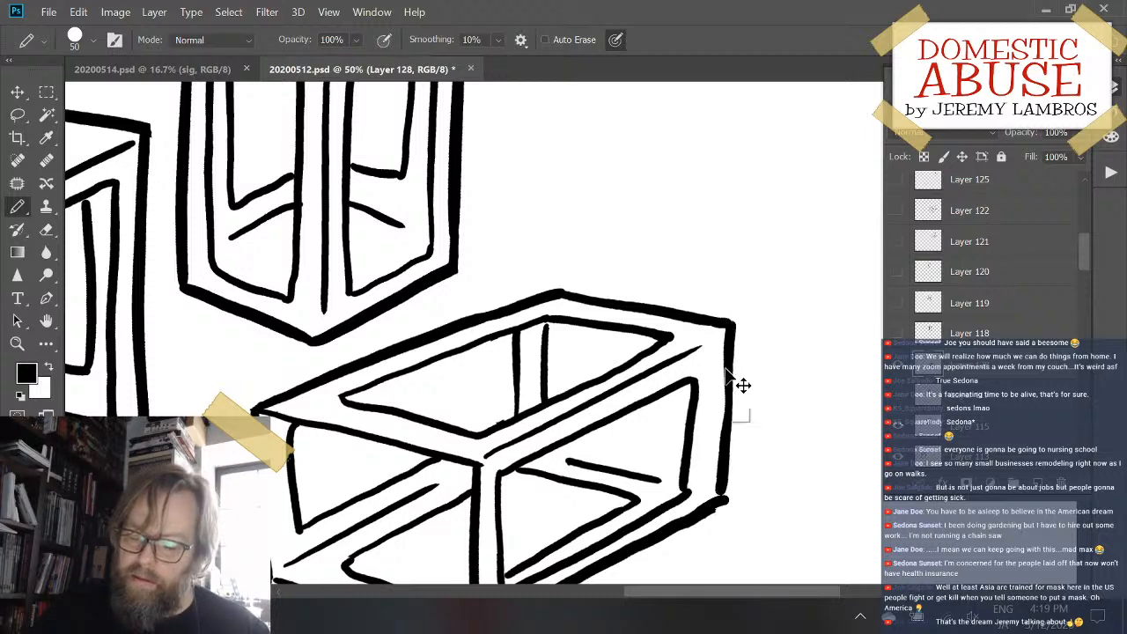
{"action": "key", "text": "ctrl+z"}
{"action": "left_click_drag", "start_coordinate": [729, 327], "coordinate": [723, 479]}
{"action": "key", "text": "ctrl+z"}
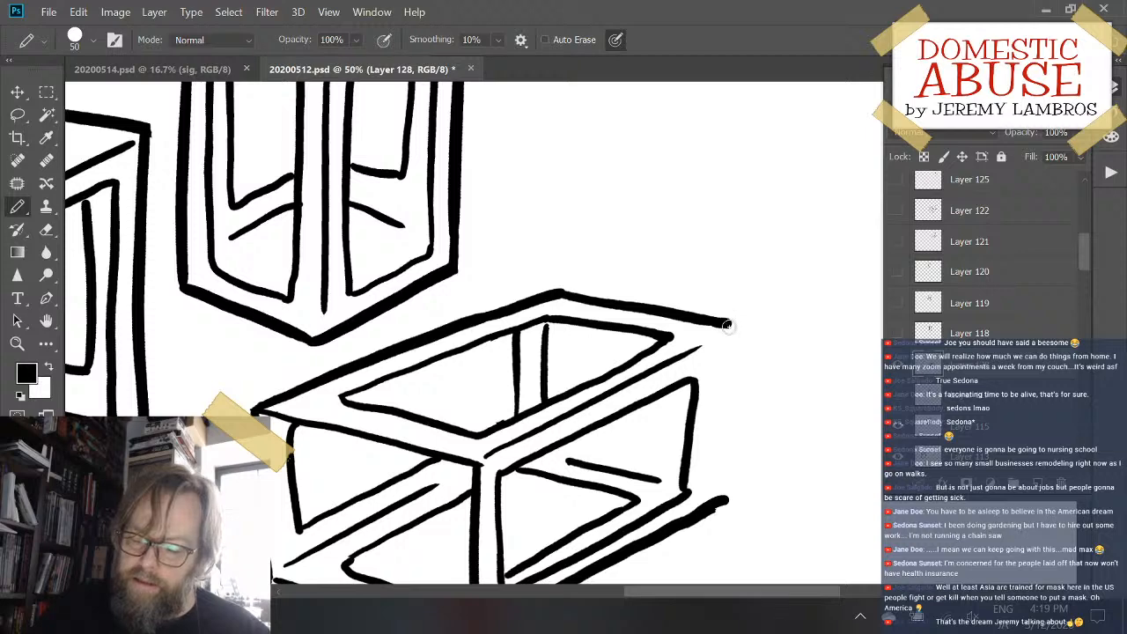
{"action": "left_click_drag", "start_coordinate": [727, 326], "coordinate": [721, 480]}
{"action": "key", "text": "ctrl+z"}
{"action": "left_click_drag", "start_coordinate": [730, 324], "coordinate": [721, 478]}
{"action": "key", "text": "ctrl+z"}
{"action": "left_click_drag", "start_coordinate": [728, 324], "coordinate": [718, 500]}
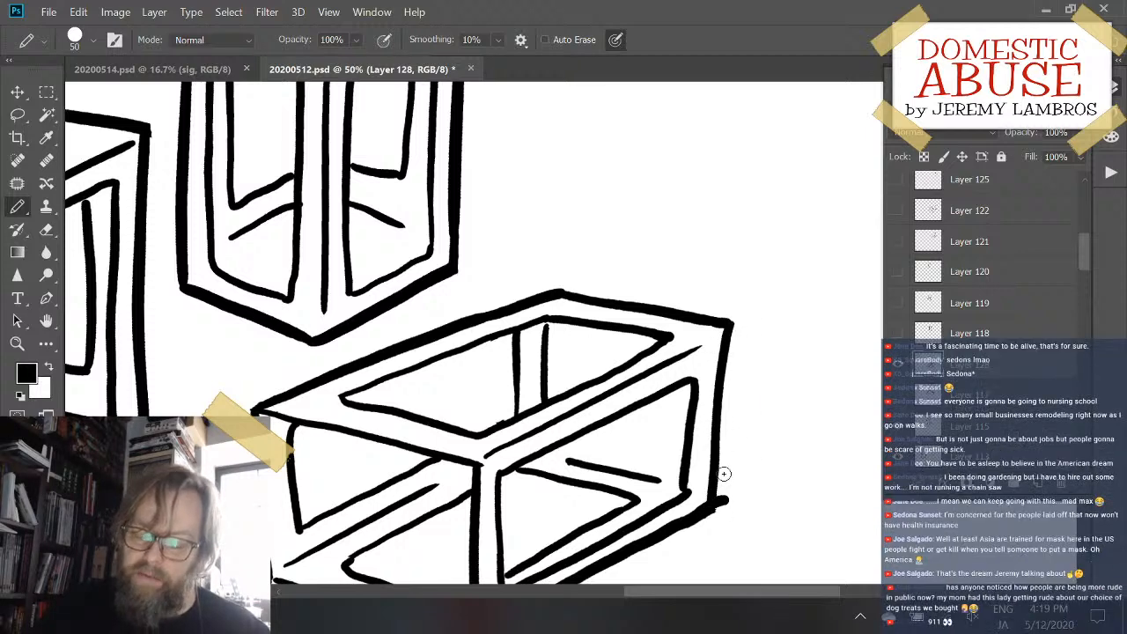
- Erase the bit of lower outline sticking out past the redrawn far right edge of the open box
{"action": "key", "text": "e"}
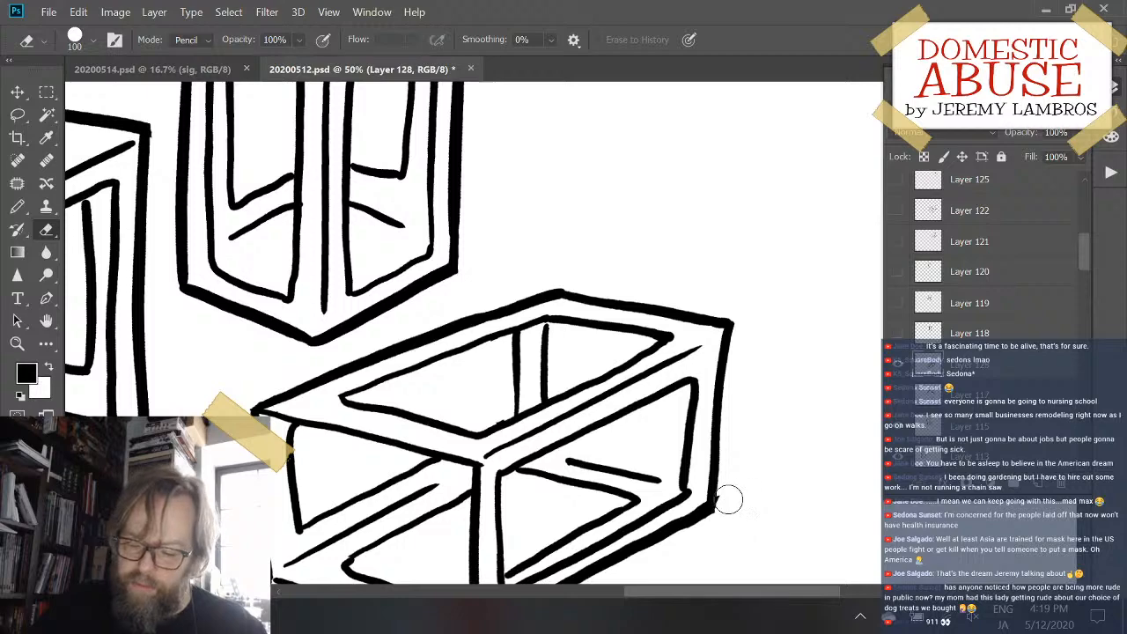
{"action": "mouse_move", "coordinate": [761, 447]}
{"action": "left_mouse_down"}
{"action": "mouse_move", "coordinate": [778, 284]}
{"action": "mouse_move", "coordinate": [774, 293]}
{"action": "left_mouse_up"}
{"action": "key", "text": "ctrl+minus"}
{"action": "key", "text": "ctrl+minus"}
{"action": "key", "text": "ctrl+minus"}
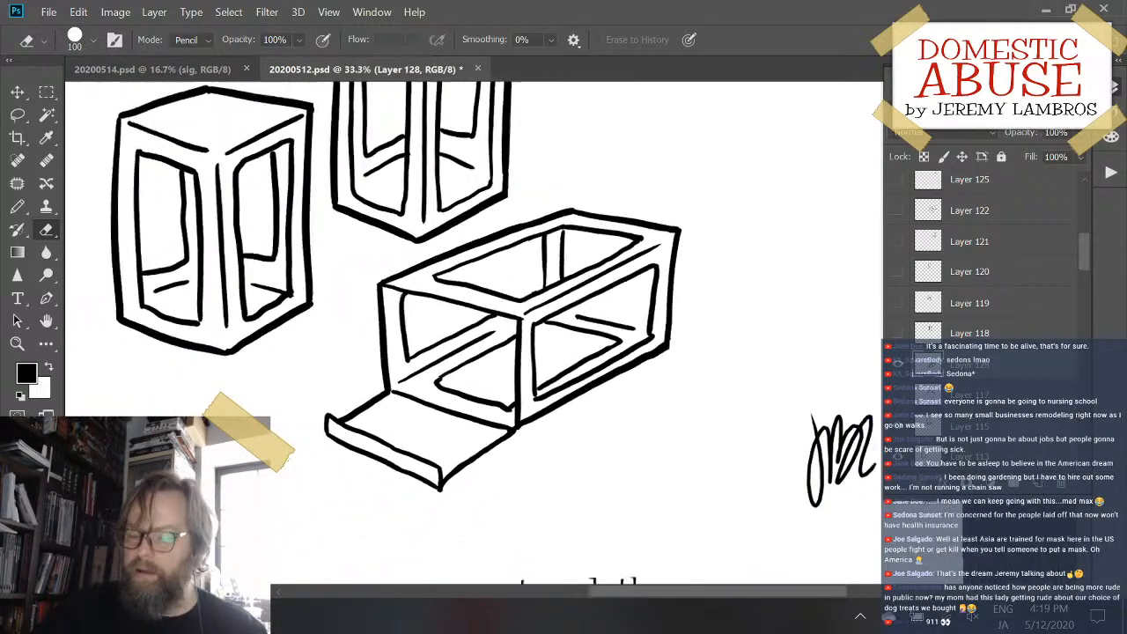
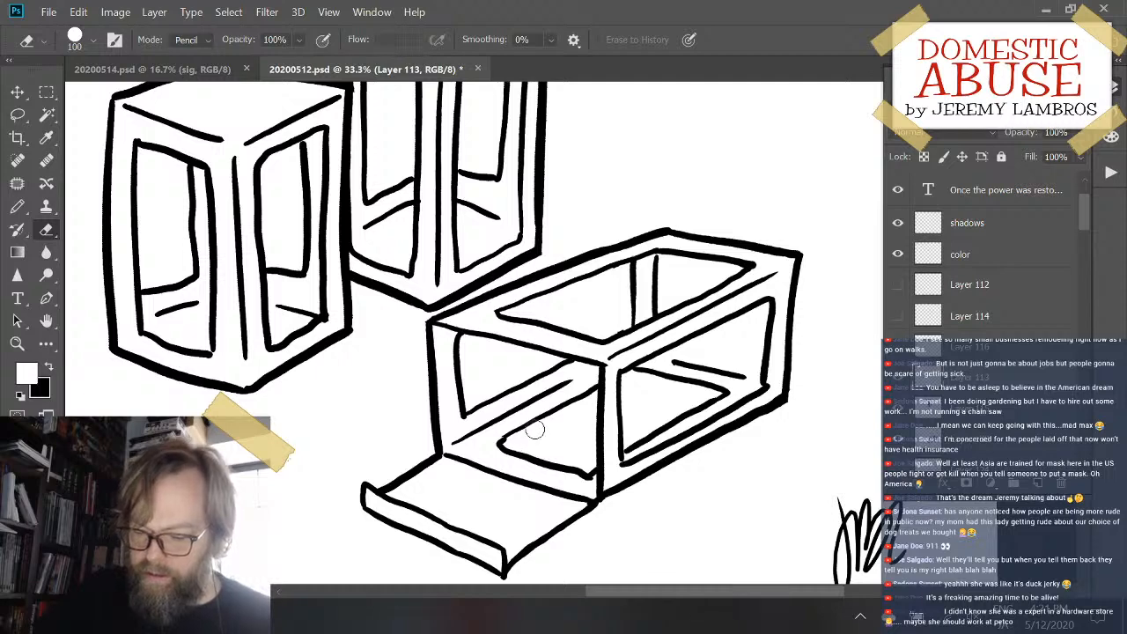
- On Layer 128, erase the floor window outline visible through the open box's front and side openings, including leftover bits
{"action": "left_click", "coordinate": [975, 448]}
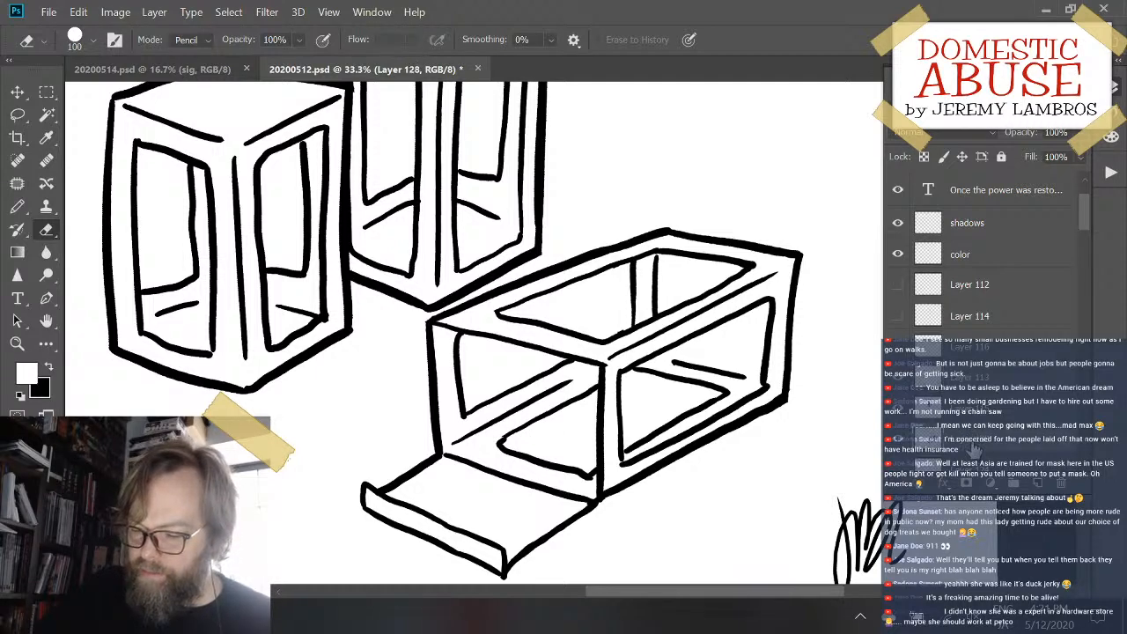
{"action": "mouse_move", "coordinate": [528, 447]}
{"action": "left_mouse_down"}
{"action": "mouse_move", "coordinate": [568, 411]}
{"action": "mouse_move", "coordinate": [523, 433]}
{"action": "mouse_move", "coordinate": [584, 475]}
{"action": "mouse_move", "coordinate": [602, 446]}
{"action": "mouse_move", "coordinate": [587, 472]}
{"action": "mouse_move", "coordinate": [570, 467]}
{"action": "mouse_move", "coordinate": [581, 397]}
{"action": "left_mouse_up"}
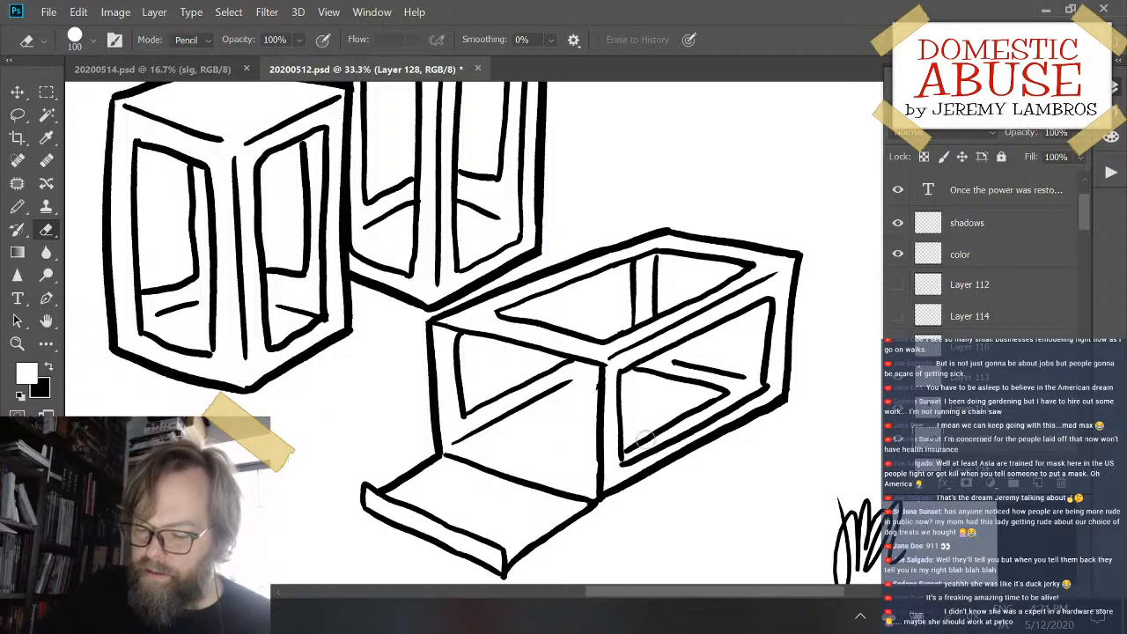
{"action": "mouse_move", "coordinate": [646, 437]}
{"action": "left_mouse_down"}
{"action": "mouse_move", "coordinate": [631, 449]}
{"action": "mouse_move", "coordinate": [722, 392]}
{"action": "mouse_move", "coordinate": [639, 373]}
{"action": "left_mouse_up"}
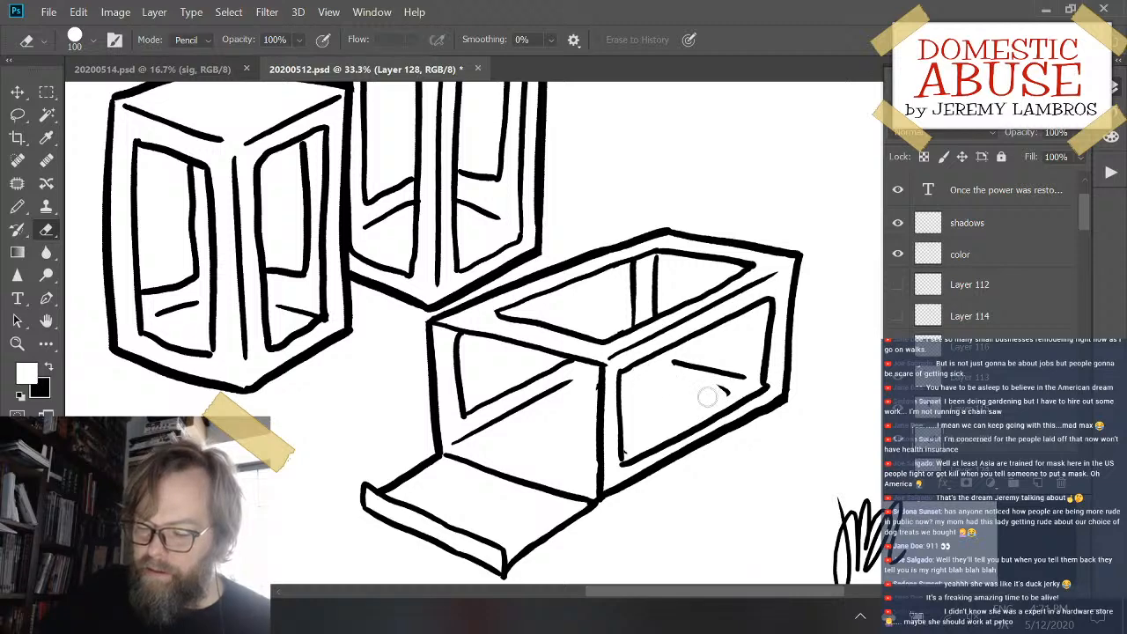
{"action": "left_click_drag", "start_coordinate": [714, 395], "coordinate": [716, 392]}
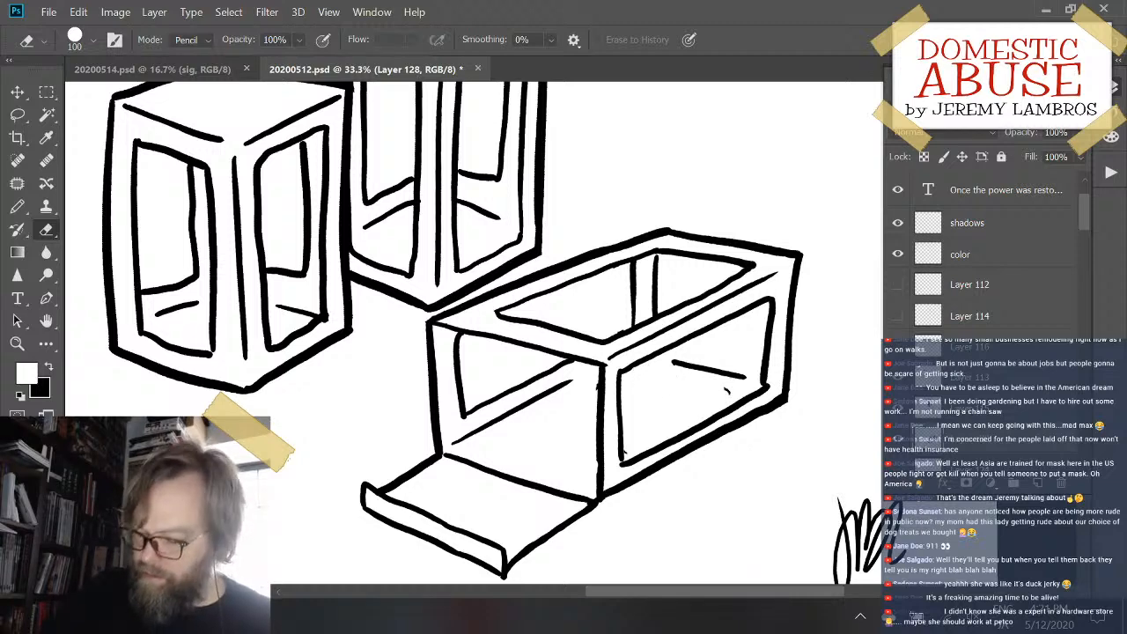
{"action": "key", "text": "ctrl+plus"}
{"action": "key", "text": "ctrl+plus"}
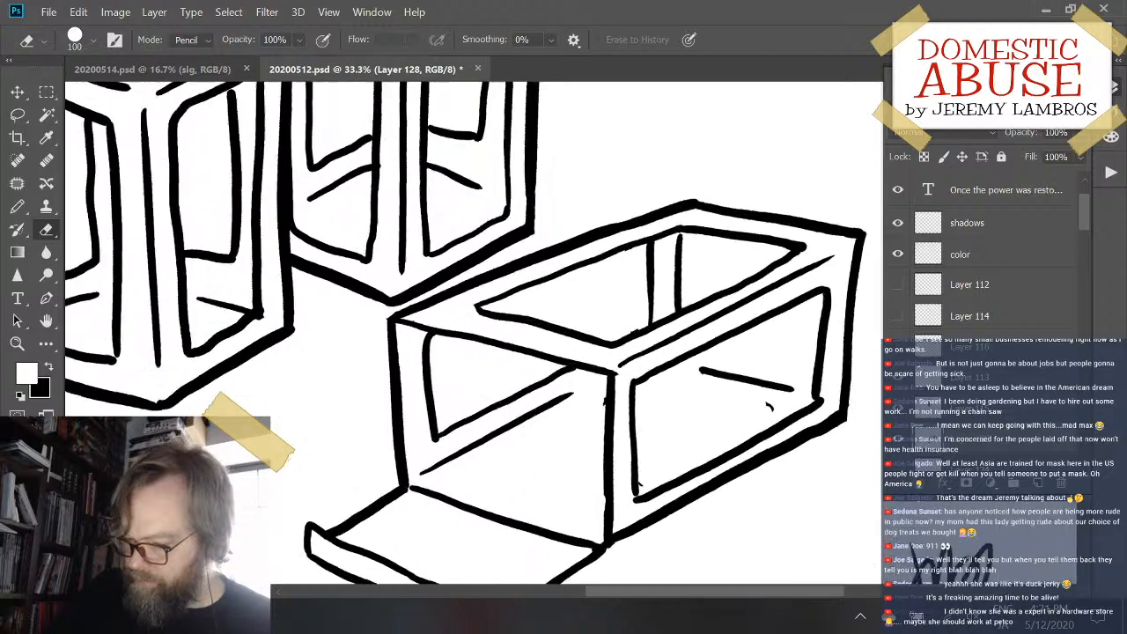
{"action": "mouse_move", "coordinate": [596, 399]}
{"action": "left_mouse_down"}
{"action": "mouse_move", "coordinate": [499, 397]}
{"action": "mouse_move", "coordinate": [476, 357]}
{"action": "mouse_move", "coordinate": [454, 353]}
{"action": "left_mouse_up"}
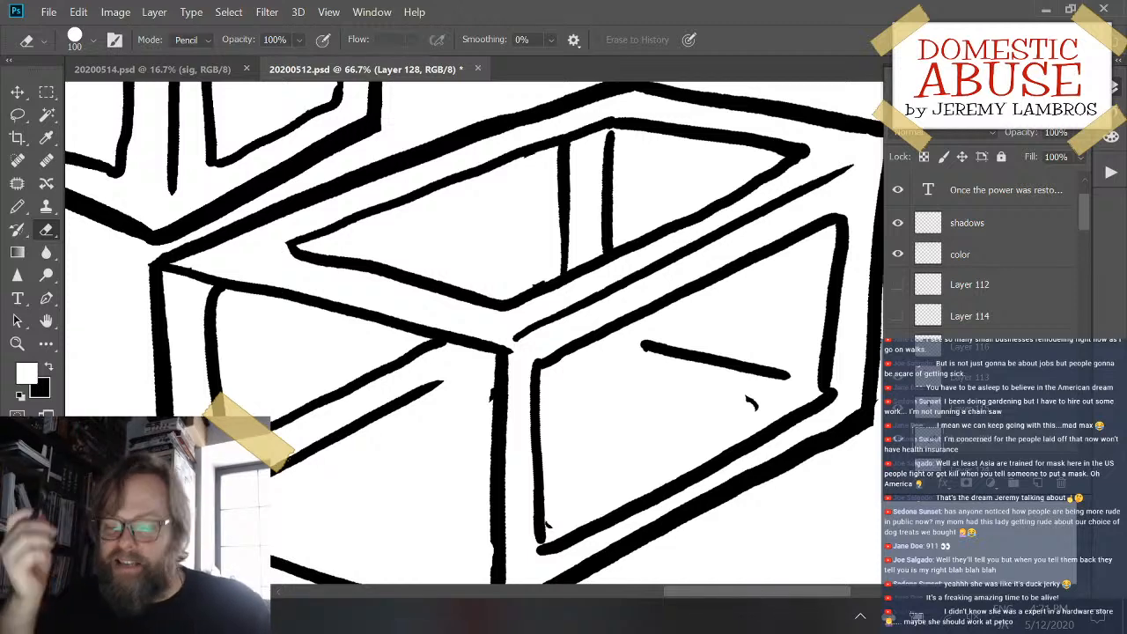
{"action": "left_click_drag", "start_coordinate": [759, 398], "coordinate": [729, 415]}
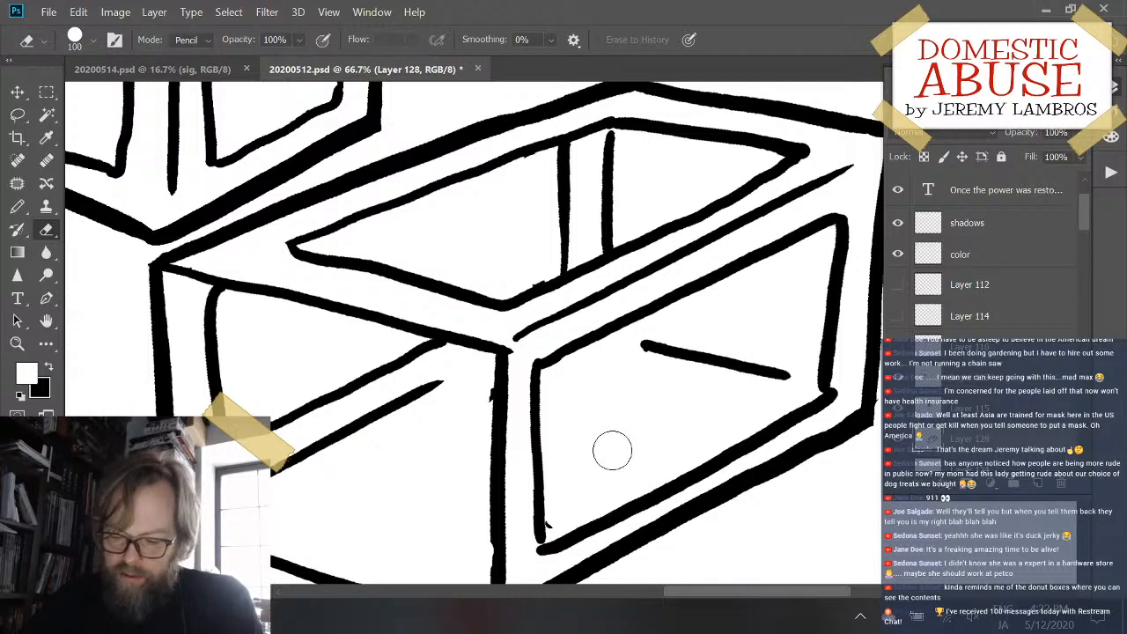
- Set the Eraser size to 47 px and clean the leftover speck and rough spots around the open box's front corner and side window
{"action": "left_click", "coordinate": [92, 41]}
{"action": "left_click_drag", "start_coordinate": [154, 97], "coordinate": [126, 101]}
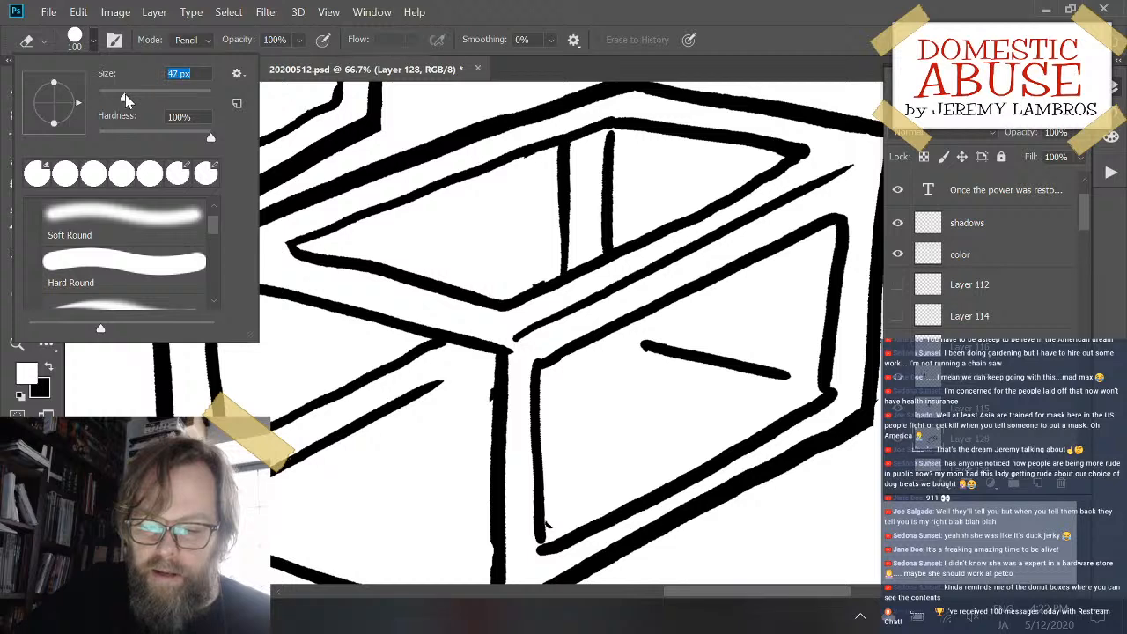
{"action": "left_click", "coordinate": [530, 16]}
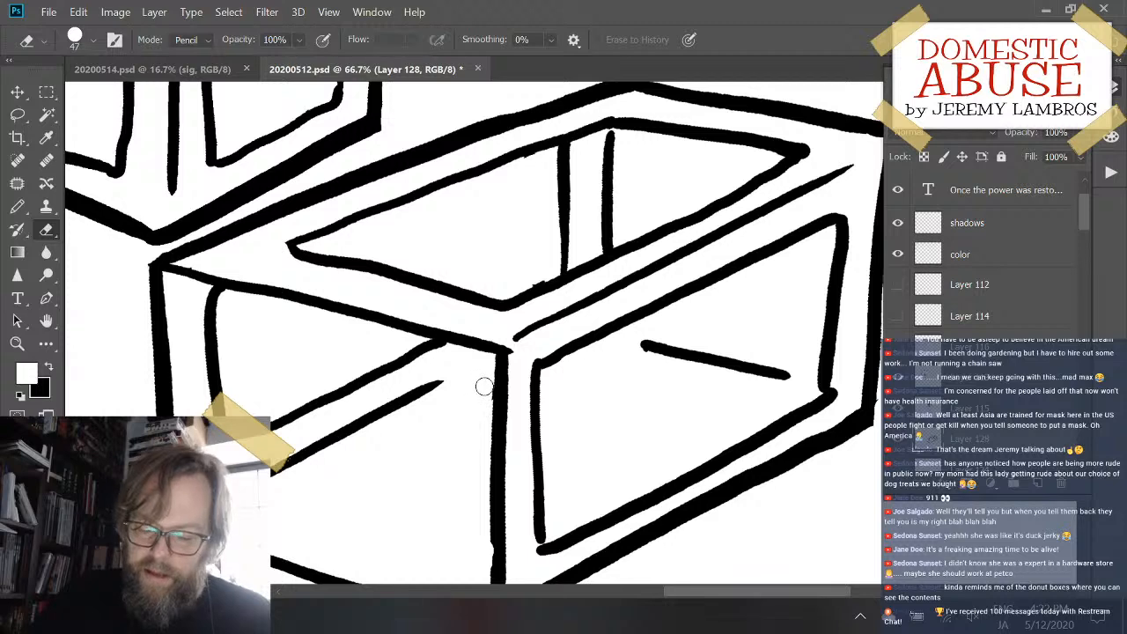
{"action": "left_click_drag", "start_coordinate": [533, 409], "coordinate": [566, 315]}
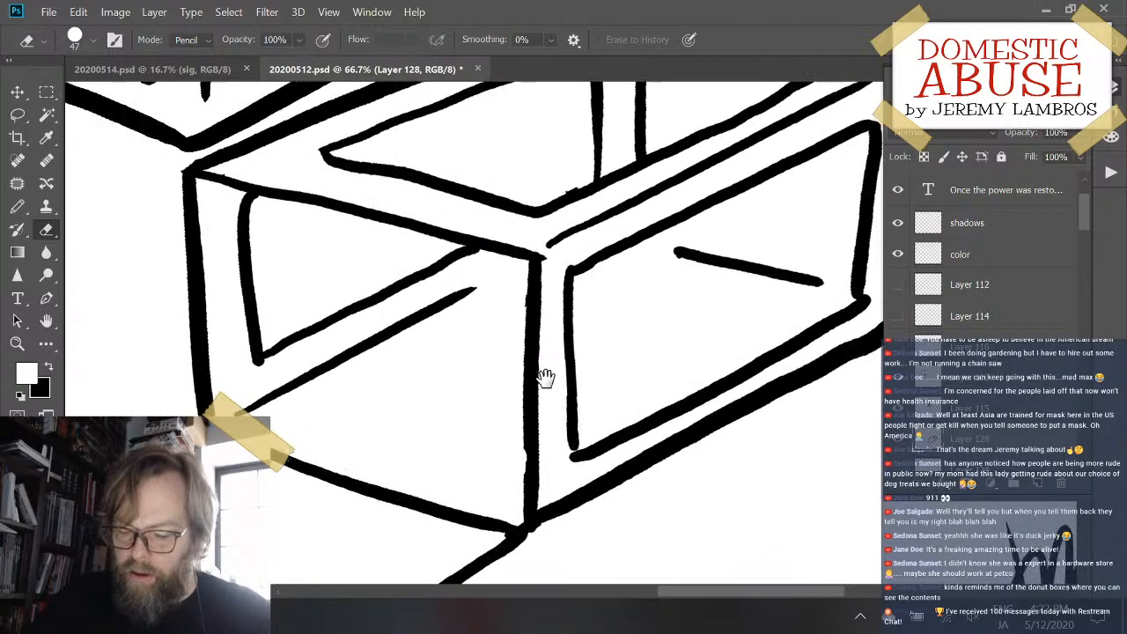
- Touch up the open box's front vertical edge and smooth the bump on the top window's near edge with Pencil and Eraser
{"action": "key", "text": "x"}
{"action": "key", "text": "b"}
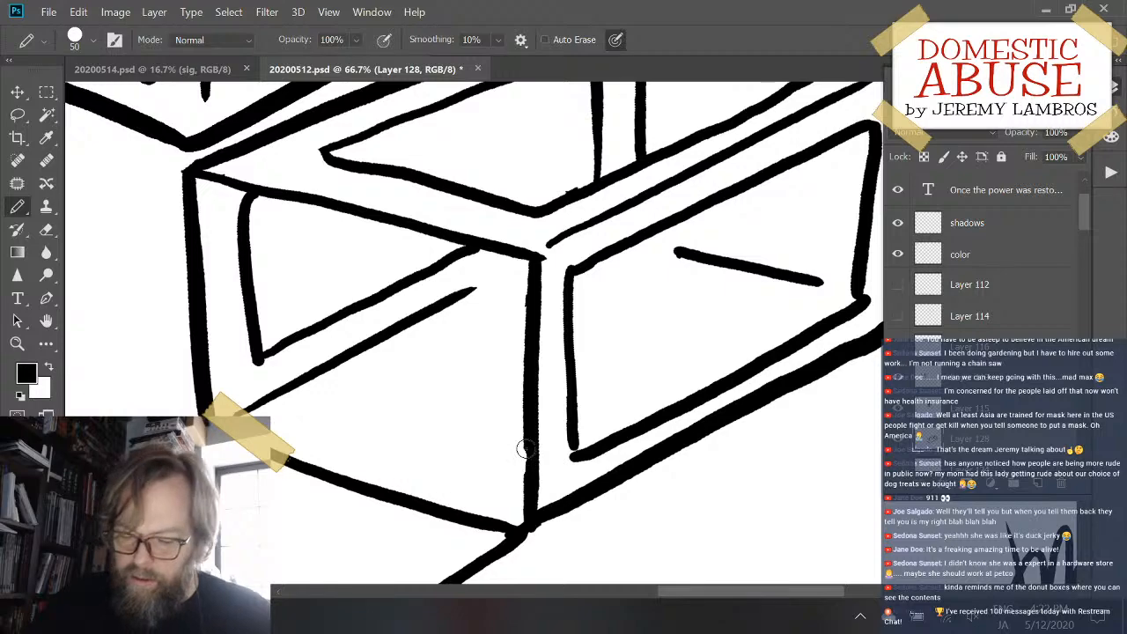
{"action": "left_click_drag", "start_coordinate": [526, 449], "coordinate": [528, 473]}
{"action": "key", "text": "ctrl+z"}
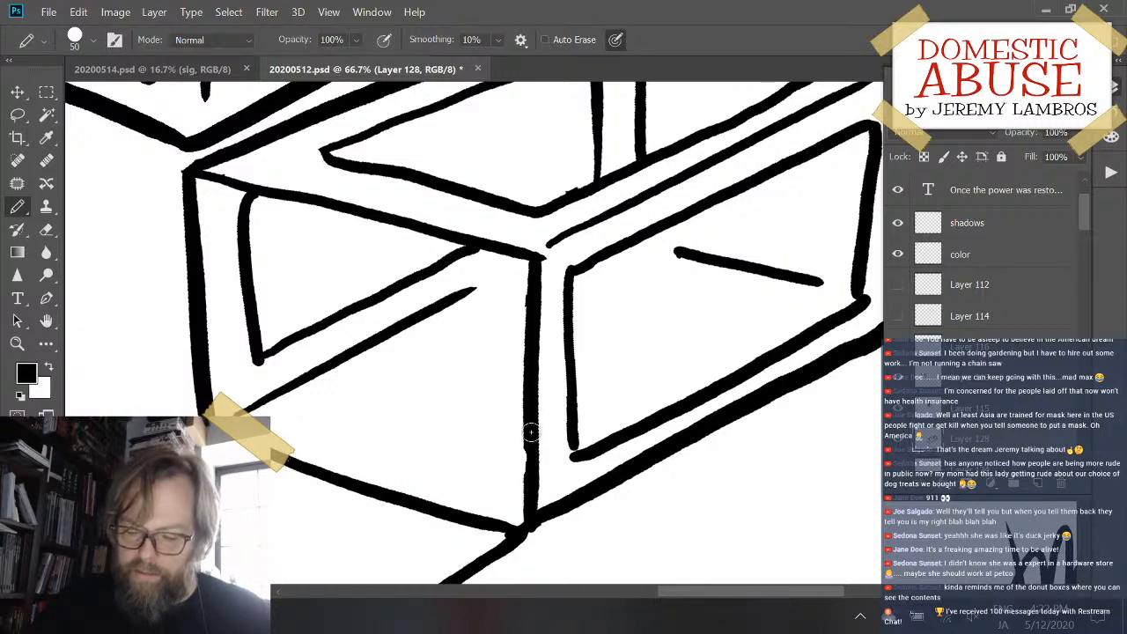
{"action": "left_click_drag", "start_coordinate": [649, 281], "coordinate": [602, 410]}
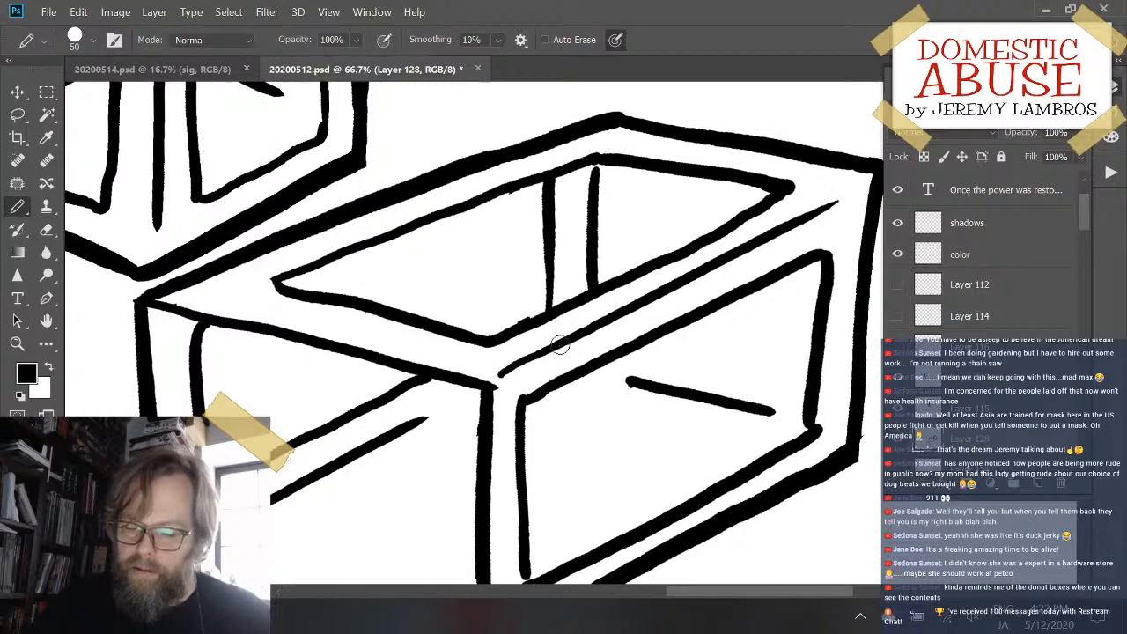
{"action": "key", "text": "e"}
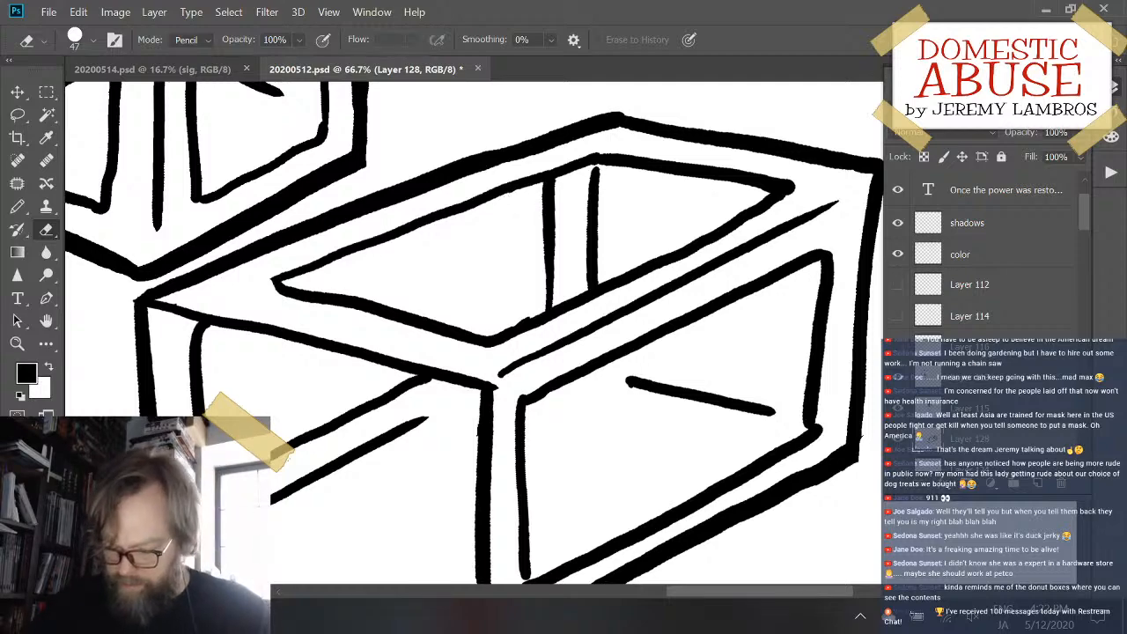
{"action": "key", "text": "b"}
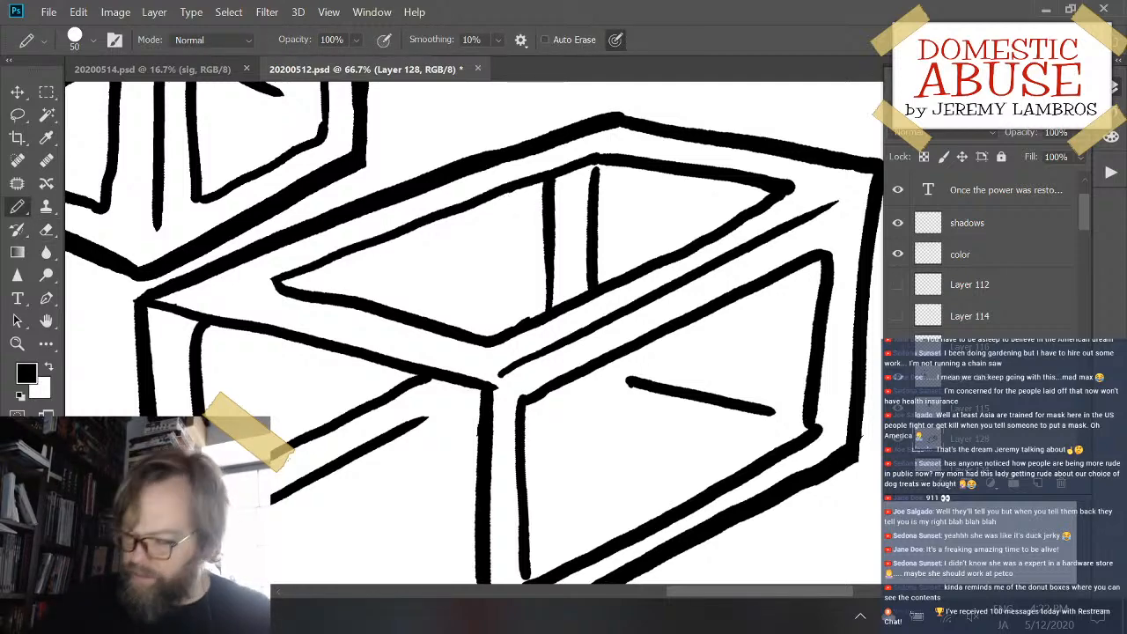
- Shift the rear upright box slightly up and right on Layer 115 and erase the inner frame lines seen through its left window
{"action": "key", "text": "ctrl+minus"}
{"action": "key", "text": "ctrl+minus"}
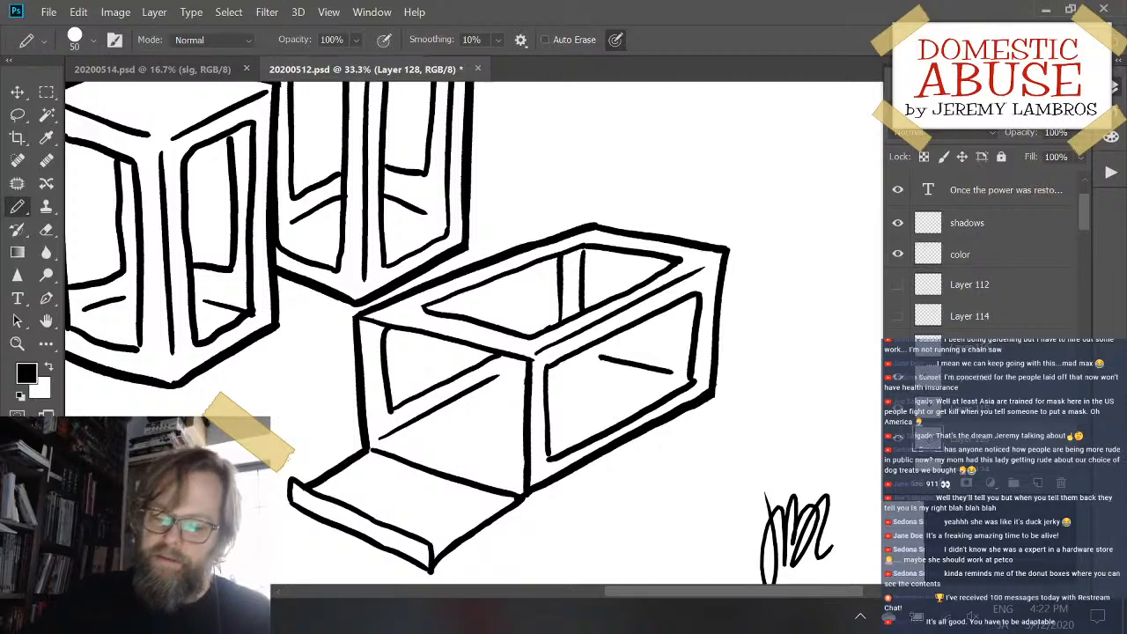
{"action": "left_click_drag", "start_coordinate": [501, 220], "coordinate": [608, 384]}
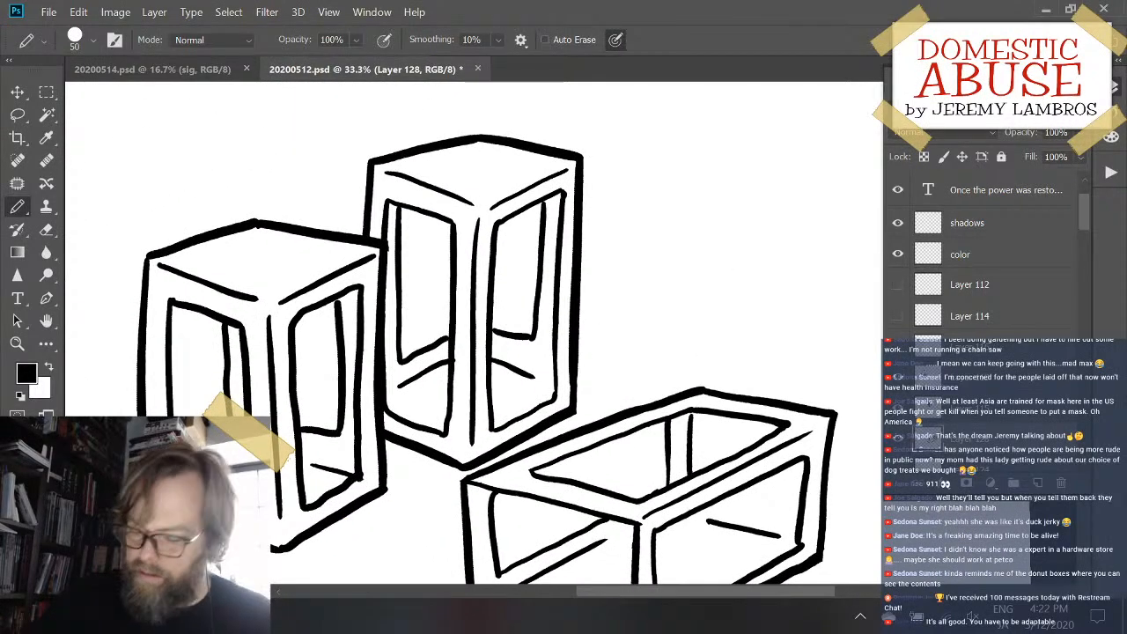
{"action": "key", "text": "ctrl+plus"}
{"action": "key", "text": "ctrl+plus"}
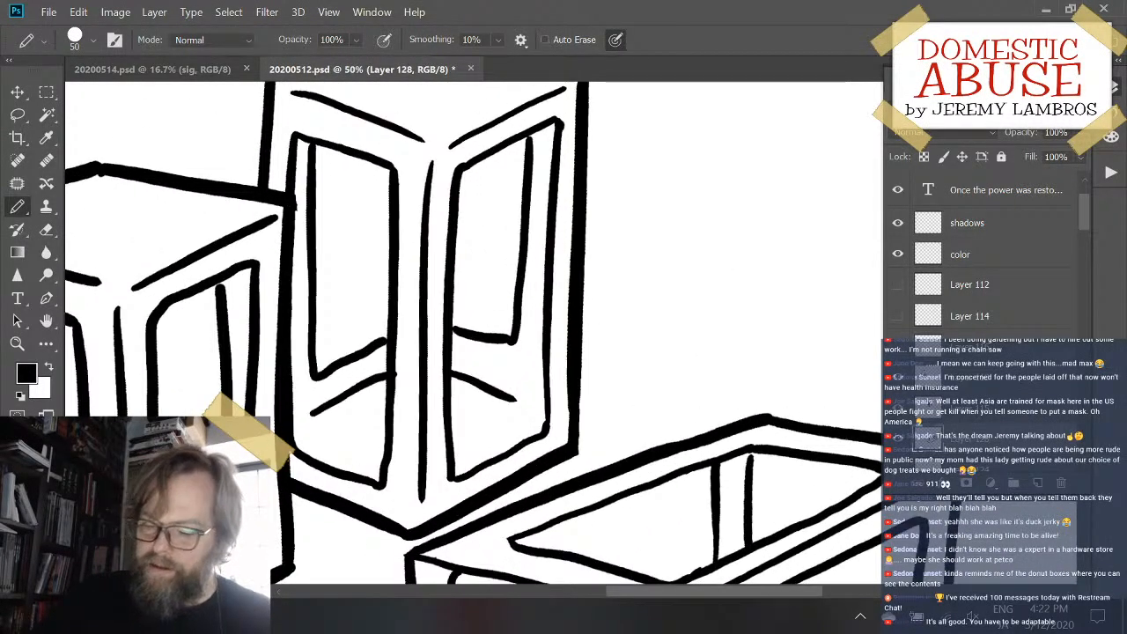
{"action": "left_click_drag", "start_coordinate": [323, 193], "coordinate": [442, 259]}
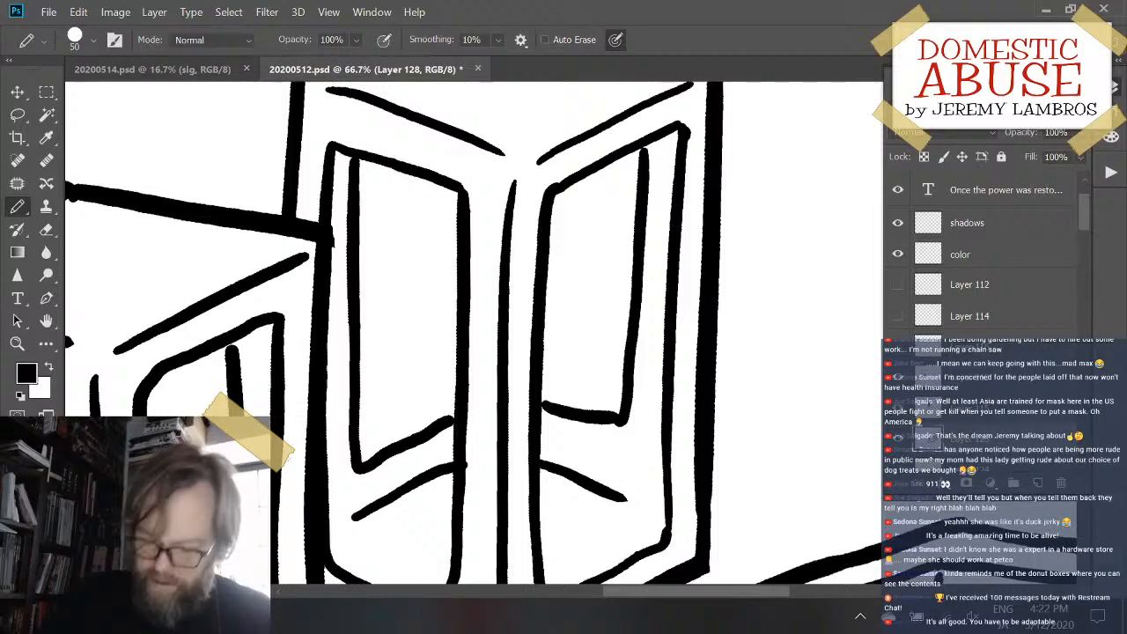
{"action": "key", "text": "e"}
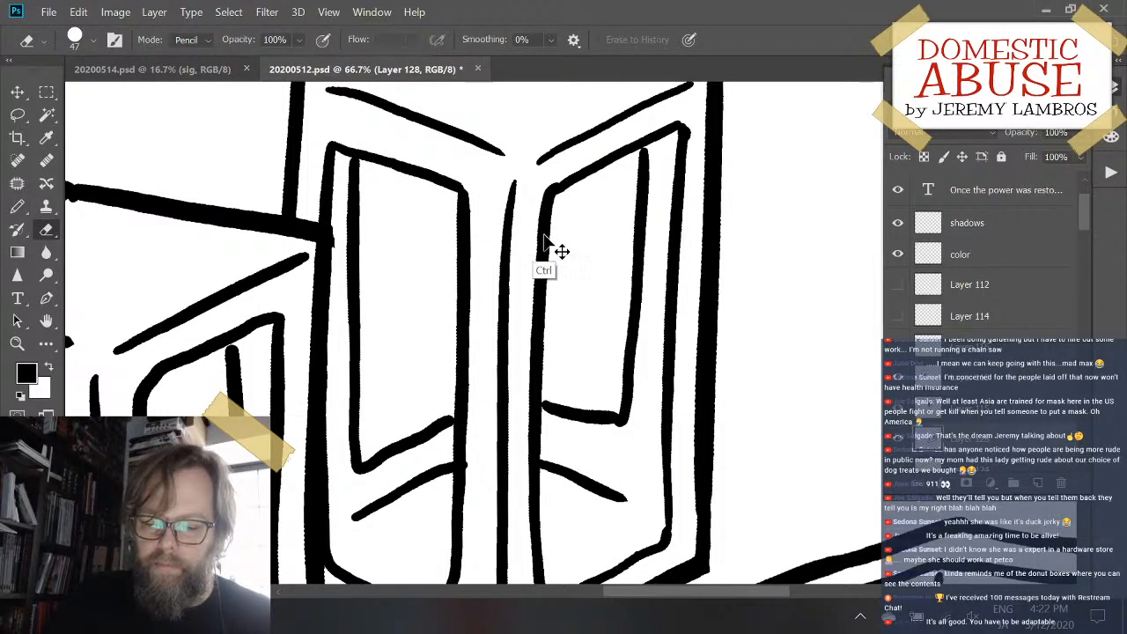
{"action": "mouse_move", "coordinate": [541, 251]}
{"action": "left_mouse_down"}
{"action": "mouse_move", "coordinate": [571, 230]}
{"action": "mouse_move", "coordinate": [562, 229]}
{"action": "left_mouse_up"}
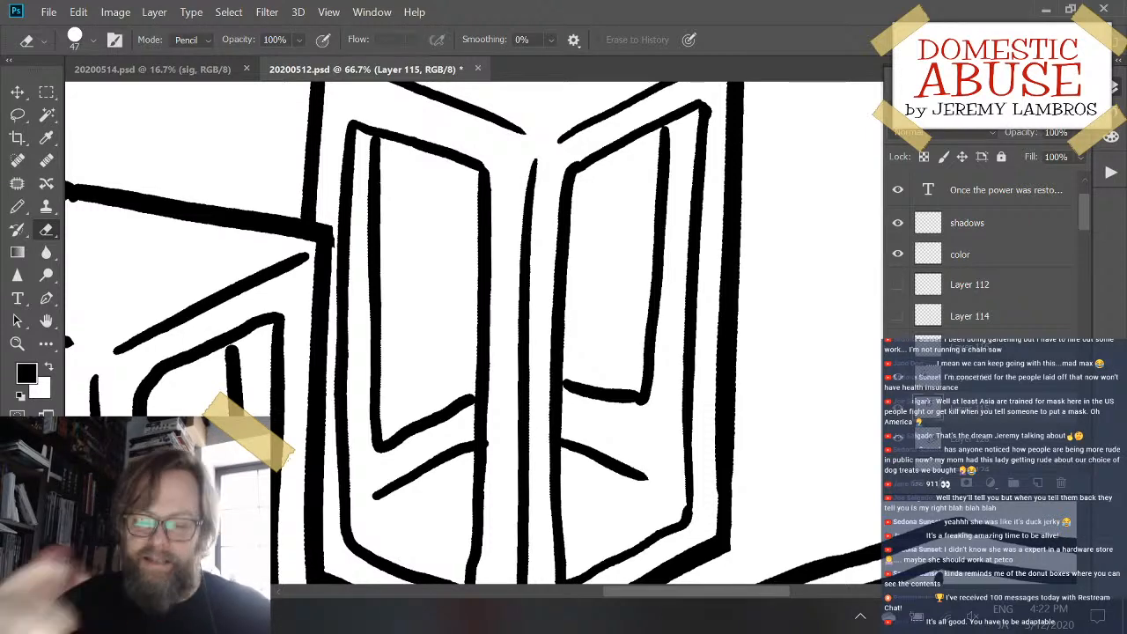
{"action": "mouse_move", "coordinate": [376, 198]}
{"action": "left_mouse_down"}
{"action": "mouse_move", "coordinate": [374, 143]}
{"action": "mouse_move", "coordinate": [383, 167]}
{"action": "mouse_move", "coordinate": [376, 213]}
{"action": "mouse_move", "coordinate": [377, 186]}
{"action": "left_mouse_up"}
{"action": "mouse_move", "coordinate": [369, 239]}
{"action": "left_mouse_down"}
{"action": "mouse_move", "coordinate": [375, 343]}
{"action": "mouse_move", "coordinate": [390, 369]}
{"action": "mouse_move", "coordinate": [379, 376]}
{"action": "mouse_move", "coordinate": [379, 443]}
{"action": "mouse_move", "coordinate": [408, 429]}
{"action": "mouse_move", "coordinate": [402, 443]}
{"action": "mouse_move", "coordinate": [464, 404]}
{"action": "left_mouse_up"}
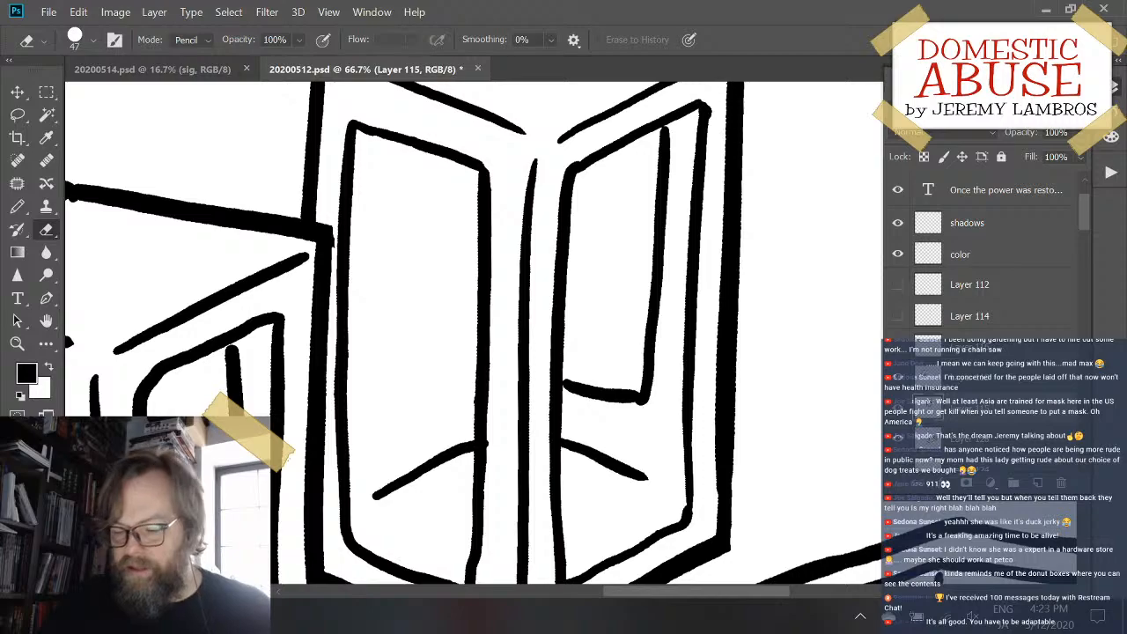
- Nudge the front upright box slightly down on Layer 113 and erase the inner frame lines seen through its left window
{"action": "mouse_move", "coordinate": [520, 326]}
{"action": "left_mouse_down"}
{"action": "mouse_move", "coordinate": [734, 364]}
{"action": "mouse_move", "coordinate": [604, 460]}
{"action": "mouse_move", "coordinate": [651, 445]}
{"action": "mouse_move", "coordinate": [607, 319]}
{"action": "mouse_move", "coordinate": [611, 237]}
{"action": "mouse_move", "coordinate": [641, 395]}
{"action": "mouse_move", "coordinate": [743, 315]}
{"action": "mouse_move", "coordinate": [508, 381]}
{"action": "mouse_move", "coordinate": [572, 412]}
{"action": "mouse_move", "coordinate": [646, 410]}
{"action": "mouse_move", "coordinate": [740, 277]}
{"action": "mouse_move", "coordinate": [644, 484]}
{"action": "mouse_move", "coordinate": [714, 503]}
{"action": "mouse_move", "coordinate": [805, 503]}
{"action": "left_mouse_up"}
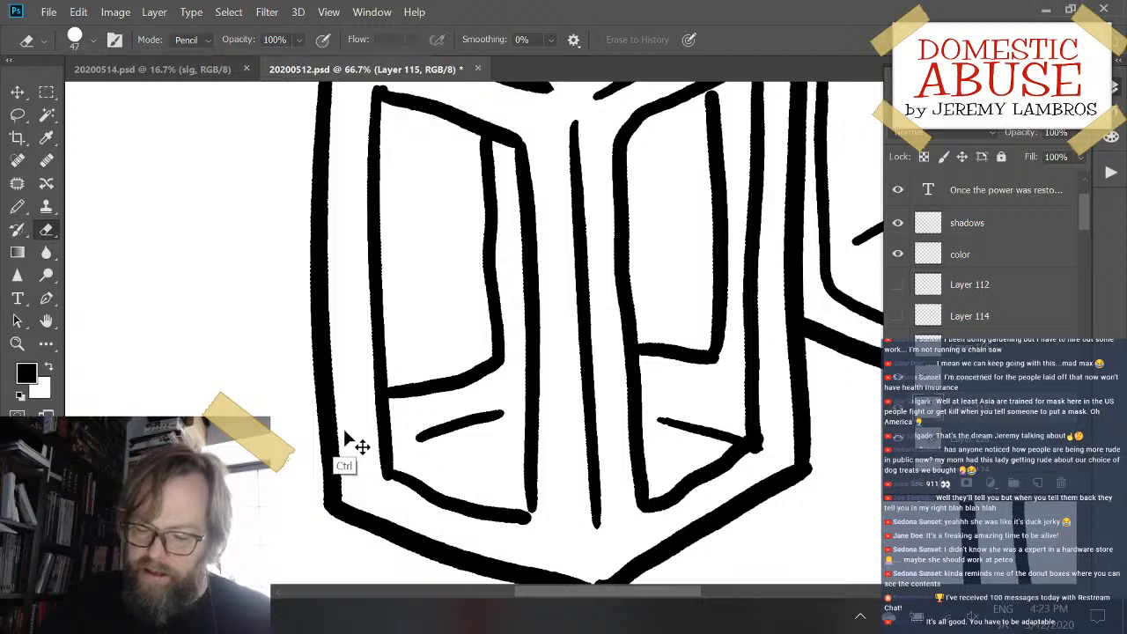
{"action": "left_click_drag", "start_coordinate": [338, 424], "coordinate": [338, 432]}
{"action": "mouse_move", "coordinate": [414, 383]}
{"action": "left_mouse_down"}
{"action": "mouse_move", "coordinate": [399, 409]}
{"action": "mouse_move", "coordinate": [400, 367]}
{"action": "mouse_move", "coordinate": [424, 392]}
{"action": "mouse_move", "coordinate": [437, 389]}
{"action": "mouse_move", "coordinate": [430, 404]}
{"action": "mouse_move", "coordinate": [421, 394]}
{"action": "mouse_move", "coordinate": [463, 349]}
{"action": "mouse_move", "coordinate": [462, 388]}
{"action": "mouse_move", "coordinate": [496, 344]}
{"action": "mouse_move", "coordinate": [490, 213]}
{"action": "mouse_move", "coordinate": [472, 179]}
{"action": "mouse_move", "coordinate": [480, 150]}
{"action": "mouse_move", "coordinate": [491, 155]}
{"action": "mouse_move", "coordinate": [495, 267]}
{"action": "left_mouse_up"}
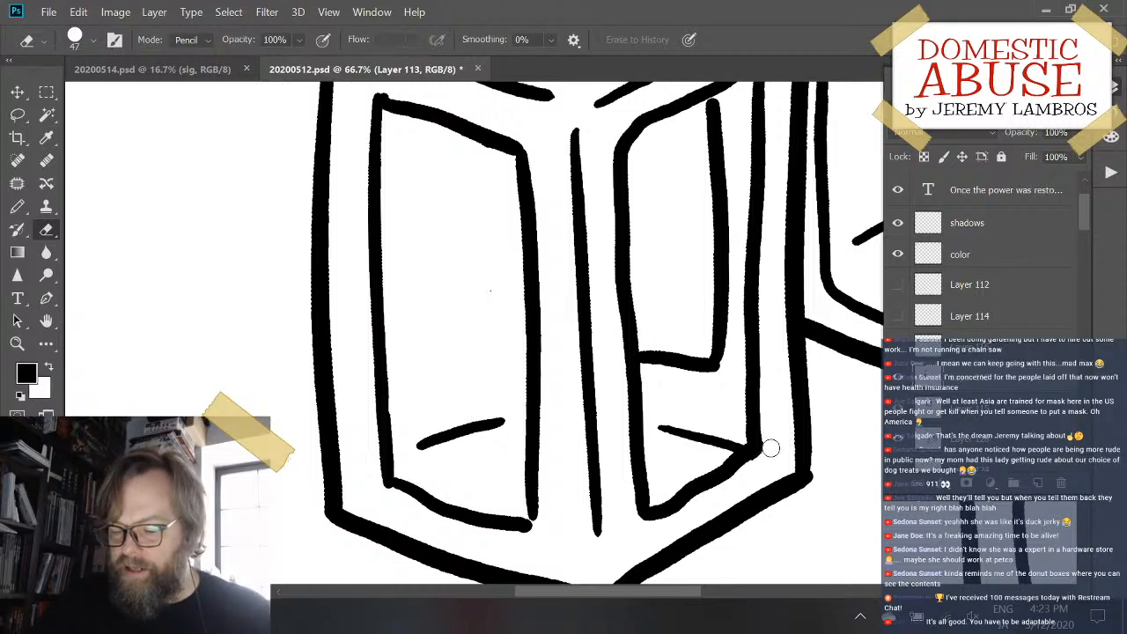
- Join the inner vertical line in the front upright box's right window to the frame's upper edge with the Pencil, undoing any stray stroke
{"action": "left_click_drag", "start_coordinate": [751, 321], "coordinate": [606, 448]}
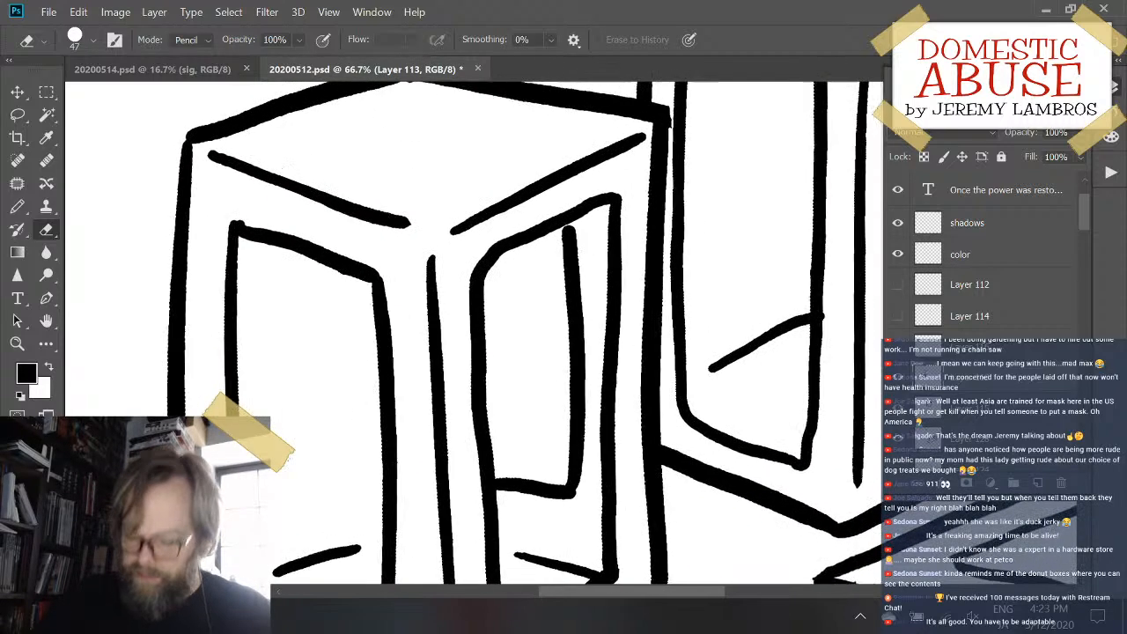
{"action": "key", "text": "b"}
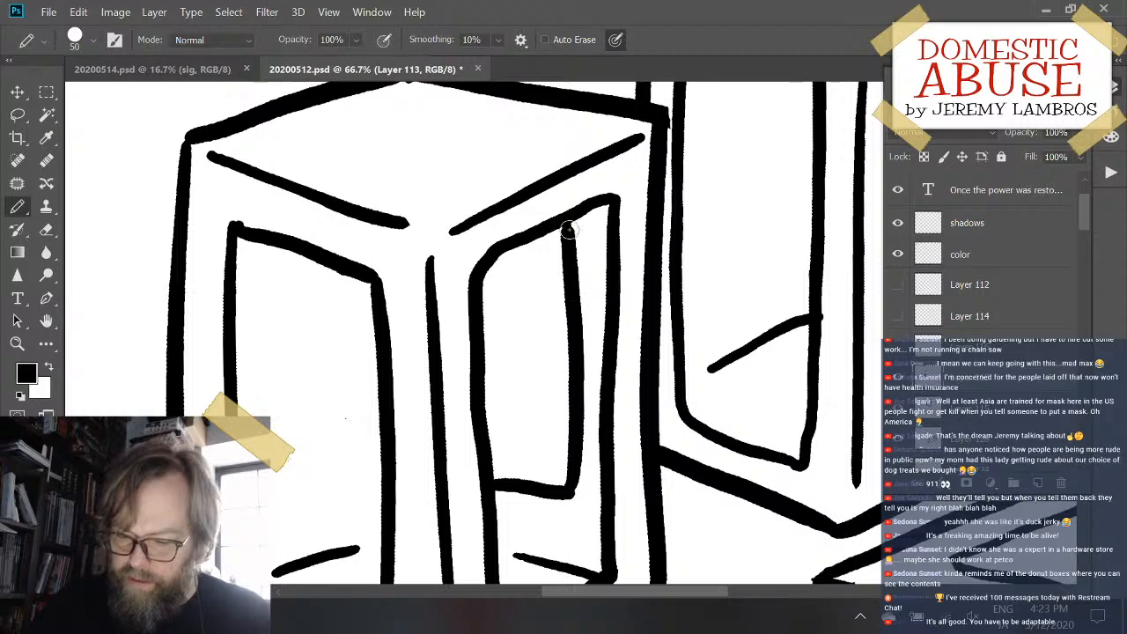
{"action": "mouse_move", "coordinate": [729, 301]}
{"action": "left_mouse_down"}
{"action": "mouse_move", "coordinate": [490, 397]}
{"action": "mouse_move", "coordinate": [377, 403]}
{"action": "left_mouse_up"}
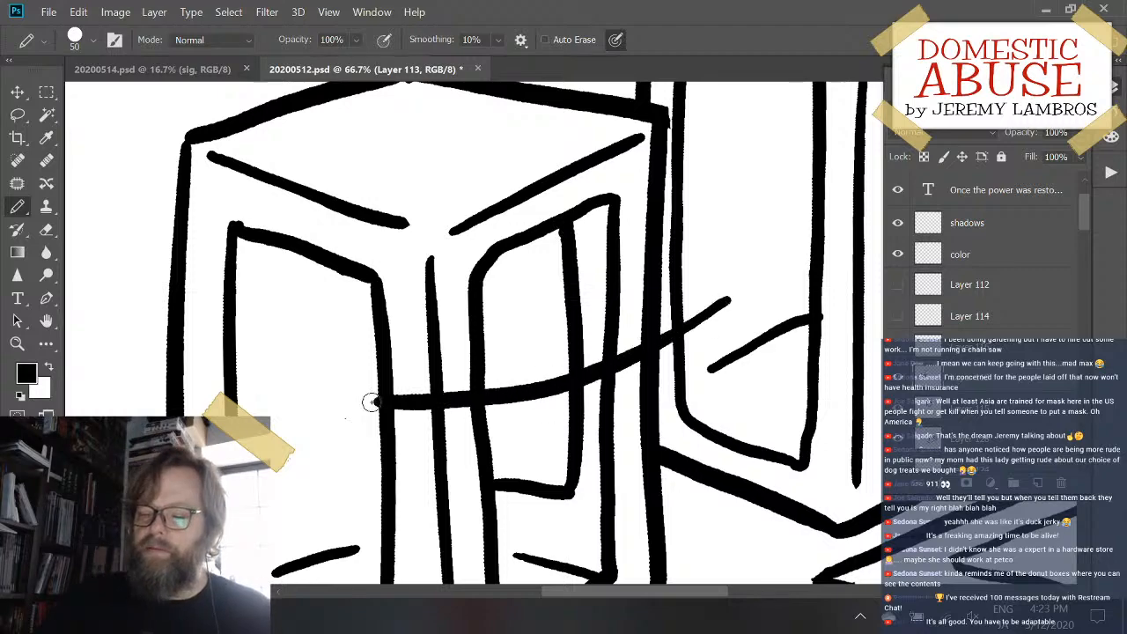
{"action": "key", "text": "ctrl+z"}
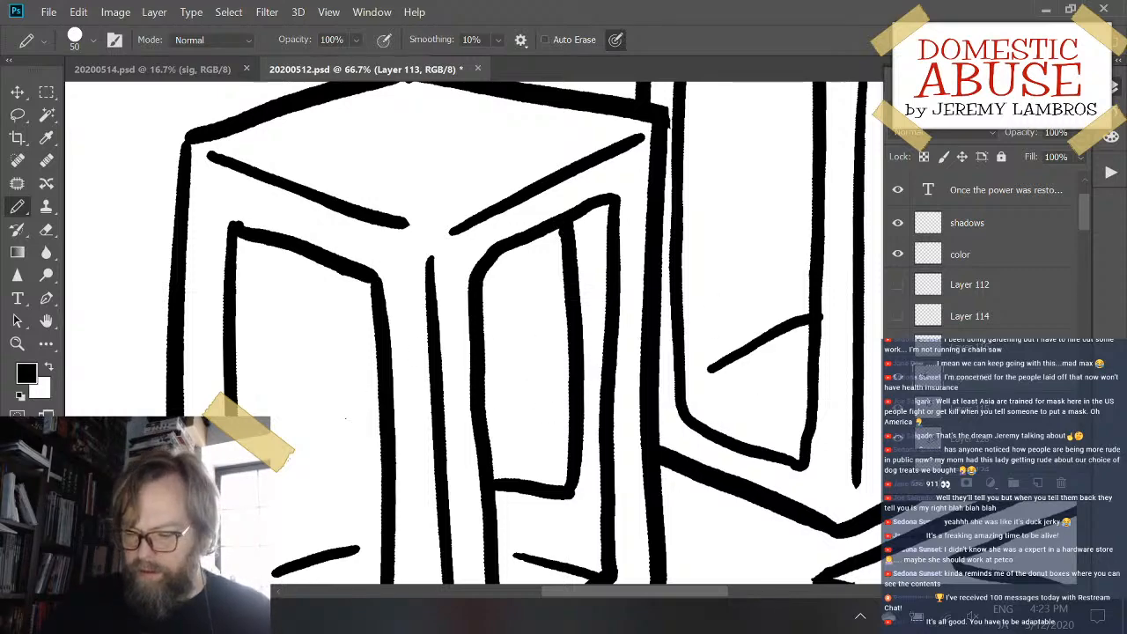
- Check the whole drawing of the three boxes and save the changes to 20200512.psd
{"action": "mouse_move", "coordinate": [799, 366]}
{"action": "left_mouse_down"}
{"action": "mouse_move", "coordinate": [604, 408]}
{"action": "mouse_move", "coordinate": [454, 344]}
{"action": "left_mouse_up"}
{"action": "key", "text": "ctrl+minus"}
{"action": "key", "text": "ctrl+minus"}
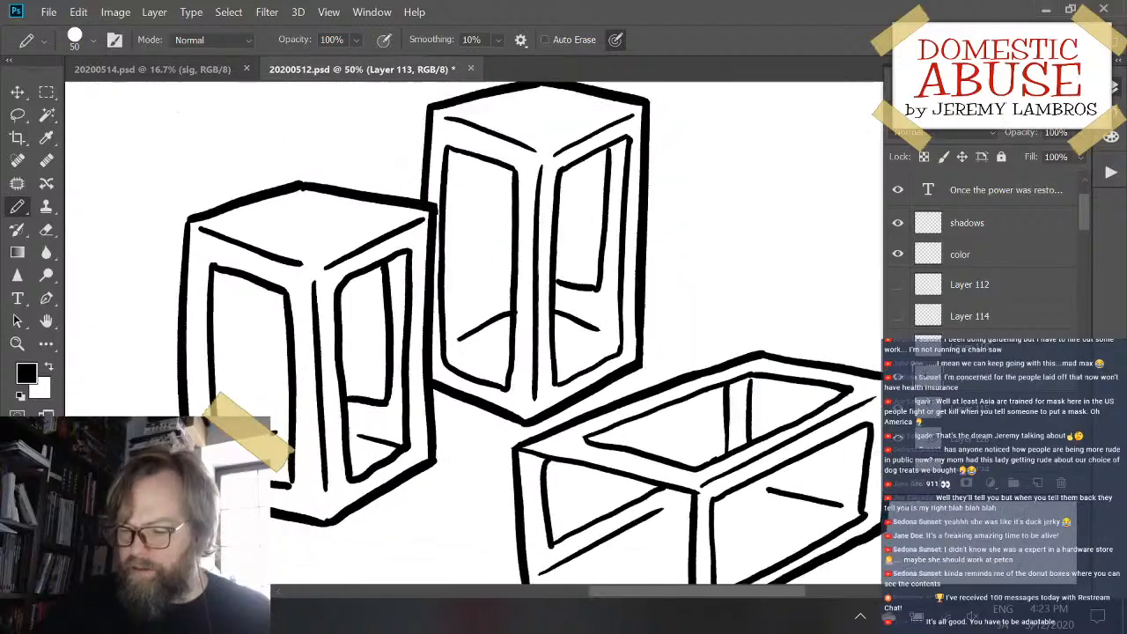
{"action": "key", "text": "ctrl+minus"}
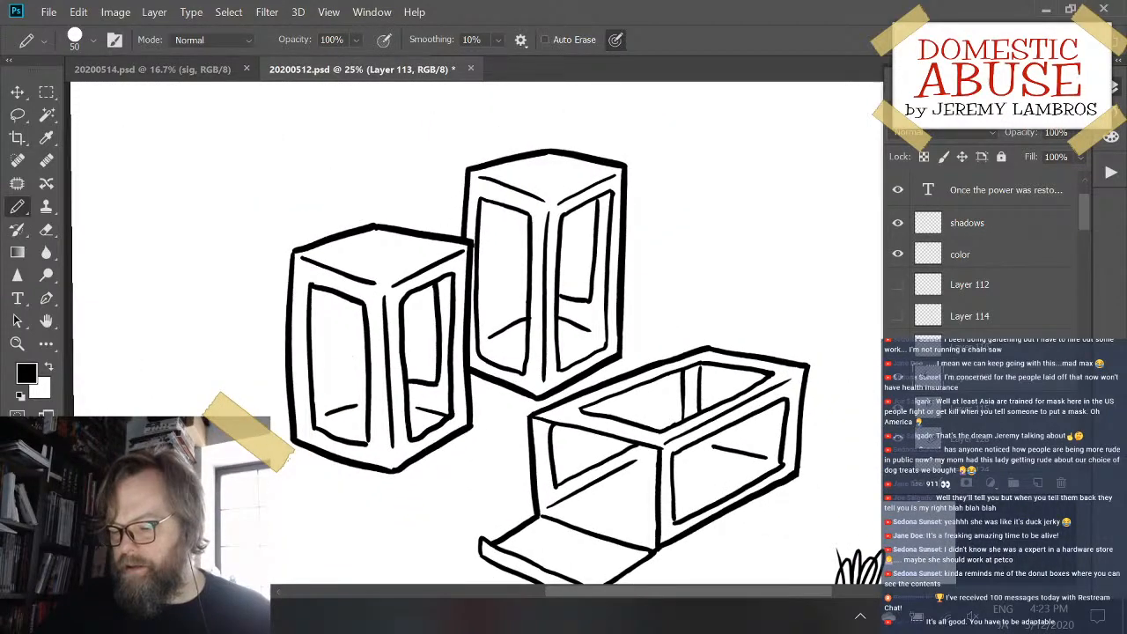
{"action": "key", "text": "ctrl+minus"}
{"action": "key", "text": "ctrl+plus"}
{"action": "key", "text": "ctrl+minus"}
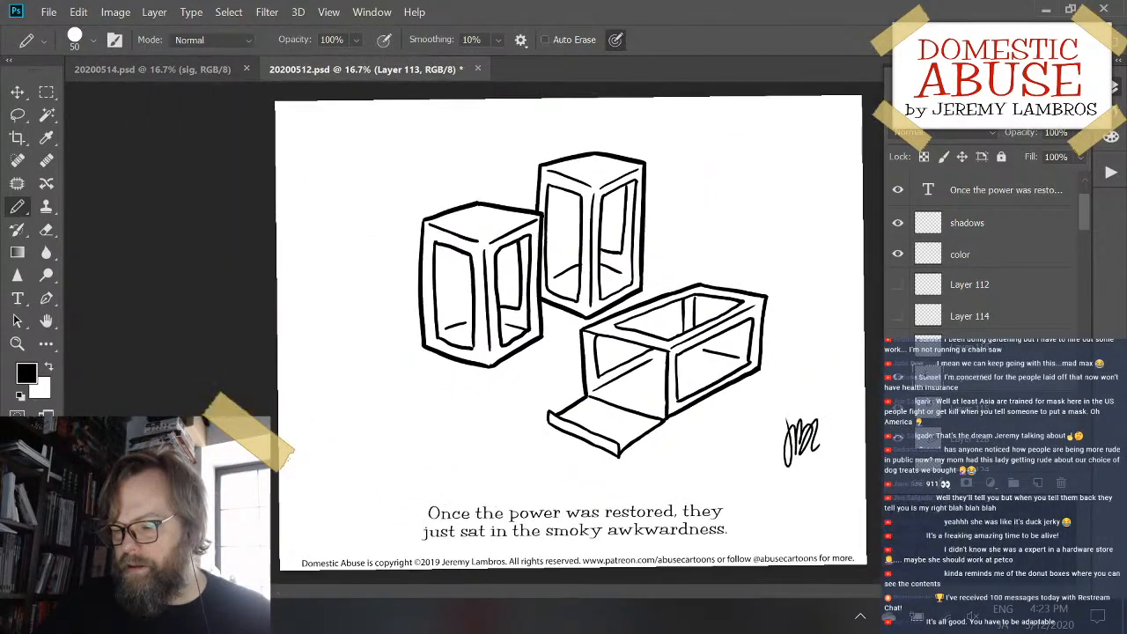
{"action": "key", "text": "ctrl+plus"}
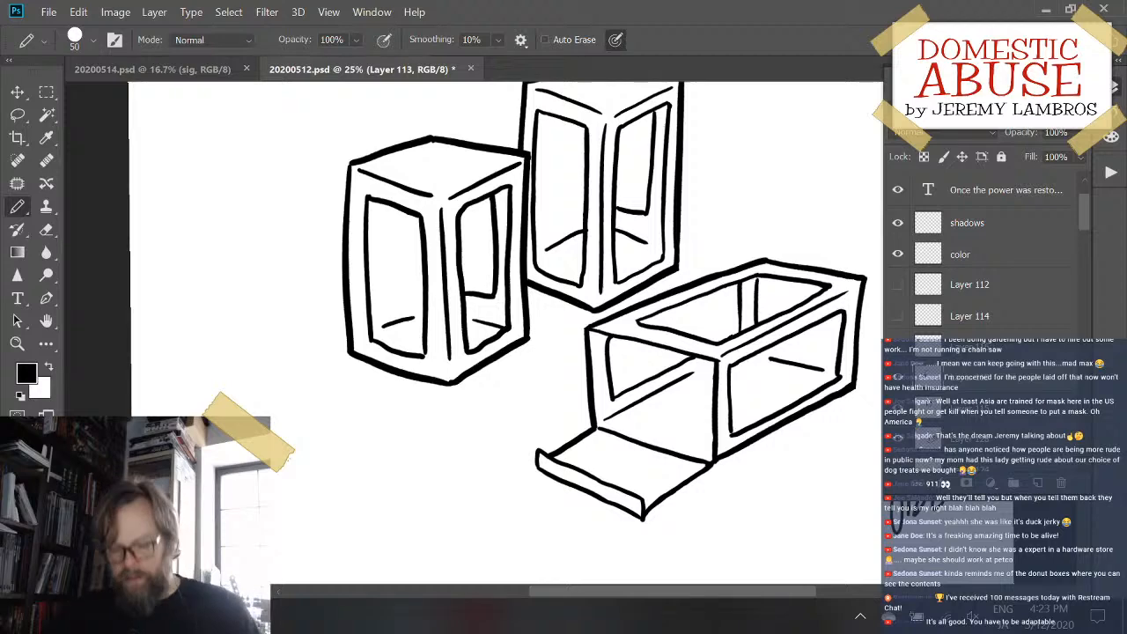
{"action": "key", "text": "ctrl+s"}
{"action": "scroll", "coordinate": [600, 413], "scroll_direction": "down", "scroll_amount": 3}
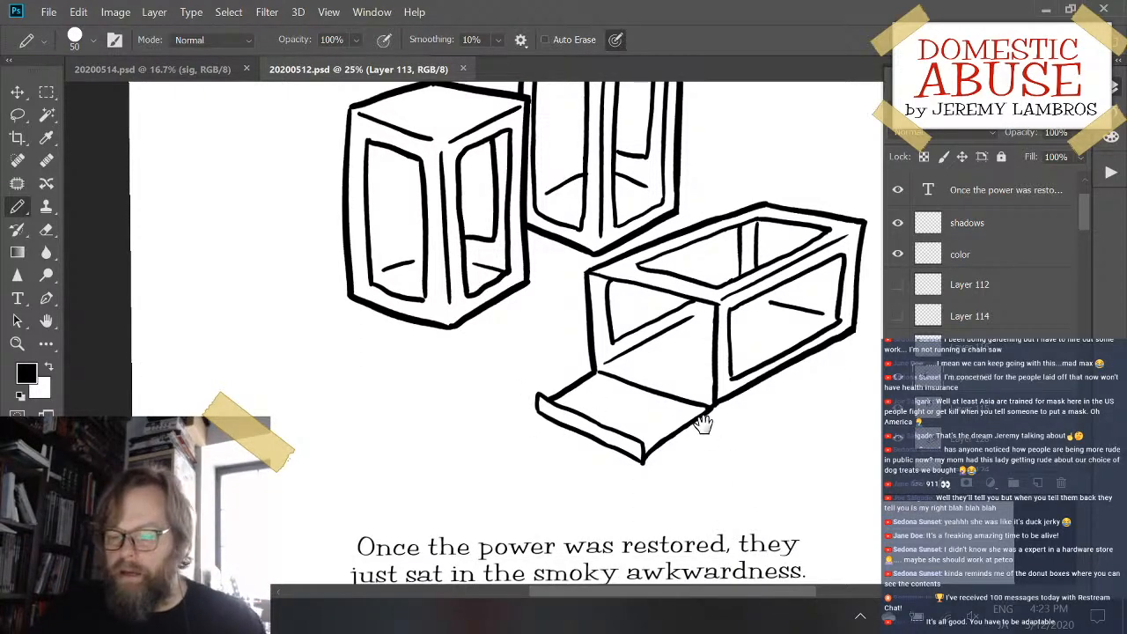
{"action": "mouse_move", "coordinate": [685, 426]}
{"action": "left_mouse_down"}
{"action": "mouse_move", "coordinate": [633, 458]}
{"action": "mouse_move", "coordinate": [608, 491]}
{"action": "left_mouse_up"}
{"action": "mouse_move", "coordinate": [661, 391]}
{"action": "left_mouse_down"}
{"action": "mouse_move", "coordinate": [616, 508]}
{"action": "mouse_move", "coordinate": [685, 407]}
{"action": "left_mouse_up"}
{"action": "scroll", "coordinate": [685, 407], "scroll_direction": "down", "scroll_amount": 1}
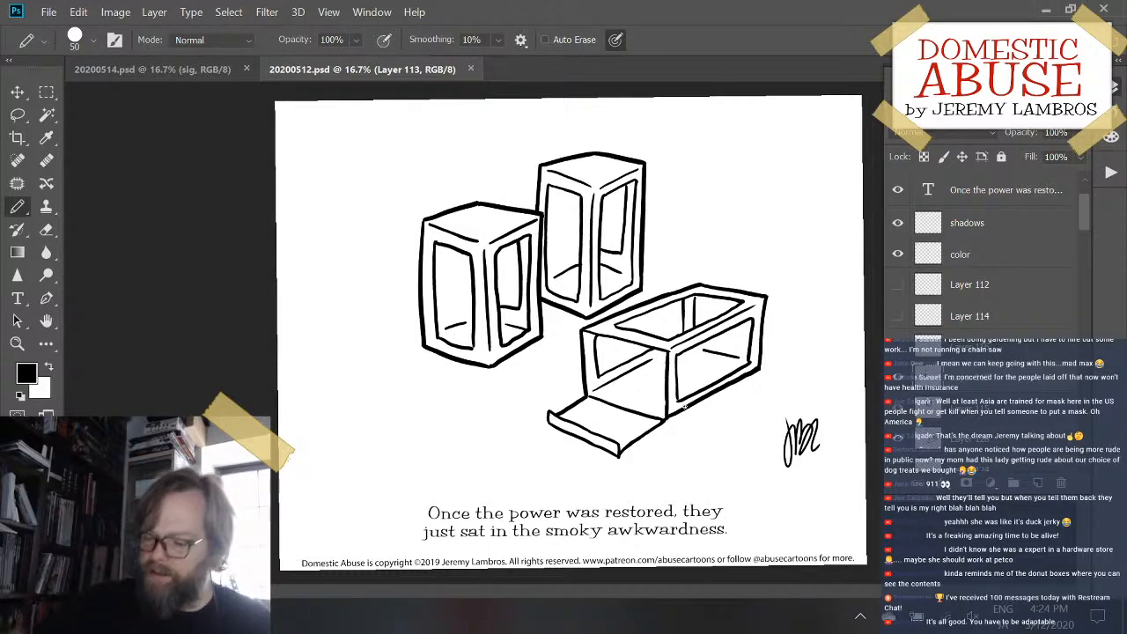
{"action": "scroll", "coordinate": [695, 419], "scroll_direction": "up", "scroll_amount": 2}
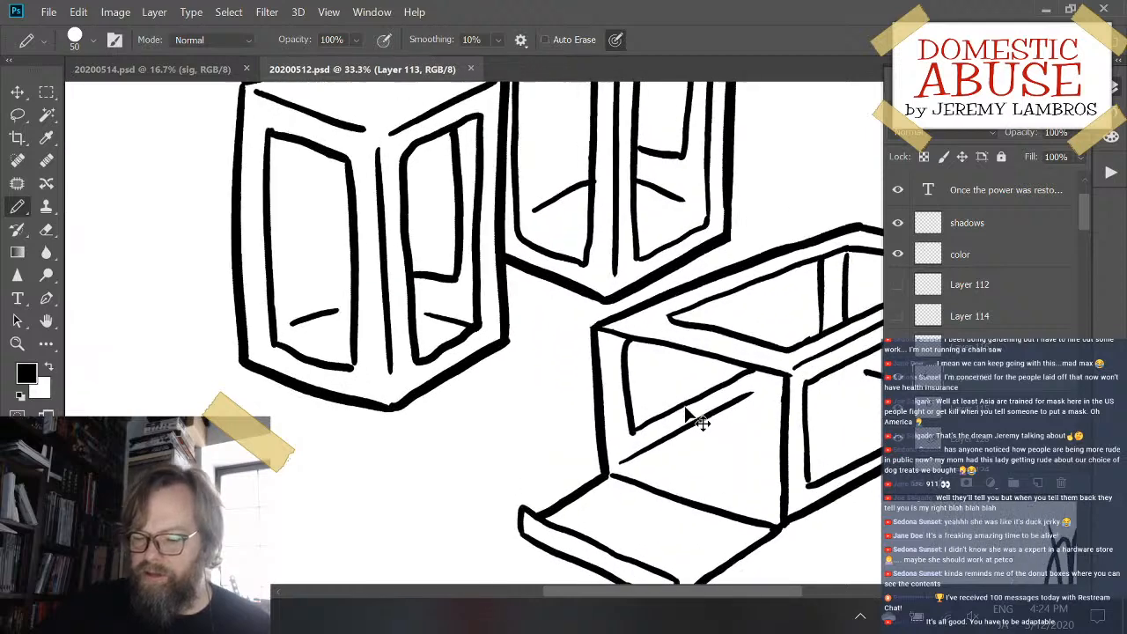
- Erase the short horizontal line in the front upright box's right window and extend the inner vertical line downward with the Pencil
{"action": "scroll", "coordinate": [696, 419], "scroll_direction": "up", "scroll_amount": 1}
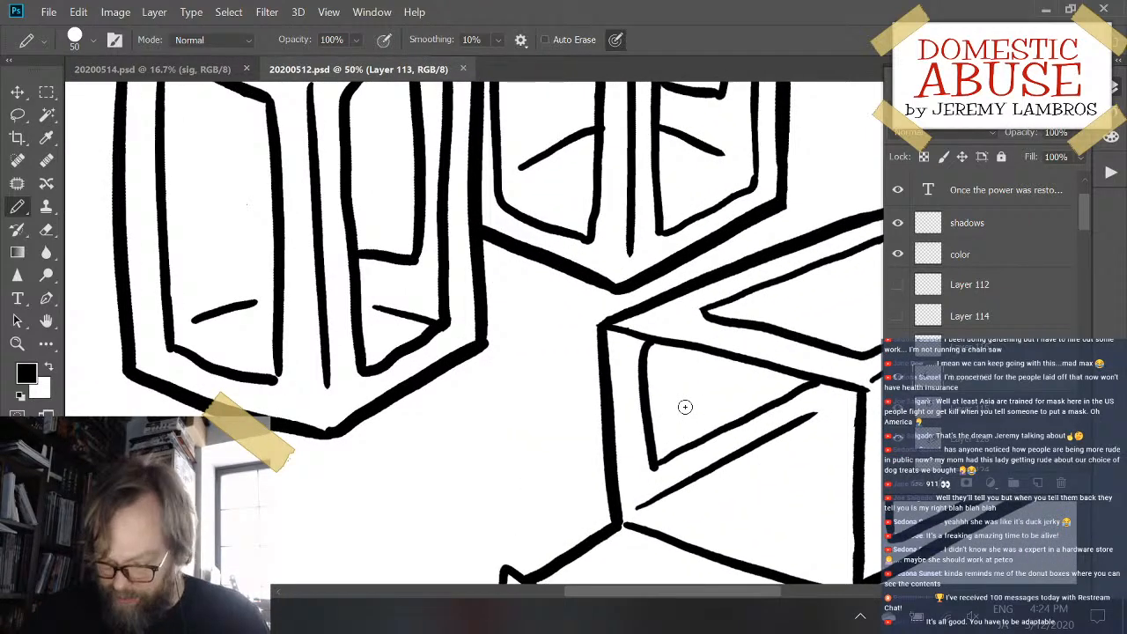
{"action": "key", "text": "e"}
{"action": "mouse_move", "coordinate": [379, 264]}
{"action": "left_mouse_down"}
{"action": "mouse_move", "coordinate": [408, 238]}
{"action": "mouse_move", "coordinate": [415, 255]}
{"action": "mouse_move", "coordinate": [401, 278]}
{"action": "mouse_move", "coordinate": [384, 238]}
{"action": "left_mouse_up"}
{"action": "key", "text": "b"}
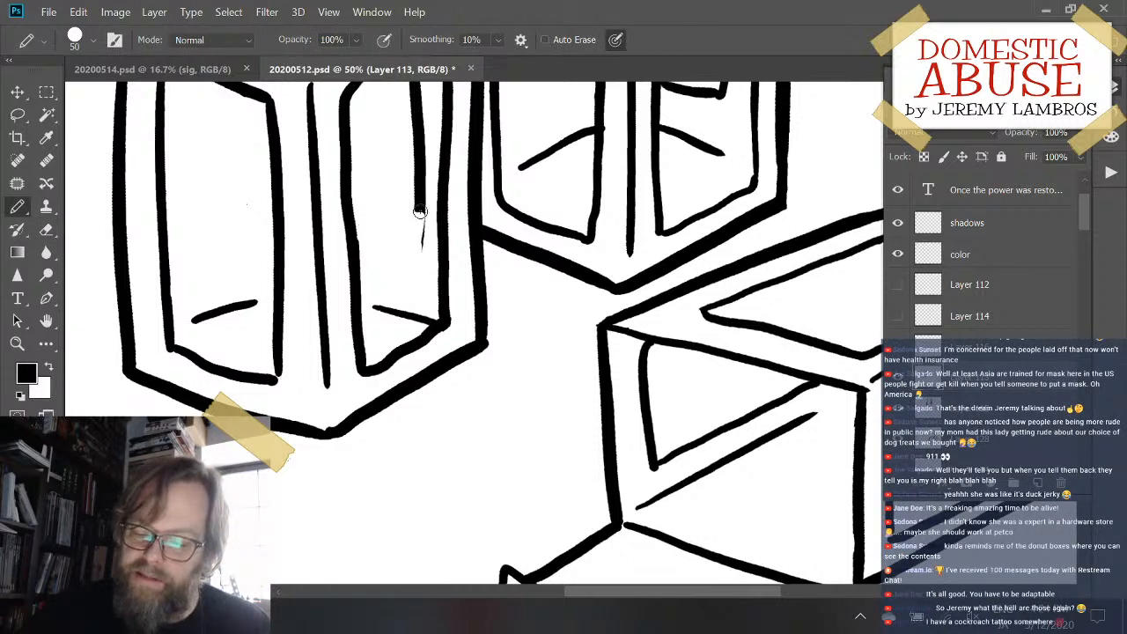
{"action": "mouse_move", "coordinate": [420, 212]}
{"action": "left_mouse_down"}
{"action": "mouse_move", "coordinate": [422, 286]}
{"action": "mouse_move", "coordinate": [423, 188]}
{"action": "left_mouse_up"}
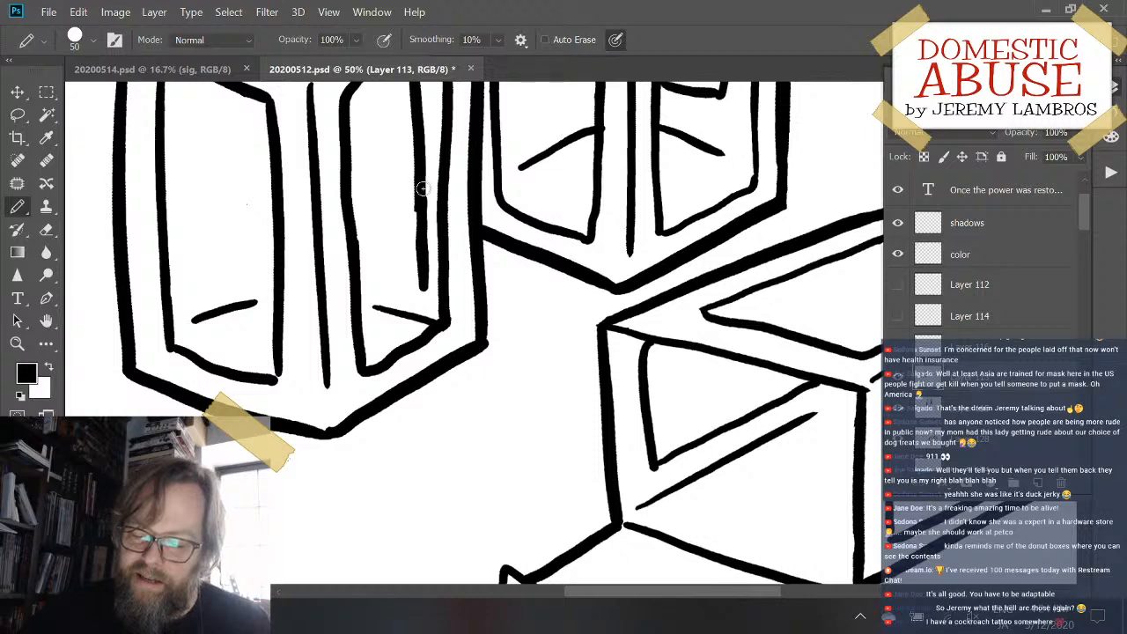
{"action": "left_click_drag", "start_coordinate": [366, 264], "coordinate": [426, 291]}
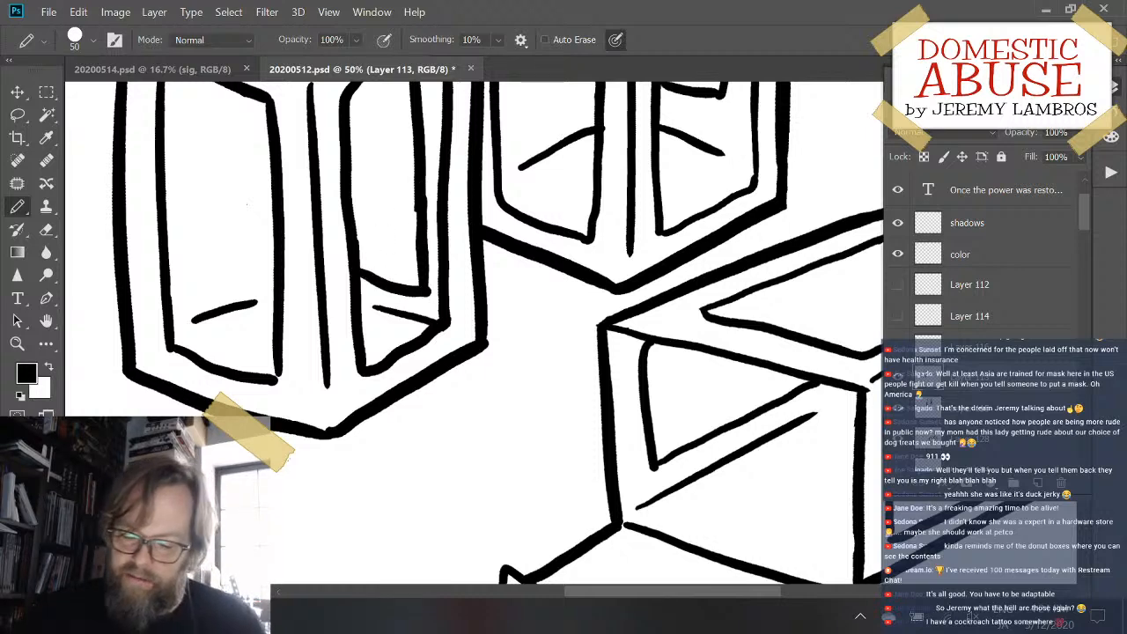
{"action": "key", "text": "ctrl+z"}
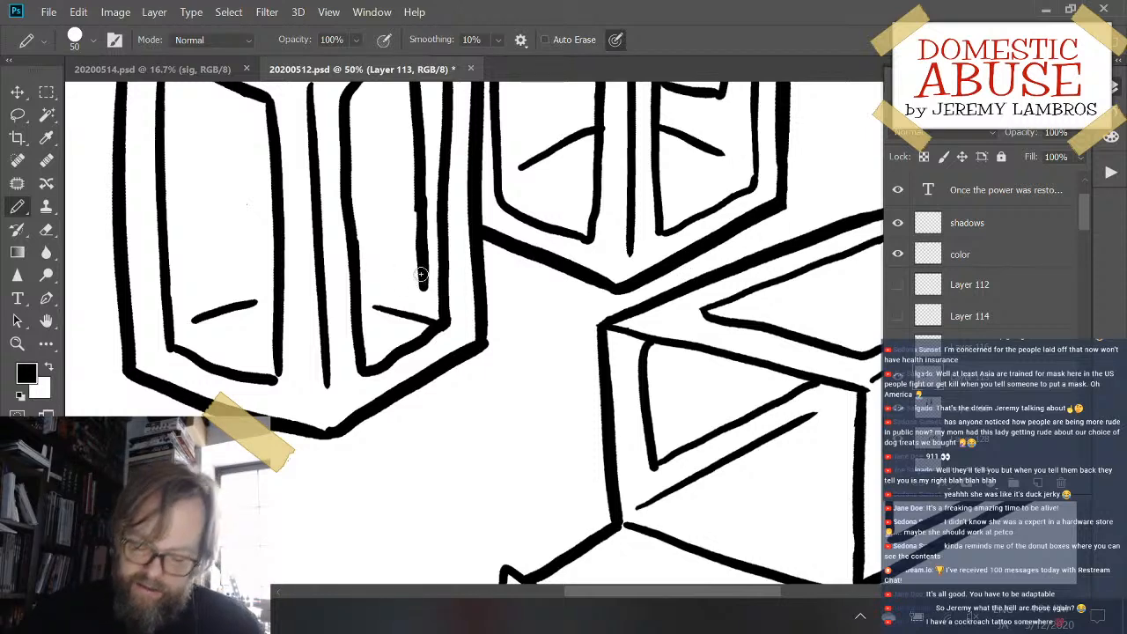
{"action": "key", "text": "w"}
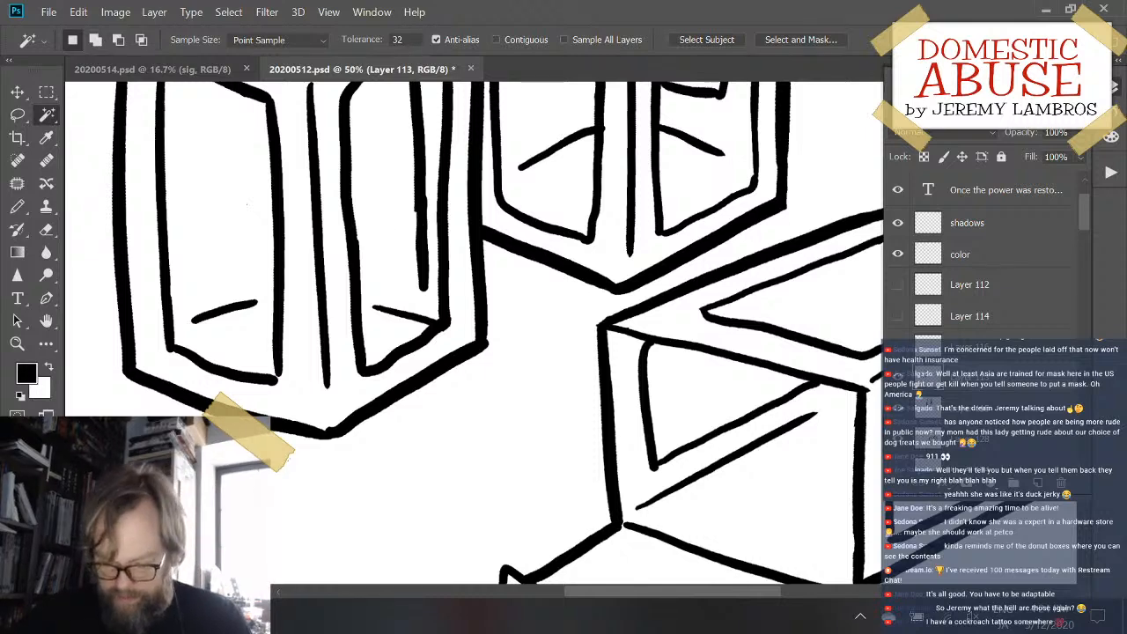
{"action": "key", "text": "b"}
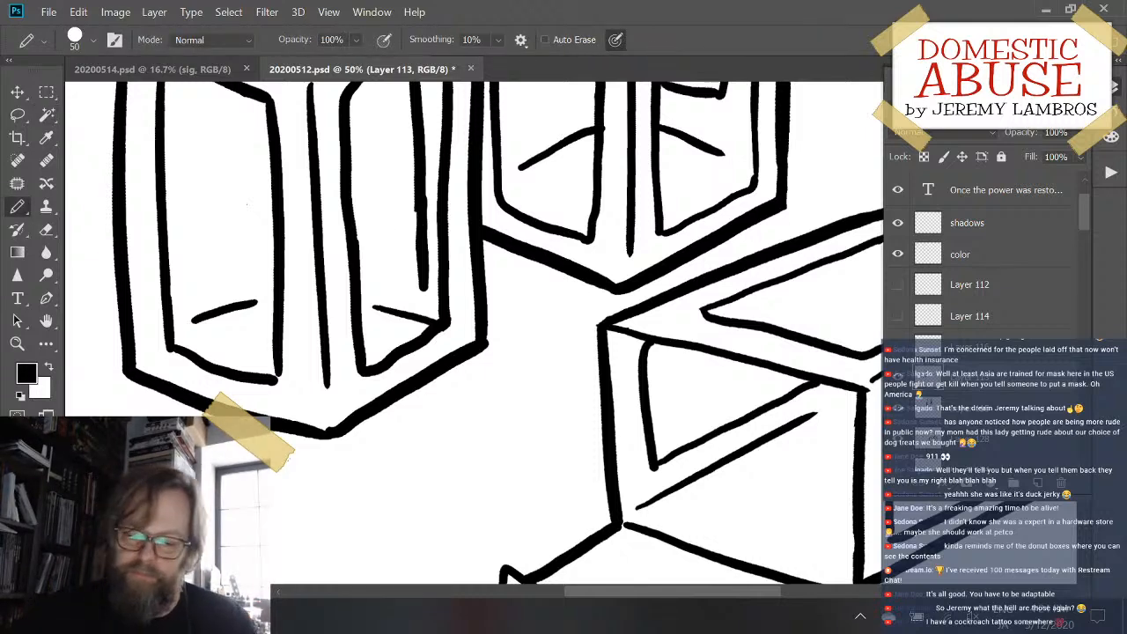
- Clean up the uneven joint in the right window's inner vertical line with the Eraser, undoing the cut that breaks the line
{"action": "key", "text": "e"}
{"action": "left_click_drag", "start_coordinate": [425, 222], "coordinate": [424, 212]}
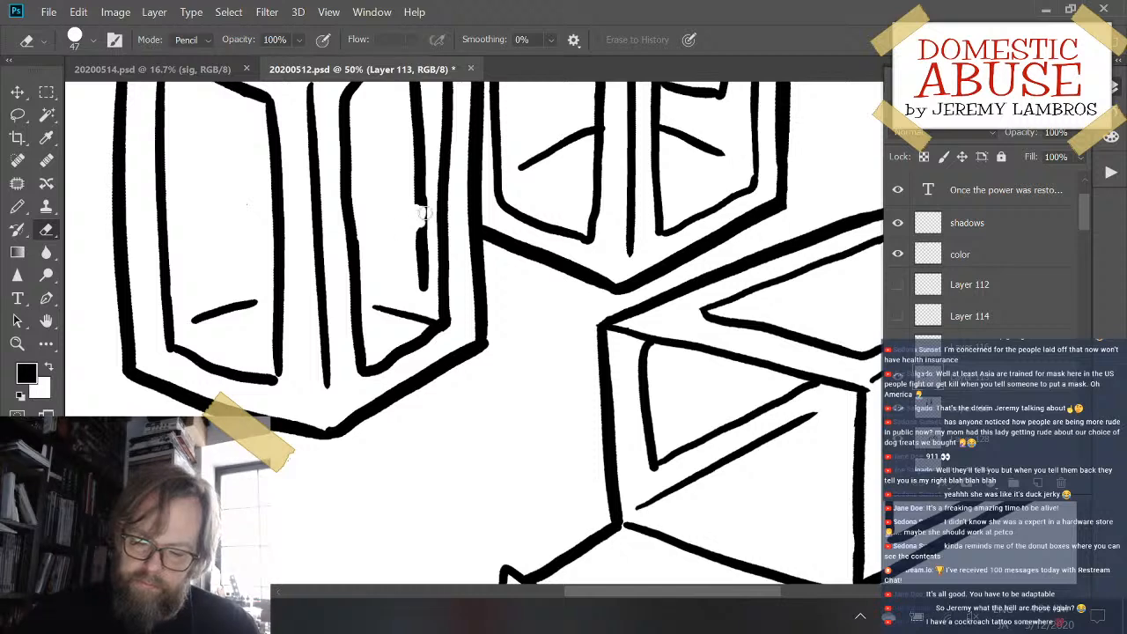
{"action": "key", "text": "ctrl+z"}
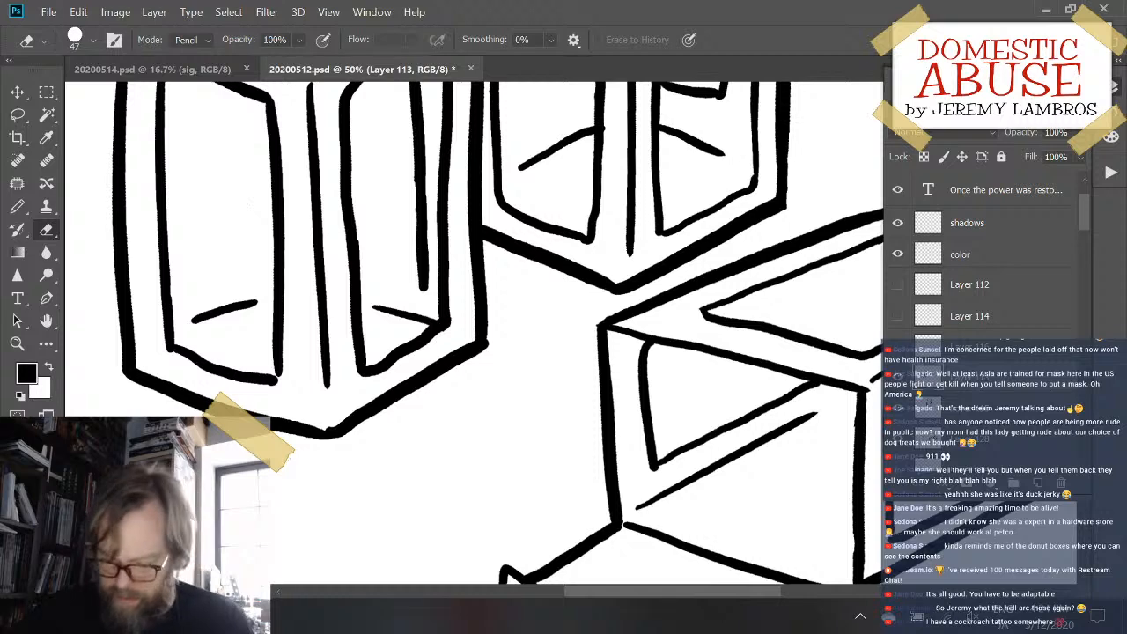
- Draw a slanted lower edge from the right window's frame to the inner vertical line's end, undoing and redrawing the stroke once
{"action": "key", "text": "b"}
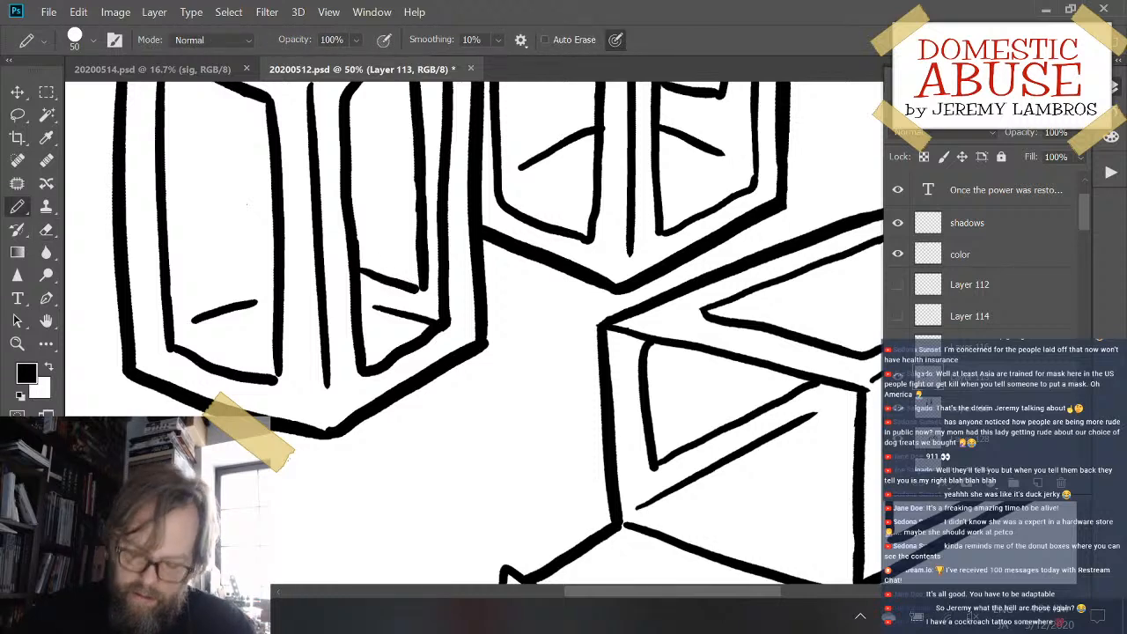
{"action": "left_click_drag", "start_coordinate": [356, 262], "coordinate": [424, 288]}
{"action": "key", "text": "ctrl+z"}
{"action": "key", "text": "ctrl+z"}
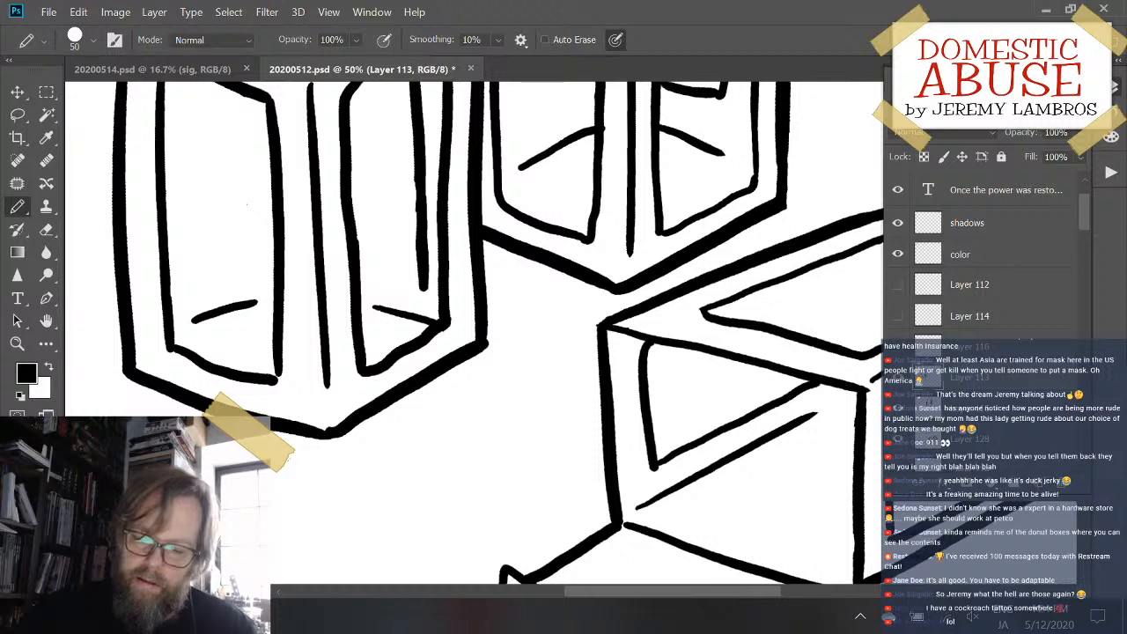
{"action": "left_click_drag", "start_coordinate": [361, 272], "coordinate": [426, 291]}
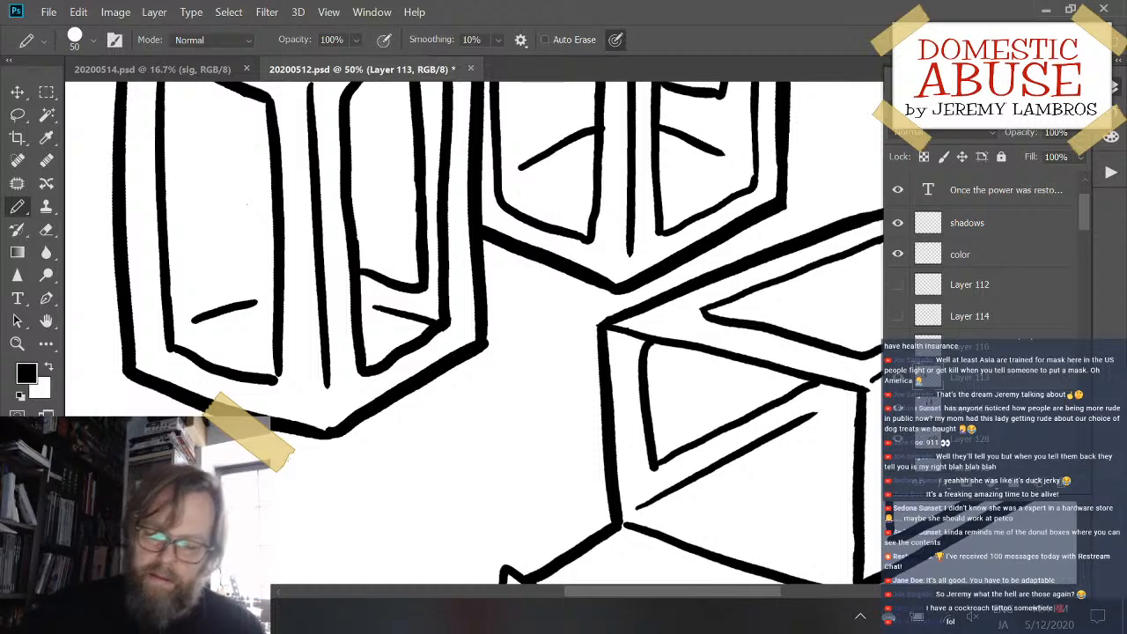
- Extend the short floor line in the front upright box's left window to the window frame and check the three boxes together
{"action": "key", "text": "v"}
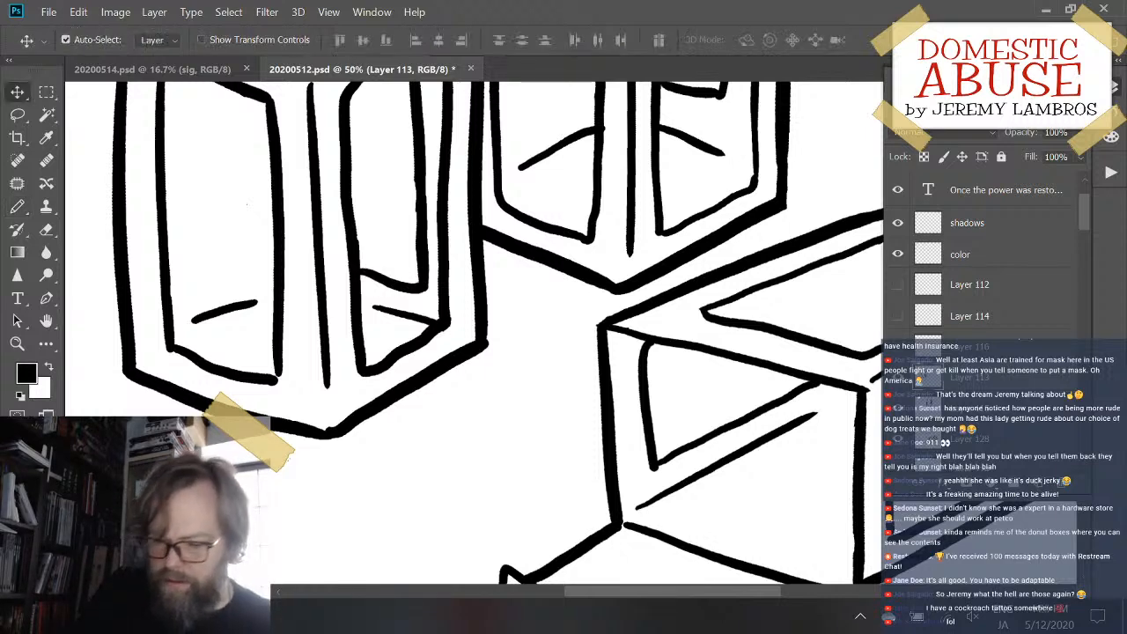
{"action": "key", "text": "b"}
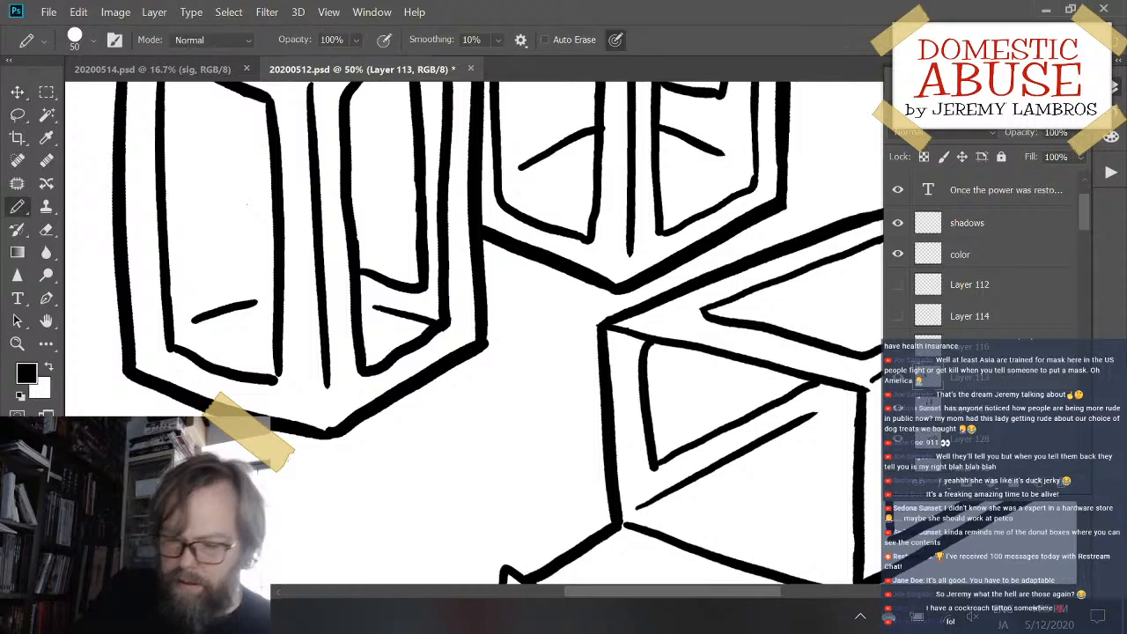
{"action": "mouse_move", "coordinate": [180, 329]}
{"action": "left_mouse_down"}
{"action": "mouse_move", "coordinate": [202, 317]}
{"action": "mouse_move", "coordinate": [192, 319]}
{"action": "left_mouse_up"}
{"action": "key", "text": "ctrl+minus"}
{"action": "key", "text": "ctrl+minus"}
{"action": "key", "text": "ctrl+minus"}
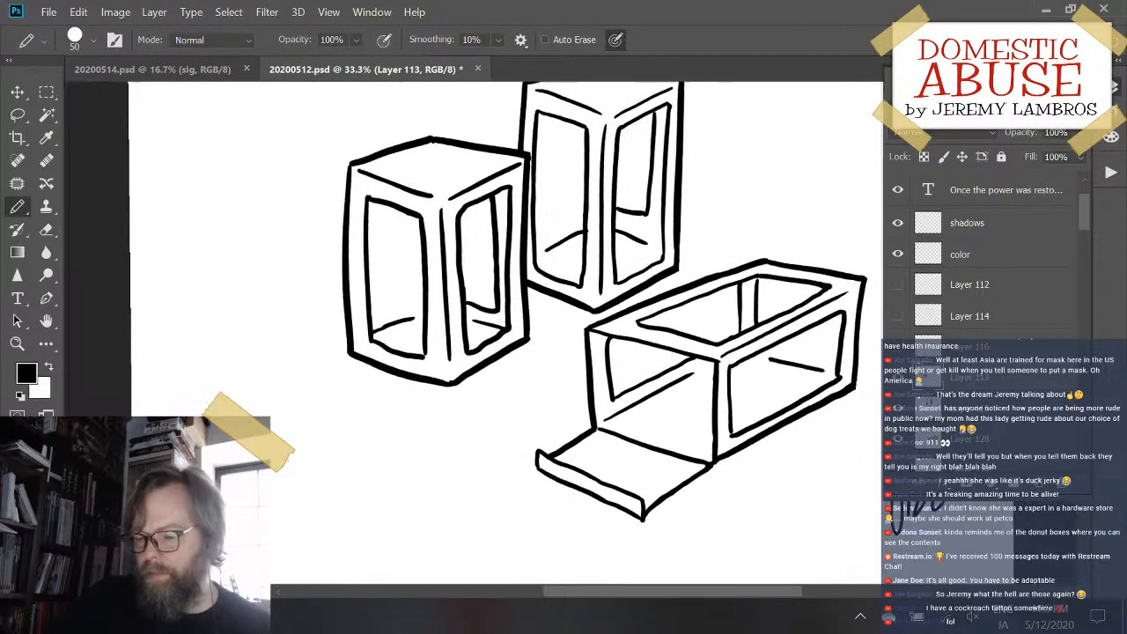
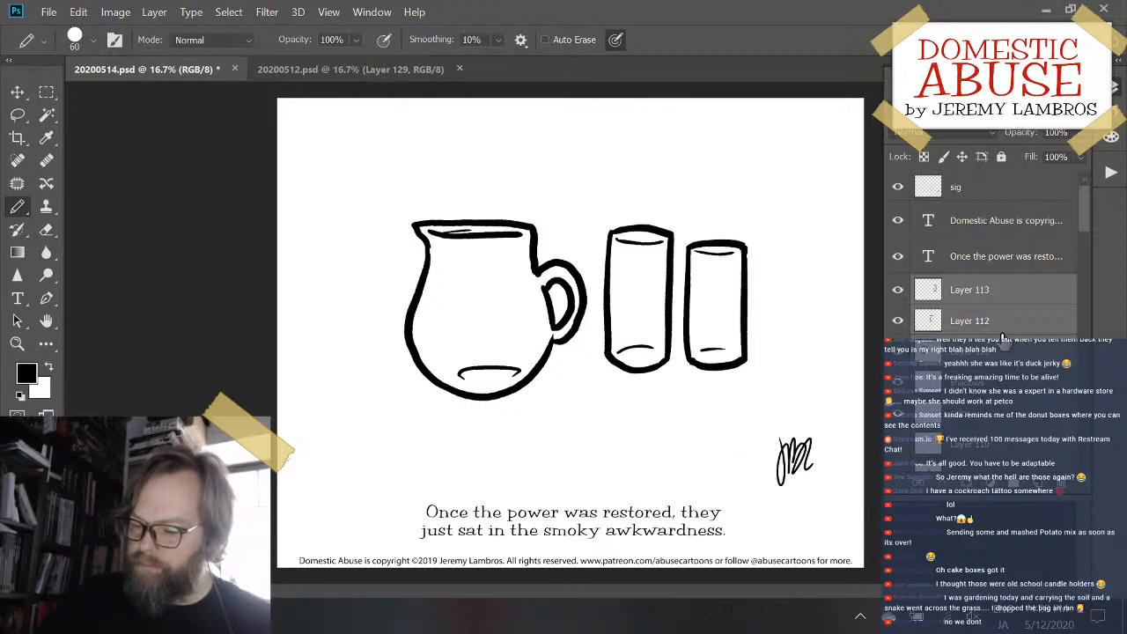
- Move the middle glass down and slightly left, shift the pitcher upward, and save the document
{"action": "left_click", "coordinate": [1001, 328]}
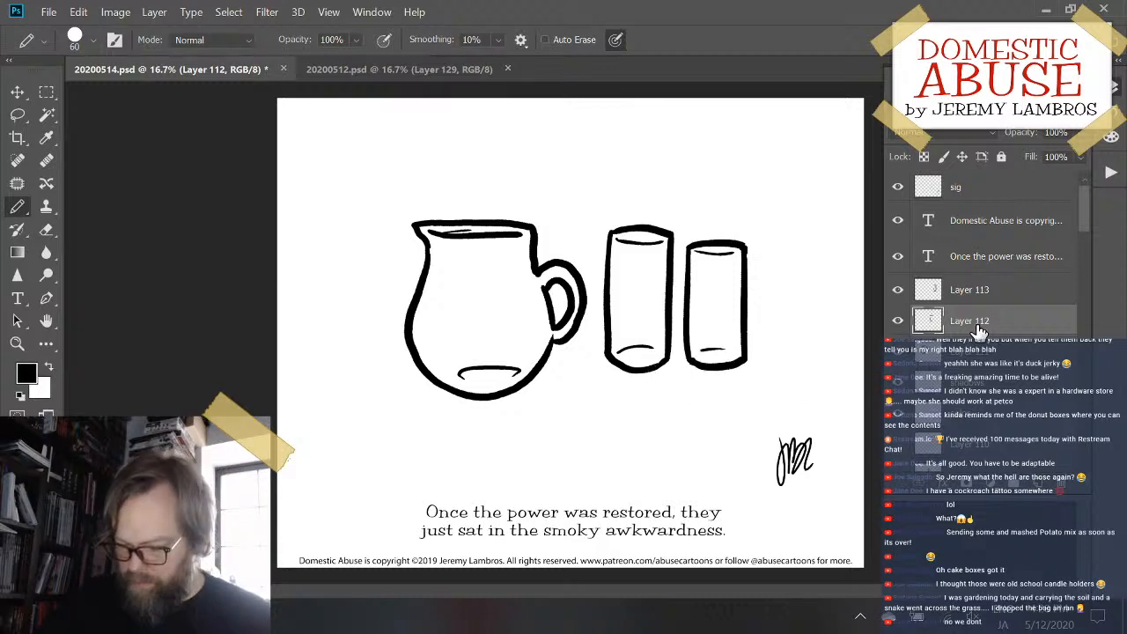
{"action": "left_click_drag", "start_coordinate": [673, 323], "coordinate": [666, 346]}
{"action": "mouse_move", "coordinate": [535, 378]}
{"action": "left_mouse_down"}
{"action": "mouse_move", "coordinate": [546, 345]}
{"action": "mouse_move", "coordinate": [543, 359]}
{"action": "left_mouse_up"}
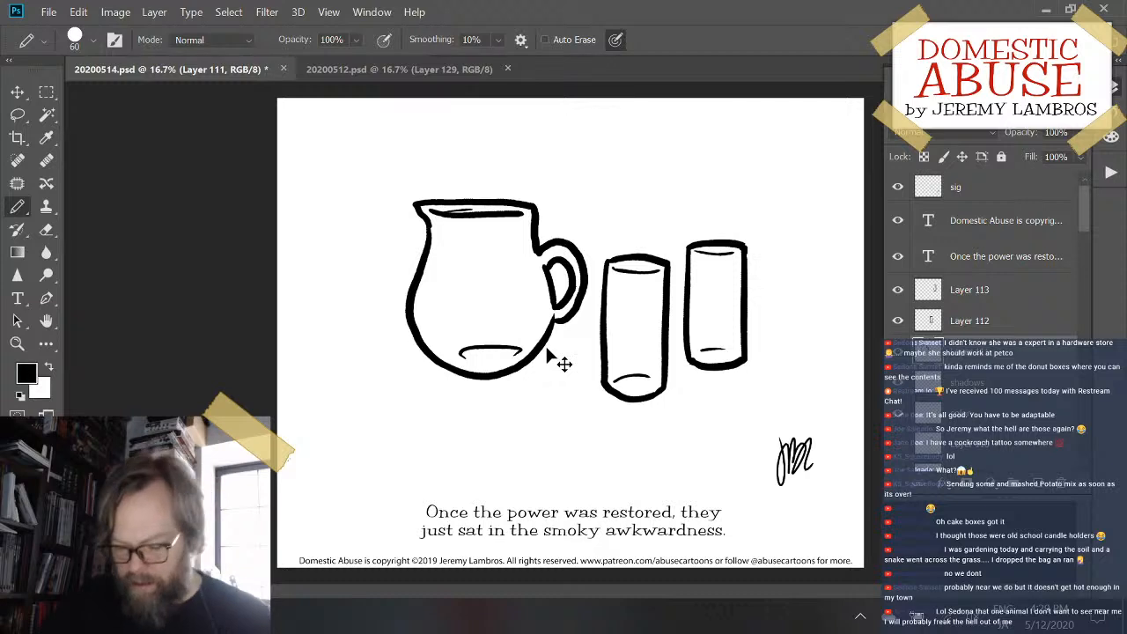
{"action": "key", "text": "ctrl+s"}
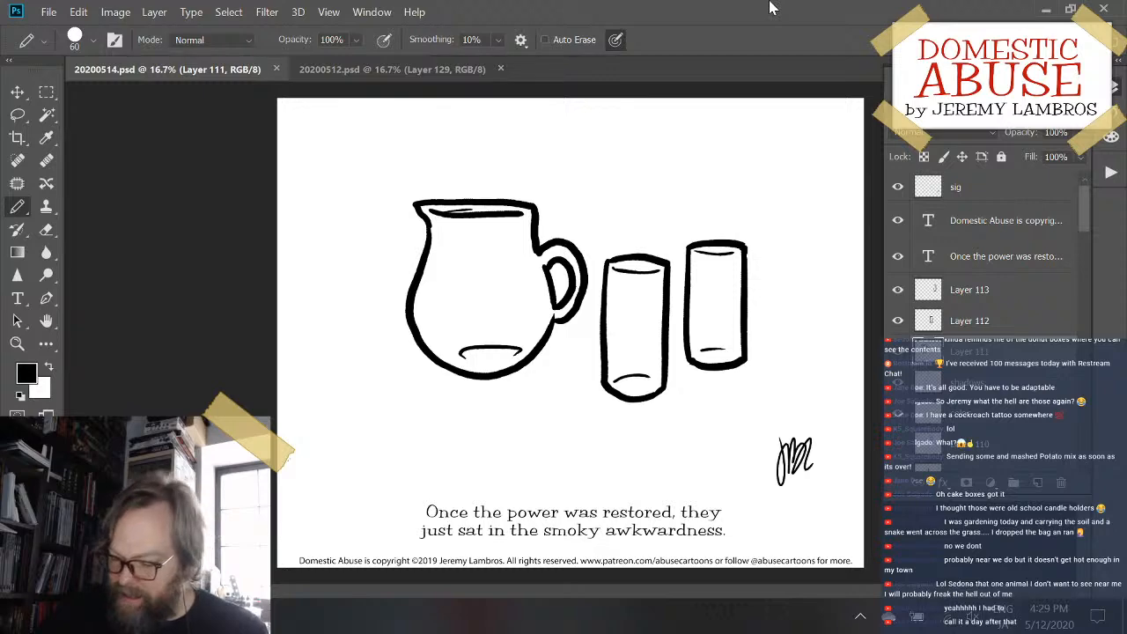
{"action": "key", "text": "ctrl+plus"}
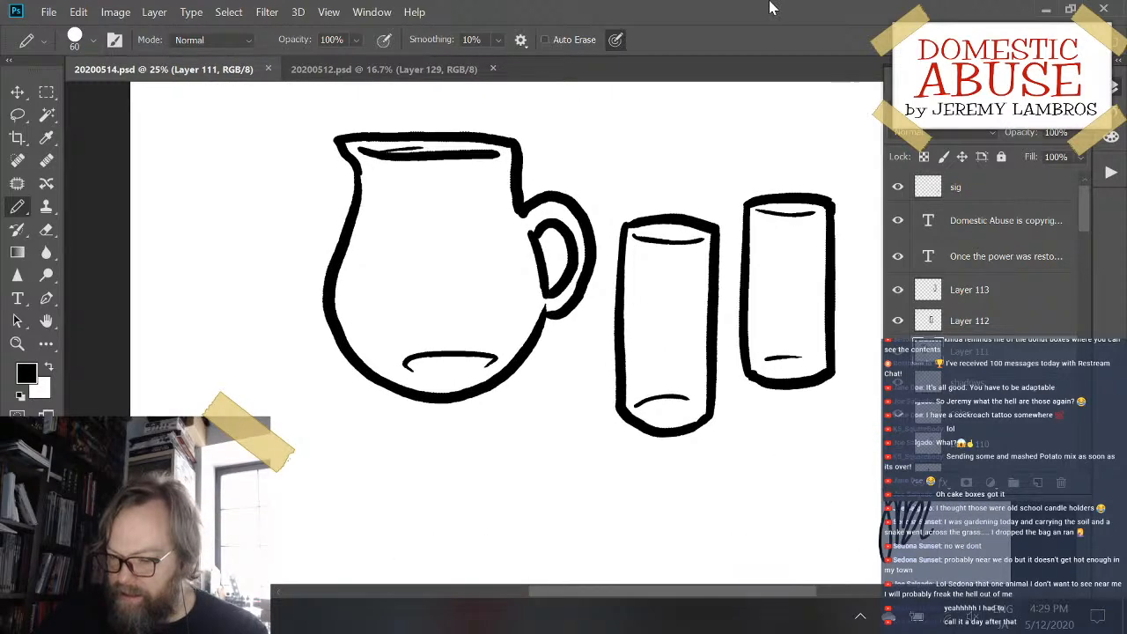
{"action": "key", "text": "ctrl+minus"}
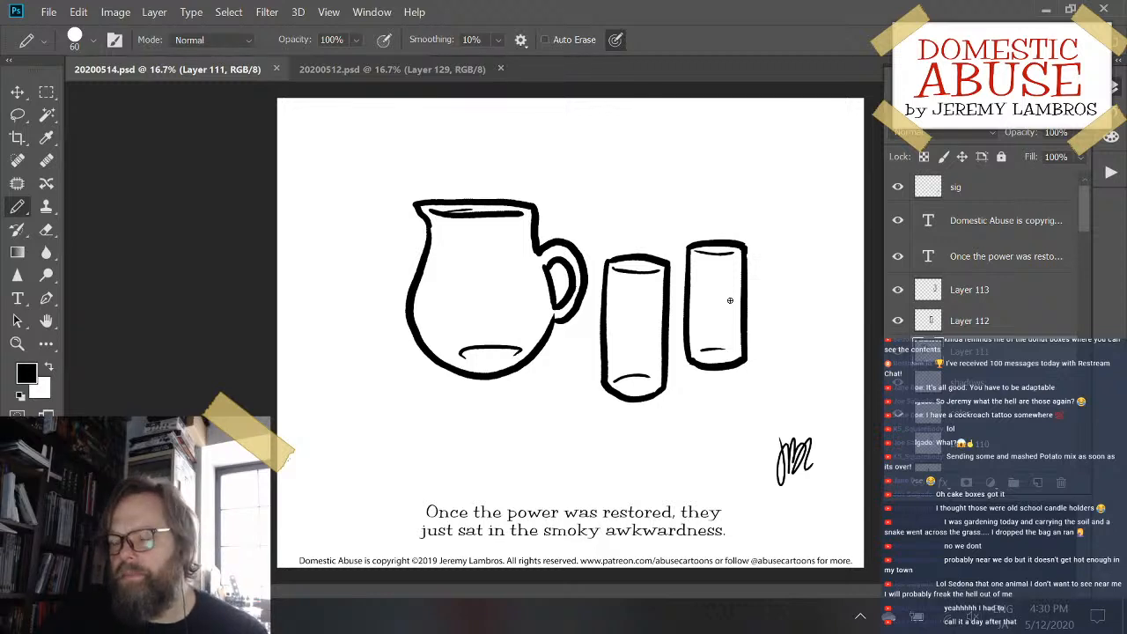
{"action": "left_click_drag", "start_coordinate": [1080, 226], "coordinate": [1088, 262]}
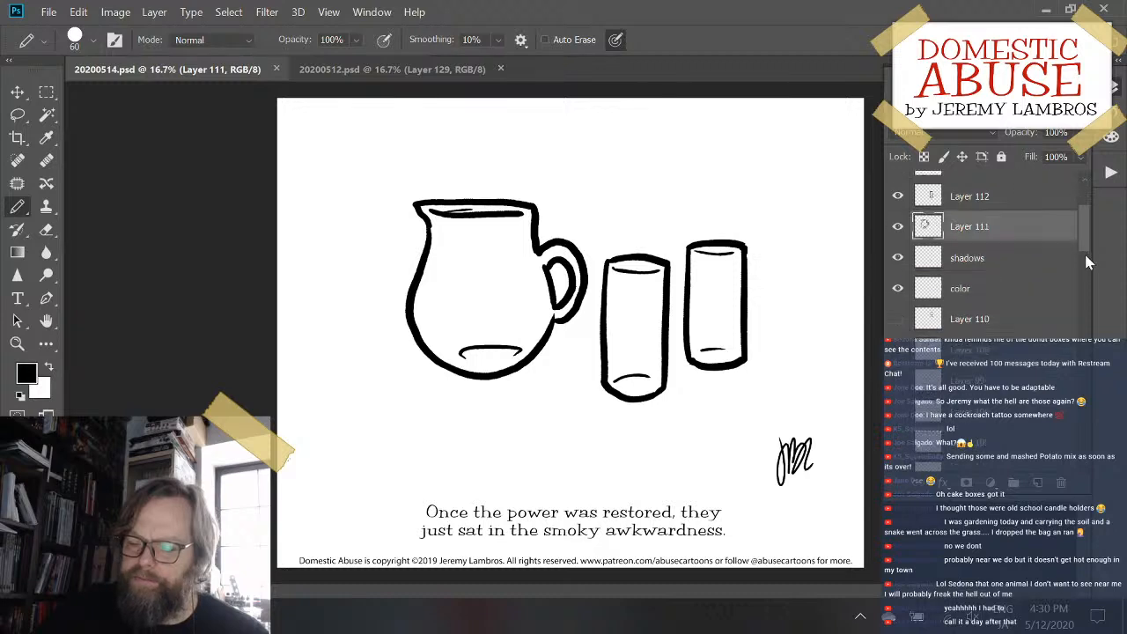
{"action": "scroll", "coordinate": [1087, 261], "scroll_direction": "up", "scroll_amount": 3}
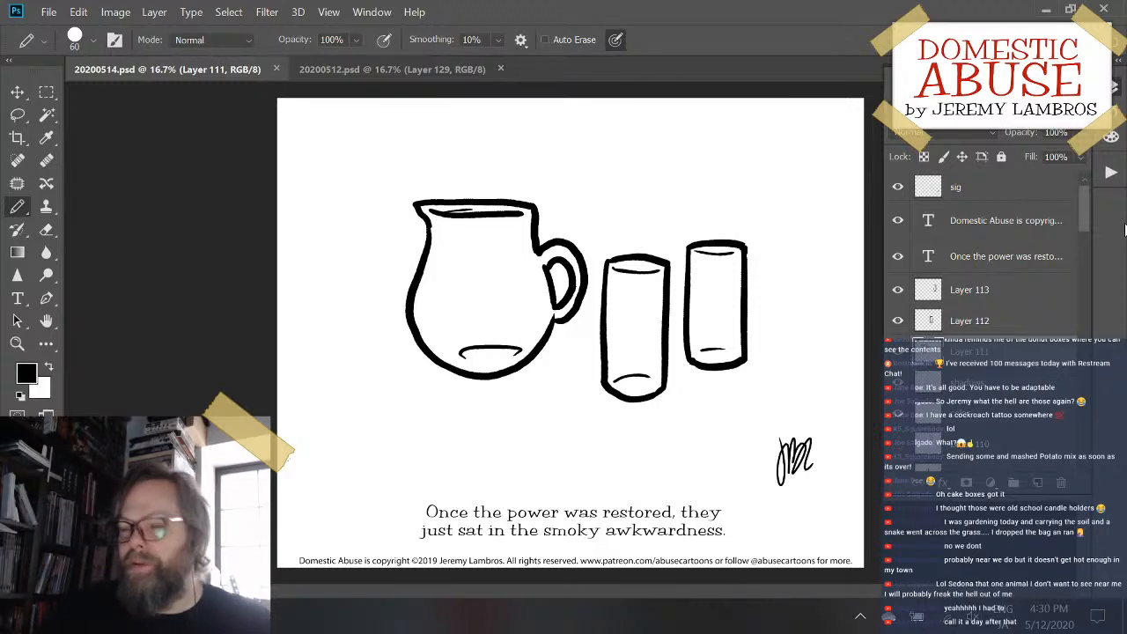
{"action": "right_click", "coordinate": [779, 232]}
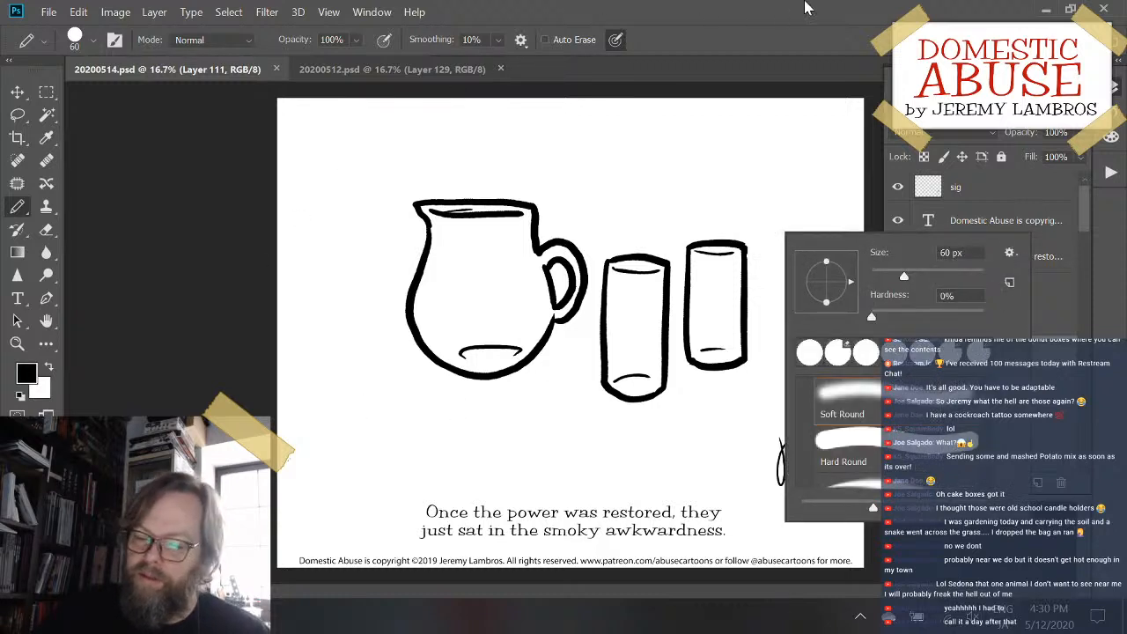
{"action": "left_click", "coordinate": [785, 24]}
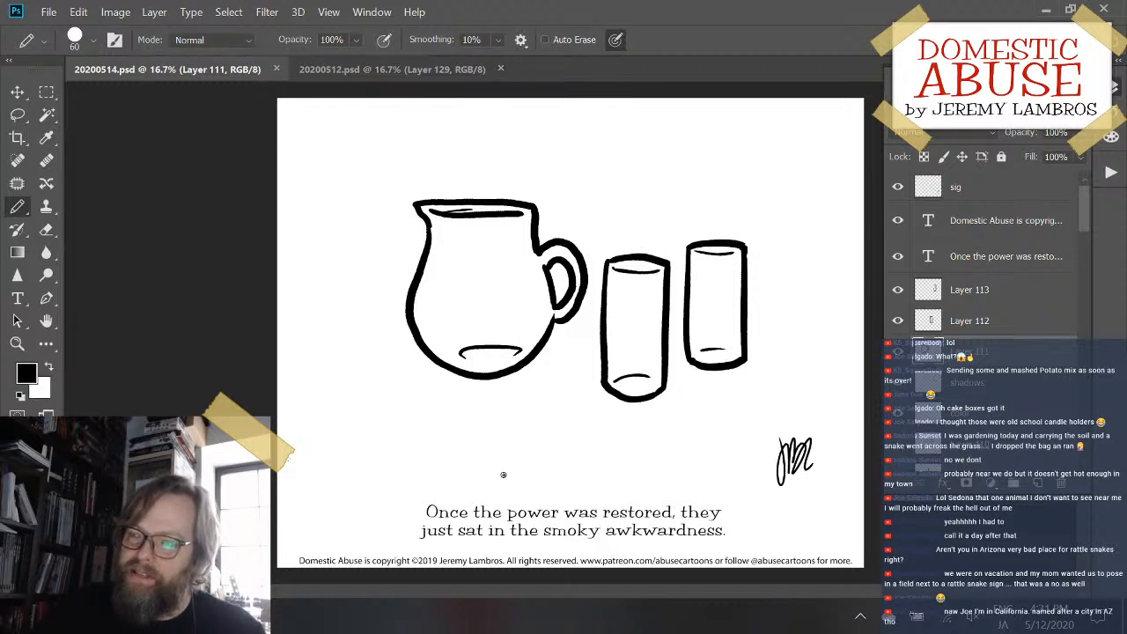
- Switch to 20200512.psd, activate the color layer, and set the foreground to a light gray with 92% brightness
{"action": "left_click", "coordinate": [373, 69]}
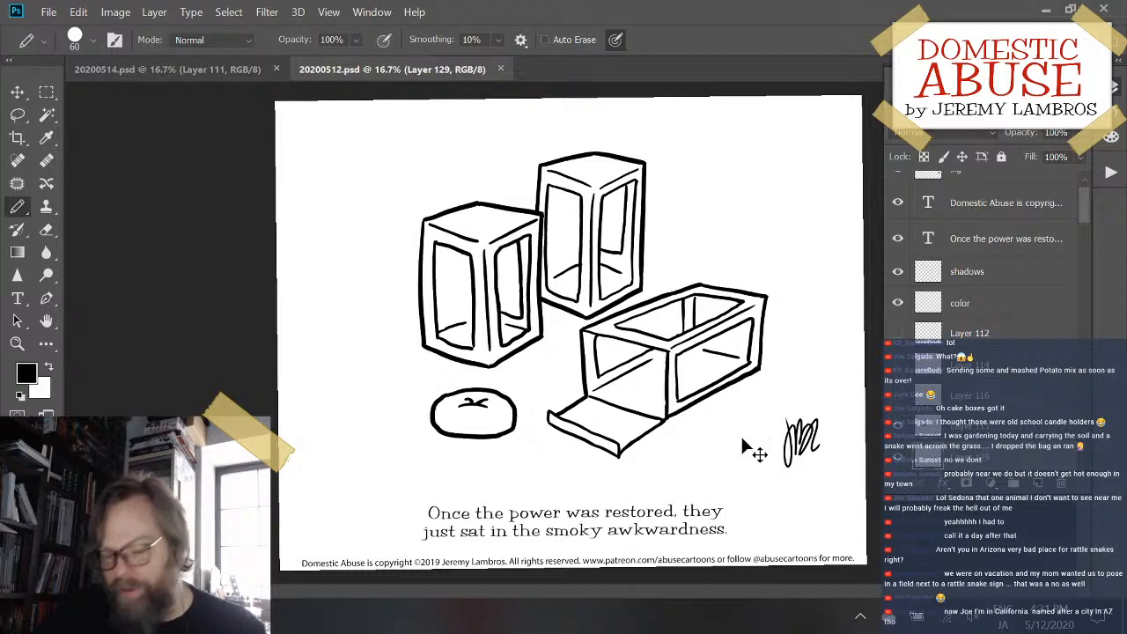
{"action": "key", "text": "ctrl+plus"}
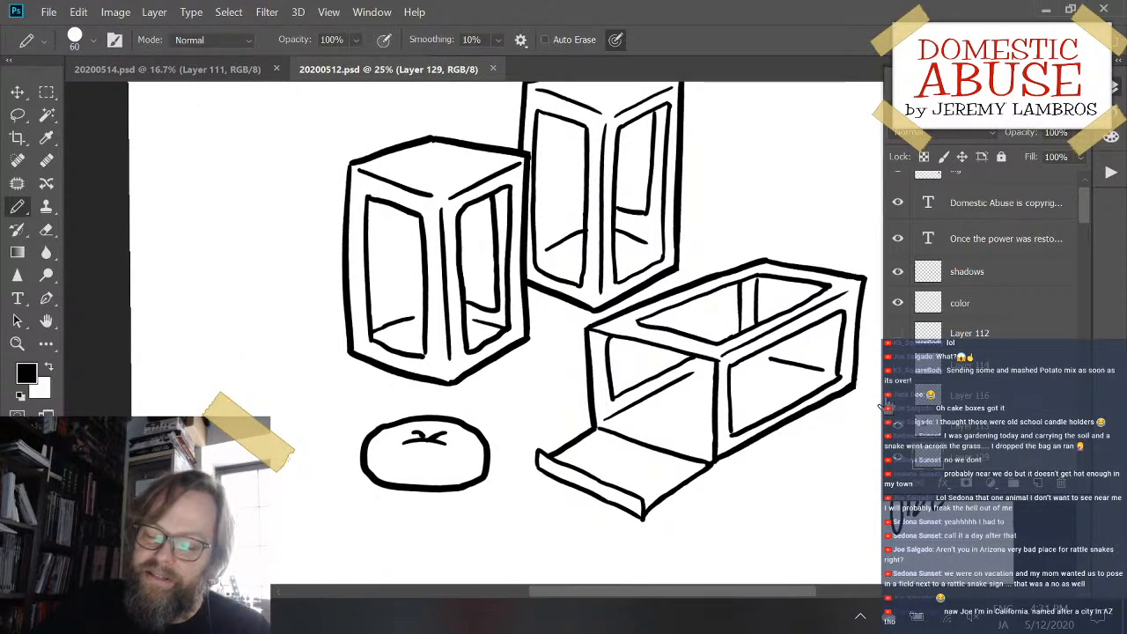
{"action": "mouse_move", "coordinate": [674, 226]}
{"action": "left_mouse_down"}
{"action": "mouse_move", "coordinate": [606, 302]}
{"action": "mouse_move", "coordinate": [627, 308]}
{"action": "left_mouse_up"}
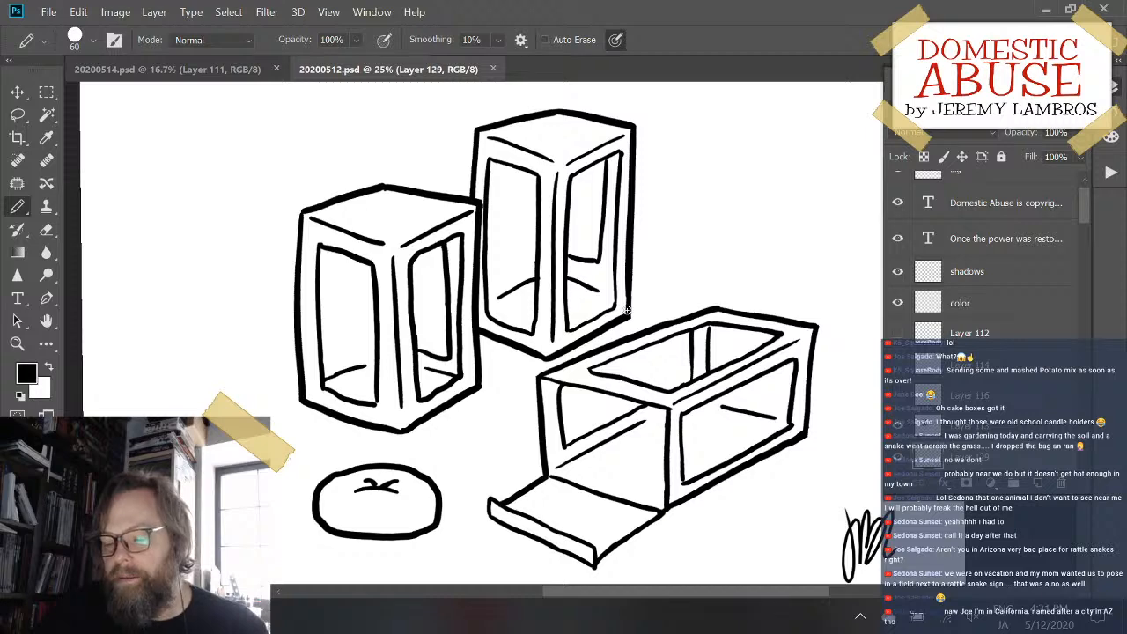
{"action": "left_click", "coordinate": [1003, 308]}
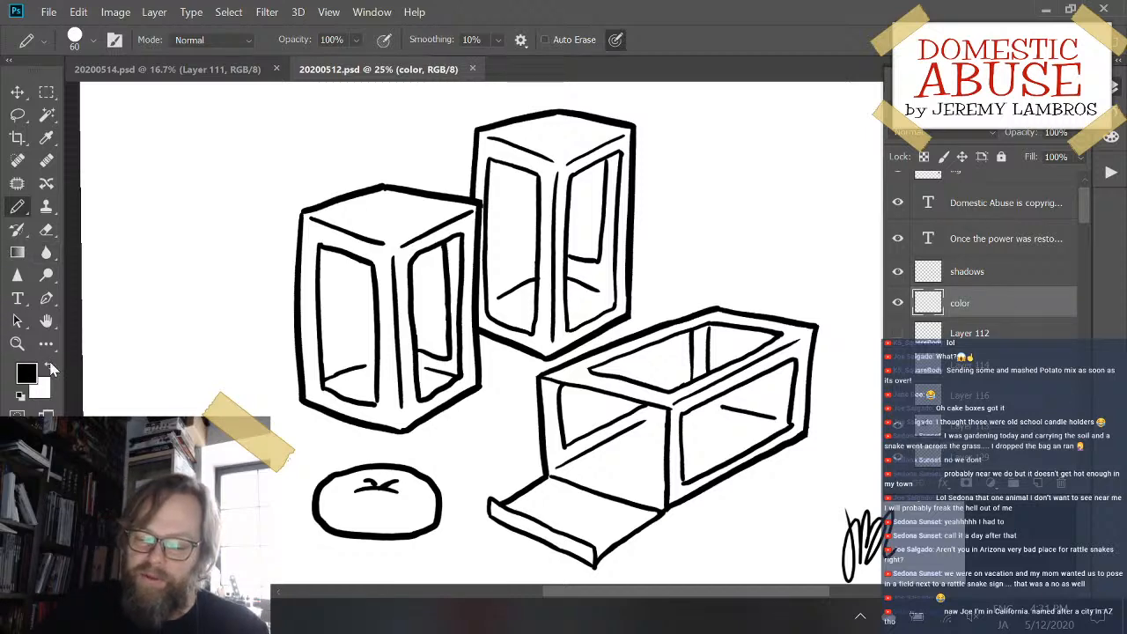
{"action": "left_click", "coordinate": [49, 368]}
{"action": "left_click", "coordinate": [26, 373]}
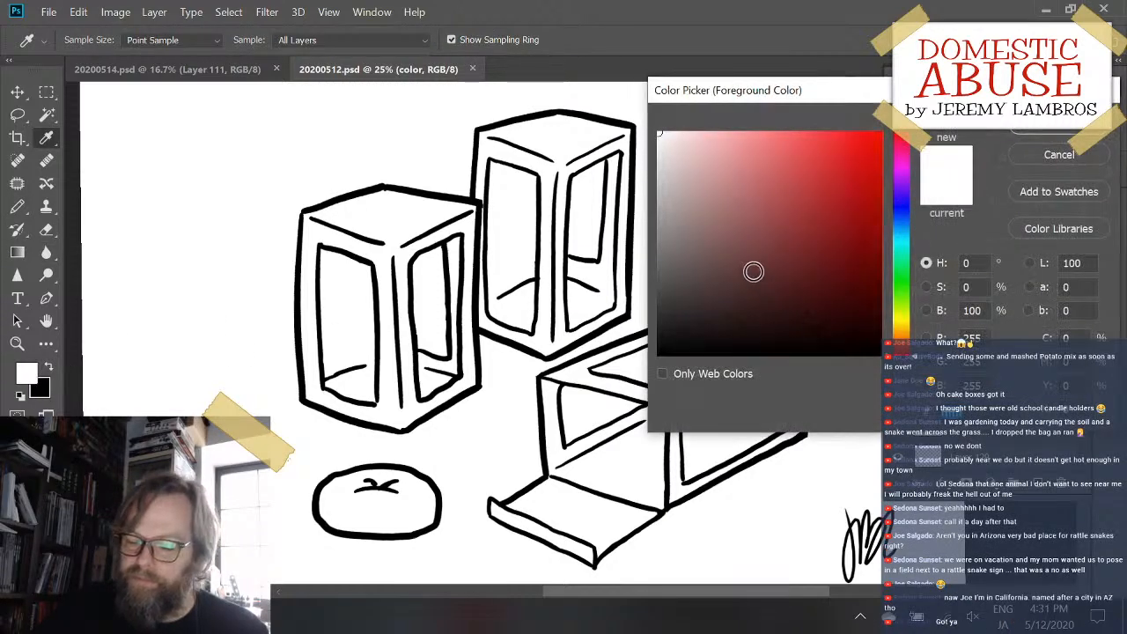
{"action": "left_click_drag", "start_coordinate": [753, 271], "coordinate": [627, 150]}
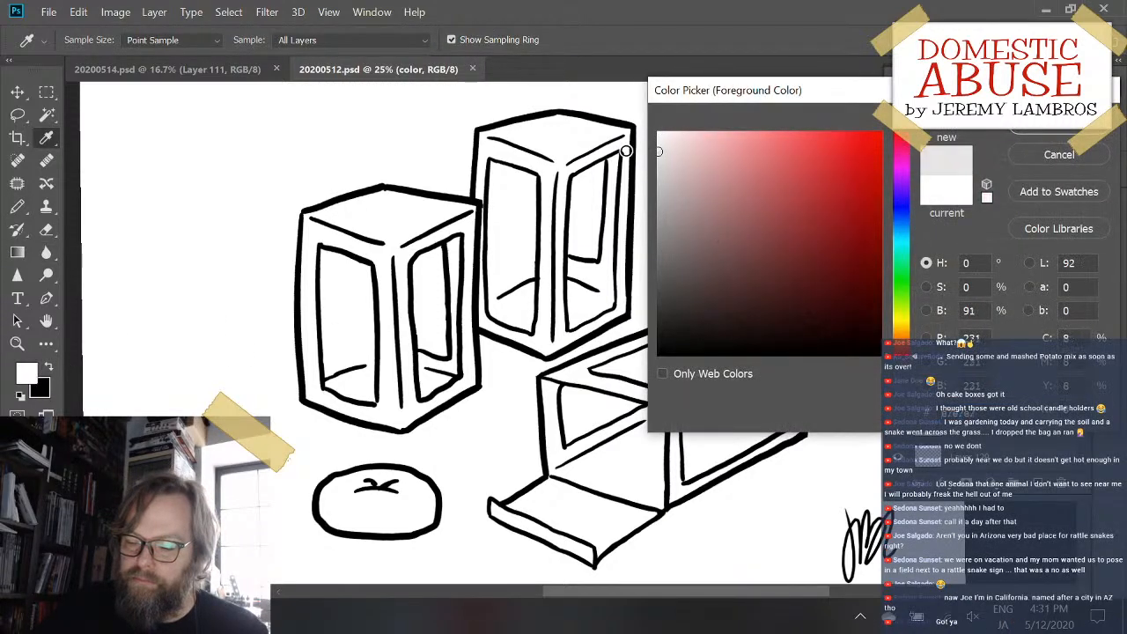
{"action": "left_click", "coordinate": [1056, 132]}
- Try filling the left upright box with light gray using the Paint Bucket, and undo the fill
{"action": "key", "text": "g"}
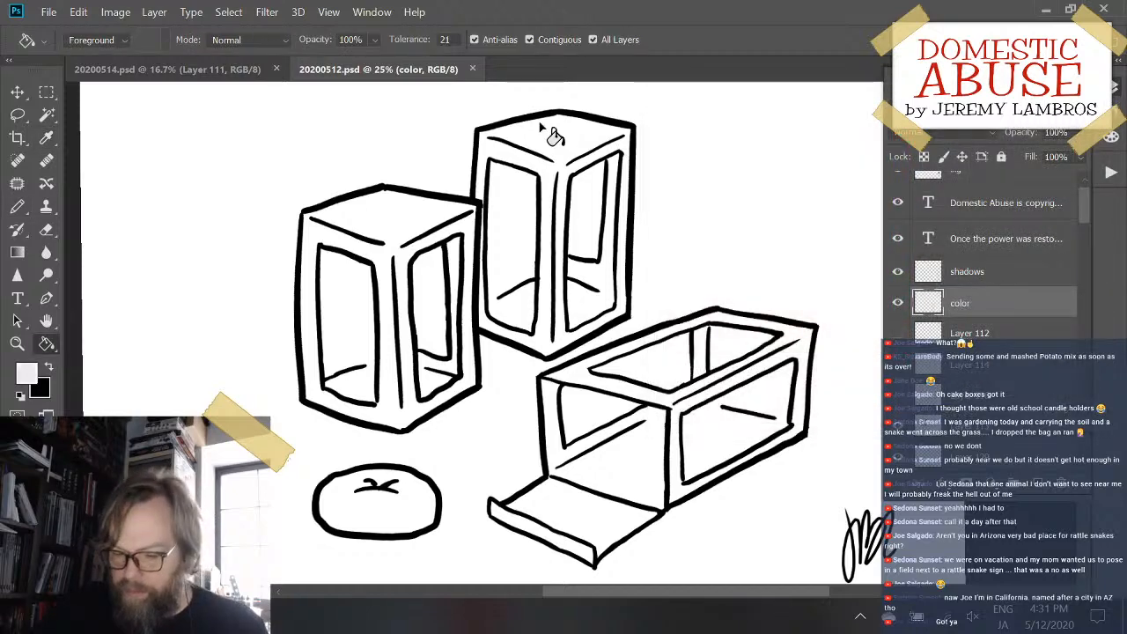
{"action": "left_click", "coordinate": [387, 211]}
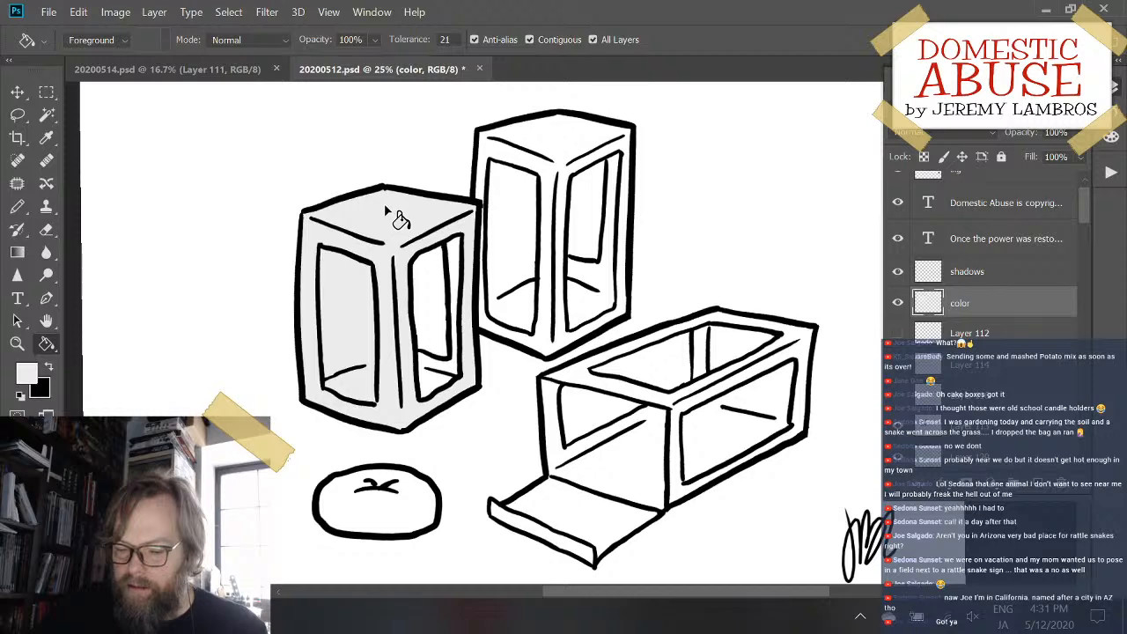
{"action": "key", "text": "ctrl+z"}
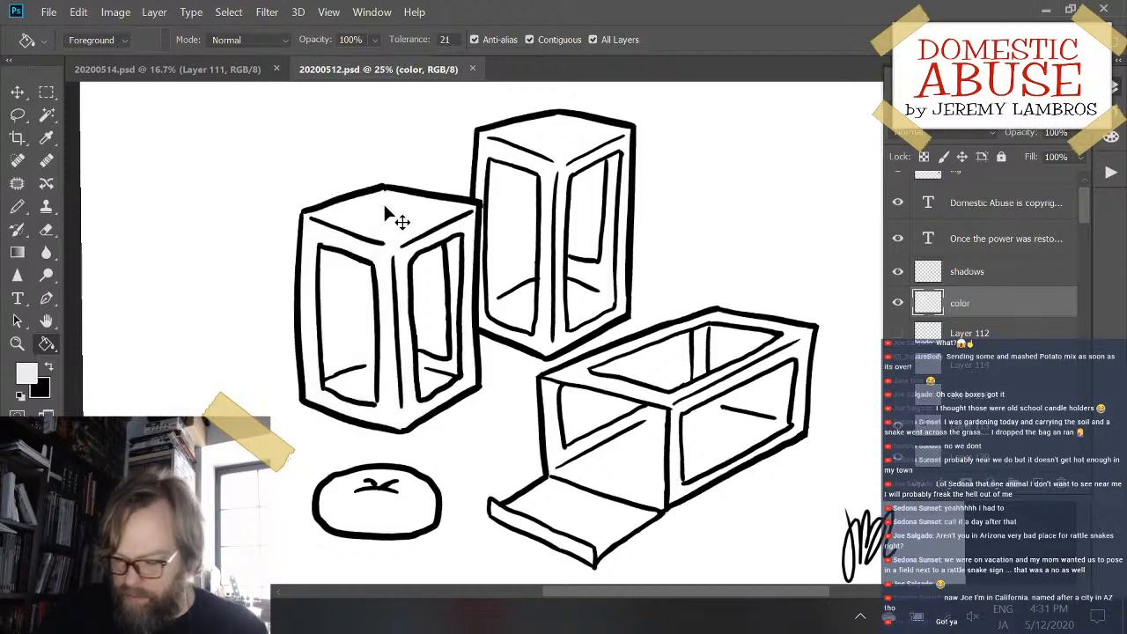
{"action": "key", "text": "ctrl+bracketright"}
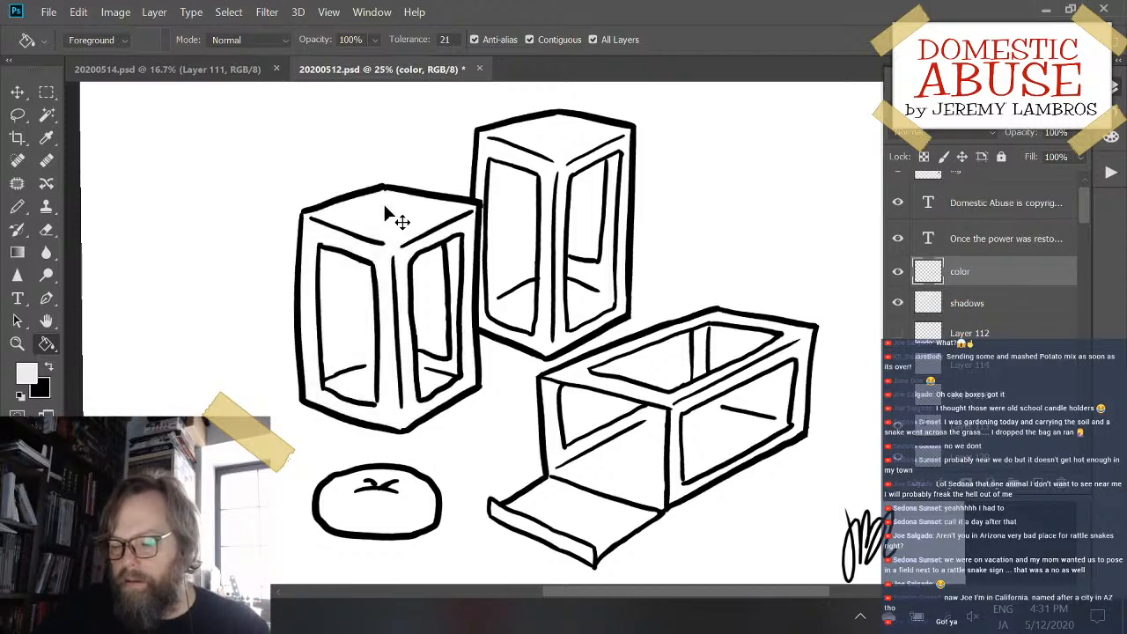
{"action": "key", "text": "ctrl+bracketleft"}
{"action": "key", "text": "ctrl+bracketright"}
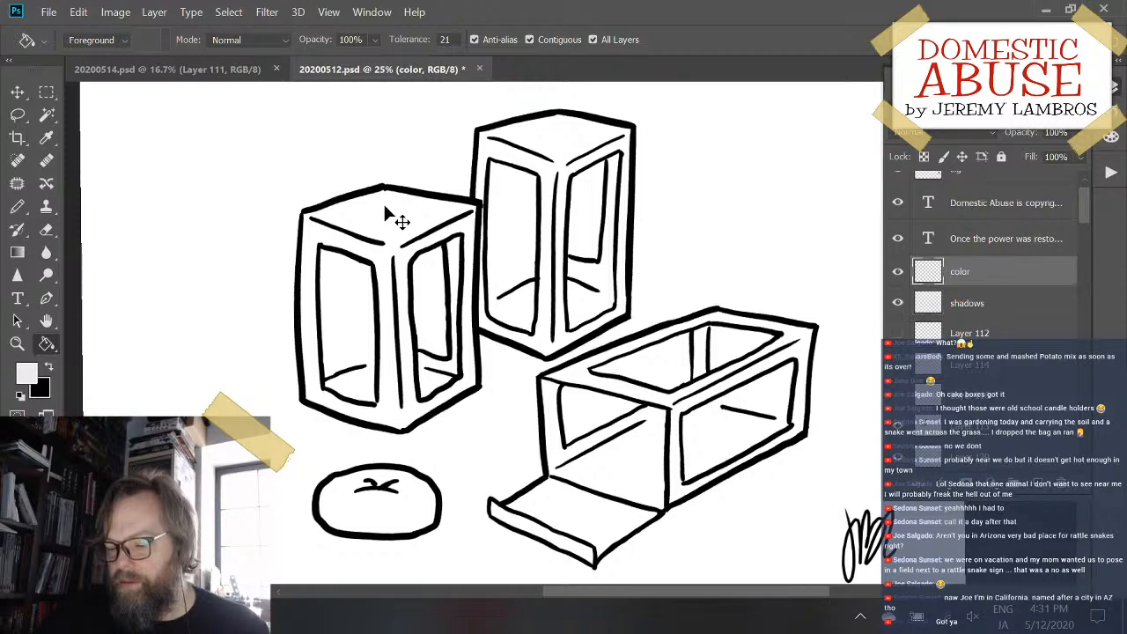
{"action": "key", "text": "ctrl+bracketleft"}
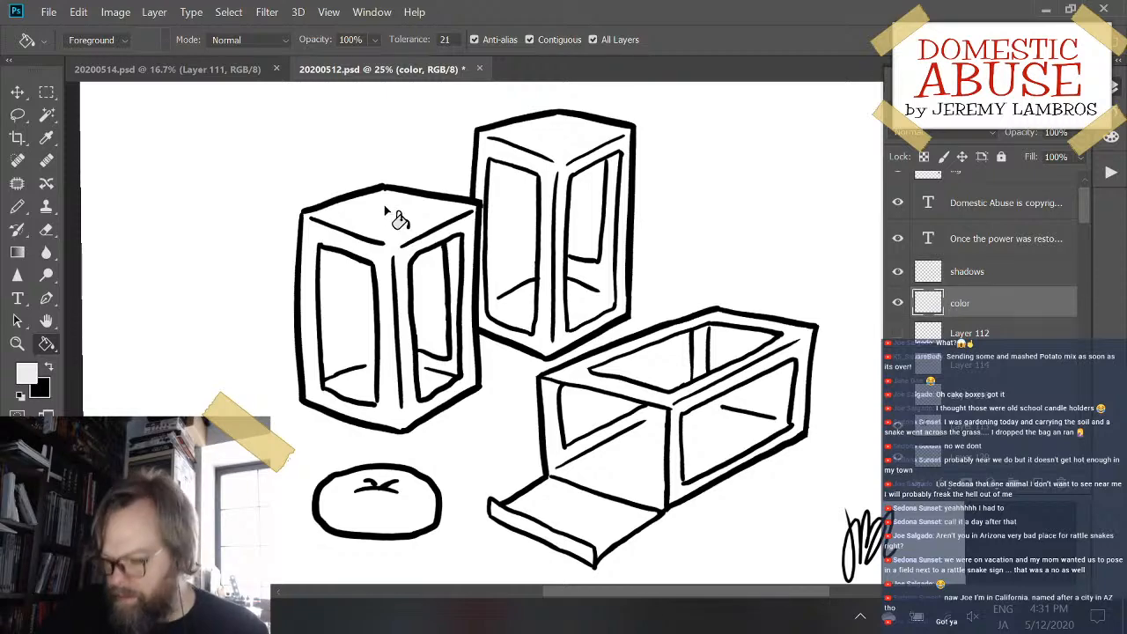
- Close the gap in the left upright box's window outline on Layer 113 with the black Pencil
{"action": "key", "text": "ctrl+plus"}
{"action": "key", "text": "ctrl+plus"}
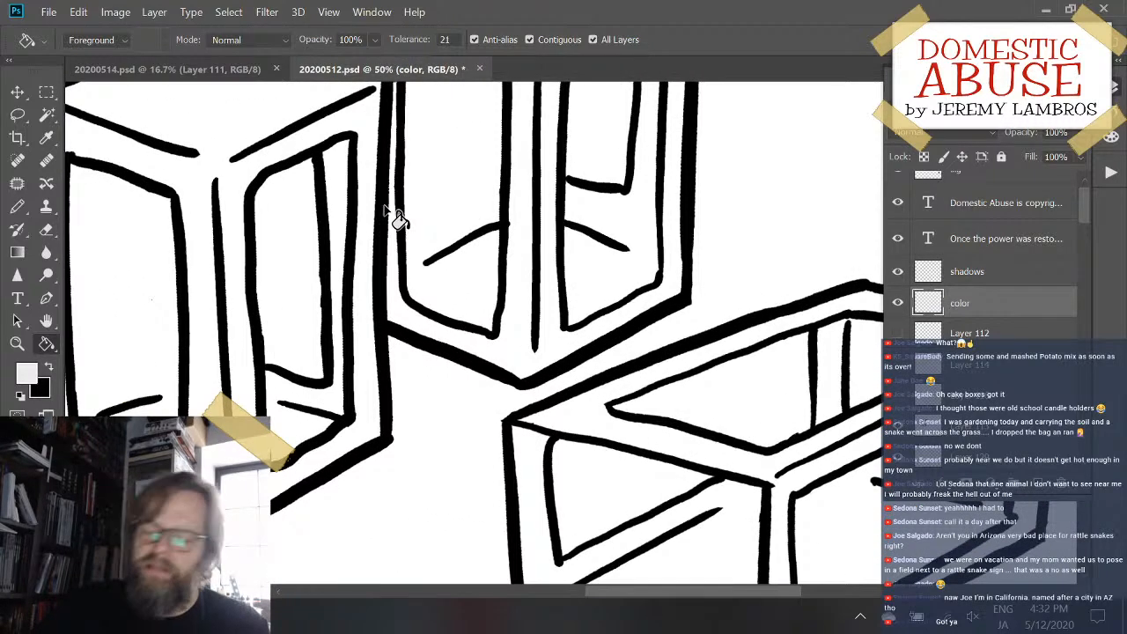
{"action": "left_click_drag", "start_coordinate": [440, 324], "coordinate": [657, 375]}
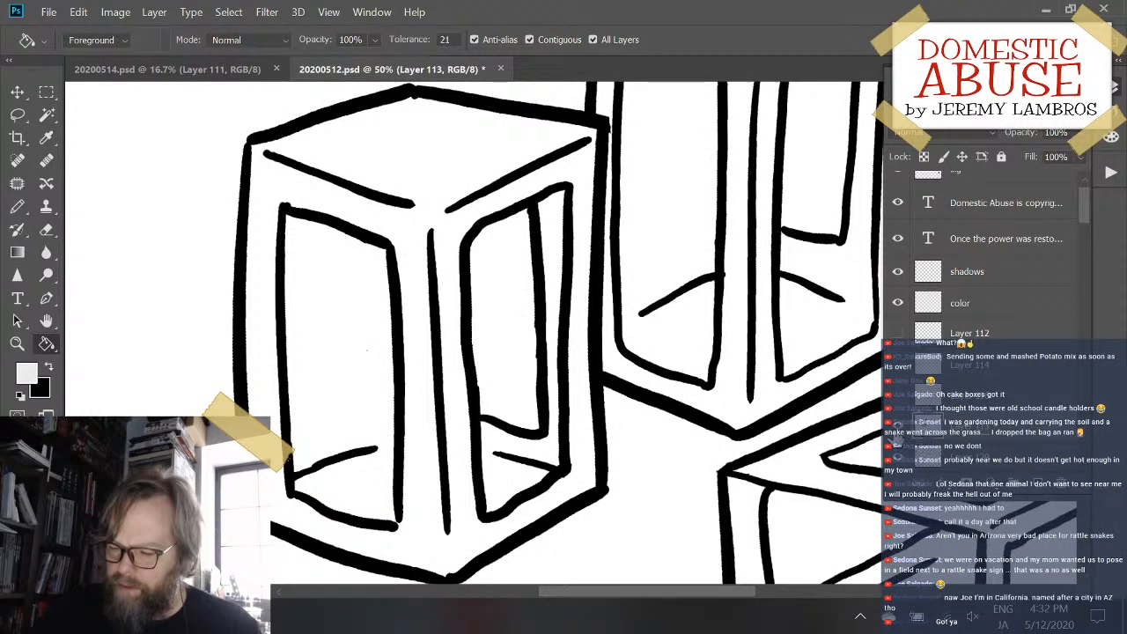
{"action": "left_click", "coordinate": [898, 430]}
{"action": "left_click", "coordinate": [899, 430]}
{"action": "key", "text": "b"}
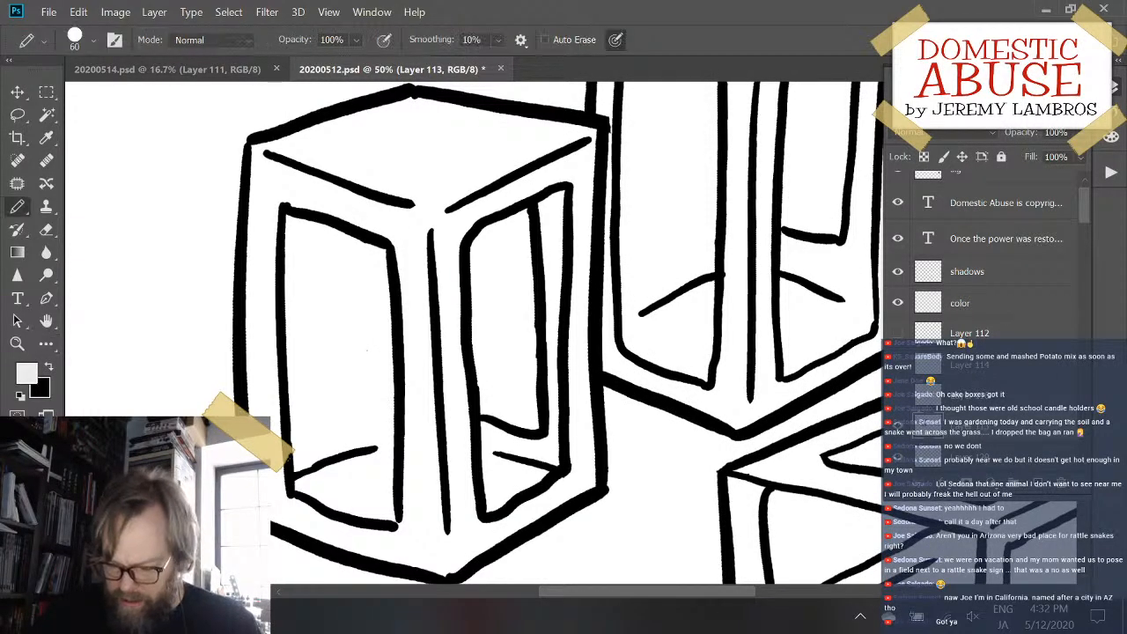
{"action": "key", "text": "x"}
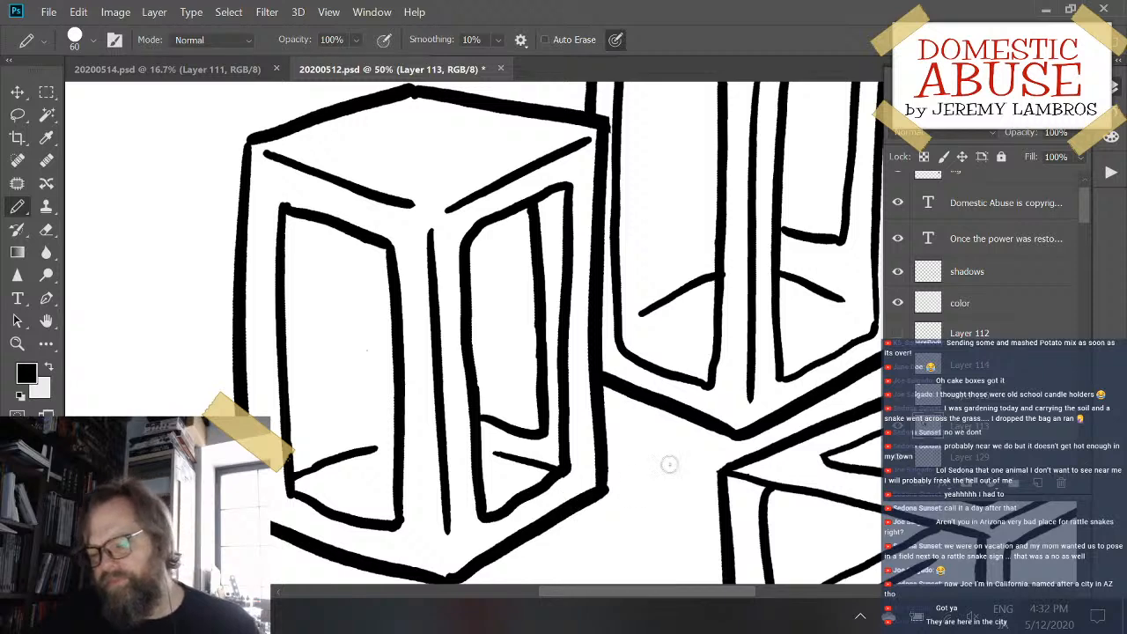
- Fill the left upright box's top and frame on the color layer with a light gray of 91% brightness
{"action": "left_click", "coordinate": [996, 304]}
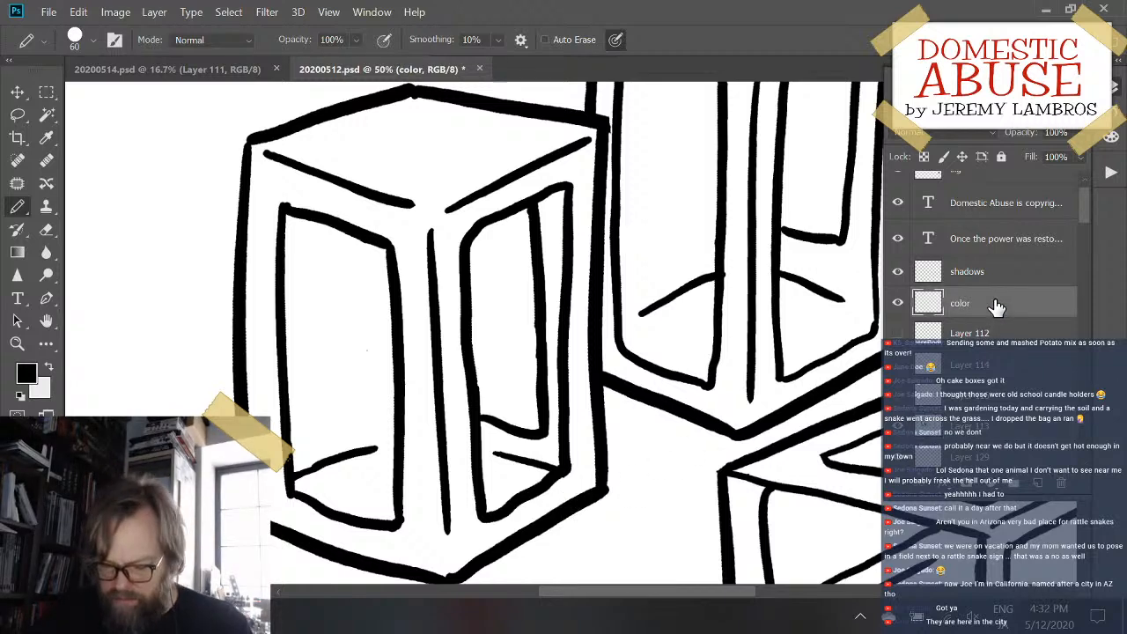
{"action": "key", "text": "g"}
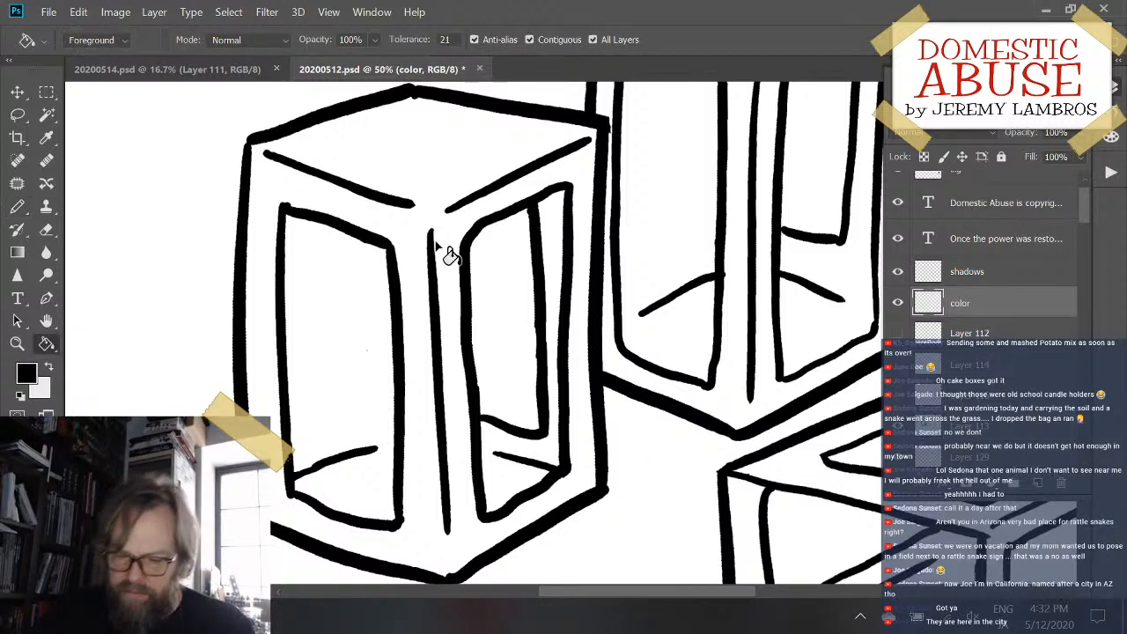
{"action": "left_click", "coordinate": [25, 375]}
{"action": "left_click_drag", "start_coordinate": [674, 302], "coordinate": [604, 152]}
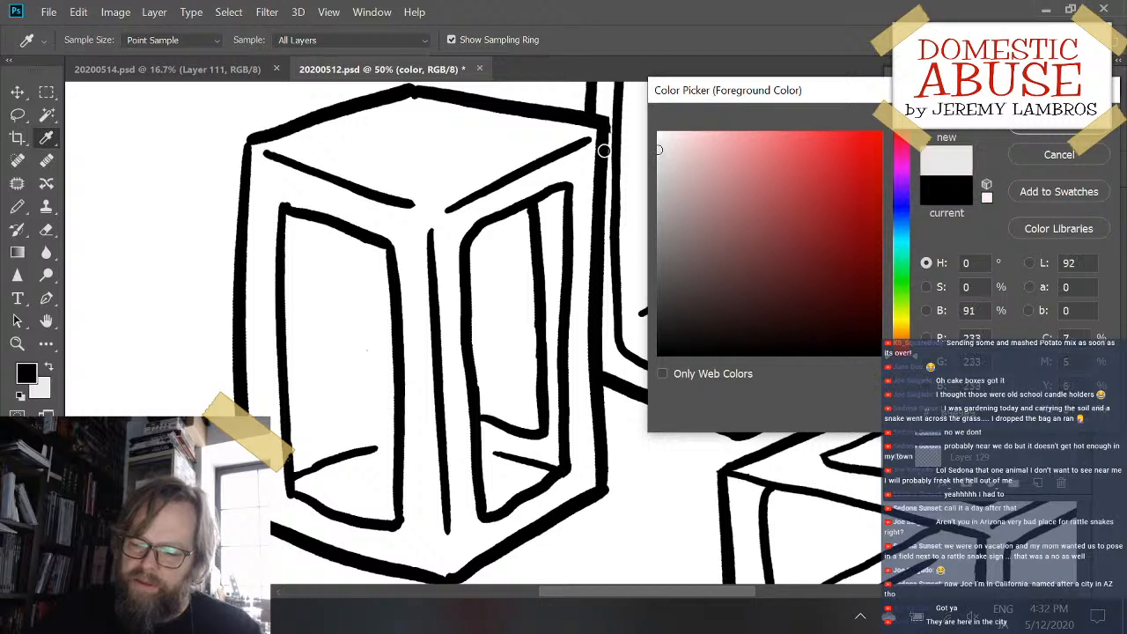
{"action": "left_click", "coordinate": [1076, 129]}
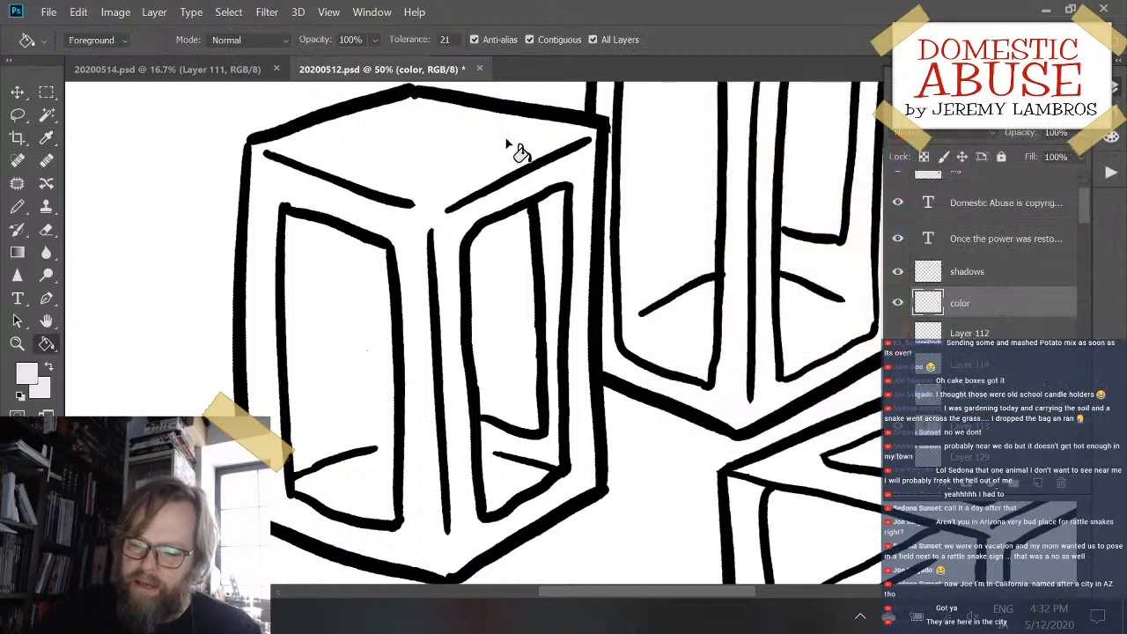
{"action": "left_click", "coordinate": [494, 148]}
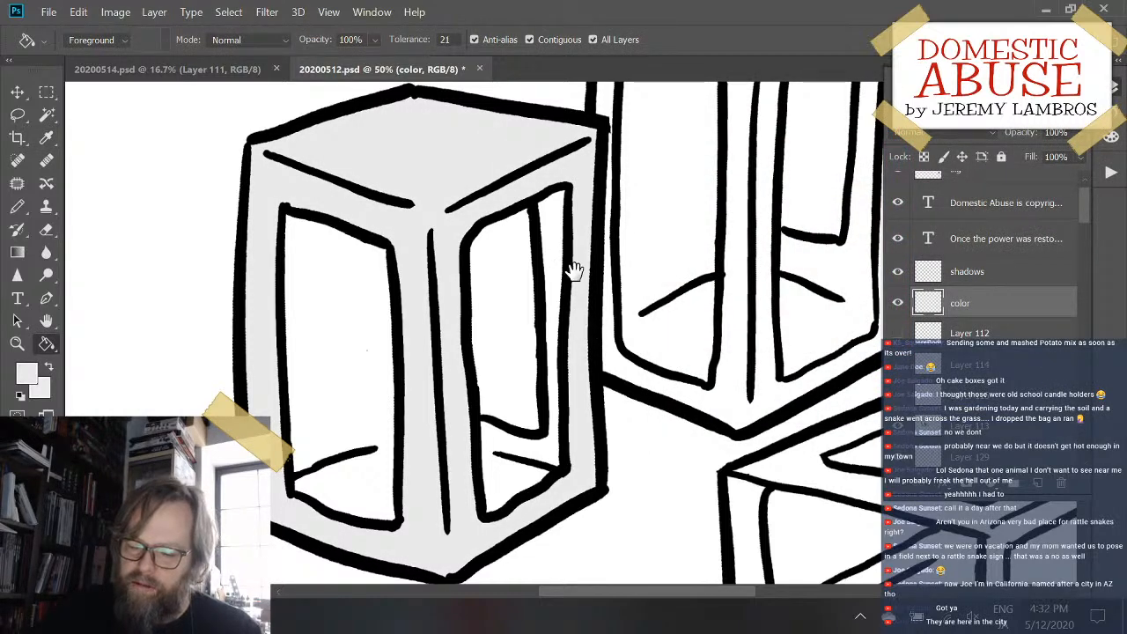
- Fill the inner surfaces seen through both windows of the left upright box with a darker gray of 77% brightness
{"action": "left_click", "coordinate": [21, 377]}
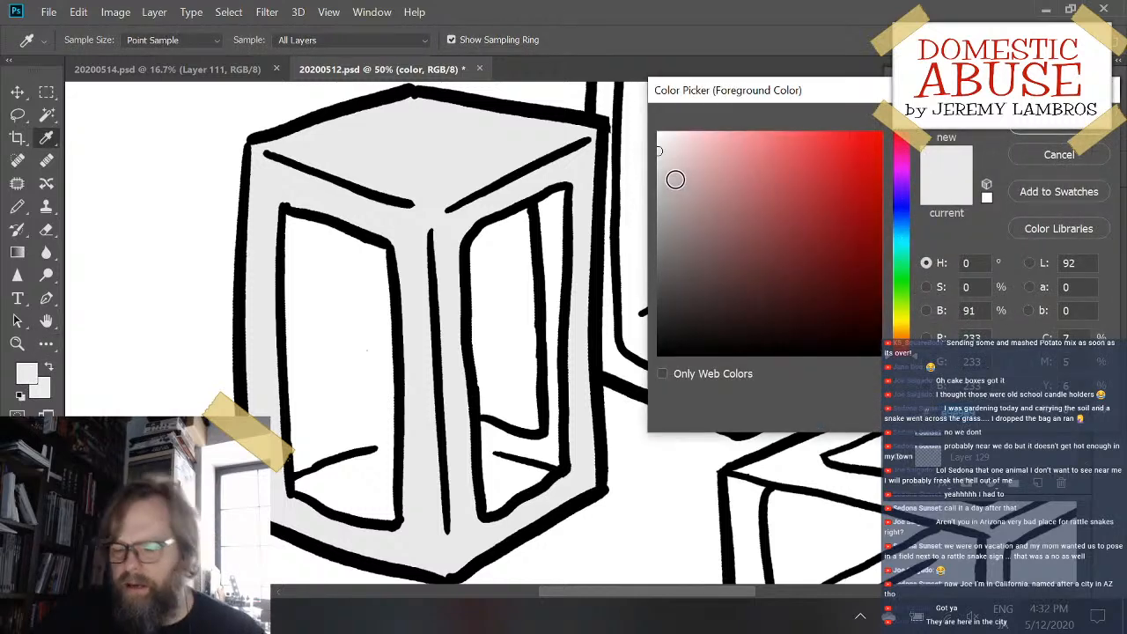
{"action": "mouse_move", "coordinate": [661, 149]}
{"action": "left_mouse_down"}
{"action": "mouse_move", "coordinate": [634, 191]}
{"action": "mouse_move", "coordinate": [628, 182]}
{"action": "left_mouse_up"}
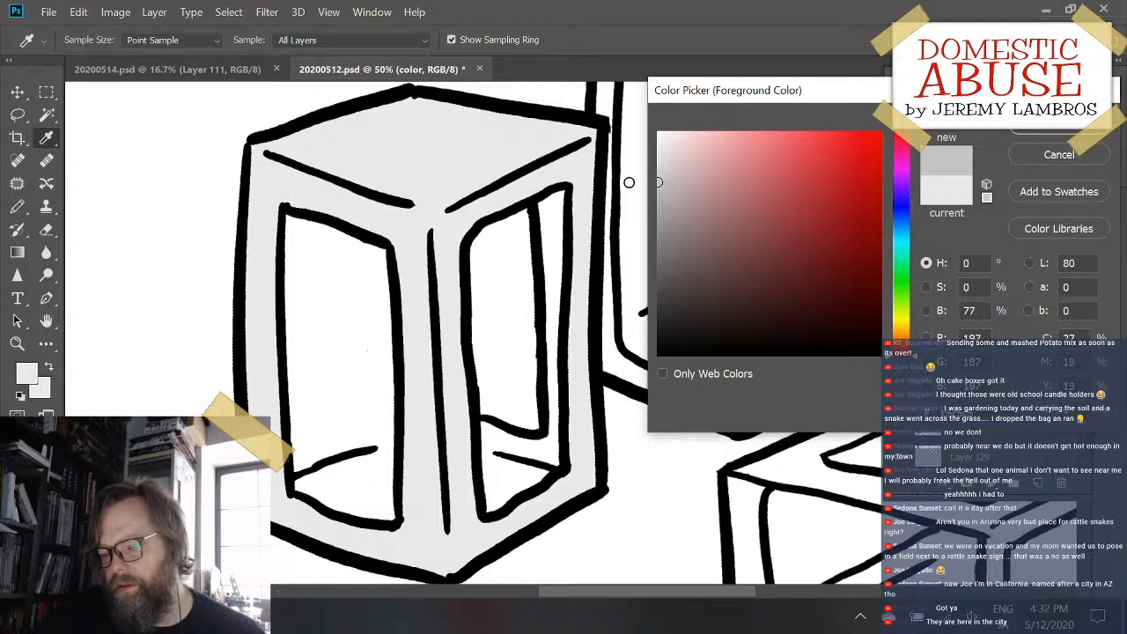
{"action": "key", "text": "Return"}
{"action": "key", "text": "g"}
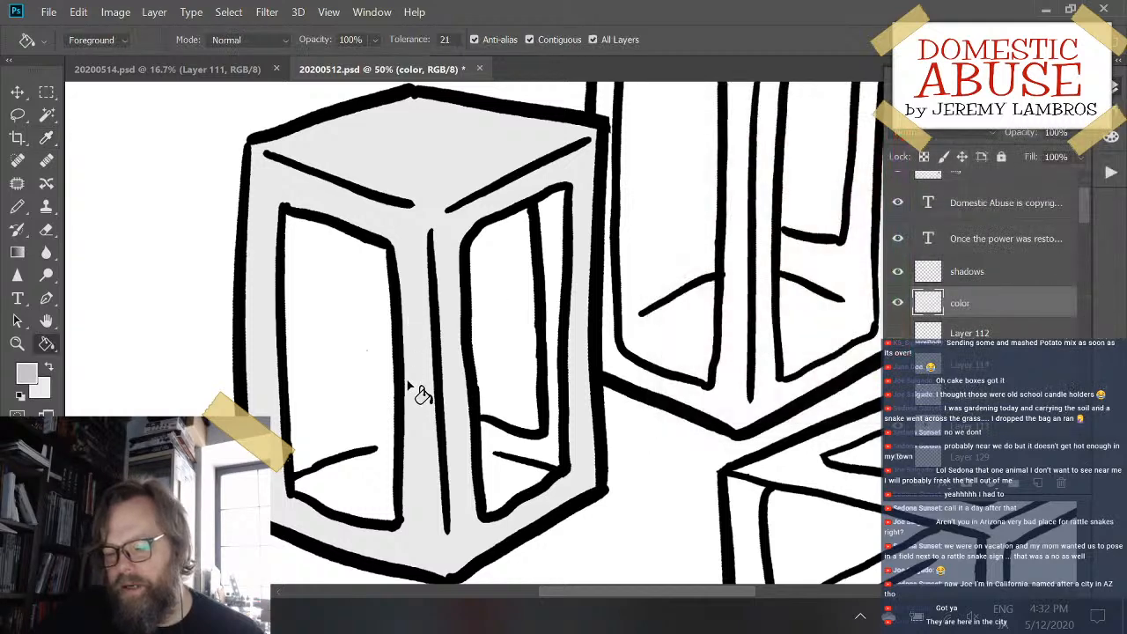
{"action": "left_click", "coordinate": [358, 486]}
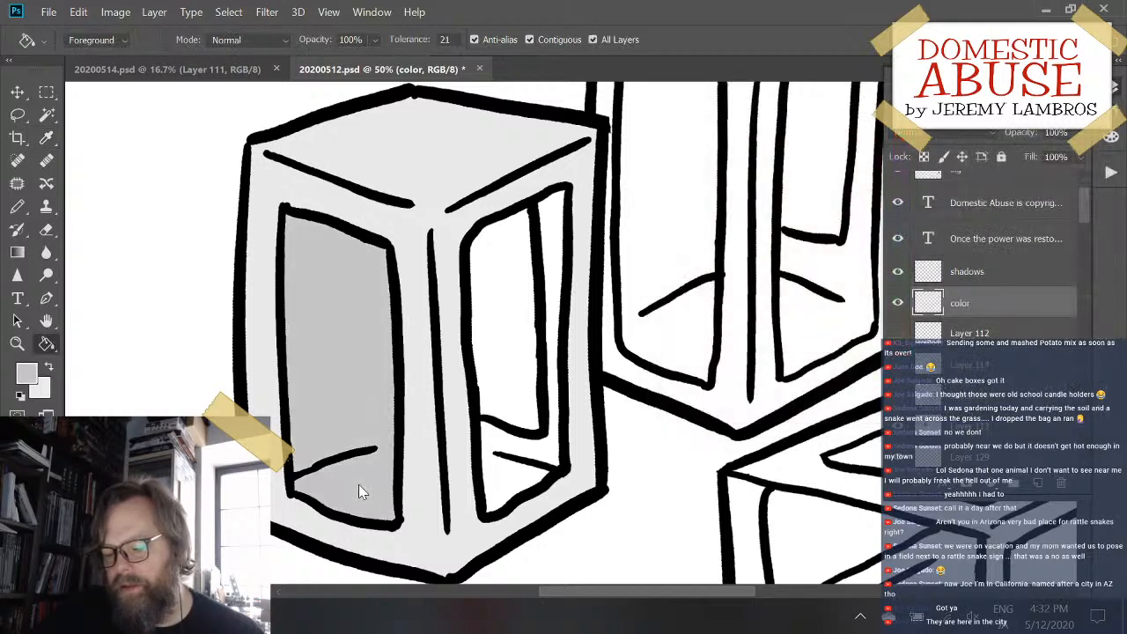
{"action": "left_click", "coordinate": [518, 502]}
{"action": "left_click_drag", "start_coordinate": [714, 285], "coordinate": [402, 272]}
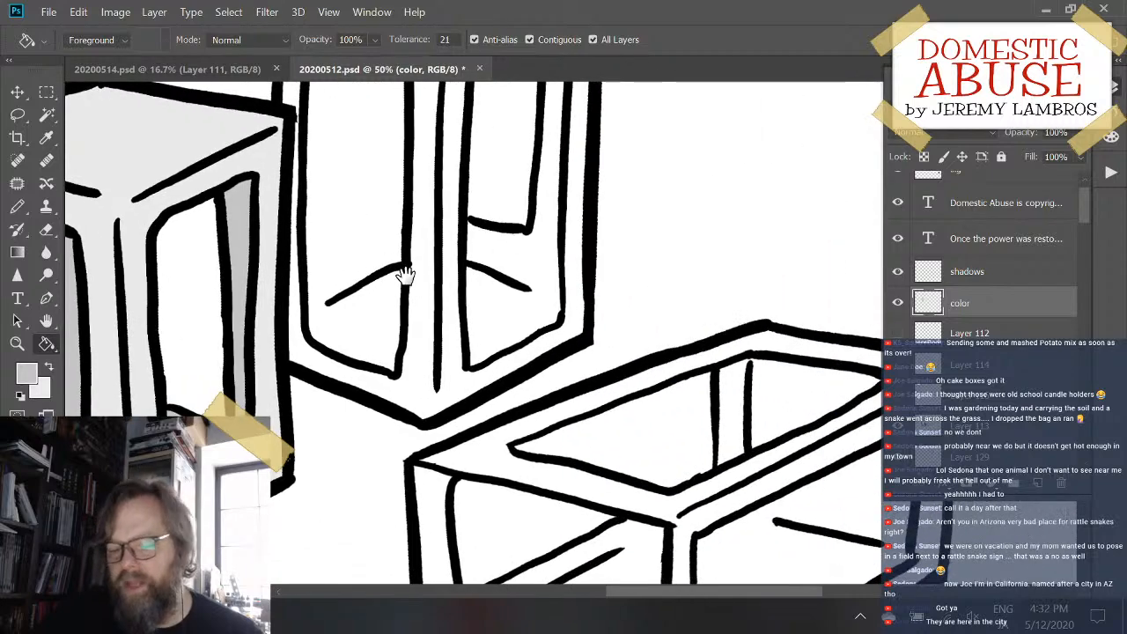
- Fill the inner surfaces seen through both windows of the rear upright box with the 77% brightness gray
{"action": "left_click_drag", "start_coordinate": [385, 144], "coordinate": [368, 301]}
{"action": "left_click", "coordinate": [365, 327]}
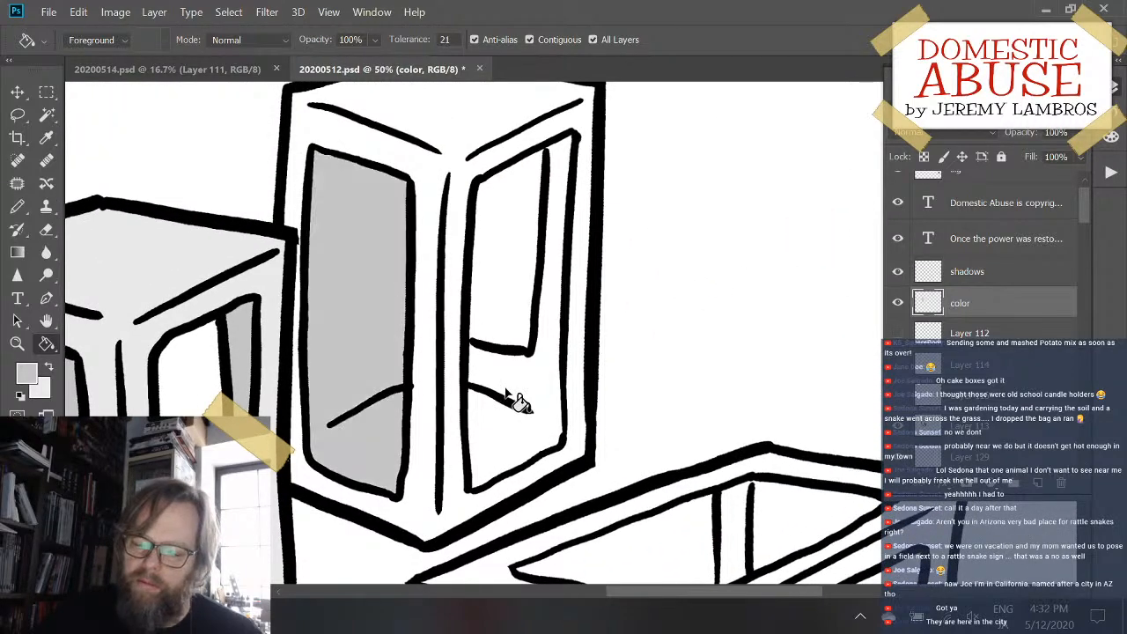
{"action": "left_click", "coordinate": [524, 391]}
- Fill the lying box's interior, side window, open end and lowered flap with the same 77% brightness gray
{"action": "left_click_drag", "start_coordinate": [607, 452], "coordinate": [471, 120]}
{"action": "left_click", "coordinate": [617, 220]}
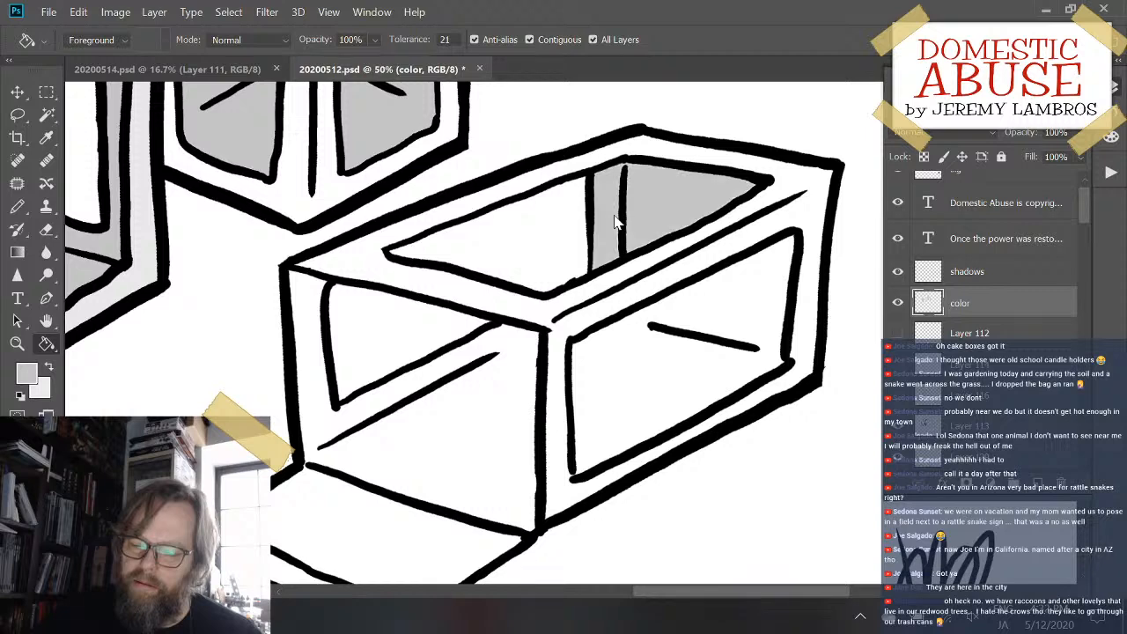
{"action": "left_click", "coordinate": [708, 310]}
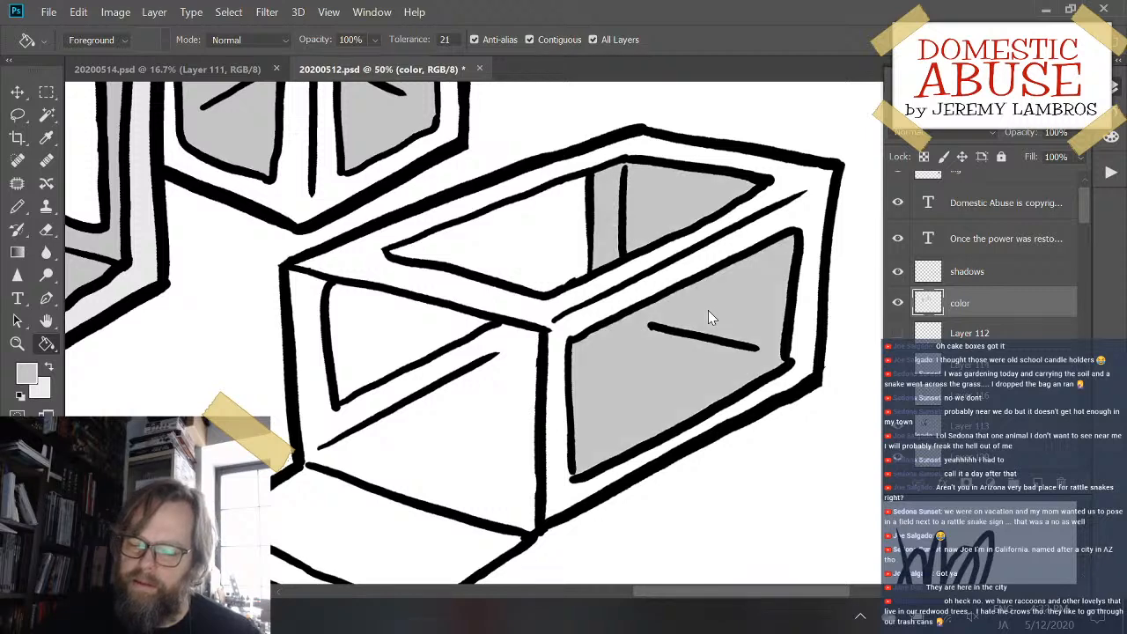
{"action": "left_click", "coordinate": [457, 448]}
{"action": "left_click", "coordinate": [348, 532]}
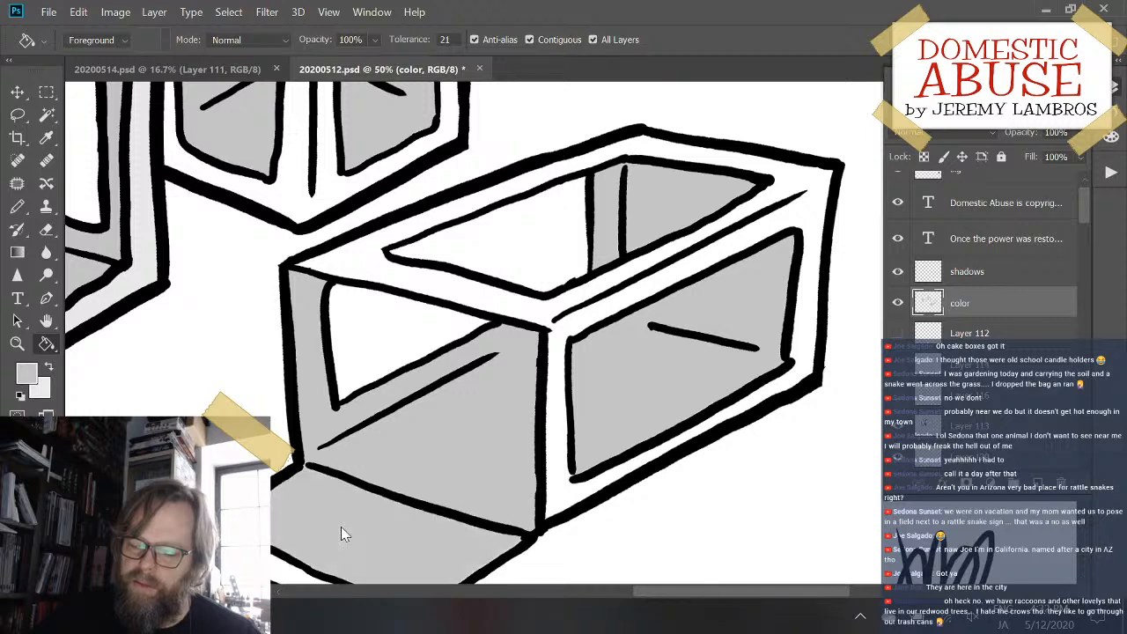
- Recolor the left upright box's top and frame with a light blue of hue 202, saturation 12% and brightness 97%
{"action": "left_click_drag", "start_coordinate": [176, 357], "coordinate": [699, 420]}
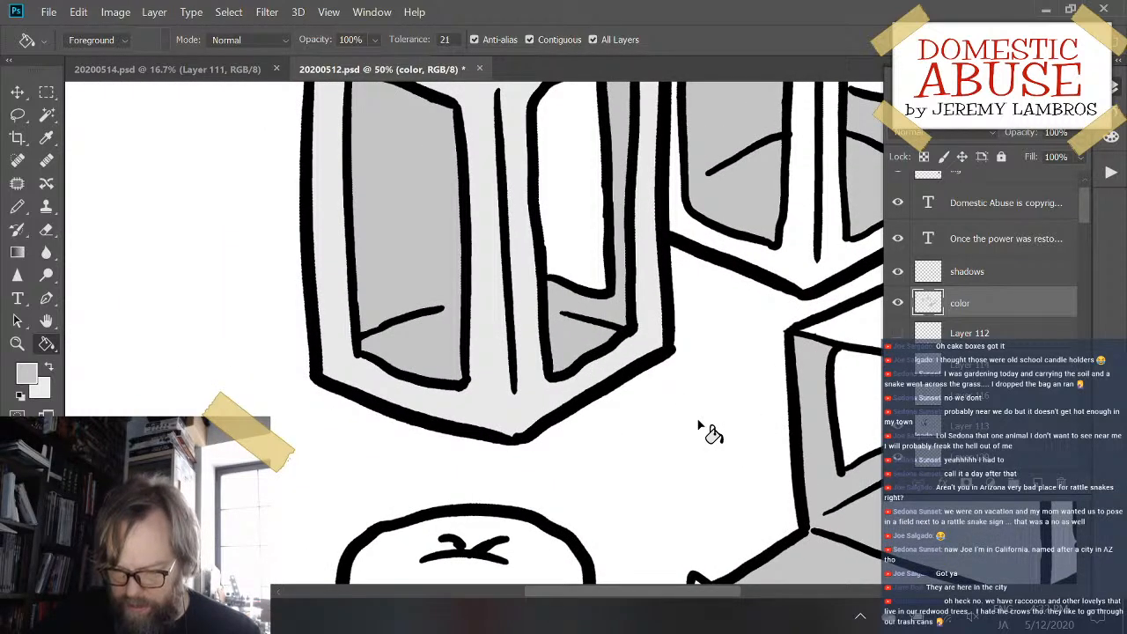
{"action": "left_click", "coordinate": [24, 373]}
{"action": "left_click_drag", "start_coordinate": [907, 246], "coordinate": [913, 218]}
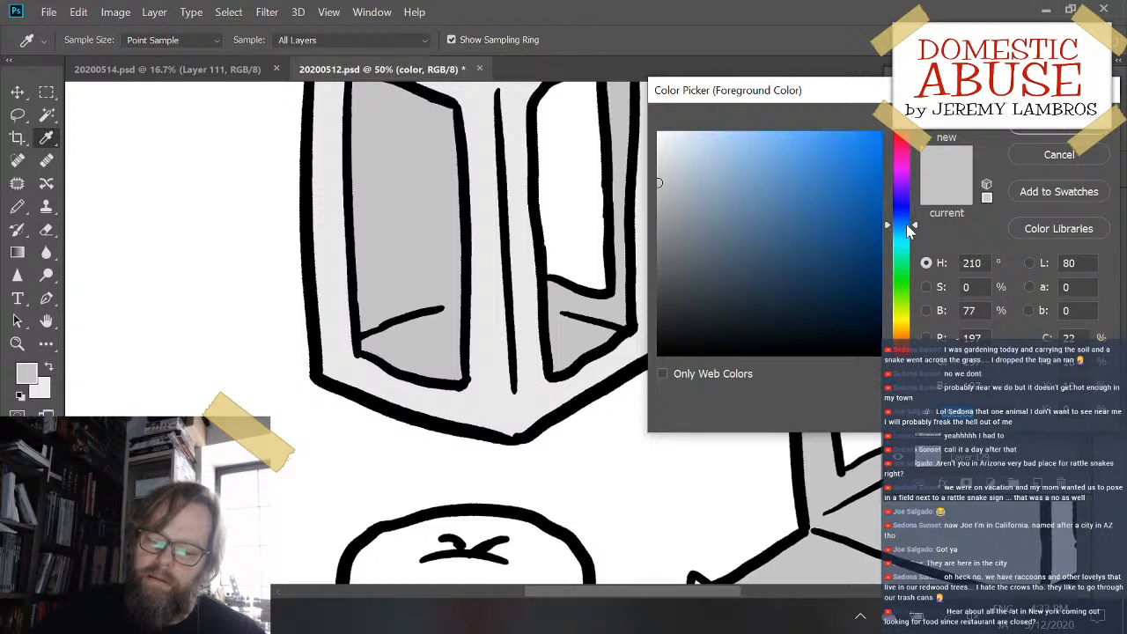
{"action": "left_click", "coordinate": [630, 201]}
{"action": "left_click", "coordinate": [904, 227]}
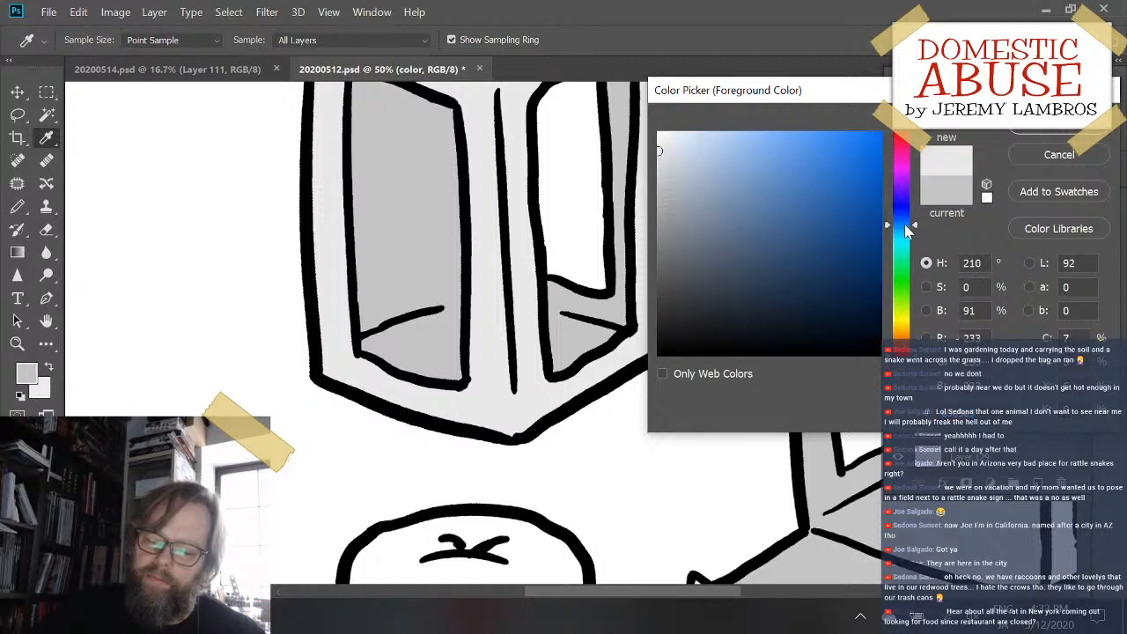
{"action": "left_click_drag", "start_coordinate": [685, 190], "coordinate": [684, 138]}
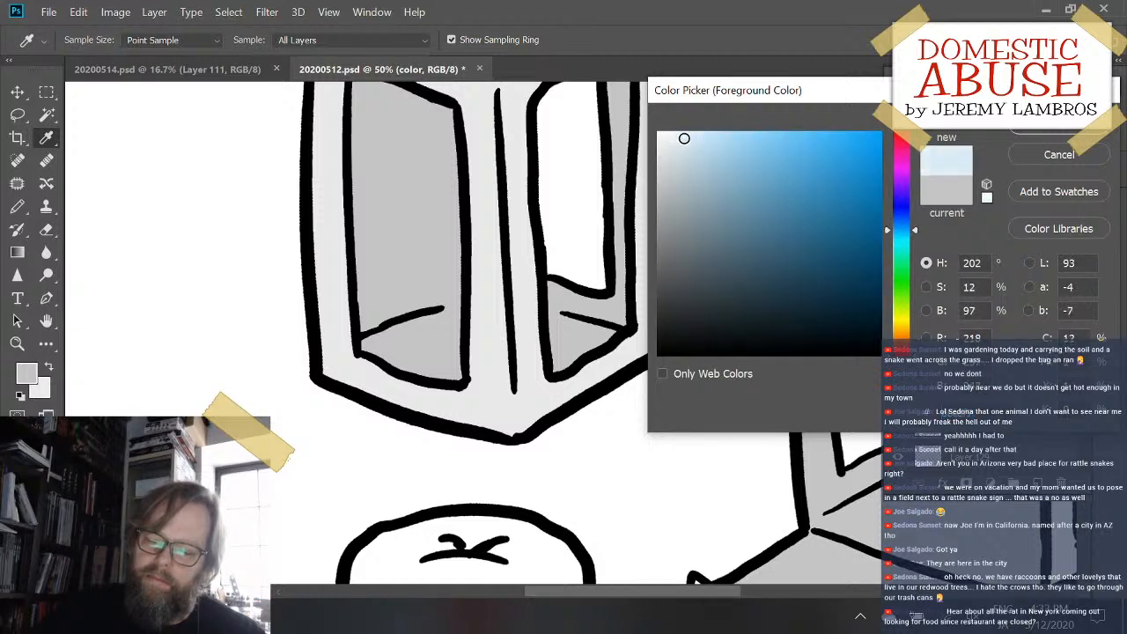
{"action": "left_click", "coordinate": [1100, 132]}
{"action": "key", "text": "g"}
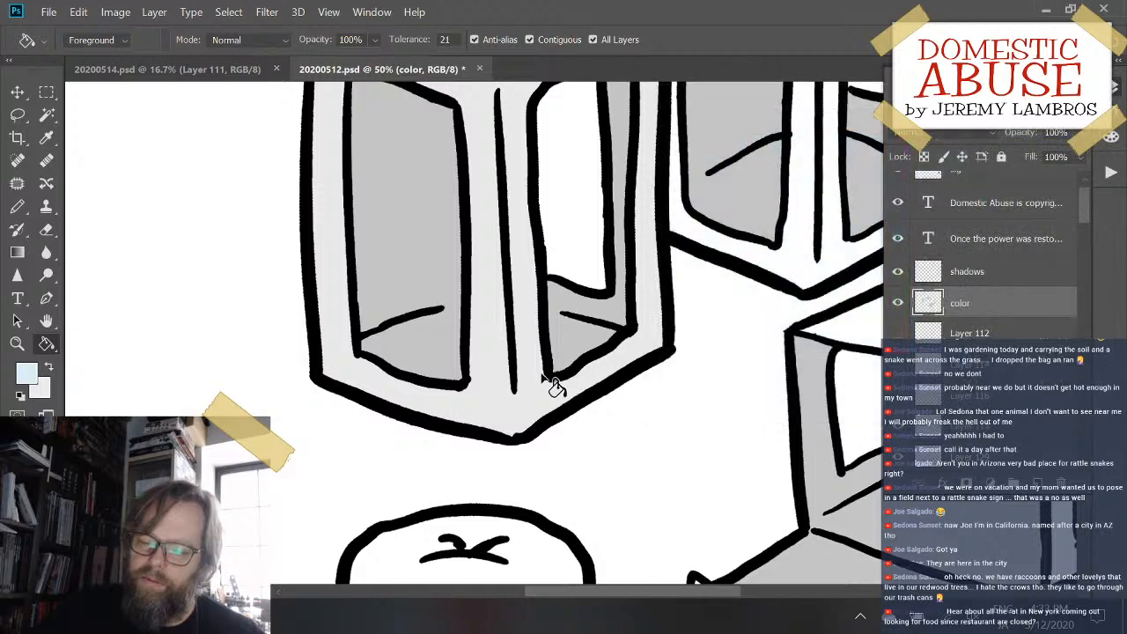
{"action": "left_click", "coordinate": [532, 396]}
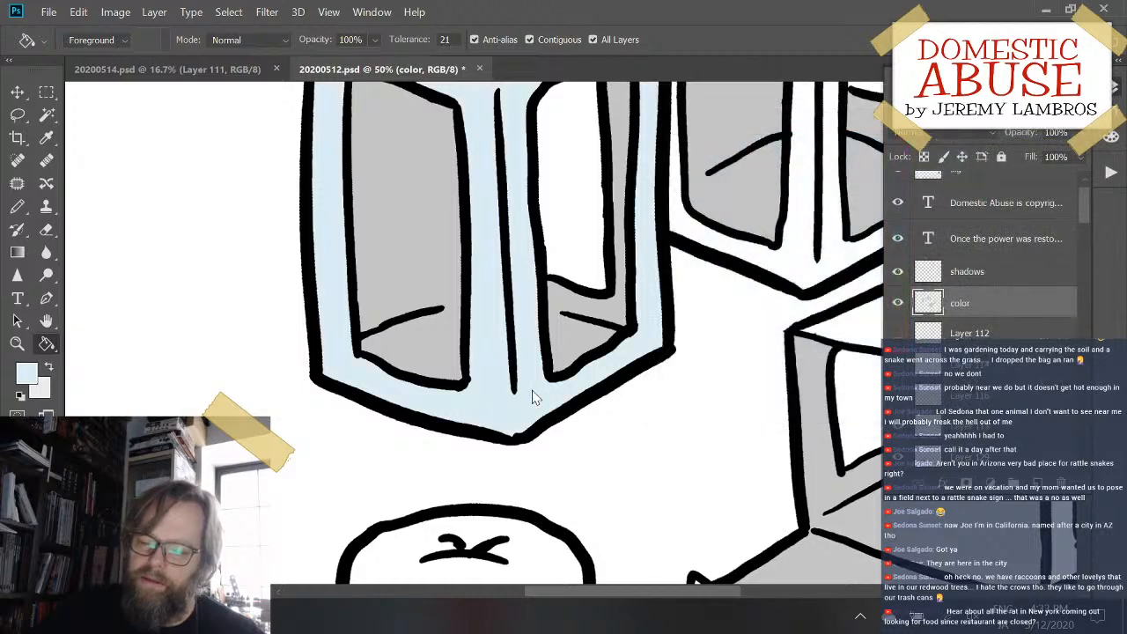
- Refill the left upright box's top and frame with a paler blue of about 5% saturation and 98% brightness
{"action": "left_click", "coordinate": [27, 373]}
{"action": "left_click_drag", "start_coordinate": [689, 151], "coordinate": [670, 137]}
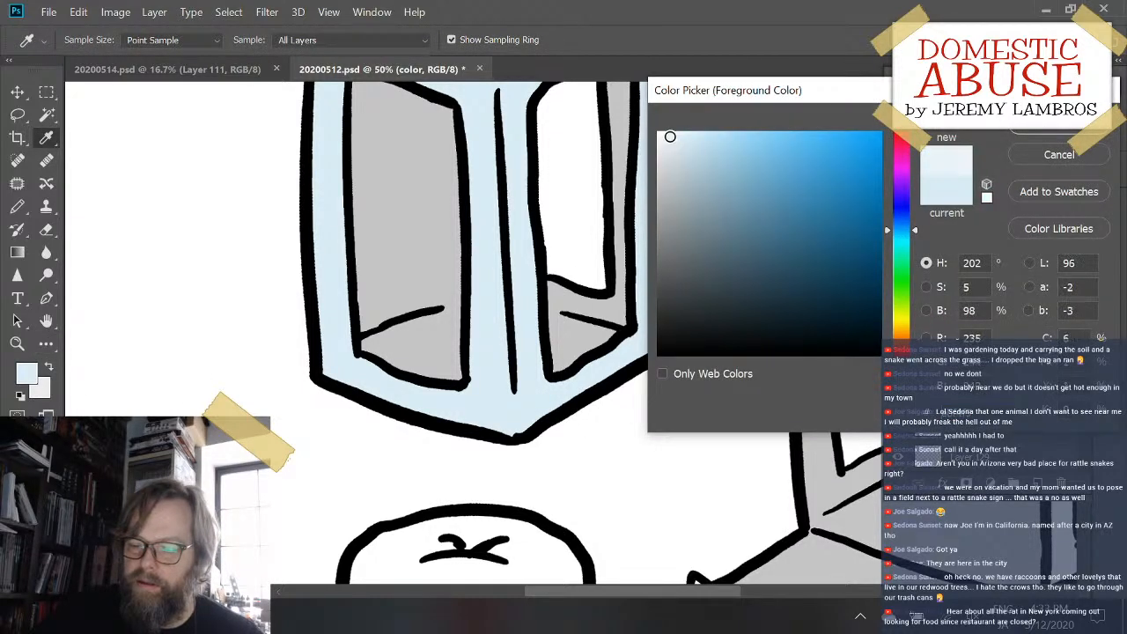
{"action": "left_click", "coordinate": [1021, 132]}
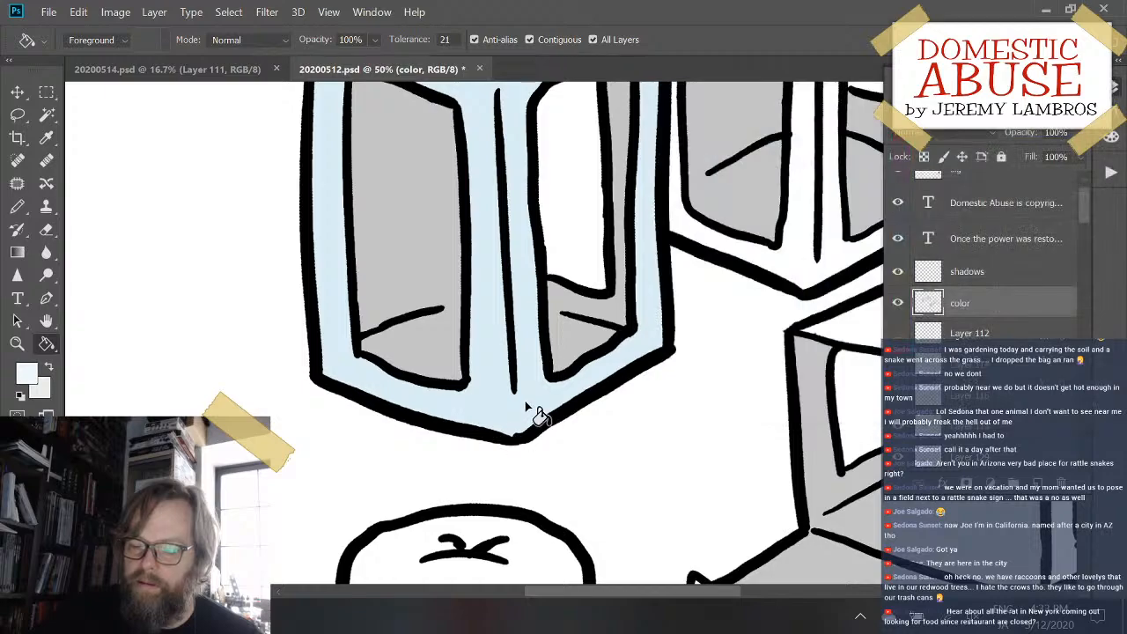
{"action": "left_click", "coordinate": [533, 406]}
- Fill the rear upright box's frame, the lying box's frame and the flap's front lip with the pale blue
{"action": "left_click_drag", "start_coordinate": [675, 340], "coordinate": [474, 396]}
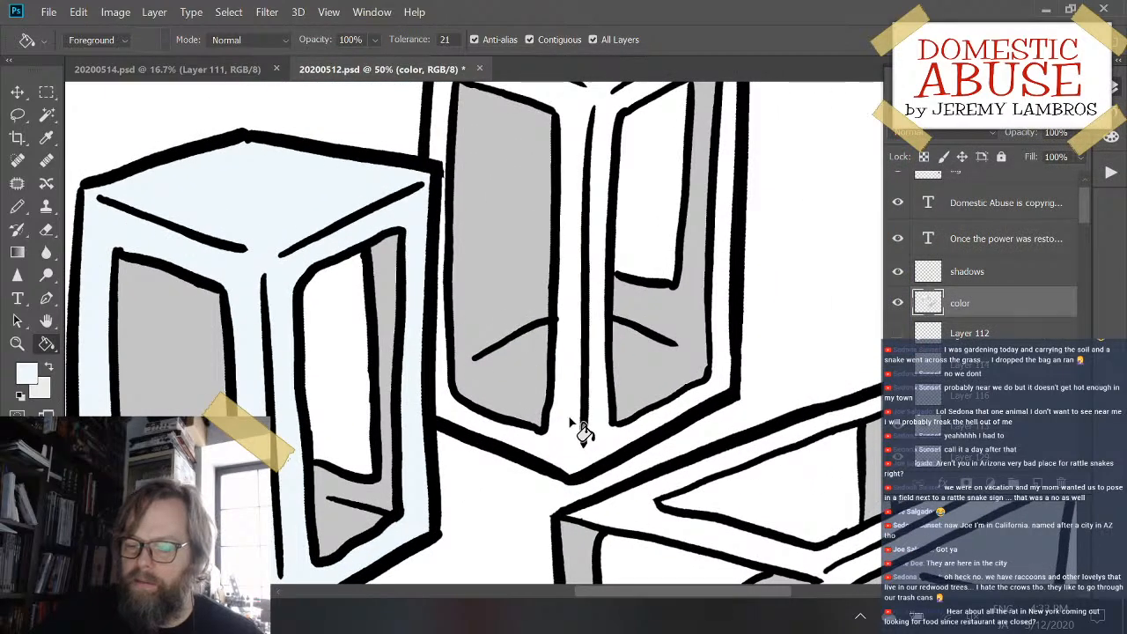
{"action": "left_click_drag", "start_coordinate": [766, 327], "coordinate": [628, 150]}
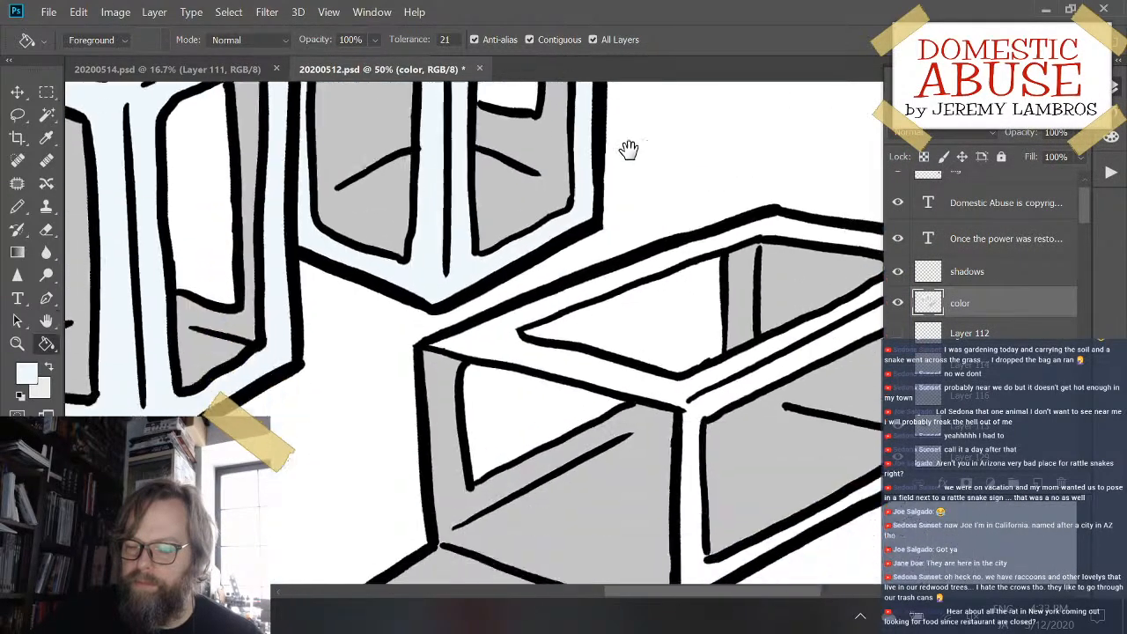
{"action": "left_click", "coordinate": [502, 202]}
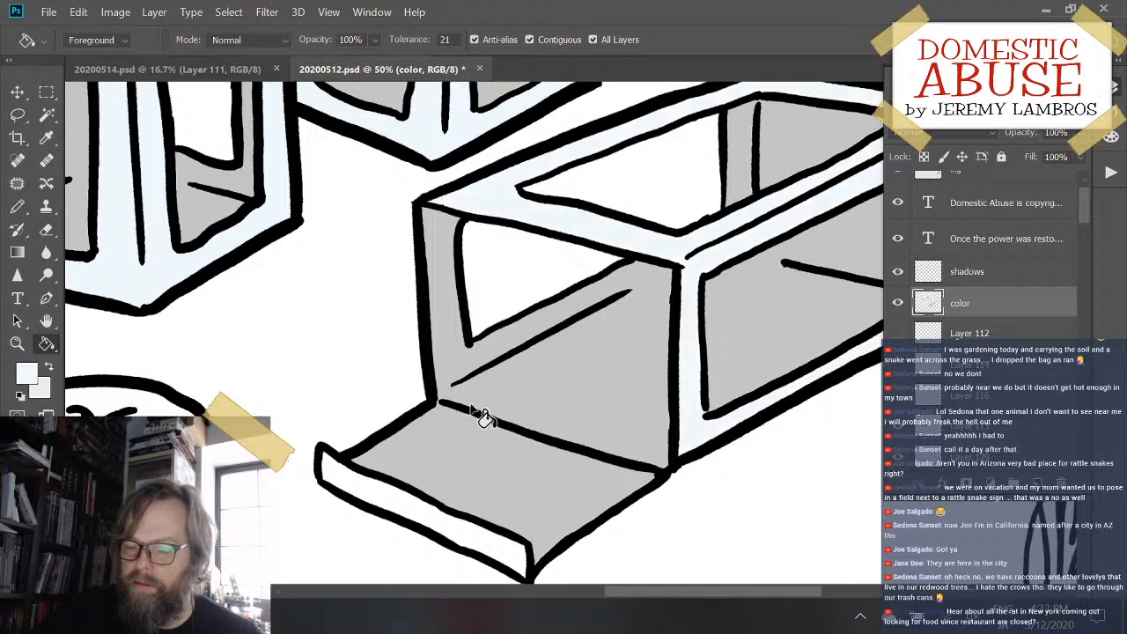
{"action": "left_click", "coordinate": [483, 534]}
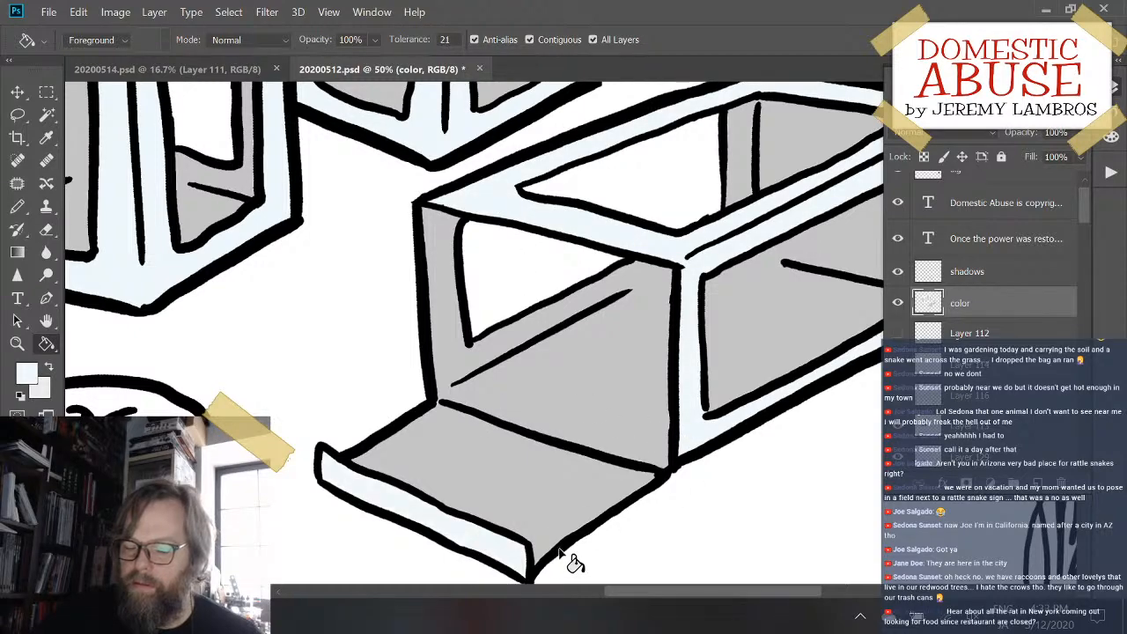
- Fill the round object in front of the boxes with a dark brown of hue 30, saturation 38% and brightness 30%
{"action": "mouse_move", "coordinate": [358, 378]}
{"action": "left_mouse_down"}
{"action": "mouse_move", "coordinate": [481, 370]}
{"action": "mouse_move", "coordinate": [571, 423]}
{"action": "mouse_move", "coordinate": [565, 396]}
{"action": "left_mouse_up"}
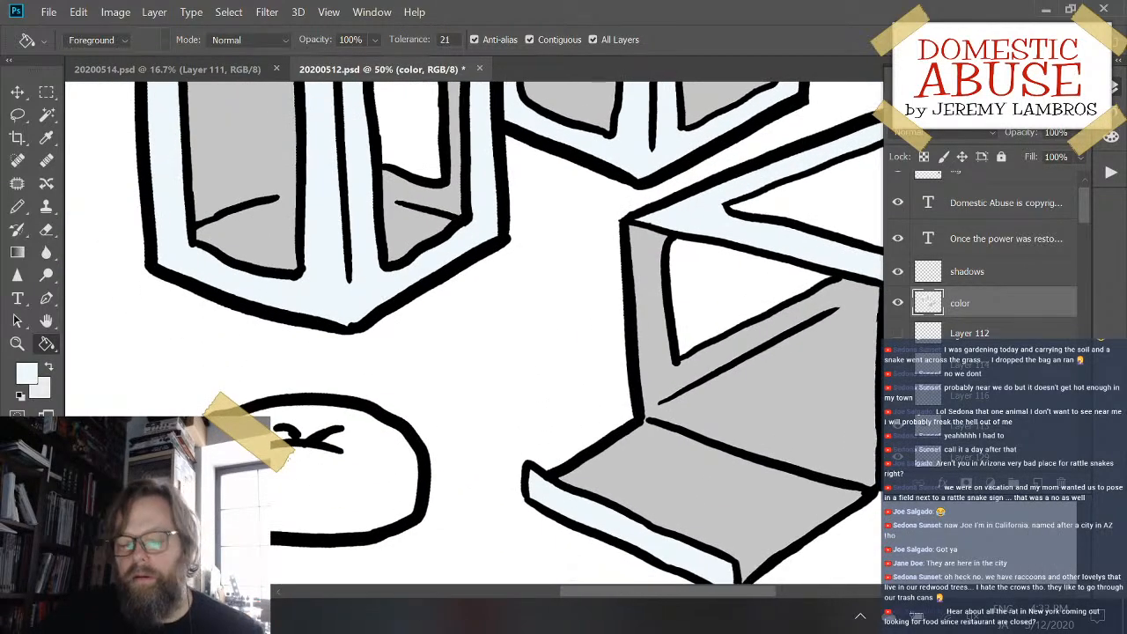
{"action": "left_click", "coordinate": [33, 381]}
{"action": "left_click_drag", "start_coordinate": [905, 313], "coordinate": [916, 337]}
{"action": "left_click_drag", "start_coordinate": [828, 300], "coordinate": [745, 287]}
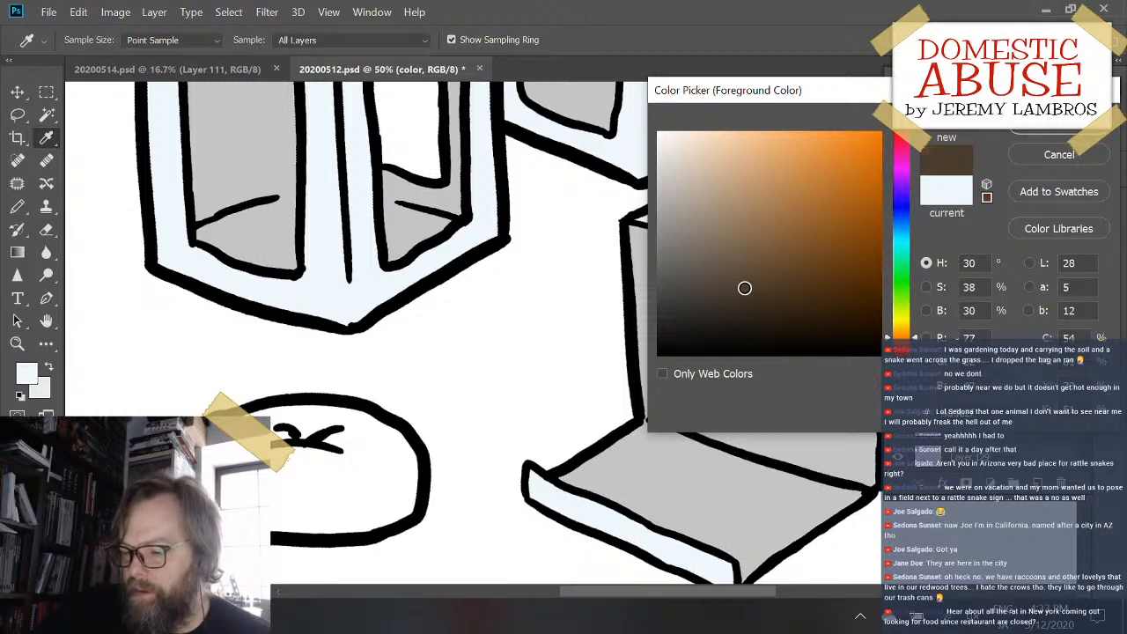
{"action": "left_click", "coordinate": [1086, 134]}
{"action": "key", "text": "g"}
{"action": "left_click", "coordinate": [369, 508]}
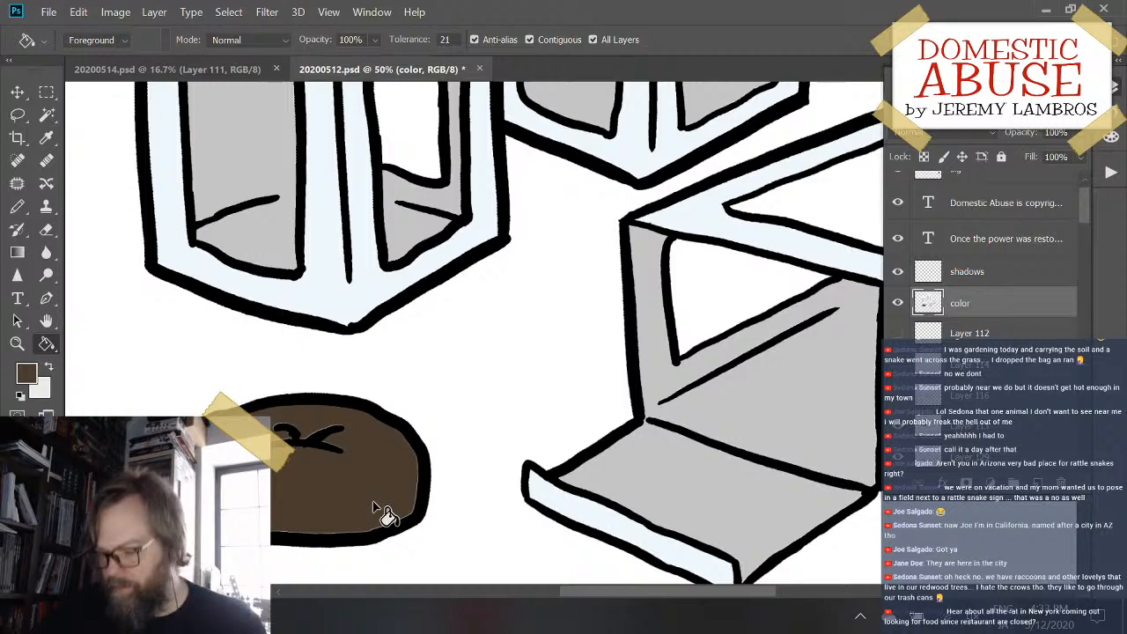
- Add a new empty layer directly above the color layer
{"action": "key", "text": "ctrl+minus"}
{"action": "key", "text": "ctrl+minus"}
{"action": "key", "text": "ctrl+minus"}
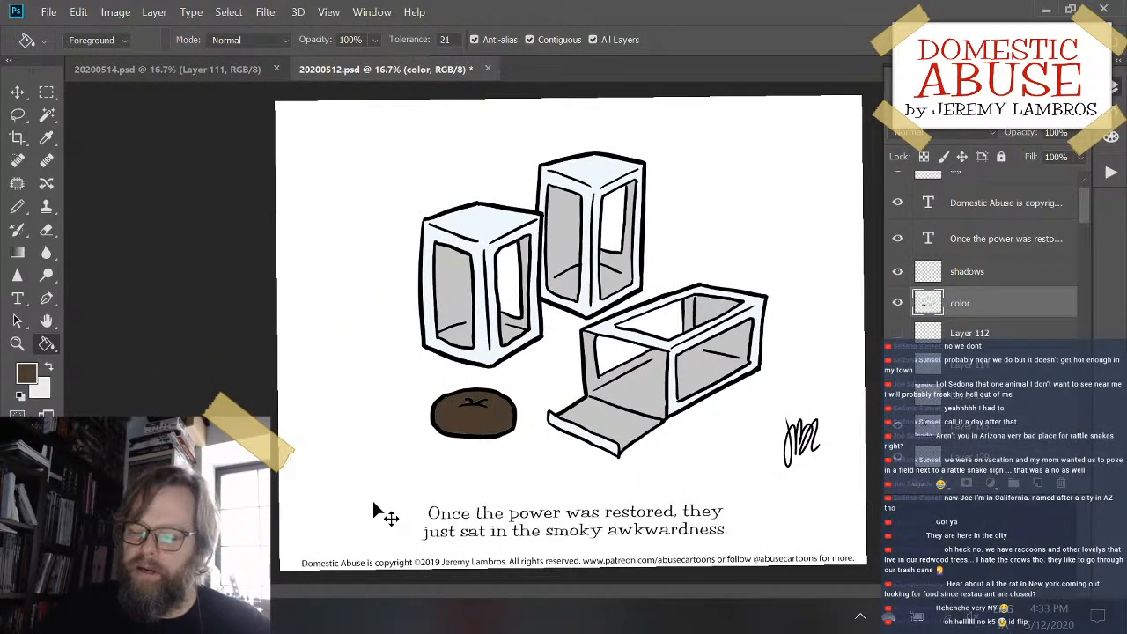
{"action": "key", "text": "ctrl+plus"}
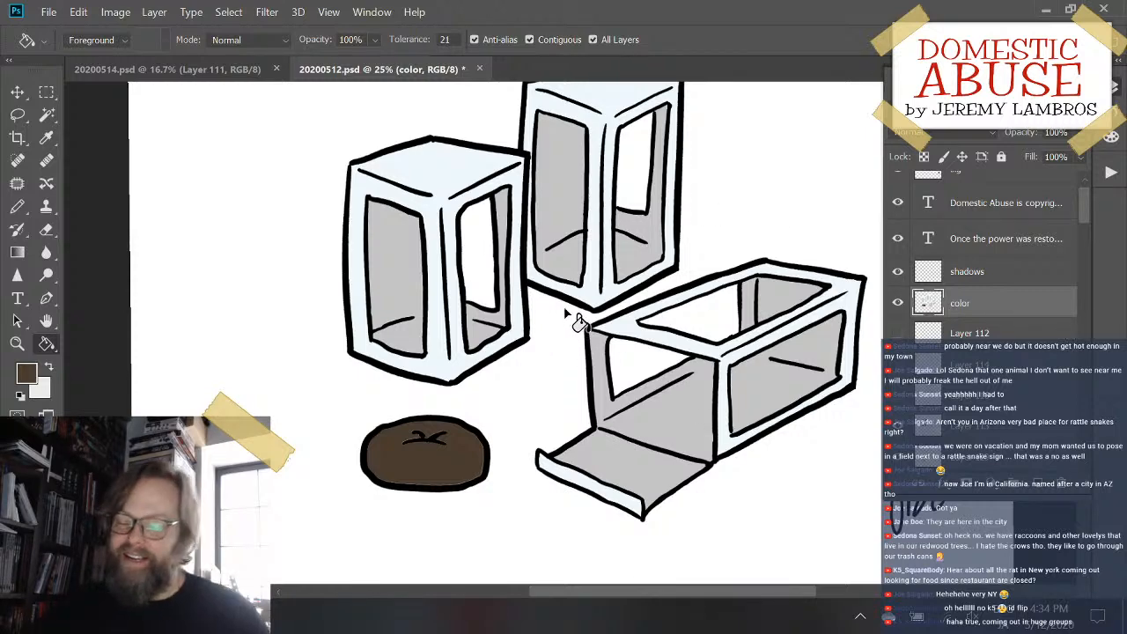
{"action": "left_click_drag", "start_coordinate": [672, 232], "coordinate": [608, 333]}
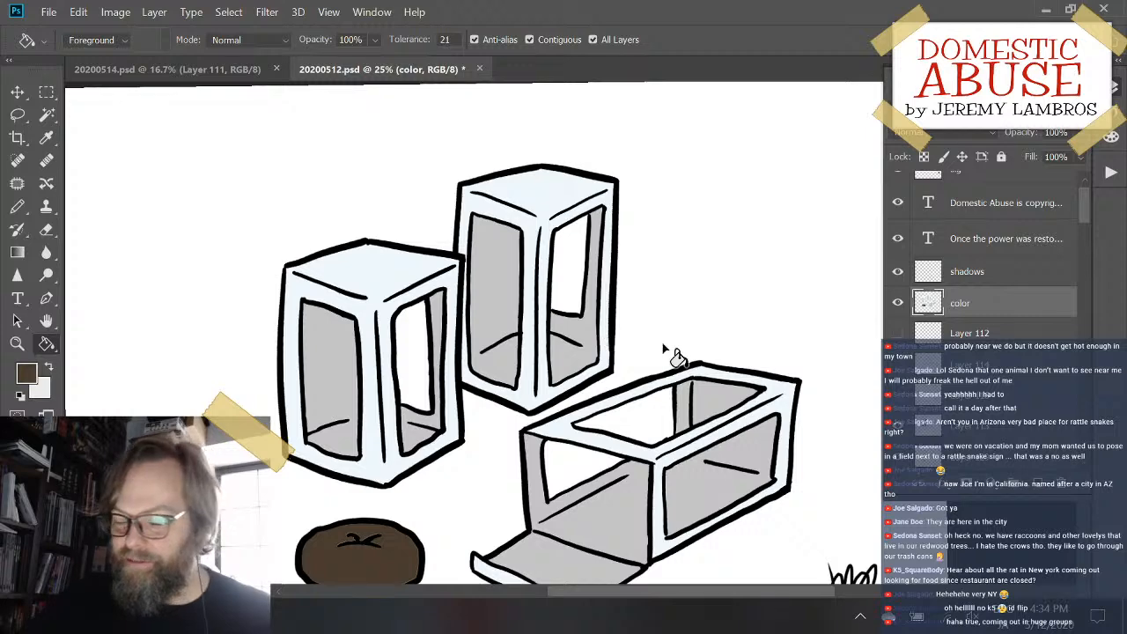
{"action": "left_click", "coordinate": [1039, 485]}
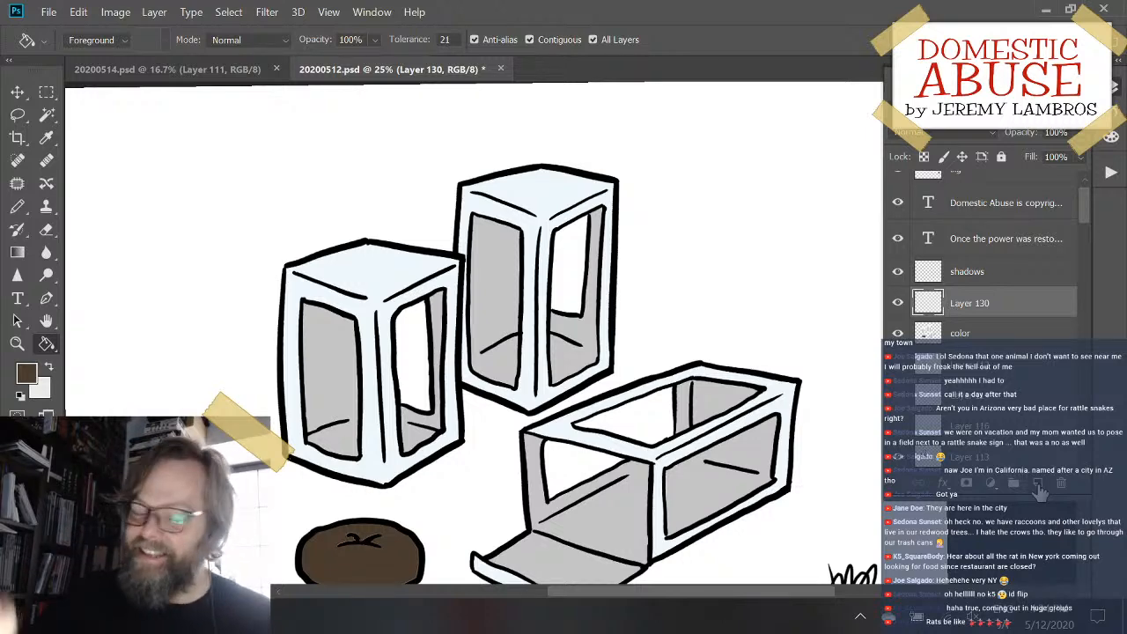
- Set the foreground color to a dark blue of hue 213 and about 49% brightness, starting from the boxes' pale blue
{"action": "left_click", "coordinate": [26, 373]}
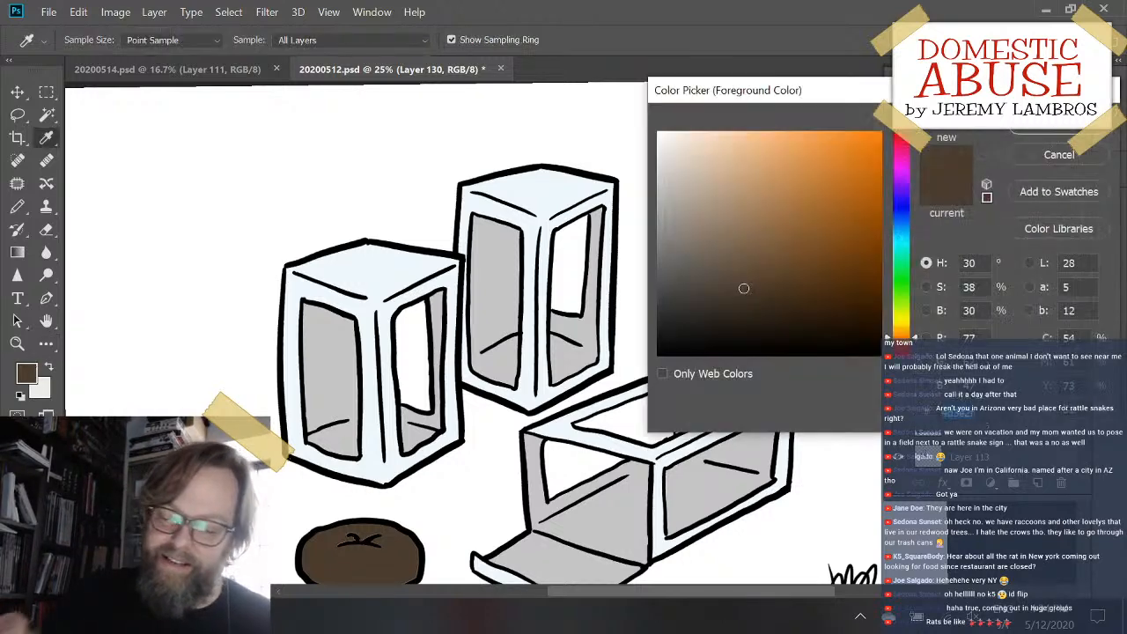
{"action": "left_click", "coordinate": [375, 271]}
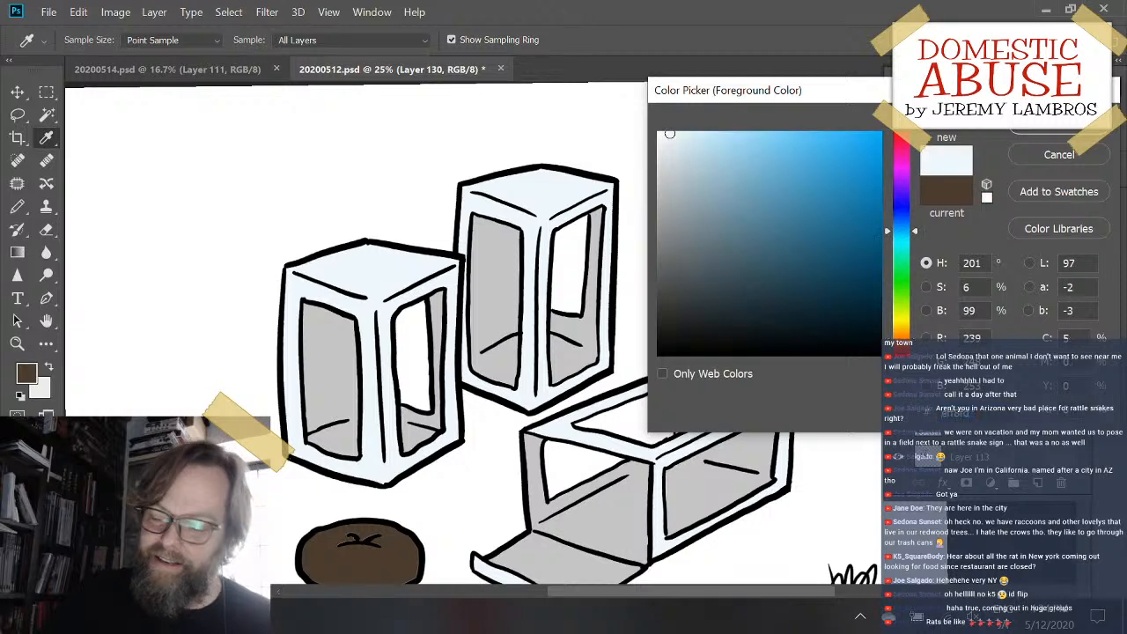
{"action": "mouse_move", "coordinate": [669, 133]}
{"action": "left_mouse_down"}
{"action": "mouse_move", "coordinate": [748, 244]}
{"action": "mouse_move", "coordinate": [773, 226]}
{"action": "left_mouse_up"}
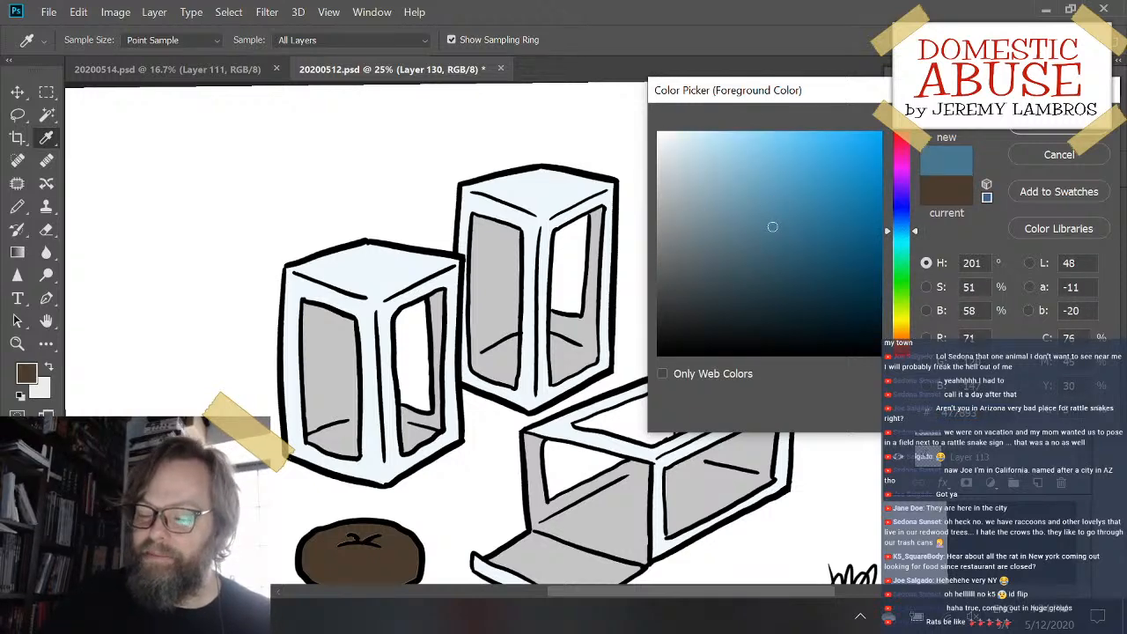
{"action": "left_click_drag", "start_coordinate": [918, 230], "coordinate": [918, 223]}
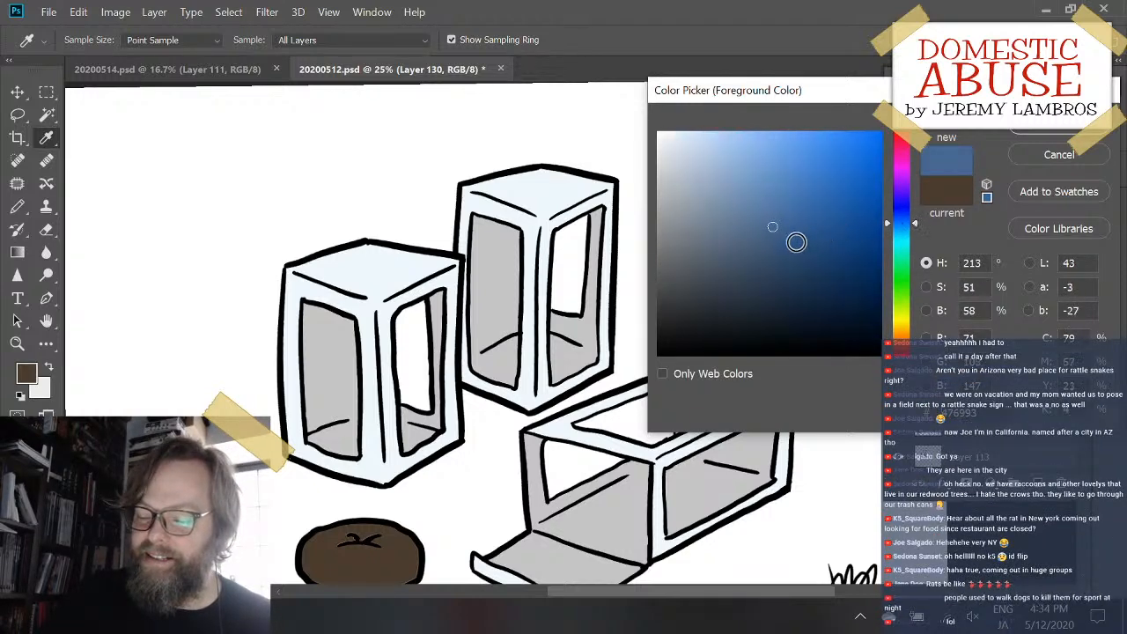
{"action": "mouse_move", "coordinate": [795, 242]}
{"action": "left_mouse_down"}
{"action": "mouse_move", "coordinate": [805, 220]}
{"action": "mouse_move", "coordinate": [775, 245]}
{"action": "left_mouse_up"}
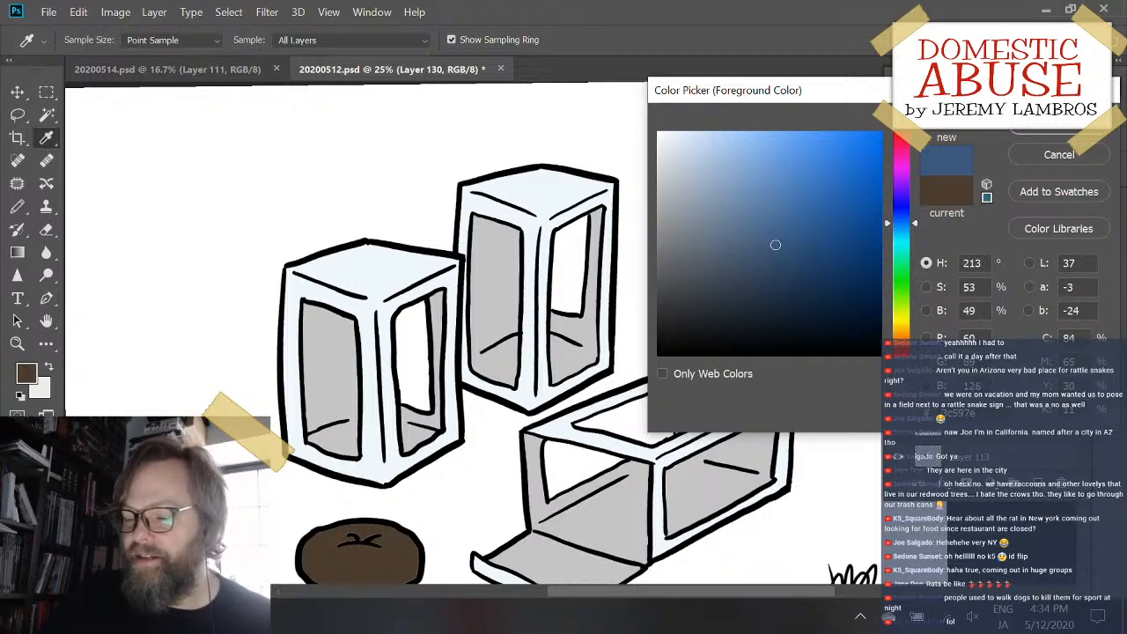
{"action": "left_click_drag", "start_coordinate": [789, 243], "coordinate": [787, 246]}
{"action": "key", "text": "Return"}
{"action": "key", "text": "g"}
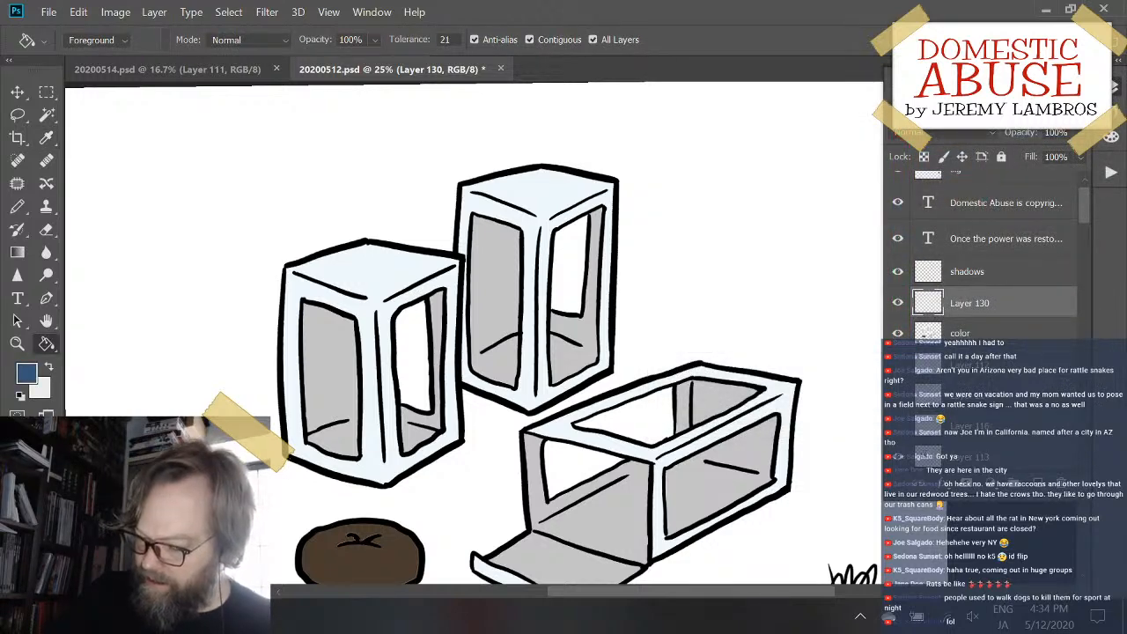
- Ready the Pencil on Layer 130, load the color layer's filled areas as a selection, and hide the selection outline
{"action": "scroll", "coordinate": [568, 330], "scroll_direction": "up", "scroll_amount": 2}
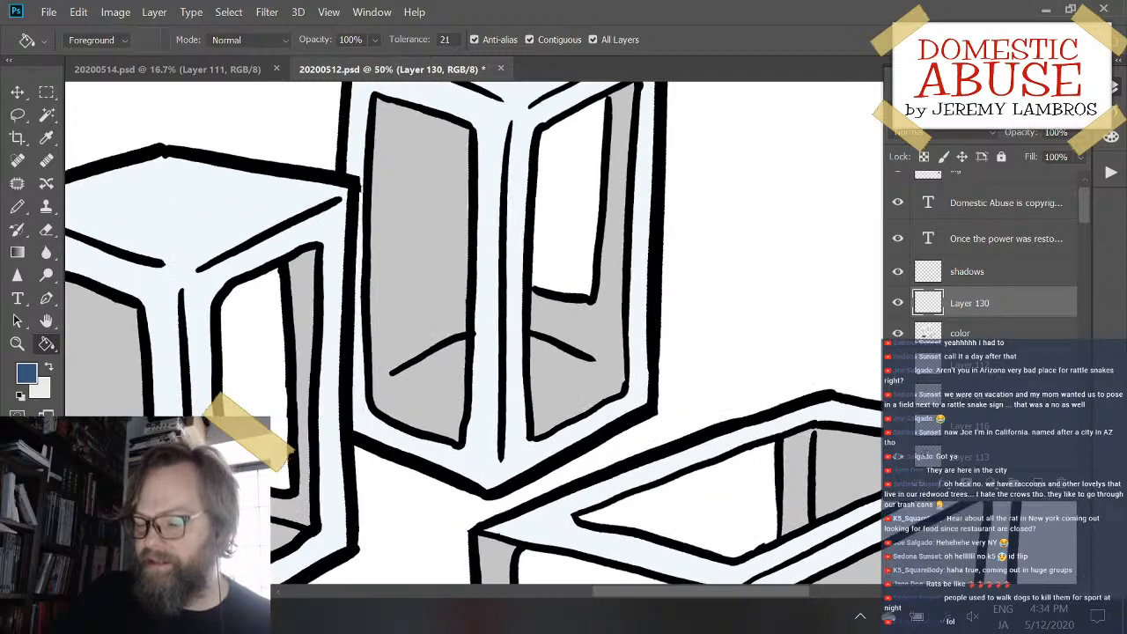
{"action": "left_click_drag", "start_coordinate": [443, 288], "coordinate": [629, 282]}
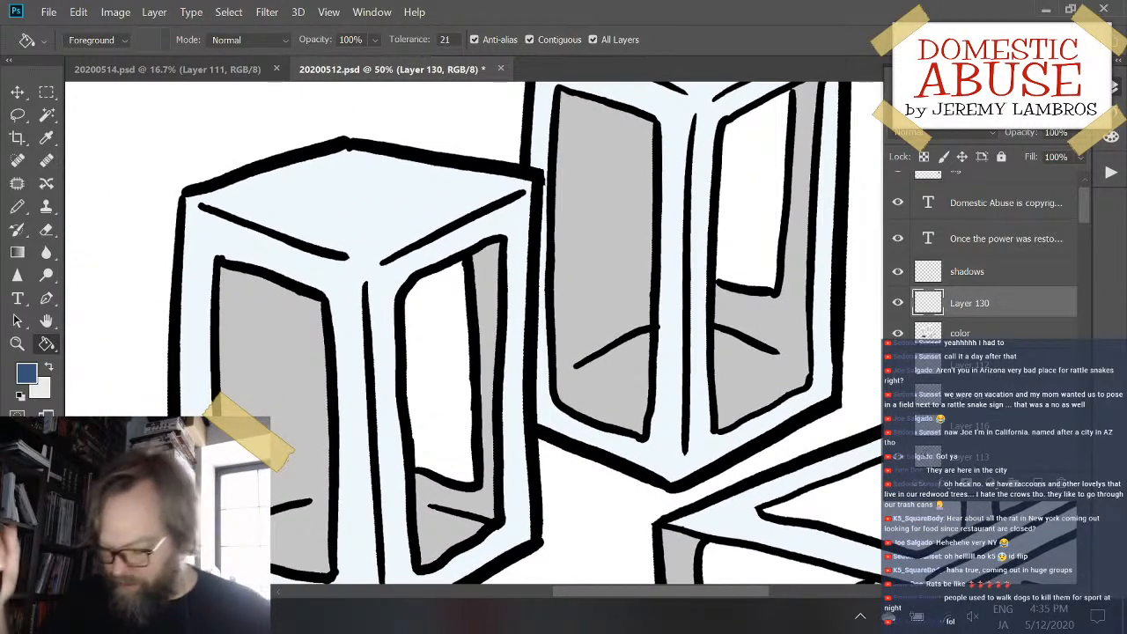
{"action": "key", "text": "b"}
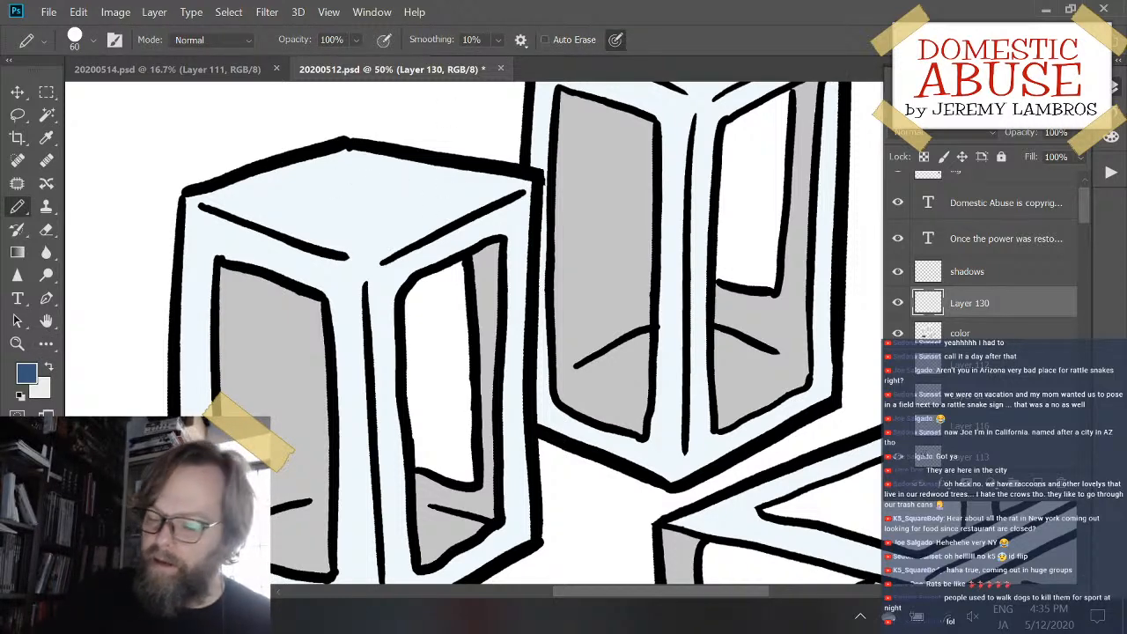
{"action": "left_click", "coordinate": [928, 334], "text": "ctrl"}
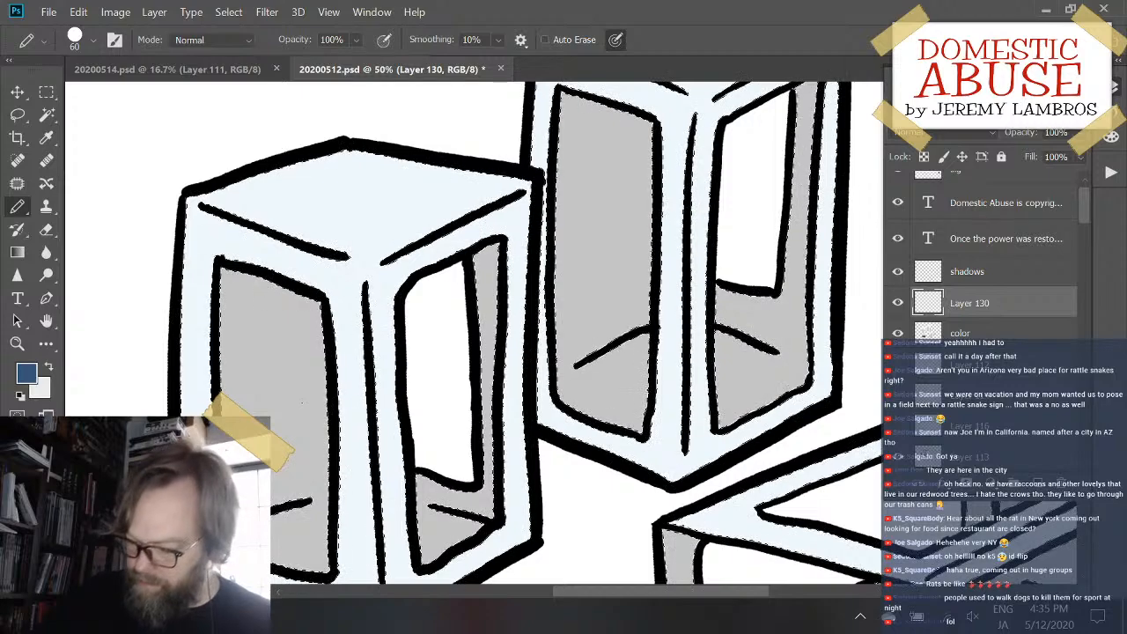
{"action": "key", "text": "ctrl+h"}
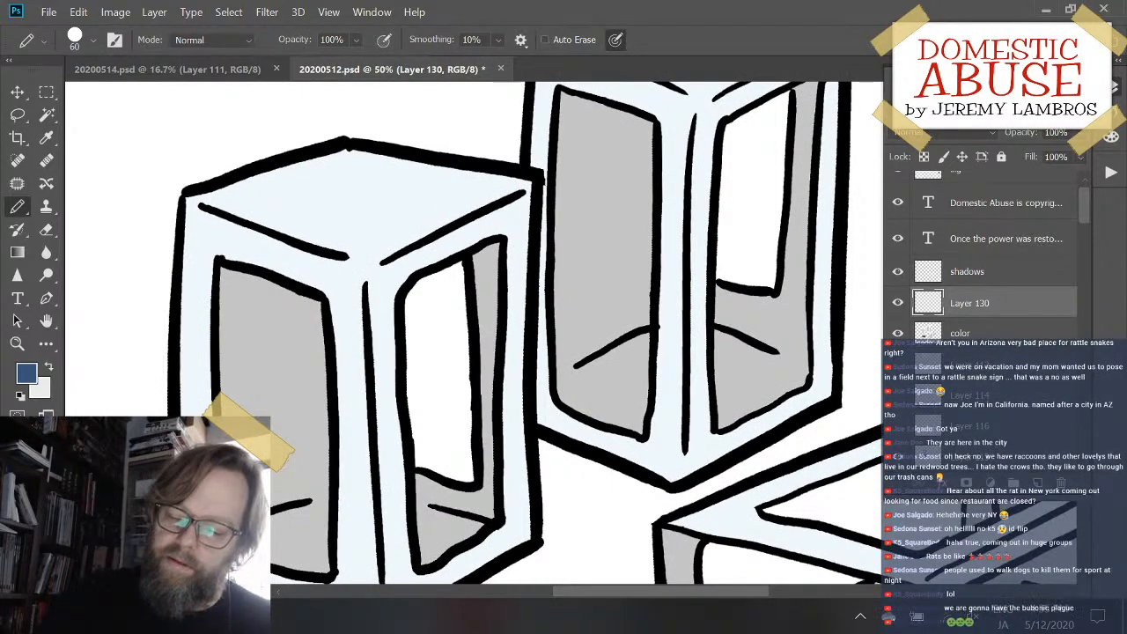
- Paint dark blue shading across both upper outer corners and the upper center edge of the left upright box
{"action": "mouse_move", "coordinate": [495, 234]}
{"action": "left_mouse_down"}
{"action": "mouse_move", "coordinate": [480, 227]}
{"action": "mouse_move", "coordinate": [523, 226]}
{"action": "mouse_move", "coordinate": [525, 252]}
{"action": "mouse_move", "coordinate": [501, 224]}
{"action": "left_mouse_up"}
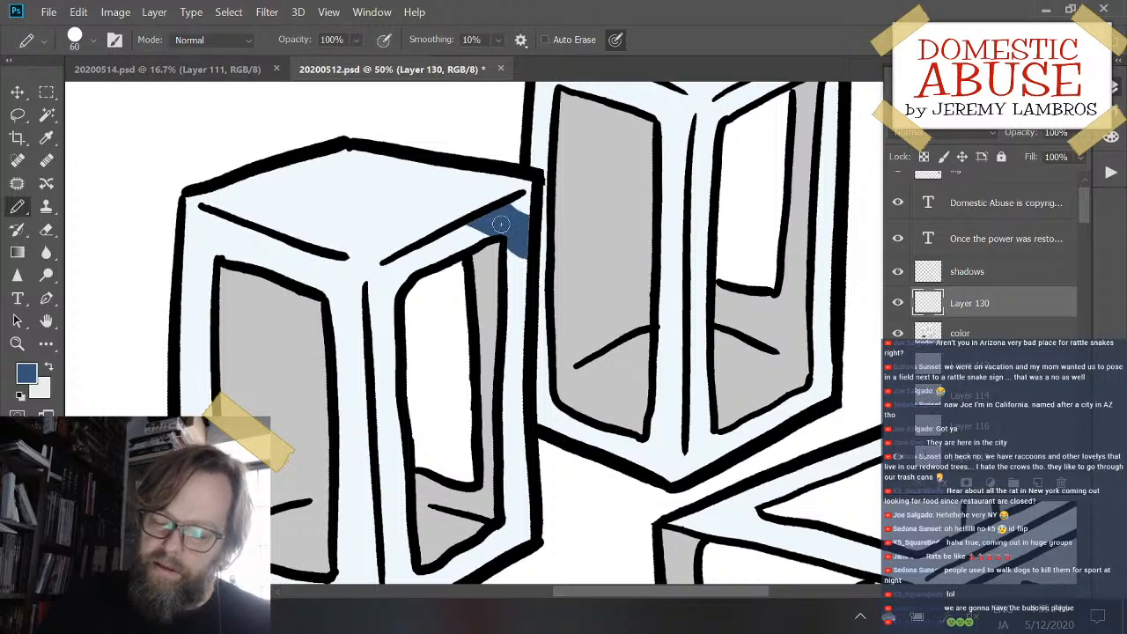
{"action": "mouse_move", "coordinate": [227, 224]}
{"action": "left_mouse_down"}
{"action": "mouse_move", "coordinate": [187, 250]}
{"action": "mouse_move", "coordinate": [196, 268]}
{"action": "mouse_move", "coordinate": [230, 243]}
{"action": "mouse_move", "coordinate": [181, 278]}
{"action": "mouse_move", "coordinate": [241, 238]}
{"action": "mouse_move", "coordinate": [178, 299]}
{"action": "mouse_move", "coordinate": [253, 230]}
{"action": "left_mouse_up"}
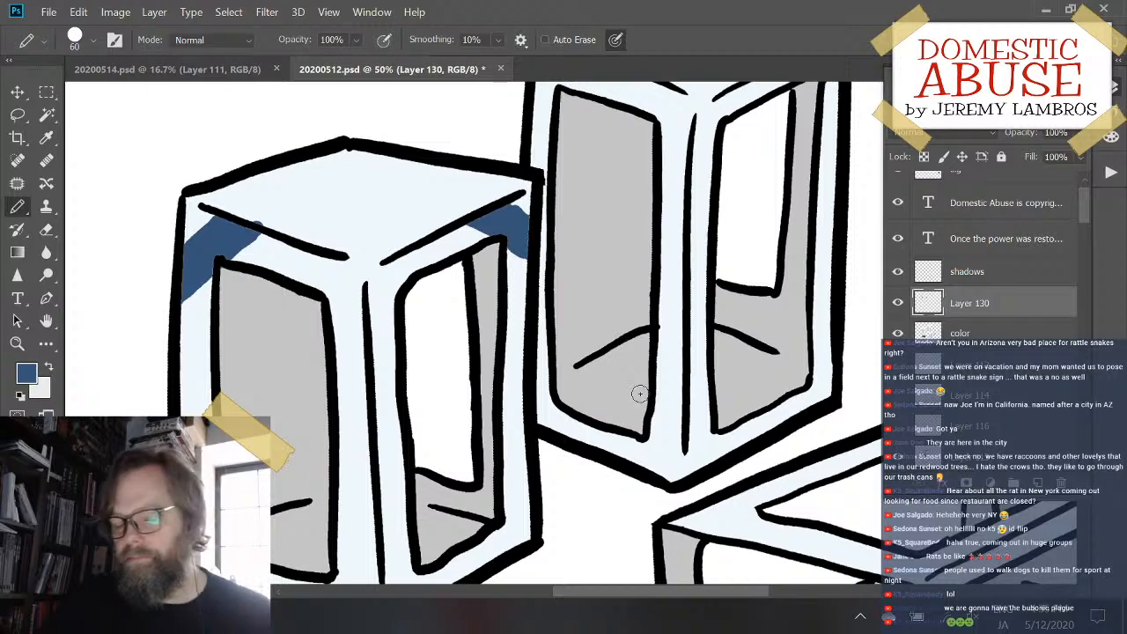
{"action": "left_click_drag", "start_coordinate": [654, 427], "coordinate": [278, 209]}
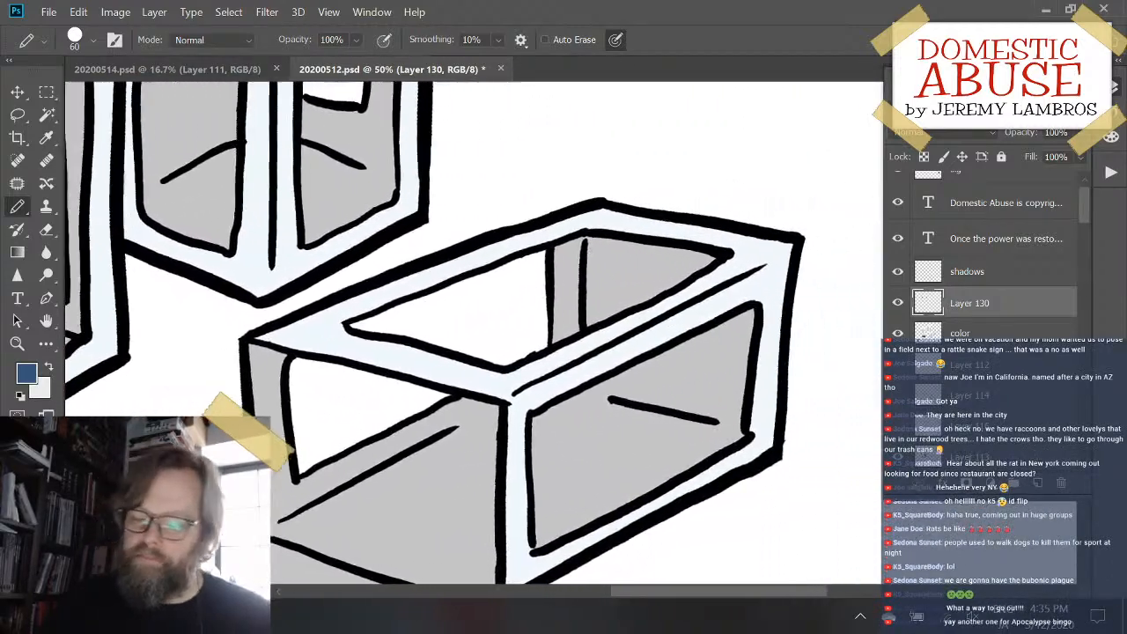
{"action": "left_click_drag", "start_coordinate": [405, 262], "coordinate": [806, 380]}
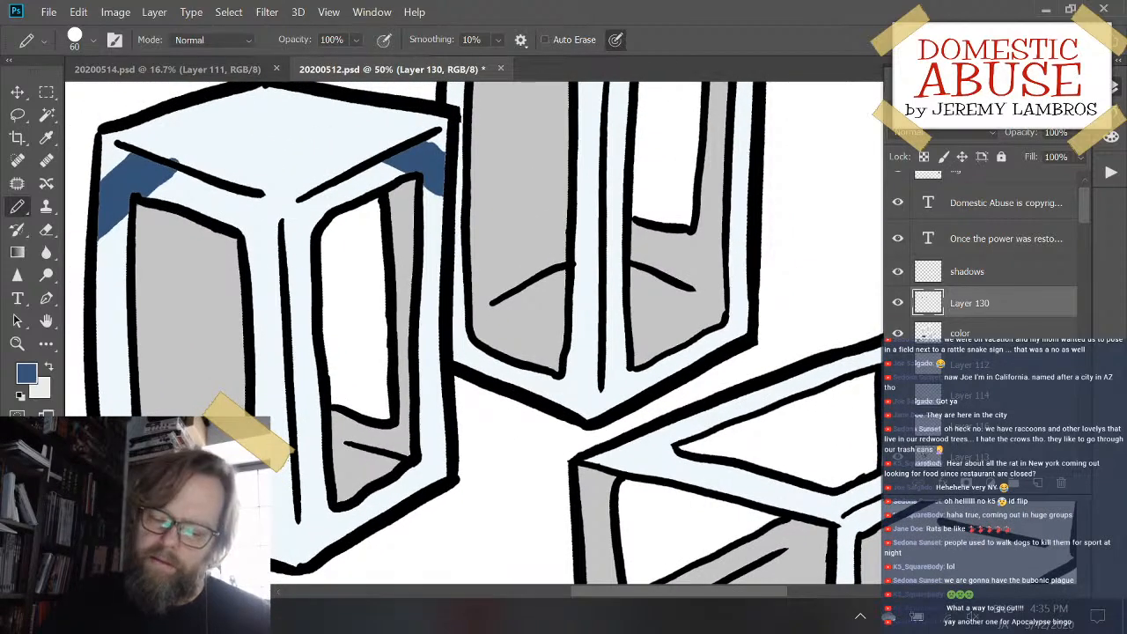
{"action": "mouse_move", "coordinate": [292, 261]}
{"action": "left_mouse_down"}
{"action": "mouse_move", "coordinate": [333, 191]}
{"action": "mouse_move", "coordinate": [324, 201]}
{"action": "mouse_move", "coordinate": [359, 176]}
{"action": "mouse_move", "coordinate": [339, 215]}
{"action": "mouse_move", "coordinate": [299, 244]}
{"action": "mouse_move", "coordinate": [319, 200]}
{"action": "mouse_move", "coordinate": [284, 247]}
{"action": "mouse_move", "coordinate": [283, 274]}
{"action": "mouse_move", "coordinate": [298, 275]}
{"action": "mouse_move", "coordinate": [289, 287]}
{"action": "mouse_move", "coordinate": [356, 167]}
{"action": "left_mouse_up"}
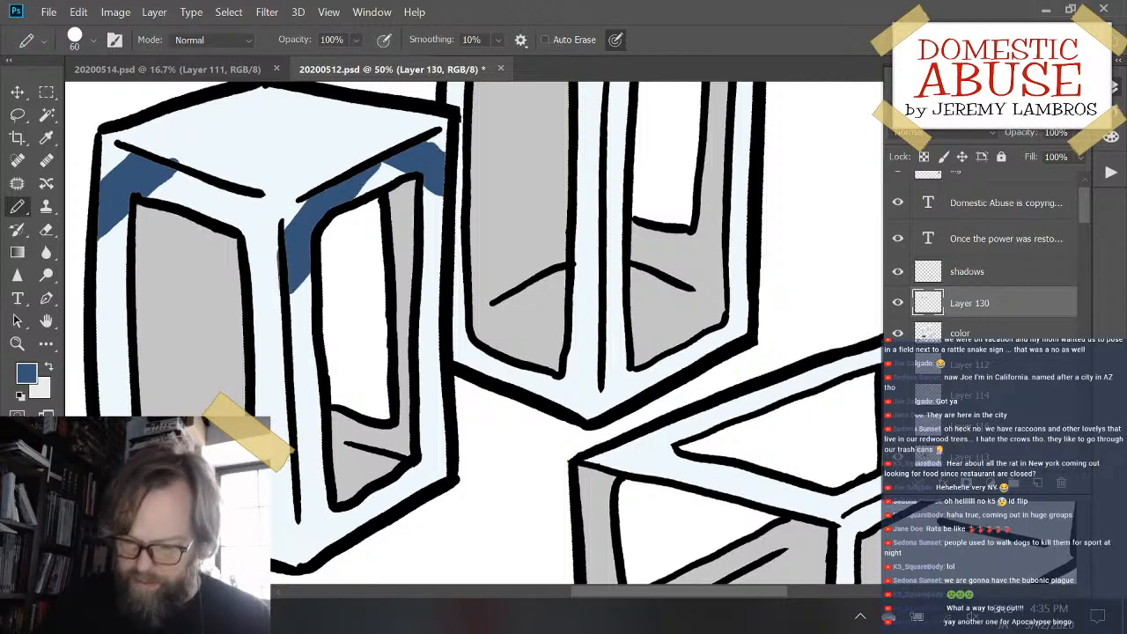
- Erase the dark blue patch from the upper outer corner of the left upright box's right face
{"action": "key", "text": "e"}
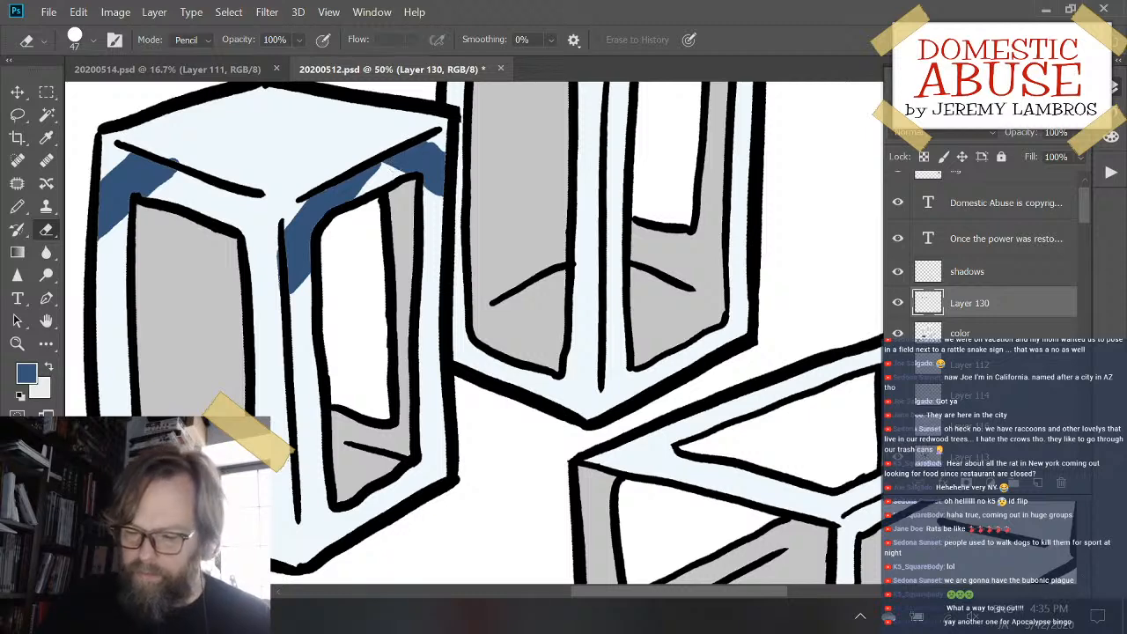
{"action": "left_click", "coordinate": [899, 304]}
{"action": "left_click", "coordinate": [899, 305]}
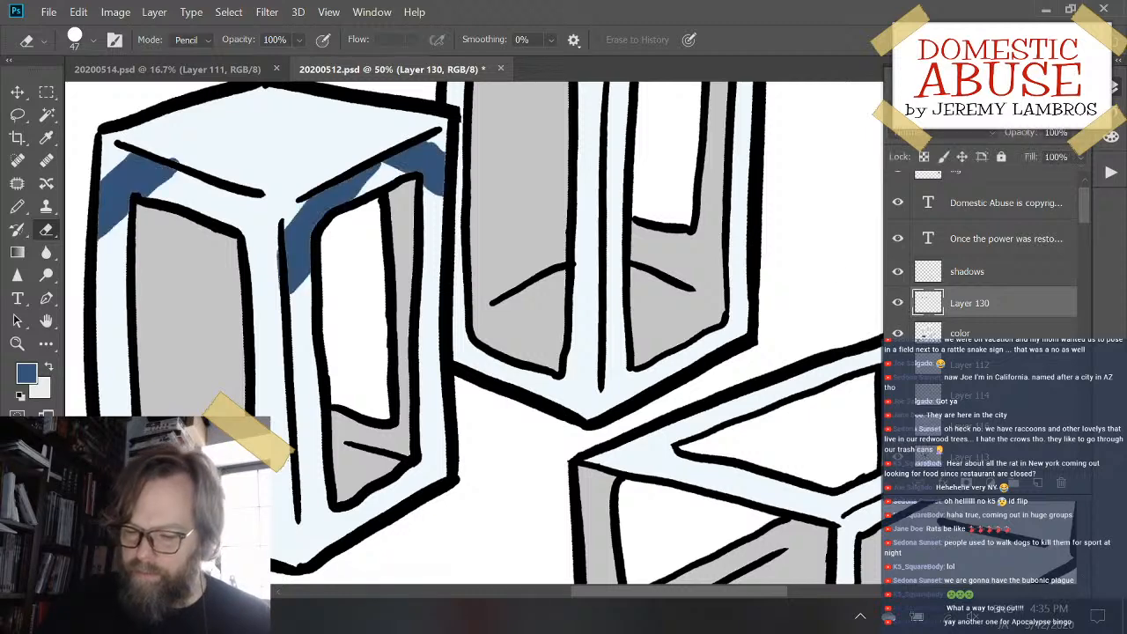
{"action": "mouse_move", "coordinate": [438, 156]}
{"action": "left_mouse_down"}
{"action": "mouse_move", "coordinate": [445, 207]}
{"action": "mouse_move", "coordinate": [448, 178]}
{"action": "mouse_move", "coordinate": [427, 164]}
{"action": "mouse_move", "coordinate": [410, 179]}
{"action": "mouse_move", "coordinate": [407, 152]}
{"action": "left_mouse_up"}
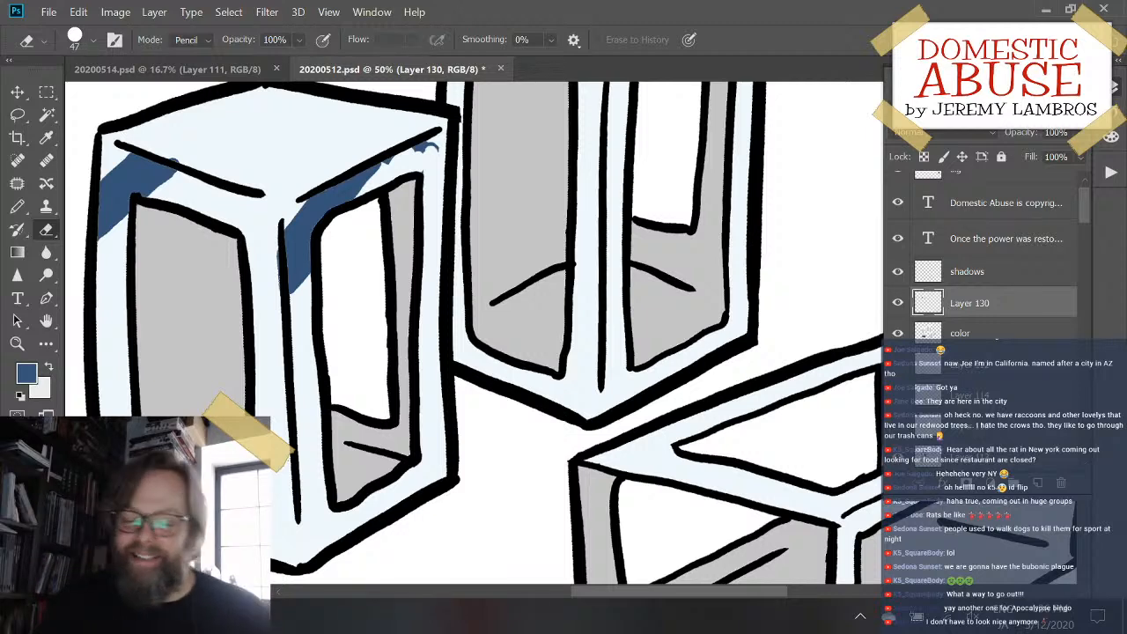
{"action": "left_click_drag", "start_coordinate": [399, 172], "coordinate": [427, 147]}
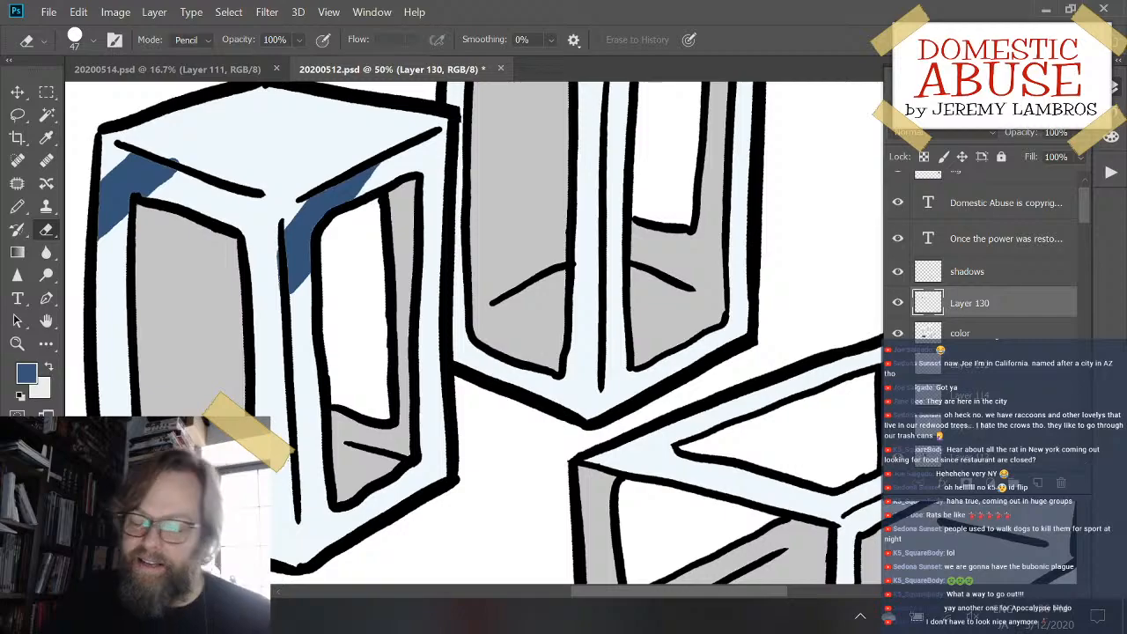
- Shade the taller upright box with dark blue at its upper left corner and beside the center edge, trimming overshoot above the right face's rim line
{"action": "left_click_drag", "start_coordinate": [506, 323], "coordinate": [410, 365]}
{"action": "key", "text": "b"}
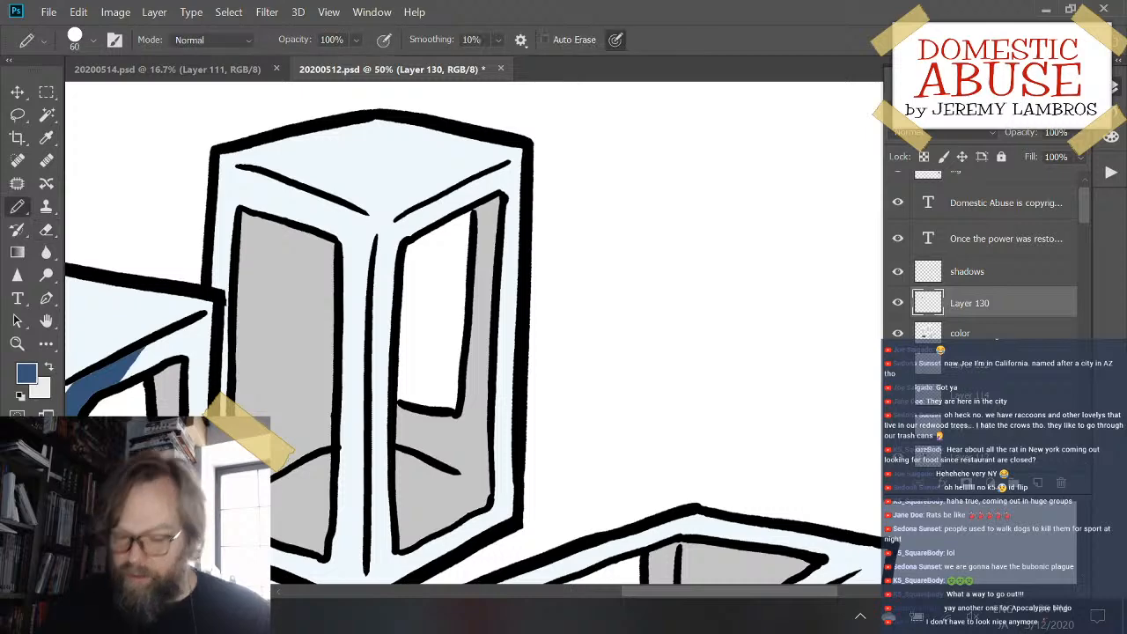
{"action": "mouse_move", "coordinate": [376, 273]}
{"action": "left_mouse_down"}
{"action": "mouse_move", "coordinate": [426, 203]}
{"action": "mouse_move", "coordinate": [375, 266]}
{"action": "mouse_move", "coordinate": [375, 302]}
{"action": "mouse_move", "coordinate": [395, 255]}
{"action": "mouse_move", "coordinate": [376, 283]}
{"action": "mouse_move", "coordinate": [376, 294]}
{"action": "mouse_move", "coordinate": [434, 216]}
{"action": "left_mouse_up"}
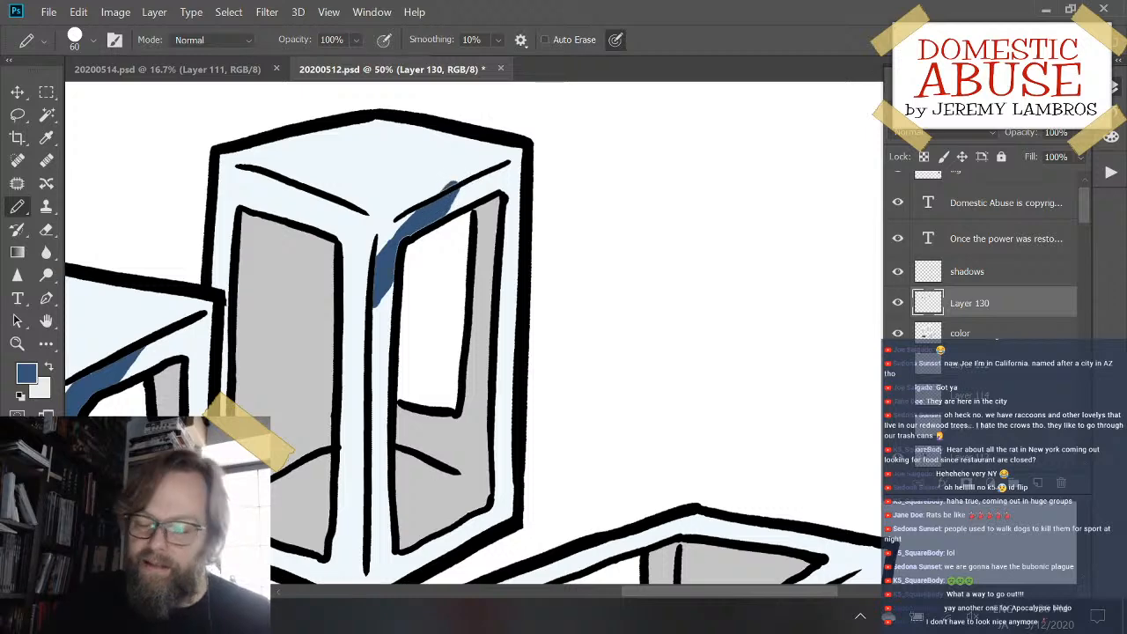
{"action": "mouse_move", "coordinate": [214, 216]}
{"action": "left_mouse_down"}
{"action": "mouse_move", "coordinate": [253, 176]}
{"action": "mouse_move", "coordinate": [214, 236]}
{"action": "mouse_move", "coordinate": [276, 184]}
{"action": "mouse_move", "coordinate": [261, 180]}
{"action": "mouse_move", "coordinate": [238, 205]}
{"action": "mouse_move", "coordinate": [284, 183]}
{"action": "left_mouse_up"}
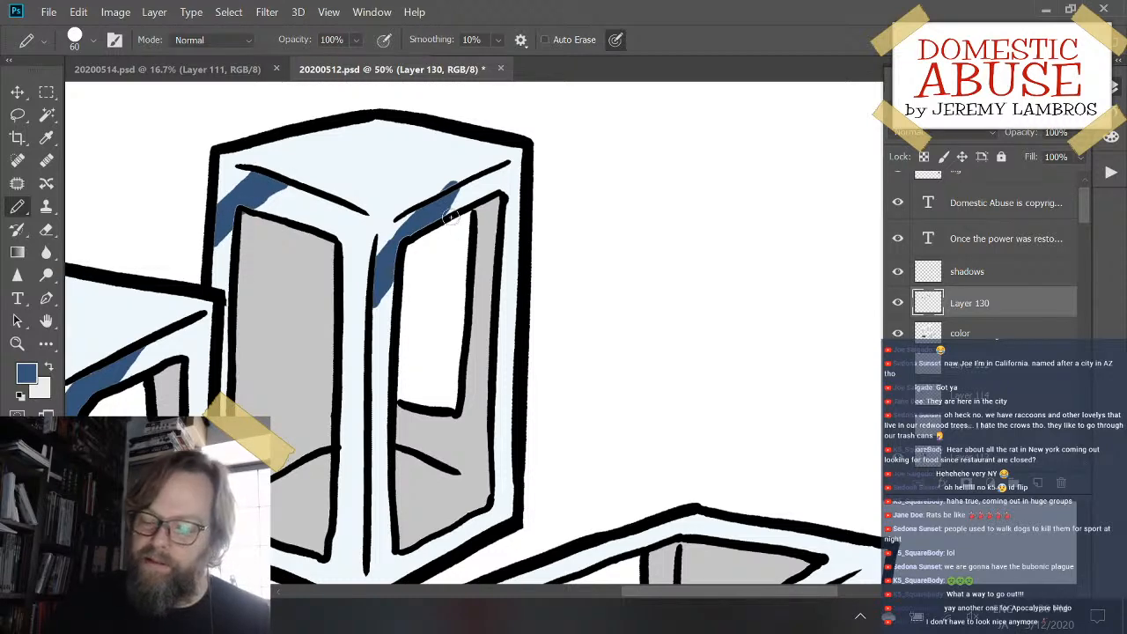
{"action": "left_click_drag", "start_coordinate": [454, 193], "coordinate": [479, 164]}
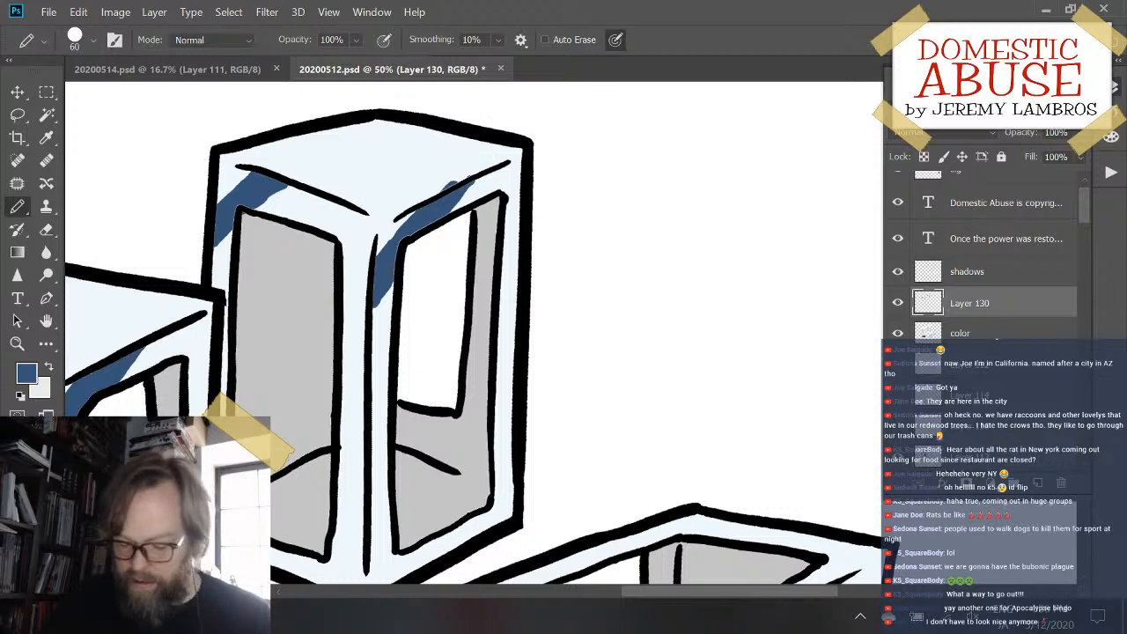
{"action": "key", "text": "e"}
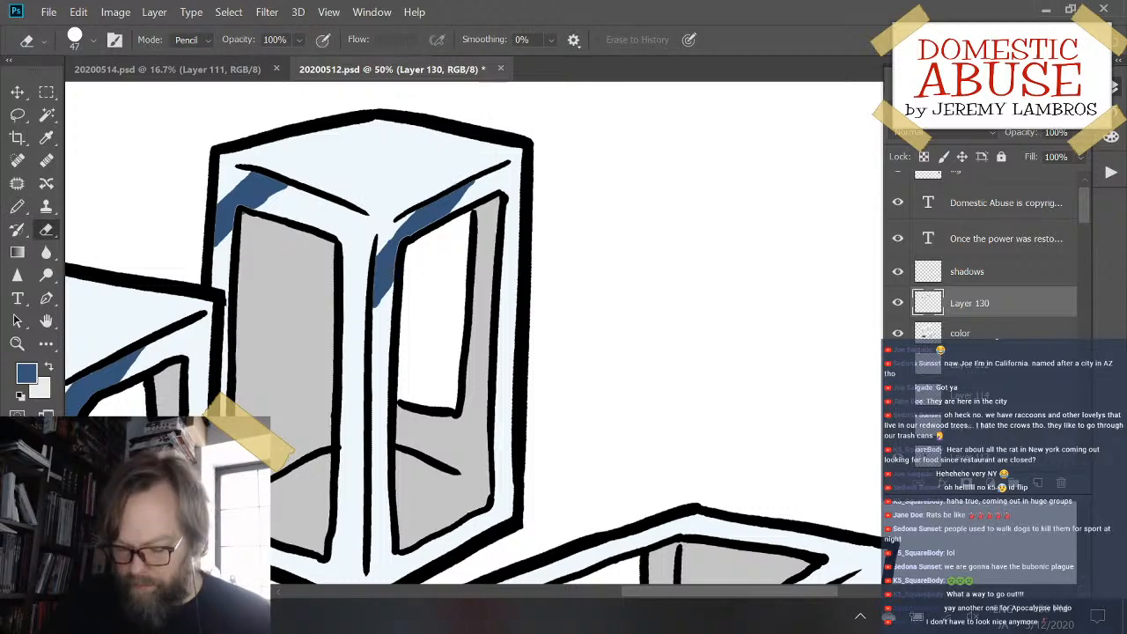
{"action": "key", "text": "b"}
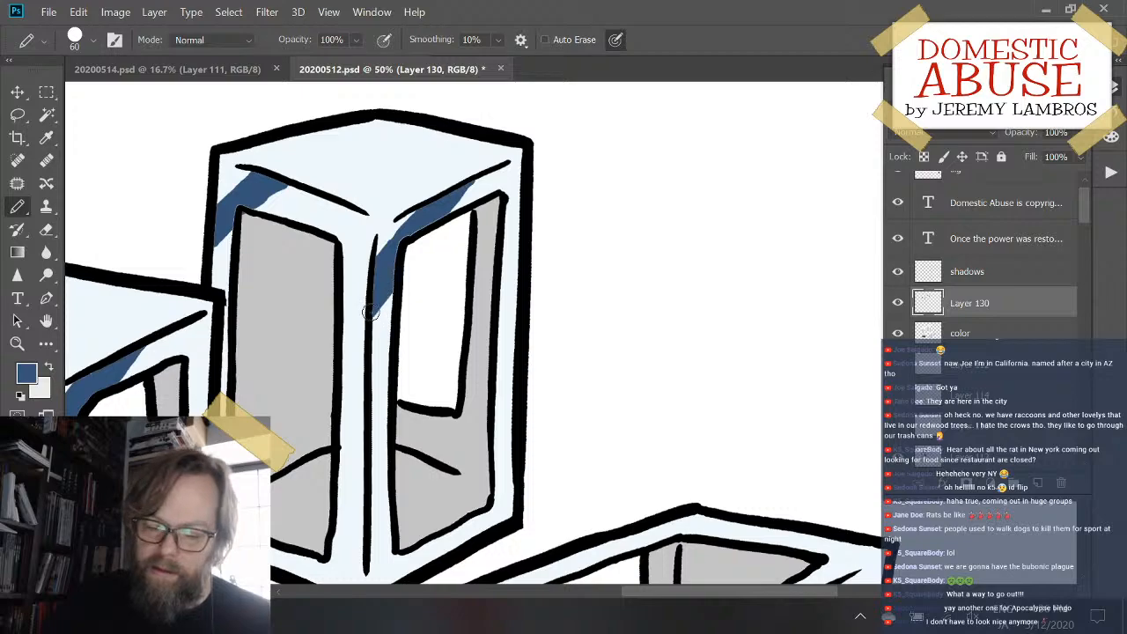
{"action": "left_click_drag", "start_coordinate": [462, 201], "coordinate": [509, 146]}
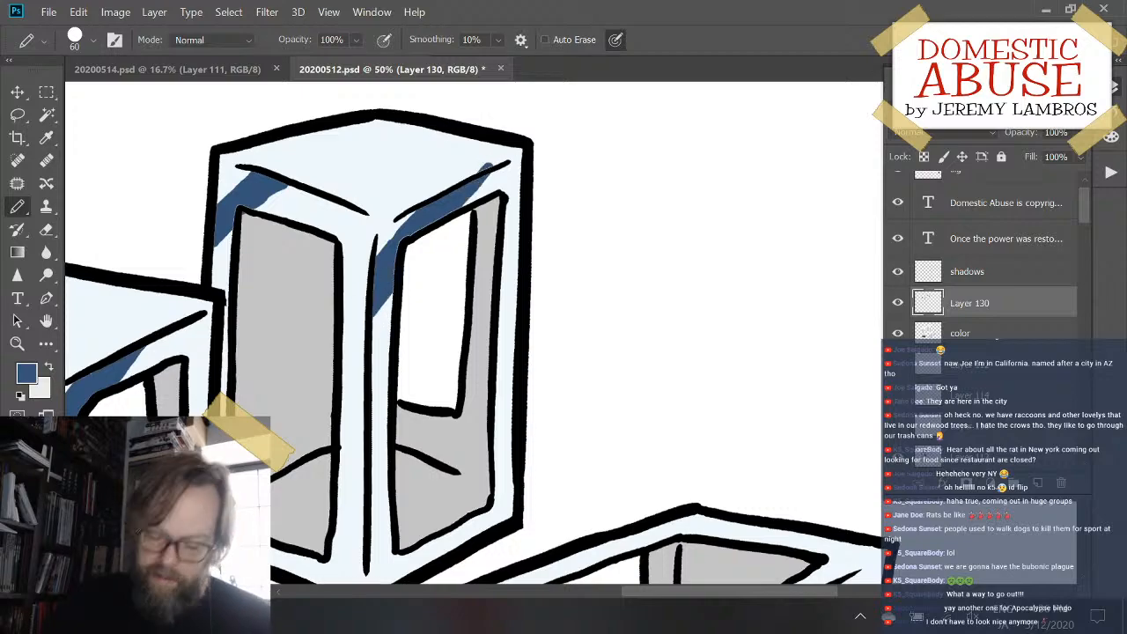
{"action": "key", "text": "e"}
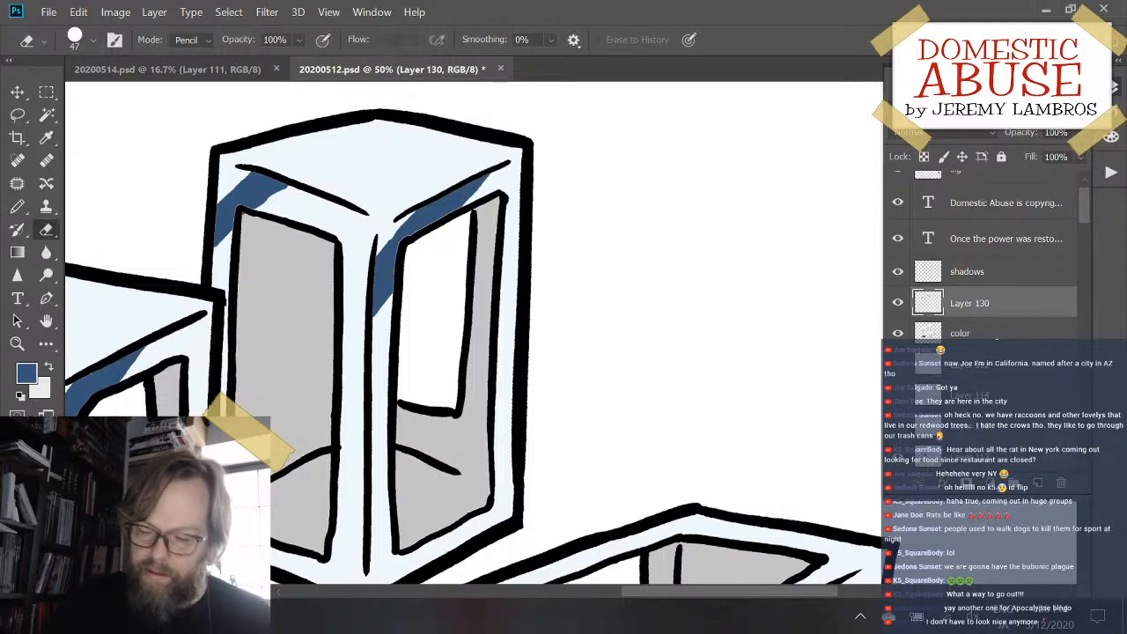
- Try dark blue shading bands across the far corner of the lying box's top rim and the upper right of its side frame
{"action": "left_click_drag", "start_coordinate": [692, 347], "coordinate": [672, 211]}
{"action": "left_click_drag", "start_coordinate": [629, 273], "coordinate": [569, 357]}
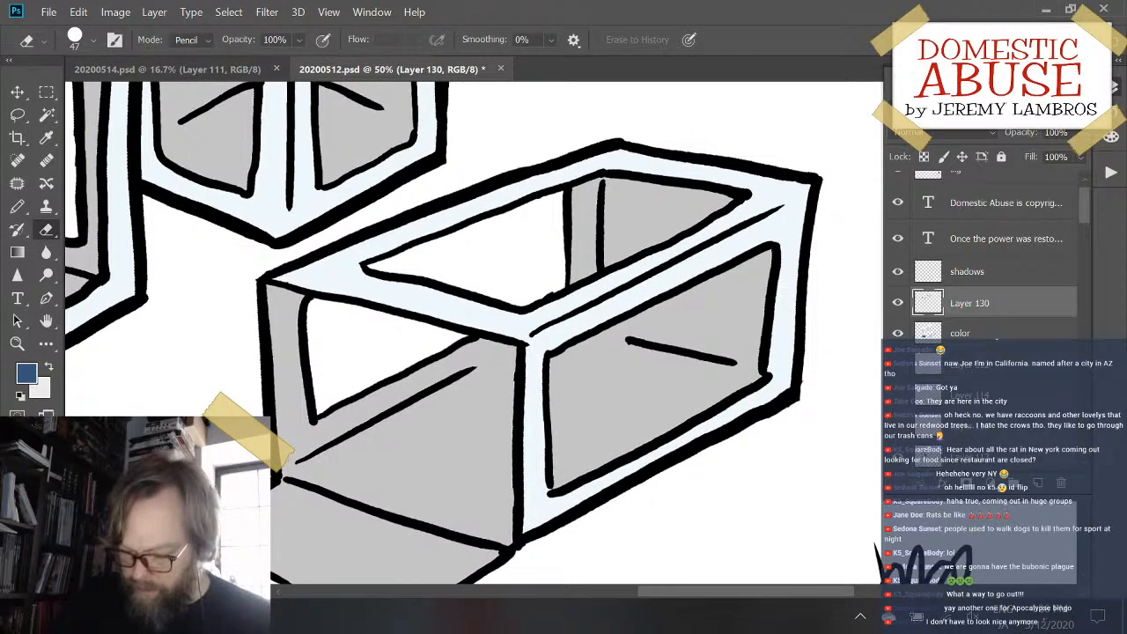
{"action": "key", "text": "b"}
{"action": "mouse_move", "coordinate": [761, 231]}
{"action": "left_mouse_down"}
{"action": "mouse_move", "coordinate": [809, 227]}
{"action": "mouse_move", "coordinate": [735, 236]}
{"action": "mouse_move", "coordinate": [798, 237]}
{"action": "mouse_move", "coordinate": [773, 248]}
{"action": "mouse_move", "coordinate": [715, 251]}
{"action": "mouse_move", "coordinate": [783, 240]}
{"action": "mouse_move", "coordinate": [767, 229]}
{"action": "mouse_move", "coordinate": [811, 234]}
{"action": "mouse_move", "coordinate": [761, 223]}
{"action": "mouse_move", "coordinate": [817, 237]}
{"action": "mouse_move", "coordinate": [760, 236]}
{"action": "mouse_move", "coordinate": [803, 243]}
{"action": "mouse_move", "coordinate": [803, 265]}
{"action": "mouse_move", "coordinate": [812, 262]}
{"action": "mouse_move", "coordinate": [762, 221]}
{"action": "mouse_move", "coordinate": [821, 231]}
{"action": "left_mouse_up"}
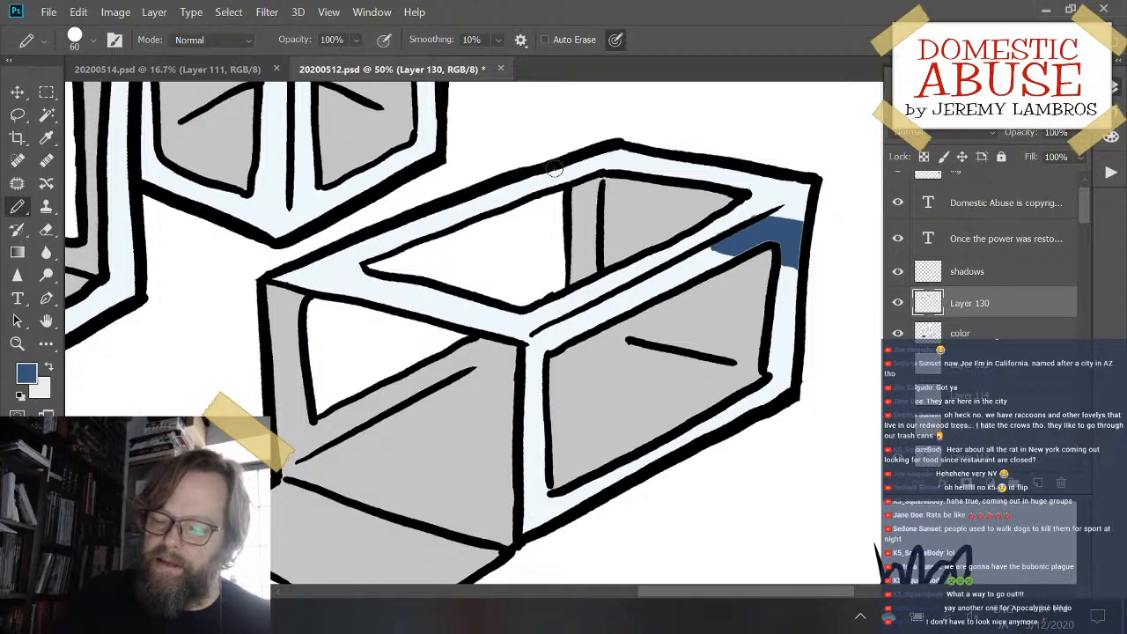
{"action": "left_click_drag", "start_coordinate": [555, 169], "coordinate": [703, 167]}
{"action": "mouse_move", "coordinate": [525, 176]}
{"action": "left_mouse_down"}
{"action": "mouse_move", "coordinate": [591, 171]}
{"action": "mouse_move", "coordinate": [511, 179]}
{"action": "mouse_move", "coordinate": [582, 179]}
{"action": "left_mouse_up"}
{"action": "left_click_drag", "start_coordinate": [678, 166], "coordinate": [744, 169]}
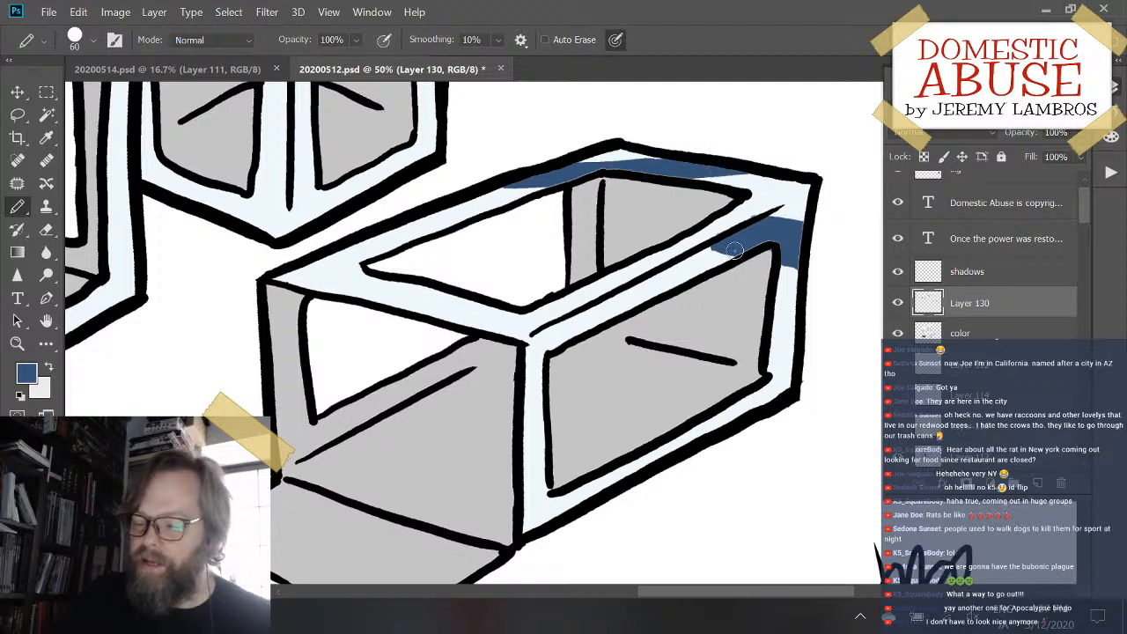
{"action": "left_click_drag", "start_coordinate": [732, 251], "coordinate": [694, 248]}
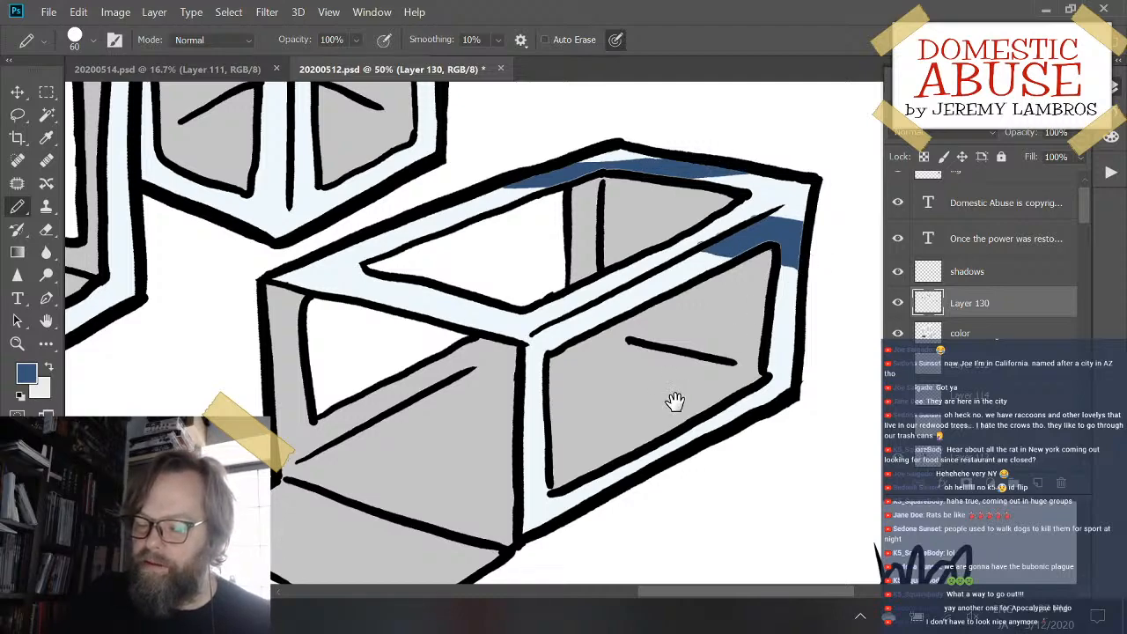
{"action": "left_click_drag", "start_coordinate": [670, 432], "coordinate": [802, 297]}
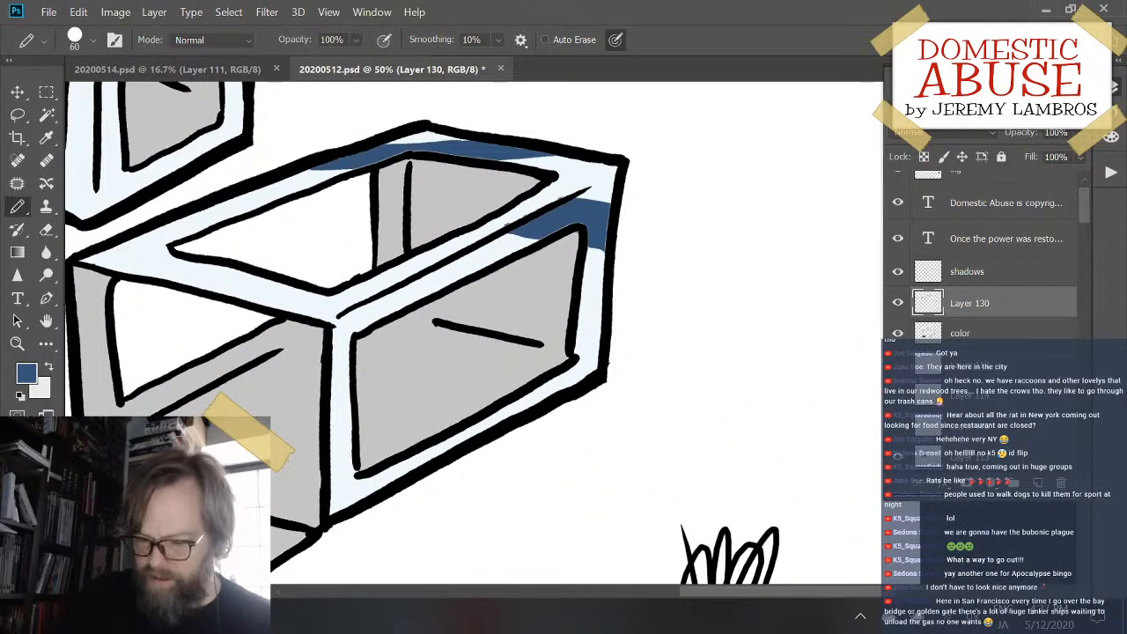
{"action": "mouse_move", "coordinate": [624, 246]}
{"action": "left_mouse_down"}
{"action": "mouse_move", "coordinate": [807, 352]}
{"action": "mouse_move", "coordinate": [767, 484]}
{"action": "mouse_move", "coordinate": [787, 341]}
{"action": "mouse_move", "coordinate": [769, 370]}
{"action": "left_mouse_up"}
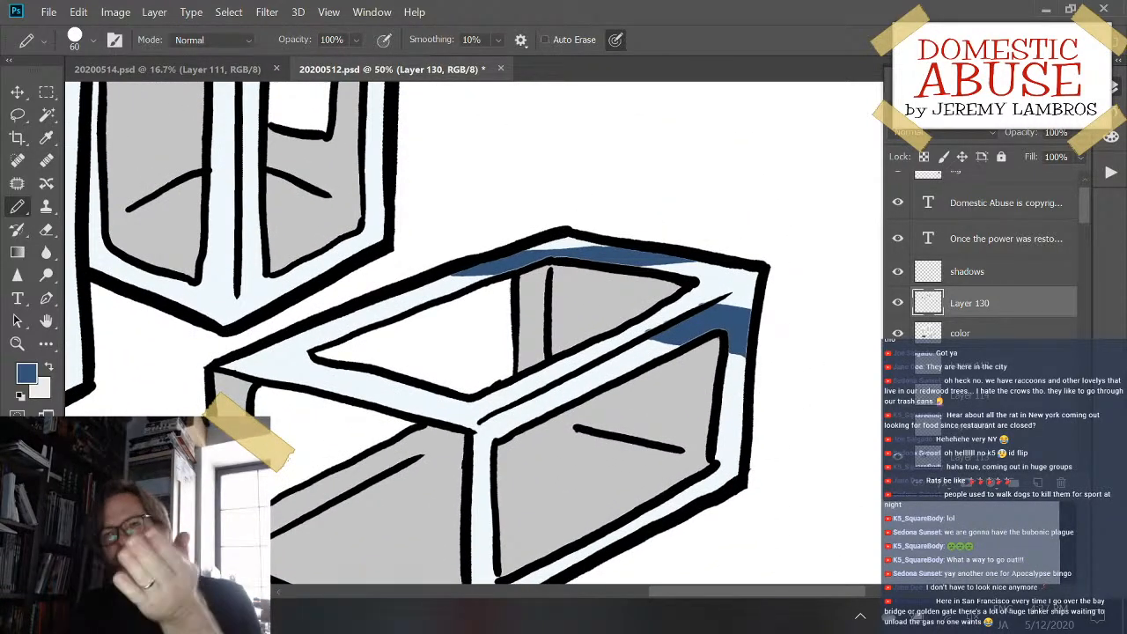
{"action": "mouse_move", "coordinate": [562, 412]}
{"action": "left_mouse_down"}
{"action": "mouse_move", "coordinate": [634, 322]}
{"action": "mouse_move", "coordinate": [662, 390]}
{"action": "mouse_move", "coordinate": [675, 341]}
{"action": "mouse_move", "coordinate": [632, 350]}
{"action": "left_mouse_up"}
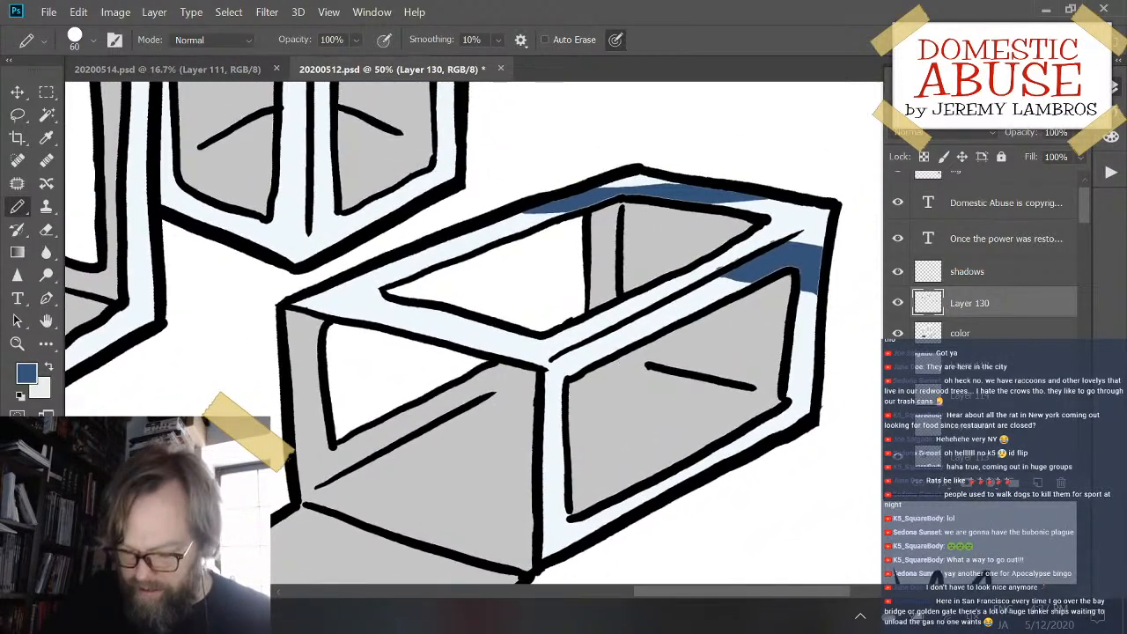
- Erase all the dark blue shading bands from the lying box
{"action": "key", "text": "e"}
{"action": "mouse_move", "coordinate": [528, 211]}
{"action": "left_mouse_down"}
{"action": "mouse_move", "coordinate": [579, 189]}
{"action": "mouse_move", "coordinate": [619, 185]}
{"action": "mouse_move", "coordinate": [594, 178]}
{"action": "mouse_move", "coordinate": [597, 202]}
{"action": "mouse_move", "coordinate": [749, 174]}
{"action": "mouse_move", "coordinate": [764, 189]}
{"action": "mouse_move", "coordinate": [710, 216]}
{"action": "mouse_move", "coordinate": [648, 200]}
{"action": "mouse_move", "coordinate": [750, 212]}
{"action": "mouse_move", "coordinate": [752, 259]}
{"action": "mouse_move", "coordinate": [800, 238]}
{"action": "mouse_move", "coordinate": [748, 266]}
{"action": "mouse_move", "coordinate": [756, 283]}
{"action": "mouse_move", "coordinate": [799, 286]}
{"action": "mouse_move", "coordinate": [801, 257]}
{"action": "left_mouse_up"}
{"action": "mouse_move", "coordinate": [594, 377]}
{"action": "left_mouse_down"}
{"action": "mouse_move", "coordinate": [631, 345]}
{"action": "mouse_move", "coordinate": [607, 364]}
{"action": "left_mouse_up"}
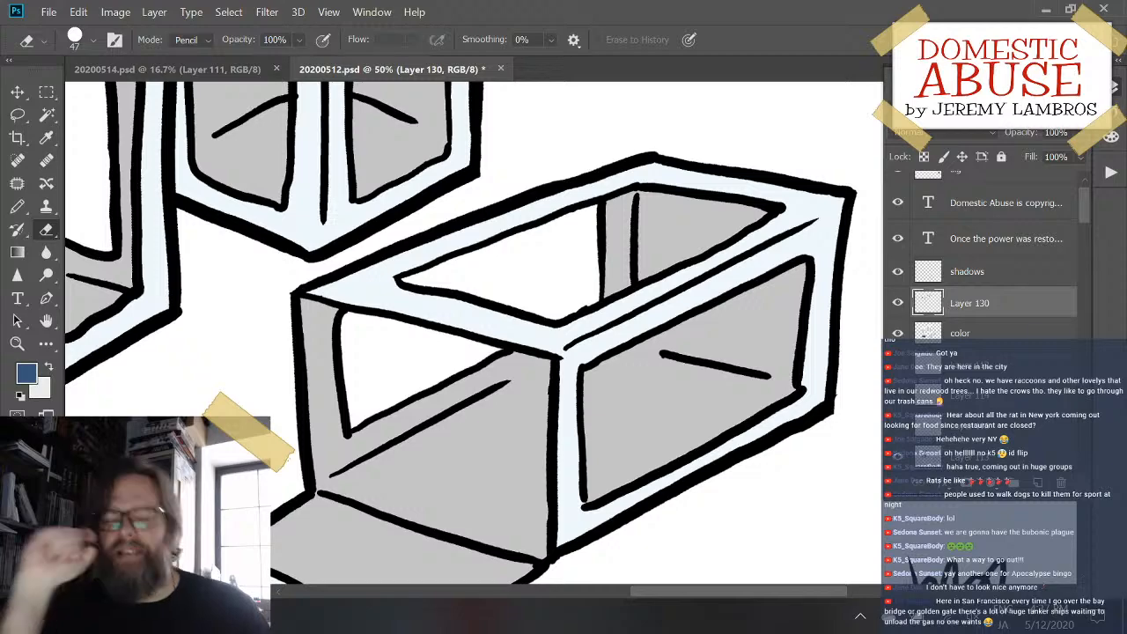
- Paint a dark blue shading band across the lower near corner of the lying box's side frame
{"action": "left_click_drag", "start_coordinate": [570, 319], "coordinate": [549, 337]}
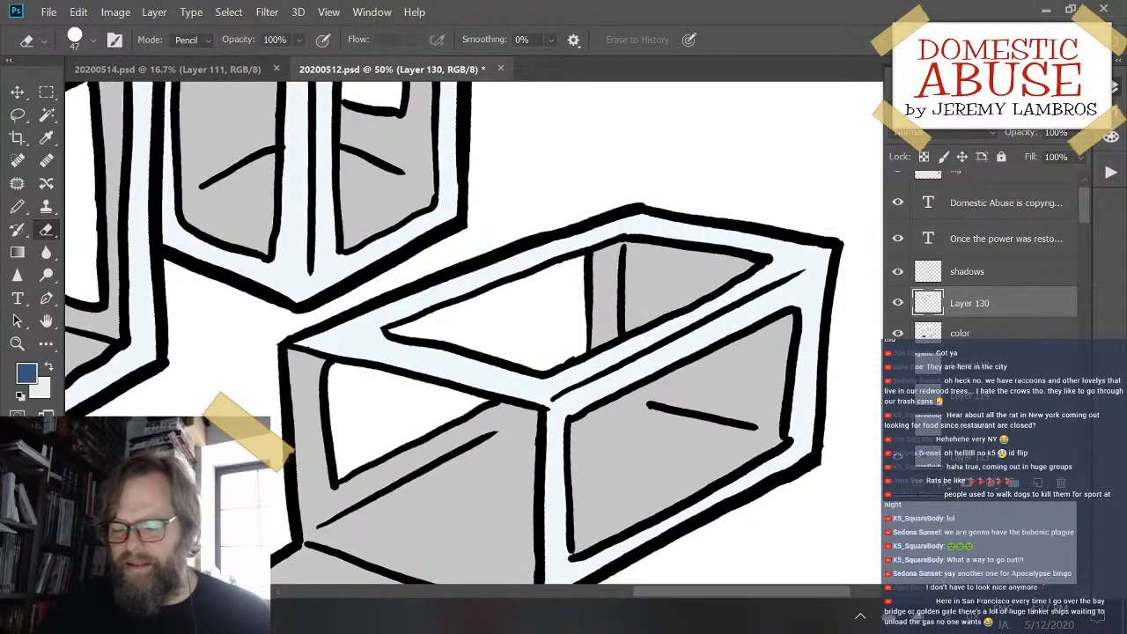
{"action": "left_click_drag", "start_coordinate": [660, 432], "coordinate": [609, 330]}
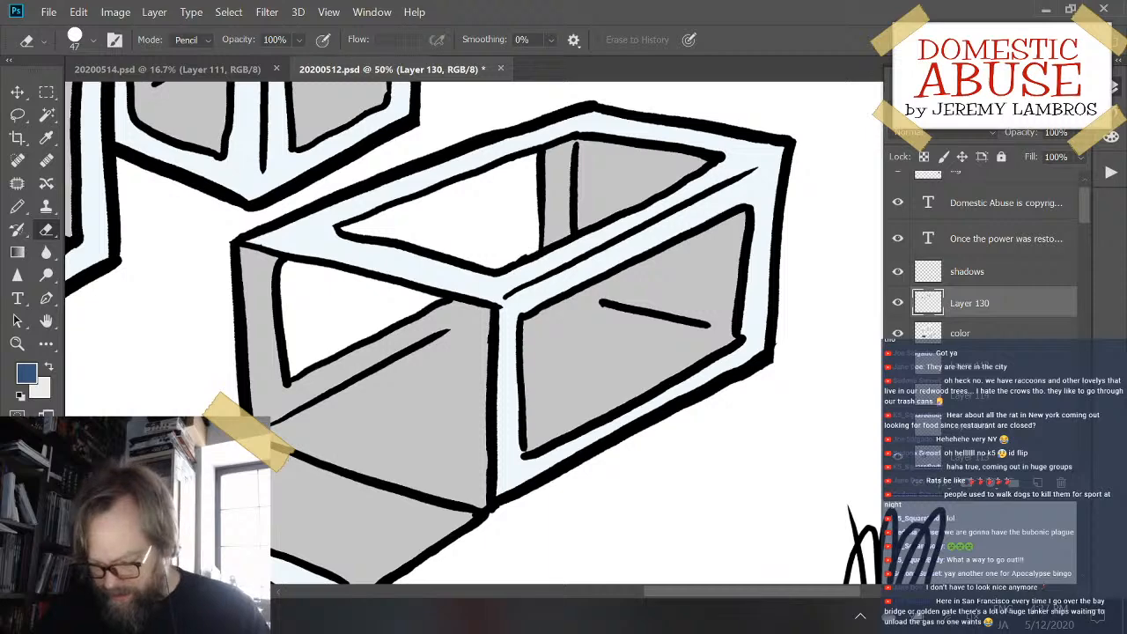
{"action": "key", "text": "b"}
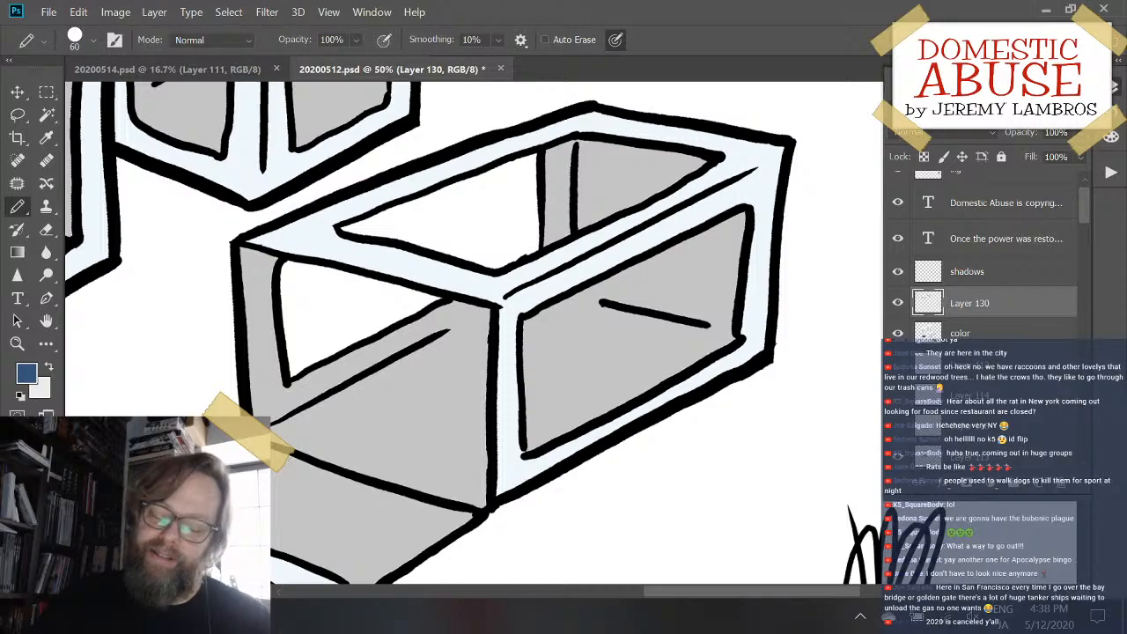
{"action": "left_click_drag", "start_coordinate": [540, 269], "coordinate": [497, 173]}
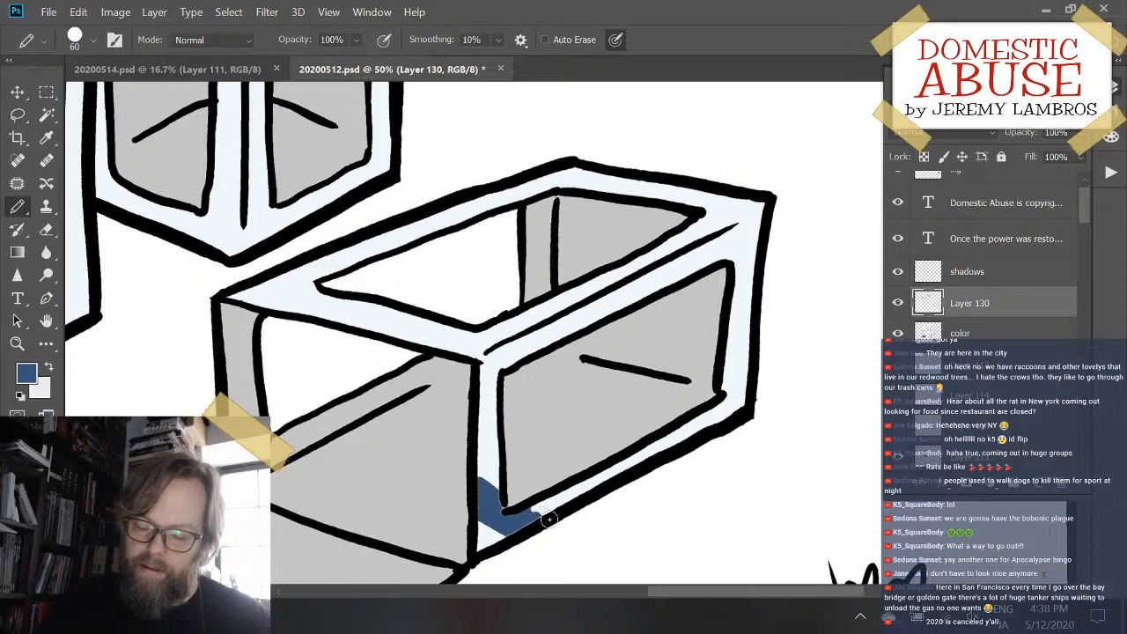
{"action": "left_click_drag", "start_coordinate": [550, 520], "coordinate": [544, 518]}
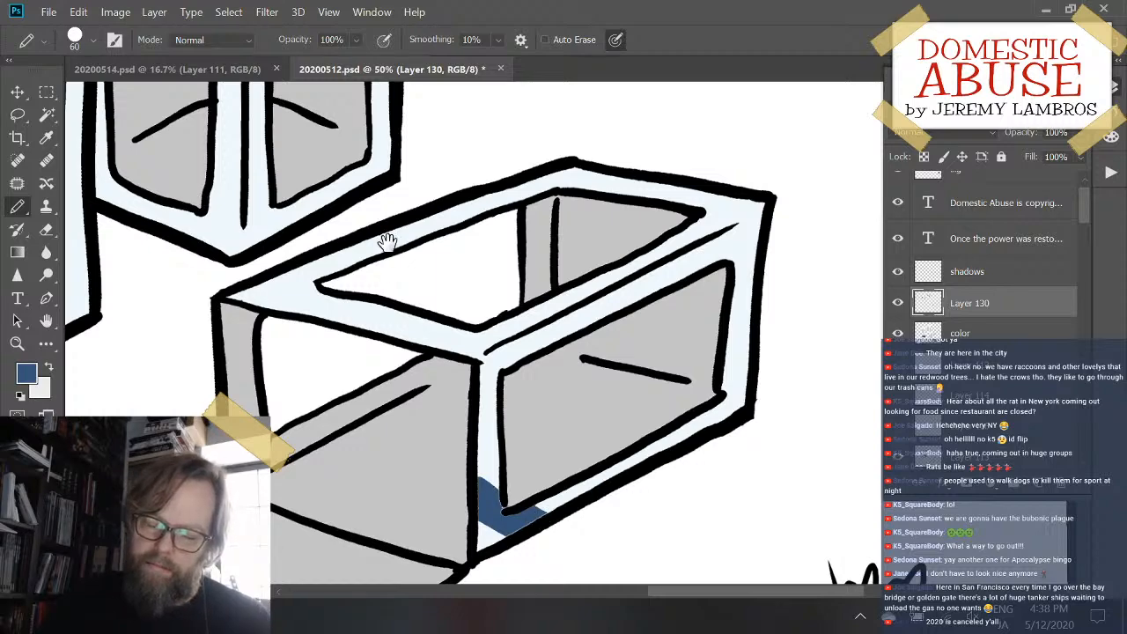
- Paint a dark blue shading band around the near corner of the lying box's top rim, extending it along both edges
{"action": "mouse_move", "coordinate": [388, 240]}
{"action": "left_mouse_down"}
{"action": "mouse_move", "coordinate": [516, 476]}
{"action": "mouse_move", "coordinate": [503, 473]}
{"action": "mouse_move", "coordinate": [537, 259]}
{"action": "mouse_move", "coordinate": [434, 263]}
{"action": "mouse_move", "coordinate": [372, 461]}
{"action": "mouse_move", "coordinate": [456, 367]}
{"action": "mouse_move", "coordinate": [393, 304]}
{"action": "mouse_move", "coordinate": [397, 221]}
{"action": "left_mouse_up"}
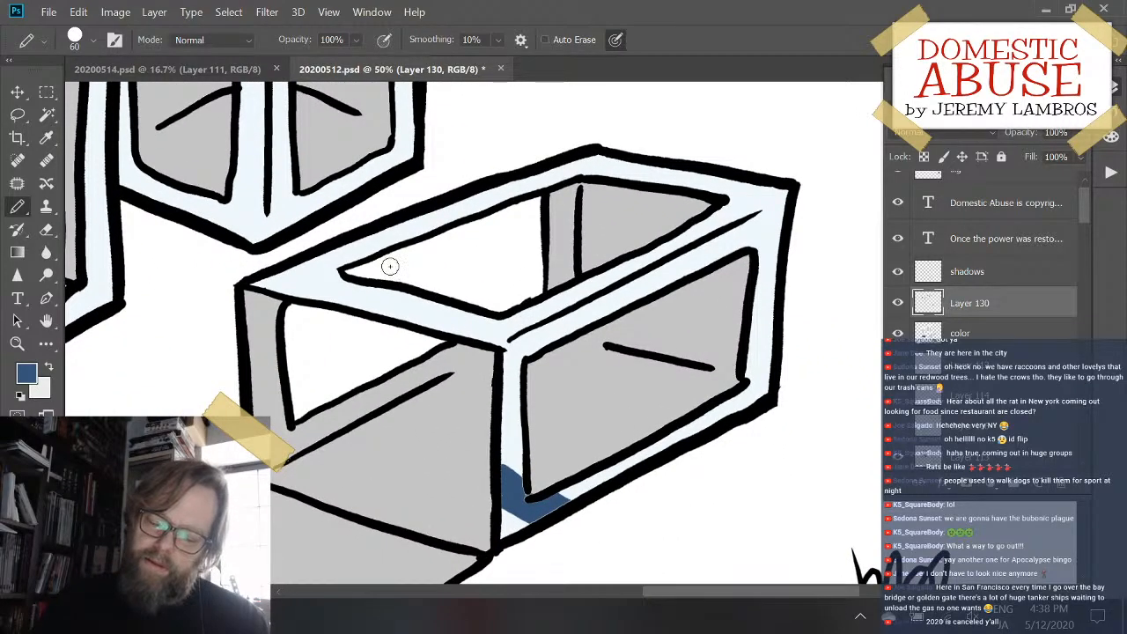
{"action": "mouse_move", "coordinate": [503, 321]}
{"action": "left_mouse_down"}
{"action": "mouse_move", "coordinate": [553, 315]}
{"action": "mouse_move", "coordinate": [466, 331]}
{"action": "mouse_move", "coordinate": [546, 317]}
{"action": "left_mouse_up"}
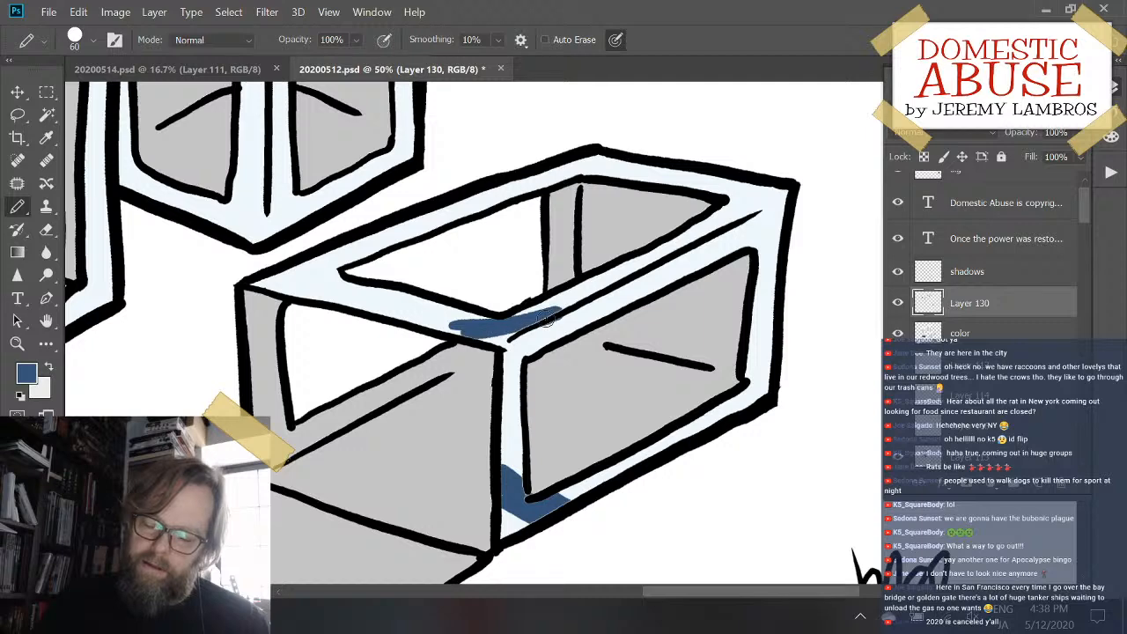
{"action": "mouse_move", "coordinate": [432, 324]}
{"action": "left_mouse_down"}
{"action": "mouse_move", "coordinate": [486, 316]}
{"action": "mouse_move", "coordinate": [419, 326]}
{"action": "left_mouse_up"}
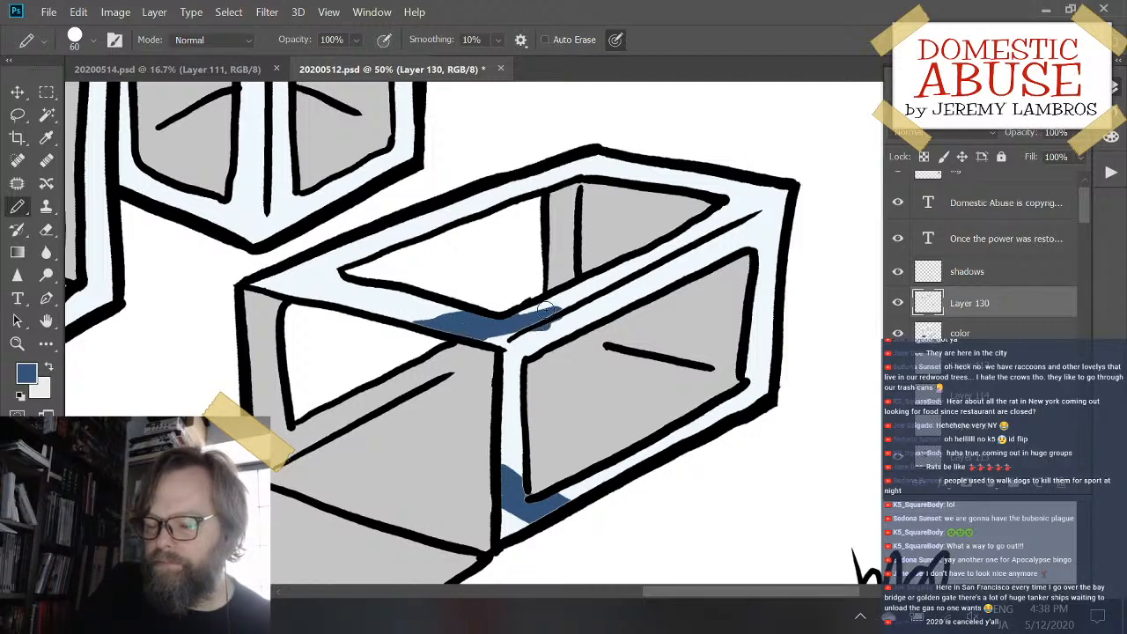
{"action": "left_click_drag", "start_coordinate": [546, 310], "coordinate": [394, 324]}
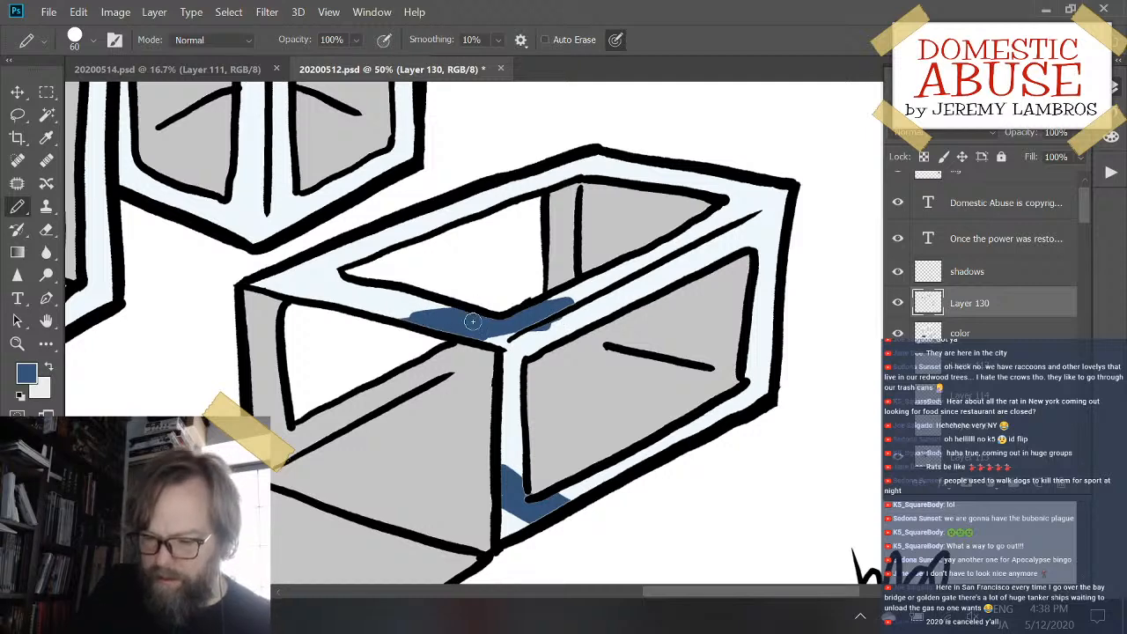
{"action": "mouse_move", "coordinate": [473, 321]}
{"action": "left_mouse_down"}
{"action": "mouse_move", "coordinate": [430, 313]}
{"action": "mouse_move", "coordinate": [573, 297]}
{"action": "mouse_move", "coordinate": [544, 304]}
{"action": "left_mouse_up"}
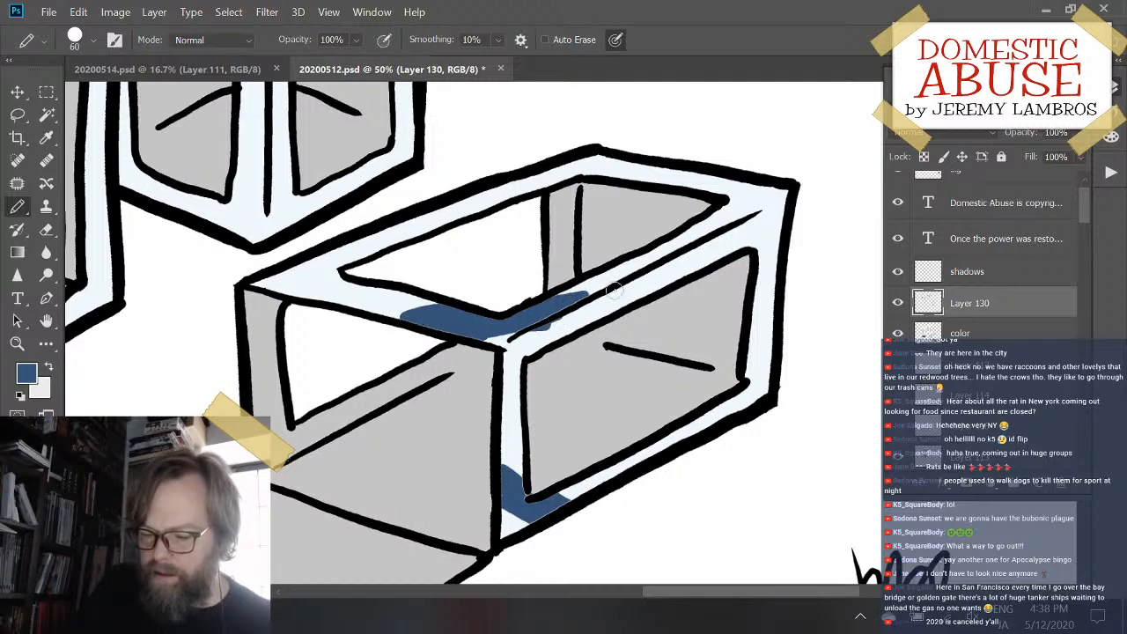
- Erase the dark blue shading band around the near corner of the lying box's top rim
{"action": "left_click_drag", "start_coordinate": [519, 343], "coordinate": [583, 313]}
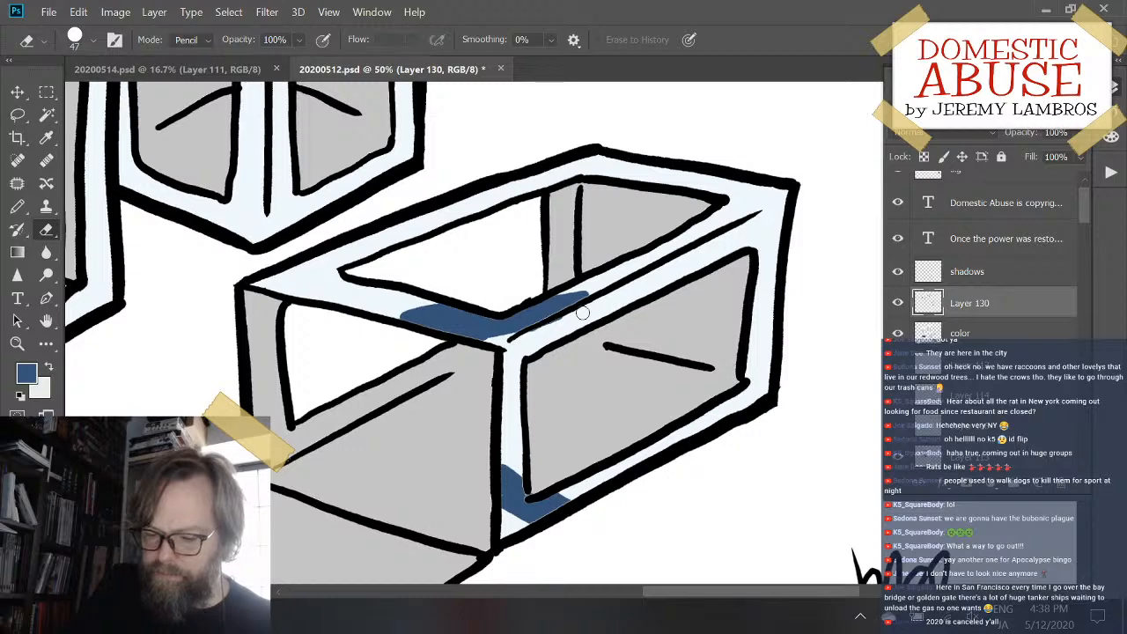
{"action": "left_click_drag", "start_coordinate": [436, 293], "coordinate": [381, 317]}
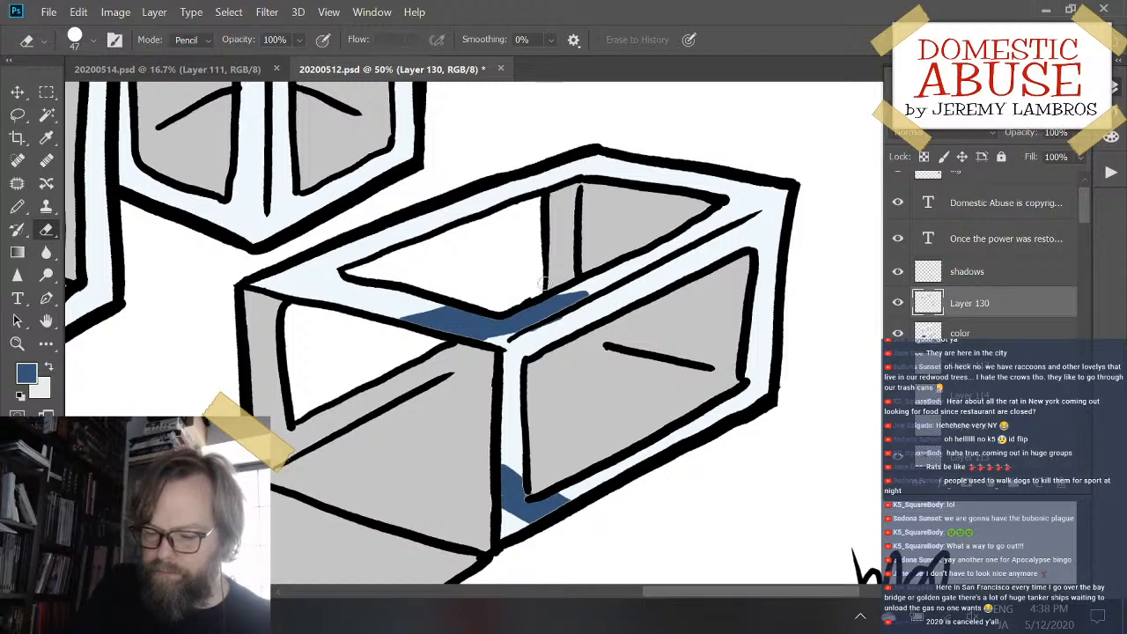
{"action": "key", "text": "ctrl+minus"}
{"action": "key", "text": "ctrl+minus"}
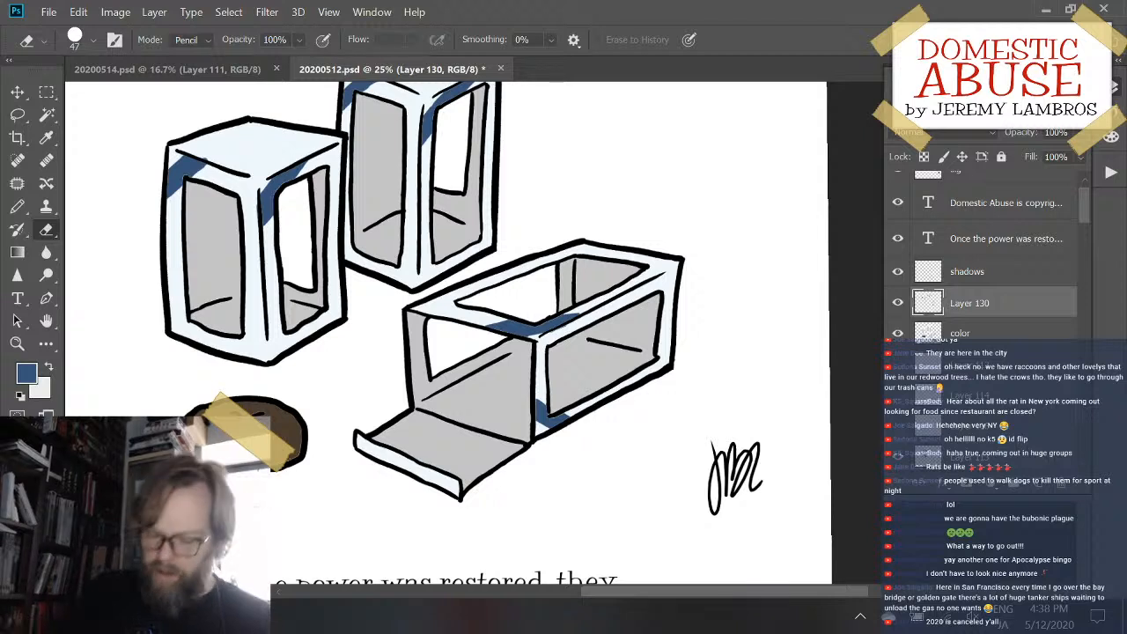
{"action": "mouse_move", "coordinate": [484, 325]}
{"action": "left_mouse_down"}
{"action": "mouse_move", "coordinate": [568, 318]}
{"action": "mouse_move", "coordinate": [541, 323]}
{"action": "left_mouse_up"}
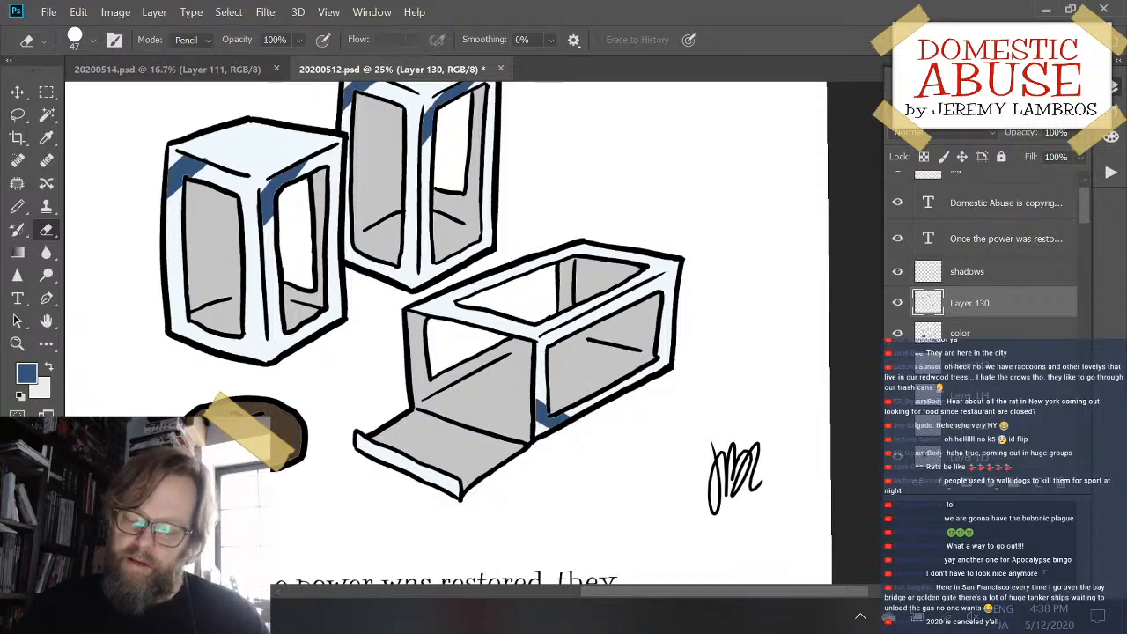
- Repaint a dark blue shading band across the near corner of the lying box's top rim, extending it along both edges with a diagonal lower edge
{"action": "scroll", "coordinate": [572, 332], "scroll_direction": "up", "scroll_amount": 3}
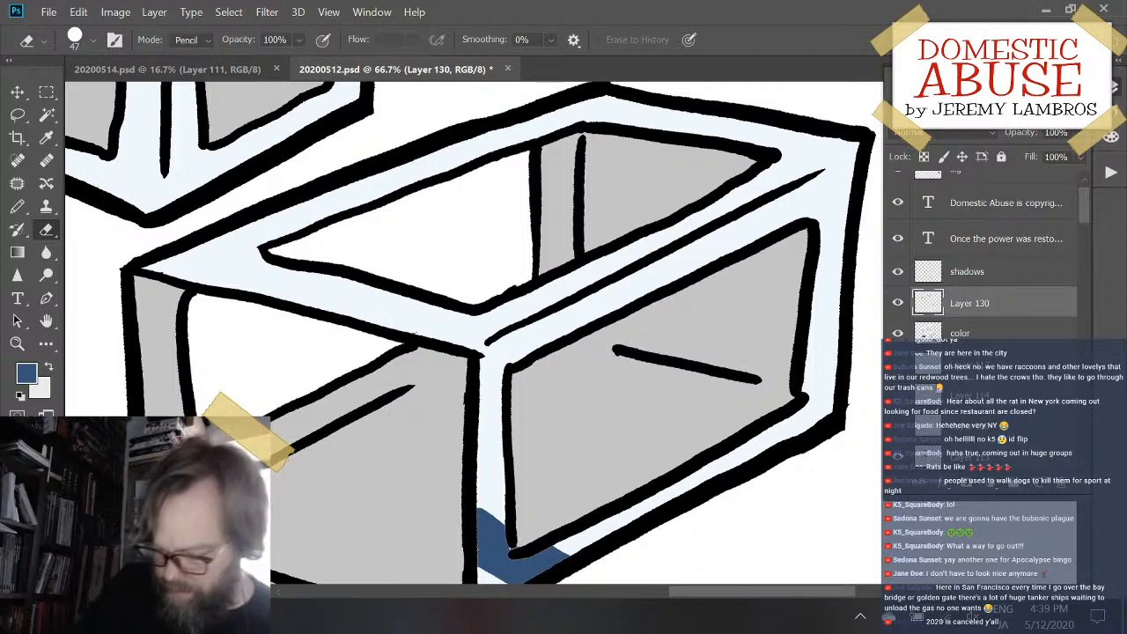
{"action": "key", "text": "b"}
{"action": "mouse_move", "coordinate": [379, 327]}
{"action": "left_mouse_down"}
{"action": "mouse_move", "coordinate": [542, 308]}
{"action": "mouse_move", "coordinate": [379, 322]}
{"action": "mouse_move", "coordinate": [385, 307]}
{"action": "mouse_move", "coordinate": [607, 295]}
{"action": "left_mouse_up"}
{"action": "mouse_move", "coordinate": [343, 317]}
{"action": "left_mouse_down"}
{"action": "mouse_move", "coordinate": [318, 308]}
{"action": "mouse_move", "coordinate": [339, 304]}
{"action": "left_mouse_up"}
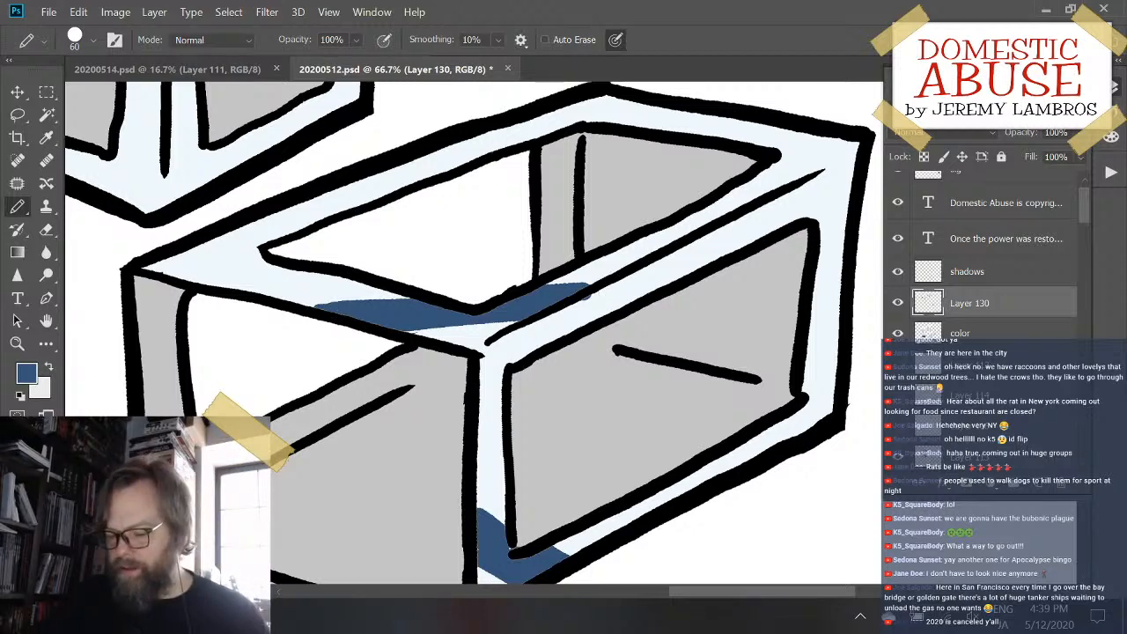
- On the shadows layer, fill the gray interior panels of the two upright boxes with black using the Paint Bucket
{"action": "key", "text": "ctrl+0"}
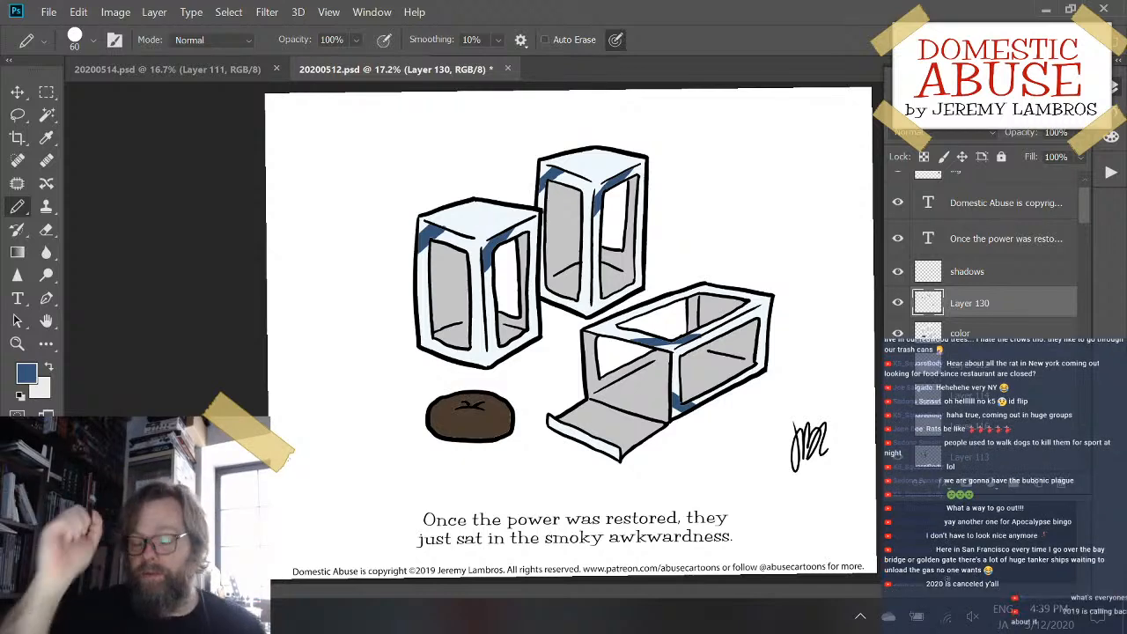
{"action": "key", "text": "ctrl+plus"}
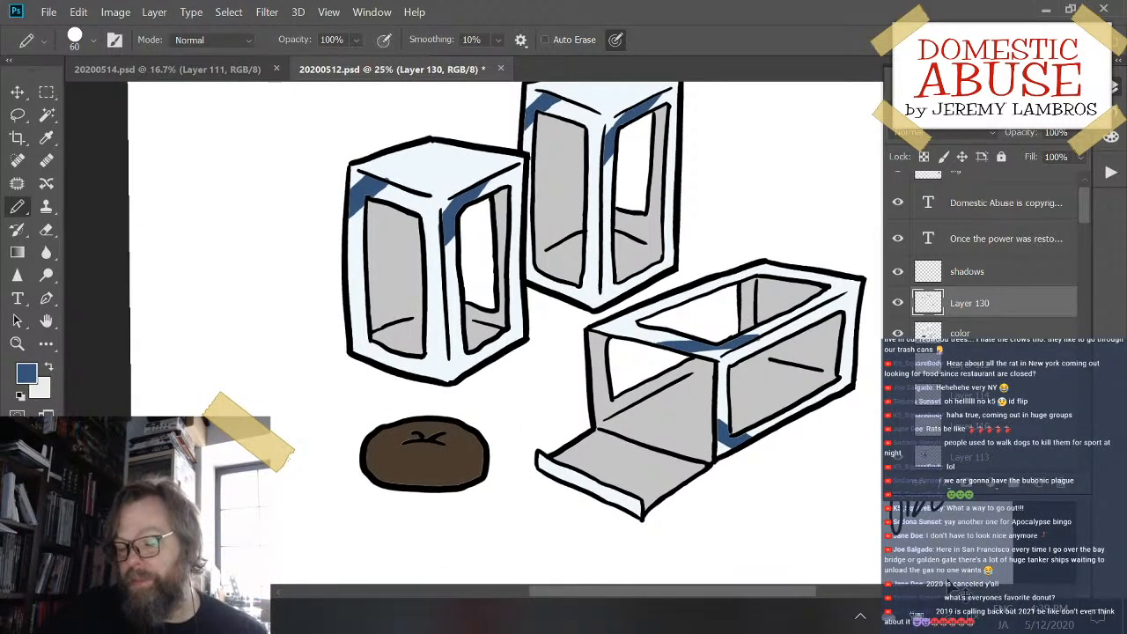
{"action": "key", "text": "ctrl+minus"}
{"action": "key", "text": "ctrl+plus"}
{"action": "key", "text": "ctrl+plus"}
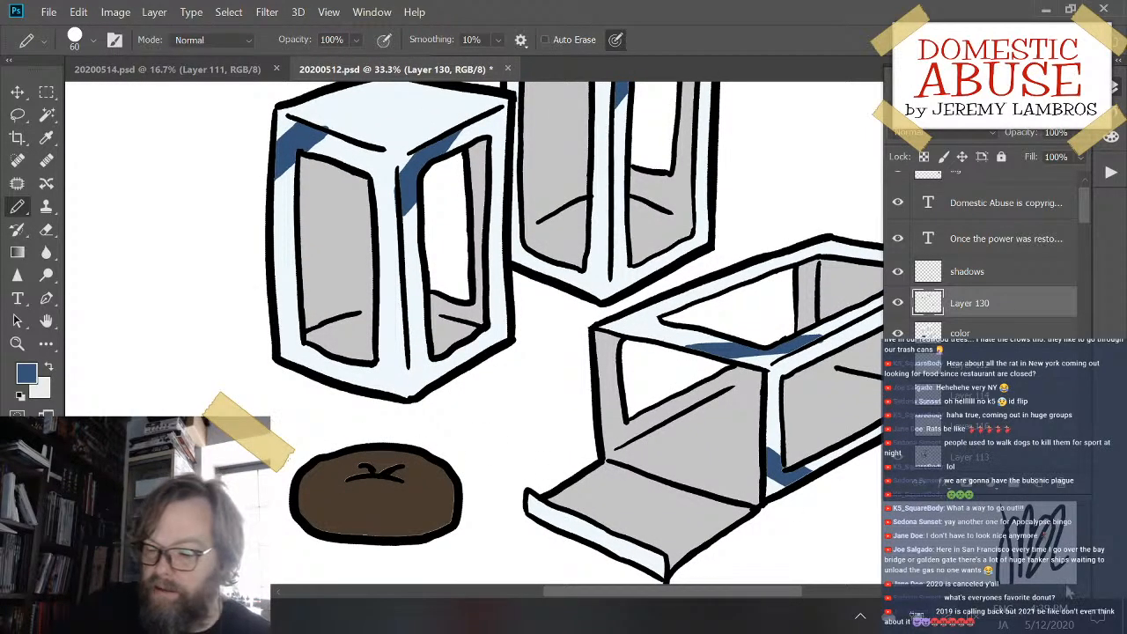
{"action": "left_click", "coordinate": [979, 275]}
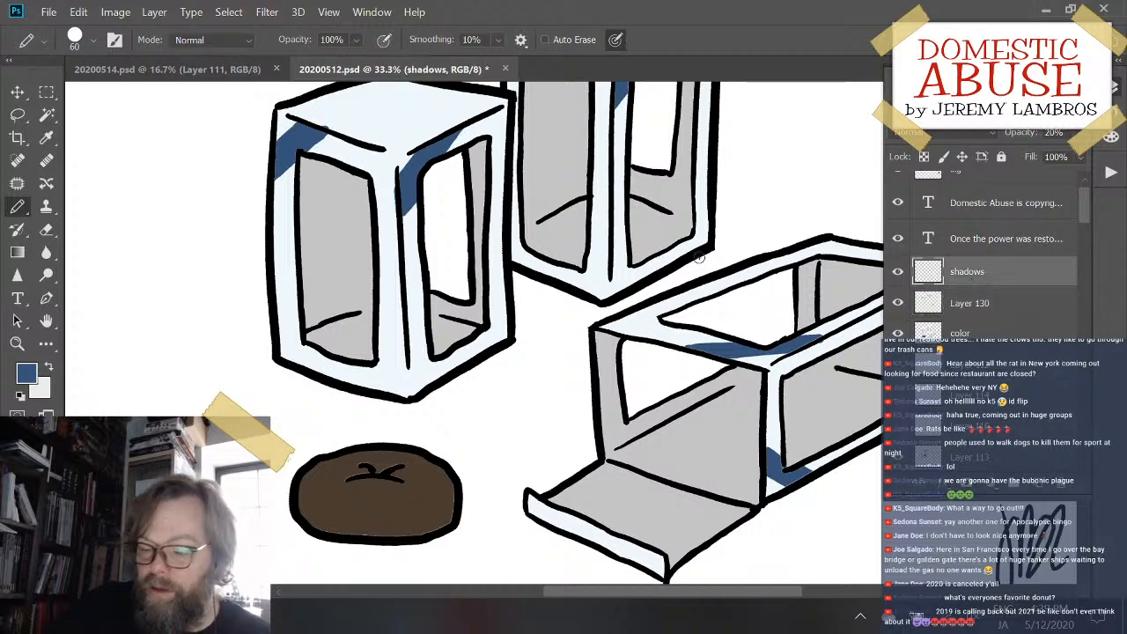
{"action": "left_click", "coordinate": [20, 396]}
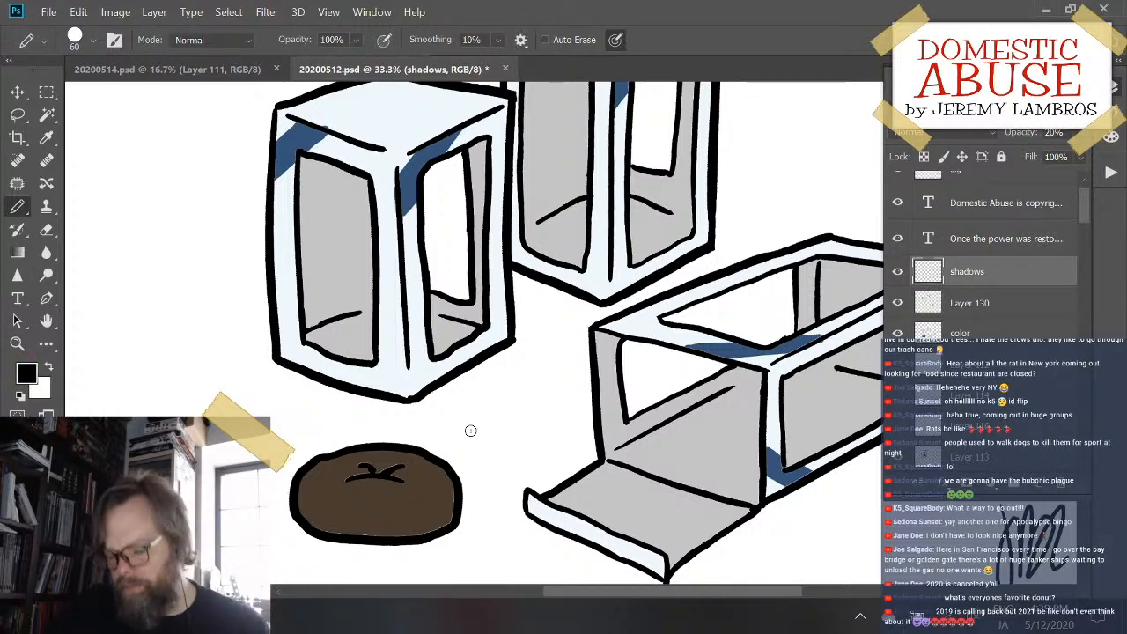
{"action": "key", "text": "g"}
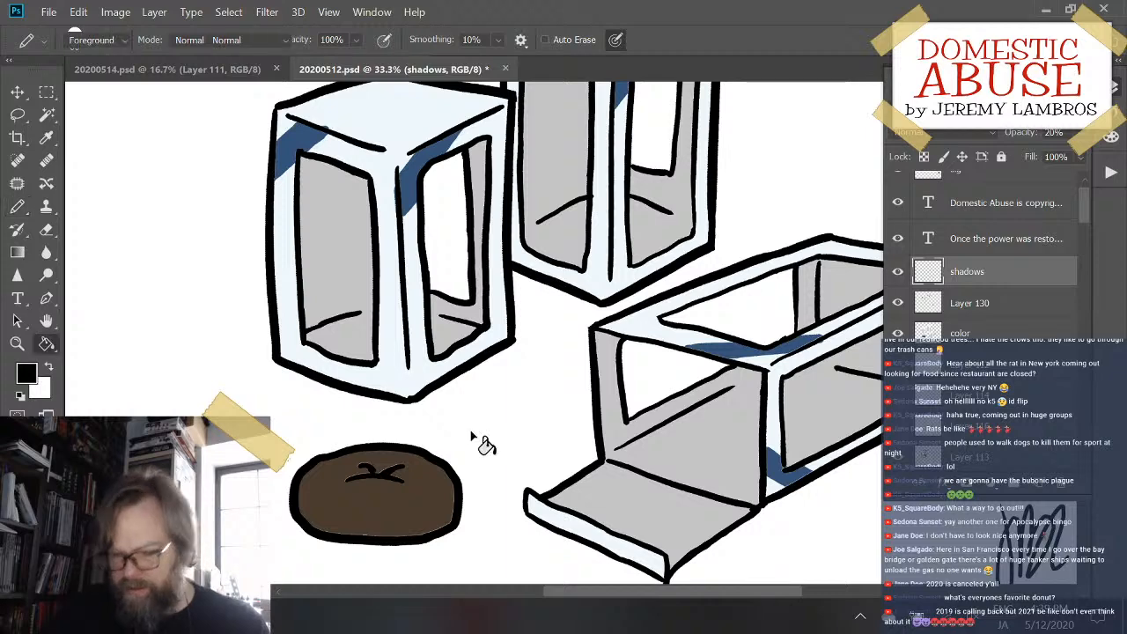
{"action": "mouse_move", "coordinate": [448, 341]}
{"action": "left_mouse_down"}
{"action": "mouse_move", "coordinate": [476, 415]}
{"action": "mouse_move", "coordinate": [508, 453]}
{"action": "left_mouse_up"}
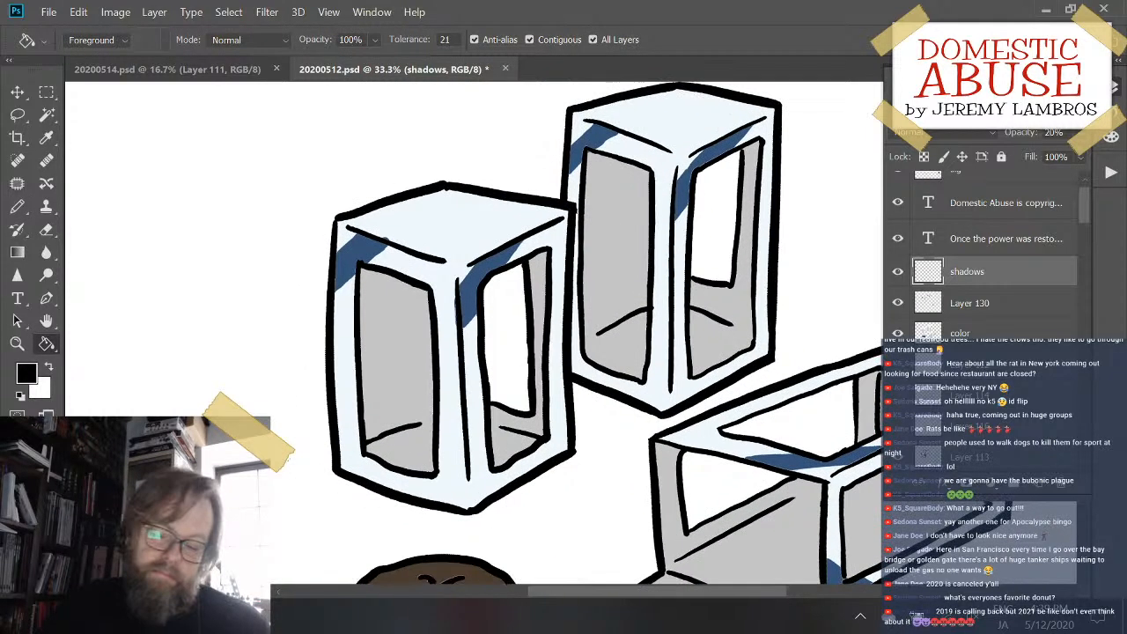
{"action": "left_click", "coordinate": [405, 366]}
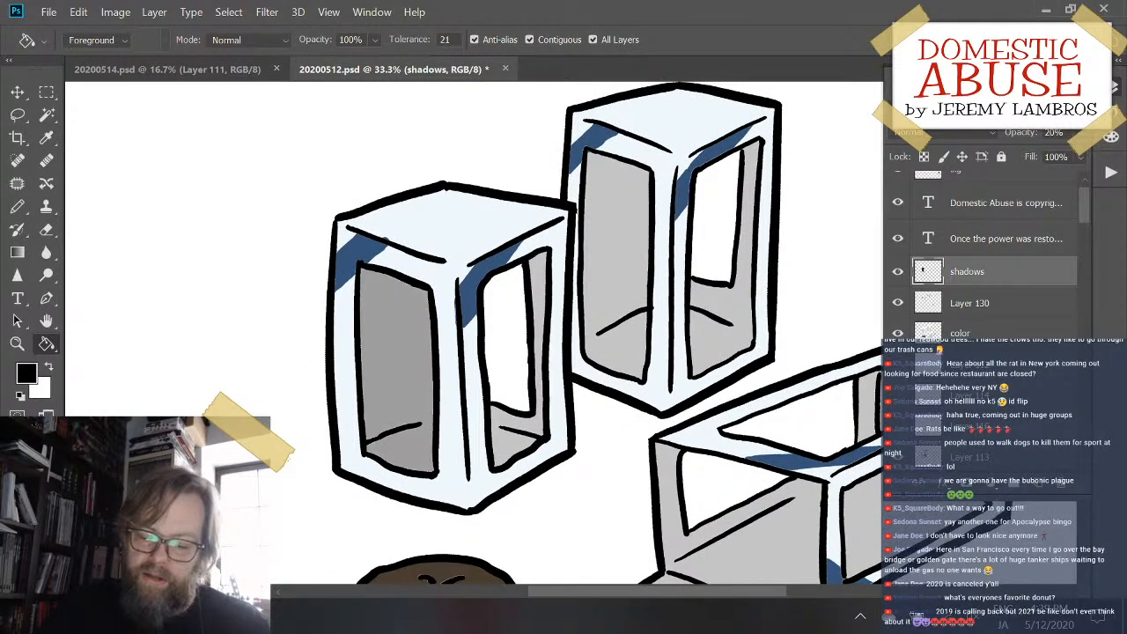
{"action": "left_click", "coordinate": [627, 255]}
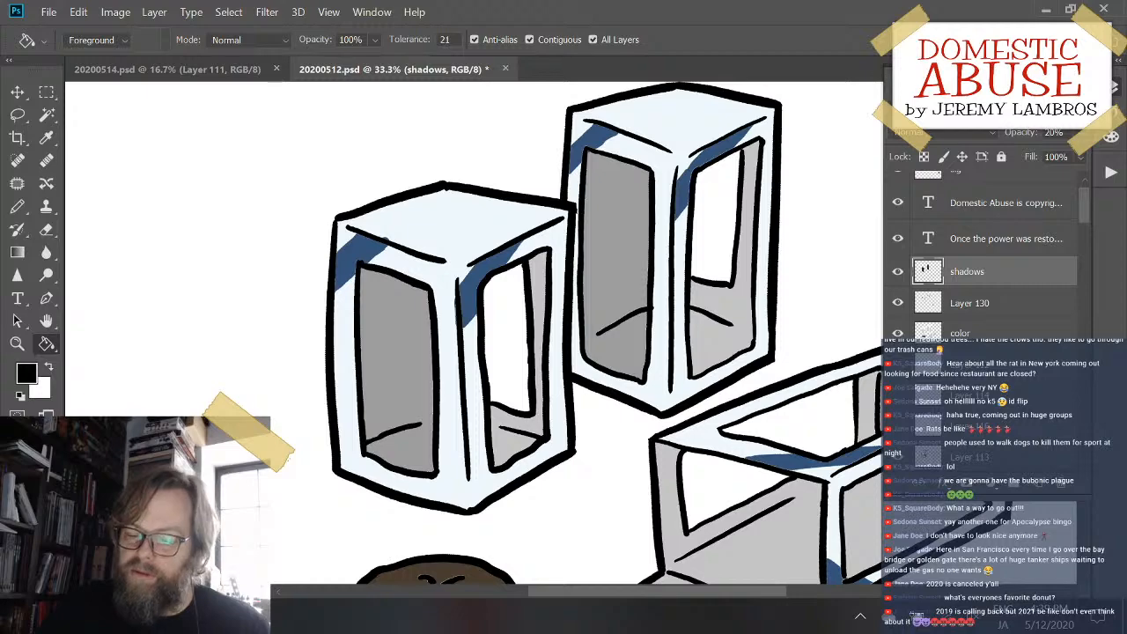
{"action": "left_click", "coordinate": [755, 322]}
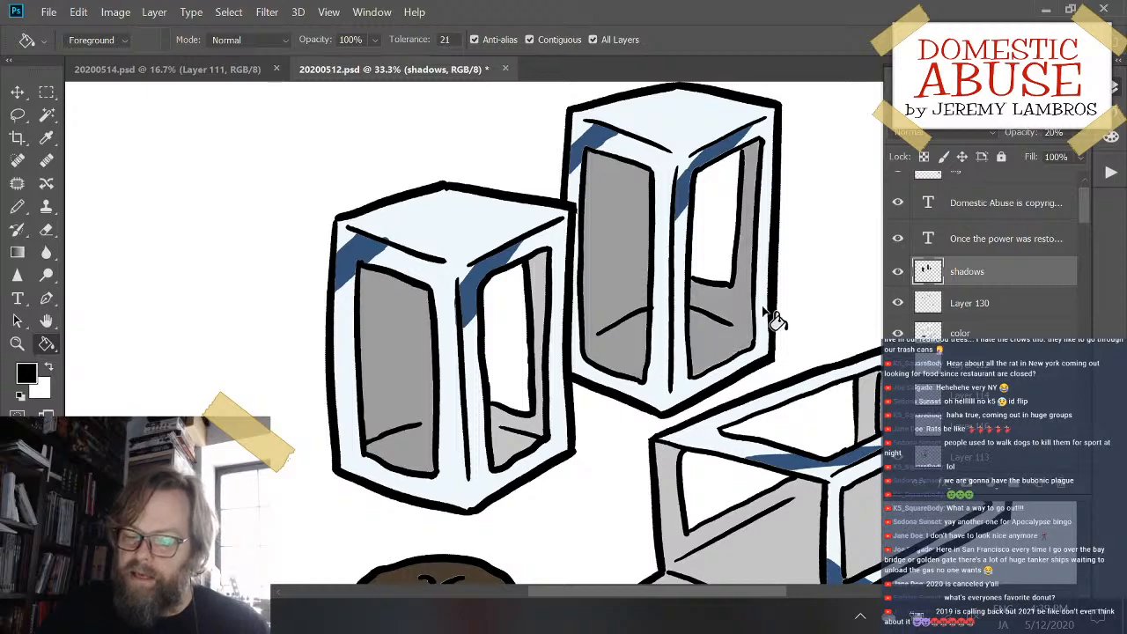
{"action": "left_click", "coordinate": [537, 458]}
- Fill the lying box's gray interior panels and open flap with black on the shadows layer
{"action": "left_click_drag", "start_coordinate": [754, 377], "coordinate": [483, 149]}
{"action": "left_click", "coordinate": [533, 329]}
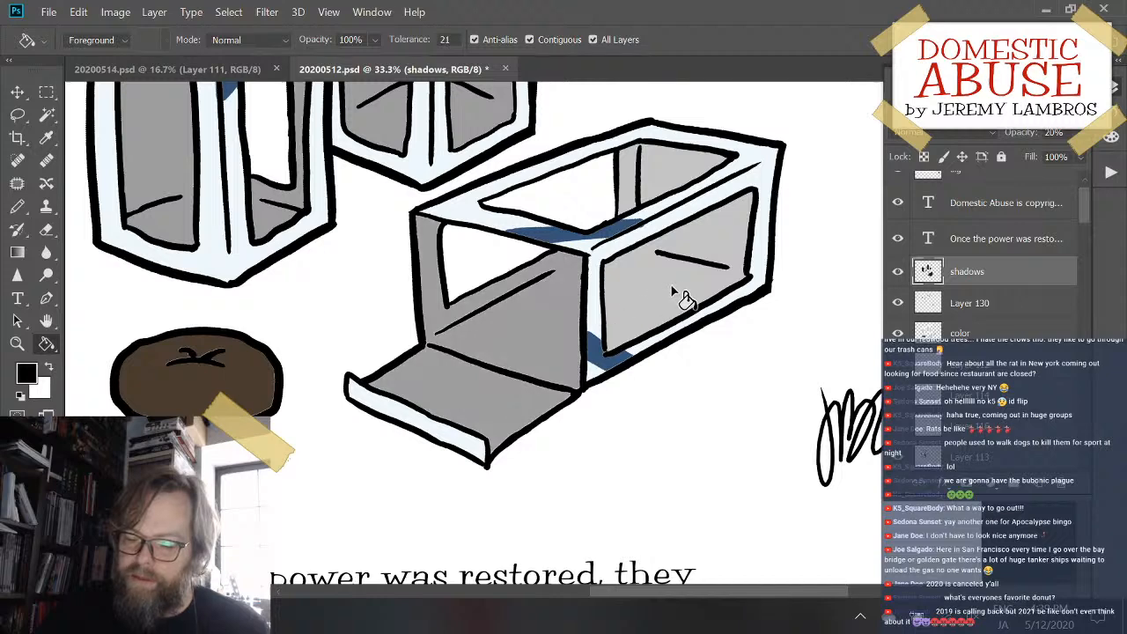
{"action": "left_click", "coordinate": [677, 174]}
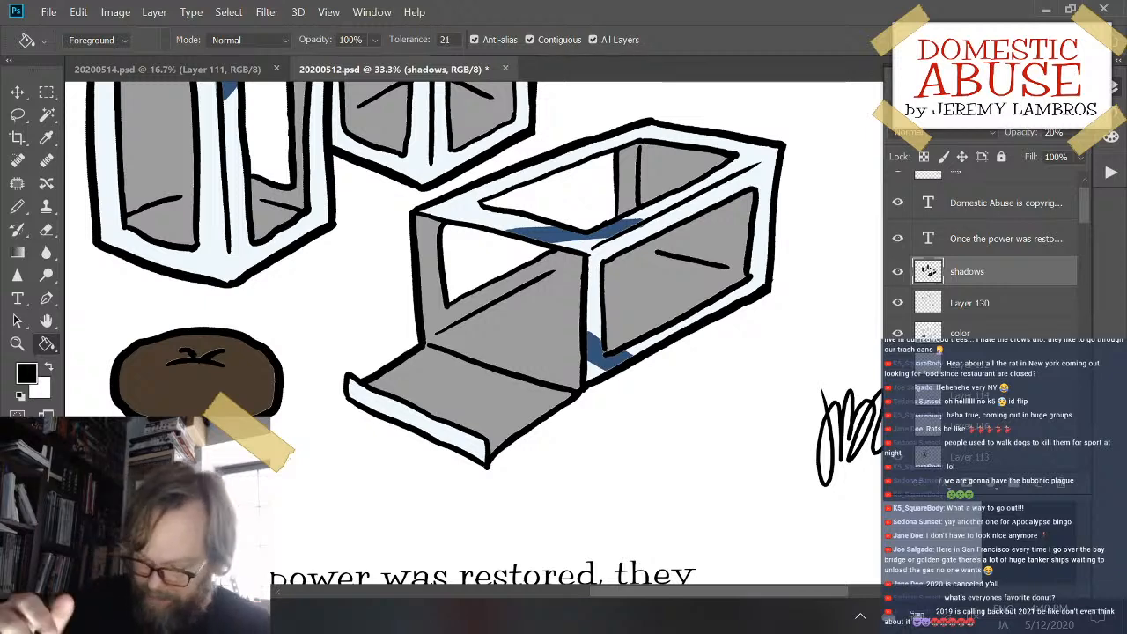
- Paint a black shadow along the lower right side of the brown pastry on the shadows layer
{"action": "key", "text": "b"}
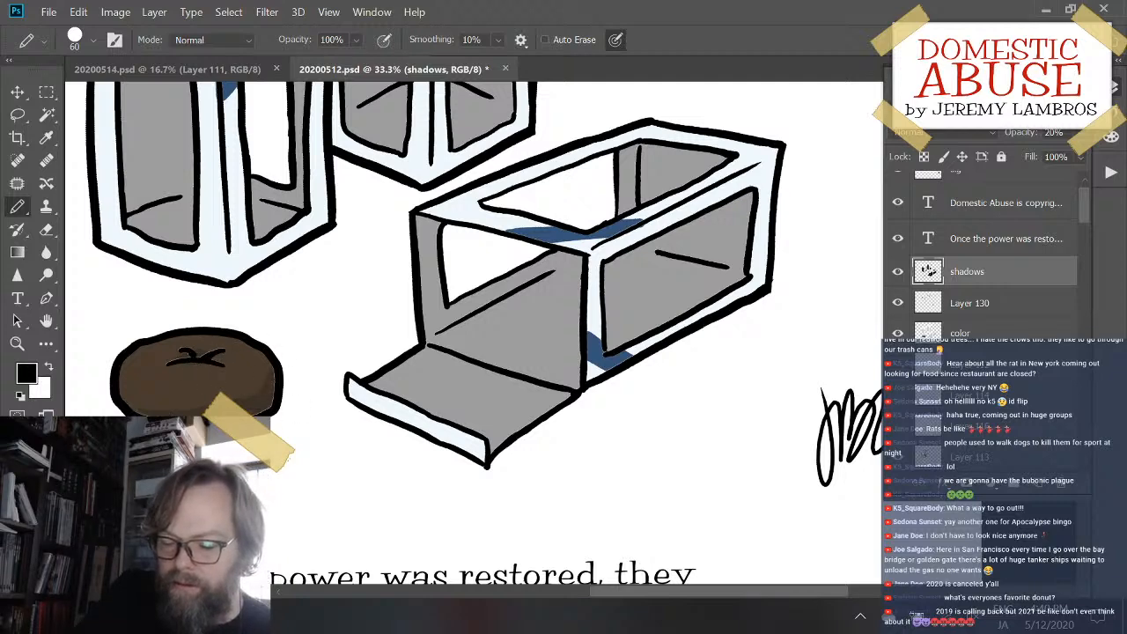
{"action": "mouse_move", "coordinate": [276, 346]}
{"action": "left_mouse_down"}
{"action": "mouse_move", "coordinate": [258, 405]}
{"action": "mouse_move", "coordinate": [270, 388]}
{"action": "mouse_move", "coordinate": [245, 409]}
{"action": "left_mouse_up"}
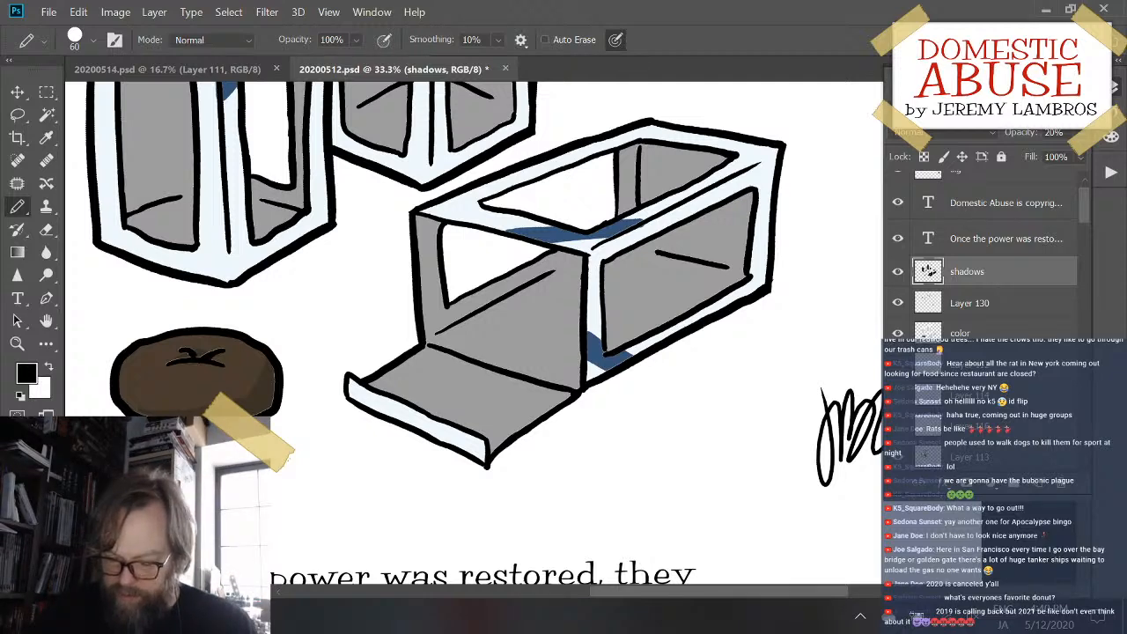
- Erase thin highlight strips from the lying box's shadow along the flap's side edge, the opening's outer left edge and the flap's fold line
{"action": "key", "text": "e"}
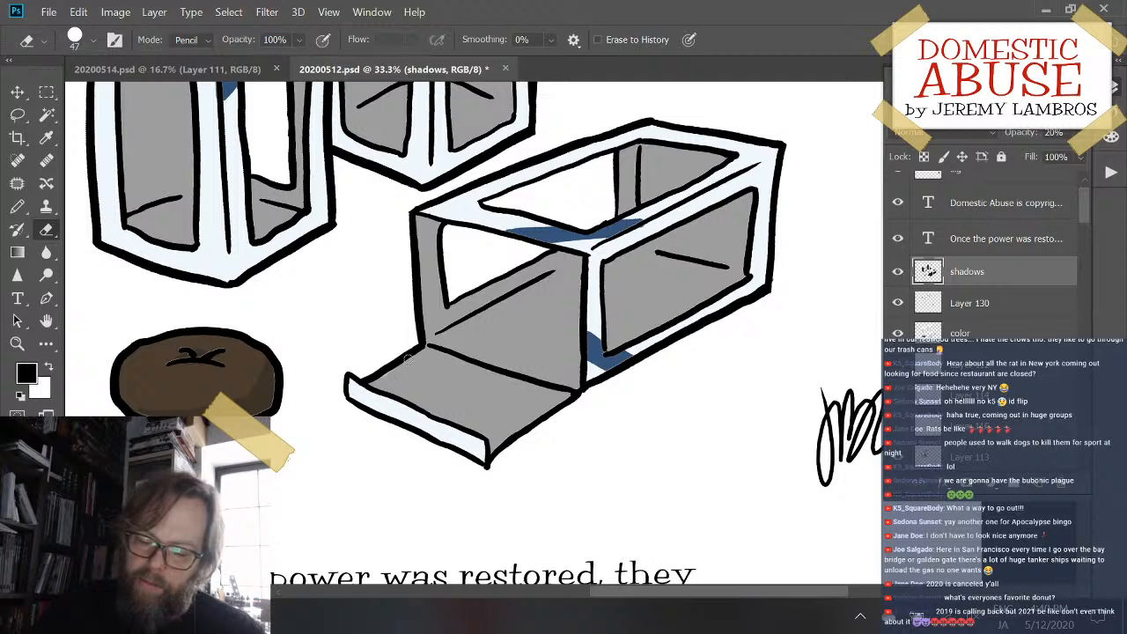
{"action": "left_click_drag", "start_coordinate": [408, 359], "coordinate": [374, 387]}
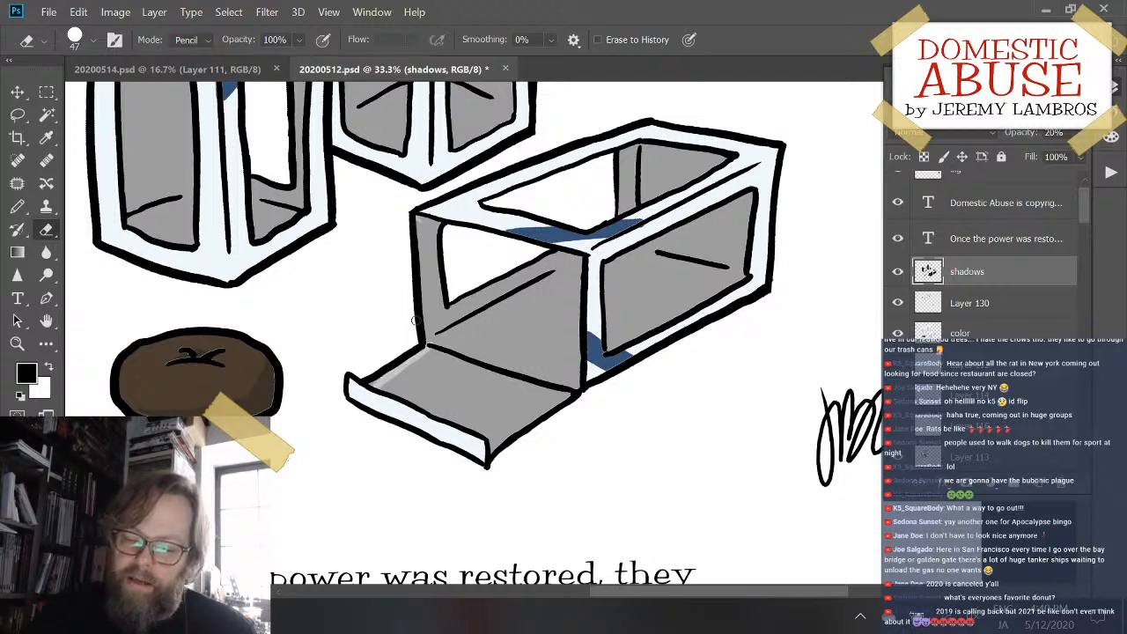
{"action": "left_click_drag", "start_coordinate": [423, 331], "coordinate": [418, 264]}
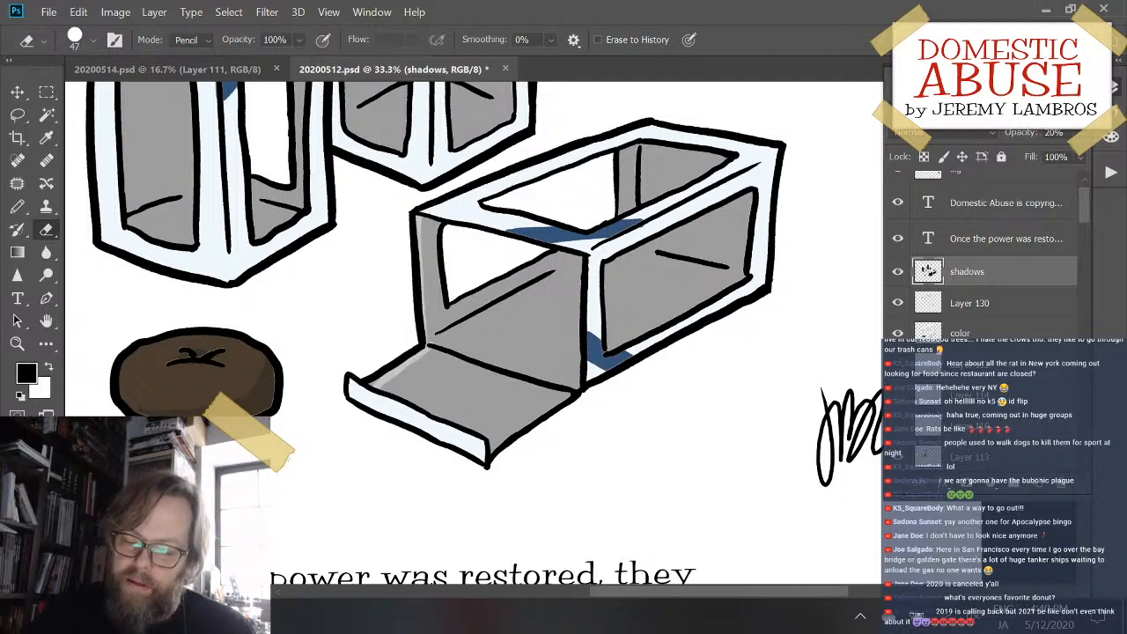
{"action": "left_click_drag", "start_coordinate": [431, 343], "coordinate": [588, 402]}
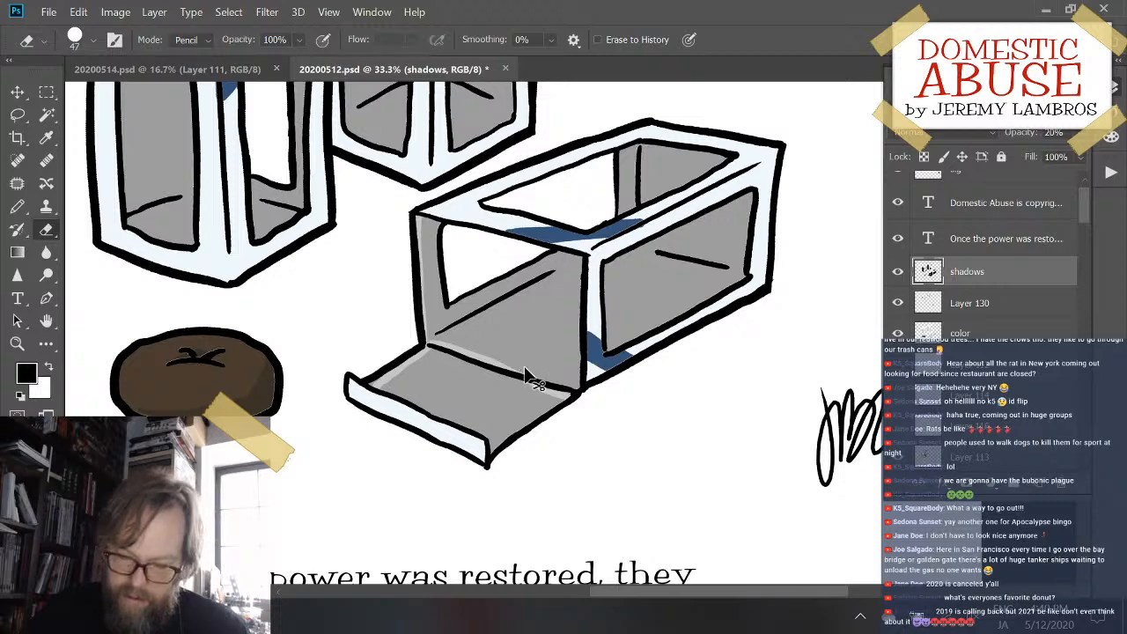
{"action": "key", "text": "ctrl+z"}
{"action": "left_click_drag", "start_coordinate": [431, 346], "coordinate": [583, 397]}
{"action": "left_click_drag", "start_coordinate": [429, 340], "coordinate": [588, 394]}
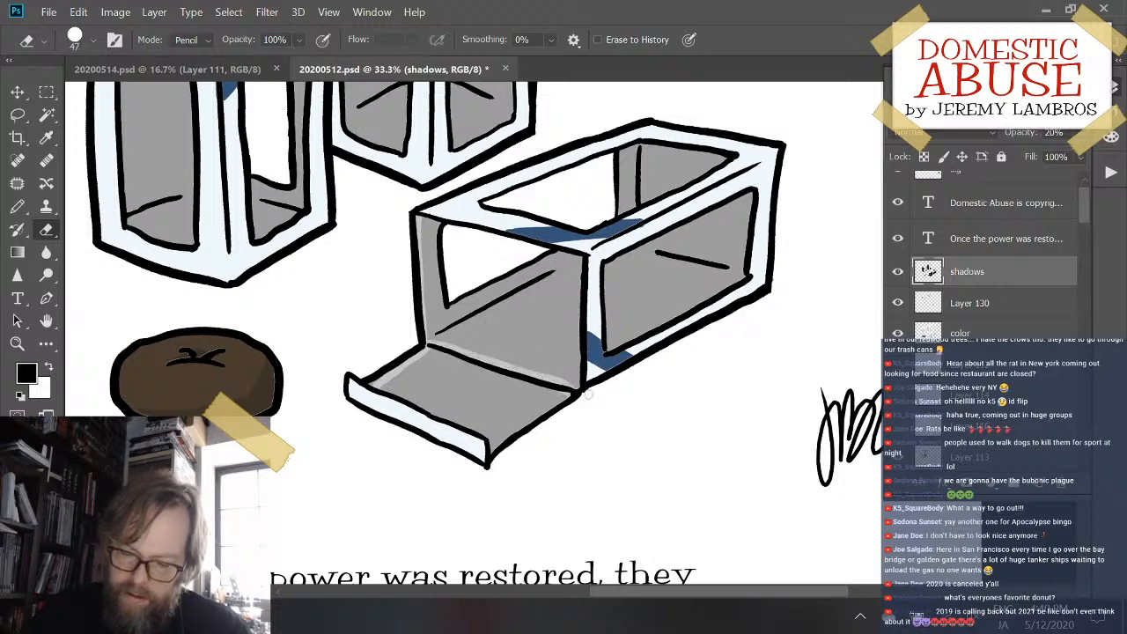
- Erase thin highlight strips from the shadow along the lying box's inner floor crease, back vertical crease and side-window crease
{"action": "left_click_drag", "start_coordinate": [427, 341], "coordinate": [530, 290]}
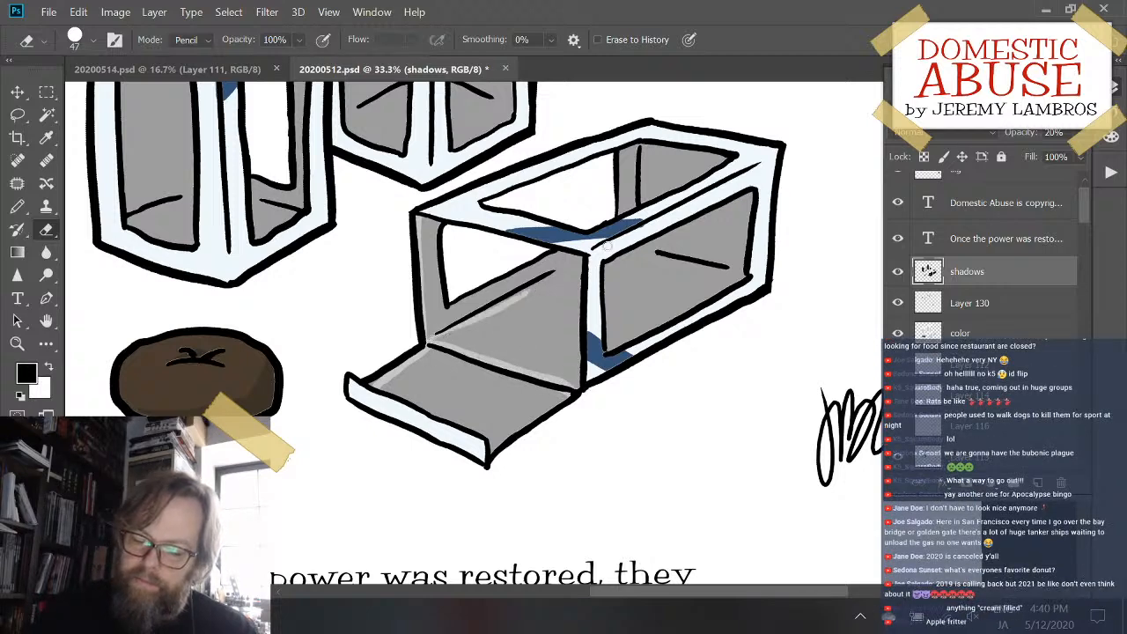
{"action": "key", "text": "ctrl+z"}
{"action": "left_click_drag", "start_coordinate": [429, 340], "coordinate": [502, 302]}
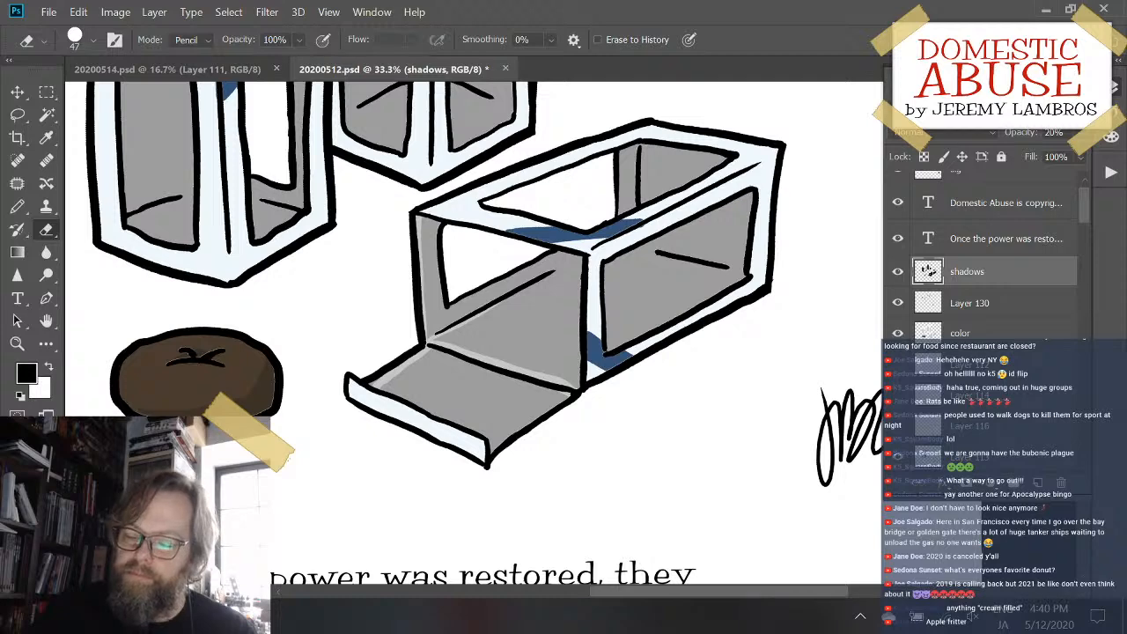
{"action": "left_click_drag", "start_coordinate": [645, 150], "coordinate": [648, 193]}
{"action": "key", "text": "ctrl+z"}
{"action": "left_click_drag", "start_coordinate": [642, 149], "coordinate": [644, 198]}
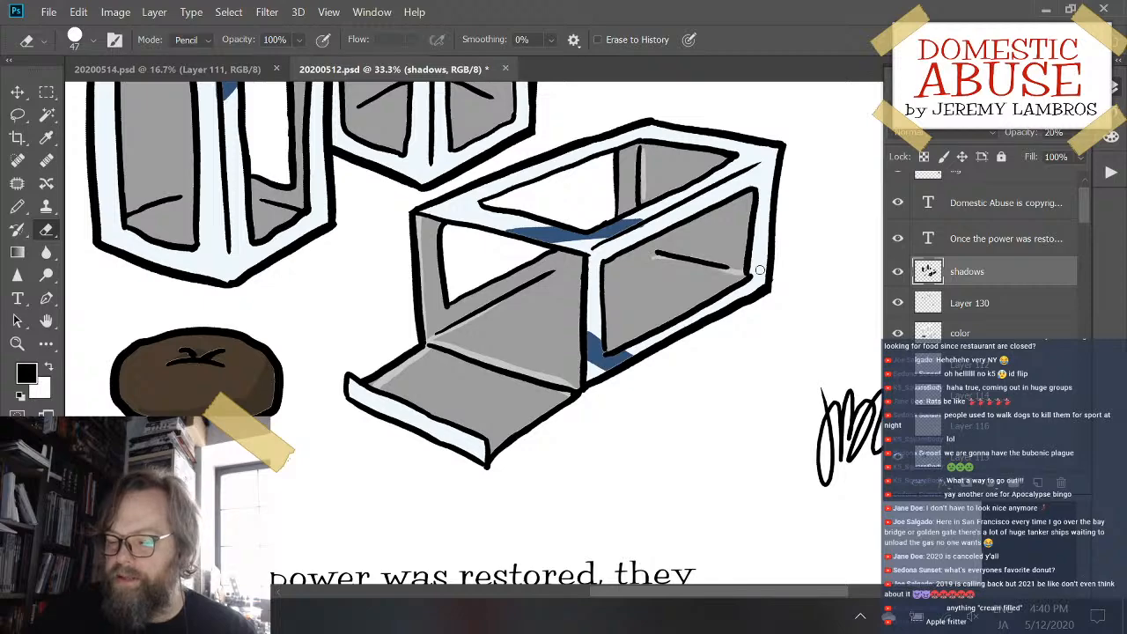
{"action": "left_click_drag", "start_coordinate": [660, 255], "coordinate": [741, 276]}
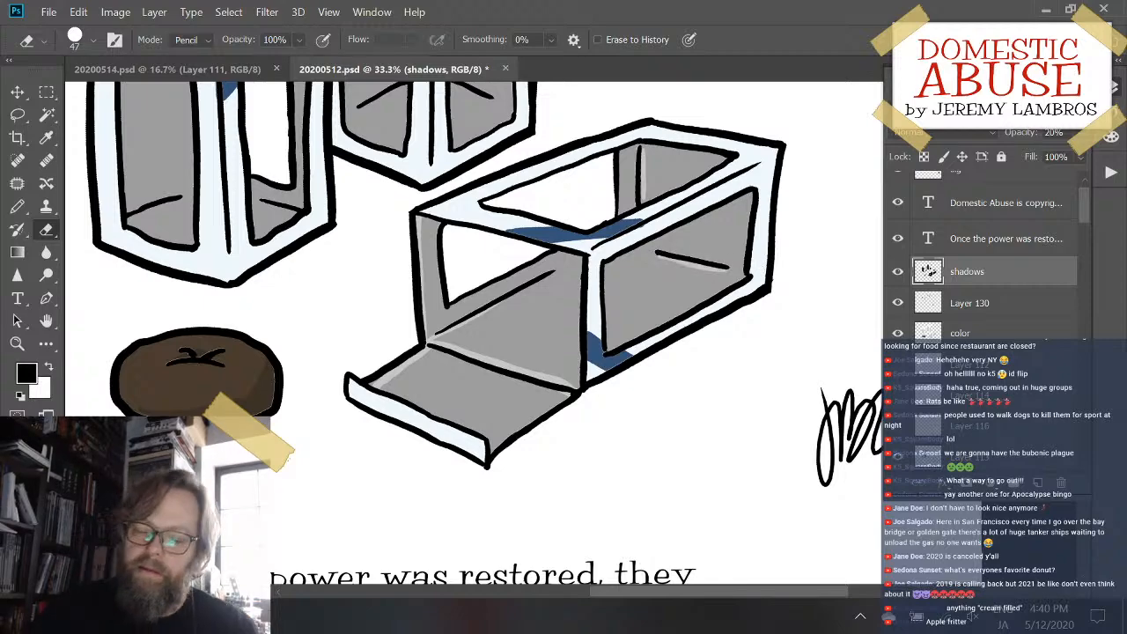
- Erase thin highlight strips from the front upright box's shadow along the floor creases and the inner post of its right window
{"action": "mouse_move", "coordinate": [381, 221]}
{"action": "left_mouse_down"}
{"action": "mouse_move", "coordinate": [560, 308]}
{"action": "mouse_move", "coordinate": [649, 276]}
{"action": "left_mouse_up"}
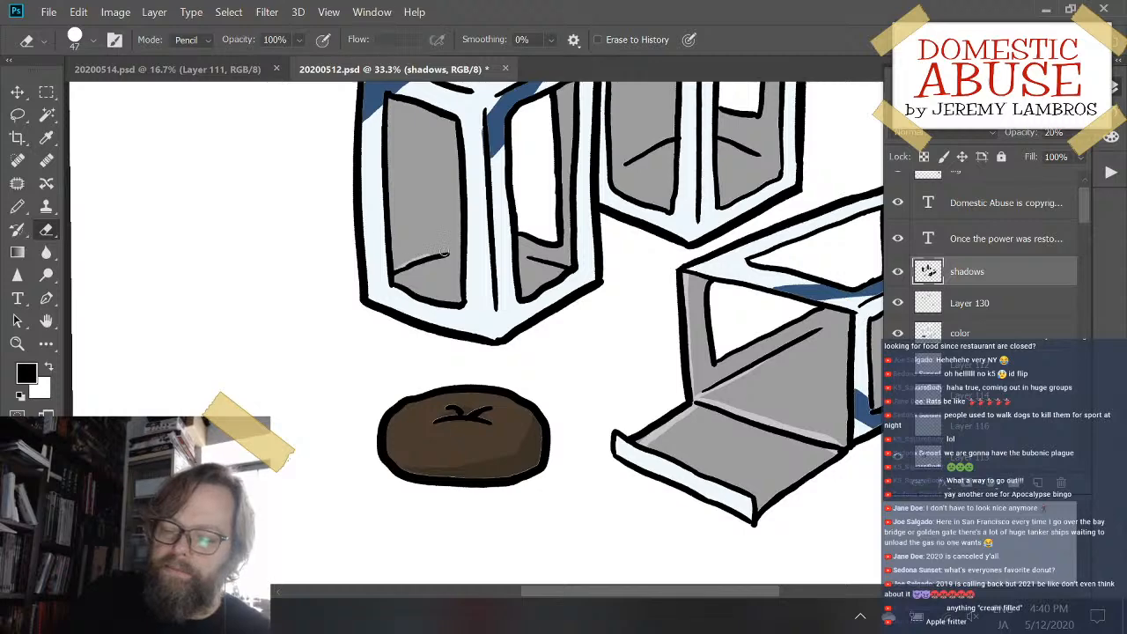
{"action": "left_click_drag", "start_coordinate": [527, 263], "coordinate": [579, 253]}
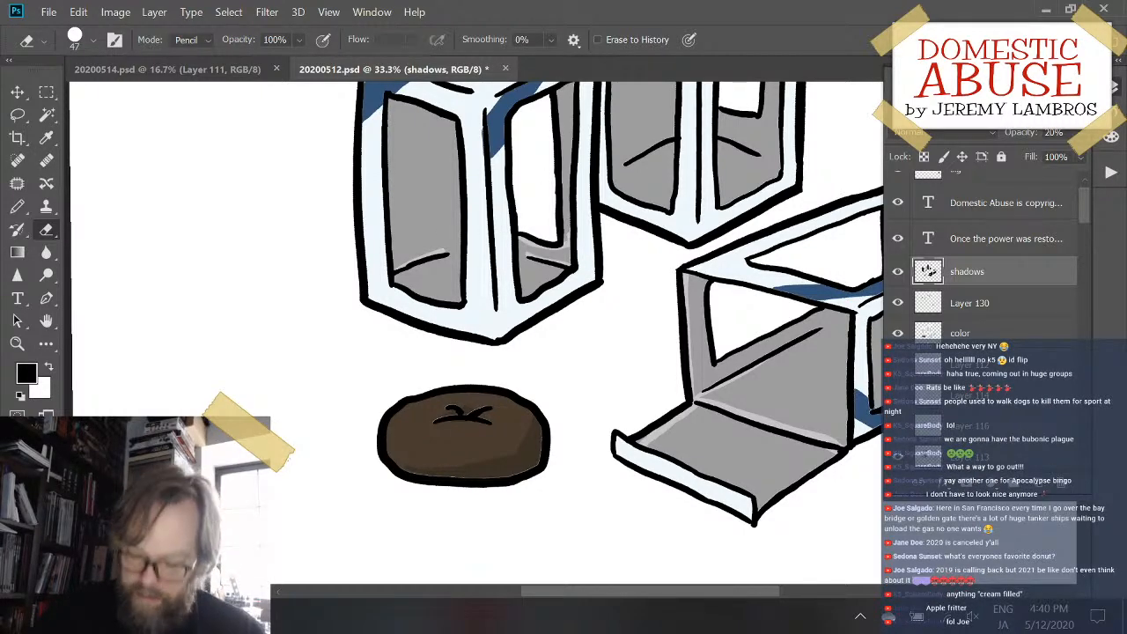
{"action": "mouse_move", "coordinate": [568, 248]}
{"action": "left_mouse_down"}
{"action": "mouse_move", "coordinate": [521, 236]}
{"action": "mouse_move", "coordinate": [558, 247]}
{"action": "left_mouse_up"}
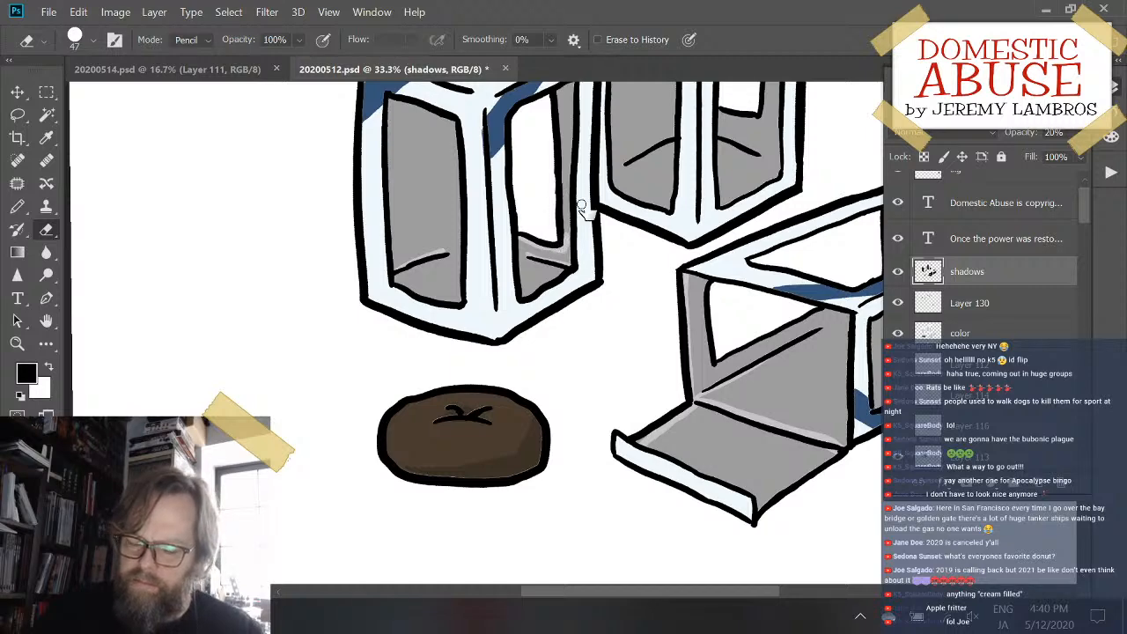
{"action": "left_click_drag", "start_coordinate": [582, 198], "coordinate": [573, 286]}
{"action": "left_click_drag", "start_coordinate": [557, 328], "coordinate": [550, 195]}
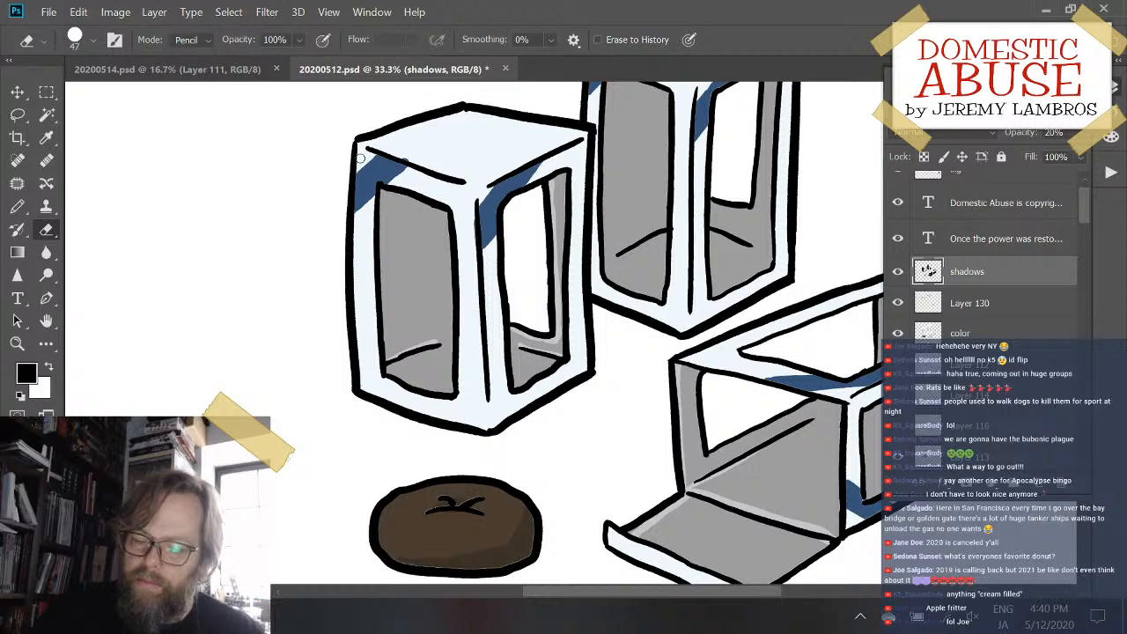
- Erase thin highlight strips from the rear upright box's shadow along the floor creases and the inner post of its right window
{"action": "left_click_drag", "start_coordinate": [673, 176], "coordinate": [544, 241]}
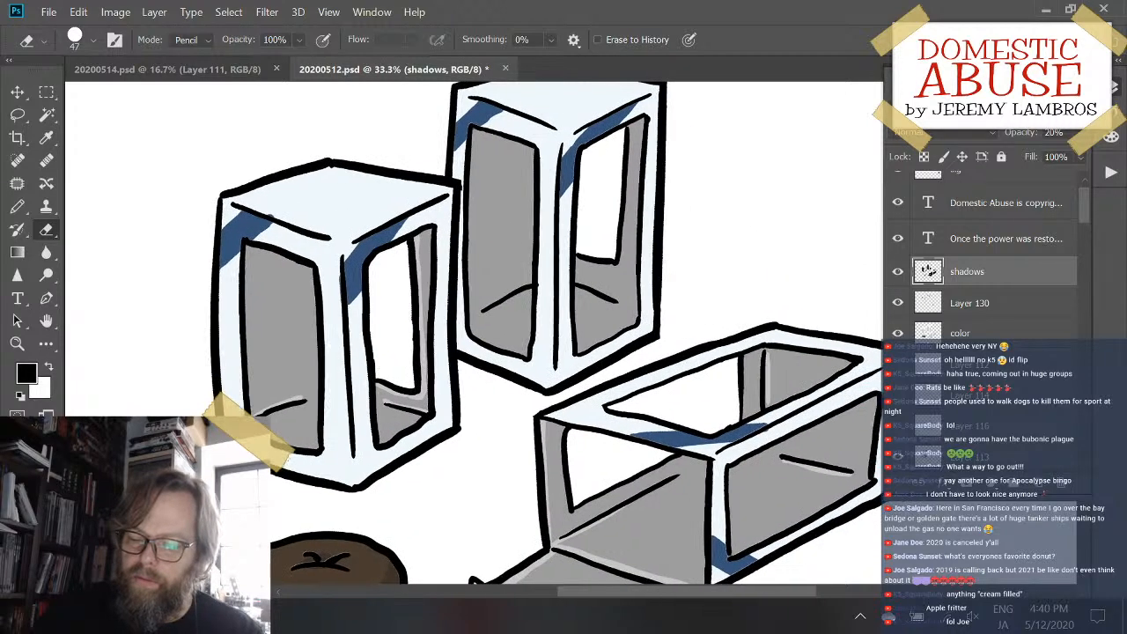
{"action": "mouse_move", "coordinate": [583, 285]}
{"action": "left_mouse_down"}
{"action": "mouse_move", "coordinate": [634, 302]}
{"action": "mouse_move", "coordinate": [631, 260]}
{"action": "mouse_move", "coordinate": [619, 299]}
{"action": "left_mouse_up"}
{"action": "key", "text": "ctrl+z"}
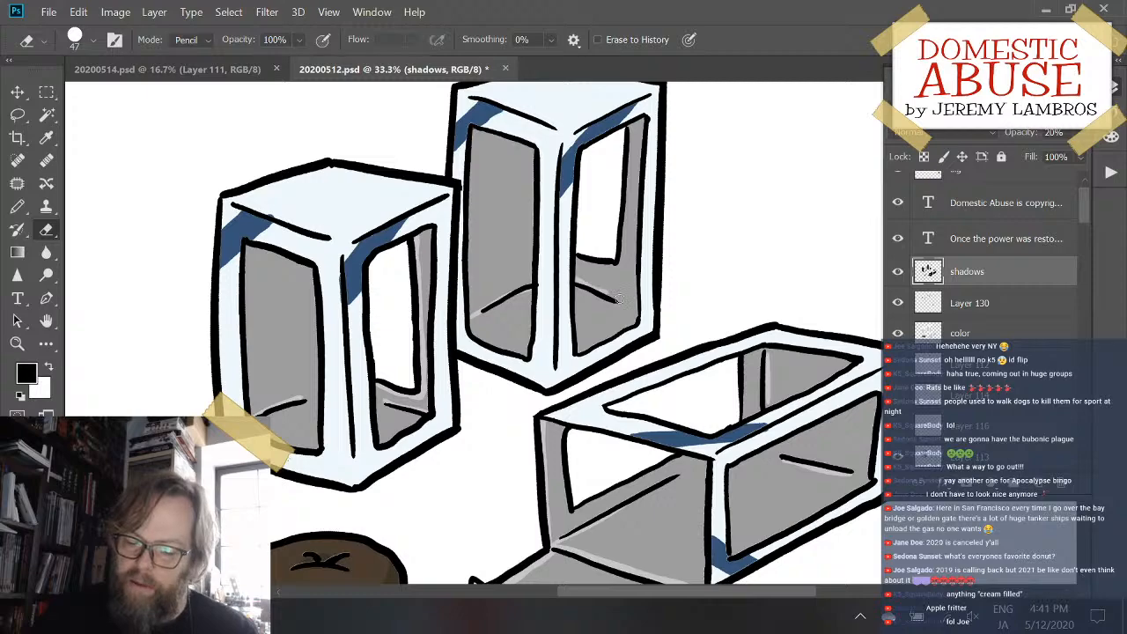
{"action": "mouse_move", "coordinate": [582, 263]}
{"action": "left_mouse_down"}
{"action": "mouse_move", "coordinate": [614, 266]}
{"action": "mouse_move", "coordinate": [625, 249]}
{"action": "mouse_move", "coordinate": [632, 93]}
{"action": "left_mouse_up"}
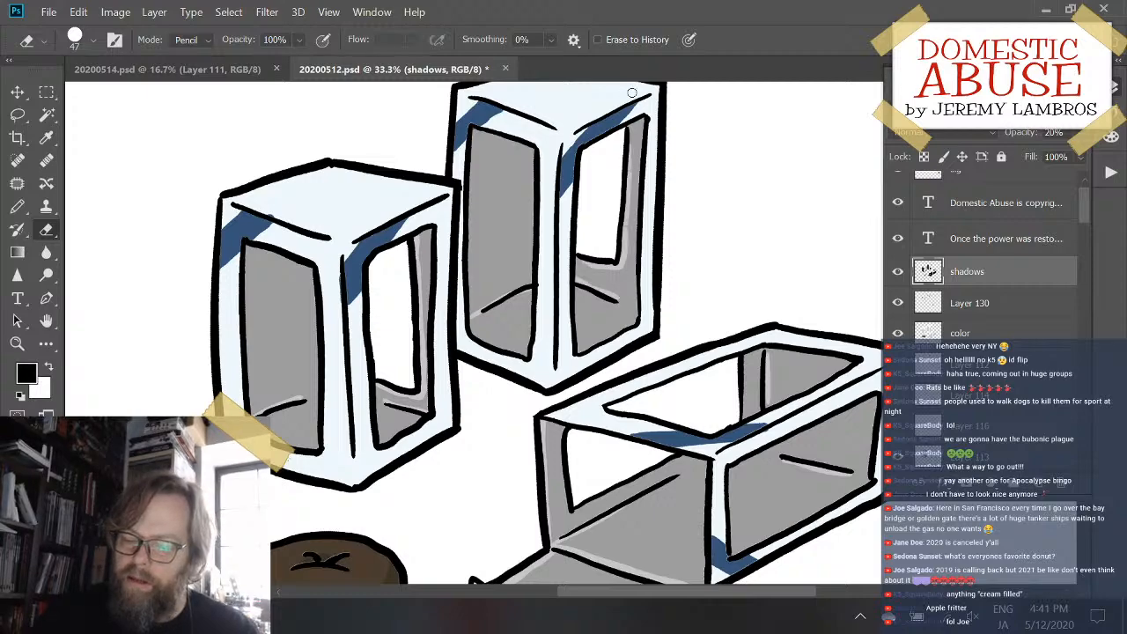
{"action": "left_click_drag", "start_coordinate": [623, 197], "coordinate": [748, 86]}
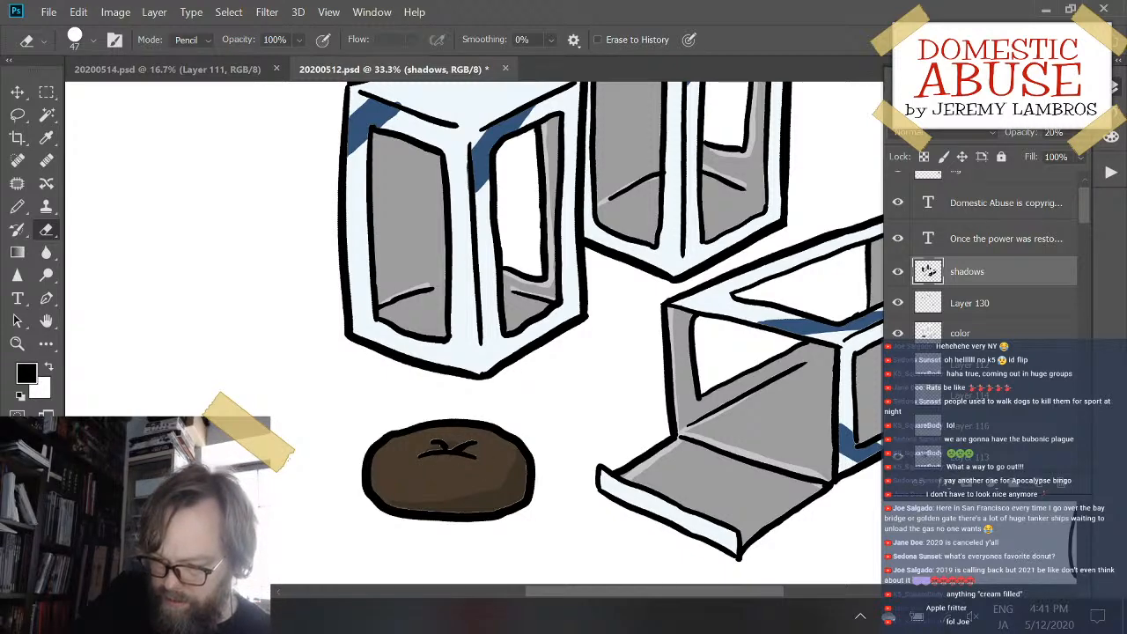
- Paint a small white pencil highlight beneath the crease marks on the brown pastry on the shadows layer
{"action": "key", "text": "x"}
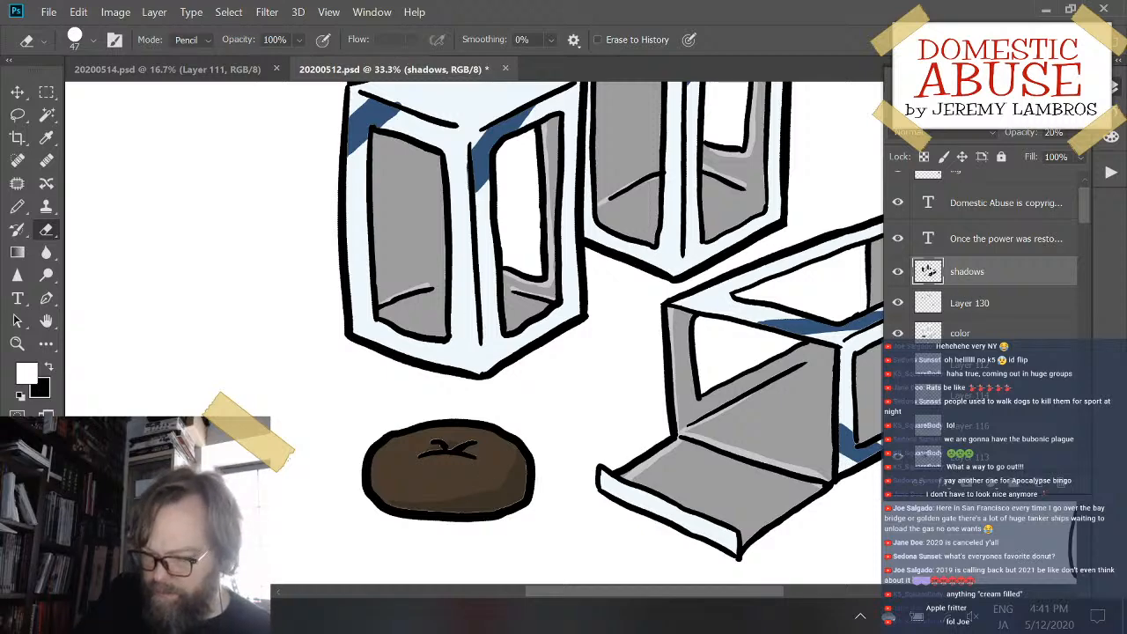
{"action": "left_click", "coordinate": [926, 339], "text": "ctrl"}
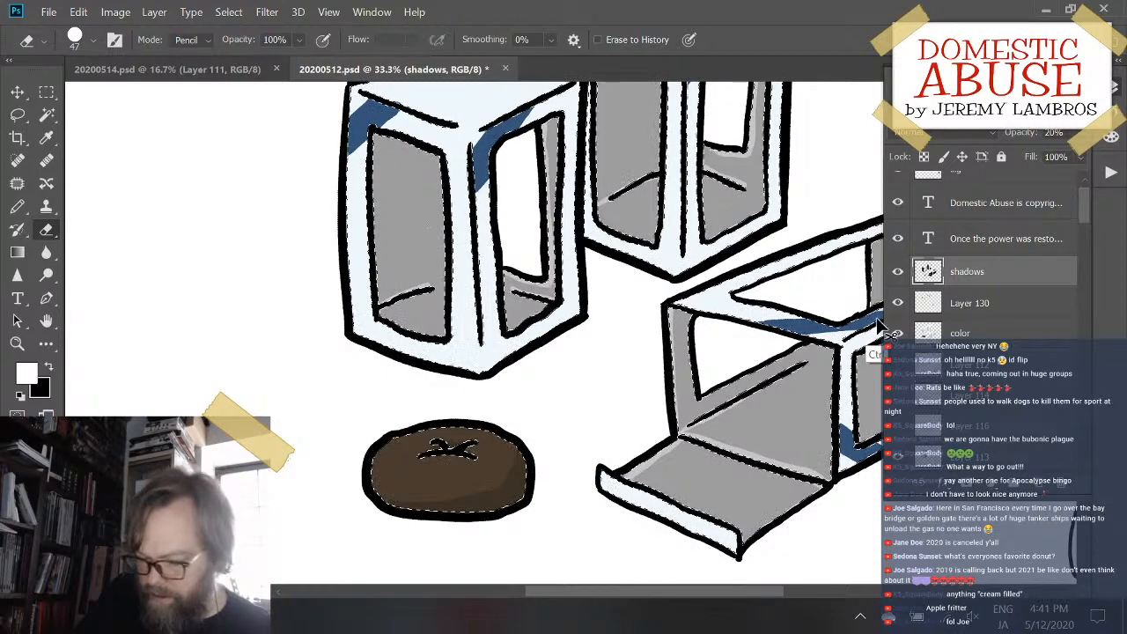
{"action": "key", "text": "ctrl+d"}
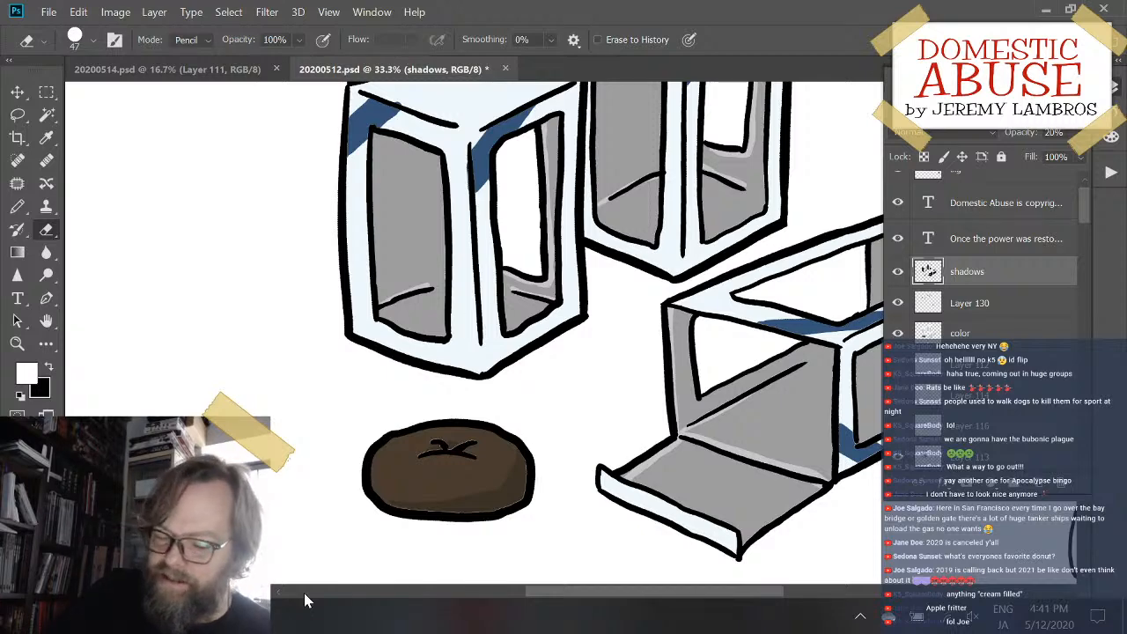
{"action": "key", "text": "b"}
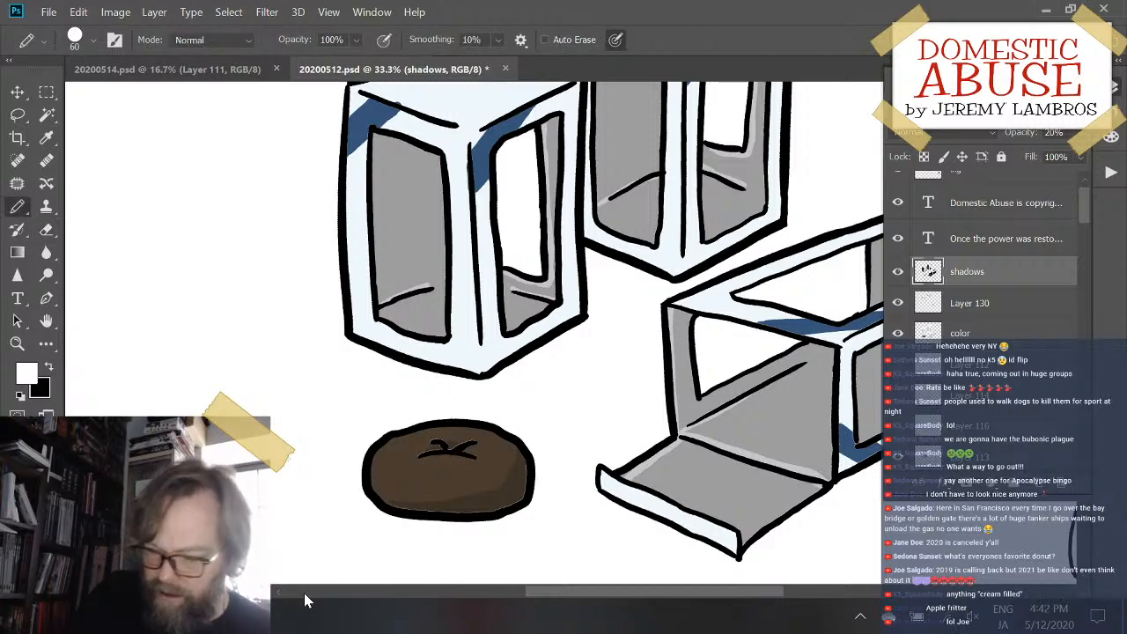
{"action": "mouse_move", "coordinate": [412, 465]}
{"action": "left_mouse_down"}
{"action": "mouse_move", "coordinate": [457, 464]}
{"action": "mouse_move", "coordinate": [450, 456]}
{"action": "left_mouse_up"}
{"action": "key", "text": "ctrl+z"}
{"action": "key", "text": "ctrl+z"}
{"action": "mouse_move", "coordinate": [421, 462]}
{"action": "left_mouse_down"}
{"action": "mouse_move", "coordinate": [498, 464]}
{"action": "mouse_move", "coordinate": [467, 454]}
{"action": "left_mouse_up"}
{"action": "key", "text": "ctrl+z"}
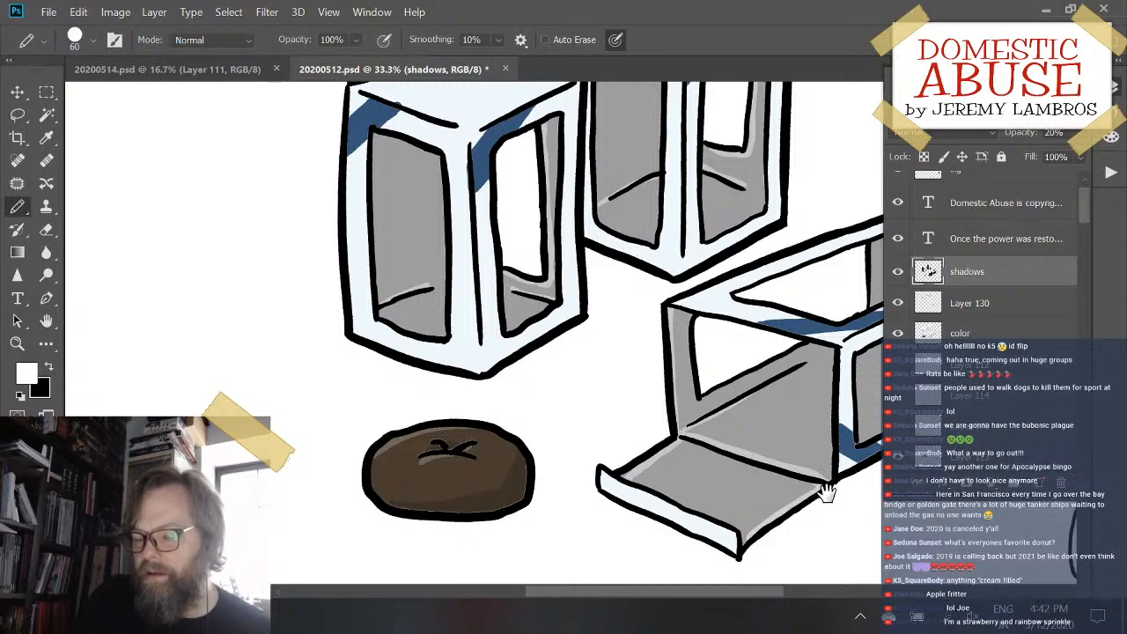
- Add a new layer above shadows and draw paired white glare lines across the lying box's side window and top opening
{"action": "left_click_drag", "start_coordinate": [826, 493], "coordinate": [573, 508]}
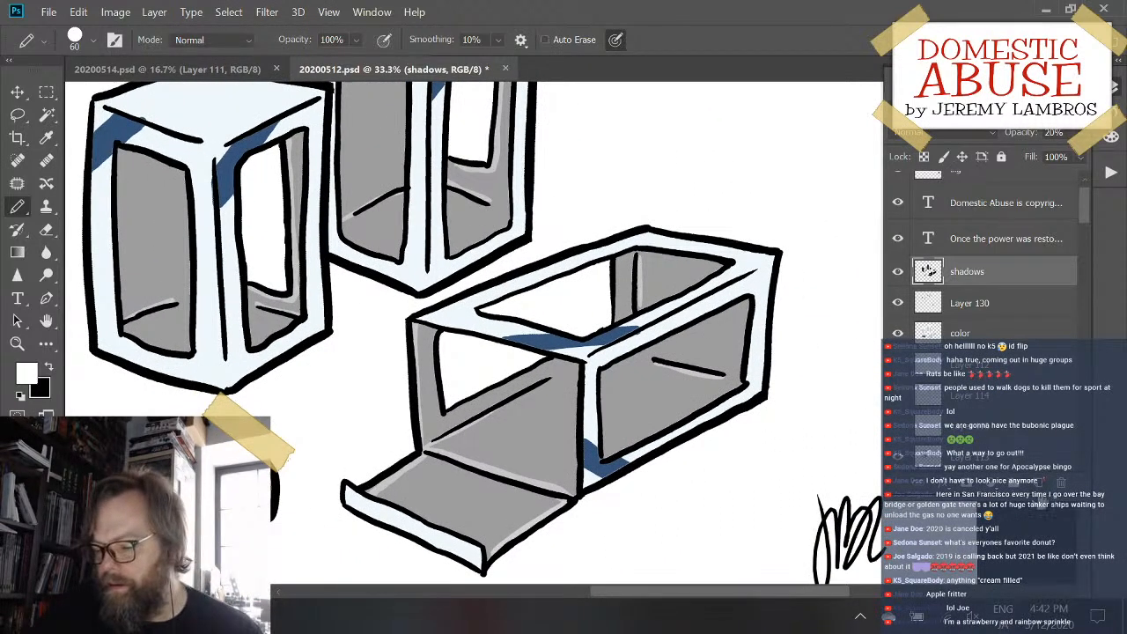
{"action": "key", "text": "ctrl+shift+alt+n"}
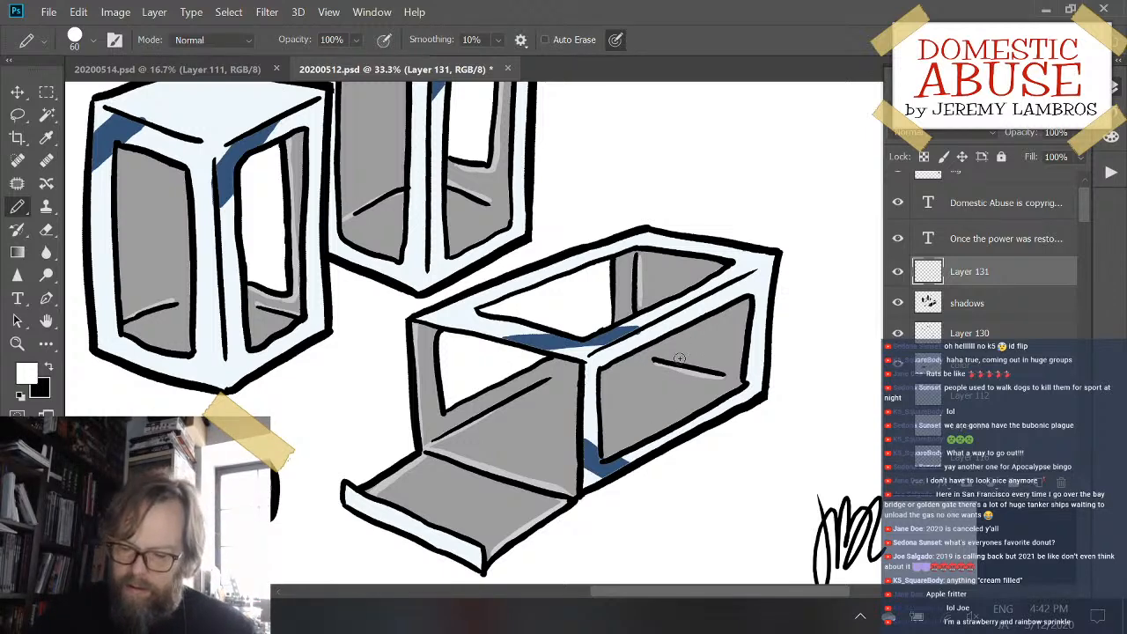
{"action": "left_click_drag", "start_coordinate": [700, 336], "coordinate": [640, 403]}
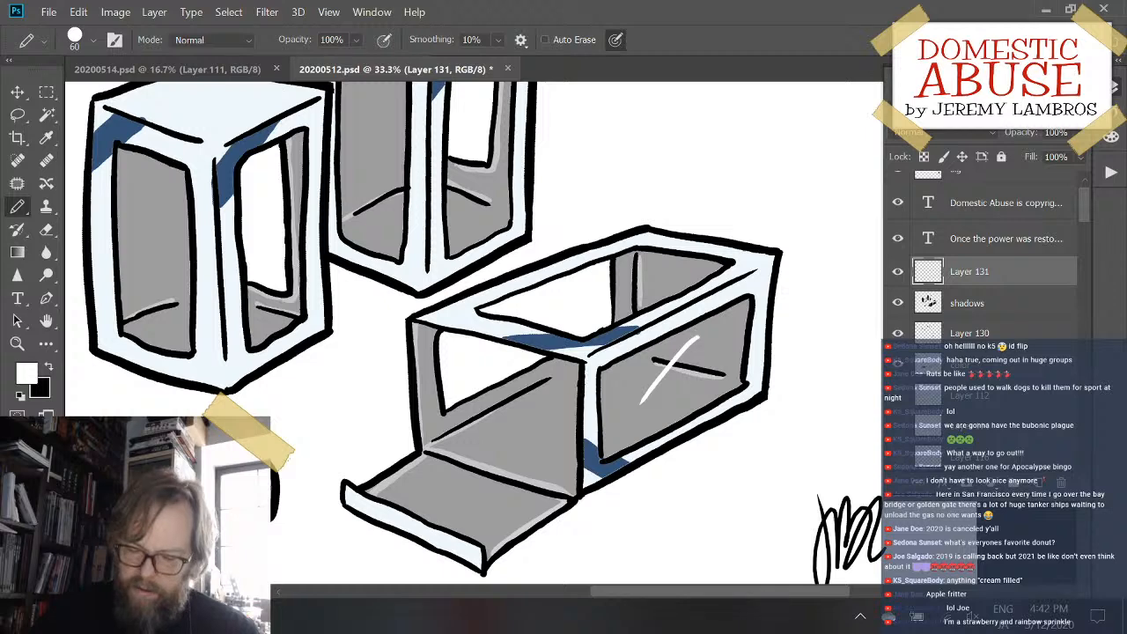
{"action": "key", "text": "ctrl+z"}
{"action": "mouse_move", "coordinate": [697, 342]}
{"action": "left_mouse_down"}
{"action": "mouse_move", "coordinate": [643, 398]}
{"action": "mouse_move", "coordinate": [656, 394]}
{"action": "left_mouse_up"}
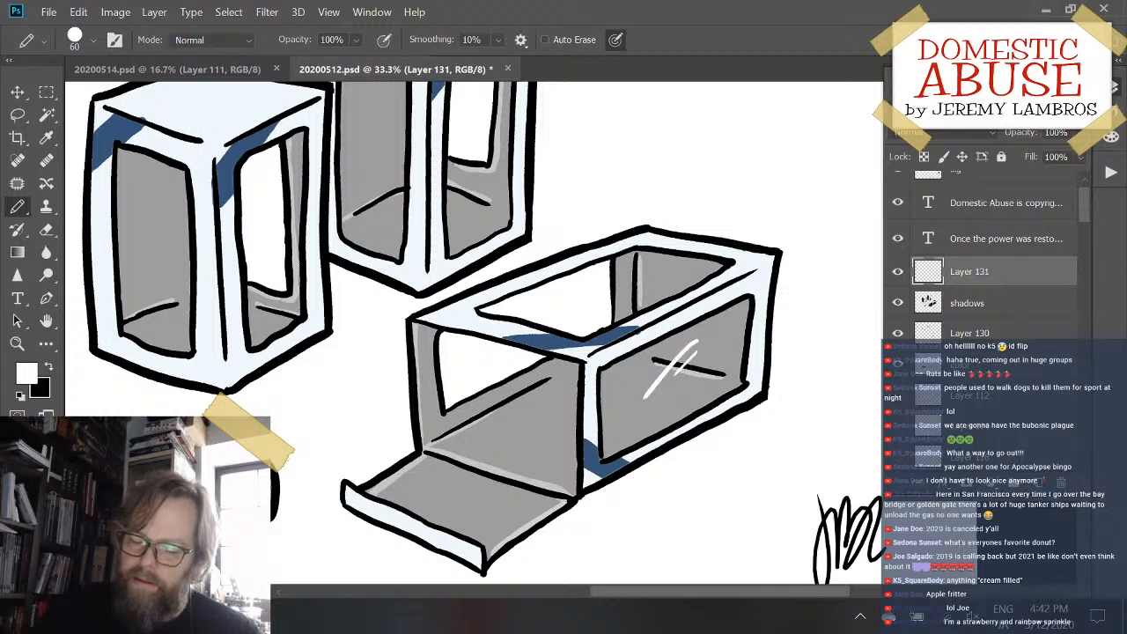
{"action": "mouse_move", "coordinate": [615, 287]}
{"action": "left_mouse_down"}
{"action": "mouse_move", "coordinate": [652, 281]}
{"action": "mouse_move", "coordinate": [649, 291]}
{"action": "left_mouse_up"}
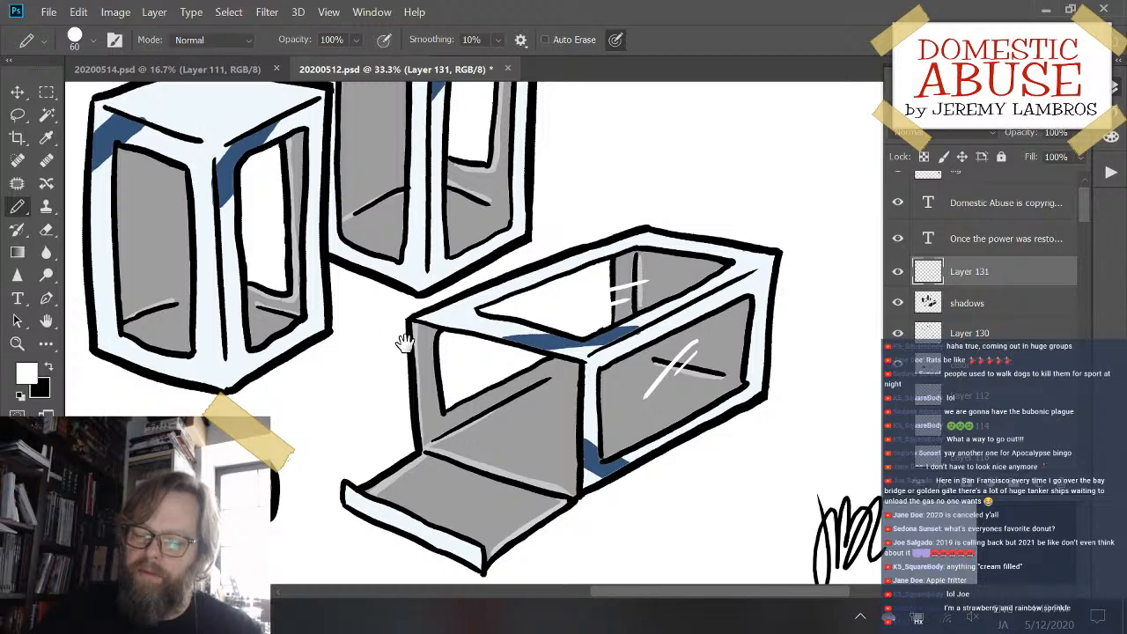
- Draw paired slanted white glare lines on the left windows of the front and rear upright boxes
{"action": "left_click_drag", "start_coordinate": [405, 343], "coordinate": [630, 458]}
{"action": "left_click_drag", "start_coordinate": [355, 320], "coordinate": [386, 380]}
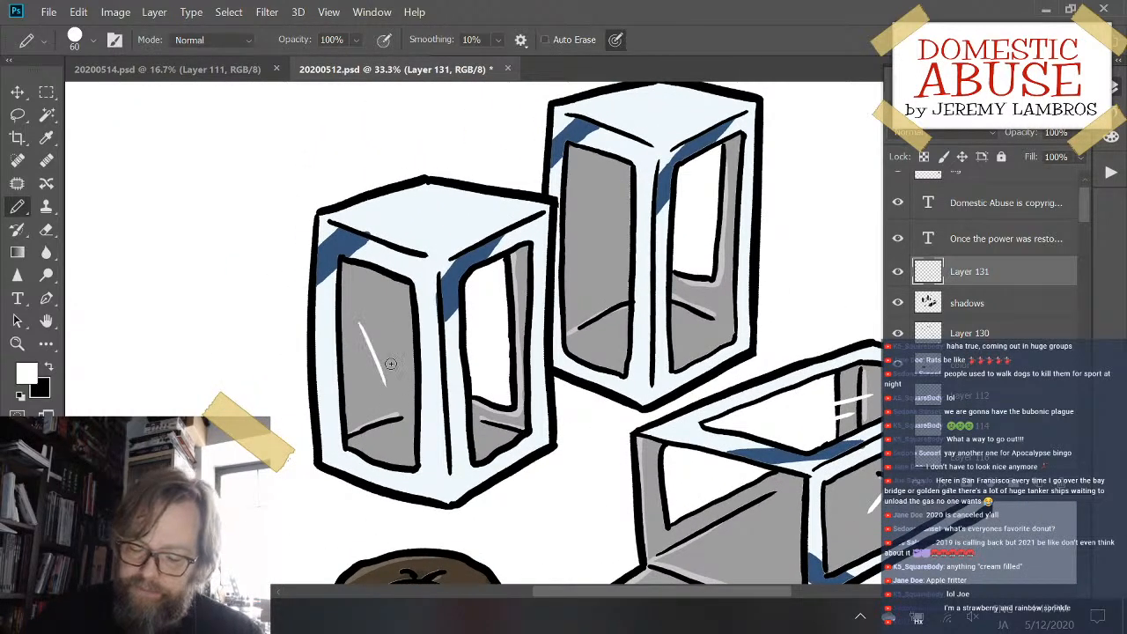
{"action": "left_click_drag", "start_coordinate": [361, 296], "coordinate": [388, 361]}
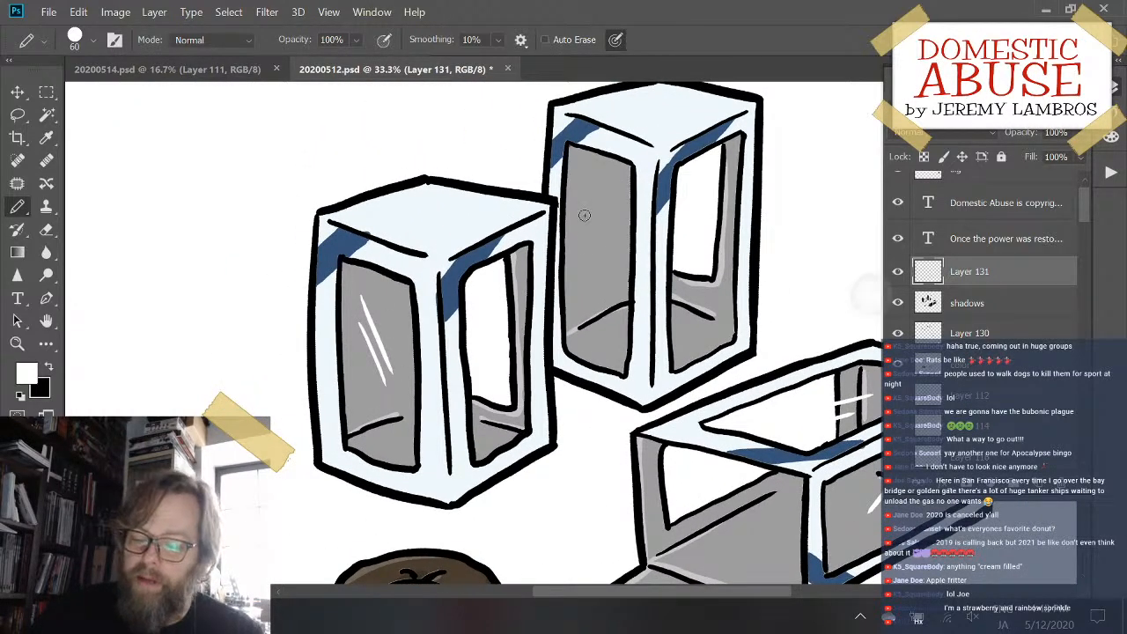
{"action": "mouse_move", "coordinate": [581, 203]}
{"action": "left_mouse_down"}
{"action": "mouse_move", "coordinate": [603, 262]}
{"action": "mouse_move", "coordinate": [613, 250]}
{"action": "left_mouse_up"}
- Draw short paired white glare lines over the inner edges of the right windows on the front and rear upright boxes
{"action": "left_click_drag", "start_coordinate": [508, 323], "coordinate": [527, 299]}
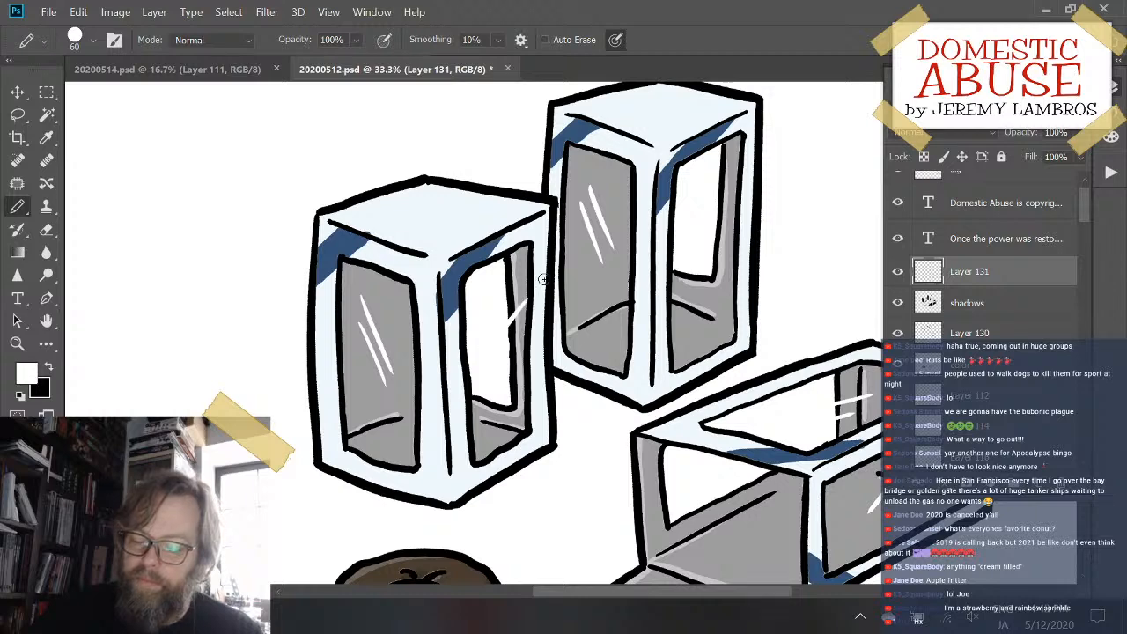
{"action": "key", "text": "ctrl+z"}
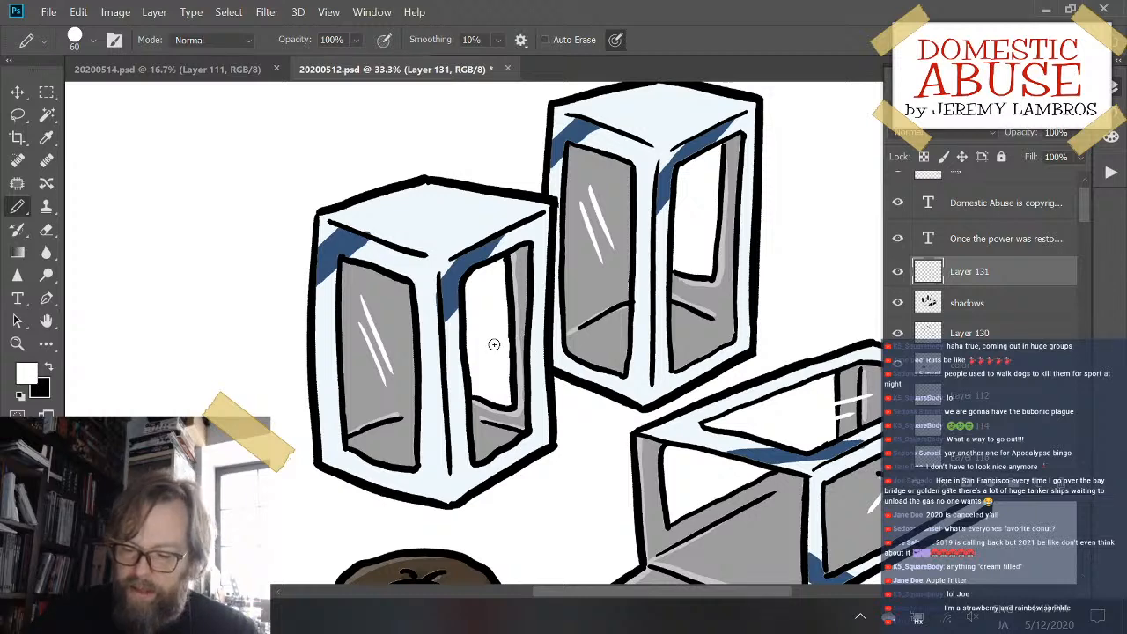
{"action": "left_click_drag", "start_coordinate": [501, 333], "coordinate": [518, 313]}
{"action": "left_click_drag", "start_coordinate": [496, 361], "coordinate": [526, 323]}
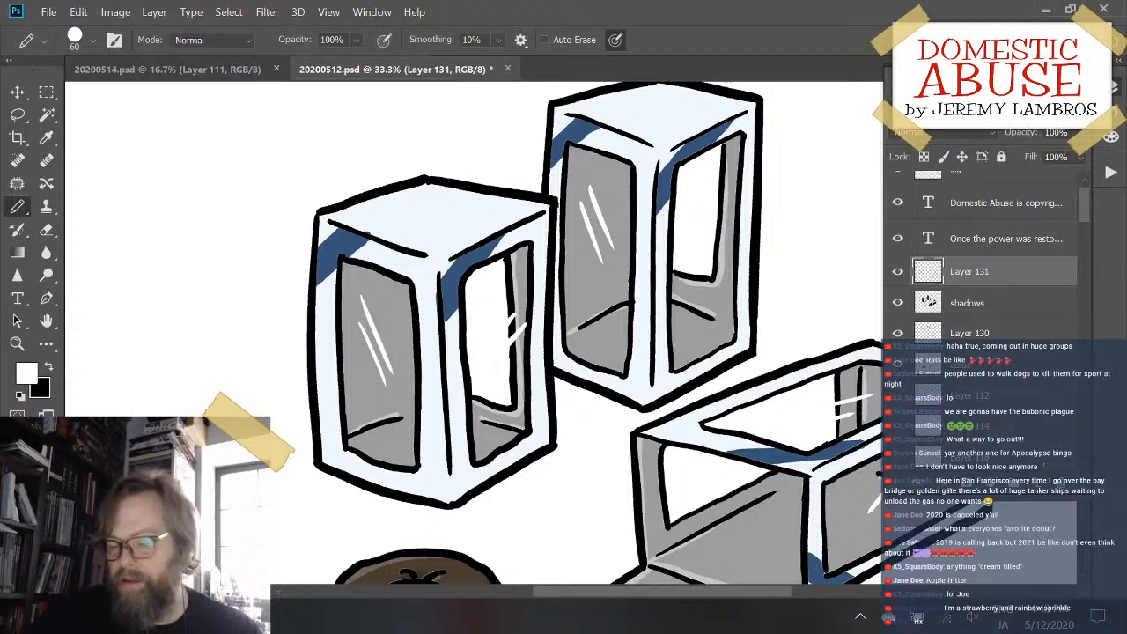
{"action": "key", "text": "ctrl+z"}
{"action": "left_click_drag", "start_coordinate": [496, 357], "coordinate": [519, 328]}
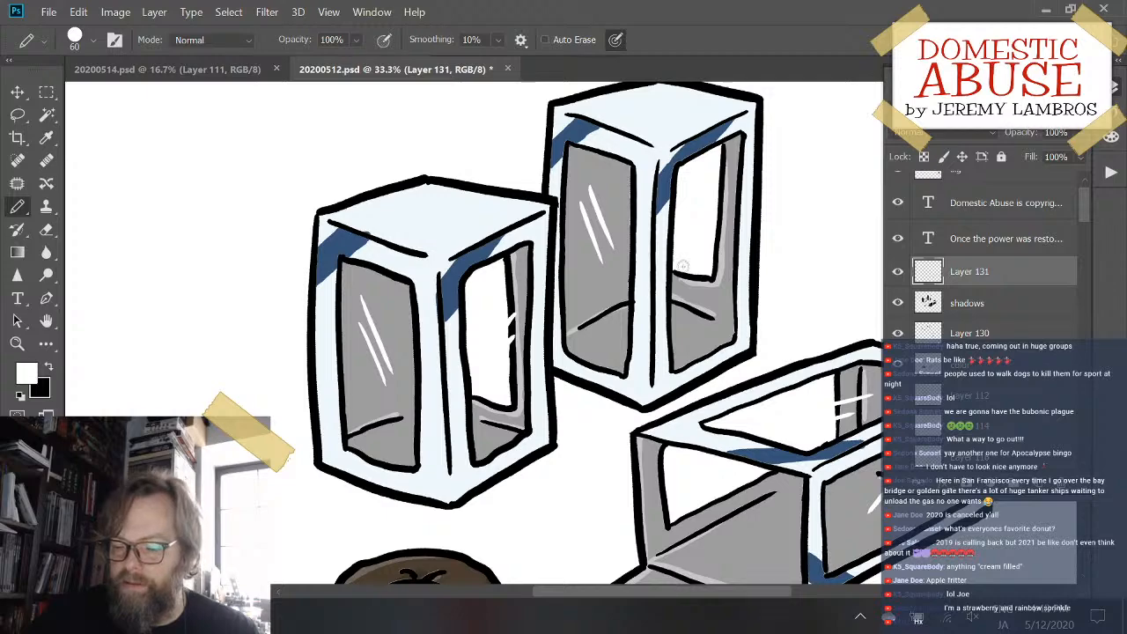
{"action": "left_click_drag", "start_coordinate": [688, 260], "coordinate": [716, 302]}
{"action": "left_click_drag", "start_coordinate": [700, 235], "coordinate": [730, 295]}
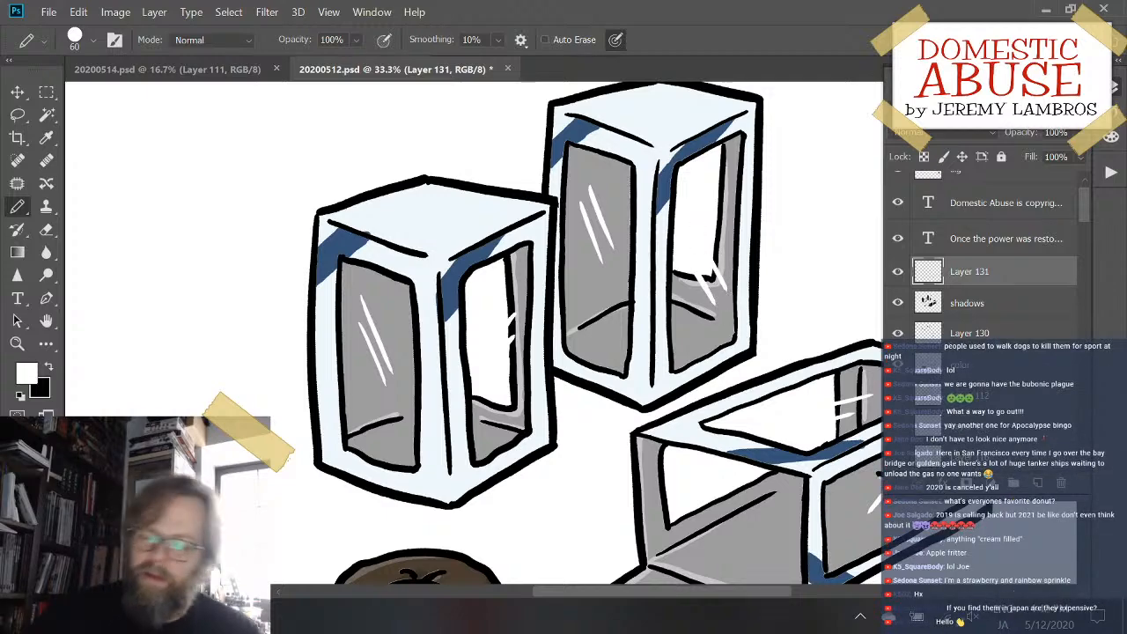
- Sample the pastry's dark brown and add a new layer placed directly below the shadows layer
{"action": "left_click_drag", "start_coordinate": [546, 431], "coordinate": [413, 352]}
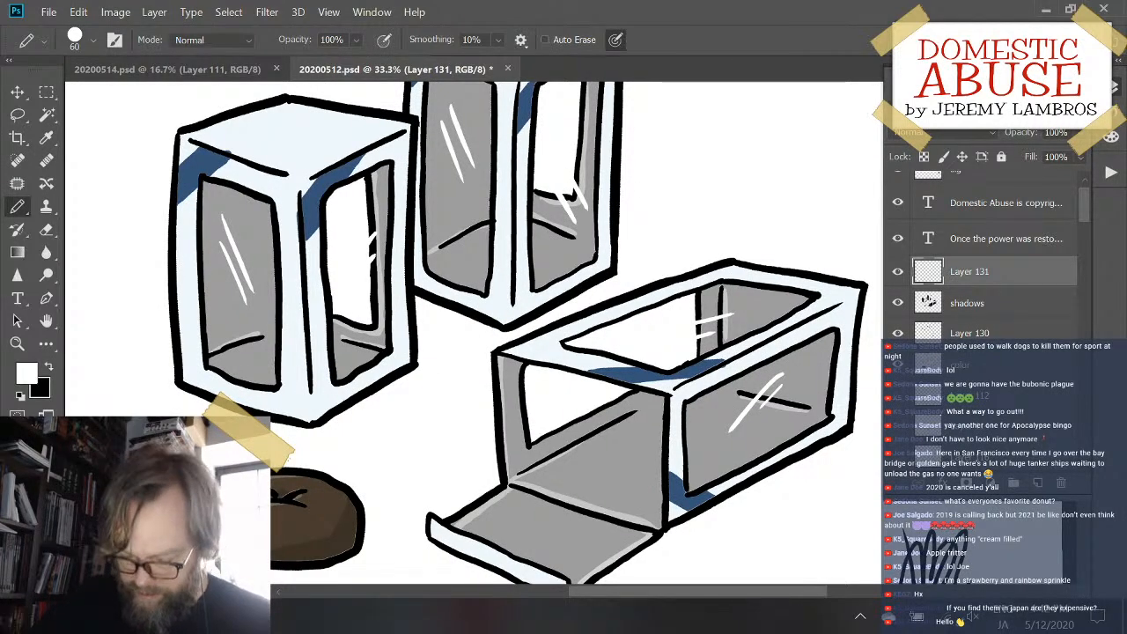
{"action": "left_click", "coordinate": [273, 518], "text": "alt"}
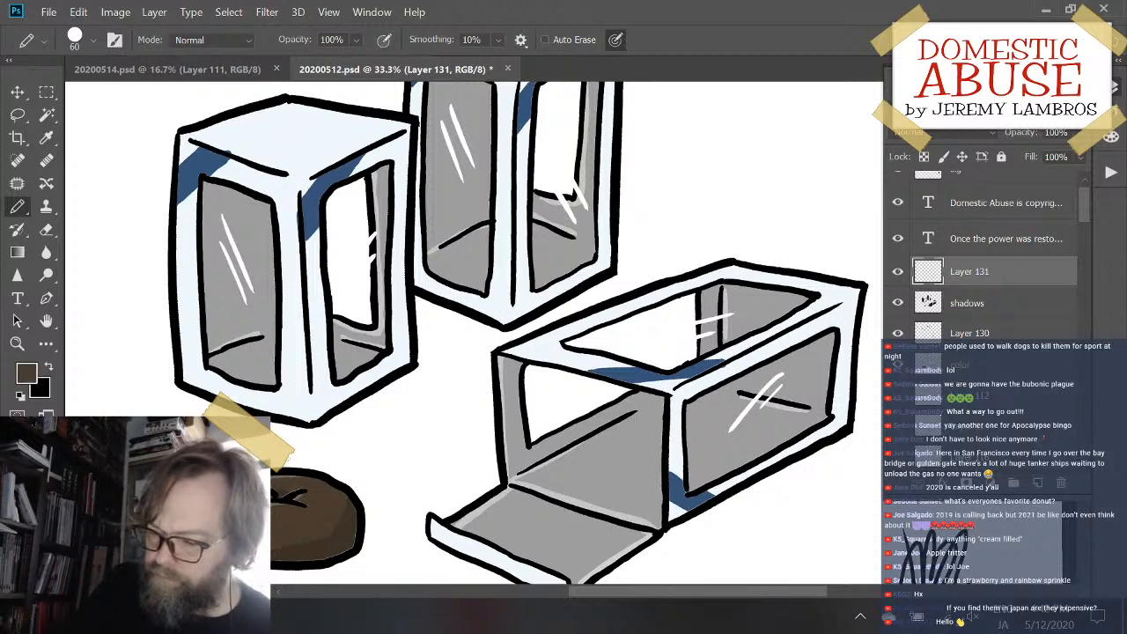
{"action": "left_click", "coordinate": [1037, 484]}
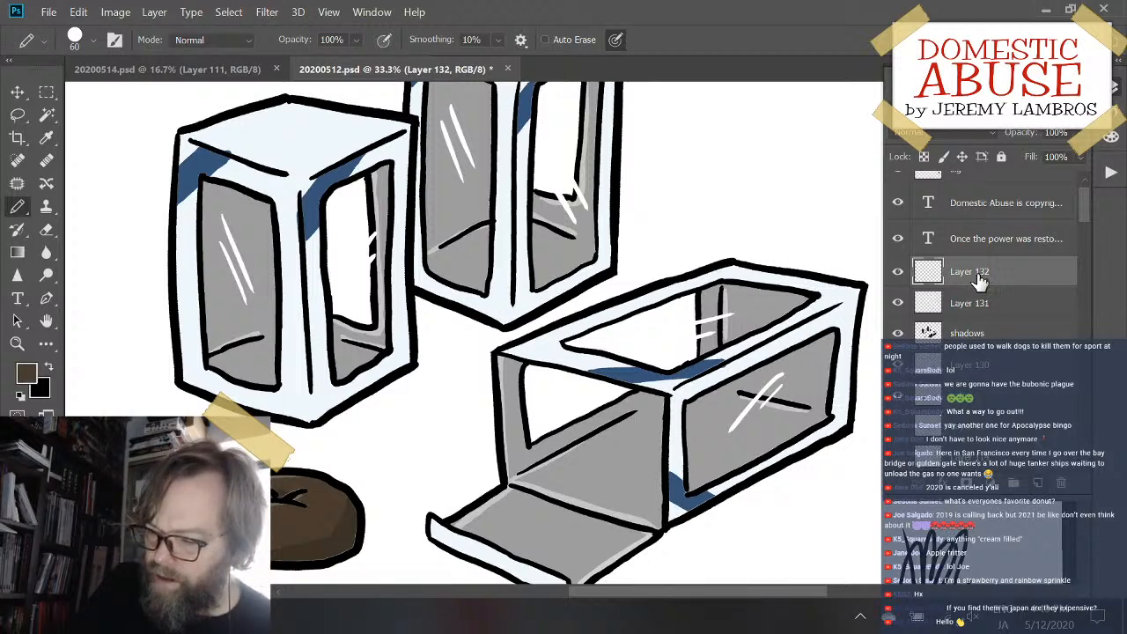
{"action": "left_click_drag", "start_coordinate": [976, 278], "coordinate": [976, 345]}
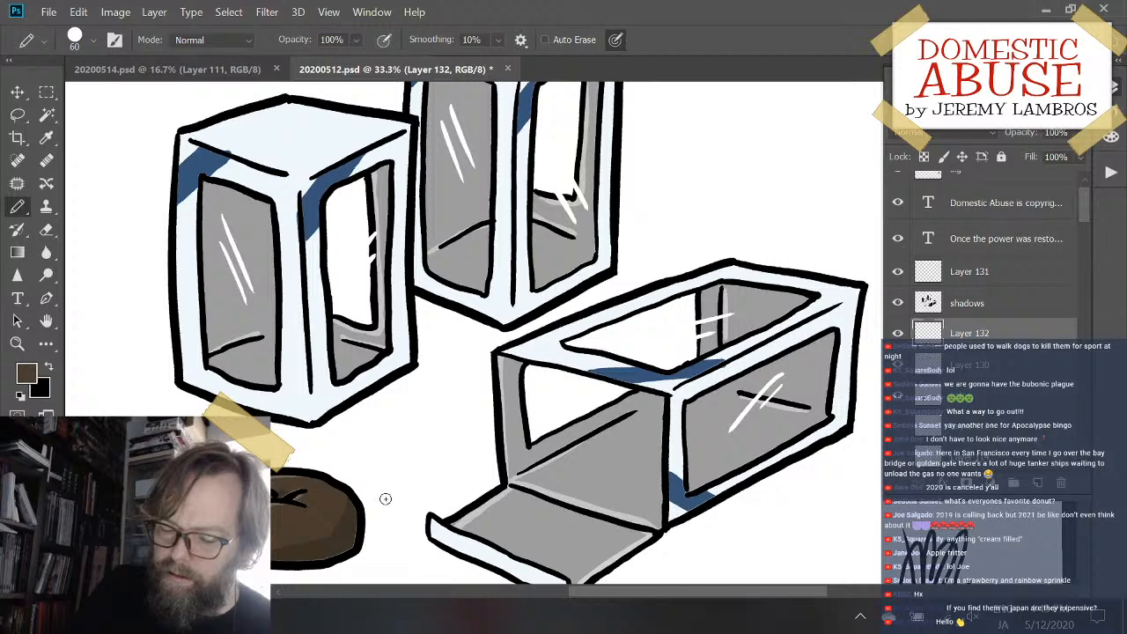
- Dot dark brown crumbs beside the pastry, inside the lying box, on its flap and on the ground around it
{"action": "left_click", "coordinate": [603, 472]}
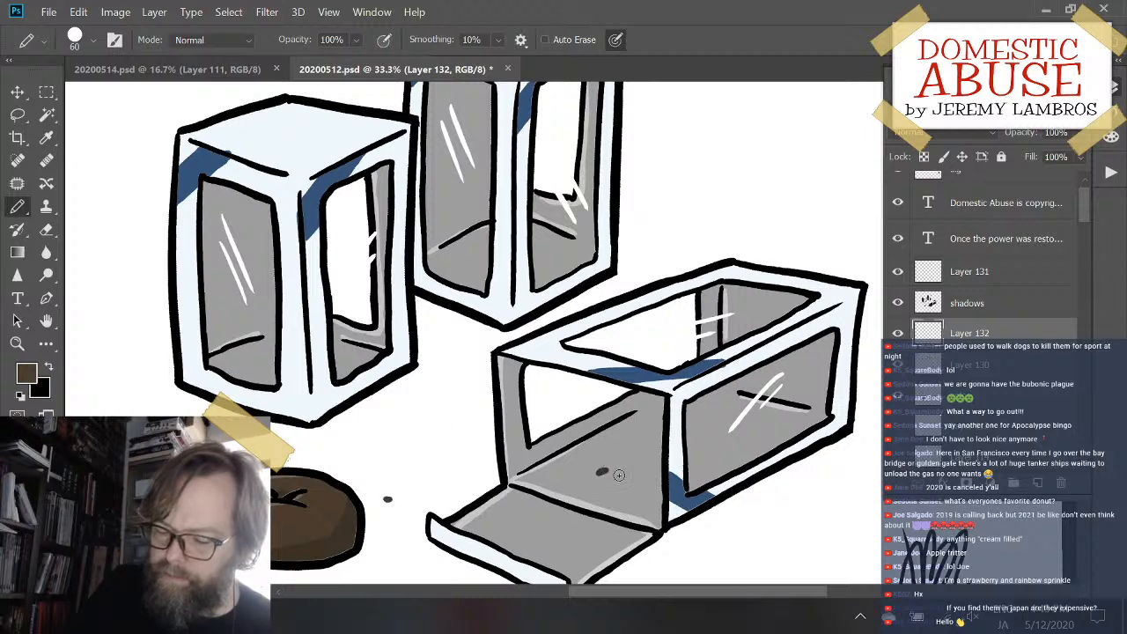
{"action": "left_click", "coordinate": [638, 485]}
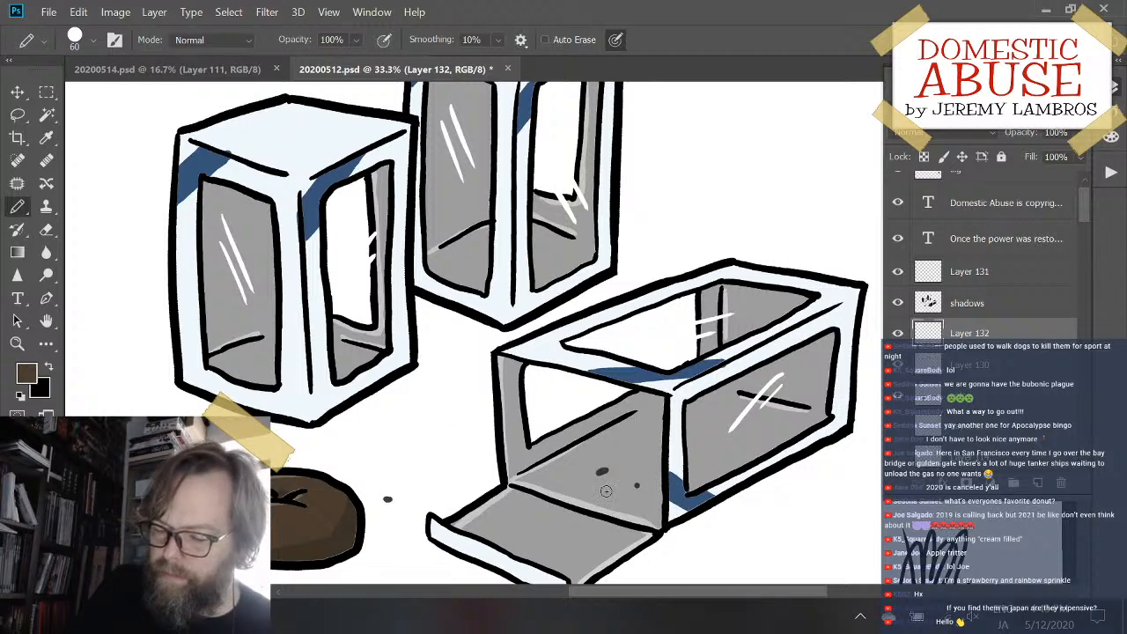
{"action": "left_click_drag", "start_coordinate": [446, 501], "coordinate": [567, 449]}
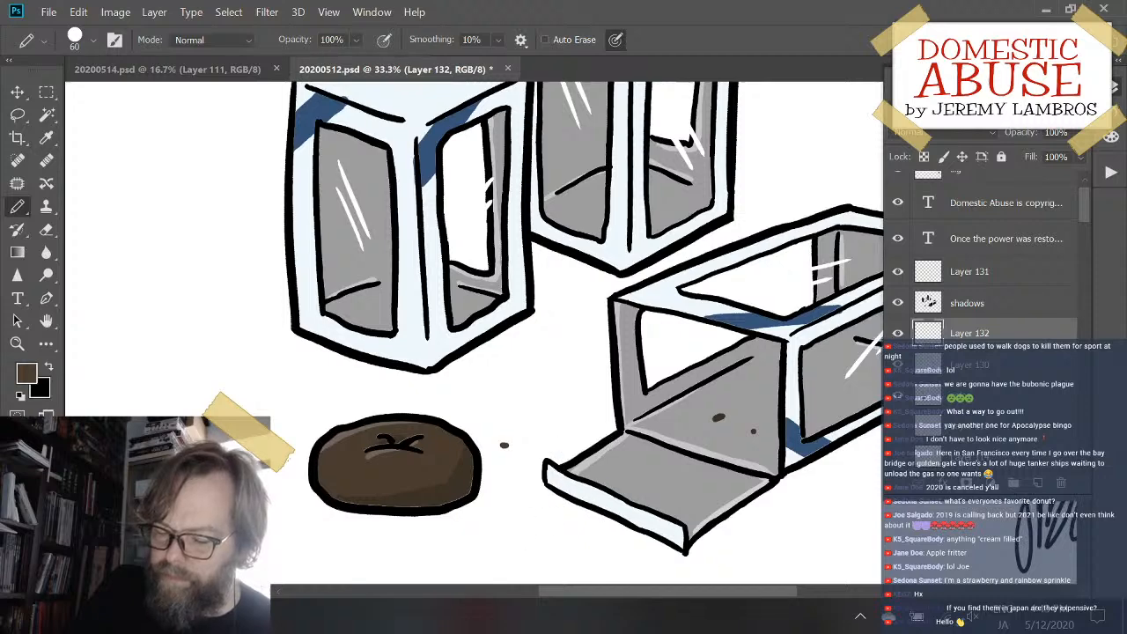
{"action": "left_click_drag", "start_coordinate": [509, 534], "coordinate": [531, 537]}
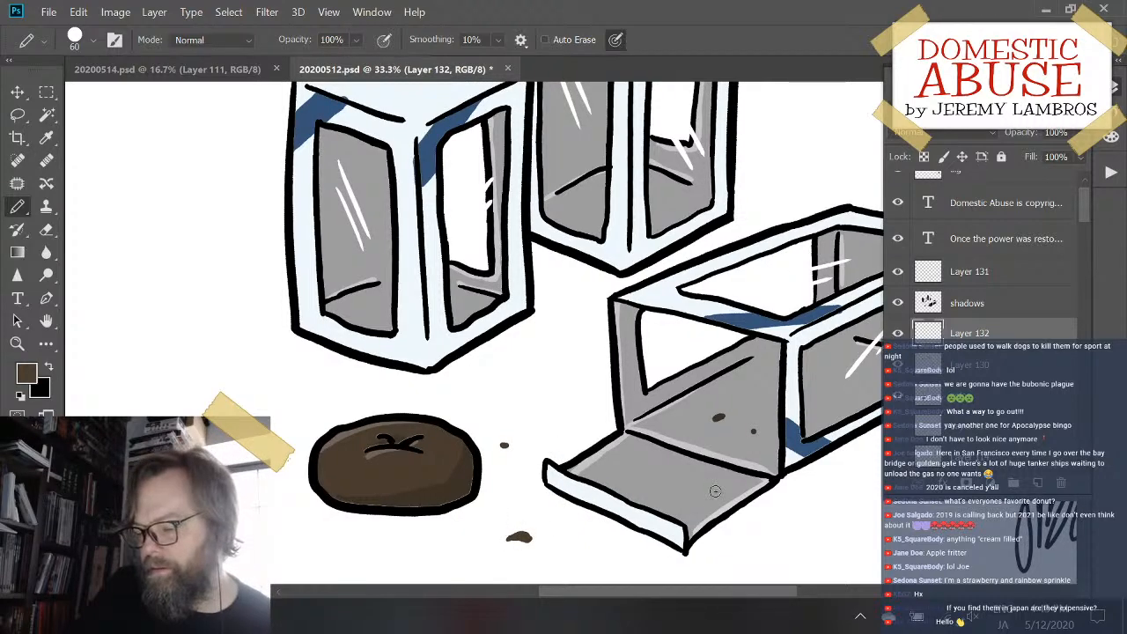
{"action": "left_click", "coordinate": [696, 492]}
{"action": "mouse_move", "coordinate": [784, 506]}
{"action": "left_mouse_down"}
{"action": "mouse_move", "coordinate": [541, 469]}
{"action": "mouse_move", "coordinate": [412, 488]}
{"action": "left_mouse_up"}
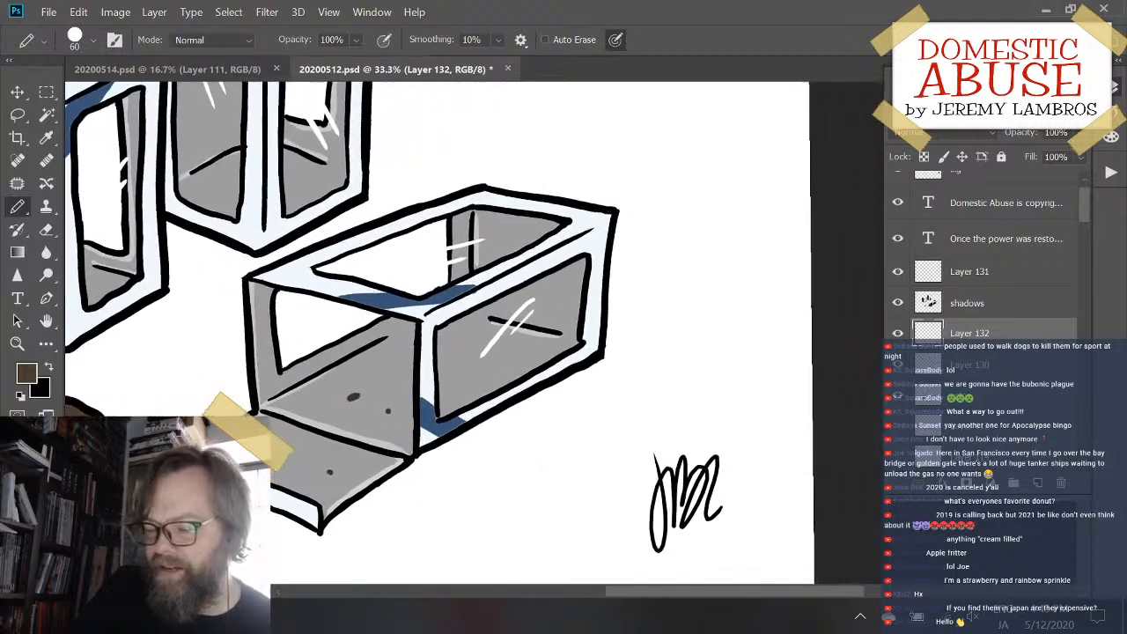
{"action": "left_click_drag", "start_coordinate": [516, 501], "coordinate": [460, 501]}
{"action": "left_click", "coordinate": [459, 500]}
{"action": "left_click_drag", "start_coordinate": [506, 445], "coordinate": [752, 432]}
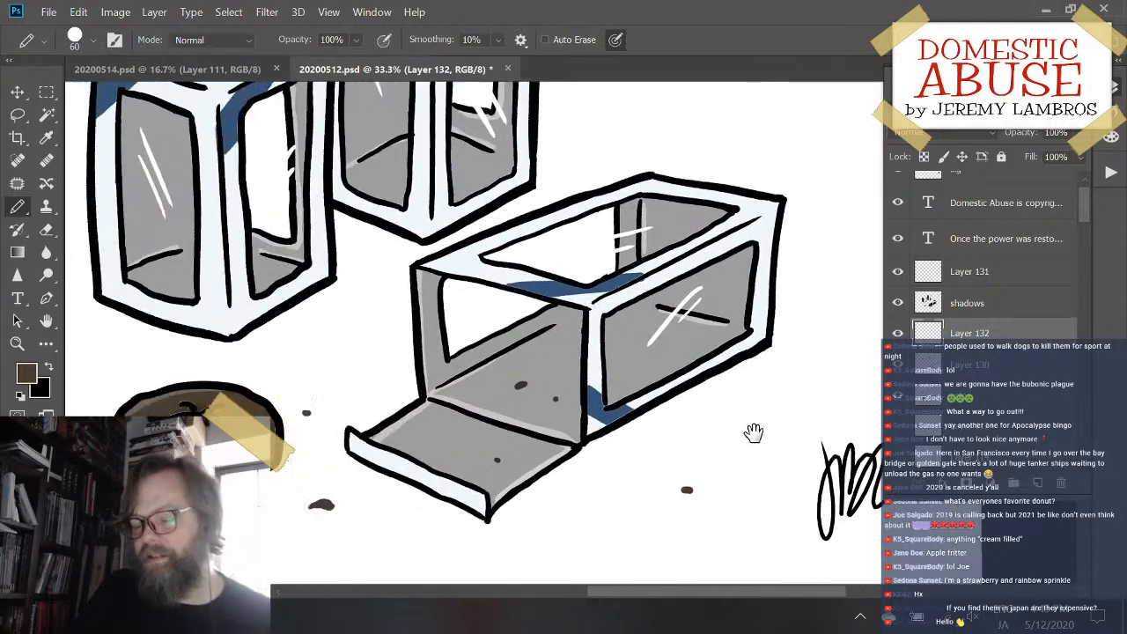
{"action": "key", "text": "ctrl+minus"}
{"action": "key", "text": "ctrl+minus"}
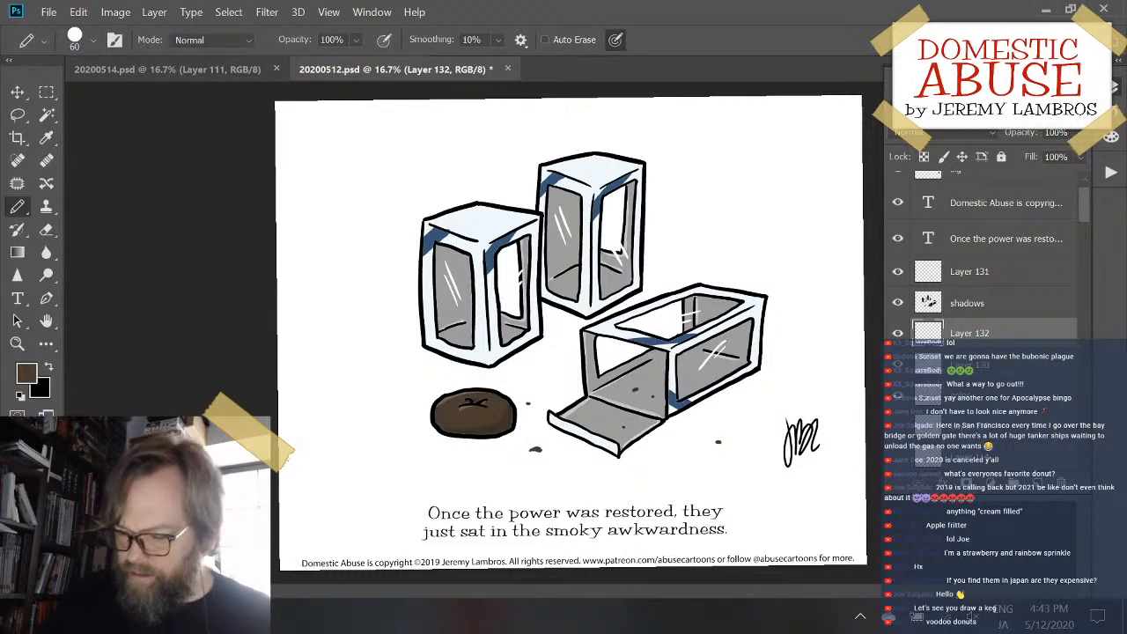
- Make the shadows layer active, keep it directly below Layer 131, and switch the drawing colour to black
{"action": "key", "text": "ctrl+plus"}
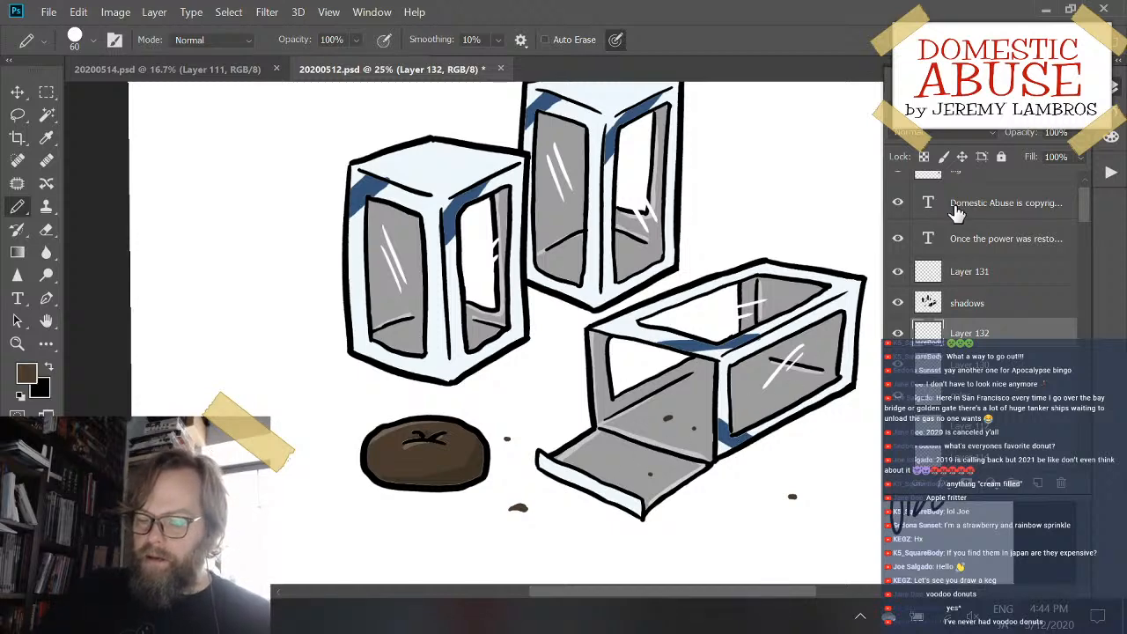
{"action": "scroll", "coordinate": [1038, 349], "scroll_direction": "up", "scroll_amount": 1}
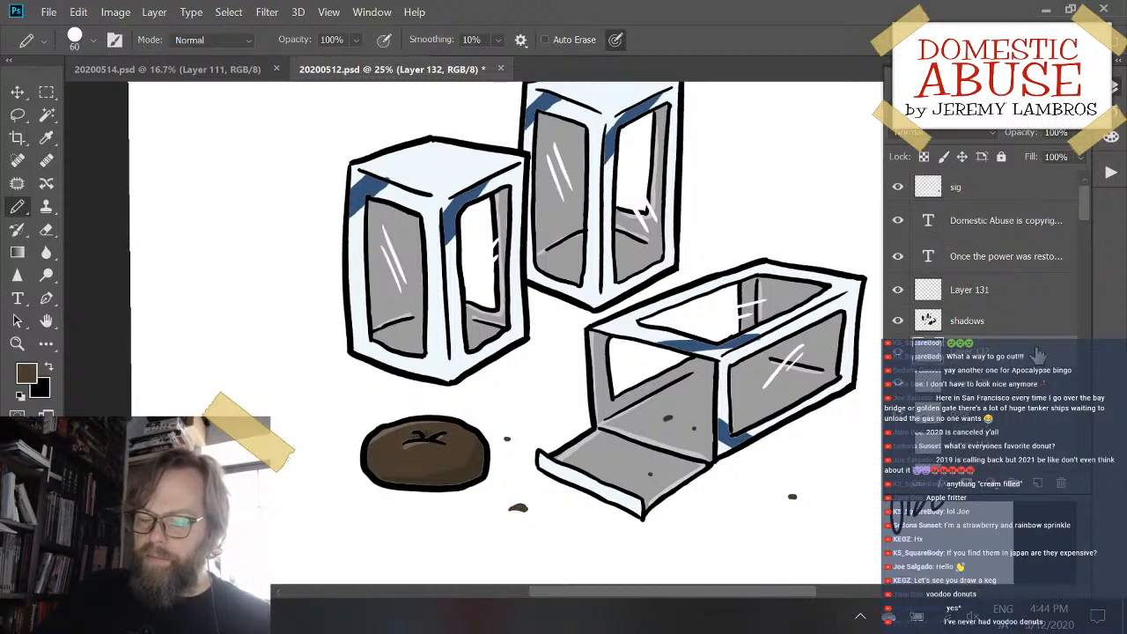
{"action": "left_click", "coordinate": [973, 320]}
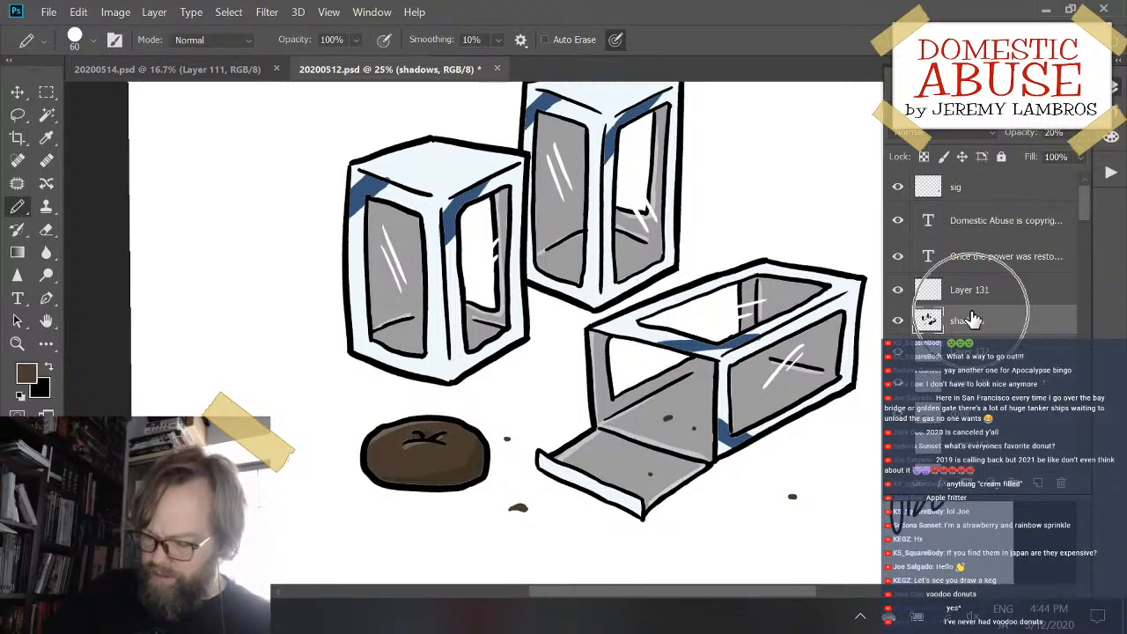
{"action": "key", "text": "x"}
{"action": "key", "text": "ctrl+bracketright"}
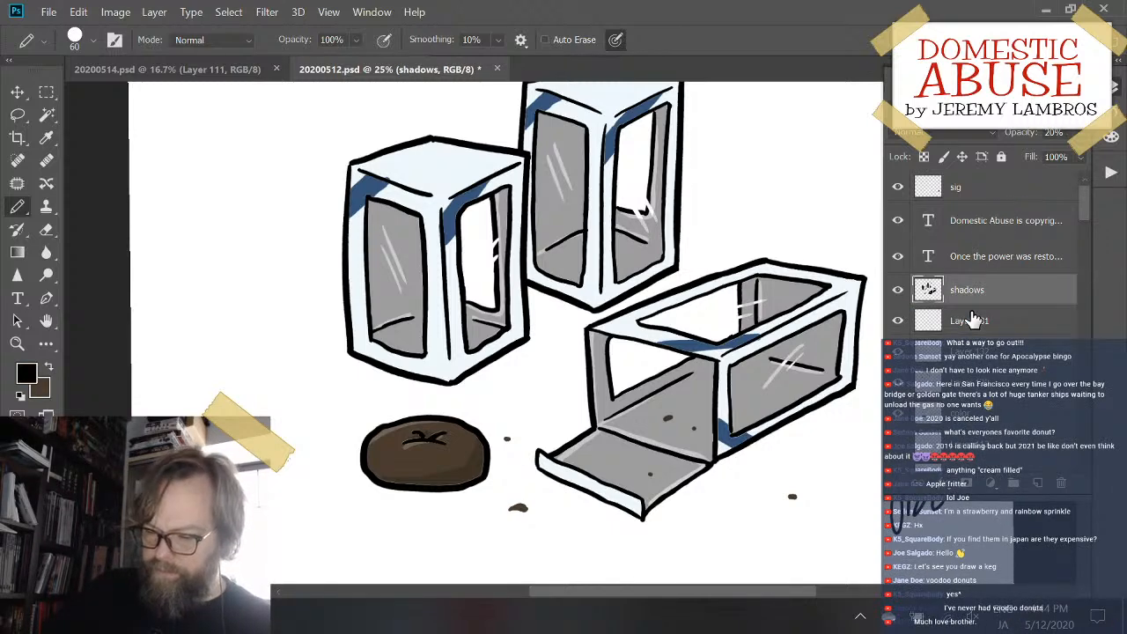
{"action": "key", "text": "ctrl+bracketleft"}
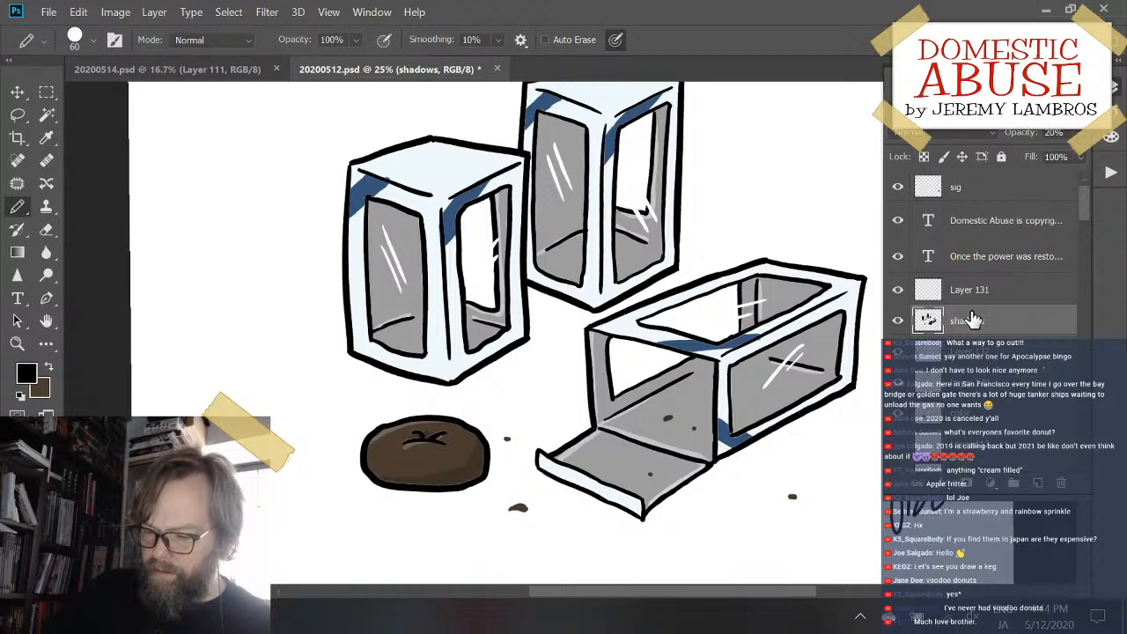
- Outline and fill a translucent shadow over the right face's frame on the front upright box
{"action": "key", "text": "ctrl+plus"}
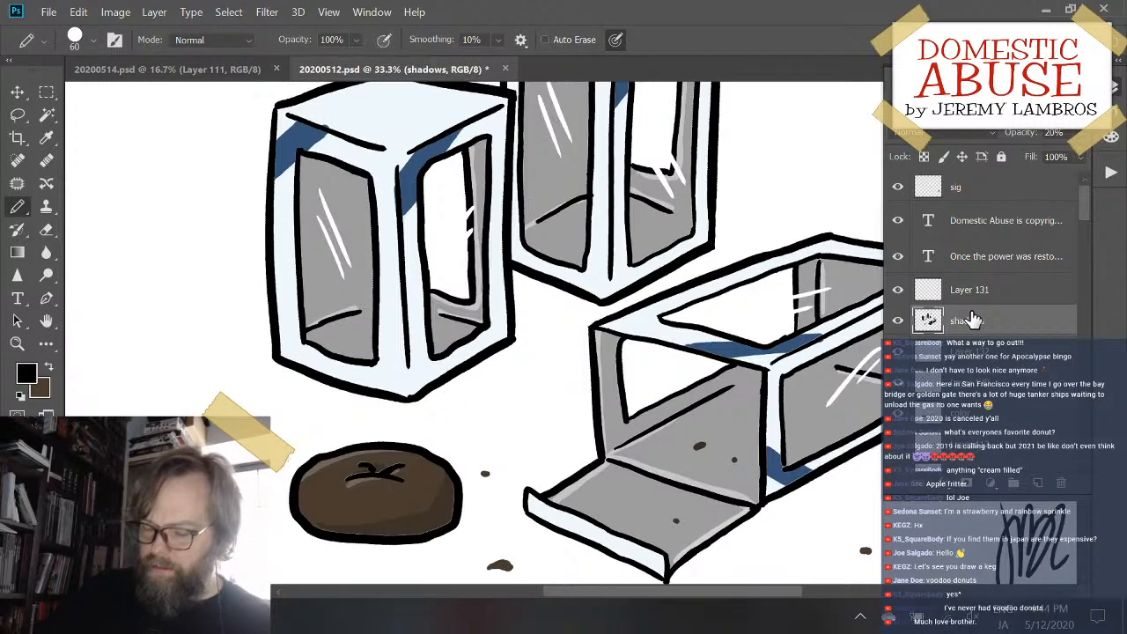
{"action": "left_click_drag", "start_coordinate": [630, 306], "coordinate": [499, 319]}
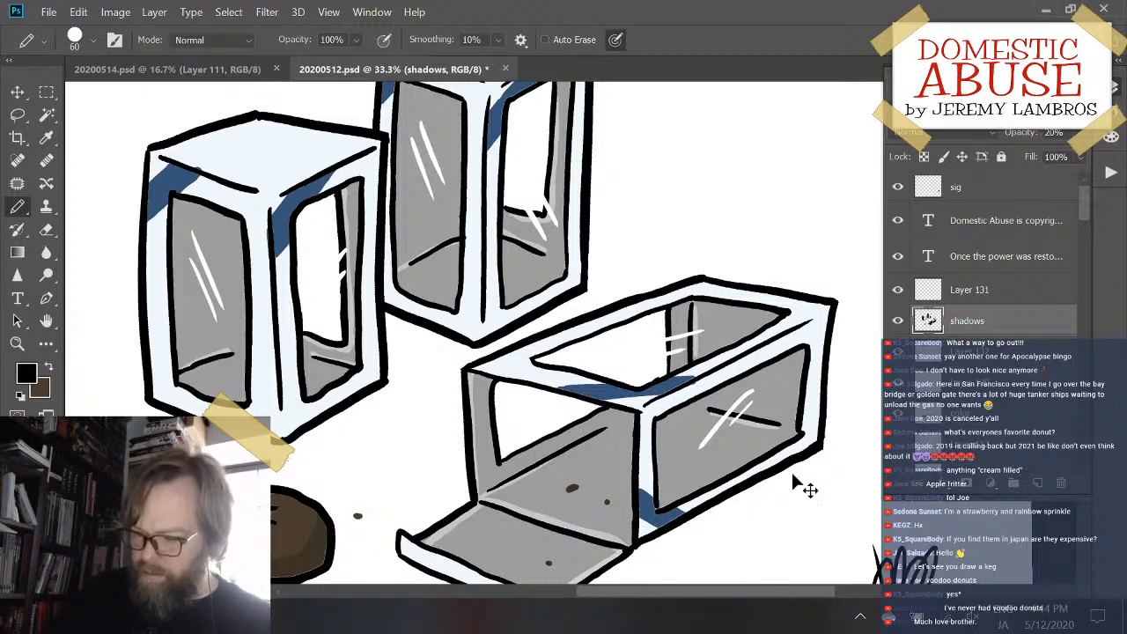
{"action": "left_click", "coordinate": [924, 421], "text": "ctrl"}
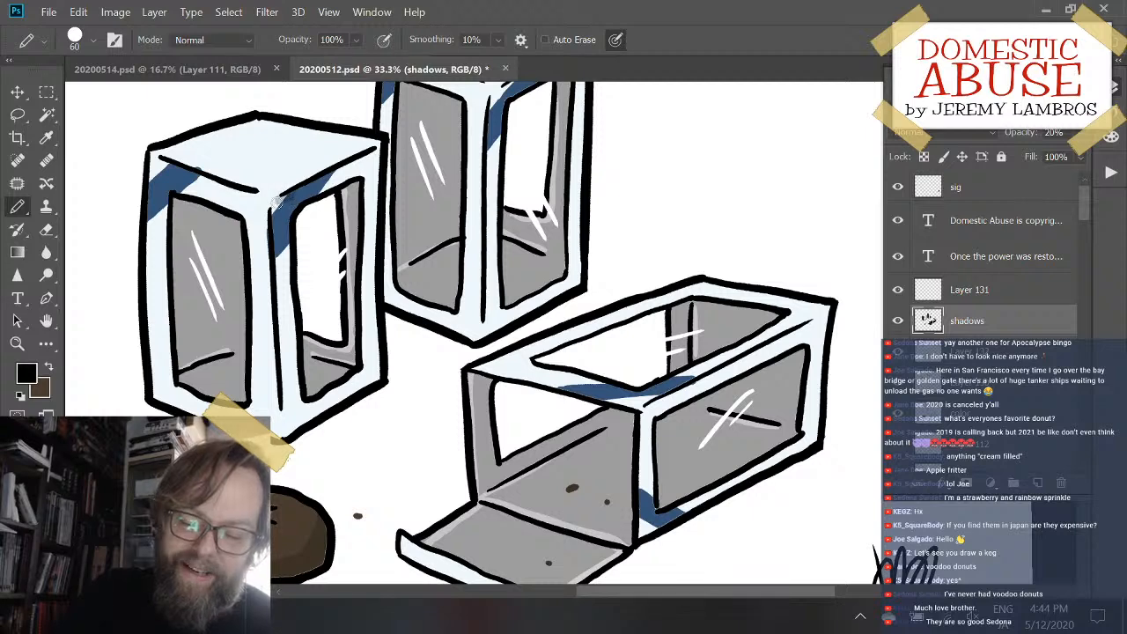
{"action": "mouse_move", "coordinate": [291, 208]}
{"action": "left_mouse_down"}
{"action": "mouse_move", "coordinate": [271, 218]}
{"action": "mouse_move", "coordinate": [285, 432]}
{"action": "left_mouse_up"}
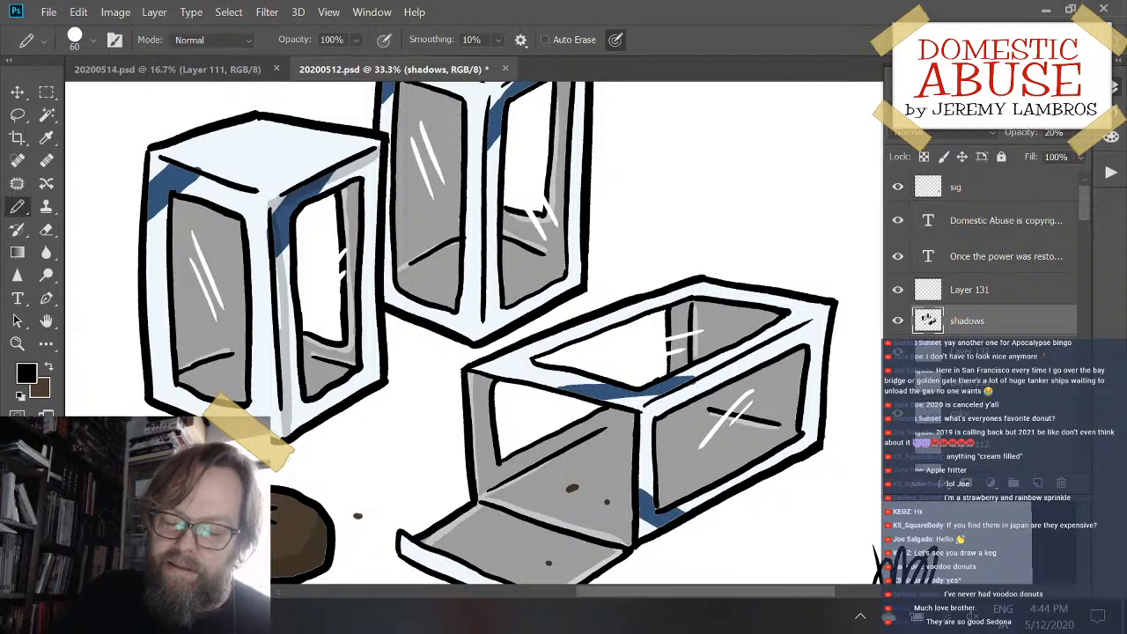
{"action": "left_click_drag", "start_coordinate": [298, 204], "coordinate": [383, 149]}
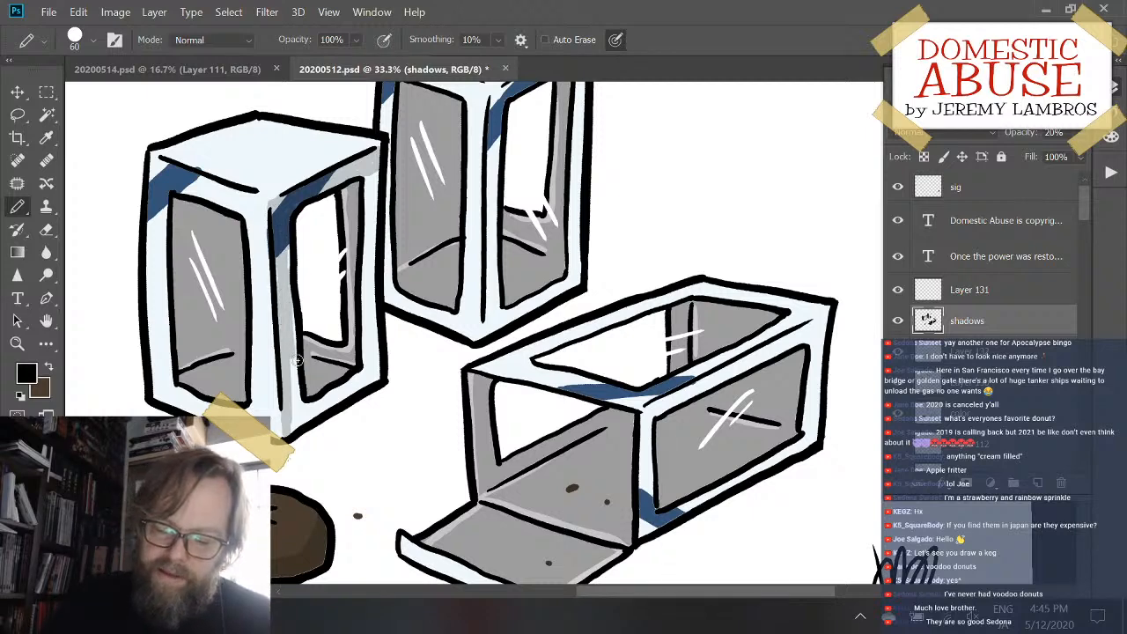
{"action": "mouse_move", "coordinate": [291, 394]}
{"action": "left_mouse_down"}
{"action": "mouse_move", "coordinate": [298, 385]}
{"action": "mouse_move", "coordinate": [297, 428]}
{"action": "left_mouse_up"}
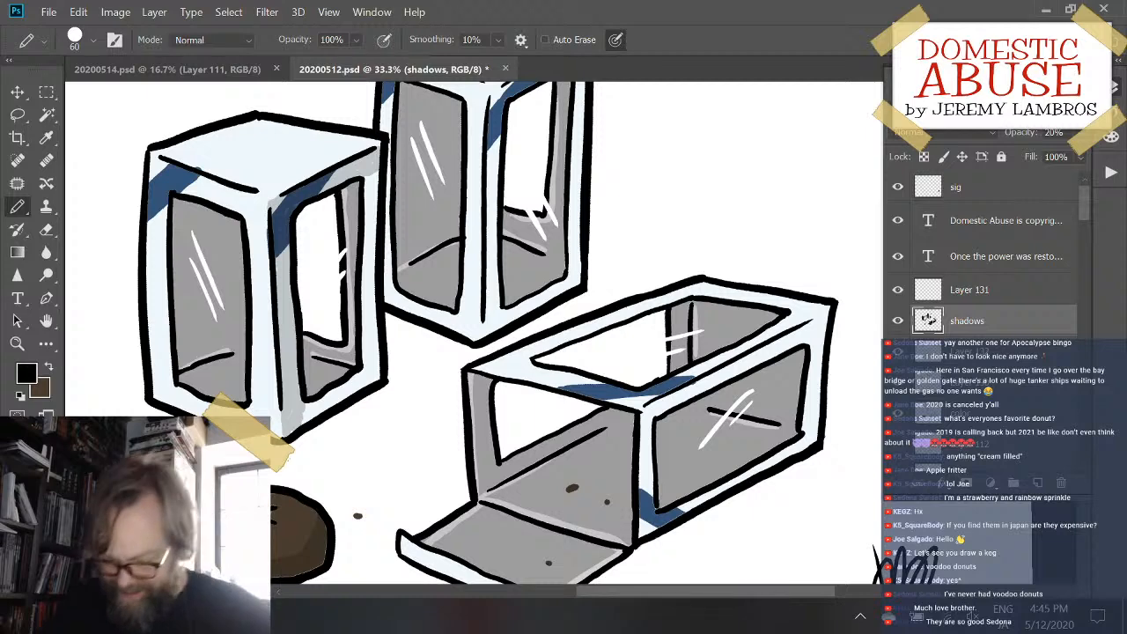
{"action": "key", "text": "g"}
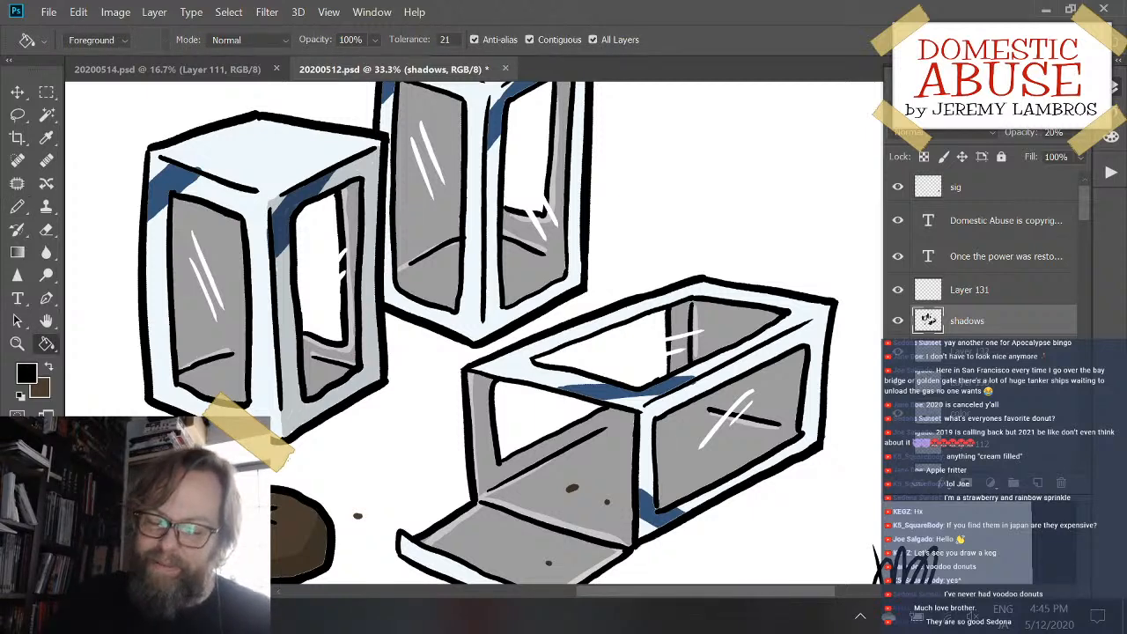
- Outline and fill a matching translucent shadow over the right face's frame on the rear upright box
{"action": "left_click_drag", "start_coordinate": [501, 216], "coordinate": [397, 326]}
{"action": "key", "text": "b"}
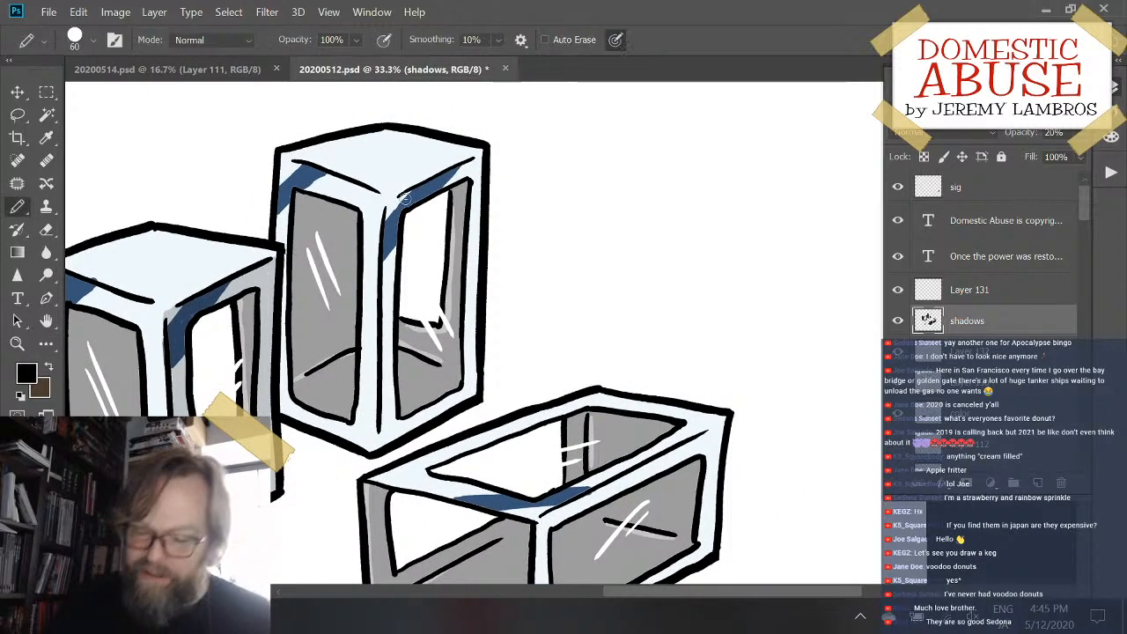
{"action": "mouse_move", "coordinate": [393, 210]}
{"action": "left_mouse_down"}
{"action": "mouse_move", "coordinate": [388, 289]}
{"action": "mouse_move", "coordinate": [389, 208]}
{"action": "left_mouse_up"}
{"action": "left_click_drag", "start_coordinate": [385, 262], "coordinate": [390, 387]}
{"action": "left_click_drag", "start_coordinate": [390, 295], "coordinate": [383, 453]}
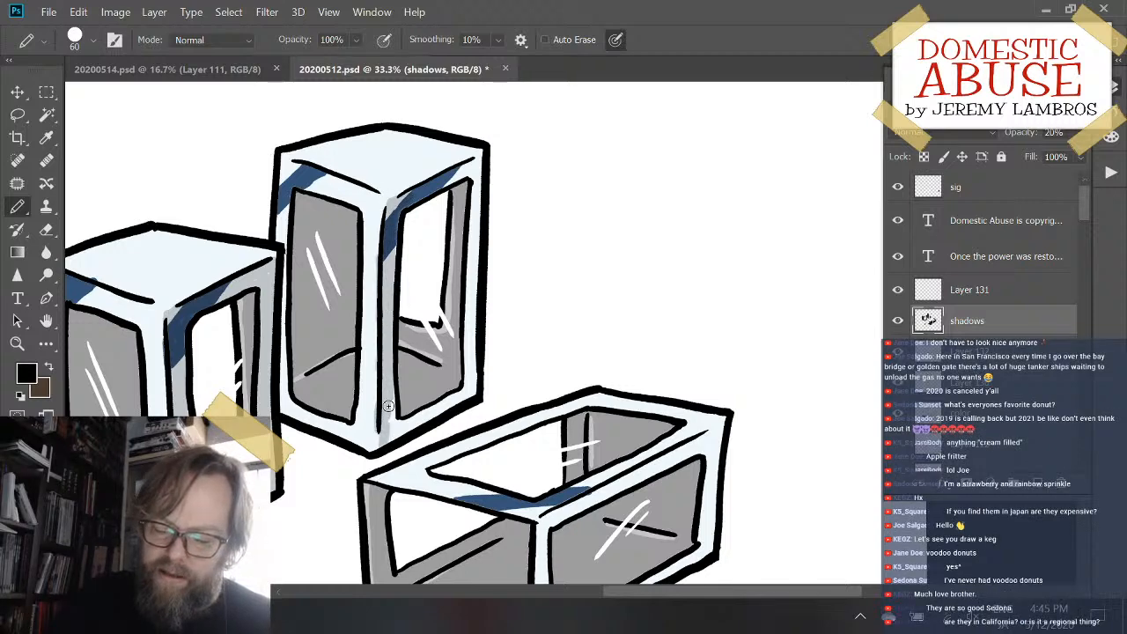
{"action": "left_click_drag", "start_coordinate": [389, 406], "coordinate": [393, 432]}
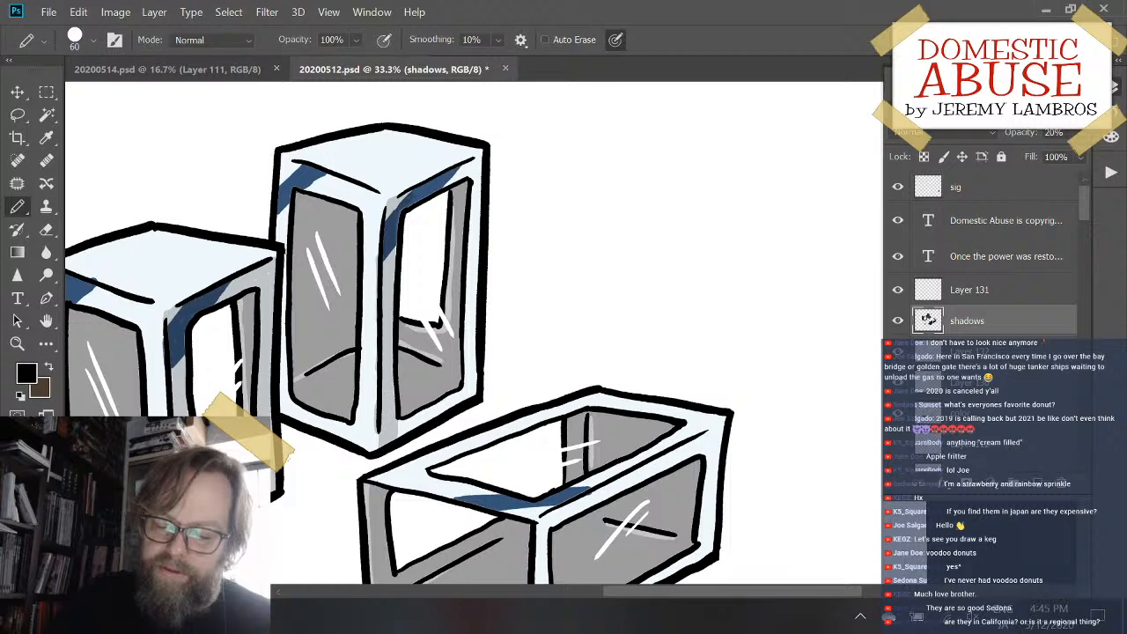
{"action": "left_click_drag", "start_coordinate": [426, 190], "coordinate": [477, 167]}
{"action": "left_click_drag", "start_coordinate": [416, 197], "coordinate": [482, 165]}
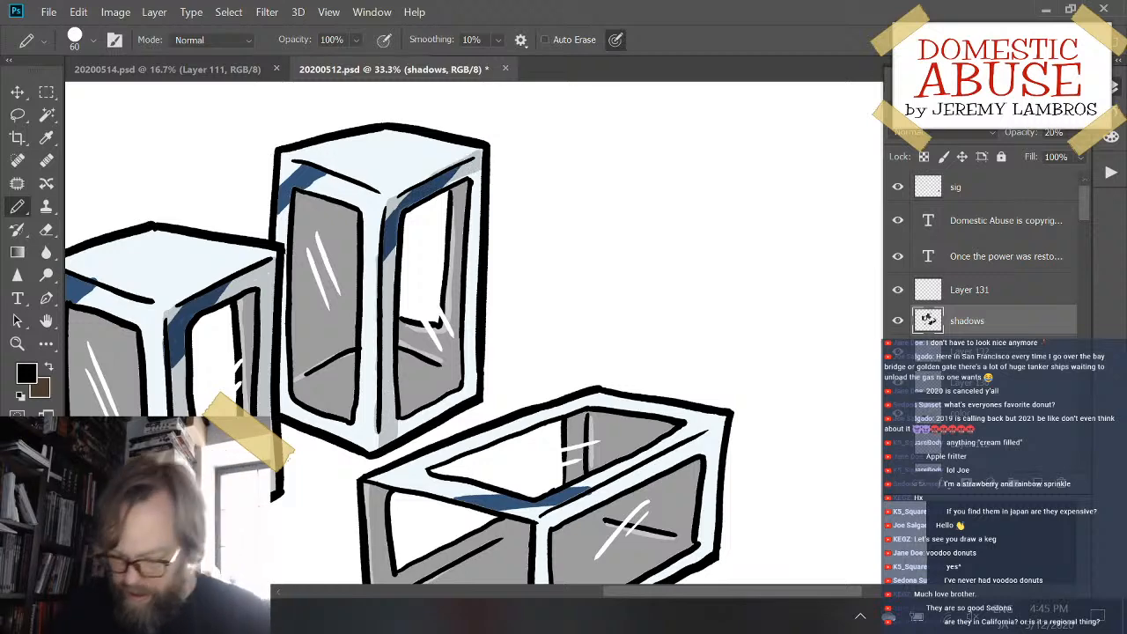
{"action": "key", "text": "g"}
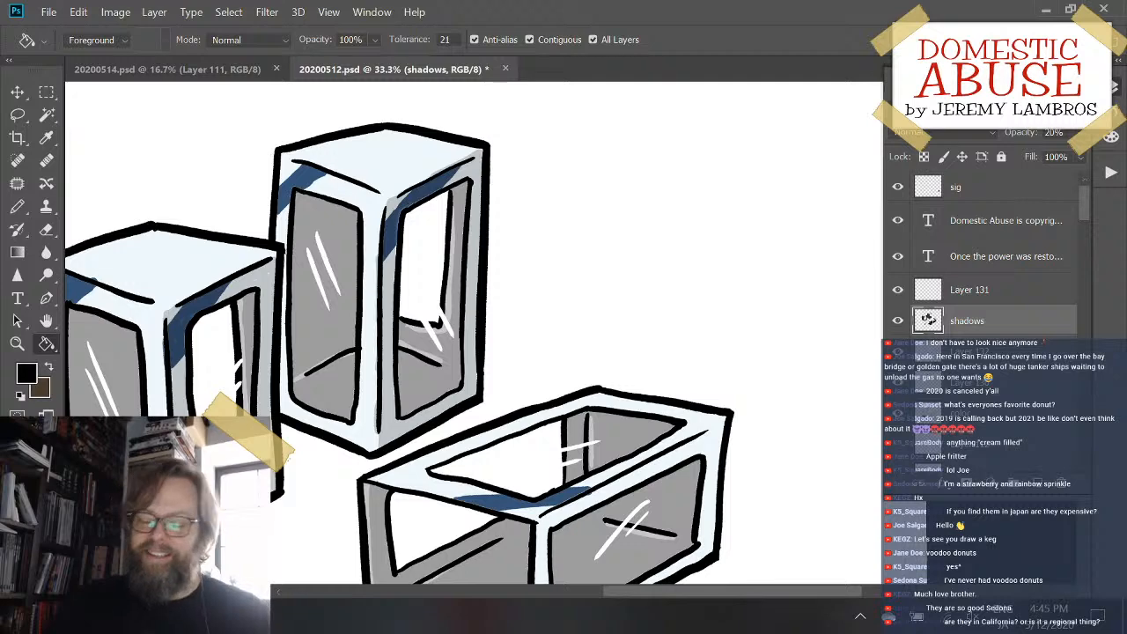
- Outline and fill a translucent shadow over the long side face's frame on the lying box
{"action": "left_click_drag", "start_coordinate": [622, 384], "coordinate": [514, 167]}
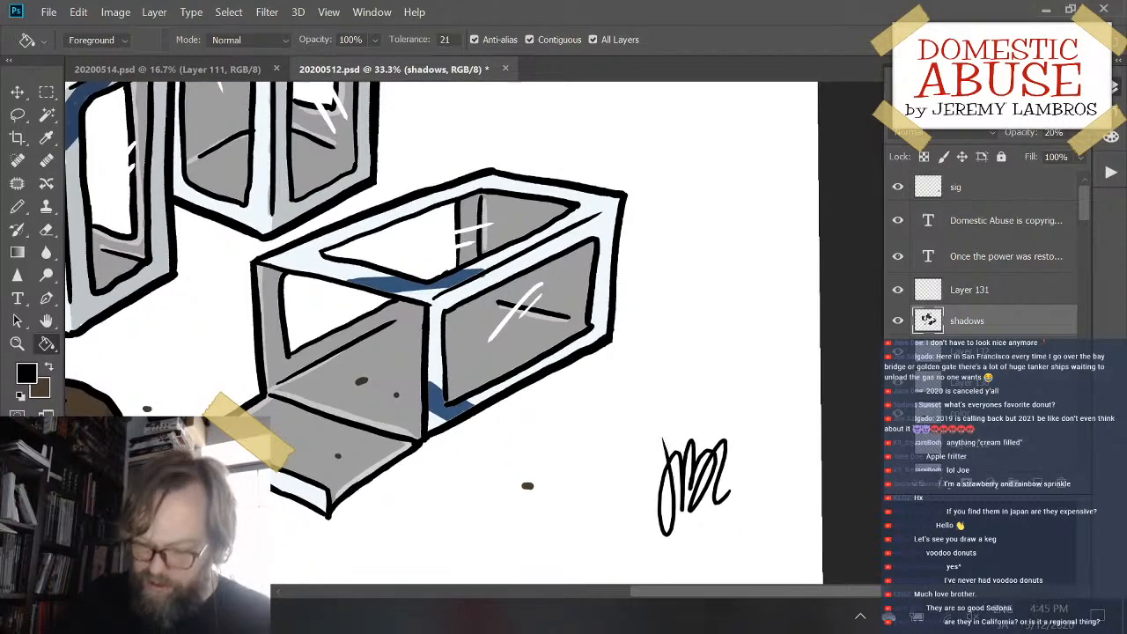
{"action": "key", "text": "b"}
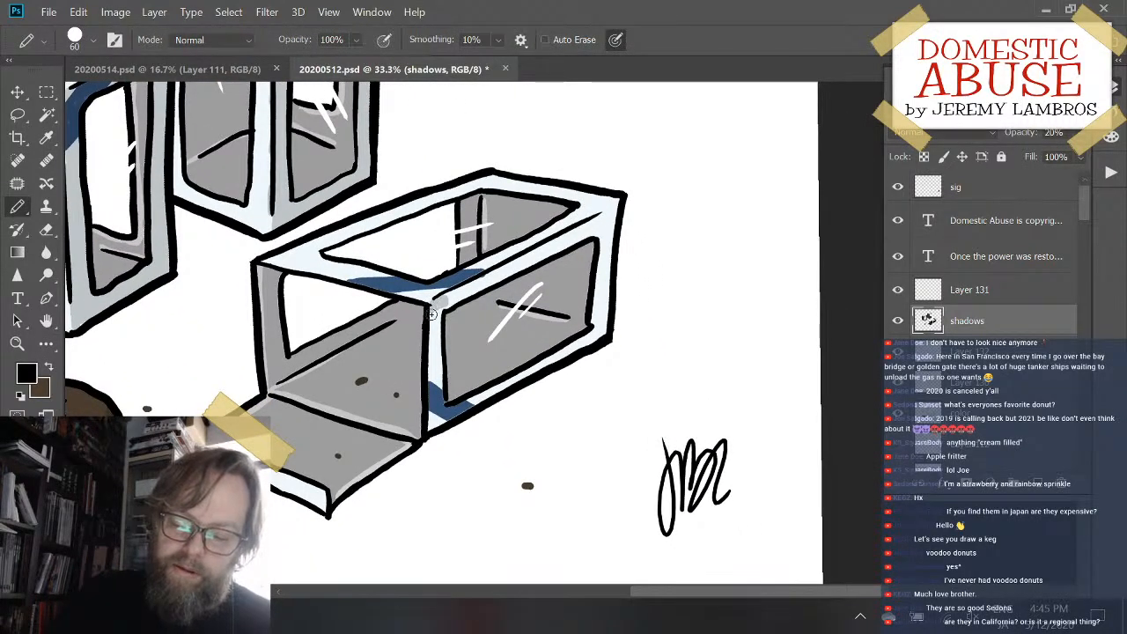
{"action": "left_click_drag", "start_coordinate": [432, 303], "coordinate": [423, 428]}
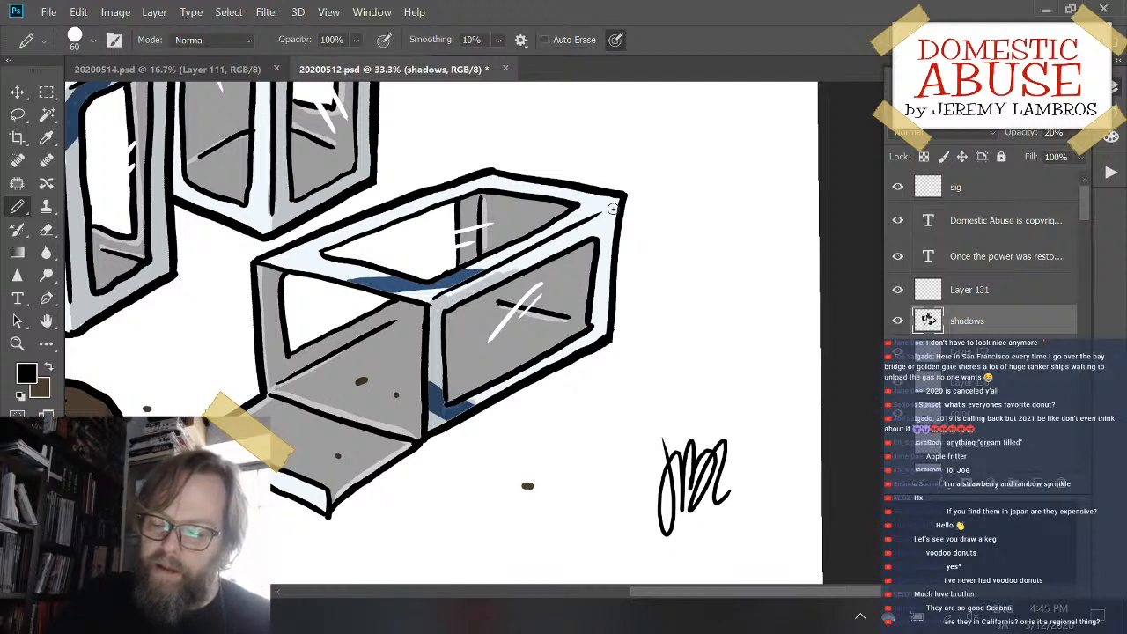
{"action": "left_click_drag", "start_coordinate": [616, 204], "coordinate": [579, 229]}
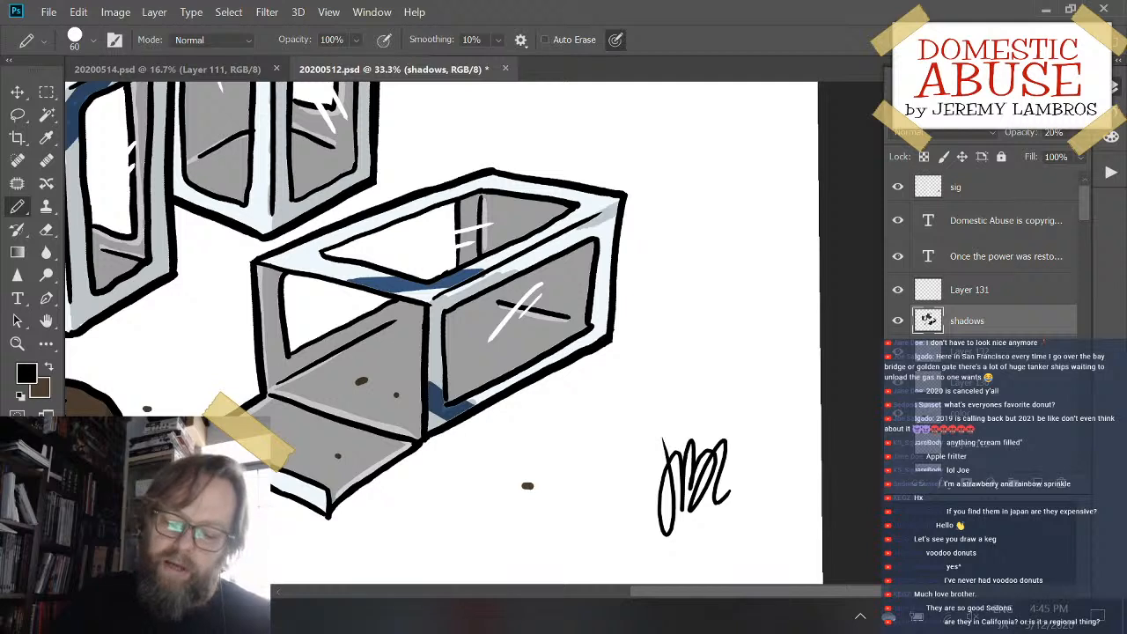
{"action": "key", "text": "g"}
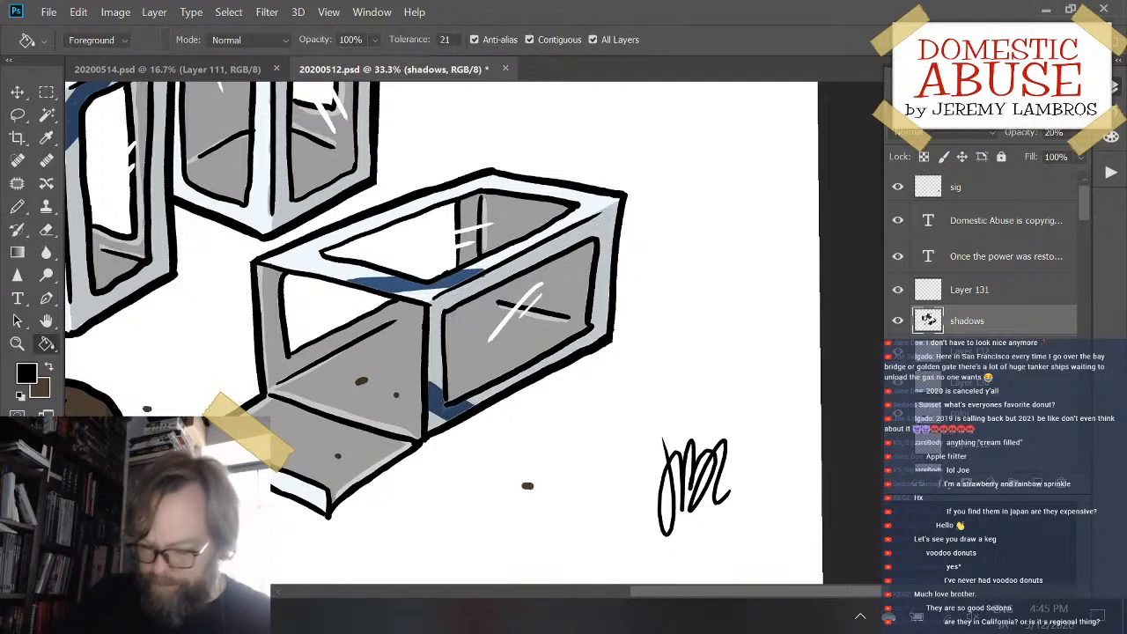
- Add a new layer directly below shadows at 20% opacity and stroke extra shade along the lying box's inner walls
{"action": "key", "text": "b"}
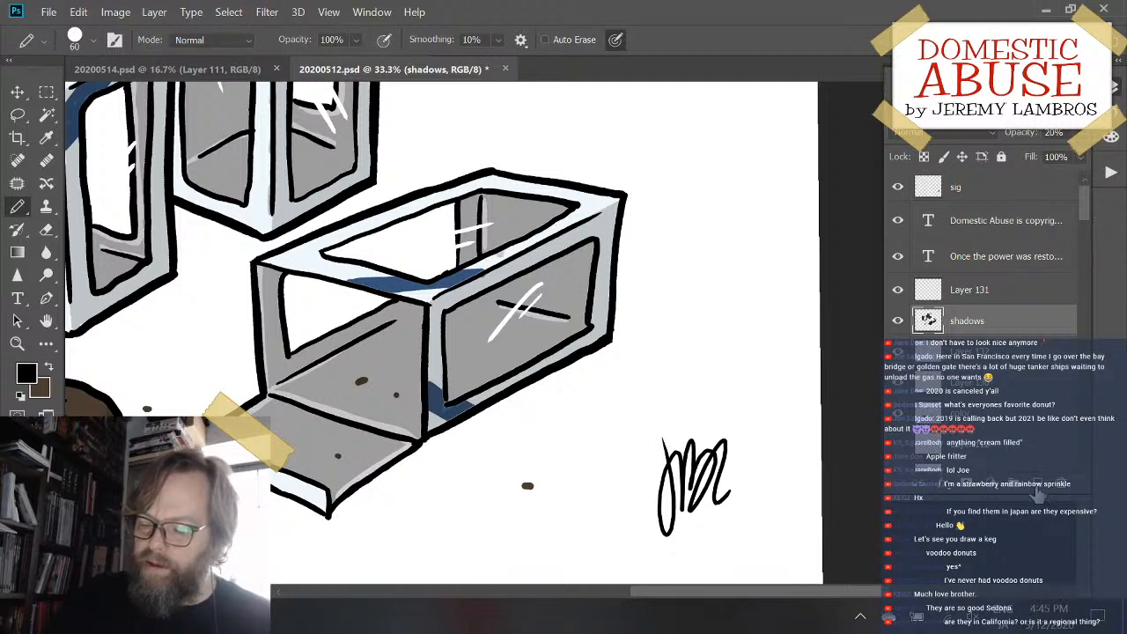
{"action": "left_click", "coordinate": [1037, 485]}
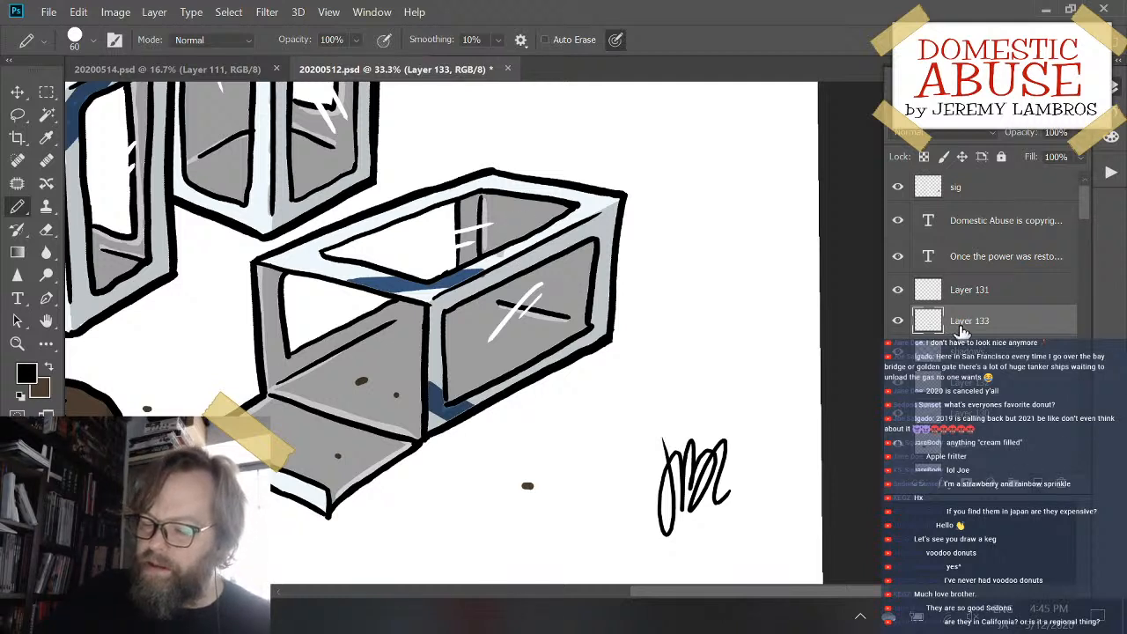
{"action": "left_click_drag", "start_coordinate": [980, 362], "coordinate": [982, 365]}
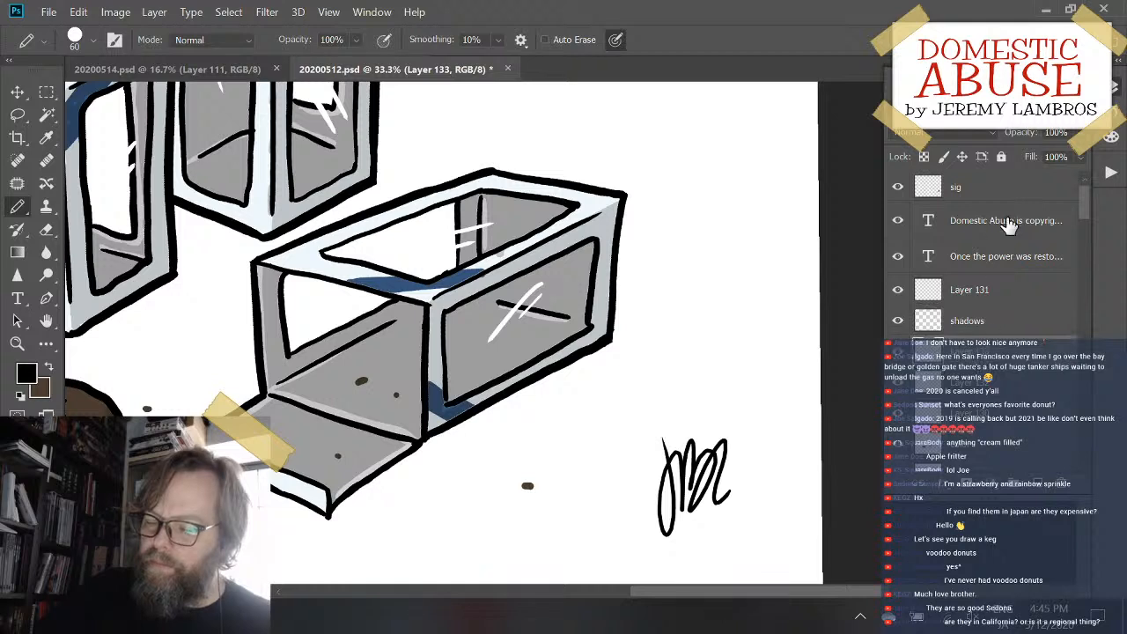
{"action": "left_click_drag", "start_coordinate": [1058, 133], "coordinate": [1032, 138]}
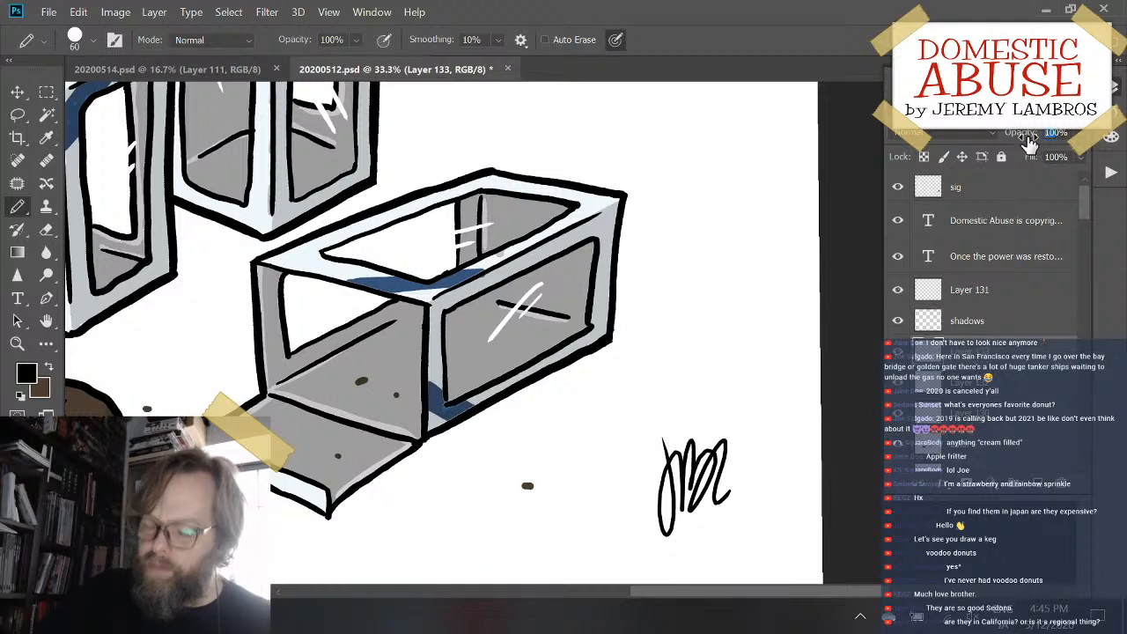
{"action": "type", "text": "20"}
{"action": "key", "text": "Tab"}
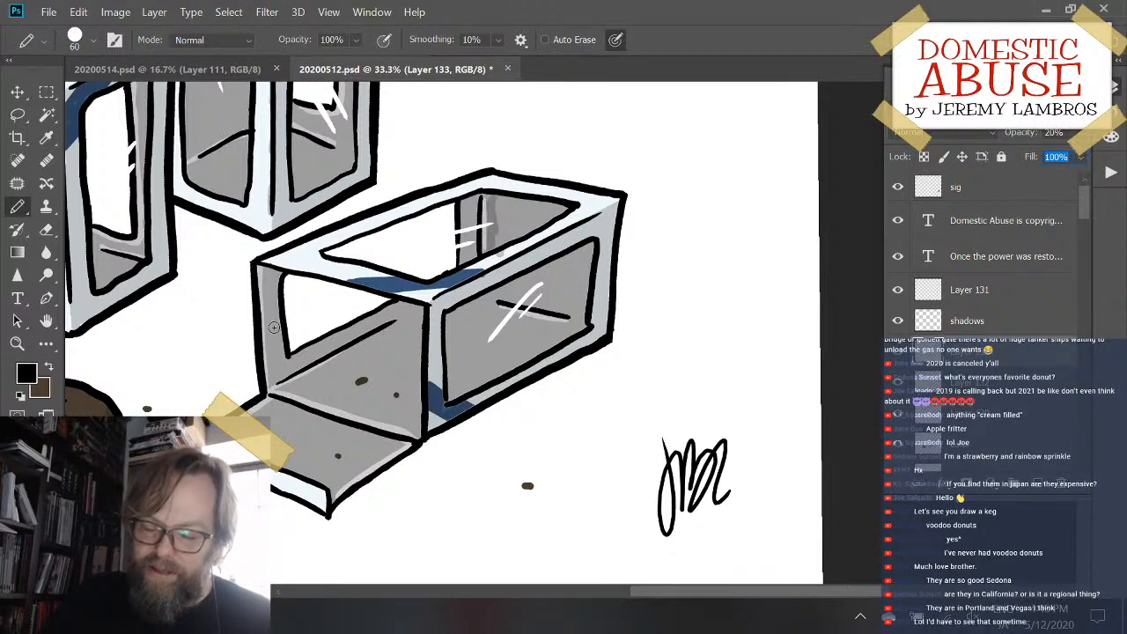
{"action": "left_click_drag", "start_coordinate": [277, 273], "coordinate": [273, 341]}
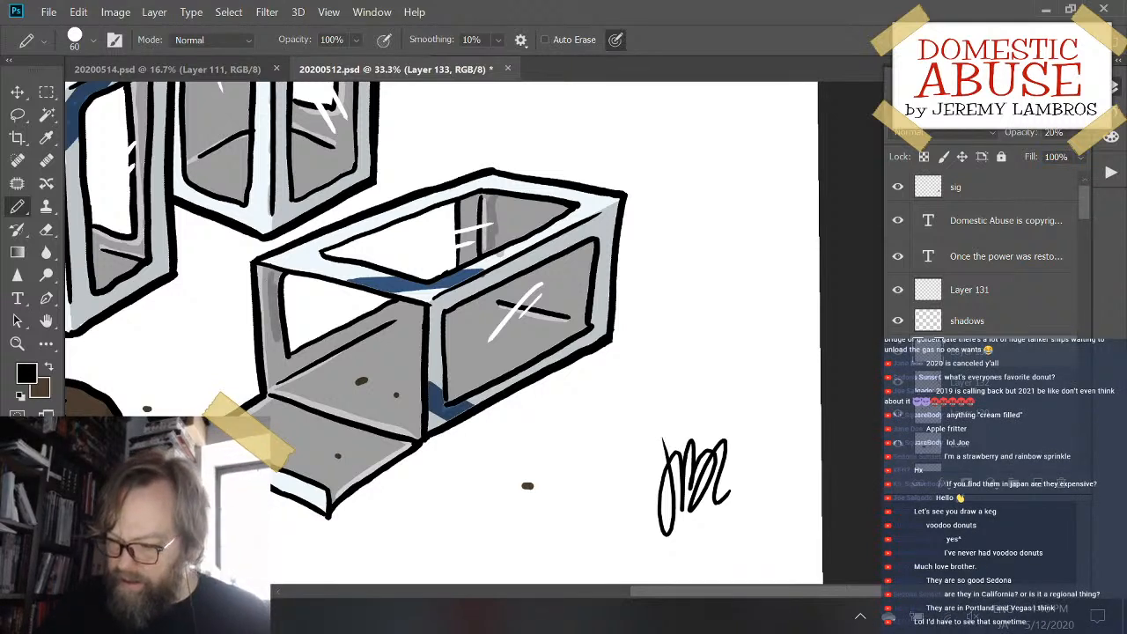
{"action": "double_click", "coordinate": [929, 447], "text": "ctrl"}
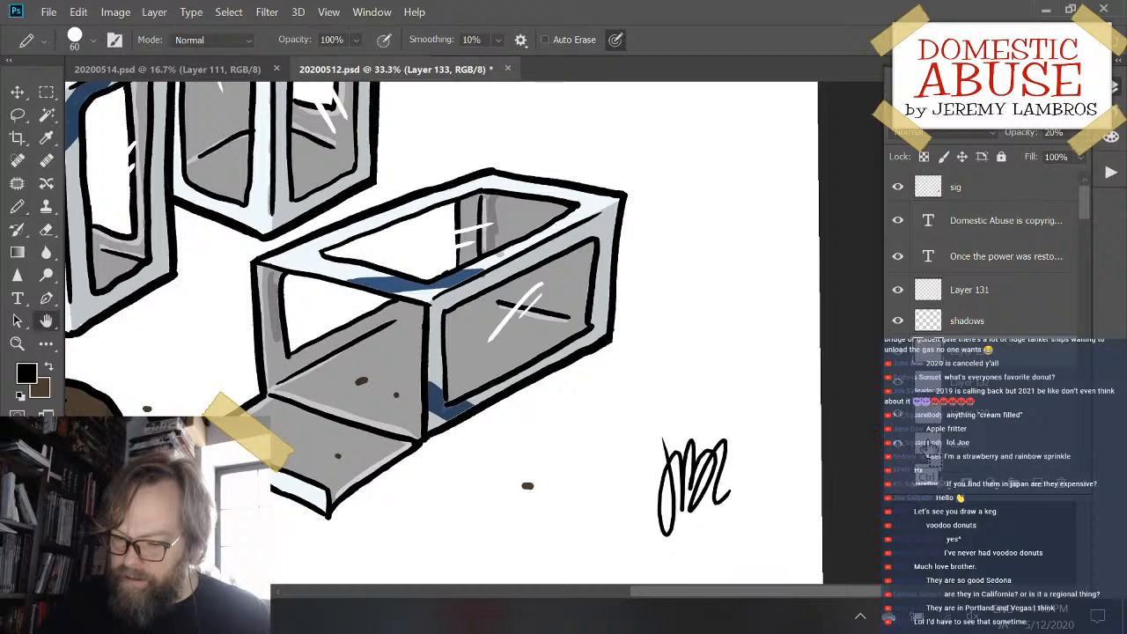
{"action": "key", "text": "Escape"}
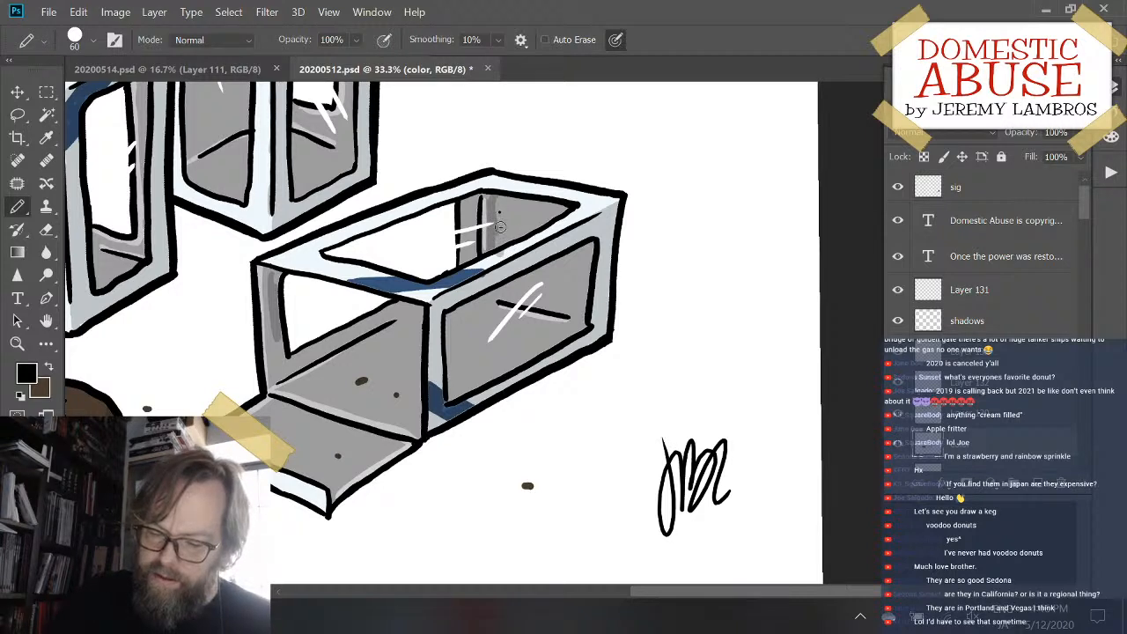
{"action": "left_click_drag", "start_coordinate": [504, 213], "coordinate": [502, 236]}
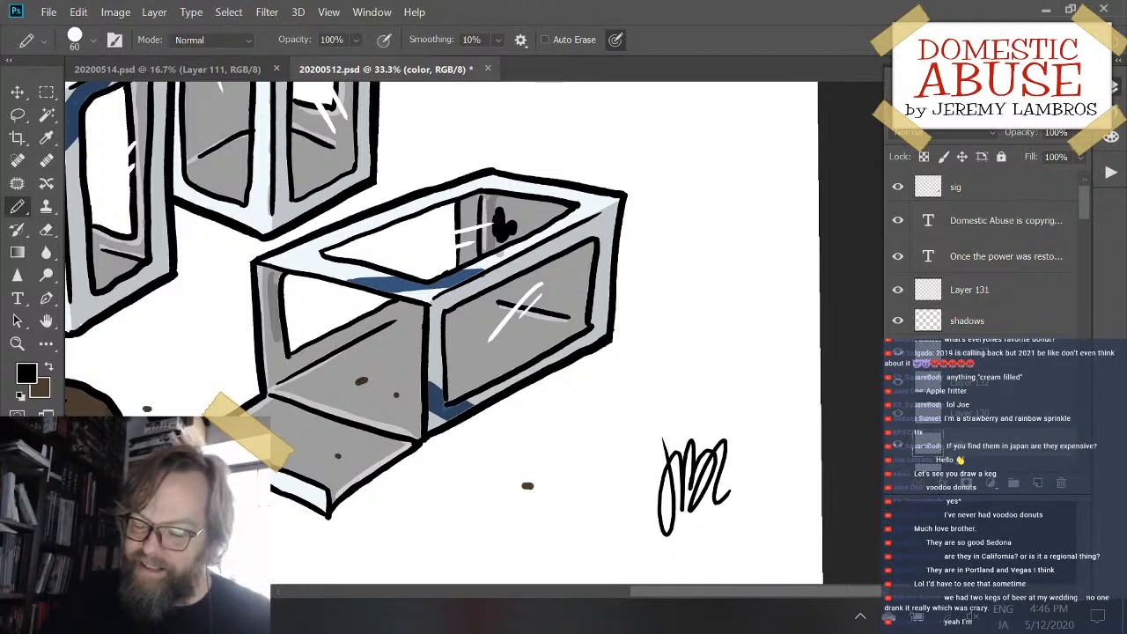
{"action": "key", "text": "ctrl+z"}
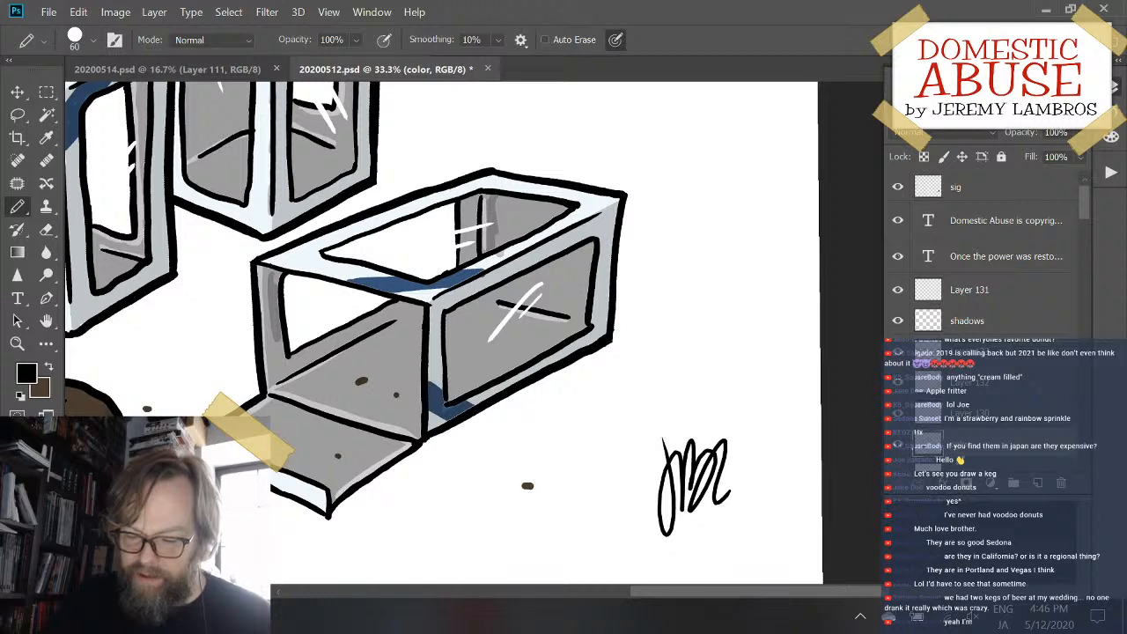
- On Layer 133, extend the extra shade over the lying box's interior walls, undoing any fill that spills onto its frame
{"action": "left_click", "coordinate": [982, 350]}
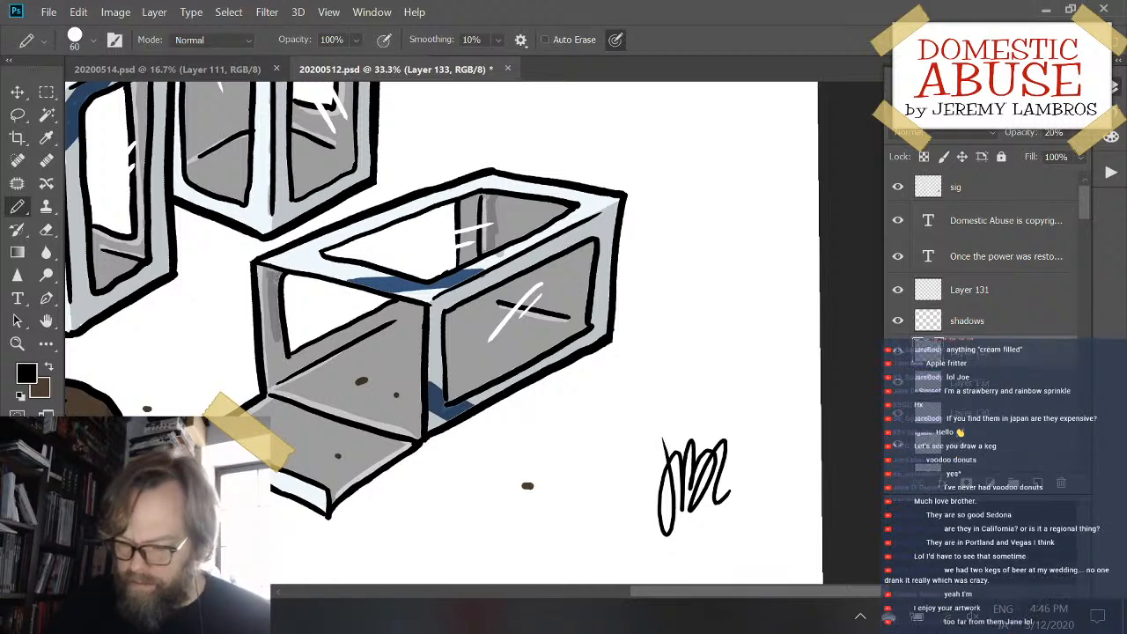
{"action": "left_click", "coordinate": [928, 469], "text": "ctrl"}
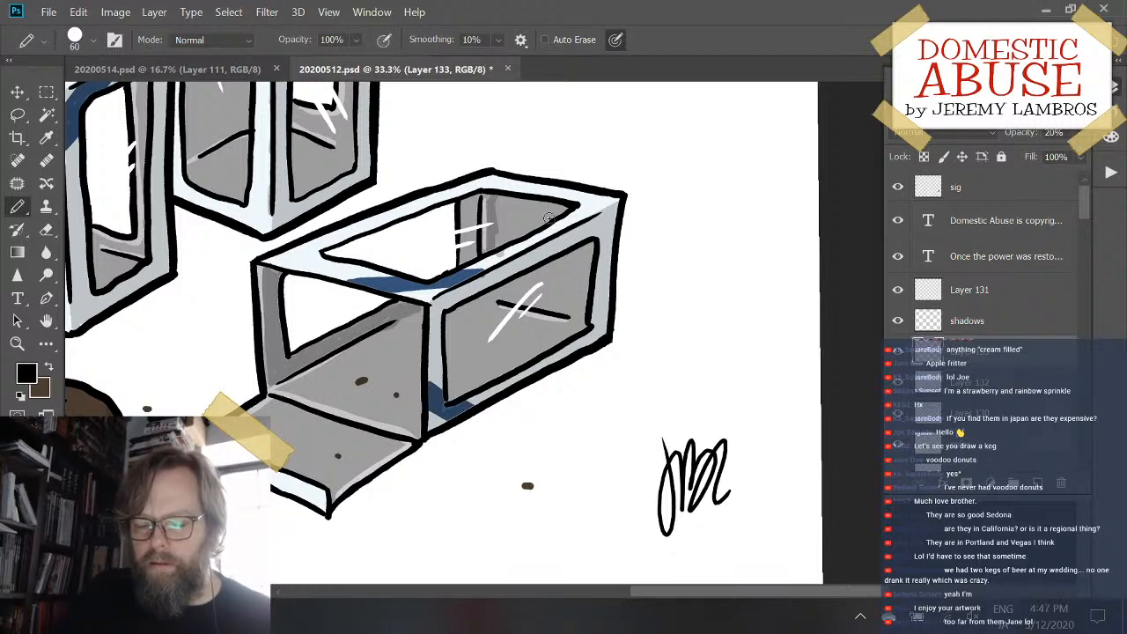
{"action": "key", "text": "g"}
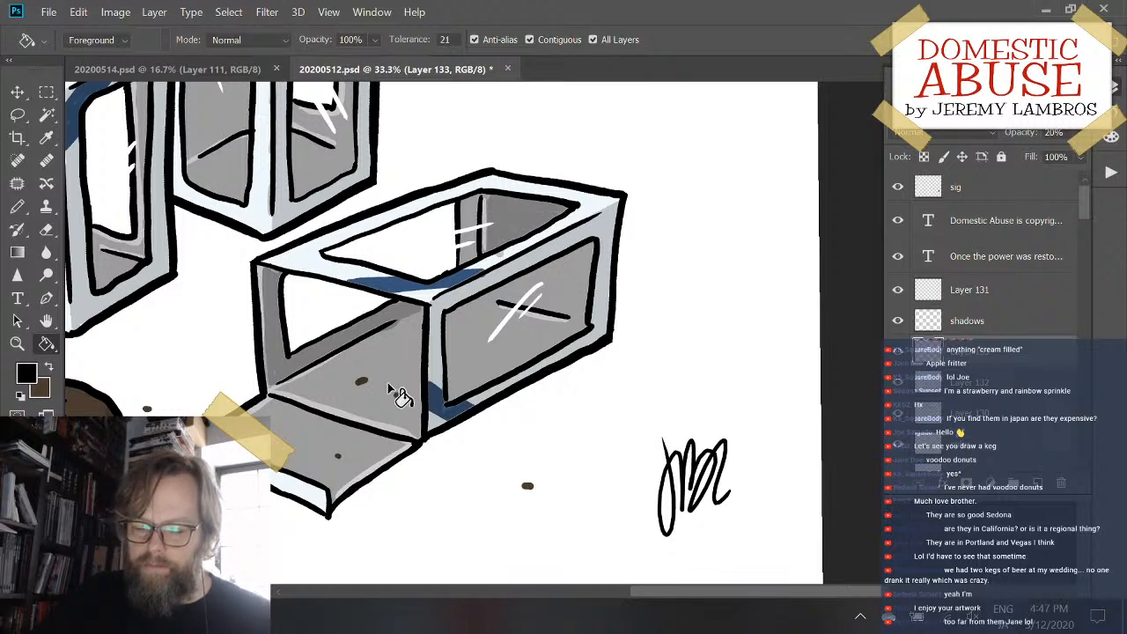
{"action": "key", "text": "e"}
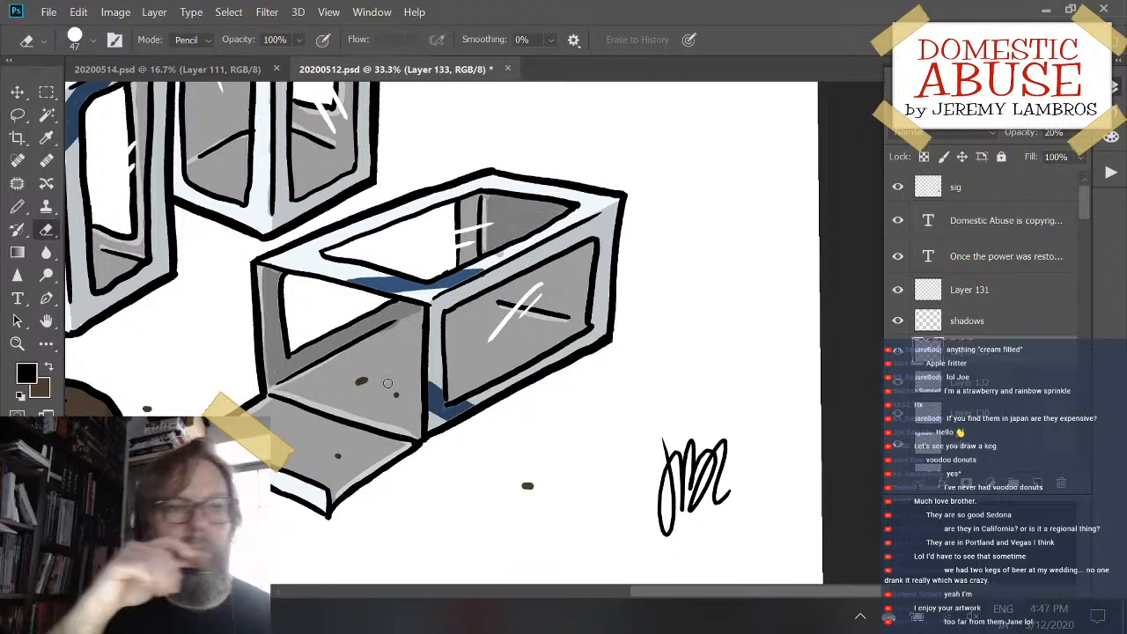
{"action": "key", "text": "g"}
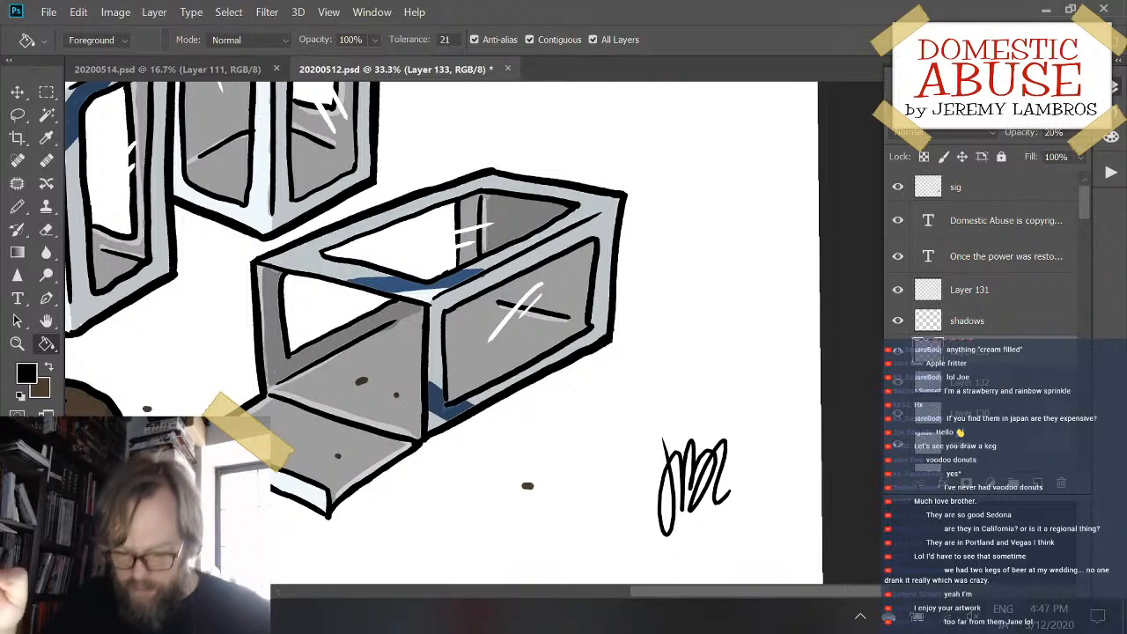
{"action": "key", "text": "e"}
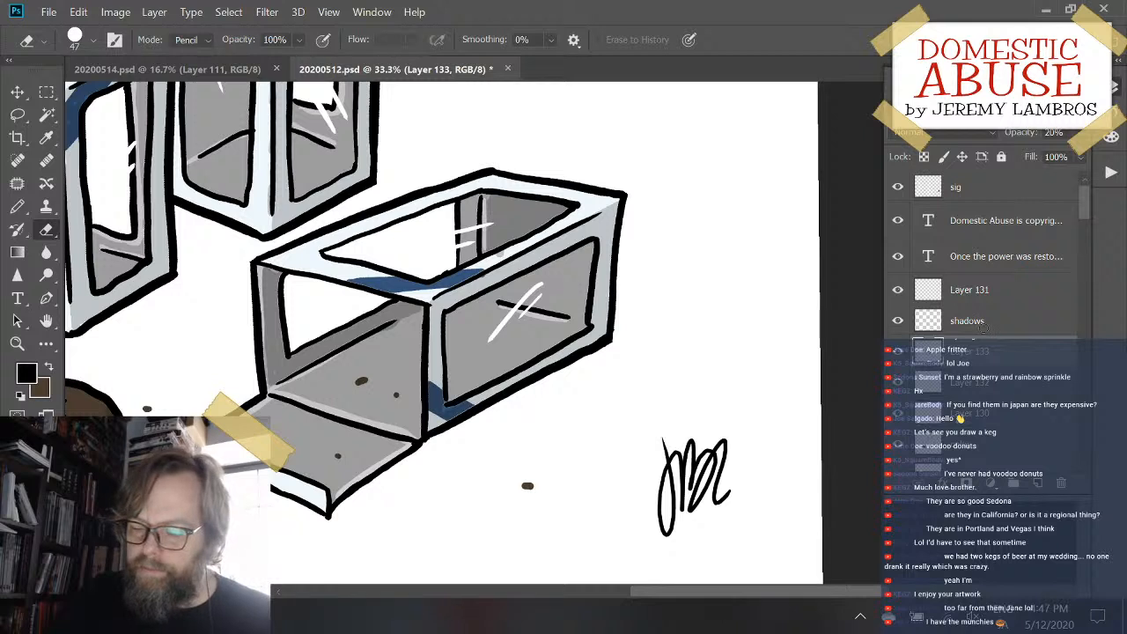
- Stroke extra shade on Layer 133 along the back floor edge inside the front upright box's left window
{"action": "key", "text": "alt+bracketright"}
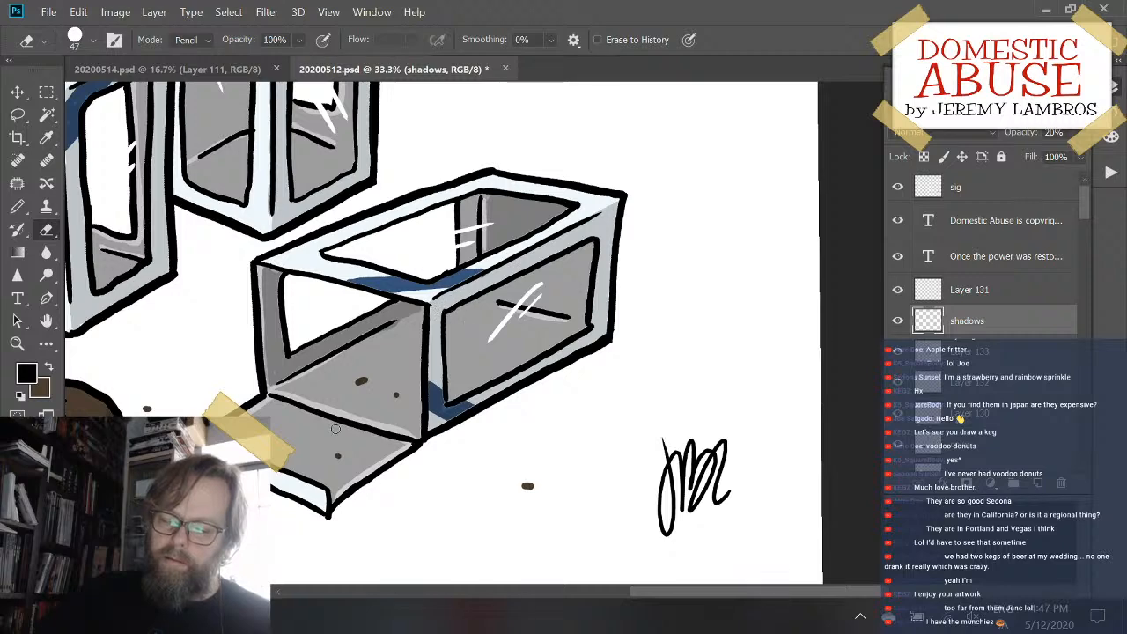
{"action": "left_click_drag", "start_coordinate": [299, 399], "coordinate": [428, 428]}
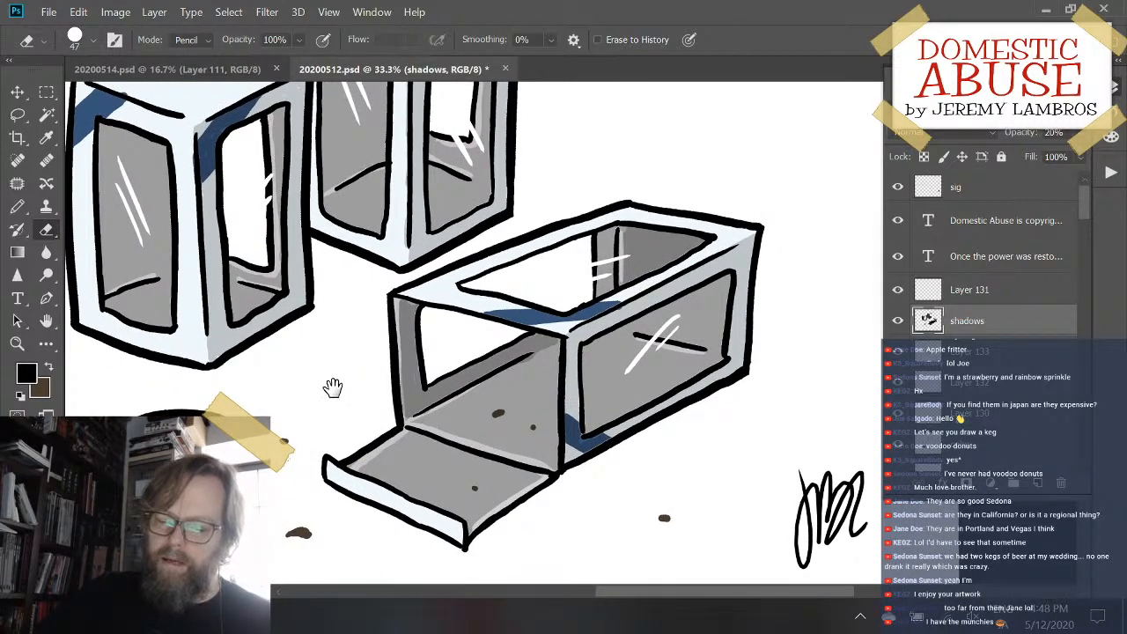
{"action": "left_click_drag", "start_coordinate": [332, 387], "coordinate": [428, 440]}
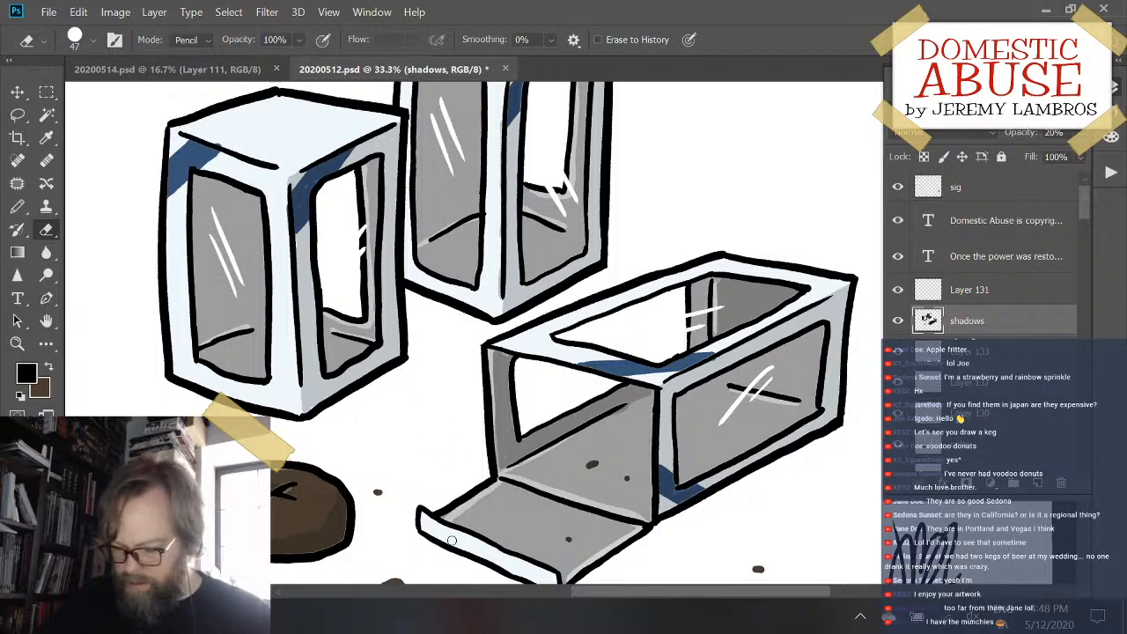
{"action": "key", "text": "b"}
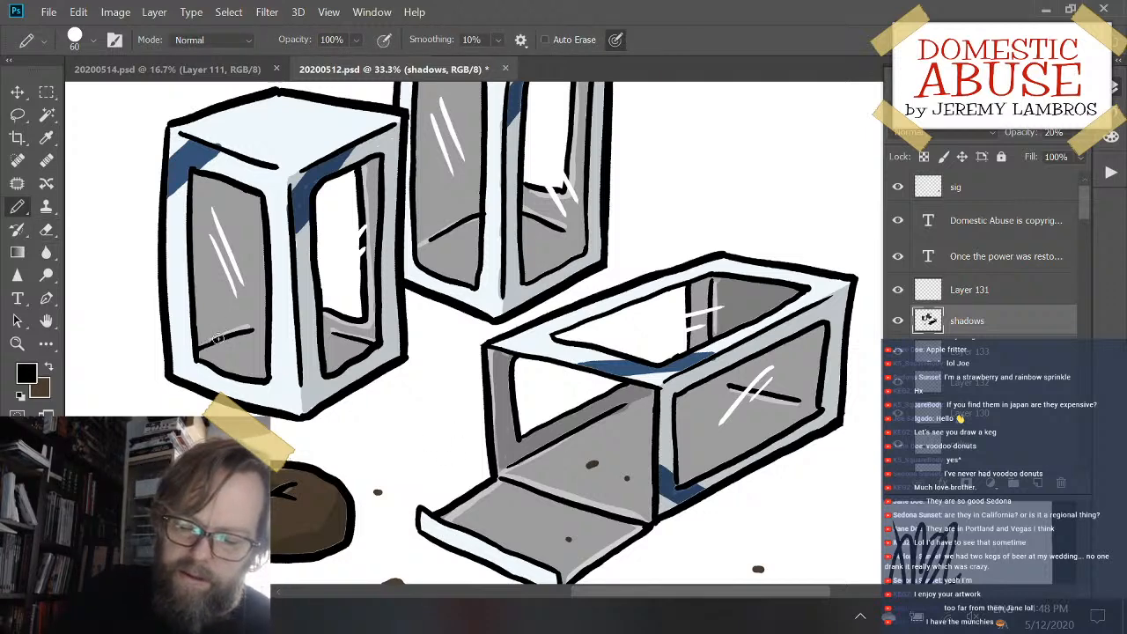
{"action": "left_click_drag", "start_coordinate": [218, 339], "coordinate": [254, 325]}
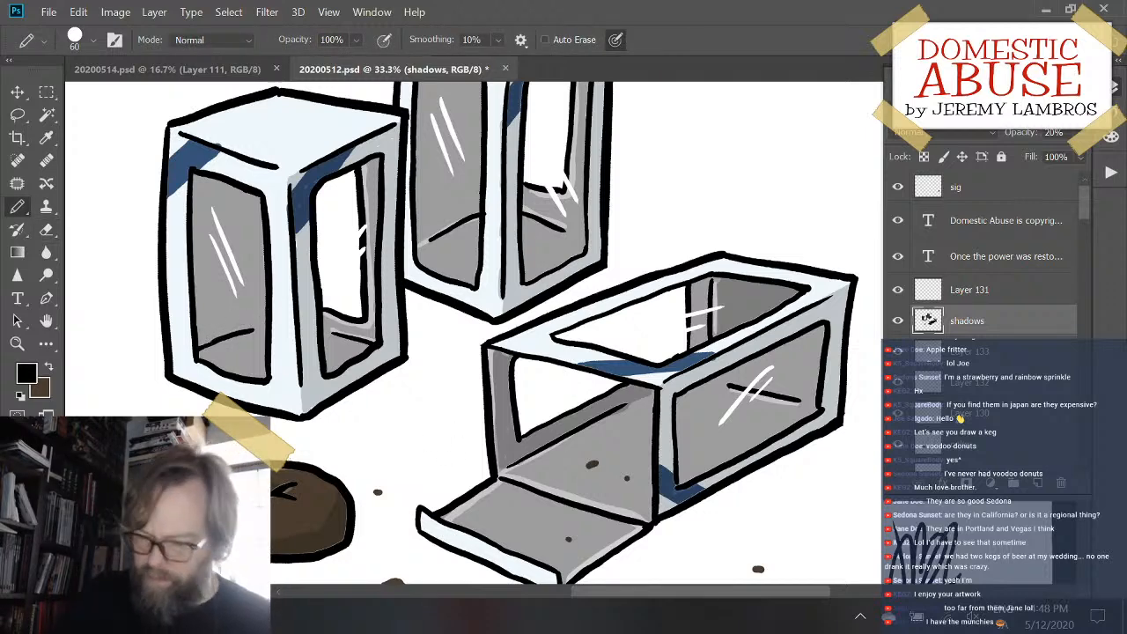
{"action": "left_click", "coordinate": [987, 351]}
{"action": "left_click_drag", "start_coordinate": [194, 344], "coordinate": [255, 317]}
{"action": "key", "text": "ctrl+z"}
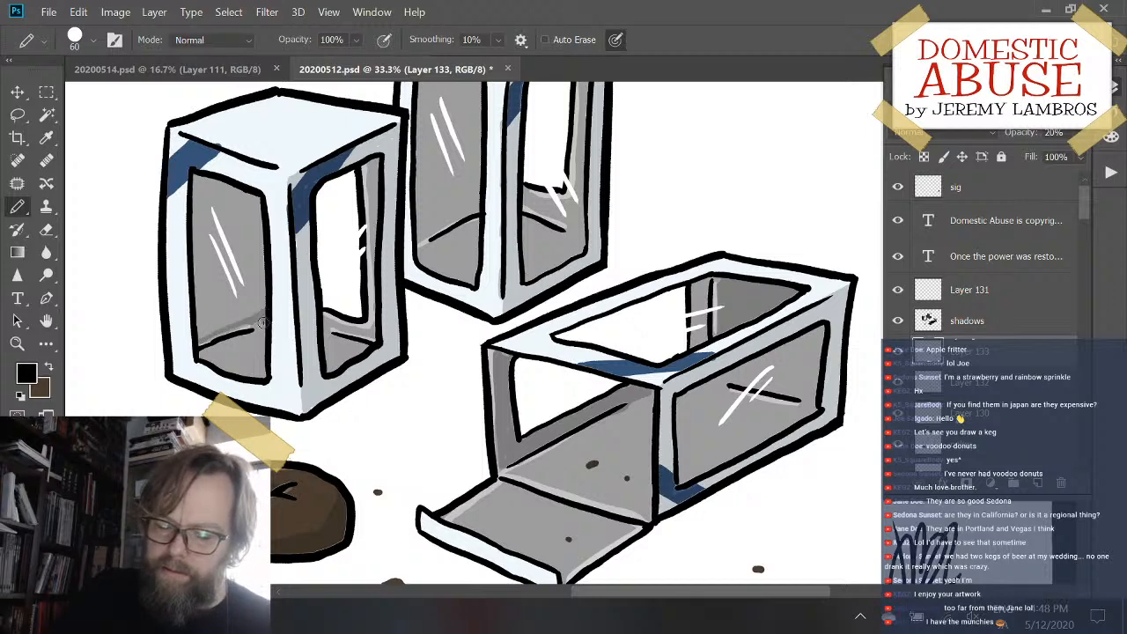
- Fill the inner walls seen through the upright boxes' left windows with extra shade on Layer 133
{"action": "key", "text": "g"}
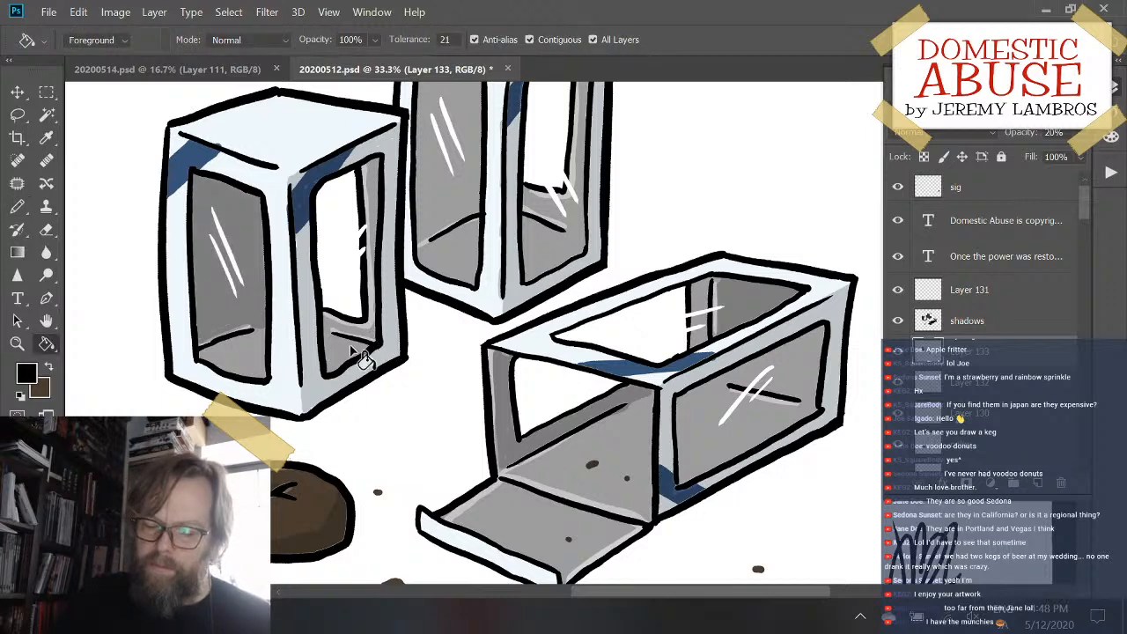
{"action": "left_click_drag", "start_coordinate": [494, 209], "coordinate": [451, 338]}
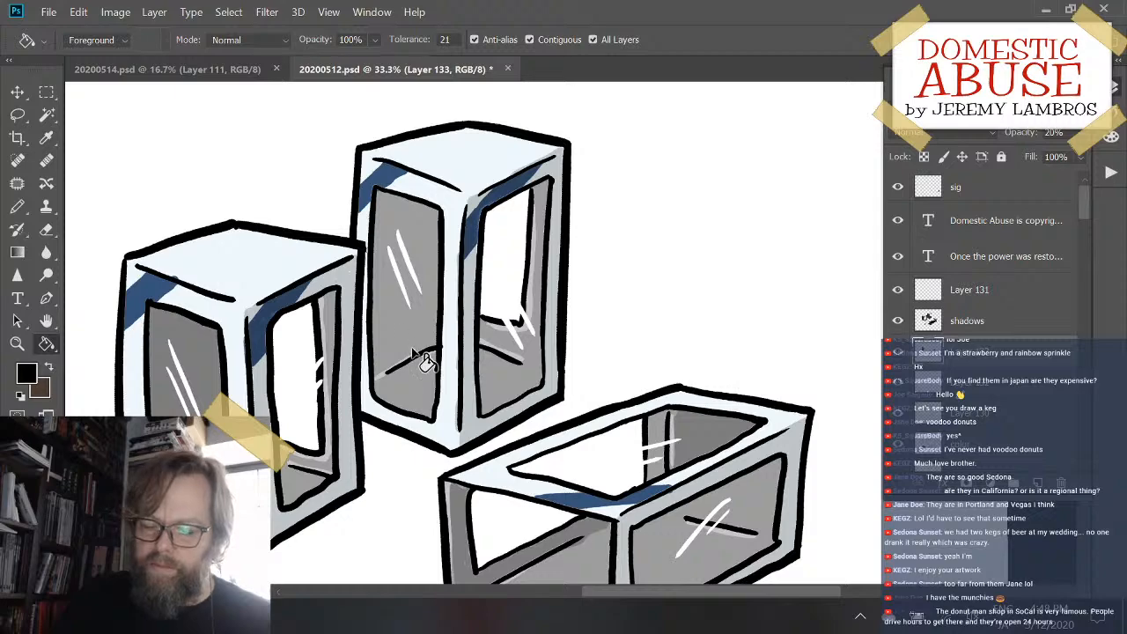
{"action": "left_click", "coordinate": [413, 352]}
{"action": "left_click_drag", "start_coordinate": [687, 317], "coordinate": [633, 176]}
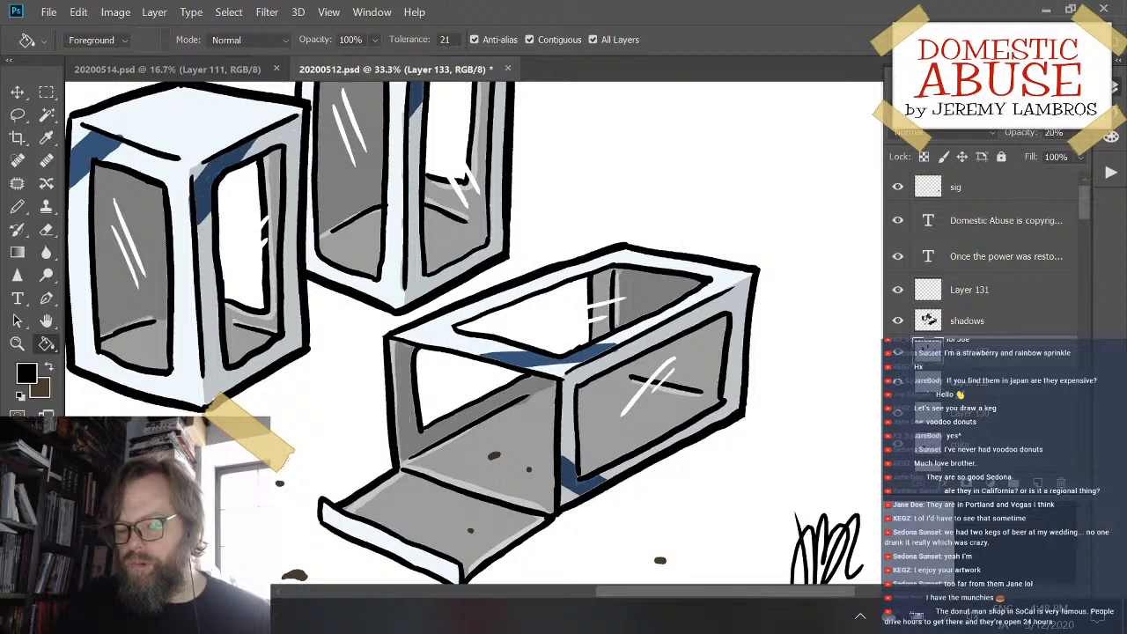
{"action": "right_click", "coordinate": [956, 382]}
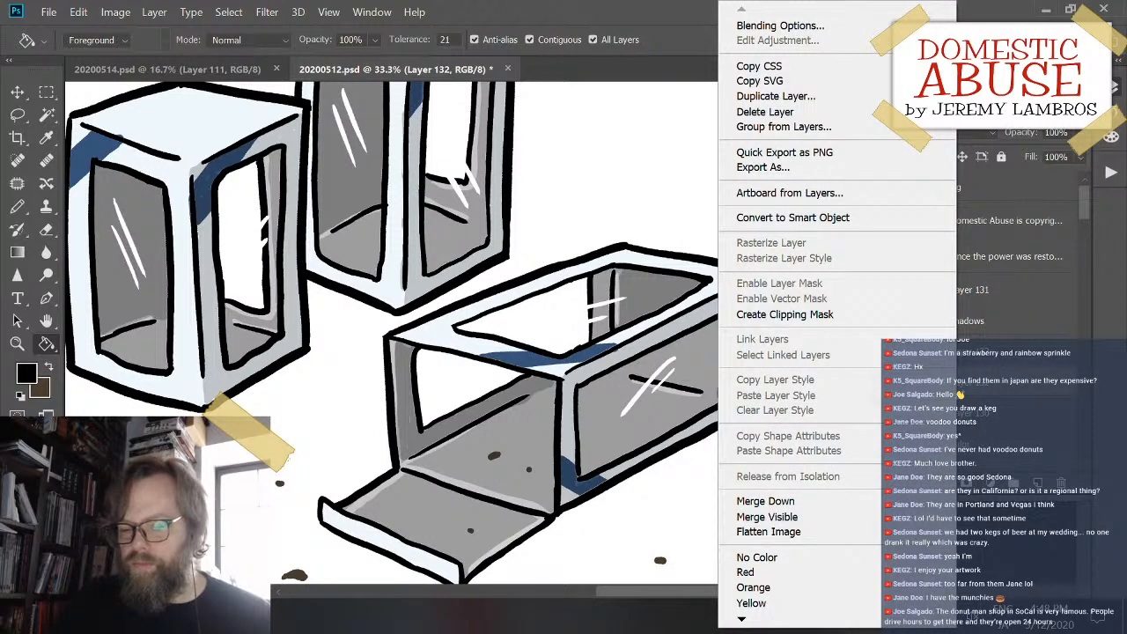
{"action": "key", "text": "Escape"}
{"action": "left_click", "coordinate": [604, 303]}
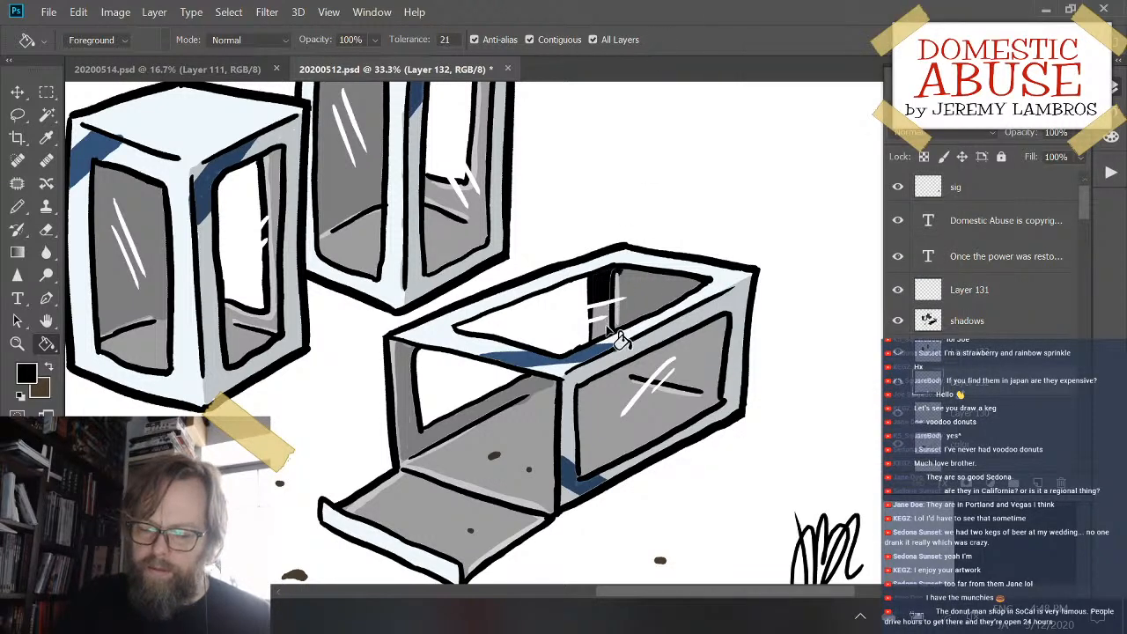
{"action": "key", "text": "ctrl+z"}
{"action": "left_click", "coordinate": [979, 355]}
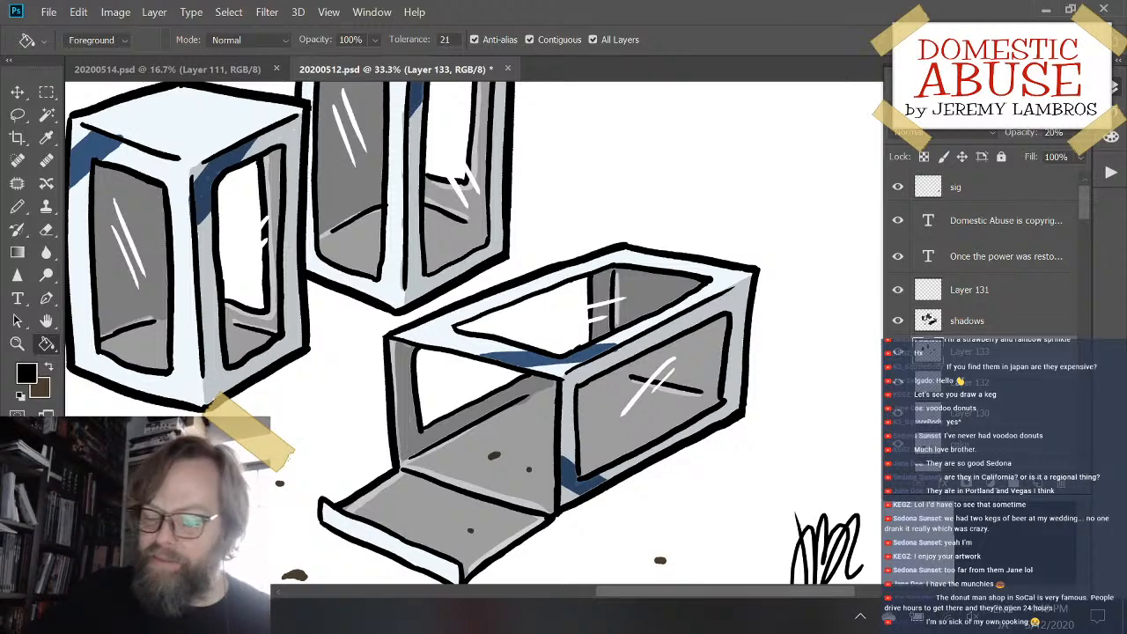
- Stroke extra shade along the back floor edge inside the lying box's long side window and fill the wall area above it
{"action": "mouse_move", "coordinate": [647, 433]}
{"action": "left_mouse_down"}
{"action": "mouse_move", "coordinate": [680, 416]}
{"action": "mouse_move", "coordinate": [663, 424]}
{"action": "left_mouse_up"}
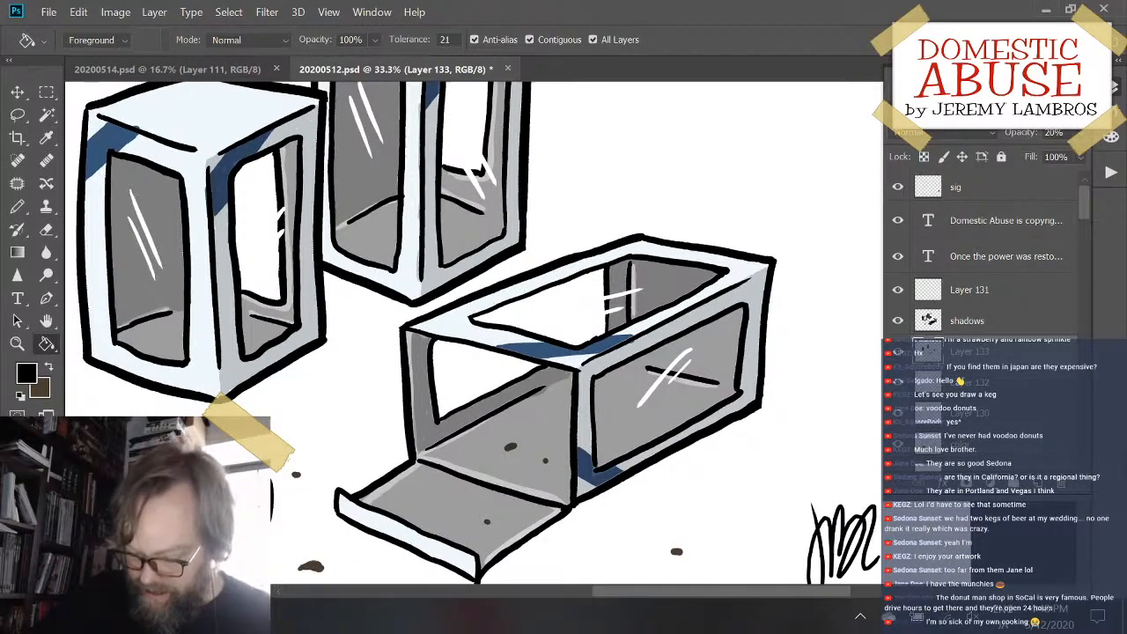
{"action": "key", "text": "b"}
{"action": "left_click_drag", "start_coordinate": [625, 360], "coordinate": [734, 381]}
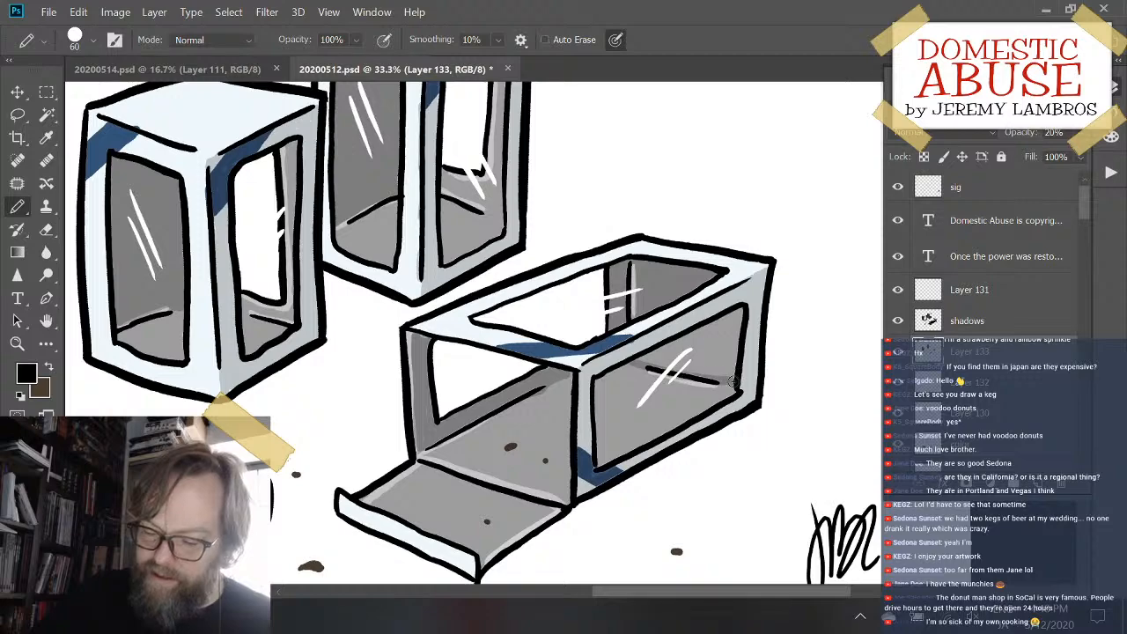
{"action": "key", "text": "g"}
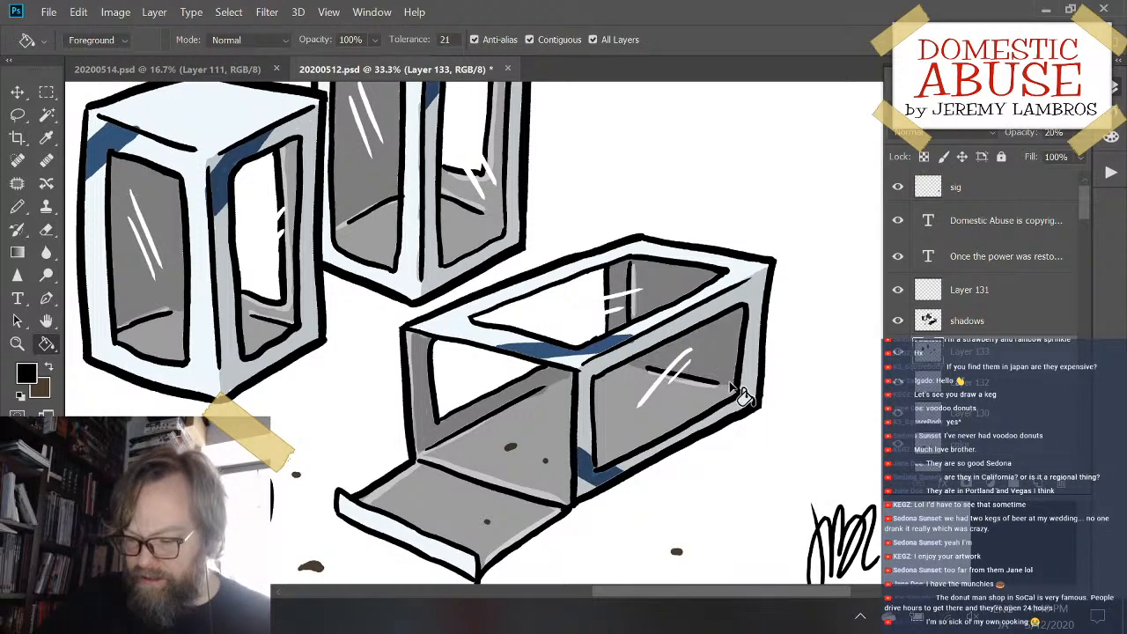
{"action": "mouse_move", "coordinate": [504, 405]}
{"action": "left_mouse_down"}
{"action": "mouse_move", "coordinate": [661, 480]}
{"action": "mouse_move", "coordinate": [597, 444]}
{"action": "left_mouse_up"}
- Outline the floor edge inside the rear upright box's right window with extra shade and fill the enclosed inner wall
{"action": "mouse_move", "coordinate": [637, 349]}
{"action": "left_mouse_down"}
{"action": "mouse_move", "coordinate": [566, 501]}
{"action": "mouse_move", "coordinate": [608, 449]}
{"action": "mouse_move", "coordinate": [580, 459]}
{"action": "left_mouse_up"}
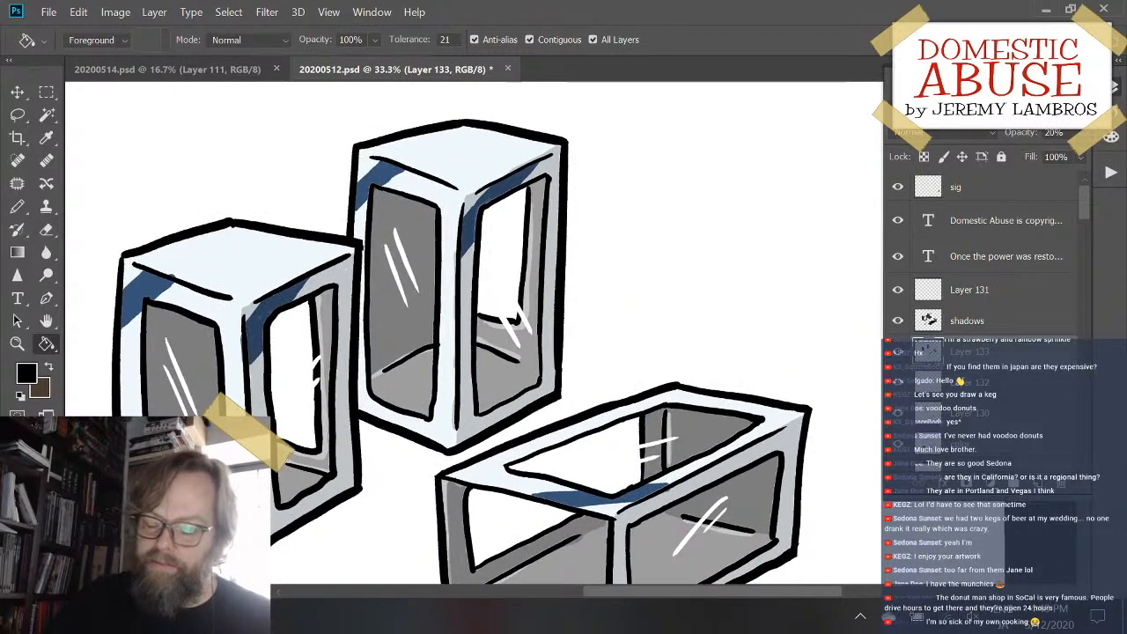
{"action": "key", "text": "b"}
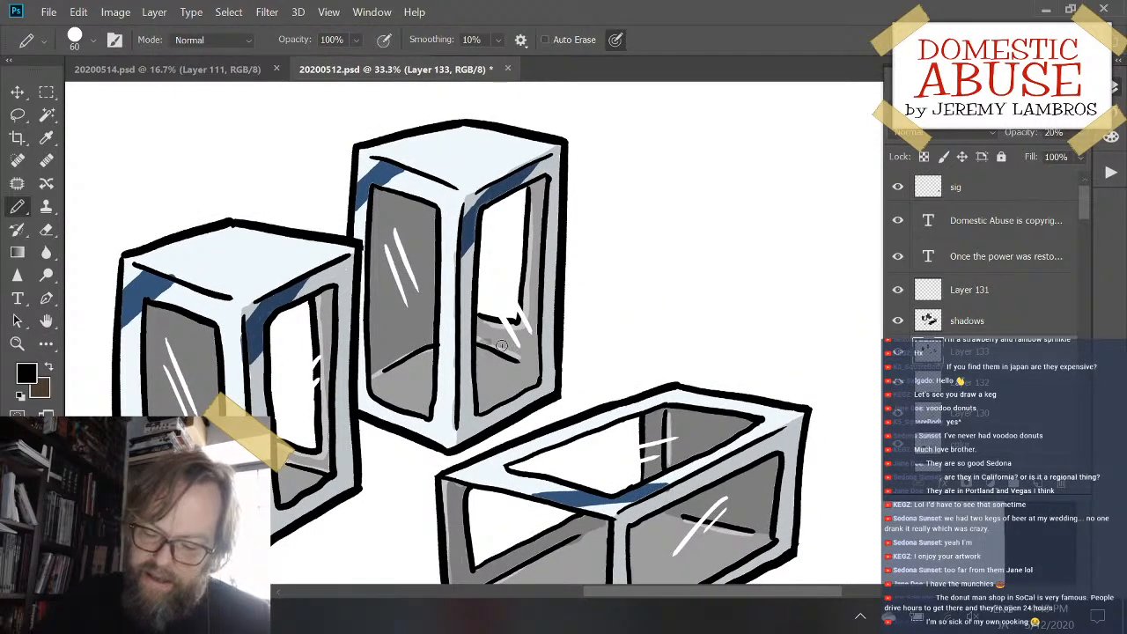
{"action": "left_click_drag", "start_coordinate": [486, 340], "coordinate": [553, 374]}
{"action": "key", "text": "ctrl+z"}
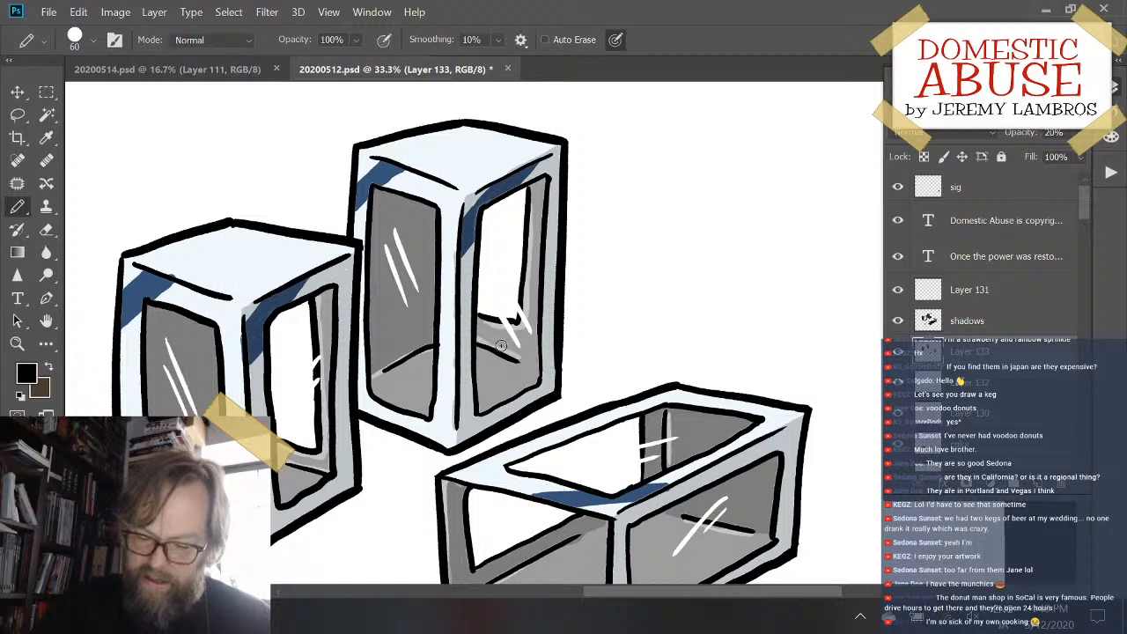
{"action": "left_click_drag", "start_coordinate": [501, 345], "coordinate": [541, 363]}
{"action": "key", "text": "ctrl+z"}
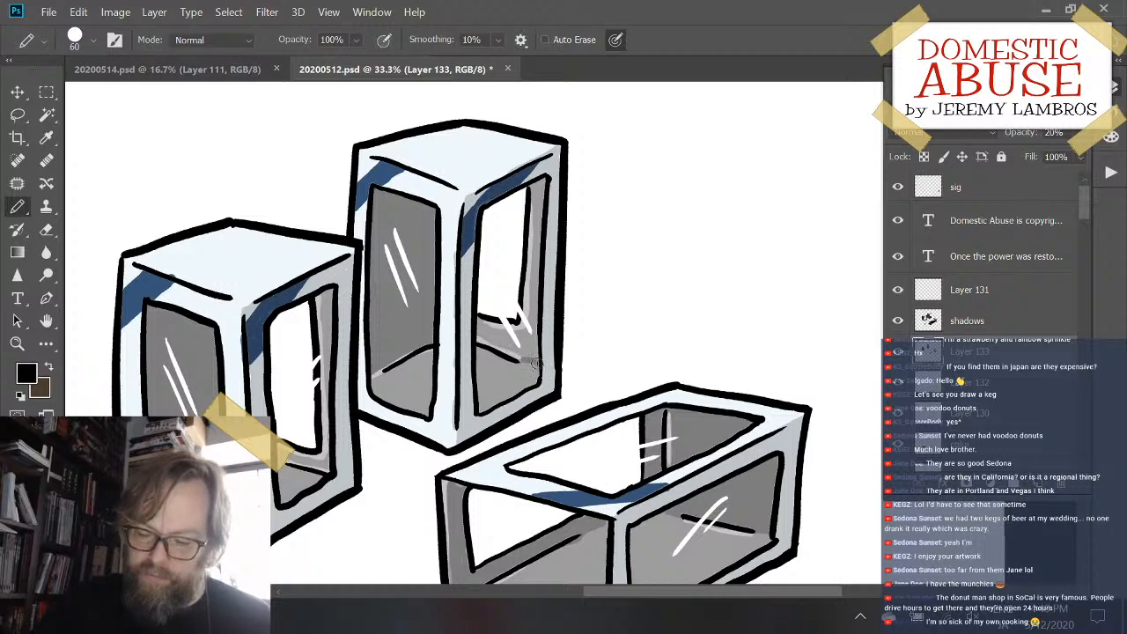
{"action": "key", "text": "g"}
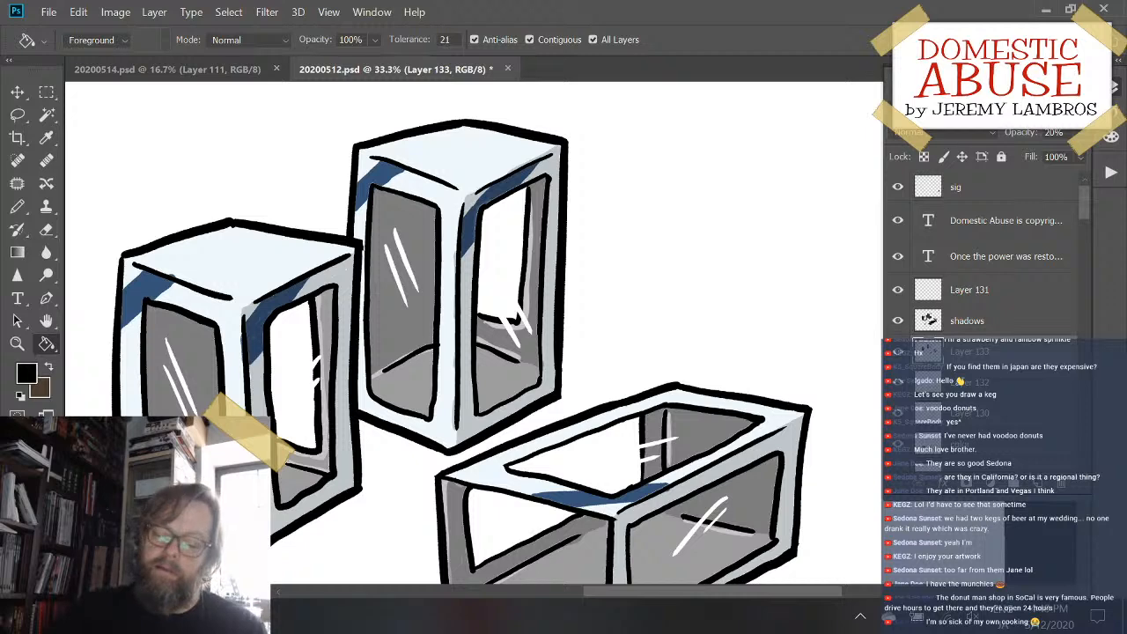
- On the shadows layer, stroke white along the upper edge of the shaded side face on each of the three boxes
{"action": "left_click_drag", "start_coordinate": [461, 432], "coordinate": [473, 377]}
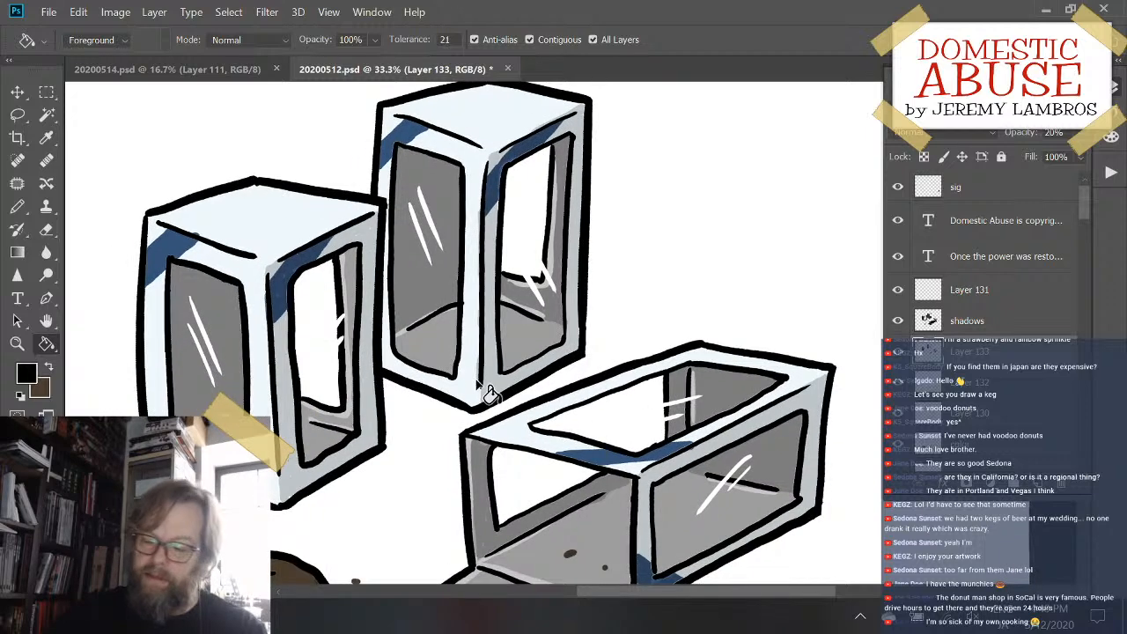
{"action": "left_click", "coordinate": [1019, 319]}
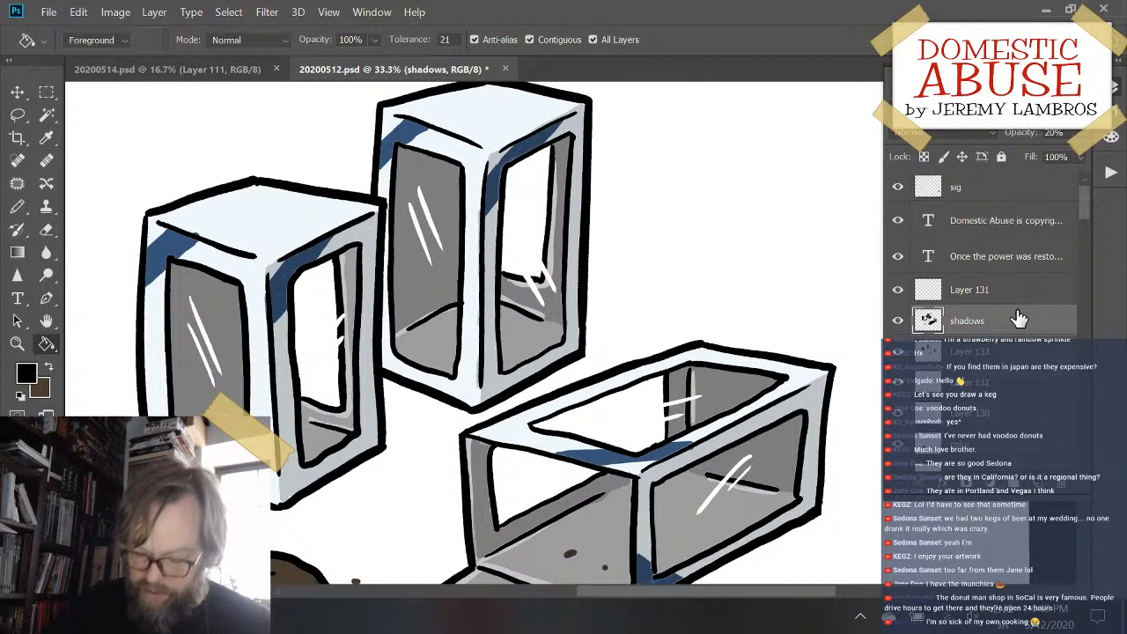
{"action": "key", "text": "x"}
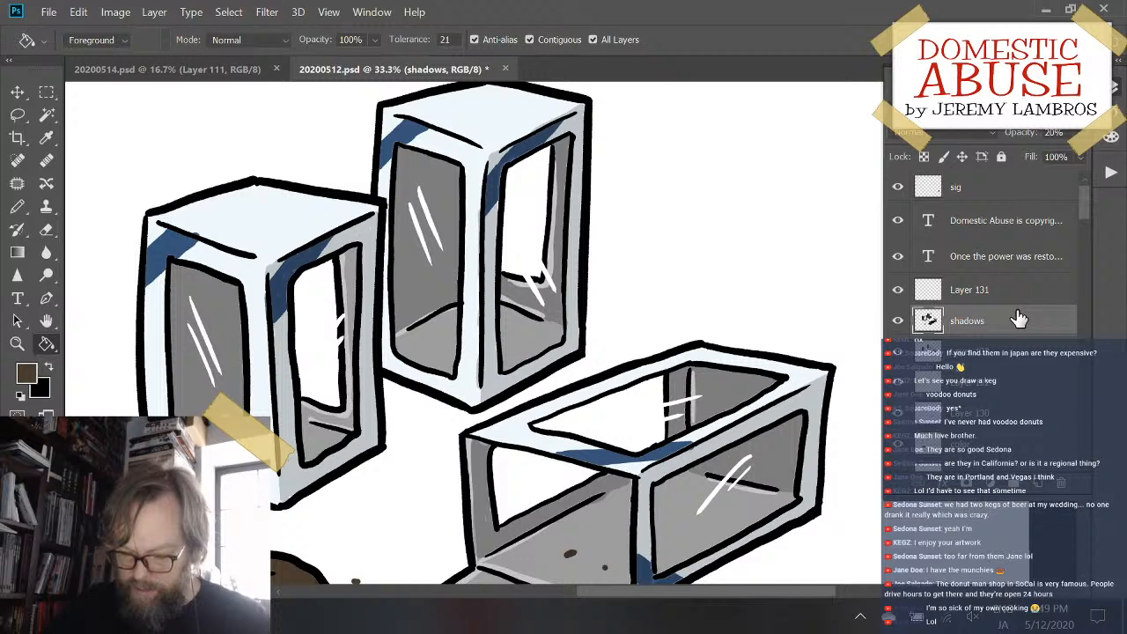
{"action": "key", "text": "b"}
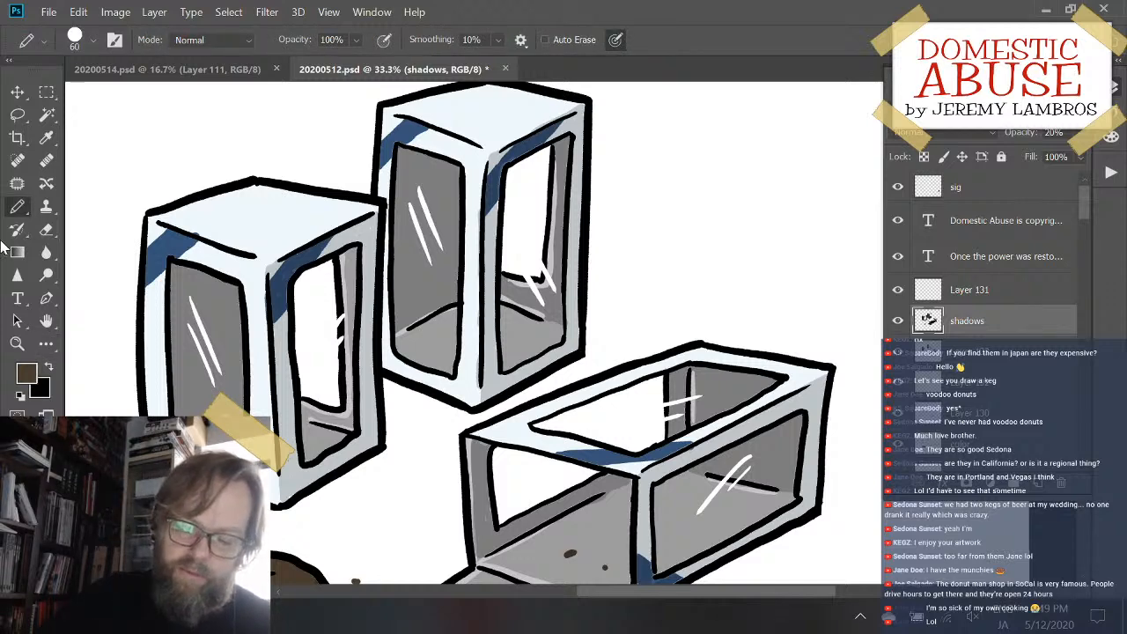
{"action": "left_click", "coordinate": [22, 394]}
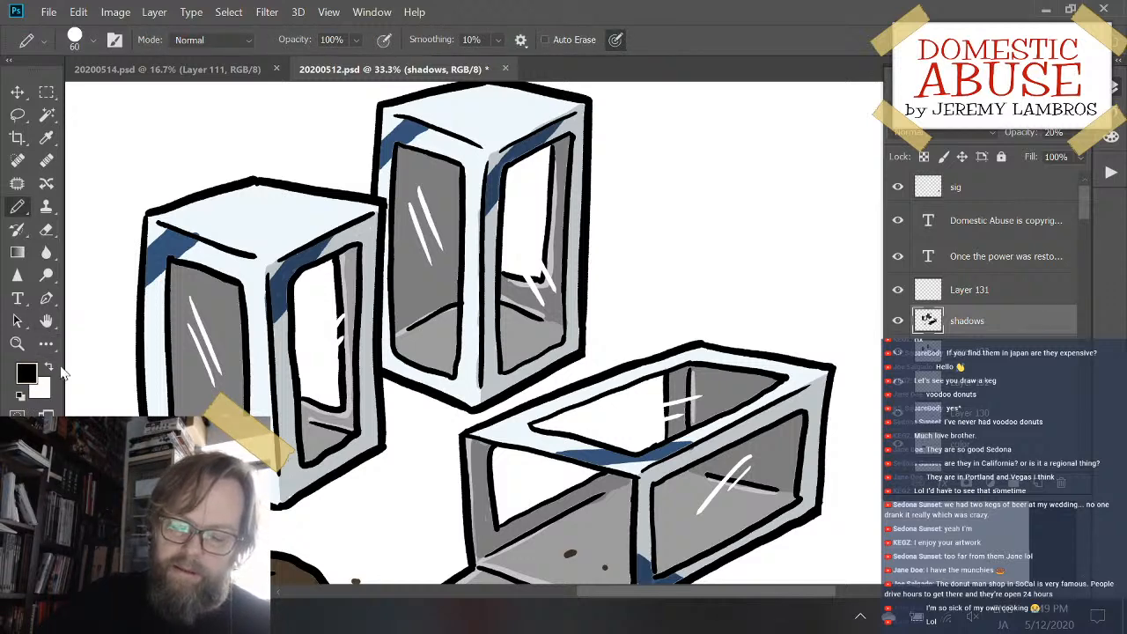
{"action": "left_click", "coordinate": [50, 368]}
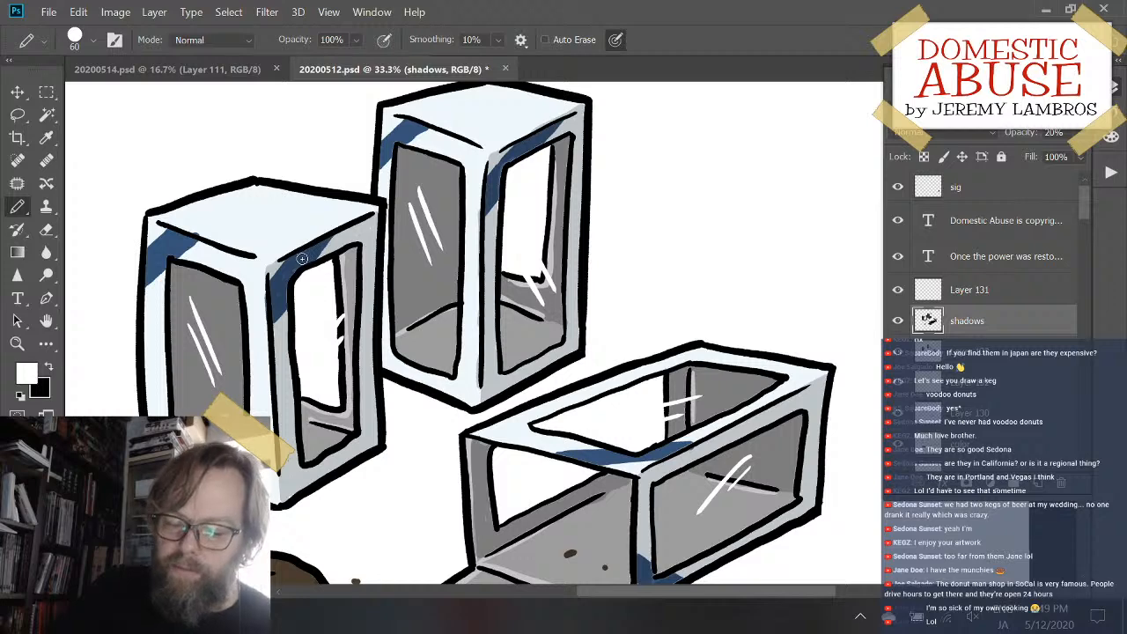
{"action": "left_click_drag", "start_coordinate": [275, 265], "coordinate": [376, 218]}
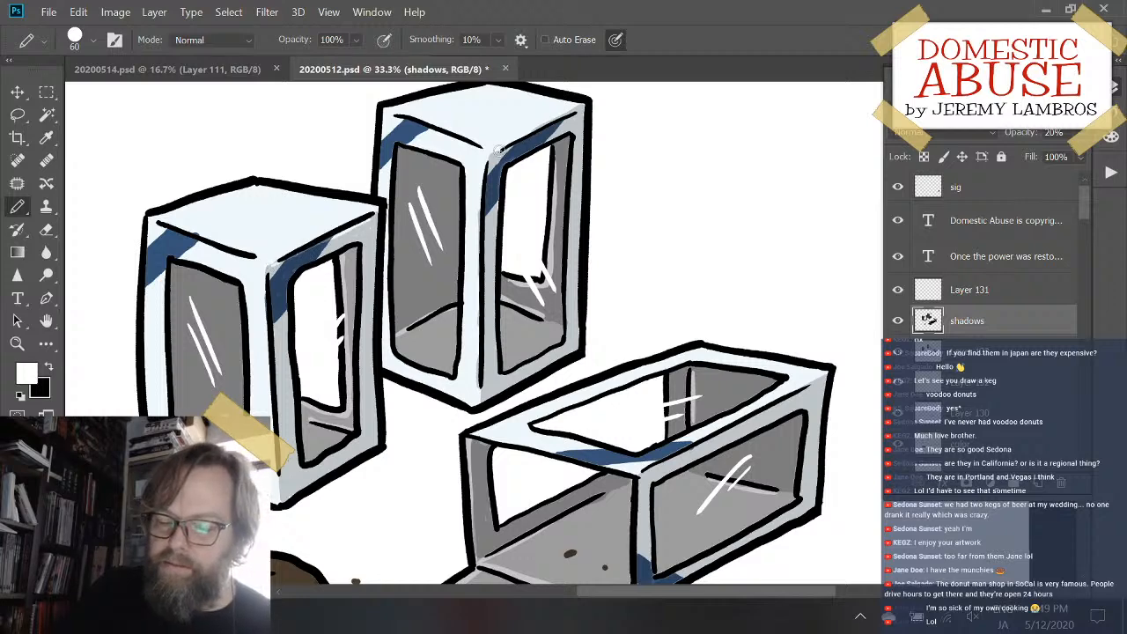
{"action": "left_click_drag", "start_coordinate": [499, 151], "coordinate": [582, 114]}
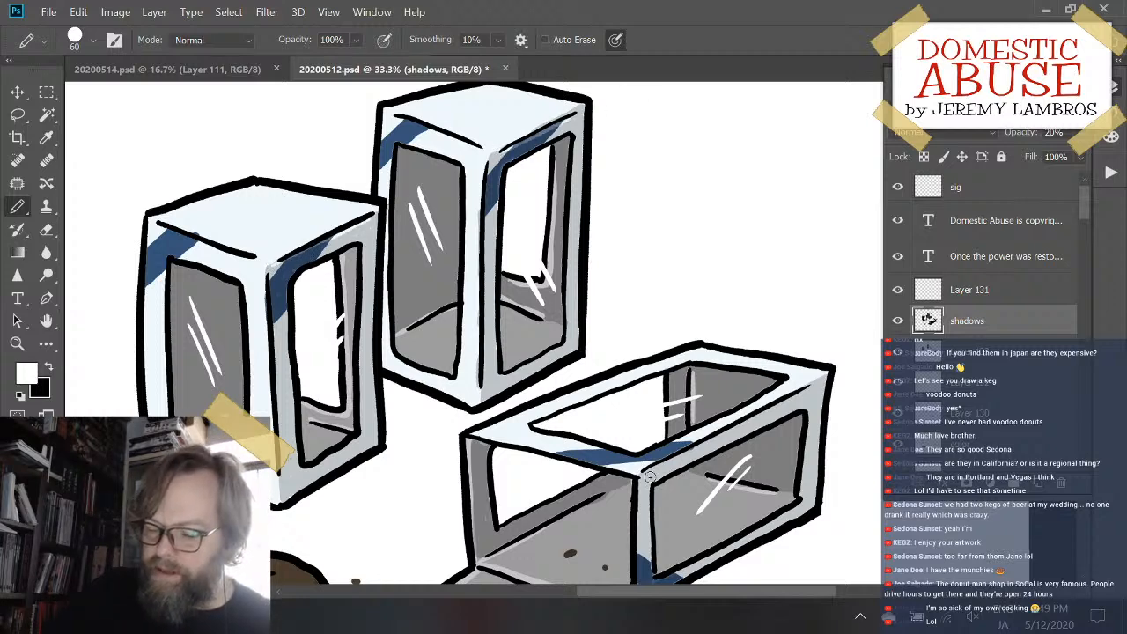
{"action": "left_click_drag", "start_coordinate": [649, 476], "coordinate": [797, 396]}
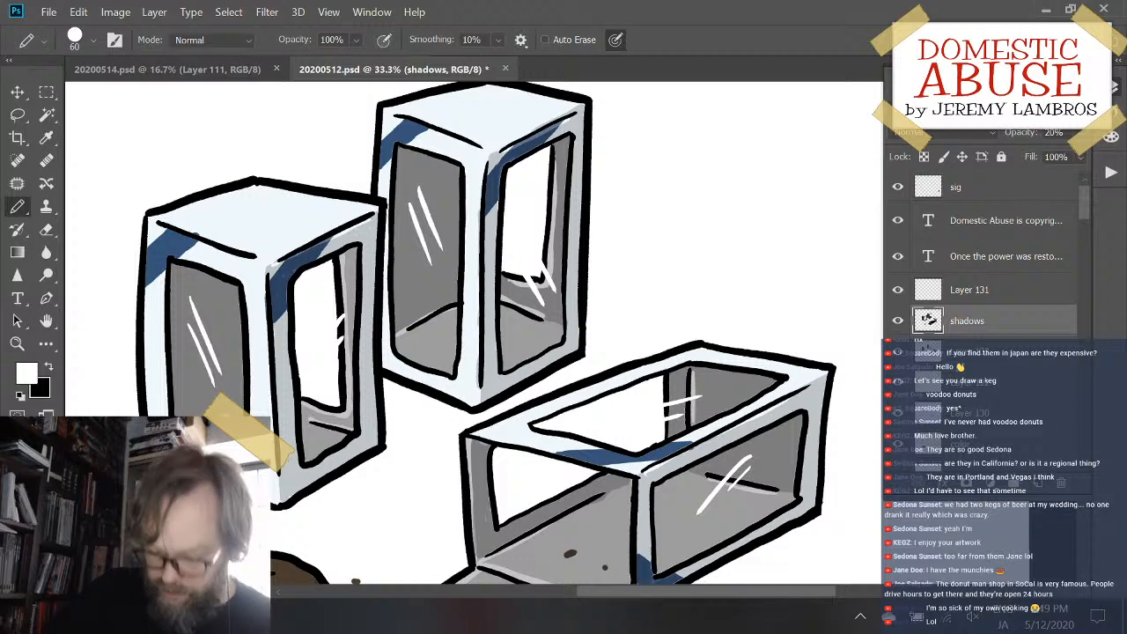
- Redo the white highlight stroke along the upper edge of the lying box's shaded side face
{"action": "key", "text": "ctrl+z"}
{"action": "left_click_drag", "start_coordinate": [655, 472], "coordinate": [811, 388]}
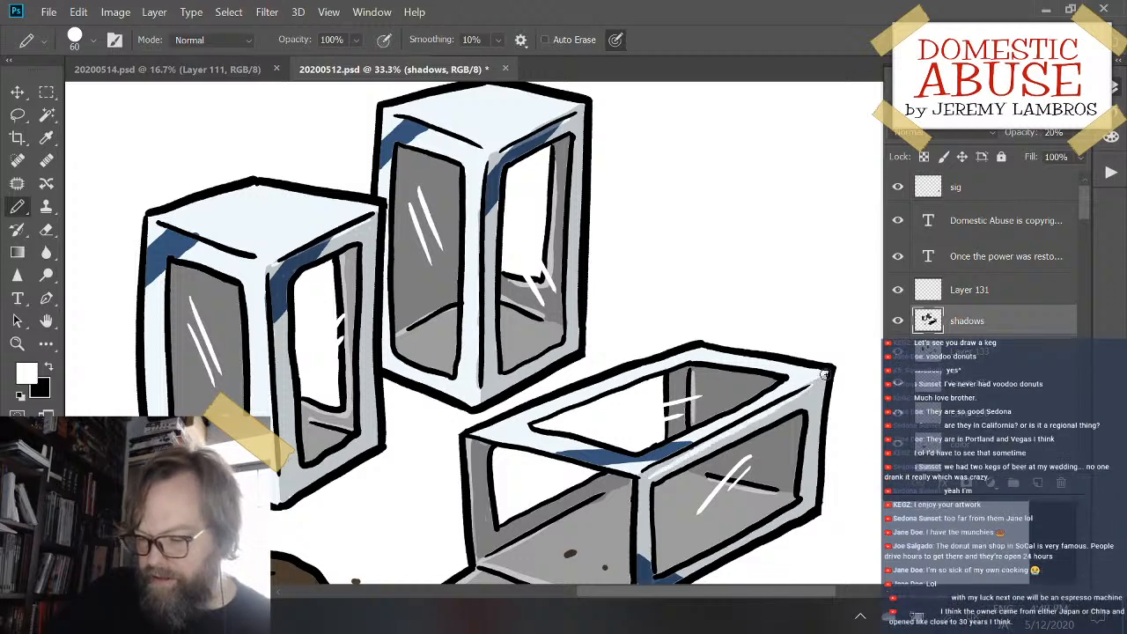
{"action": "key", "text": "ctrl+z"}
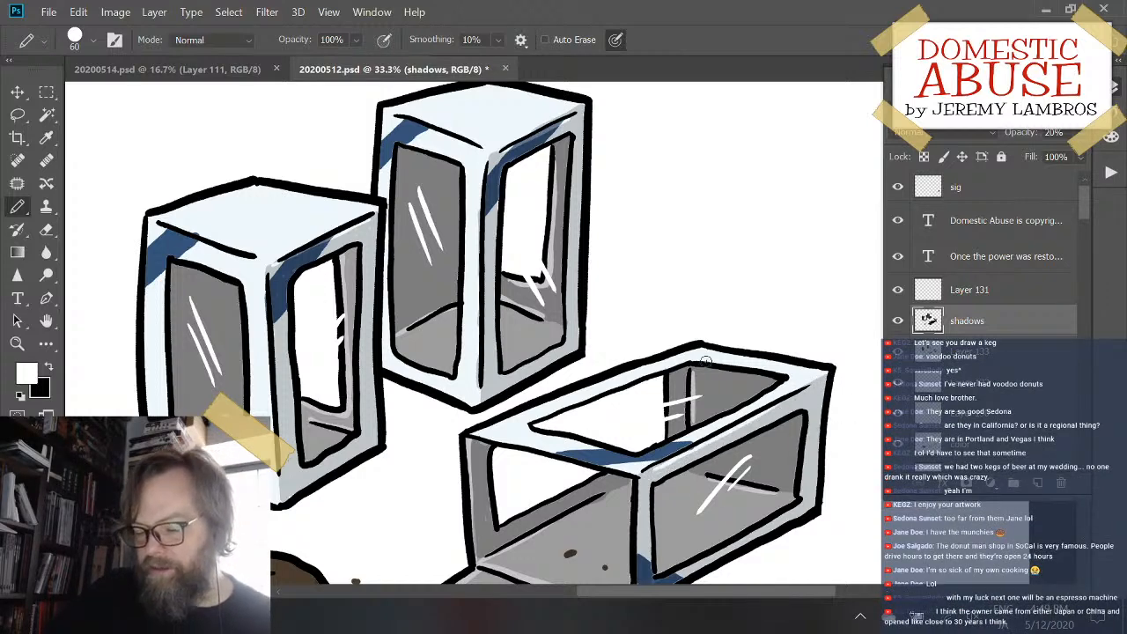
- Stroke white highlights along the frame edges of the rear and front upright boxes on the shadows layer
{"action": "left_click_drag", "start_coordinate": [709, 475], "coordinate": [684, 410]}
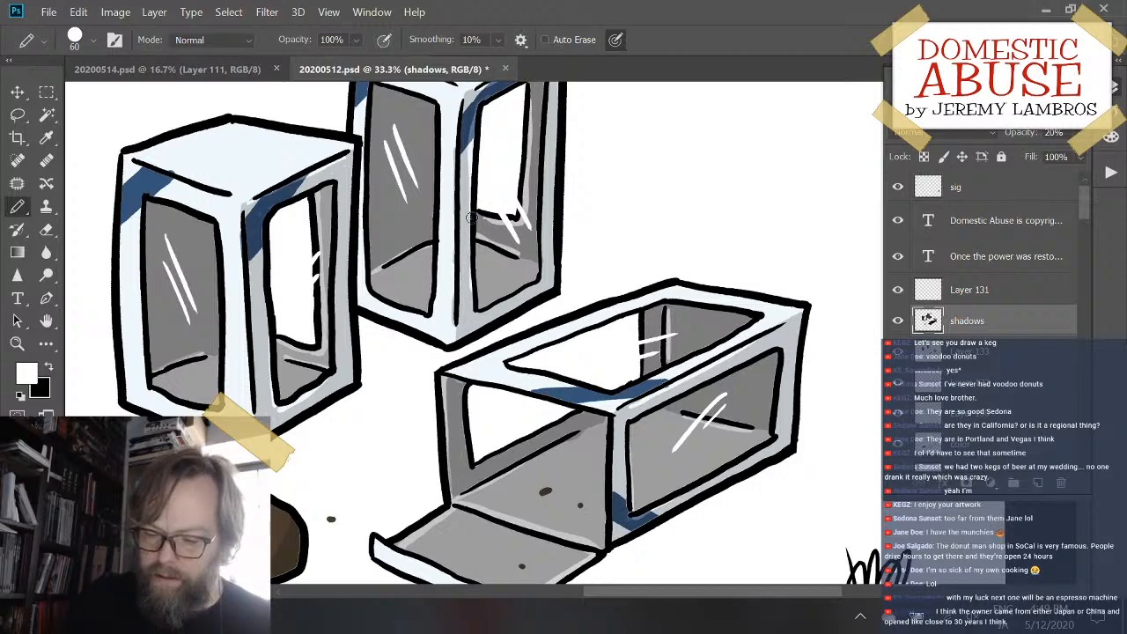
{"action": "left_click_drag", "start_coordinate": [480, 317], "coordinate": [545, 267]}
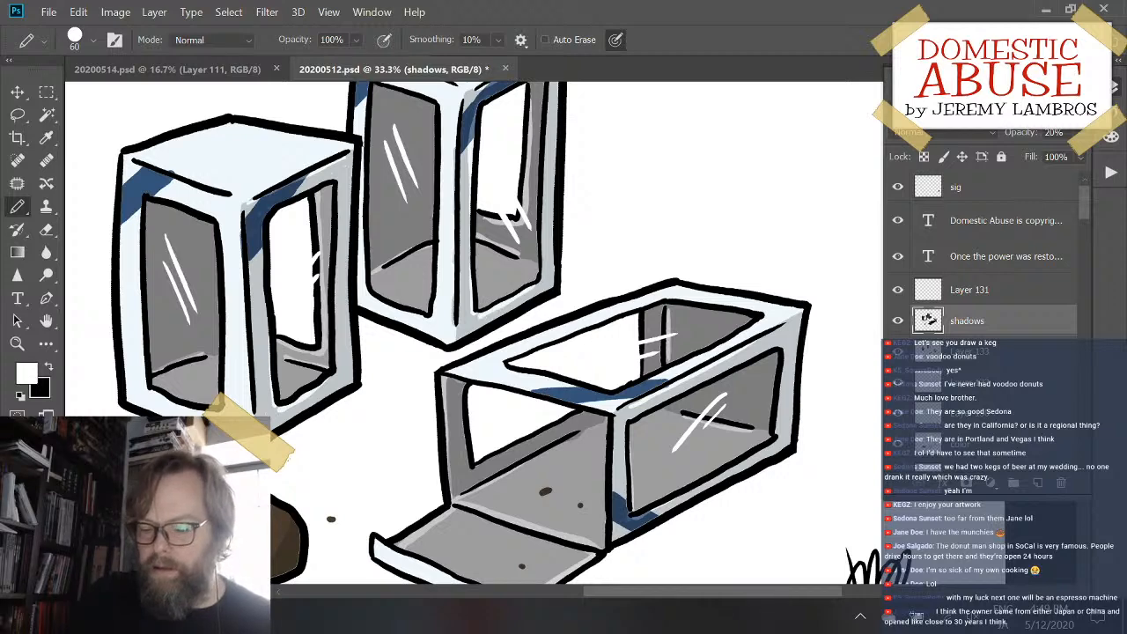
{"action": "left_click_drag", "start_coordinate": [125, 169], "coordinate": [124, 253]}
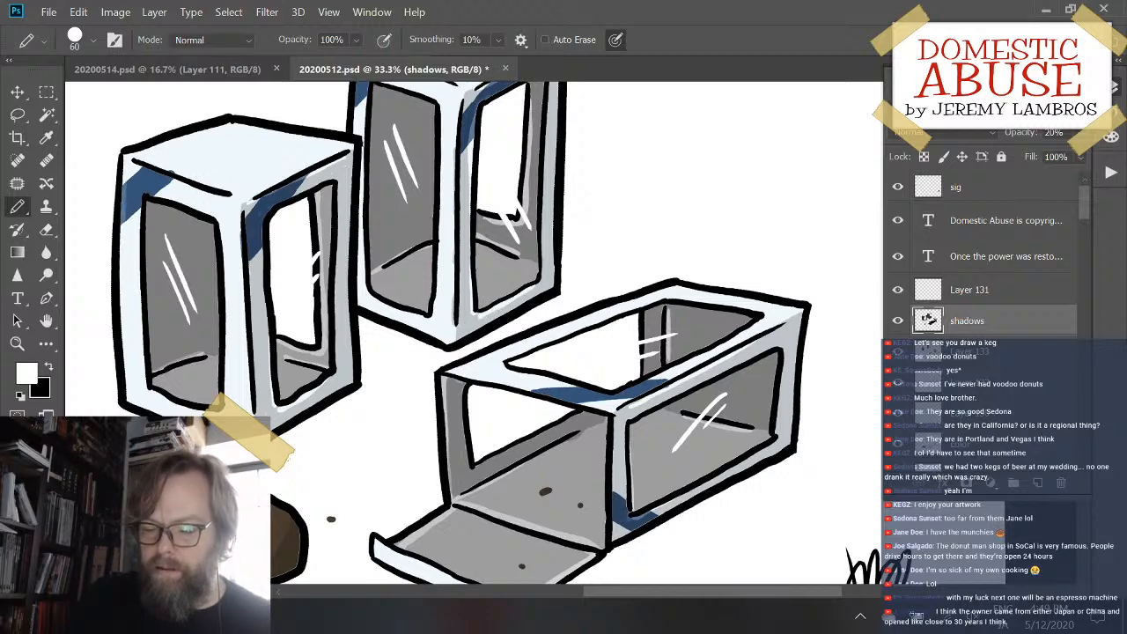
{"action": "scroll", "coordinate": [385, 143], "scroll_direction": "up", "scroll_amount": 3}
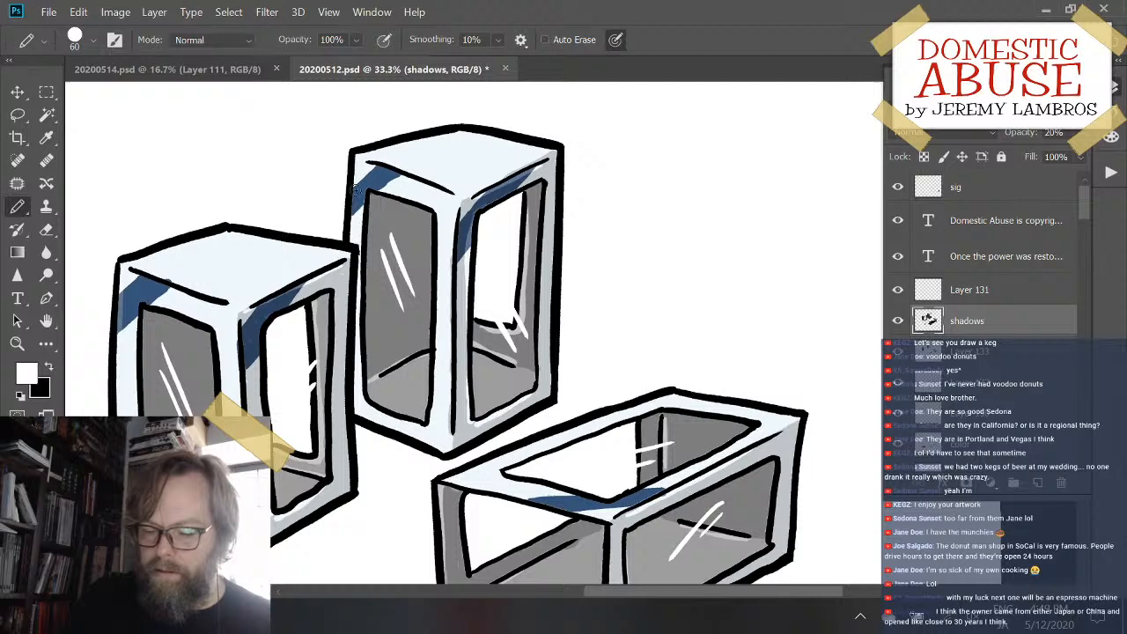
{"action": "left_click_drag", "start_coordinate": [370, 165], "coordinate": [399, 178]}
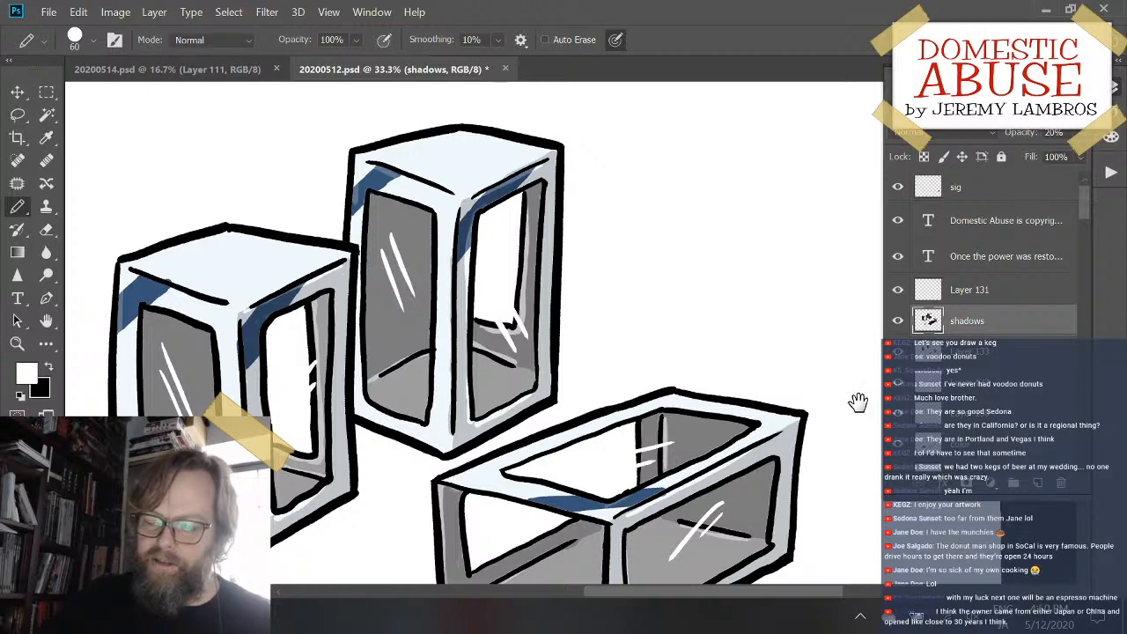
- Switch the drawing color to black and paint a cast shadow on the ground beside the brown cake
{"action": "left_click_drag", "start_coordinate": [857, 403], "coordinate": [813, 334]}
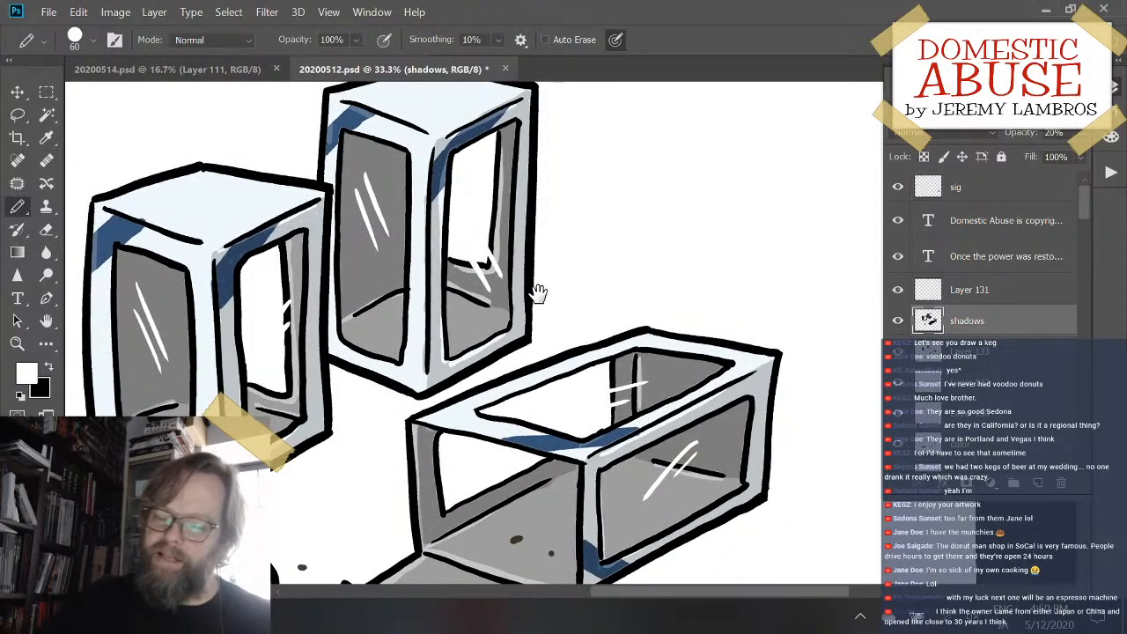
{"action": "mouse_move", "coordinate": [535, 289]}
{"action": "left_mouse_down"}
{"action": "mouse_move", "coordinate": [644, 314]}
{"action": "mouse_move", "coordinate": [646, 238]}
{"action": "left_mouse_up"}
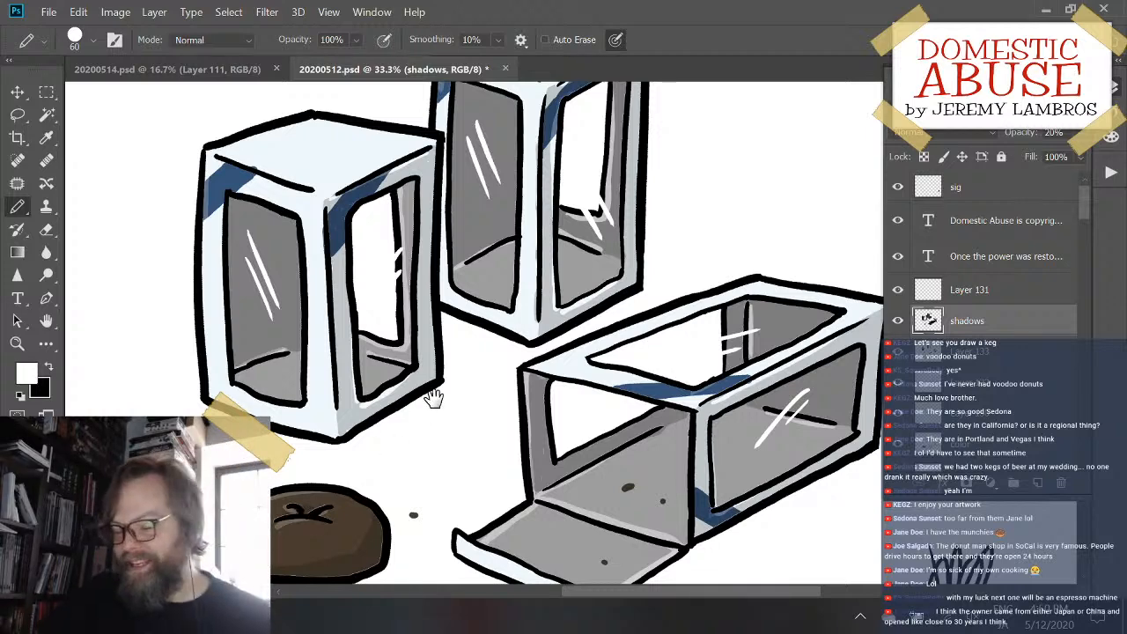
{"action": "left_click_drag", "start_coordinate": [511, 437], "coordinate": [439, 430]}
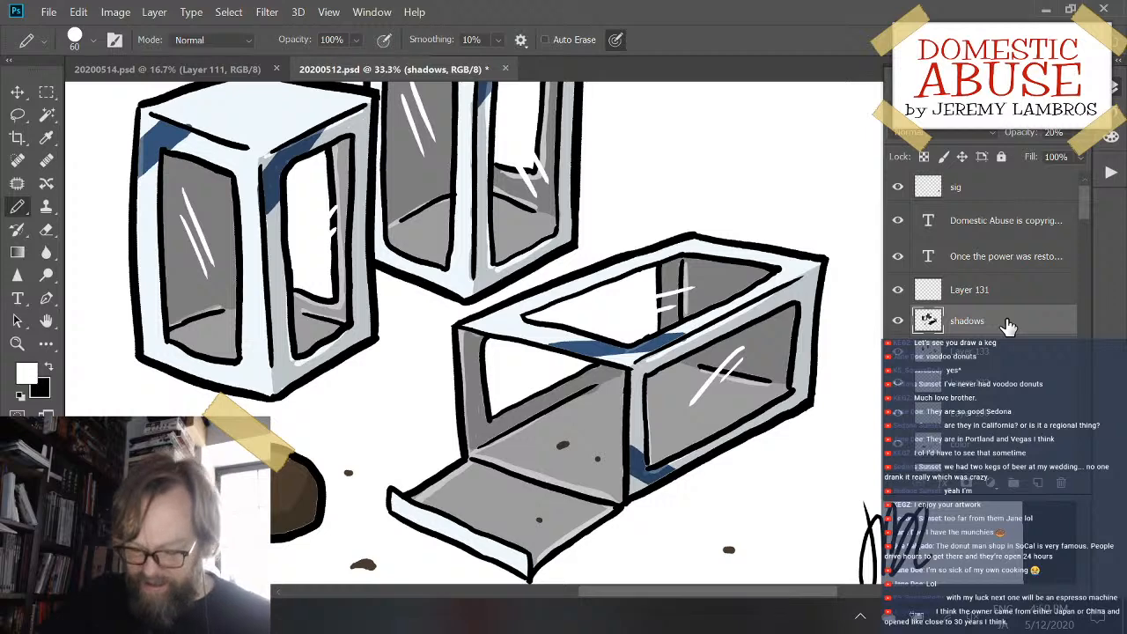
{"action": "key", "text": "x"}
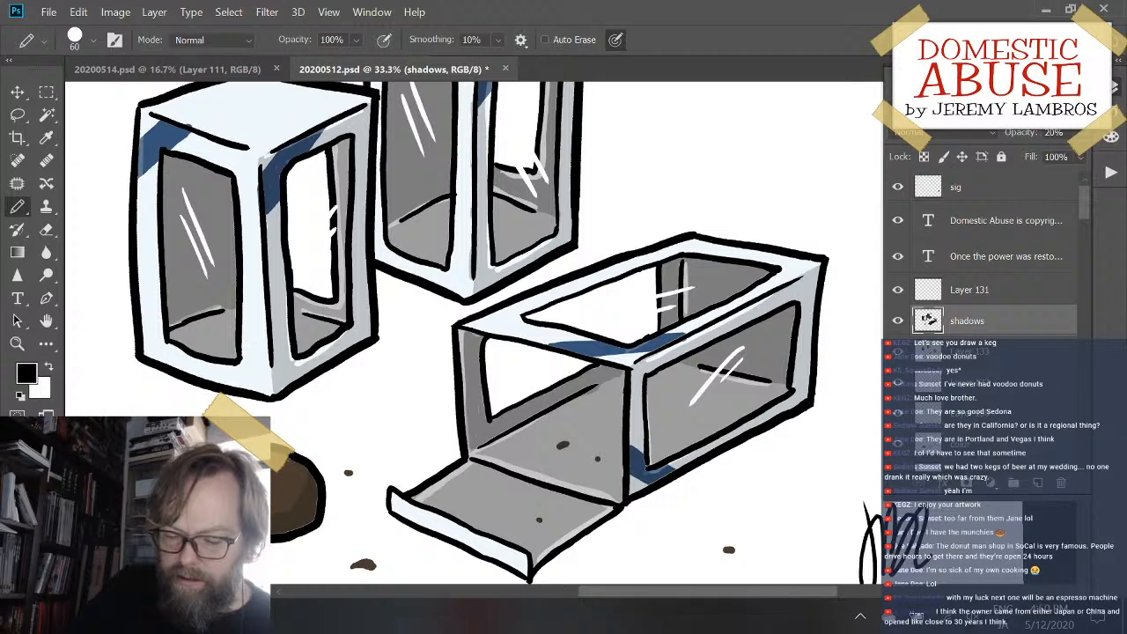
{"action": "mouse_move", "coordinate": [308, 535]}
{"action": "left_mouse_down"}
{"action": "mouse_move", "coordinate": [339, 519]}
{"action": "mouse_move", "coordinate": [352, 479]}
{"action": "mouse_move", "coordinate": [345, 492]}
{"action": "mouse_move", "coordinate": [325, 492]}
{"action": "mouse_move", "coordinate": [348, 516]}
{"action": "mouse_move", "coordinate": [320, 532]}
{"action": "mouse_move", "coordinate": [324, 500]}
{"action": "left_mouse_up"}
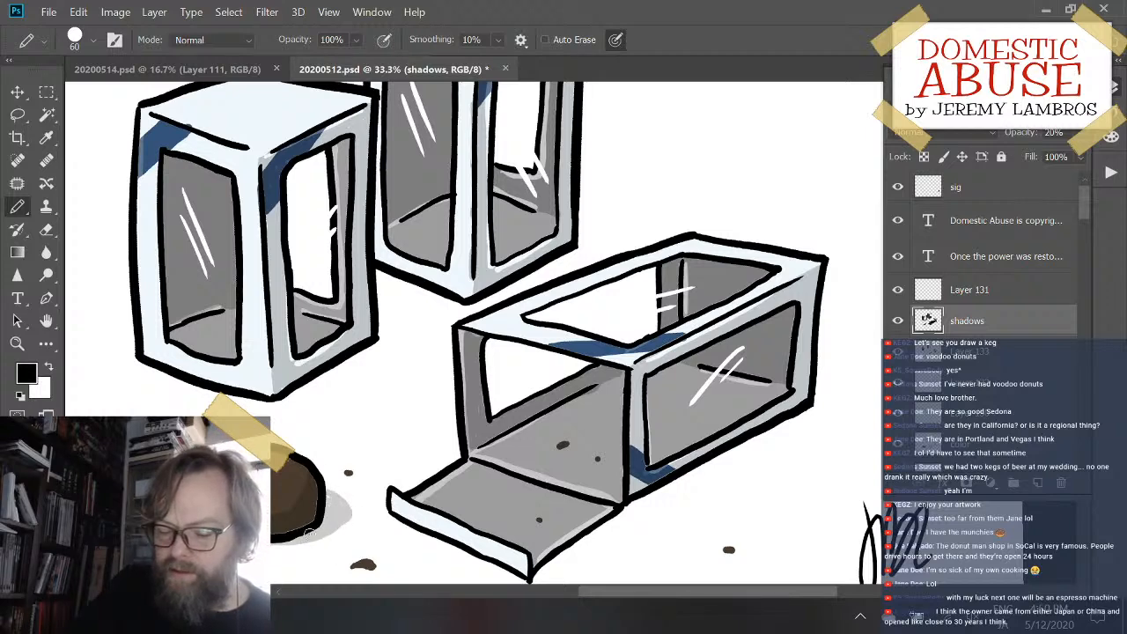
{"action": "mouse_move", "coordinate": [141, 361]}
{"action": "left_mouse_down"}
{"action": "mouse_move", "coordinate": [210, 392]}
{"action": "mouse_move", "coordinate": [283, 398]}
{"action": "mouse_move", "coordinate": [410, 338]}
{"action": "left_mouse_up"}
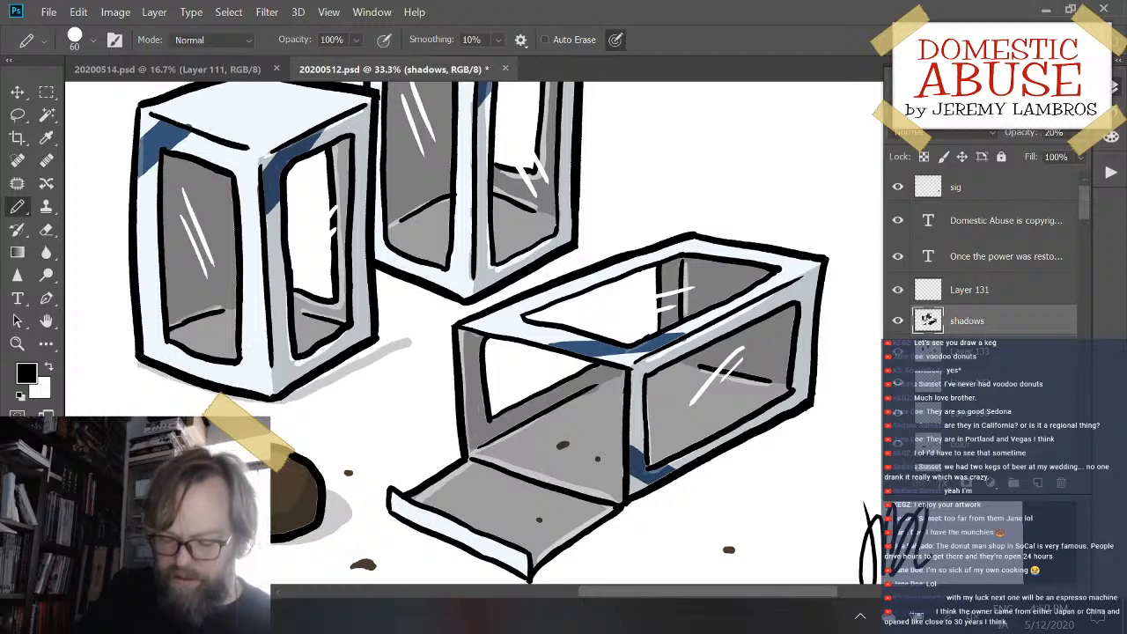
{"action": "key", "text": "ctrl+z"}
{"action": "left_click_drag", "start_coordinate": [142, 361], "coordinate": [218, 388]}
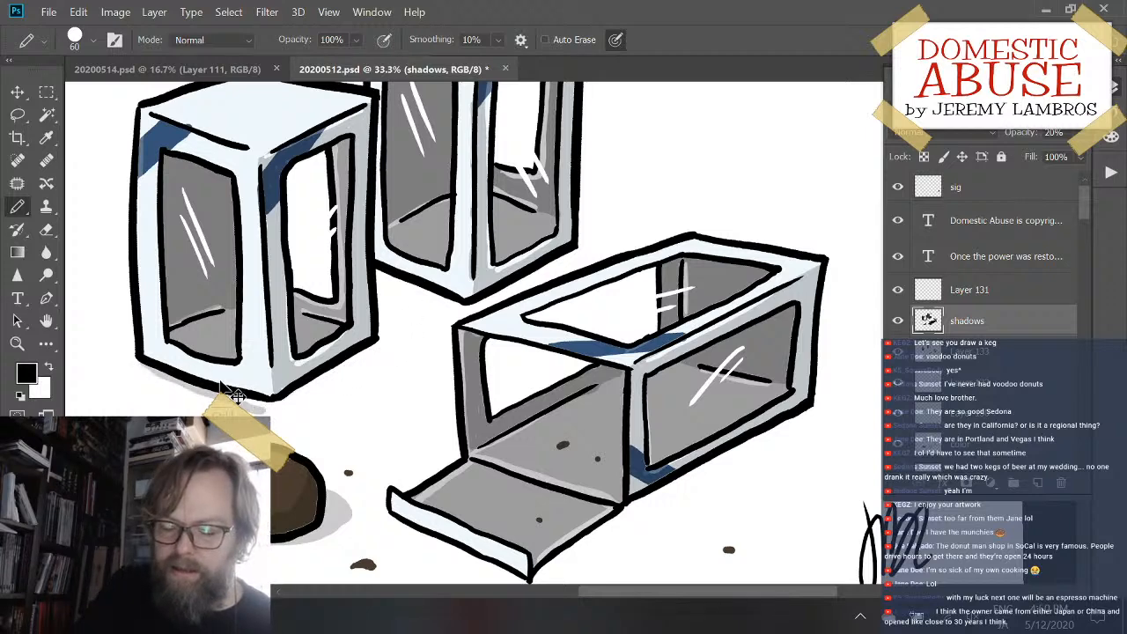
{"action": "key", "text": "ctrl+z"}
- Outline ground shadows along the bases and shaded sides of both upright boxes and fill the outlined areas with black
{"action": "left_click_drag", "start_coordinate": [144, 364], "coordinate": [267, 399]}
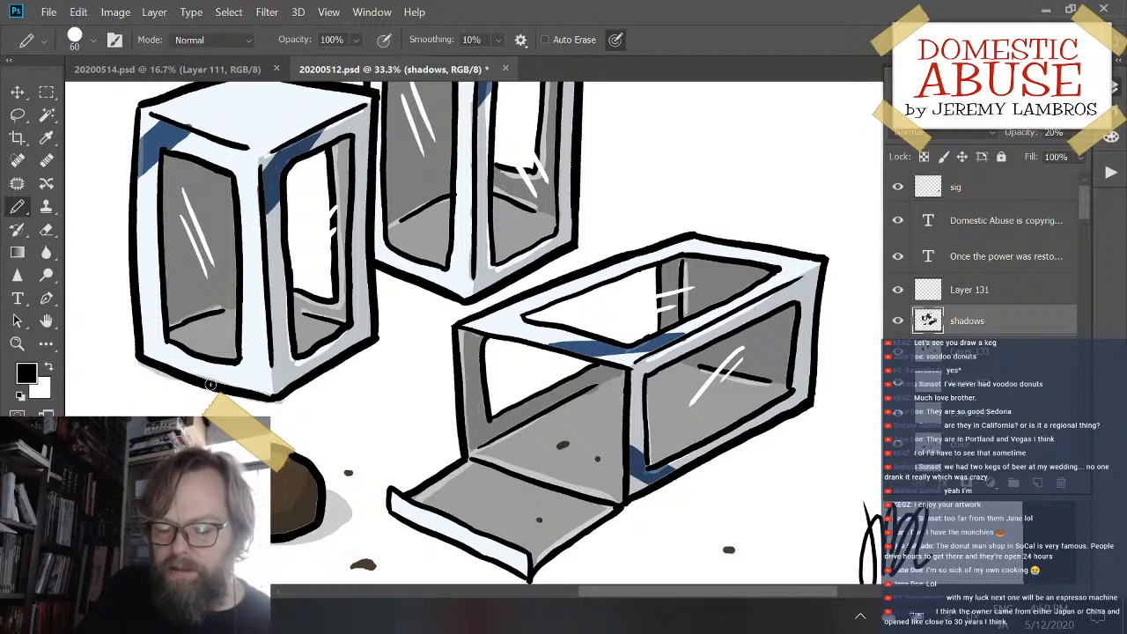
{"action": "mouse_move", "coordinate": [270, 401]}
{"action": "left_mouse_down"}
{"action": "mouse_move", "coordinate": [429, 324]}
{"action": "mouse_move", "coordinate": [409, 339]}
{"action": "left_mouse_up"}
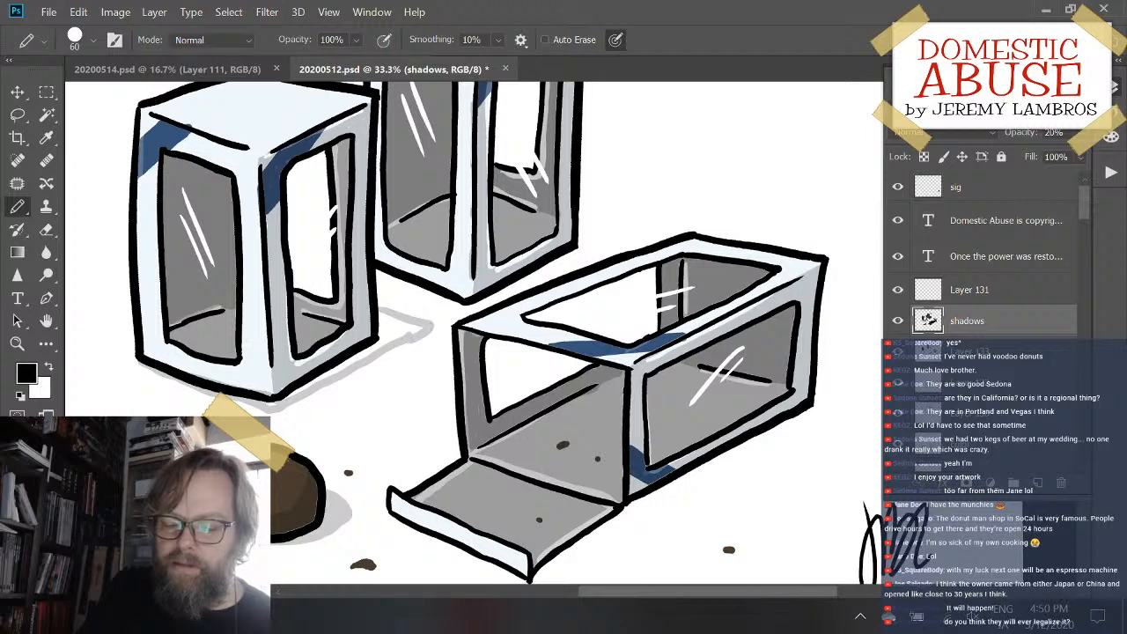
{"action": "mouse_move", "coordinate": [376, 264]}
{"action": "left_mouse_down"}
{"action": "mouse_move", "coordinate": [465, 306]}
{"action": "mouse_move", "coordinate": [611, 229]}
{"action": "mouse_move", "coordinate": [583, 220]}
{"action": "mouse_move", "coordinate": [626, 219]}
{"action": "mouse_move", "coordinate": [617, 235]}
{"action": "left_mouse_up"}
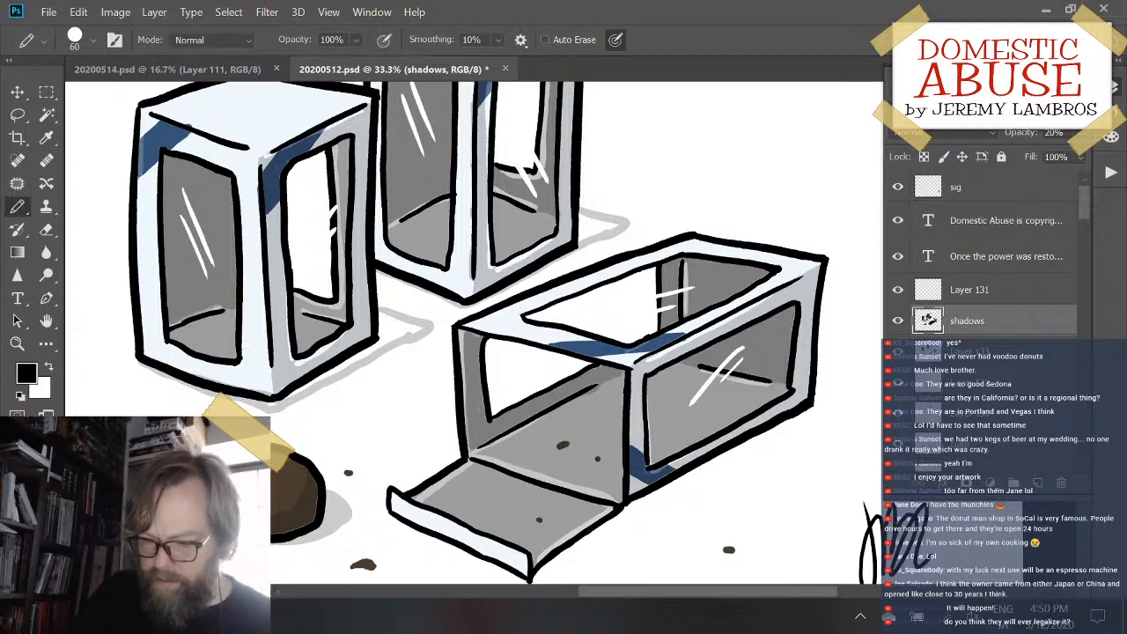
{"action": "key", "text": "g"}
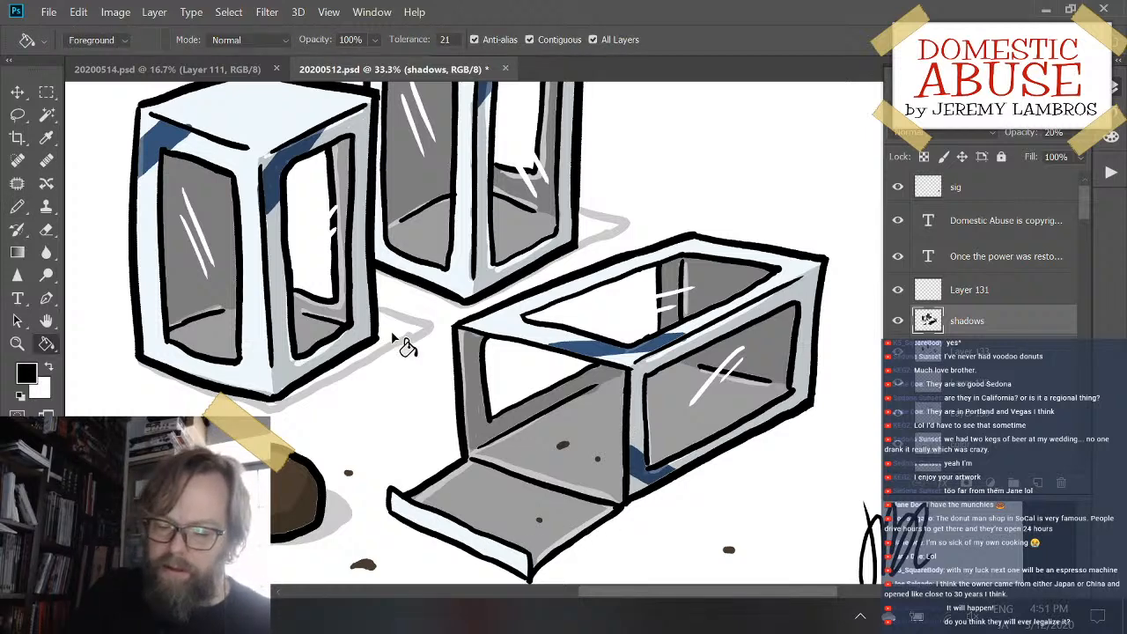
{"action": "left_click", "coordinate": [608, 236]}
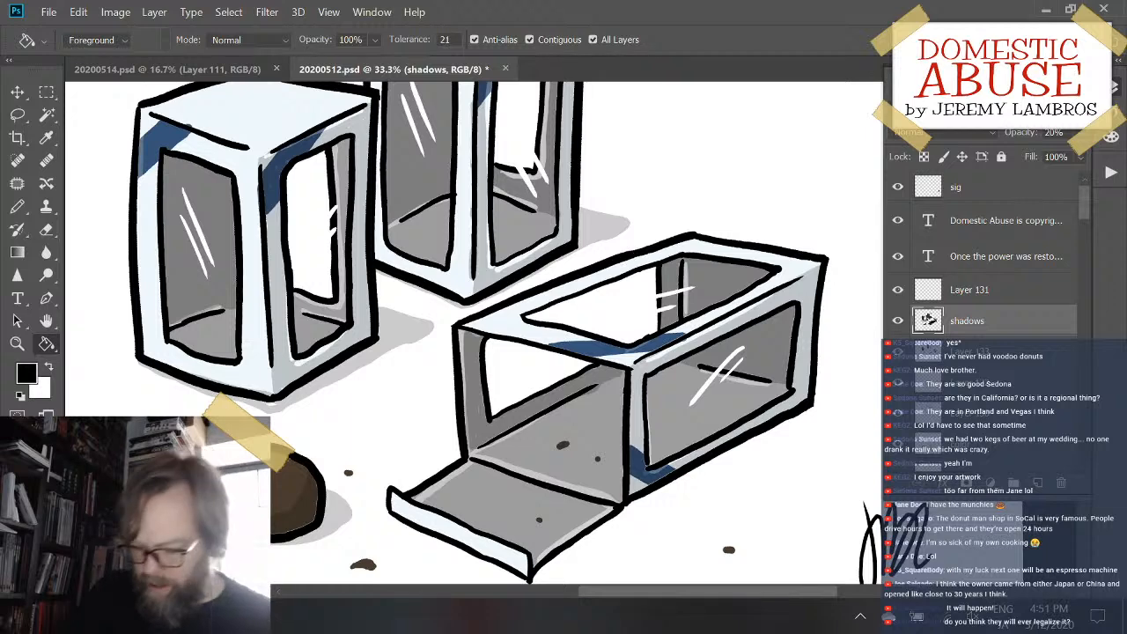
- Outline the ground shadow beneath the lying box and its open flap, extending past its far end, and fill the enclosed area
{"action": "key", "text": "shift+b"}
{"action": "left_click_drag", "start_coordinate": [628, 510], "coordinate": [570, 427]}
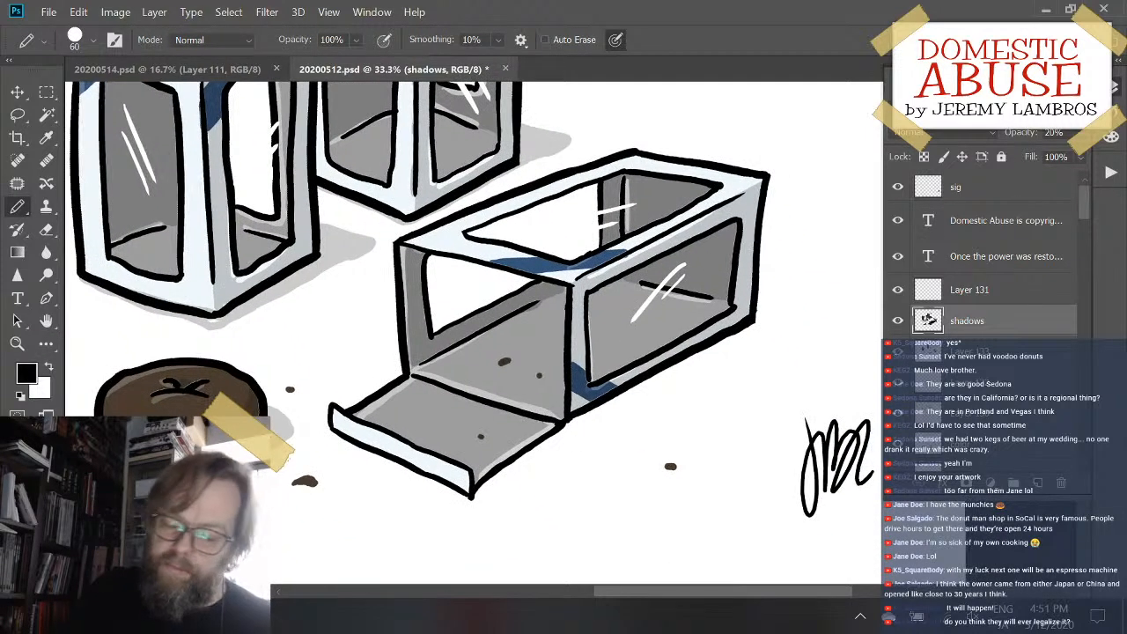
{"action": "mouse_move", "coordinate": [338, 437]}
{"action": "left_mouse_down"}
{"action": "mouse_move", "coordinate": [481, 495]}
{"action": "mouse_move", "coordinate": [552, 433]}
{"action": "mouse_move", "coordinate": [750, 324]}
{"action": "mouse_move", "coordinate": [779, 286]}
{"action": "mouse_move", "coordinate": [816, 292]}
{"action": "mouse_move", "coordinate": [756, 272]}
{"action": "mouse_move", "coordinate": [817, 289]}
{"action": "mouse_move", "coordinate": [737, 327]}
{"action": "left_mouse_up"}
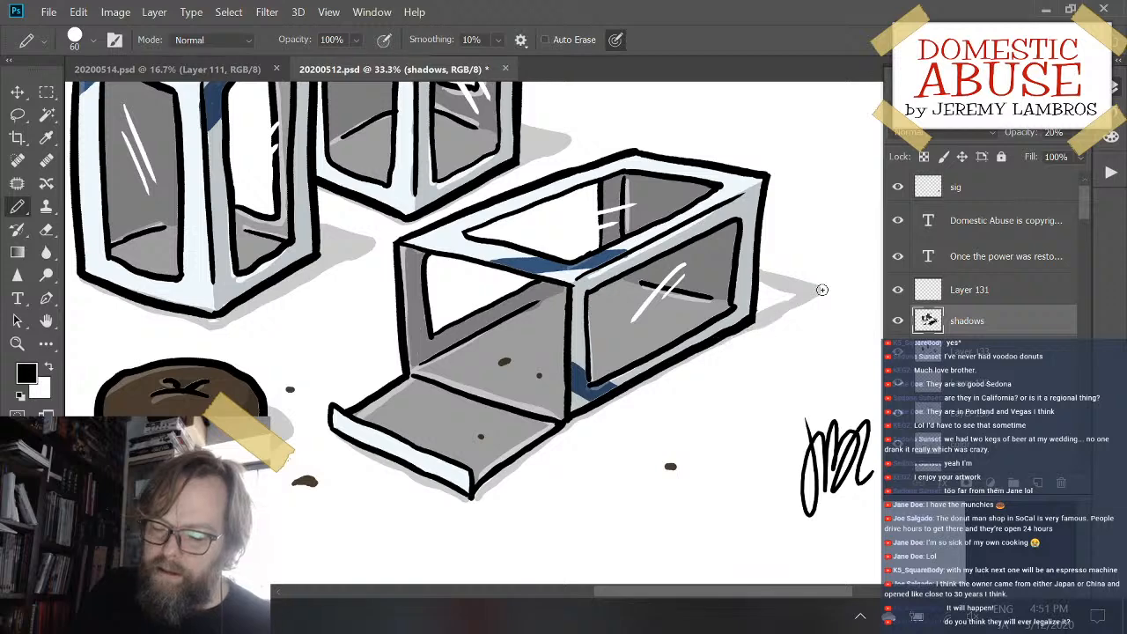
{"action": "key", "text": "g"}
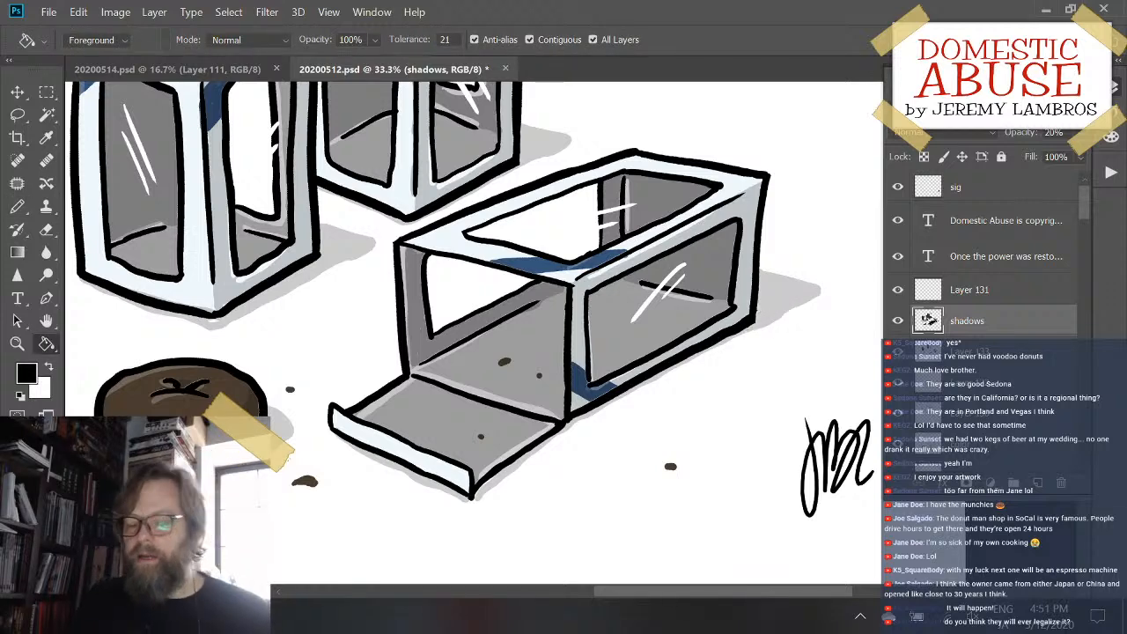
- Stroke the ground shadow along the lower edge of the brown cake with the pencil
{"action": "left_click_drag", "start_coordinate": [697, 332], "coordinate": [831, 322]}
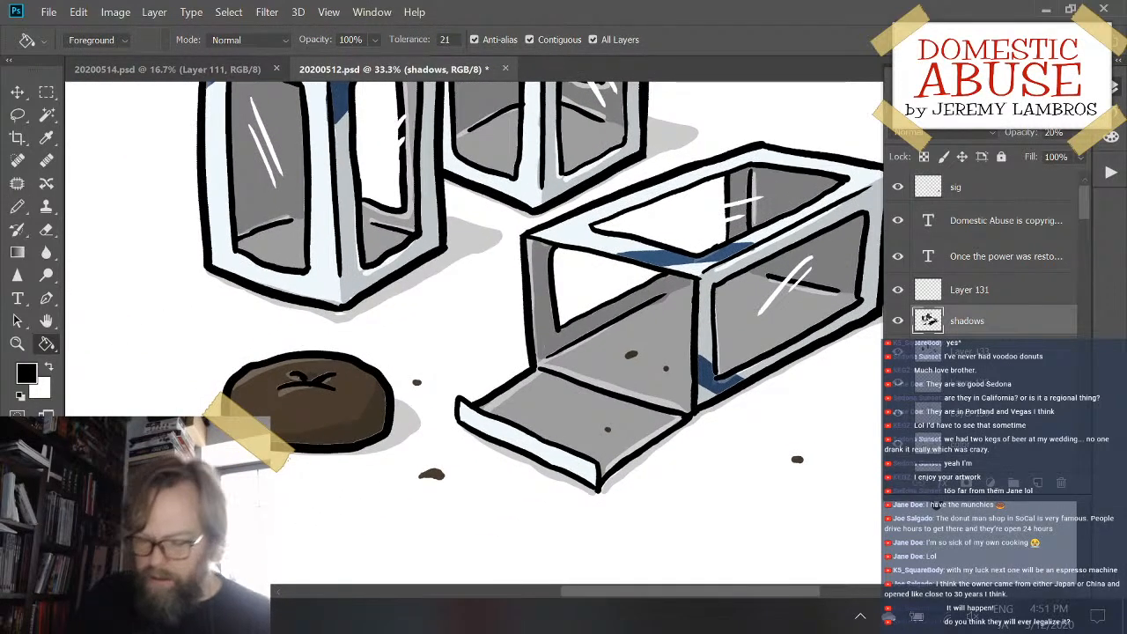
{"action": "key", "text": "b"}
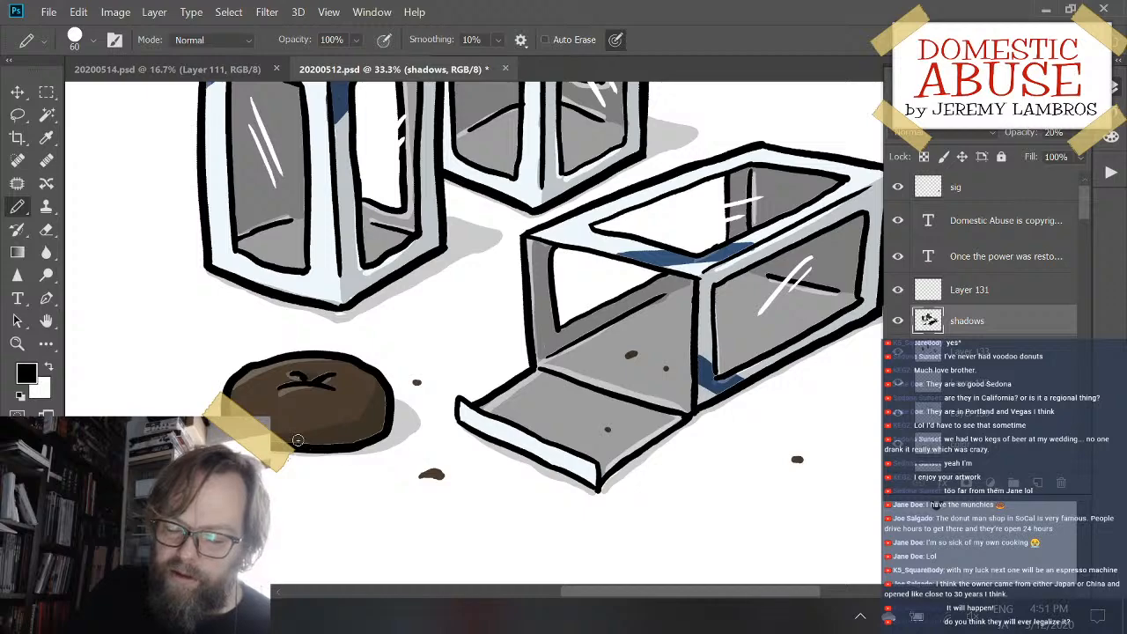
{"action": "left_click_drag", "start_coordinate": [309, 455], "coordinate": [380, 448]}
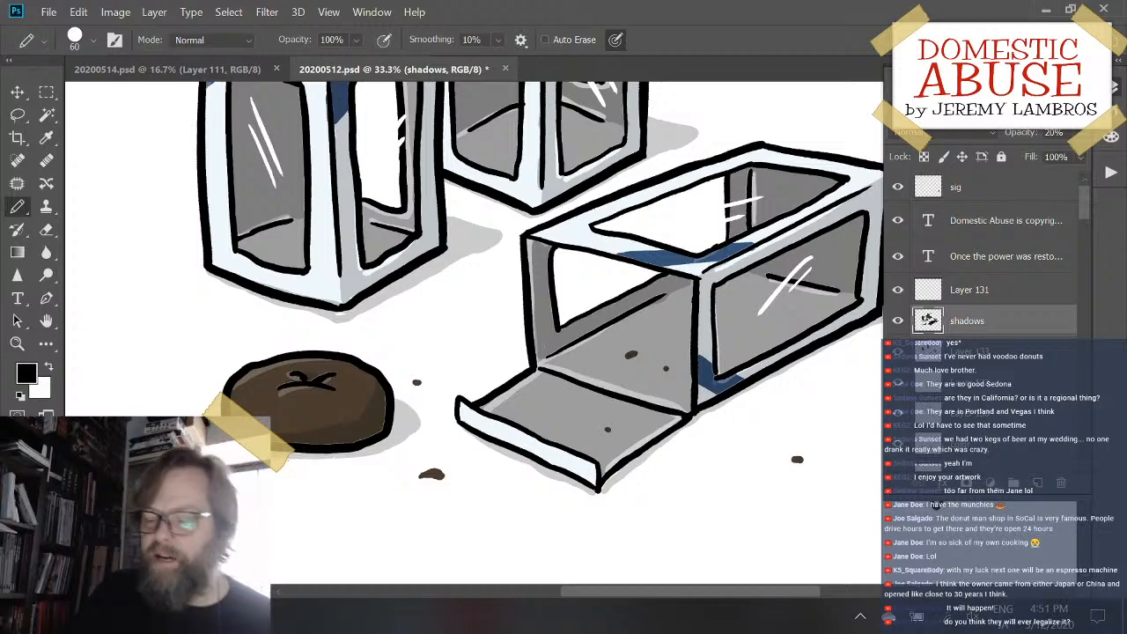
- Review the shading and ground shadows across the whole cartoon and closer up around the boxes
{"action": "left_click_drag", "start_coordinate": [732, 253], "coordinate": [625, 350]}
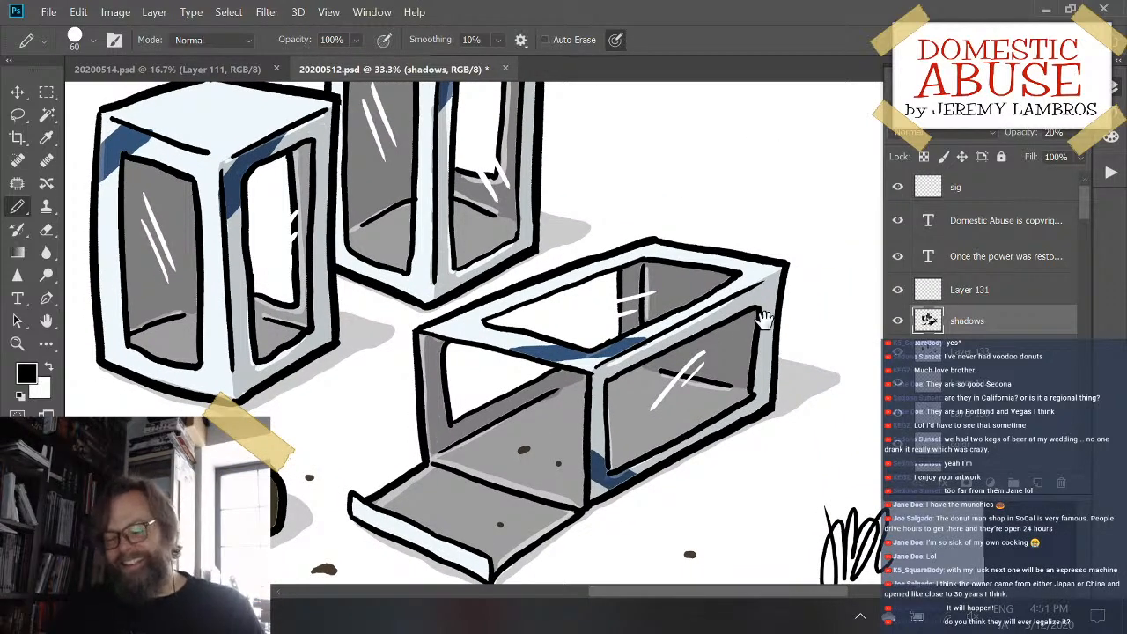
{"action": "left_click_drag", "start_coordinate": [795, 295], "coordinate": [778, 315]}
{"action": "key", "text": "ctrl+minus"}
{"action": "key", "text": "ctrl+minus"}
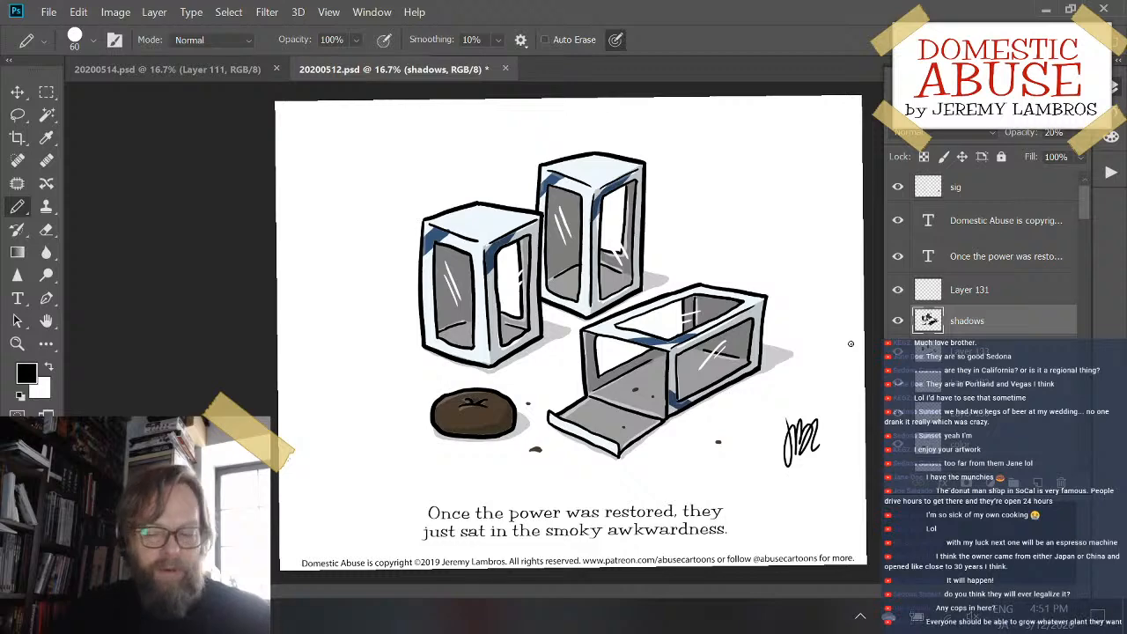
{"action": "key", "text": "ctrl+plus"}
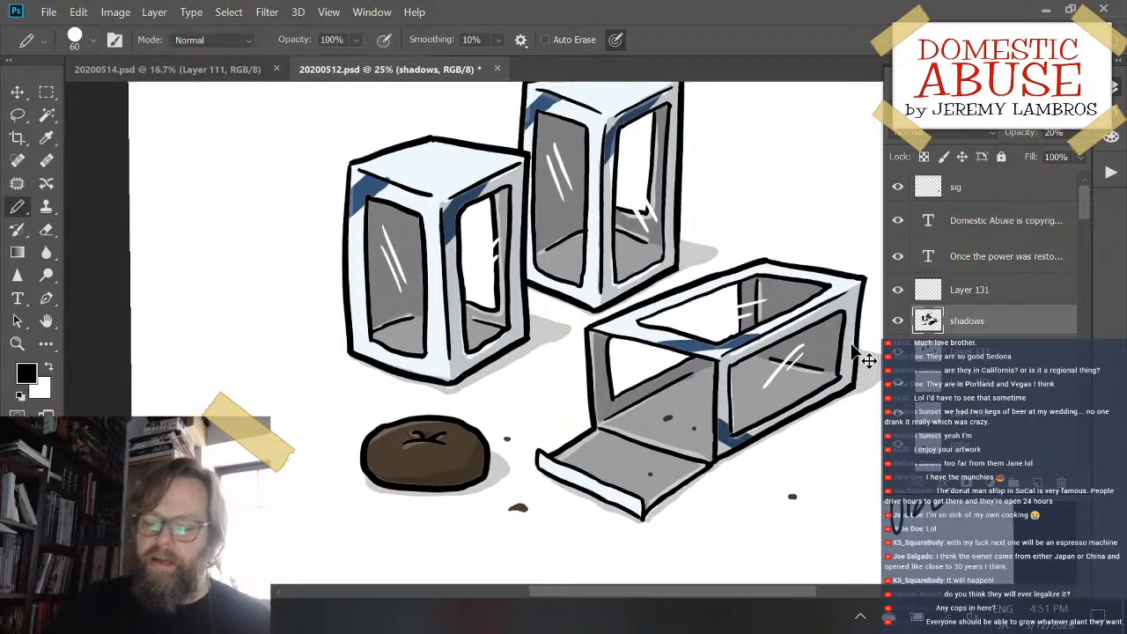
{"action": "left_click_drag", "start_coordinate": [694, 339], "coordinate": [609, 387]}
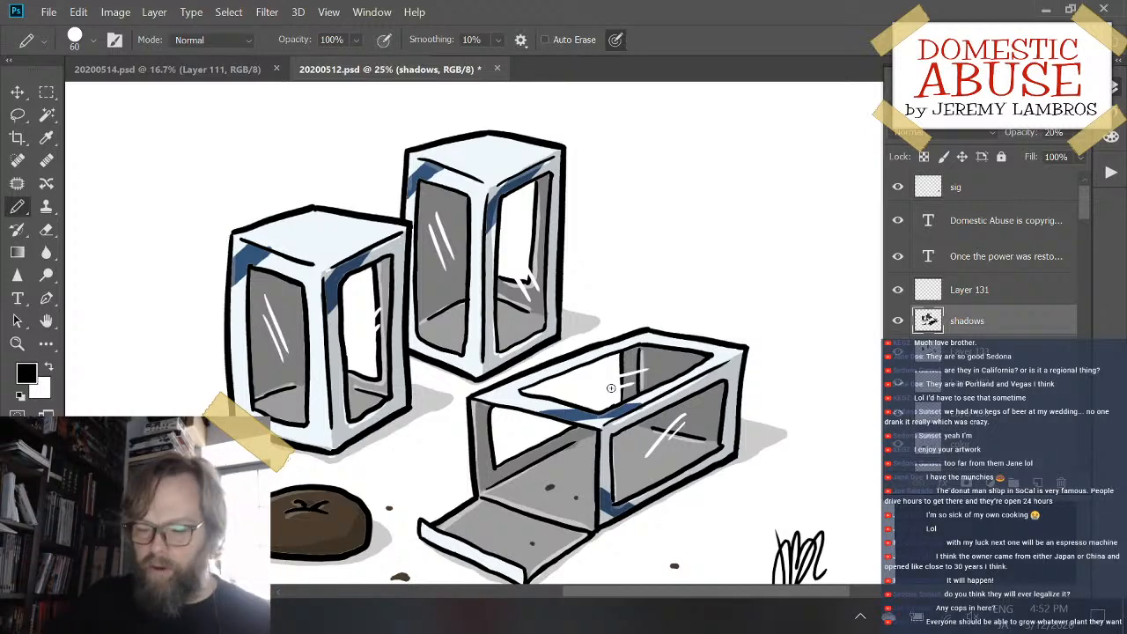
{"action": "left_click_drag", "start_coordinate": [636, 405], "coordinate": [532, 397]}
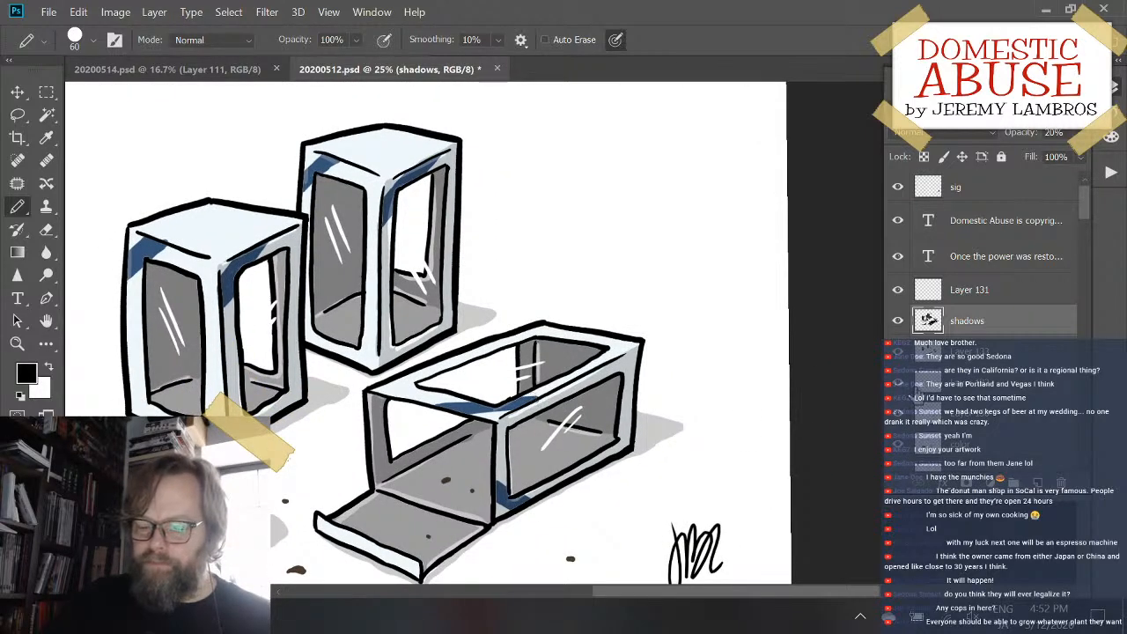
- Add a new layer above Layer 131, dot a pair of black pencil eyes inside each of the three boxes, and save the file
{"action": "left_click", "coordinate": [986, 292]}
{"action": "key", "text": "ctrl+shift+alt+n"}
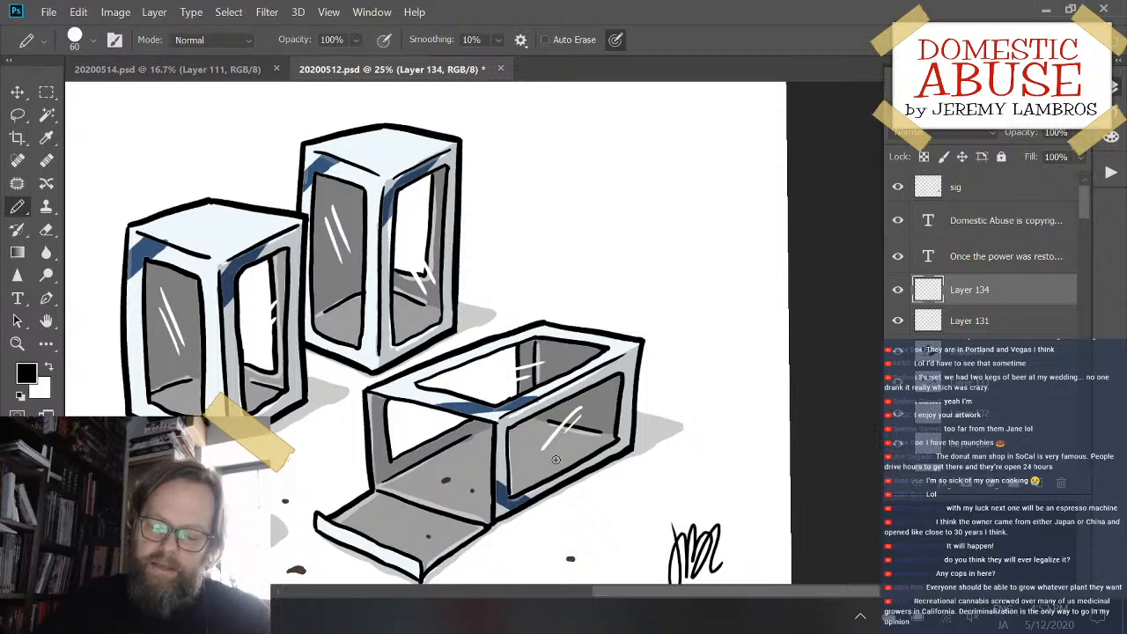
{"action": "left_click", "coordinate": [557, 460]}
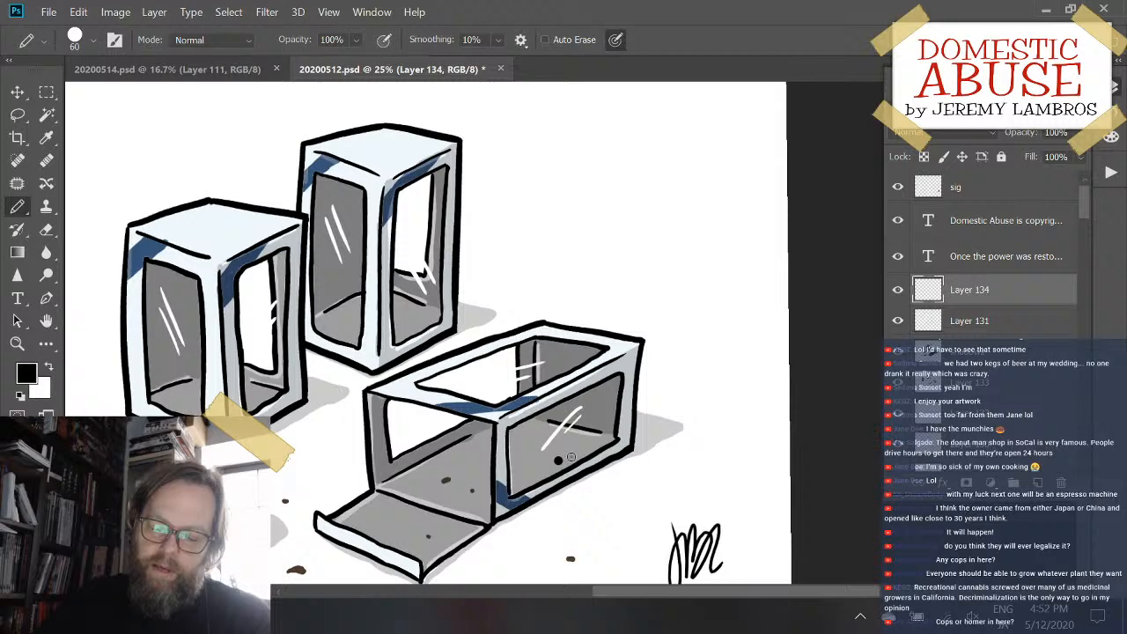
{"action": "left_click", "coordinate": [571, 456]}
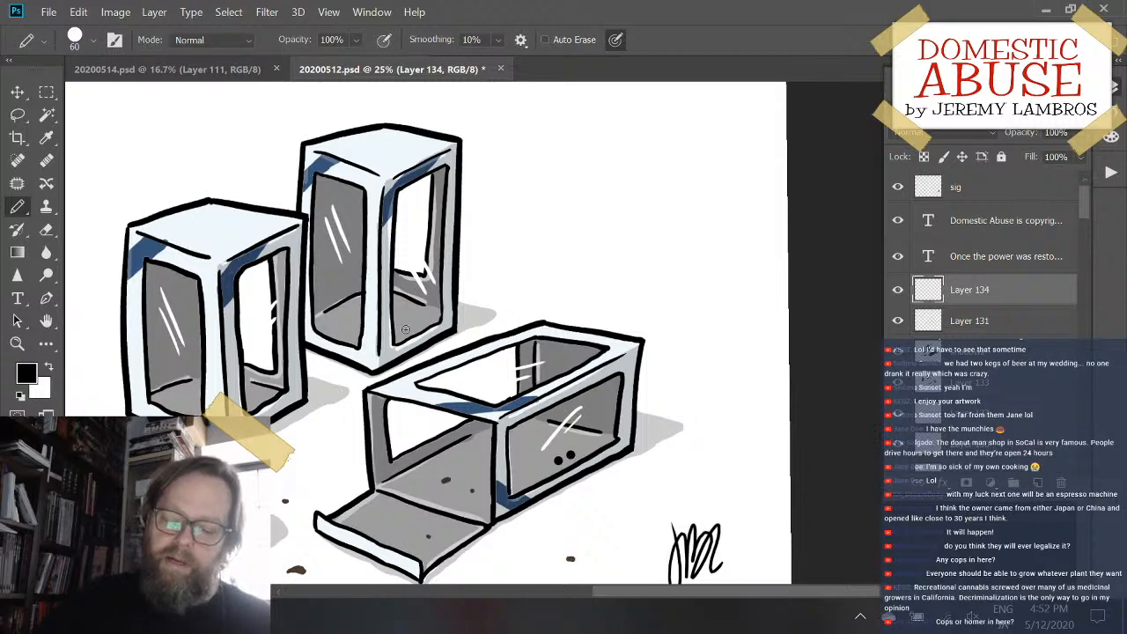
{"action": "left_click", "coordinate": [410, 325]}
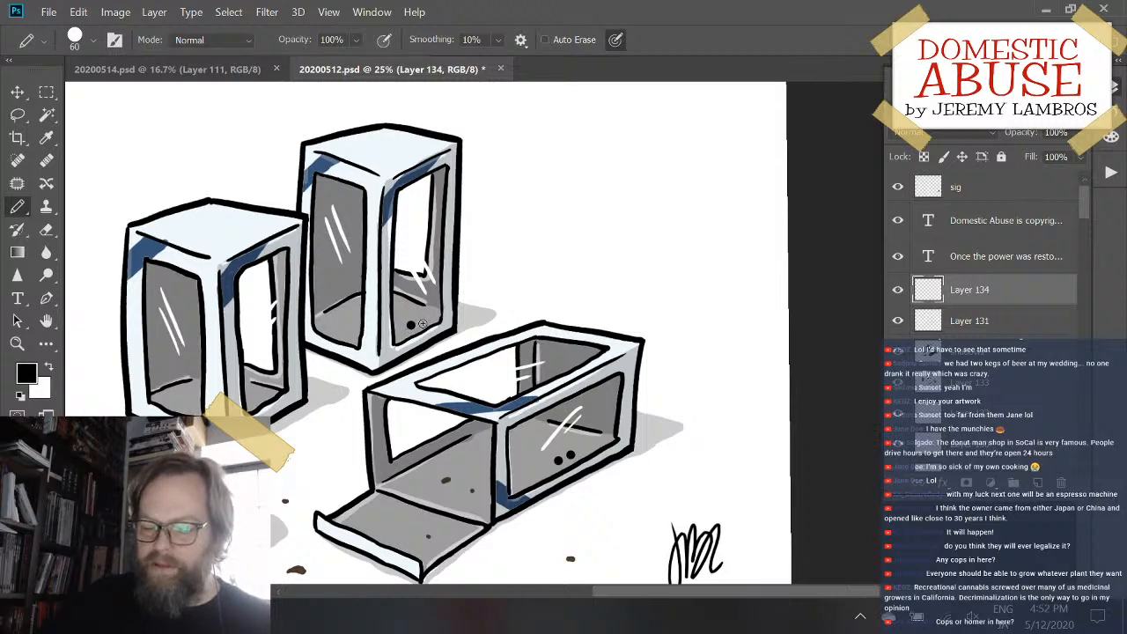
{"action": "left_click", "coordinate": [422, 320]}
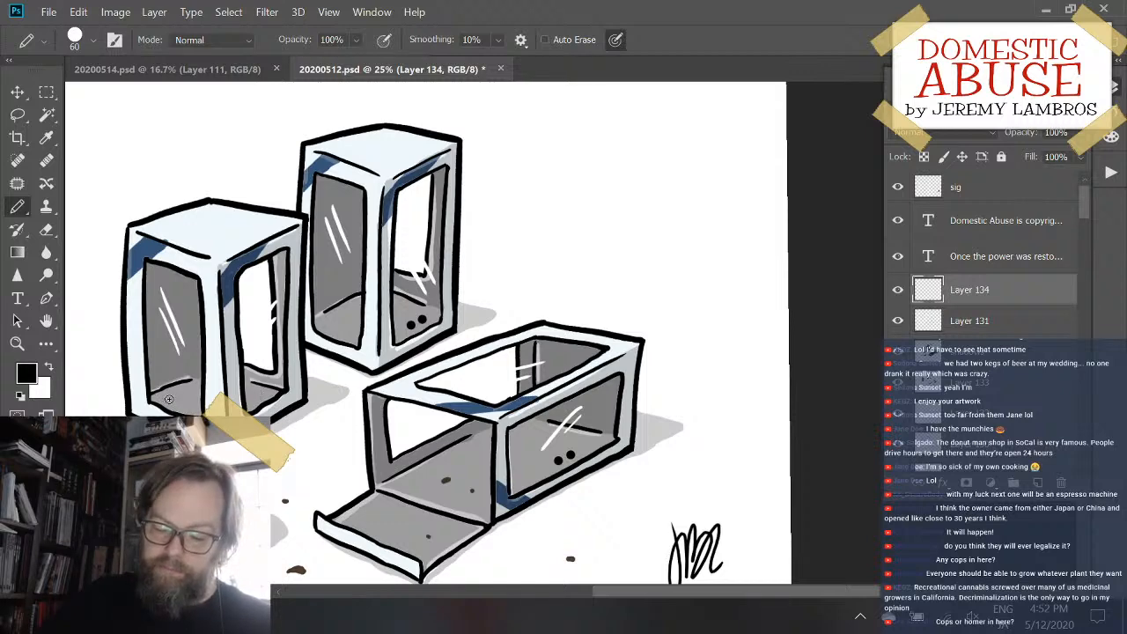
{"action": "left_click", "coordinate": [170, 398]}
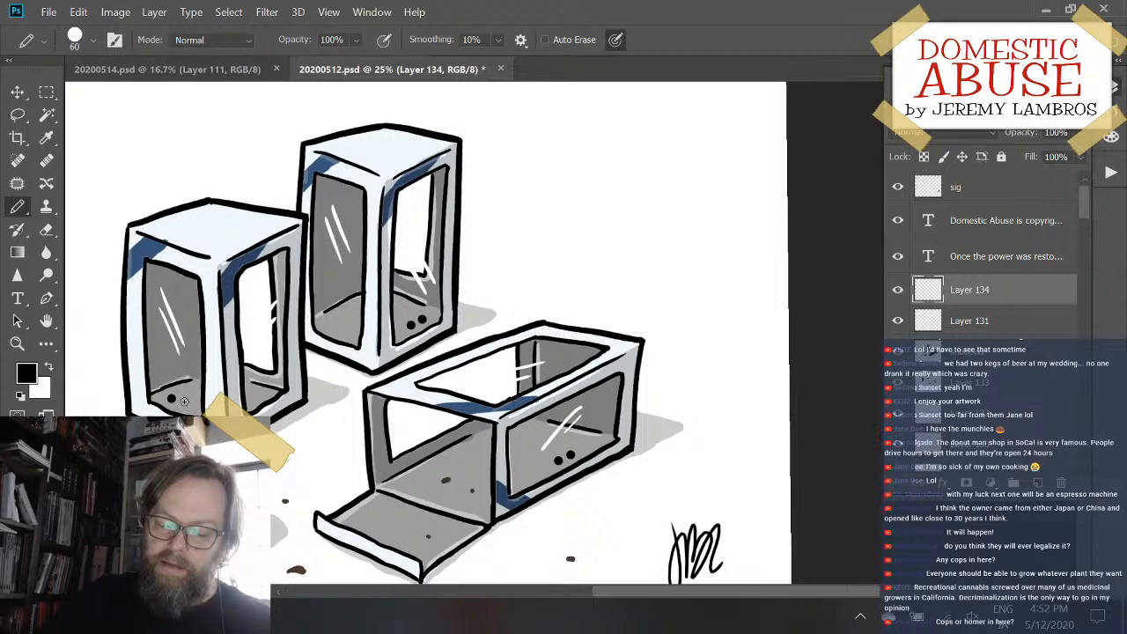
{"action": "left_click", "coordinate": [183, 401]}
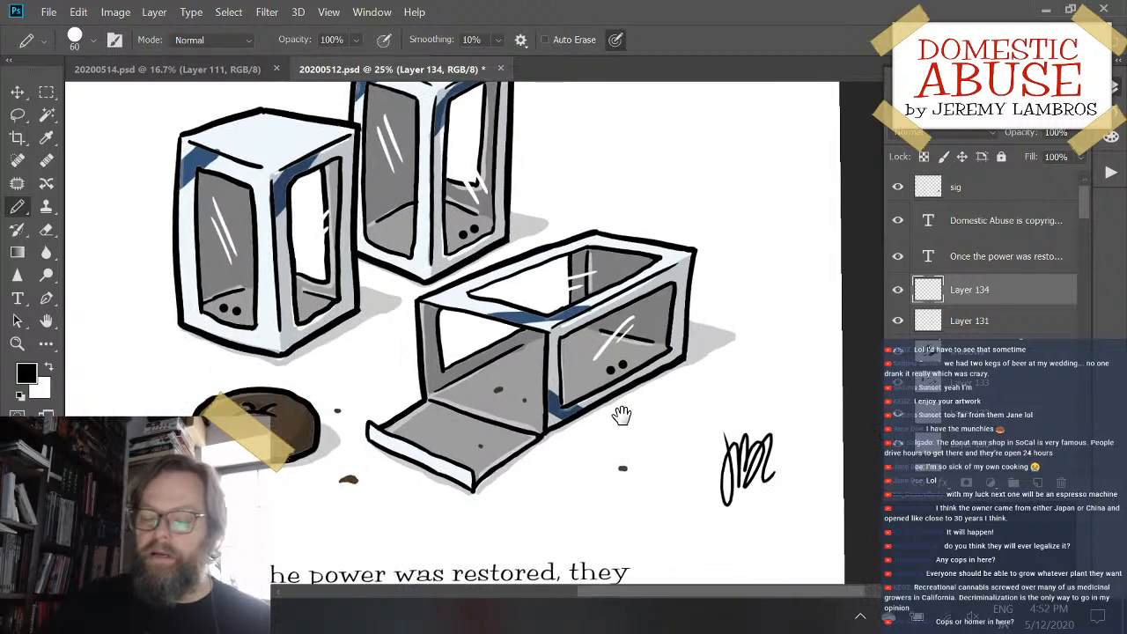
{"action": "left_click_drag", "start_coordinate": [572, 480], "coordinate": [621, 412]}
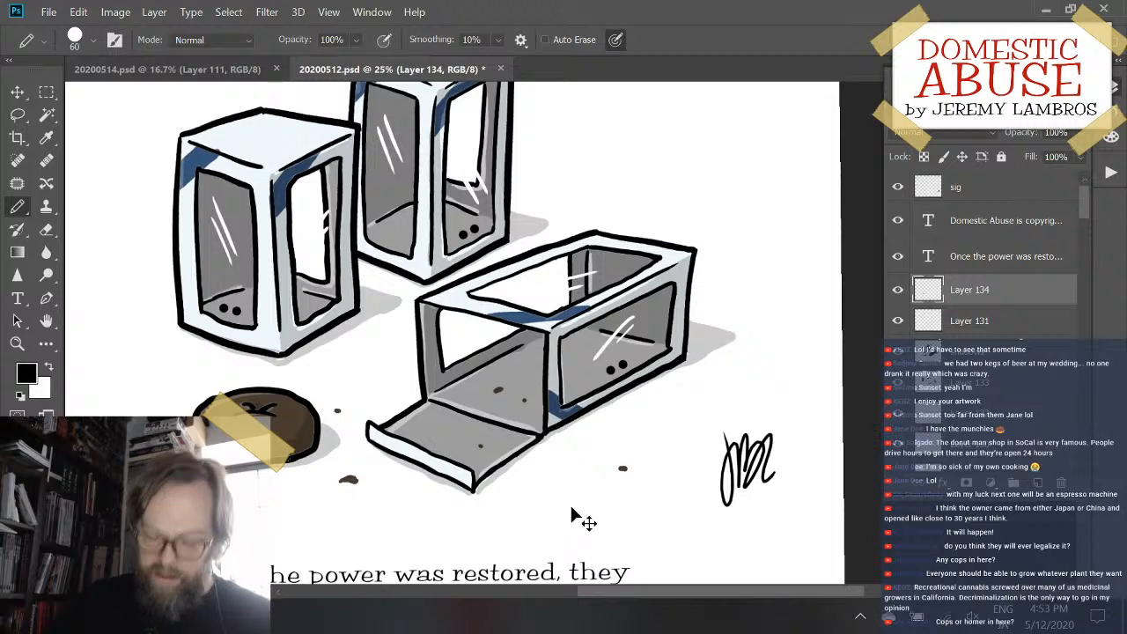
{"action": "key", "text": "ctrl+s"}
{"action": "left_click_drag", "start_coordinate": [646, 395], "coordinate": [535, 452]}
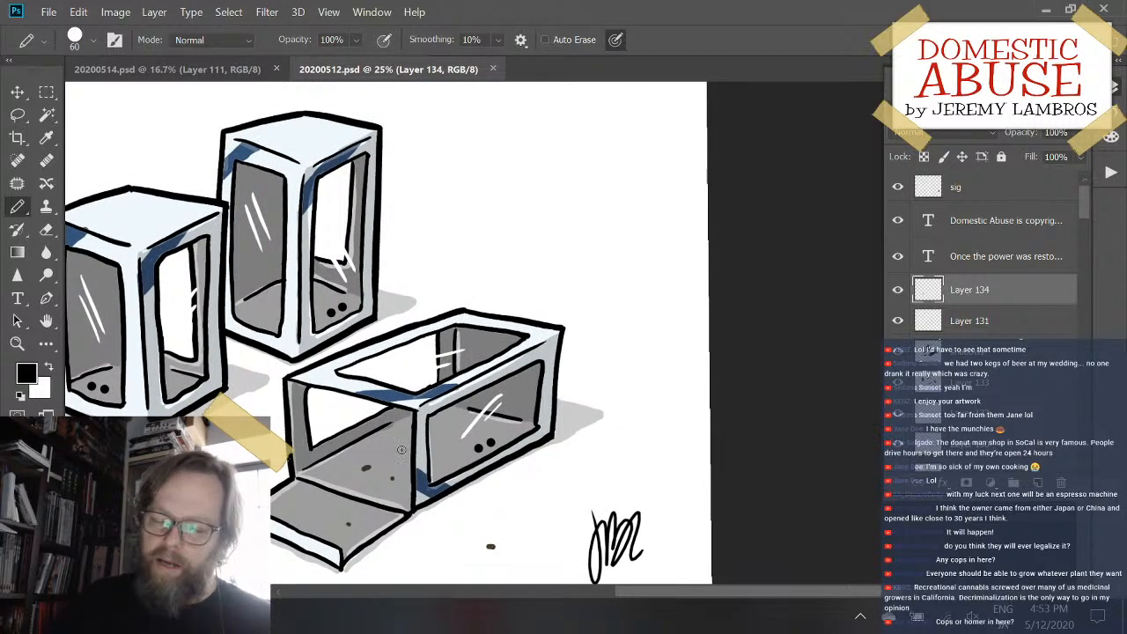
{"action": "left_click_drag", "start_coordinate": [386, 434], "coordinate": [523, 426]}
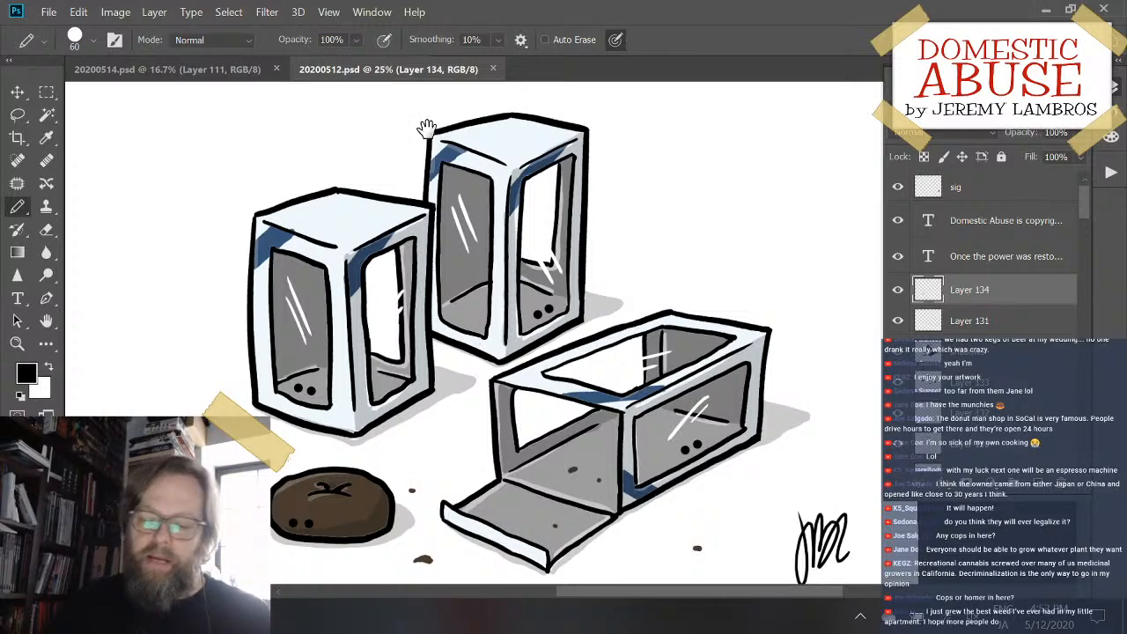
{"action": "left_click_drag", "start_coordinate": [553, 188], "coordinate": [484, 246]}
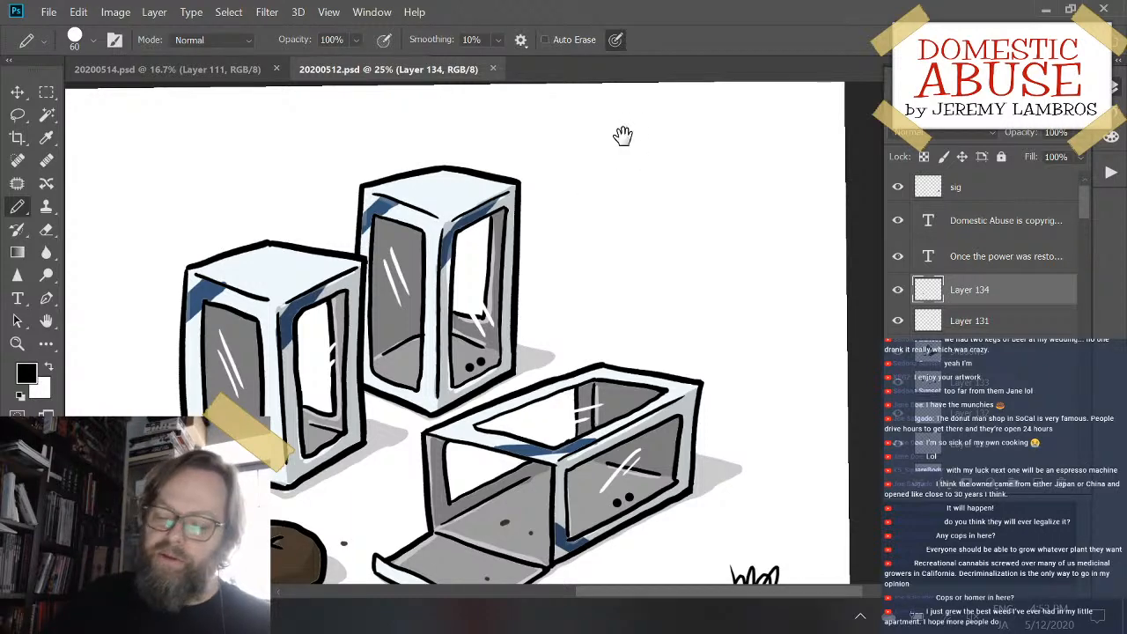
{"action": "left_click_drag", "start_coordinate": [622, 136], "coordinate": [631, 221]}
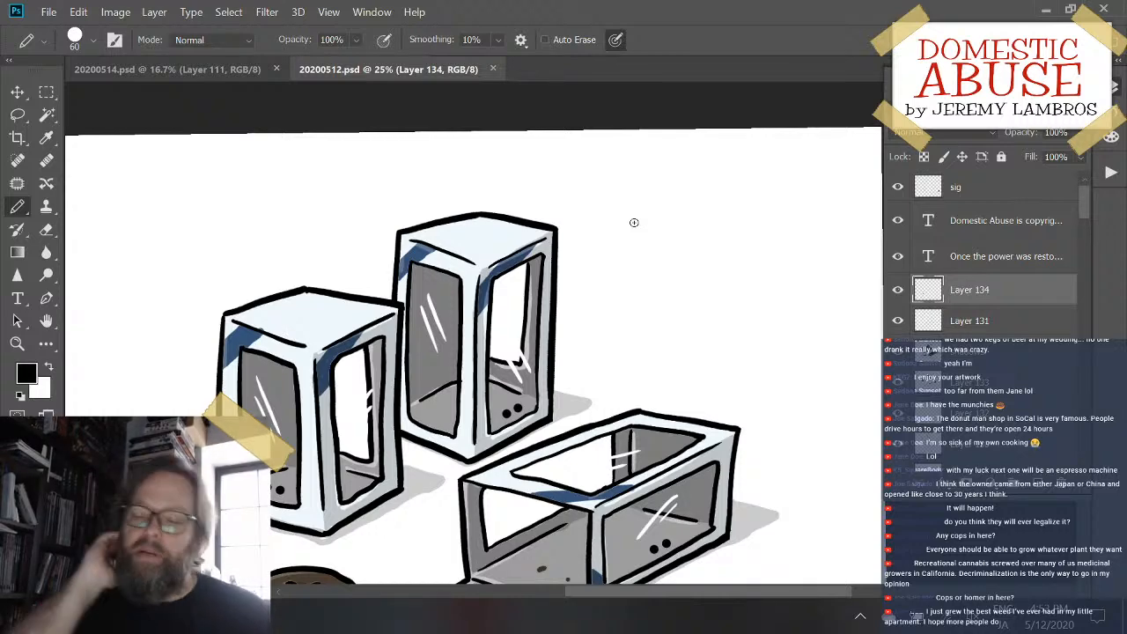
{"action": "left_click_drag", "start_coordinate": [841, 330], "coordinate": [851, 234]}
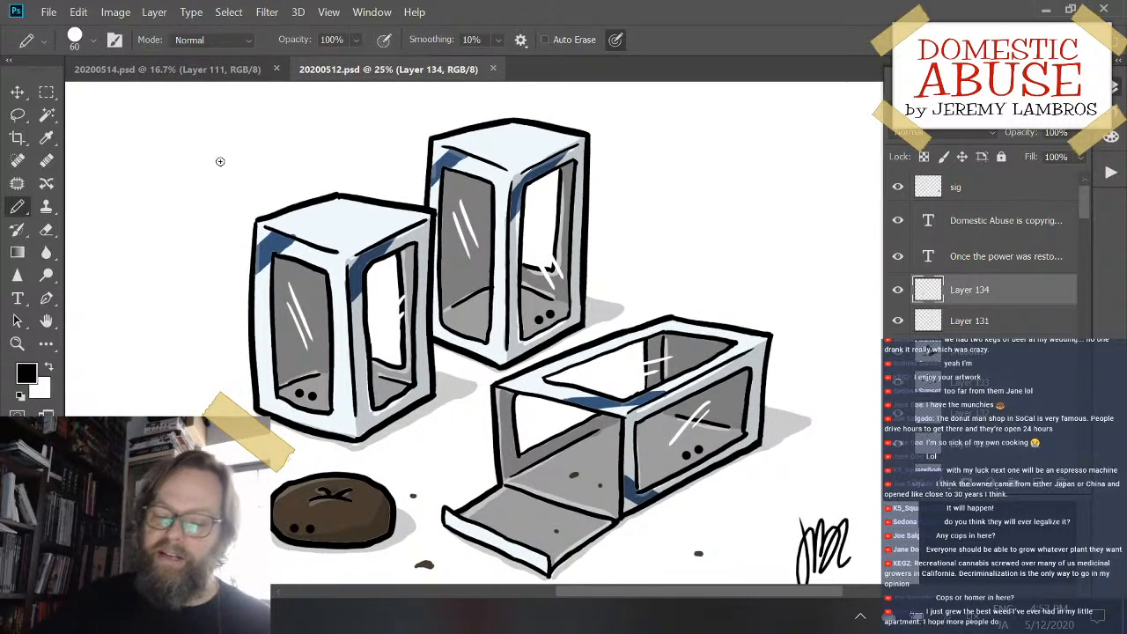
- Switch to 20200514.psd and move the pitcher and glasses line-art layers, Layer 111 to Layer 113, beneath the shadows and color layers
{"action": "left_click", "coordinate": [202, 71]}
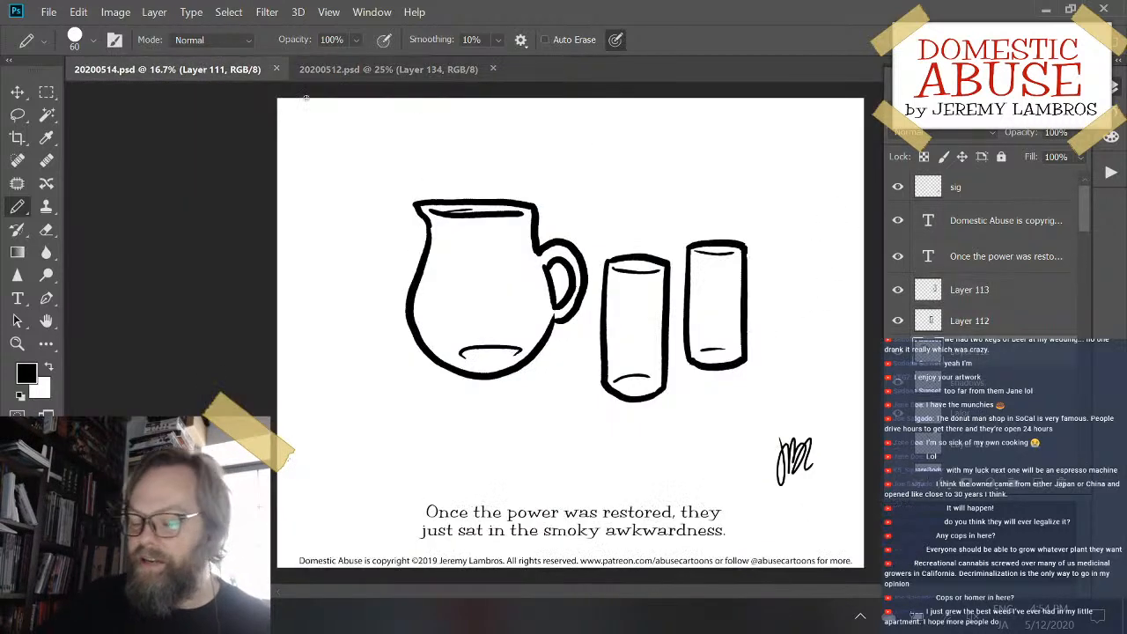
{"action": "key", "text": "ctrl+plus"}
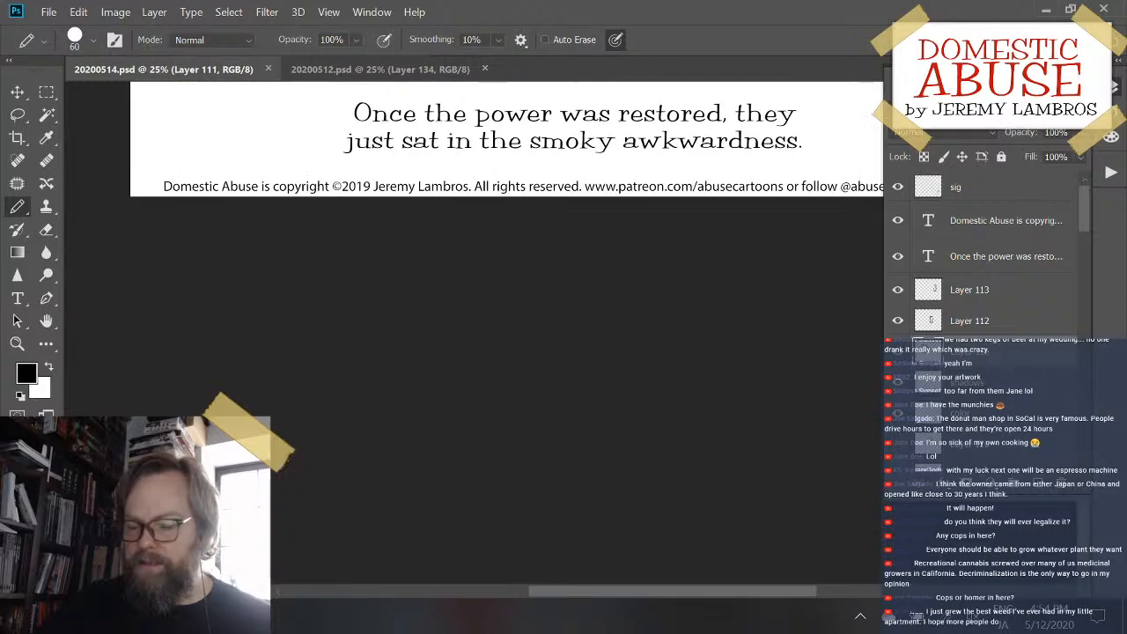
{"action": "left_click_drag", "start_coordinate": [724, 340], "coordinate": [607, 572]}
{"action": "left_click_drag", "start_coordinate": [650, 167], "coordinate": [717, 187]}
{"action": "left_click", "coordinate": [995, 292]}
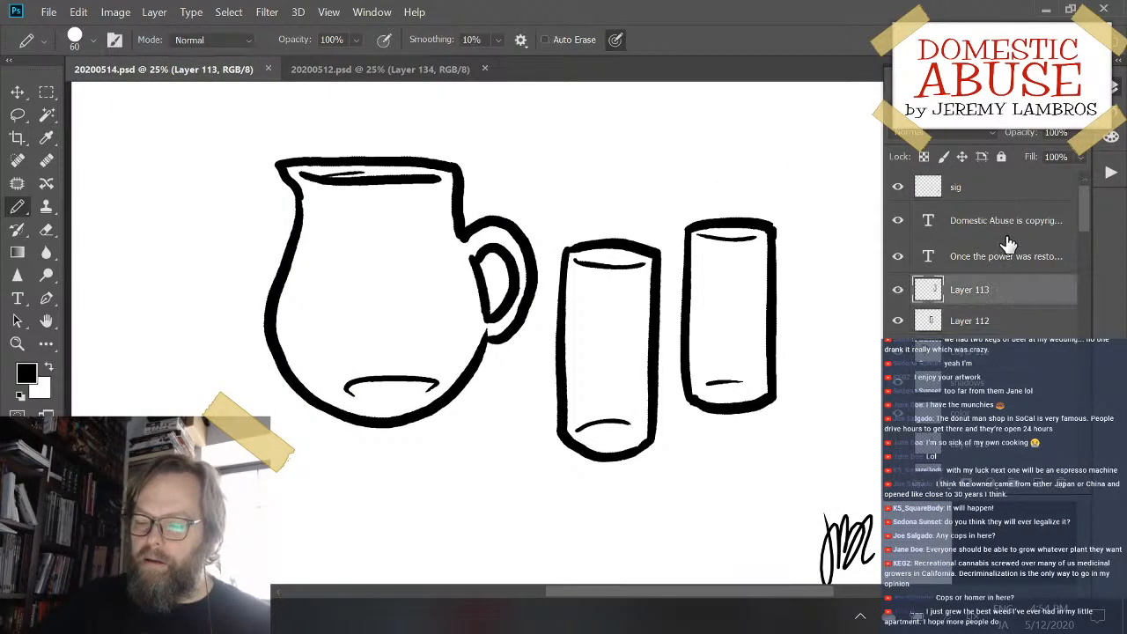
{"action": "left_click", "coordinate": [970, 416]}
{"action": "left_click", "coordinate": [1014, 351]}
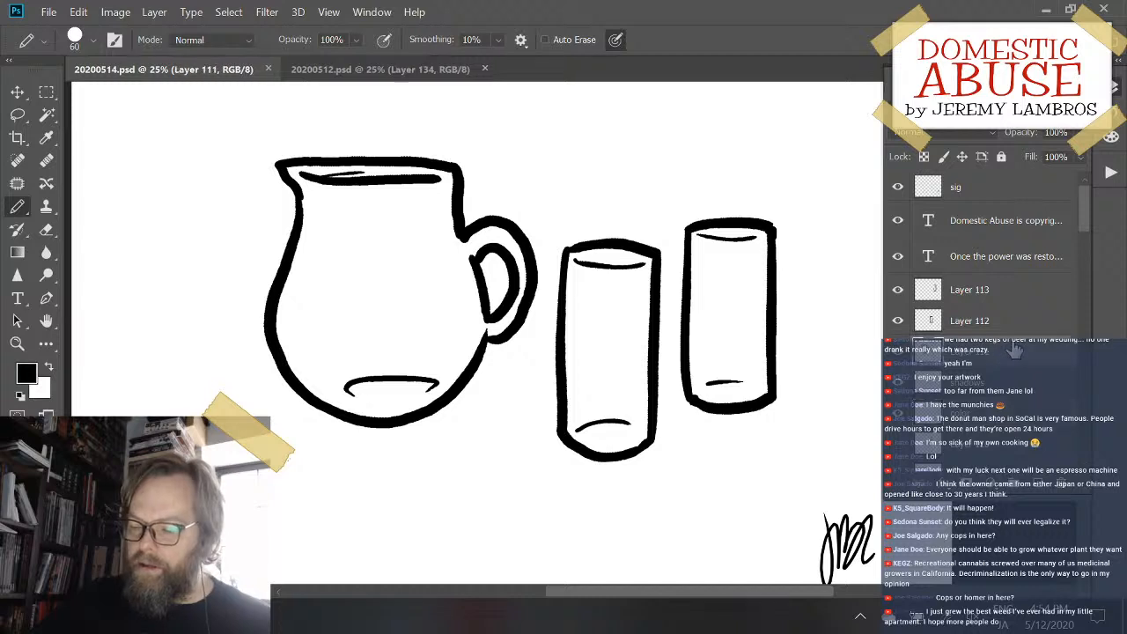
{"action": "left_click", "coordinate": [1019, 291], "text": "shift"}
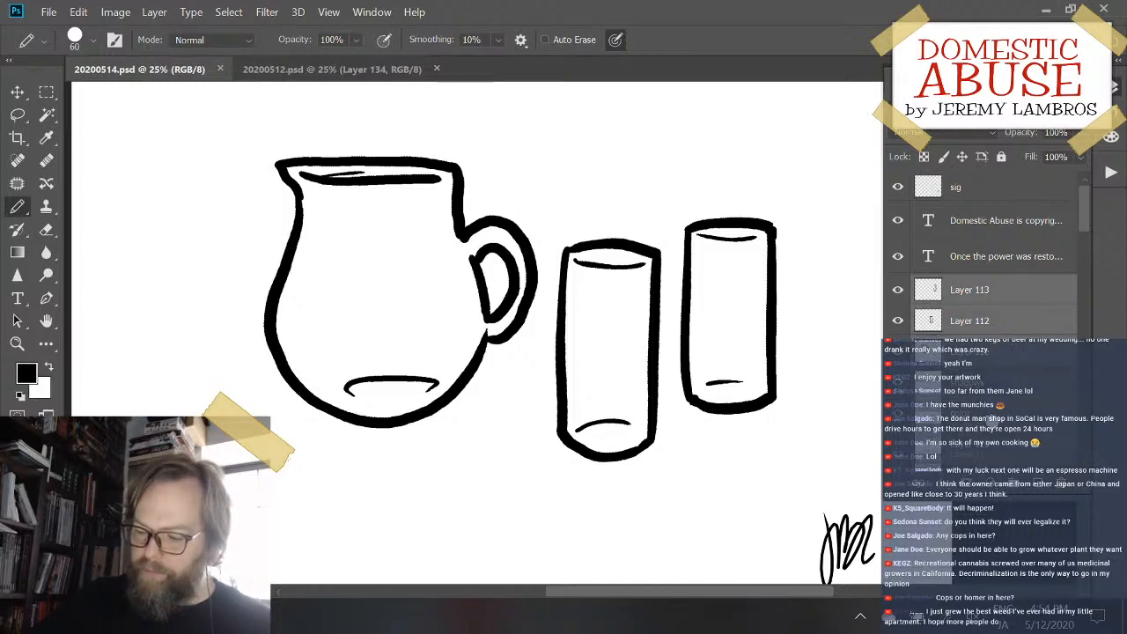
{"action": "key", "text": "Delete"}
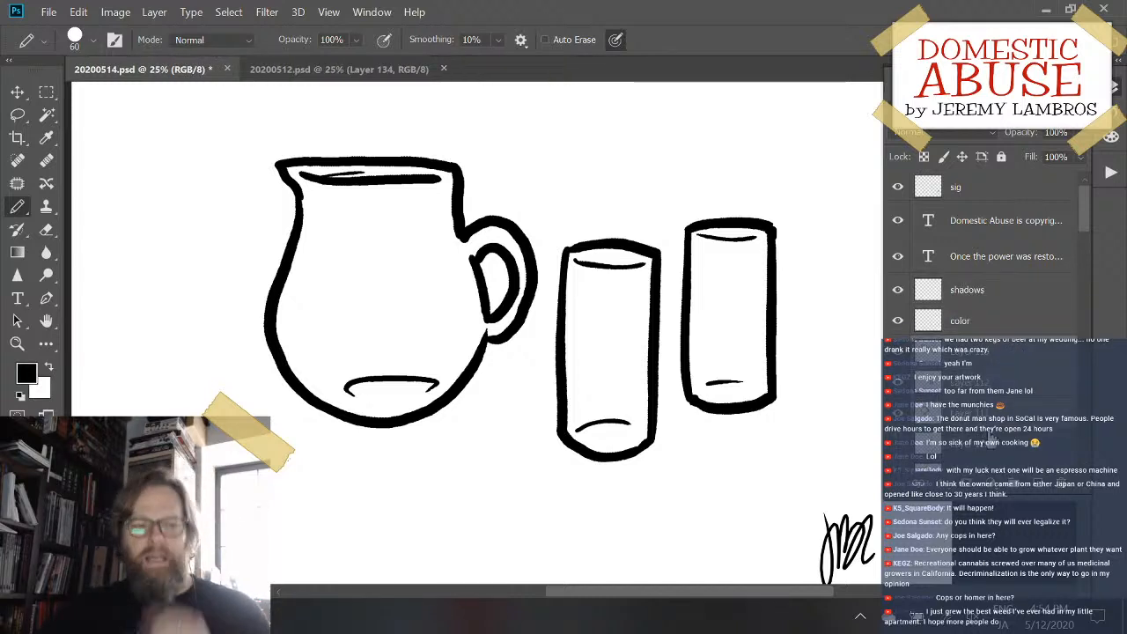
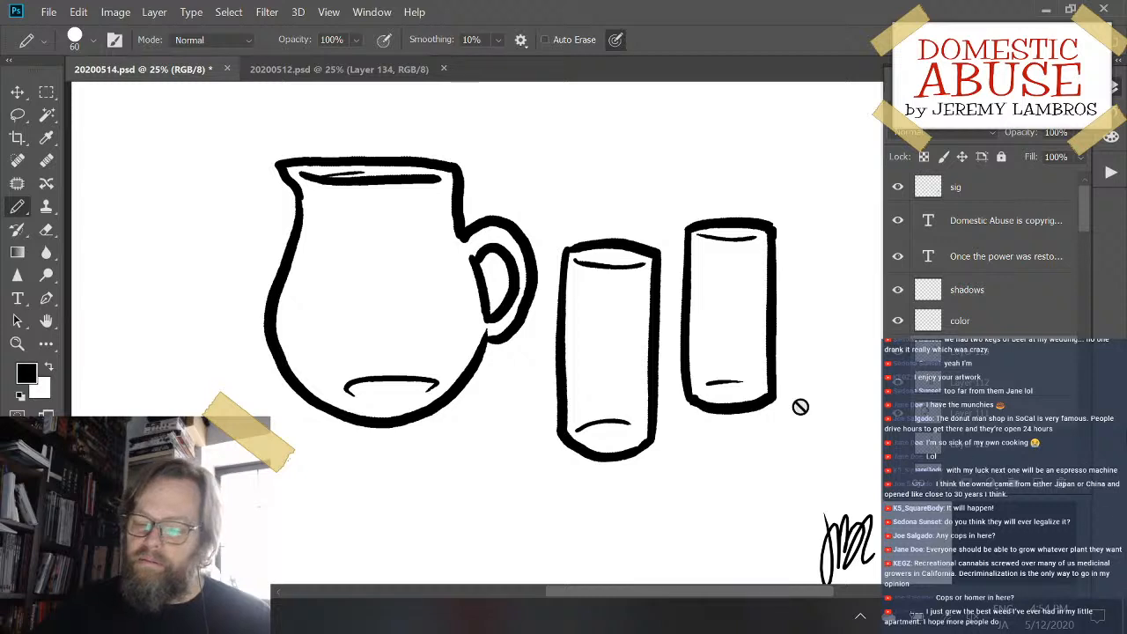
- Fill the pitcher and both glasses with white on the color layer using the Paint Bucket
{"action": "left_click", "coordinate": [951, 329]}
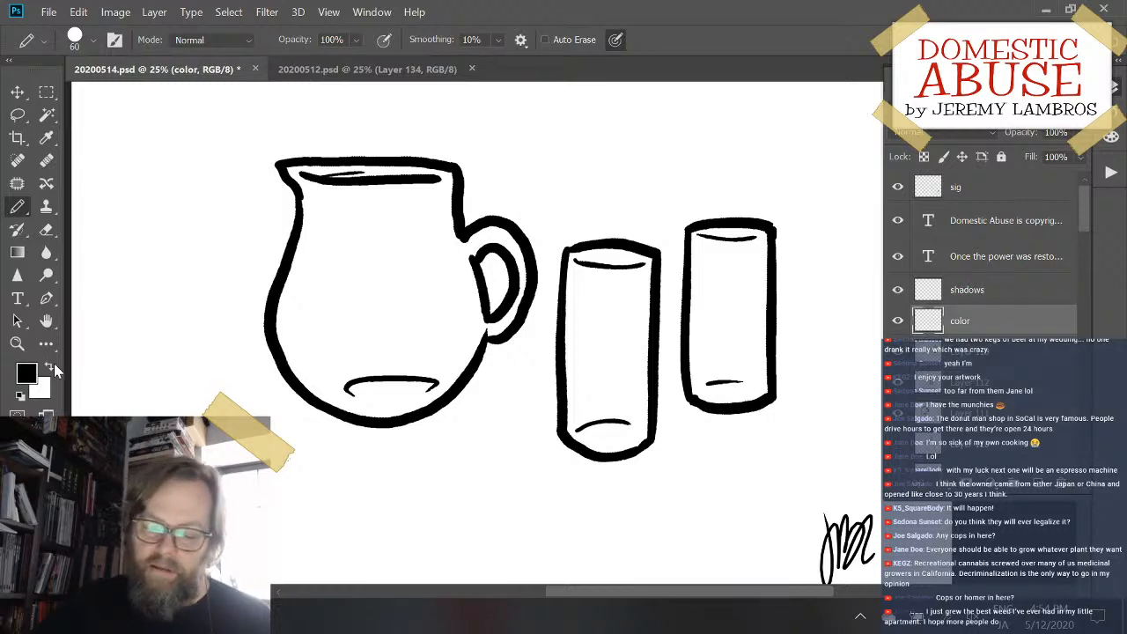
{"action": "left_click", "coordinate": [49, 368]}
{"action": "key", "text": "g"}
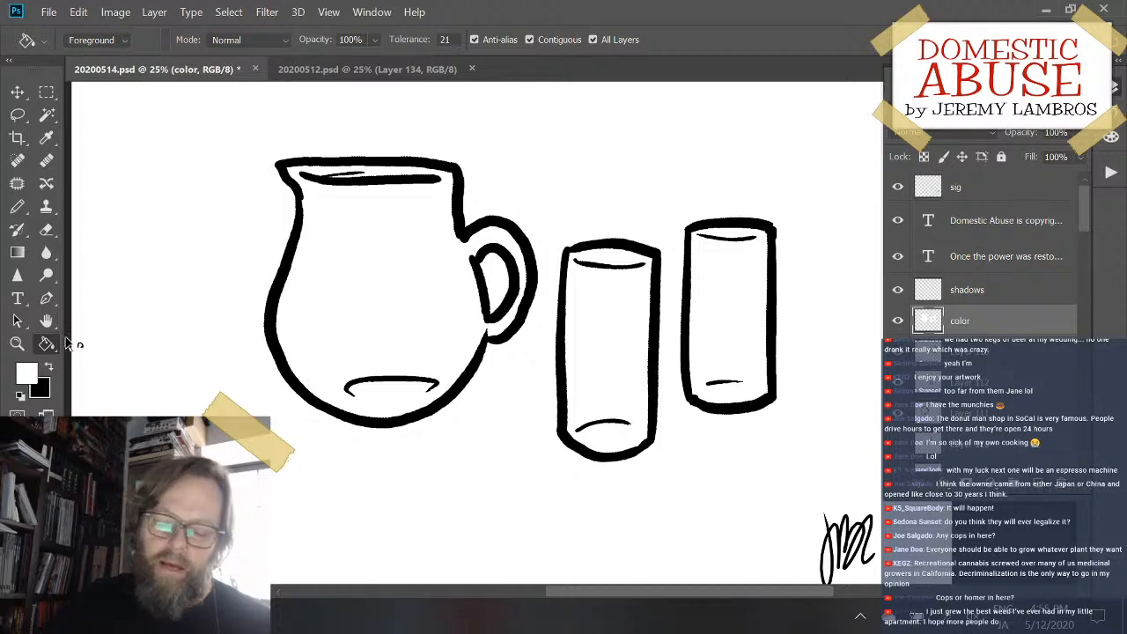
{"action": "left_click", "coordinate": [21, 396]}
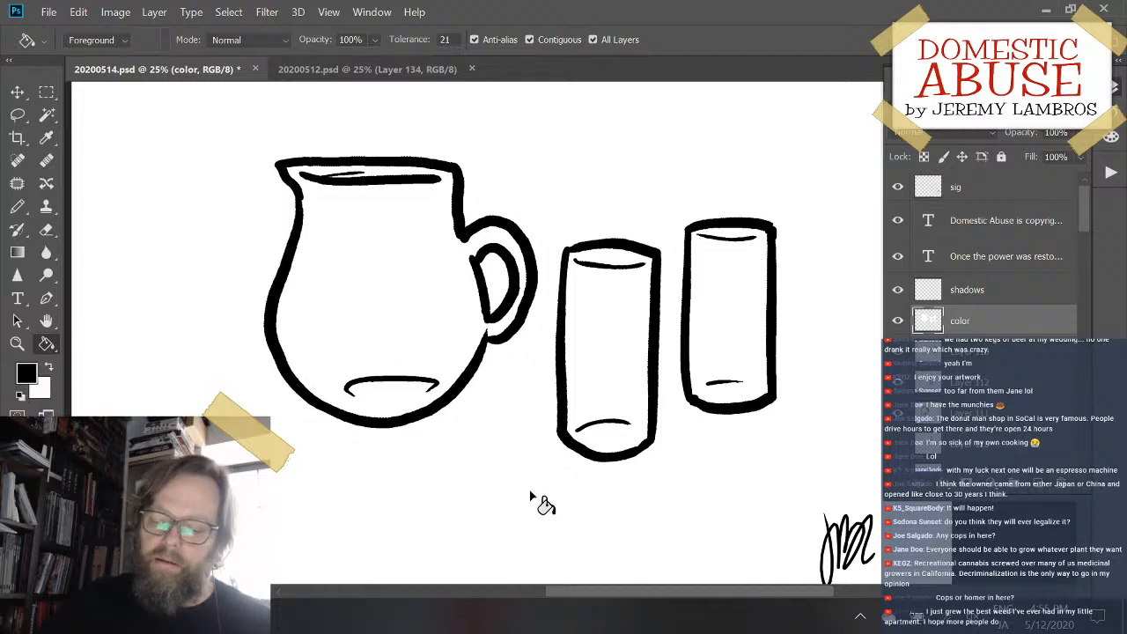
{"action": "left_click", "coordinate": [1019, 299]}
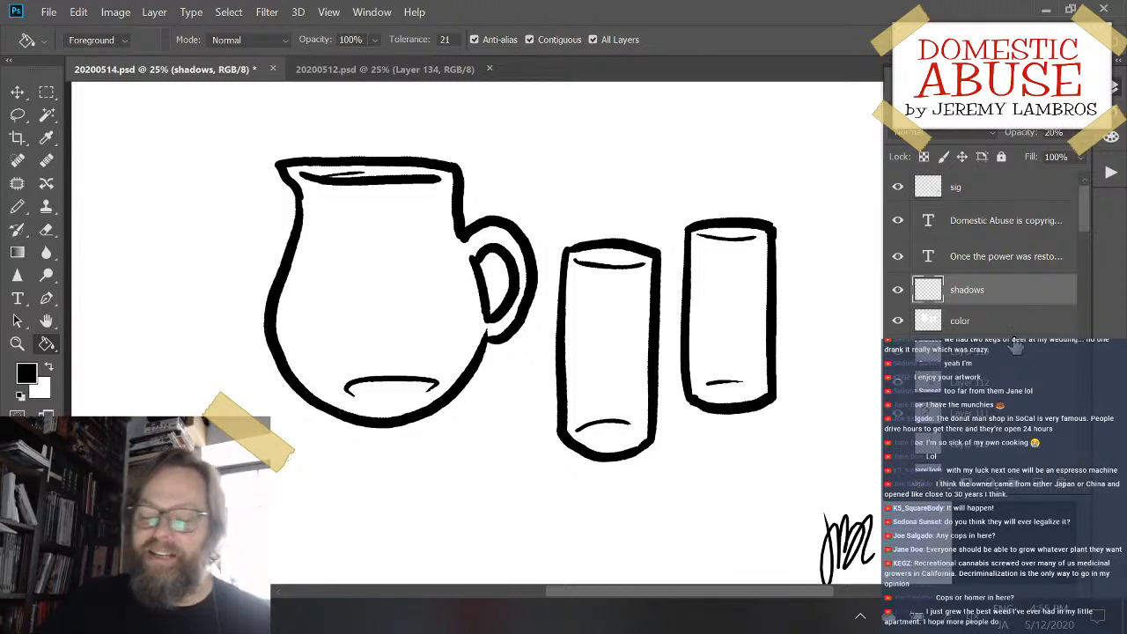
{"action": "left_click", "coordinate": [999, 322]}
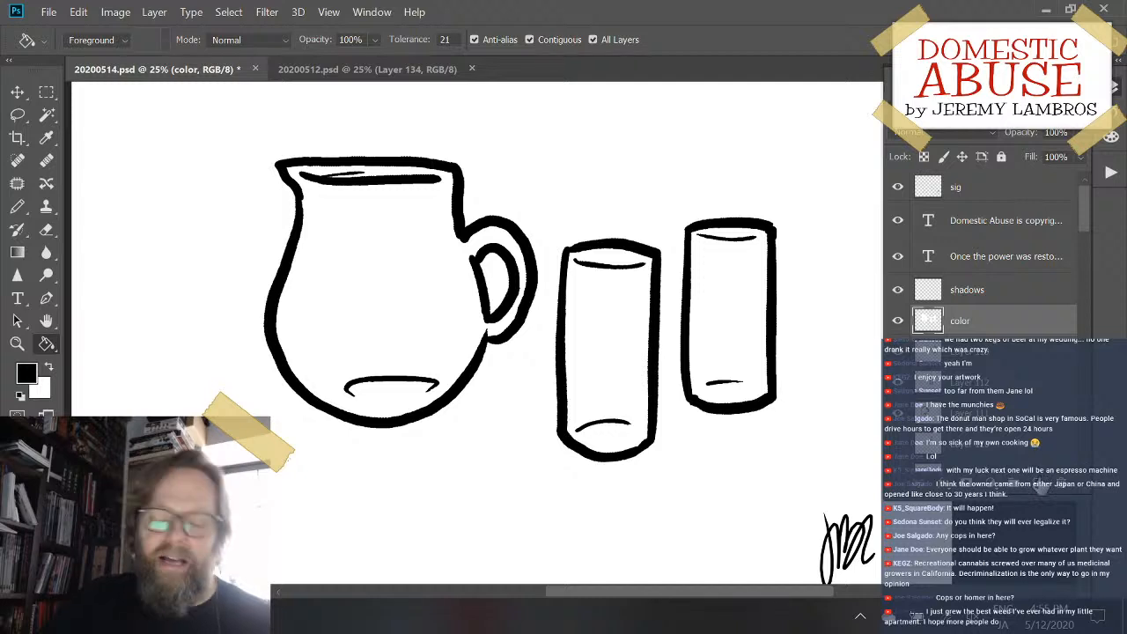
{"action": "left_click", "coordinate": [48, 368]}
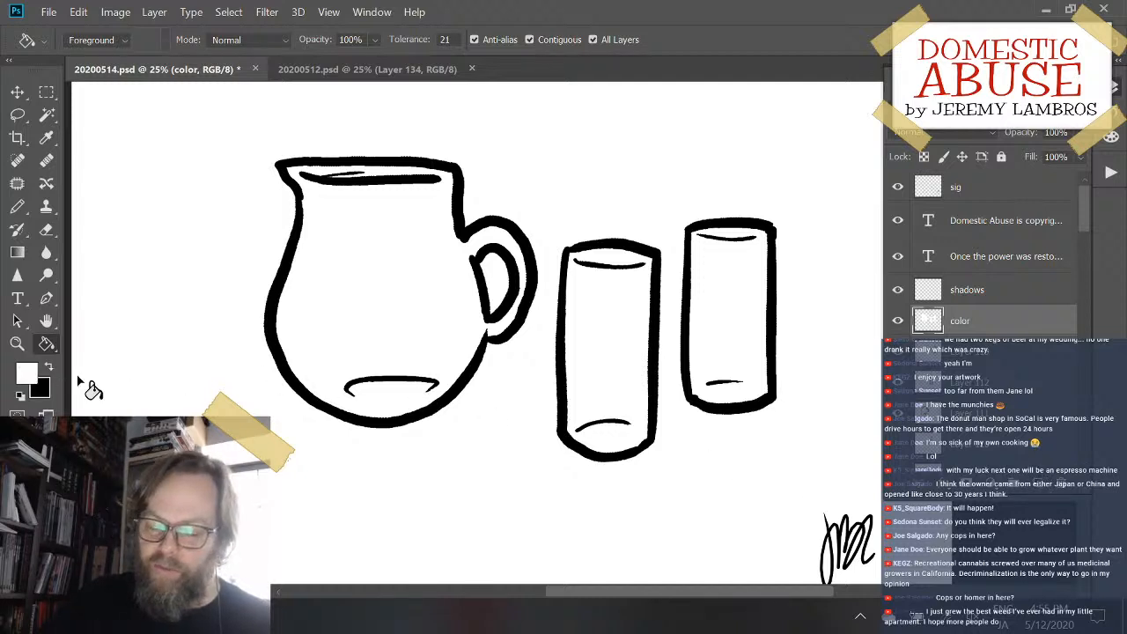
{"action": "left_click", "coordinate": [929, 322], "text": "ctrl"}
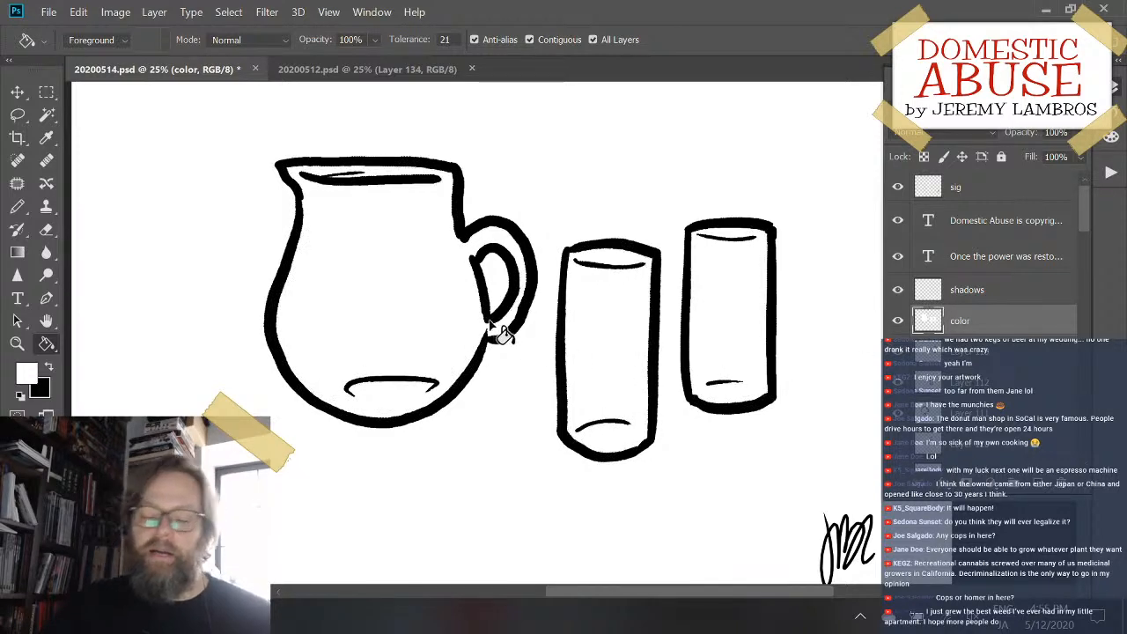
- Set the foreground color to a light pink with a hue of 332°
{"action": "left_click", "coordinate": [33, 375]}
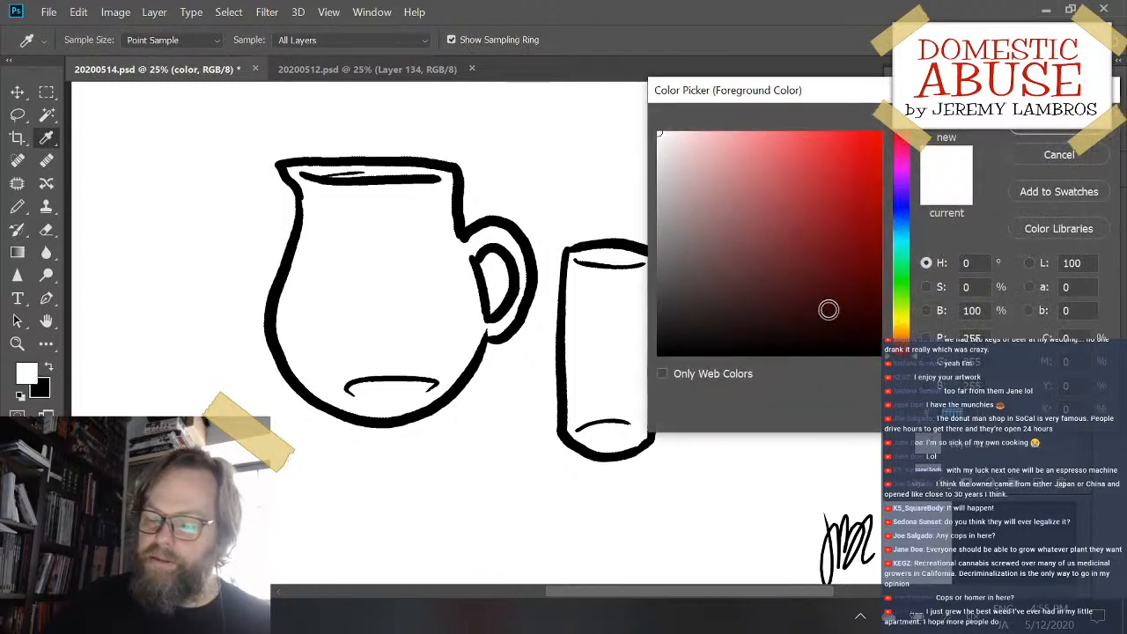
{"action": "mouse_move", "coordinate": [711, 152]}
{"action": "left_mouse_down"}
{"action": "mouse_move", "coordinate": [705, 135]}
{"action": "mouse_move", "coordinate": [718, 131]}
{"action": "left_mouse_up"}
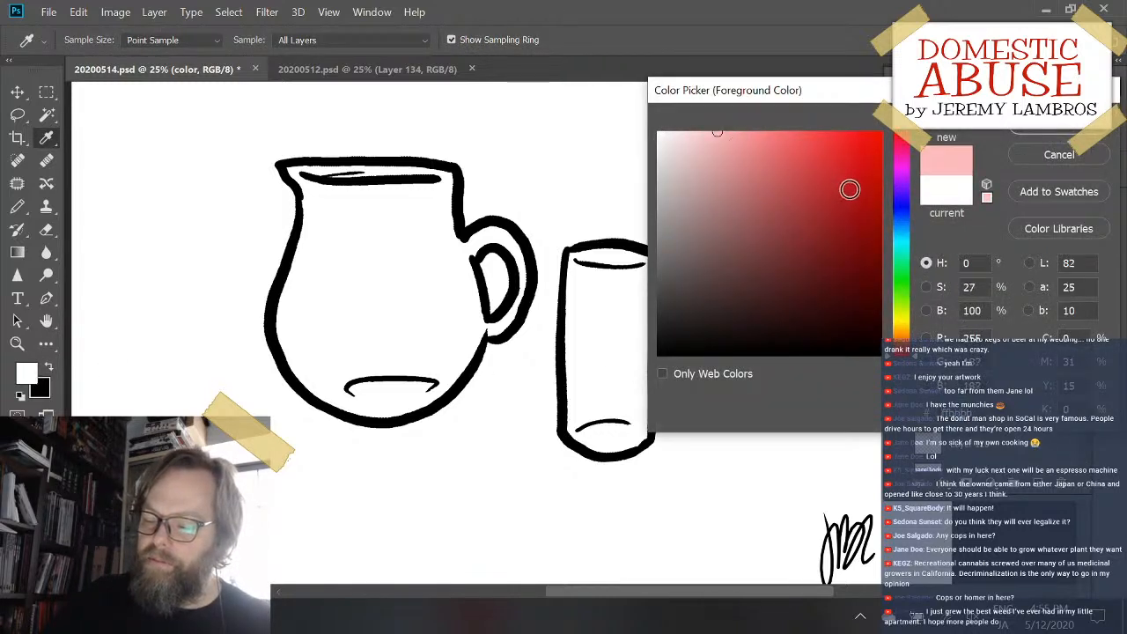
{"action": "left_click", "coordinate": [897, 146]}
{"action": "left_click_drag", "start_coordinate": [896, 146], "coordinate": [907, 152]}
{"action": "left_click_drag", "start_coordinate": [748, 183], "coordinate": [728, 135]}
{"action": "left_click", "coordinate": [1058, 125]}
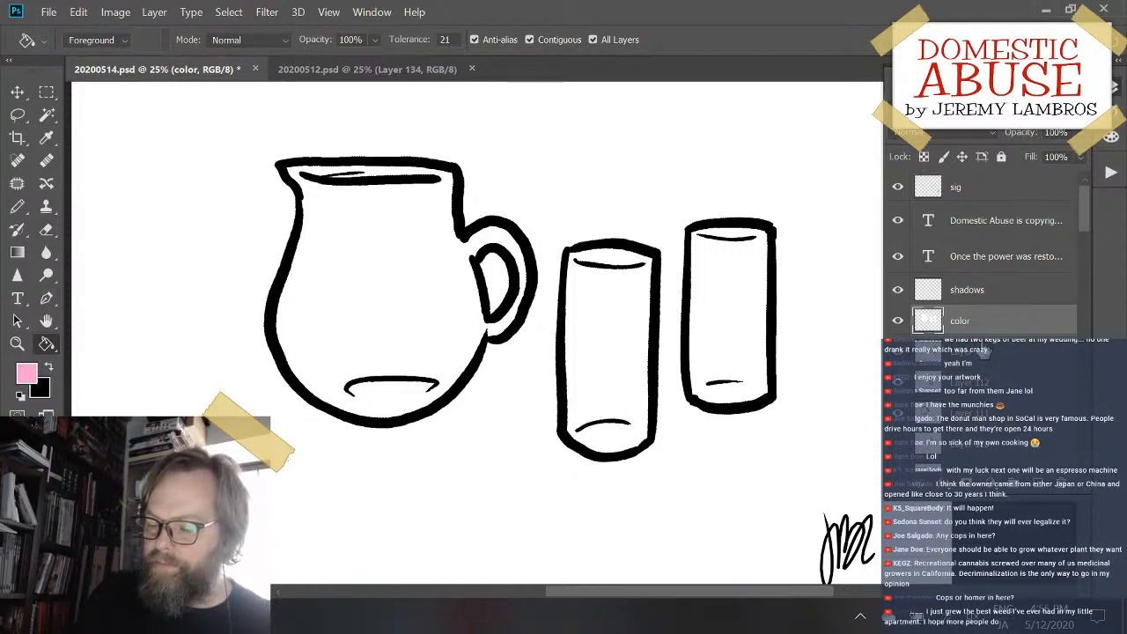
- Add a new layer above the color layer, pencil a pink liquid line across the pitcher's neck, and fill the pitcher below it pink
{"action": "left_click", "coordinate": [1038, 483]}
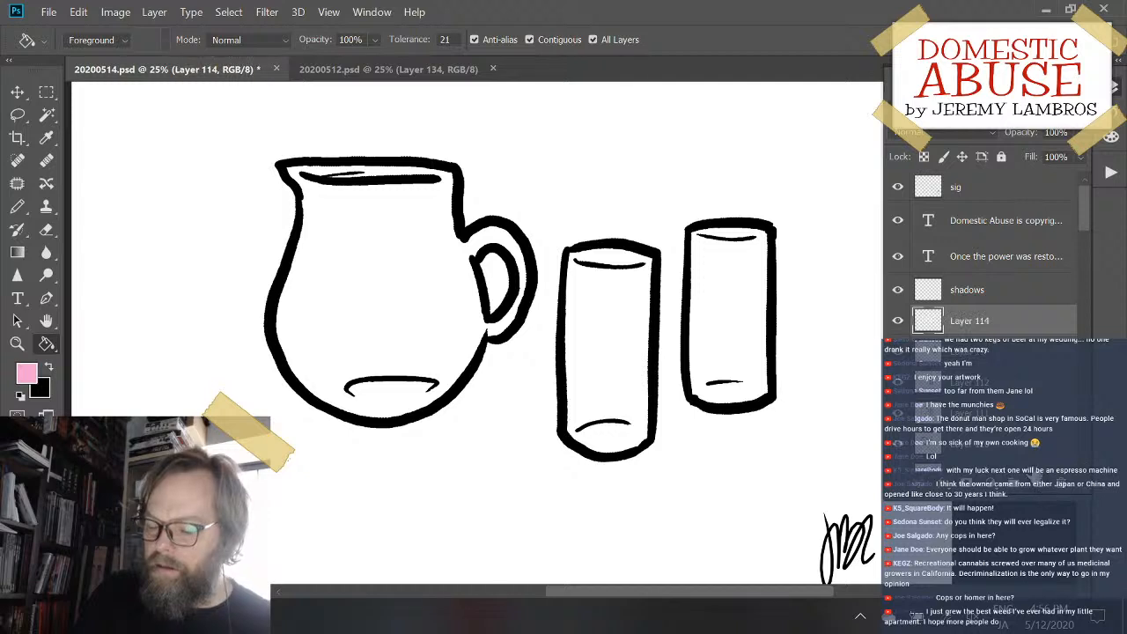
{"action": "key", "text": "b"}
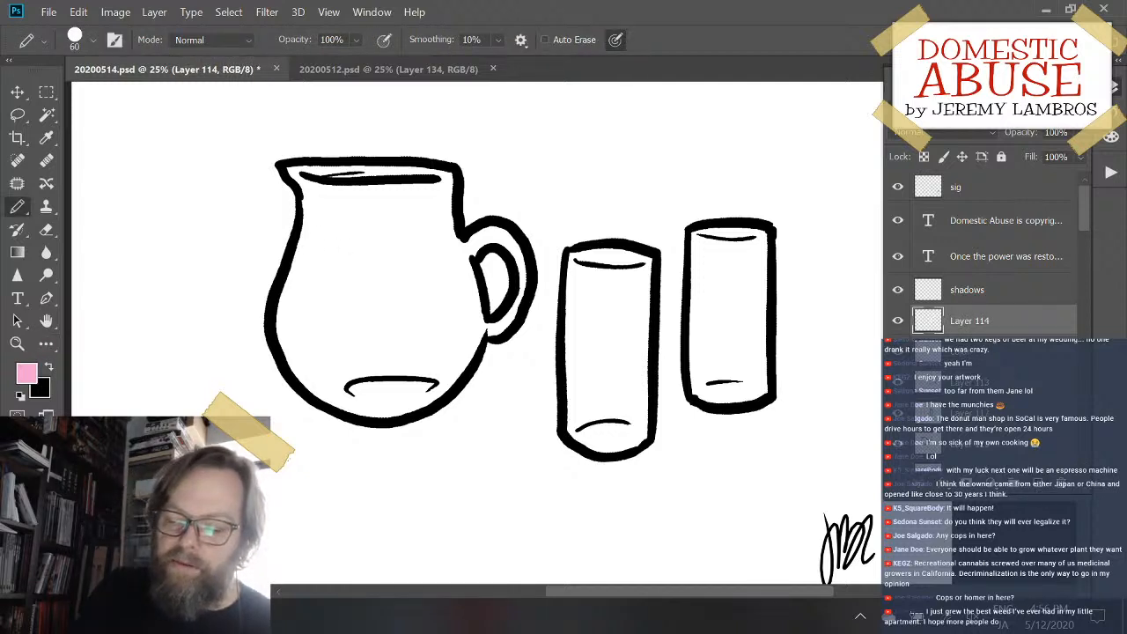
{"action": "mouse_move", "coordinate": [297, 247]}
{"action": "left_mouse_down"}
{"action": "mouse_move", "coordinate": [462, 233]}
{"action": "mouse_move", "coordinate": [481, 338]}
{"action": "left_mouse_up"}
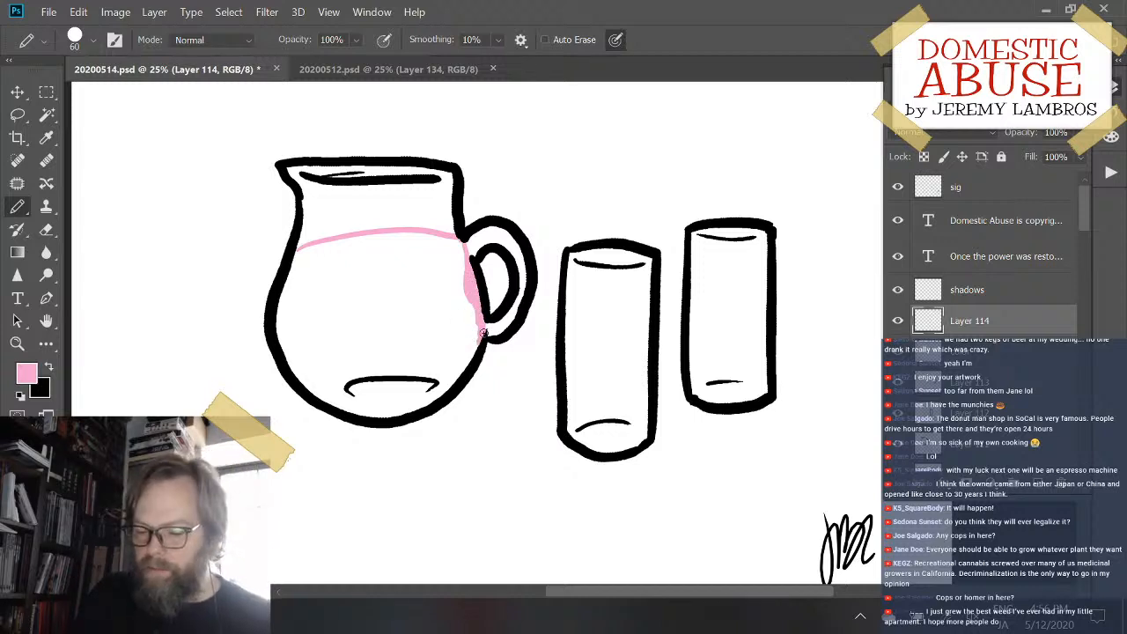
{"action": "key", "text": "g"}
{"action": "left_click", "coordinate": [378, 317]}
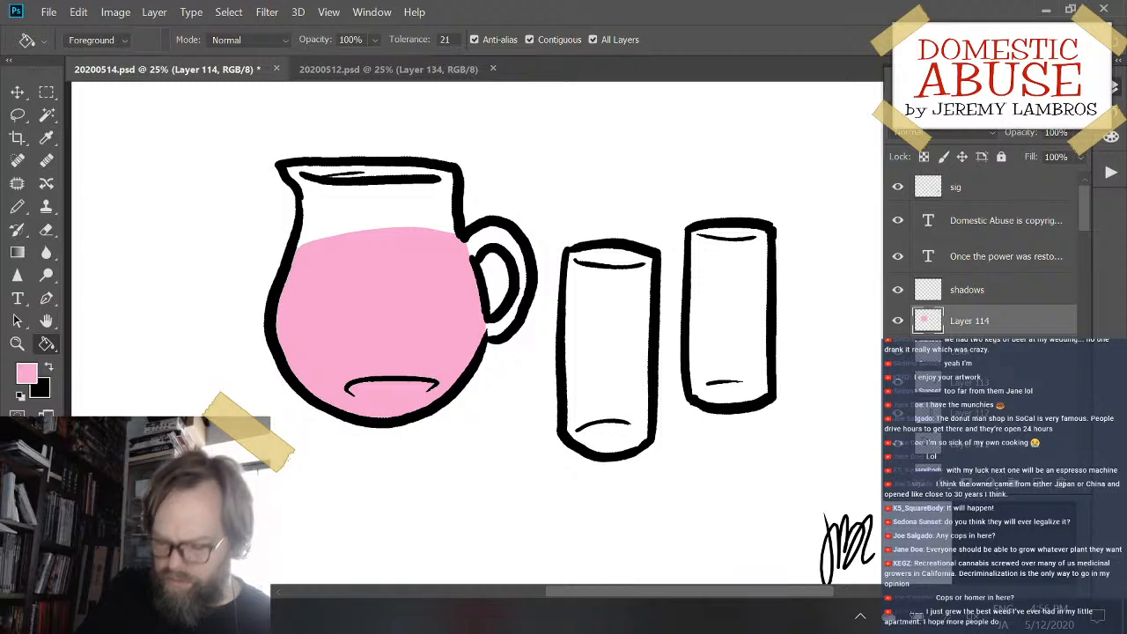
{"action": "key", "text": "b"}
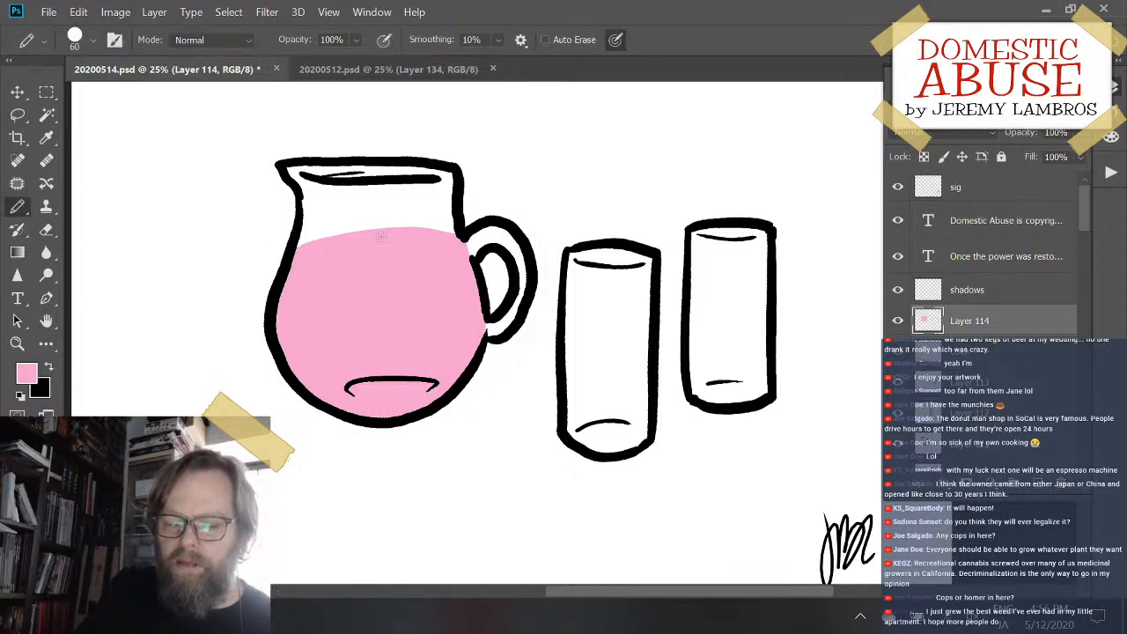
{"action": "left_click_drag", "start_coordinate": [381, 236], "coordinate": [336, 237]}
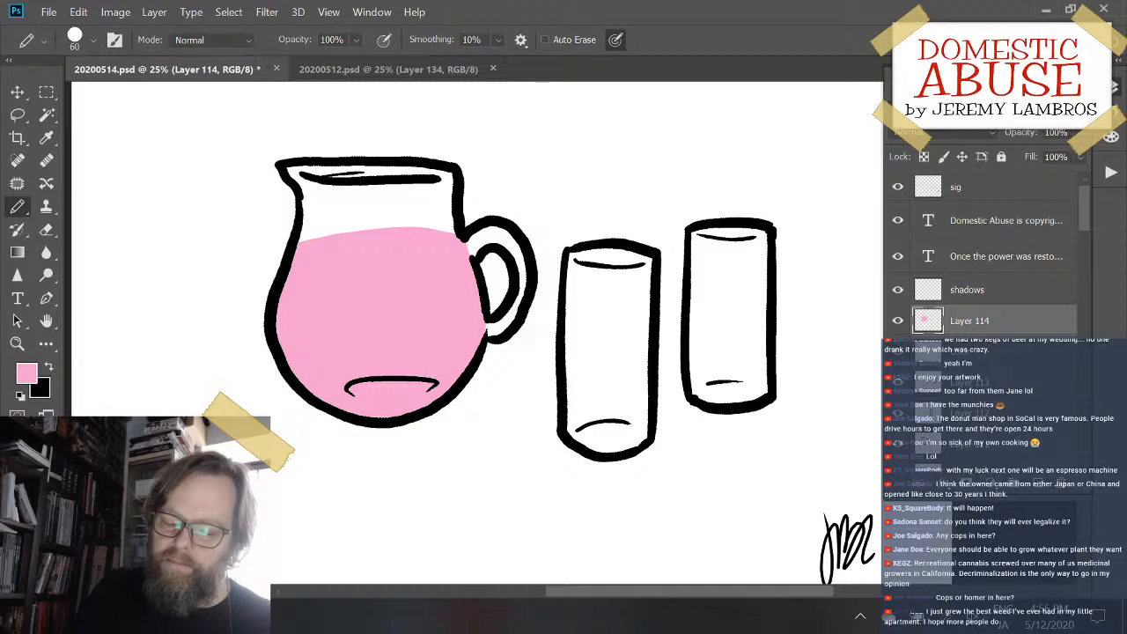
- Pencil pink liquid lines across the middle of the front glass and just above the base of the back glass
{"action": "left_click_drag", "start_coordinate": [566, 335], "coordinate": [662, 333]}
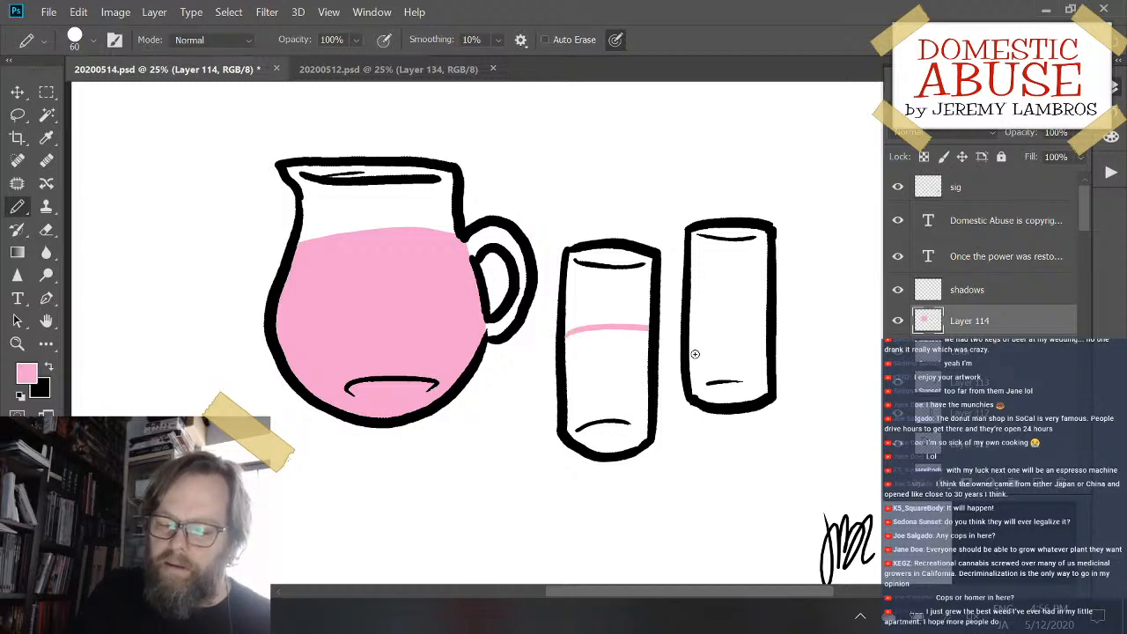
{"action": "left_click_drag", "start_coordinate": [694, 376], "coordinate": [775, 373]}
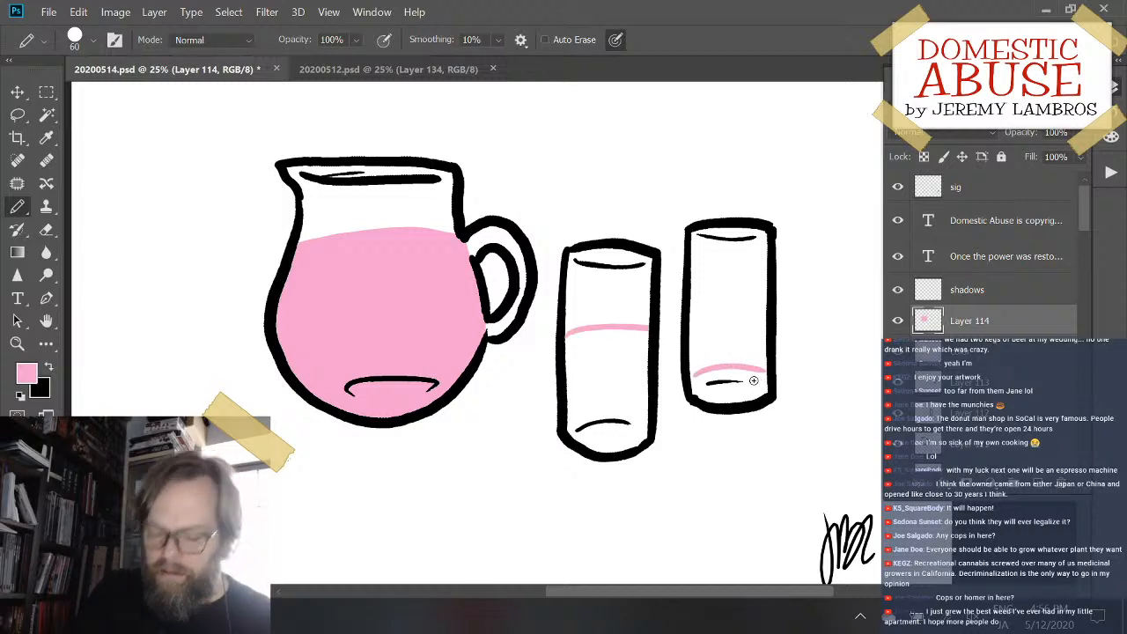
{"action": "key", "text": "ctrl+z"}
{"action": "left_click_drag", "start_coordinate": [688, 375], "coordinate": [785, 374]}
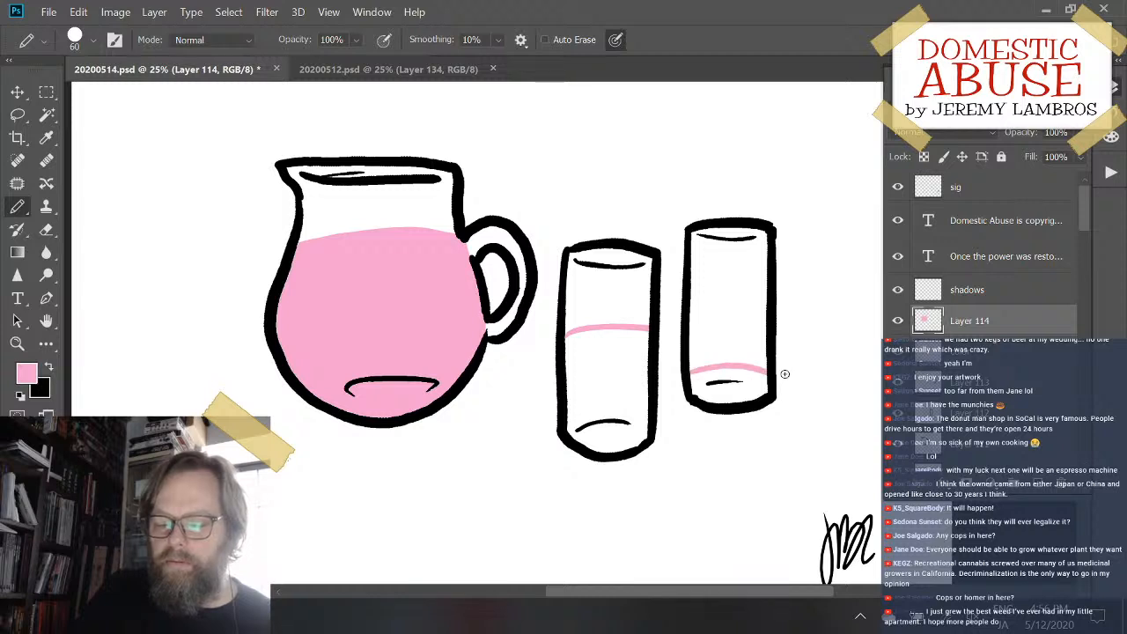
- Erase the front glass's liquid line and redraw it as a pink arc just above the glass's base curve
{"action": "key", "text": "e"}
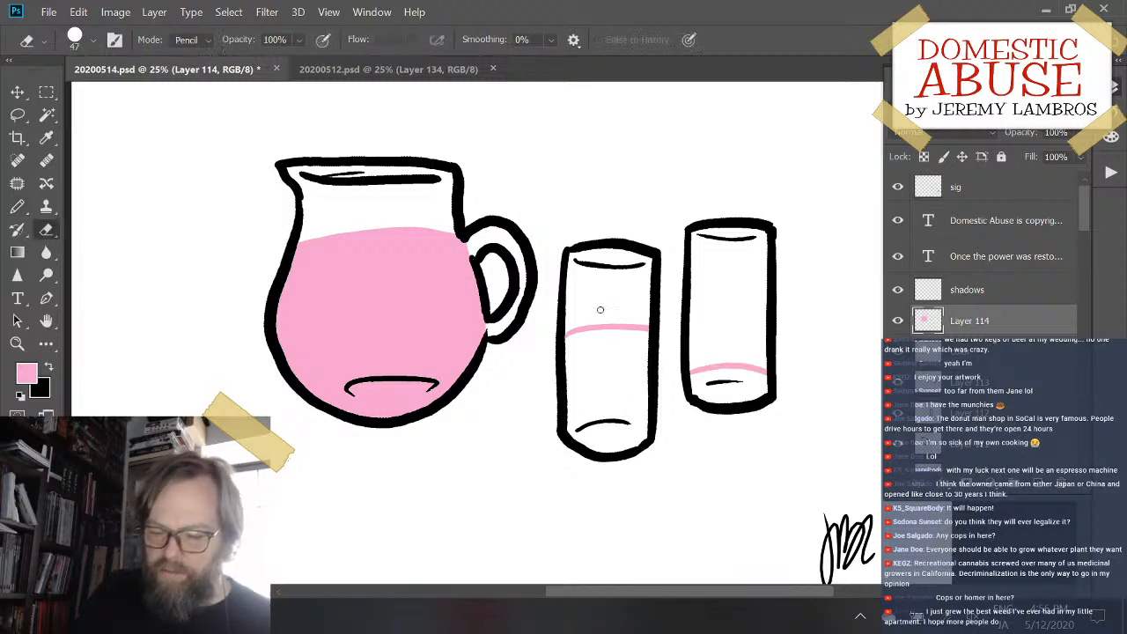
{"action": "mouse_move", "coordinate": [620, 327]}
{"action": "left_mouse_down"}
{"action": "mouse_move", "coordinate": [579, 327]}
{"action": "mouse_move", "coordinate": [639, 327]}
{"action": "left_mouse_up"}
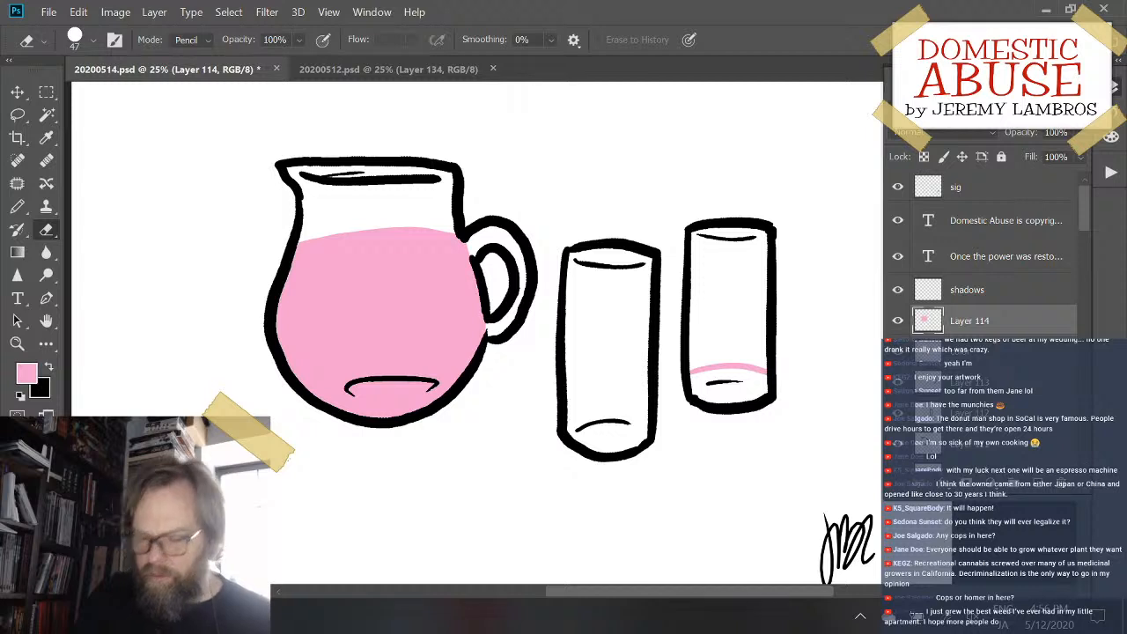
{"action": "key", "text": "b"}
{"action": "left_click_drag", "start_coordinate": [571, 426], "coordinate": [648, 421]}
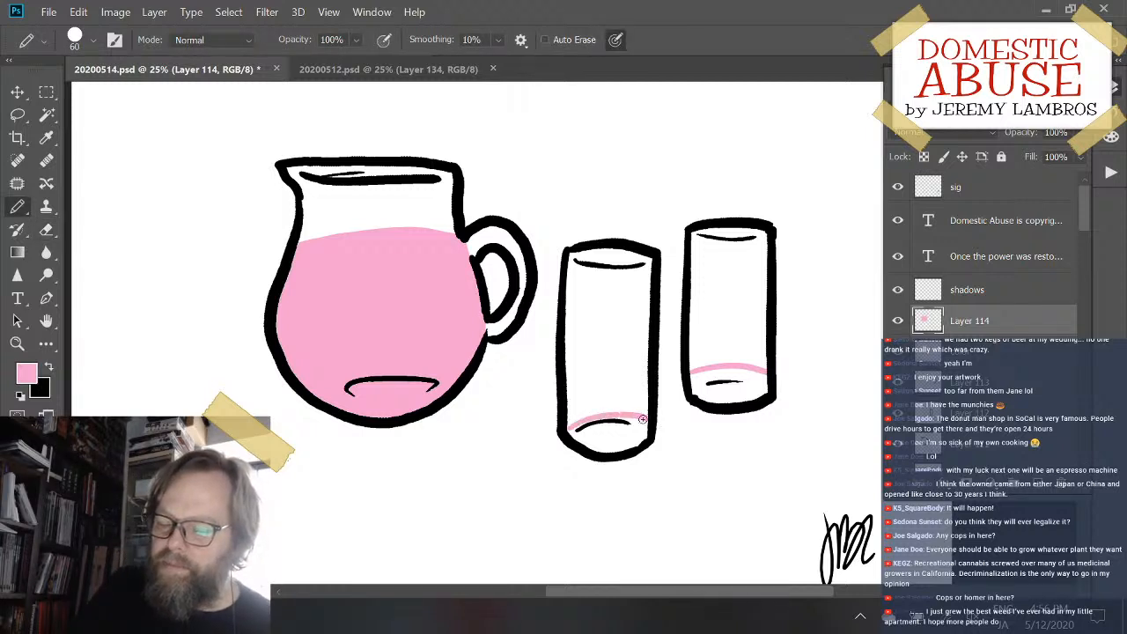
{"action": "key", "text": "ctrl+z"}
{"action": "left_click_drag", "start_coordinate": [569, 425], "coordinate": [646, 422]}
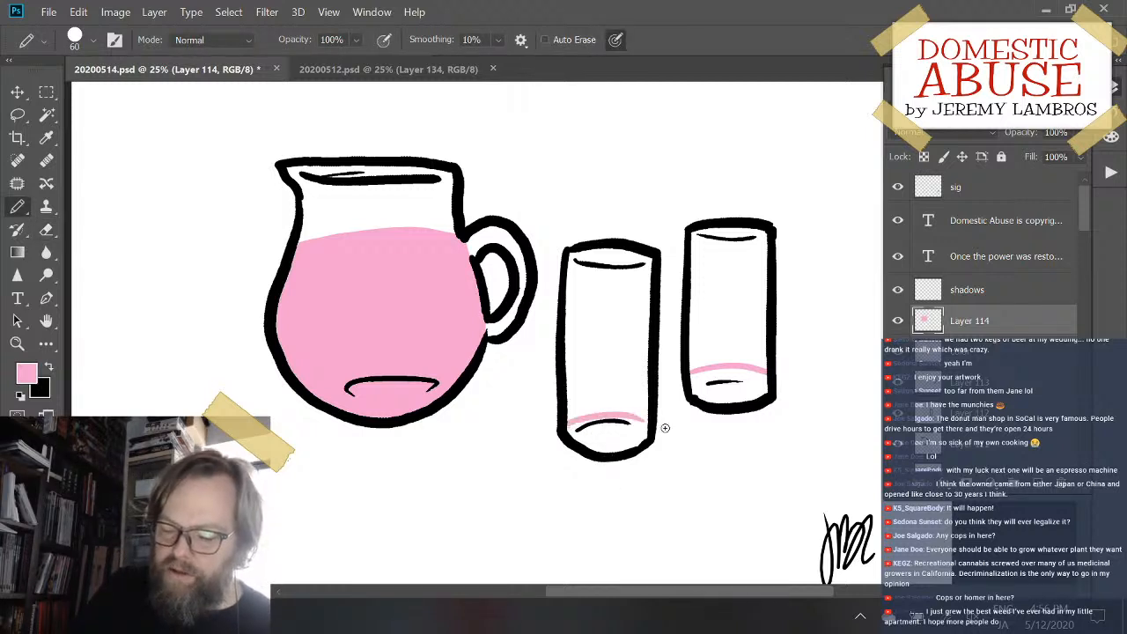
{"action": "key", "text": "ctrl+z"}
{"action": "mouse_move", "coordinate": [567, 423]}
{"action": "left_mouse_down"}
{"action": "mouse_move", "coordinate": [621, 416]}
{"action": "mouse_move", "coordinate": [649, 420]}
{"action": "left_mouse_up"}
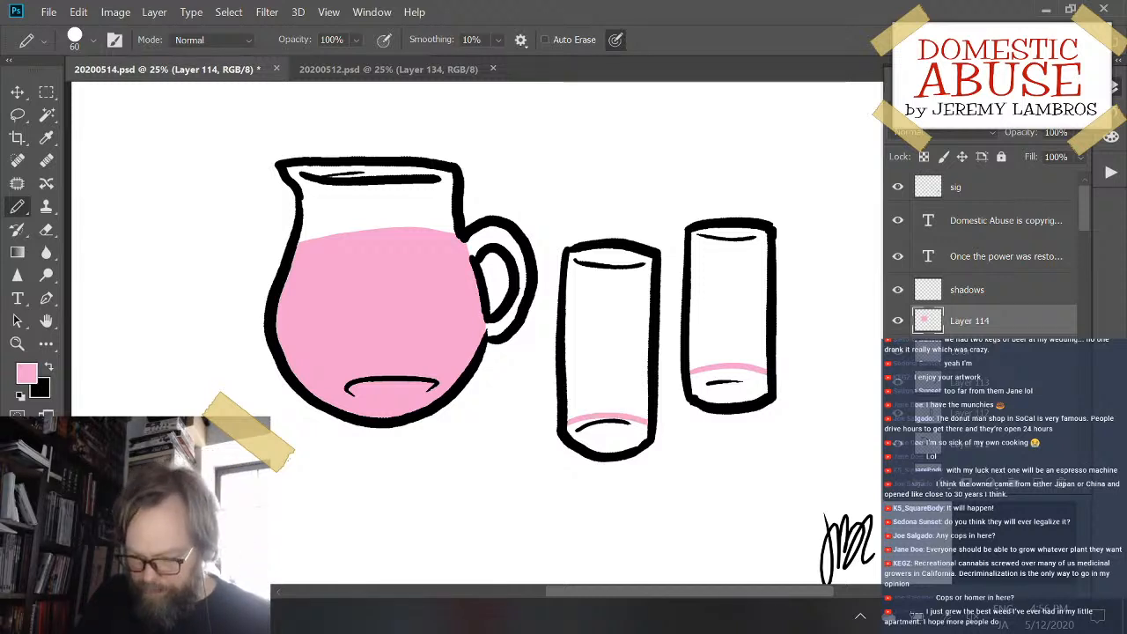
- Fill the bottoms of both glasses with pink below their liquid lines
{"action": "key", "text": "g"}
{"action": "left_click", "coordinate": [632, 451]}
{"action": "left_click", "coordinate": [738, 398]}
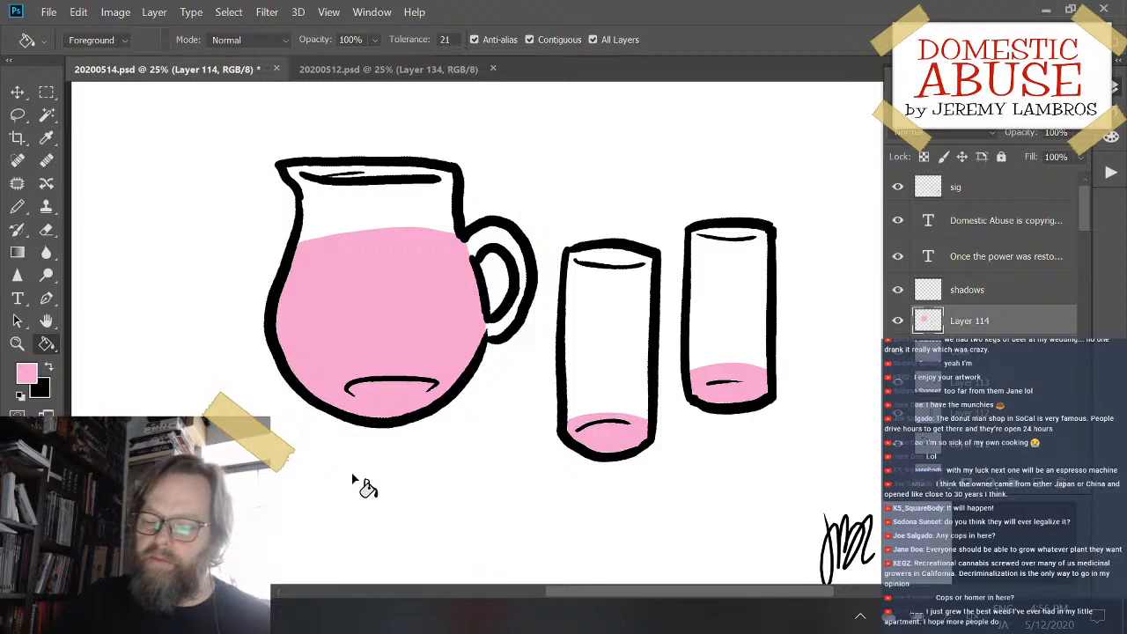
- Change the foreground color to a paler pink with hue 332°, saturation 16% and brightness 100%
{"action": "left_click", "coordinate": [26, 374]}
{"action": "left_click", "coordinate": [696, 129]}
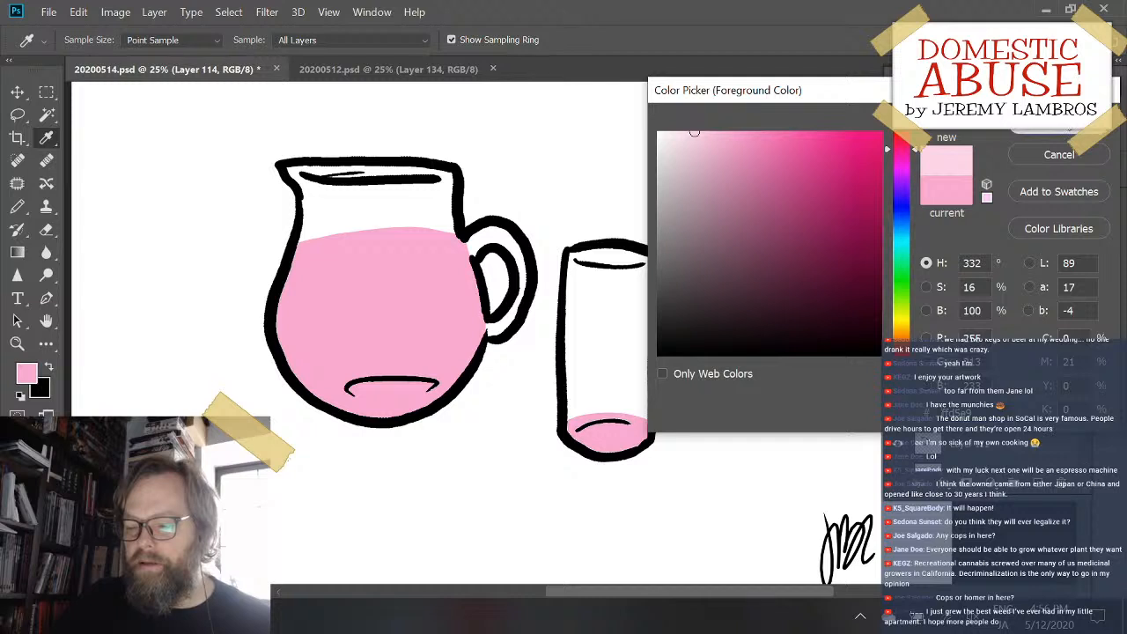
{"action": "key", "text": "Return"}
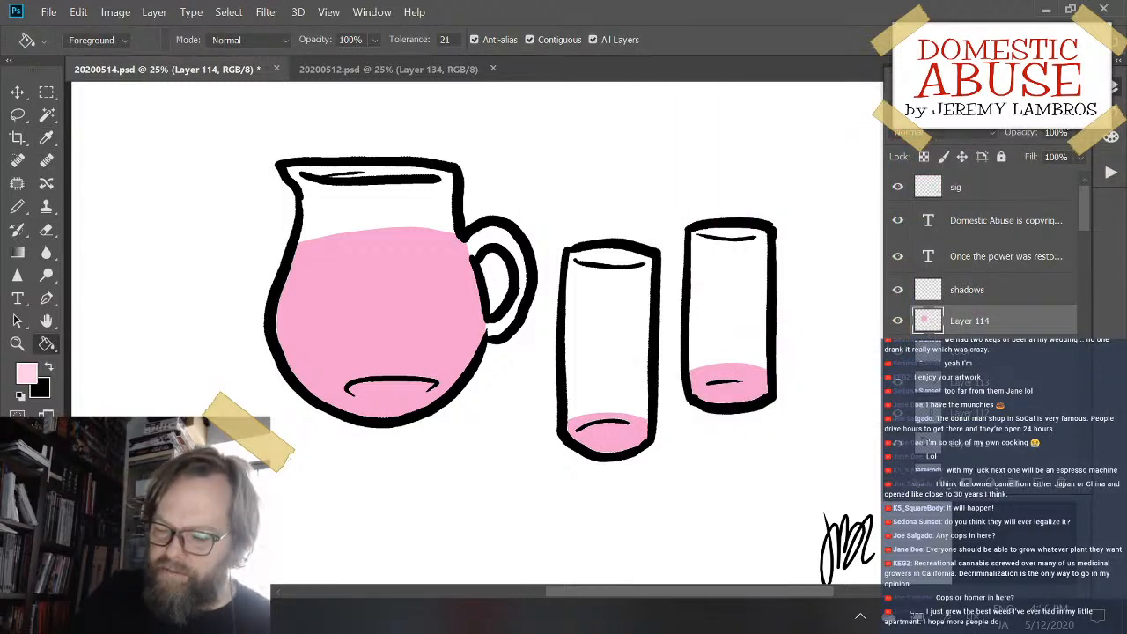
{"action": "left_click", "coordinate": [928, 323], "text": "ctrl"}
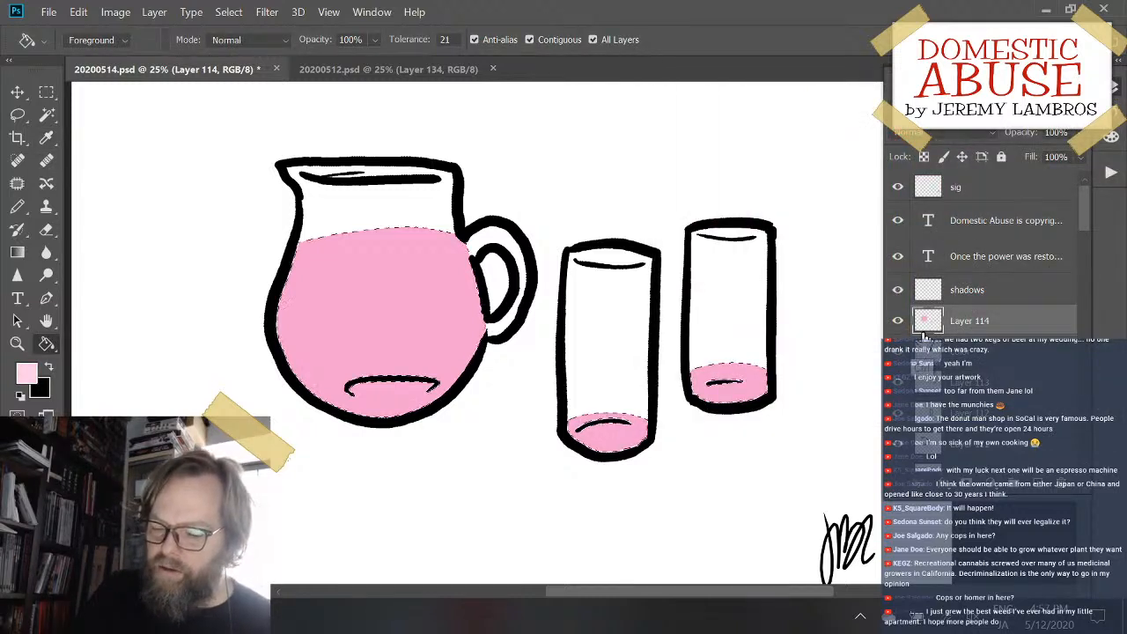
{"action": "key", "text": "ctrl+d"}
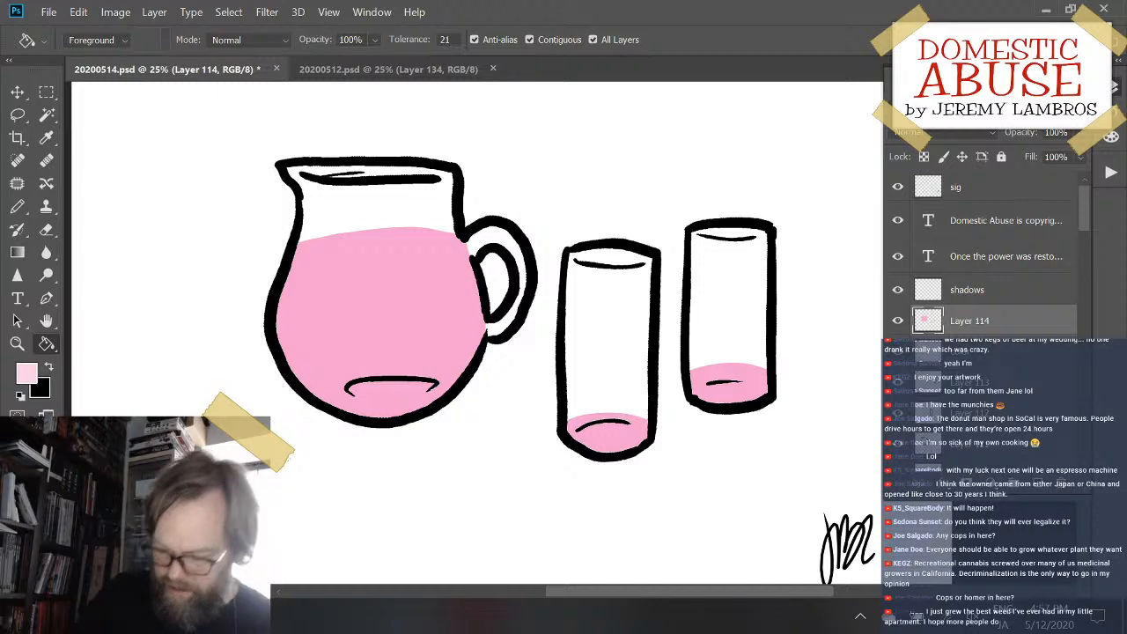
- Pencil pale pink curves across the liquid in the pitcher and both glasses to form the front edges of the liquid surfaces
{"action": "key", "text": "b"}
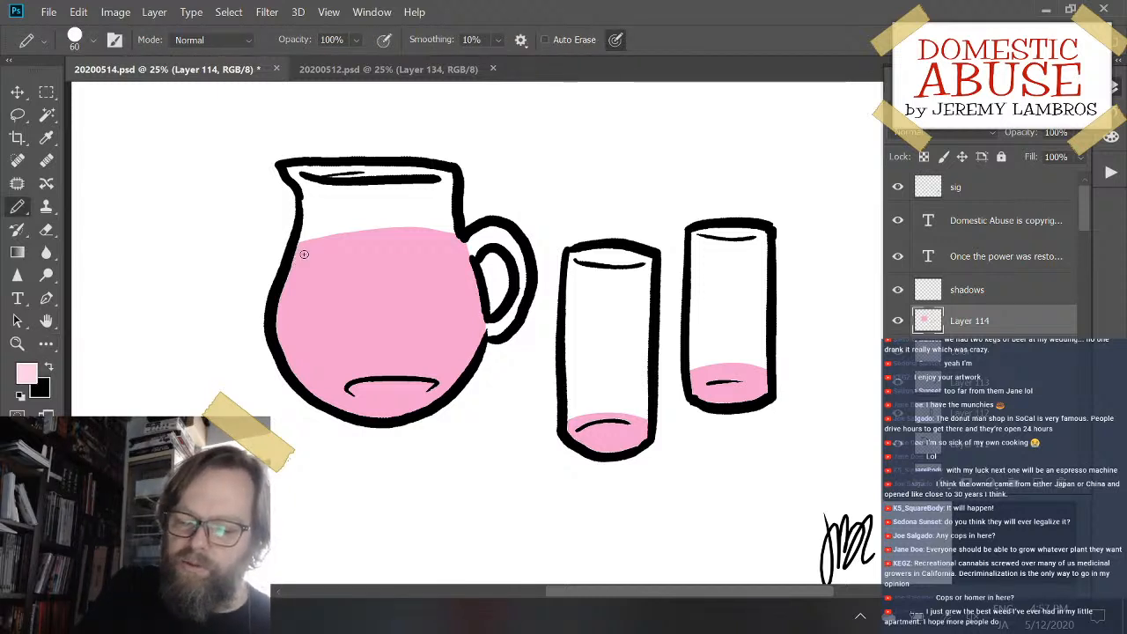
{"action": "mouse_move", "coordinate": [298, 255]}
{"action": "left_mouse_down"}
{"action": "mouse_move", "coordinate": [415, 254]}
{"action": "mouse_move", "coordinate": [475, 235]}
{"action": "left_mouse_up"}
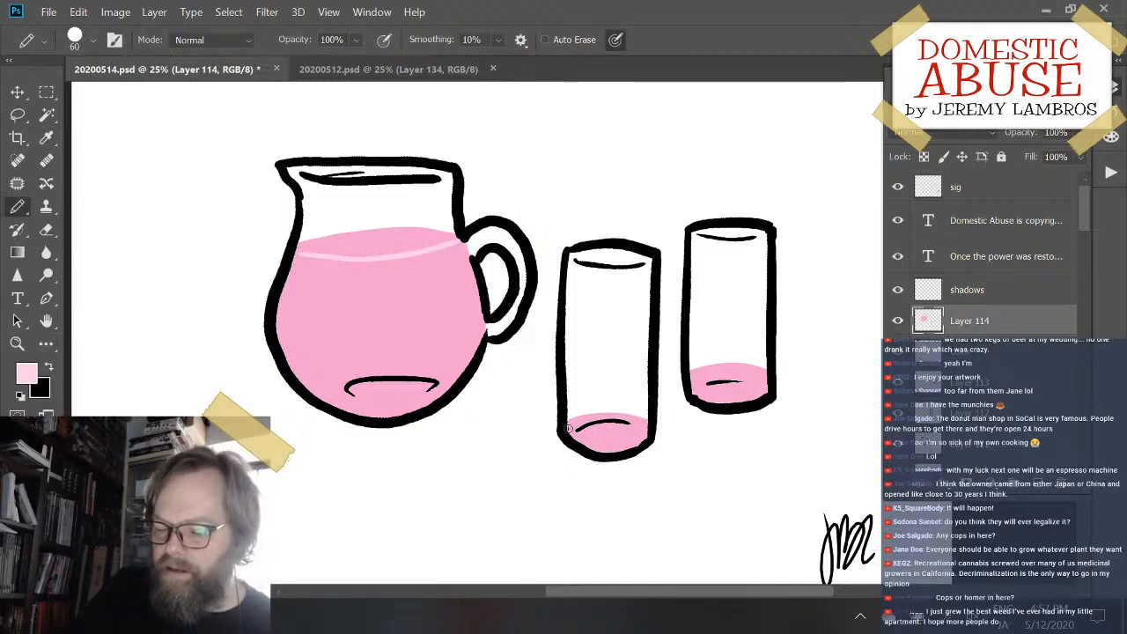
{"action": "left_click_drag", "start_coordinate": [568, 428], "coordinate": [662, 428]}
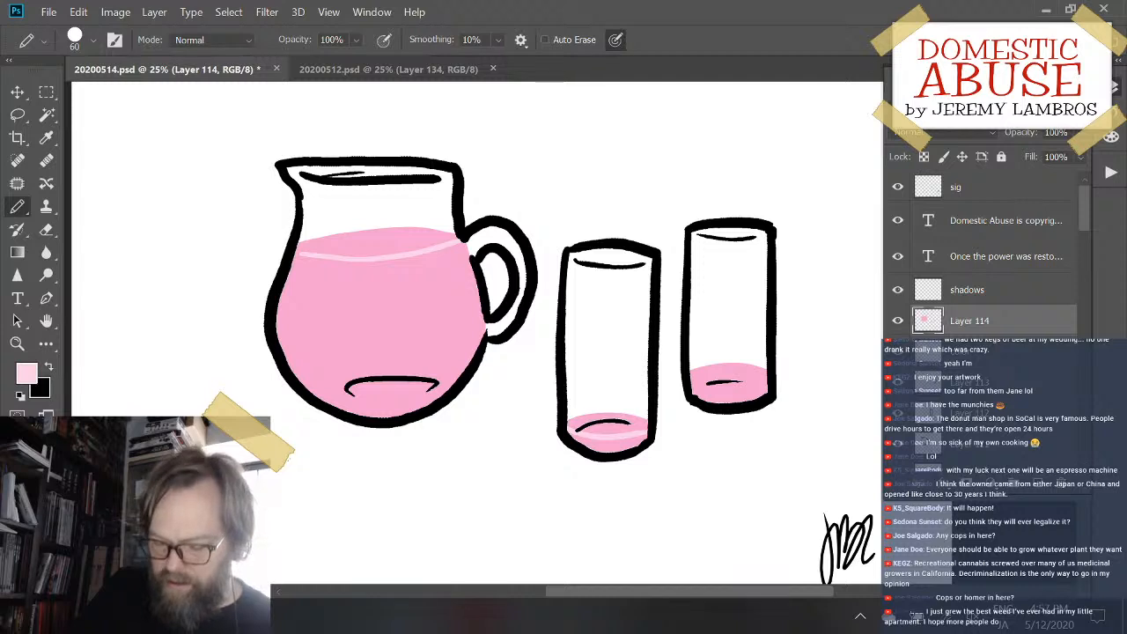
{"action": "key", "text": "ctrl+z"}
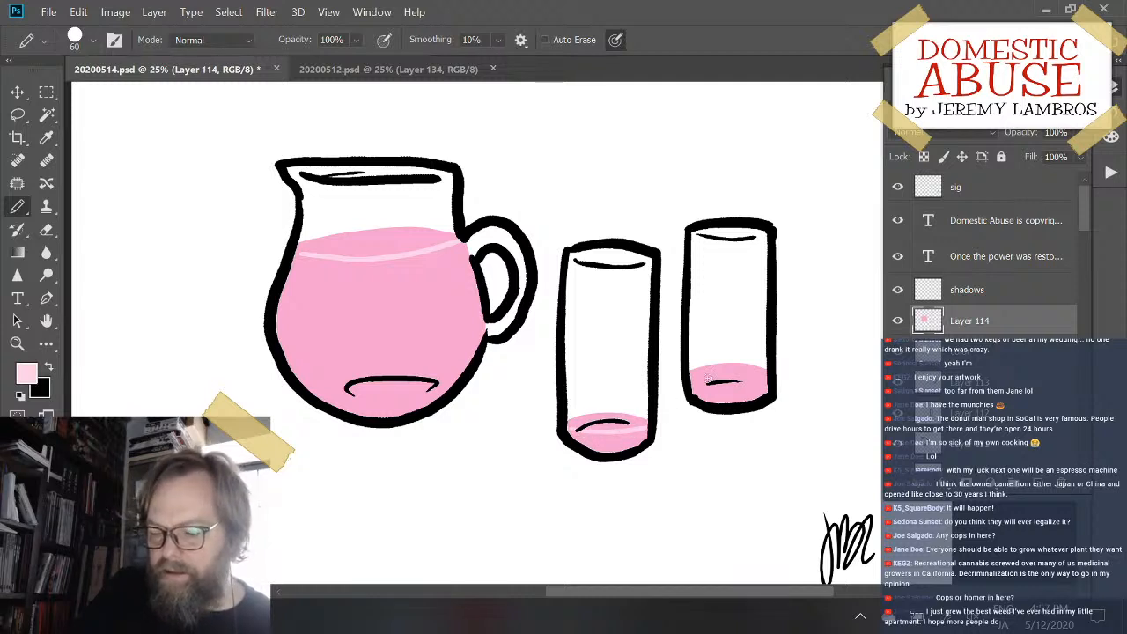
{"action": "left_click_drag", "start_coordinate": [692, 381], "coordinate": [768, 374]}
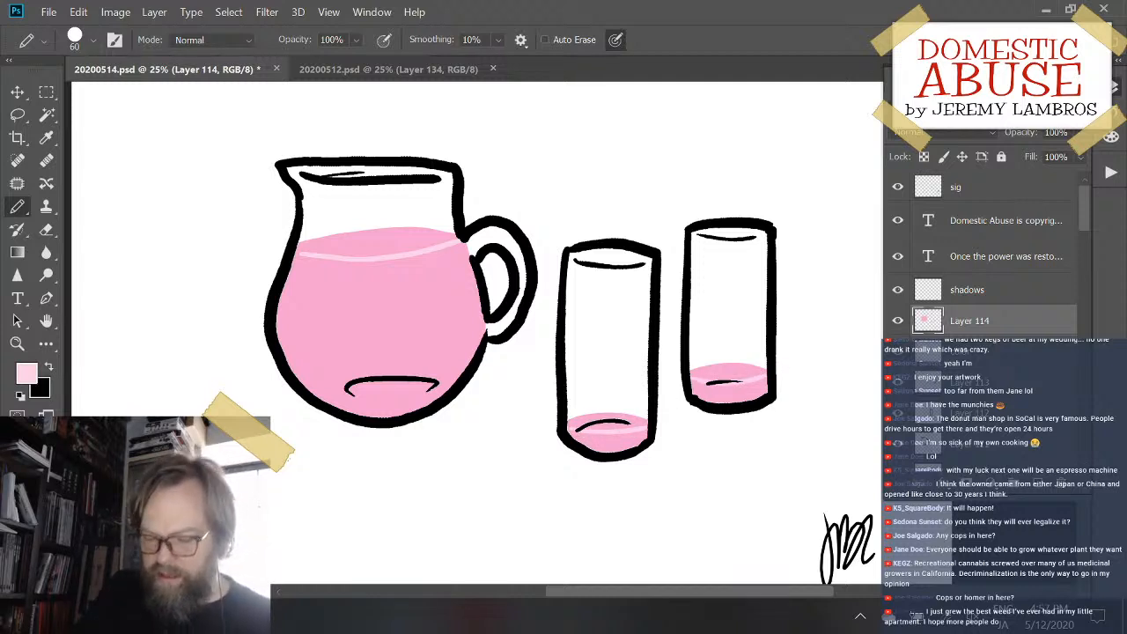
- Fill the back glass's liquid surface with pale pink and try the same fill on the front glass and pitcher
{"action": "key", "text": "g"}
{"action": "left_click", "coordinate": [739, 373]}
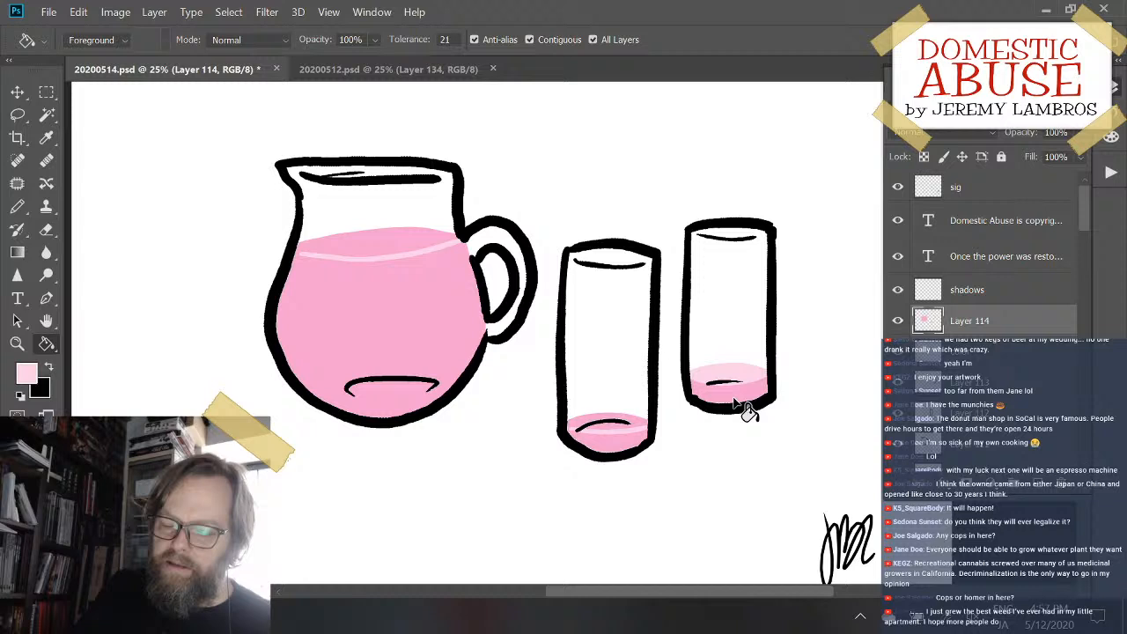
{"action": "left_click", "coordinate": [628, 430]}
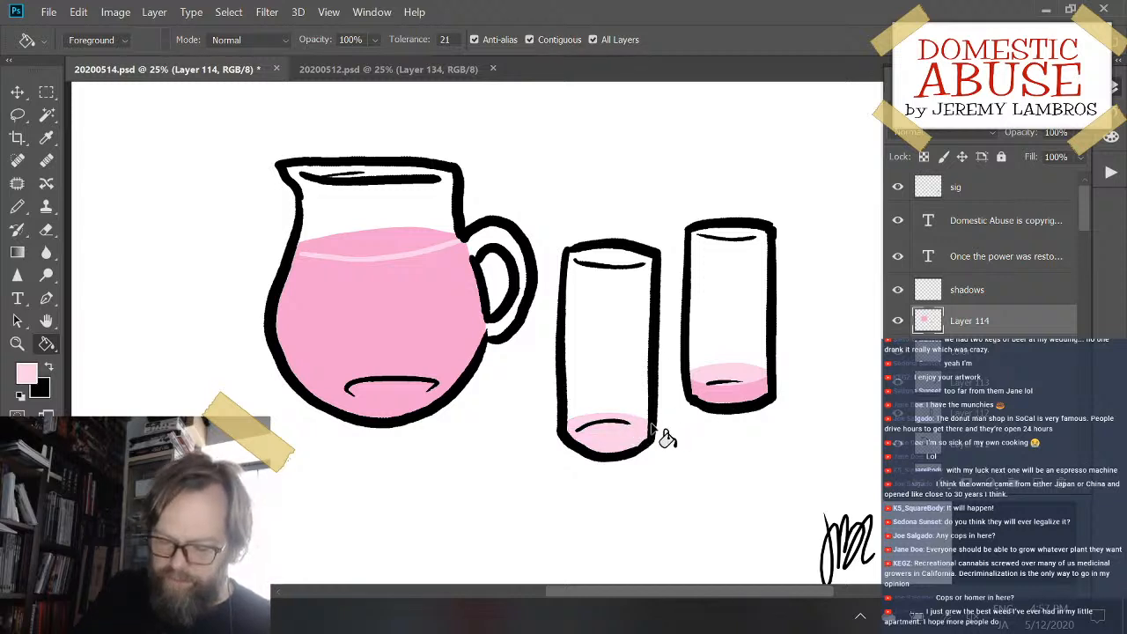
{"action": "left_click", "coordinate": [384, 236]}
{"action": "key", "text": "ctrl+z"}
{"action": "left_click", "coordinate": [444, 247]}
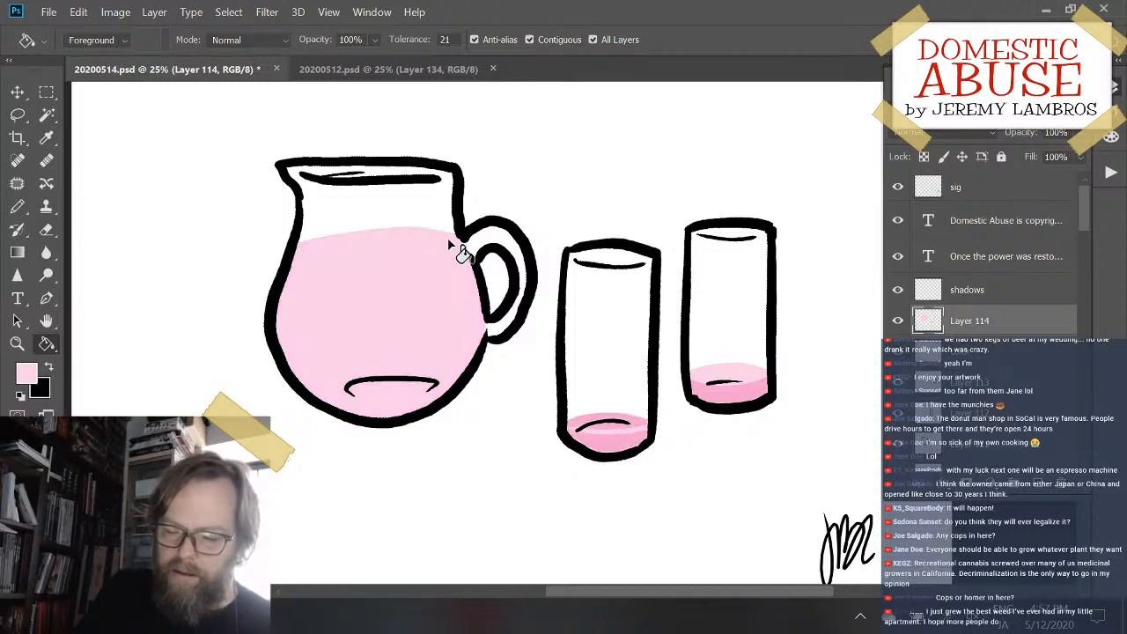
{"action": "key", "text": "ctrl+z"}
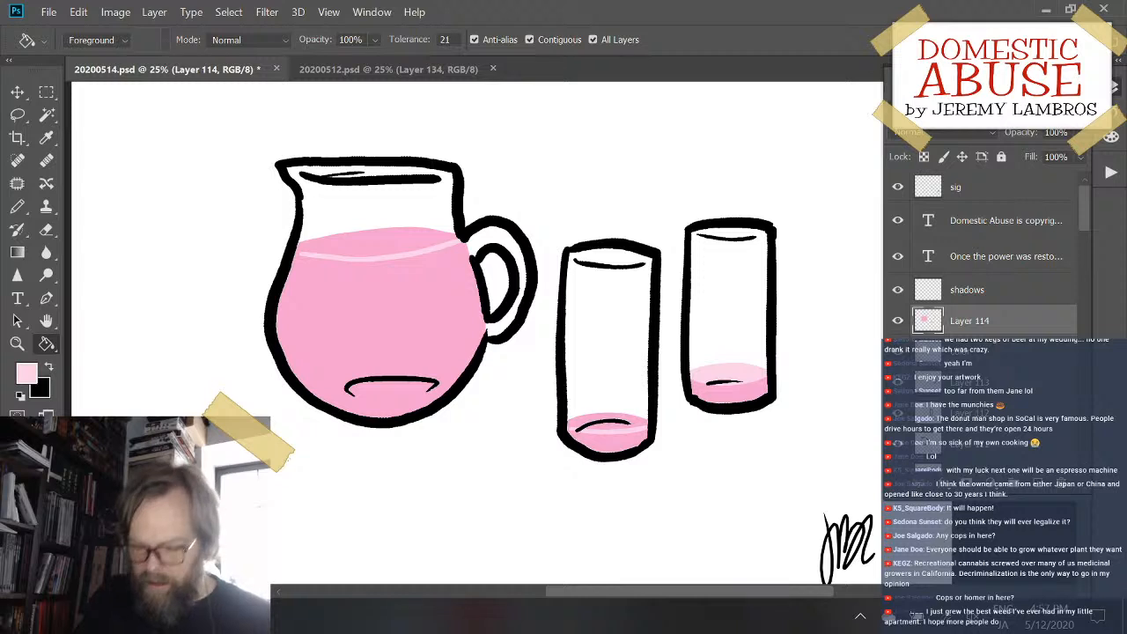
- Extend the pale pink edge curves to the outlines in the pitcher and front glass, and fill both liquid surfaces with pale pink
{"action": "key", "text": "b"}
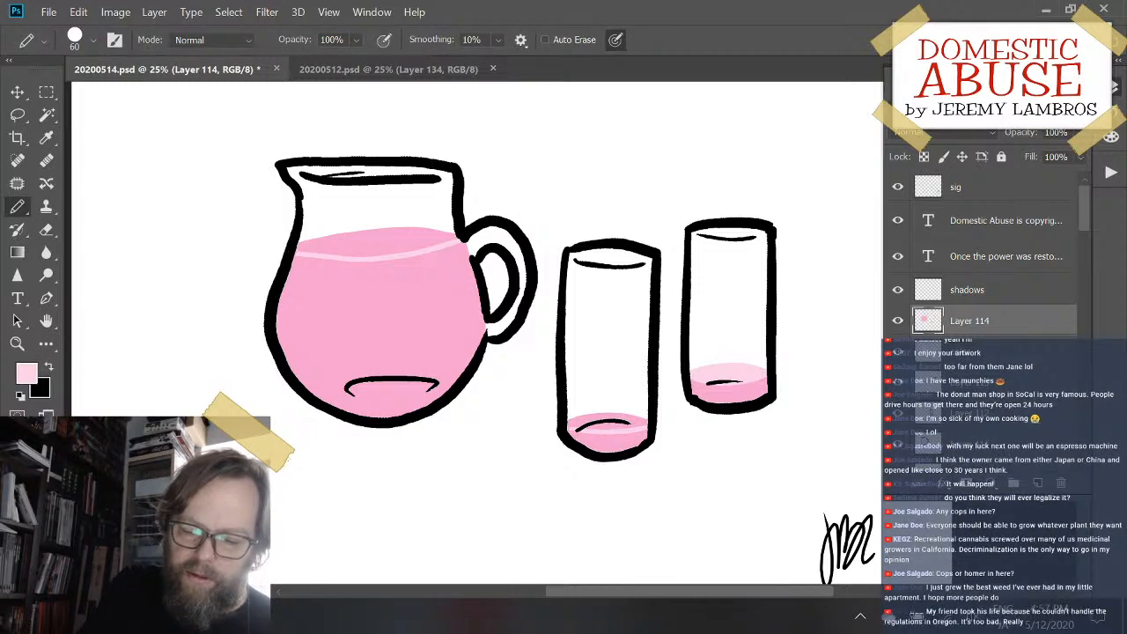
{"action": "key", "text": "g"}
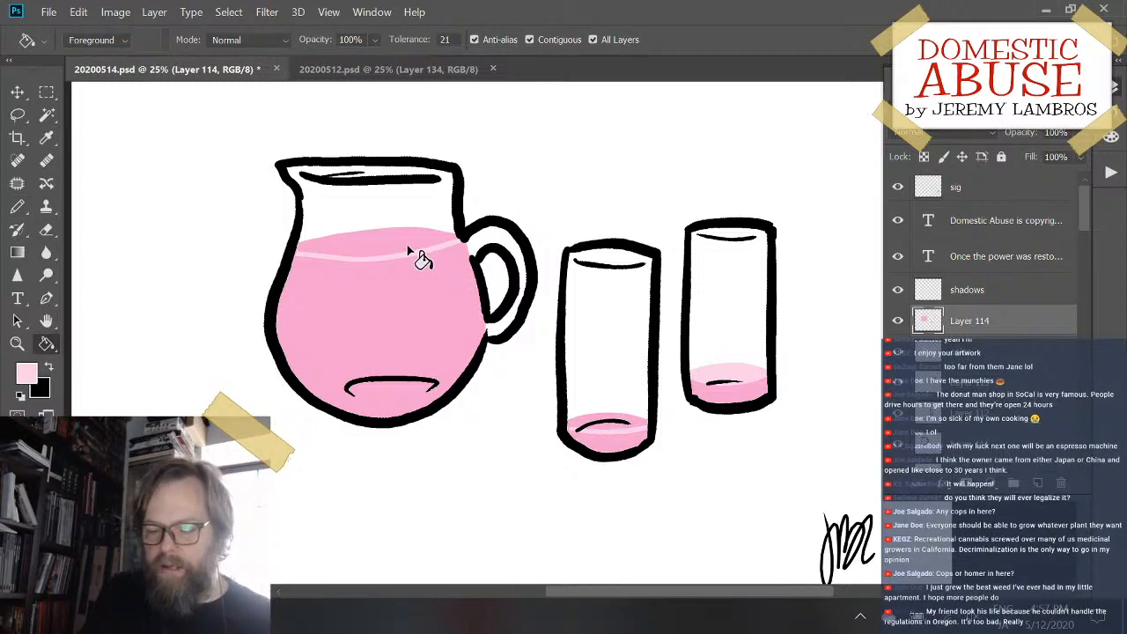
{"action": "left_click", "coordinate": [418, 250]}
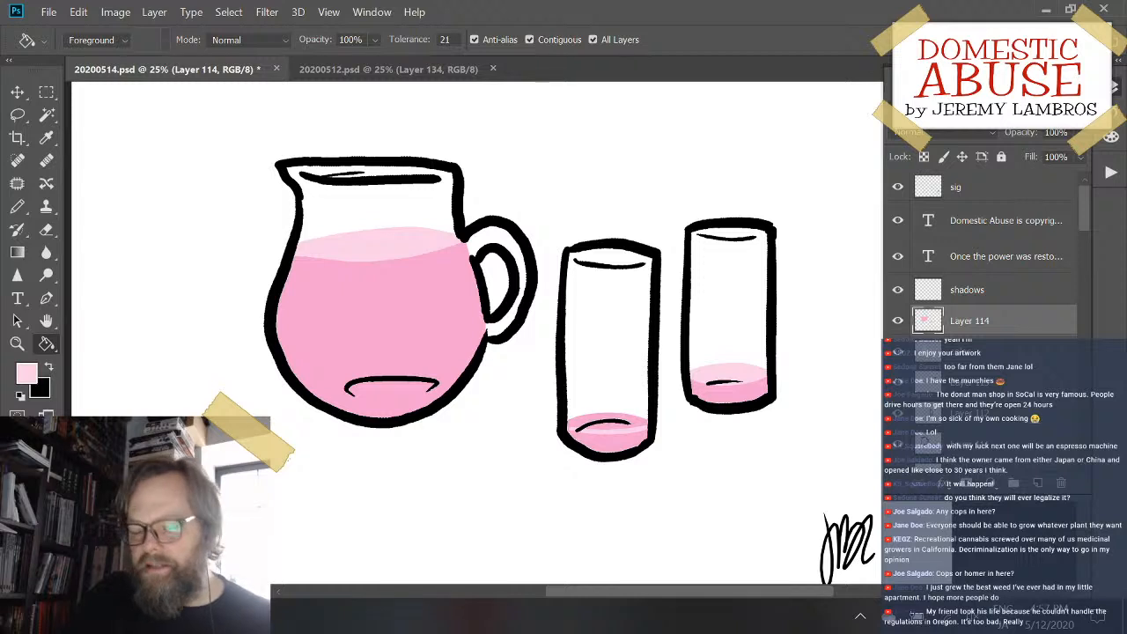
{"action": "key", "text": "b"}
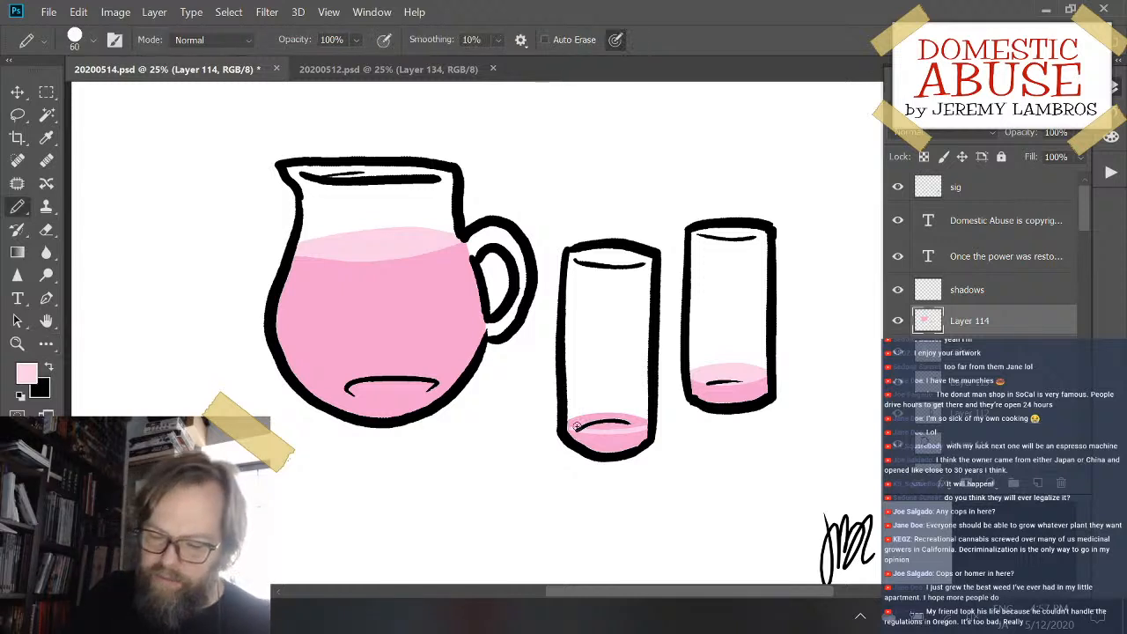
{"action": "key", "text": "g"}
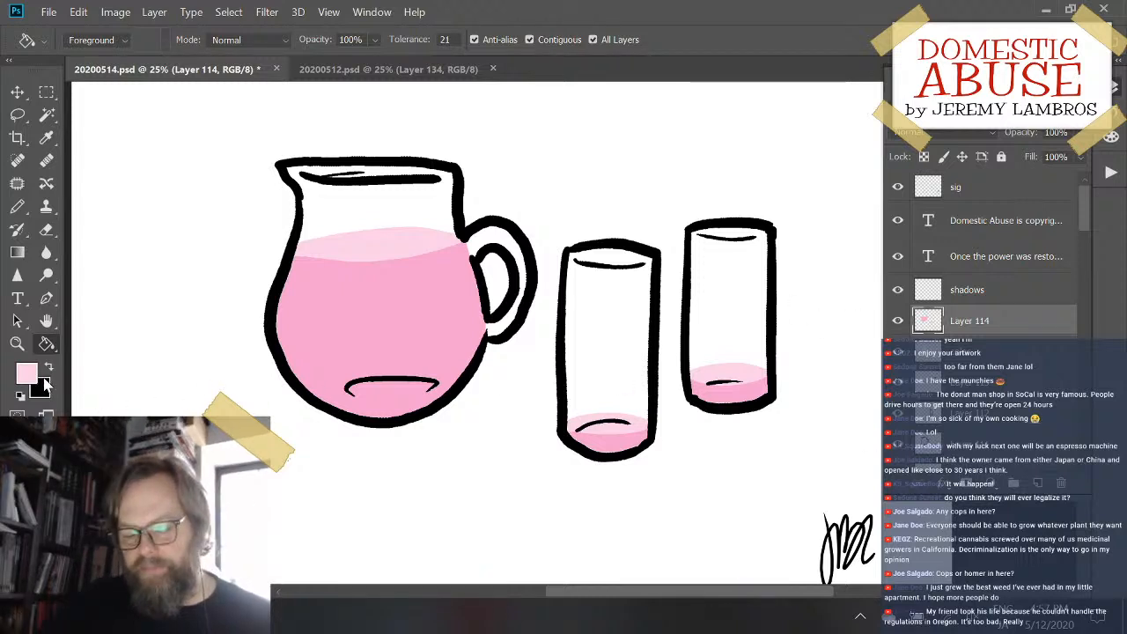
- Reset the colors to default black and pencil a shadow edge down the pitcher's right side on the shadows layer
{"action": "left_click", "coordinate": [21, 396]}
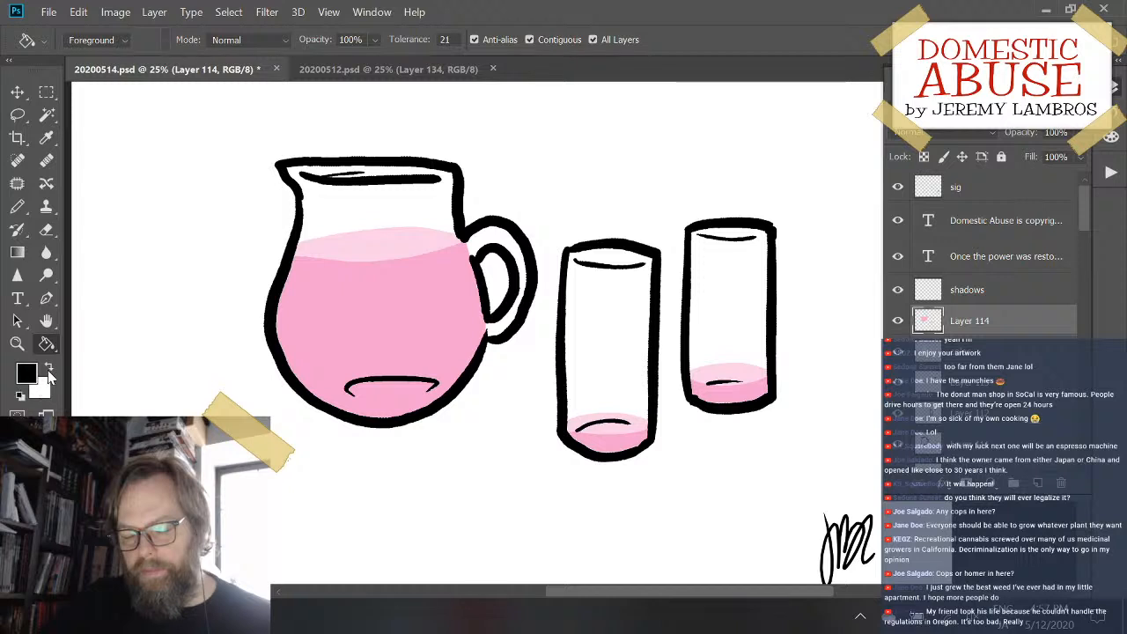
{"action": "left_click", "coordinate": [17, 206]}
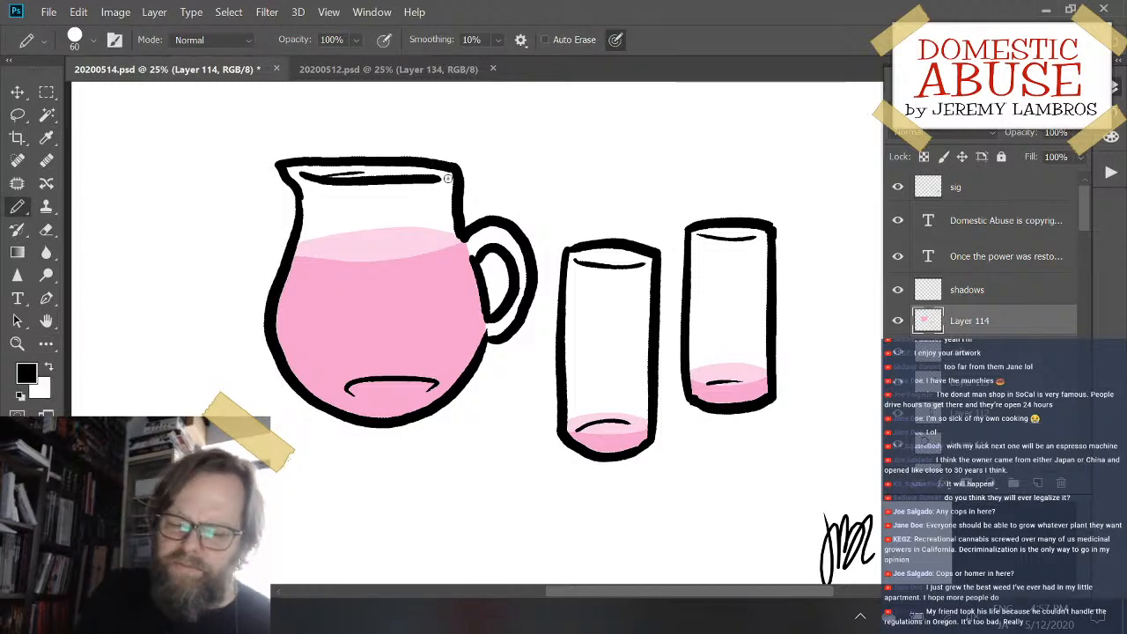
{"action": "left_click_drag", "start_coordinate": [441, 230], "coordinate": [442, 250]}
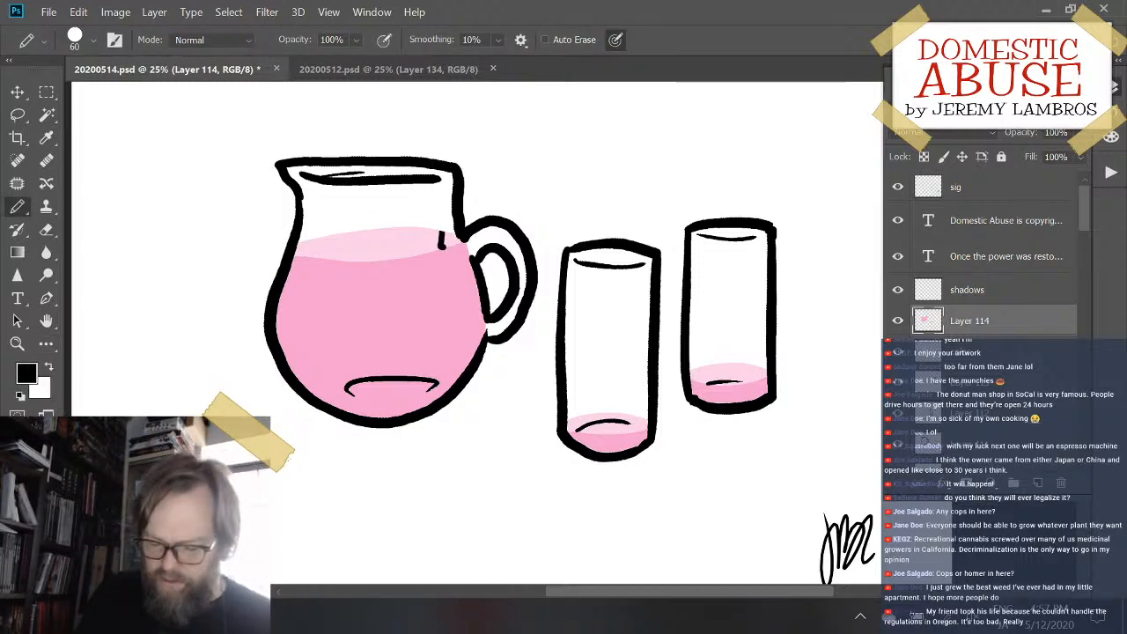
{"action": "key", "text": "ctrl+z"}
{"action": "left_click", "coordinate": [994, 295]}
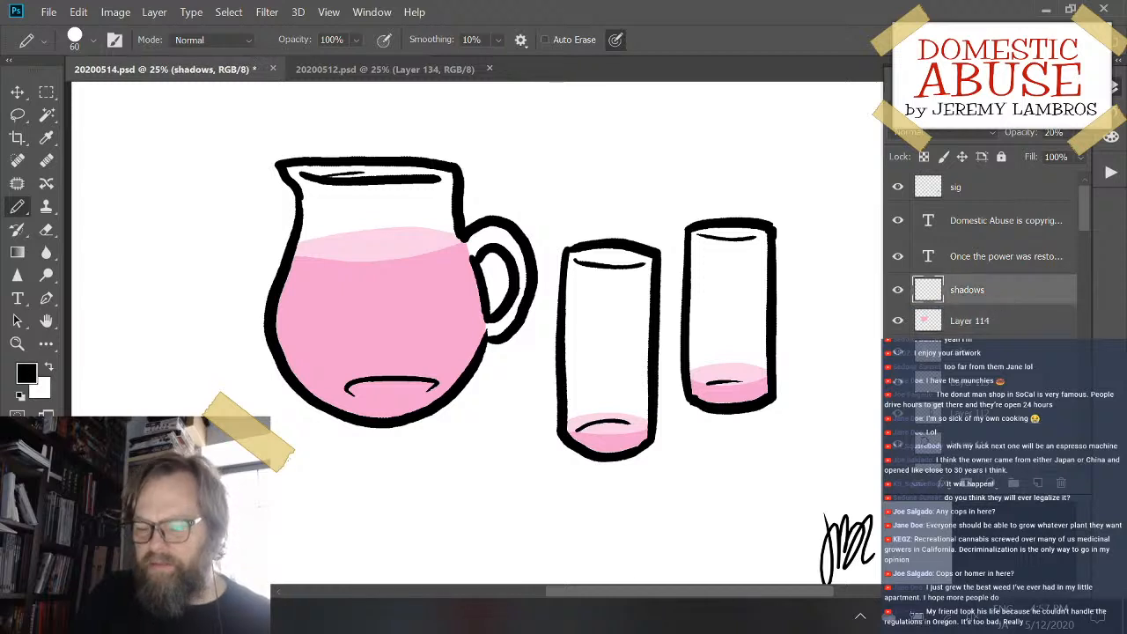
{"action": "mouse_move", "coordinate": [451, 183]}
{"action": "left_mouse_down"}
{"action": "mouse_move", "coordinate": [429, 249]}
{"action": "mouse_move", "coordinate": [446, 250]}
{"action": "mouse_move", "coordinate": [431, 254]}
{"action": "mouse_move", "coordinate": [446, 316]}
{"action": "mouse_move", "coordinate": [429, 403]}
{"action": "left_mouse_up"}
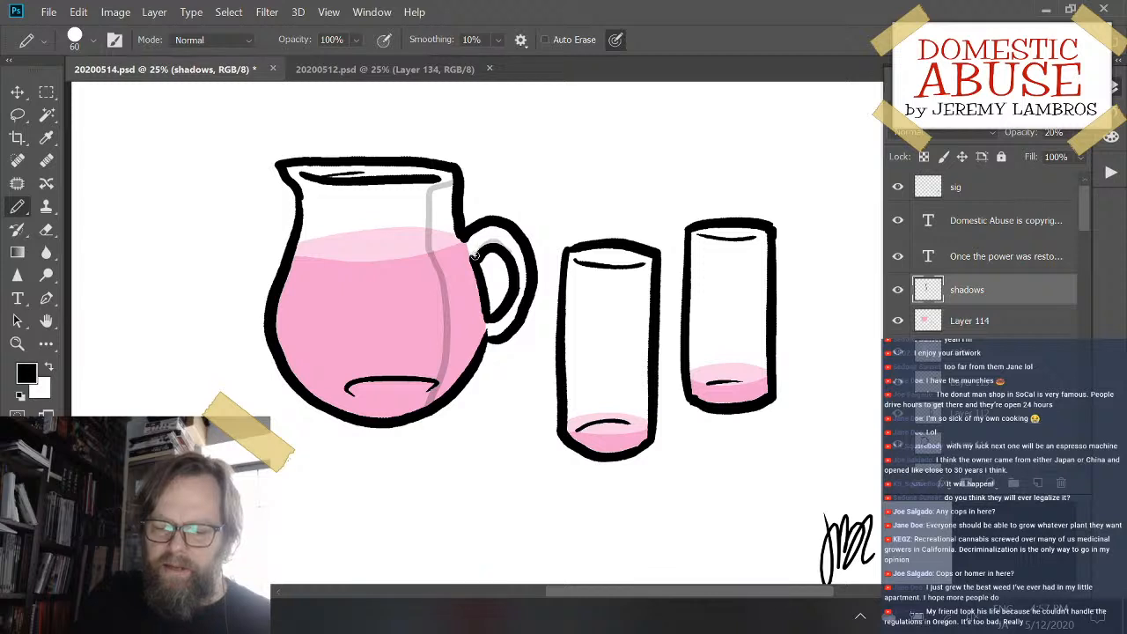
- Pencil shadows on the pitcher's handle and inside its rim, and fill the body's right side with shadow
{"action": "mouse_move", "coordinate": [472, 260]}
{"action": "left_mouse_down"}
{"action": "mouse_move", "coordinate": [508, 249]}
{"action": "mouse_move", "coordinate": [473, 261]}
{"action": "mouse_move", "coordinate": [481, 307]}
{"action": "mouse_move", "coordinate": [504, 309]}
{"action": "mouse_move", "coordinate": [490, 335]}
{"action": "mouse_move", "coordinate": [520, 303]}
{"action": "left_mouse_up"}
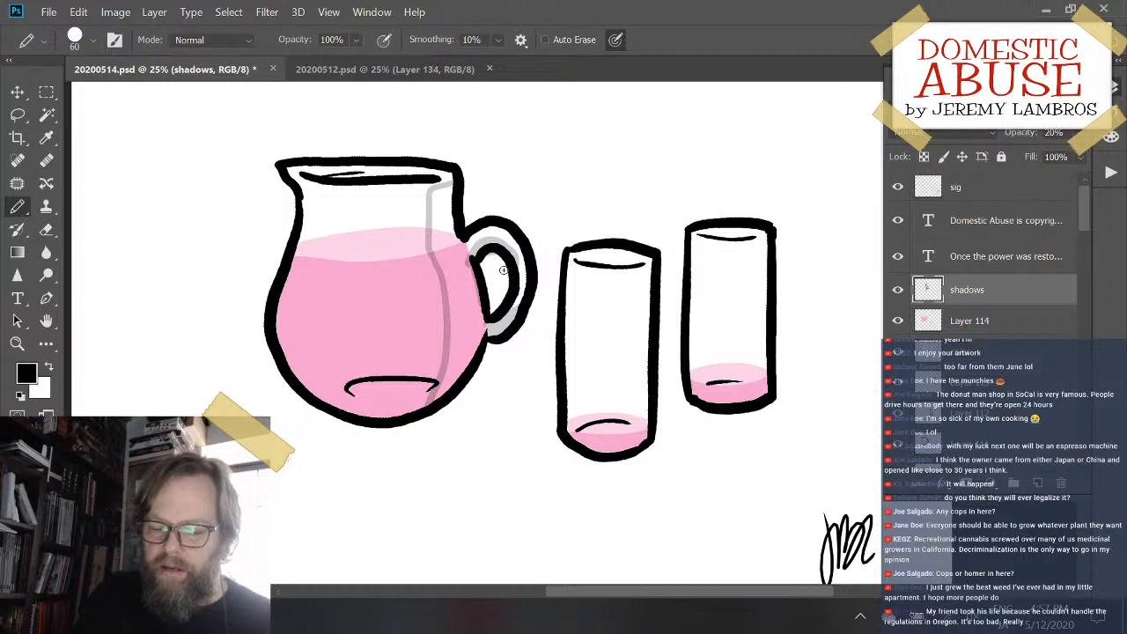
{"action": "left_click_drag", "start_coordinate": [332, 178], "coordinate": [412, 171]}
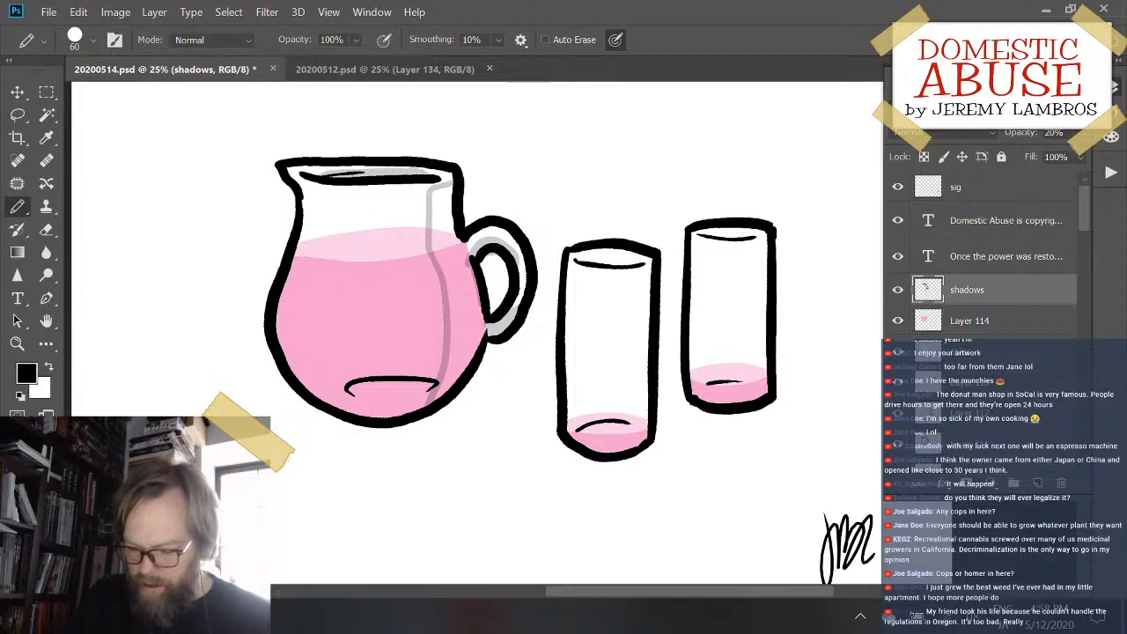
{"action": "key", "text": "g"}
{"action": "left_click", "coordinate": [456, 331]}
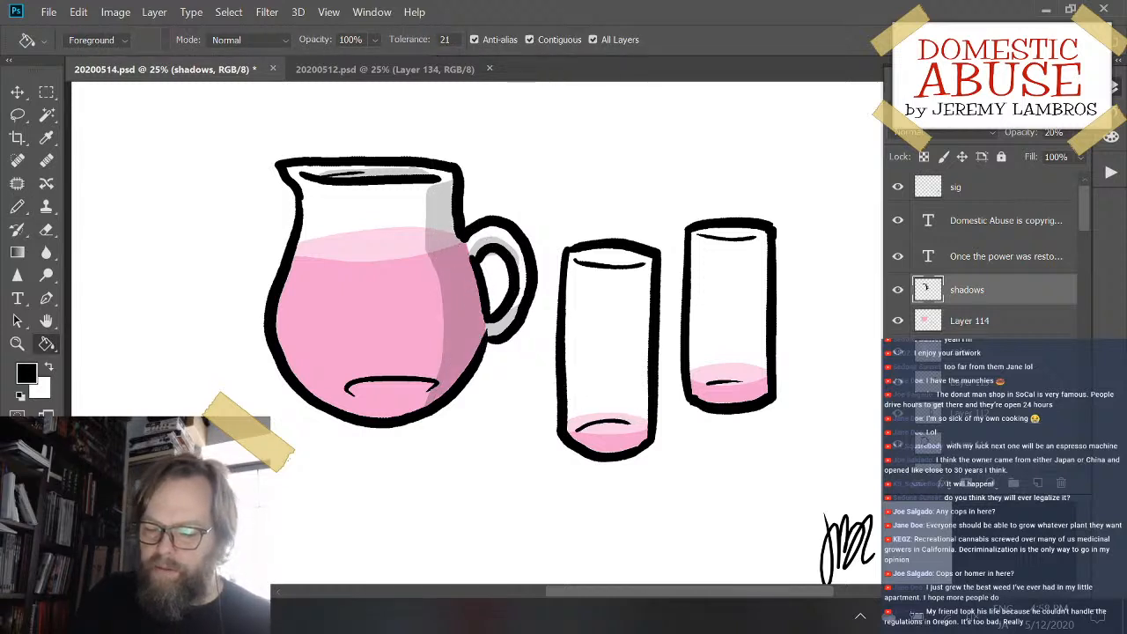
- Pencil a thin shadow just beneath the black base curve inside the pitcher
{"action": "key", "text": "b"}
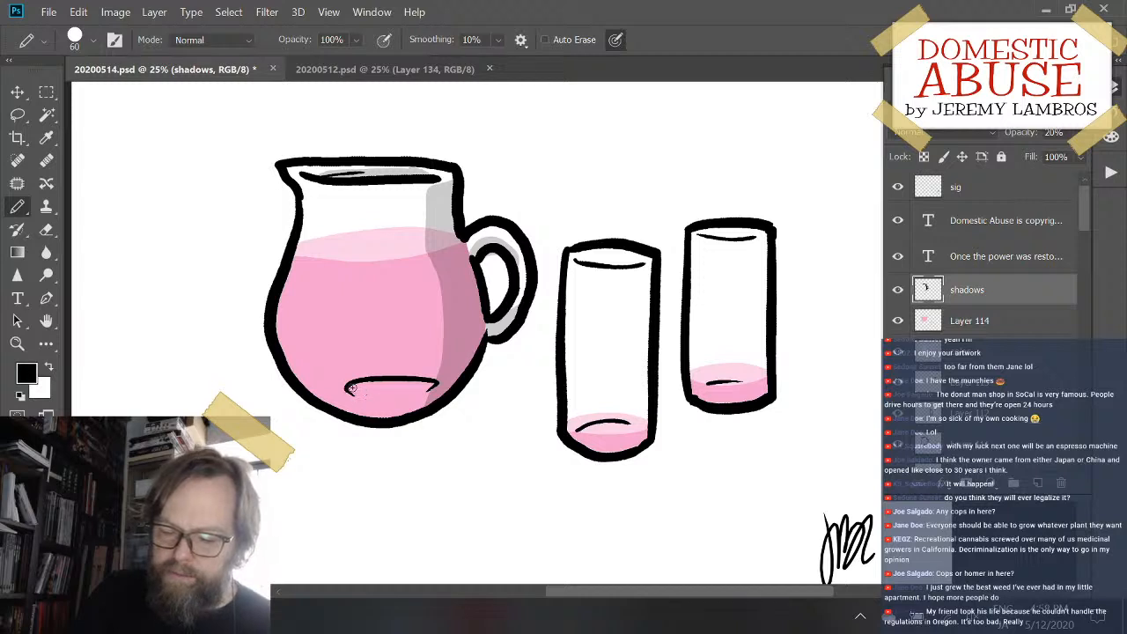
{"action": "left_click_drag", "start_coordinate": [349, 395], "coordinate": [428, 390]}
{"action": "key", "text": "ctrl+z"}
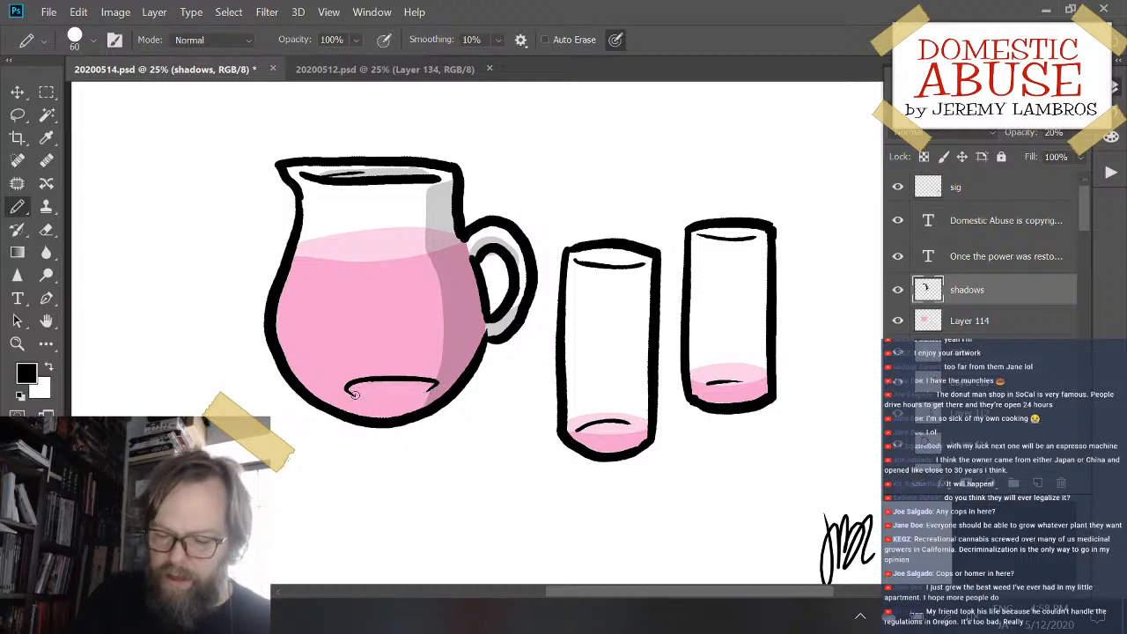
{"action": "left_click_drag", "start_coordinate": [357, 387], "coordinate": [438, 384]}
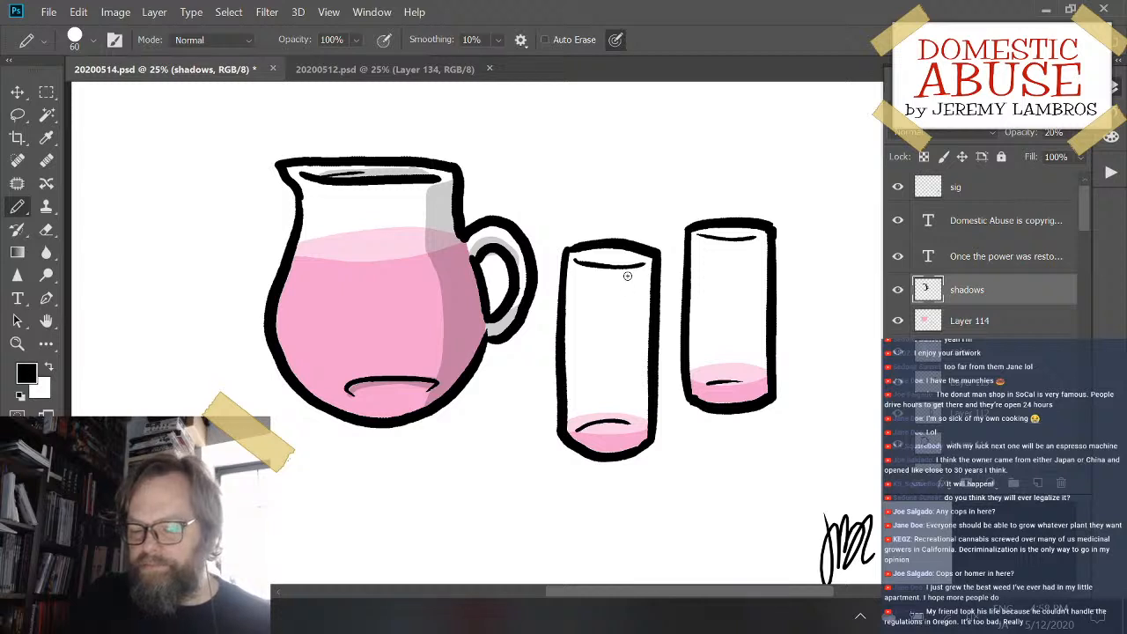
- Pencil a straight vertical shadow edge down the front glass, right of its center, from the rim to the base
{"action": "left_click_drag", "start_coordinate": [627, 276], "coordinate": [613, 419]}
{"action": "key", "text": "ctrl+z"}
{"action": "left_click_drag", "start_coordinate": [626, 270], "coordinate": [630, 396]}
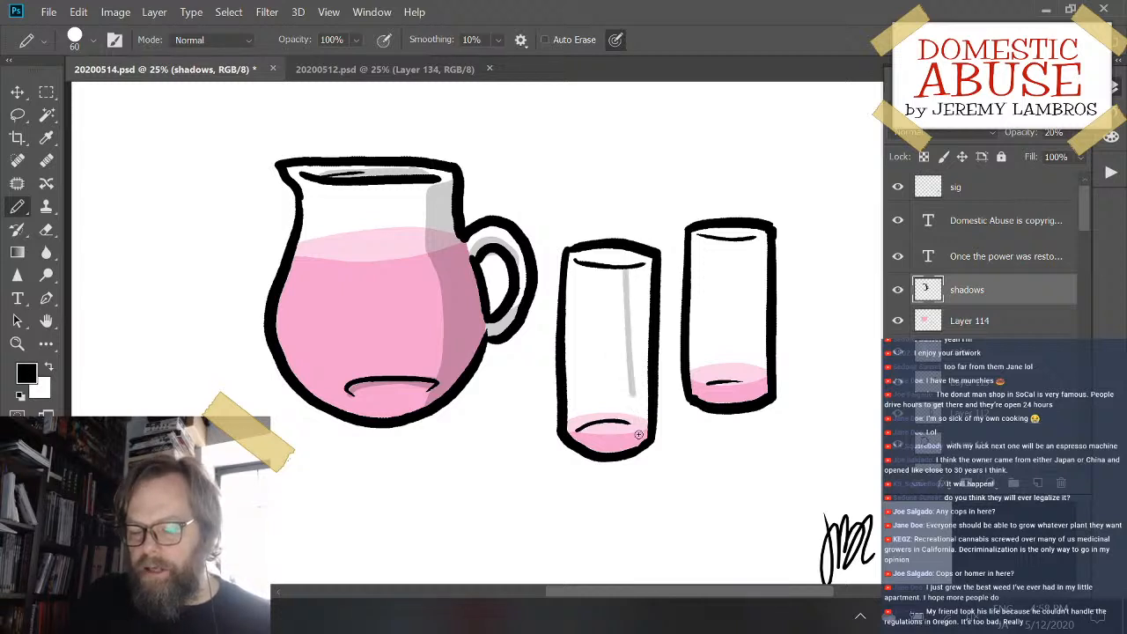
{"action": "left_click_drag", "start_coordinate": [638, 434], "coordinate": [638, 439]}
{"action": "key", "text": "ctrl+z"}
{"action": "left_click_drag", "start_coordinate": [626, 269], "coordinate": [630, 442]}
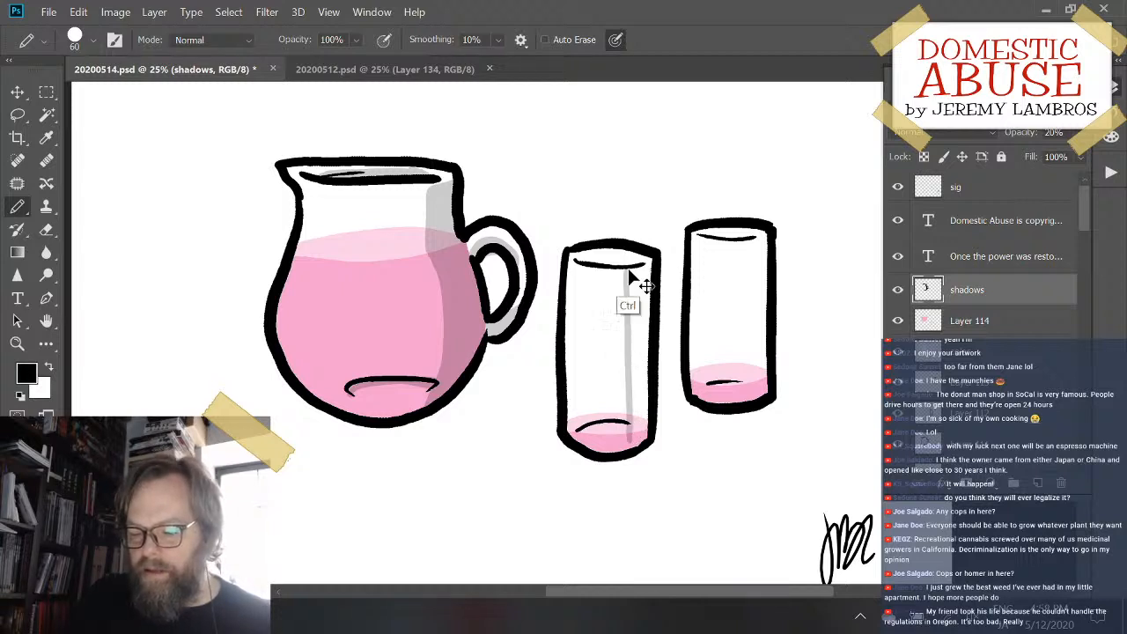
{"action": "key", "text": "ctrl+z"}
{"action": "left_click_drag", "start_coordinate": [626, 266], "coordinate": [627, 445]}
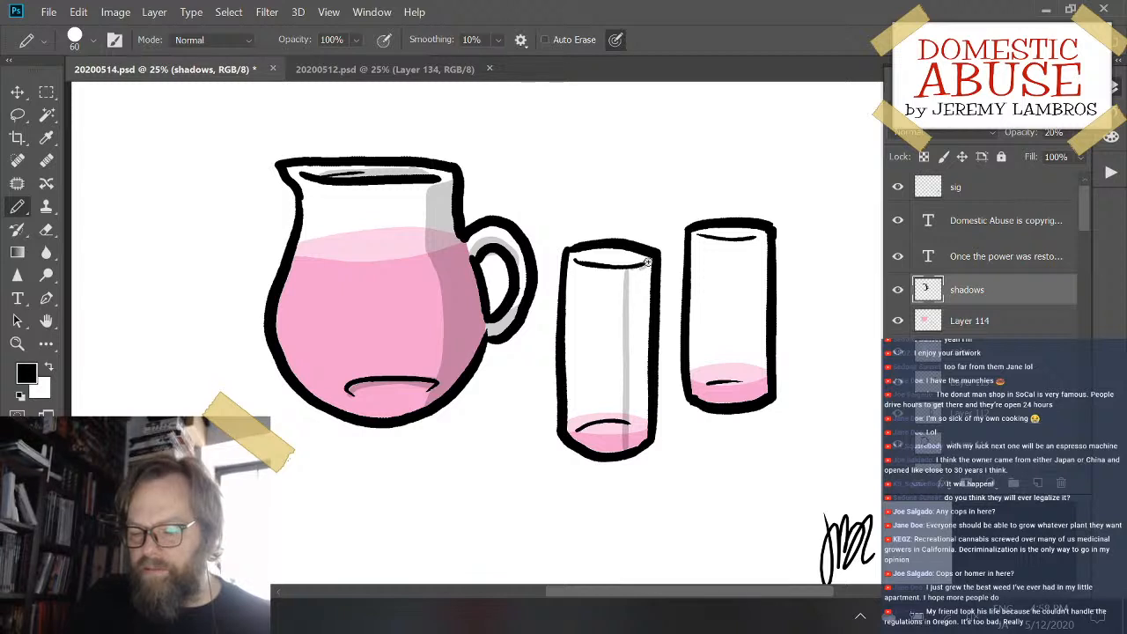
- Pencil a vertical shadow edge down the back glass and fill the right sides of both glasses with shadow
{"action": "left_click_drag", "start_coordinate": [735, 239], "coordinate": [753, 392]}
{"action": "key", "text": "ctrl+z"}
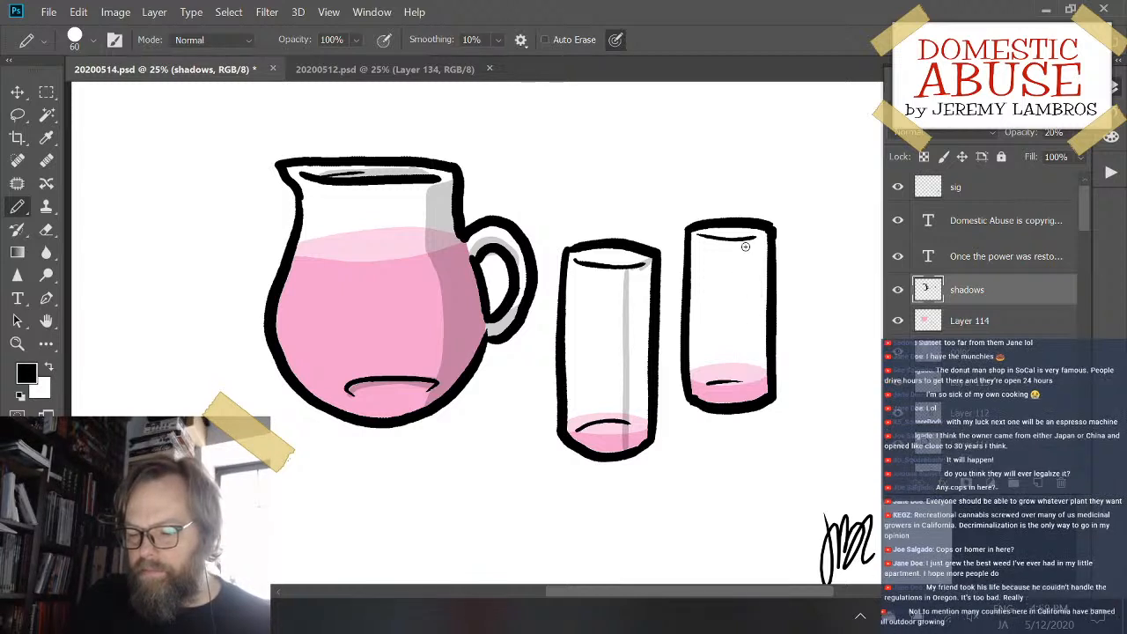
{"action": "left_click_drag", "start_coordinate": [735, 237], "coordinate": [738, 415]}
{"action": "left_click_drag", "start_coordinate": [743, 239], "coordinate": [764, 234]}
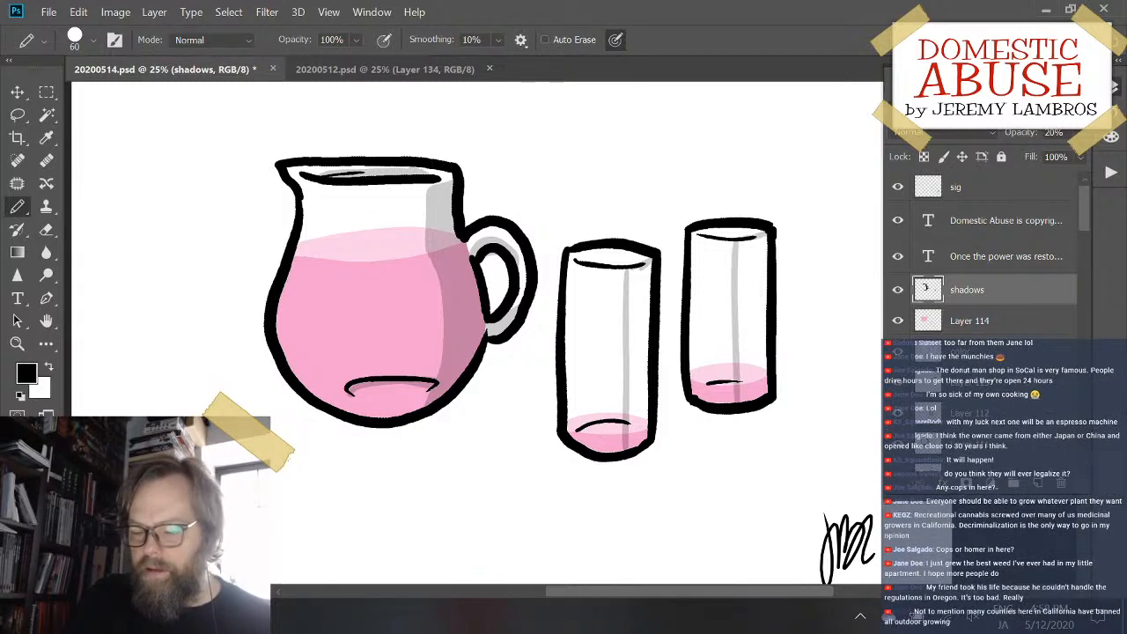
{"action": "key", "text": "g"}
{"action": "left_click", "coordinate": [753, 290]}
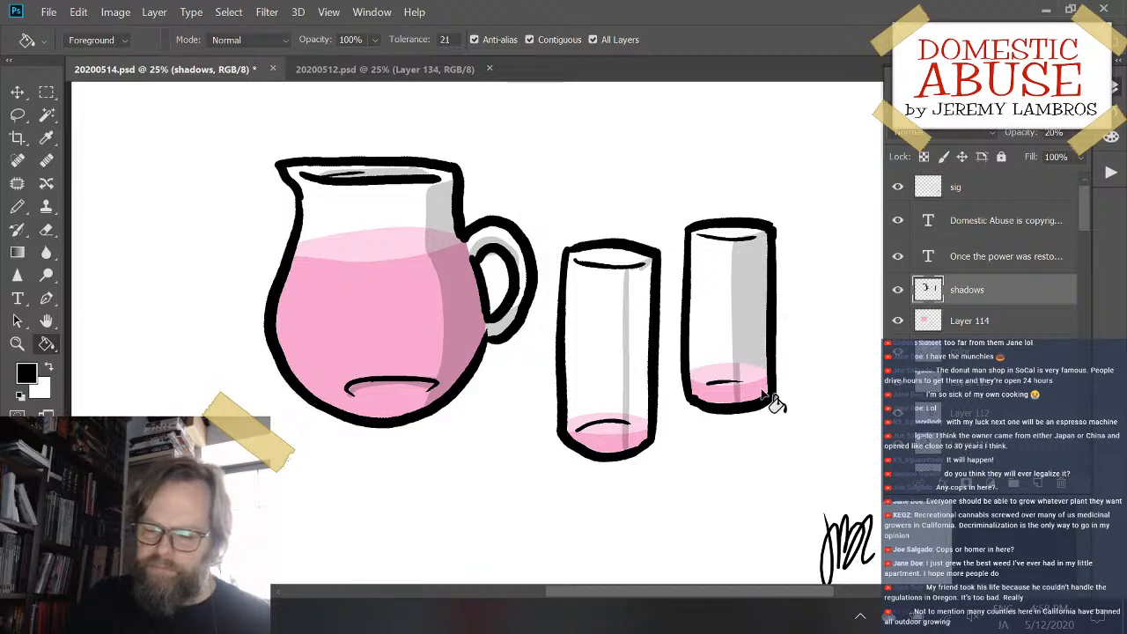
{"action": "left_click", "coordinate": [648, 407]}
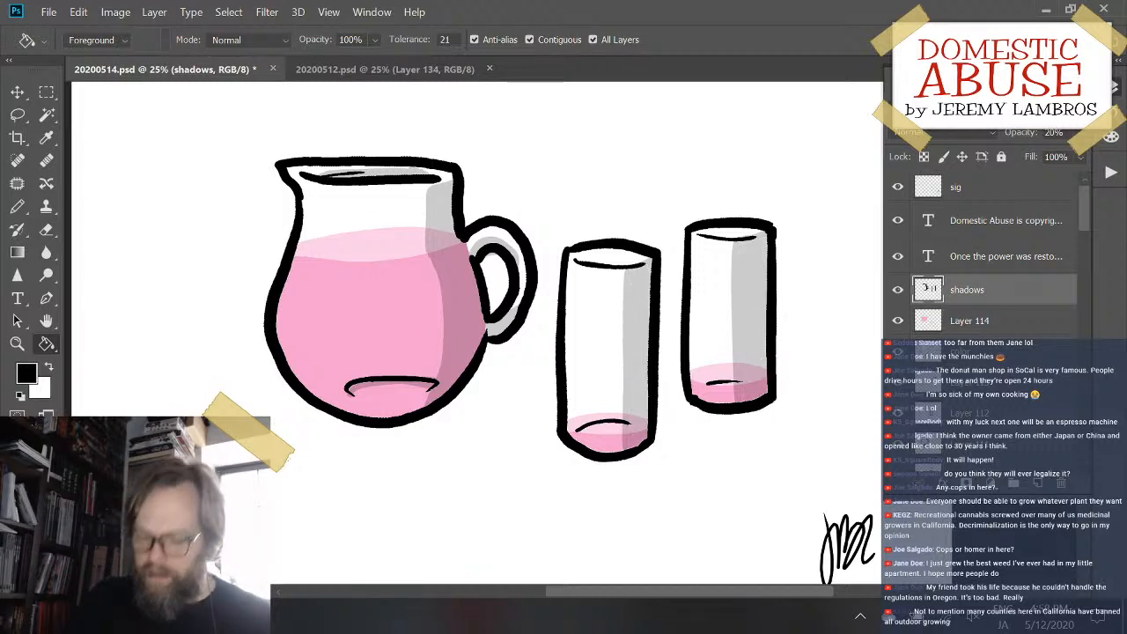
- Pencil thin shadow arcs along the back edges of the liquid surfaces in both glasses
{"action": "key", "text": "b"}
{"action": "left_click_drag", "start_coordinate": [647, 391], "coordinate": [670, 391]}
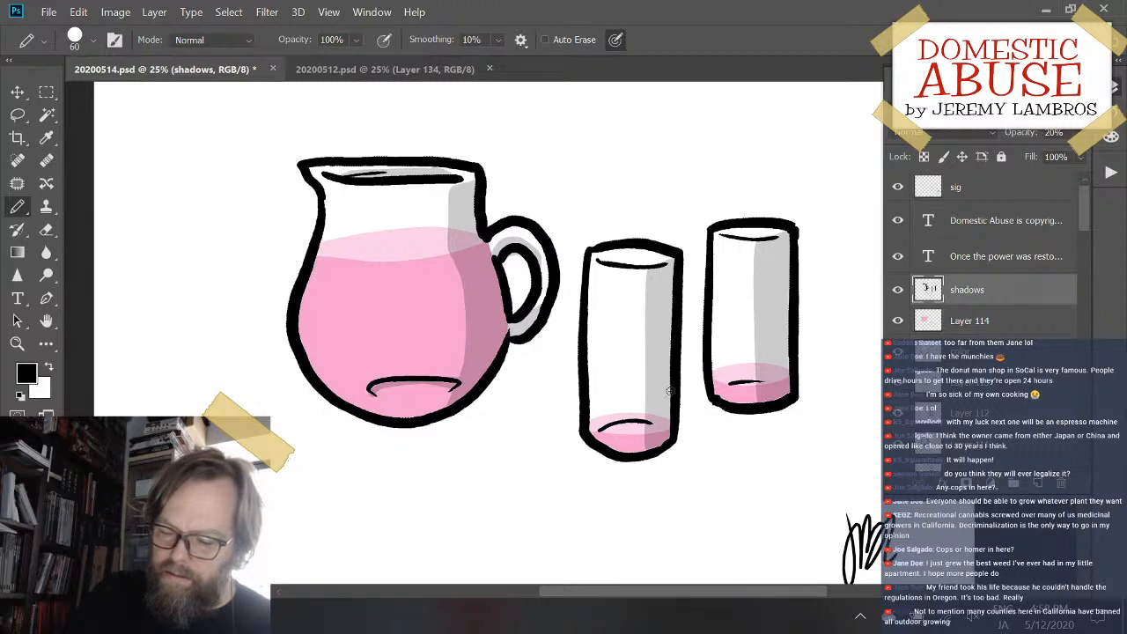
{"action": "left_click_drag", "start_coordinate": [592, 420], "coordinate": [663, 419]}
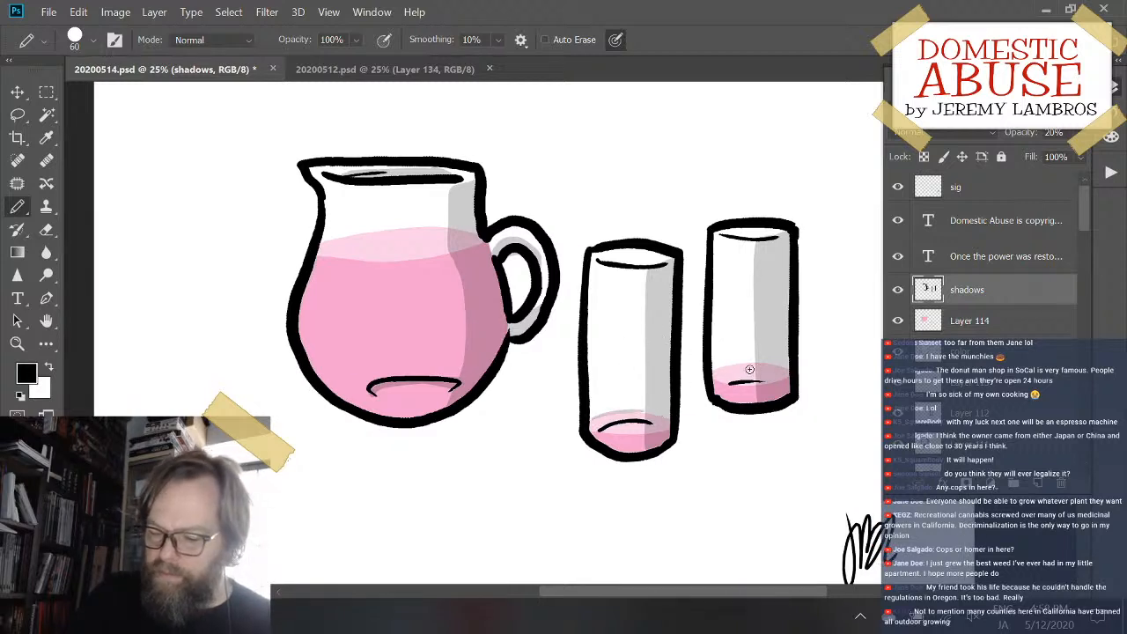
{"action": "left_click_drag", "start_coordinate": [717, 371], "coordinate": [783, 370]}
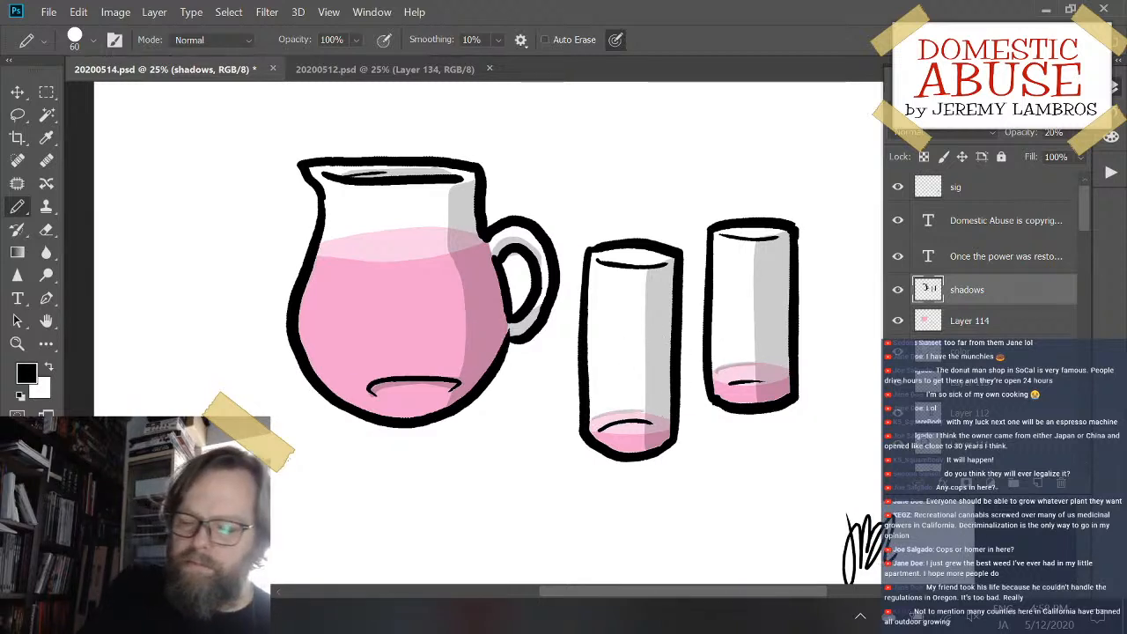
- Pencil a thin shadow arc along the back edge of the pitcher's liquid surface and save the file
{"action": "mouse_move", "coordinate": [362, 235]}
{"action": "left_mouse_down"}
{"action": "mouse_move", "coordinate": [451, 224]}
{"action": "mouse_move", "coordinate": [490, 229]}
{"action": "left_mouse_up"}
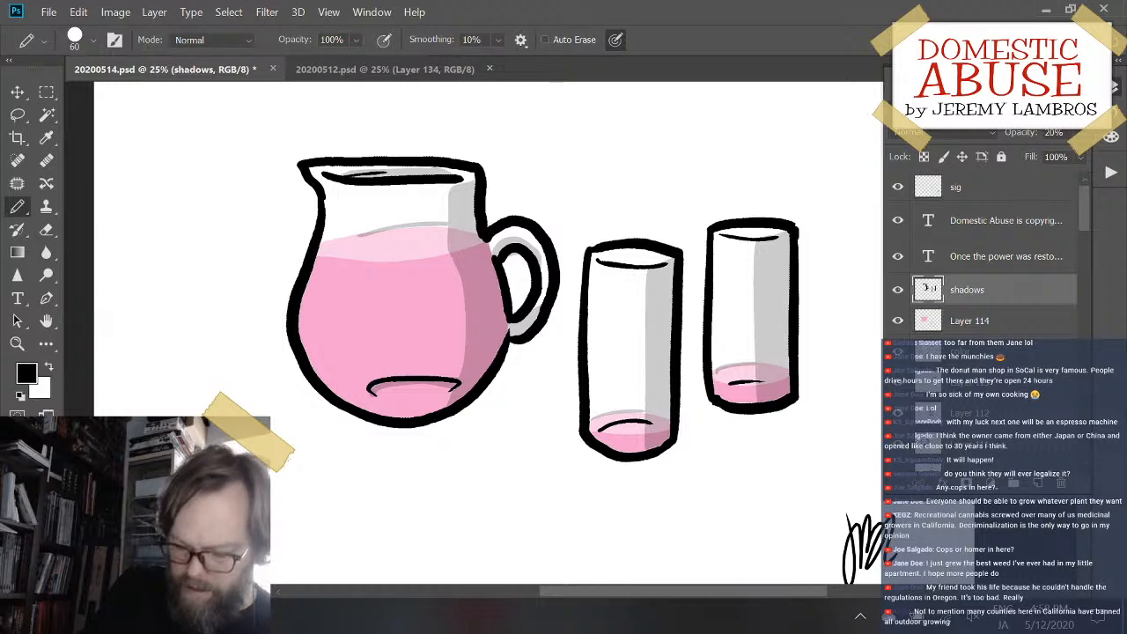
{"action": "key", "text": "ctrl+z"}
{"action": "left_click_drag", "start_coordinate": [358, 238], "coordinate": [474, 232]}
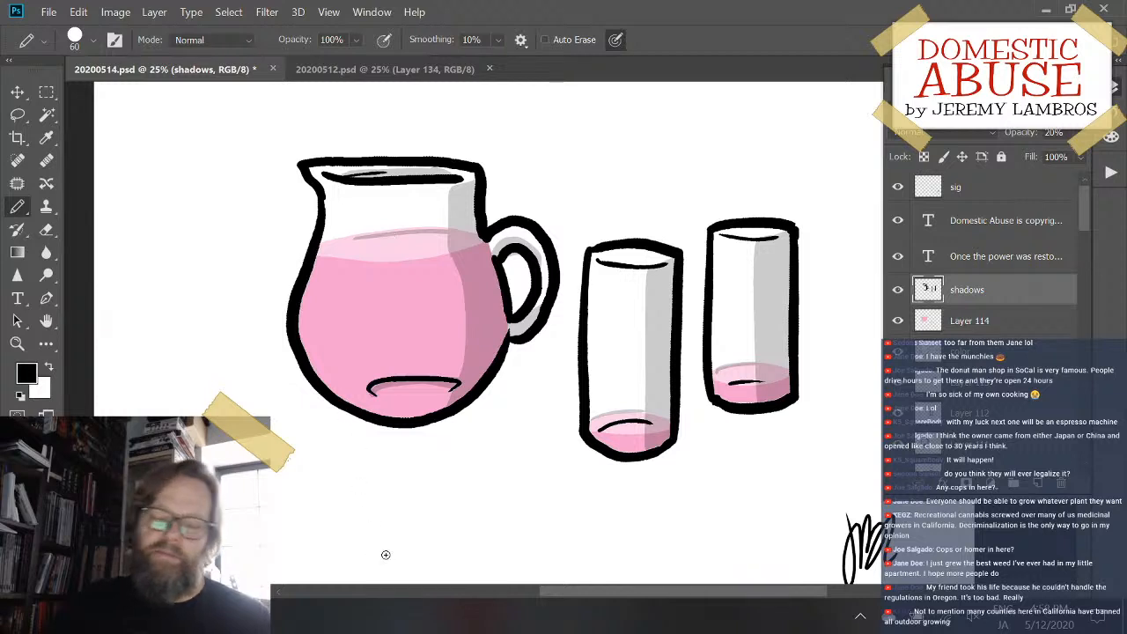
{"action": "key", "text": "ctrl+s"}
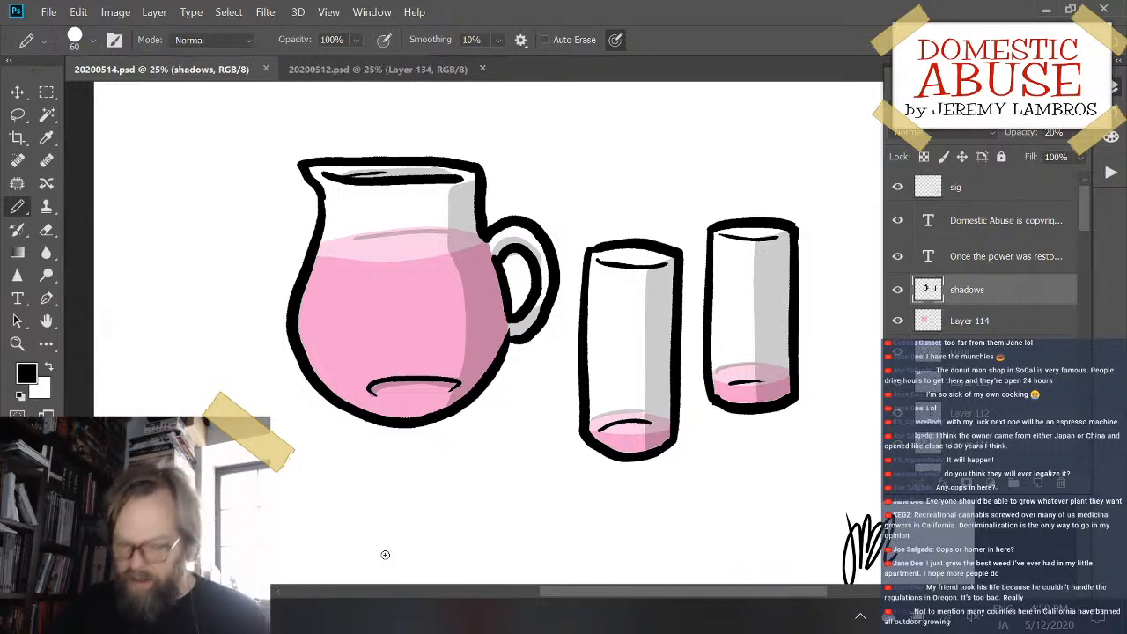
- Try to pencil a shadow curve on the surface beneath the pitcher's base
{"action": "mouse_move", "coordinate": [344, 425]}
{"action": "left_mouse_down"}
{"action": "mouse_move", "coordinate": [391, 432]}
{"action": "mouse_move", "coordinate": [513, 418]}
{"action": "mouse_move", "coordinate": [538, 405]}
{"action": "left_mouse_up"}
{"action": "key", "text": "ctrl+z"}
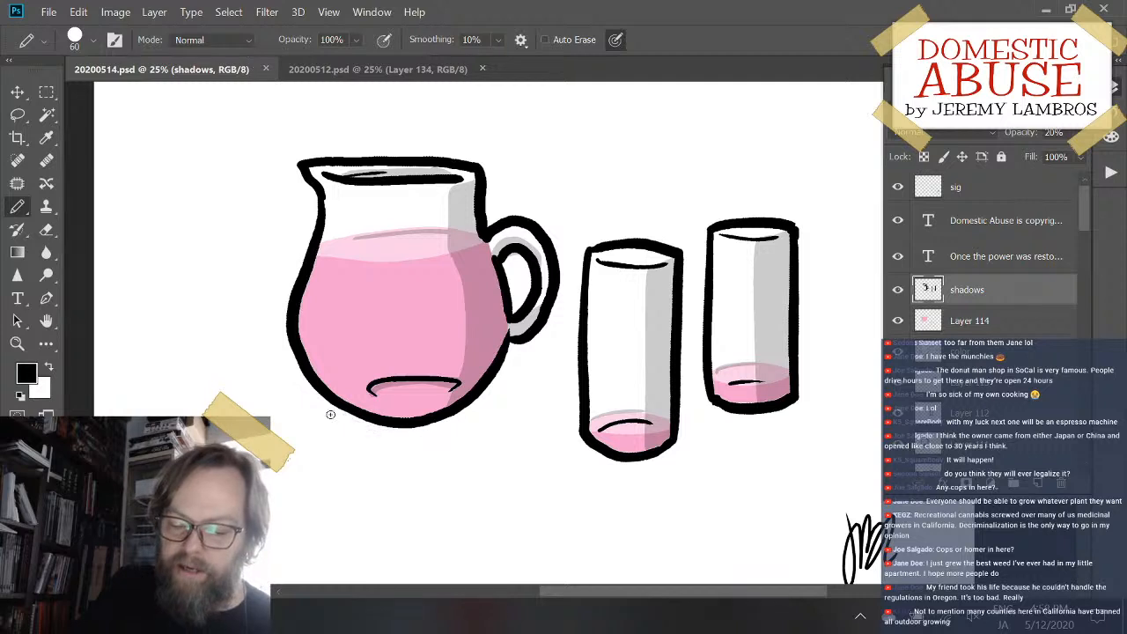
{"action": "mouse_move", "coordinate": [333, 416]}
{"action": "left_mouse_down"}
{"action": "mouse_move", "coordinate": [355, 430]}
{"action": "mouse_move", "coordinate": [473, 430]}
{"action": "mouse_move", "coordinate": [521, 385]}
{"action": "left_mouse_up"}
{"action": "key", "text": "ctrl+z"}
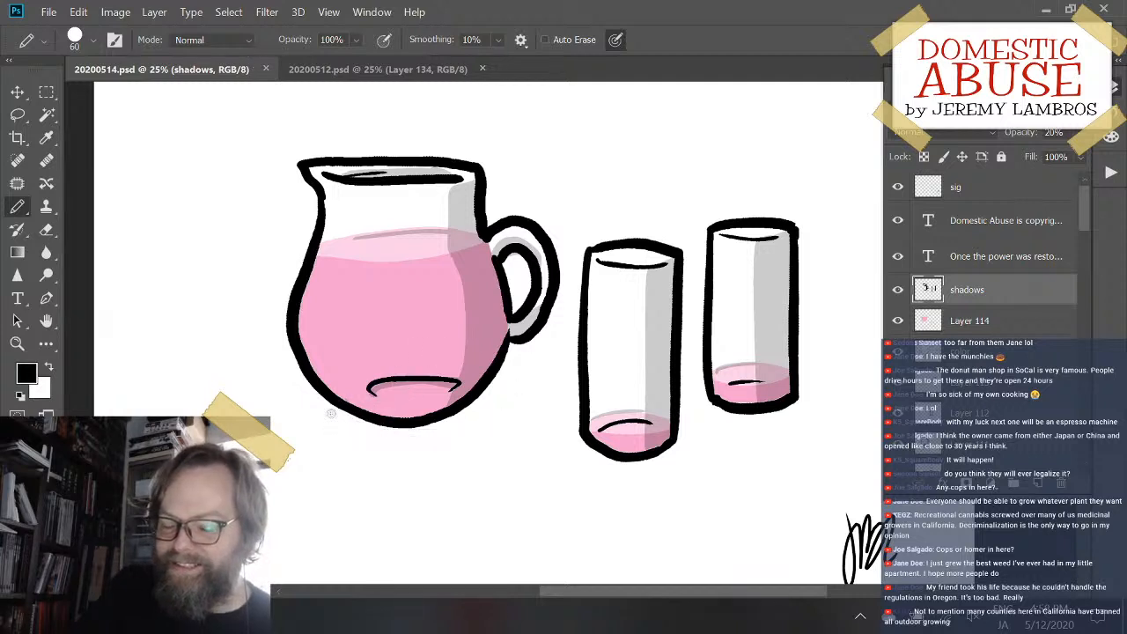
- Pencil outlines of cast shadows on the surface beneath and to the right of the pitcher and both glasses
{"action": "mouse_move", "coordinate": [328, 410]}
{"action": "left_mouse_down"}
{"action": "mouse_move", "coordinate": [376, 431]}
{"action": "mouse_move", "coordinate": [507, 409]}
{"action": "left_mouse_up"}
{"action": "left_click_drag", "start_coordinate": [502, 361], "coordinate": [494, 420]}
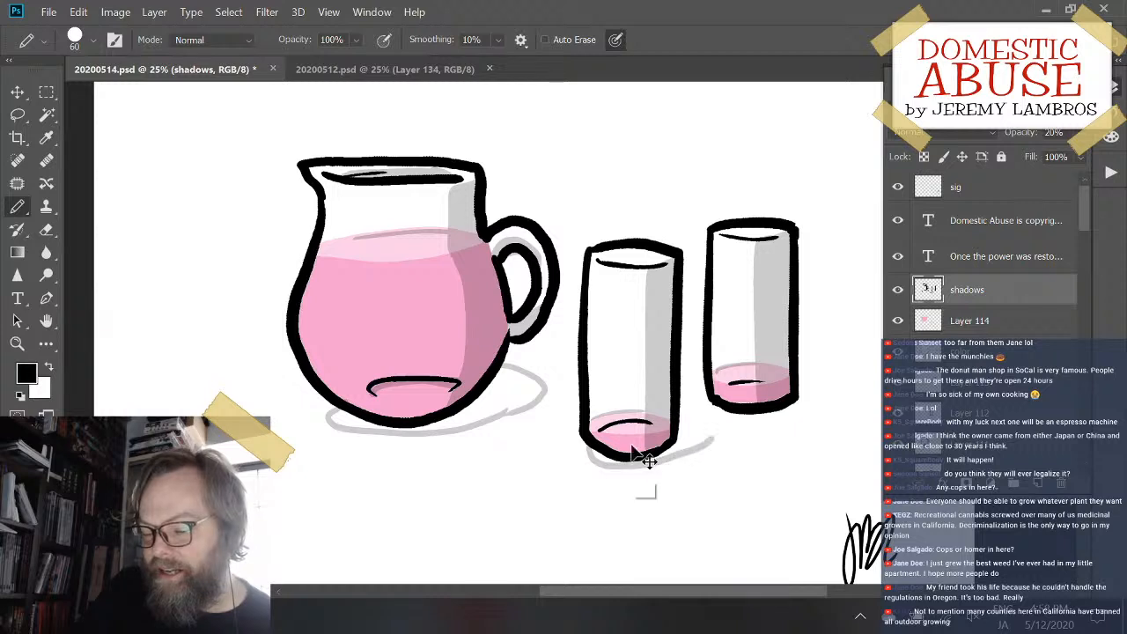
{"action": "mouse_move", "coordinate": [590, 447]}
{"action": "left_mouse_down"}
{"action": "mouse_move", "coordinate": [629, 463]}
{"action": "mouse_move", "coordinate": [697, 440]}
{"action": "mouse_move", "coordinate": [711, 428]}
{"action": "mouse_move", "coordinate": [712, 400]}
{"action": "mouse_move", "coordinate": [751, 407]}
{"action": "mouse_move", "coordinate": [681, 424]}
{"action": "mouse_move", "coordinate": [768, 394]}
{"action": "mouse_move", "coordinate": [710, 401]}
{"action": "mouse_move", "coordinate": [742, 414]}
{"action": "mouse_move", "coordinate": [803, 412]}
{"action": "mouse_move", "coordinate": [841, 384]}
{"action": "mouse_move", "coordinate": [797, 380]}
{"action": "mouse_move", "coordinate": [843, 375]}
{"action": "left_mouse_up"}
{"action": "key", "text": "ctrl+z"}
{"action": "mouse_move", "coordinate": [713, 404]}
{"action": "left_mouse_down"}
{"action": "mouse_move", "coordinate": [801, 413]}
{"action": "mouse_move", "coordinate": [830, 381]}
{"action": "left_mouse_up"}
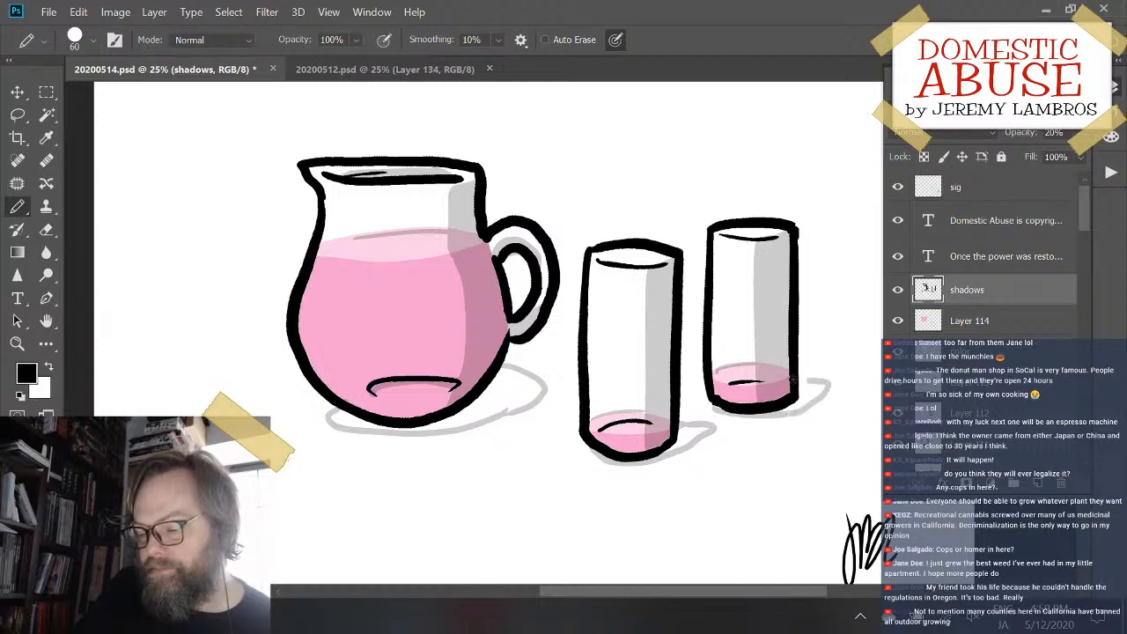
- Fill the outlined cast shadows of the pitcher and both glasses with black on the shadows layer
{"action": "key", "text": "g"}
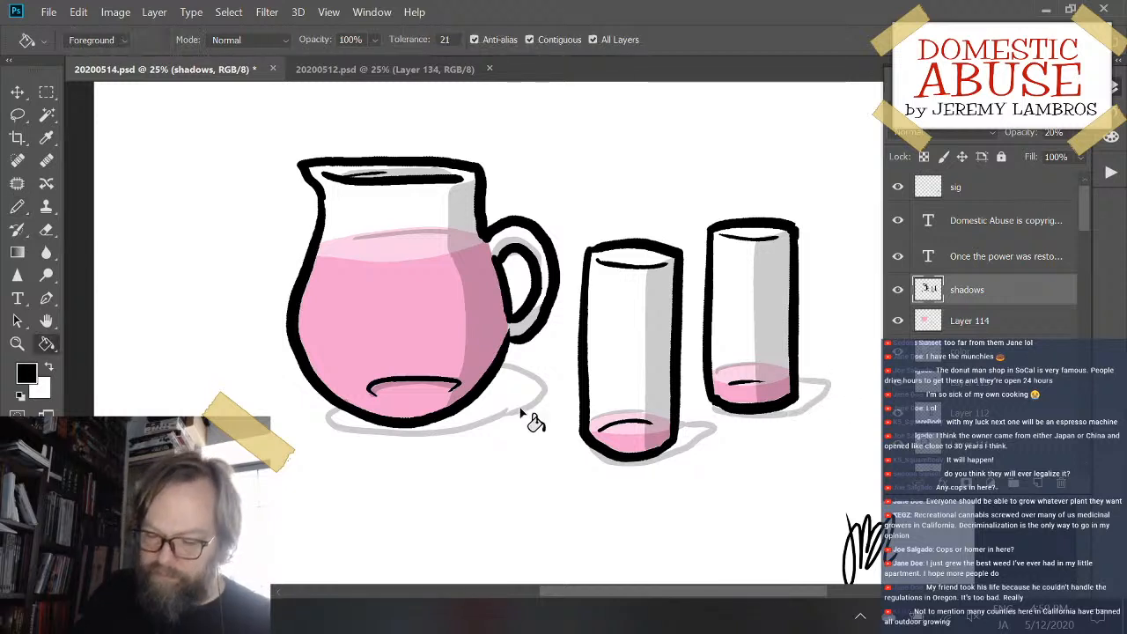
{"action": "left_click", "coordinate": [525, 408]}
{"action": "left_click", "coordinate": [692, 443]}
{"action": "left_click", "coordinate": [811, 398]}
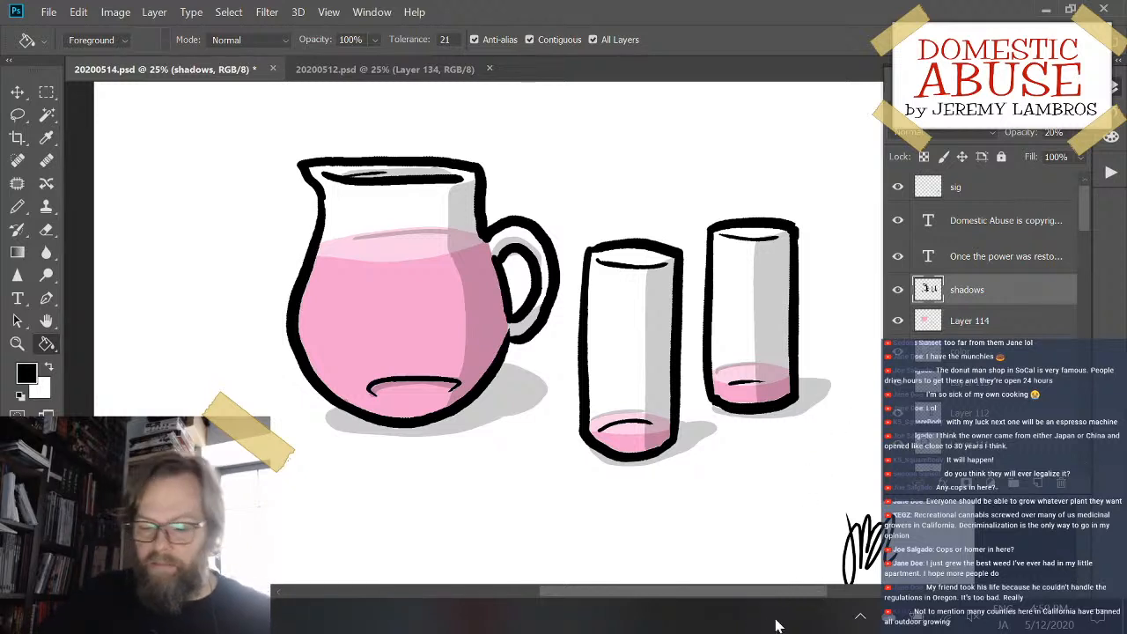
- Erase the outer edges of the pitcher's and front glass's cast shadows to trim and reshape them
{"action": "key", "text": "e"}
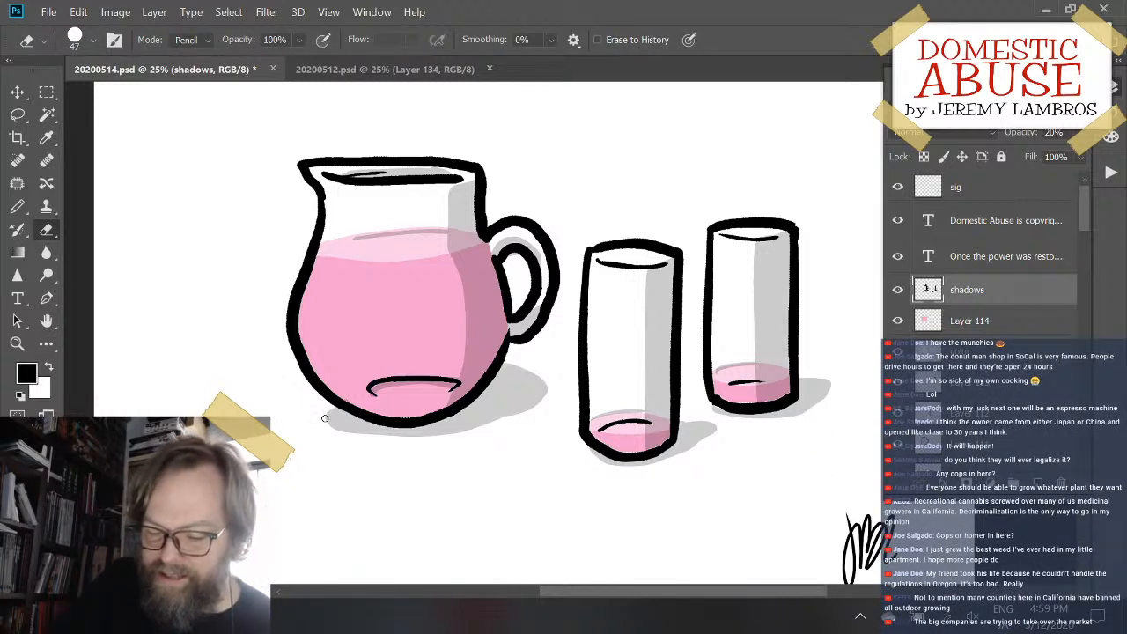
{"action": "left_click_drag", "start_coordinate": [339, 428], "coordinate": [376, 443]}
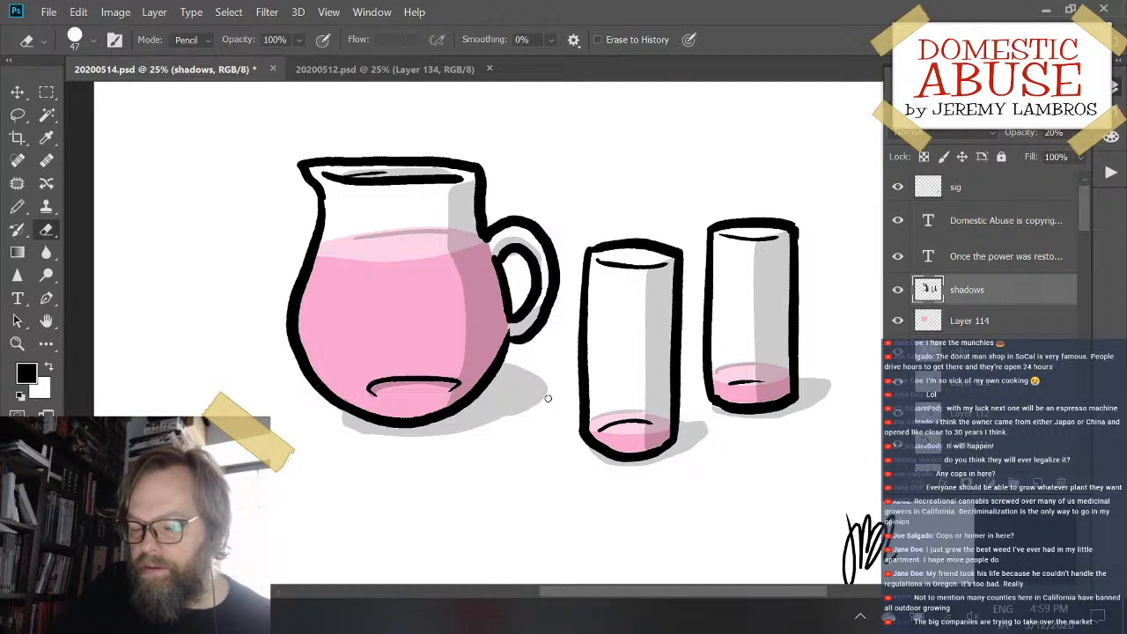
{"action": "left_click_drag", "start_coordinate": [554, 384], "coordinate": [511, 412]}
{"action": "left_click_drag", "start_coordinate": [339, 414], "coordinate": [357, 432]}
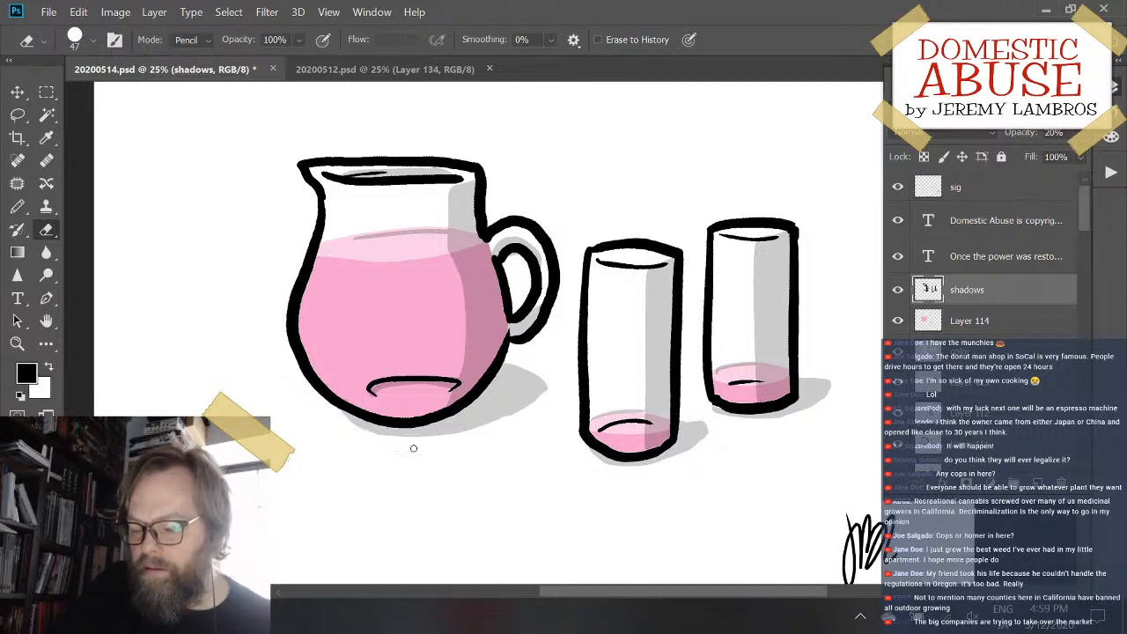
{"action": "left_click_drag", "start_coordinate": [694, 445], "coordinate": [714, 419]}
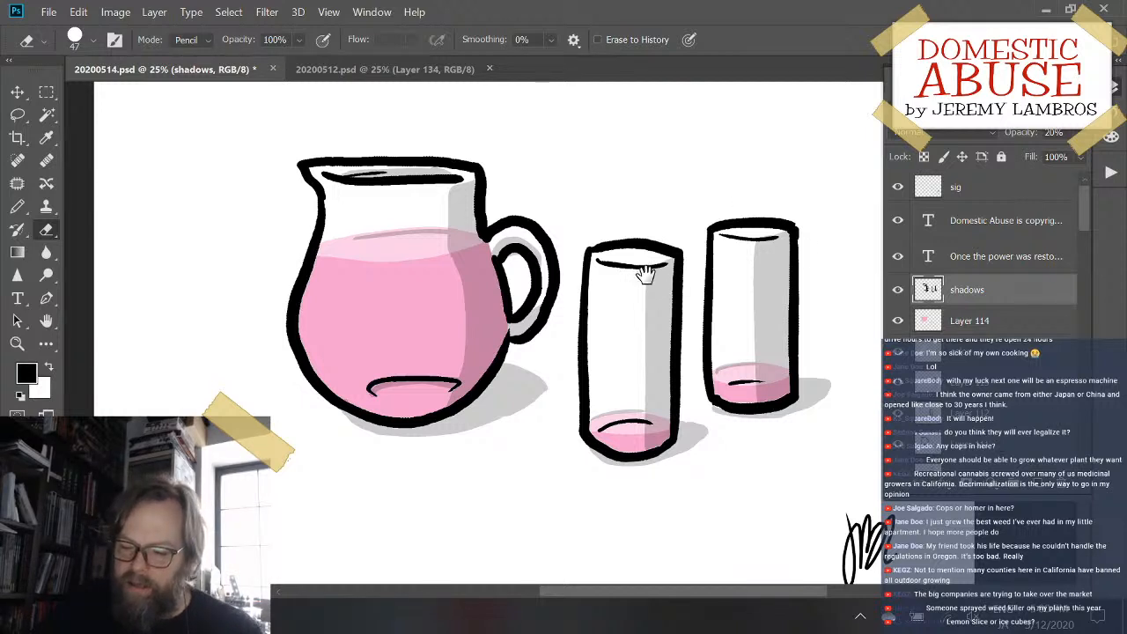
- Sample the pitcher's pink liquid color and add a new layer directly above Layer 114
{"action": "left_click_drag", "start_coordinate": [645, 274], "coordinate": [644, 322]}
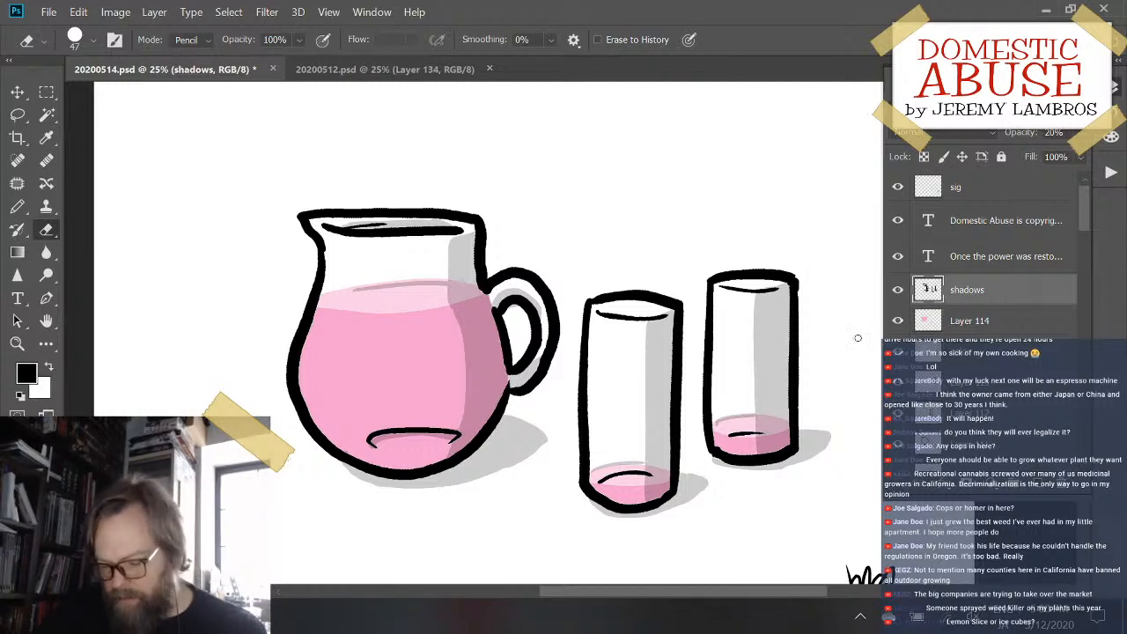
{"action": "key", "text": "g"}
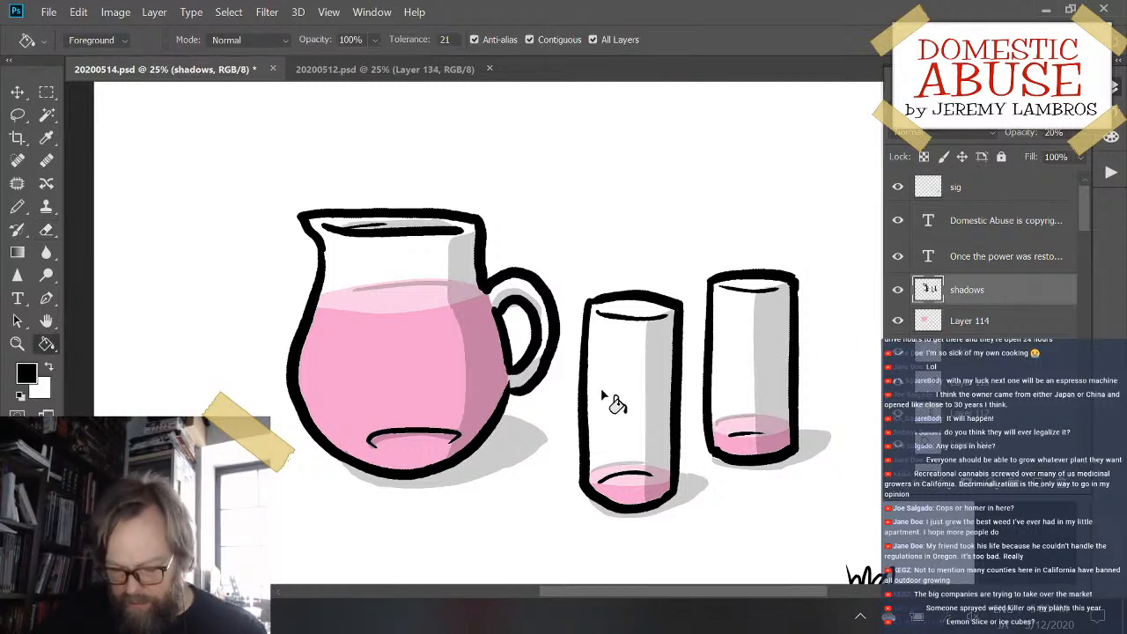
{"action": "left_click", "coordinate": [415, 339], "text": "alt"}
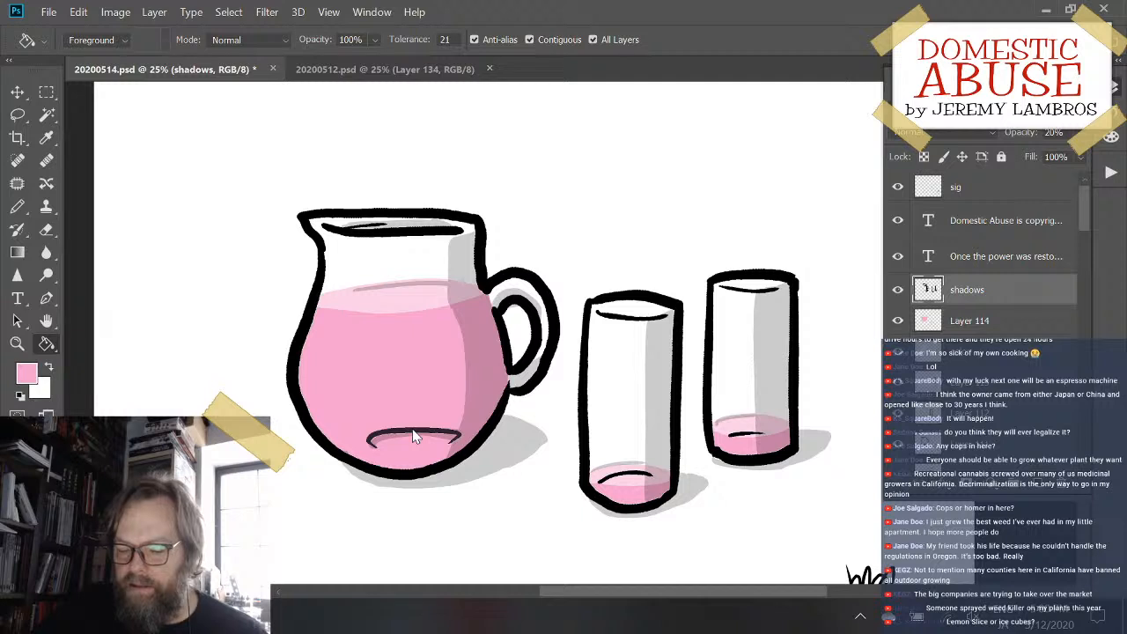
{"action": "left_click", "coordinate": [995, 320]}
{"action": "left_click", "coordinate": [1037, 484]}
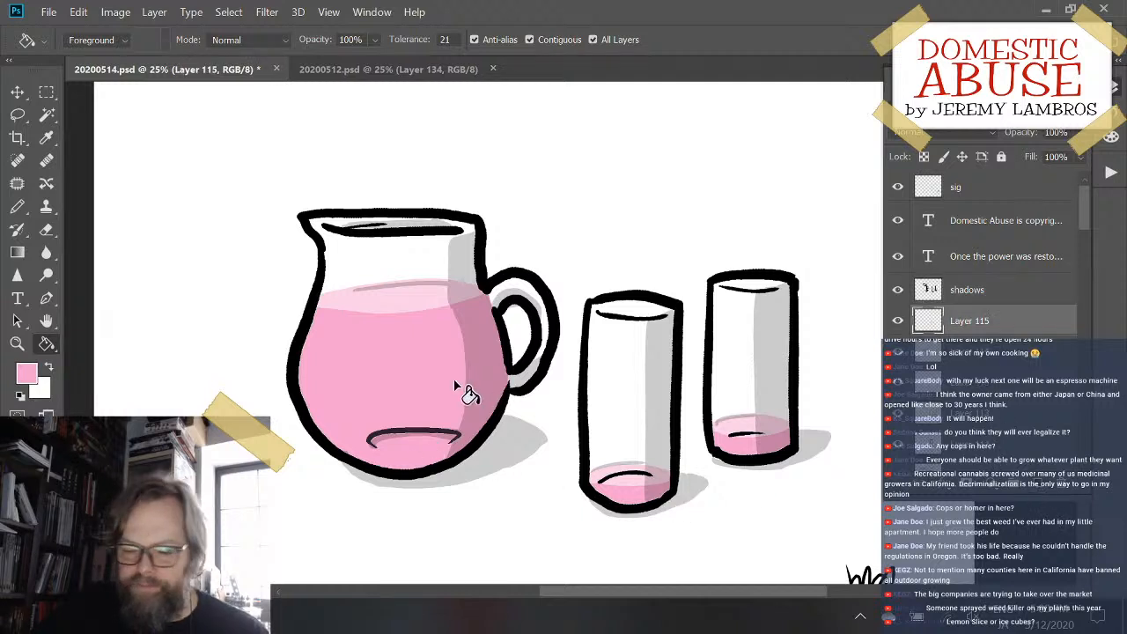
- Fill the inner base lines of the pitcher and both glasses with pink and set the layer's opacity to 26%
{"action": "left_click", "coordinate": [401, 431]}
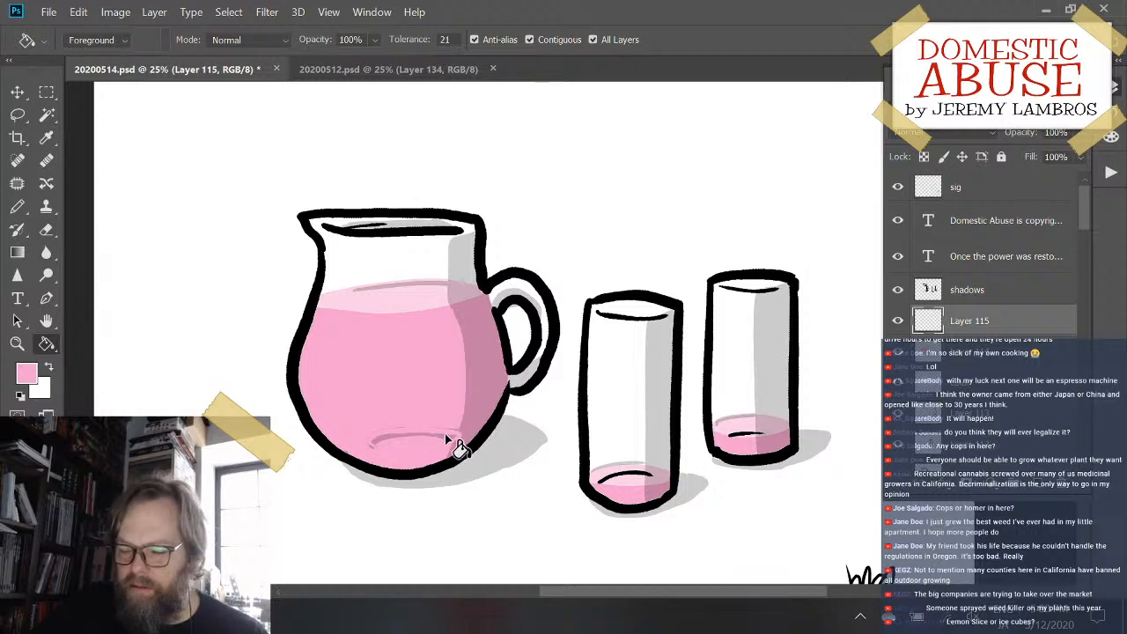
{"action": "left_click", "coordinate": [629, 480]}
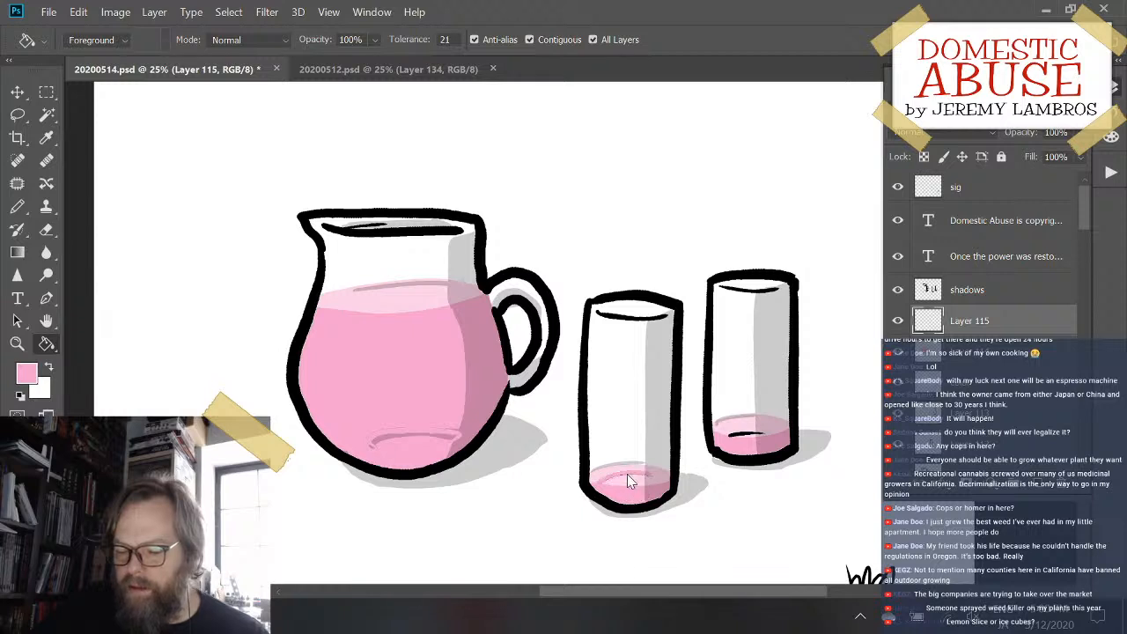
{"action": "left_click", "coordinate": [756, 435]}
{"action": "scroll", "coordinate": [780, 440], "scroll_direction": "down", "scroll_amount": 2}
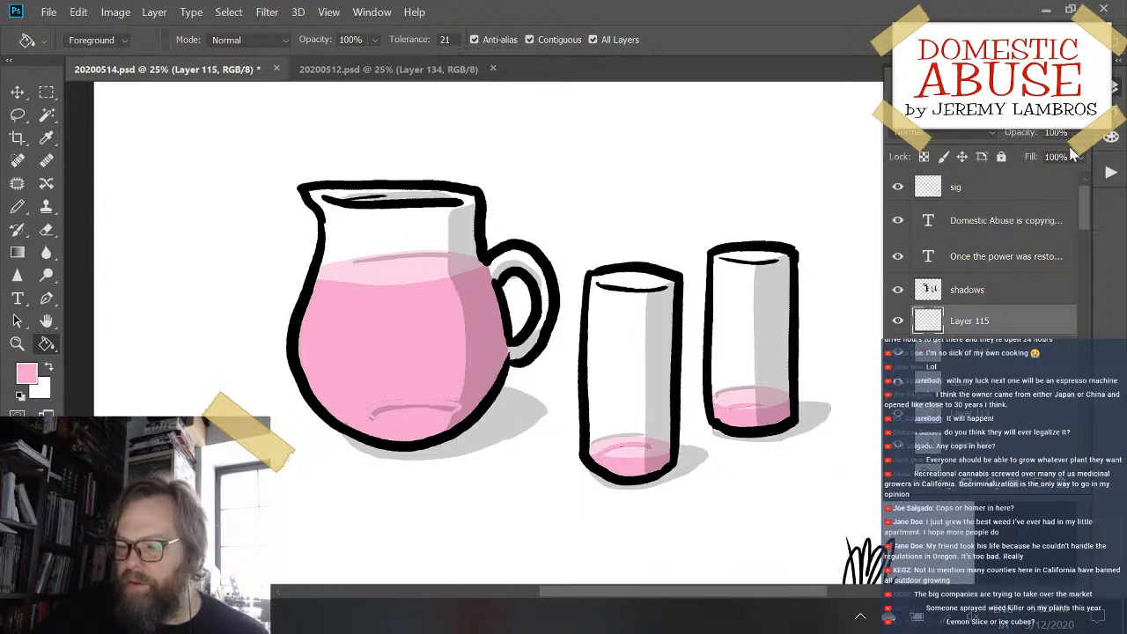
{"action": "left_click_drag", "start_coordinate": [1049, 151], "coordinate": [1021, 157]}
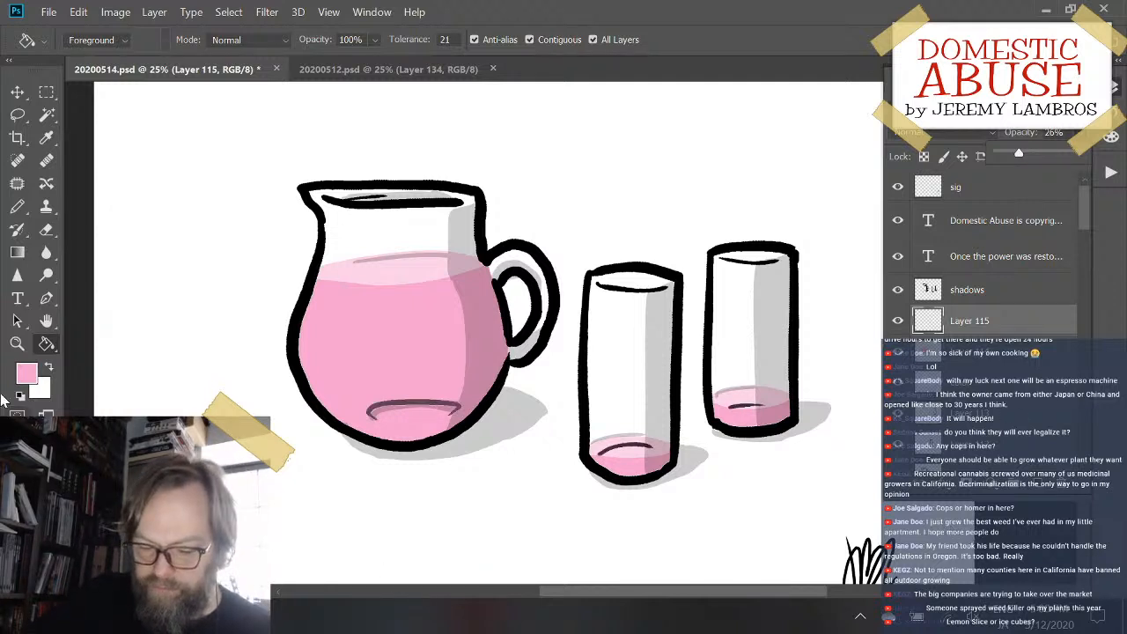
- Restore the default black color and pencil shading inside the rims of both glasses on the shadows layer
{"action": "key", "text": "d"}
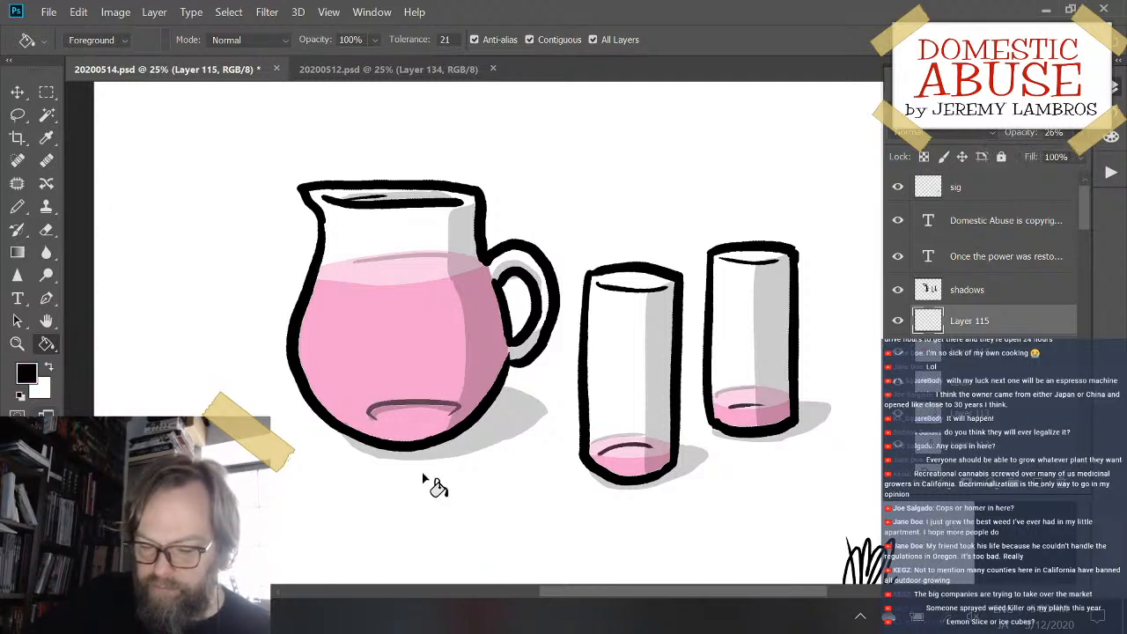
{"action": "left_click", "coordinate": [951, 291]}
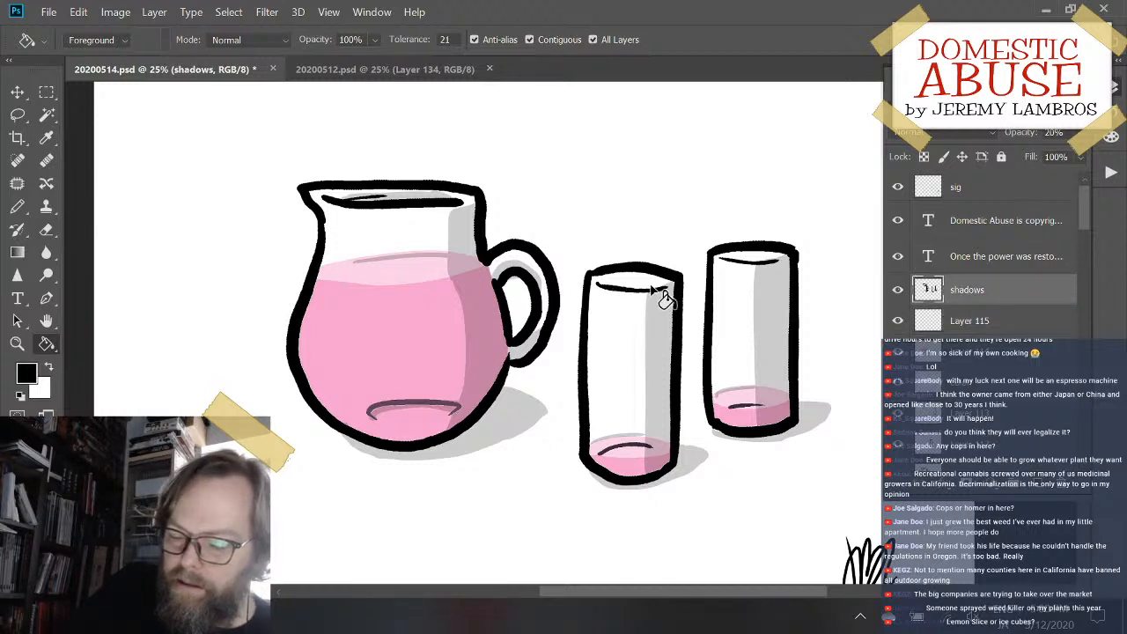
{"action": "key", "text": "b"}
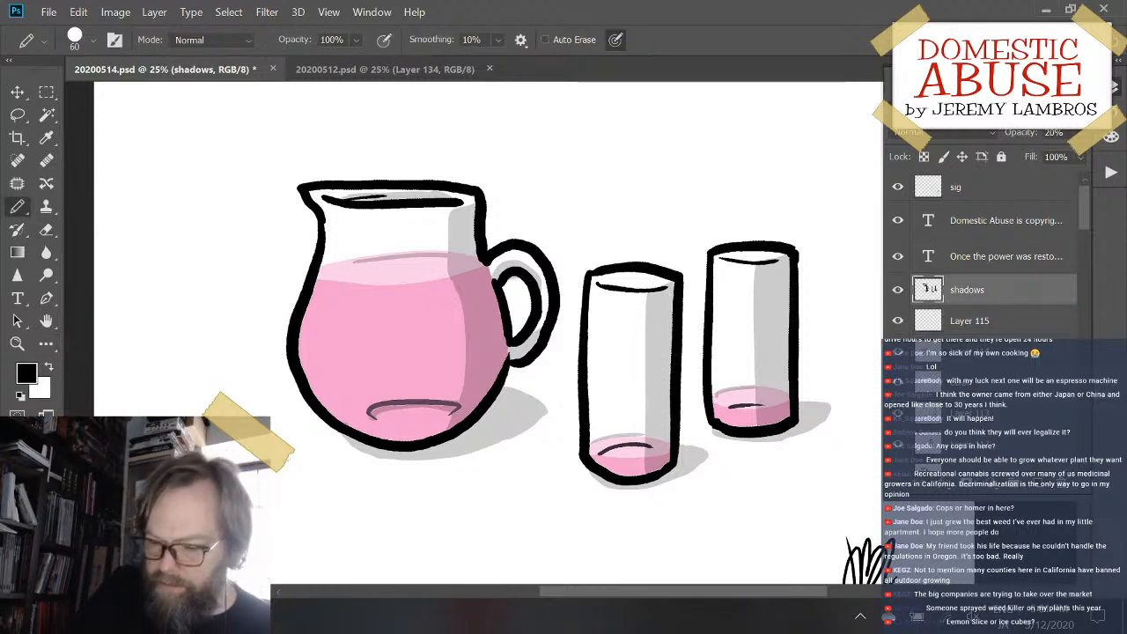
{"action": "left_click_drag", "start_coordinate": [624, 286], "coordinate": [646, 286]}
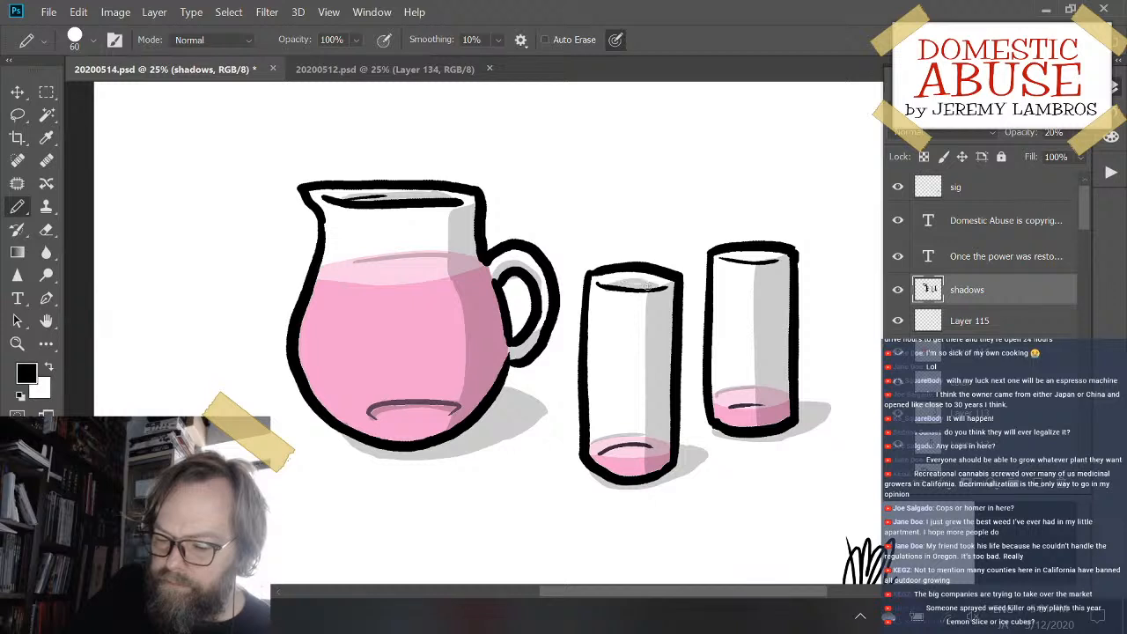
{"action": "left_click_drag", "start_coordinate": [735, 260], "coordinate": [755, 259]}
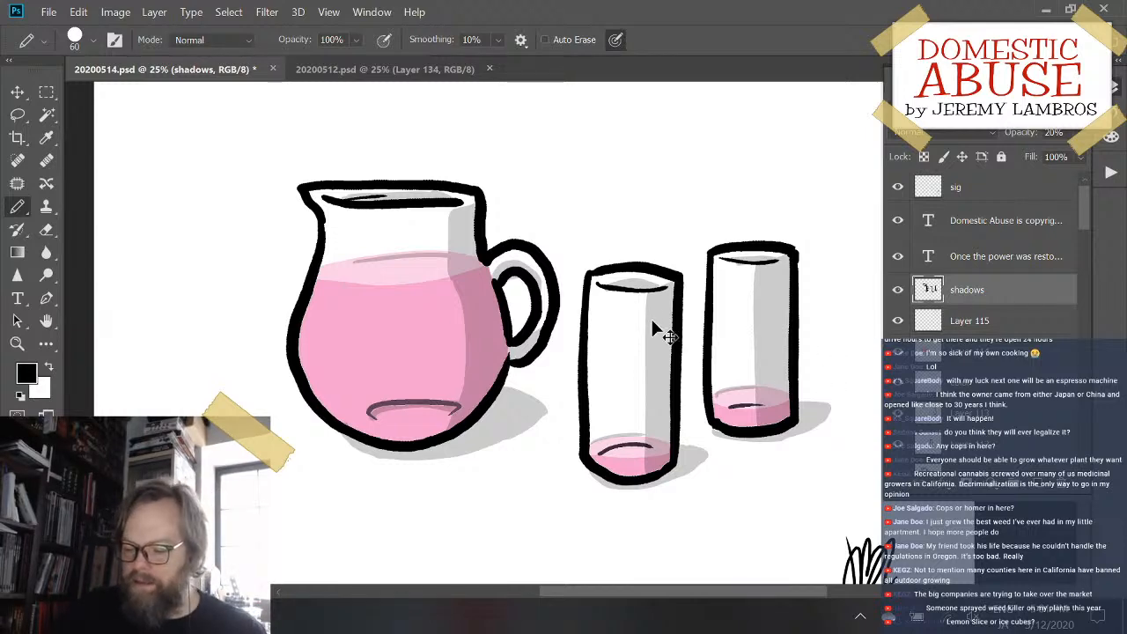
- Add a new layer between Layer 114 and Layer 115 and make white the drawing color
{"action": "key", "text": "ctrl+minus"}
{"action": "key", "text": "ctrl+minus"}
{"action": "key", "text": "ctrl+plus"}
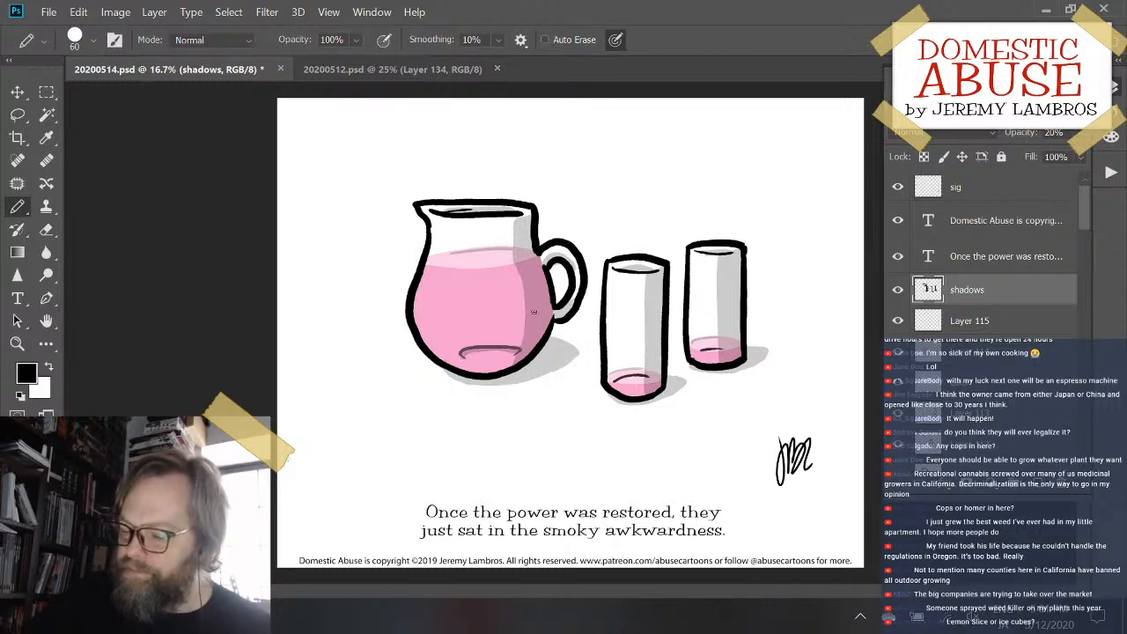
{"action": "left_click", "coordinate": [982, 354]}
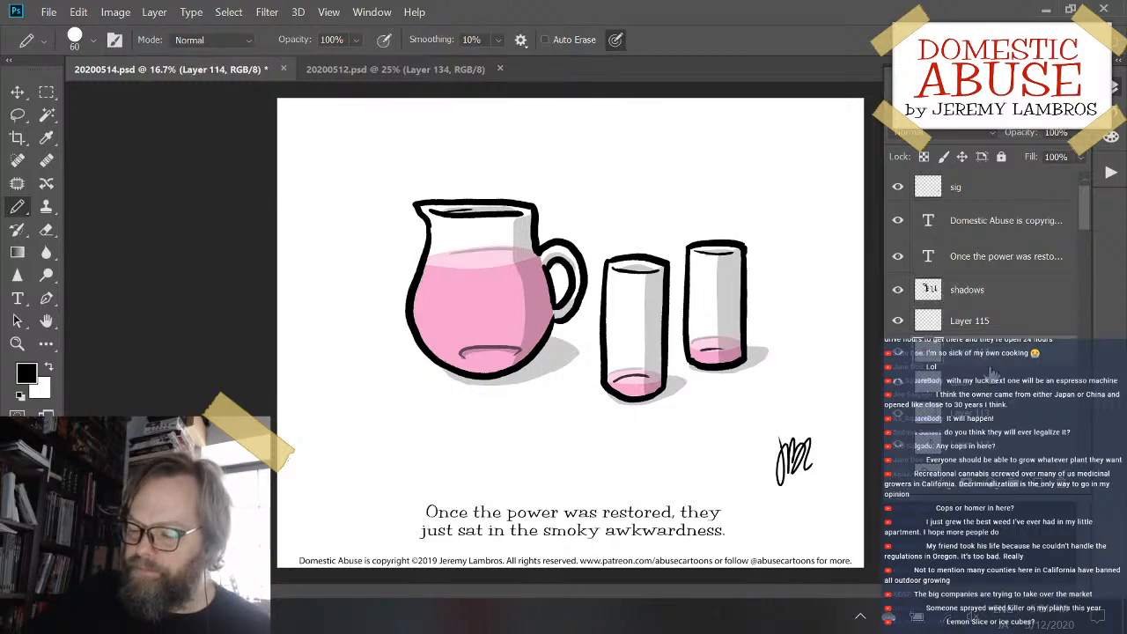
{"action": "left_click", "coordinate": [1037, 486]}
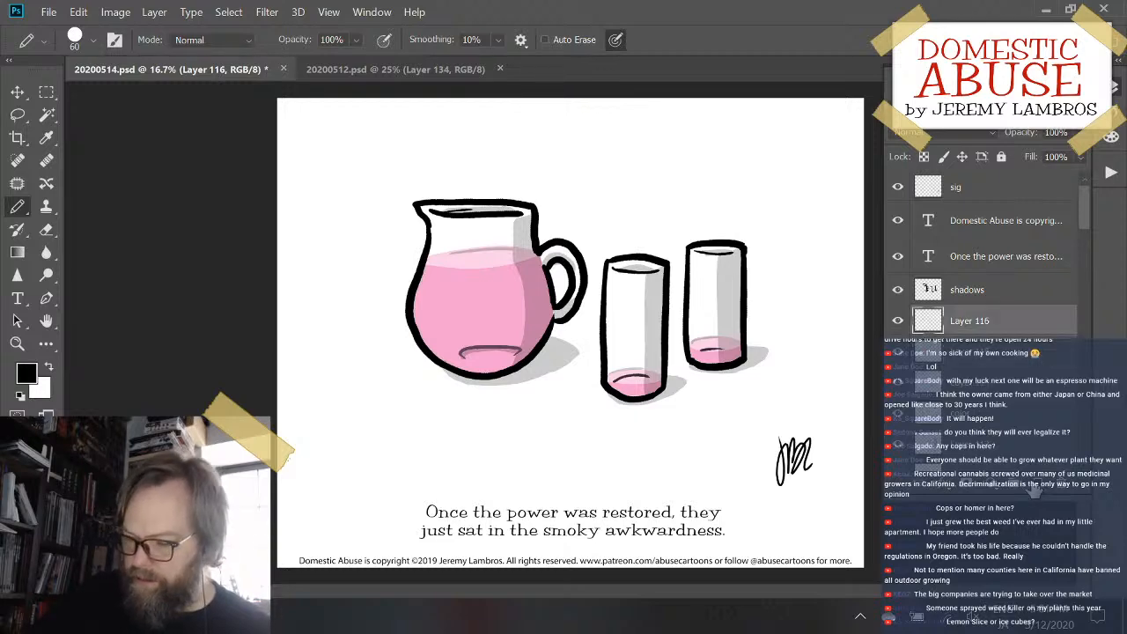
{"action": "key", "text": "ctrl+plus"}
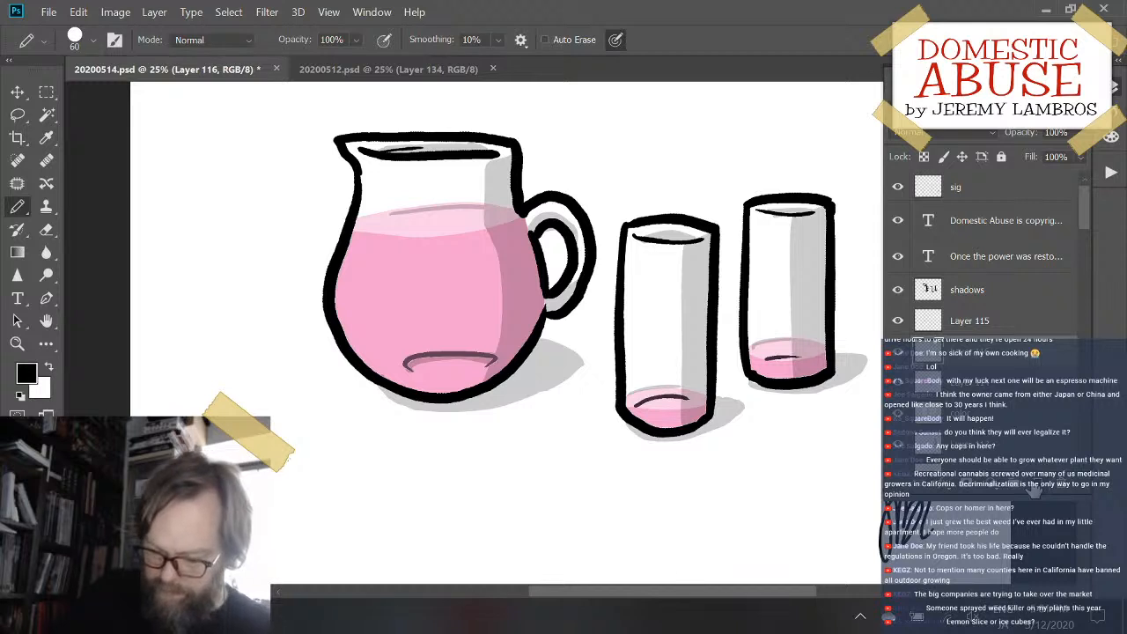
{"action": "key", "text": "x"}
- Try to pencil the curved white left edge of an ice cube in the pitcher's liquid
{"action": "mouse_move", "coordinate": [395, 276]}
{"action": "left_mouse_down"}
{"action": "mouse_move", "coordinate": [375, 314]}
{"action": "mouse_move", "coordinate": [398, 331]}
{"action": "left_mouse_up"}
{"action": "key", "text": "ctrl+z"}
{"action": "mouse_move", "coordinate": [377, 274]}
{"action": "left_mouse_down"}
{"action": "mouse_move", "coordinate": [378, 320]}
{"action": "mouse_move", "coordinate": [408, 326]}
{"action": "left_mouse_up"}
{"action": "key", "text": "ctrl+z"}
{"action": "mouse_move", "coordinate": [393, 275]}
{"action": "left_mouse_down"}
{"action": "mouse_move", "coordinate": [378, 305]}
{"action": "mouse_move", "coordinate": [411, 324]}
{"action": "left_mouse_up"}
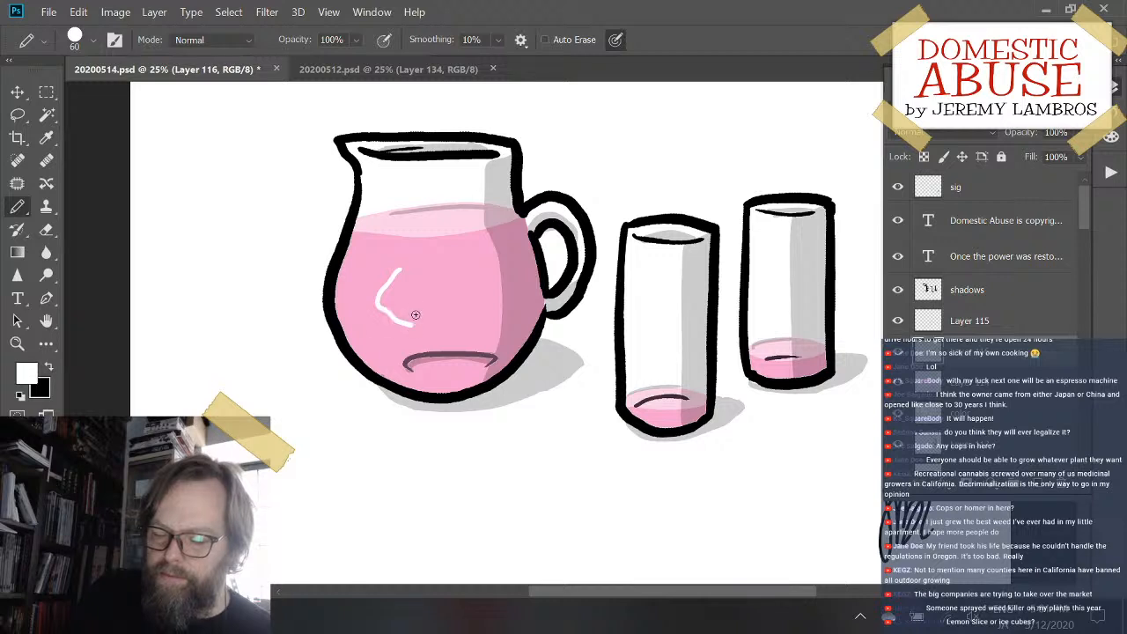
{"action": "key", "text": "ctrl+z"}
{"action": "mouse_move", "coordinate": [421, 284]}
{"action": "left_mouse_down"}
{"action": "mouse_move", "coordinate": [410, 310]}
{"action": "mouse_move", "coordinate": [429, 331]}
{"action": "left_mouse_up"}
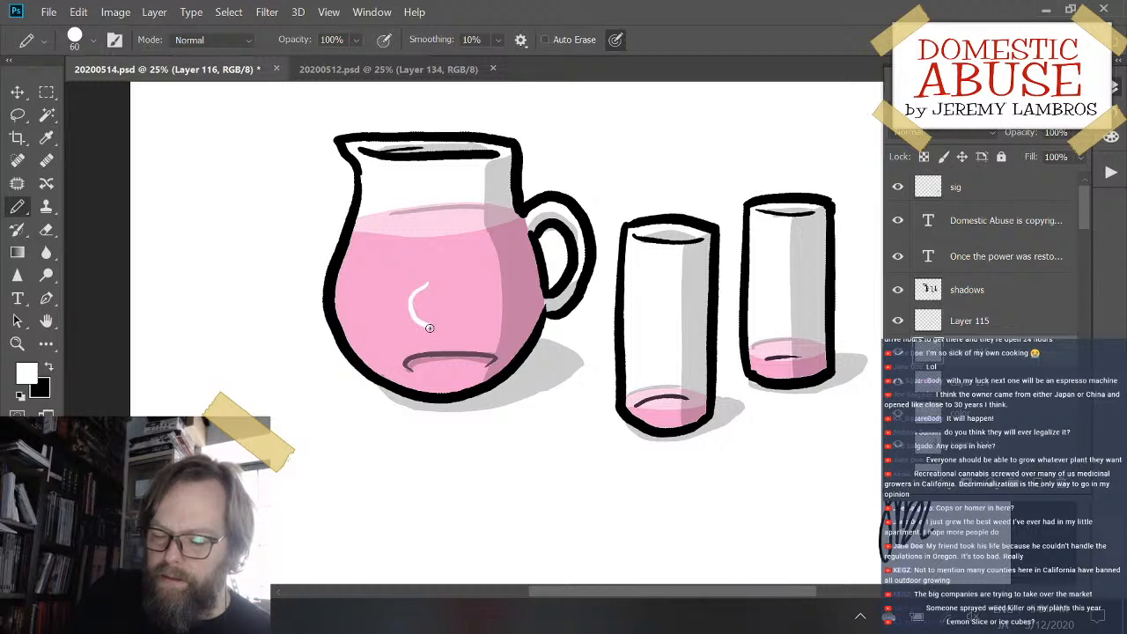
{"action": "key", "text": "ctrl+z"}
- Pencil a white ice cube outline in the pitcher's liquid above the base line and fill in its left side
{"action": "mouse_move", "coordinate": [424, 283]}
{"action": "left_mouse_down"}
{"action": "mouse_move", "coordinate": [408, 308]}
{"action": "mouse_move", "coordinate": [430, 331]}
{"action": "left_mouse_up"}
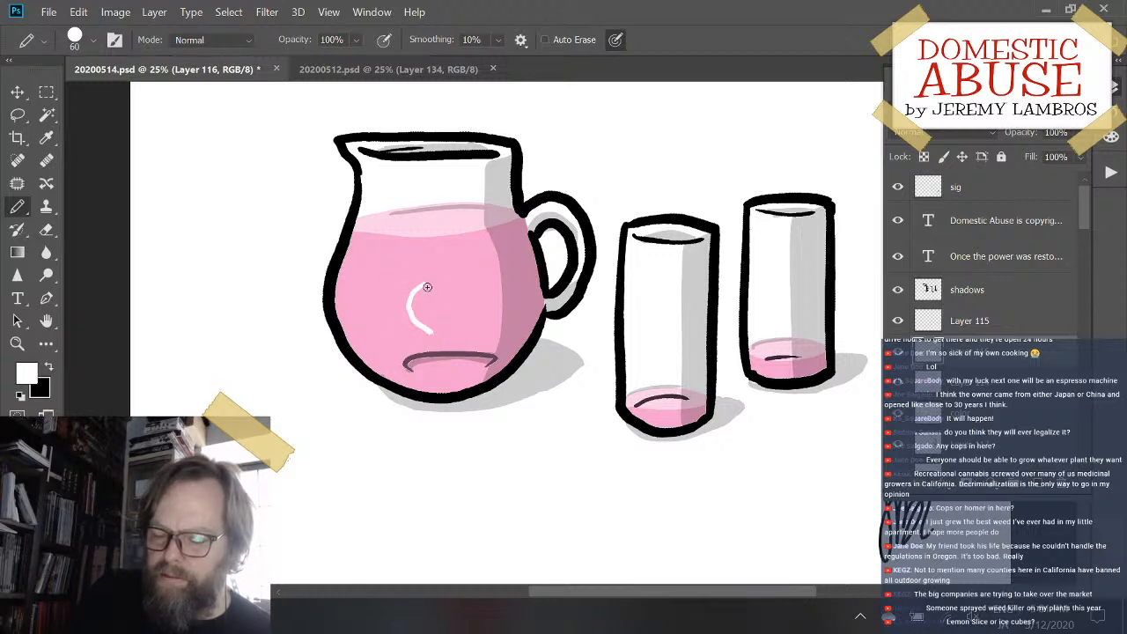
{"action": "mouse_move", "coordinate": [427, 287]}
{"action": "left_mouse_down"}
{"action": "mouse_move", "coordinate": [442, 278]}
{"action": "mouse_move", "coordinate": [472, 306]}
{"action": "mouse_move", "coordinate": [462, 331]}
{"action": "mouse_move", "coordinate": [431, 331]}
{"action": "left_mouse_up"}
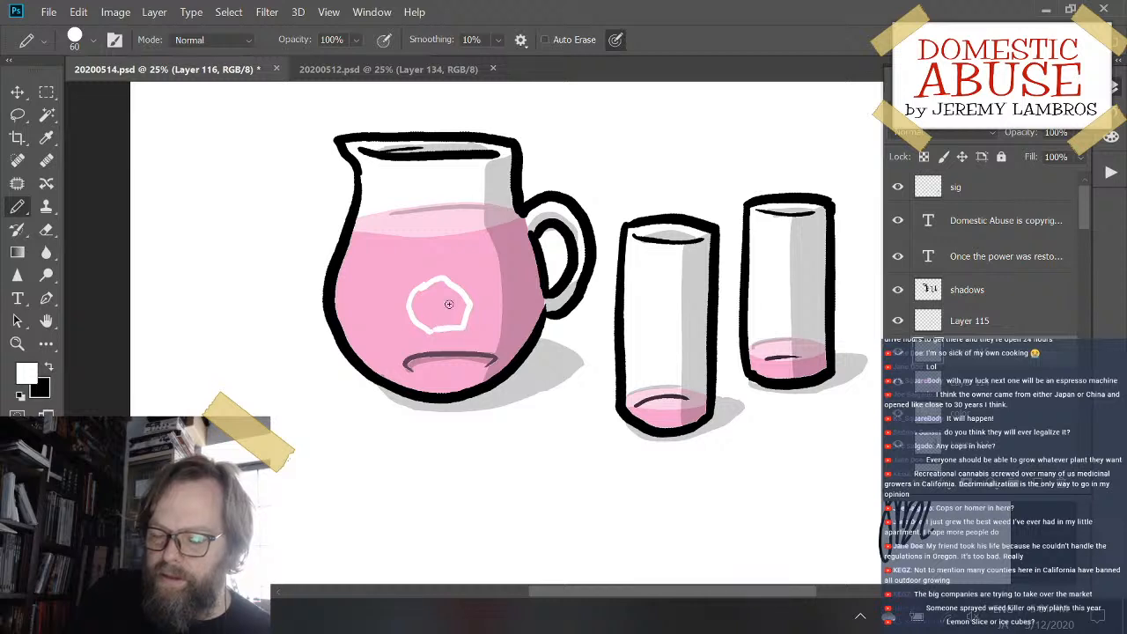
{"action": "key", "text": "ctrl+z"}
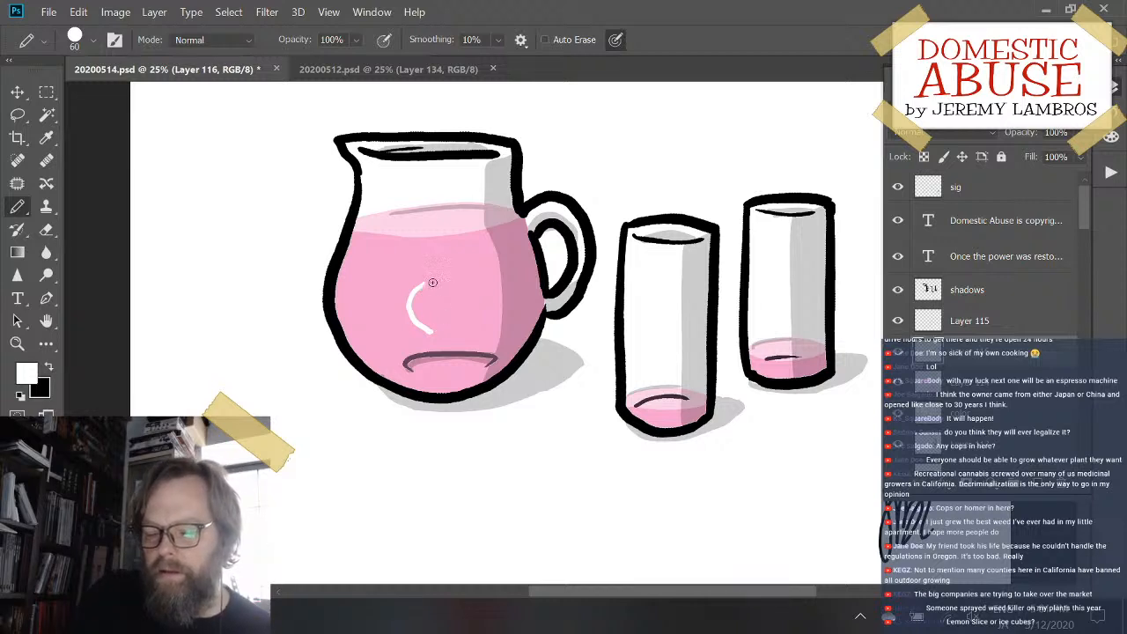
{"action": "mouse_move", "coordinate": [430, 280]}
{"action": "left_mouse_down"}
{"action": "mouse_move", "coordinate": [461, 305]}
{"action": "mouse_move", "coordinate": [448, 332]}
{"action": "mouse_move", "coordinate": [430, 331]}
{"action": "left_mouse_up"}
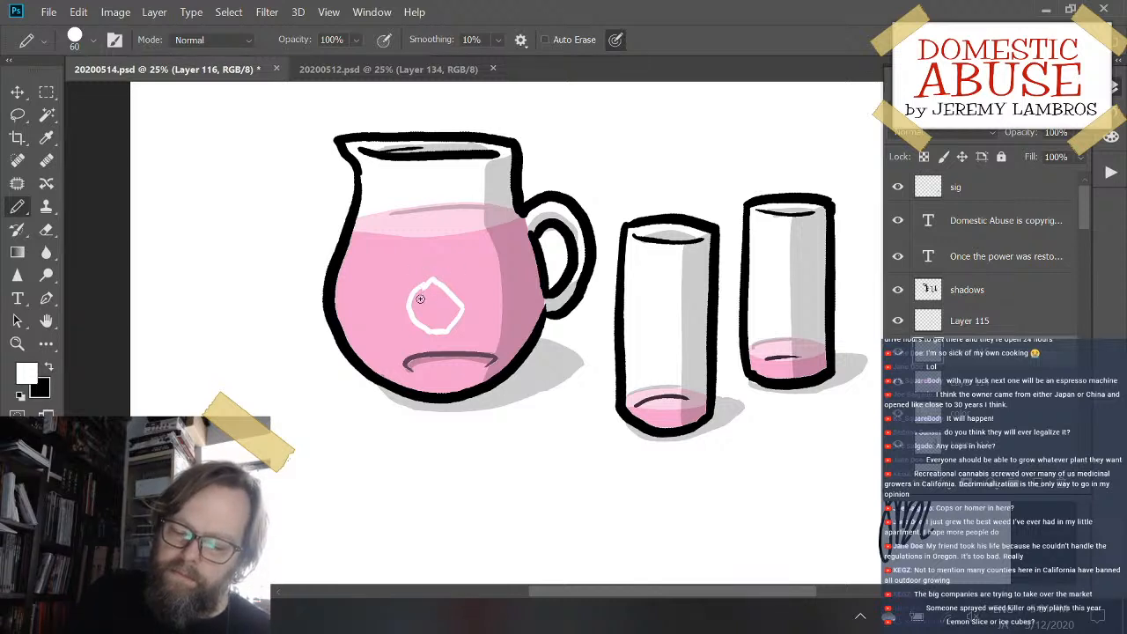
{"action": "mouse_move", "coordinate": [425, 289]}
{"action": "left_mouse_down"}
{"action": "mouse_move", "coordinate": [433, 329]}
{"action": "mouse_move", "coordinate": [426, 296]}
{"action": "mouse_move", "coordinate": [415, 305]}
{"action": "mouse_move", "coordinate": [428, 287]}
{"action": "mouse_move", "coordinate": [418, 292]}
{"action": "mouse_move", "coordinate": [426, 325]}
{"action": "mouse_move", "coordinate": [413, 308]}
{"action": "mouse_move", "coordinate": [448, 331]}
{"action": "mouse_move", "coordinate": [424, 308]}
{"action": "left_mouse_up"}
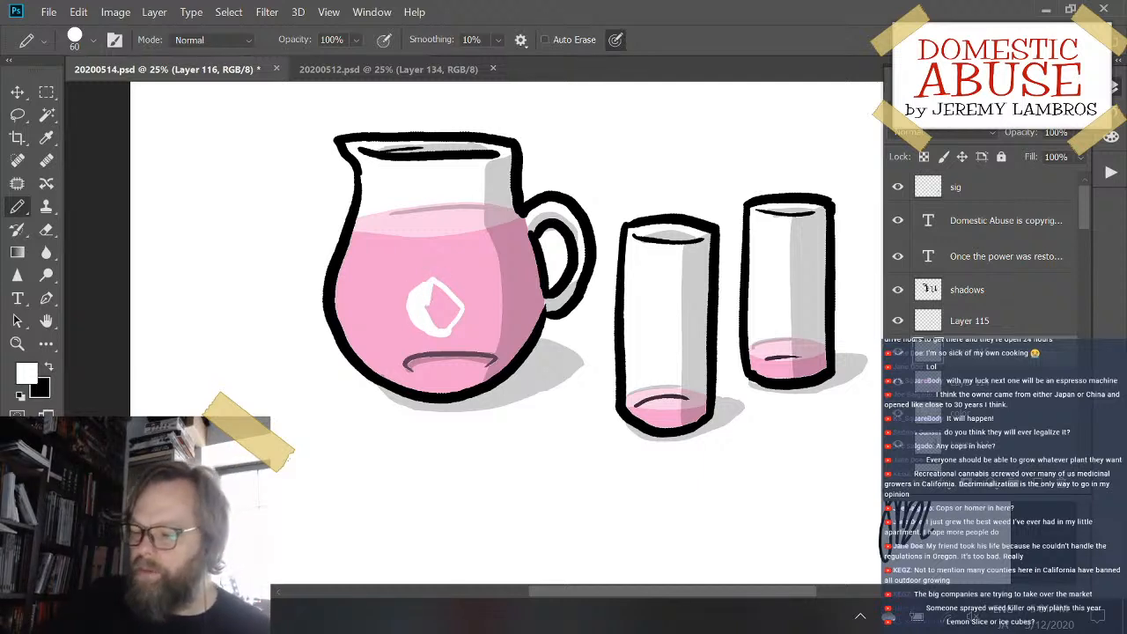
- Set the ice cube layer's opacity to 46% and move the cube up and left within the liquid
{"action": "left_click", "coordinate": [1082, 134]}
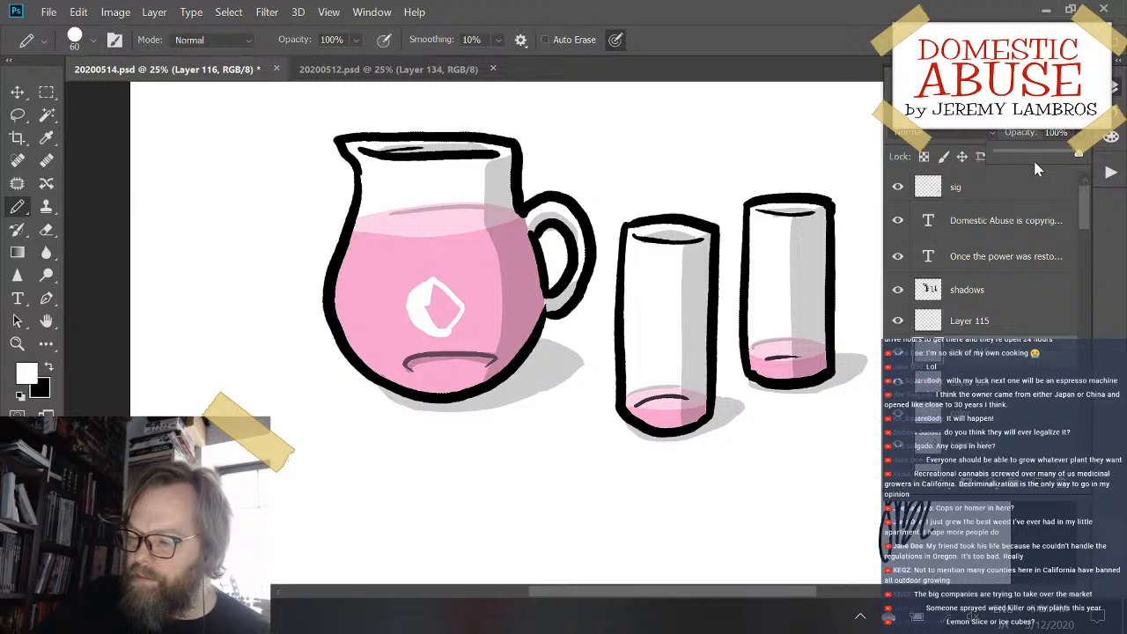
{"action": "left_click", "coordinate": [1037, 155]}
{"action": "left_click_drag", "start_coordinate": [1036, 157], "coordinate": [1035, 157]}
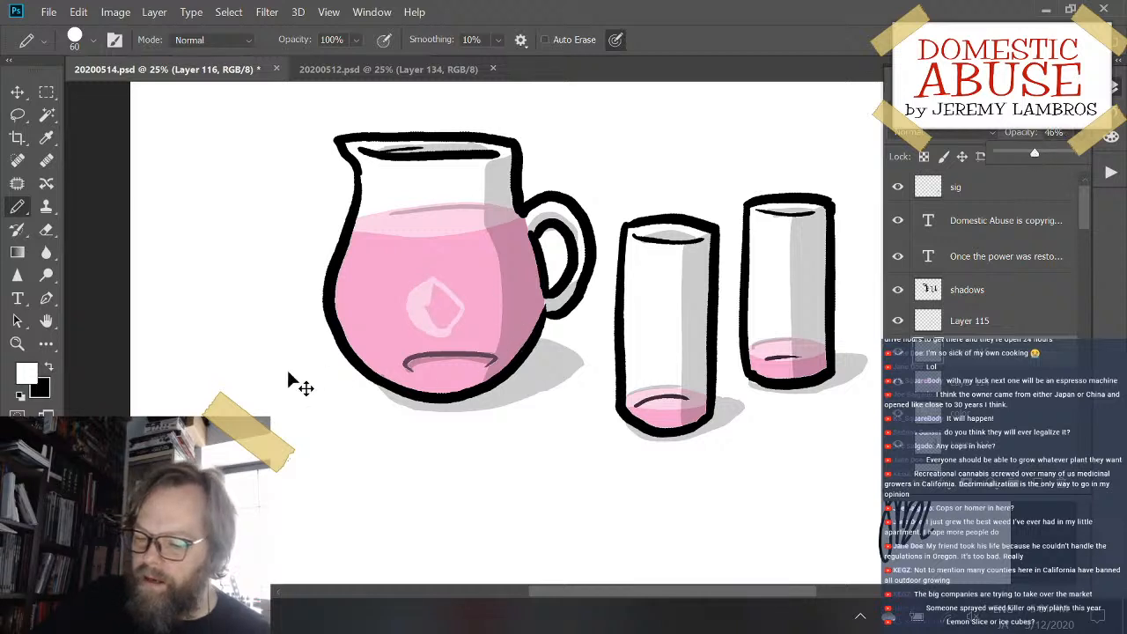
{"action": "left_click_drag", "start_coordinate": [420, 323], "coordinate": [389, 297]}
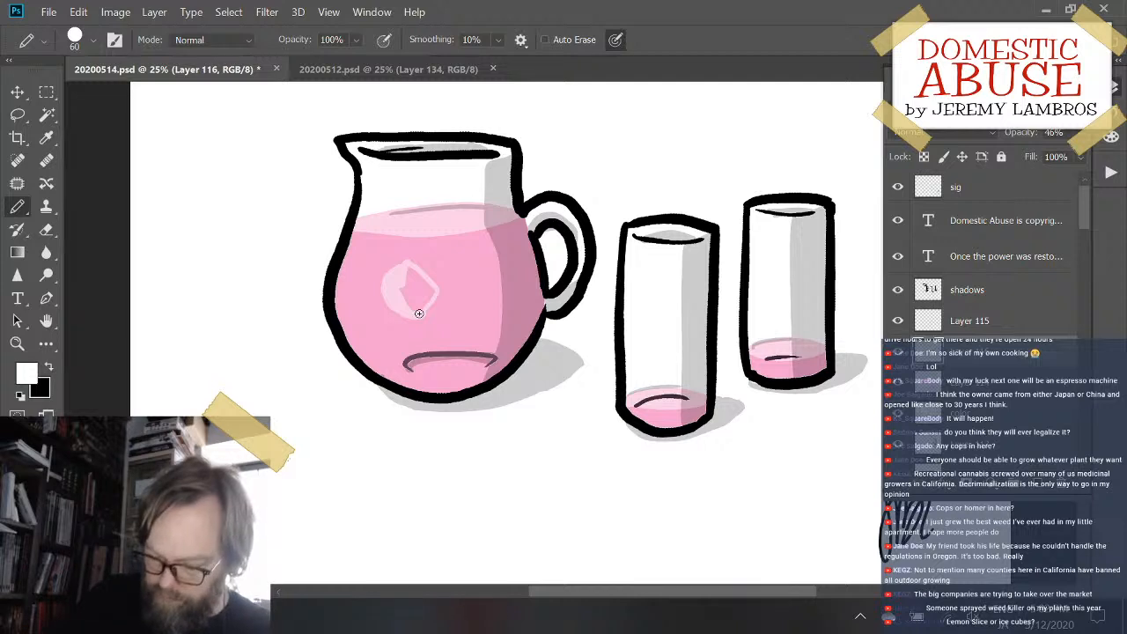
- Pencil two more translucent white ice cubes in the pitcher's liquid, one at its lower right and one above it
{"action": "mouse_move", "coordinate": [458, 314]}
{"action": "left_mouse_down"}
{"action": "mouse_move", "coordinate": [449, 294]}
{"action": "mouse_move", "coordinate": [456, 340]}
{"action": "mouse_move", "coordinate": [490, 327]}
{"action": "mouse_move", "coordinate": [480, 296]}
{"action": "mouse_move", "coordinate": [490, 328]}
{"action": "mouse_move", "coordinate": [457, 296]}
{"action": "mouse_move", "coordinate": [469, 339]}
{"action": "left_mouse_up"}
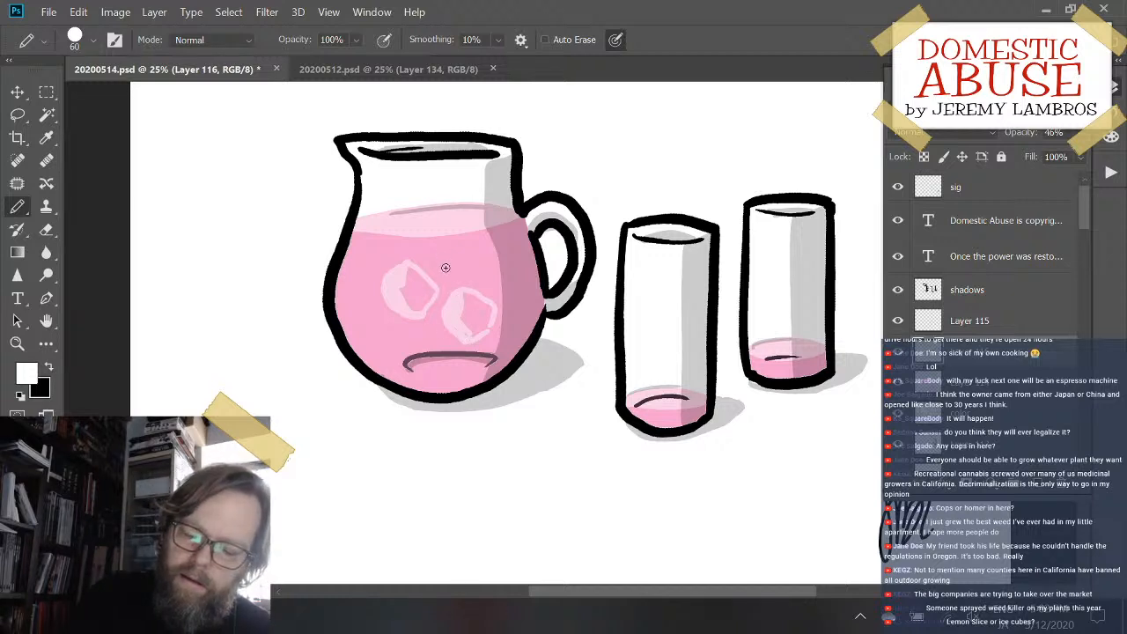
{"action": "mouse_move", "coordinate": [440, 248]}
{"action": "left_mouse_down"}
{"action": "mouse_move", "coordinate": [485, 280]}
{"action": "mouse_move", "coordinate": [486, 249]}
{"action": "mouse_move", "coordinate": [451, 238]}
{"action": "mouse_move", "coordinate": [445, 264]}
{"action": "mouse_move", "coordinate": [451, 248]}
{"action": "mouse_move", "coordinate": [481, 269]}
{"action": "mouse_move", "coordinate": [466, 274]}
{"action": "left_mouse_up"}
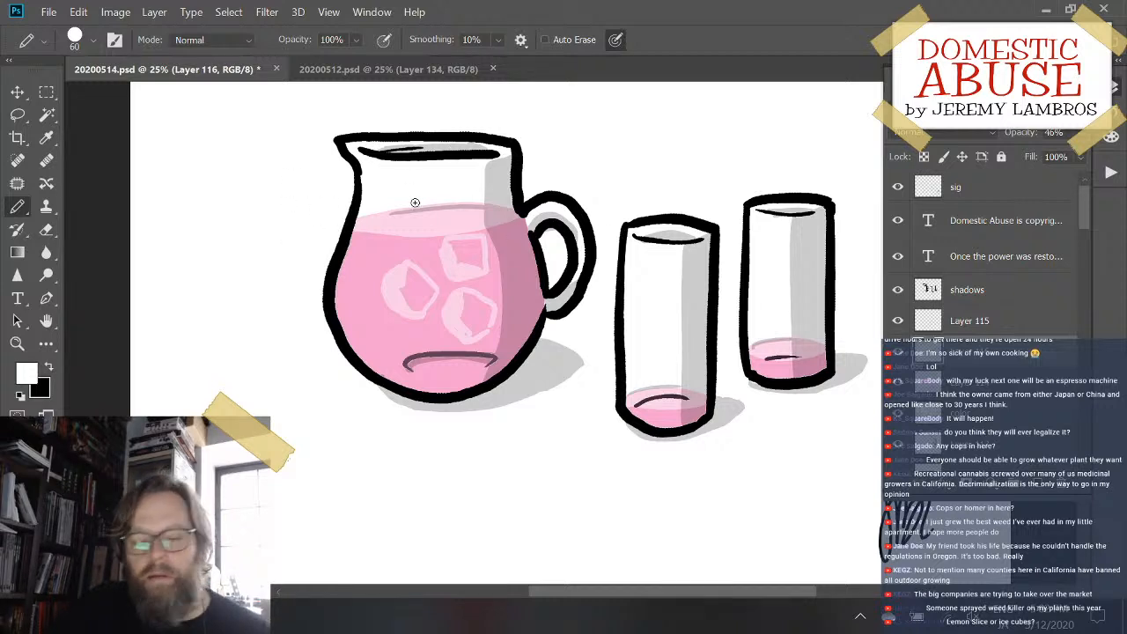
{"action": "mouse_move", "coordinate": [463, 277]}
{"action": "left_mouse_down"}
{"action": "mouse_move", "coordinate": [452, 297]}
{"action": "mouse_move", "coordinate": [456, 279]}
{"action": "left_mouse_up"}
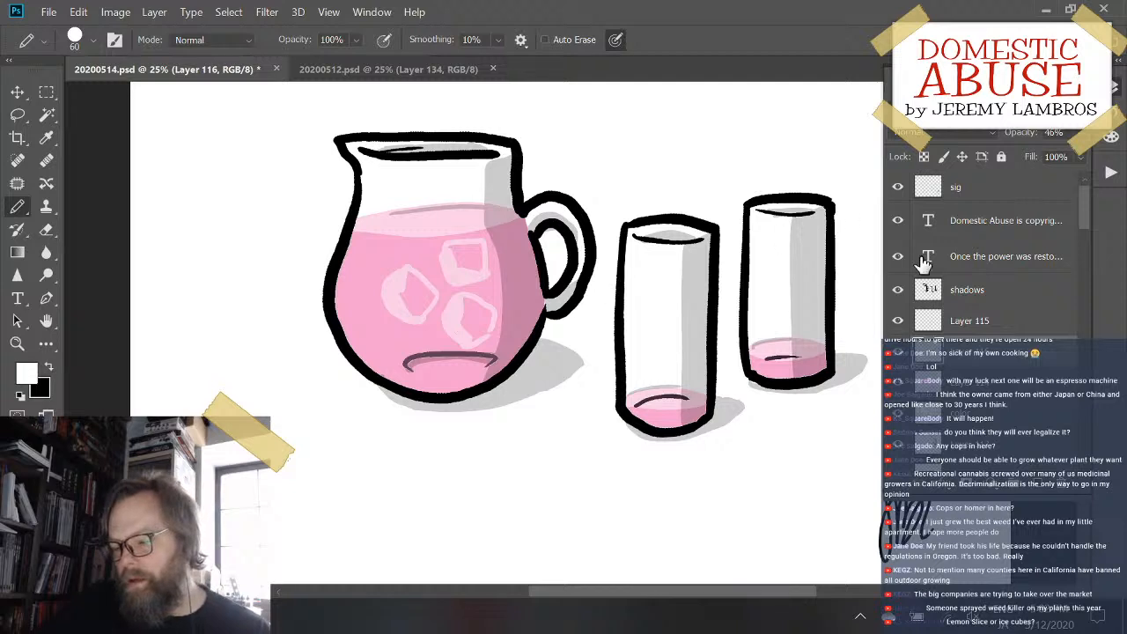
- Add a new layer above the shadows layer and pencil small solid white corner highlights on the three ice cubes
{"action": "left_click", "coordinate": [999, 299]}
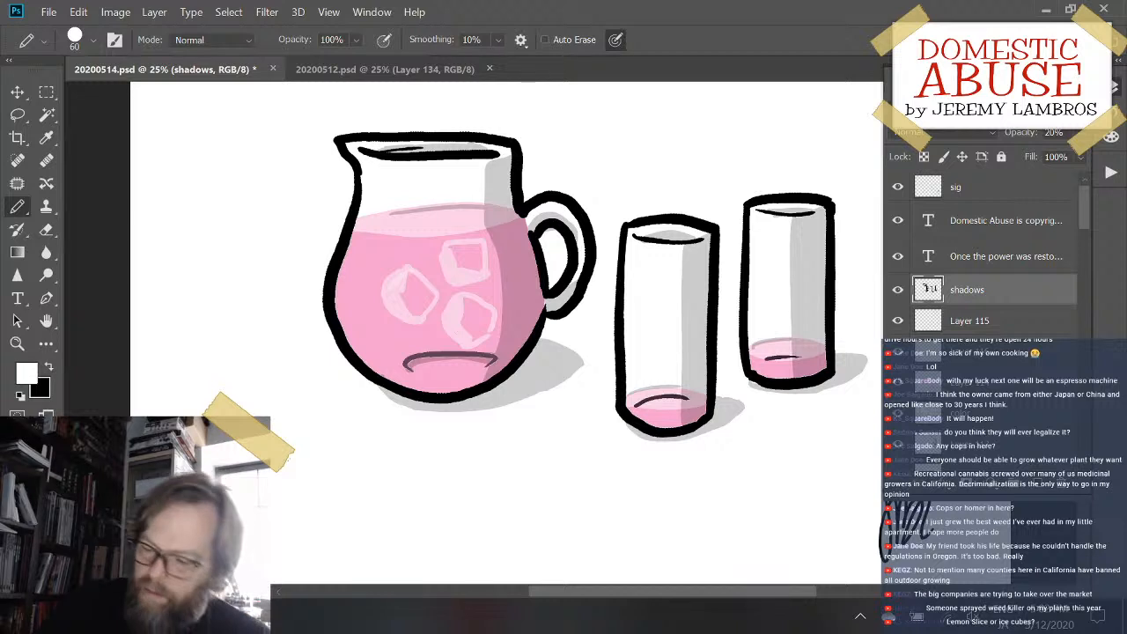
{"action": "left_click", "coordinate": [1036, 484]}
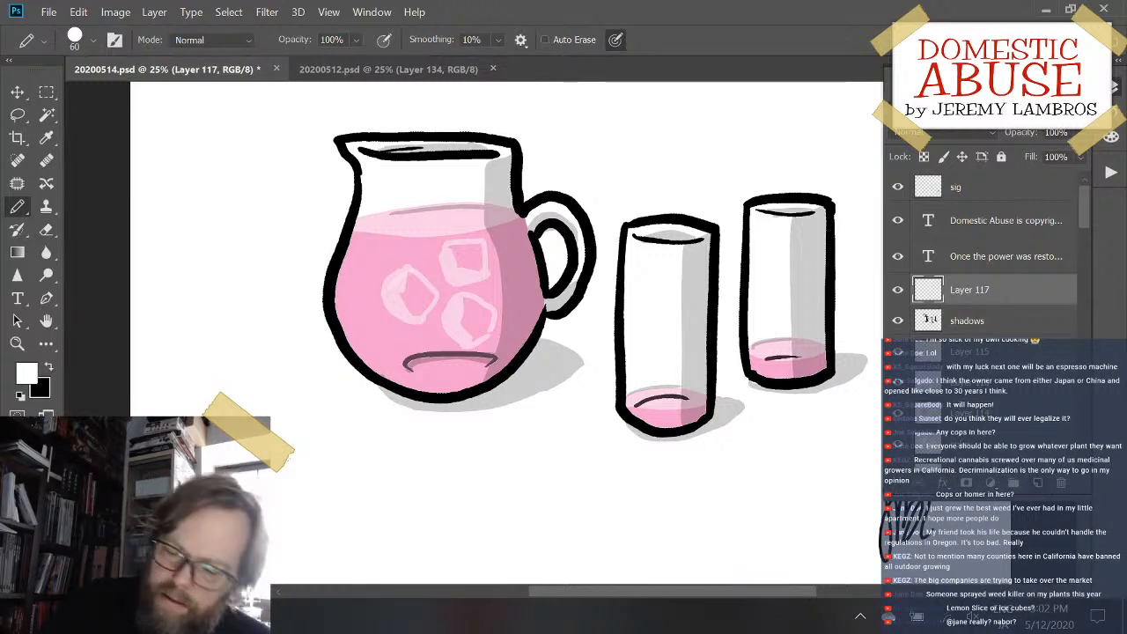
{"action": "left_click_drag", "start_coordinate": [410, 272], "coordinate": [403, 298]}
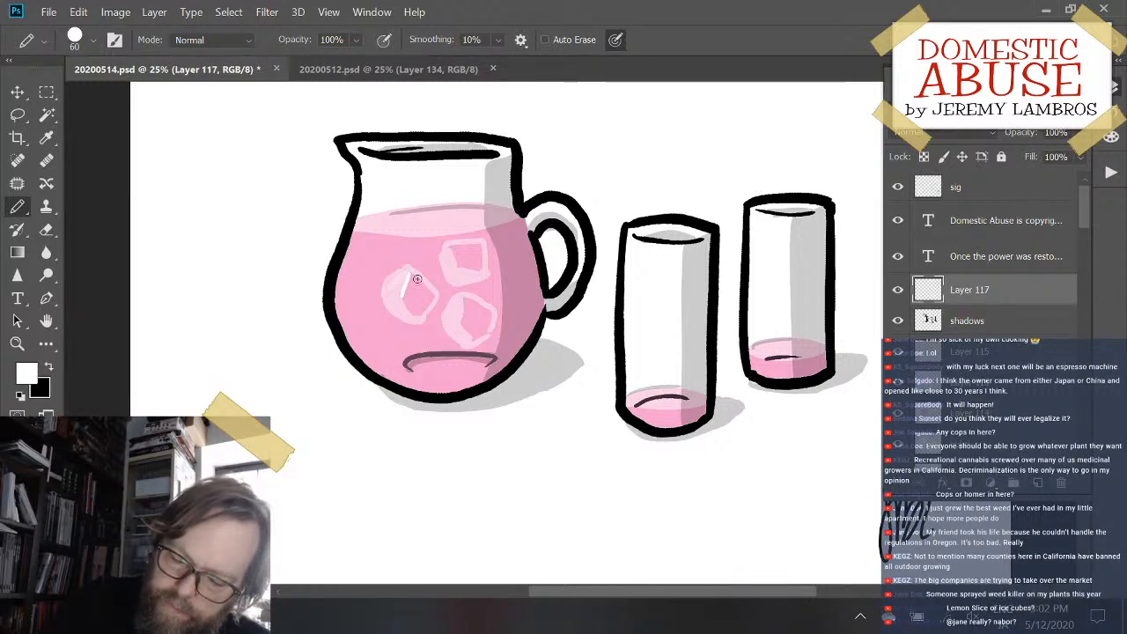
{"action": "key", "text": "ctrl+z"}
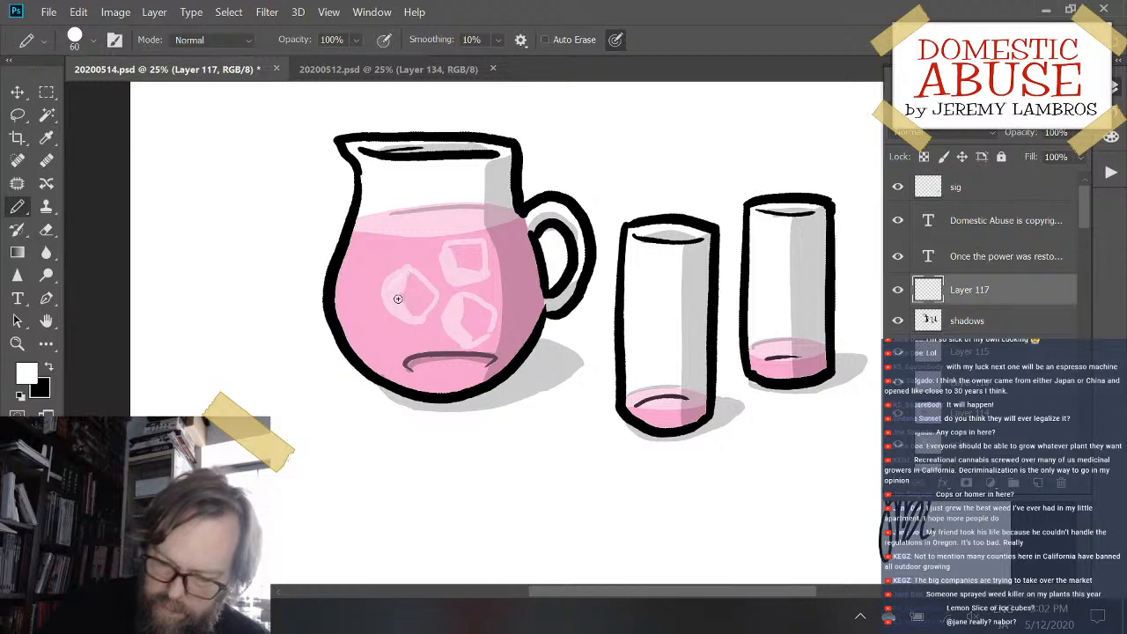
{"action": "left_click_drag", "start_coordinate": [403, 280], "coordinate": [393, 297]}
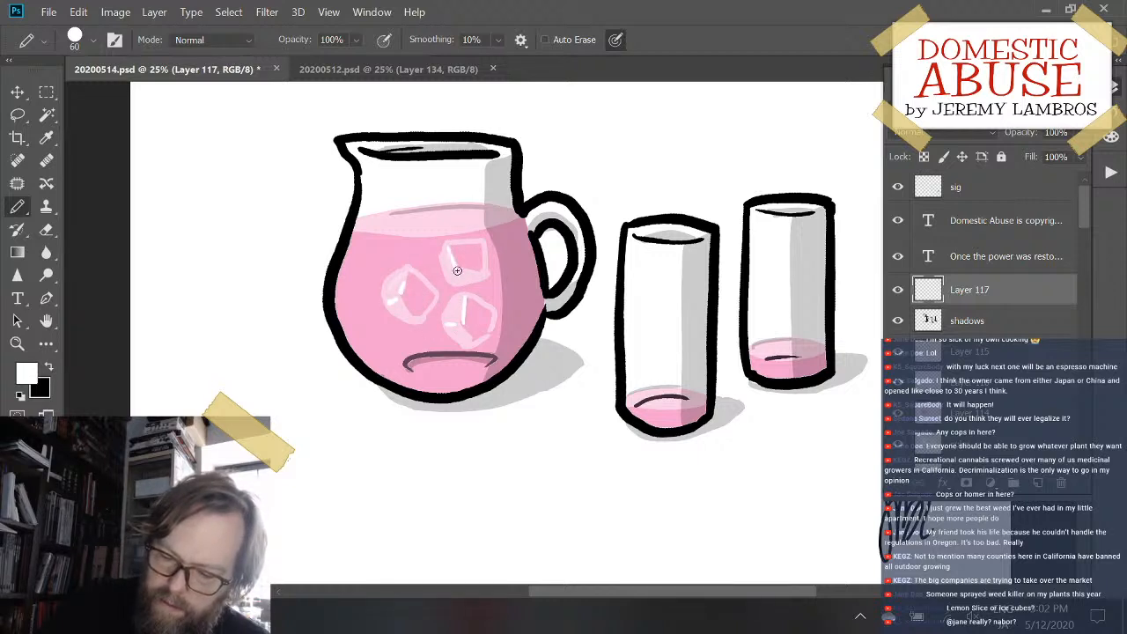
{"action": "left_click_drag", "start_coordinate": [457, 271], "coordinate": [450, 280]}
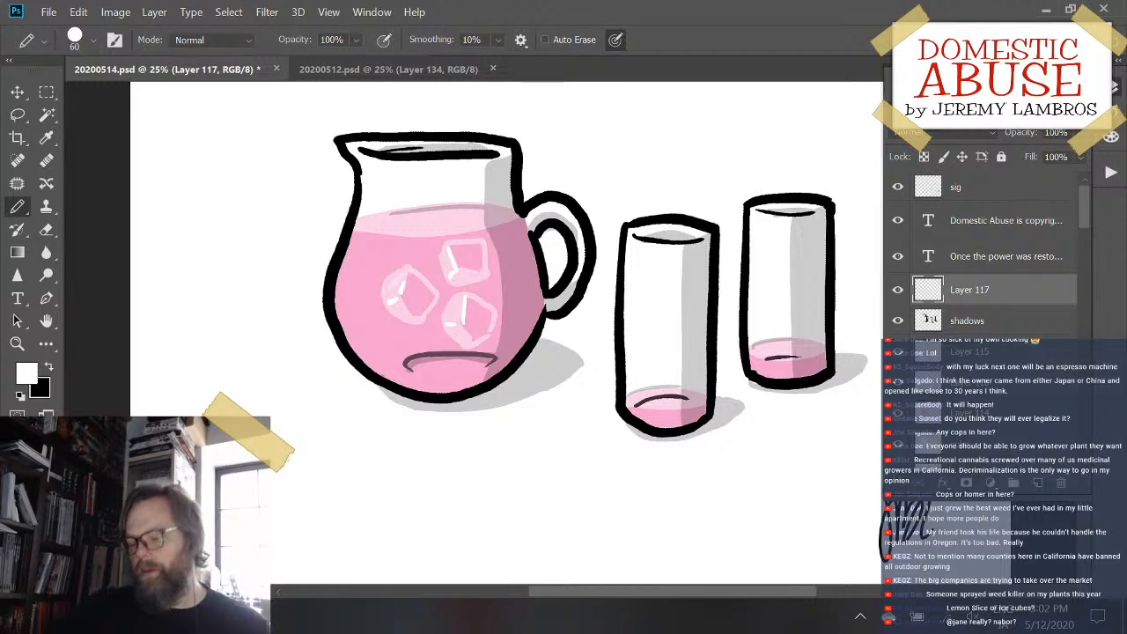
- Set the opacity of Layer 115 to 51%
{"action": "key", "text": "ctrl+plus"}
{"action": "key", "text": "ctrl+minus"}
{"action": "key", "text": "ctrl+minus"}
{"action": "key", "text": "ctrl+minus"}
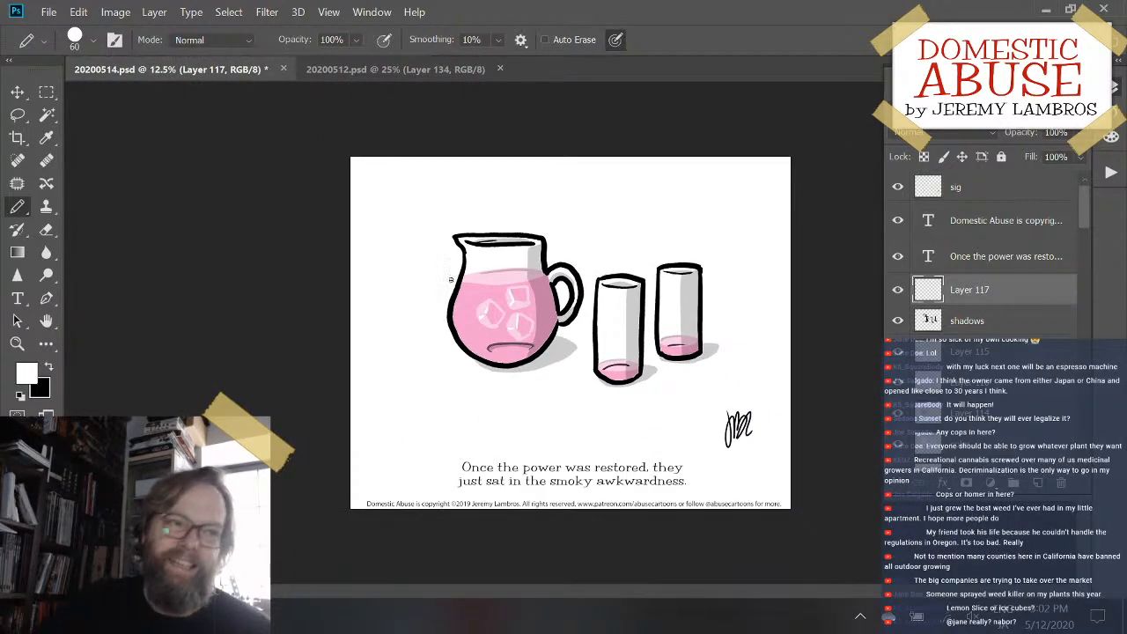
{"action": "key", "text": "ctrl+plus"}
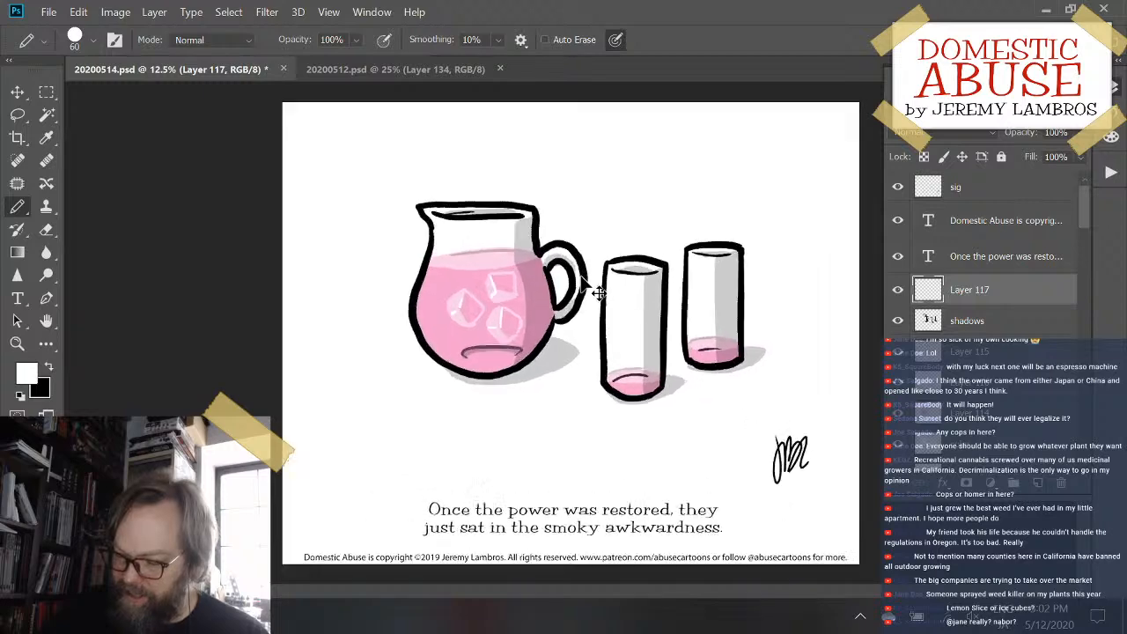
{"action": "left_click", "coordinate": [920, 354]}
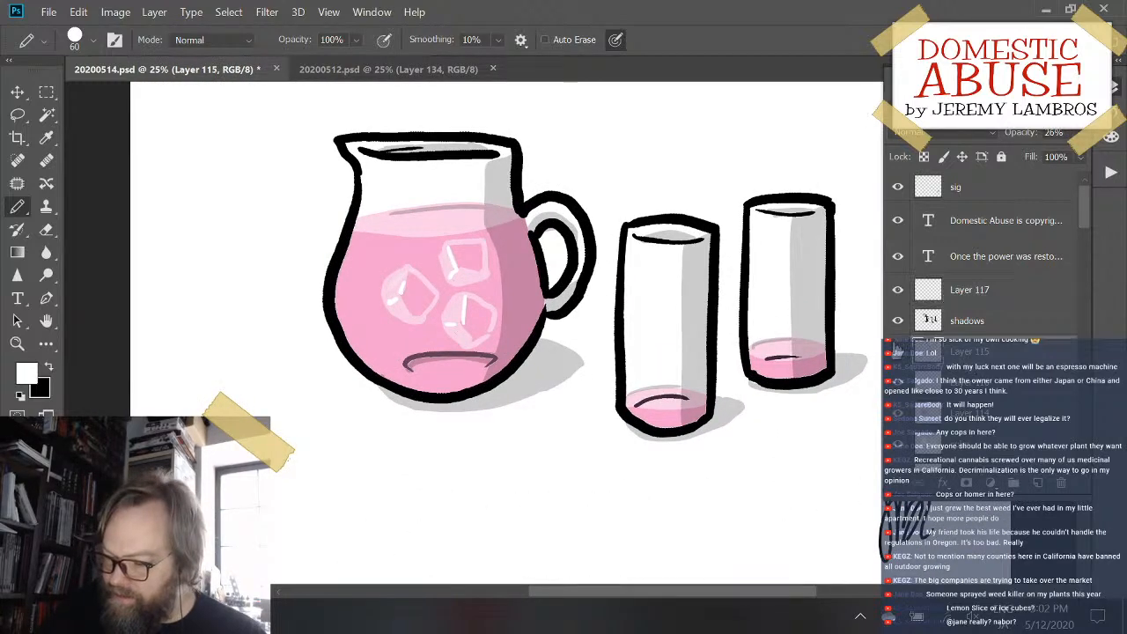
{"action": "left_click", "coordinate": [897, 354]}
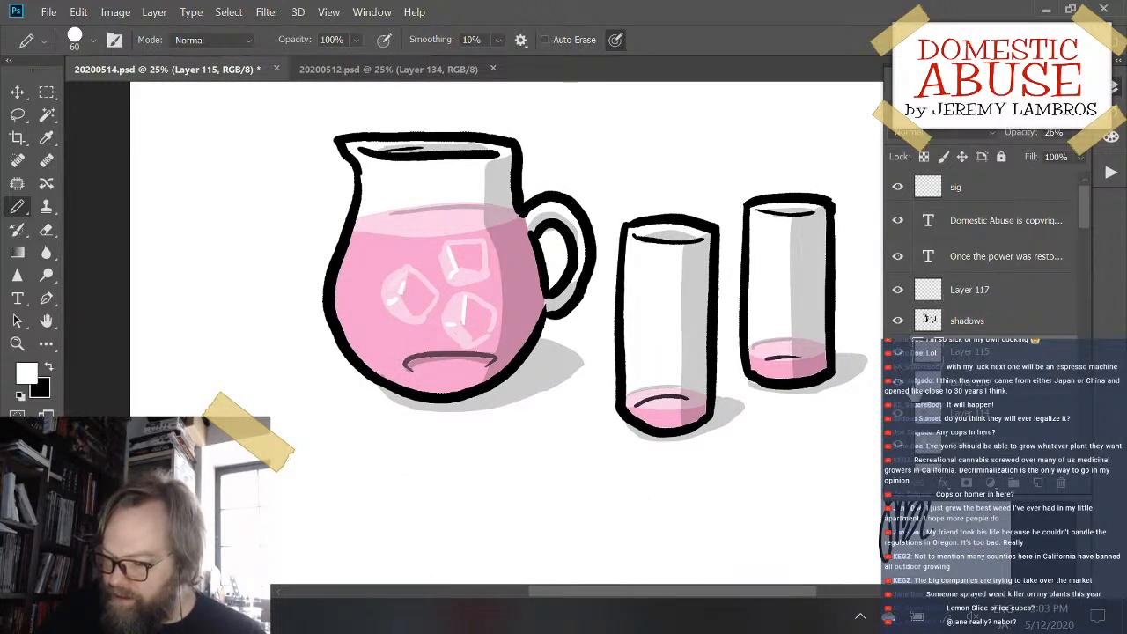
{"action": "left_click", "coordinate": [898, 383]}
{"action": "left_click", "coordinate": [898, 383]}
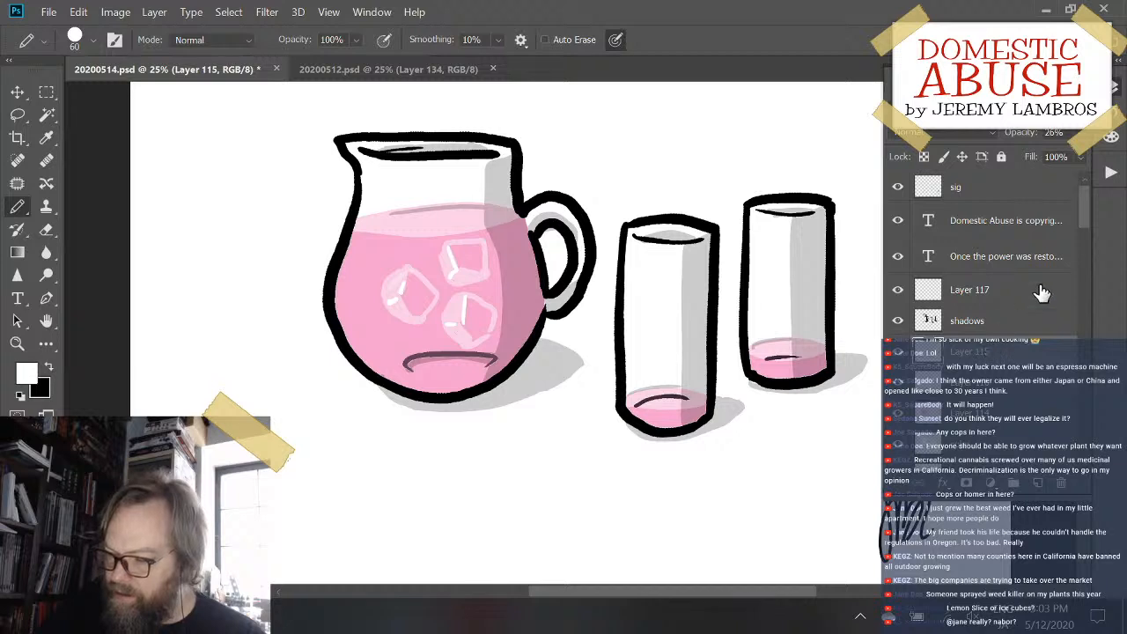
{"action": "left_click", "coordinate": [1081, 132]}
{"action": "left_click_drag", "start_coordinate": [1069, 151], "coordinate": [1036, 164]}
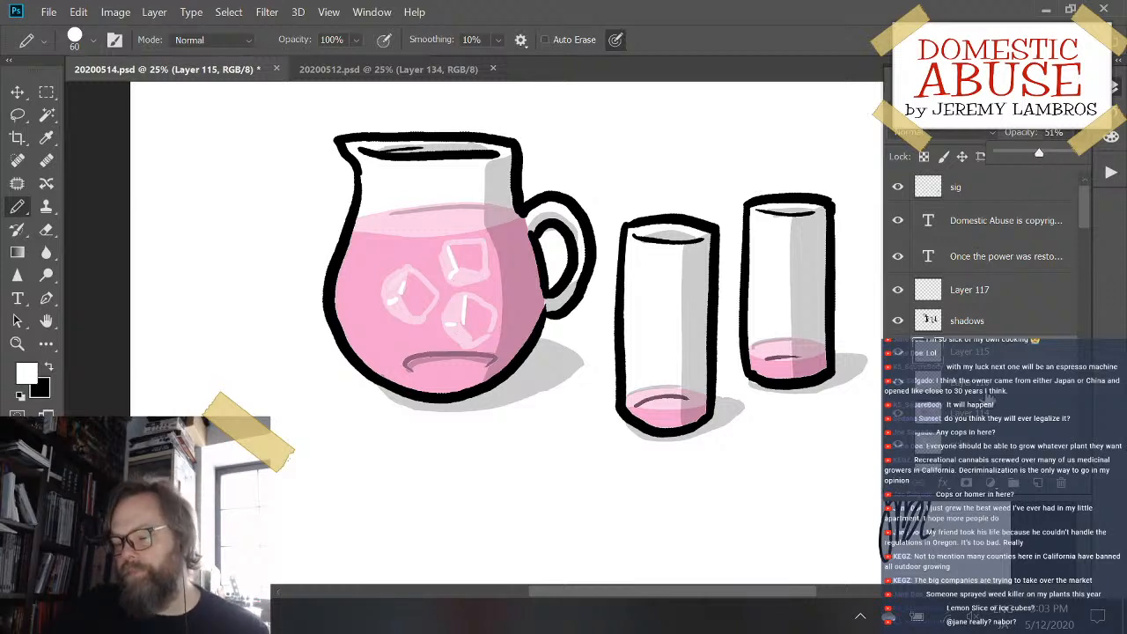
- Add a new layer above Layer 117, make black the drawing color and set the pencil size to 70
{"action": "left_click", "coordinate": [1004, 299]}
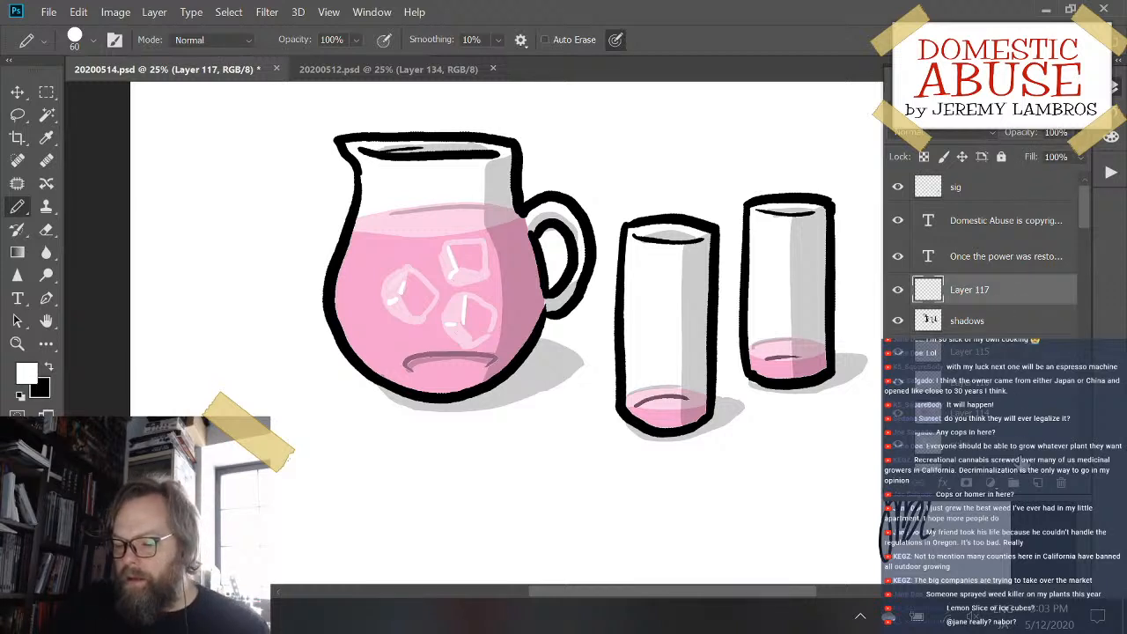
{"action": "left_click", "coordinate": [1036, 484]}
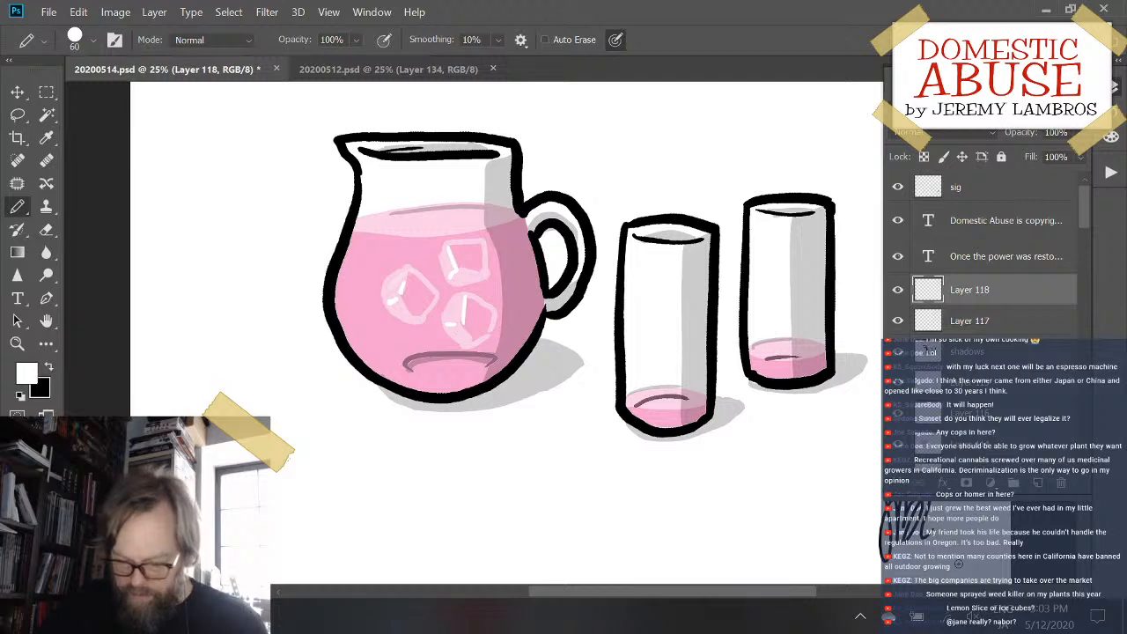
{"action": "key", "text": "x"}
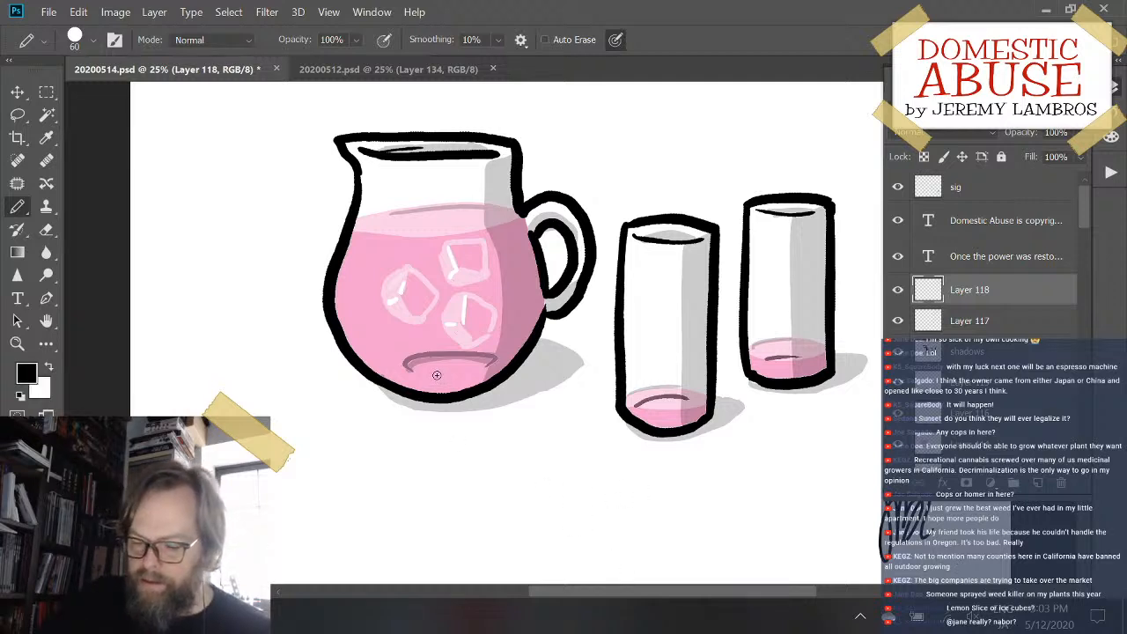
{"action": "key", "text": "bracketright"}
{"action": "key", "text": "bracketright"}
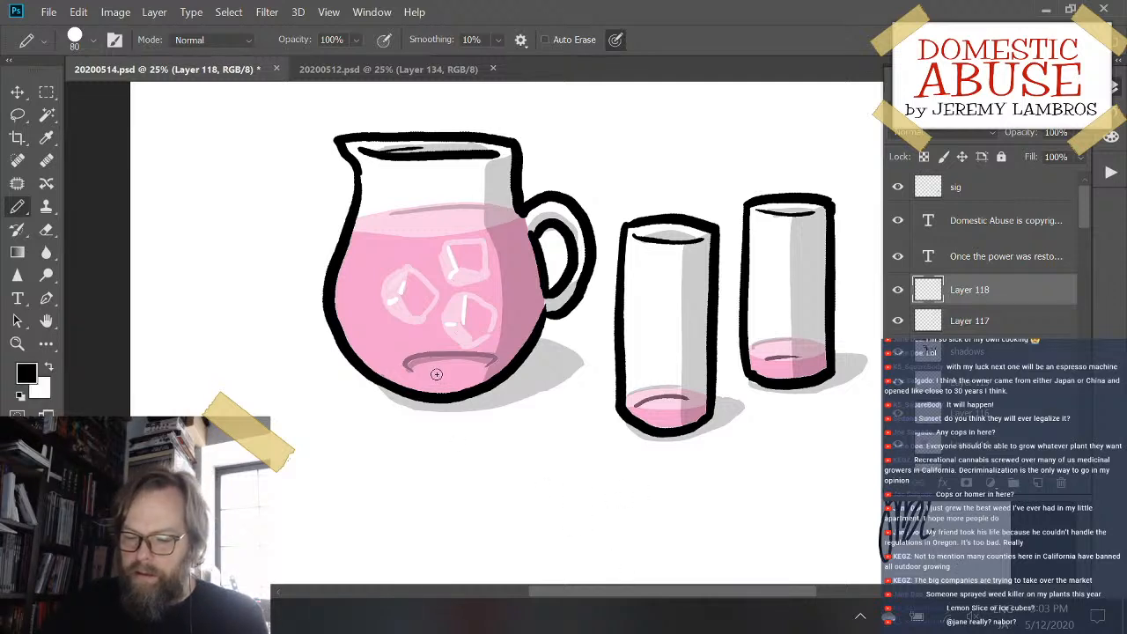
{"action": "key", "text": "bracketleft"}
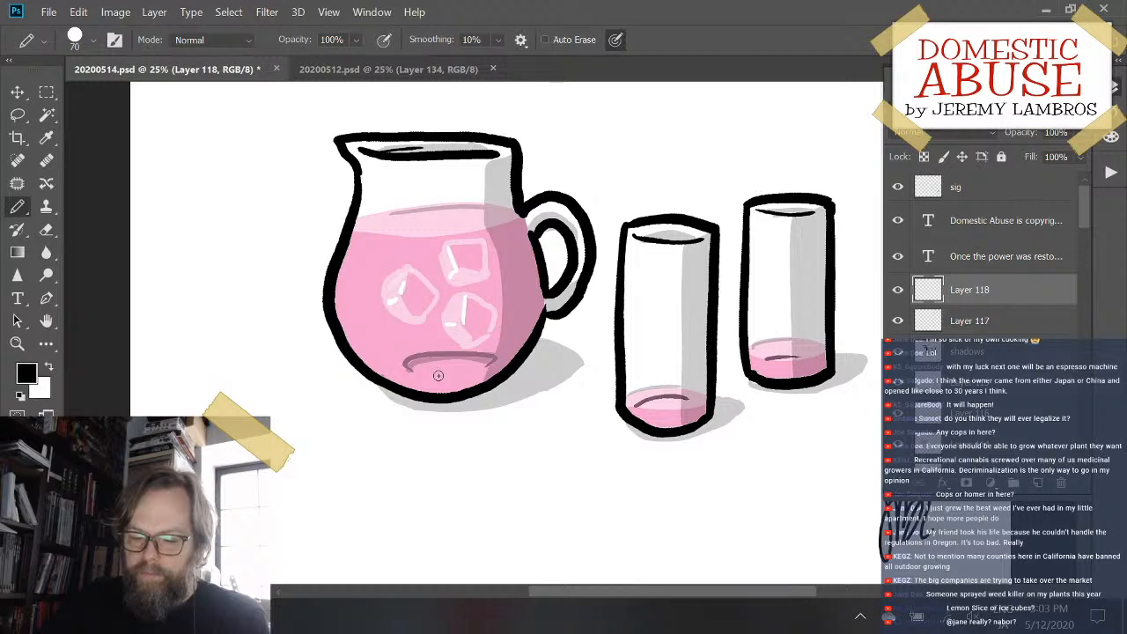
- Try black eye dots beneath the pitcher's curved base line and just left of it, and remove them
{"action": "left_click", "coordinate": [440, 376]}
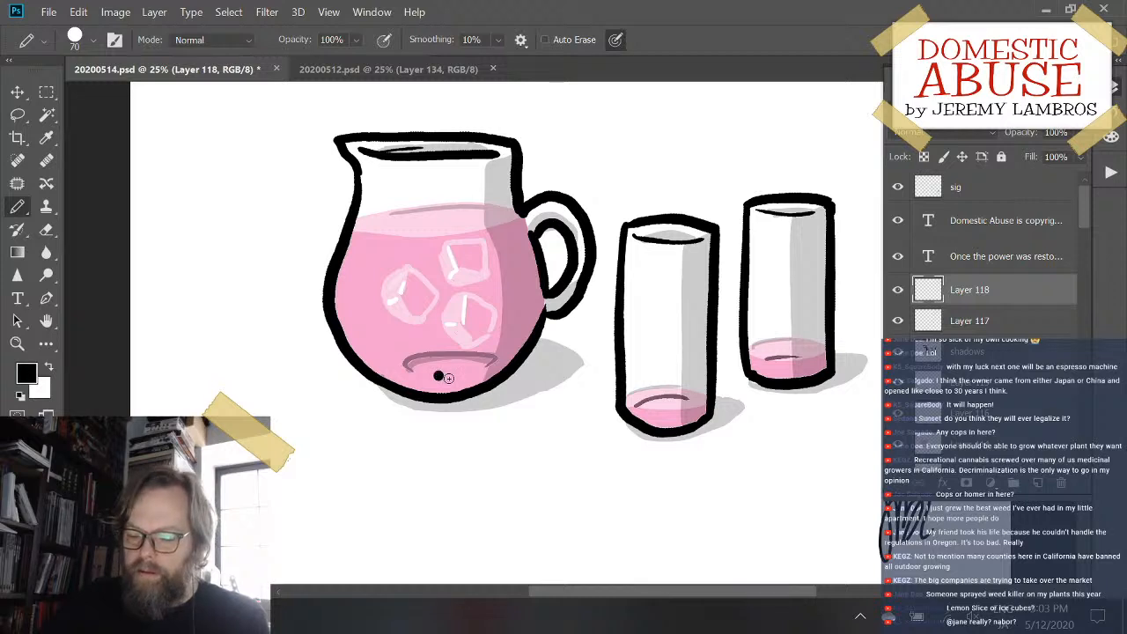
{"action": "key", "text": "ctrl+z"}
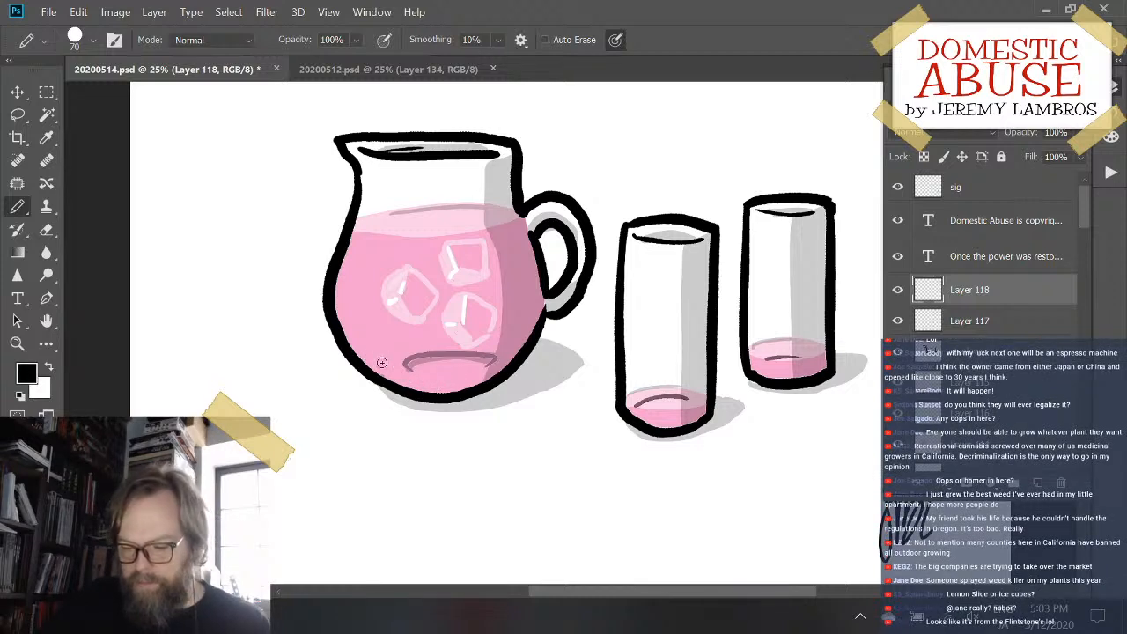
{"action": "left_click", "coordinate": [390, 367]}
{"action": "left_click", "coordinate": [404, 371]}
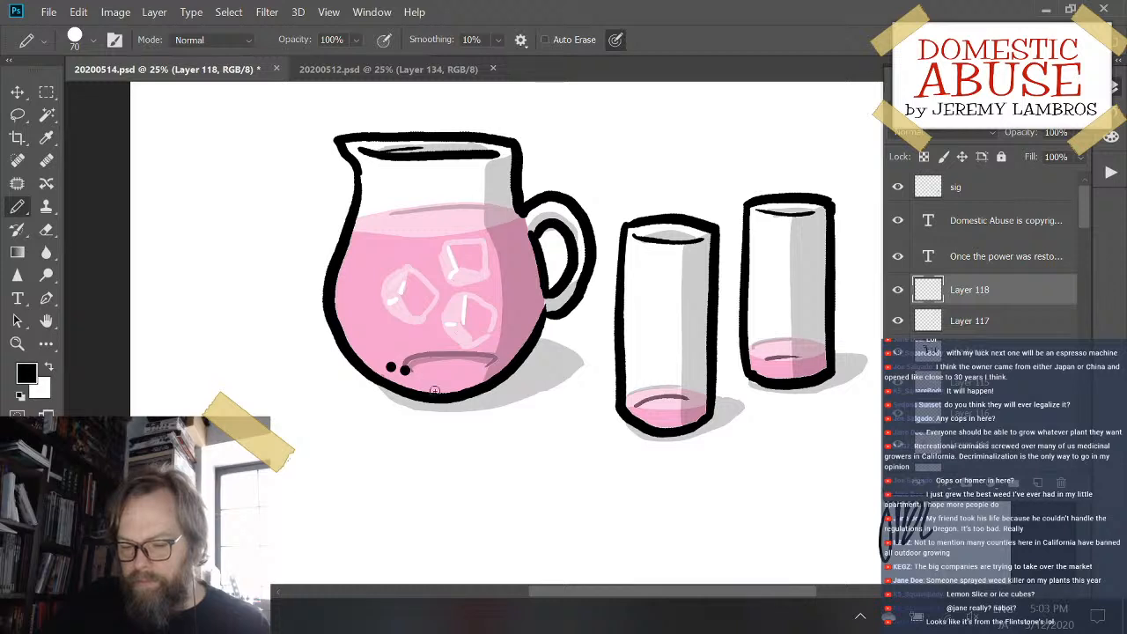
{"action": "key", "text": "ctrl+z"}
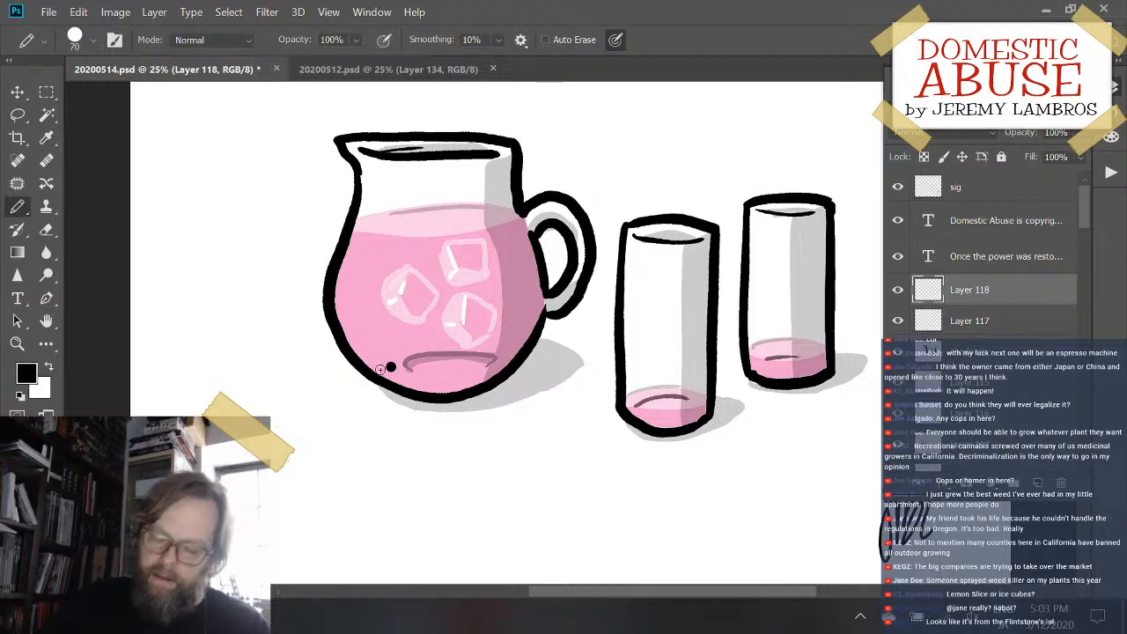
{"action": "key", "text": "e"}
{"action": "left_click", "coordinate": [390, 367]}
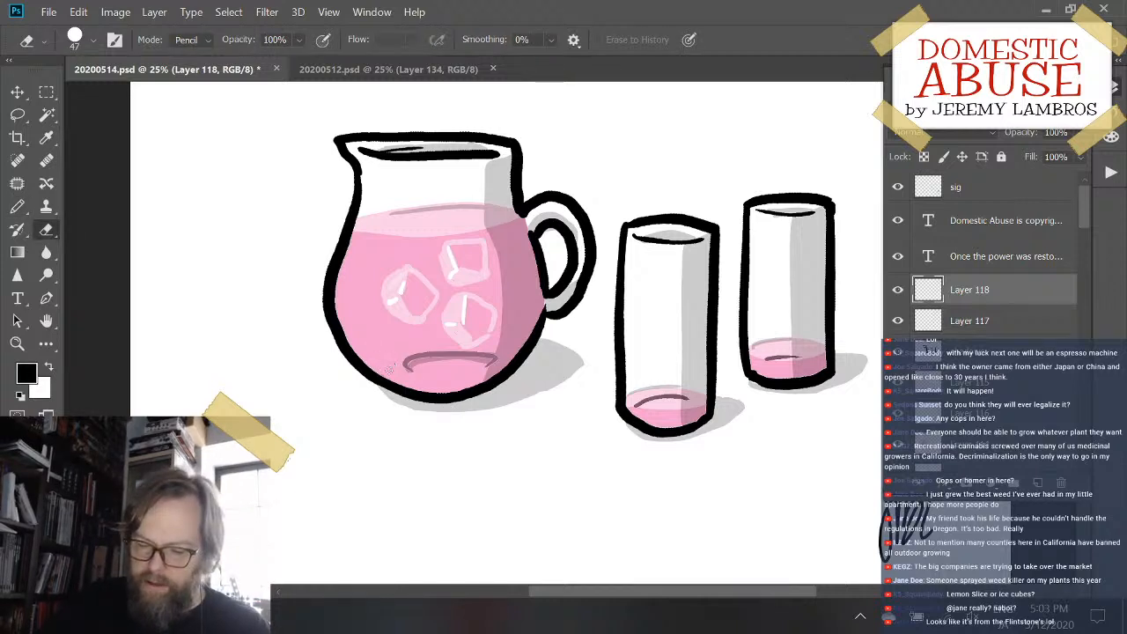
- Pencil two black eye dots side by side in the pitcher's pink liquid, up and left of the curved base line
{"action": "key", "text": "b"}
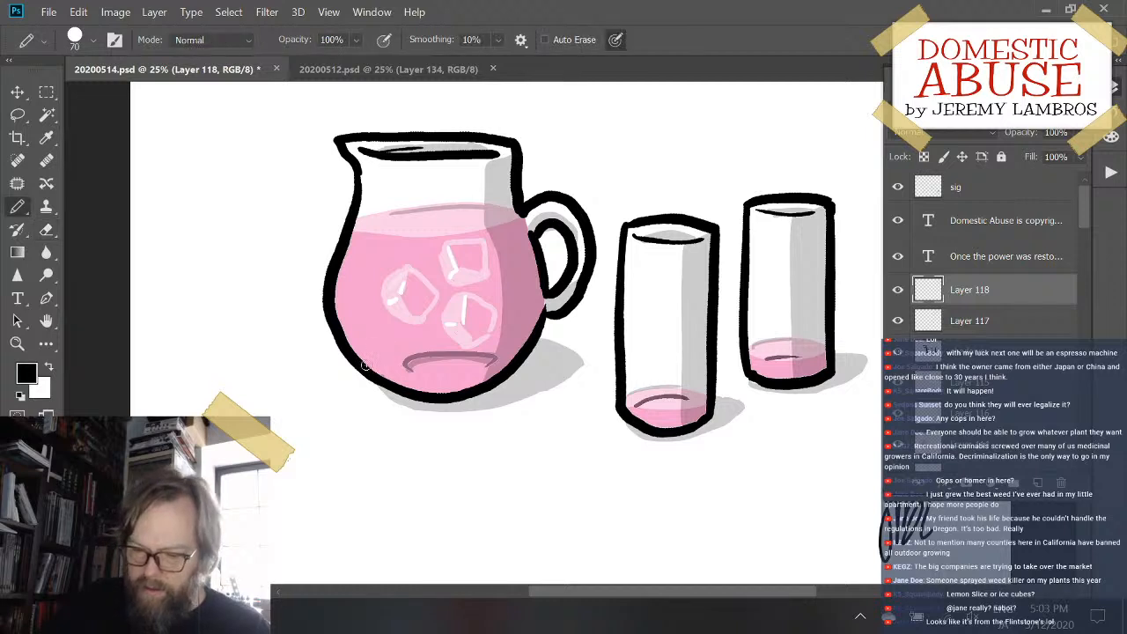
{"action": "left_click", "coordinate": [372, 352]}
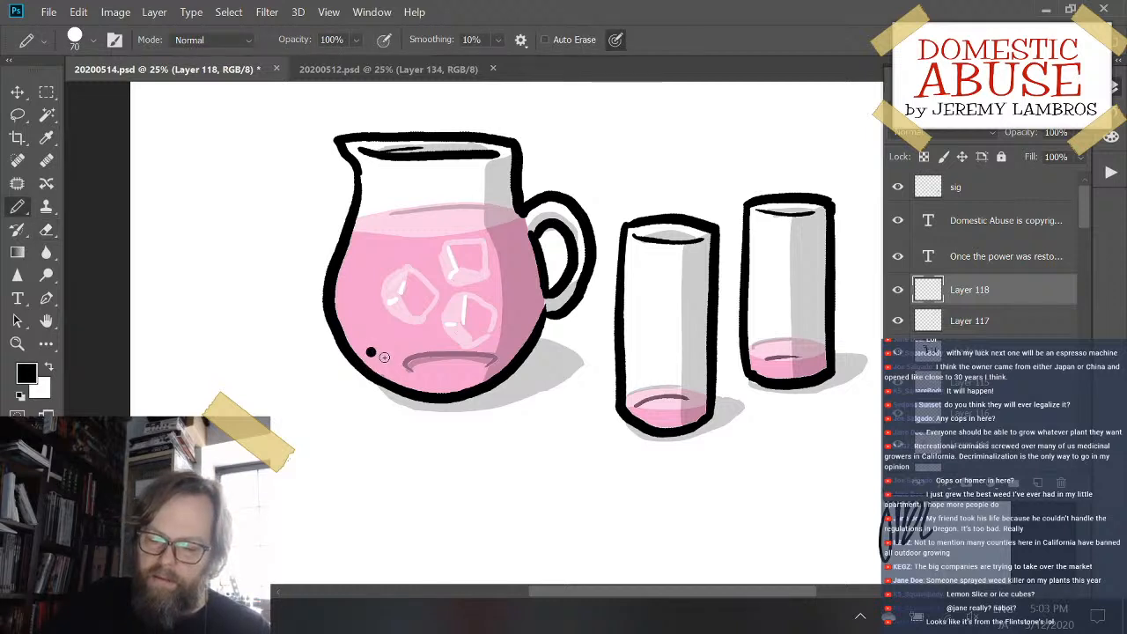
{"action": "left_click", "coordinate": [387, 354]}
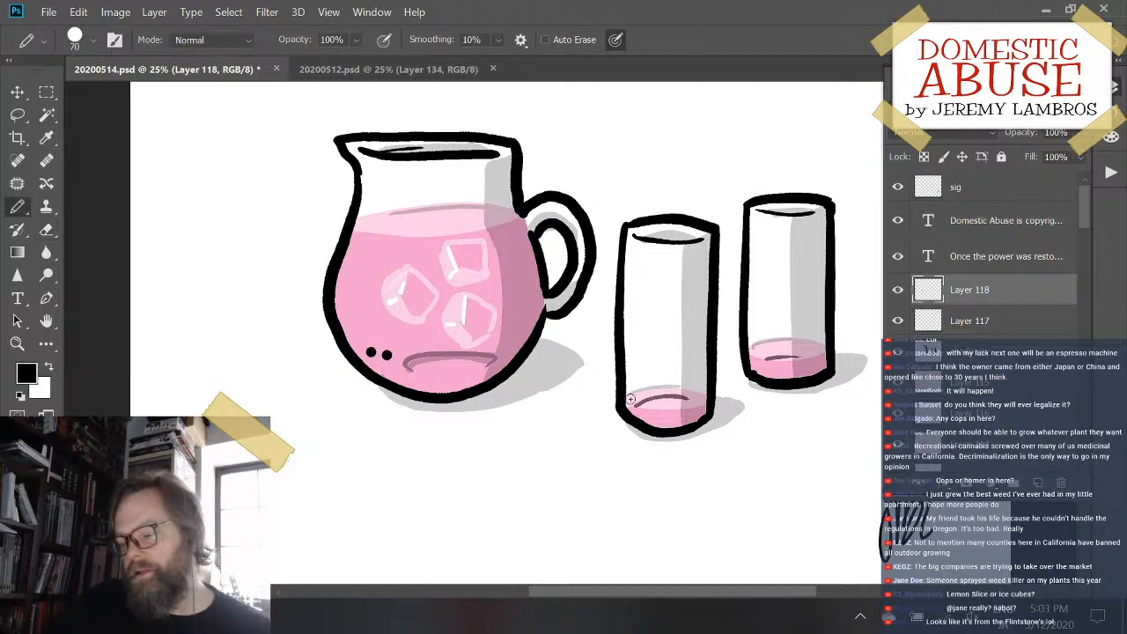
- Reduce the pencil size to 60 and add a pair of black eye dots below the base line in each glass's pink liquid
{"action": "left_click", "coordinate": [660, 412]}
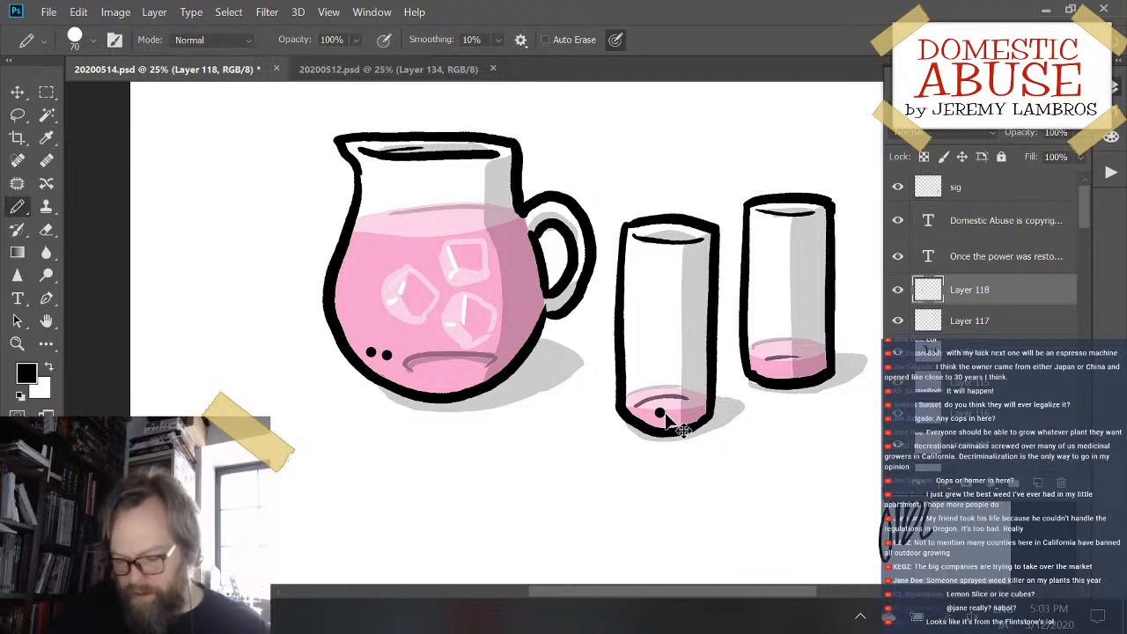
{"action": "key", "text": "ctrl+z"}
{"action": "key", "text": "["}
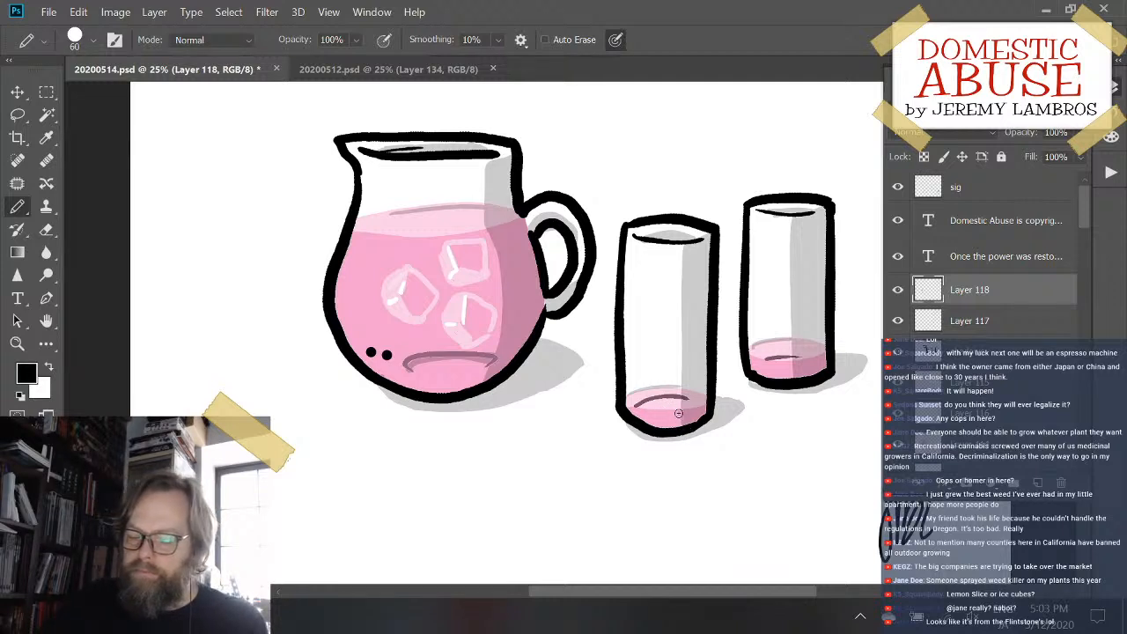
{"action": "left_click", "coordinate": [679, 413]}
{"action": "left_click", "coordinate": [688, 412]}
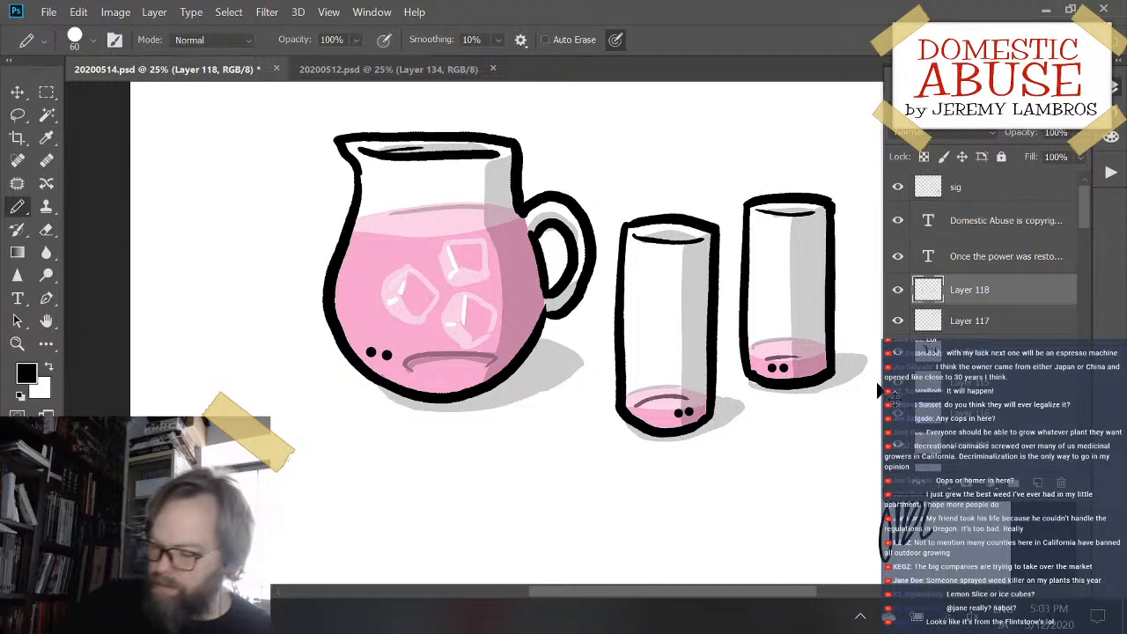
- Move the eye-dot Layer 118 below Layer 117 and save the file
{"action": "key", "text": "ctrl+minus"}
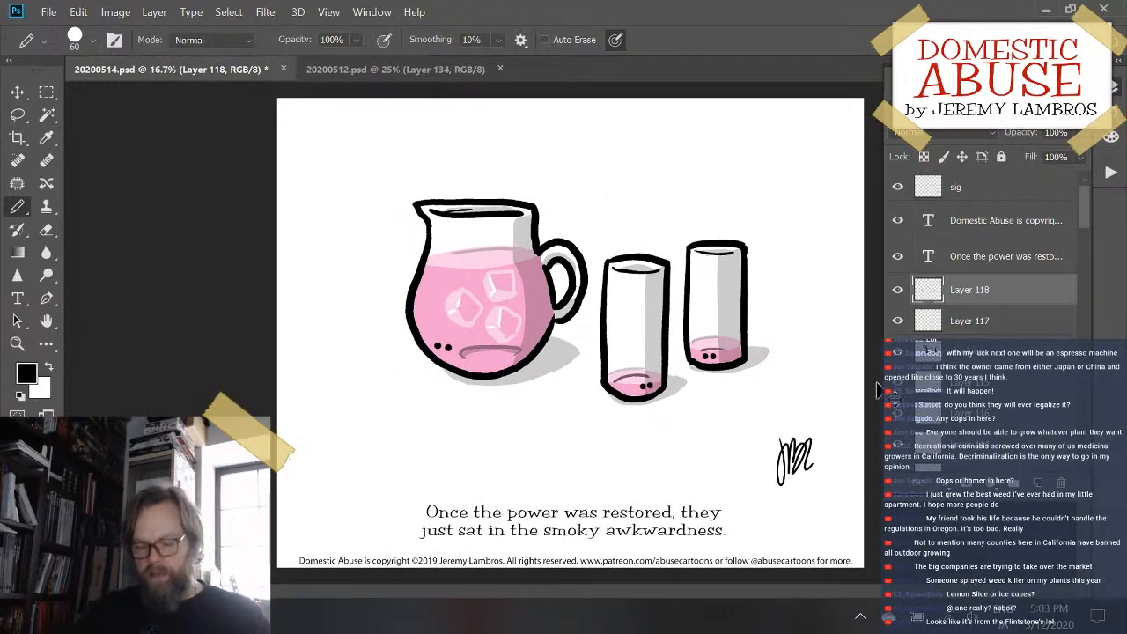
{"action": "key", "text": "ctrl+s"}
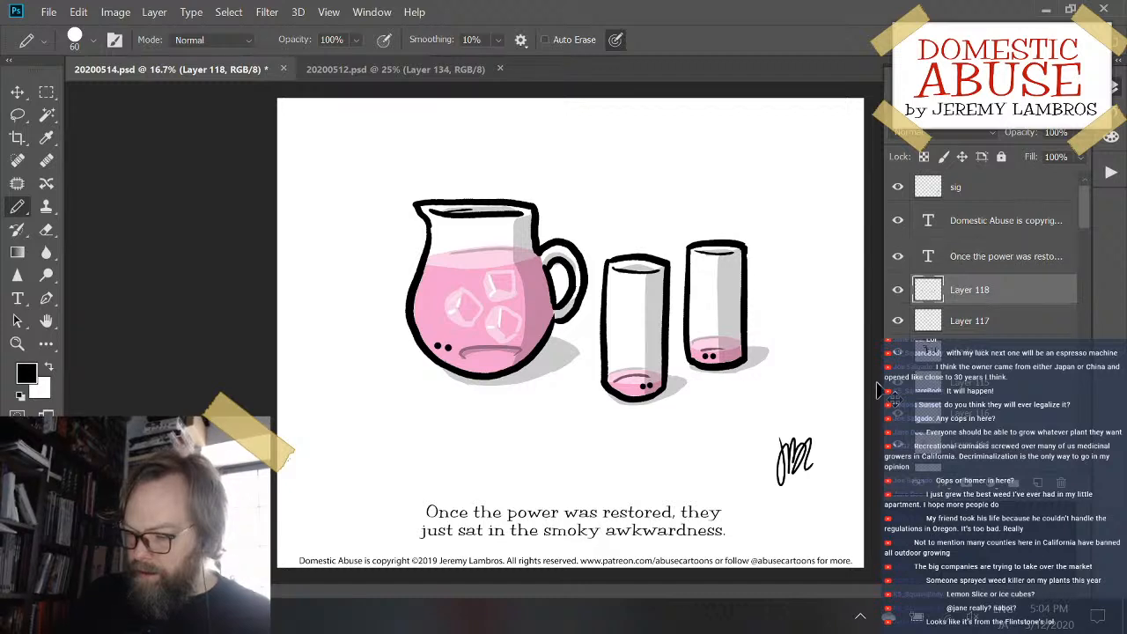
{"action": "key", "text": "ctrl+["}
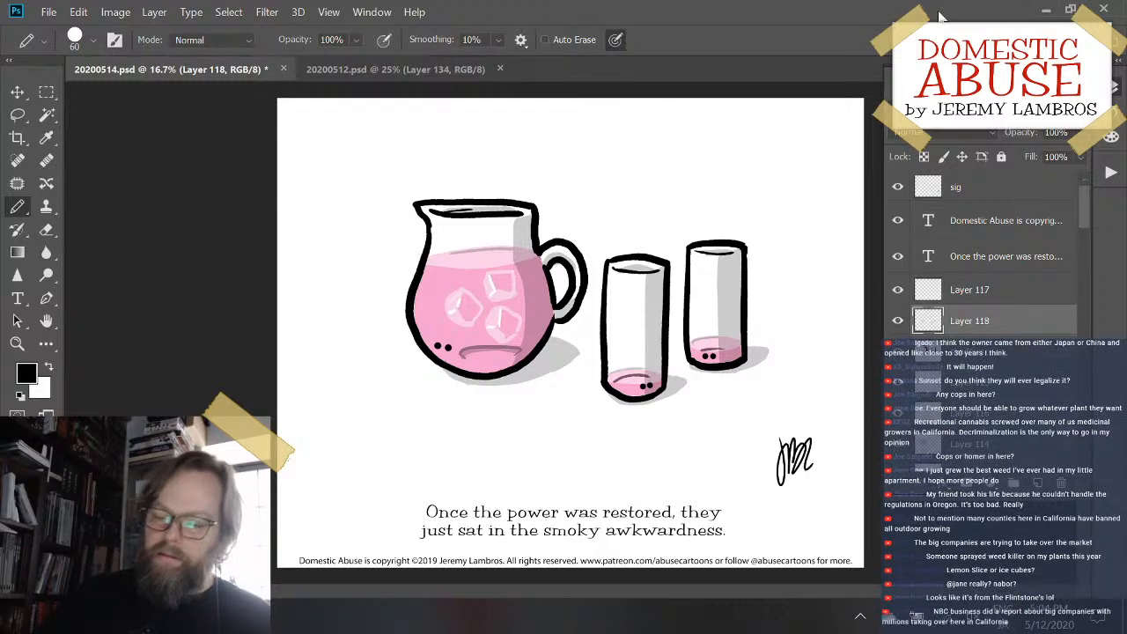
{"action": "key", "text": "ctrl+s"}
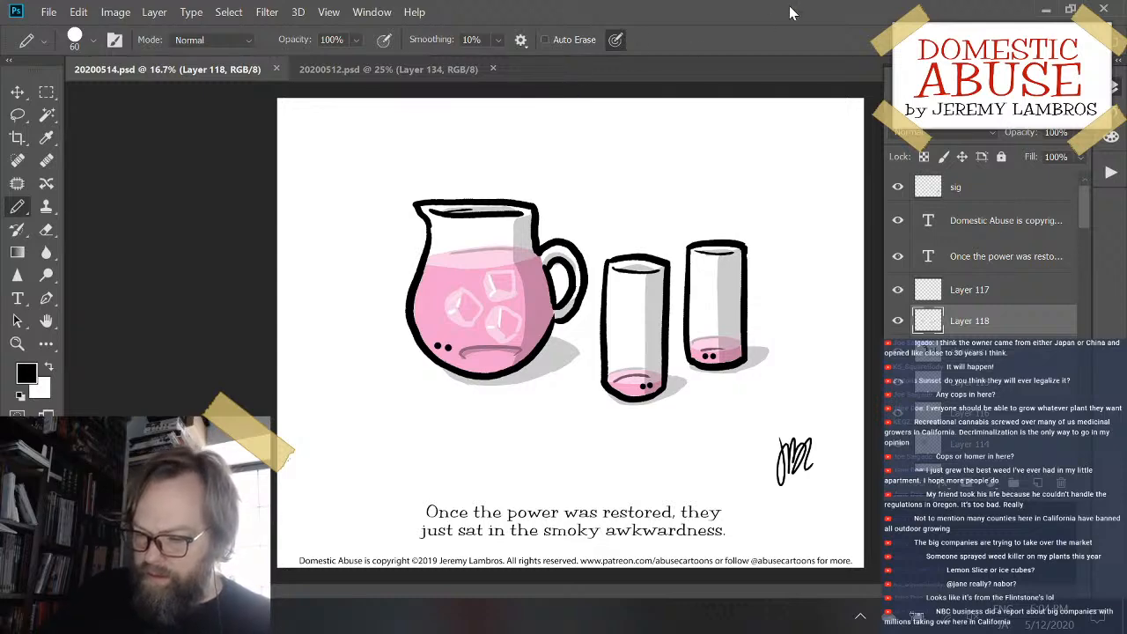
- On Layer 117, pencil a white highlight line along the front edge of the liquid's surface in the pitcher
{"action": "key", "text": "ctrl+plus"}
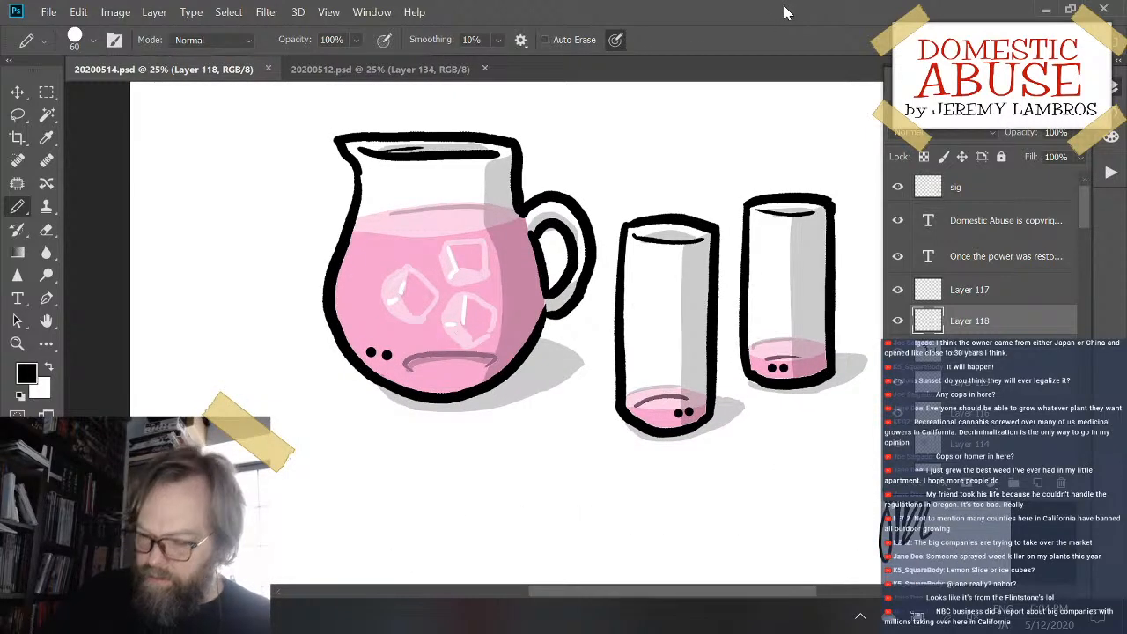
{"action": "key", "text": "alt+bracketright"}
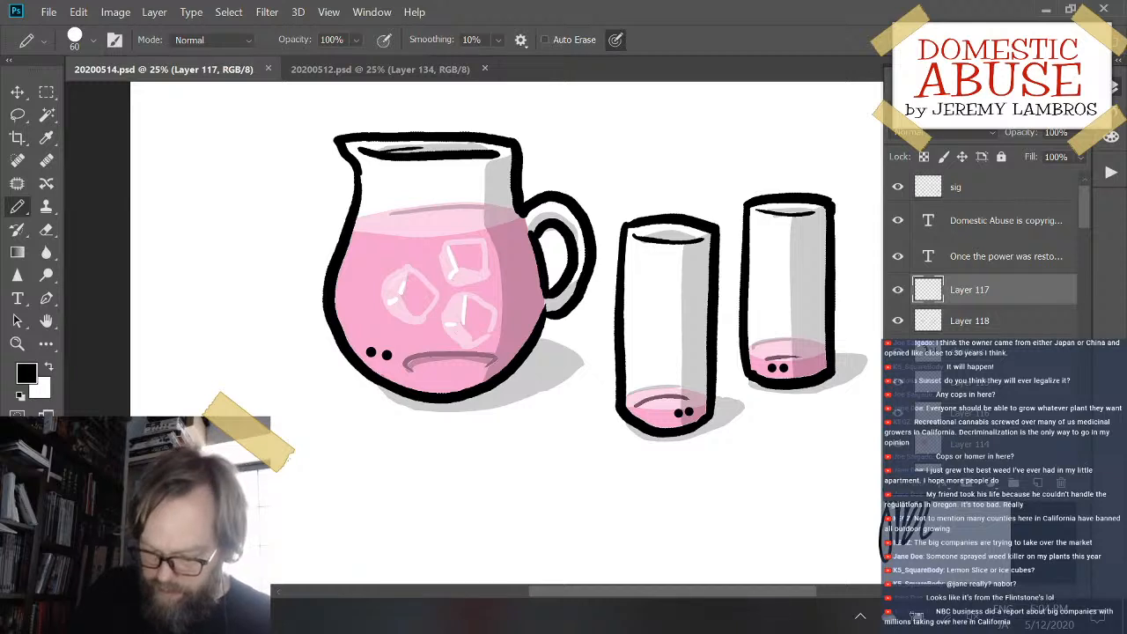
{"action": "key", "text": "x"}
{"action": "left_click_drag", "start_coordinate": [359, 234], "coordinate": [523, 220]}
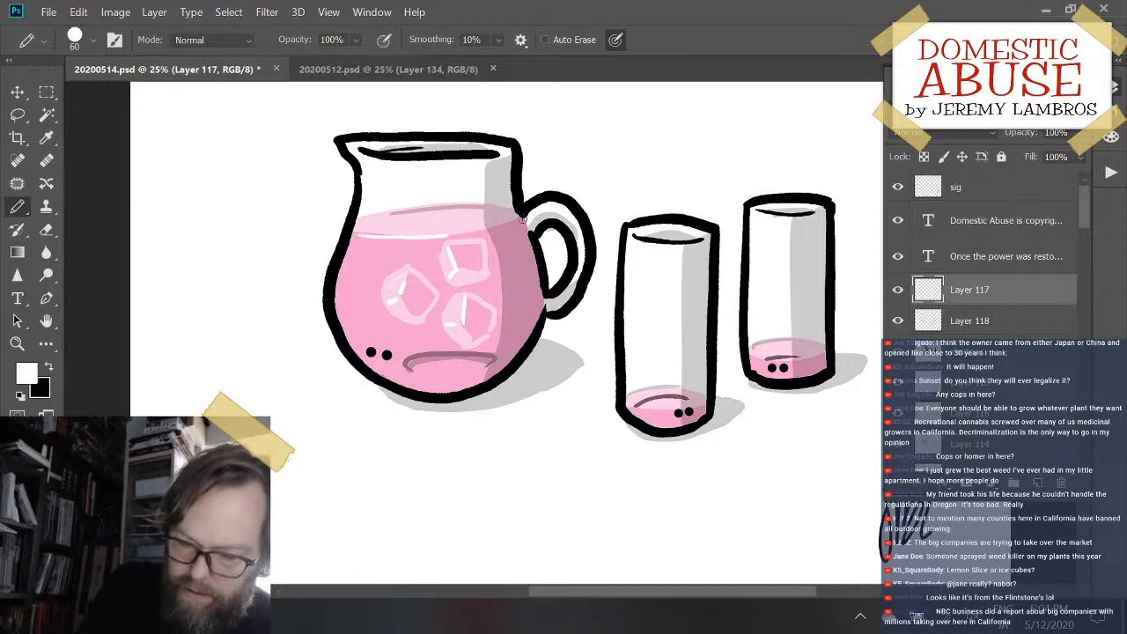
- Pencil thin white condensation drips and small curved droplets over the pitcher's pink liquid and ice cubes, and save the file
{"action": "left_click_drag", "start_coordinate": [361, 270], "coordinate": [361, 334]}
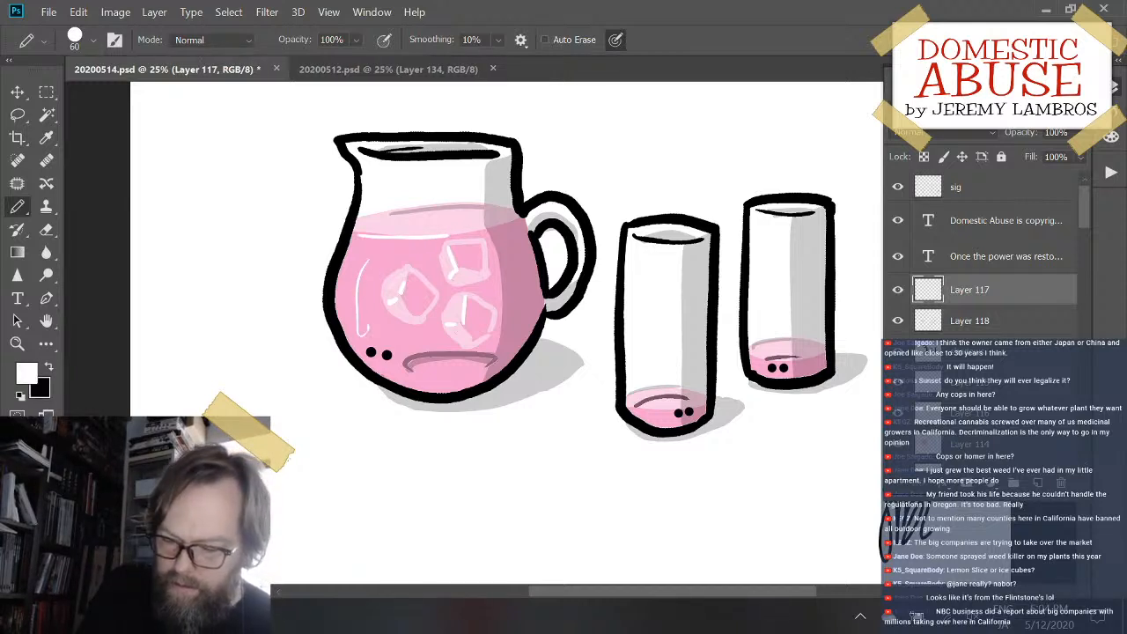
{"action": "key", "text": "ctrl+z"}
{"action": "mouse_move", "coordinate": [366, 261]}
{"action": "left_mouse_down"}
{"action": "mouse_move", "coordinate": [360, 308]}
{"action": "mouse_move", "coordinate": [372, 322]}
{"action": "mouse_move", "coordinate": [429, 332]}
{"action": "left_mouse_up"}
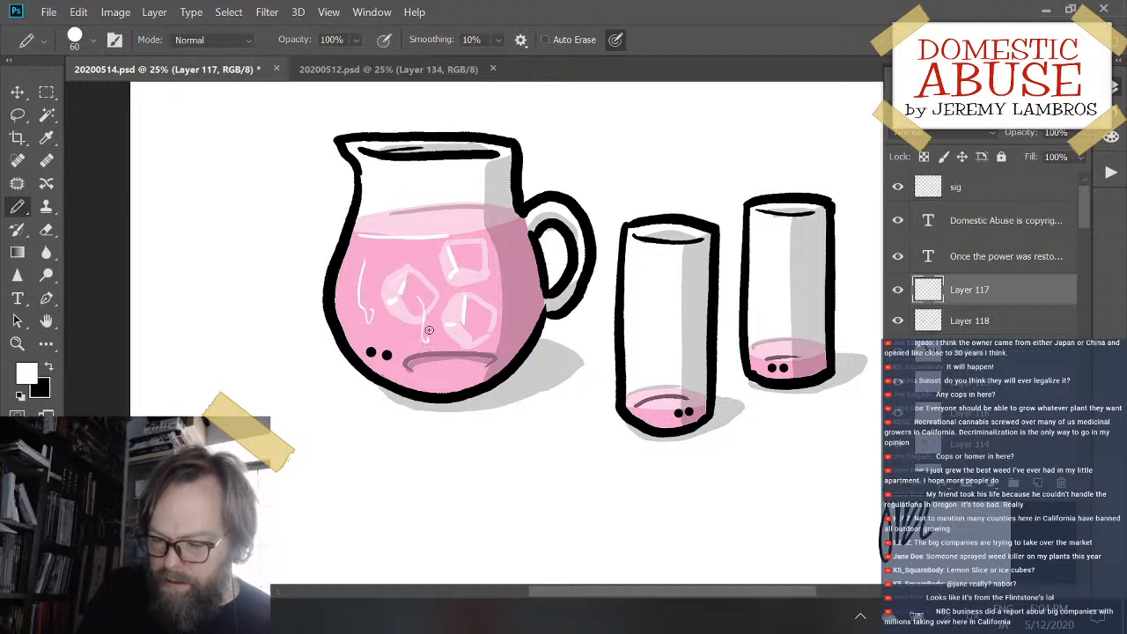
{"action": "left_click_drag", "start_coordinate": [436, 270], "coordinate": [392, 261]}
{"action": "mouse_move", "coordinate": [481, 286]}
{"action": "left_mouse_down"}
{"action": "mouse_move", "coordinate": [482, 328]}
{"action": "mouse_move", "coordinate": [447, 378]}
{"action": "left_mouse_up"}
{"action": "key", "text": "ctrl+z"}
{"action": "left_click_drag", "start_coordinate": [401, 341], "coordinate": [402, 331]}
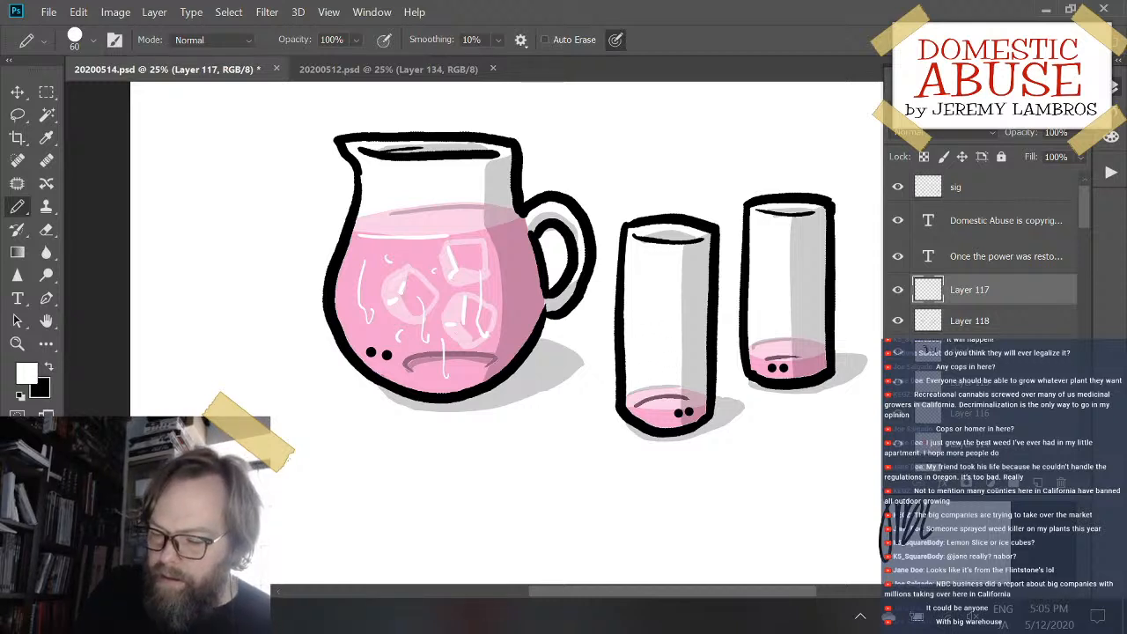
{"action": "left_click_drag", "start_coordinate": [681, 280], "coordinate": [697, 290]}
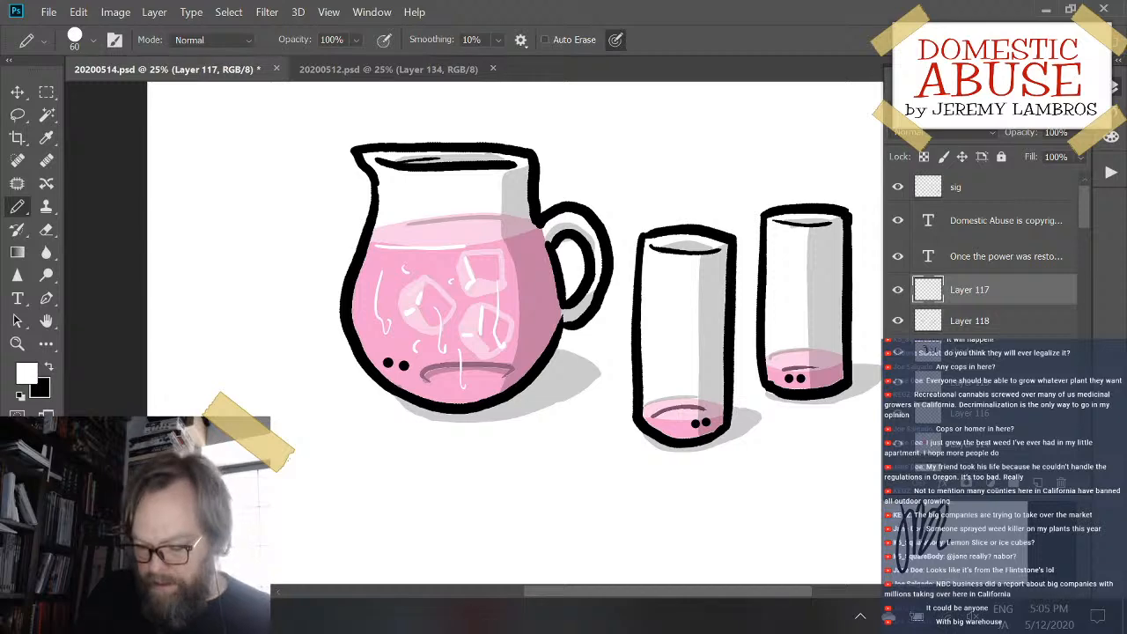
{"action": "key", "text": "ctrl+s"}
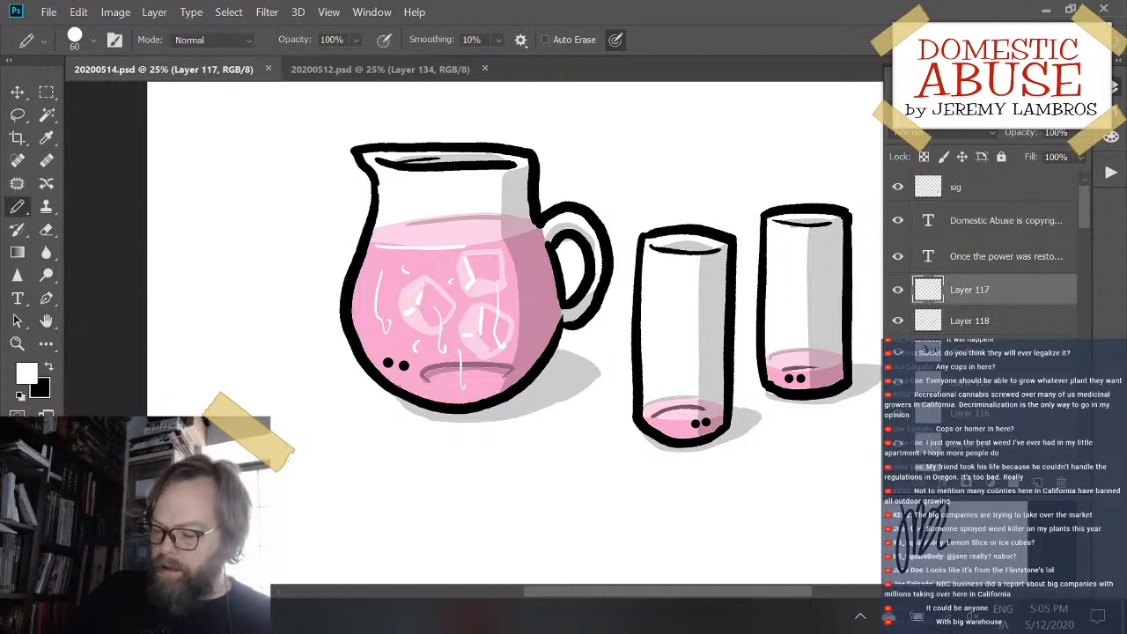
- Check the pitcher cartoon up close and as a whole, and compare it with the drawing in 20200512.psd
{"action": "key", "text": "ctrl+plus"}
{"action": "key", "text": "ctrl+minus"}
{"action": "key", "text": "ctrl+minus"}
{"action": "key", "text": "ctrl+minus"}
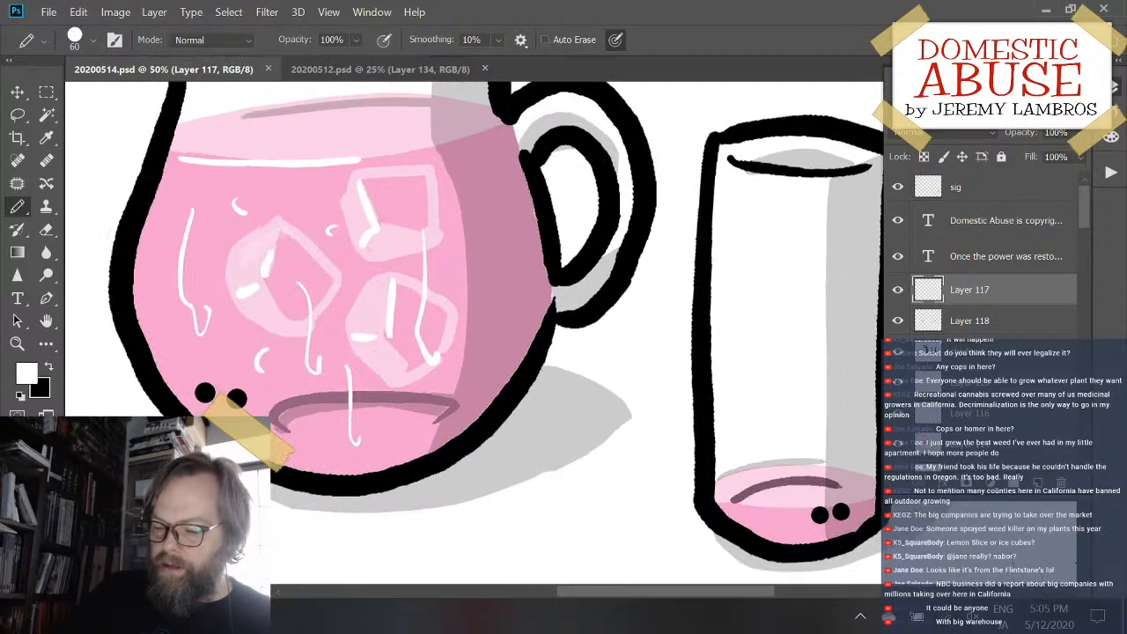
{"action": "key", "text": "ctrl+plus"}
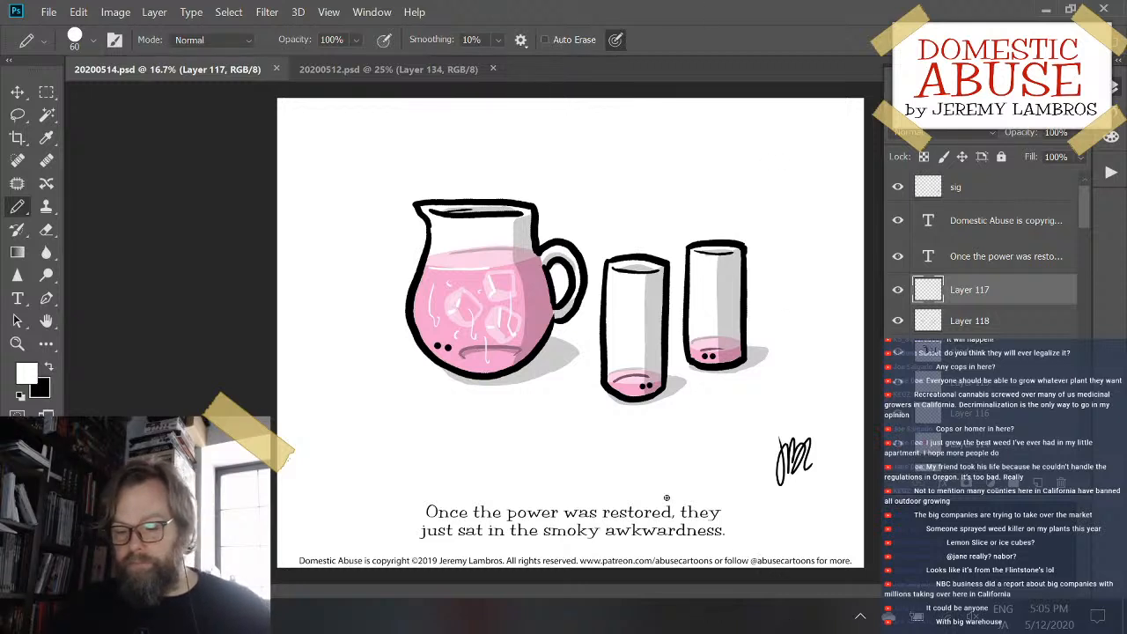
{"action": "left_click", "coordinate": [424, 69]}
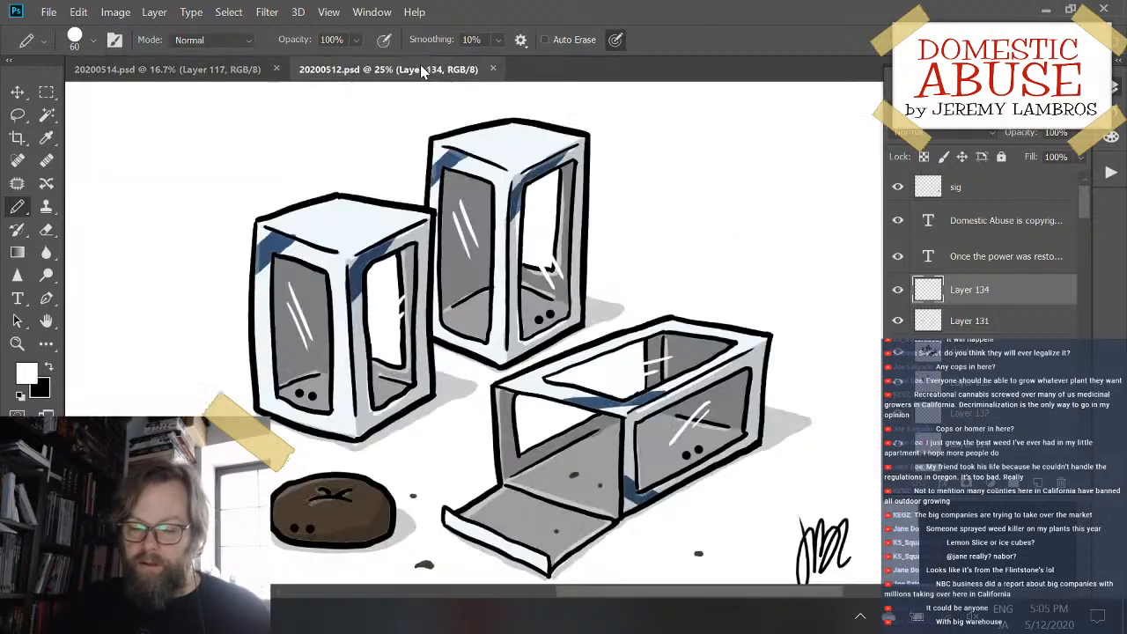
{"action": "left_click", "coordinate": [186, 70]}
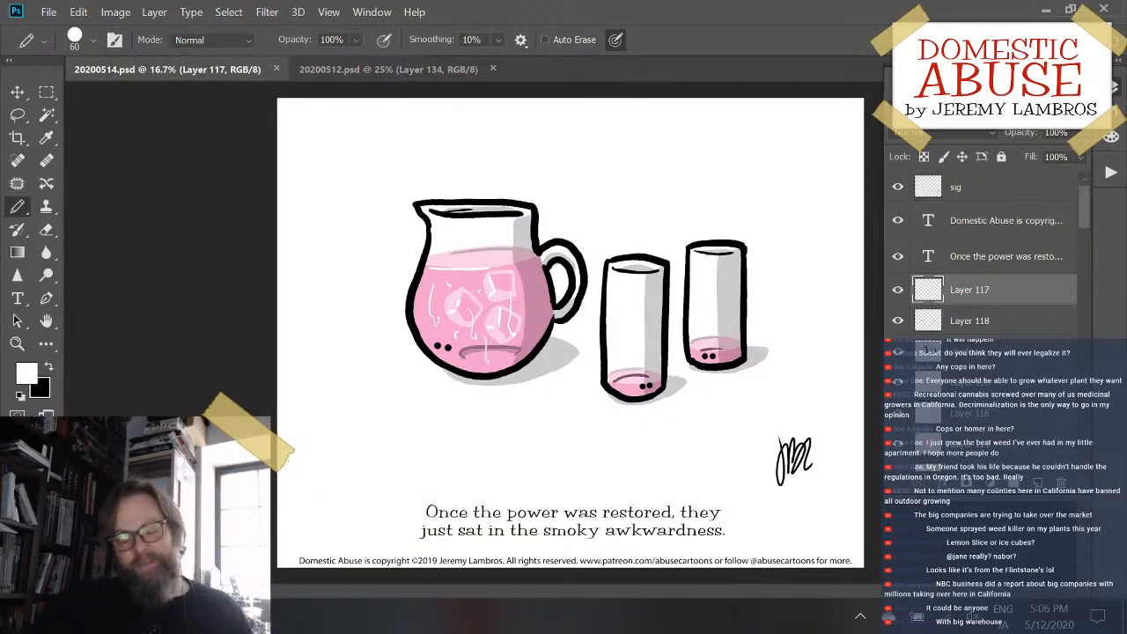
- Switch to the browser and examine the May 07, 2020 Domestic Abuse candle comic on GoComics, including its caption and featured comment
{"action": "key", "text": "alt+Tab"}
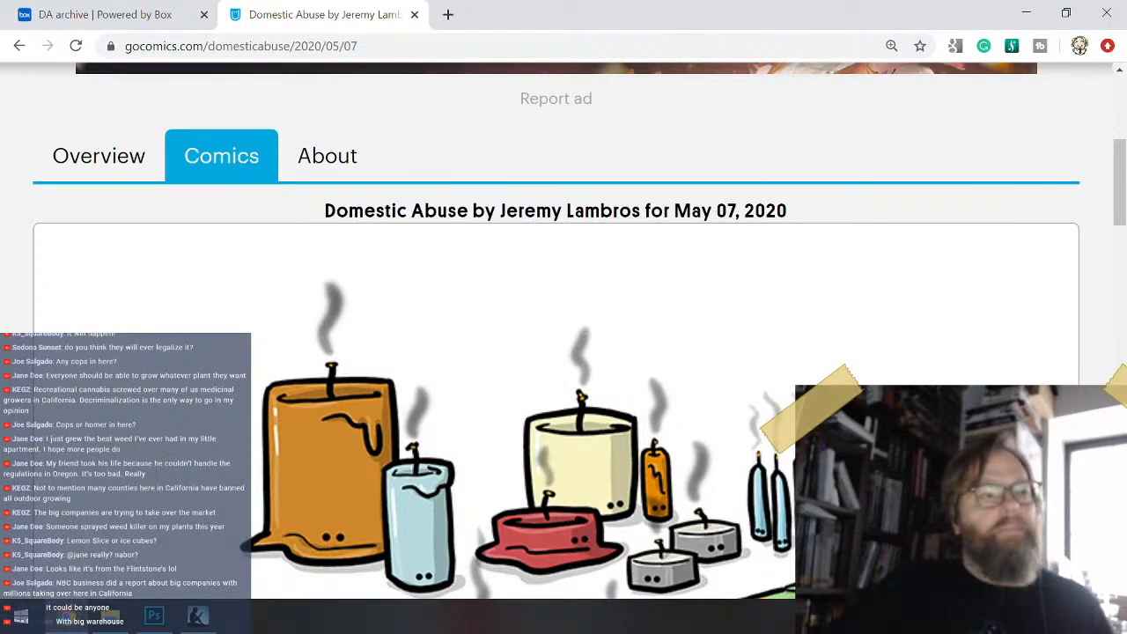
{"action": "scroll", "coordinate": [677, 309], "scroll_direction": "down", "scroll_amount": 3}
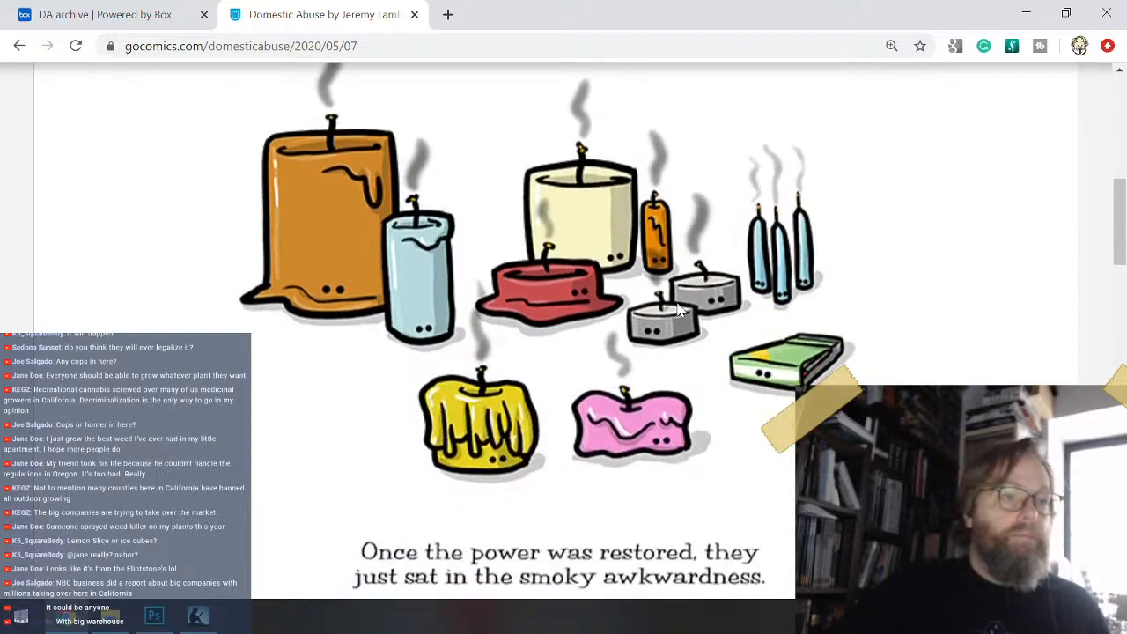
{"action": "scroll", "coordinate": [678, 309], "scroll_direction": "up", "scroll_amount": 3}
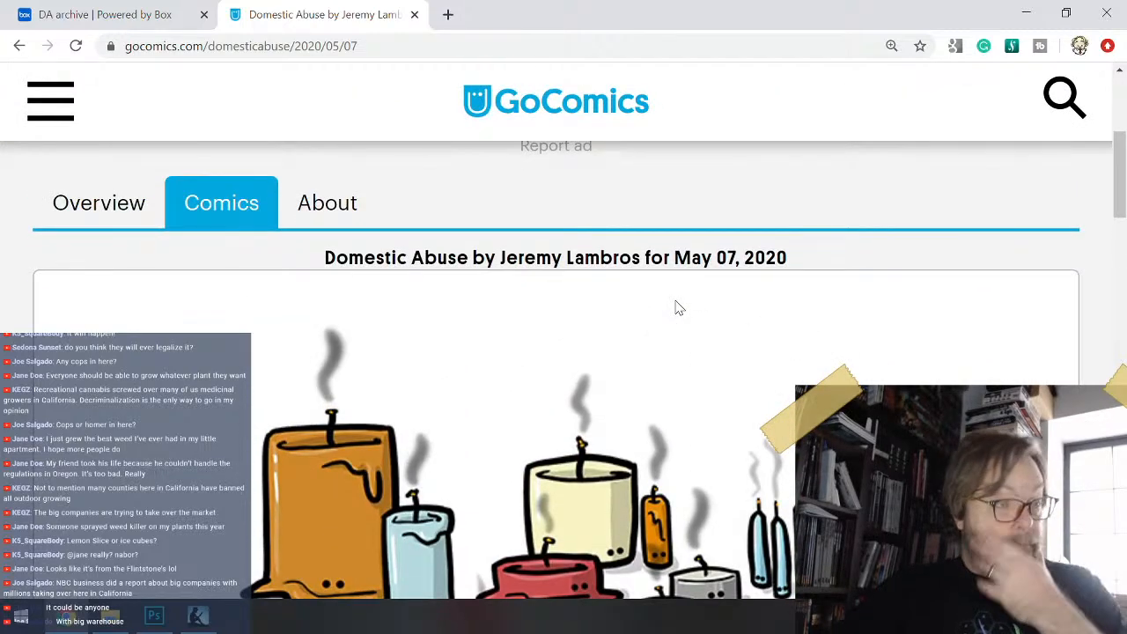
{"action": "scroll", "coordinate": [676, 300], "scroll_direction": "down", "scroll_amount": 1}
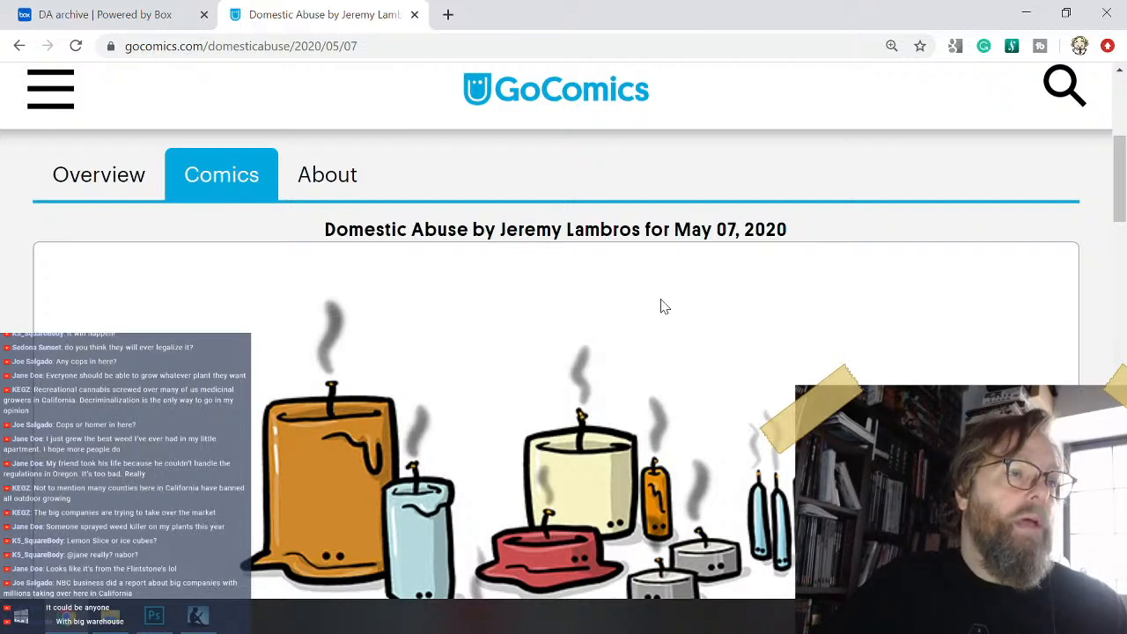
{"action": "scroll", "coordinate": [664, 306], "scroll_direction": "down", "scroll_amount": 5}
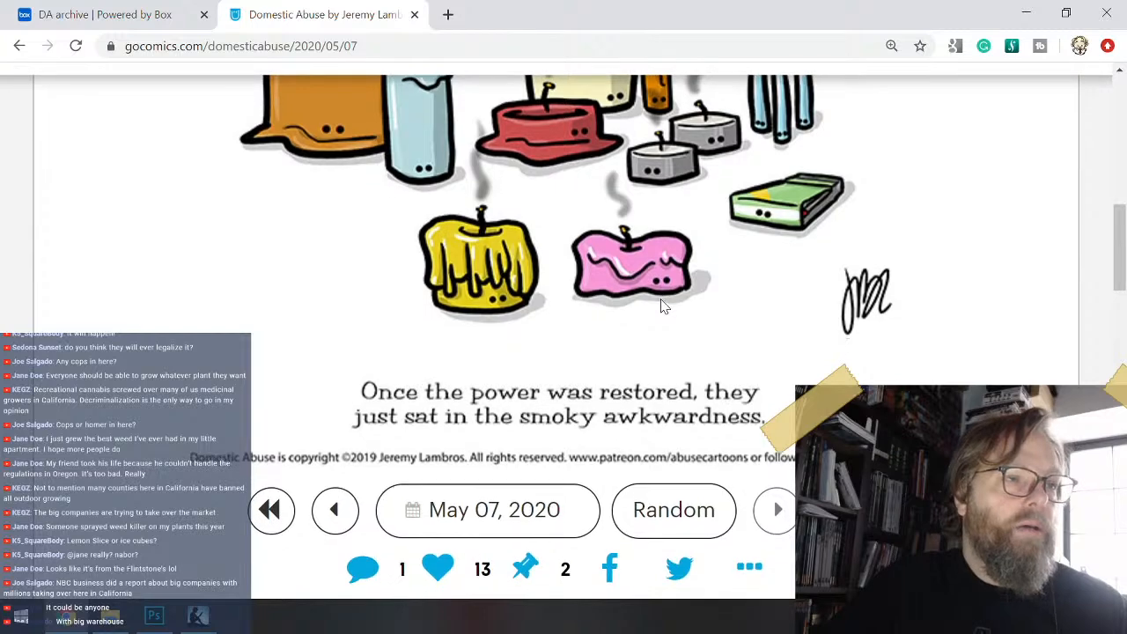
{"action": "scroll", "coordinate": [664, 306], "scroll_direction": "down", "scroll_amount": 1}
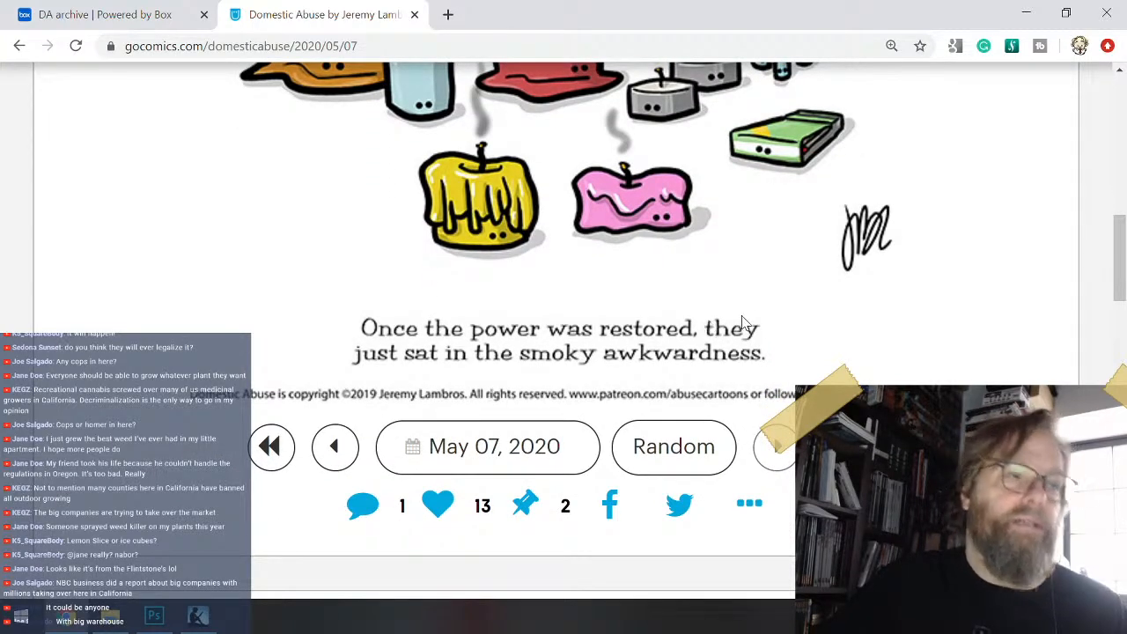
{"action": "scroll", "coordinate": [740, 323], "scroll_direction": "down", "scroll_amount": 3}
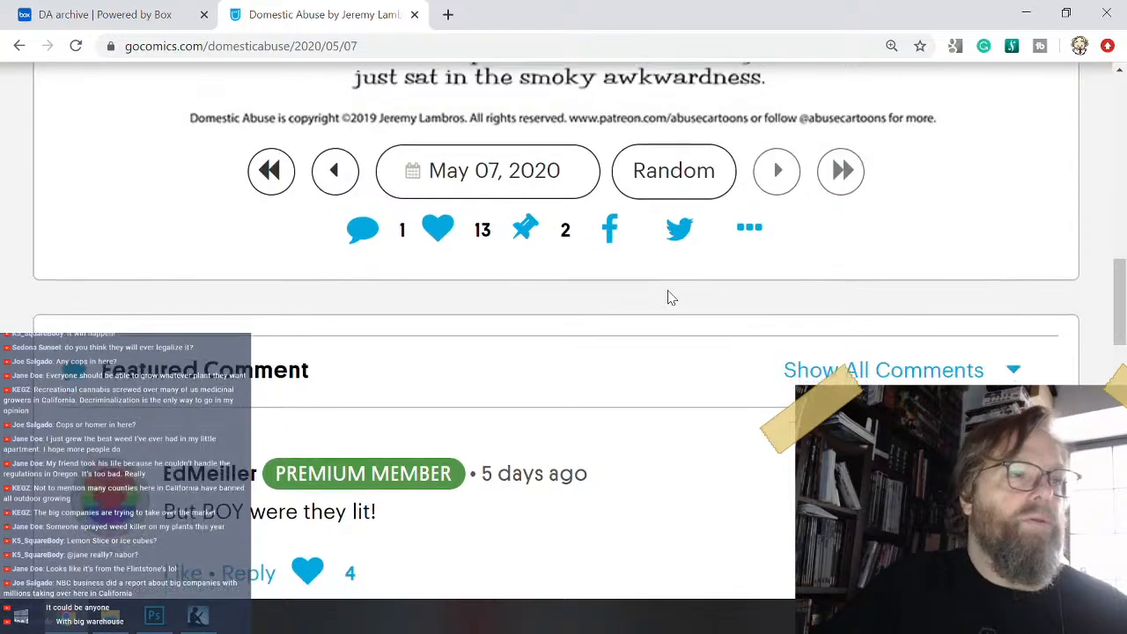
{"action": "scroll", "coordinate": [684, 317], "scroll_direction": "down", "scroll_amount": 3}
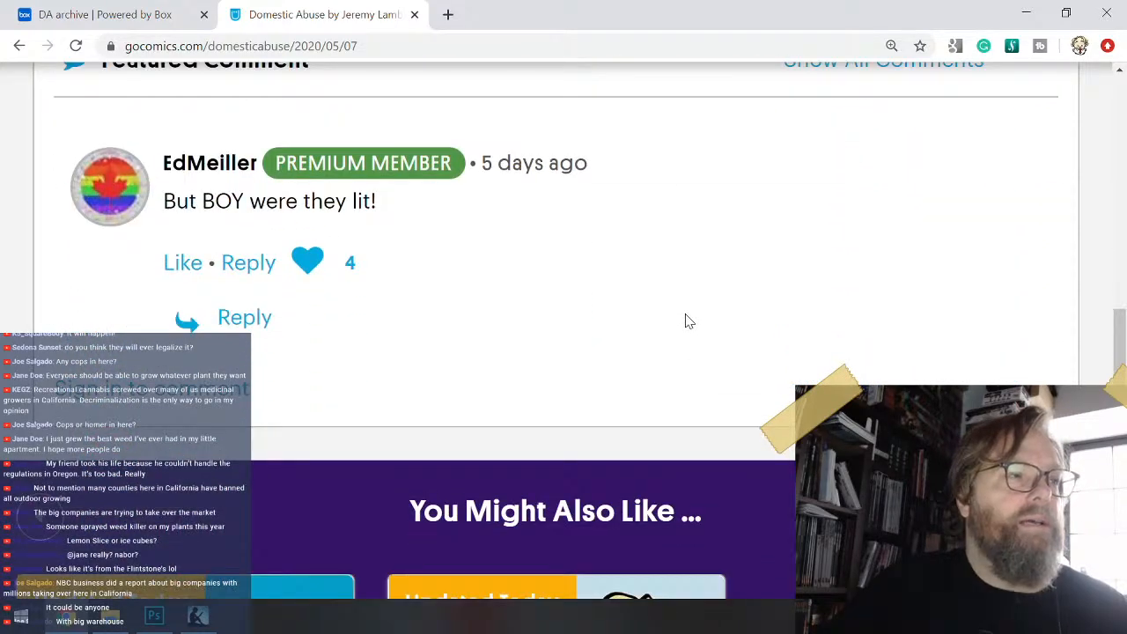
{"action": "scroll", "coordinate": [713, 305], "scroll_direction": "up", "scroll_amount": 1}
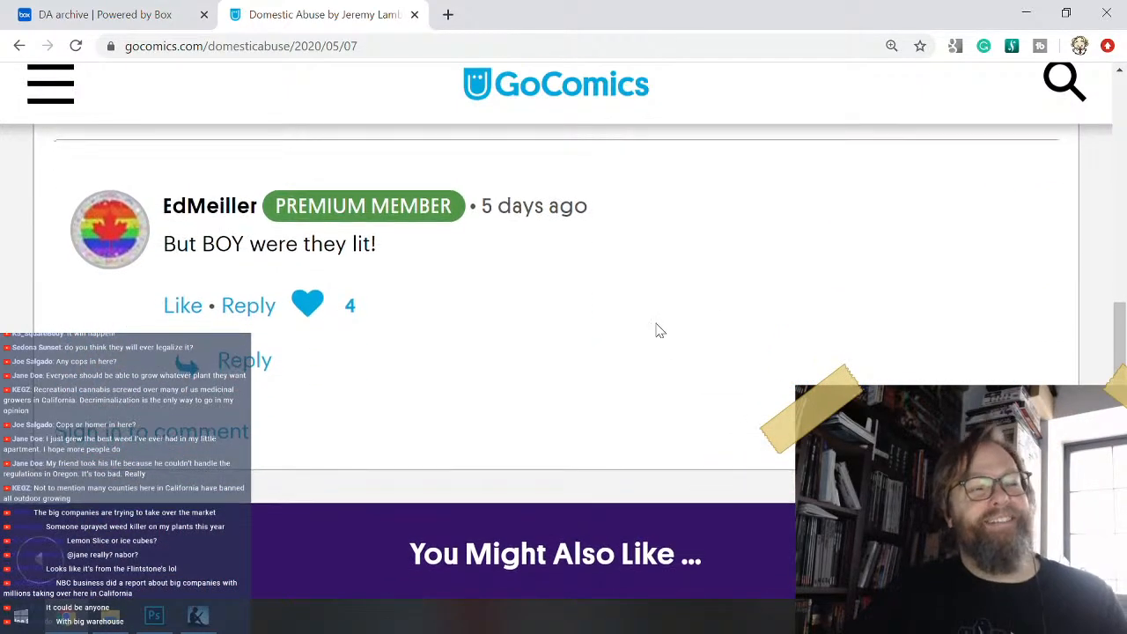
{"action": "scroll", "coordinate": [766, 328], "scroll_direction": "up", "scroll_amount": 10}
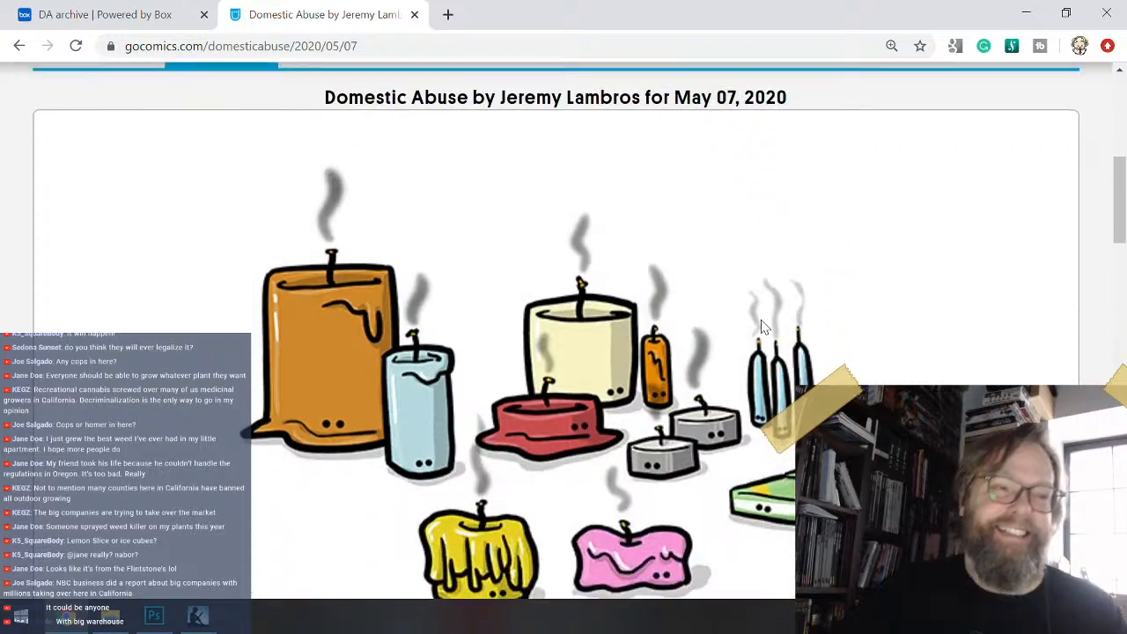
{"action": "scroll", "coordinate": [755, 328], "scroll_direction": "down", "scroll_amount": 10}
{"action": "scroll", "coordinate": [744, 327], "scroll_direction": "up", "scroll_amount": 2}
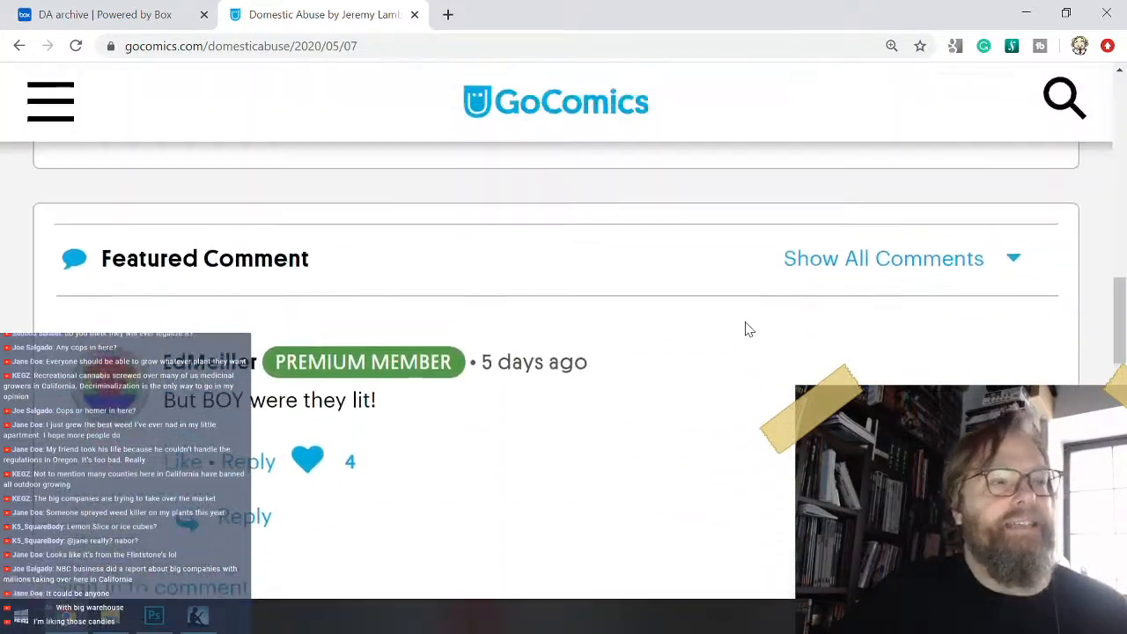
{"action": "scroll", "coordinate": [745, 327], "scroll_direction": "up", "scroll_amount": 3}
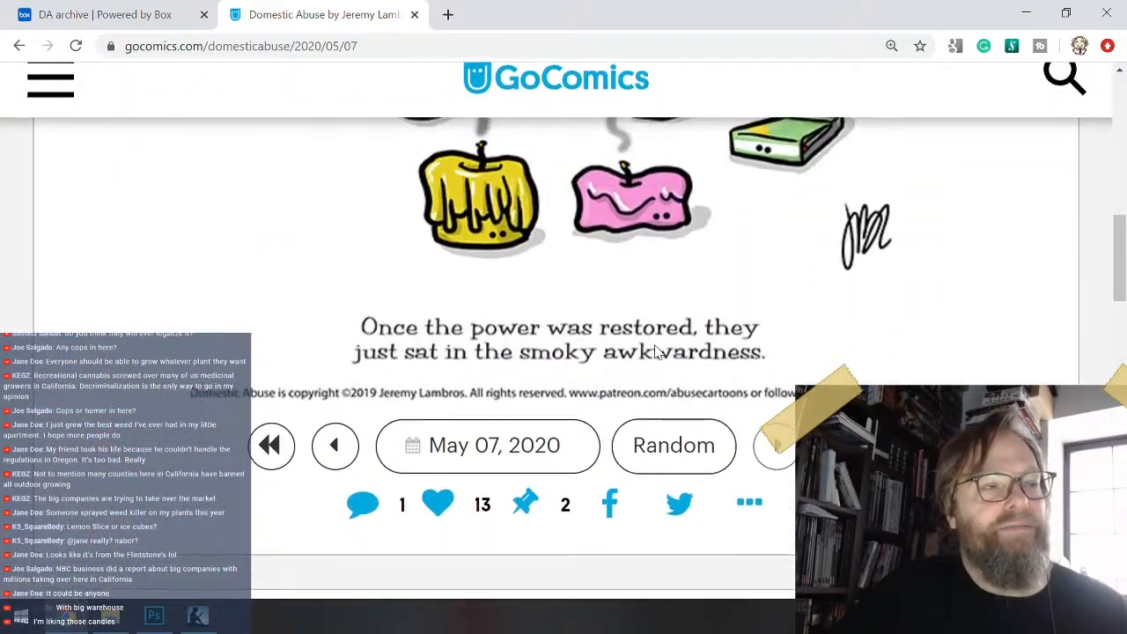
- Open the previous Domestic Abuse comic, dated May 05, 2020, and examine the ice cream drawing, its caption and featured comment
{"action": "left_click", "coordinate": [334, 446]}
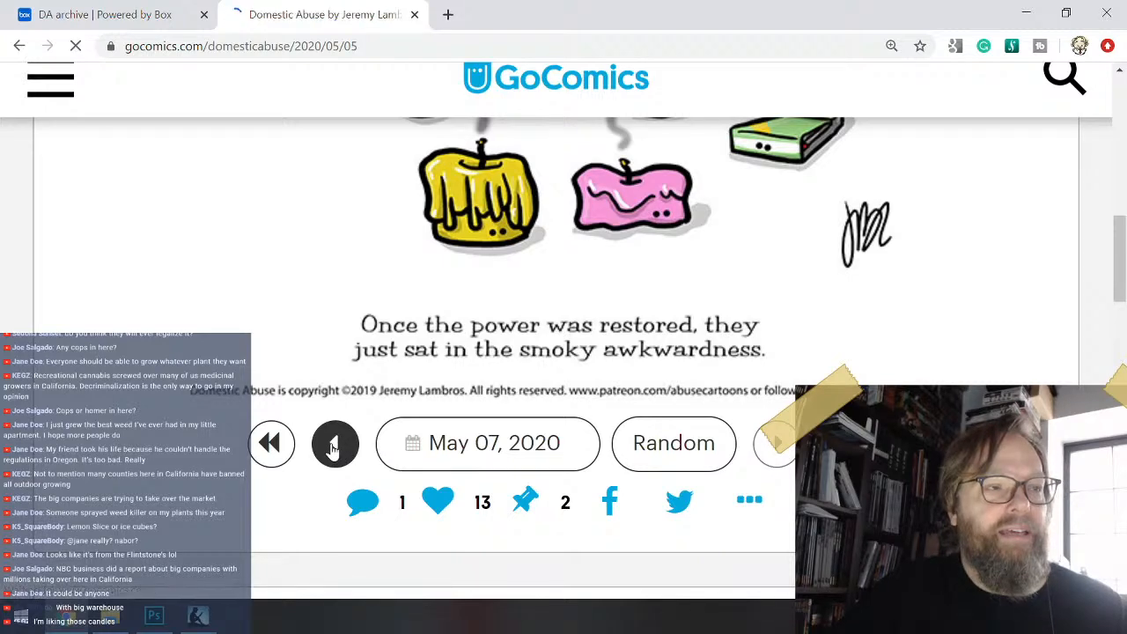
{"action": "scroll", "coordinate": [490, 401], "scroll_direction": "down", "scroll_amount": 6}
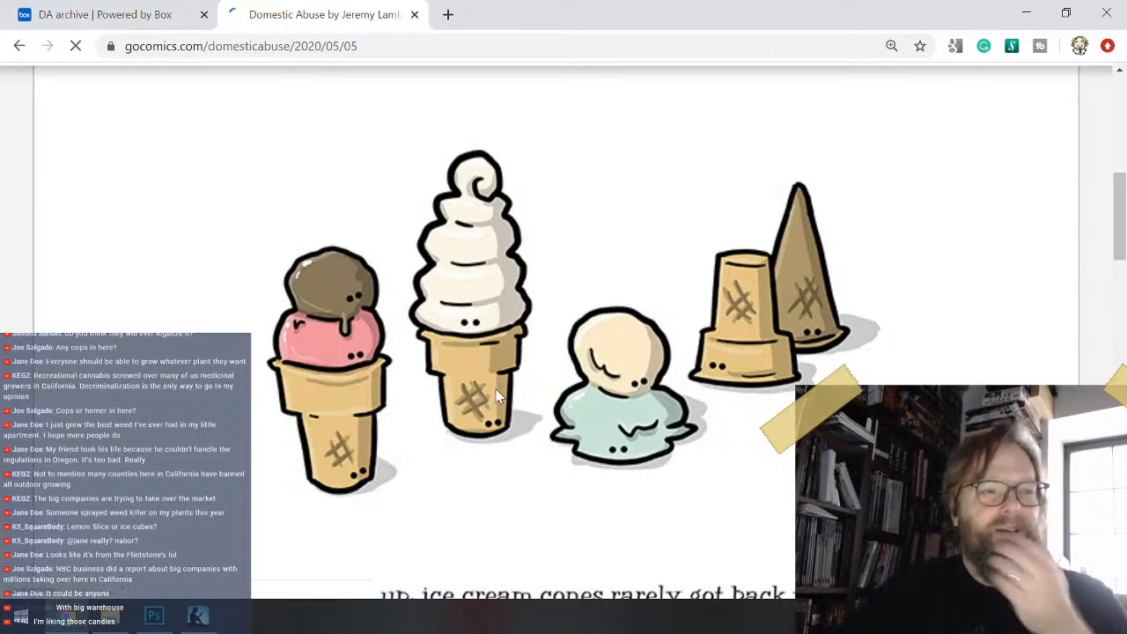
{"action": "scroll", "coordinate": [497, 396], "scroll_direction": "down", "scroll_amount": 3}
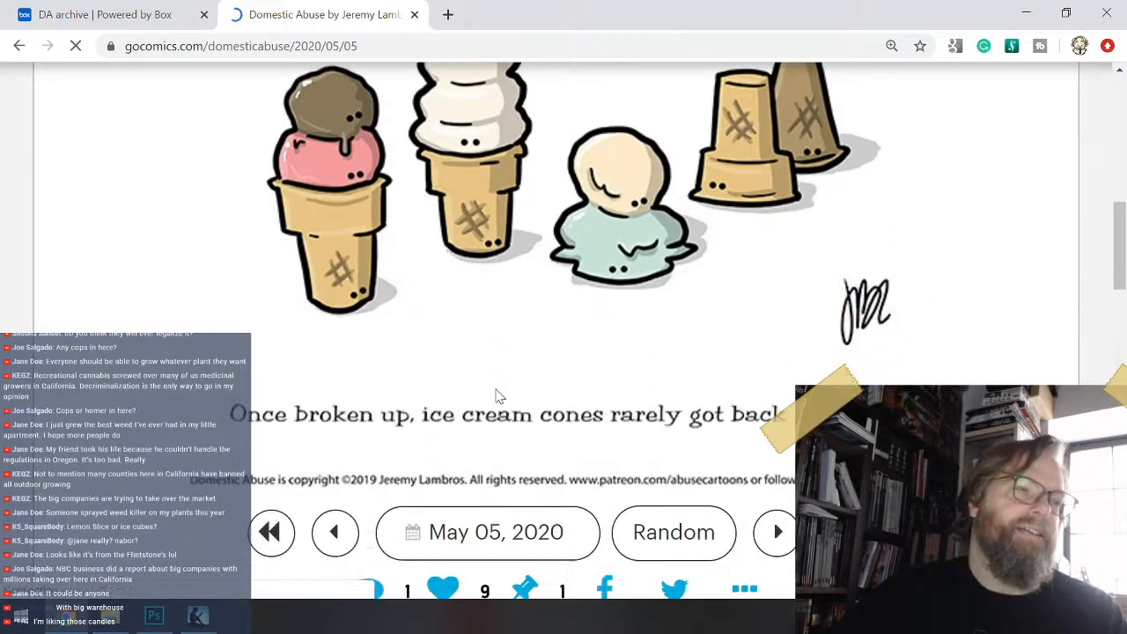
{"action": "scroll", "coordinate": [498, 397], "scroll_direction": "down", "scroll_amount": 1}
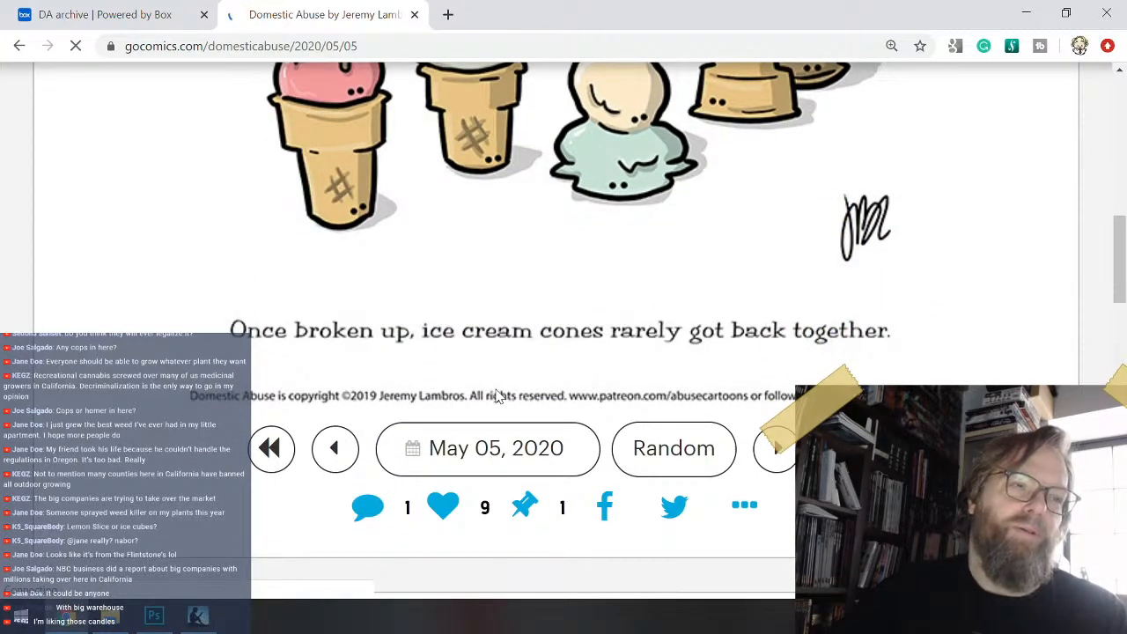
{"action": "scroll", "coordinate": [497, 396], "scroll_direction": "down", "scroll_amount": 2}
{"action": "scroll", "coordinate": [498, 397], "scroll_direction": "down", "scroll_amount": 2}
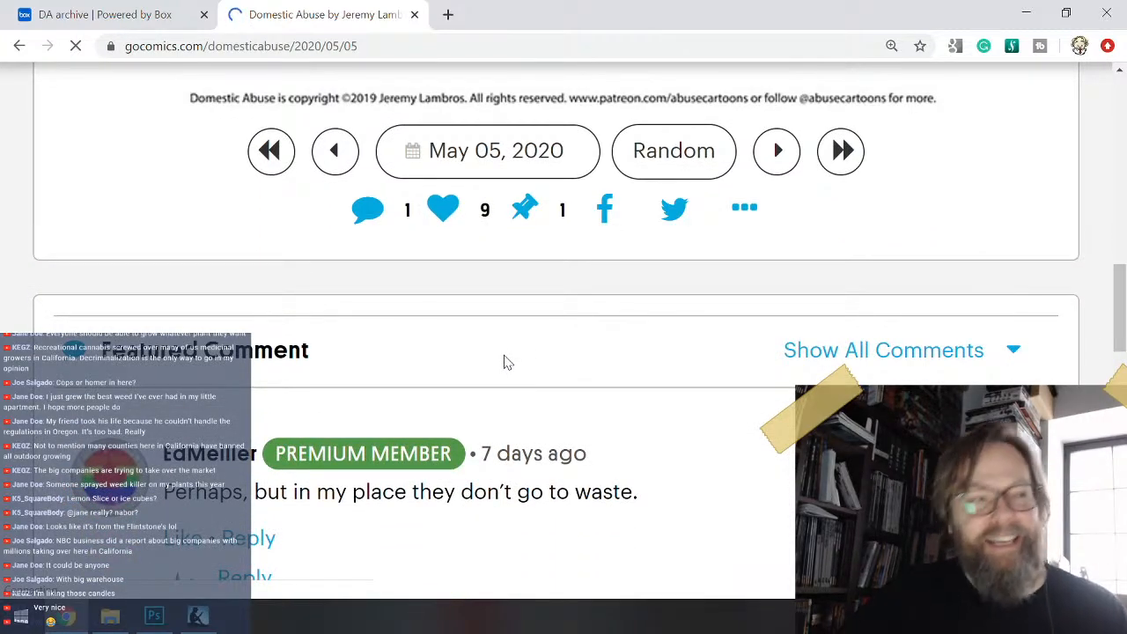
{"action": "scroll", "coordinate": [527, 344], "scroll_direction": "down", "scroll_amount": 3}
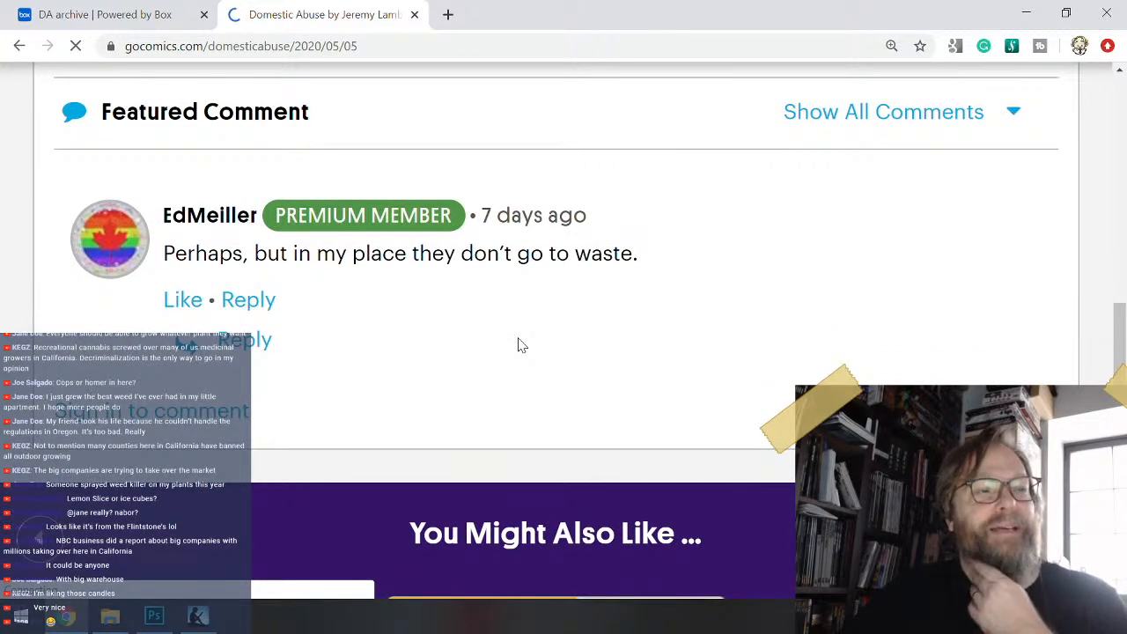
{"action": "scroll", "coordinate": [557, 306], "scroll_direction": "up", "scroll_amount": 6}
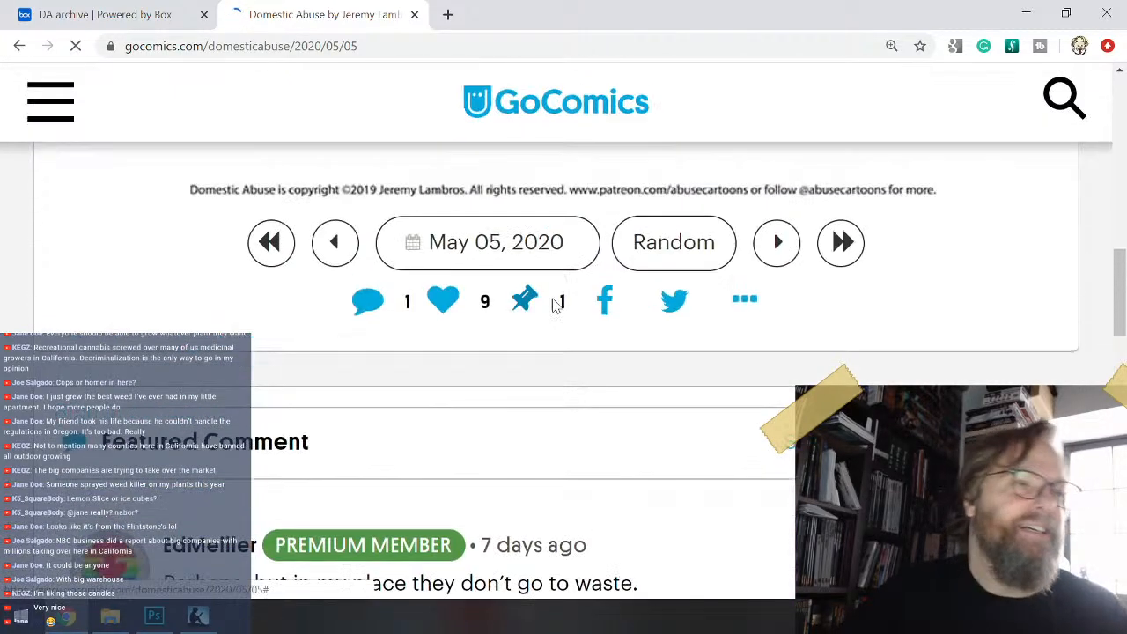
{"action": "scroll", "coordinate": [550, 303], "scroll_direction": "up", "scroll_amount": 2}
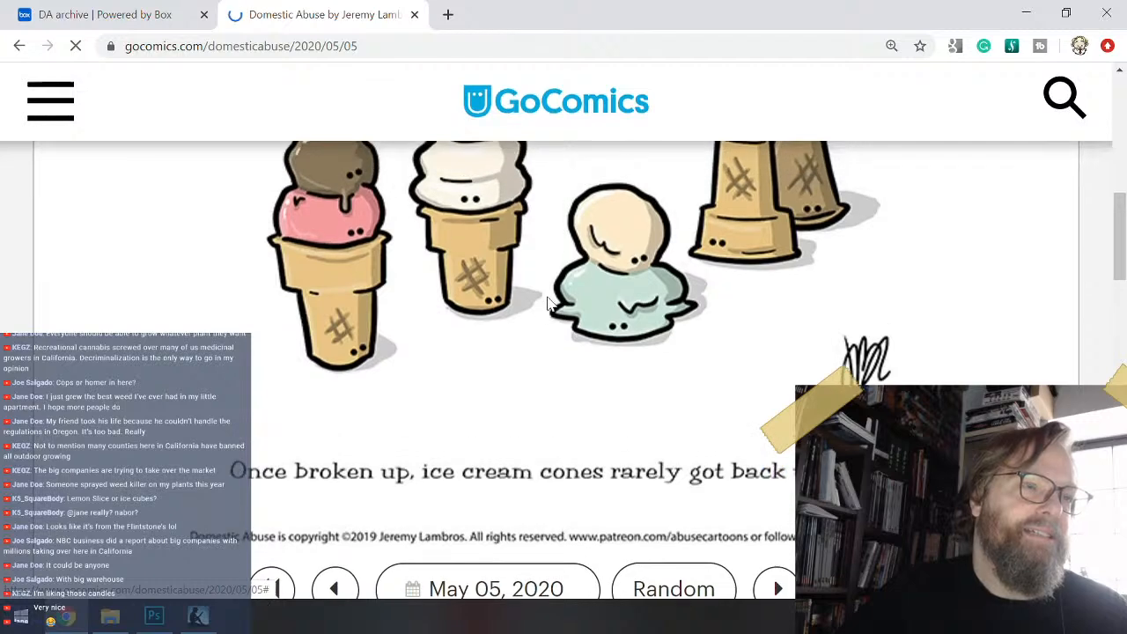
{"action": "scroll", "coordinate": [549, 304], "scroll_direction": "down", "scroll_amount": 5}
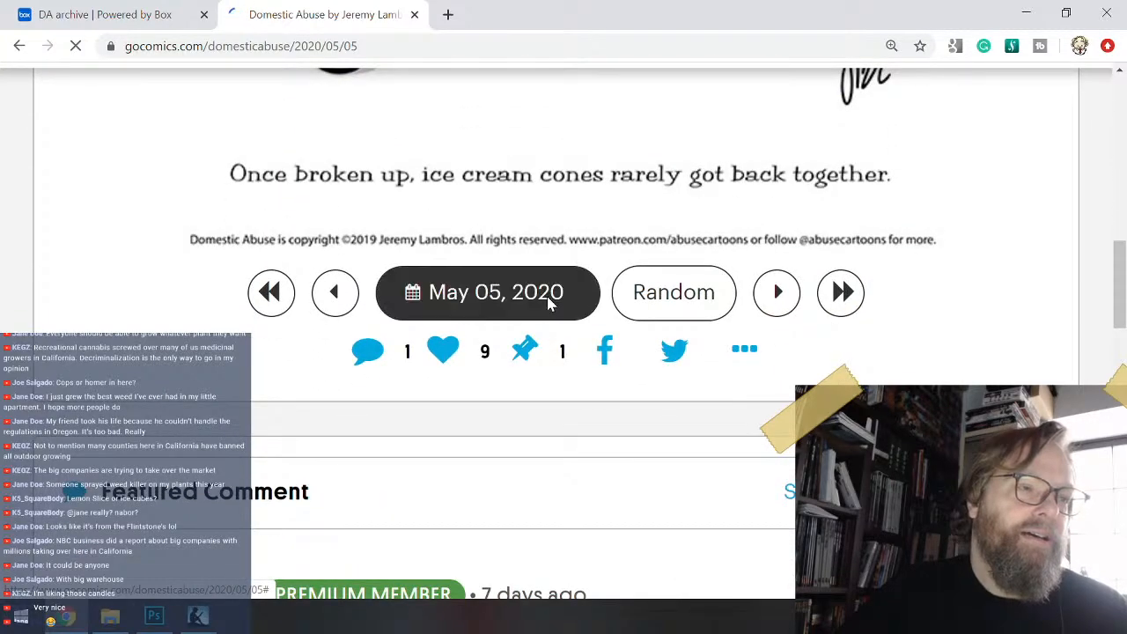
{"action": "scroll", "coordinate": [575, 414], "scroll_direction": "up", "scroll_amount": 4}
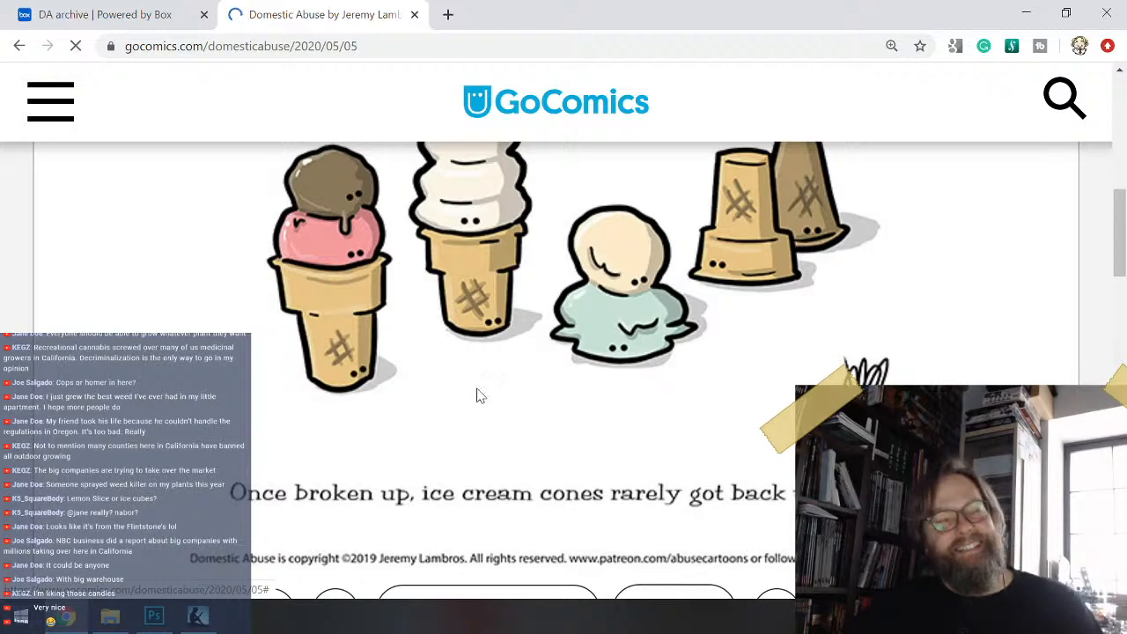
{"action": "scroll", "coordinate": [479, 355], "scroll_direction": "up", "scroll_amount": 3}
{"action": "scroll", "coordinate": [479, 356], "scroll_direction": "down", "scroll_amount": 3}
{"action": "scroll", "coordinate": [475, 352], "scroll_direction": "up", "scroll_amount": 1}
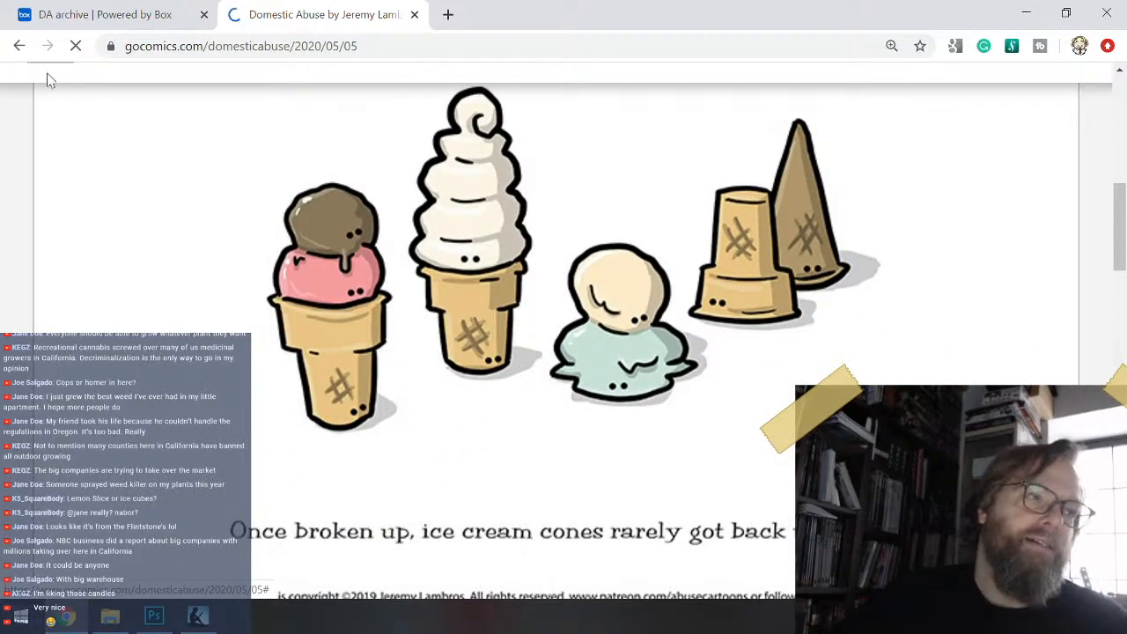
- Return to the May 07, 2020 Domestic Abuse candle comic and look over its drawing and caption again
{"action": "scroll", "coordinate": [395, 238], "scroll_direction": "down", "scroll_amount": 5}
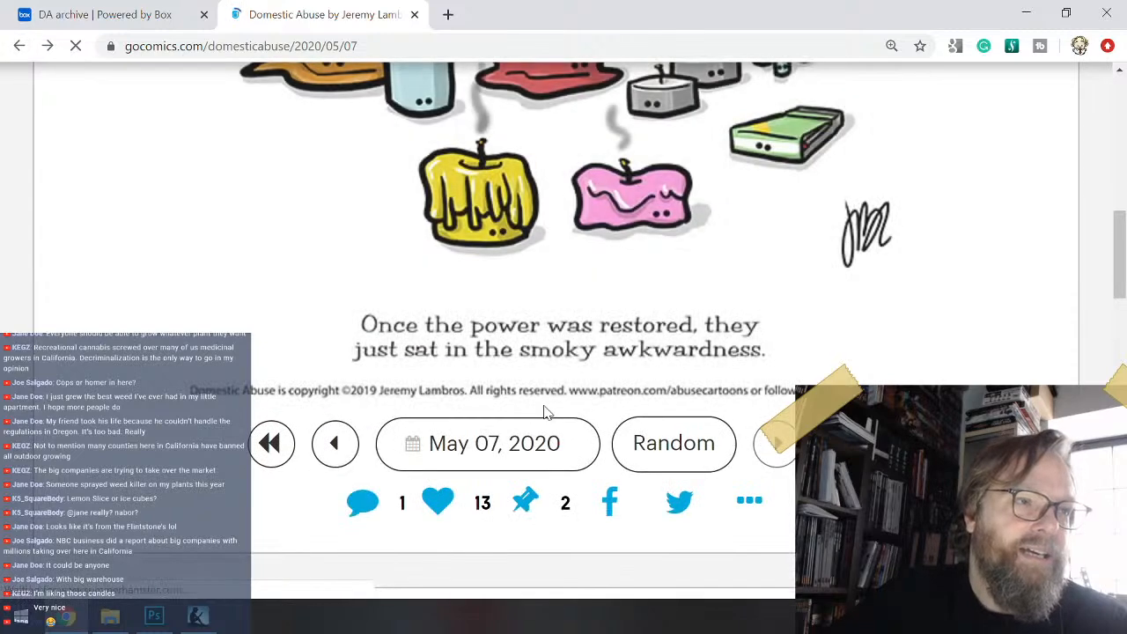
{"action": "scroll", "coordinate": [566, 357], "scroll_direction": "up", "scroll_amount": 2}
{"action": "scroll", "coordinate": [566, 356], "scroll_direction": "up", "scroll_amount": 3}
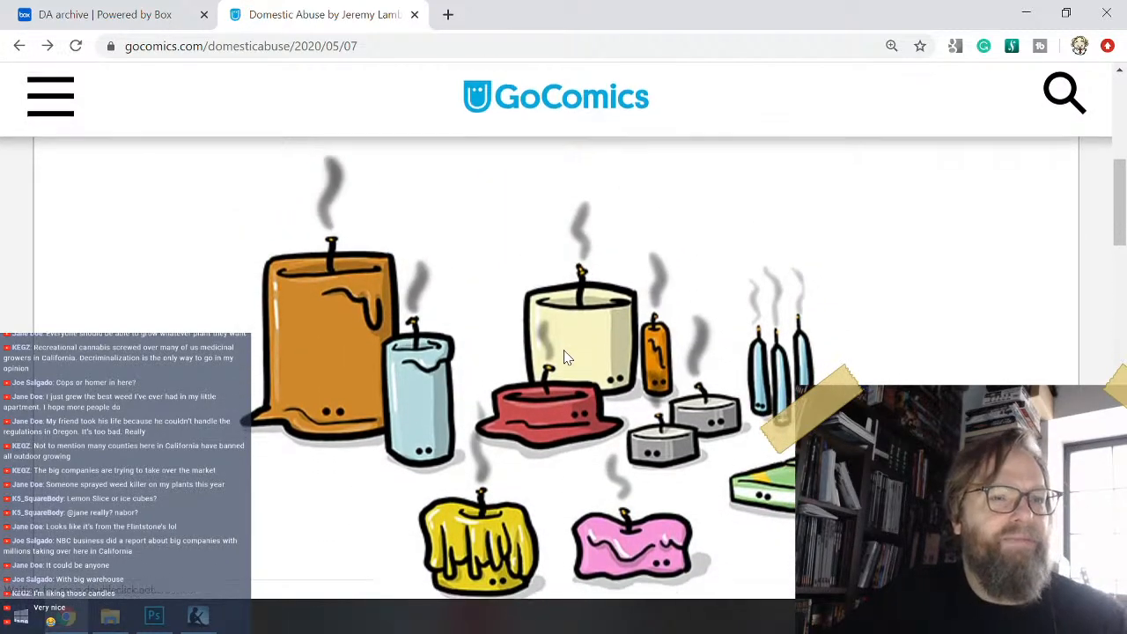
{"action": "scroll", "coordinate": [566, 357], "scroll_direction": "down", "scroll_amount": 3}
{"action": "scroll", "coordinate": [566, 356], "scroll_direction": "down", "scroll_amount": 1}
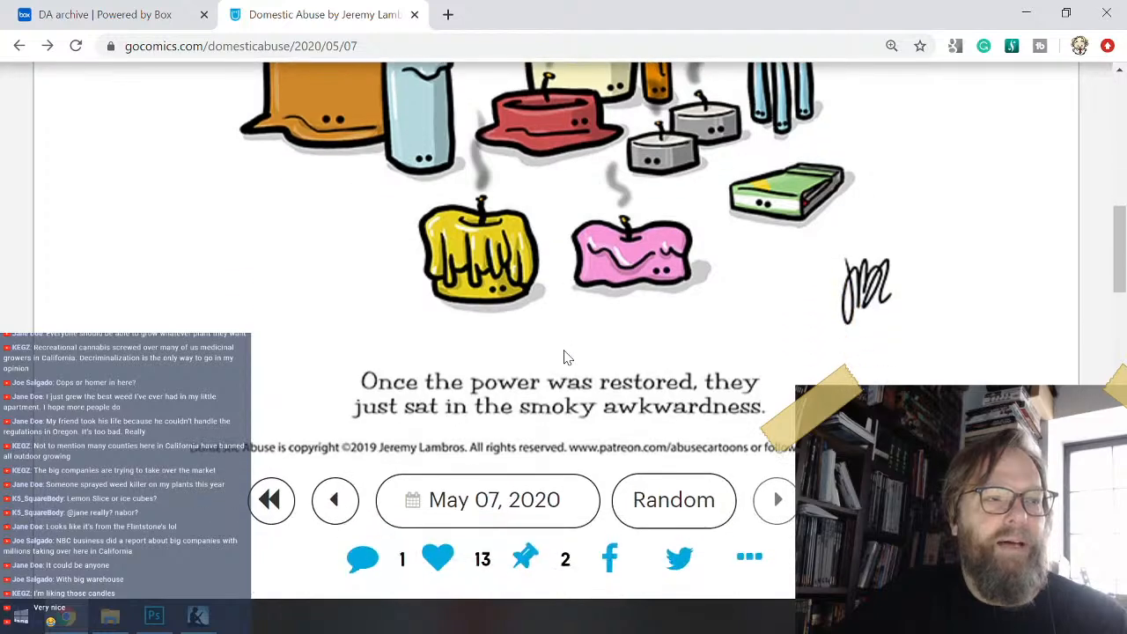
{"action": "scroll", "coordinate": [567, 357], "scroll_direction": "up", "scroll_amount": 3}
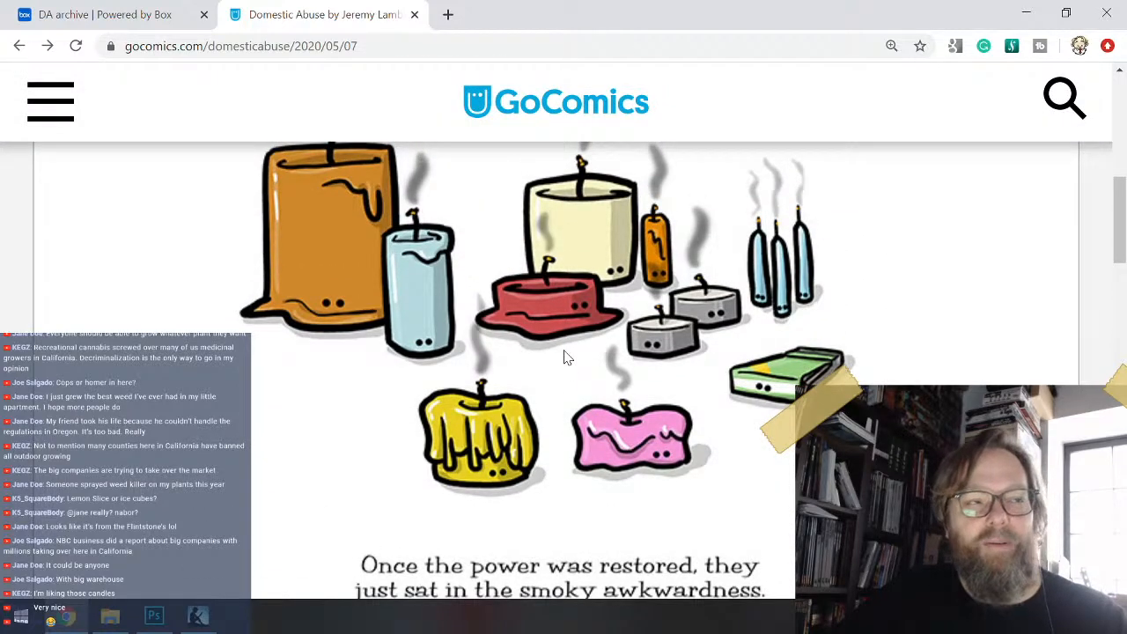
{"action": "scroll", "coordinate": [566, 357], "scroll_direction": "up", "scroll_amount": 1}
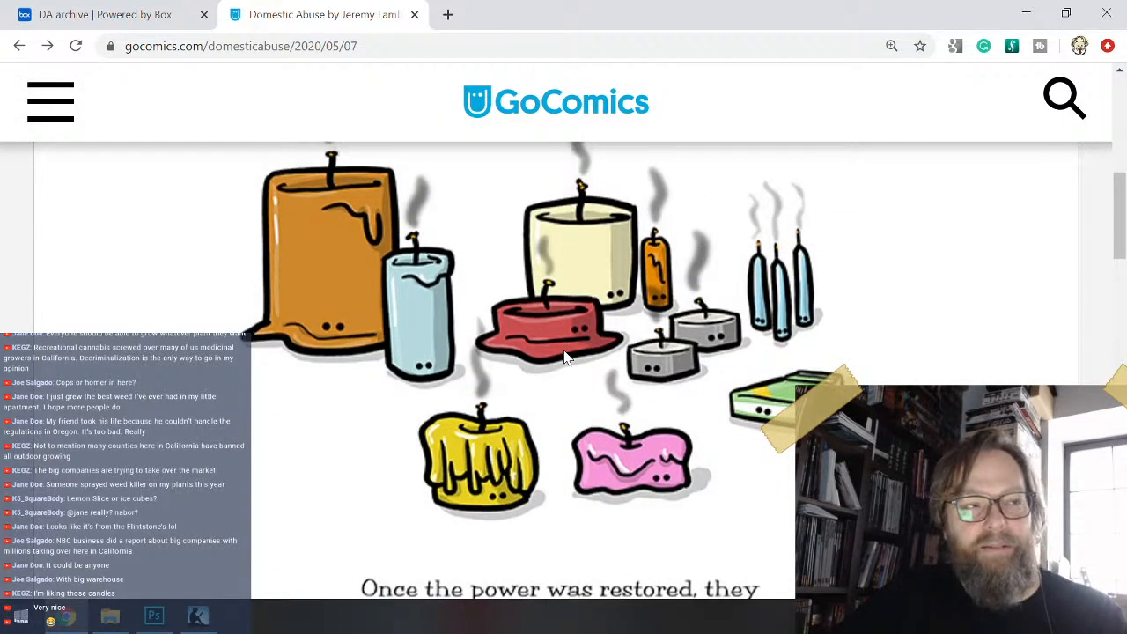
{"action": "scroll", "coordinate": [566, 356], "scroll_direction": "down", "scroll_amount": 2}
{"action": "scroll", "coordinate": [566, 356], "scroll_direction": "down", "scroll_amount": 1}
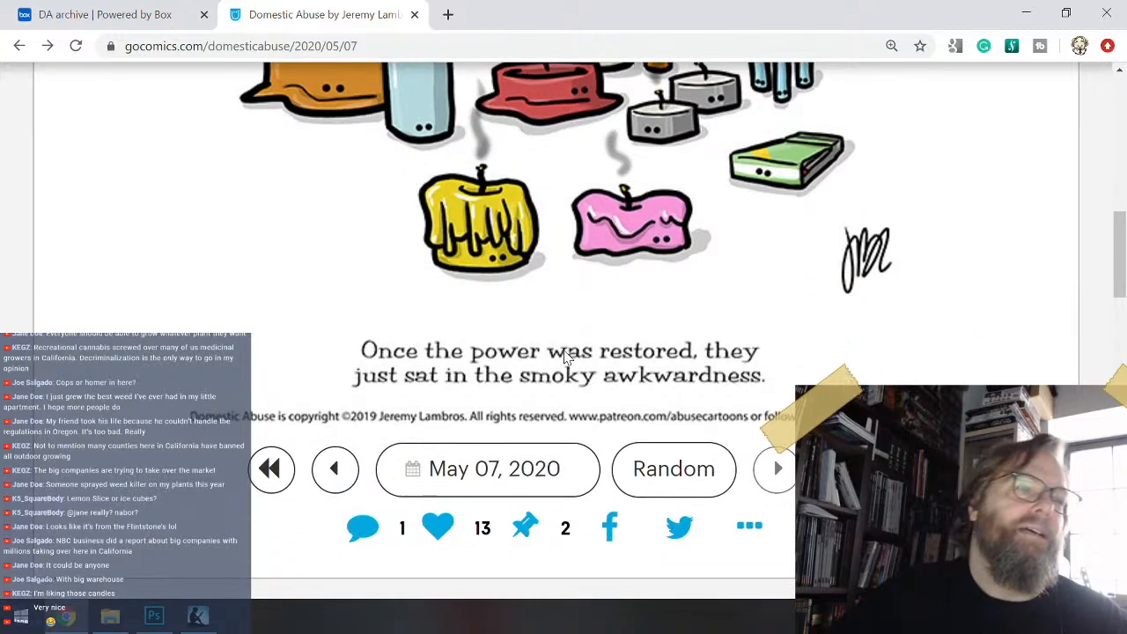
{"action": "scroll", "coordinate": [566, 356], "scroll_direction": "up", "scroll_amount": 2}
{"action": "scroll", "coordinate": [566, 357], "scroll_direction": "down", "scroll_amount": 3}
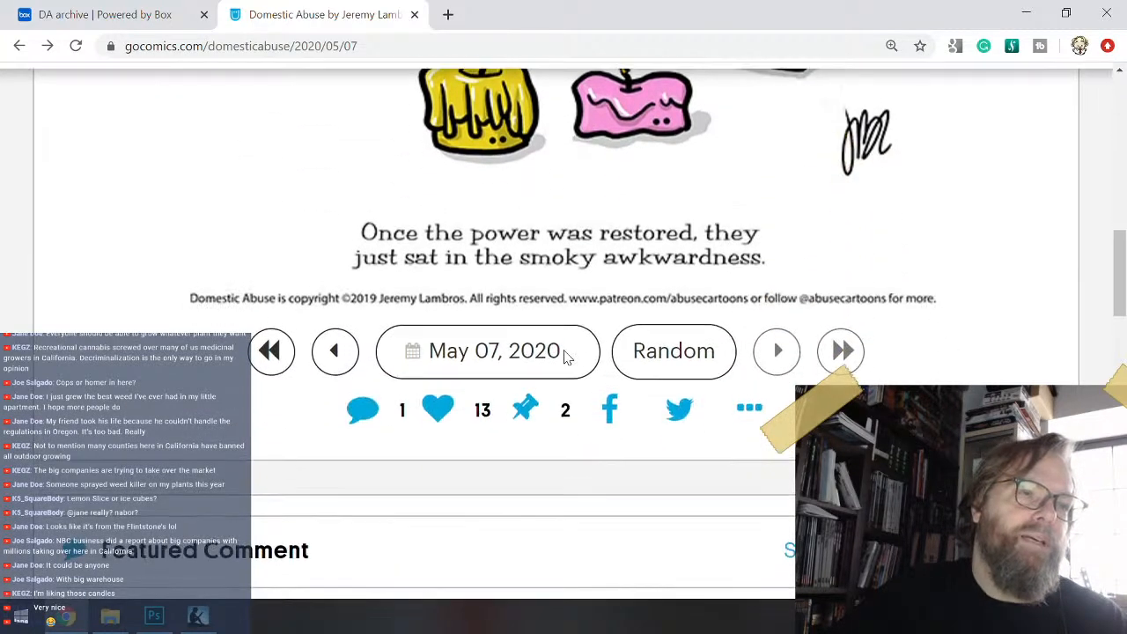
{"action": "scroll", "coordinate": [566, 357], "scroll_direction": "up", "scroll_amount": 5}
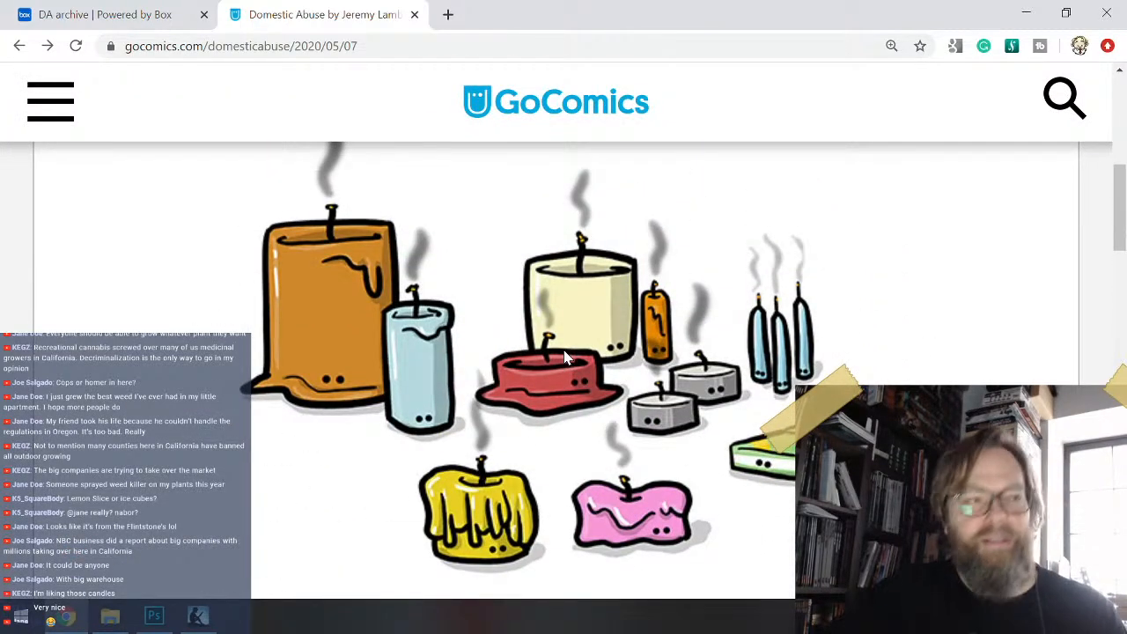
{"action": "scroll", "coordinate": [542, 346], "scroll_direction": "down", "scroll_amount": 3}
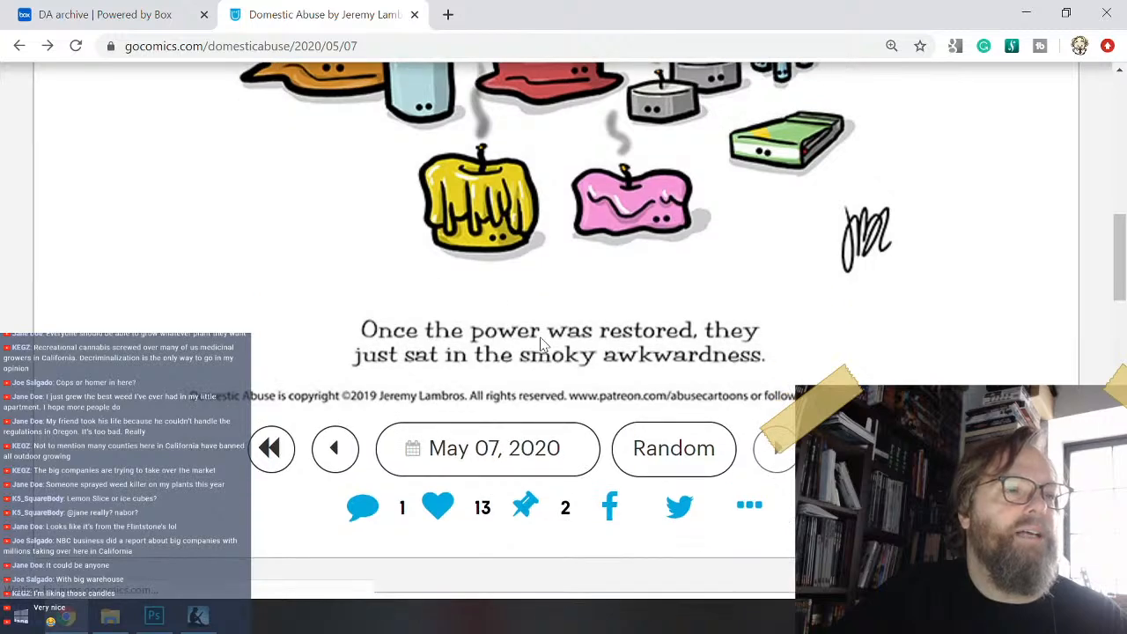
- Open a random Domestic Abuse comic and examine its drawing and caption
{"action": "left_click", "coordinate": [677, 464]}
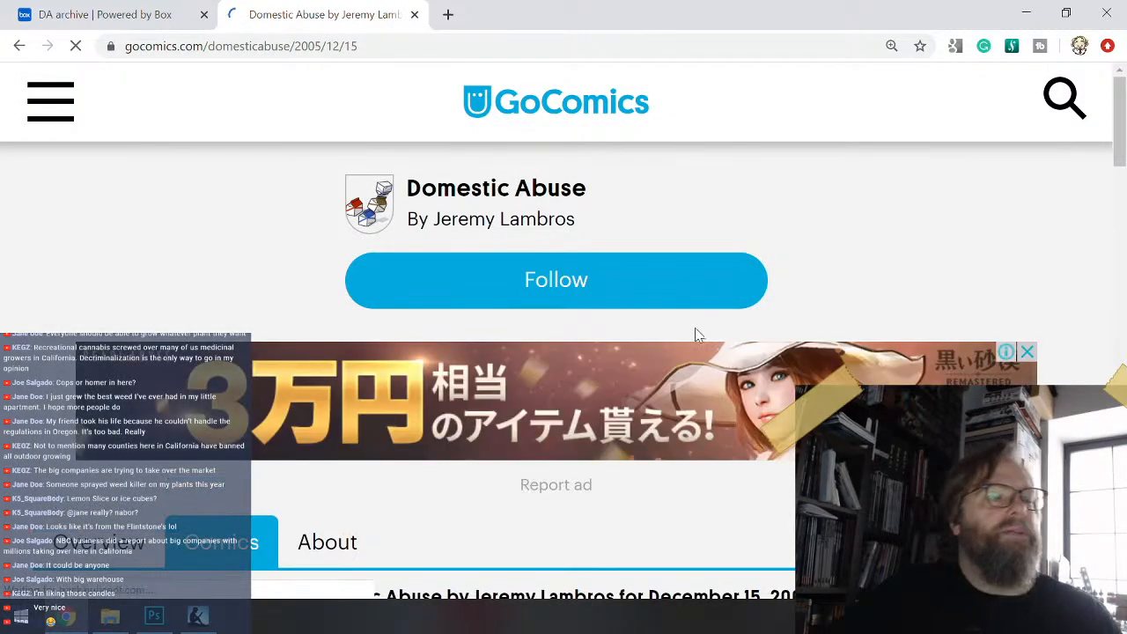
{"action": "scroll", "coordinate": [661, 295], "scroll_direction": "down", "scroll_amount": 5}
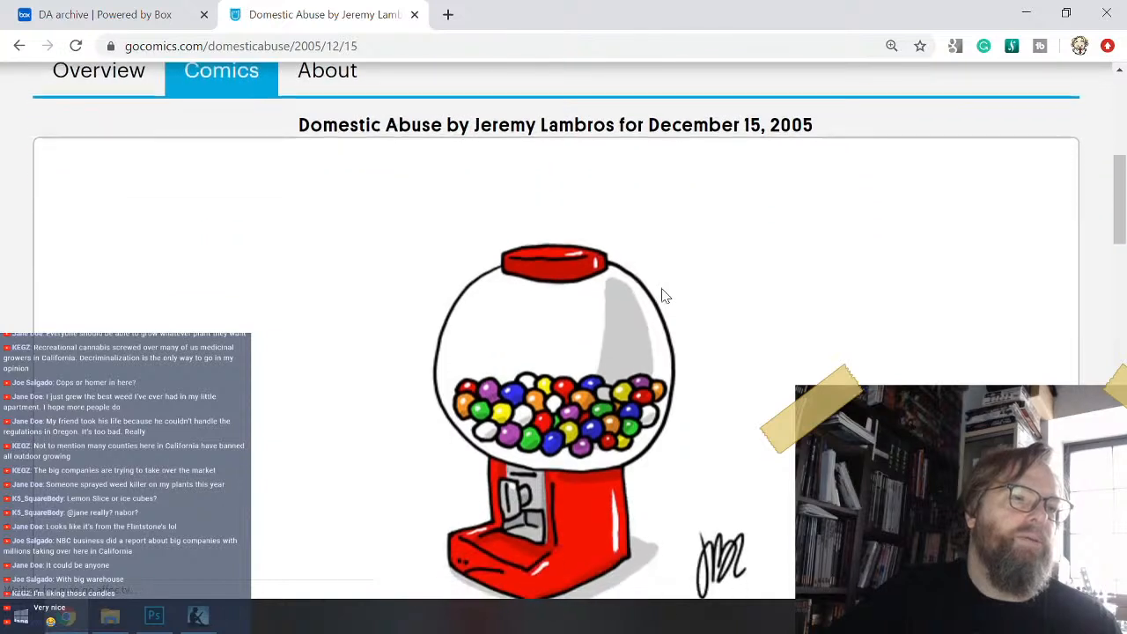
{"action": "scroll", "coordinate": [664, 295], "scroll_direction": "down", "scroll_amount": 2}
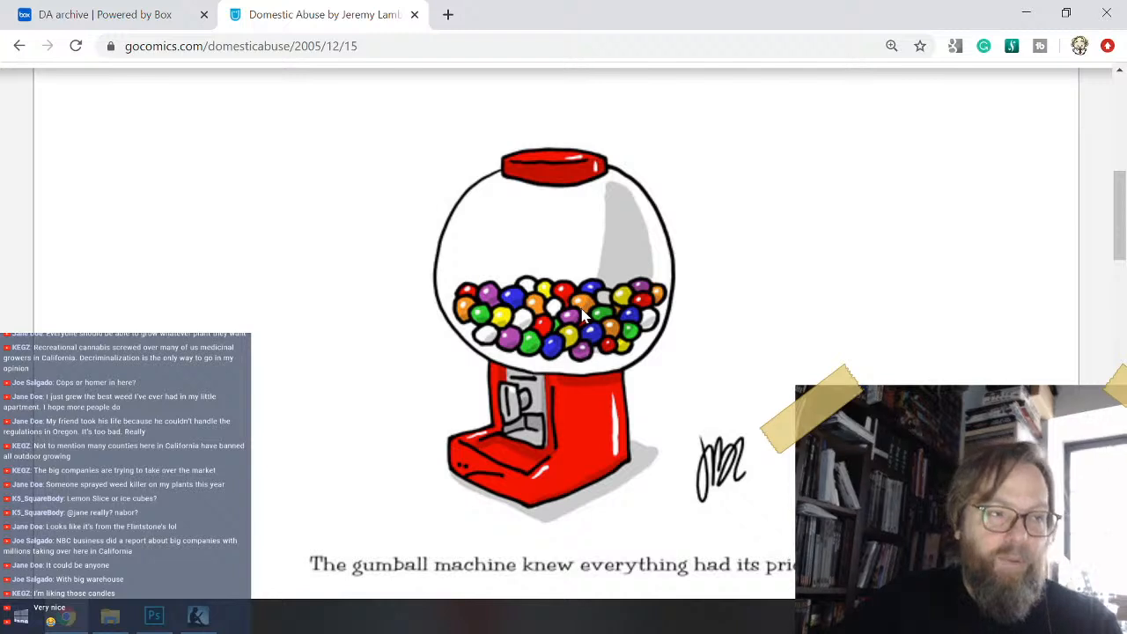
{"action": "scroll", "coordinate": [581, 315], "scroll_direction": "down", "scroll_amount": 1}
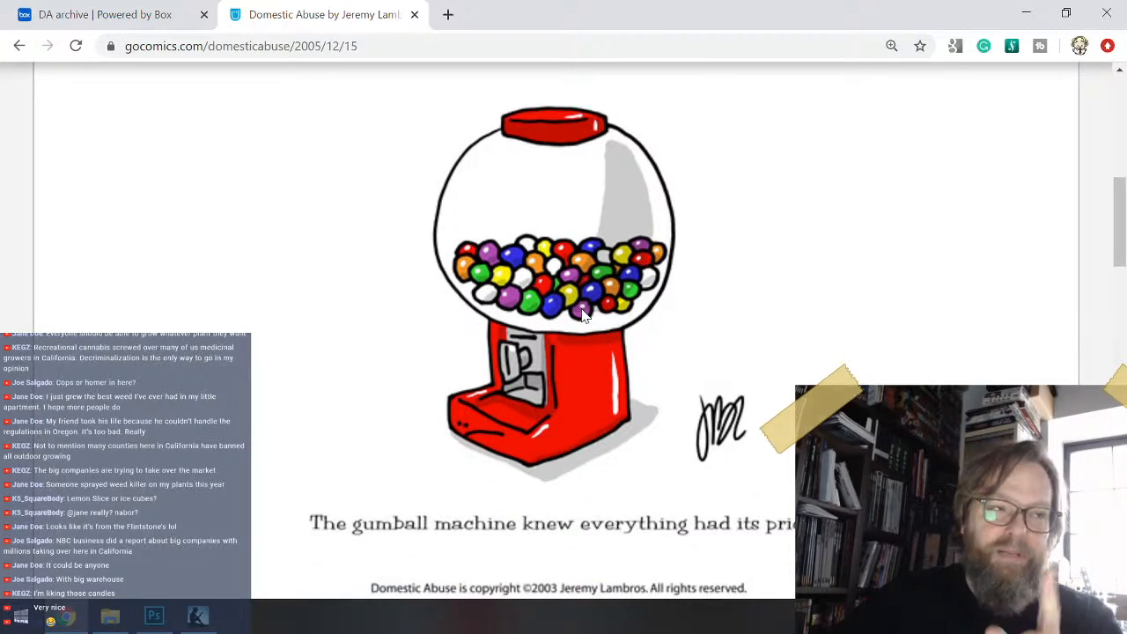
{"action": "scroll", "coordinate": [584, 315], "scroll_direction": "down", "scroll_amount": 1}
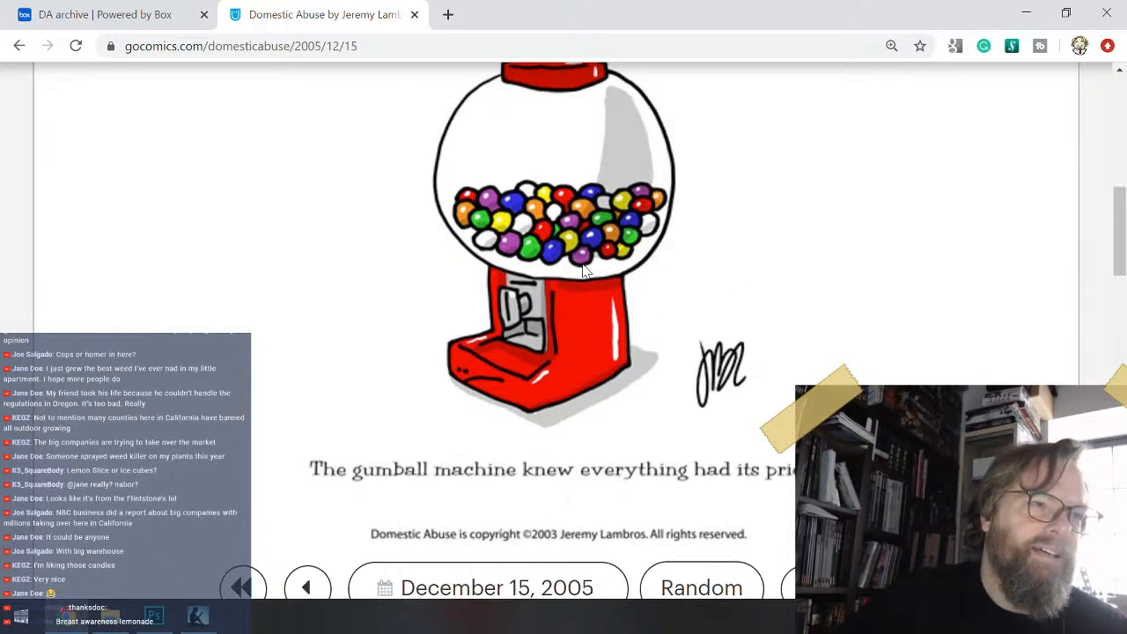
{"action": "scroll", "coordinate": [577, 290], "scroll_direction": "down", "scroll_amount": 1}
{"action": "scroll", "coordinate": [588, 266], "scroll_direction": "down", "scroll_amount": 2}
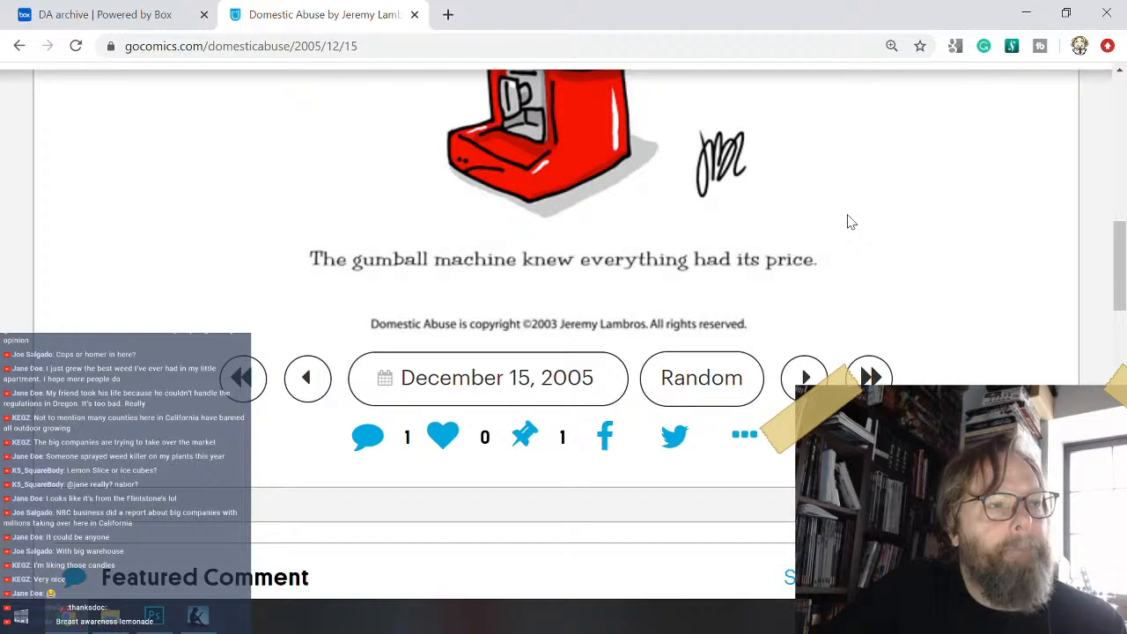
- Read the featured comment on the December 15, 2005 gumball machine comic and compare it with the drawing and caption
{"action": "scroll", "coordinate": [848, 222], "scroll_direction": "down", "scroll_amount": 2}
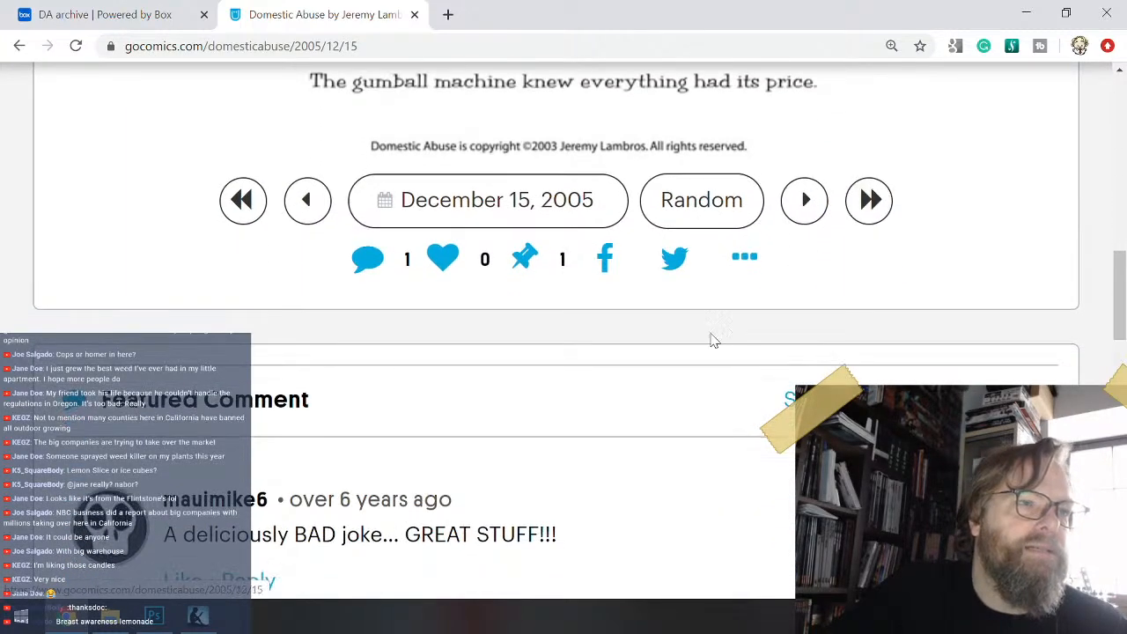
{"action": "scroll", "coordinate": [469, 377], "scroll_direction": "down", "scroll_amount": 1}
{"action": "scroll", "coordinate": [469, 377], "scroll_direction": "down", "scroll_amount": 3}
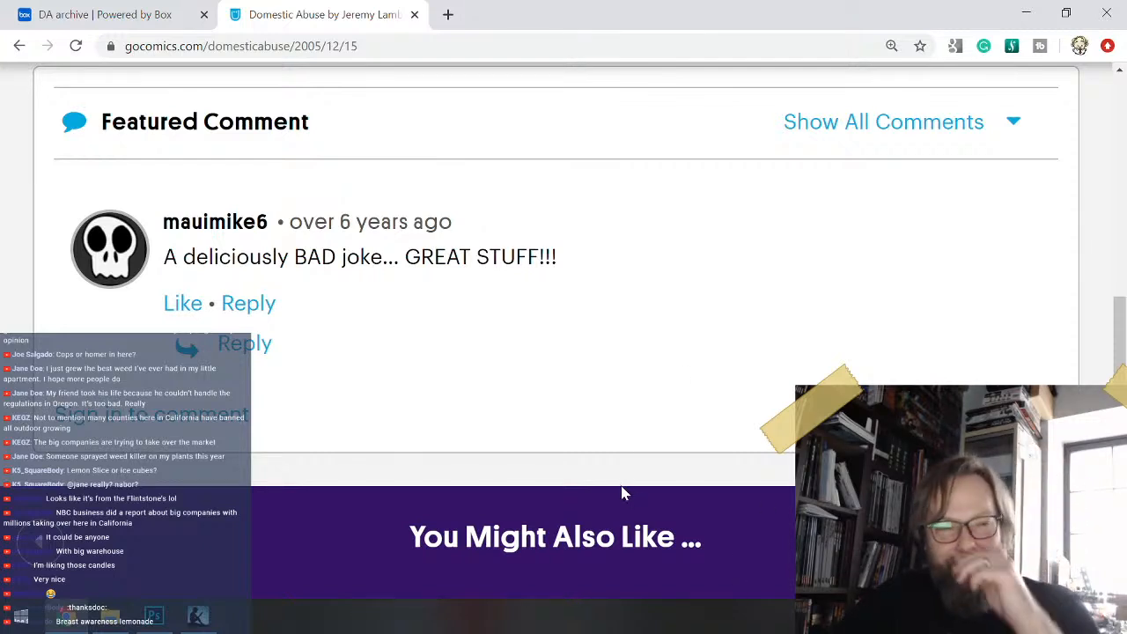
{"action": "scroll", "coordinate": [636, 519], "scroll_direction": "up", "scroll_amount": 1}
{"action": "scroll", "coordinate": [650, 500], "scroll_direction": "down", "scroll_amount": 2}
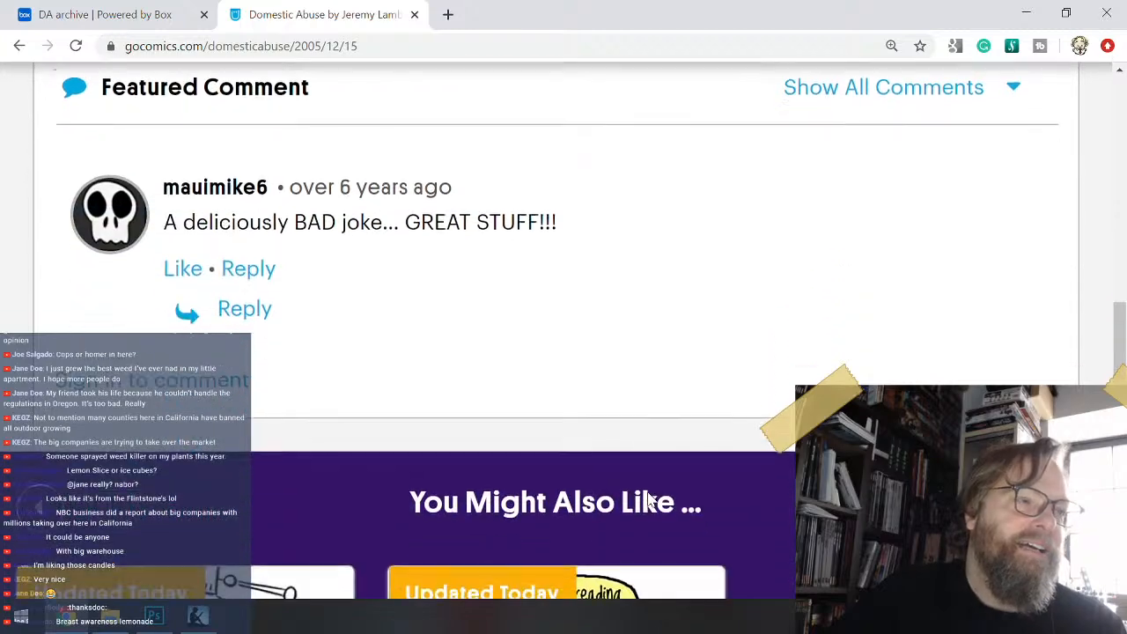
{"action": "scroll", "coordinate": [650, 500], "scroll_direction": "up", "scroll_amount": 3}
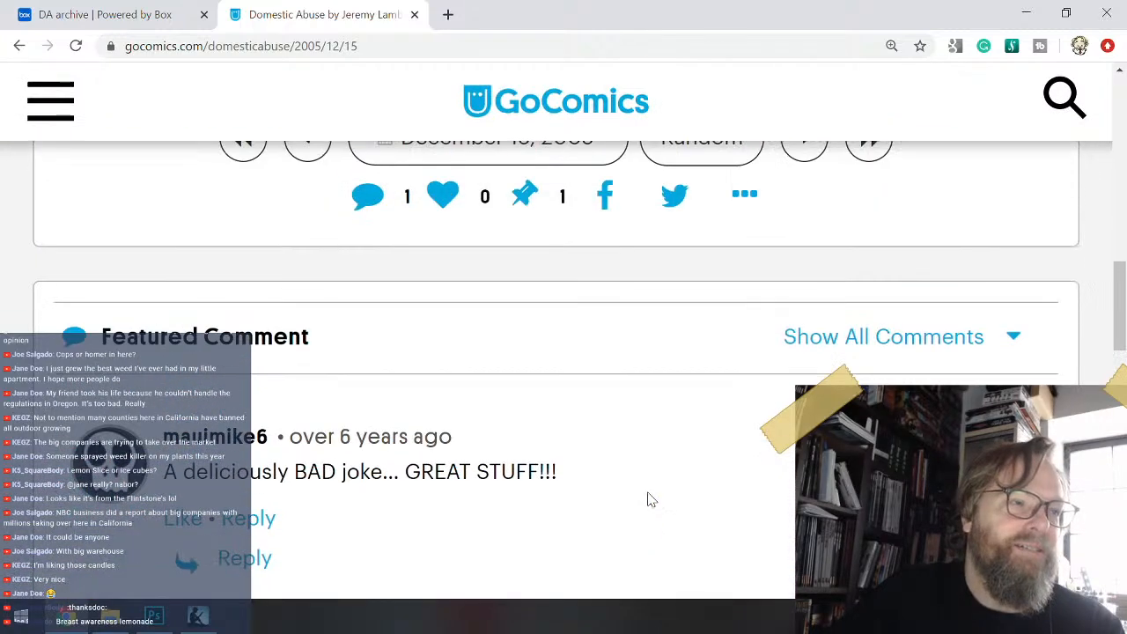
{"action": "scroll", "coordinate": [650, 500], "scroll_direction": "up", "scroll_amount": 2}
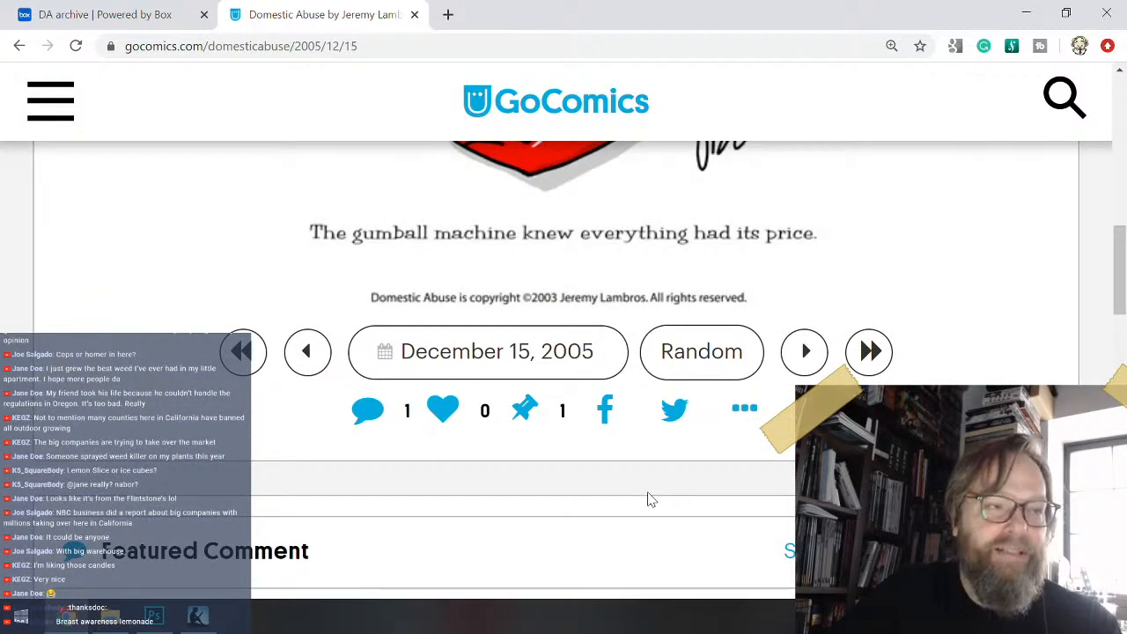
{"action": "scroll", "coordinate": [648, 499], "scroll_direction": "up", "scroll_amount": 3}
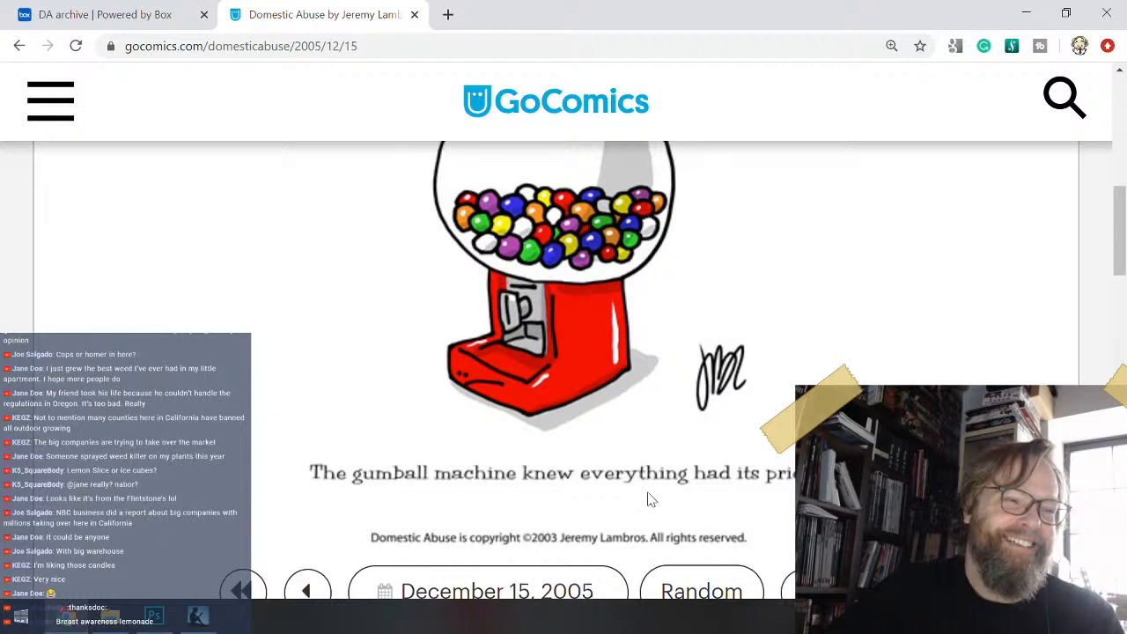
{"action": "scroll", "coordinate": [649, 500], "scroll_direction": "down", "scroll_amount": 2}
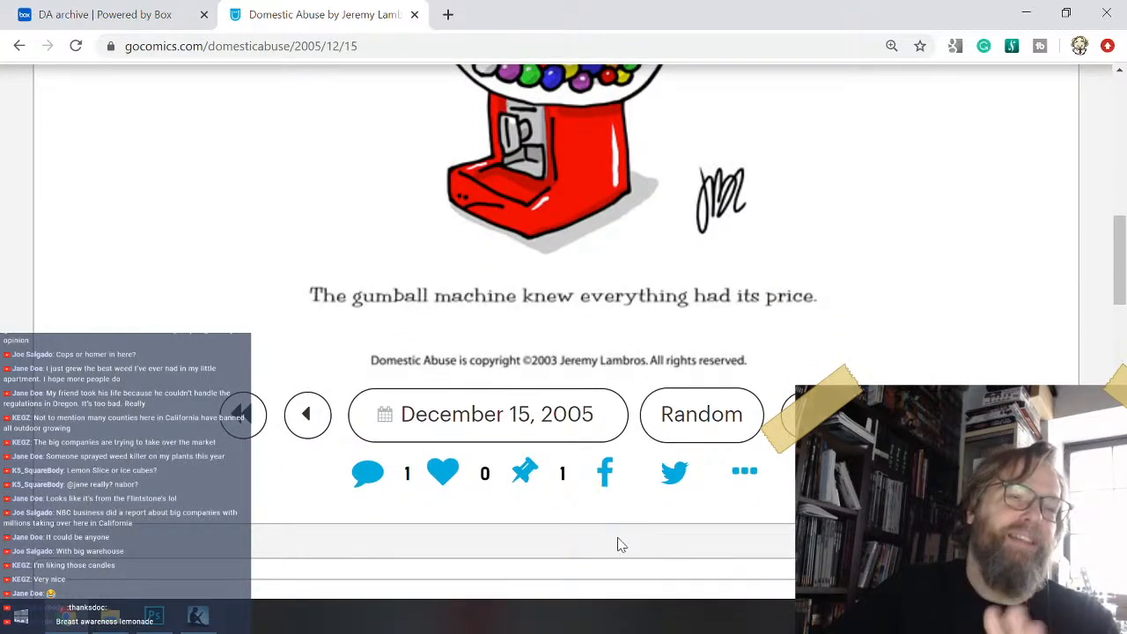
{"action": "scroll", "coordinate": [639, 510], "scroll_direction": "down", "scroll_amount": 1}
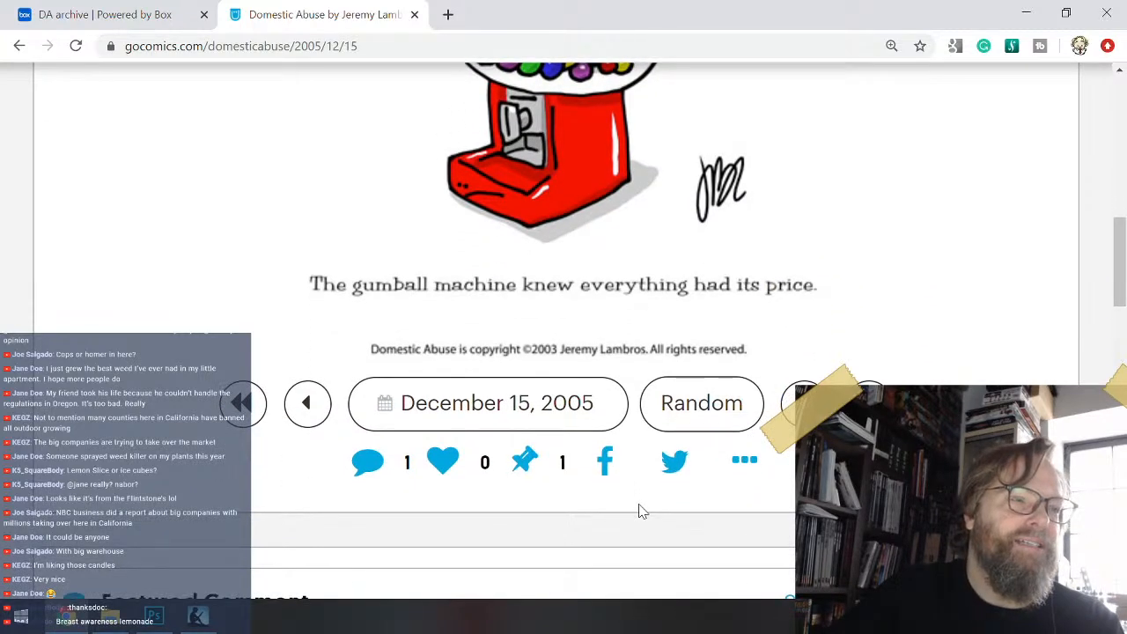
{"action": "scroll", "coordinate": [641, 511], "scroll_direction": "up", "scroll_amount": 1}
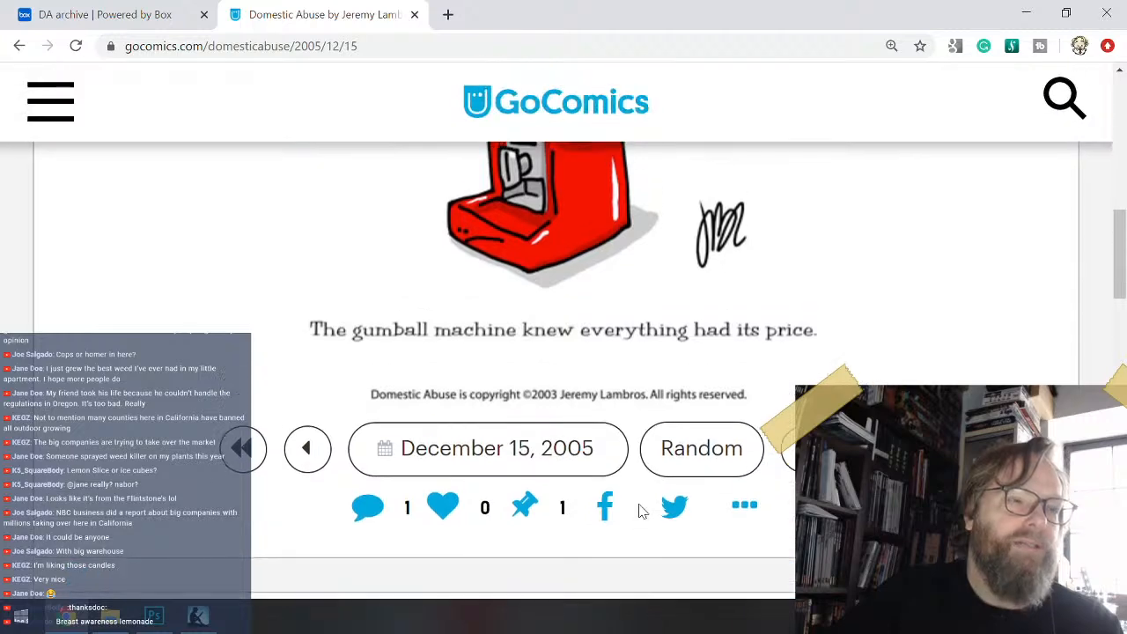
{"action": "scroll", "coordinate": [642, 512], "scroll_direction": "down", "scroll_amount": 3}
{"action": "scroll", "coordinate": [642, 513], "scroll_direction": "down", "scroll_amount": 2}
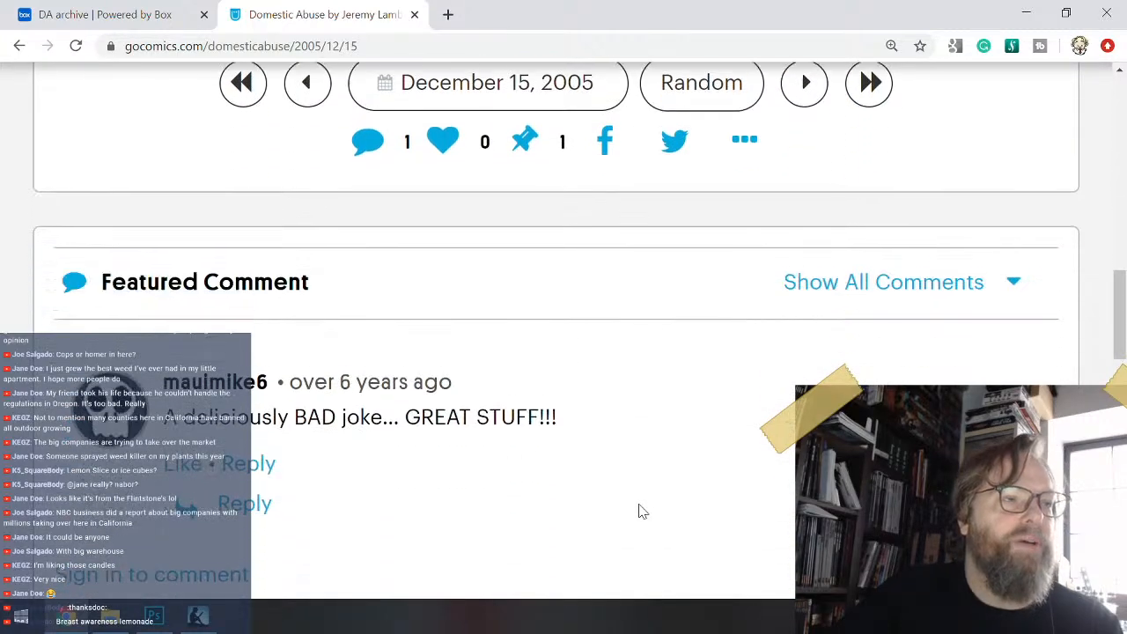
{"action": "scroll", "coordinate": [642, 513], "scroll_direction": "down", "scroll_amount": 2}
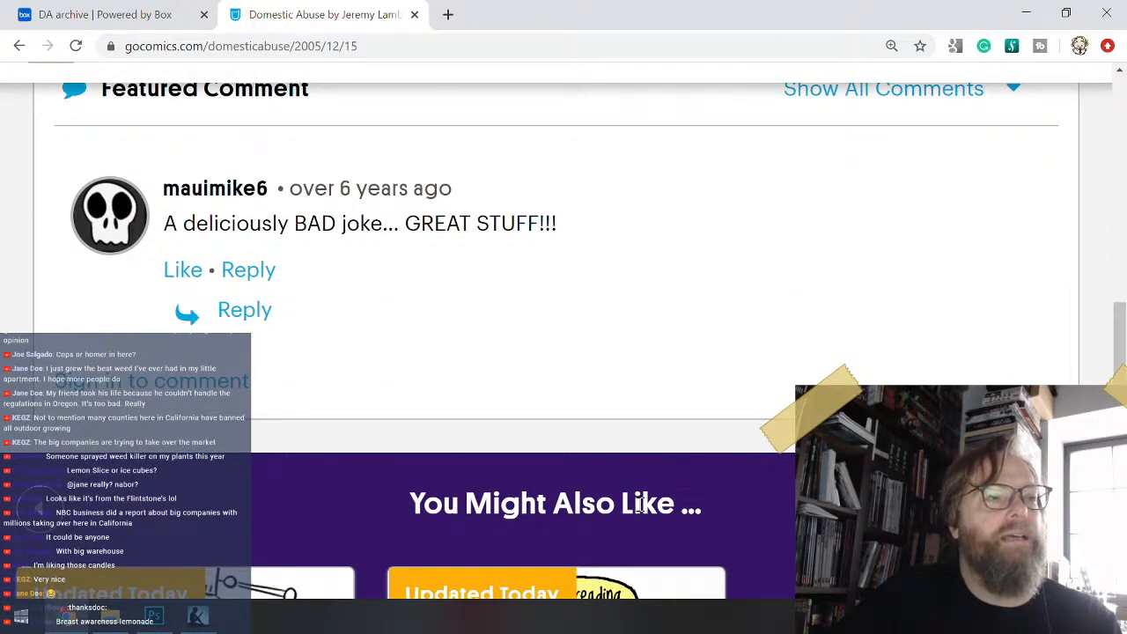
- Open another random Domestic Abuse comic and examine its drawing, caption and featured comment
{"action": "scroll", "coordinate": [641, 503], "scroll_direction": "up", "scroll_amount": 6}
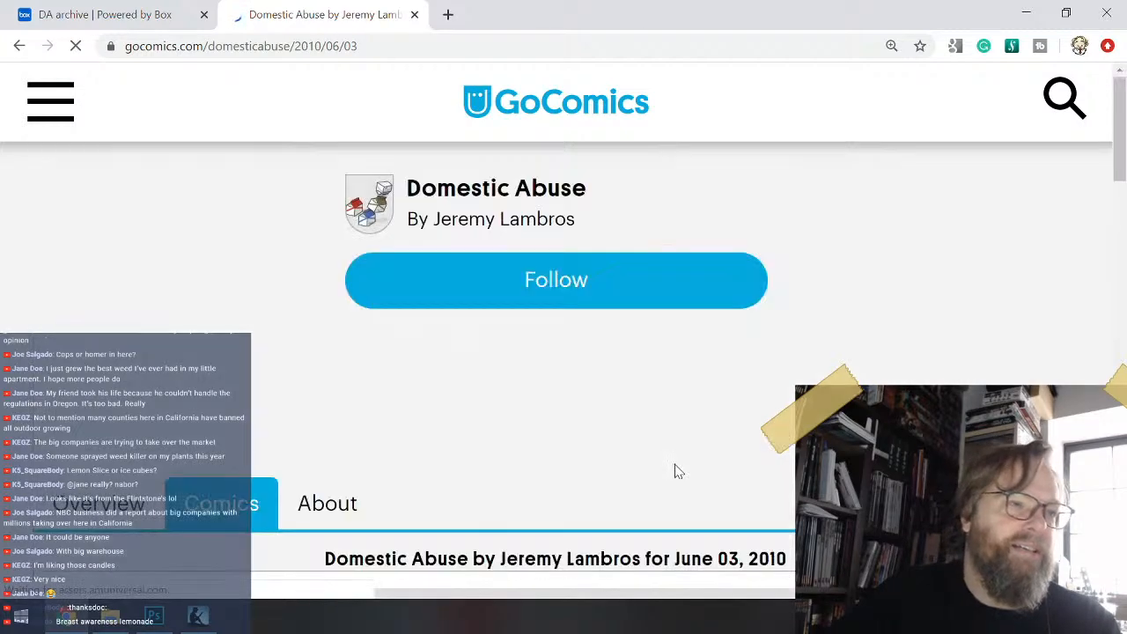
{"action": "scroll", "coordinate": [674, 458], "scroll_direction": "down", "scroll_amount": 2}
{"action": "scroll", "coordinate": [675, 434], "scroll_direction": "down", "scroll_amount": 4}
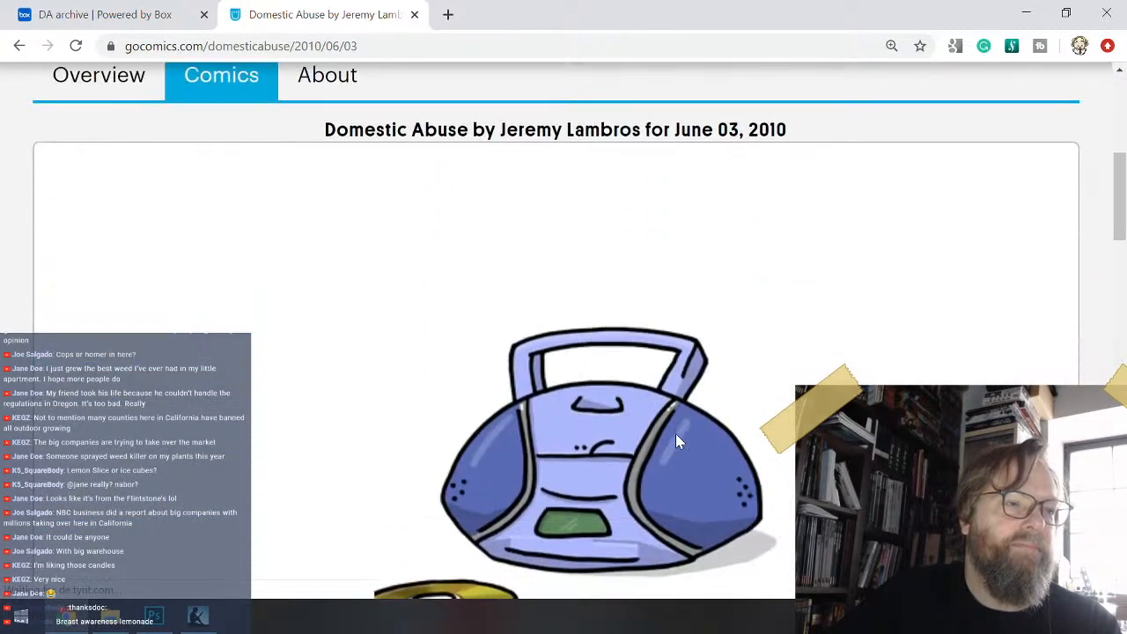
{"action": "scroll", "coordinate": [676, 440], "scroll_direction": "down", "scroll_amount": 2}
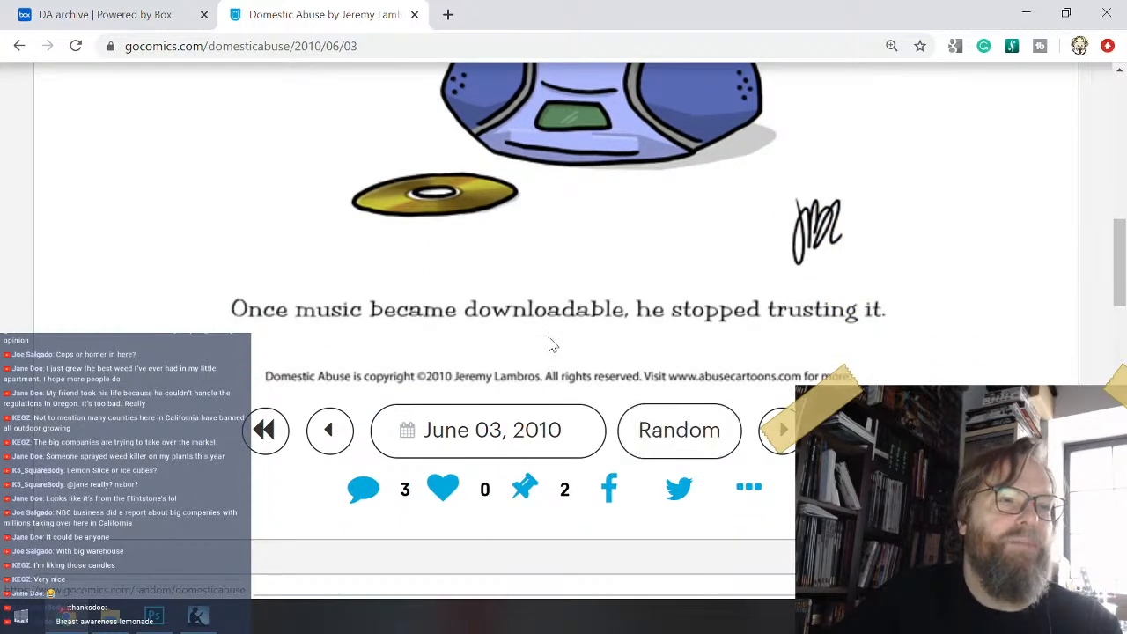
{"action": "scroll", "coordinate": [574, 365], "scroll_direction": "down", "scroll_amount": 6}
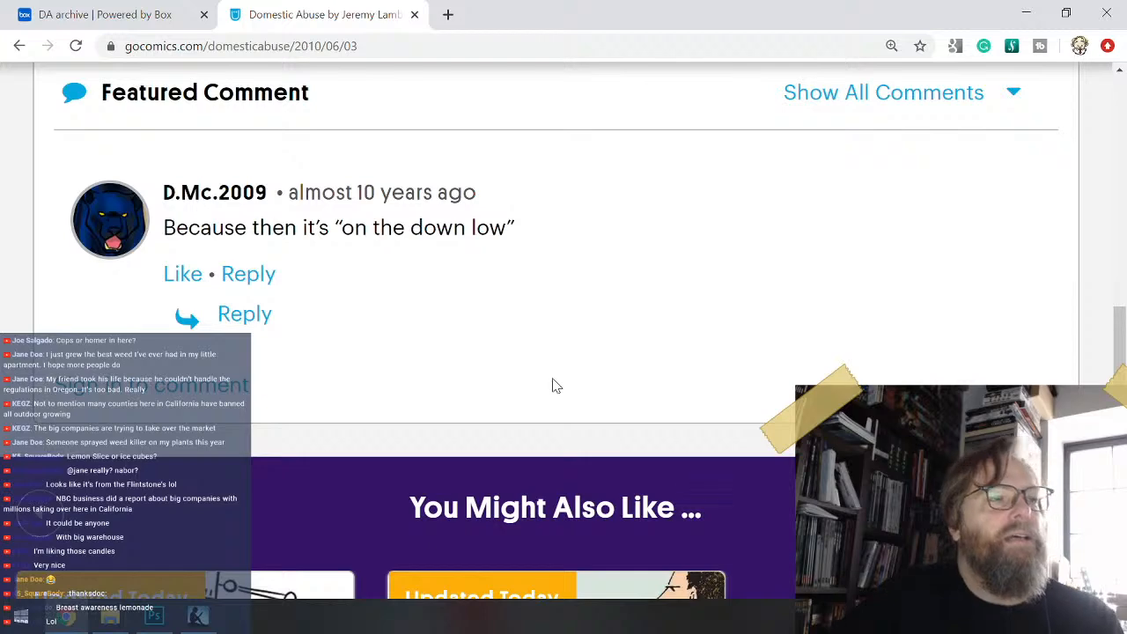
- Show all comments on the June 03, 2010 boombox comic, read them and look back at the drawing and caption
{"action": "left_click", "coordinate": [874, 91]}
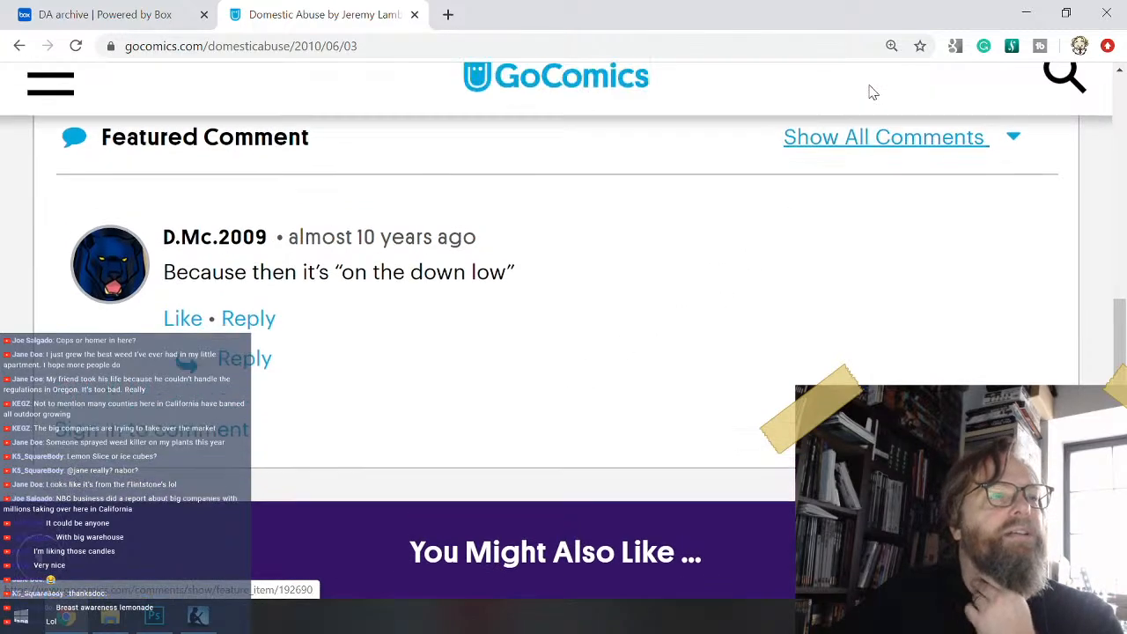
{"action": "scroll", "coordinate": [617, 308], "scroll_direction": "down", "scroll_amount": 3}
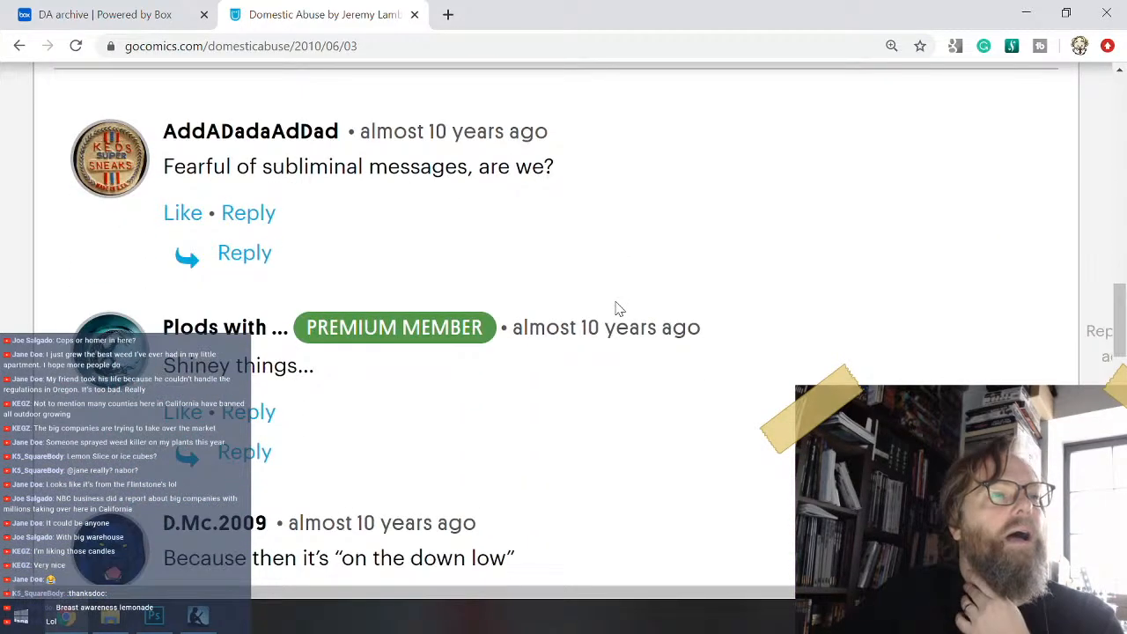
{"action": "scroll", "coordinate": [619, 308], "scroll_direction": "down", "scroll_amount": 3}
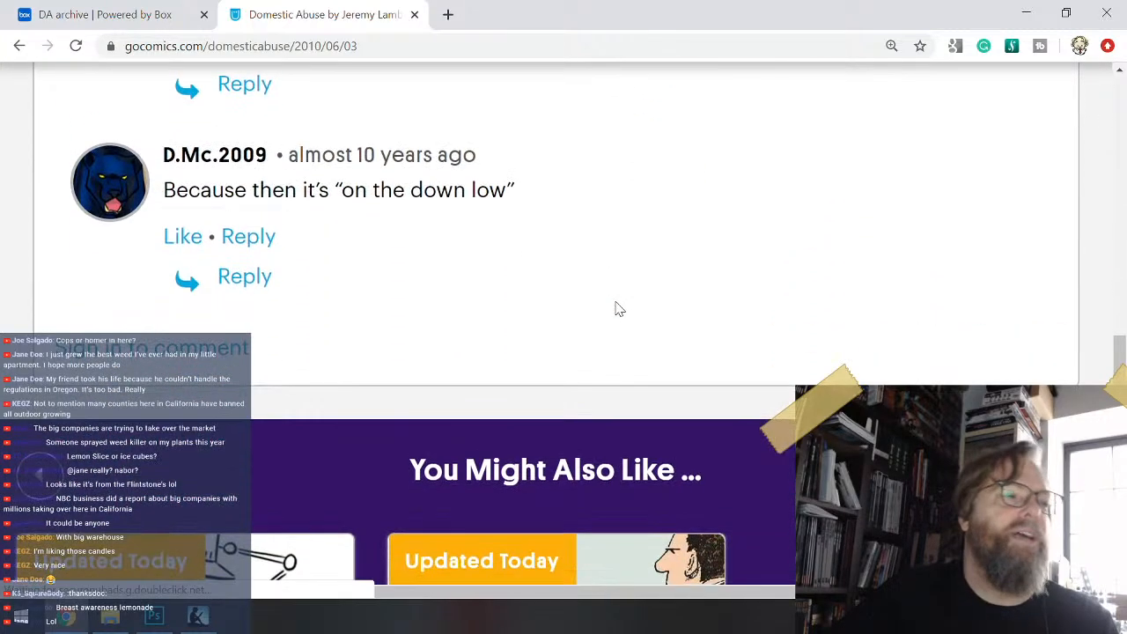
{"action": "scroll", "coordinate": [619, 308], "scroll_direction": "up", "scroll_amount": 10}
{"action": "scroll", "coordinate": [617, 308], "scroll_direction": "down", "scroll_amount": 1}
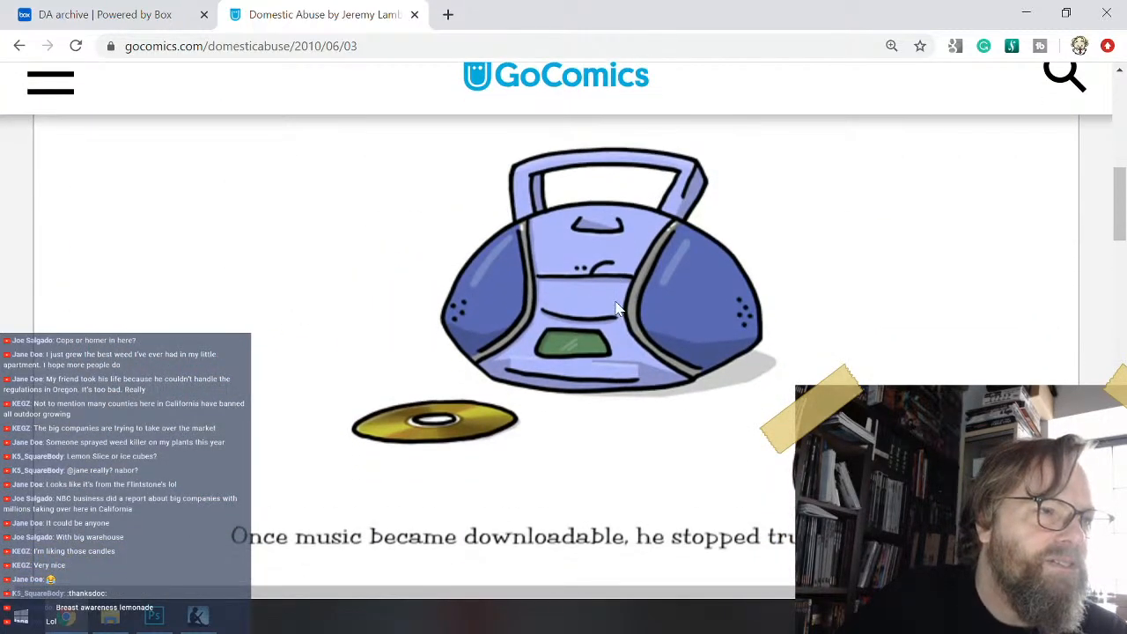
{"action": "scroll", "coordinate": [616, 309], "scroll_direction": "down", "scroll_amount": 5}
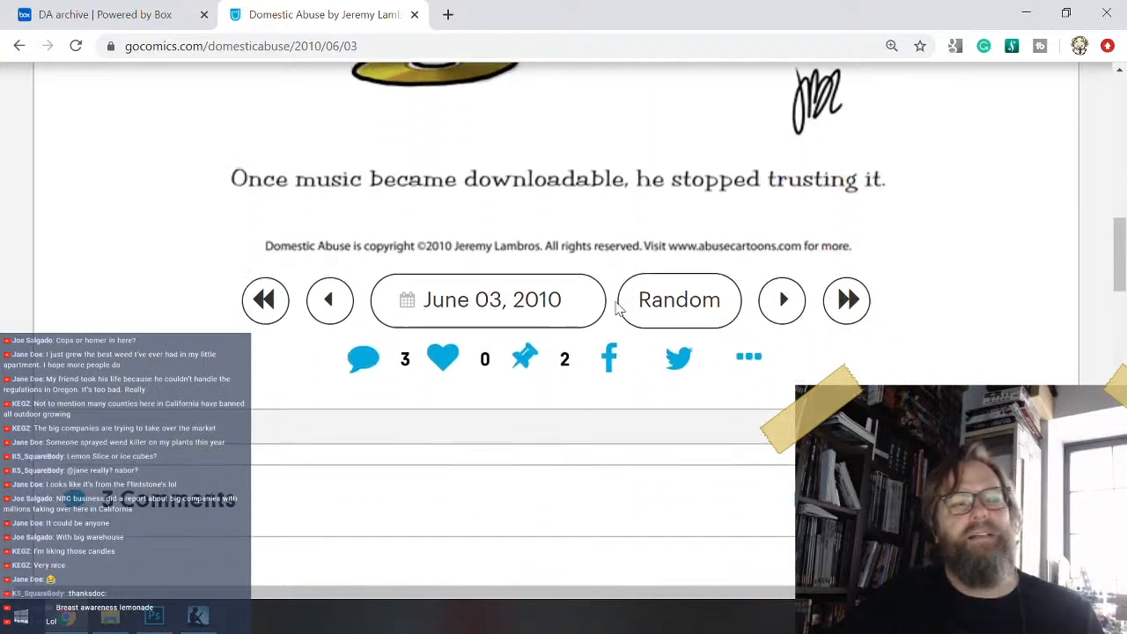
- Open another random Domestic Abuse comic from the June 03, 2010 page, examine its drawing and caption, and check its comments section
{"action": "left_click", "coordinate": [664, 234]}
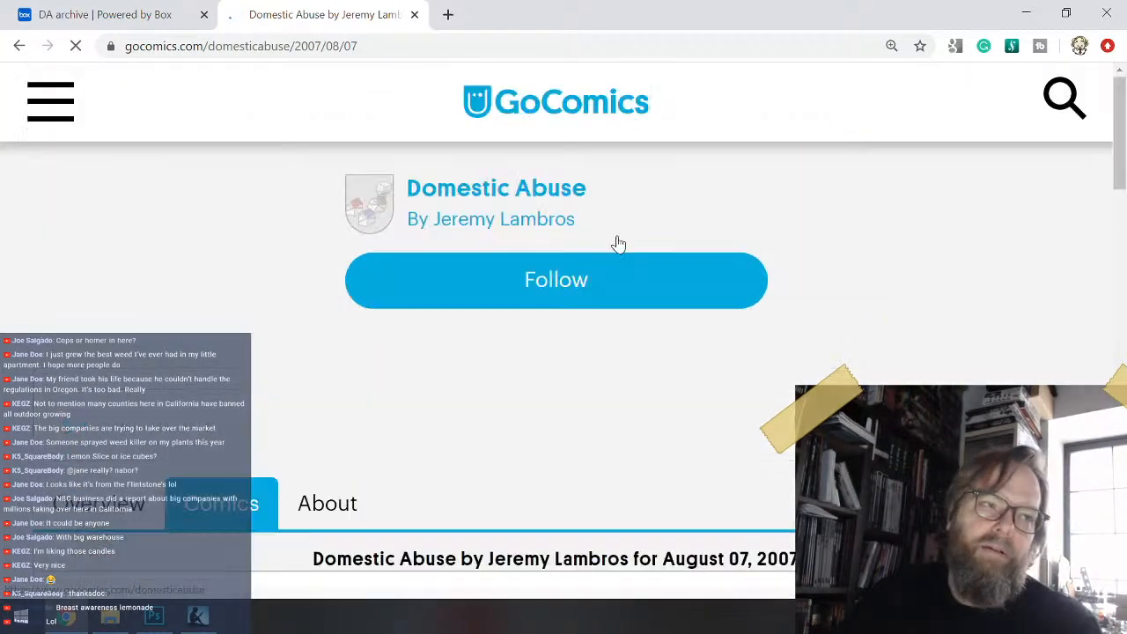
{"action": "scroll", "coordinate": [609, 278], "scroll_direction": "down", "scroll_amount": 5}
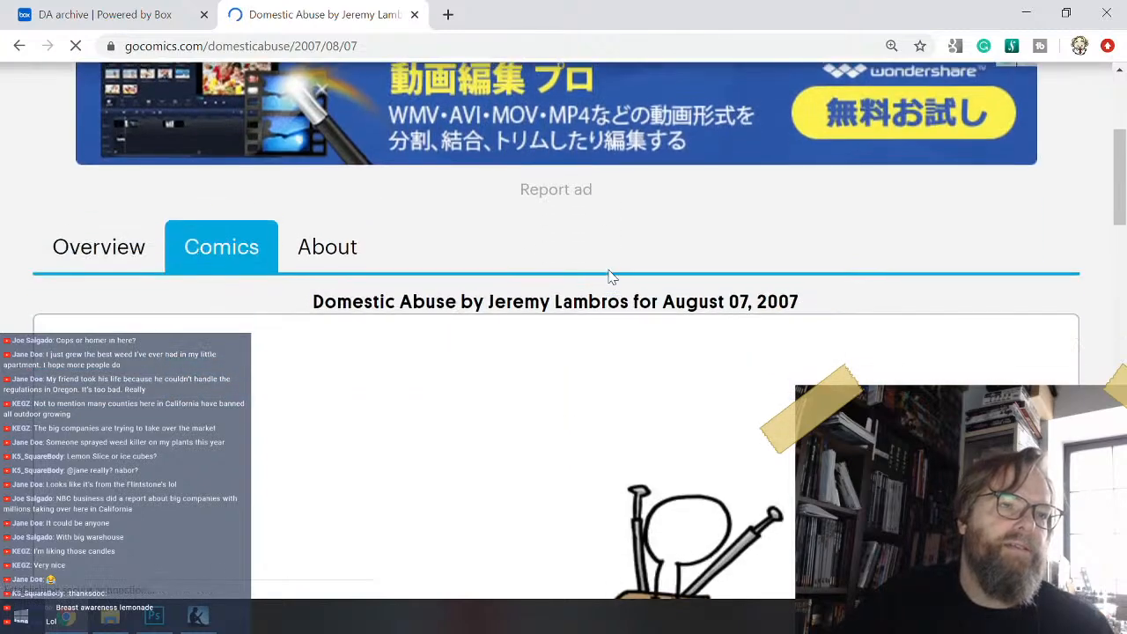
{"action": "scroll", "coordinate": [609, 279], "scroll_direction": "down", "scroll_amount": 4}
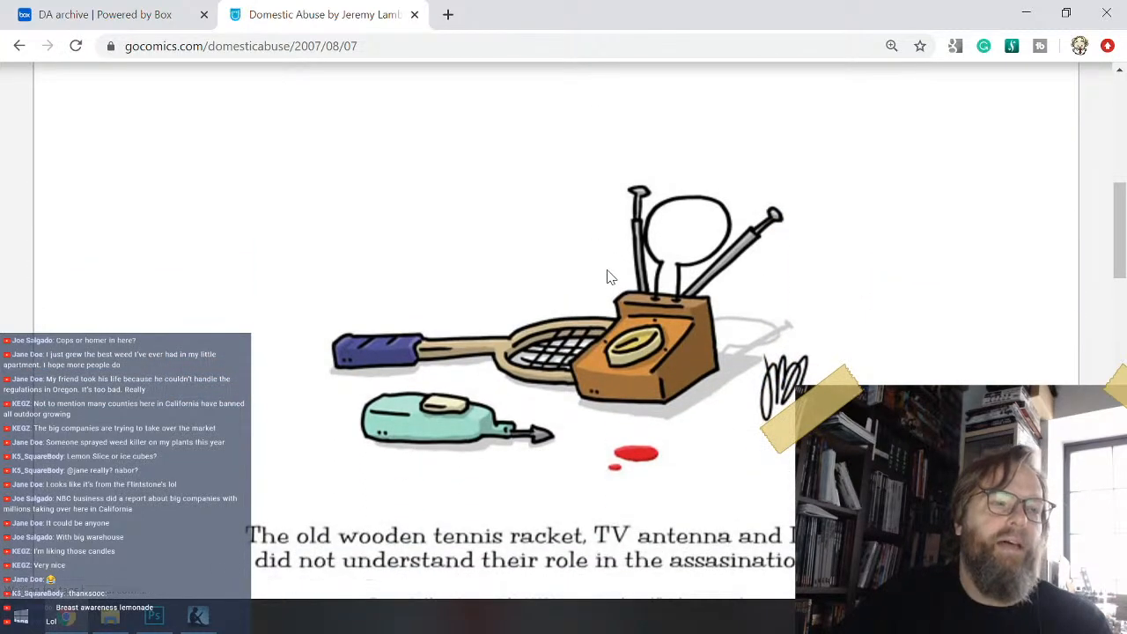
{"action": "scroll", "coordinate": [598, 278], "scroll_direction": "down", "scroll_amount": 3}
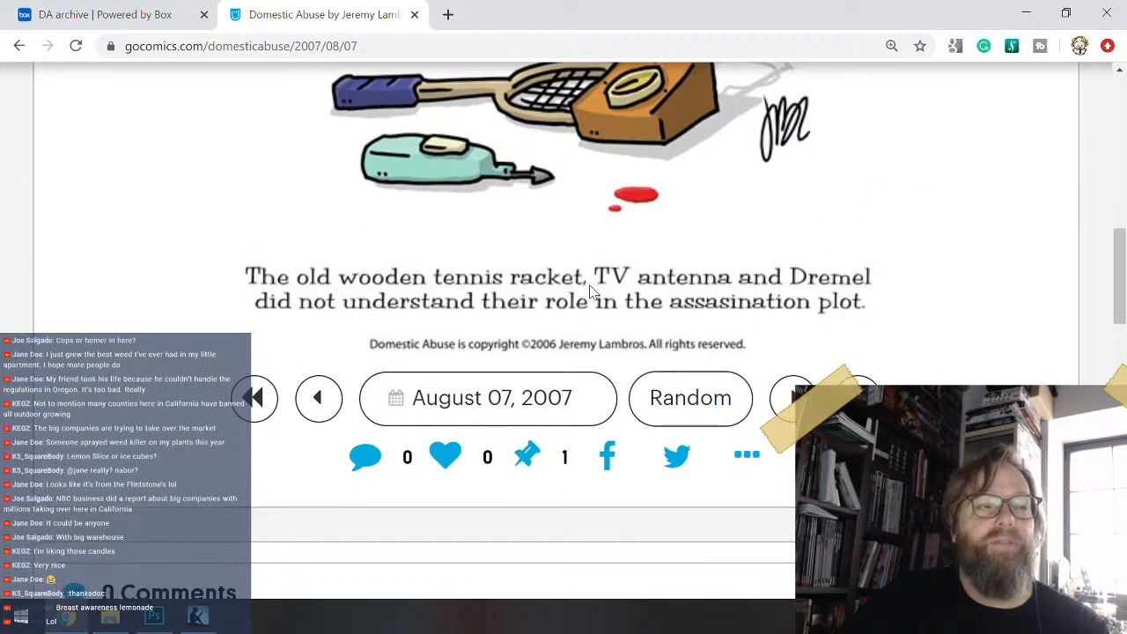
{"action": "scroll", "coordinate": [590, 292], "scroll_direction": "down", "scroll_amount": 3}
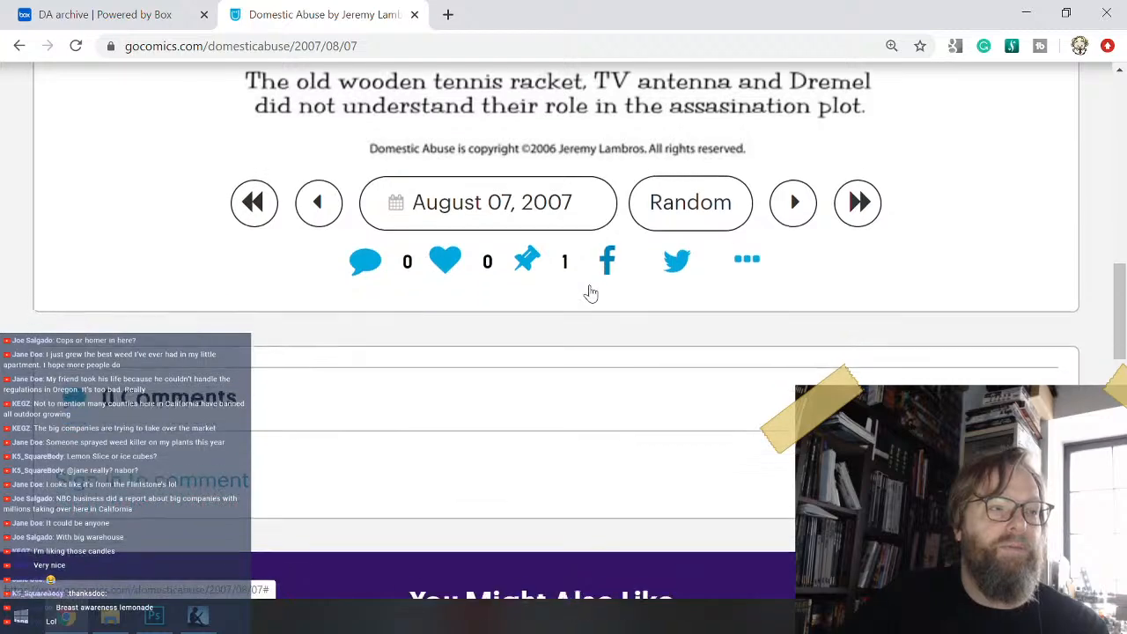
{"action": "scroll", "coordinate": [592, 292], "scroll_direction": "up", "scroll_amount": 6}
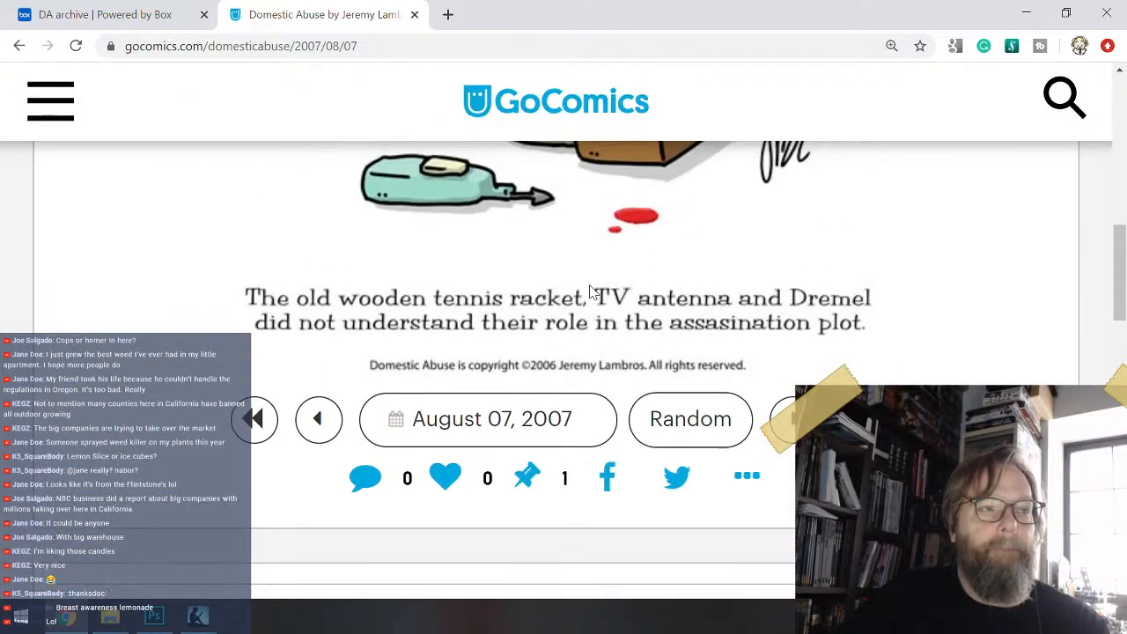
{"action": "scroll", "coordinate": [593, 292], "scroll_direction": "down", "scroll_amount": 1}
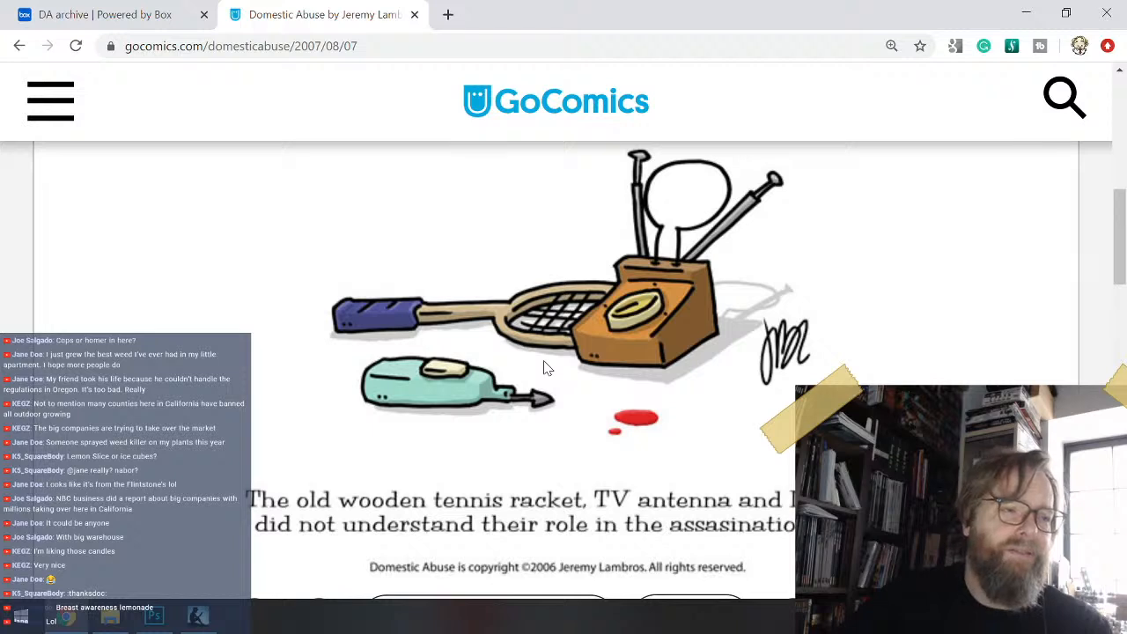
{"action": "scroll", "coordinate": [544, 368], "scroll_direction": "up", "scroll_amount": 2}
{"action": "scroll", "coordinate": [544, 369], "scroll_direction": "down", "scroll_amount": 3}
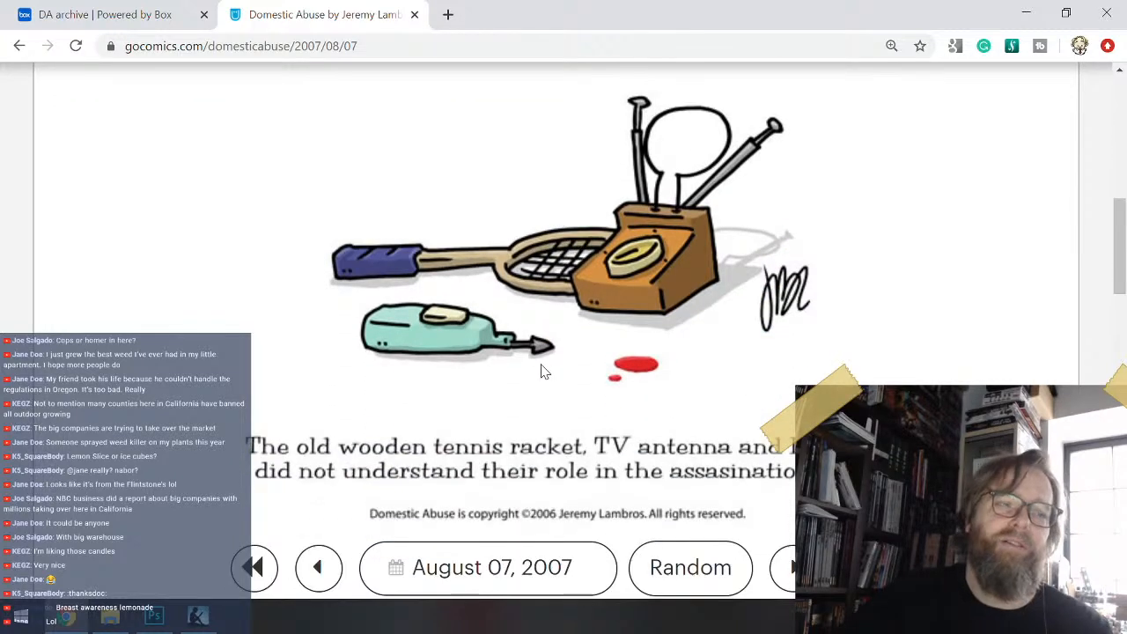
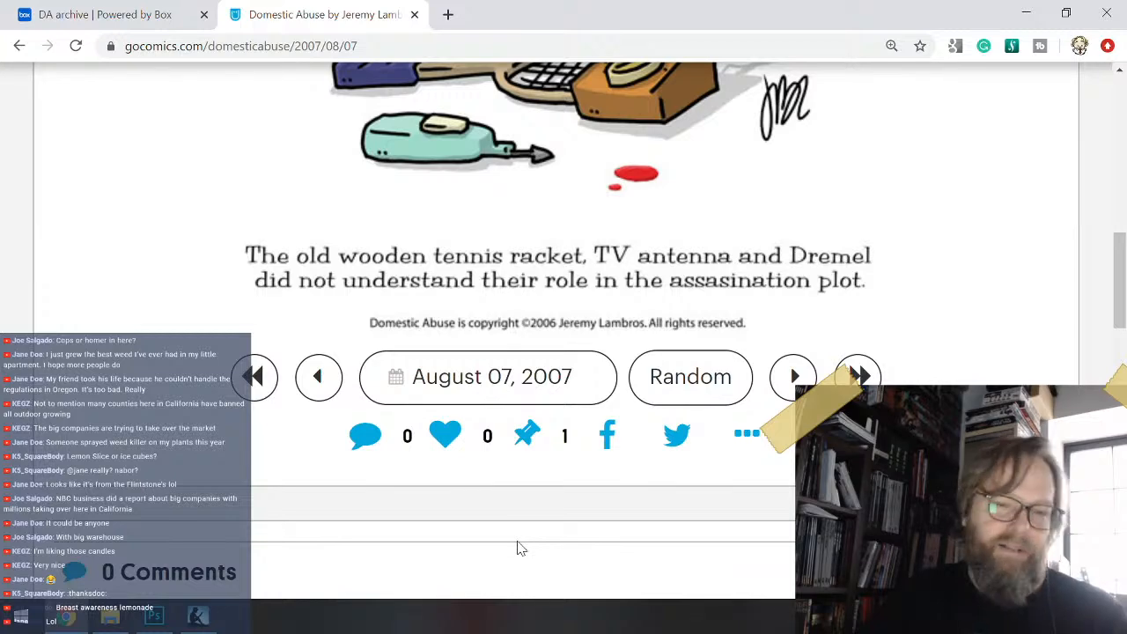
- Examine the tennis racket, TV antenna and Dremel drawing and caption of the August 07, 2007 comic and check its comments section
{"action": "scroll", "coordinate": [541, 360], "scroll_direction": "down", "scroll_amount": 1}
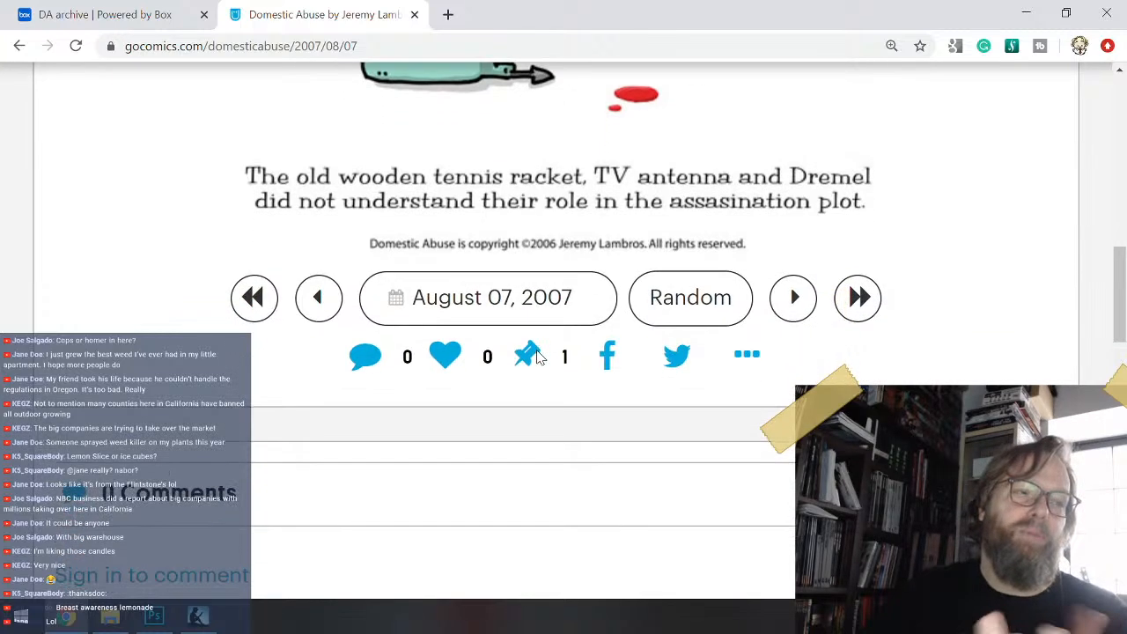
{"action": "left_click", "coordinate": [538, 357]}
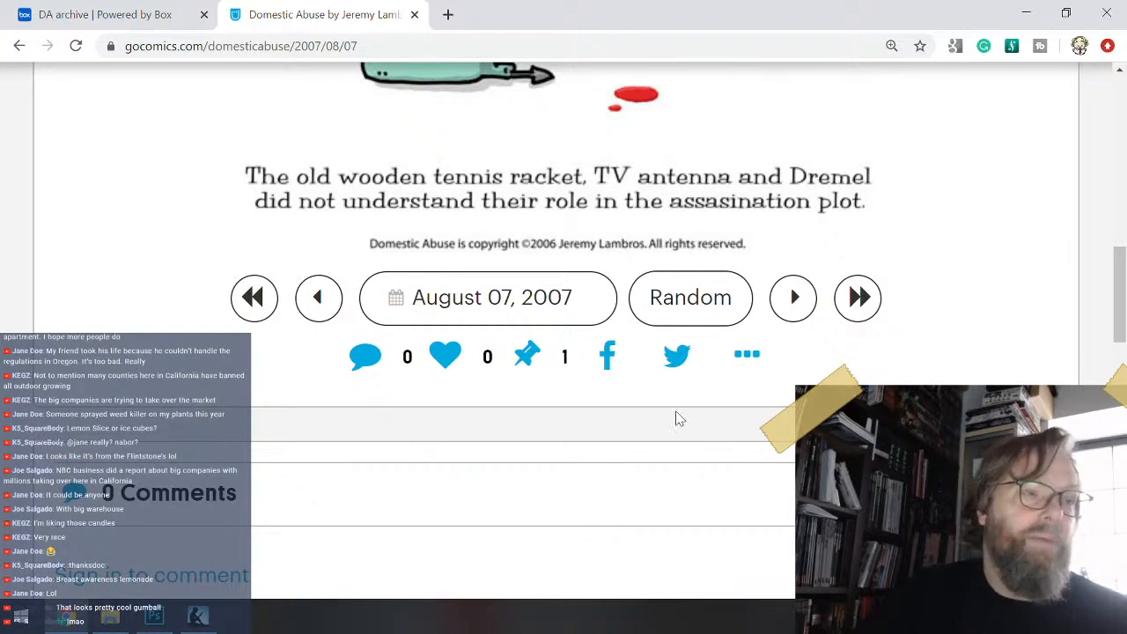
{"action": "left_click", "coordinate": [552, 381]}
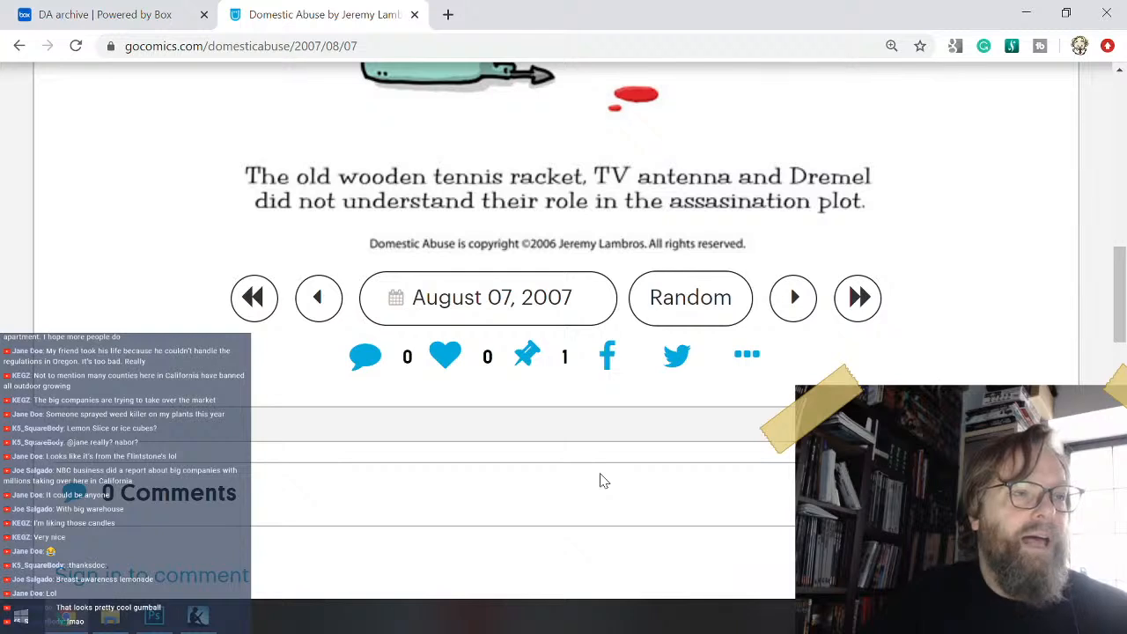
{"action": "scroll", "coordinate": [604, 480], "scroll_direction": "up", "scroll_amount": 2}
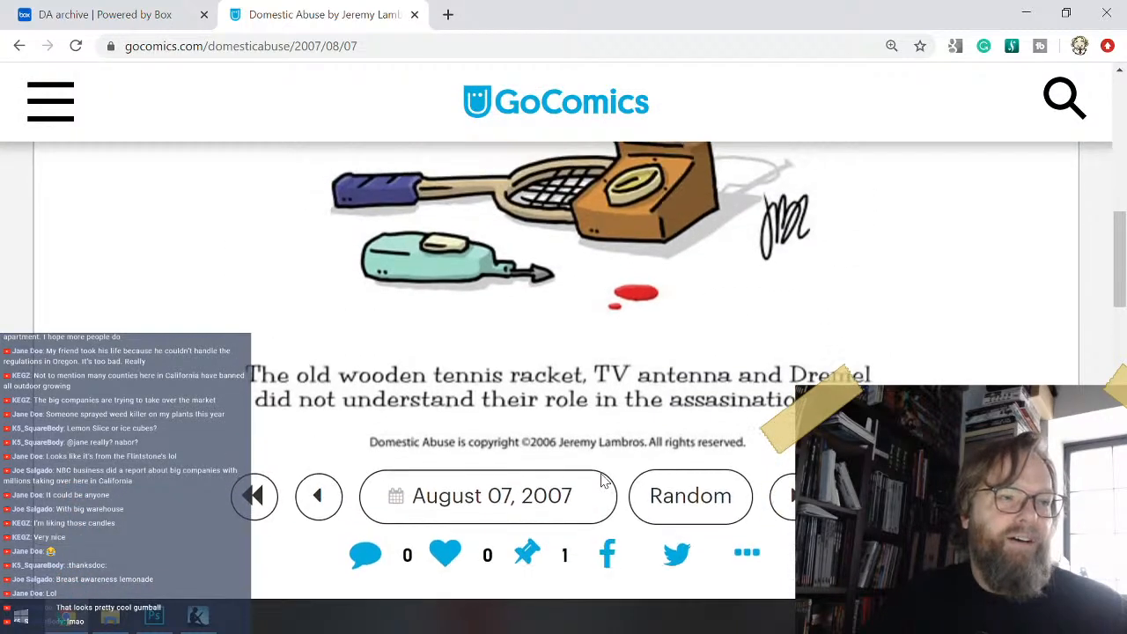
{"action": "scroll", "coordinate": [601, 480], "scroll_direction": "up", "scroll_amount": 1}
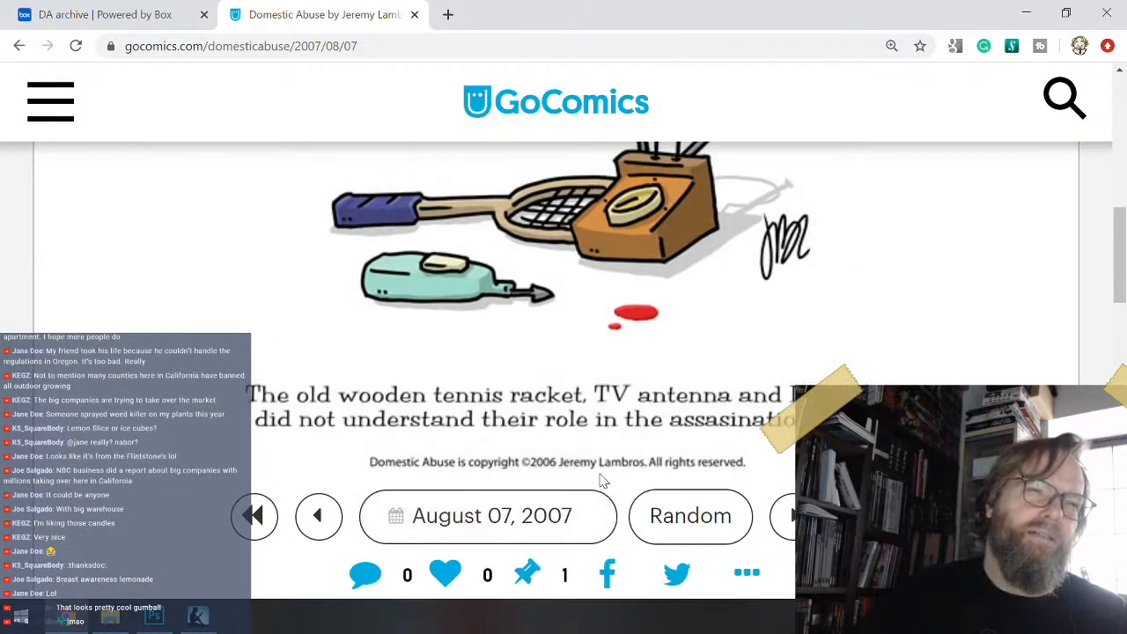
{"action": "scroll", "coordinate": [602, 480], "scroll_direction": "down", "scroll_amount": 1}
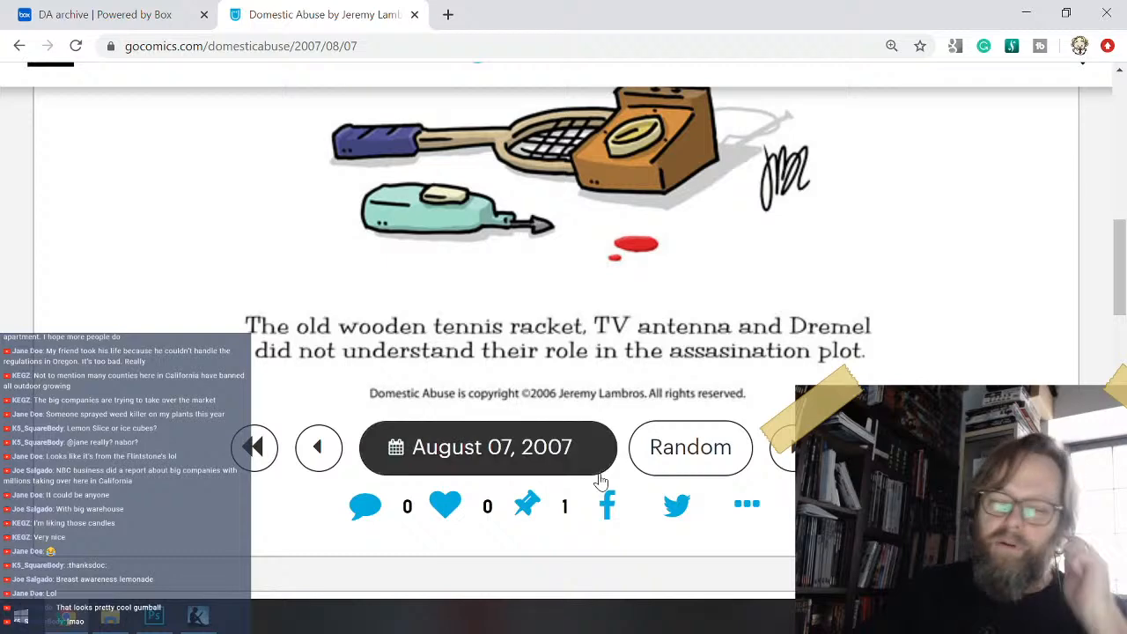
{"action": "scroll", "coordinate": [601, 479], "scroll_direction": "down", "scroll_amount": 1}
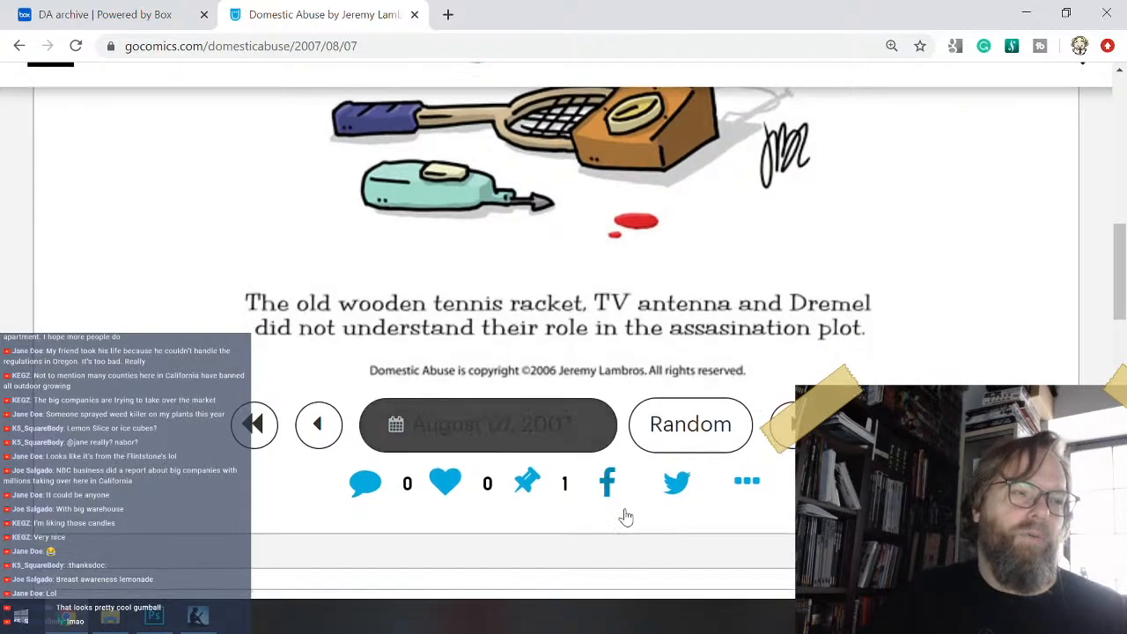
{"action": "scroll", "coordinate": [667, 551], "scroll_direction": "up", "scroll_amount": 1}
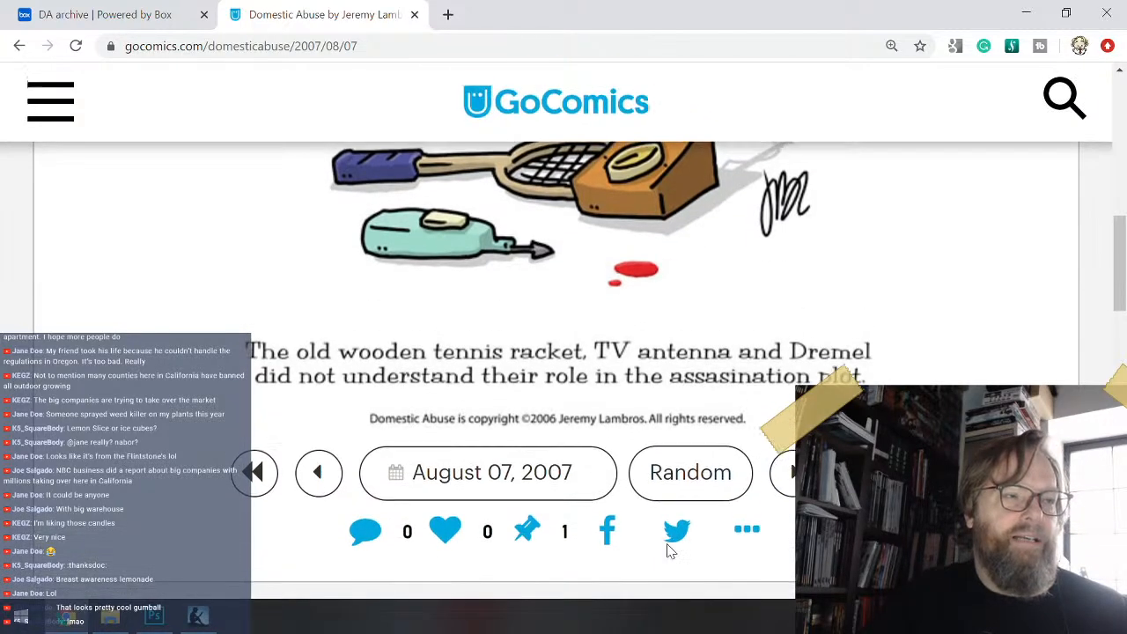
{"action": "scroll", "coordinate": [669, 548], "scroll_direction": "down", "scroll_amount": 2}
{"action": "scroll", "coordinate": [671, 550], "scroll_direction": "up", "scroll_amount": 3}
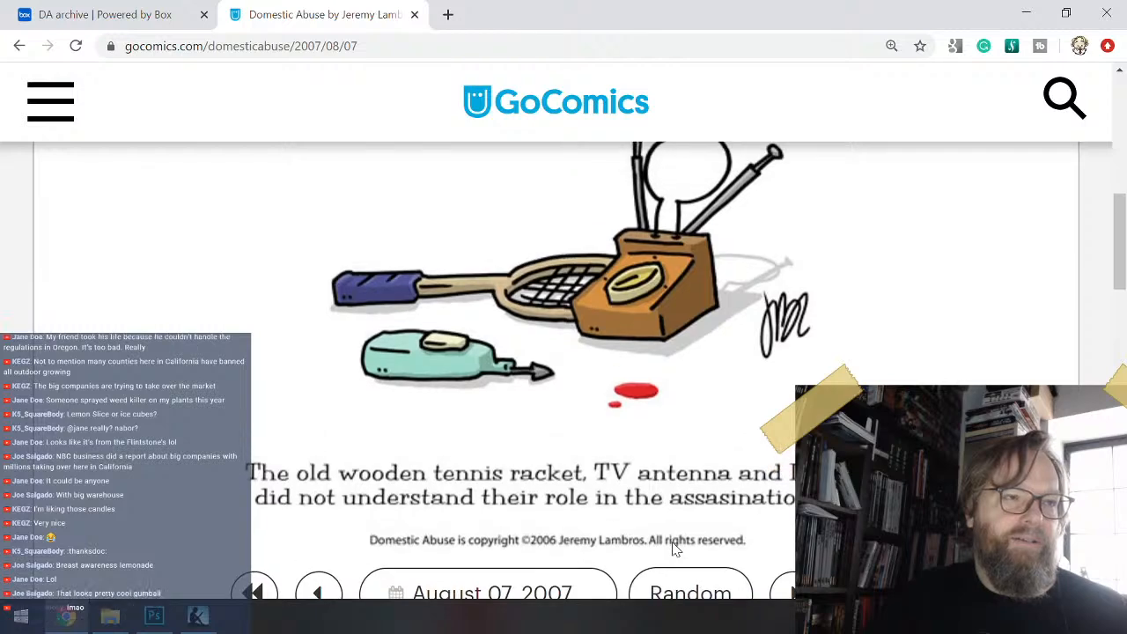
{"action": "scroll", "coordinate": [672, 551], "scroll_direction": "down", "scroll_amount": 2}
{"action": "scroll", "coordinate": [673, 550], "scroll_direction": "down", "scroll_amount": 2}
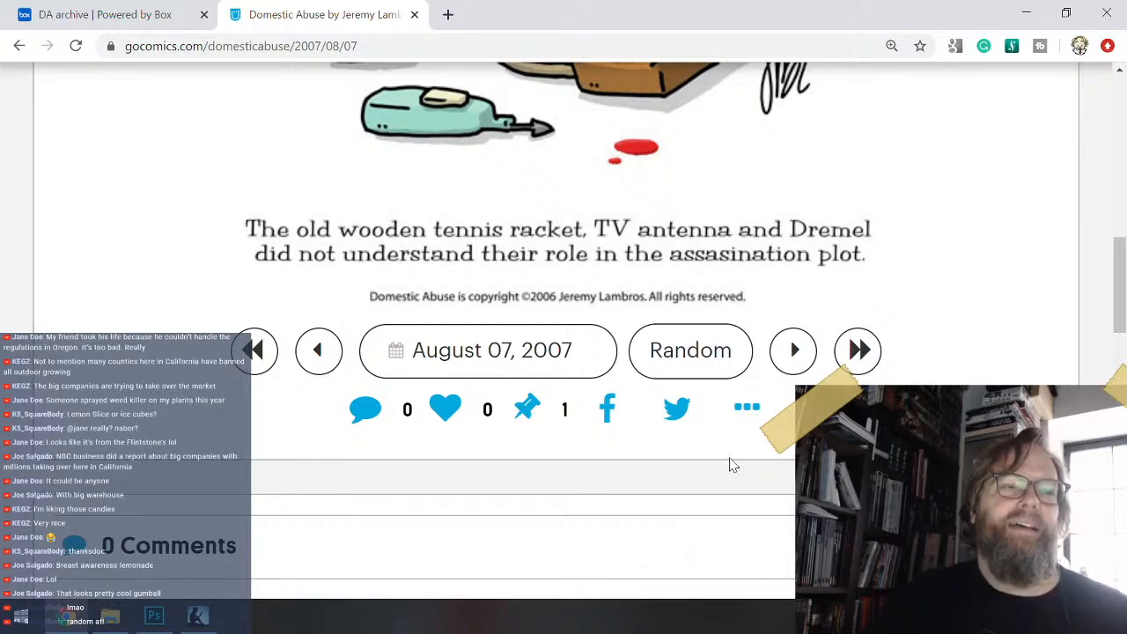
- Compare the August 07, 2007 caption about the assassination plot with the objects and red drops in the drawing
{"action": "scroll", "coordinate": [817, 315], "scroll_direction": "up", "scroll_amount": 2}
{"action": "scroll", "coordinate": [817, 316], "scroll_direction": "up", "scroll_amount": 2}
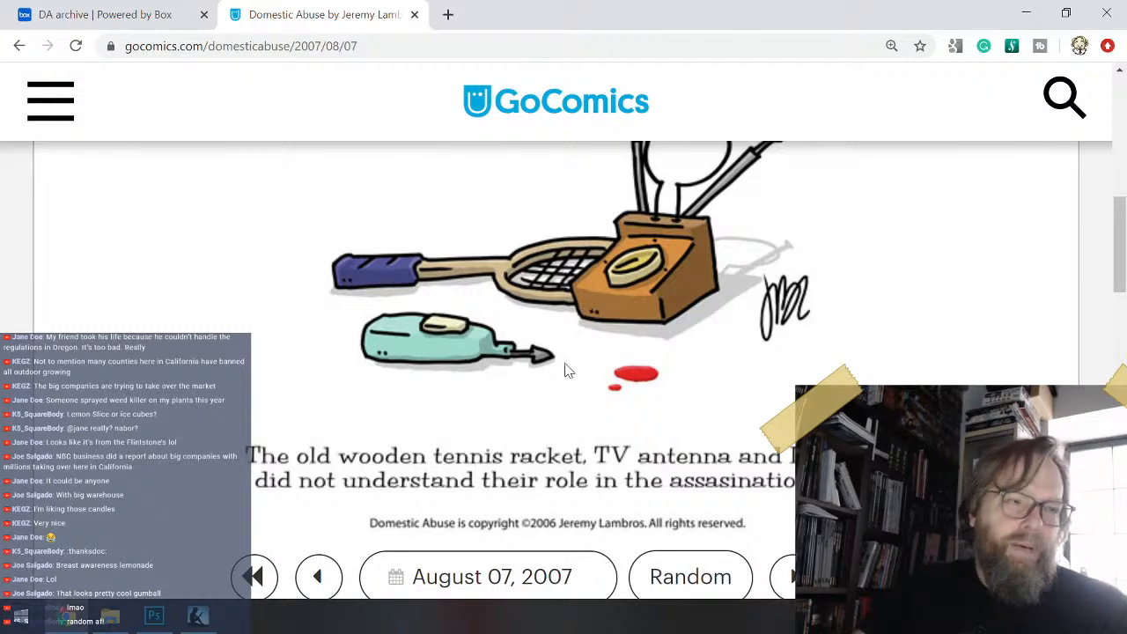
{"action": "scroll", "coordinate": [566, 370], "scroll_direction": "down", "scroll_amount": 3}
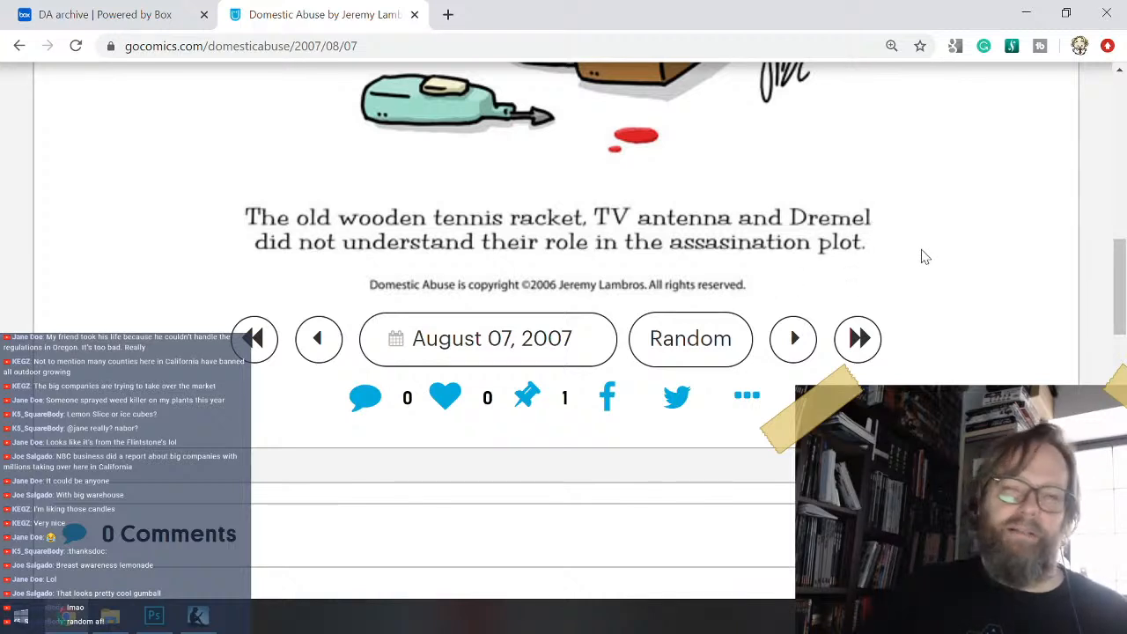
{"action": "scroll", "coordinate": [925, 256], "scroll_direction": "down", "scroll_amount": 1}
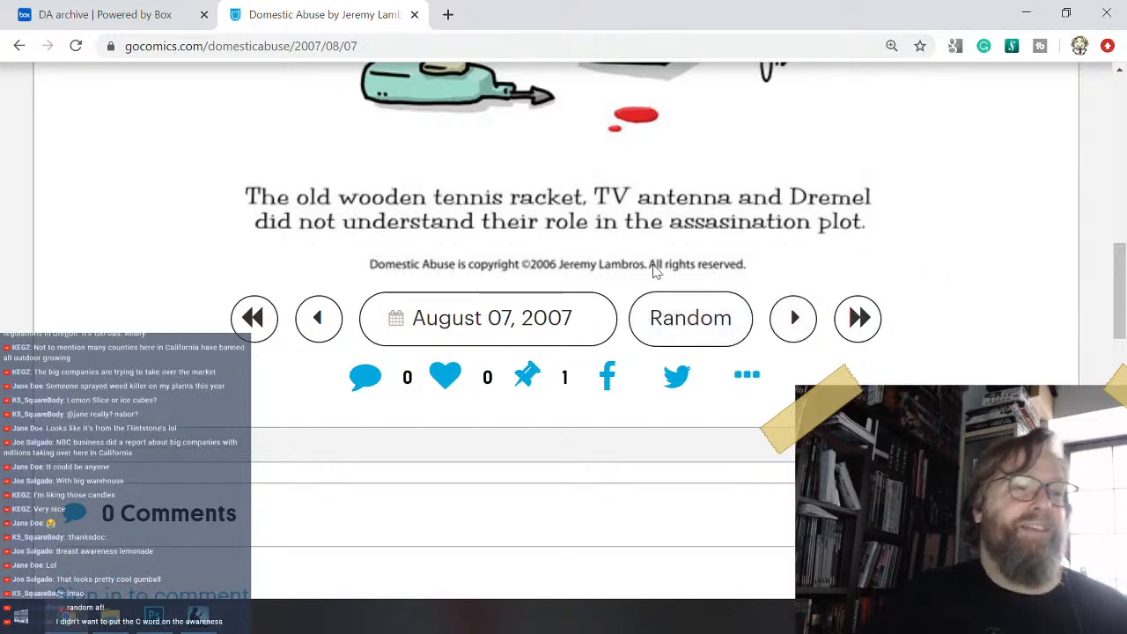
{"action": "scroll", "coordinate": [956, 252], "scroll_direction": "down", "scroll_amount": 3}
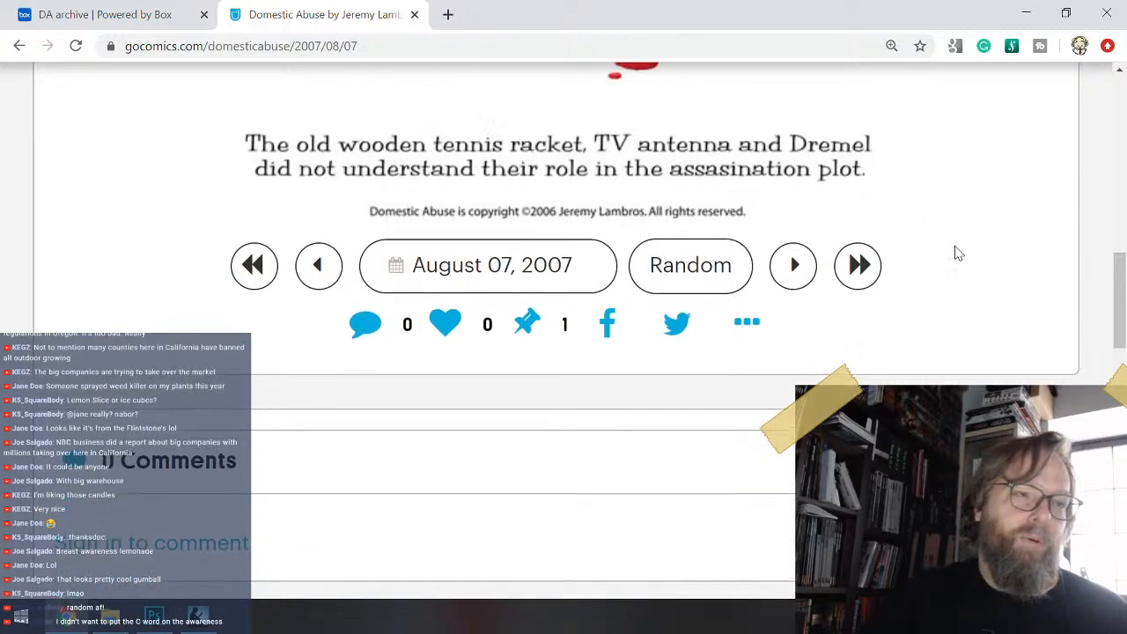
{"action": "scroll", "coordinate": [958, 254], "scroll_direction": "up", "scroll_amount": 8}
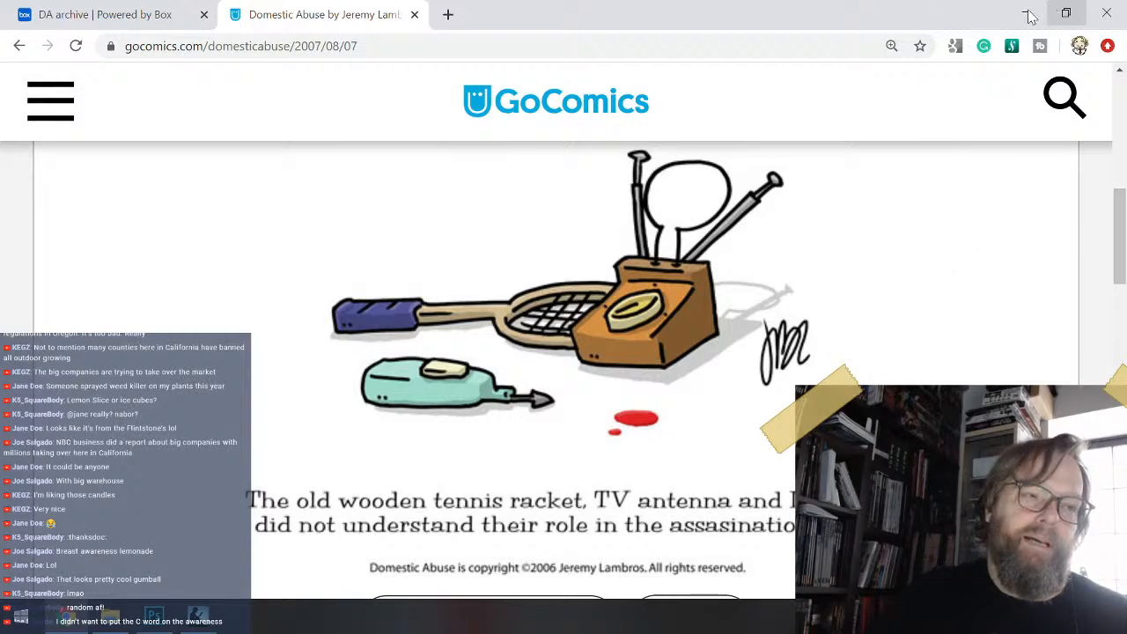
{"action": "scroll", "coordinate": [797, 339], "scroll_direction": "down", "scroll_amount": 3}
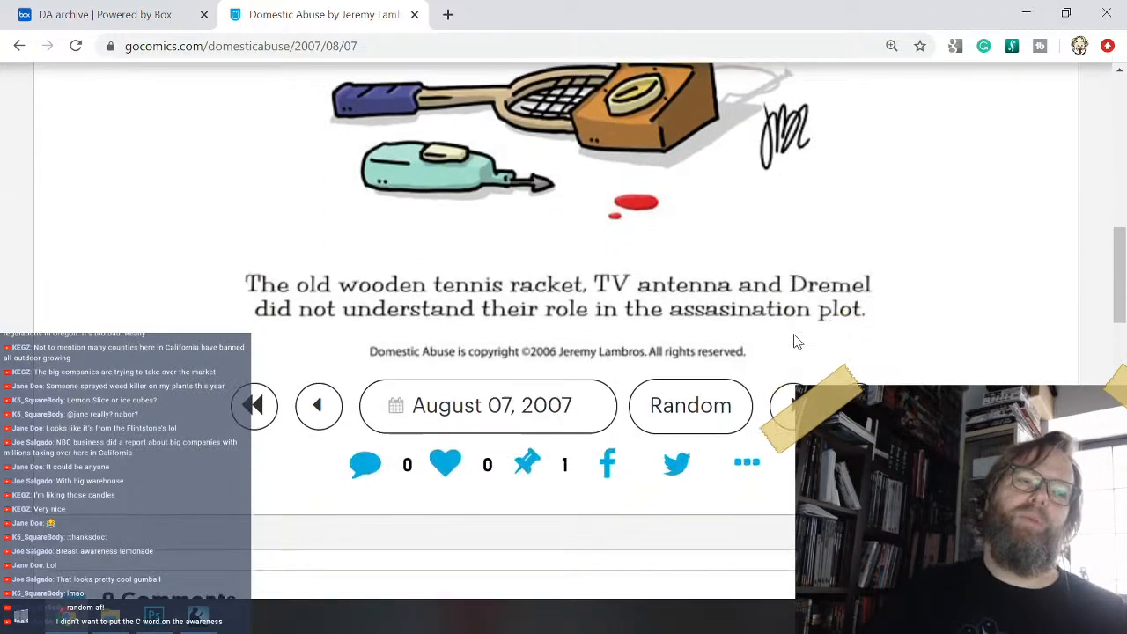
{"action": "scroll", "coordinate": [795, 338], "scroll_direction": "up", "scroll_amount": 3}
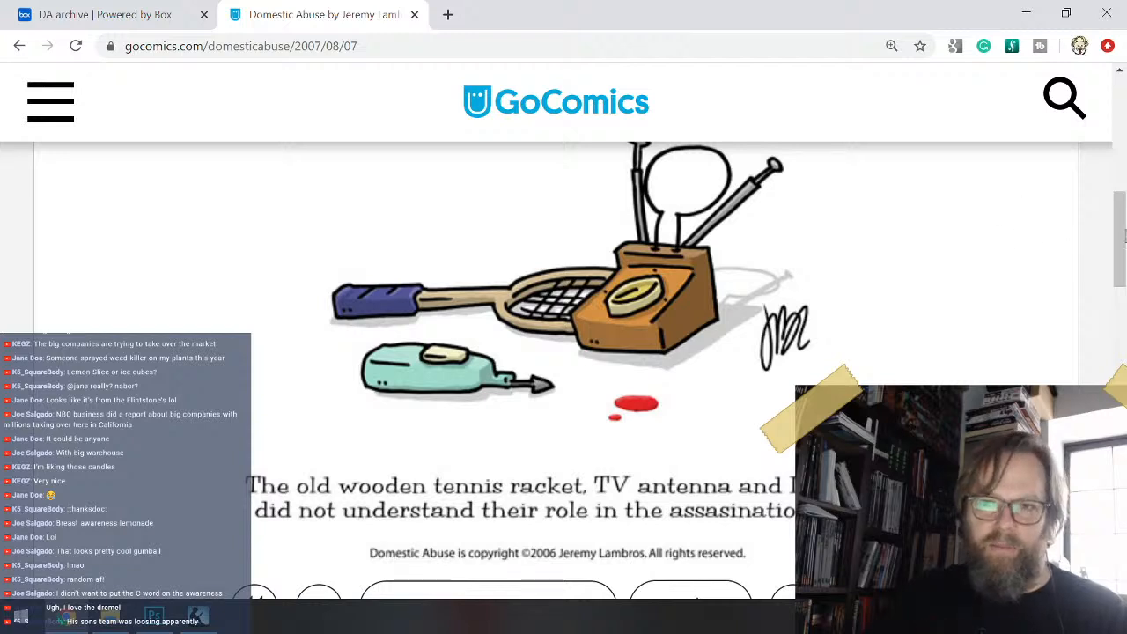
{"action": "scroll", "coordinate": [690, 290], "scroll_direction": "down", "scroll_amount": 2}
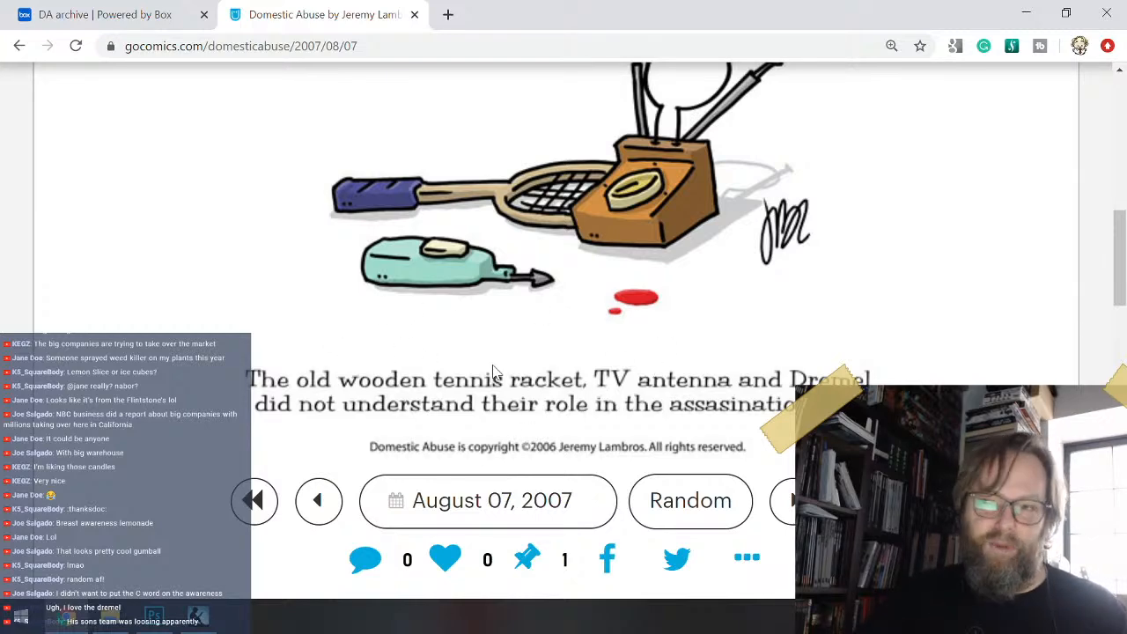
{"action": "scroll", "coordinate": [423, 337], "scroll_direction": "down", "scroll_amount": 1}
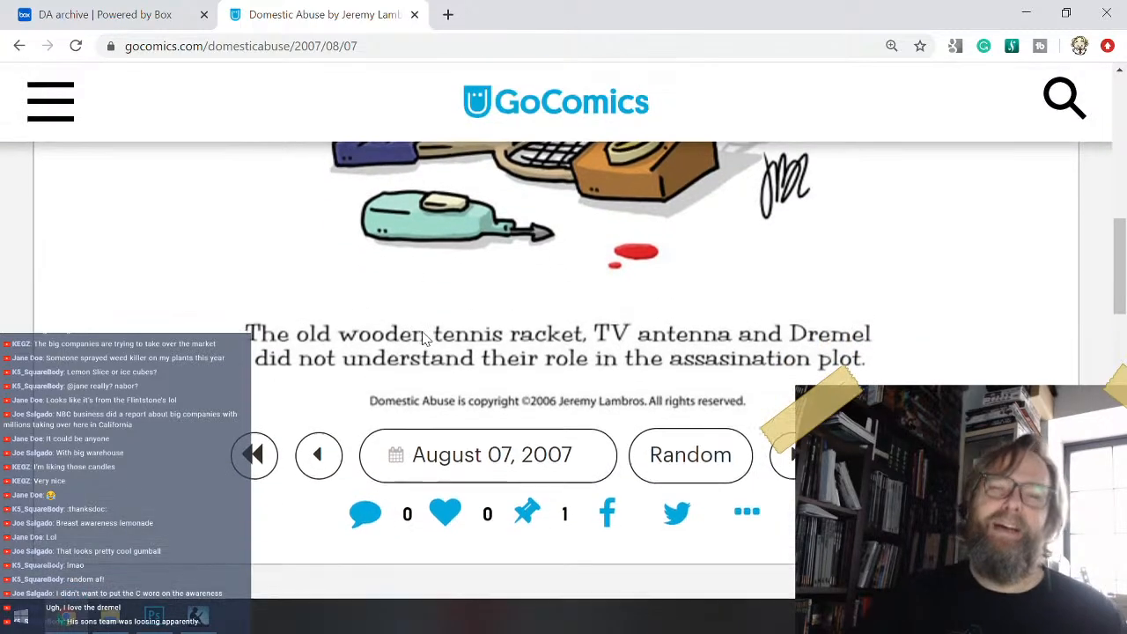
{"action": "scroll", "coordinate": [423, 337], "scroll_direction": "up", "scroll_amount": 2}
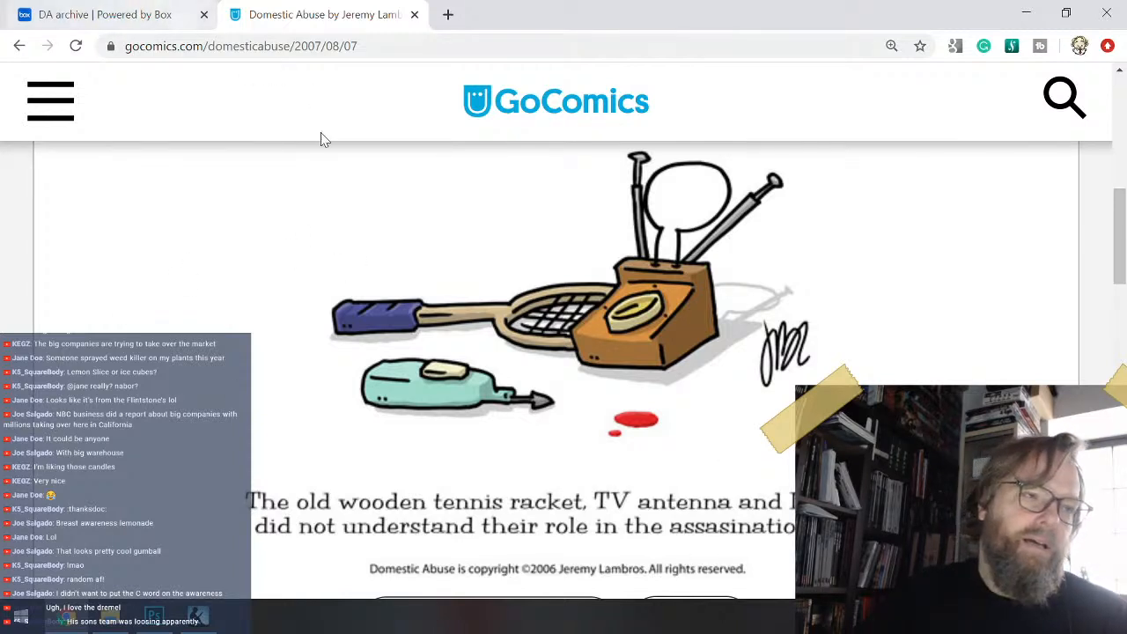
{"action": "scroll", "coordinate": [619, 282], "scroll_direction": "down", "scroll_amount": 2}
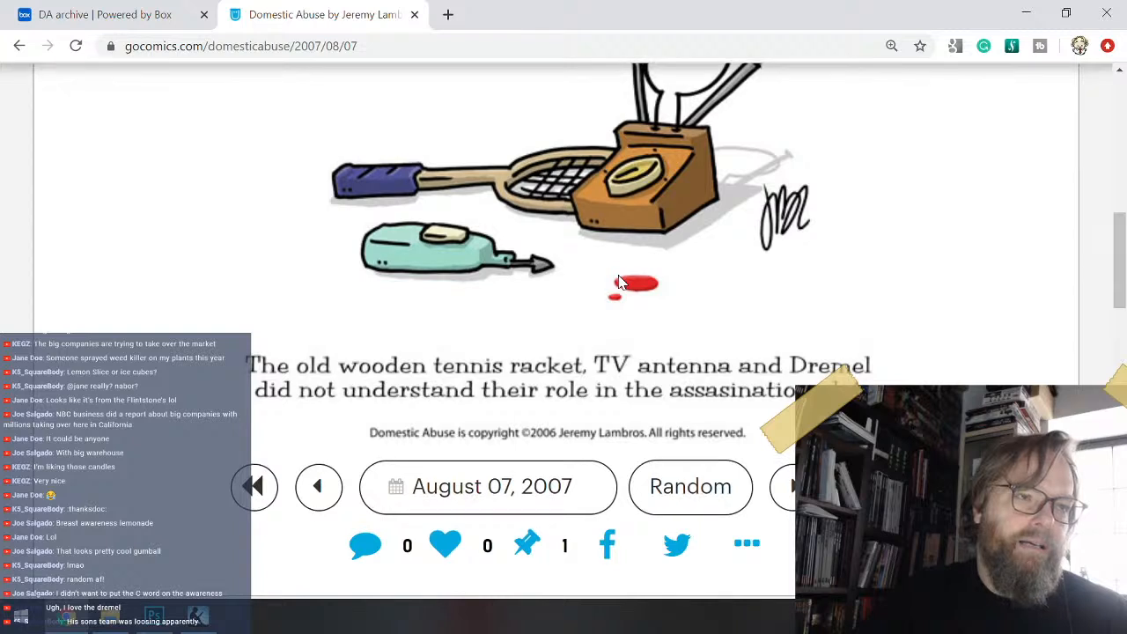
{"action": "scroll", "coordinate": [619, 282], "scroll_direction": "down", "scroll_amount": 2}
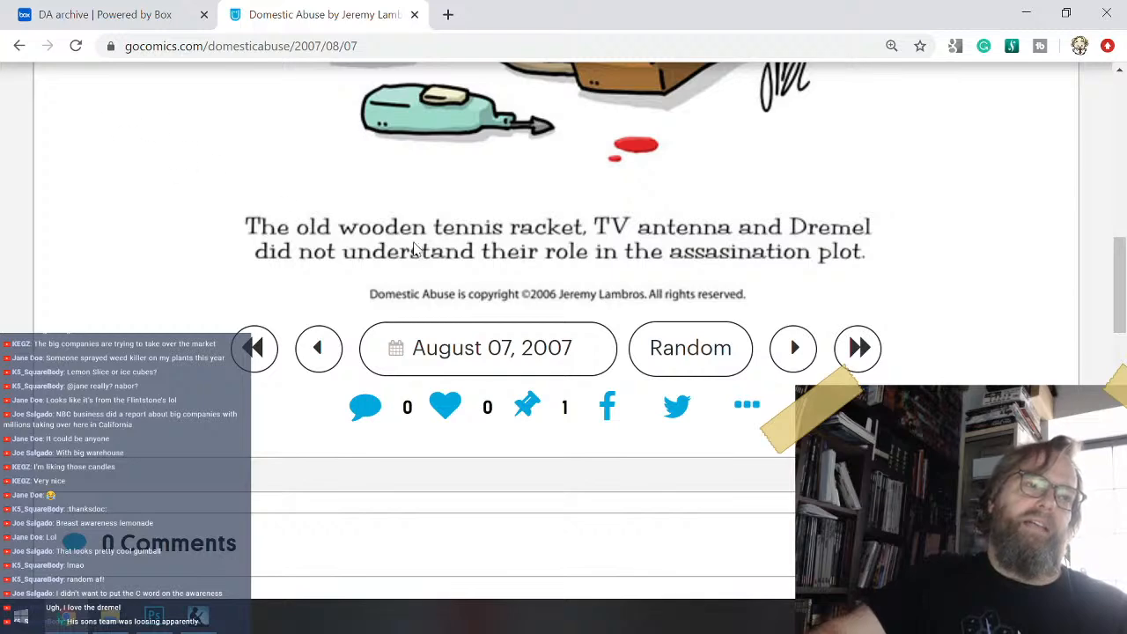
{"action": "scroll", "coordinate": [445, 288], "scroll_direction": "up", "scroll_amount": 1}
{"action": "scroll", "coordinate": [444, 353], "scroll_direction": "up", "scroll_amount": 2}
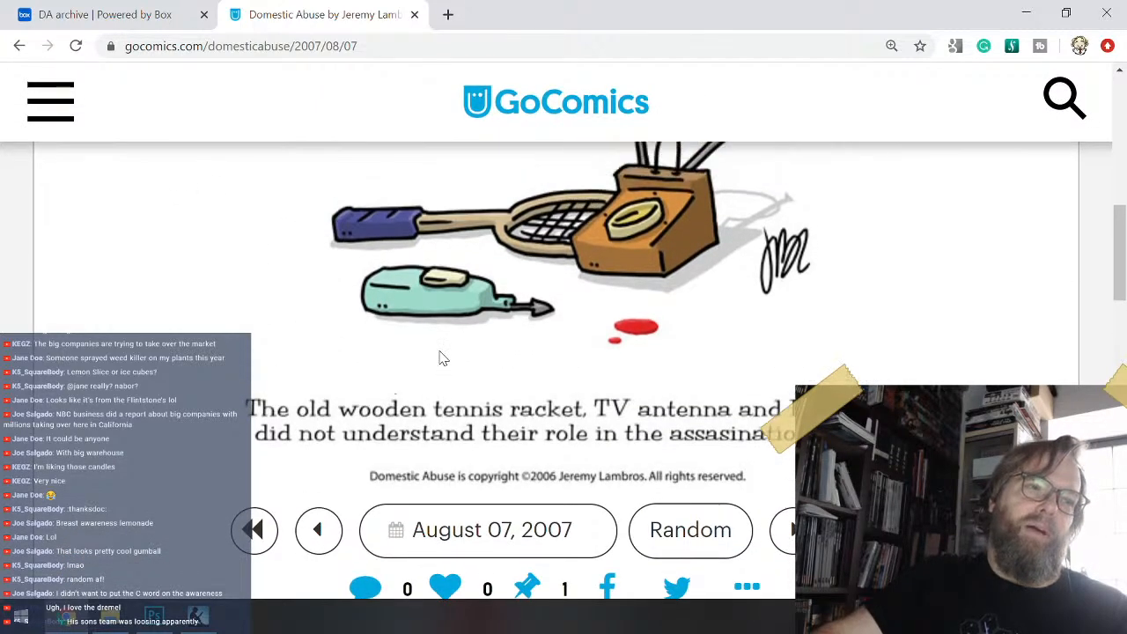
{"action": "scroll", "coordinate": [443, 358], "scroll_direction": "down", "scroll_amount": 2}
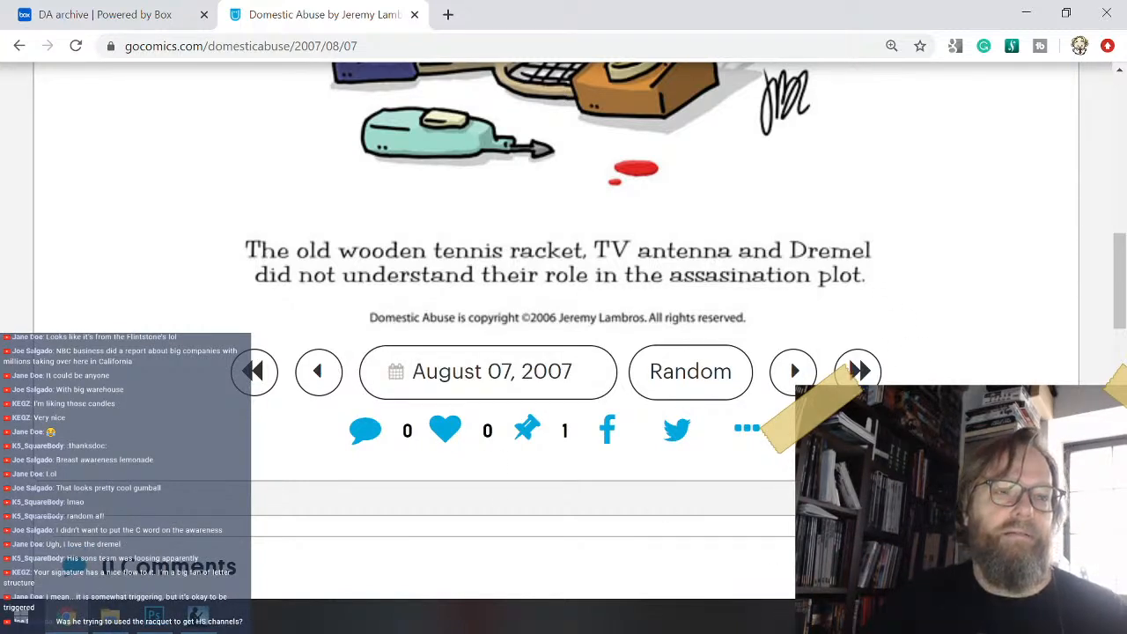
- Look over the August 07, 2007 comic once more, from its caption up to the title and back to the full drawing
{"action": "scroll", "coordinate": [563, 352], "scroll_direction": "up", "scroll_amount": 1}
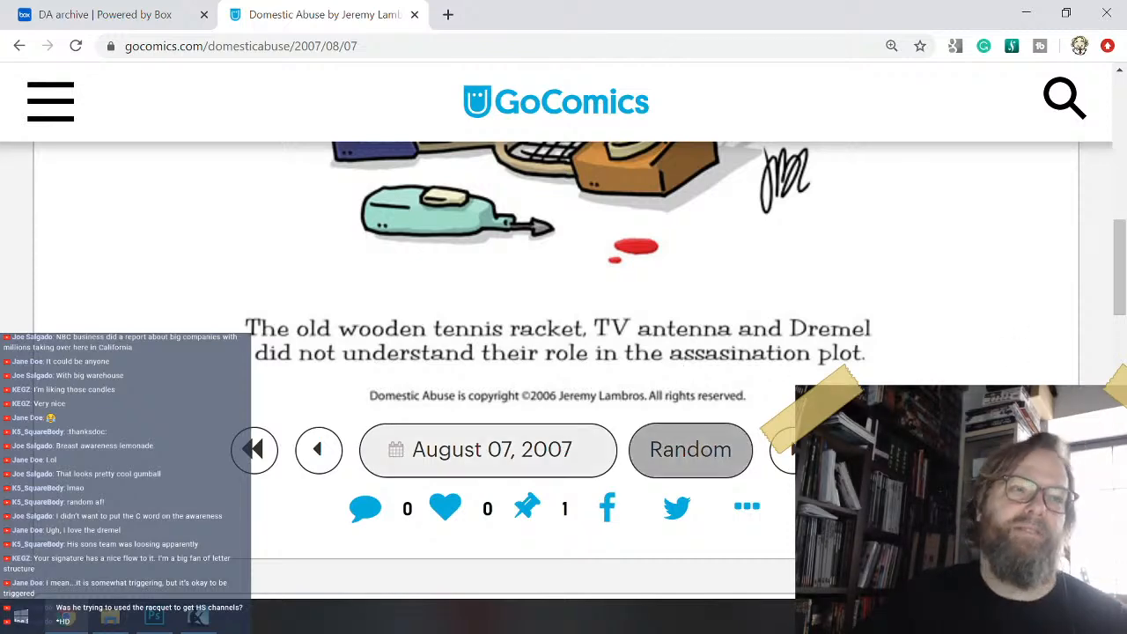
{"action": "scroll", "coordinate": [788, 445], "scroll_direction": "down", "scroll_amount": 2}
{"action": "scroll", "coordinate": [788, 445], "scroll_direction": "up", "scroll_amount": 2}
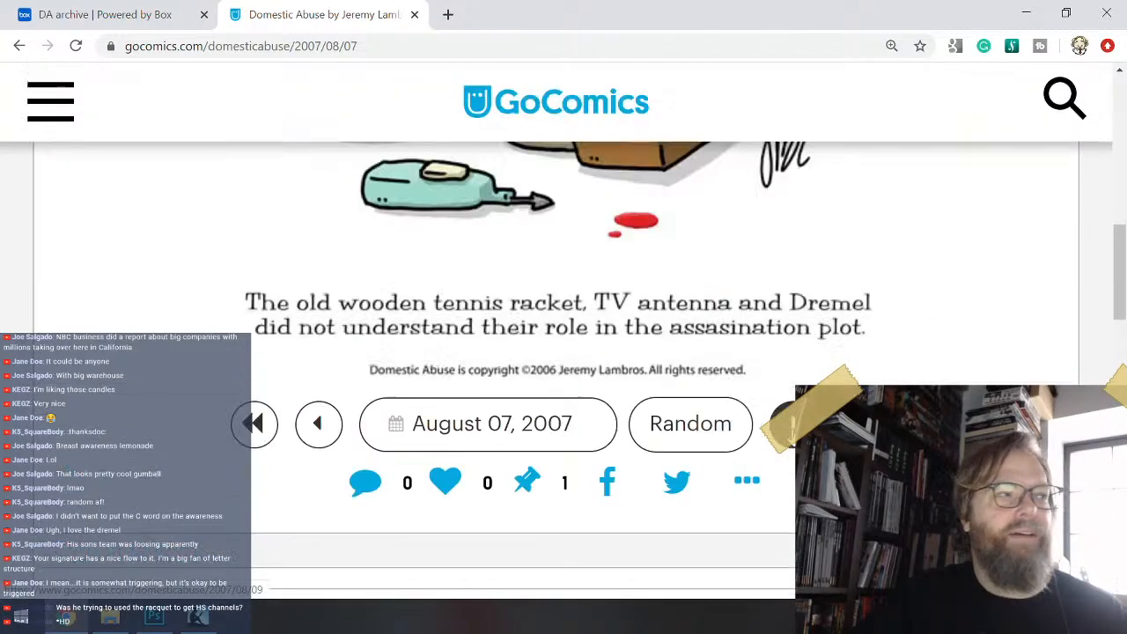
{"action": "scroll", "coordinate": [788, 445], "scroll_direction": "up", "scroll_amount": 10}
{"action": "scroll", "coordinate": [788, 444], "scroll_direction": "down", "scroll_amount": 4}
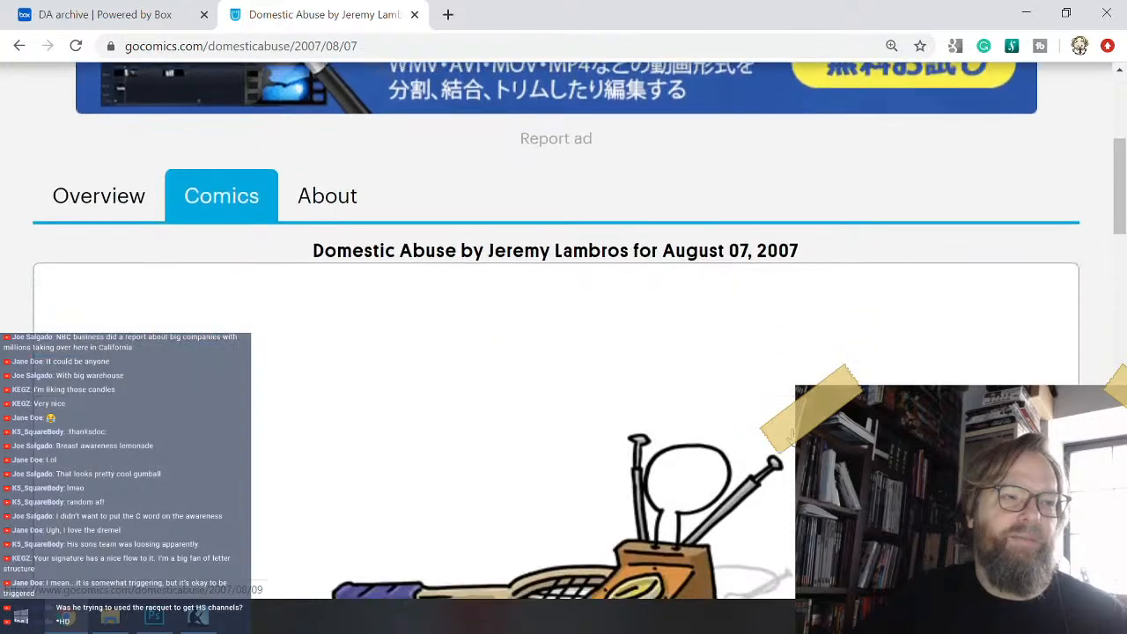
{"action": "scroll", "coordinate": [789, 441], "scroll_direction": "down", "scroll_amount": 3}
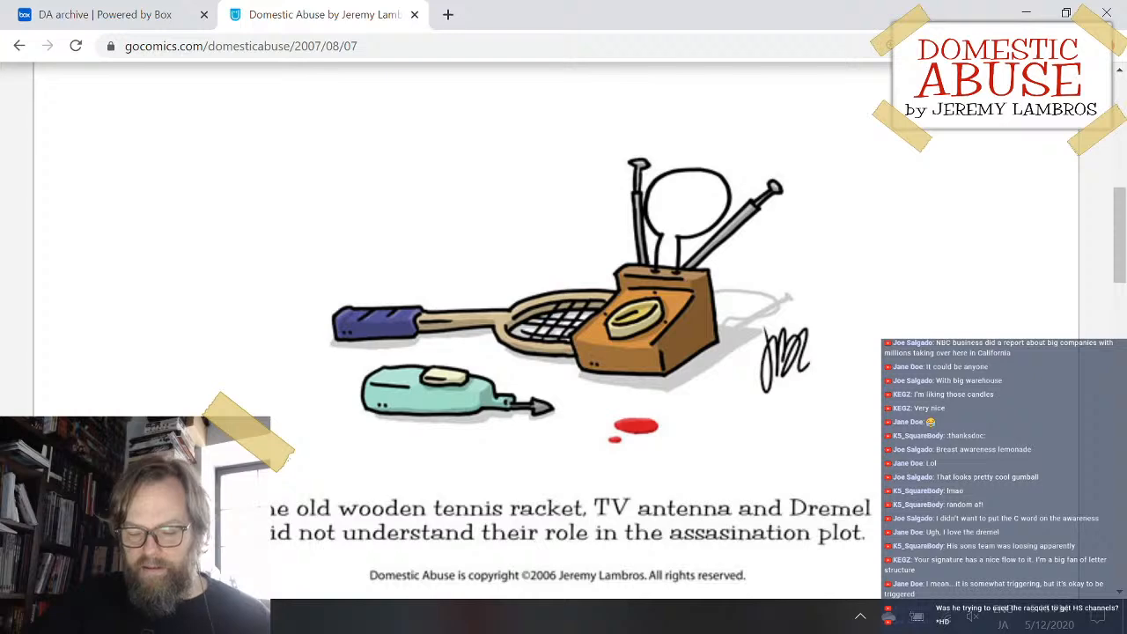
- Switch to Photoshop and clear the whole old caption below the pitcher and glasses in 20200514.psd
{"action": "key", "text": "alt+Tab"}
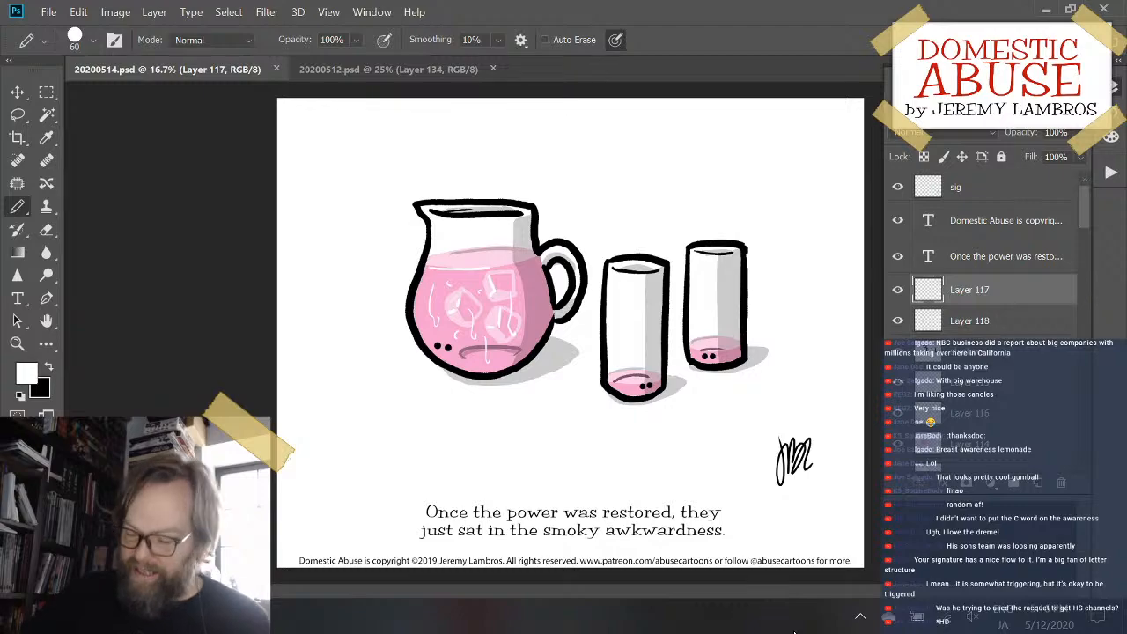
{"action": "key", "text": "ctrl+plus"}
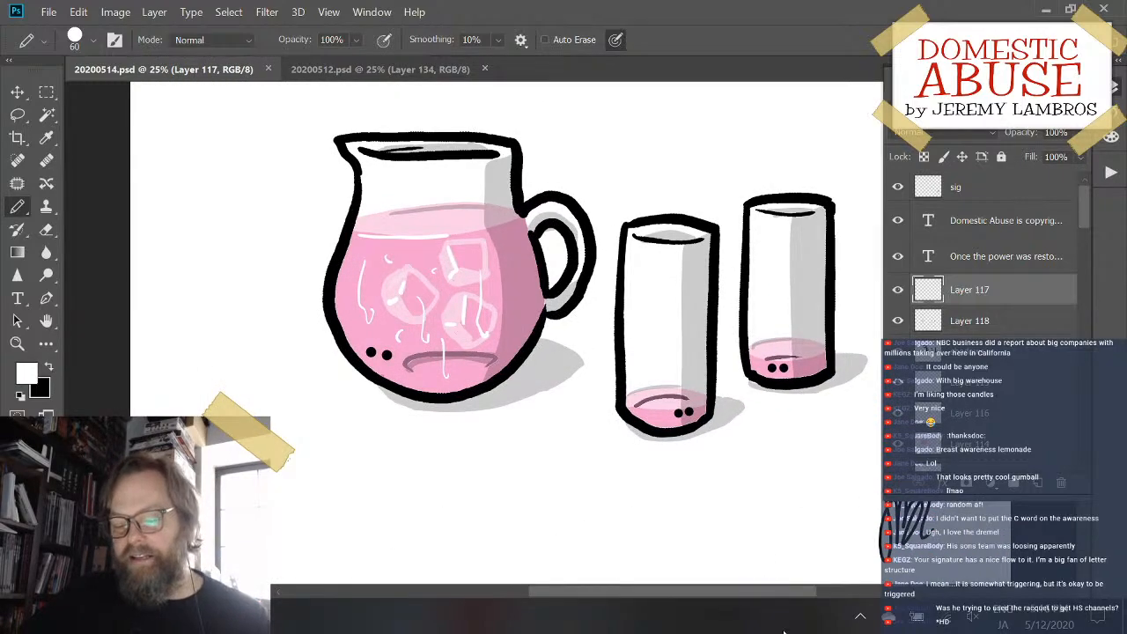
{"action": "mouse_move", "coordinate": [772, 397]}
{"action": "left_mouse_down"}
{"action": "mouse_move", "coordinate": [541, 440]}
{"action": "mouse_move", "coordinate": [649, 238]}
{"action": "mouse_move", "coordinate": [622, 244]}
{"action": "mouse_move", "coordinate": [643, 214]}
{"action": "mouse_move", "coordinate": [728, 202]}
{"action": "left_mouse_up"}
{"action": "key", "text": "e"}
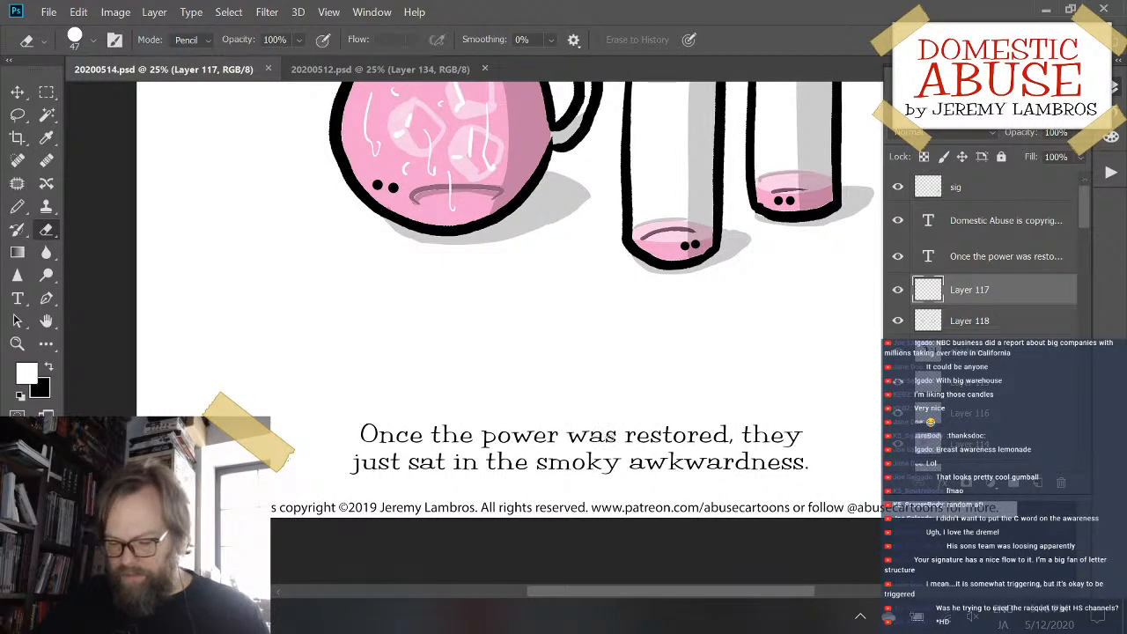
{"action": "key", "text": "t"}
{"action": "left_click", "coordinate": [606, 435]}
{"action": "key", "text": "ctrl+a"}
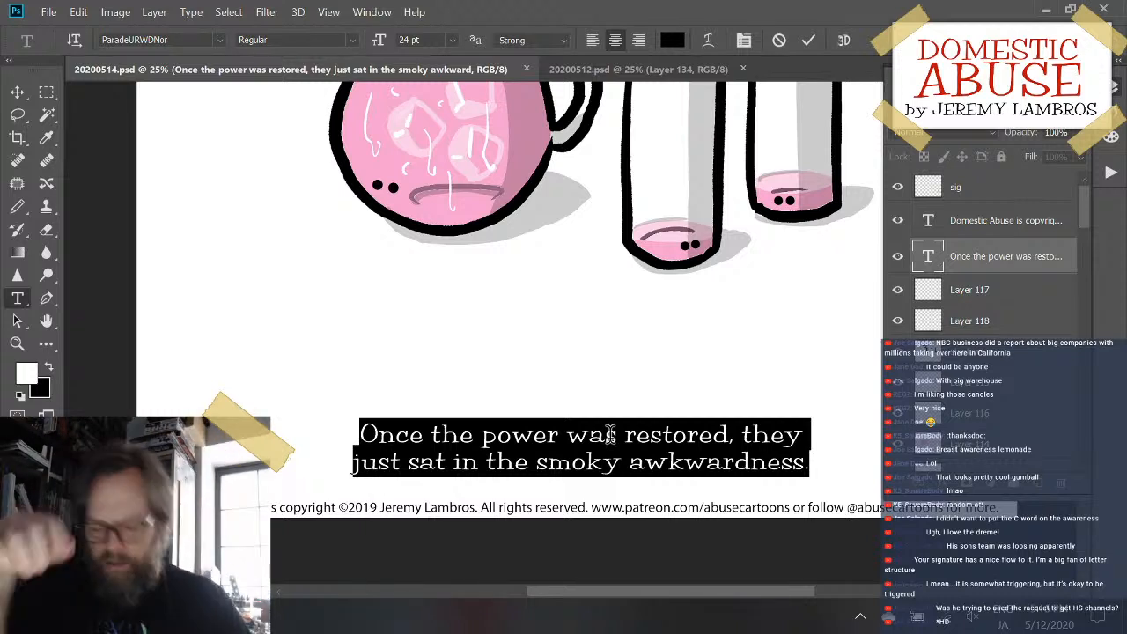
{"action": "key", "text": "BackSpace"}
- Begin the new caption with "It didn't", making sure it has a correct apostrophe
{"action": "type", "text": "It"}
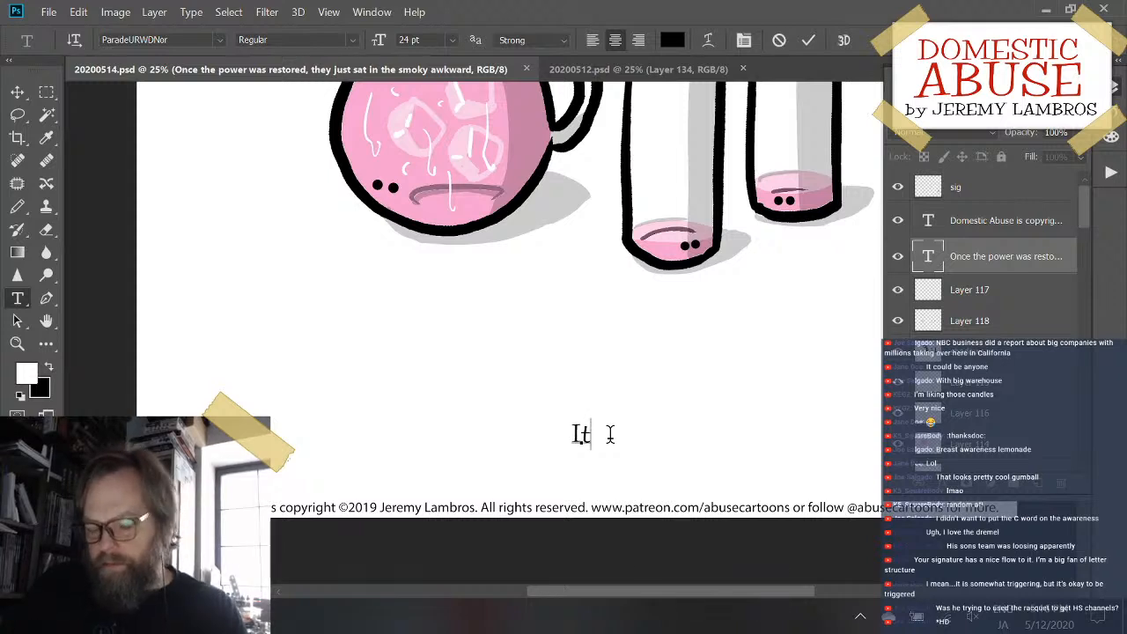
{"action": "type", "text": " didn"}
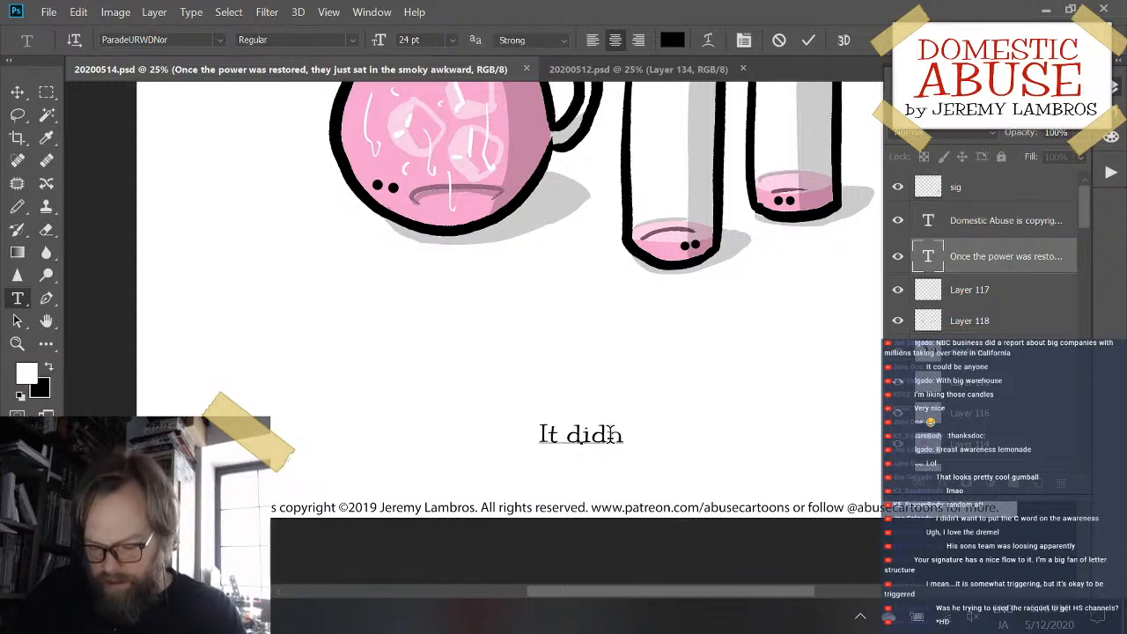
{"action": "type", "text": "'t"}
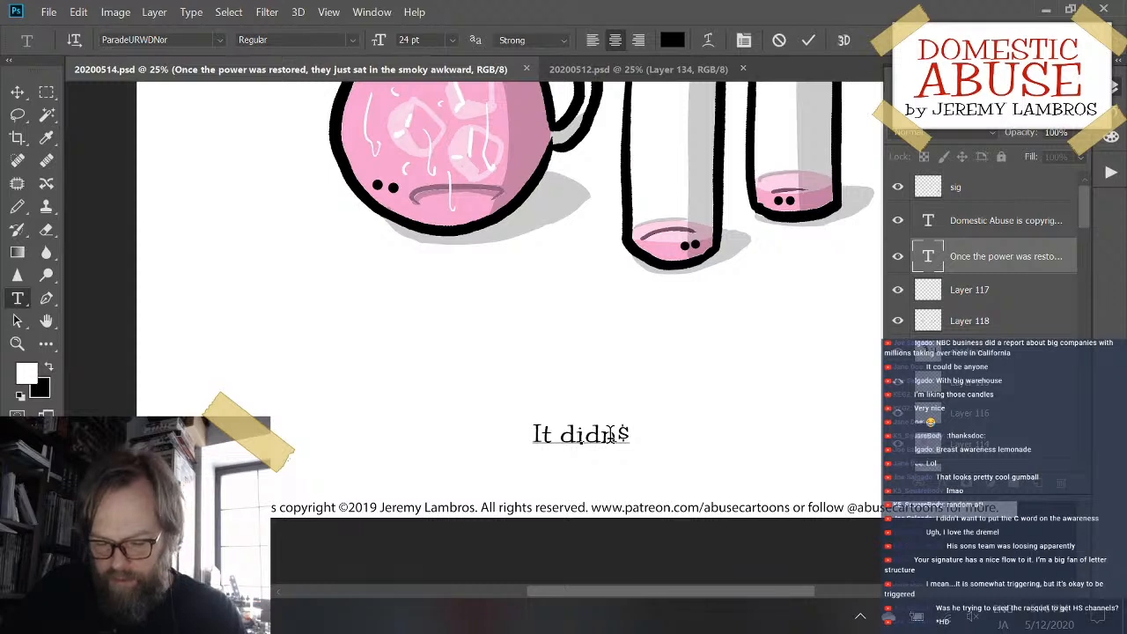
{"action": "key", "text": "BackSpace"}
{"action": "key", "text": "BackSpace"}
{"action": "type", "text": "@t"}
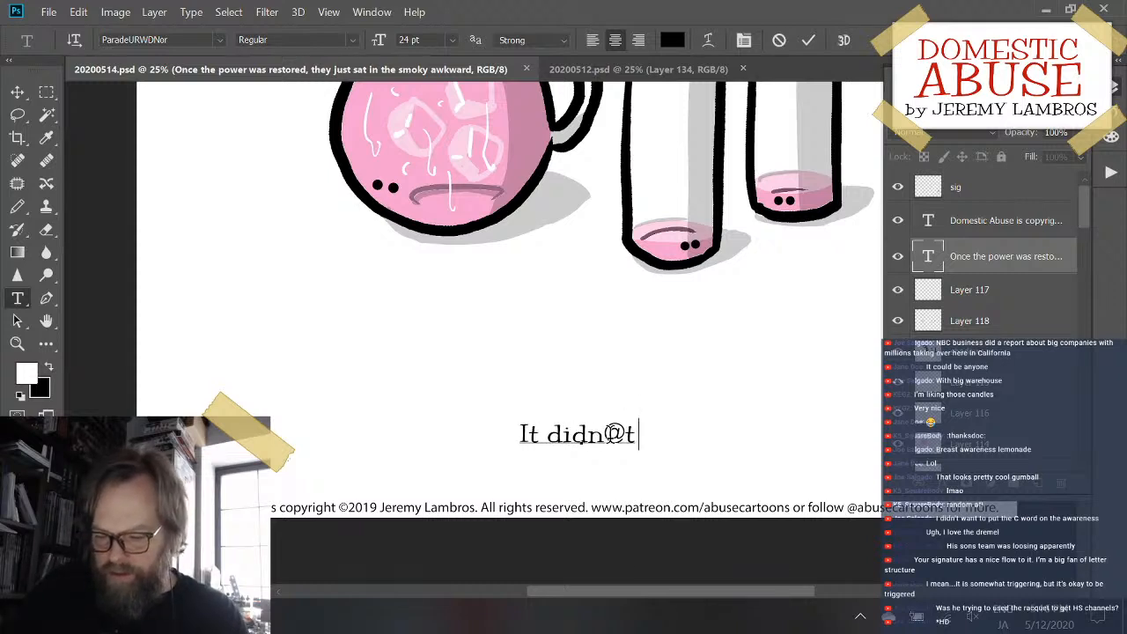
{"action": "key", "text": "BackSpace"}
{"action": "key", "text": "BackSpace"}
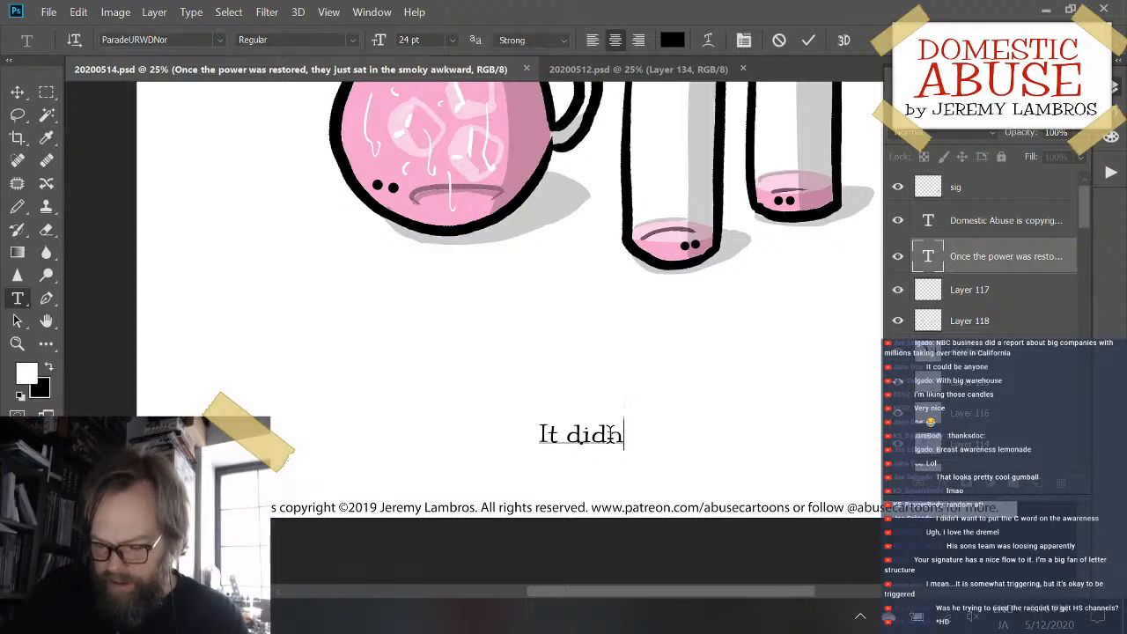
{"action": "type", "text": "&"}
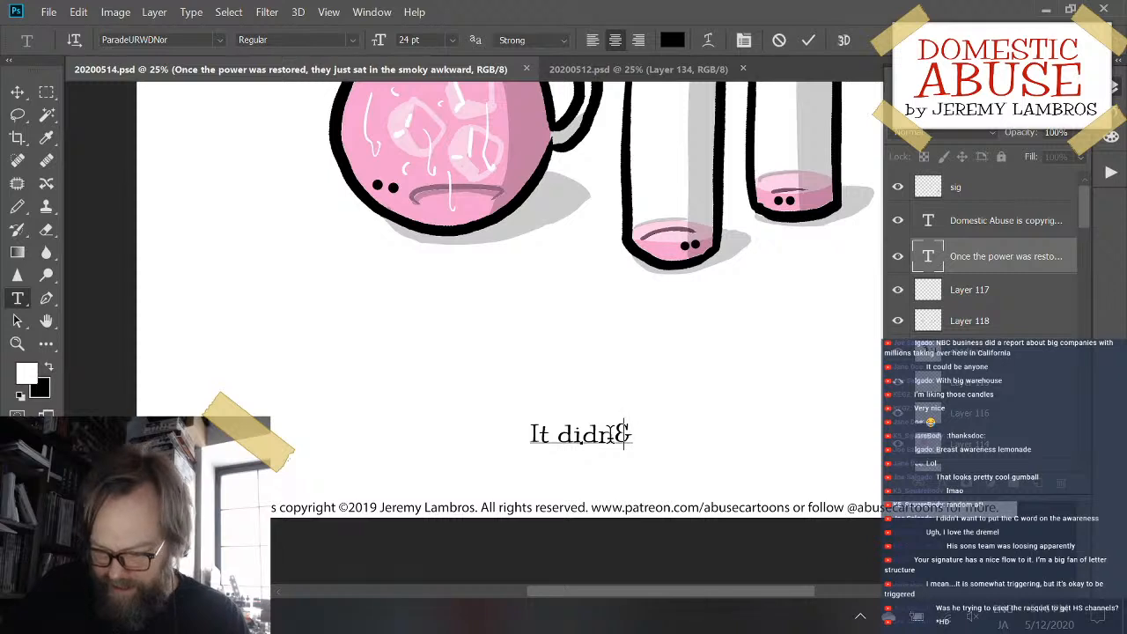
{"action": "key", "text": "BackSpace"}
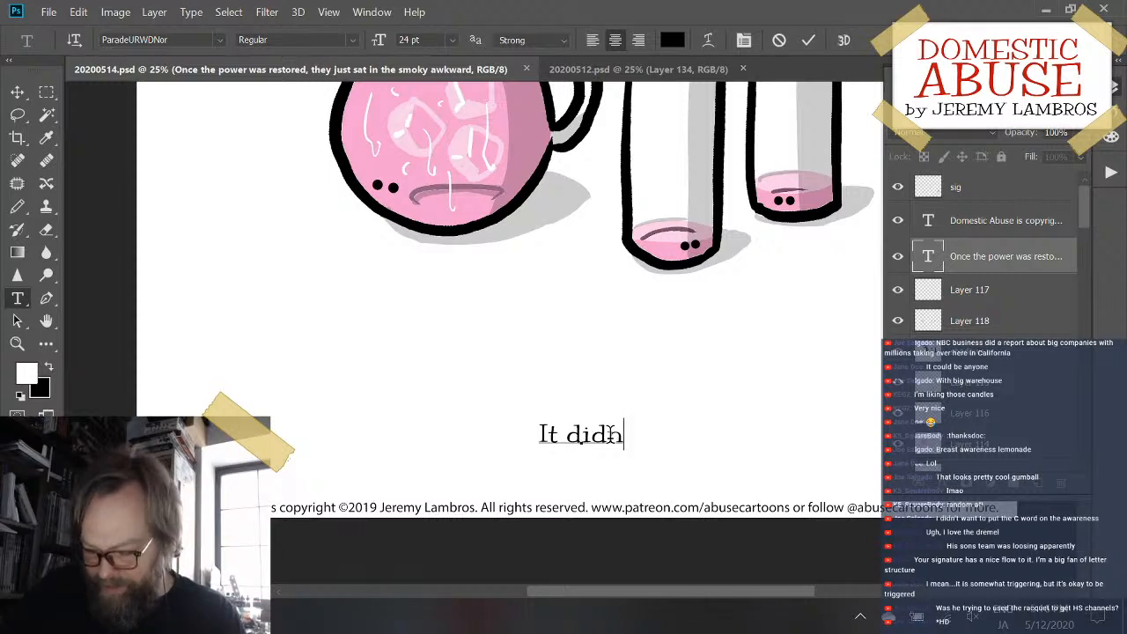
{"action": "type", "text": "L"}
{"action": "key", "text": "BackSpace"}
{"action": "type", "text": "K"}
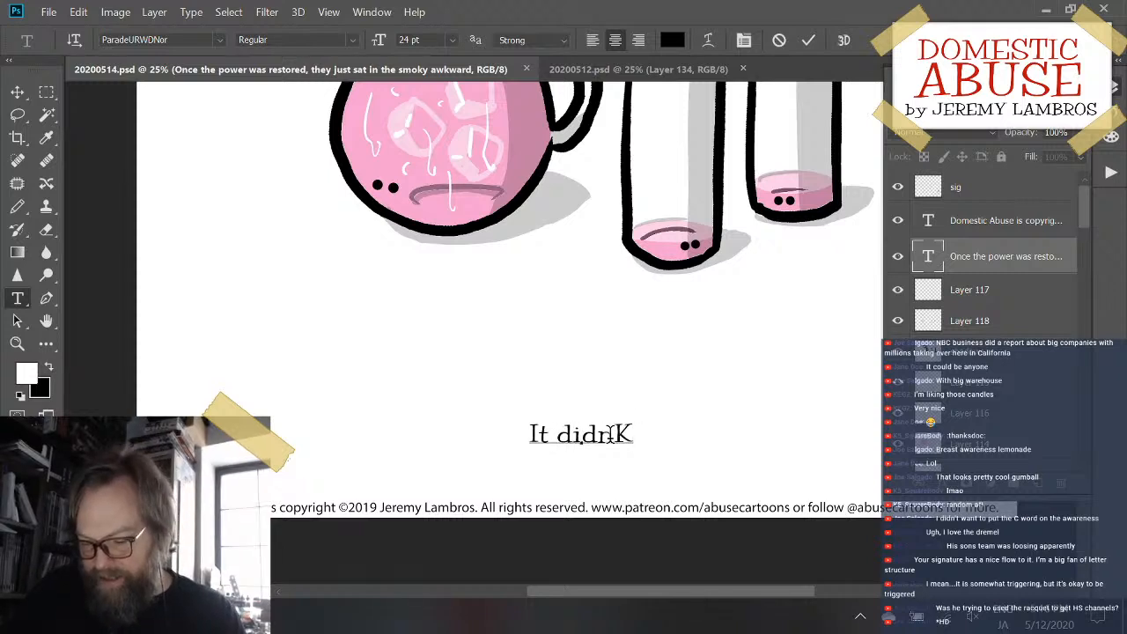
{"action": "key", "text": "BackSpace"}
{"action": "type", "text": ":"}
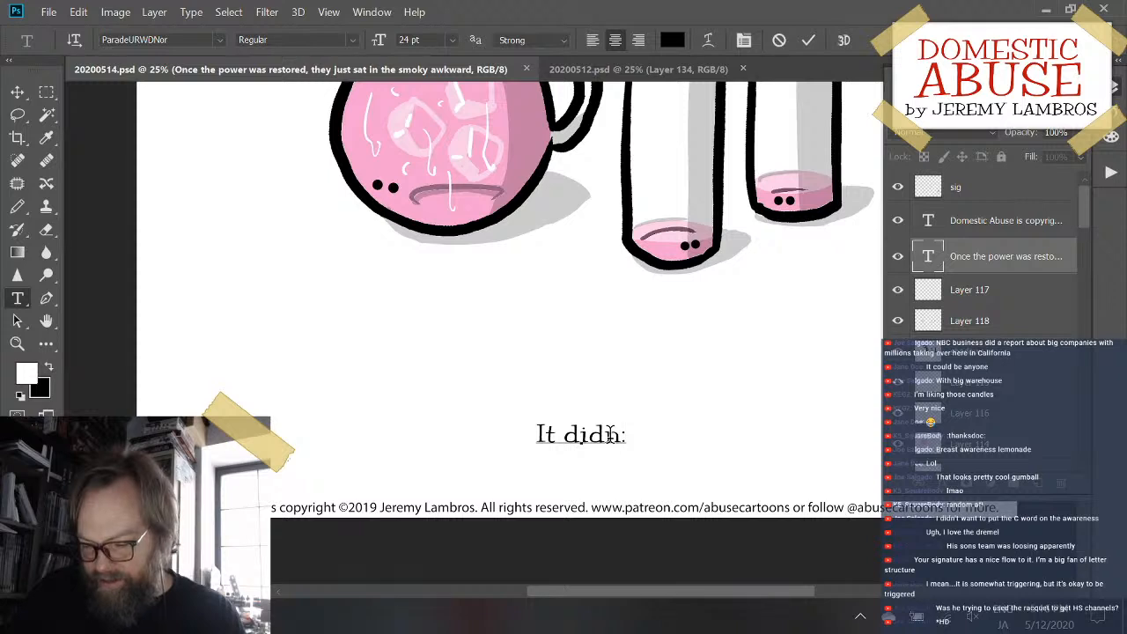
{"action": "key", "text": "BackSpace"}
{"action": "type", "text": "\""}
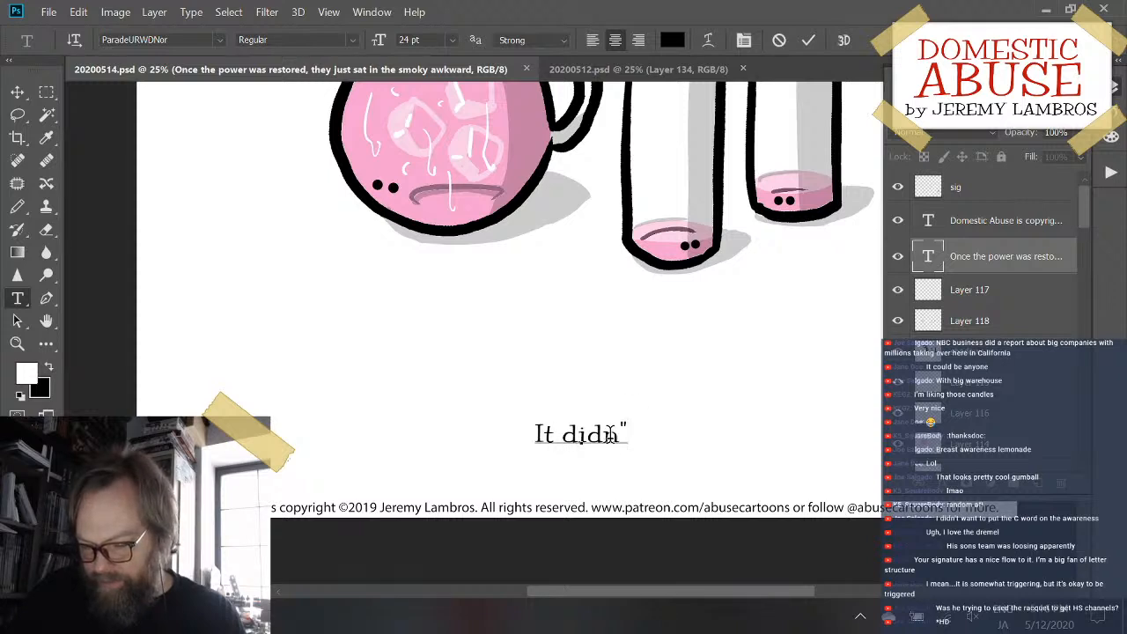
{"action": "key", "text": "BackSpace"}
{"action": "type", "text": "'t"}
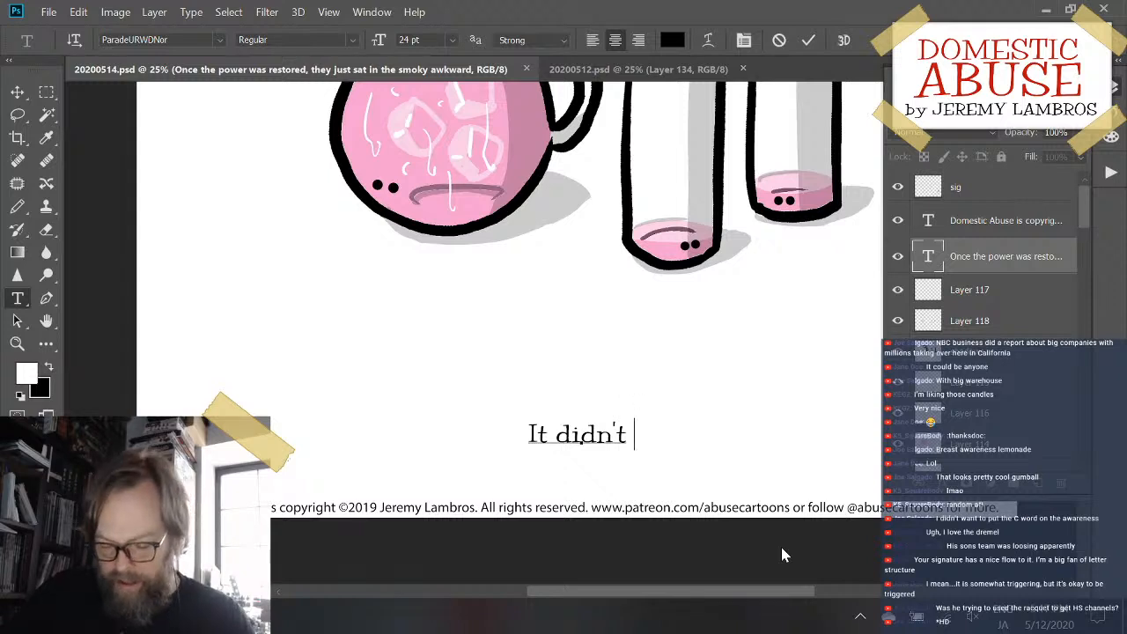
- Complete the caption so it reads "It didn't look like refills were going to happen.", fix its typos and commit the text
{"action": "type", "text": "lo"}
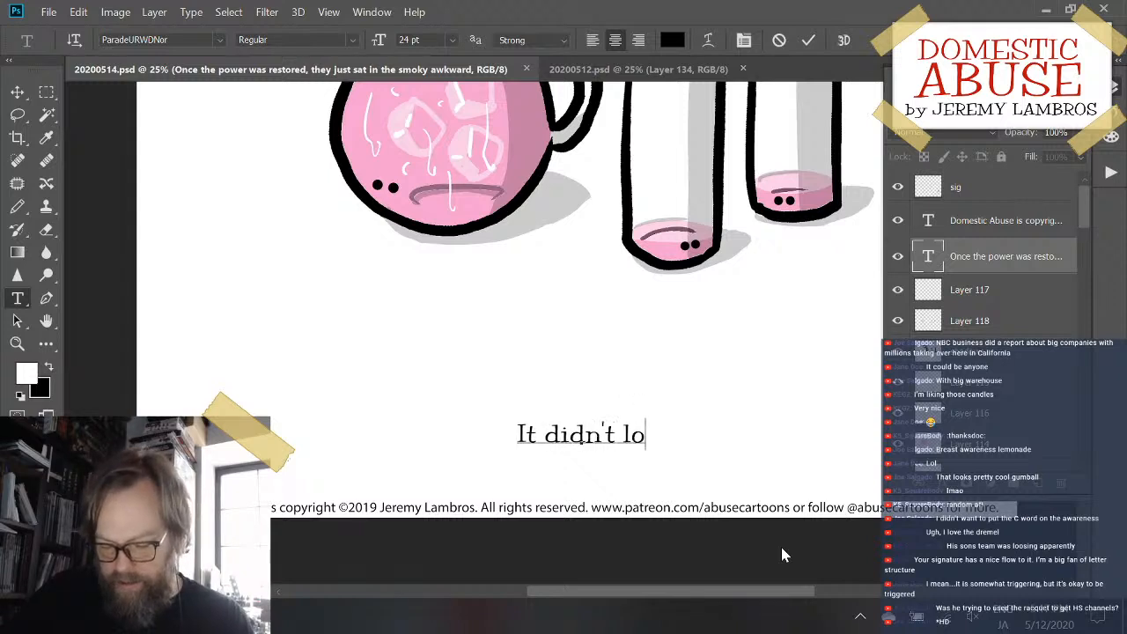
{"action": "type", "text": "k lik e refi"}
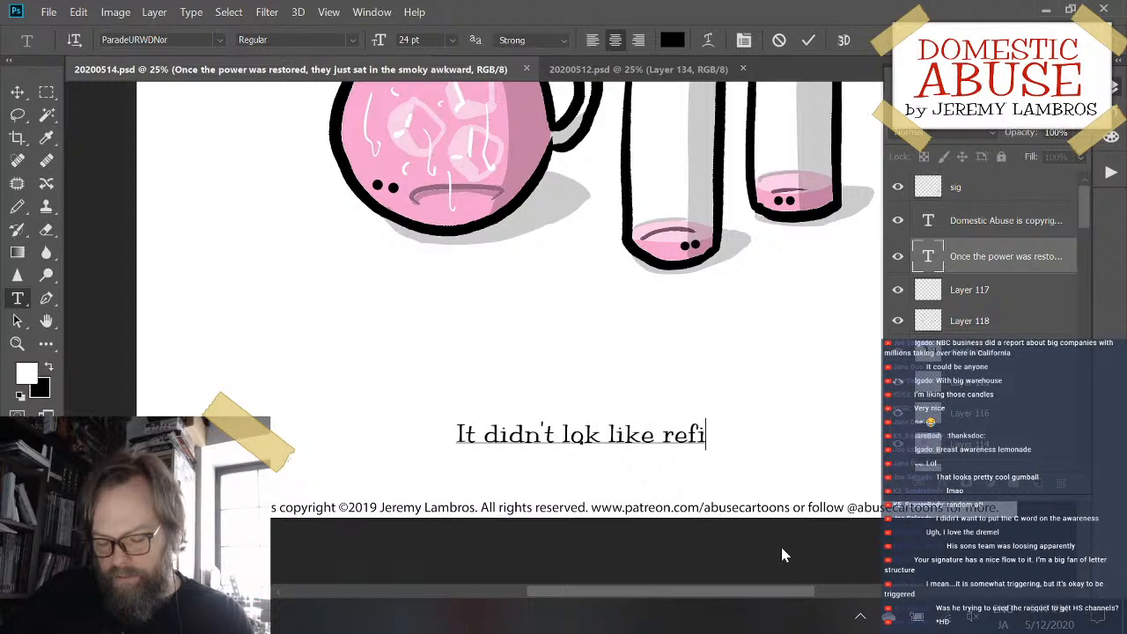
{"action": "type", "text": "lls we"}
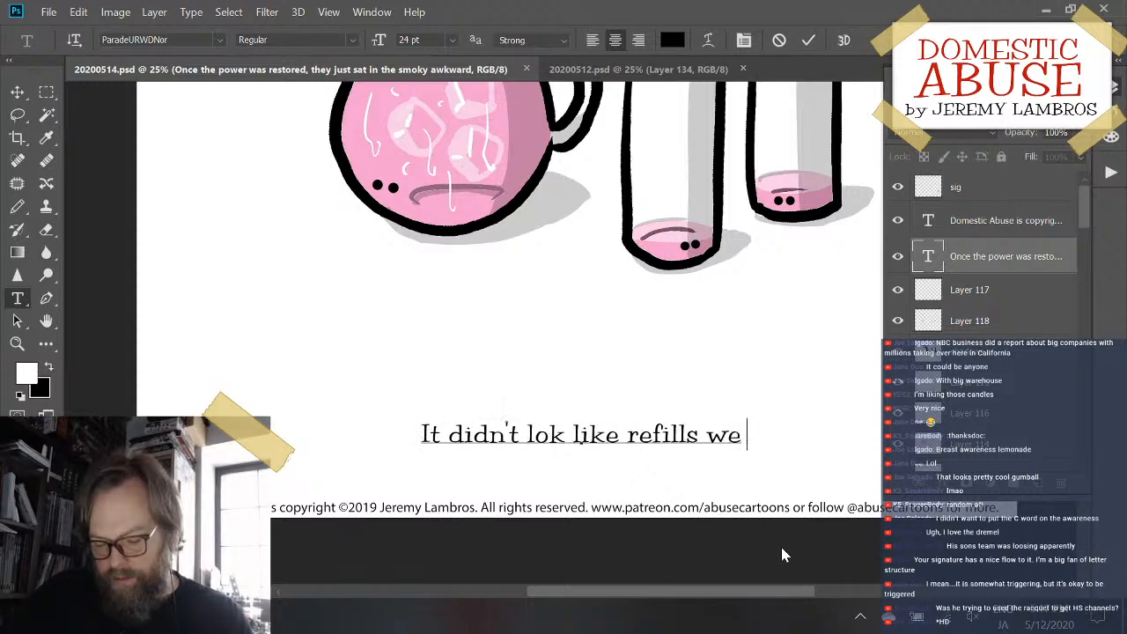
{"action": "type", "text": "re go ing tohappen."}
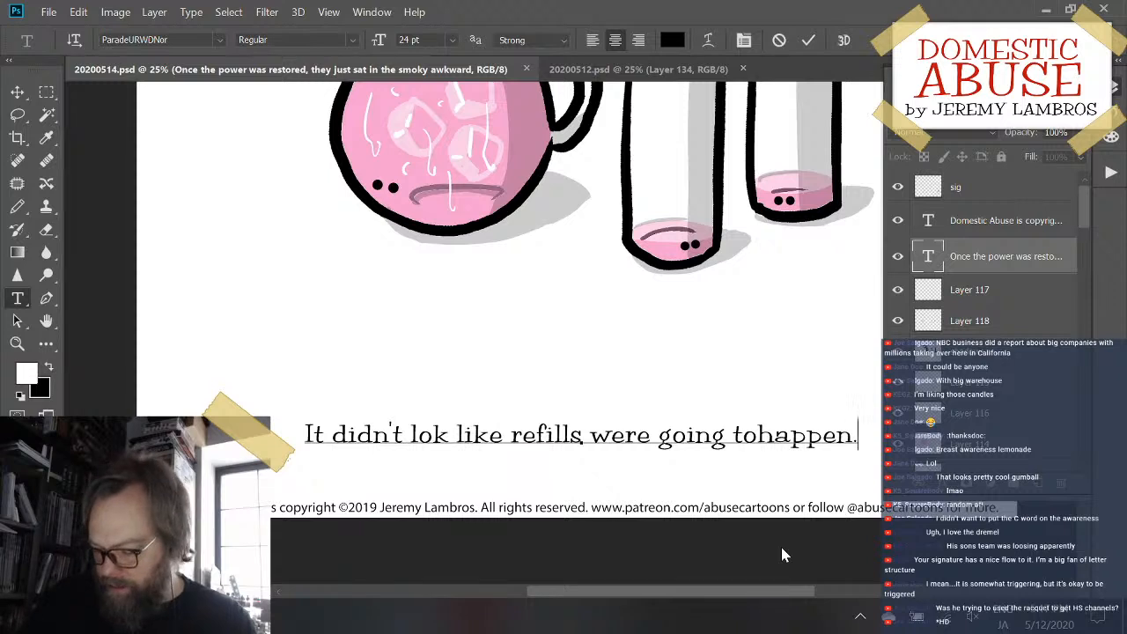
{"action": "key", "text": "Left"}
{"action": "key", "text": "Left"}
{"action": "key", "text": "Left"}
{"action": "key", "text": "Left"}
{"action": "key", "text": "Left"}
{"action": "key", "text": "Left"}
{"action": "key", "text": "Left"}
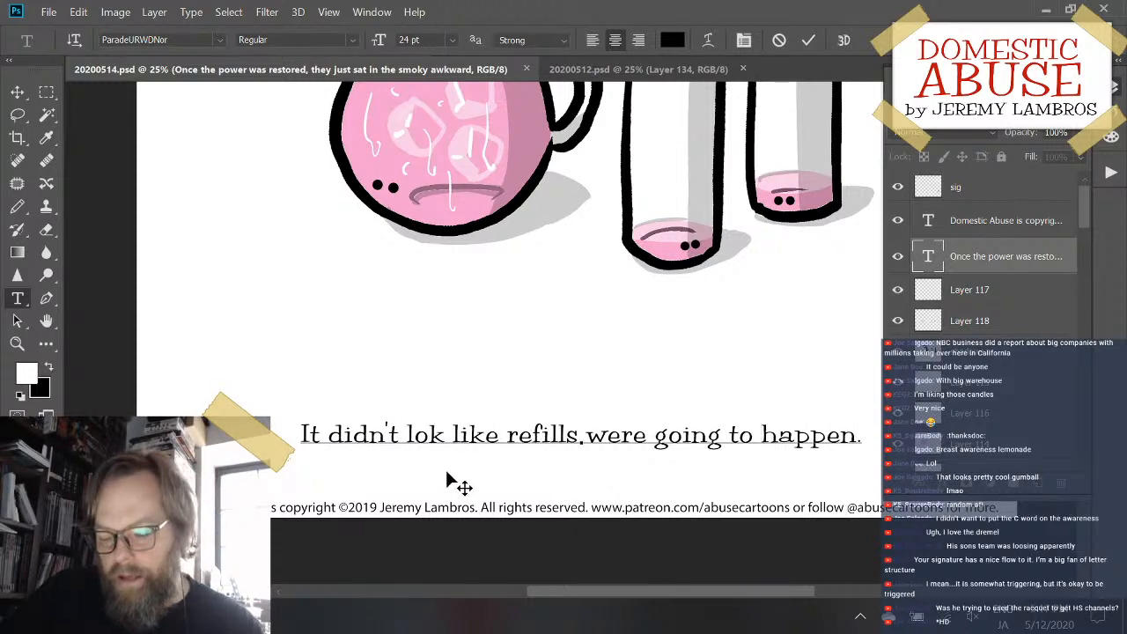
{"action": "left_click", "coordinate": [430, 434]}
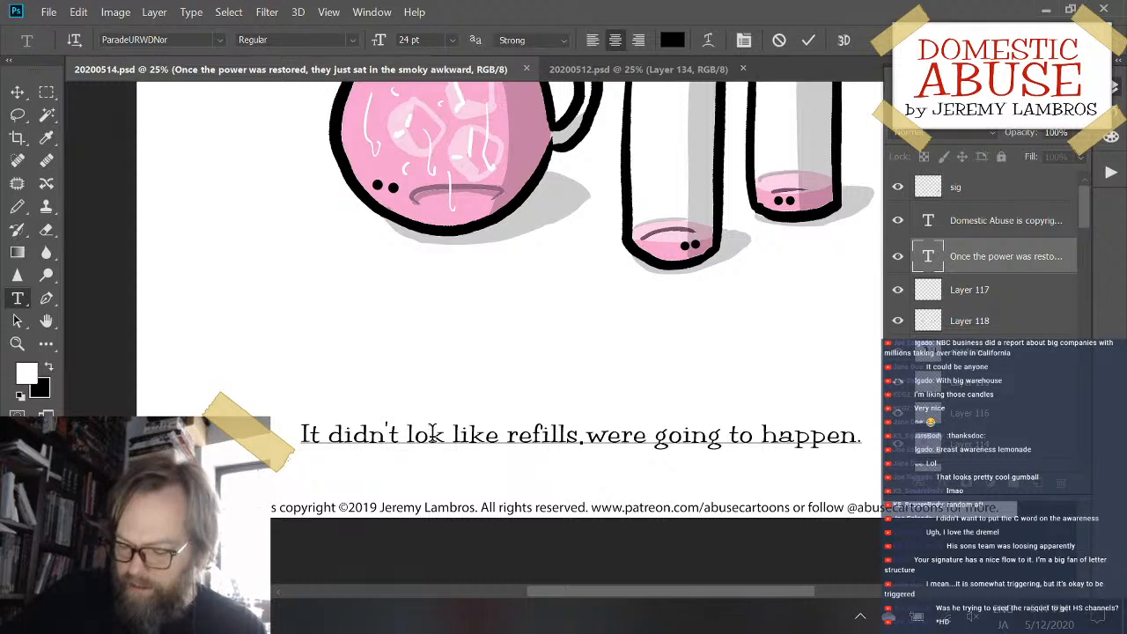
{"action": "type", "text": "o"}
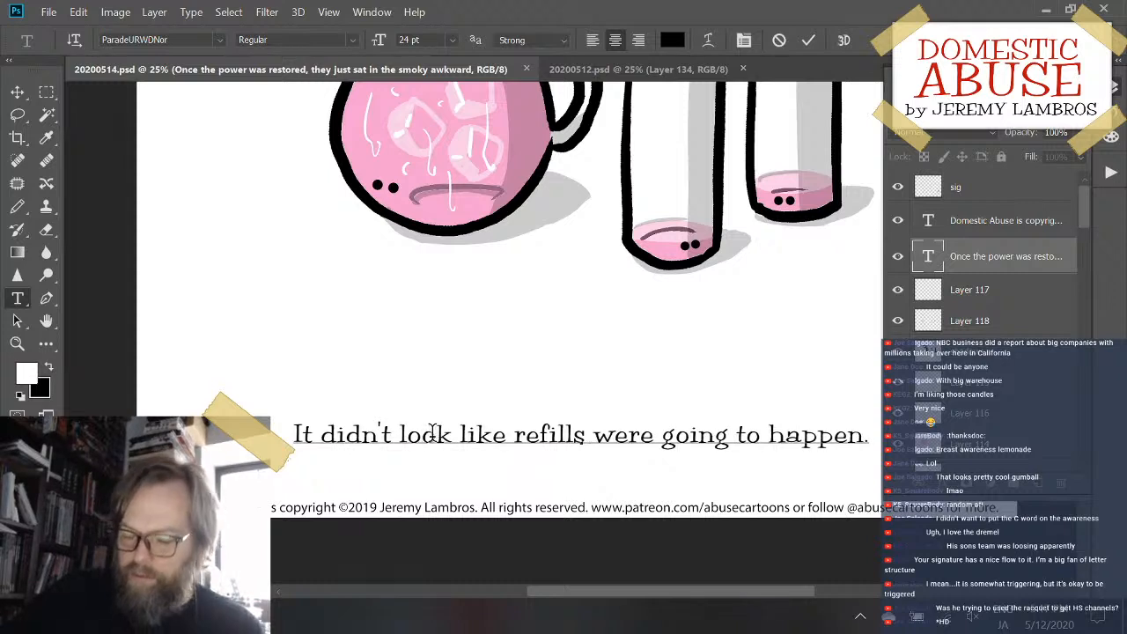
{"action": "left_click", "coordinate": [805, 43]}
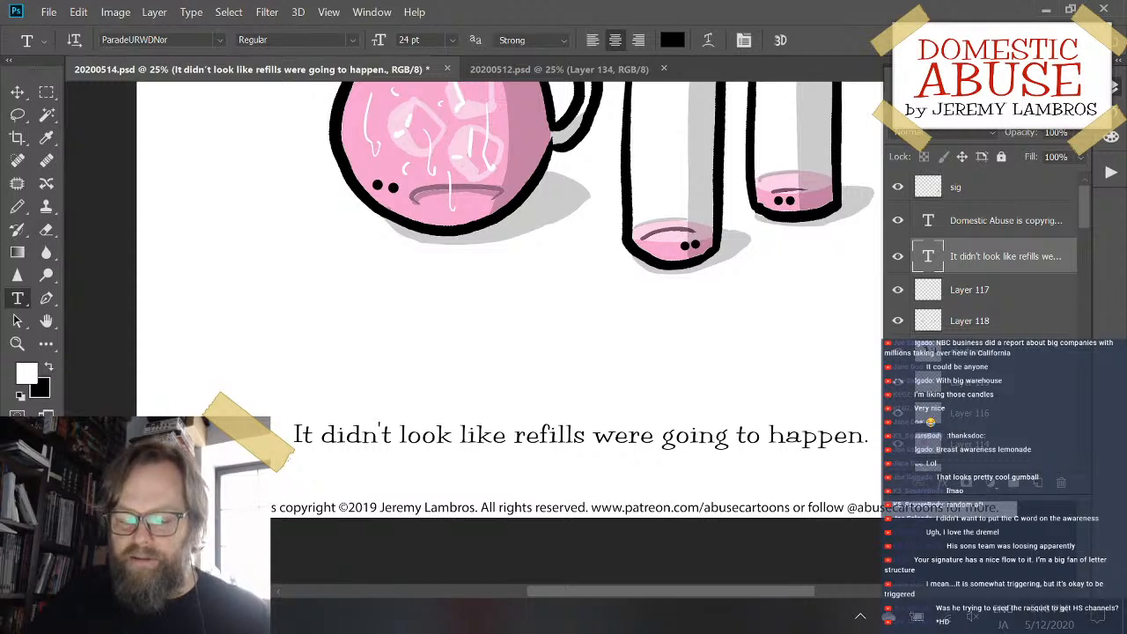
- Reset the foreground and background colours to default black and white, and review the captioned cartoon and its layers
{"action": "left_click", "coordinate": [20, 396]}
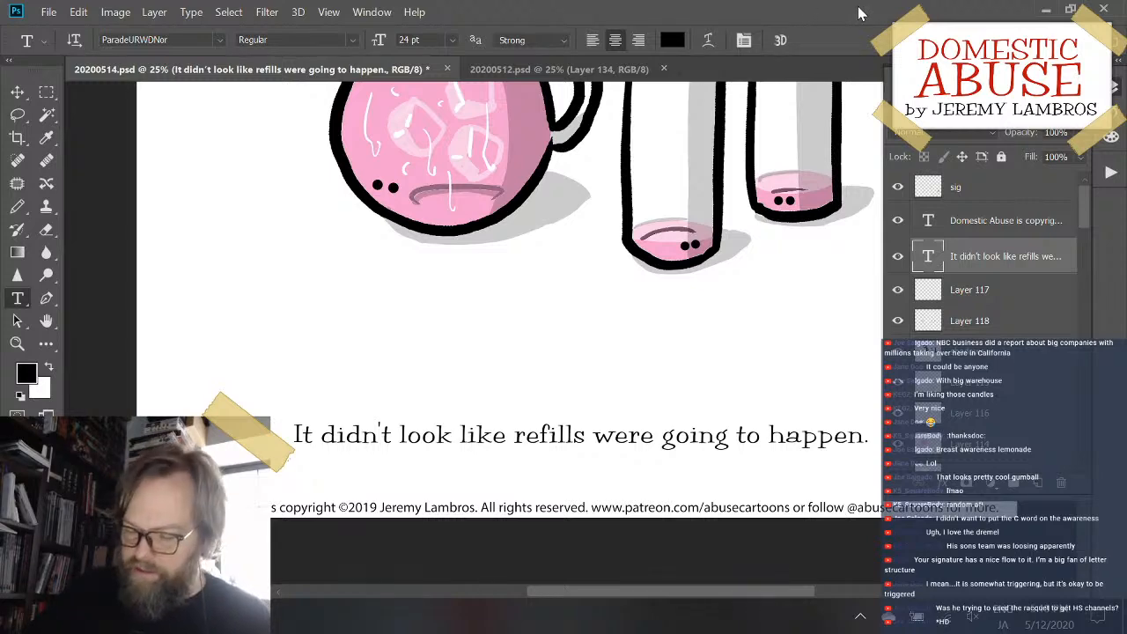
{"action": "key", "text": "ctrl+minus"}
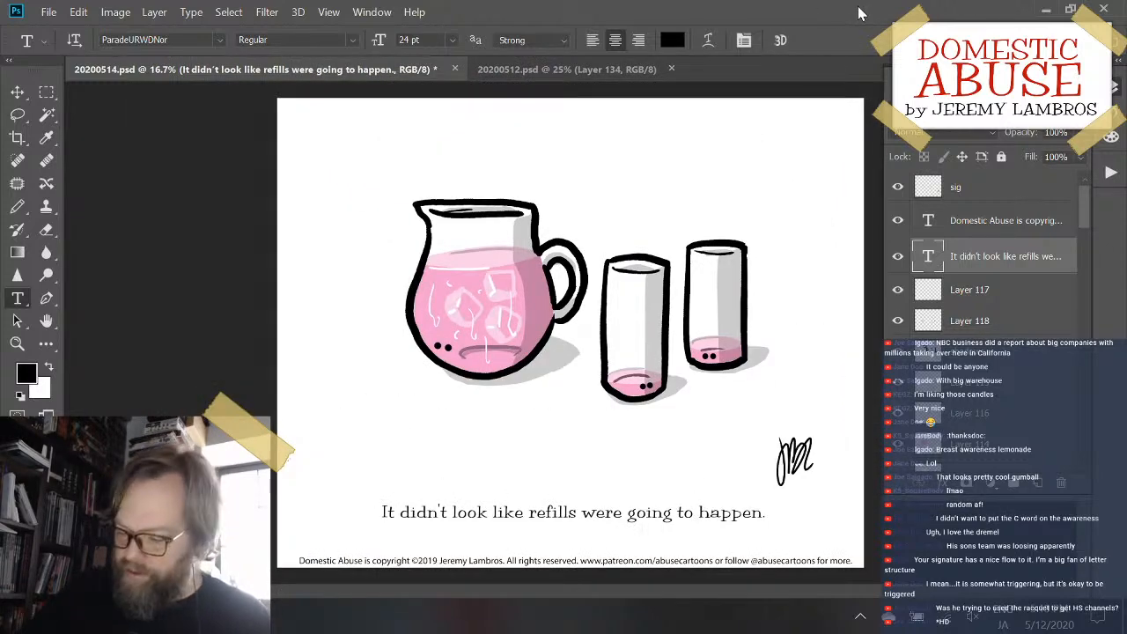
{"action": "key", "text": "ctrl+plus"}
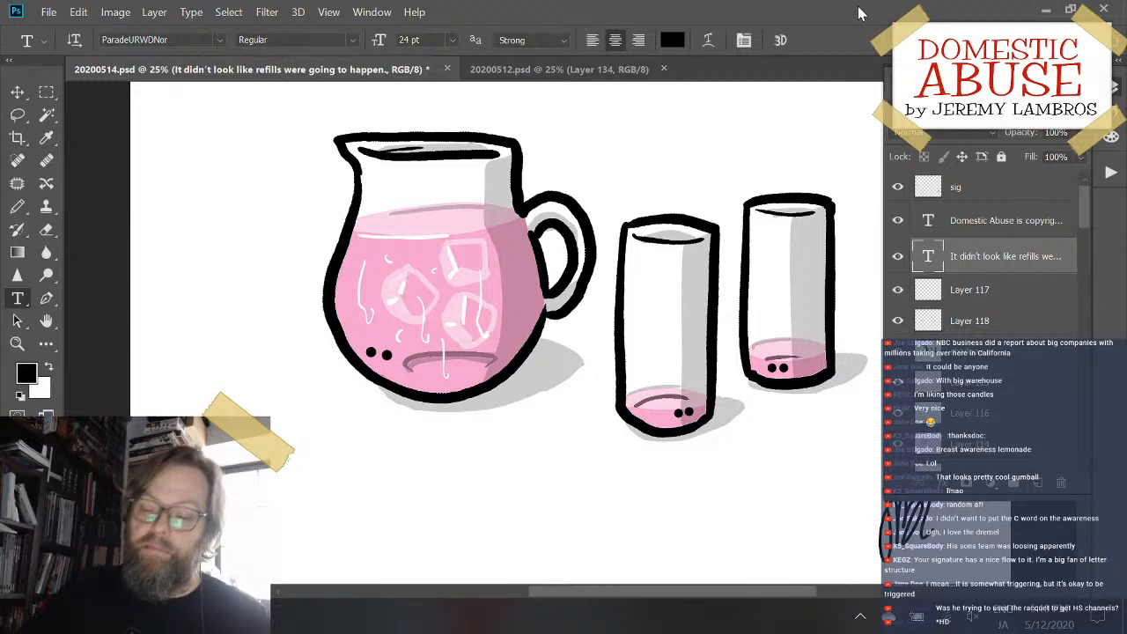
{"action": "mouse_move", "coordinate": [746, 305]}
{"action": "left_mouse_down"}
{"action": "mouse_move", "coordinate": [569, 151]}
{"action": "mouse_move", "coordinate": [671, 185]}
{"action": "left_mouse_up"}
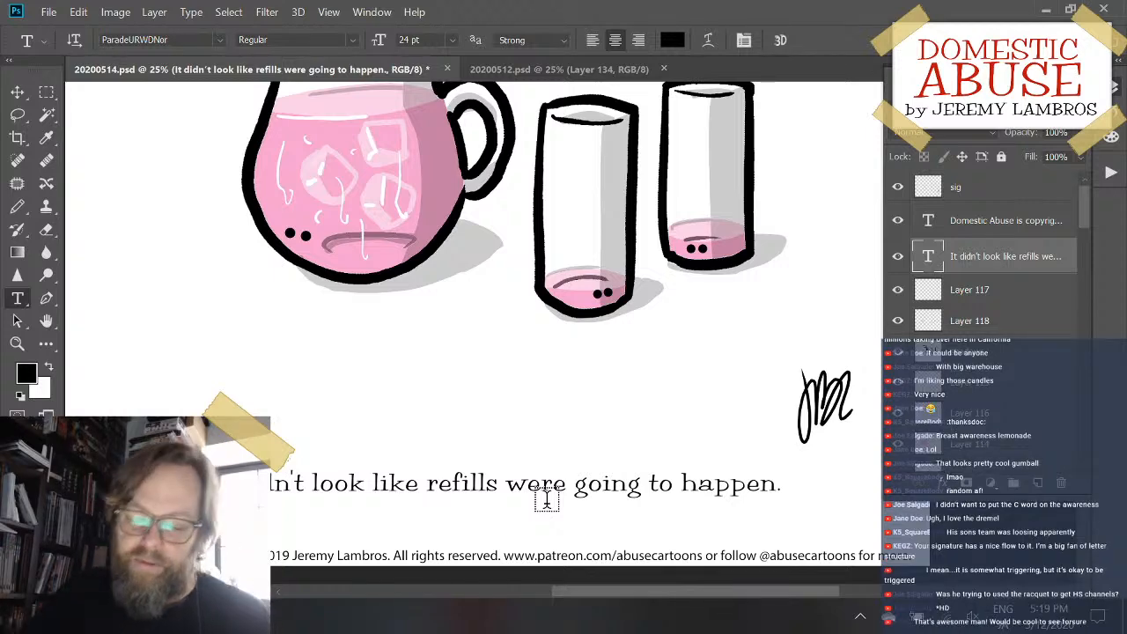
{"action": "mouse_move", "coordinate": [414, 447]}
{"action": "left_mouse_down"}
{"action": "mouse_move", "coordinate": [411, 423]}
{"action": "mouse_move", "coordinate": [397, 446]}
{"action": "left_mouse_up"}
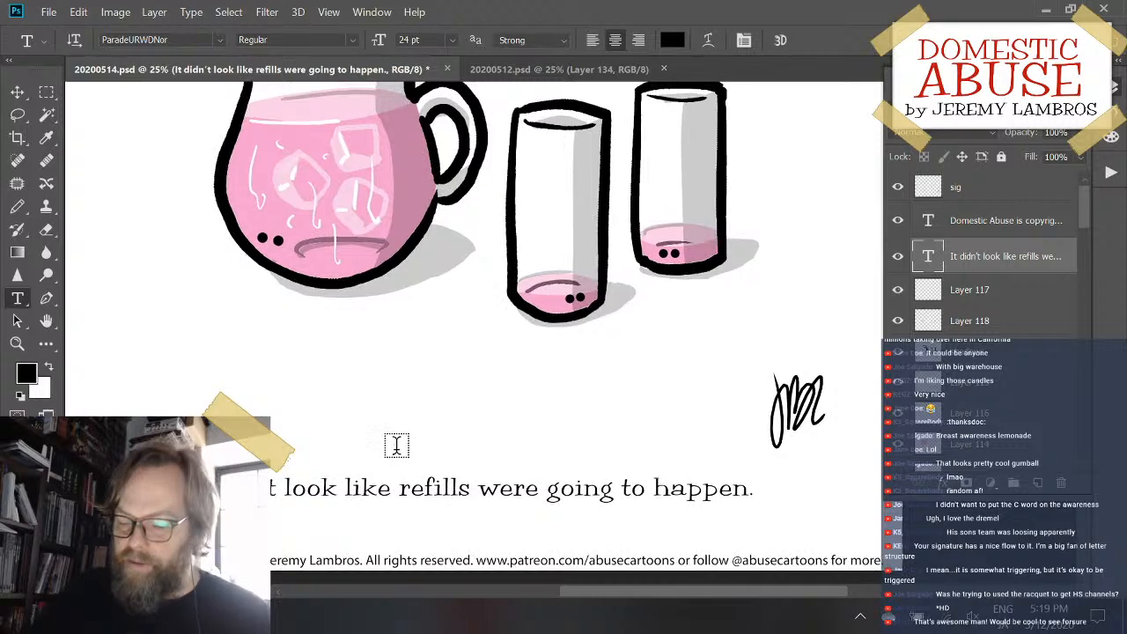
{"action": "left_click_drag", "start_coordinate": [527, 393], "coordinate": [549, 423]}
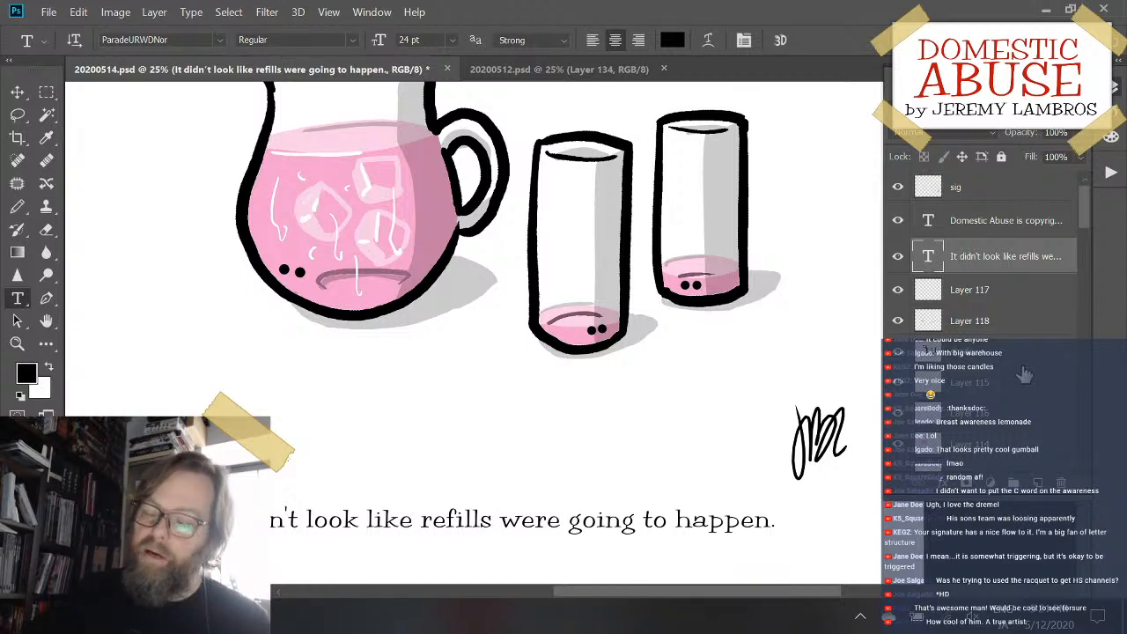
{"action": "scroll", "coordinate": [1000, 352], "scroll_direction": "down", "scroll_amount": 3}
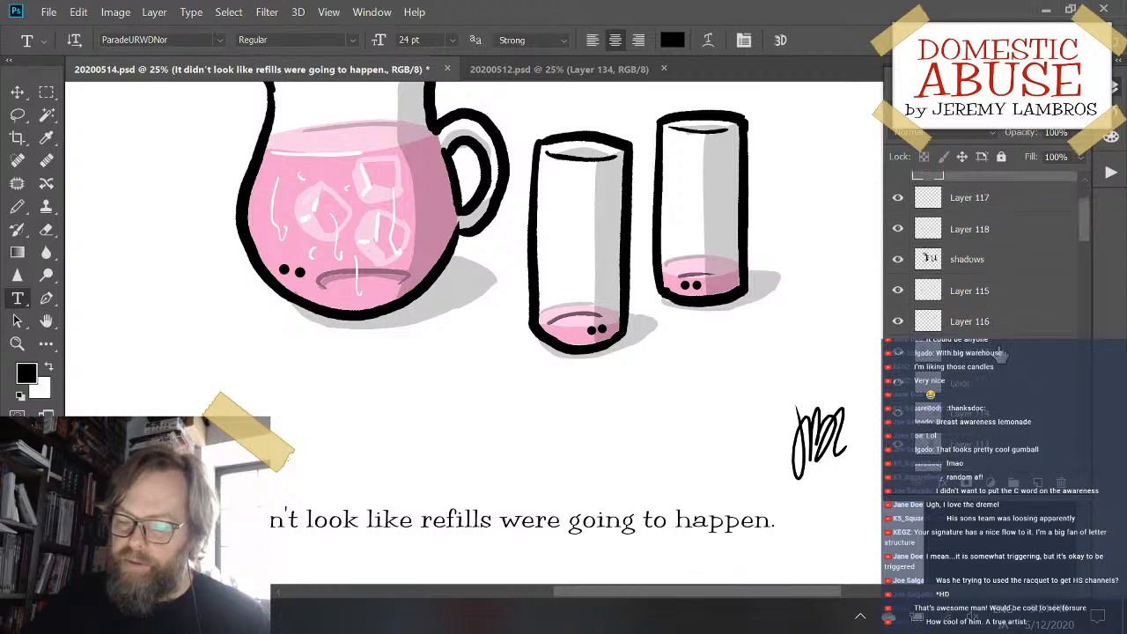
{"action": "scroll", "coordinate": [1000, 353], "scroll_direction": "up", "scroll_amount": 3}
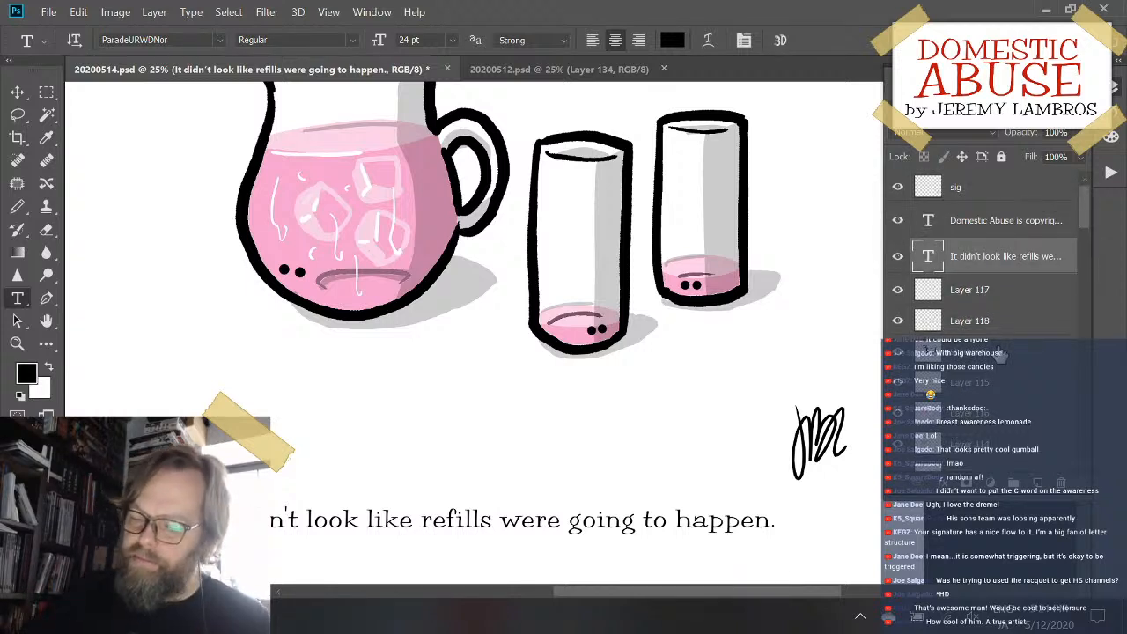
{"action": "scroll", "coordinate": [1034, 396], "scroll_direction": "down", "scroll_amount": 1}
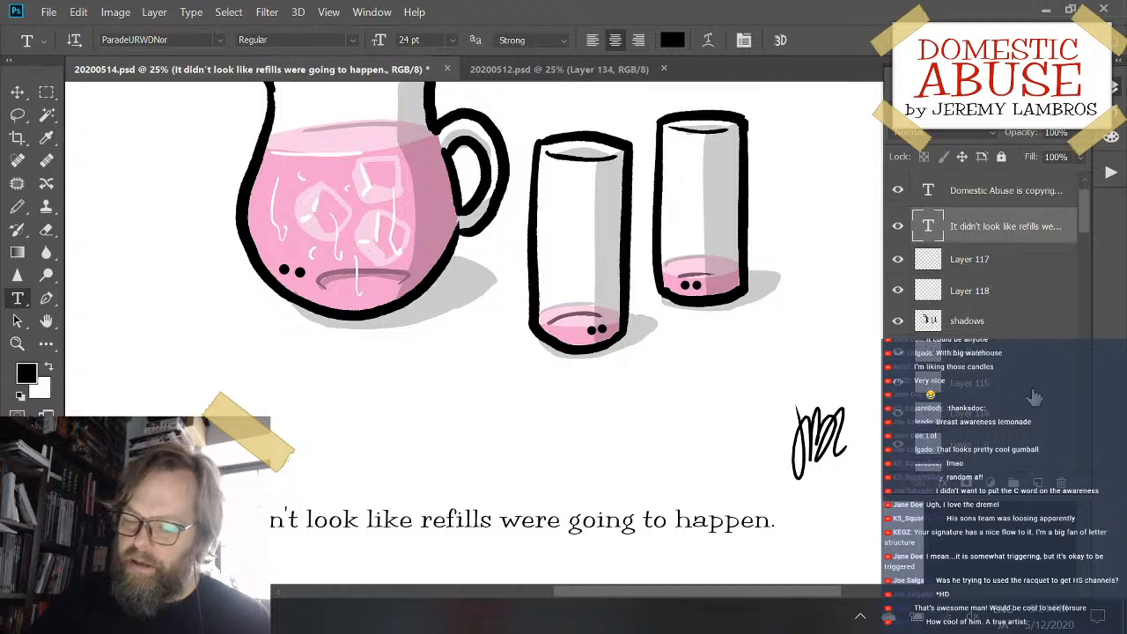
{"action": "scroll", "coordinate": [1035, 396], "scroll_direction": "up", "scroll_amount": 1}
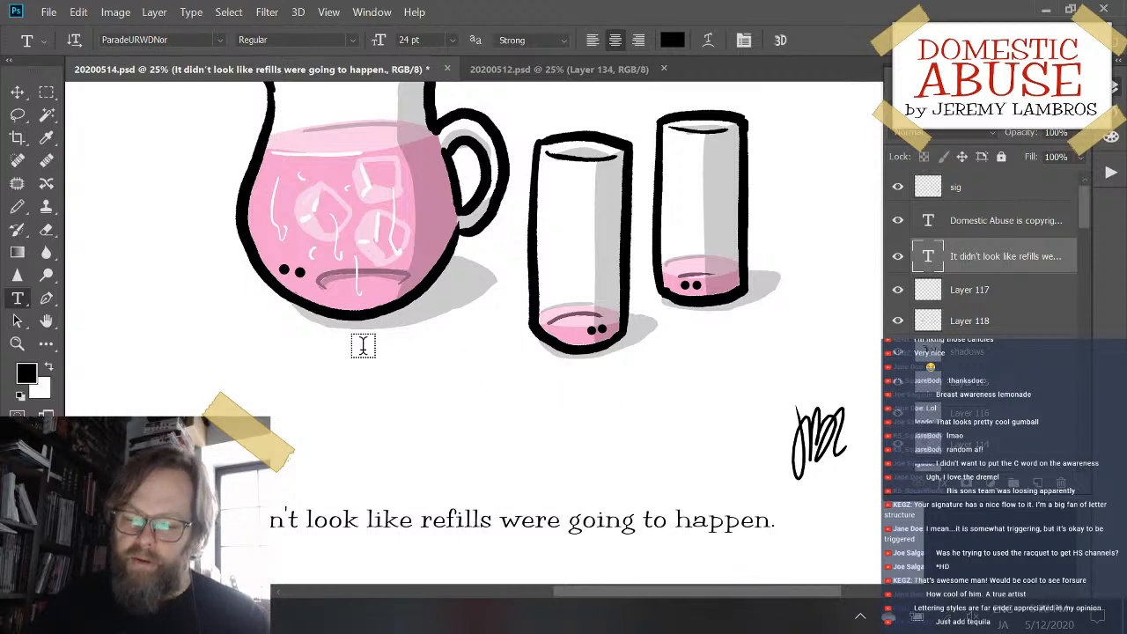
- Save the pitcher-and-glasses cartoon and bring up the 20200512.psd document
{"action": "key", "text": "ctrl+s"}
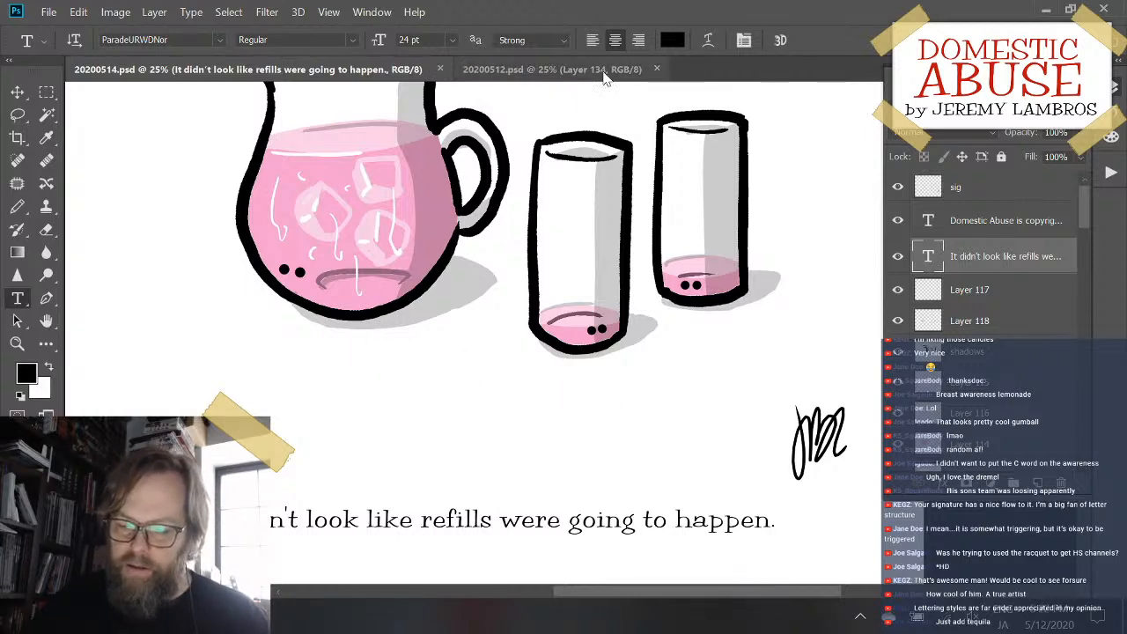
{"action": "left_click", "coordinate": [552, 69]}
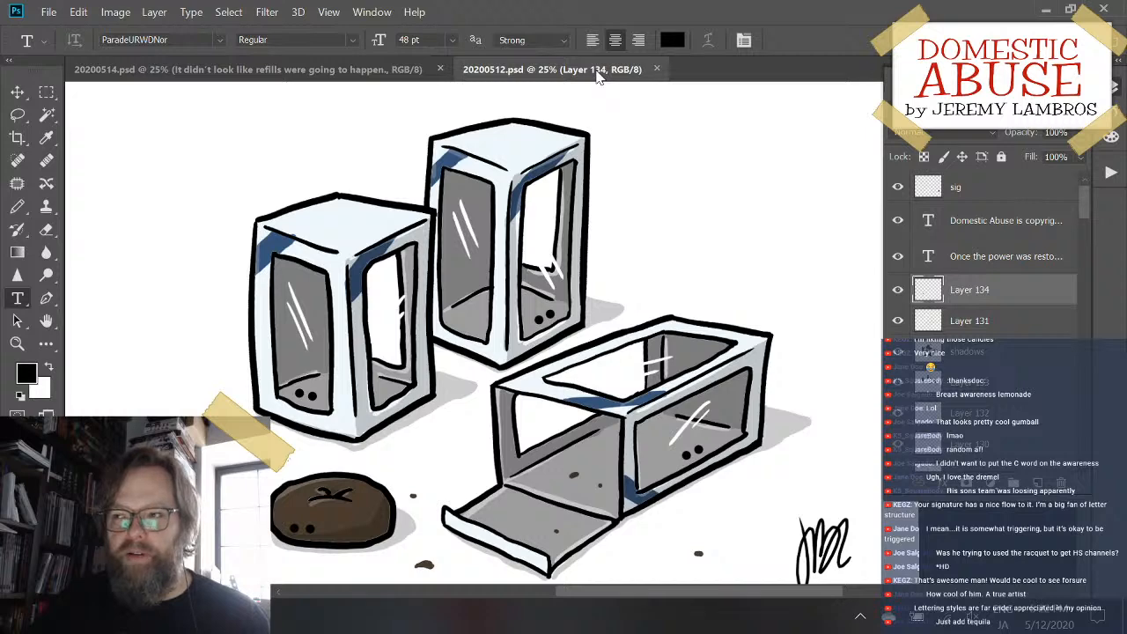
- Open the "Once the power was restored" caption below the drawing for editing and select all of its text
{"action": "scroll", "coordinate": [500, 180], "scroll_direction": "down", "scroll_amount": 2}
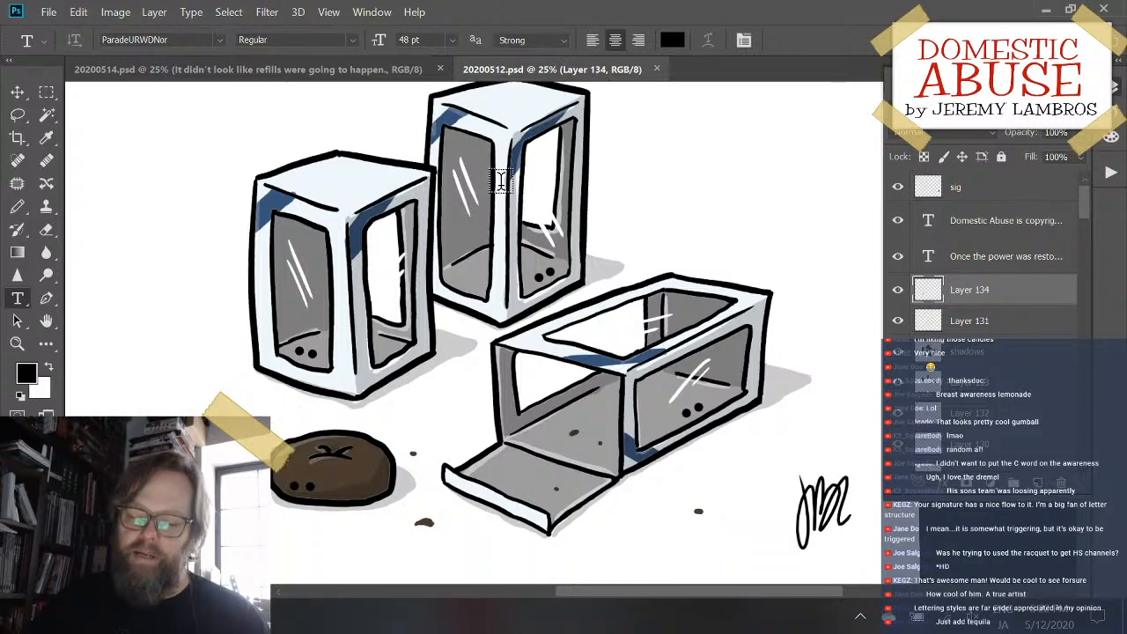
{"action": "scroll", "coordinate": [500, 181], "scroll_direction": "down", "scroll_amount": 6}
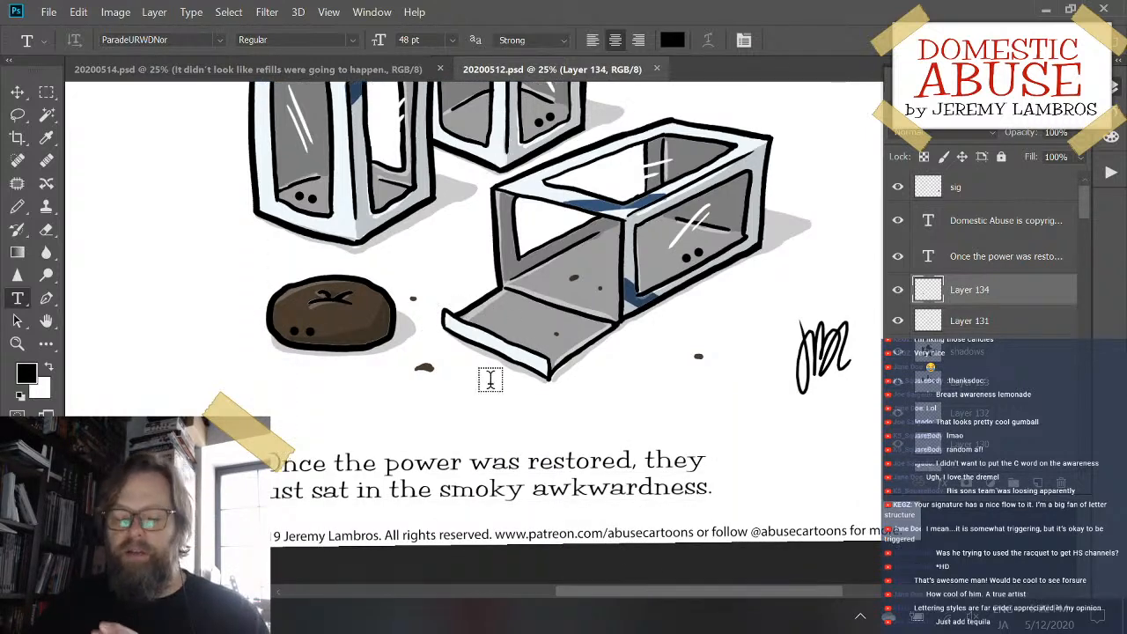
{"action": "left_click", "coordinate": [434, 456]}
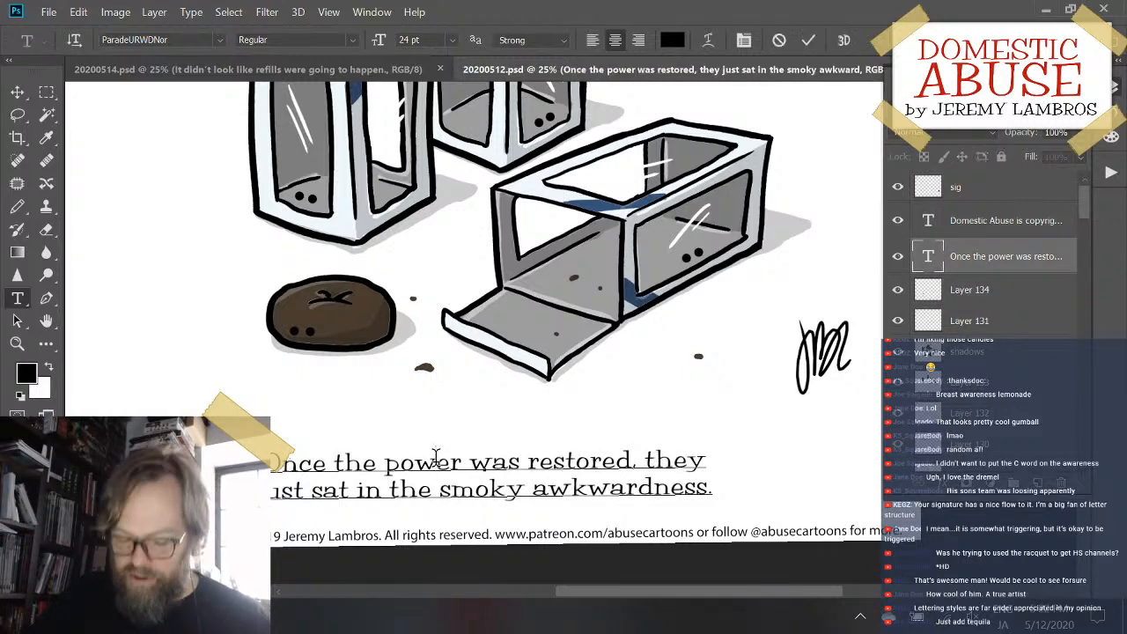
{"action": "key", "text": "ctrl+a"}
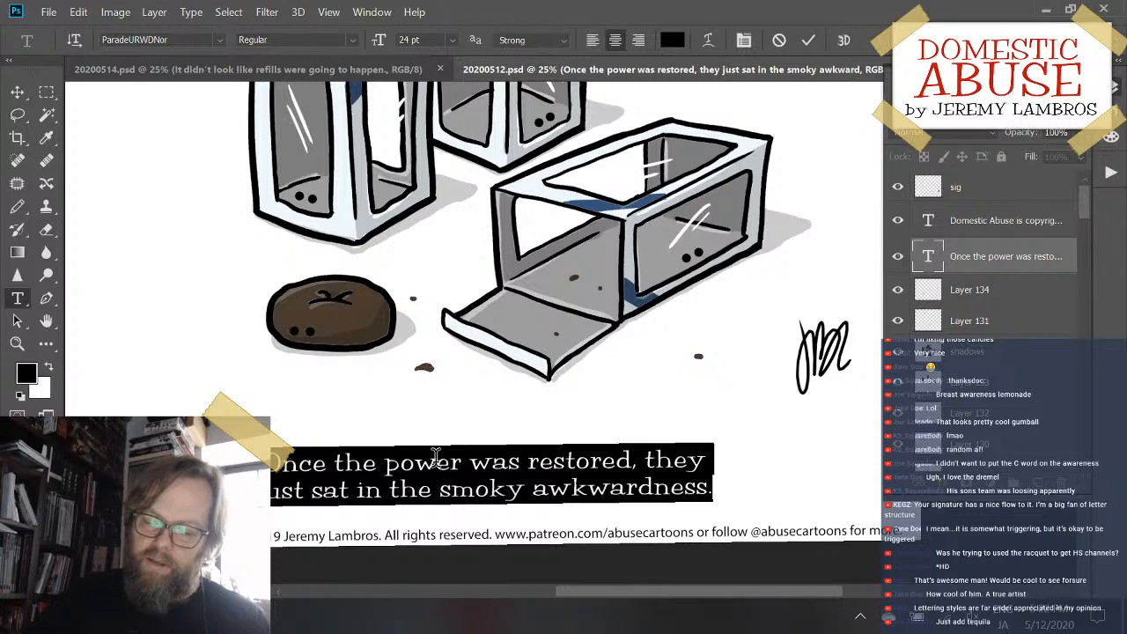
- Examine the drawing of the window boxes and brown pastry together with its caption and signature
{"action": "scroll", "coordinate": [568, 453], "scroll_direction": "up", "scroll_amount": 2}
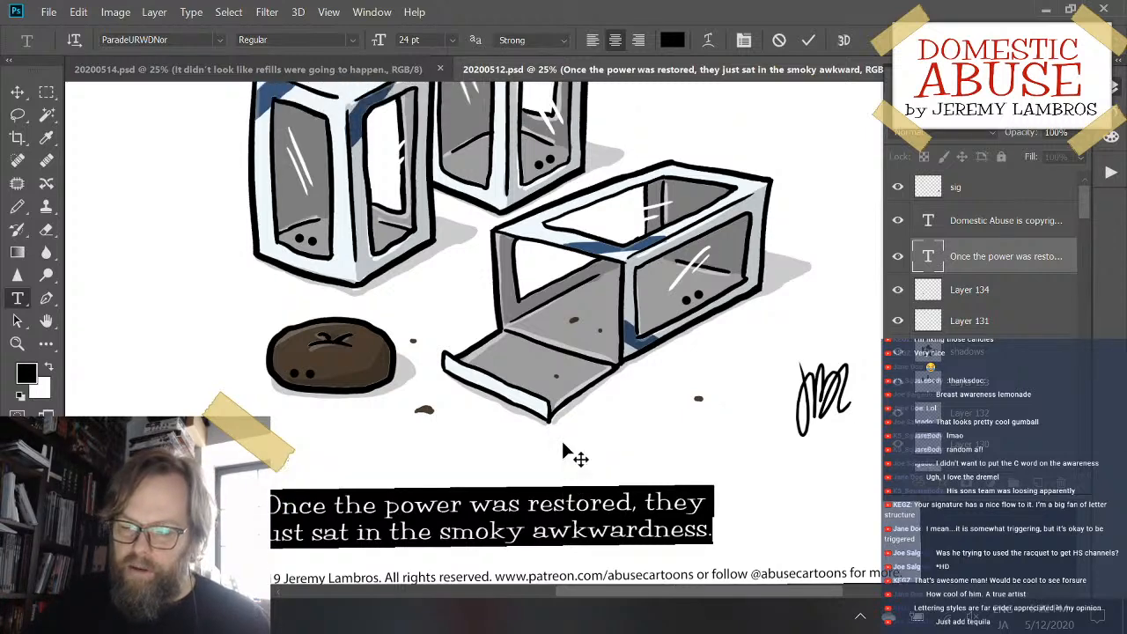
{"action": "scroll", "coordinate": [564, 451], "scroll_direction": "up", "scroll_amount": 4}
{"action": "scroll", "coordinate": [563, 451], "scroll_direction": "down", "scroll_amount": 6}
{"action": "scroll", "coordinate": [564, 451], "scroll_direction": "up", "scroll_amount": 3}
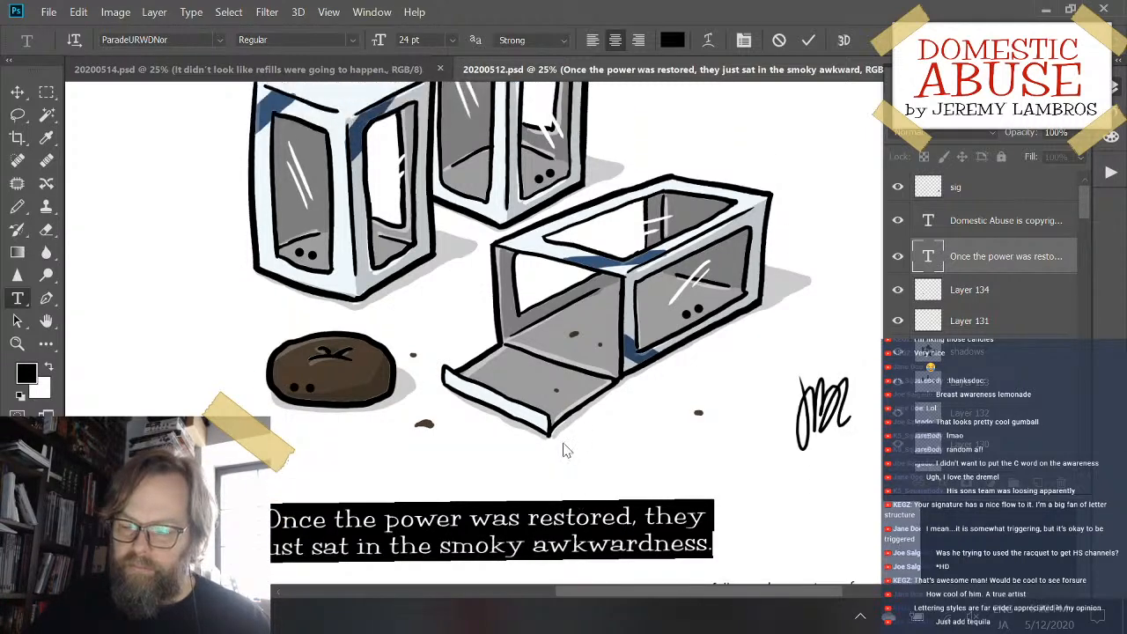
{"action": "scroll", "coordinate": [566, 451], "scroll_direction": "down", "scroll_amount": 1}
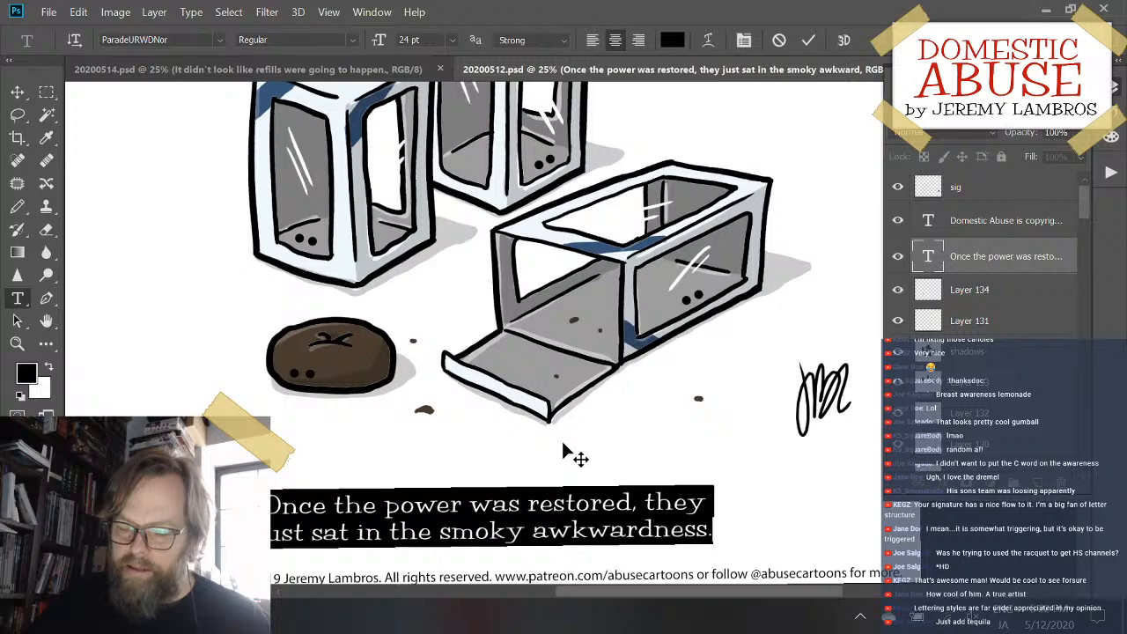
{"action": "scroll", "coordinate": [564, 451], "scroll_direction": "up", "scroll_amount": 5}
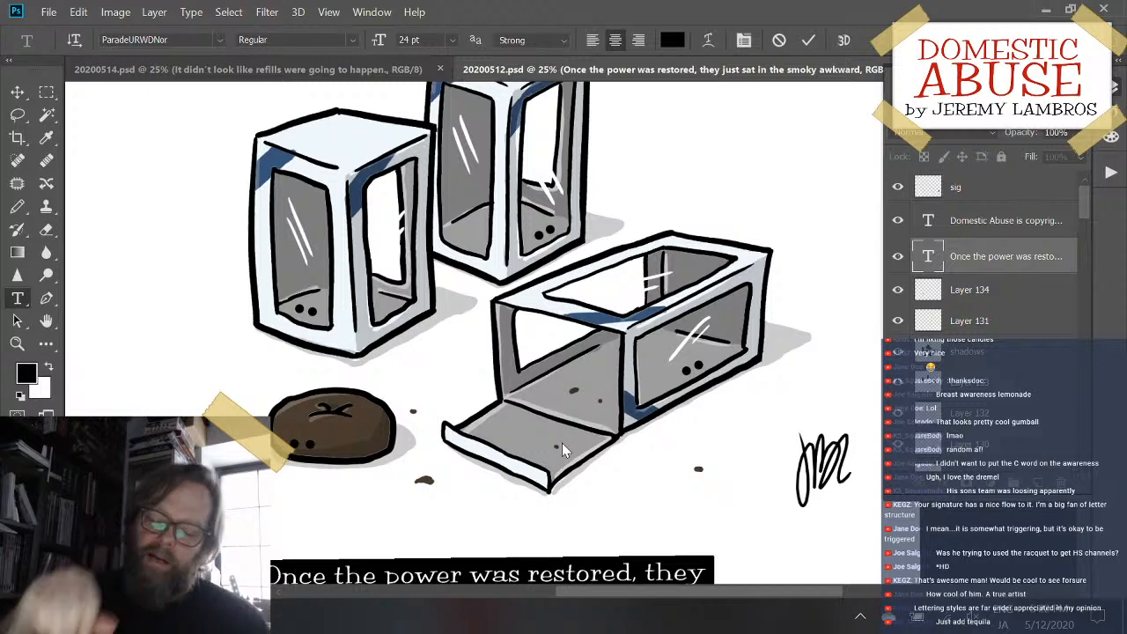
{"action": "scroll", "coordinate": [562, 443], "scroll_direction": "down", "scroll_amount": 2}
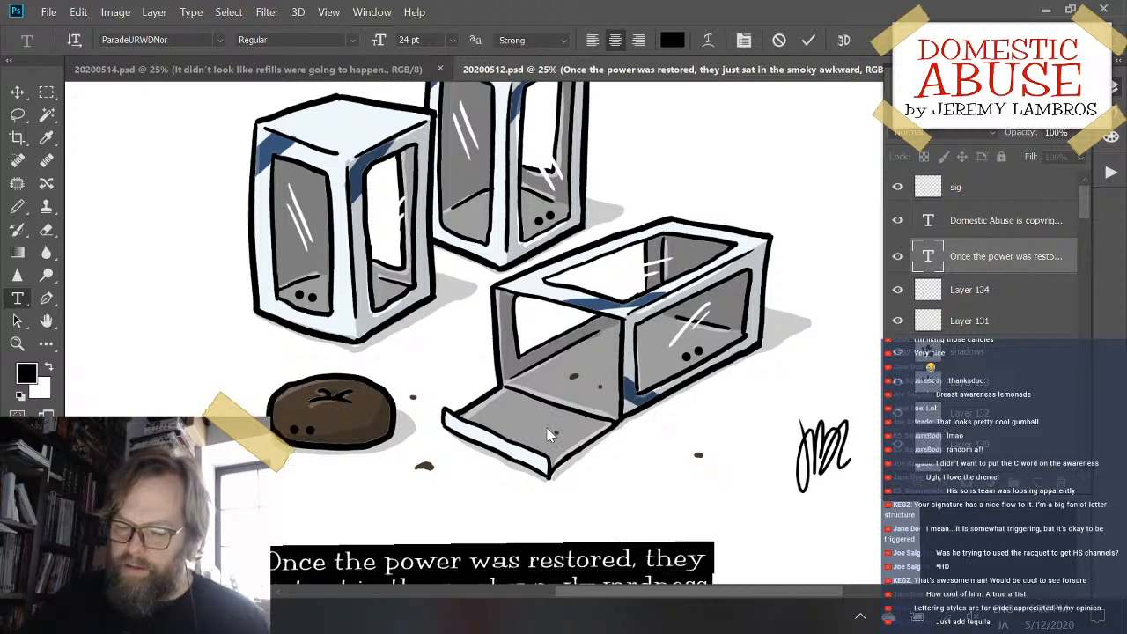
{"action": "scroll", "coordinate": [548, 434], "scroll_direction": "down", "scroll_amount": 4}
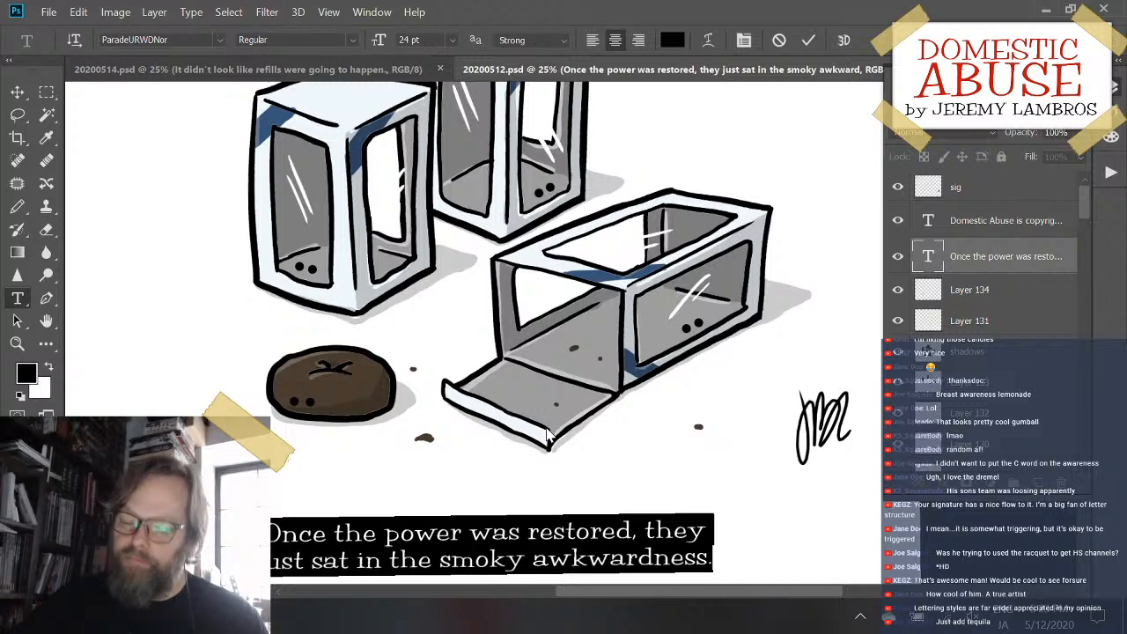
{"action": "scroll", "coordinate": [546, 366], "scroll_direction": "up", "scroll_amount": 2}
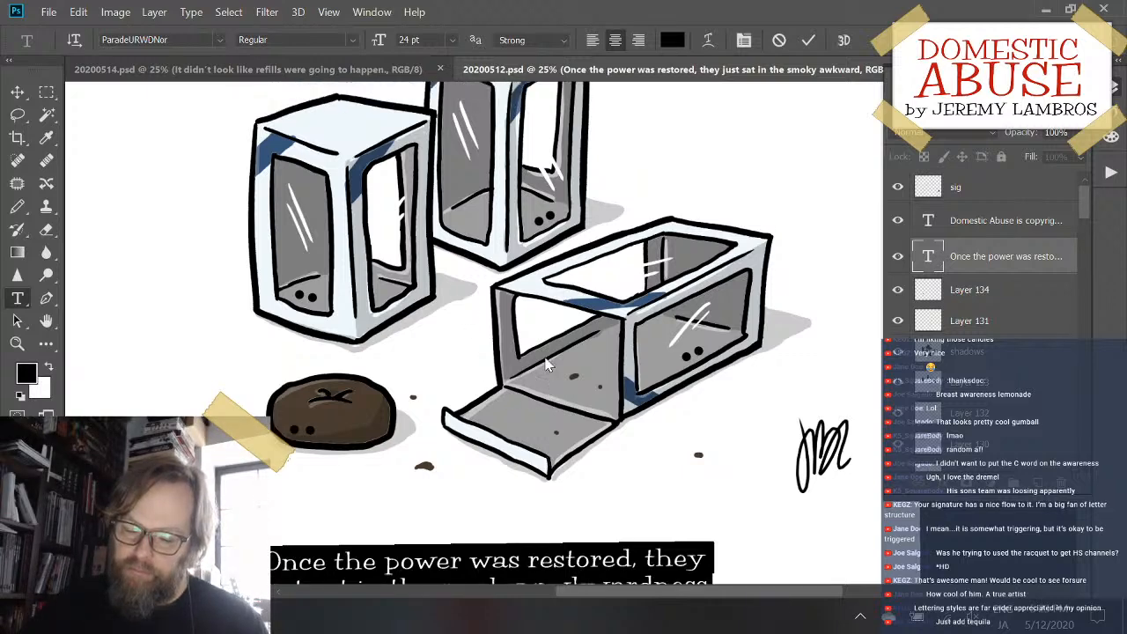
{"action": "scroll", "coordinate": [546, 366], "scroll_direction": "up", "scroll_amount": 6}
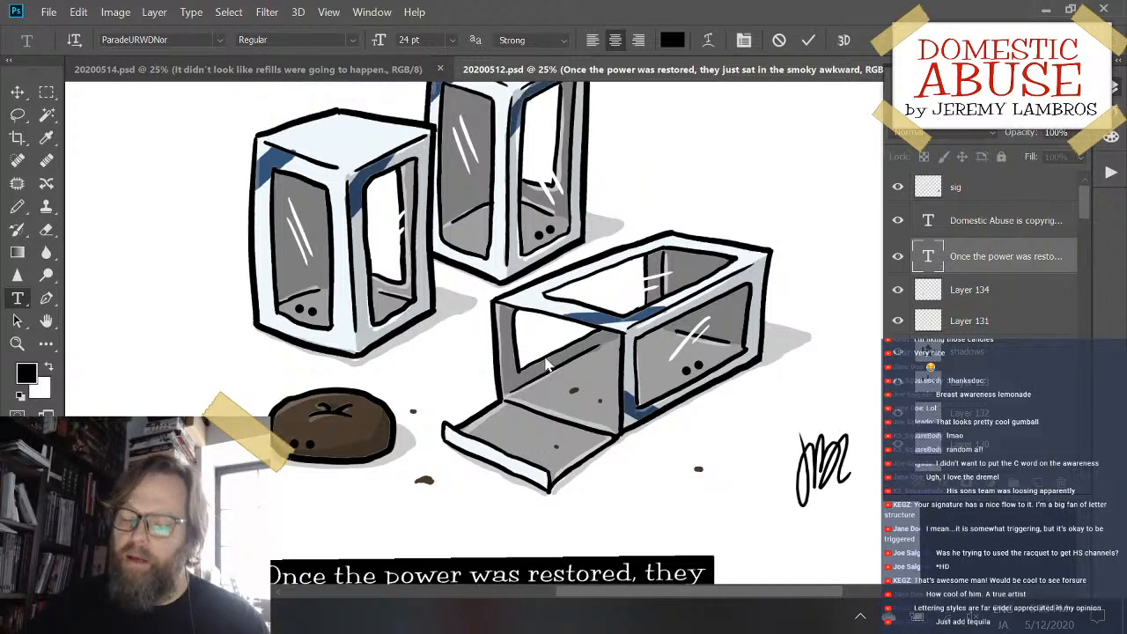
{"action": "scroll", "coordinate": [546, 366], "scroll_direction": "down", "scroll_amount": 3}
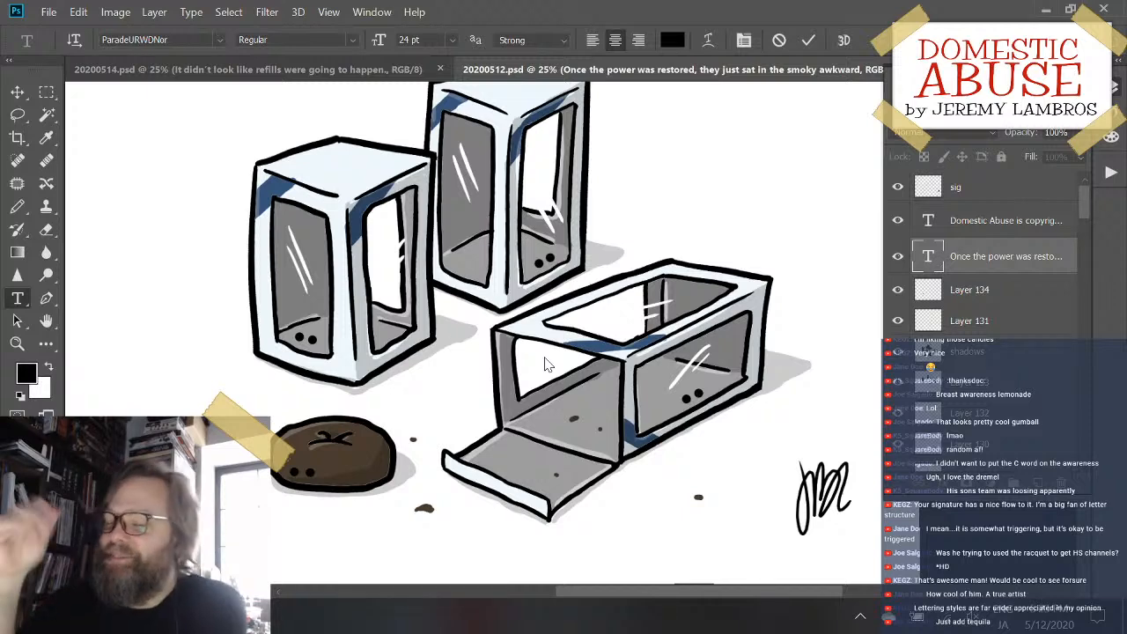
{"action": "scroll", "coordinate": [365, 368], "scroll_direction": "down", "scroll_amount": 1}
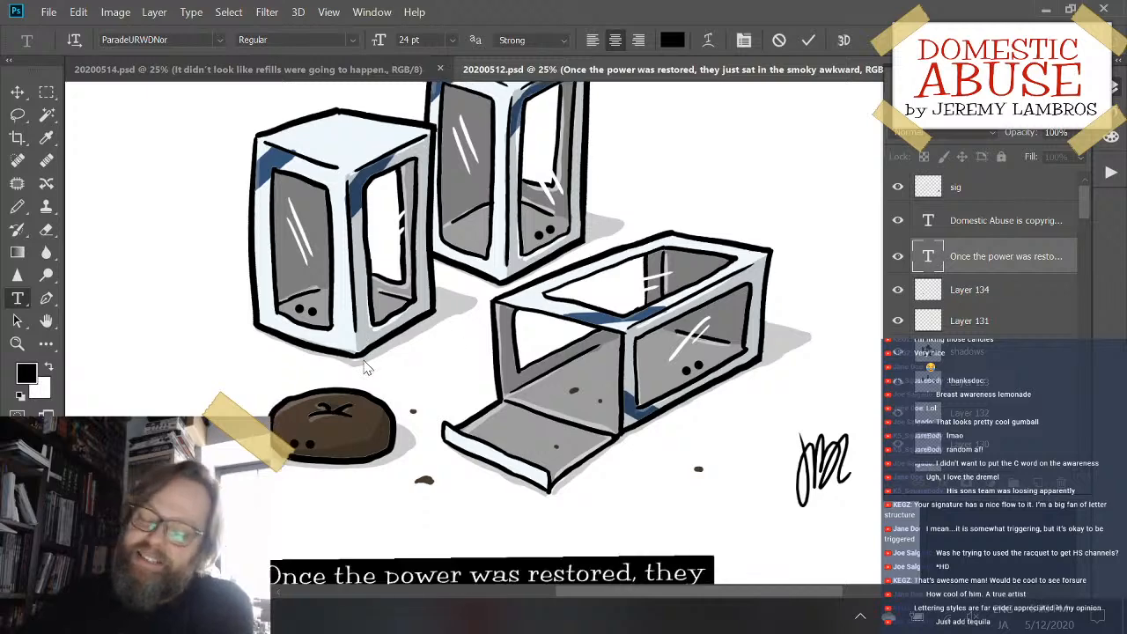
{"action": "scroll", "coordinate": [365, 368], "scroll_direction": "down", "scroll_amount": 1}
{"action": "scroll", "coordinate": [365, 368], "scroll_direction": "up", "scroll_amount": 1}
{"action": "scroll", "coordinate": [365, 368], "scroll_direction": "down", "scroll_amount": 1}
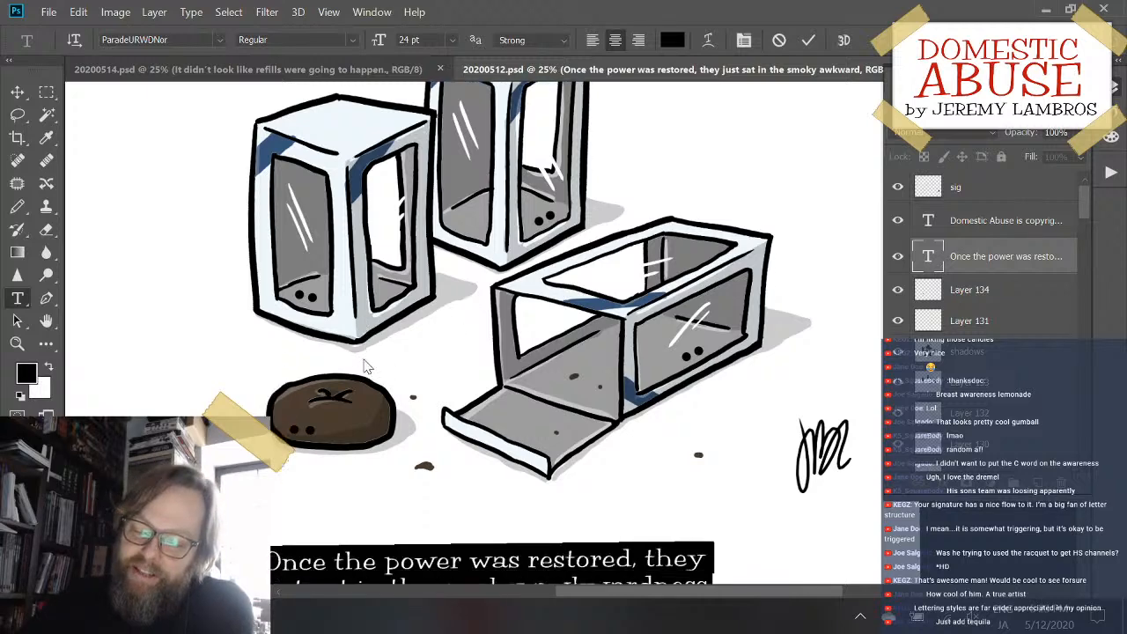
{"action": "scroll", "coordinate": [365, 368], "scroll_direction": "down", "scroll_amount": 1}
{"action": "scroll", "coordinate": [366, 368], "scroll_direction": "down", "scroll_amount": 1}
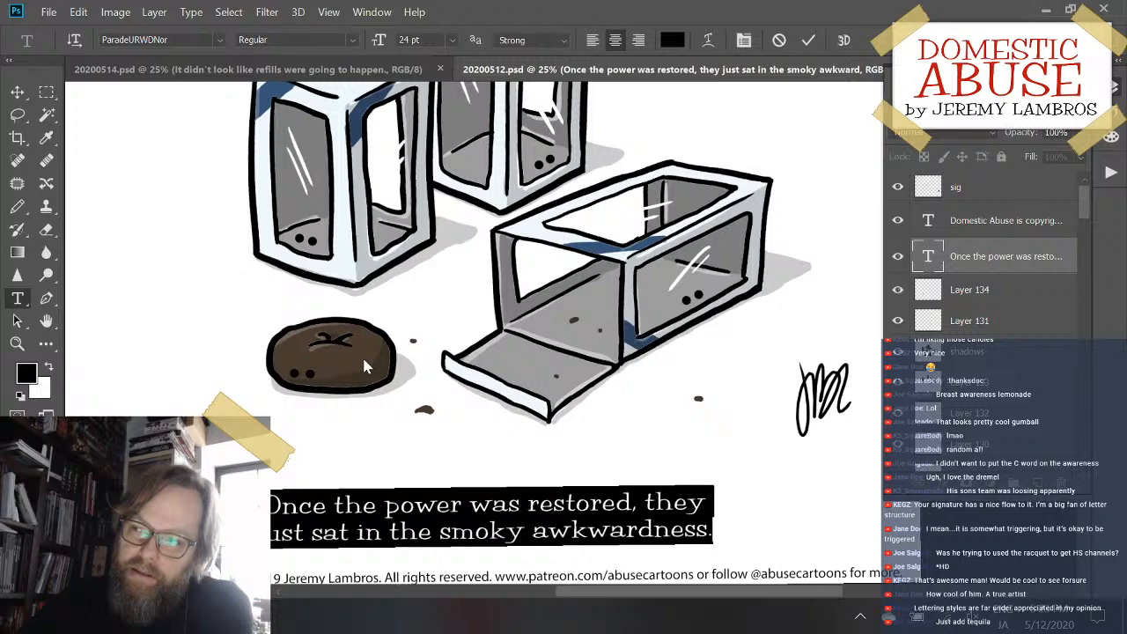
{"action": "scroll", "coordinate": [366, 368], "scroll_direction": "up", "scroll_amount": 1}
{"action": "scroll", "coordinate": [365, 368], "scroll_direction": "up", "scroll_amount": 1}
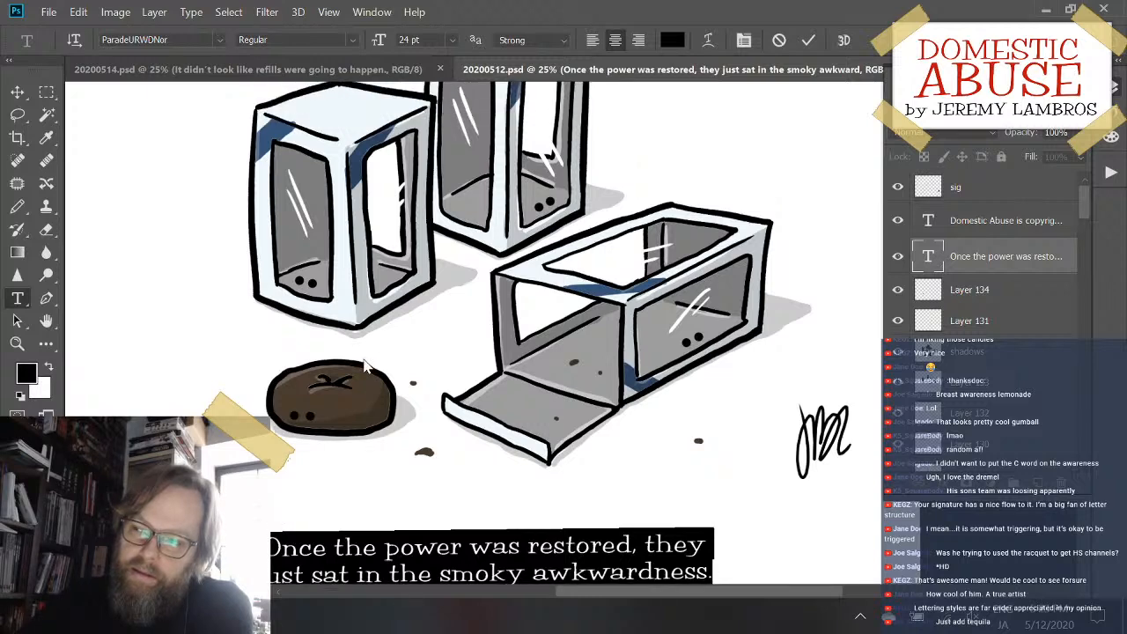
{"action": "scroll", "coordinate": [365, 368], "scroll_direction": "down", "scroll_amount": 2}
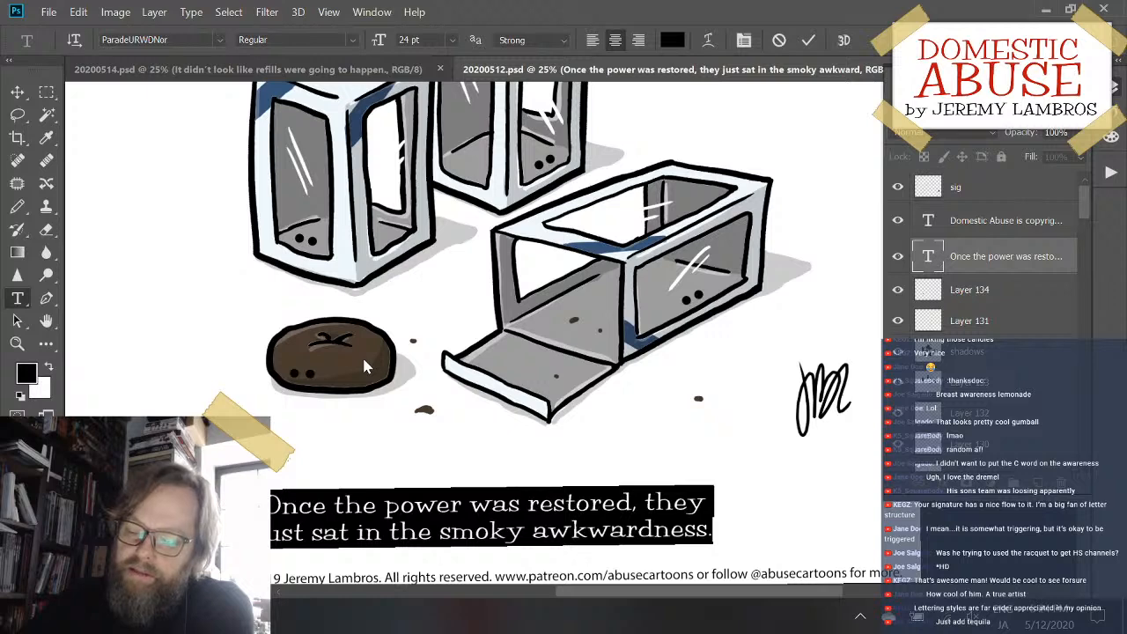
{"action": "scroll", "coordinate": [366, 368], "scroll_direction": "down", "scroll_amount": 1}
{"action": "scroll", "coordinate": [365, 368], "scroll_direction": "up", "scroll_amount": 3}
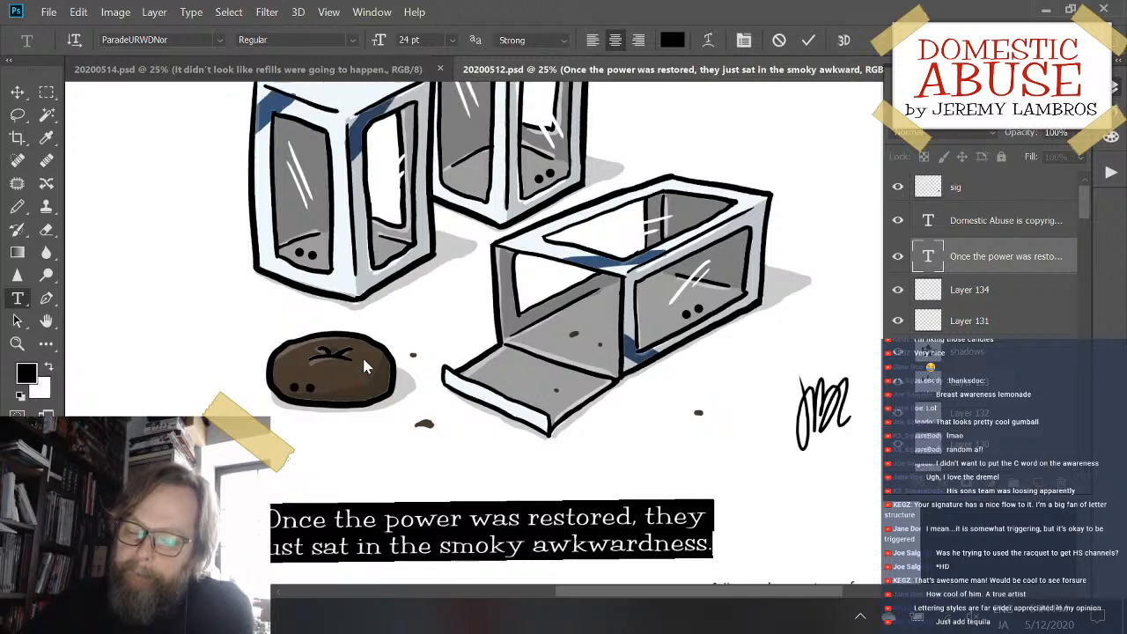
{"action": "scroll", "coordinate": [365, 368], "scroll_direction": "up", "scroll_amount": 3}
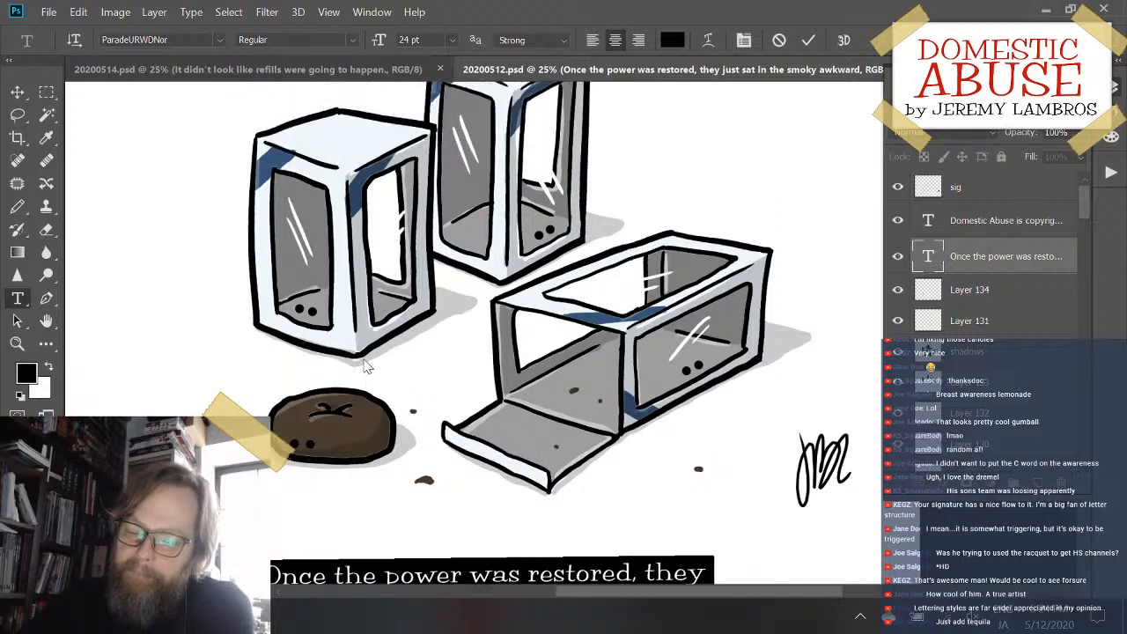
{"action": "scroll", "coordinate": [365, 368], "scroll_direction": "down", "scroll_amount": 2}
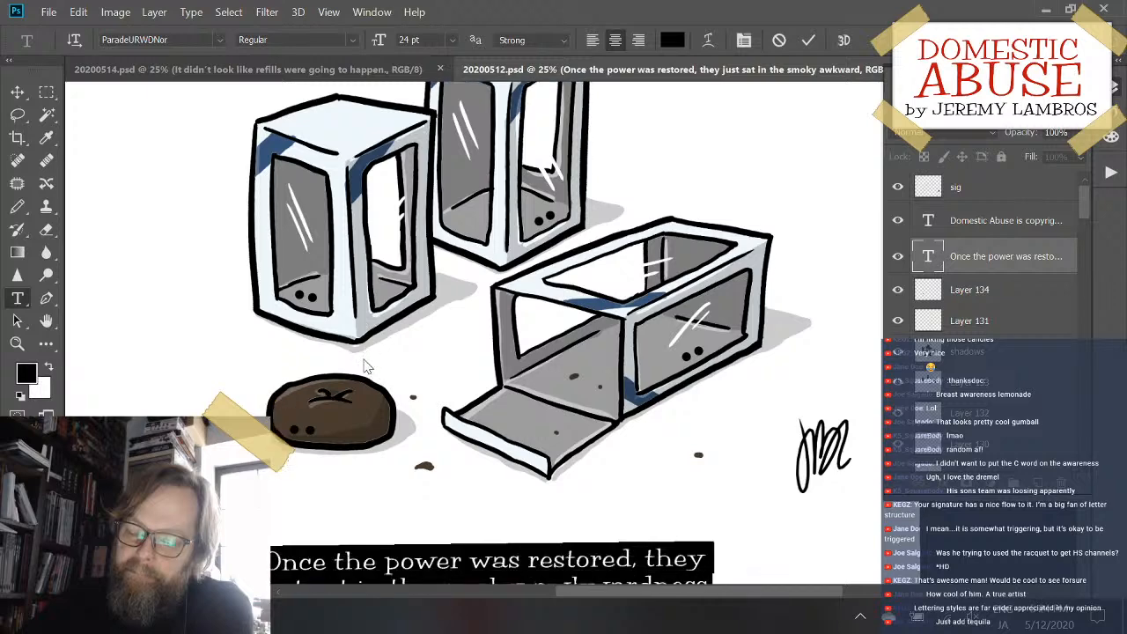
{"action": "scroll", "coordinate": [367, 367], "scroll_direction": "up", "scroll_amount": 1}
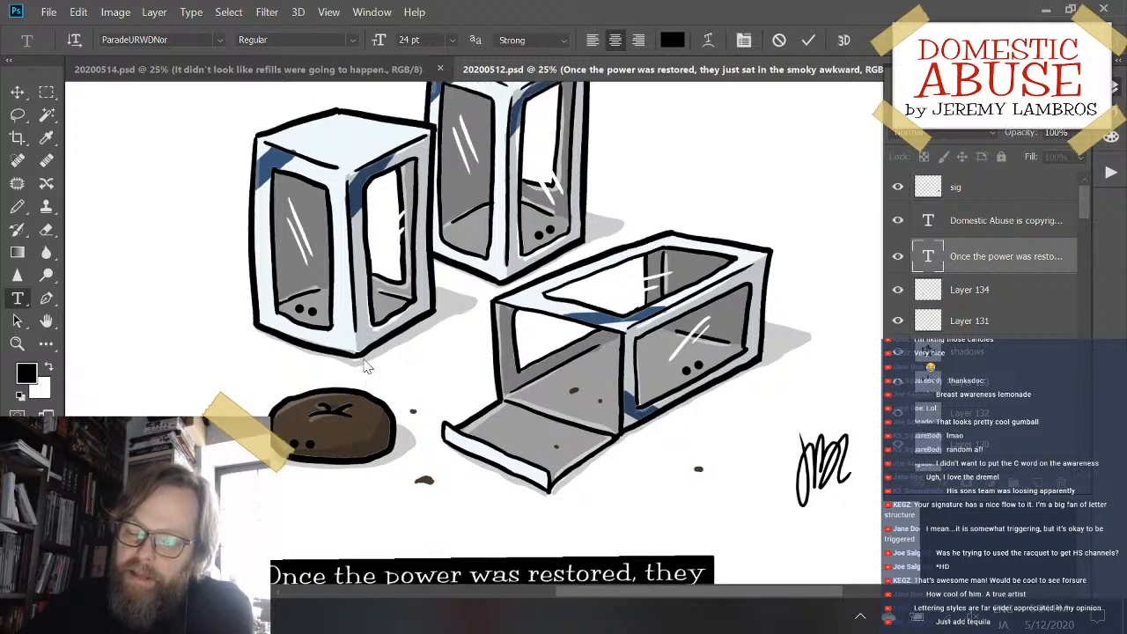
{"action": "scroll", "coordinate": [363, 361], "scroll_direction": "down", "scroll_amount": 5}
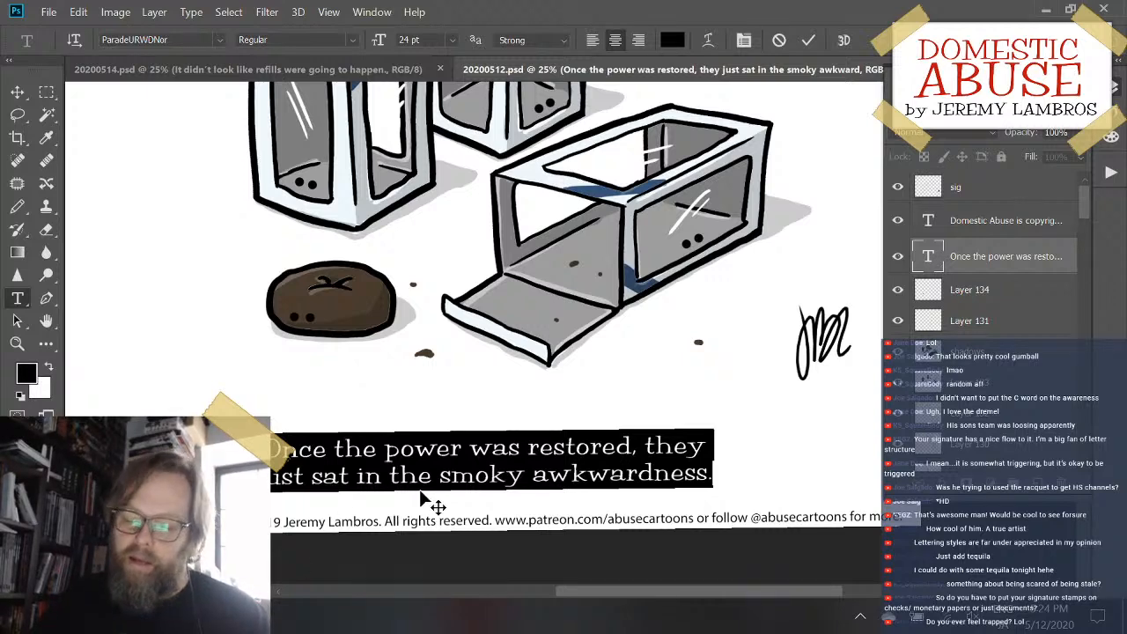
{"action": "scroll", "coordinate": [617, 434], "scroll_direction": "down", "scroll_amount": 1}
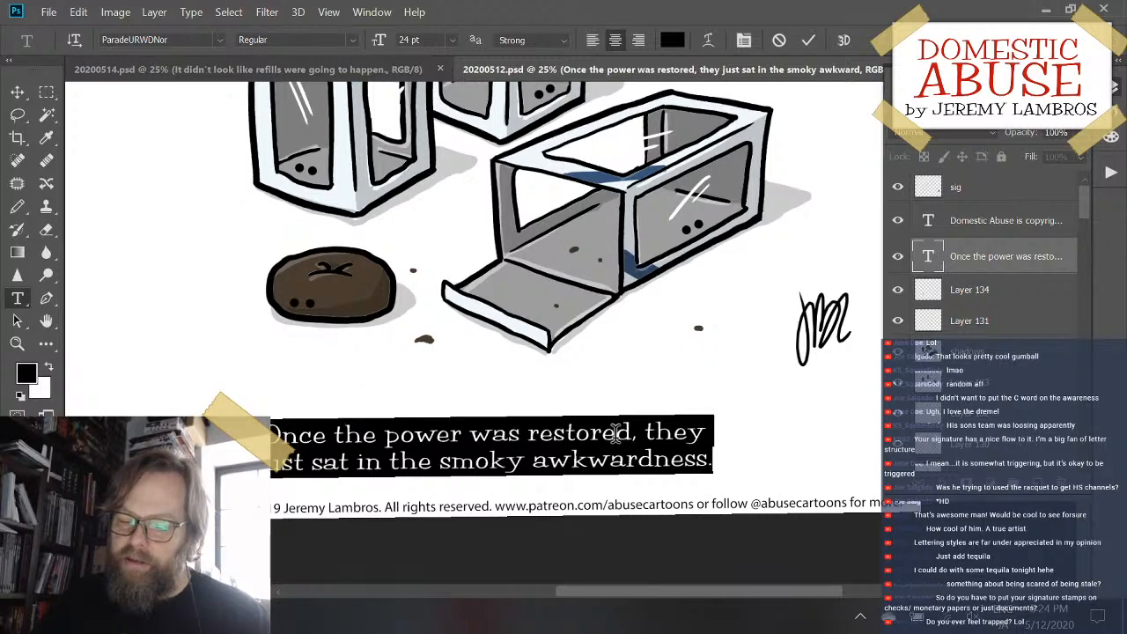
{"action": "scroll", "coordinate": [617, 433], "scroll_direction": "up", "scroll_amount": 1}
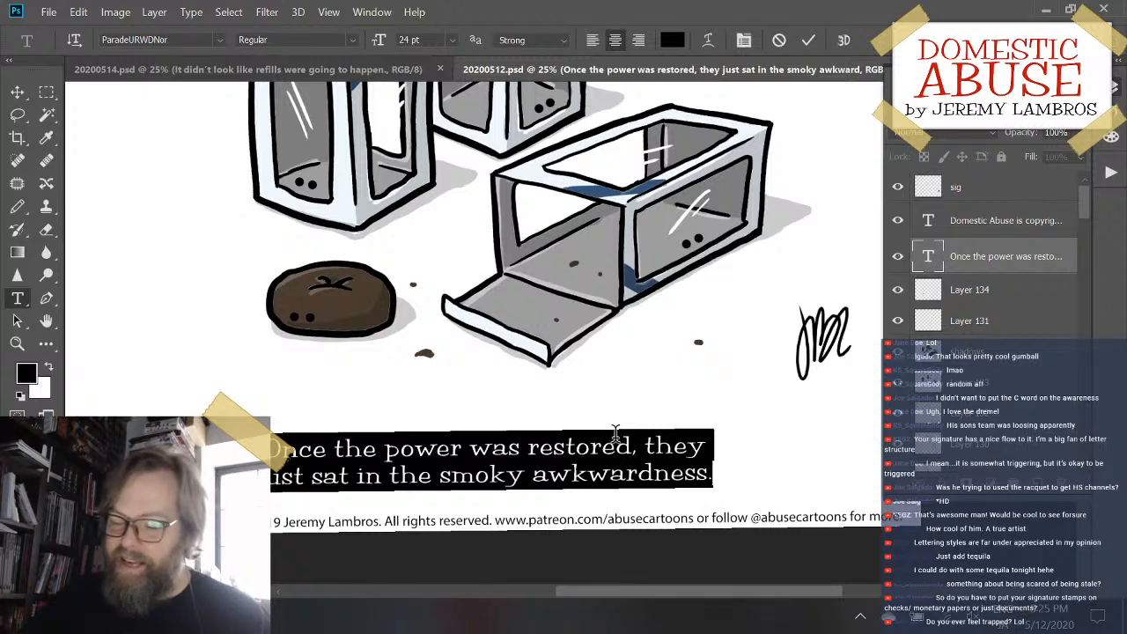
{"action": "scroll", "coordinate": [815, 463], "scroll_direction": "up", "scroll_amount": 2}
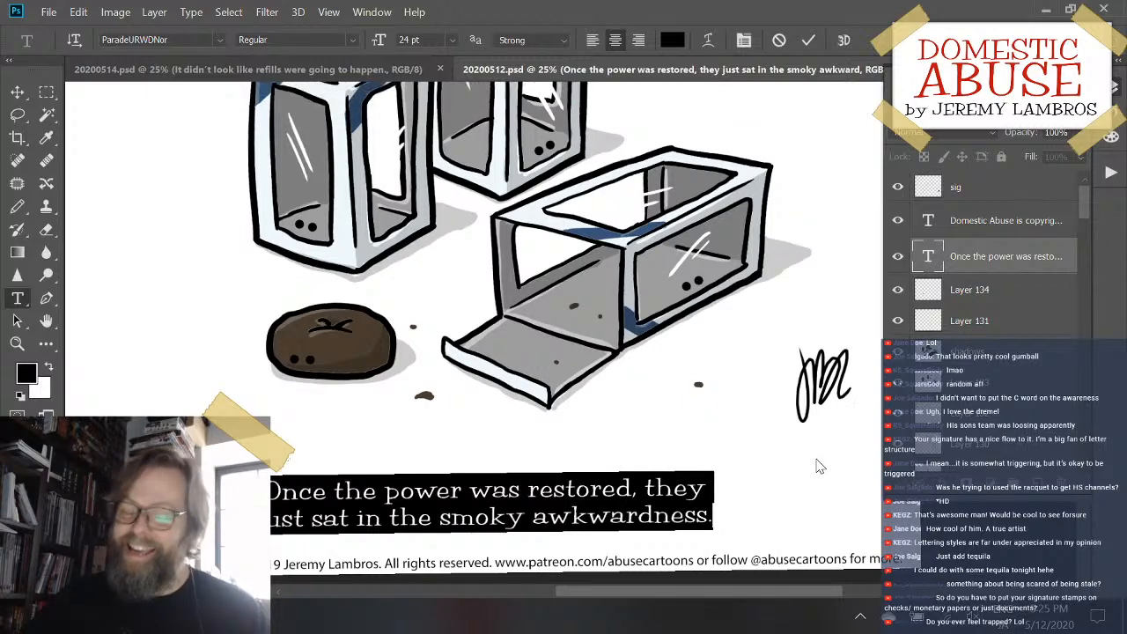
{"action": "scroll", "coordinate": [787, 448], "scroll_direction": "up", "scroll_amount": 5}
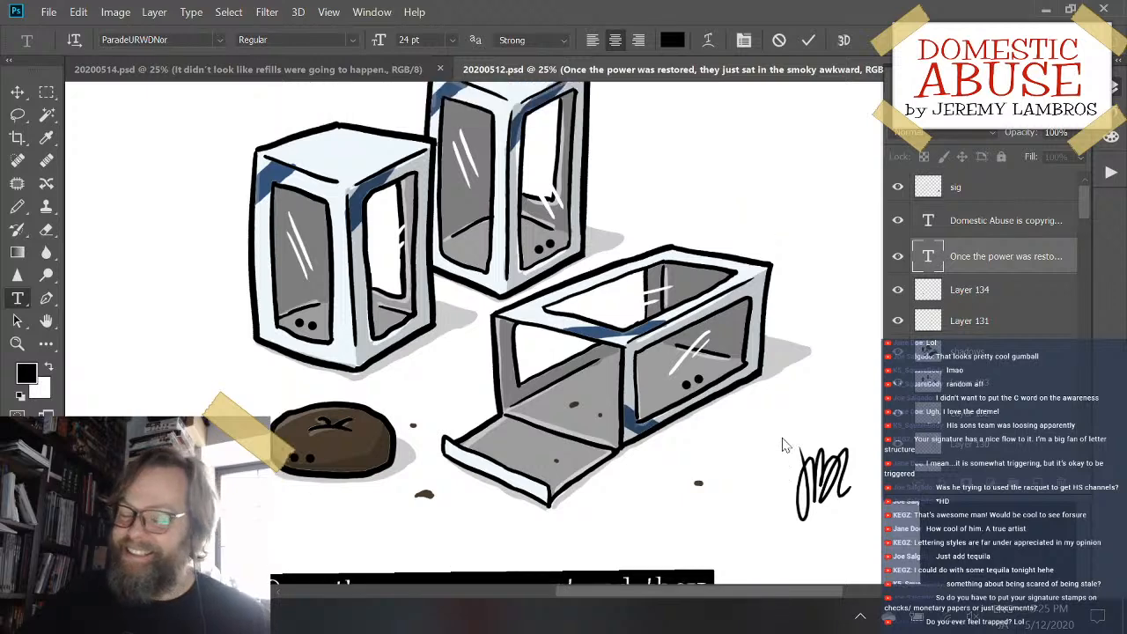
{"action": "scroll", "coordinate": [785, 446], "scroll_direction": "up", "scroll_amount": 1}
{"action": "scroll", "coordinate": [785, 446], "scroll_direction": "down", "scroll_amount": 3}
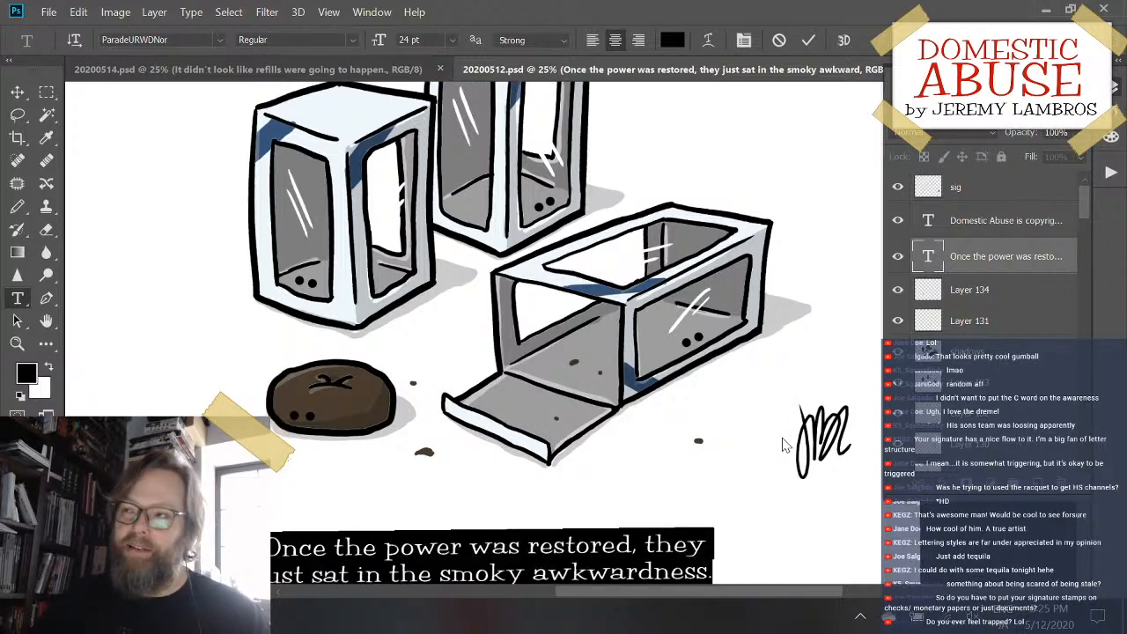
{"action": "scroll", "coordinate": [783, 491], "scroll_direction": "down", "scroll_amount": 2}
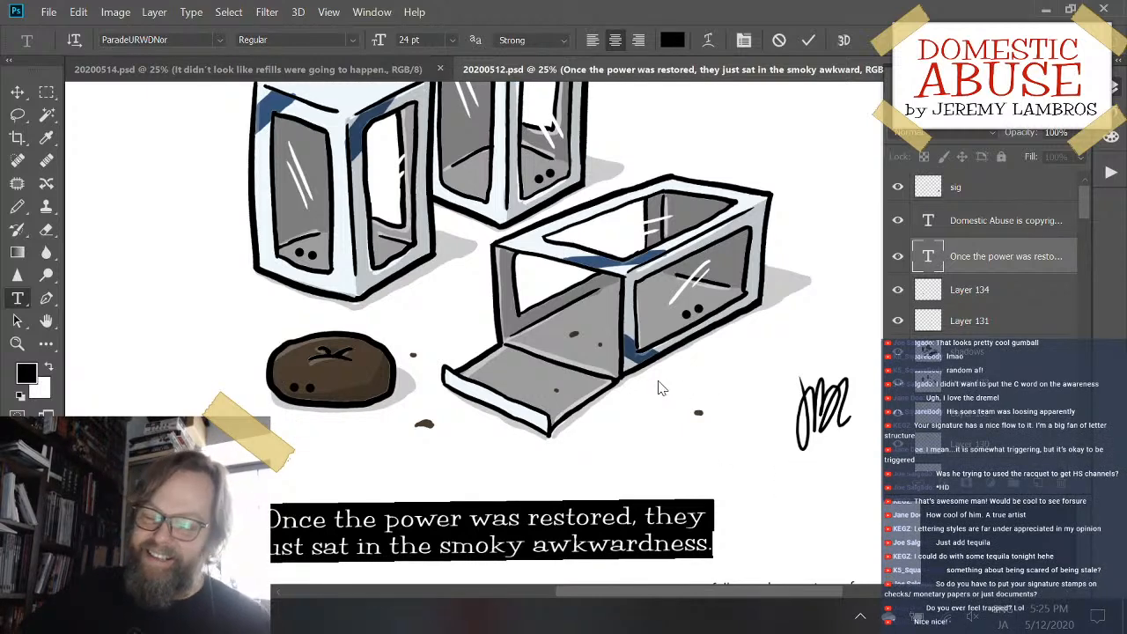
{"action": "scroll", "coordinate": [659, 383], "scroll_direction": "up", "scroll_amount": 6}
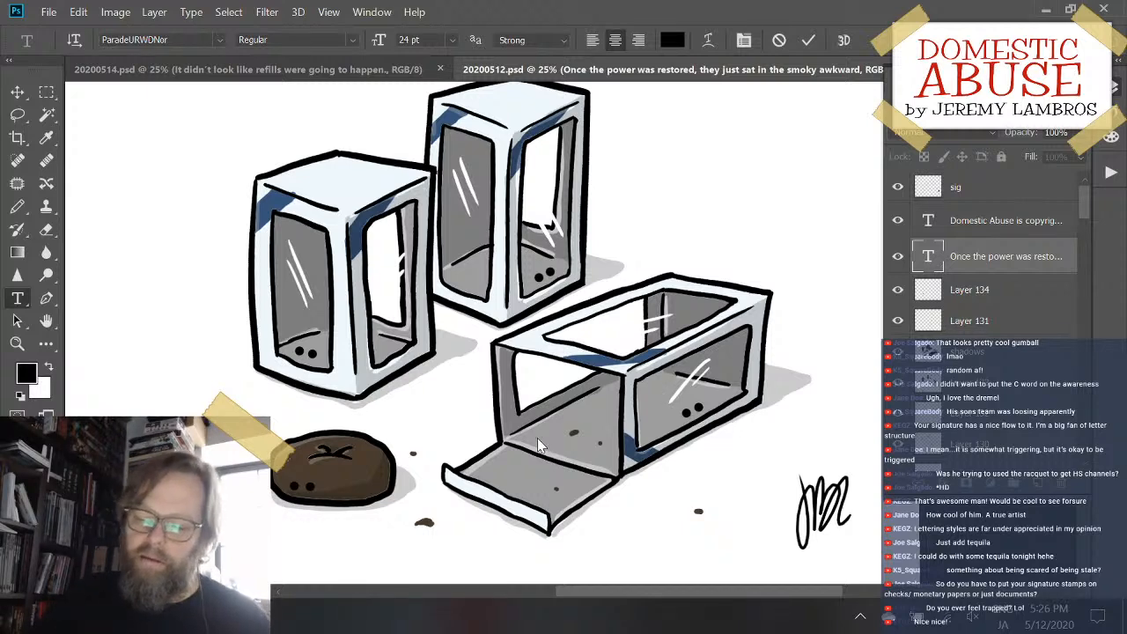
{"action": "scroll", "coordinate": [594, 365], "scroll_direction": "down", "scroll_amount": 1}
{"action": "scroll", "coordinate": [594, 366], "scroll_direction": "up", "scroll_amount": 4}
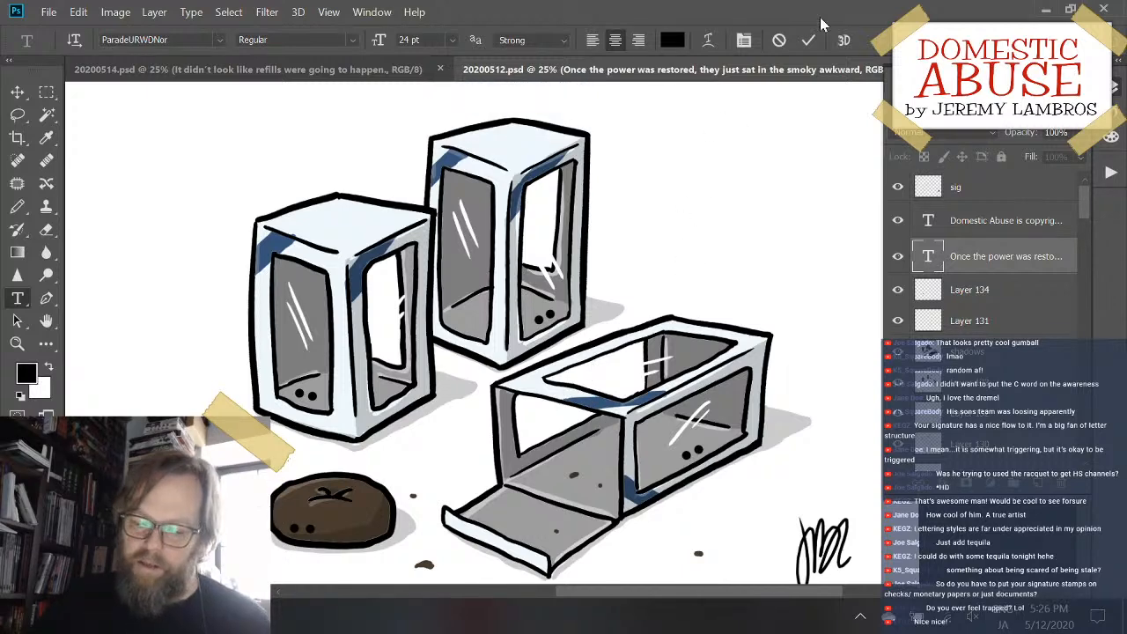
- Commit the caption's text edit and switch to the Pencil tool
{"action": "left_click", "coordinate": [810, 42]}
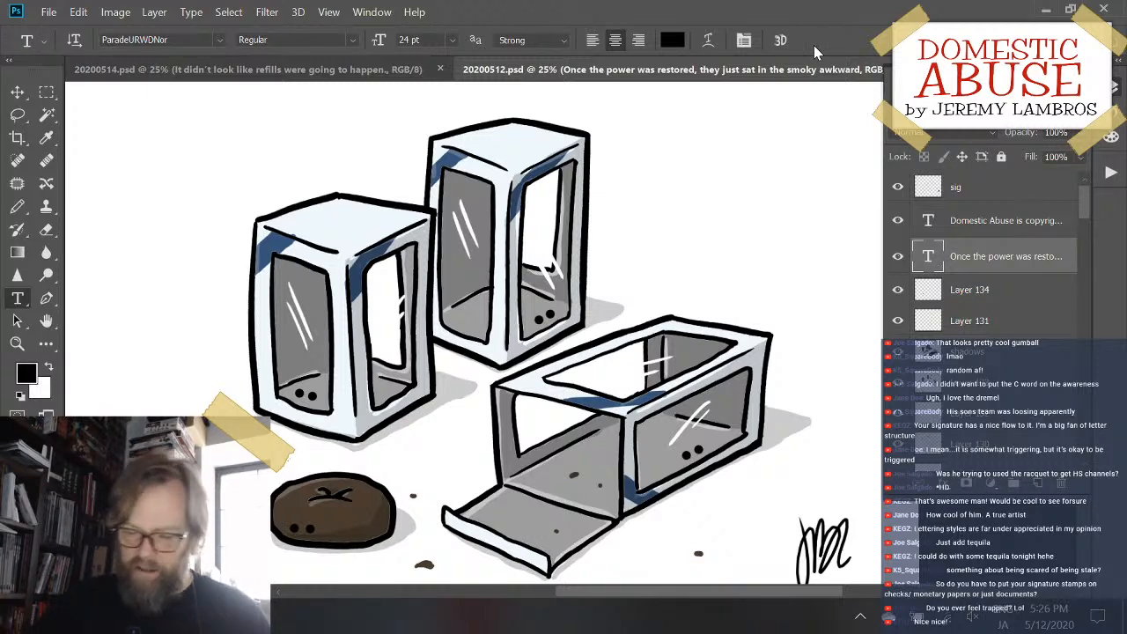
{"action": "scroll", "coordinate": [599, 245], "scroll_direction": "down", "scroll_amount": 3}
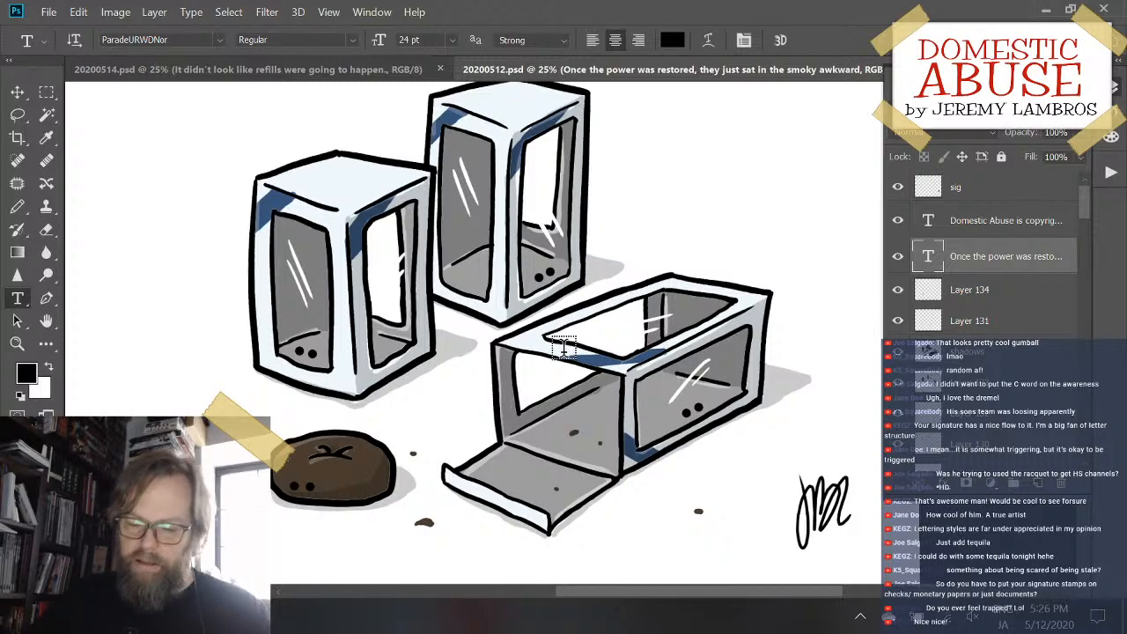
{"action": "key", "text": "v"}
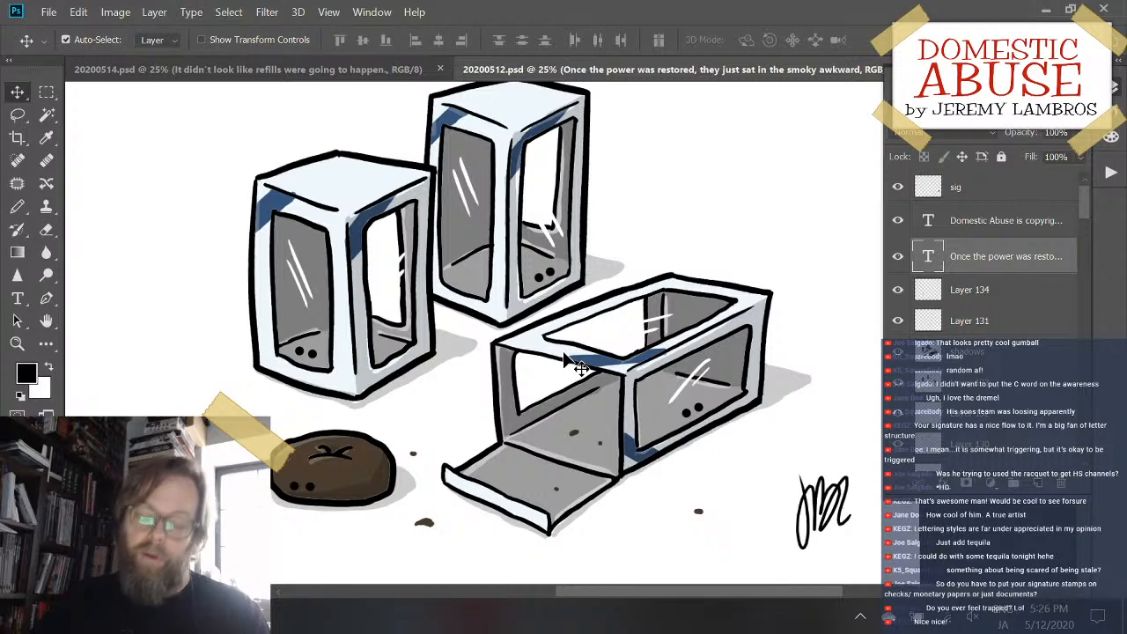
{"action": "key", "text": "b"}
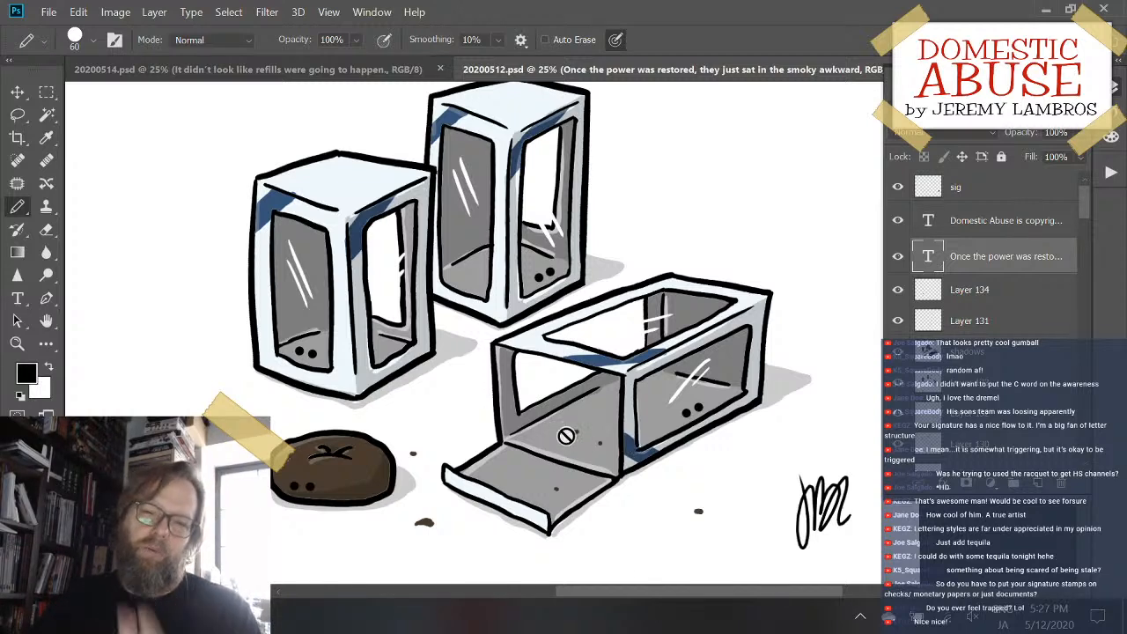
- Examine the window-boxes drawing from the upper boxes down to the pastry, signature and caption
{"action": "scroll", "coordinate": [608, 319], "scroll_direction": "up", "scroll_amount": 2}
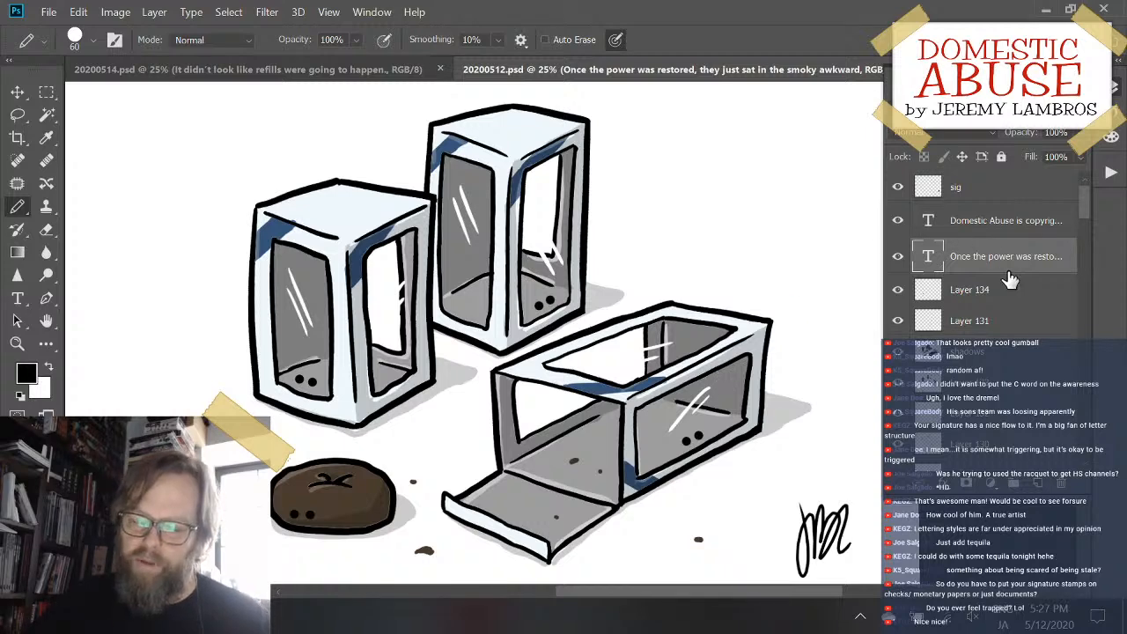
{"action": "scroll", "coordinate": [776, 264], "scroll_direction": "down", "scroll_amount": 5}
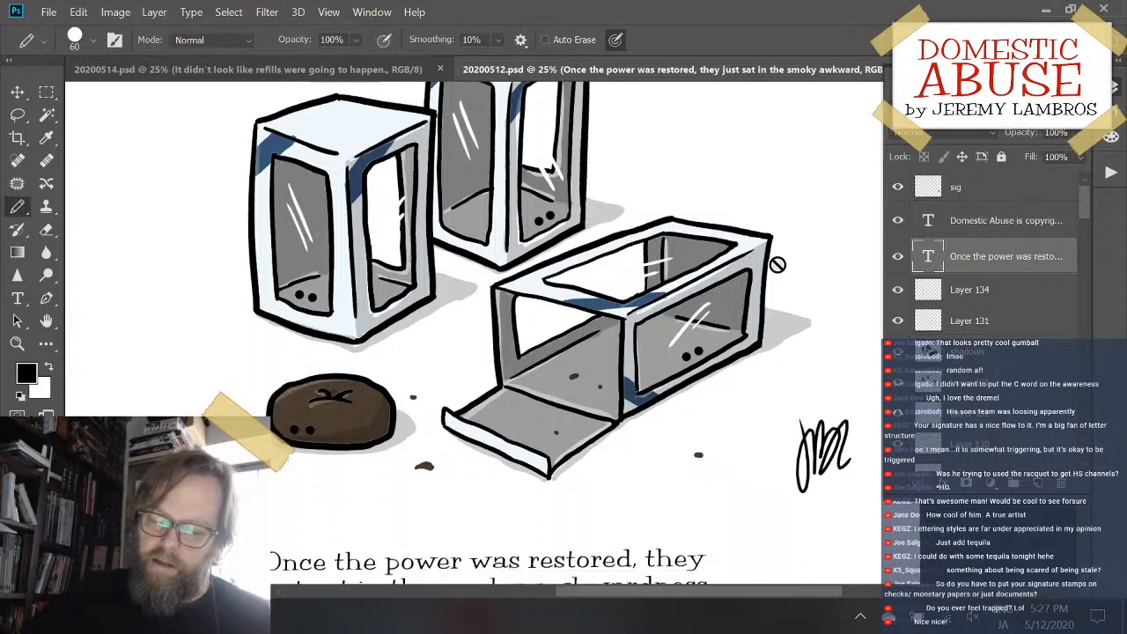
{"action": "scroll", "coordinate": [754, 454], "scroll_direction": "up", "scroll_amount": 4}
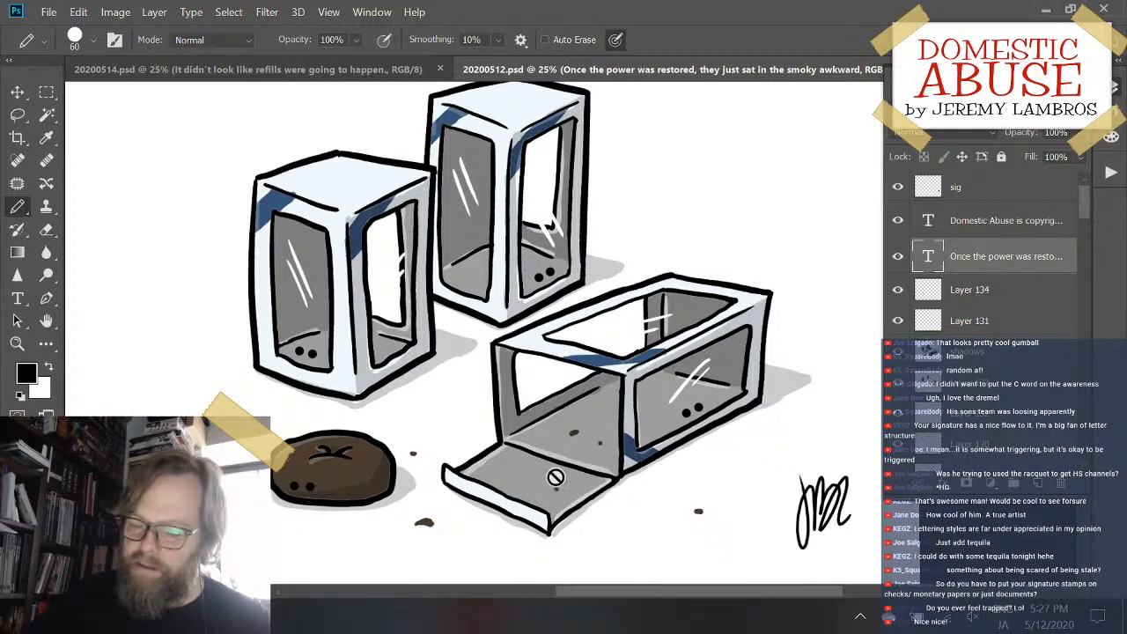
{"action": "scroll", "coordinate": [555, 476], "scroll_direction": "down", "scroll_amount": 2}
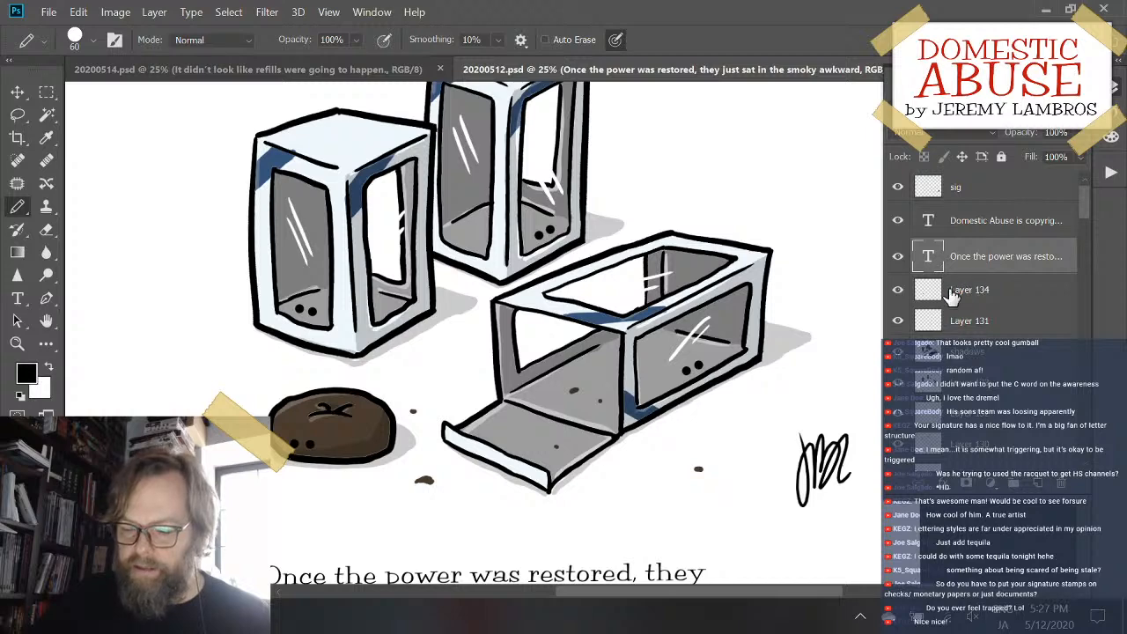
{"action": "scroll", "coordinate": [604, 327], "scroll_direction": "down", "scroll_amount": 1}
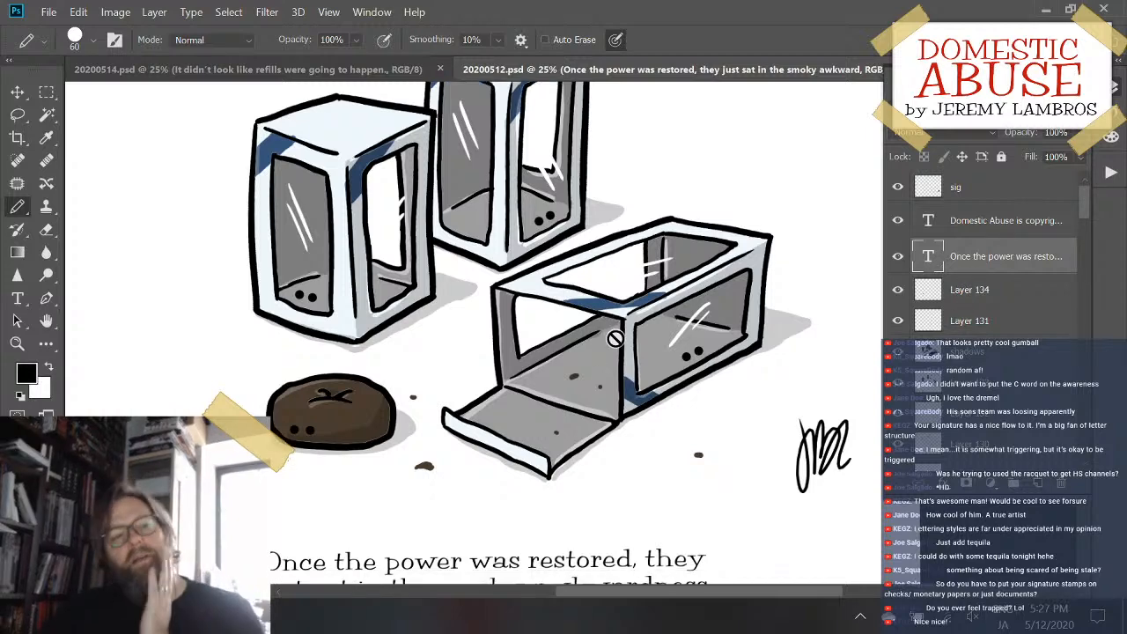
{"action": "scroll", "coordinate": [560, 355], "scroll_direction": "down", "scroll_amount": 1}
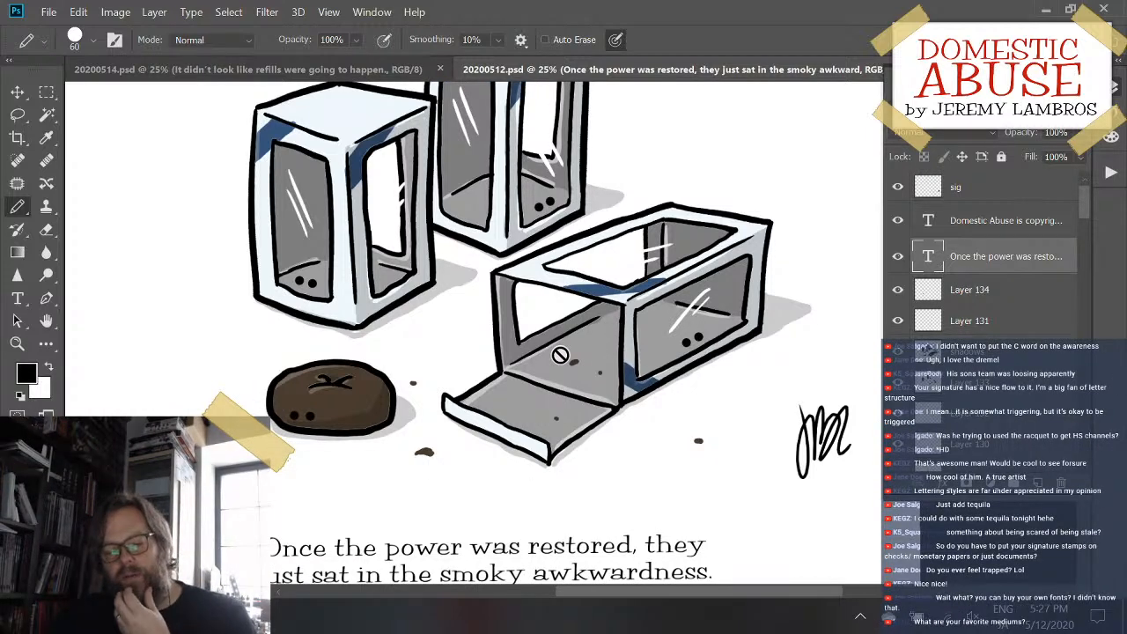
{"action": "scroll", "coordinate": [560, 355], "scroll_direction": "down", "scroll_amount": 2}
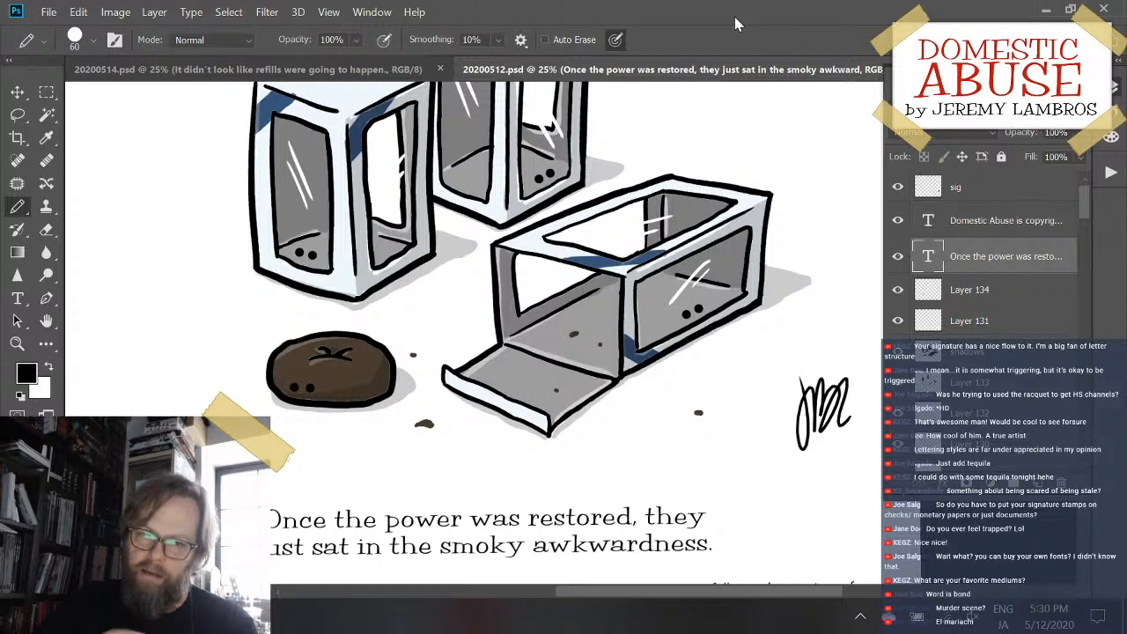
{"action": "scroll", "coordinate": [743, 401], "scroll_direction": "down", "scroll_amount": 2}
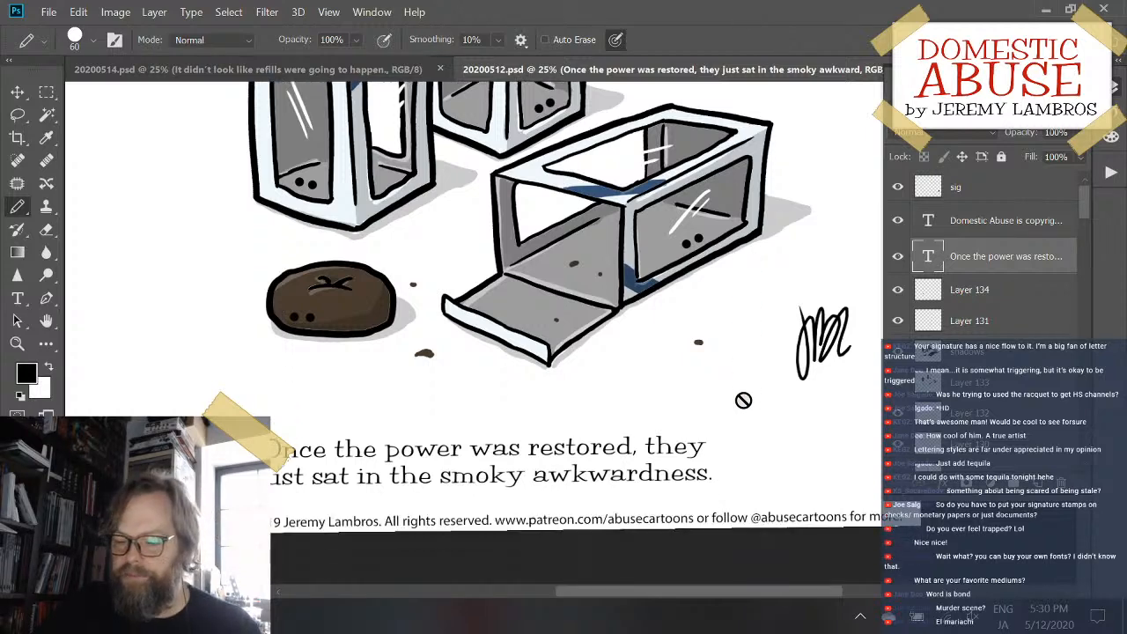
{"action": "scroll", "coordinate": [743, 400], "scroll_direction": "up", "scroll_amount": 2}
{"action": "scroll", "coordinate": [743, 401], "scroll_direction": "up", "scroll_amount": 1}
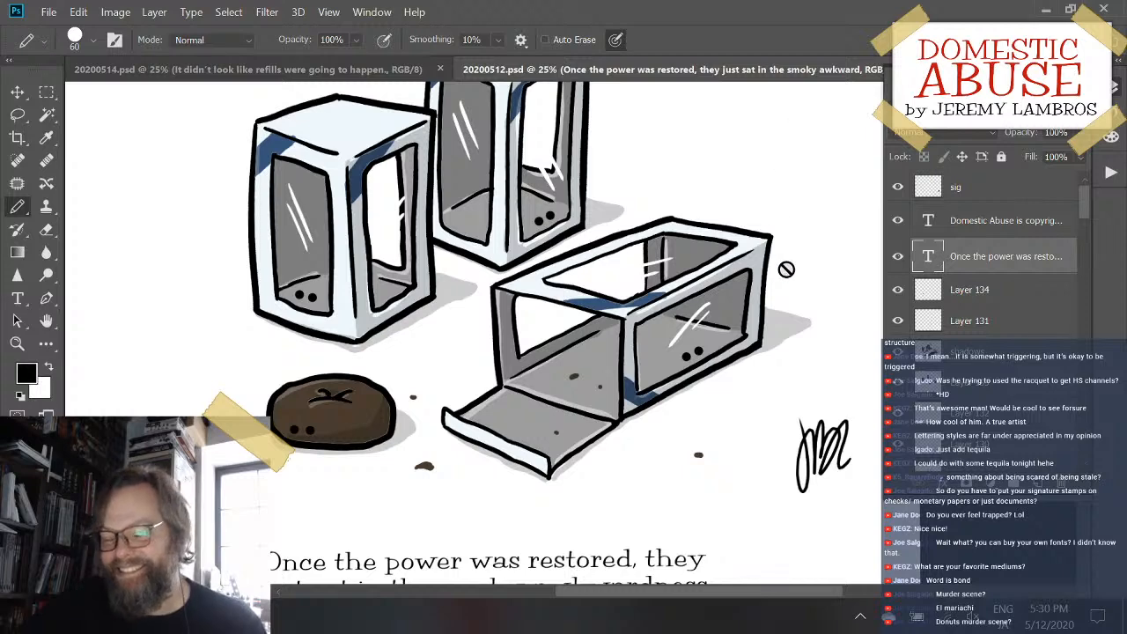
{"action": "scroll", "coordinate": [787, 270], "scroll_direction": "down", "scroll_amount": 1}
{"action": "scroll", "coordinate": [787, 269], "scroll_direction": "up", "scroll_amount": 5}
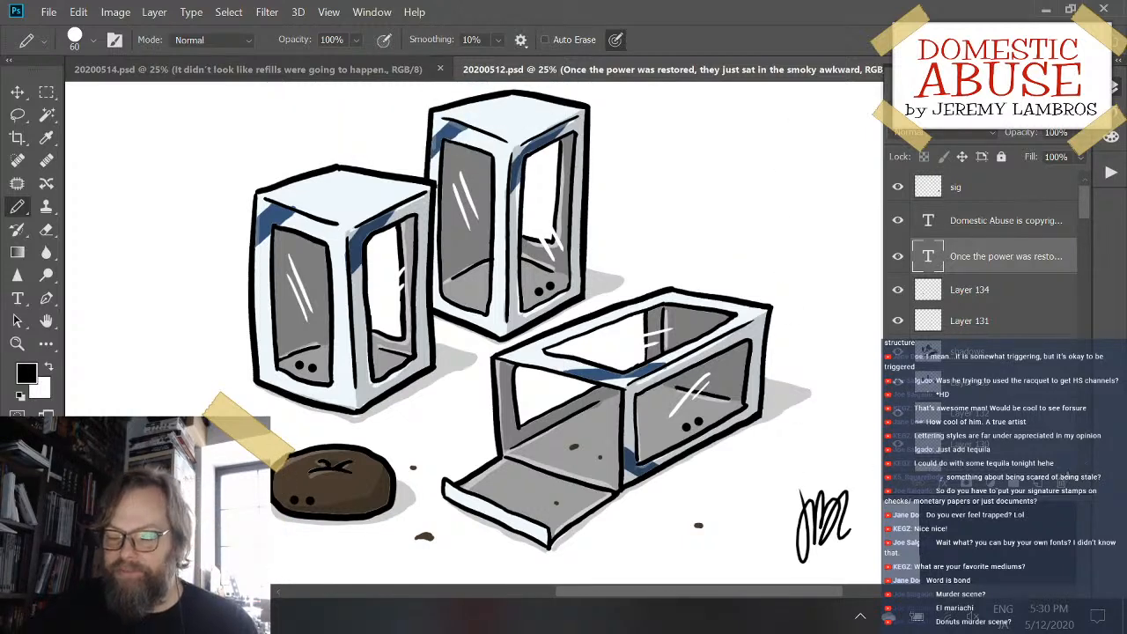
- Make the copyright text layer active and examine the boxes, caption and copyright line across the page
{"action": "left_click", "coordinate": [1050, 227]}
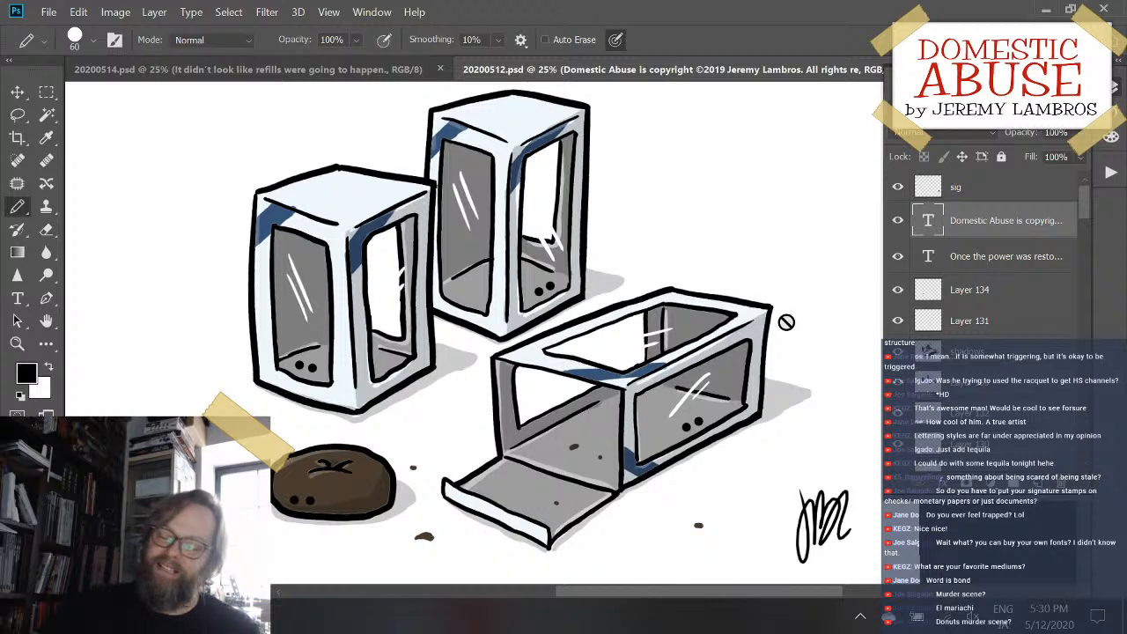
{"action": "scroll", "coordinate": [787, 322], "scroll_direction": "down", "scroll_amount": 2}
{"action": "scroll", "coordinate": [787, 322], "scroll_direction": "down", "scroll_amount": 3}
{"action": "scroll", "coordinate": [787, 322], "scroll_direction": "up", "scroll_amount": 3}
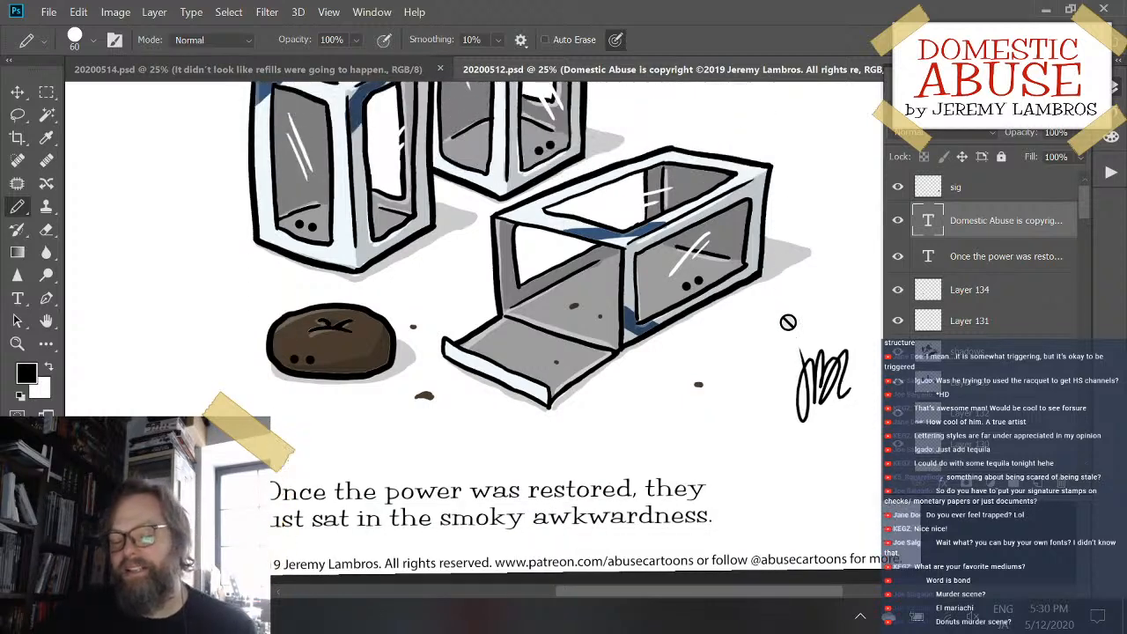
{"action": "scroll", "coordinate": [788, 322], "scroll_direction": "down", "scroll_amount": 1}
{"action": "scroll", "coordinate": [788, 322], "scroll_direction": "up", "scroll_amount": 6}
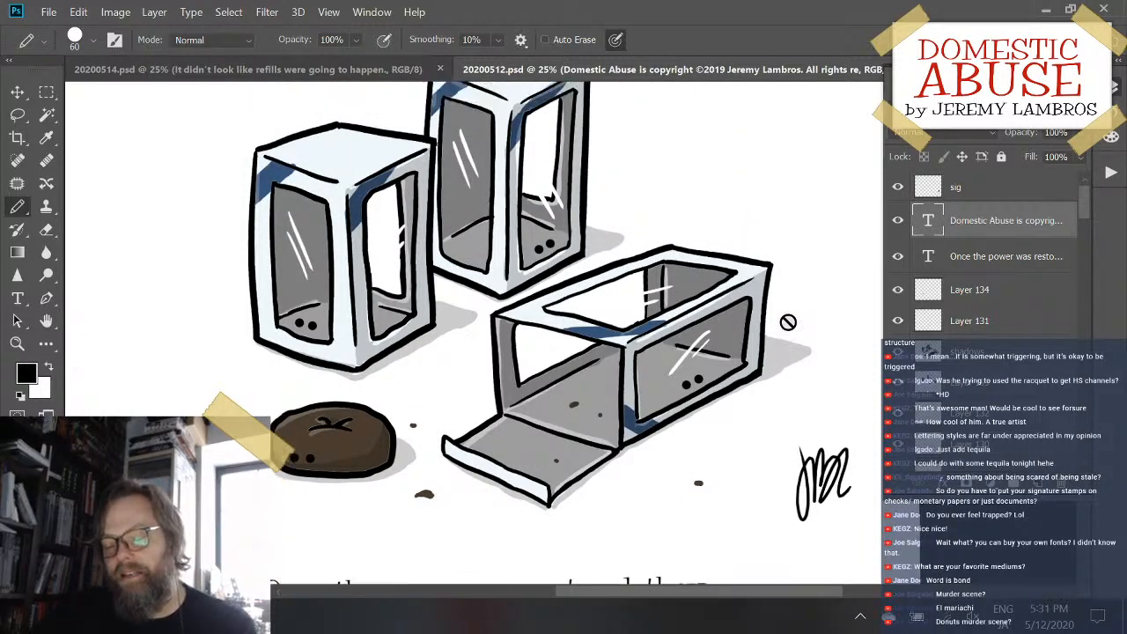
{"action": "scroll", "coordinate": [788, 322], "scroll_direction": "up", "scroll_amount": 3}
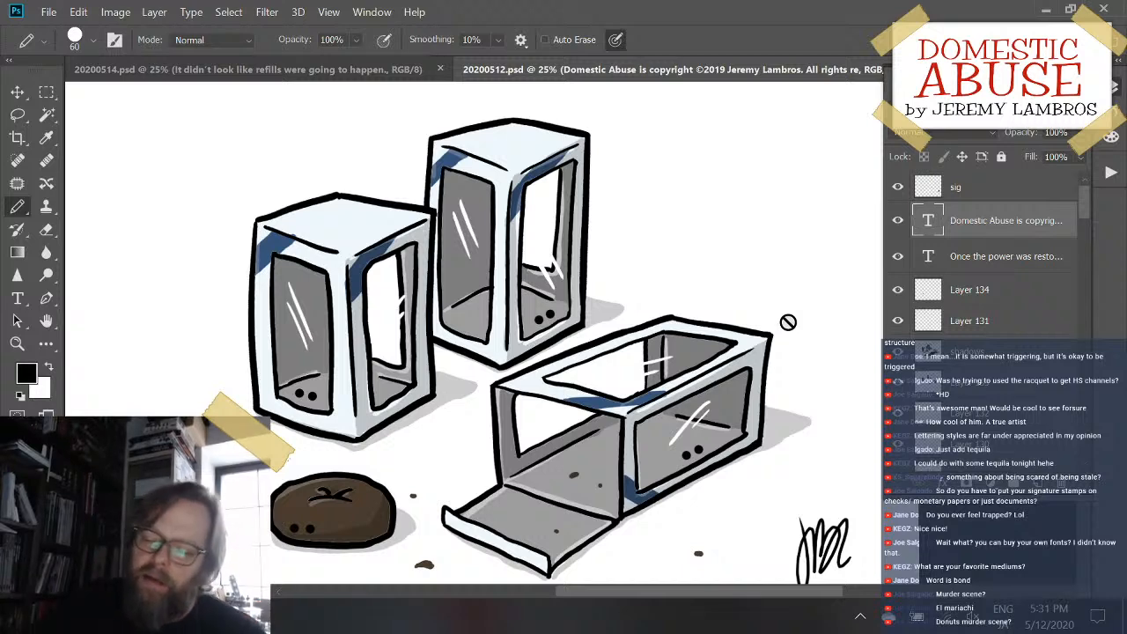
{"action": "scroll", "coordinate": [719, 242], "scroll_direction": "down", "scroll_amount": 5}
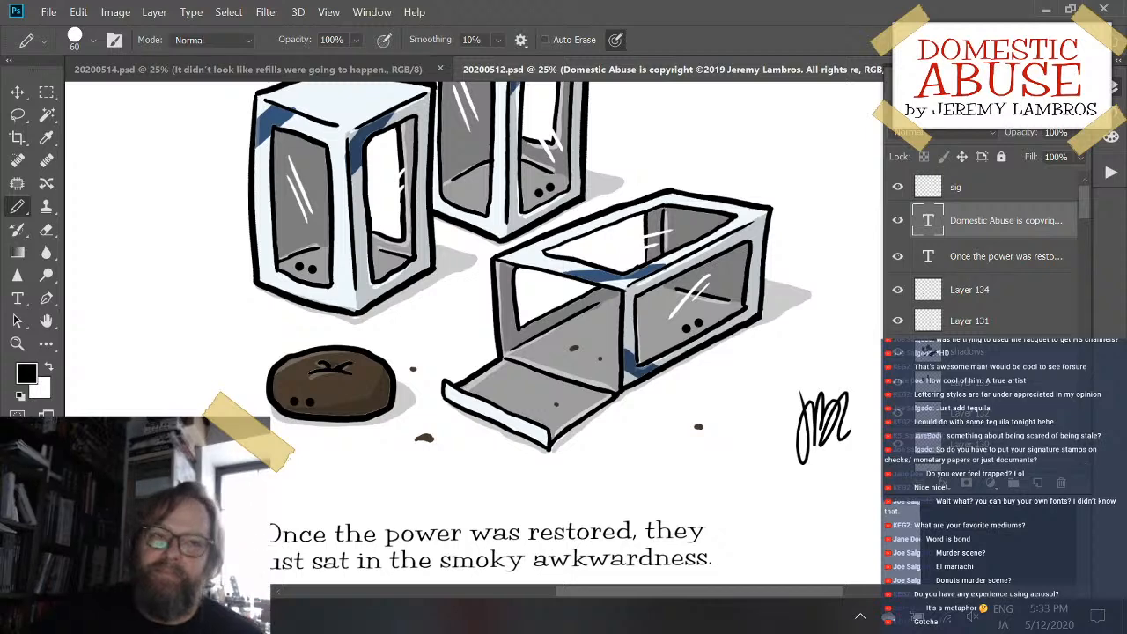
{"action": "scroll", "coordinate": [571, 448], "scroll_direction": "up", "scroll_amount": 4}
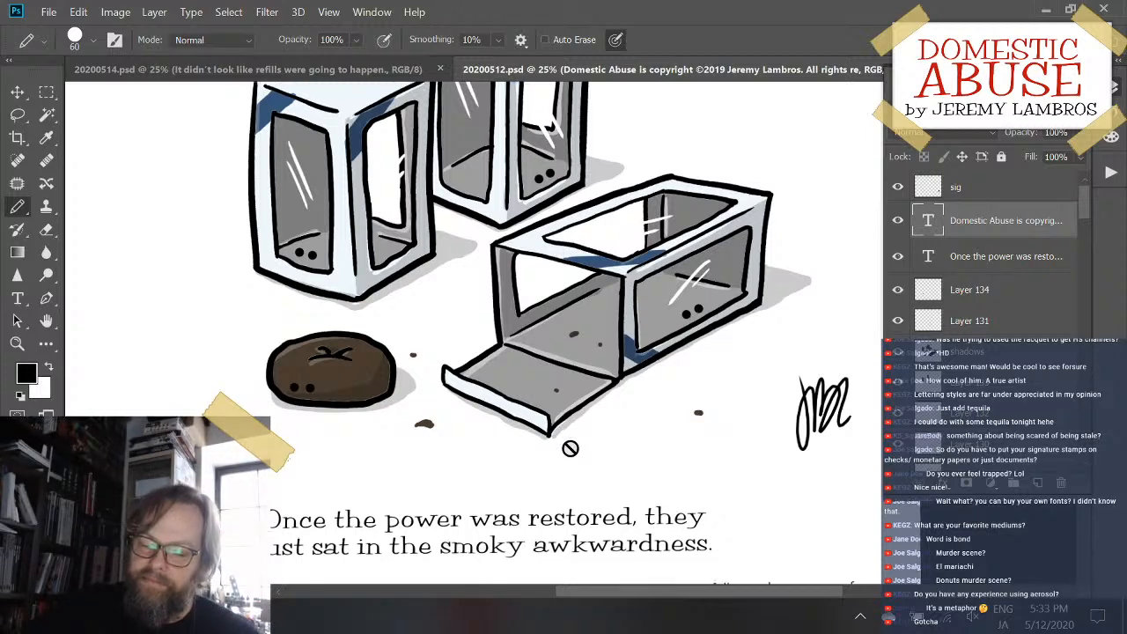
{"action": "scroll", "coordinate": [571, 442], "scroll_direction": "up", "scroll_amount": 10}
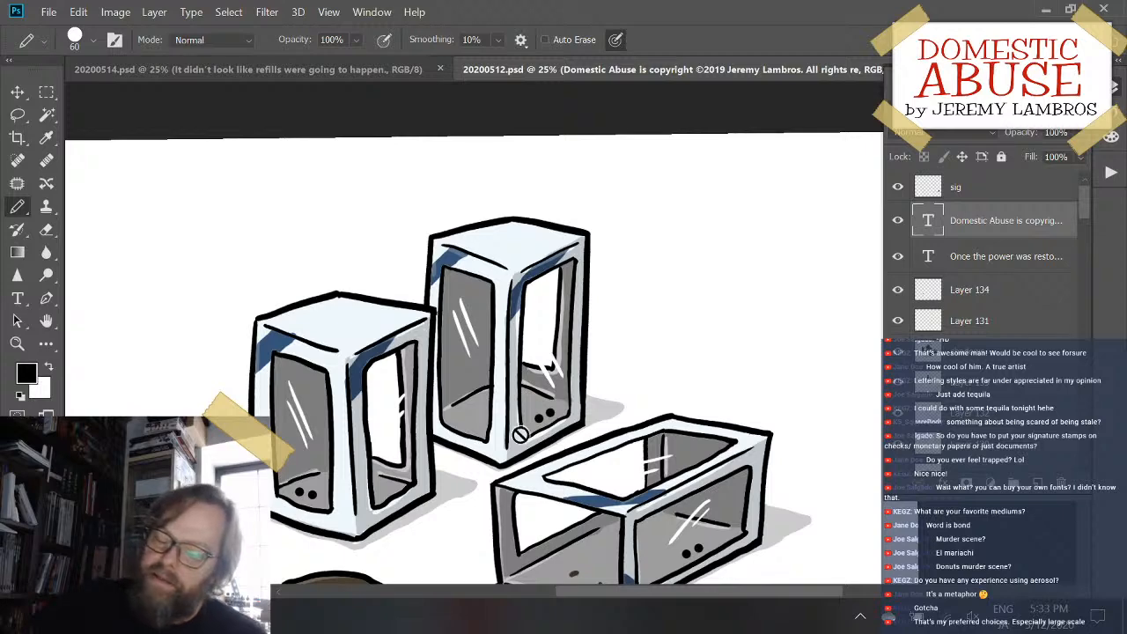
{"action": "scroll", "coordinate": [554, 387], "scroll_direction": "down", "scroll_amount": 2}
{"action": "scroll", "coordinate": [558, 377], "scroll_direction": "down", "scroll_amount": 3}
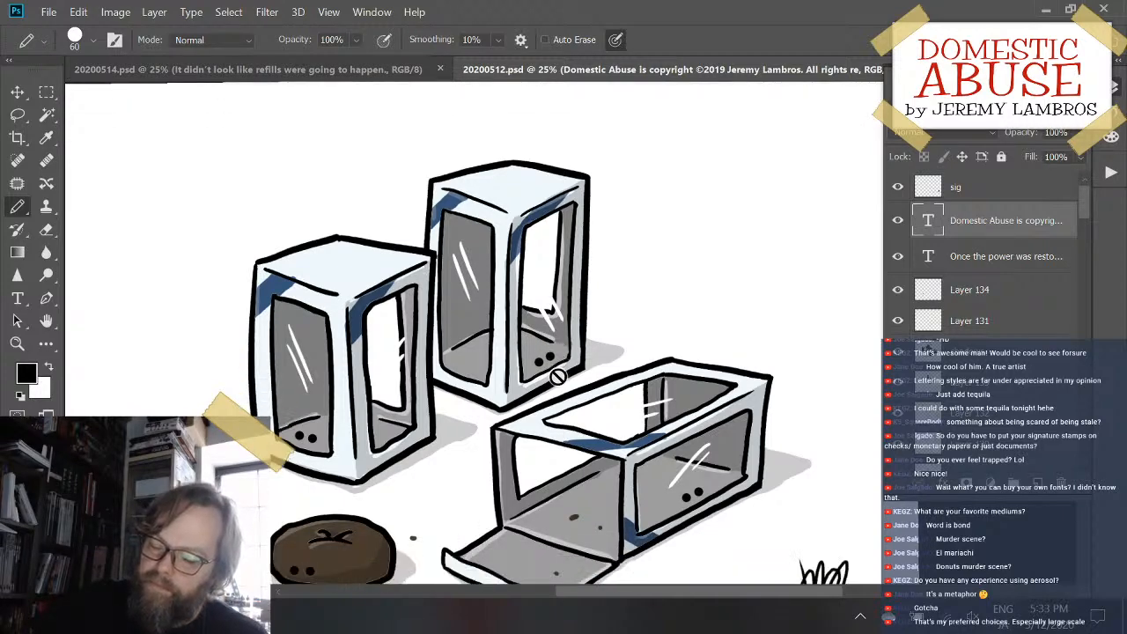
{"action": "scroll", "coordinate": [557, 375], "scroll_direction": "down", "scroll_amount": 2}
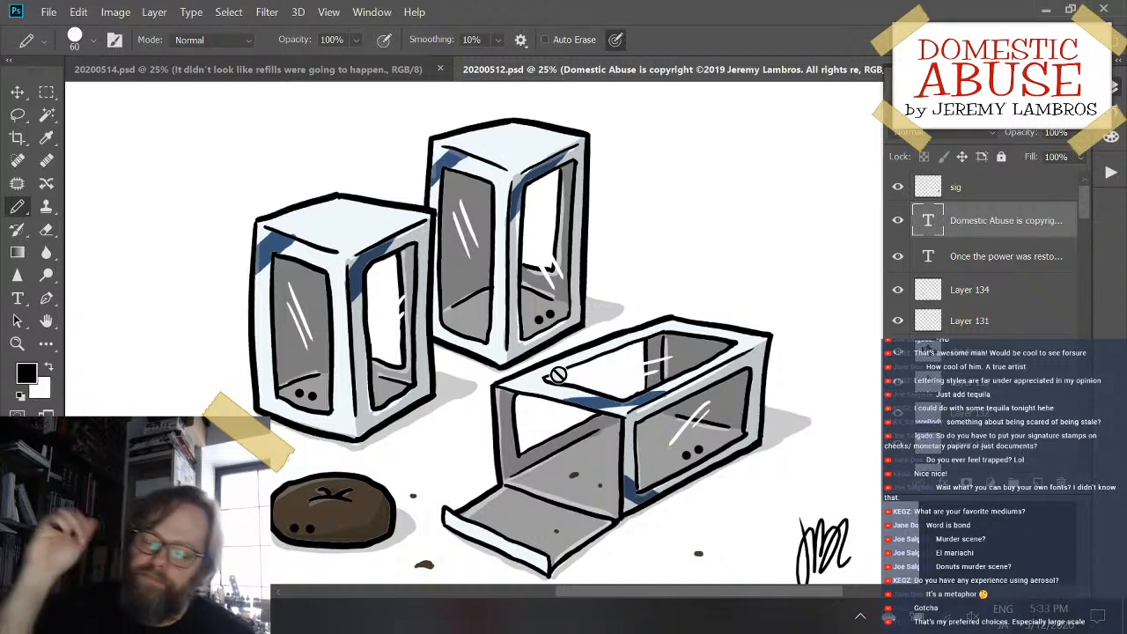
{"action": "scroll", "coordinate": [558, 375], "scroll_direction": "down", "scroll_amount": 5}
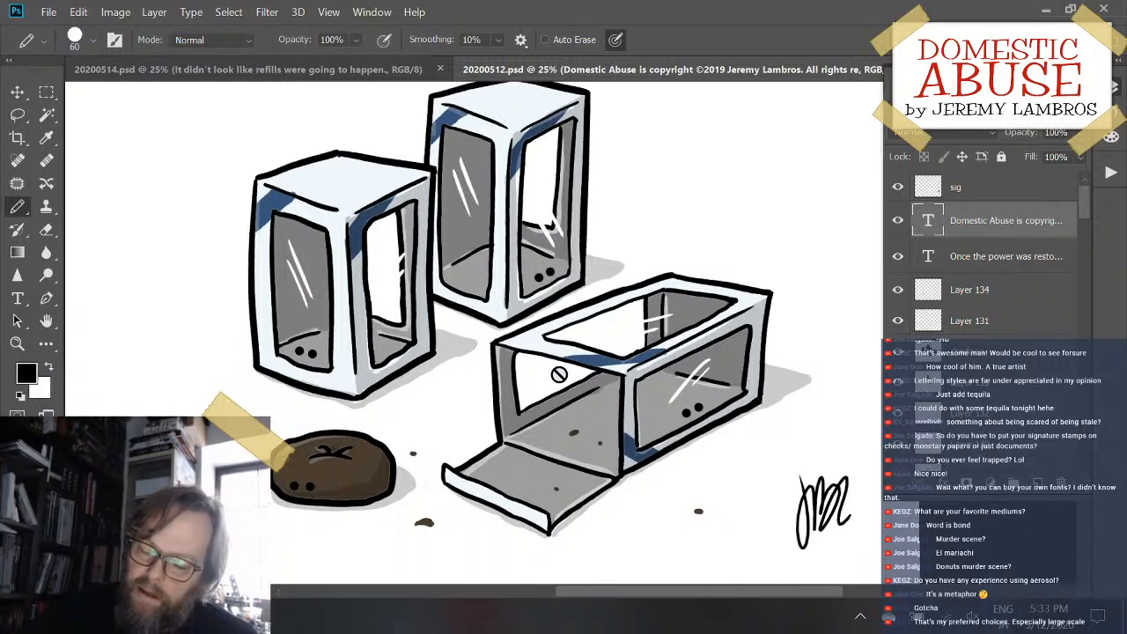
{"action": "scroll", "coordinate": [558, 374], "scroll_direction": "up", "scroll_amount": 1}
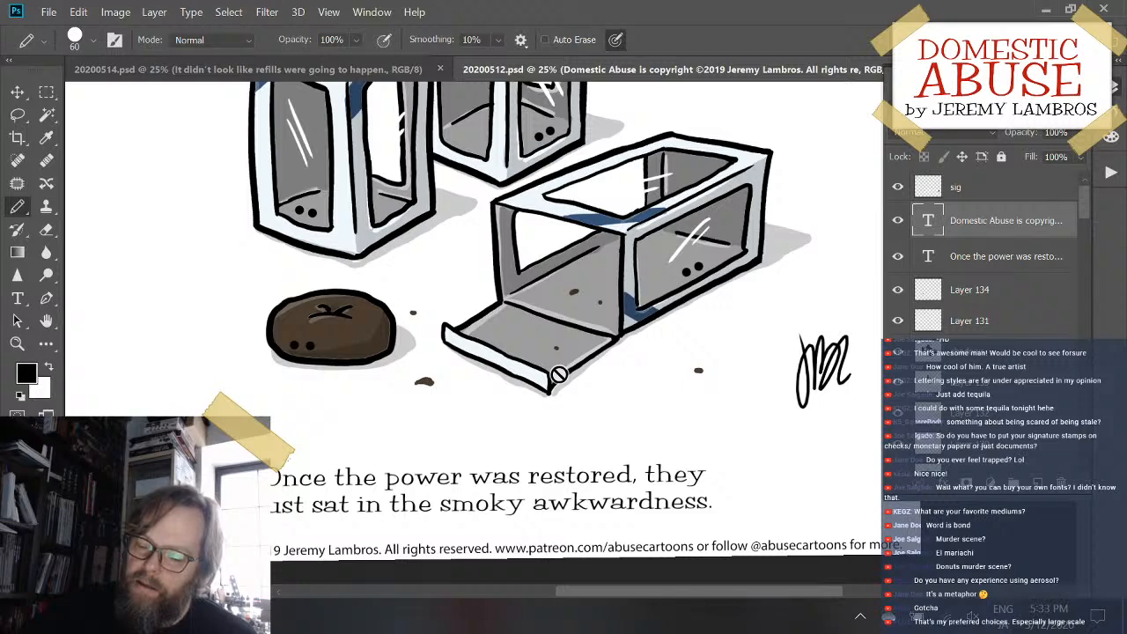
{"action": "scroll", "coordinate": [558, 374], "scroll_direction": "up", "scroll_amount": 1}
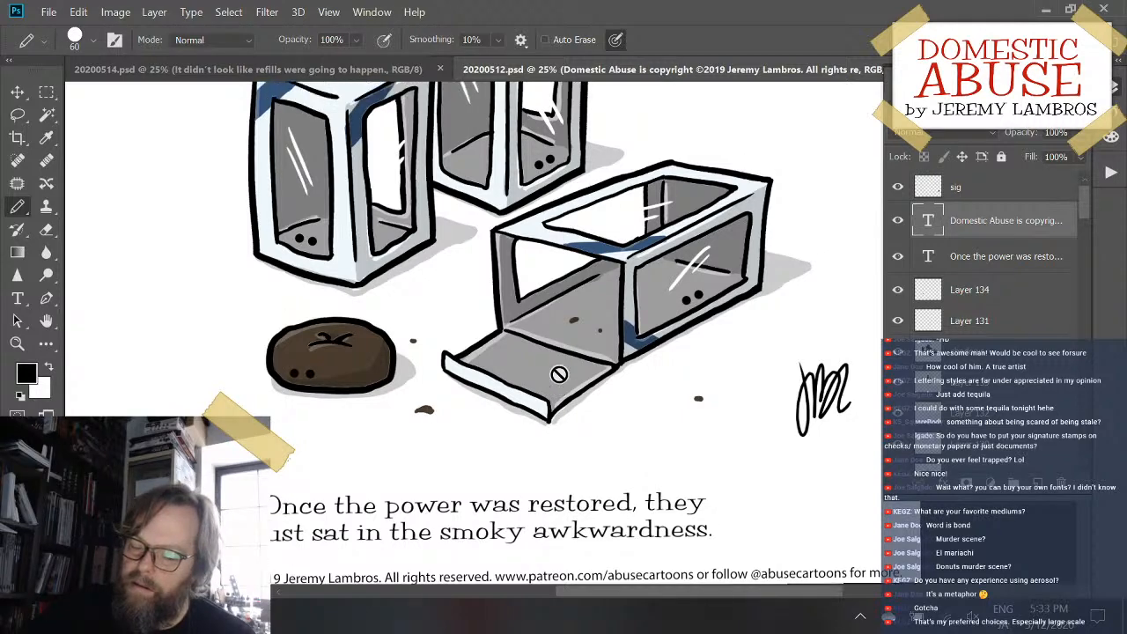
- Make Layer 132 active, try a curved size-60 Pencil stroke beside the eyes in the lying box, and undo the stroke
{"action": "left_click", "coordinate": [931, 295]}
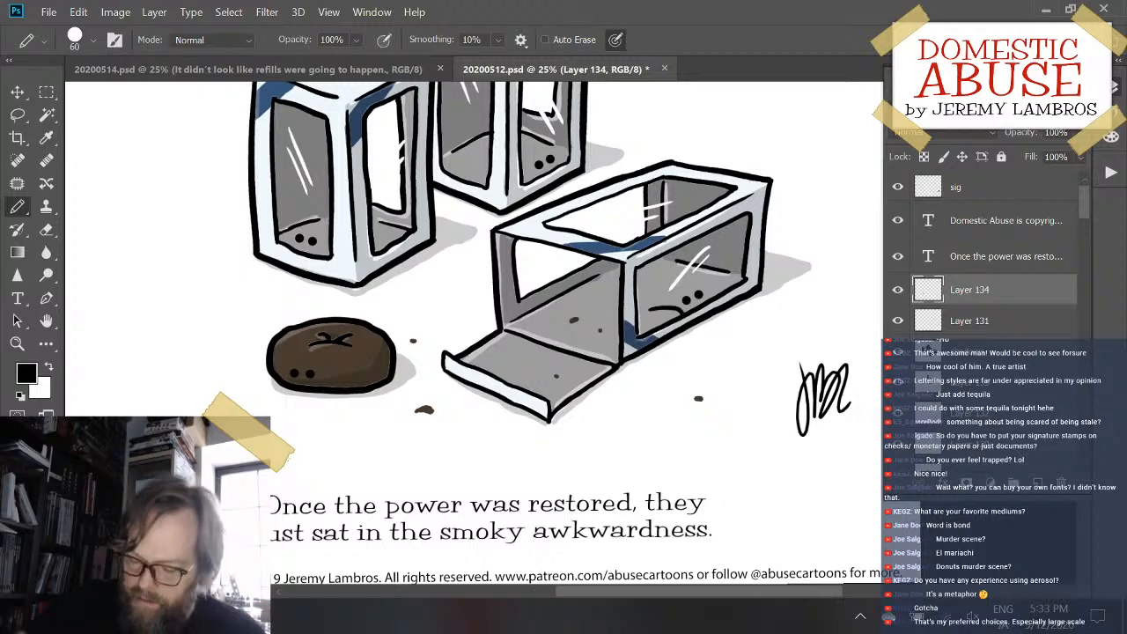
{"action": "scroll", "coordinate": [570, 337], "scroll_direction": "up", "scroll_amount": 2}
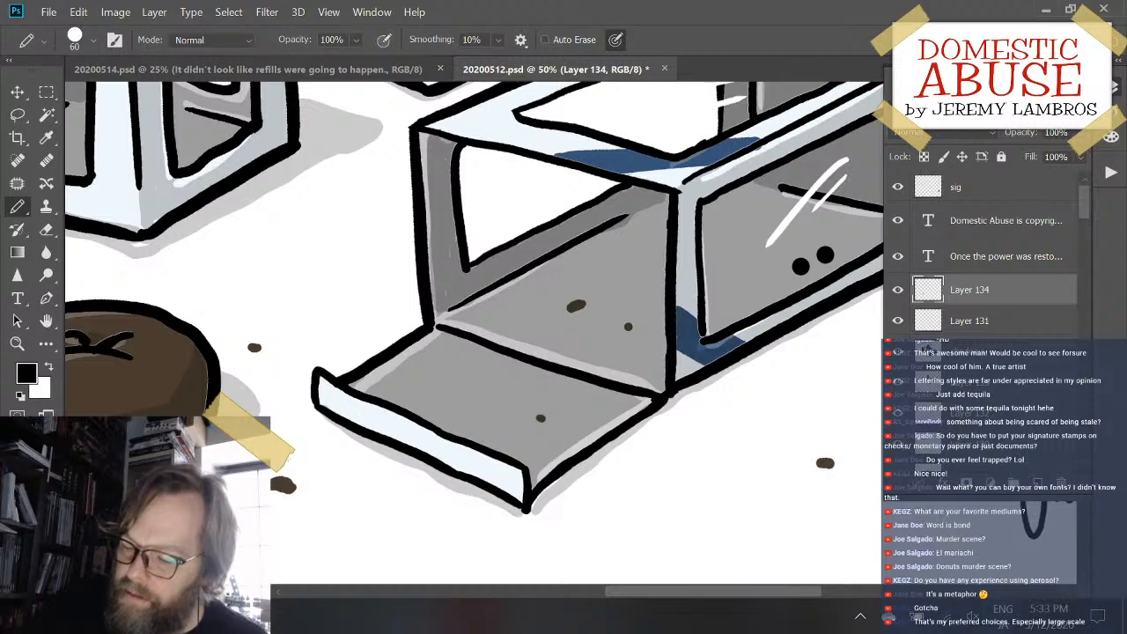
{"action": "left_click", "coordinate": [800, 266], "text": "ctrl"}
{"action": "left_click_drag", "start_coordinate": [747, 279], "coordinate": [809, 289]}
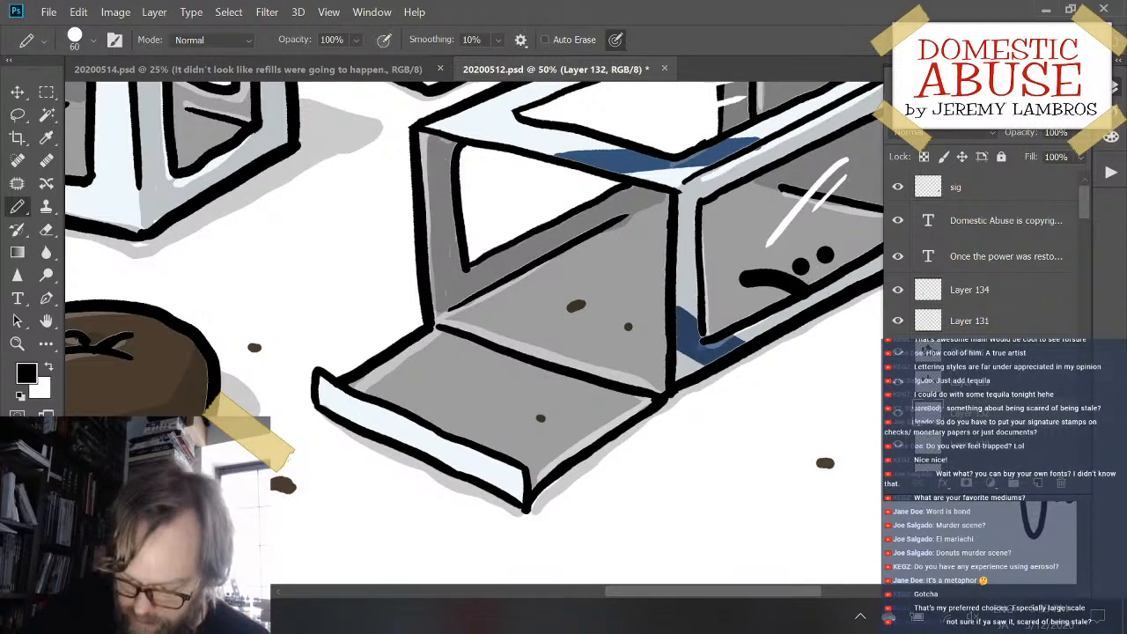
{"action": "key", "text": "ctrl+z"}
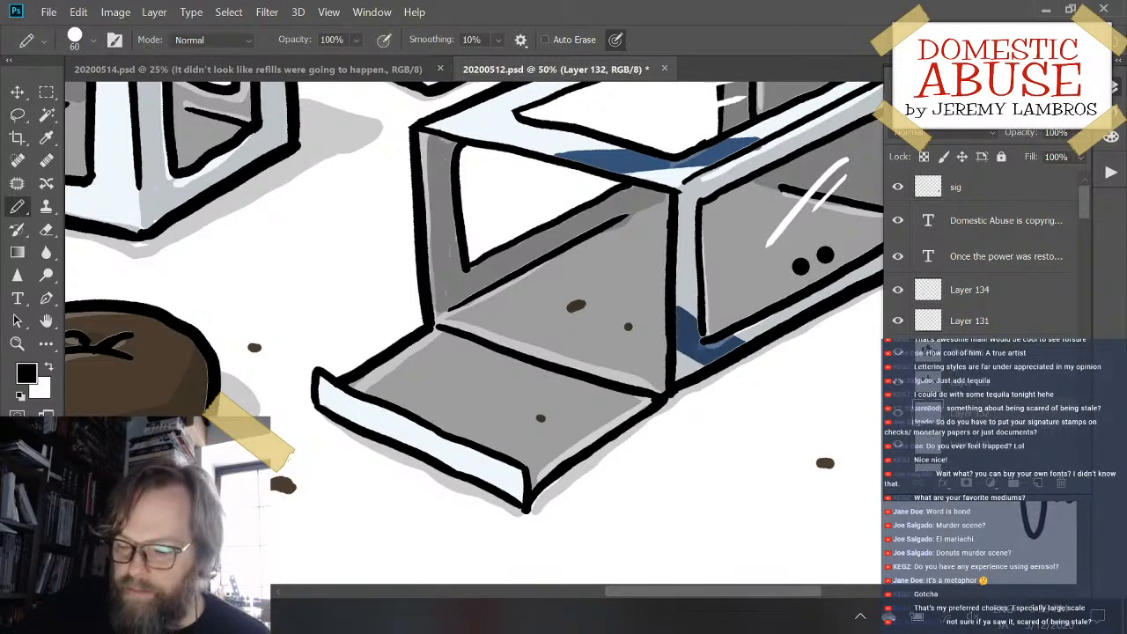
- Reduce the Pencil size to 45 and draw a short arched line beside the two eyes in the lying box
{"action": "key", "text": "bracketleft"}
{"action": "key", "text": "bracketleft"}
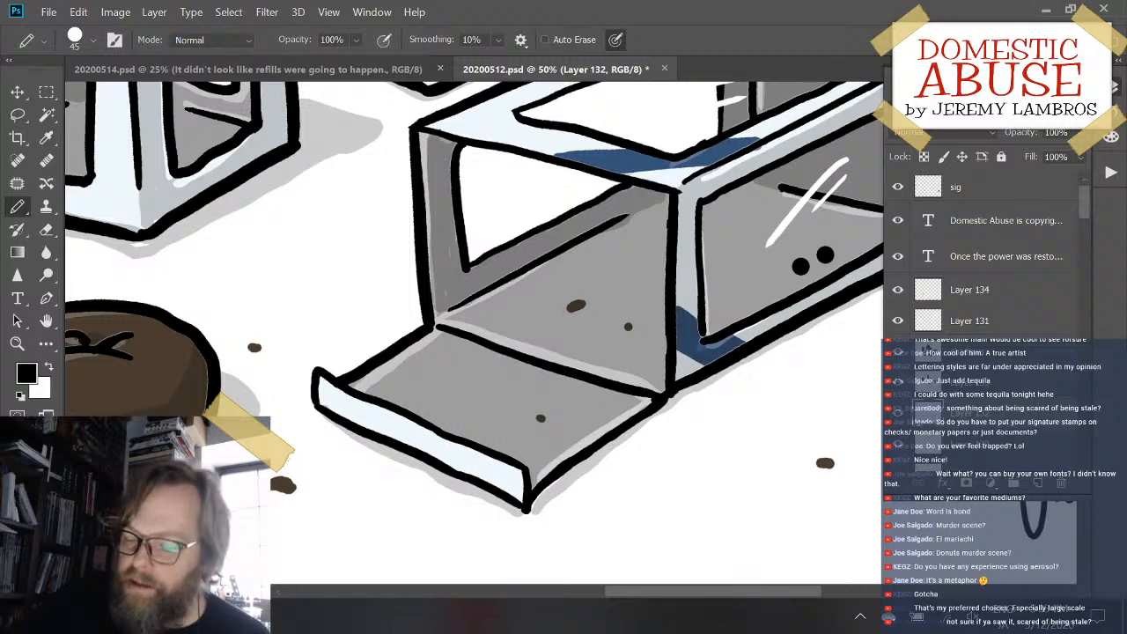
{"action": "left_click_drag", "start_coordinate": [738, 286], "coordinate": [799, 291]}
{"action": "key", "text": "ctrl+z"}
{"action": "key", "text": "ctrl+z"}
{"action": "mouse_move", "coordinate": [731, 284]}
{"action": "left_mouse_down"}
{"action": "mouse_move", "coordinate": [753, 277]}
{"action": "mouse_move", "coordinate": [797, 297]}
{"action": "left_mouse_up"}
{"action": "key", "text": "ctrl+z"}
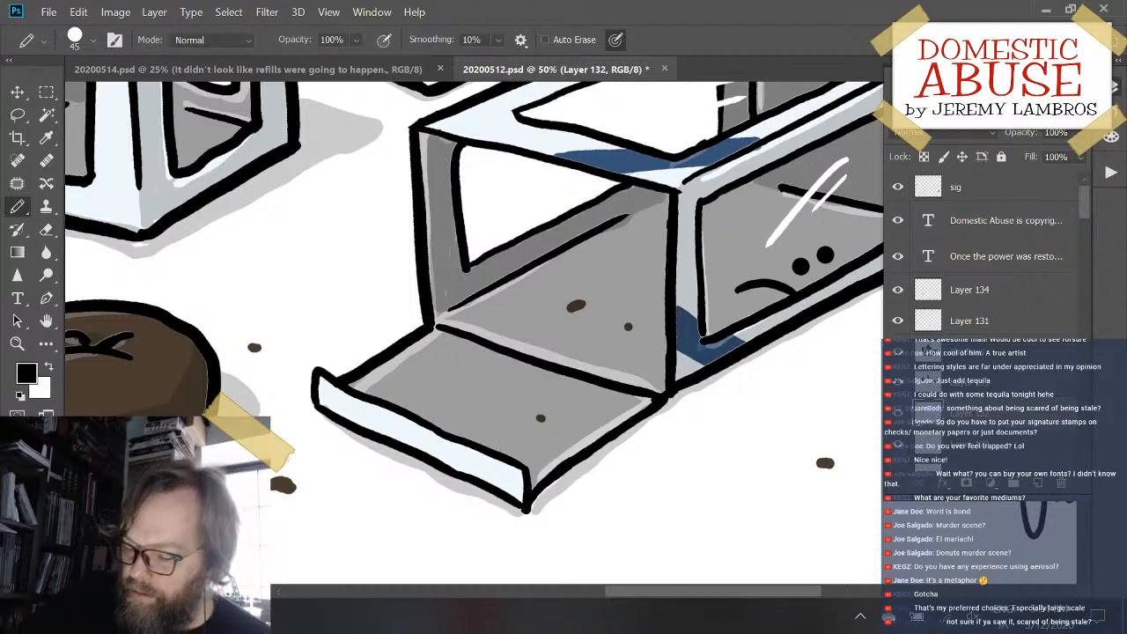
- Examine the whole cartoon, and check the line beside the lying box's eyes, the pastry and the caption at 25% zoom
{"action": "key", "text": "ctrl+minus"}
{"action": "key", "text": "ctrl+plus"}
{"action": "key", "text": "ctrl+minus"}
{"action": "key", "text": "ctrl+minus"}
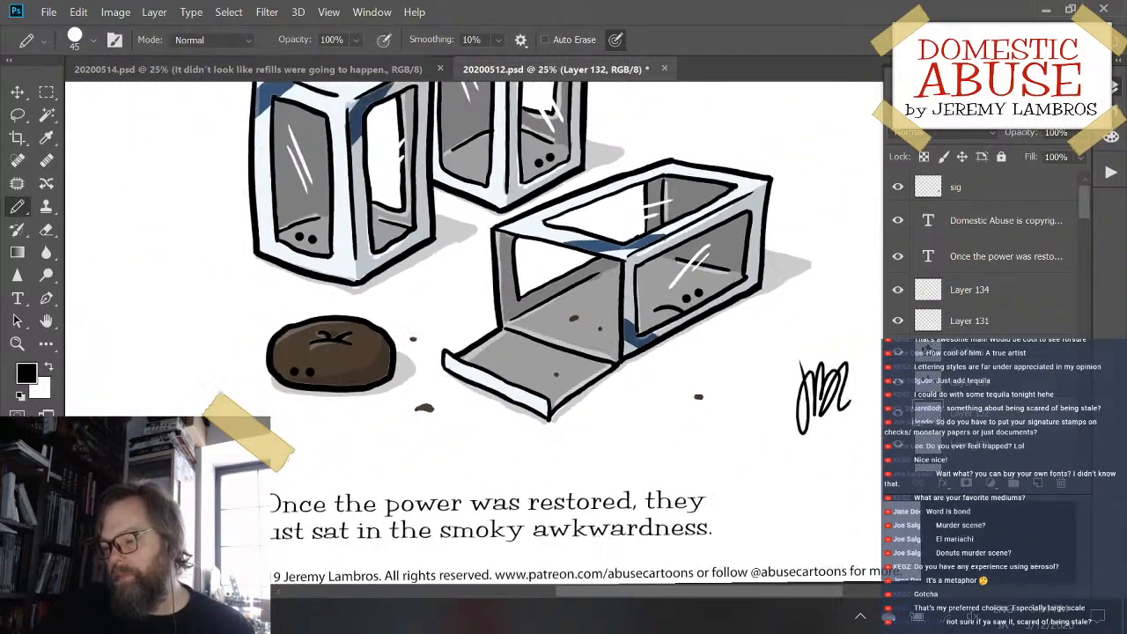
{"action": "key", "text": "ctrl+minus"}
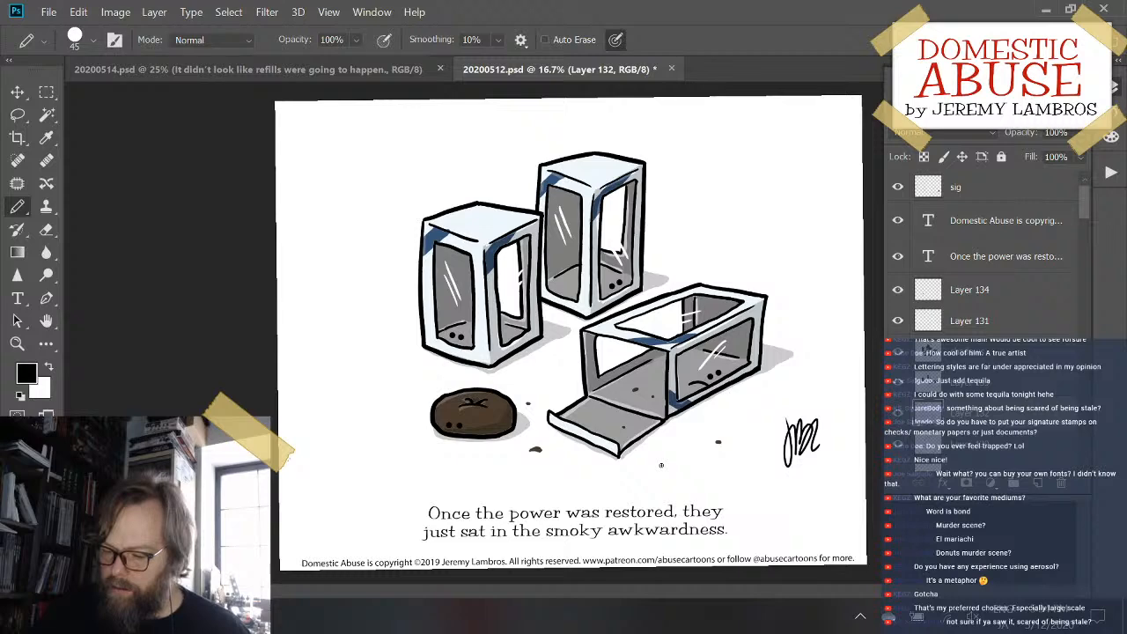
{"action": "key", "text": "ctrl+plus"}
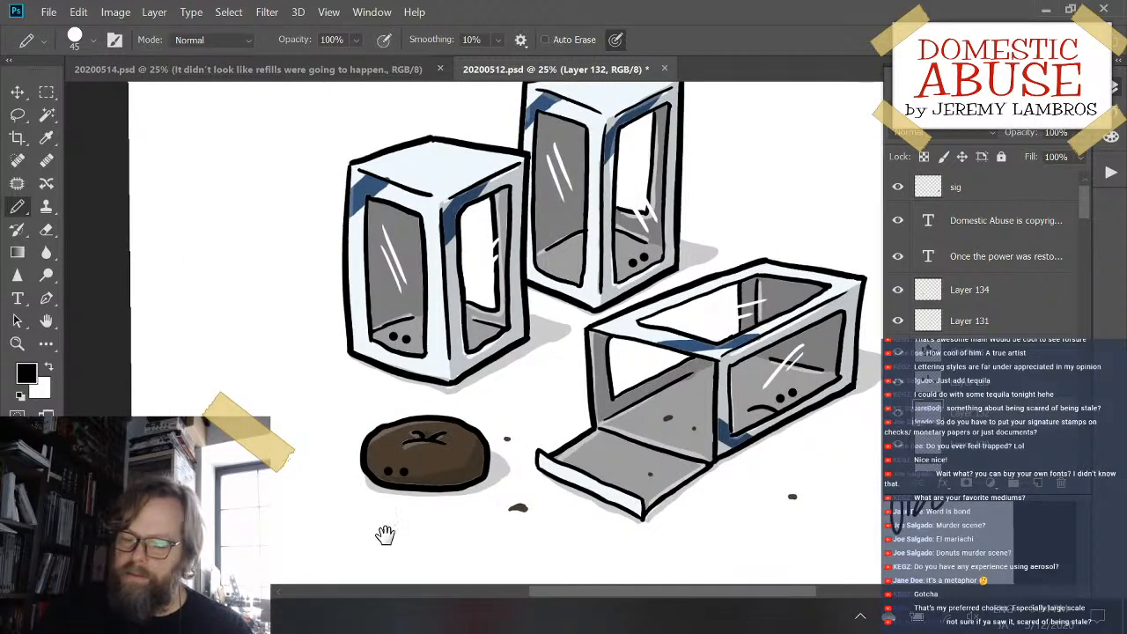
{"action": "mouse_move", "coordinate": [385, 534]}
{"action": "left_mouse_down"}
{"action": "mouse_move", "coordinate": [405, 428]}
{"action": "mouse_move", "coordinate": [332, 453]}
{"action": "mouse_move", "coordinate": [329, 467]}
{"action": "mouse_move", "coordinate": [327, 431]}
{"action": "left_mouse_up"}
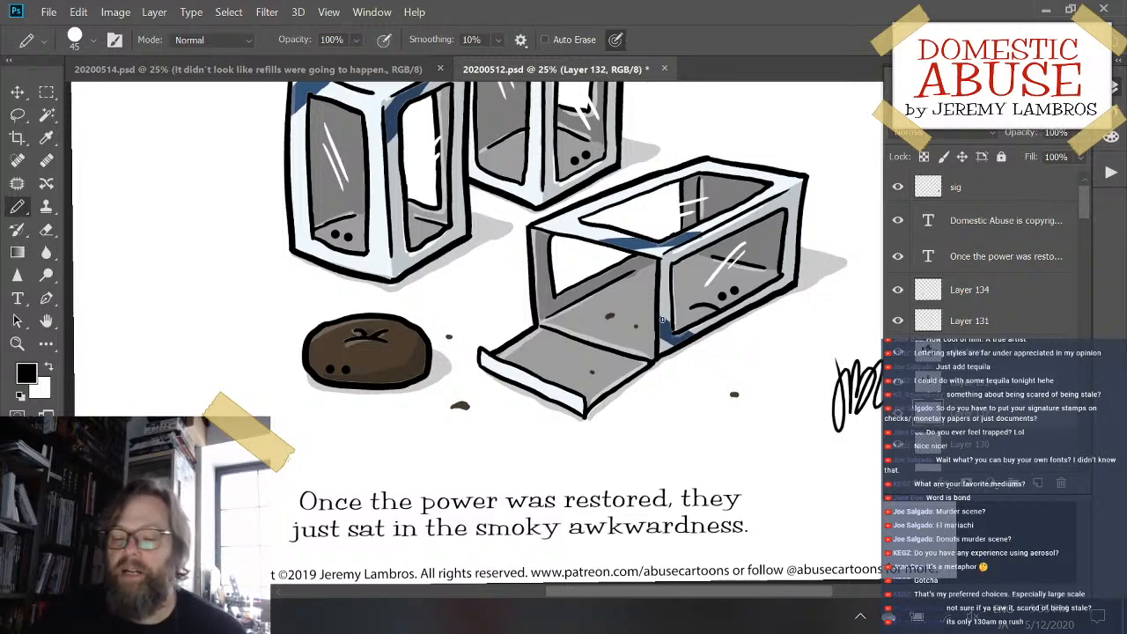
{"action": "scroll", "coordinate": [662, 319], "scroll_direction": "up", "scroll_amount": 2}
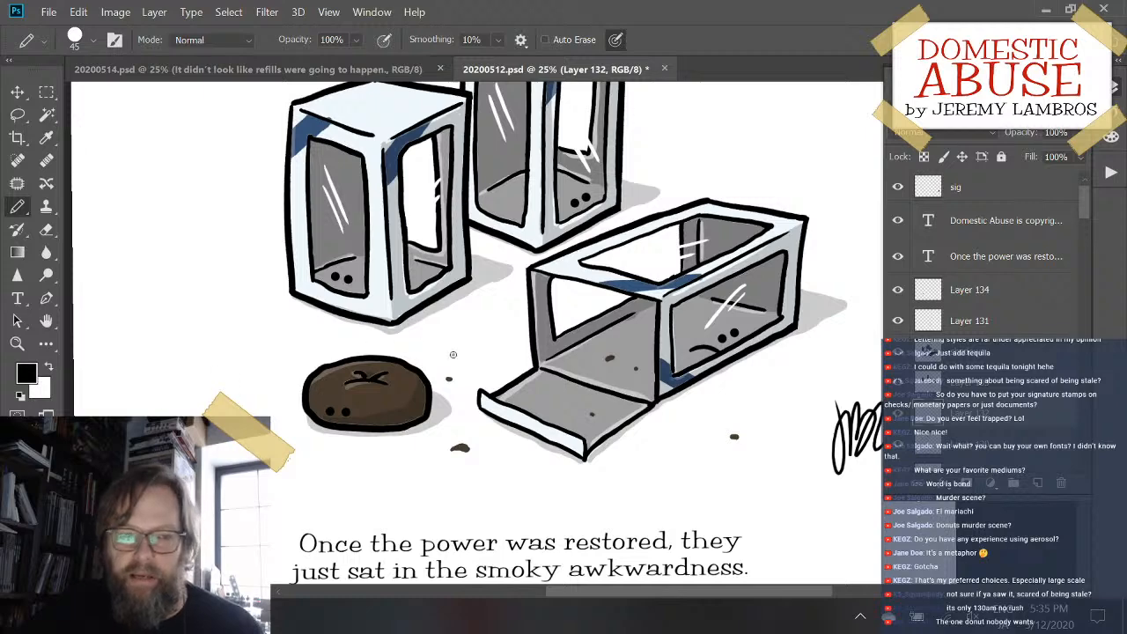
{"action": "scroll", "coordinate": [664, 473], "scroll_direction": "down", "scroll_amount": 1}
{"action": "scroll", "coordinate": [664, 474], "scroll_direction": "up", "scroll_amount": 1}
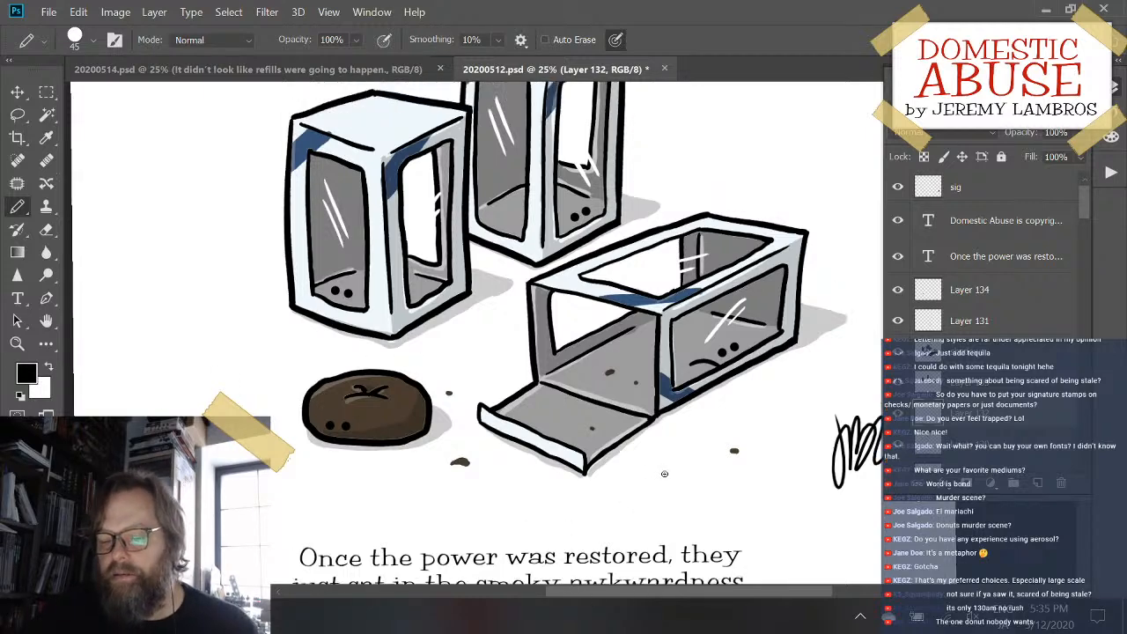
{"action": "scroll", "coordinate": [664, 474], "scroll_direction": "down", "scroll_amount": 1}
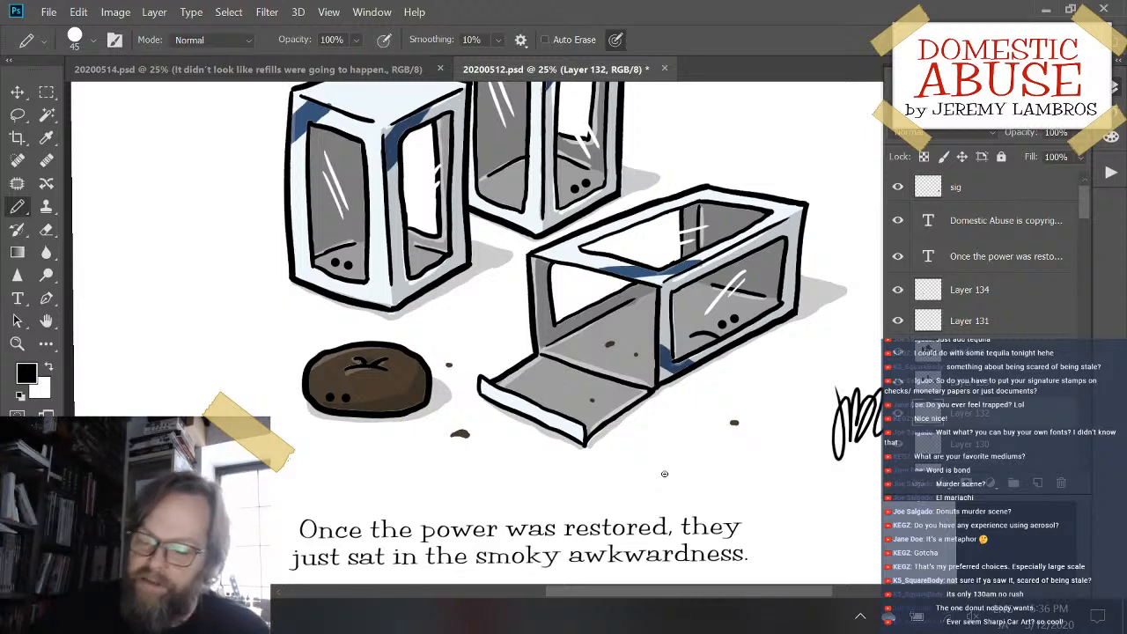
- Review the lower part of the cartoon, checking the boxes, the pastry, the caption and the copyright line
{"action": "scroll", "coordinate": [535, 349], "scroll_direction": "down", "scroll_amount": 1}
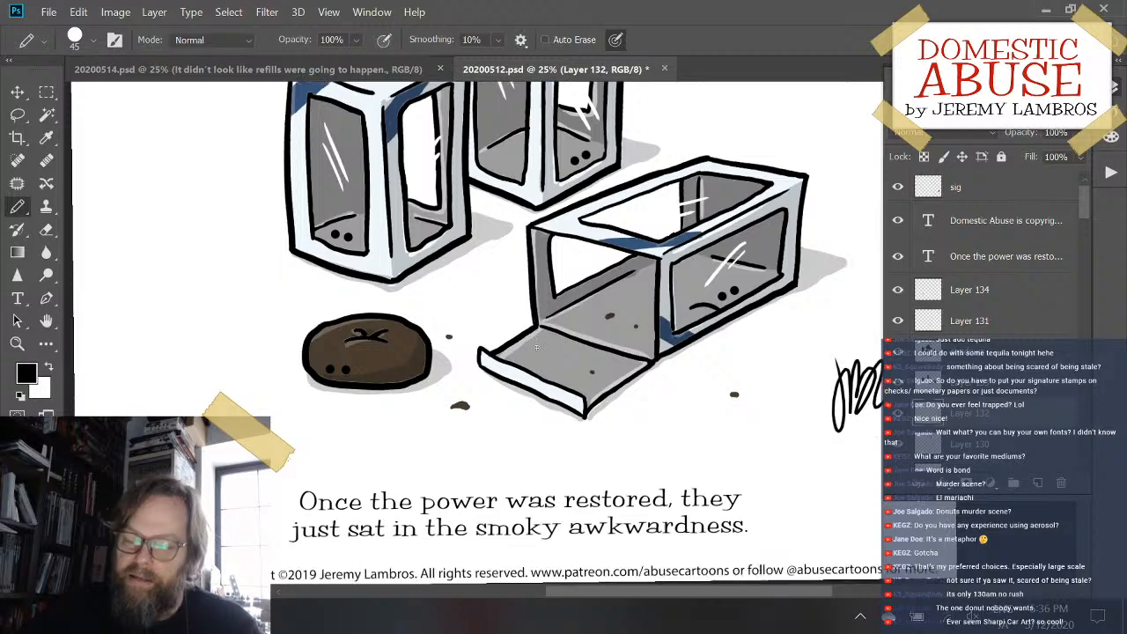
{"action": "scroll", "coordinate": [535, 349], "scroll_direction": "down", "scroll_amount": 2}
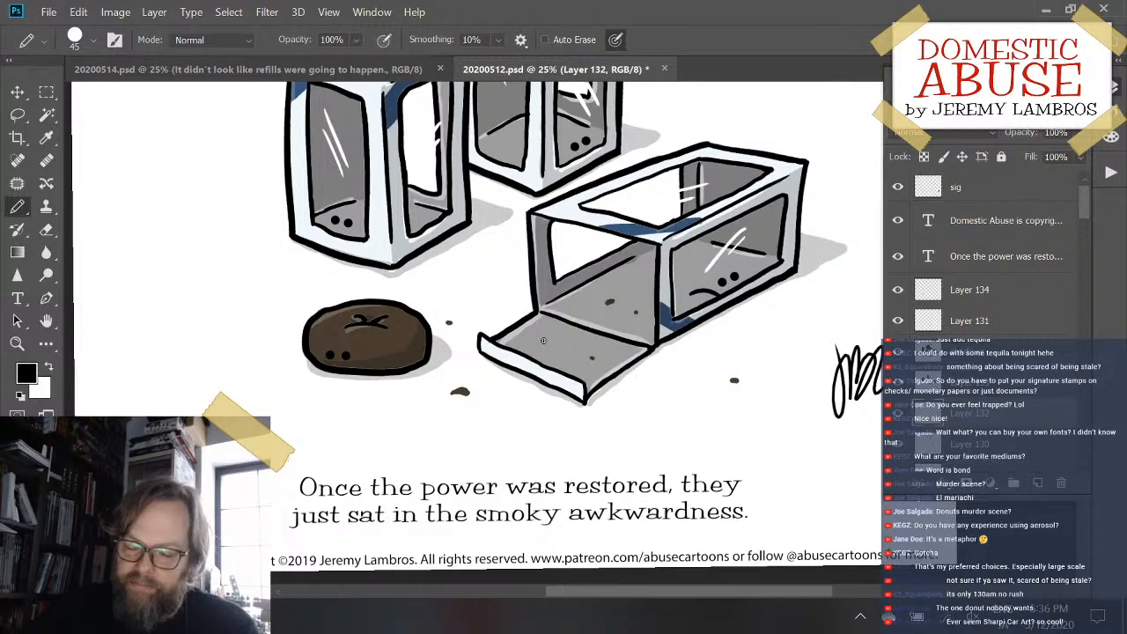
{"action": "scroll", "coordinate": [542, 339], "scroll_direction": "down", "scroll_amount": 1}
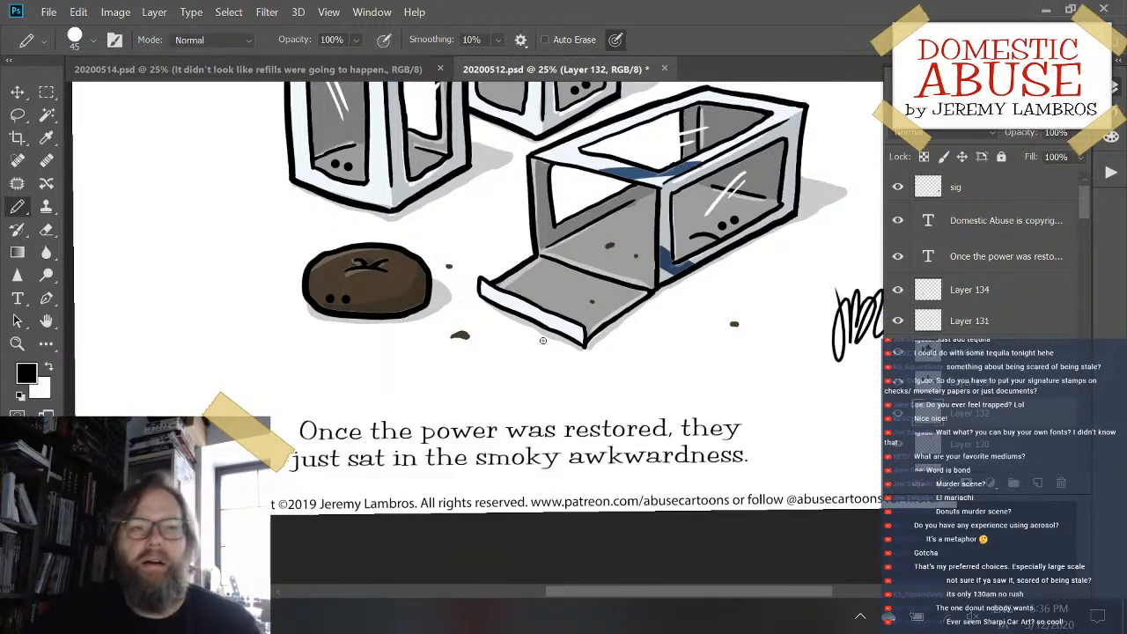
{"action": "scroll", "coordinate": [511, 338], "scroll_direction": "up", "scroll_amount": 3}
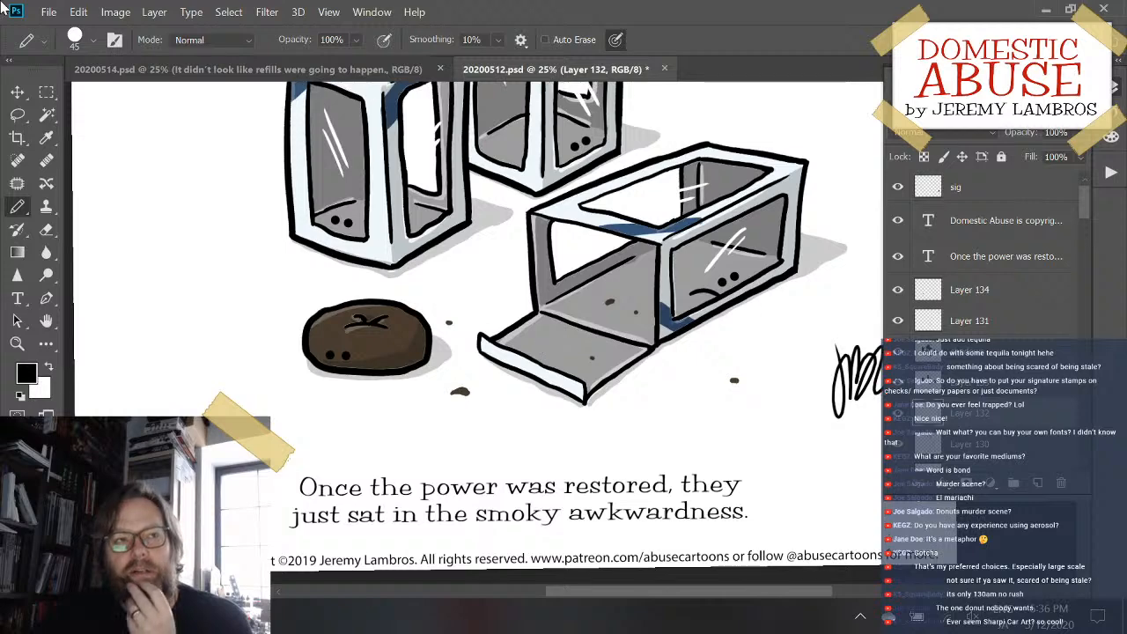
{"action": "scroll", "coordinate": [678, 414], "scroll_direction": "up", "scroll_amount": 2}
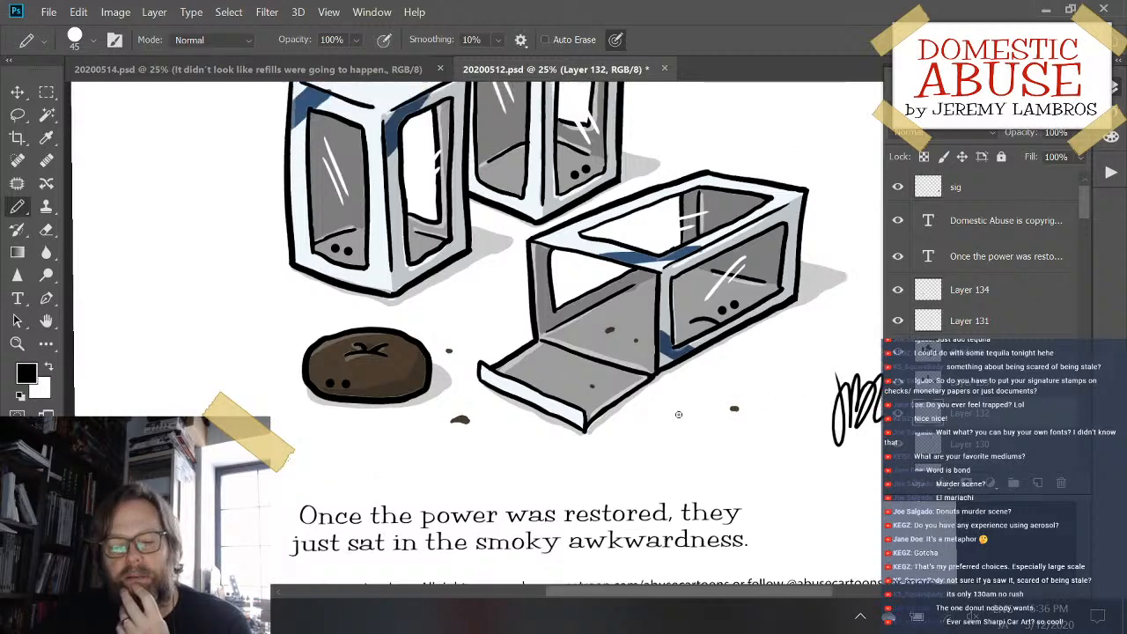
{"action": "scroll", "coordinate": [678, 414], "scroll_direction": "up", "scroll_amount": 5}
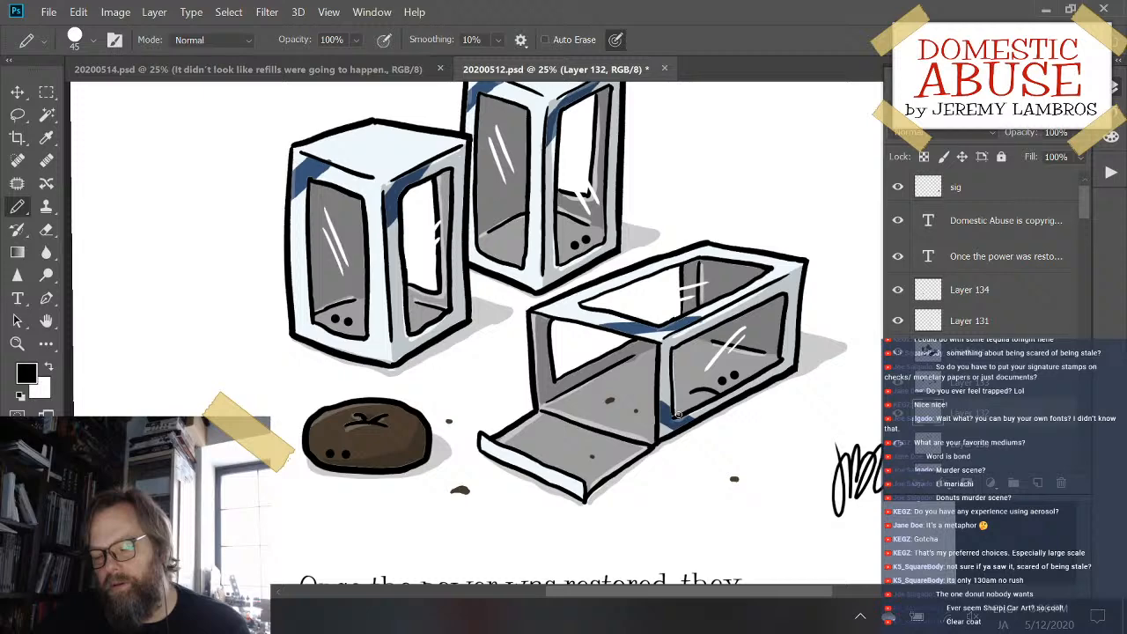
{"action": "scroll", "coordinate": [678, 414], "scroll_direction": "down", "scroll_amount": 4}
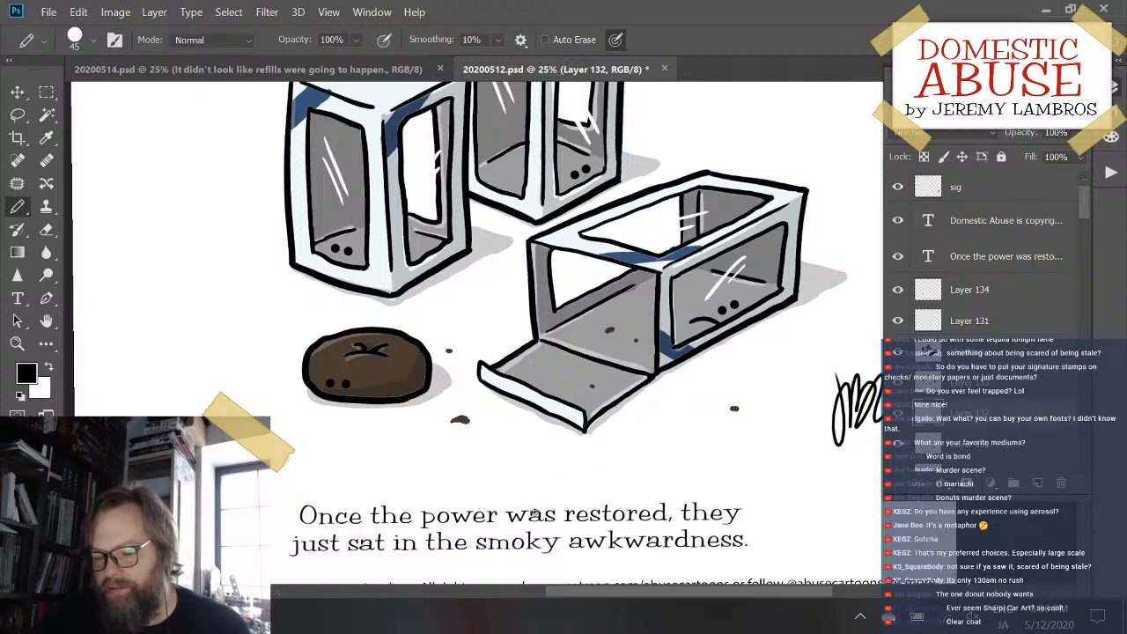
- Replace the entire caption below the cartoon with a new sentence beginning "There was no"
{"action": "key", "text": "t"}
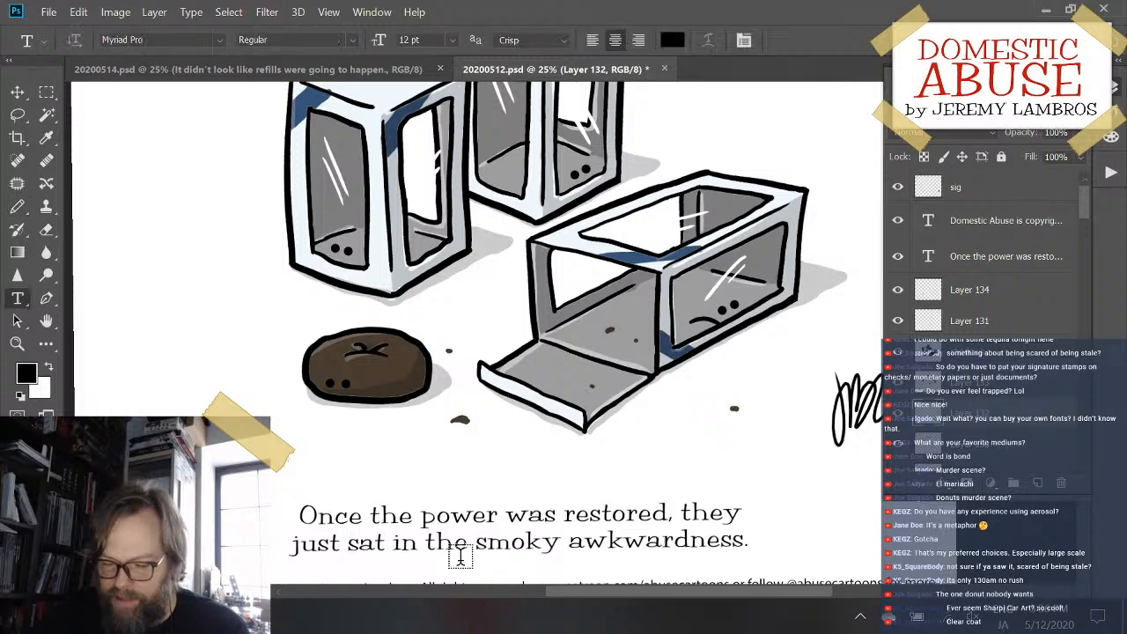
{"action": "left_click", "coordinate": [485, 515]}
{"action": "key", "text": "ctrl+a"}
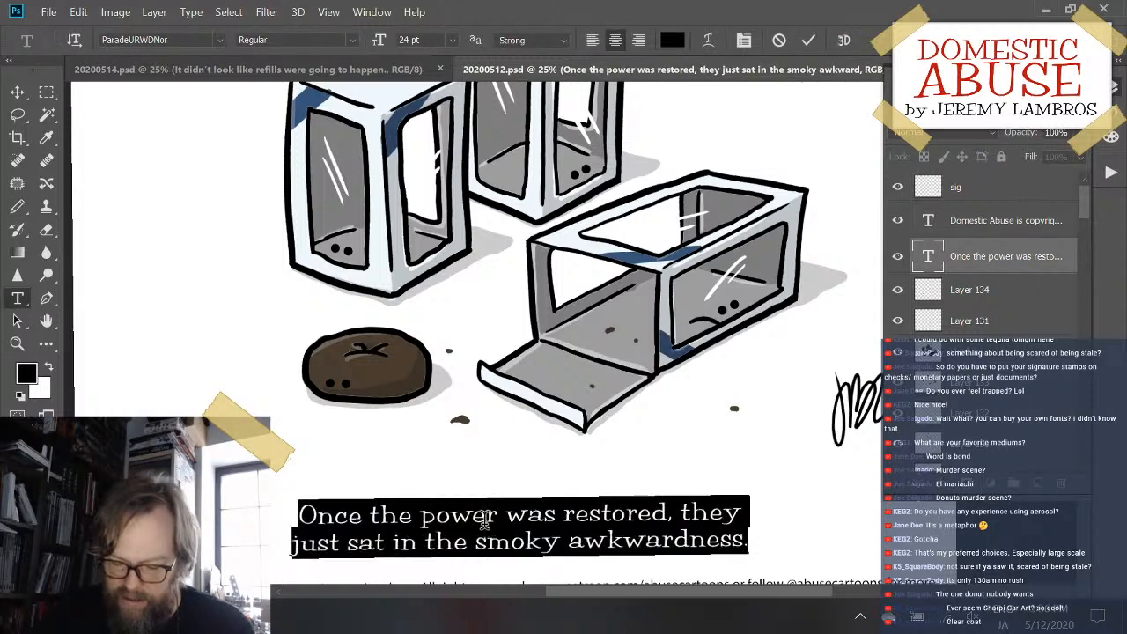
{"action": "type", "text": "There "}
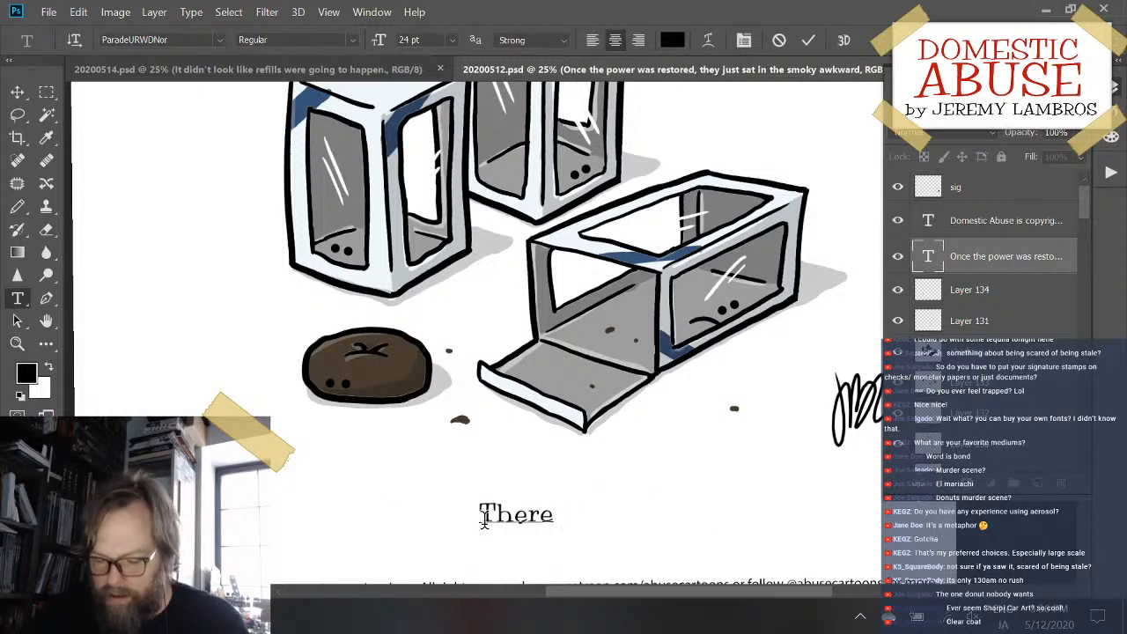
{"action": "type", "text": "was no"}
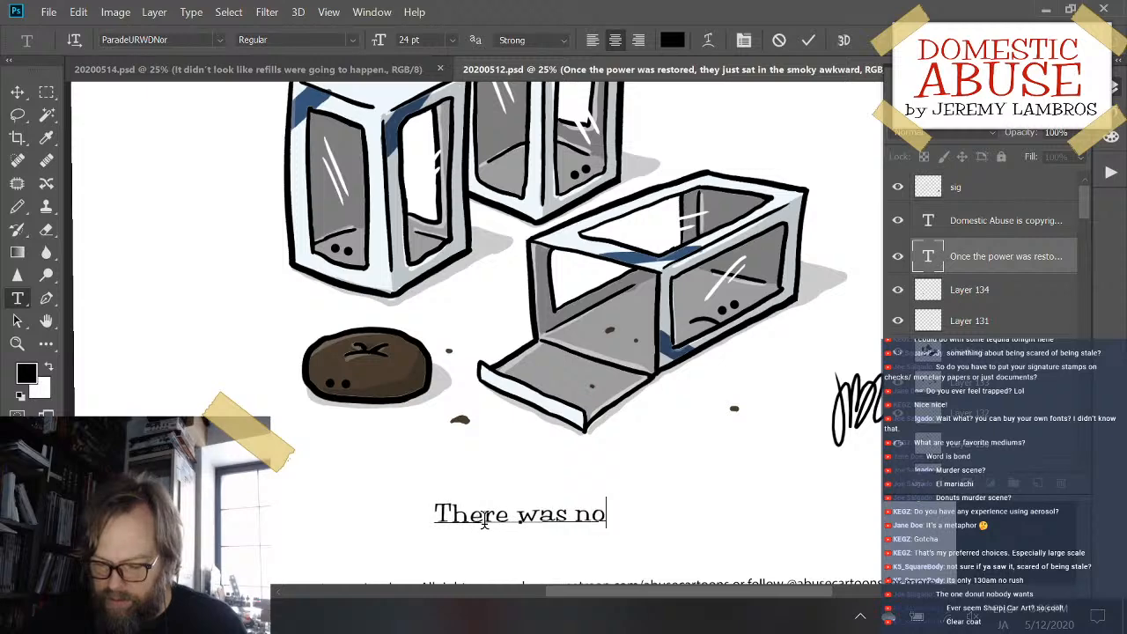
{"action": "type", "text": " ki"}
{"action": "key", "text": "BackSpace"}
{"action": "key", "text": "BackSpace"}
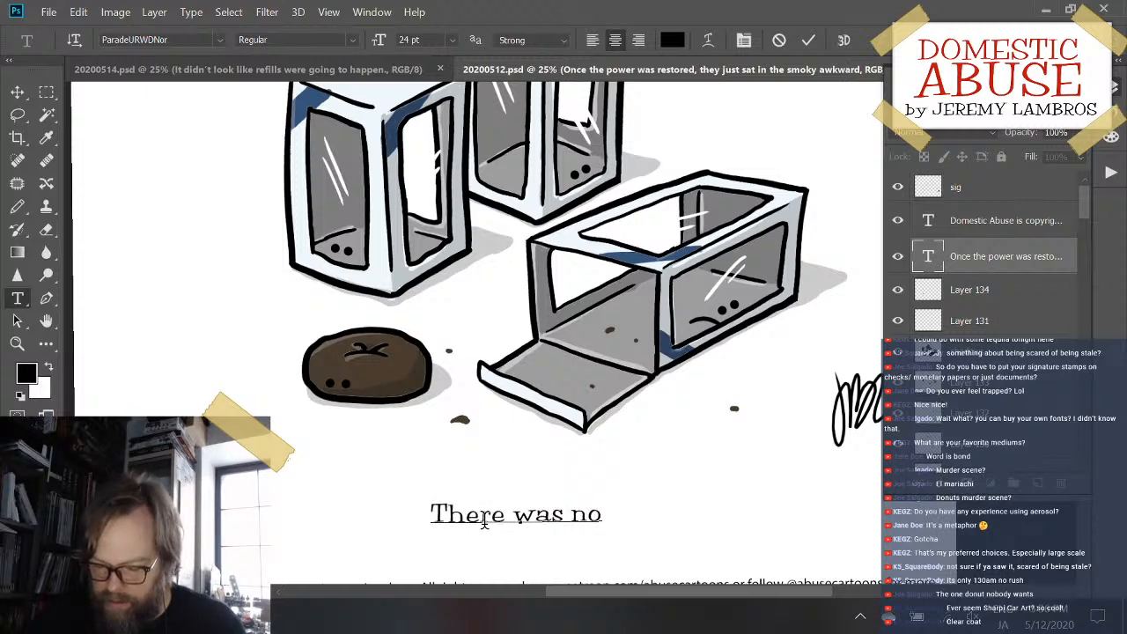
- Continue the new caption with the words "hiding the" after "There was no", correcting typing slips
{"action": "type", "text": "hidingth"}
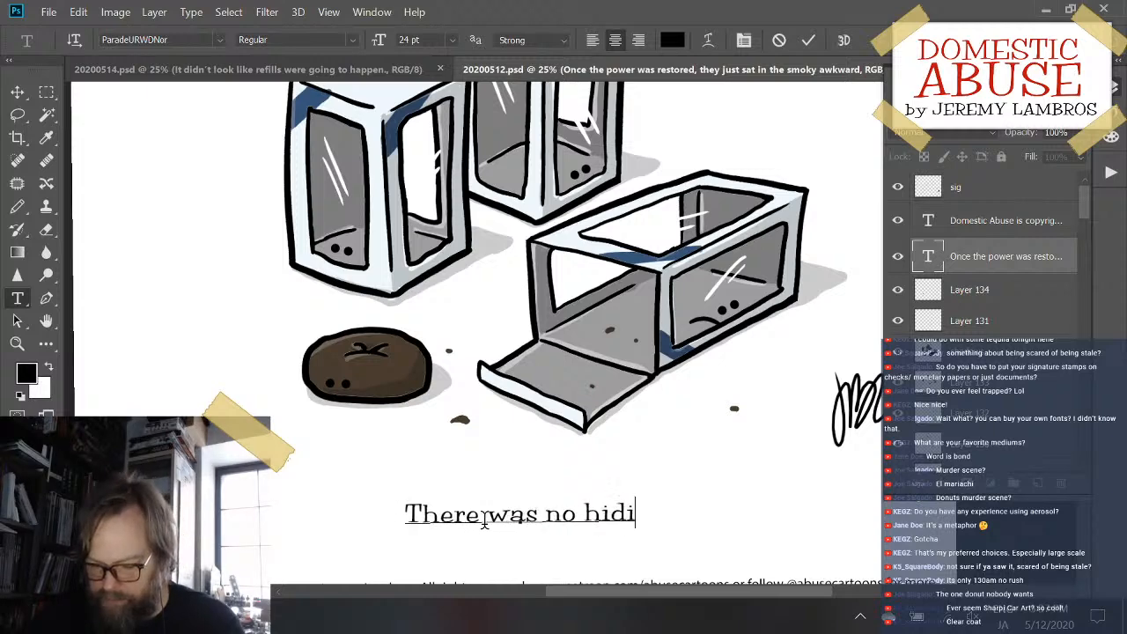
{"action": "key", "text": "BackSpace"}
{"action": "key", "text": "BackSpace"}
{"action": "key", "text": "BackSpace"}
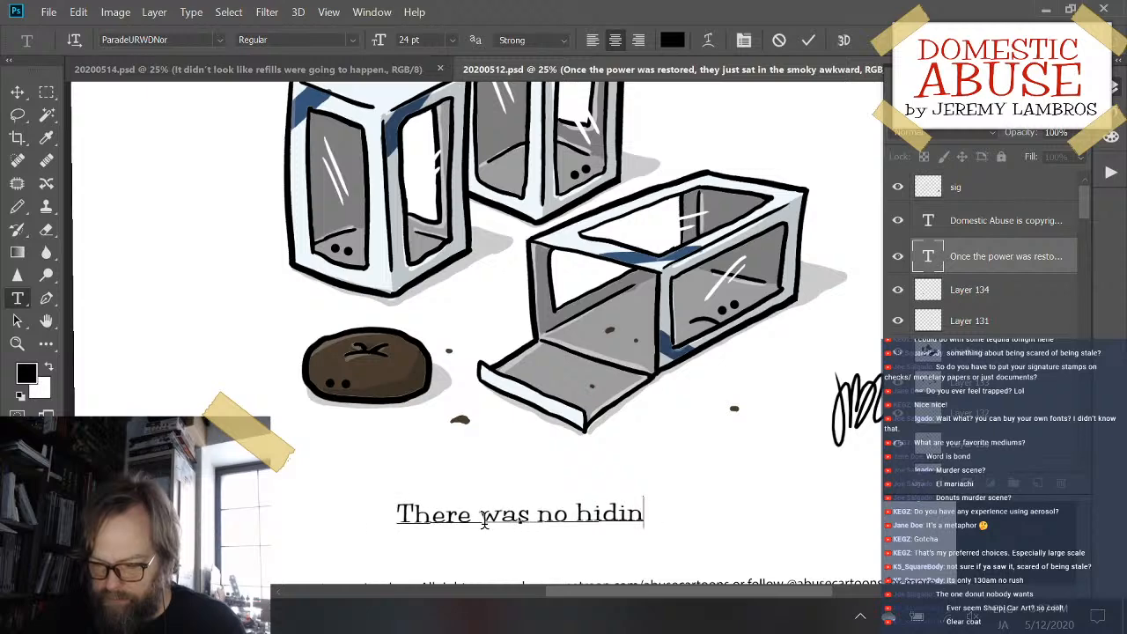
{"action": "type", "text": "the"}
{"action": "key", "text": "BackSpace"}
{"action": "key", "text": "BackSpace"}
{"action": "key", "text": "BackSpace"}
{"action": "key", "text": "BackSpace"}
{"action": "key", "text": "BackSpace"}
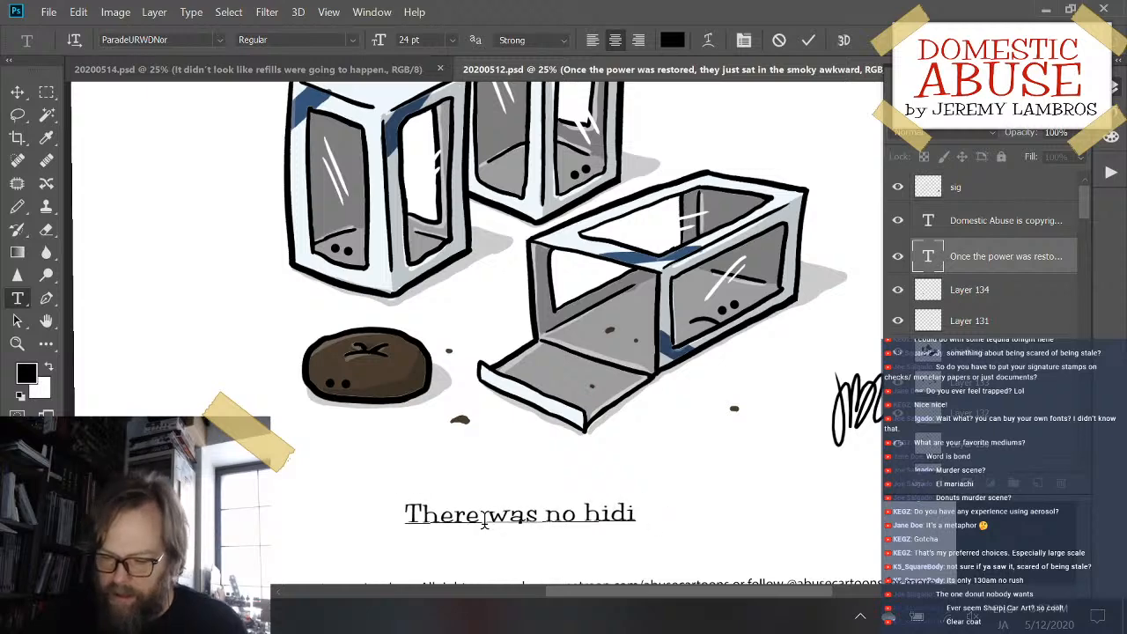
{"action": "type", "text": "ng the"}
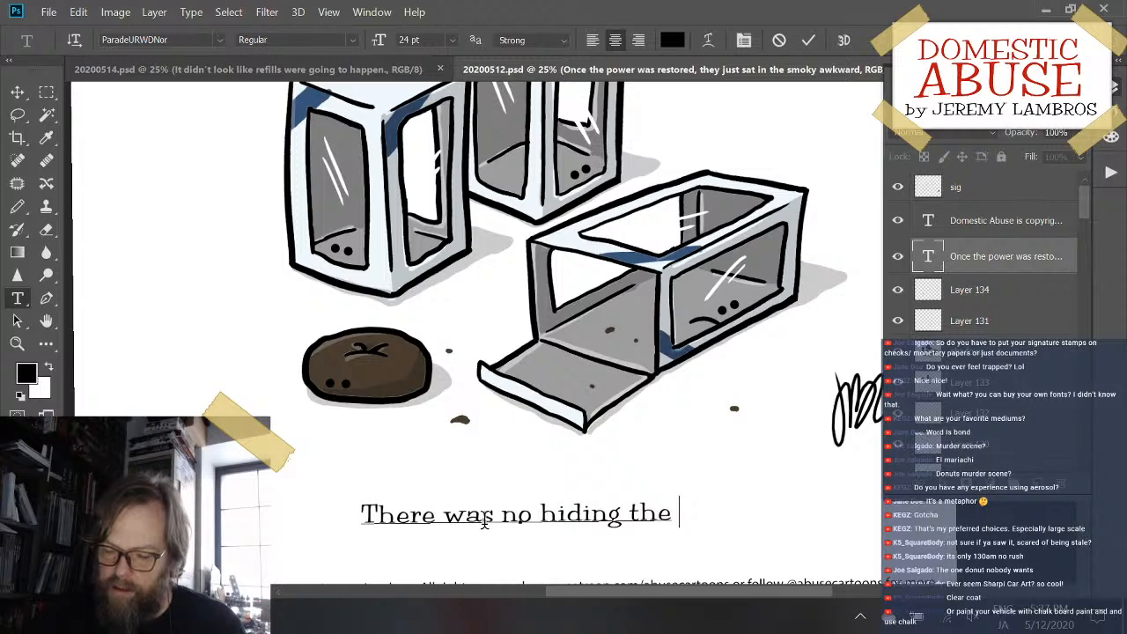
{"action": "type", "text": " fact the b"}
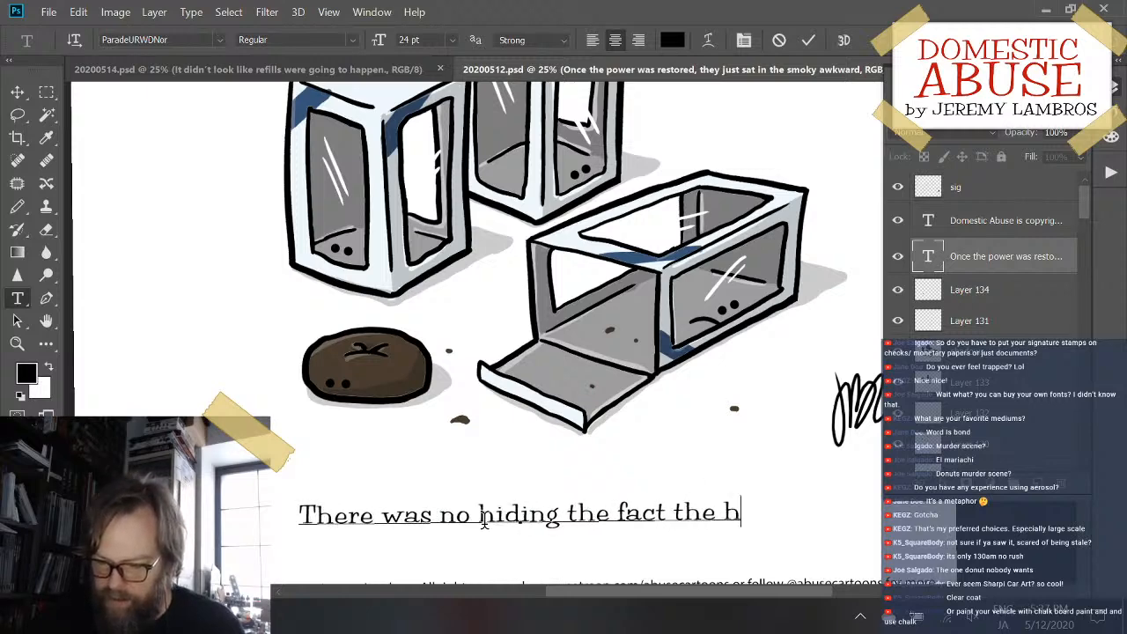
- Extend the caption with "fact that" so its first line reads "There was no hiding the fact that"
{"action": "key", "text": "BackSpace"}
{"action": "type", "text": "he he"}
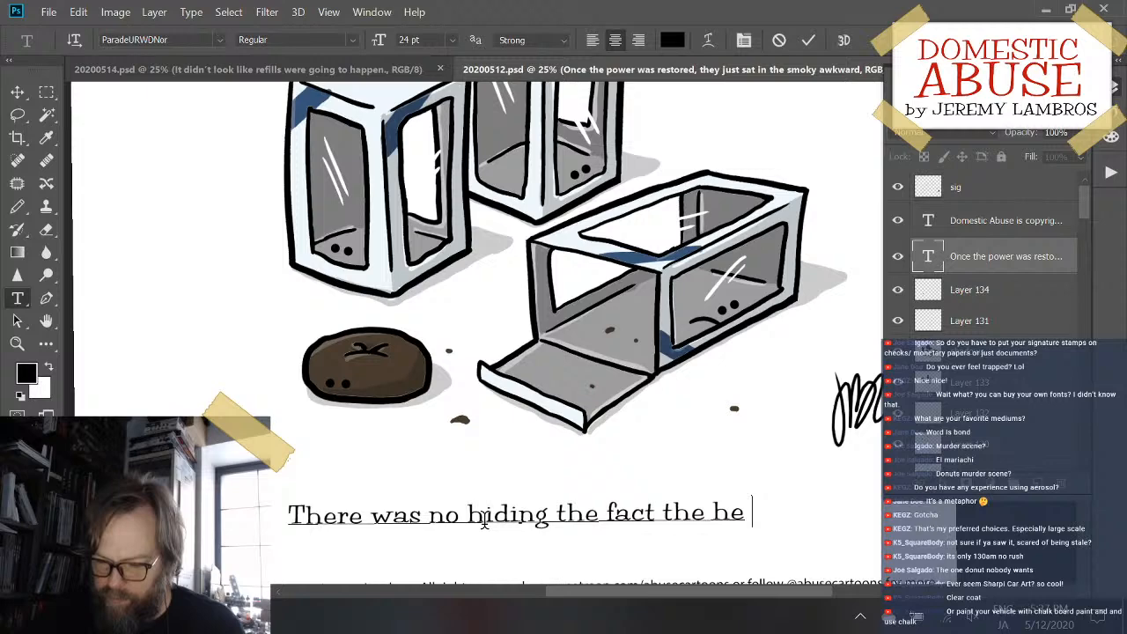
{"action": "key", "text": "BackSpace"}
{"action": "key", "text": "BackSpace"}
{"action": "key", "text": "BackSpace"}
{"action": "key", "text": "BackSpace"}
{"action": "key", "text": "BackSpace"}
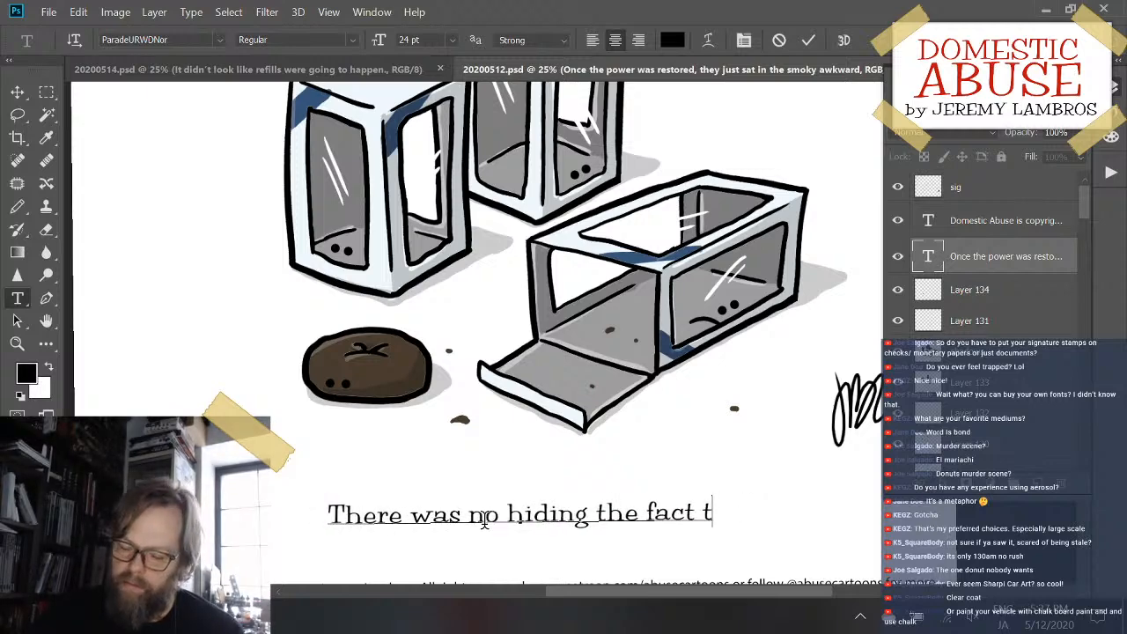
{"action": "type", "text": "hat"}
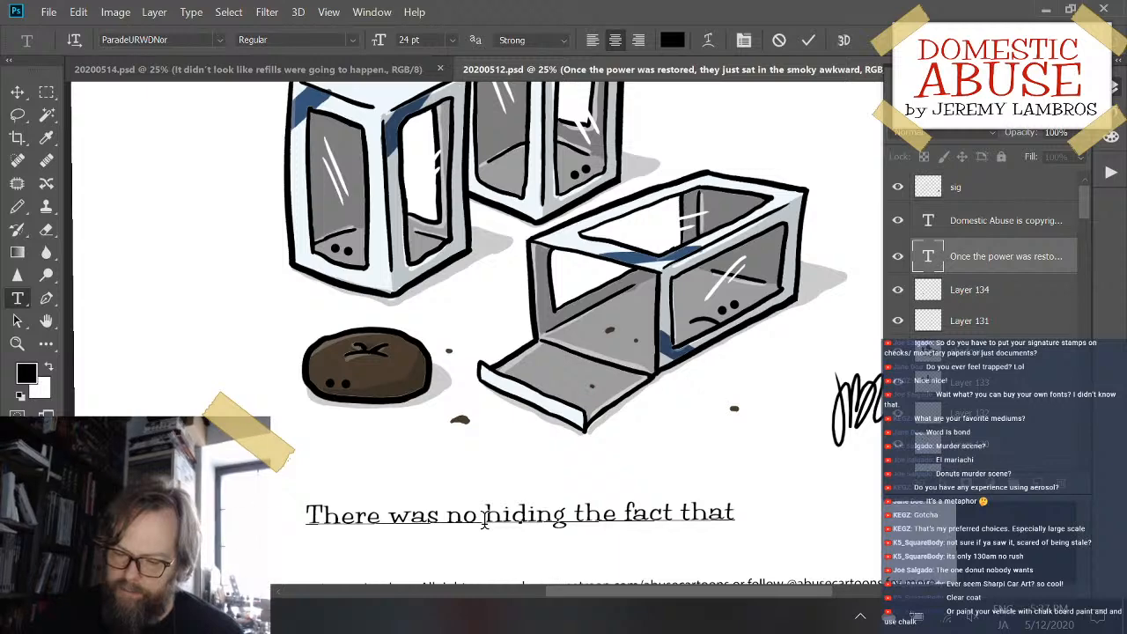
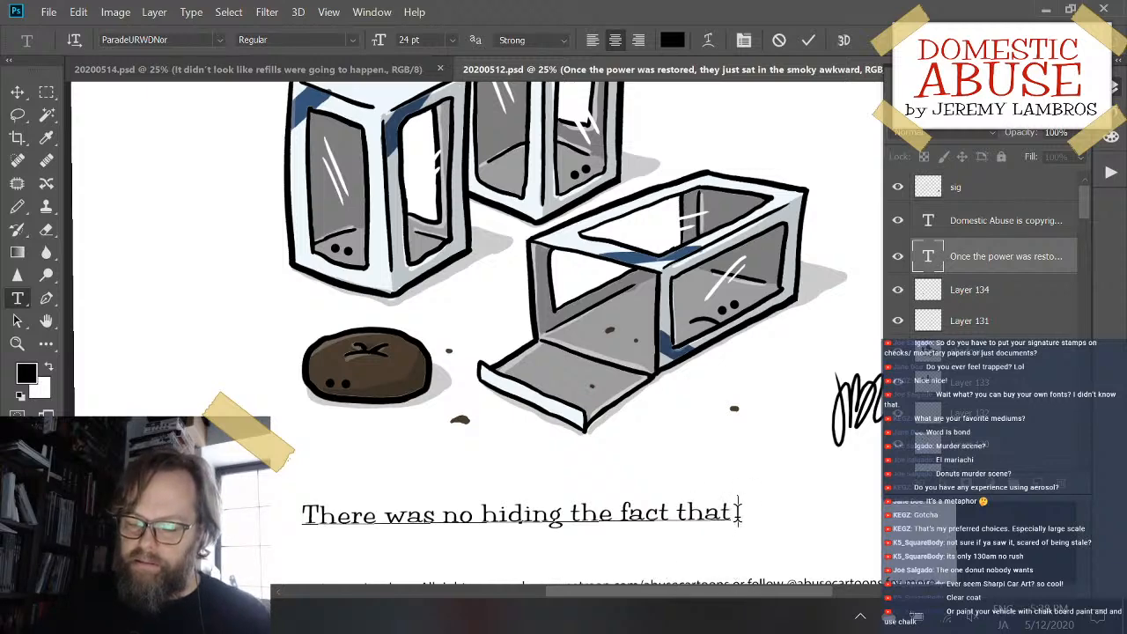
- Continue the caption after "There was no hiding the fact that" with the words "she was empty"
{"action": "mouse_move", "coordinate": [738, 513]}
{"action": "left_mouse_down"}
{"action": "mouse_move", "coordinate": [327, 521]}
{"action": "mouse_move", "coordinate": [599, 466]}
{"action": "mouse_move", "coordinate": [731, 502]}
{"action": "left_mouse_up"}
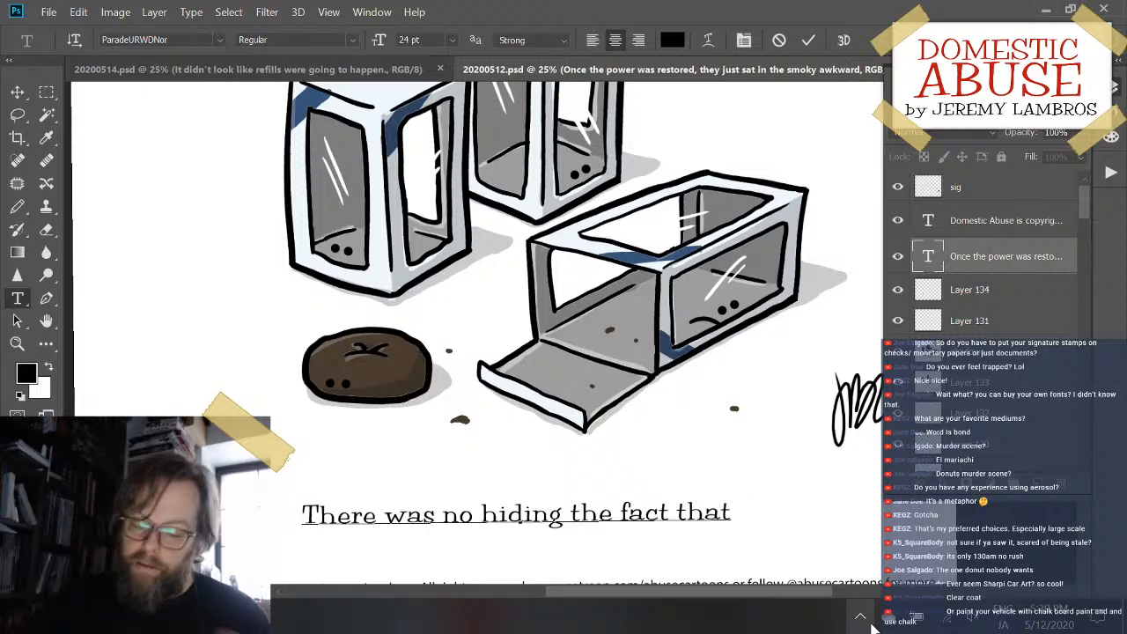
{"action": "type", "text": "she w"}
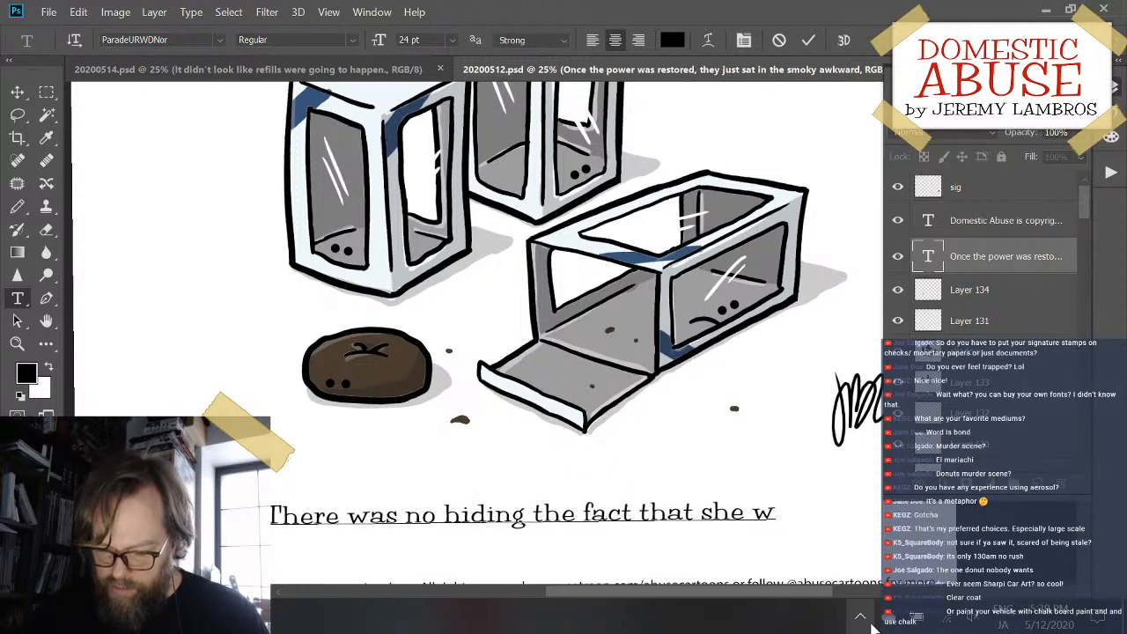
{"action": "type", "text": "as empty"}
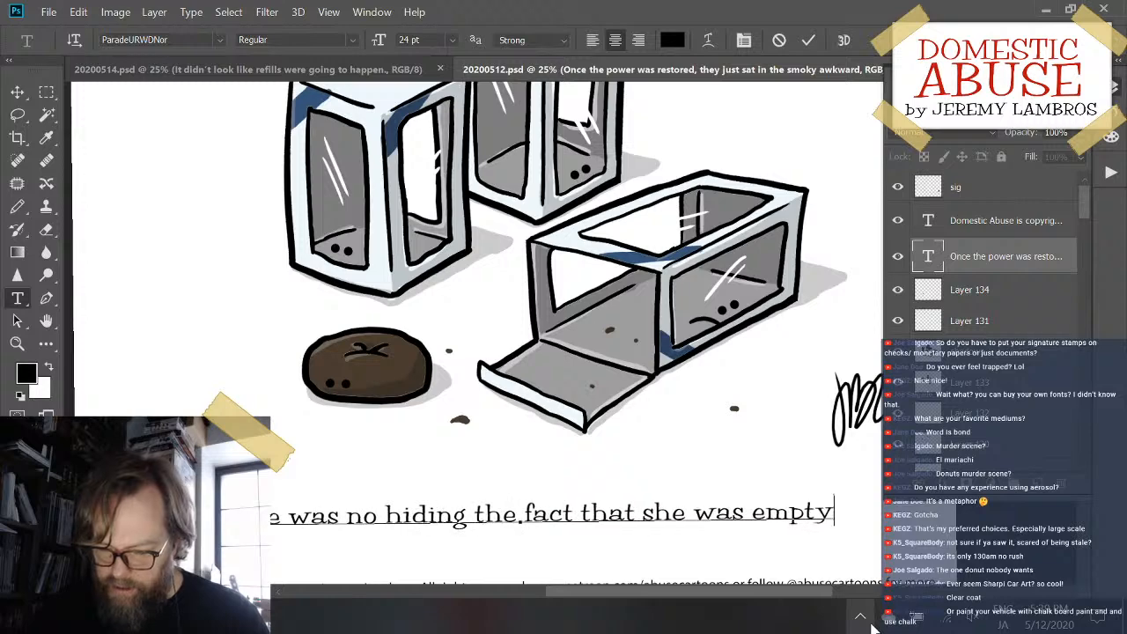
{"action": "type", "text": "."}
{"action": "key", "text": "BackSpace"}
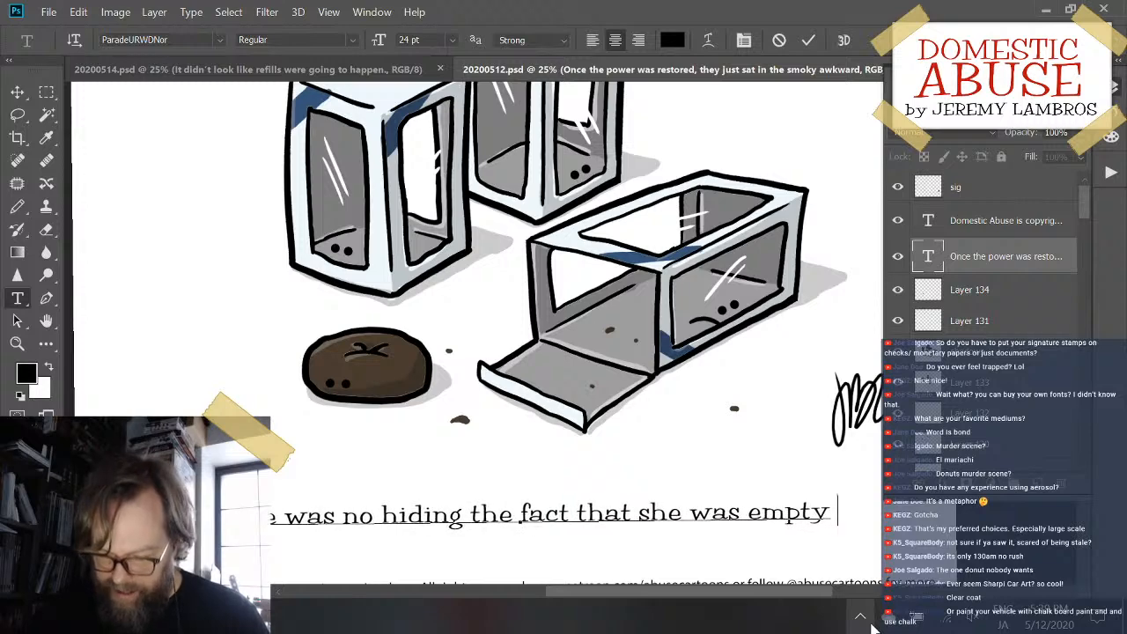
- End the caption with the word "inside" and a period, correcting the typing slip in the word
{"action": "type", "text": "inbside"}
{"action": "key", "text": "Left"}
{"action": "key", "text": "Left"}
{"action": "key", "text": "Left"}
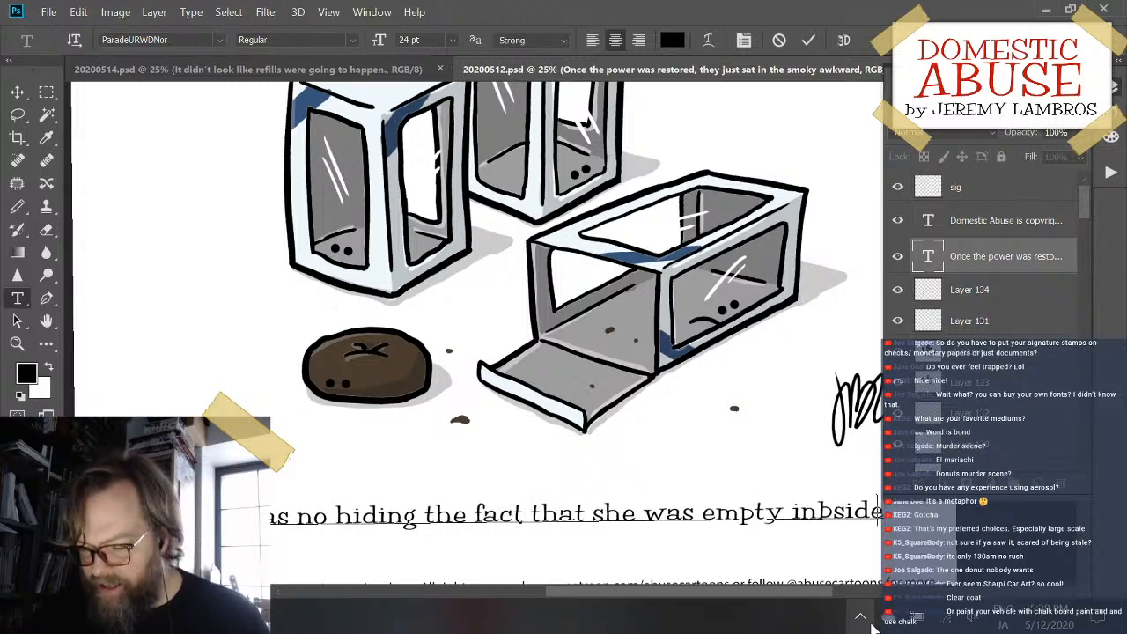
{"action": "key", "text": "BackSpace"}
{"action": "key", "text": "BackSpace"}
{"action": "key", "text": "BackSpace"}
{"action": "key", "text": "BackSpace"}
{"action": "key", "text": "BackSpace"}
{"action": "key", "text": "BackSpace"}
{"action": "type", "text": "nside"}
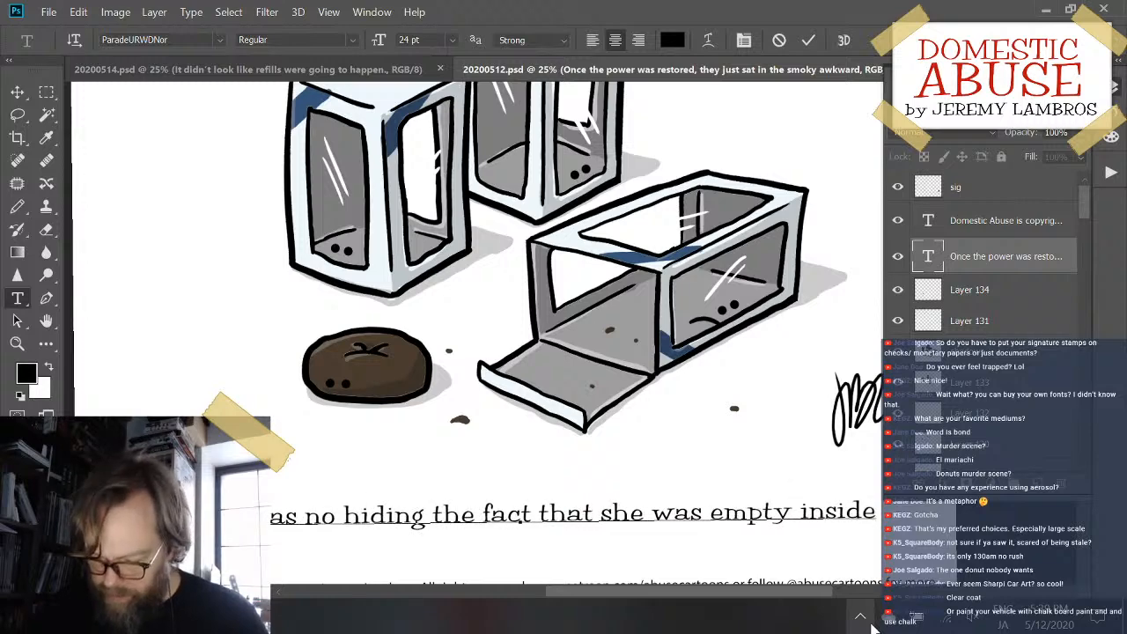
{"action": "type", "text": "."}
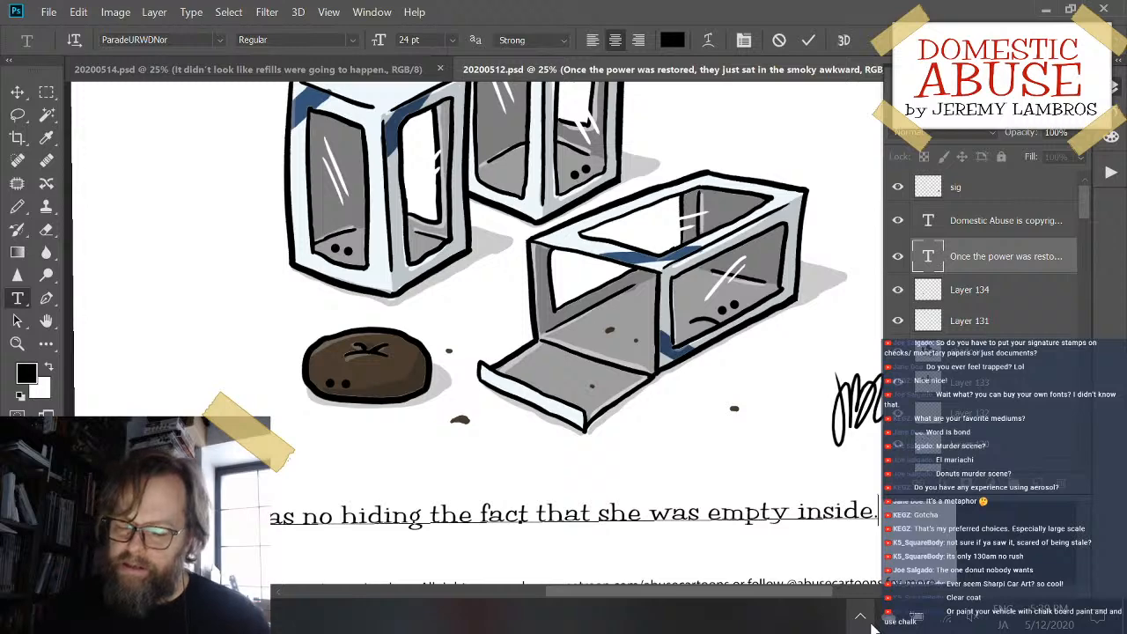
- Insert the word "now" before "empty" in the caption and commit the text edit
{"action": "key", "text": "Left"}
{"action": "key", "text": "Left"}
{"action": "key", "text": "Left"}
{"action": "key", "text": "Left"}
{"action": "key", "text": "Left"}
{"action": "key", "text": "Left"}
{"action": "key", "text": "Left"}
{"action": "key", "text": "Left"}
{"action": "key", "text": "Left"}
{"action": "key", "text": "Left"}
{"action": "key", "text": "Left"}
{"action": "key", "text": "Left"}
{"action": "key", "text": "Left"}
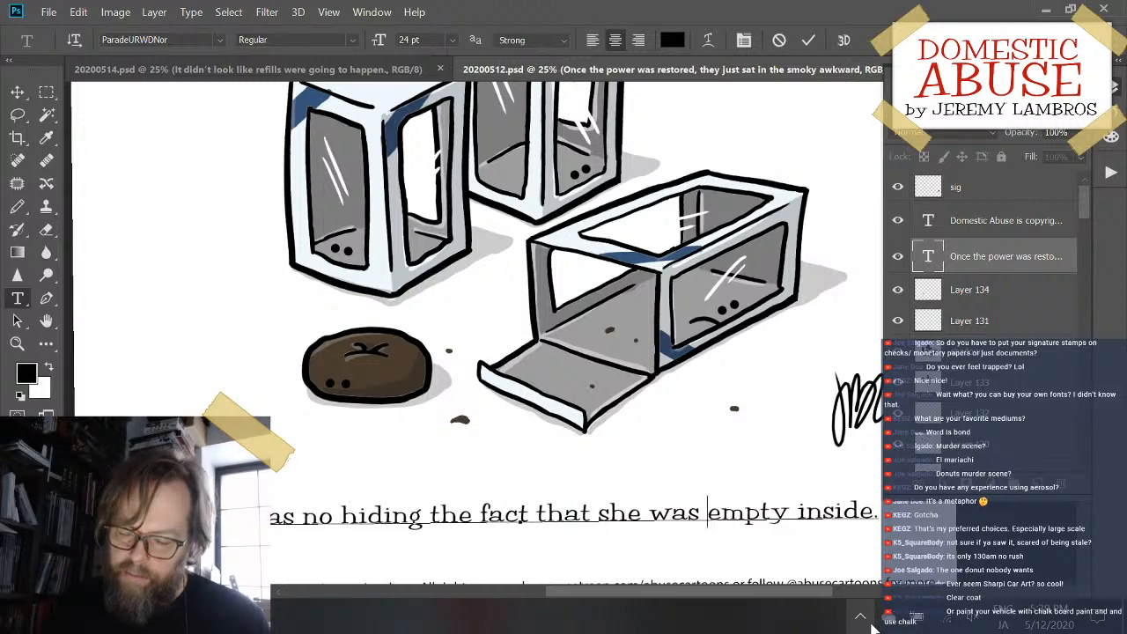
{"action": "type", "text": "now"}
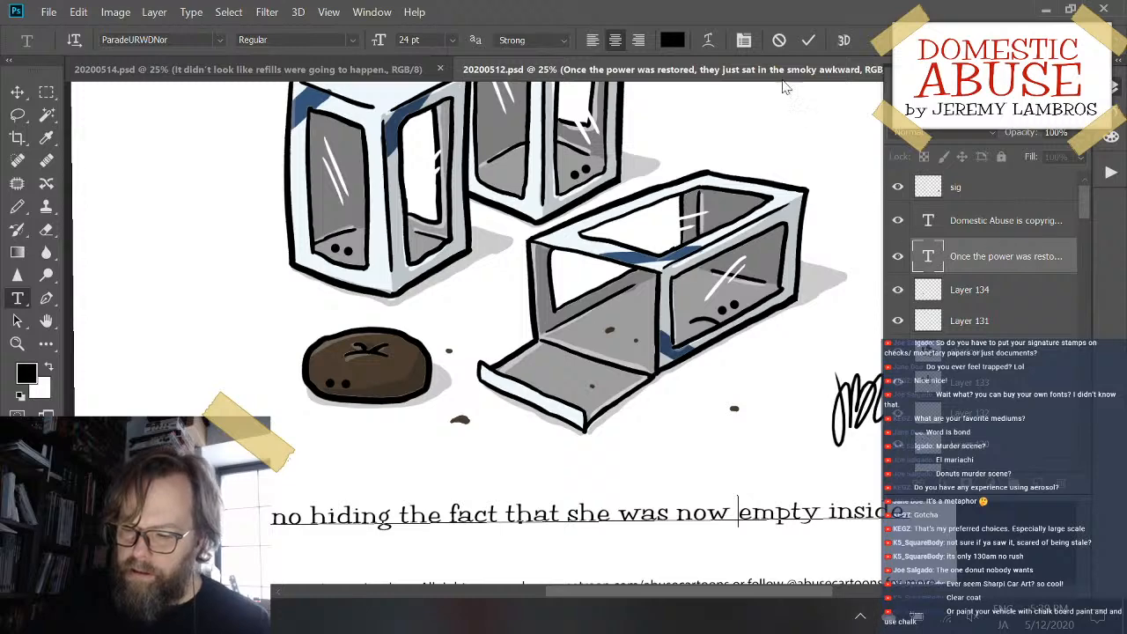
{"action": "left_click", "coordinate": [813, 38]}
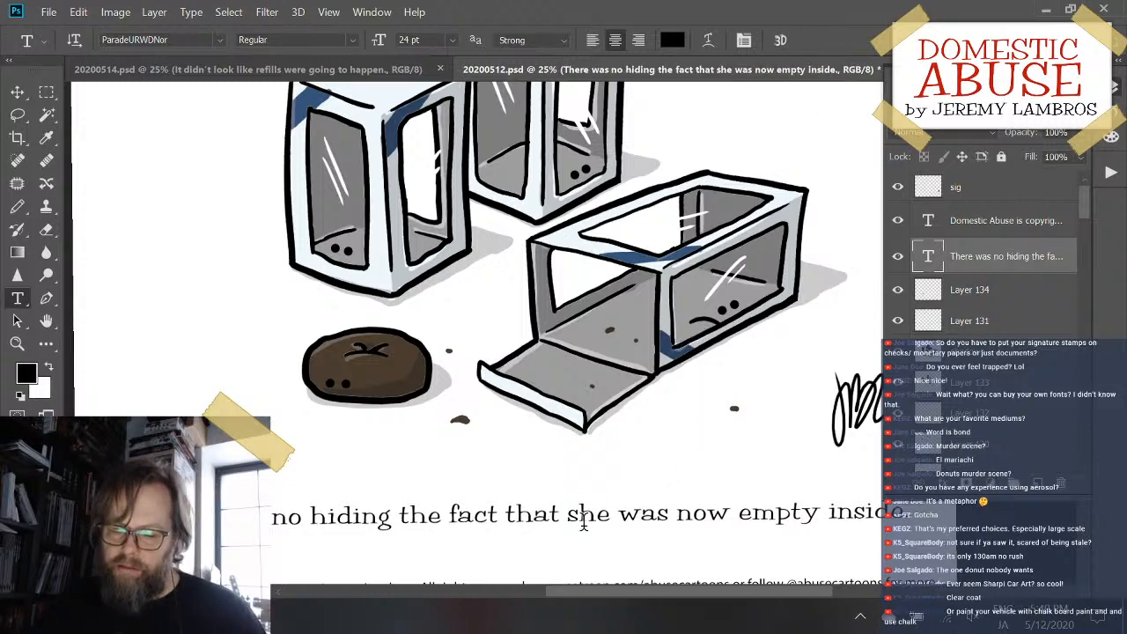
- Change "she" to "he" in the caption and commit the edit
{"action": "left_click_drag", "start_coordinate": [579, 518], "coordinate": [568, 517]}
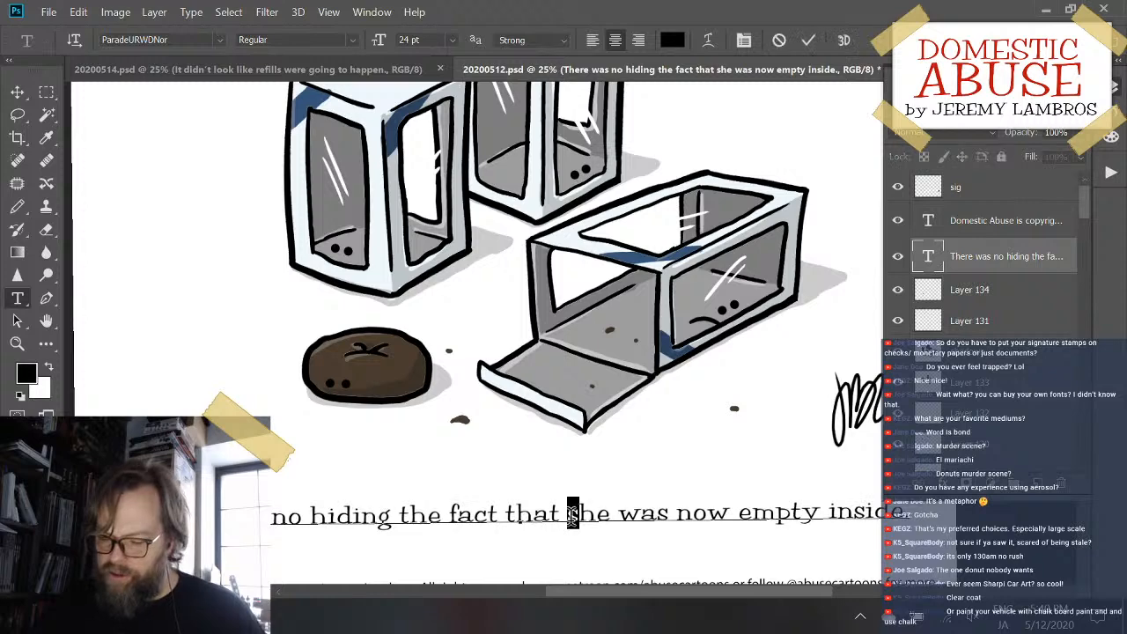
{"action": "key", "text": "BackSpace"}
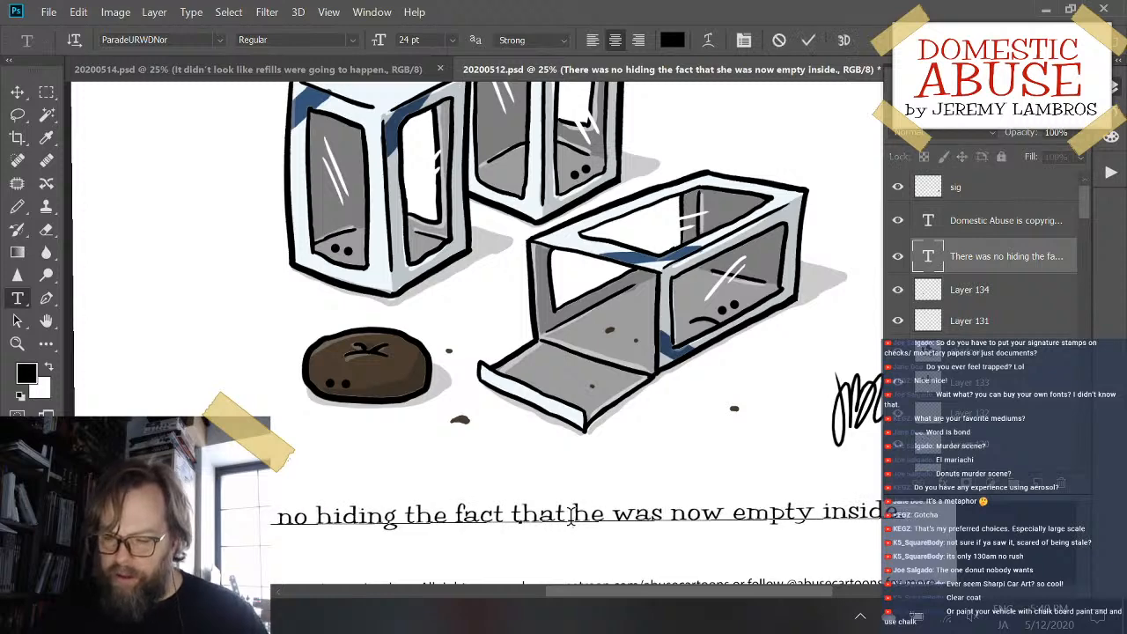
{"action": "left_click", "coordinate": [800, 45]}
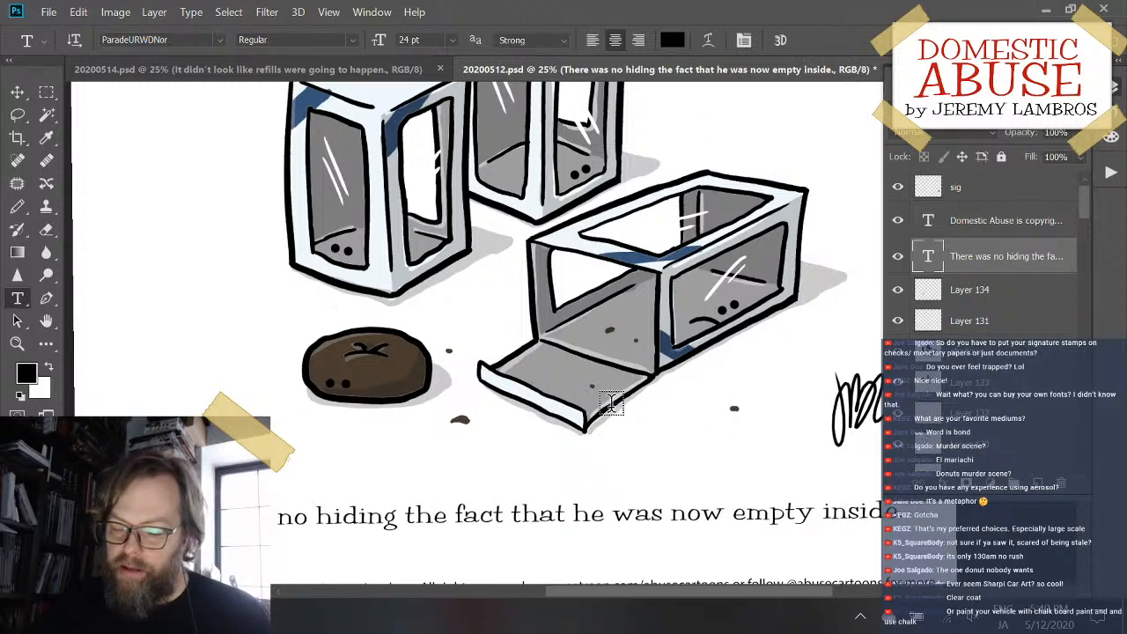
- Replace "he was" in the caption with "they were all", removing any stray letter
{"action": "scroll", "coordinate": [612, 403], "scroll_direction": "down", "scroll_amount": 2}
{"action": "scroll", "coordinate": [612, 402], "scroll_direction": "up", "scroll_amount": 3}
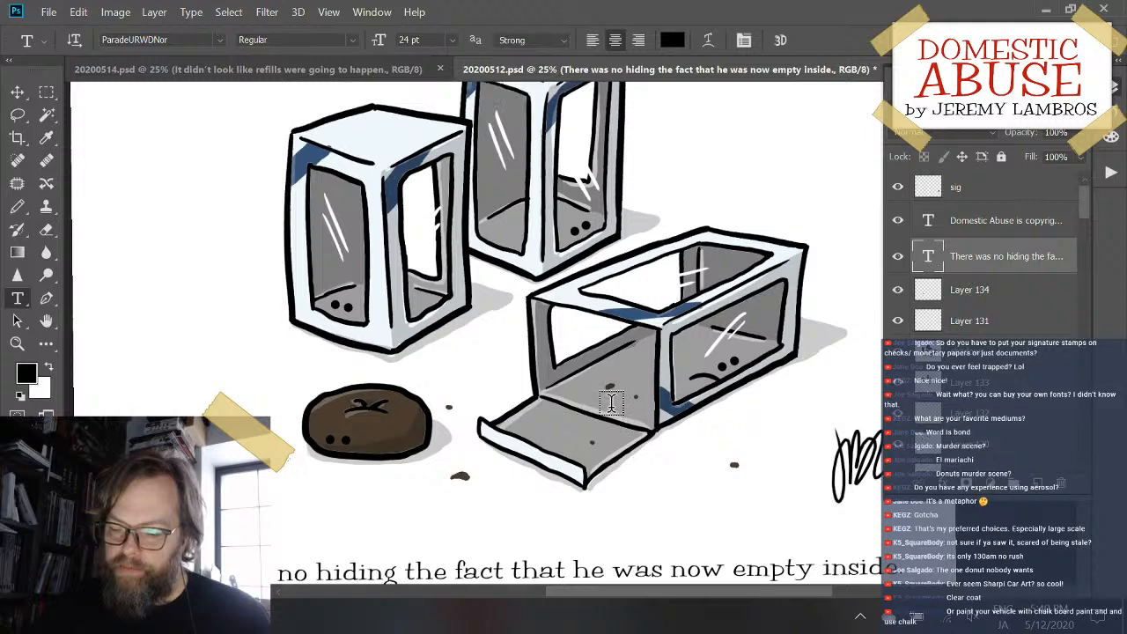
{"action": "scroll", "coordinate": [612, 402], "scroll_direction": "down", "scroll_amount": 2}
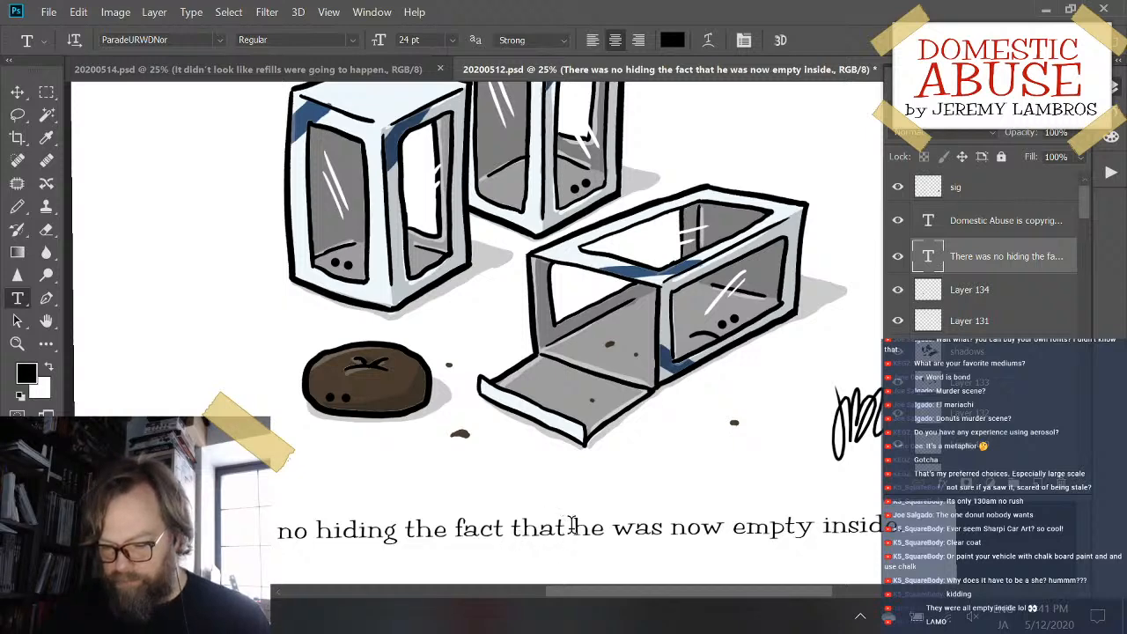
{"action": "left_click_drag", "start_coordinate": [573, 526], "coordinate": [657, 501]}
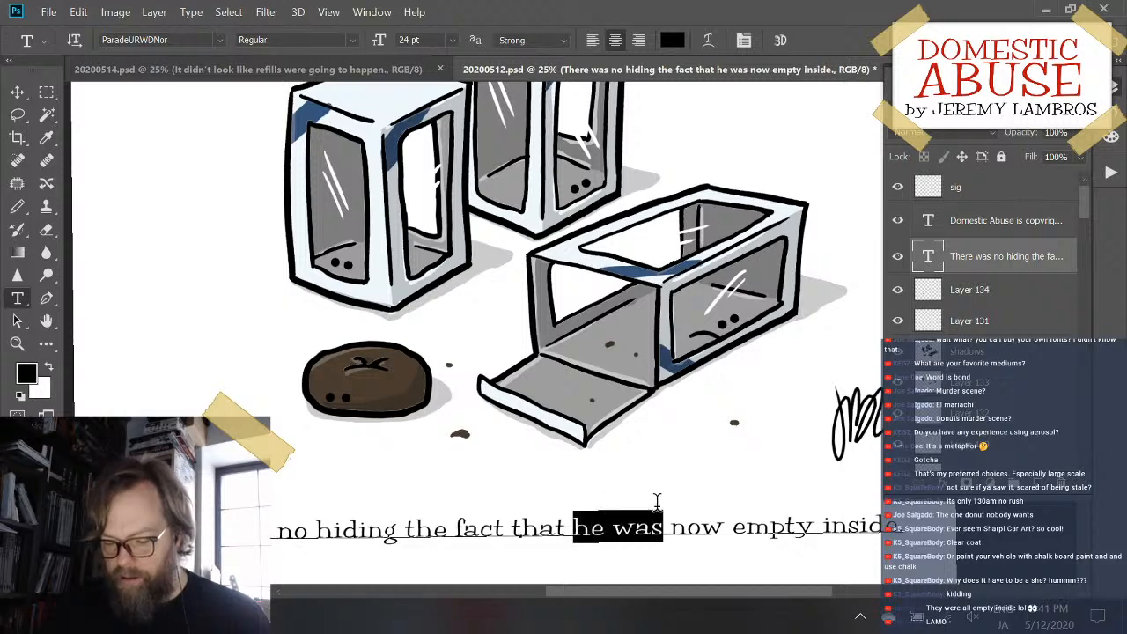
{"action": "type", "text": "they "}
{"action": "type", "text": "were all n"}
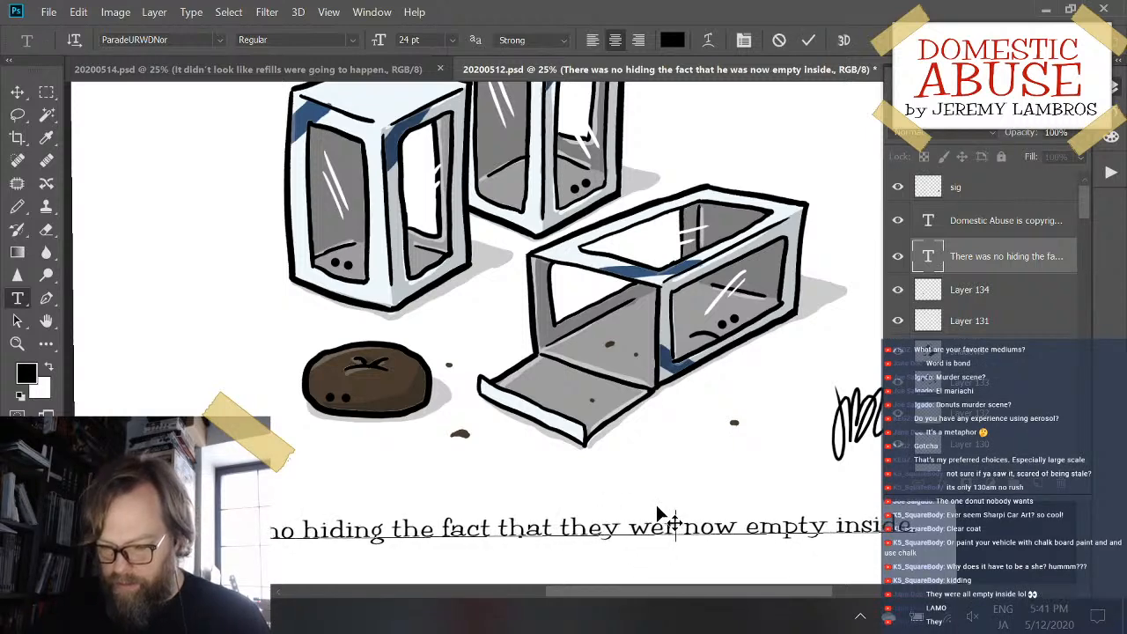
{"action": "type", "text": "o"}
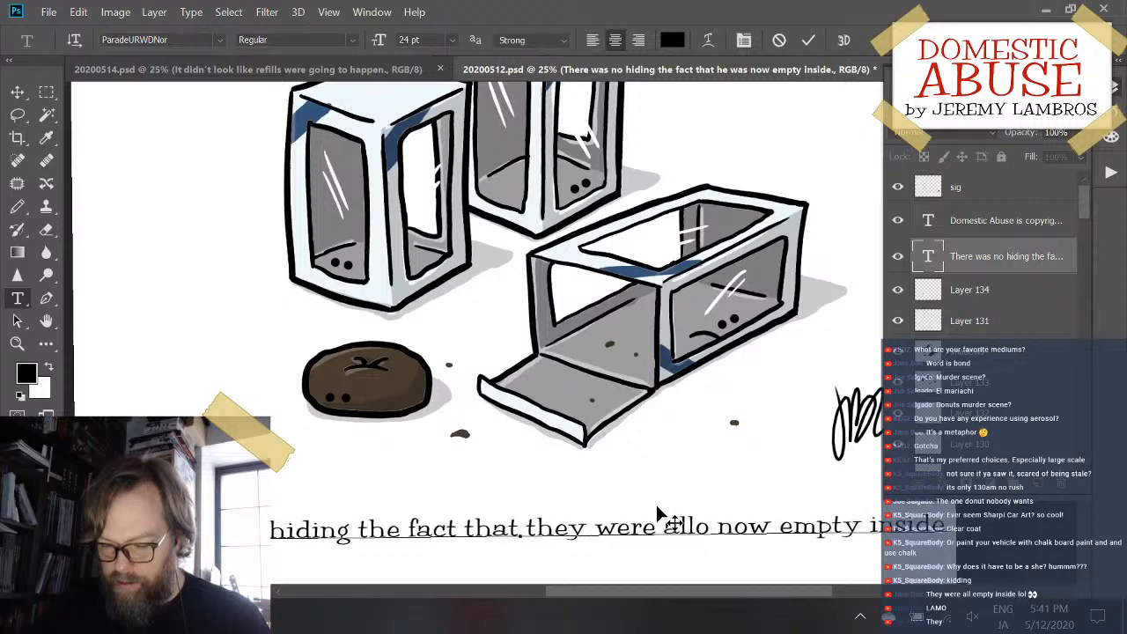
{"action": "key", "text": "BackSpace"}
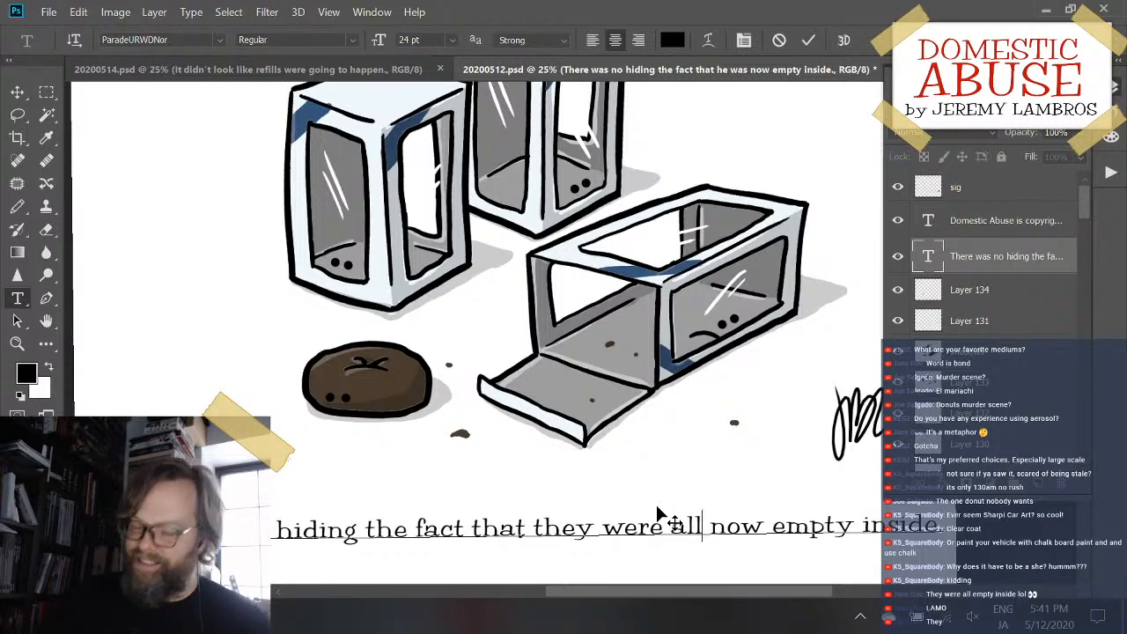
- Reword the caption's ending to "they were now all totally empty inside." and break the line before "they"
{"action": "key", "text": "ctrl+plus"}
{"action": "key", "text": "ctrl+minus"}
{"action": "key", "text": "ctrl+minus"}
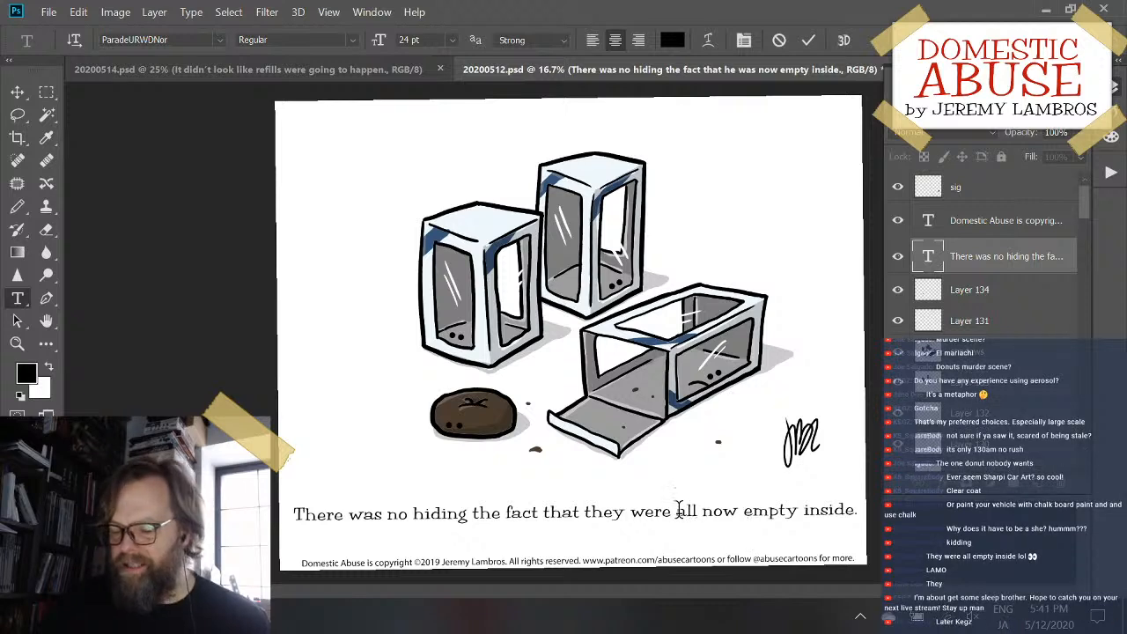
{"action": "key", "text": "BackSpace"}
{"action": "key", "text": "BackSpace"}
{"action": "key", "text": "BackSpace"}
{"action": "key", "text": "BackSpace"}
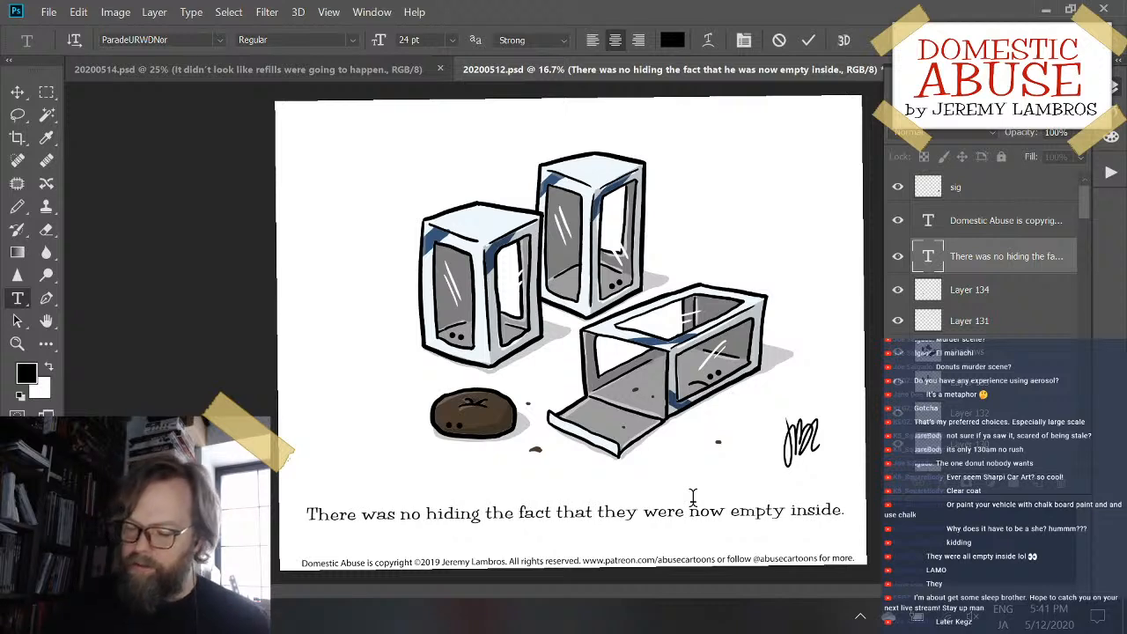
{"action": "type", "text": "all"}
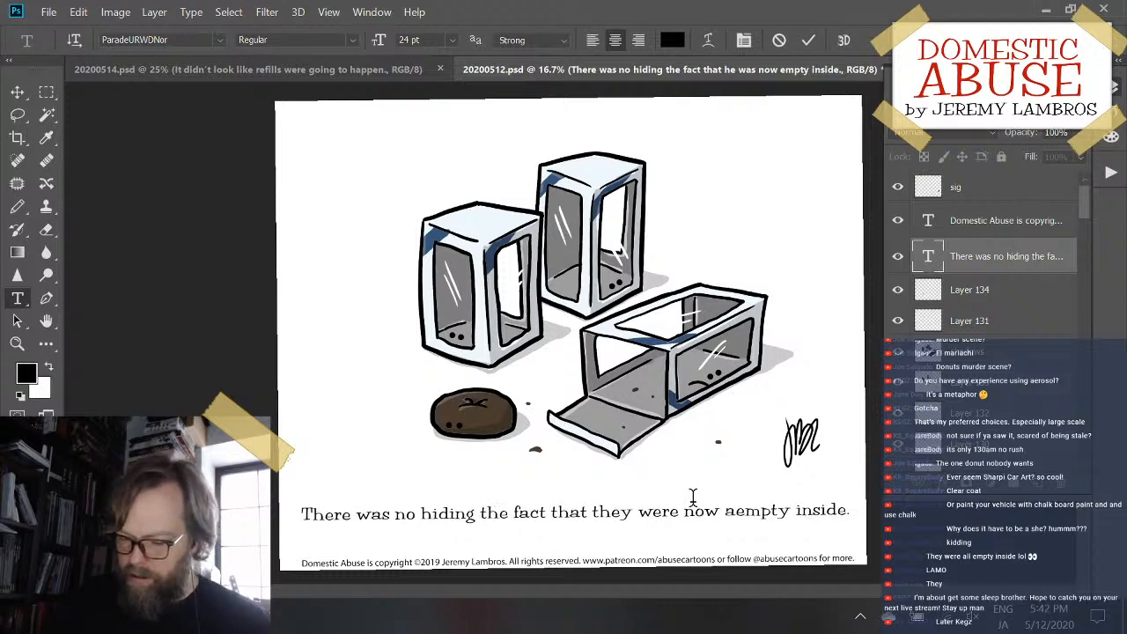
{"action": "type", "text": " total"}
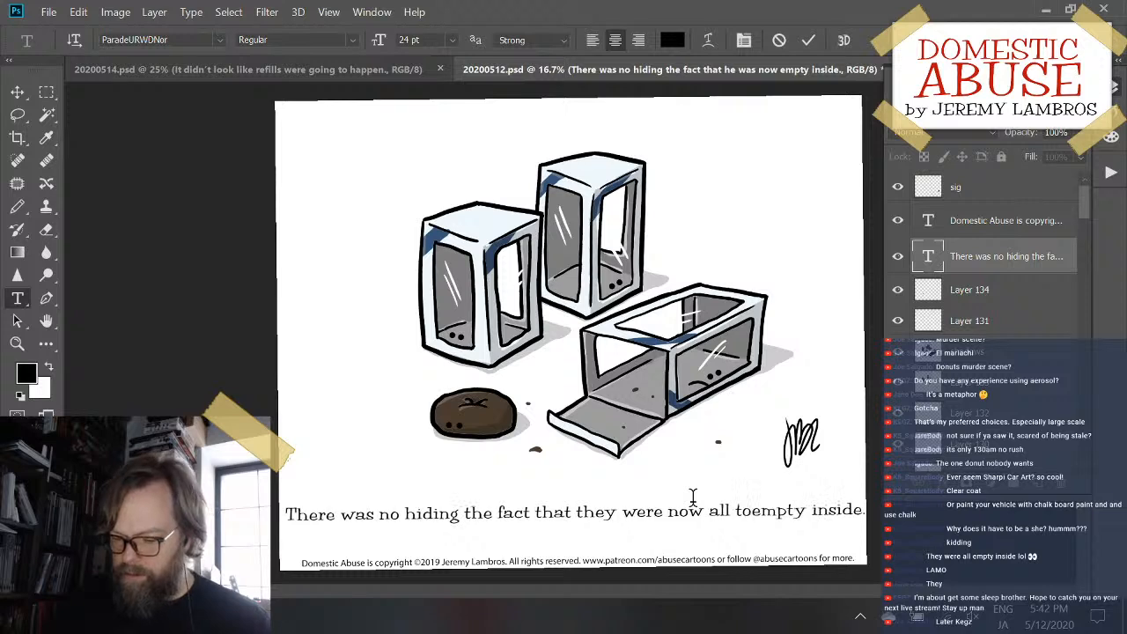
{"action": "type", "text": "ly"}
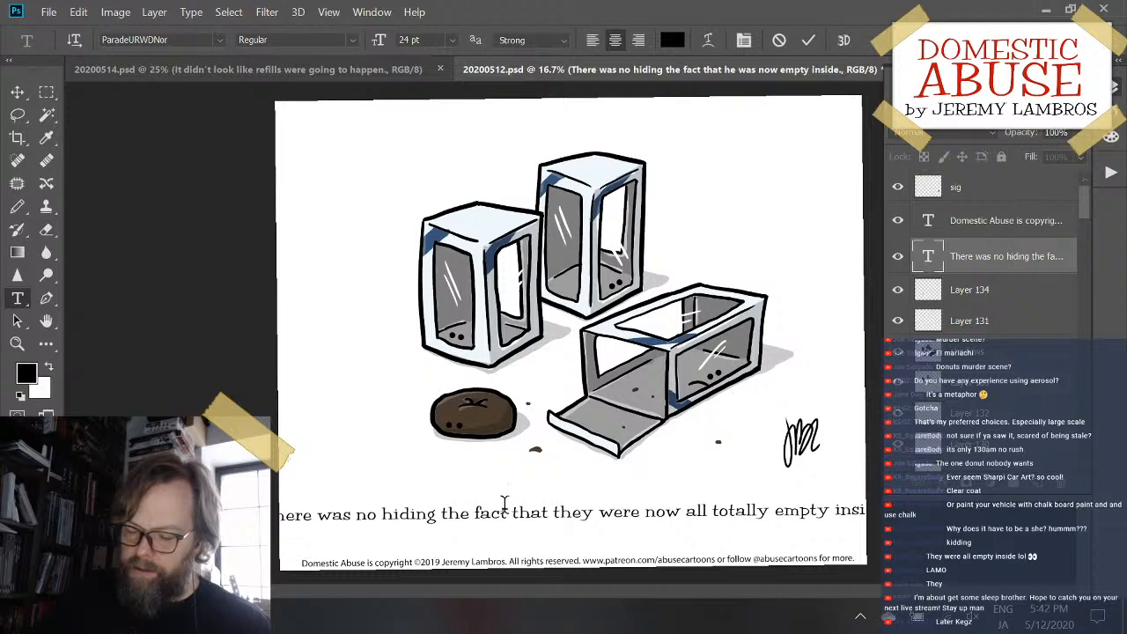
{"action": "left_click", "coordinate": [552, 510]}
{"action": "key", "text": "Return"}
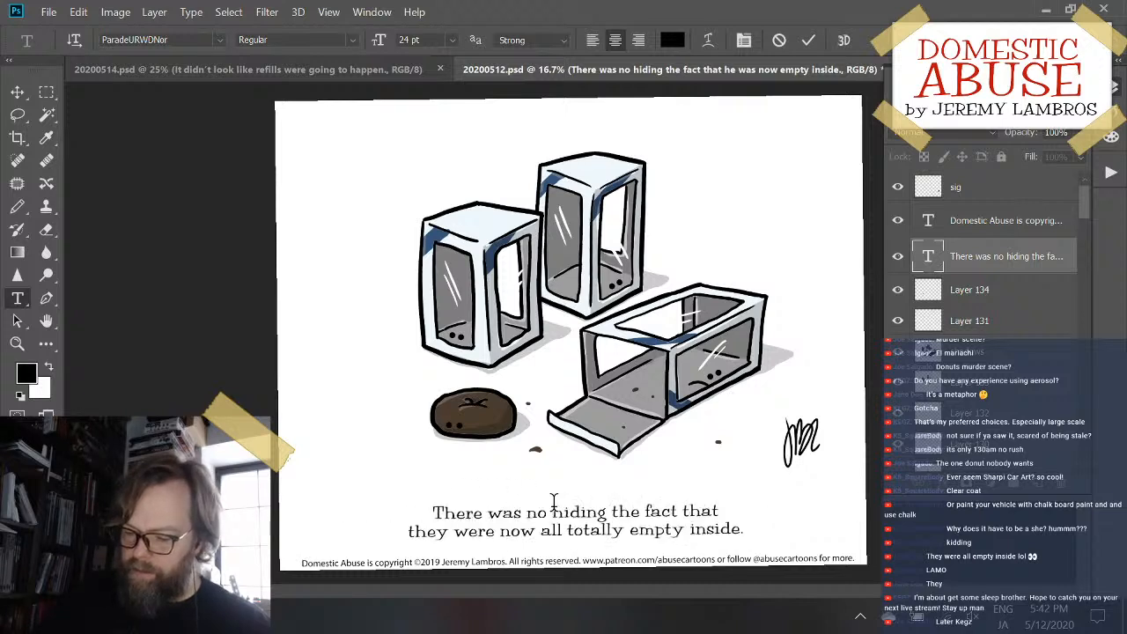
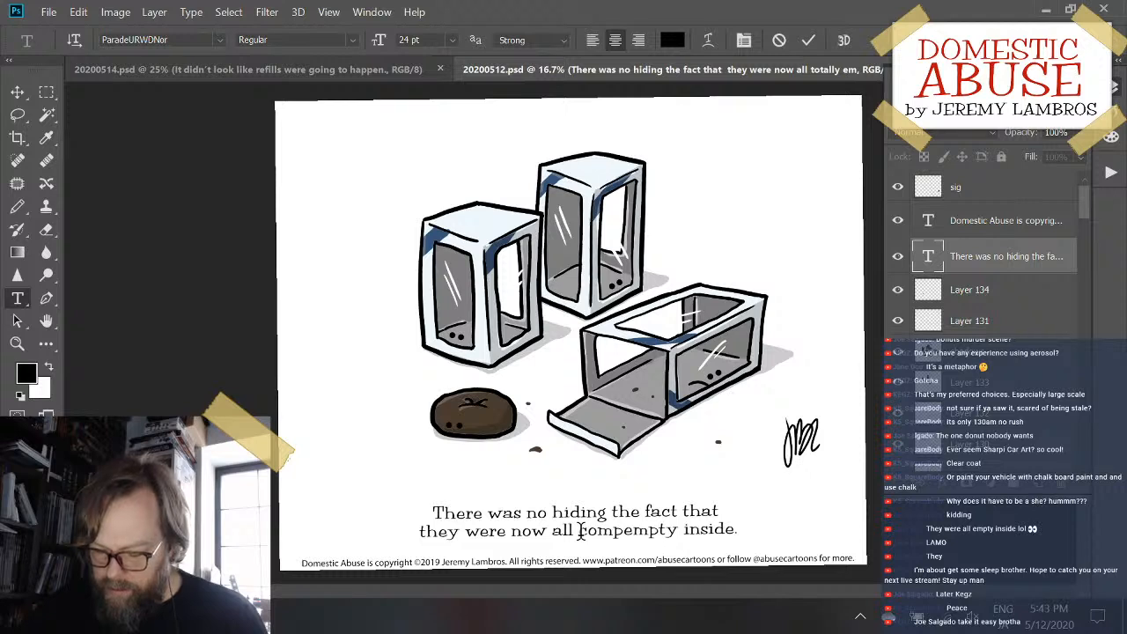
- Finish the word "completely" before "empty" in the caption and delete "inside" so the sentence ends with "empty."
{"action": "type", "text": "letely"}
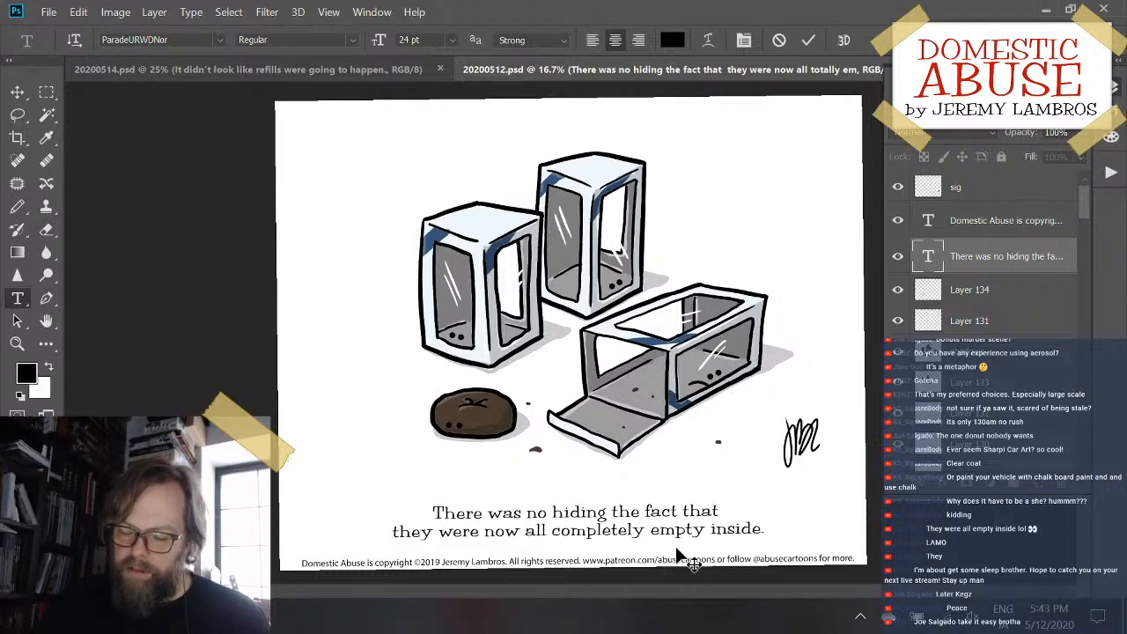
{"action": "double_click", "coordinate": [746, 523]}
{"action": "key", "text": "BackSpace"}
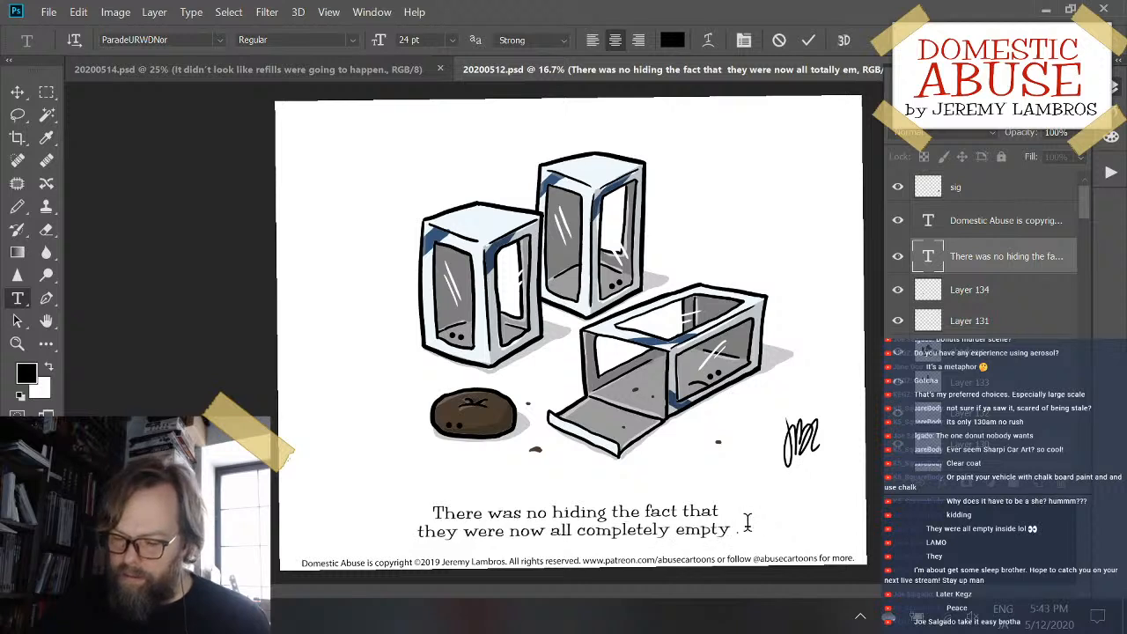
{"action": "key", "text": "BackSpace"}
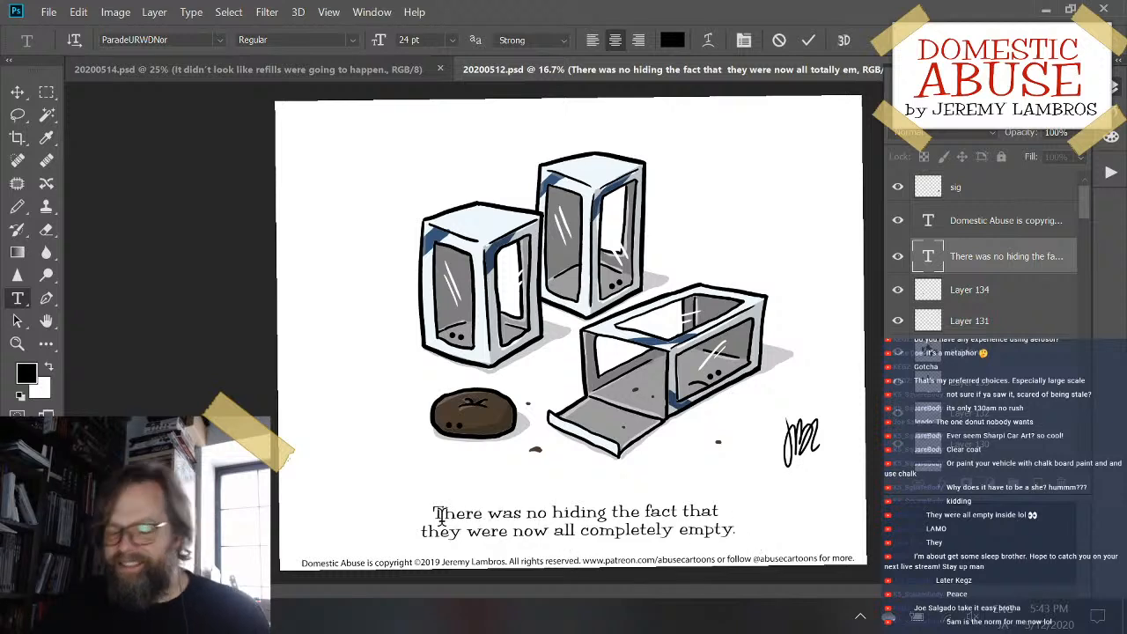
- Move "now" from the caption's second line to just after "There was" in the first line and commit the edit
{"action": "double_click", "coordinate": [530, 525]}
{"action": "key", "text": "BackSpace"}
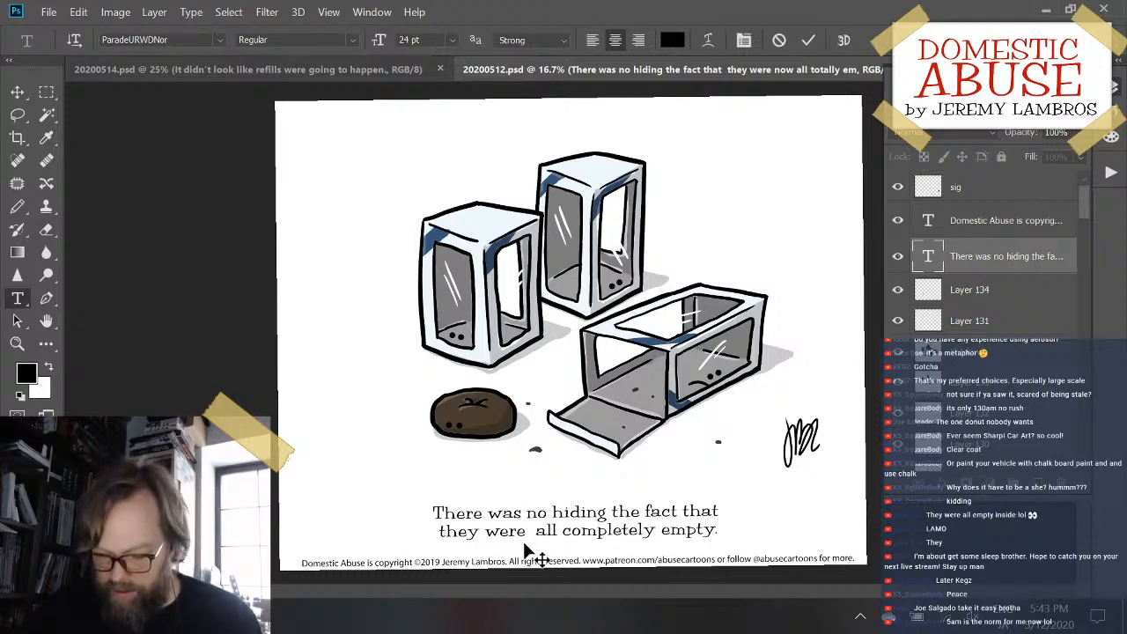
{"action": "type", "text": "now"}
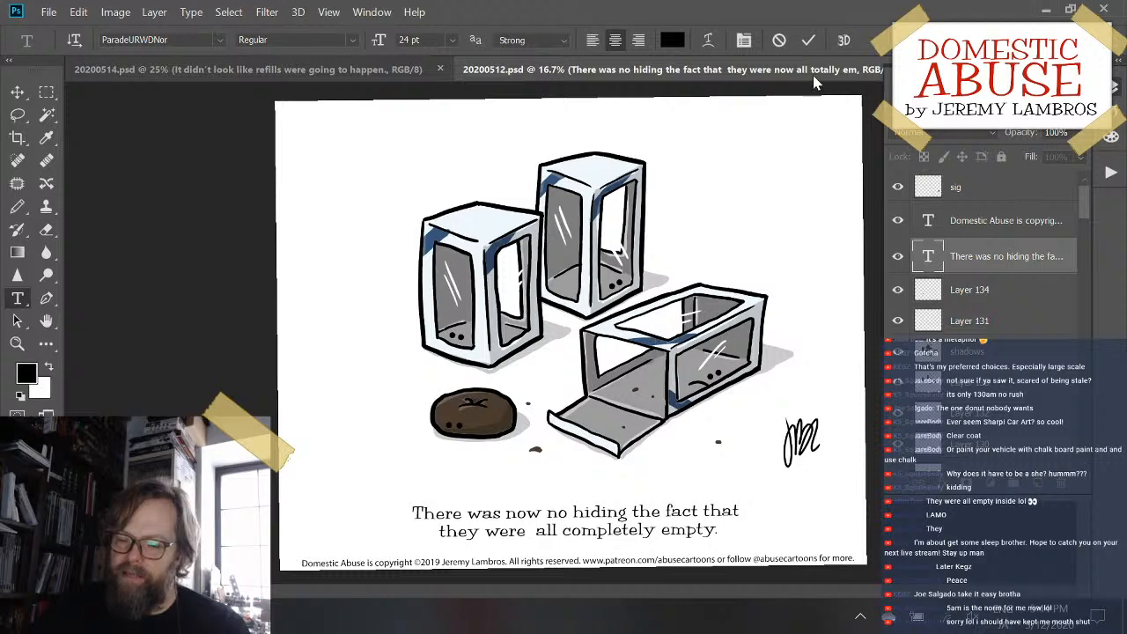
{"action": "left_click", "coordinate": [811, 38]}
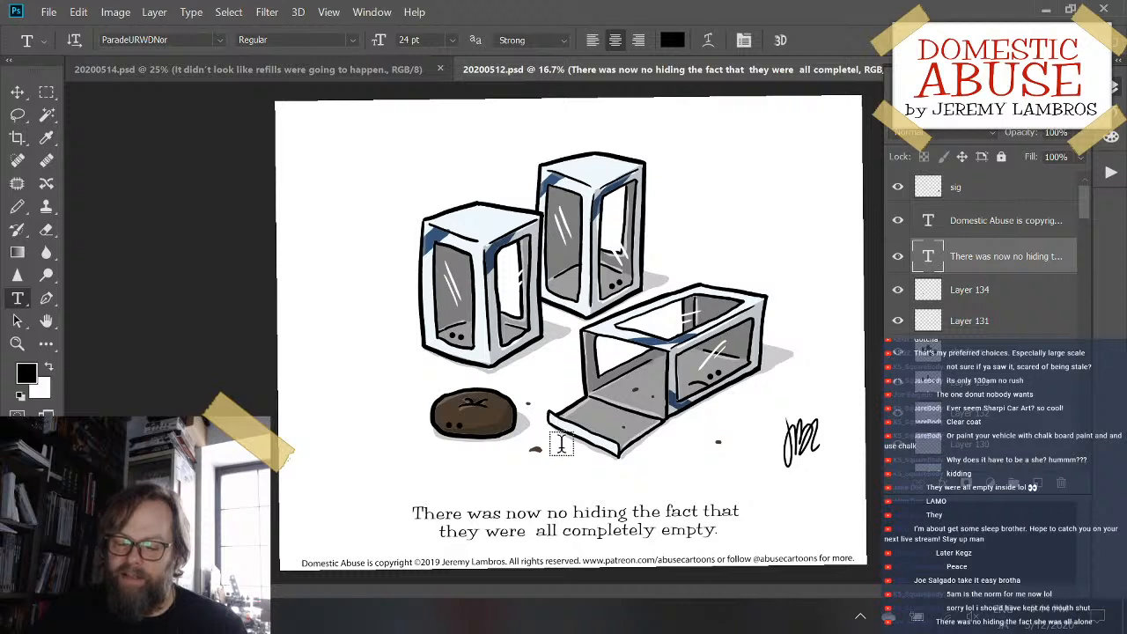
- Reword the caption's second line to "they were all empty and alone.", removing the extra space, and commit the edit
{"action": "left_click", "coordinate": [550, 532]}
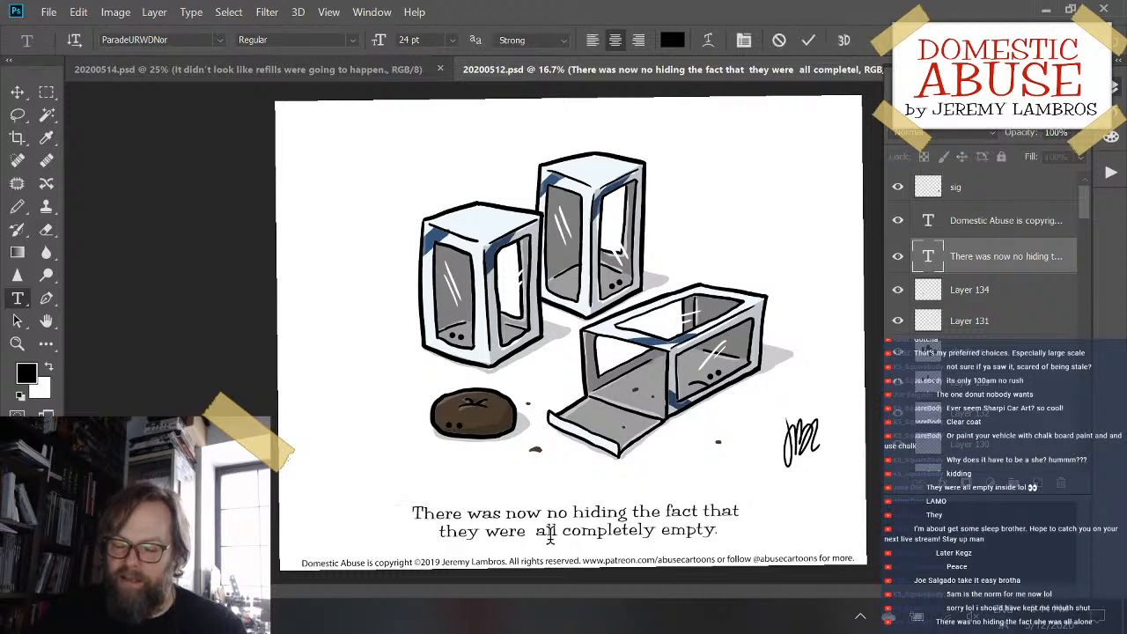
{"action": "key", "text": "BackSpace"}
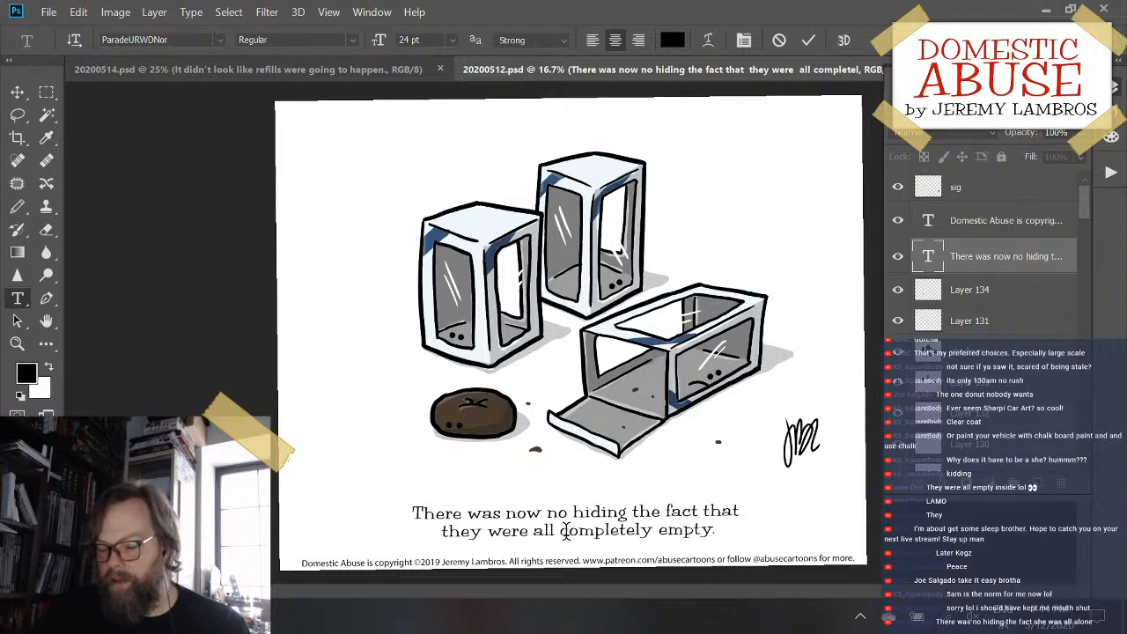
{"action": "double_click", "coordinate": [563, 532]}
{"action": "key", "text": "BackSpace"}
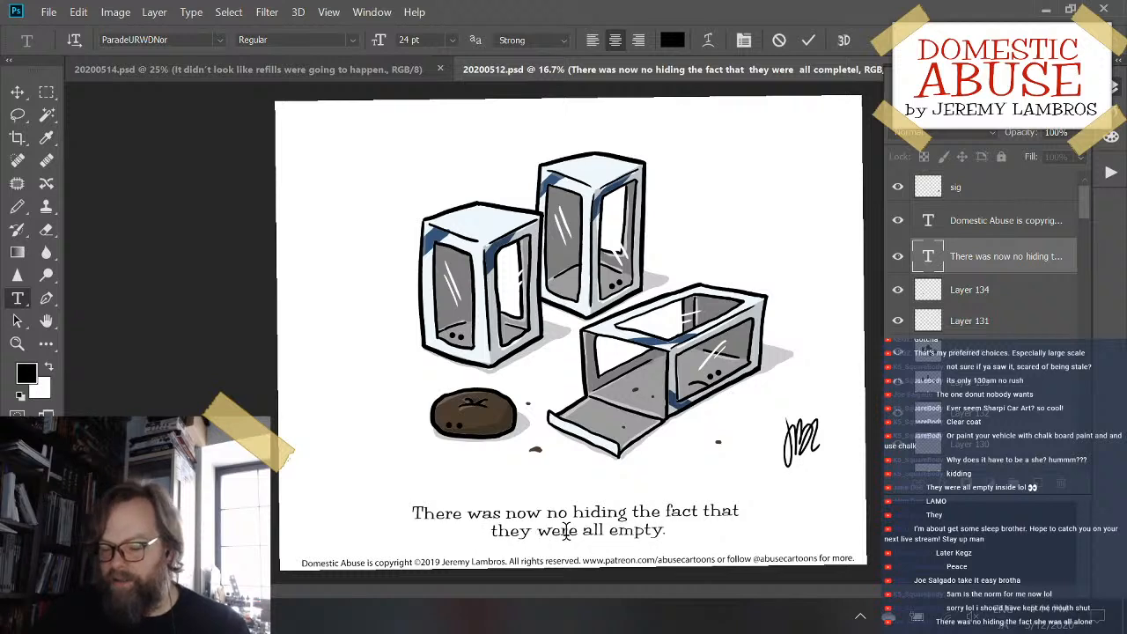
{"action": "left_click", "coordinate": [662, 529]}
{"action": "type", "text": "and alo"}
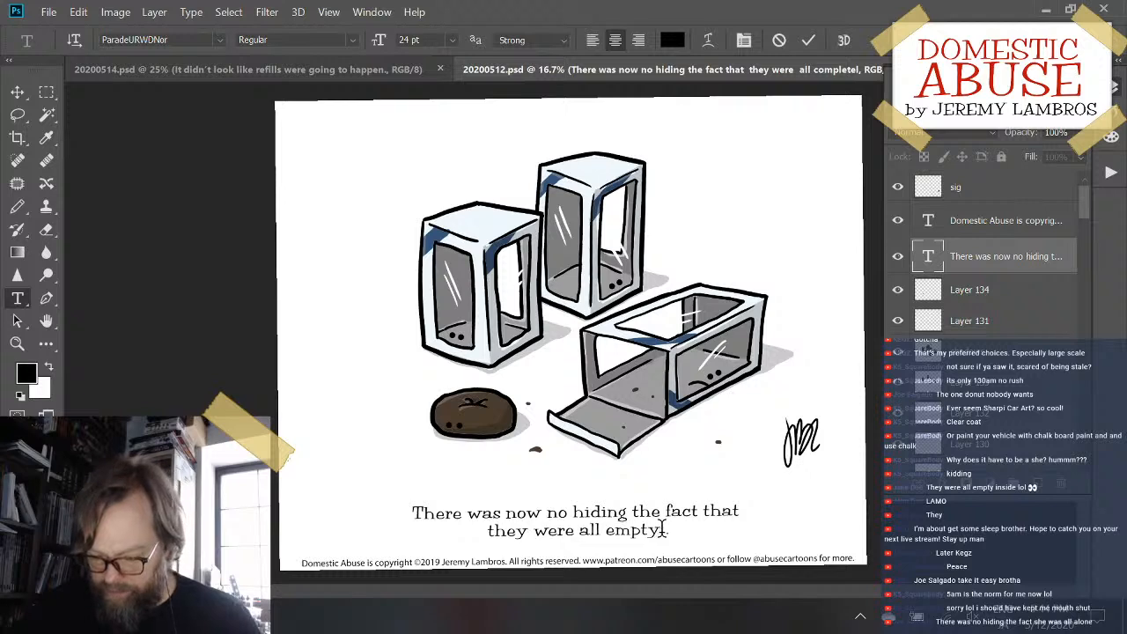
{"action": "type", "text": "ne"}
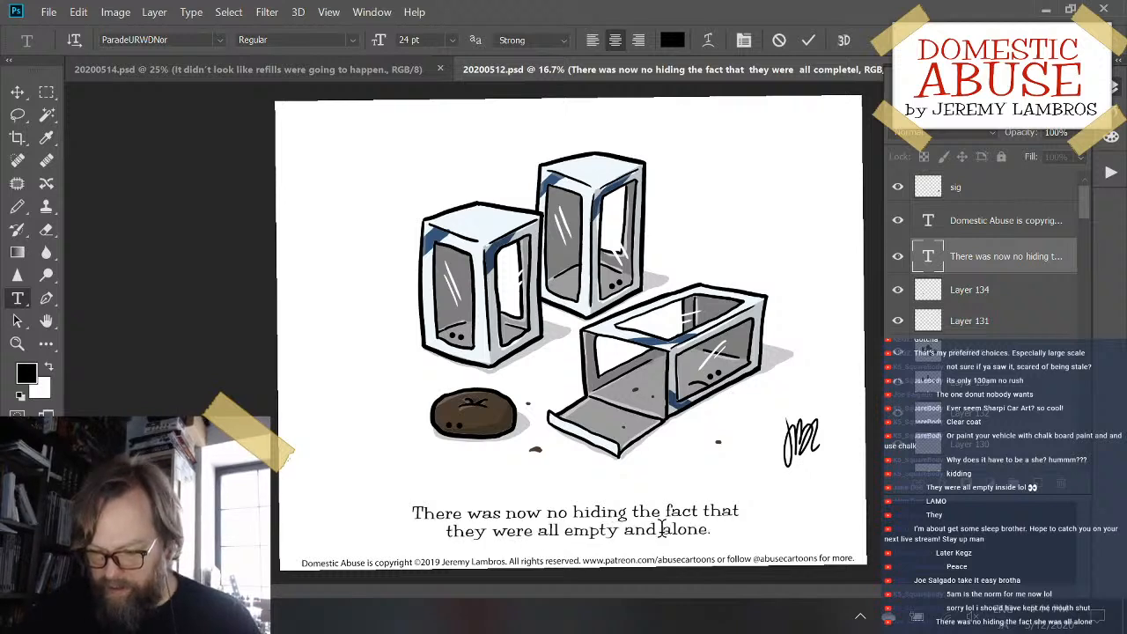
{"action": "left_click", "coordinate": [808, 41]}
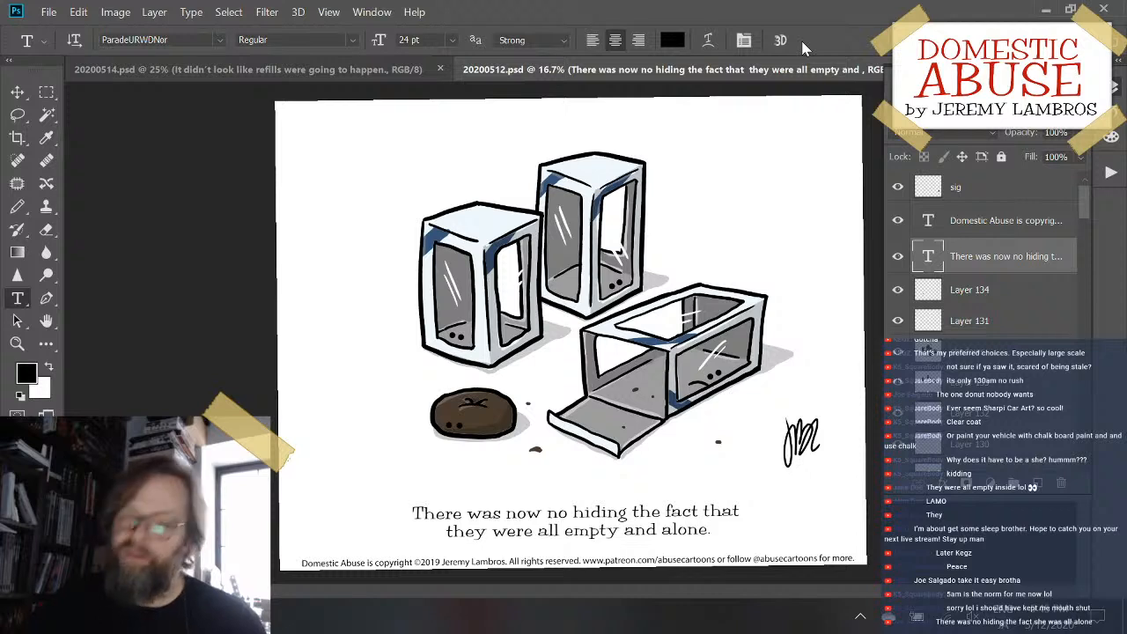
- Shift the caption's line break so the second line reads "that they were all empty and alone." and commit the edit
{"action": "left_click", "coordinate": [709, 526]}
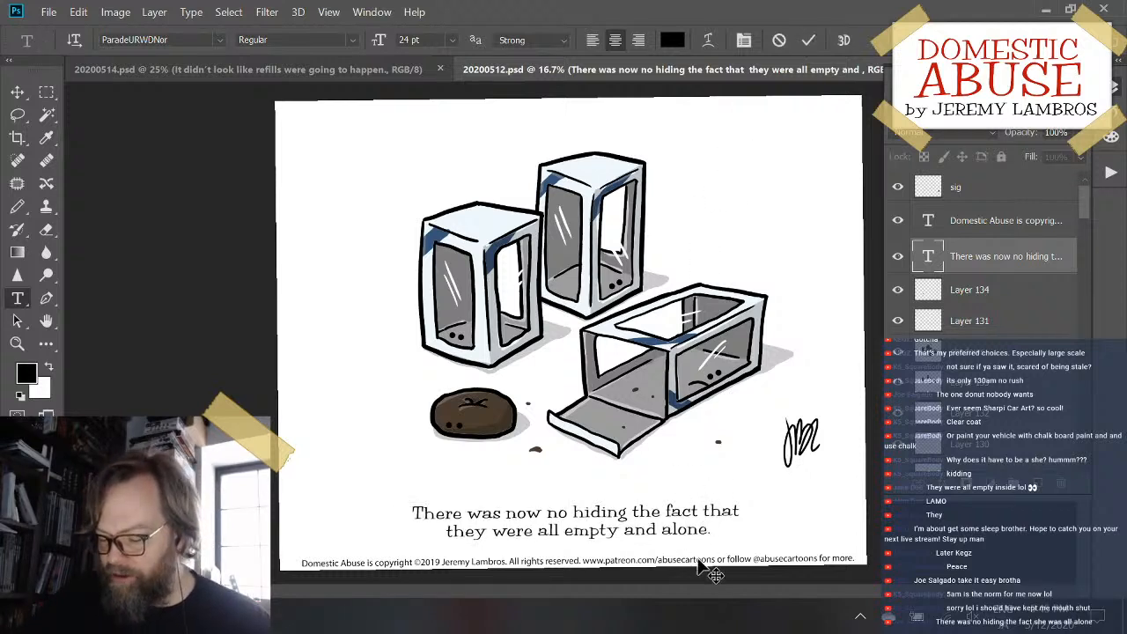
{"action": "key", "text": "BackSpace"}
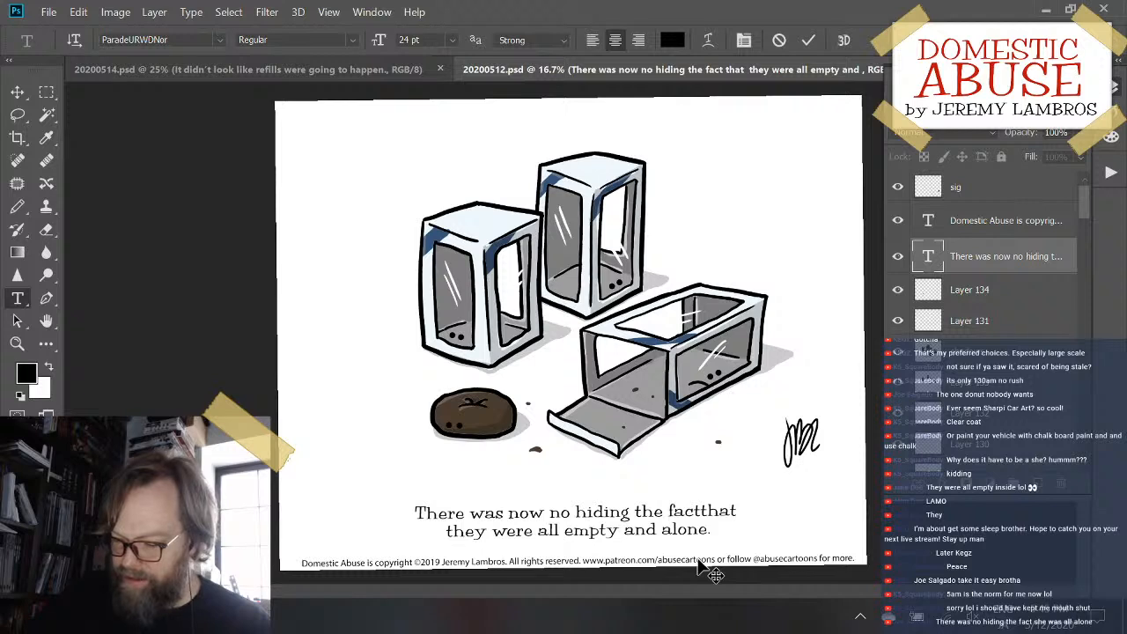
{"action": "key", "text": "Return"}
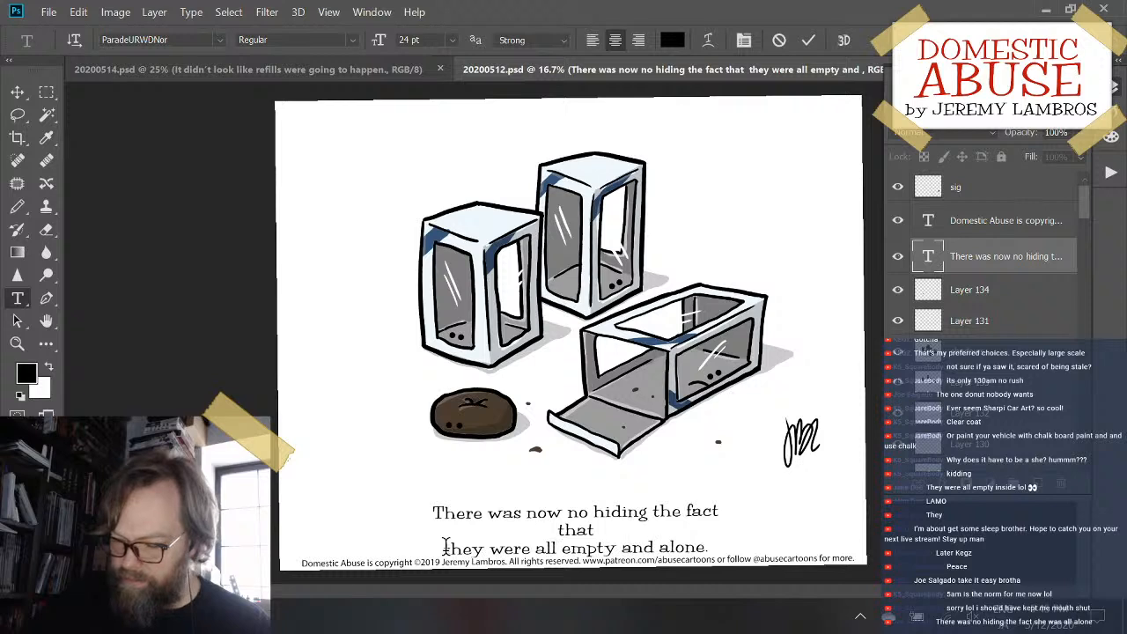
{"action": "key", "text": "BackSpace"}
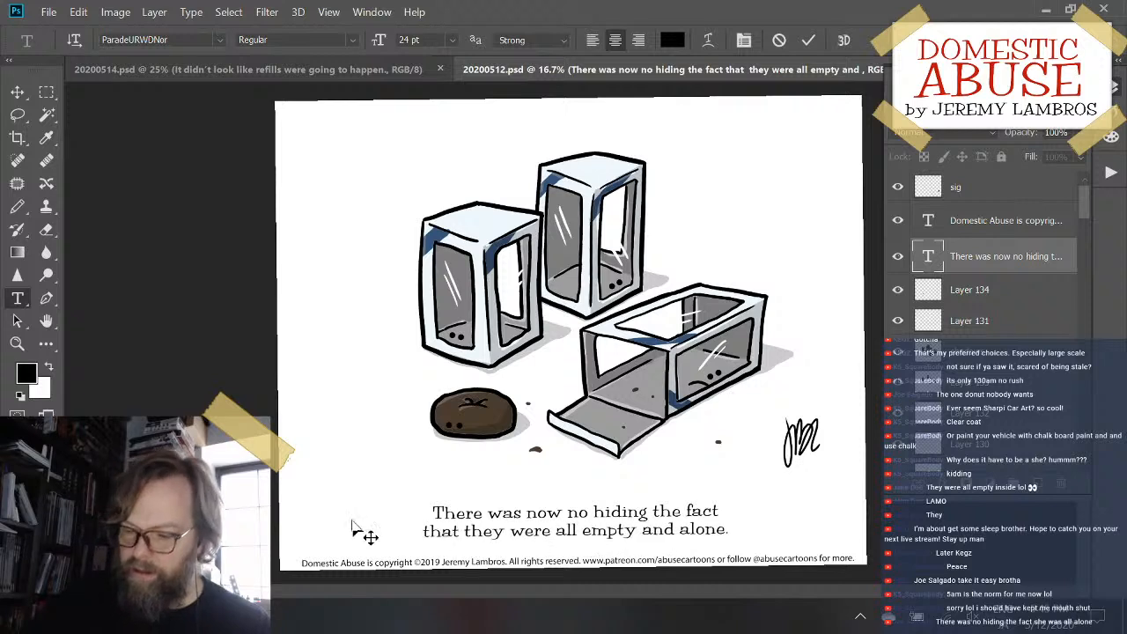
{"action": "left_click", "coordinate": [806, 41]}
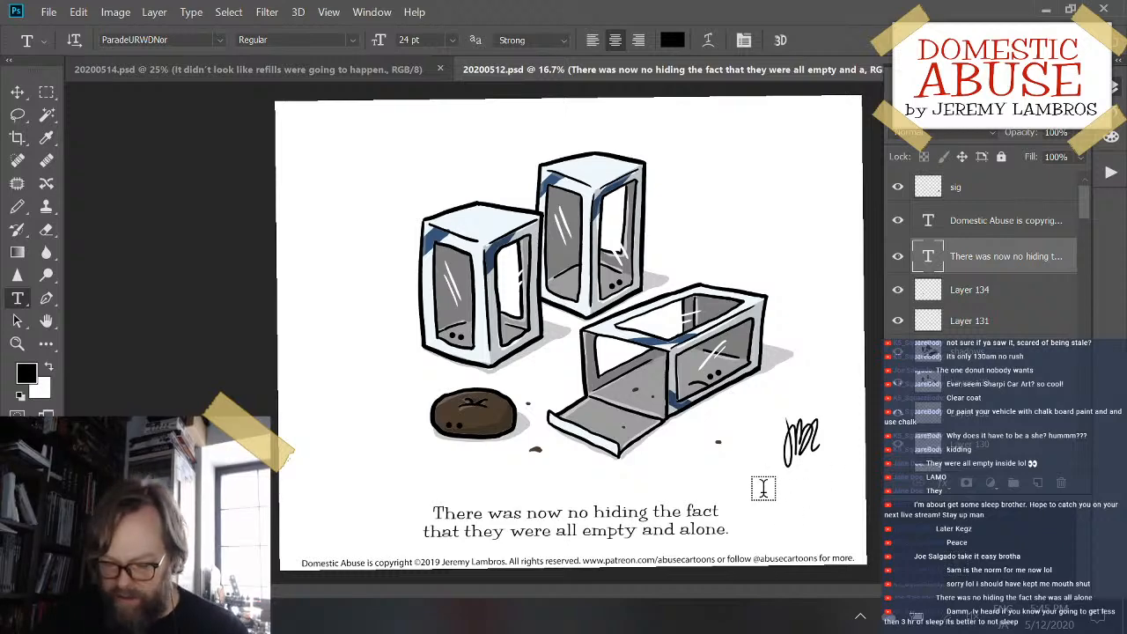
- Check the window-boxes cartoon and its caption, both close up and as a whole page
{"action": "key", "text": "ctrl+plus"}
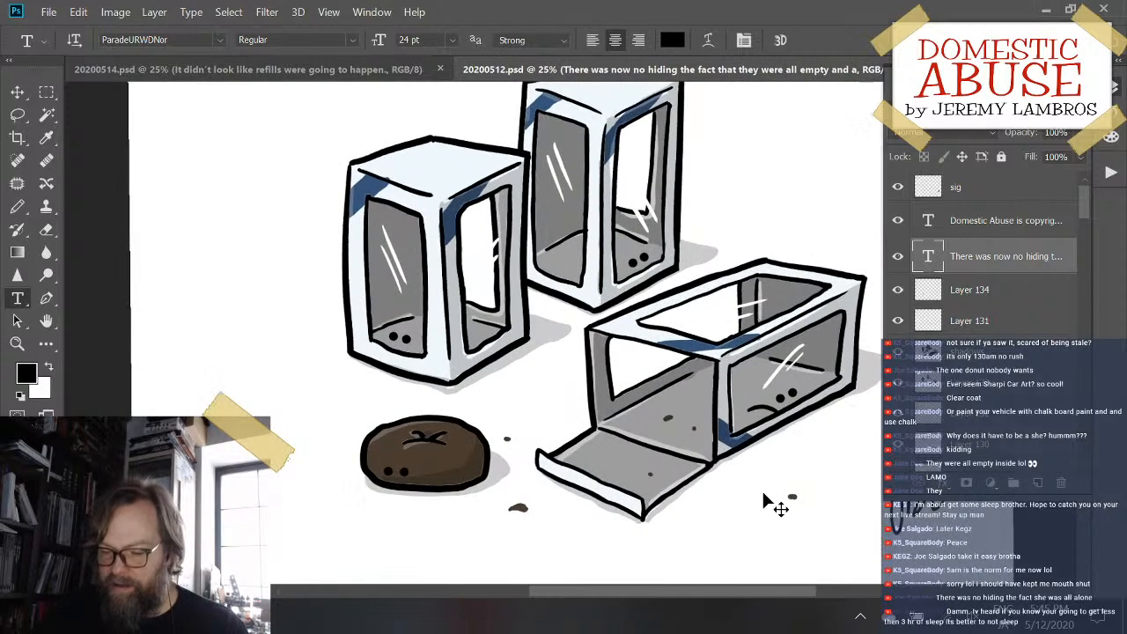
{"action": "key", "text": "ctrl+minus"}
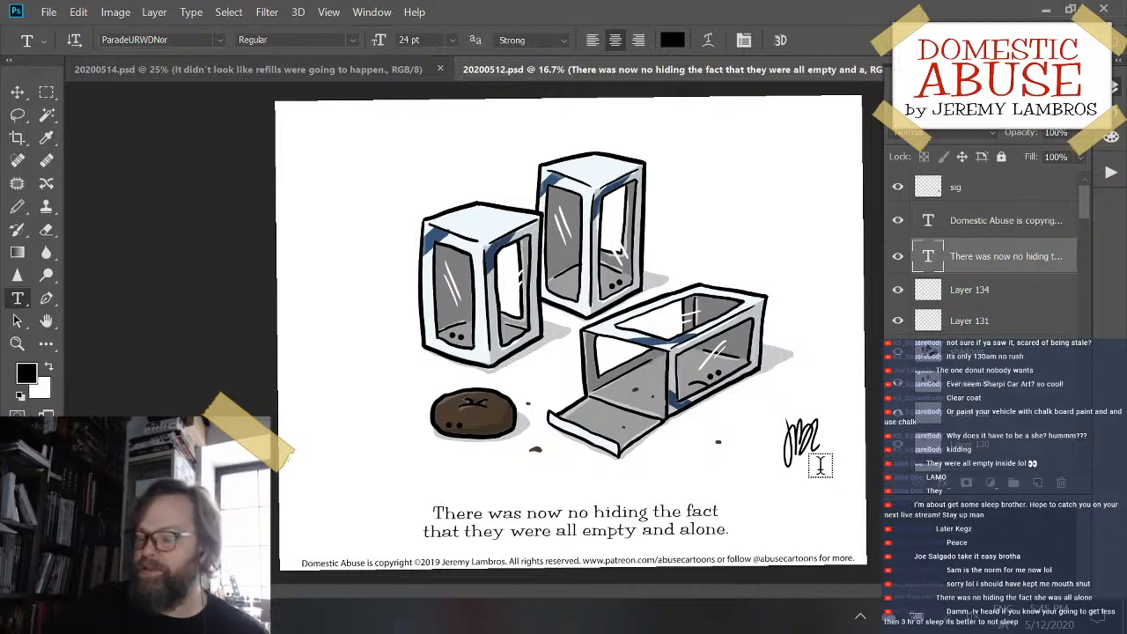
{"action": "key", "text": "ctrl+plus"}
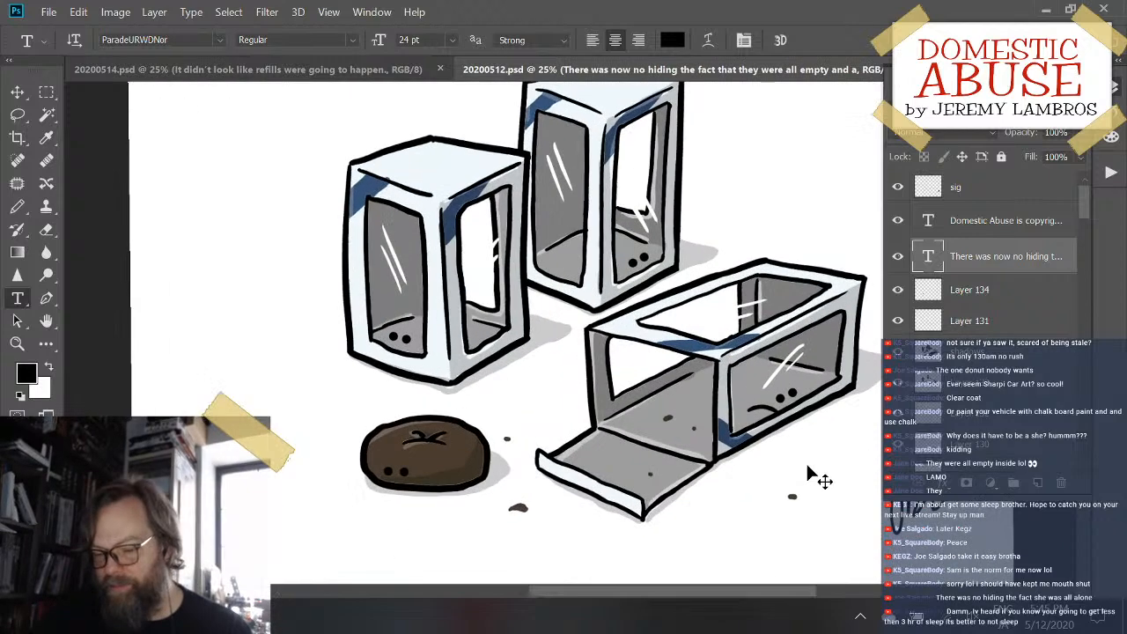
{"action": "key", "text": "ctrl+minus"}
{"action": "key", "text": "ctrl+minus"}
{"action": "key", "text": "ctrl+plus"}
{"action": "key", "text": "ctrl+plus"}
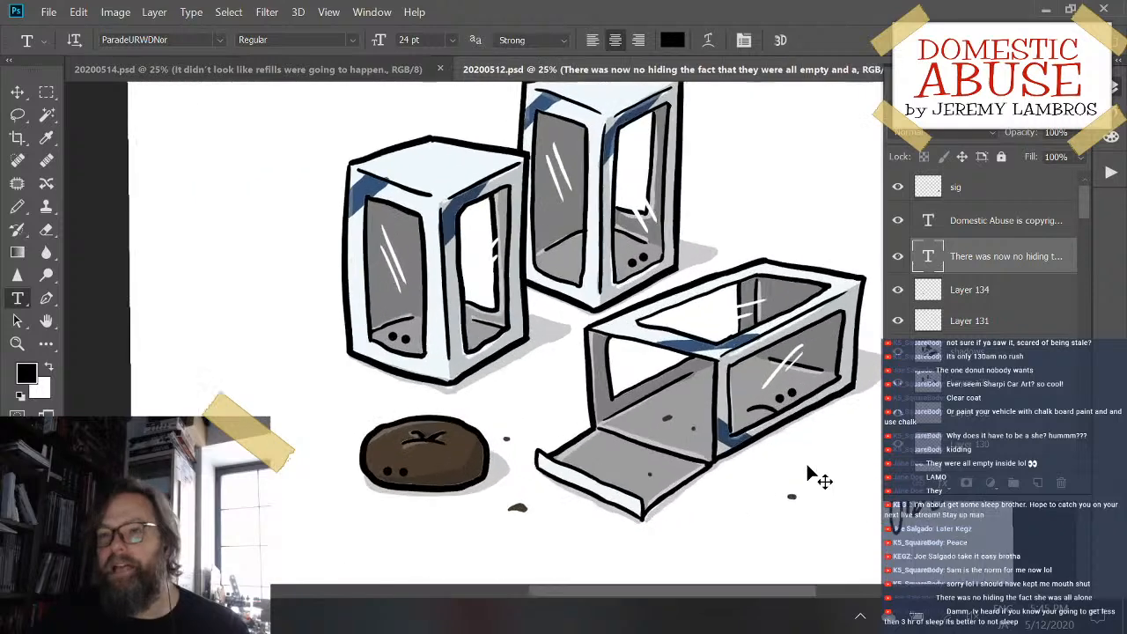
{"action": "key", "text": "ctrl+minus"}
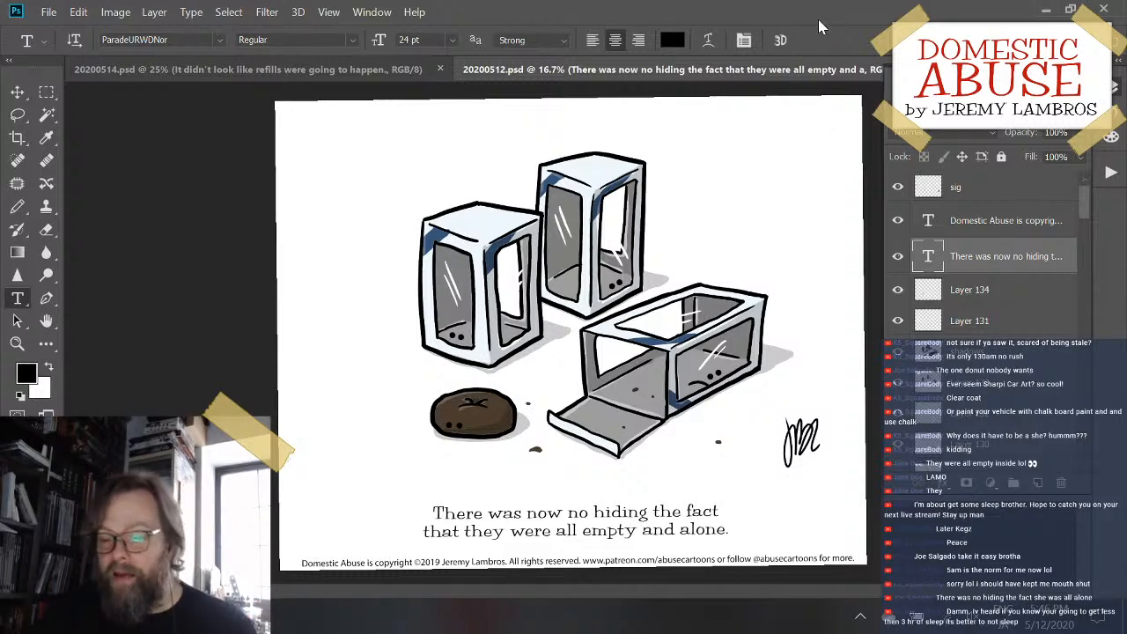
- Switch to 20200514.psd and look over the whole refills cartoon and its layer list
{"action": "left_click", "coordinate": [369, 72]}
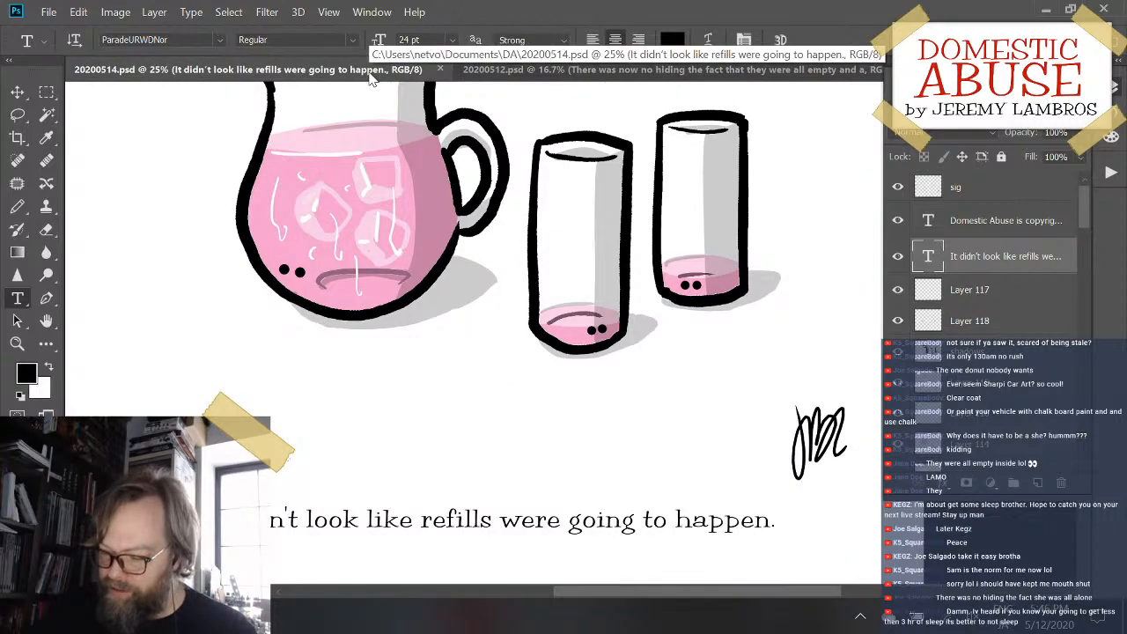
{"action": "key", "text": "ctrl+plus"}
{"action": "key", "text": "ctrl+minus"}
{"action": "key", "text": "ctrl+minus"}
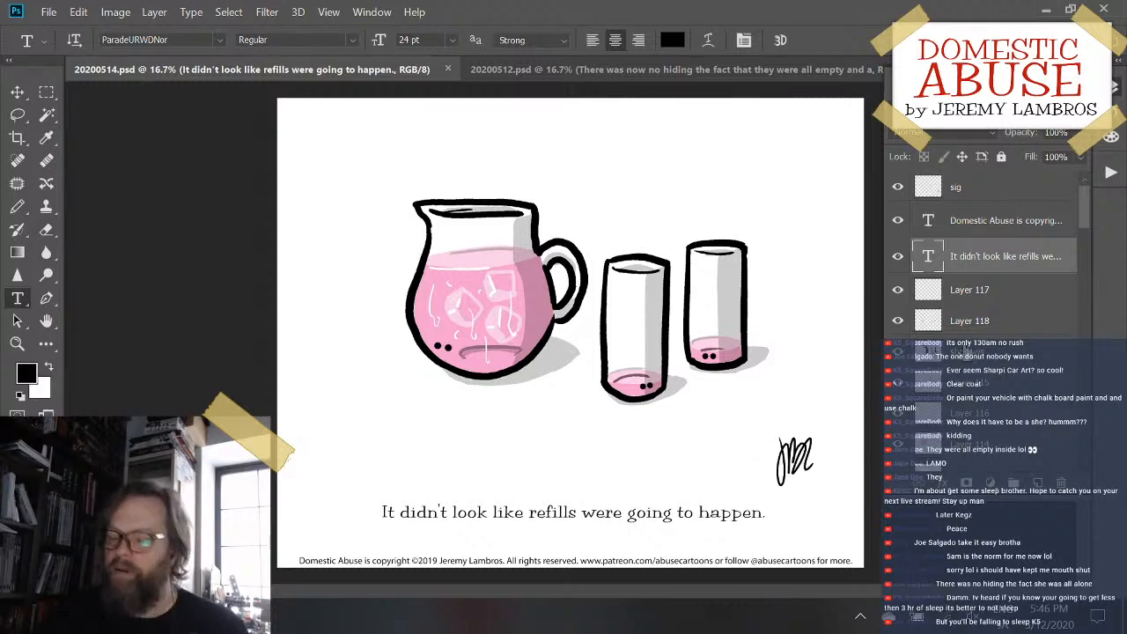
{"action": "scroll", "coordinate": [1017, 388], "scroll_direction": "down", "scroll_amount": 1}
{"action": "scroll", "coordinate": [1017, 388], "scroll_direction": "down", "scroll_amount": 1}
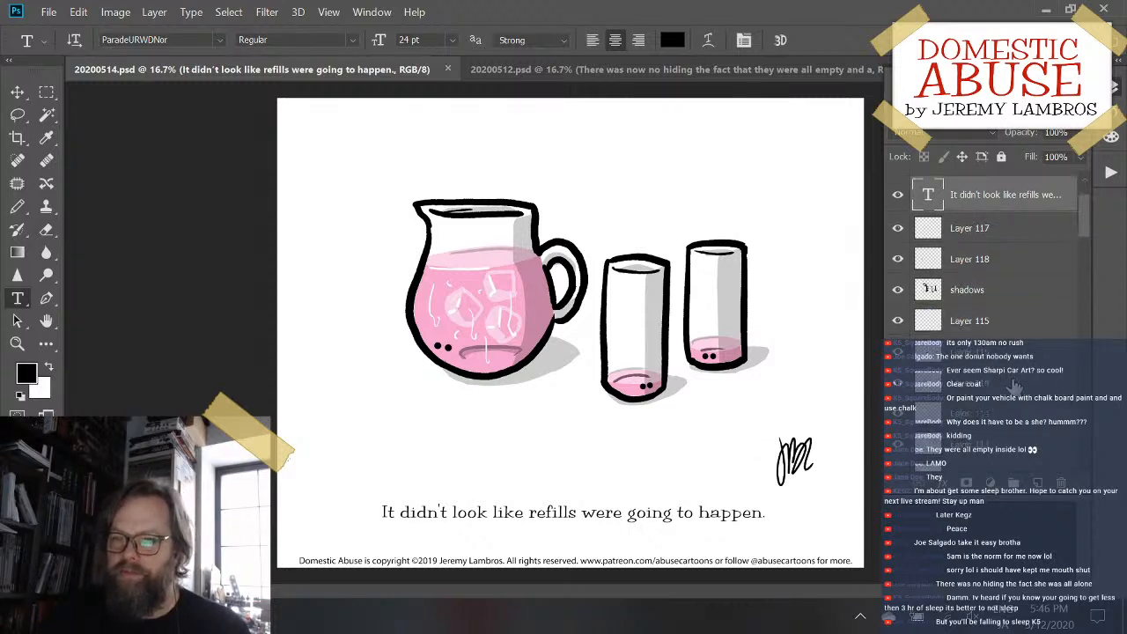
{"action": "scroll", "coordinate": [1017, 388], "scroll_direction": "up", "scroll_amount": 2}
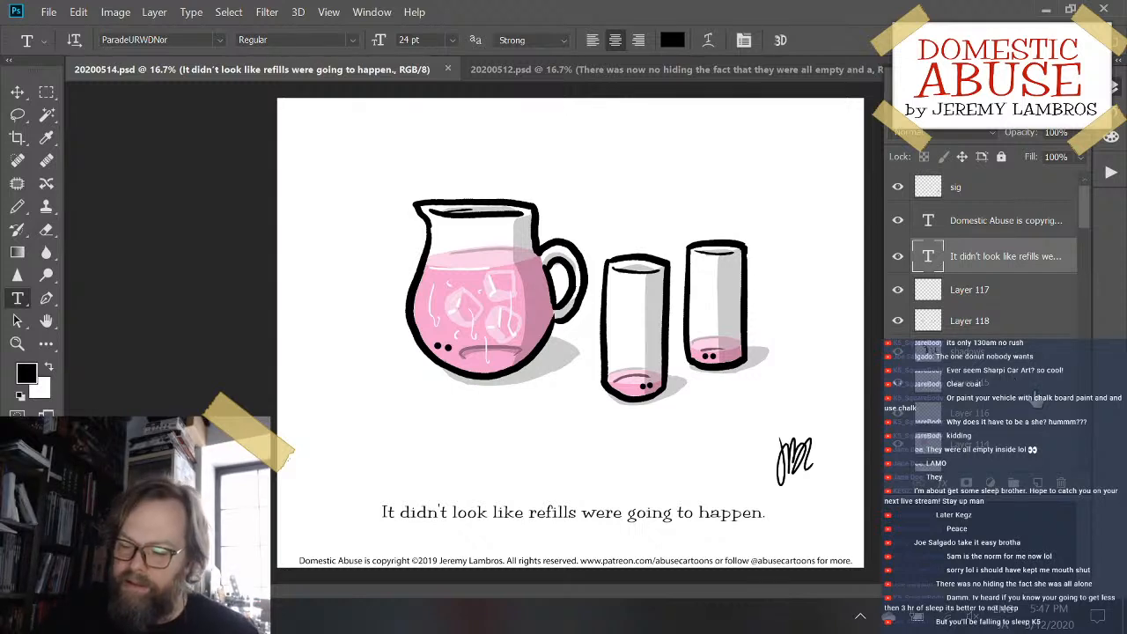
{"action": "scroll", "coordinate": [1037, 394], "scroll_direction": "down", "scroll_amount": 1}
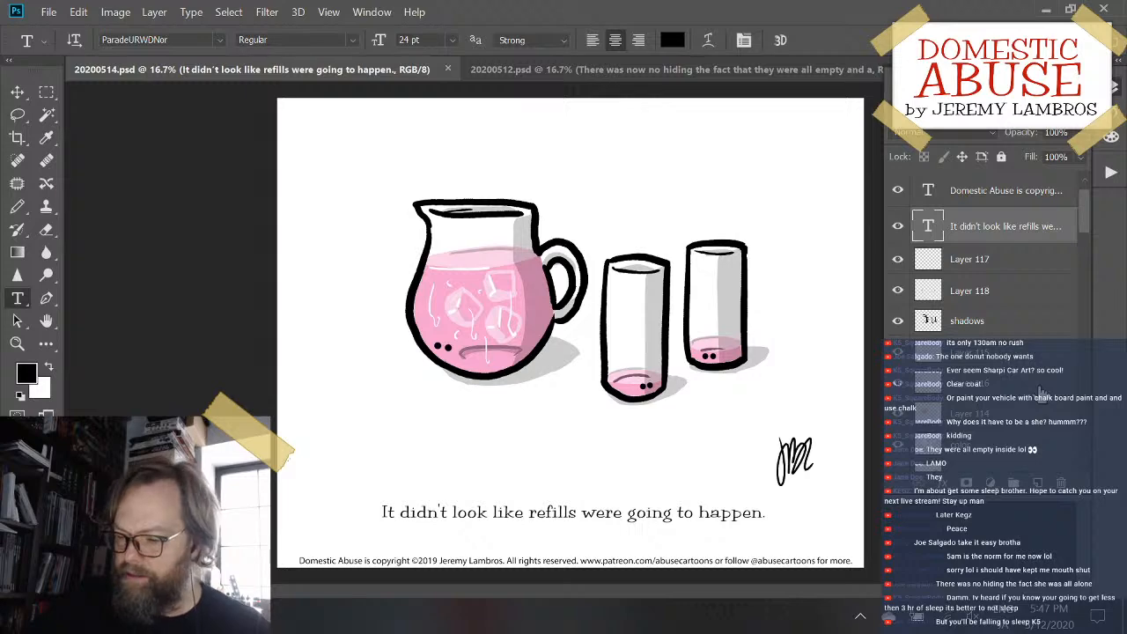
- Examine the pitcher, glasses, signature and caption of the refills cartoon up close
{"action": "key", "text": "ctrl+plus"}
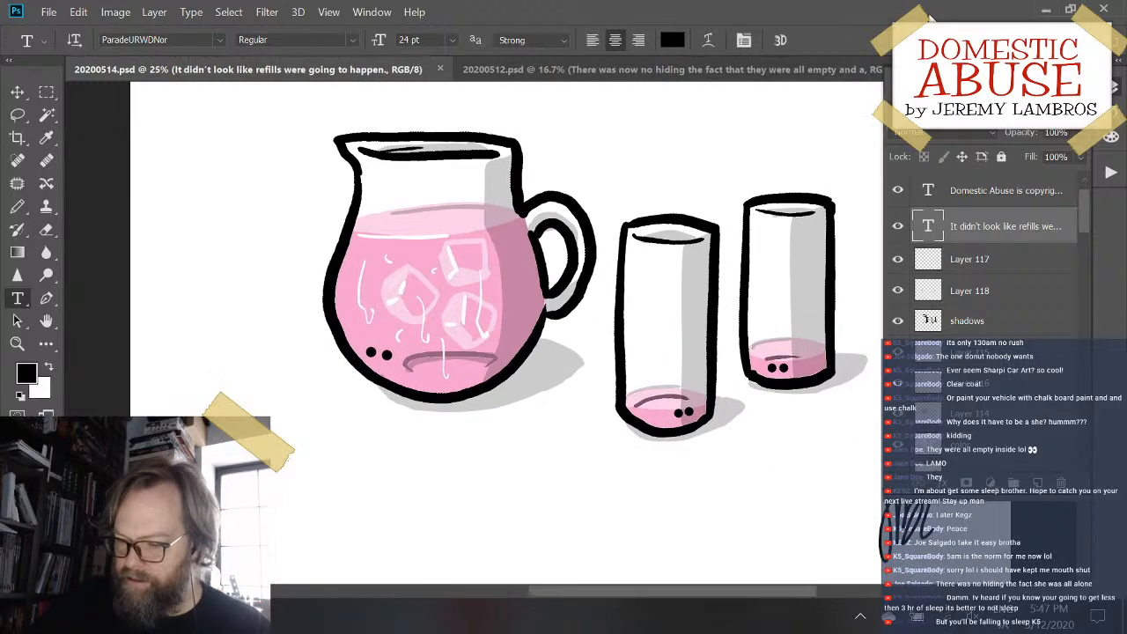
{"action": "mouse_move", "coordinate": [644, 335]}
{"action": "left_mouse_down"}
{"action": "mouse_move", "coordinate": [666, 141]}
{"action": "mouse_move", "coordinate": [529, 214]}
{"action": "mouse_move", "coordinate": [504, 265]}
{"action": "left_mouse_up"}
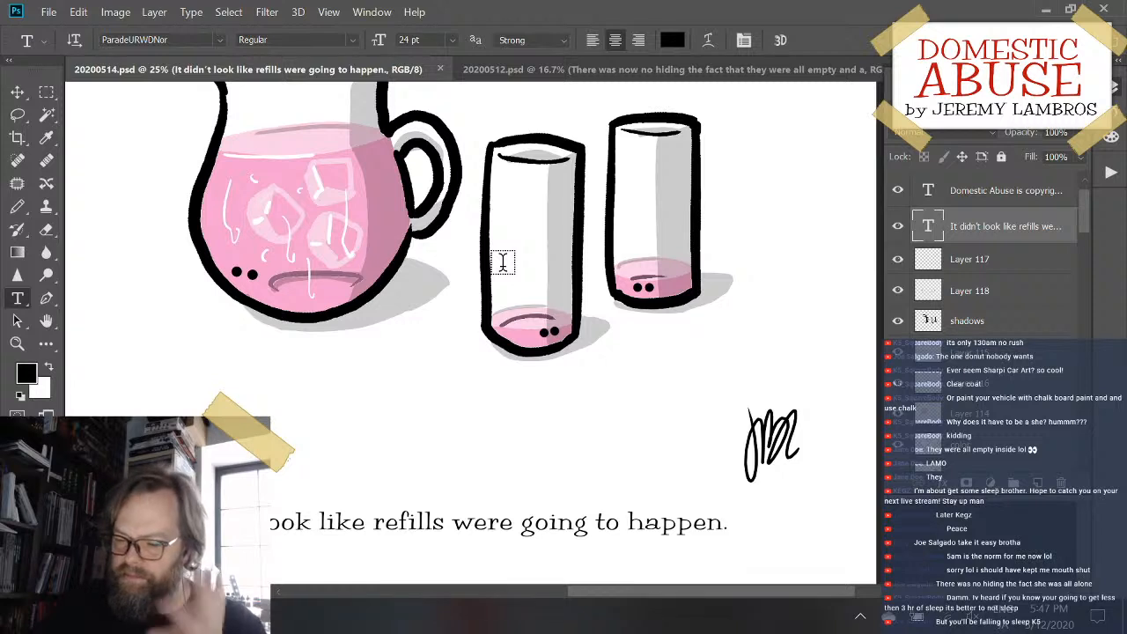
{"action": "scroll", "coordinate": [676, 377], "scroll_direction": "left", "scroll_amount": 2}
{"action": "scroll", "coordinate": [676, 377], "scroll_direction": "up", "scroll_amount": 1}
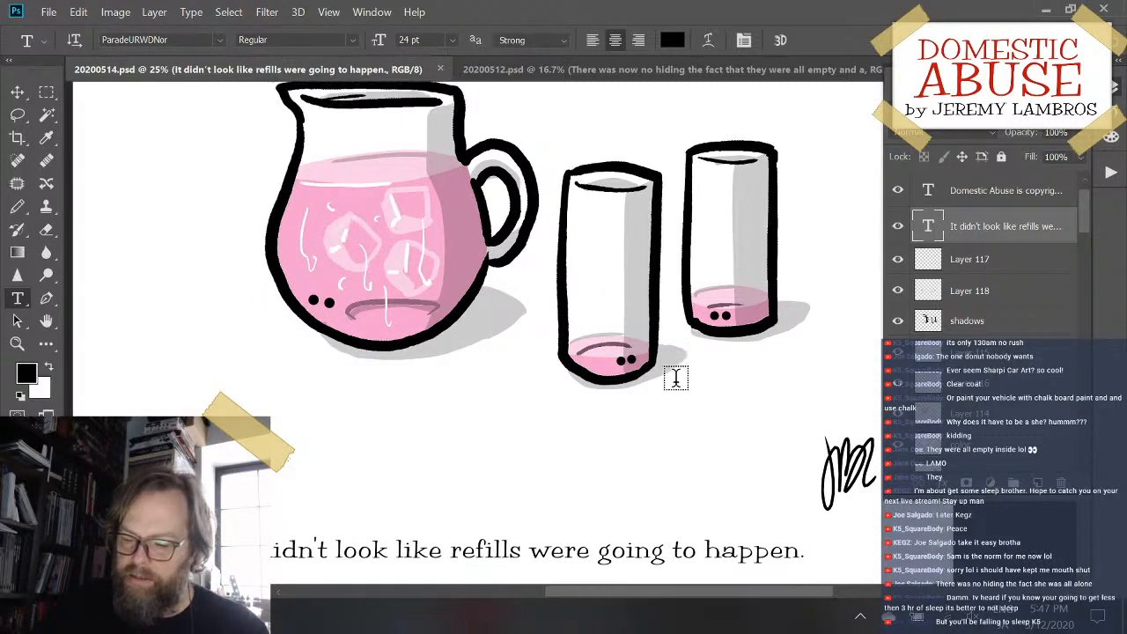
{"action": "scroll", "coordinate": [676, 377], "scroll_direction": "down", "scroll_amount": 1}
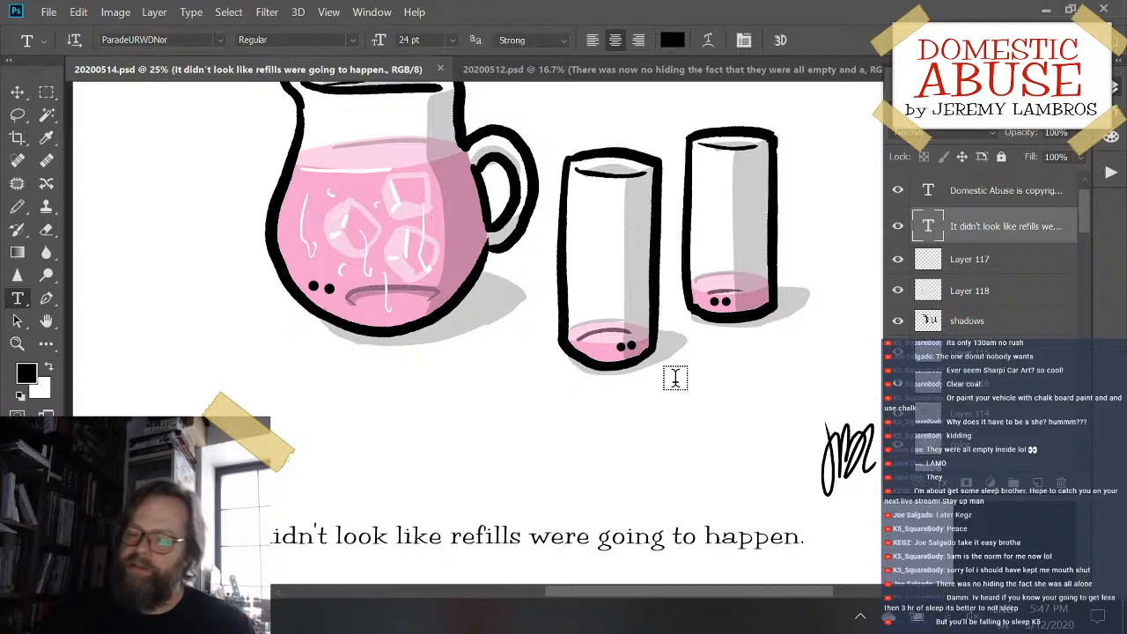
{"action": "scroll", "coordinate": [675, 377], "scroll_direction": "up", "scroll_amount": 2}
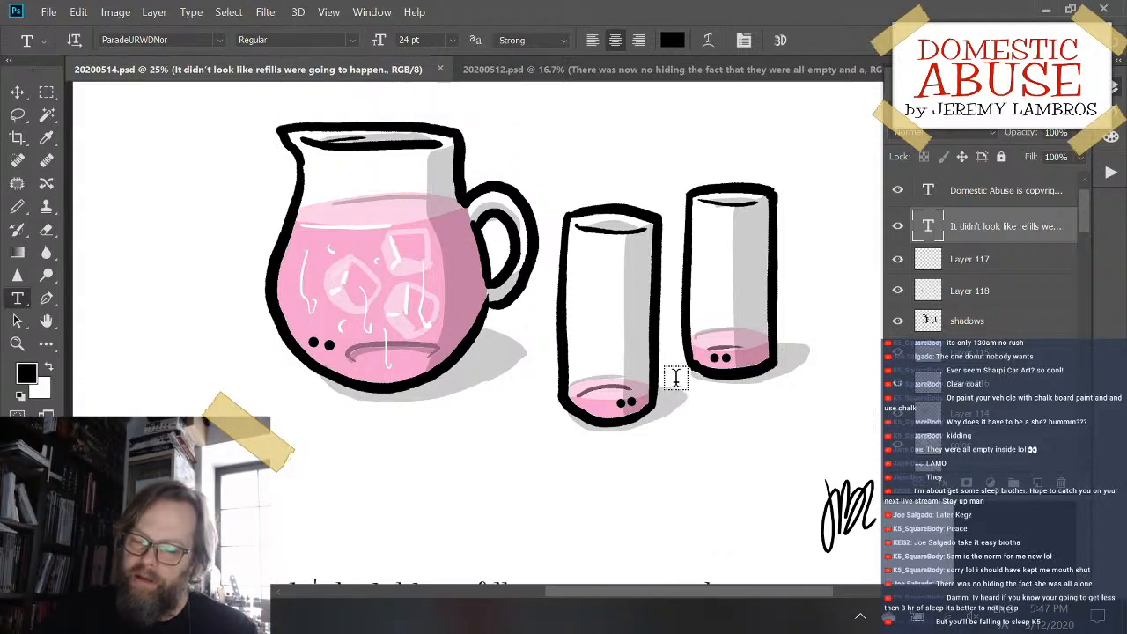
{"action": "scroll", "coordinate": [675, 377], "scroll_direction": "down", "scroll_amount": 3}
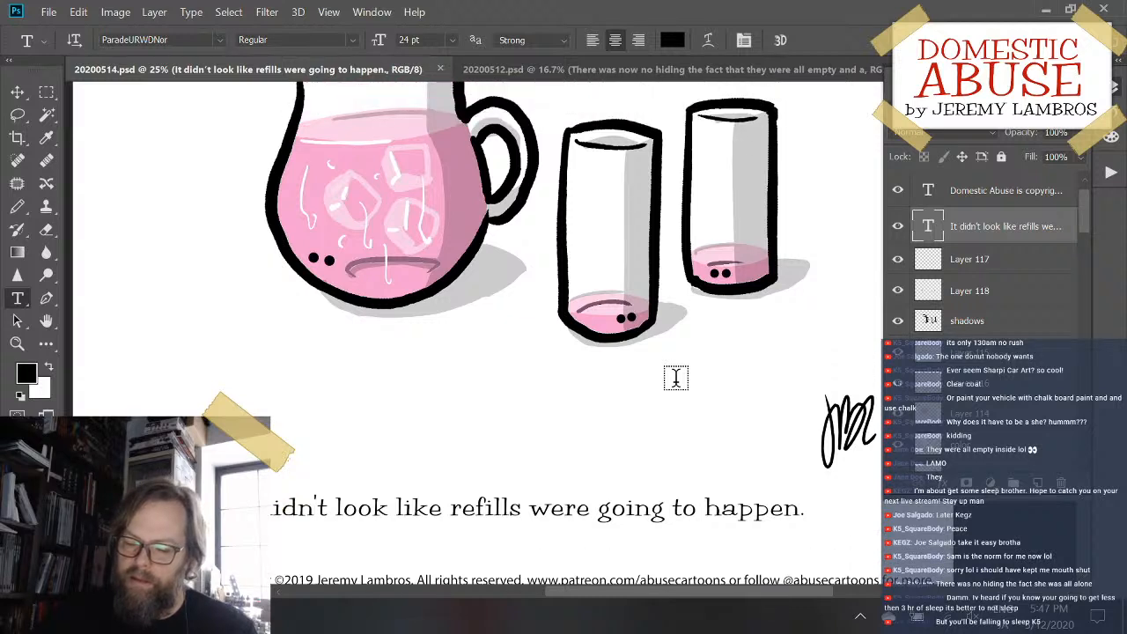
{"action": "scroll", "coordinate": [712, 485], "scroll_direction": "up", "scroll_amount": 1}
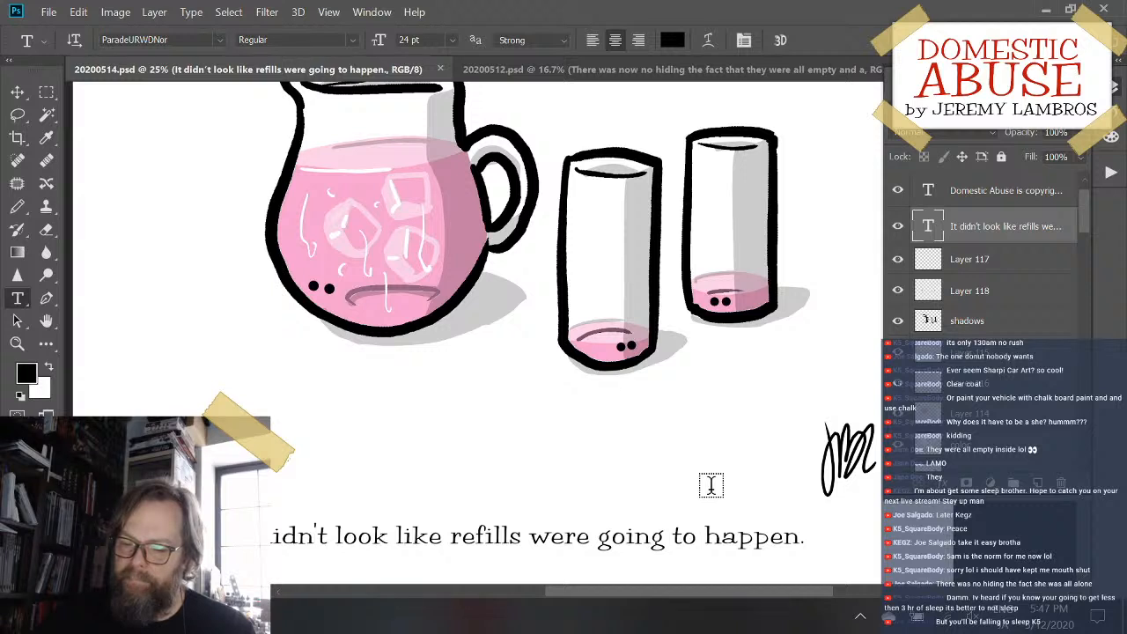
{"action": "scroll", "coordinate": [712, 485], "scroll_direction": "up", "scroll_amount": 1}
{"action": "scroll", "coordinate": [711, 485], "scroll_direction": "down", "scroll_amount": 1}
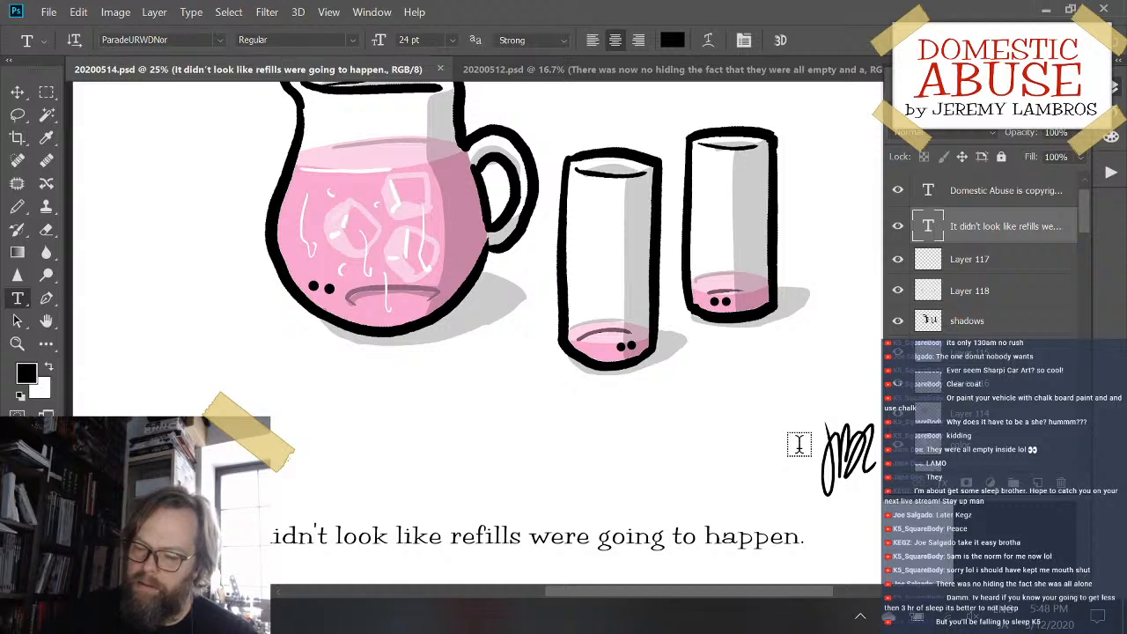
{"action": "scroll", "coordinate": [798, 443], "scroll_direction": "up", "scroll_amount": 1}
{"action": "scroll", "coordinate": [798, 443], "scroll_direction": "down", "scroll_amount": 1}
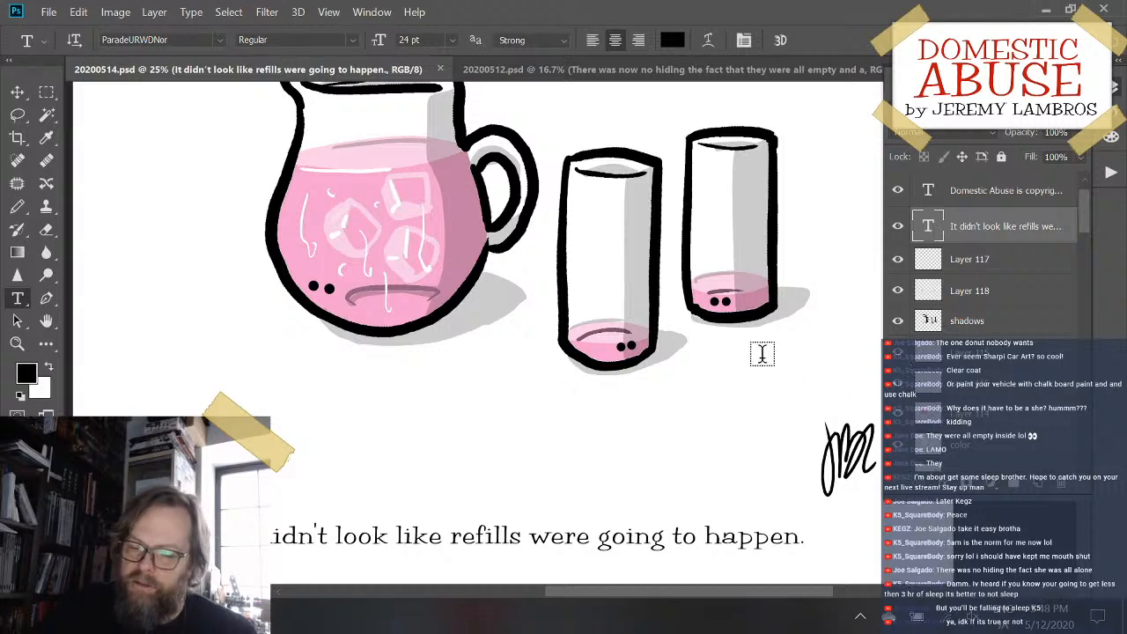
{"action": "scroll", "coordinate": [720, 333], "scroll_direction": "up", "scroll_amount": 1}
{"action": "scroll", "coordinate": [720, 333], "scroll_direction": "up", "scroll_amount": 2}
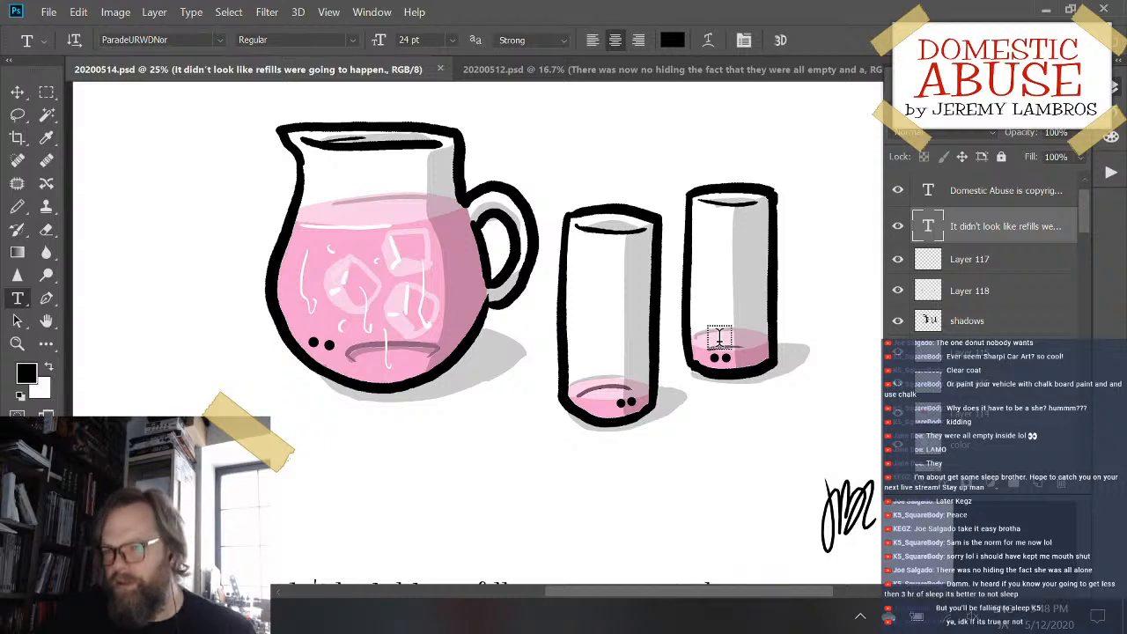
{"action": "scroll", "coordinate": [747, 275], "scroll_direction": "down", "scroll_amount": 1}
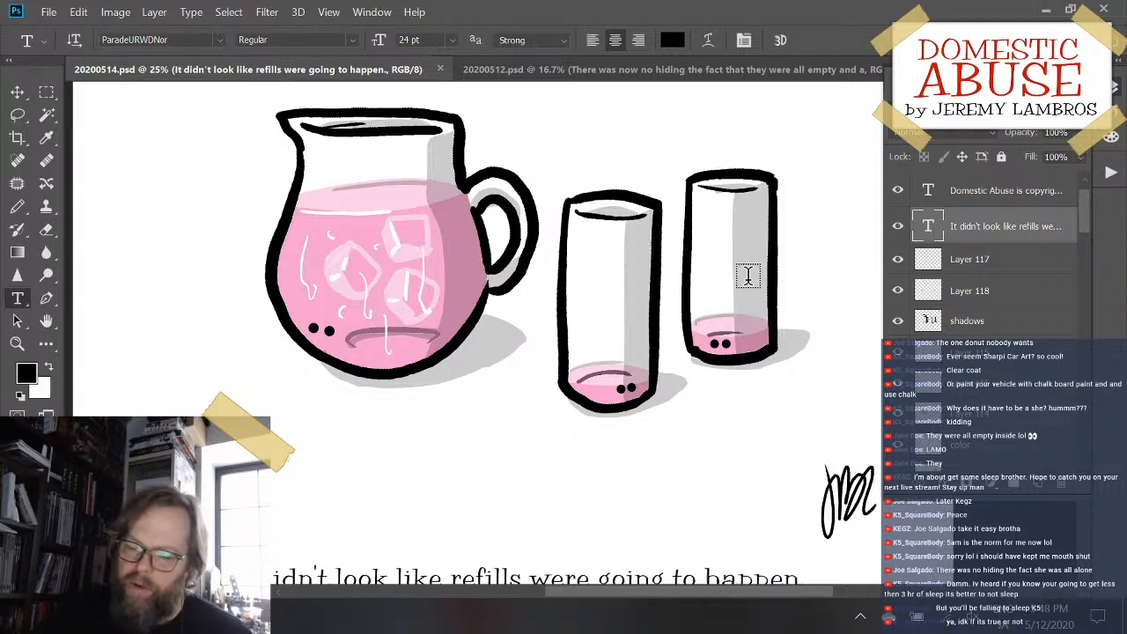
{"action": "scroll", "coordinate": [747, 276], "scroll_direction": "down", "scroll_amount": 3}
{"action": "scroll", "coordinate": [748, 276], "scroll_direction": "up", "scroll_amount": 8}
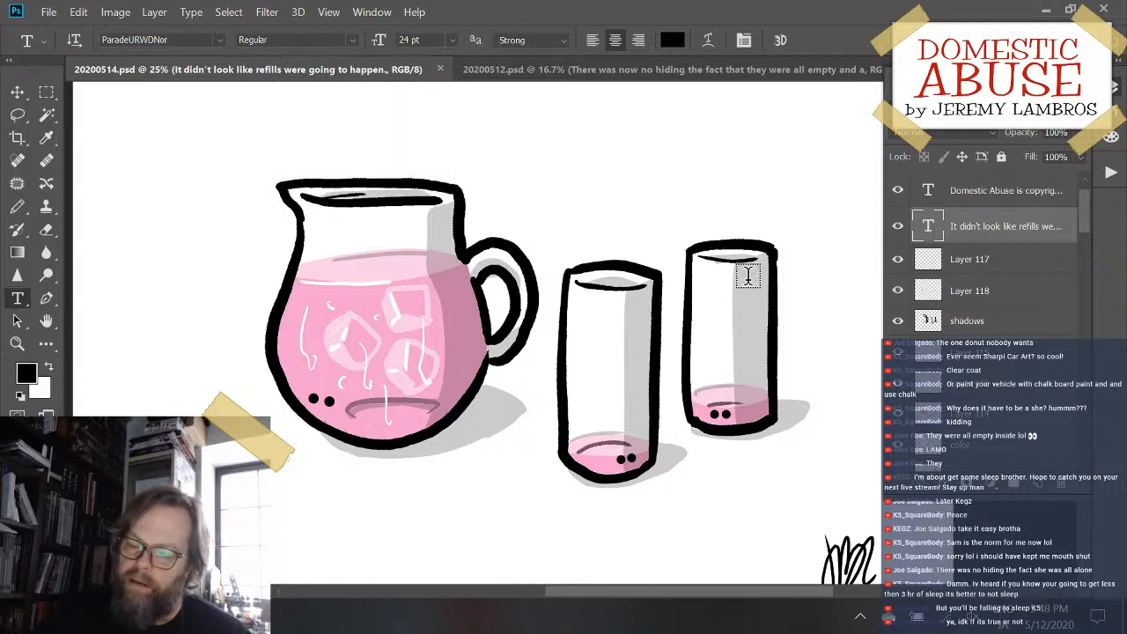
{"action": "scroll", "coordinate": [747, 275], "scroll_direction": "down", "scroll_amount": 3}
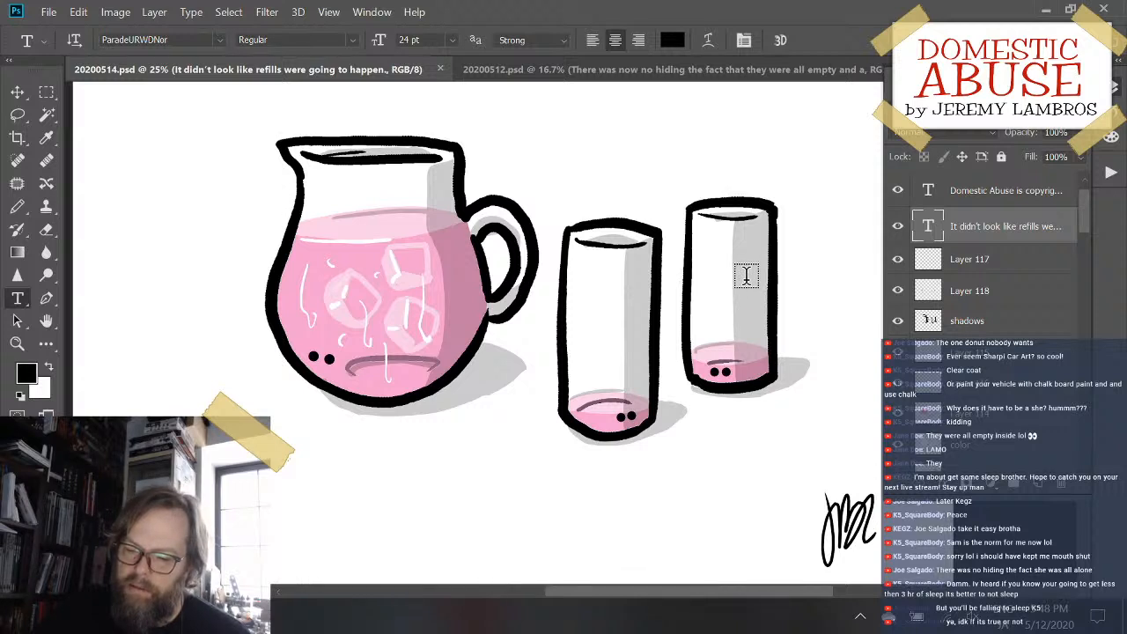
{"action": "scroll", "coordinate": [746, 275], "scroll_direction": "up", "scroll_amount": 2}
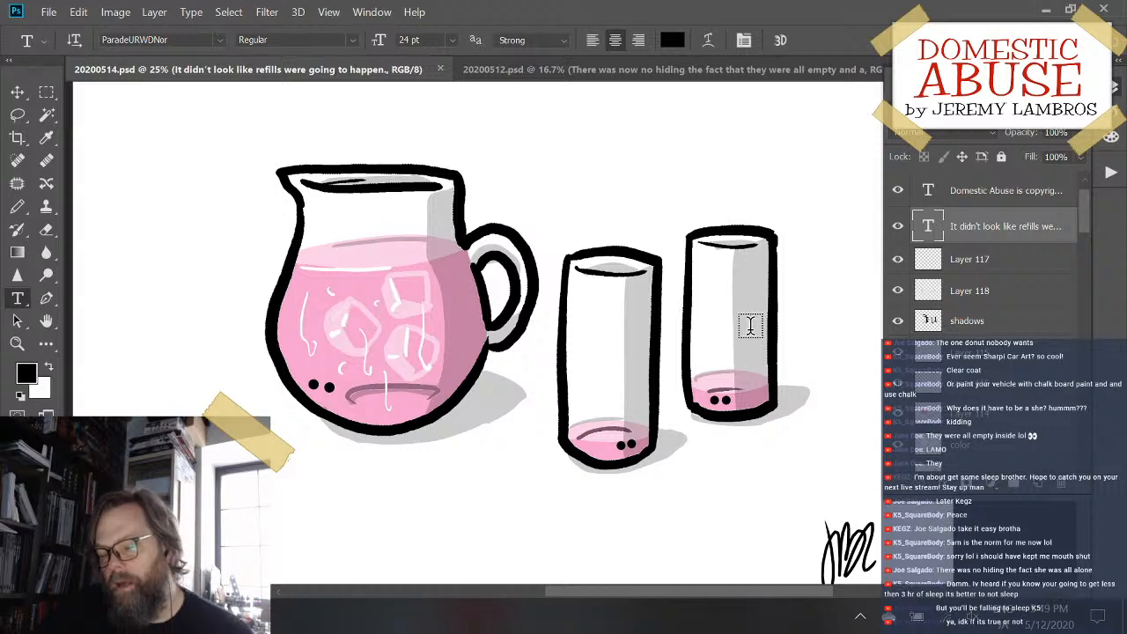
{"action": "scroll", "coordinate": [764, 280], "scroll_direction": "down", "scroll_amount": 5}
{"action": "scroll", "coordinate": [765, 280], "scroll_direction": "down", "scroll_amount": 3}
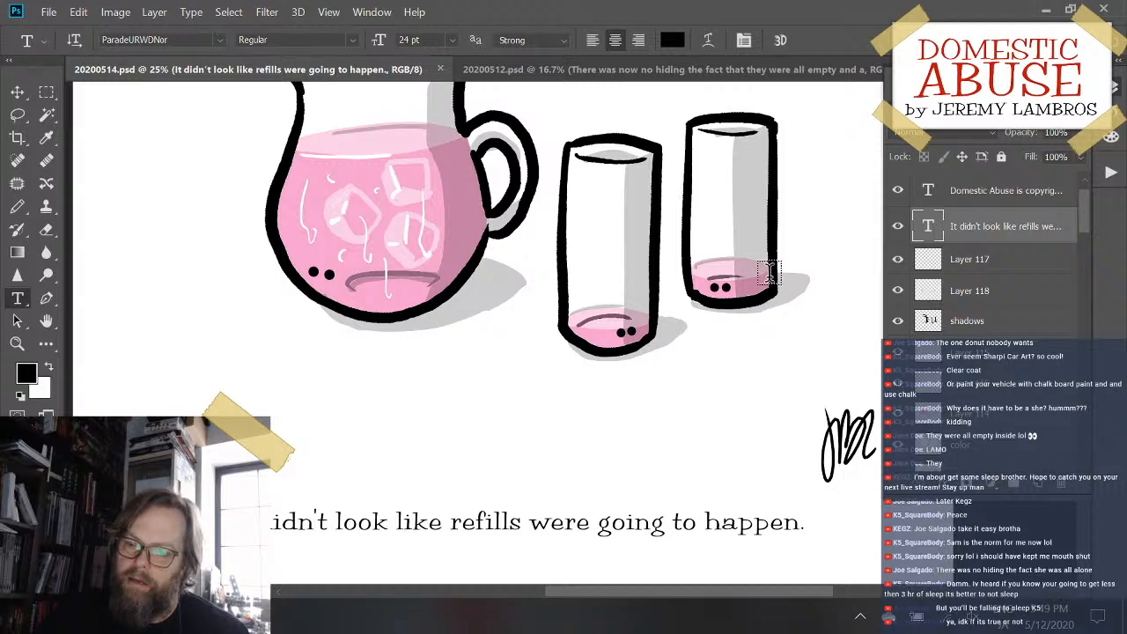
{"action": "scroll", "coordinate": [770, 272], "scroll_direction": "up", "scroll_amount": 2}
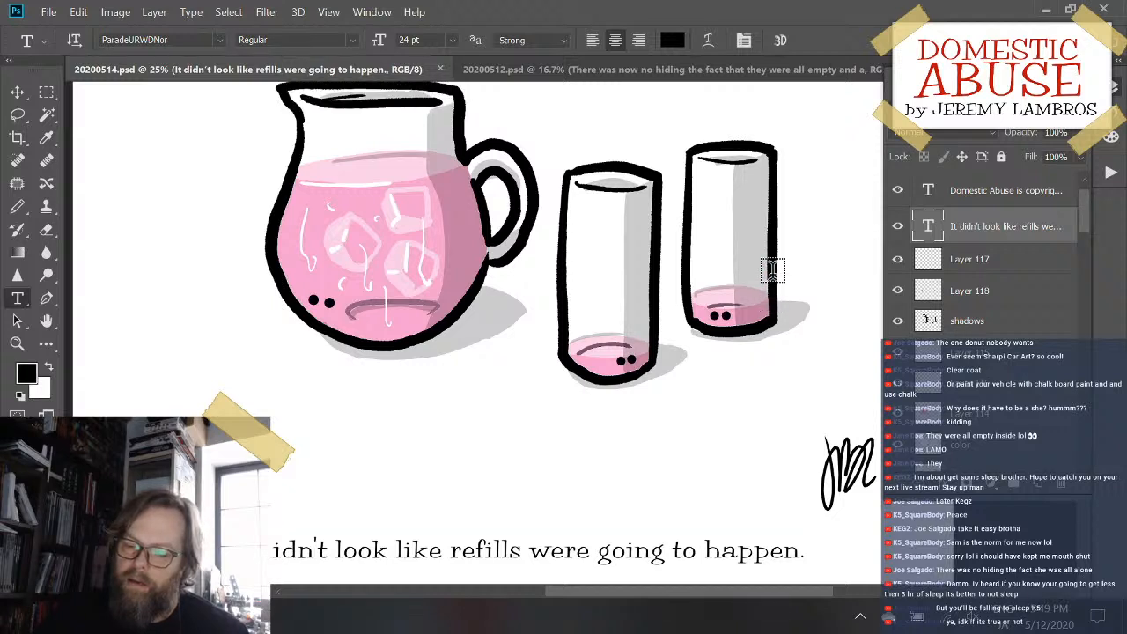
{"action": "scroll", "coordinate": [734, 334], "scroll_direction": "up", "scroll_amount": 1}
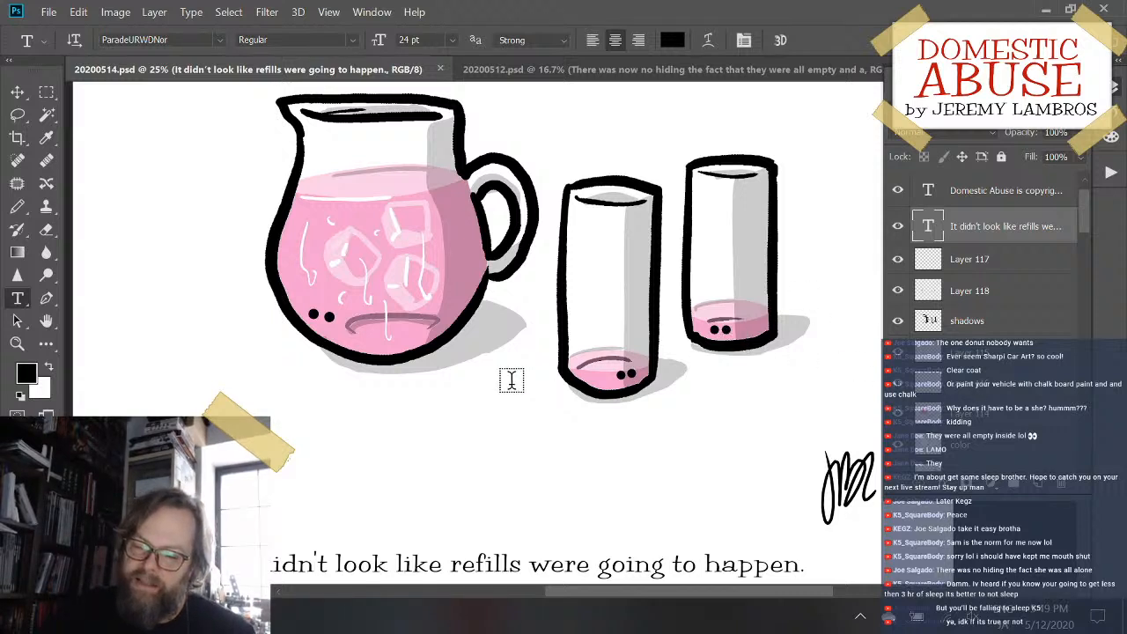
{"action": "scroll", "coordinate": [505, 374], "scroll_direction": "down", "scroll_amount": 1}
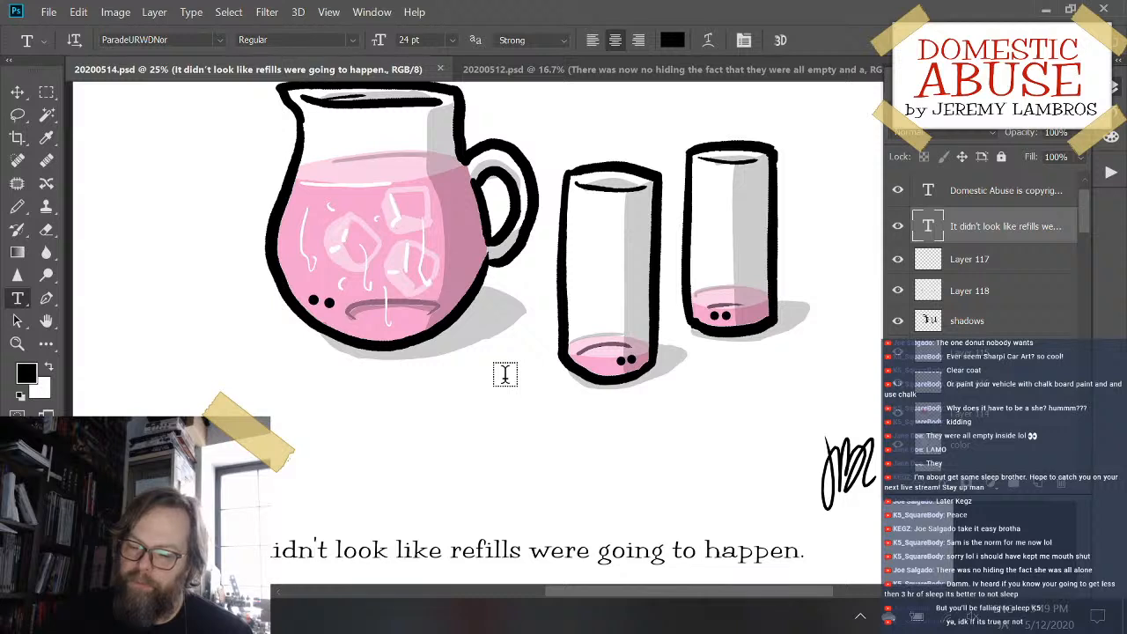
{"action": "scroll", "coordinate": [505, 374], "scroll_direction": "up", "scroll_amount": 1}
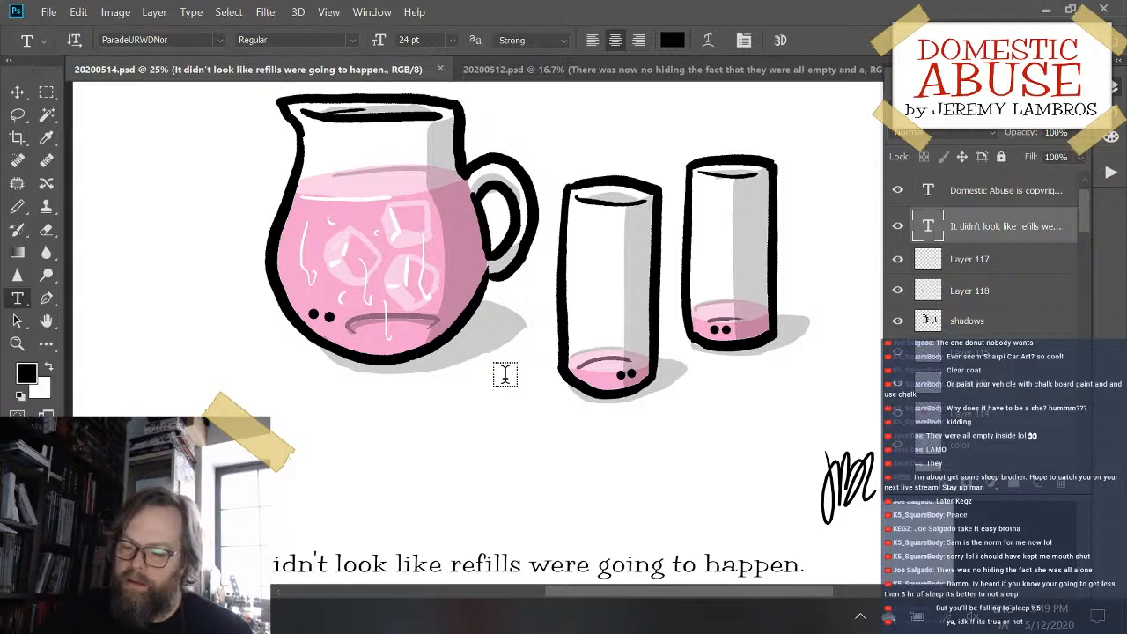
{"action": "scroll", "coordinate": [505, 375], "scroll_direction": "down", "scroll_amount": 1}
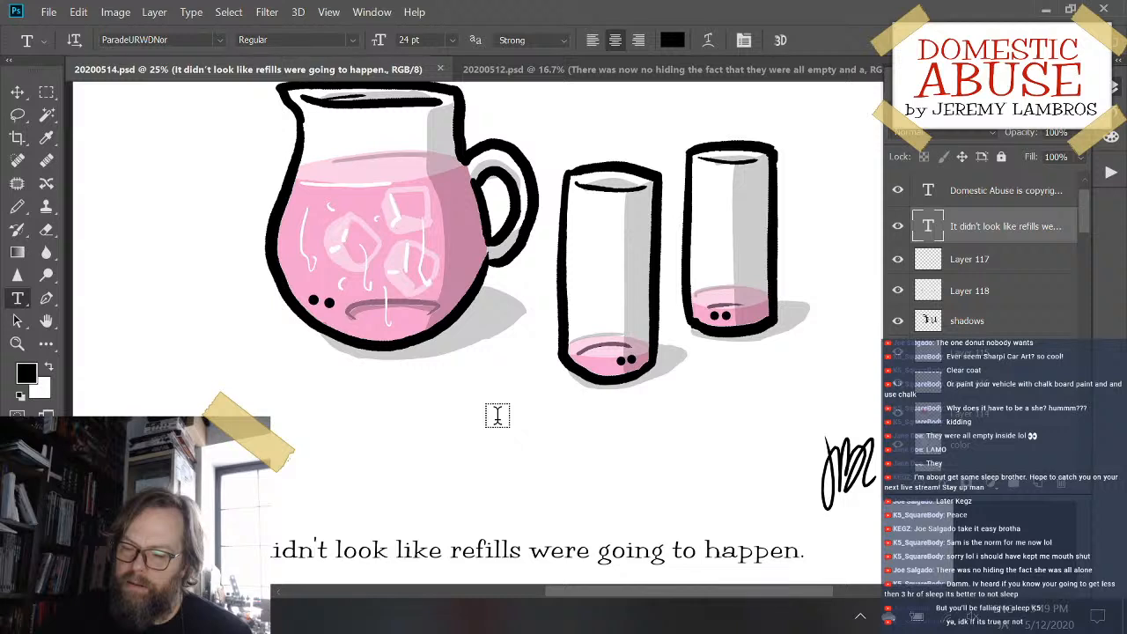
{"action": "scroll", "coordinate": [497, 415], "scroll_direction": "up", "scroll_amount": 1}
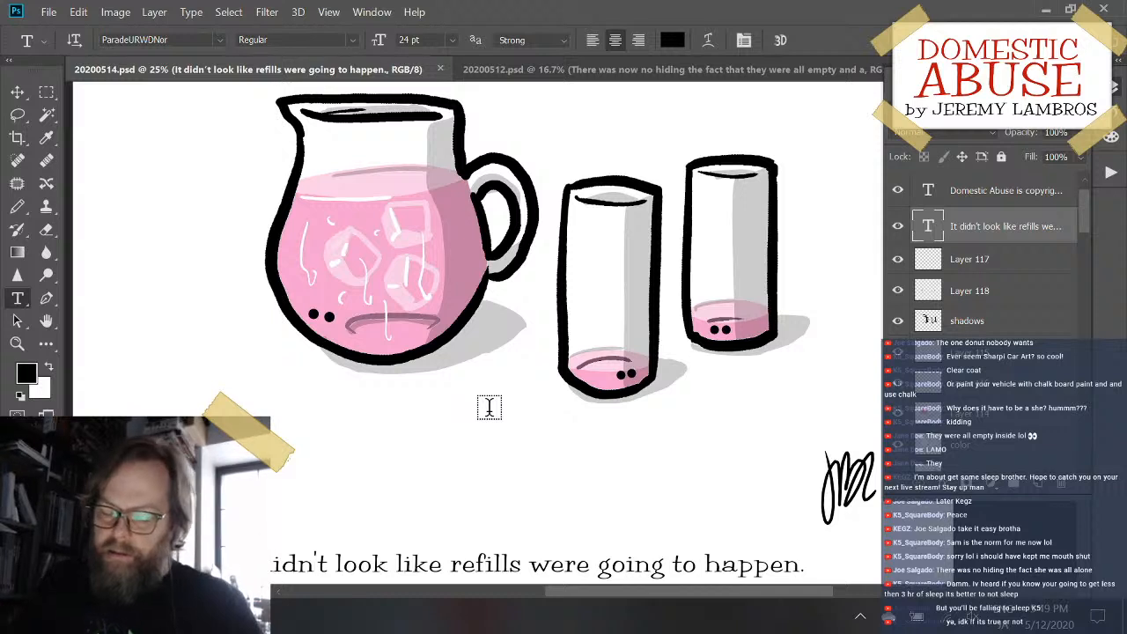
{"action": "scroll", "coordinate": [488, 407], "scroll_direction": "down", "scroll_amount": 1}
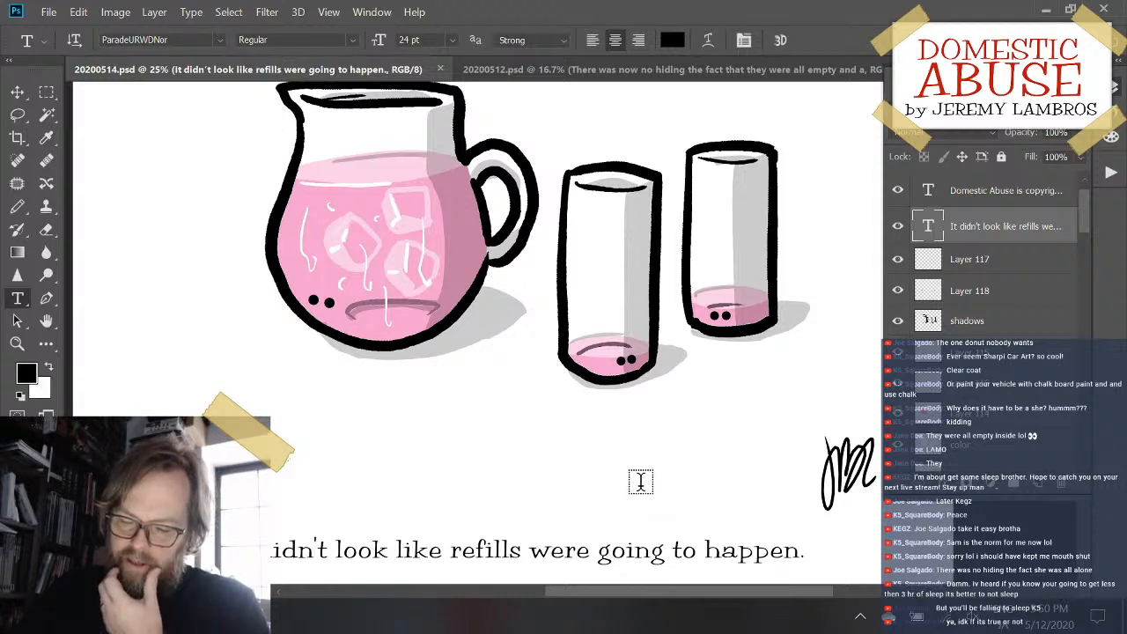
{"action": "scroll", "coordinate": [640, 480], "scroll_direction": "down", "scroll_amount": 1}
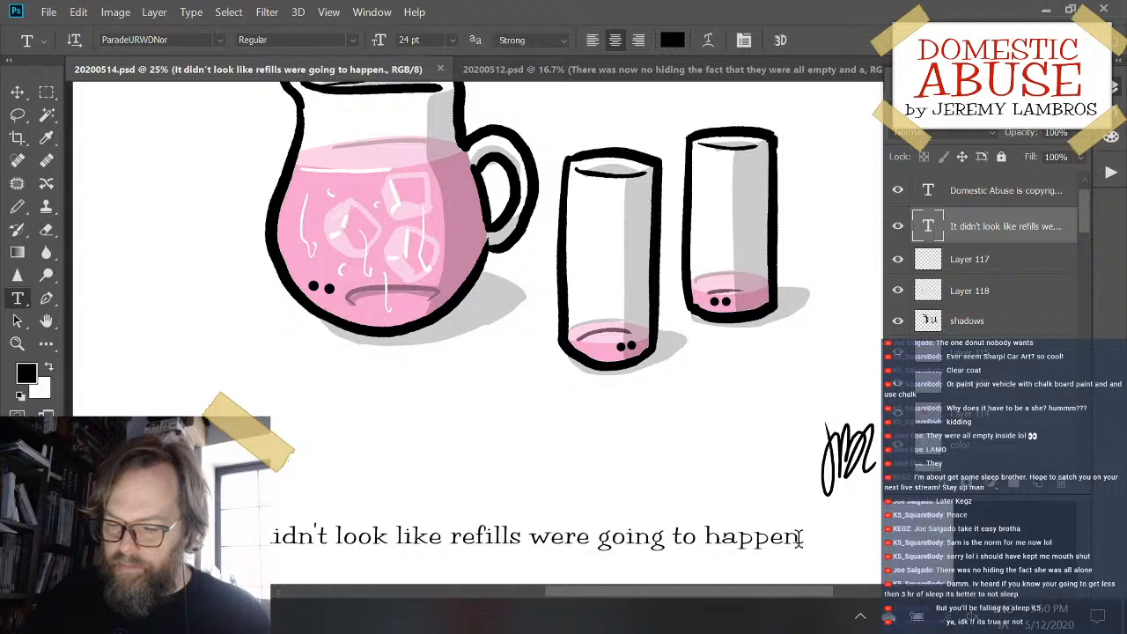
{"action": "scroll", "coordinate": [797, 538], "scroll_direction": "down", "scroll_amount": 2}
{"action": "scroll", "coordinate": [797, 533], "scroll_direction": "up", "scroll_amount": 2}
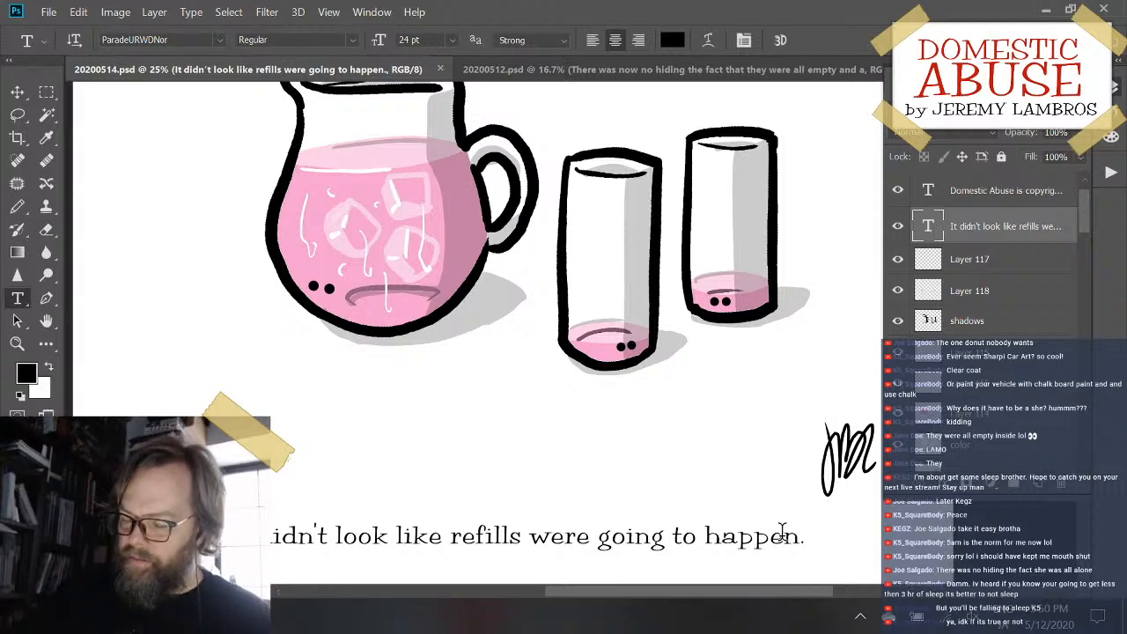
- Inspect the refills cartoon and its caption at closer zoom levels and as a whole page
{"action": "key", "text": "ctrl+plus"}
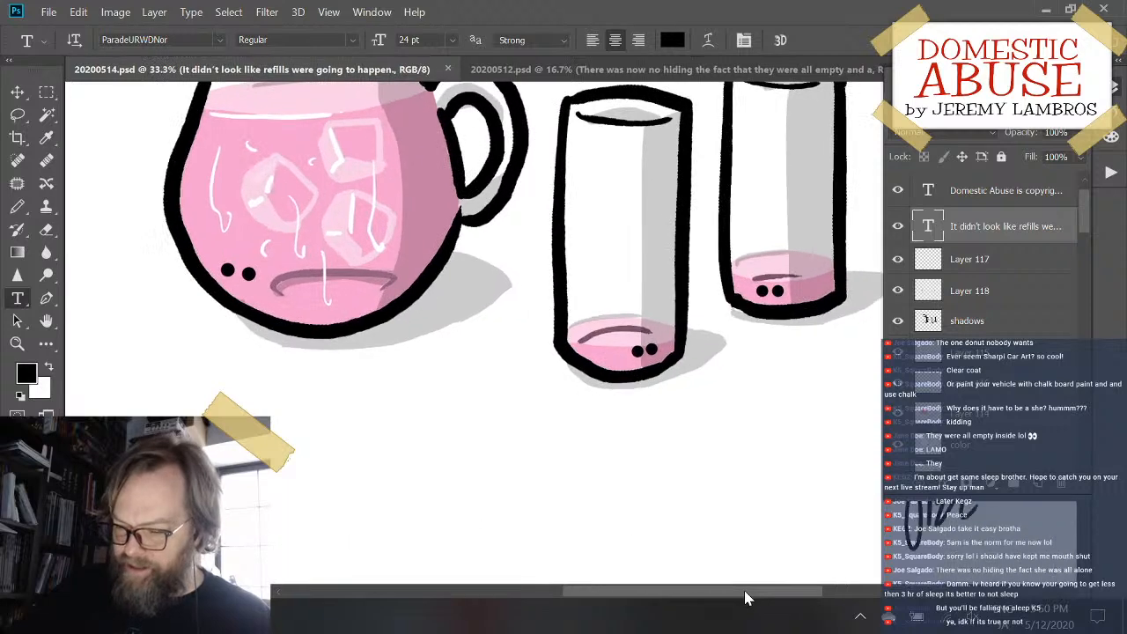
{"action": "key", "text": "ctrl+minus"}
{"action": "key", "text": "ctrl+minus"}
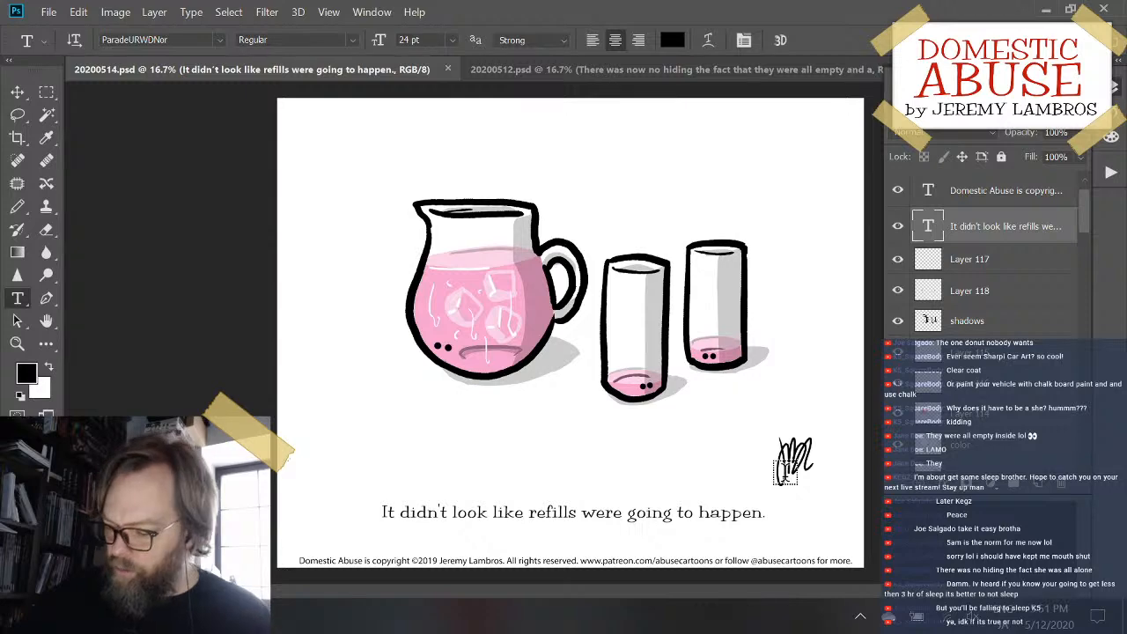
{"action": "key", "text": "ctrl+plus"}
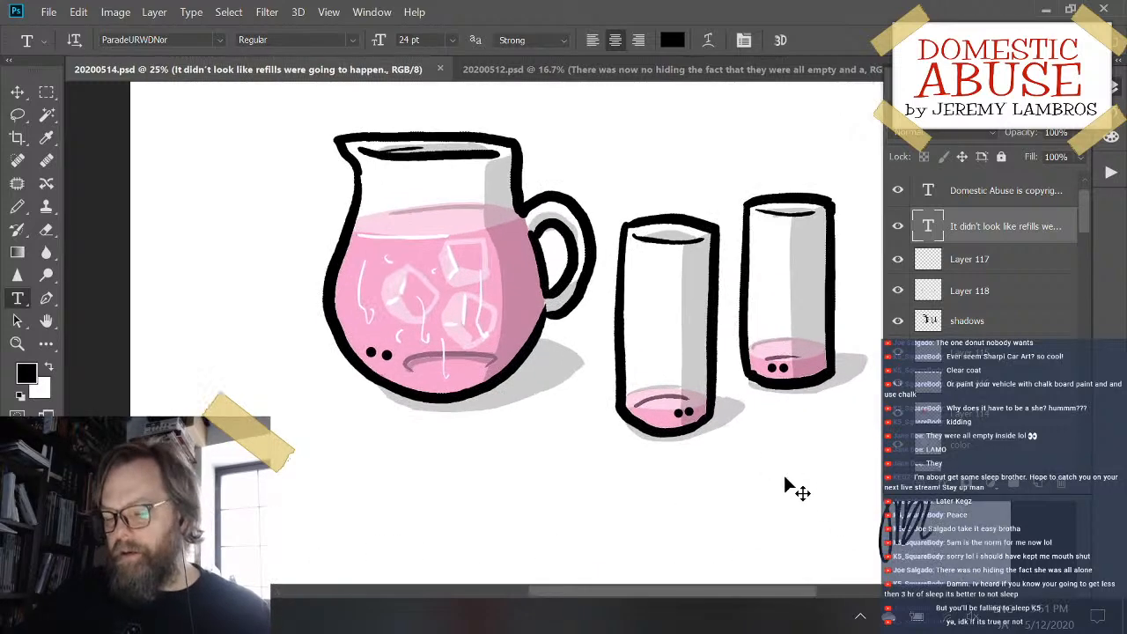
{"action": "left_click_drag", "start_coordinate": [776, 474], "coordinate": [695, 360]}
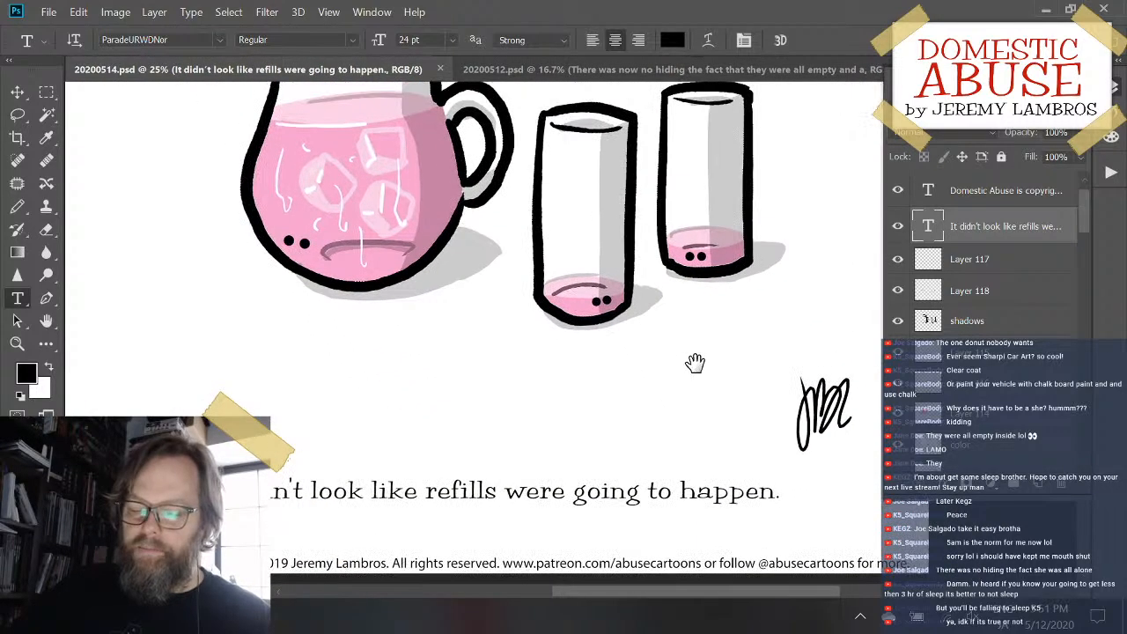
{"action": "left_click_drag", "start_coordinate": [639, 300], "coordinate": [667, 355]}
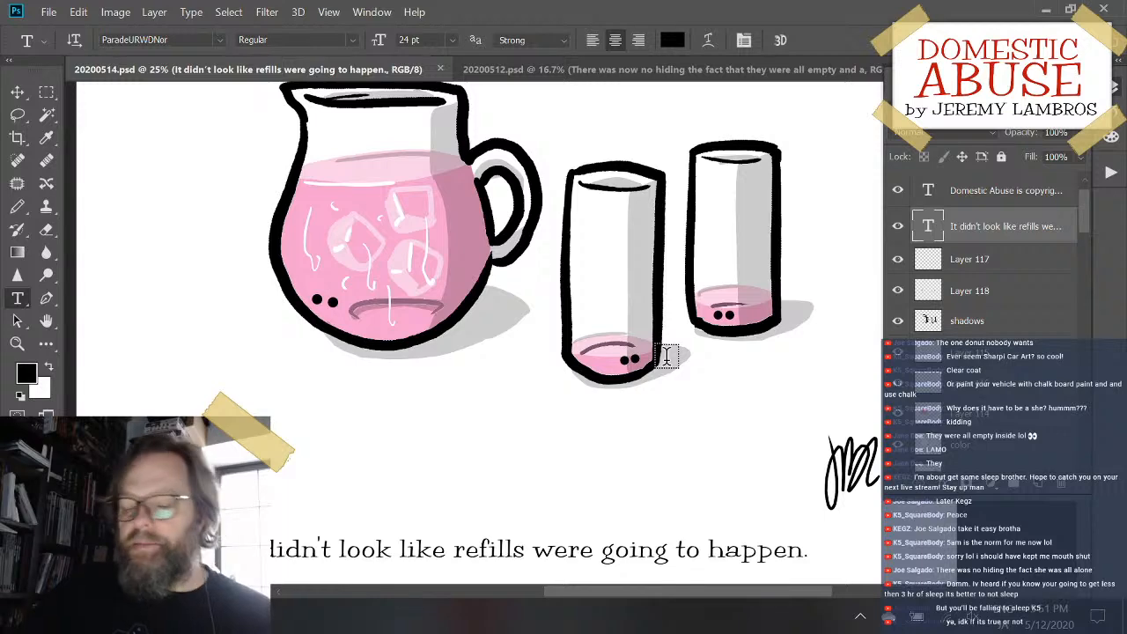
{"action": "scroll", "coordinate": [510, 385], "scroll_direction": "up", "scroll_amount": 3}
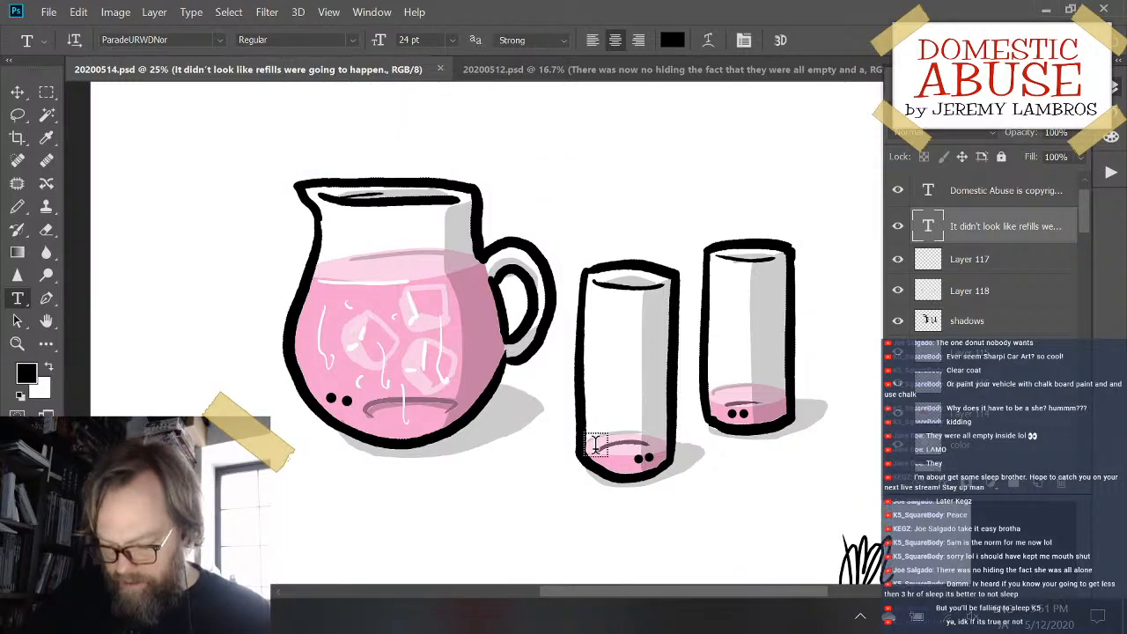
{"action": "key", "text": "b"}
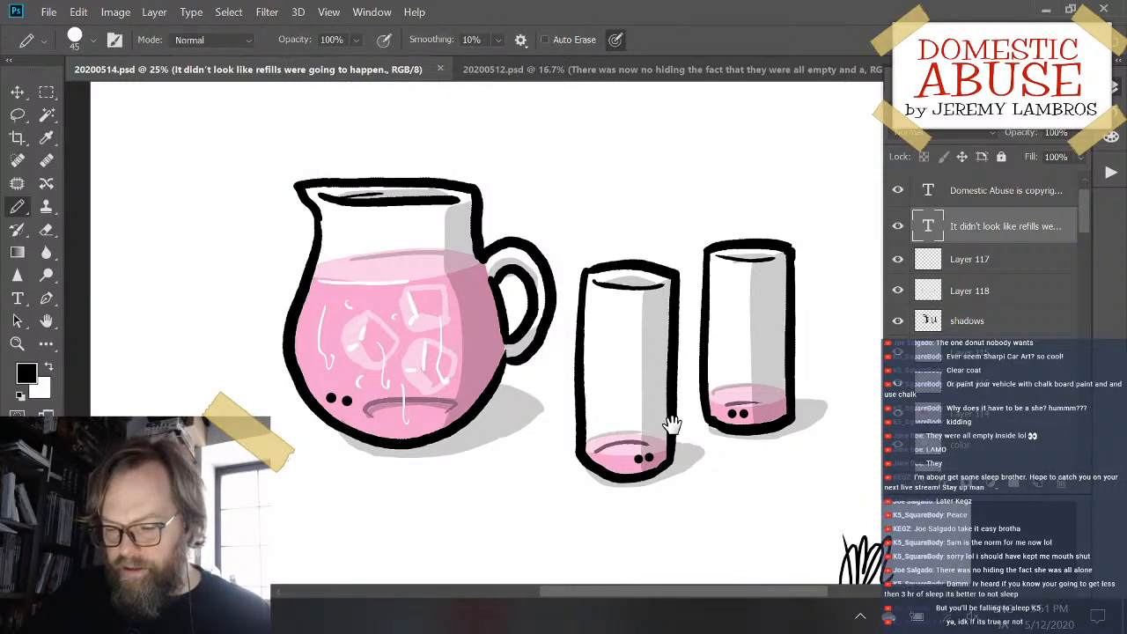
{"action": "left_click_drag", "start_coordinate": [671, 425], "coordinate": [614, 393]}
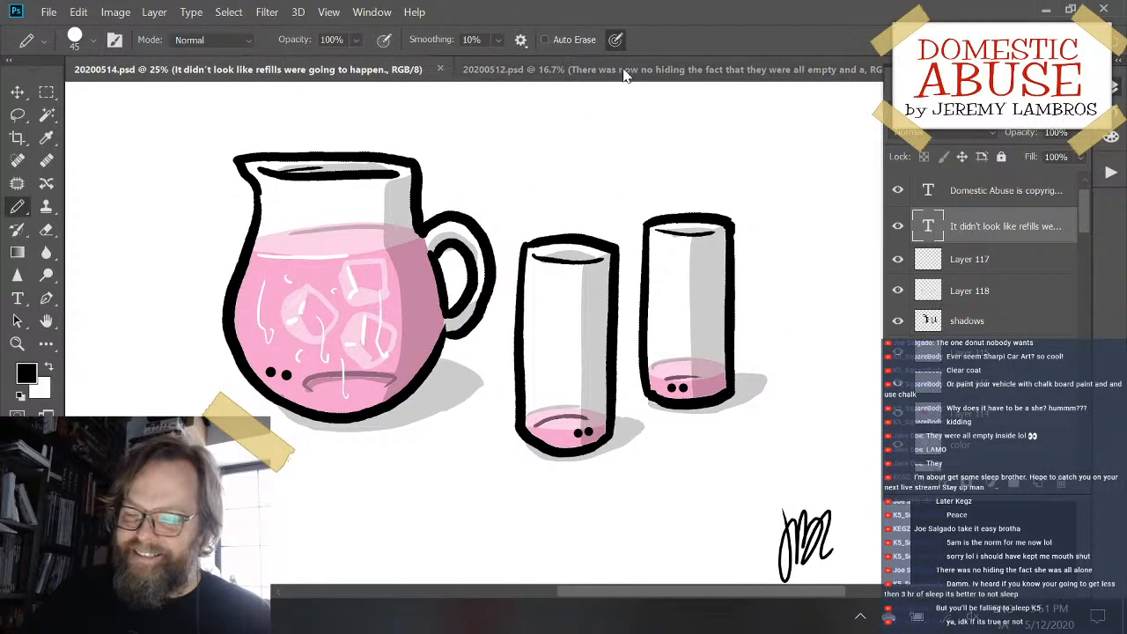
- Compare the window-boxes cartoon in 20200512.psd with the whole refills cartoon in 20200514.psd
{"action": "left_click", "coordinate": [623, 71]}
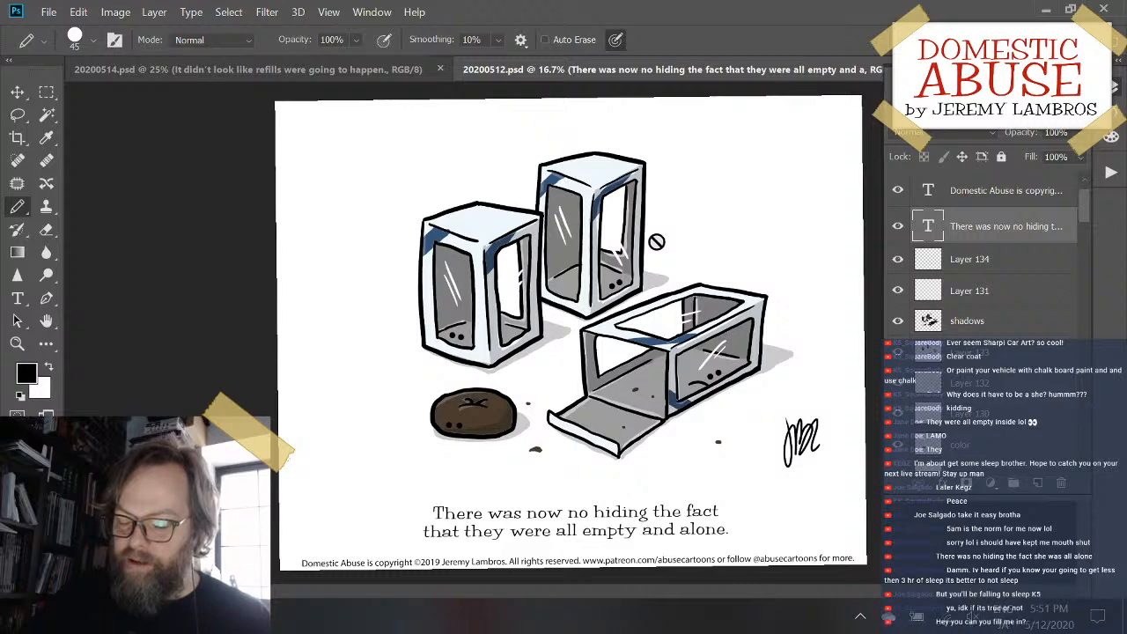
{"action": "left_click", "coordinate": [317, 76]}
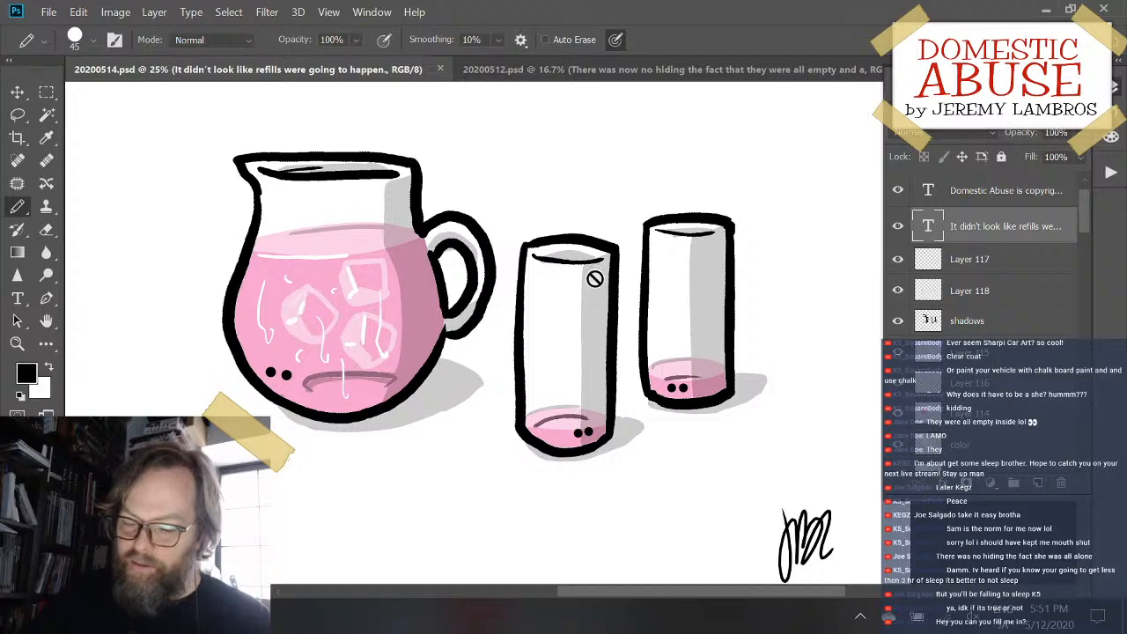
{"action": "key", "text": "ctrl+minus"}
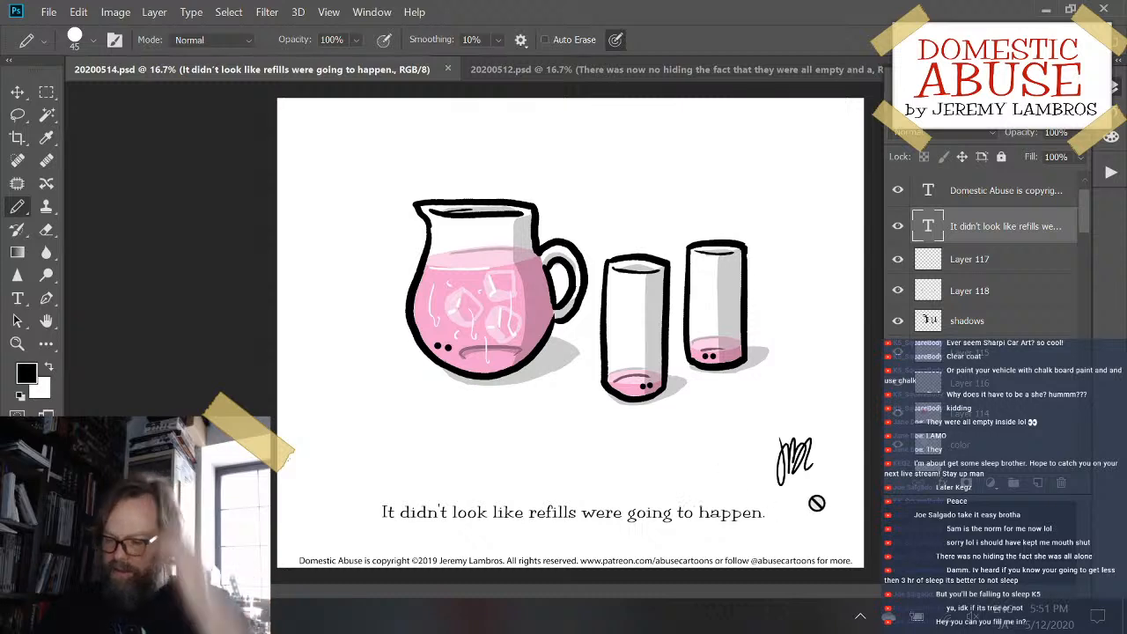
- Select the sig layer in the refills cartoon and nudge the signature slightly upward
{"action": "scroll", "coordinate": [1008, 329], "scroll_direction": "up", "scroll_amount": 1}
{"action": "left_click", "coordinate": [995, 192]}
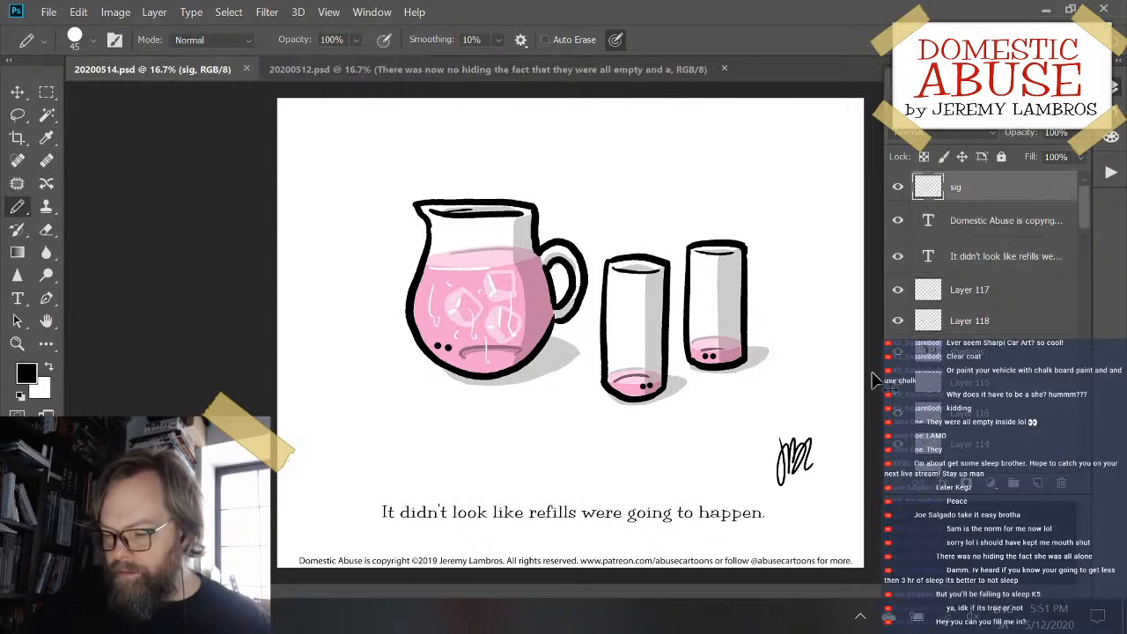
{"action": "mouse_move", "coordinate": [781, 456]}
{"action": "left_mouse_down"}
{"action": "mouse_move", "coordinate": [837, 445]}
{"action": "mouse_move", "coordinate": [786, 430]}
{"action": "mouse_move", "coordinate": [841, 450]}
{"action": "mouse_move", "coordinate": [782, 437]}
{"action": "left_mouse_up"}
- Switch to 20200512.psd, move only the signature on the sig layer slightly to the left and down, and save the file
{"action": "key", "text": "ctrl+Tab"}
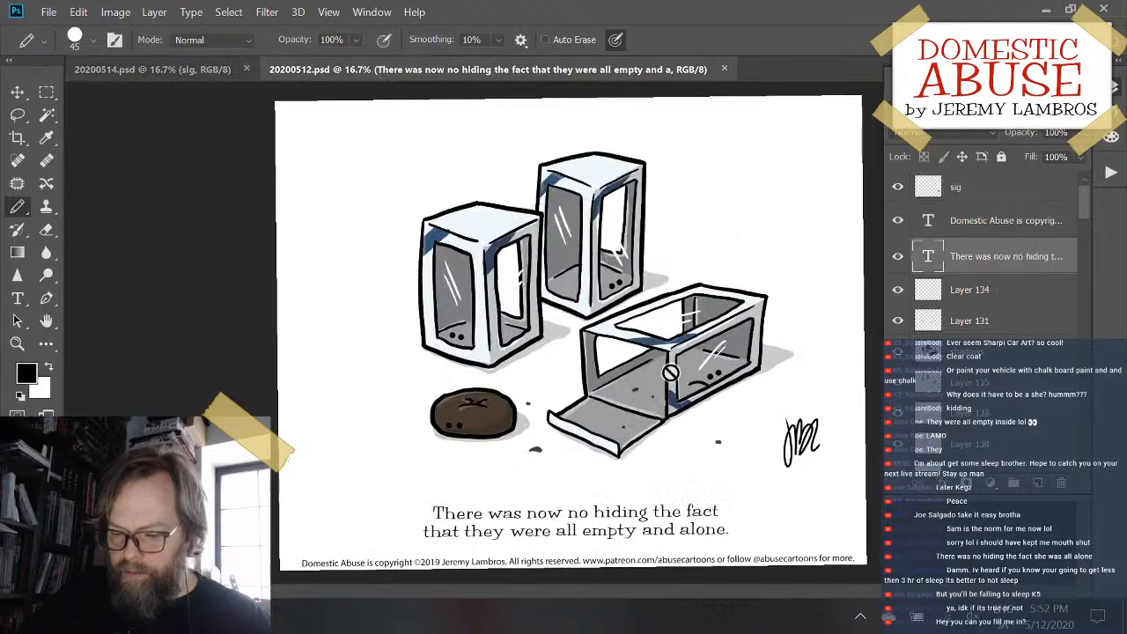
{"action": "mouse_move", "coordinate": [819, 458]}
{"action": "left_mouse_down"}
{"action": "mouse_move", "coordinate": [804, 467]}
{"action": "mouse_move", "coordinate": [779, 454]}
{"action": "mouse_move", "coordinate": [802, 460]}
{"action": "left_mouse_up"}
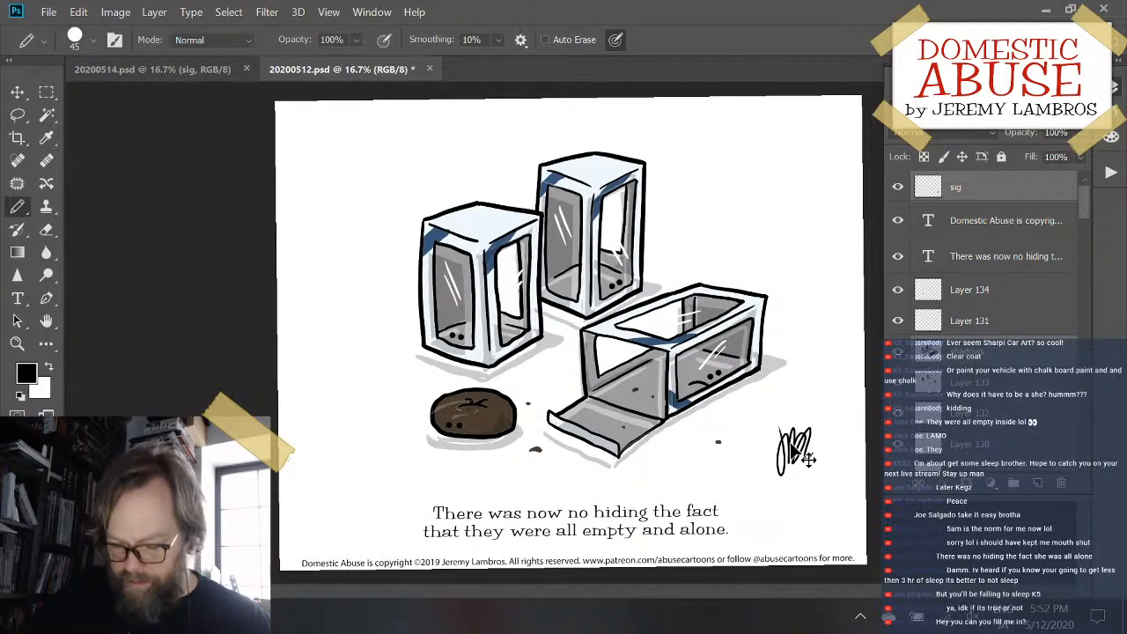
{"action": "left_click", "coordinate": [1006, 186]}
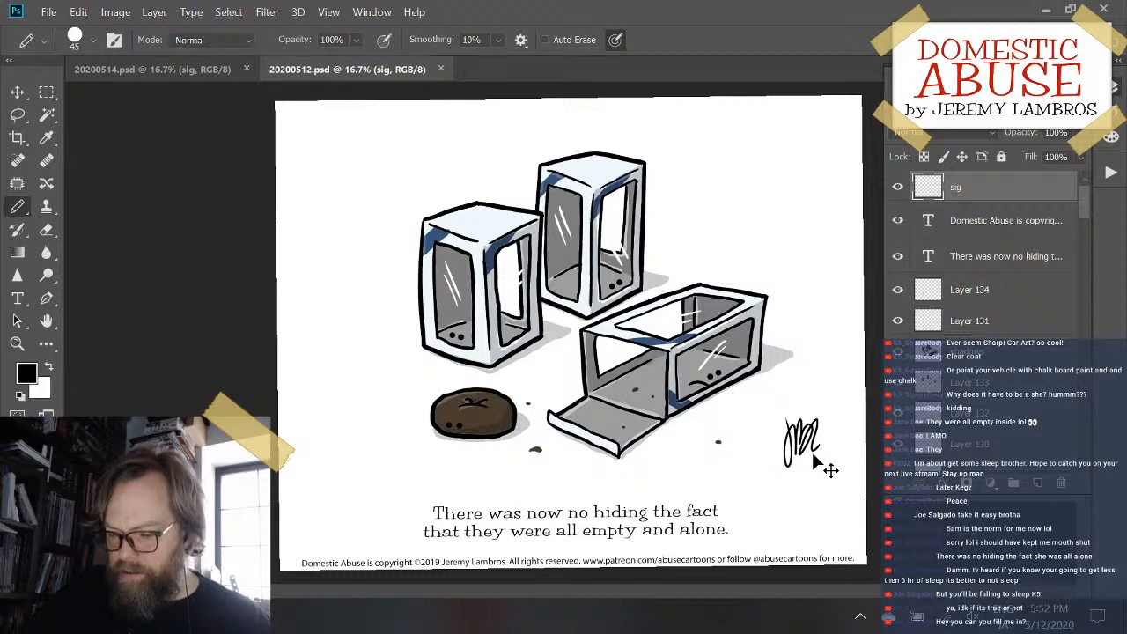
{"action": "mouse_move", "coordinate": [819, 467]}
{"action": "left_mouse_down"}
{"action": "mouse_move", "coordinate": [803, 423]}
{"action": "mouse_move", "coordinate": [816, 445]}
{"action": "mouse_move", "coordinate": [794, 468]}
{"action": "left_mouse_up"}
{"action": "key", "text": "ctrl+s"}
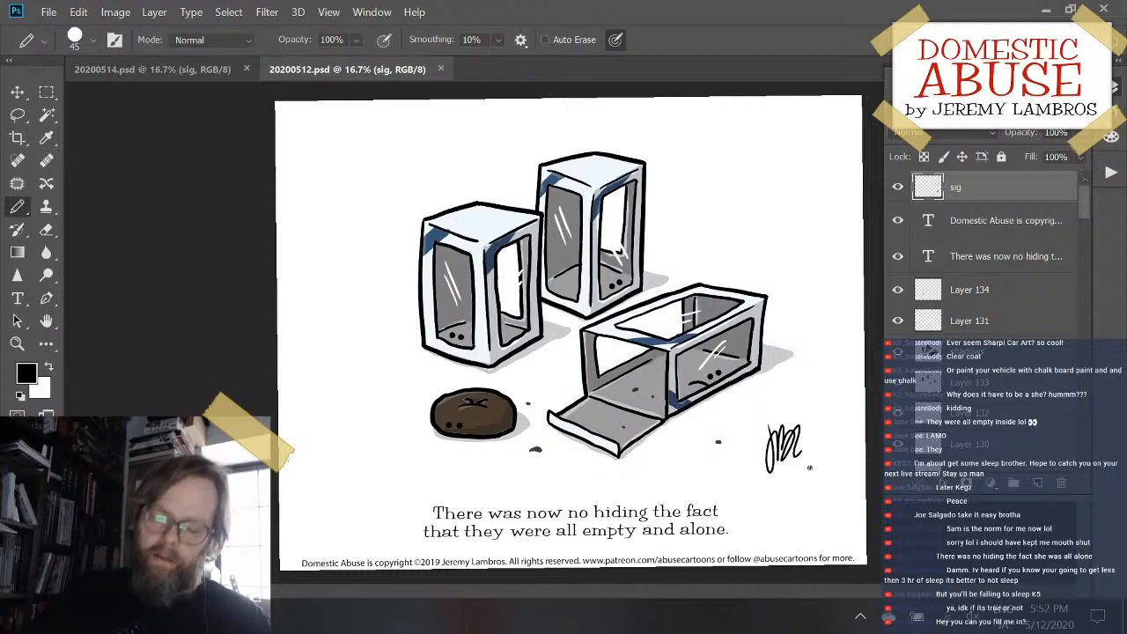